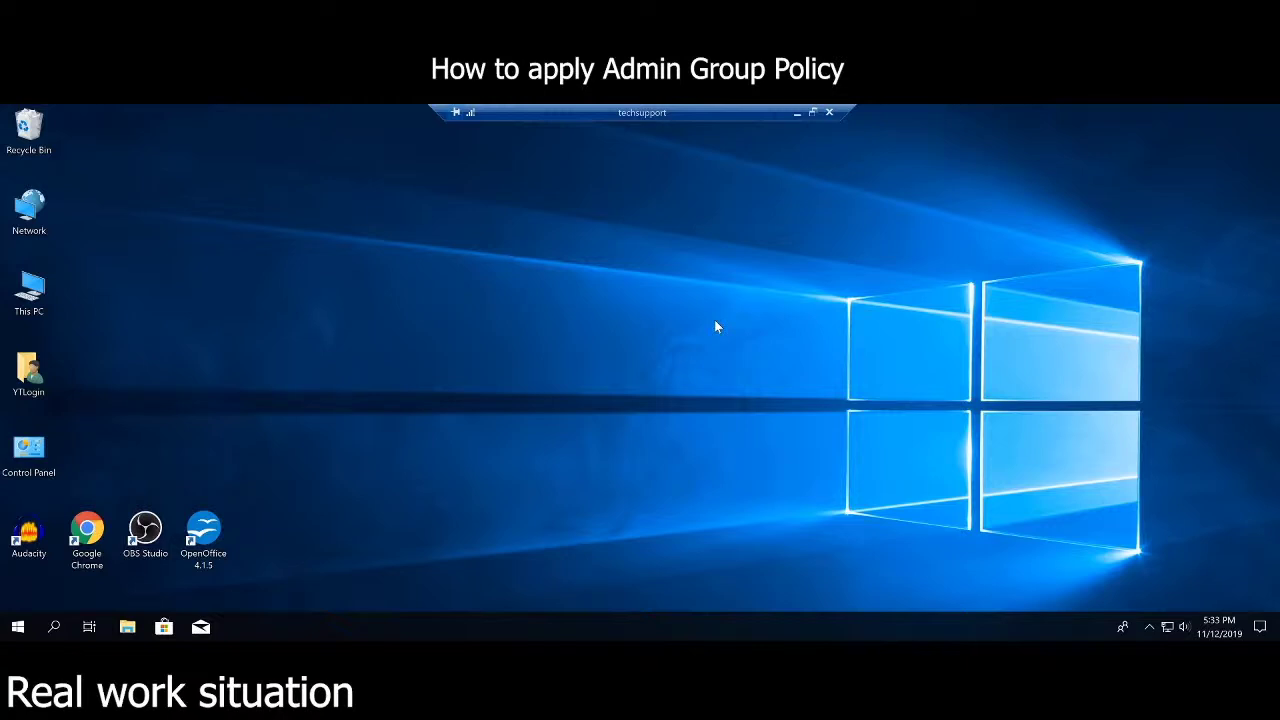
Enter \\nameofthecomputer\c$ in File Explorer's address bar, which returns a network error.
{"action": "left_click", "coordinate": [127, 626]}
{"action": "left_click", "coordinate": [752, 205]}
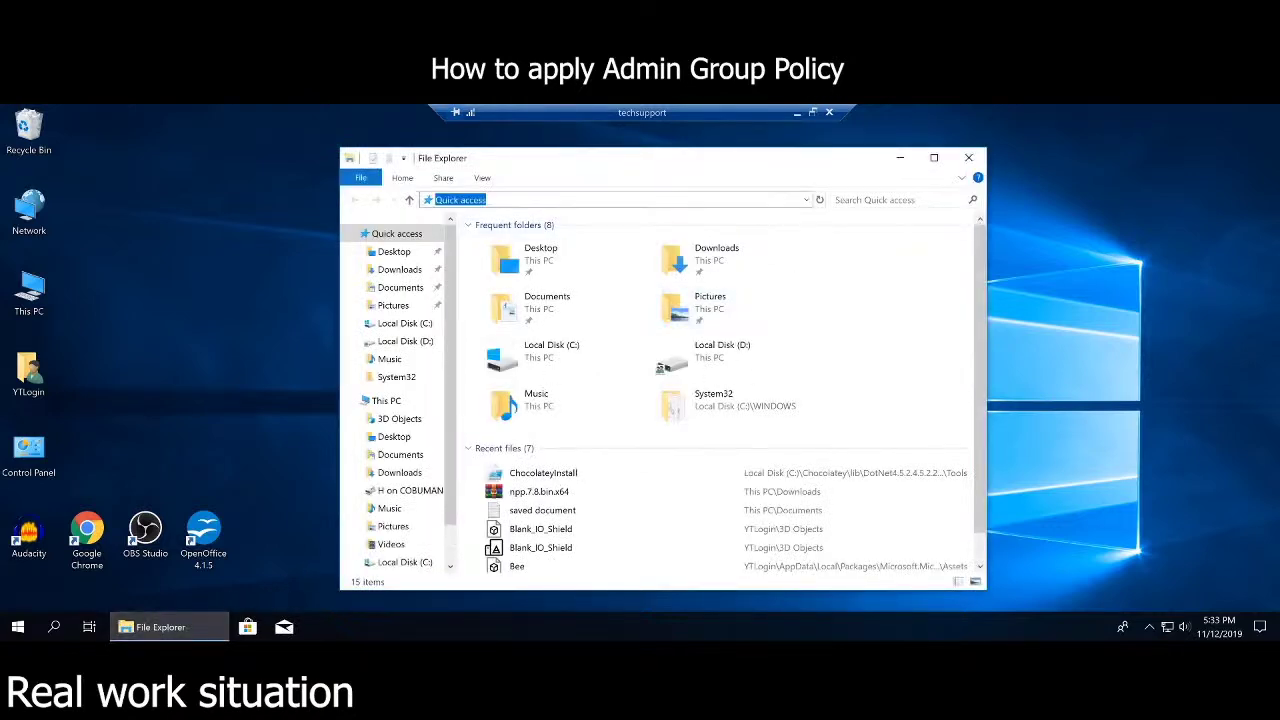
{"action": "type", "text": "\\\\"}
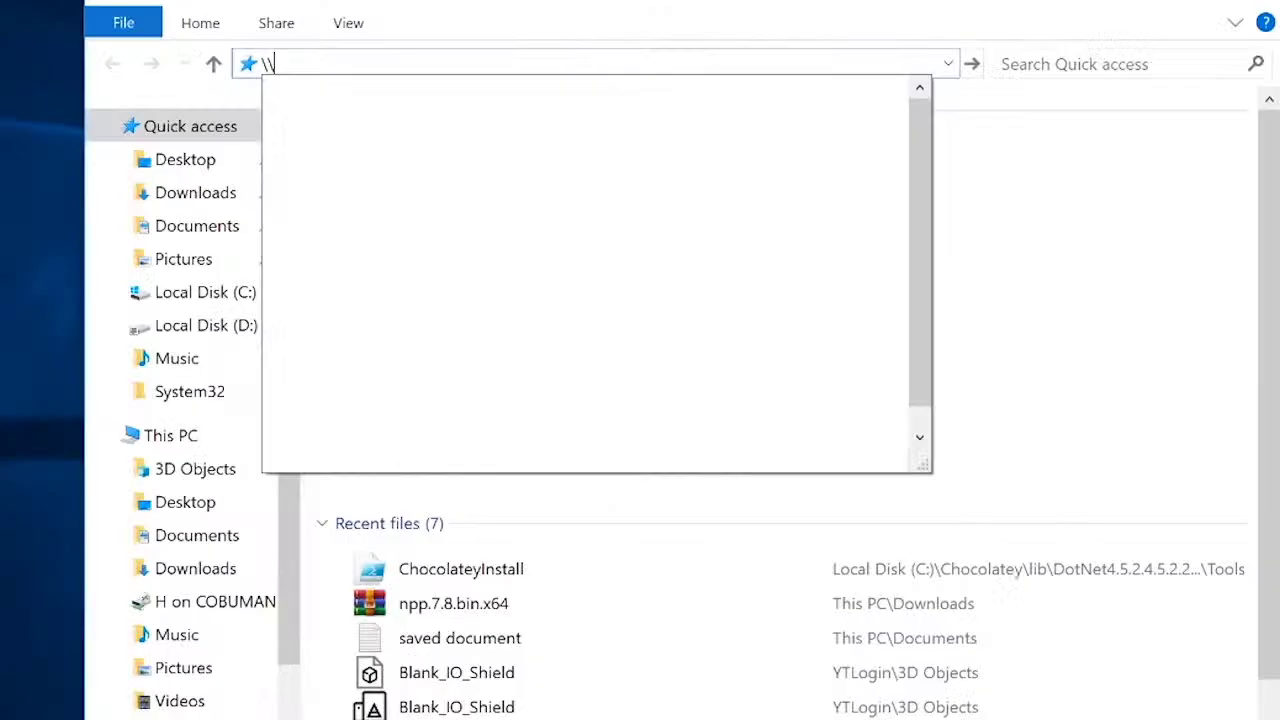
{"action": "type", "text": "nameof"}
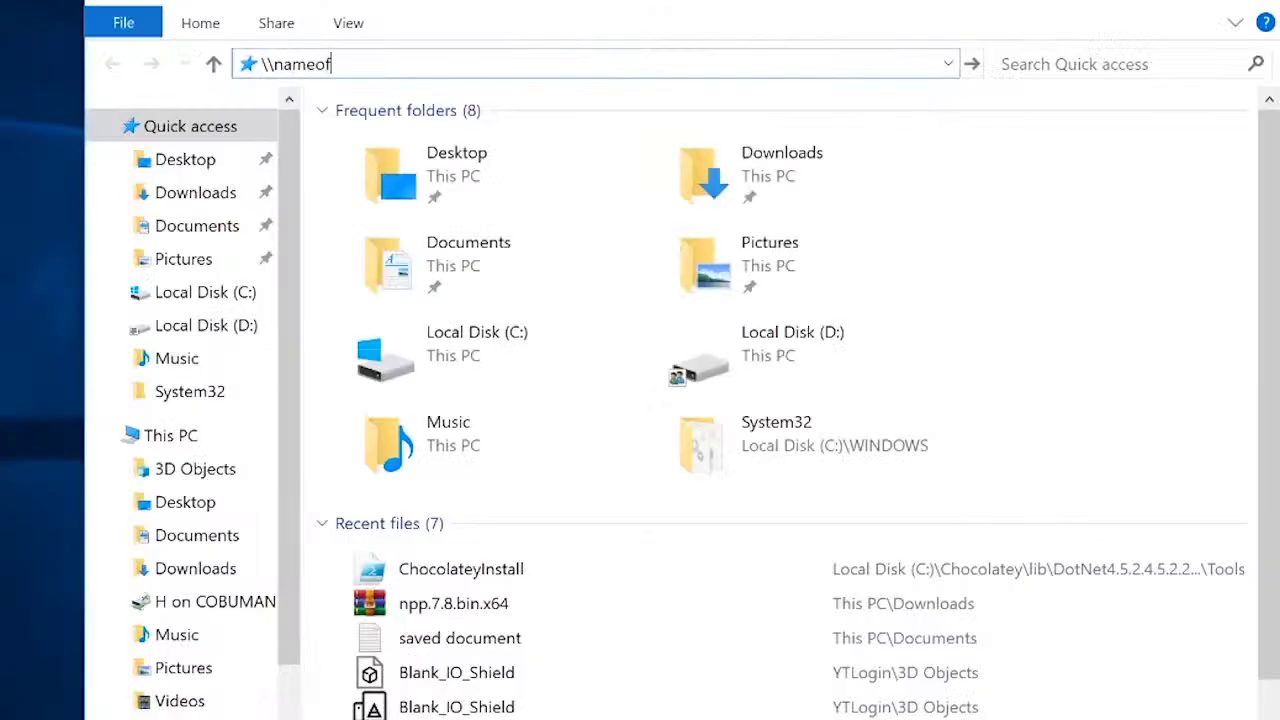
{"action": "type", "text": "thecomputer"}
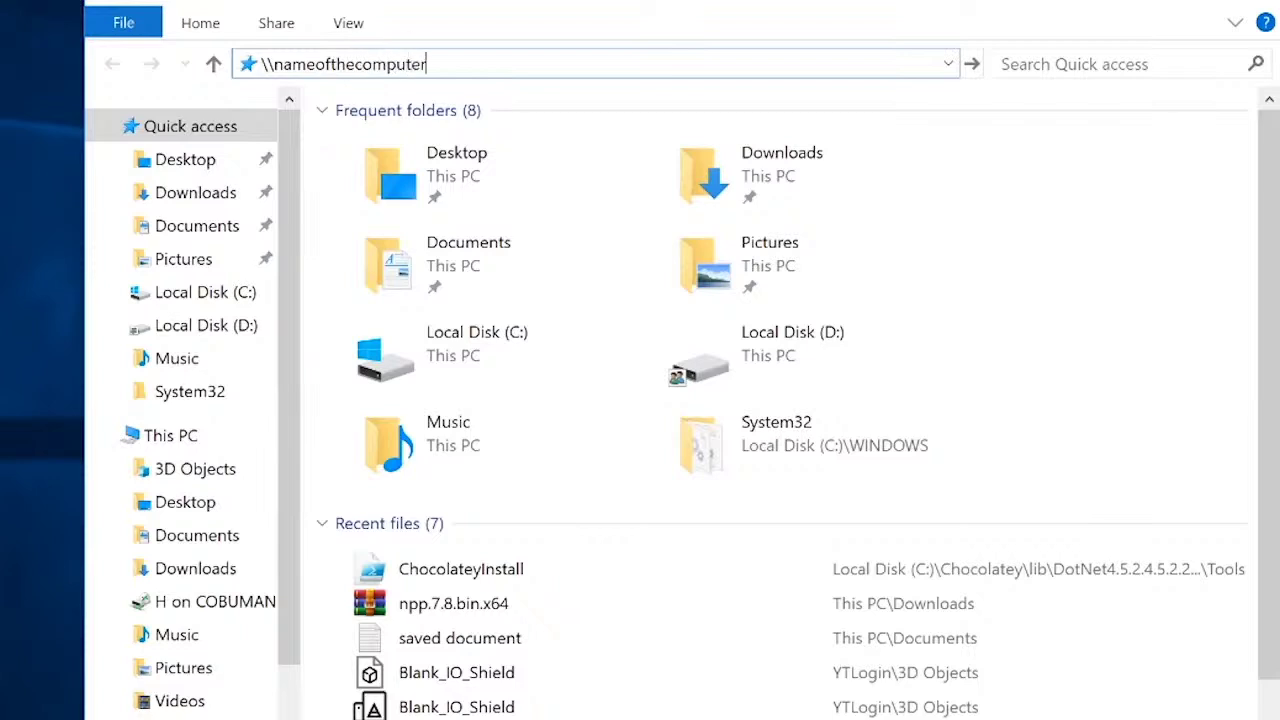
{"action": "type", "text": "\\c$"}
{"action": "key", "text": "Return"}
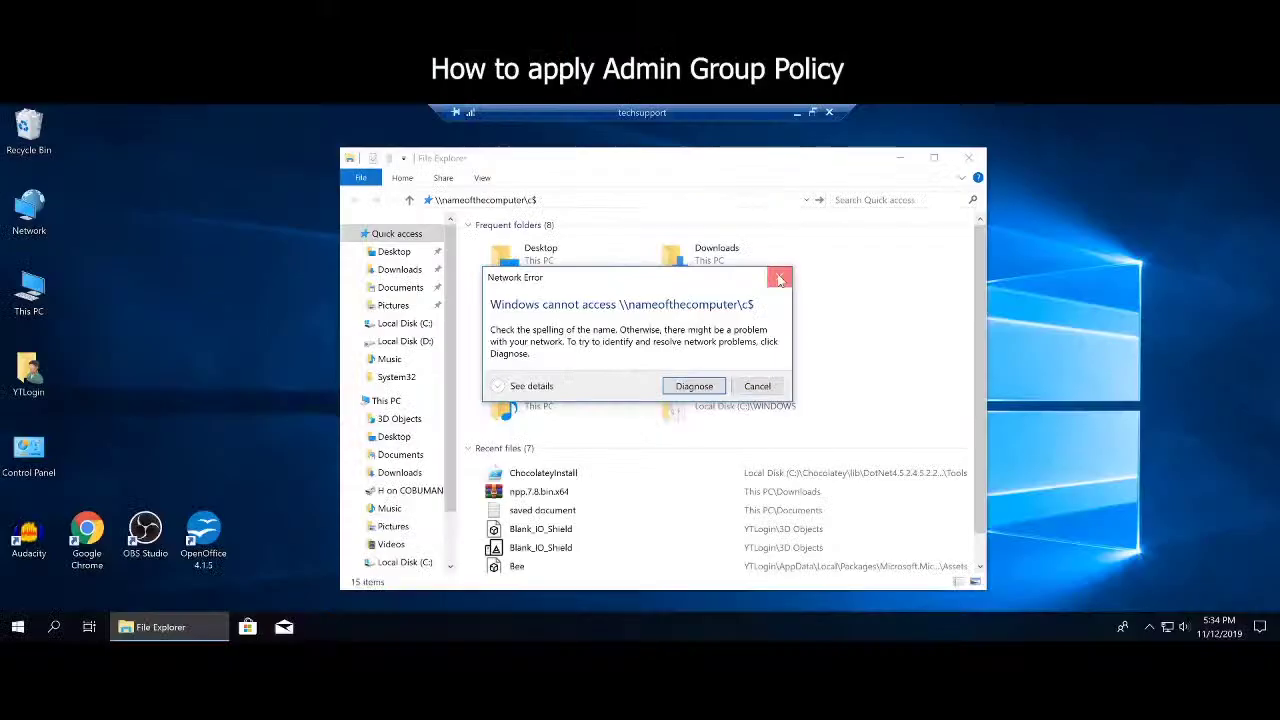
Dismiss the network error, close File Explorer, and launch Remote Desktop Connection from search.
{"action": "left_click", "coordinate": [780, 280]}
{"action": "left_click", "coordinate": [968, 157]}
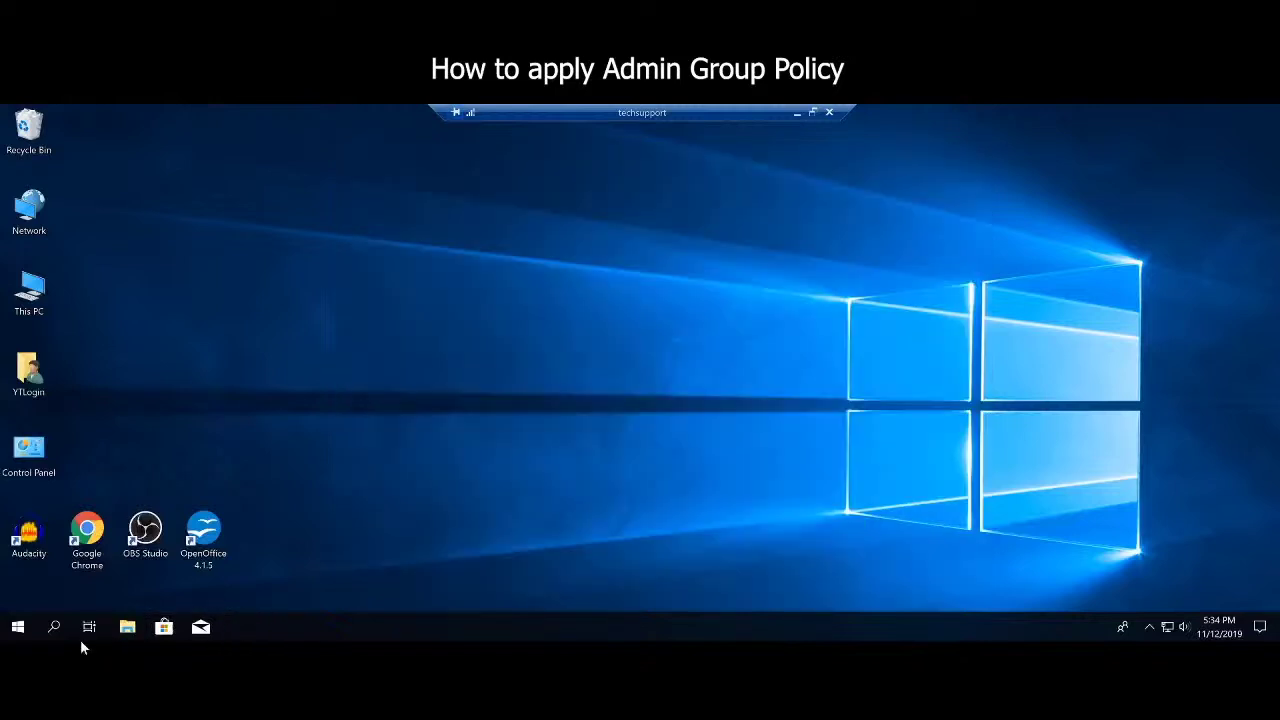
{"action": "left_click", "coordinate": [54, 626]}
{"action": "type", "text": "remot"}
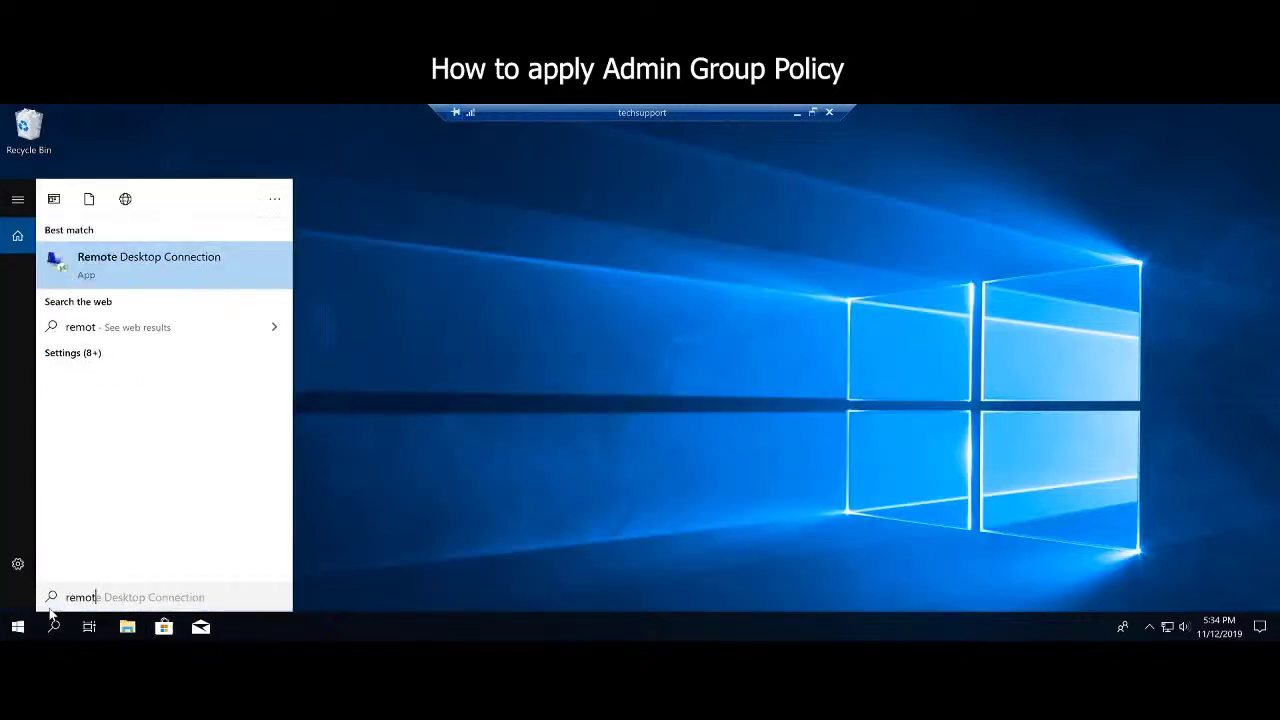
{"action": "key", "text": "Return"}
Try connecting to thenameofthecomputer, dismiss the failure error, and close Remote Desktop Connection.
{"action": "type", "text": "thenameofthecomputer"}
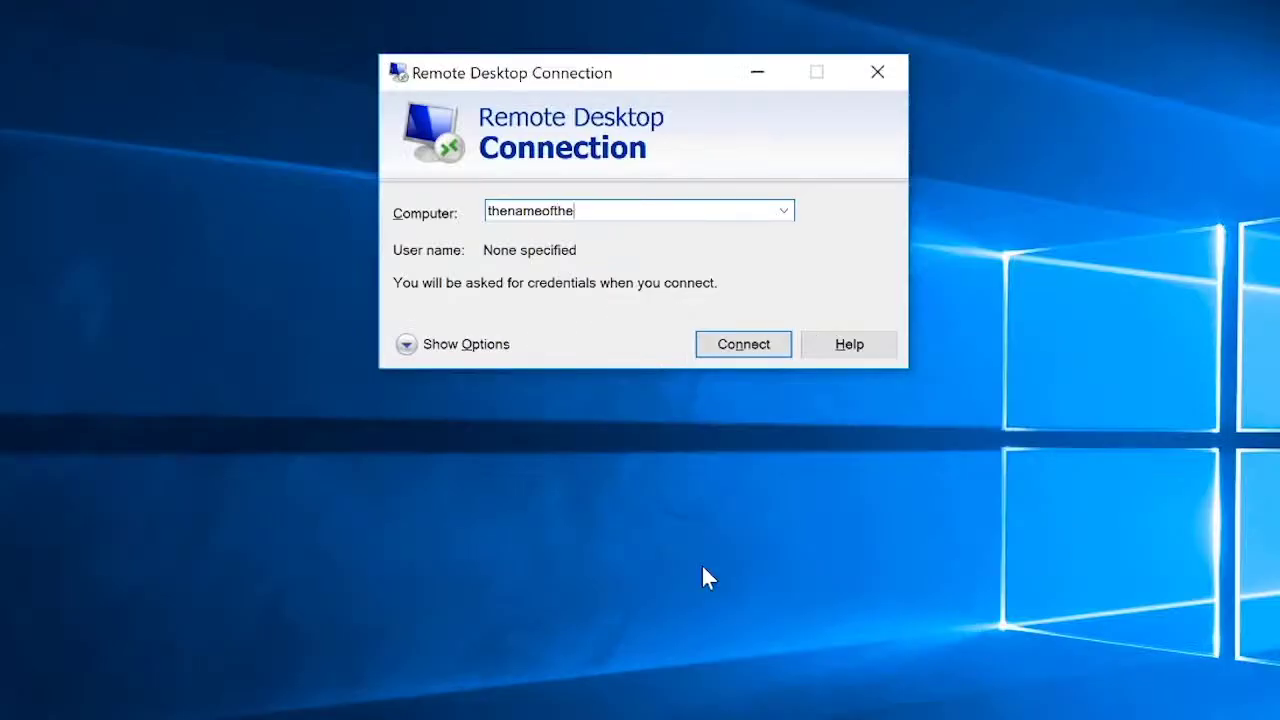
{"action": "key", "text": "Return"}
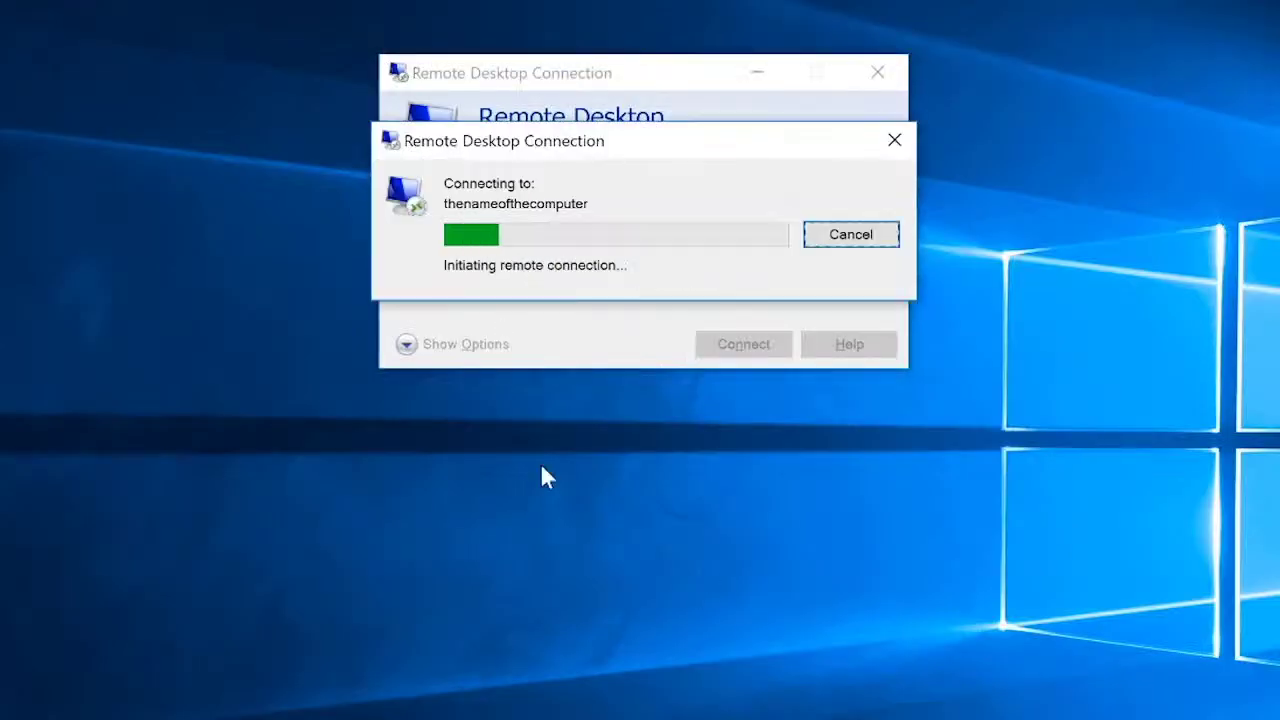
{"action": "left_click", "coordinate": [845, 385]}
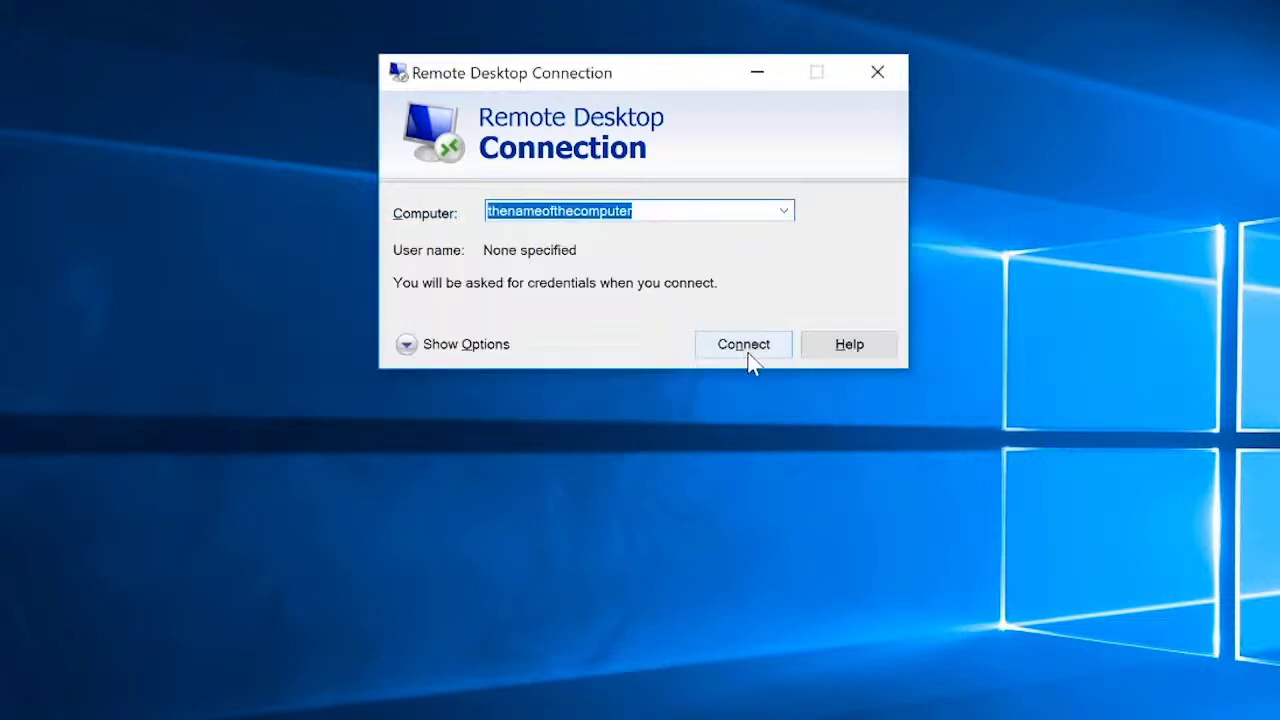
{"action": "left_click", "coordinate": [873, 68]}
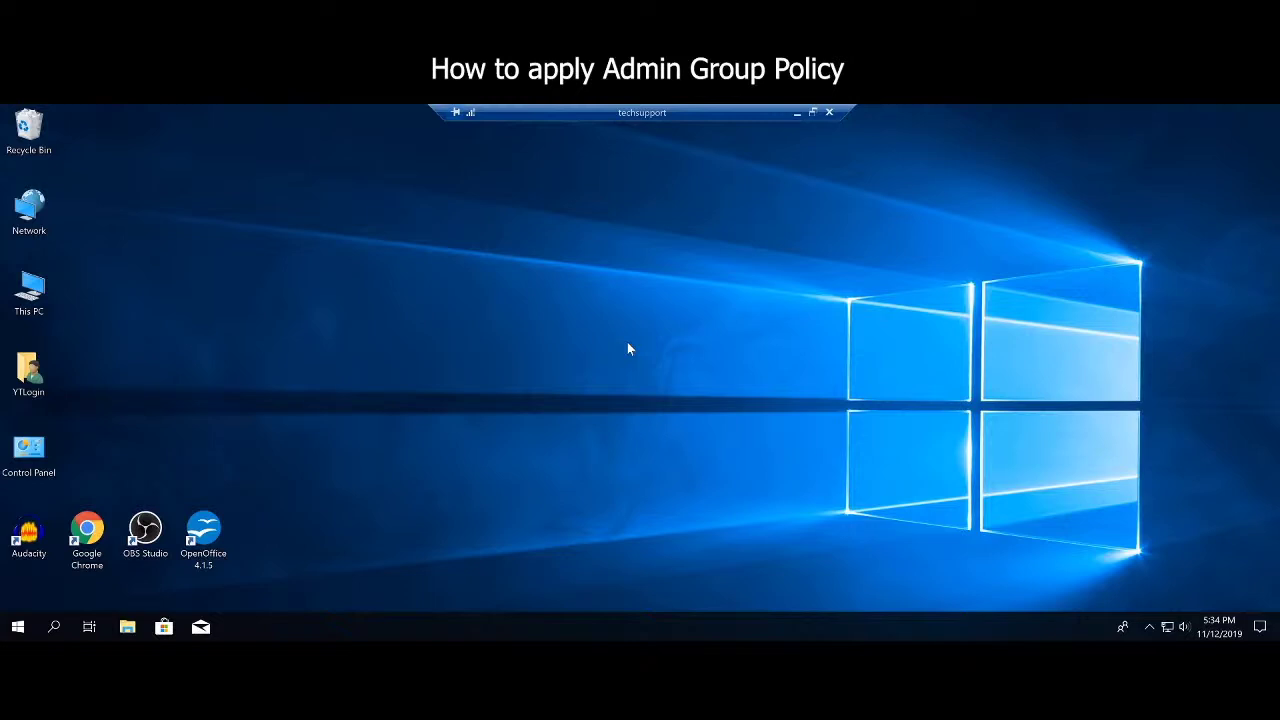
Launch Sticky Notes from search and close the notes list, keeping a new note.
{"action": "left_click", "coordinate": [54, 626]}
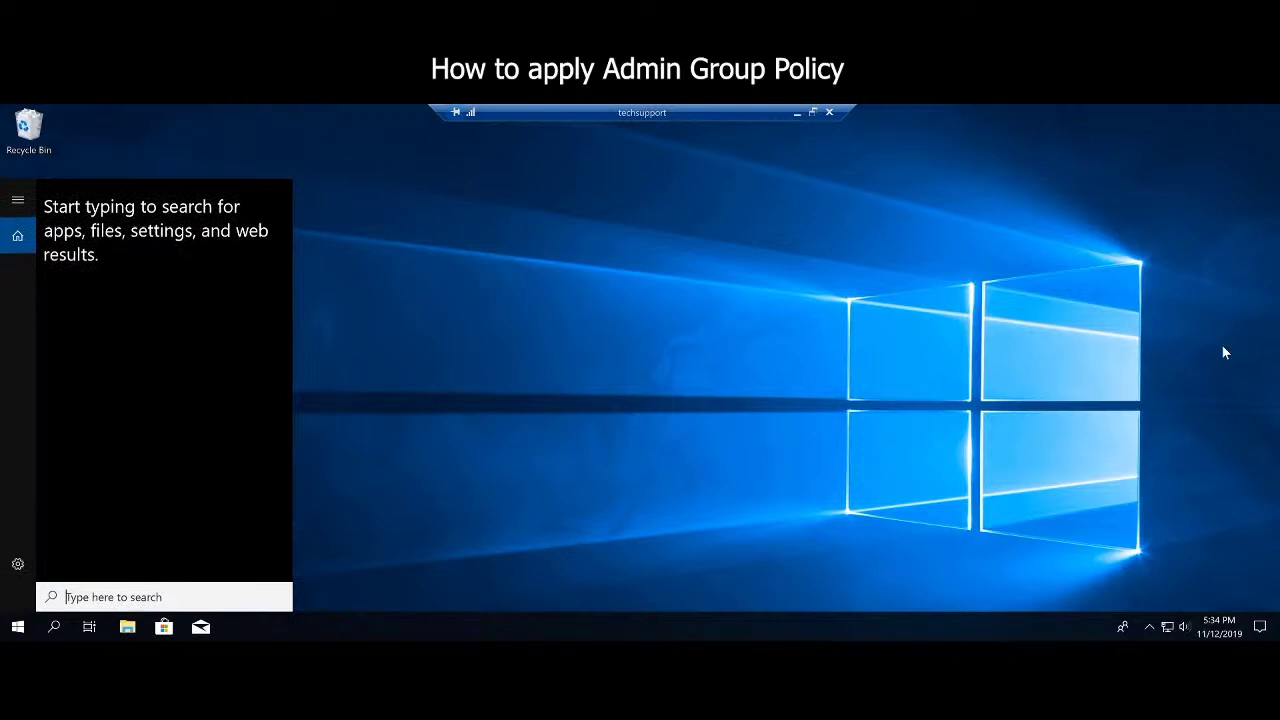
{"action": "type", "text": "stick"}
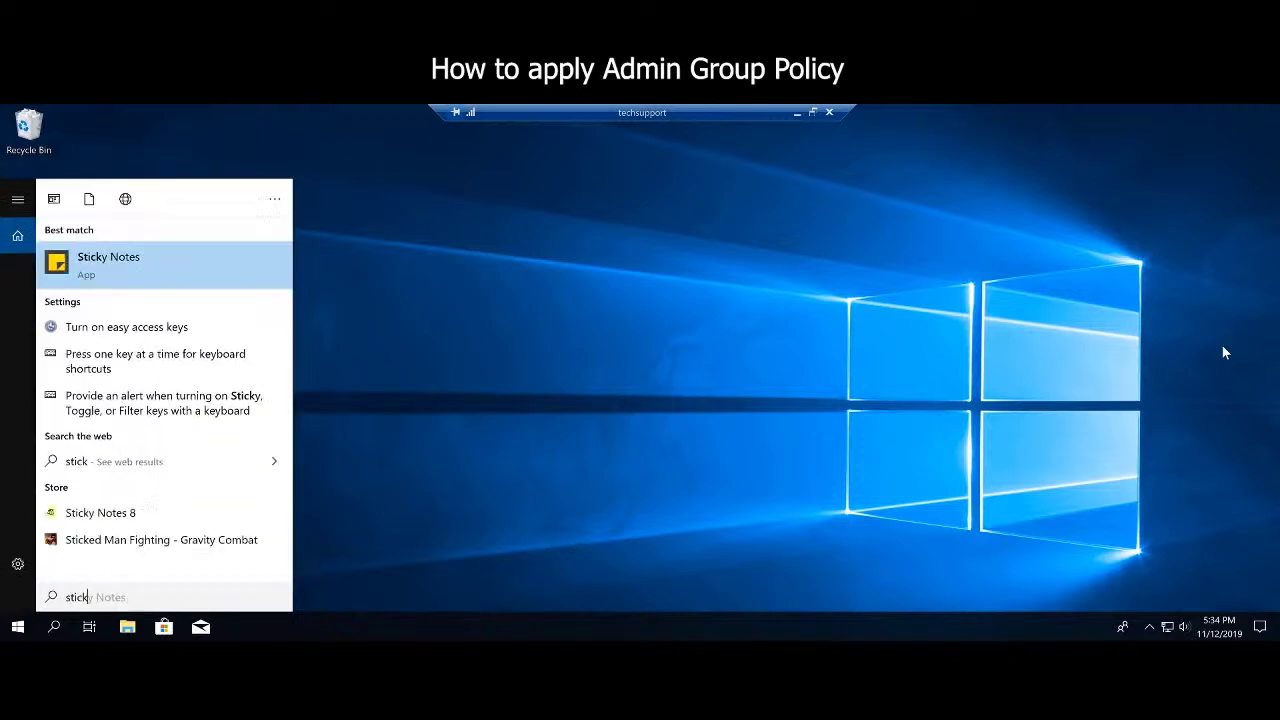
{"action": "key", "text": "Return"}
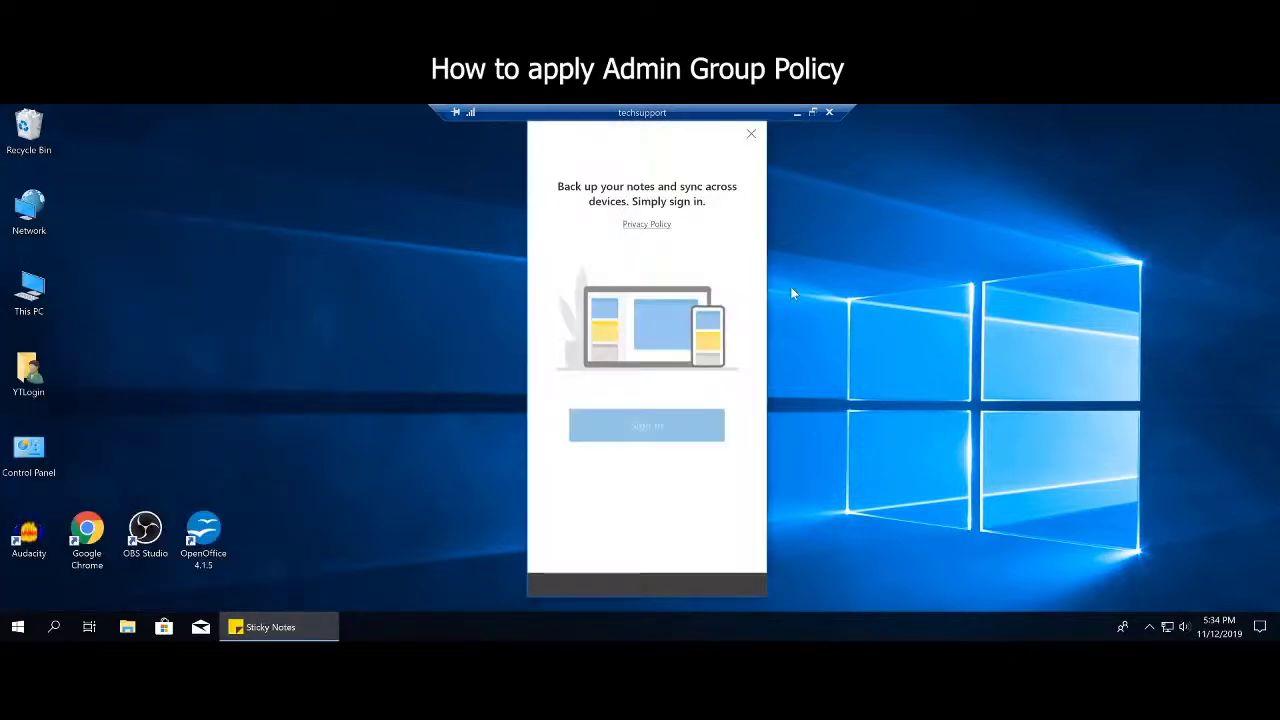
{"action": "left_click", "coordinate": [751, 133]}
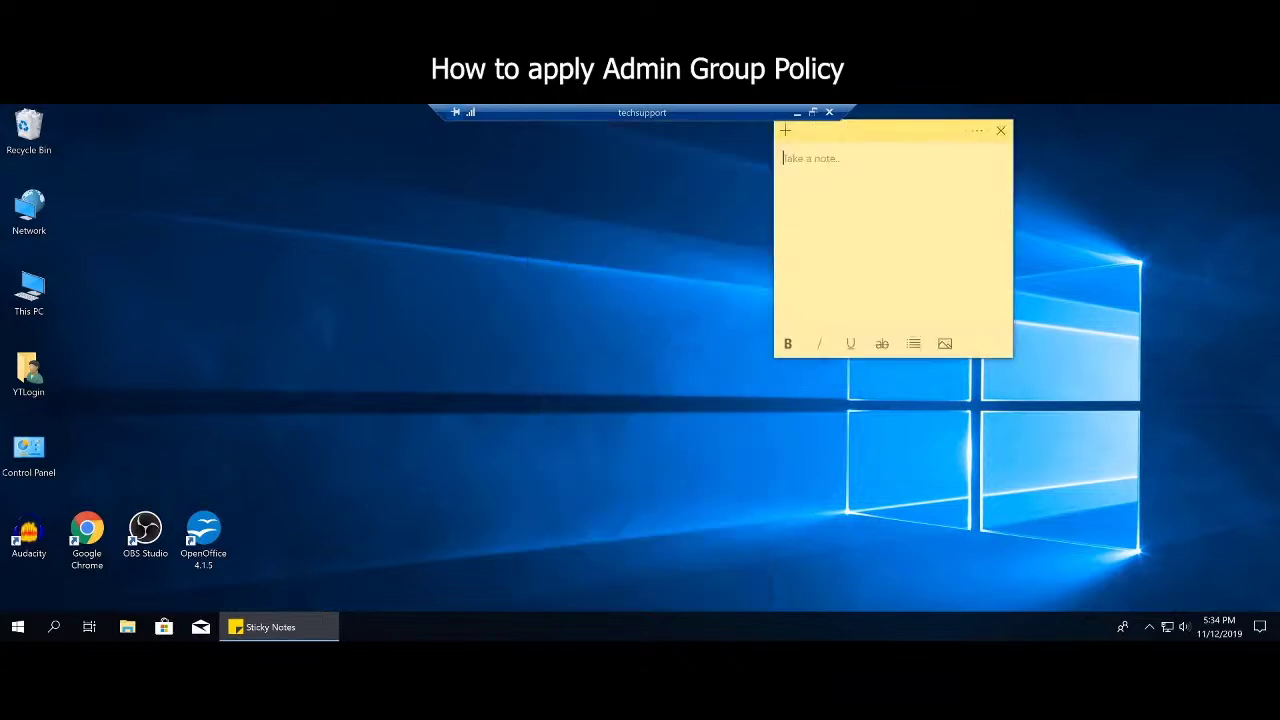
Write "itsupport" group has admin access in the note and highlight itsupport.
{"action": "type", "text": "itsupport\""}
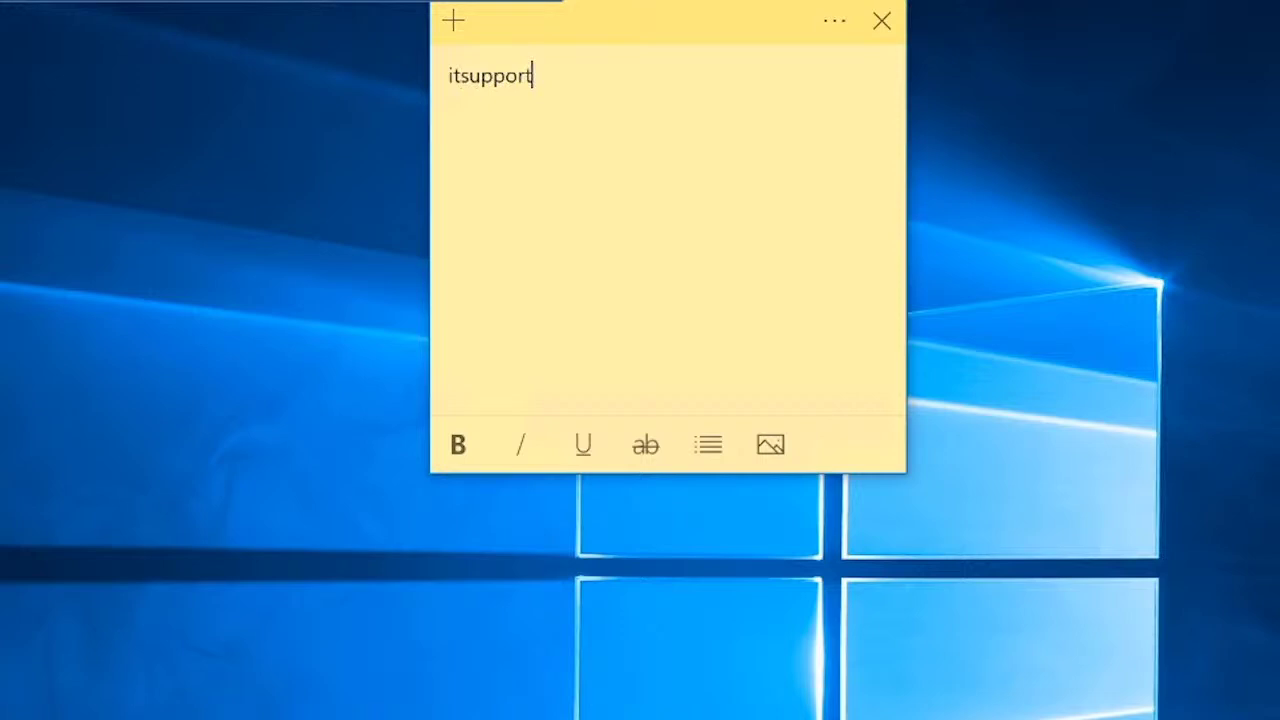
{"action": "type", "text": " group"}
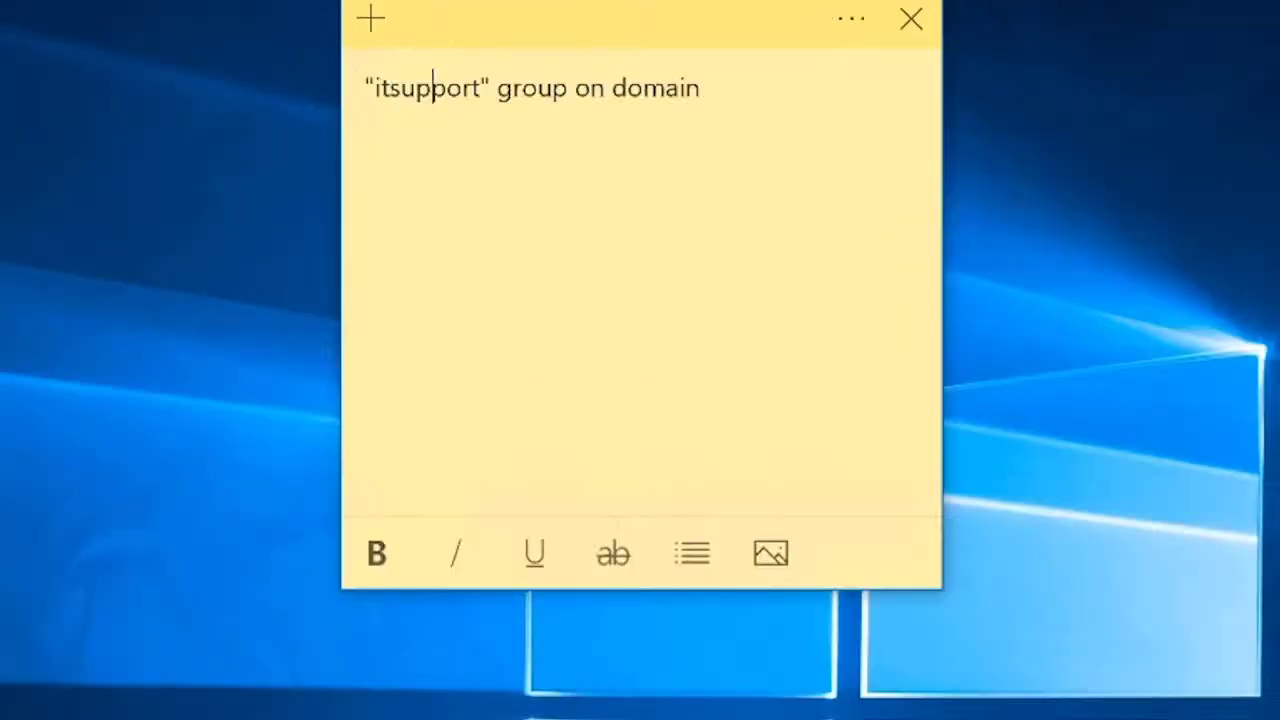
{"action": "key", "text": "Right"}
{"action": "key", "text": "Right"}
{"action": "key", "text": "Right"}
{"action": "key", "text": "Right"}
{"action": "key", "text": "Right"}
{"action": "left_click", "coordinate": [701, 88]}
{"action": "type", "text": "has admin"}
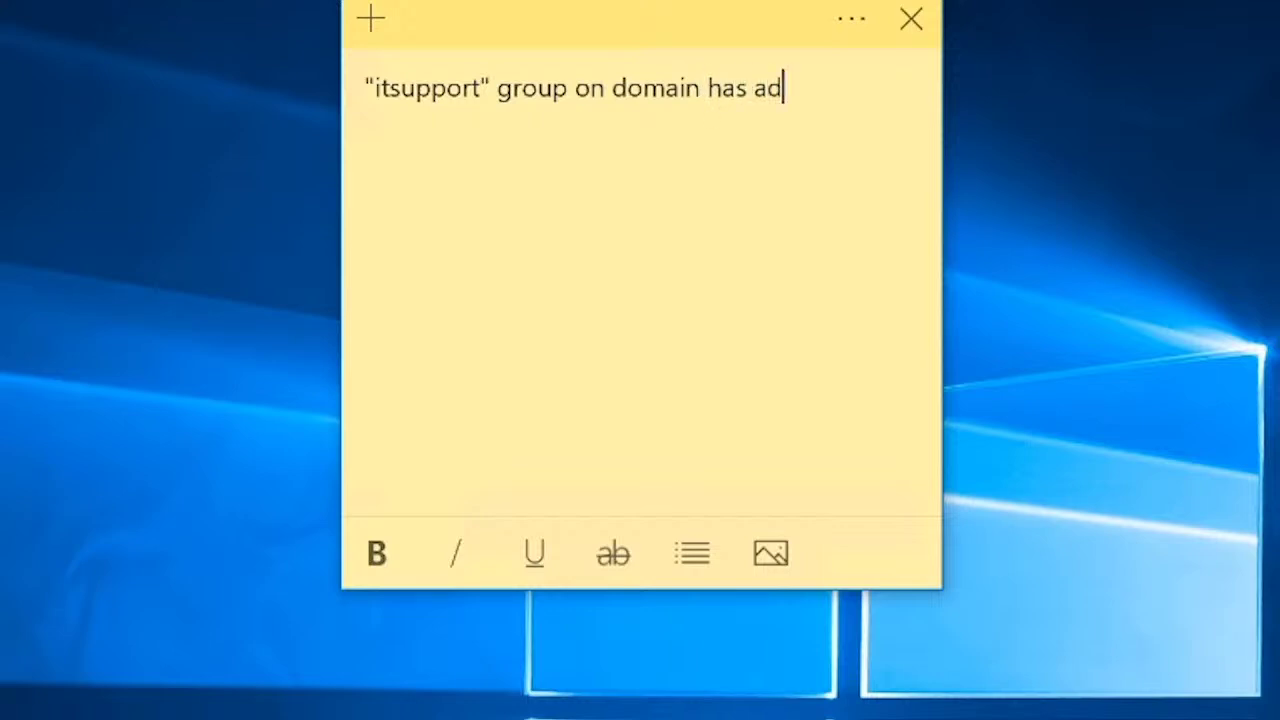
{"action": "type", "text": " p"}
{"action": "key", "text": "BackSpace"}
{"action": "type", "text": "access"}
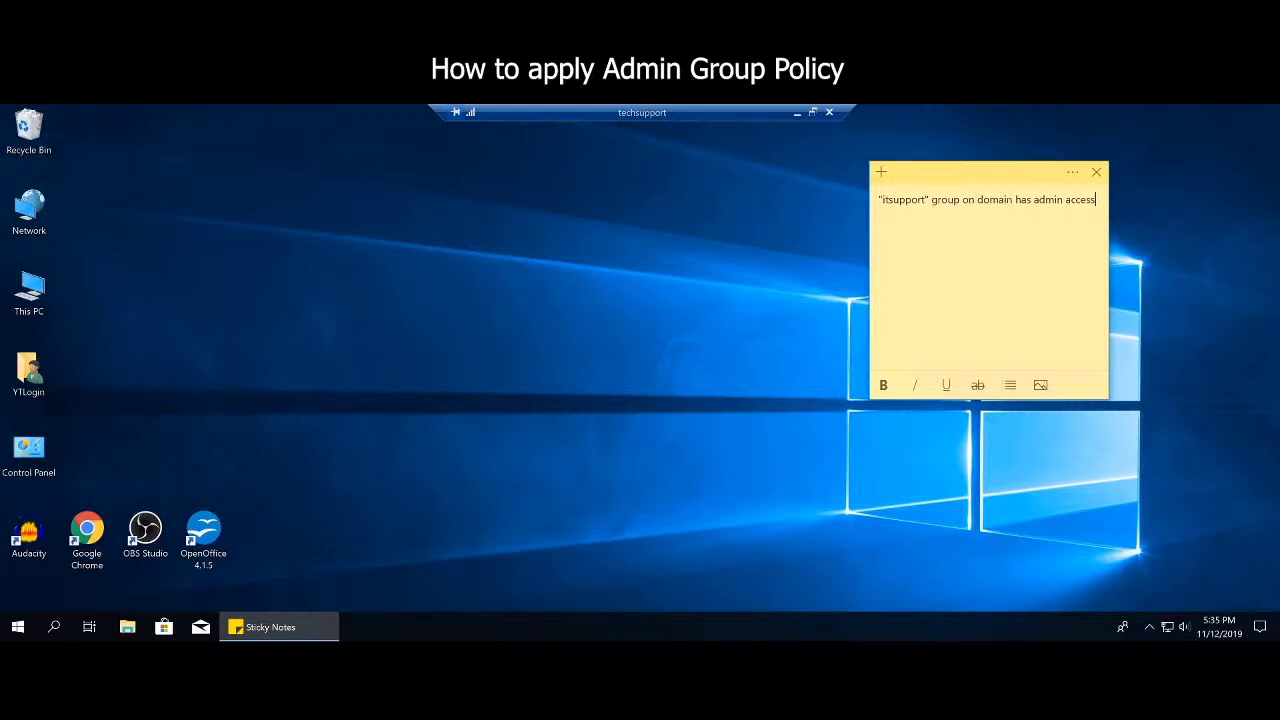
{"action": "left_click_drag", "start_coordinate": [926, 200], "coordinate": [881, 200]}
{"action": "left_click", "coordinate": [553, 380]}
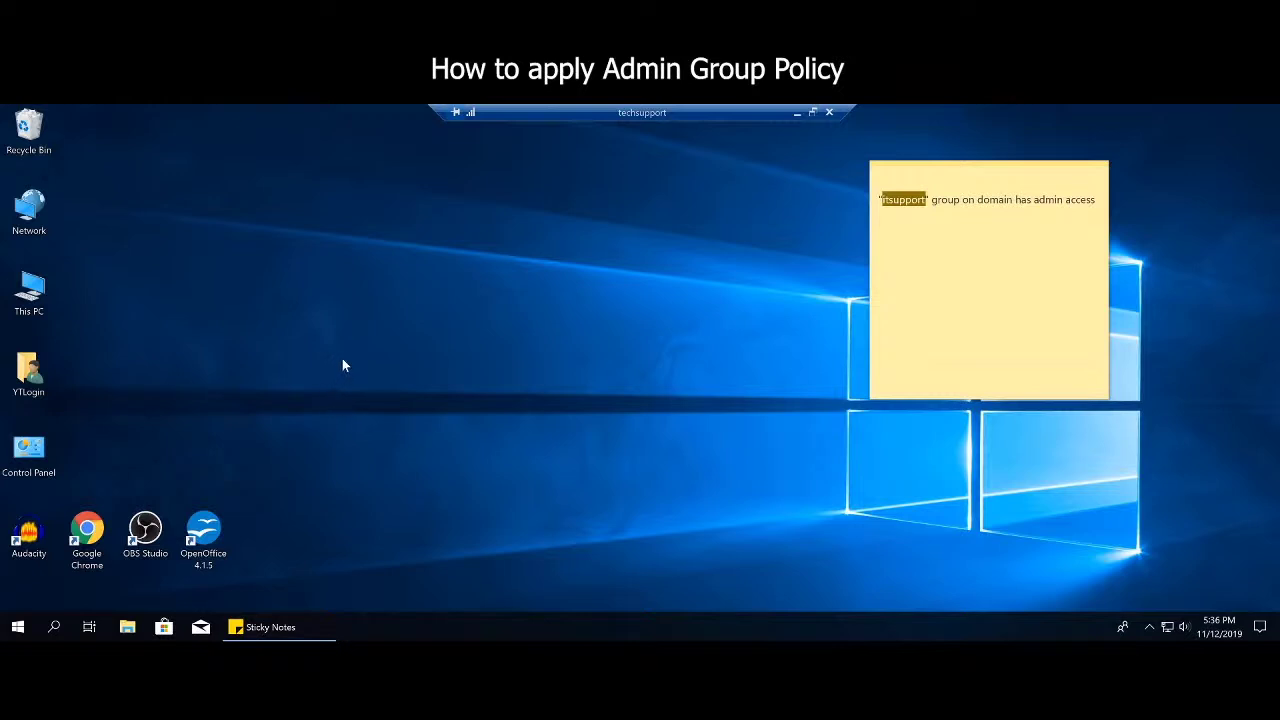
Open This PC's system properties and its advanced system settings.
{"action": "left_click", "coordinate": [22, 313]}
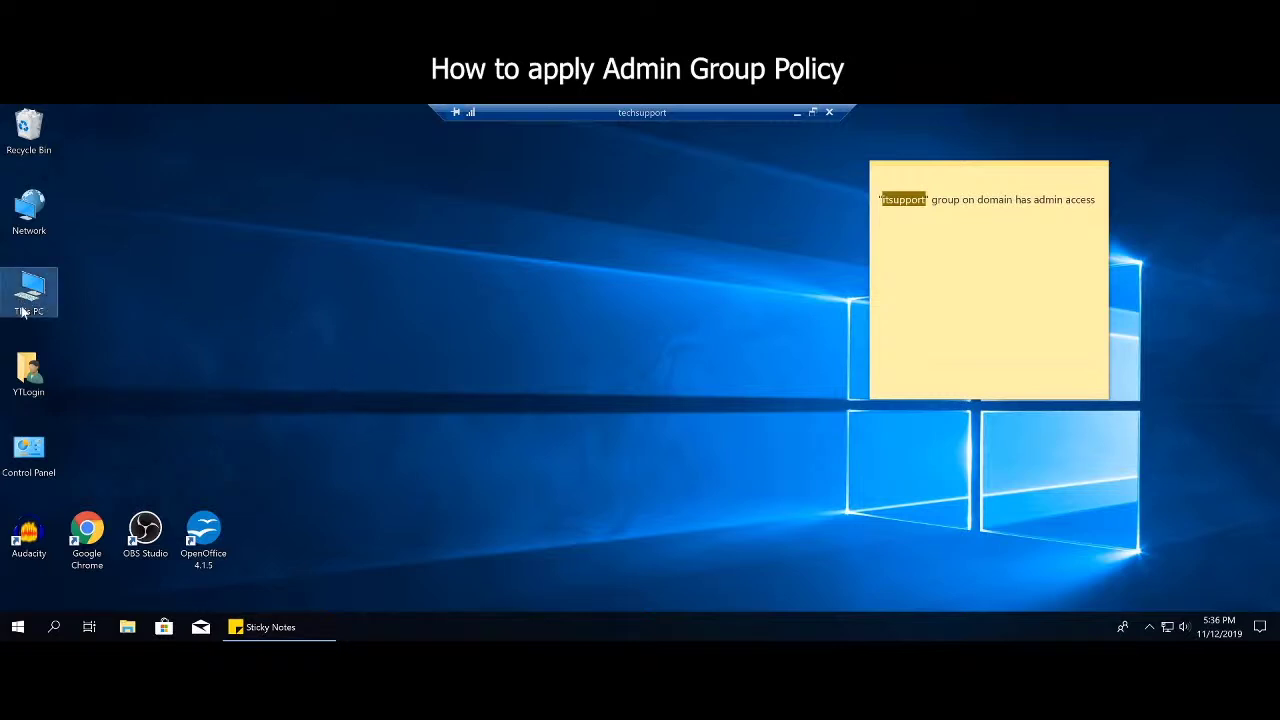
{"action": "right_click", "coordinate": [23, 312]}
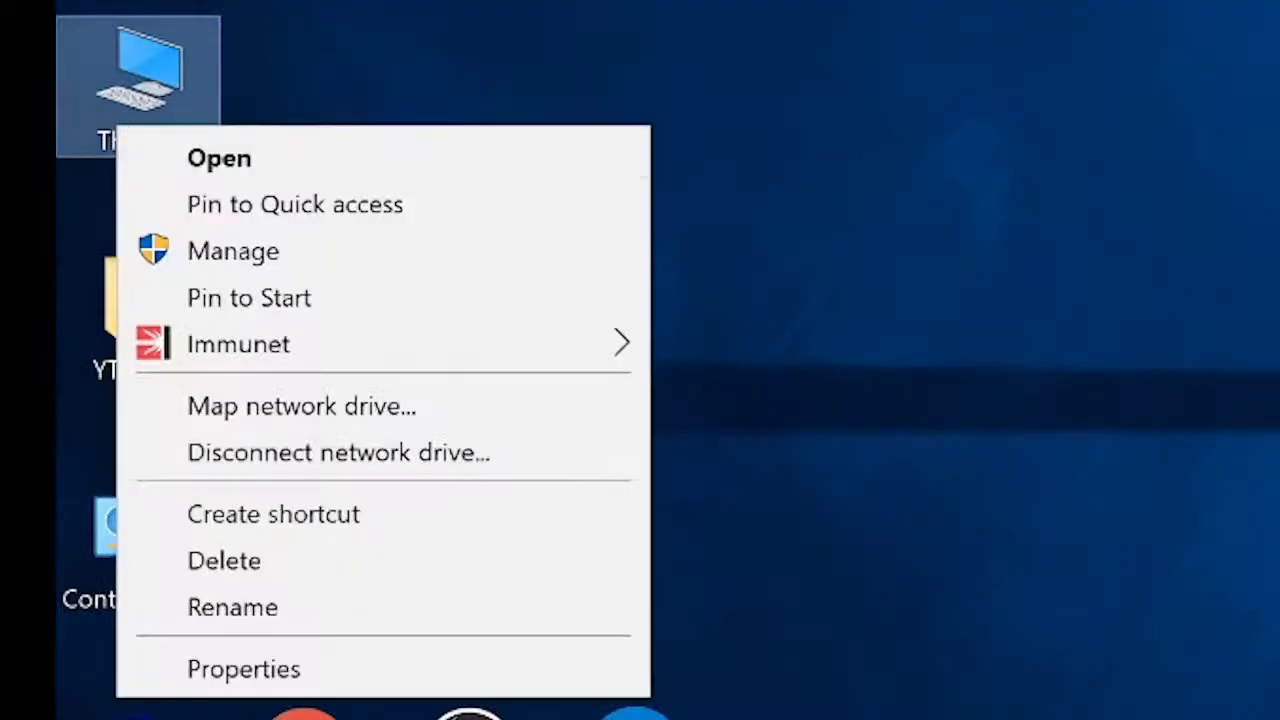
{"action": "left_click", "coordinate": [158, 503]}
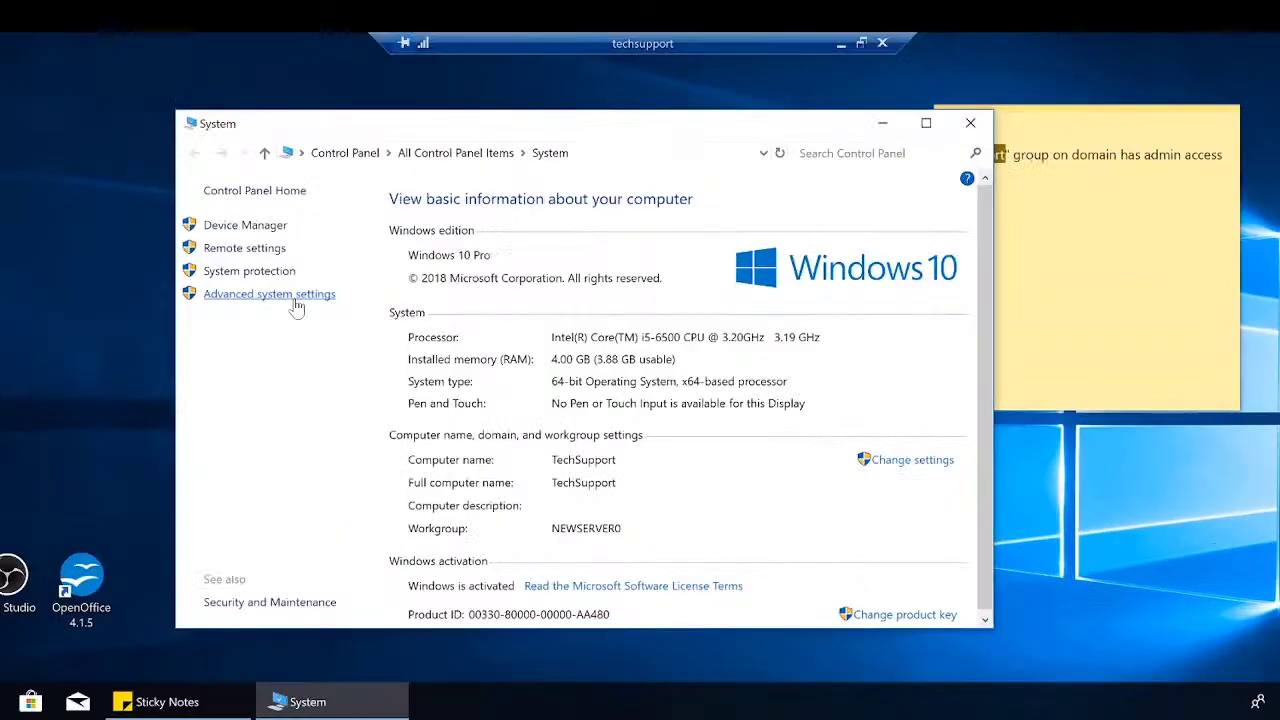
{"action": "left_click", "coordinate": [394, 322]}
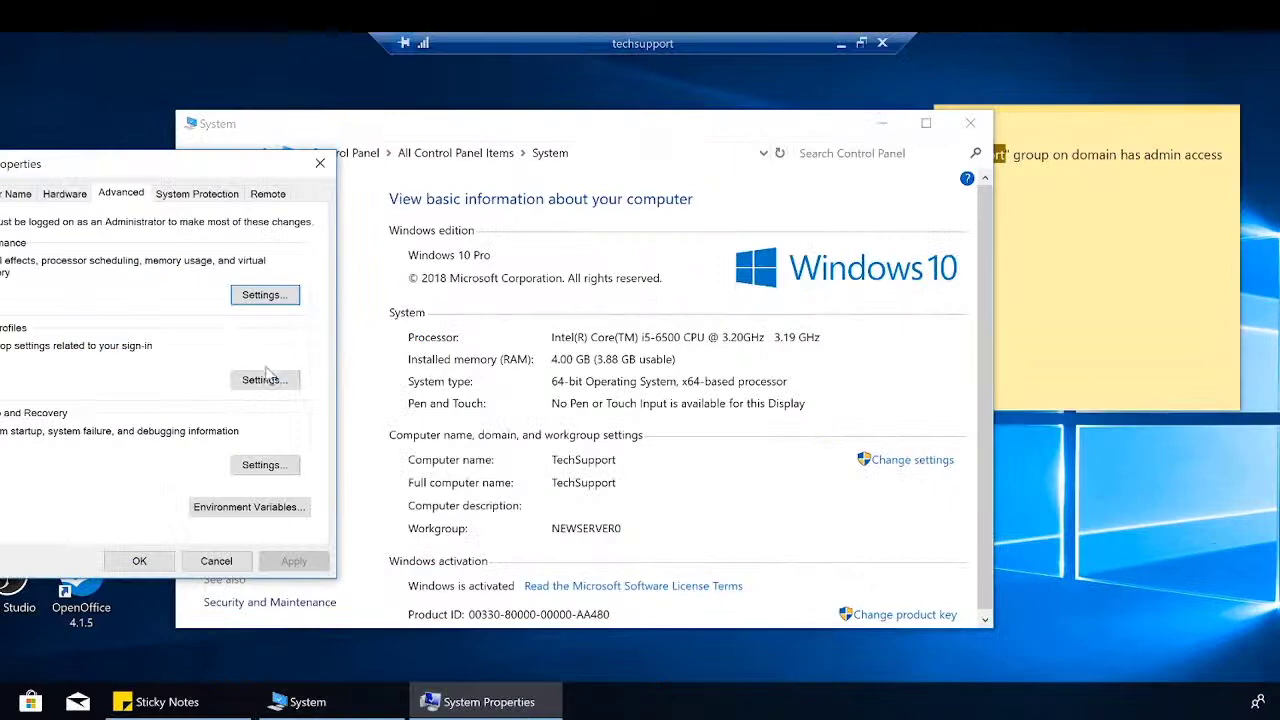
Review the stored User Profiles with a wider Name column, then close both dialogs with OK.
{"action": "left_click", "coordinate": [258, 380]}
{"action": "left_click_drag", "start_coordinate": [225, 198], "coordinate": [465, 150]}
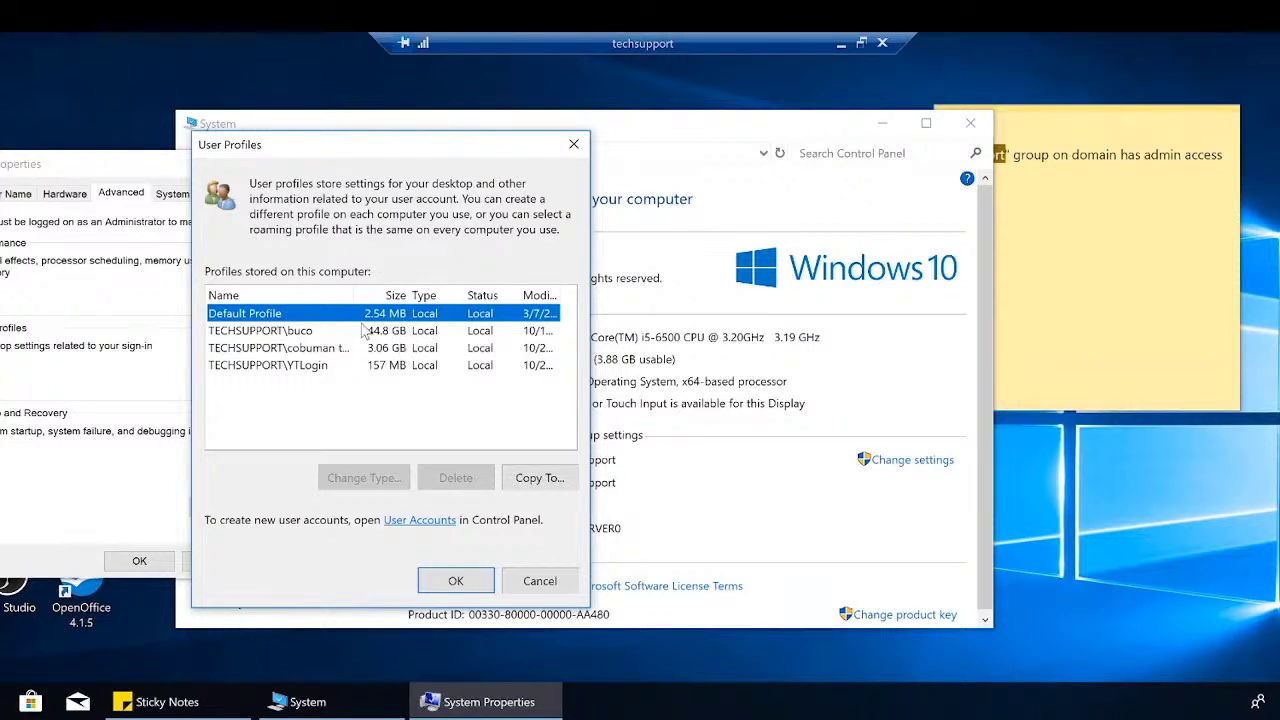
{"action": "left_click_drag", "start_coordinate": [368, 289], "coordinate": [394, 289]}
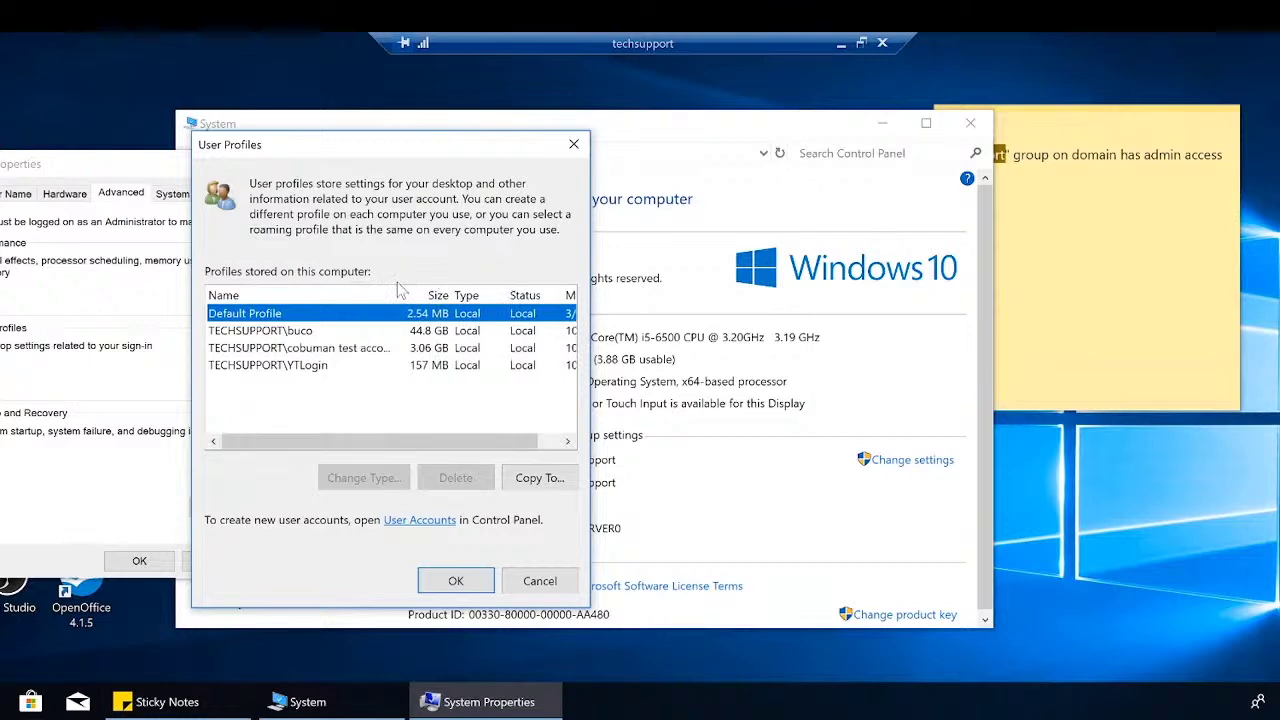
{"action": "left_click_drag", "start_coordinate": [482, 160], "coordinate": [256, 116]}
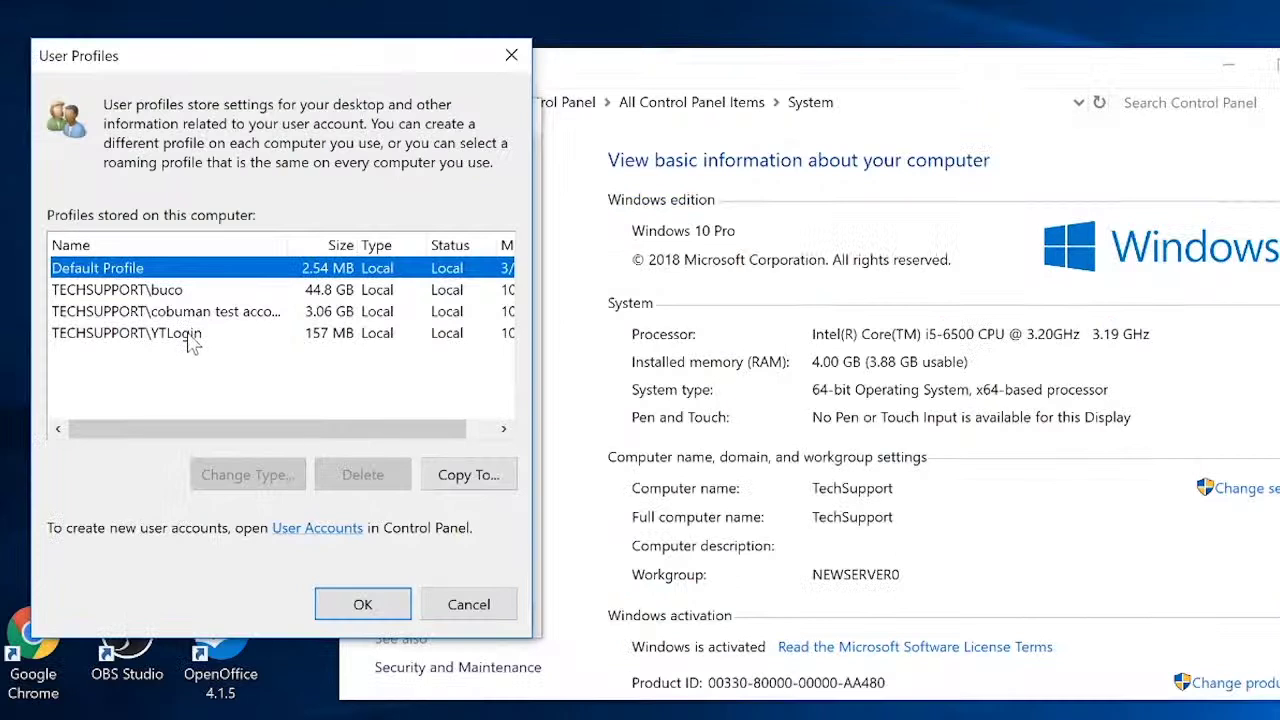
{"action": "left_click", "coordinate": [58, 338]}
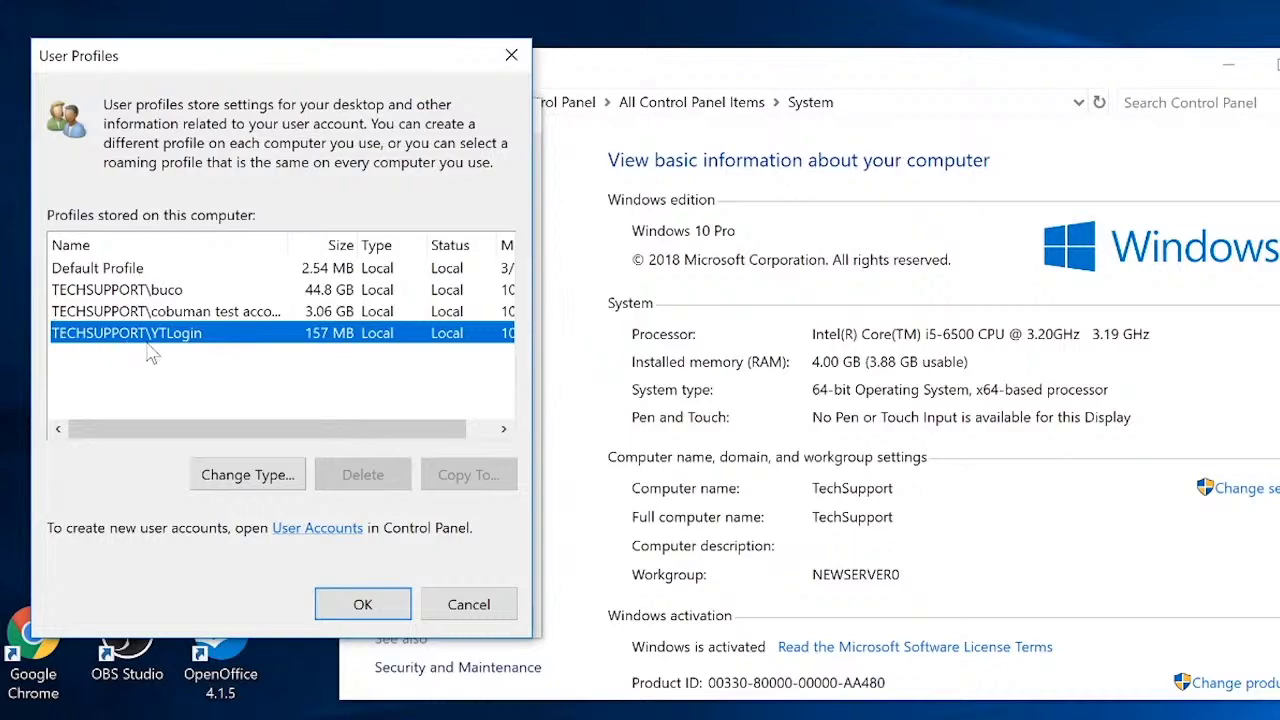
{"action": "left_click", "coordinate": [363, 604]}
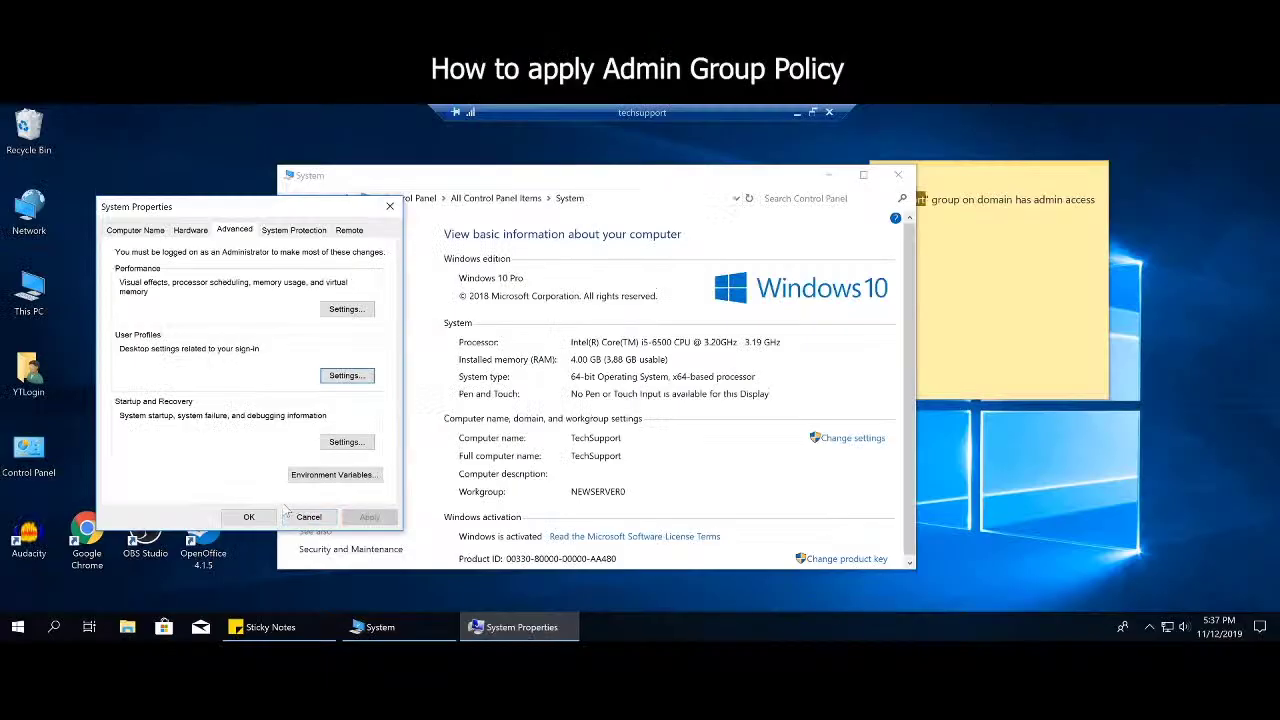
{"action": "left_click", "coordinate": [253, 517]}
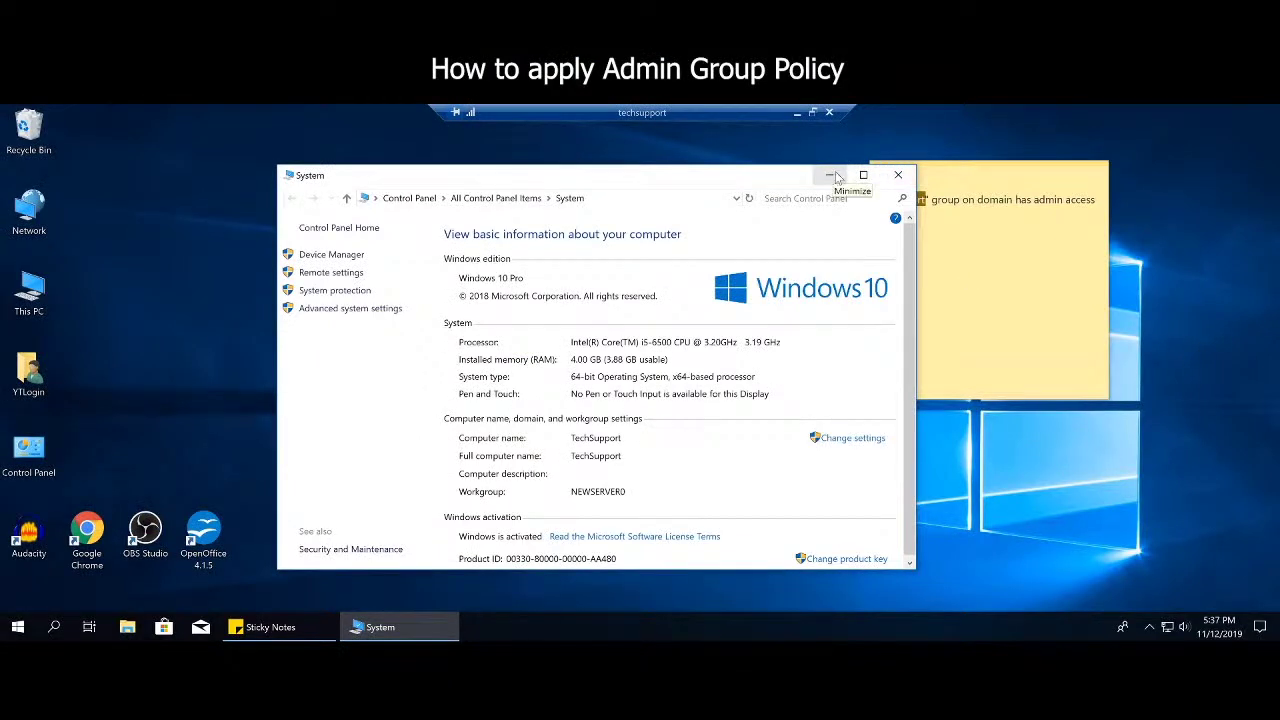
Close the System window and launch the group policy editor by searching 'group'.
{"action": "left_click", "coordinate": [898, 175]}
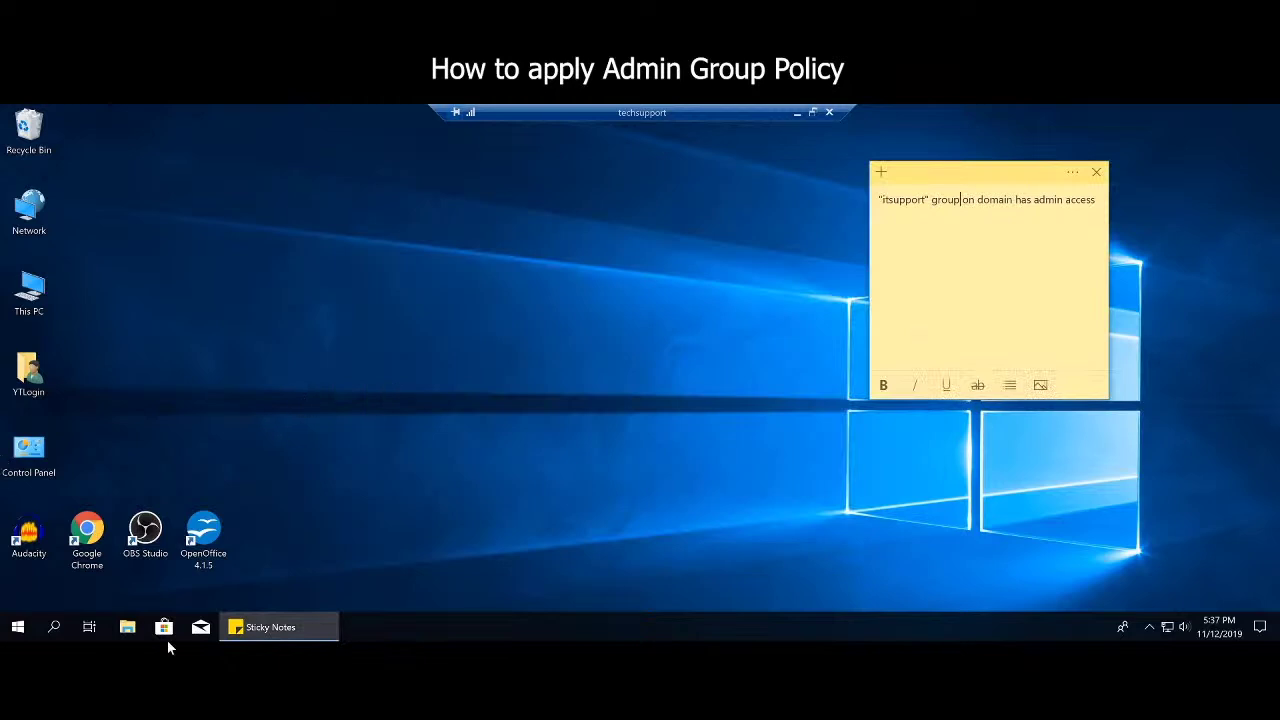
{"action": "left_click", "coordinate": [54, 627]}
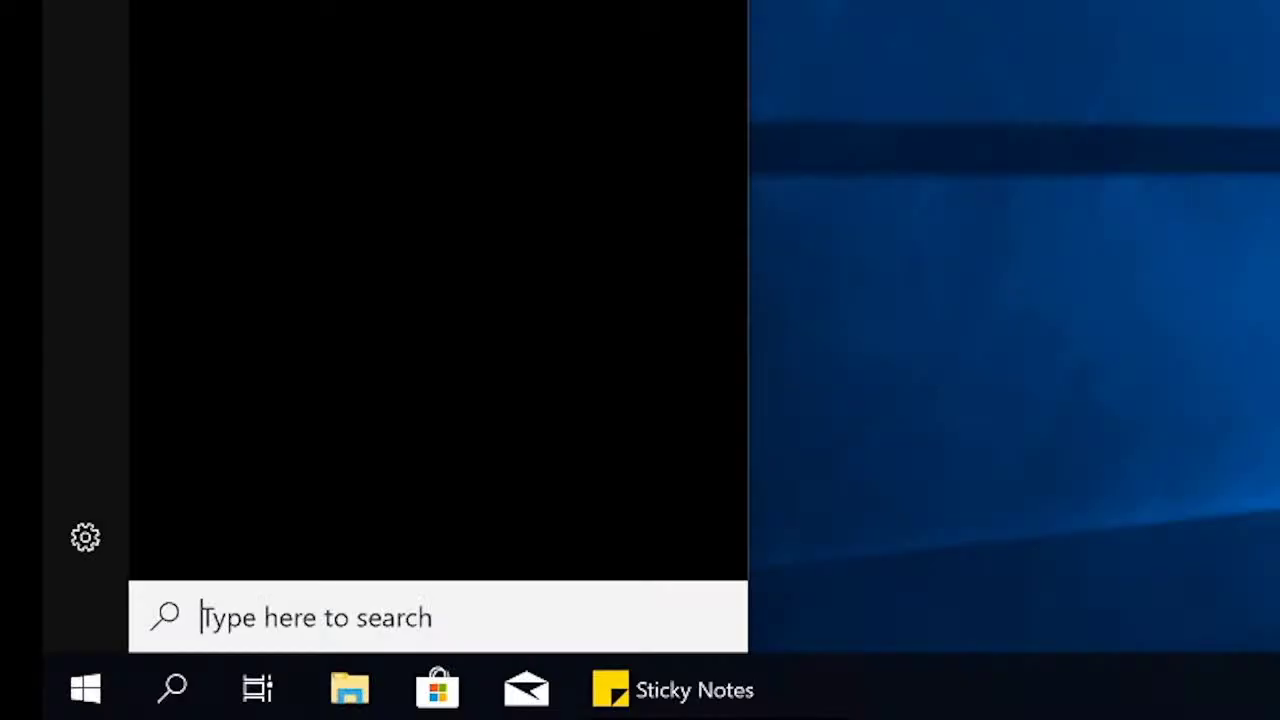
{"action": "type", "text": "group"}
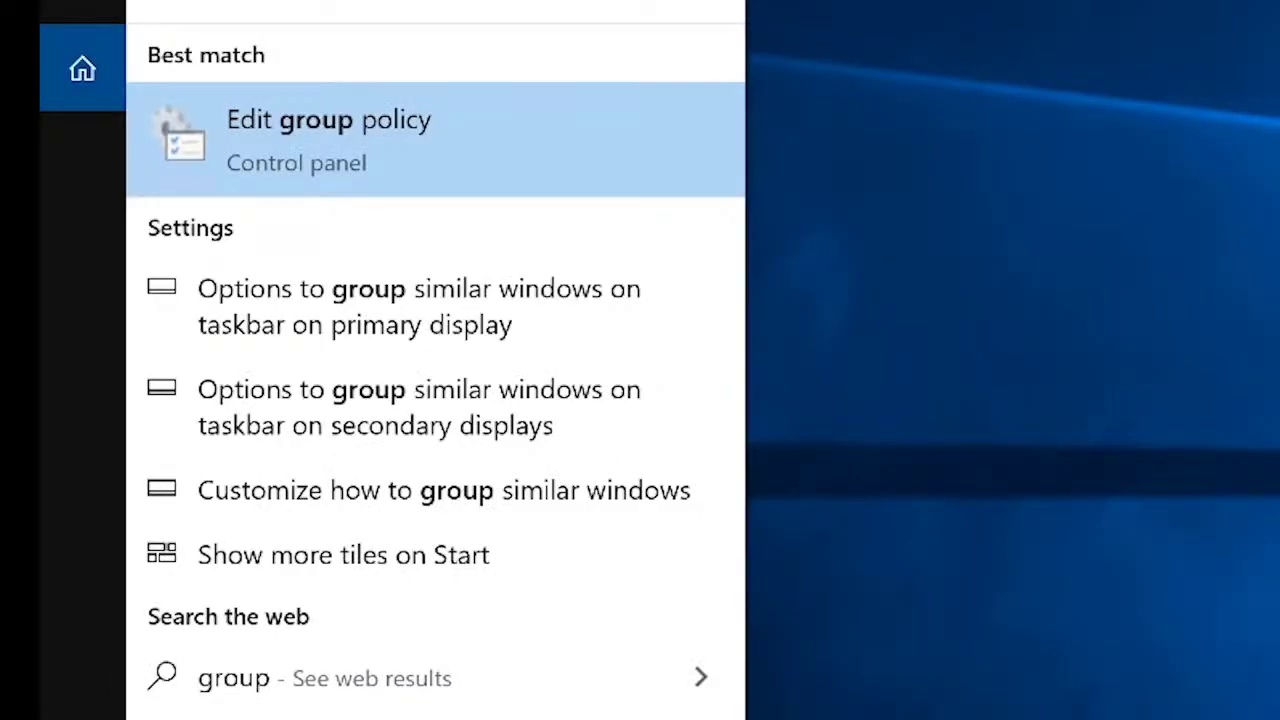
{"action": "key", "text": "Return"}
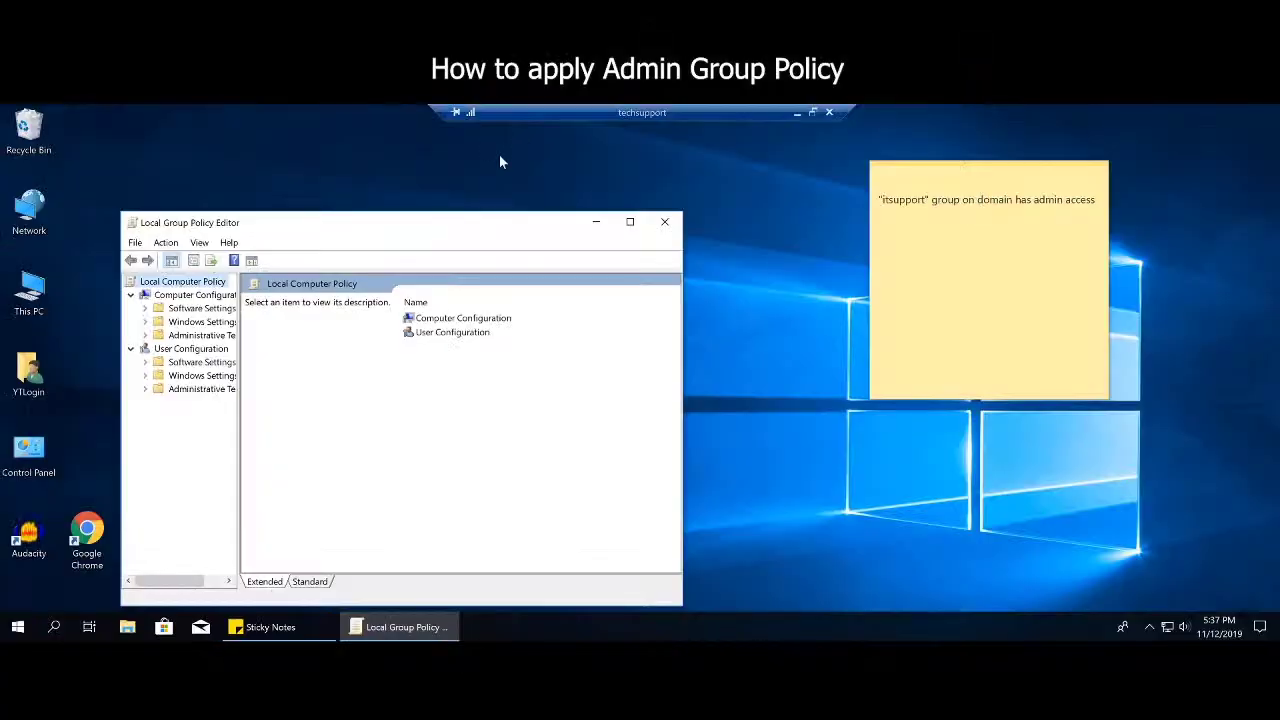
Enlarge the Local Group Policy Editor and widen its tree pane, then close it.
{"action": "left_click_drag", "start_coordinate": [507, 228], "coordinate": [635, 179]}
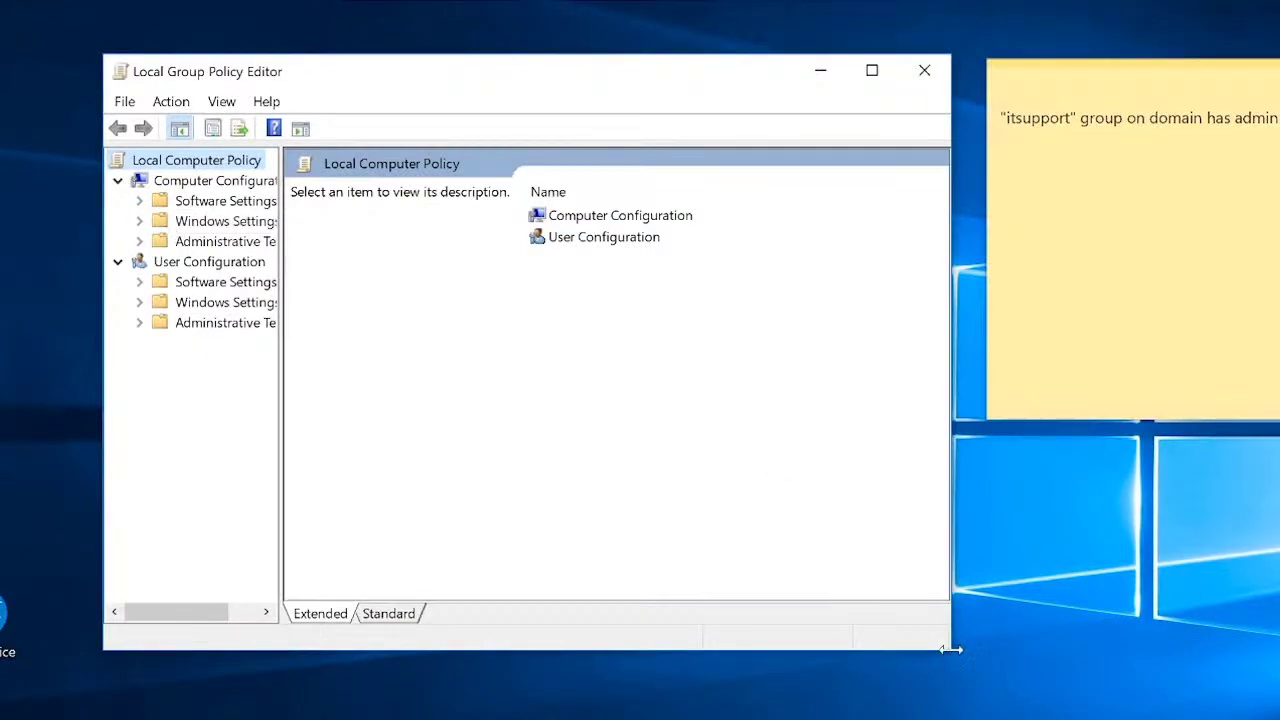
{"action": "left_click_drag", "start_coordinate": [950, 658], "coordinate": [1034, 674]}
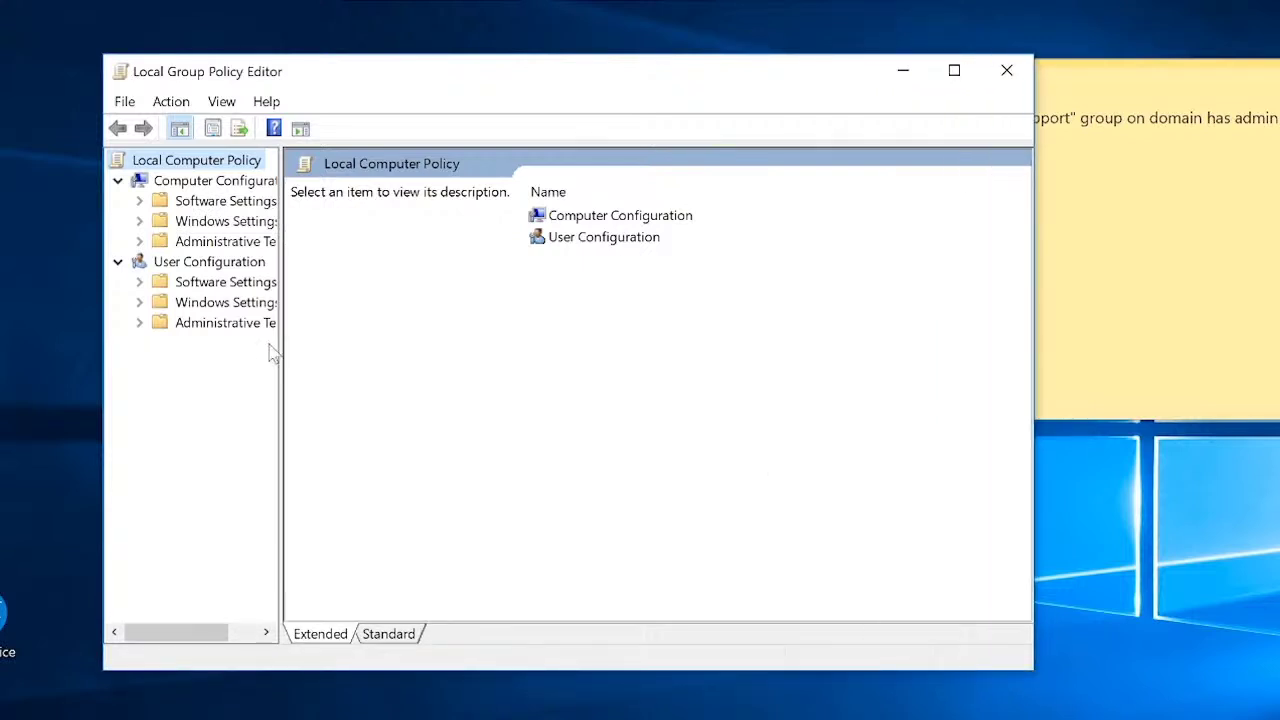
{"action": "left_click_drag", "start_coordinate": [280, 346], "coordinate": [325, 347]}
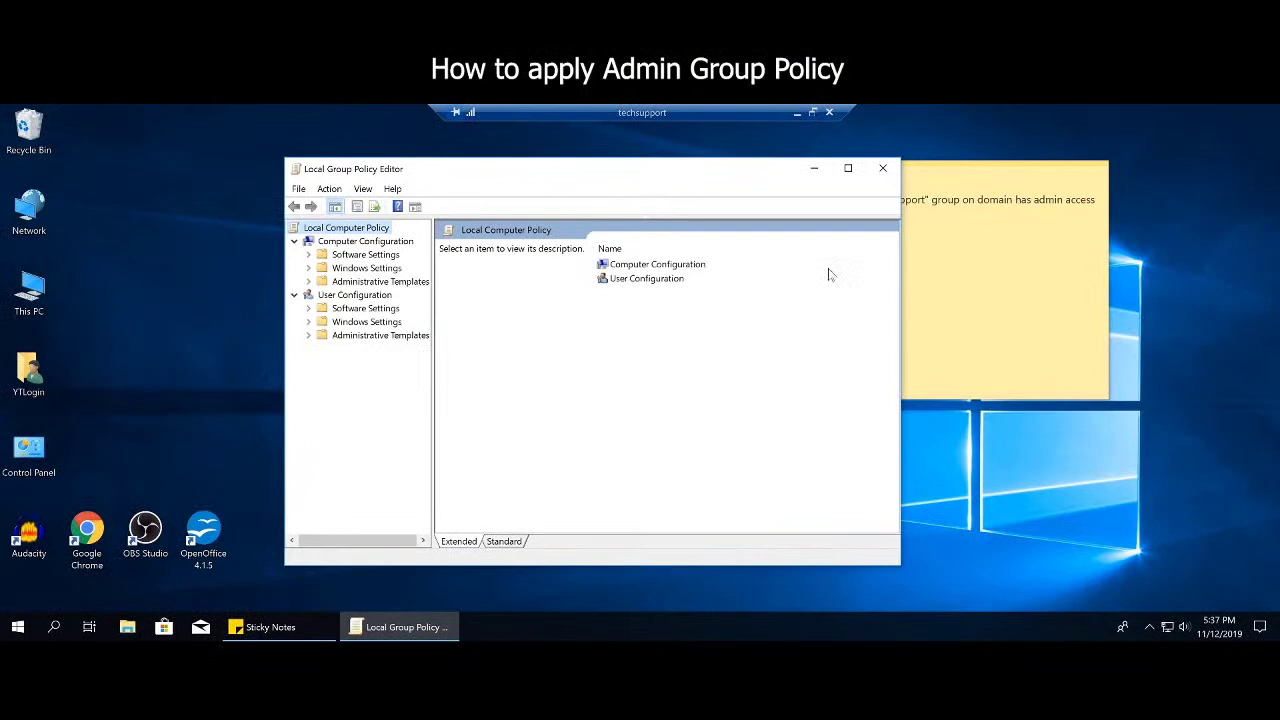
{"action": "left_click", "coordinate": [889, 170]}
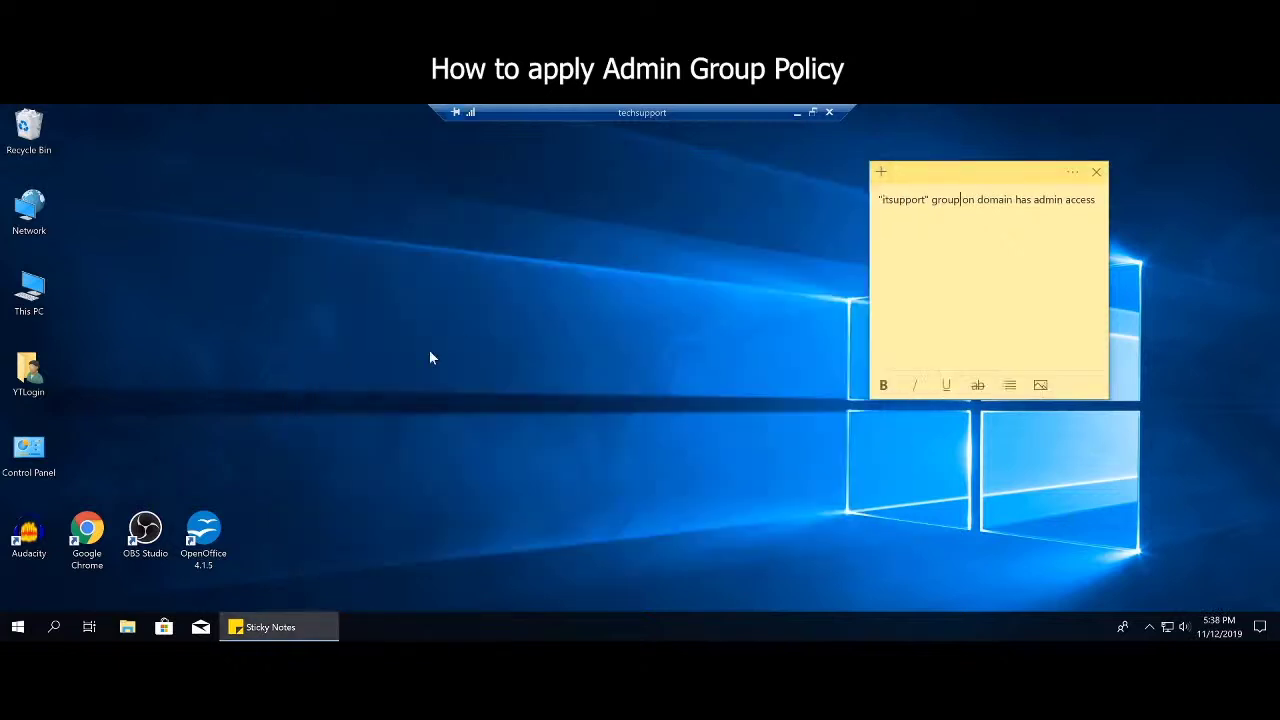
Run lusrmgr.msc from the Win+R Run dialog.
{"action": "left_click", "coordinate": [54, 627]}
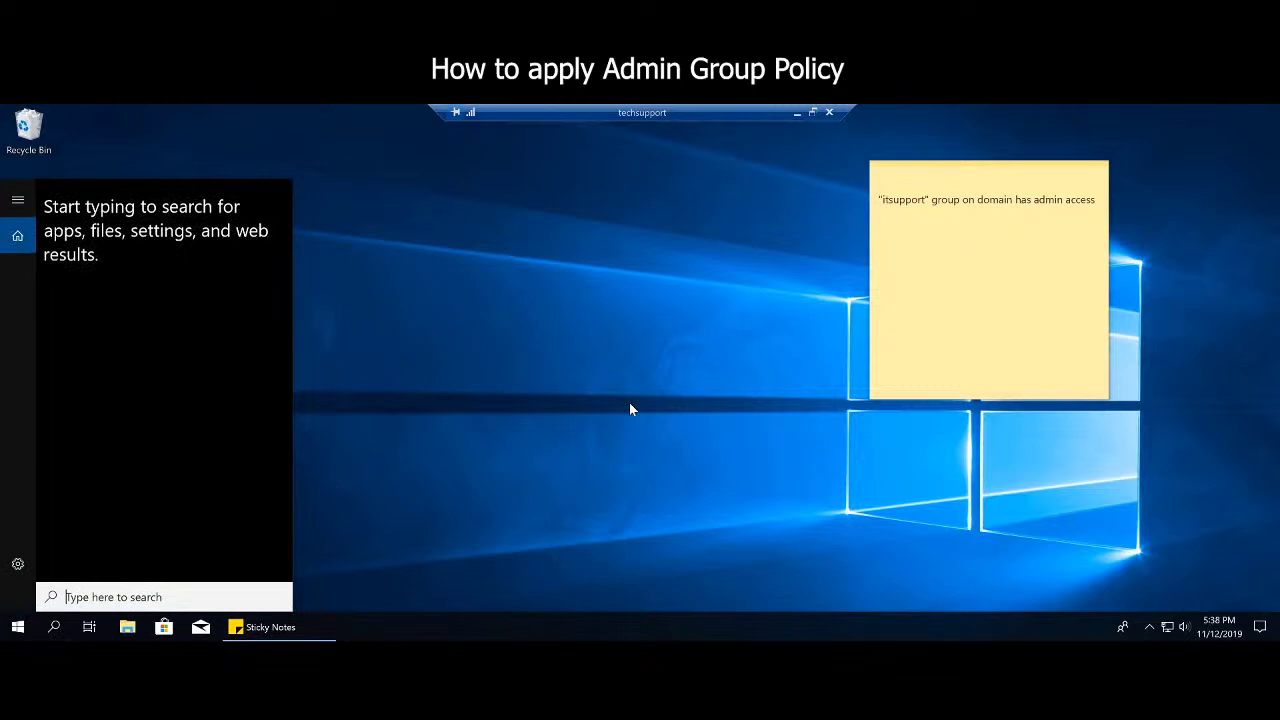
{"action": "key", "text": "super+r"}
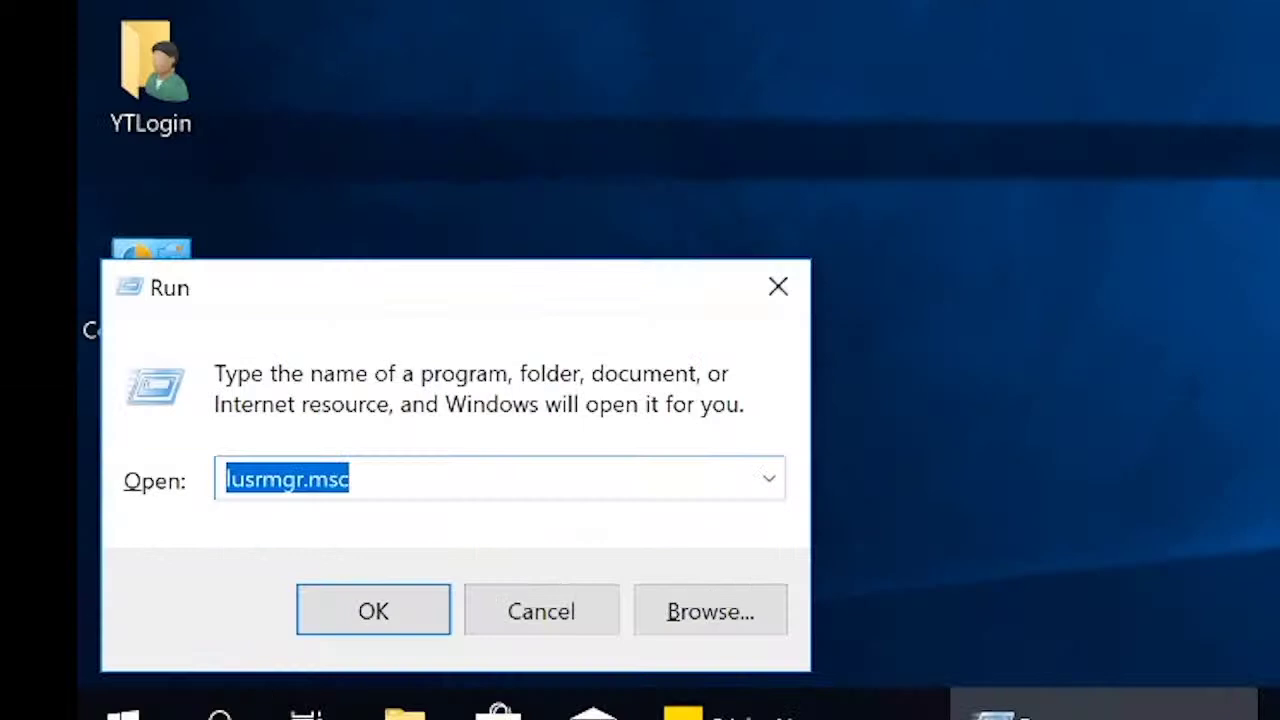
{"action": "left_click", "coordinate": [349, 479]}
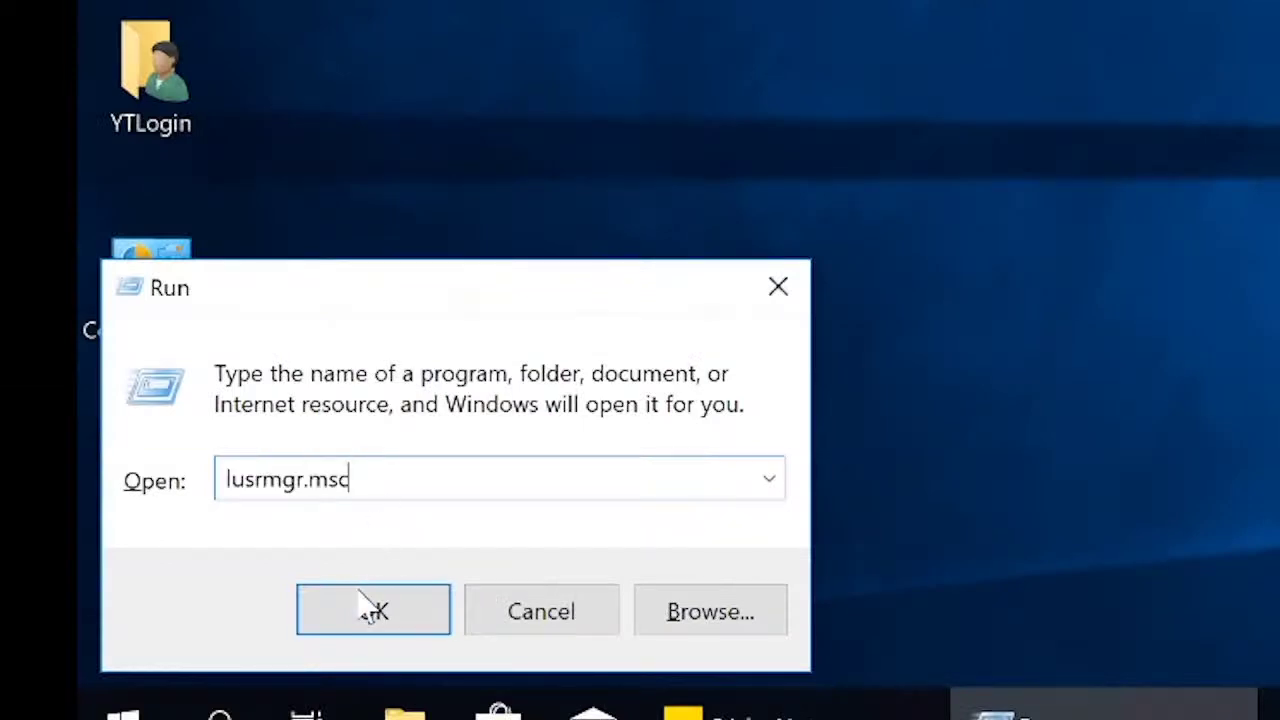
{"action": "left_click", "coordinate": [365, 604]}
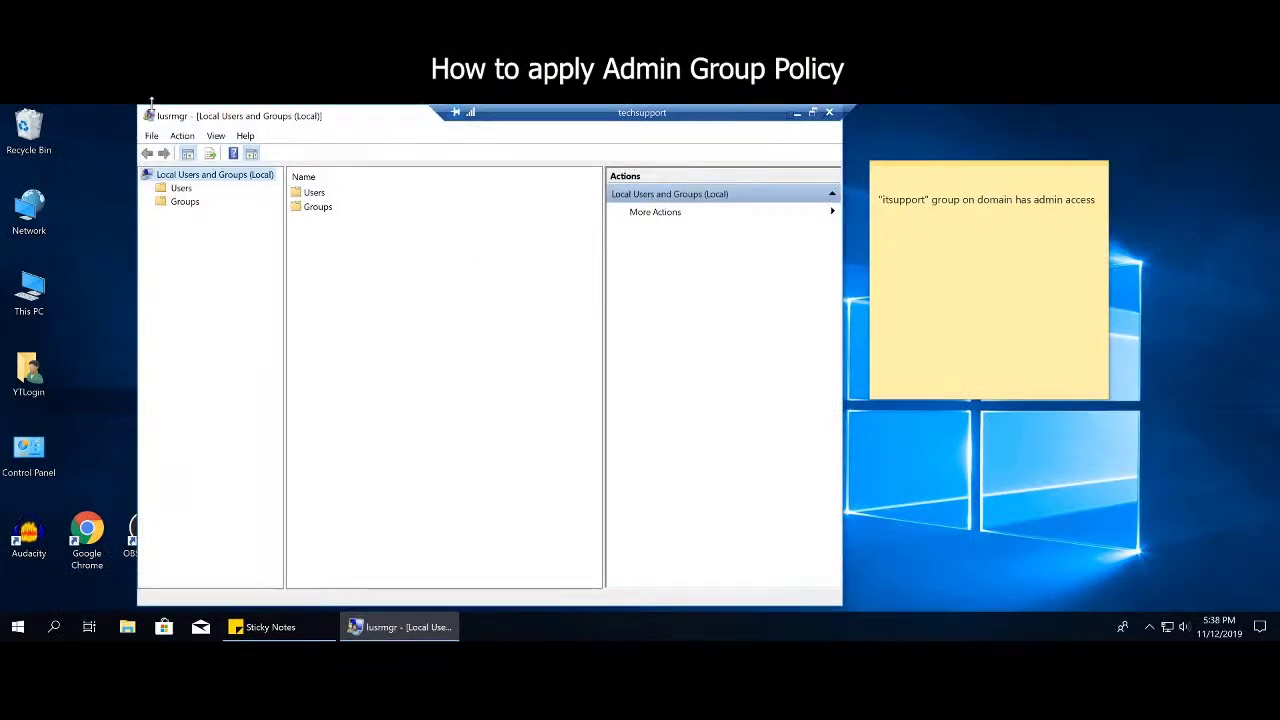
Move the Local Users and Groups window up-left and enlarge it.
{"action": "left_click_drag", "start_coordinate": [139, 106], "coordinate": [370, 248]}
{"action": "left_click_drag", "start_coordinate": [645, 270], "coordinate": [587, 184]}
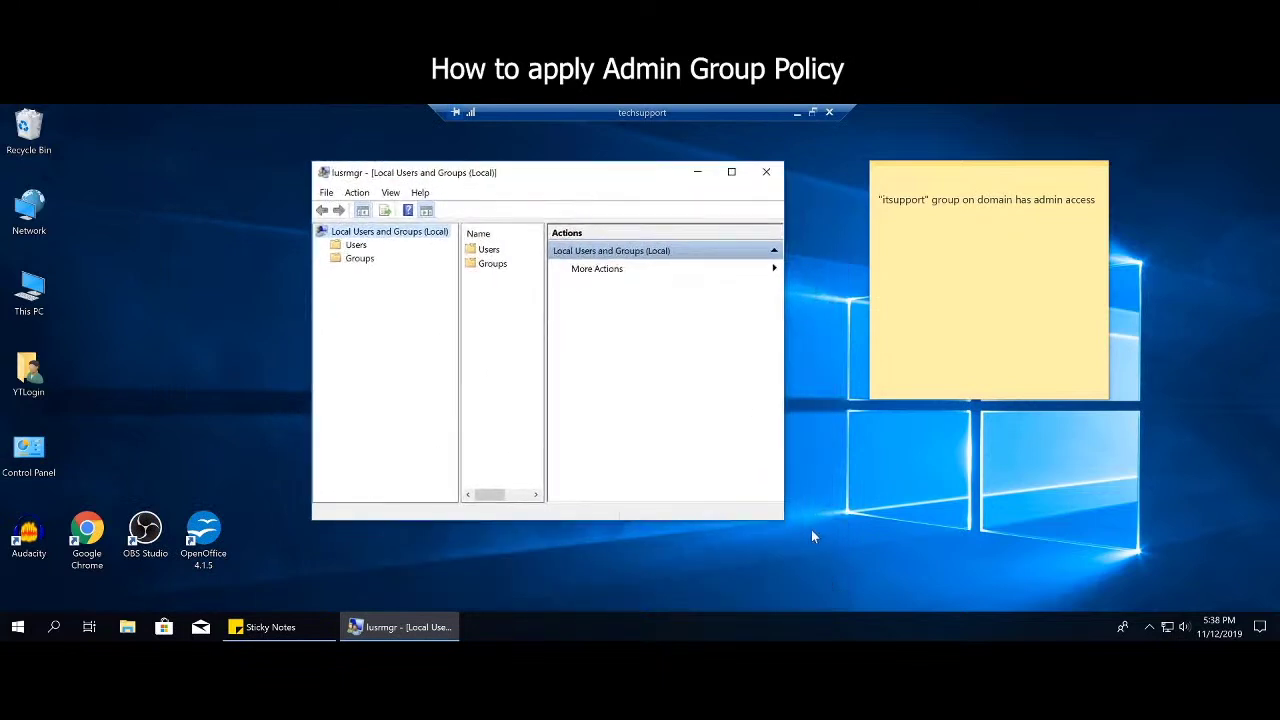
{"action": "left_click_drag", "start_coordinate": [782, 520], "coordinate": [981, 592]}
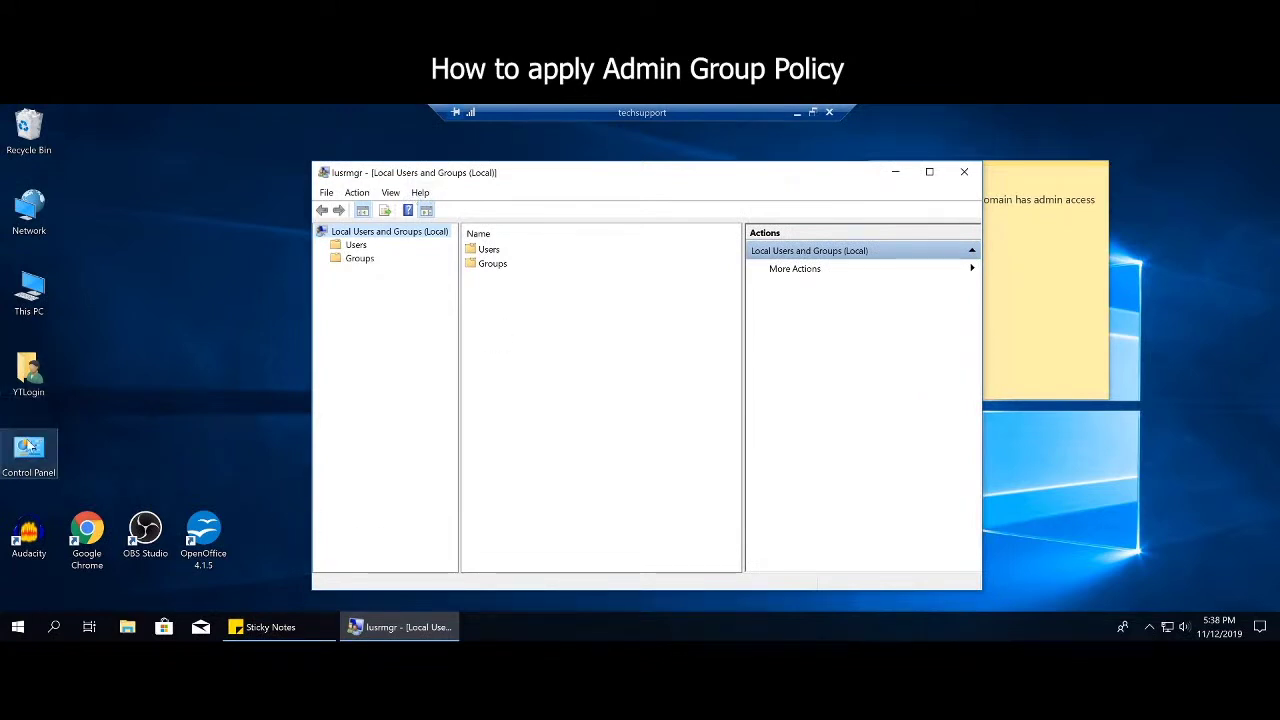
Open Computer Management via Control Panel > Administrative Tools.
{"action": "double_click", "coordinate": [30, 446]}
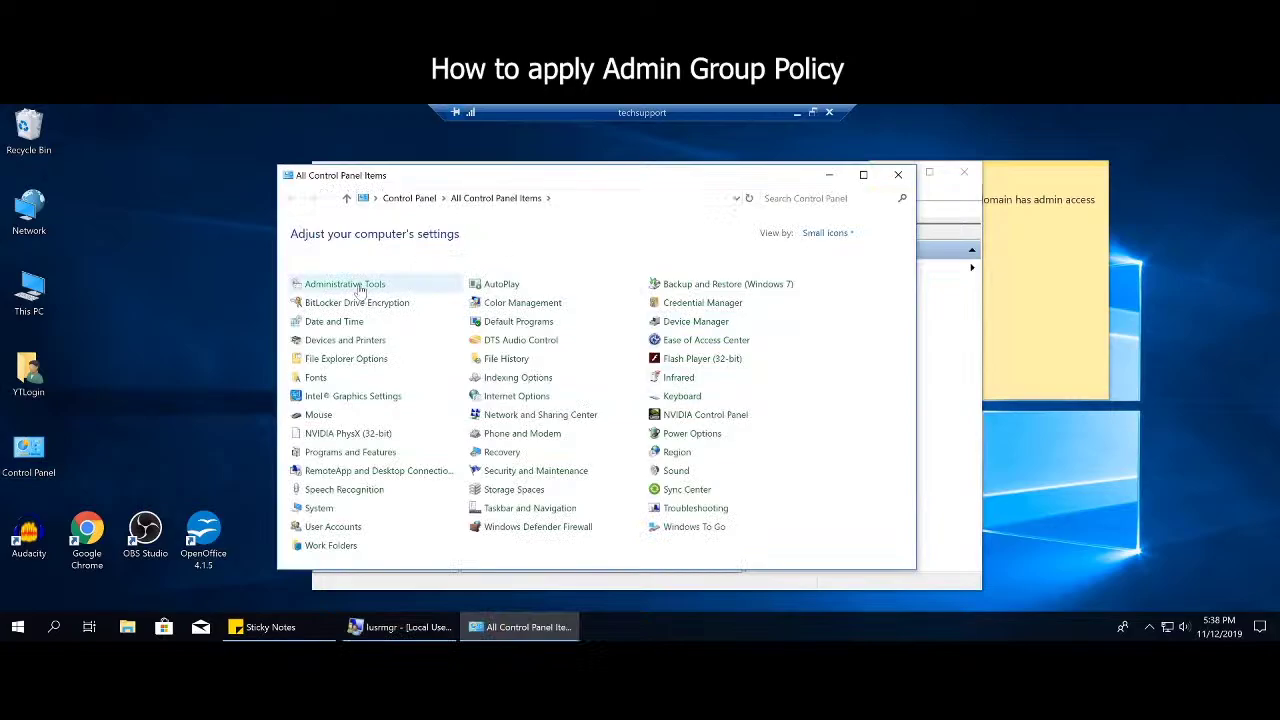
{"action": "left_click", "coordinate": [366, 285]}
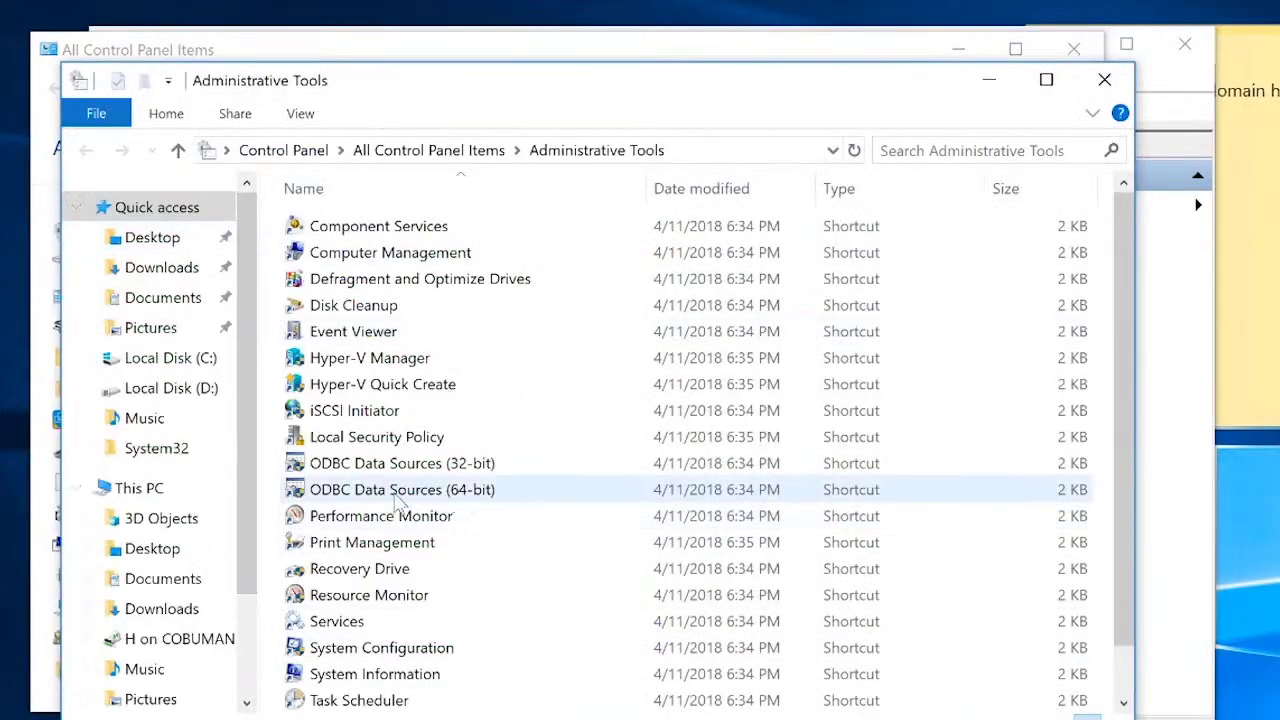
{"action": "left_click", "coordinate": [356, 255]}
{"action": "double_click", "coordinate": [356, 255]}
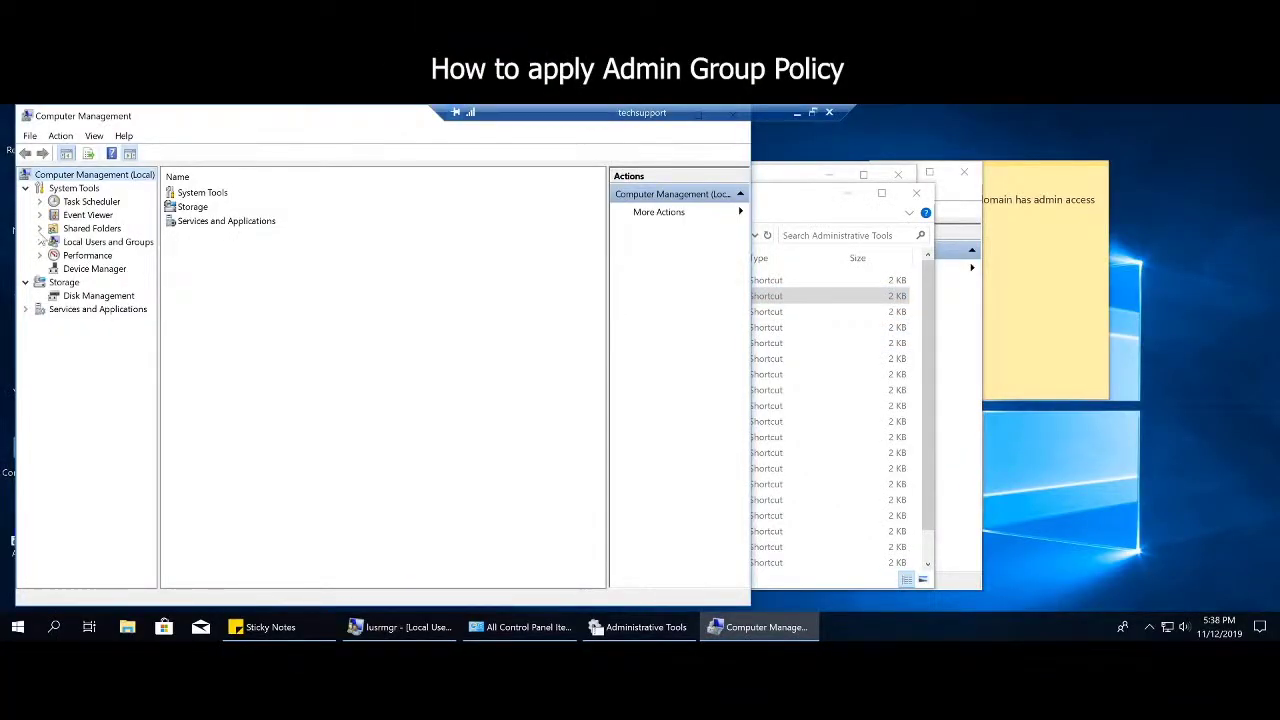
Expand Local Users and Groups, close the Control Panel windows, and place lusrmgr alongside.
{"action": "left_click", "coordinate": [40, 242]}
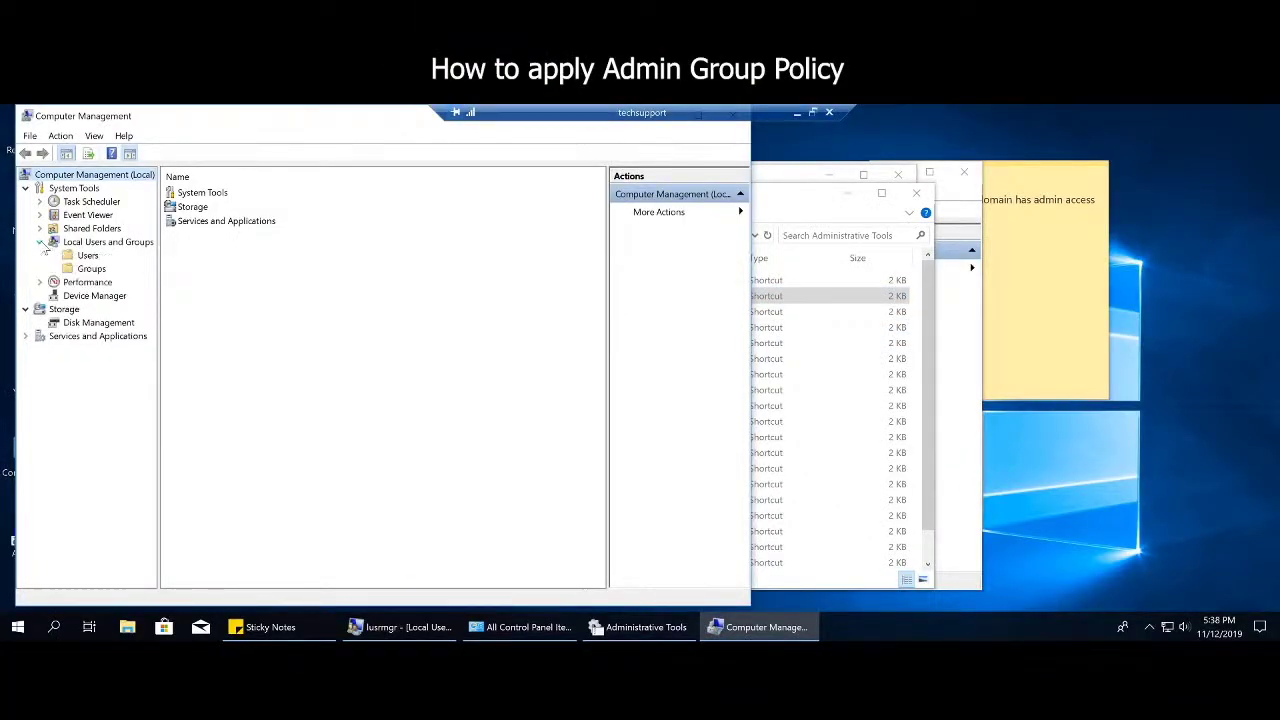
{"action": "left_click", "coordinate": [110, 243]}
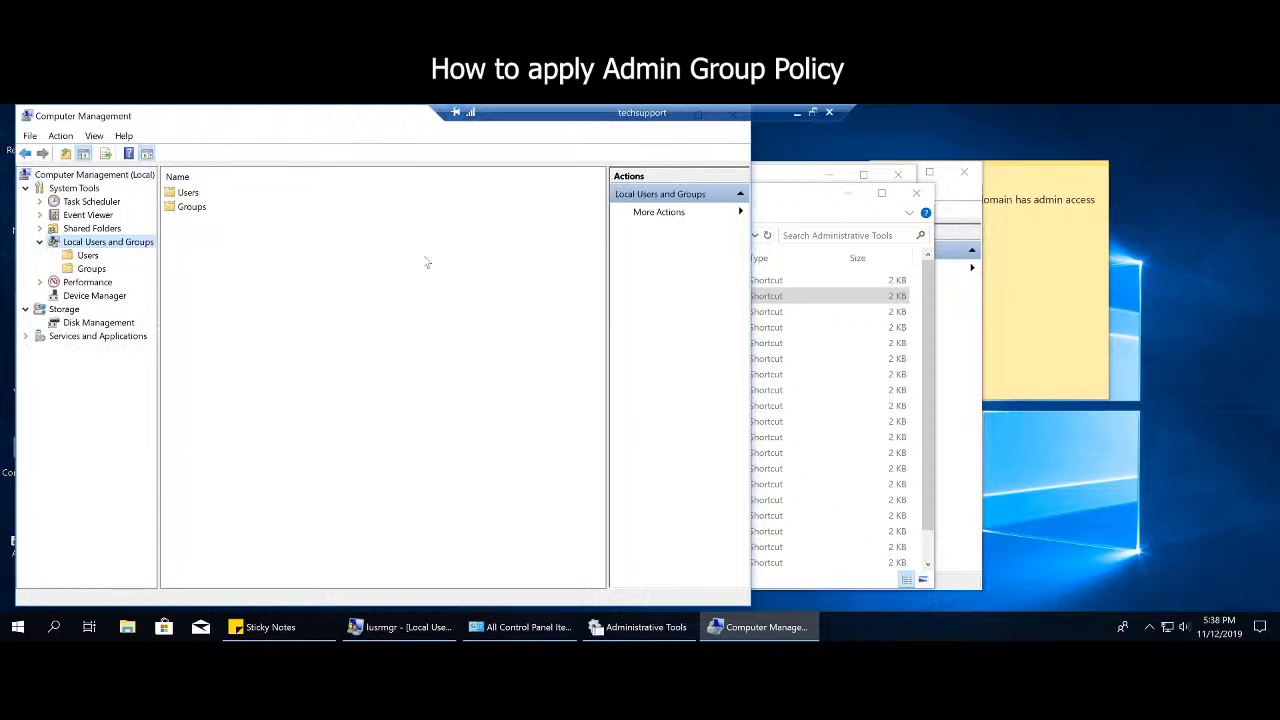
{"action": "left_click", "coordinate": [916, 193]}
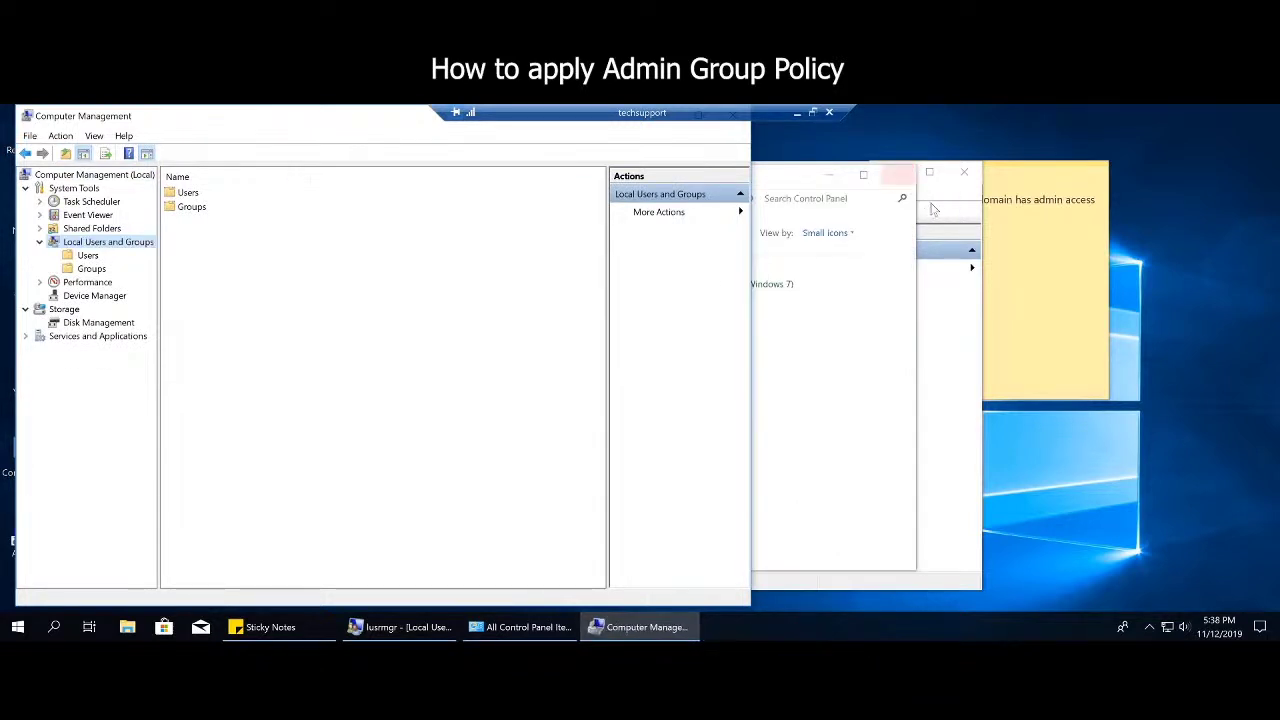
{"action": "left_click", "coordinate": [899, 174]}
{"action": "left_click_drag", "start_coordinate": [801, 178], "coordinate": [859, 142]}
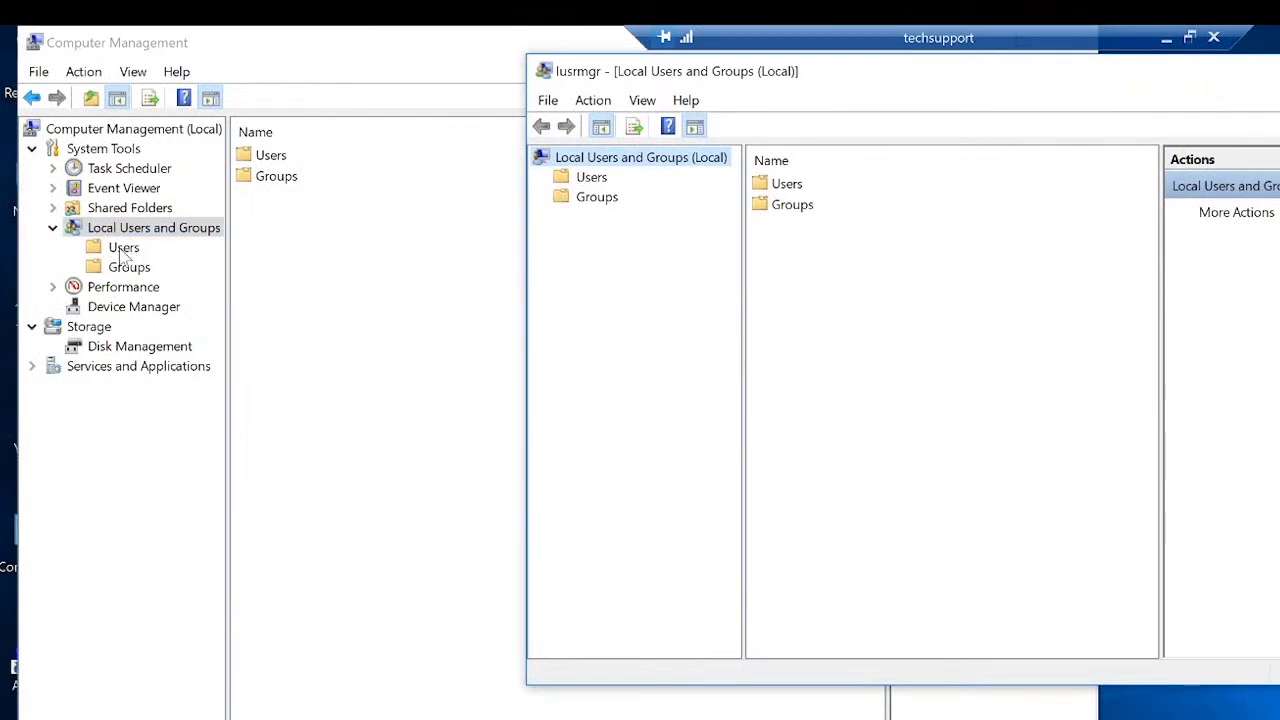
Compare the Users and Groups lists with lusrmgr, then close Computer Management.
{"action": "left_click", "coordinate": [125, 250]}
{"action": "left_click", "coordinate": [126, 268]}
{"action": "left_click", "coordinate": [124, 248]}
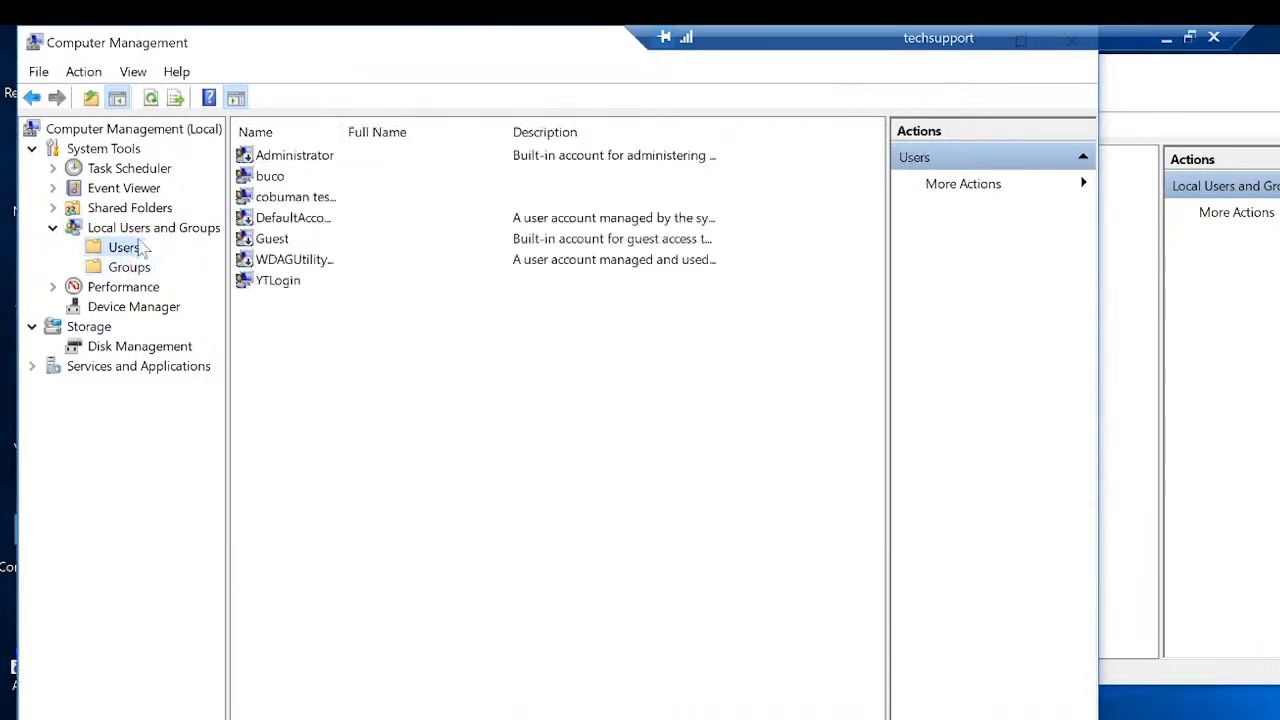
{"action": "left_click", "coordinate": [1246, 436]}
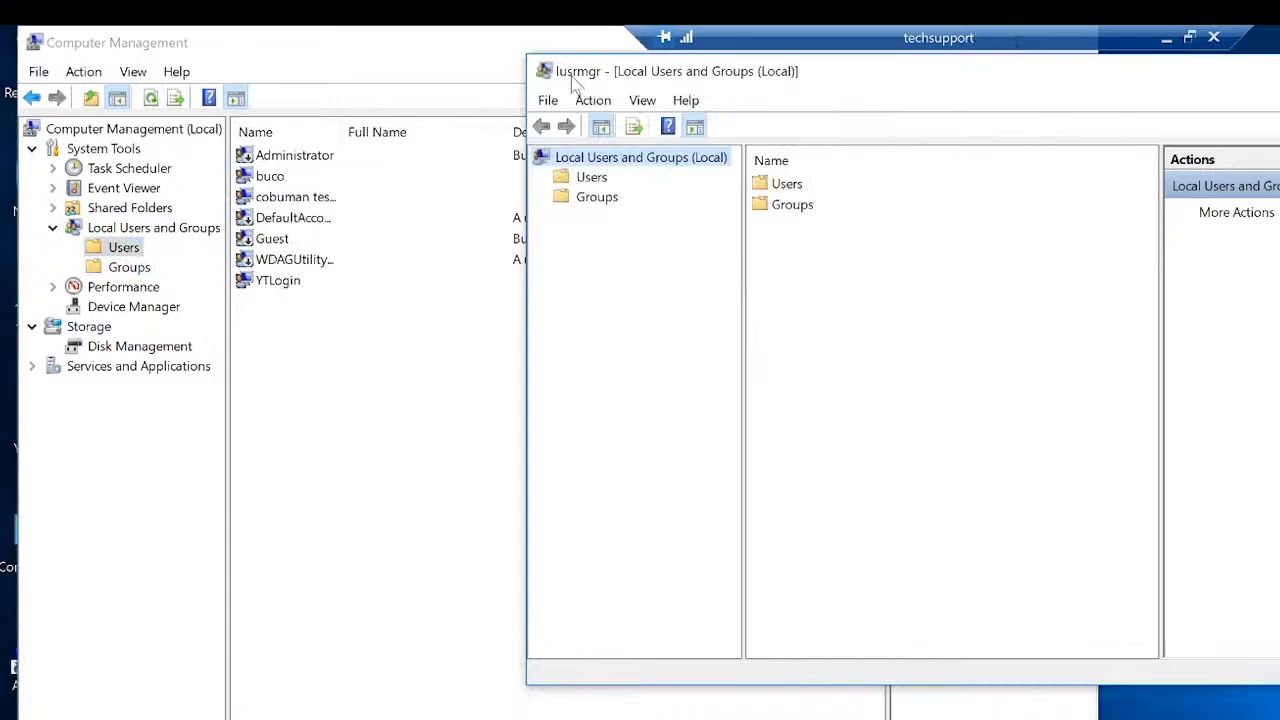
{"action": "left_click_drag", "start_coordinate": [464, 50], "coordinate": [295, 201]}
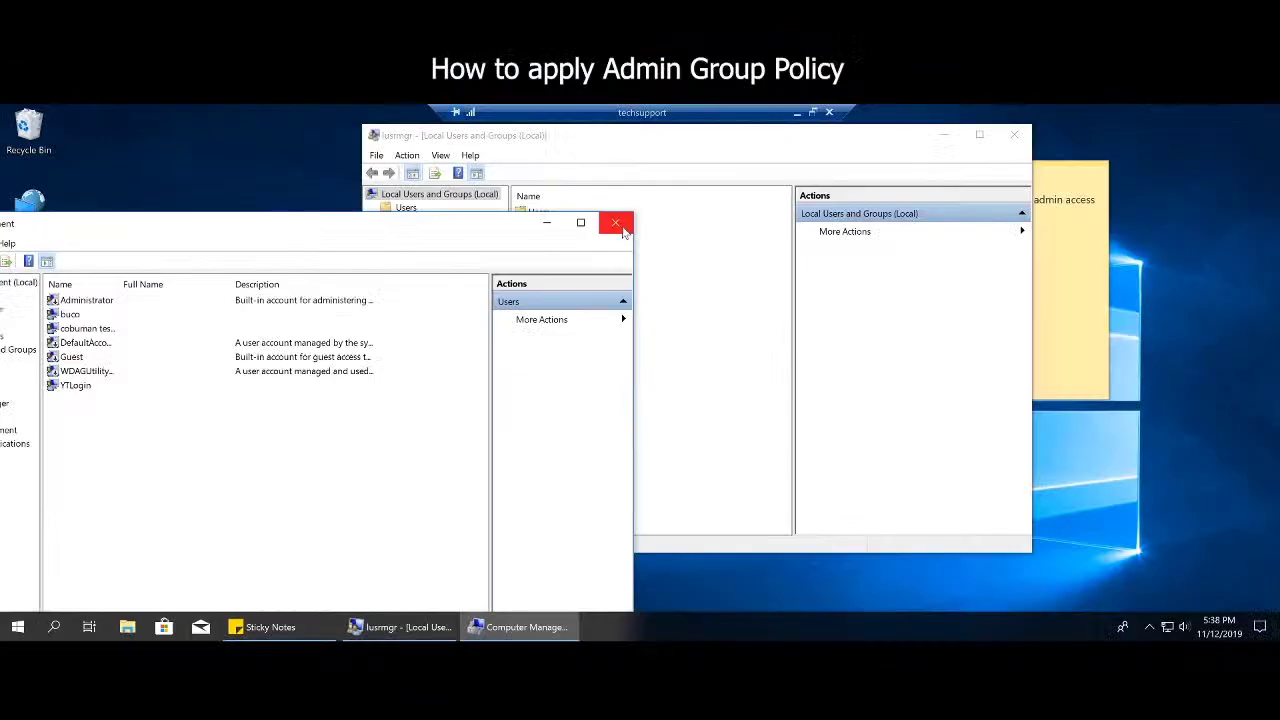
{"action": "left_click", "coordinate": [895, 198]}
{"action": "left_click_drag", "start_coordinate": [600, 148], "coordinate": [534, 175]}
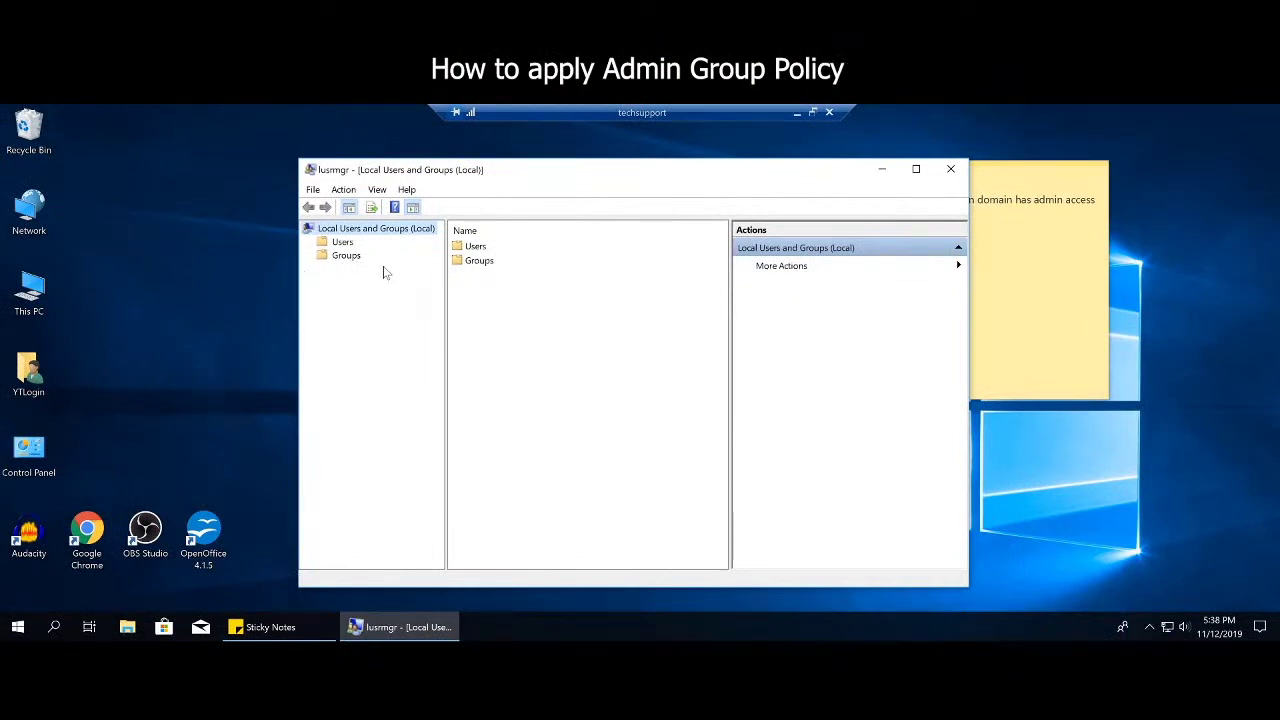
Slide the sticky note aside and switch between the Users and Groups folders.
{"action": "left_click_drag", "start_coordinate": [1040, 174], "coordinate": [1226, 174]}
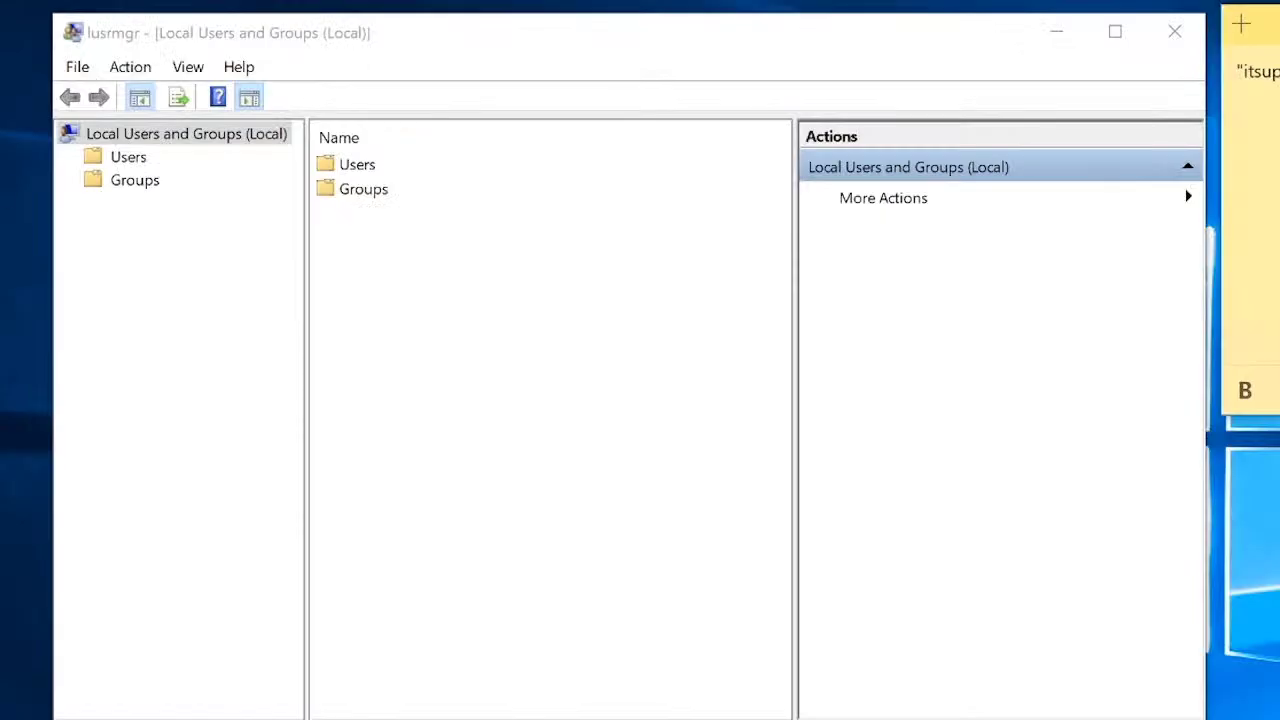
{"action": "left_click", "coordinate": [143, 184]}
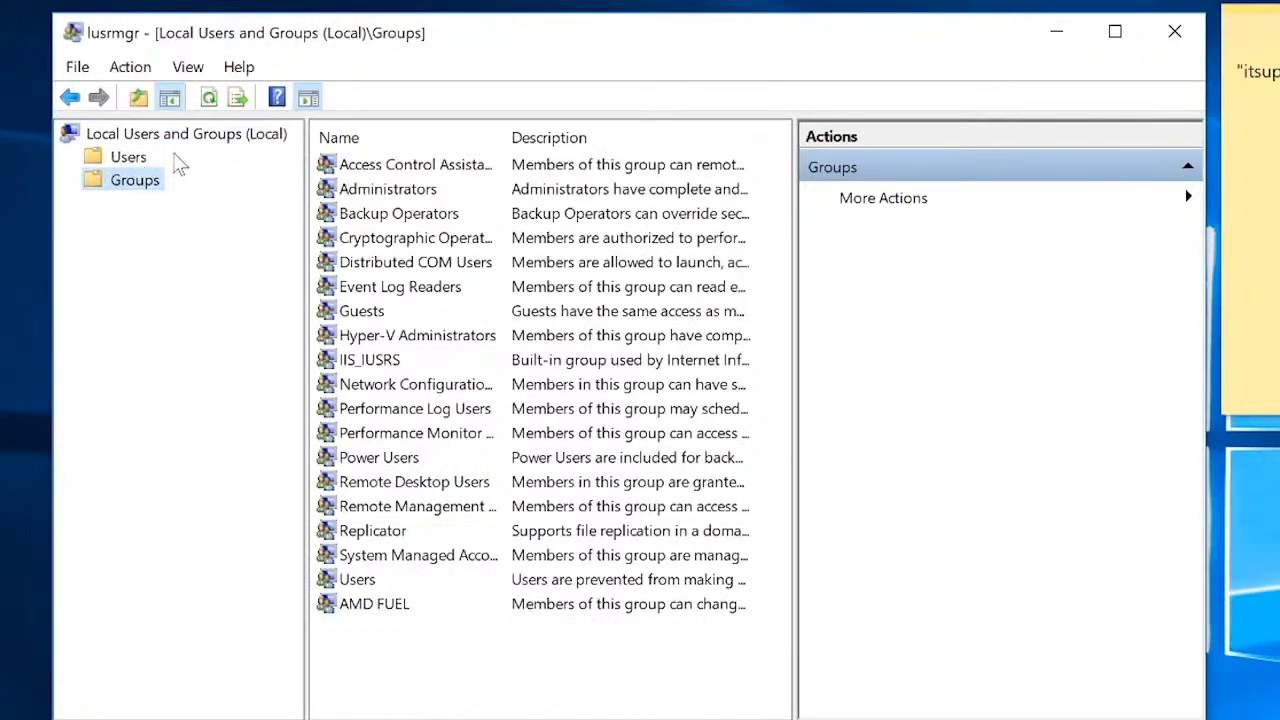
{"action": "left_click", "coordinate": [127, 160]}
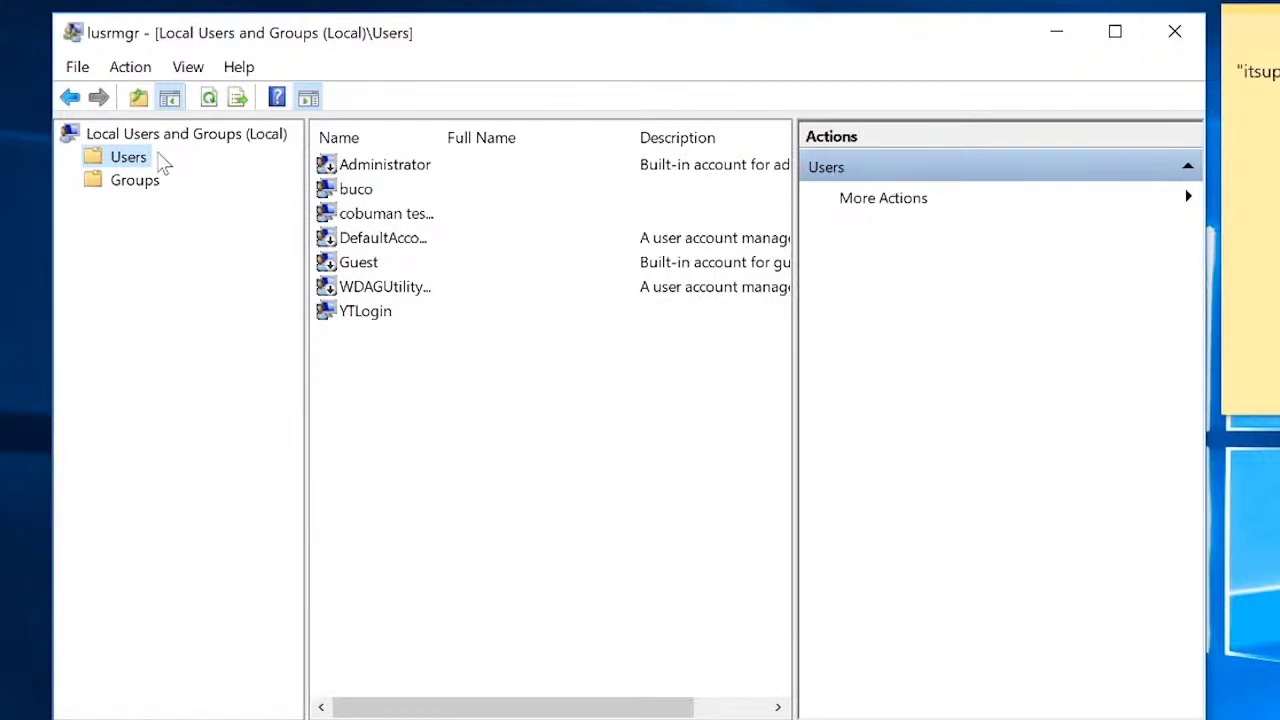
{"action": "left_click", "coordinate": [137, 189]}
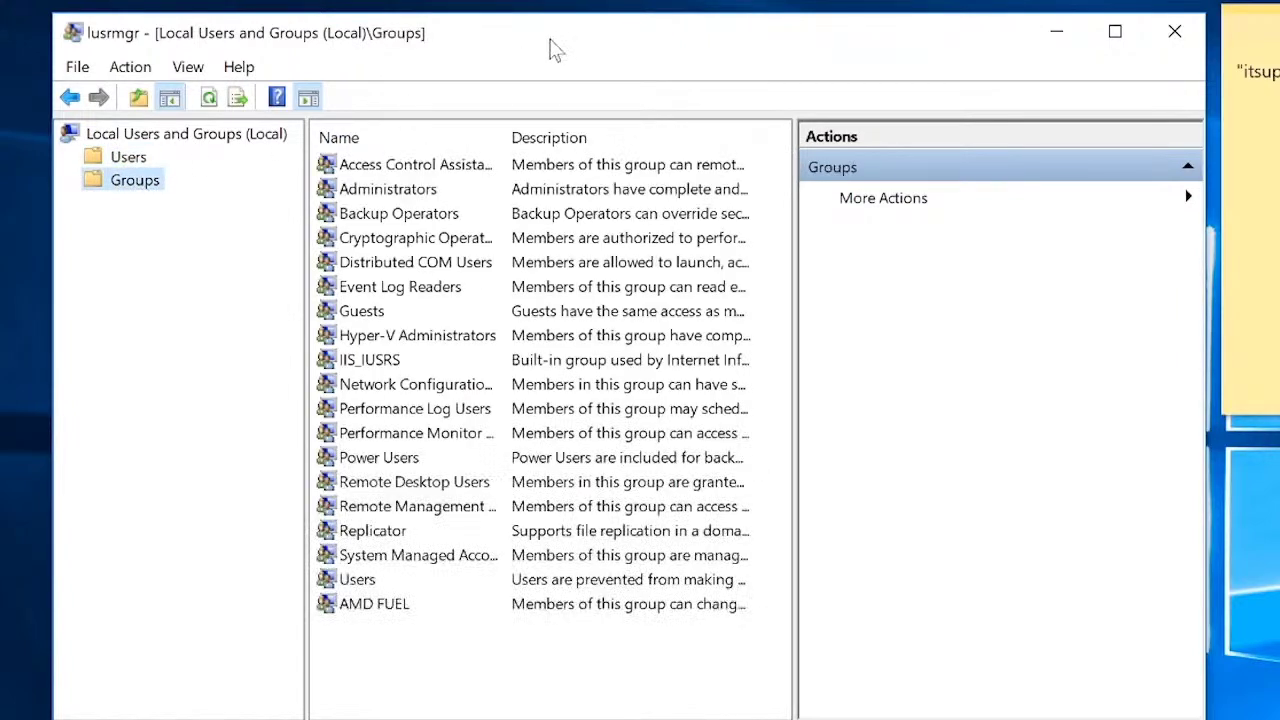
Widen the lusrmgr window plus its Description and Name columns to show full group names.
{"action": "left_click_drag", "start_coordinate": [549, 29], "coordinate": [520, 25]}
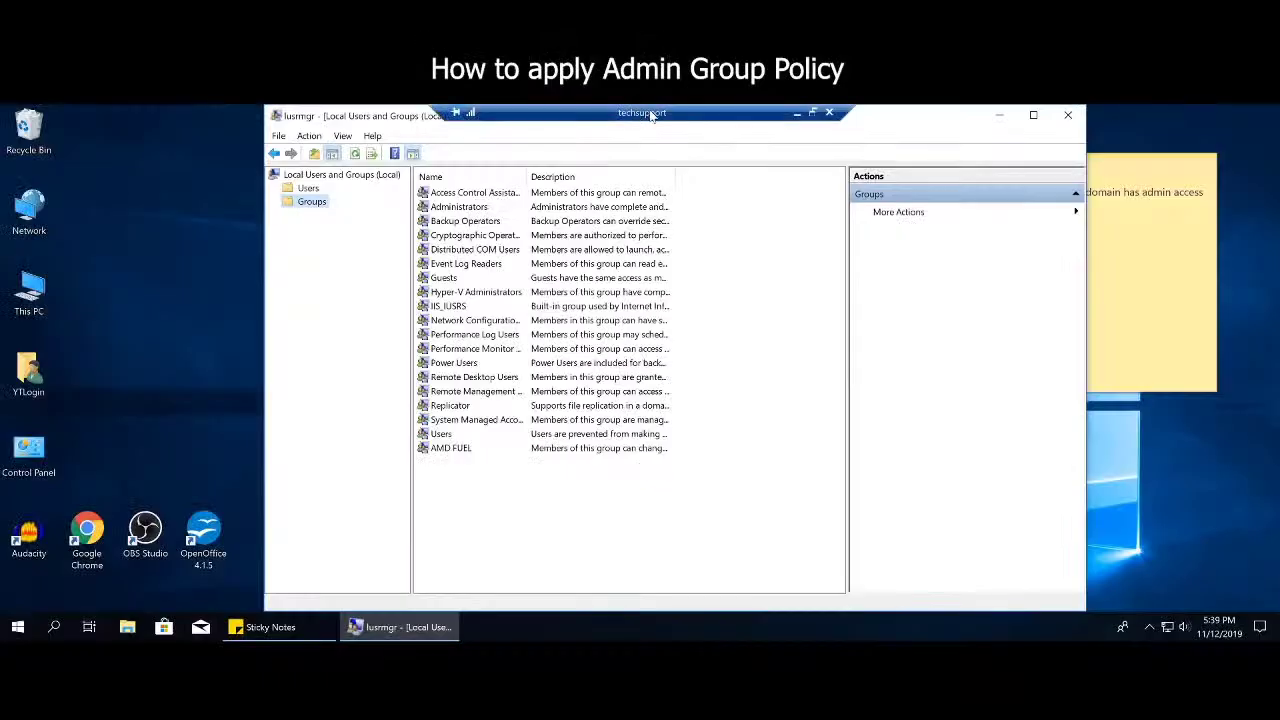
{"action": "left_click_drag", "start_coordinate": [675, 175], "coordinate": [829, 172]}
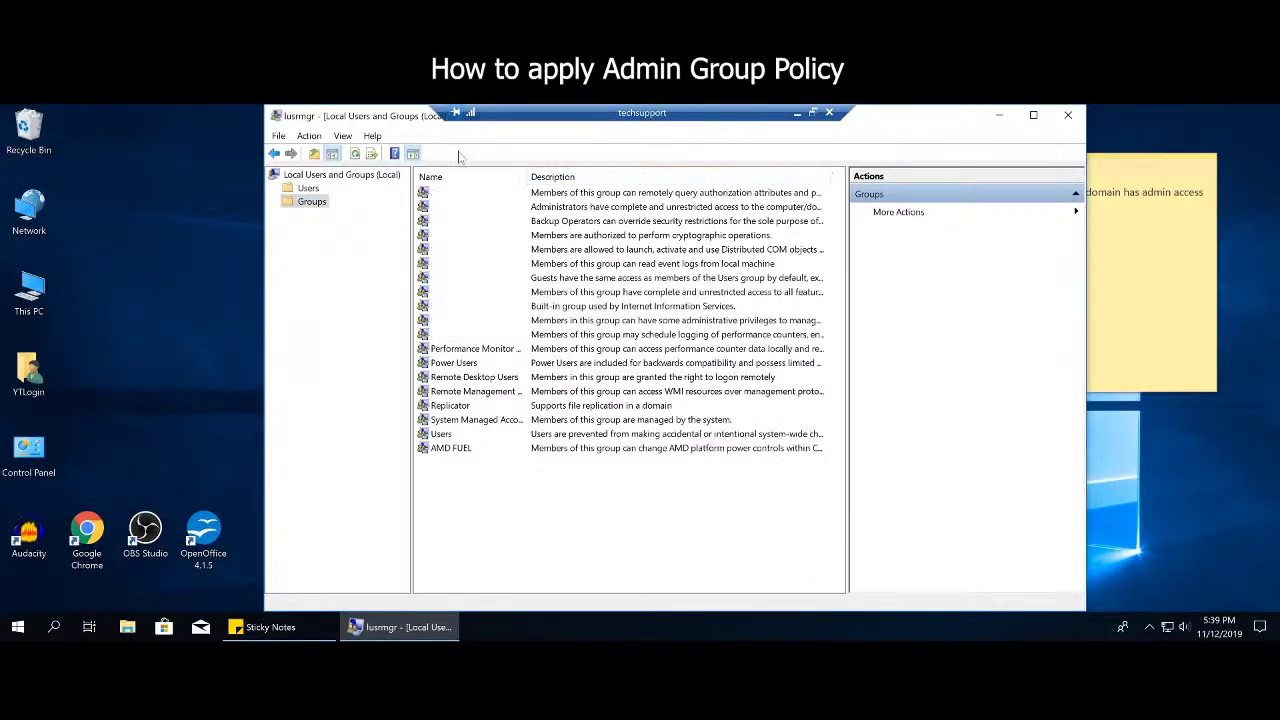
{"action": "left_click_drag", "start_coordinate": [263, 238], "coordinate": [115, 240]}
{"action": "left_click_drag", "start_coordinate": [684, 171], "coordinate": [737, 177]}
{"action": "left_click_drag", "start_coordinate": [372, 172], "coordinate": [440, 174]}
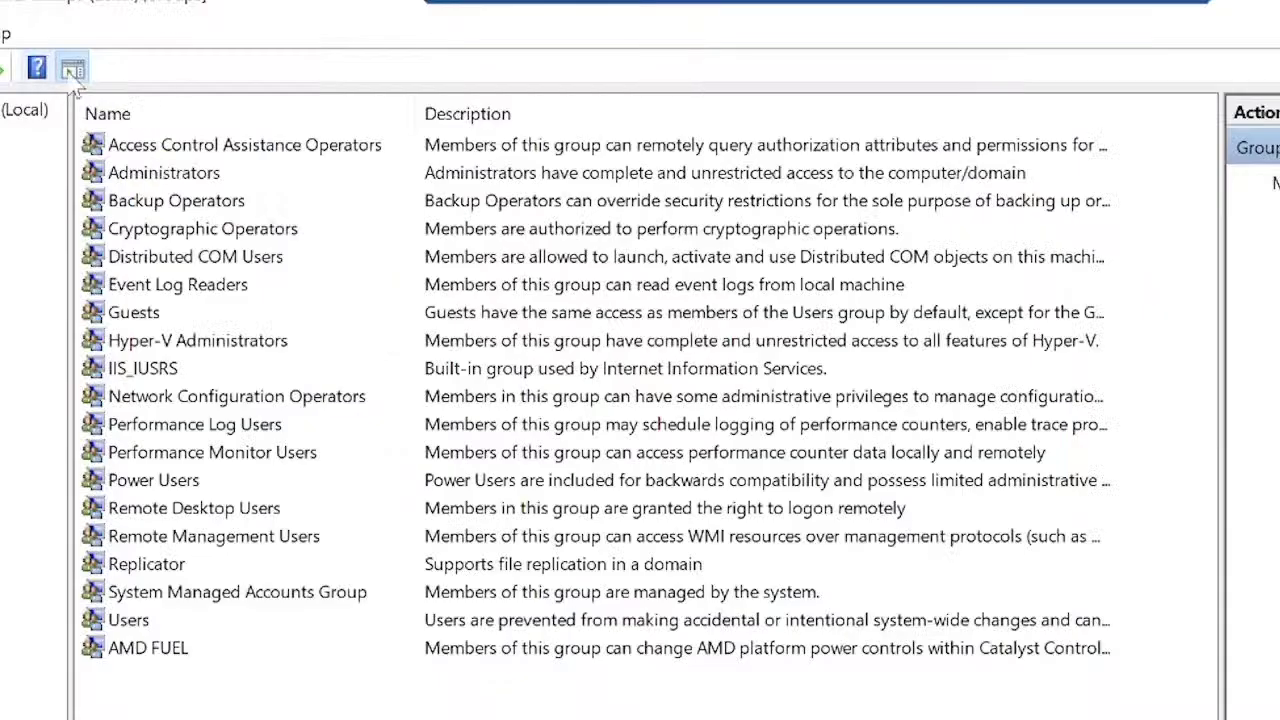
Select the Administrators group and highlight itsupport in the sticky note.
{"action": "left_click", "coordinate": [200, 177]}
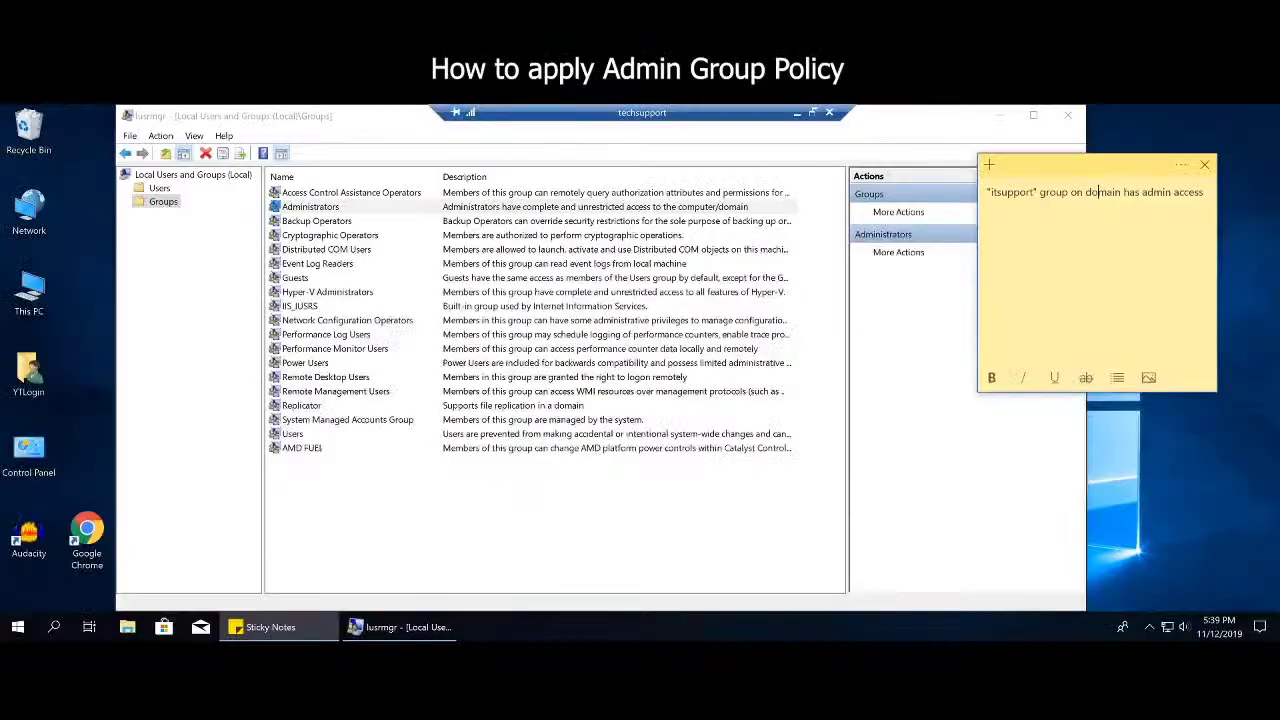
{"action": "left_click_drag", "start_coordinate": [991, 192], "coordinate": [1034, 192]}
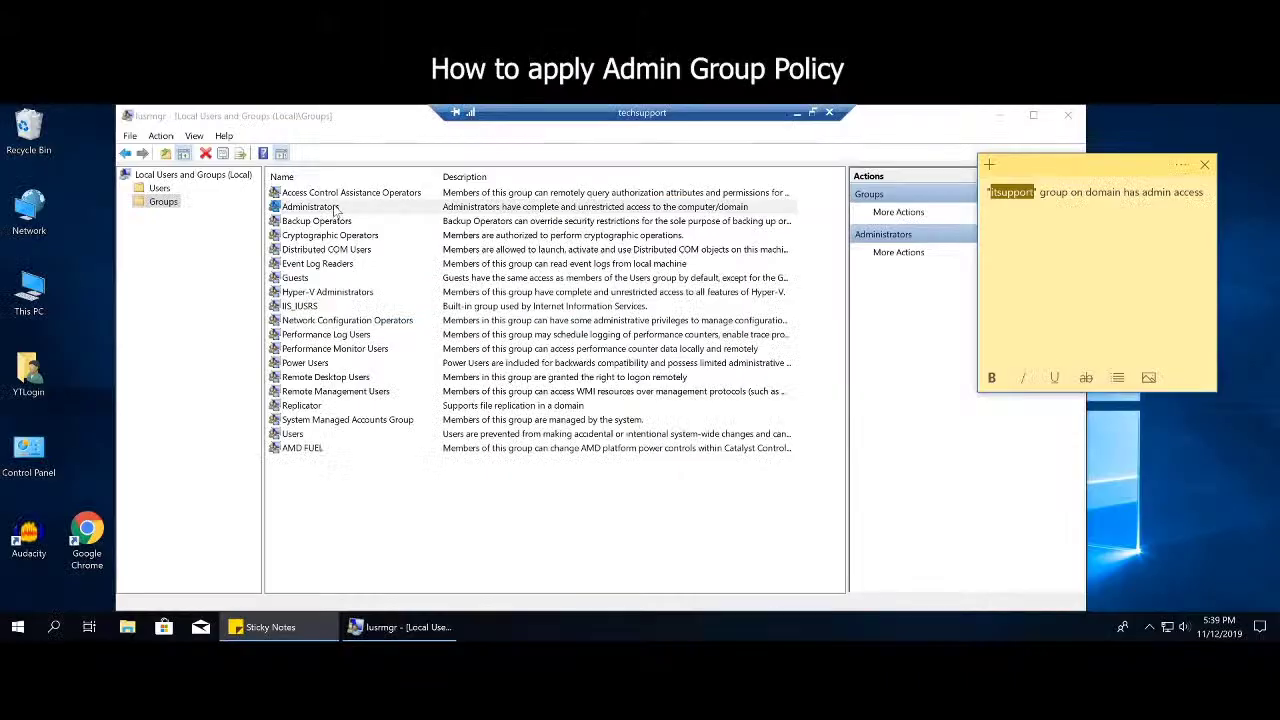
{"action": "left_click", "coordinate": [310, 207]}
{"action": "left_click", "coordinate": [310, 207]}
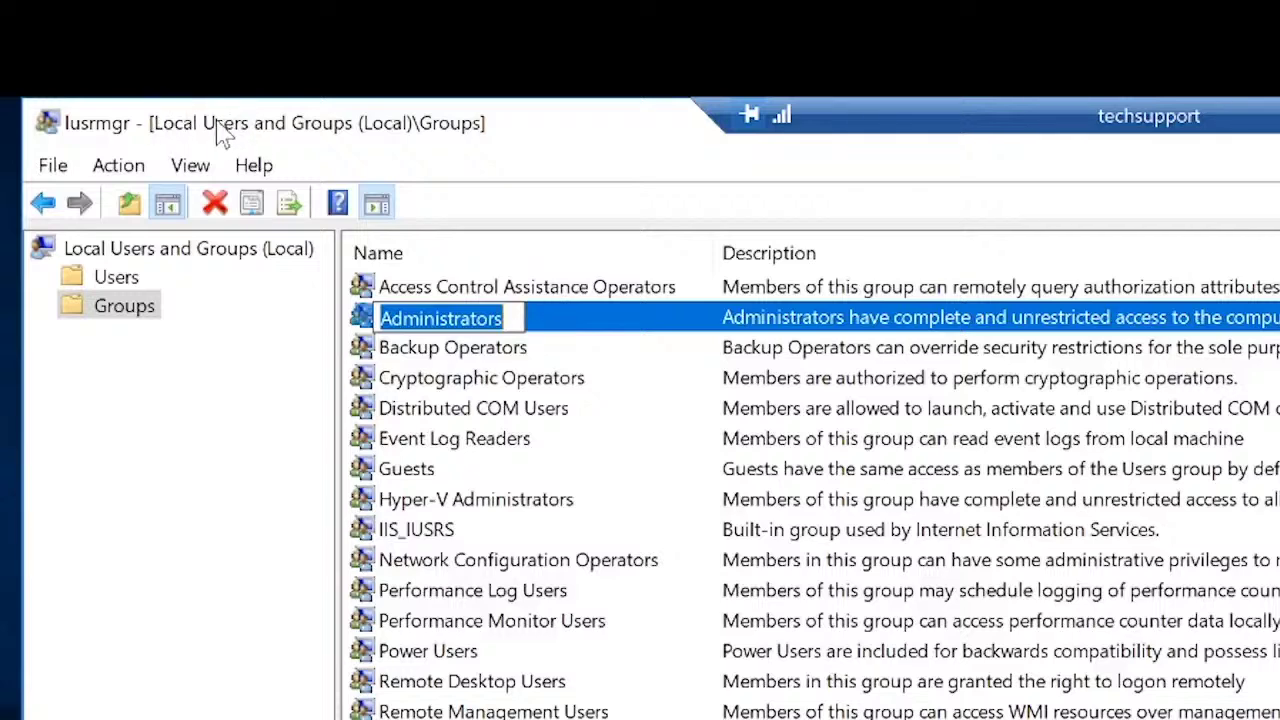
Open Administrators Properties showing its four members, and highlight itsupport in the sticky note.
{"action": "double_click", "coordinate": [730, 323]}
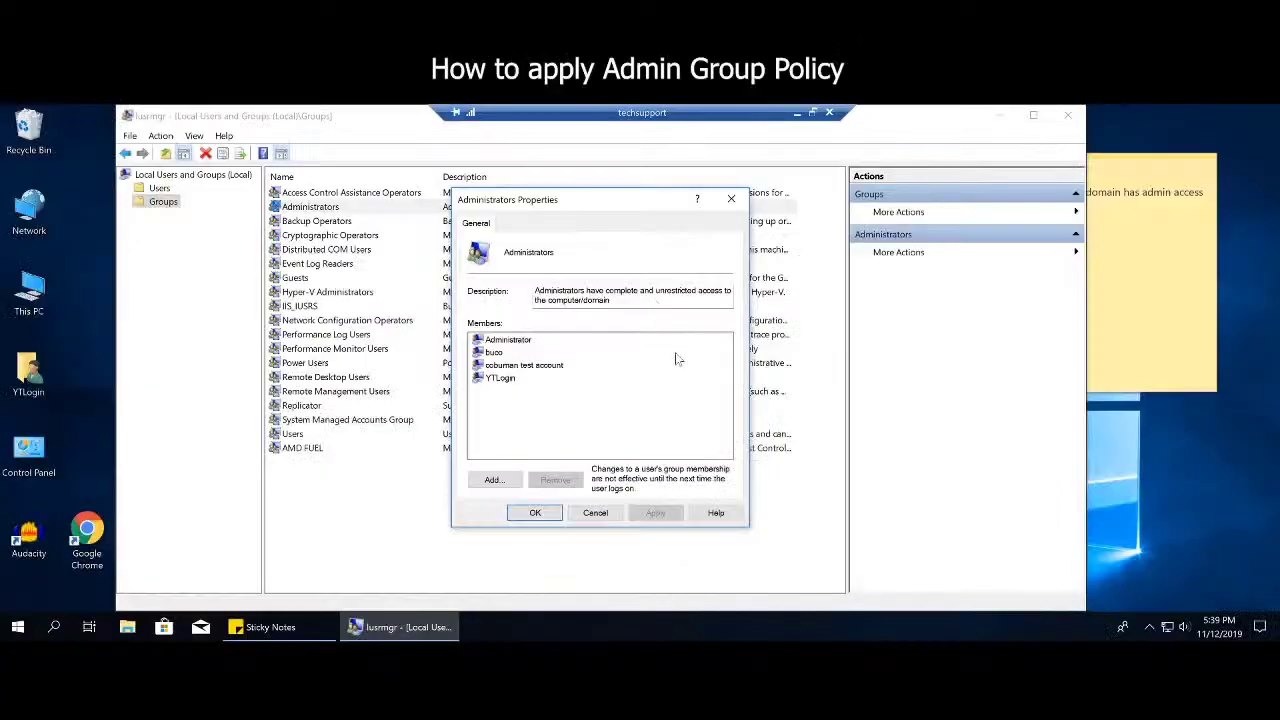
{"action": "left_click_drag", "start_coordinate": [630, 212], "coordinate": [610, 206]}
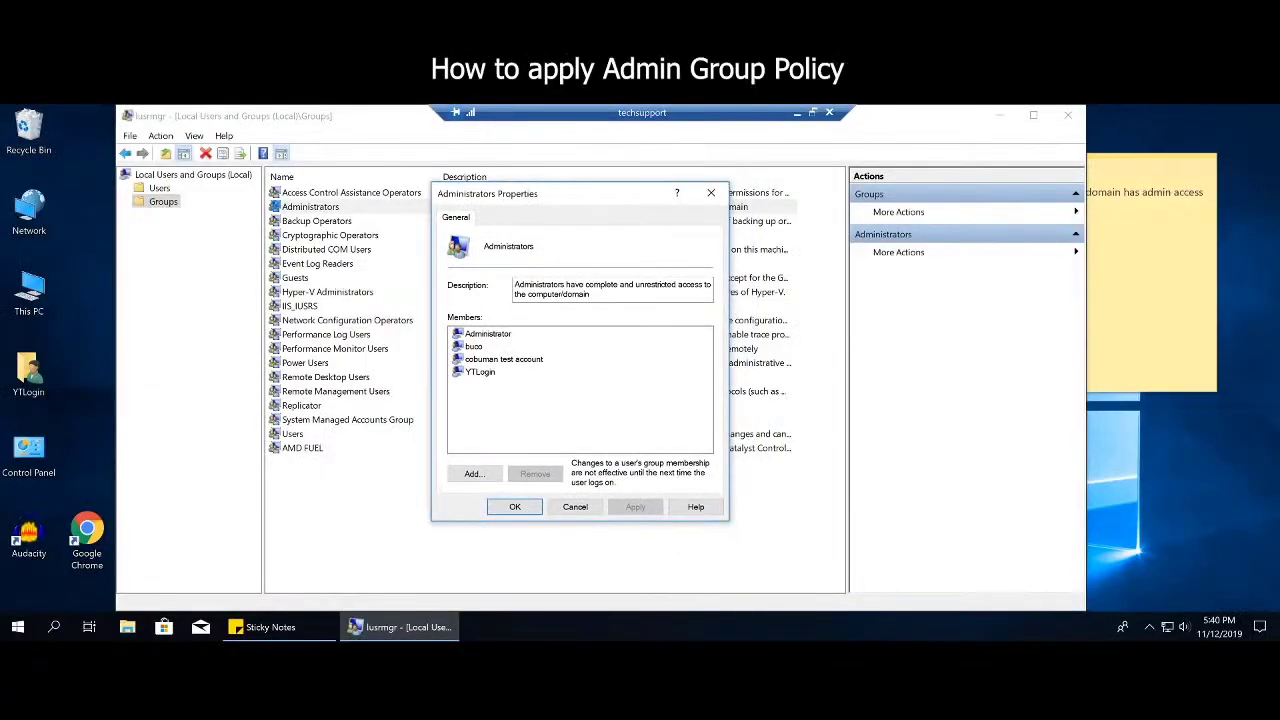
{"action": "key", "text": "alt+Tab"}
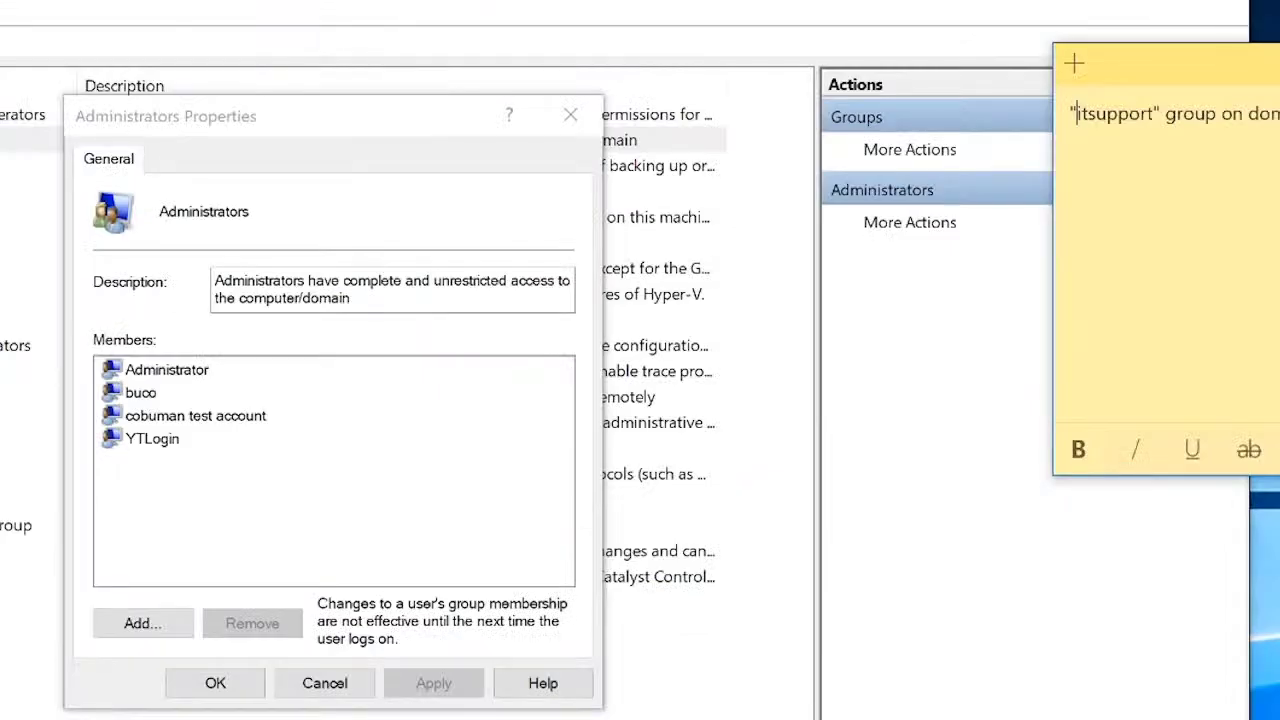
{"action": "left_click_drag", "start_coordinate": [1074, 113], "coordinate": [1156, 113]}
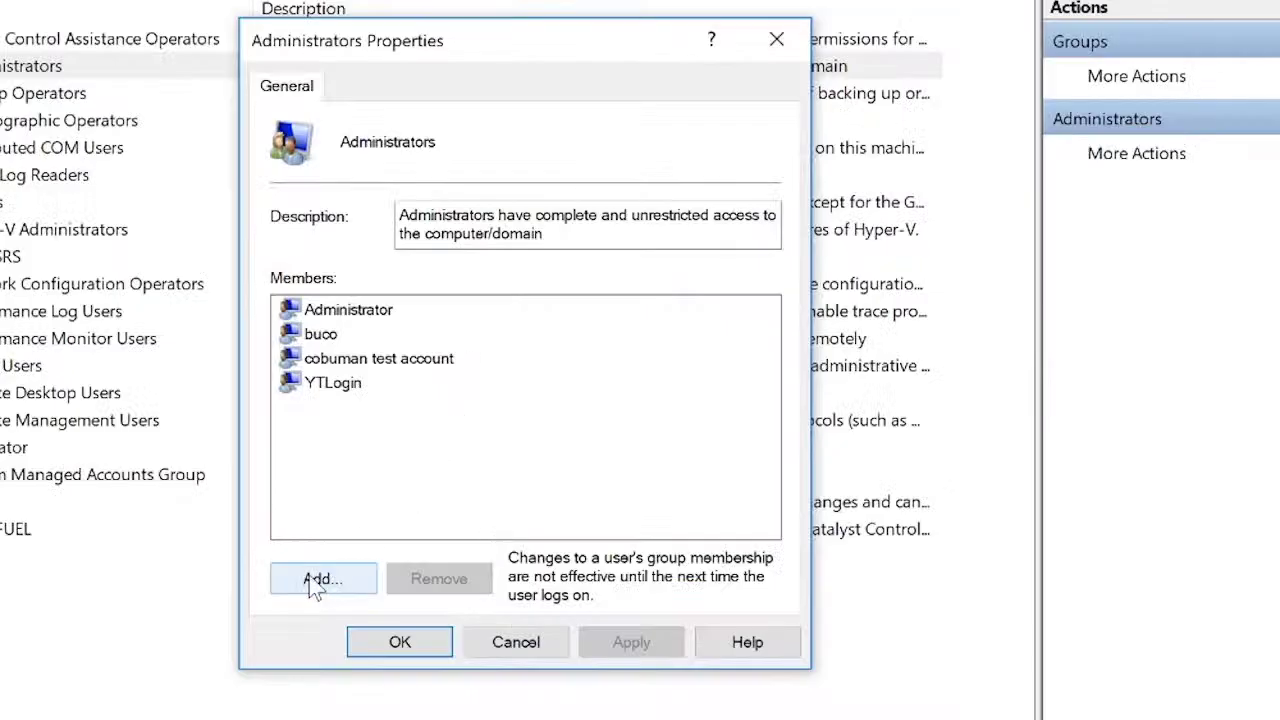
Try adding 'itsupport' as an Administrators member and dismiss the Name Not Found warning.
{"action": "left_click", "coordinate": [322, 579]}
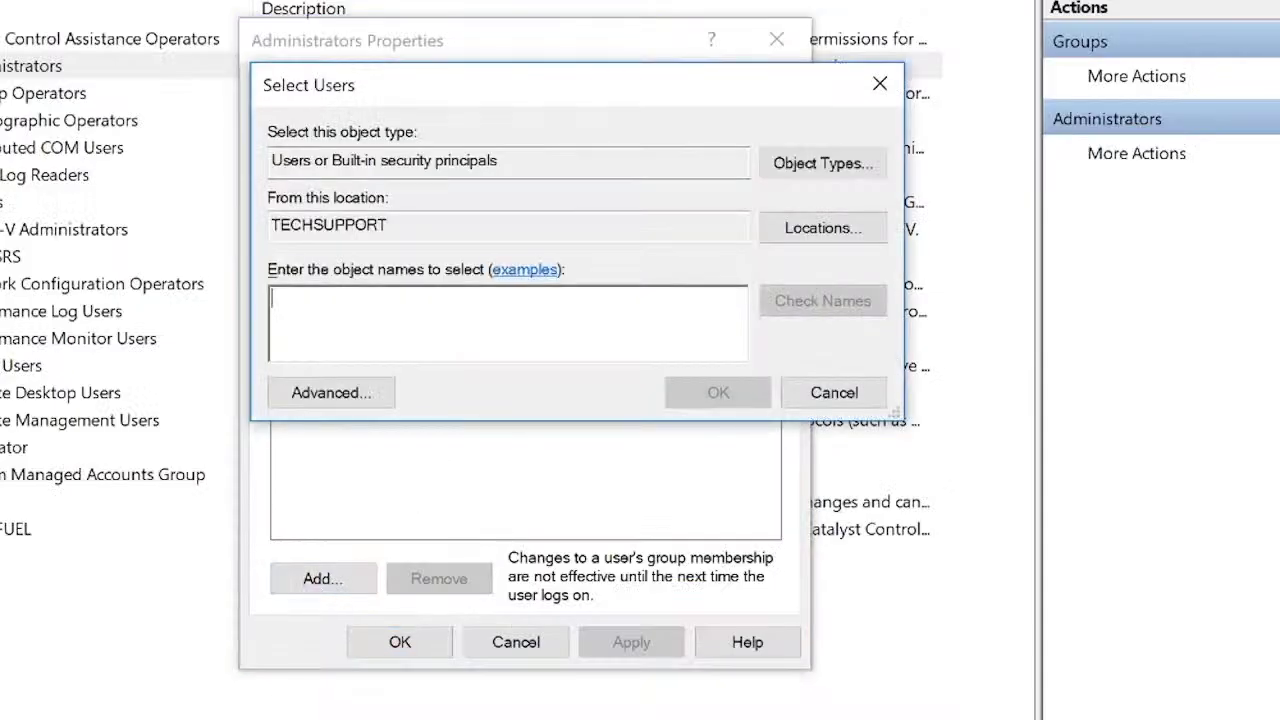
{"action": "type", "text": "itsupport"}
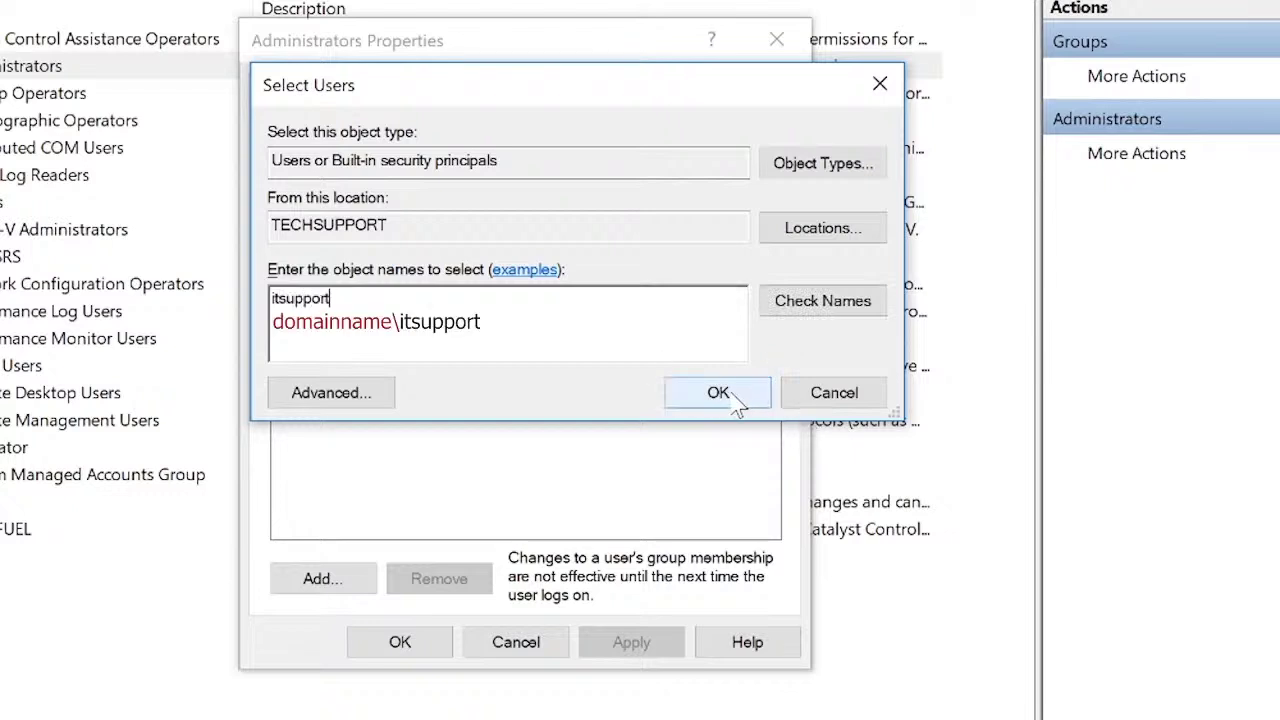
{"action": "left_click", "coordinate": [719, 395]}
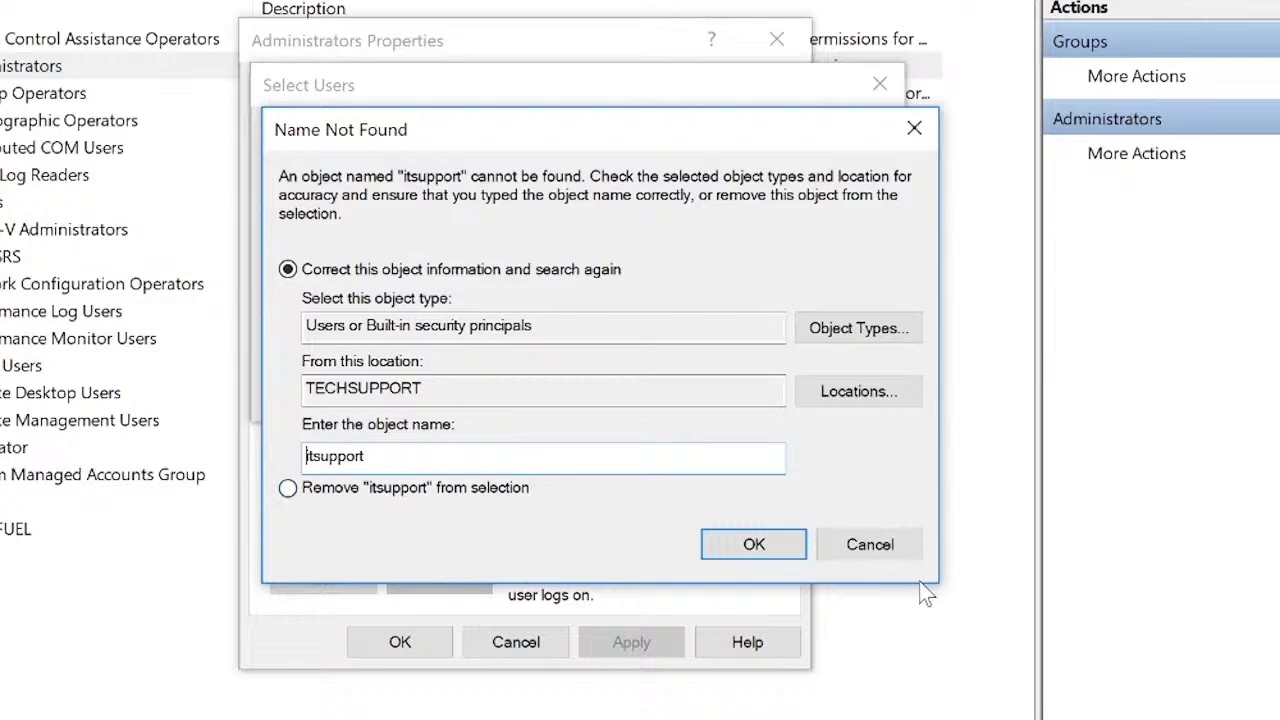
{"action": "left_click_drag", "start_coordinate": [666, 143], "coordinate": [925, 80]}
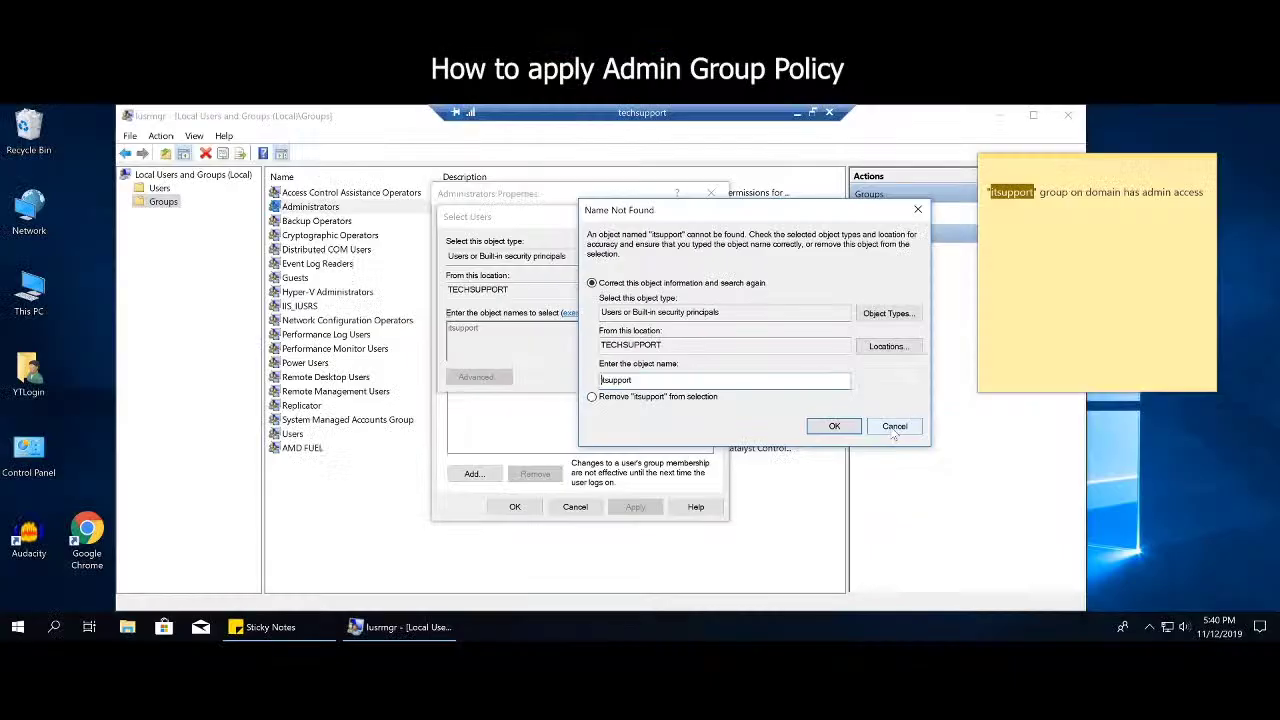
{"action": "left_click", "coordinate": [893, 428]}
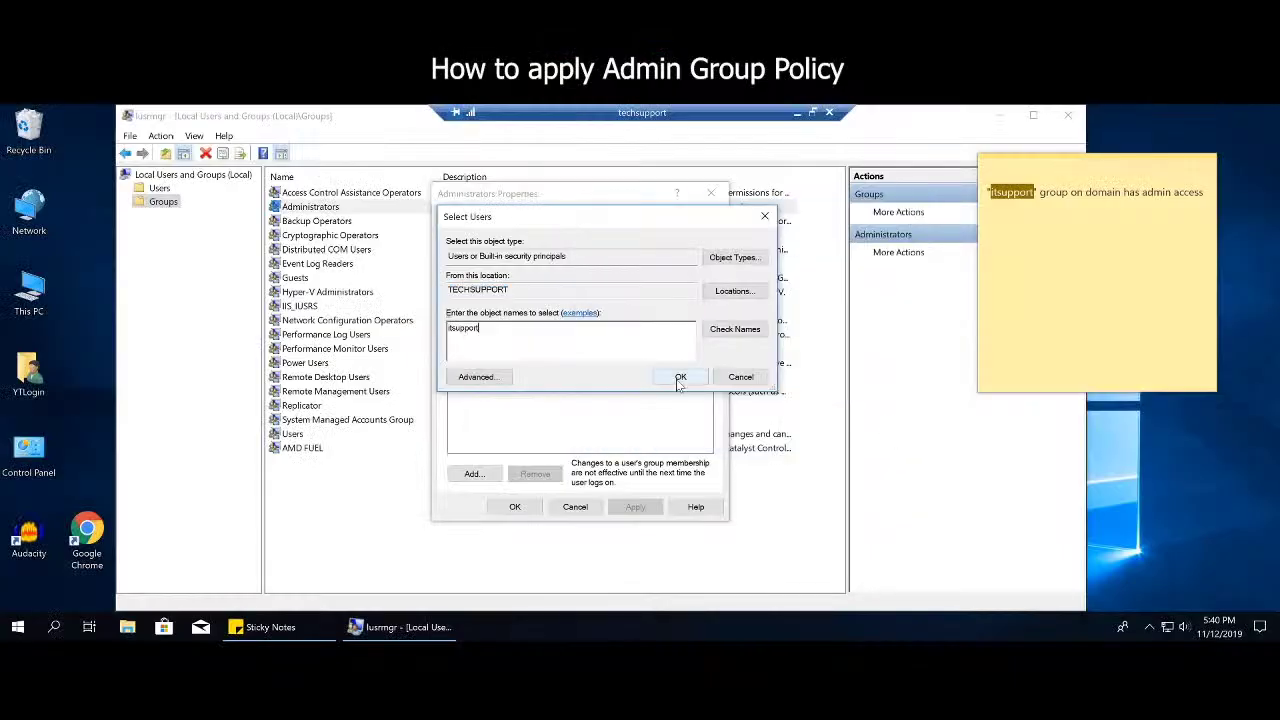
Cancel the Select Users dialog, leaving Administrators membership unchanged.
{"action": "left_click", "coordinate": [740, 382]}
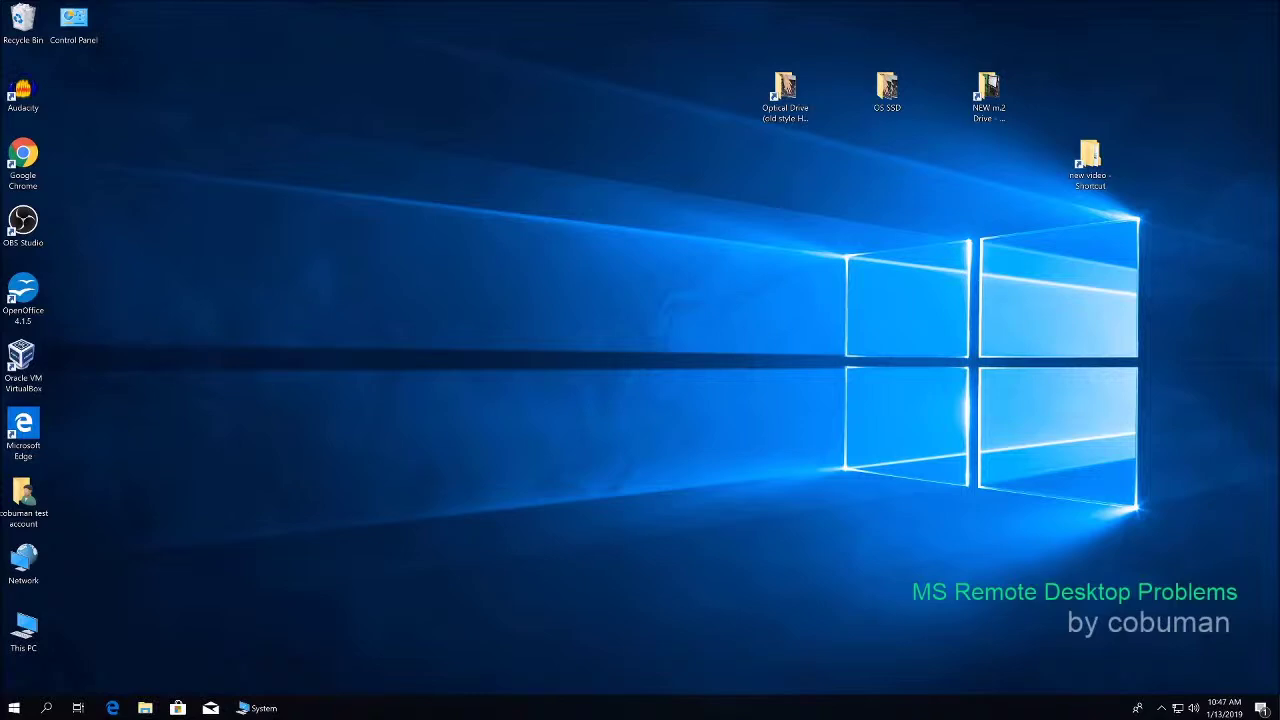
Search Windows for 'remote' and launch Remote Desktop Connection.
{"action": "left_click", "coordinate": [46, 708]}
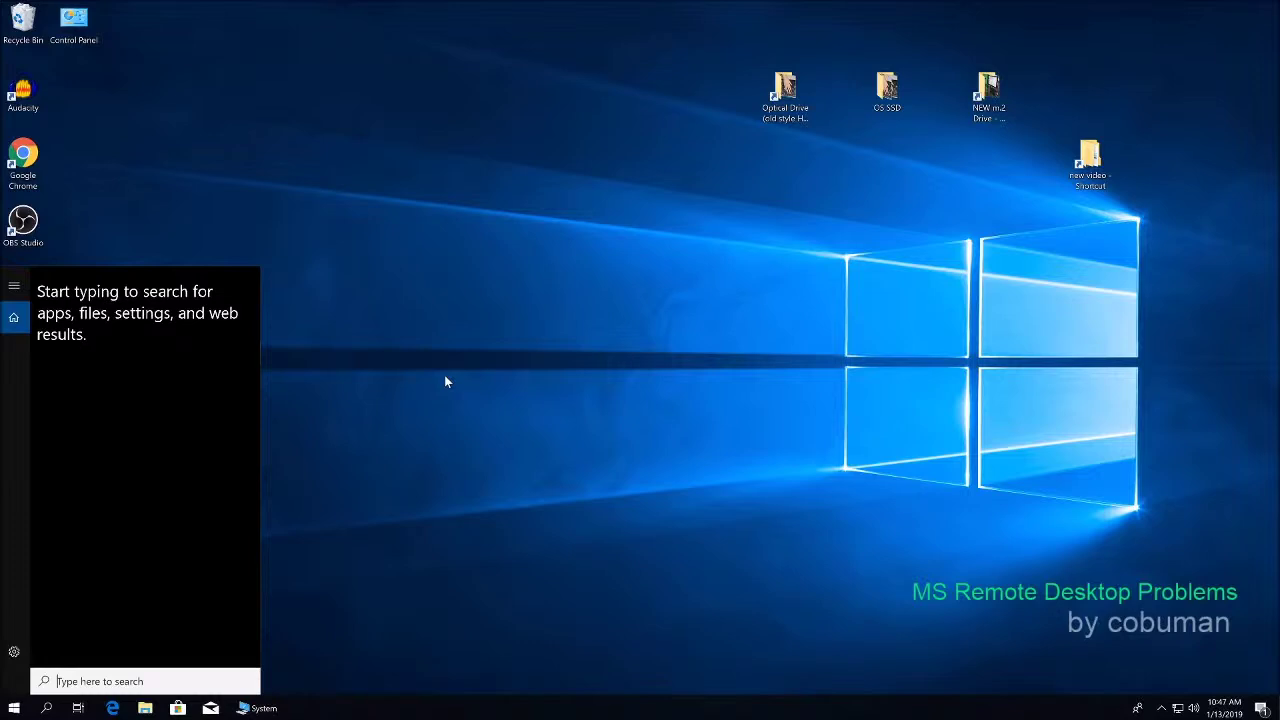
{"action": "type", "text": "remote d"}
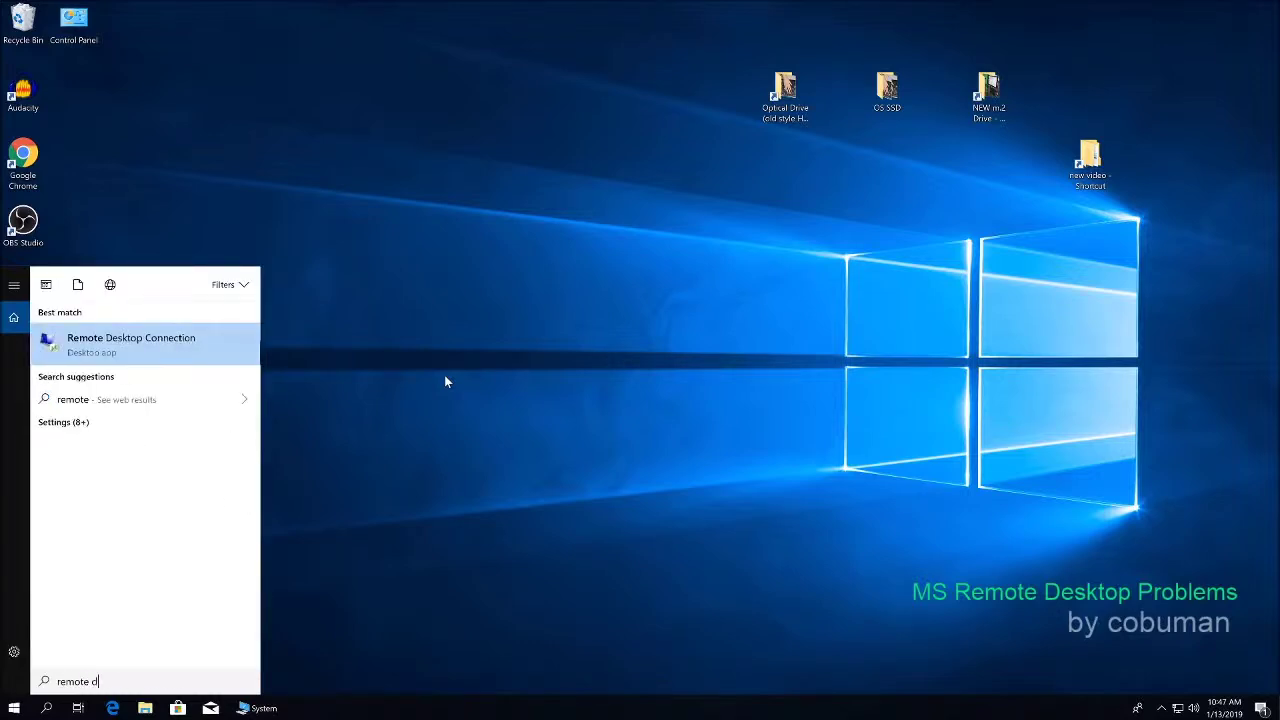
{"action": "type", "text": "eskop"}
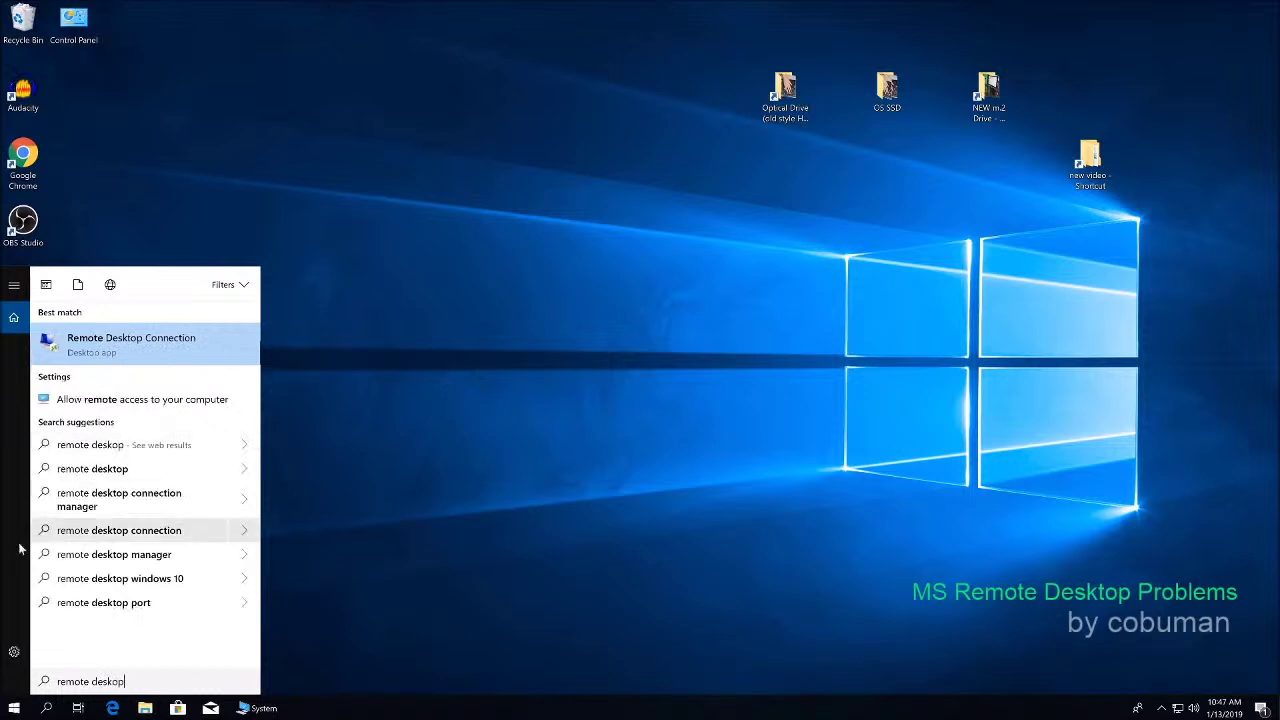
{"action": "key", "text": "ctrl+a"}
{"action": "type", "text": "remote"}
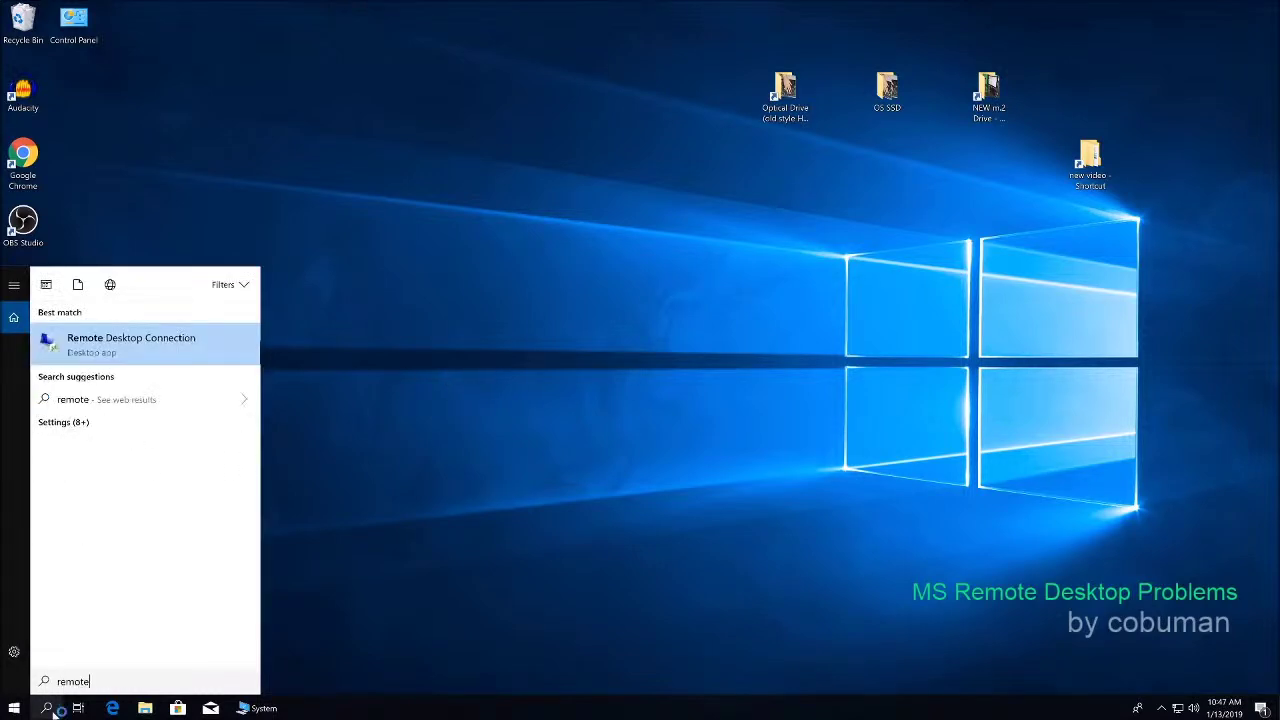
{"action": "key", "text": "Return"}
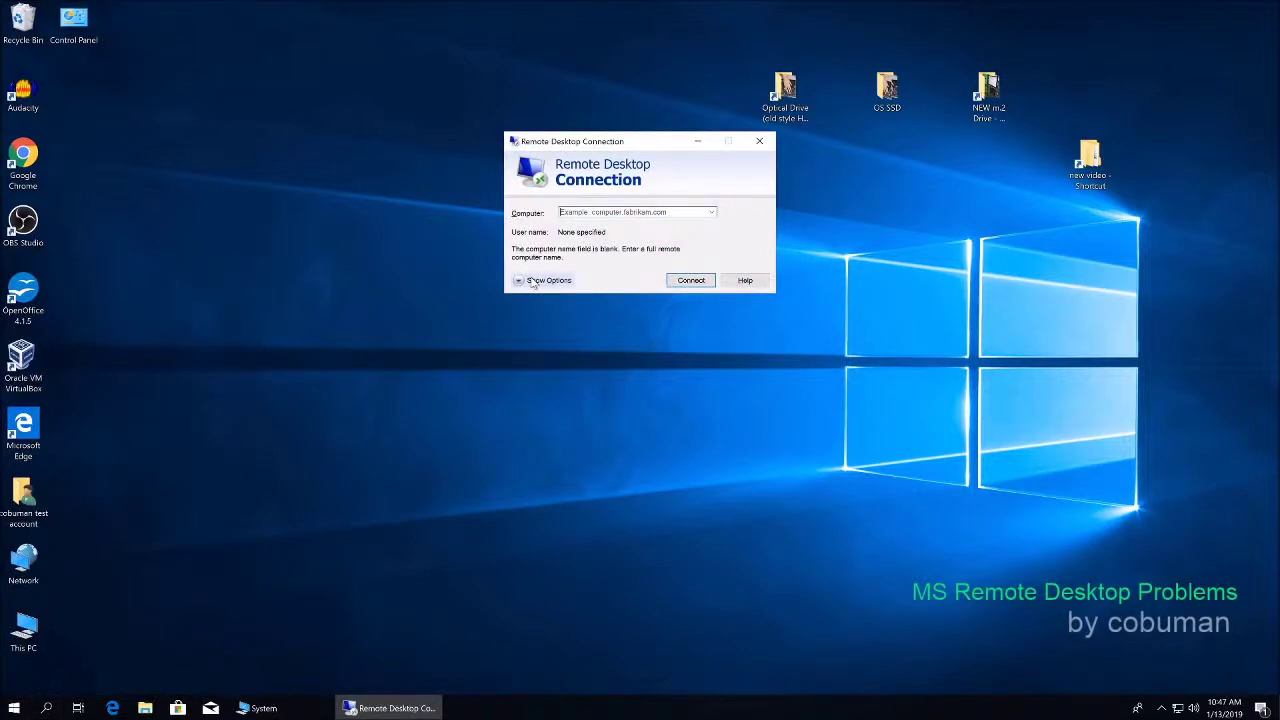
{"action": "left_click", "coordinate": [546, 284]}
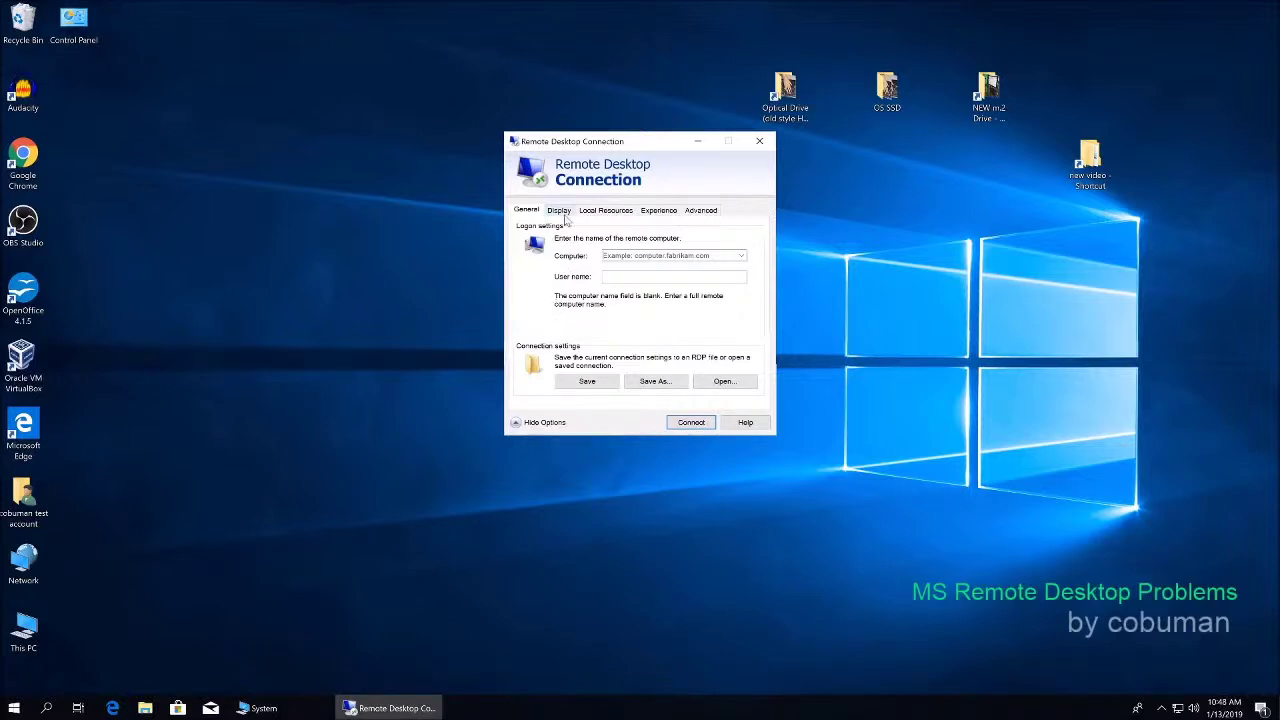
{"action": "left_click", "coordinate": [536, 422]}
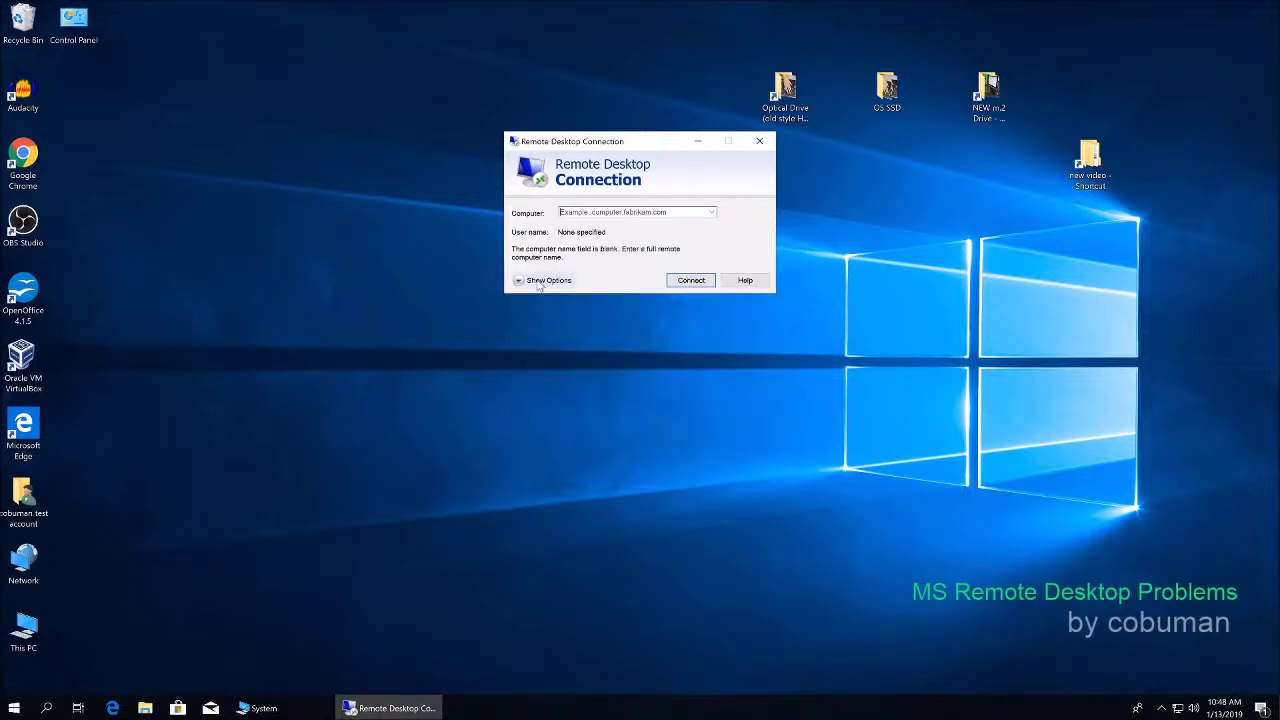
{"action": "left_click", "coordinate": [561, 212]}
Attempt a Remote Desktop connection to computer1 and dismiss the computer-not-found error.
{"action": "left_click_drag", "start_coordinate": [645, 146], "coordinate": [580, 142]}
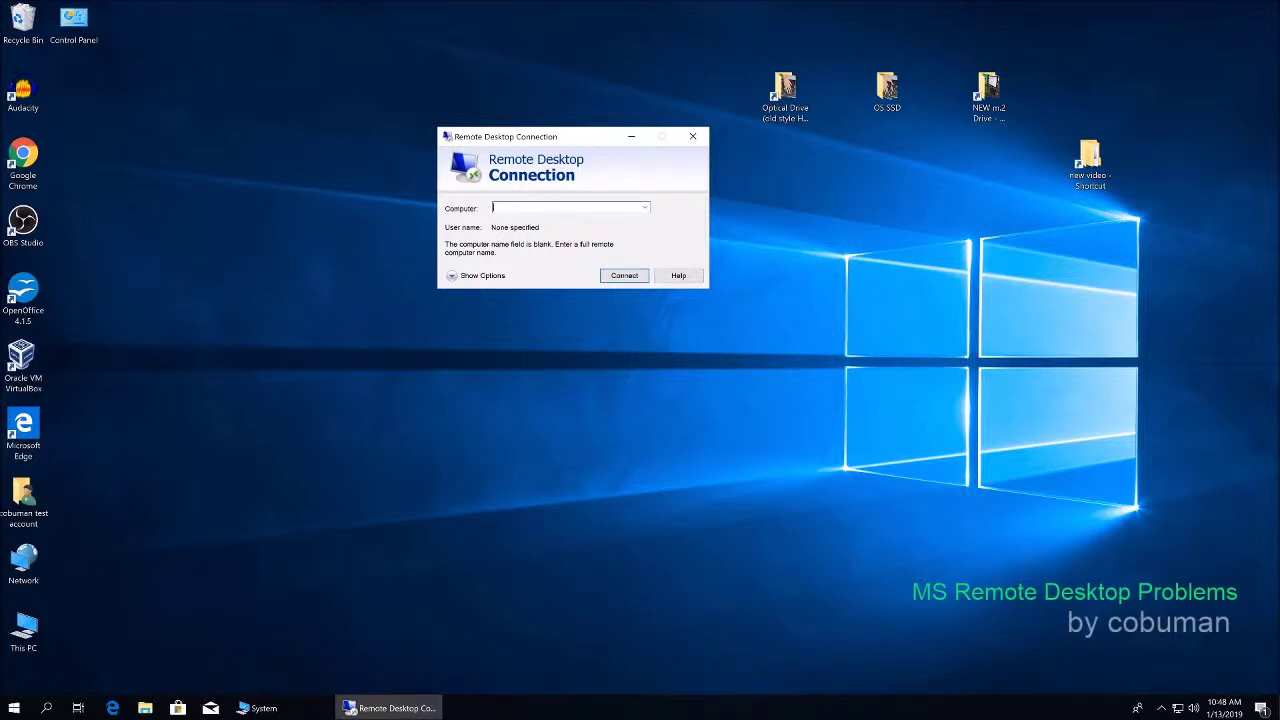
{"action": "type", "text": "computer1"}
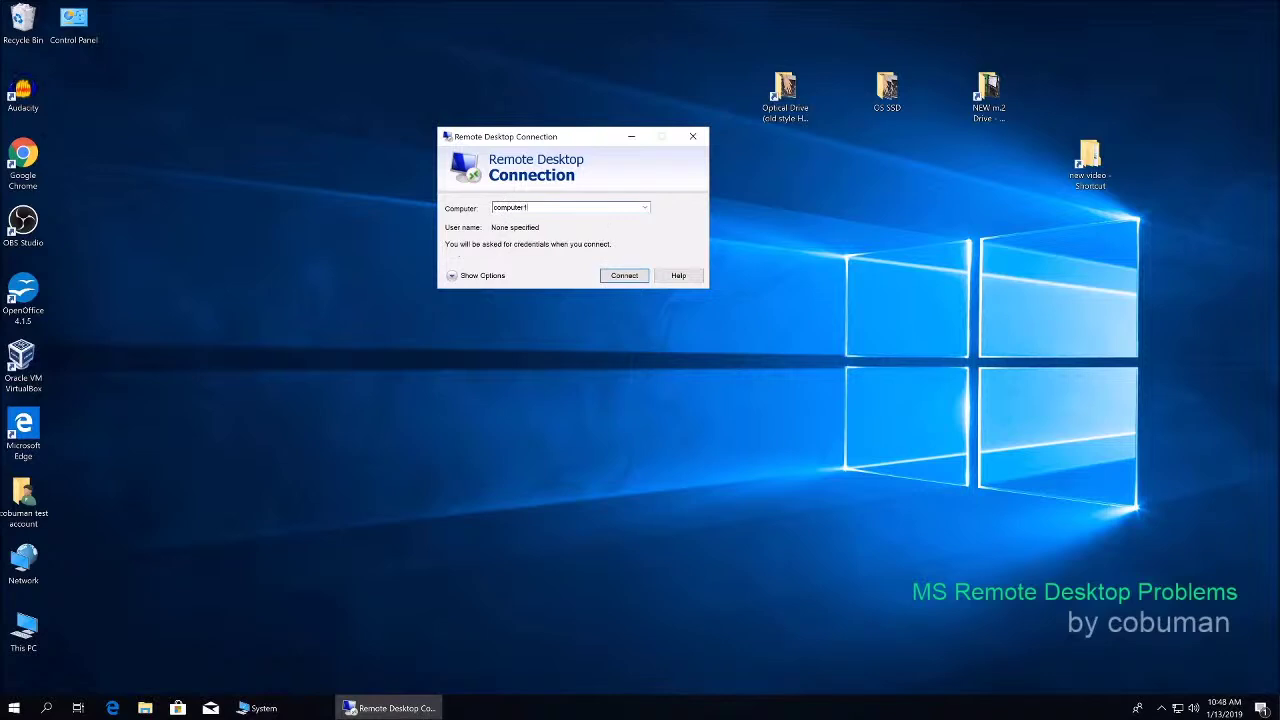
{"action": "left_click", "coordinate": [623, 276]}
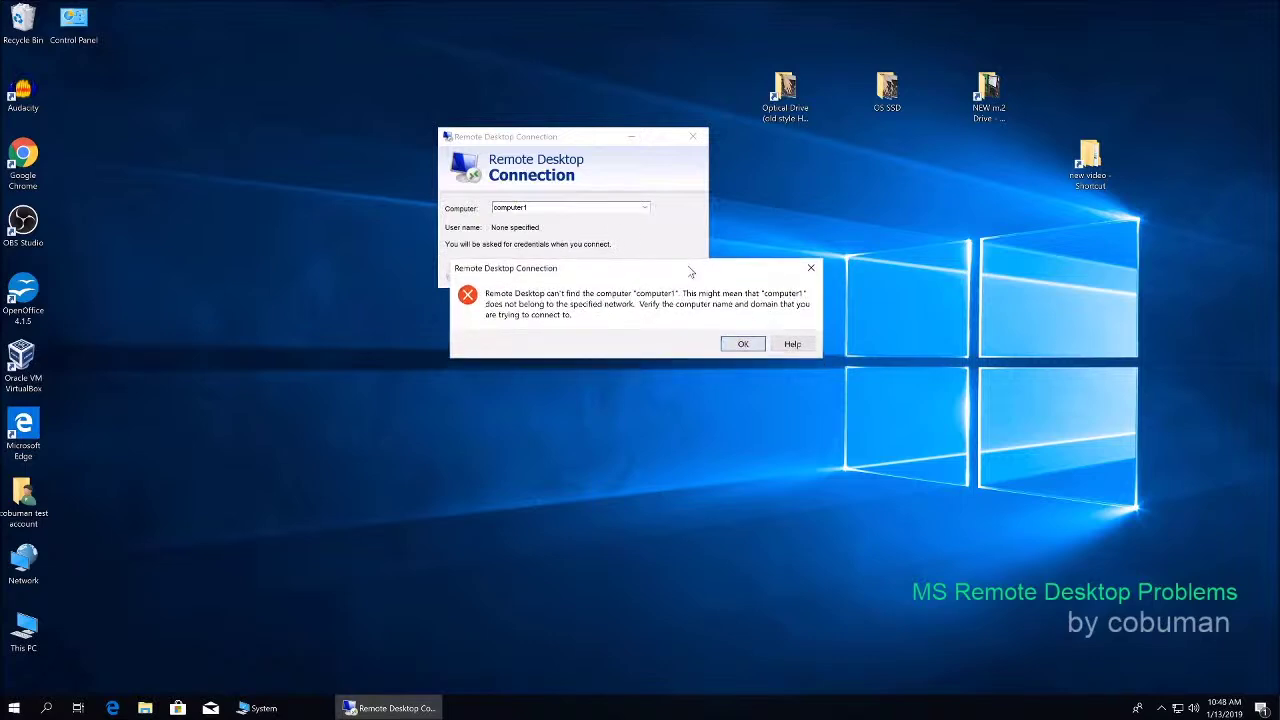
{"action": "left_click", "coordinate": [743, 346]}
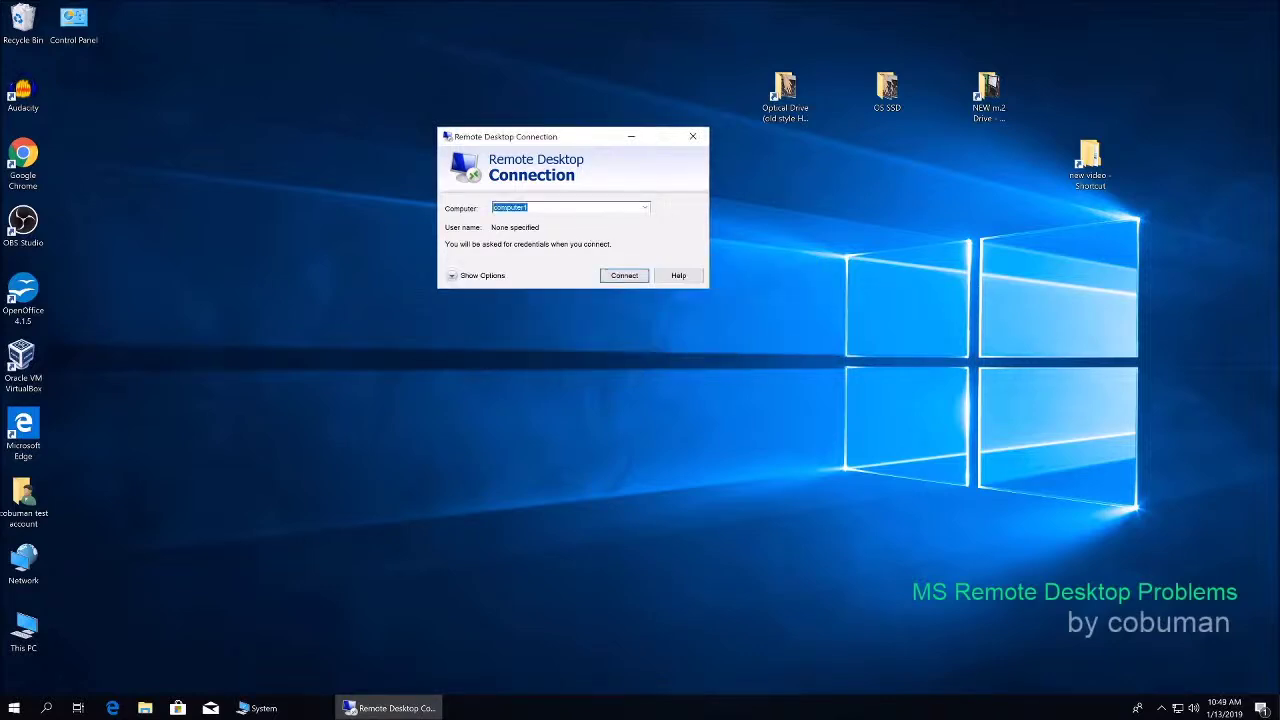
{"action": "left_click", "coordinate": [587, 208]}
{"action": "left_click_drag", "start_coordinate": [575, 145], "coordinate": [636, 183]}
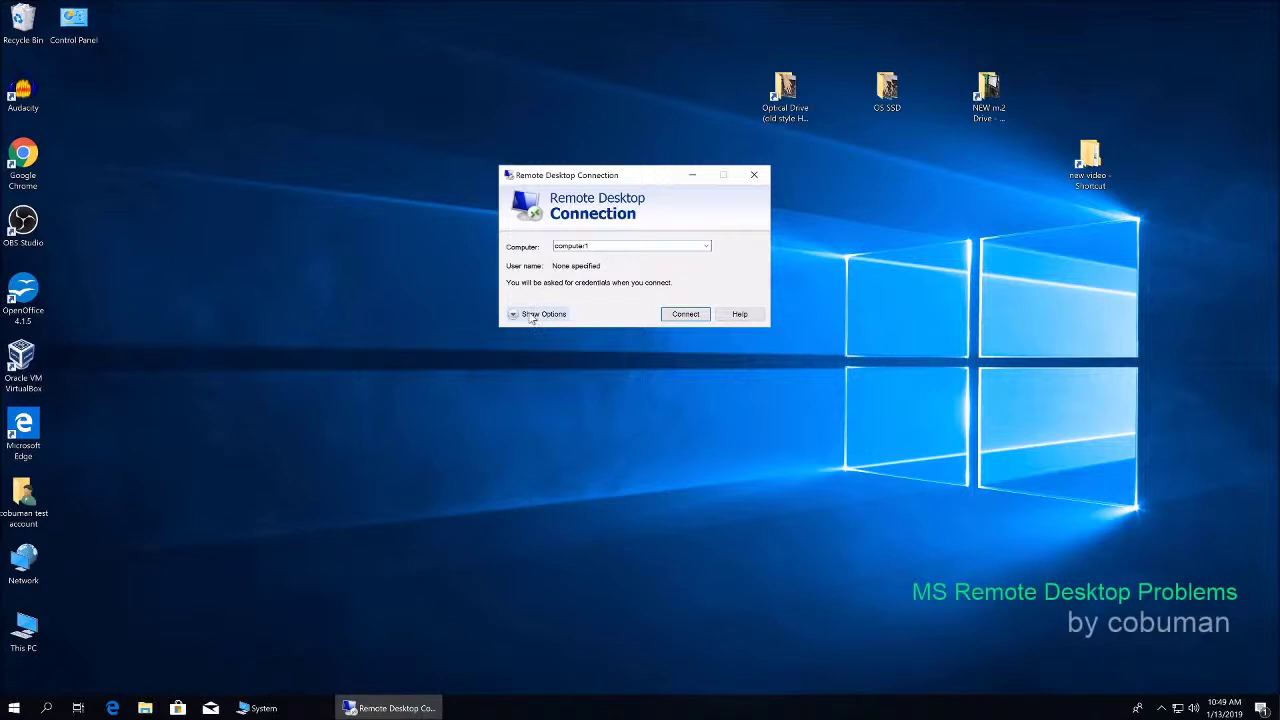
Open System Properties from This PC's context menu.
{"action": "right_click", "coordinate": [10, 630]}
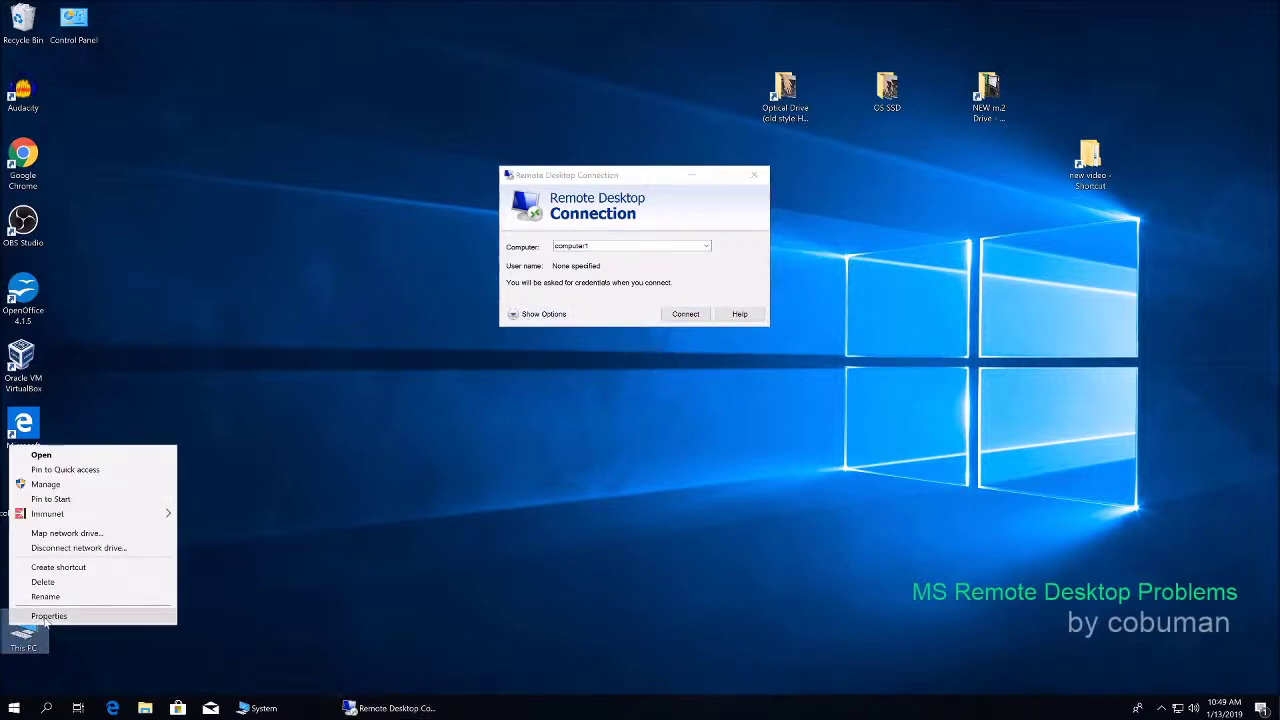
{"action": "left_click", "coordinate": [45, 616]}
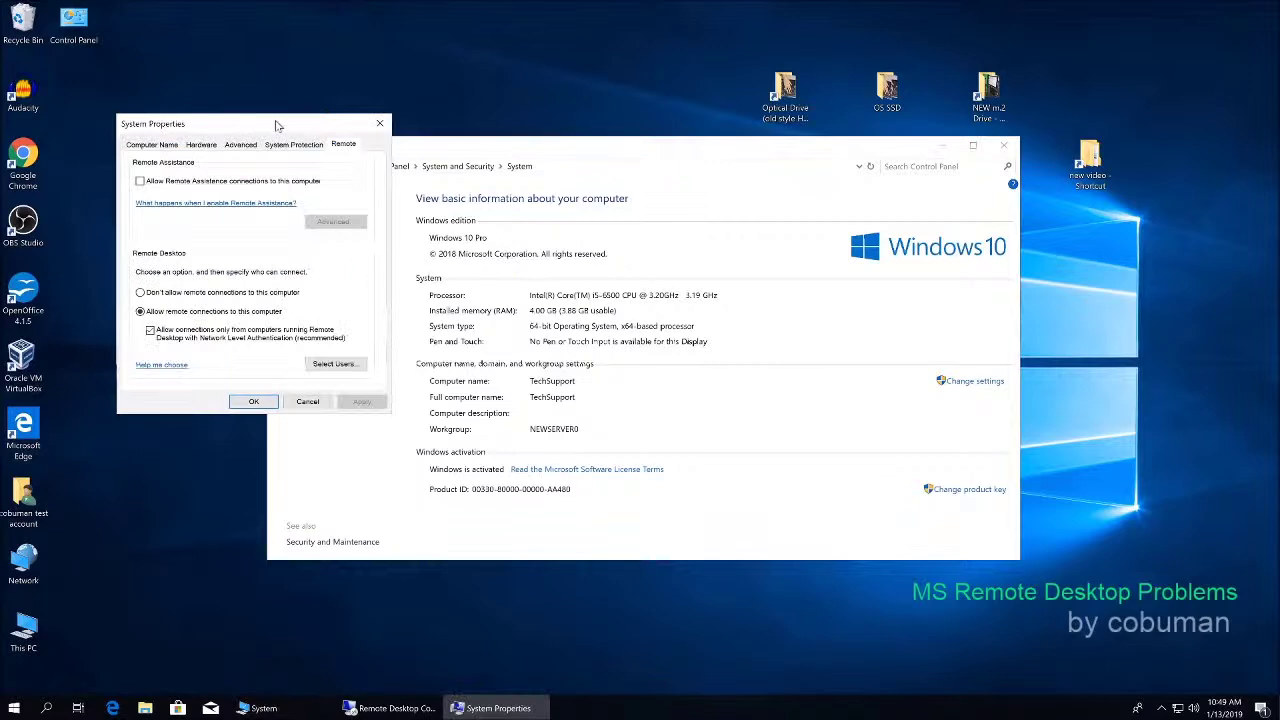
{"action": "left_click_drag", "start_coordinate": [276, 125], "coordinate": [598, 133]}
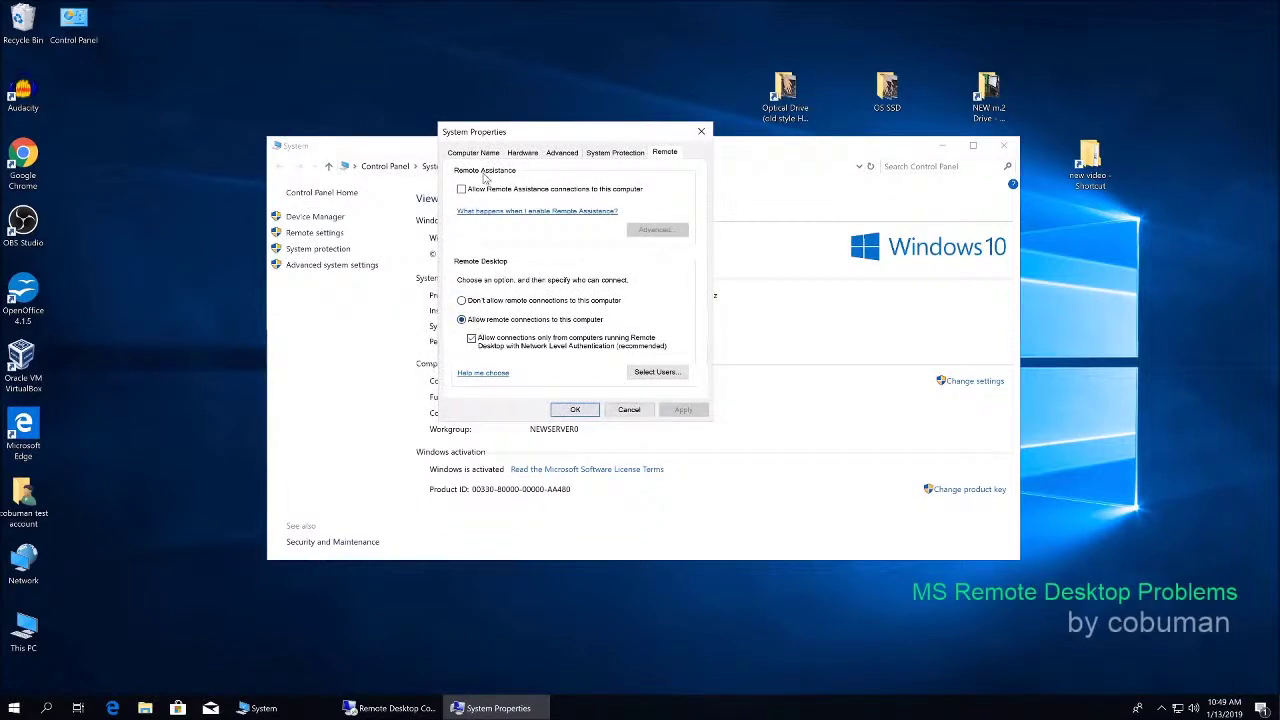
Toggle the Remote Desktop allow/disallow options, then cancel without saving changes.
{"action": "left_click", "coordinate": [461, 300]}
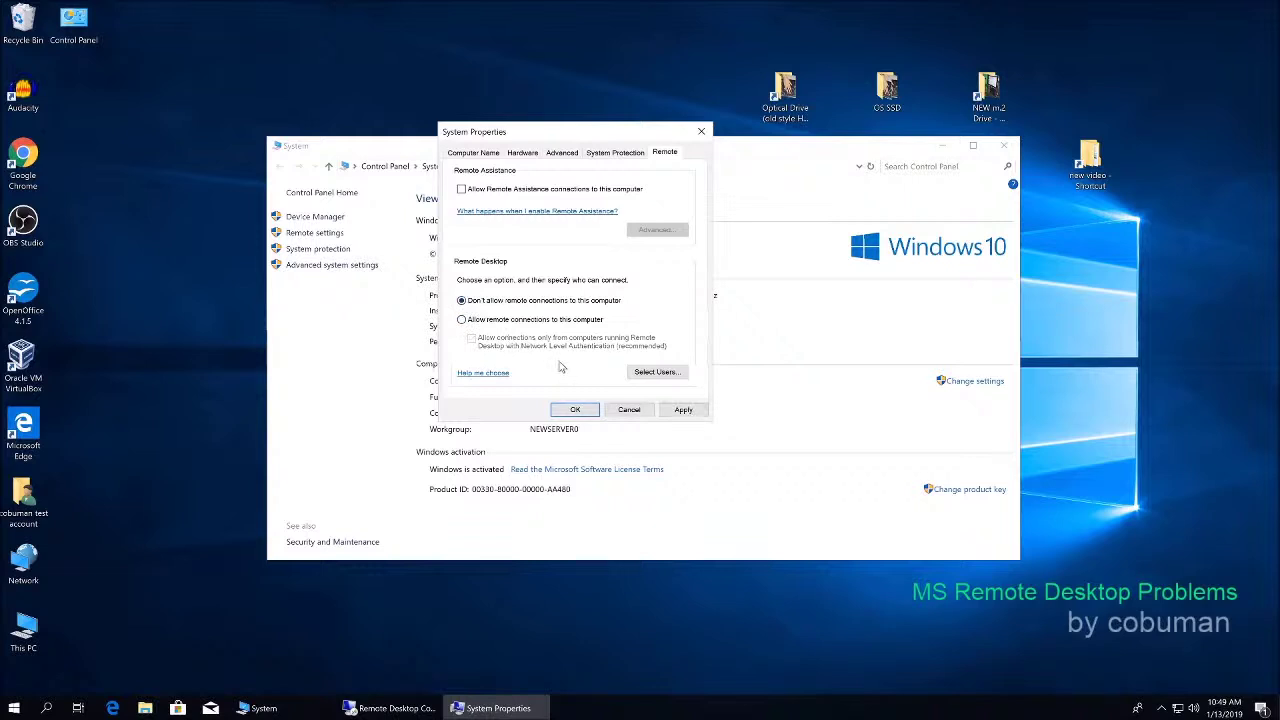
{"action": "left_click", "coordinate": [680, 412]}
{"action": "left_click", "coordinate": [493, 320]}
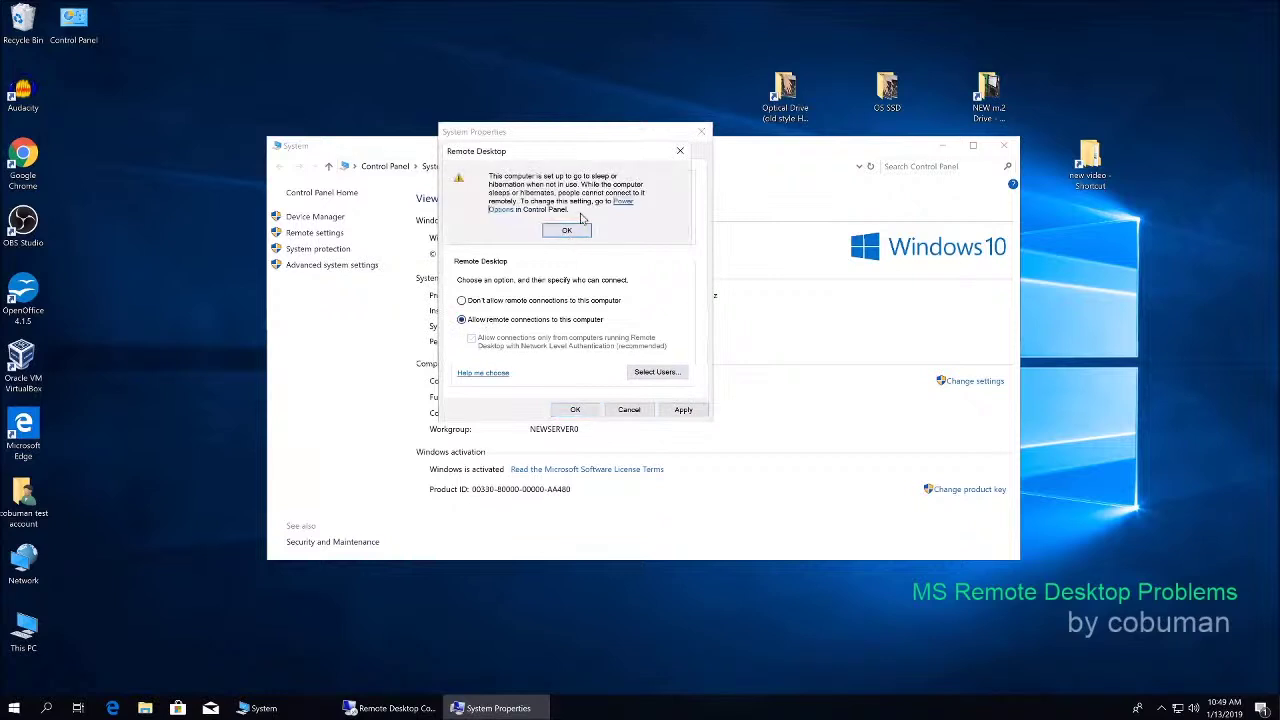
{"action": "left_click", "coordinate": [576, 236]}
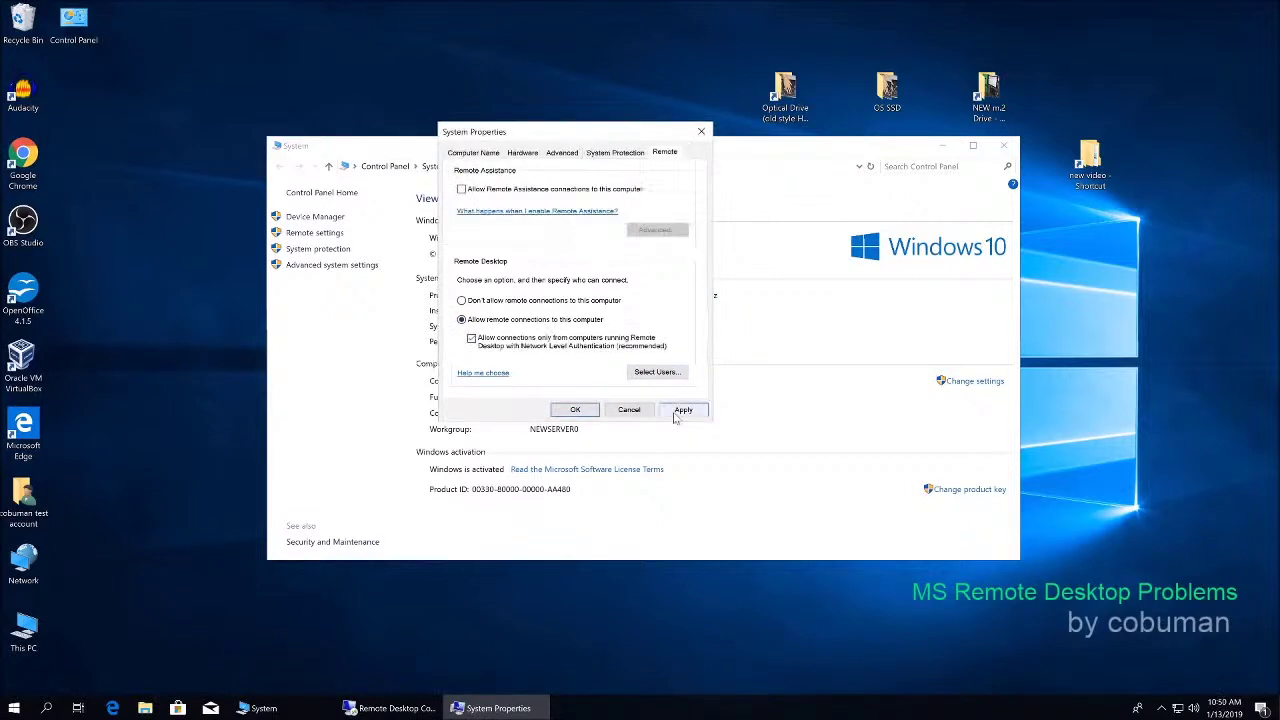
{"action": "left_click", "coordinate": [491, 302]}
{"action": "left_click", "coordinate": [490, 320]}
{"action": "left_click", "coordinate": [507, 301]}
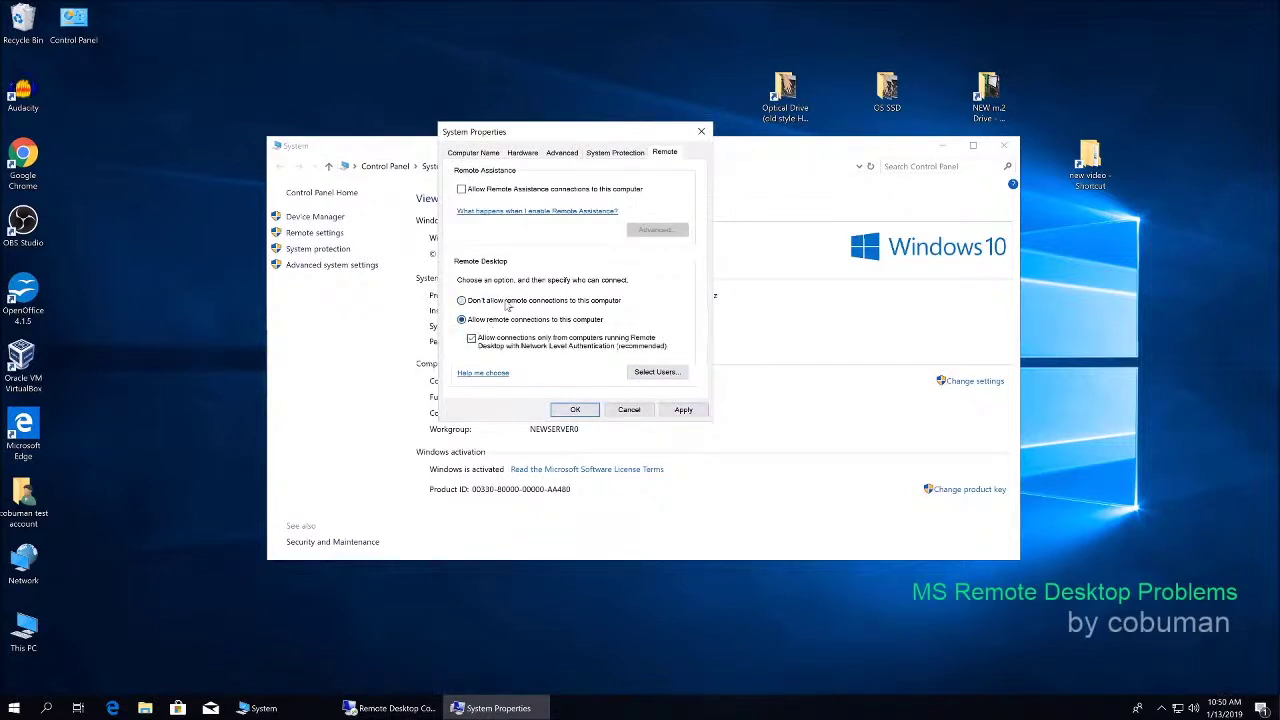
{"action": "left_click", "coordinate": [618, 413]}
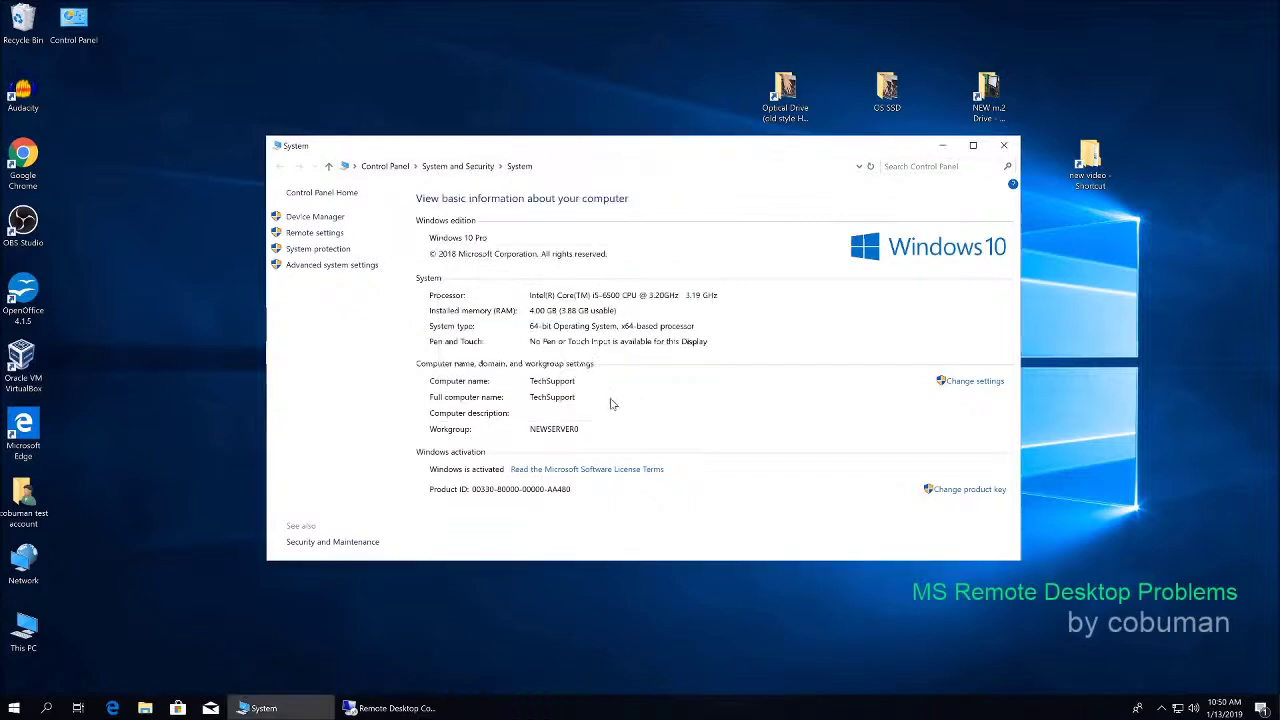
Close the System window, connect to computer1, and dismiss the can't-find-computer error.
{"action": "left_click", "coordinate": [1004, 145]}
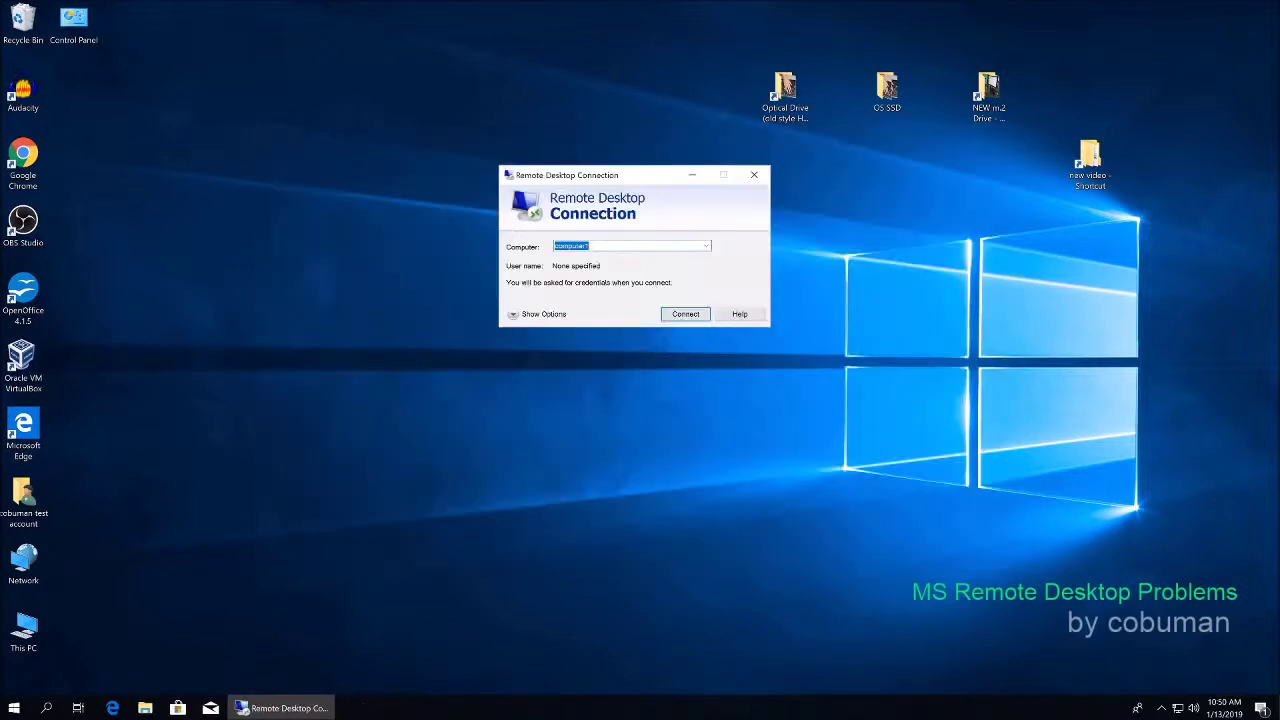
{"action": "key", "text": "End"}
{"action": "left_click_drag", "start_coordinate": [630, 178], "coordinate": [631, 171]}
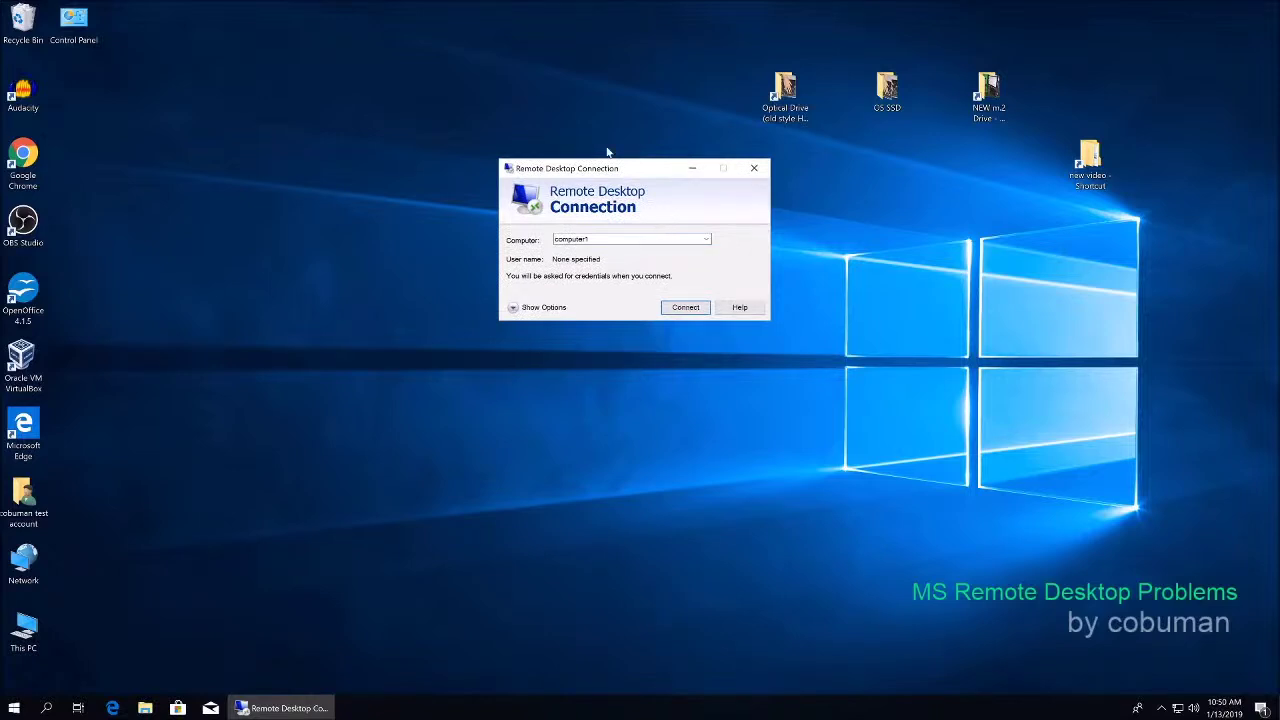
{"action": "left_click", "coordinate": [688, 307]}
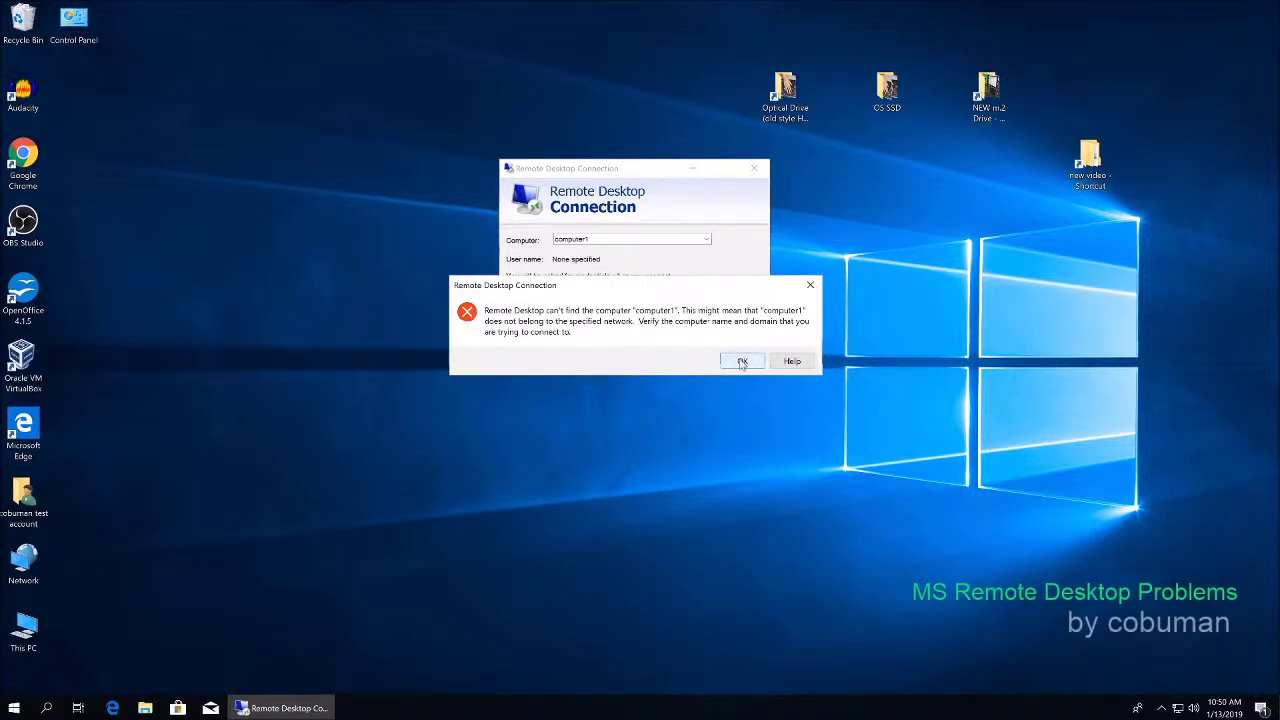
{"action": "left_click_drag", "start_coordinate": [712, 288], "coordinate": [708, 320]}
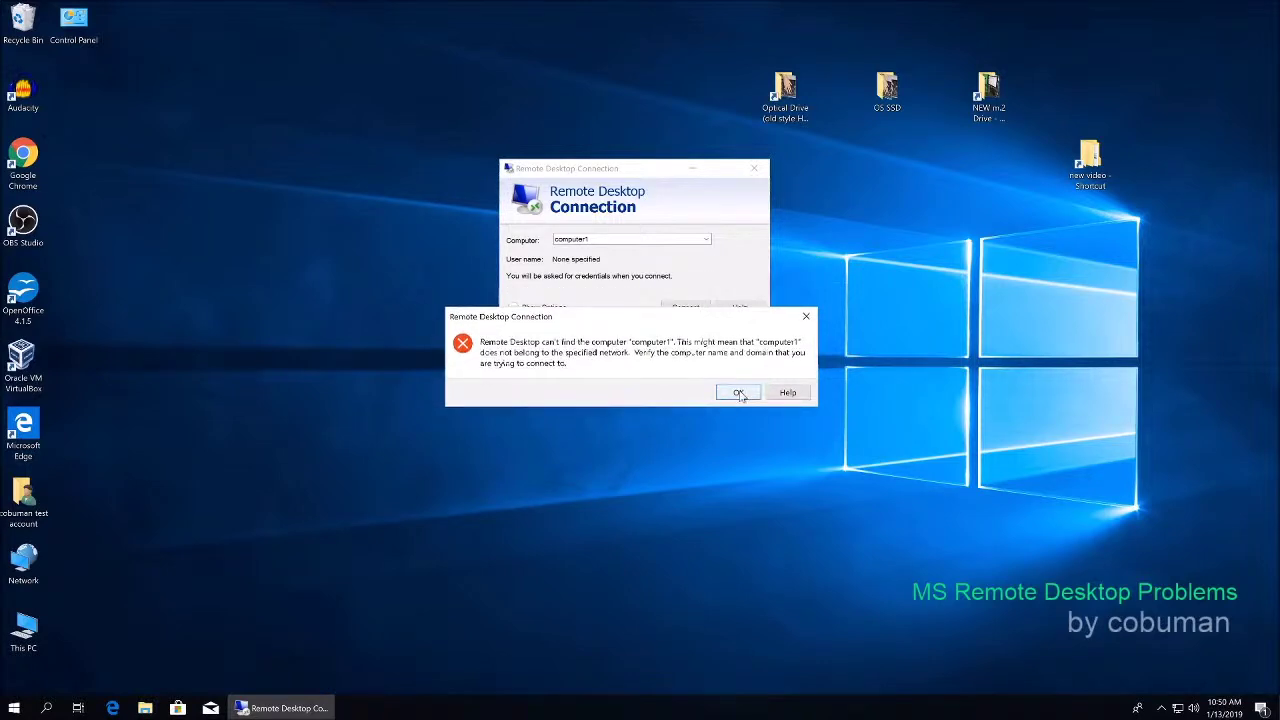
{"action": "left_click", "coordinate": [739, 393]}
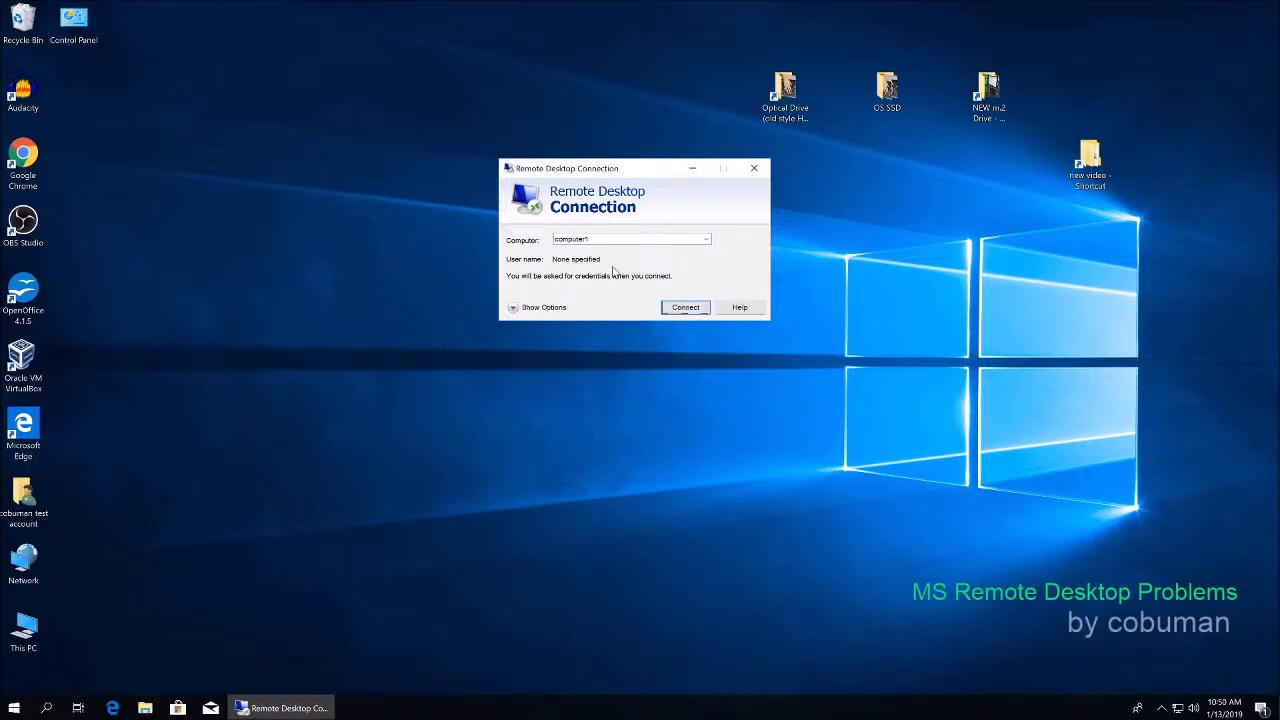
Retry the computer1 connection and cancel the attempt in progress.
{"action": "left_click", "coordinate": [681, 307]}
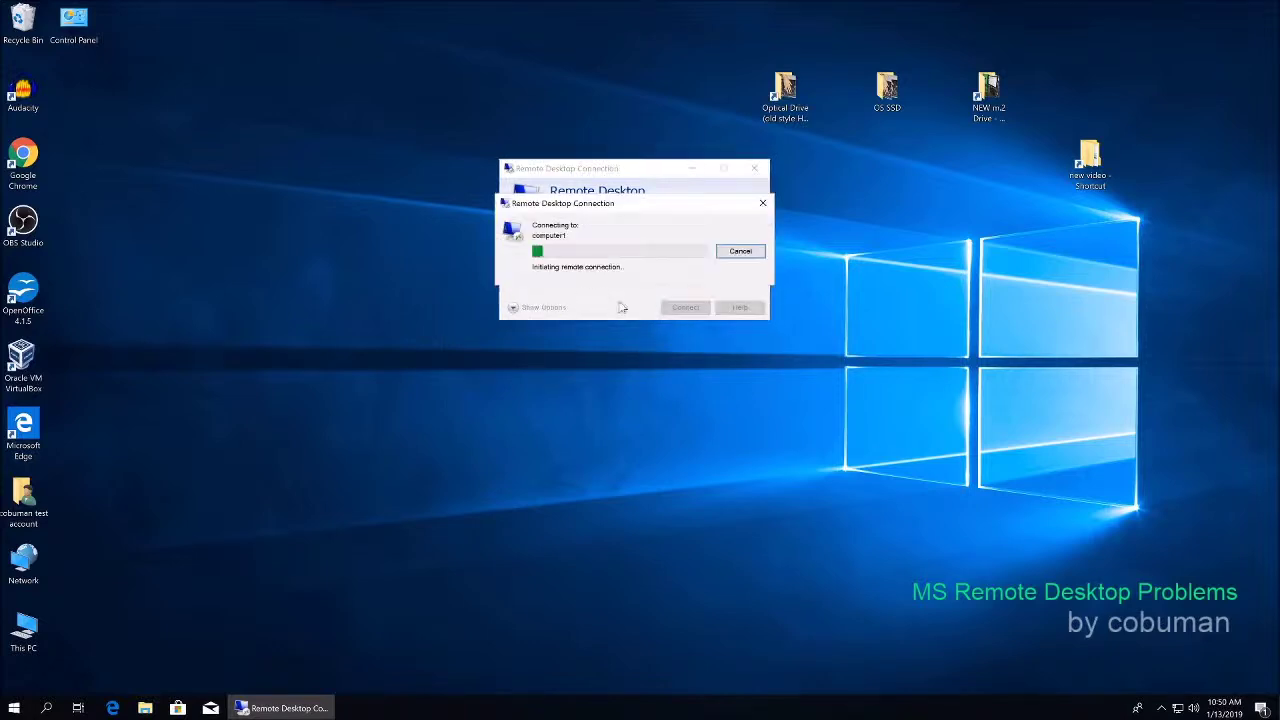
{"action": "left_click", "coordinate": [743, 254]}
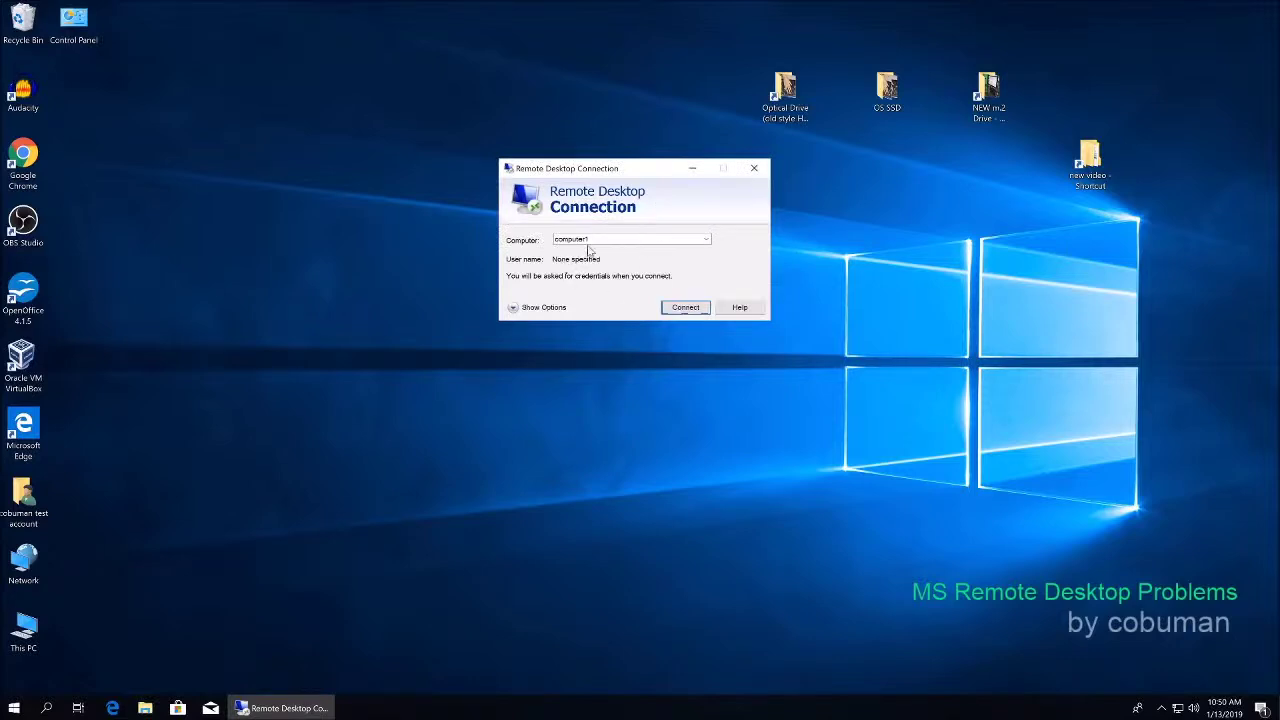
{"action": "left_click_drag", "start_coordinate": [627, 167], "coordinate": [625, 207]}
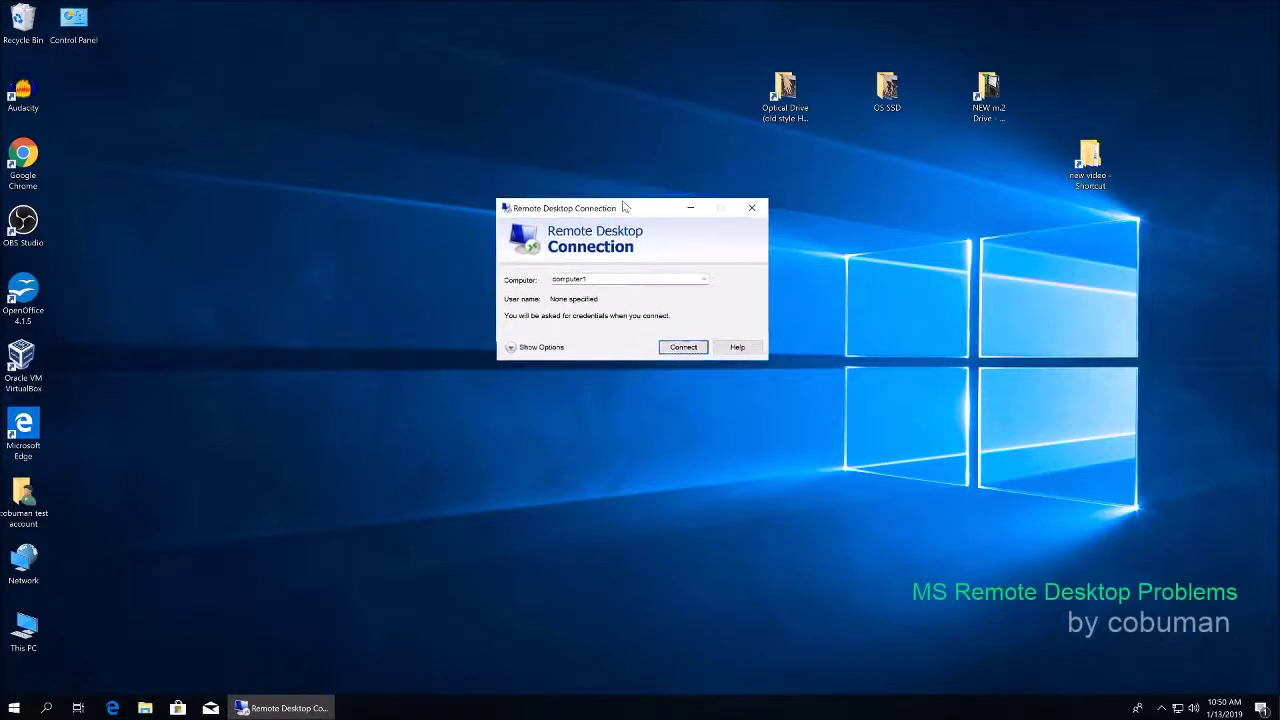
{"action": "double_click", "coordinate": [570, 279]}
{"action": "left_click", "coordinate": [625, 278]}
{"action": "left_click_drag", "start_coordinate": [643, 208], "coordinate": [672, 202]}
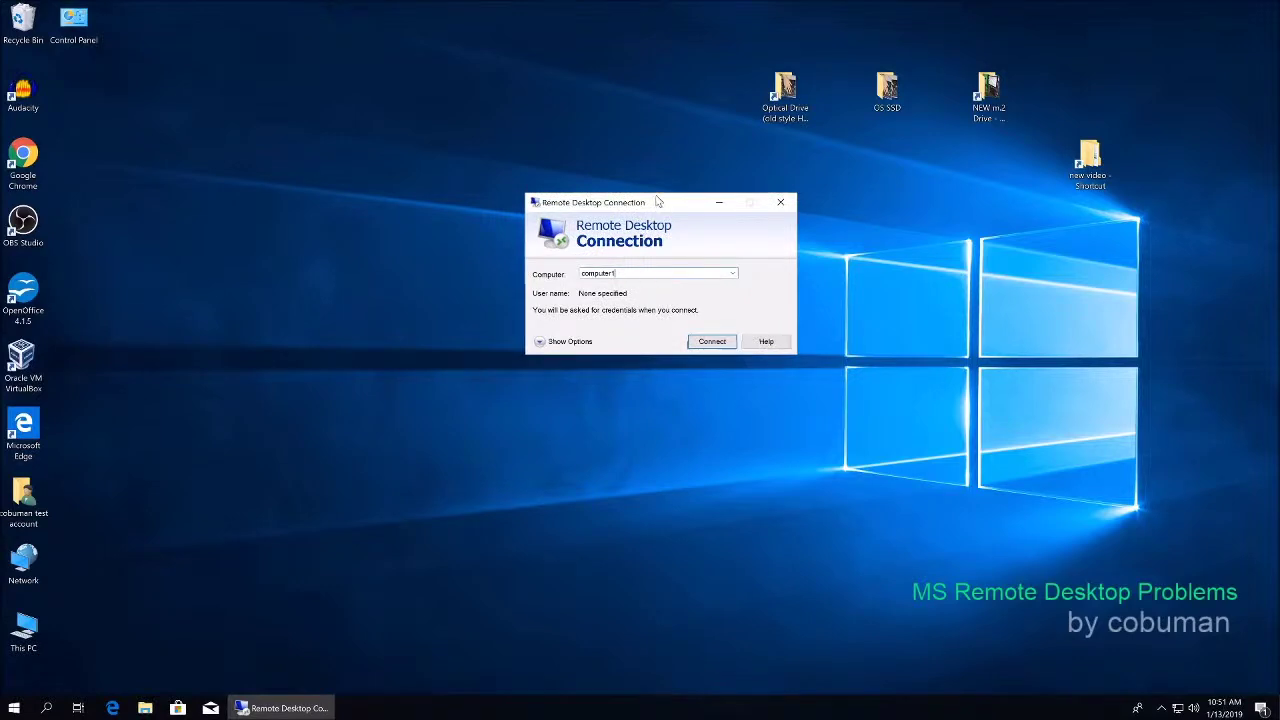
{"action": "left_click_drag", "start_coordinate": [657, 201], "coordinate": [660, 197]}
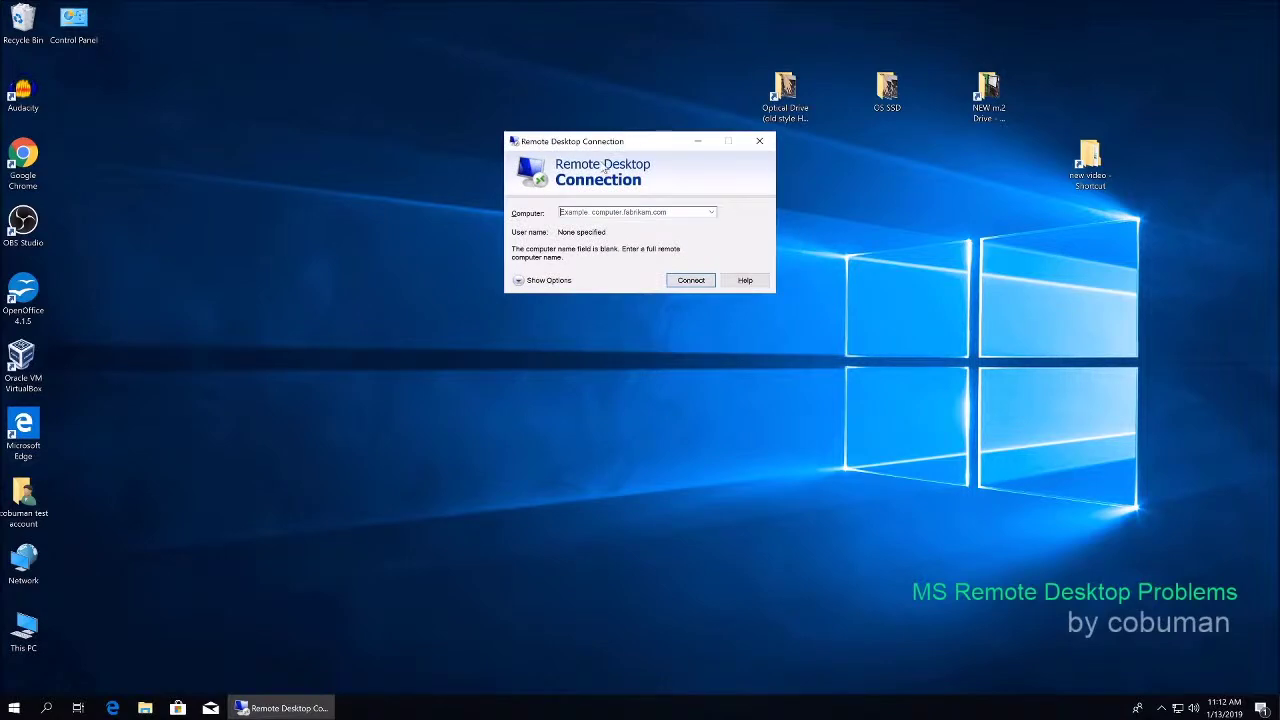
Open Device Manager from This PC's system properties.
{"action": "left_click_drag", "start_coordinate": [625, 144], "coordinate": [587, 187]}
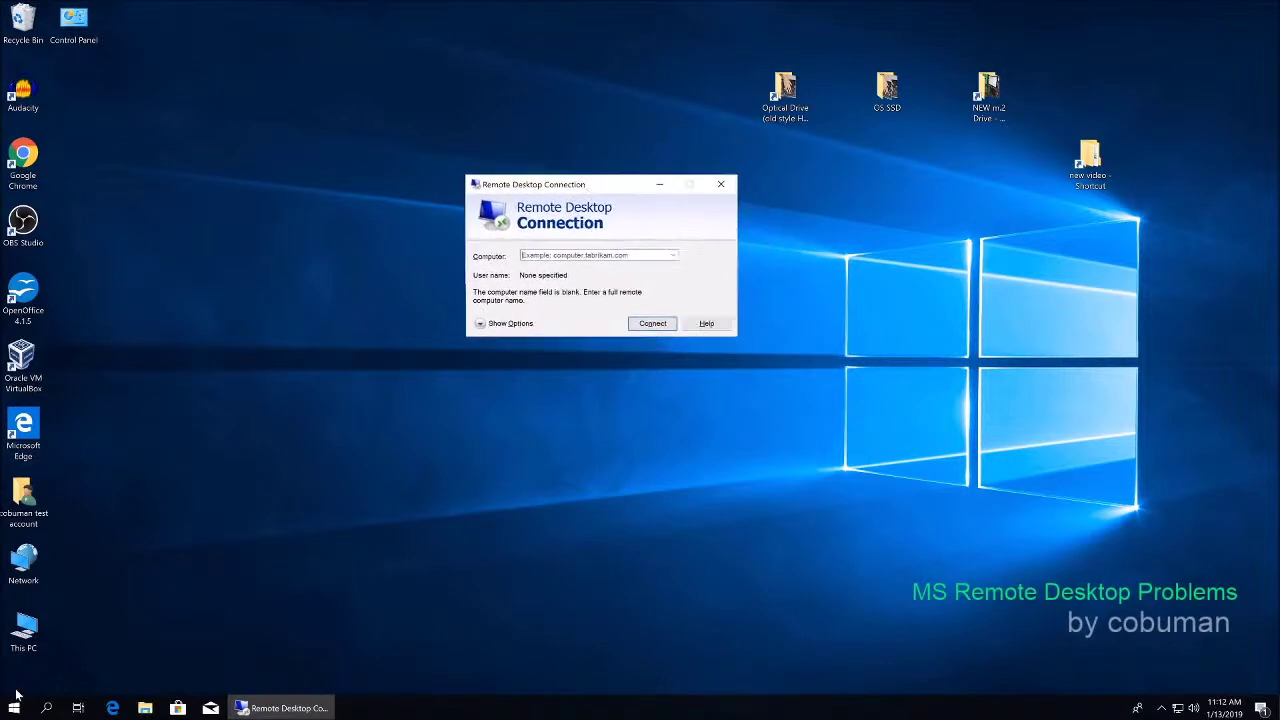
{"action": "right_click", "coordinate": [31, 628]}
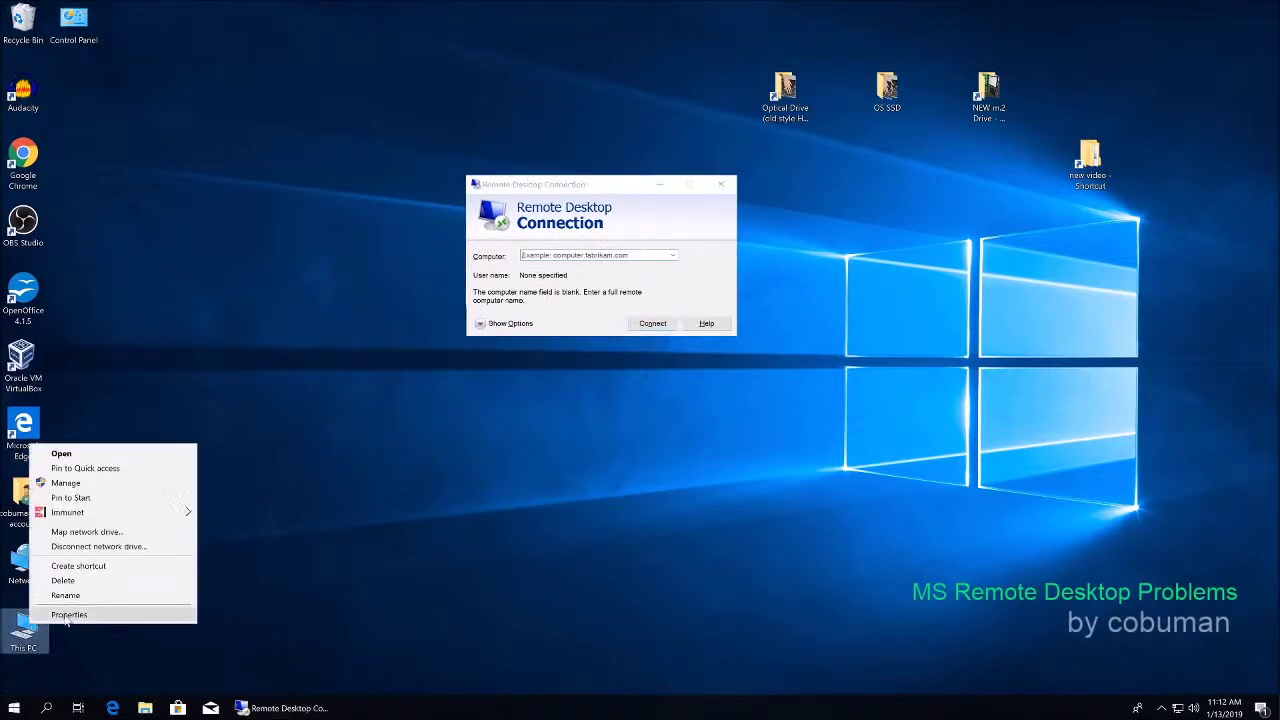
{"action": "left_click", "coordinate": [60, 644]}
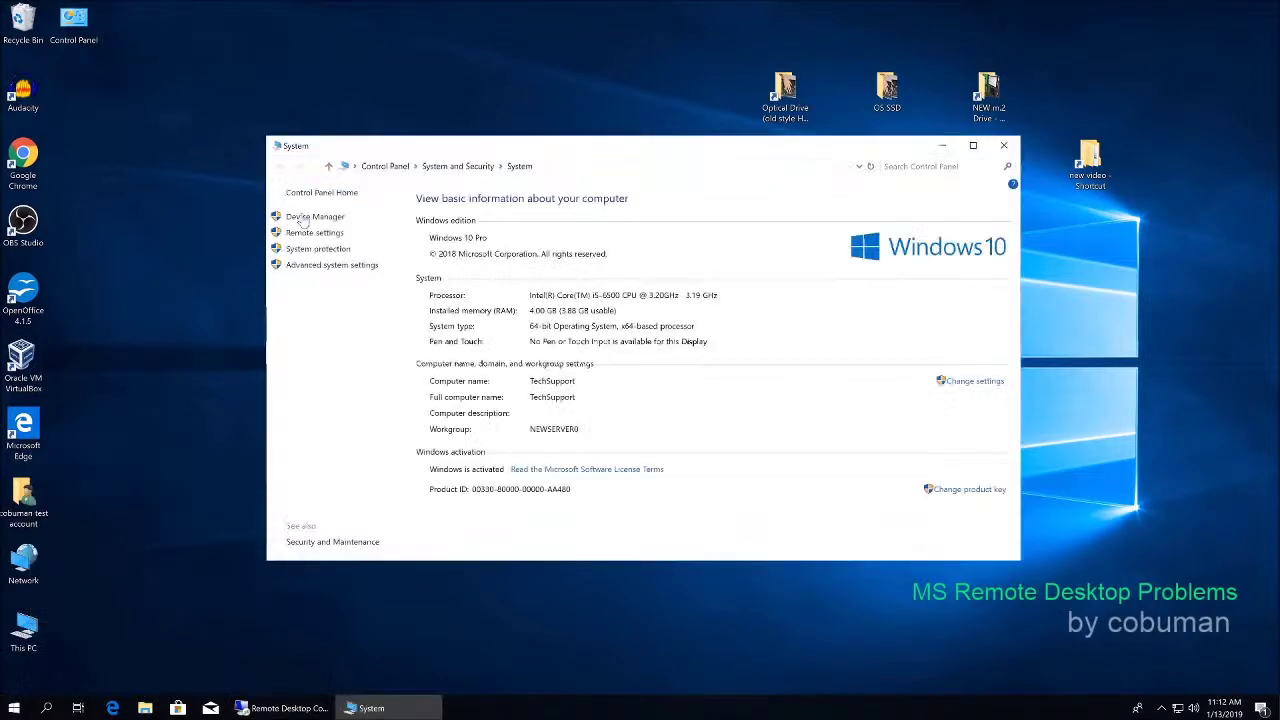
{"action": "left_click", "coordinate": [307, 218]}
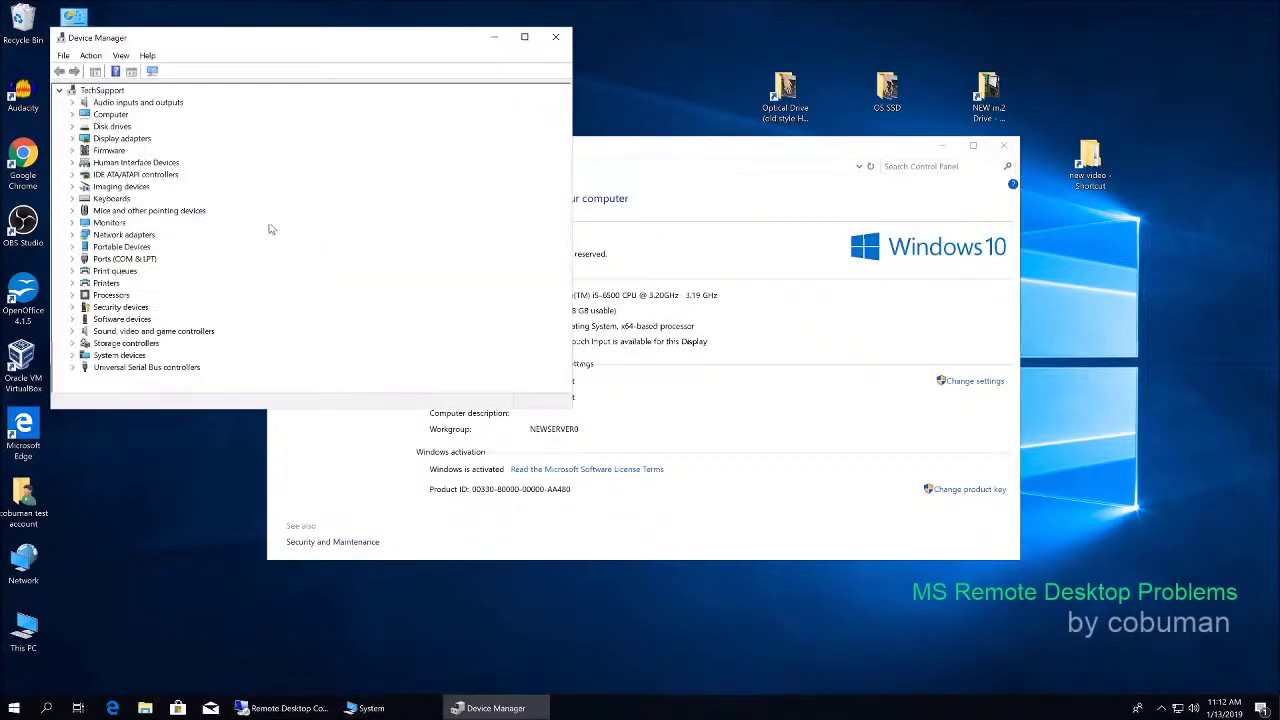
Check the Intel(R) Ethernet Connection (2) I219-LM Power Management tab, then close Device Manager.
{"action": "left_click", "coordinate": [72, 235]}
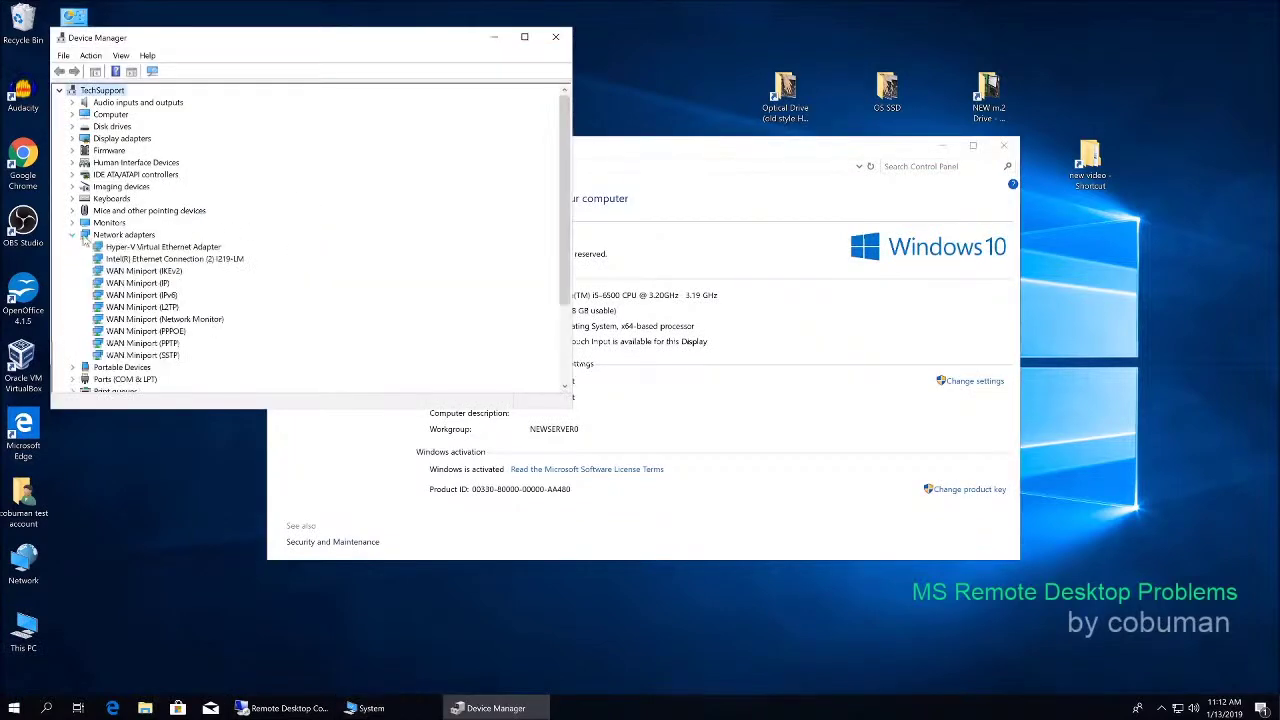
{"action": "left_click", "coordinate": [157, 260]}
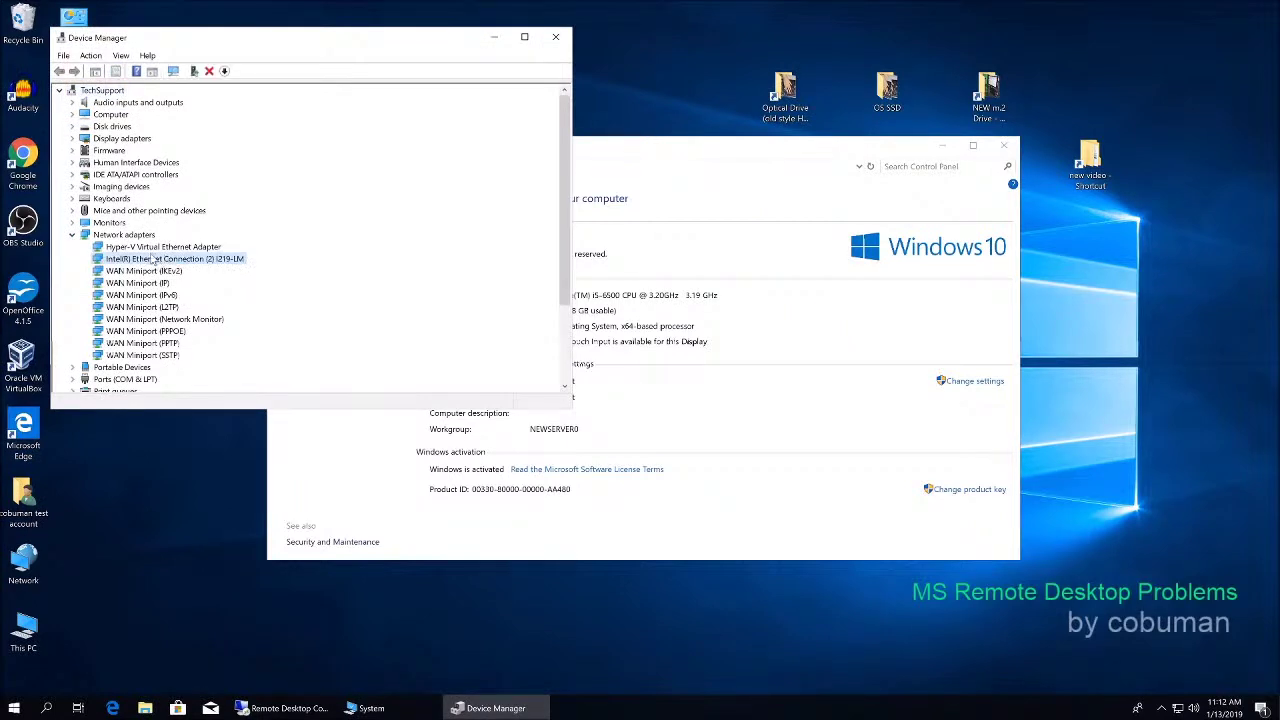
{"action": "right_click", "coordinate": [176, 262]}
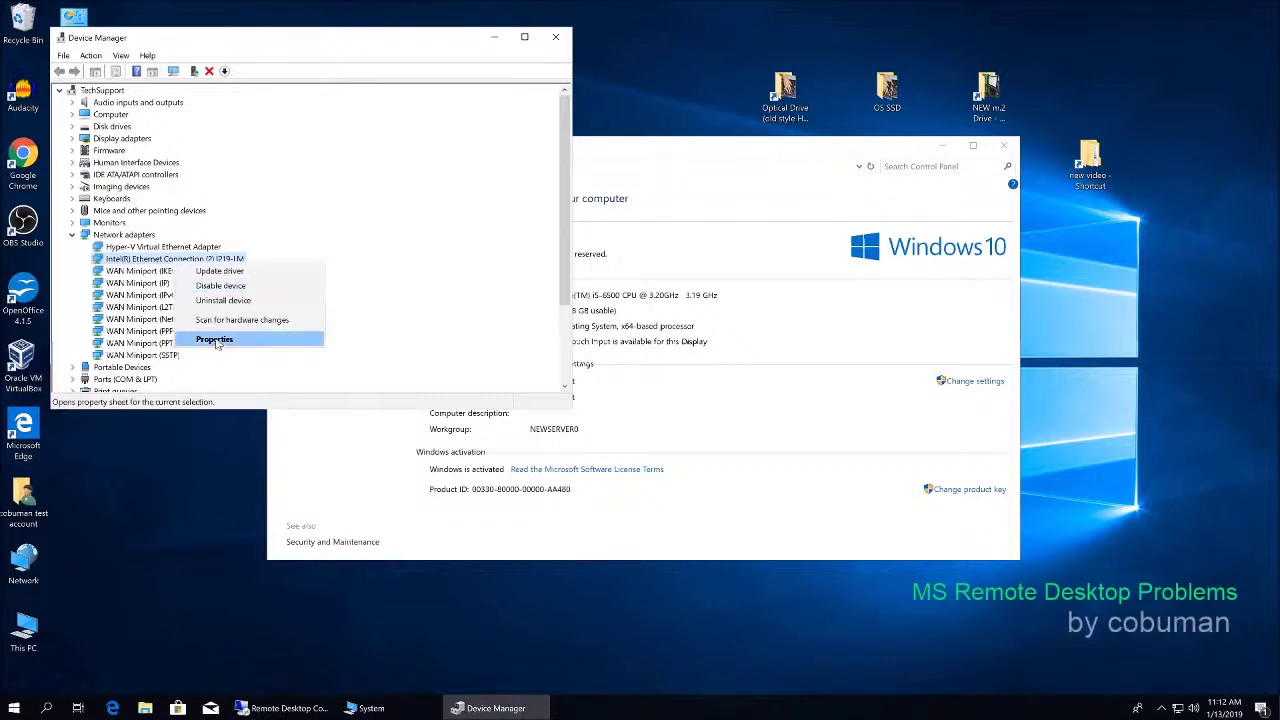
{"action": "left_click", "coordinate": [215, 340]}
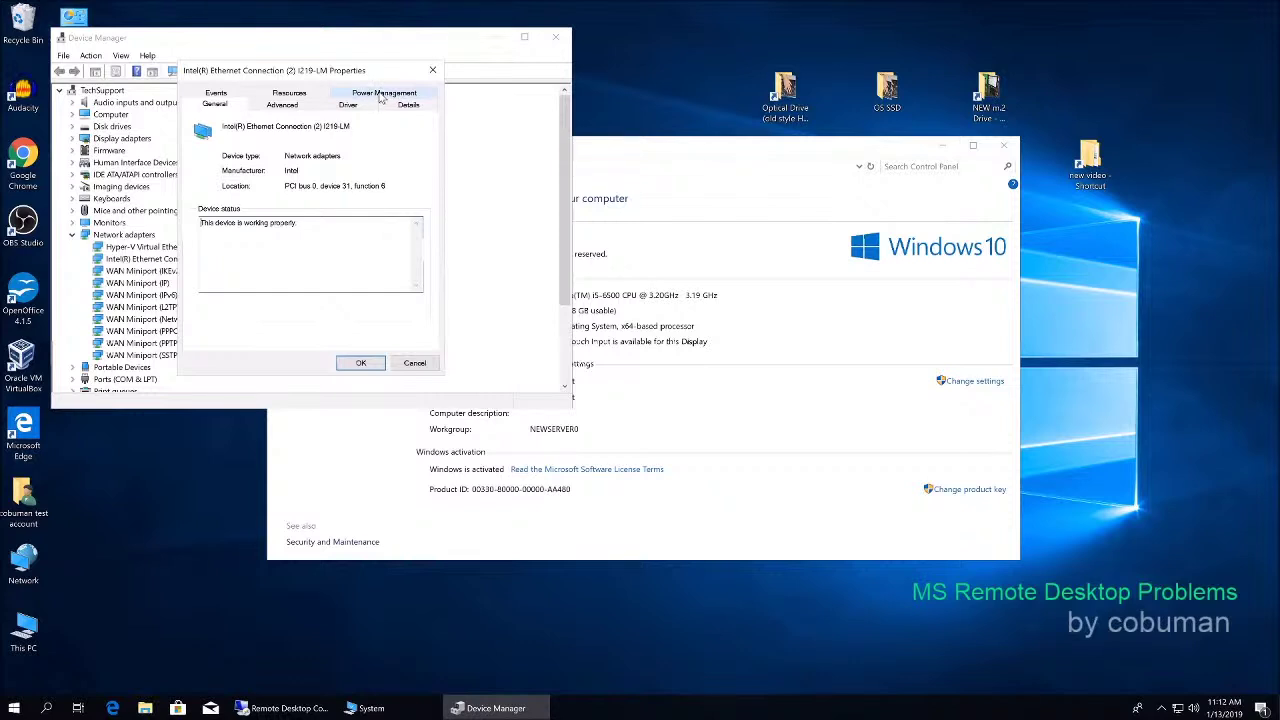
{"action": "left_click", "coordinate": [383, 93]}
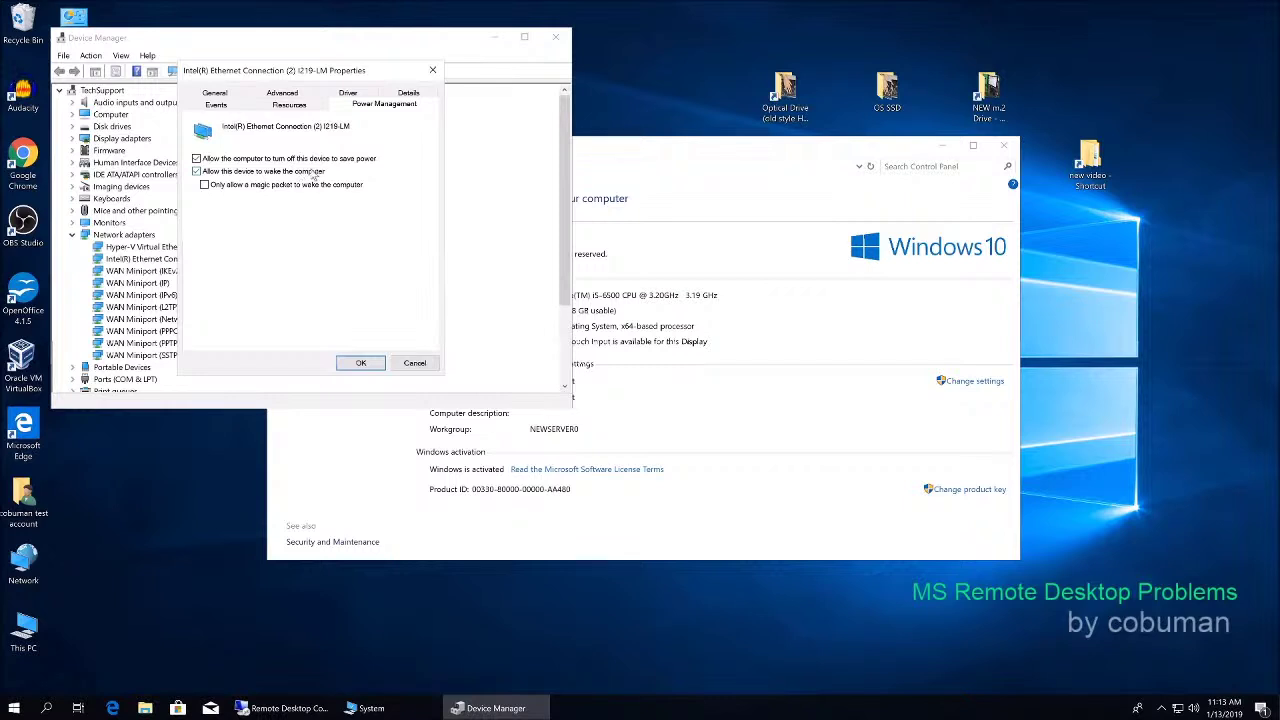
{"action": "left_click", "coordinate": [357, 364]}
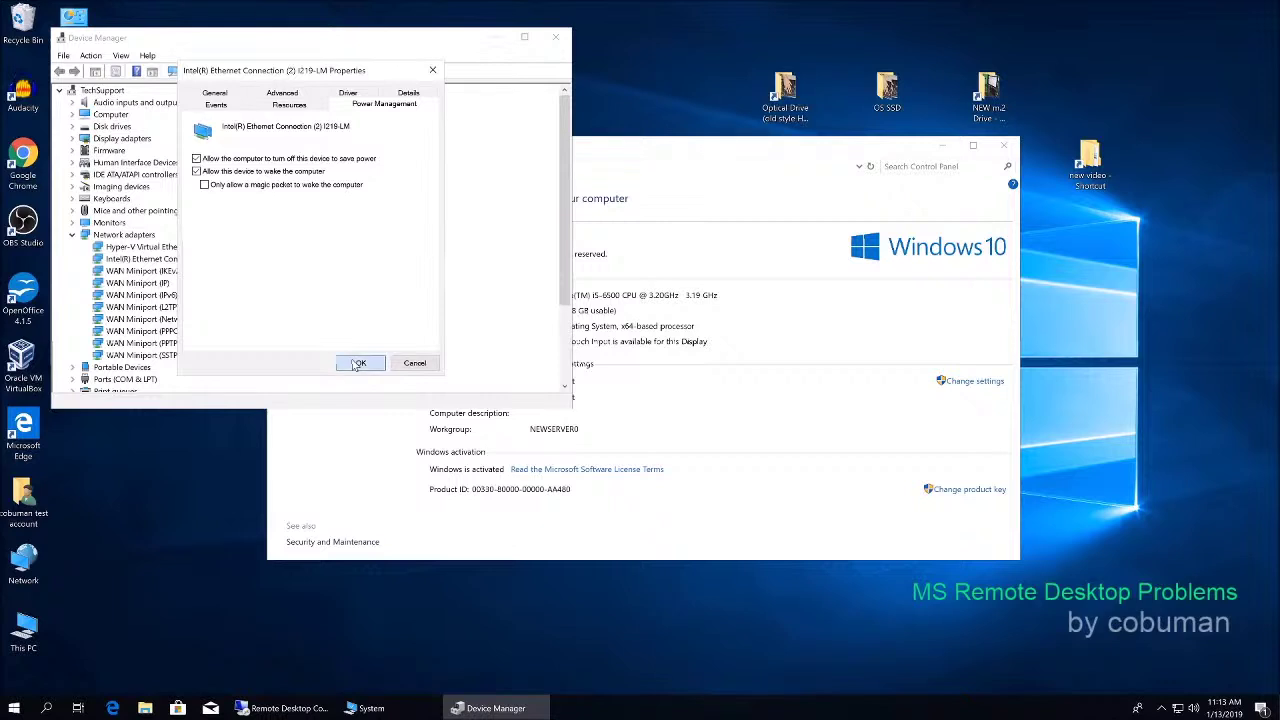
{"action": "left_click", "coordinate": [557, 40]}
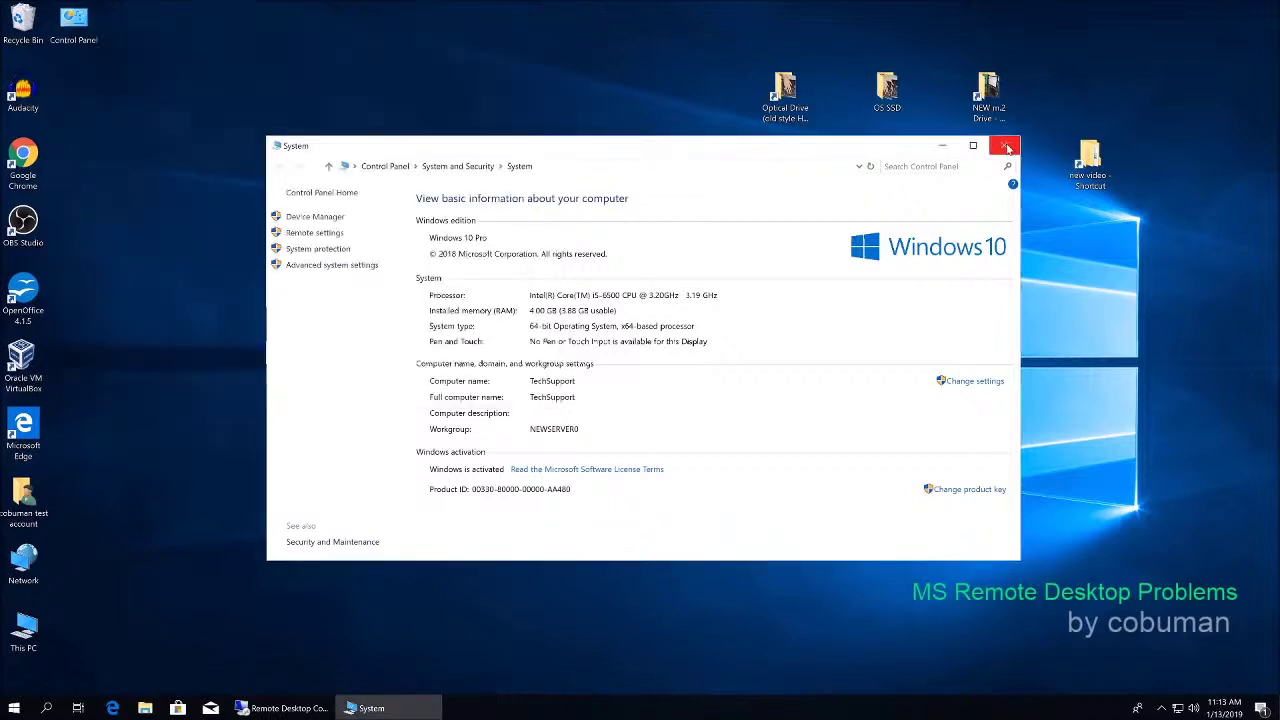
Close the System window and reposition the Remote Desktop Connection dialog.
{"action": "left_click", "coordinate": [1008, 148]}
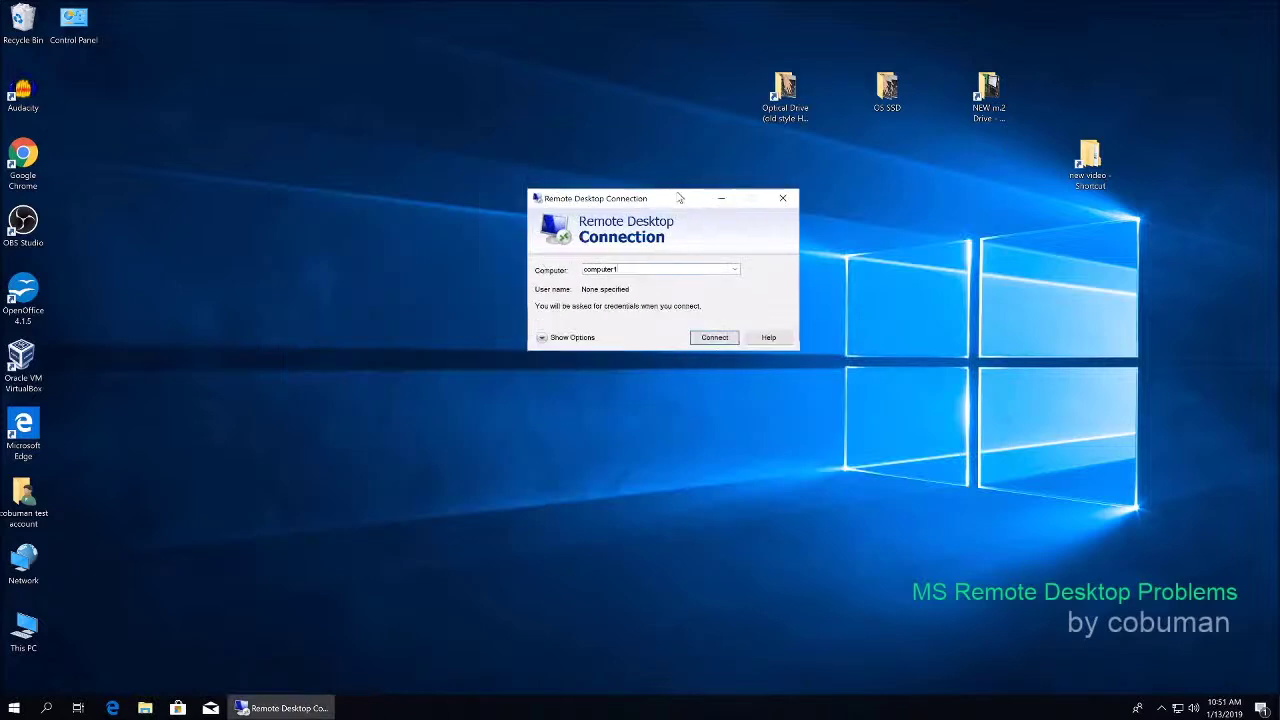
{"action": "left_click_drag", "start_coordinate": [680, 200], "coordinate": [676, 185]}
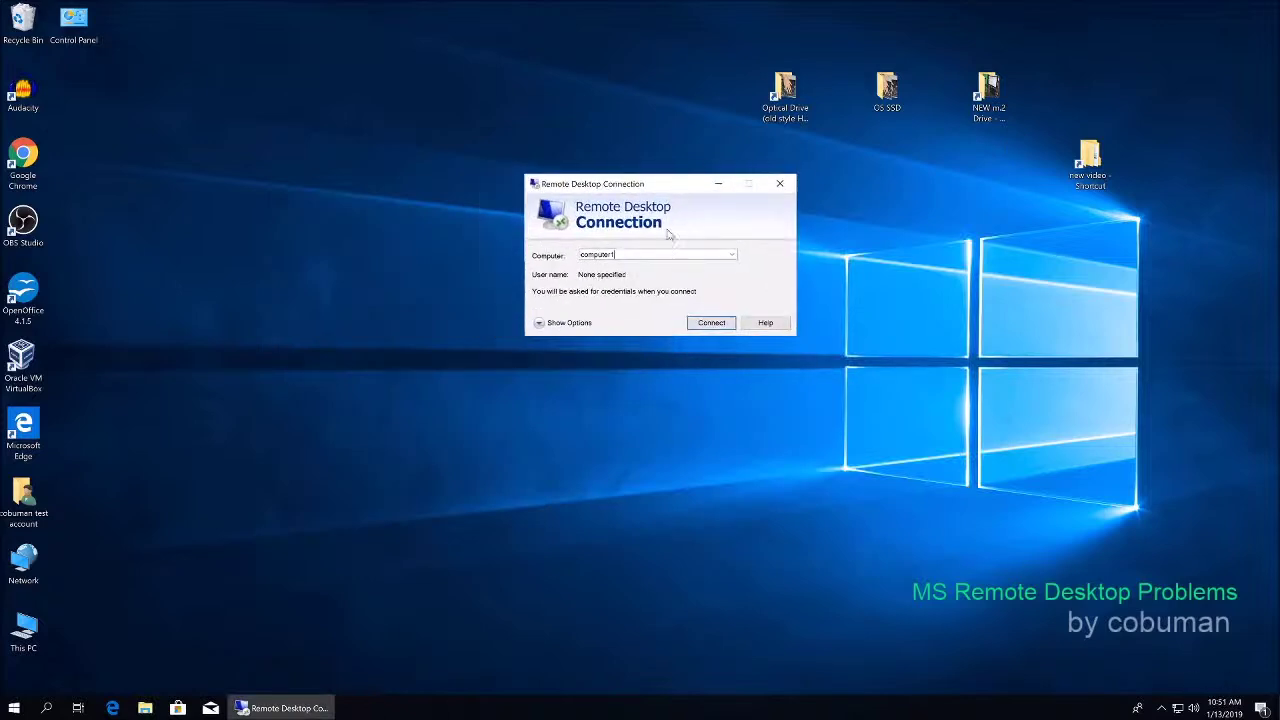
{"action": "left_click_drag", "start_coordinate": [673, 182], "coordinate": [675, 185]}
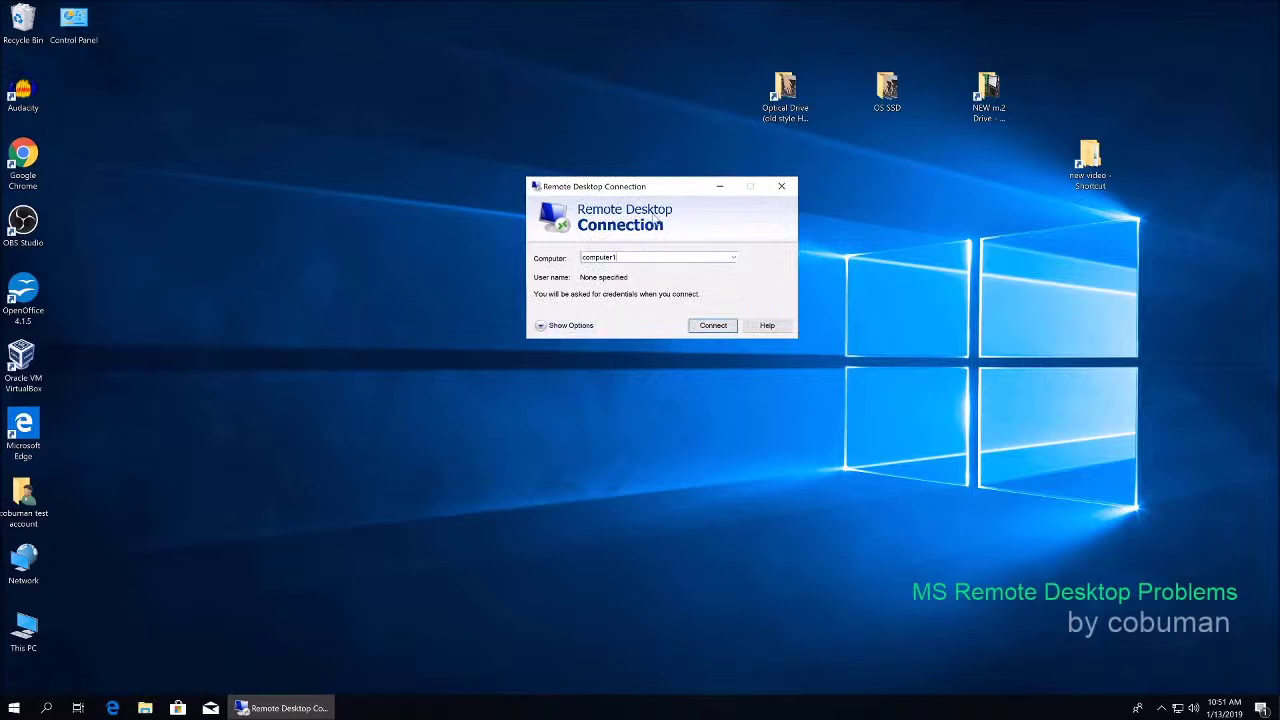
{"action": "left_click_drag", "start_coordinate": [666, 190], "coordinate": [639, 204]}
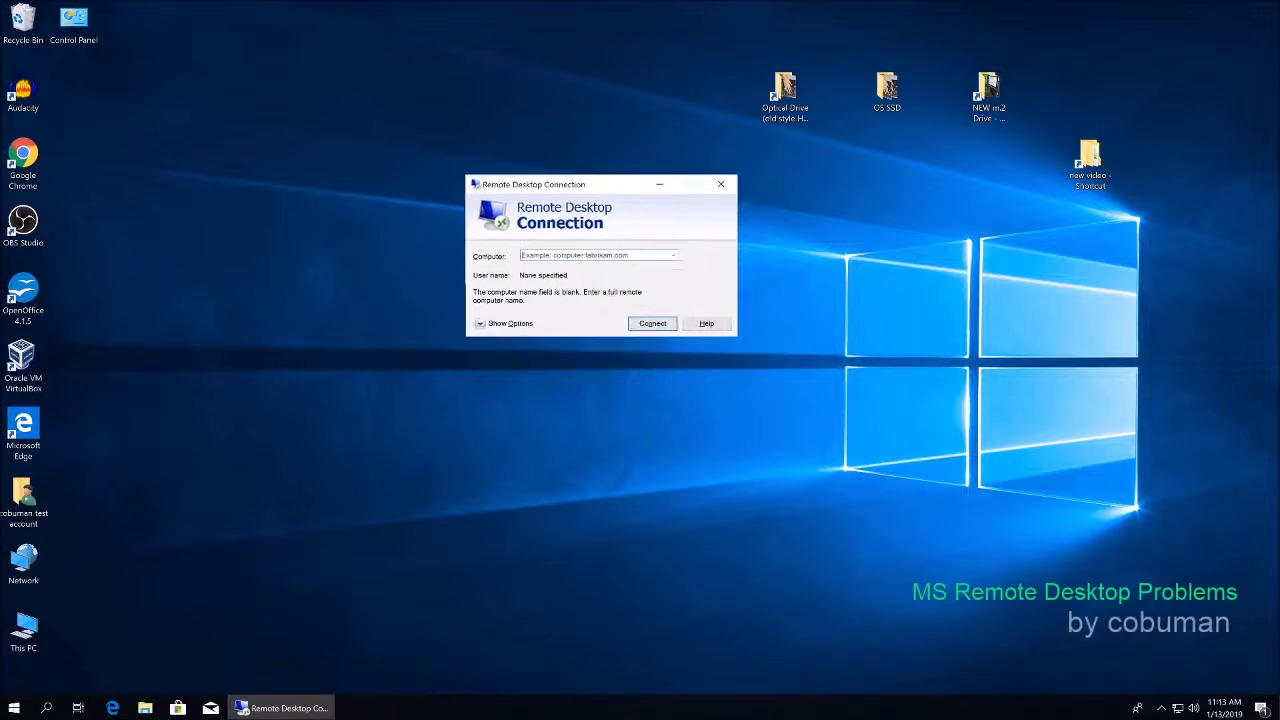
Launch Command Prompt via search with cmd and arrange it beside Remote Desktop.
{"action": "left_click", "coordinate": [46, 708]}
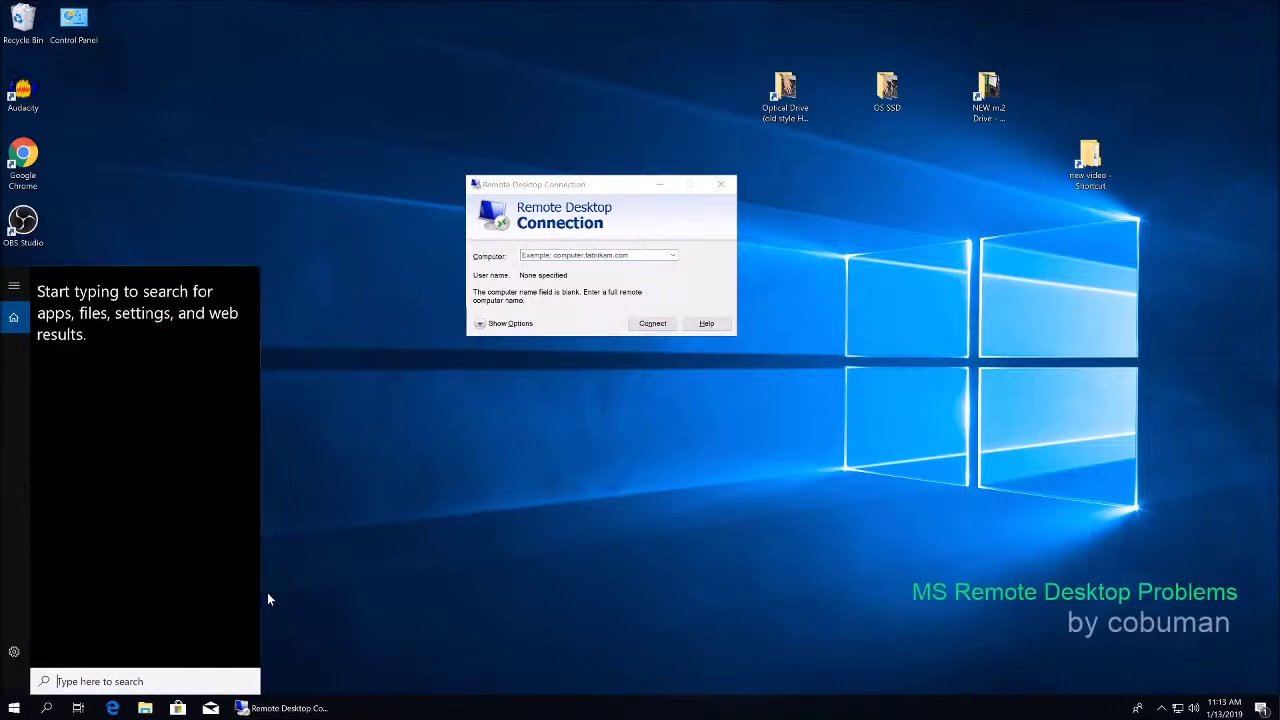
{"action": "type", "text": "cmd"}
{"action": "key", "text": "Return"}
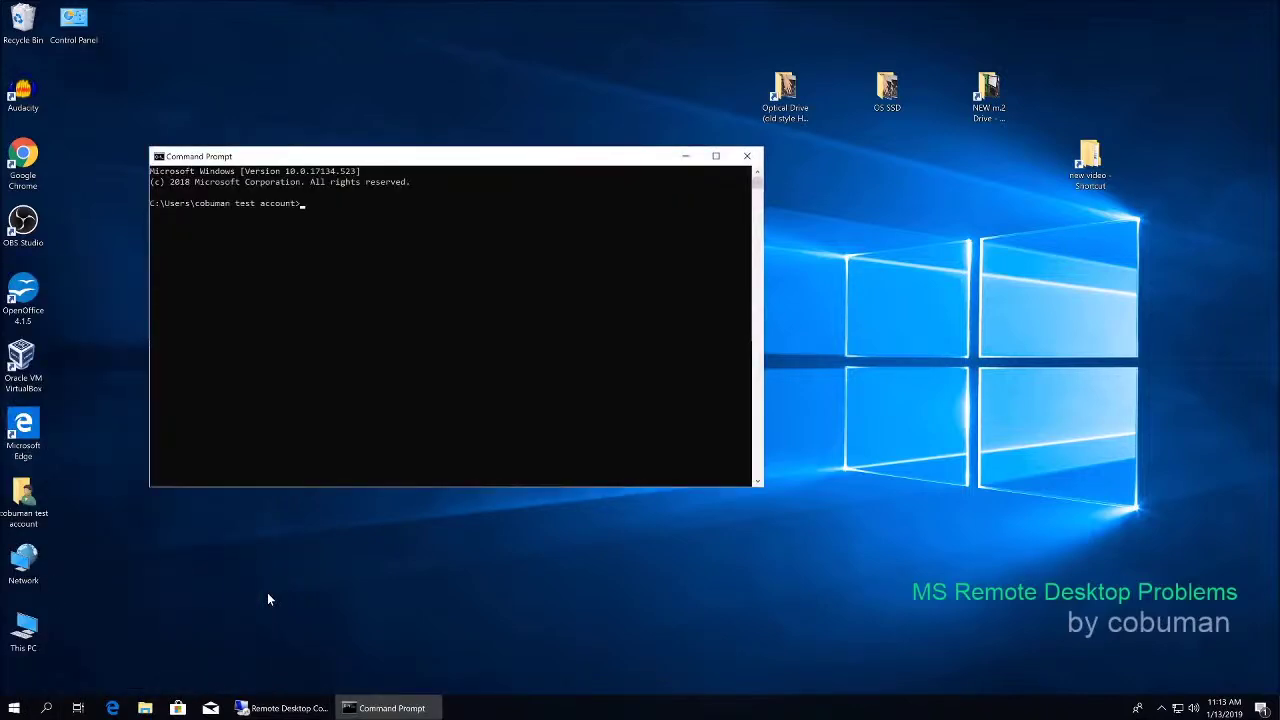
{"action": "left_click_drag", "start_coordinate": [636, 164], "coordinate": [605, 73]}
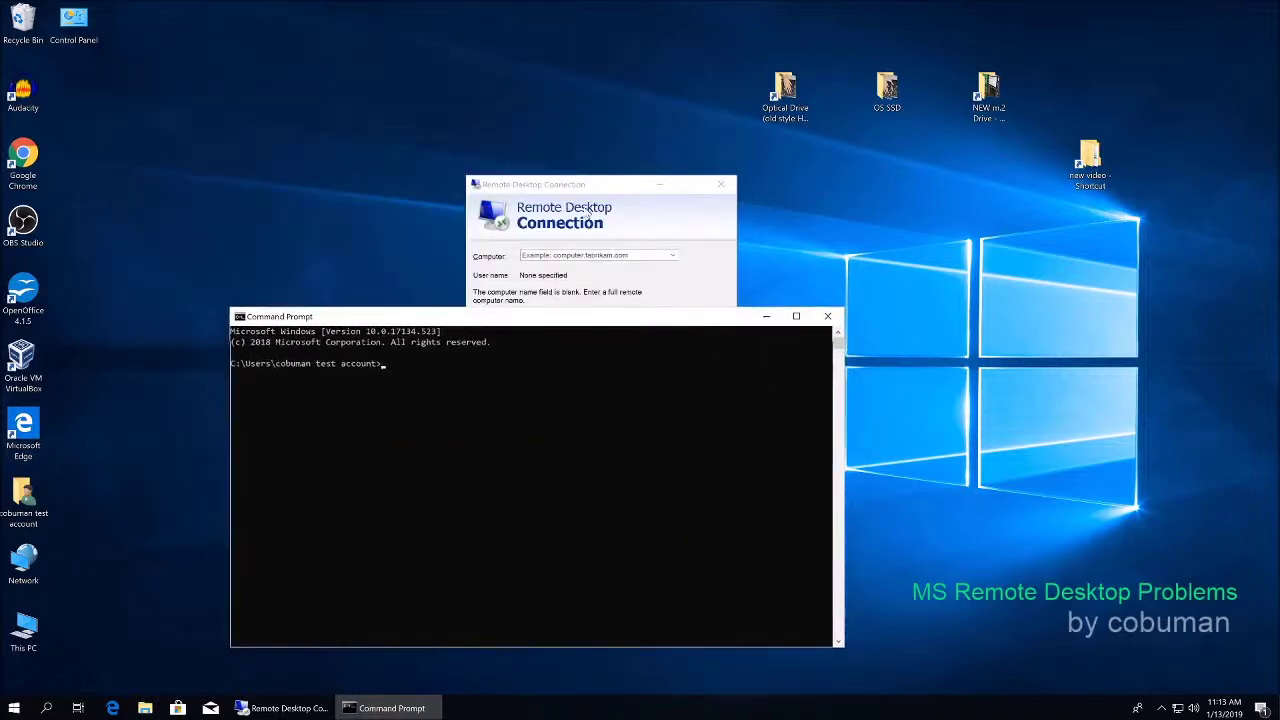
{"action": "left_click_drag", "start_coordinate": [581, 187], "coordinate": [580, 120]}
{"action": "left_click_drag", "start_coordinate": [587, 321], "coordinate": [598, 294]}
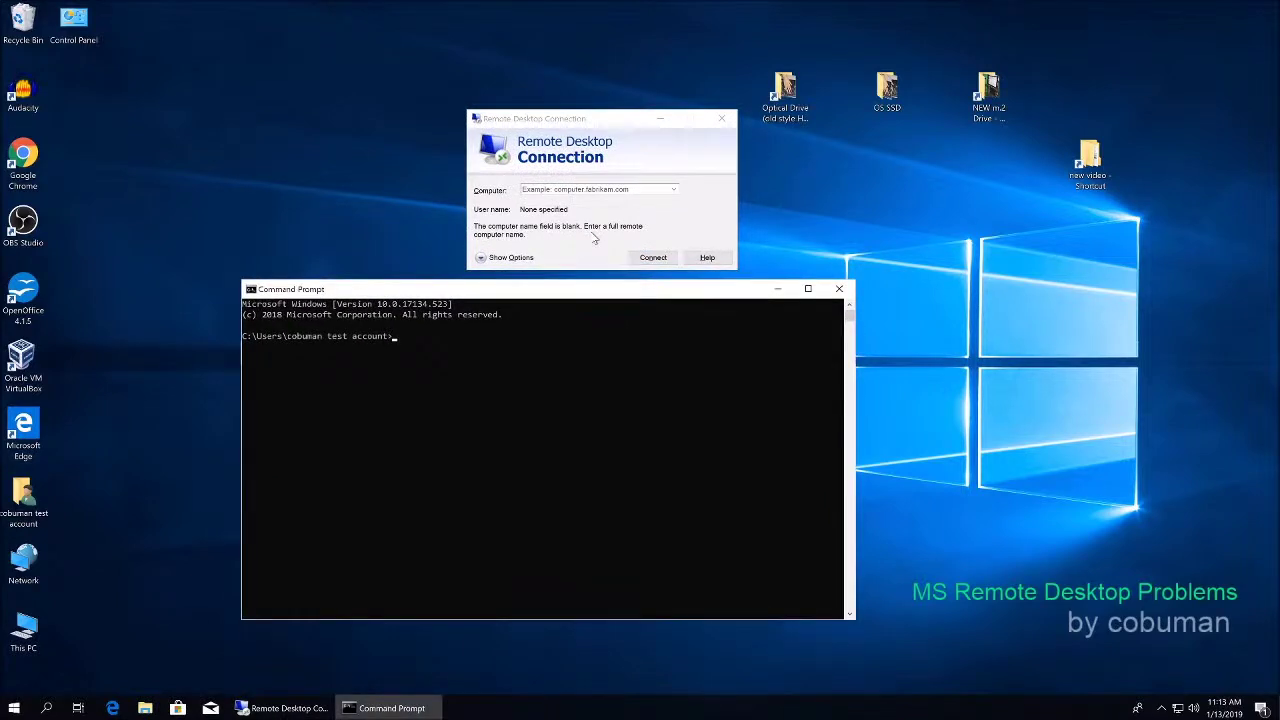
{"action": "left_click", "coordinate": [601, 118]}
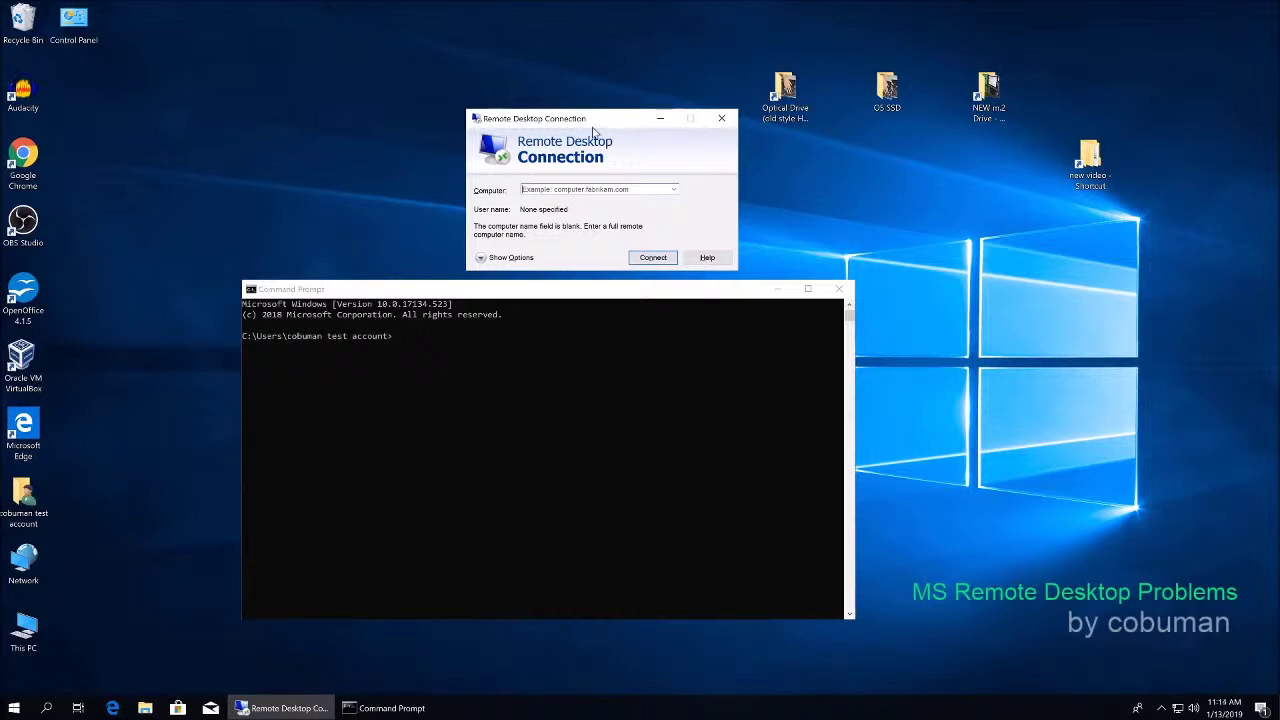
{"action": "left_click", "coordinate": [544, 288]}
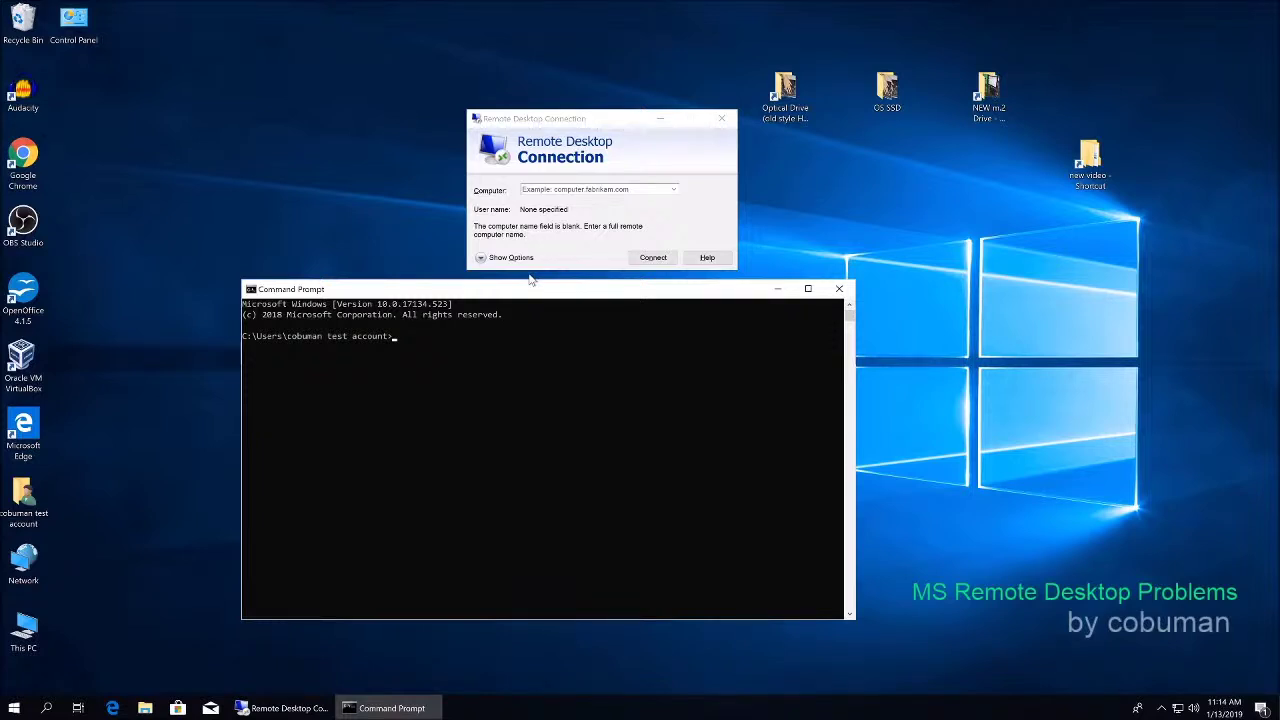
Enter the remote computer's name in Remote Desktop's Computer box.
{"action": "left_click", "coordinate": [600, 189]}
{"action": "type", "text": "cobuman-l"}
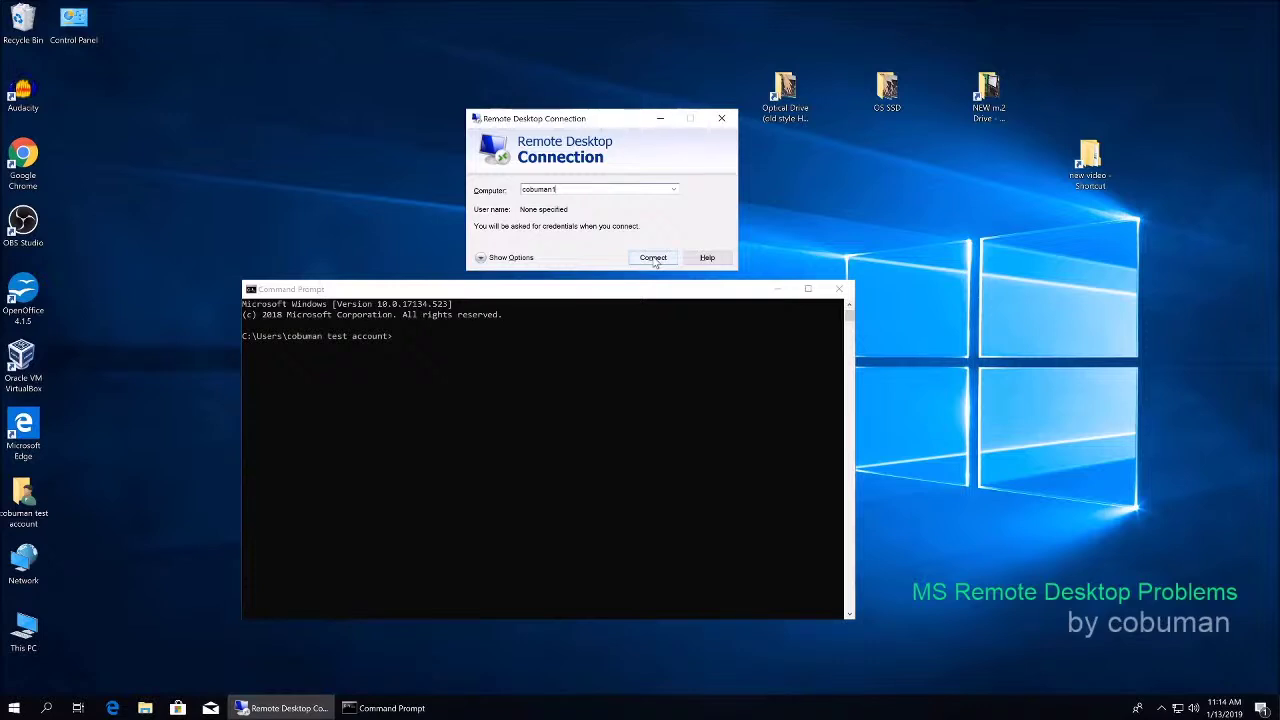
{"action": "left_click", "coordinate": [589, 292]}
{"action": "left_click", "coordinate": [614, 232]}
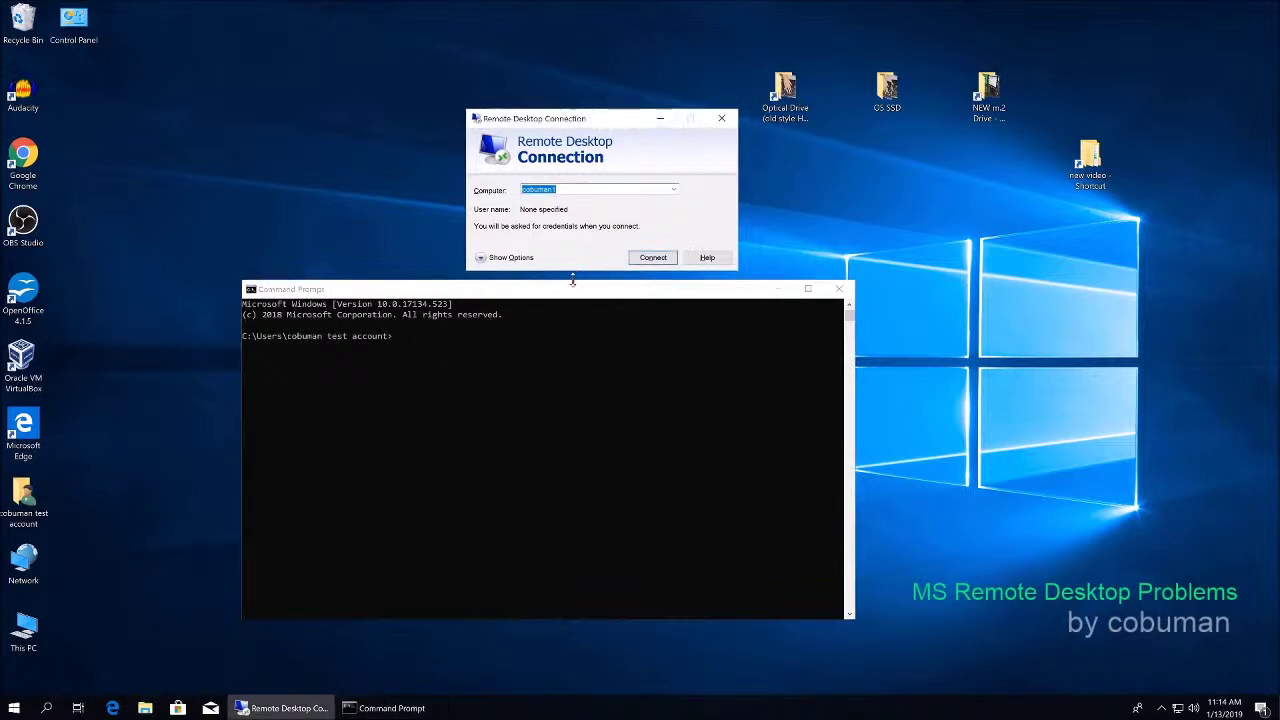
Run 'shutdown' in Command Prompt to display its usage help.
{"action": "left_click_drag", "start_coordinate": [566, 293], "coordinate": [600, 294]}
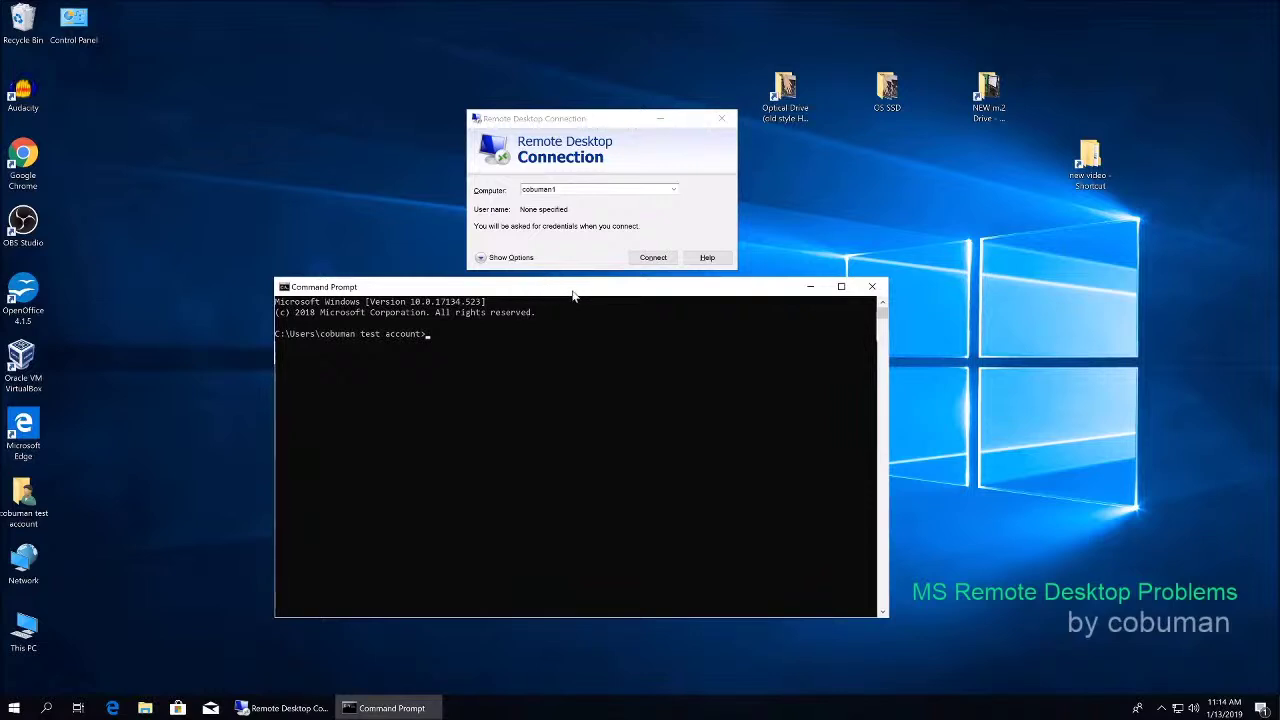
{"action": "type", "text": "shutdown"}
{"action": "key", "text": "Return"}
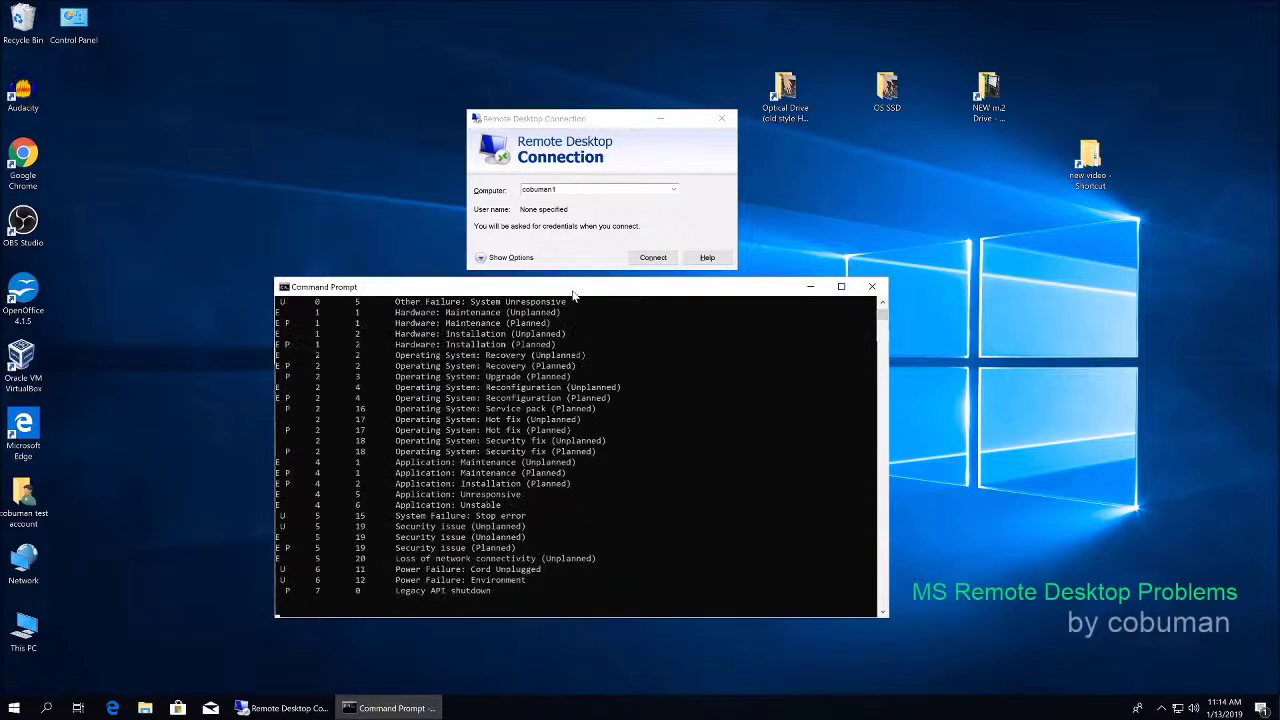
{"action": "left_click", "coordinate": [883, 305]}
{"action": "left_click", "coordinate": [883, 305]}
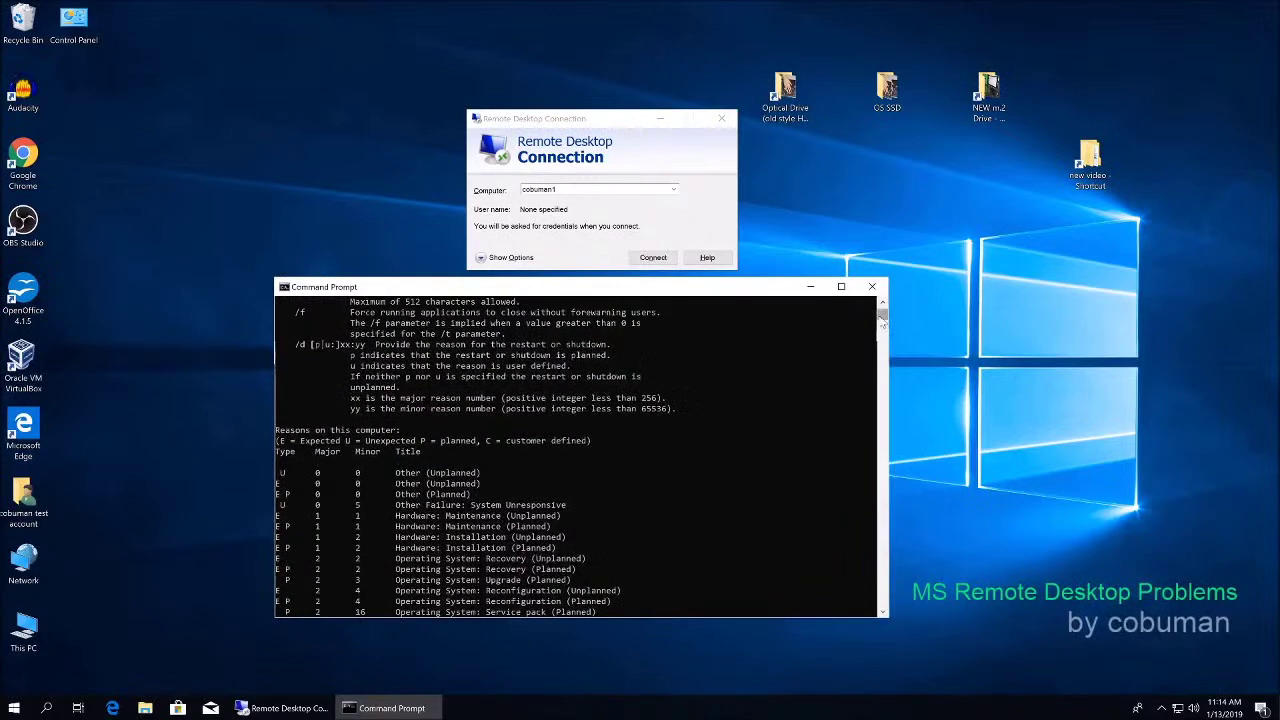
{"action": "left_click", "coordinate": [882, 305]}
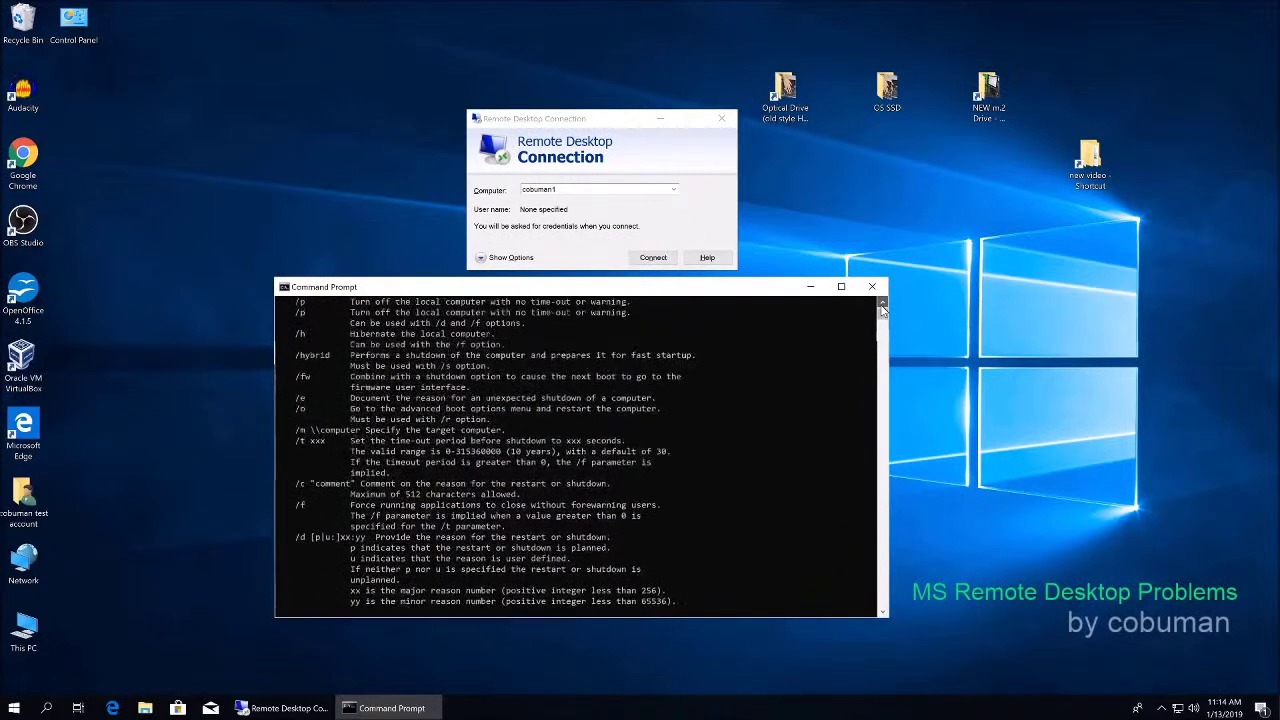
{"action": "left_click", "coordinate": [882, 307]}
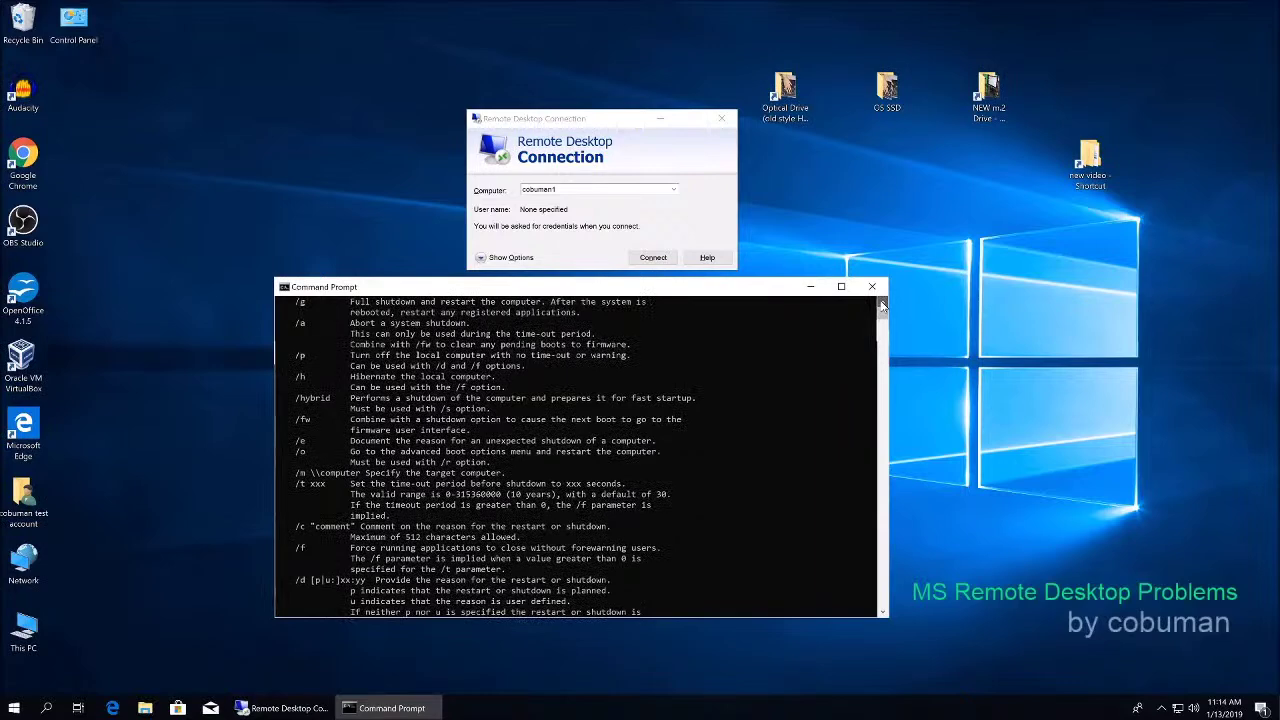
{"action": "left_click", "coordinate": [882, 307]}
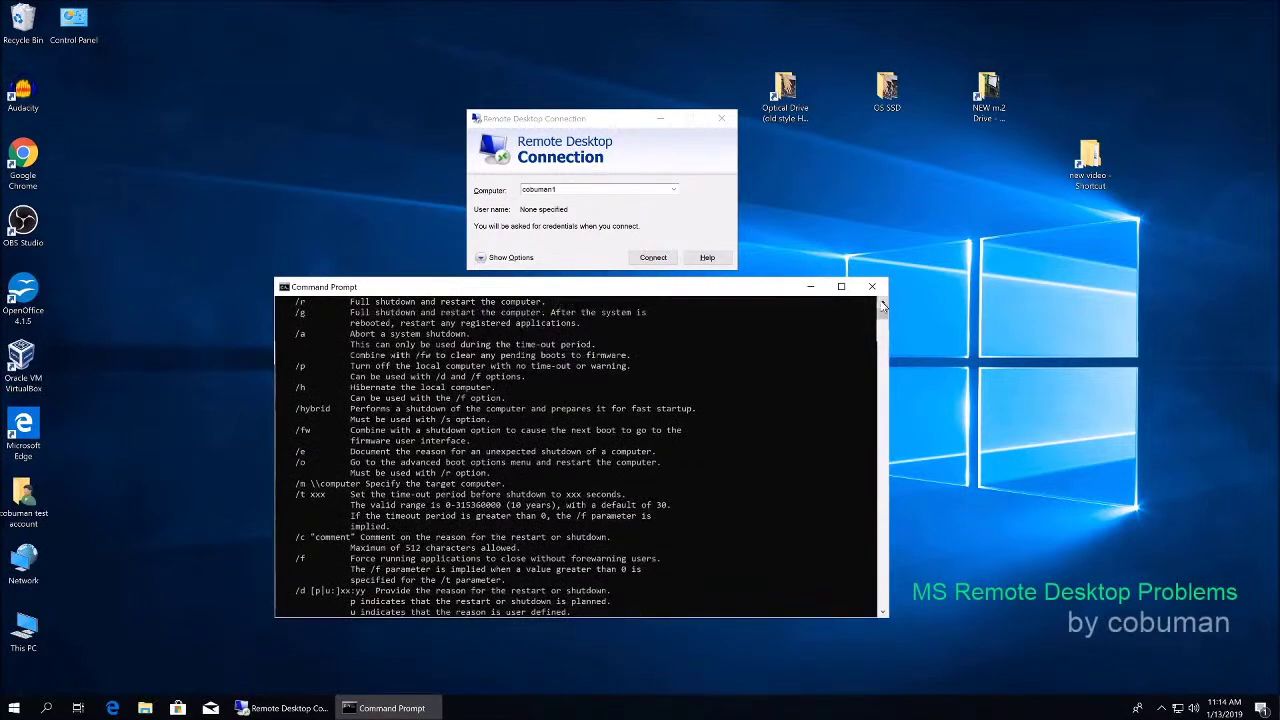
{"action": "left_click", "coordinate": [882, 305]}
{"action": "left_click_drag", "start_coordinate": [882, 305], "coordinate": [882, 305]}
Scroll through the shutdown help, then close Command Prompt.
{"action": "left_click", "coordinate": [601, 119]}
{"action": "left_click_drag", "start_coordinate": [601, 119], "coordinate": [599, 119]}
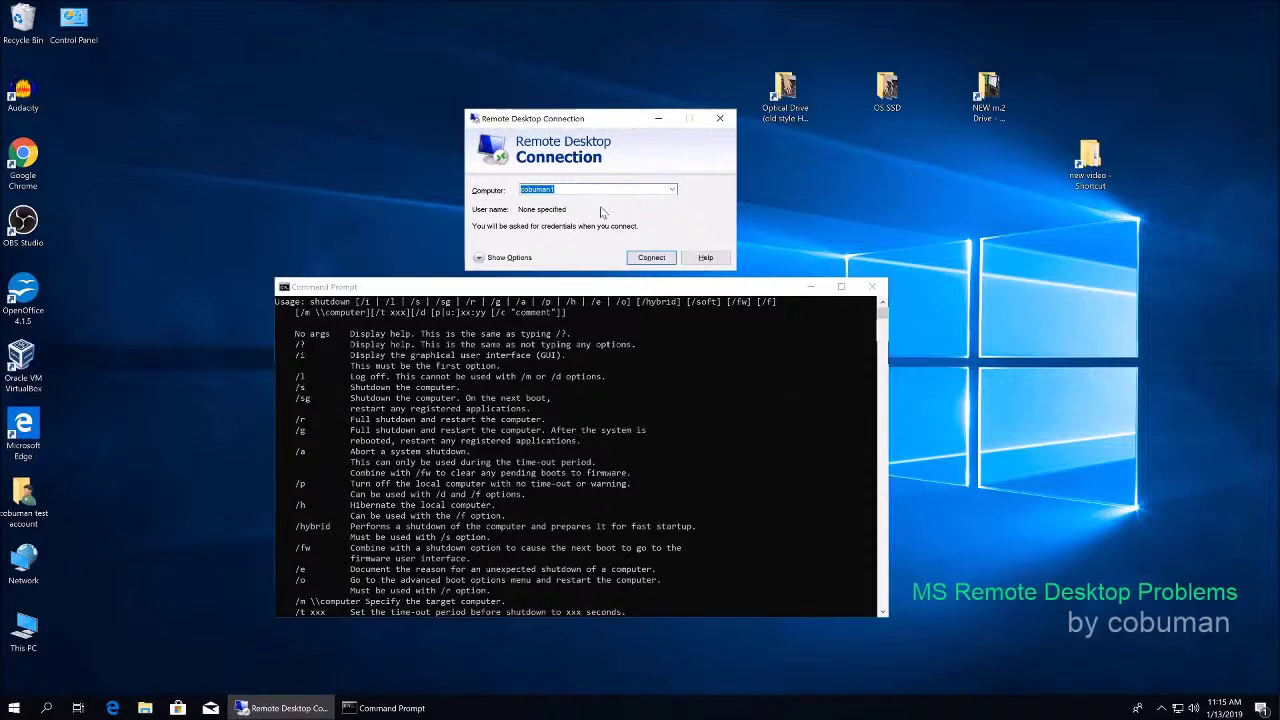
{"action": "left_click", "coordinate": [325, 385]}
{"action": "scroll", "coordinate": [325, 385], "scroll_direction": "up", "scroll_amount": 2}
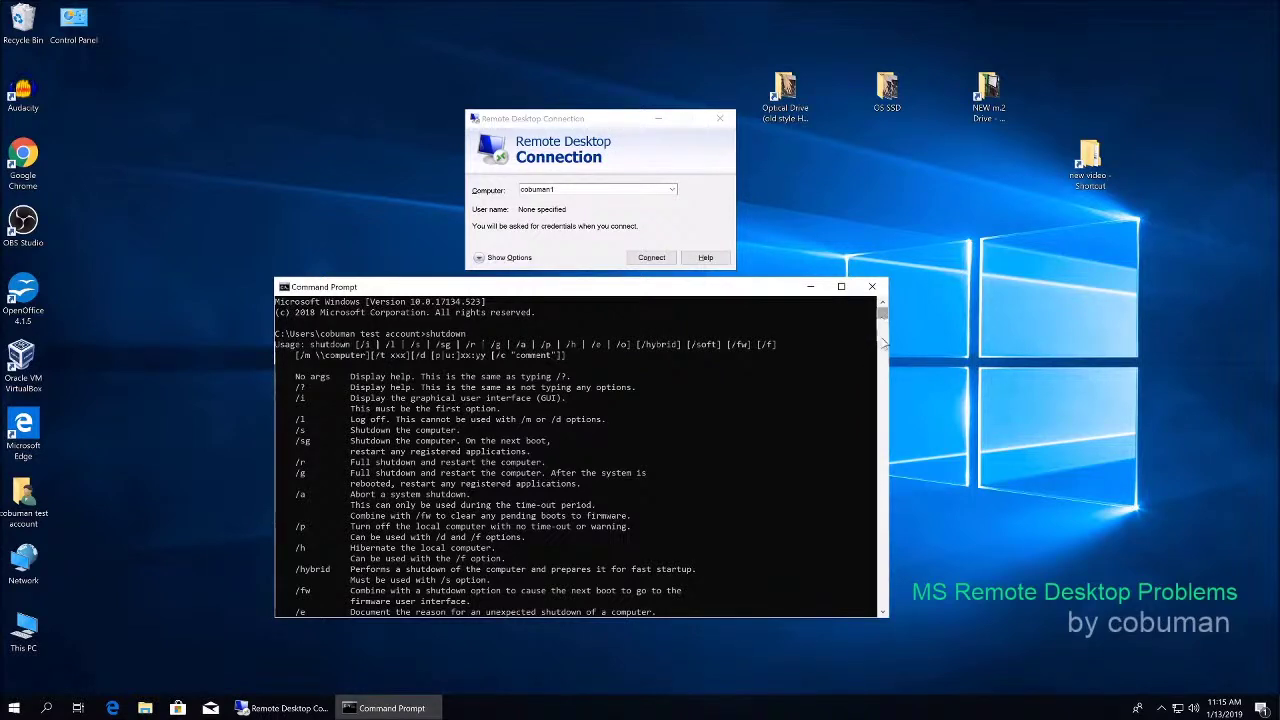
{"action": "scroll", "coordinate": [886, 620], "scroll_direction": "down", "scroll_amount": 2}
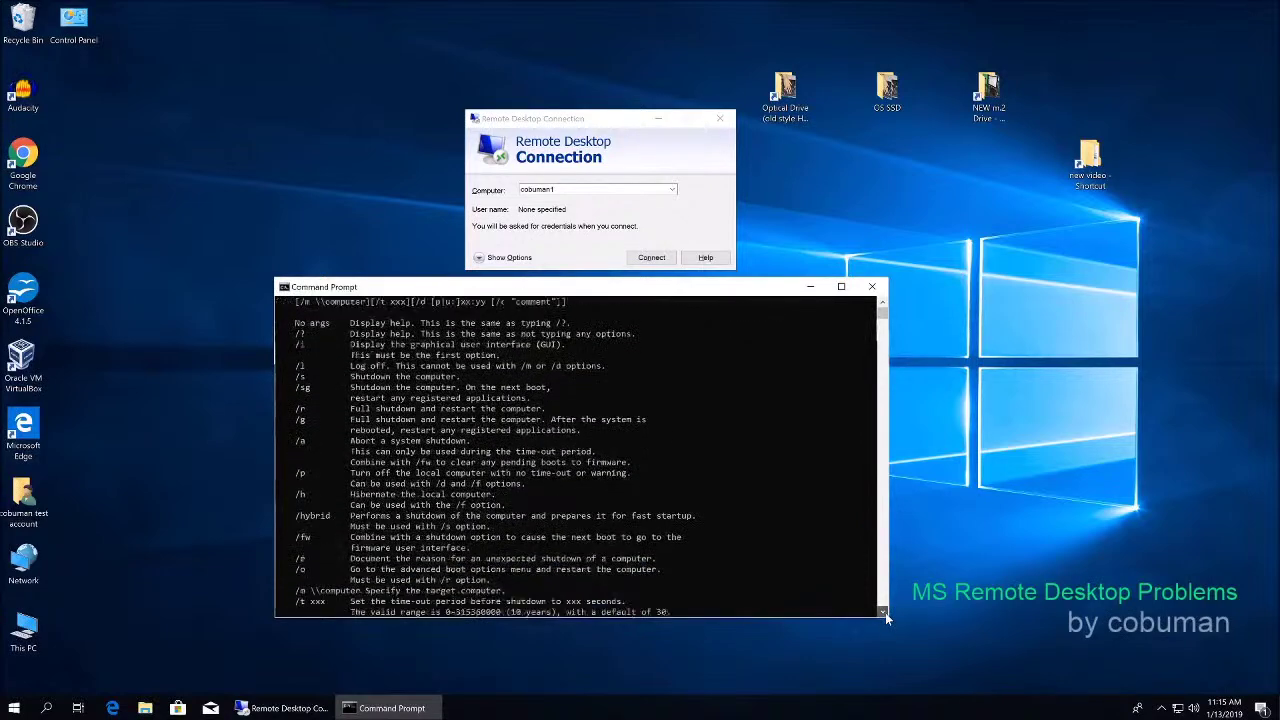
{"action": "scroll", "coordinate": [885, 612], "scroll_direction": "down", "scroll_amount": 2}
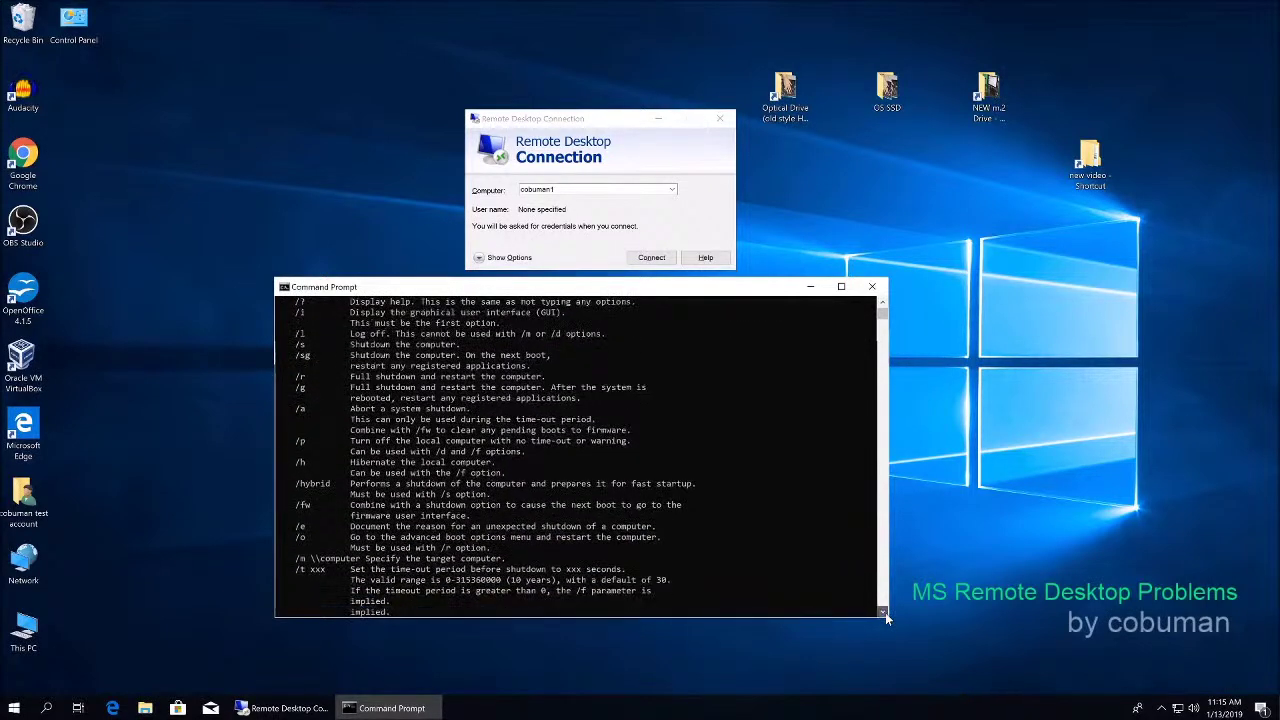
{"action": "left_click", "coordinate": [592, 212]}
{"action": "left_click", "coordinate": [598, 189]}
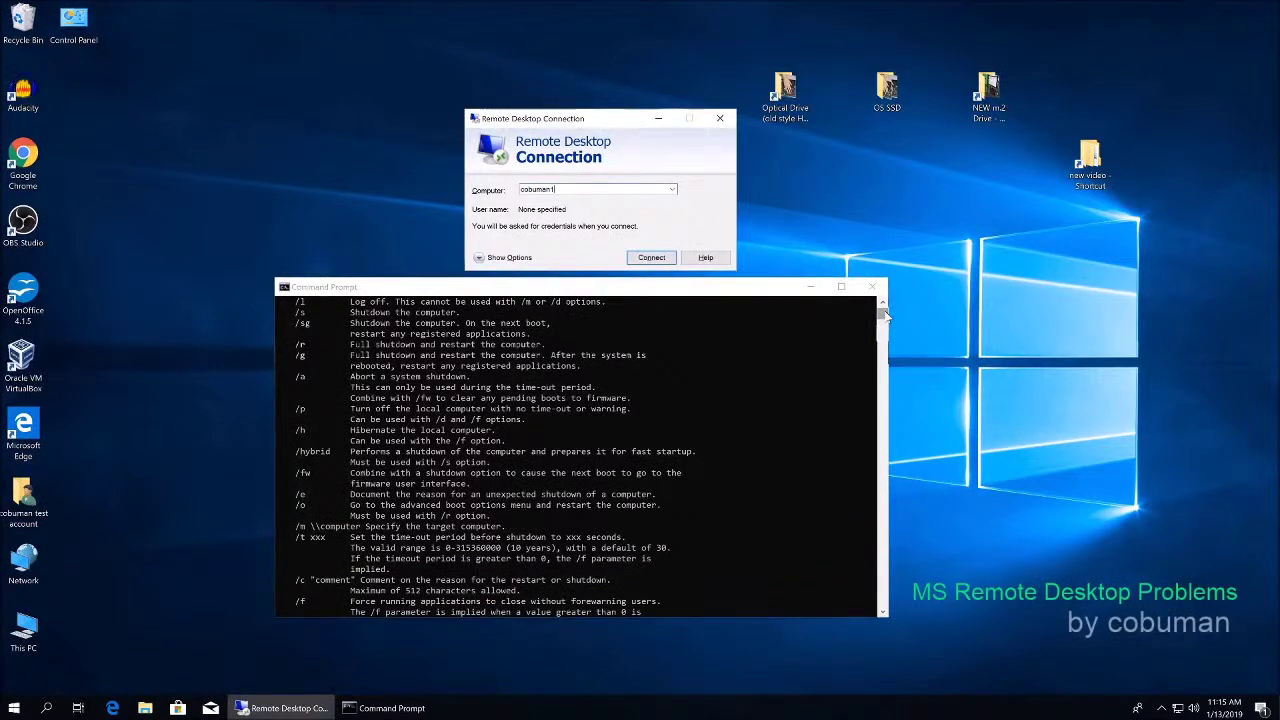
{"action": "left_click", "coordinate": [882, 313]}
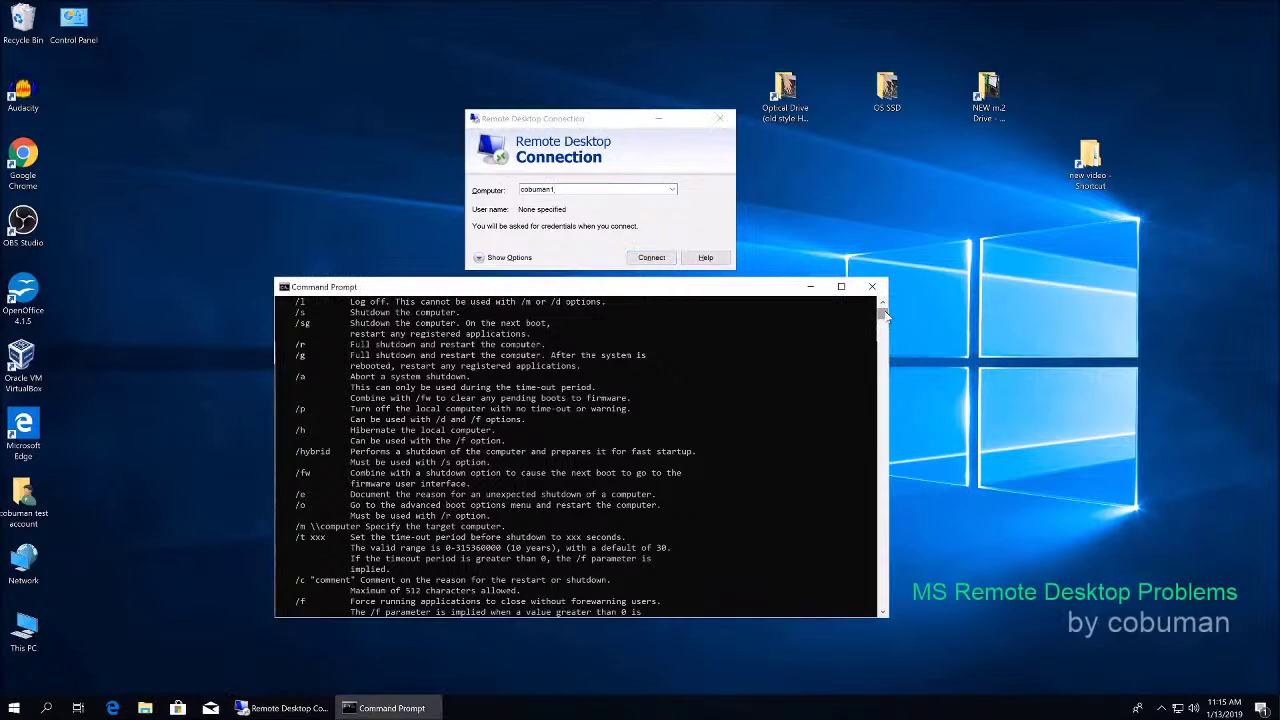
{"action": "left_click_drag", "start_coordinate": [882, 313], "coordinate": [881, 300]}
{"action": "left_click", "coordinate": [872, 287]}
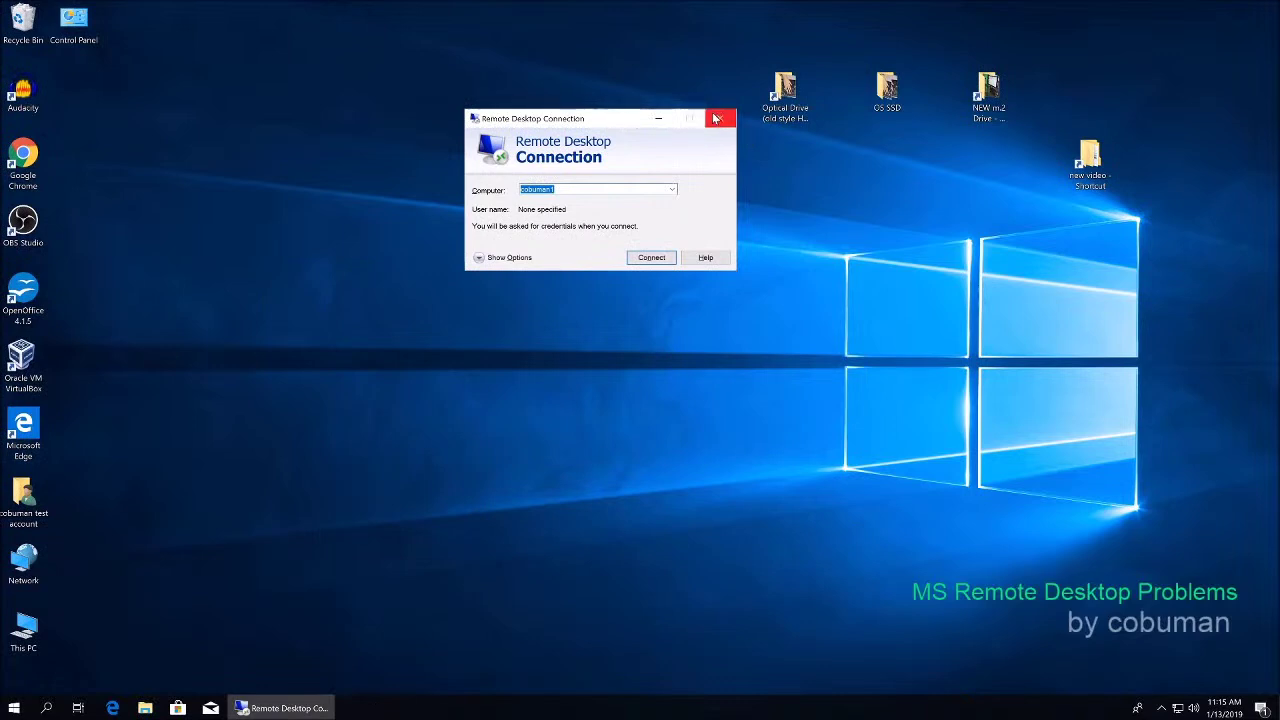
{"action": "left_click", "coordinate": [714, 119]}
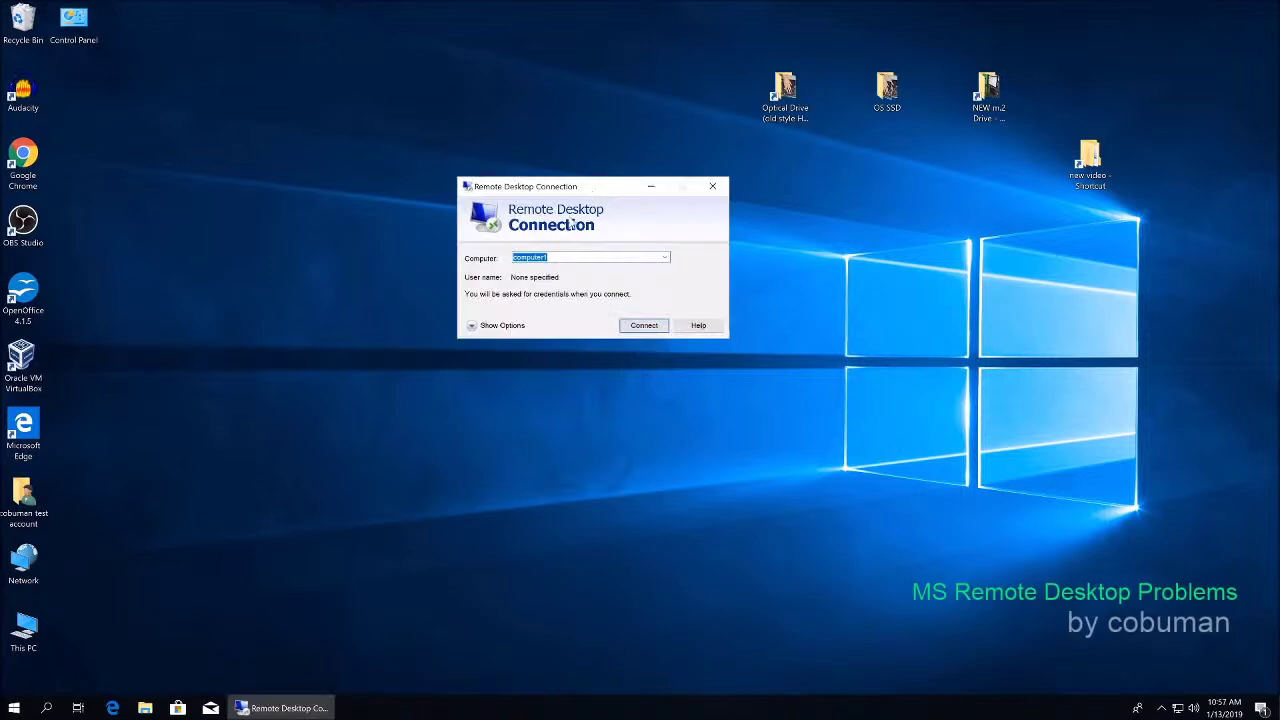
Expand Show Options and focus the blank User name box, centring the dialog.
{"action": "left_click", "coordinate": [491, 328]}
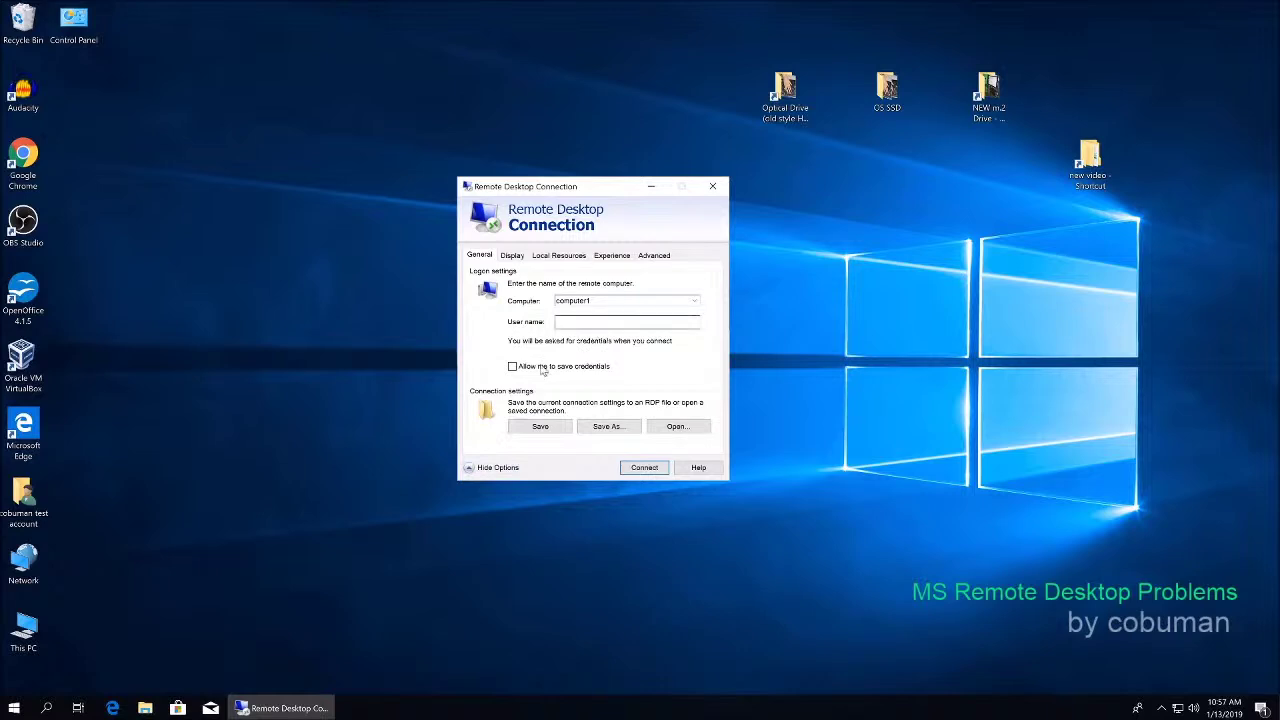
{"action": "key", "text": "Tab"}
{"action": "left_click_drag", "start_coordinate": [600, 188], "coordinate": [619, 185]}
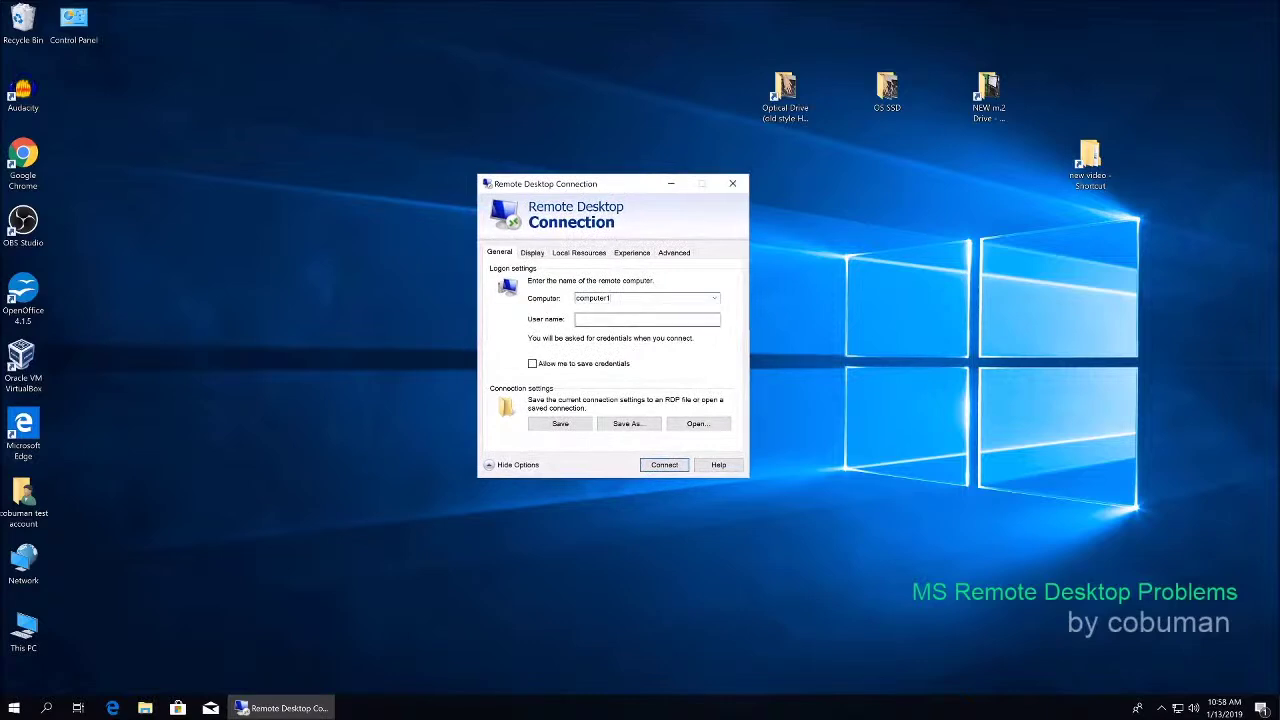
{"action": "left_click", "coordinate": [615, 320]}
{"action": "left_click_drag", "start_coordinate": [622, 184], "coordinate": [632, 213]}
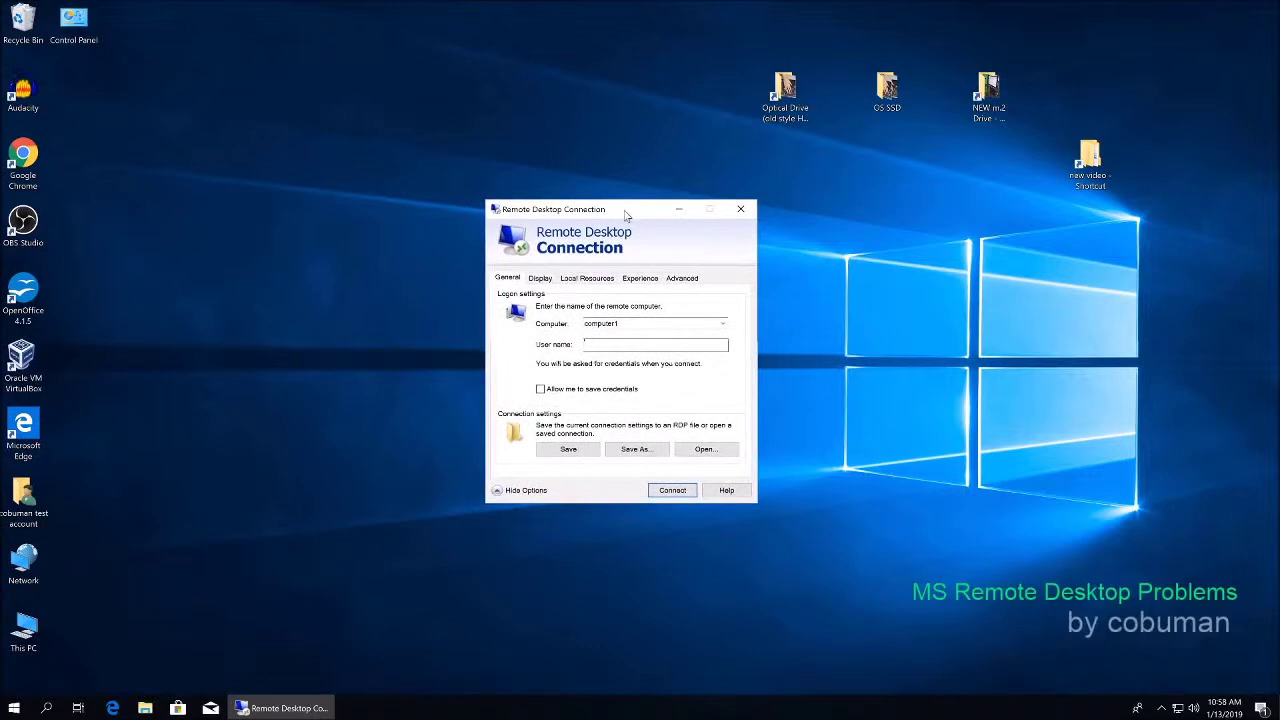
{"action": "left_click_drag", "start_coordinate": [625, 215], "coordinate": [622, 202]}
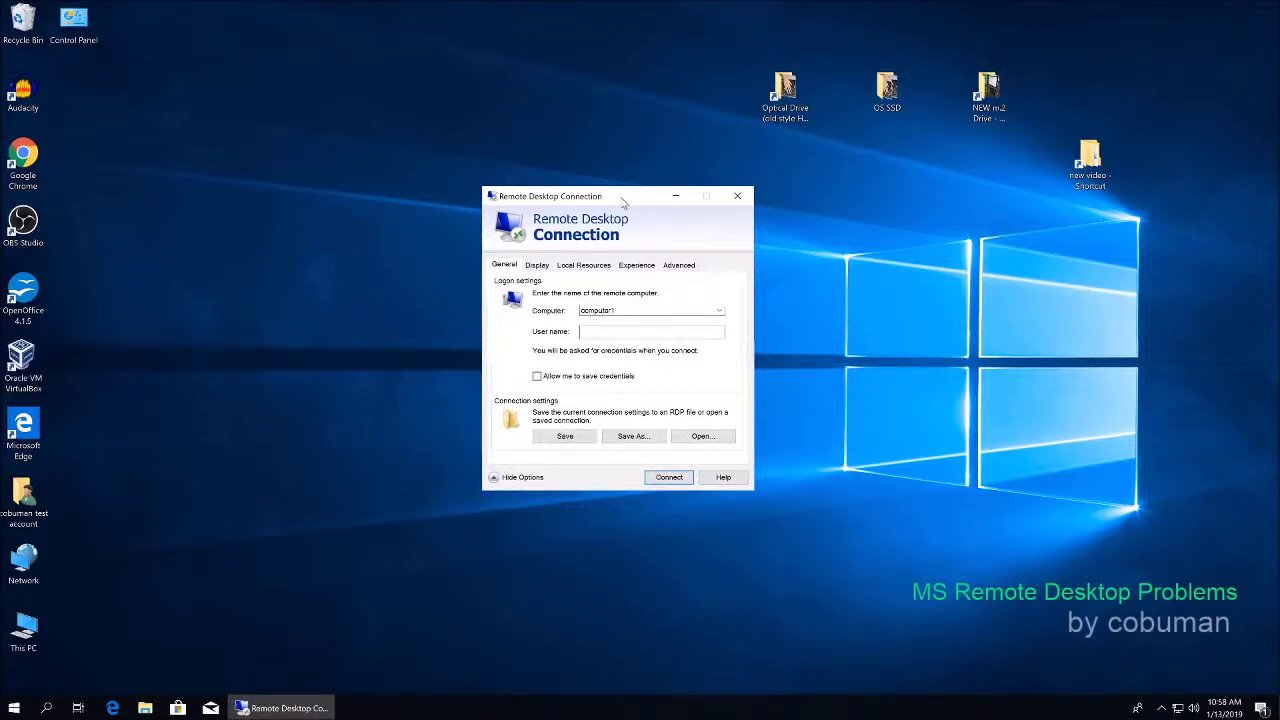
{"action": "left_click_drag", "start_coordinate": [622, 202], "coordinate": [617, 156]}
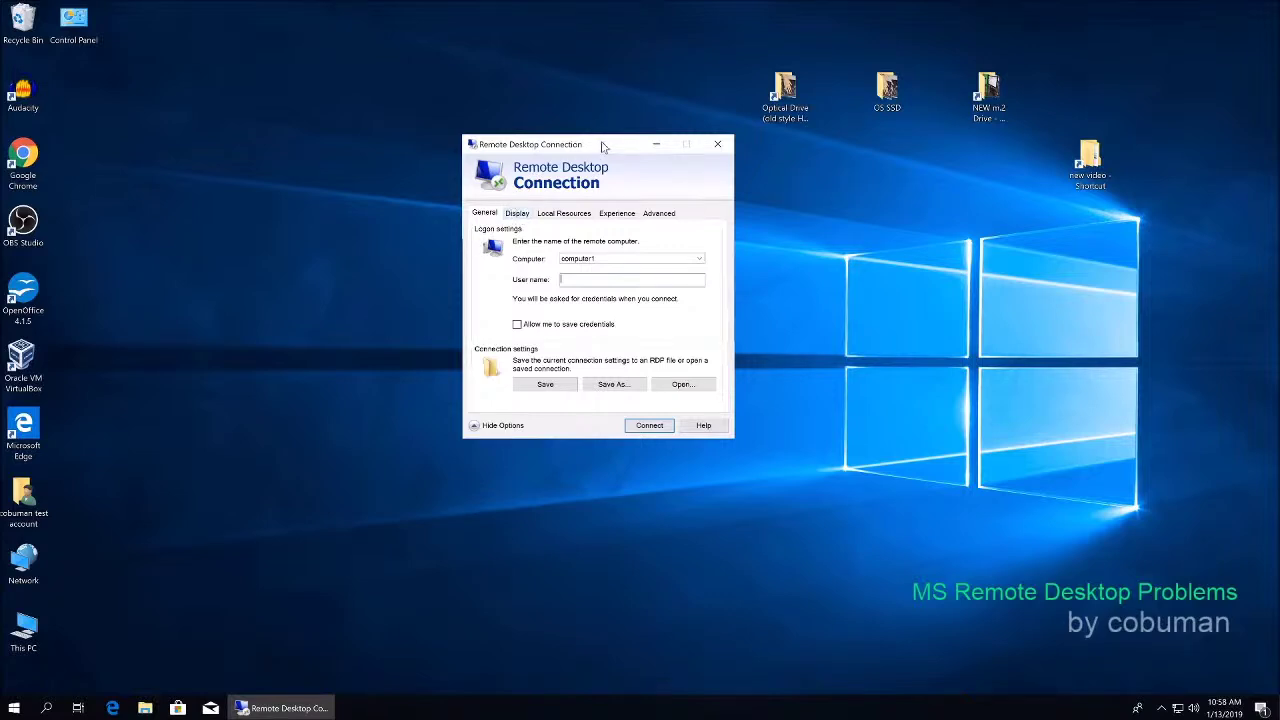
{"action": "left_click_drag", "start_coordinate": [604, 147], "coordinate": [601, 148]}
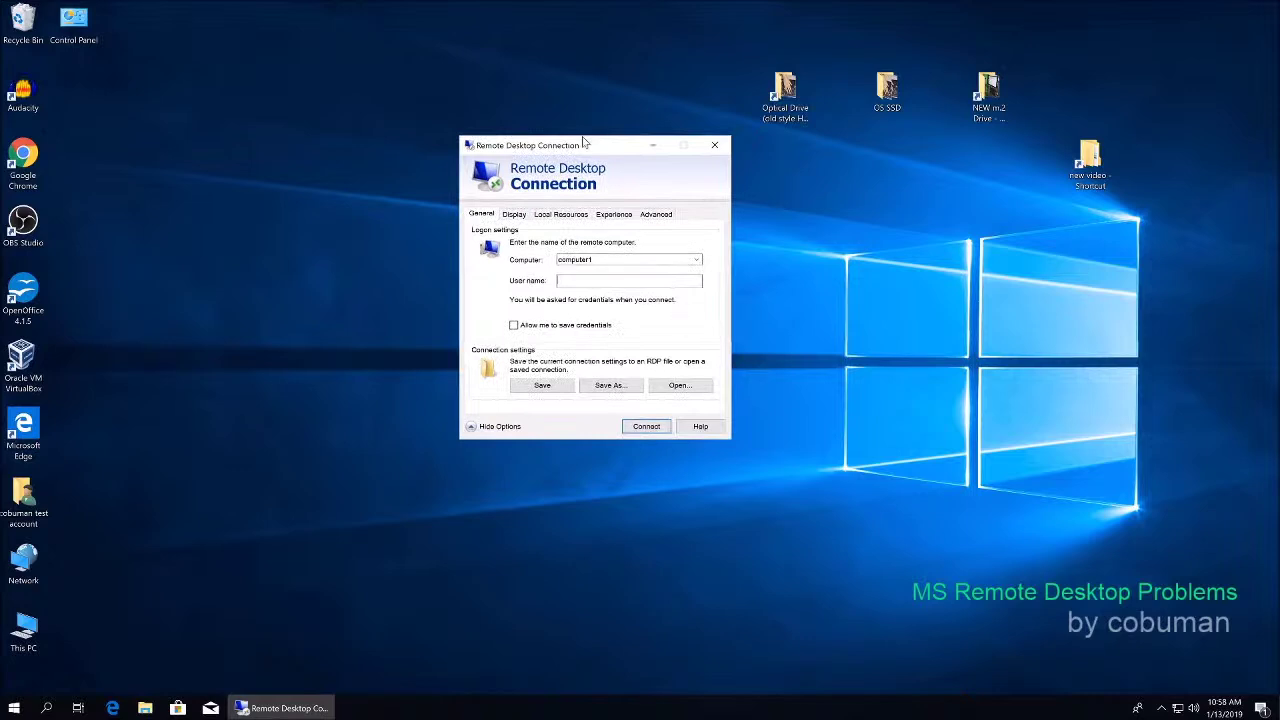
{"action": "left_click_drag", "start_coordinate": [591, 150], "coordinate": [617, 204]}
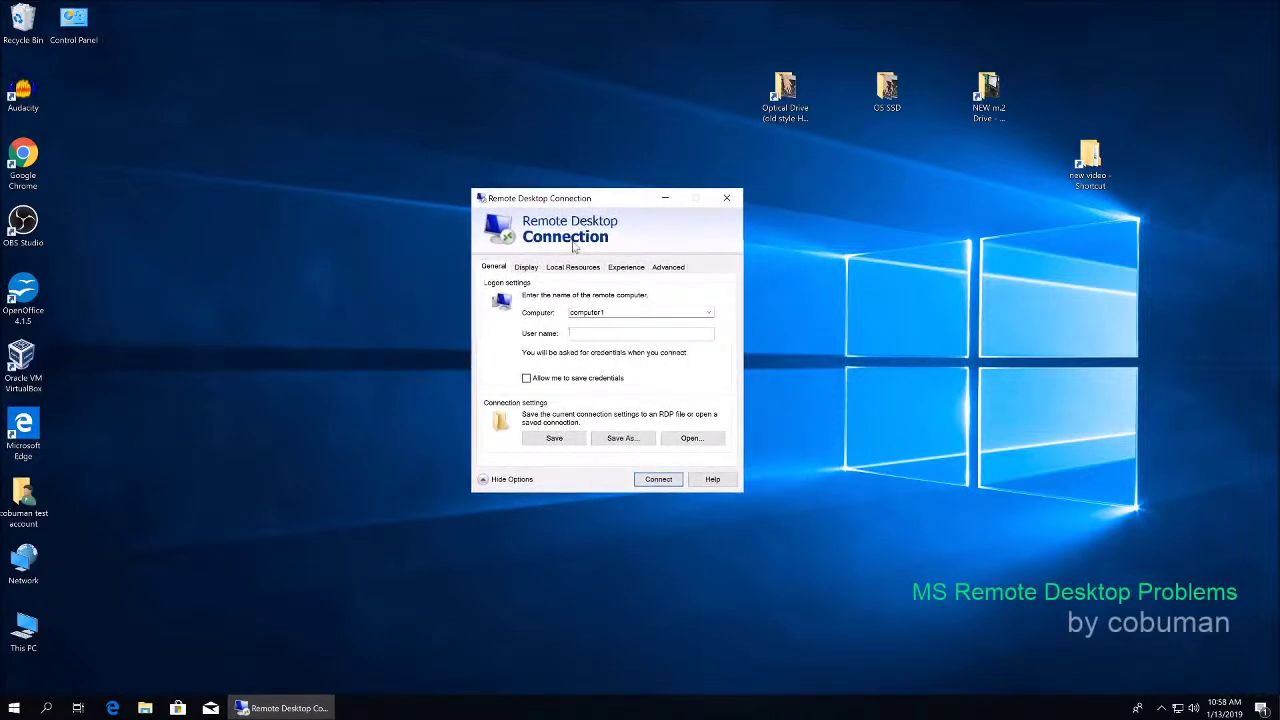
Bring the connection dialog back to its General tab showing computer1 with no user name.
{"action": "left_click", "coordinate": [529, 269]}
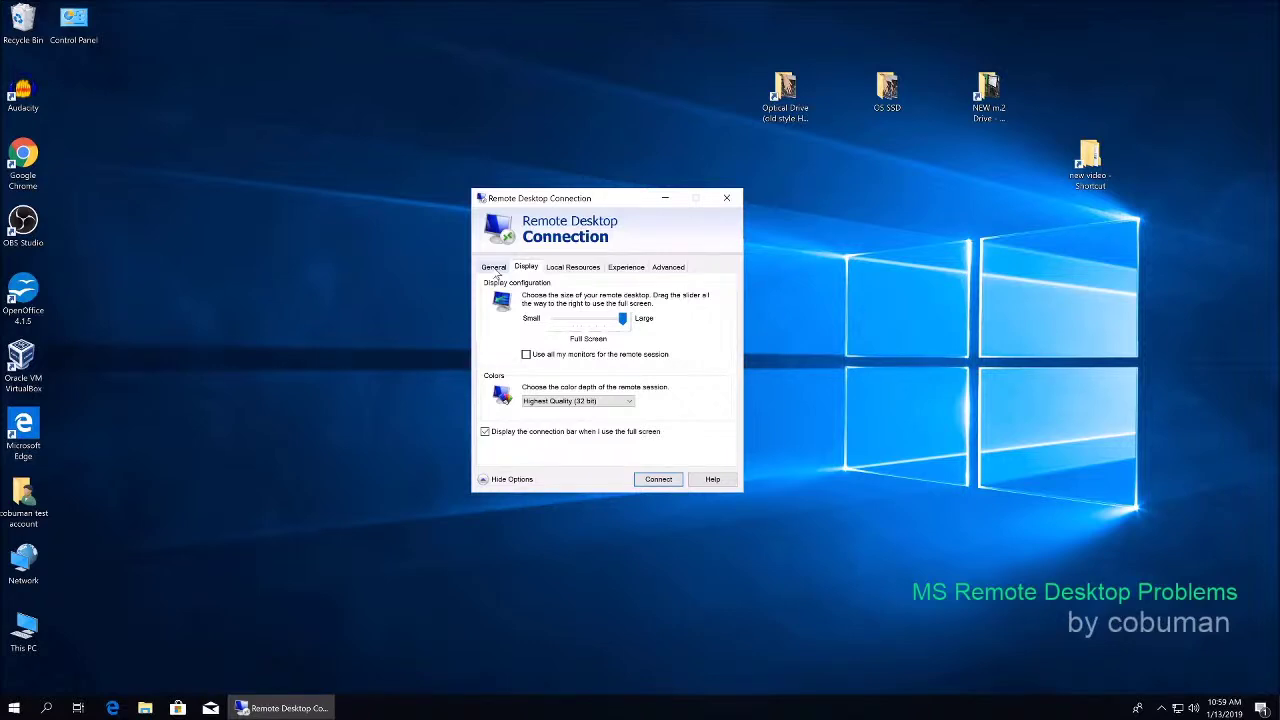
{"action": "left_click_drag", "start_coordinate": [617, 201], "coordinate": [614, 186]}
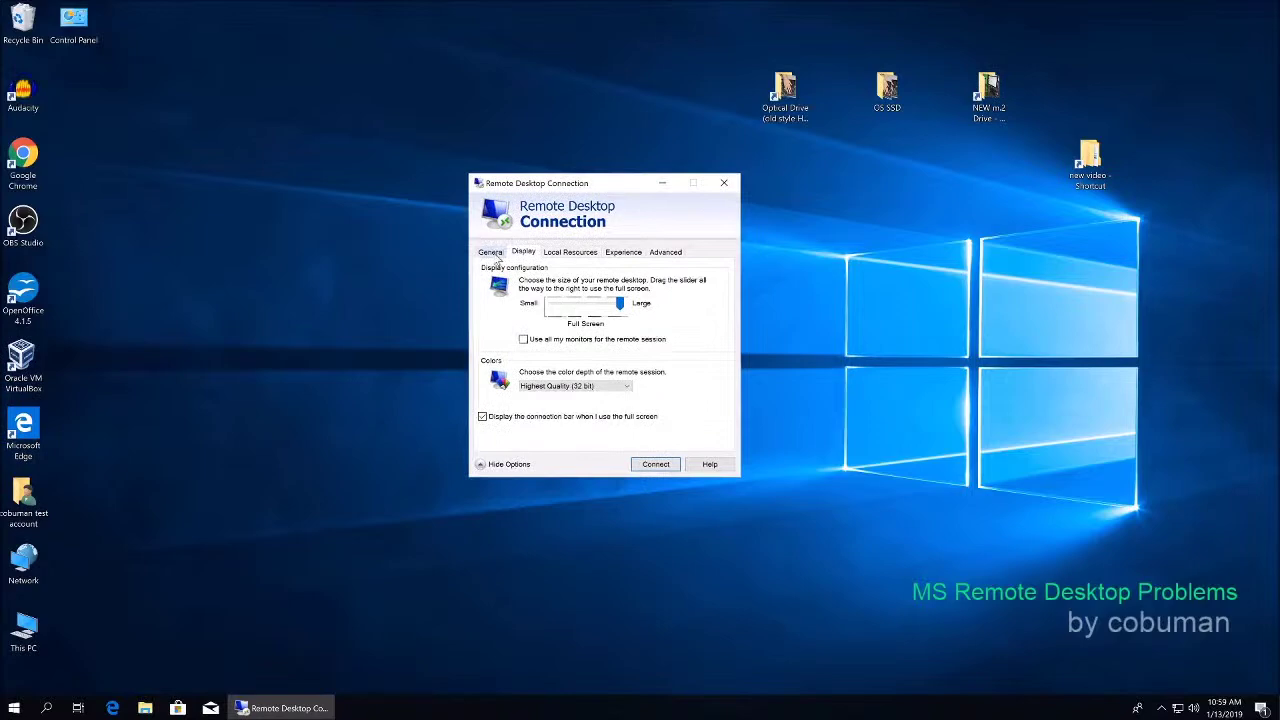
{"action": "left_click_drag", "start_coordinate": [607, 181], "coordinate": [610, 248]}
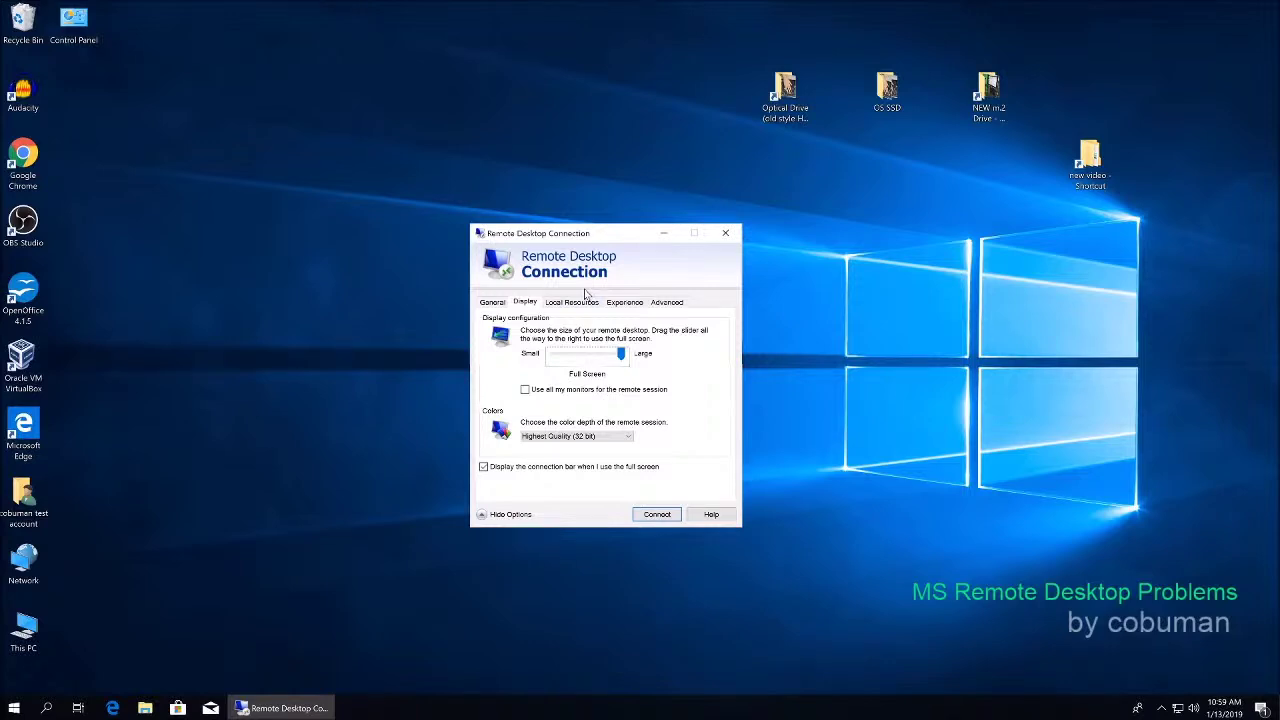
{"action": "left_click_drag", "start_coordinate": [615, 238], "coordinate": [608, 175]}
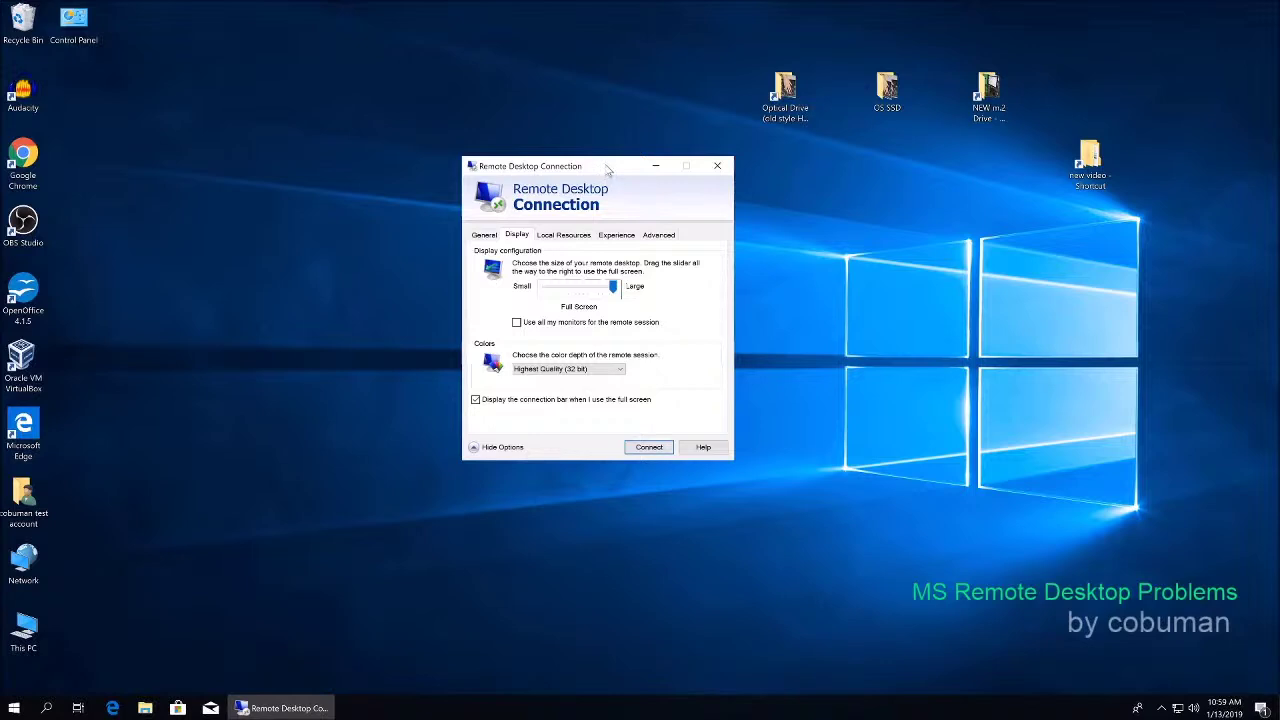
{"action": "left_click_drag", "start_coordinate": [607, 175], "coordinate": [614, 174]}
{"action": "left_click", "coordinate": [489, 234]}
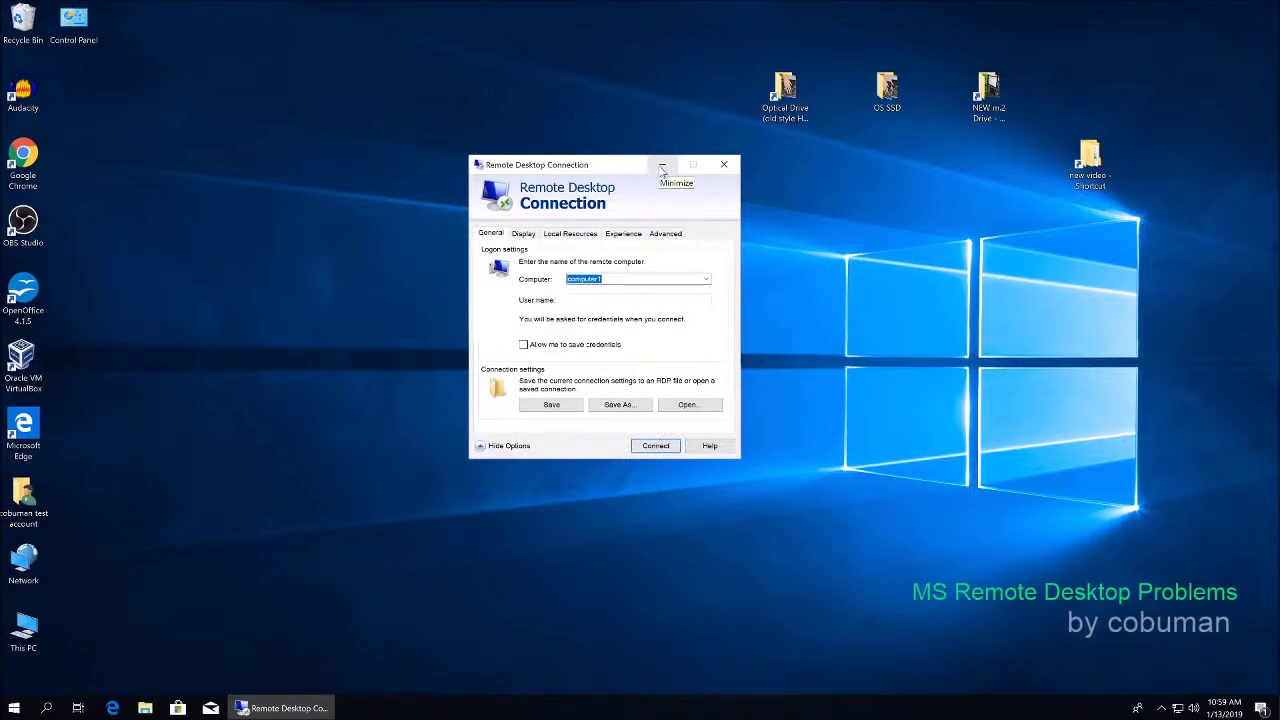
{"action": "left_click_drag", "start_coordinate": [590, 168], "coordinate": [625, 157]}
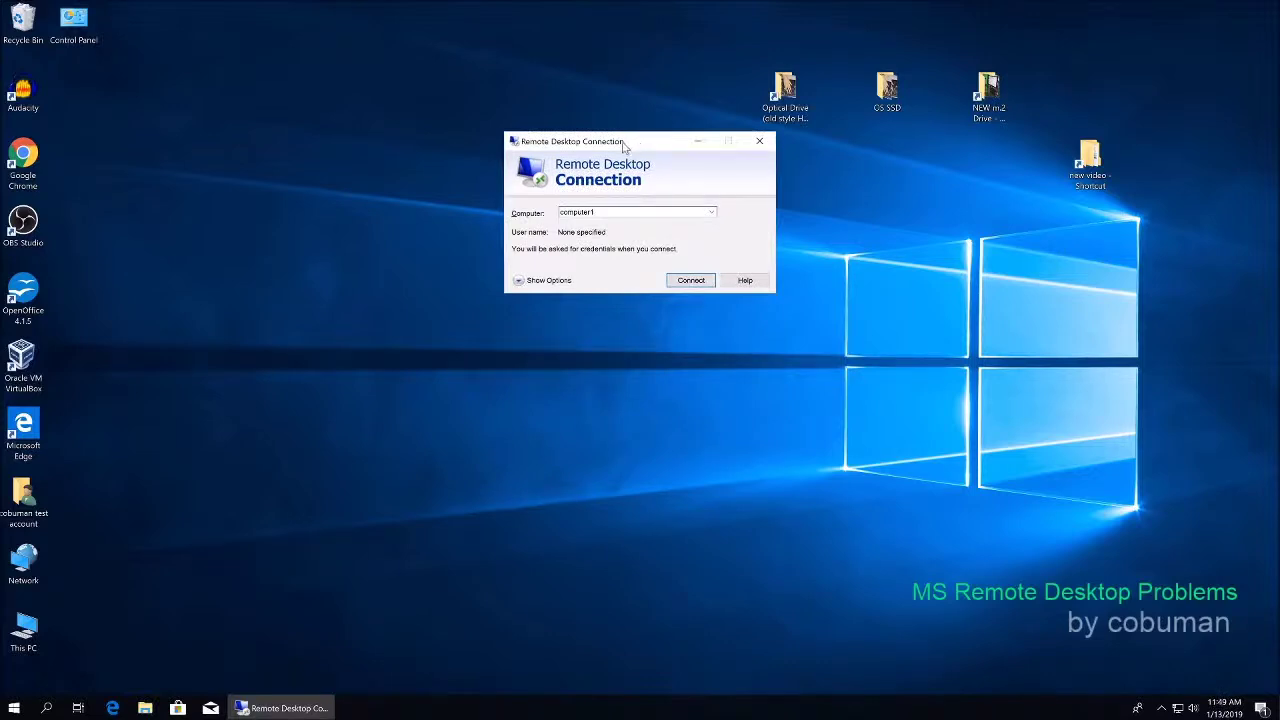
Expand the computer1 connection dialog with Show Options to reveal the General tab.
{"action": "left_click_drag", "start_coordinate": [627, 140], "coordinate": [623, 156]}
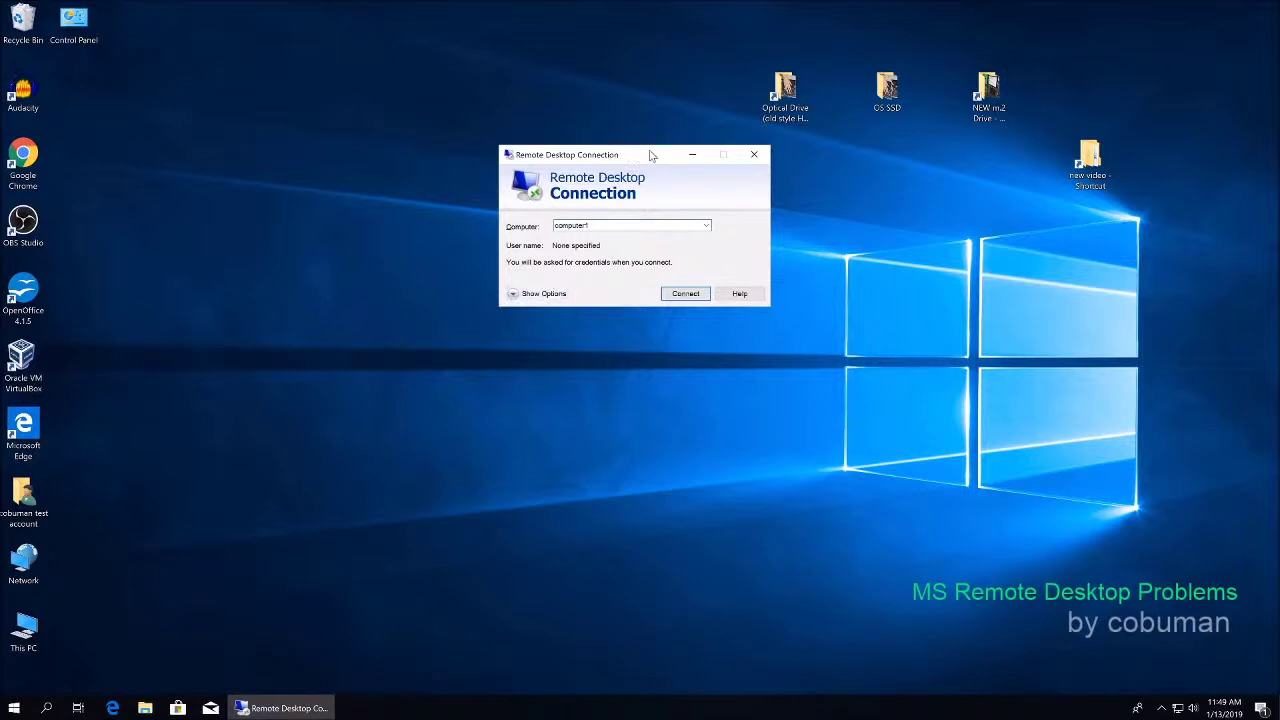
{"action": "left_click_drag", "start_coordinate": [652, 157], "coordinate": [655, 151]}
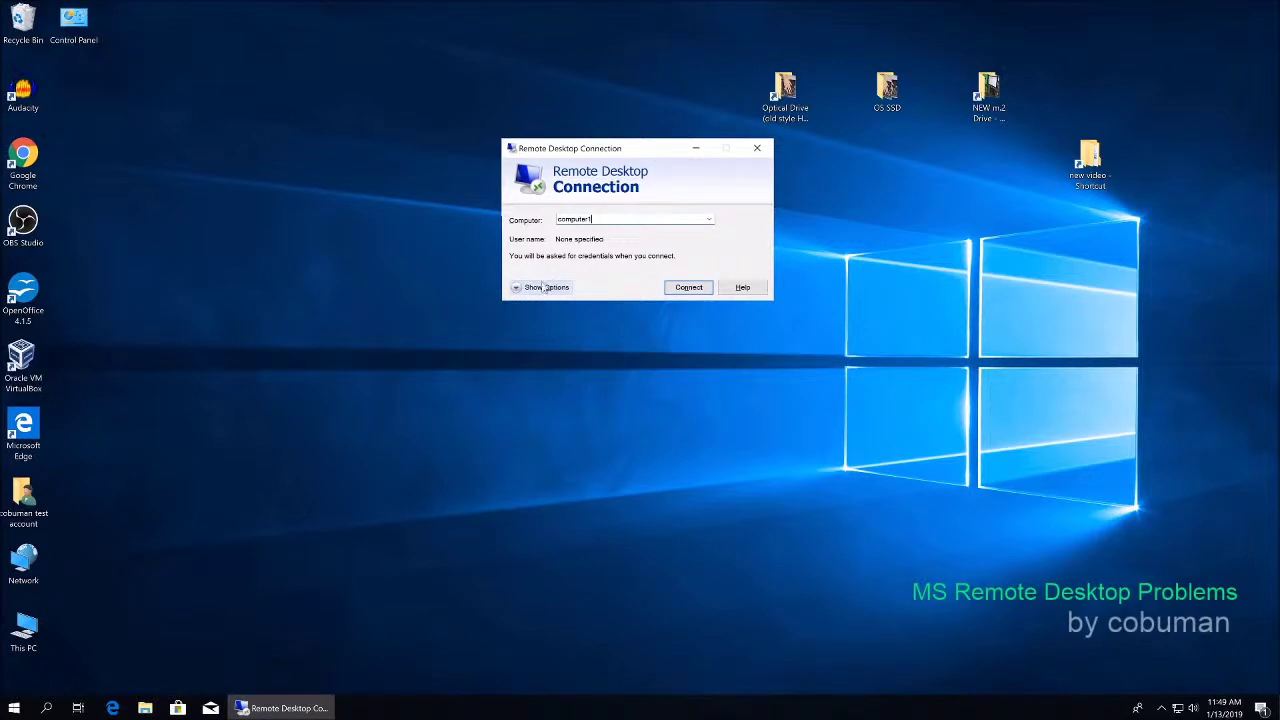
{"action": "left_click", "coordinate": [545, 288]}
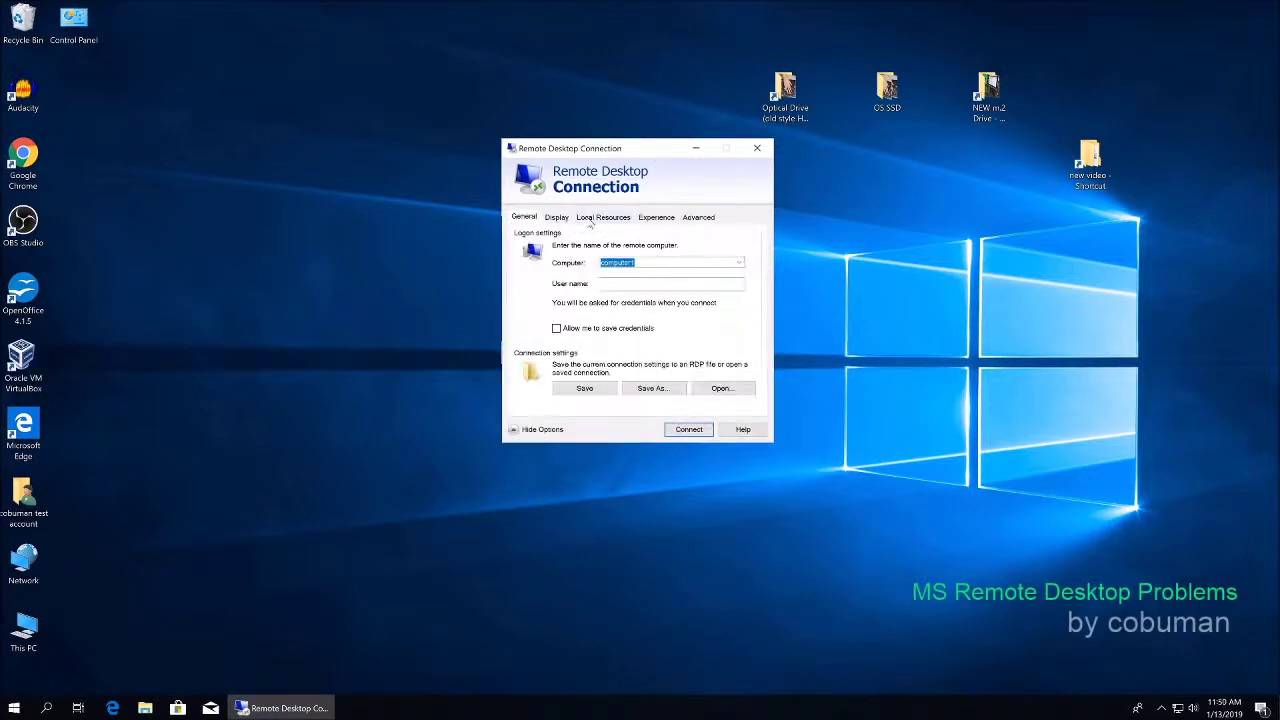
Set remote audio playback to Play on remote computer under Local Resources and confirm.
{"action": "left_click", "coordinate": [592, 219]}
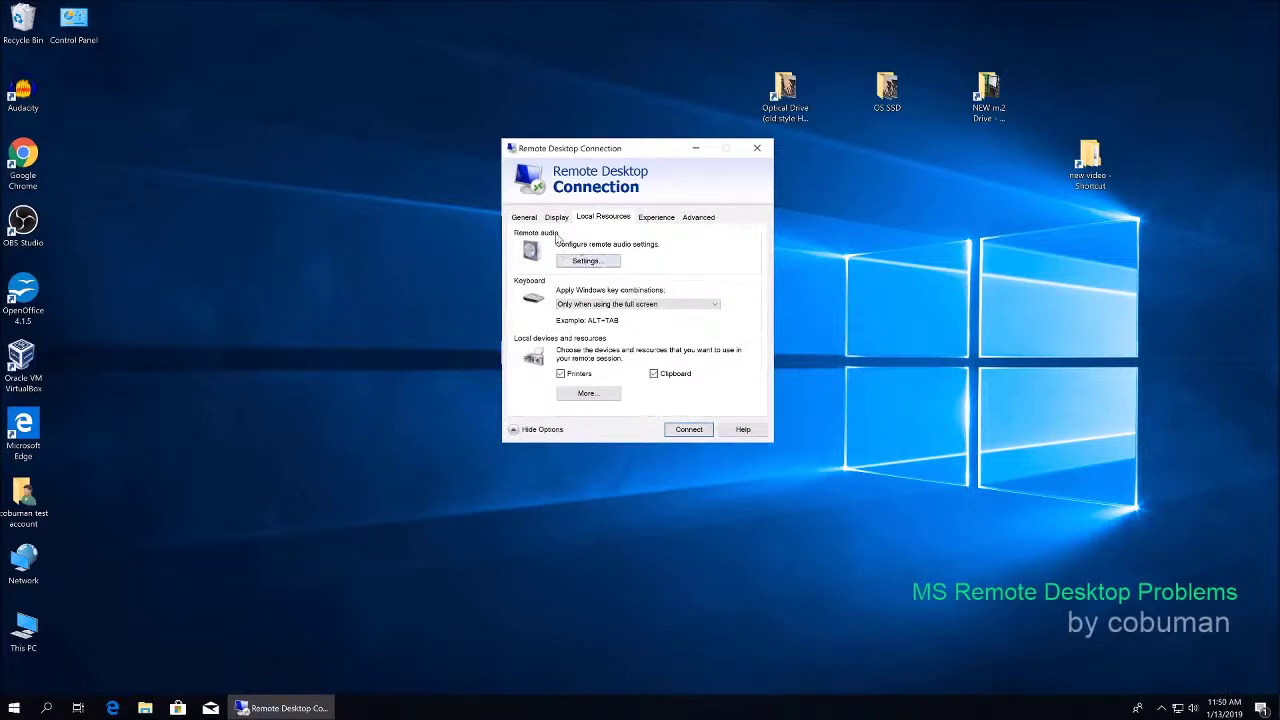
{"action": "left_click", "coordinate": [590, 262]}
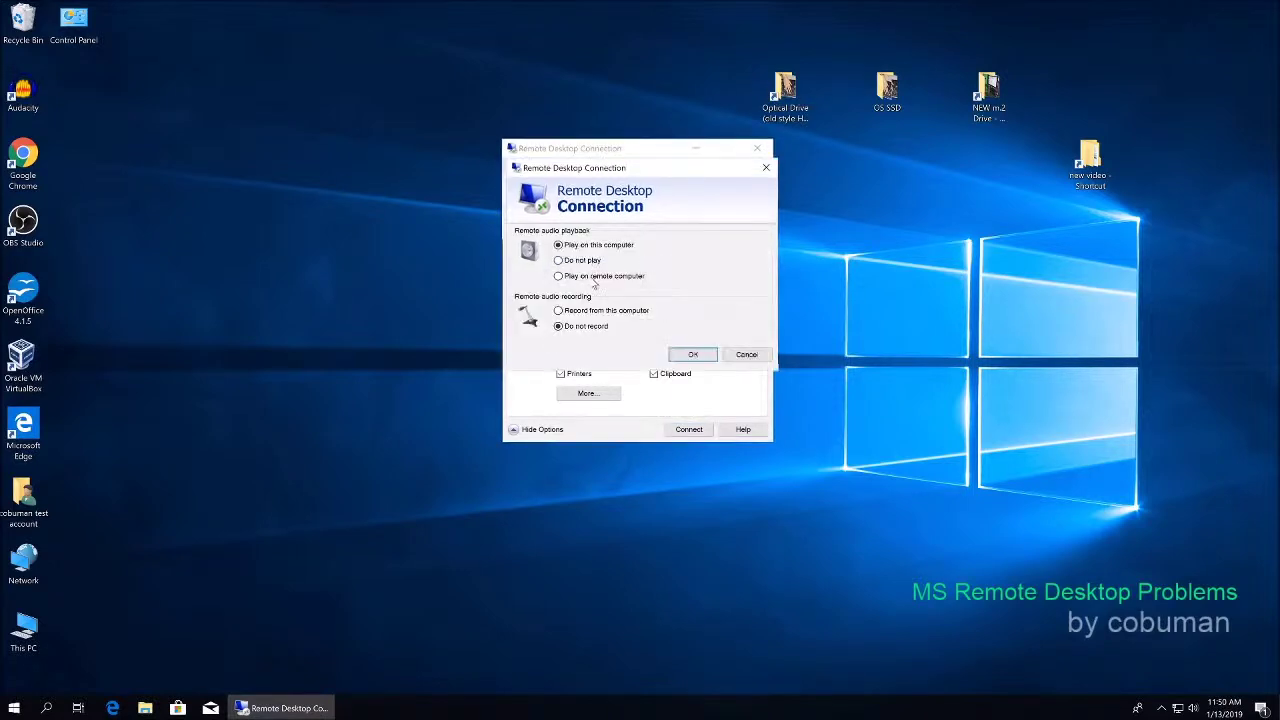
{"action": "left_click", "coordinate": [559, 277]}
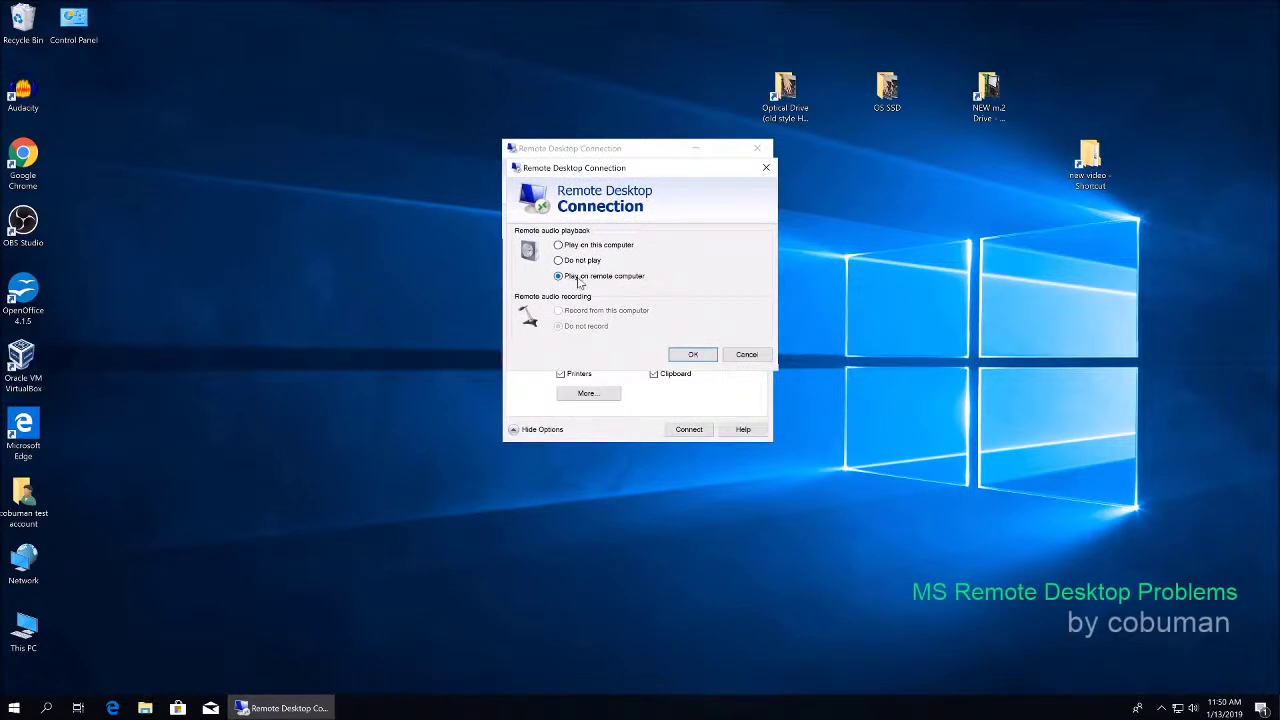
{"action": "left_click", "coordinate": [691, 356]}
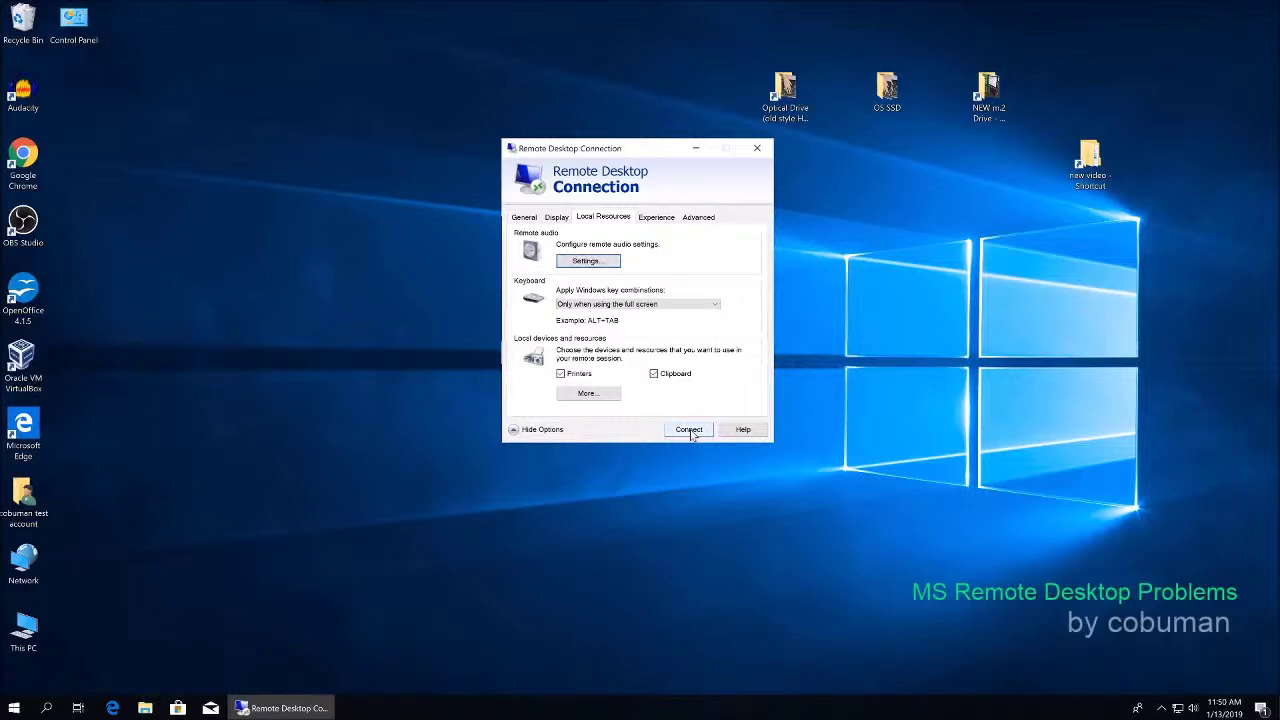
{"action": "left_click", "coordinate": [698, 435]}
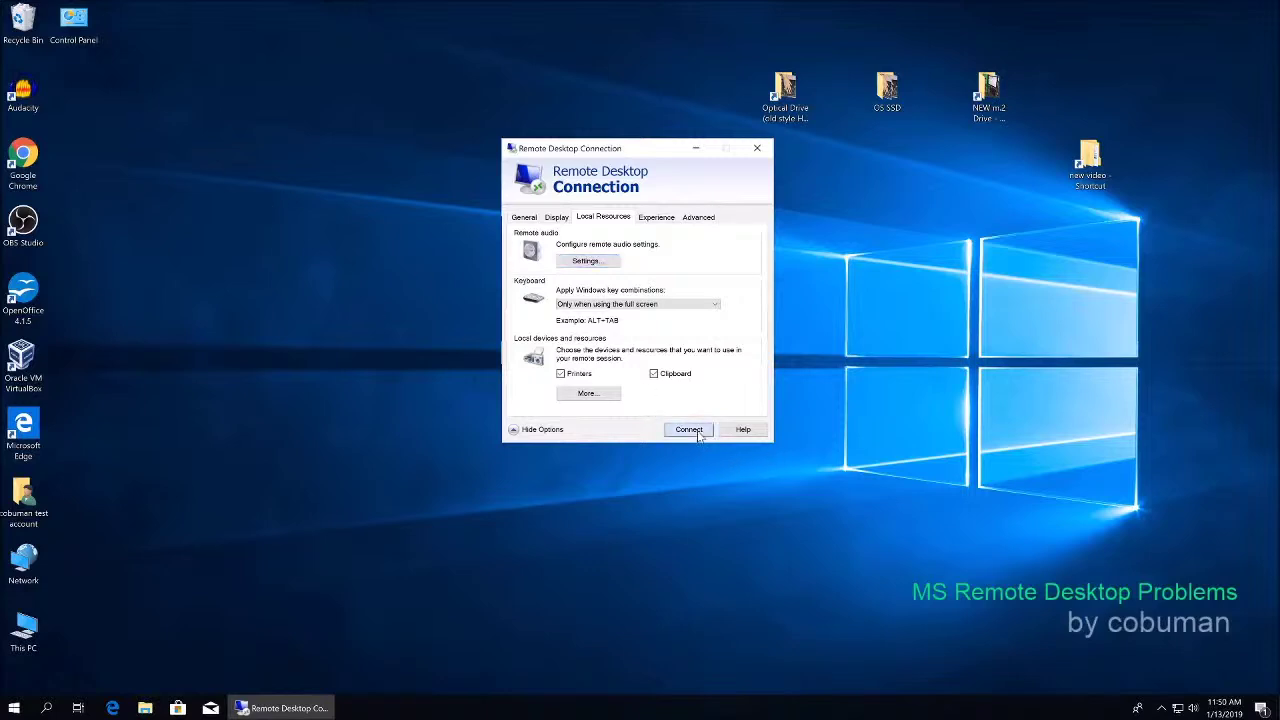
Close Remote Desktop Connection and open the Sound window from the speaker tray icon.
{"action": "left_click", "coordinate": [757, 148]}
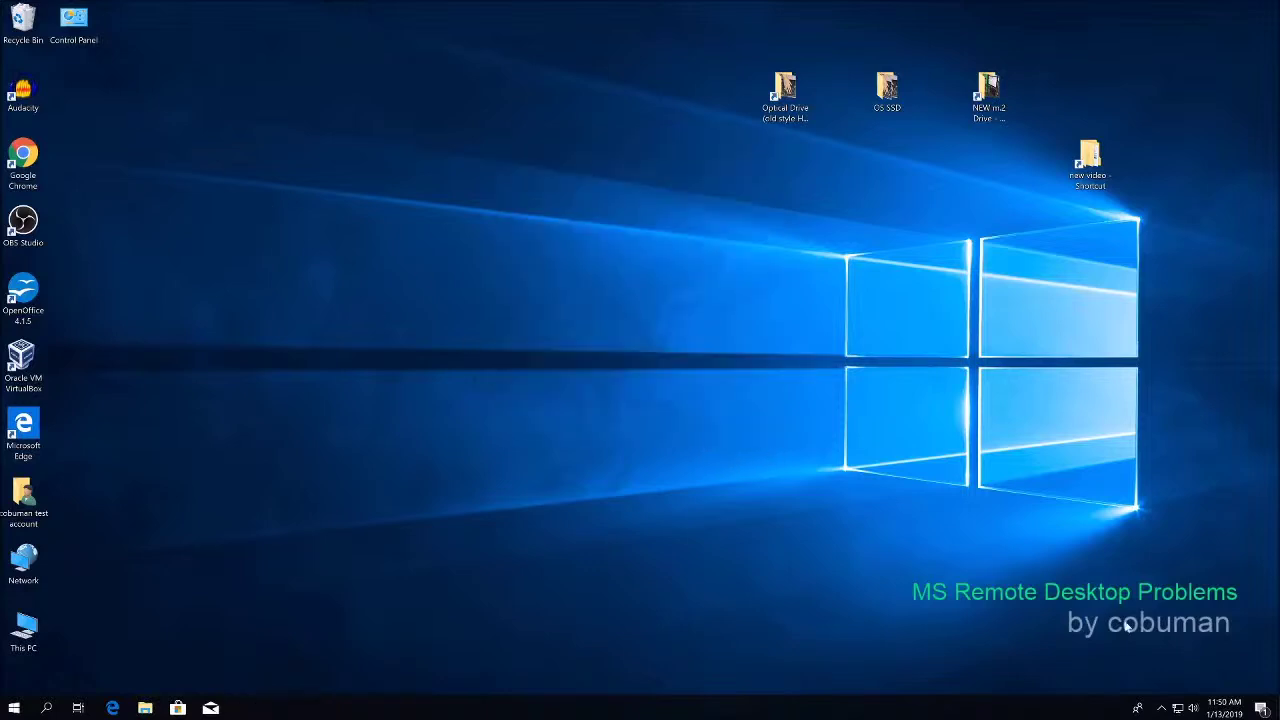
{"action": "right_click", "coordinate": [1192, 708]}
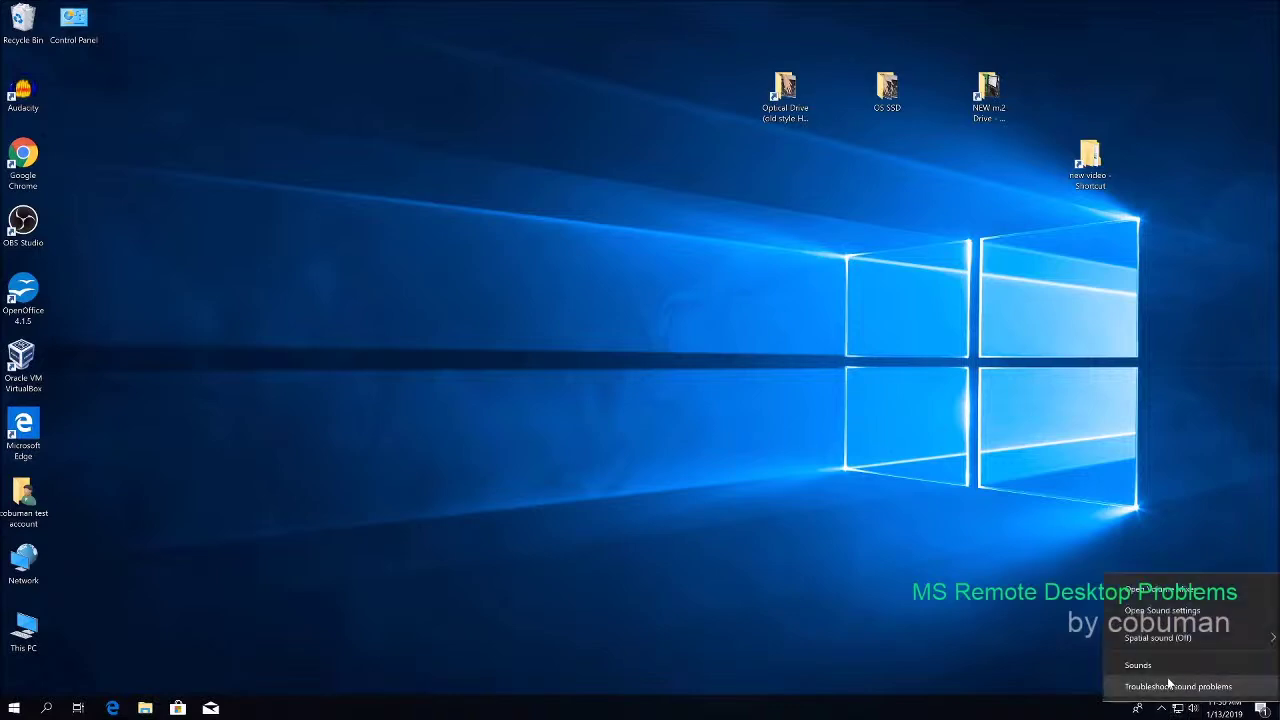
{"action": "left_click", "coordinate": [1172, 666]}
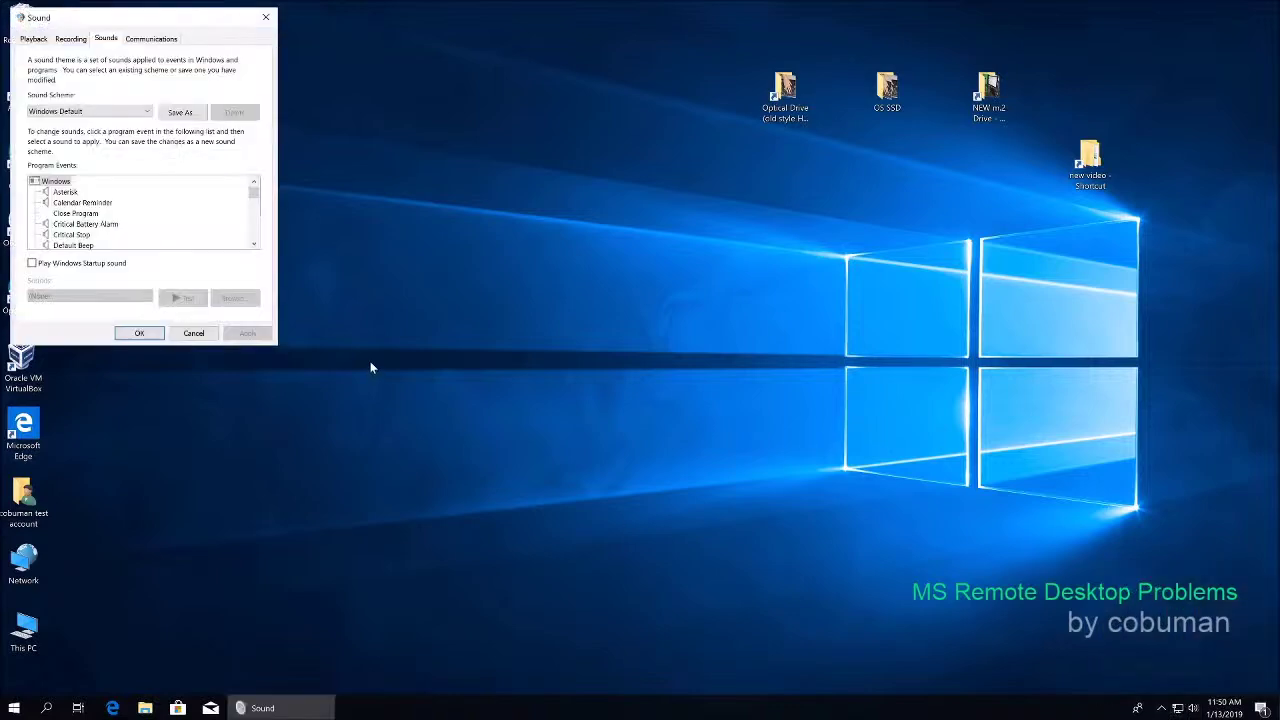
{"action": "left_click_drag", "start_coordinate": [154, 25], "coordinate": [334, 99]}
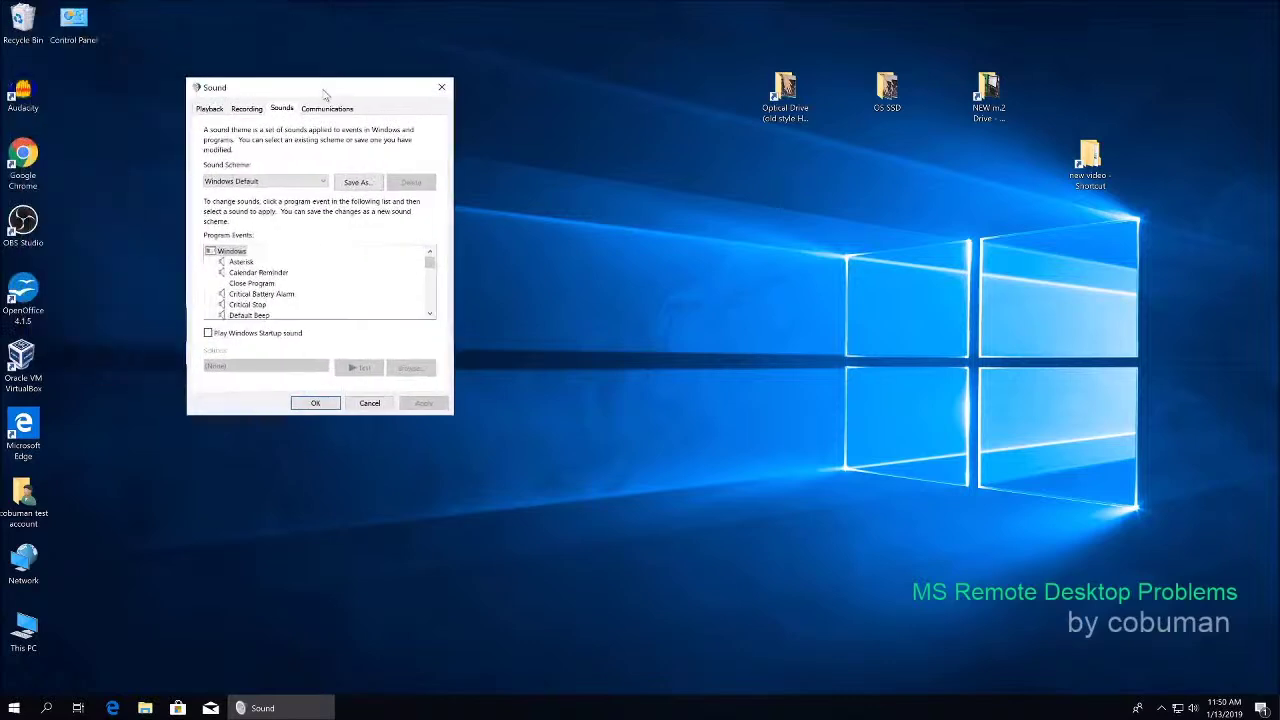
Review Speakers under Playback and the Recording devices, ending back on the Playback list.
{"action": "left_click", "coordinate": [208, 109]}
{"action": "left_click", "coordinate": [274, 172]}
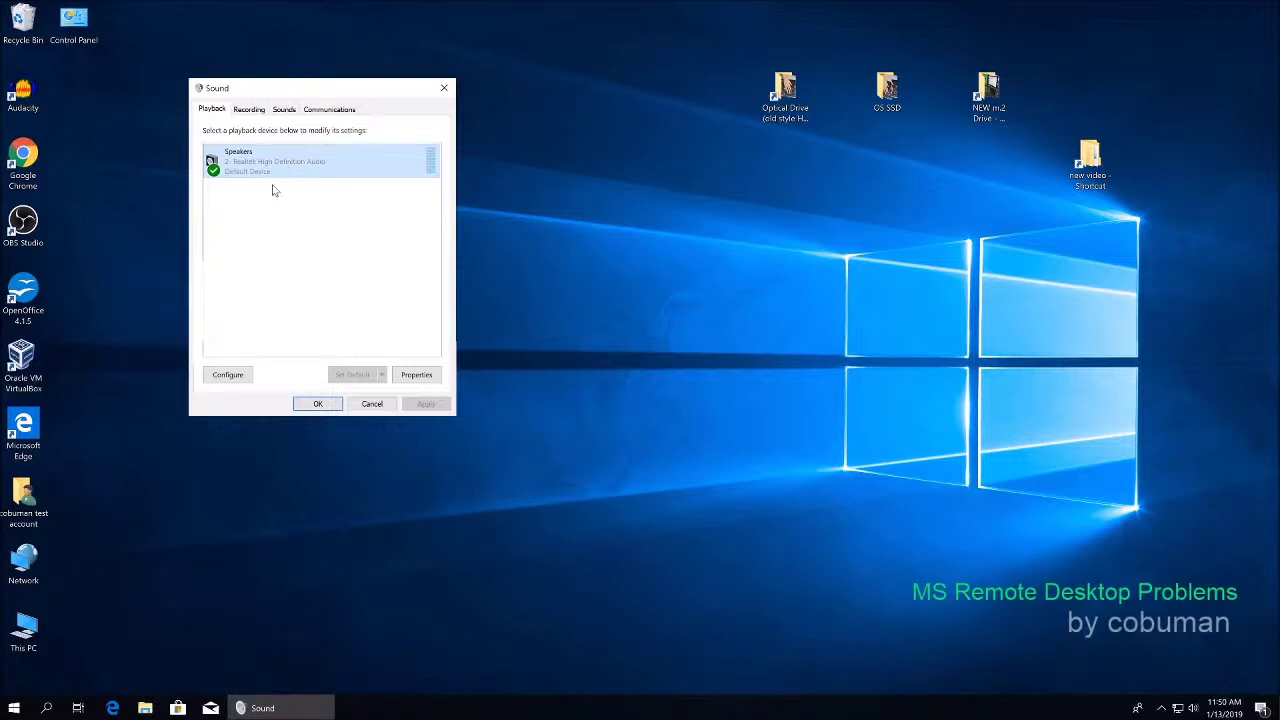
{"action": "left_click", "coordinate": [252, 110]}
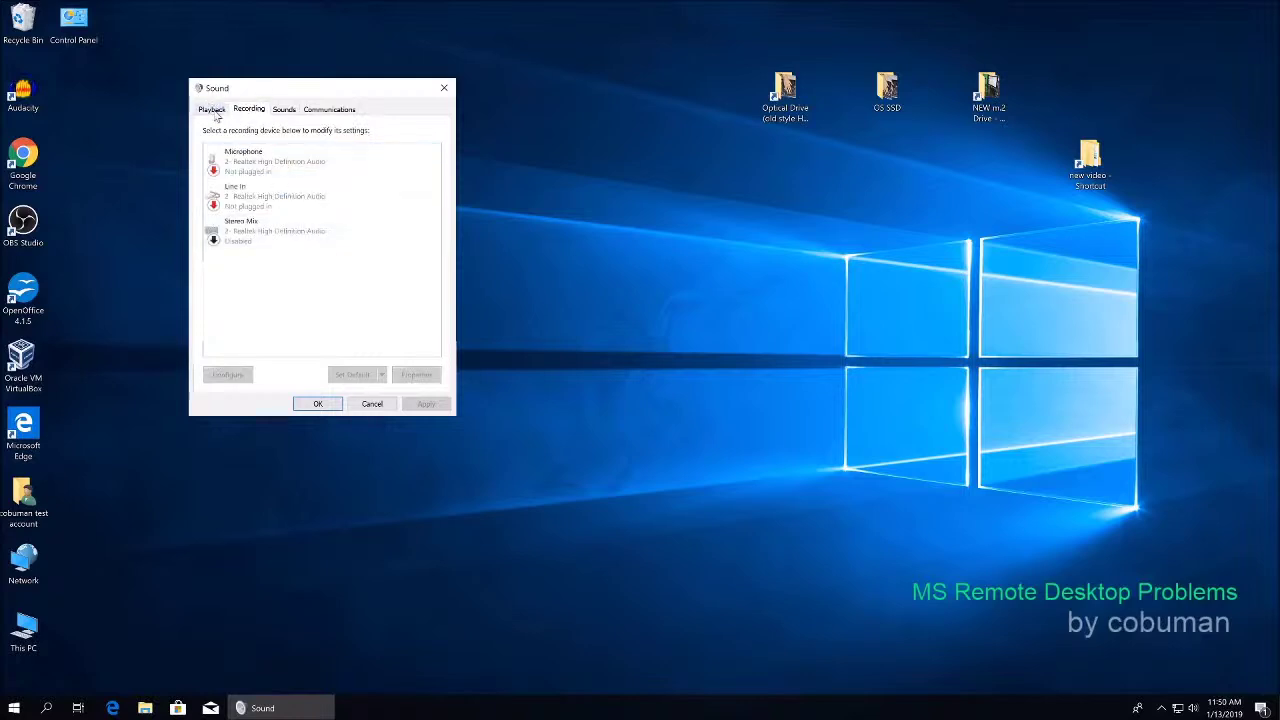
{"action": "left_click", "coordinate": [213, 112]}
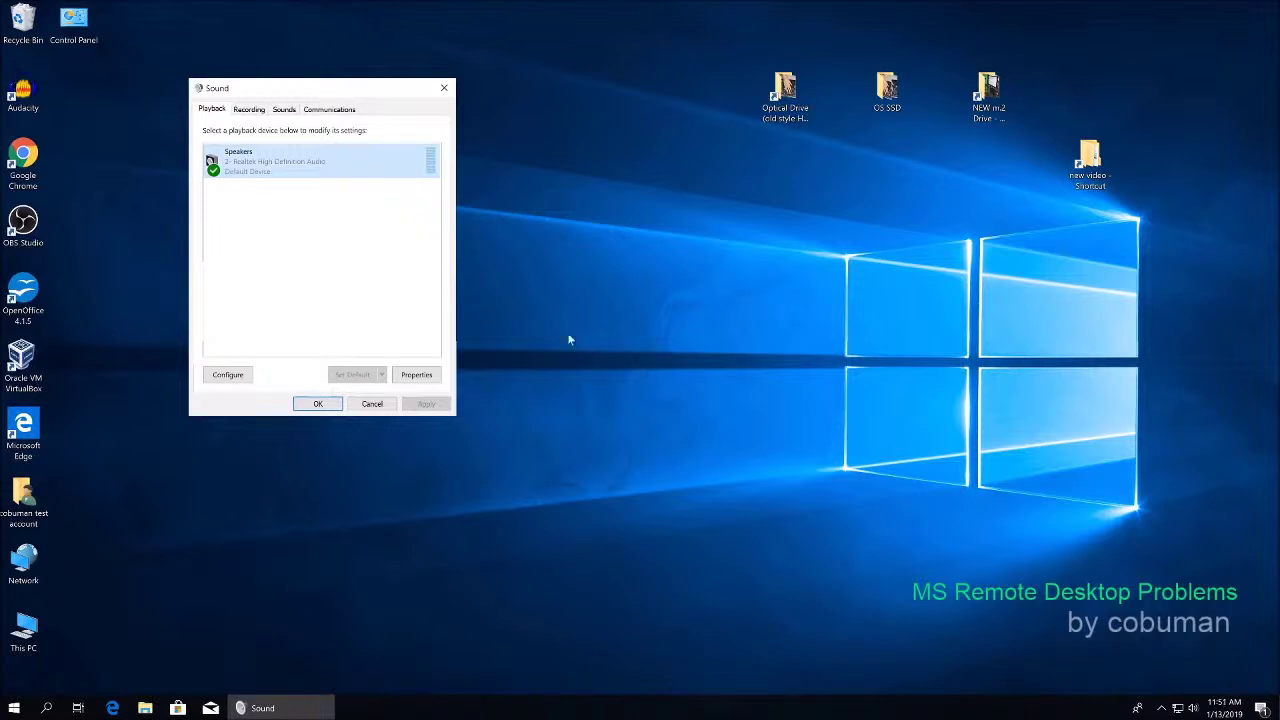
{"action": "left_click", "coordinate": [46, 708]}
Relaunch Remote Desktop Connection via a 'remote' search and choose Play on remote computer for audio.
{"action": "type", "text": "remote"}
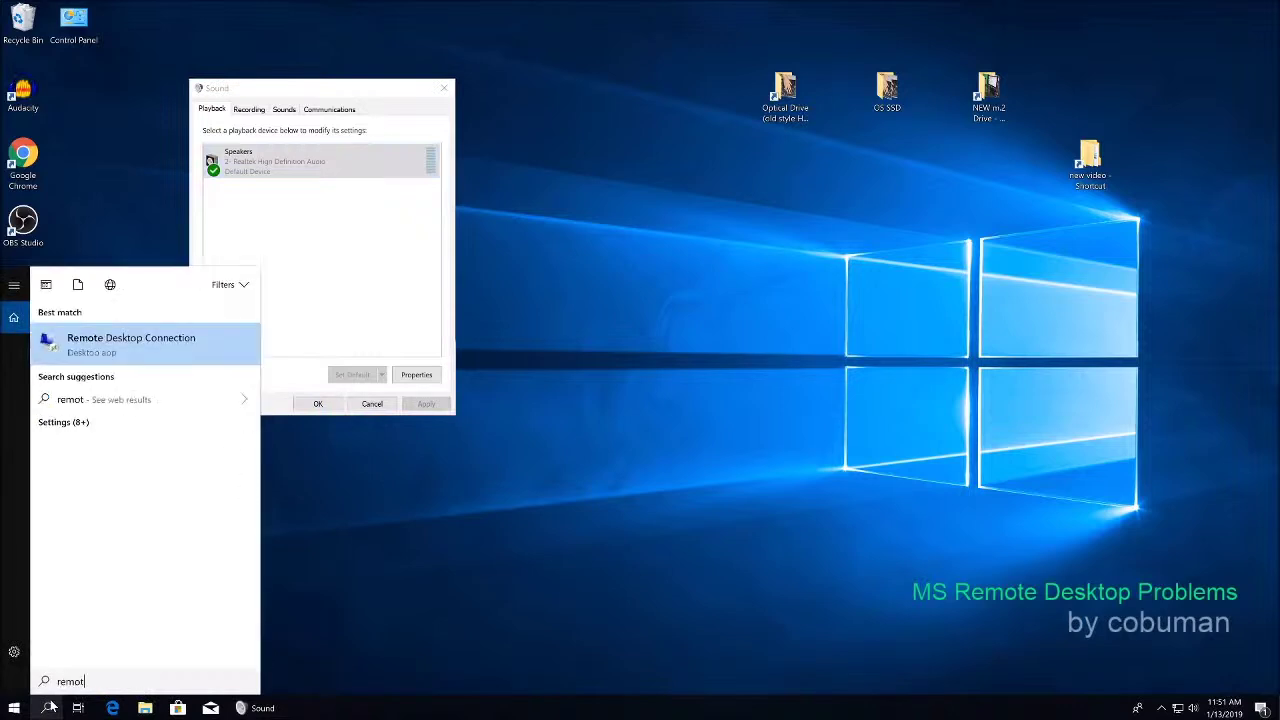
{"action": "key", "text": "Return"}
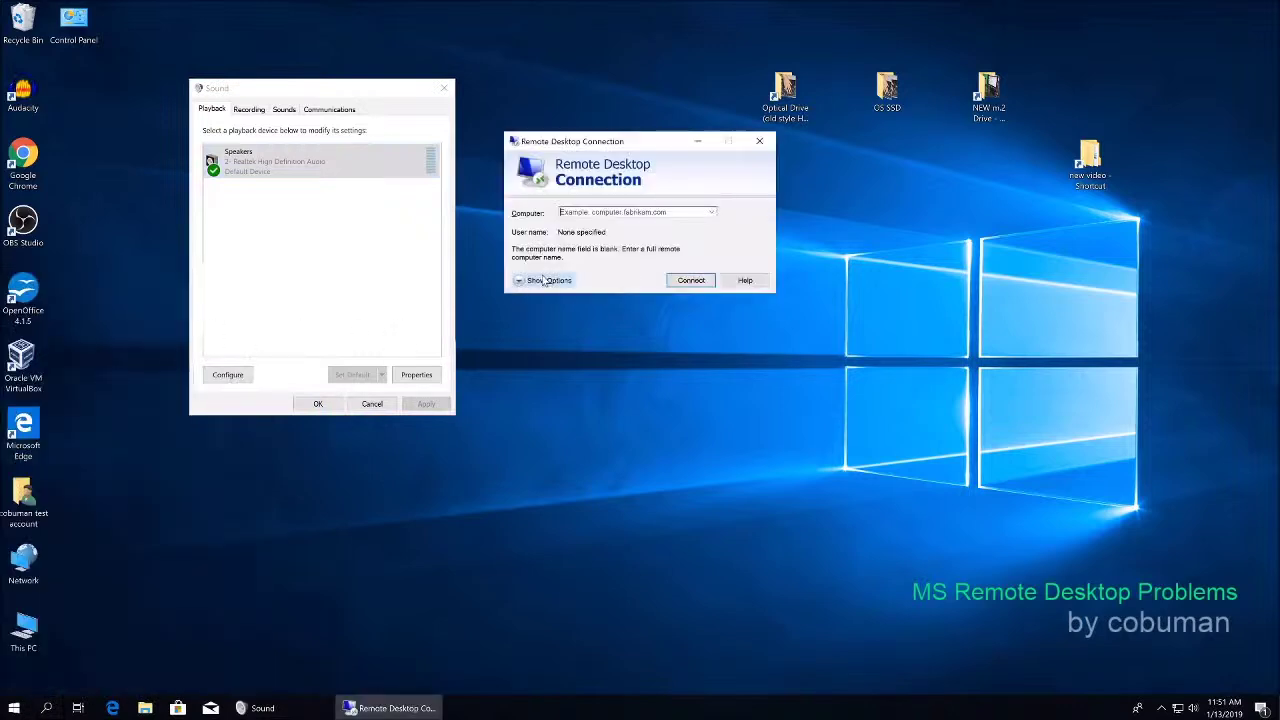
{"action": "left_click", "coordinate": [545, 280]}
{"action": "left_click", "coordinate": [606, 210]}
{"action": "left_click", "coordinate": [592, 255]}
{"action": "left_click", "coordinate": [582, 271]}
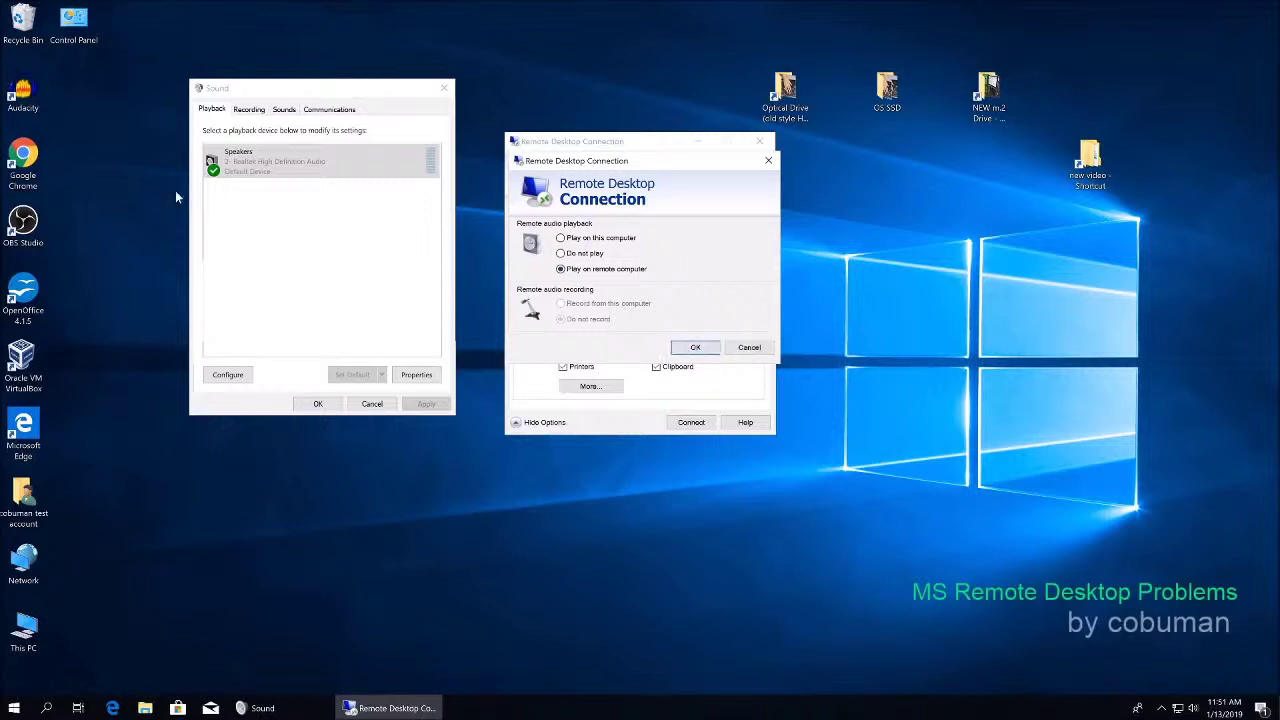
Select Speakers in the Sound window, check the Recording devices, then return to Playback.
{"action": "left_click", "coordinate": [240, 175]}
{"action": "left_click", "coordinate": [240, 171]}
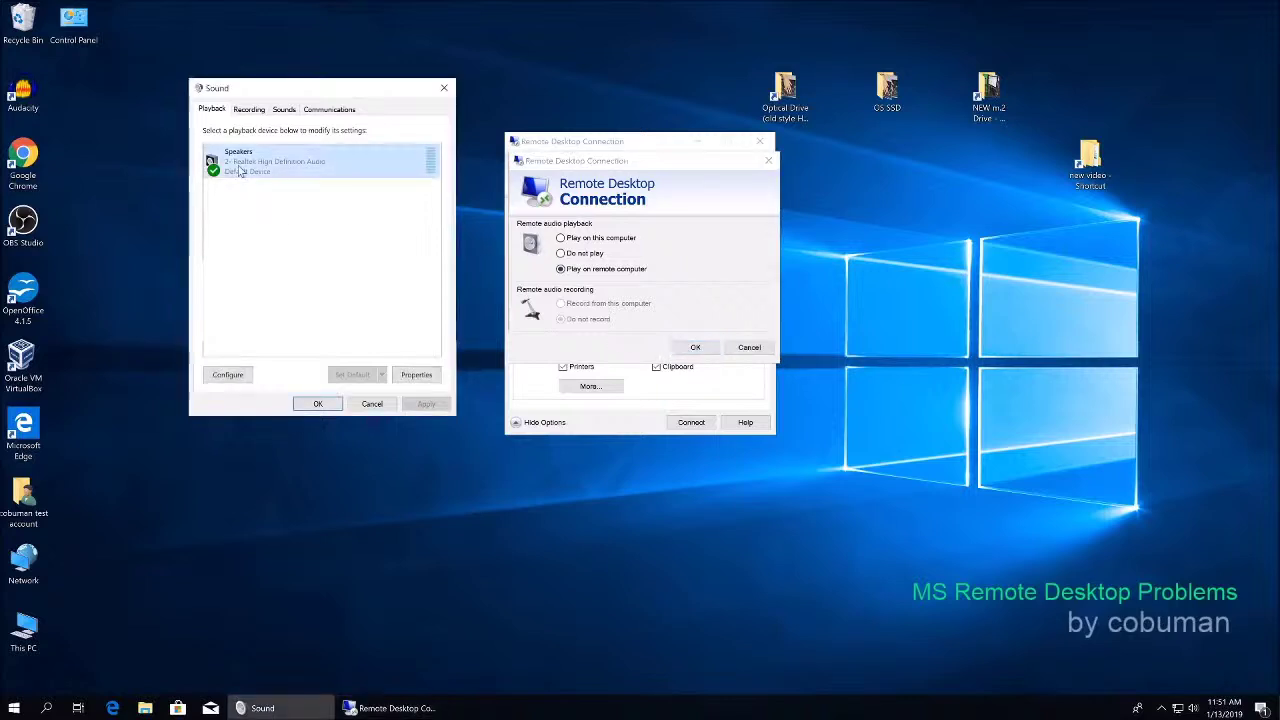
{"action": "left_click", "coordinate": [249, 109]}
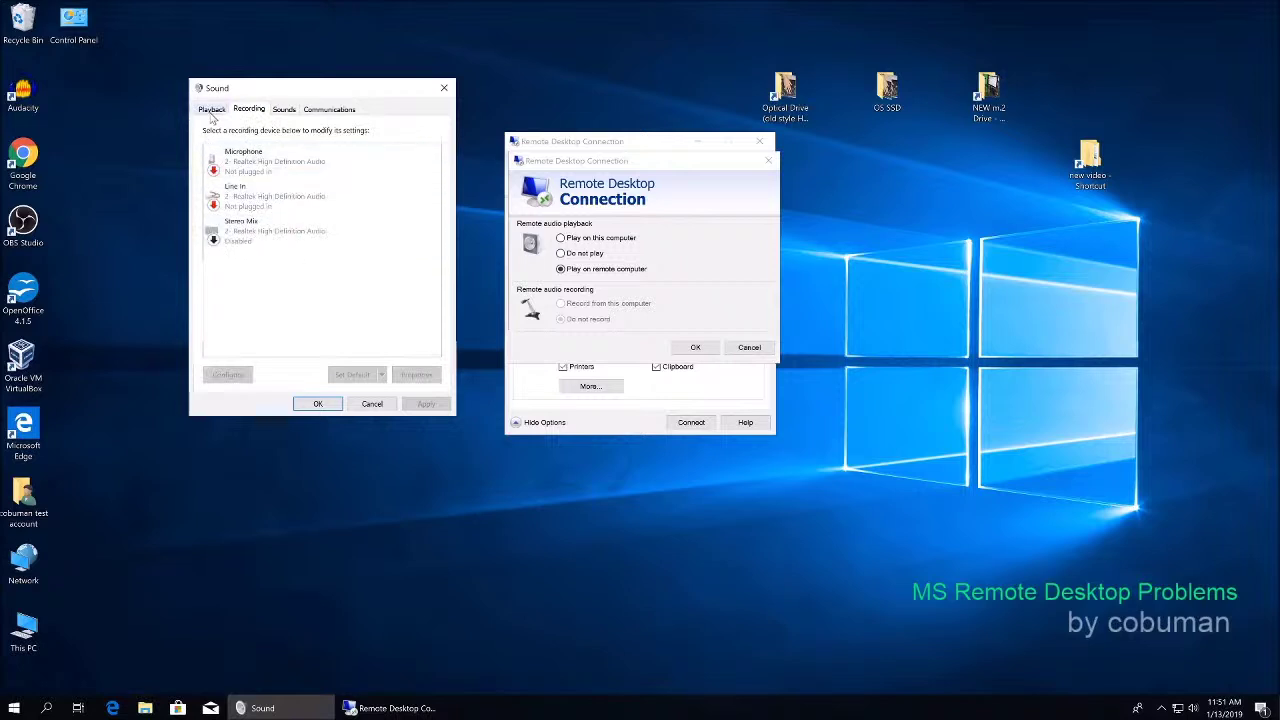
{"action": "left_click", "coordinate": [211, 110]}
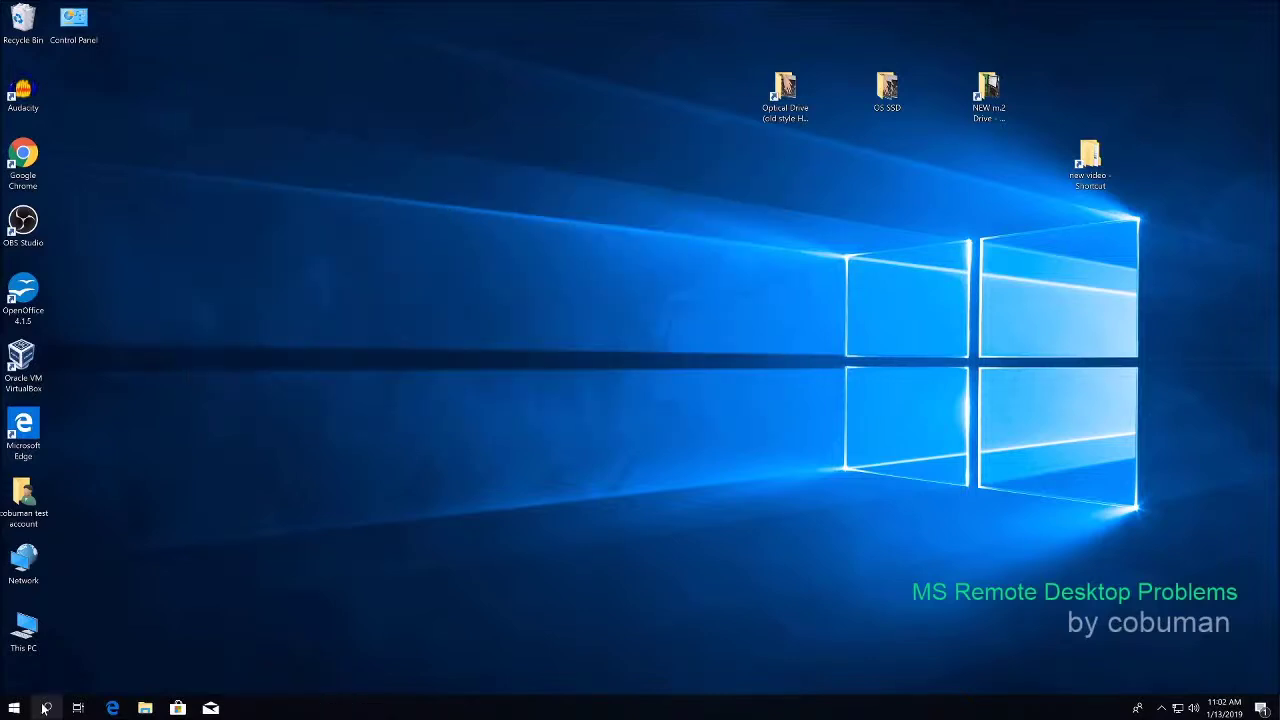
Launch a new Remote Desktop Connection by searching 'remote' and expand its options.
{"action": "left_click", "coordinate": [45, 708]}
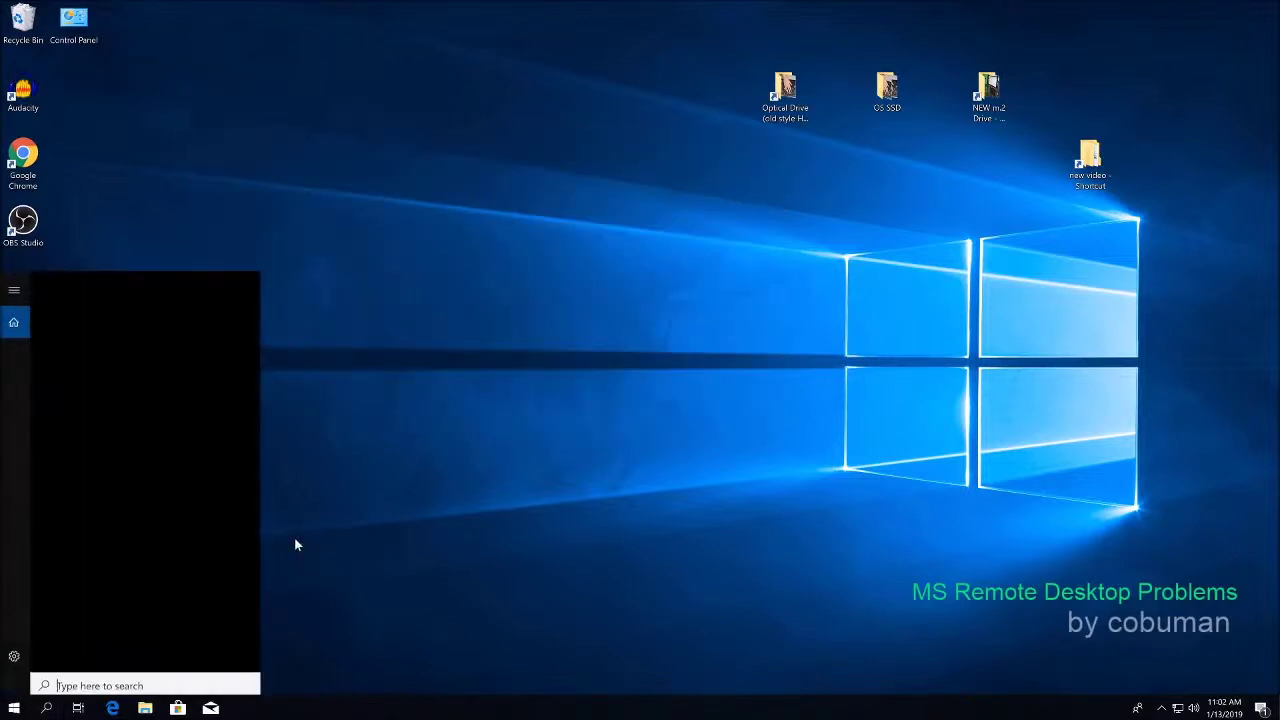
{"action": "type", "text": "remote"}
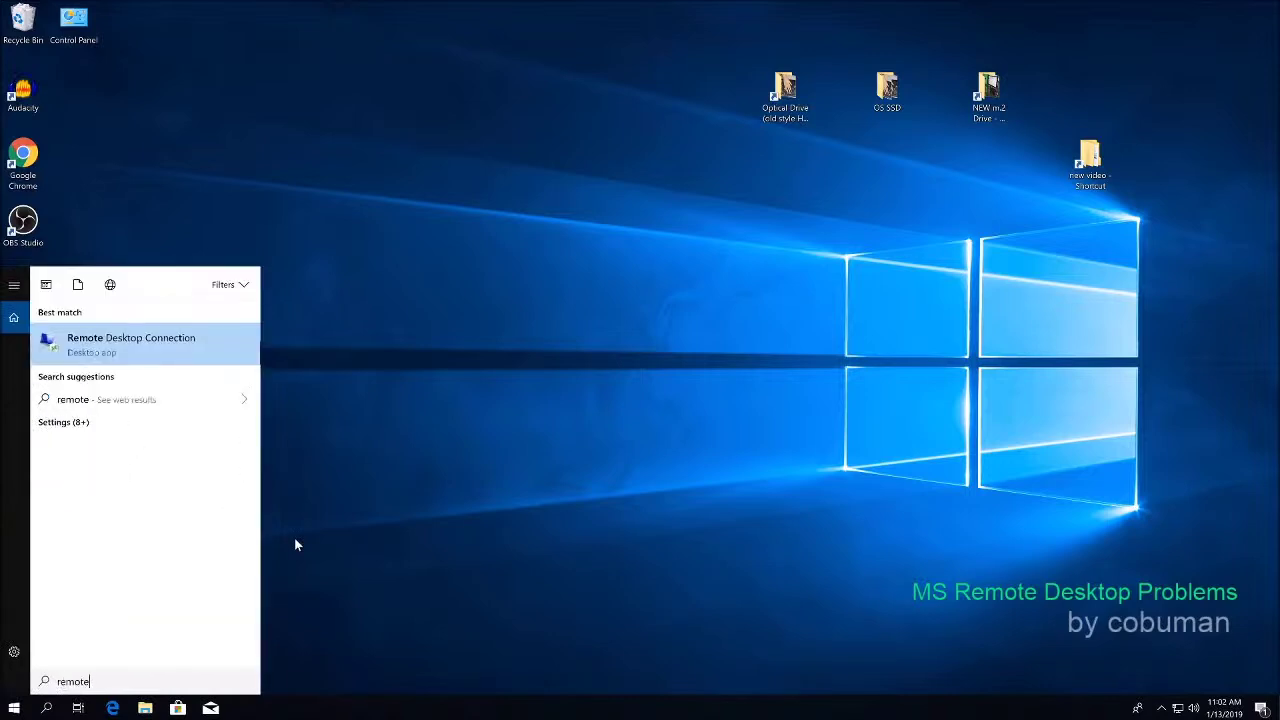
{"action": "key", "text": "Return"}
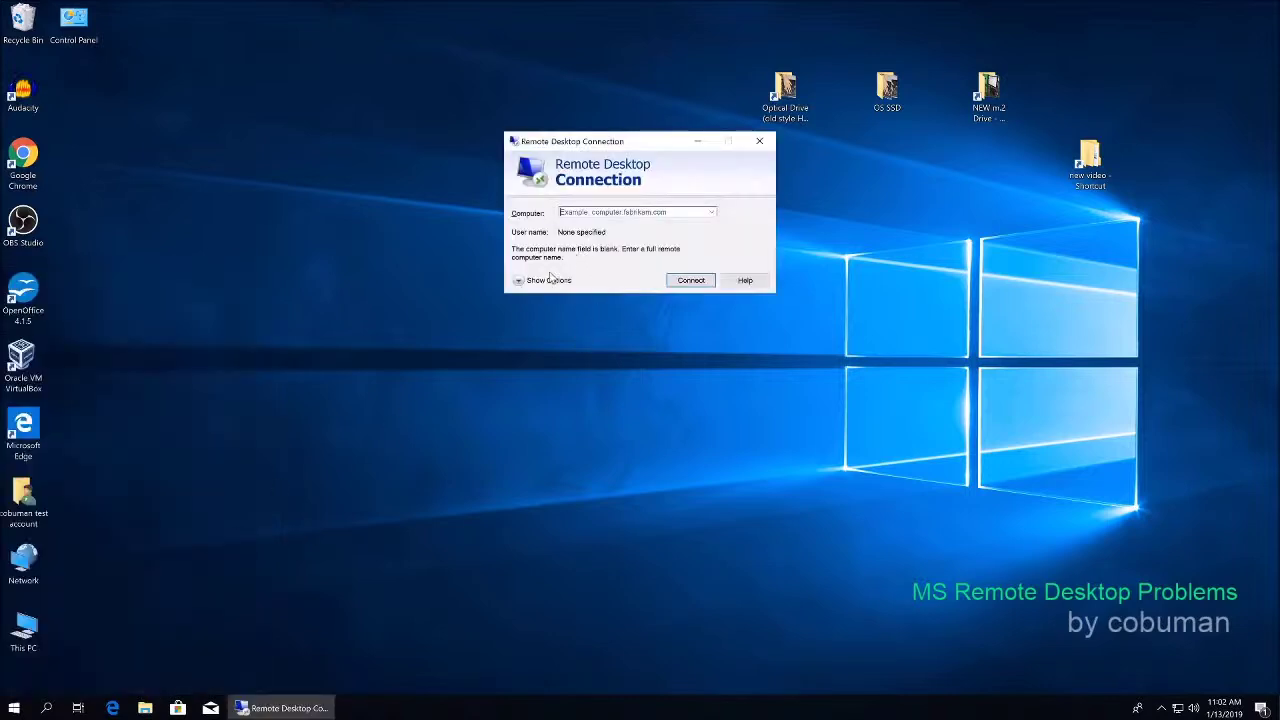
{"action": "left_click", "coordinate": [522, 280]}
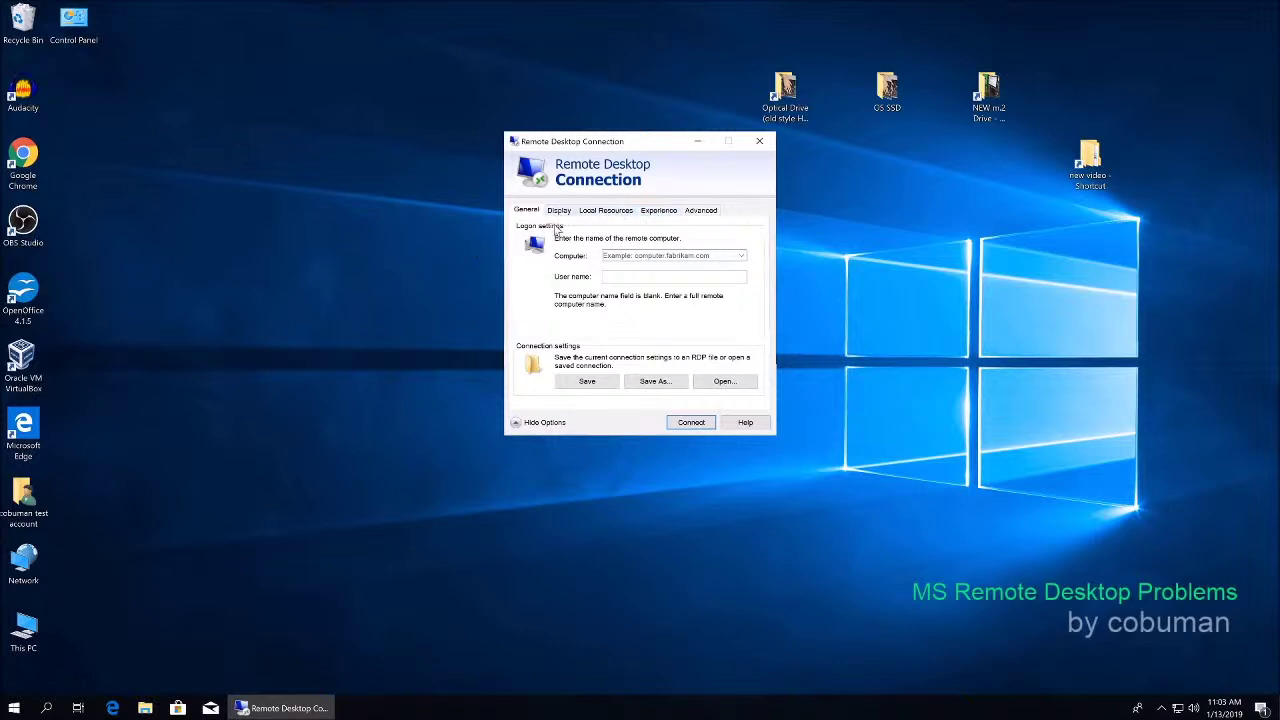
{"action": "left_click_drag", "start_coordinate": [634, 143], "coordinate": [635, 178]}
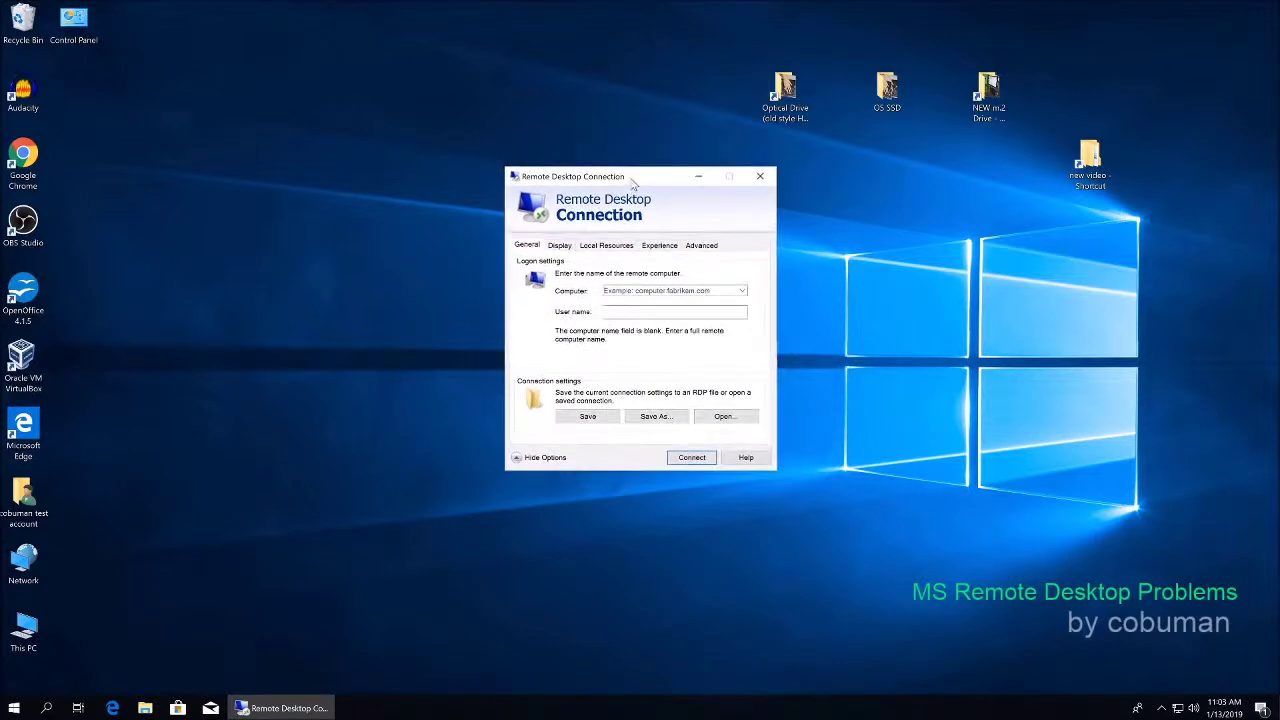
{"action": "left_click", "coordinate": [559, 247]}
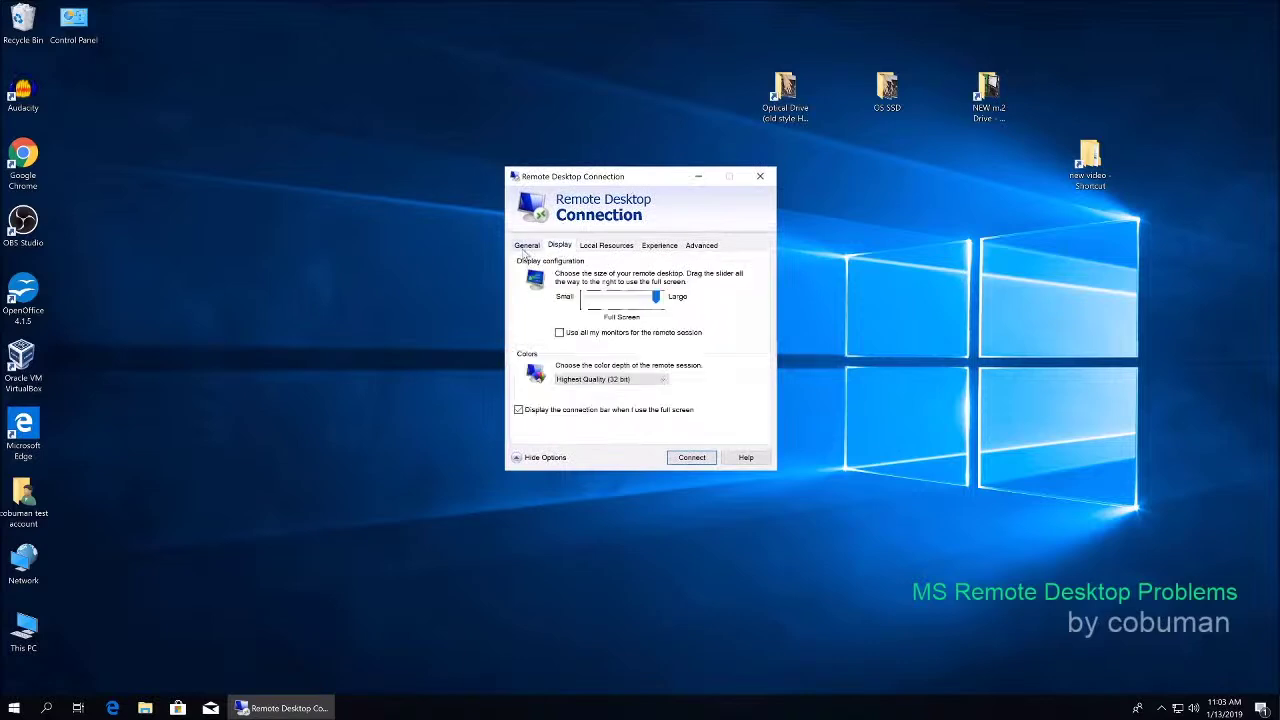
{"action": "left_click", "coordinate": [525, 247]}
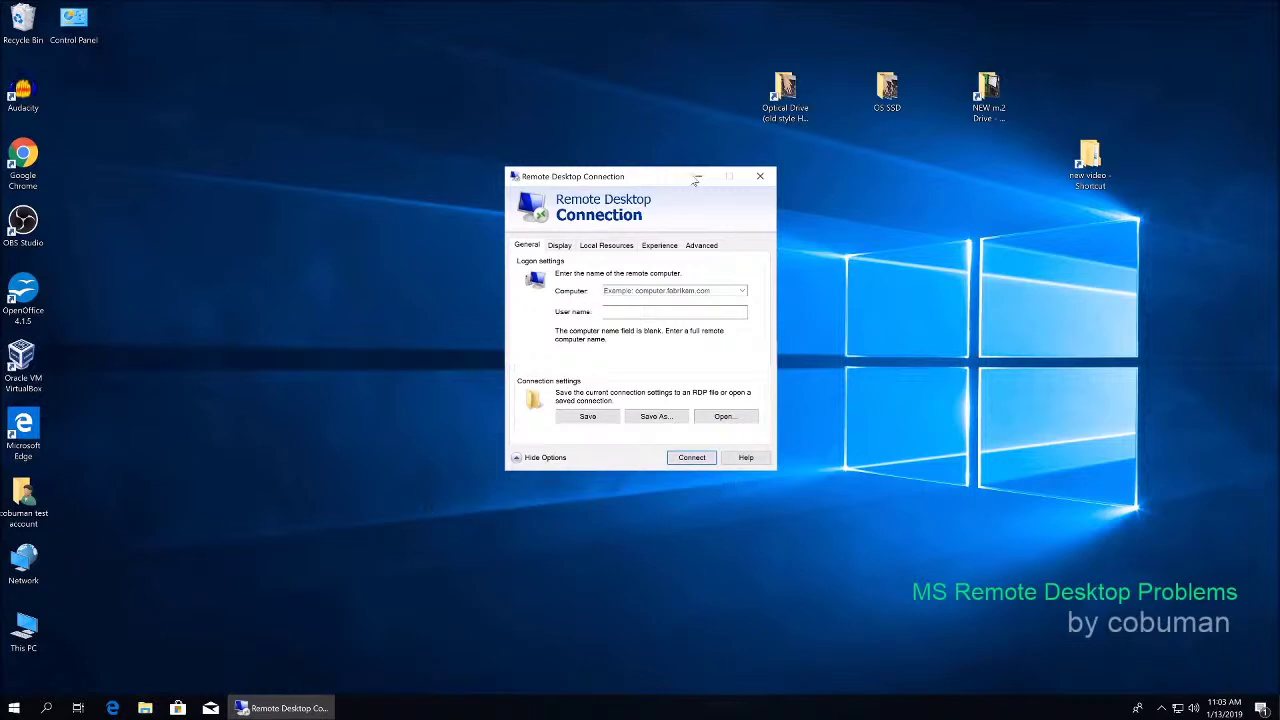
{"action": "left_click_drag", "start_coordinate": [661, 181], "coordinate": [531, 187]}
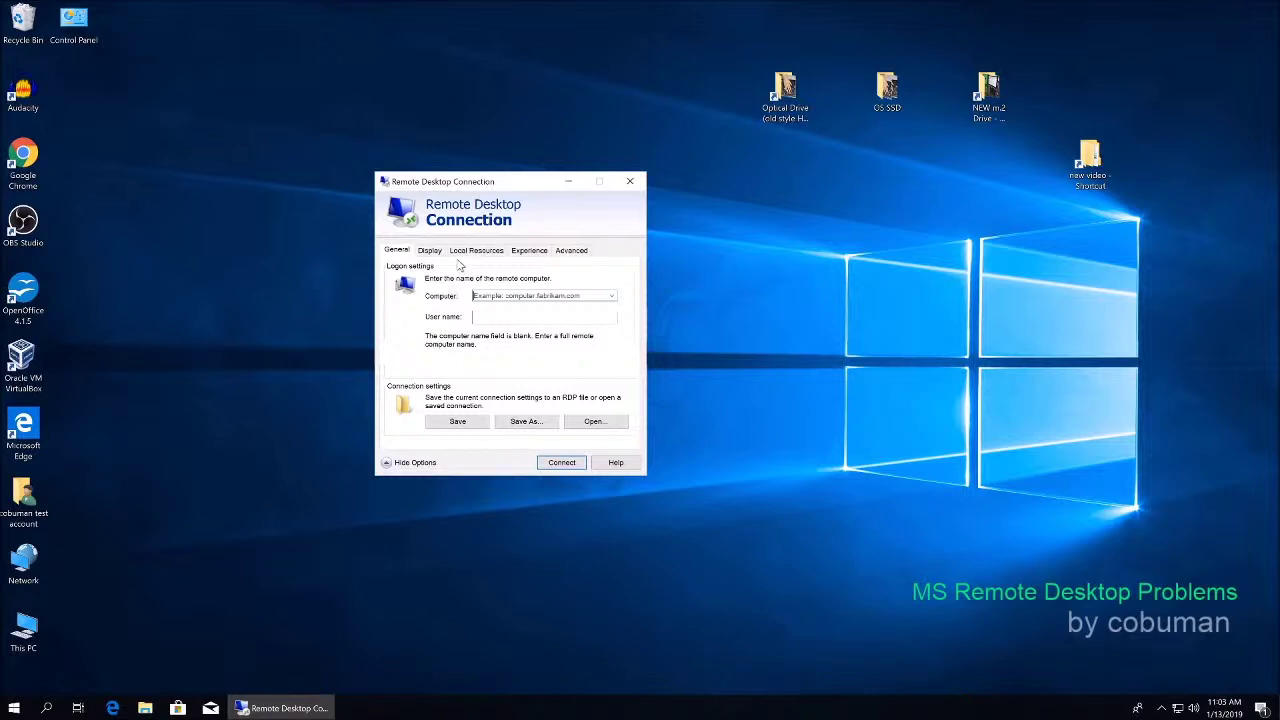
{"action": "left_click_drag", "start_coordinate": [490, 179], "coordinate": [591, 178]}
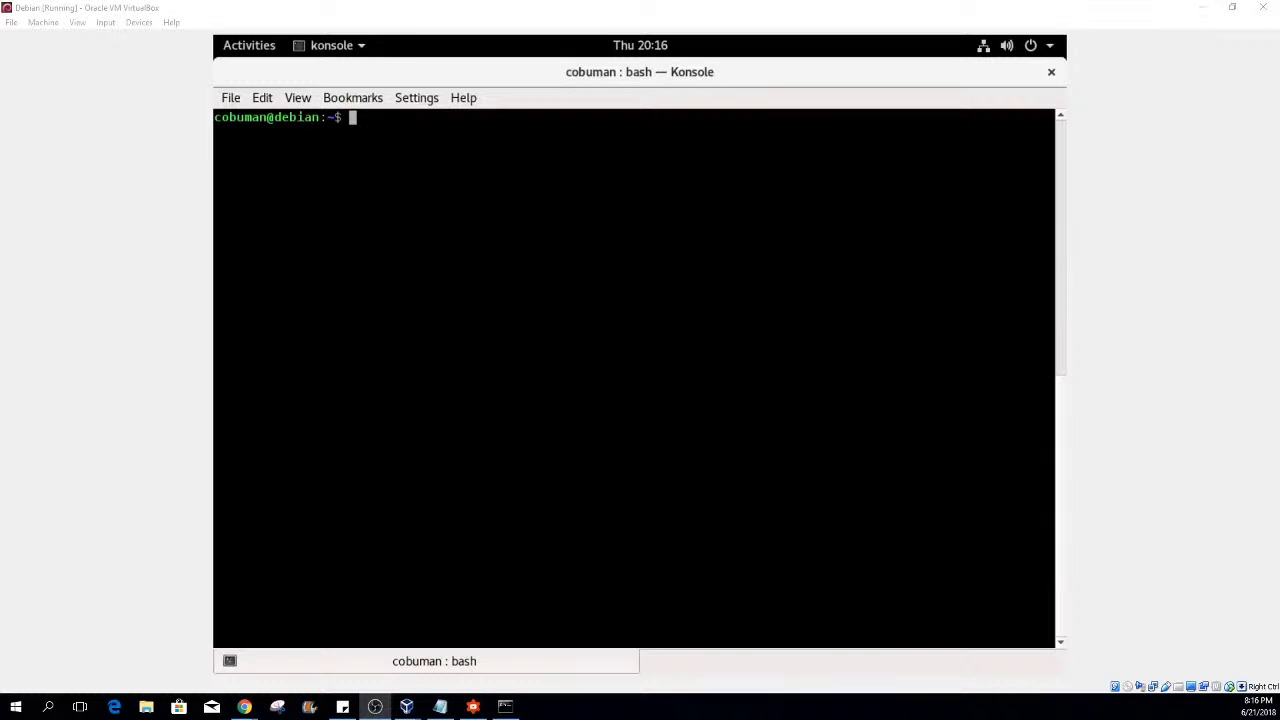
Position a Windows Command Prompt over the Debian terminal, then bring Konsole back to the front.
{"action": "left_click", "coordinate": [90, 168]}
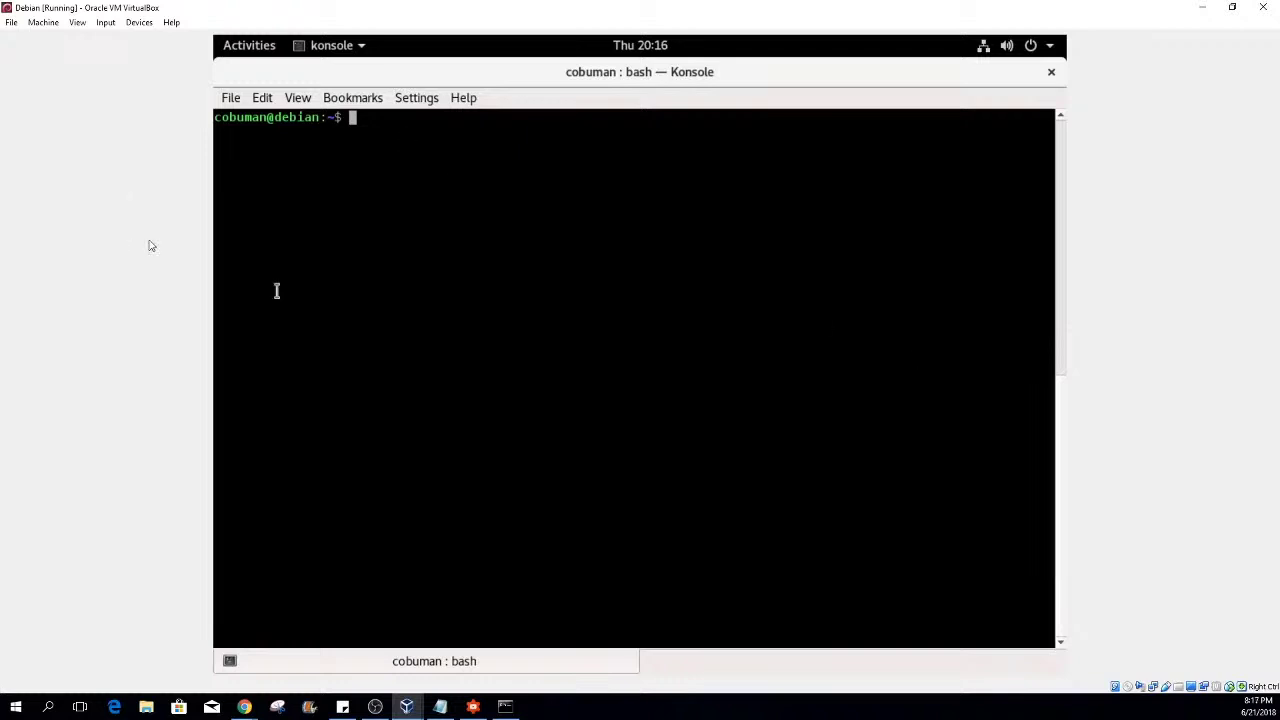
{"action": "left_click_drag", "start_coordinate": [294, 196], "coordinate": [875, 218]}
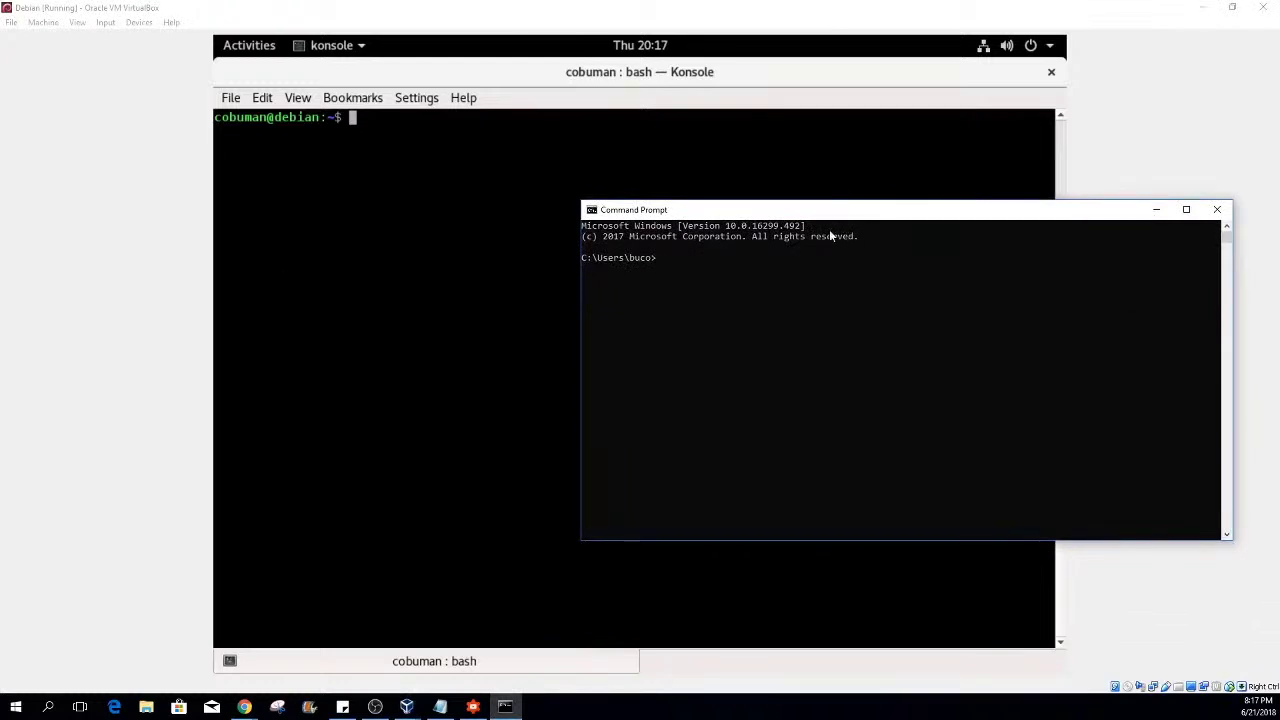
{"action": "left_click_drag", "start_coordinate": [860, 215], "coordinate": [895, 178]}
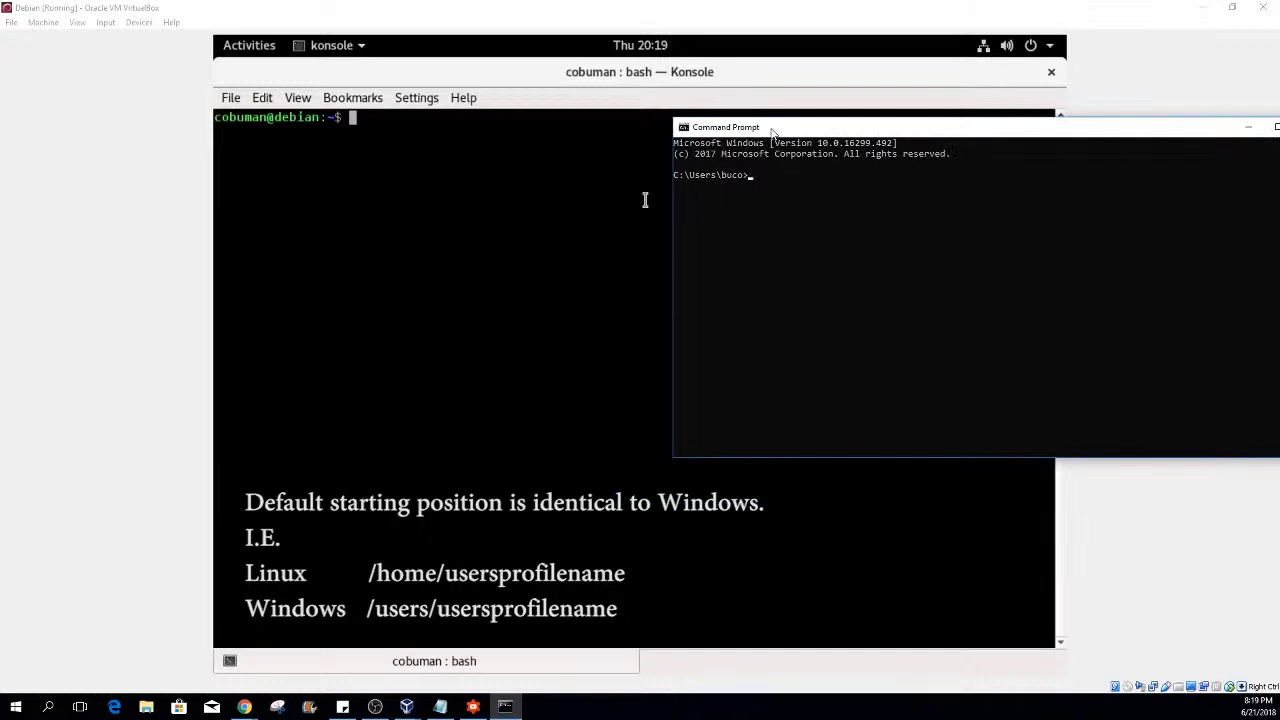
{"action": "left_click_drag", "start_coordinate": [772, 131], "coordinate": [774, 160]}
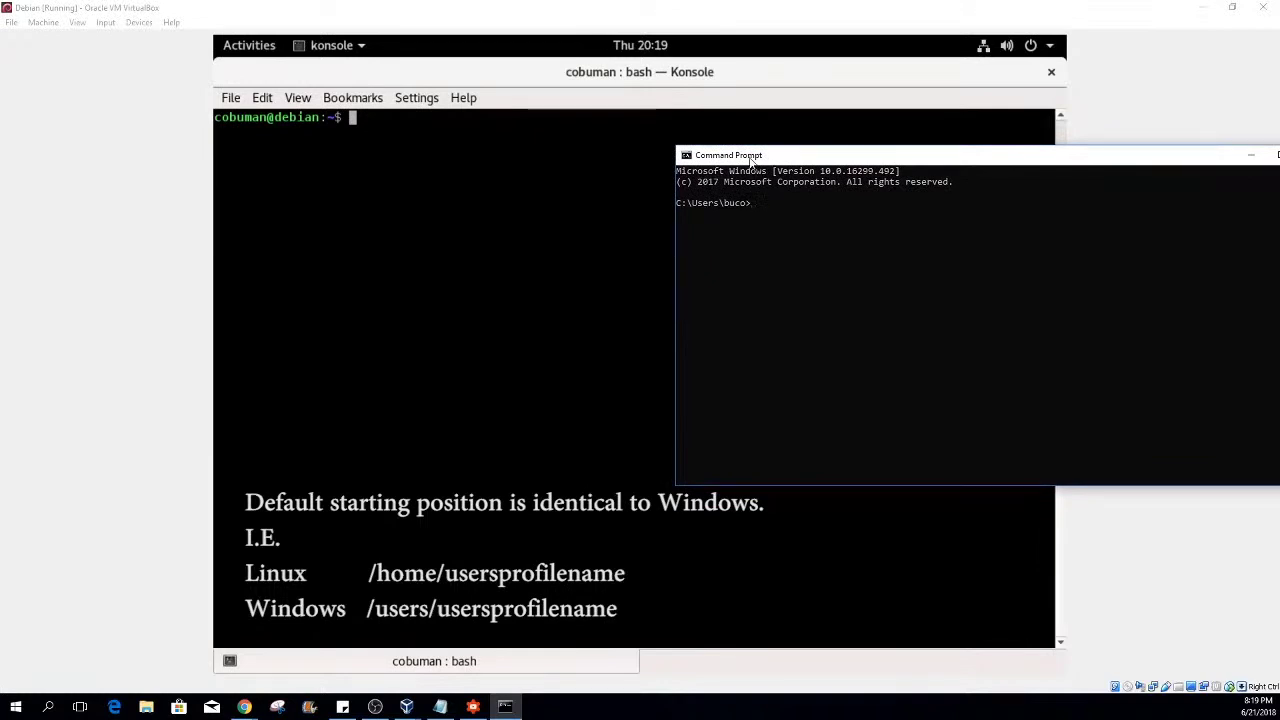
{"action": "left_click", "coordinate": [394, 169]}
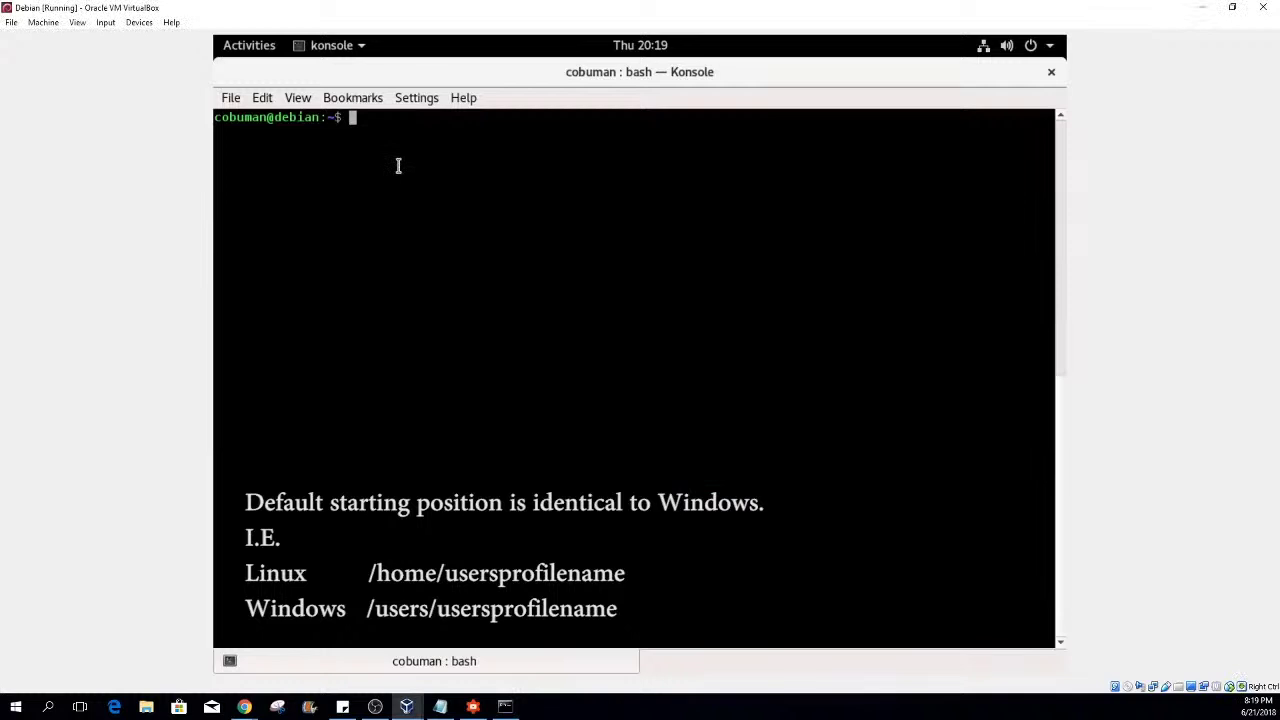
Run ls in Konsole to list Desktop through Videos, then bring up the Command Prompt.
{"action": "type", "text": "ls"}
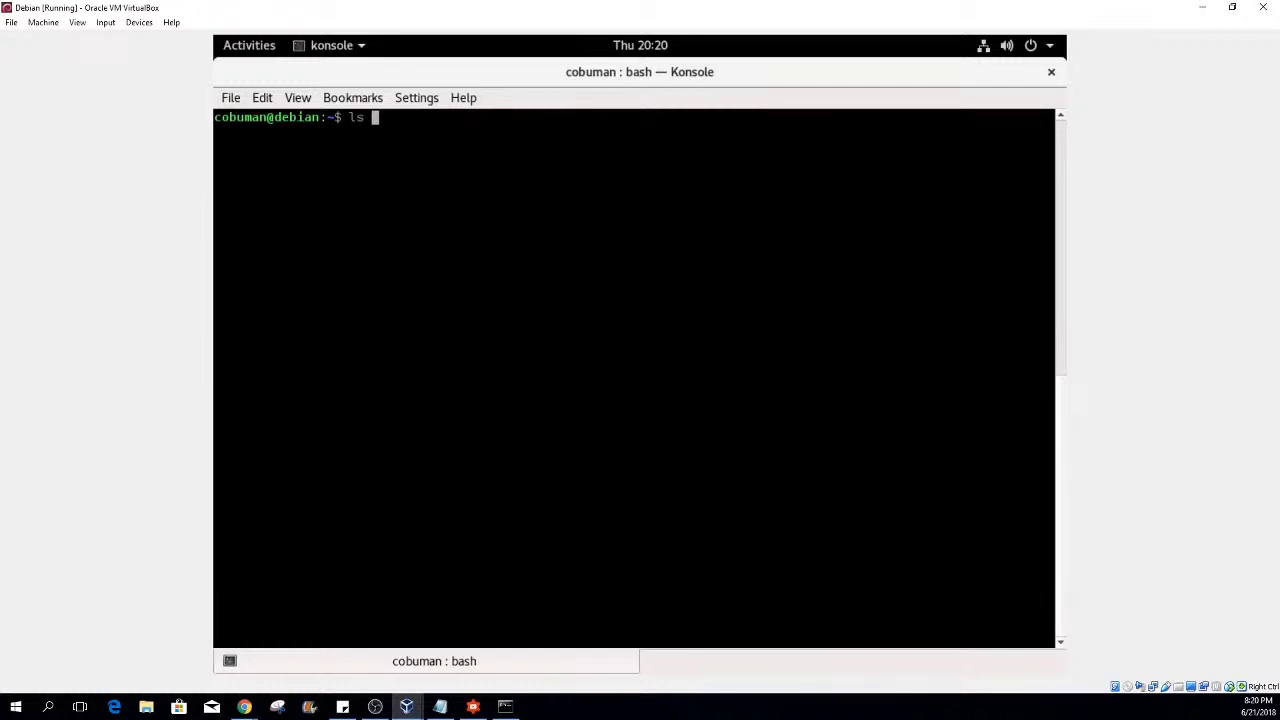
{"action": "key", "text": "Return"}
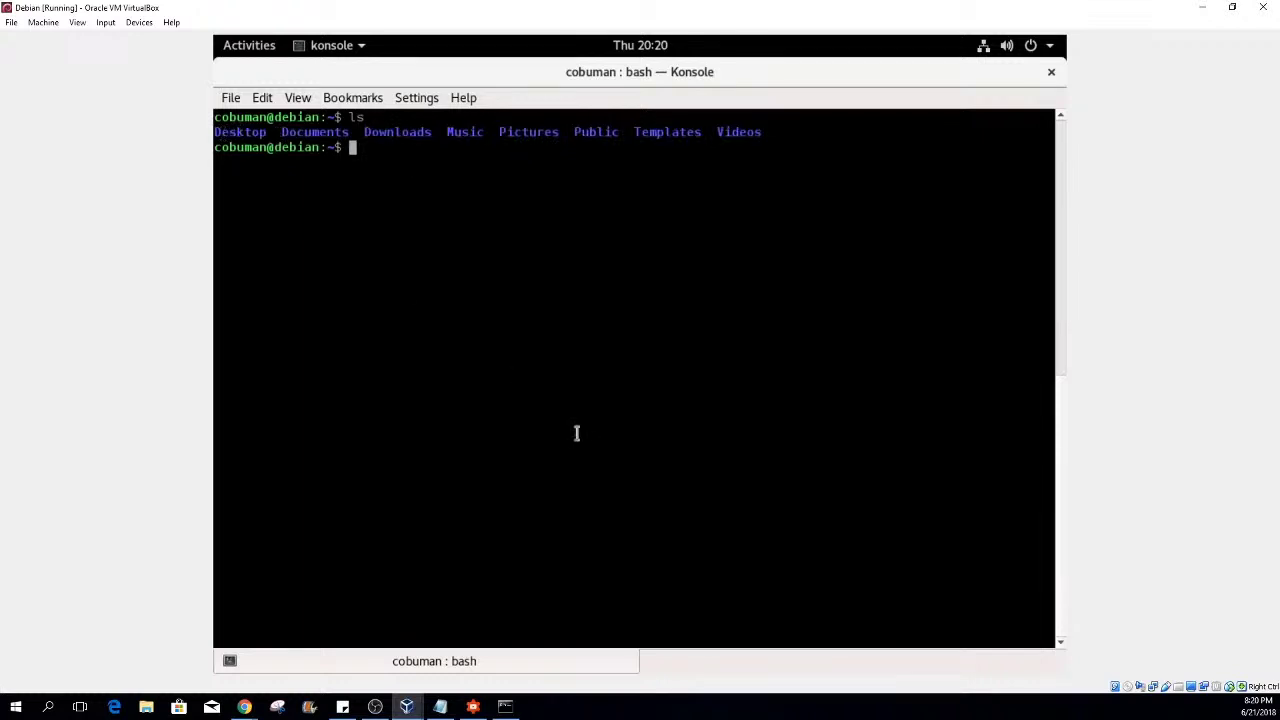
{"action": "left_click", "coordinate": [512, 707]}
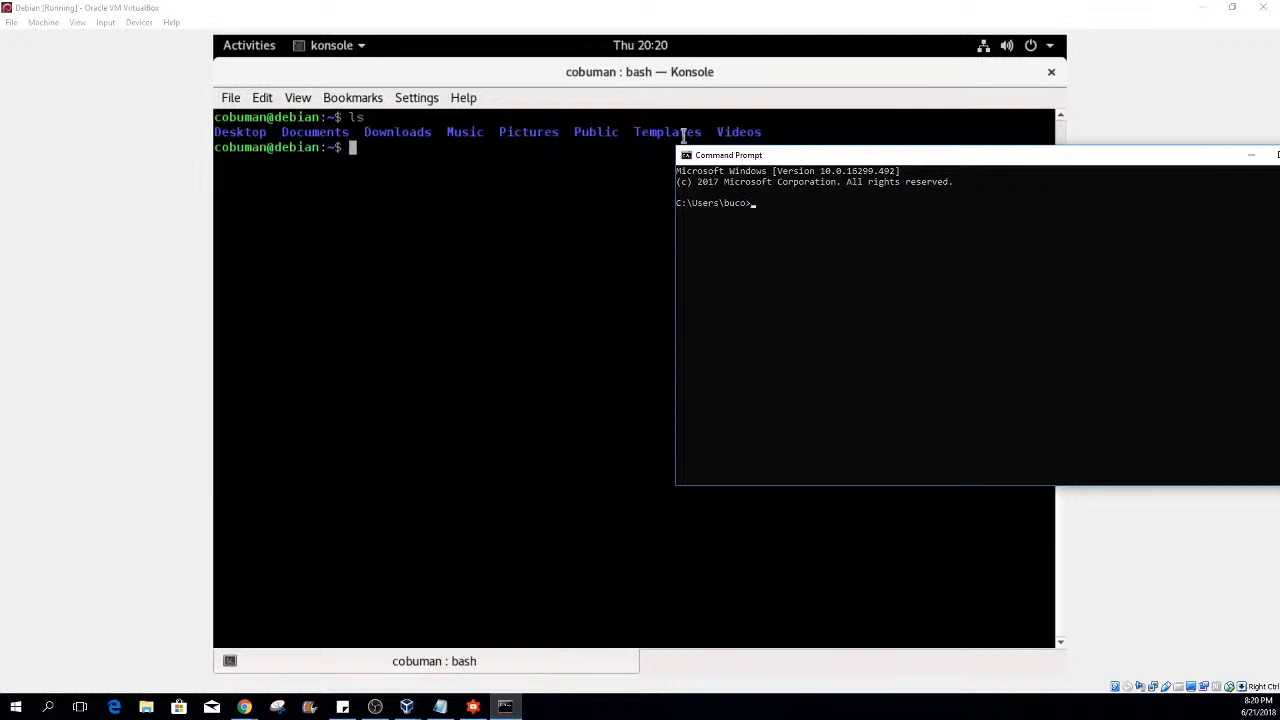
Run dir in Command Prompt to list the 17 profile folders and move the window aside.
{"action": "left_click_drag", "start_coordinate": [757, 158], "coordinate": [751, 168]}
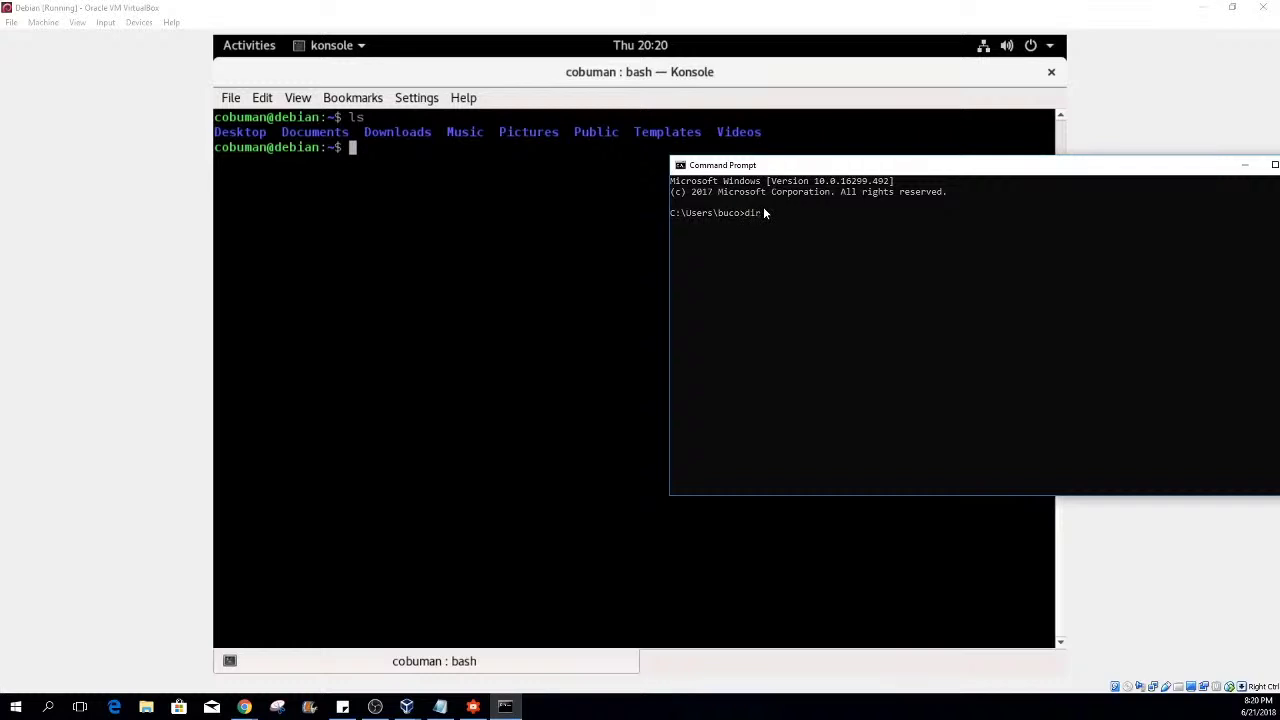
{"action": "key", "text": "Return"}
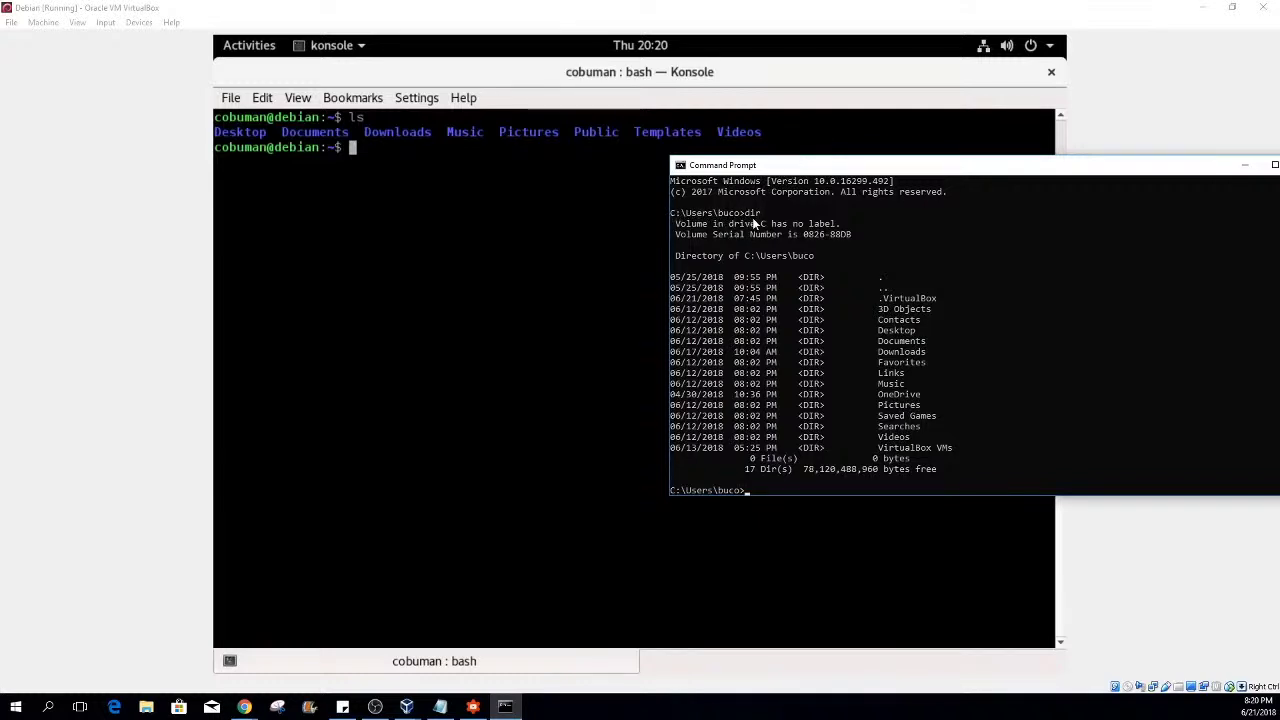
{"action": "left_click_drag", "start_coordinate": [840, 172], "coordinate": [968, 246]}
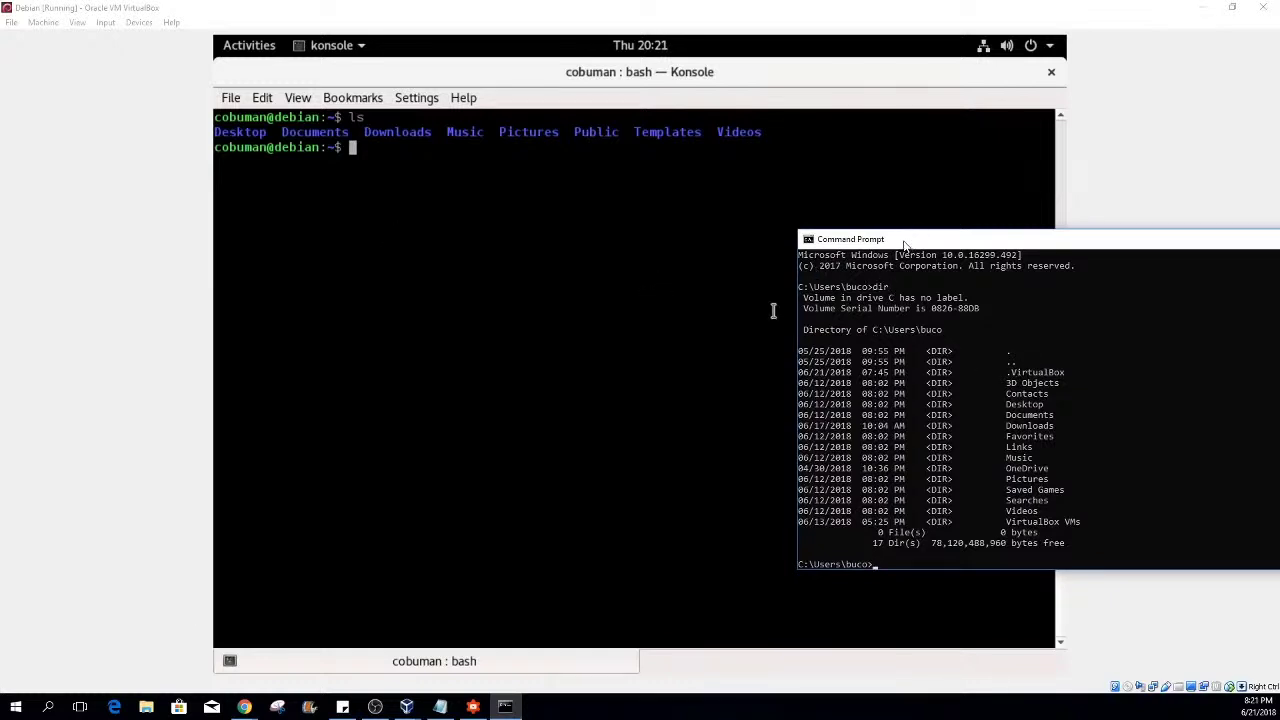
{"action": "left_click_drag", "start_coordinate": [905, 244], "coordinate": [904, 250]}
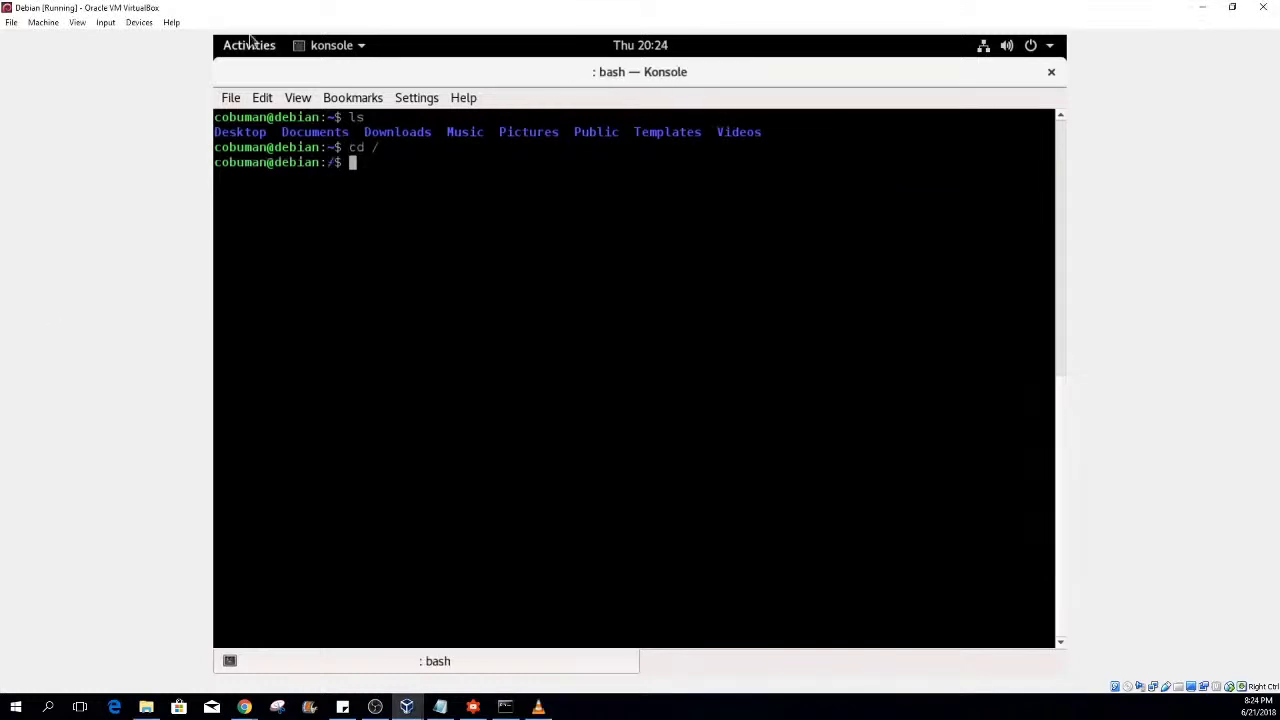
Run ls in the root folder, then cd home and ls to show its single user folder.
{"action": "type", "text": "ls"}
{"action": "key", "text": "Return"}
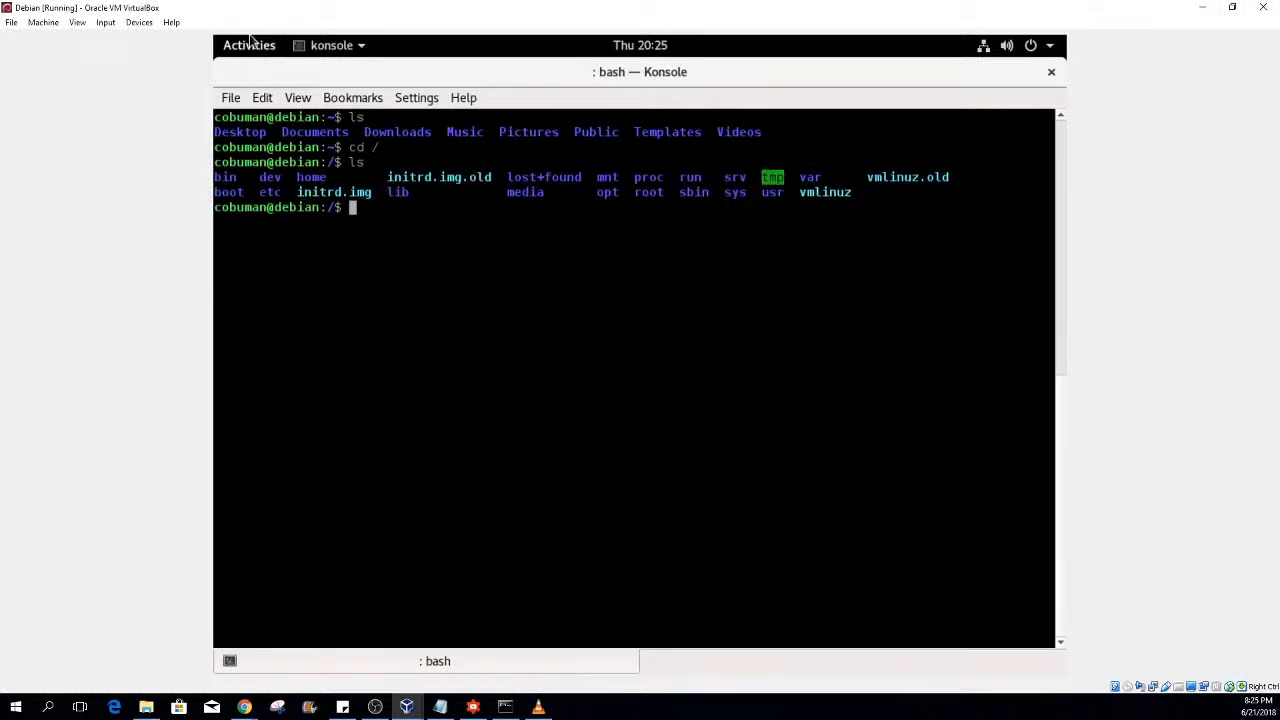
{"action": "type", "text": "cd home"}
{"action": "key", "text": "Return"}
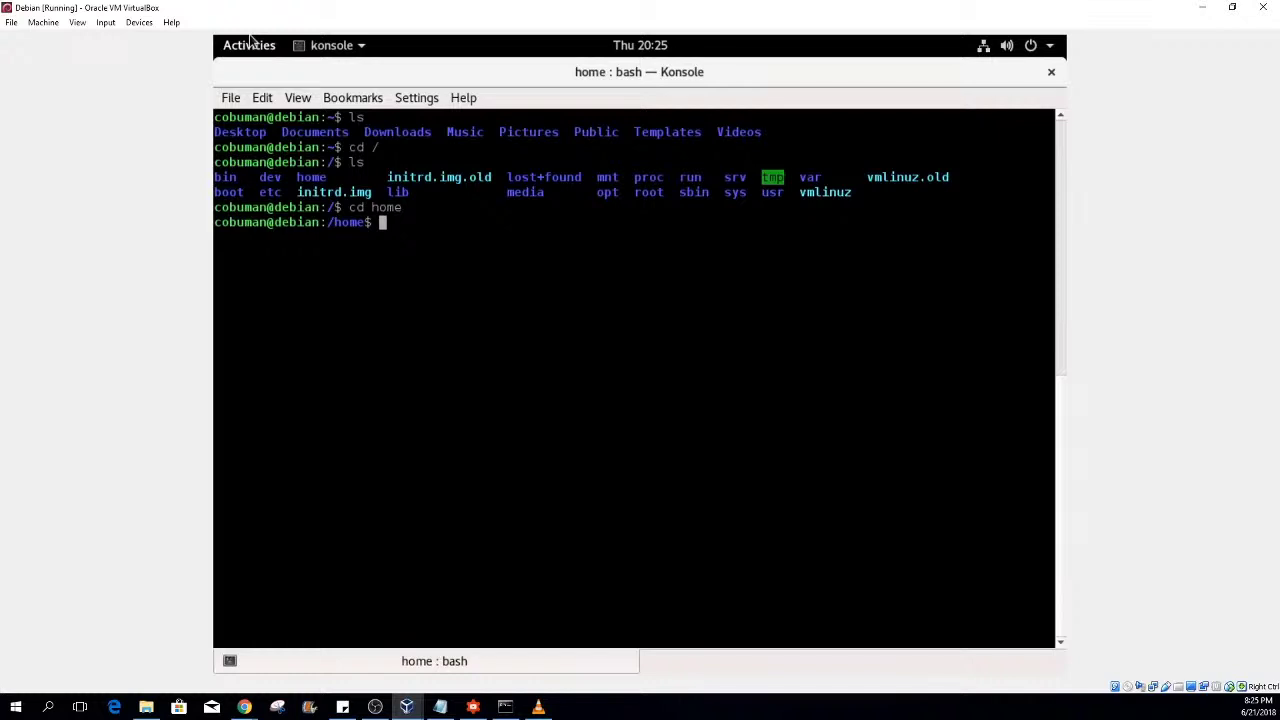
{"action": "type", "text": "ls"}
{"action": "key", "text": "Return"}
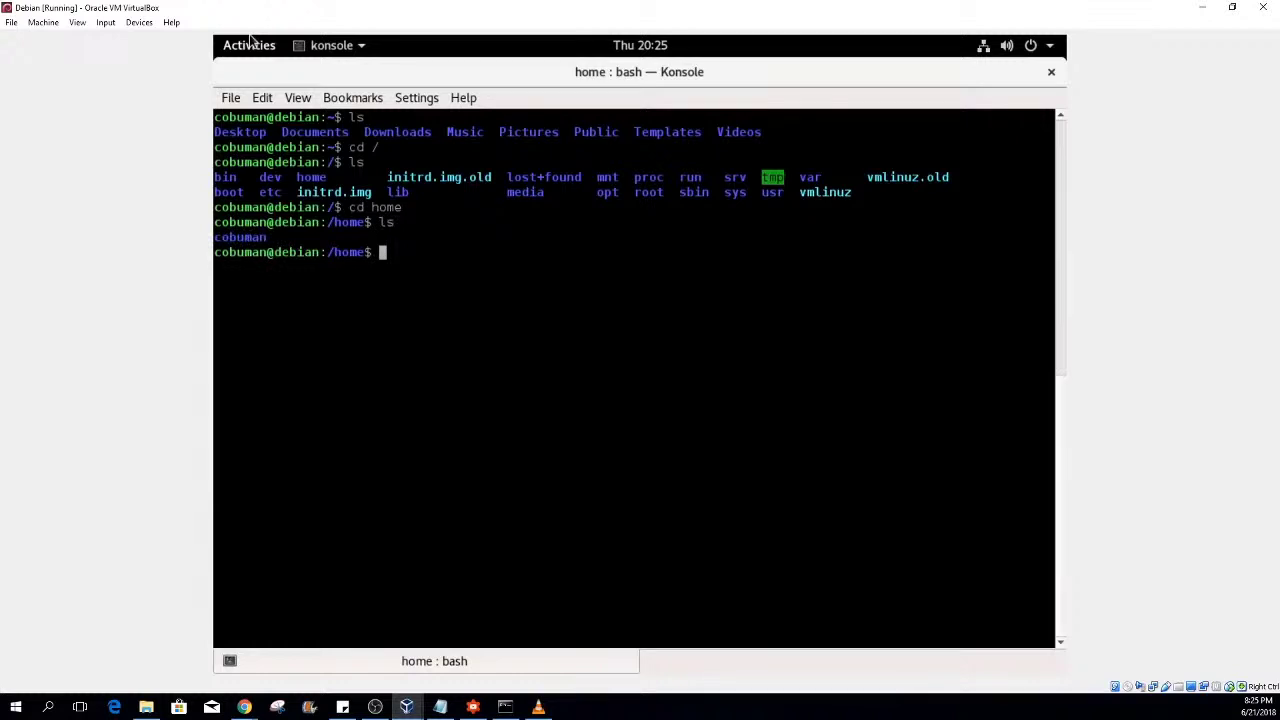
Enter the user's home folder, list Desktop through Videos, and bring Command Prompt's listing alongside.
{"action": "type", "text": "cd cobuman"}
{"action": "key", "text": "alt+Tab"}
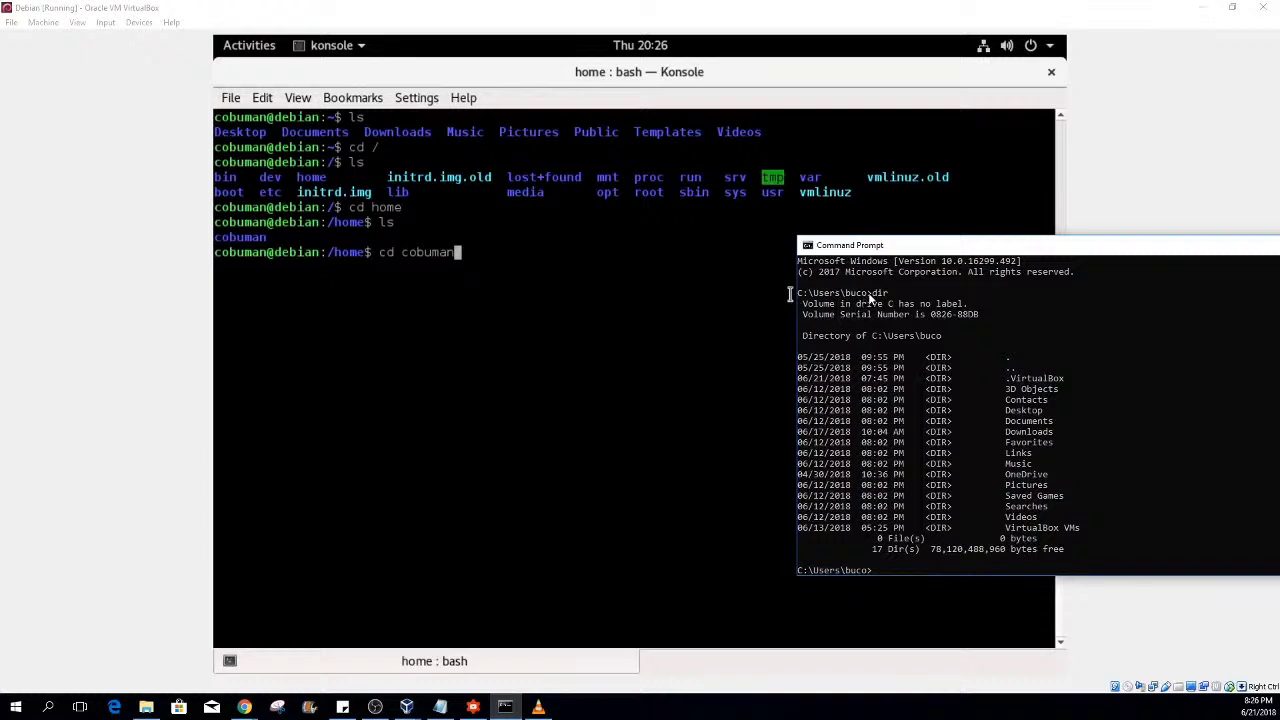
{"action": "left_click", "coordinate": [516, 255]}
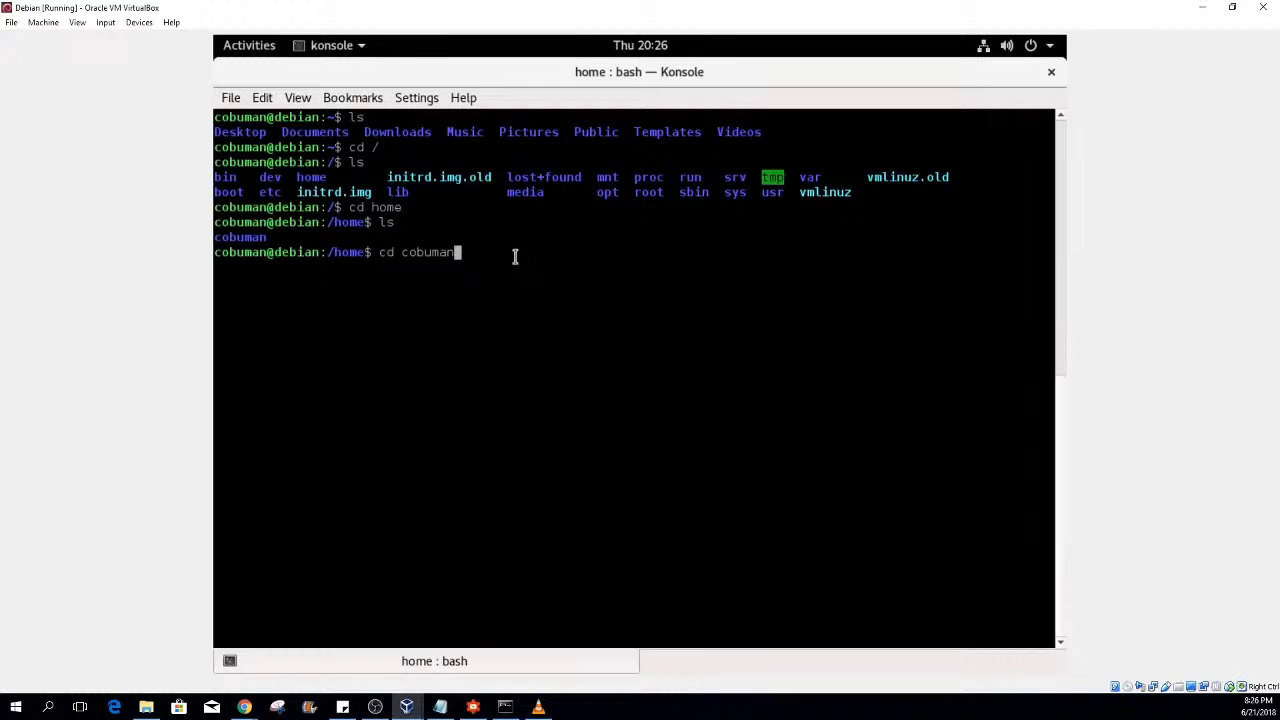
{"action": "key", "text": "Return"}
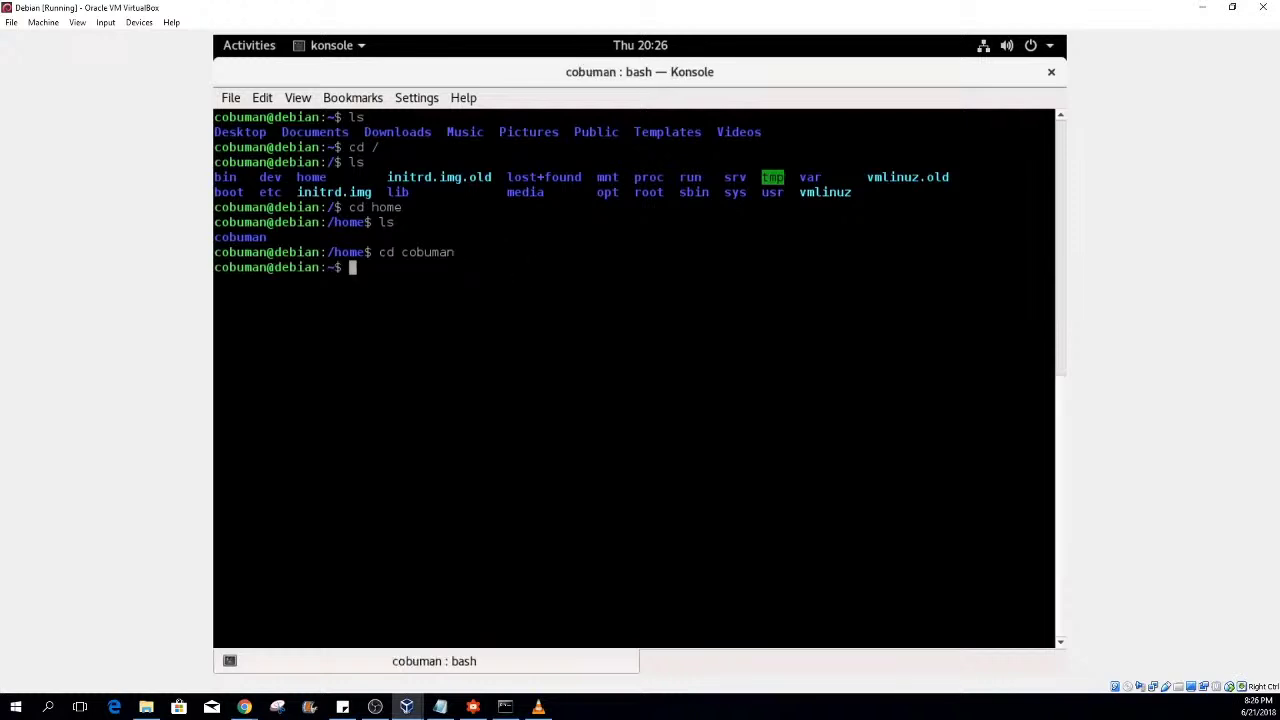
{"action": "type", "text": "ls"}
{"action": "key", "text": "Return"}
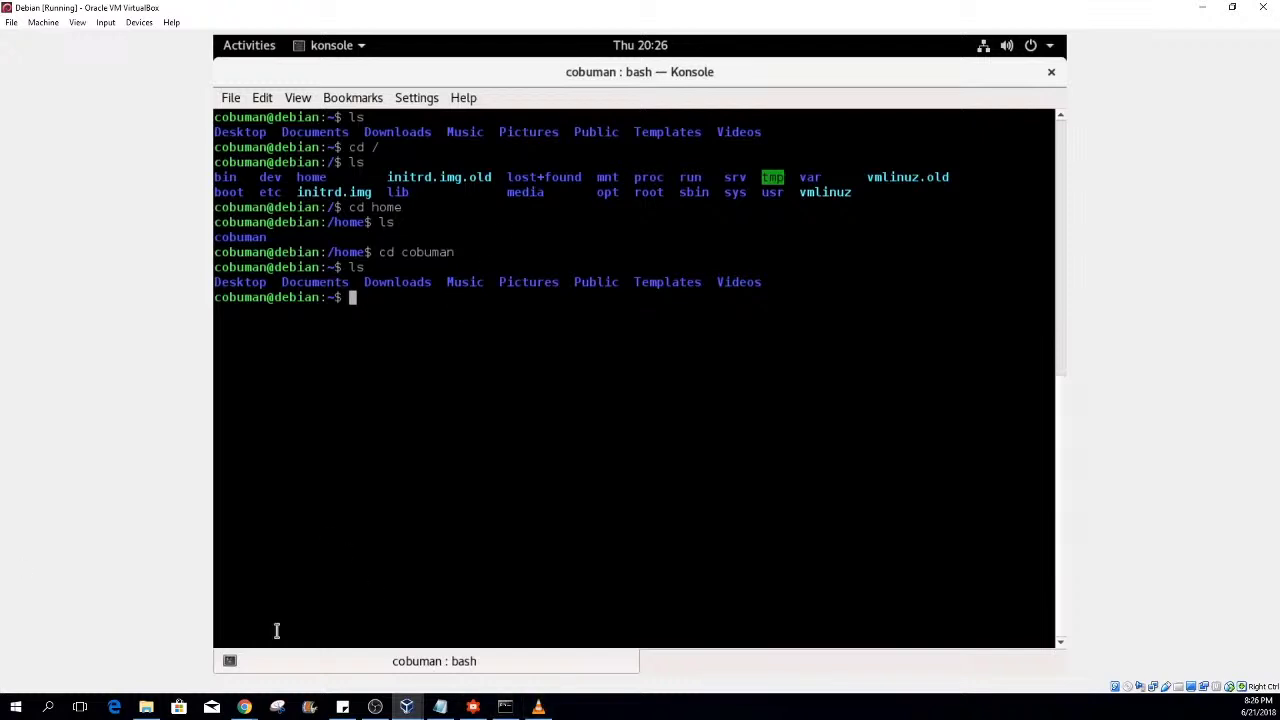
{"action": "key", "text": "alt+Tab"}
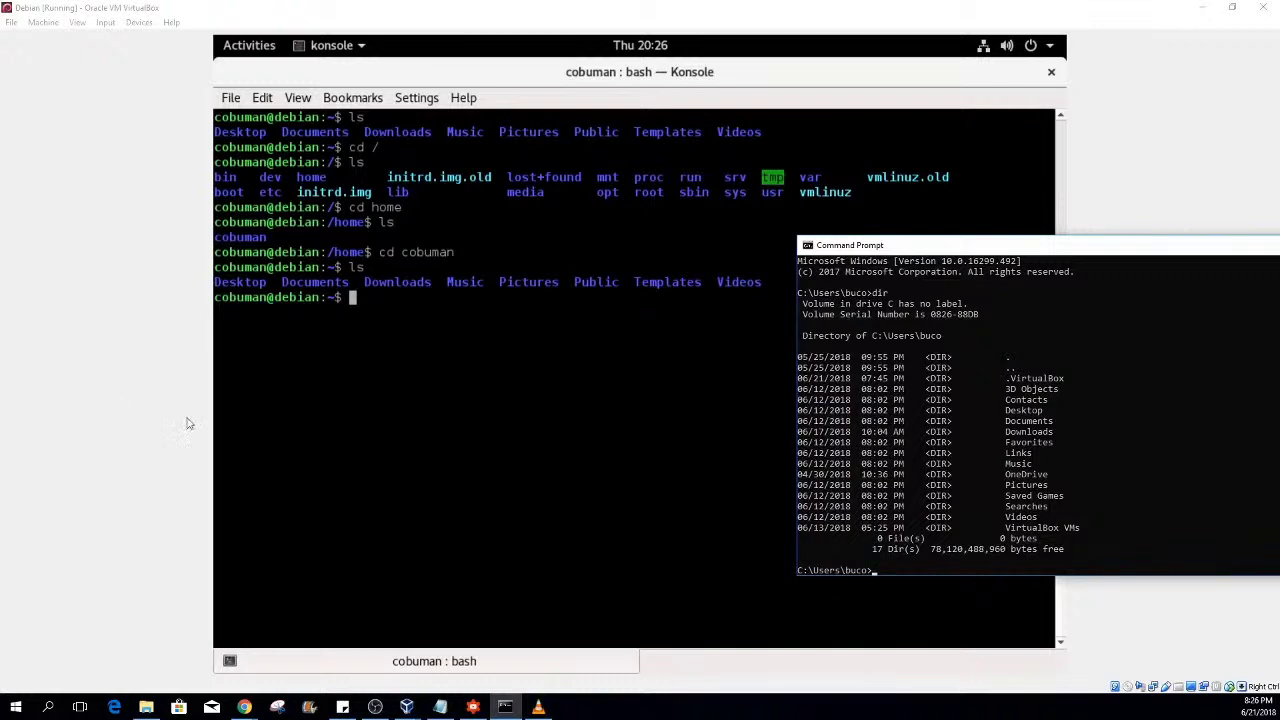
Bring the VirtualBox Debian Konsole window back in front of Command Prompt.
{"action": "left_click", "coordinate": [87, 428]}
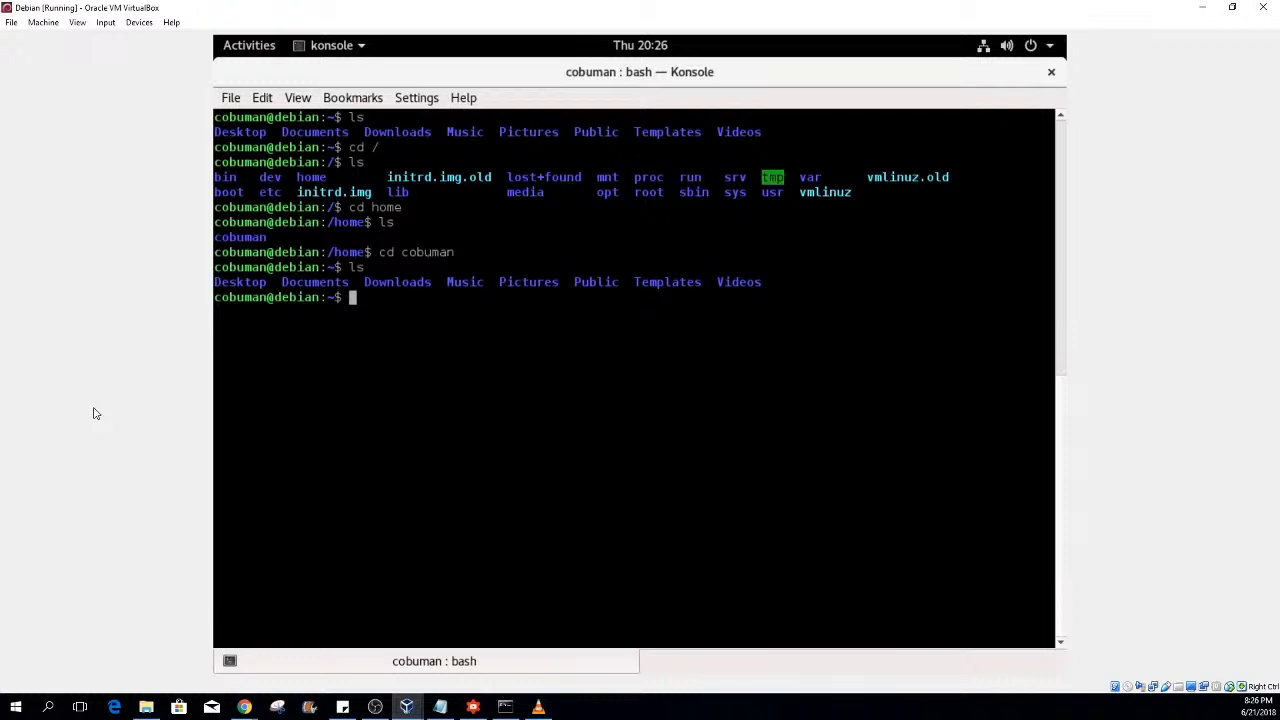
Run ls -a to reveal hidden entries like .bashrc, .config, .profile and .bash_history.
{"action": "type", "text": "ls -a"}
{"action": "key", "text": "Return"}
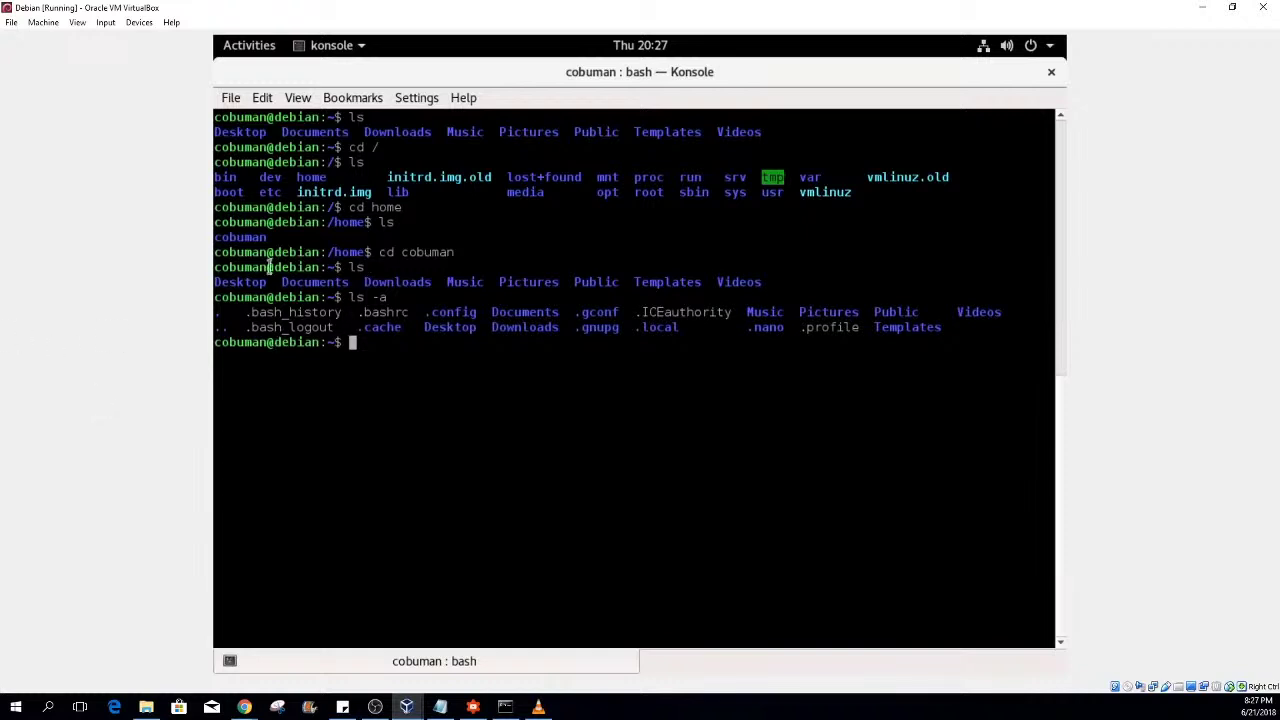
{"action": "left_click_drag", "start_coordinate": [226, 267], "coordinate": [779, 283]}
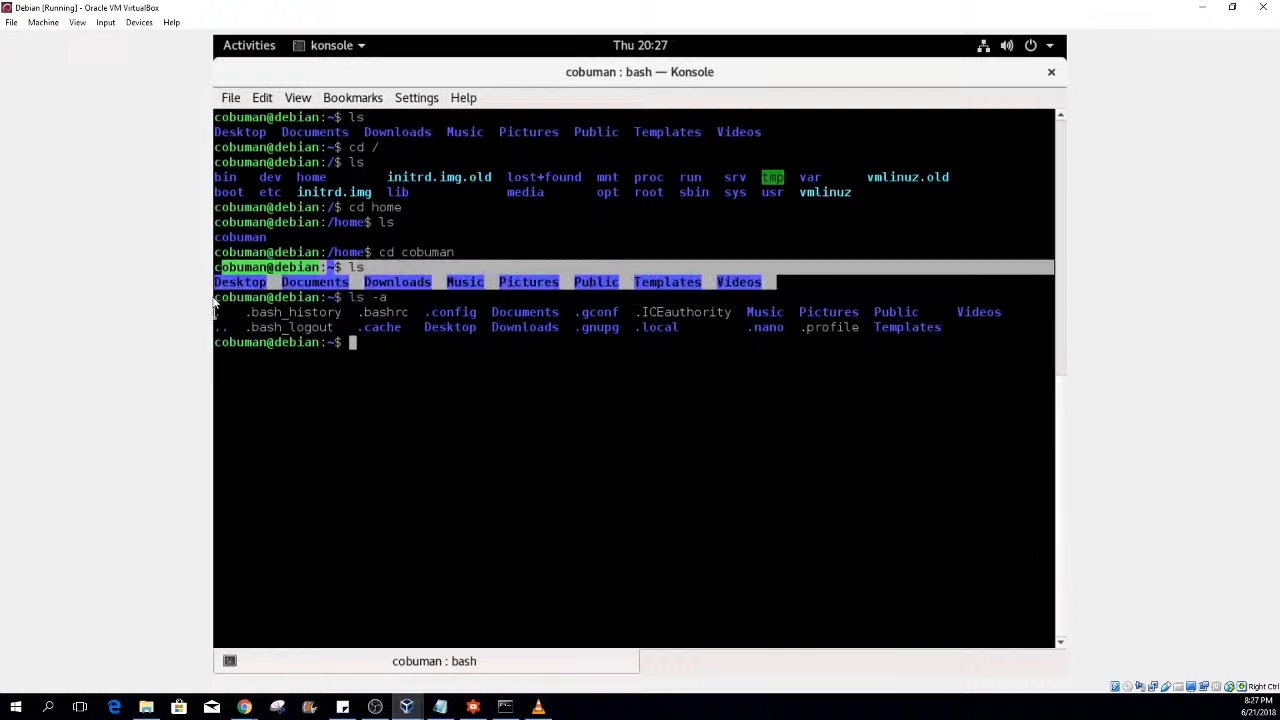
{"action": "left_click_drag", "start_coordinate": [215, 297], "coordinate": [480, 342]}
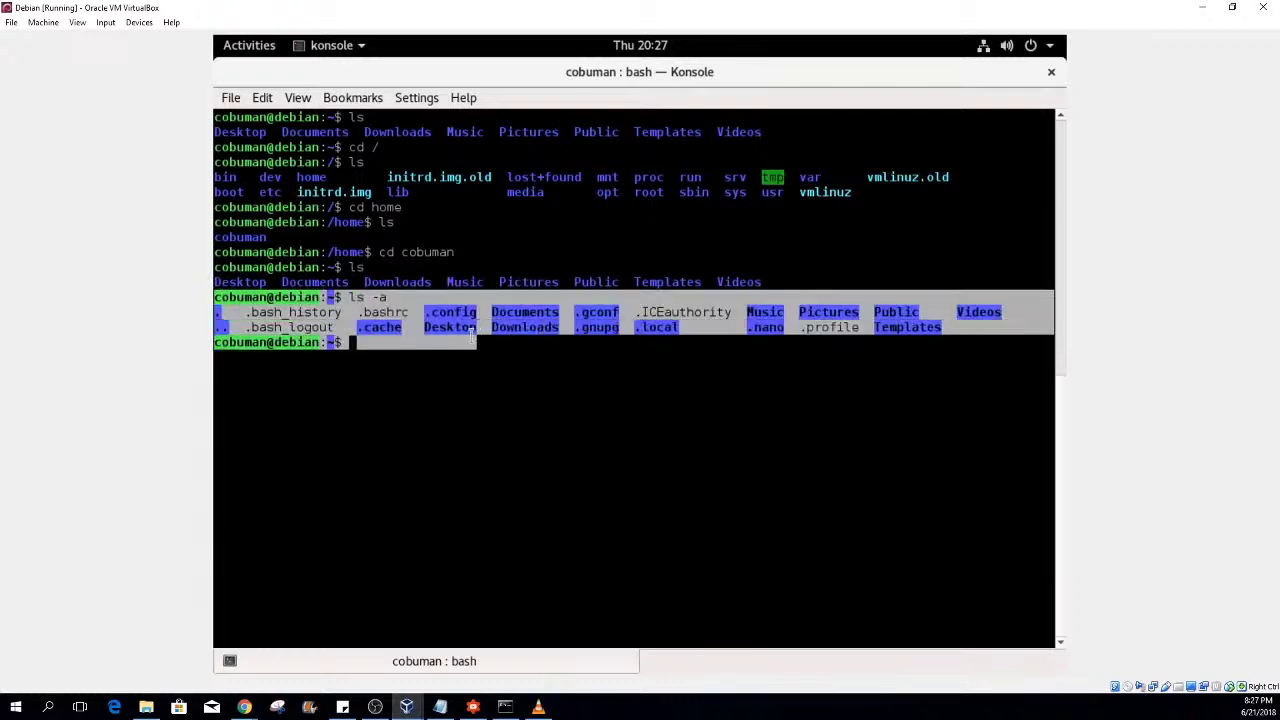
{"action": "left_click", "coordinate": [400, 386]}
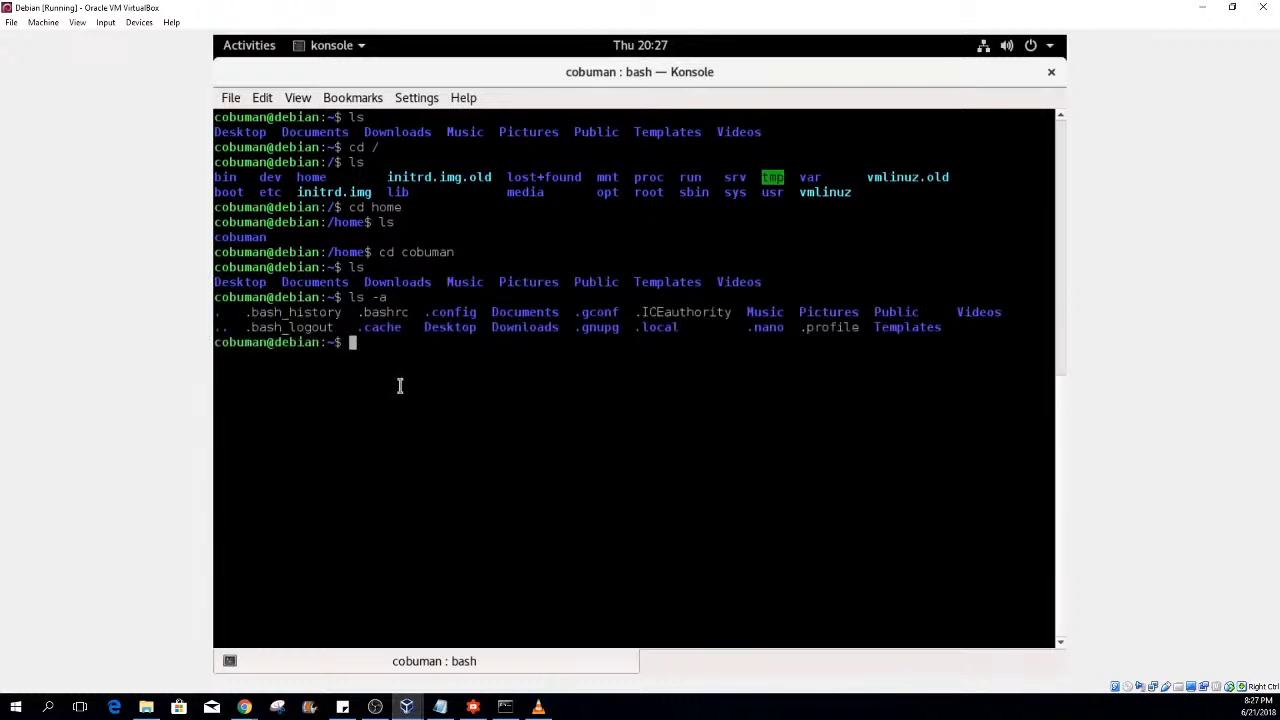
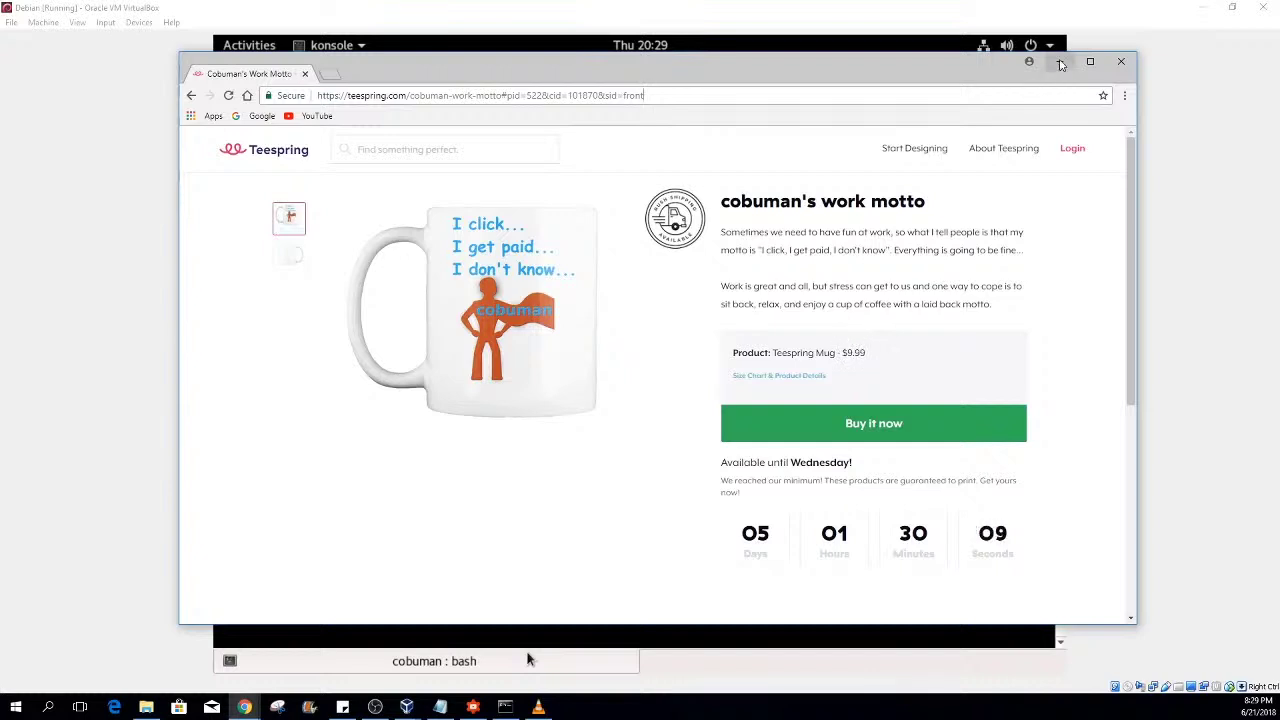
Minimize Chrome and run clear in Konsole to wipe the earlier output.
{"action": "left_click", "coordinate": [1060, 64]}
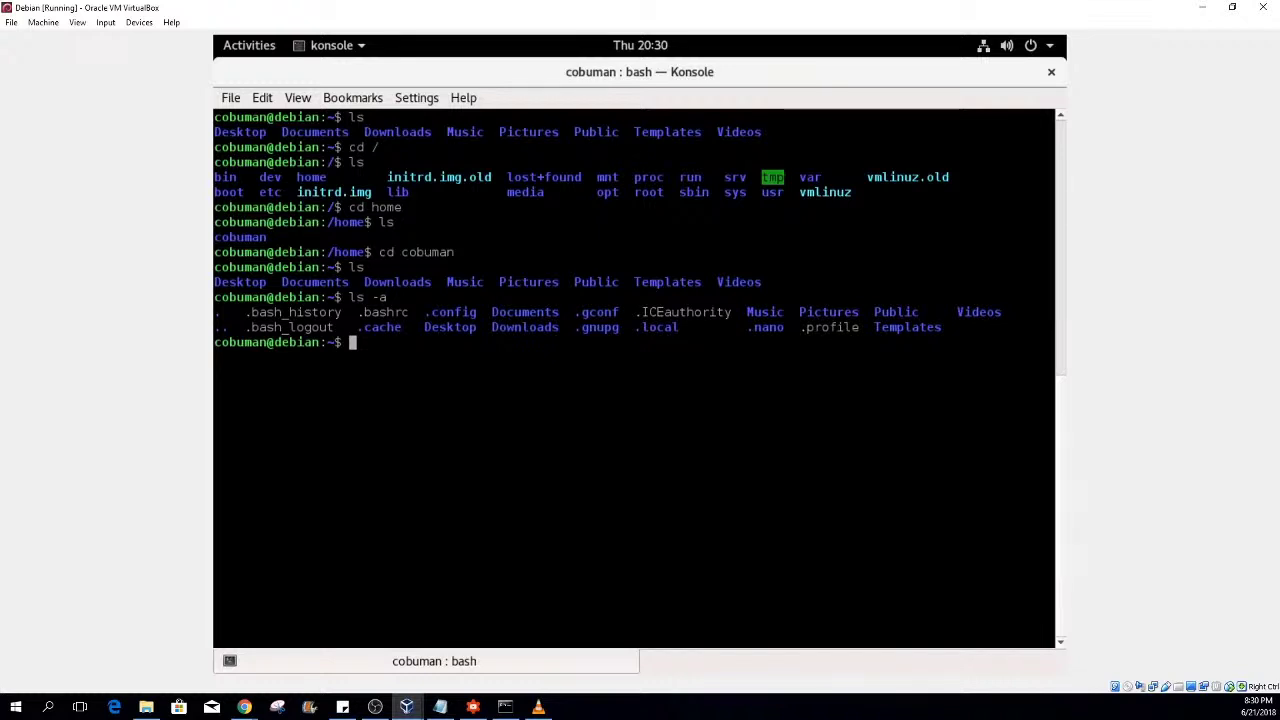
{"action": "type", "text": "clear"}
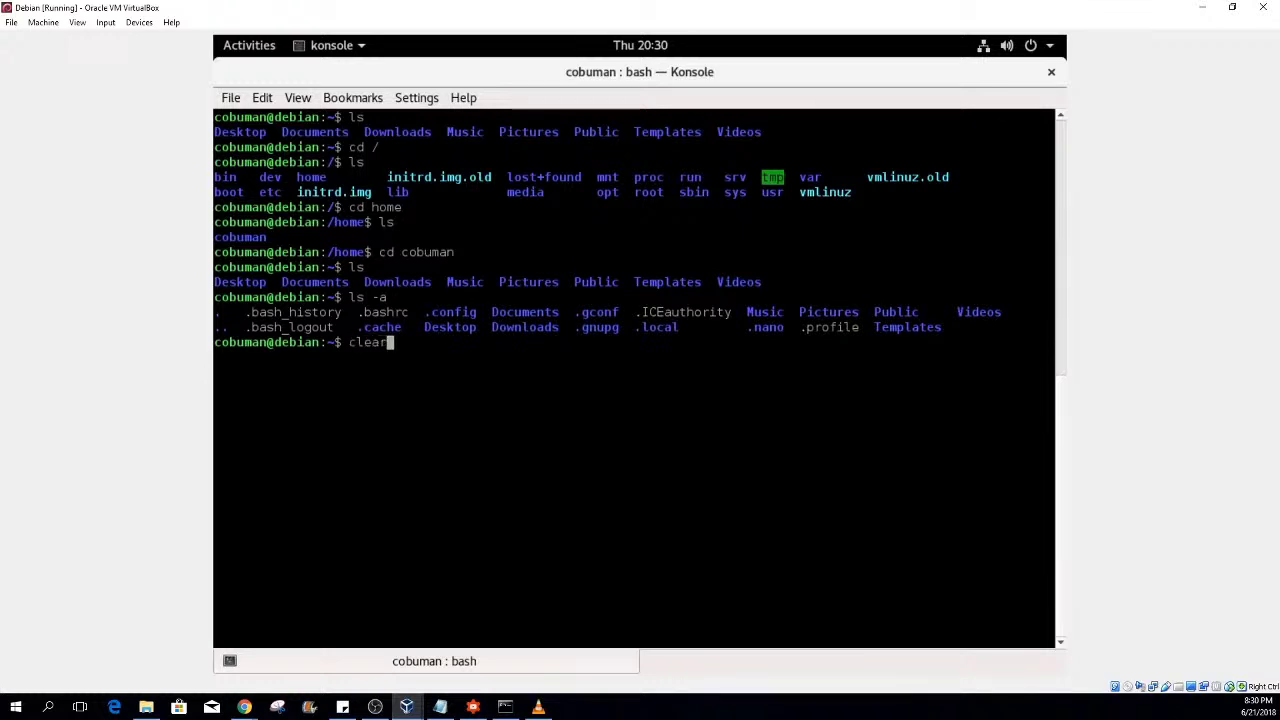
{"action": "key", "text": "Return"}
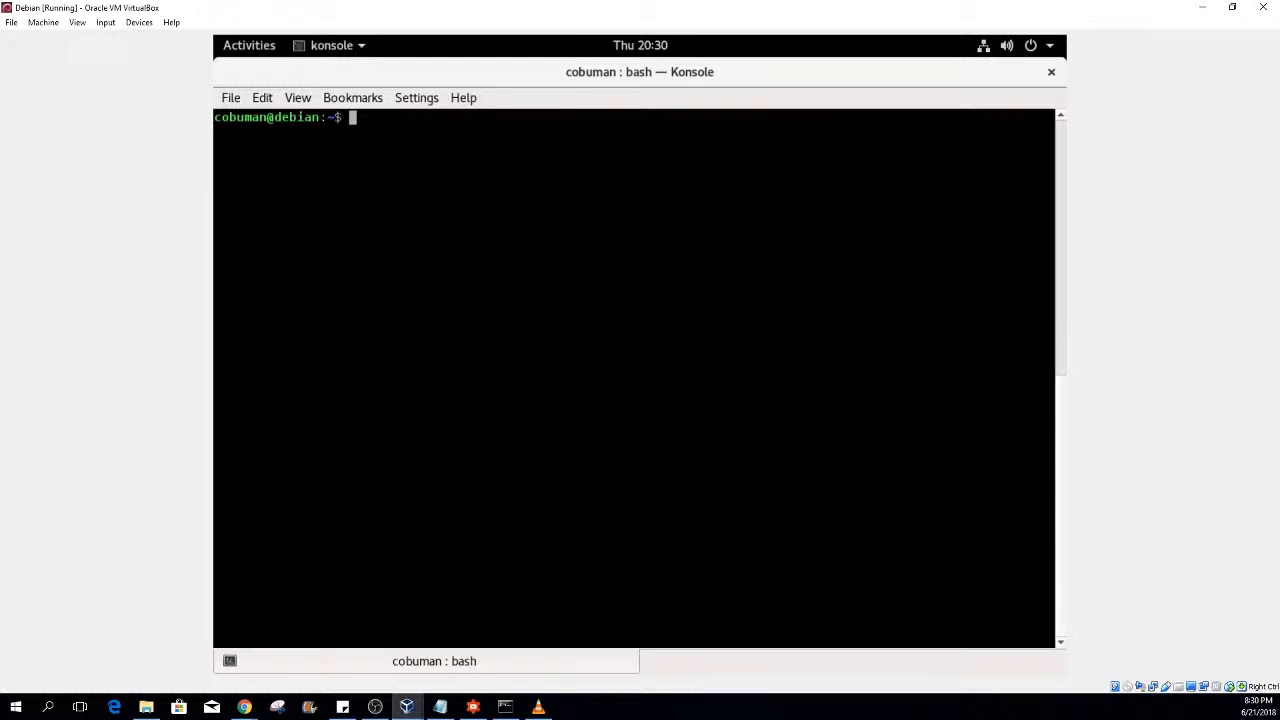
Go to the root directory with cd / and list it to locate the var folder.
{"action": "type", "text": "cd /"}
{"action": "key", "text": "Return"}
{"action": "type", "text": "ls"}
{"action": "key", "text": "Return"}
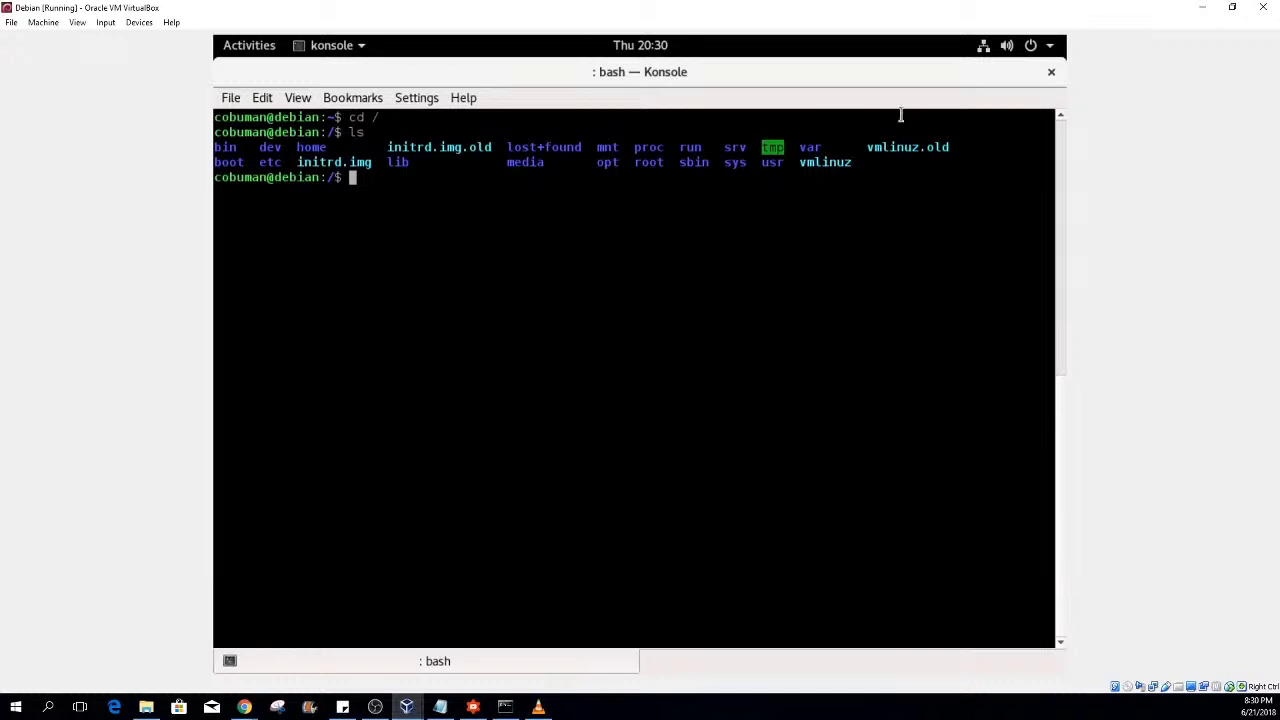
{"action": "left_click_drag", "start_coordinate": [827, 150], "coordinate": [800, 150]}
{"action": "left_click", "coordinate": [577, 205]}
Change into /var and list its contents to locate the www folder.
{"action": "type", "text": "cd var"}
{"action": "key", "text": "Return"}
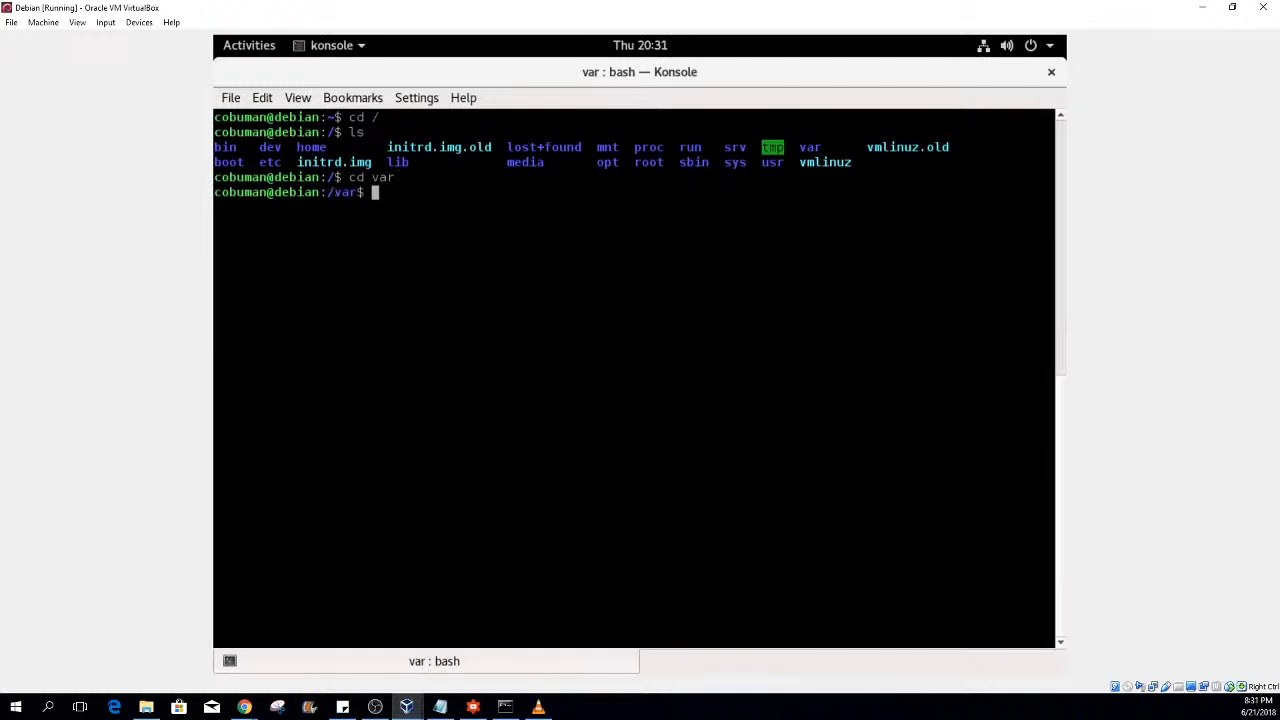
{"action": "type", "text": "ls"}
{"action": "key", "text": "Return"}
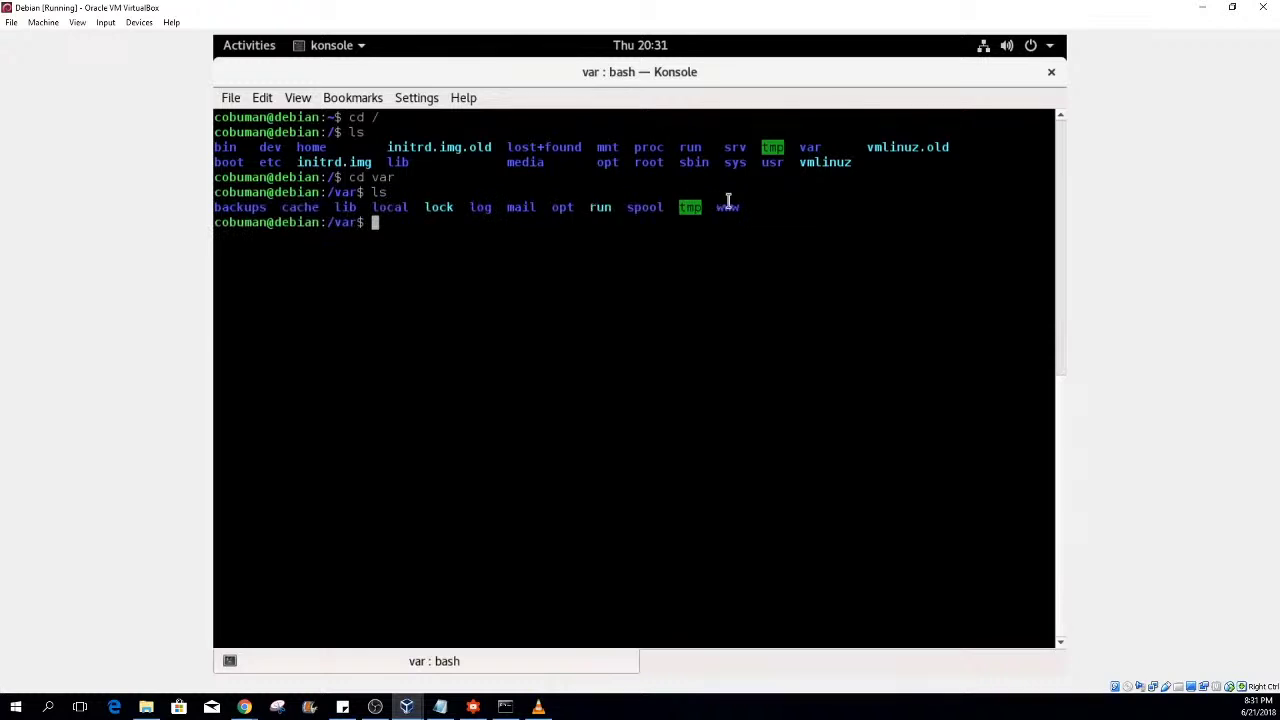
{"action": "left_click_drag", "start_coordinate": [744, 207], "coordinate": [718, 208]}
{"action": "left_click", "coordinate": [438, 233]}
Change into /var/www and list it, showing the single html folder.
{"action": "type", "text": "cd www"}
{"action": "key", "text": "Return"}
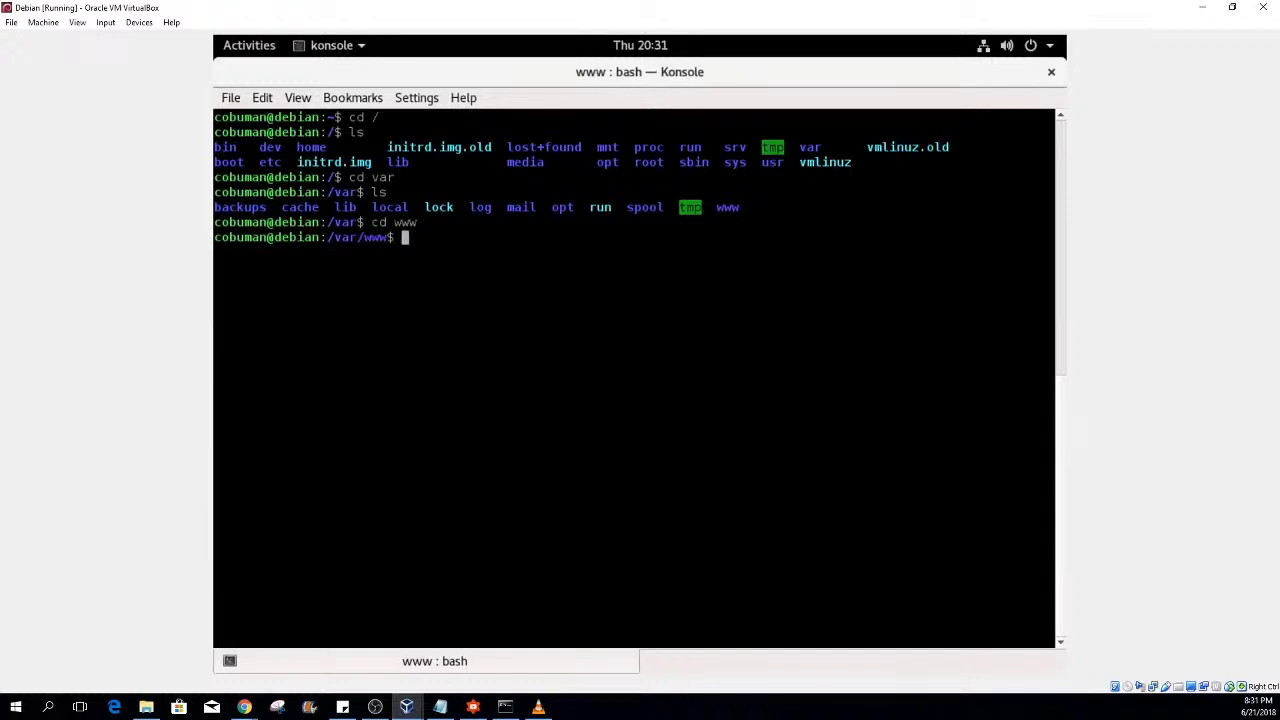
{"action": "type", "text": "ls"}
{"action": "key", "text": "Return"}
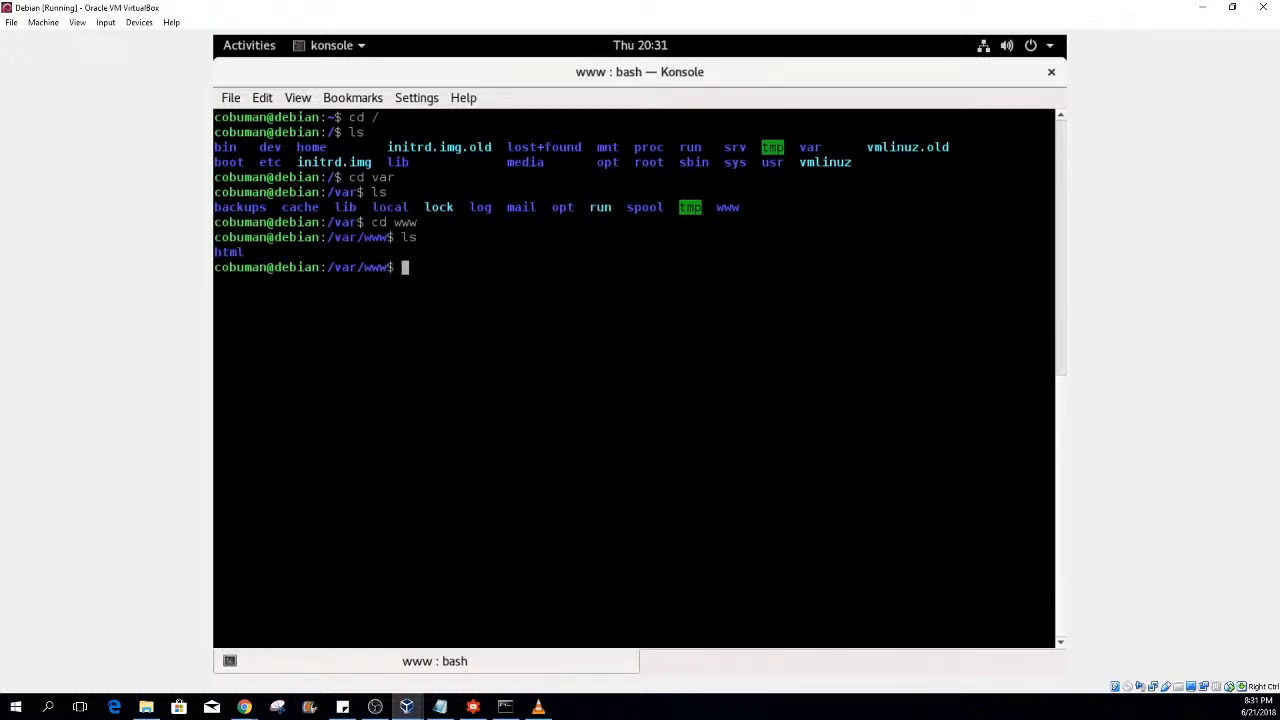
Change into the html folder and list it, finding only index.html.
{"action": "left_click_drag", "start_coordinate": [246, 252], "coordinate": [214, 252]}
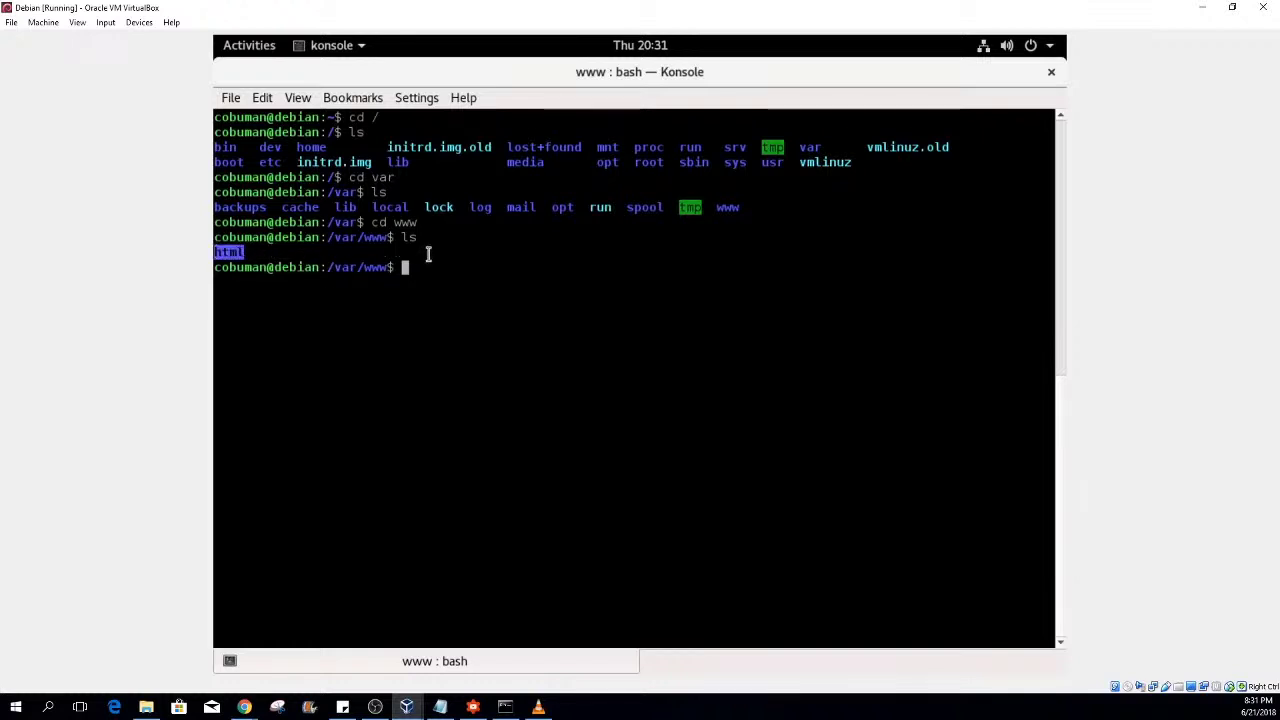
{"action": "type", "text": "cd html"}
{"action": "key", "text": "Return"}
{"action": "type", "text": "l"}
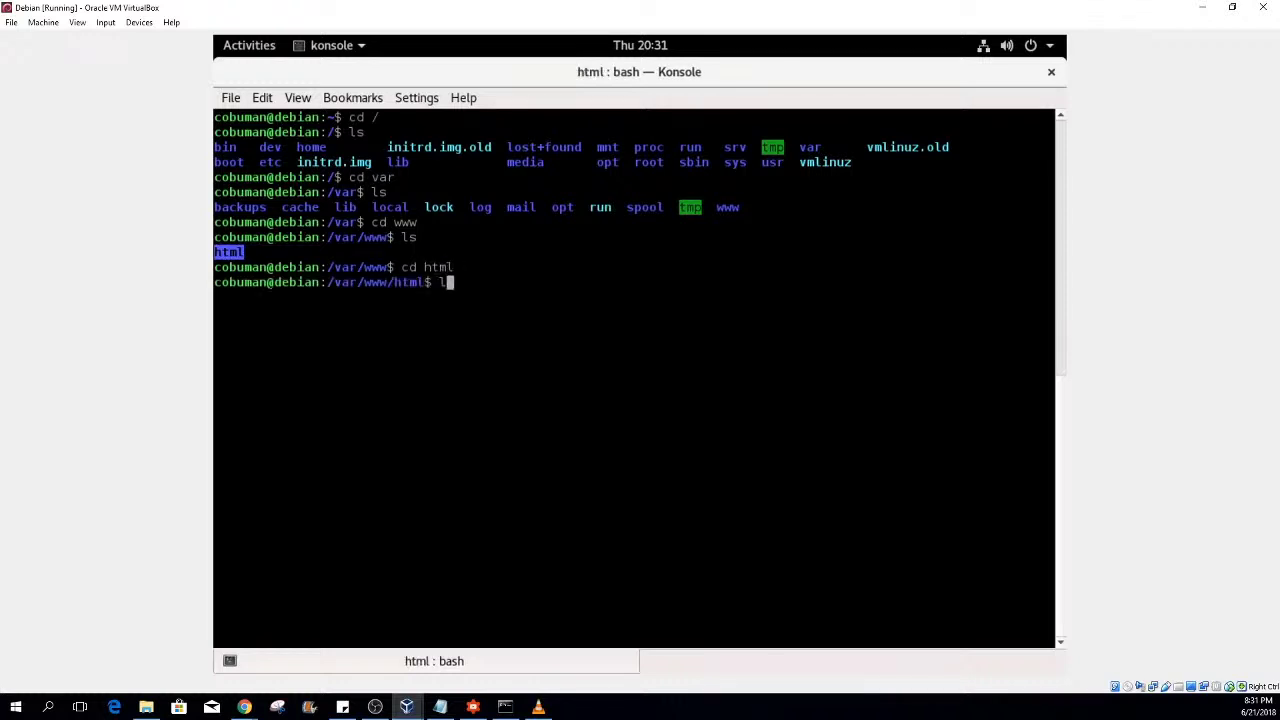
{"action": "type", "text": "s"}
{"action": "key", "text": "Return"}
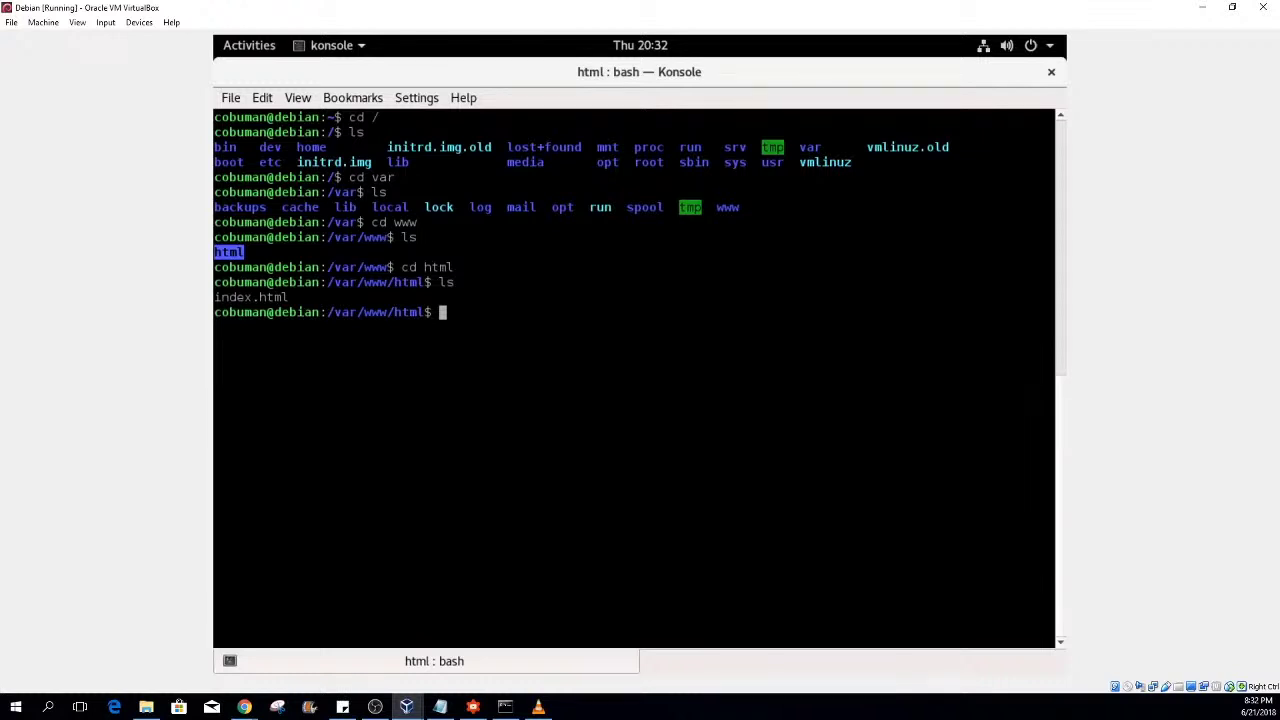
Return to the home directory with cd and begin another cd, pointing out the /var/www/html path.
{"action": "type", "text": "cd"}
{"action": "key", "text": "Return"}
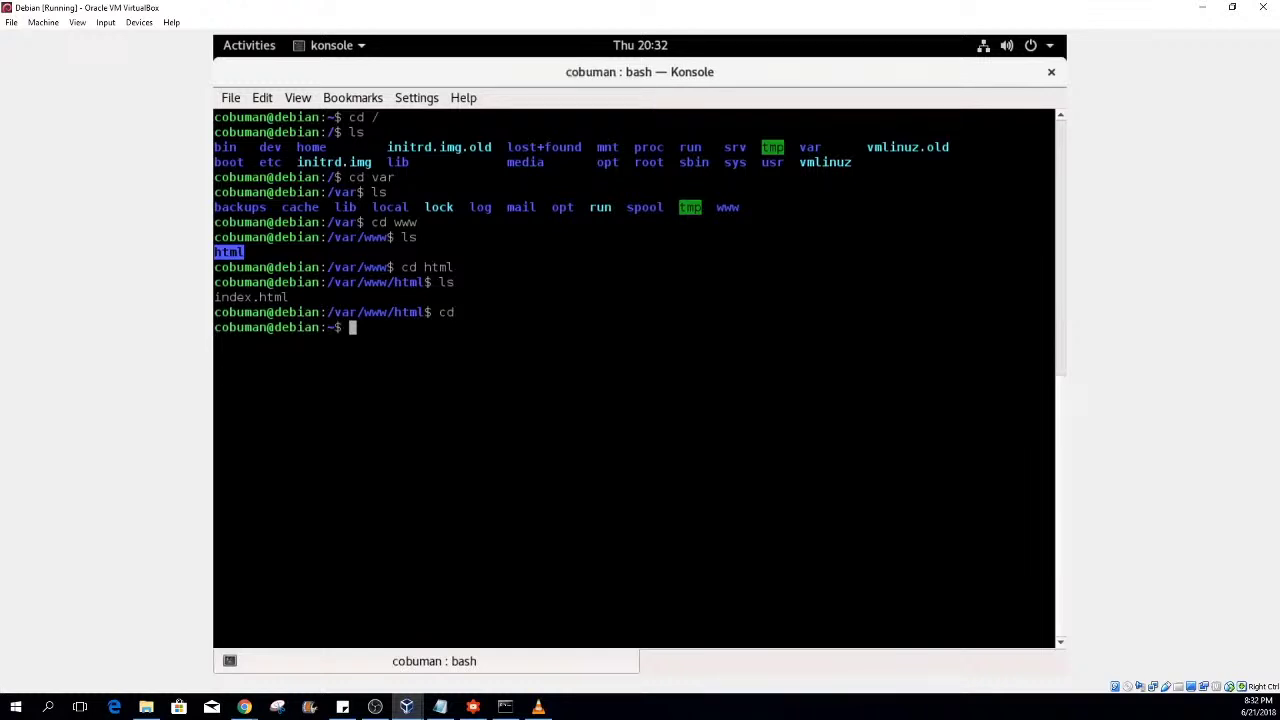
{"action": "type", "text": "cd"}
{"action": "left_click_drag", "start_coordinate": [330, 312], "coordinate": [424, 310]}
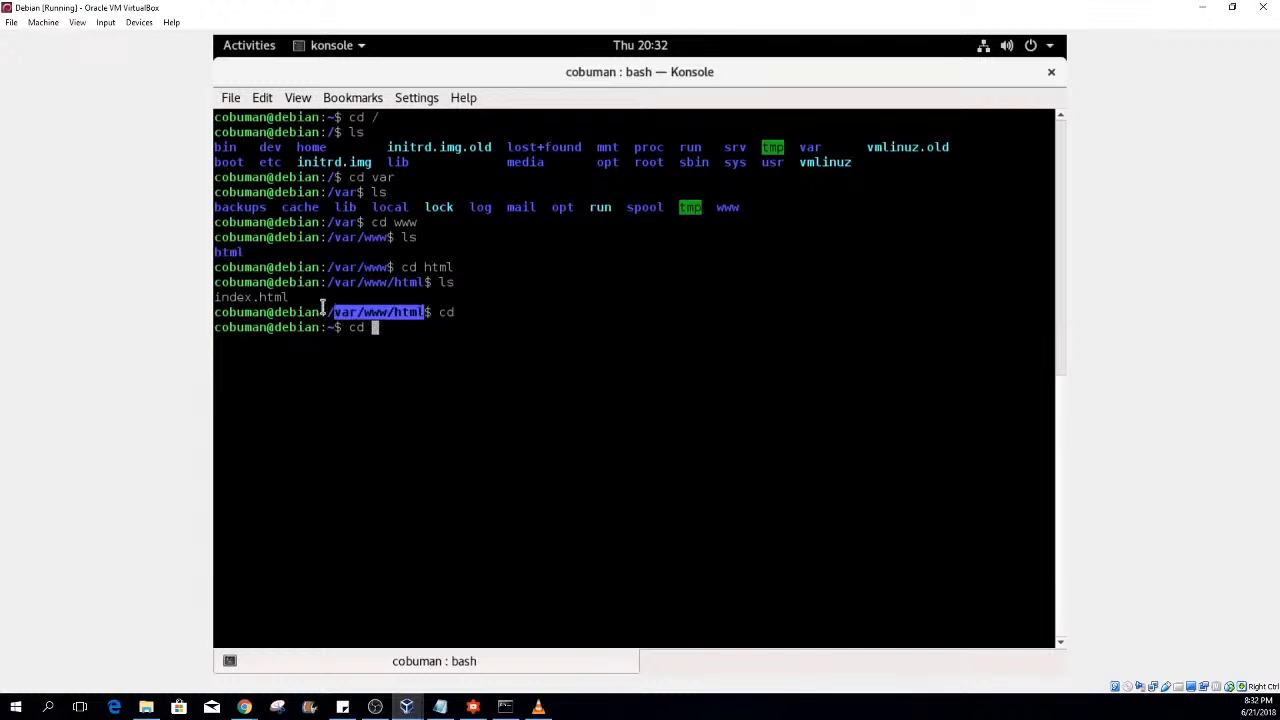
{"action": "left_click_drag", "start_coordinate": [324, 310], "coordinate": [424, 311]}
{"action": "left_click", "coordinate": [413, 330]}
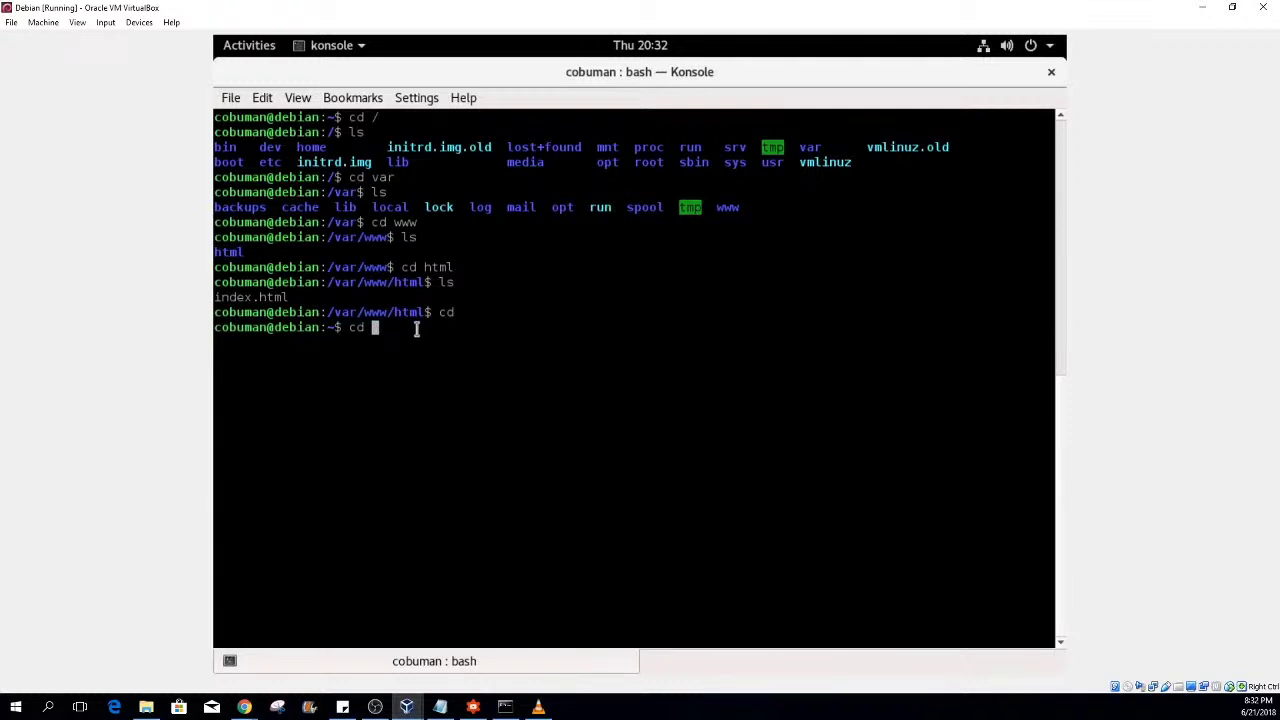
Jump straight to /var/www/html and list its files, including hidden ones with ls -a.
{"action": "type", "text": "/var/www/html"}
{"action": "key", "text": "Return"}
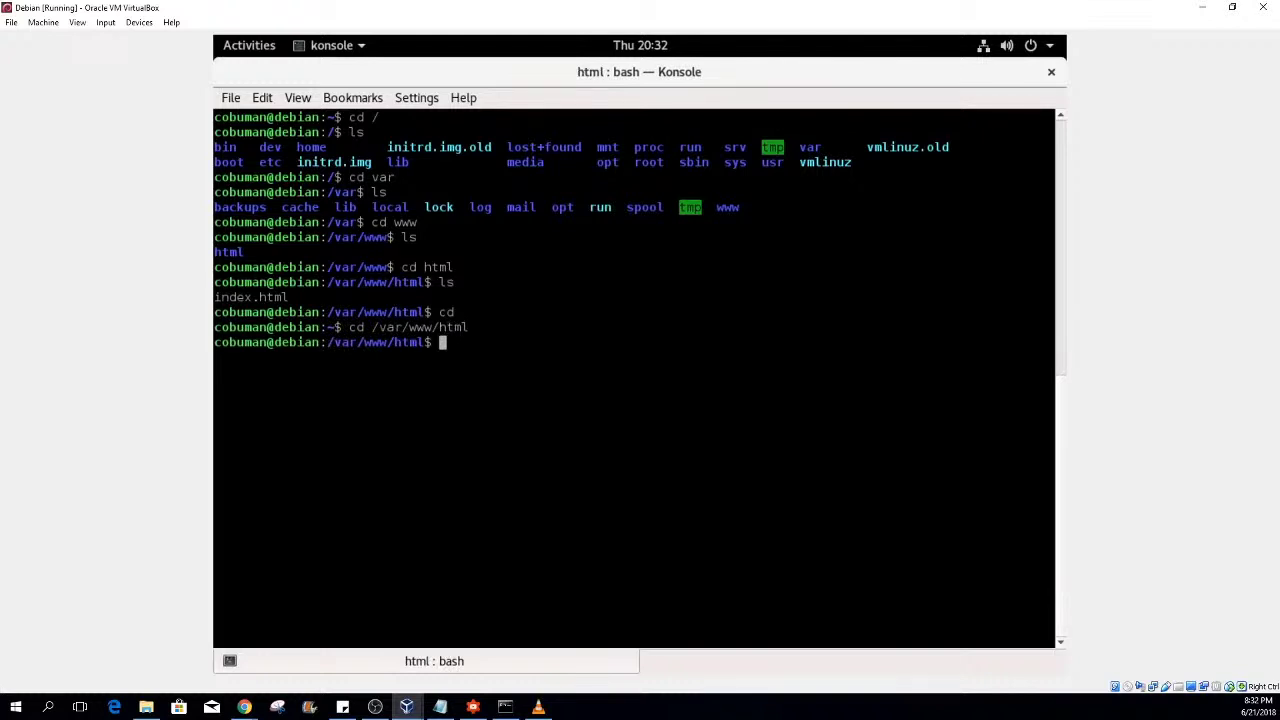
{"action": "type", "text": "l"}
{"action": "type", "text": "s"}
{"action": "key", "text": "Return"}
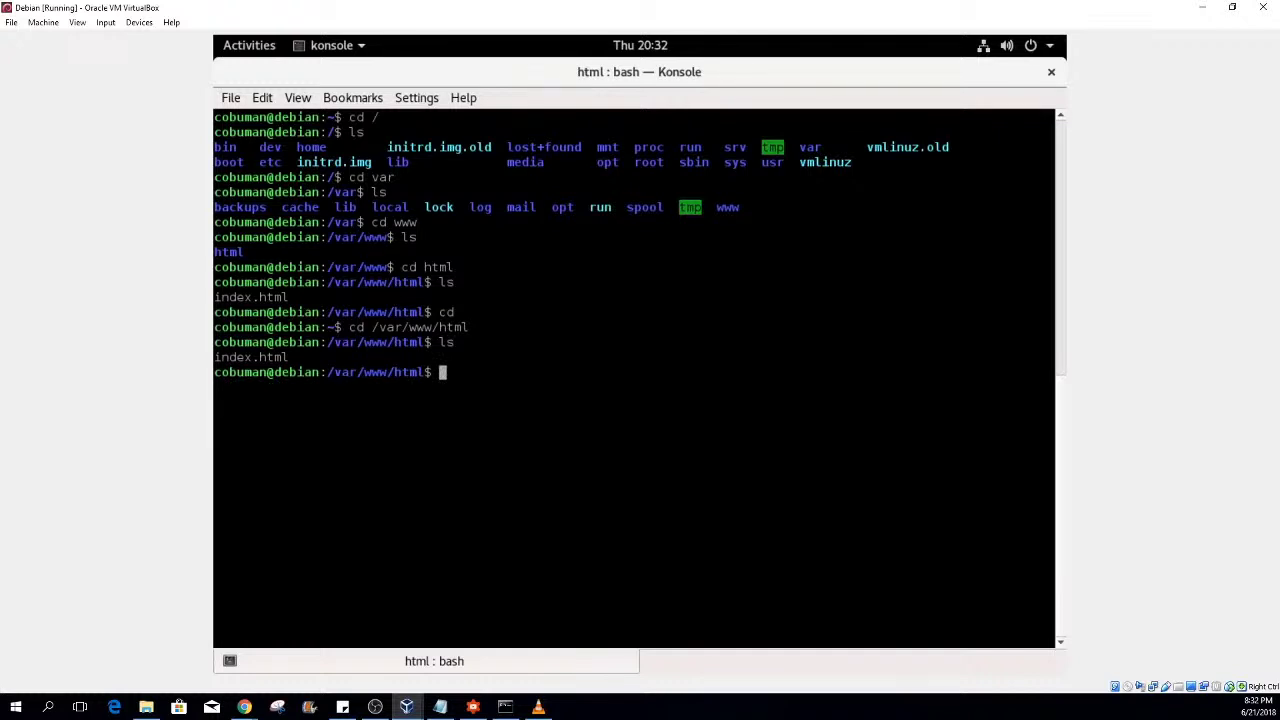
{"action": "type", "text": "s -a"}
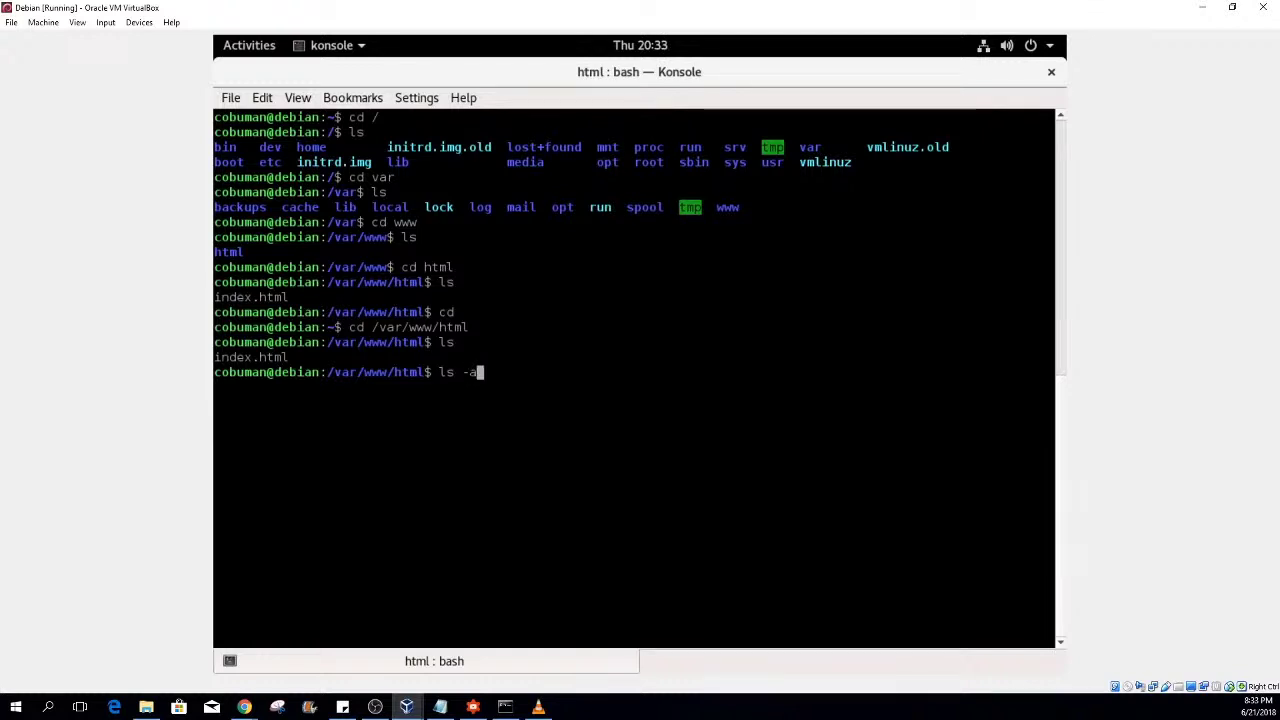
{"action": "key", "text": "Return"}
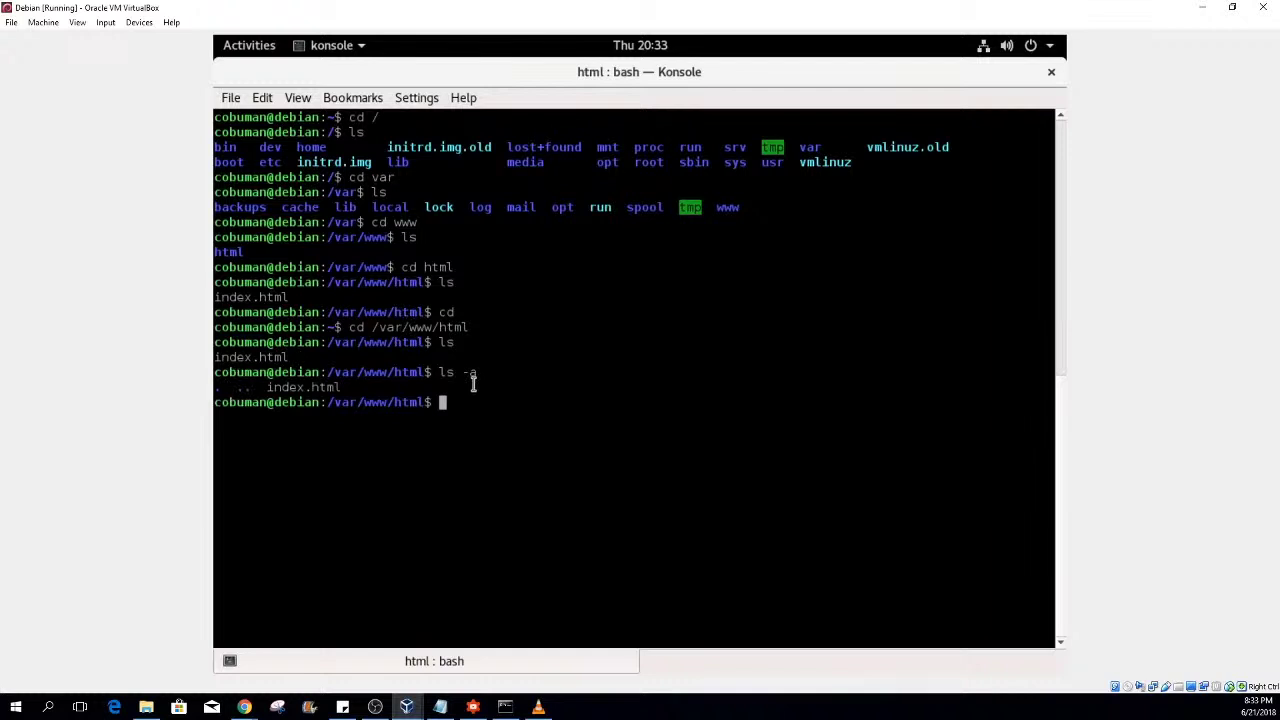
Go up to /var/www and back into html, list it again, and type vi index.html.
{"action": "type", "text": "cd .."}
{"action": "double_click", "coordinate": [240, 388]}
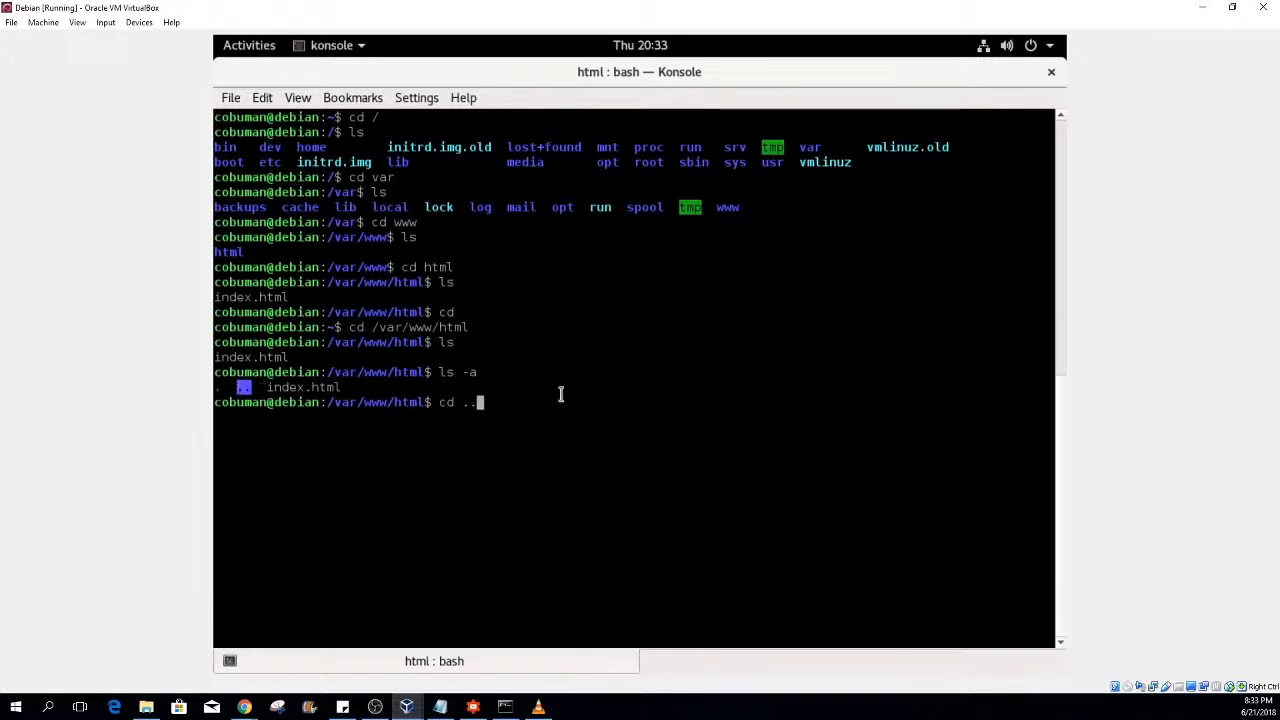
{"action": "left_click", "coordinate": [632, 394]}
{"action": "key", "text": "Return"}
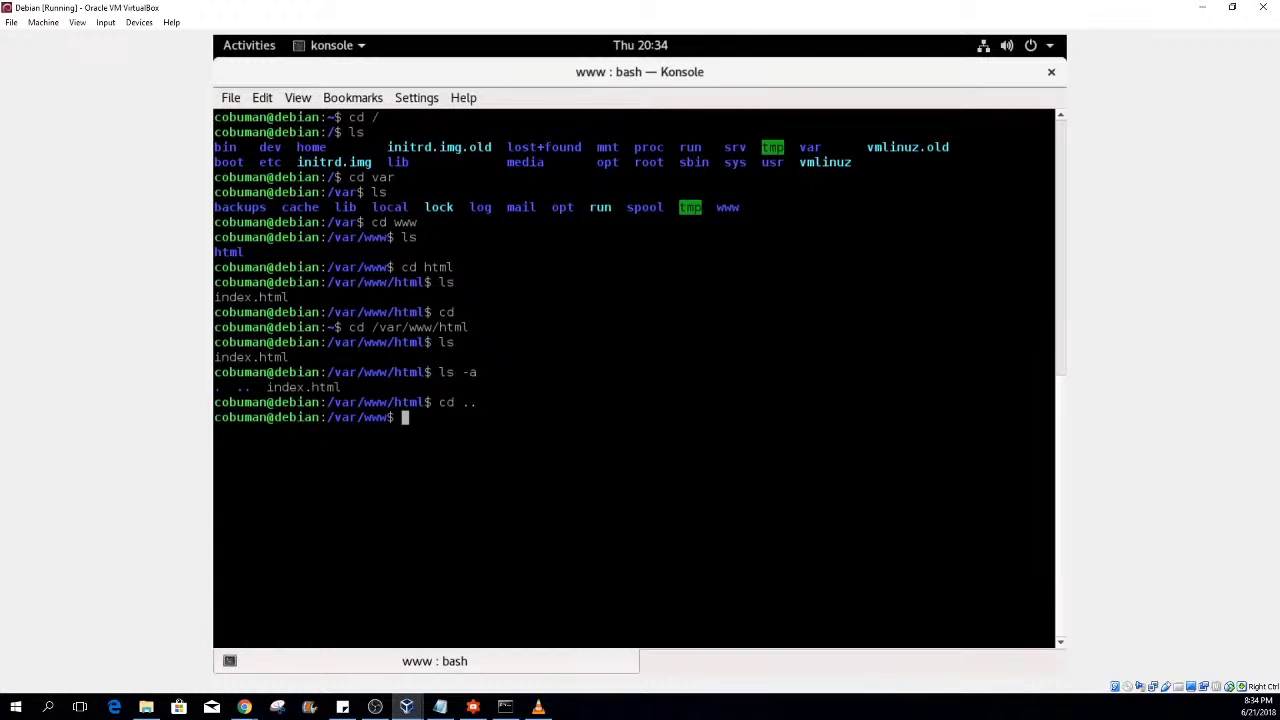
{"action": "type", "text": "cd html"}
{"action": "key", "text": "Return"}
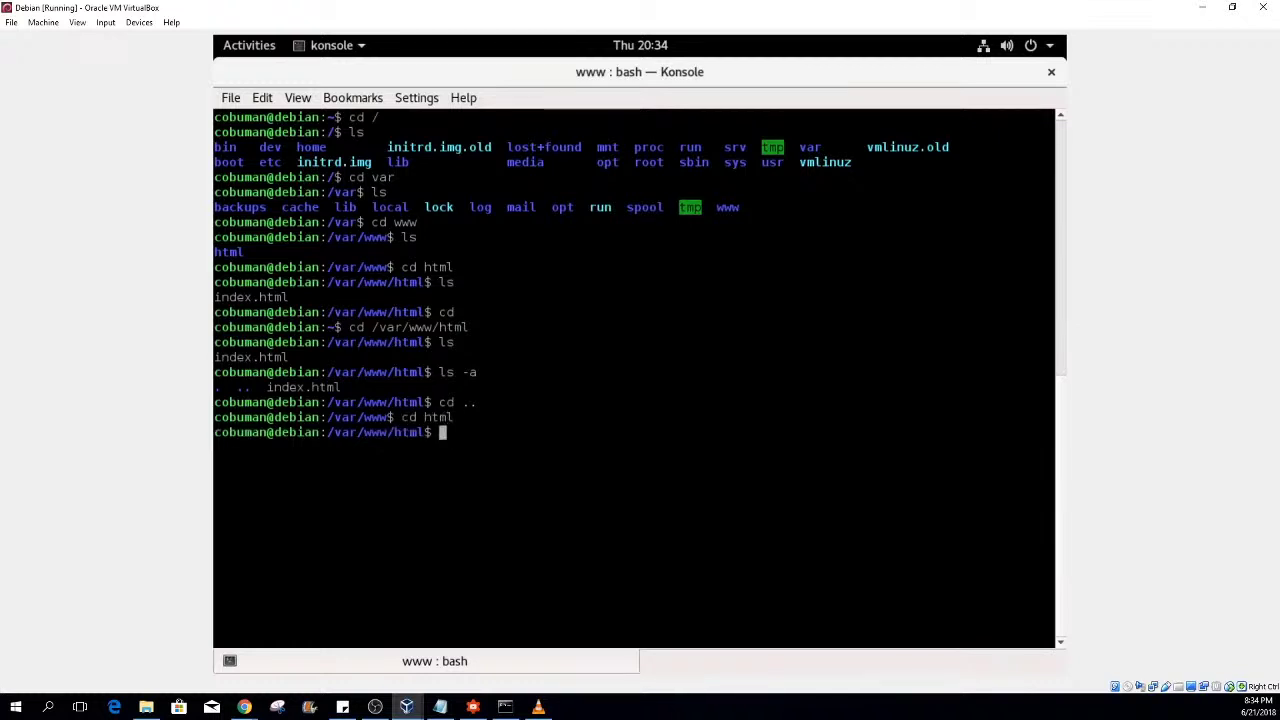
{"action": "type", "text": "ls"}
{"action": "key", "text": "Return"}
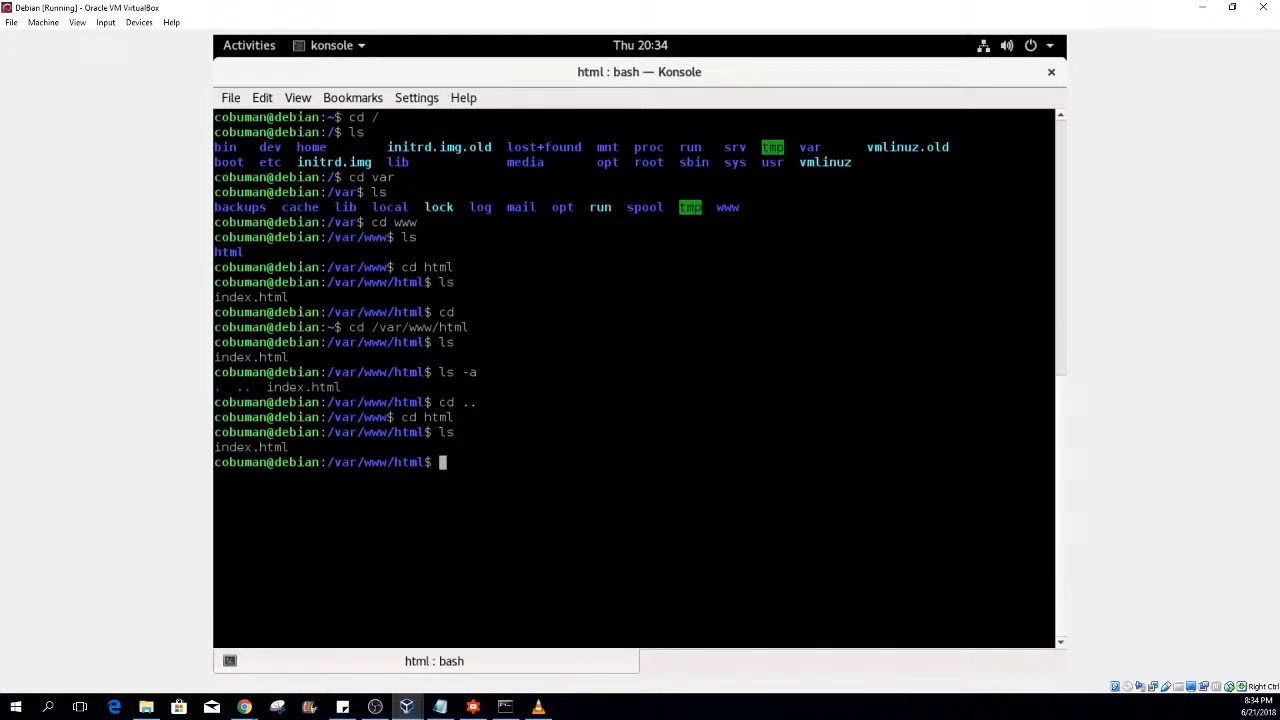
{"action": "type", "text": "vi index.html"}
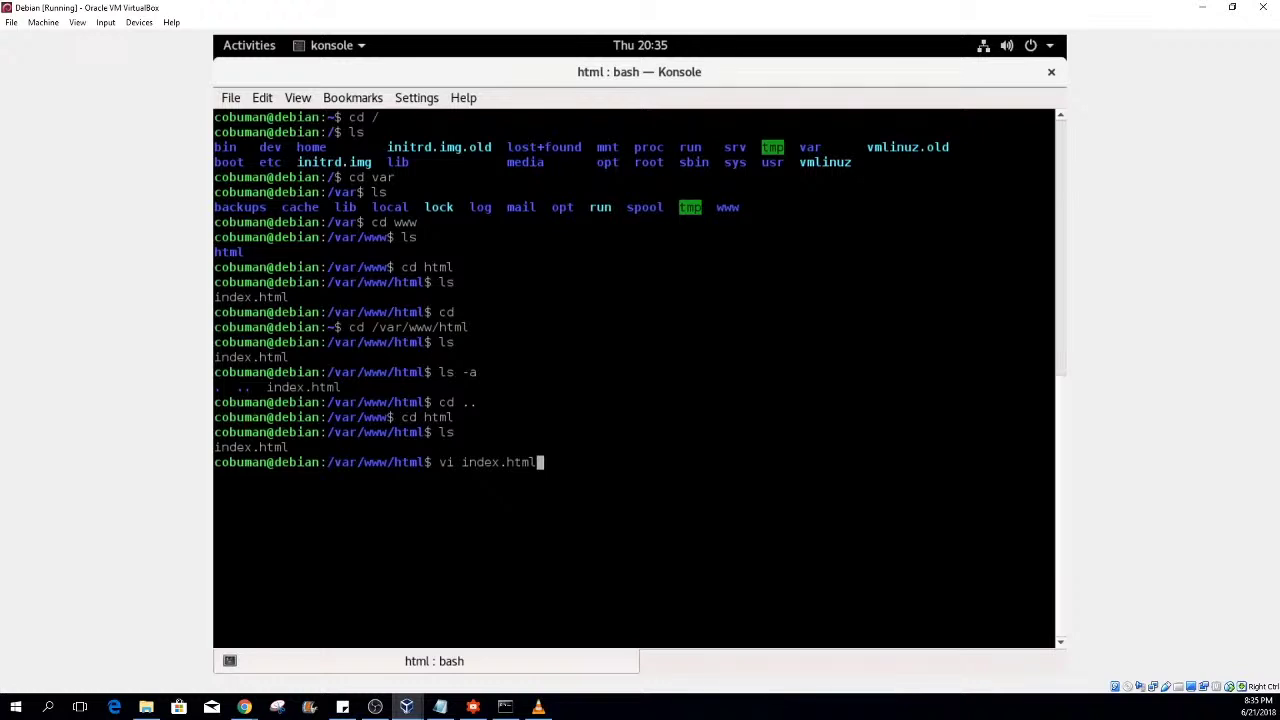
Open index.html in vi and move down to the meta line.
{"action": "key", "text": "Return"}
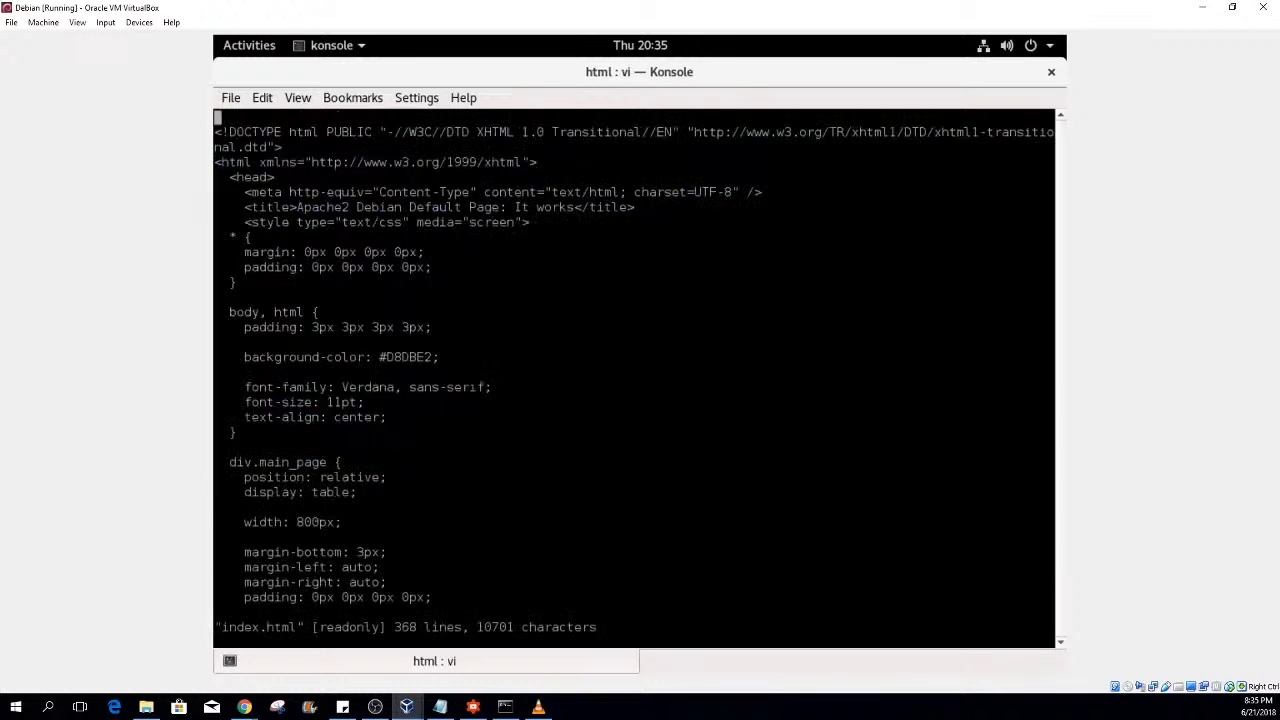
{"action": "key", "text": "Down"}
{"action": "key", "text": "Down"}
{"action": "key", "text": "Down"}
Scroll down through index.html in vi toward the font-family line.
{"action": "left_click", "coordinate": [983, 283]}
{"action": "left_click", "coordinate": [983, 283]}
{"action": "left_click", "coordinate": [983, 283]}
{"action": "left_click", "coordinate": [983, 283]}
{"action": "left_click", "coordinate": [983, 283]}
{"action": "left_click", "coordinate": [997, 289]}
{"action": "left_click", "coordinate": [997, 289]}
{"action": "left_click", "coordinate": [997, 289]}
{"action": "left_click", "coordinate": [997, 289]}
{"action": "left_click", "coordinate": [997, 289]}
{"action": "left_click", "coordinate": [997, 289]}
{"action": "left_click", "coordinate": [997, 289]}
{"action": "left_click", "coordinate": [997, 289]}
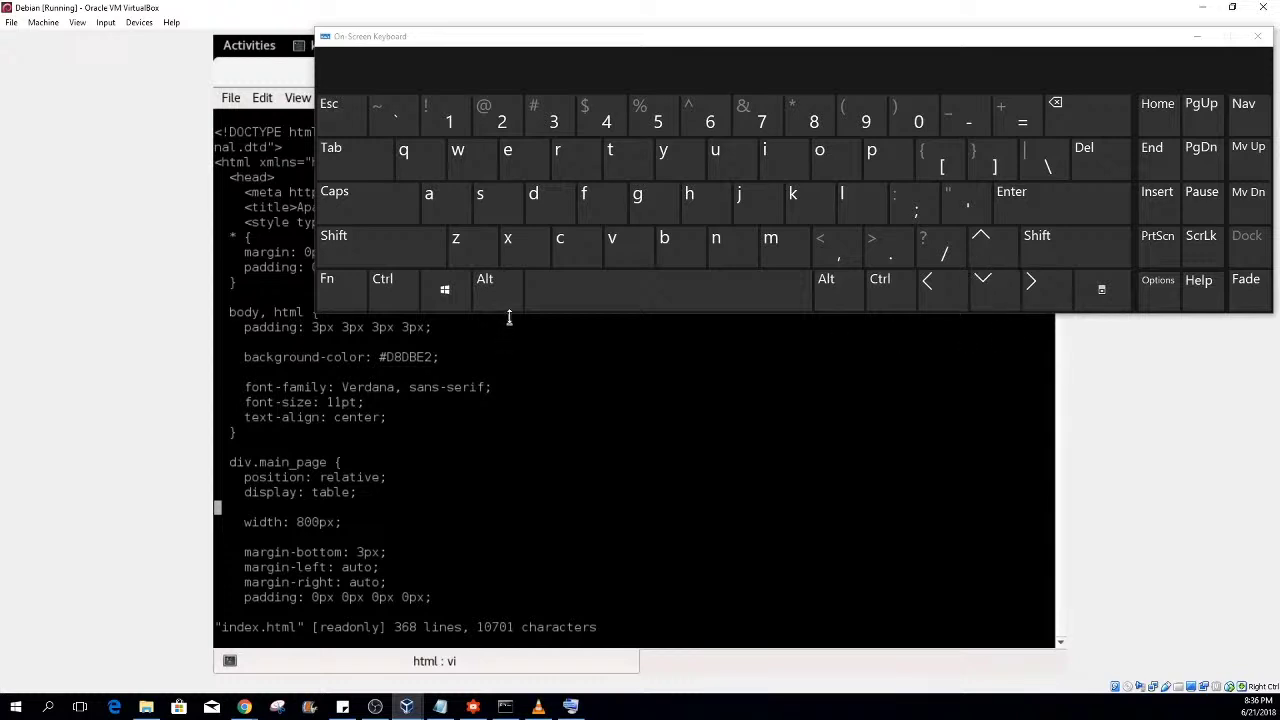
Save and quit vi with :x entered on the On-Screen Keyboard.
{"action": "left_click", "coordinate": [383, 251]}
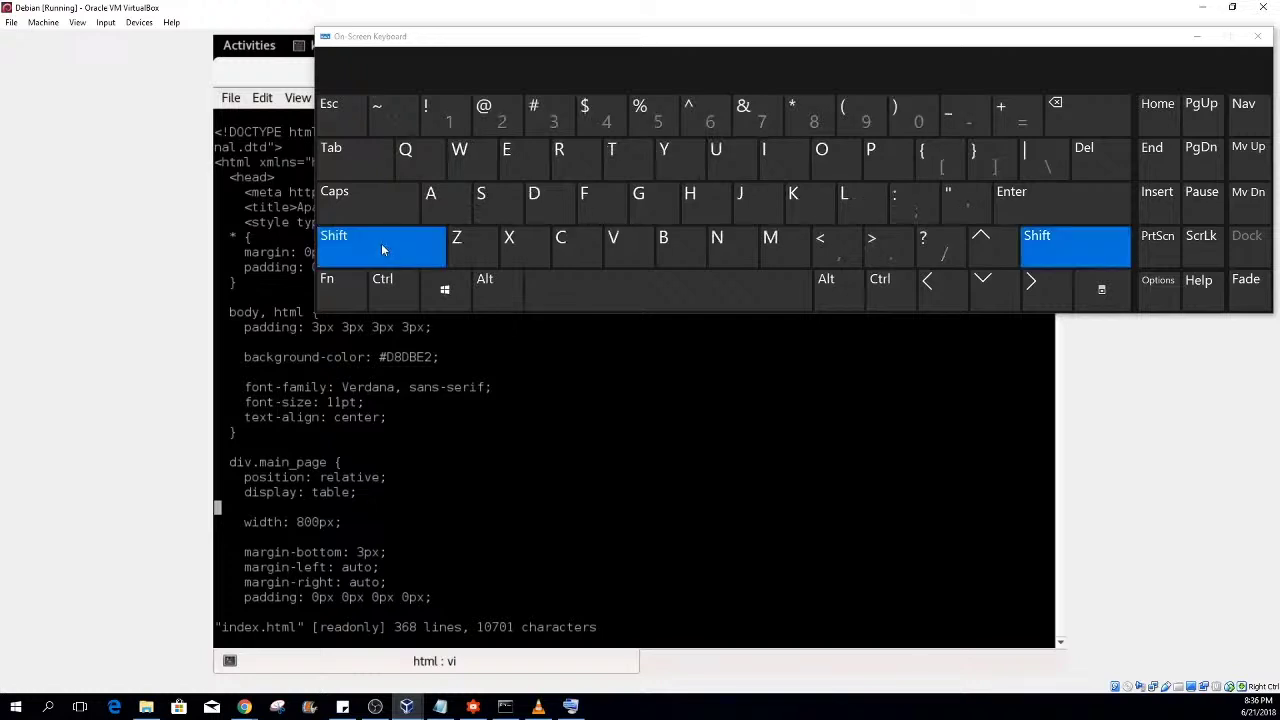
{"action": "left_click", "coordinate": [914, 213]}
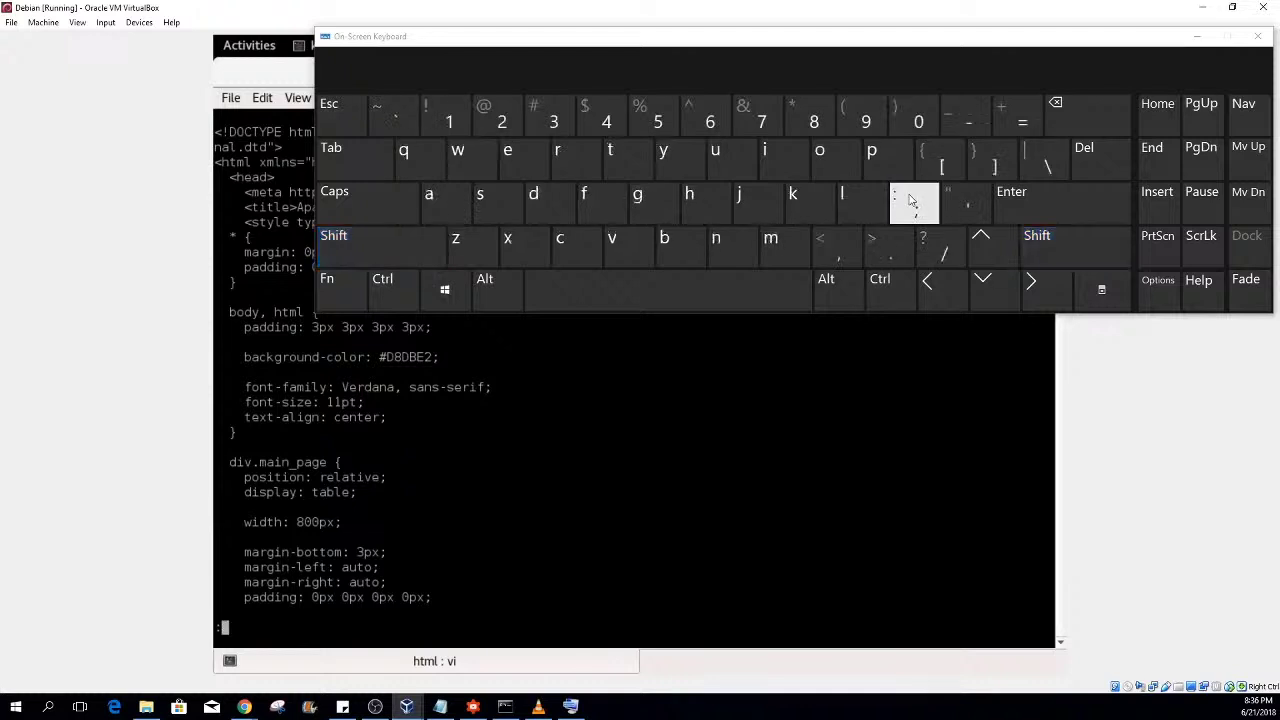
{"action": "left_click", "coordinate": [512, 258]}
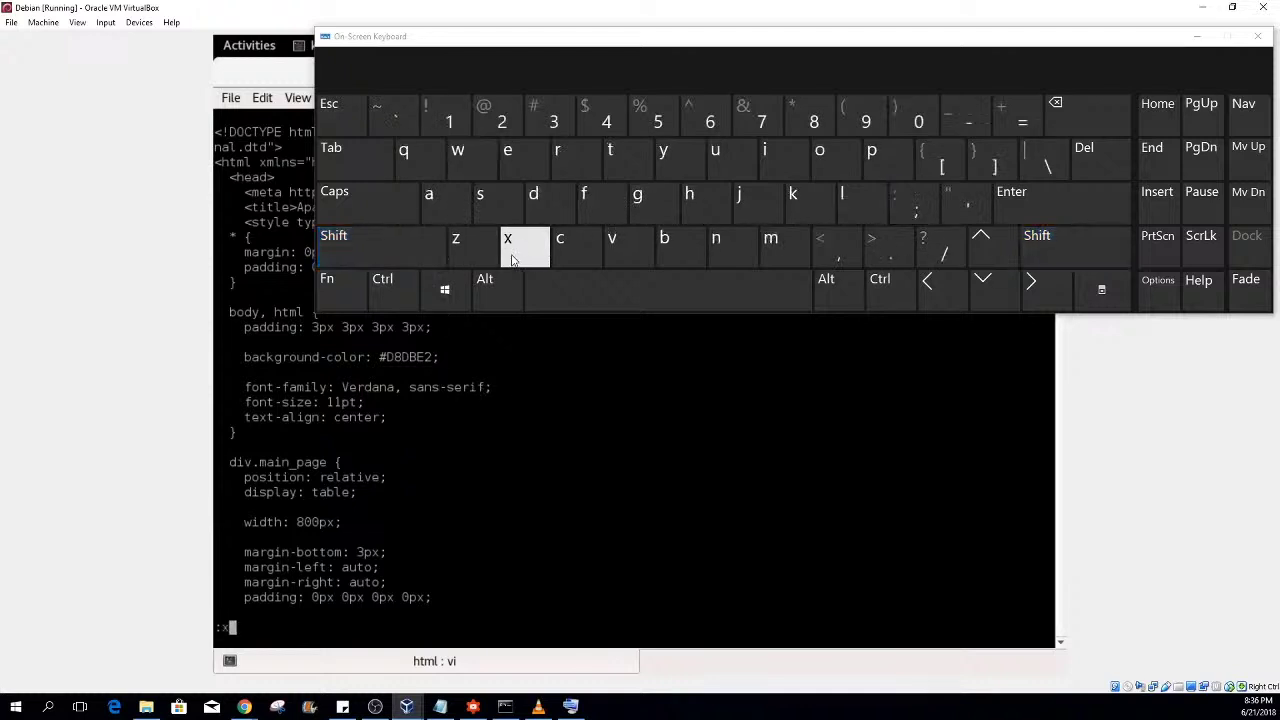
{"action": "key", "text": "Return"}
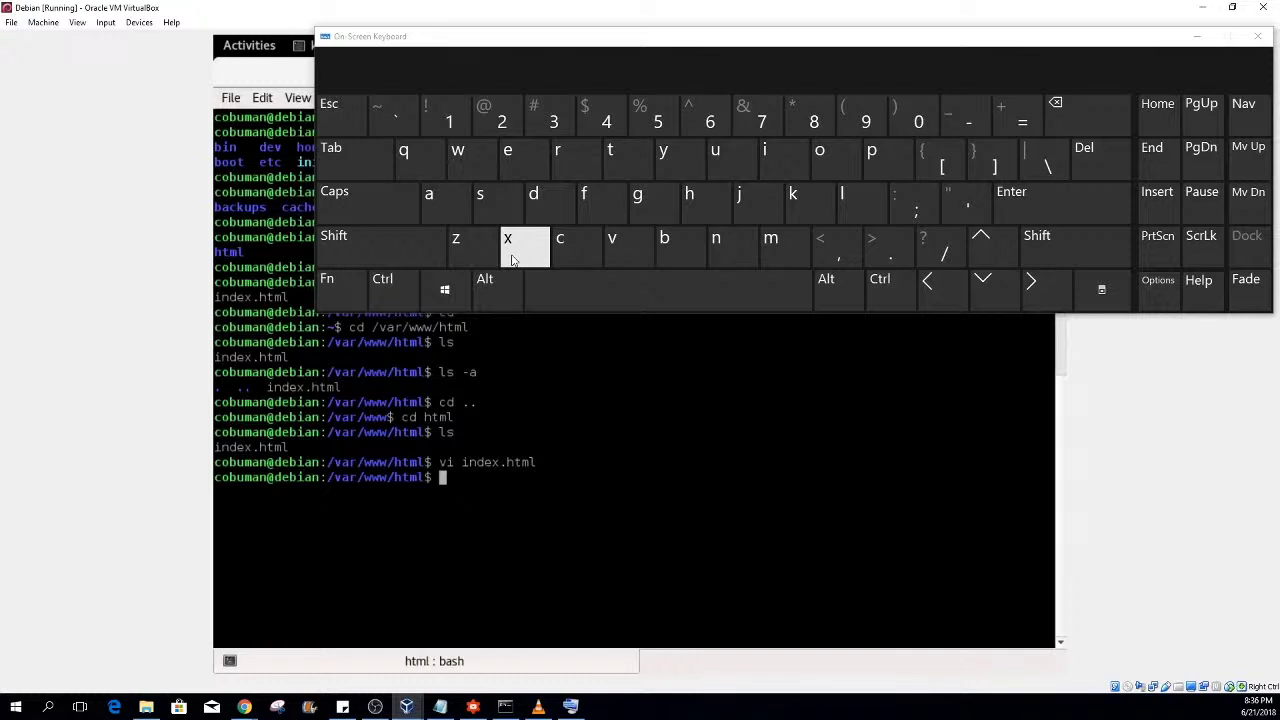
Open index.html with nano index.html and minimize the On-Screen Keyboard.
{"action": "type", "text": "nano index.html"}
{"action": "key", "text": "Return"}
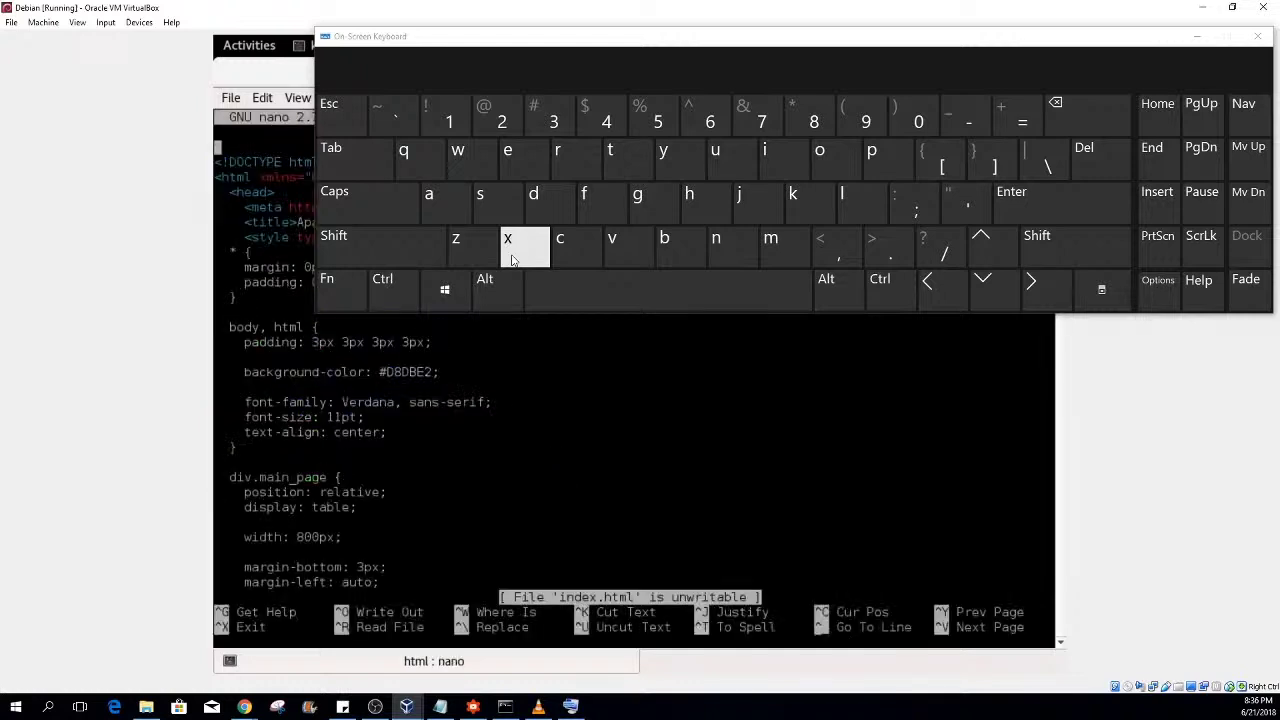
{"action": "left_click", "coordinate": [1195, 39]}
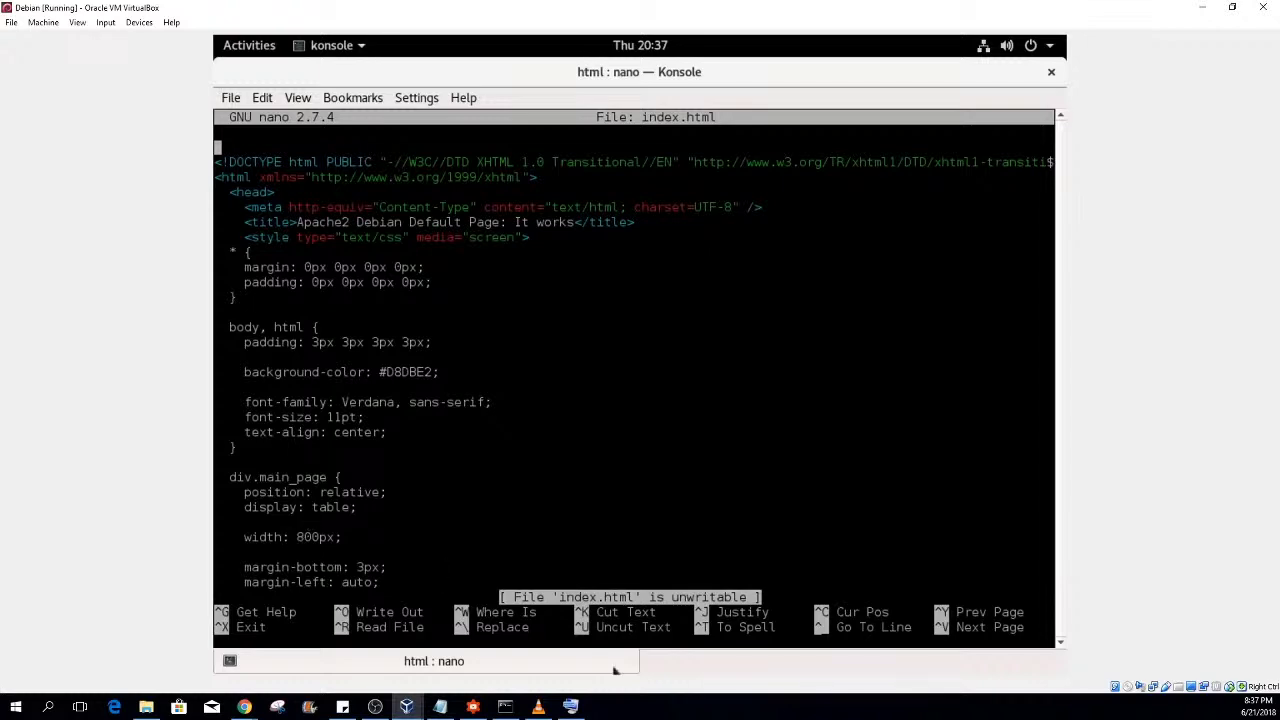
Restore the On-Screen Keyboard and page down twice with Ctrl+V, then up once with Ctrl+Y.
{"action": "left_click", "coordinate": [573, 707]}
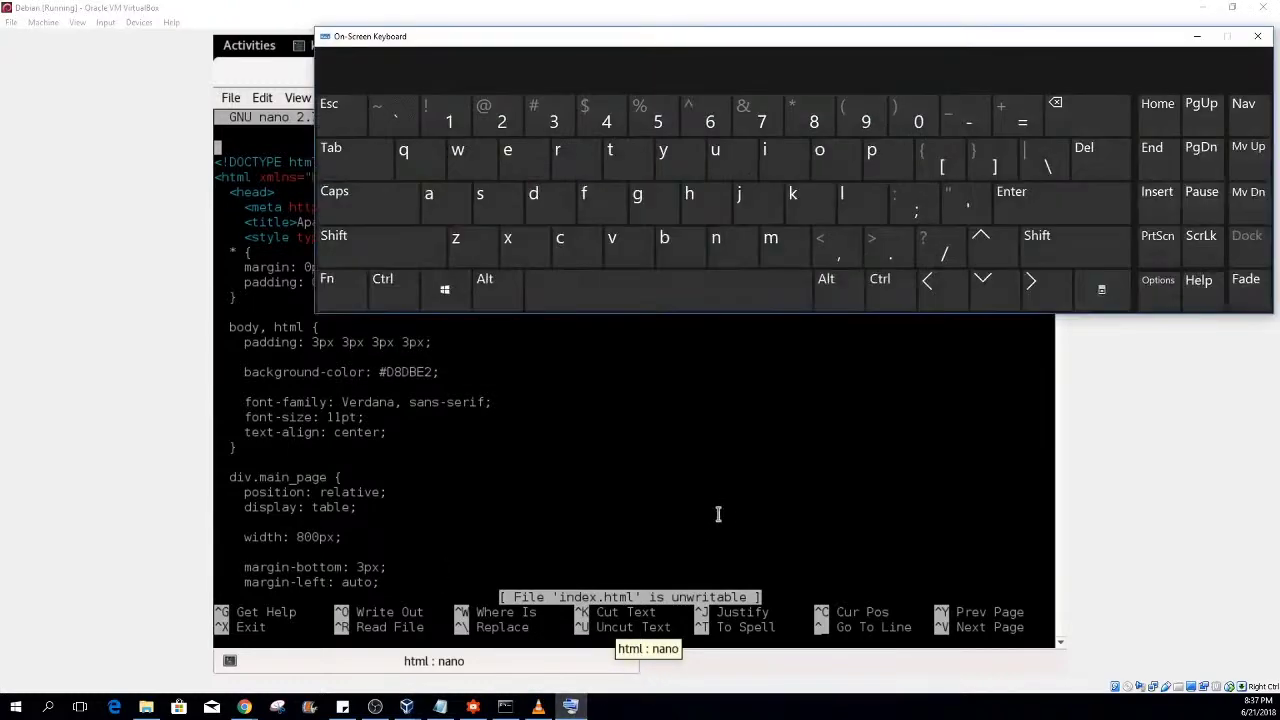
{"action": "left_click", "coordinate": [399, 294]}
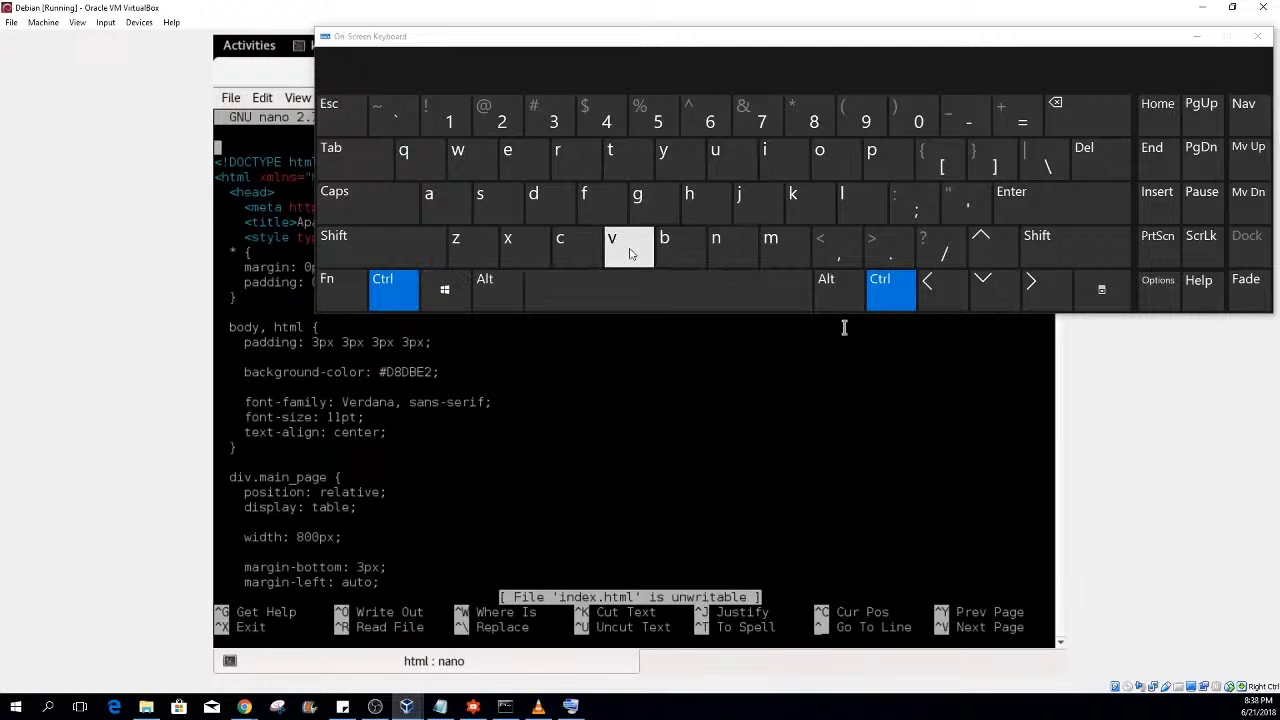
{"action": "left_click", "coordinate": [629, 253]}
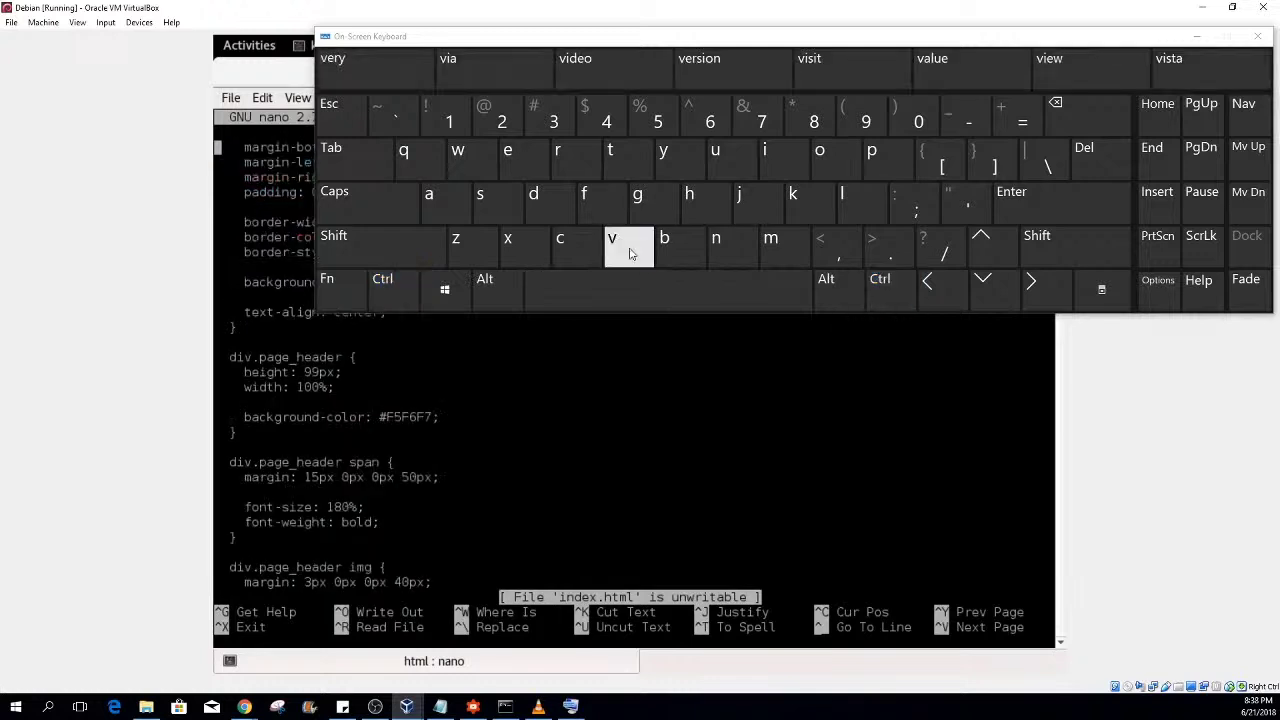
{"action": "left_click", "coordinate": [410, 297]}
{"action": "left_click", "coordinate": [629, 255]}
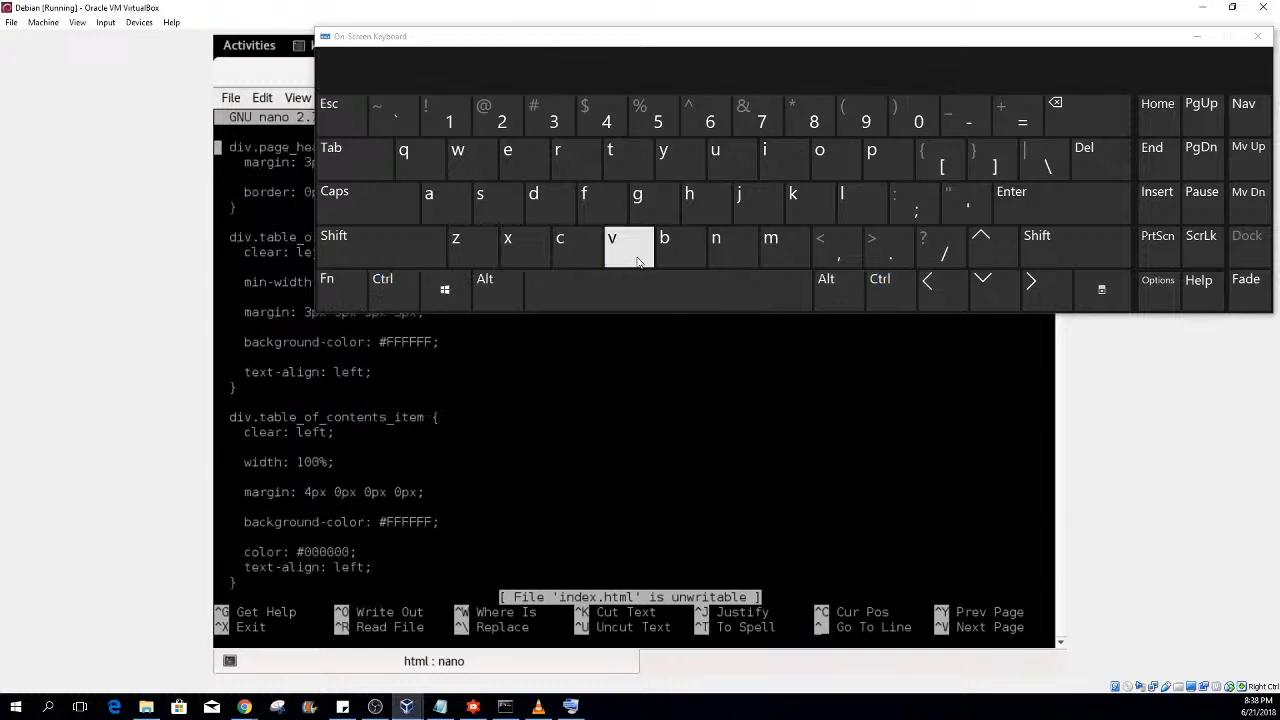
{"action": "left_click", "coordinate": [389, 295]}
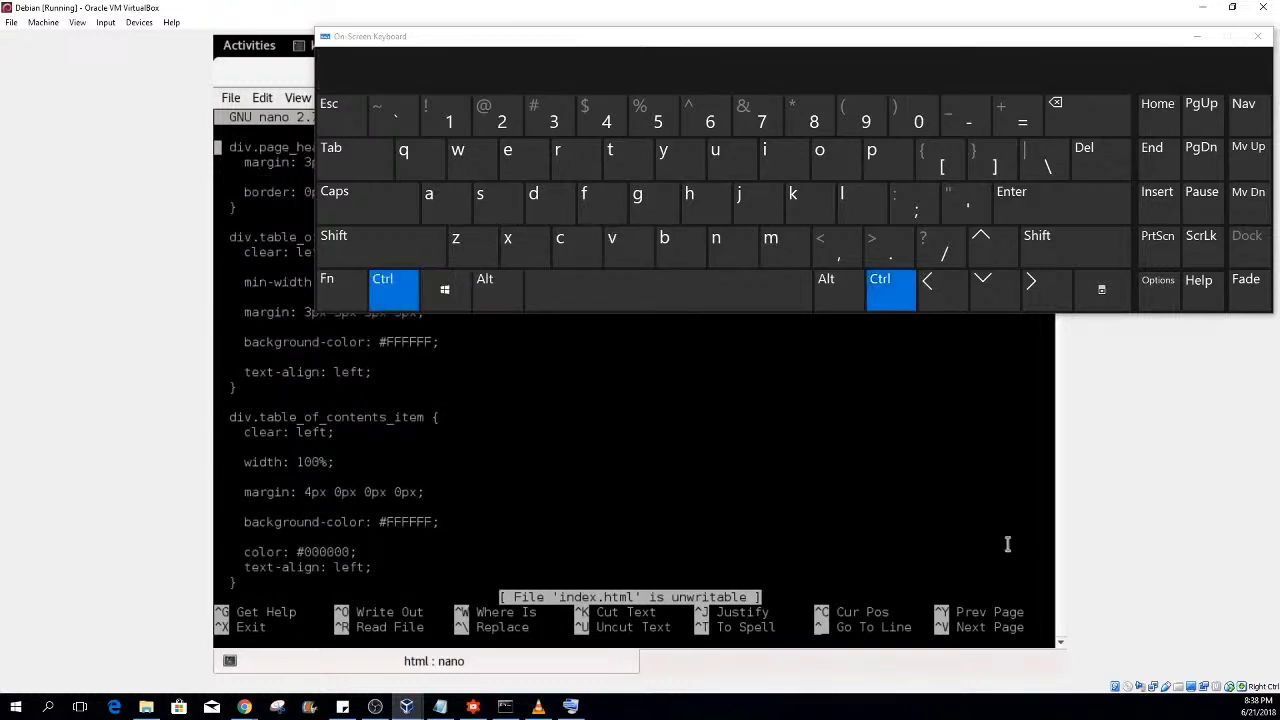
{"action": "left_click", "coordinate": [670, 168]}
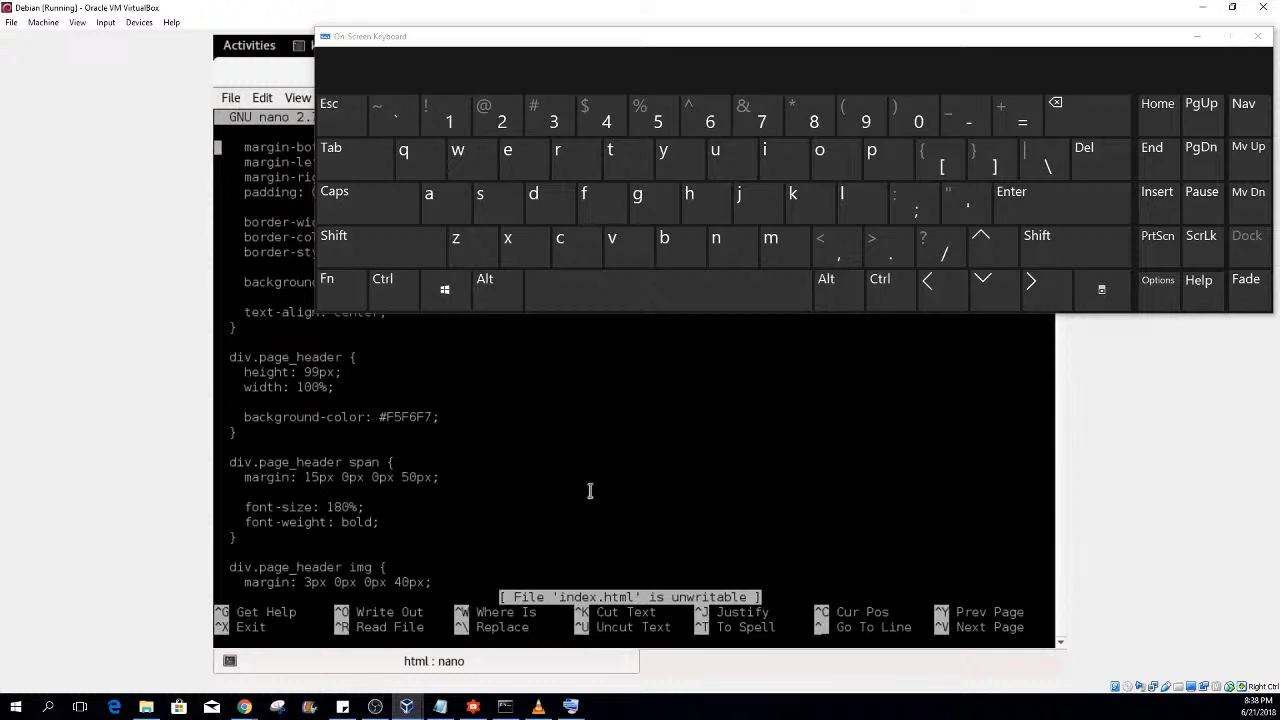
Move to the blank line after div.page_header and type 'test of the word editor'.
{"action": "left_click", "coordinate": [998, 298]}
{"action": "left_click", "coordinate": [1001, 299]}
{"action": "left_click", "coordinate": [1002, 298]}
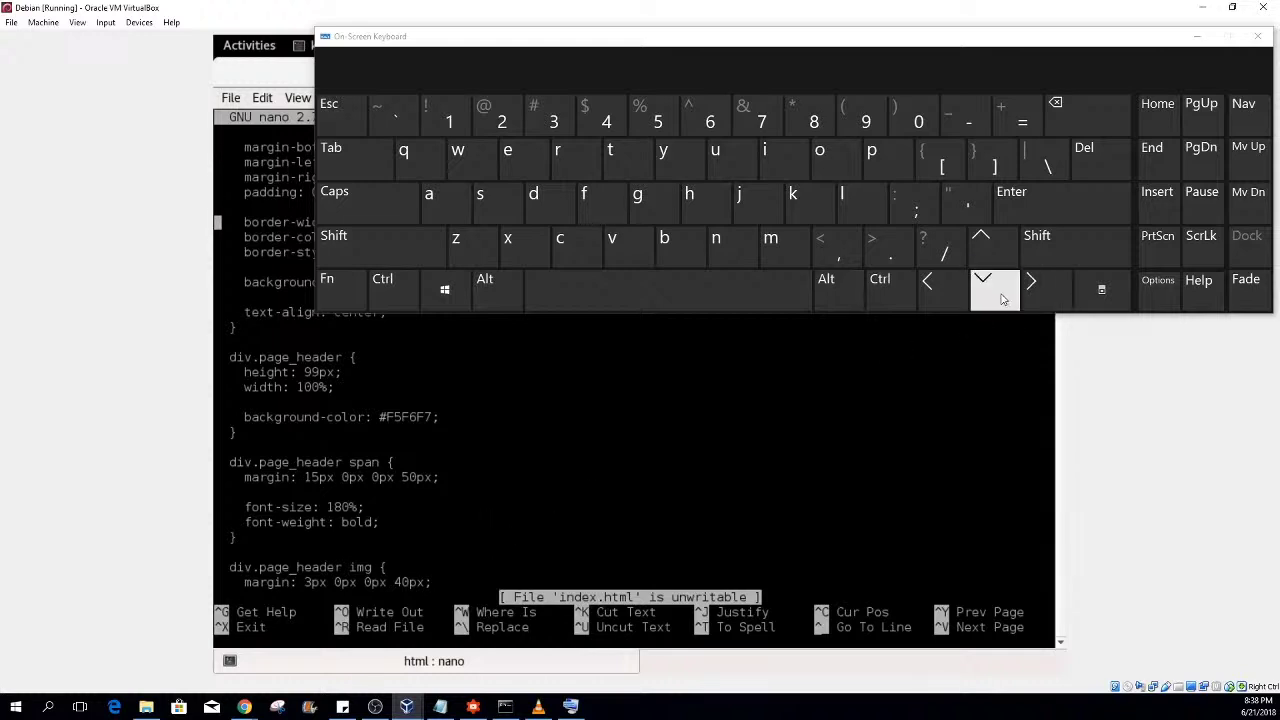
{"action": "left_click", "coordinate": [1001, 299]}
{"action": "left_click", "coordinate": [1001, 299]}
{"action": "left_click", "coordinate": [1001, 300]}
{"action": "left_click", "coordinate": [1001, 300]}
{"action": "left_click", "coordinate": [998, 302]}
{"action": "type", "text": "tes"}
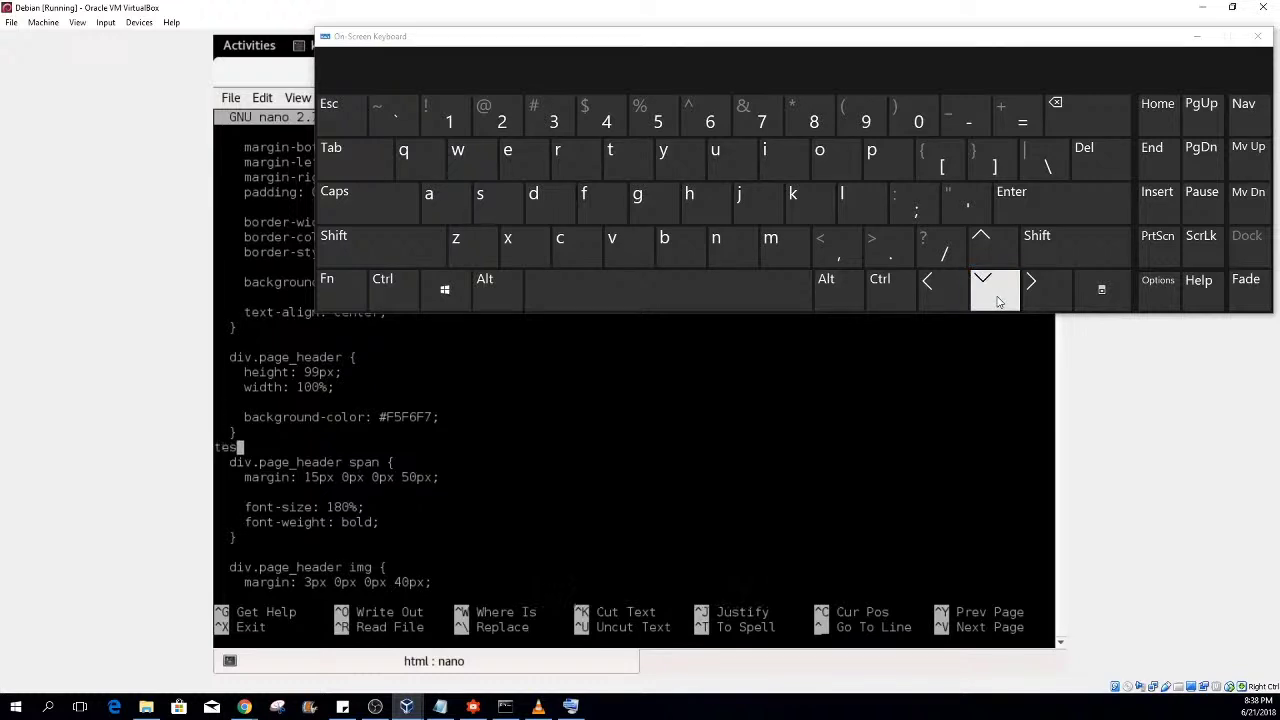
{"action": "type", "text": "t of the word editor"}
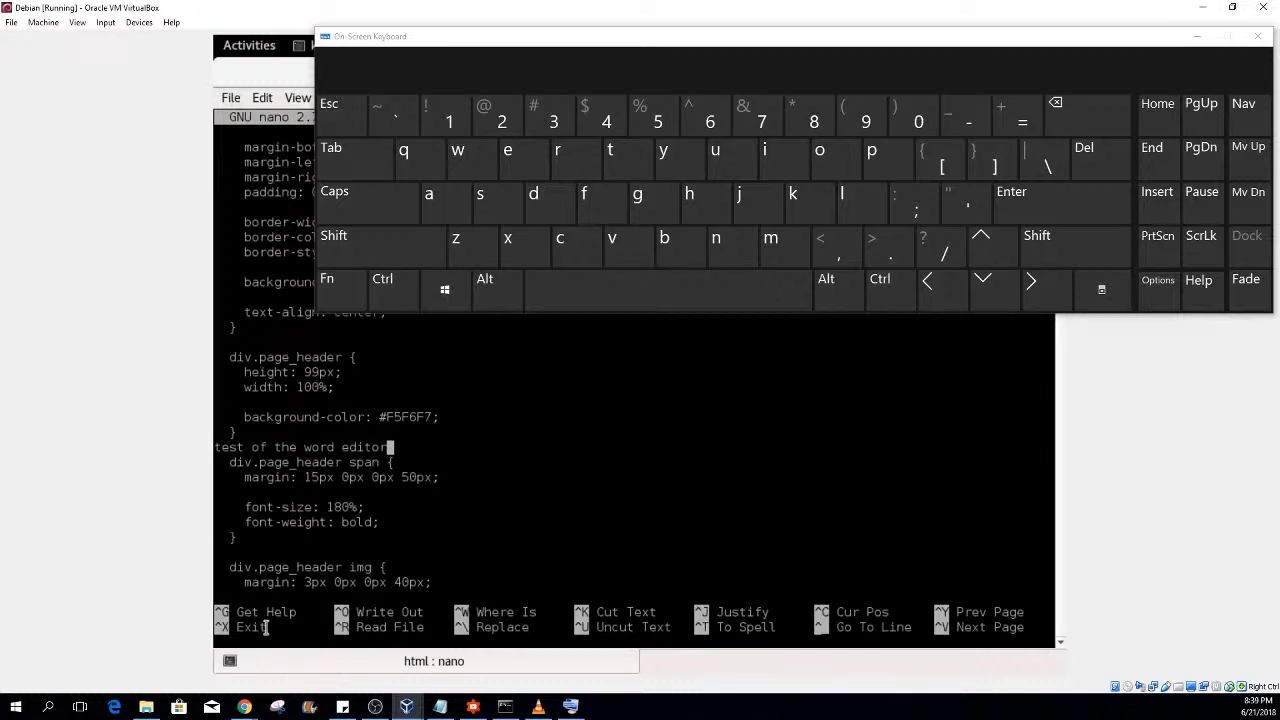
{"action": "left_click_drag", "start_coordinate": [270, 627], "coordinate": [215, 628]}
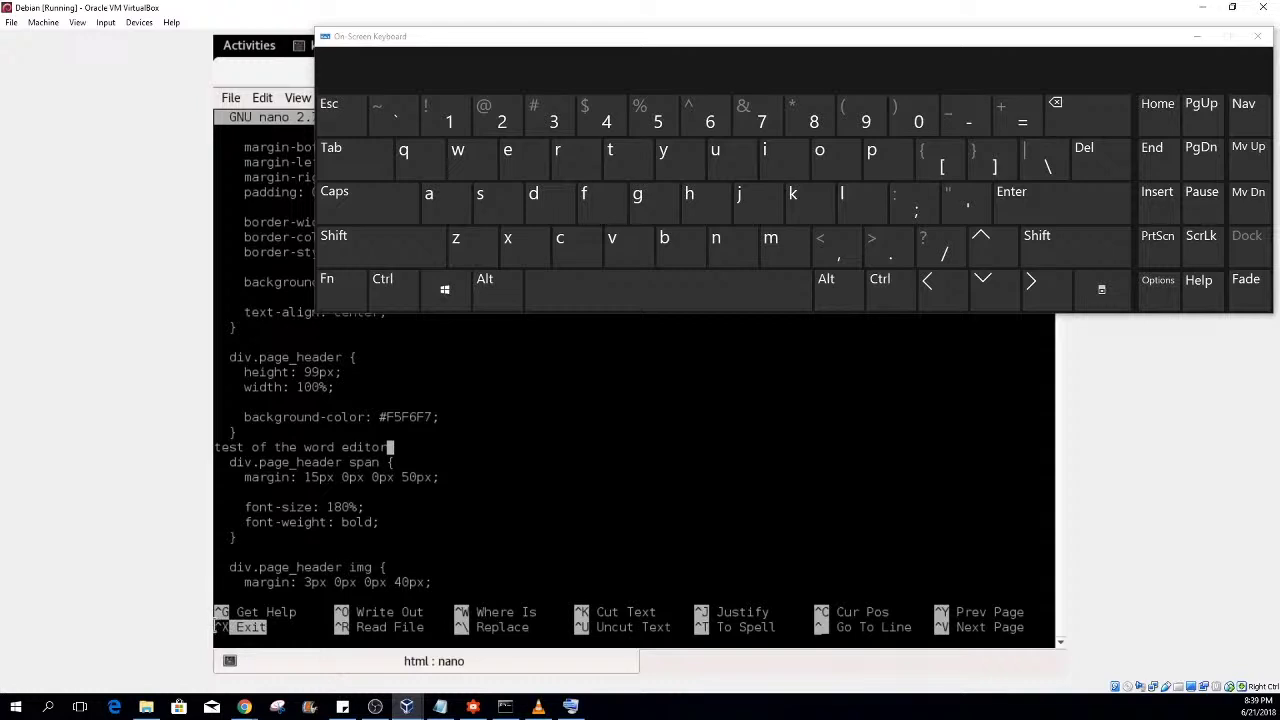
Exit nano with Ctrl+X and answer N to discard the test line.
{"action": "left_click", "coordinate": [388, 292]}
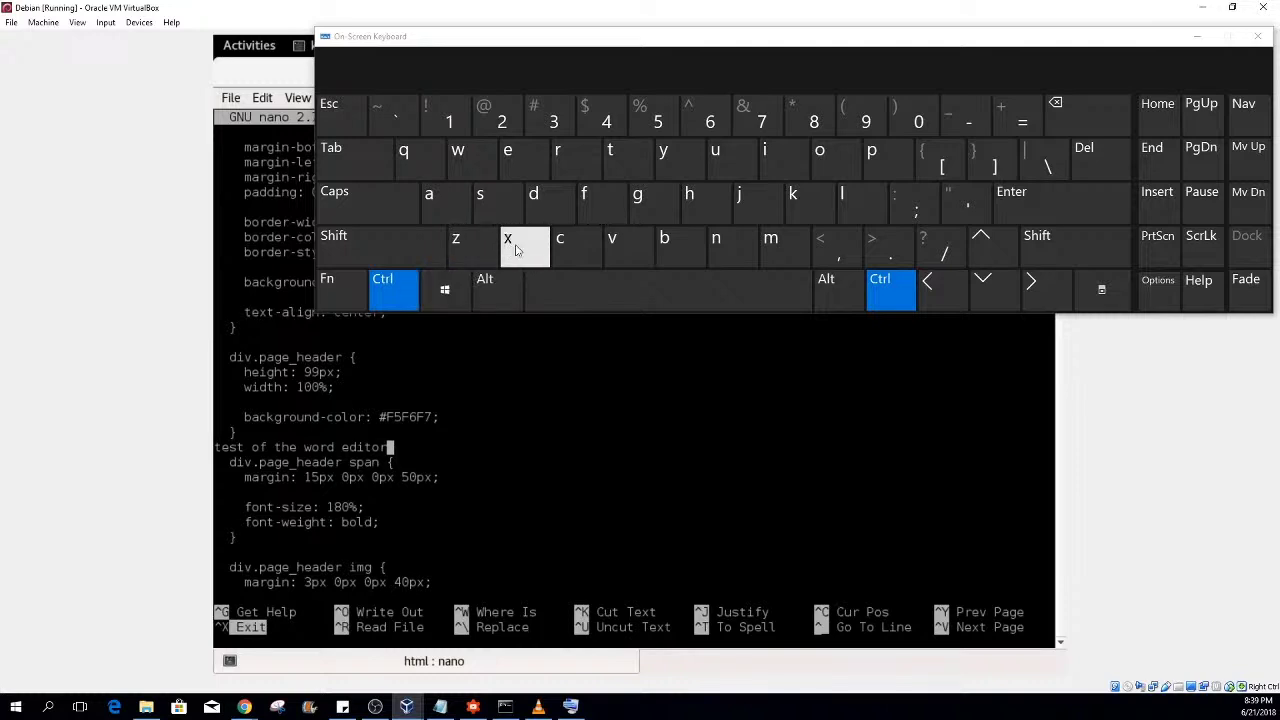
{"action": "left_click", "coordinate": [512, 247]}
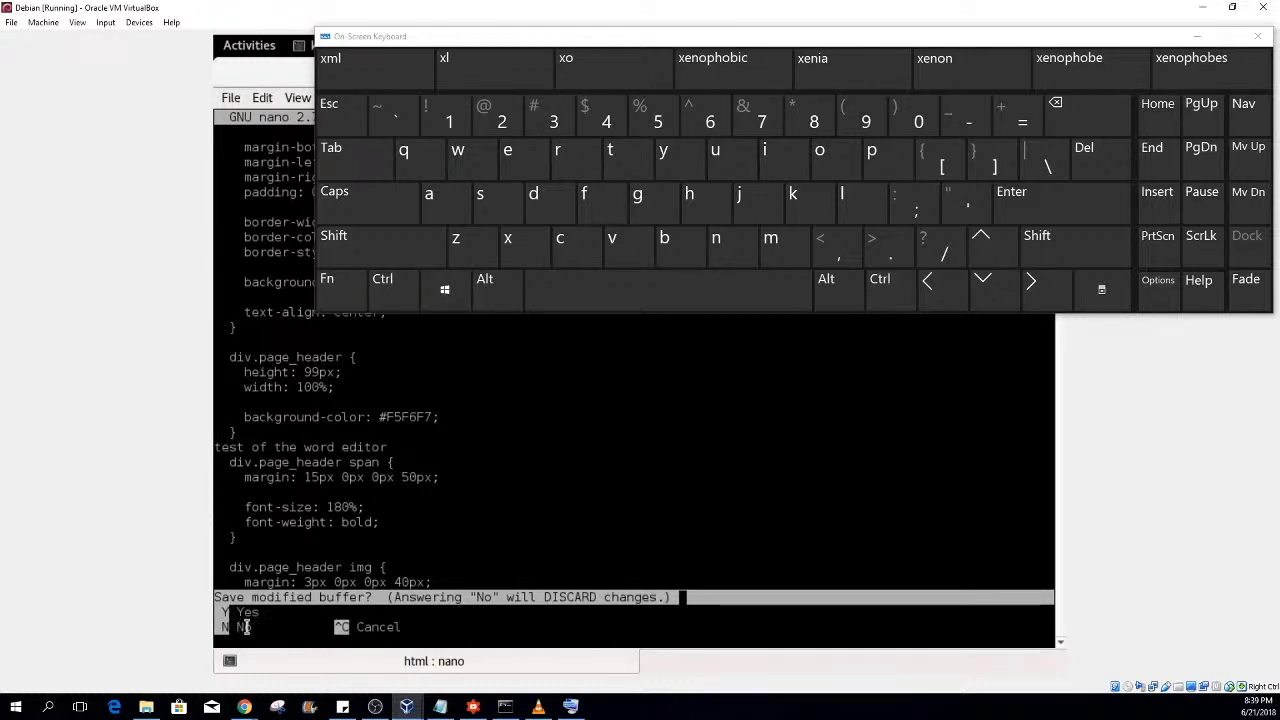
{"action": "left_click", "coordinate": [731, 252]}
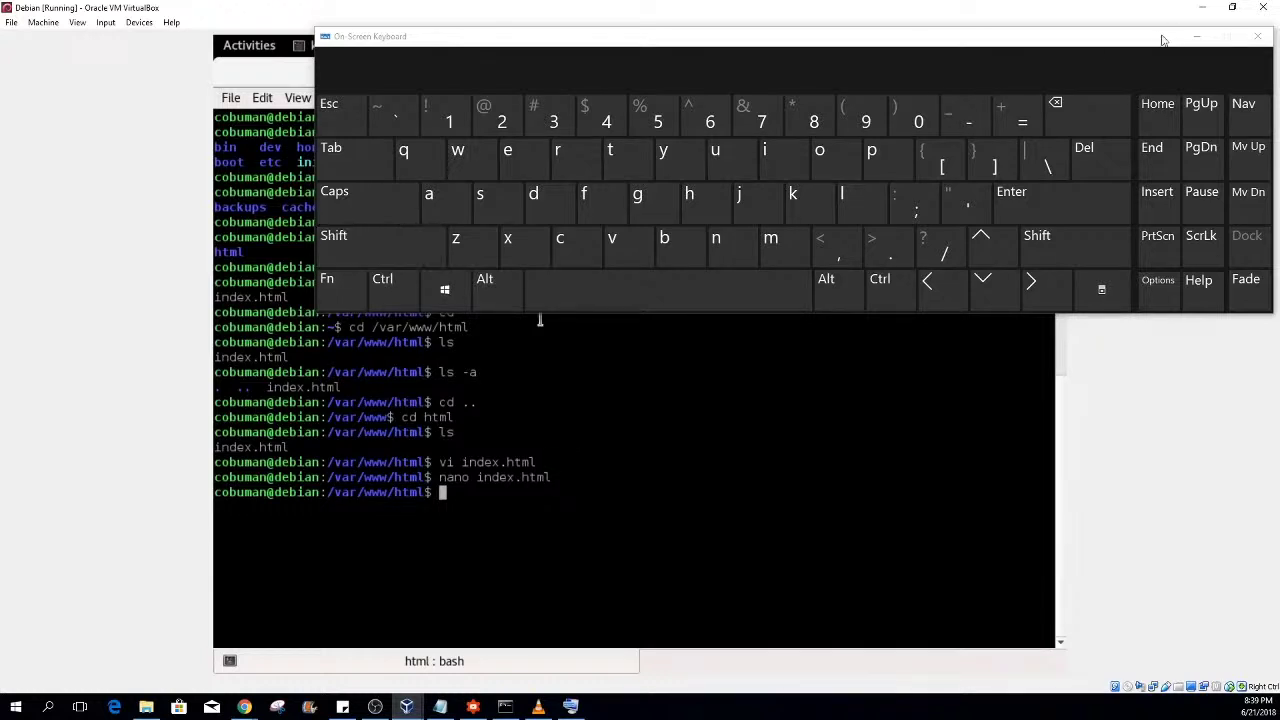
Minimize the On-Screen Keyboard to reveal the full Konsole terminal at /var/www/html.
{"action": "left_click", "coordinate": [1198, 37]}
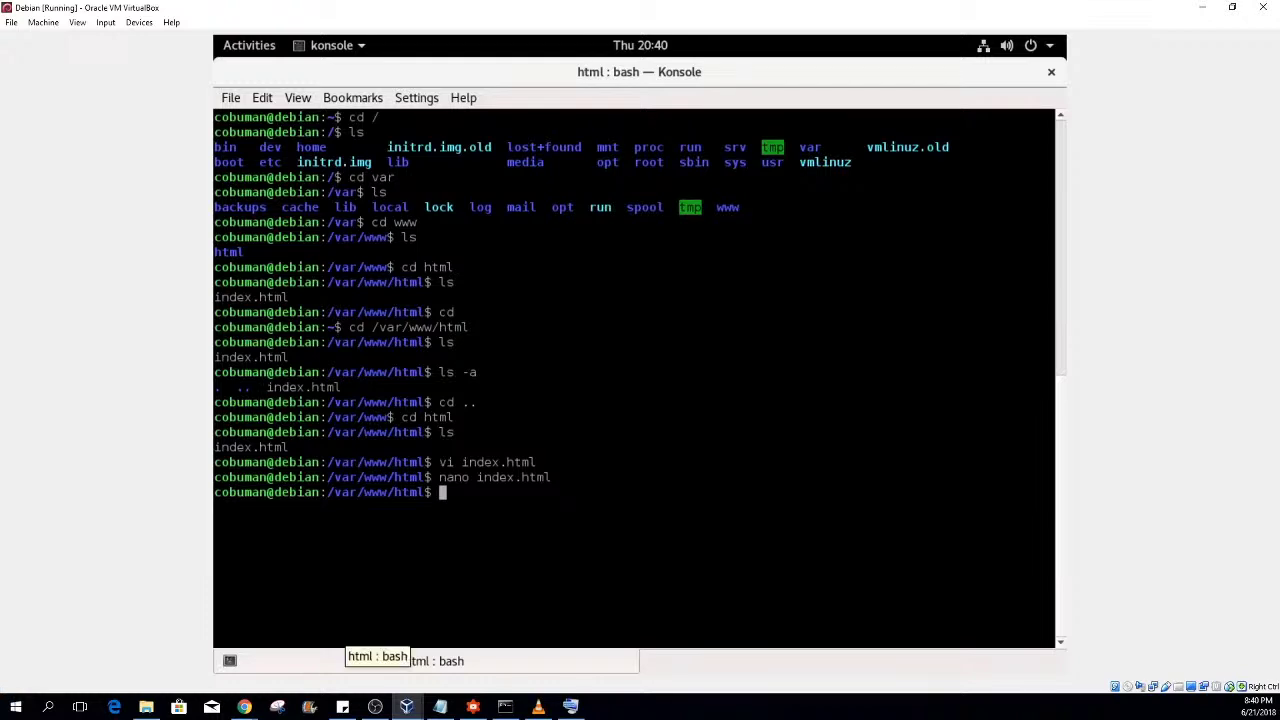
{"action": "key", "text": "alt+Tab"}
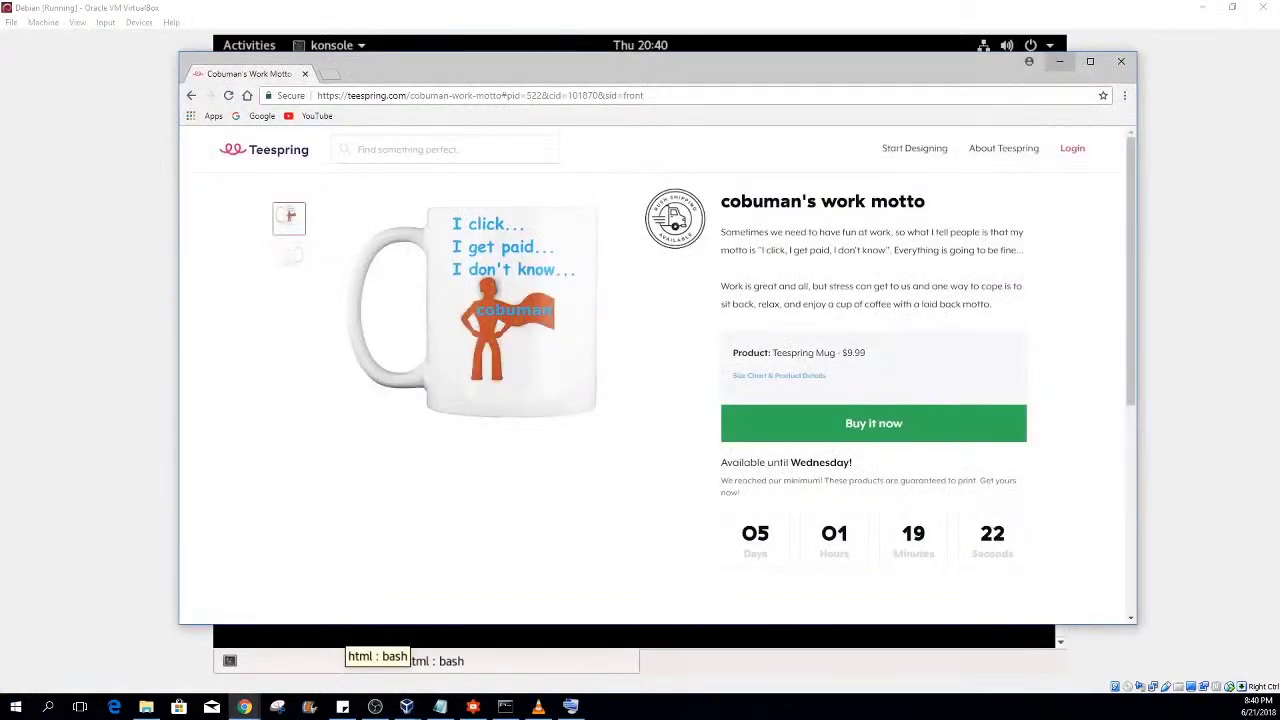
{"action": "key", "text": "alt+Tab"}
{"action": "left_click_drag", "start_coordinate": [100, 218], "coordinate": [733, 85]}
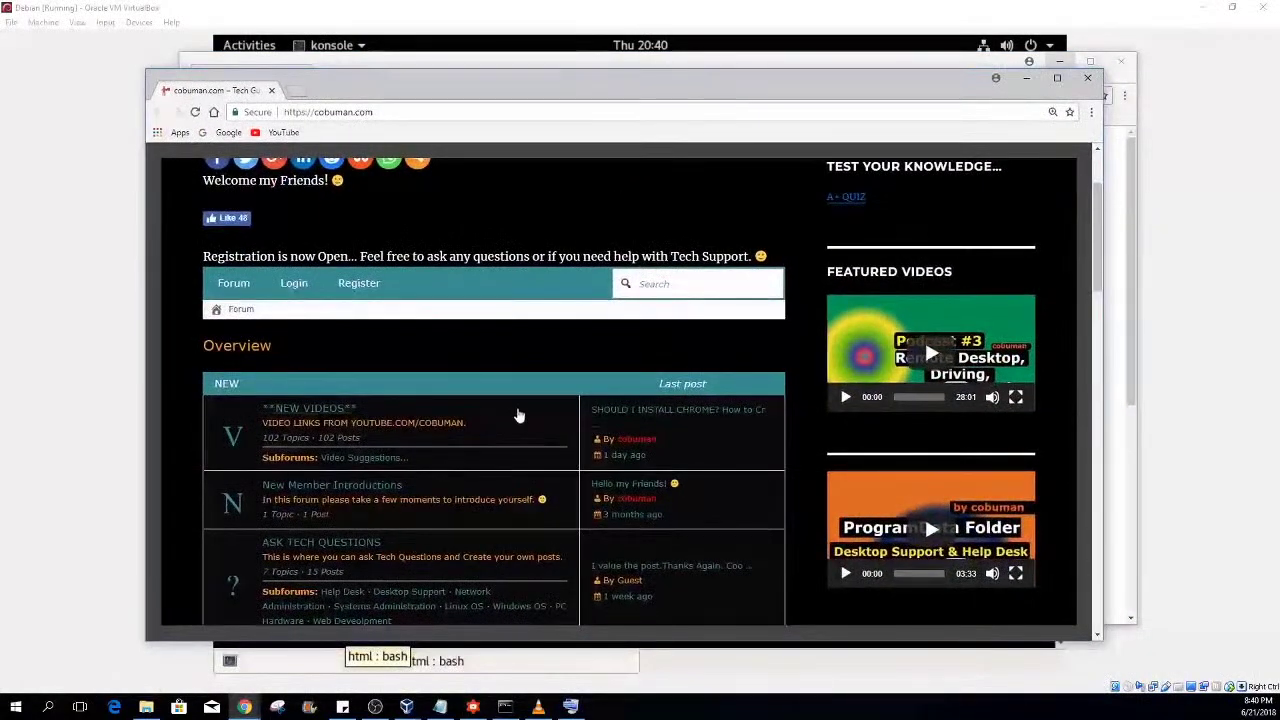
{"action": "scroll", "coordinate": [518, 416], "scroll_direction": "down", "scroll_amount": 3}
{"action": "scroll", "coordinate": [515, 404], "scroll_direction": "up", "scroll_amount": 4}
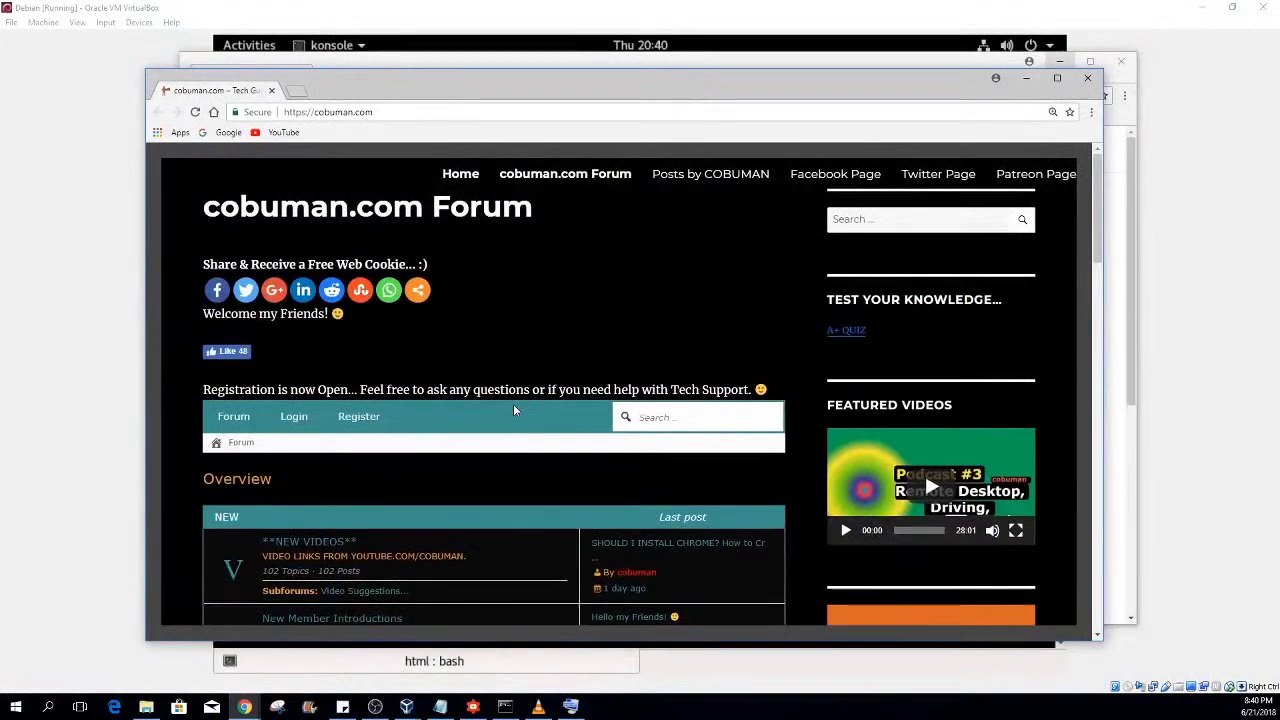
{"action": "scroll", "coordinate": [514, 405], "scroll_direction": "down", "scroll_amount": 5}
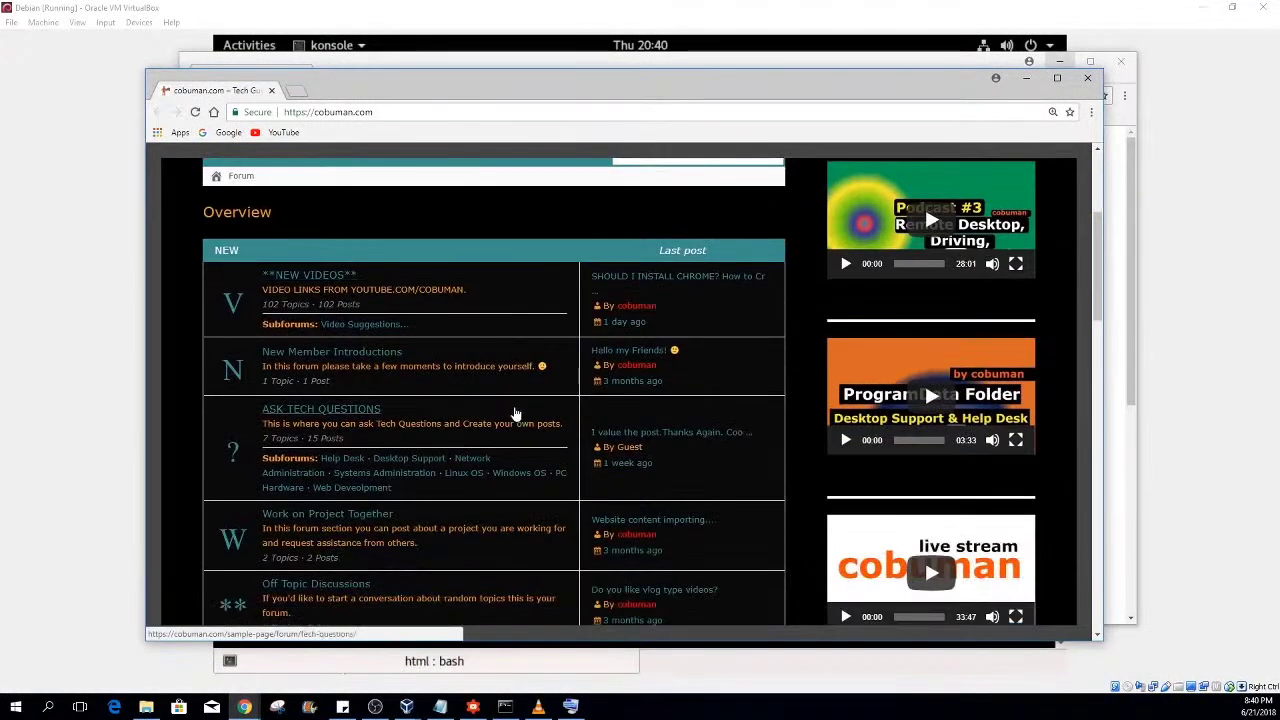
{"action": "scroll", "coordinate": [515, 413], "scroll_direction": "down", "scroll_amount": 1}
{"action": "scroll", "coordinate": [516, 397], "scroll_direction": "up", "scroll_amount": 6}
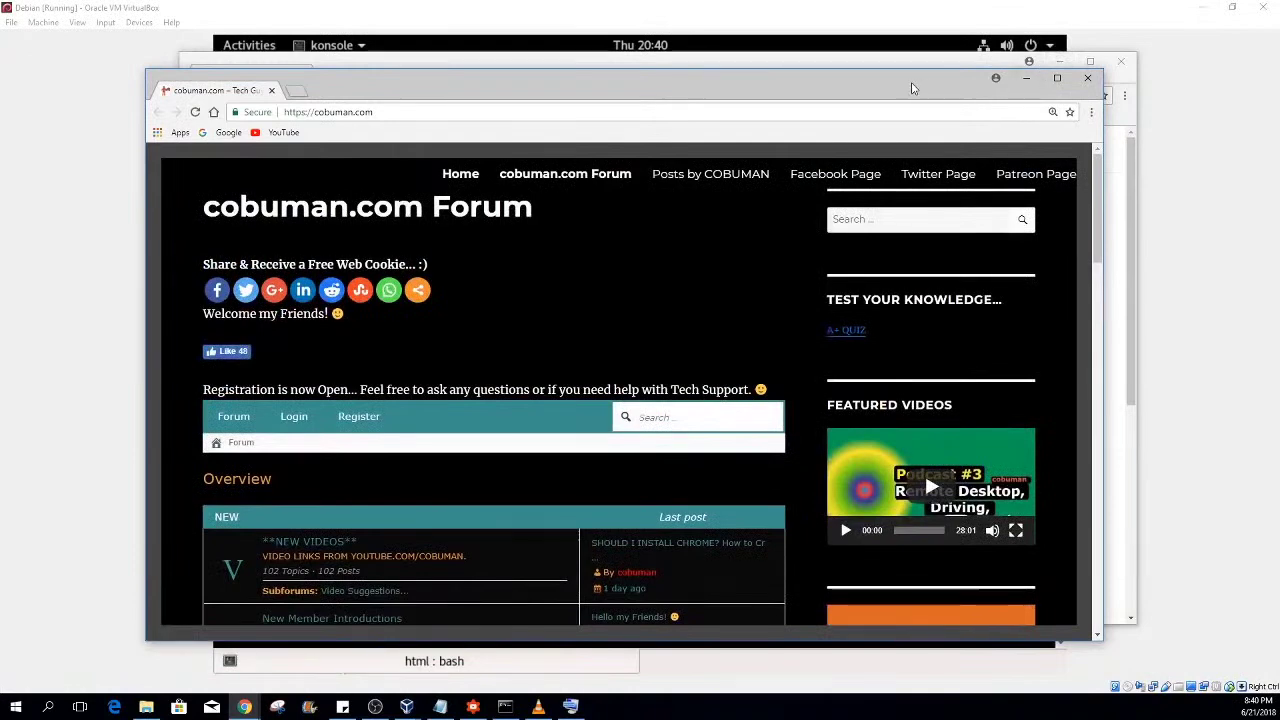
{"action": "scroll", "coordinate": [576, 411], "scroll_direction": "down", "scroll_amount": 2}
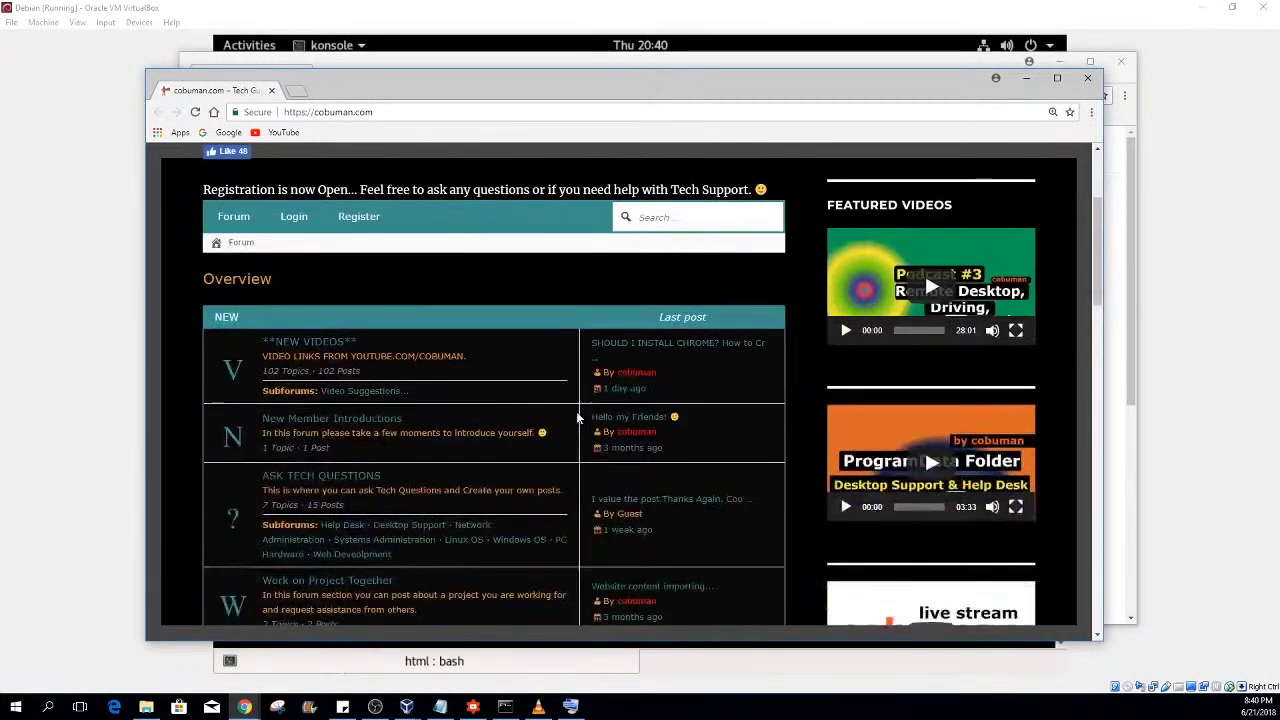
{"action": "scroll", "coordinate": [577, 418], "scroll_direction": "down", "scroll_amount": 1}
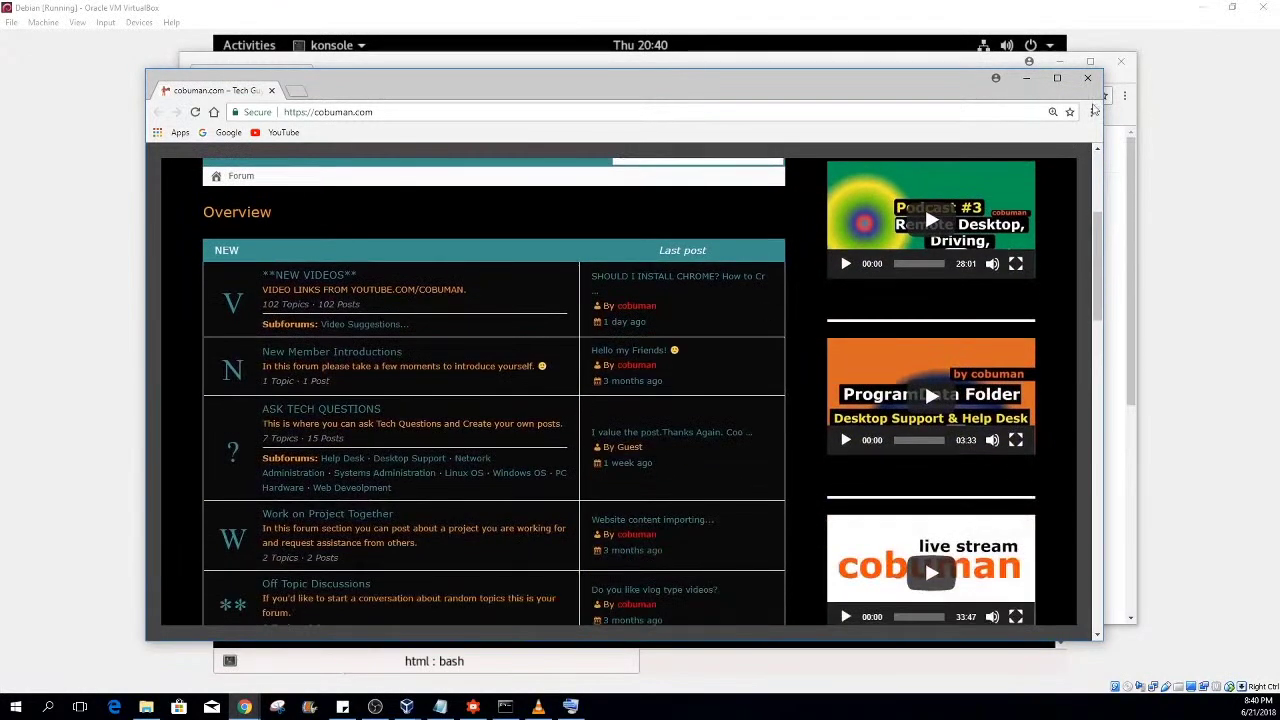
{"action": "left_click", "coordinate": [1032, 62]}
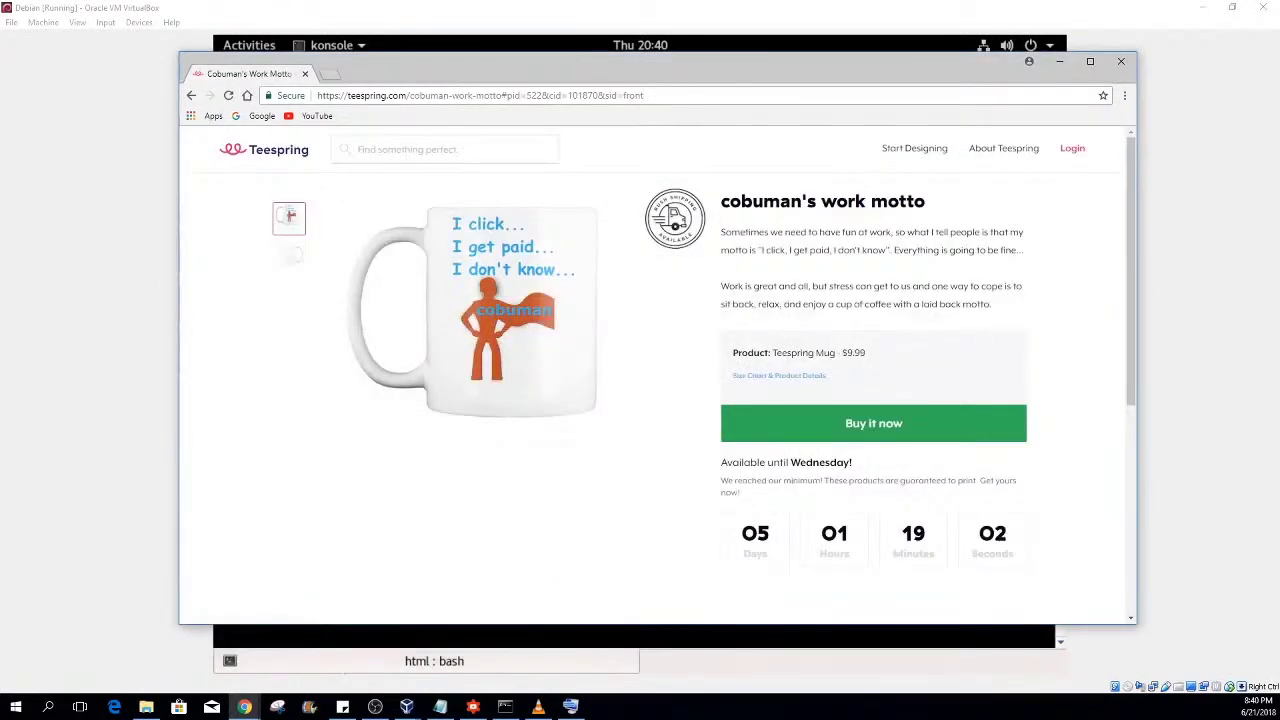
{"action": "left_click_drag", "start_coordinate": [20, 172], "coordinate": [739, 114]}
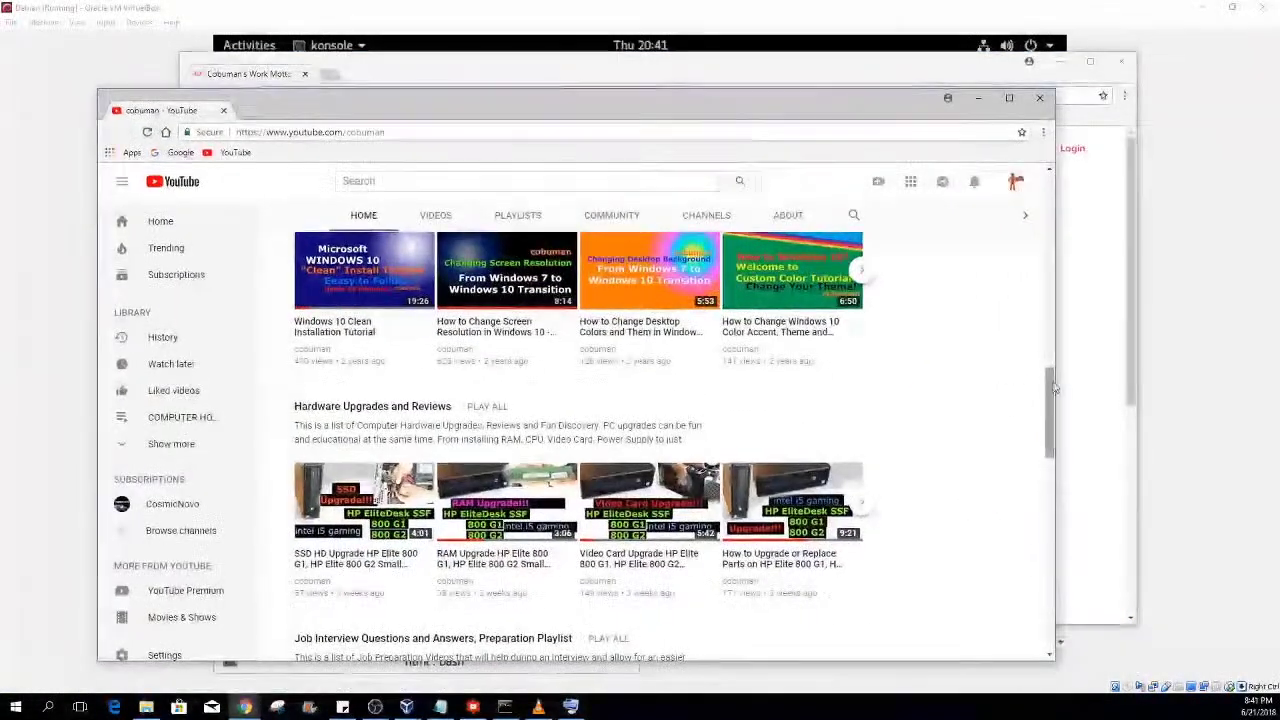
{"action": "scroll", "coordinate": [1056, 346], "scroll_direction": "up", "scroll_amount": 3}
{"action": "scroll", "coordinate": [1050, 380], "scroll_direction": "down", "scroll_amount": 5}
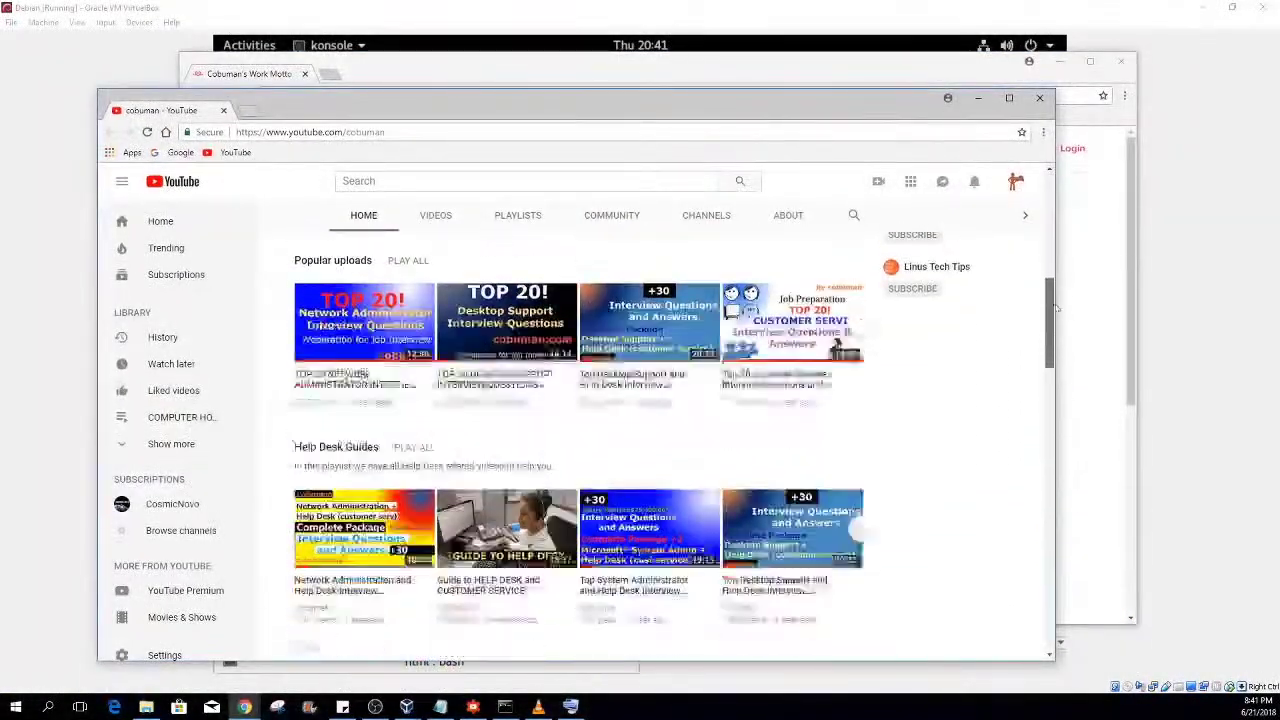
{"action": "left_click_drag", "start_coordinate": [1043, 408], "coordinate": [1028, 280]}
{"action": "scroll", "coordinate": [1028, 280], "scroll_direction": "up", "scroll_amount": 2}
{"action": "scroll", "coordinate": [1015, 305], "scroll_direction": "down", "scroll_amount": 4}
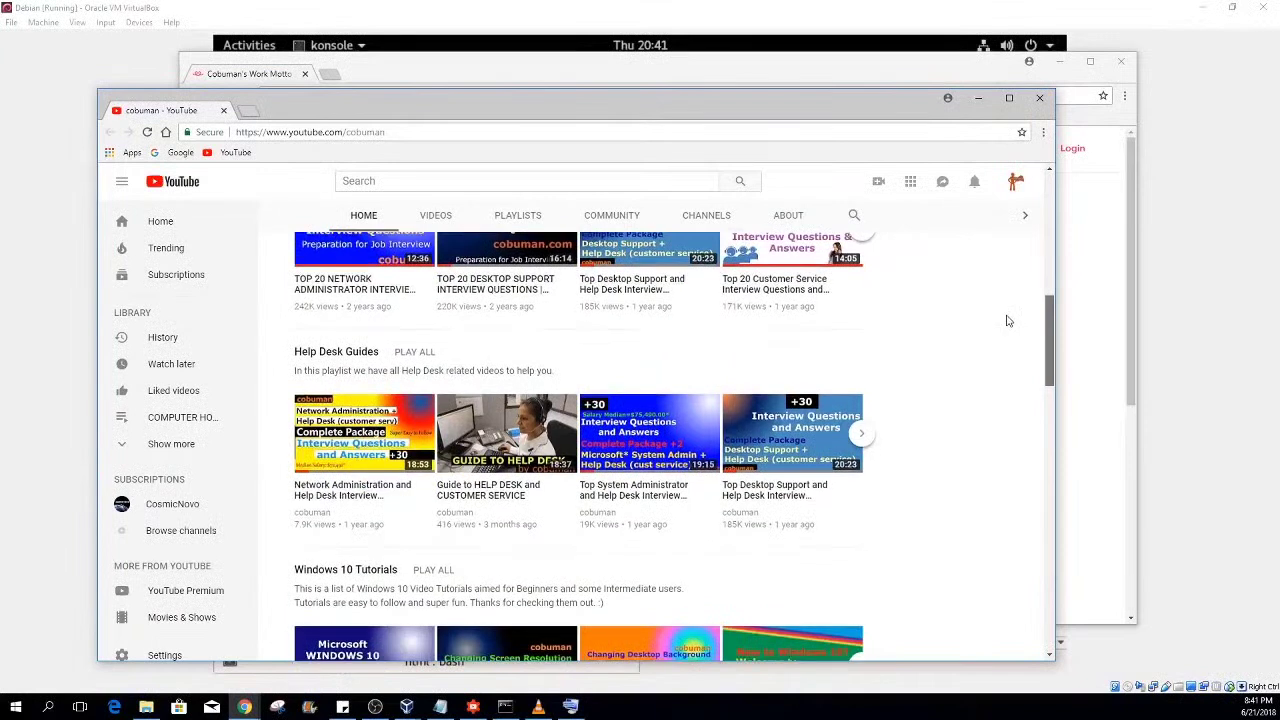
{"action": "left_click", "coordinate": [243, 131]}
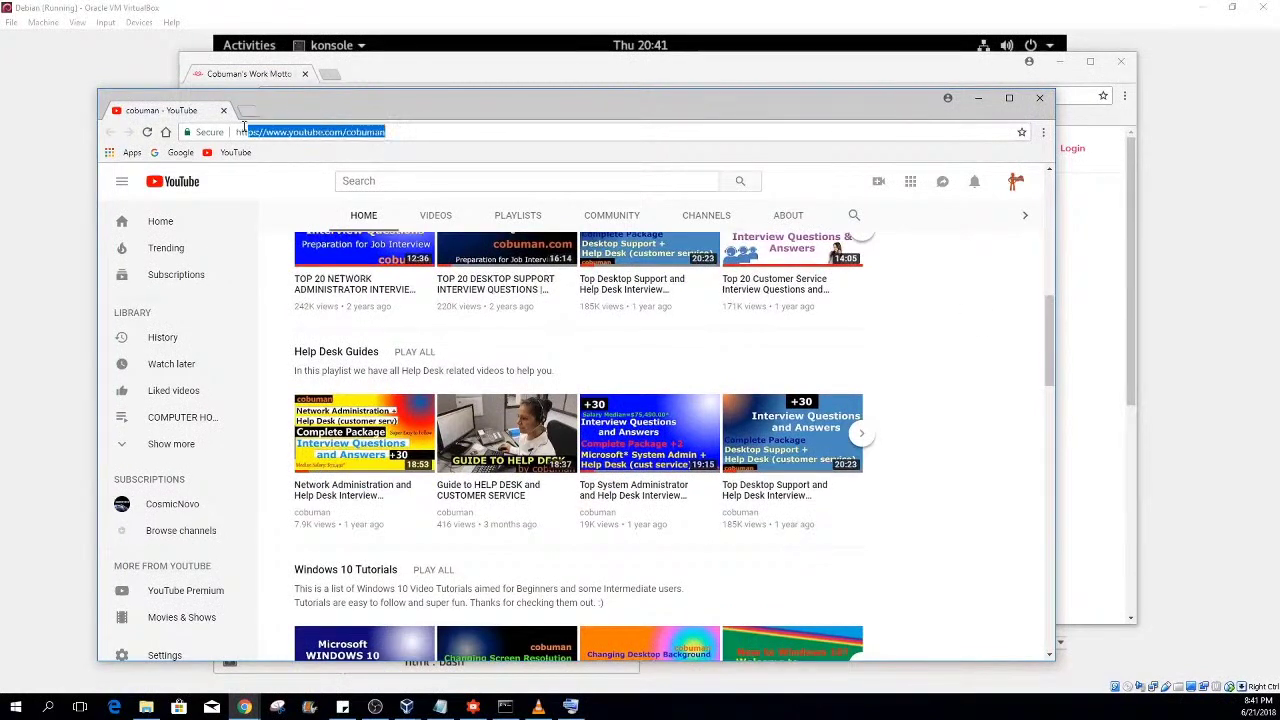
{"action": "left_click", "coordinate": [401, 131]}
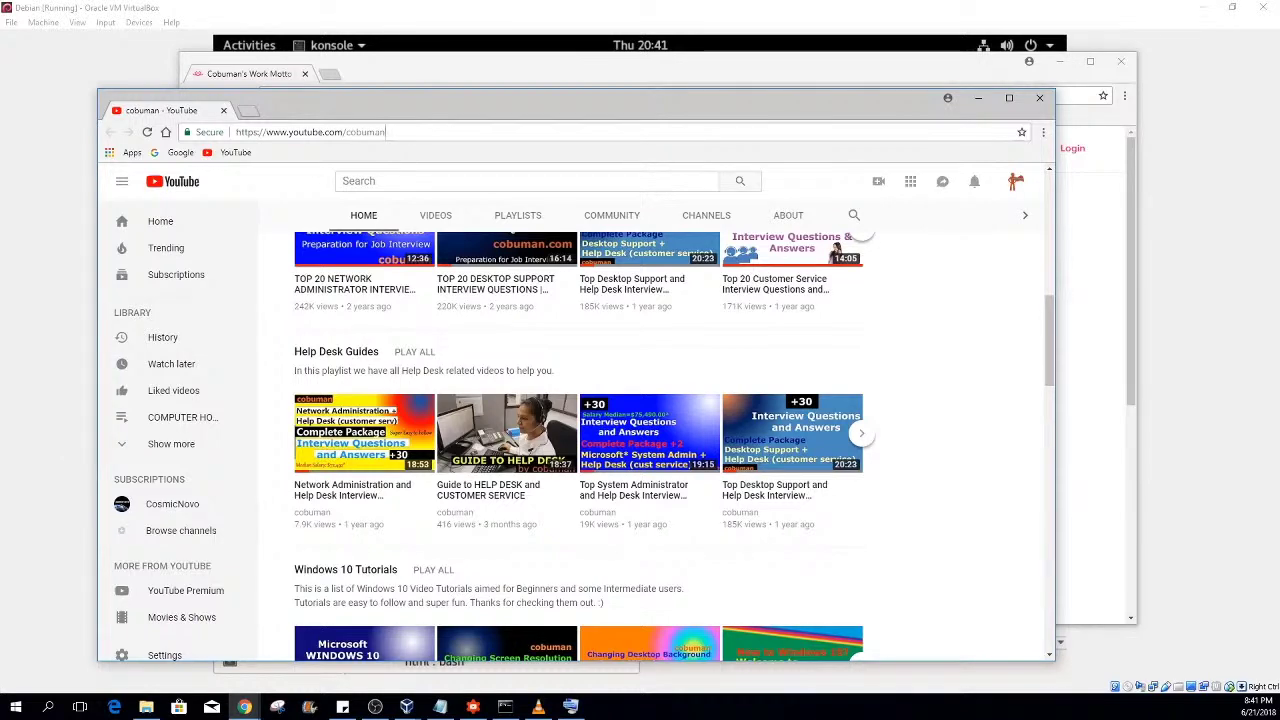
{"action": "key", "text": "alt+Tab"}
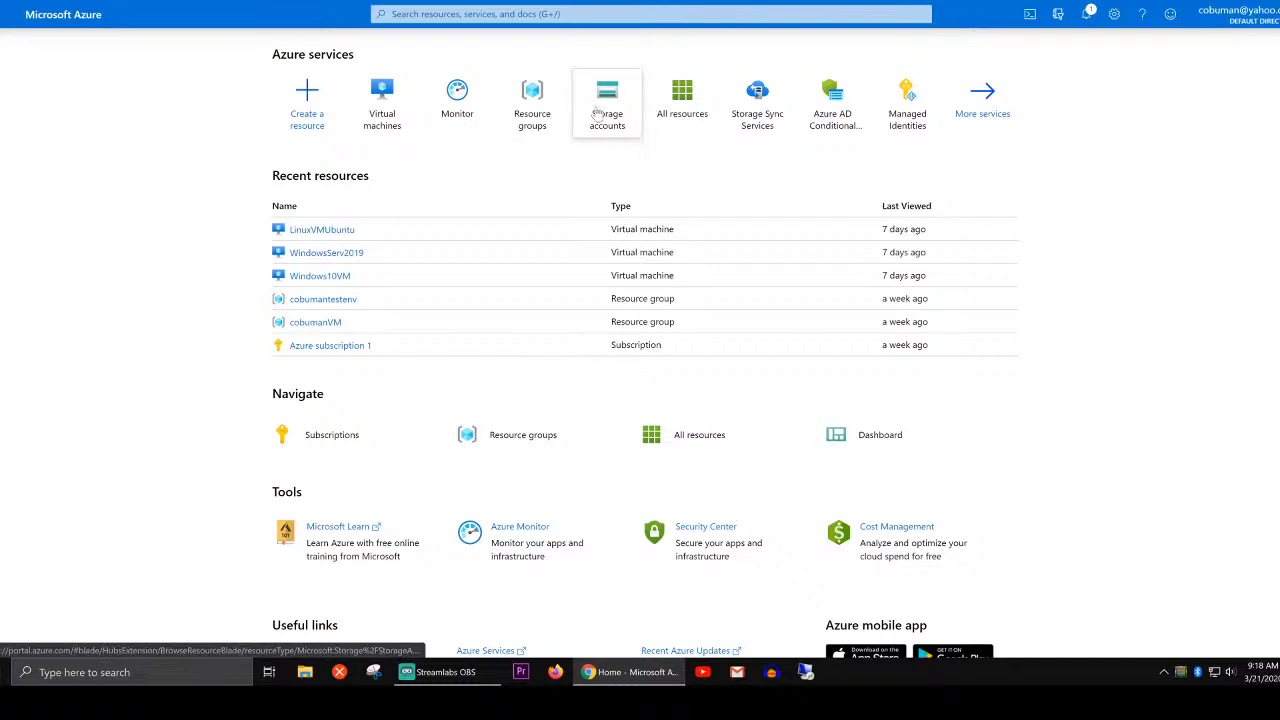
Go to the Storage accounts page from the portal's navigation menu.
{"action": "left_click", "coordinate": [12, 15]}
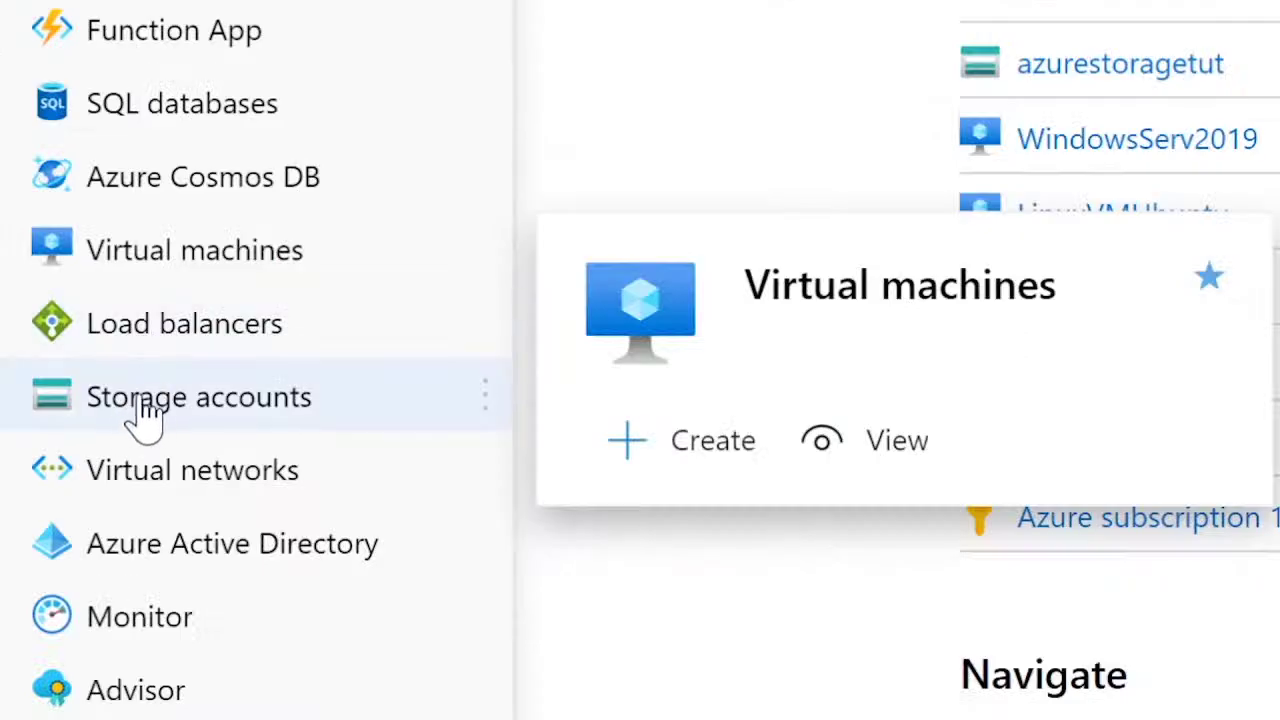
{"action": "left_click", "coordinate": [160, 398]}
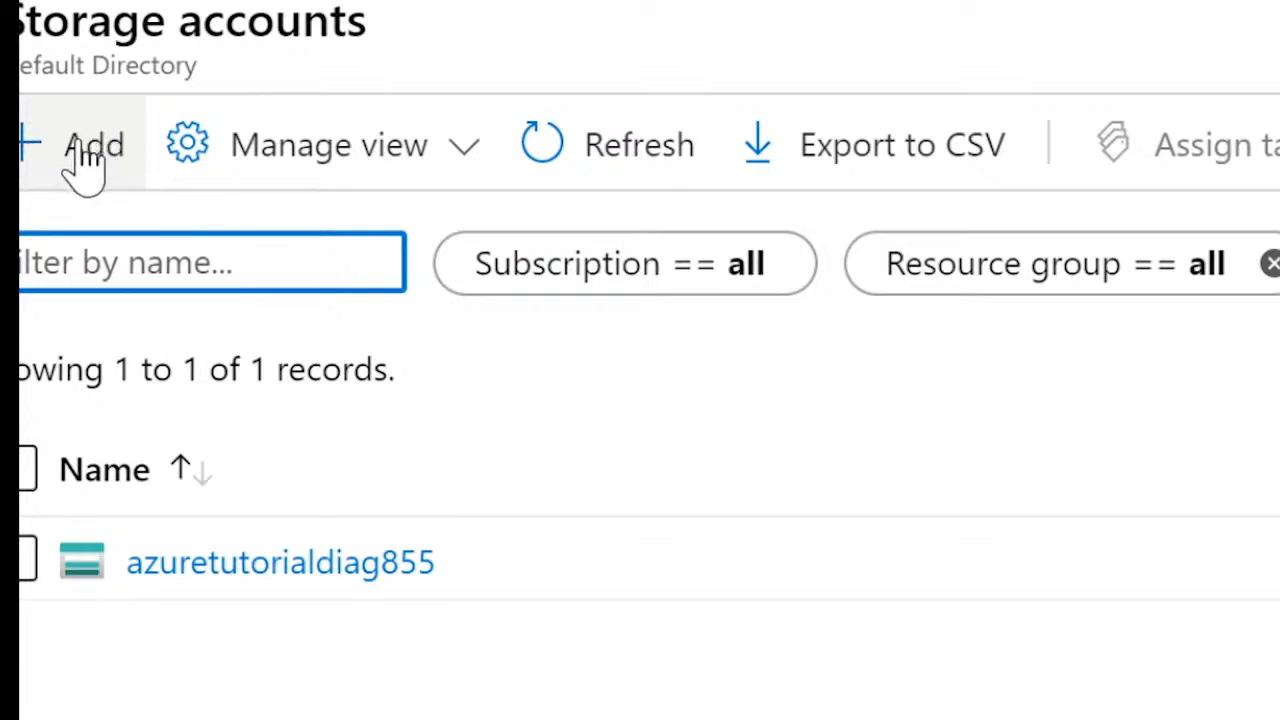
Open the Create storage account form with + Add.
{"action": "left_click", "coordinate": [52, 162]}
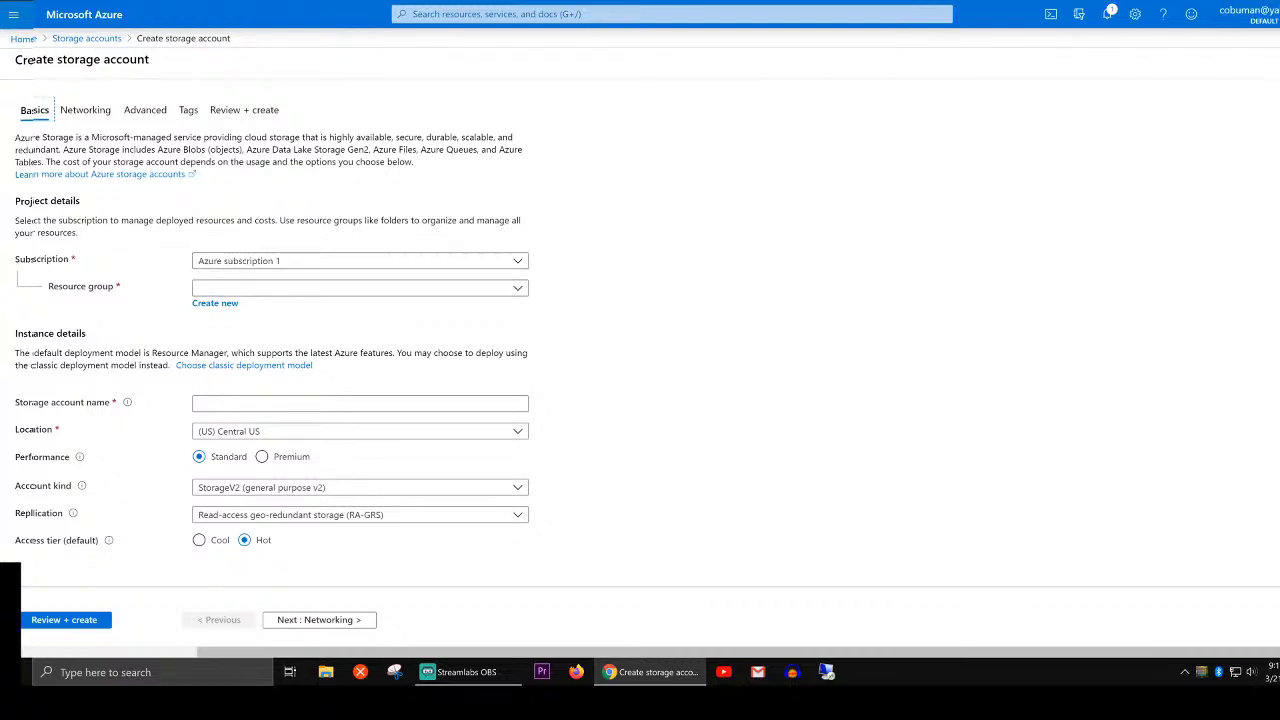
Set the subscription to Azure subscription 1 and the resource group to Azuretutorial.
{"action": "left_click", "coordinate": [310, 266]}
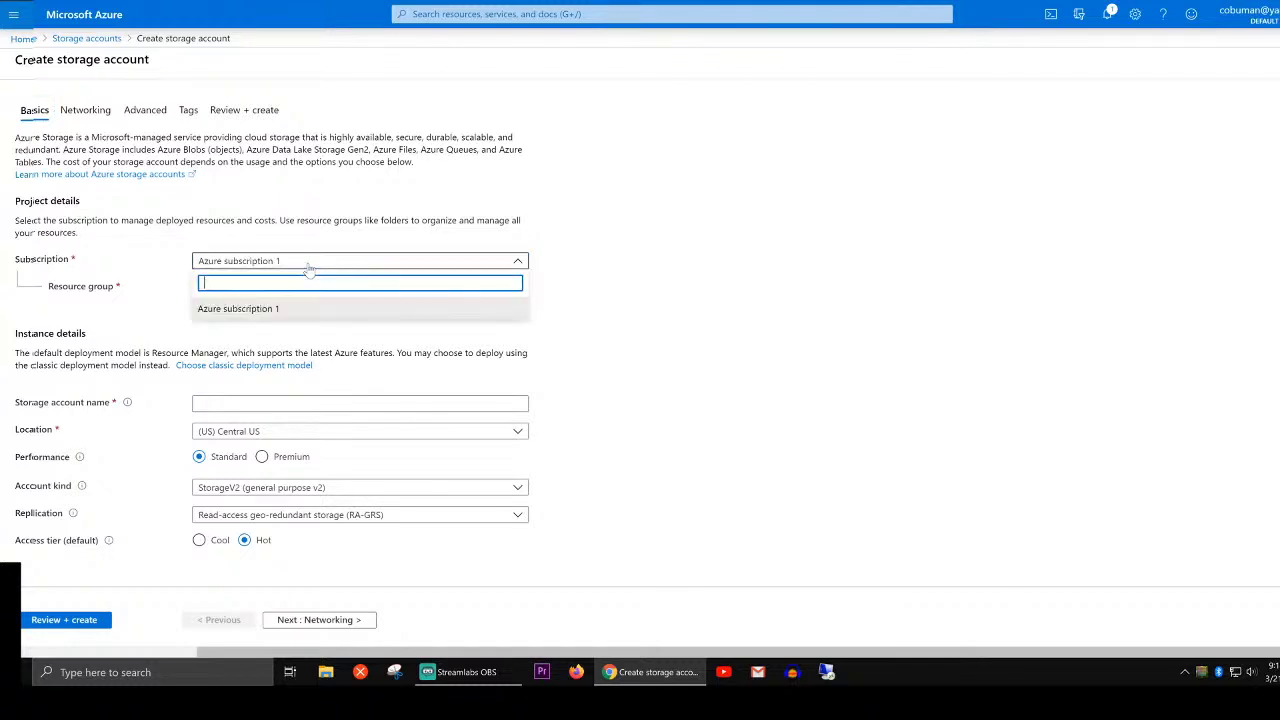
{"action": "left_click", "coordinate": [258, 311]}
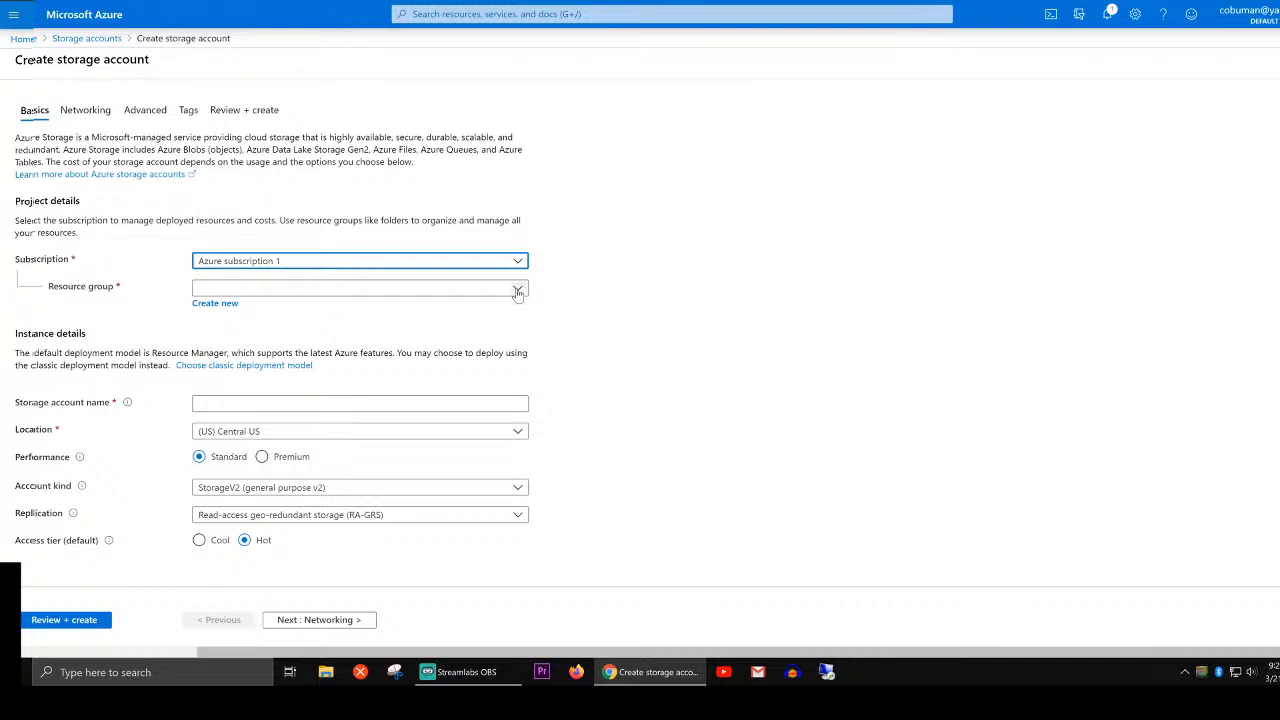
{"action": "left_click", "coordinate": [517, 291]}
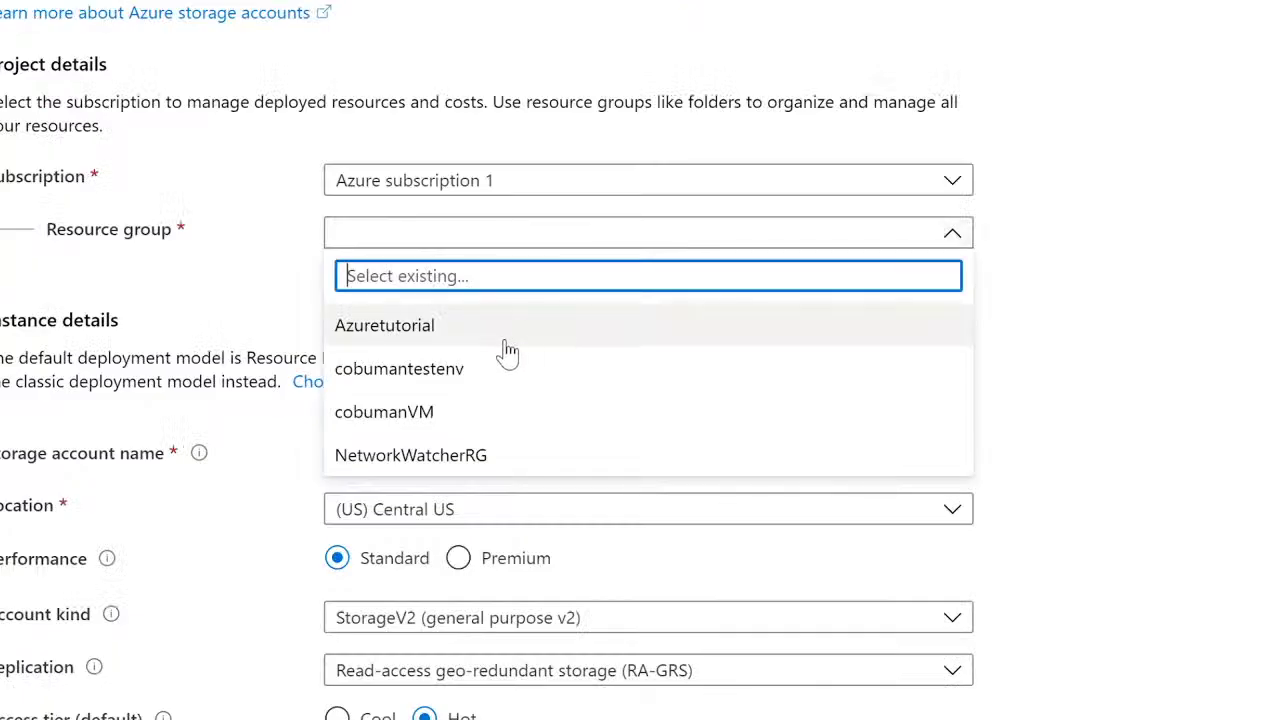
{"action": "left_click", "coordinate": [403, 330]}
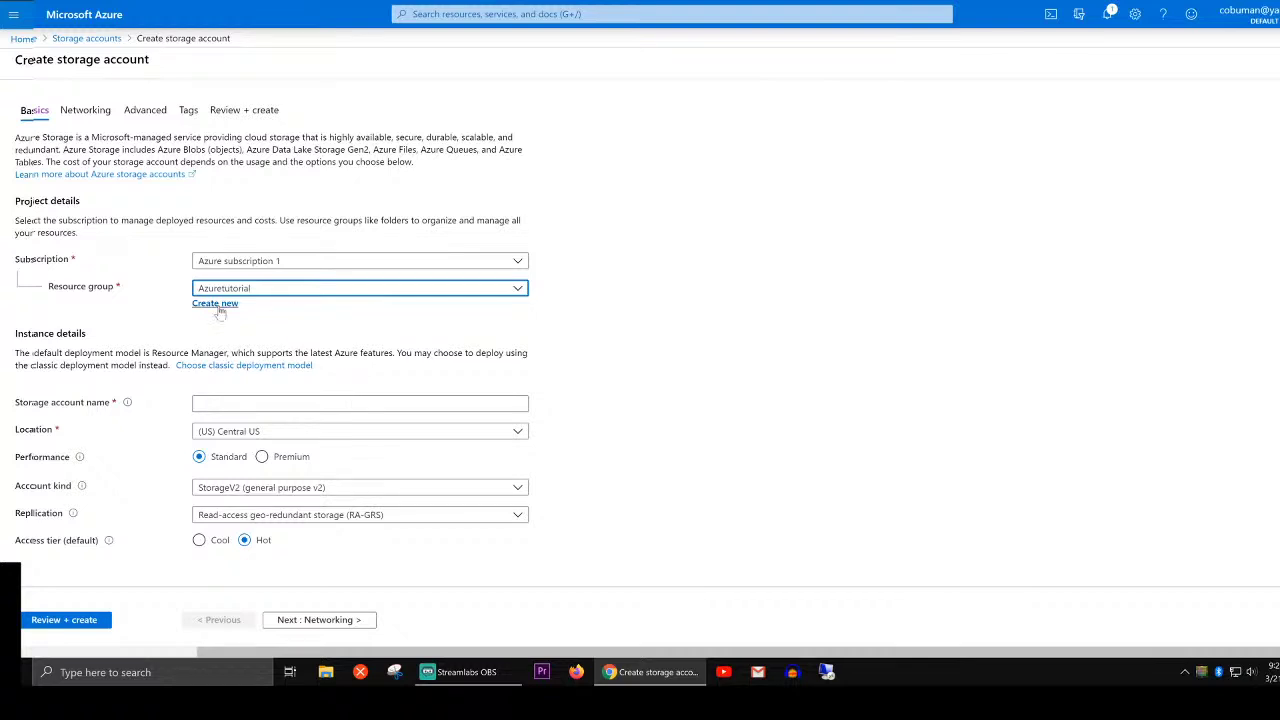
Name the storage account azurestoragetut after rejected attempts, with Locally-redundant storage (LRS) replication.
{"action": "left_click", "coordinate": [285, 404]}
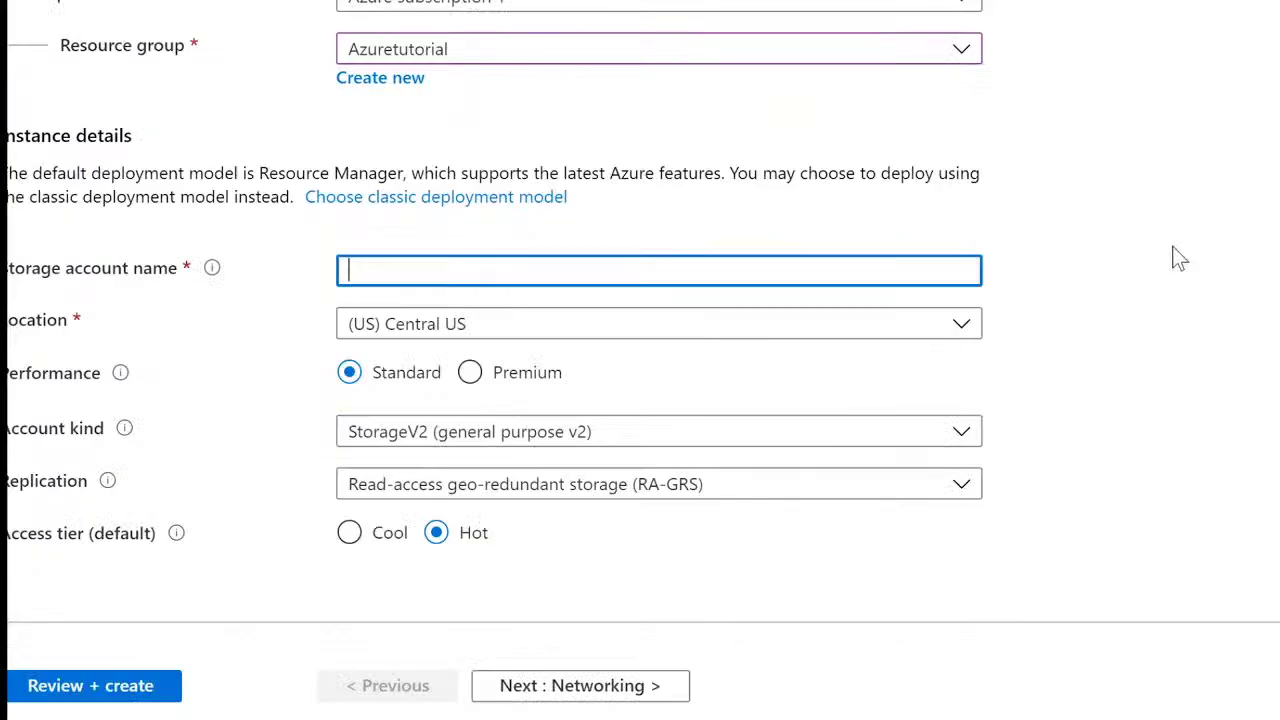
{"action": "type", "text": "NewStorage"}
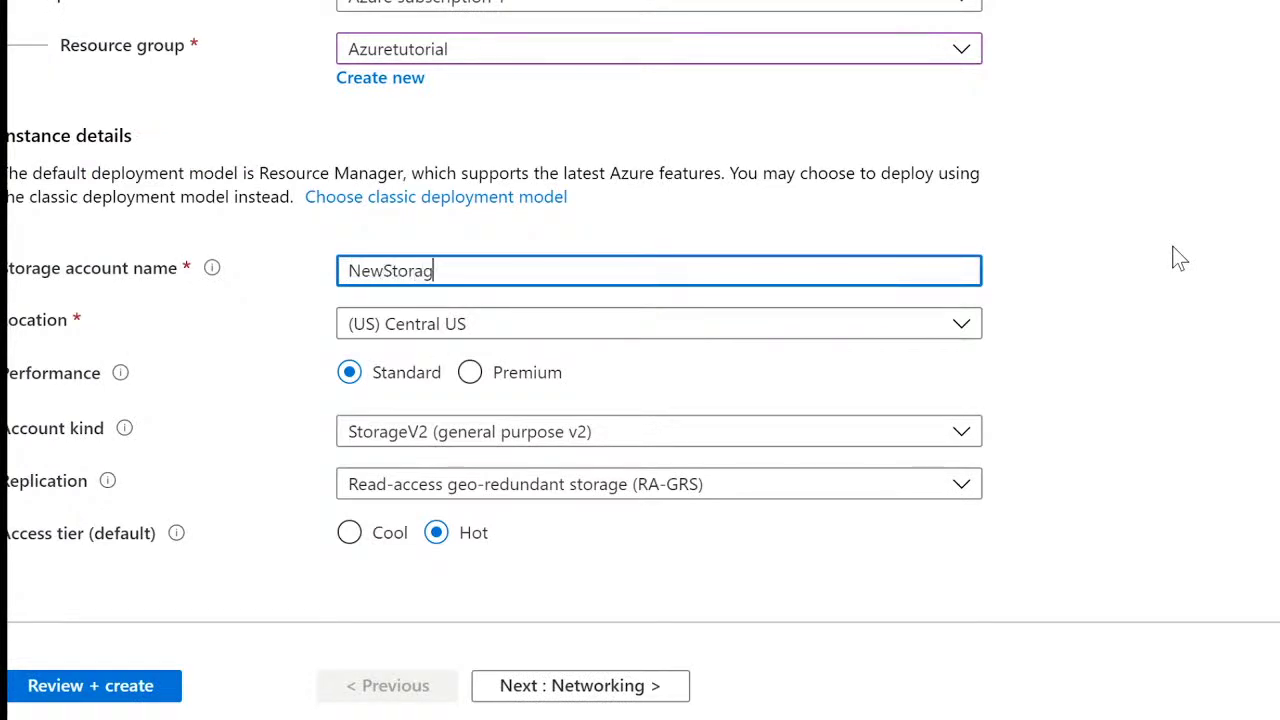
{"action": "key", "text": "BackSpace"}
{"action": "key", "text": "BackSpace"}
{"action": "key", "text": "BackSpace"}
{"action": "key", "text": "BackSpace"}
{"action": "key", "text": "BackSpace"}
{"action": "key", "text": "BackSpace"}
{"action": "key", "text": "BackSpace"}
{"action": "key", "text": "BackSpace"}
{"action": "key", "text": "BackSpace"}
{"action": "key", "text": "BackSpace"}
{"action": "type", "text": "n"}
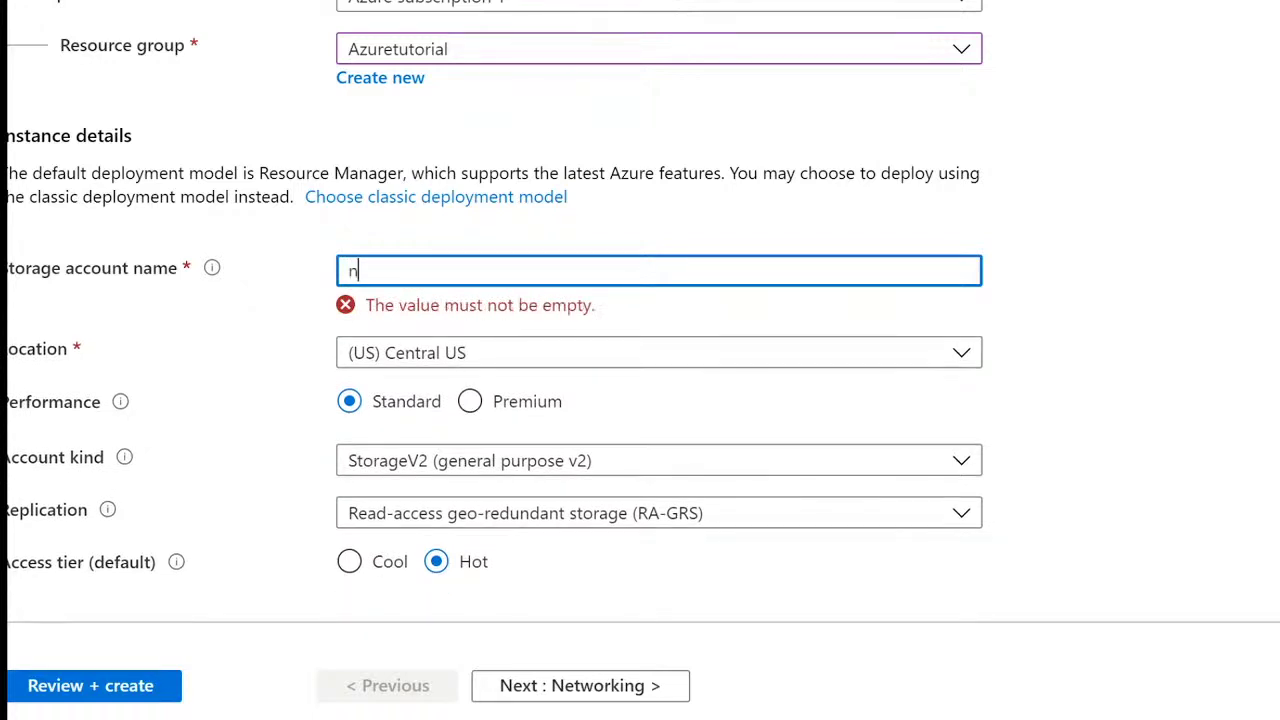
{"action": "type", "text": "ewstoa"}
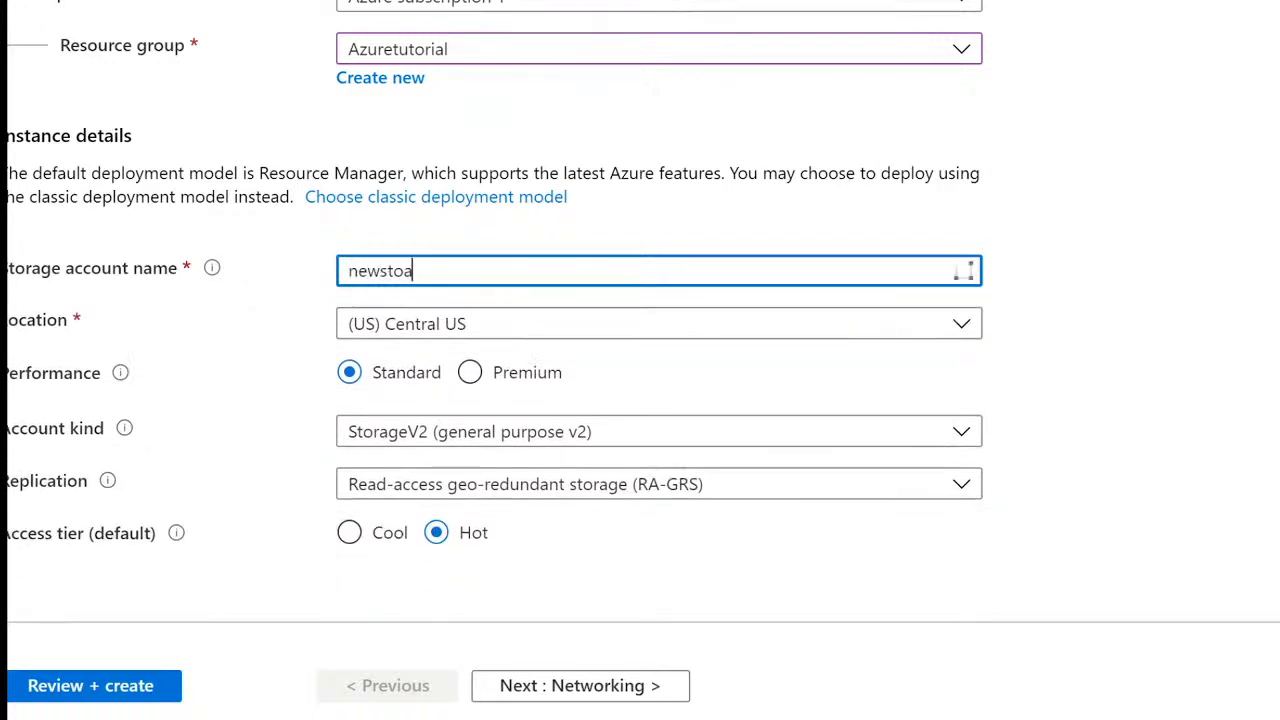
{"action": "key", "text": "BackSpace"}
{"action": "key", "text": "BackSpace"}
{"action": "type", "text": "orage"}
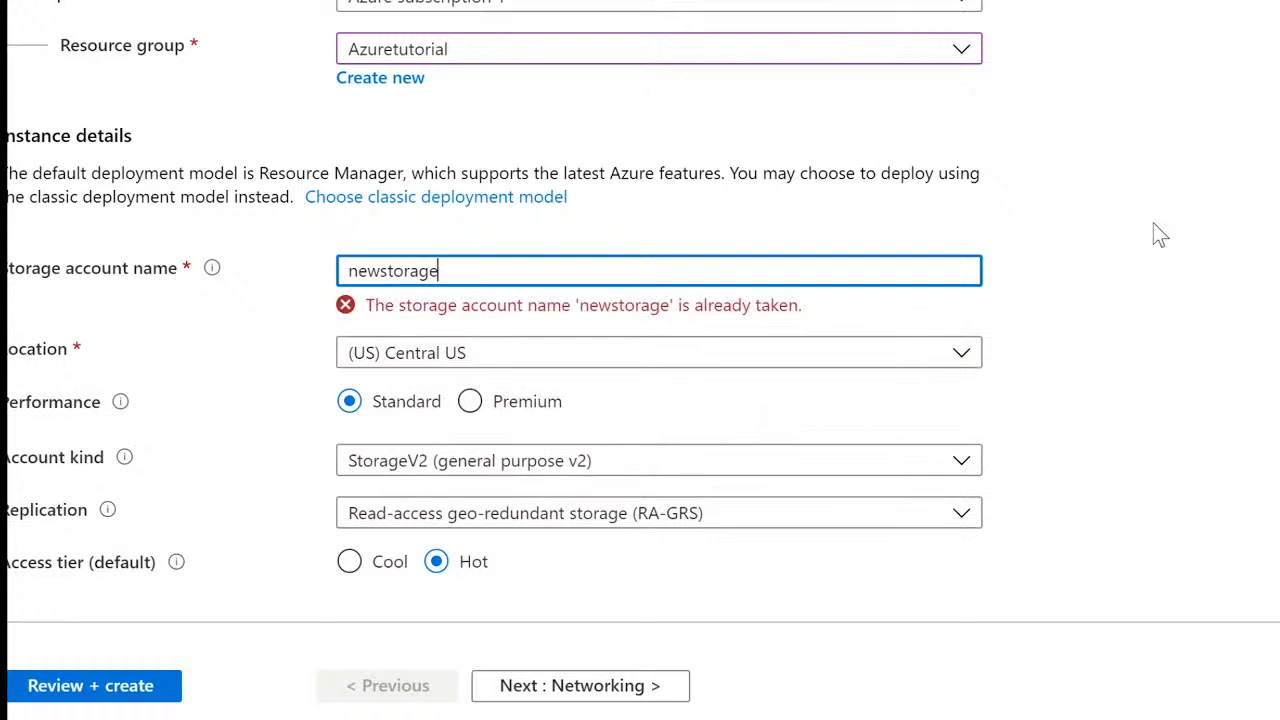
{"action": "type", "text": "1"}
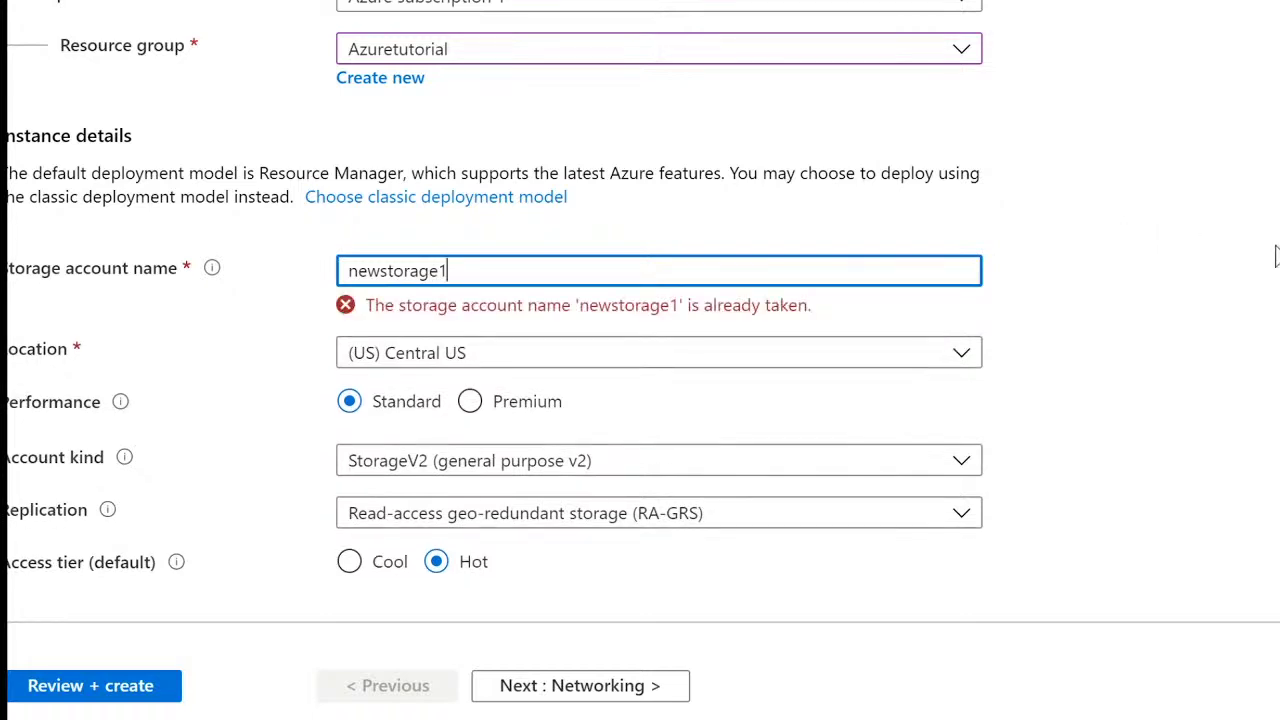
{"action": "key", "text": "BackSpace"}
{"action": "key", "text": "BackSpace"}
{"action": "key", "text": "BackSpace"}
{"action": "key", "text": "BackSpace"}
{"action": "key", "text": "BackSpace"}
{"action": "key", "text": "BackSpace"}
{"action": "key", "text": "BackSpace"}
{"action": "key", "text": "BackSpace"}
{"action": "key", "text": "BackSpace"}
{"action": "key", "text": "BackSpace"}
{"action": "key", "text": "BackSpace"}
{"action": "type", "text": "azure"}
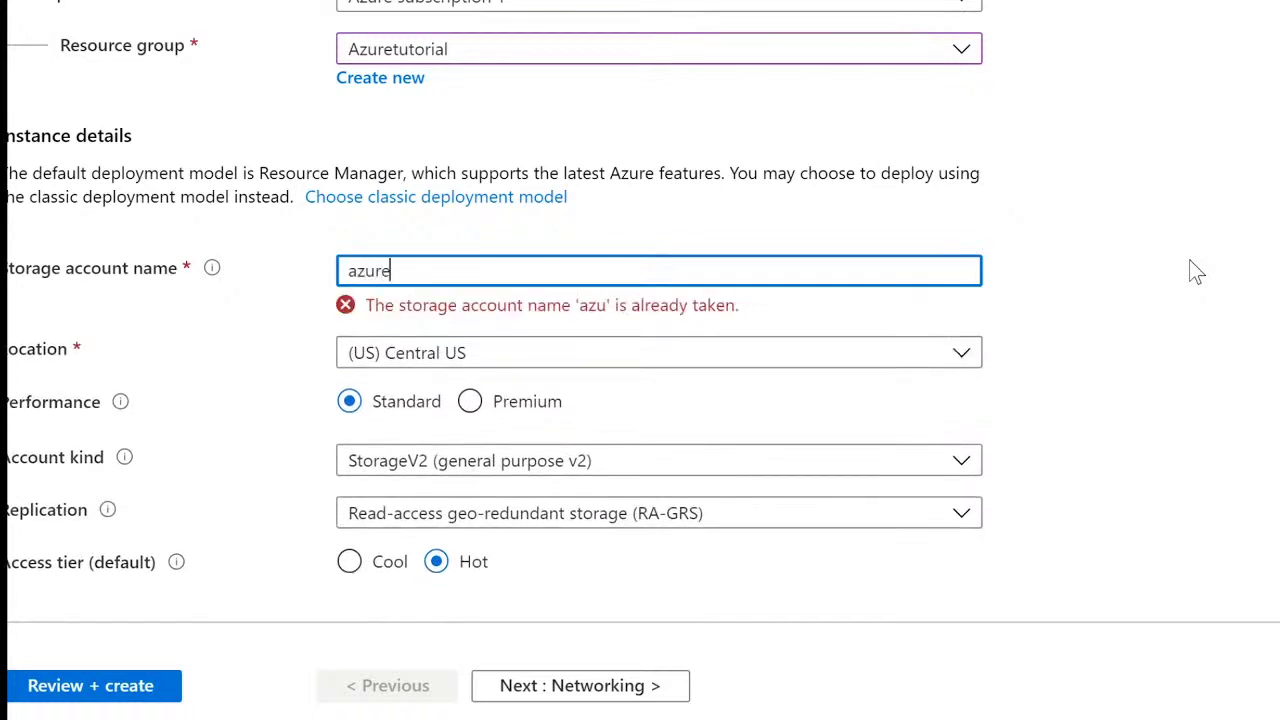
{"action": "type", "text": "storage"}
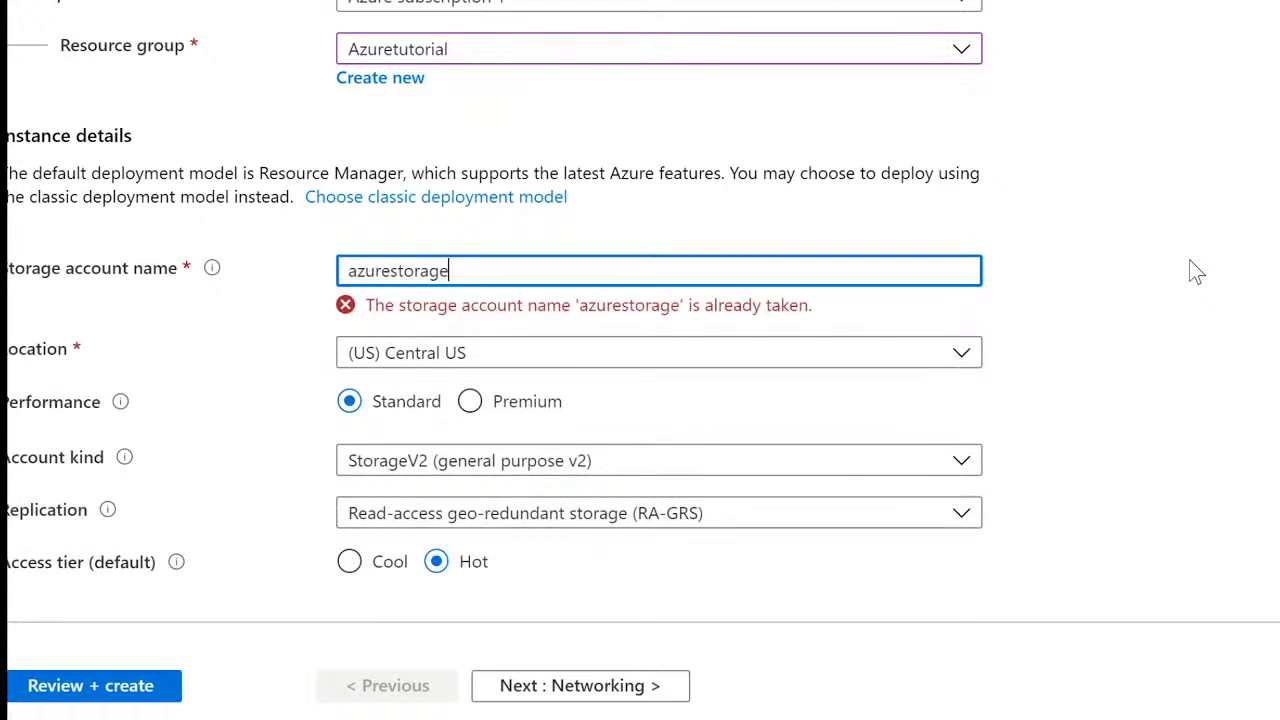
{"action": "type", "text": "tu"}
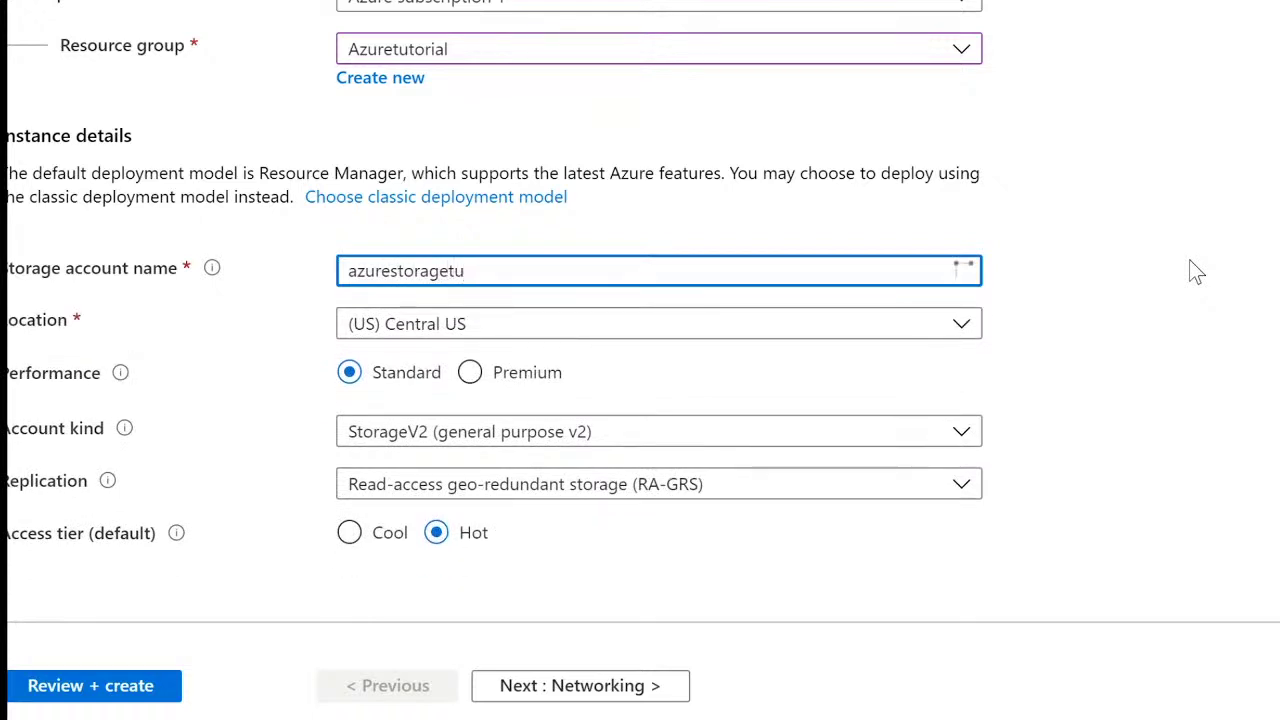
{"action": "type", "text": "tiorial"}
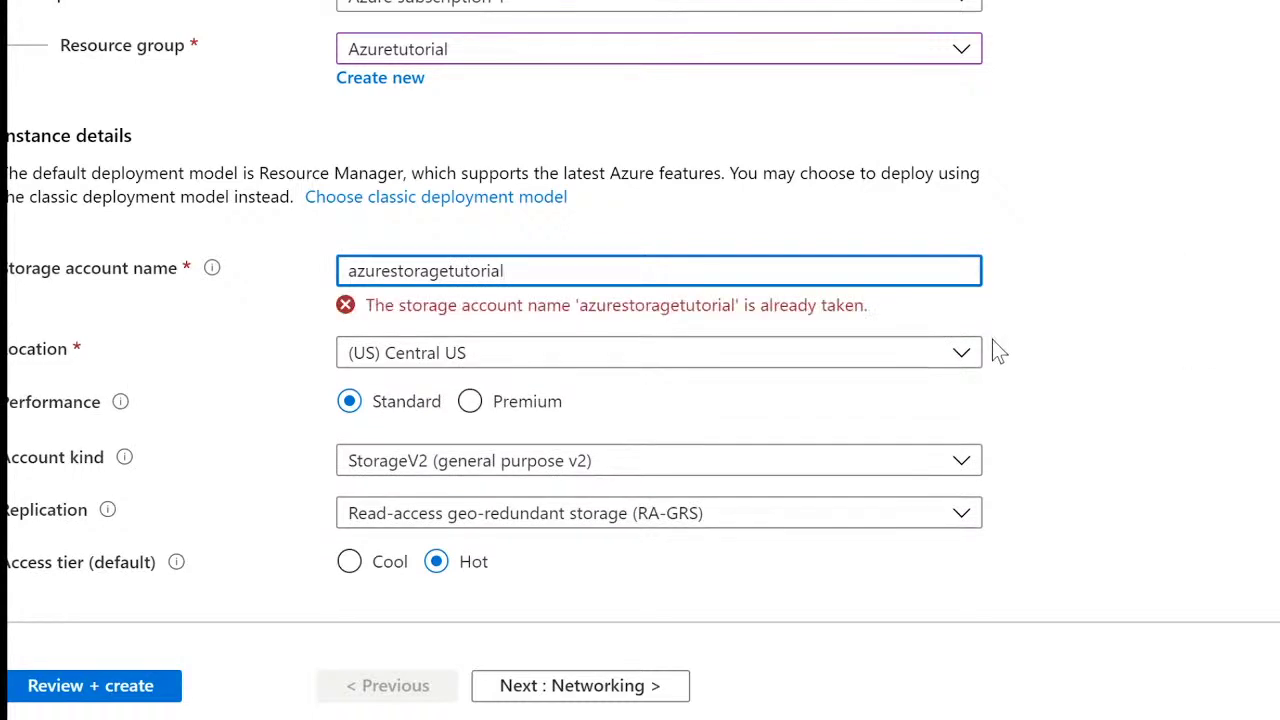
{"action": "key", "text": "BackSpace"}
{"action": "key", "text": "BackSpace"}
{"action": "key", "text": "BackSpace"}
{"action": "key", "text": "BackSpace"}
{"action": "key", "text": "BackSpace"}
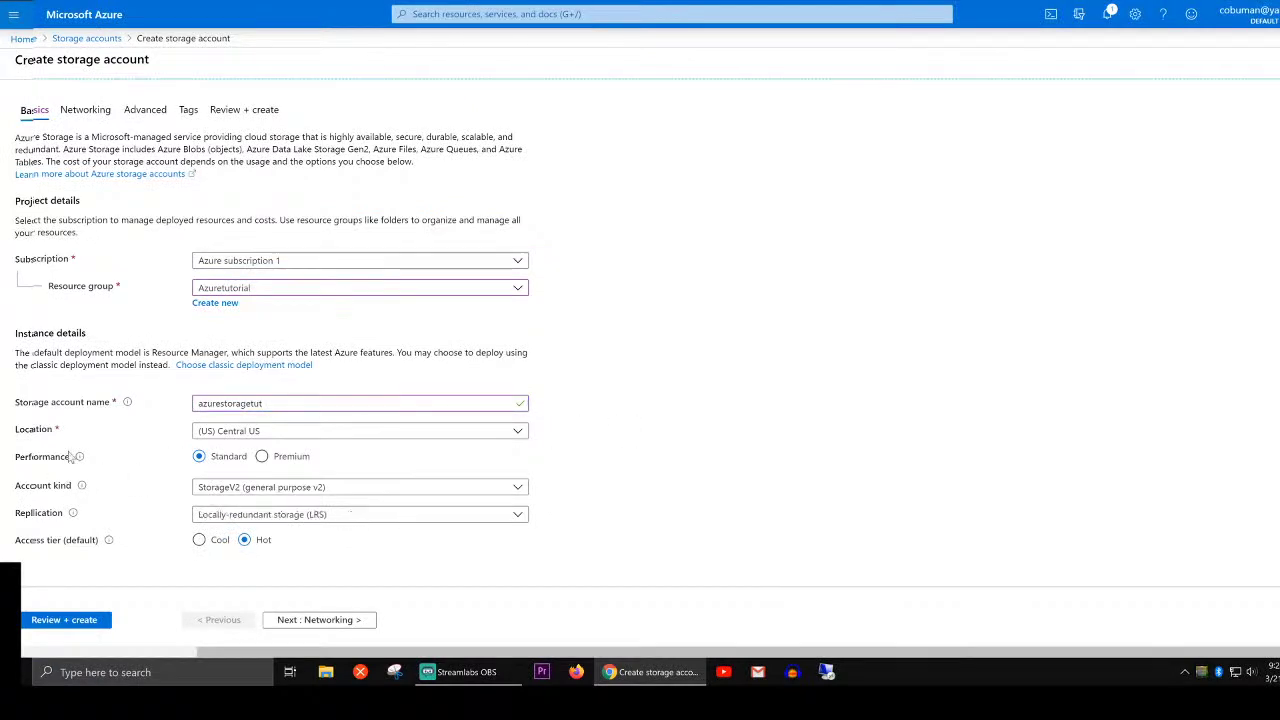
{"action": "mouse_move", "coordinate": [81, 457]}
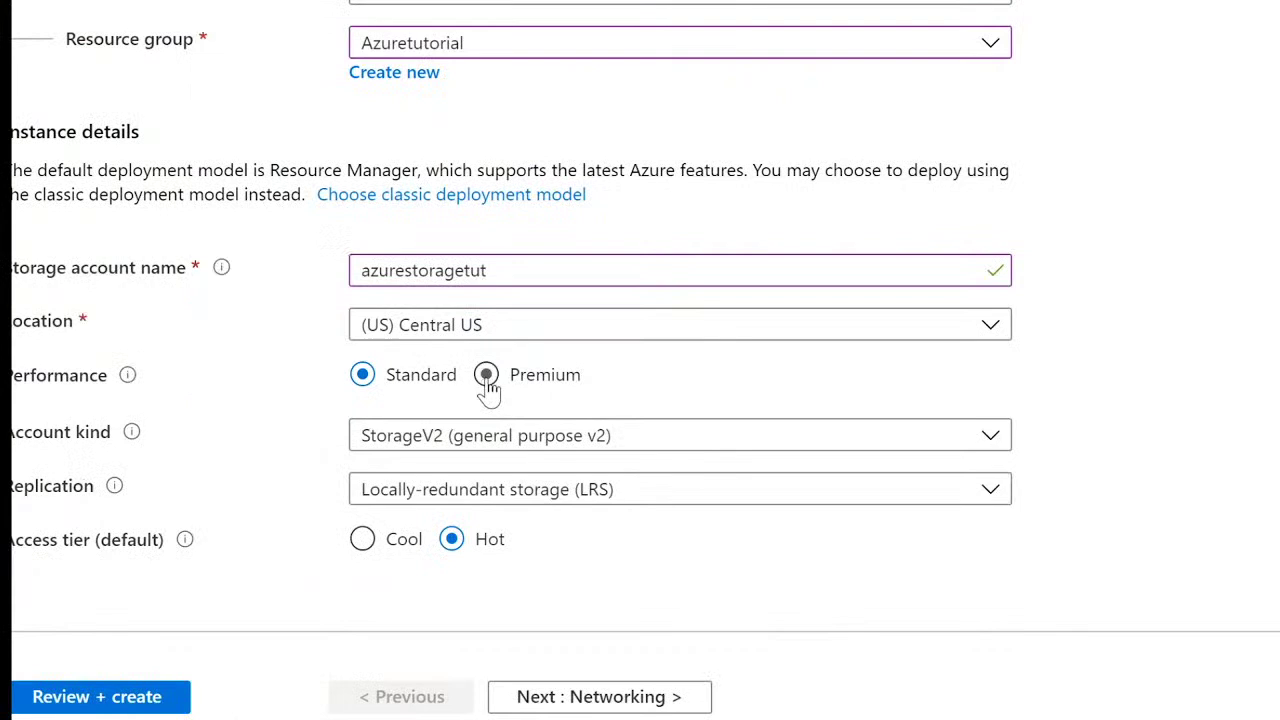
Keep Standard performance, pass through Networking and Advanced, then review and create the storage account.
{"action": "left_click", "coordinate": [487, 376]}
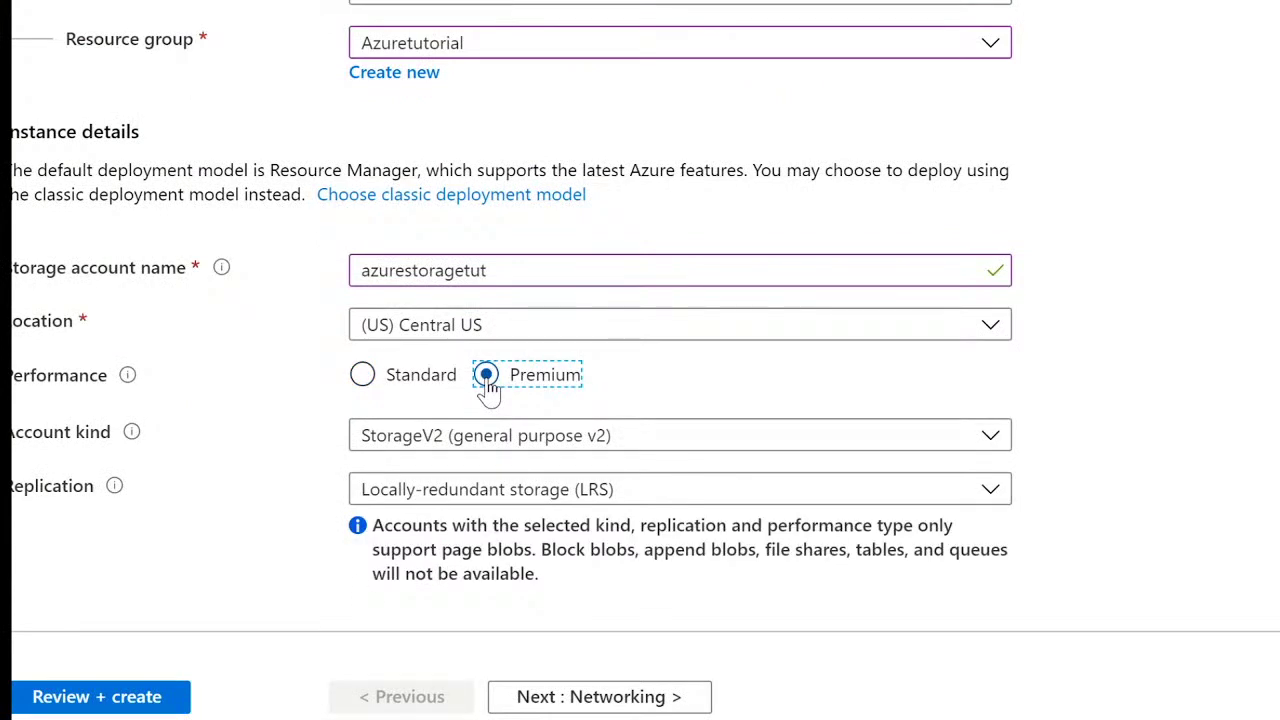
{"action": "left_click", "coordinate": [363, 378]}
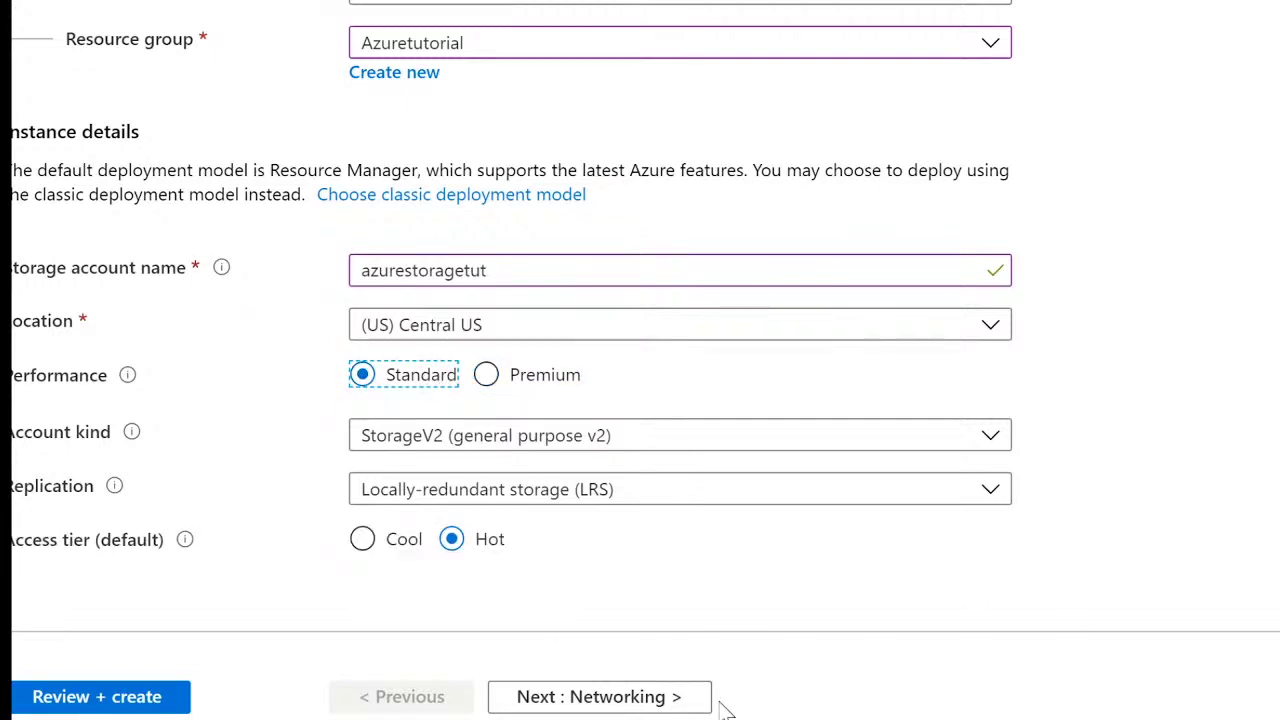
{"action": "left_click", "coordinate": [590, 700]}
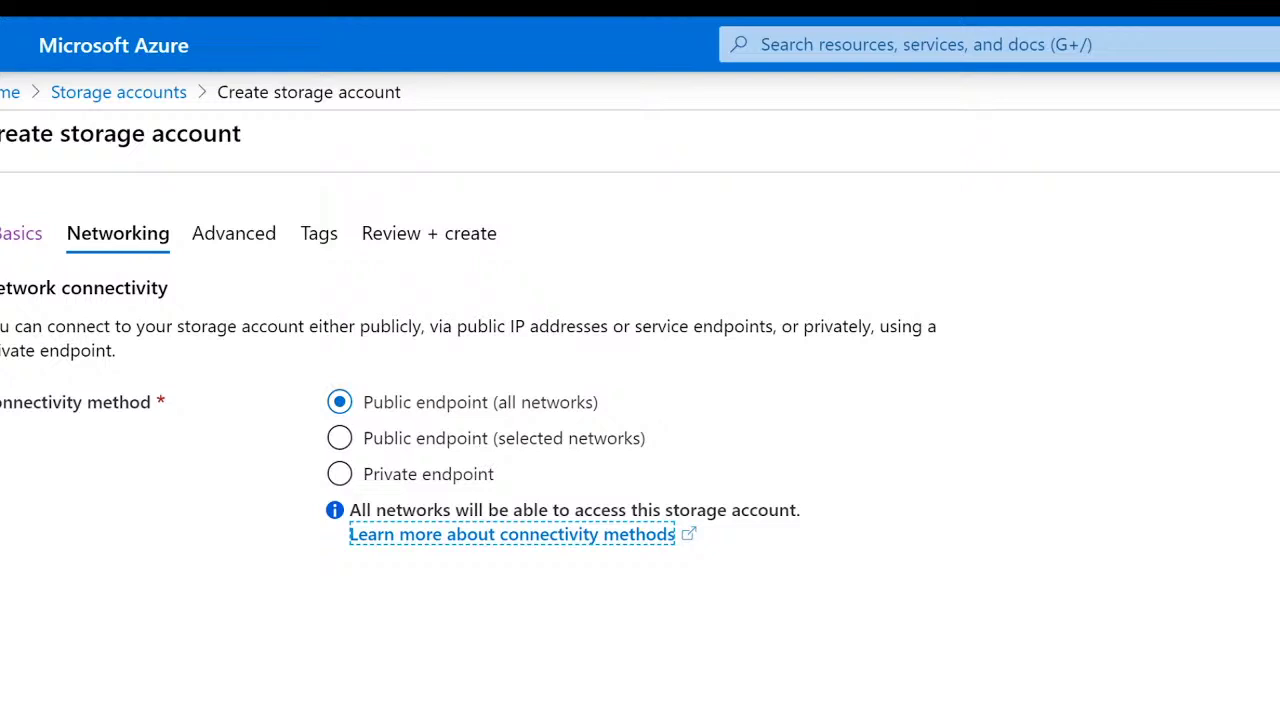
{"action": "left_click", "coordinate": [234, 233]}
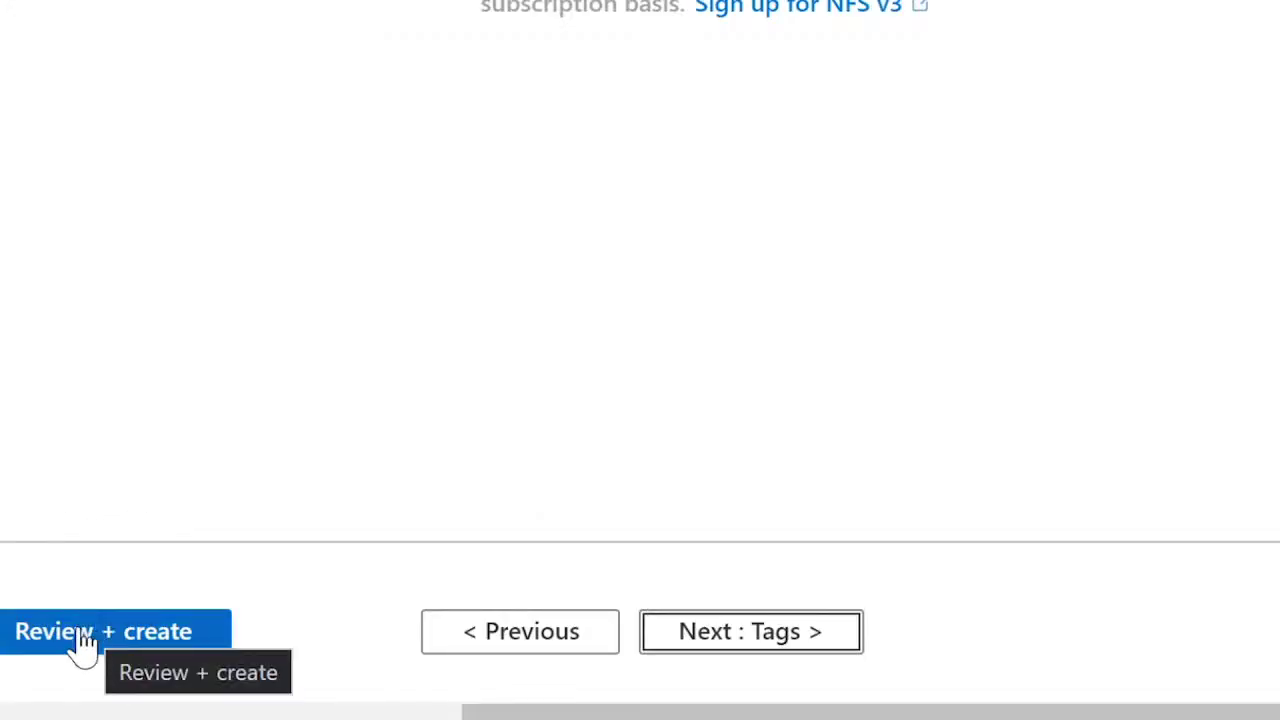
{"action": "left_click", "coordinate": [82, 632]}
{"action": "left_click", "coordinate": [86, 636]}
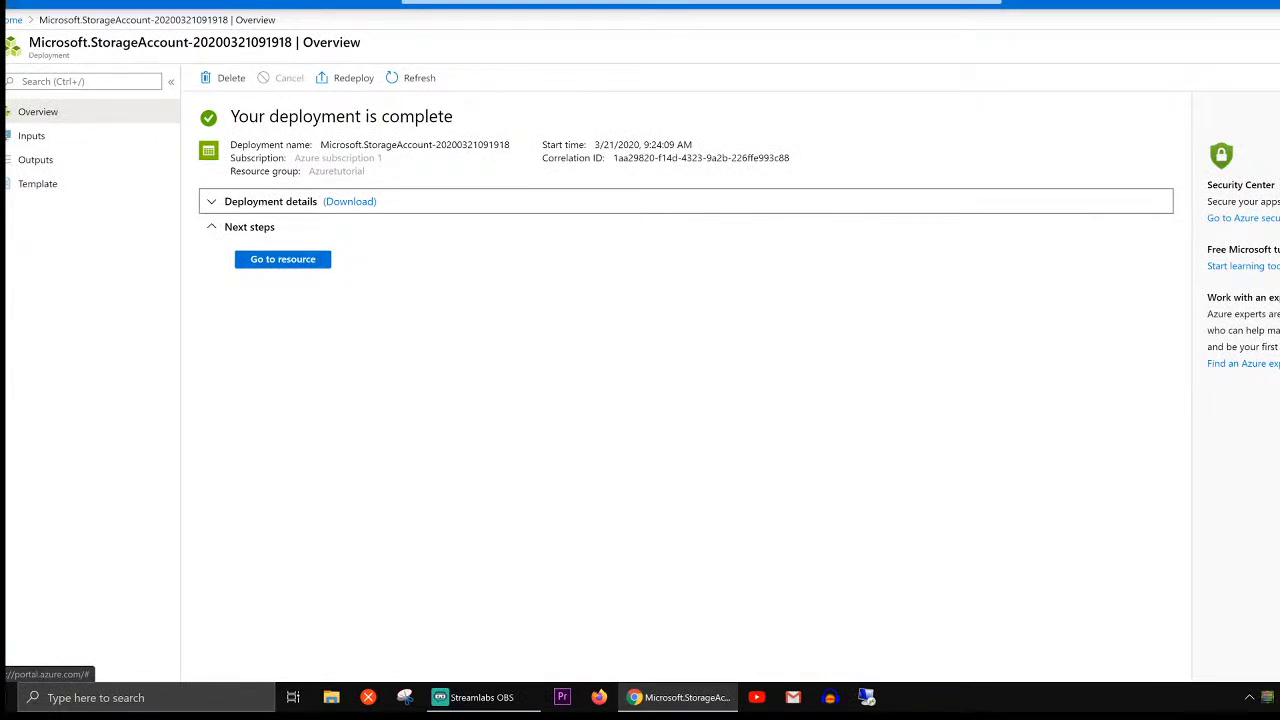
Go via Virtual machines and Home to the azurestoragetut storage account's Overview page.
{"action": "left_click", "coordinate": [8, 6]}
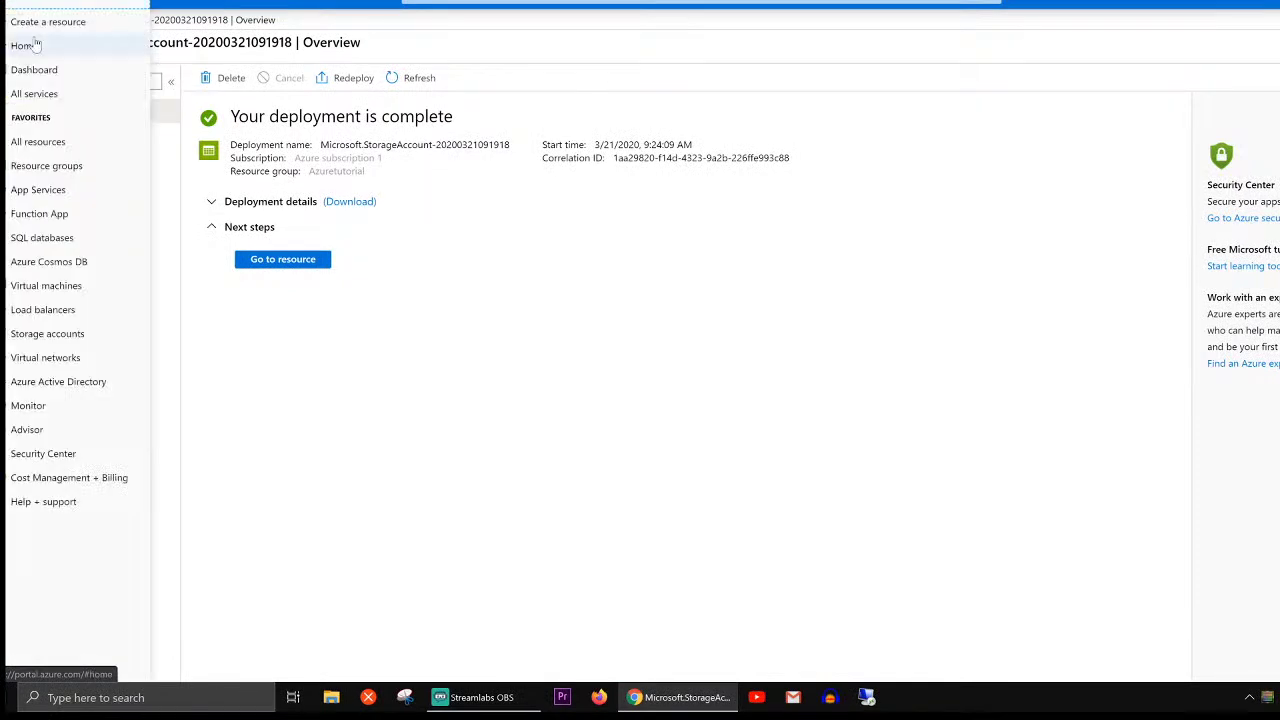
{"action": "left_click", "coordinate": [55, 289]}
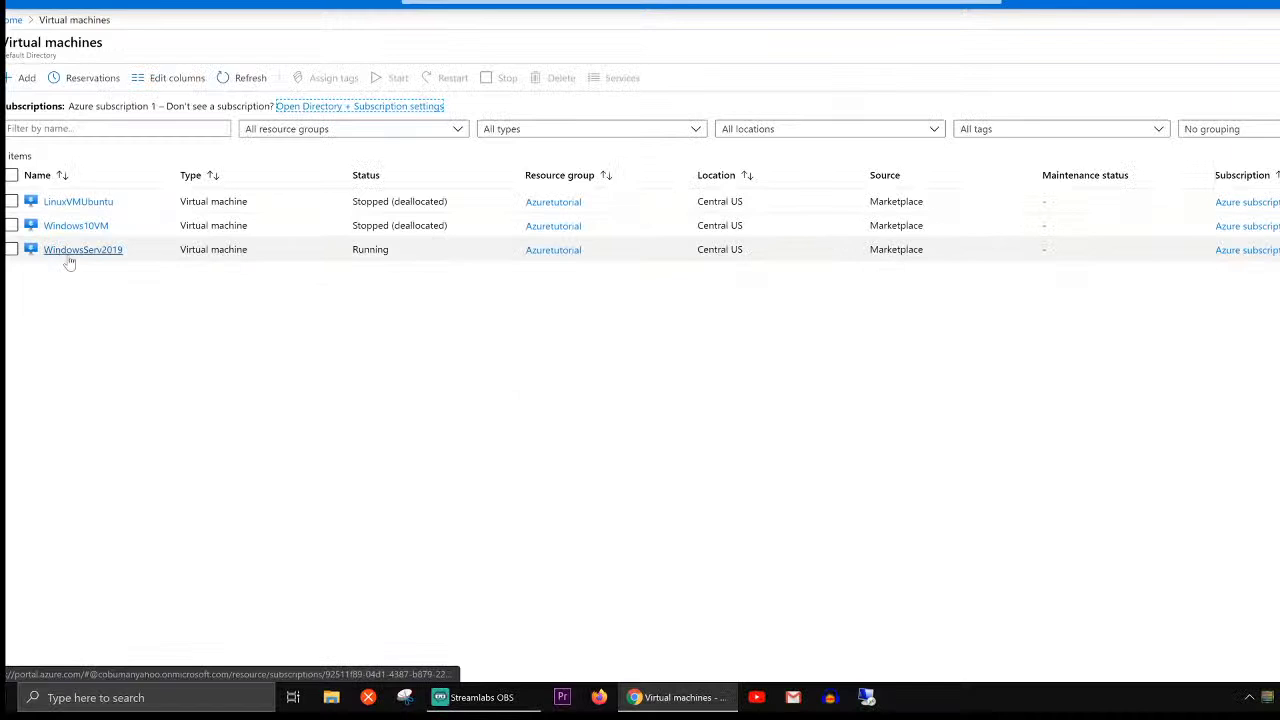
{"action": "left_click", "coordinate": [12, 20]}
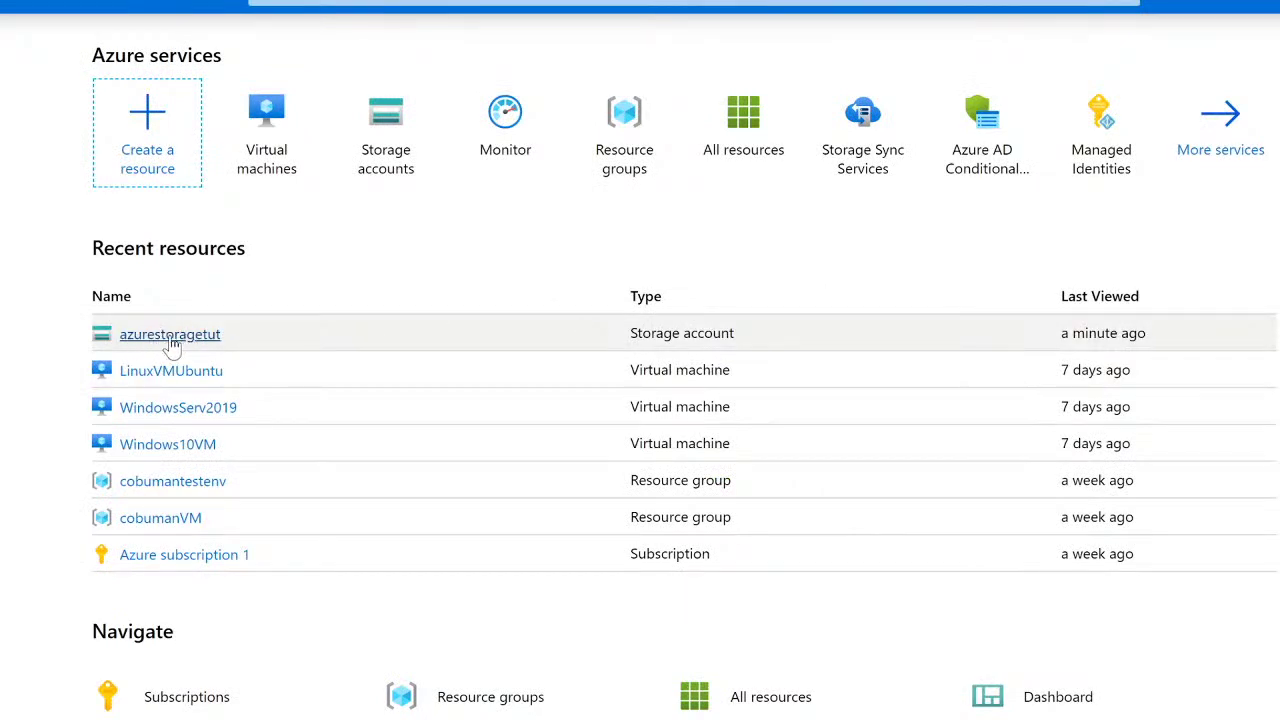
{"action": "left_click", "coordinate": [174, 342]}
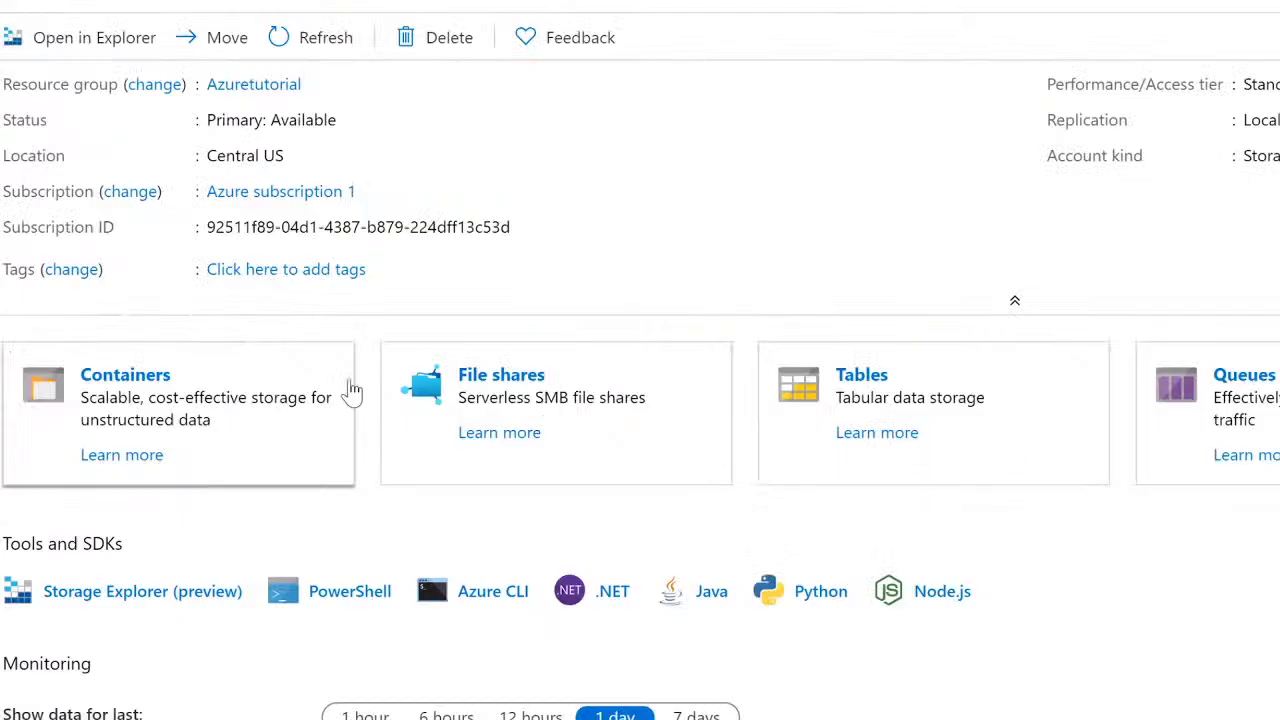
Under File shares, create the share filesharedrive with a quota of 10 GiB.
{"action": "left_click", "coordinate": [505, 385]}
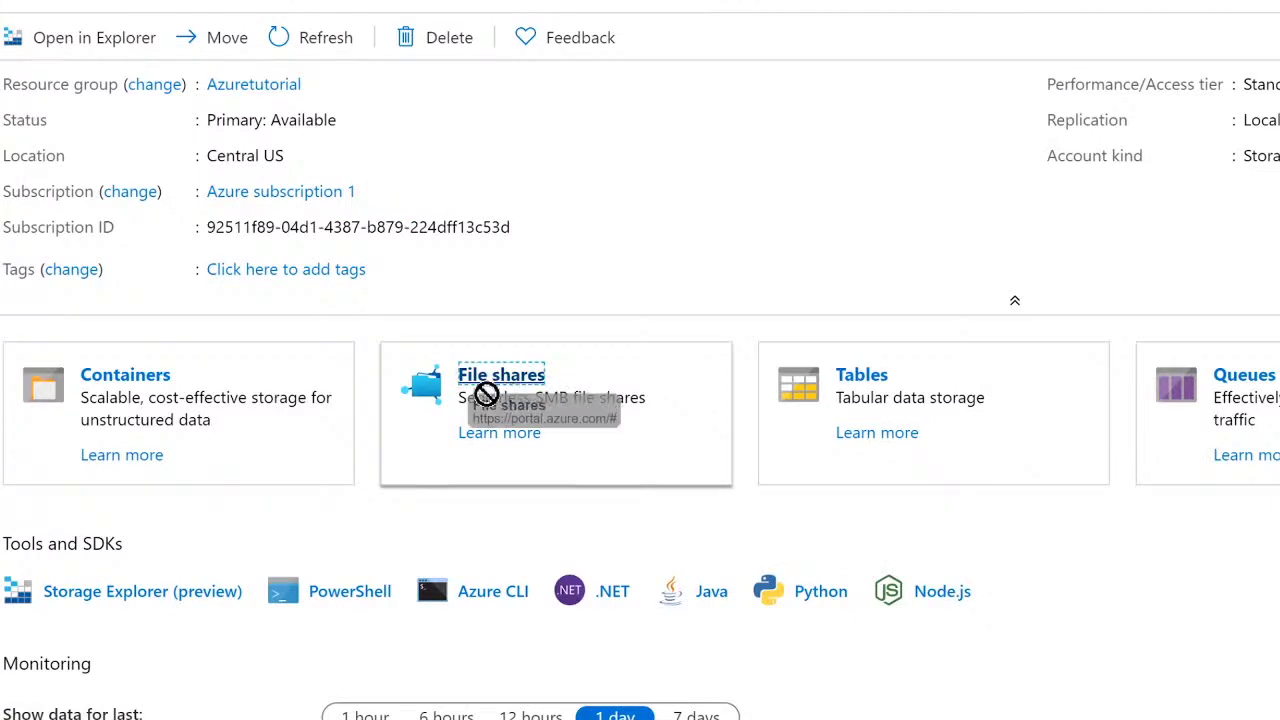
{"action": "left_click", "coordinate": [517, 370]}
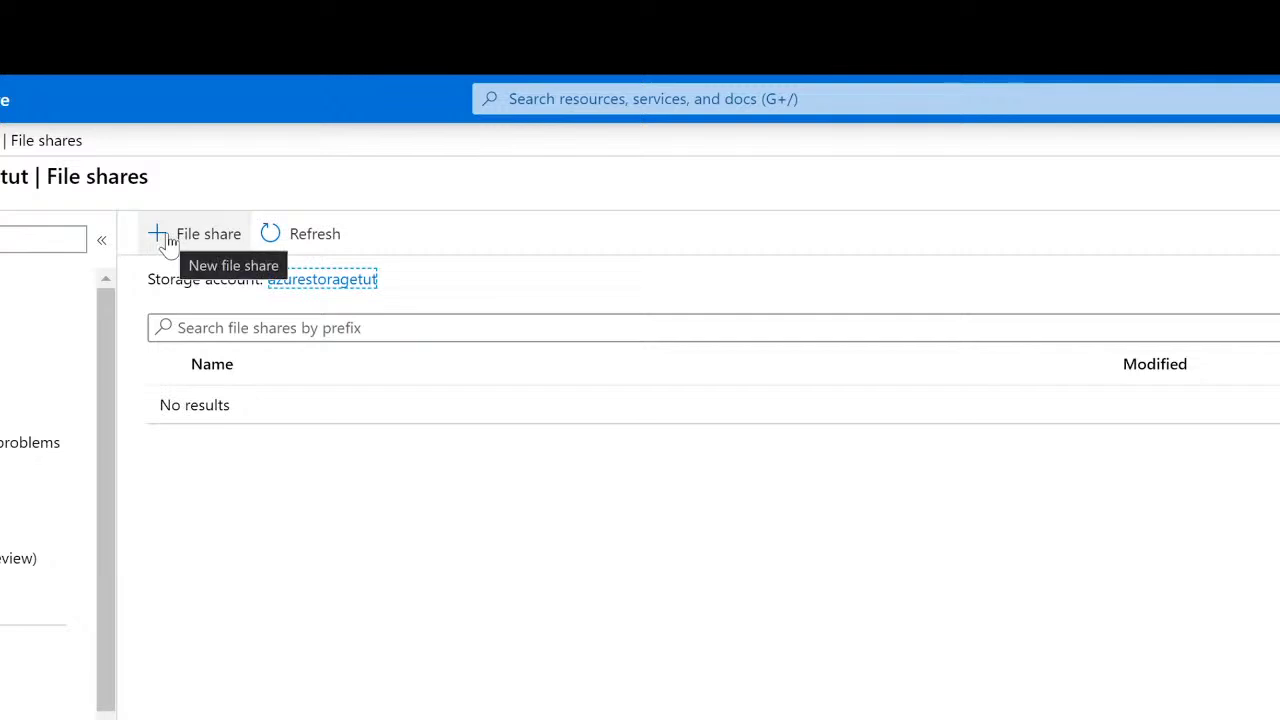
{"action": "left_click", "coordinate": [165, 240]}
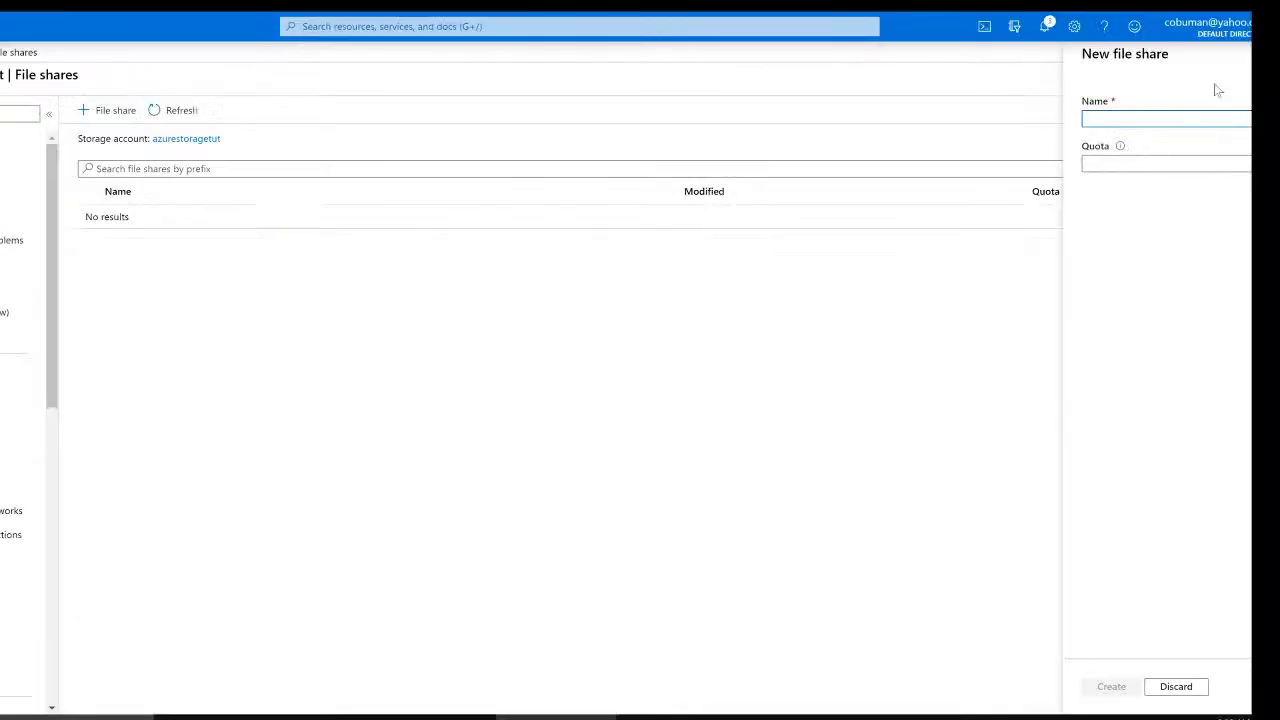
{"action": "type", "text": "filesharedrive"}
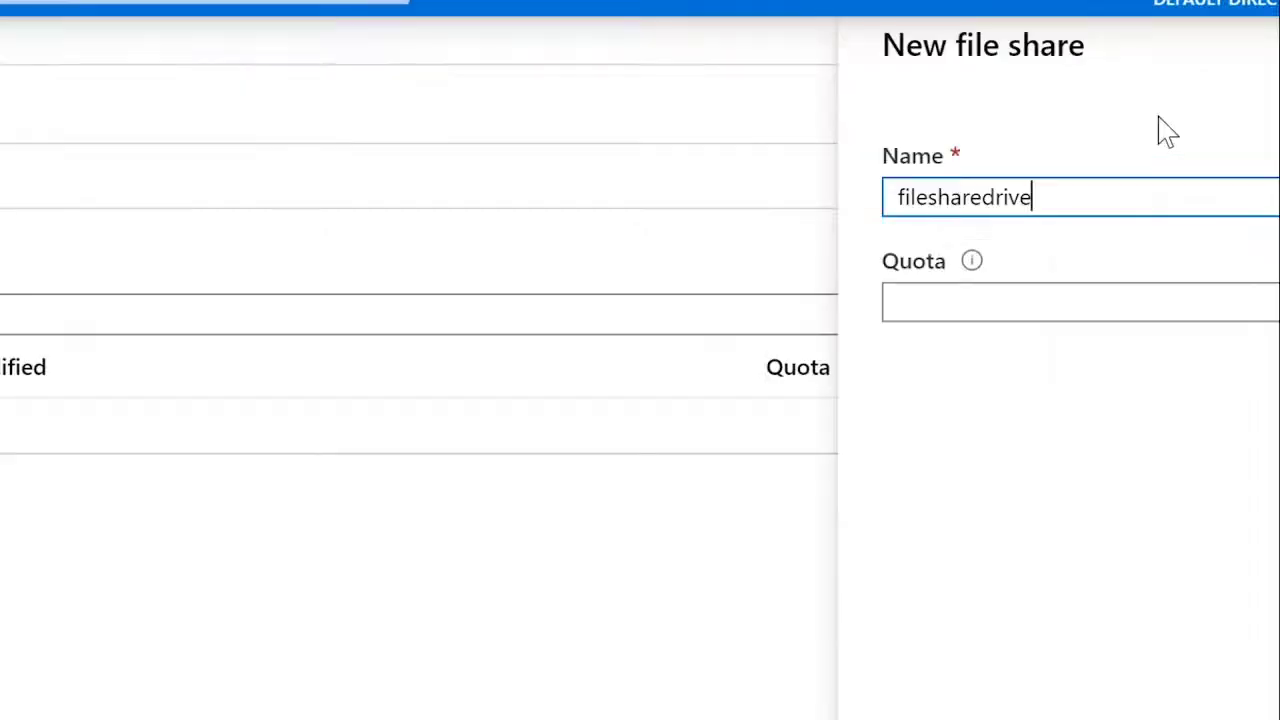
{"action": "left_click", "coordinate": [1201, 160]}
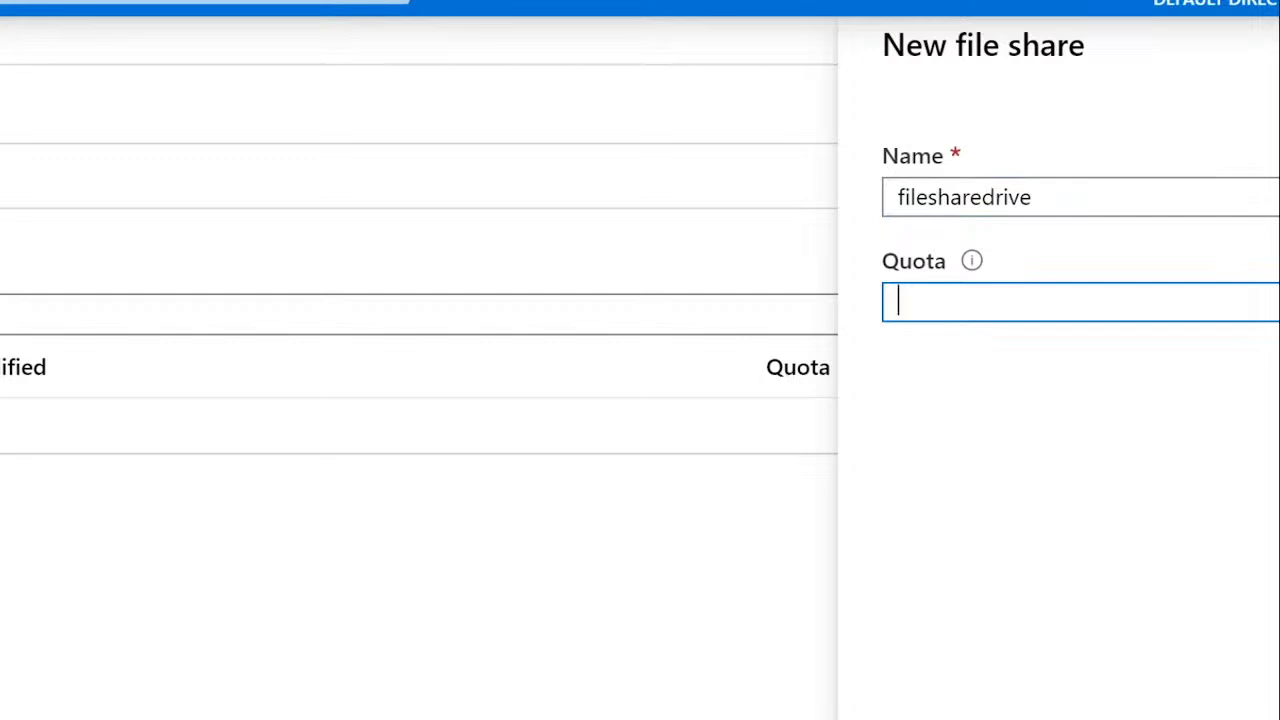
{"action": "mouse_move", "coordinate": [971, 264]}
{"action": "type", "text": "10"}
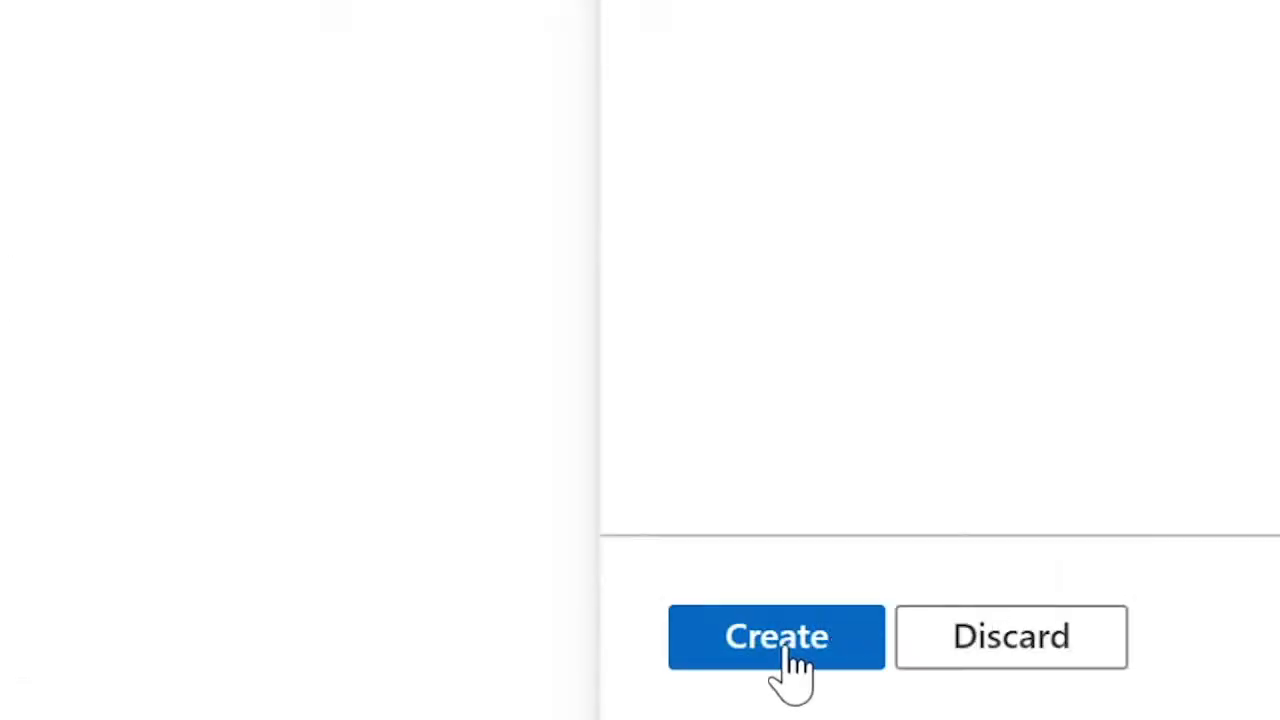
{"action": "left_click", "coordinate": [766, 652]}
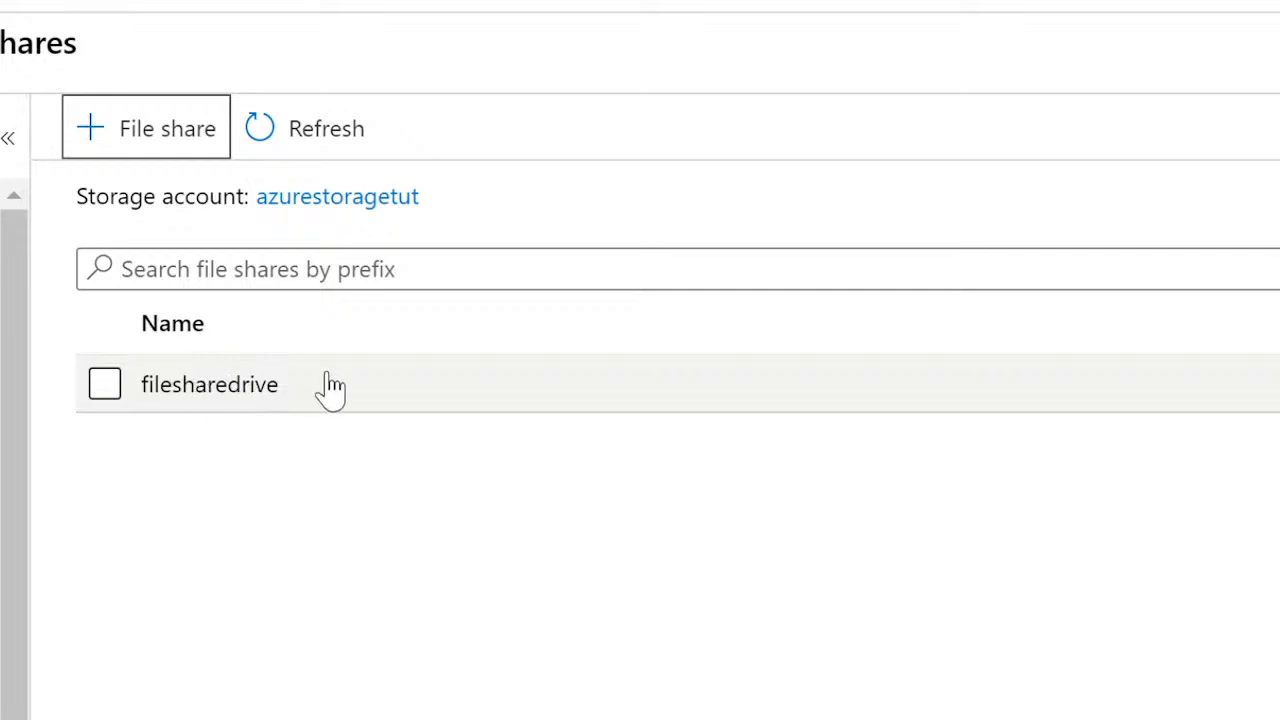
Inside filesharedrive, add a new directory named userstorage.
{"action": "left_click", "coordinate": [199, 395]}
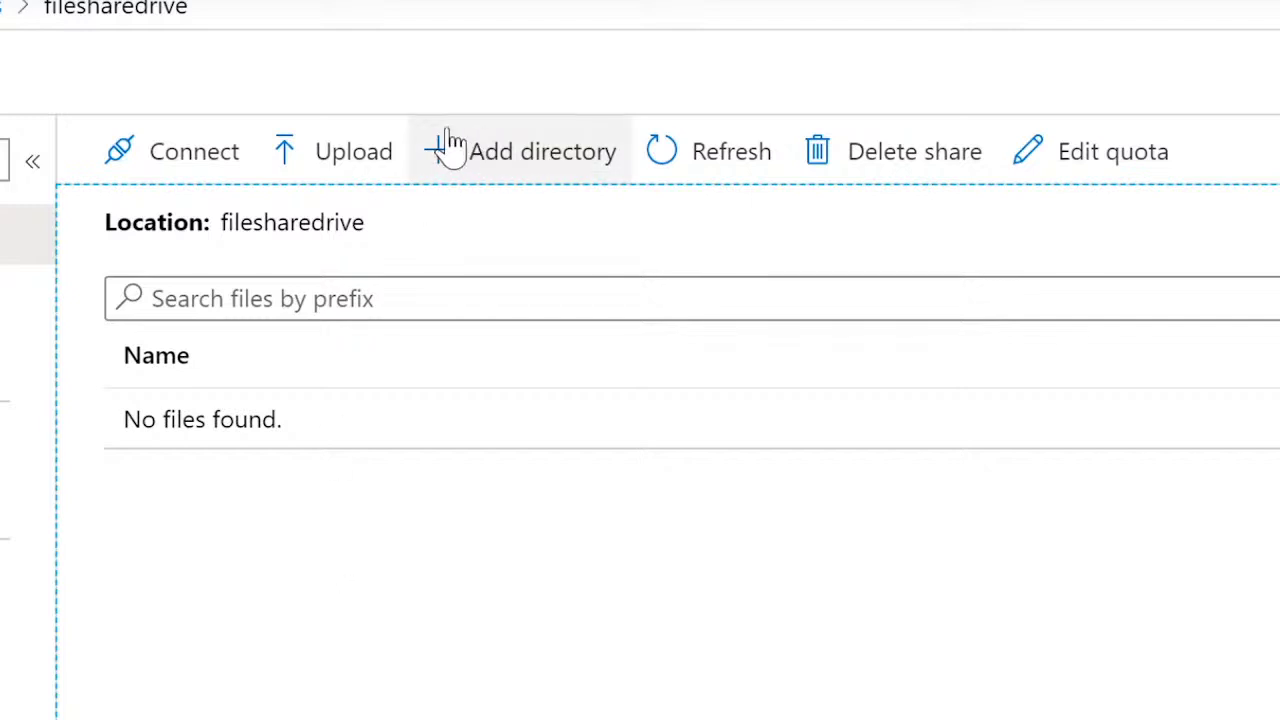
{"action": "left_click", "coordinate": [528, 170]}
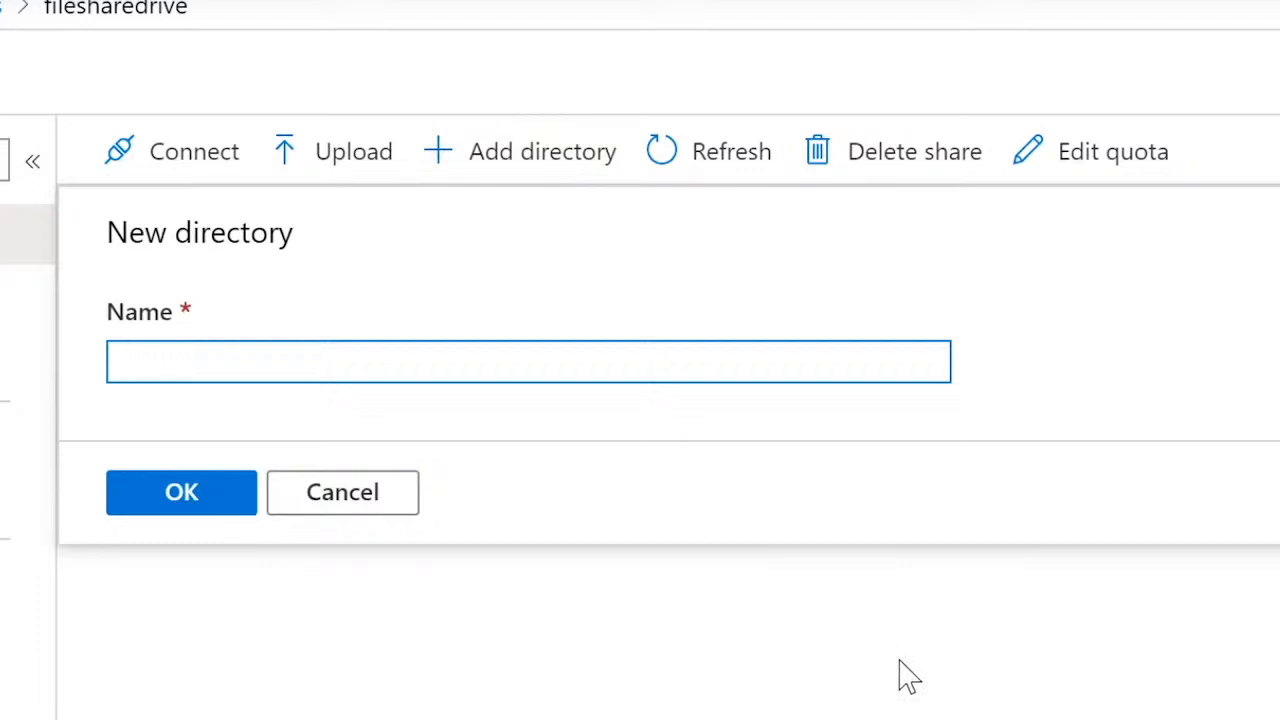
{"action": "type", "text": "userstoarg"}
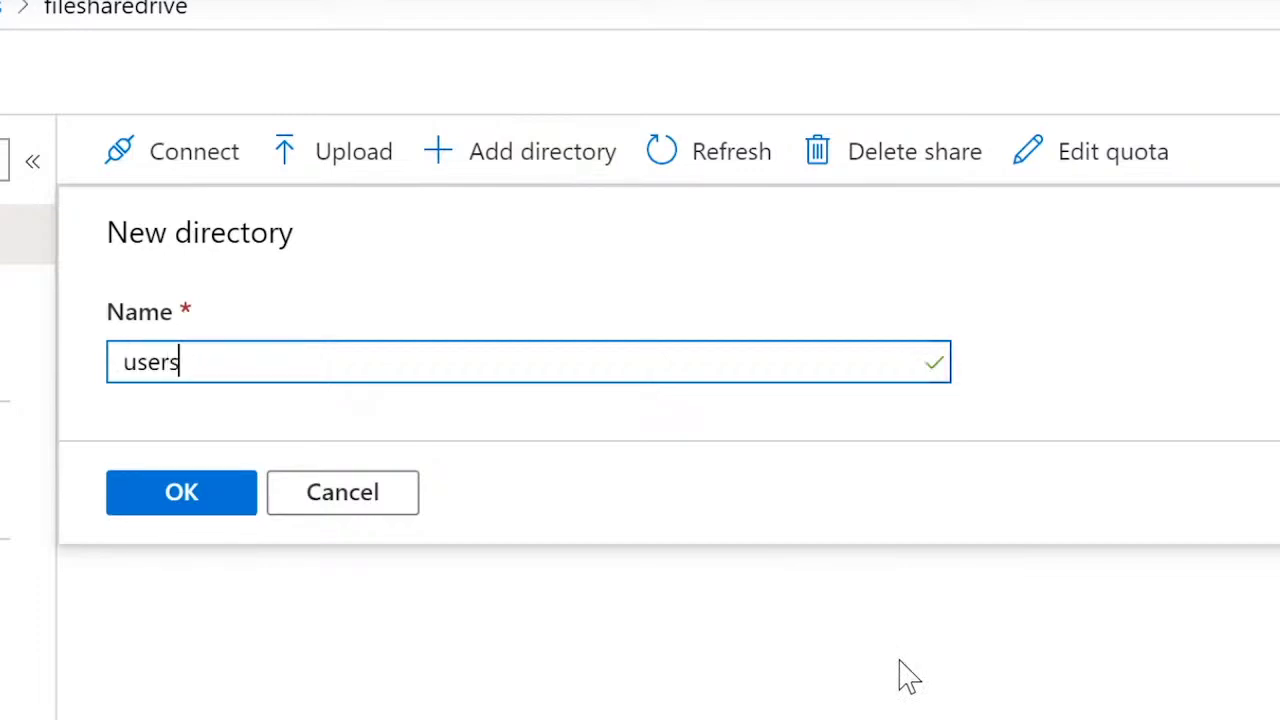
{"action": "key", "text": "BackSpace"}
{"action": "key", "text": "BackSpace"}
{"action": "key", "text": "BackSpace"}
{"action": "type", "text": "ge"}
{"action": "key", "text": "BackSpace"}
{"action": "key", "text": "BackSpace"}
{"action": "type", "text": "rage"}
{"action": "left_click", "coordinate": [171, 491]}
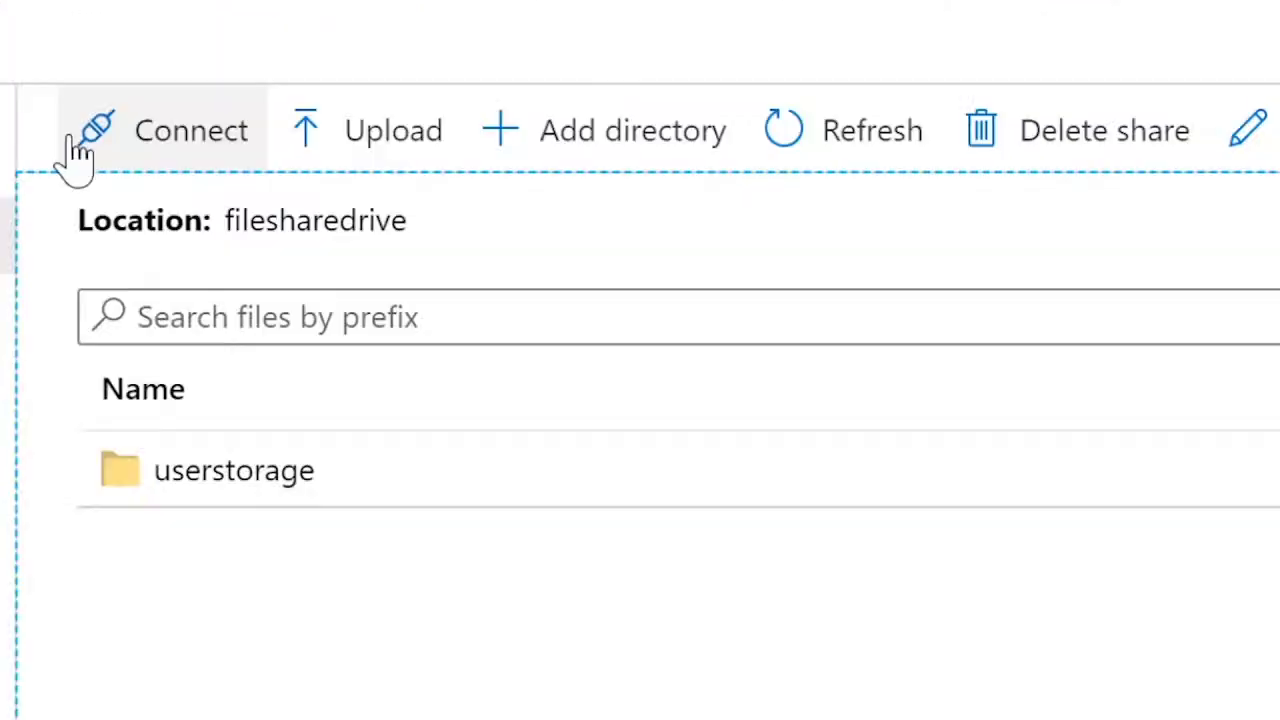
Copy the Windows connection script mapping filesharedrive to drive J, then shift PowerShell and Explorer slightly left.
{"action": "left_click", "coordinate": [128, 148]}
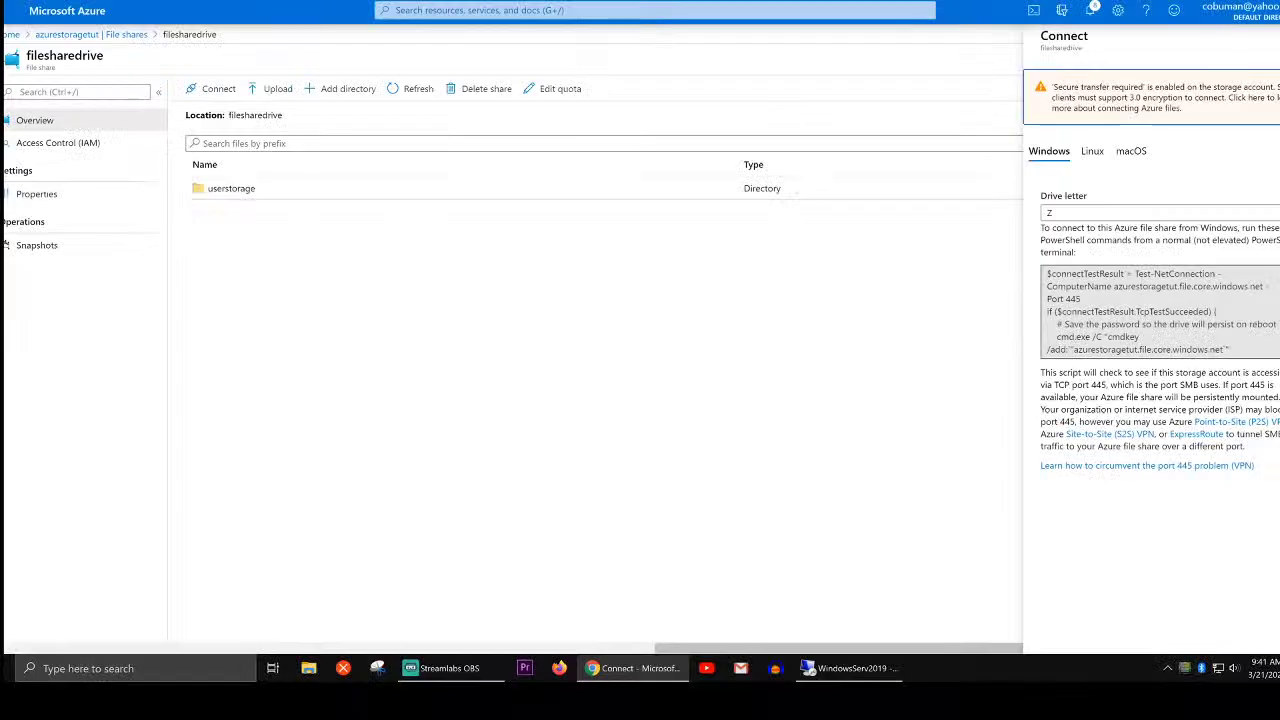
{"action": "left_click", "coordinate": [1240, 213]}
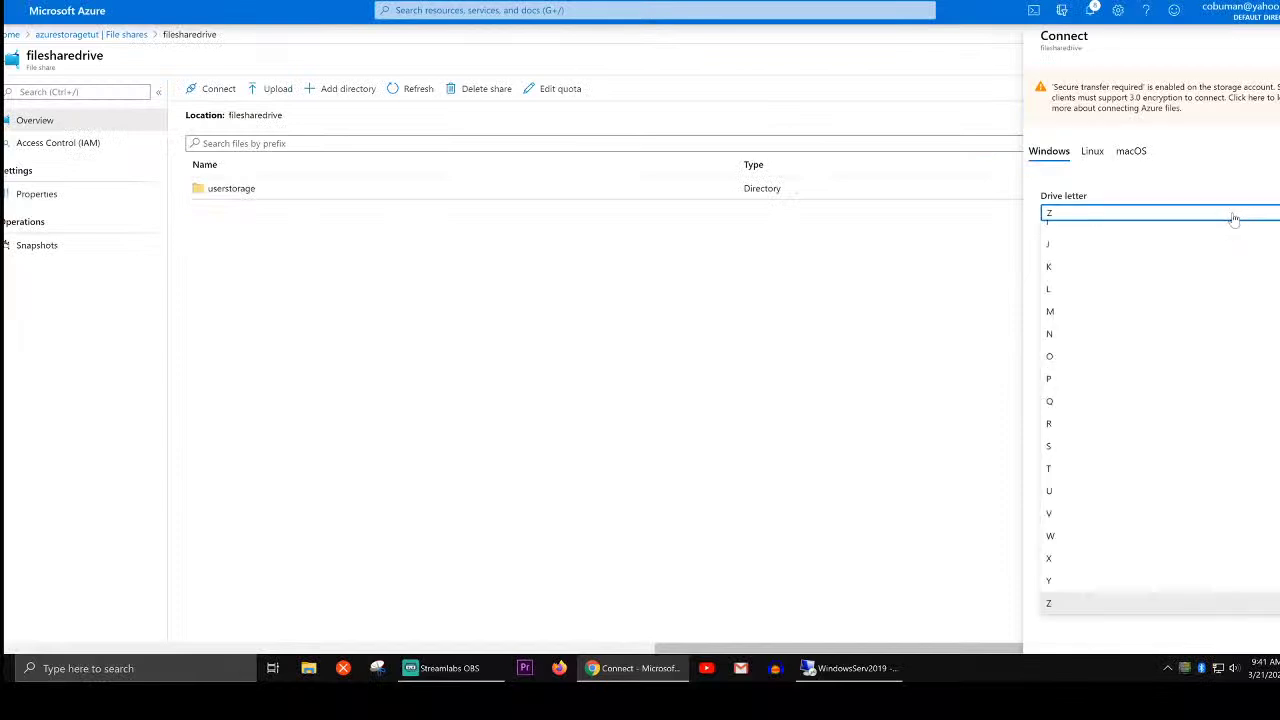
{"action": "left_click", "coordinate": [533, 270]}
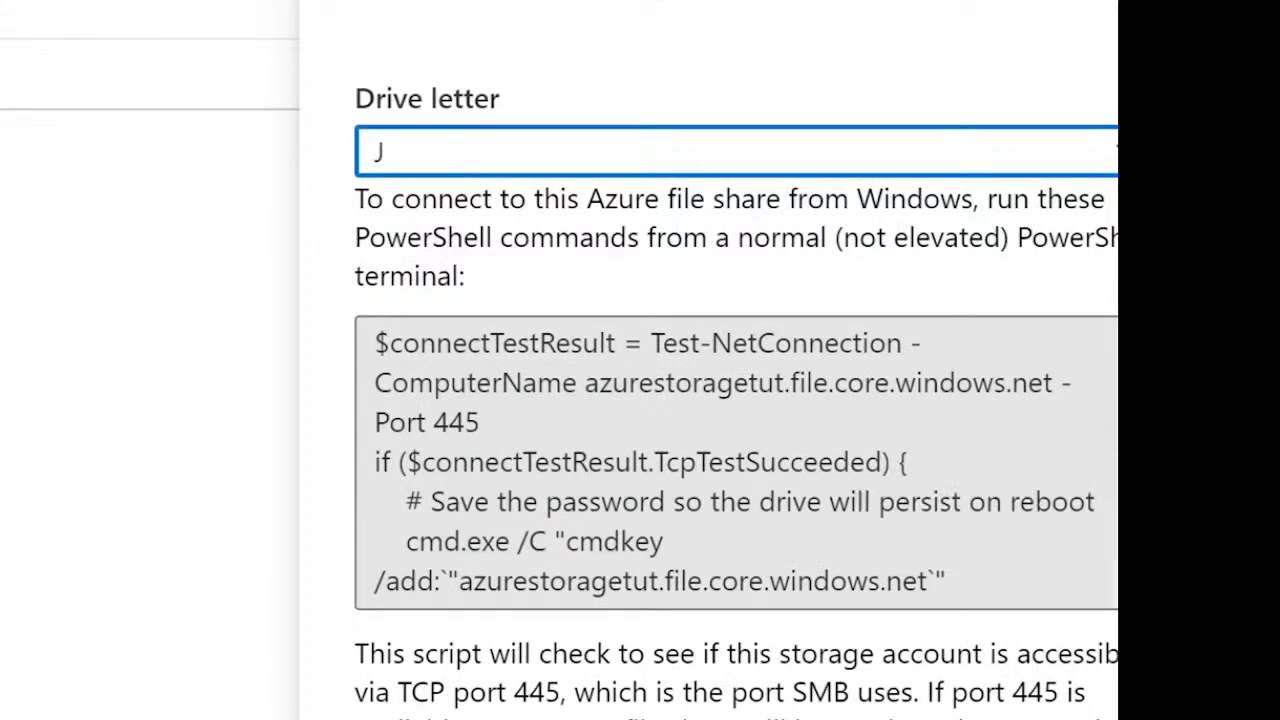
{"action": "left_click", "coordinate": [1116, 584]}
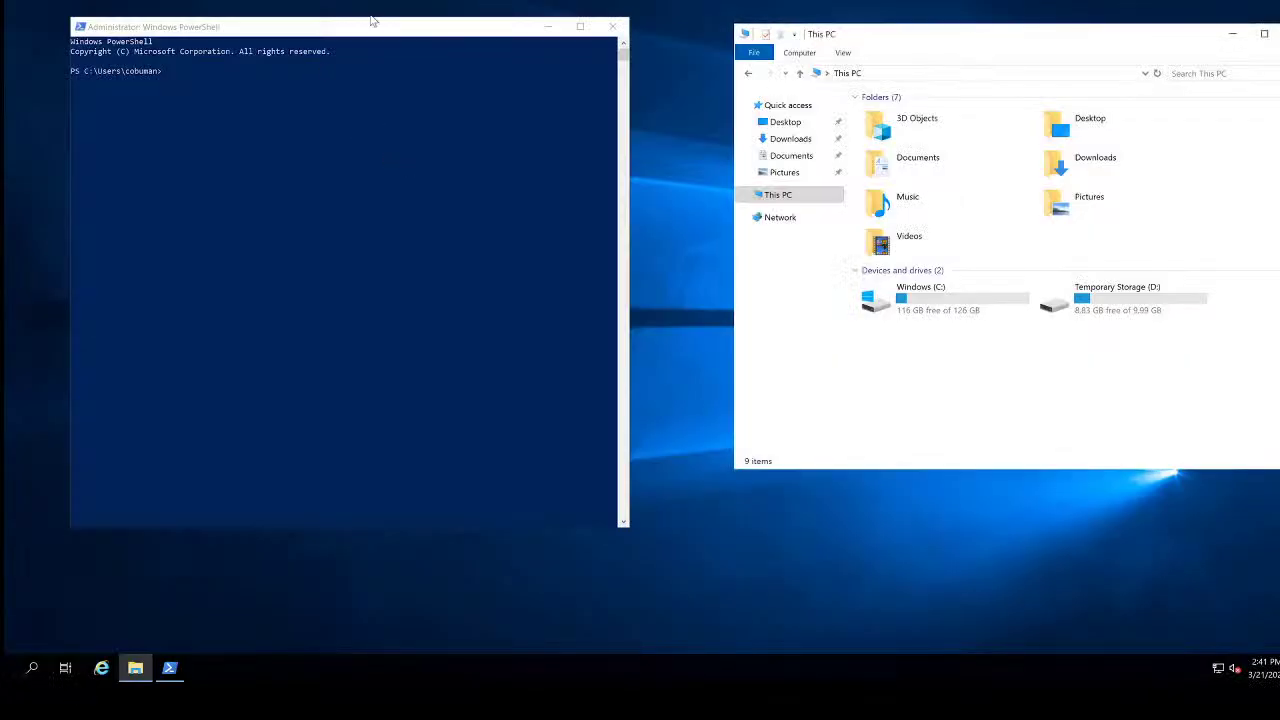
{"action": "left_click_drag", "start_coordinate": [346, 35], "coordinate": [293, 33]}
{"action": "left_click_drag", "start_coordinate": [1058, 36], "coordinate": [974, 32]}
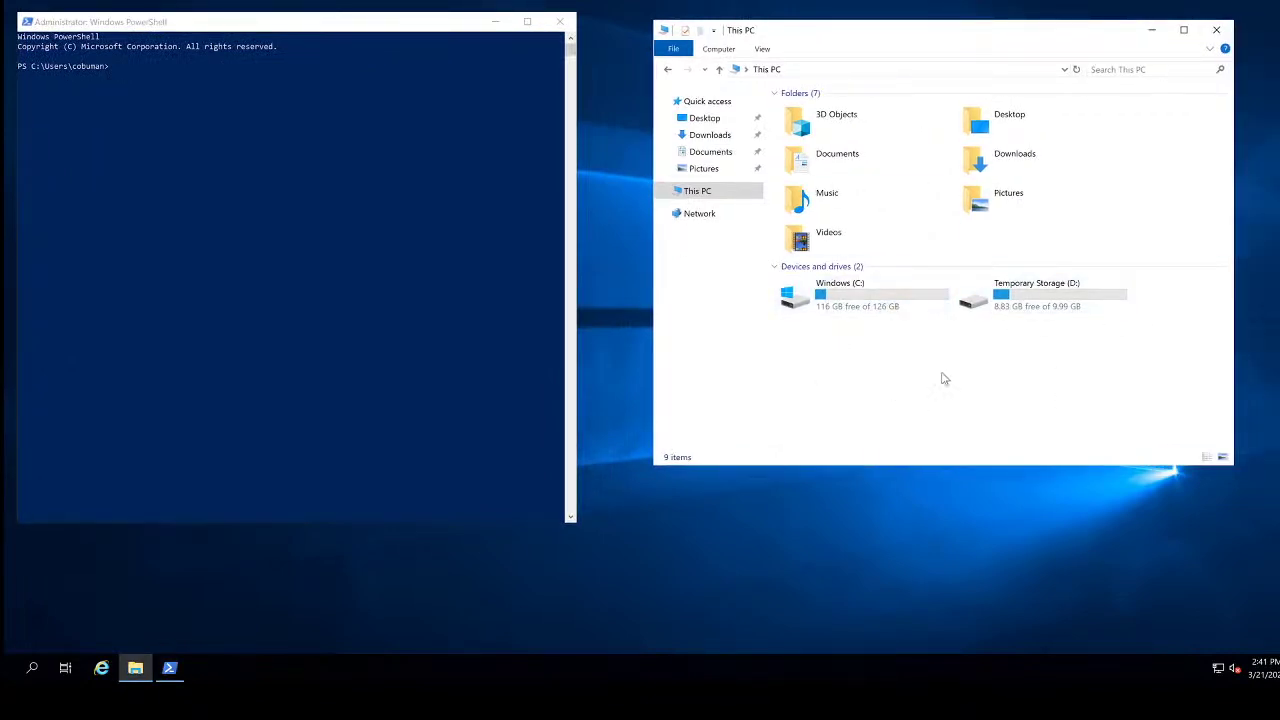
Run the pasted mount script in PowerShell to map filesharedrive as drive J, then open it.
{"action": "left_click", "coordinate": [168, 29]}
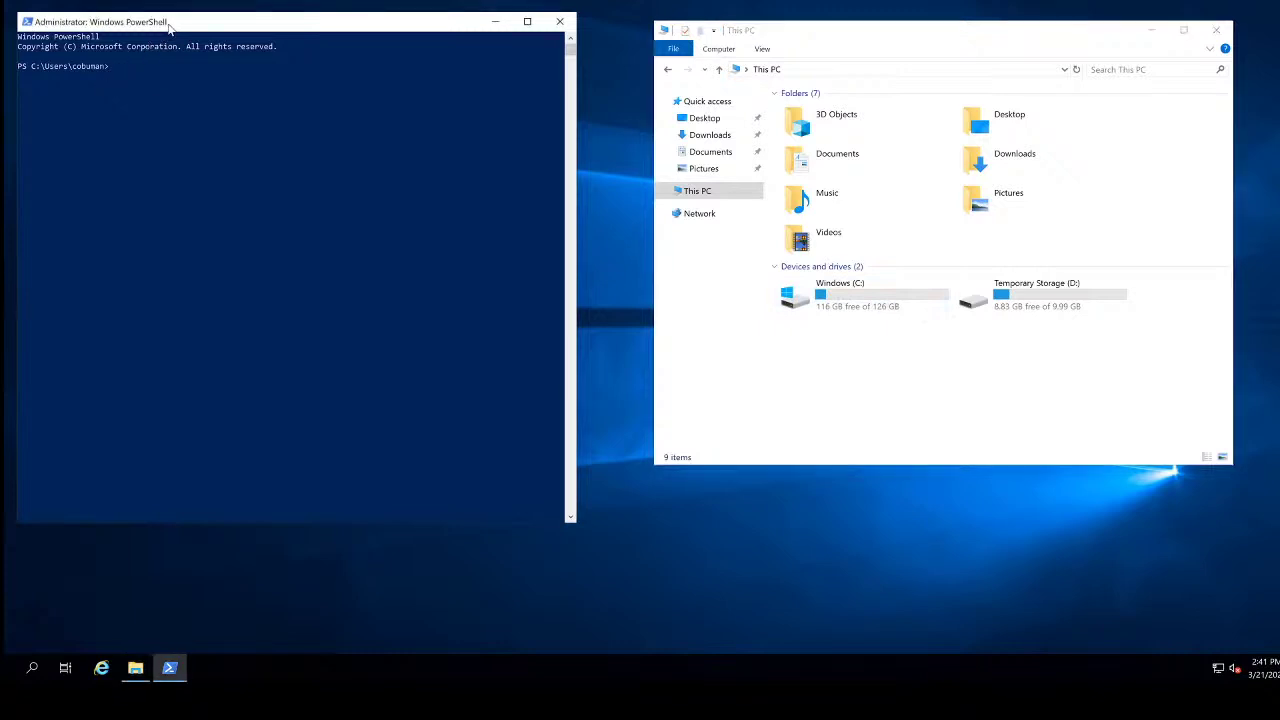
{"action": "key", "text": "ctrl+v"}
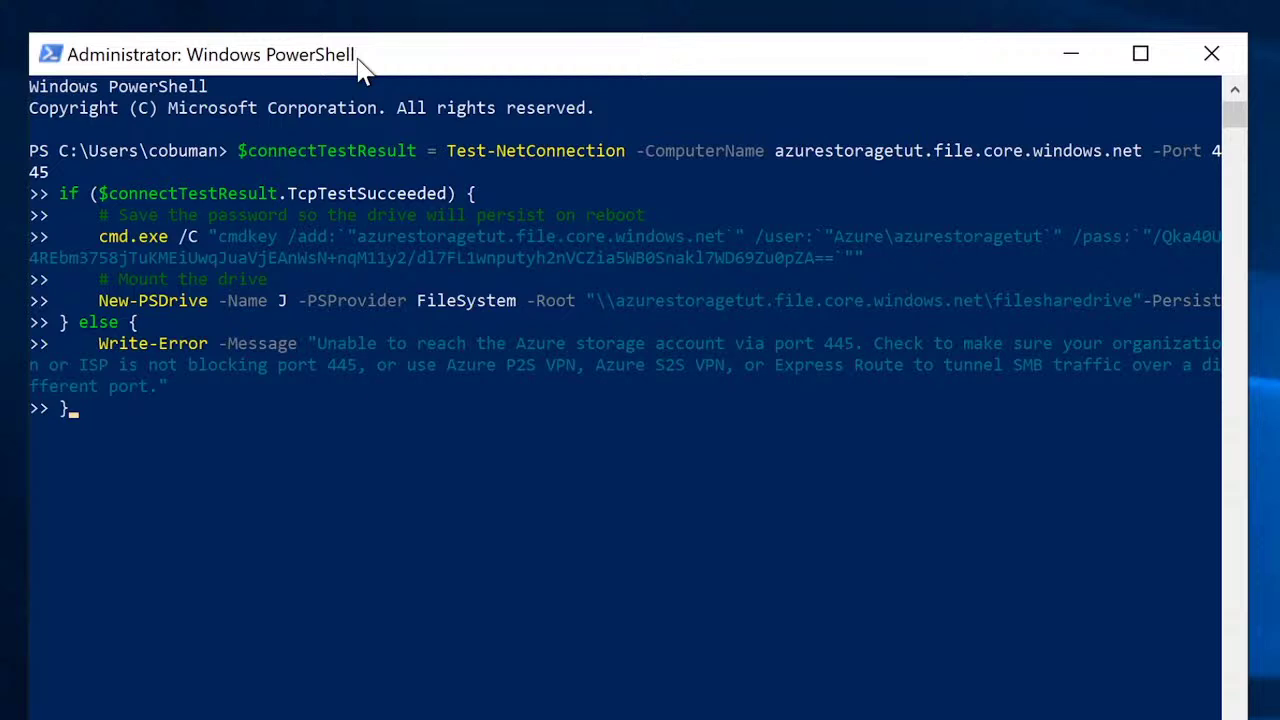
{"action": "key", "text": "Return"}
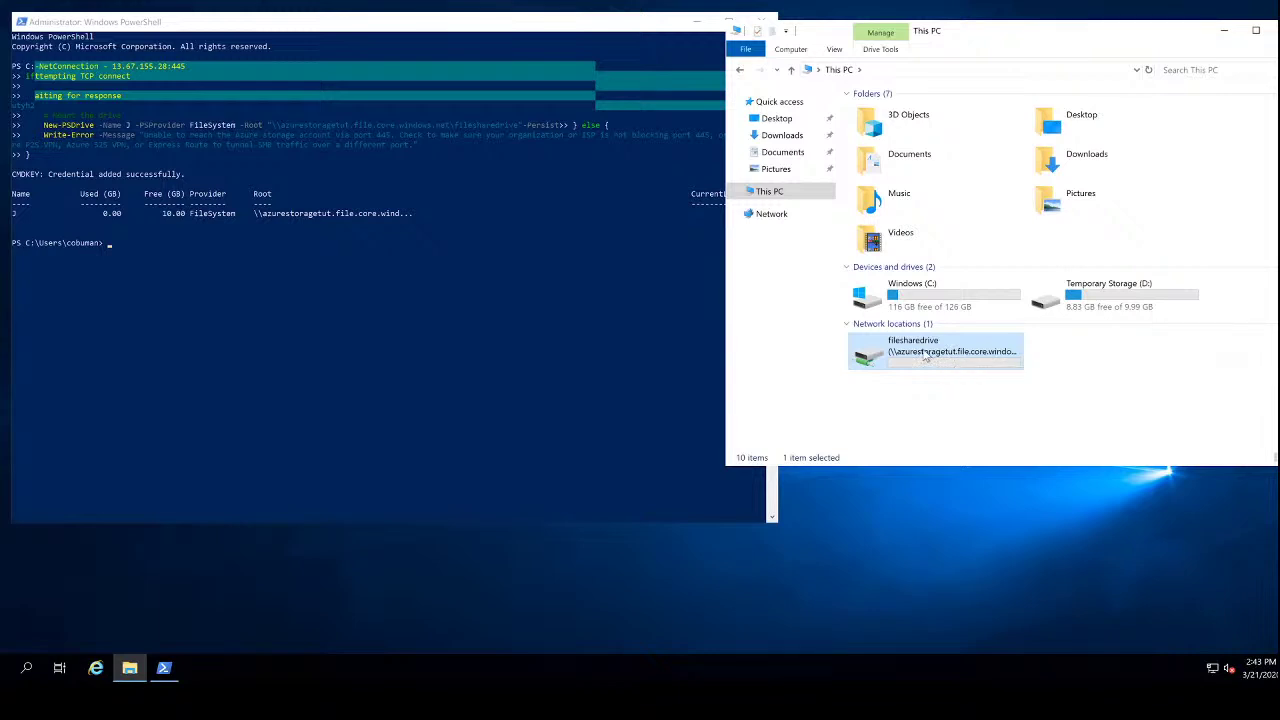
{"action": "double_click", "coordinate": [927, 356]}
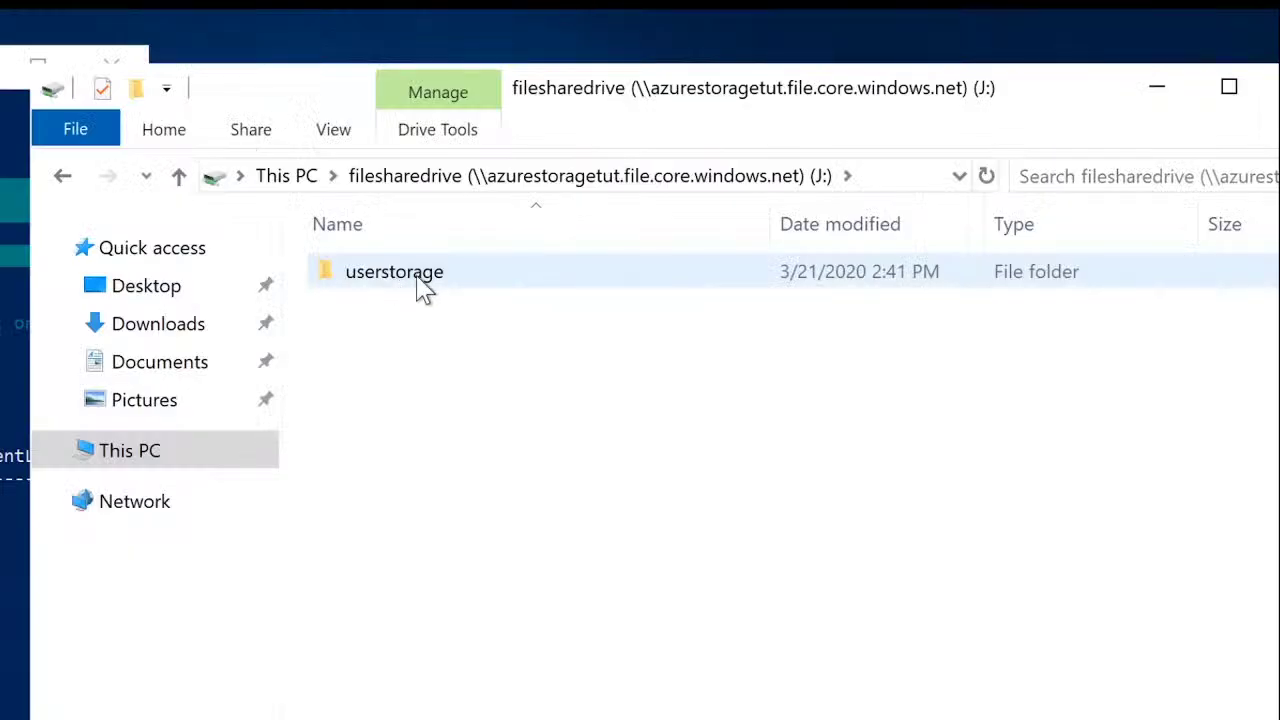
Create an empty text document named testdoc in the userstorage folder on drive J.
{"action": "double_click", "coordinate": [895, 118]}
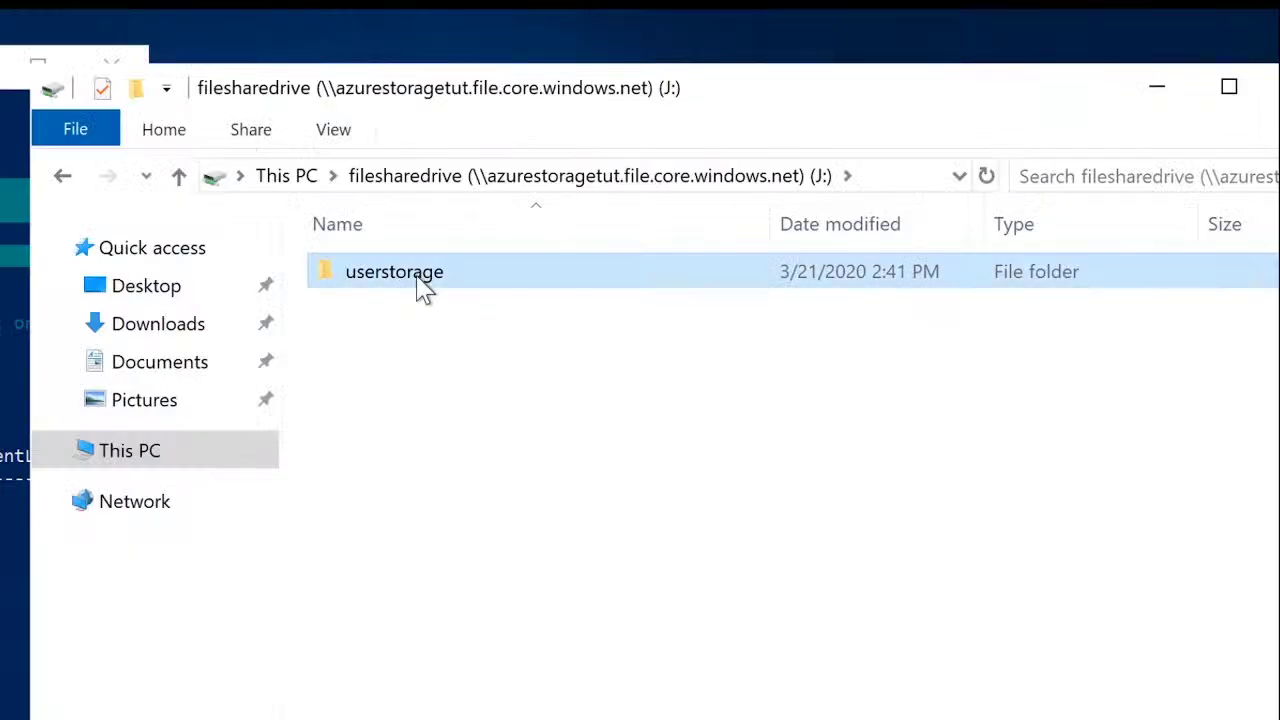
{"action": "right_click", "coordinate": [456, 426]}
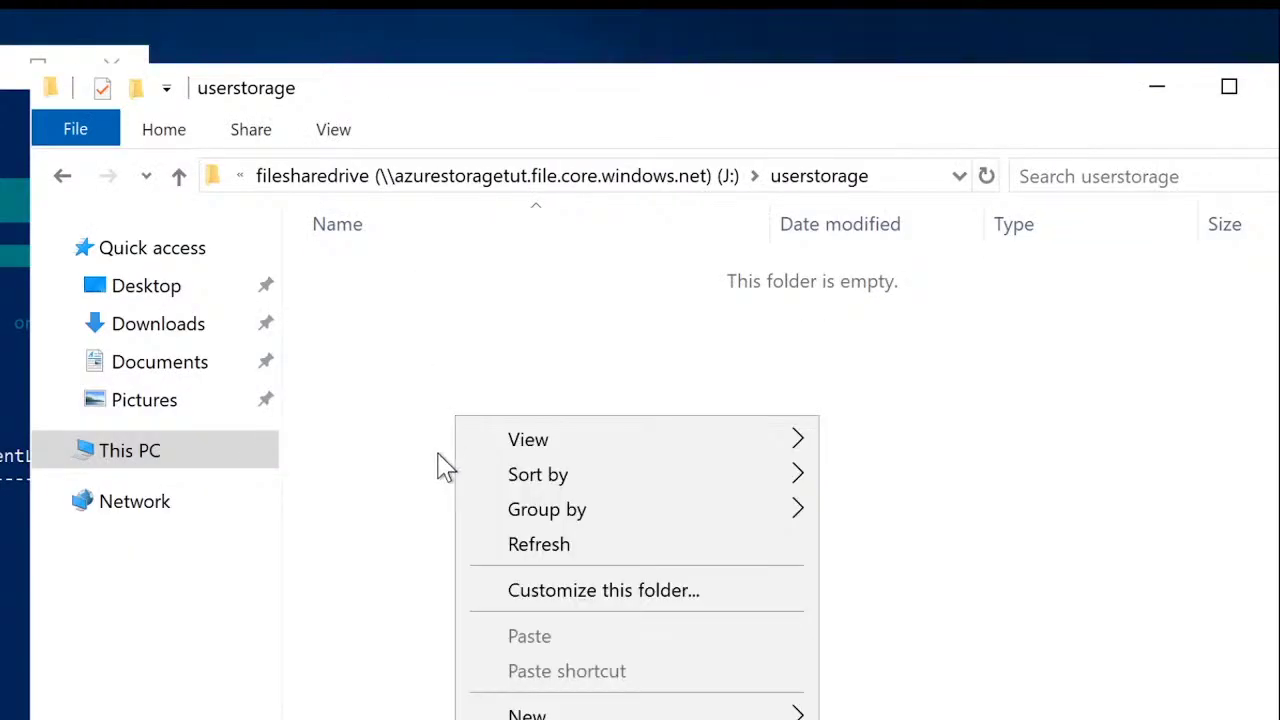
{"action": "mouse_move", "coordinate": [729, 714]}
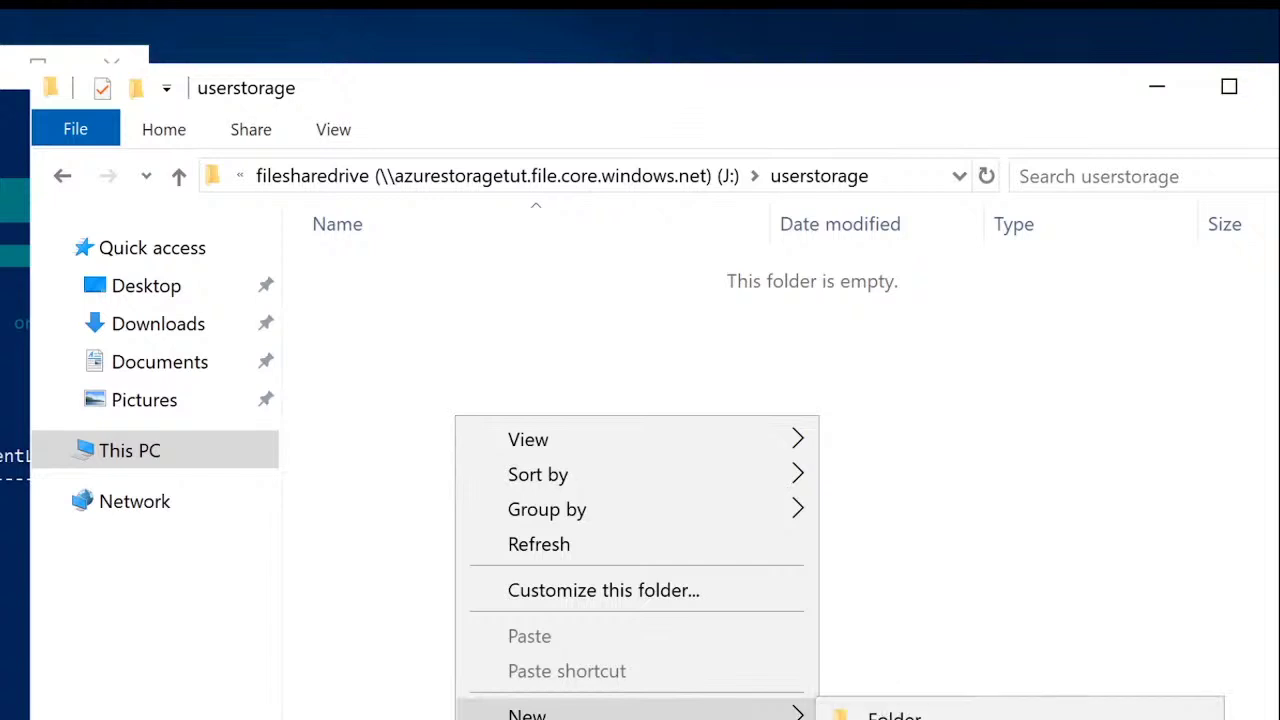
{"action": "left_click", "coordinate": [900, 719]}
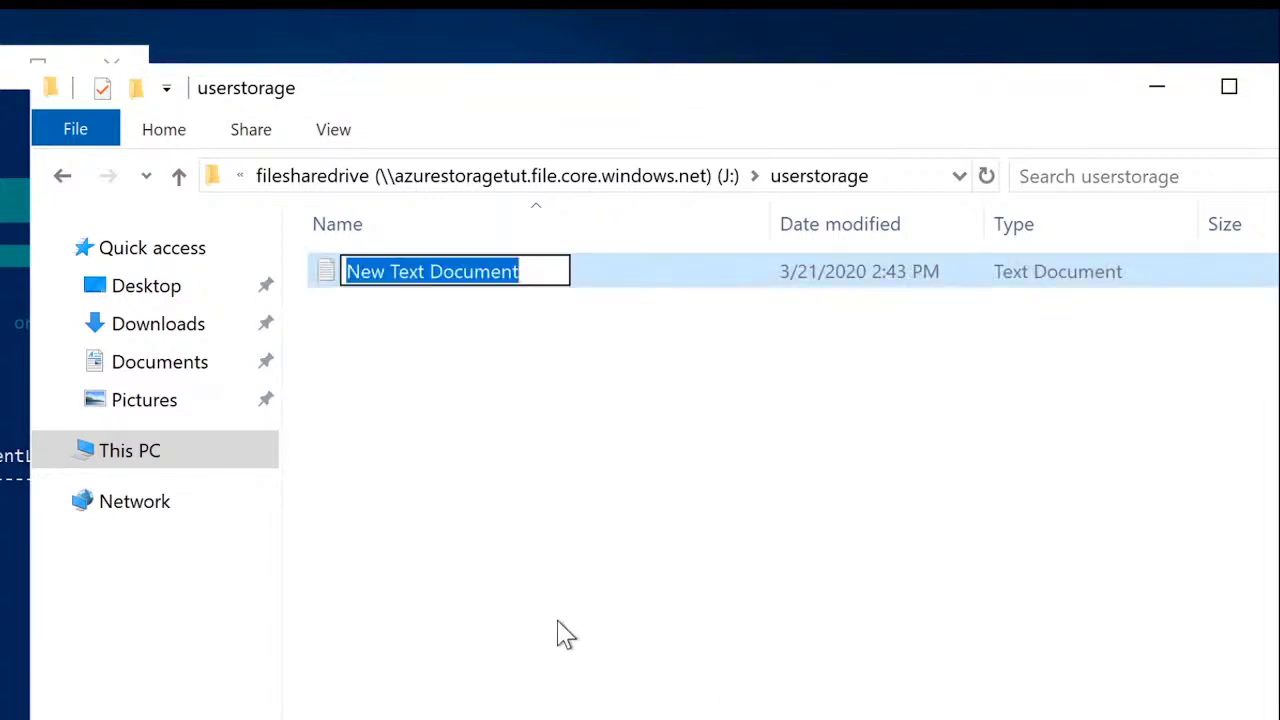
{"action": "type", "text": "test"}
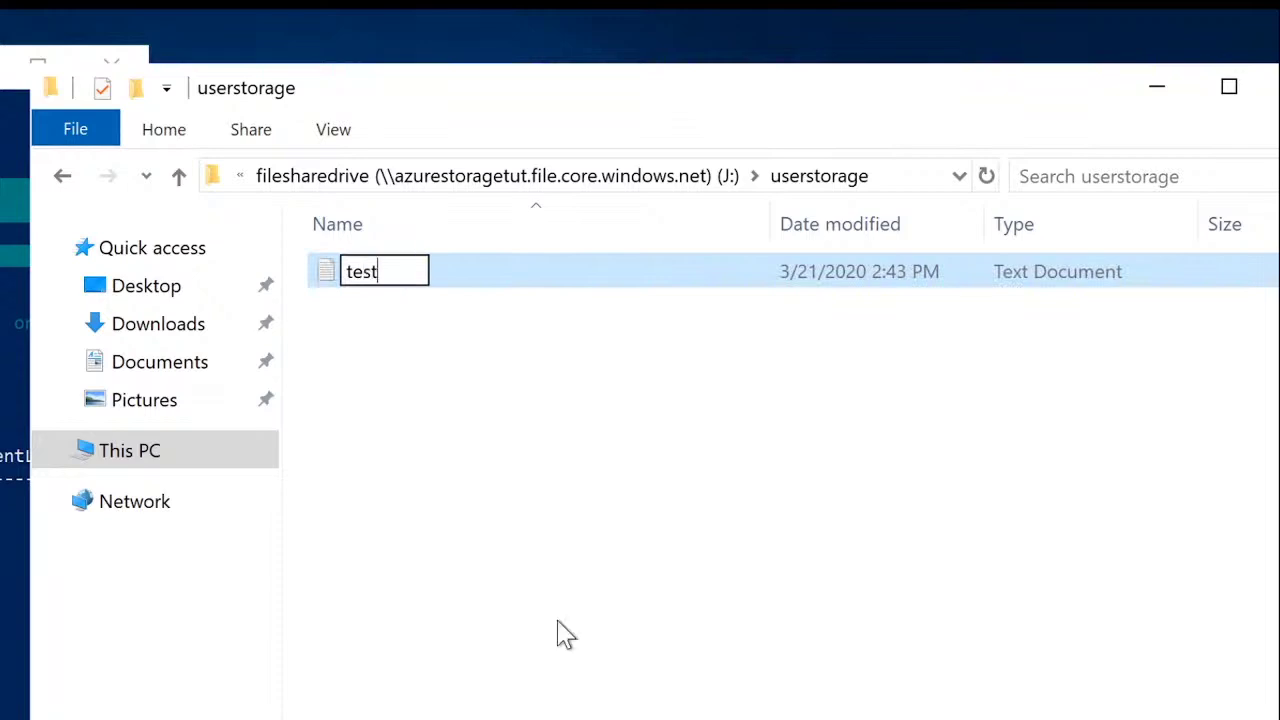
{"action": "type", "text": "doc"}
{"action": "key", "text": "Return"}
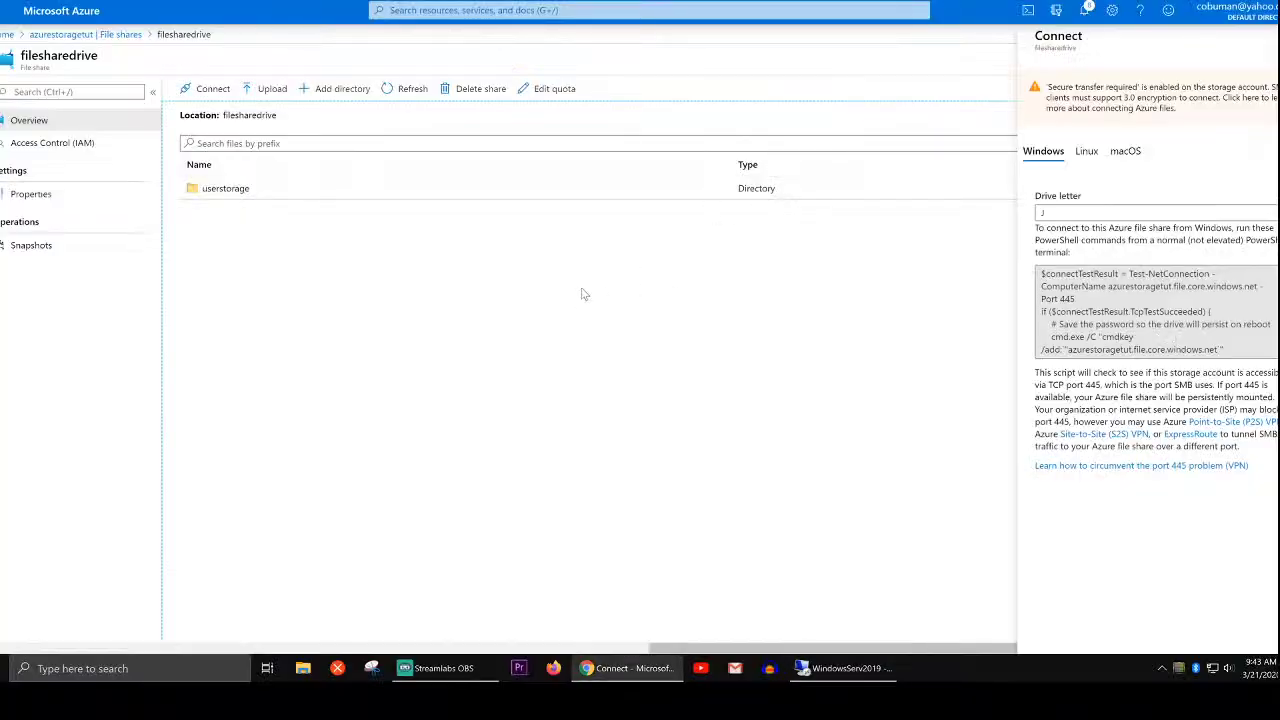
Open userstorage in the filesharedrive share and browse the azurestoragetut storage account overview.
{"action": "left_click", "coordinate": [222, 190]}
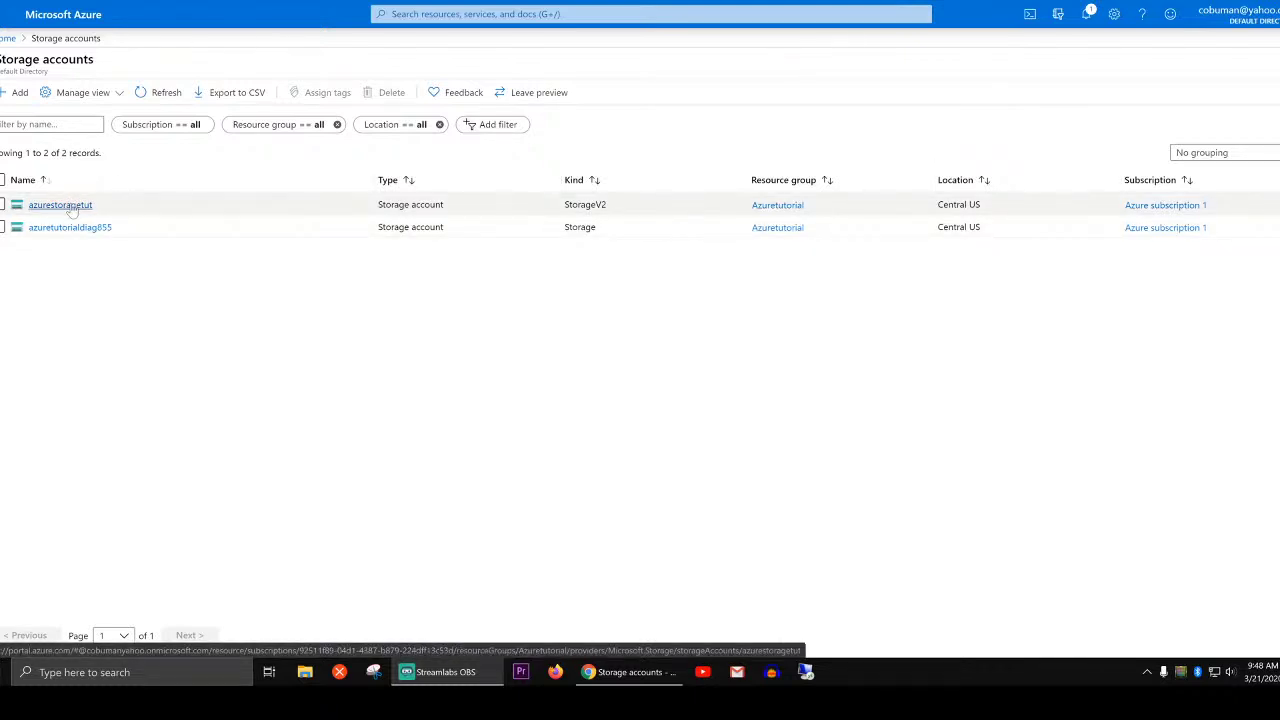
{"action": "left_click", "coordinate": [58, 206]}
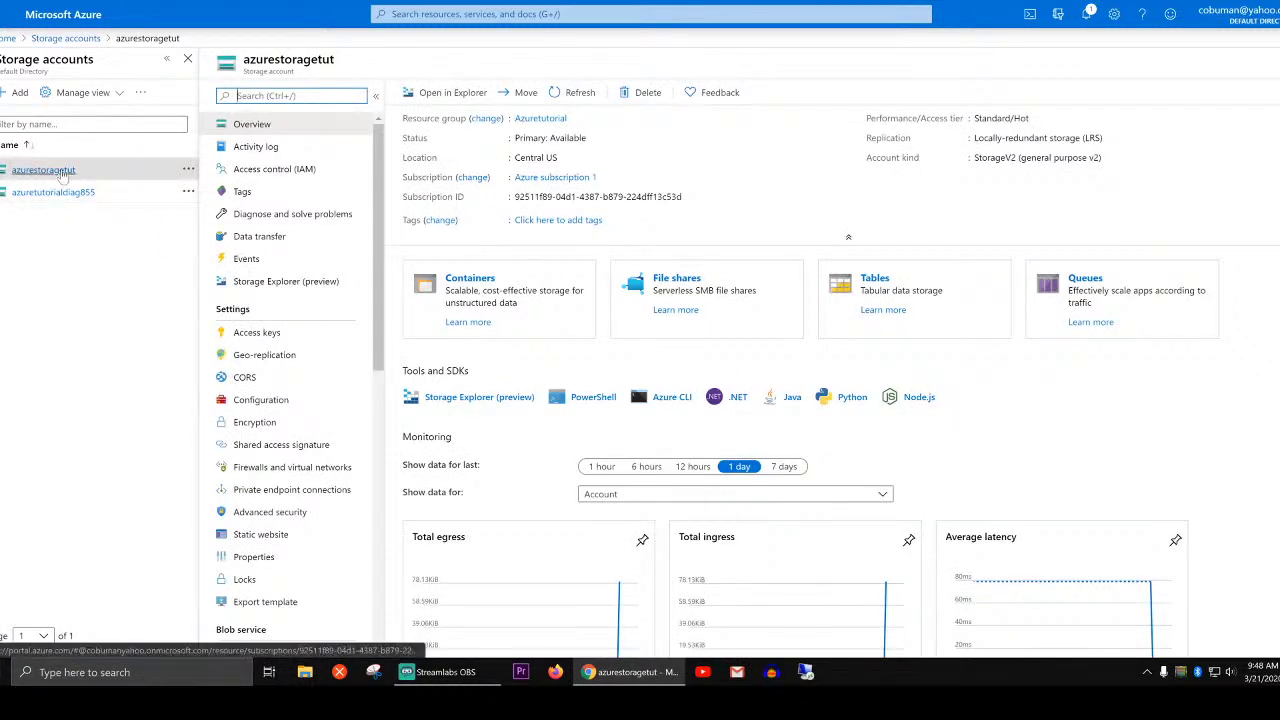
{"action": "scroll", "coordinate": [1103, 447], "scroll_direction": "down", "scroll_amount": 3}
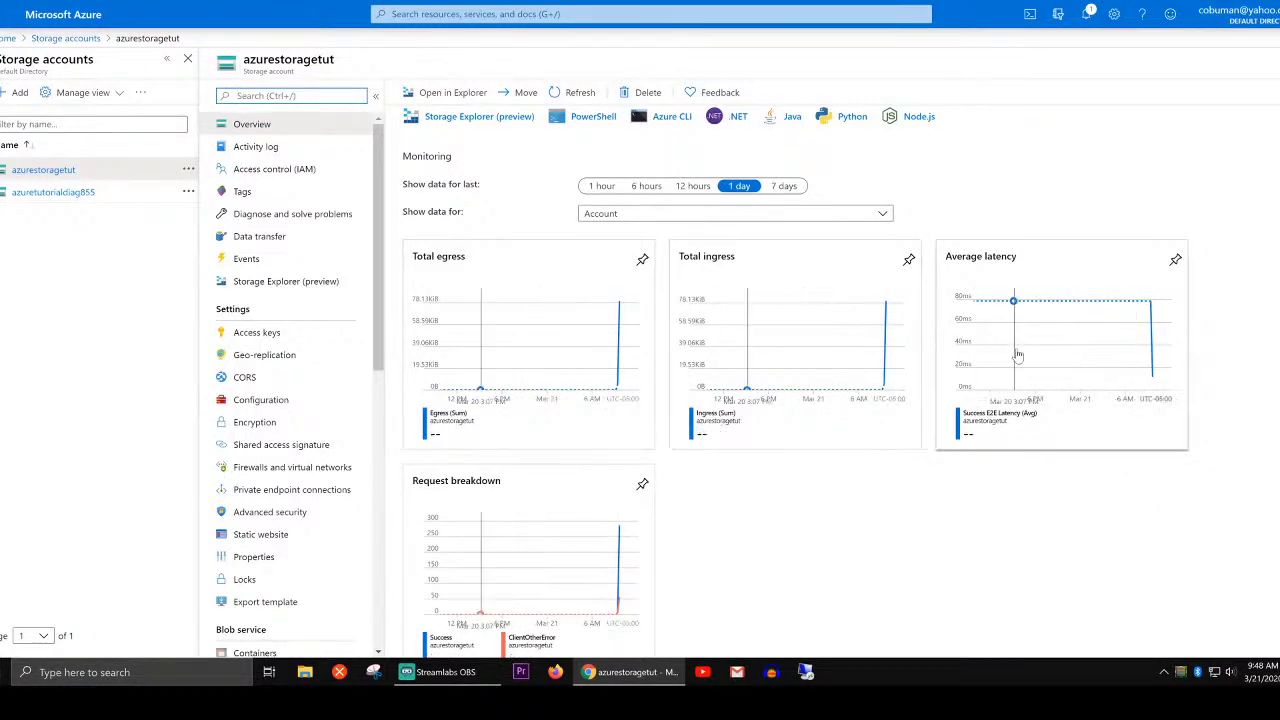
{"action": "scroll", "coordinate": [1035, 355], "scroll_direction": "down", "scroll_amount": 1}
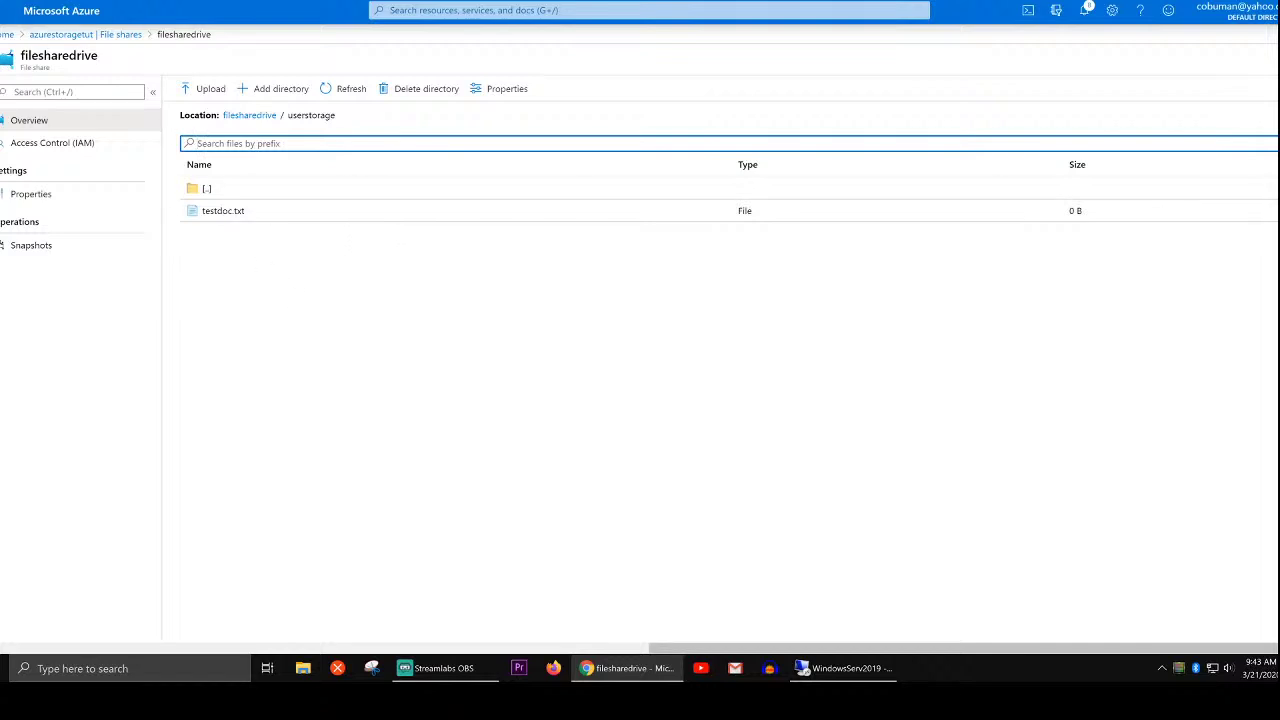
Go back to File shares and open filesharedrive's Connect pane showing the PowerShell script.
{"action": "key", "text": "alt+Left"}
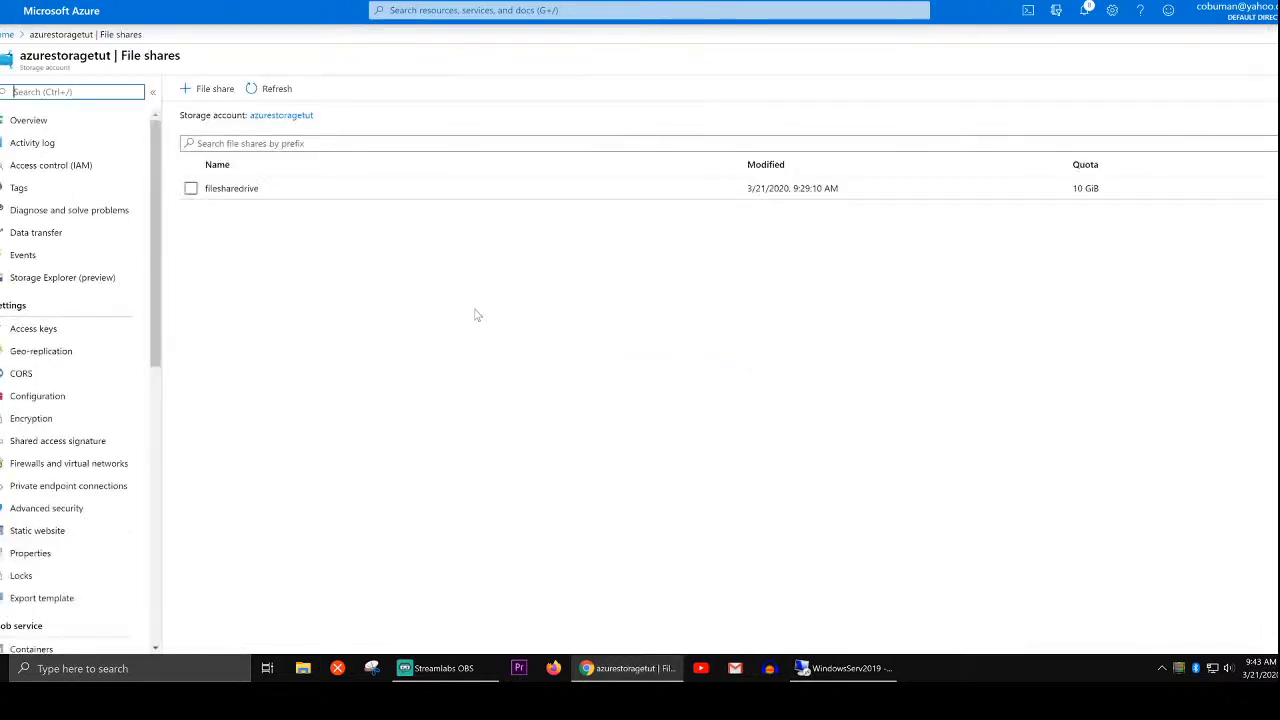
{"action": "left_click", "coordinate": [230, 188]}
{"action": "left_click", "coordinate": [205, 88]}
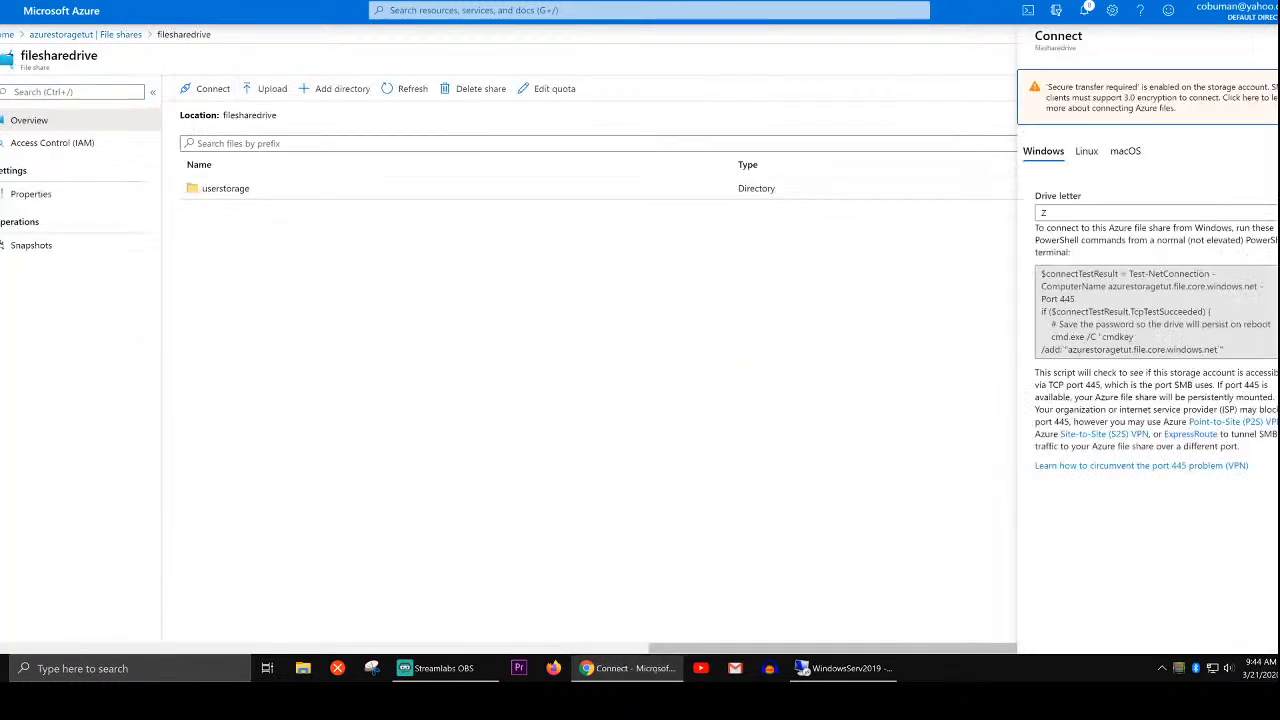
{"action": "mouse_move", "coordinate": [1150, 310]}
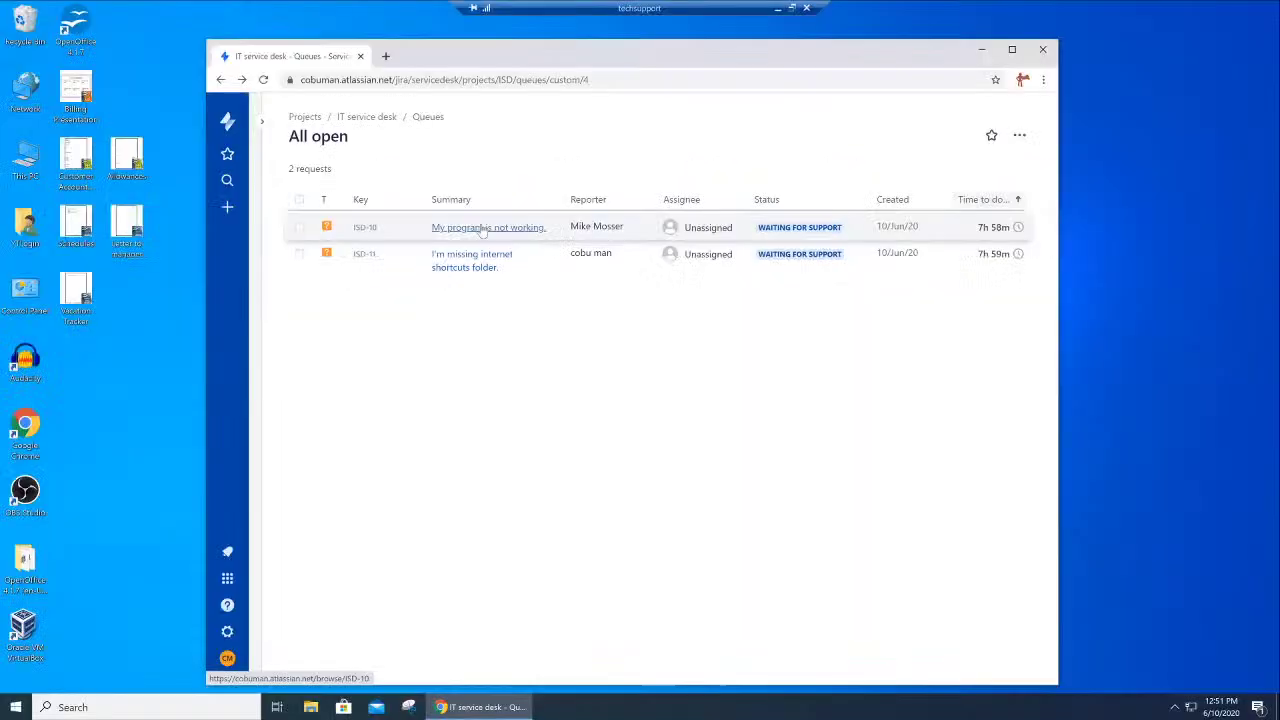
Open ISD-10 'My program is not working.' and read through its title and description.
{"action": "left_click", "coordinate": [483, 228]}
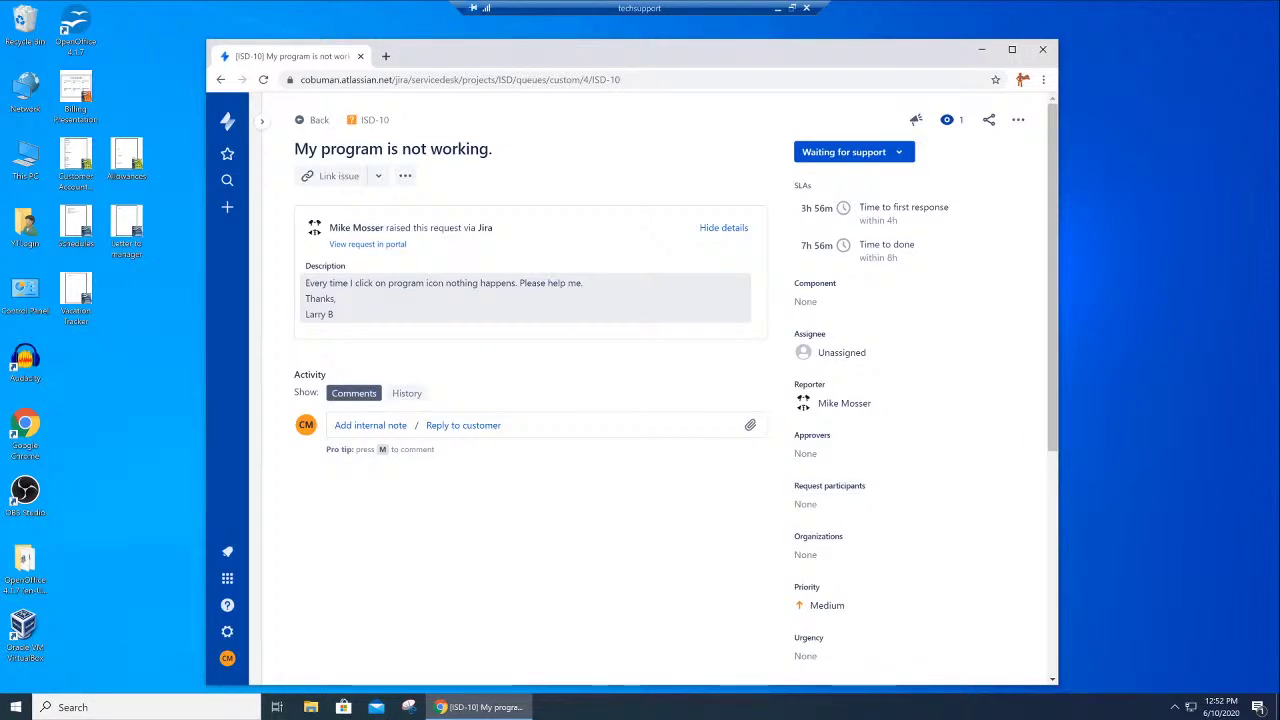
{"action": "left_click_drag", "start_coordinate": [293, 148], "coordinate": [509, 148]}
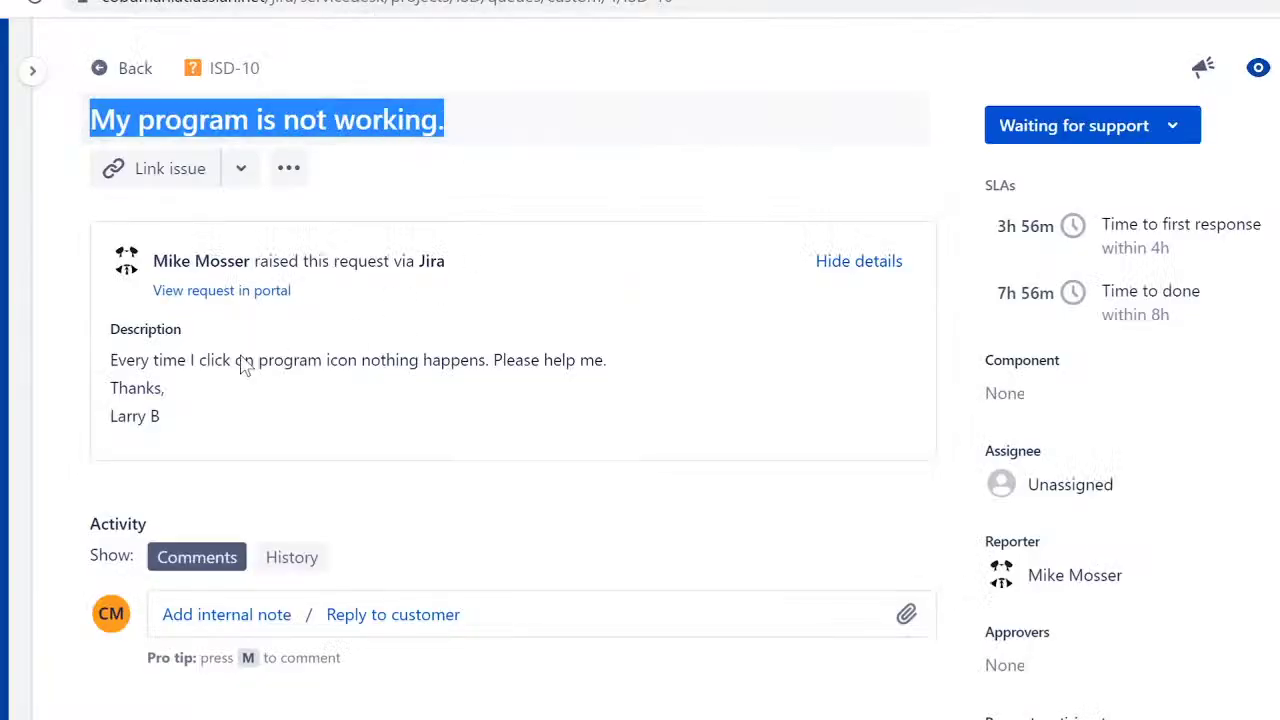
{"action": "left_click", "coordinate": [101, 338]}
{"action": "left_click_drag", "start_coordinate": [108, 360], "coordinate": [606, 362]}
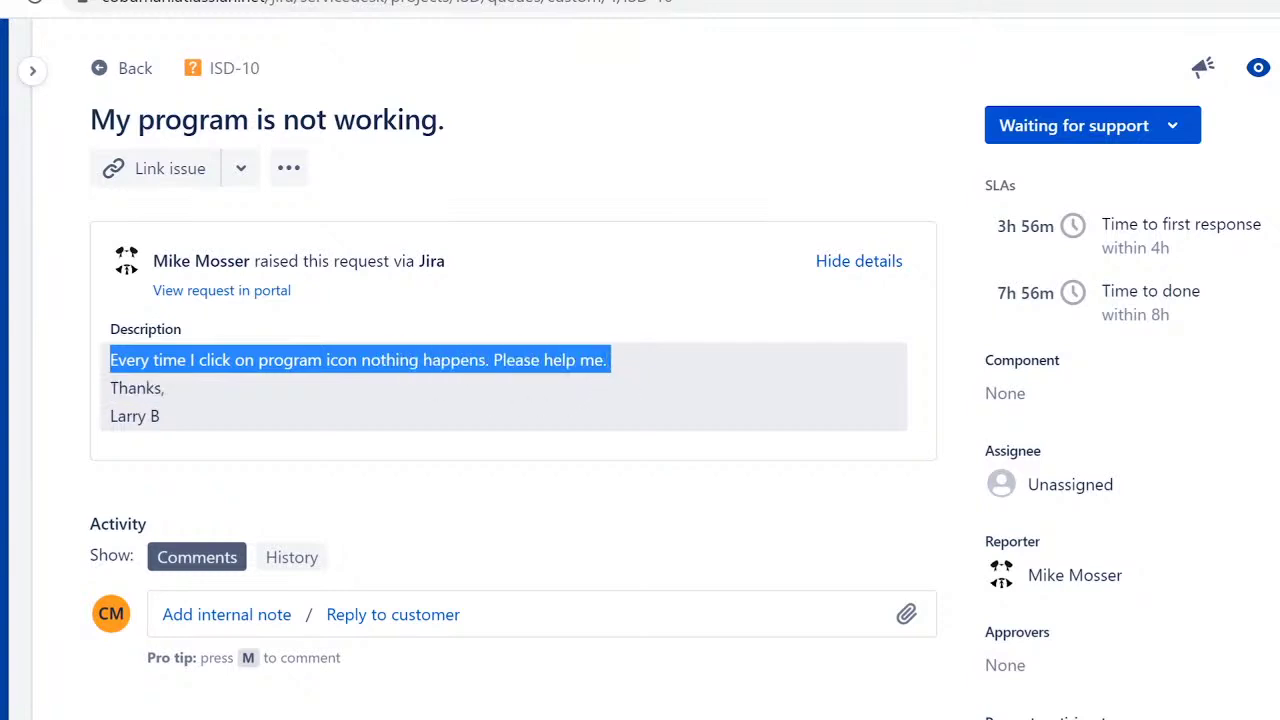
{"action": "left_click", "coordinate": [200, 382]}
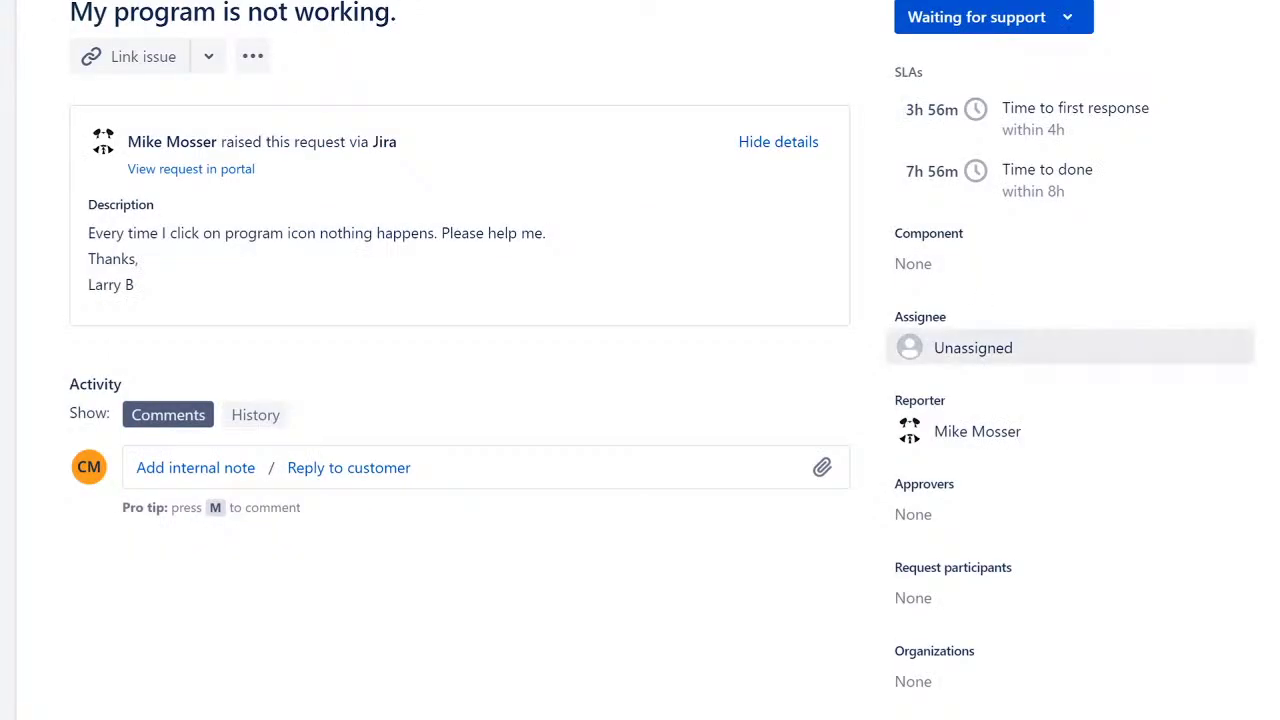
Assign ISD-10 to yourself and post a customer reply from EUS asking what their PC name is.
{"action": "left_click", "coordinate": [1017, 348]}
{"action": "left_click", "coordinate": [1017, 420]}
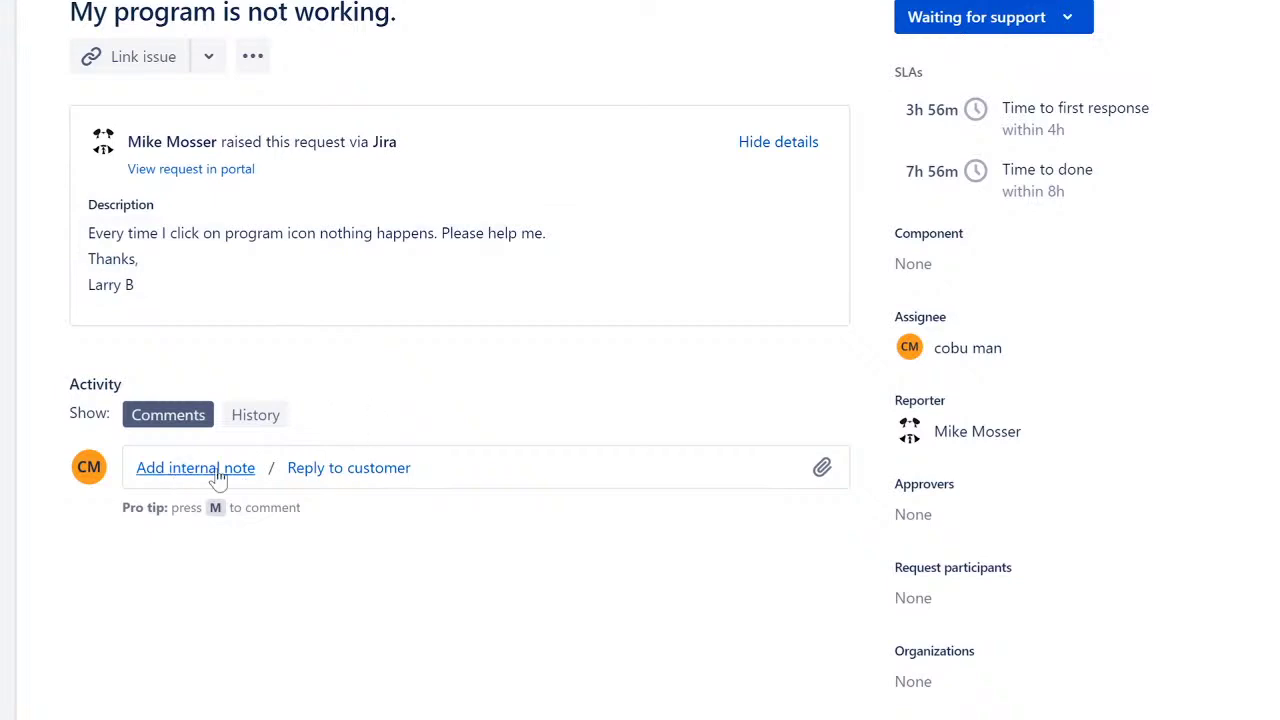
{"action": "left_click", "coordinate": [343, 470]}
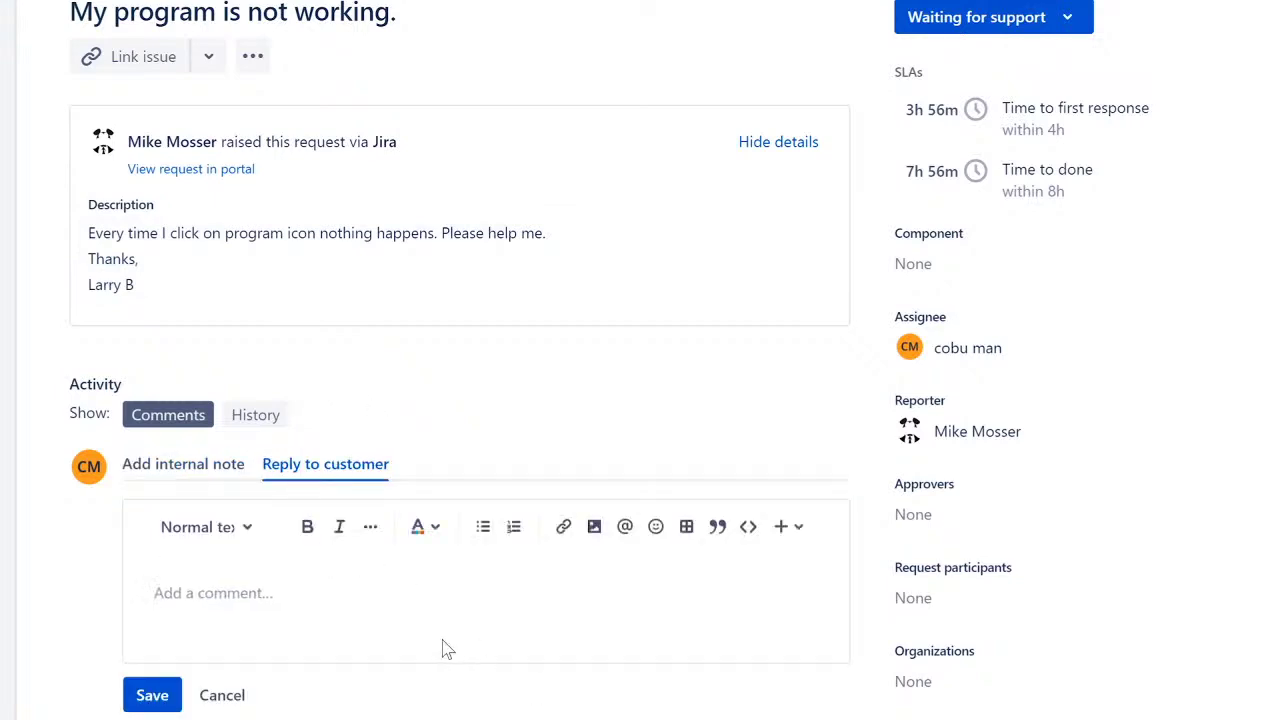
{"action": "type", "text": "He"}
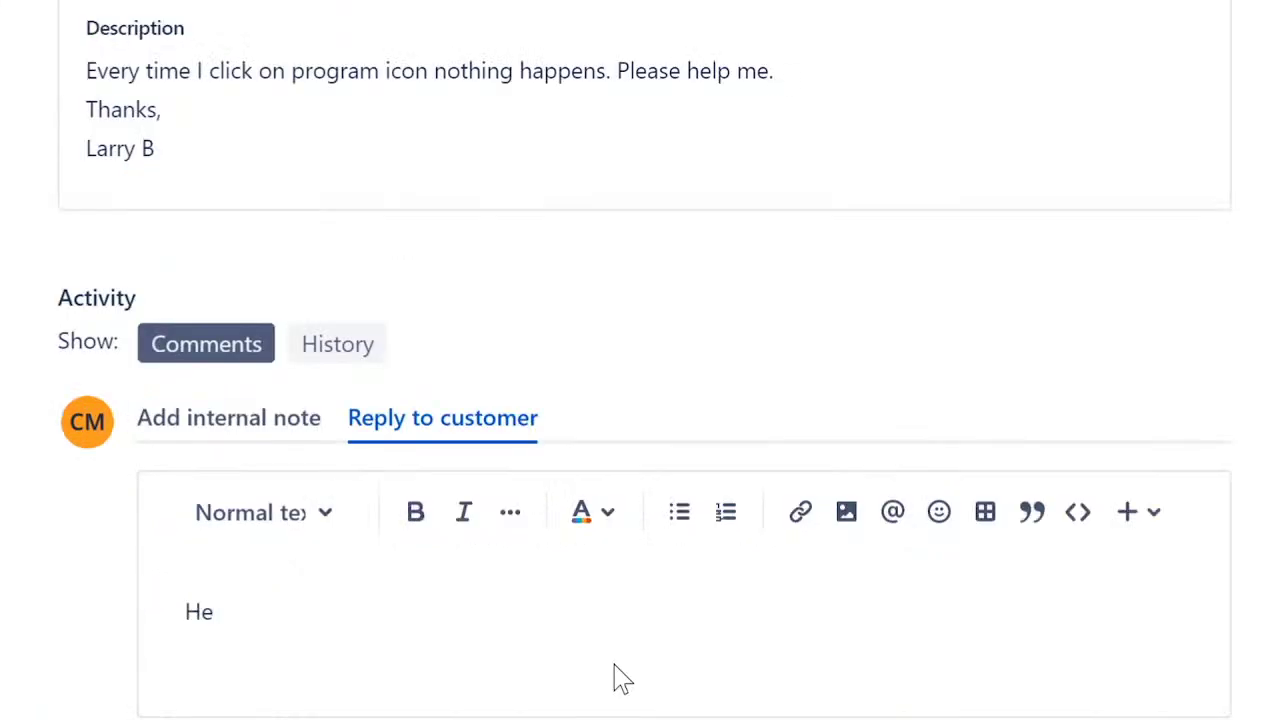
{"action": "type", "text": "llo, this i s"}
{"action": "type", "text": "th"}
{"action": "key", "text": "BackSpace"}
{"action": "key", "text": "BackSpace"}
{"action": "key", "text": "BackSpace"}
{"action": "key", "text": "BackSpace"}
{"action": "type", "text": "s Er"}
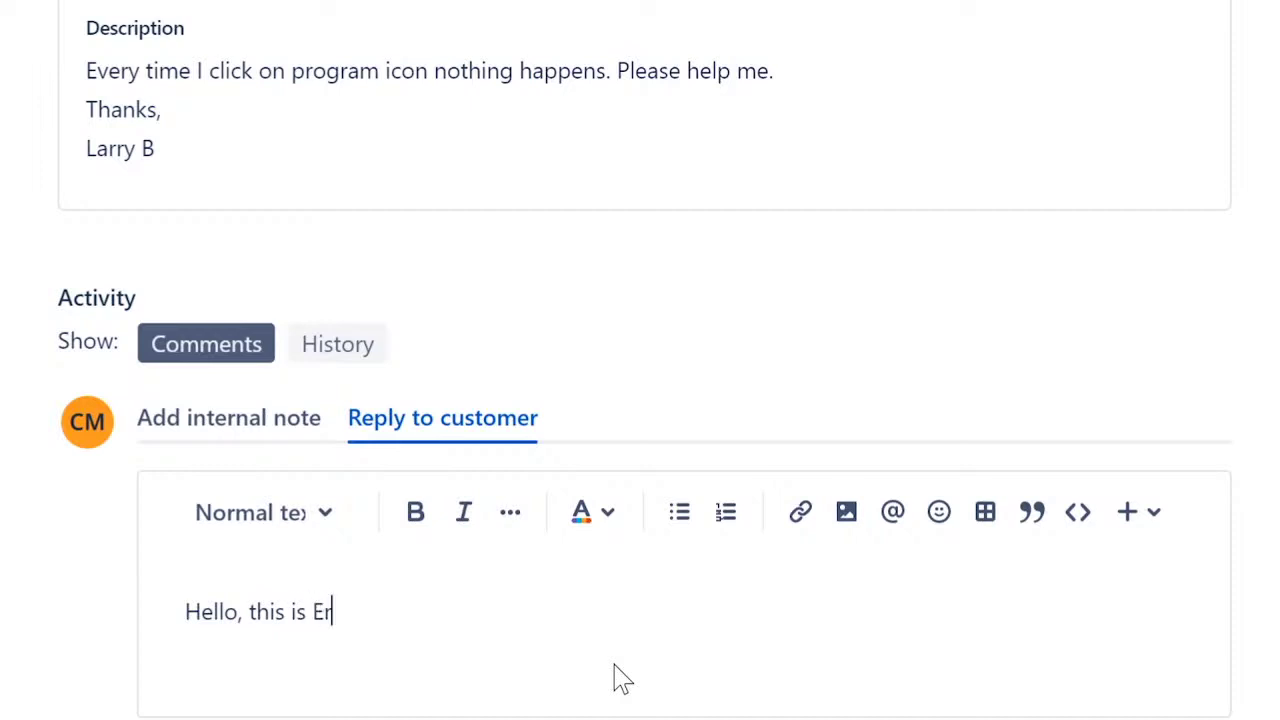
{"action": "type", "text": "vin with EUS"}
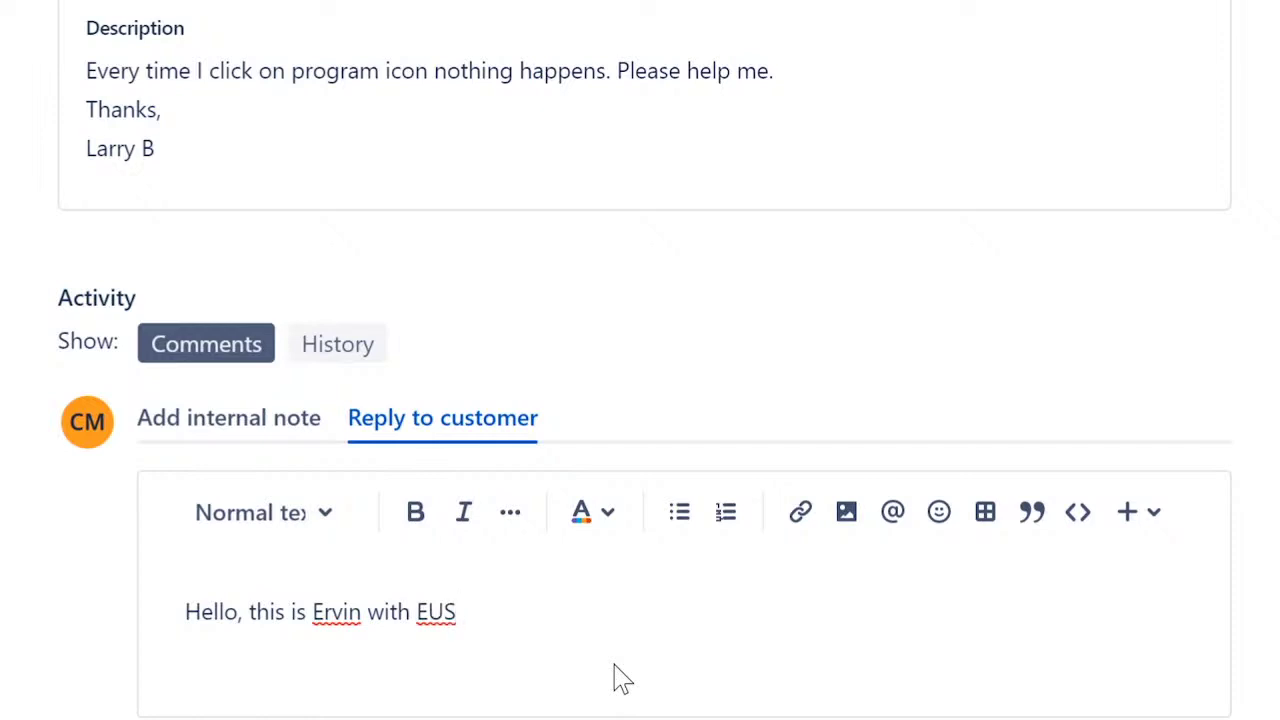
{"action": "type", "text": ". Can yp"}
{"action": "key", "text": "BackSpace"}
{"action": "type", "text": "ou please "}
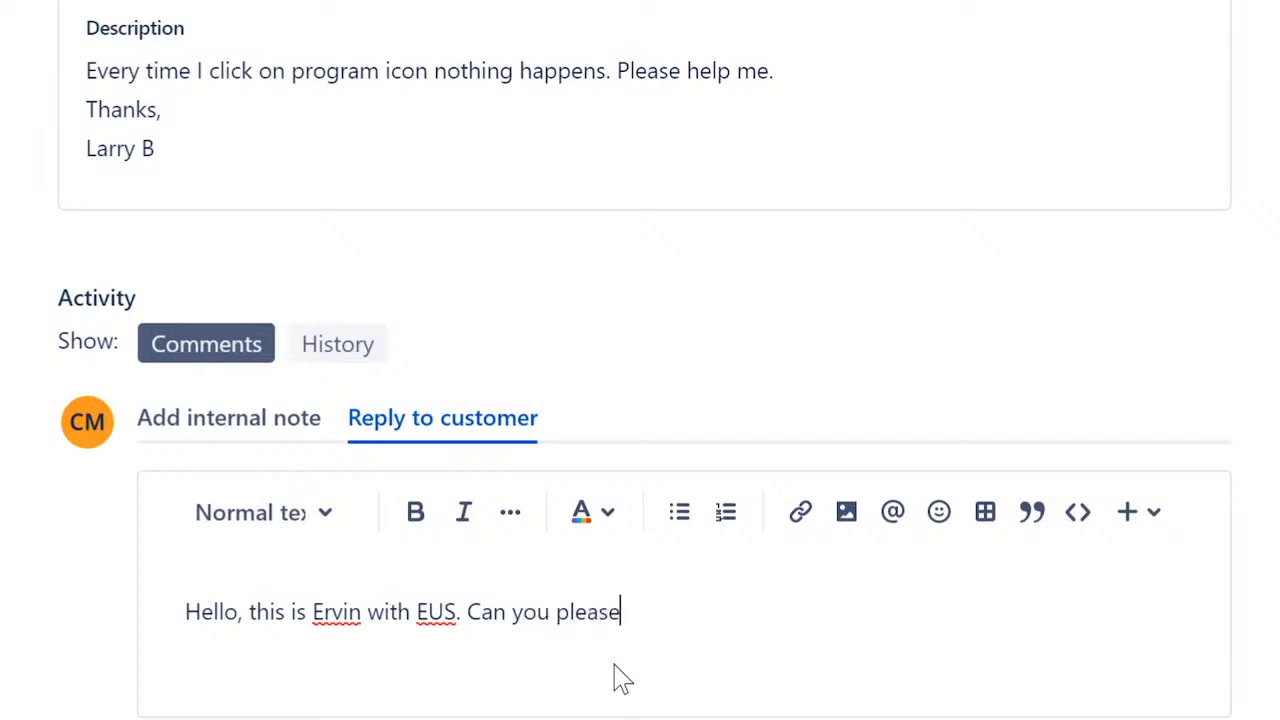
{"action": "type", "text": "tell me wh"}
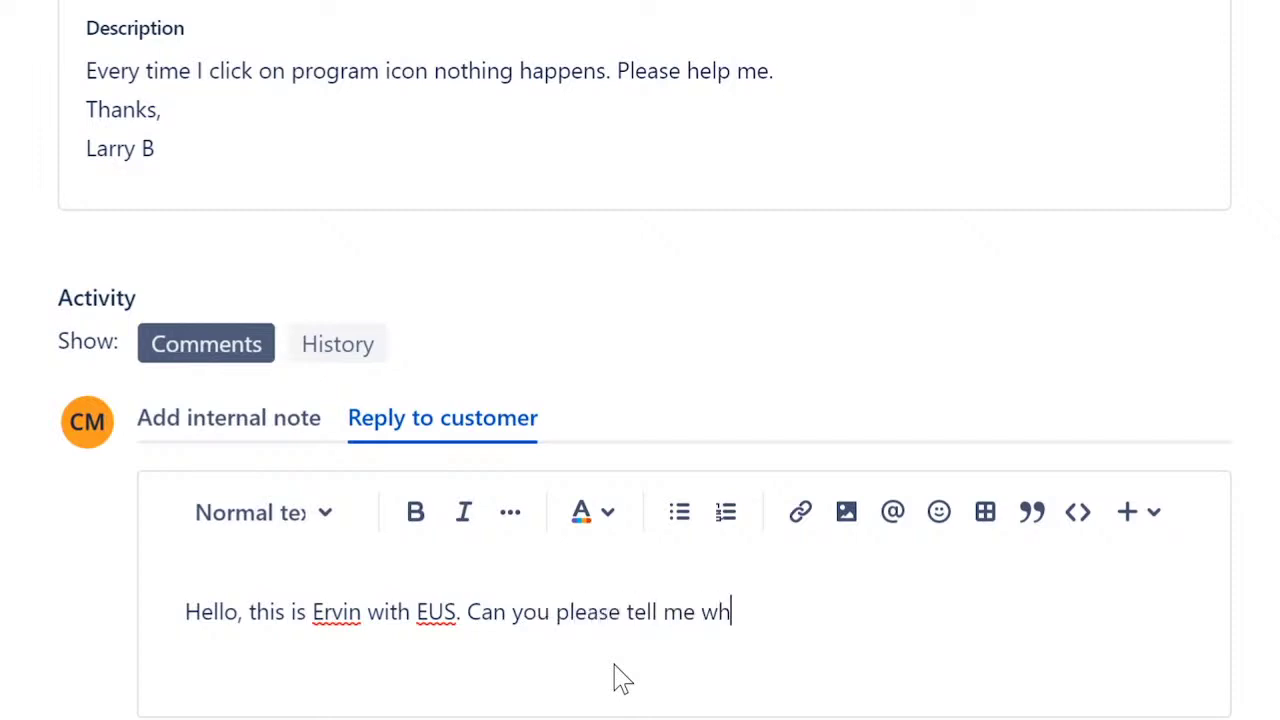
{"action": "type", "text": "at your pc nam"}
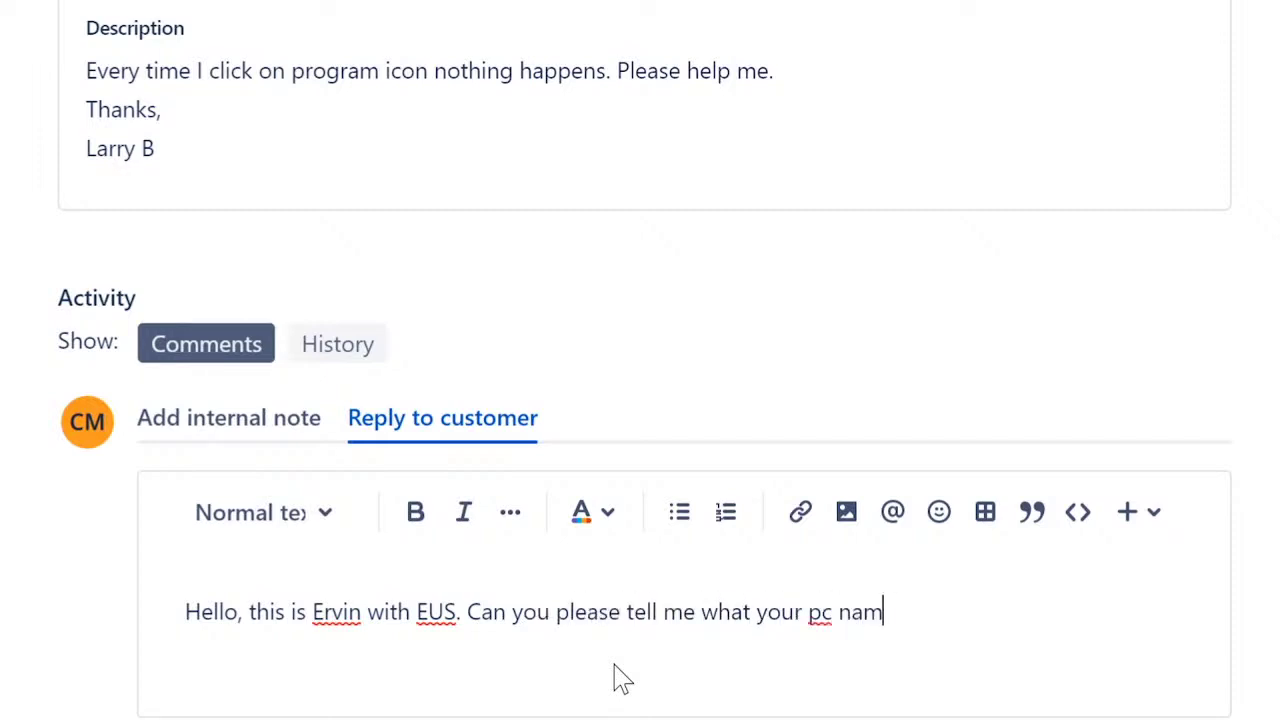
{"action": "type", "text": "e is?"}
{"action": "key", "text": "ctrl+Return"}
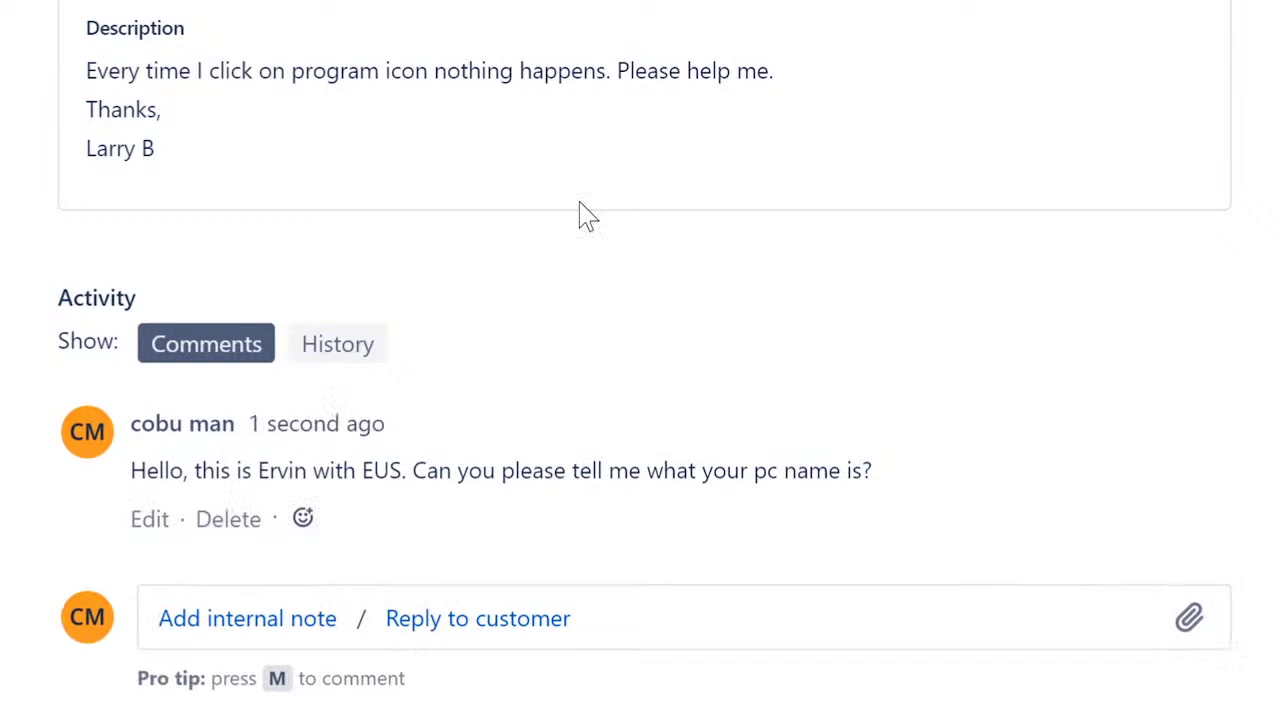
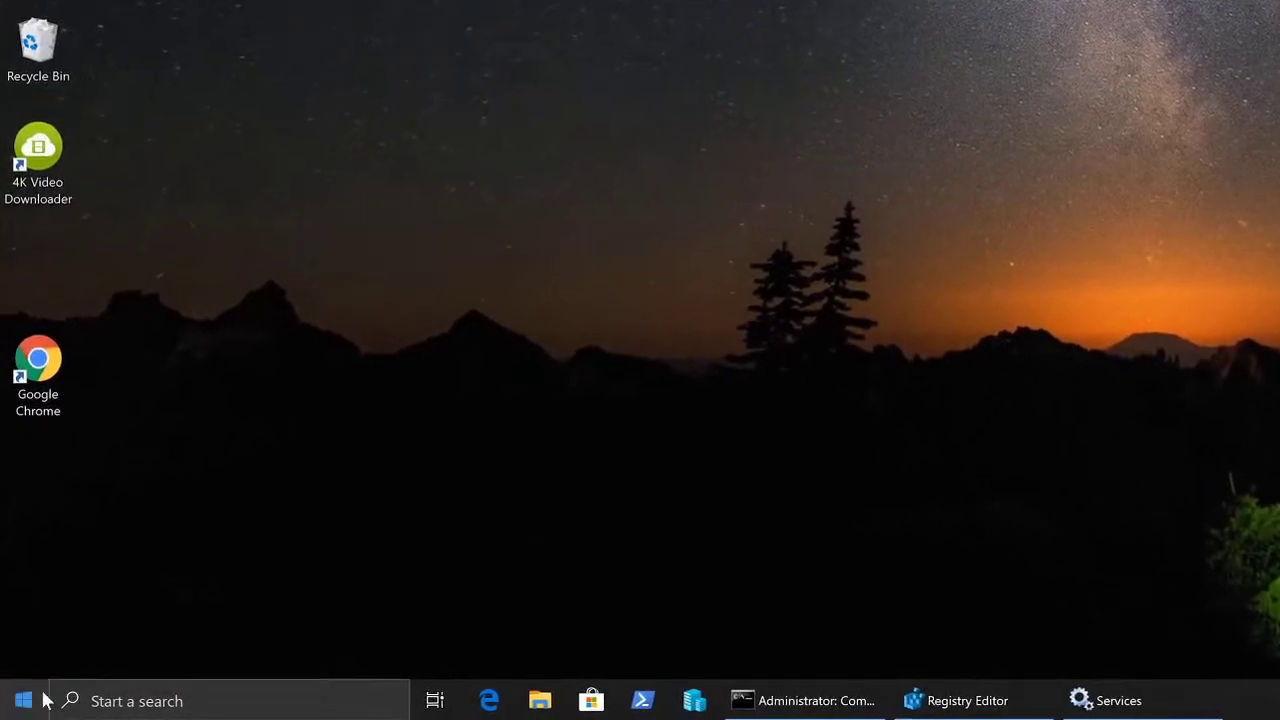
Open System Information from a 'system' search and read the System Name COBUMAN1.
{"action": "left_click", "coordinate": [120, 701]}
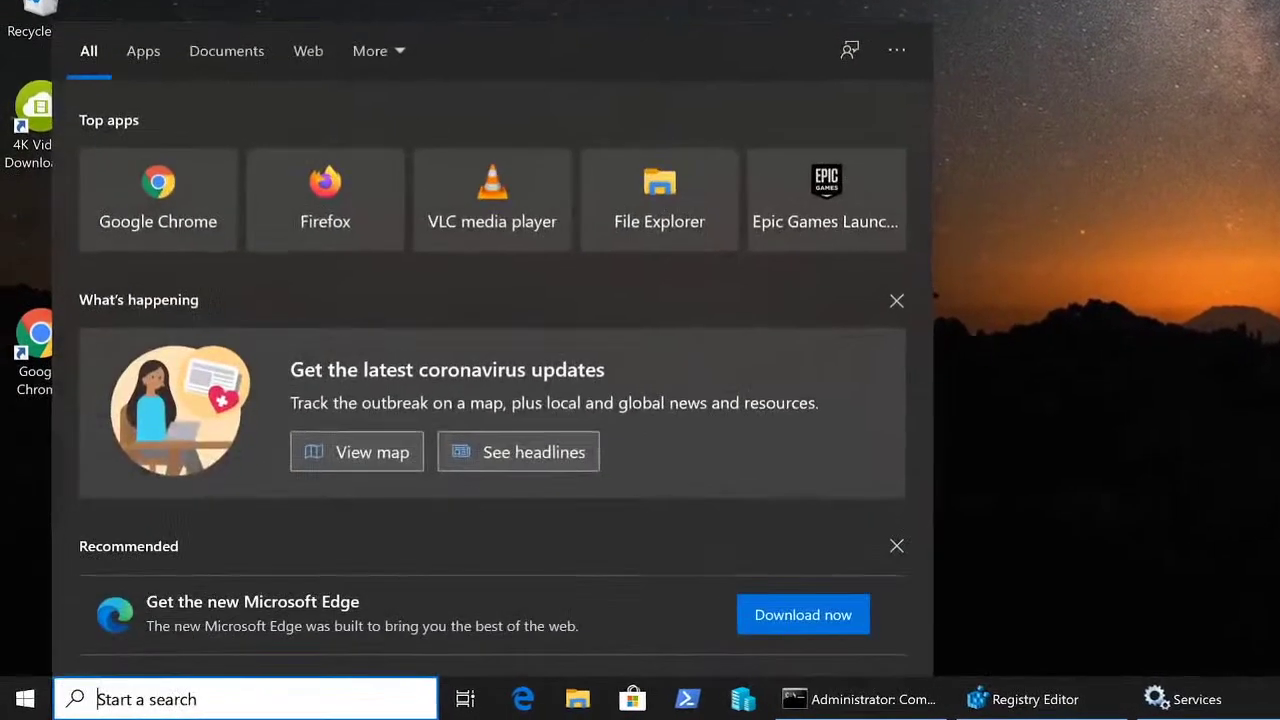
{"action": "type", "text": "system"}
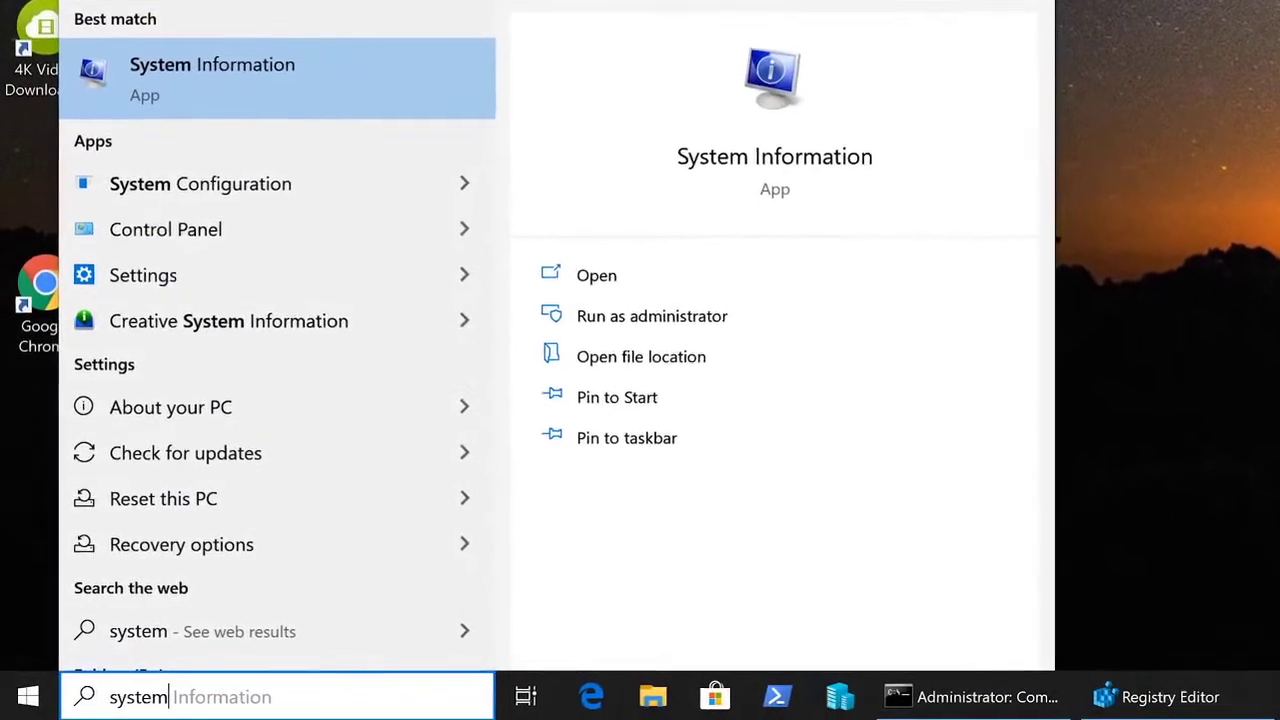
{"action": "key", "text": "Return"}
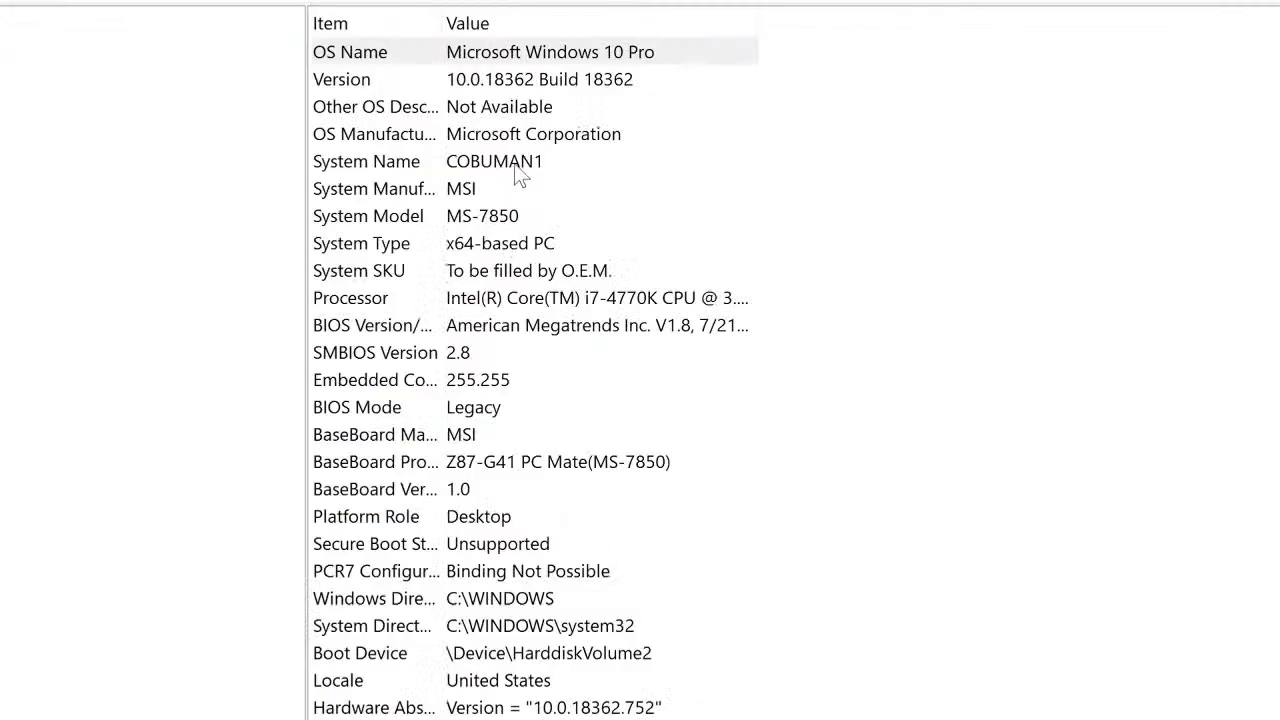
{"action": "left_click", "coordinate": [503, 167]}
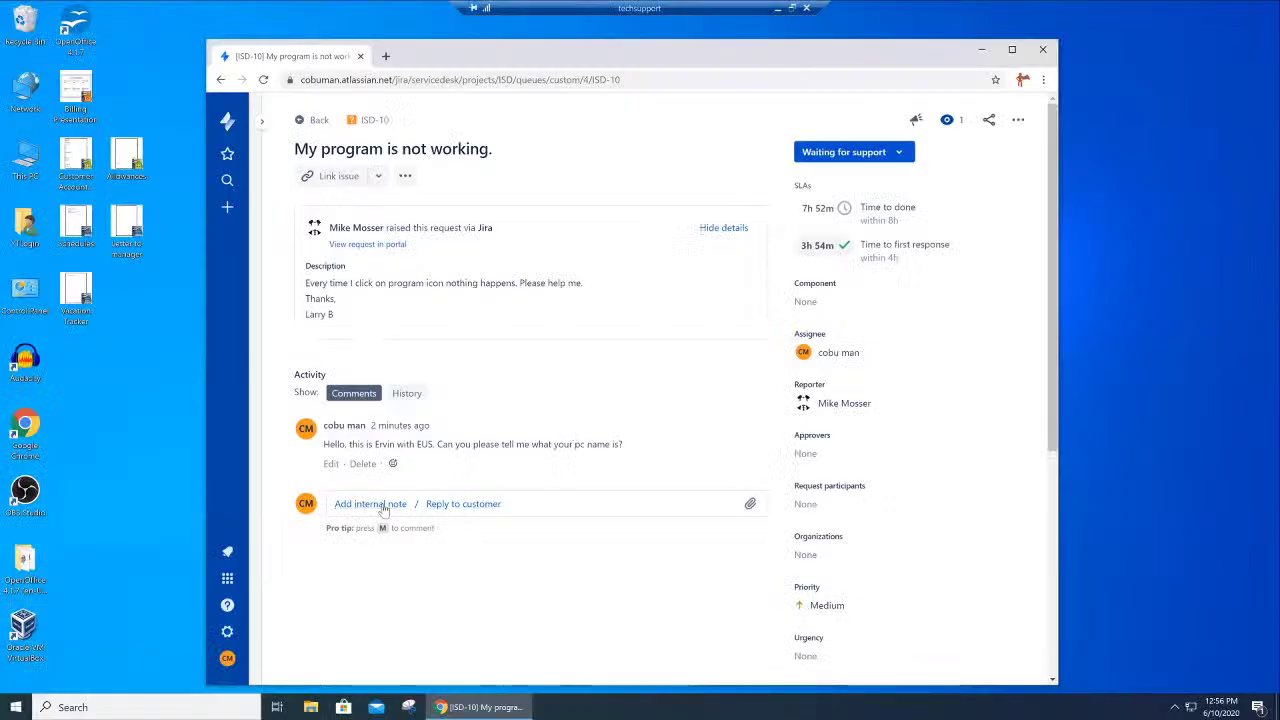
Save the internal note 'PC name is cobuman1' on ticket ISD-10.
{"action": "left_click", "coordinate": [363, 501]}
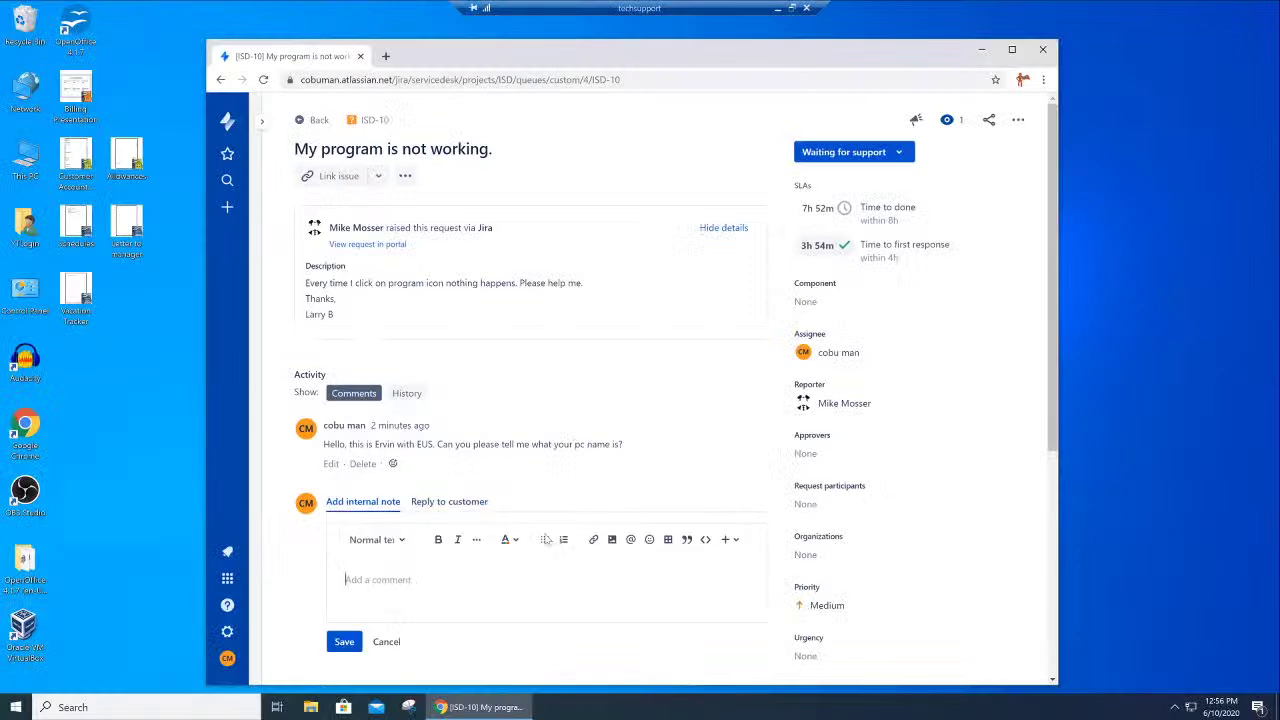
{"action": "type", "text": "P"}
{"action": "type", "text": "C na"}
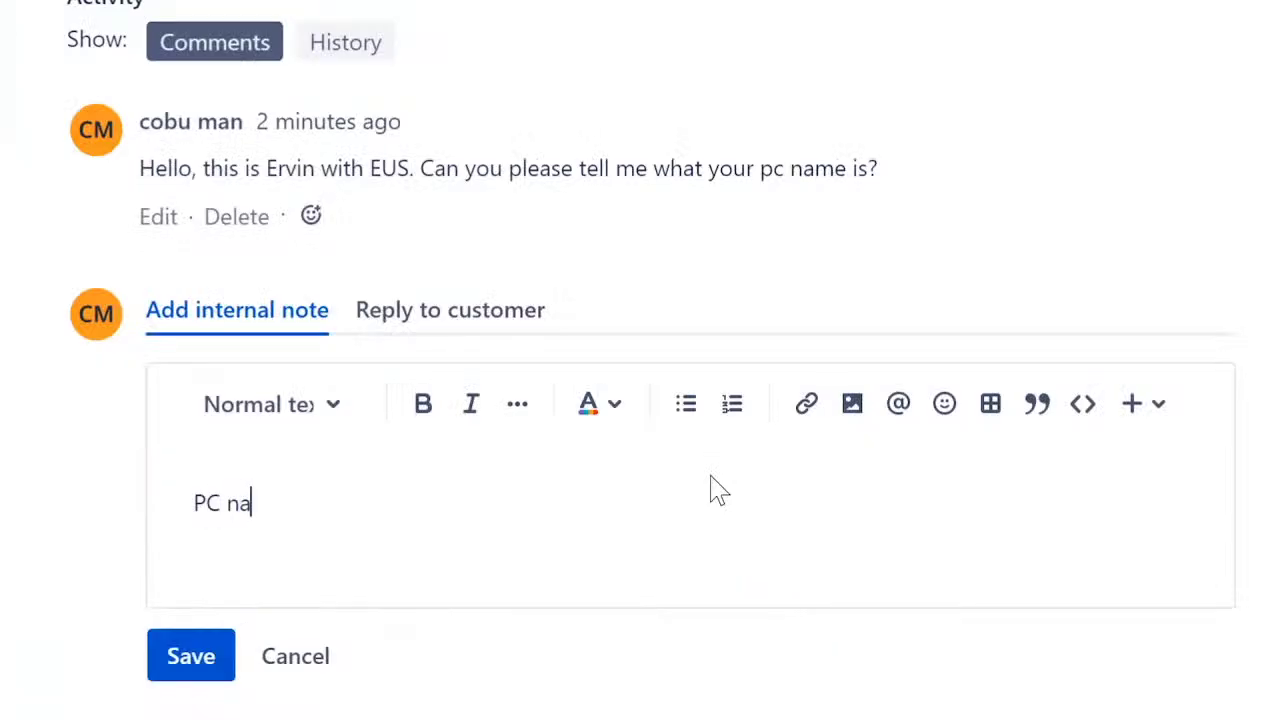
{"action": "type", "text": "me is C"}
{"action": "key", "text": "BackSpace"}
{"action": "type", "text": "man1"}
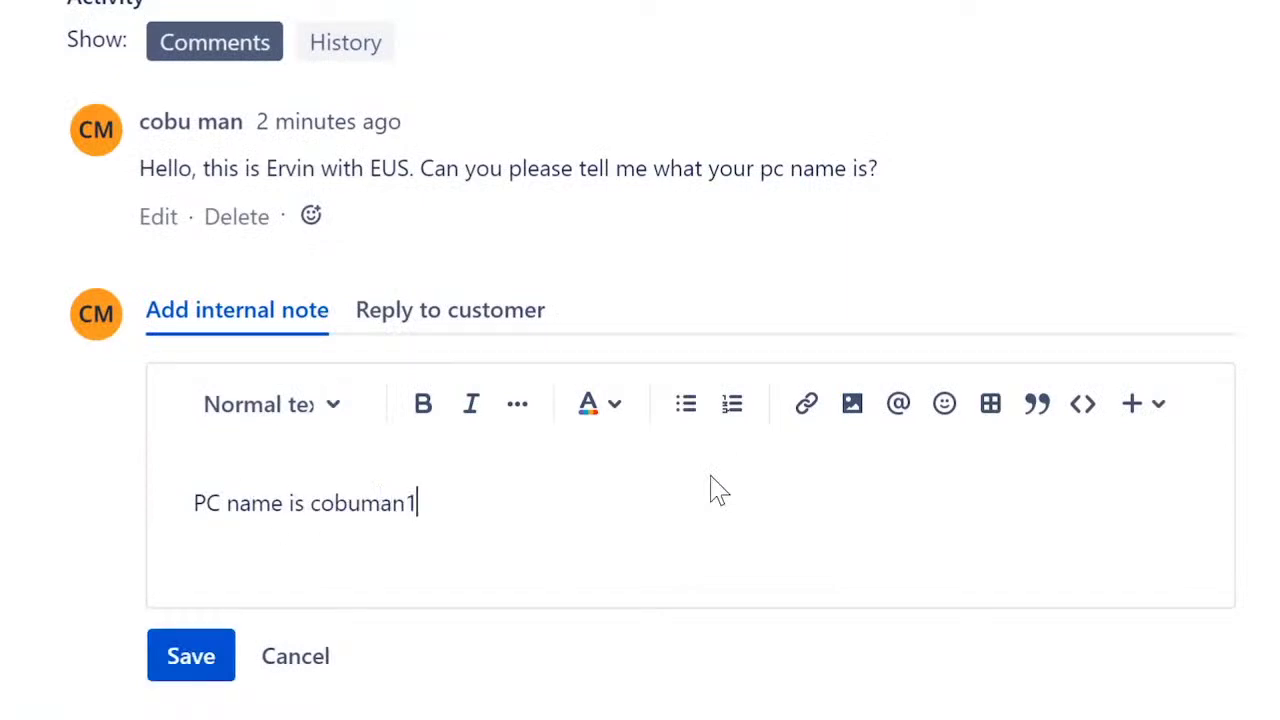
{"action": "left_click", "coordinate": [175, 668]}
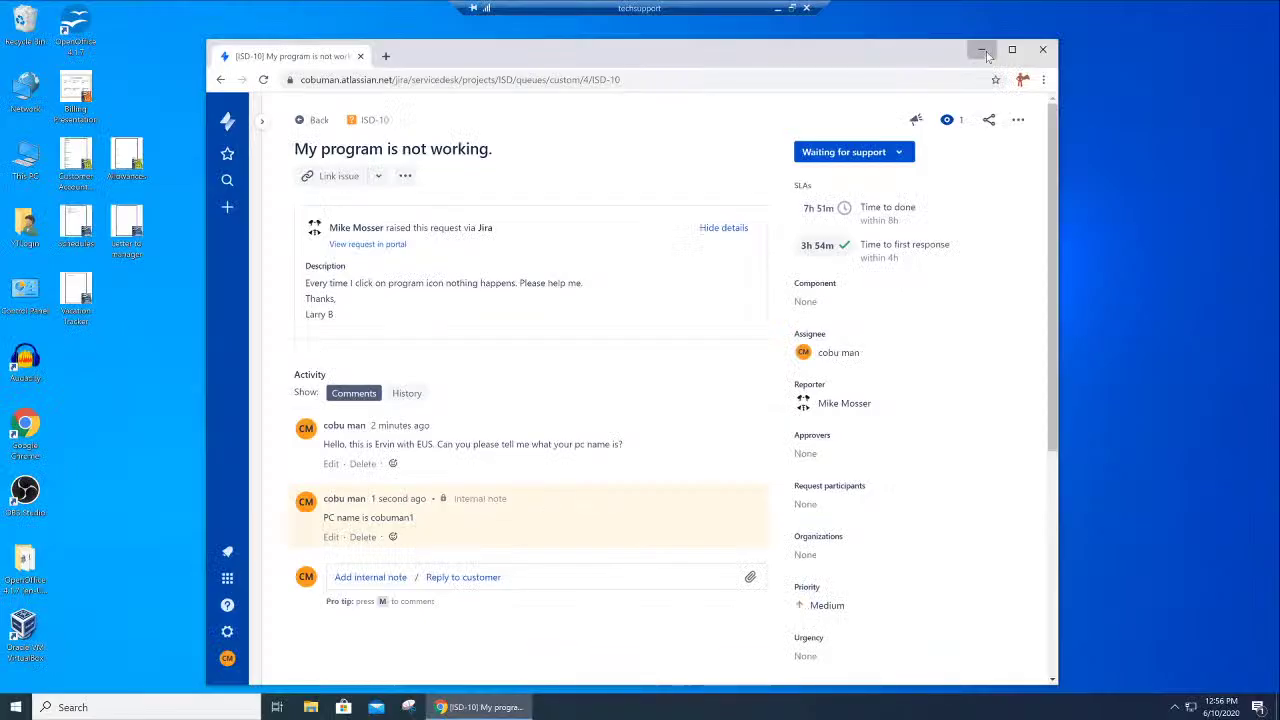
Minimize Chrome and open \\cobuman1\c$ in File Explorer's address bar.
{"action": "left_click", "coordinate": [983, 52]}
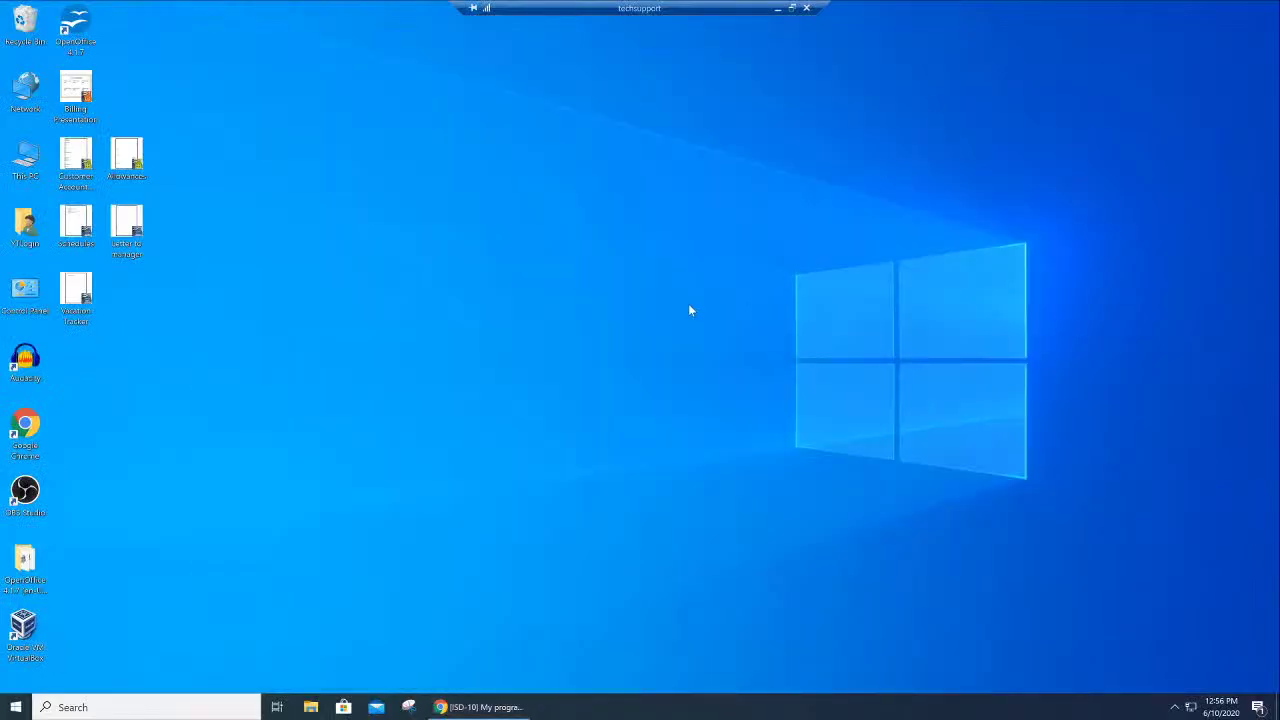
{"action": "left_click", "coordinate": [311, 707]}
{"action": "left_click_drag", "start_coordinate": [758, 63], "coordinate": [763, 142]}
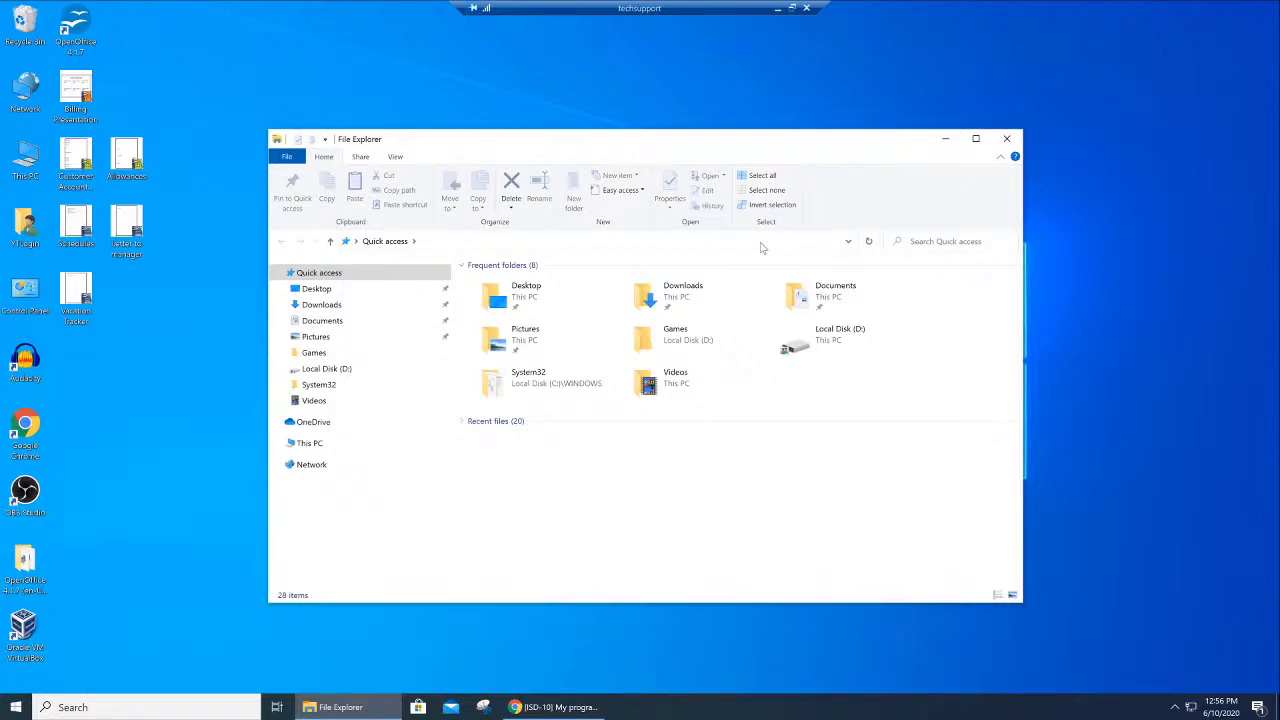
{"action": "left_click", "coordinate": [762, 247]}
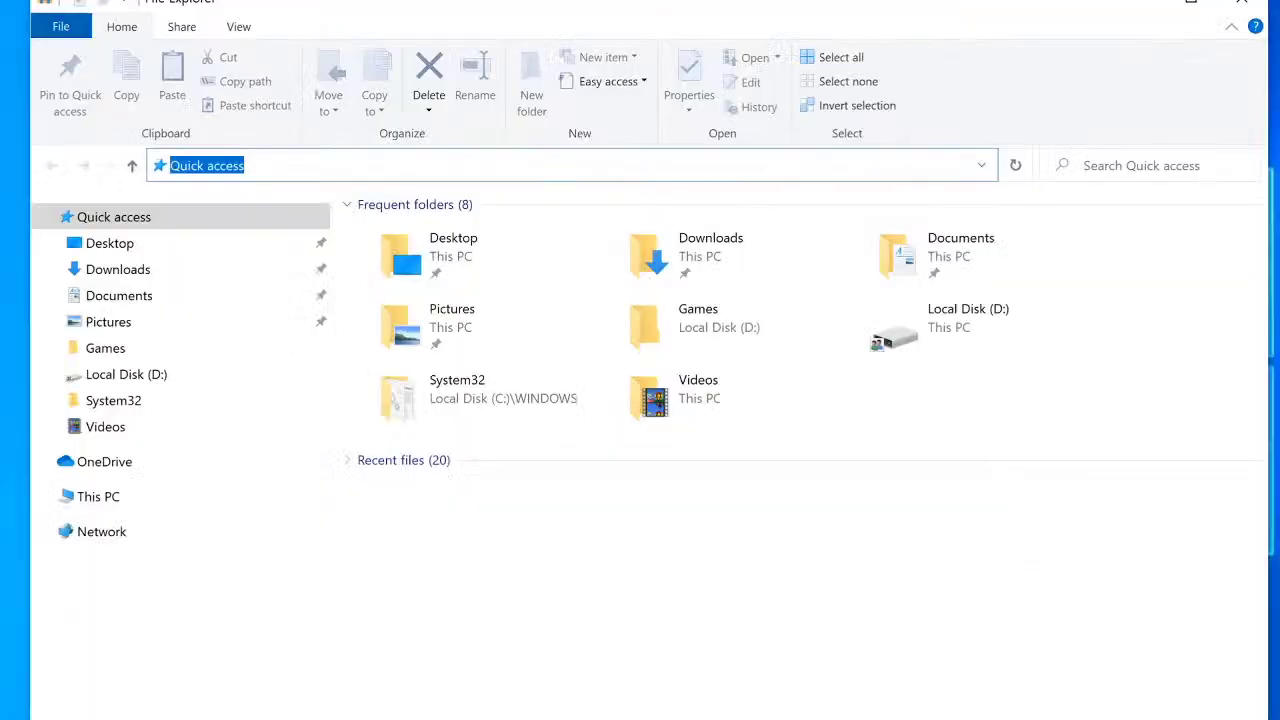
{"action": "type", "text": "\\\\"}
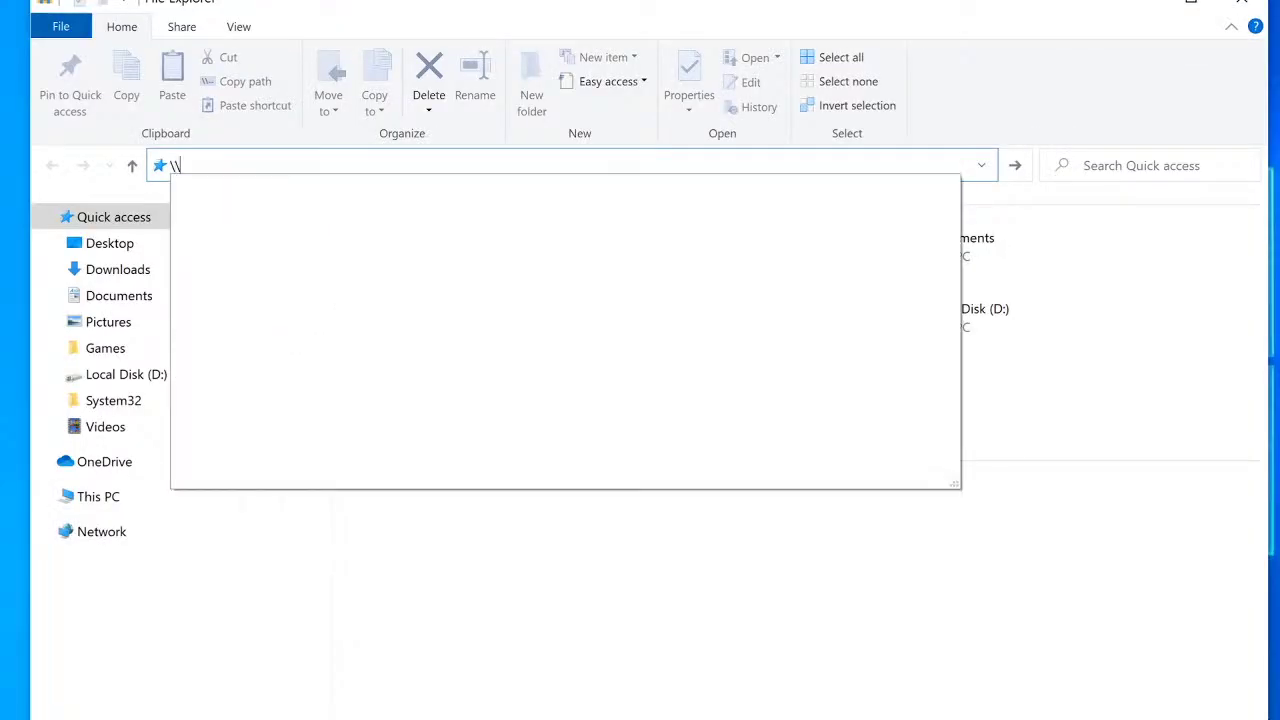
{"action": "type", "text": "cobuman1"}
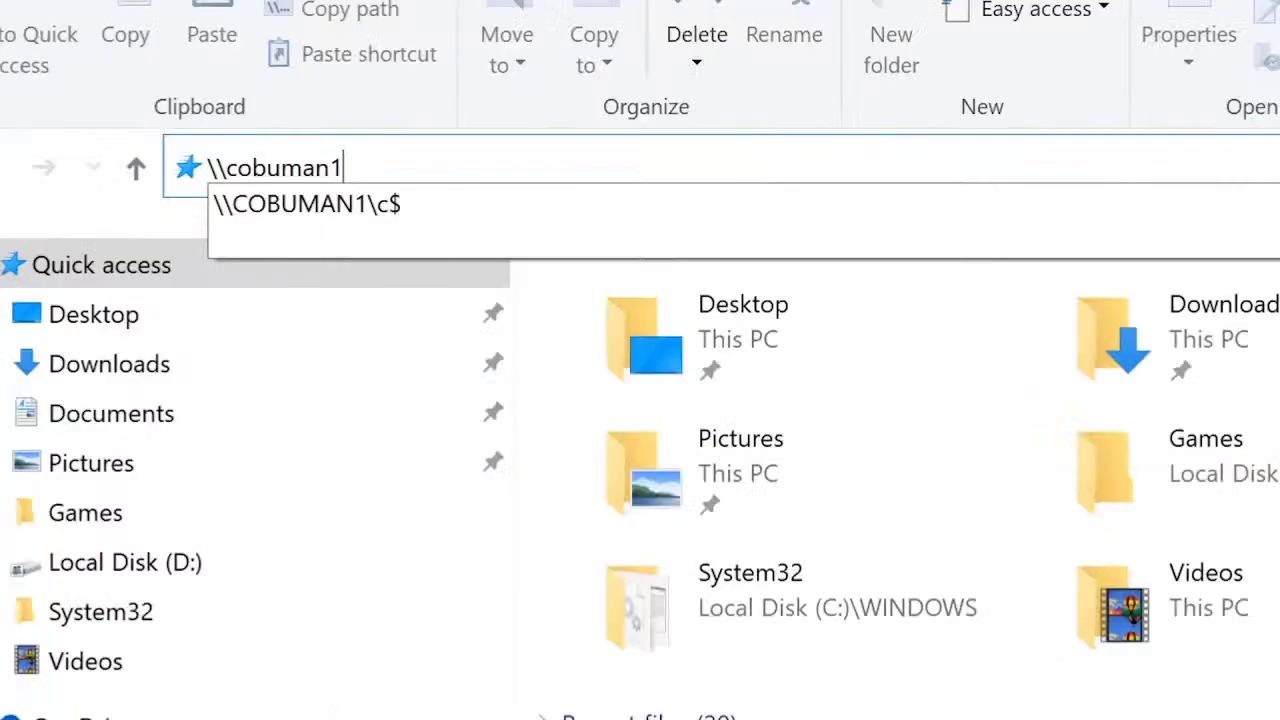
{"action": "type", "text": "\\"}
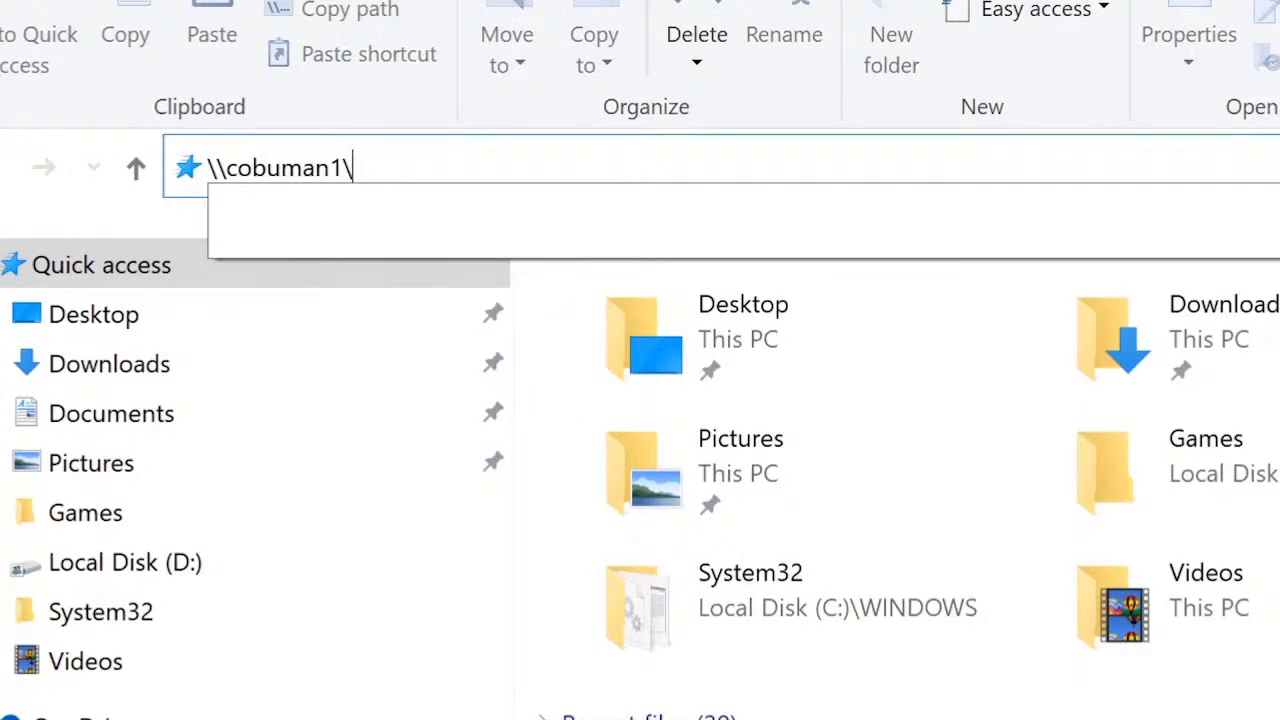
{"action": "type", "text": "c"}
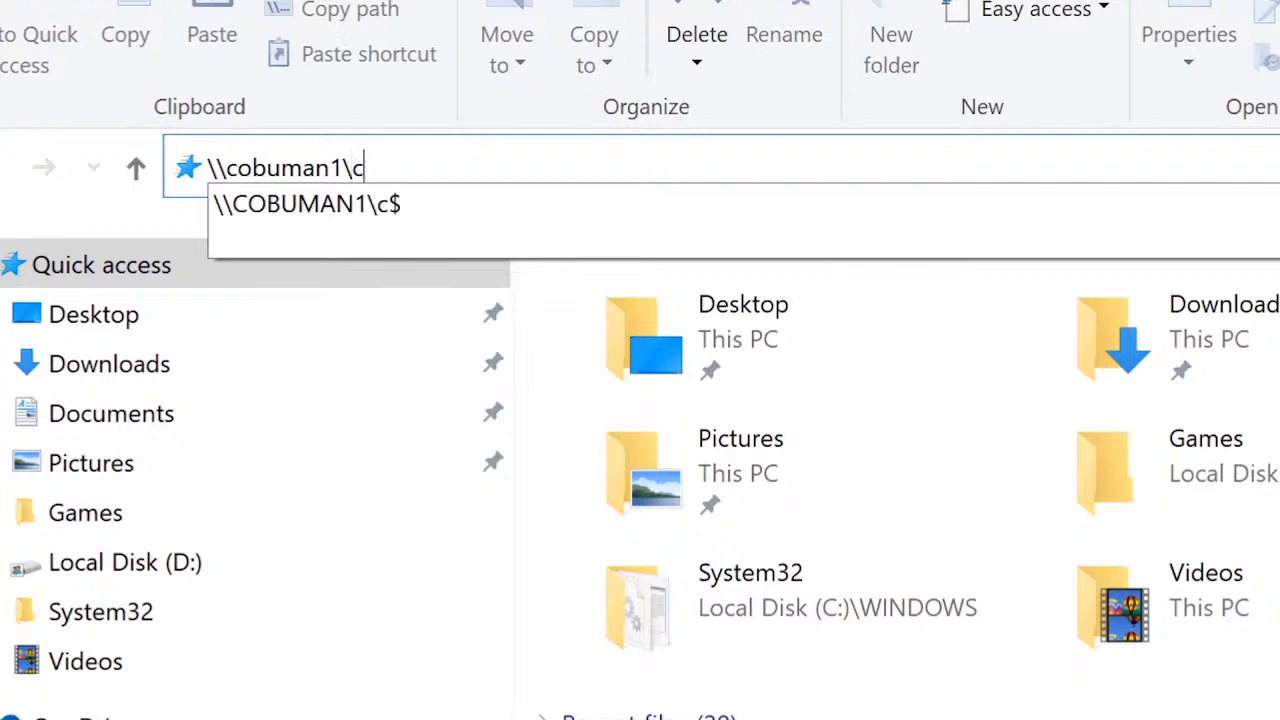
{"action": "type", "text": "$"}
{"action": "key", "text": "Return"}
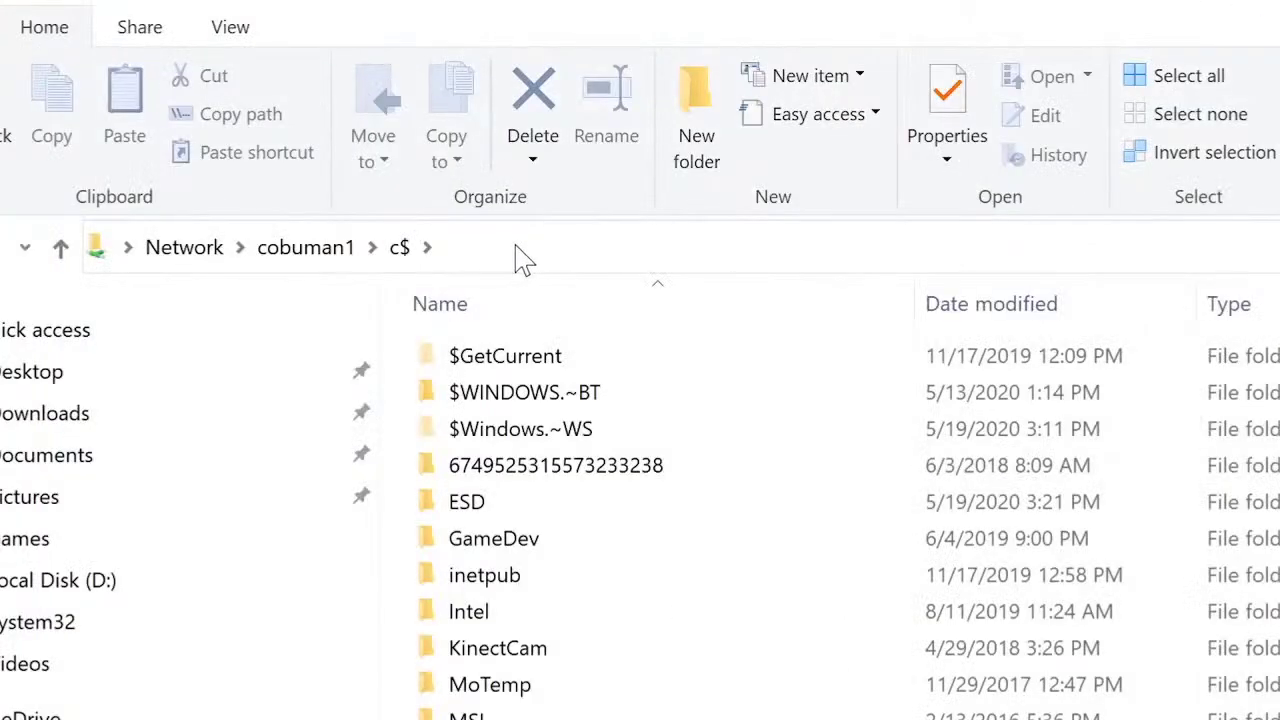
Highlight the backslash, computer name and c$ parts of the share path in turn.
{"action": "left_click", "coordinate": [527, 258]}
{"action": "key", "text": "Home"}
{"action": "key", "text": "shift+Right"}
{"action": "key", "text": "Right"}
{"action": "key", "text": "Right"}
{"action": "key", "text": "shift+Right"}
{"action": "key", "text": "shift+Right"}
{"action": "key", "text": "shift+Right"}
{"action": "key", "text": "shift+Right"}
{"action": "key", "text": "shift+Right"}
{"action": "key", "text": "shift+Right"}
{"action": "key", "text": "shift+Right"}
{"action": "key", "text": "shift+Right"}
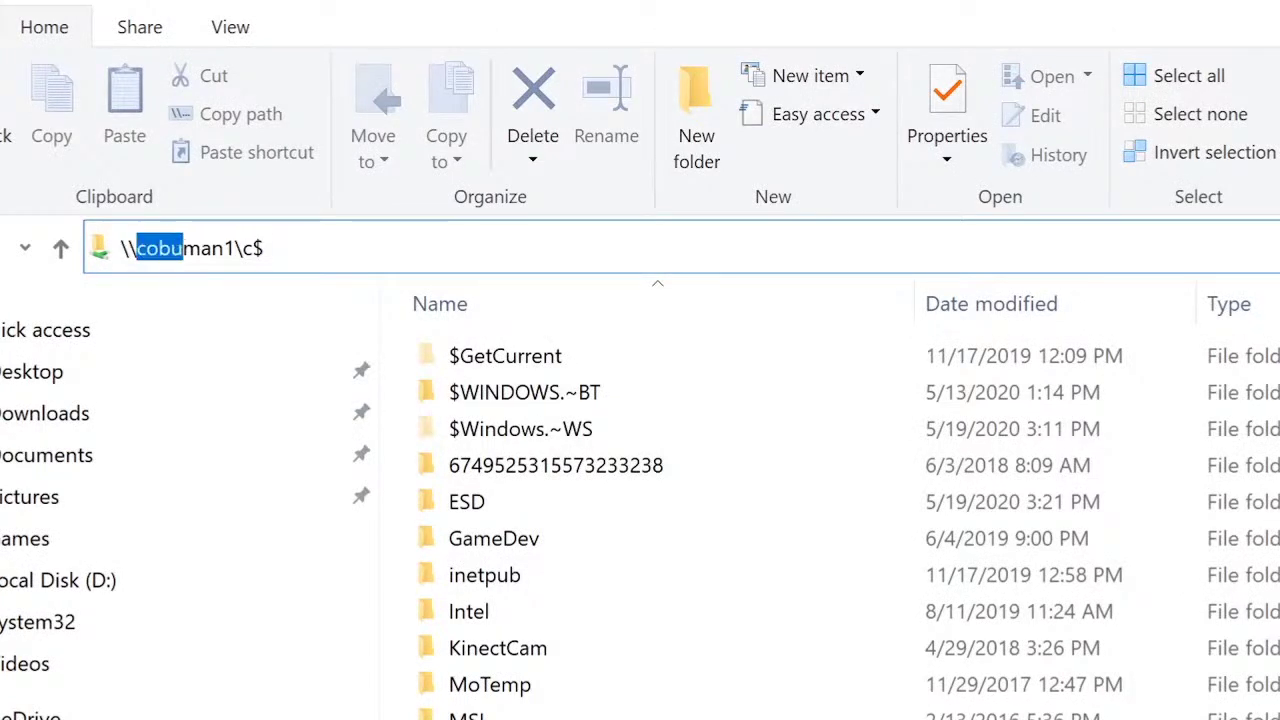
{"action": "key", "text": "End"}
{"action": "key", "text": "shift+Left"}
{"action": "key", "text": "shift+Left"}
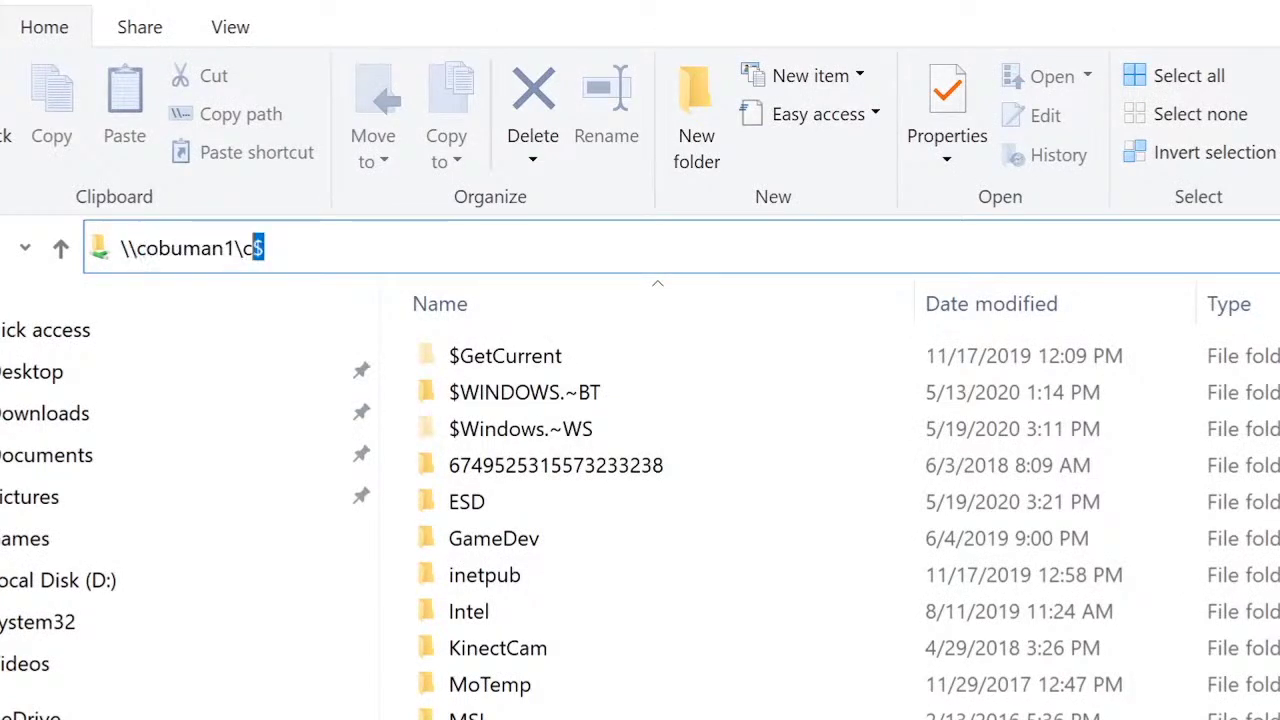
{"action": "key", "text": "Right"}
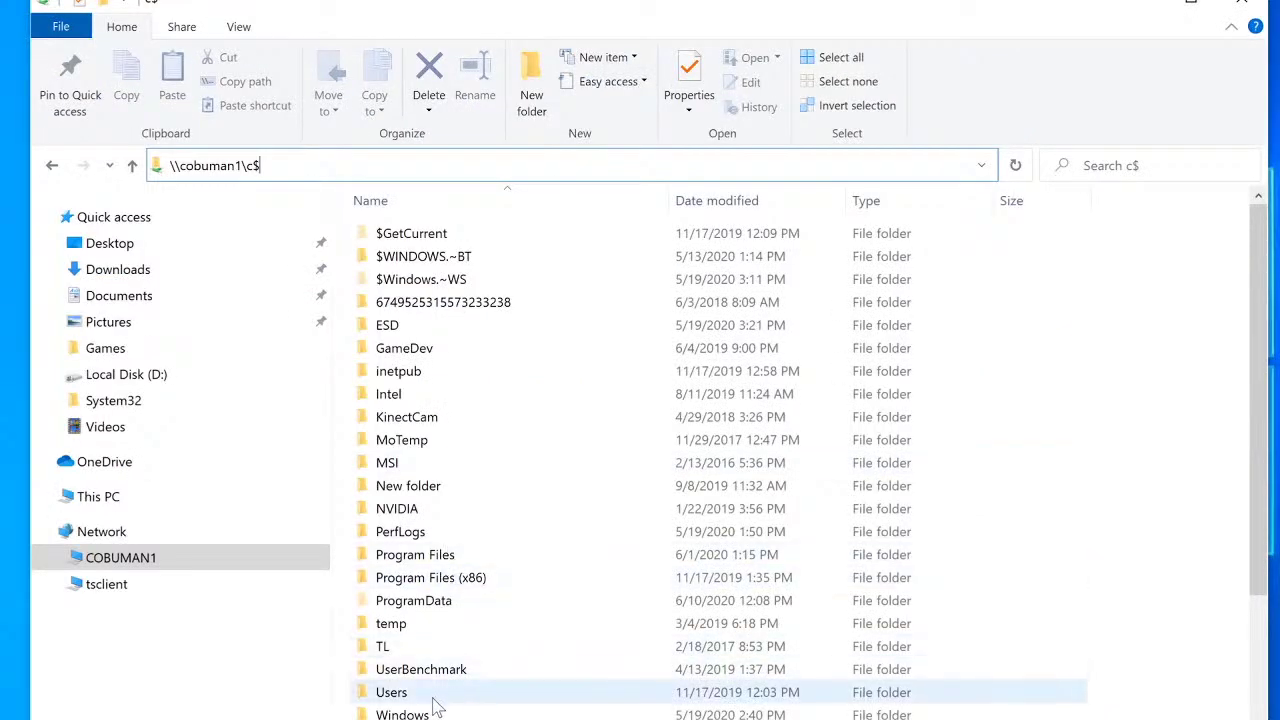
{"action": "left_click", "coordinate": [573, 483]}
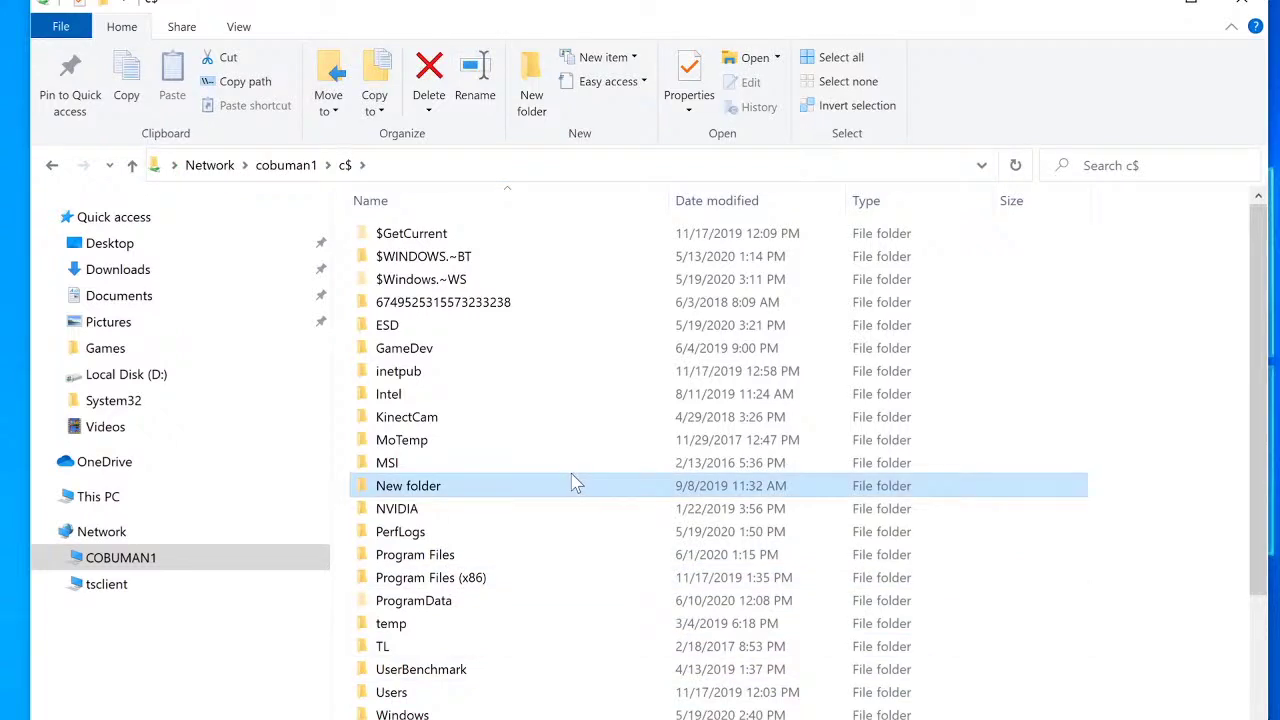
{"action": "scroll", "coordinate": [575, 483], "scroll_direction": "down", "scroll_amount": 1}
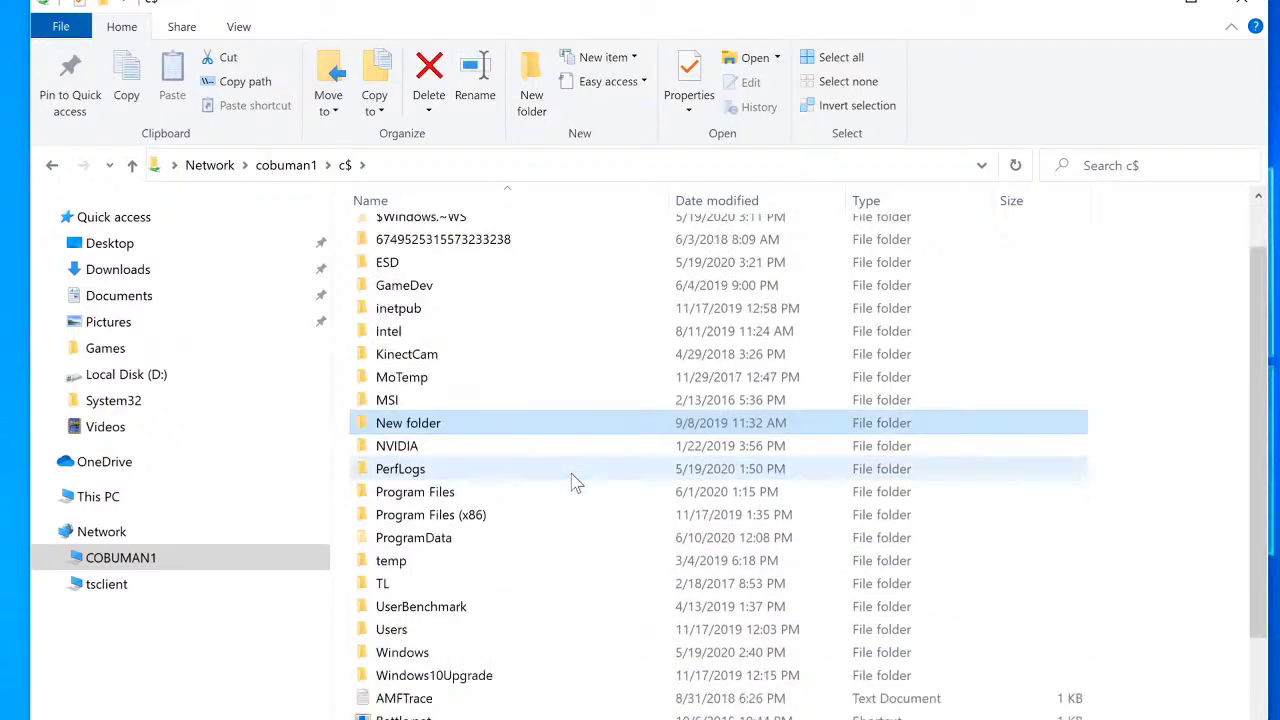
{"action": "left_click", "coordinate": [424, 633]}
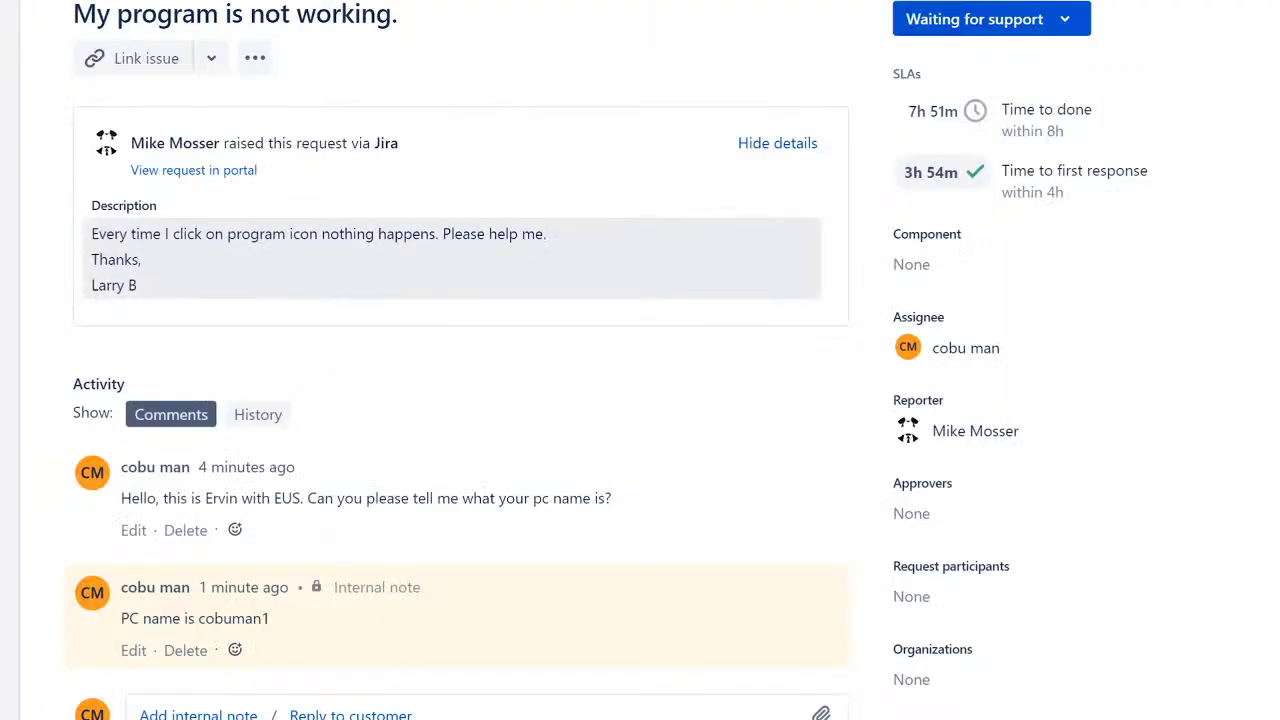
{"action": "left_click_drag", "start_coordinate": [438, 234], "coordinate": [202, 234]}
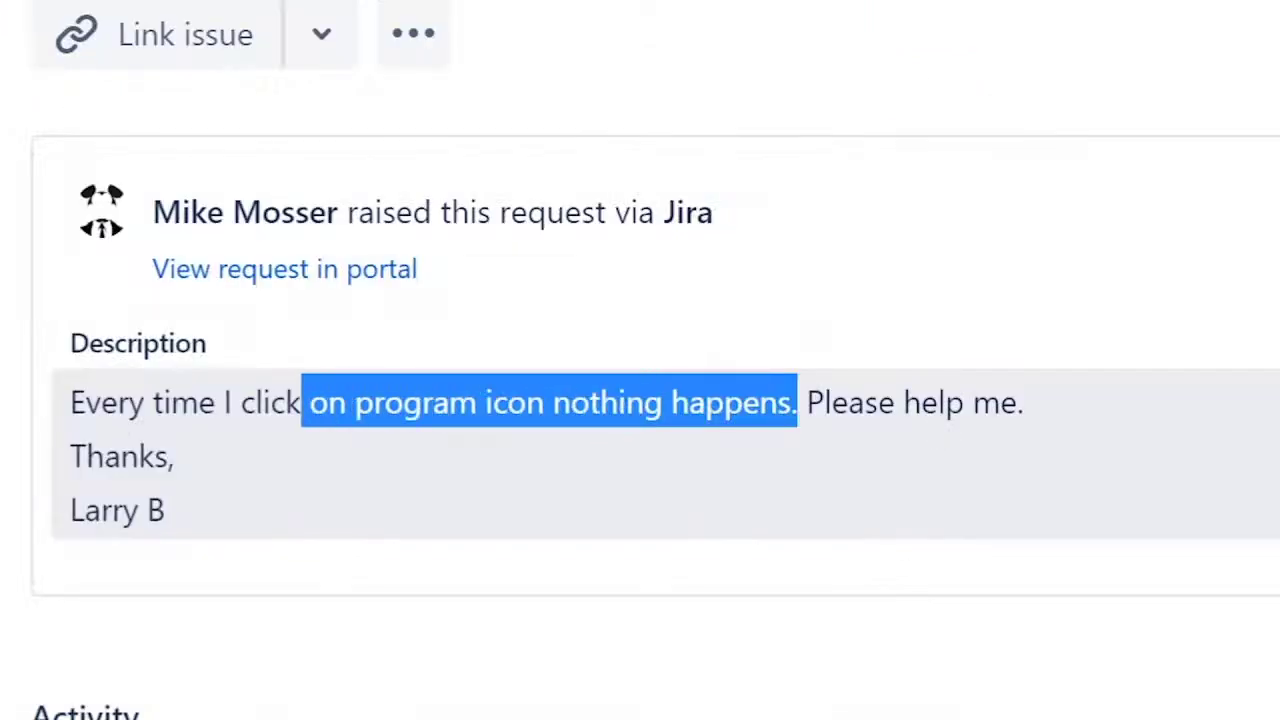
{"action": "left_click_drag", "start_coordinate": [301, 402], "coordinate": [286, 402]}
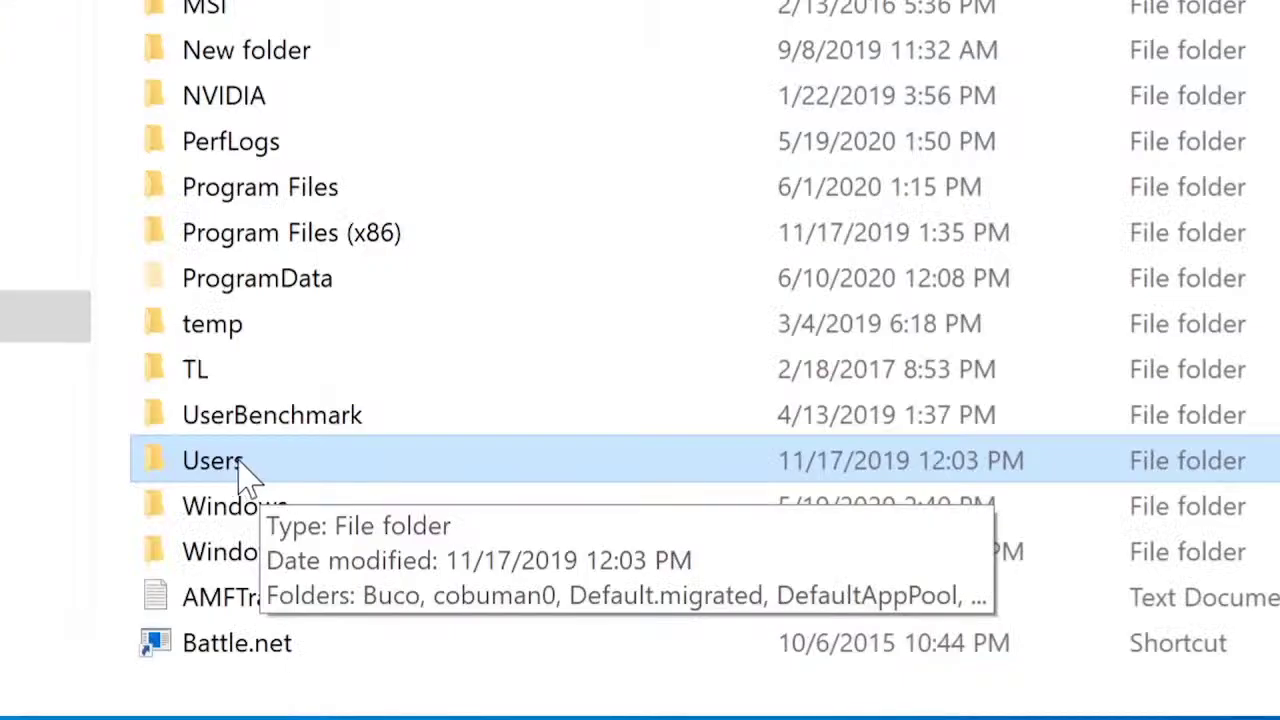
Go through Users, the first user profile and AppData on the share into Local.
{"action": "double_click", "coordinate": [405, 633]}
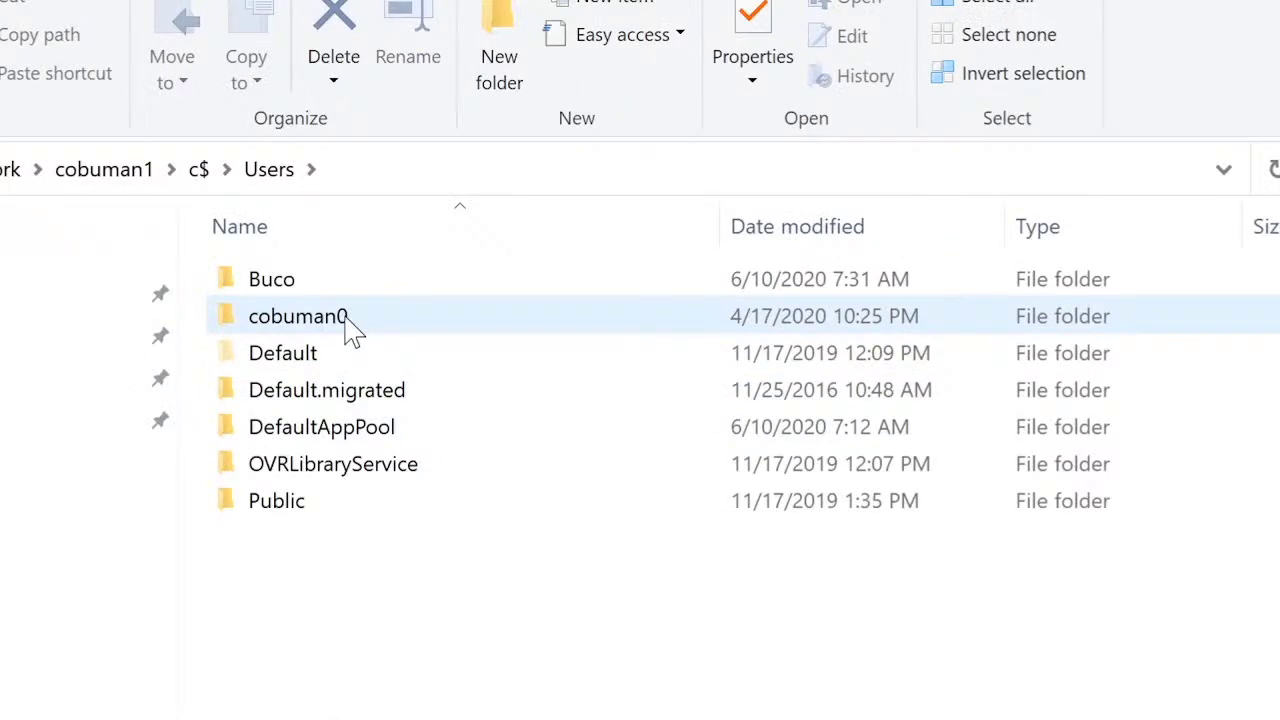
{"action": "mouse_move", "coordinate": [352, 330]}
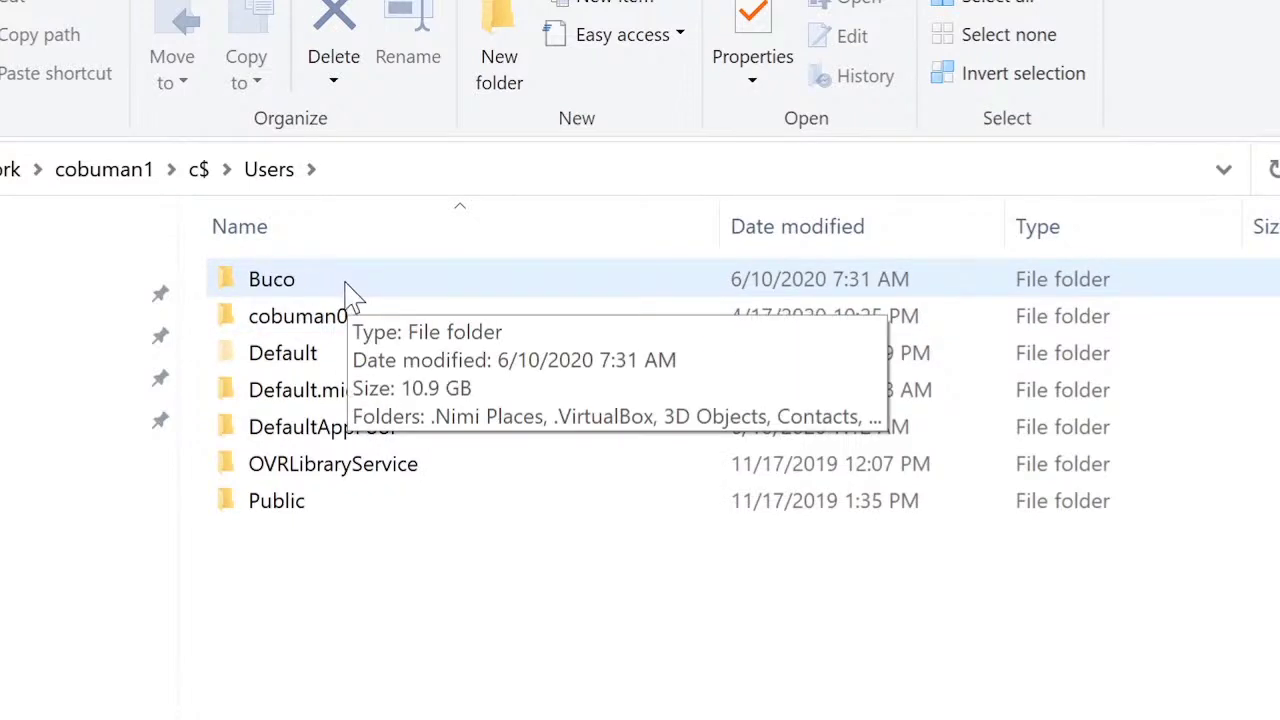
{"action": "double_click", "coordinate": [316, 284]}
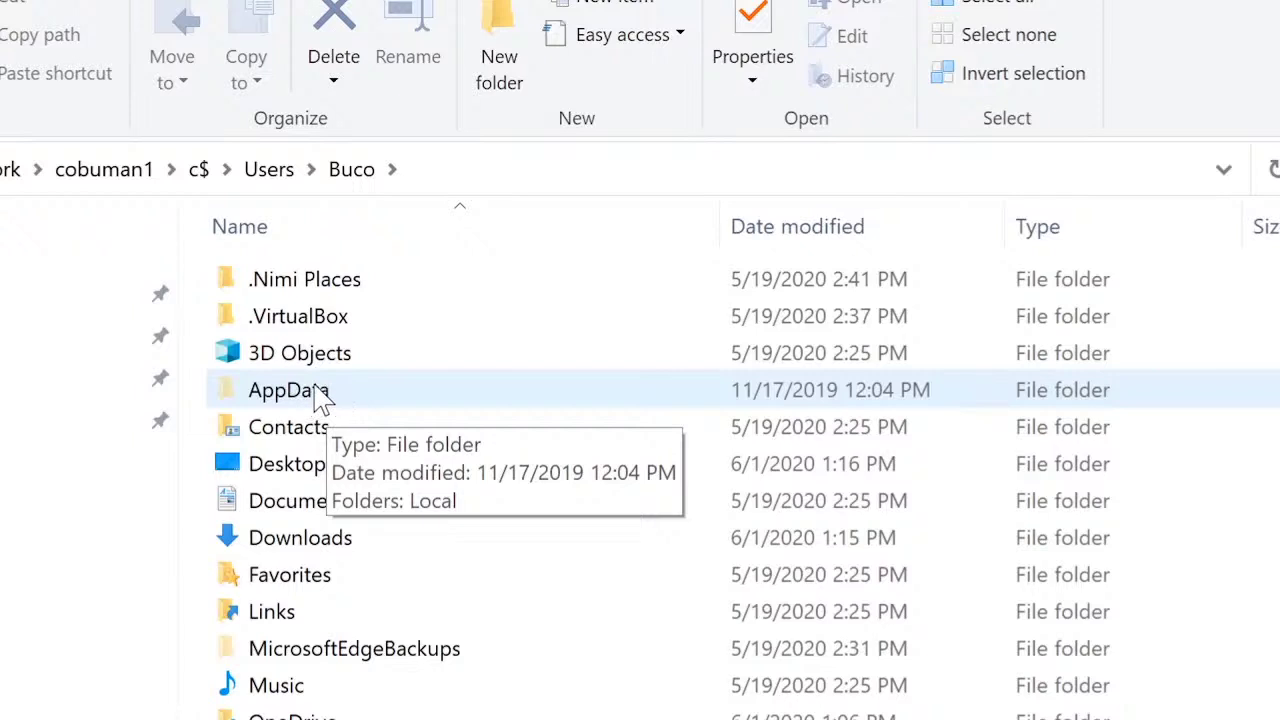
{"action": "double_click", "coordinate": [320, 398]}
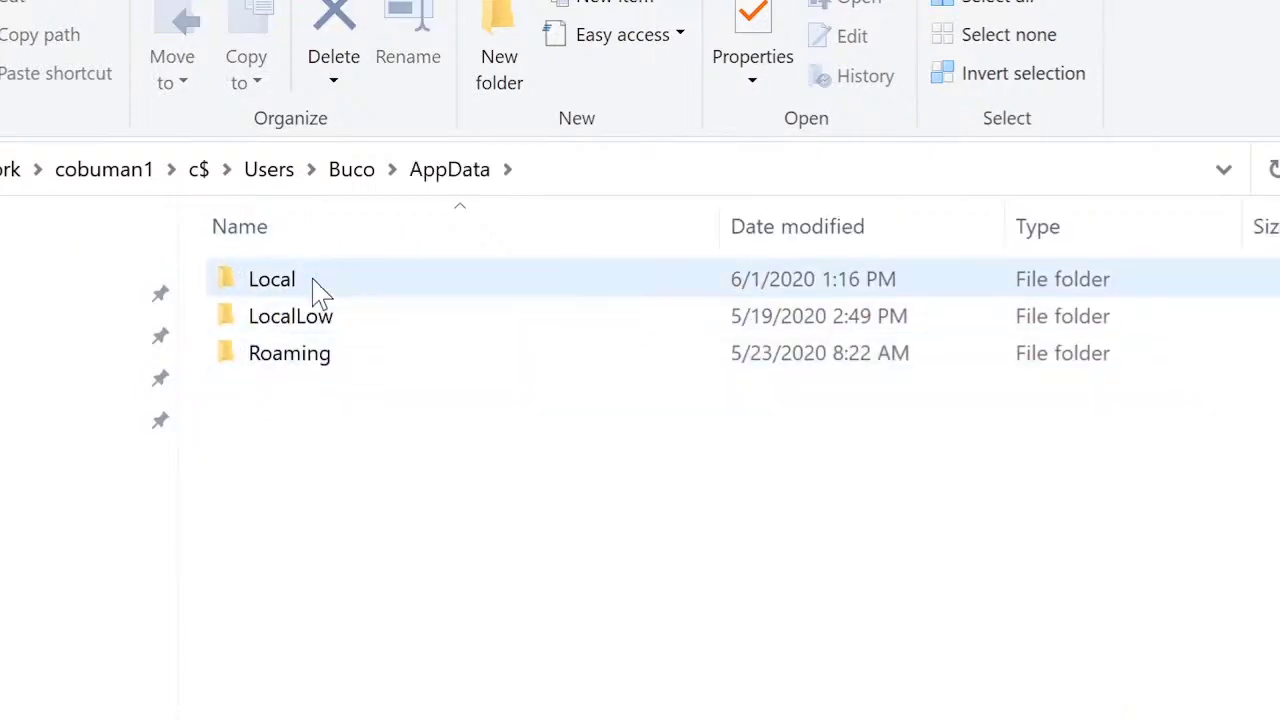
{"action": "left_click", "coordinate": [312, 286]}
{"action": "left_click", "coordinate": [327, 366]}
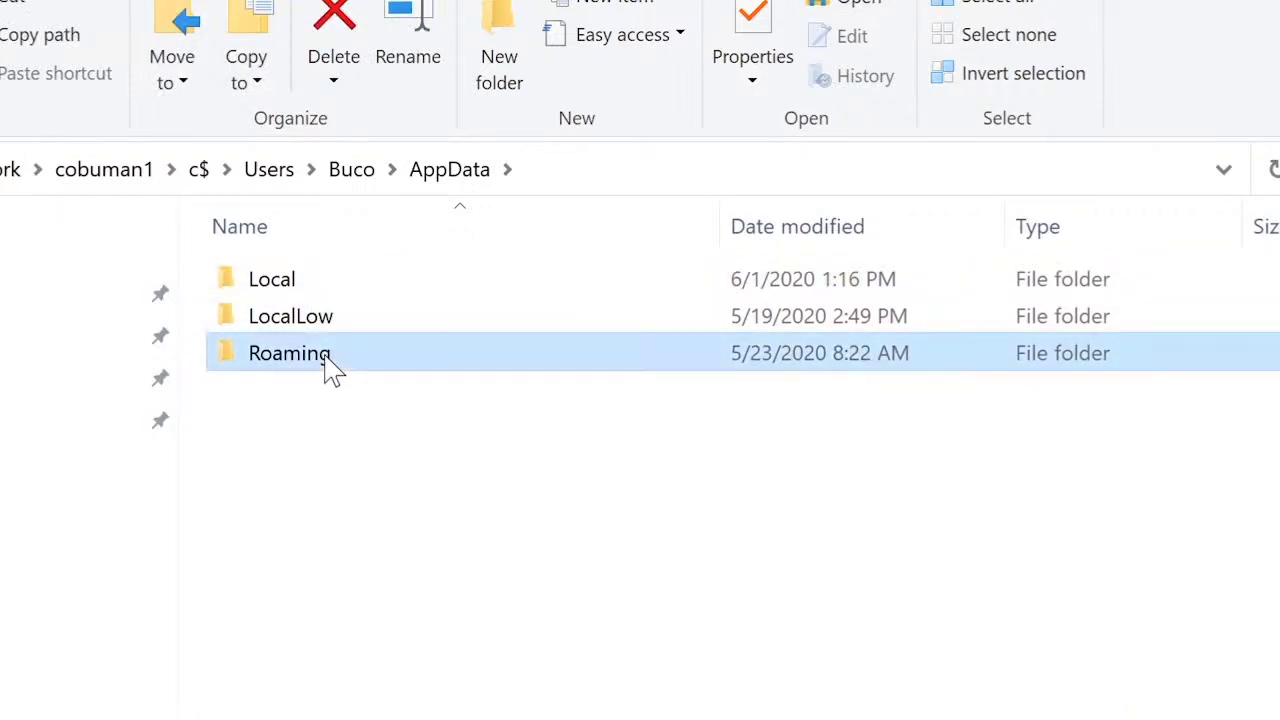
{"action": "left_click", "coordinate": [318, 288], "text": "ctrl"}
{"action": "left_click", "coordinate": [320, 285]}
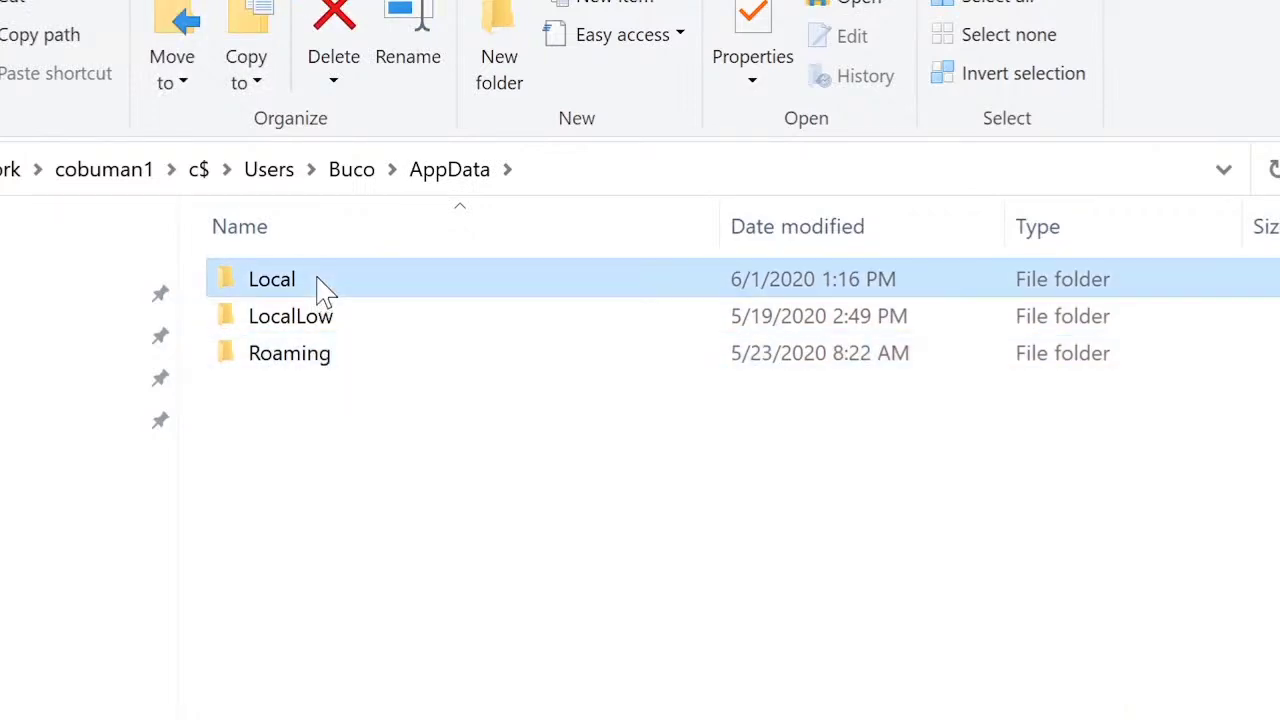
{"action": "double_click", "coordinate": [325, 288]}
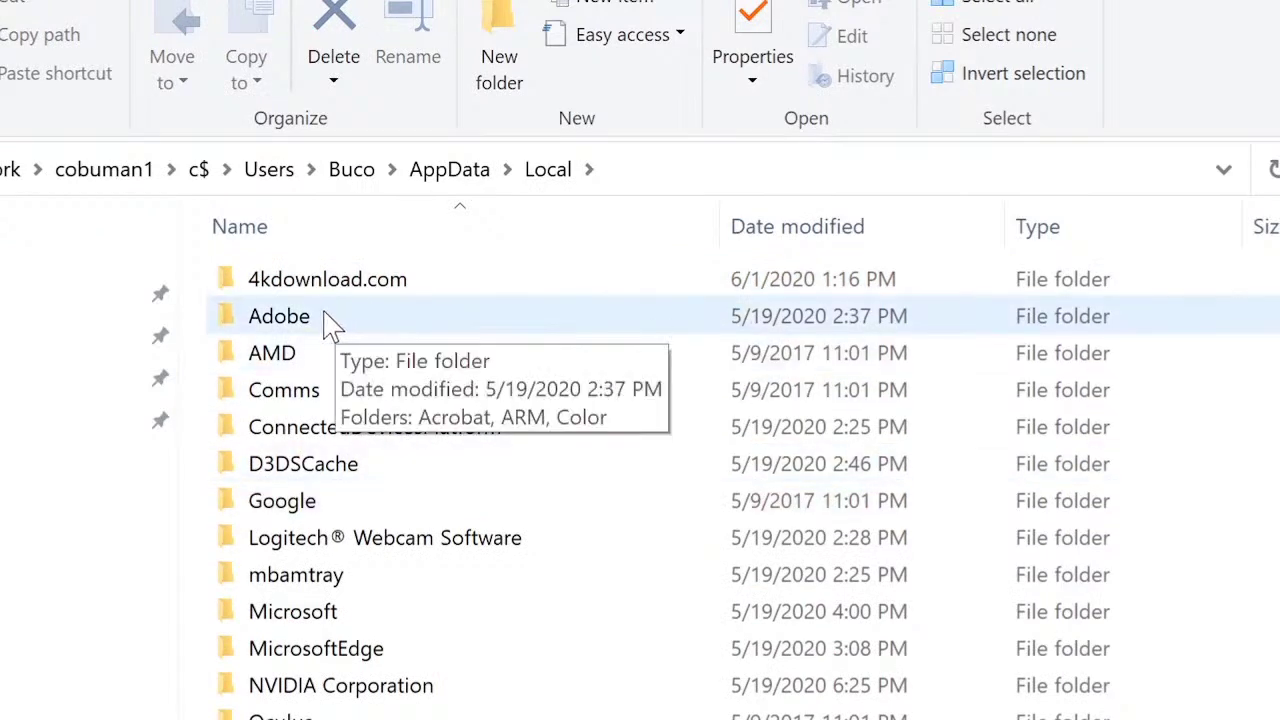
Rename the Adobe folder to Adobeold and open it to see Acrobat, ARM and Color.
{"action": "left_click", "coordinate": [325, 319]}
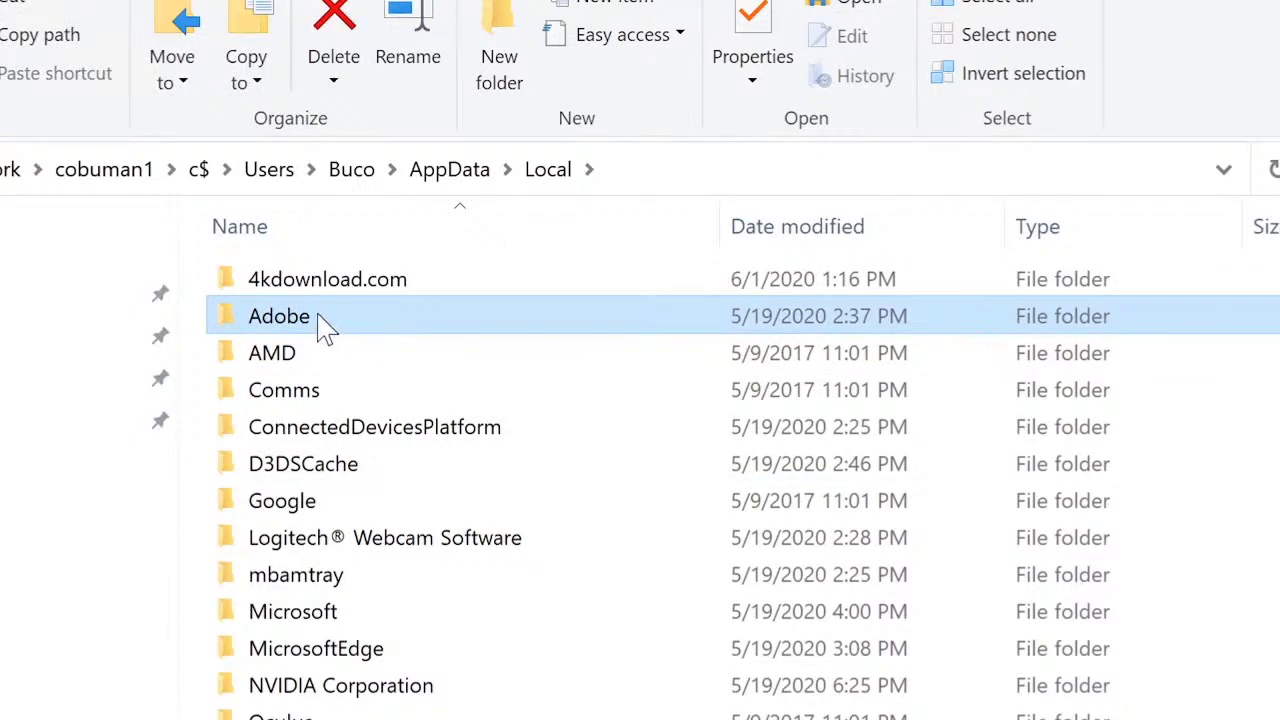
{"action": "key", "text": "F2"}
{"action": "key", "text": "End"}
{"action": "type", "text": "old"}
{"action": "key", "text": "Return"}
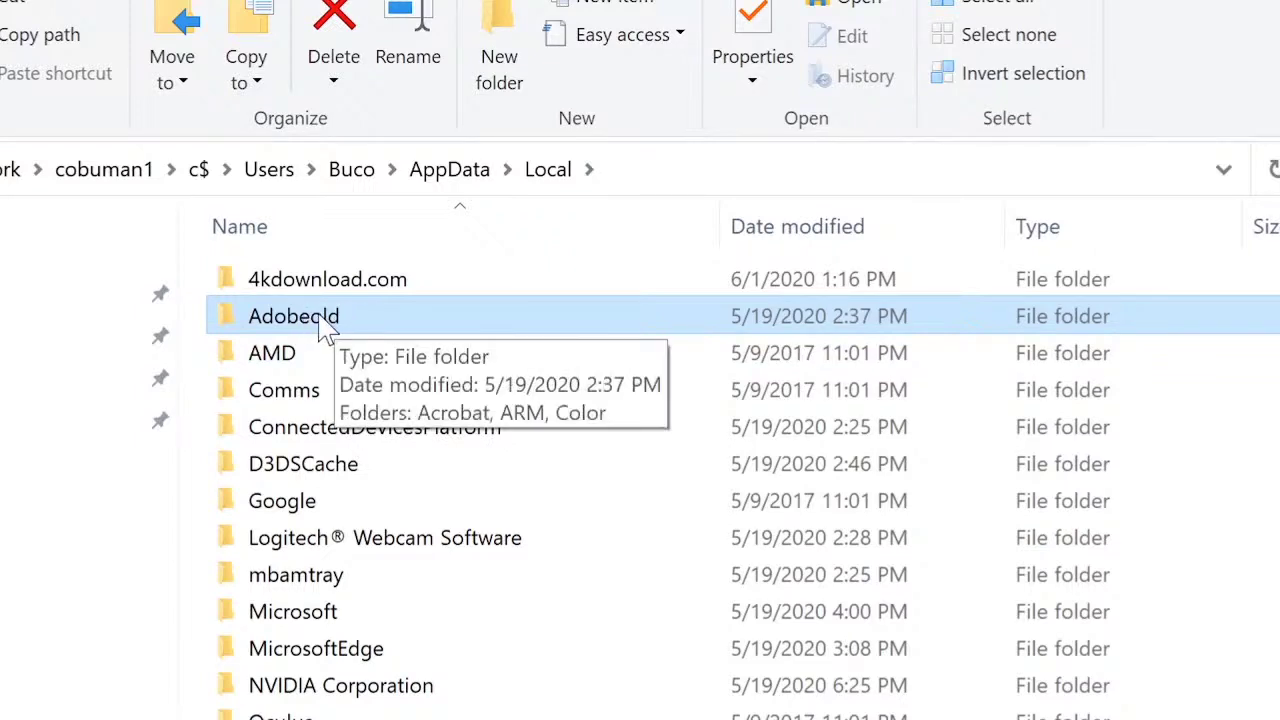
{"action": "key", "text": "F5"}
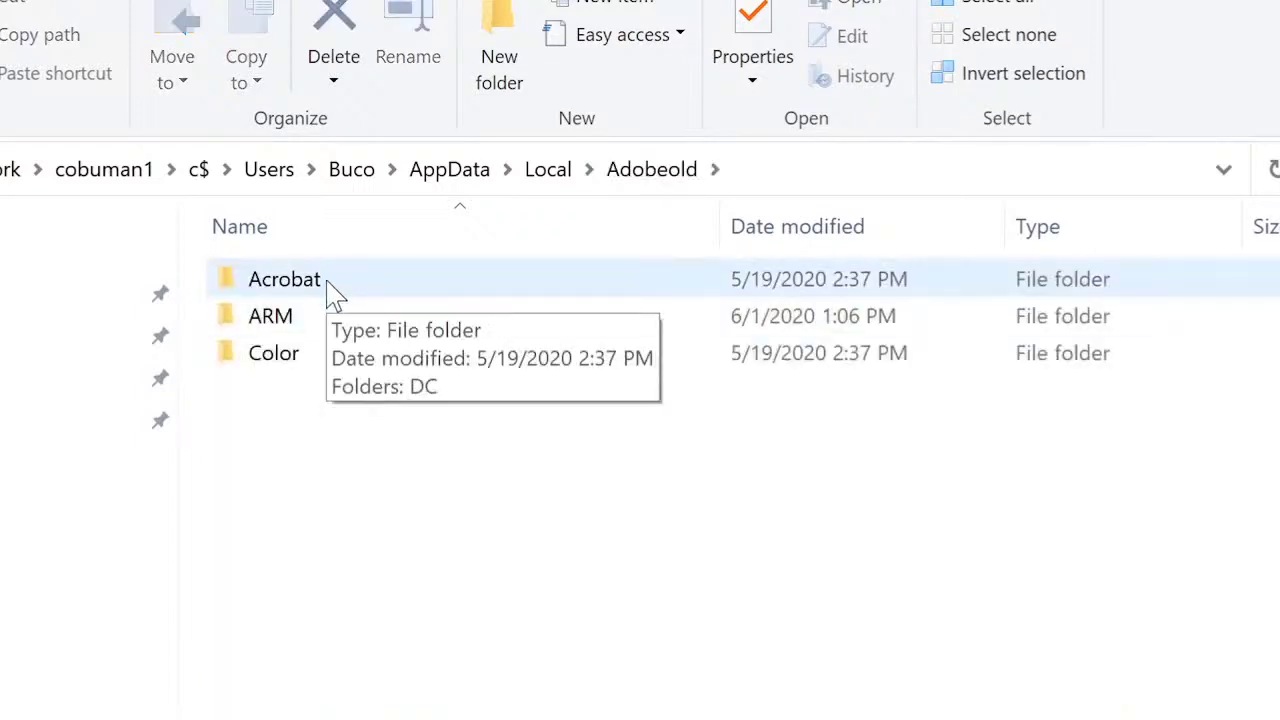
Check the Acrobat\DC and ARM\Reader_20.009.20065 folders inside Adobeold, returning each time.
{"action": "double_click", "coordinate": [332, 285]}
{"action": "double_click", "coordinate": [330, 285]}
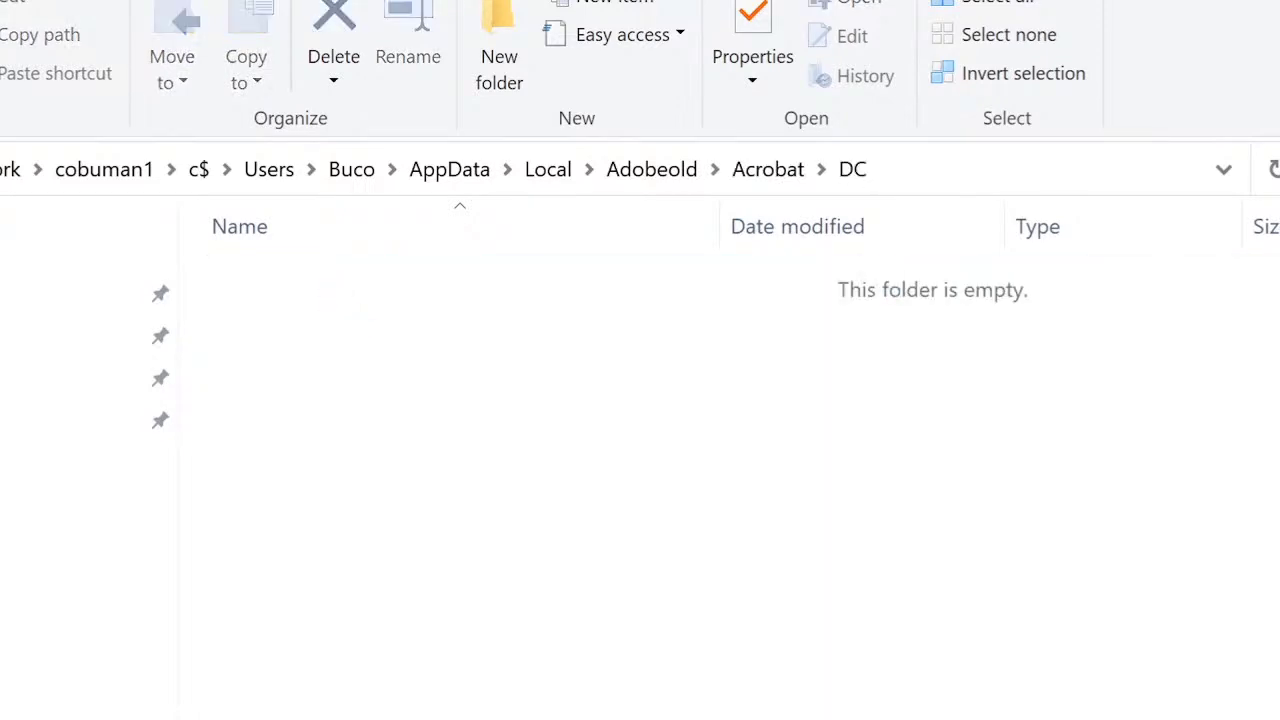
{"action": "key", "text": "BackSpace"}
{"action": "key", "text": "BackSpace"}
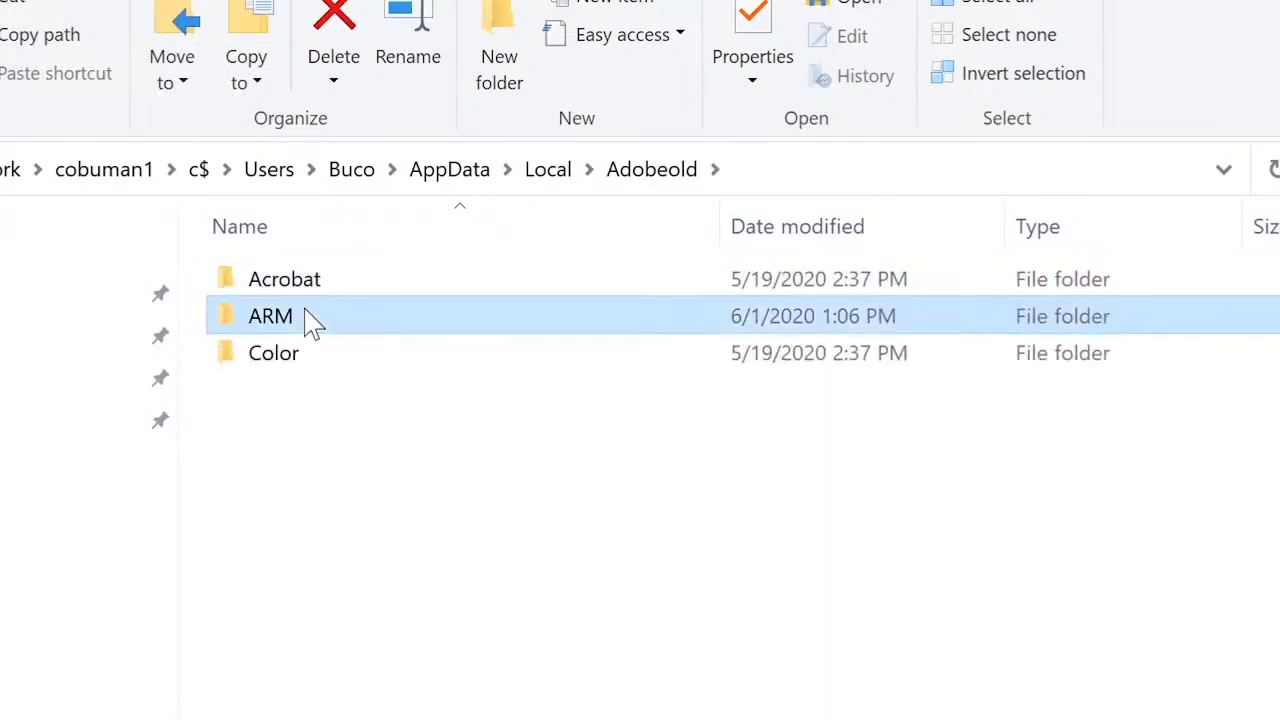
{"action": "double_click", "coordinate": [308, 316]}
{"action": "double_click", "coordinate": [330, 353]}
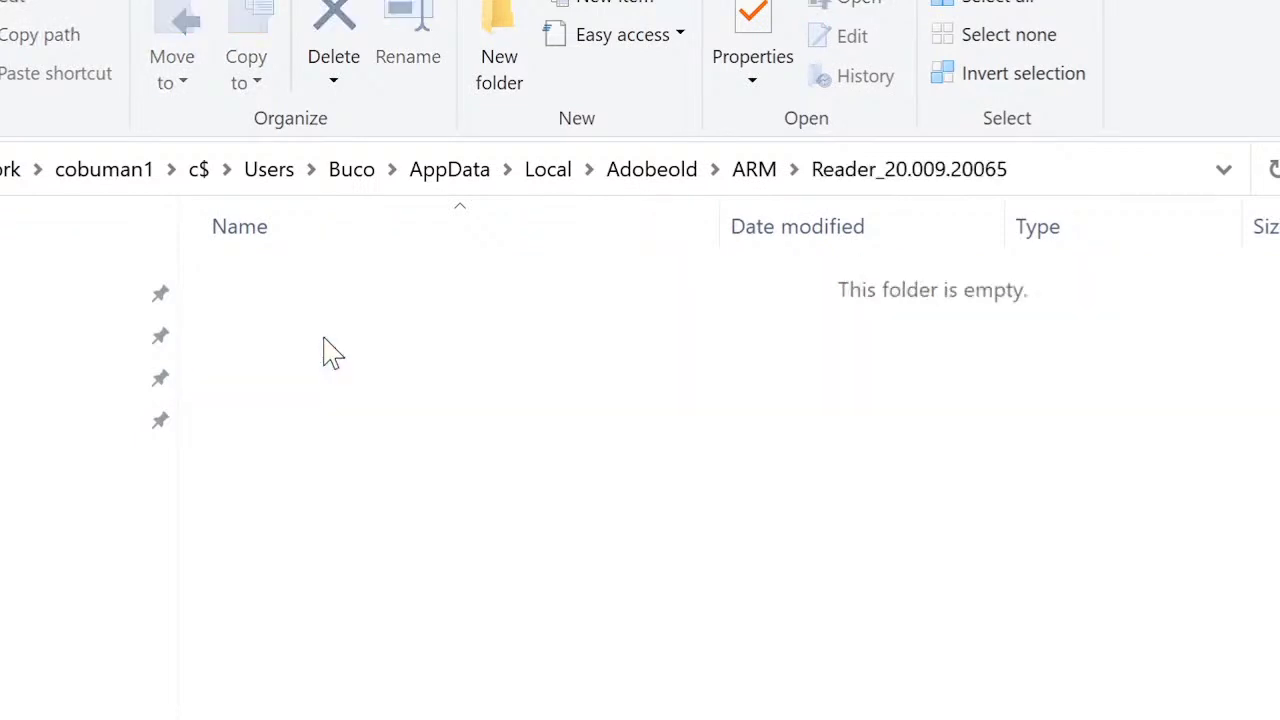
{"action": "key", "text": "alt+Up"}
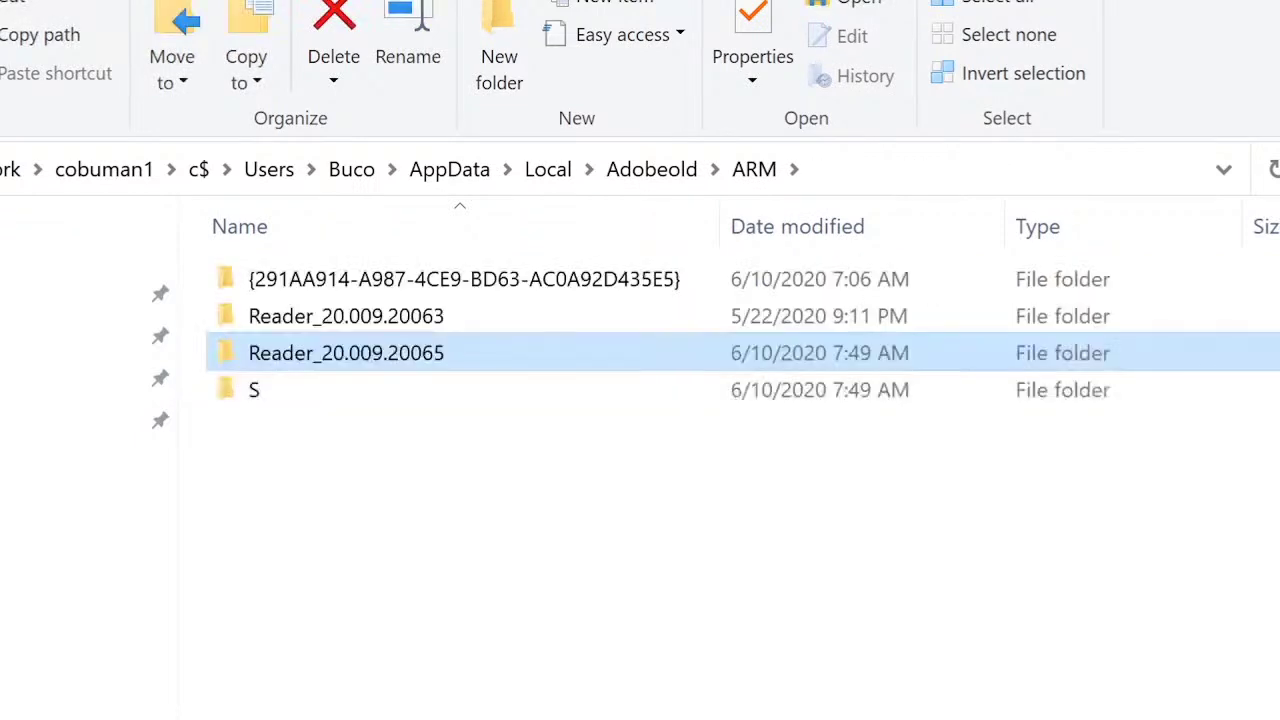
{"action": "key", "text": "alt+Up"}
Check the Color folder, then go back up to the Local folder.
{"action": "left_click", "coordinate": [405, 368], "text": "shift"}
{"action": "double_click", "coordinate": [405, 368]}
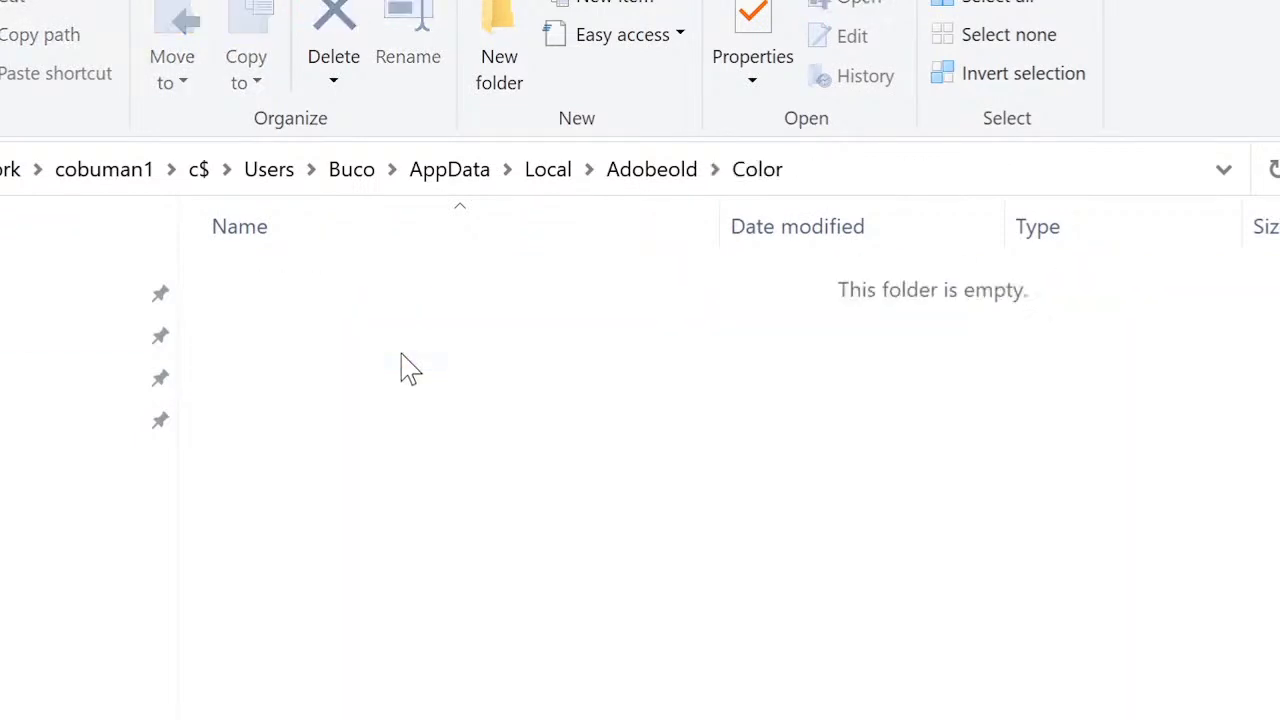
{"action": "key", "text": "alt+Up"}
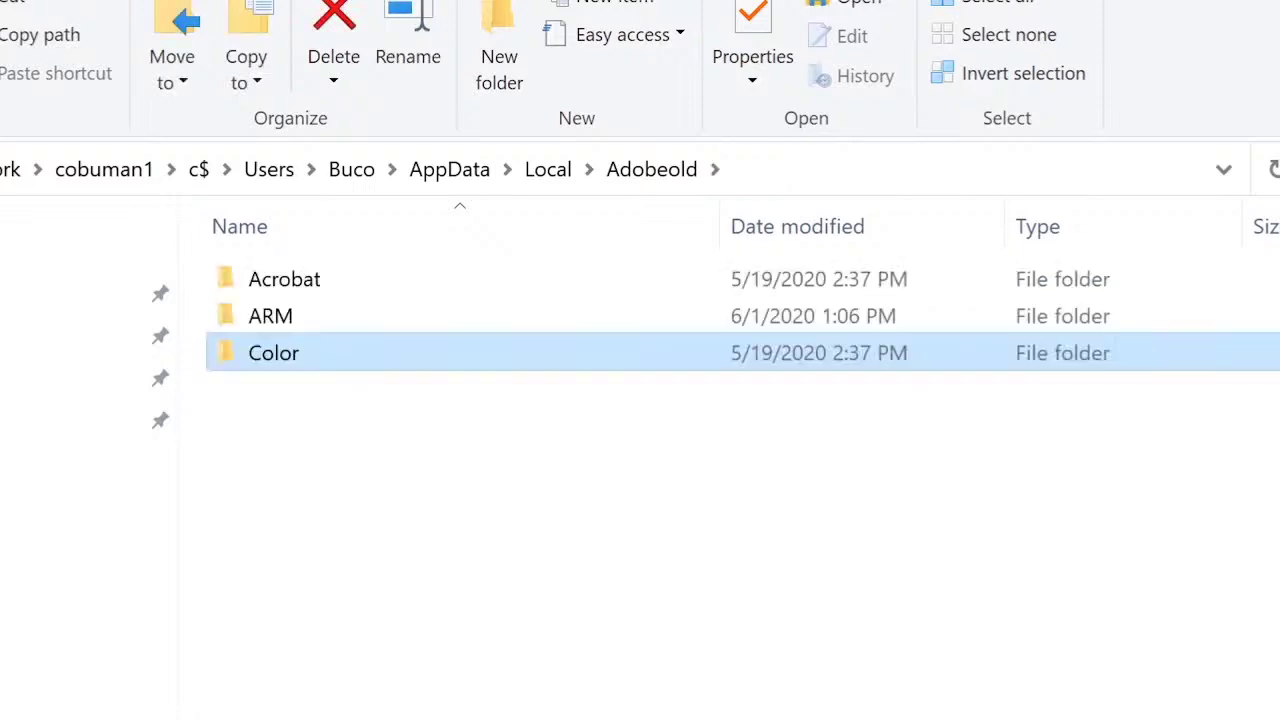
{"action": "key", "text": "alt+Up"}
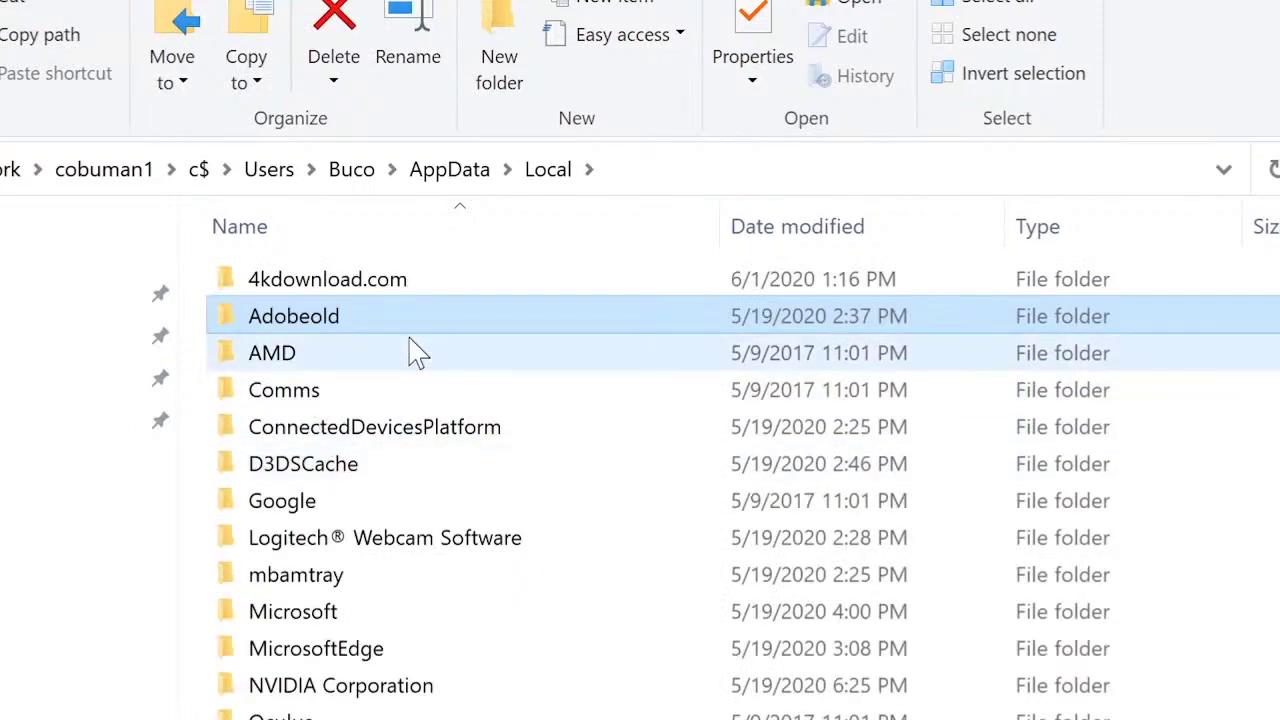
{"action": "mouse_move", "coordinate": [417, 352]}
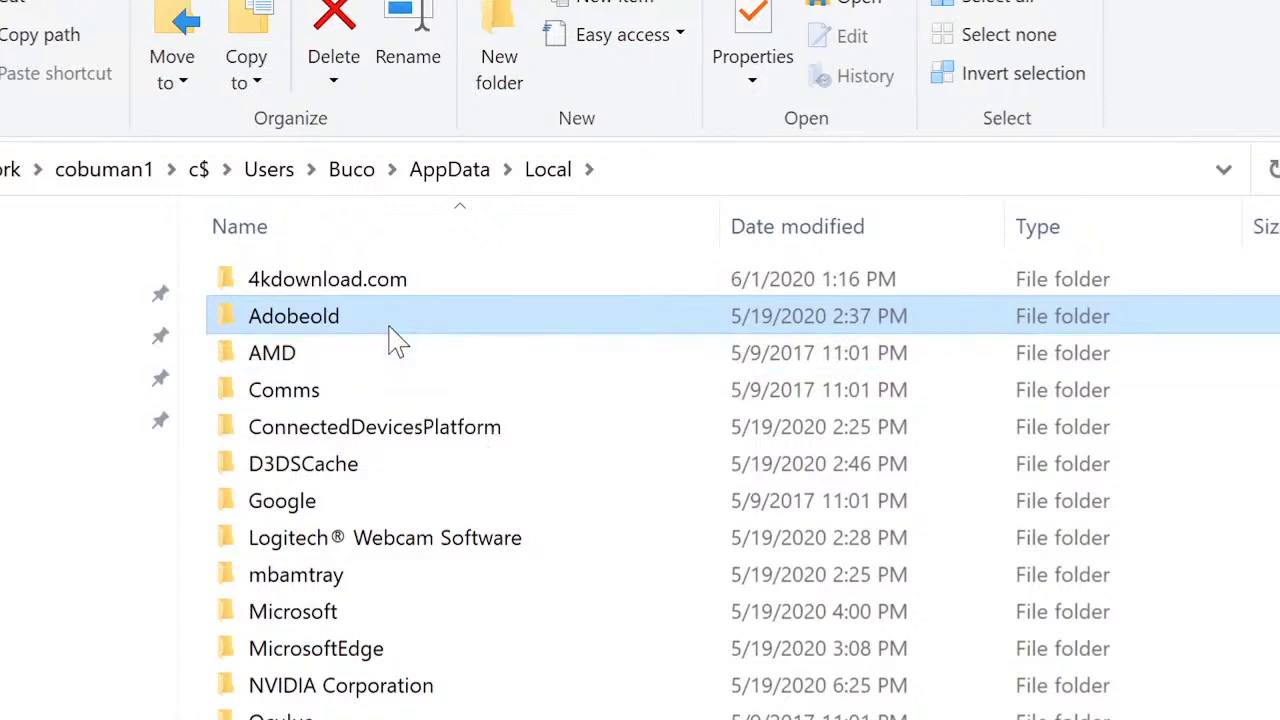
{"action": "mouse_move", "coordinate": [397, 328]}
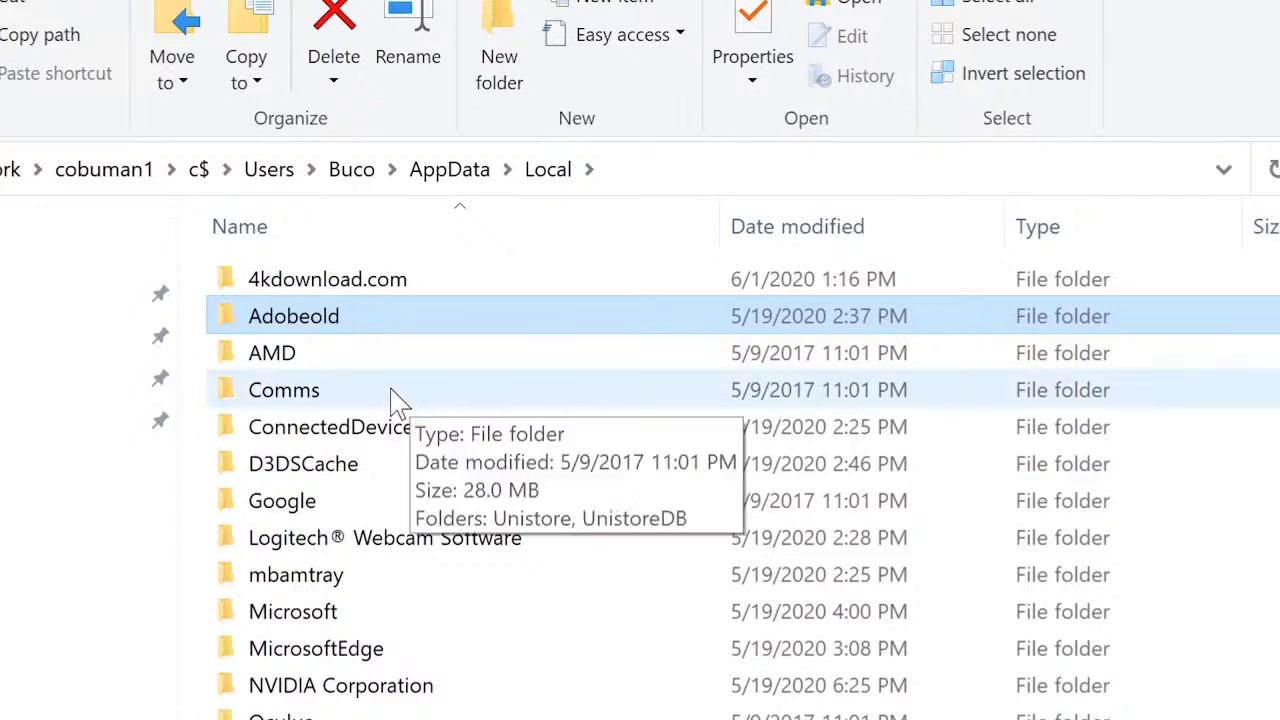
{"action": "left_click", "coordinate": [340, 505]}
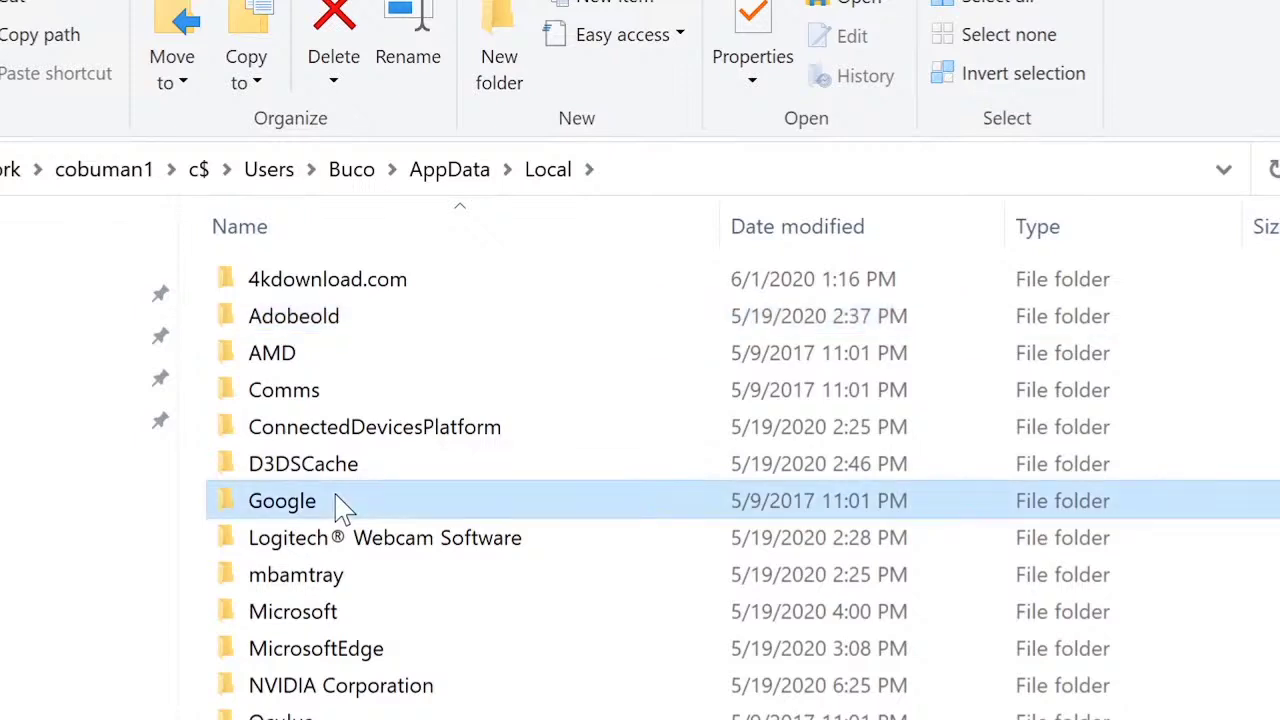
{"action": "double_click", "coordinate": [340, 505]}
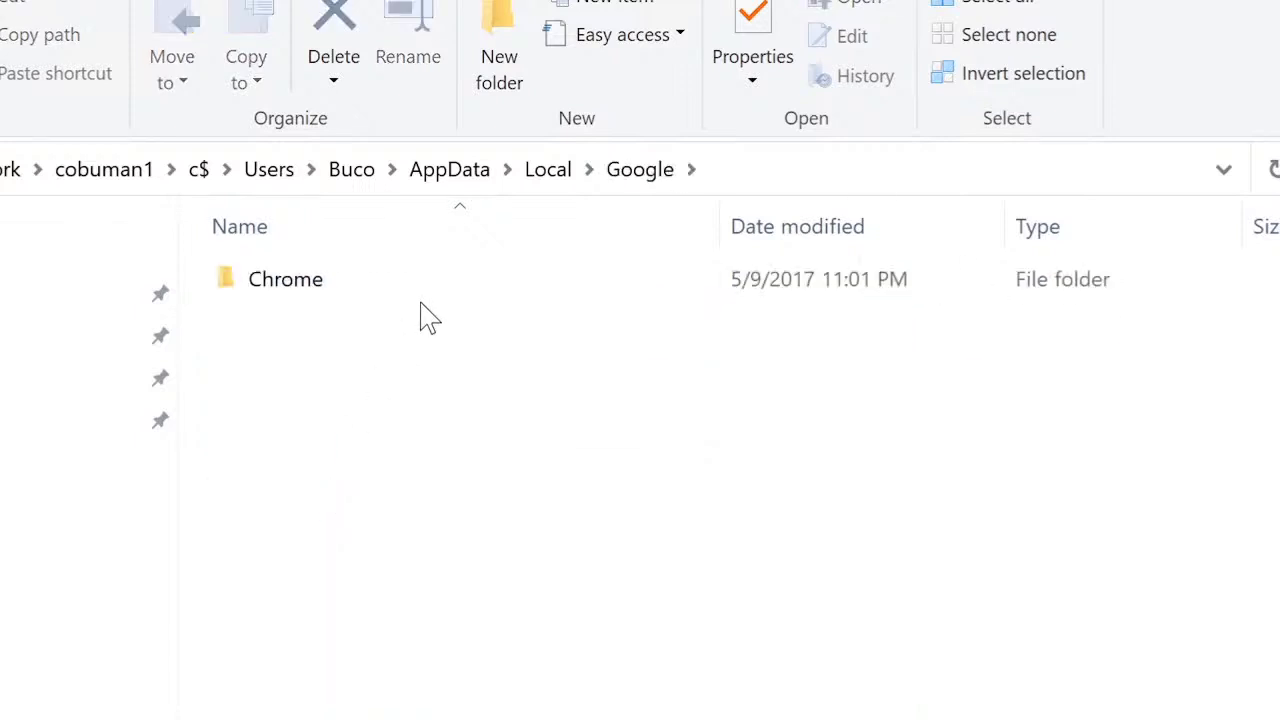
{"action": "left_click", "coordinate": [352, 288]}
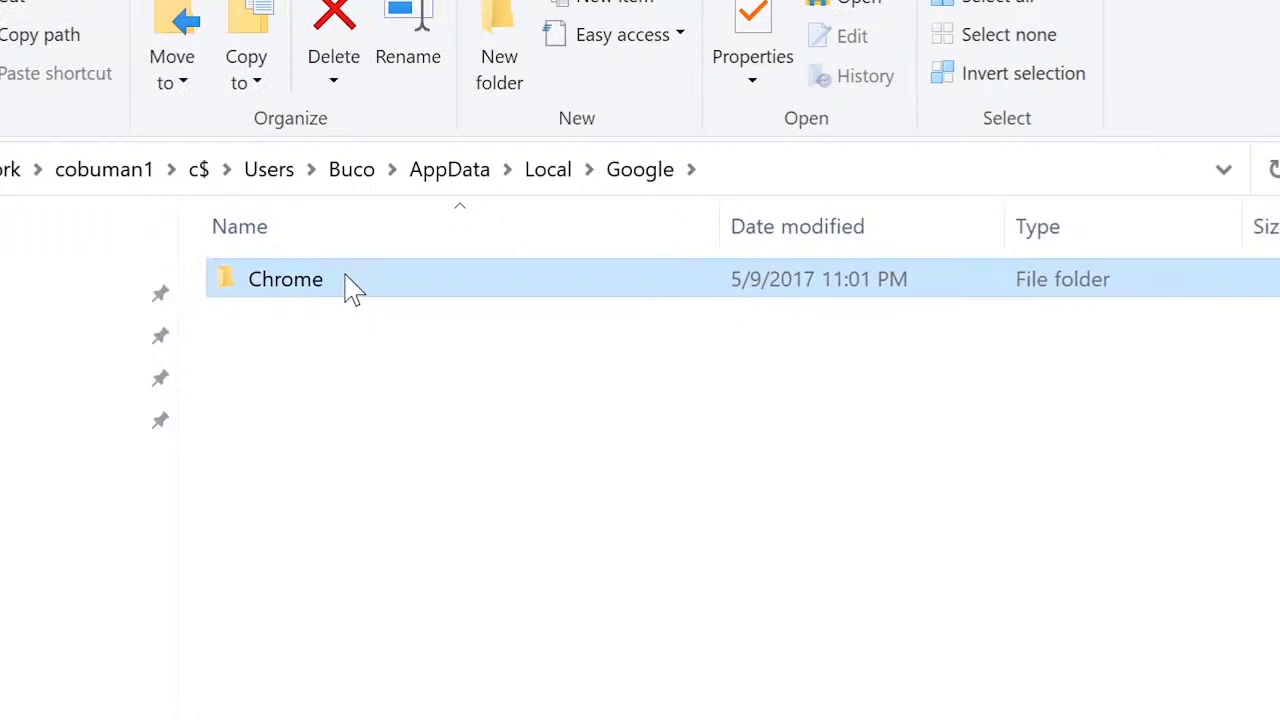
{"action": "double_click", "coordinate": [352, 288]}
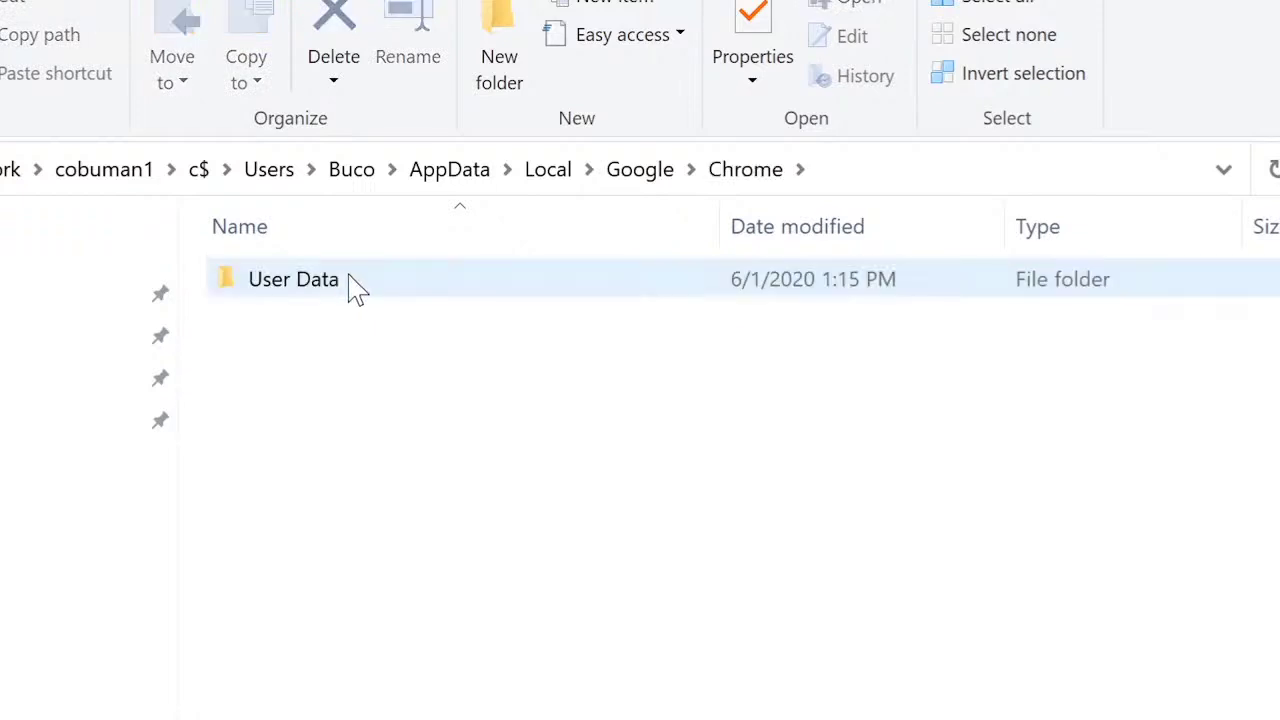
{"action": "double_click", "coordinate": [352, 288]}
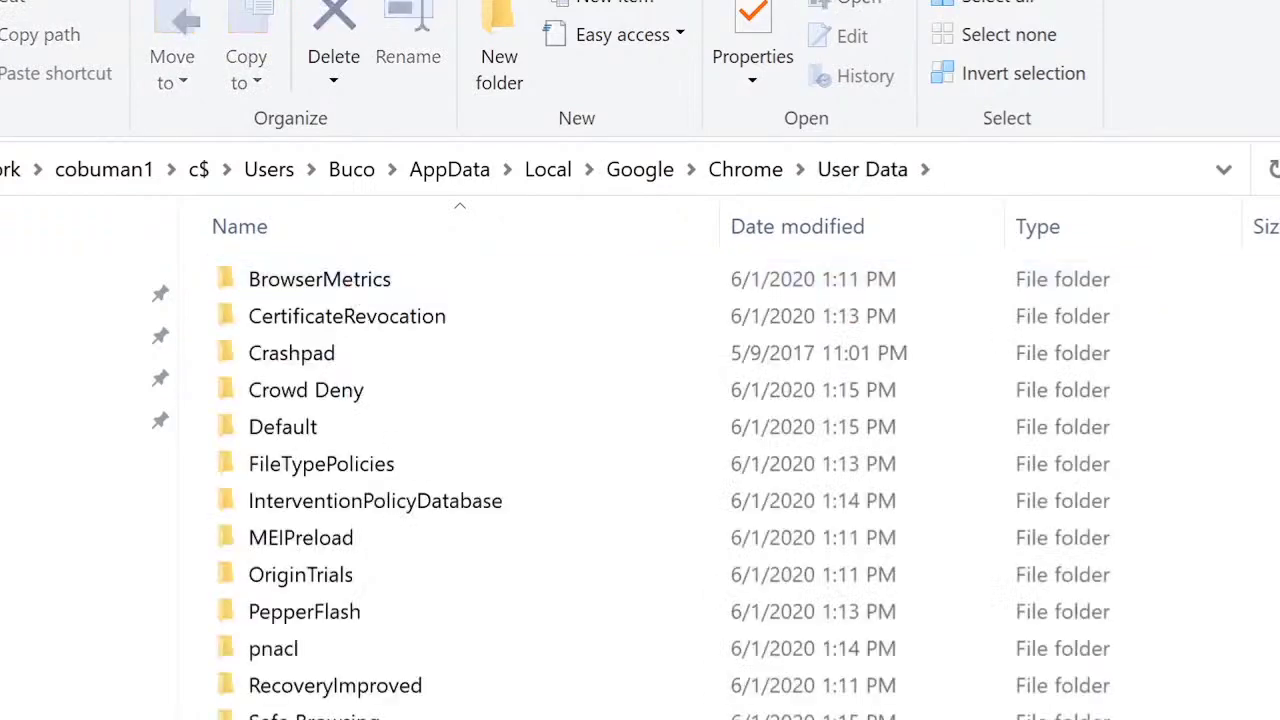
{"action": "double_click", "coordinate": [398, 432]}
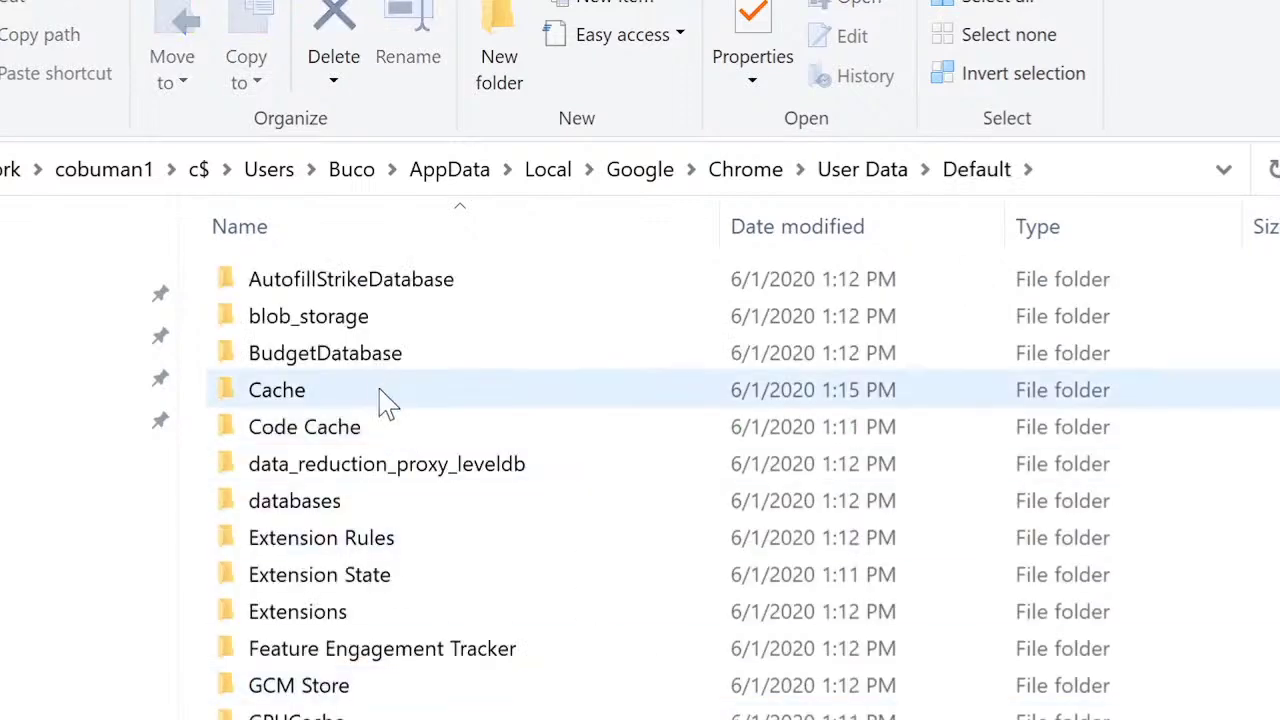
{"action": "scroll", "coordinate": [450, 640], "scroll_direction": "down", "scroll_amount": 3}
{"action": "scroll", "coordinate": [455, 625], "scroll_direction": "down", "scroll_amount": 4}
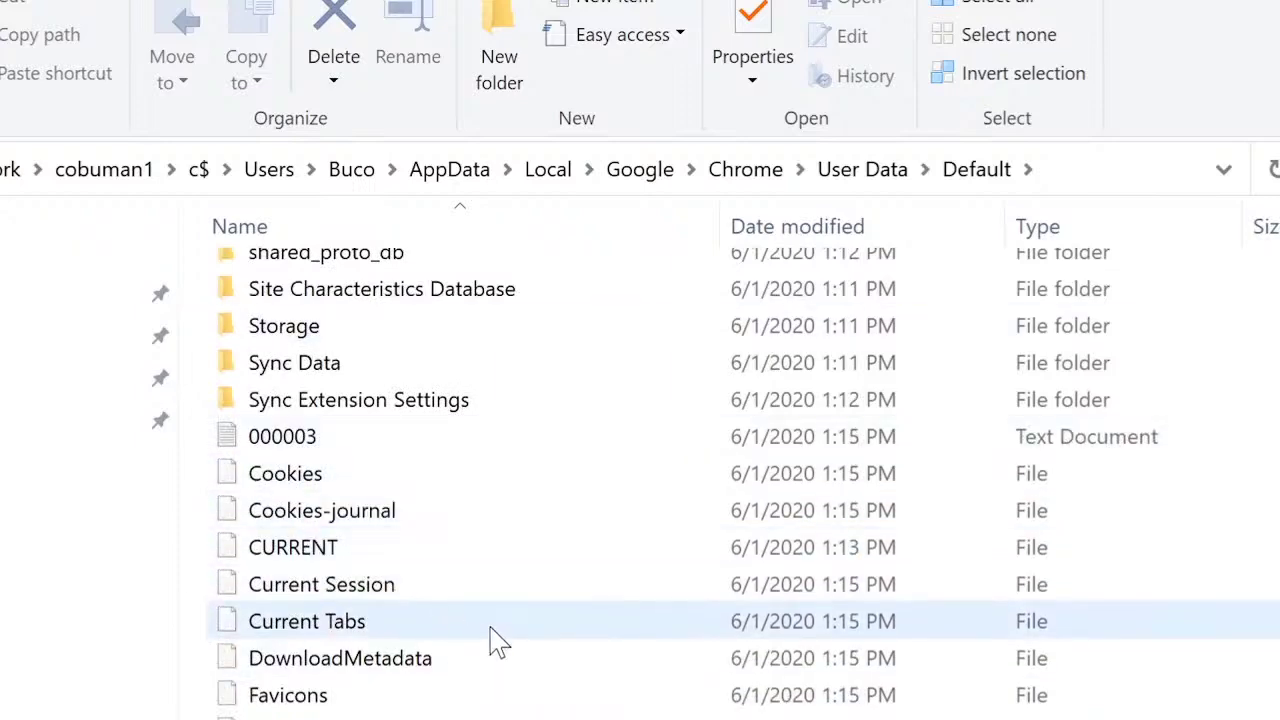
{"action": "scroll", "coordinate": [410, 578], "scroll_direction": "down", "scroll_amount": 2}
{"action": "scroll", "coordinate": [410, 578], "scroll_direction": "down", "scroll_amount": 3}
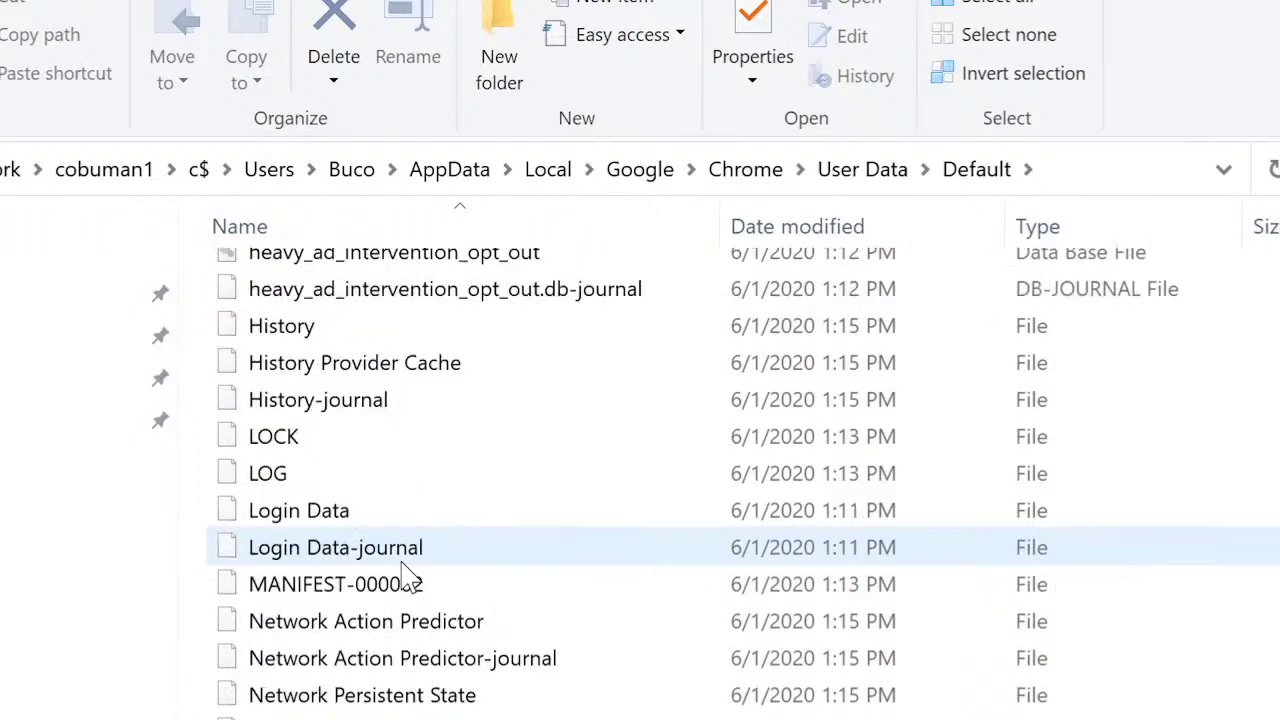
{"action": "scroll", "coordinate": [410, 578], "scroll_direction": "up", "scroll_amount": 4}
{"action": "scroll", "coordinate": [434, 603], "scroll_direction": "up", "scroll_amount": 3}
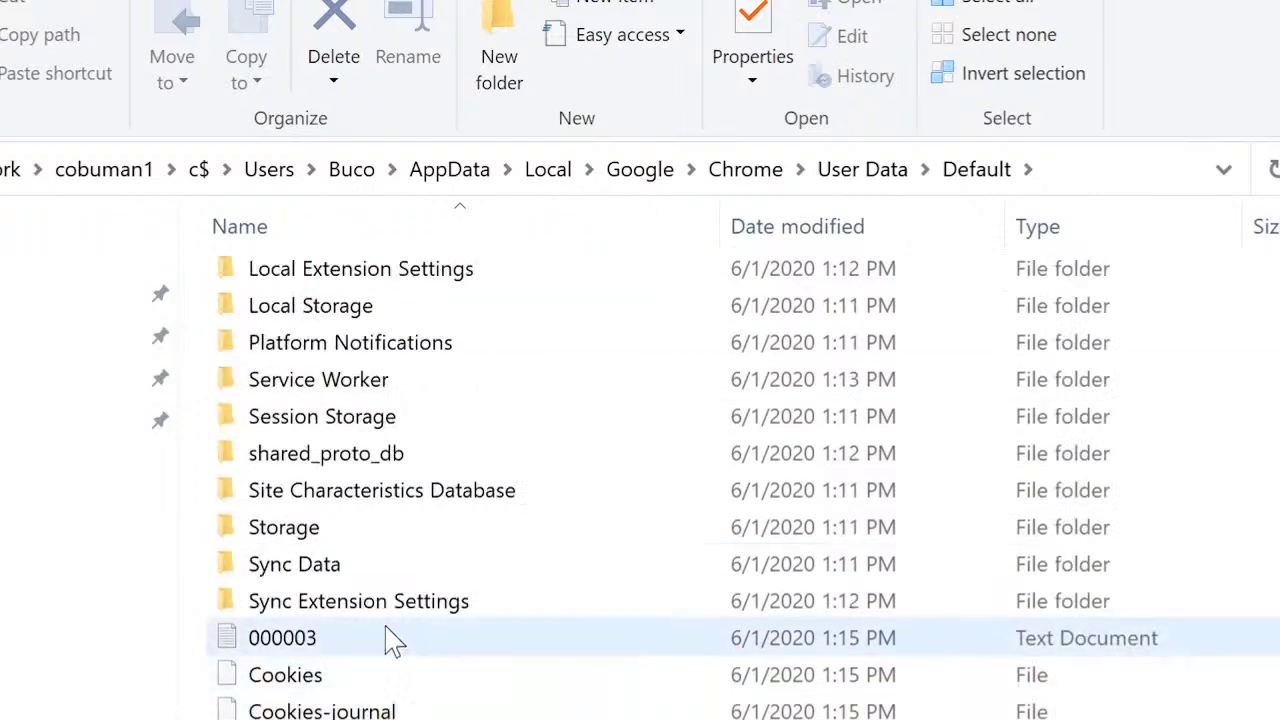
{"action": "left_click", "coordinate": [548, 170]}
Select the Adobeold folder and close the System Information window.
{"action": "left_click", "coordinate": [336, 324]}
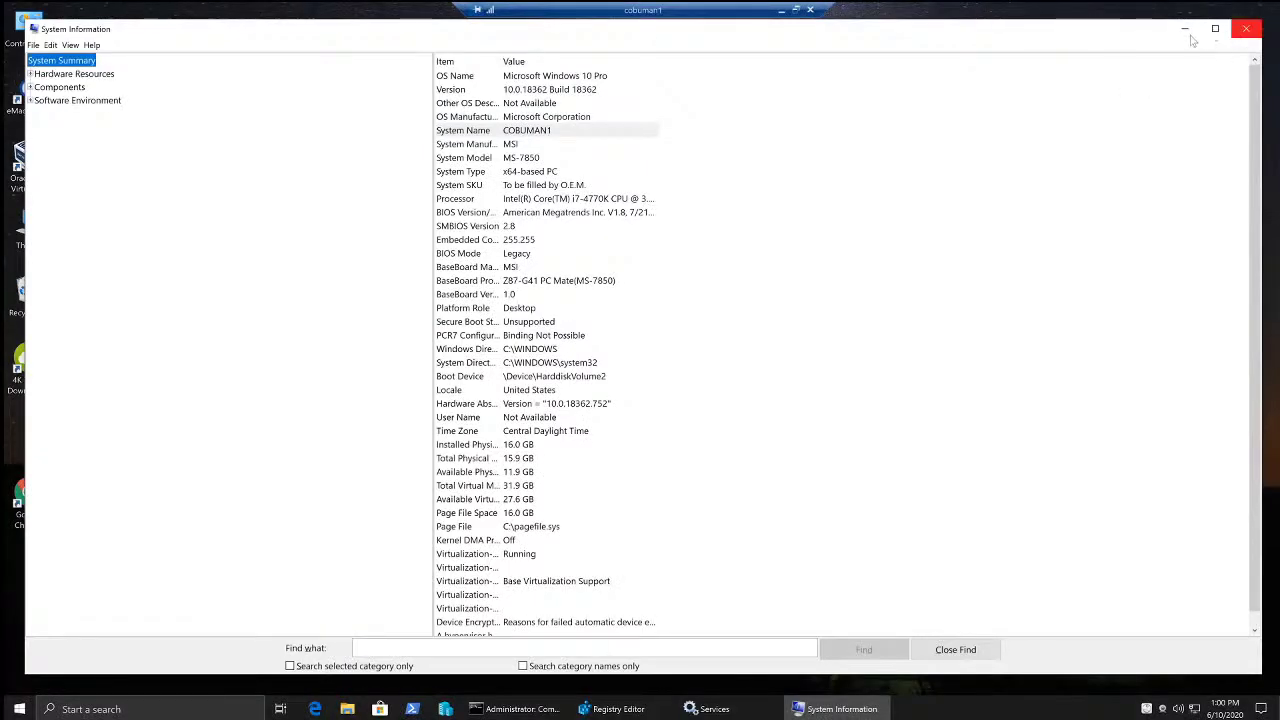
{"action": "left_click", "coordinate": [1249, 35]}
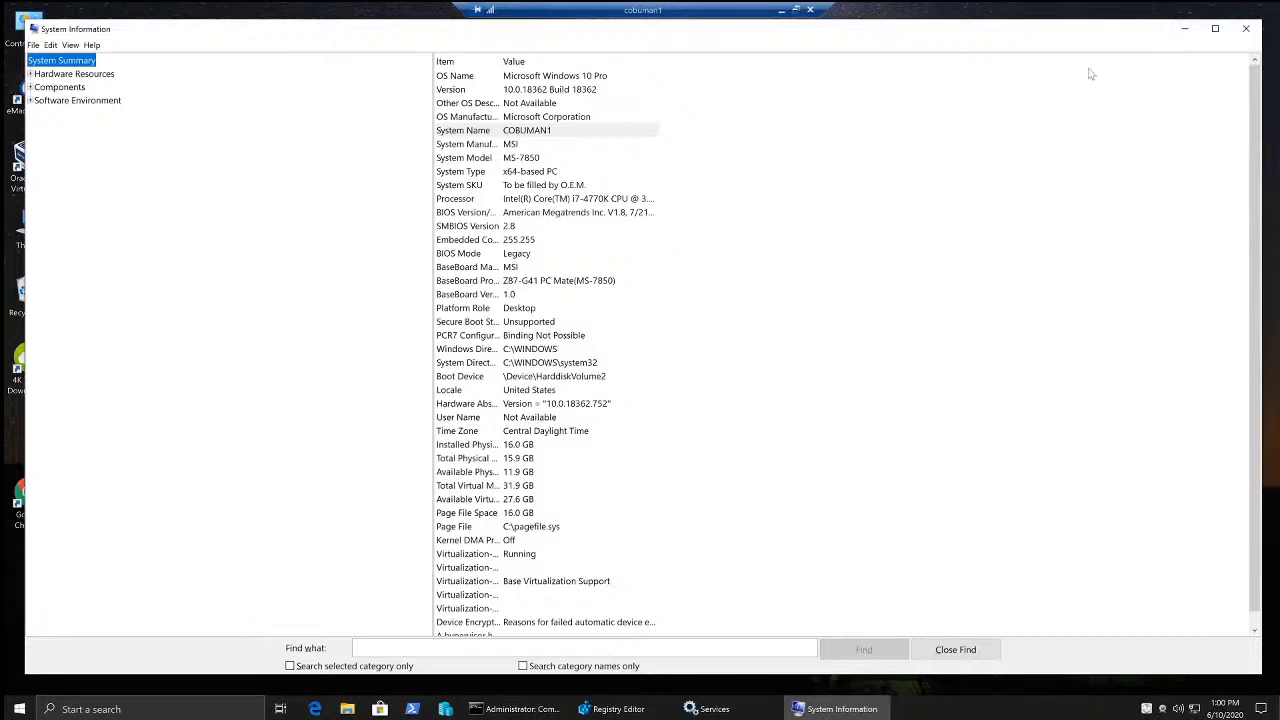
{"action": "scroll", "coordinate": [1083, 200], "scroll_direction": "down", "scroll_amount": 1}
{"action": "scroll", "coordinate": [1083, 202], "scroll_direction": "up", "scroll_amount": 1}
{"action": "left_click", "coordinate": [1246, 28]}
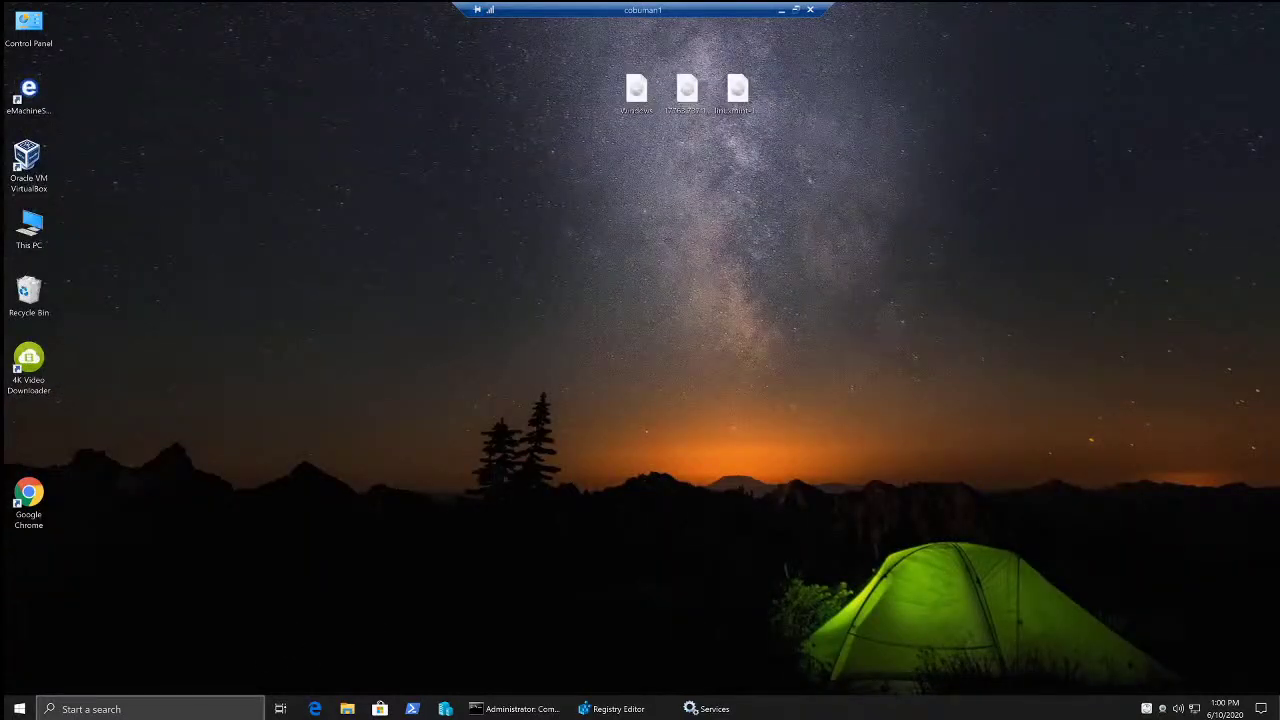
Launch Acrobat Reader DC from an 'adobe' search, make it the default PDF app, minimize.
{"action": "left_click", "coordinate": [140, 709]}
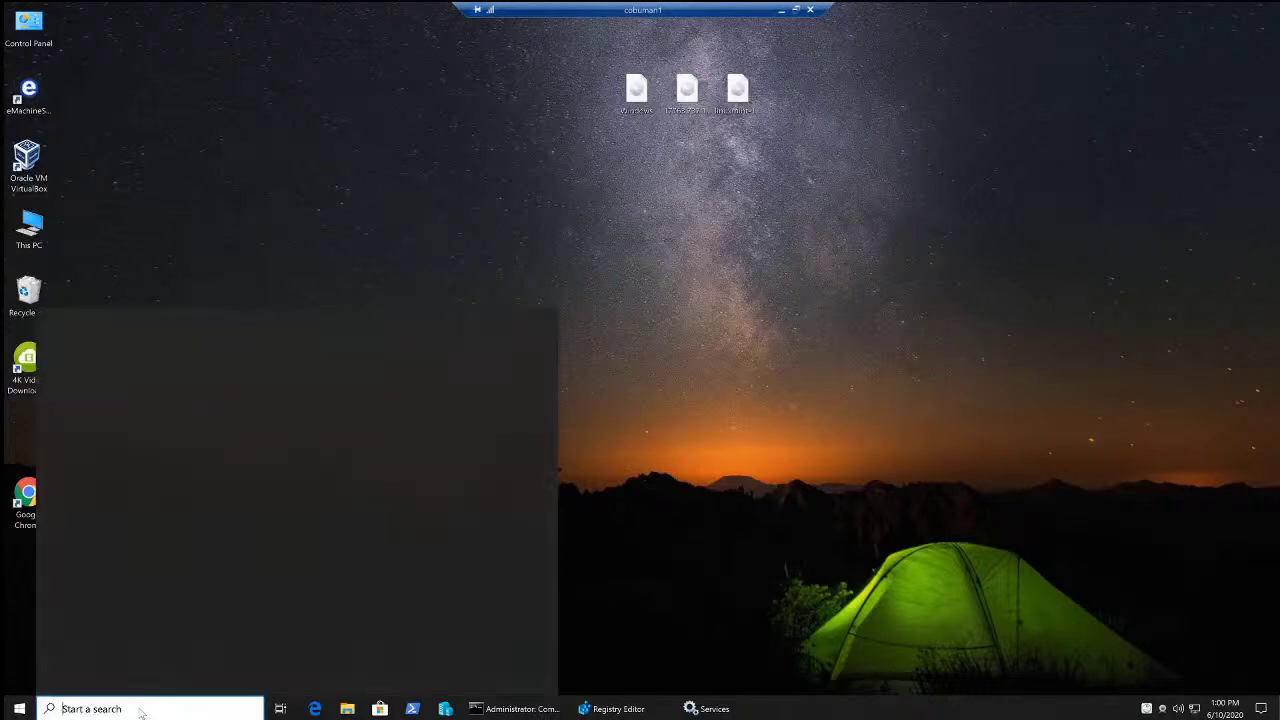
{"action": "type", "text": "adobe"}
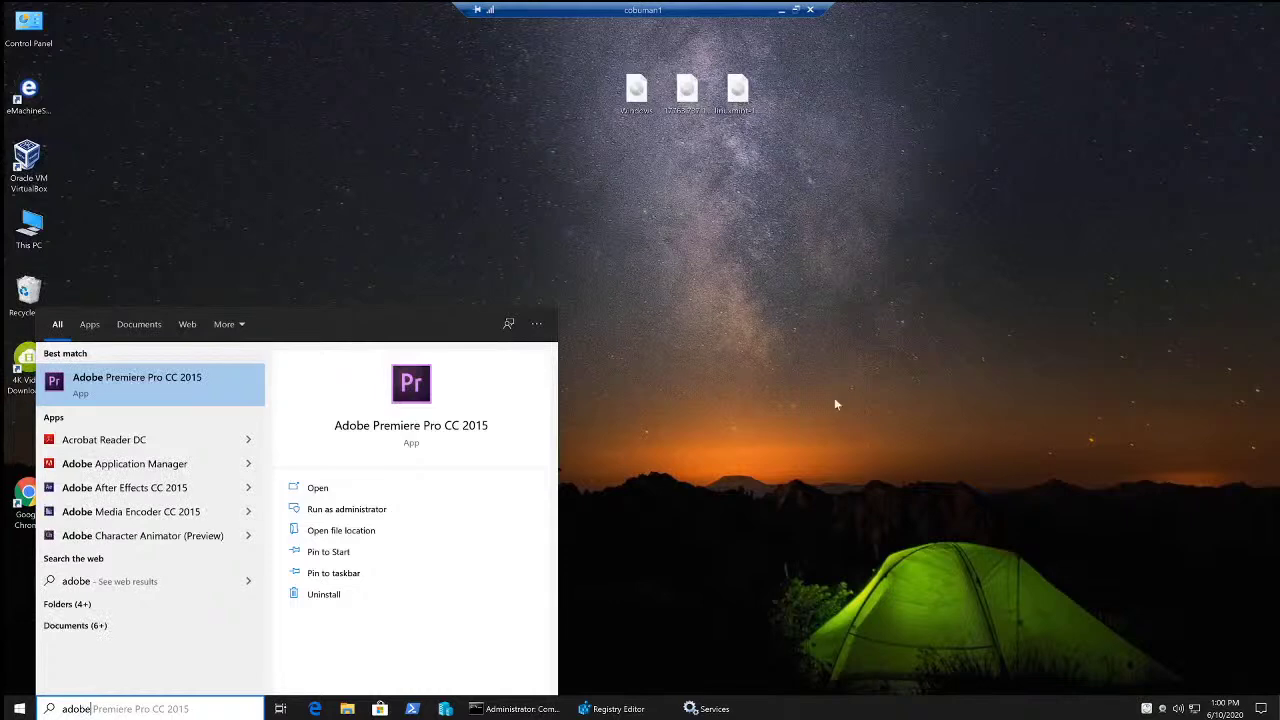
{"action": "left_click", "coordinate": [106, 446]}
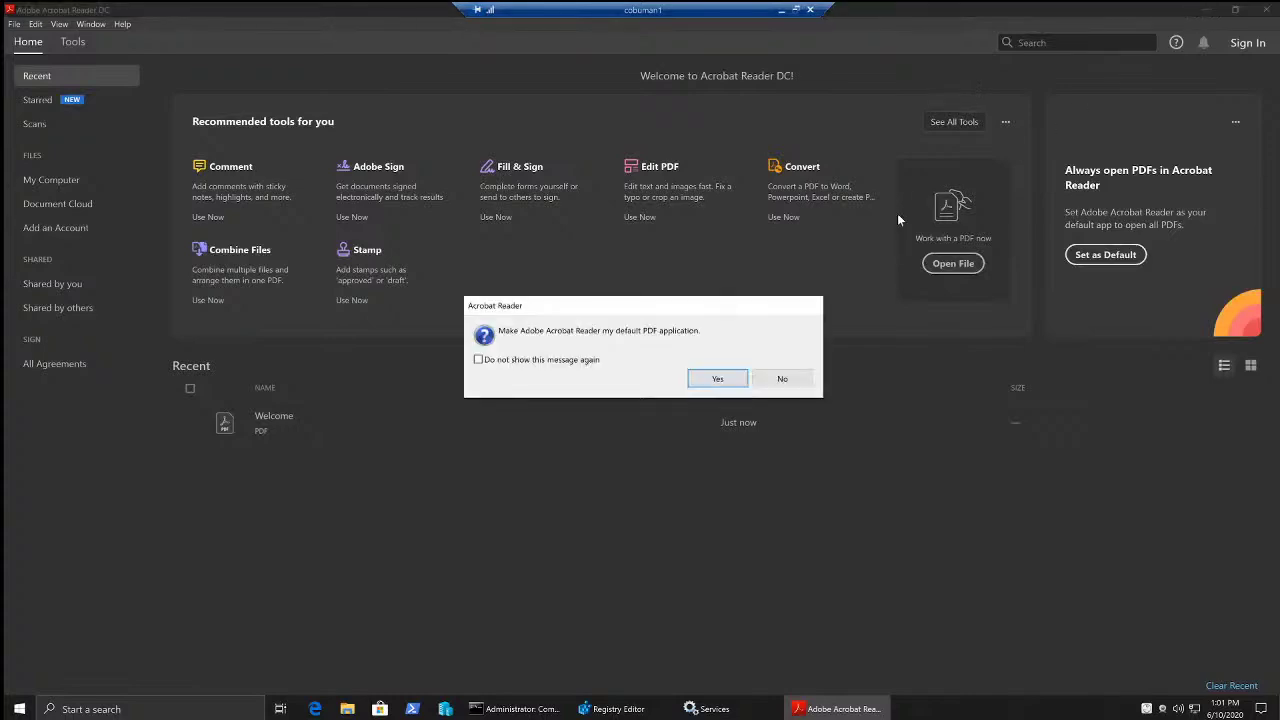
{"action": "left_click", "coordinate": [738, 384]}
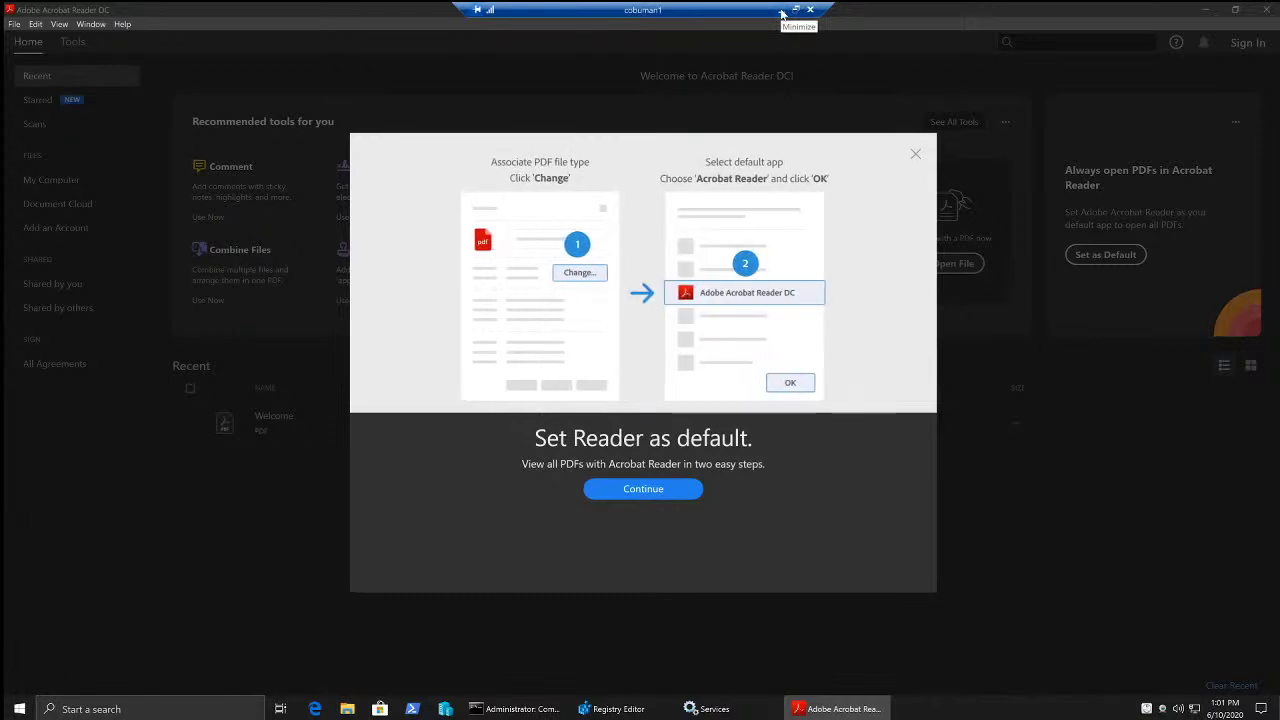
{"action": "left_click", "coordinate": [782, 12]}
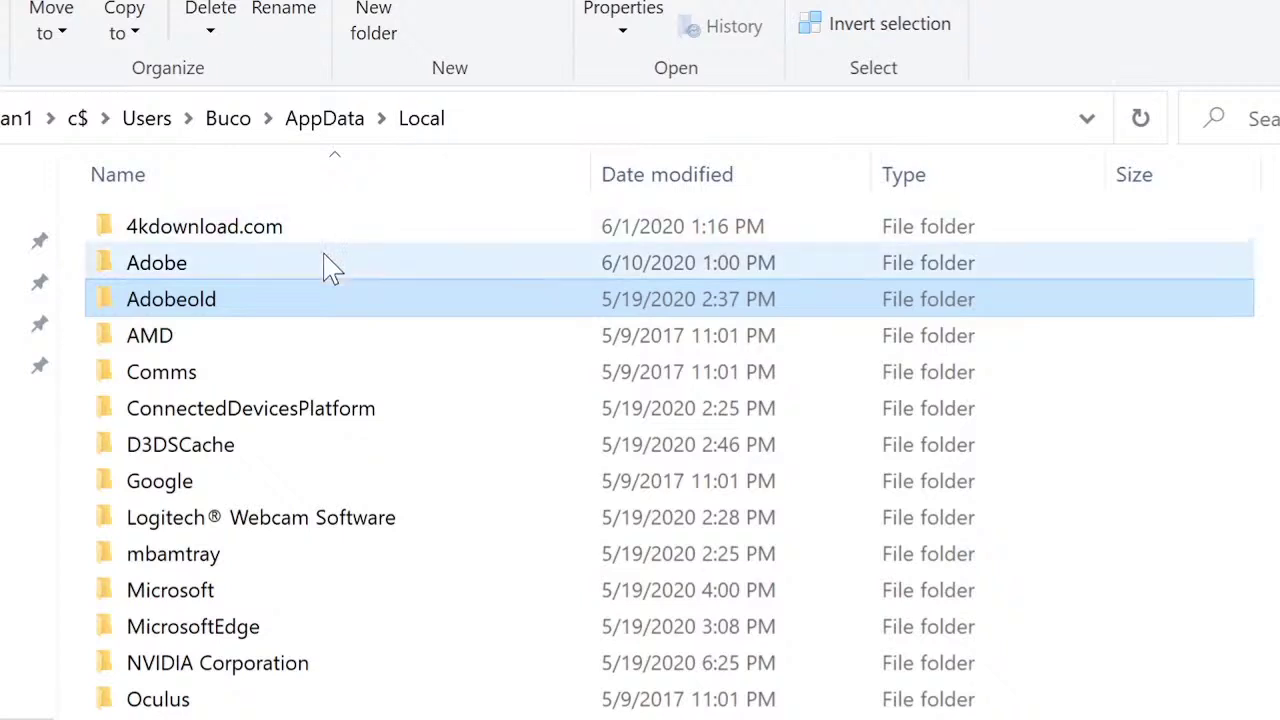
{"action": "left_click", "coordinate": [209, 274]}
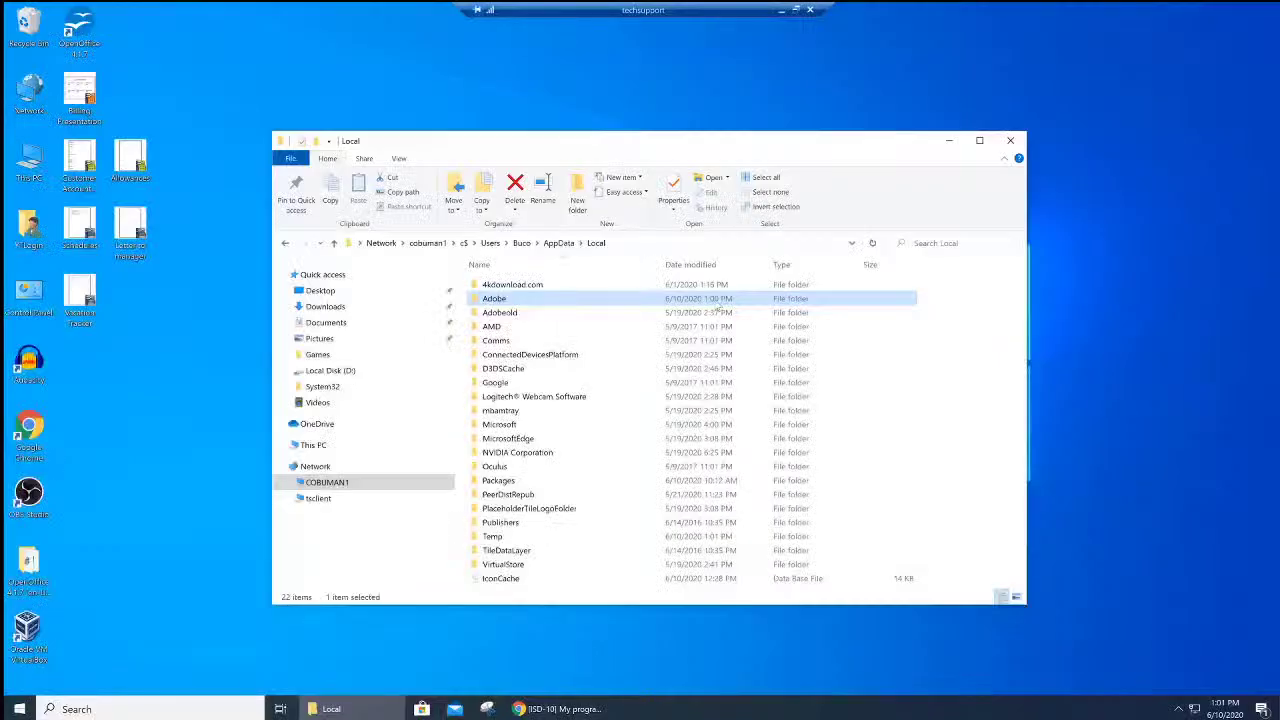
{"action": "mouse_move", "coordinate": [1229, 708]}
{"action": "left_click", "coordinate": [683, 315]}
{"action": "left_click", "coordinate": [688, 298]}
Launch Registry Editor from a 'rege' search and approve the administrator prompt.
{"action": "left_click", "coordinate": [100, 709]}
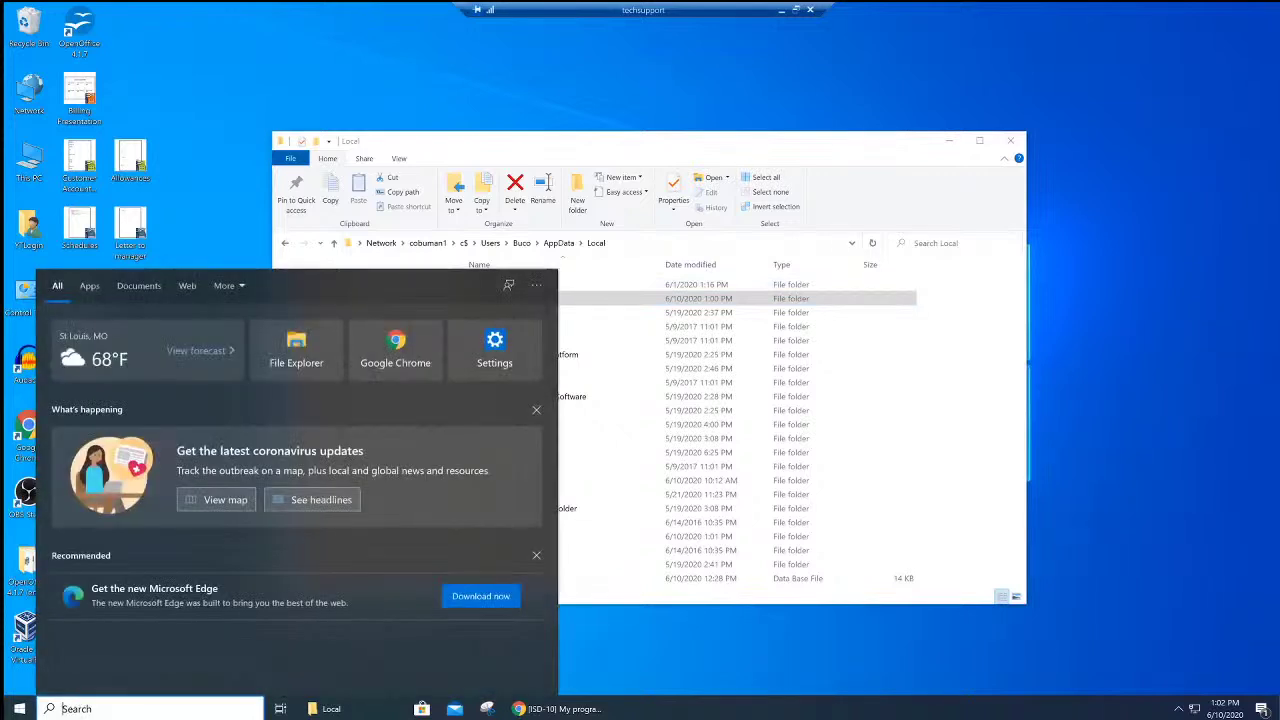
{"action": "type", "text": "reged"}
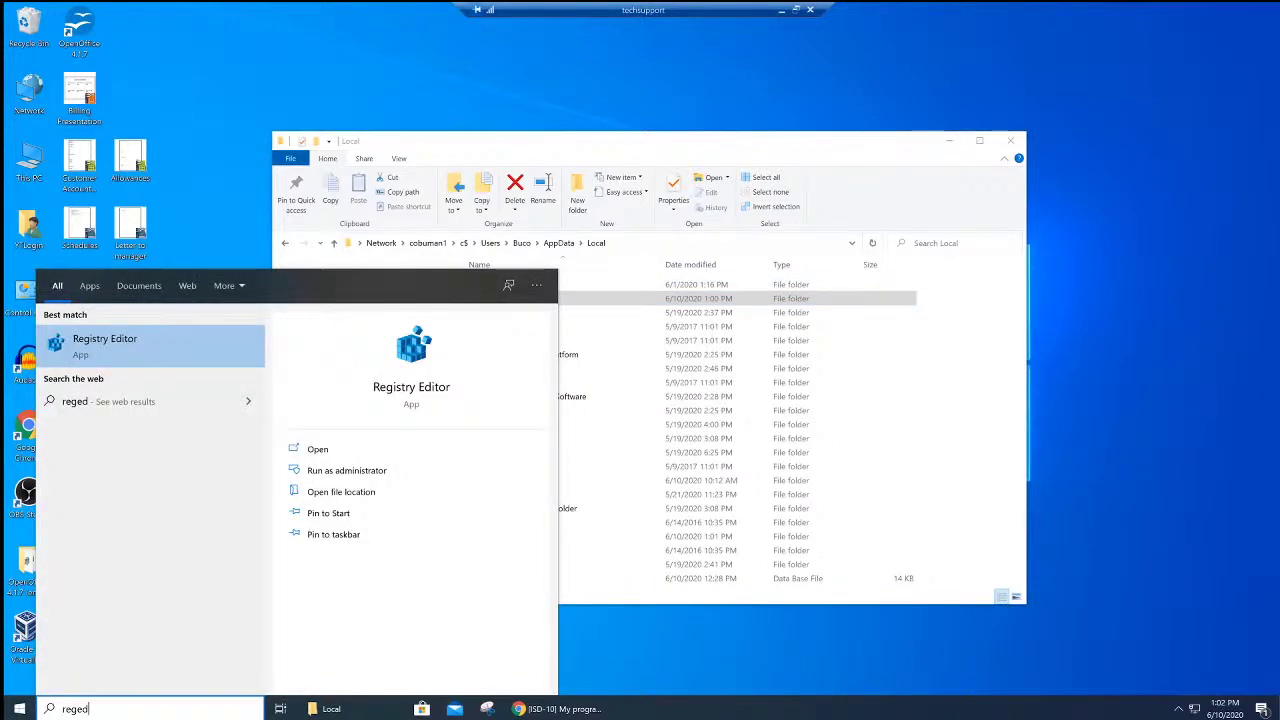
{"action": "key", "text": "BackSpace"}
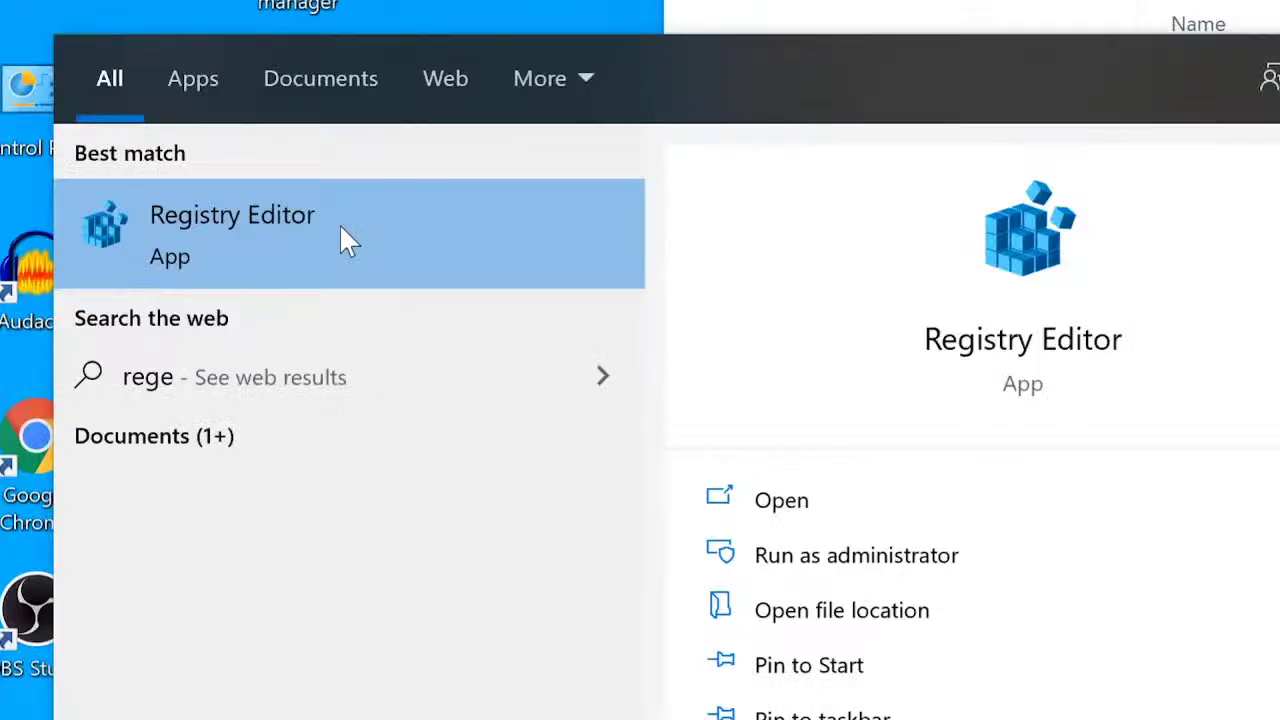
{"action": "left_click", "coordinate": [340, 227]}
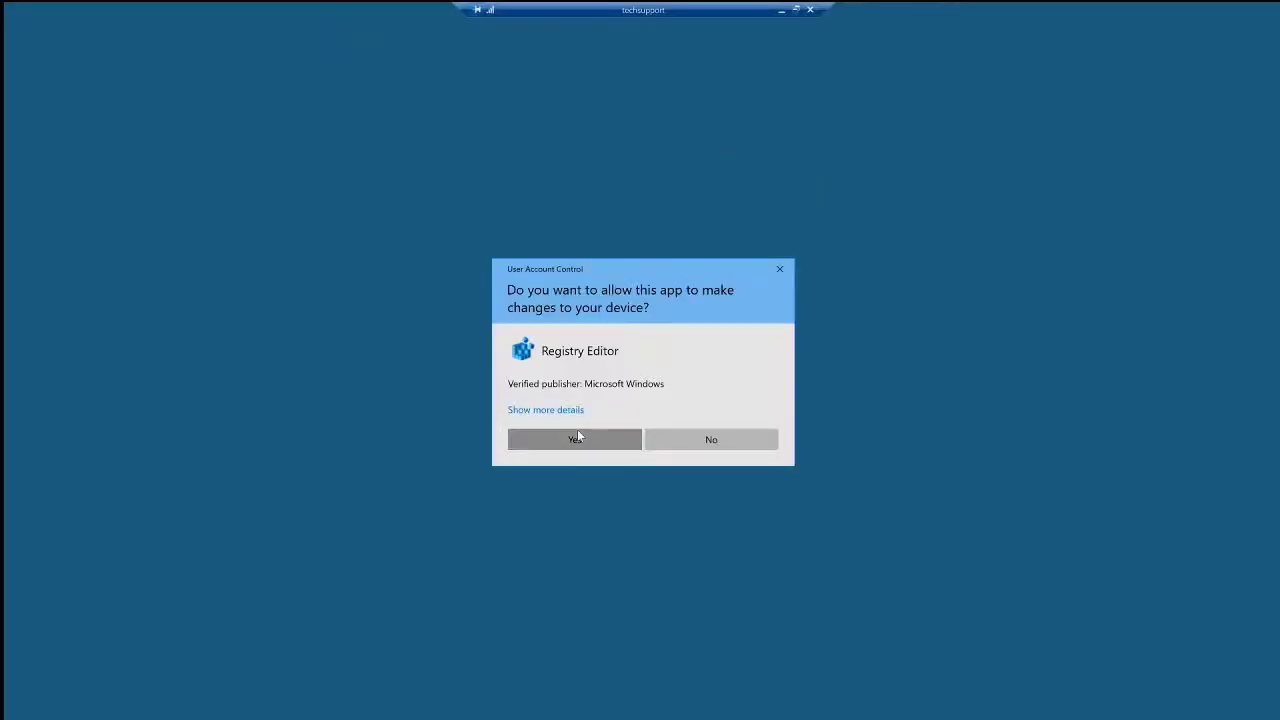
{"action": "left_click", "coordinate": [578, 434]}
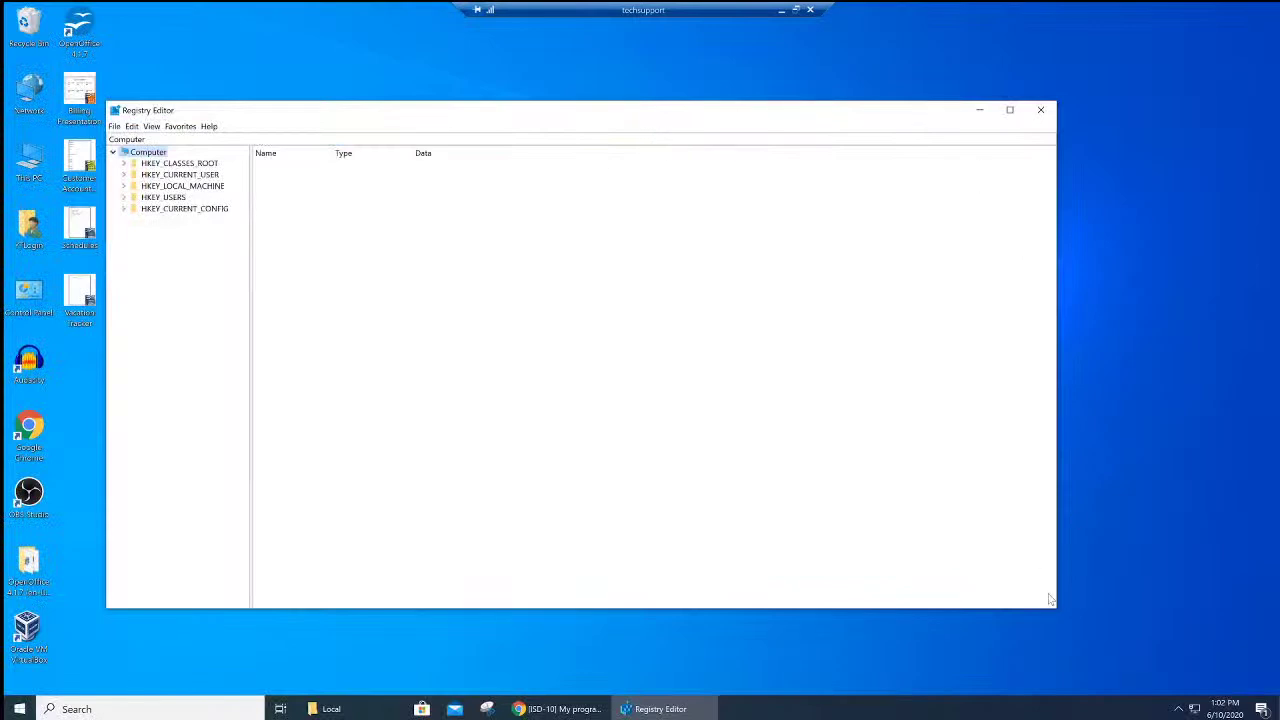
{"action": "left_click_drag", "start_coordinate": [1057, 609], "coordinate": [655, 510]}
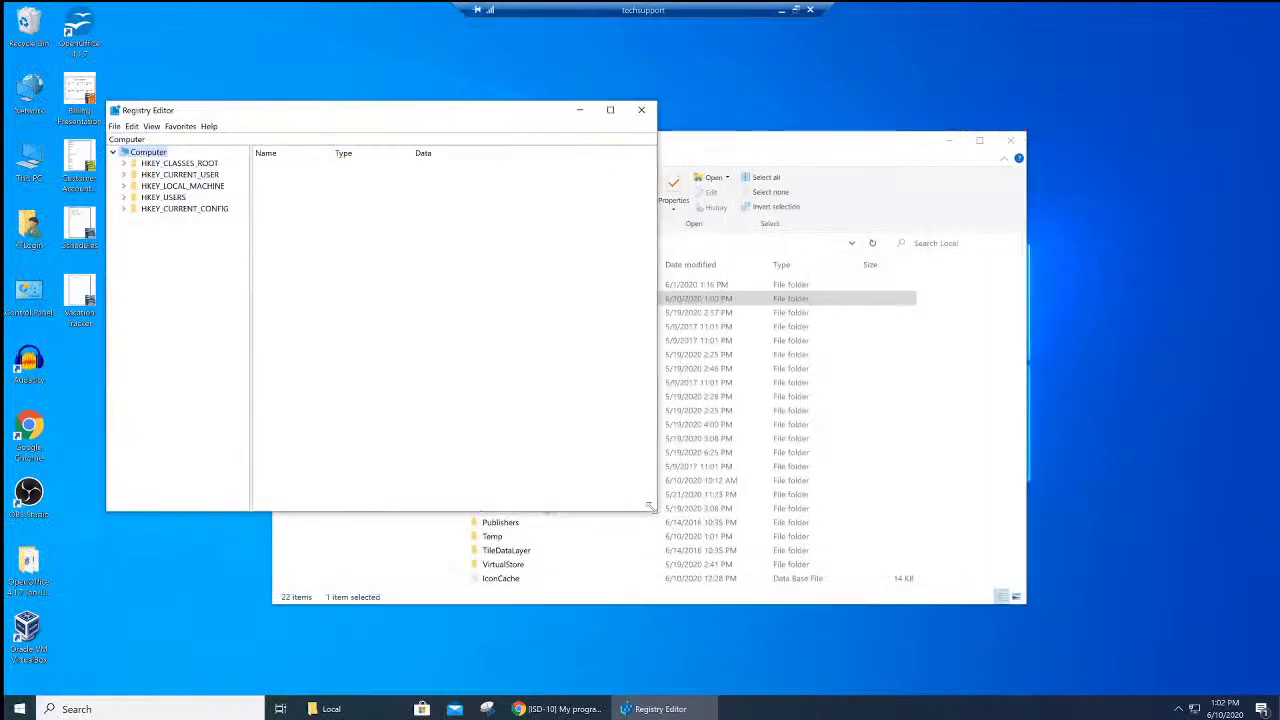
Copy the PC name cobuman1 from the Jira internal note and return to Registry Editor.
{"action": "left_click", "coordinate": [587, 711]}
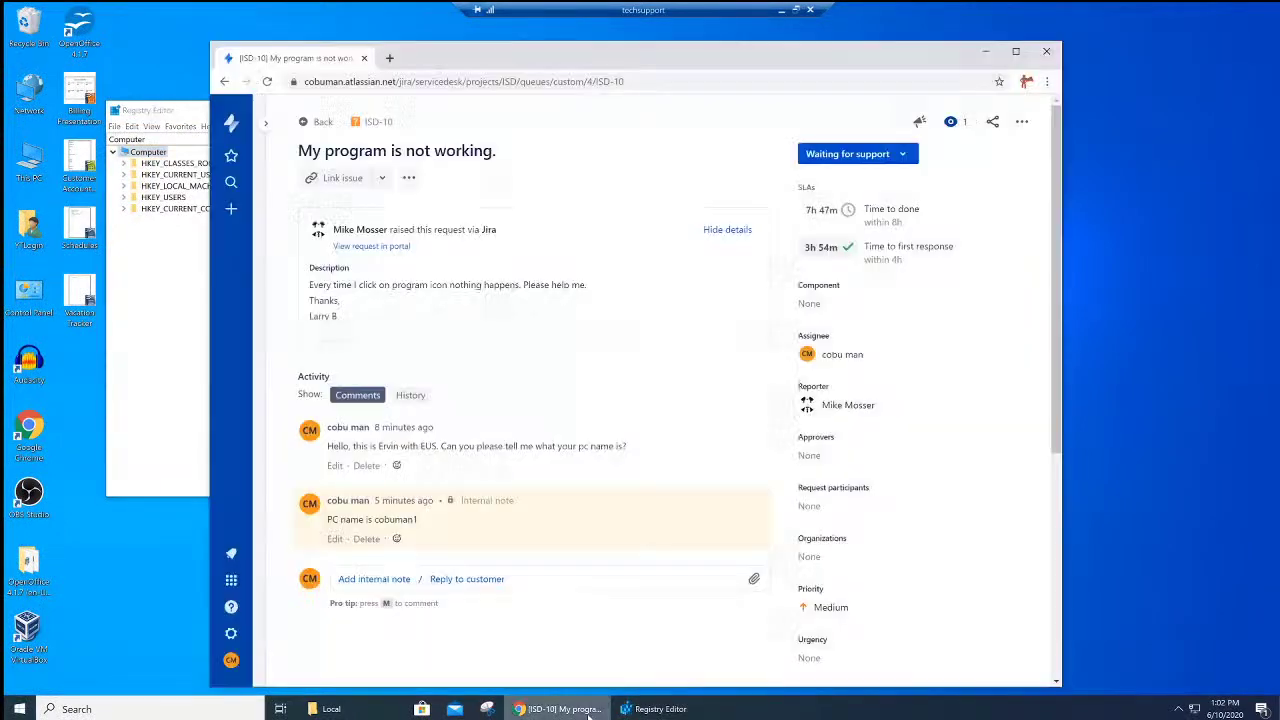
{"action": "left_click_drag", "start_coordinate": [426, 520], "coordinate": [376, 520]}
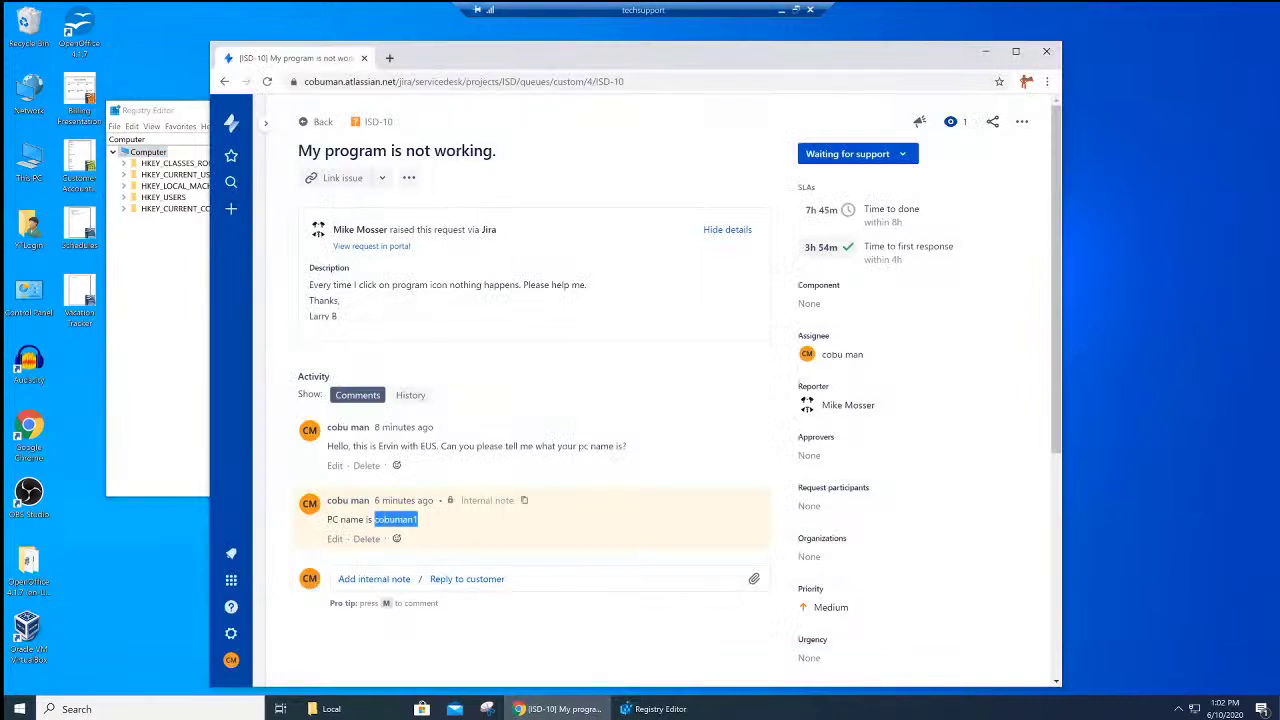
{"action": "left_click", "coordinate": [152, 114]}
{"action": "left_click_drag", "start_coordinate": [469, 112], "coordinate": [502, 128]}
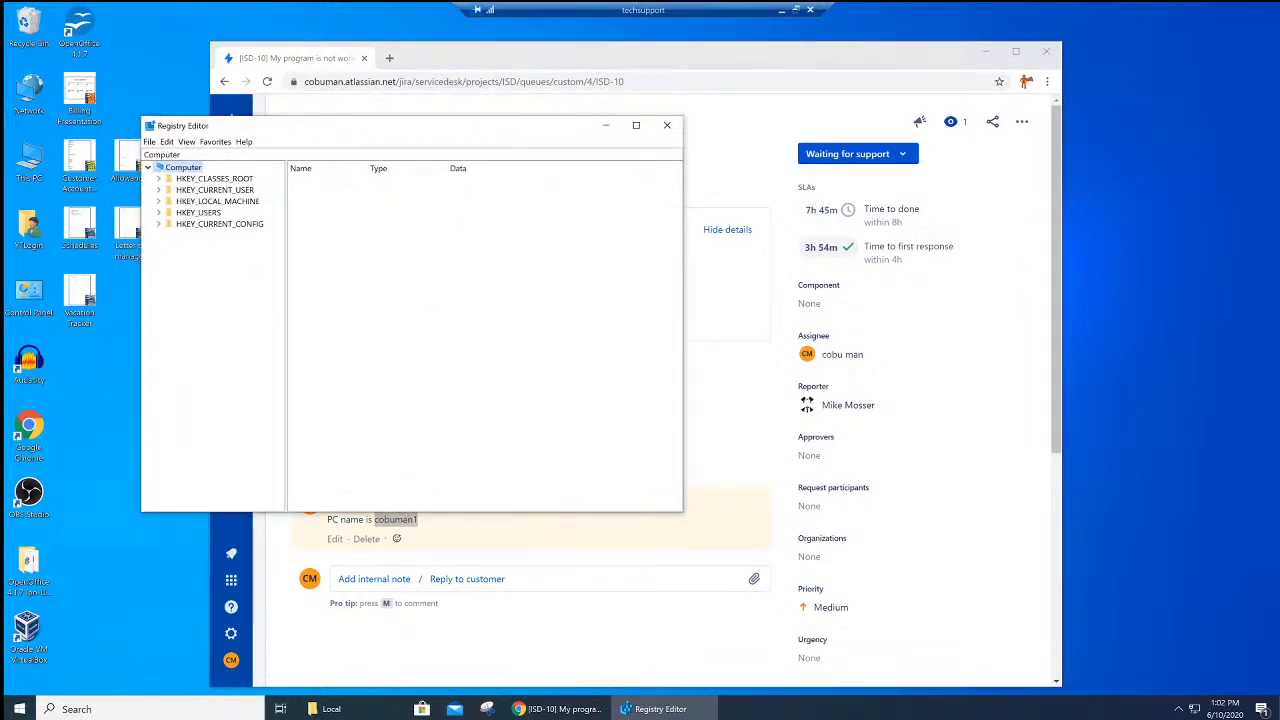
{"action": "left_click", "coordinate": [405, 521]}
{"action": "right_click", "coordinate": [405, 521]}
{"action": "left_click", "coordinate": [439, 526]}
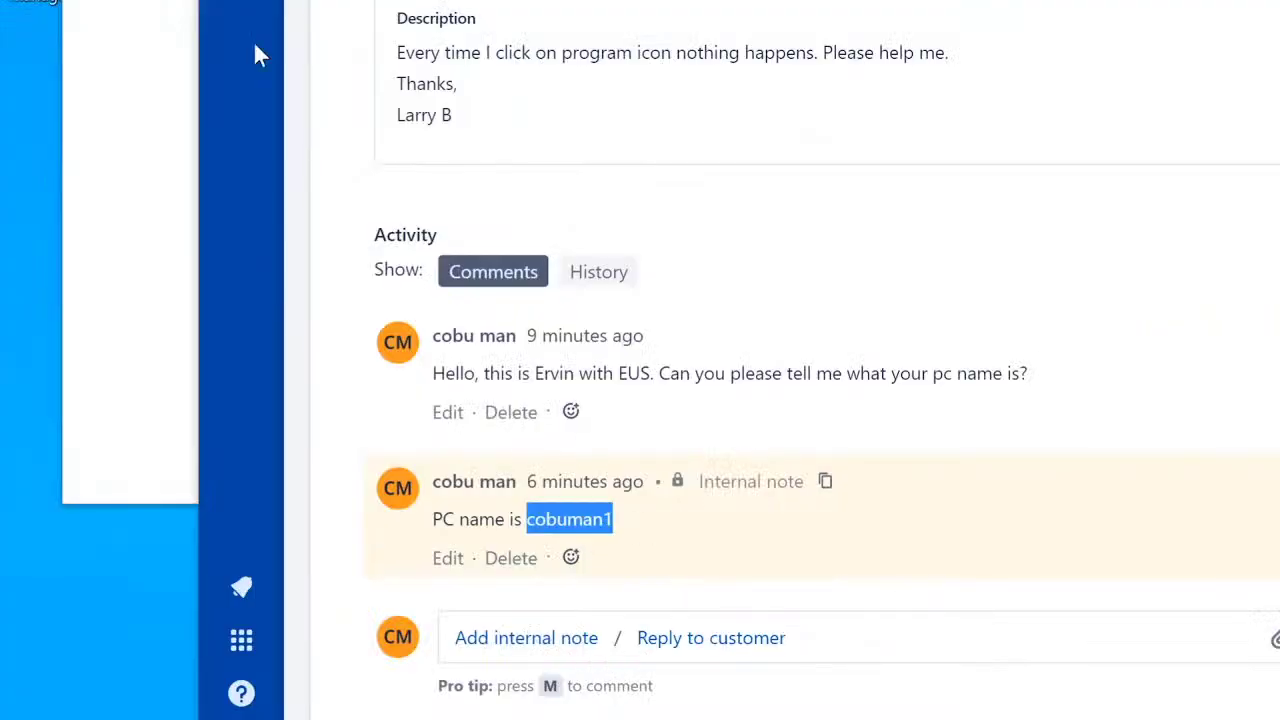
{"action": "key", "text": "alt+Tab"}
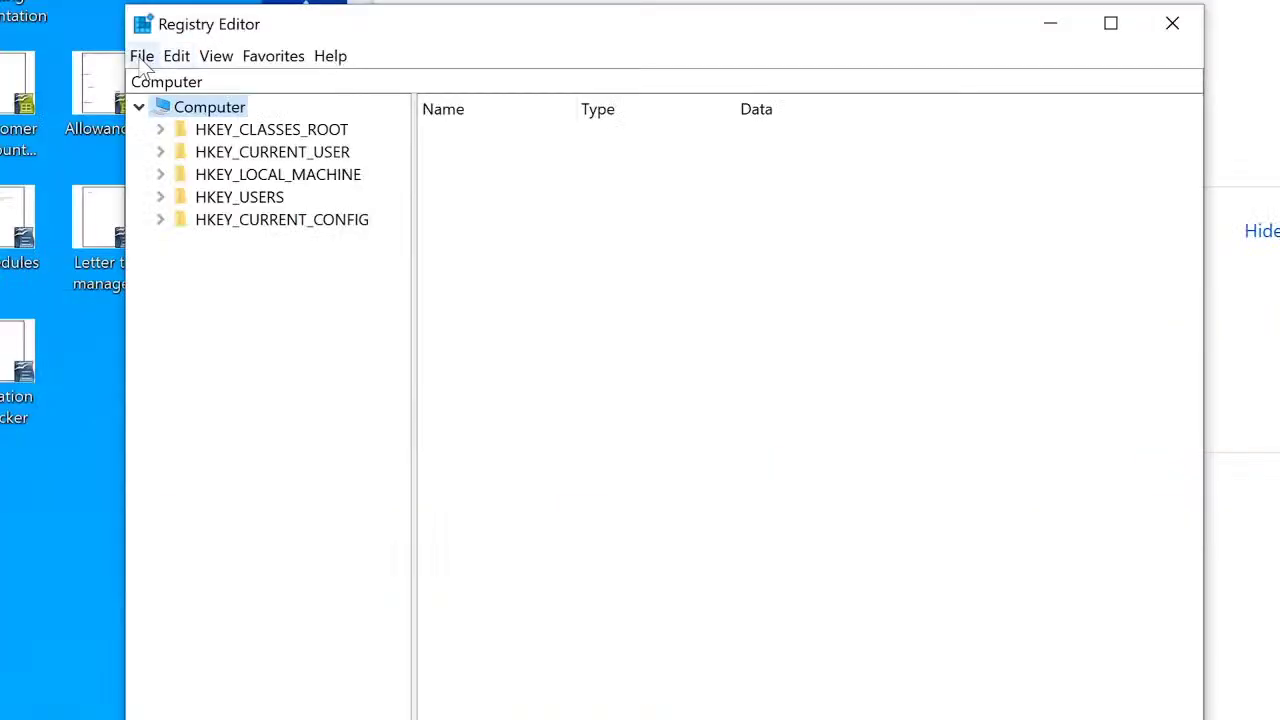
Connect Network Registry to computer cobuman1, verifying the name with Check Names first.
{"action": "left_click", "coordinate": [141, 57]}
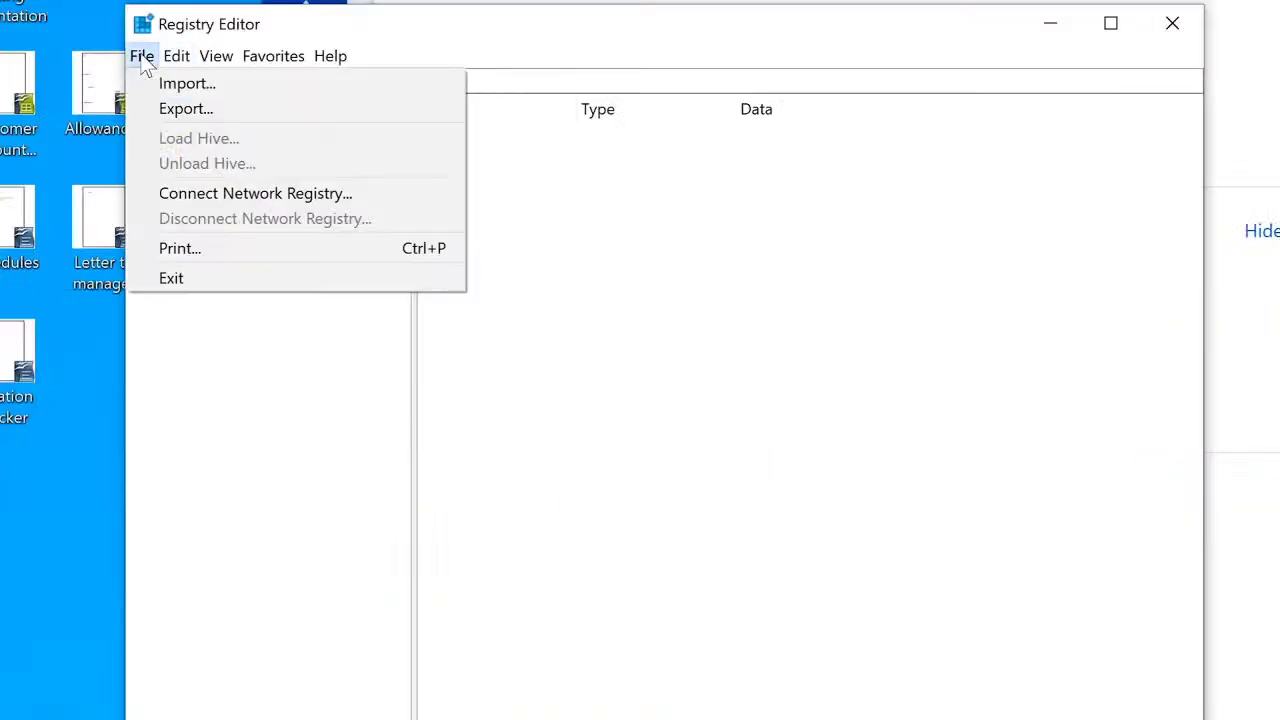
{"action": "left_click", "coordinate": [250, 198]}
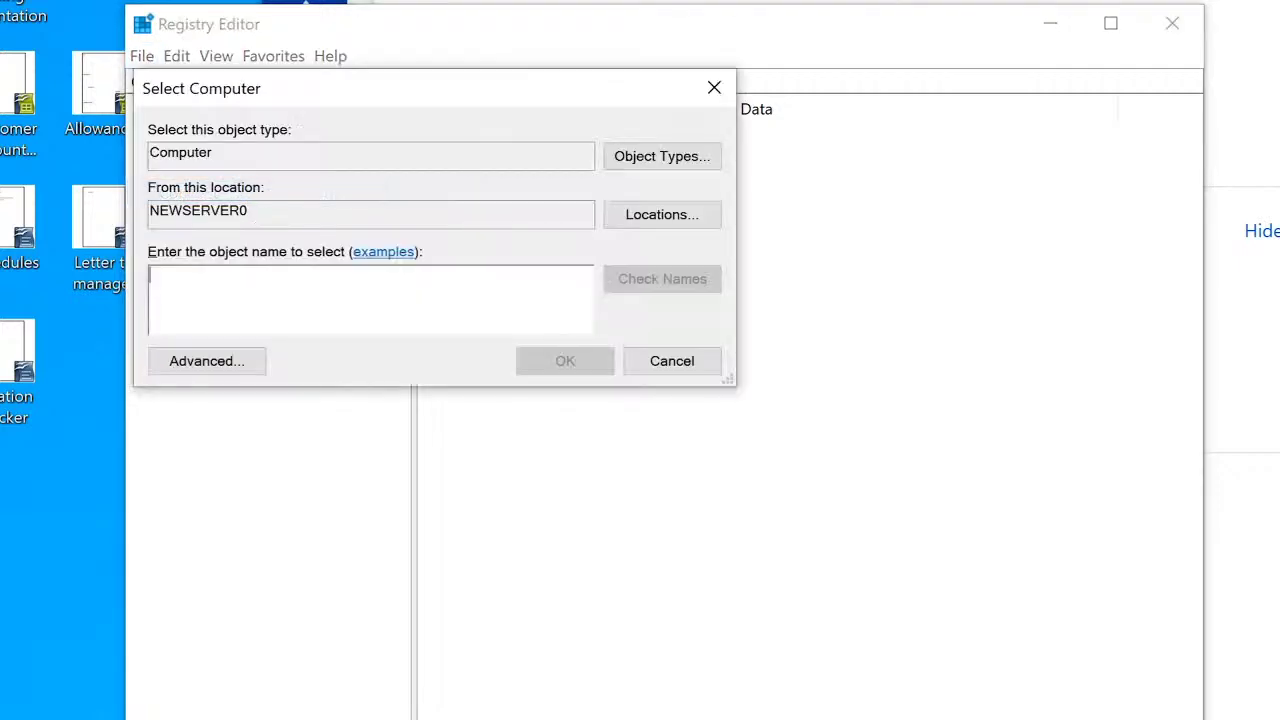
{"action": "type", "text": "cobuman1"}
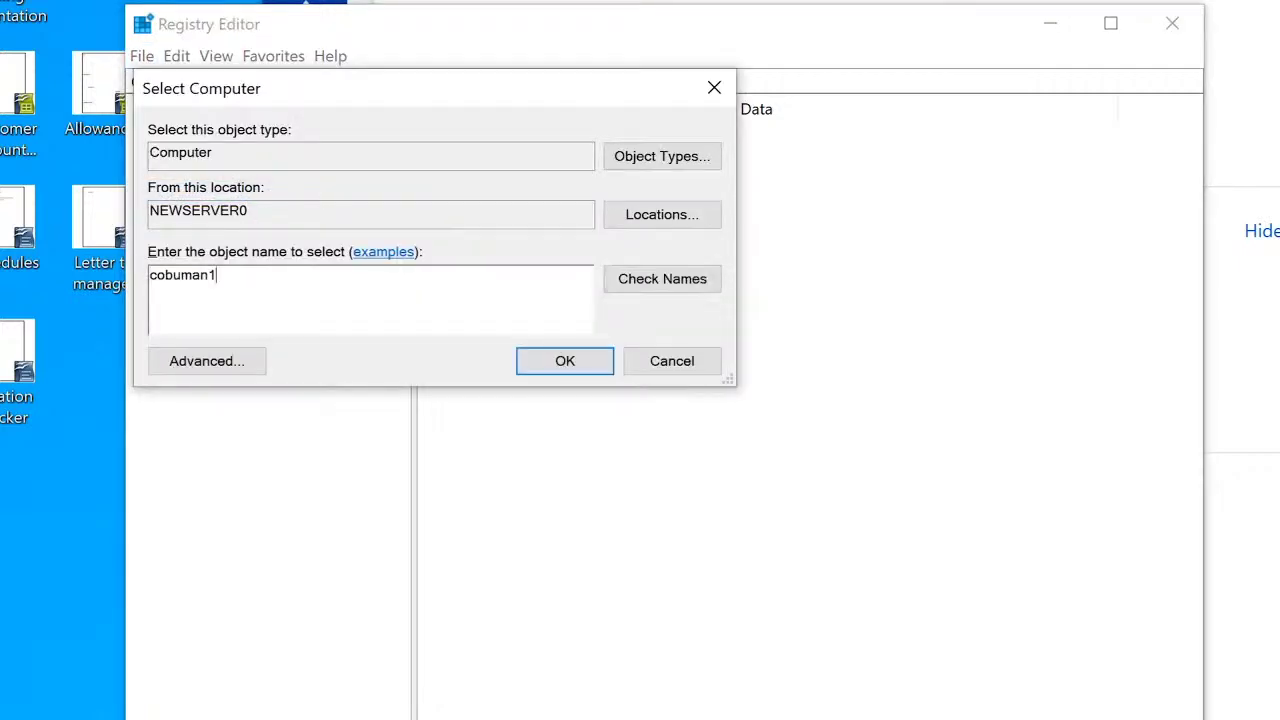
{"action": "left_click", "coordinate": [680, 277]}
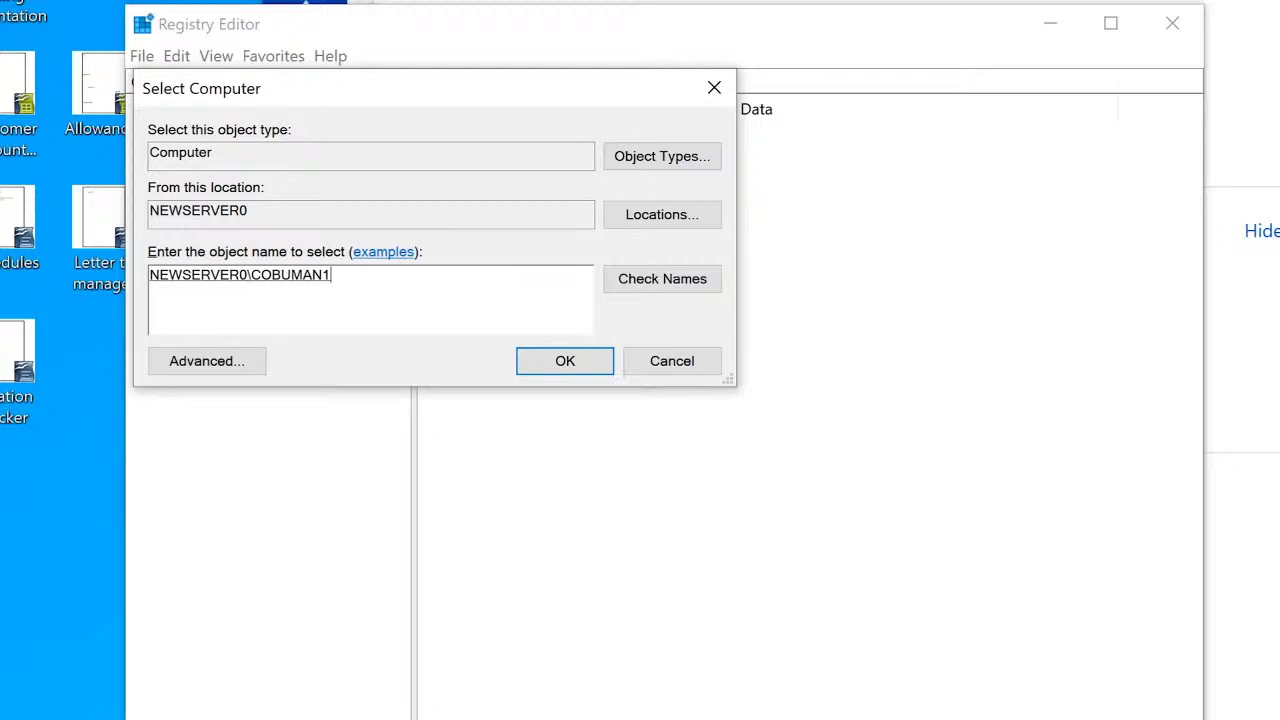
{"action": "key", "text": "ctrl+a"}
{"action": "key", "text": "Home"}
{"action": "key", "text": "ctrl+a"}
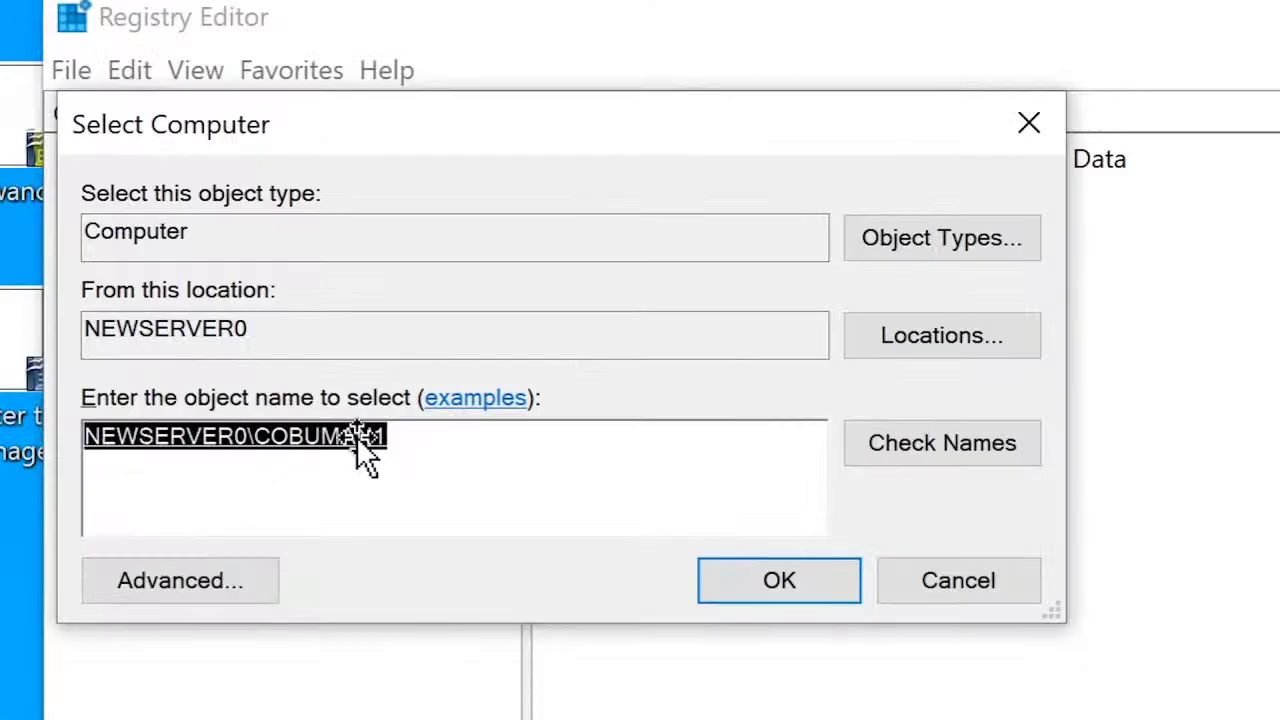
{"action": "key", "text": "End"}
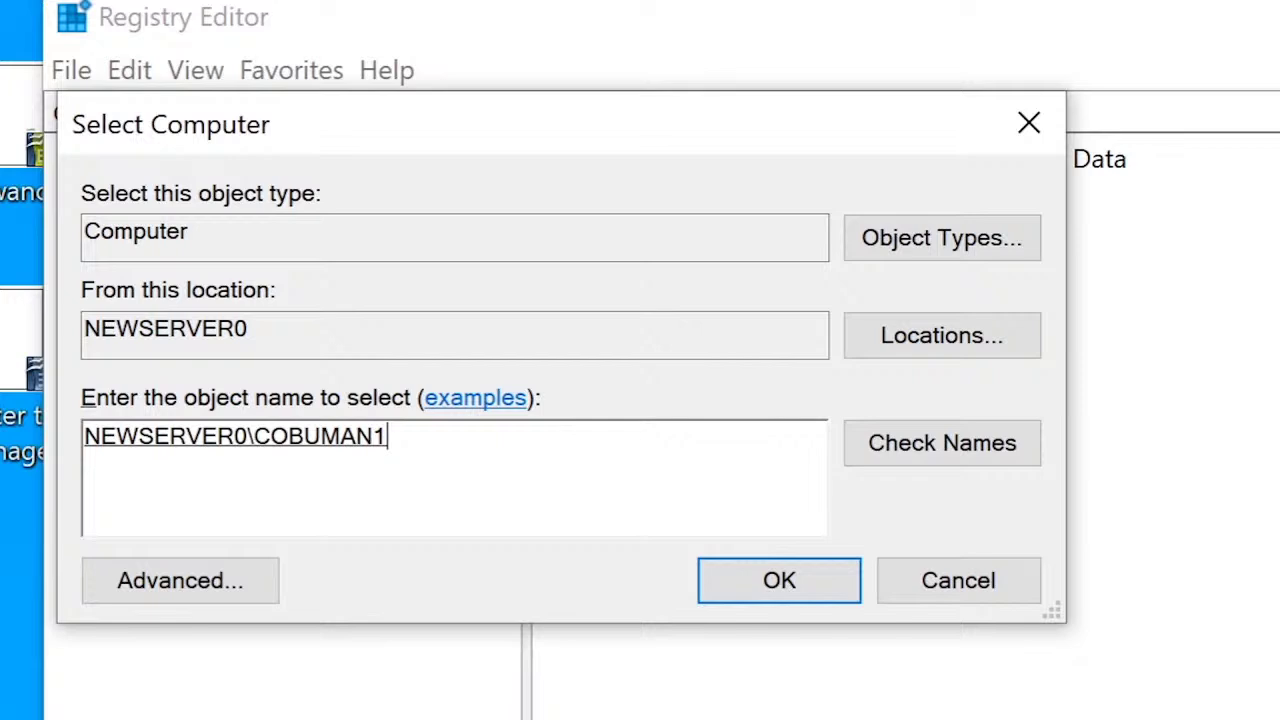
{"action": "left_click", "coordinate": [771, 588]}
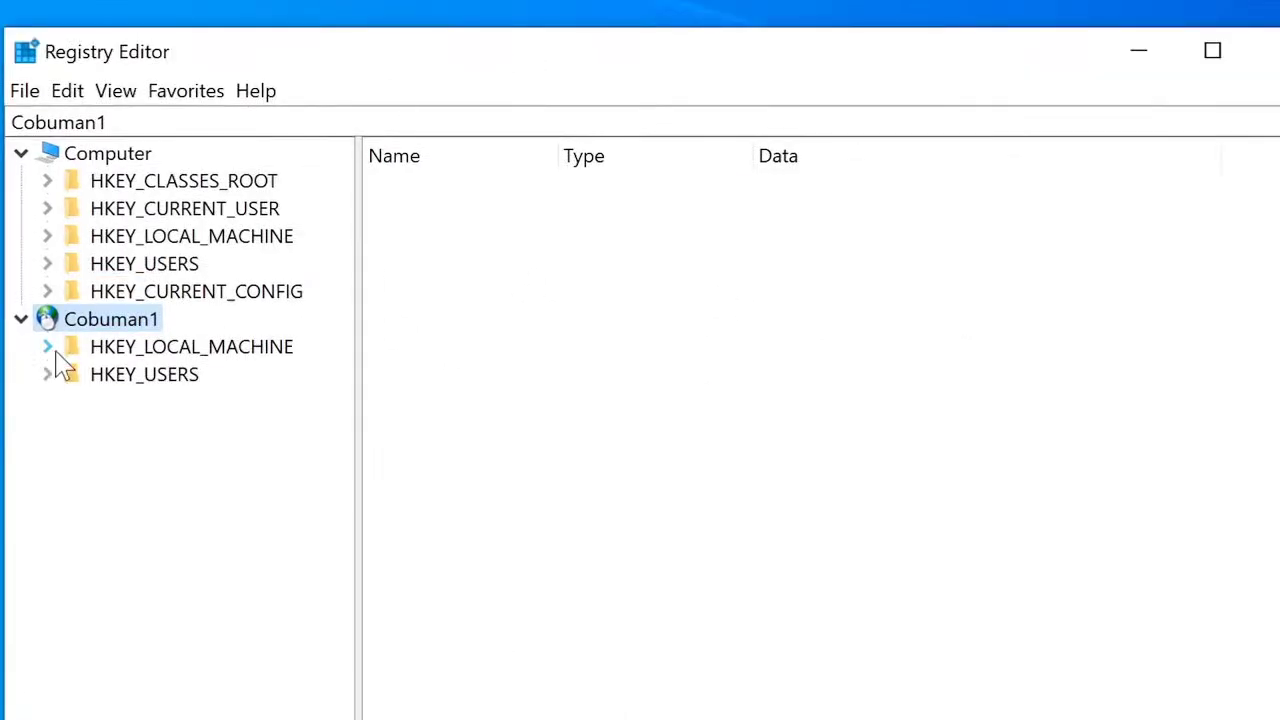
Expand Cobuman1's HKEY_LOCAL_MACHINE\SOFTWARE, check the Adobe key, then expand WOW6432Node.
{"action": "left_click", "coordinate": [48, 347]}
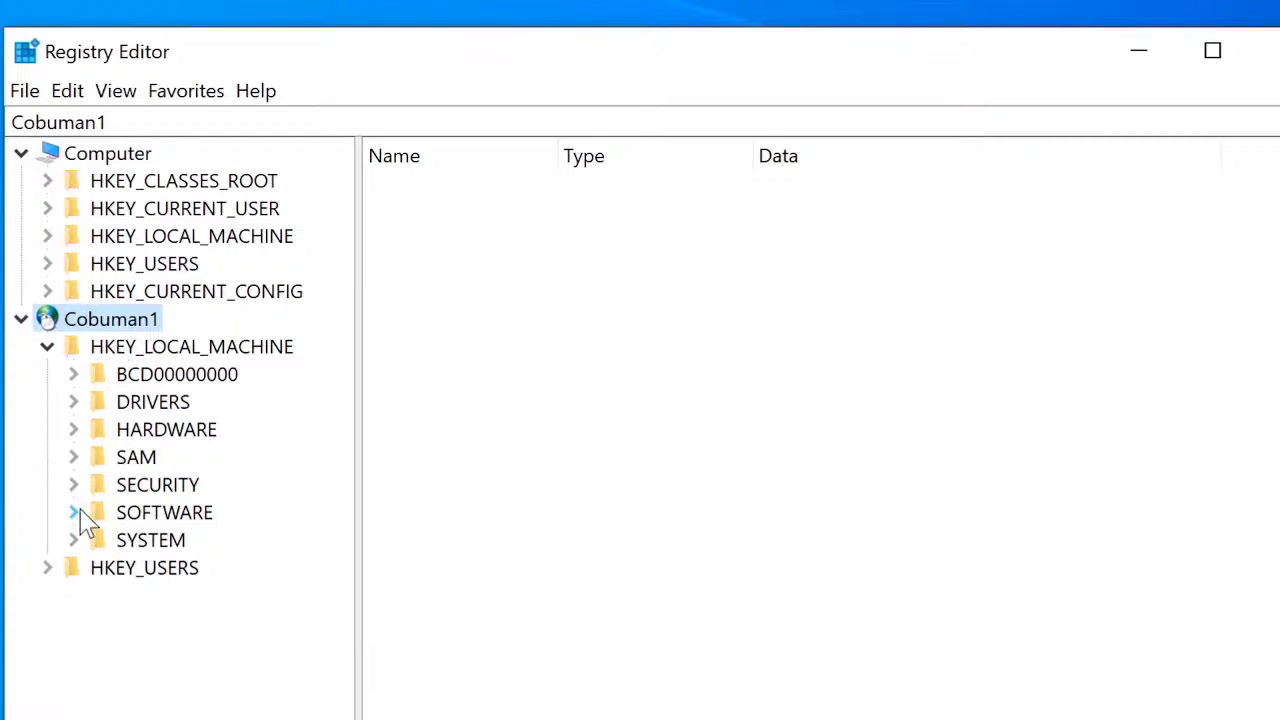
{"action": "left_click", "coordinate": [135, 515]}
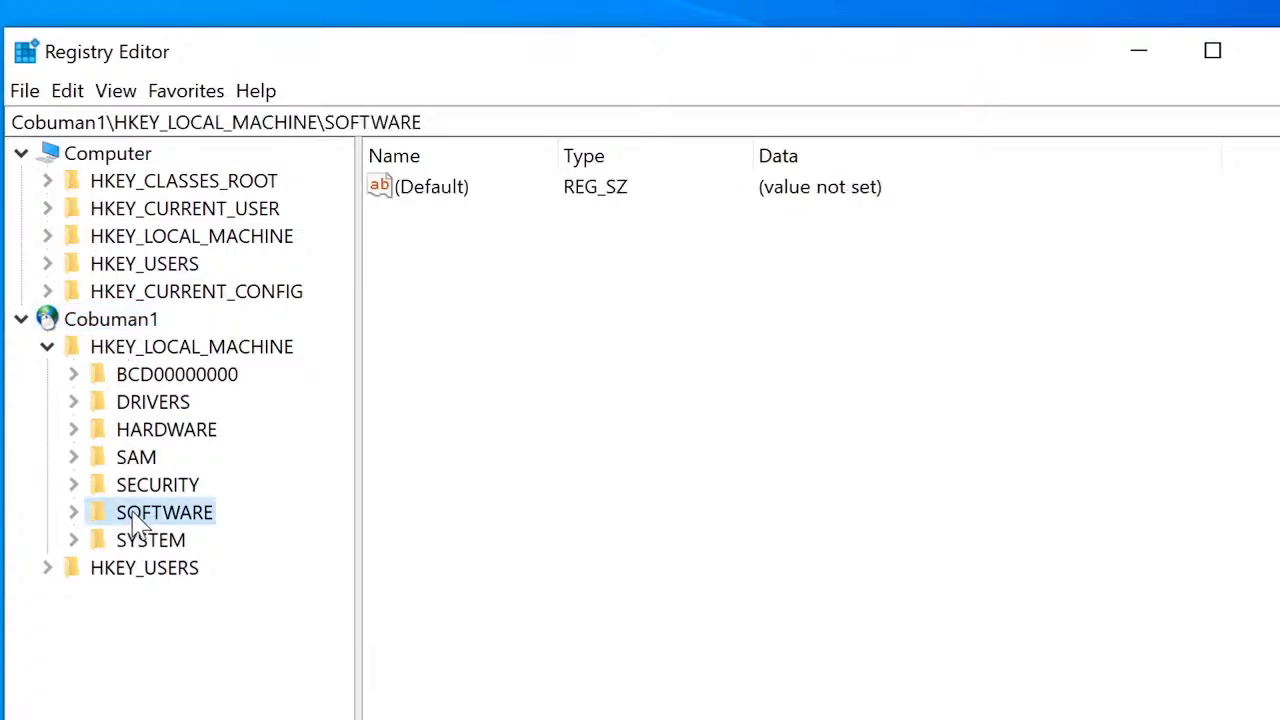
{"action": "left_click", "coordinate": [76, 512]}
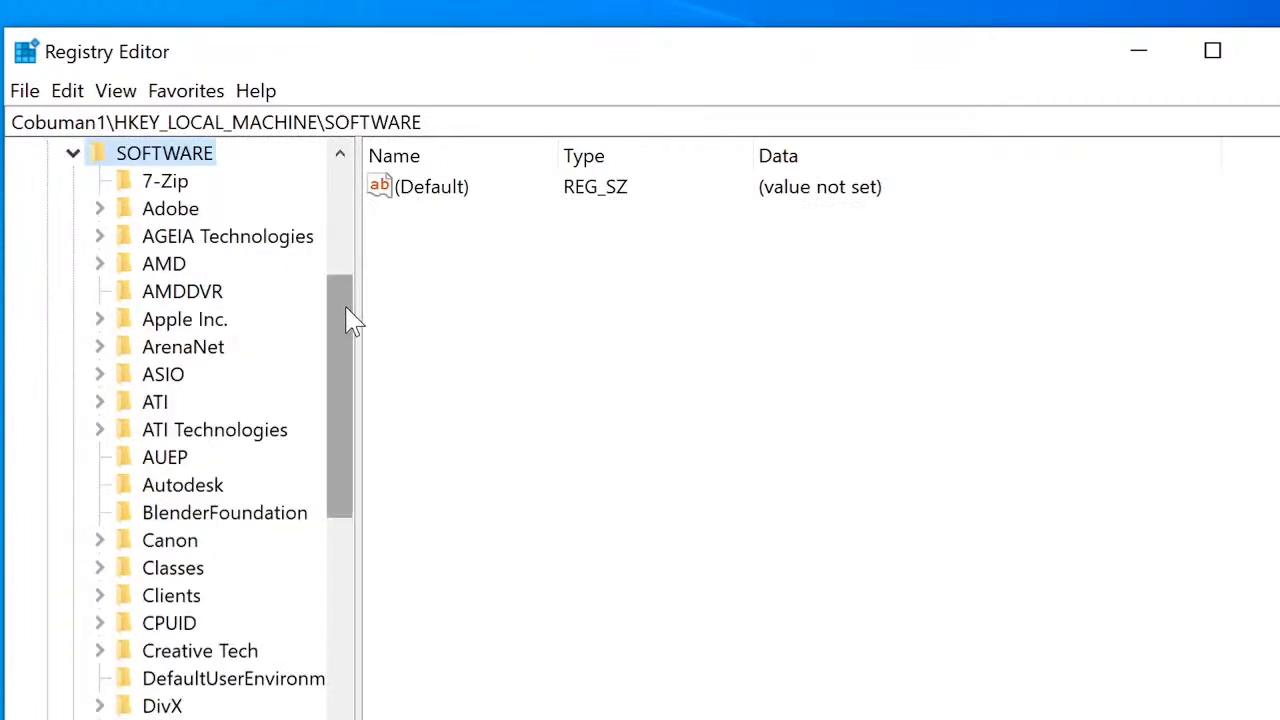
{"action": "left_click_drag", "start_coordinate": [352, 320], "coordinate": [357, 279]}
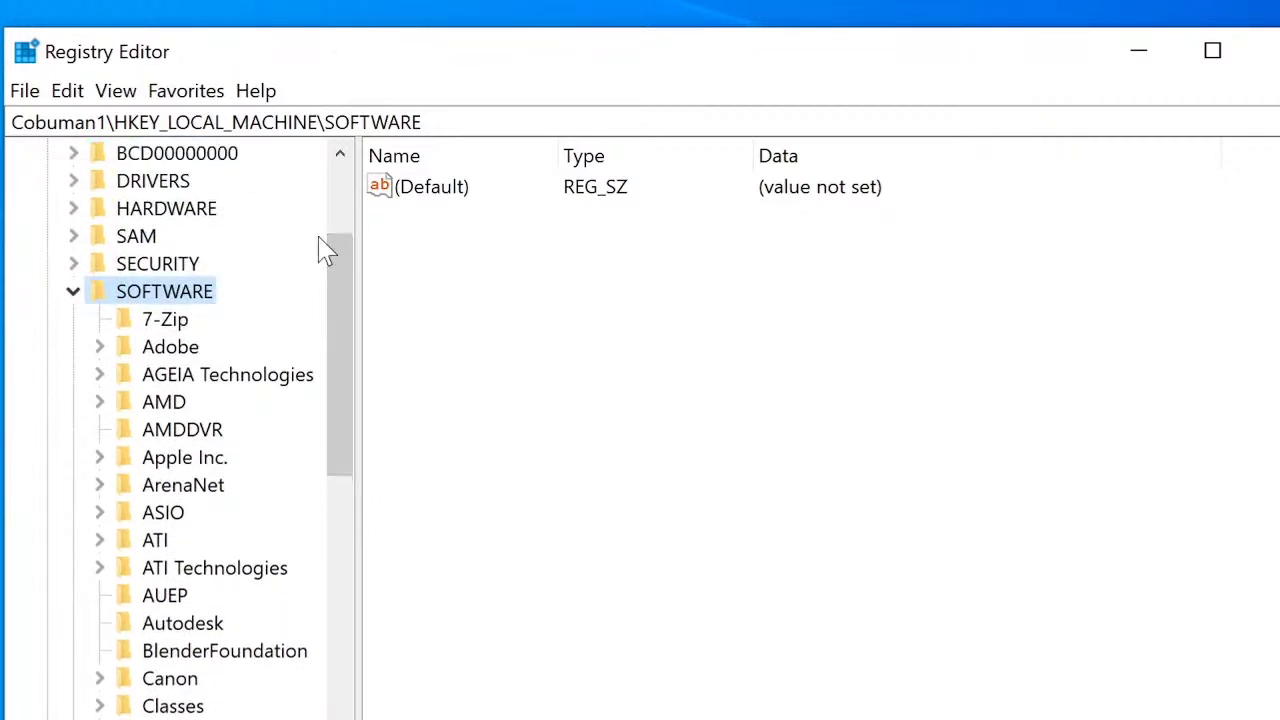
{"action": "left_click", "coordinate": [155, 350]}
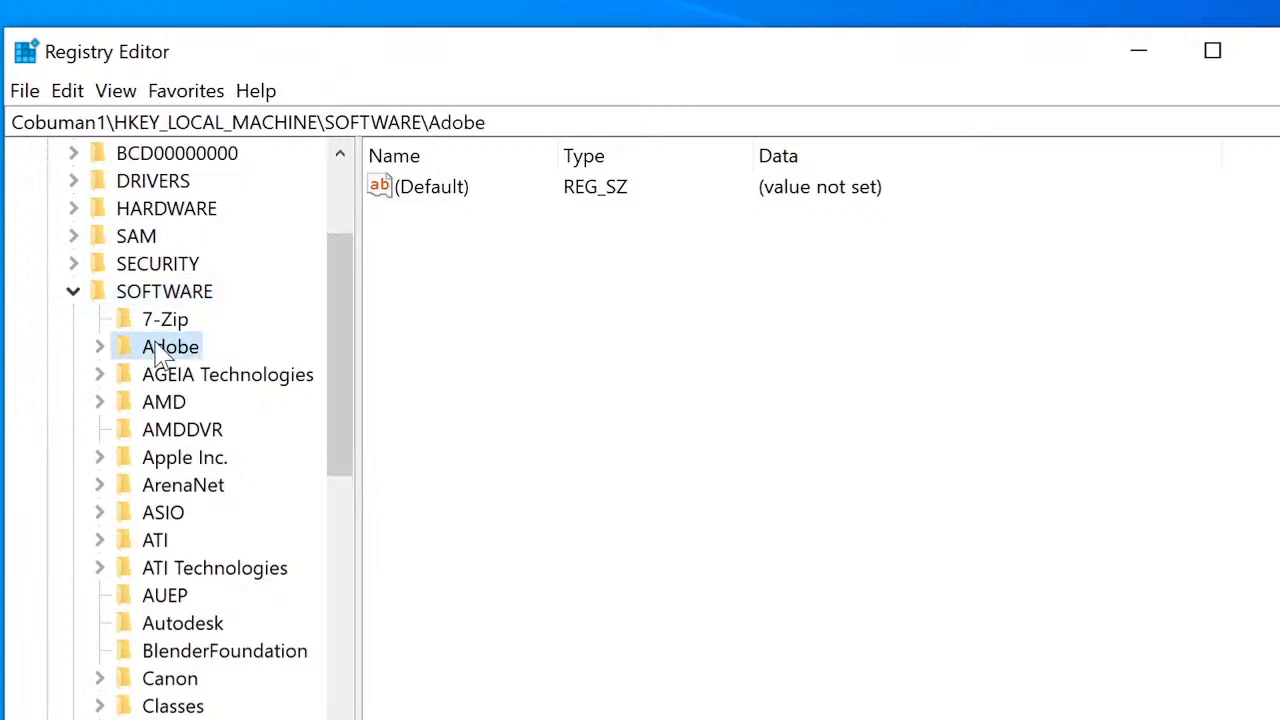
{"action": "left_click", "coordinate": [100, 348]}
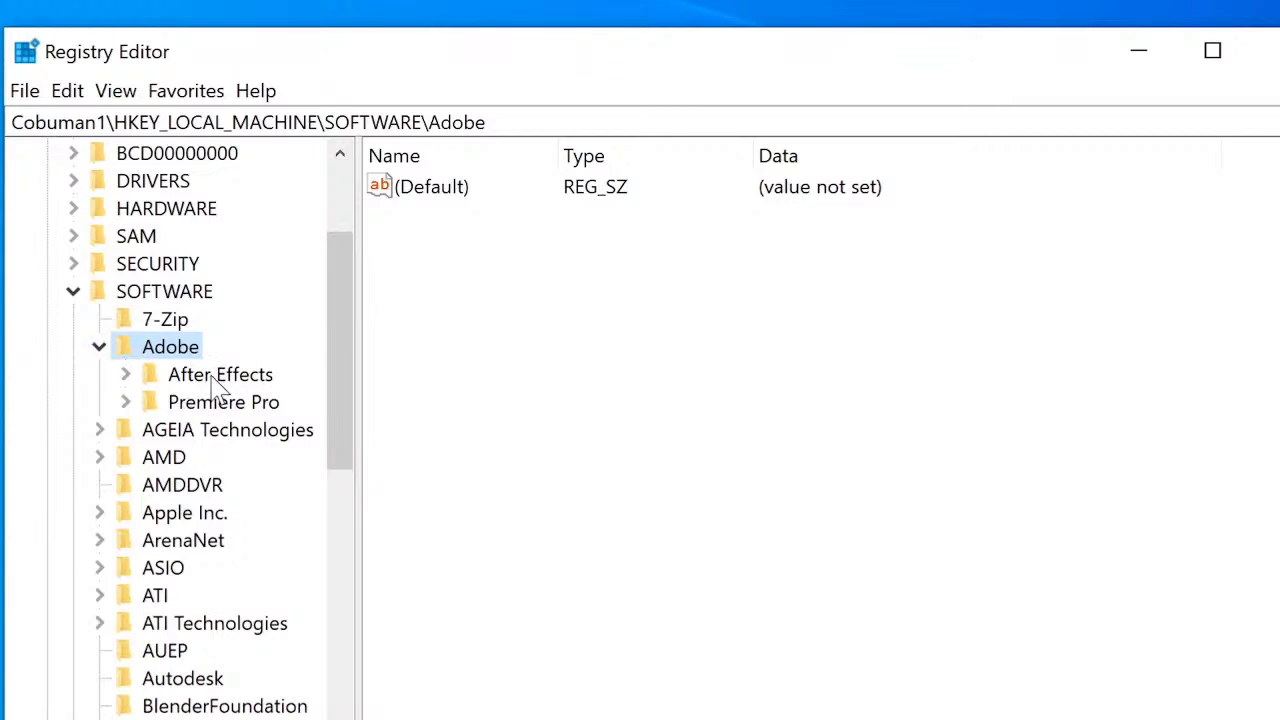
{"action": "left_click", "coordinate": [99, 348]}
{"action": "left_click_drag", "start_coordinate": [345, 291], "coordinate": [330, 716]}
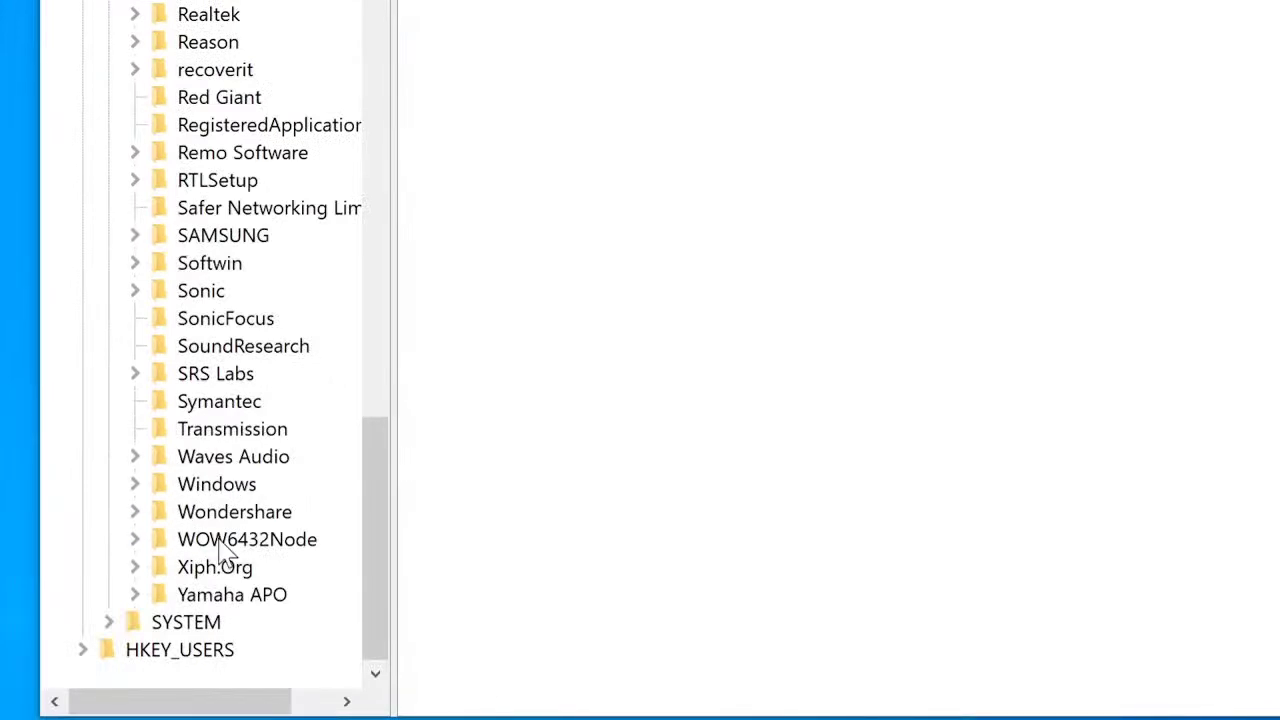
{"action": "left_click", "coordinate": [222, 545]}
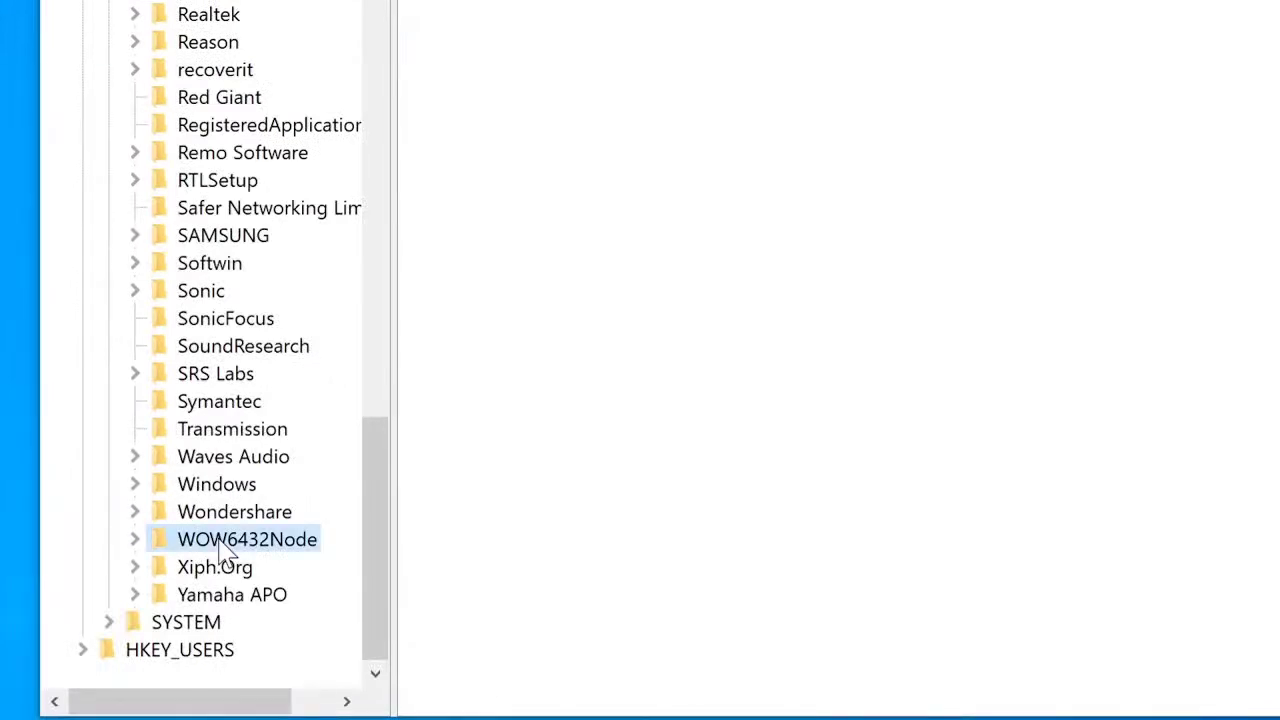
{"action": "left_click", "coordinate": [135, 540]}
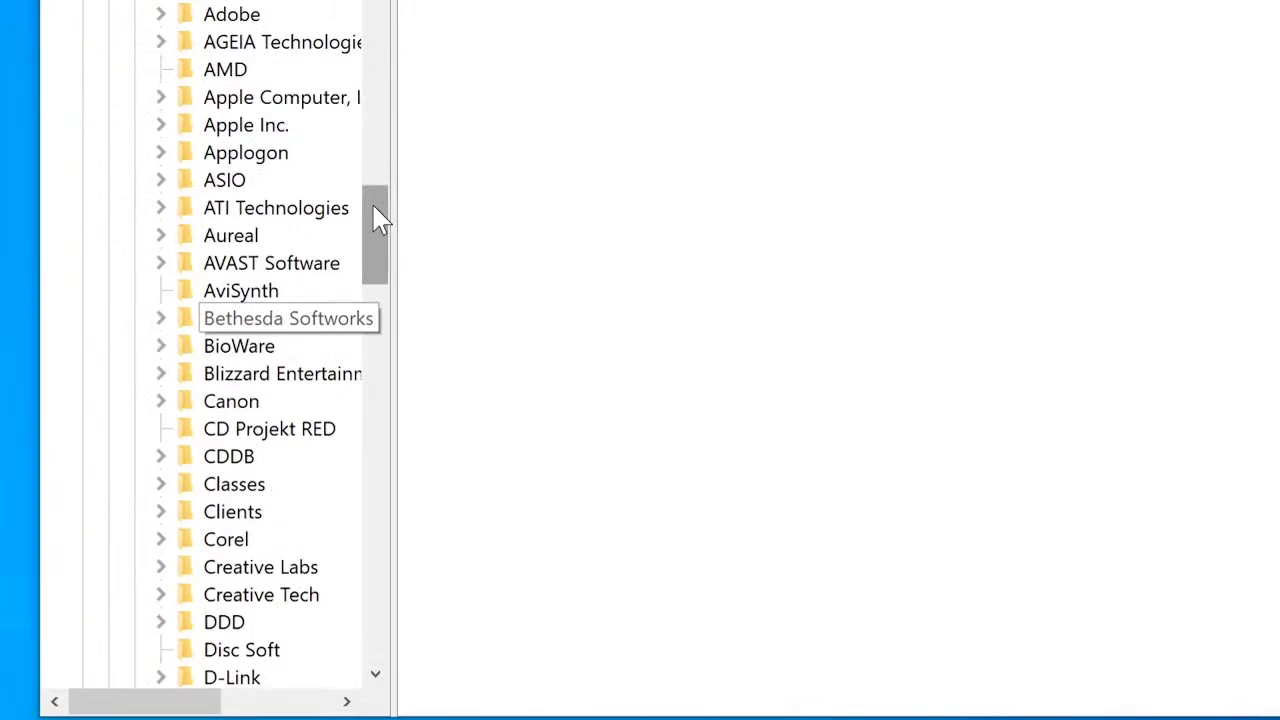
Expand WOW6432Node\Adobe down to Acrobat Reader\DC, widening the key tree so names fit.
{"action": "left_click", "coordinate": [186, 16]}
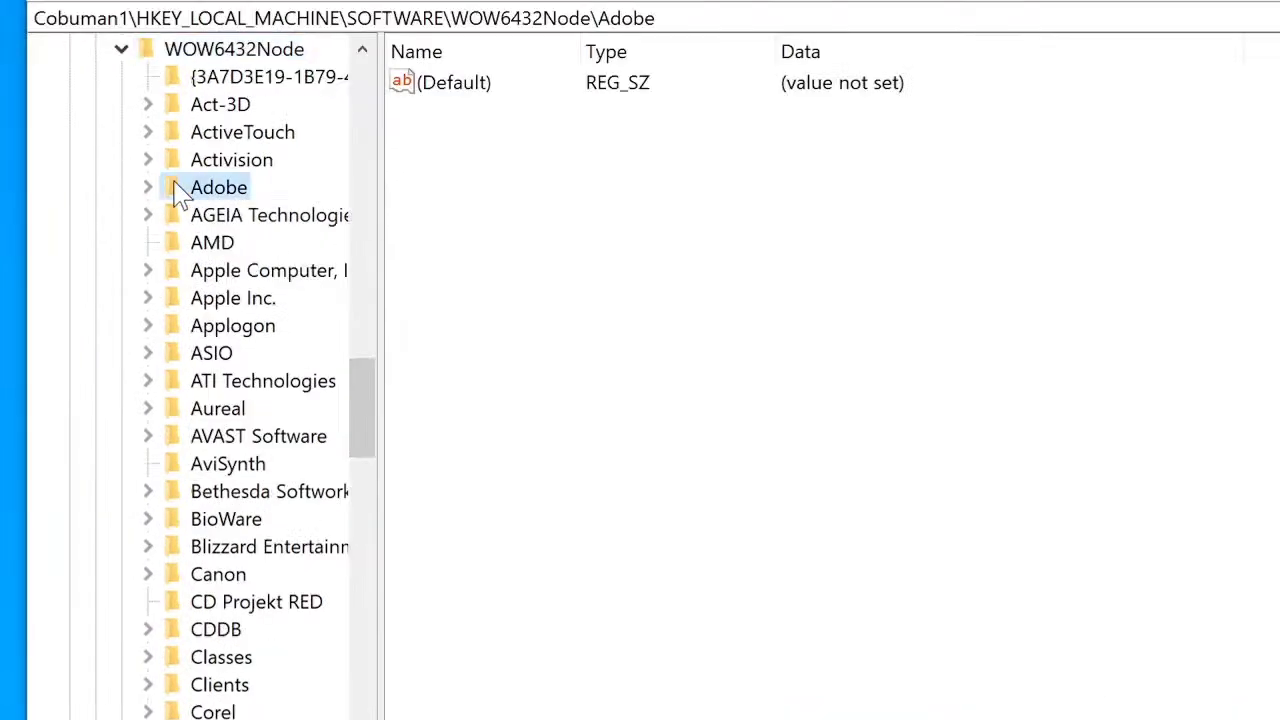
{"action": "left_click", "coordinate": [149, 189]}
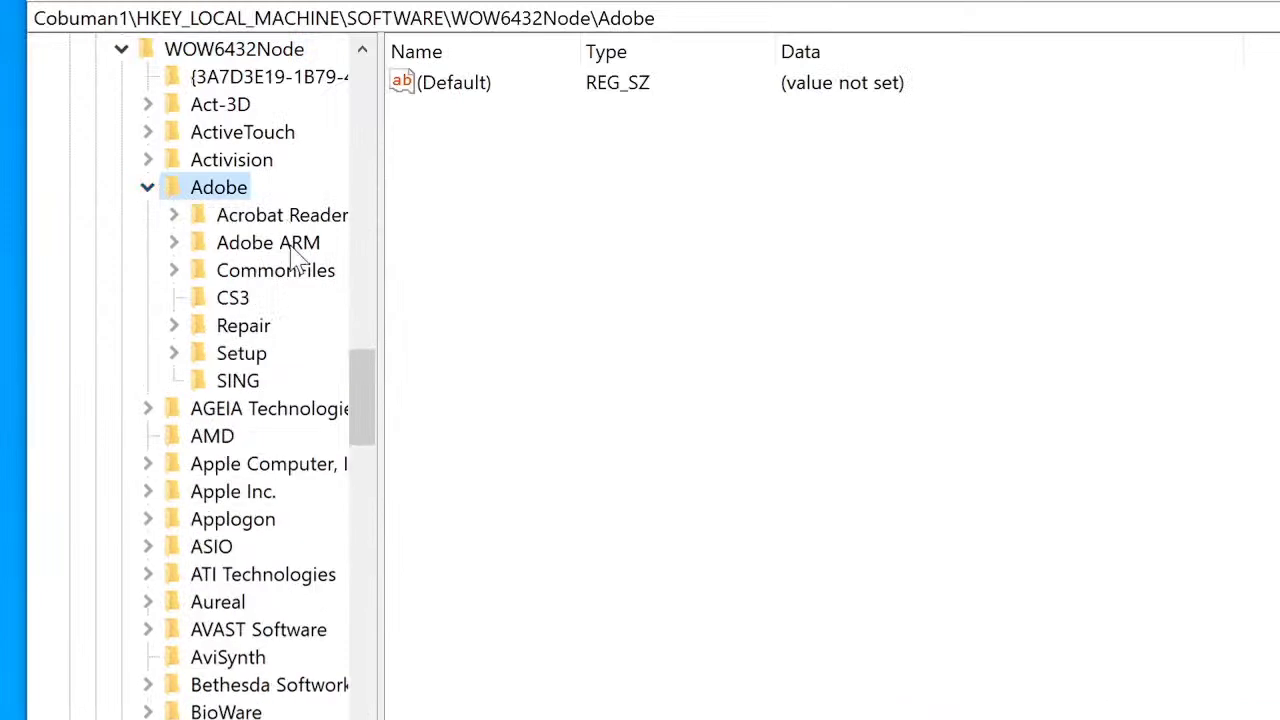
{"action": "left_click_drag", "start_coordinate": [381, 243], "coordinate": [463, 237]}
{"action": "left_click", "coordinate": [221, 220]}
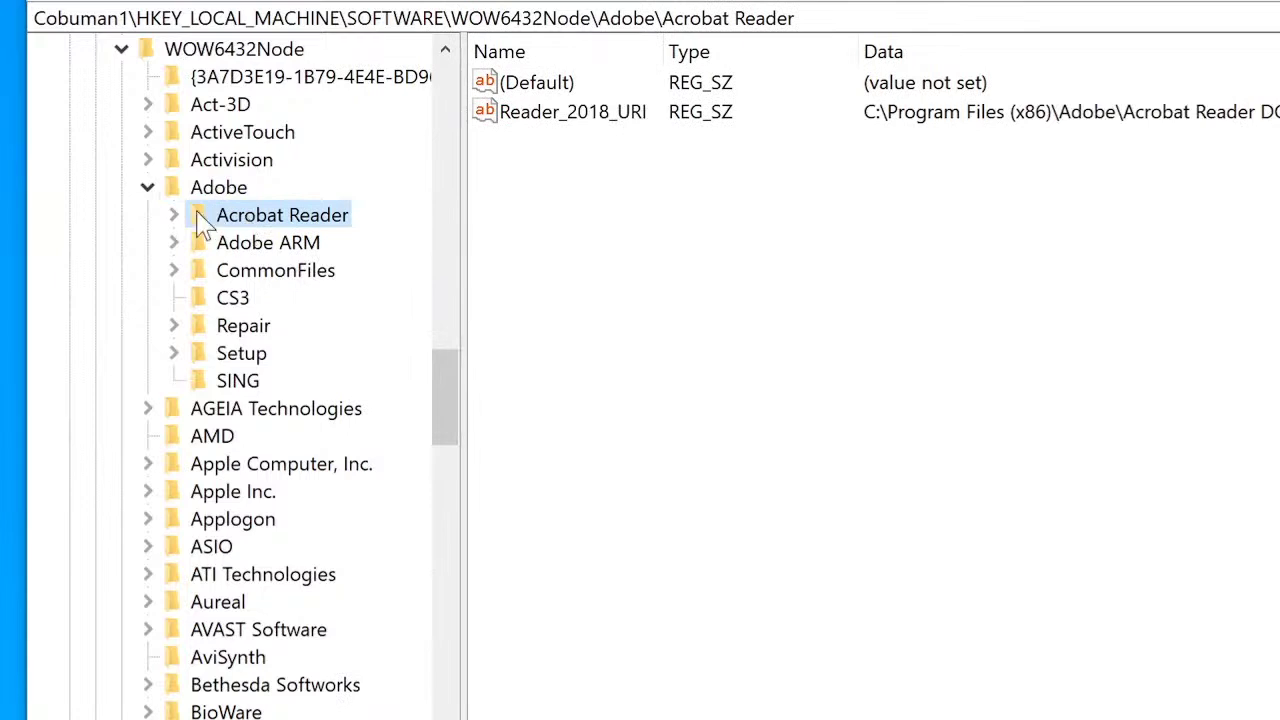
{"action": "left_click", "coordinate": [174, 215]}
{"action": "left_click", "coordinate": [254, 244]}
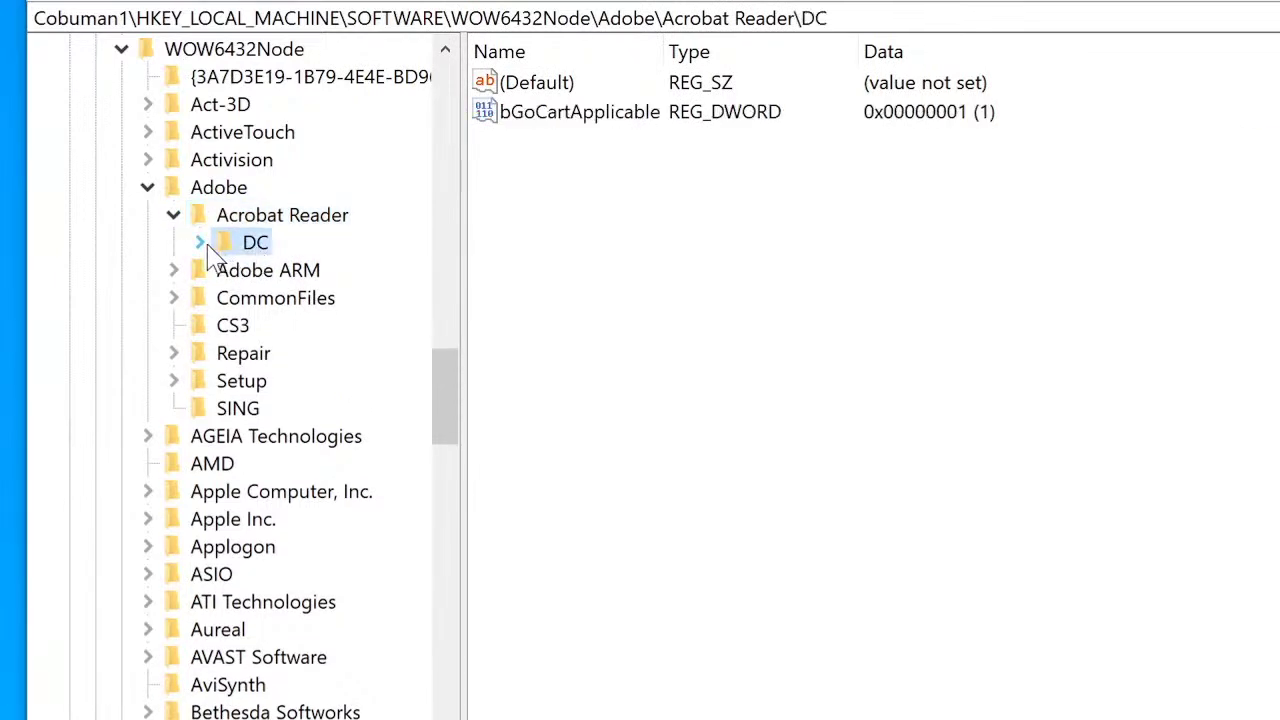
{"action": "left_click", "coordinate": [204, 243]}
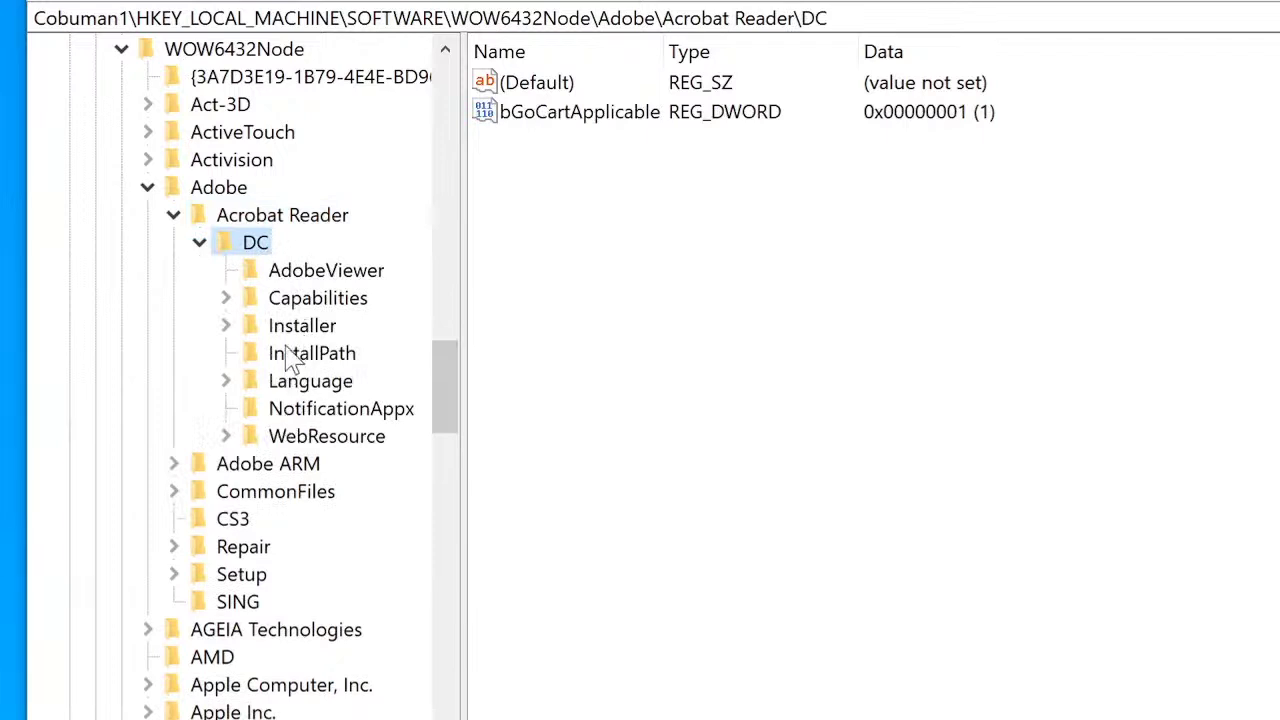
Inspect the DC subkeys AdobeViewer, Capabilities, Installer, InstallPath, Language, NotificationAppx and WebResource.
{"action": "left_click", "coordinate": [315, 274]}
{"action": "left_click", "coordinate": [312, 298]}
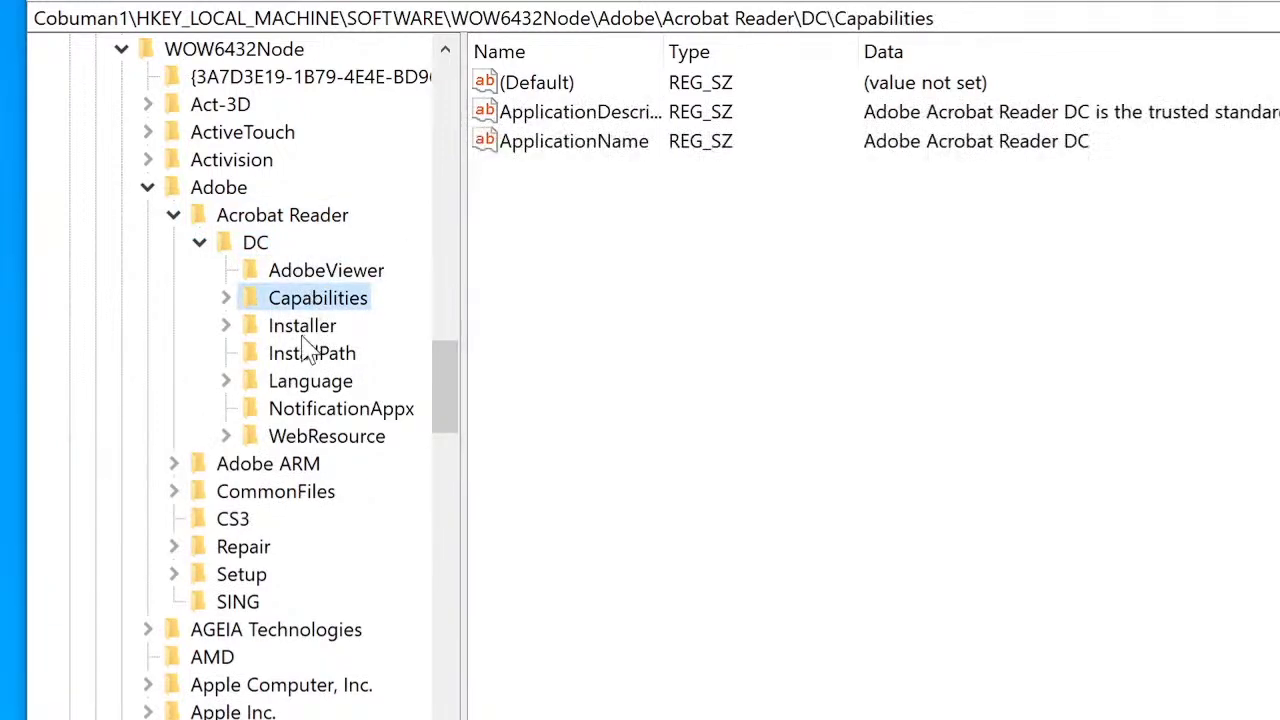
{"action": "left_click", "coordinate": [303, 337]}
{"action": "left_click", "coordinate": [305, 364]}
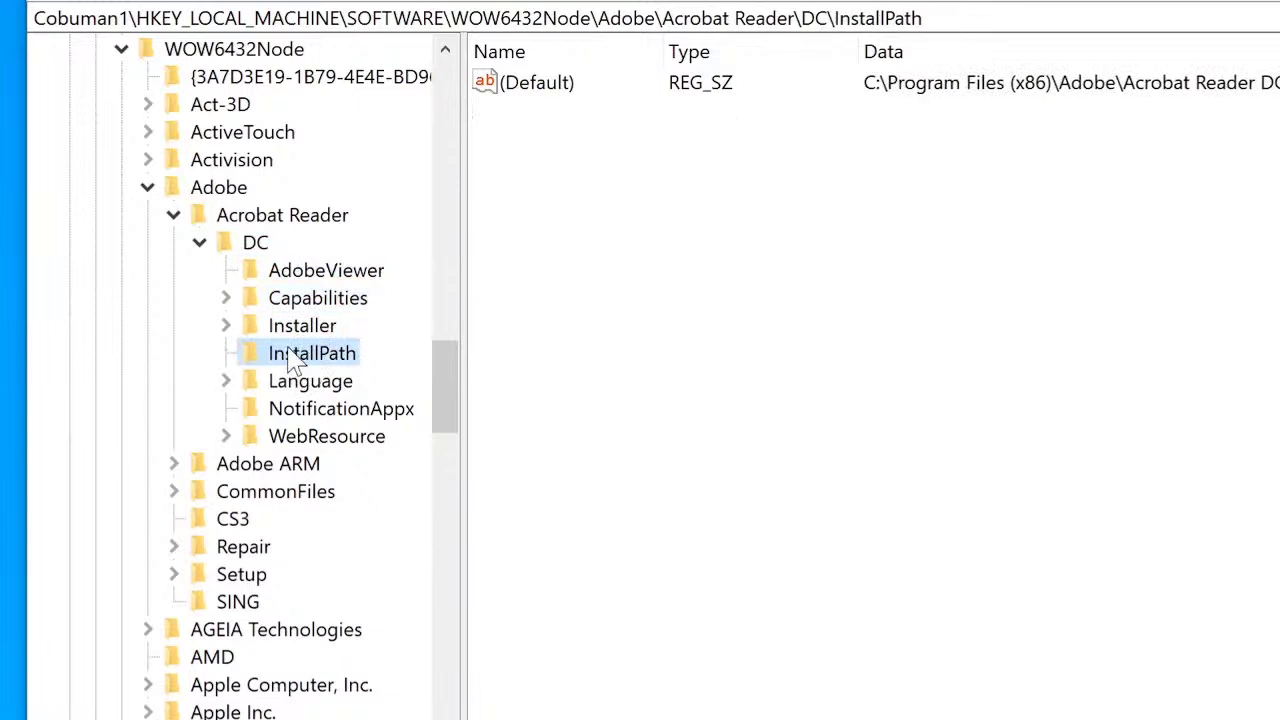
{"action": "left_click", "coordinate": [325, 388]}
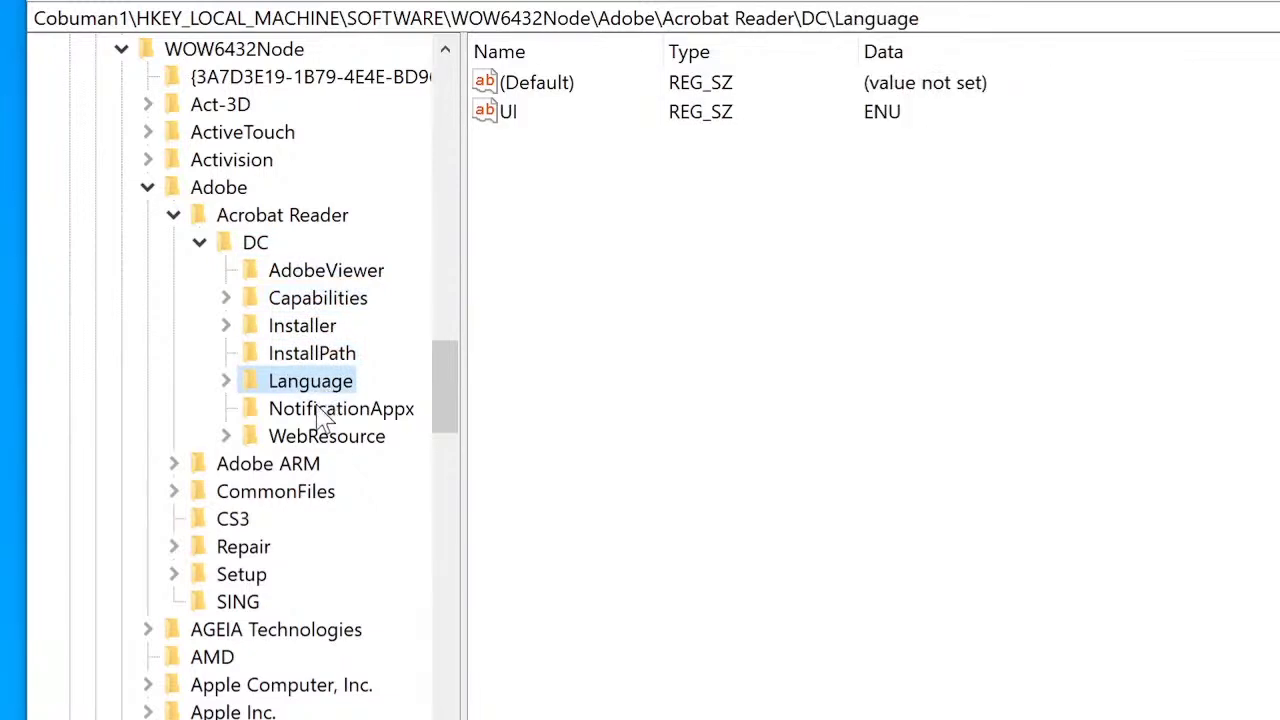
{"action": "left_click", "coordinate": [325, 412]}
{"action": "left_click", "coordinate": [320, 438]}
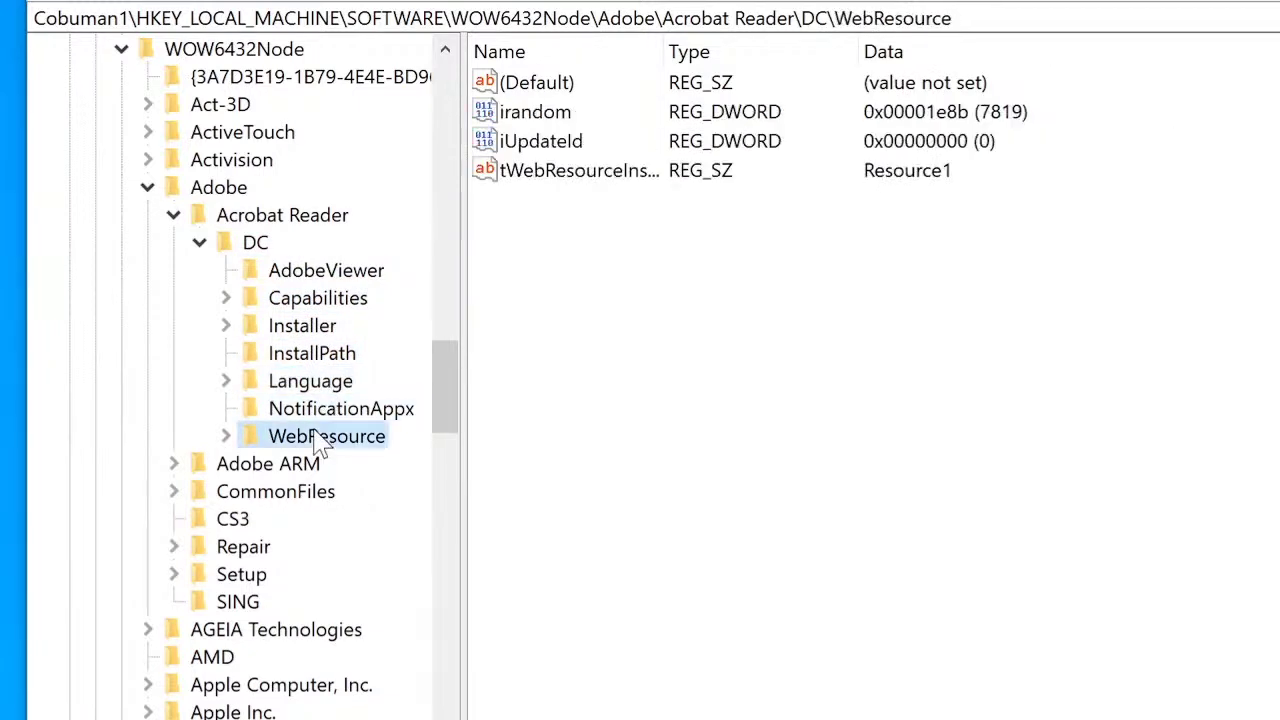
Collapse the DC, Acrobat Reader and Adobe keys, close Registry Editor and return to ISD-10.
{"action": "left_click", "coordinate": [200, 243]}
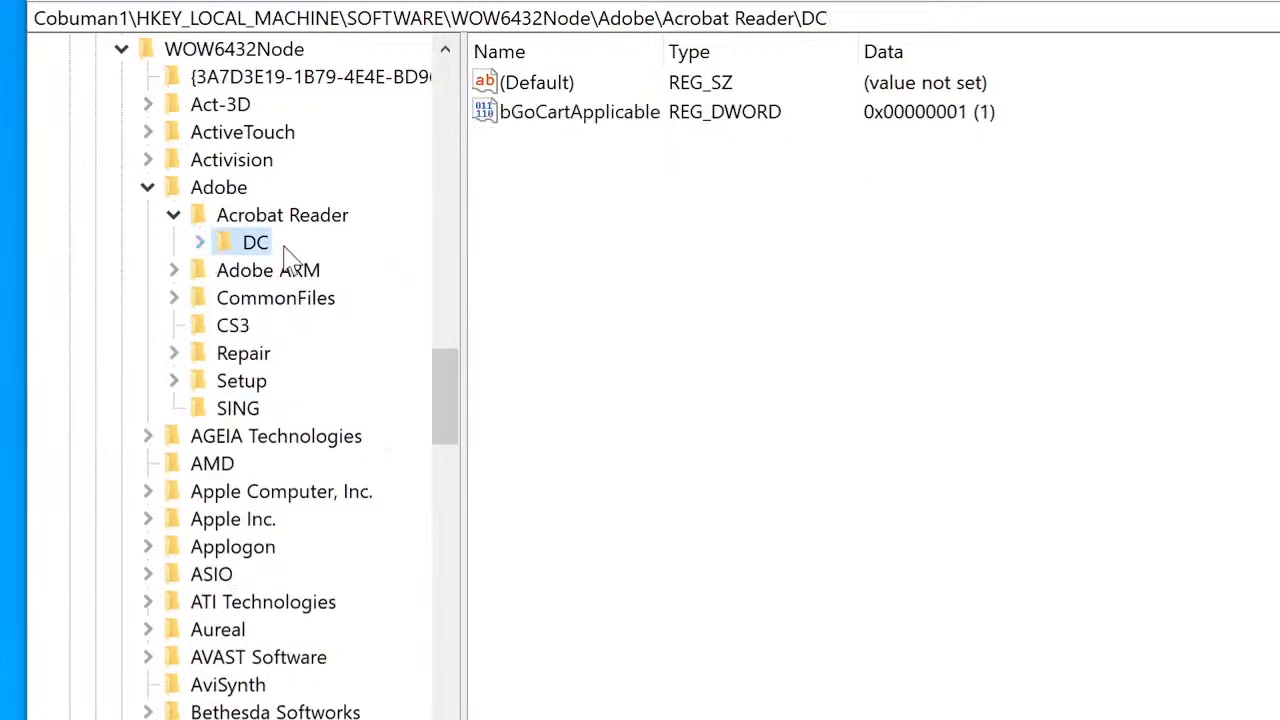
{"action": "left_click", "coordinate": [199, 243]}
{"action": "left_click", "coordinate": [174, 215]}
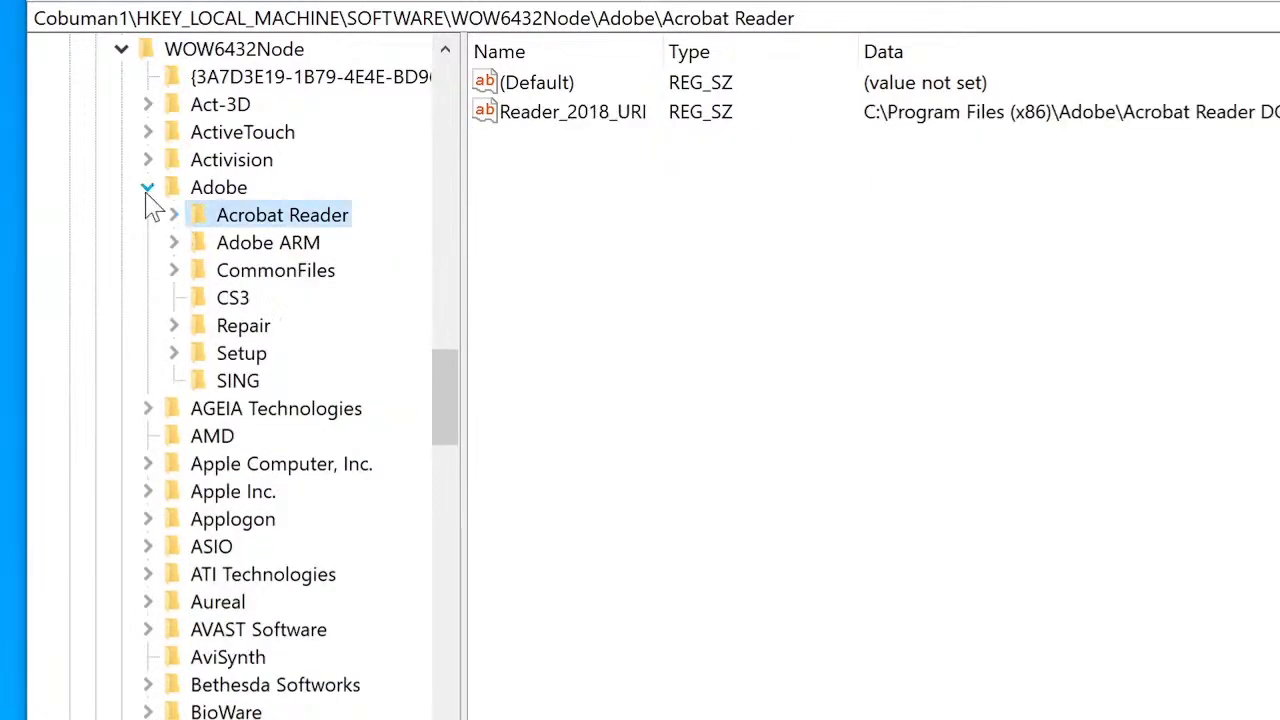
{"action": "left_click", "coordinate": [147, 190]}
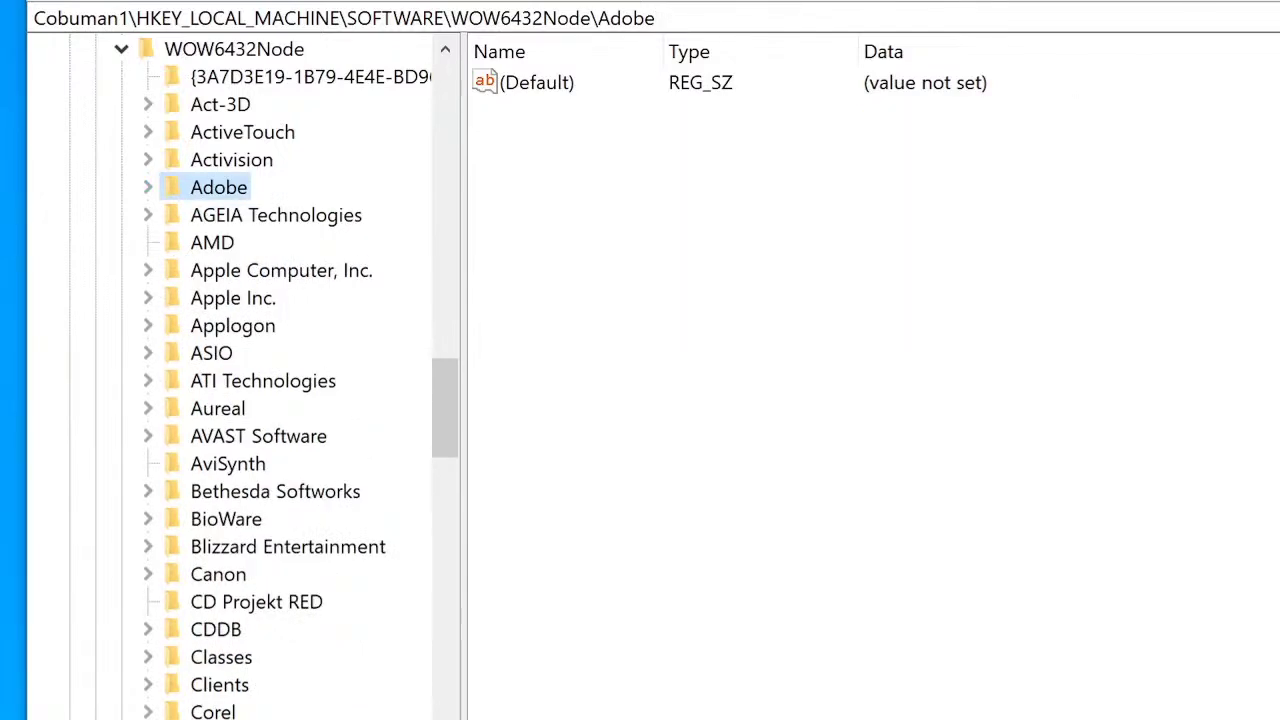
{"action": "key", "text": "alt+F4"}
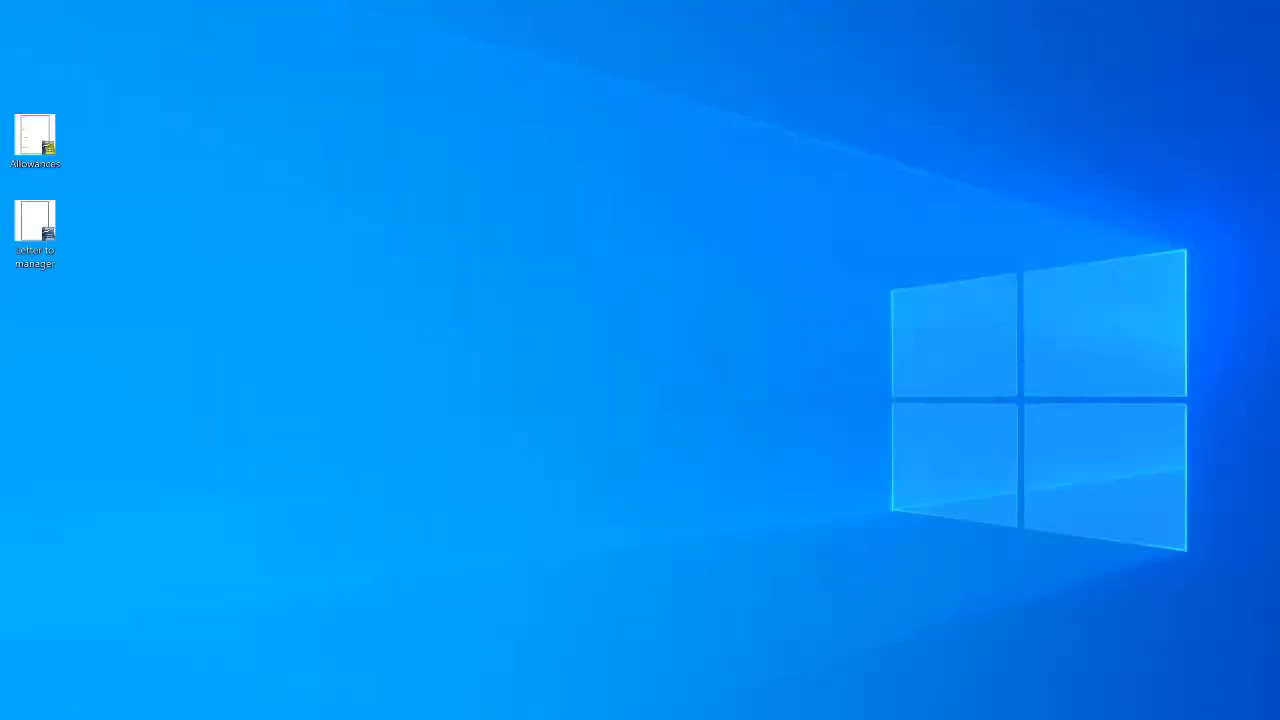
{"action": "key", "text": "alt+Tab"}
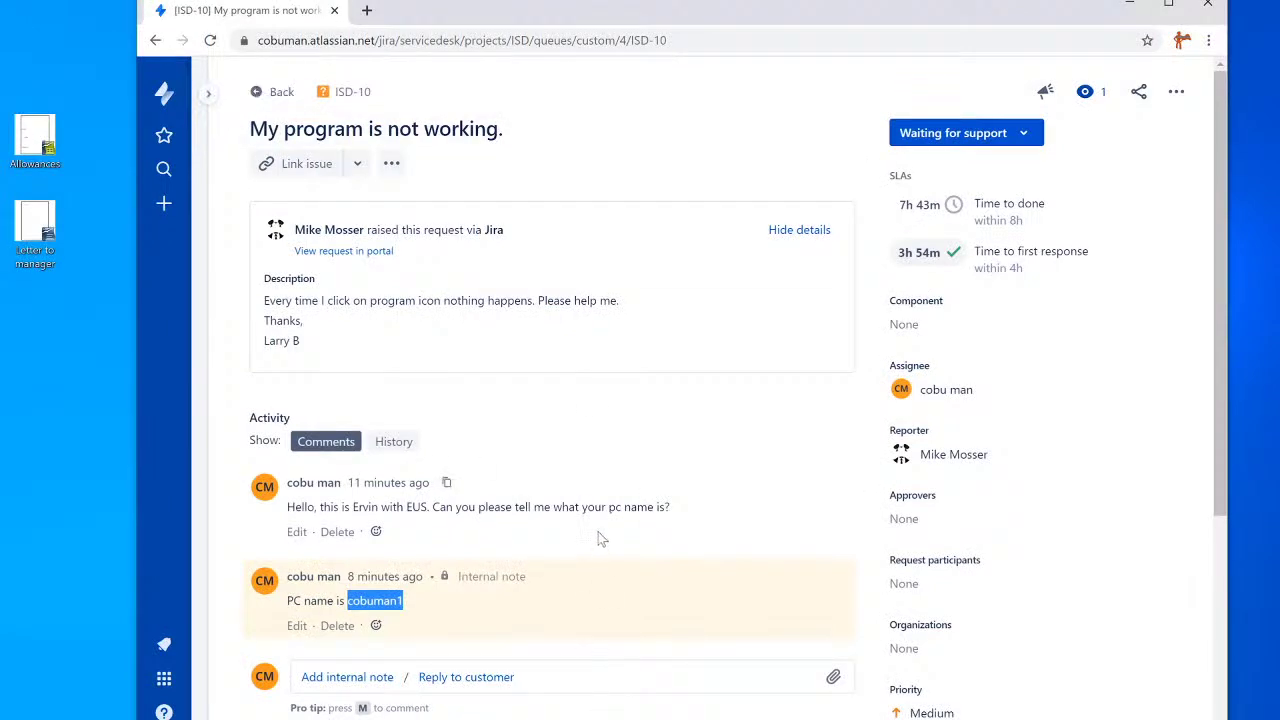
Save an internal note 'Issue resolved by configuration. Reset config folder data.' signed with the agent's name.
{"action": "left_click", "coordinate": [358, 680]}
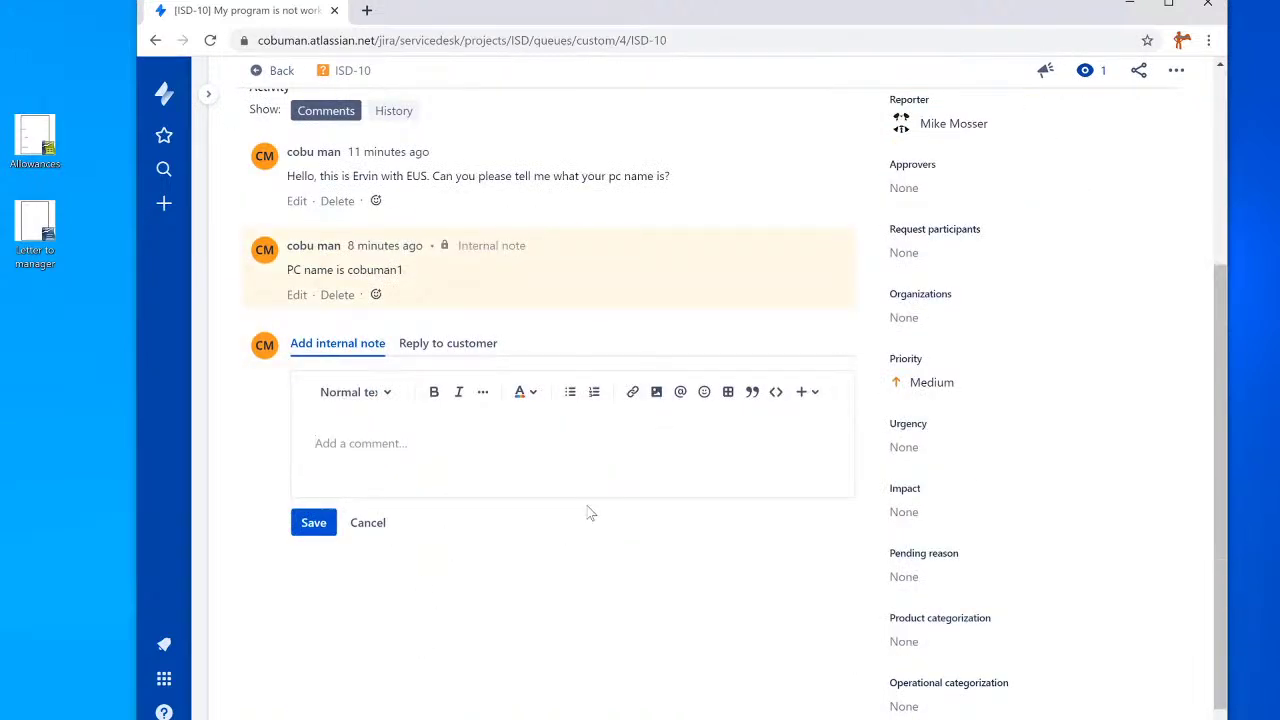
{"action": "type", "text": "is"}
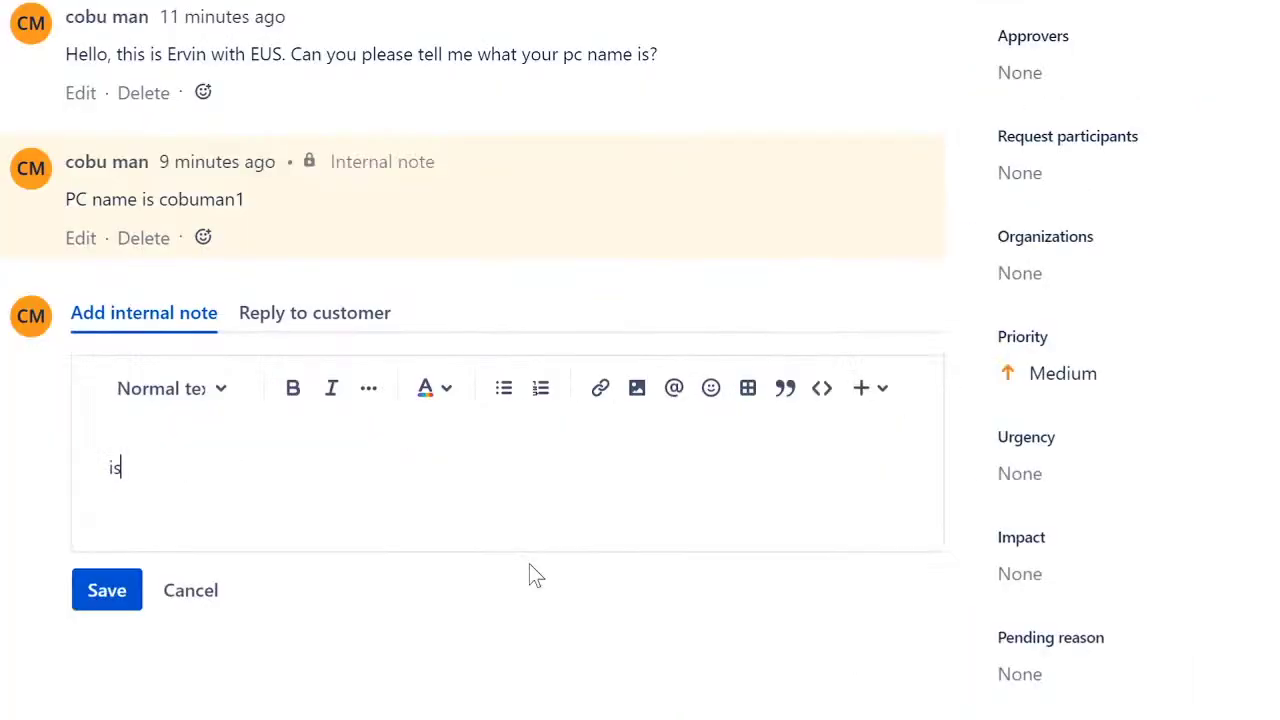
{"action": "key", "text": "BackSpace"}
{"action": "key", "text": "BackSpace"}
{"action": "type", "text": "Issue resolved by configuration."}
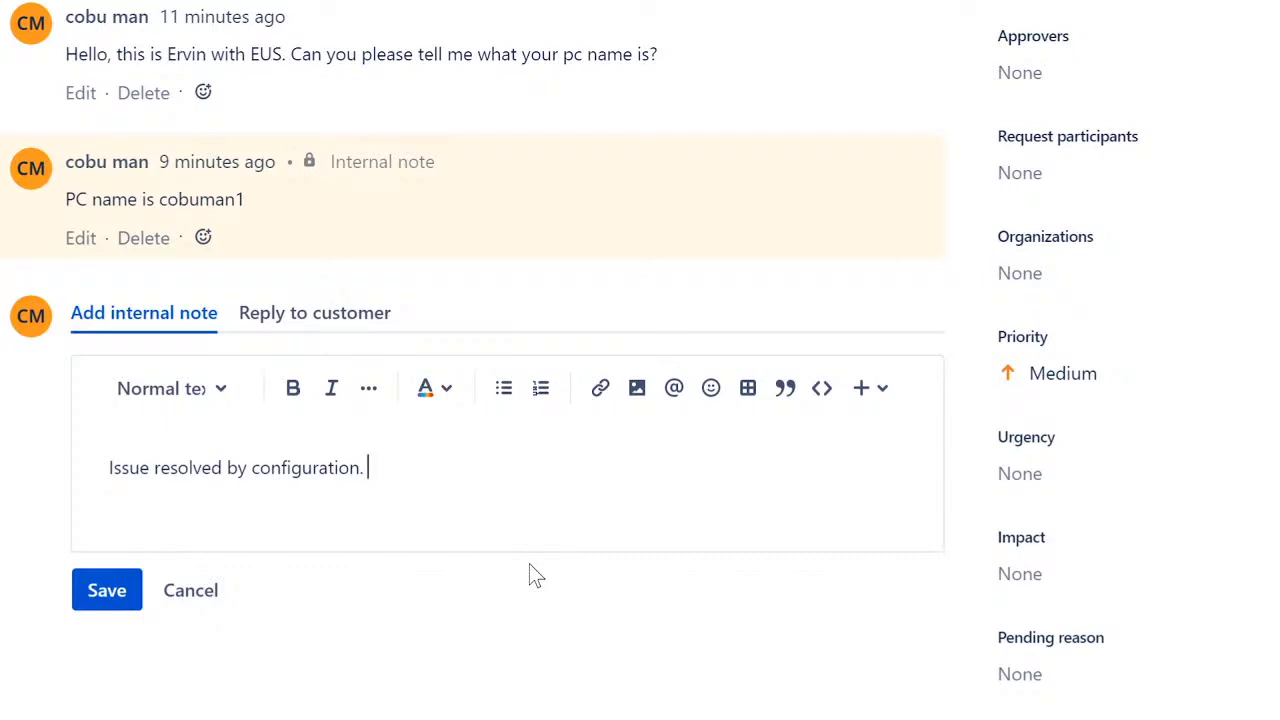
{"action": "type", "text": "Reset config fo"}
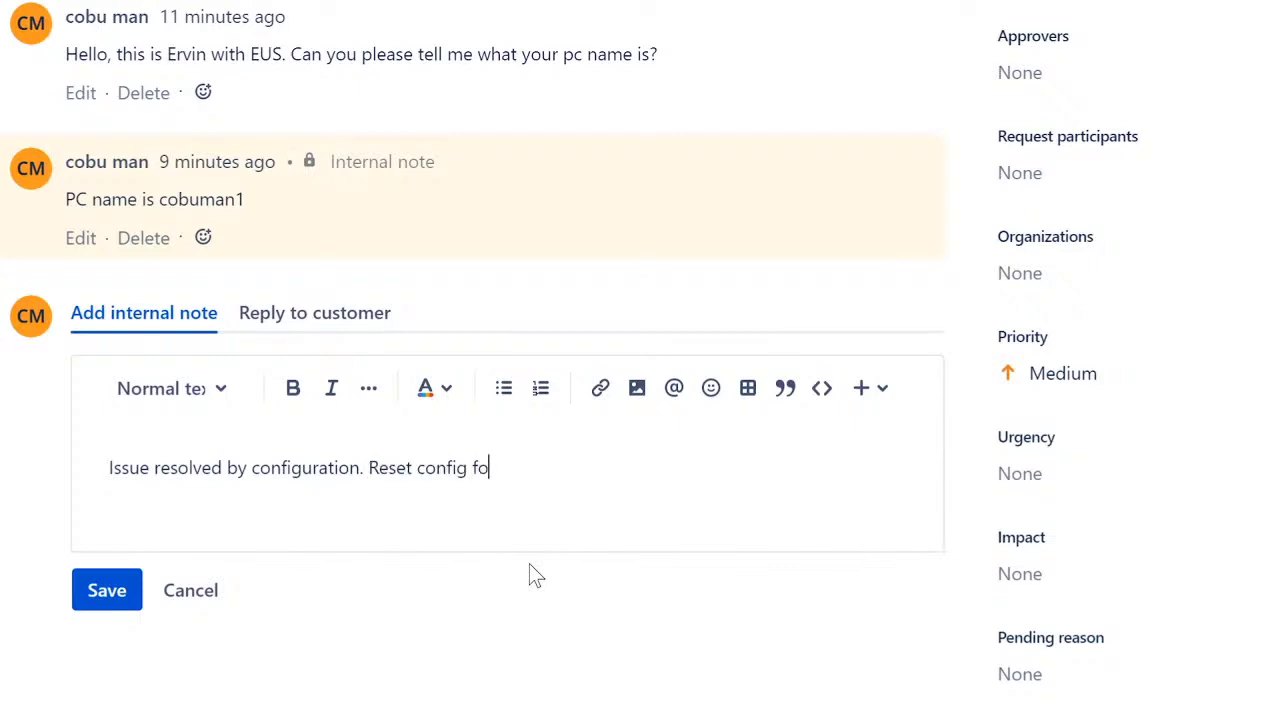
{"action": "type", "text": "lder data. Ervin"}
{"action": "left_click", "coordinate": [107, 596]}
Change ISD-10's status to Completed.
{"action": "scroll", "coordinate": [740, 485], "scroll_direction": "up", "scroll_amount": 4}
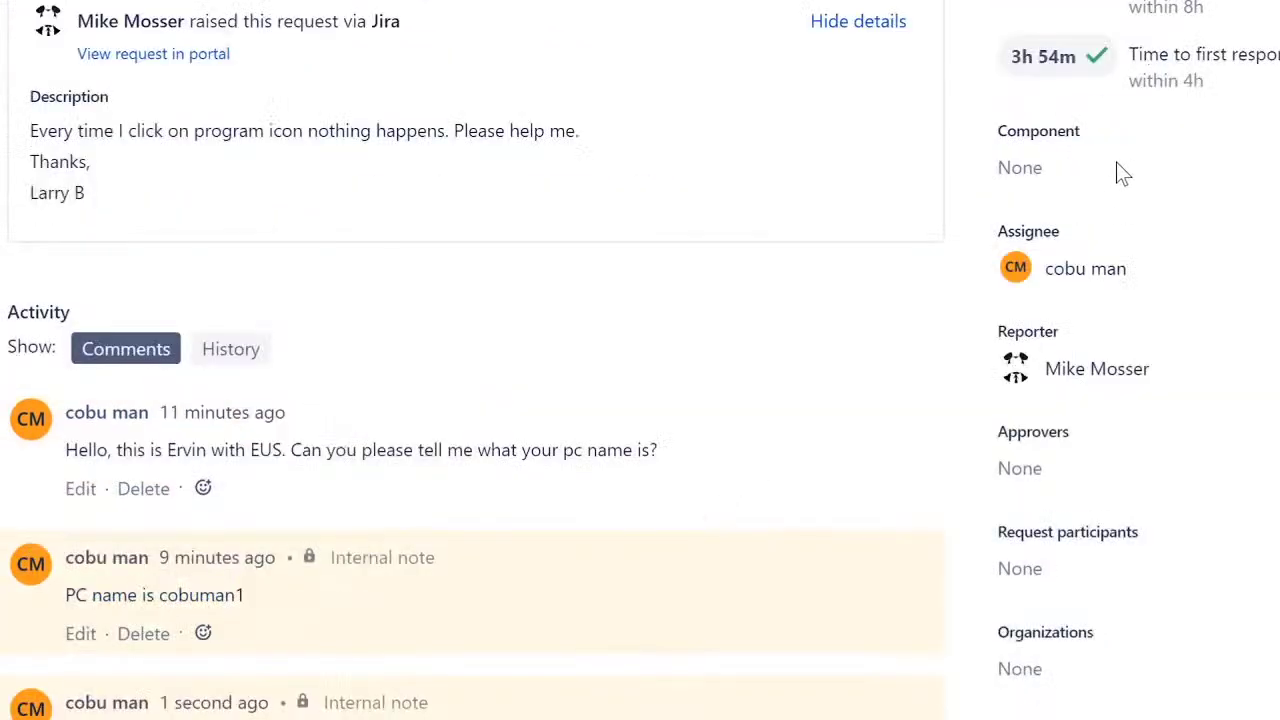
{"action": "scroll", "coordinate": [1106, 165], "scroll_direction": "up", "scroll_amount": 1}
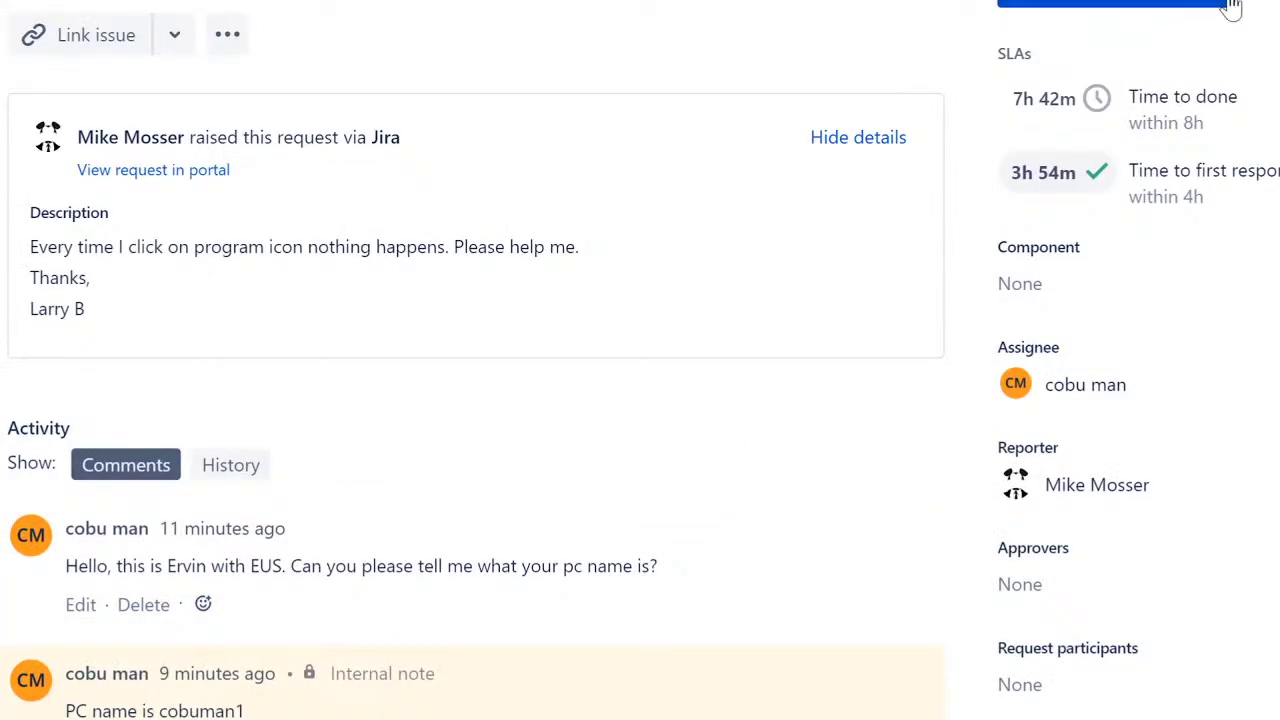
{"action": "left_click", "coordinate": [1180, 4]}
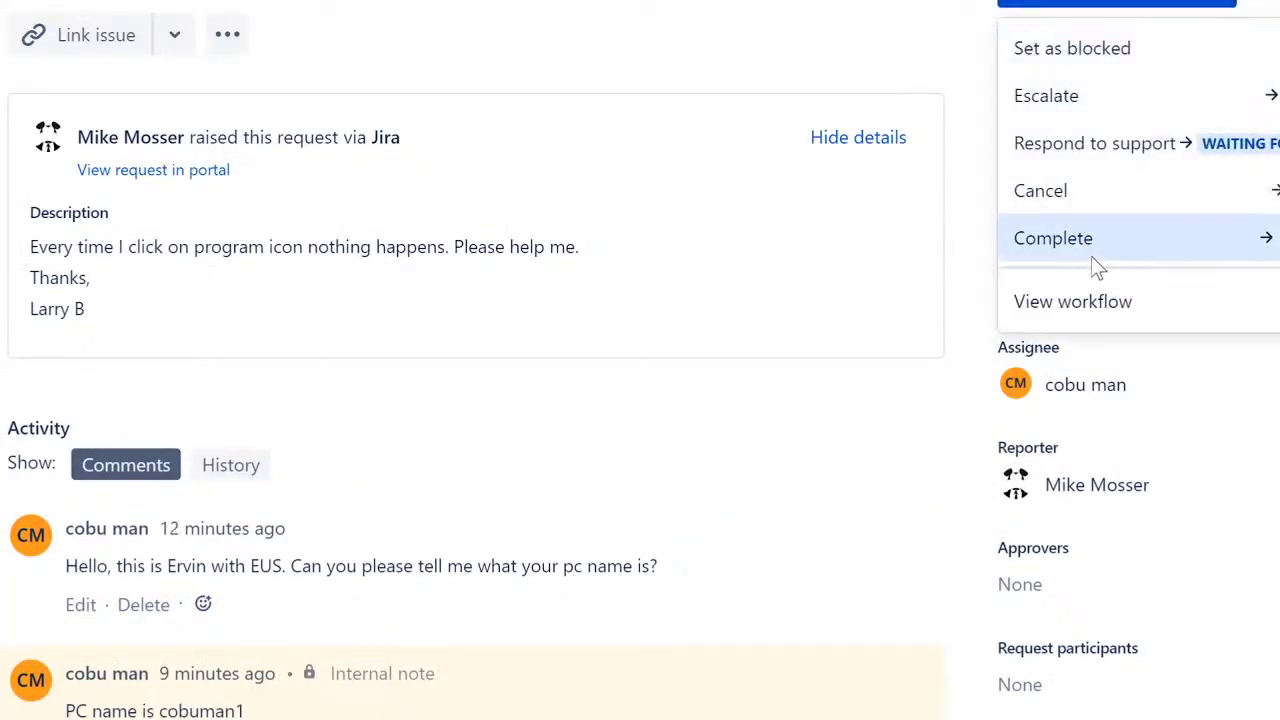
{"action": "left_click", "coordinate": [1121, 238]}
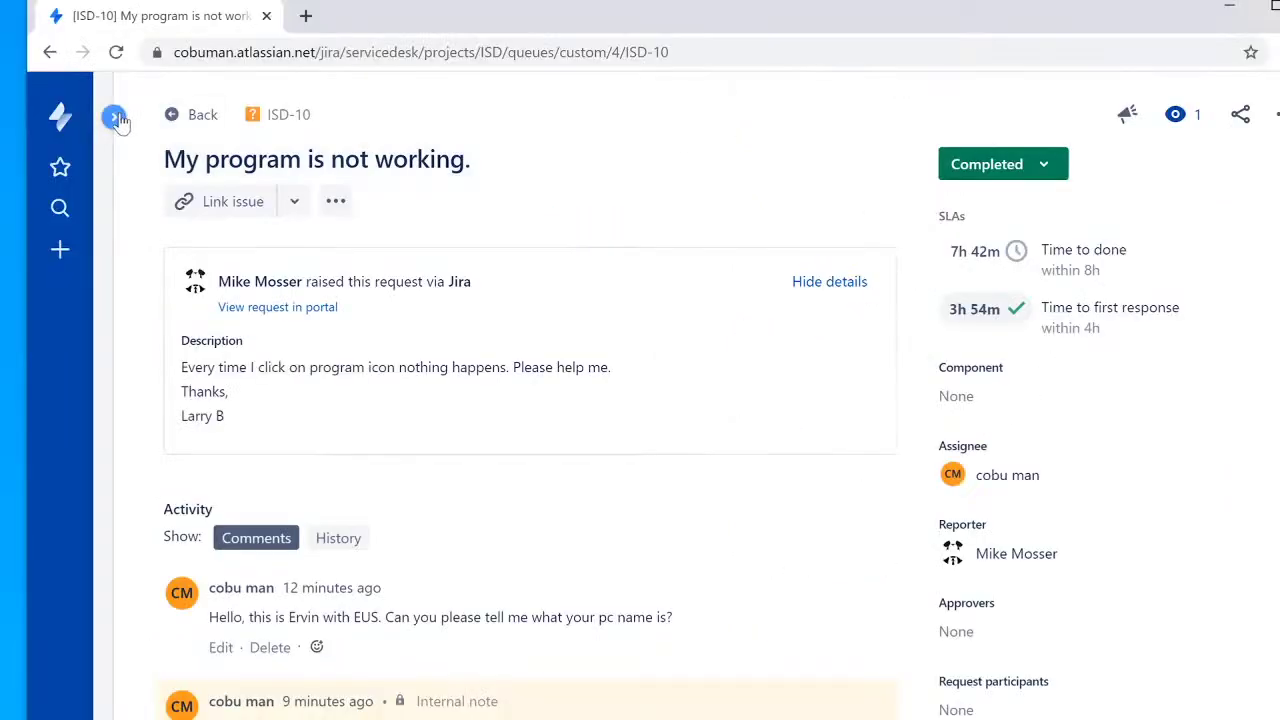
Go back to the All open queue.
{"action": "left_click", "coordinate": [116, 118]}
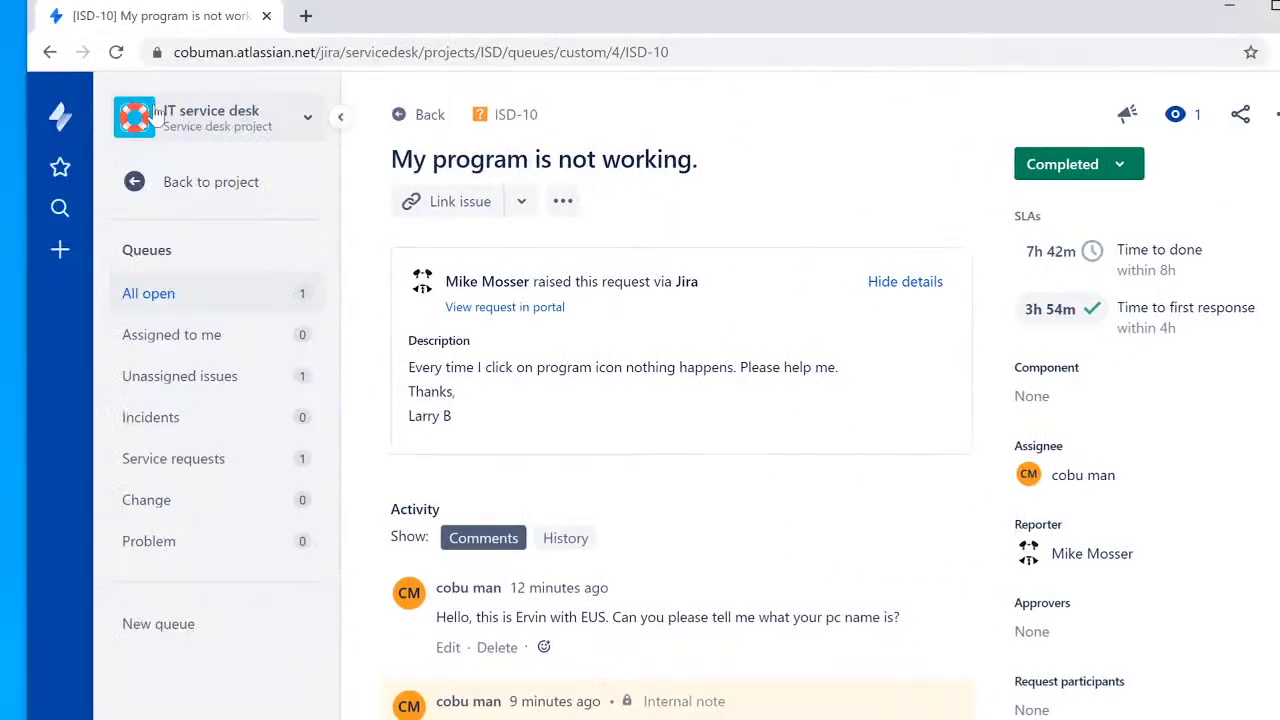
{"action": "left_click", "coordinate": [340, 116]}
{"action": "left_click", "coordinate": [203, 118]}
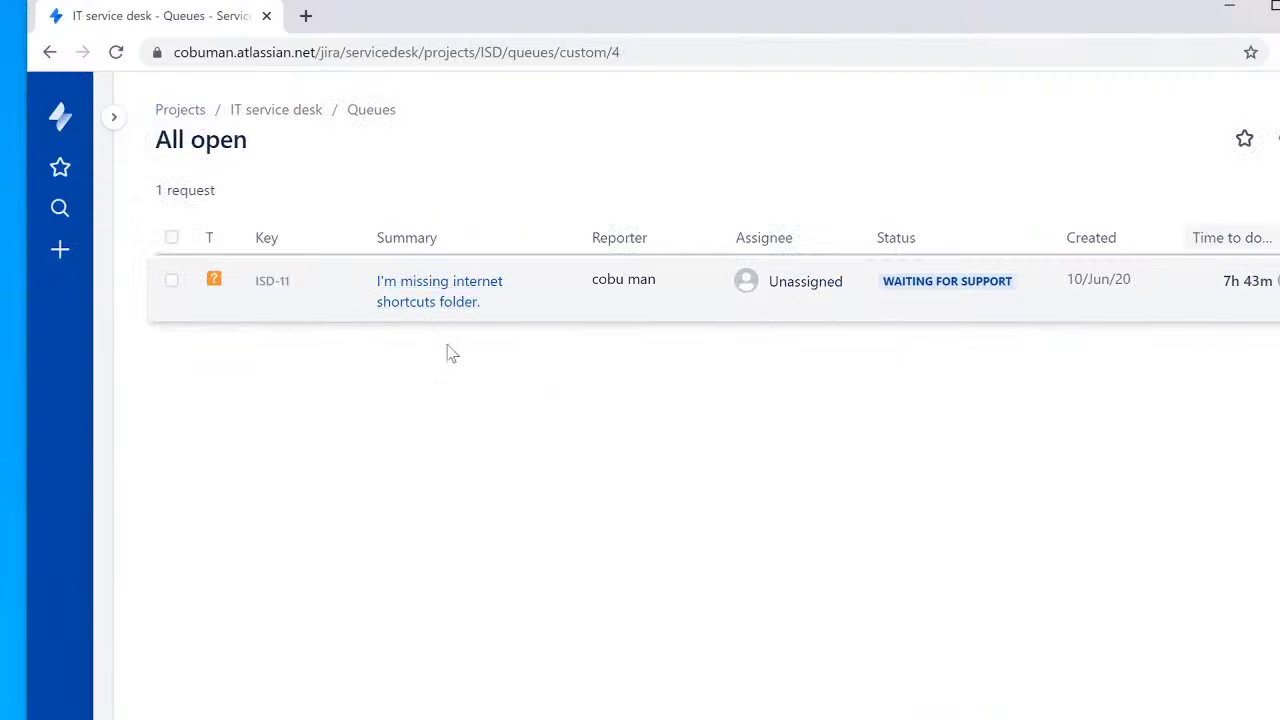
Open ticket ISD-11 and review its description about the missing internet folder.
{"action": "left_click", "coordinate": [462, 290]}
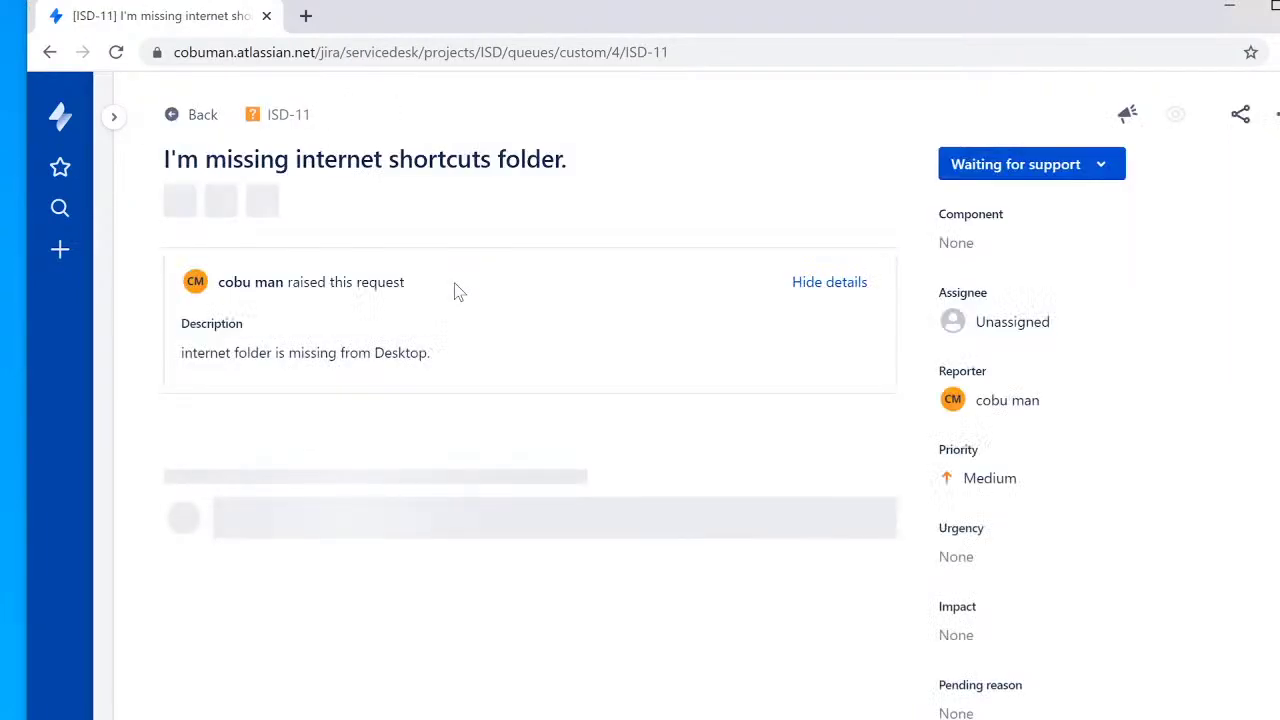
{"action": "left_click_drag", "start_coordinate": [171, 159], "coordinate": [527, 165]}
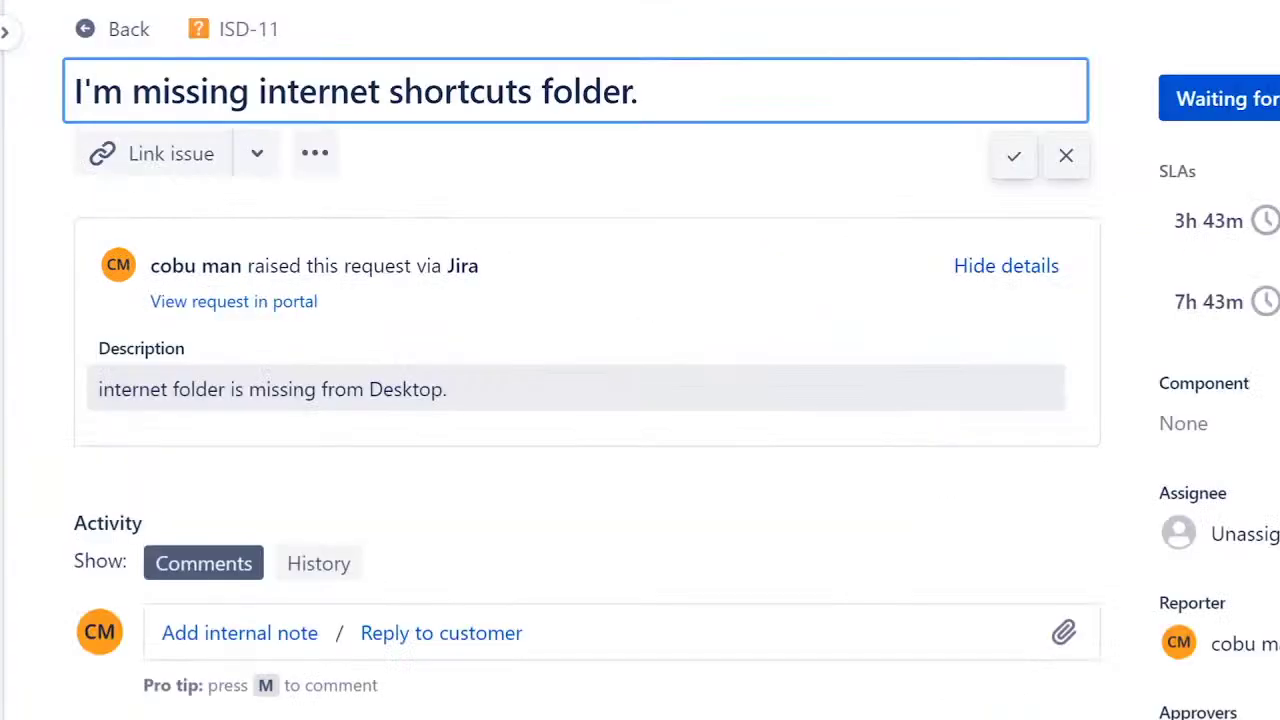
{"action": "left_click_drag", "start_coordinate": [447, 389], "coordinate": [182, 391]}
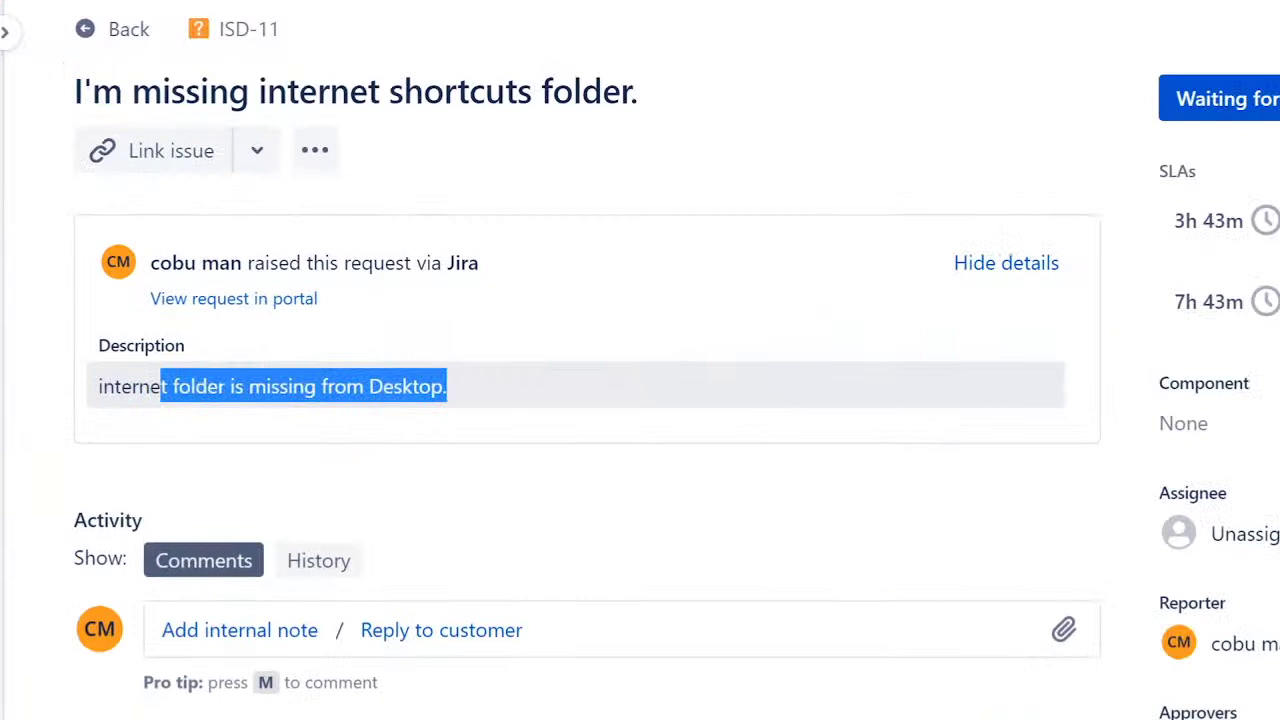
{"action": "left_click", "coordinate": [400, 374]}
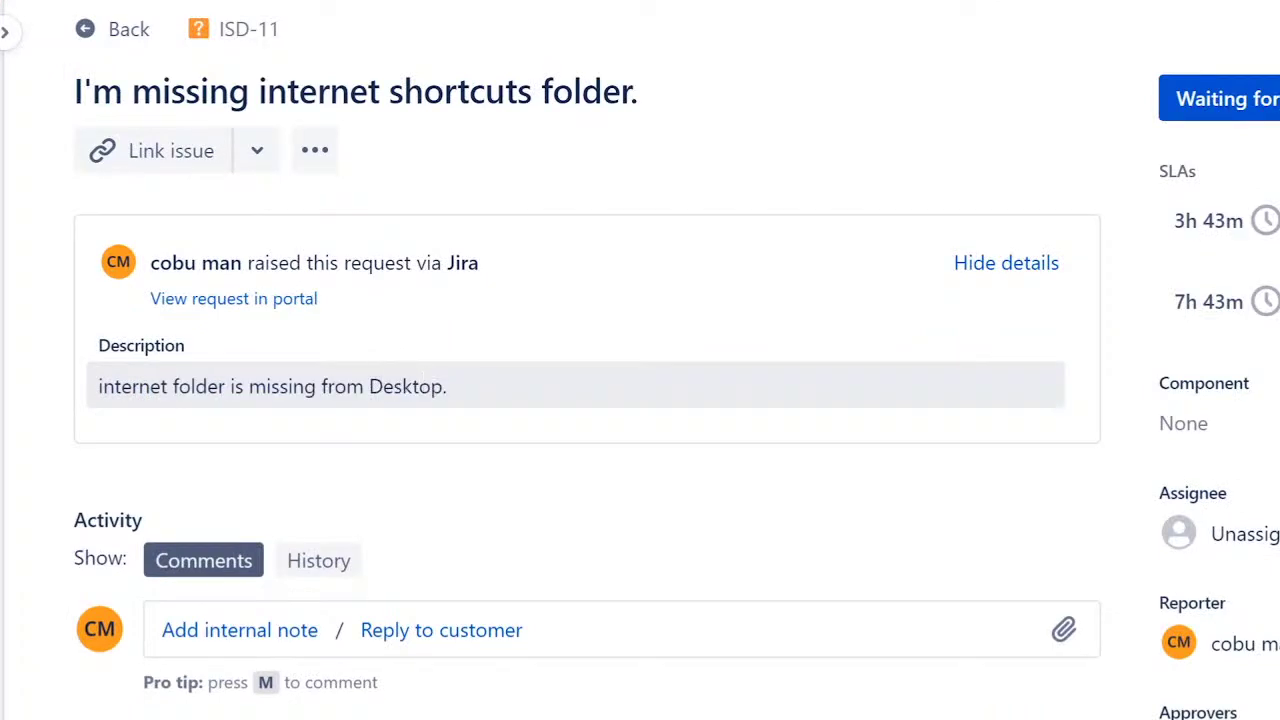
{"action": "left_click", "coordinate": [449, 398]}
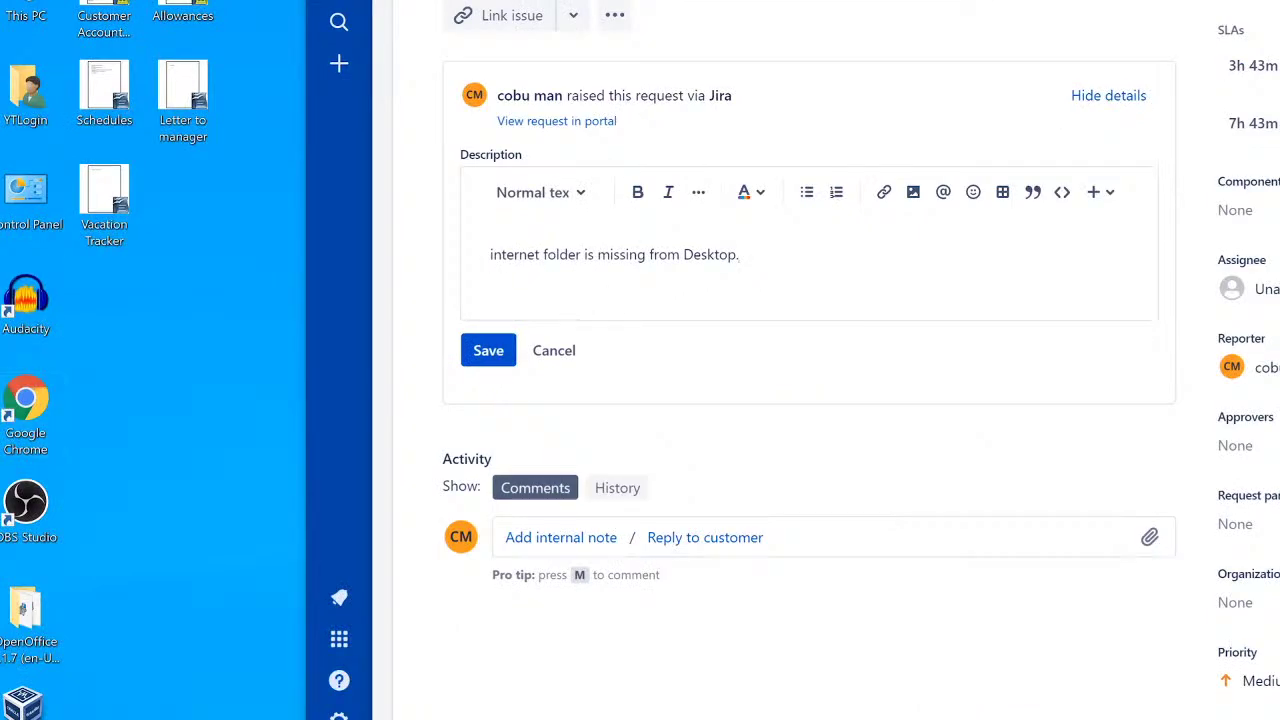
{"action": "mouse_move", "coordinate": [22, 608]}
{"action": "left_mouse_down"}
{"action": "mouse_move", "coordinate": [127, 437]}
{"action": "mouse_move", "coordinate": [140, 300]}
{"action": "mouse_move", "coordinate": [110, 422]}
{"action": "mouse_move", "coordinate": [136, 441]}
{"action": "mouse_move", "coordinate": [265, 198]}
{"action": "mouse_move", "coordinate": [131, 514]}
{"action": "mouse_move", "coordinate": [10, 605]}
{"action": "left_mouse_up"}
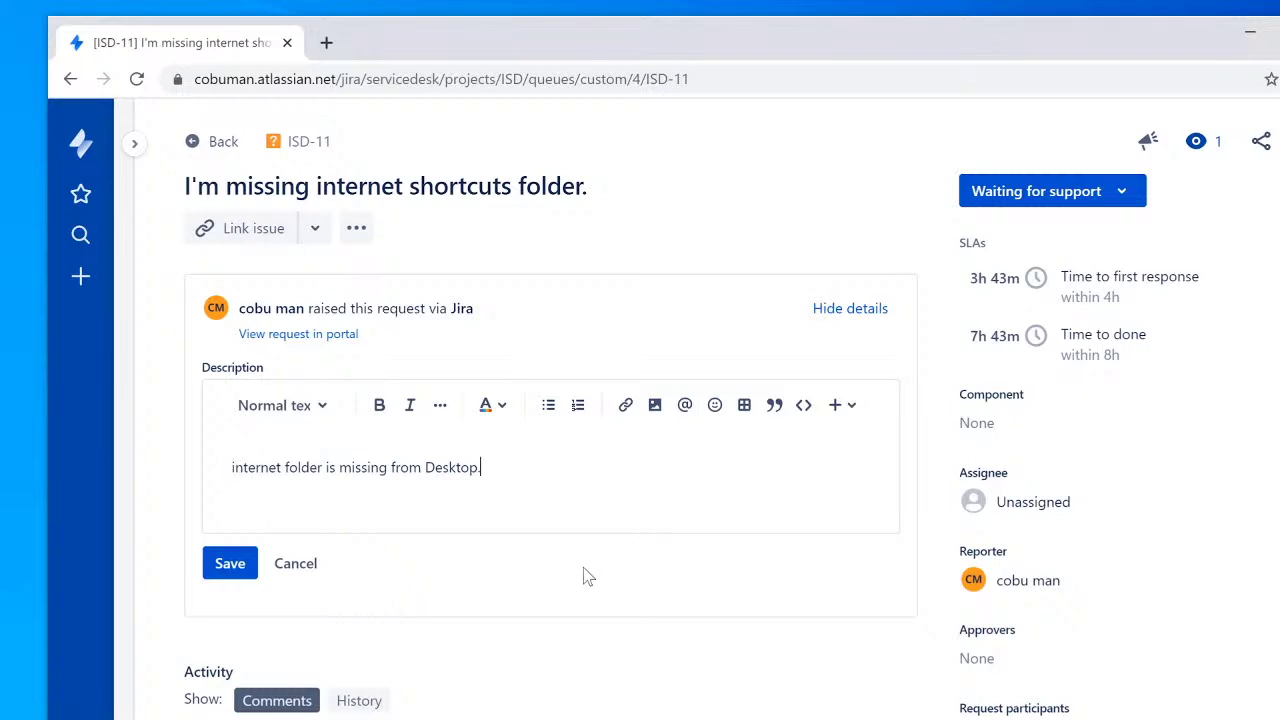
{"action": "key", "text": "Return"}
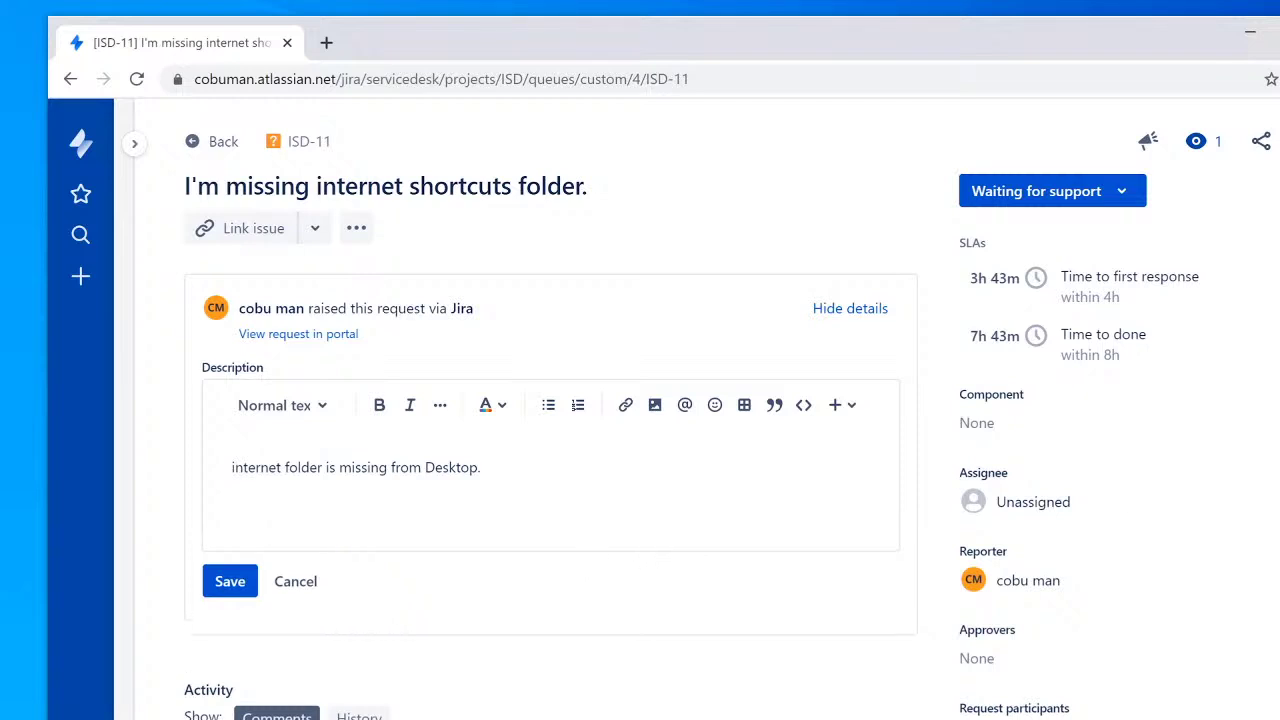
Assign ISD-11 to yourself and scroll down to the Activity section.
{"action": "left_click", "coordinate": [1060, 502]}
{"action": "left_click", "coordinate": [1087, 566]}
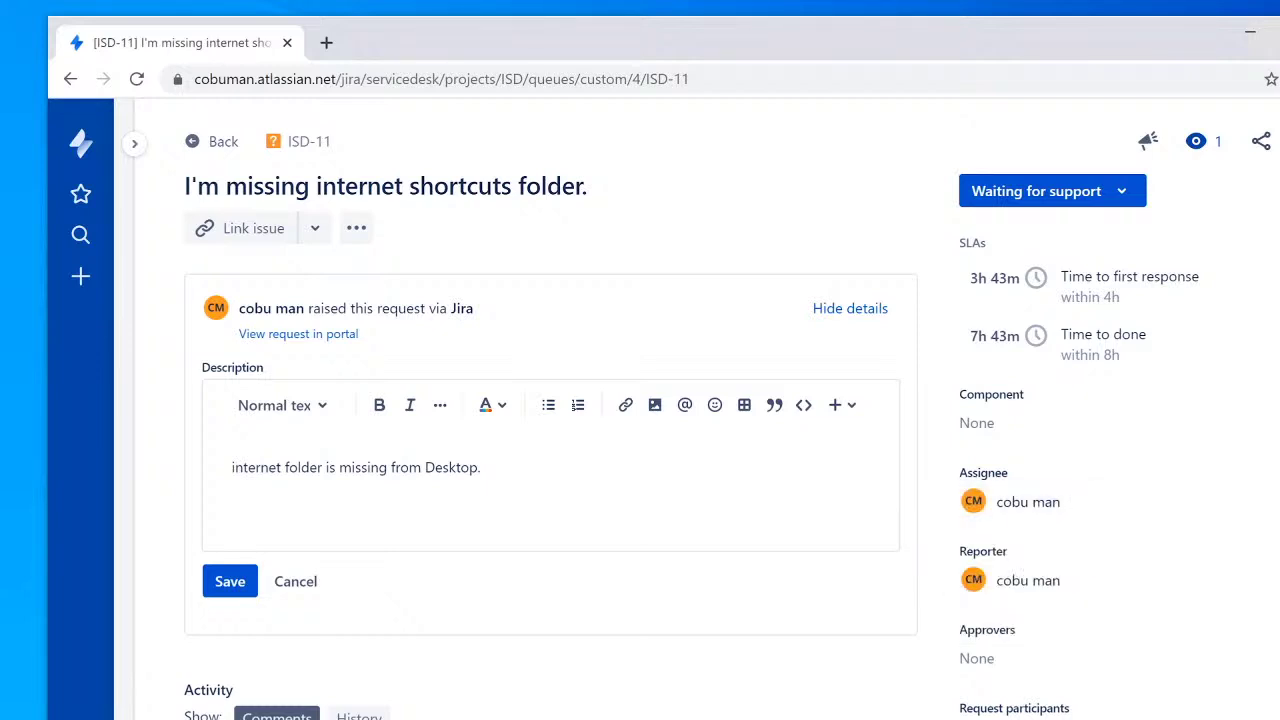
{"action": "scroll", "coordinate": [460, 560], "scroll_direction": "down", "scroll_amount": 2}
Post a Help Desk reply asking the customer for their PC name so their folder can be restored.
{"action": "left_click", "coordinate": [460, 563]}
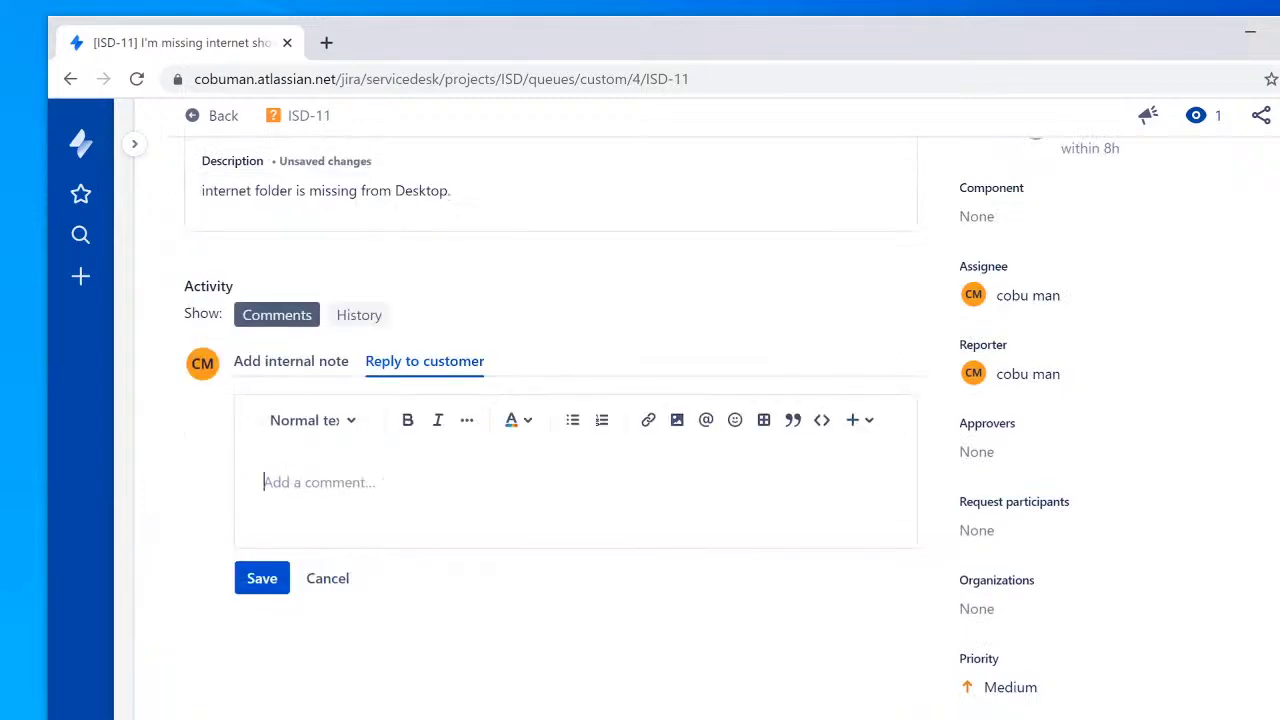
{"action": "type", "text": "Hello, this is Ervin with EUS"}
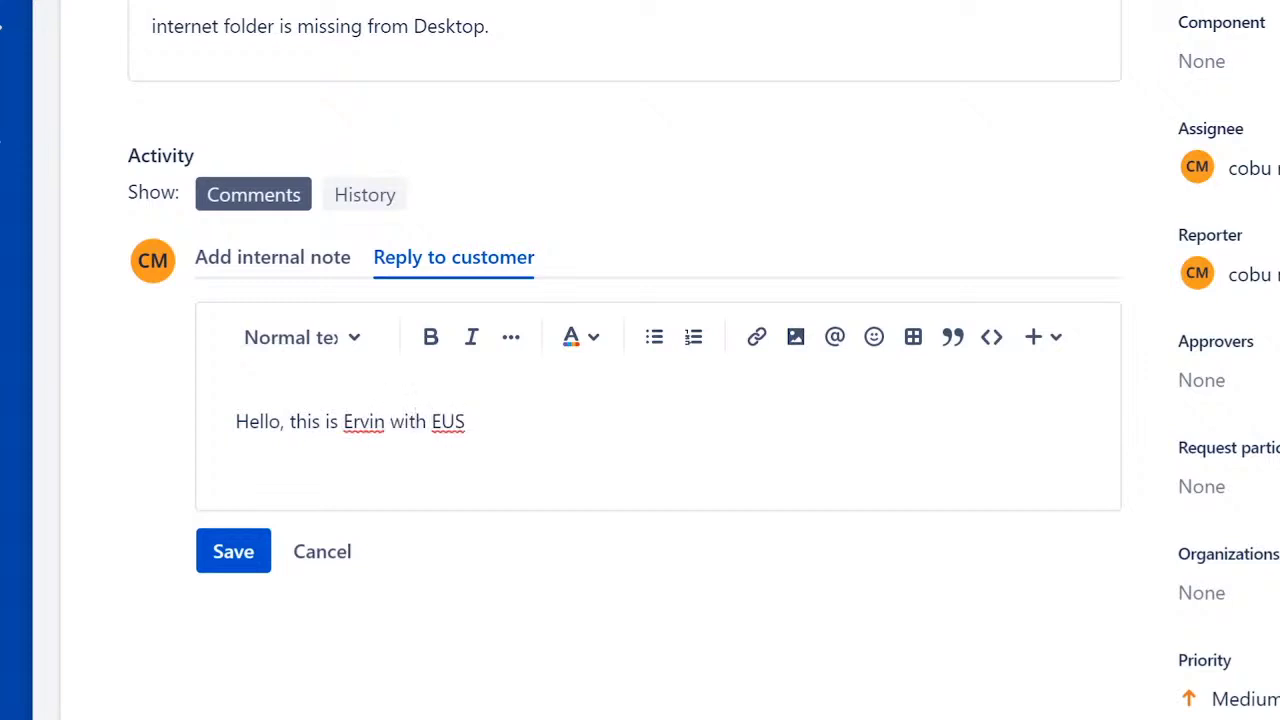
{"action": "key", "text": "BackSpace"}
{"action": "key", "text": "BackSpace"}
{"action": "key", "text": "BackSpace"}
{"action": "type", "text": "tech support."}
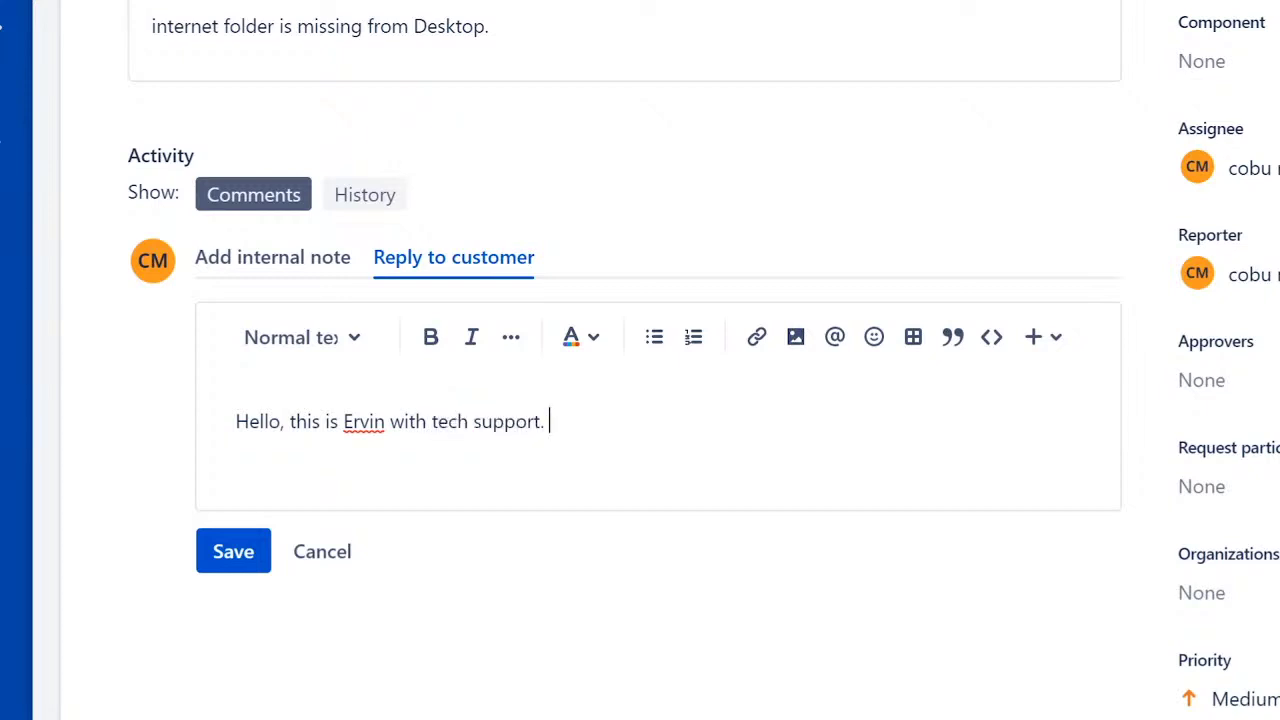
{"action": "key", "text": "BackSpace"}
{"action": "key", "text": "BackSpace"}
{"action": "key", "text": "BackSpace"}
{"action": "key", "text": "BackSpace"}
{"action": "key", "text": "BackSpace"}
{"action": "key", "text": "BackSpace"}
{"action": "key", "text": "BackSpace"}
{"action": "key", "text": "BackSpace"}
{"action": "key", "text": "BackSpace"}
{"action": "key", "text": "BackSpace"}
{"action": "key", "text": "BackSpace"}
{"action": "key", "text": "BackSpace"}
{"action": "key", "text": "BackSpace"}
{"action": "key", "text": "BackSpace"}
{"action": "type", "text": "H"}
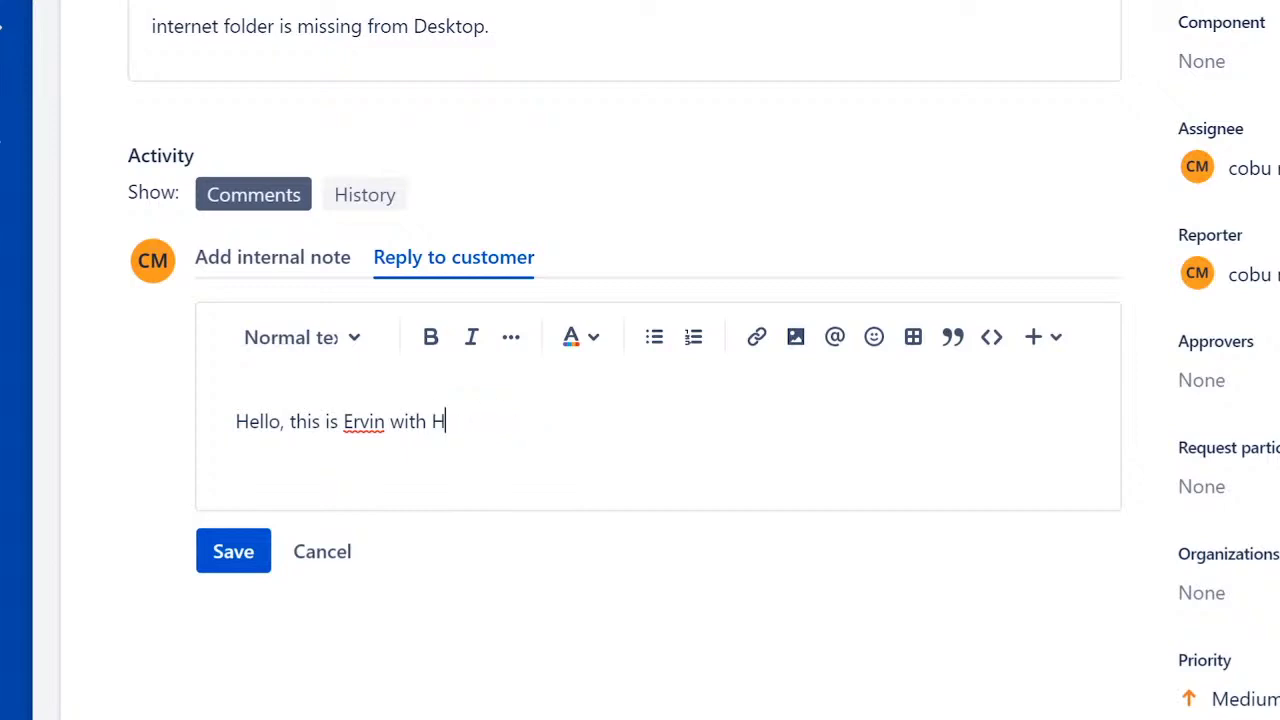
{"action": "type", "text": "elp Desk. Can"}
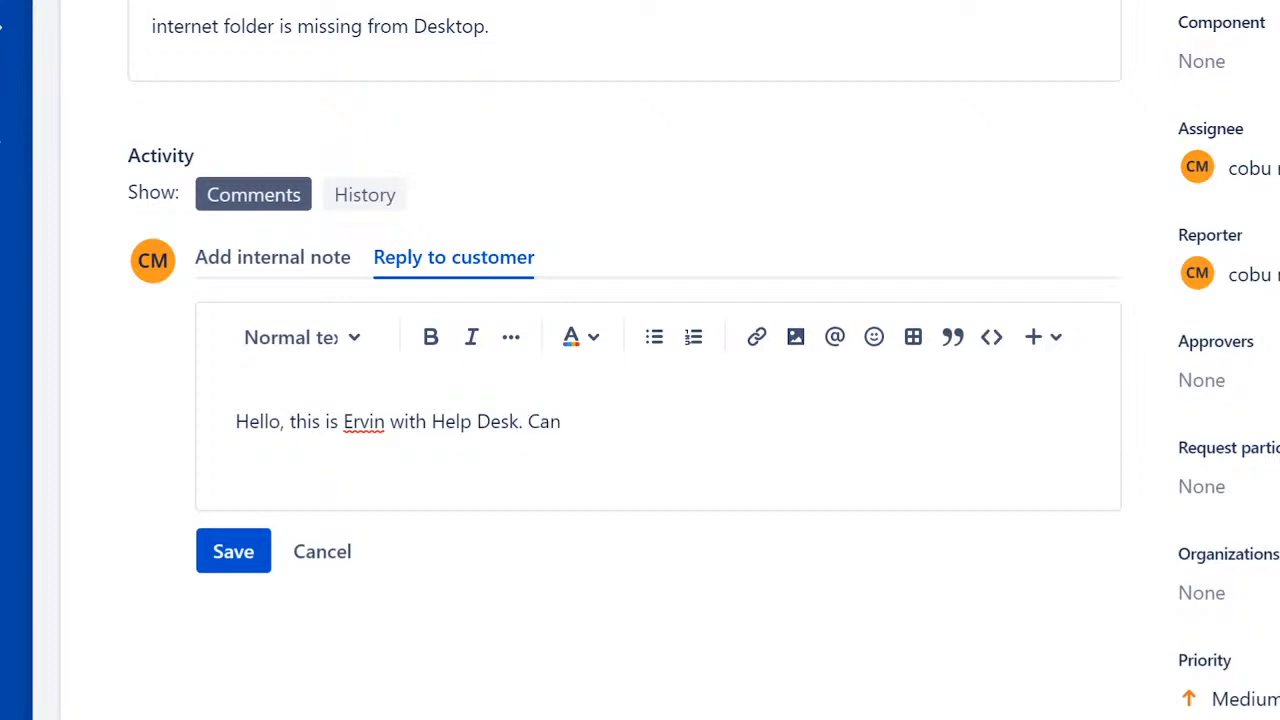
{"action": "type", "text": " you please pr"}
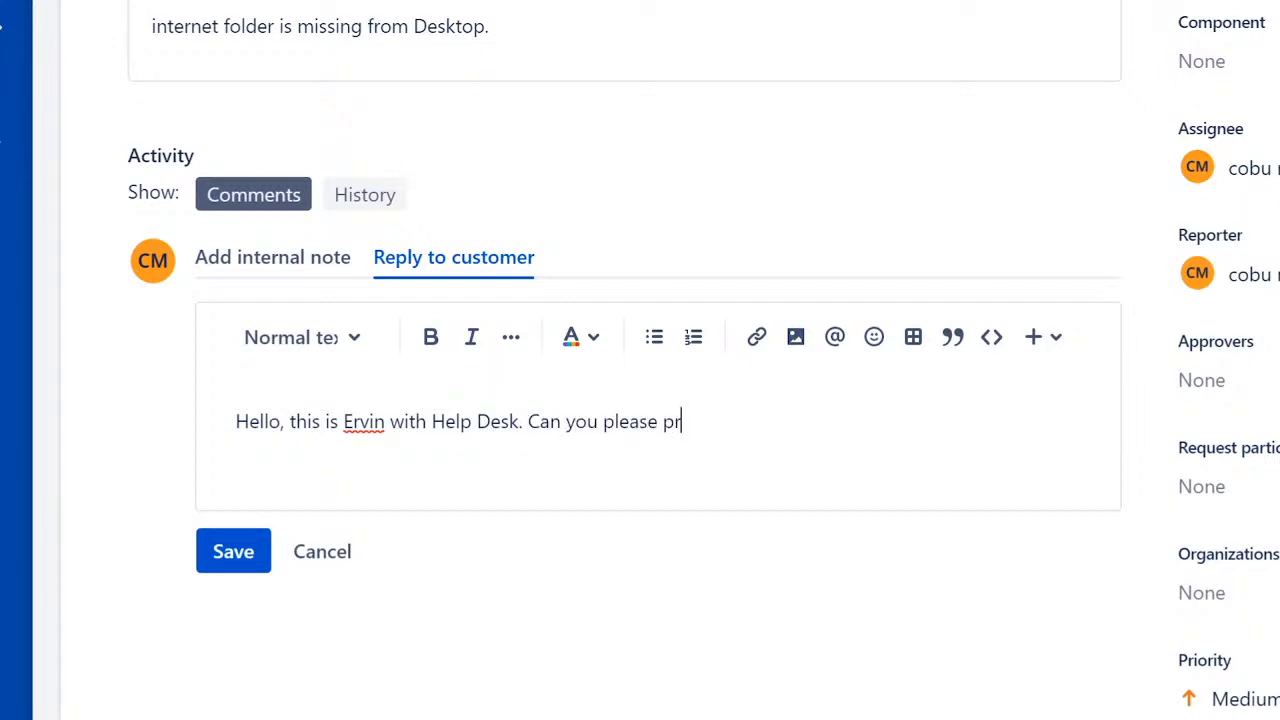
{"action": "type", "text": "ovide your PC"}
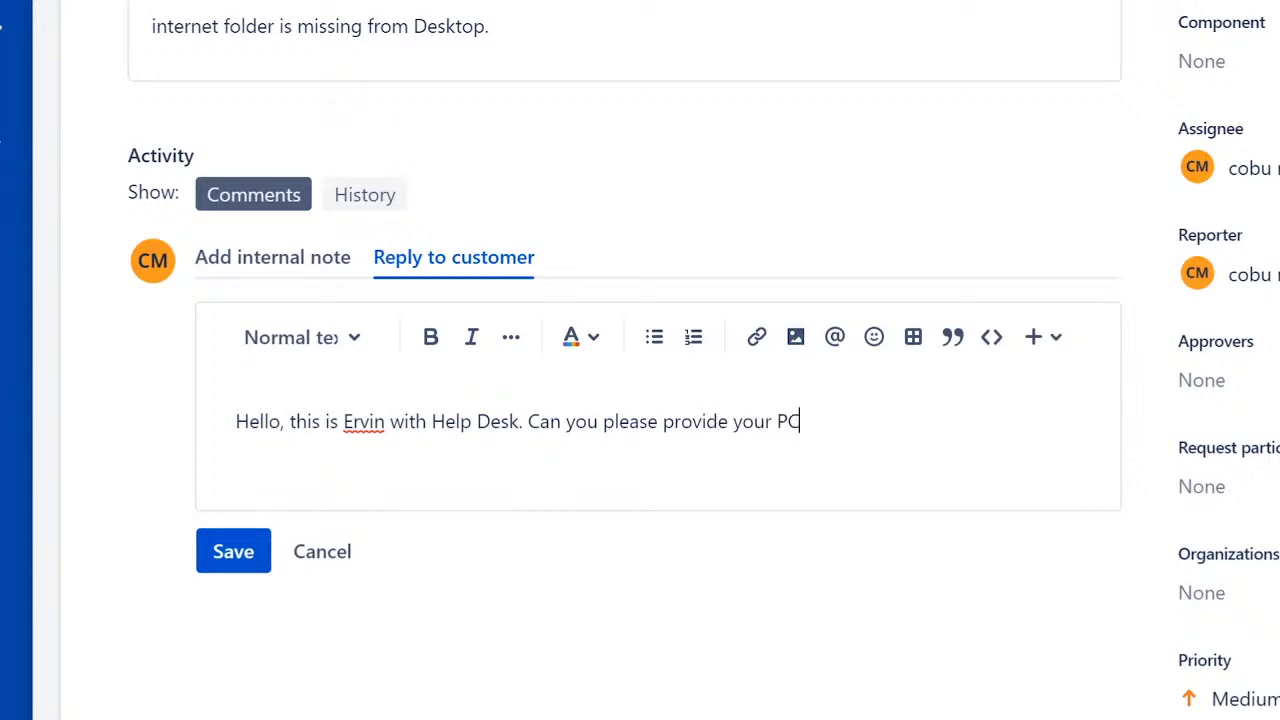
{"action": "type", "text": " name so that I can resto"}
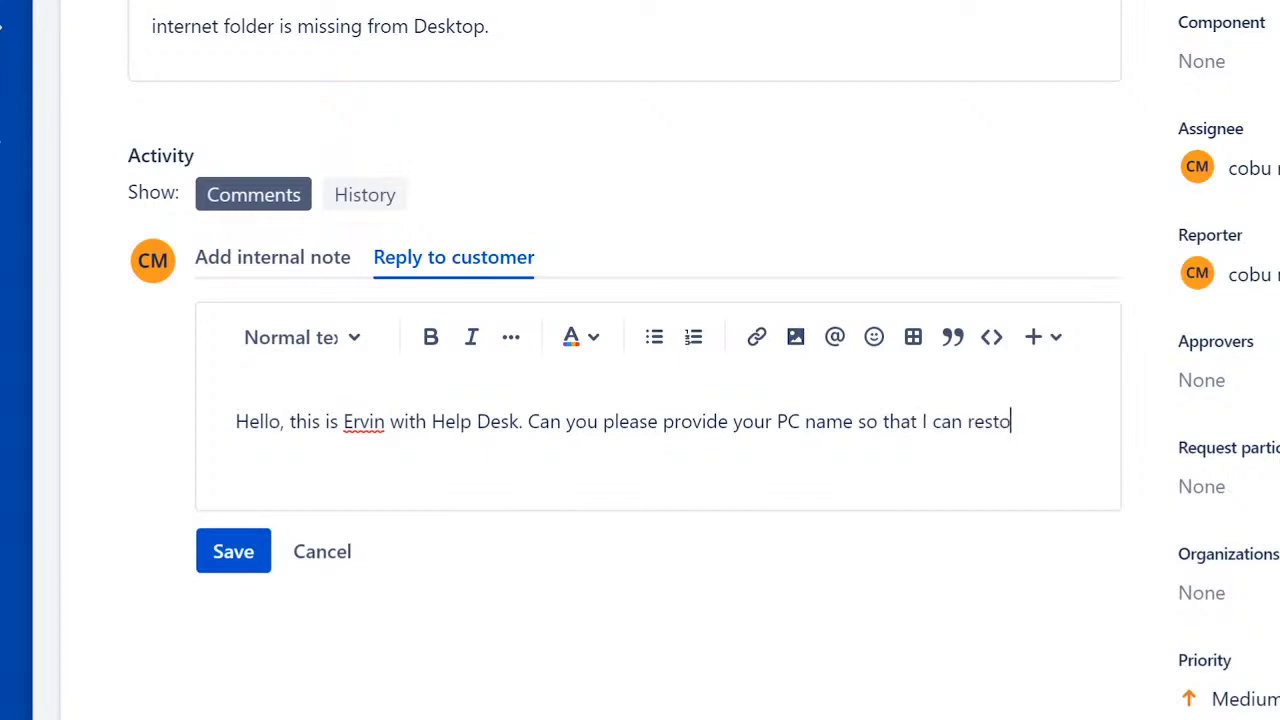
{"action": "type", "text": "re your folder?"}
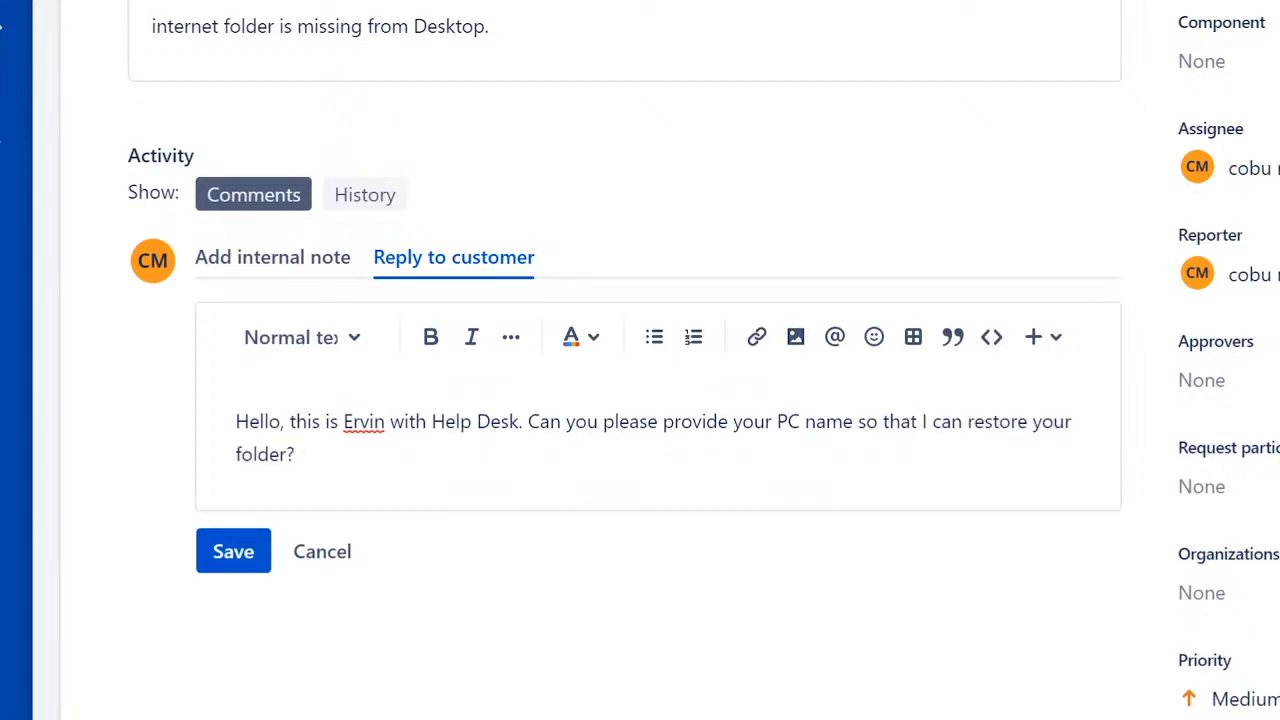
{"action": "type", "text": " Thanks yo"}
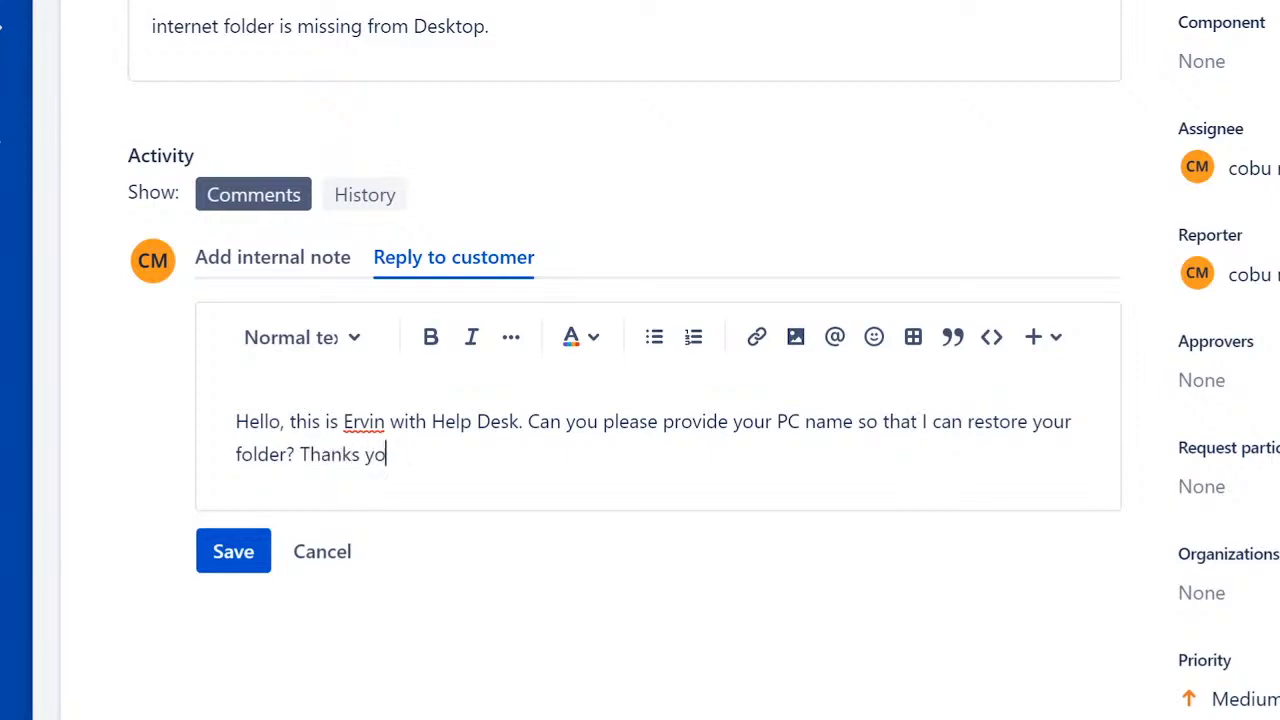
{"action": "key", "text": "BackSpace"}
{"action": "key", "text": "BackSpace"}
{"action": "key", "text": "BackSpace"}
{"action": "type", "text": ", Ervin."}
{"action": "left_click", "coordinate": [226, 551]}
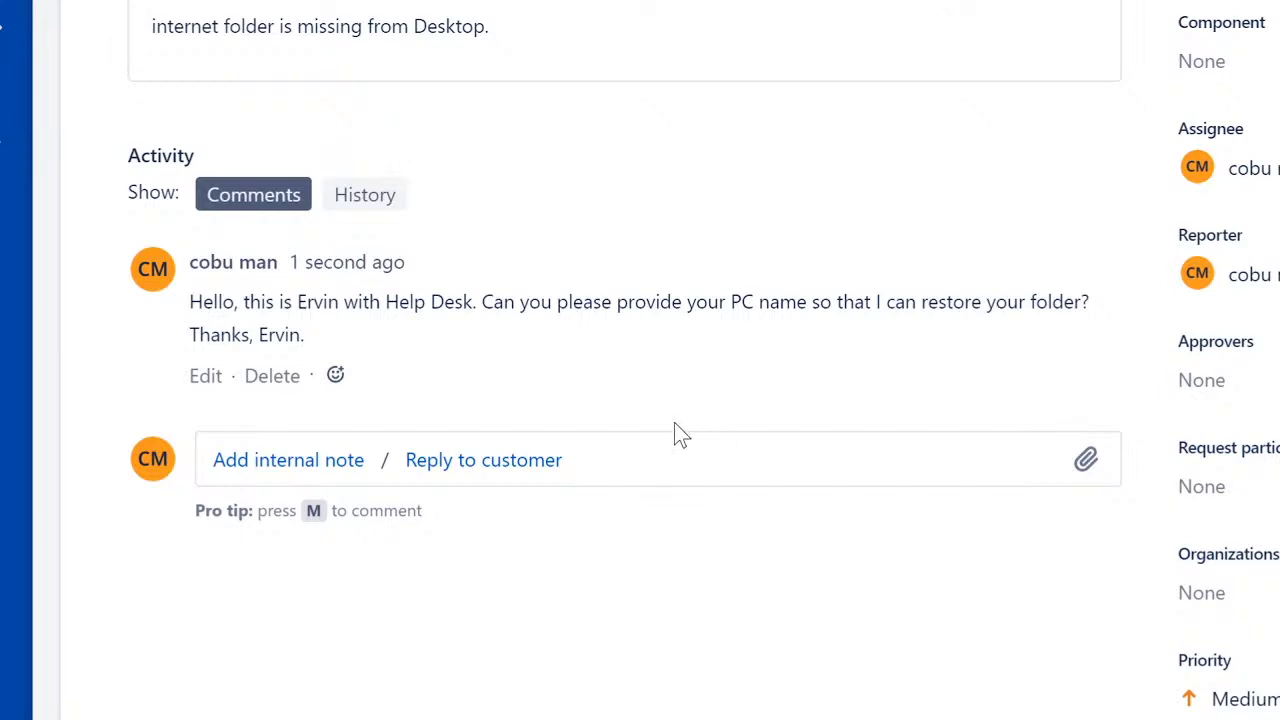
Save the internal note "user's Pc name is cobuman1" on ISD-11, then bring File Explorer forward.
{"action": "scroll", "coordinate": [675, 424], "scroll_direction": "up", "scroll_amount": 3}
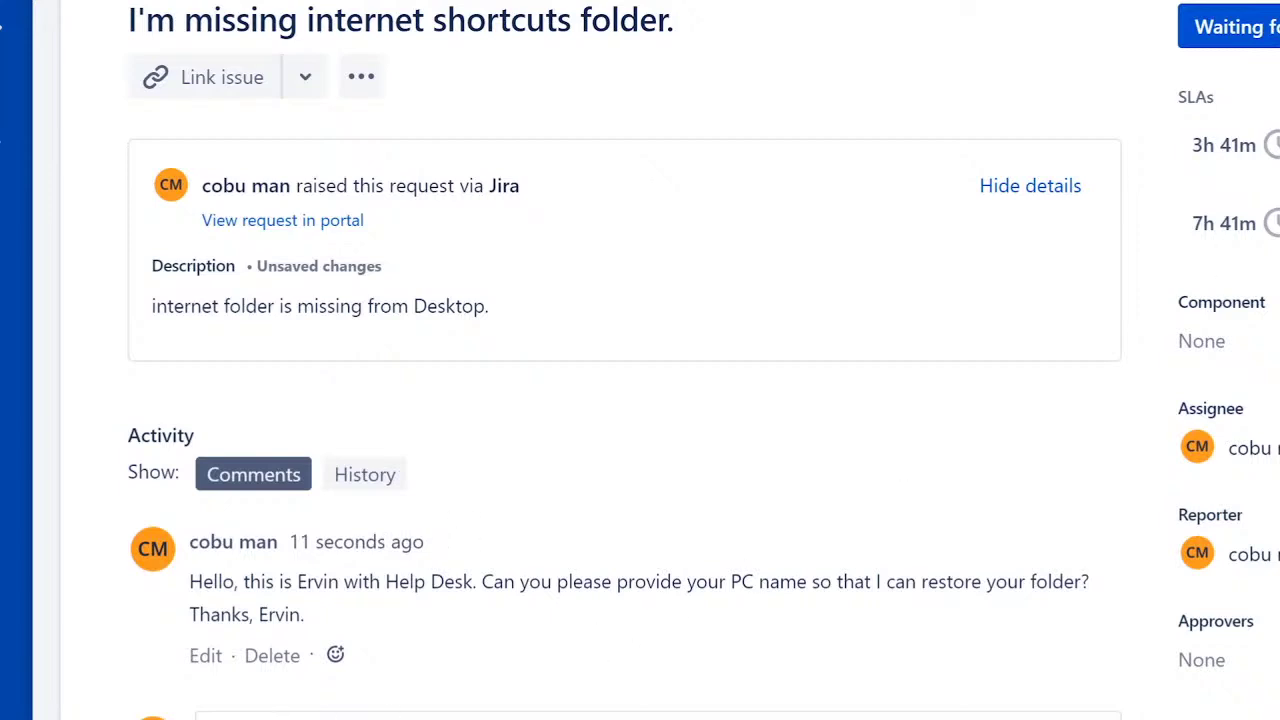
{"action": "type", "text": "mcobu"}
{"action": "key", "text": "BackSpace"}
{"action": "key", "text": "BackSpace"}
{"action": "key", "text": "BackSpace"}
{"action": "key", "text": "BackSpace"}
{"action": "type", "text": "the pc"}
{"action": "key", "text": "BackSpace"}
{"action": "key", "text": "BackSpace"}
{"action": "key", "text": "BackSpace"}
{"action": "key", "text": "BackSpace"}
{"action": "key", "text": "BackSpace"}
{"action": "key", "text": "BackSpace"}
{"action": "type", "text": "user's"}
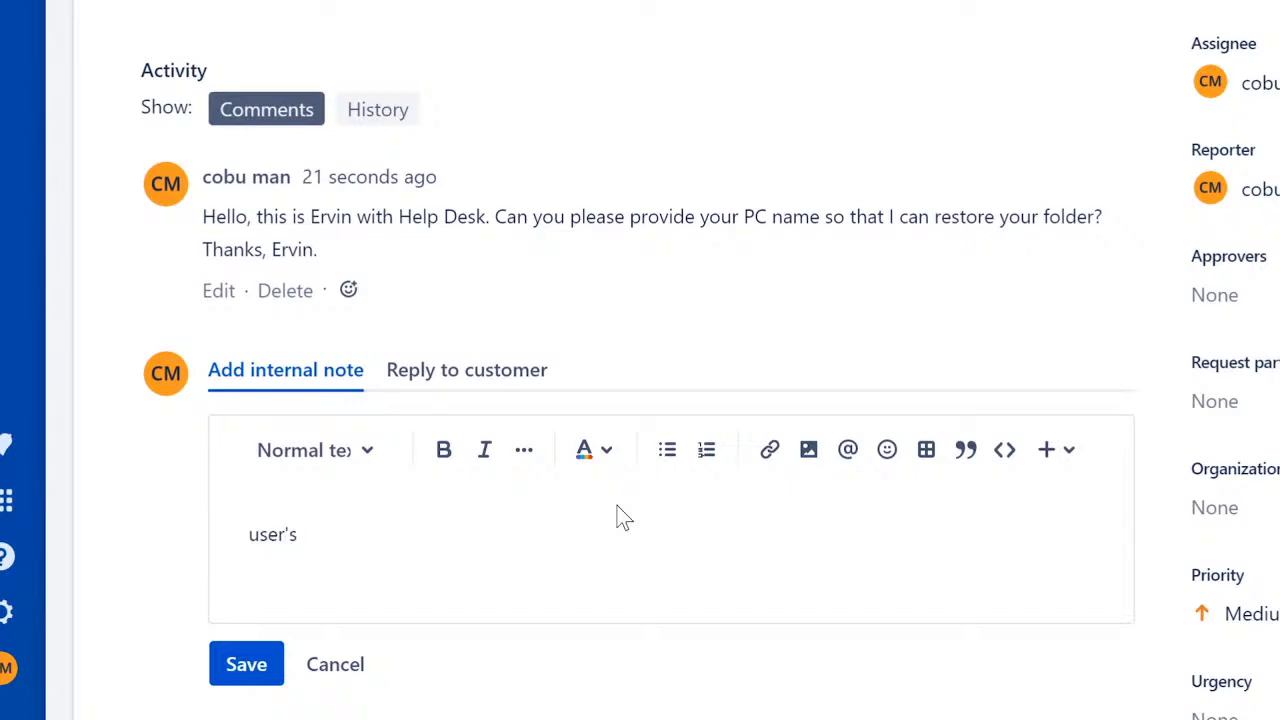
{"action": "type", "text": " Pc name is "}
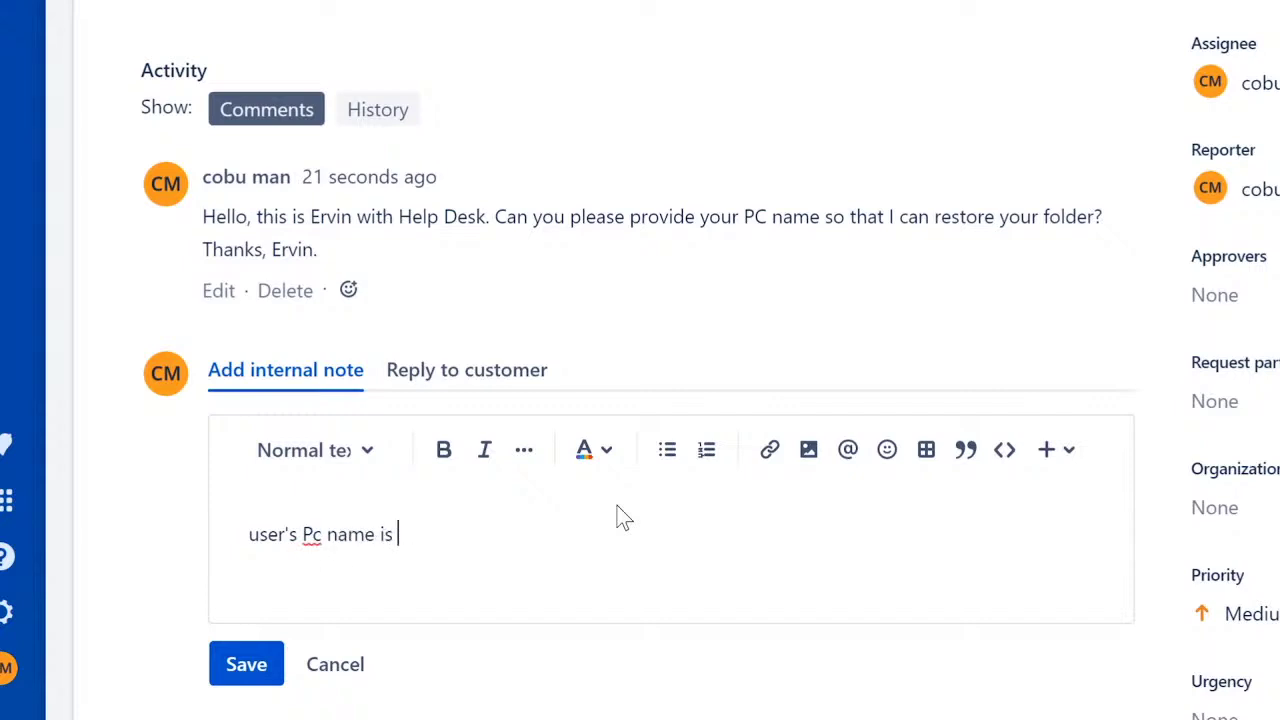
{"action": "type", "text": "cobuman1"}
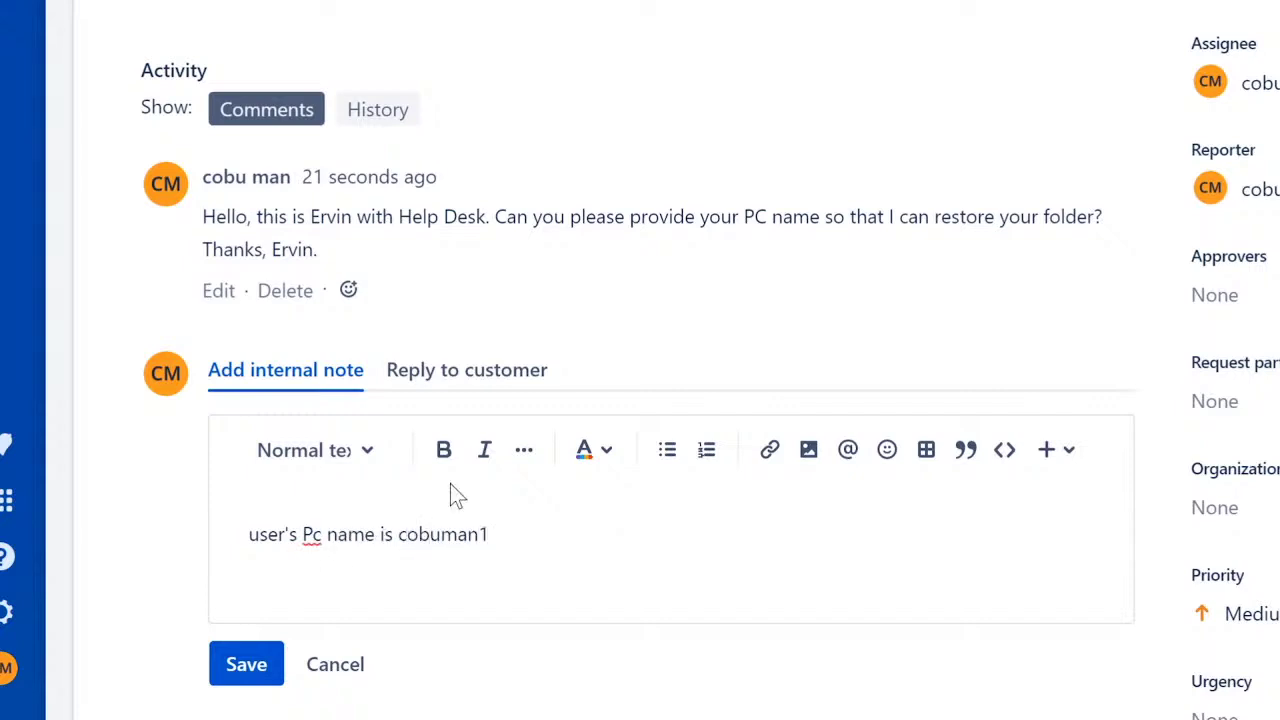
{"action": "left_click", "coordinate": [249, 666]}
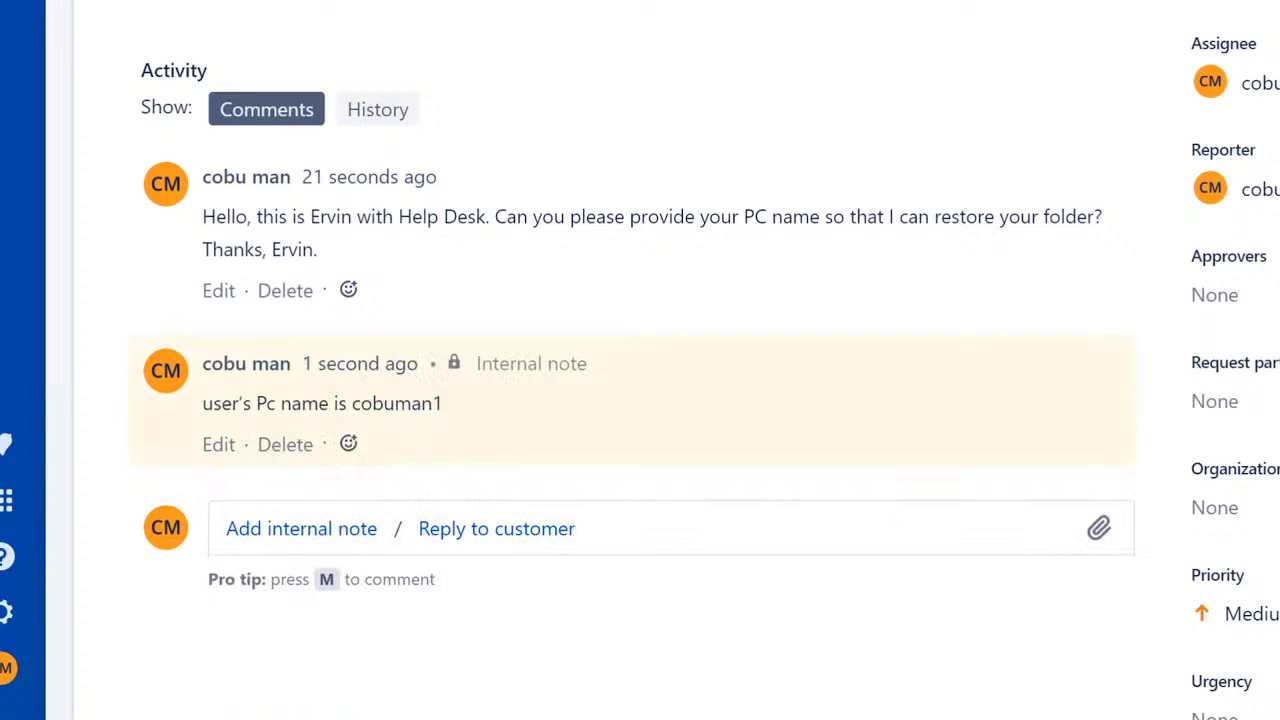
{"action": "mouse_move", "coordinate": [226, 719]}
{"action": "left_click", "coordinate": [226, 688]}
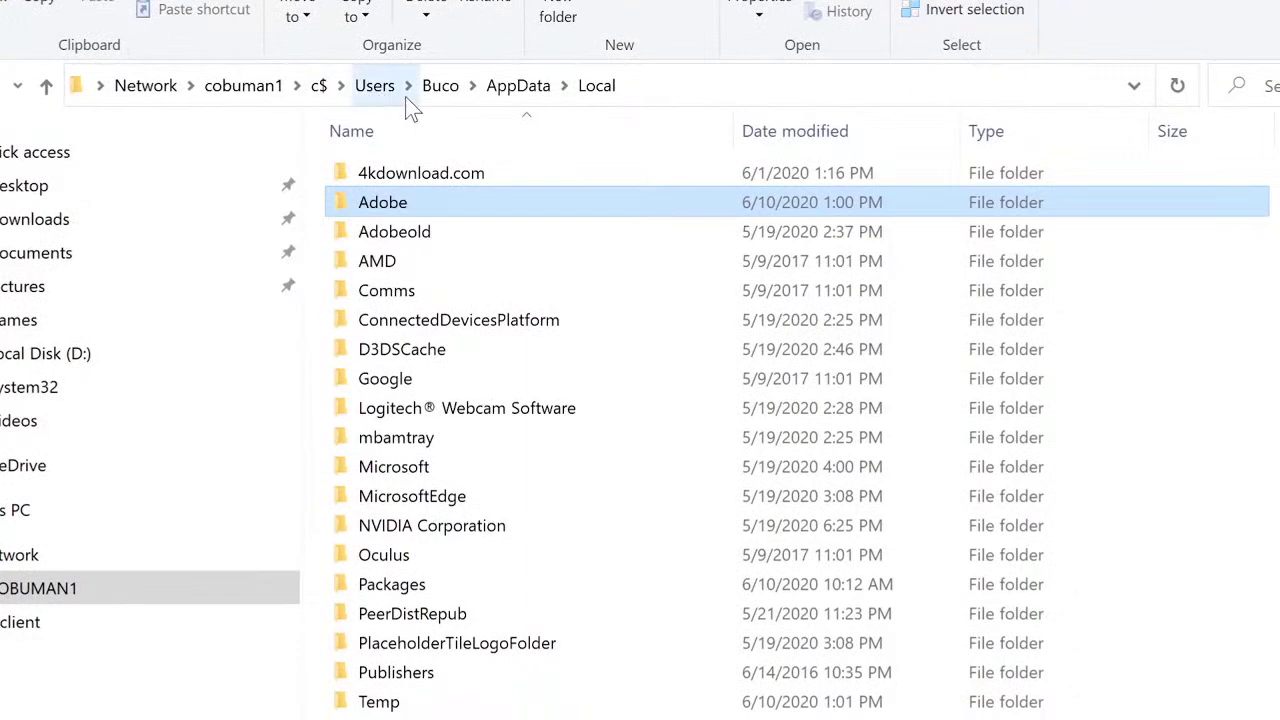
Create a folder named 'Internet Shortcuts' in the user's Desktop folder.
{"action": "left_click", "coordinate": [445, 88]}
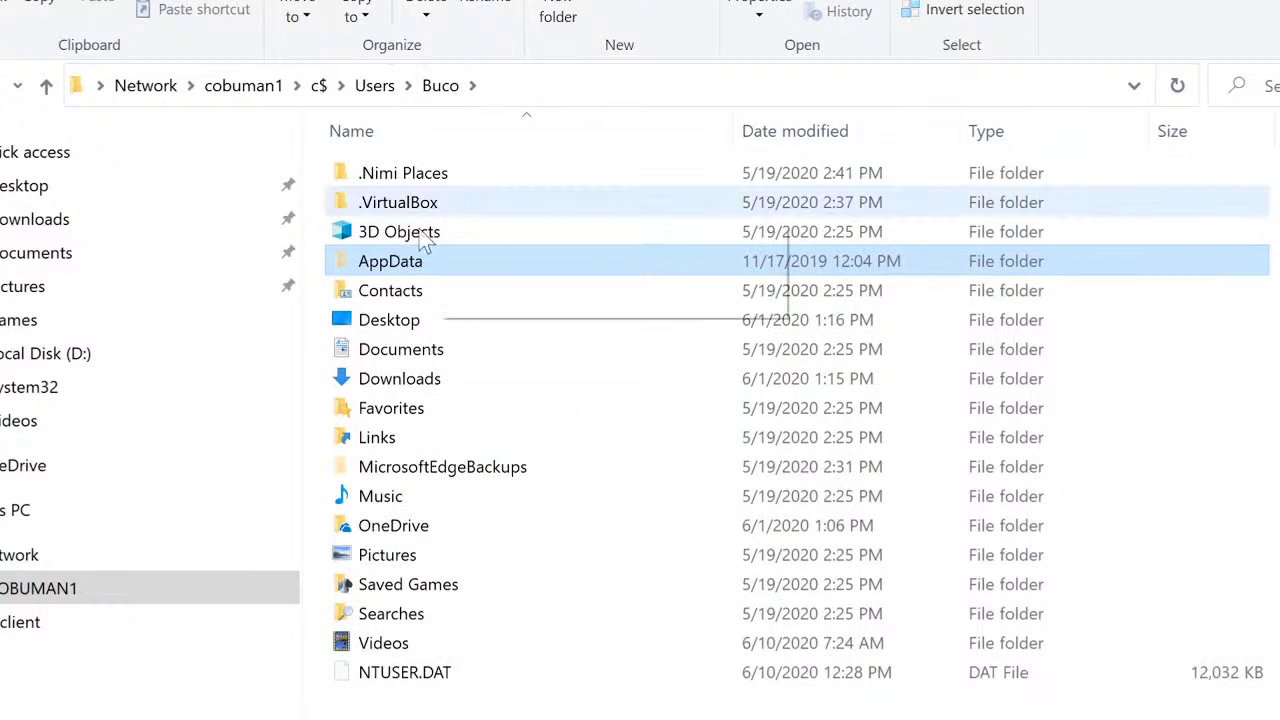
{"action": "double_click", "coordinate": [444, 321]}
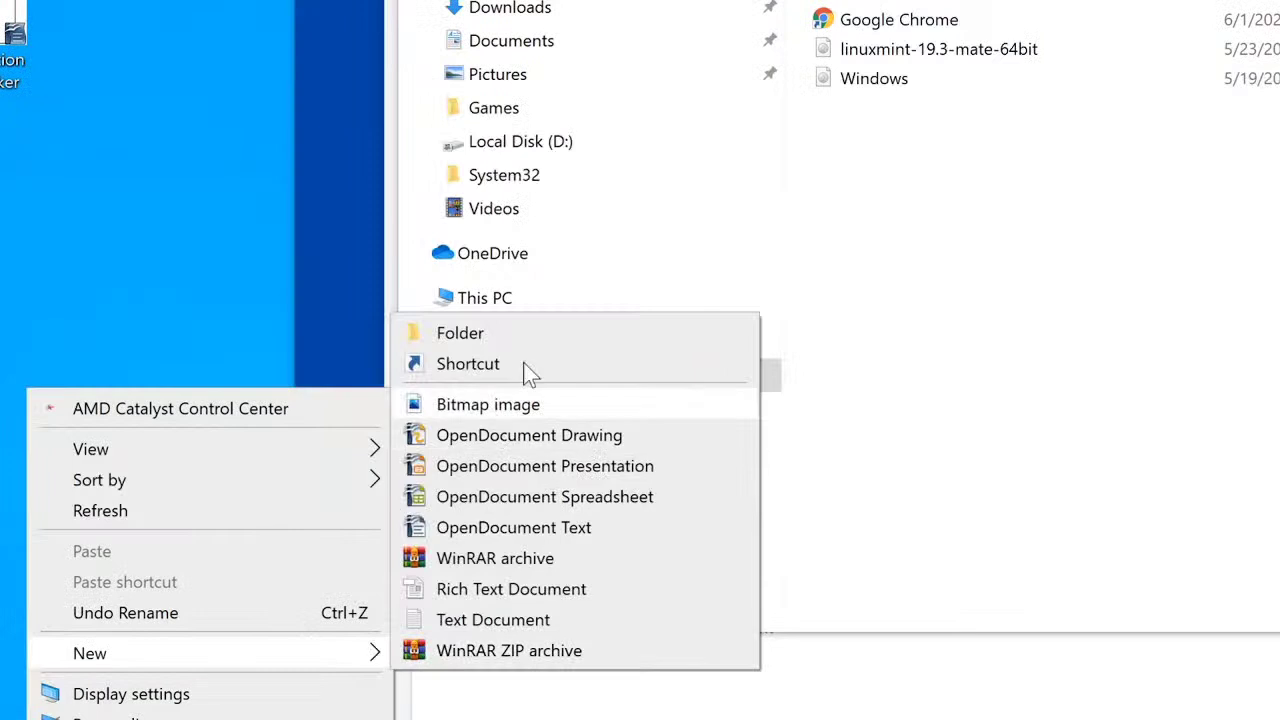
{"action": "left_click", "coordinate": [540, 335]}
{"action": "type", "text": "In"}
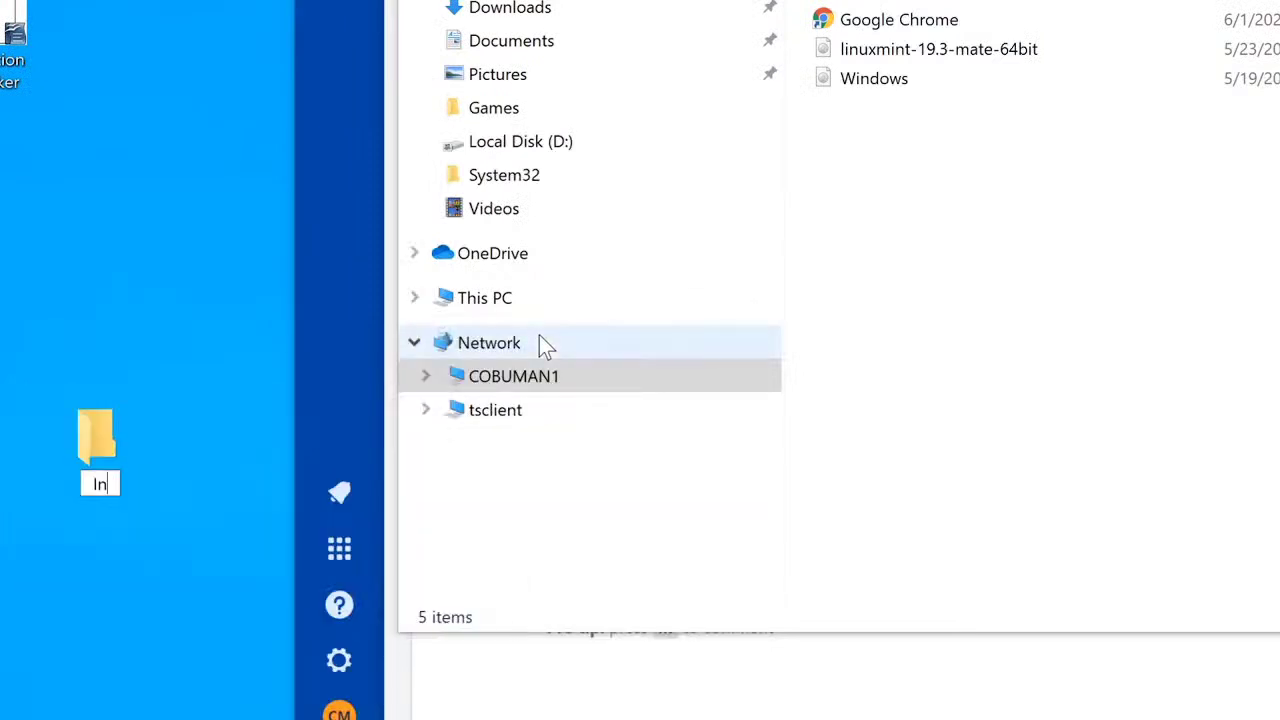
{"action": "type", "text": "ternet "}
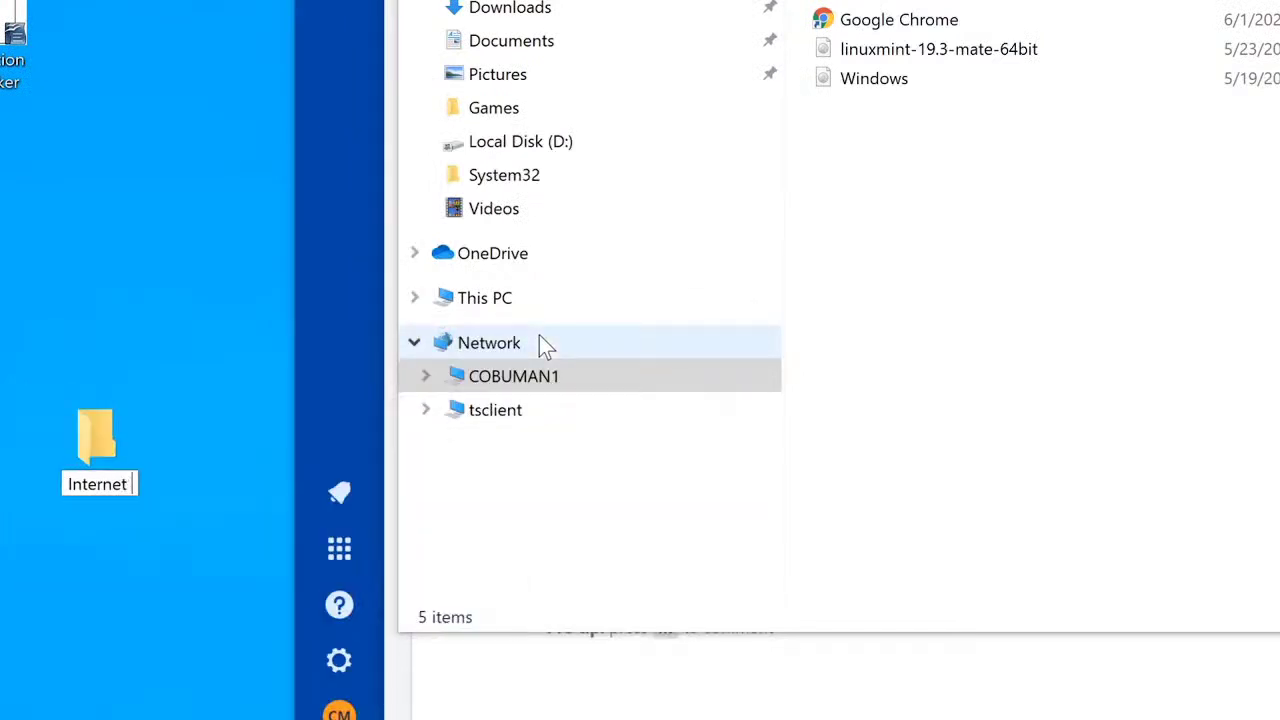
{"action": "type", "text": "Shortcuts"}
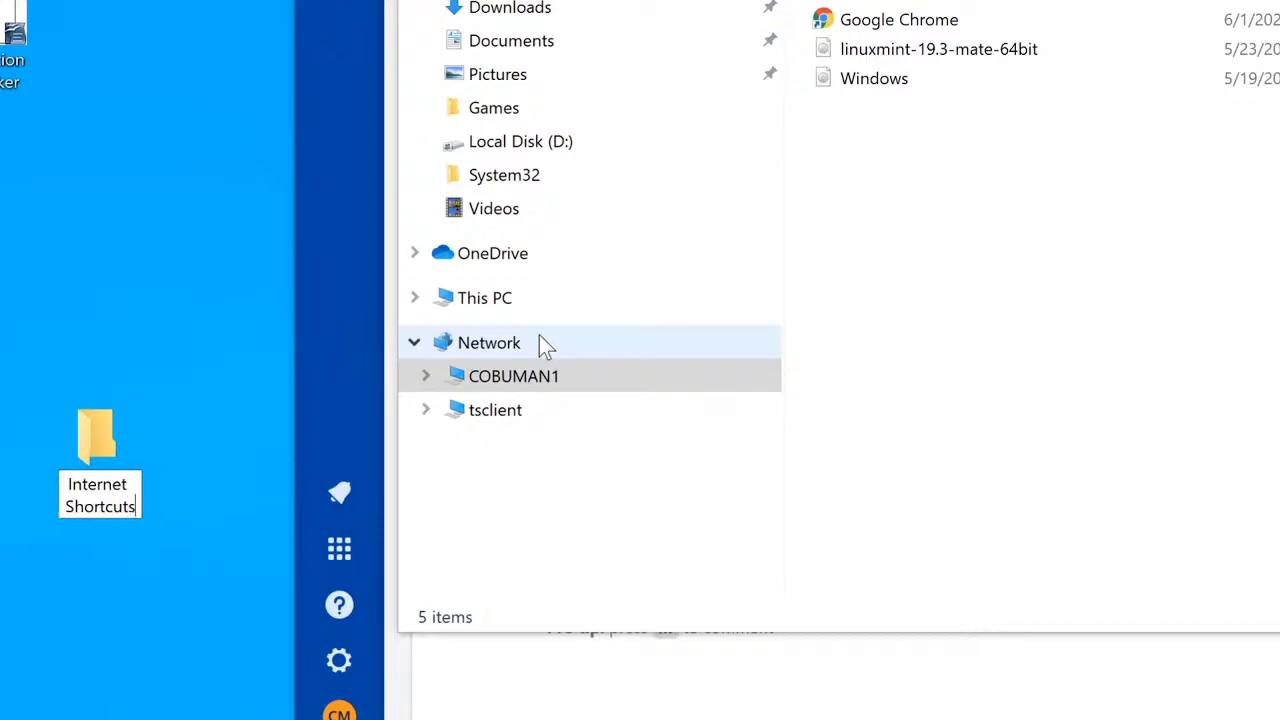
{"action": "key", "text": "Return"}
Copy the Internet Shortcuts folder and paste it into cobuman1's Desktop share.
{"action": "right_click", "coordinate": [88, 429]}
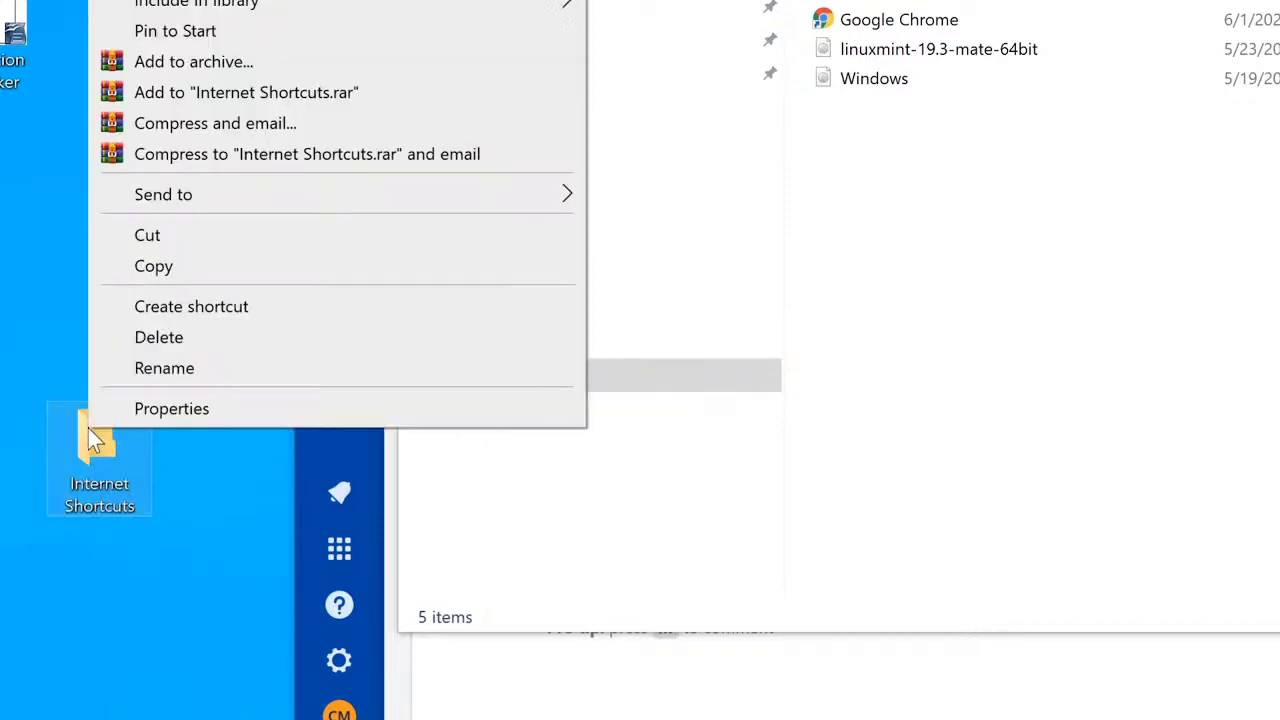
{"action": "left_click", "coordinate": [214, 276]}
{"action": "right_click", "coordinate": [1021, 254]}
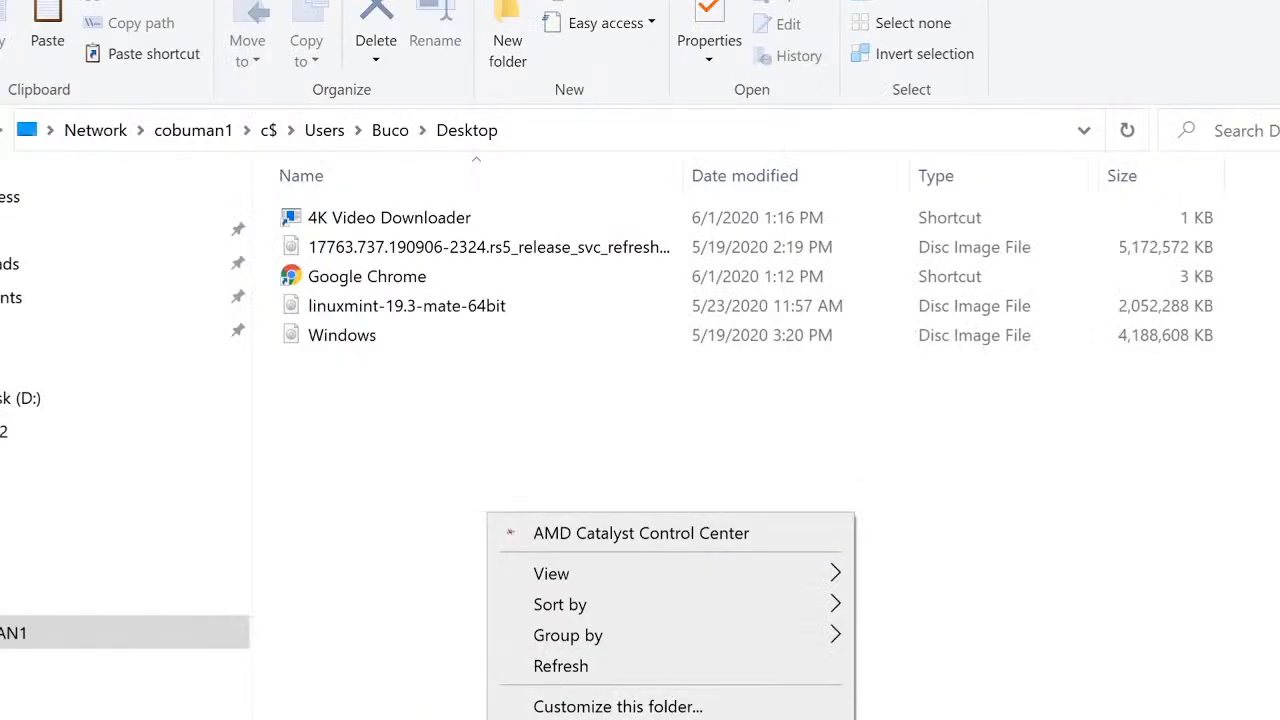
{"action": "key", "text": "p"}
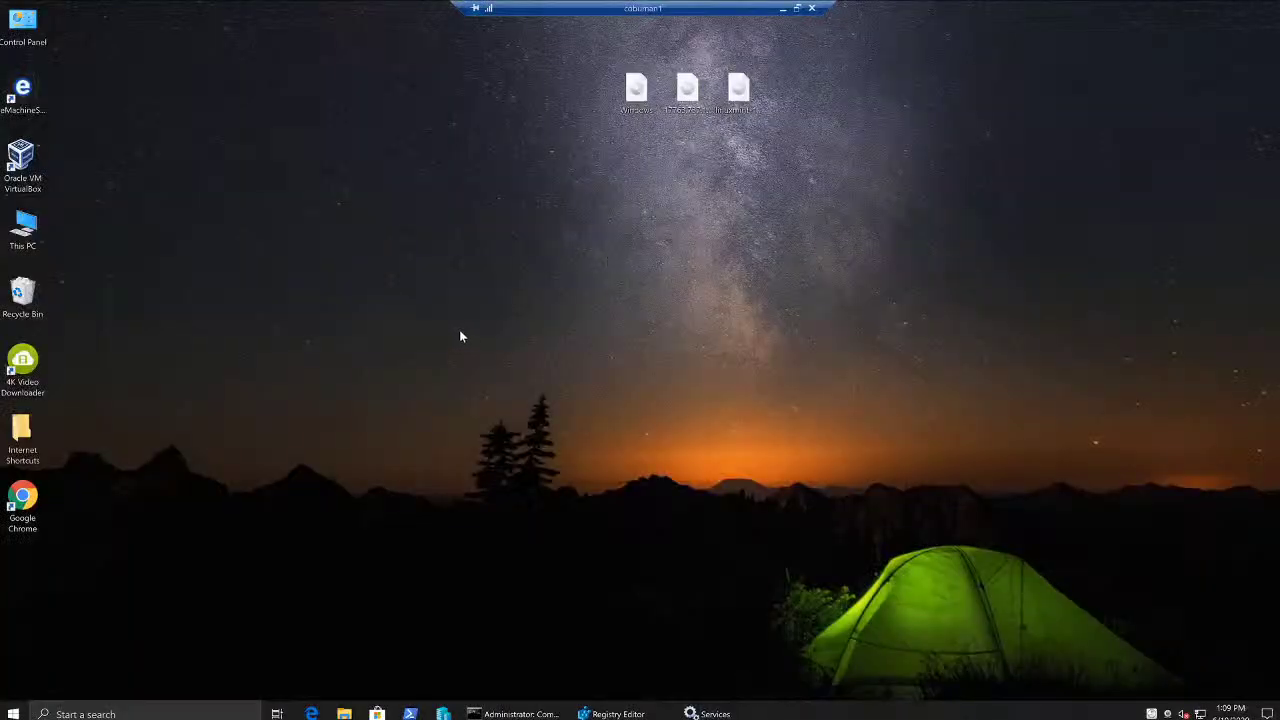
Drag Internet Shortcuts into the left icon column between 4K Video Downloader and Google Chrome.
{"action": "left_click_drag", "start_coordinate": [22, 435], "coordinate": [500, 262]}
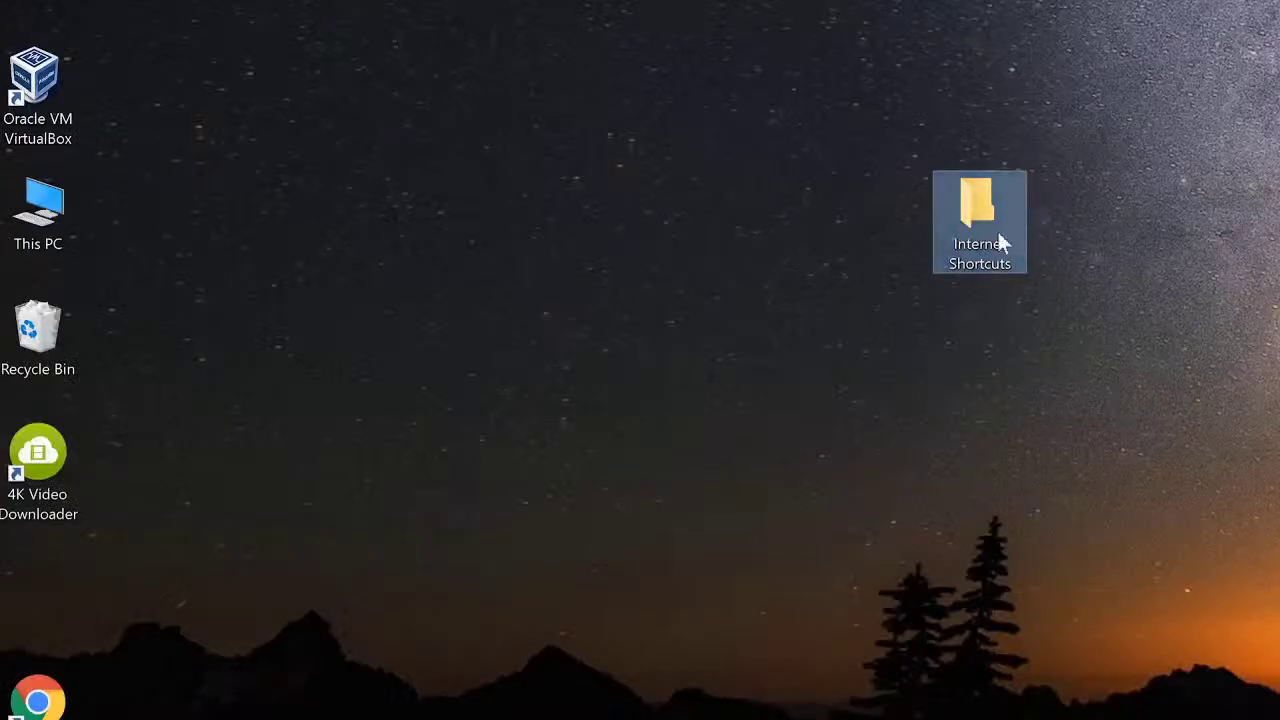
{"action": "left_click_drag", "start_coordinate": [951, 219], "coordinate": [65, 563]}
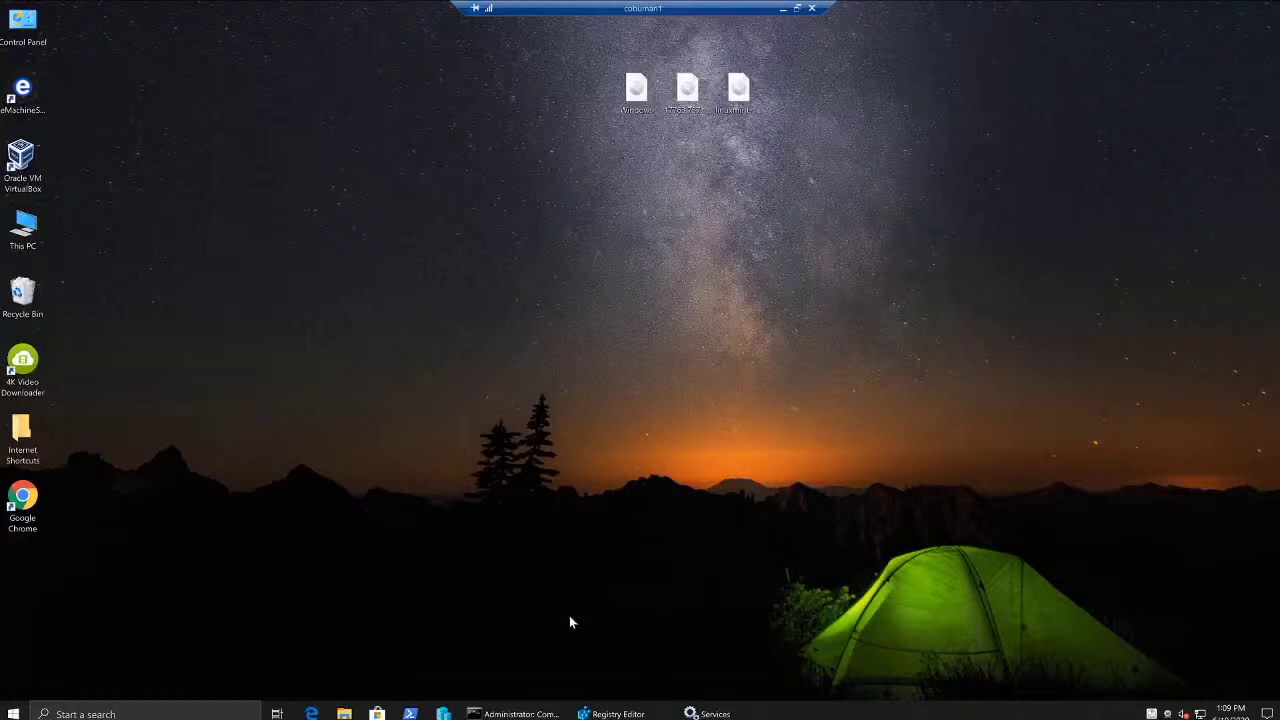
{"action": "mouse_move", "coordinate": [517, 714]}
{"action": "key", "text": "super+s"}
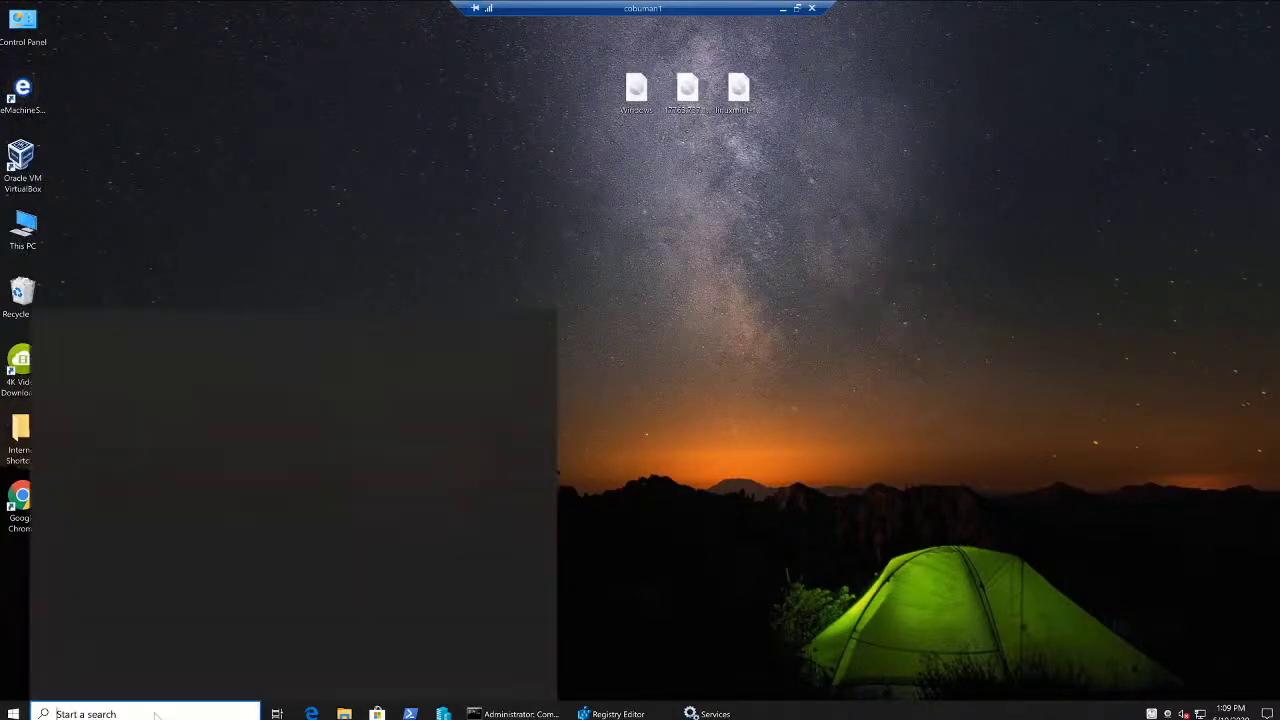
{"action": "left_click", "coordinate": [237, 158]}
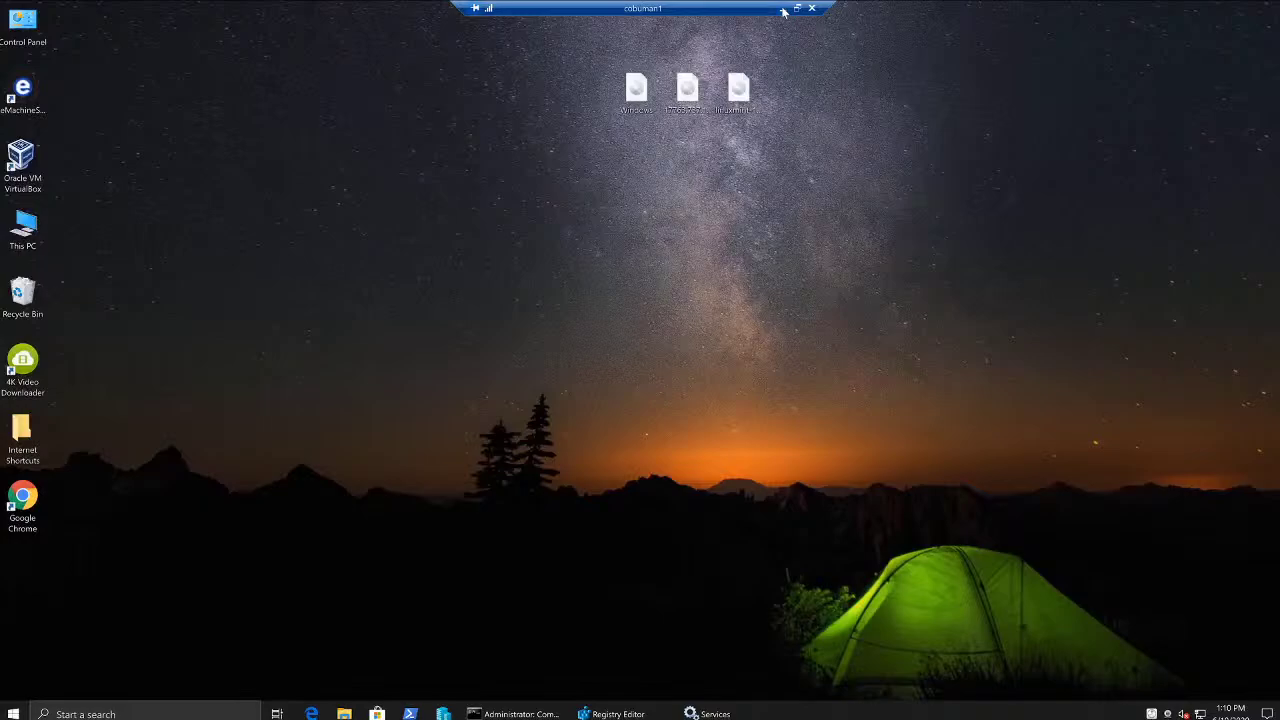
Minimize the remote session and permanently delete Internet Shortcuts from cobuman1's Desktop share.
{"action": "left_click", "coordinate": [783, 10]}
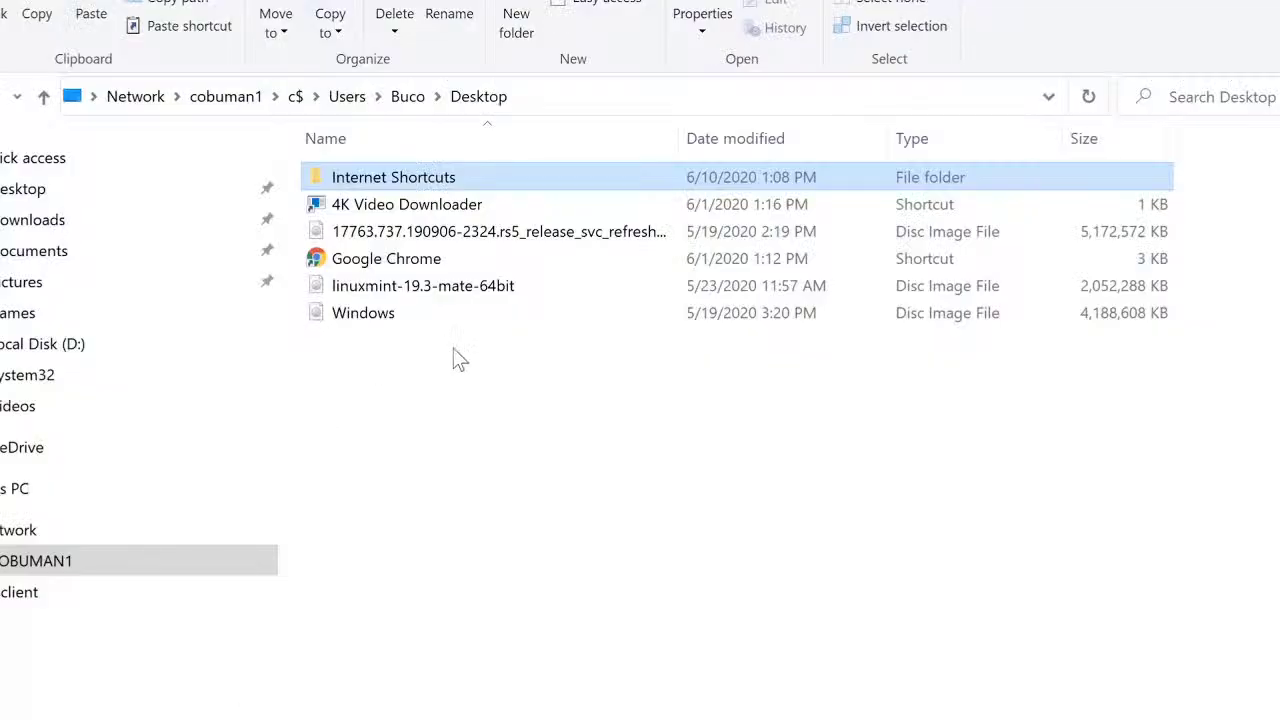
{"action": "left_click", "coordinate": [420, 178]}
{"action": "key", "text": "Delete"}
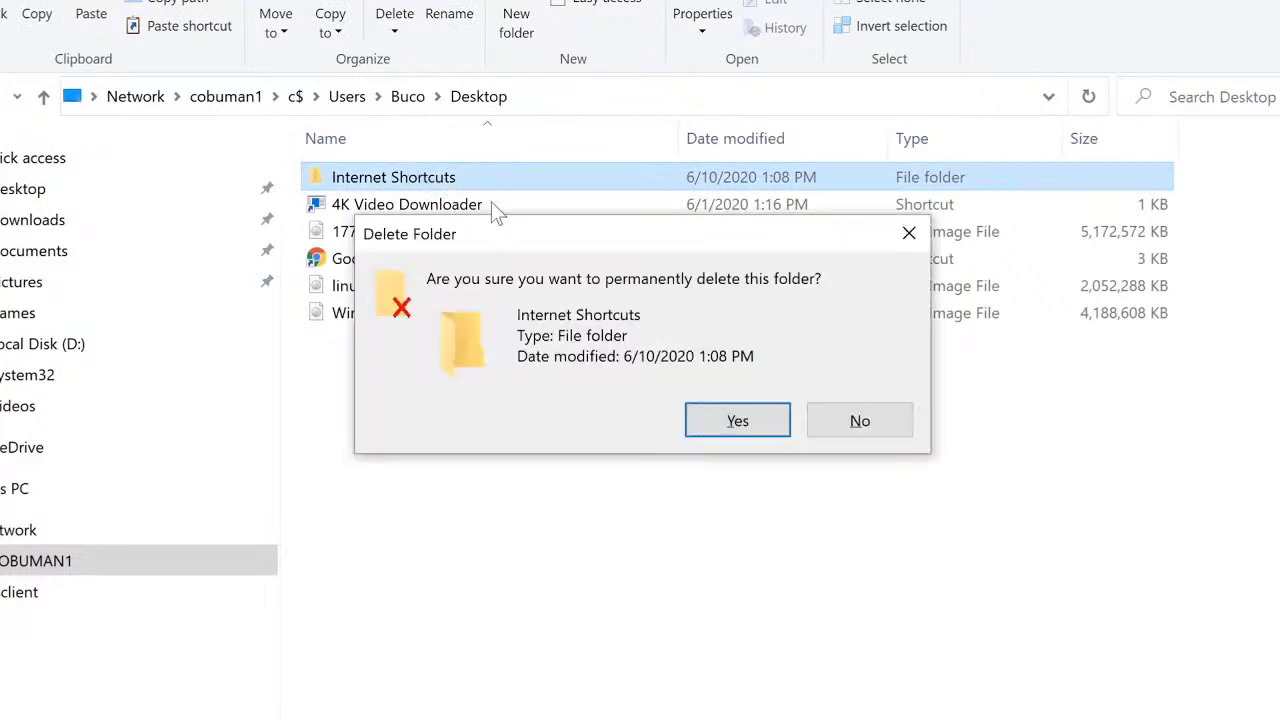
{"action": "left_click", "coordinate": [750, 422]}
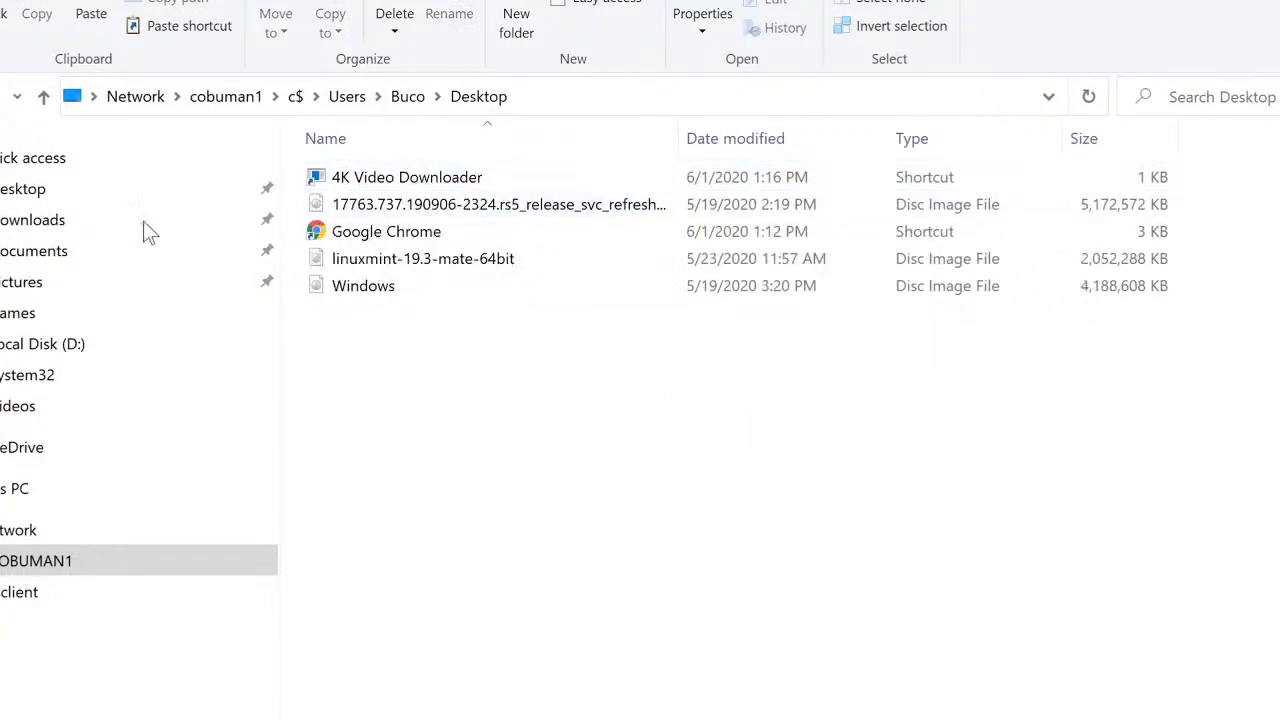
Navigate to Chrome's User Data folder and edit the path toward \\COBUMAN1\c$.
{"action": "key", "text": "alt+Up"}
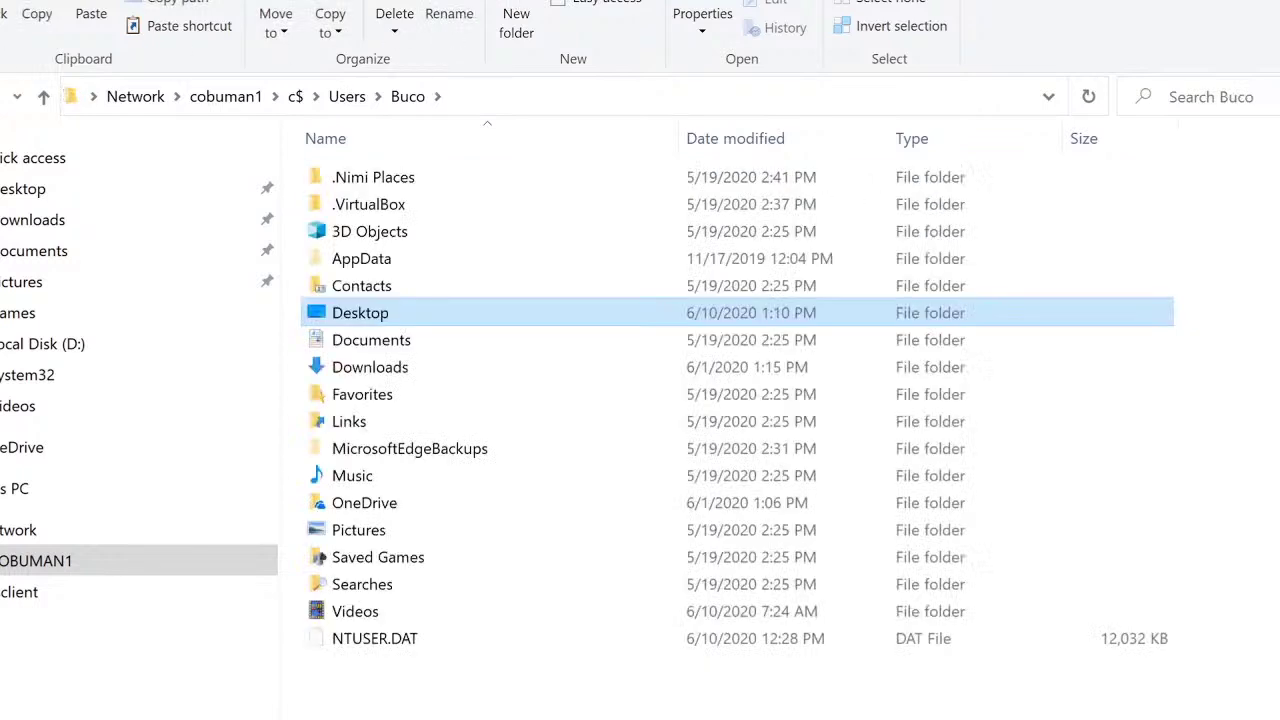
{"action": "key", "text": "alt+Left"}
{"action": "key", "text": "alt+Left"}
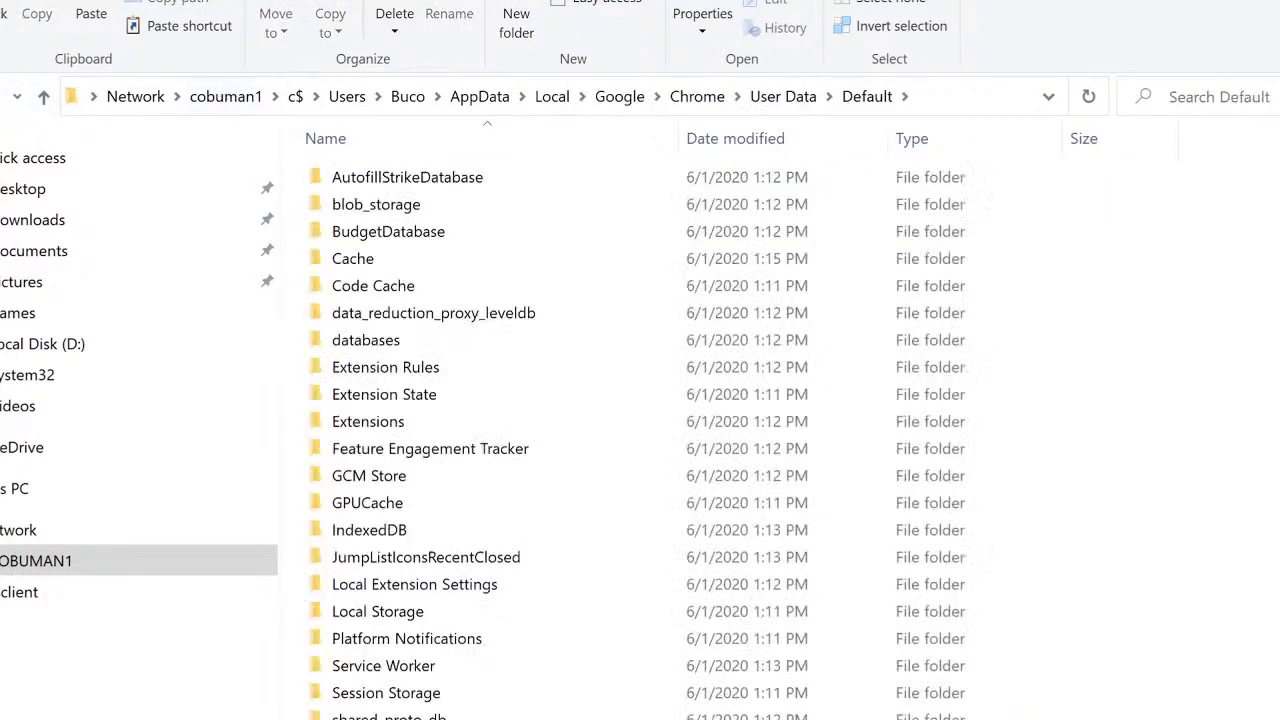
{"action": "key", "text": "alt+Up"}
{"action": "left_click", "coordinate": [943, 101]}
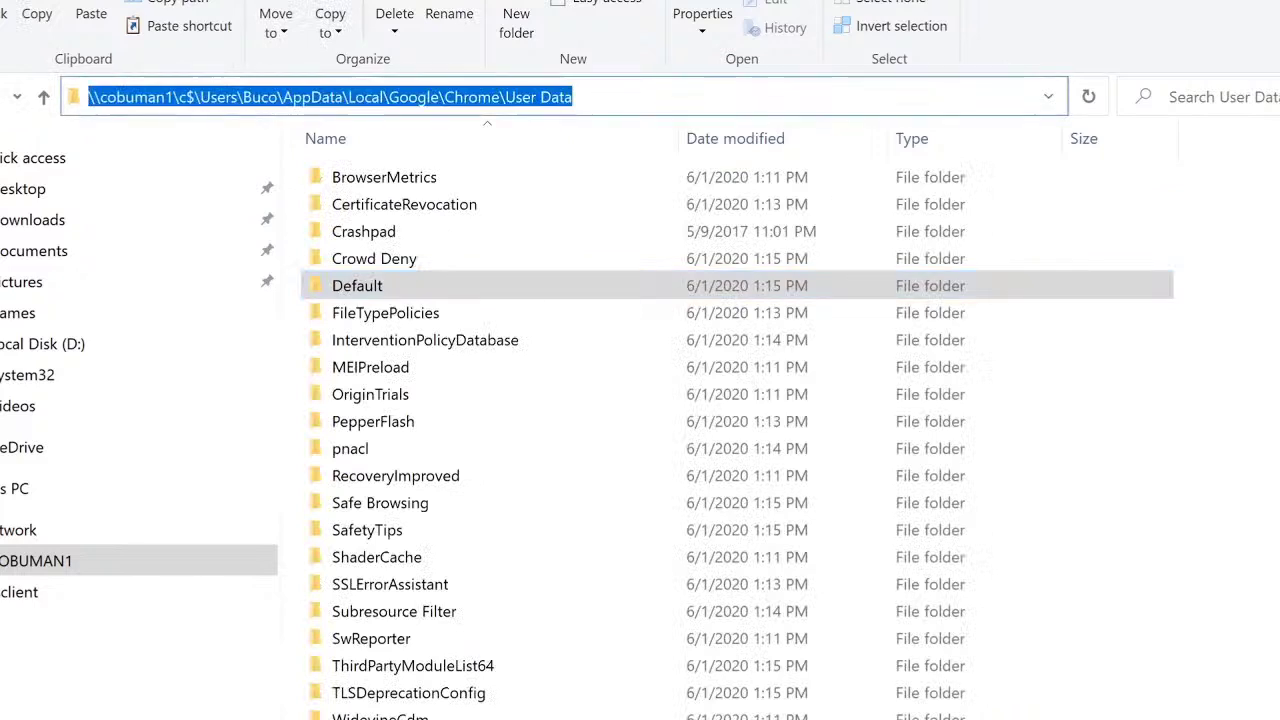
{"action": "type", "text": "\\c"}
{"action": "type", "text": "a"}
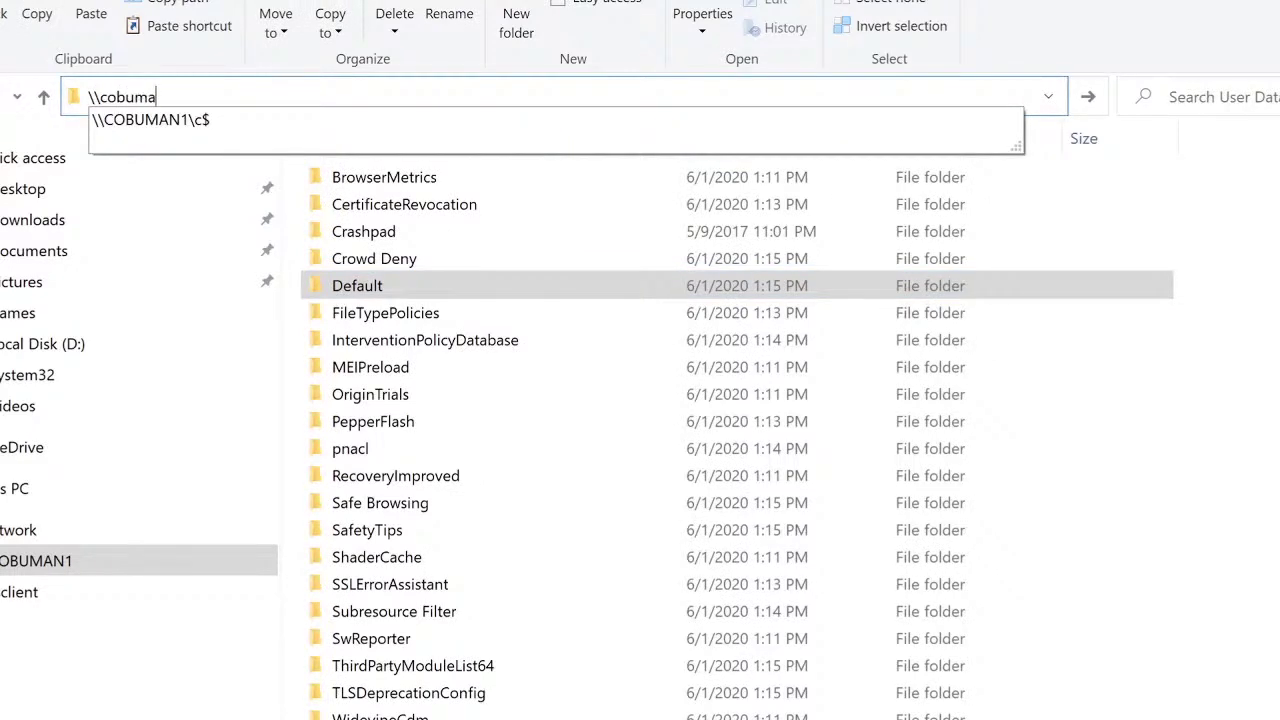
{"action": "key", "text": "Down"}
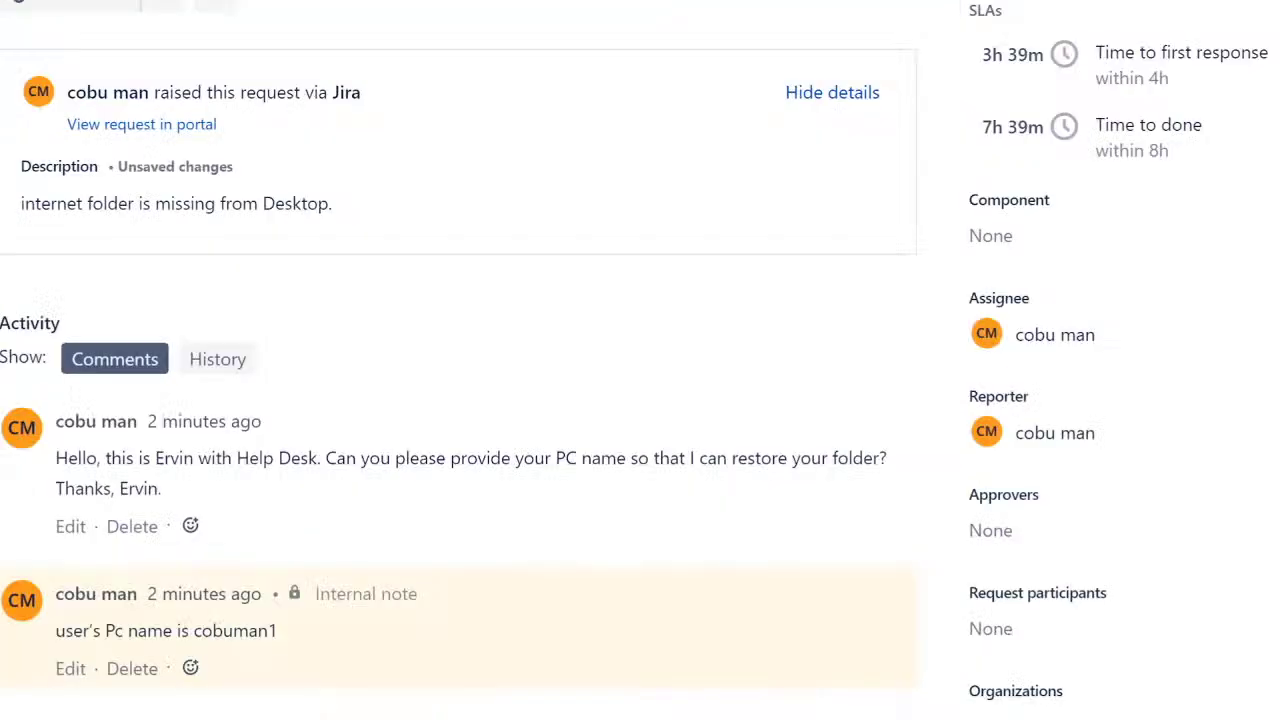
Launch Command Prompt and run 'ping cobuman1'.
{"action": "key", "text": "super"}
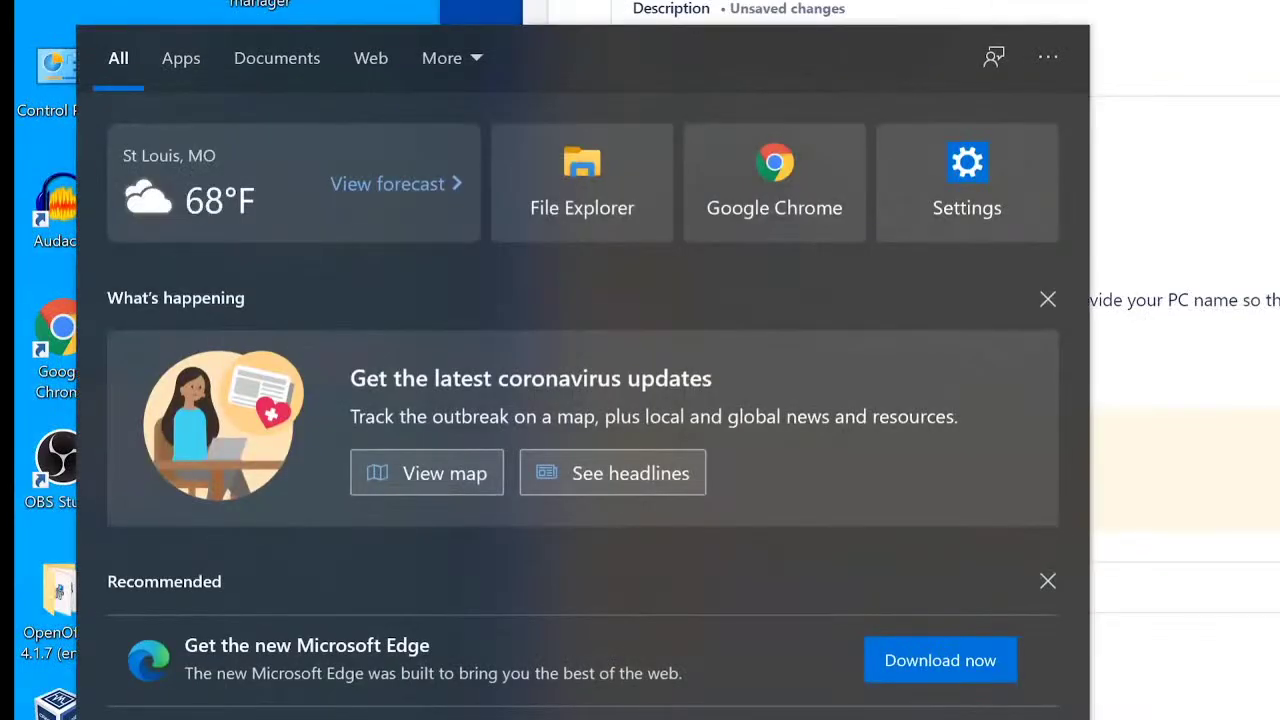
{"action": "type", "text": "cm"}
{"action": "key", "text": "Return"}
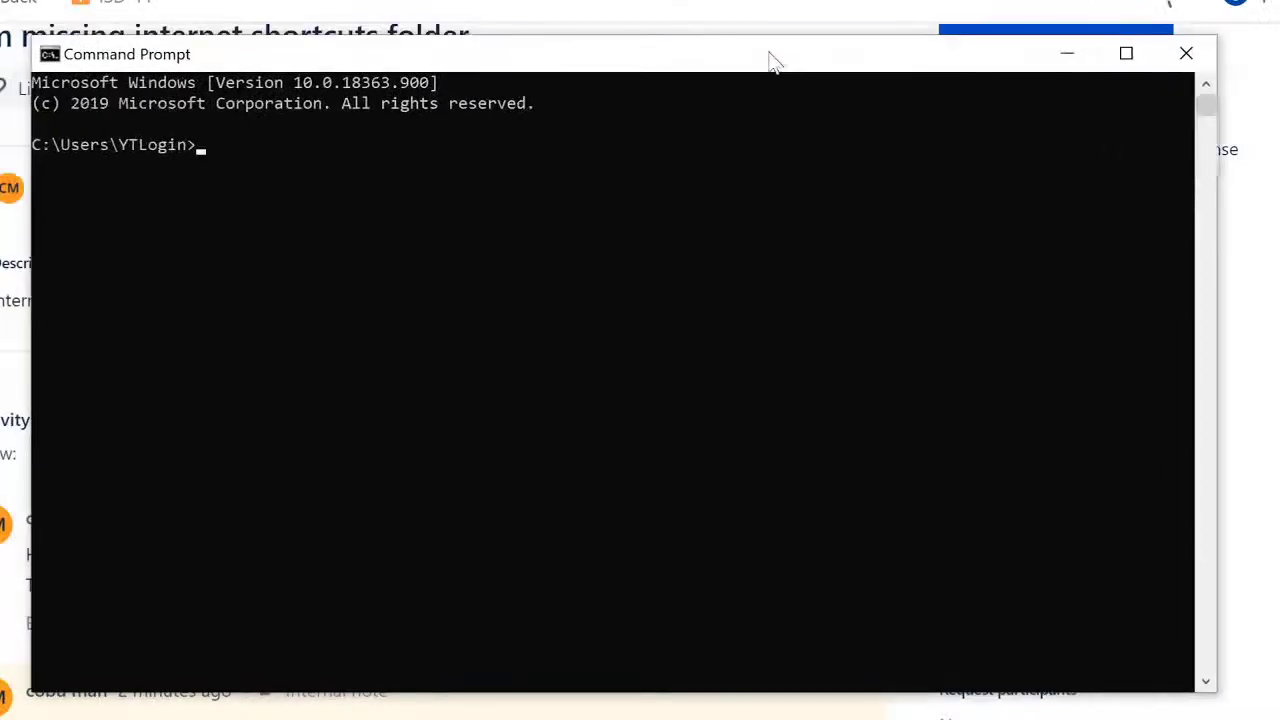
{"action": "type", "text": "ping cobuman"}
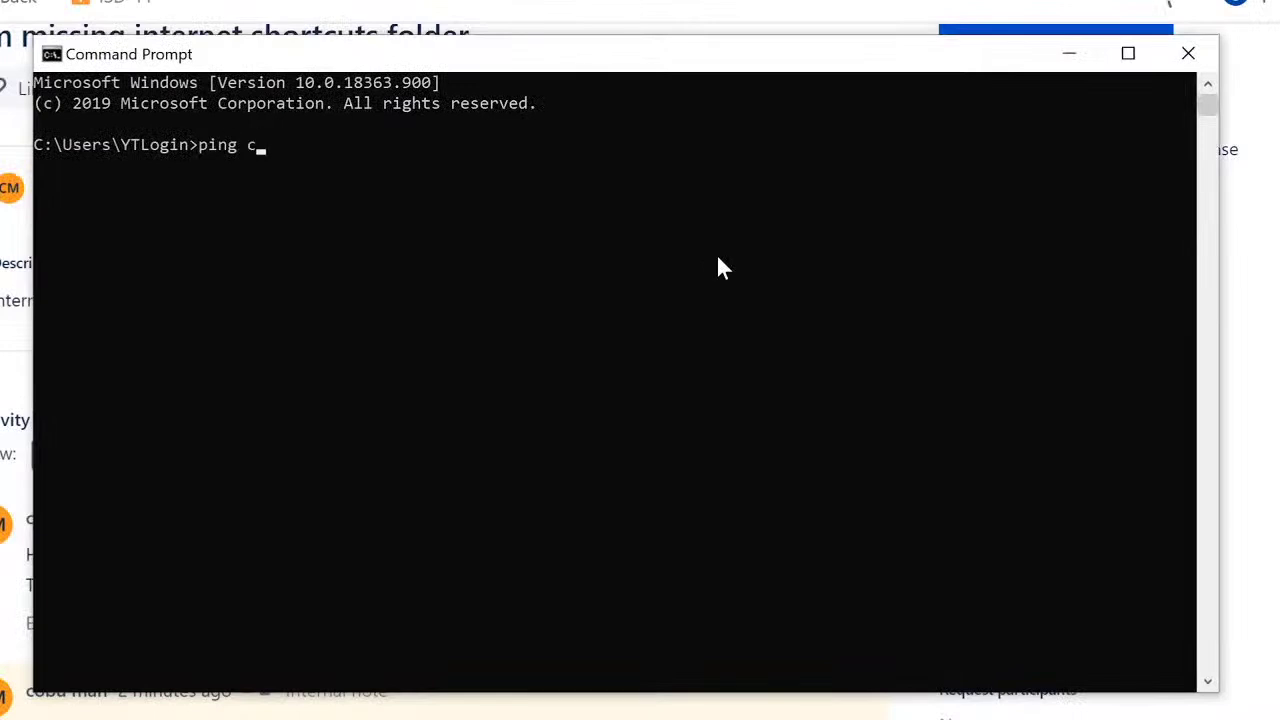
{"action": "type", "text": "1"}
{"action": "key", "text": "Return"}
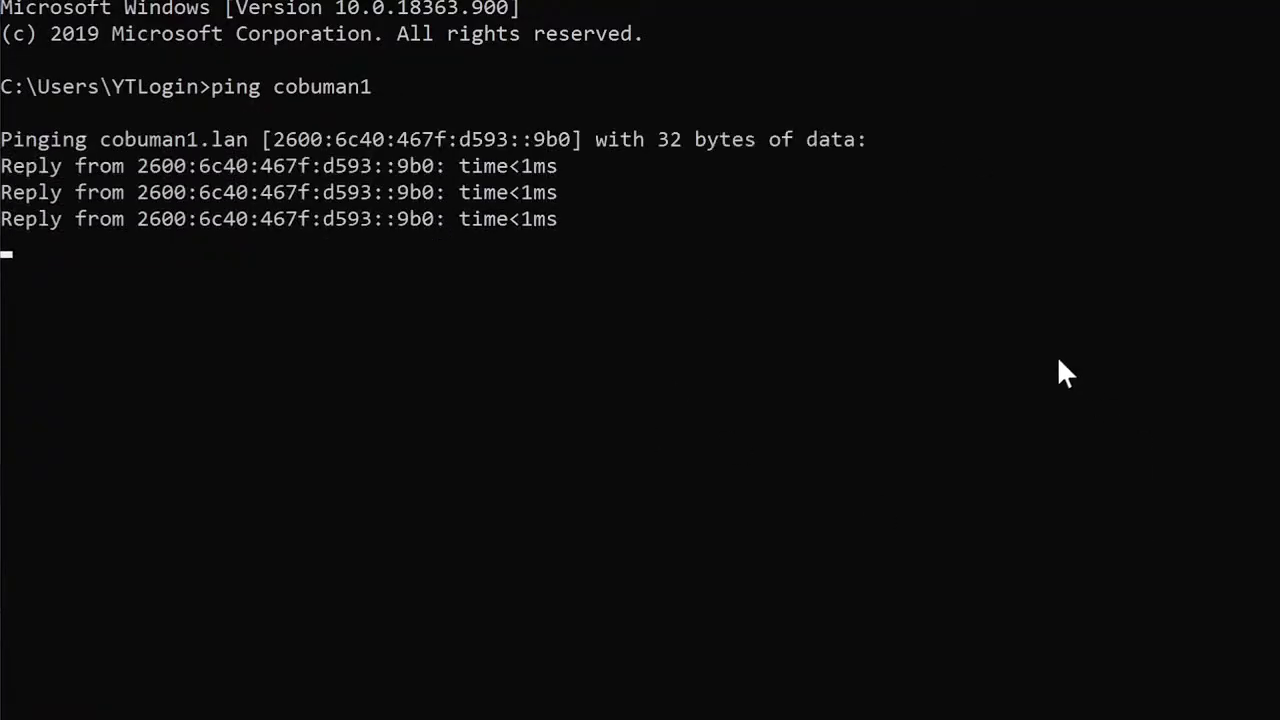
Select and copy cobuman1's IPv6 address from the ping output.
{"action": "left_click", "coordinate": [270, 140]}
{"action": "left_click", "coordinate": [563, 140]}
{"action": "left_click_drag", "start_coordinate": [487, 135], "coordinate": [281, 138]}
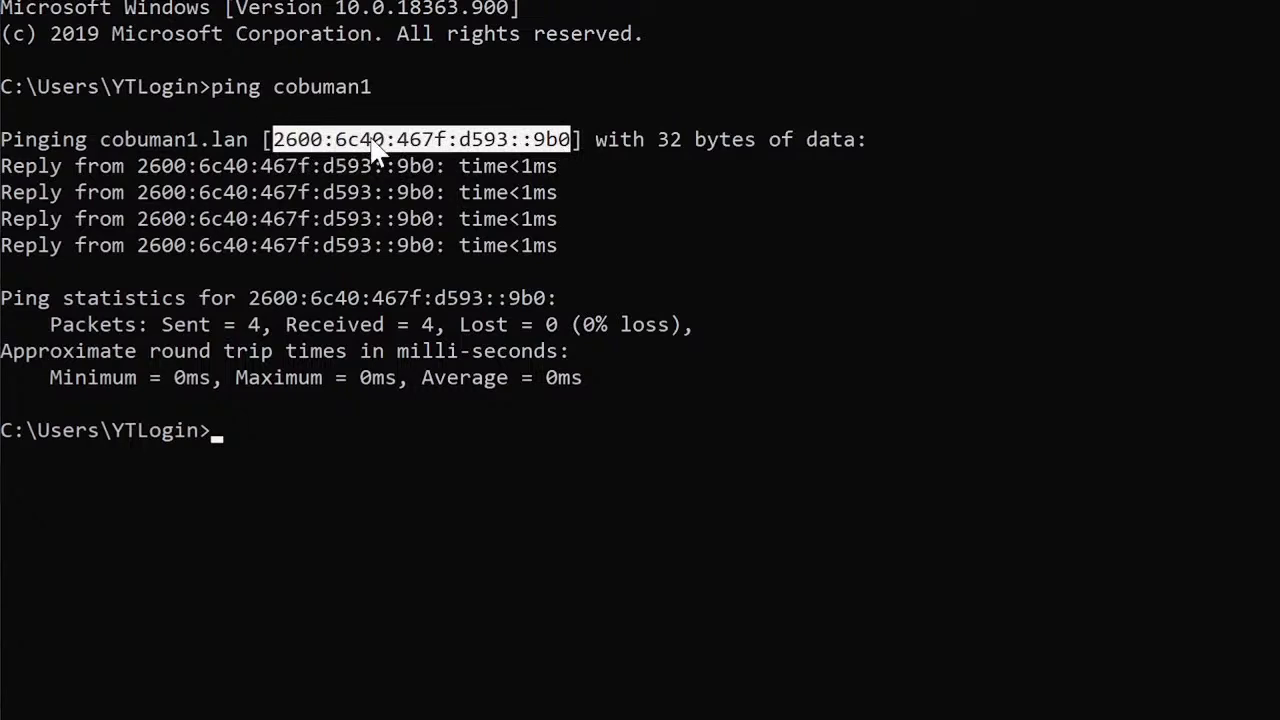
{"action": "right_click", "coordinate": [372, 141]}
{"action": "left_click_drag", "start_coordinate": [273, 130], "coordinate": [479, 141]}
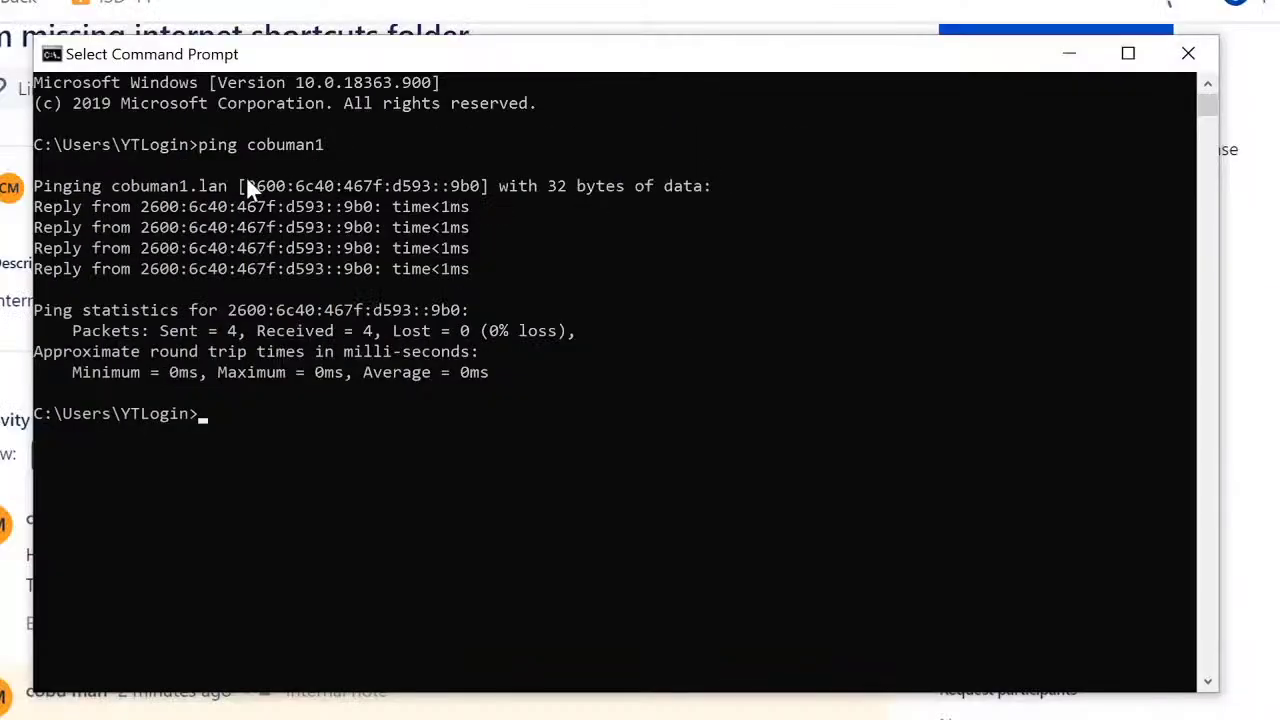
{"action": "left_click_drag", "start_coordinate": [408, 192], "coordinate": [471, 190]}
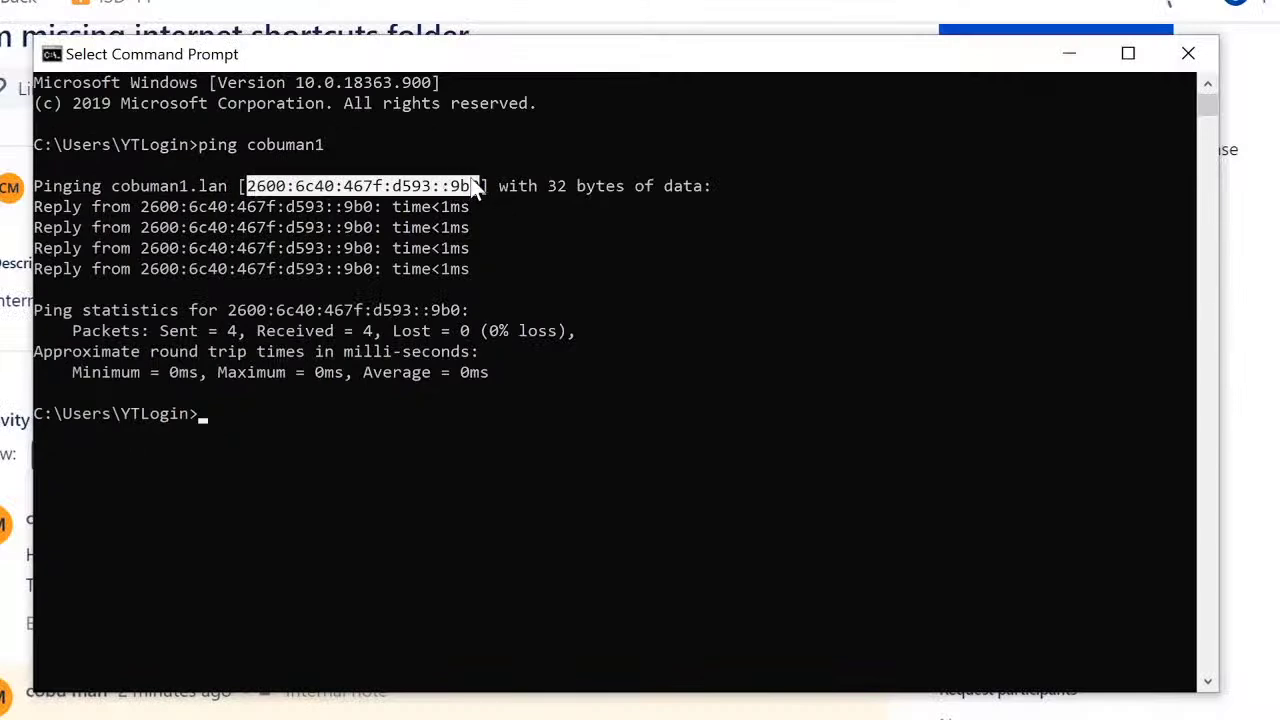
{"action": "right_click", "coordinate": [473, 181]}
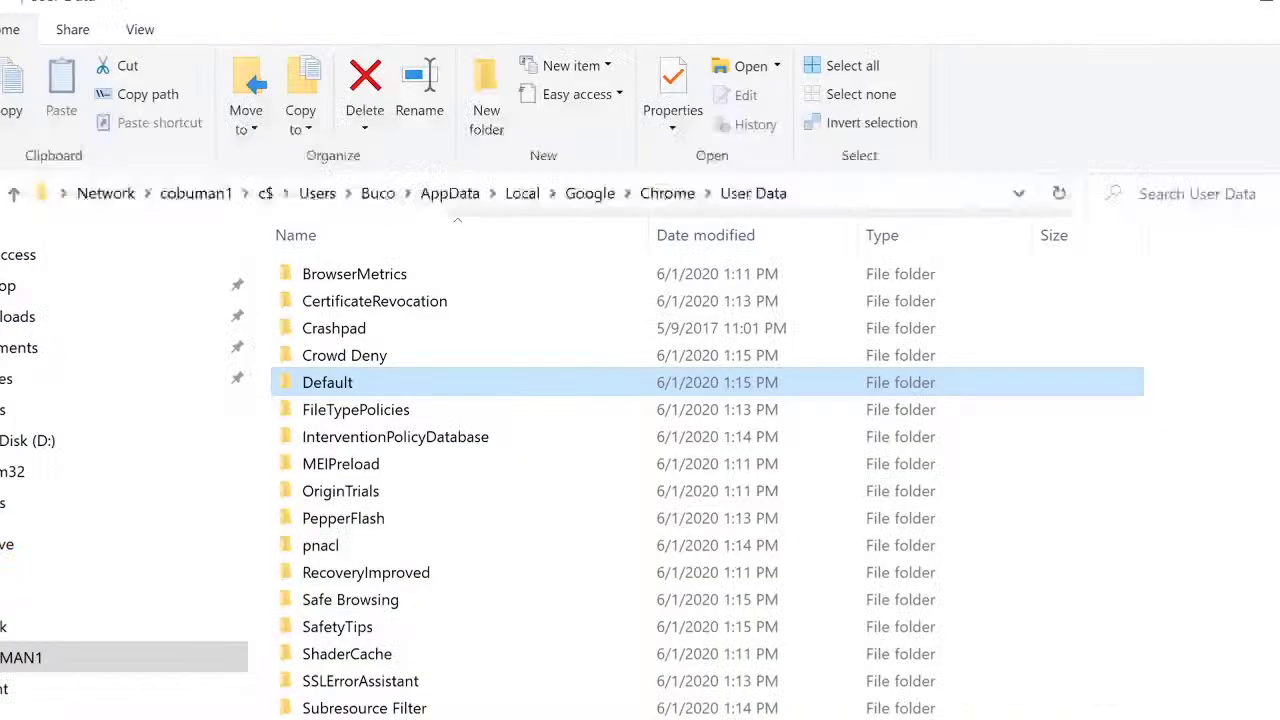
Enter the UNC path \\2600:6c40:467f:d593::9b0\c in File Explorer's address bar.
{"action": "left_click", "coordinate": [971, 194]}
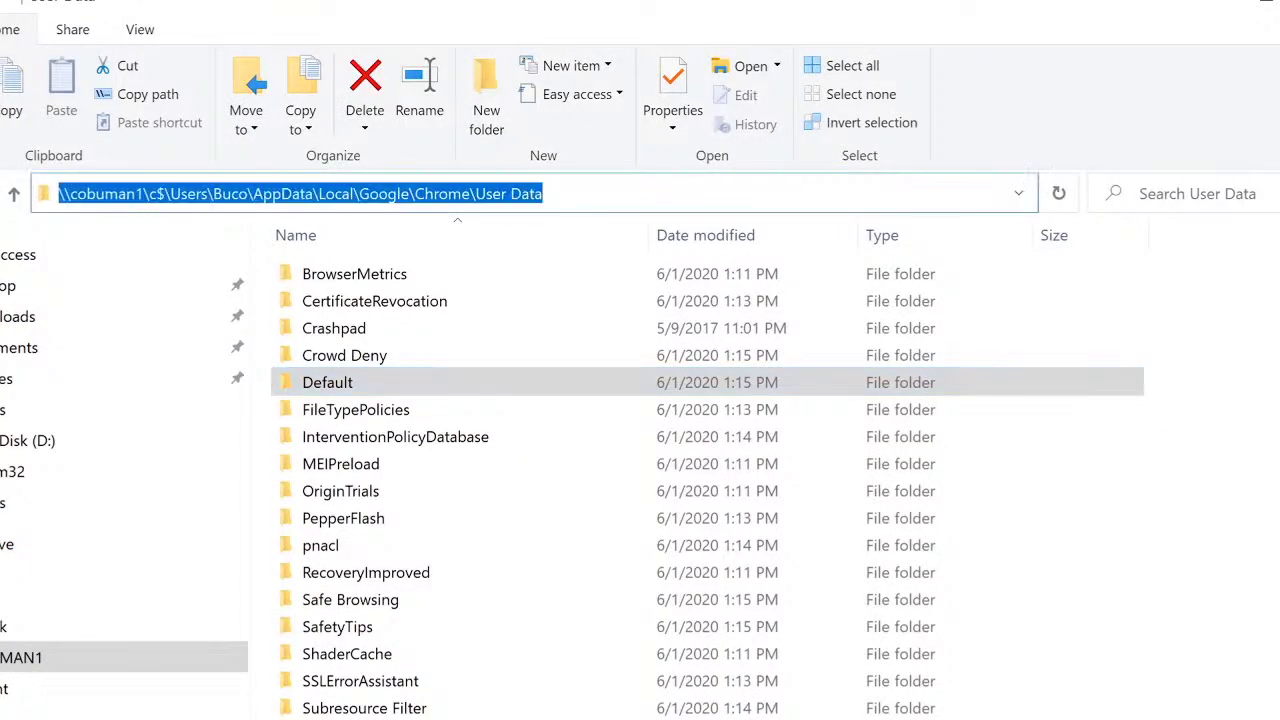
{"action": "type", "text": "\\\\"}
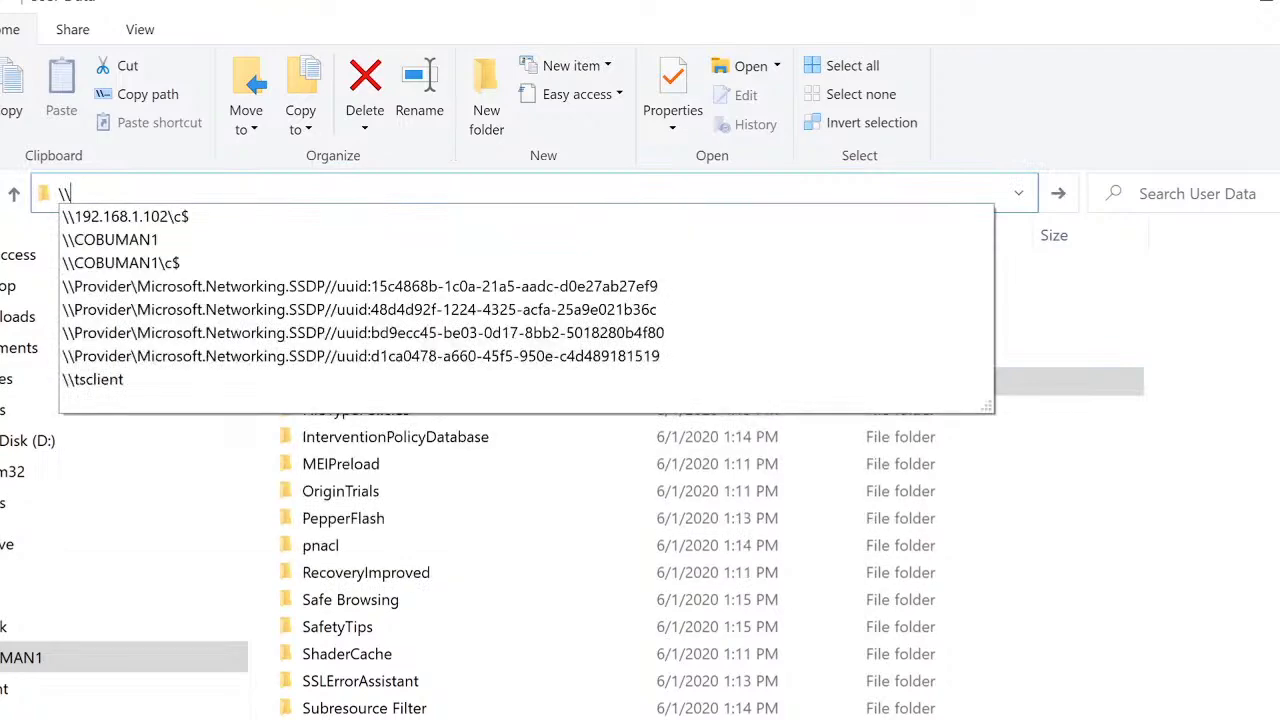
{"action": "type", "text": "2600:6c40:467f:d593::9b0"}
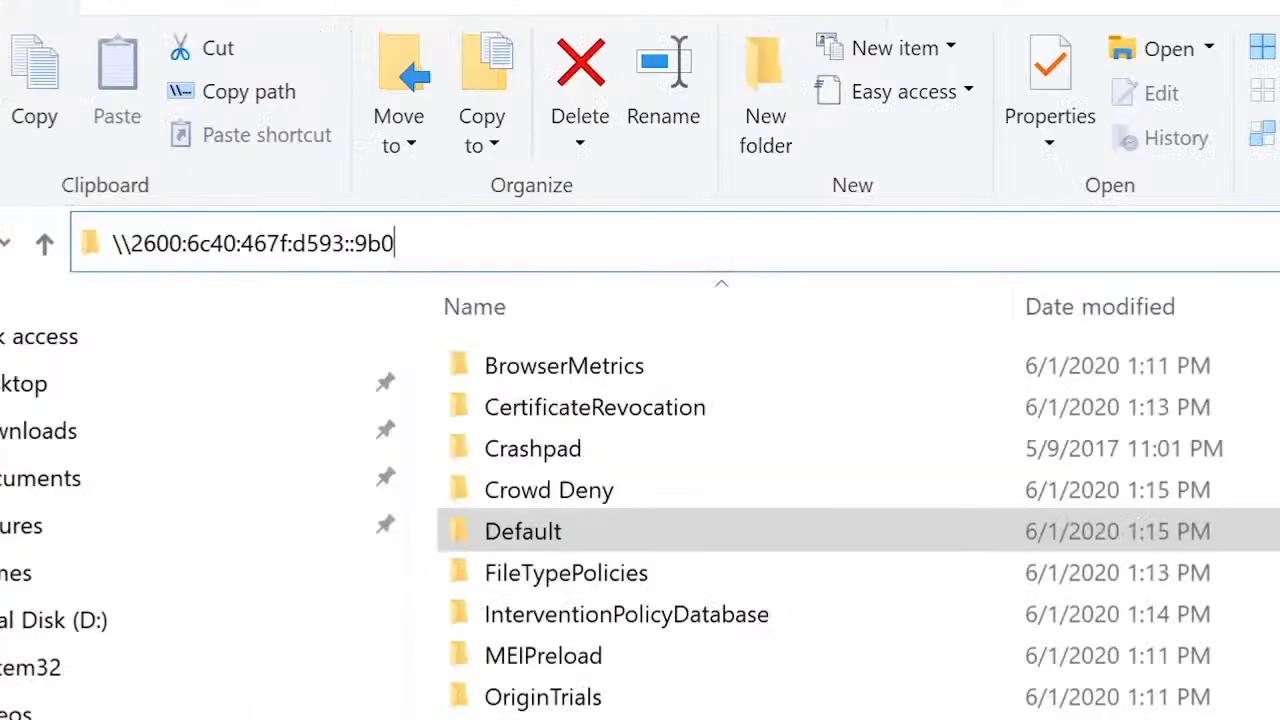
{"action": "type", "text": "\\"}
{"action": "key", "text": "BackSpace"}
{"action": "type", "text": "\\c$"}
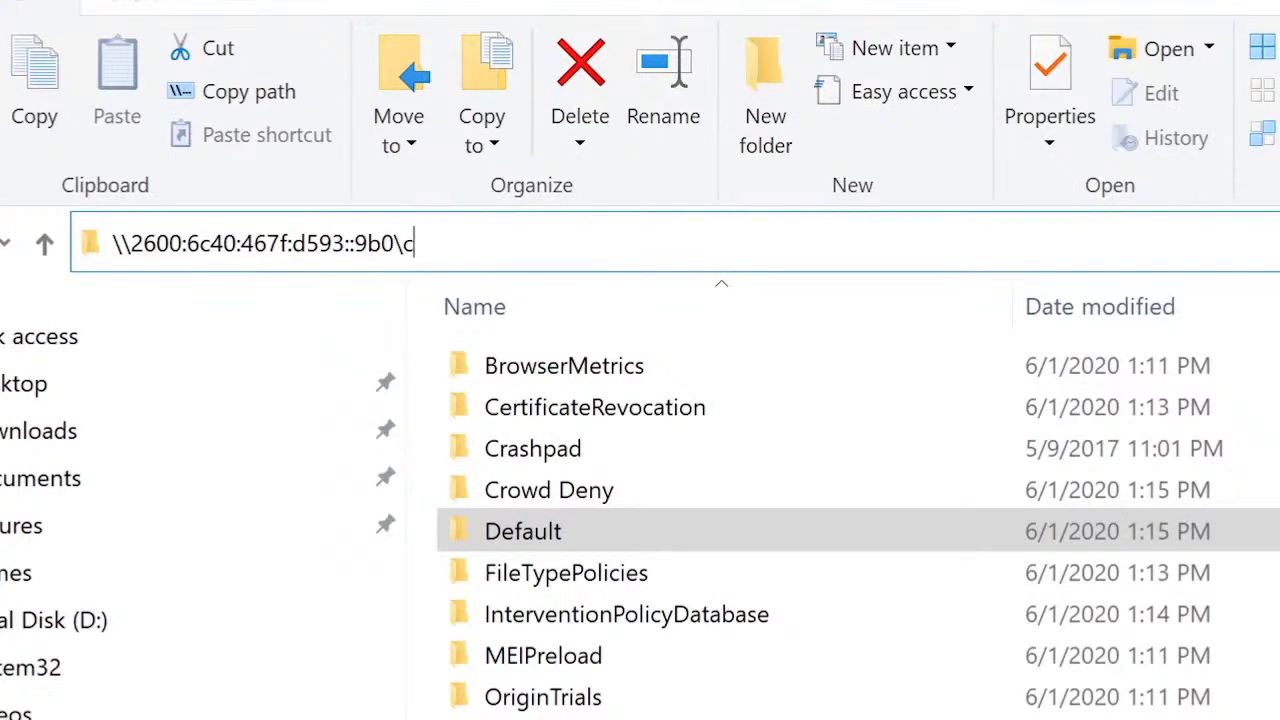
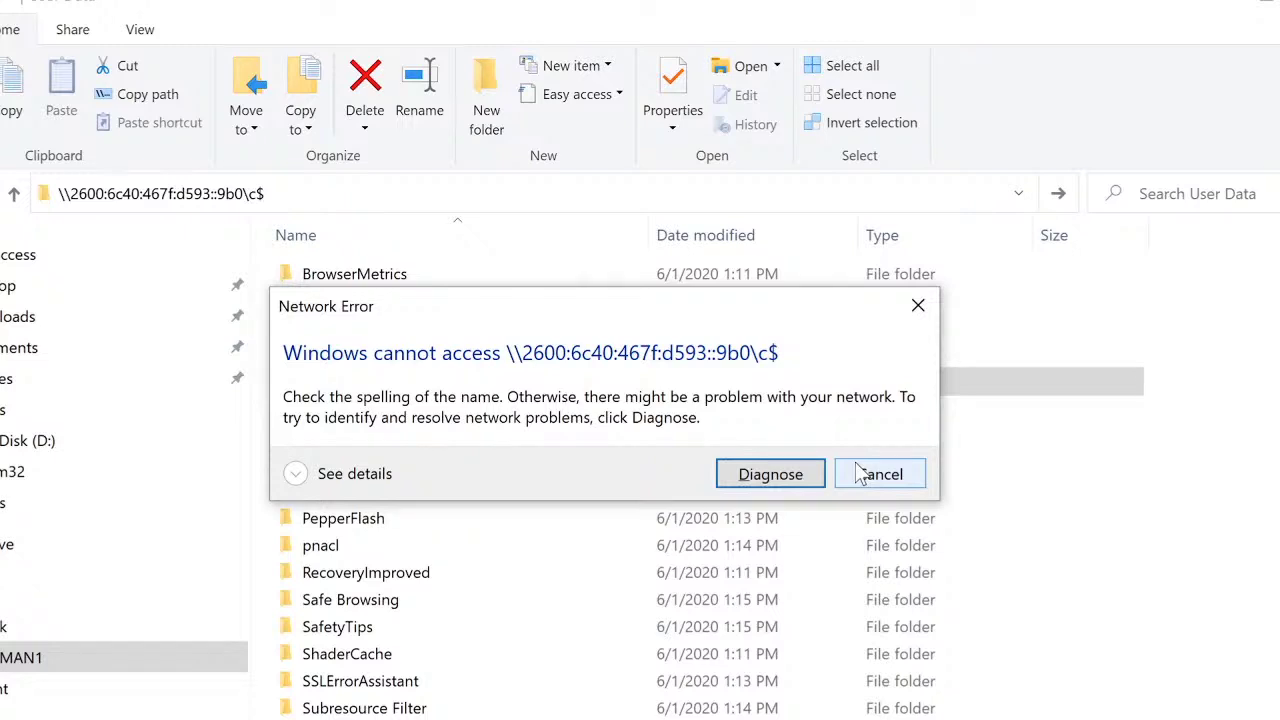
Dismiss the network error for the IPv6 c$ path and return to the cobuman1 ping results.
{"action": "left_click", "coordinate": [858, 474]}
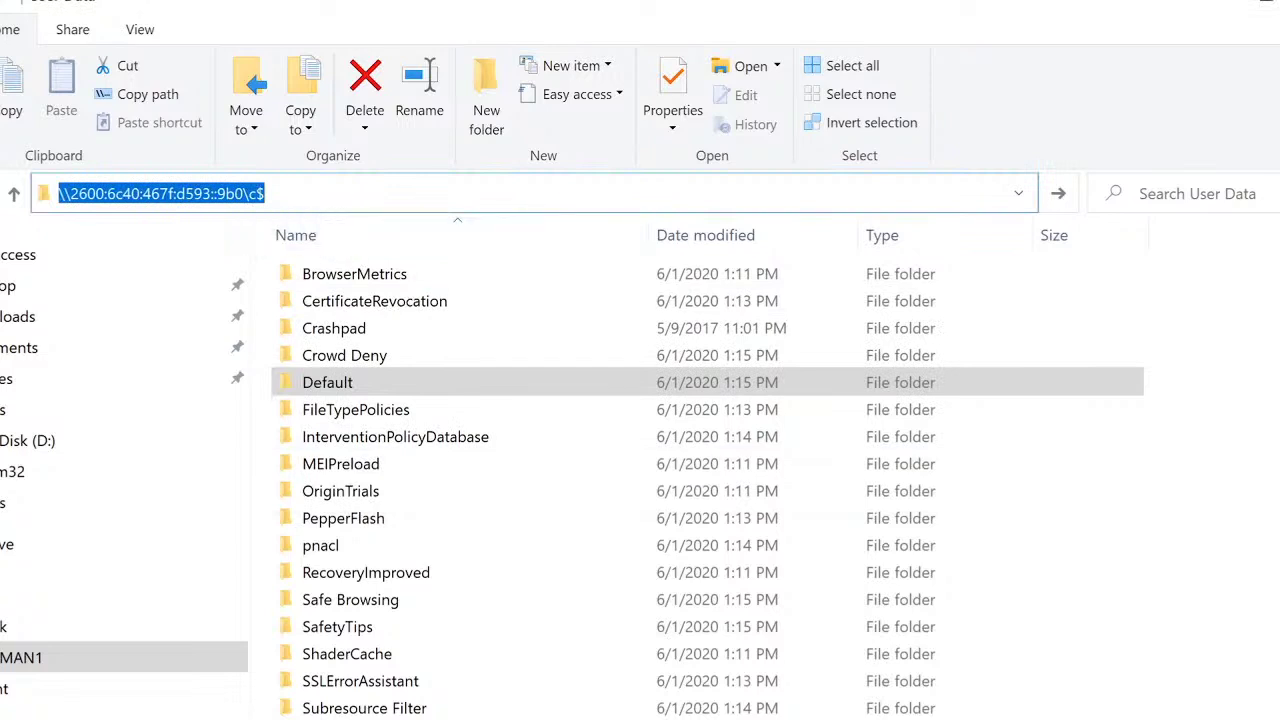
{"action": "key", "text": "alt+Tab"}
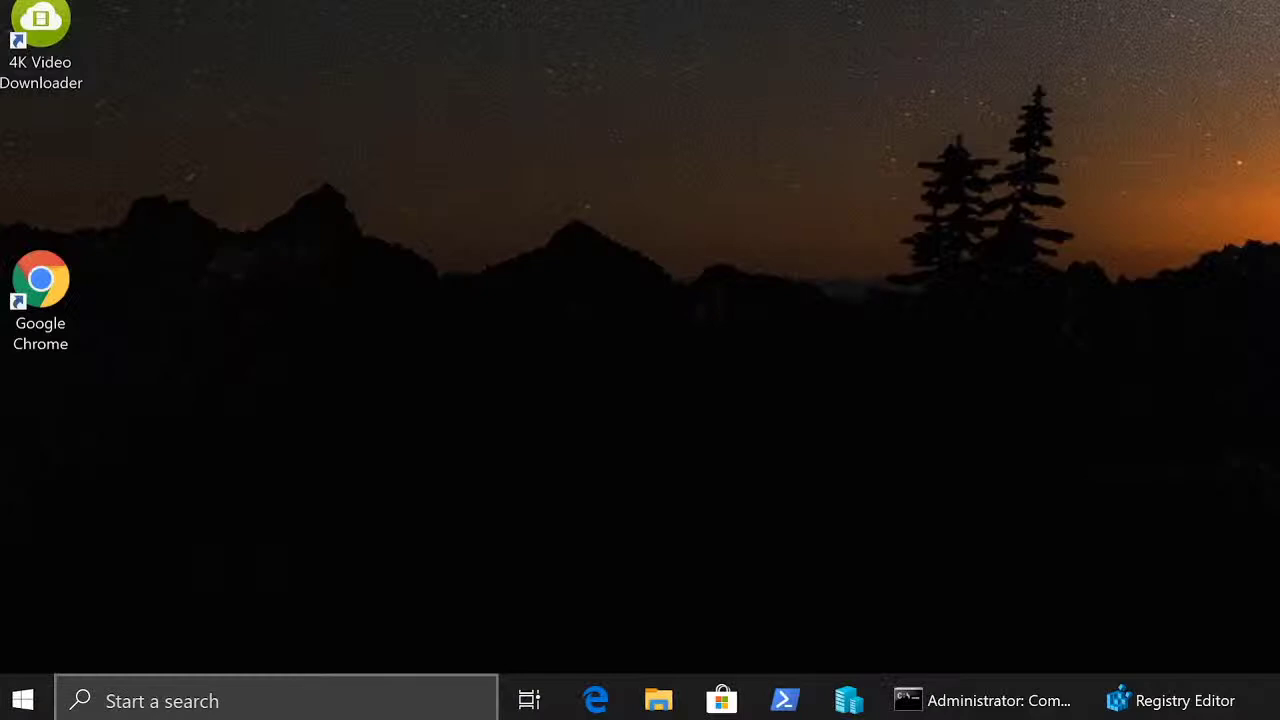
Search Windows for 'network' and open the Network status settings page.
{"action": "key", "text": "super+s"}
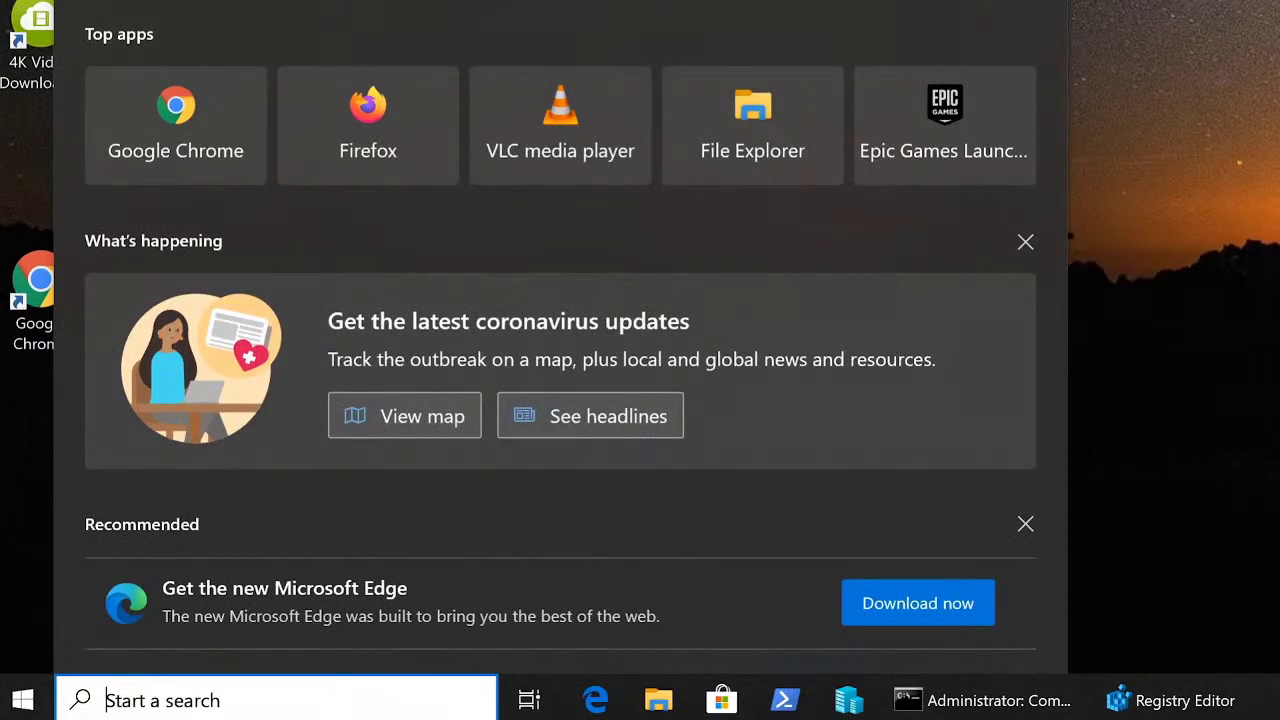
{"action": "type", "text": "networ"}
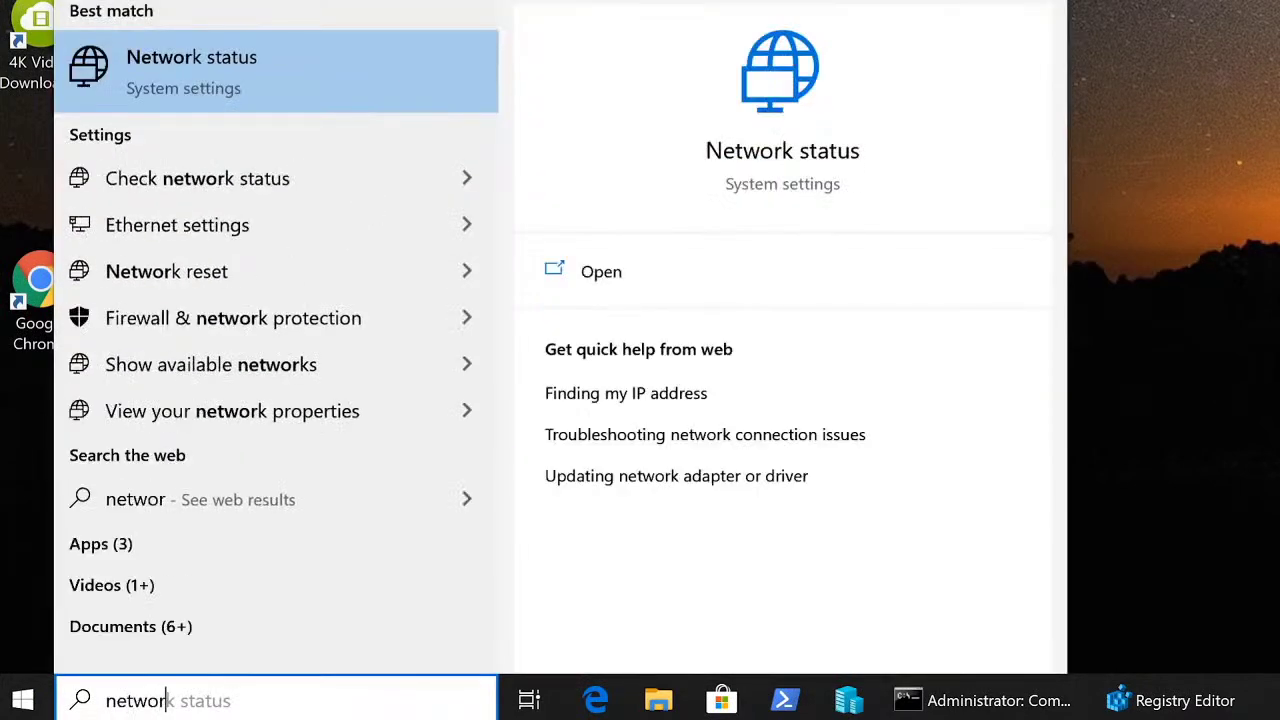
{"action": "type", "text": "k"}
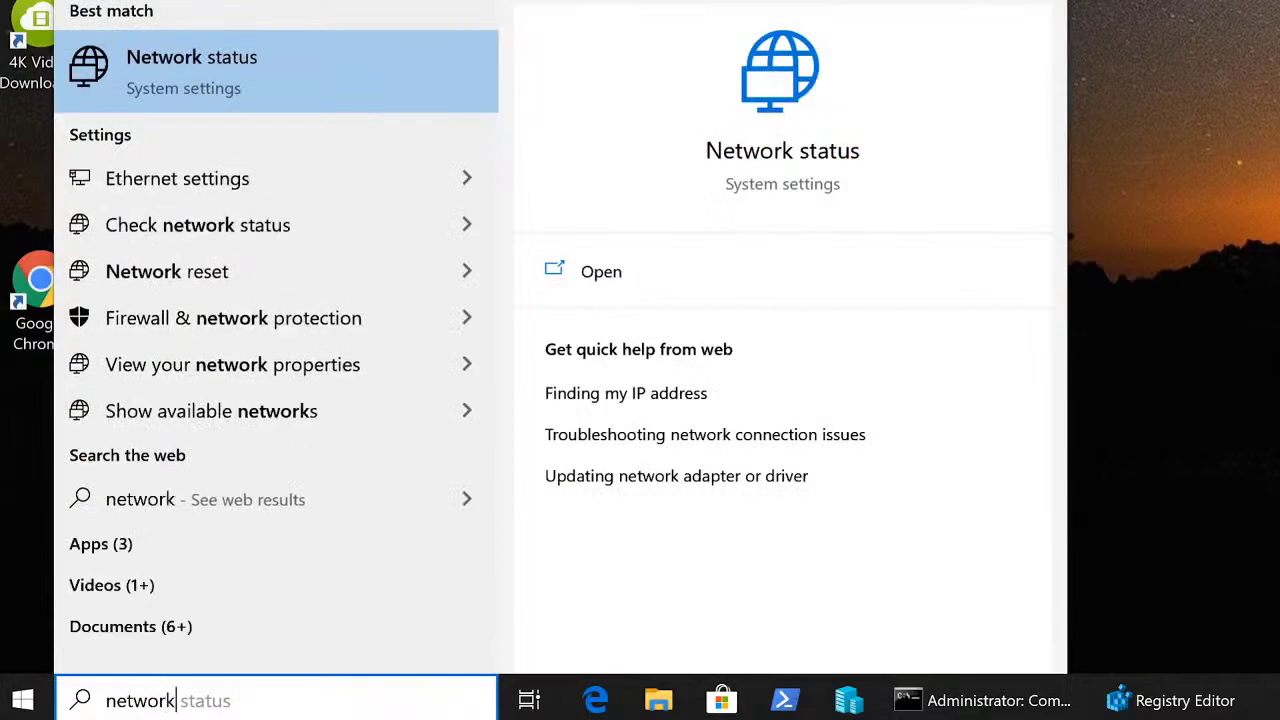
{"action": "key", "text": "Return"}
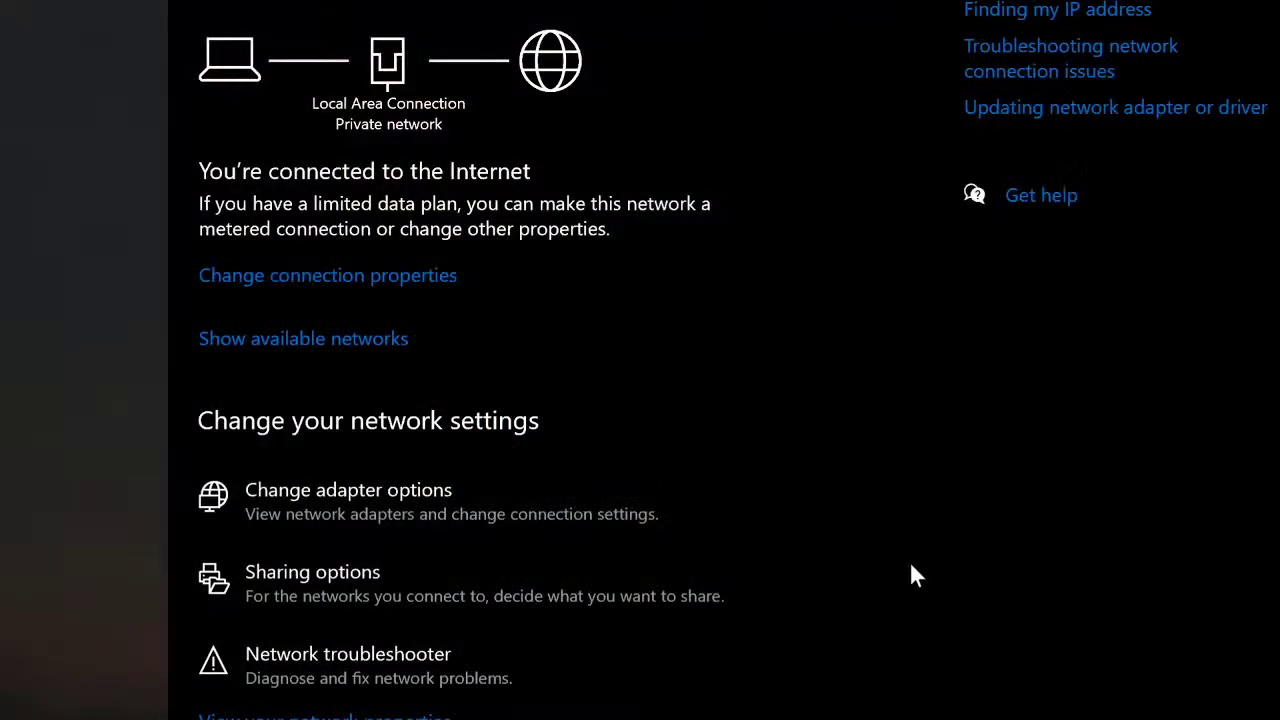
Open the Local Area Connection's properties and scroll down to its IP address details.
{"action": "left_click", "coordinate": [411, 277]}
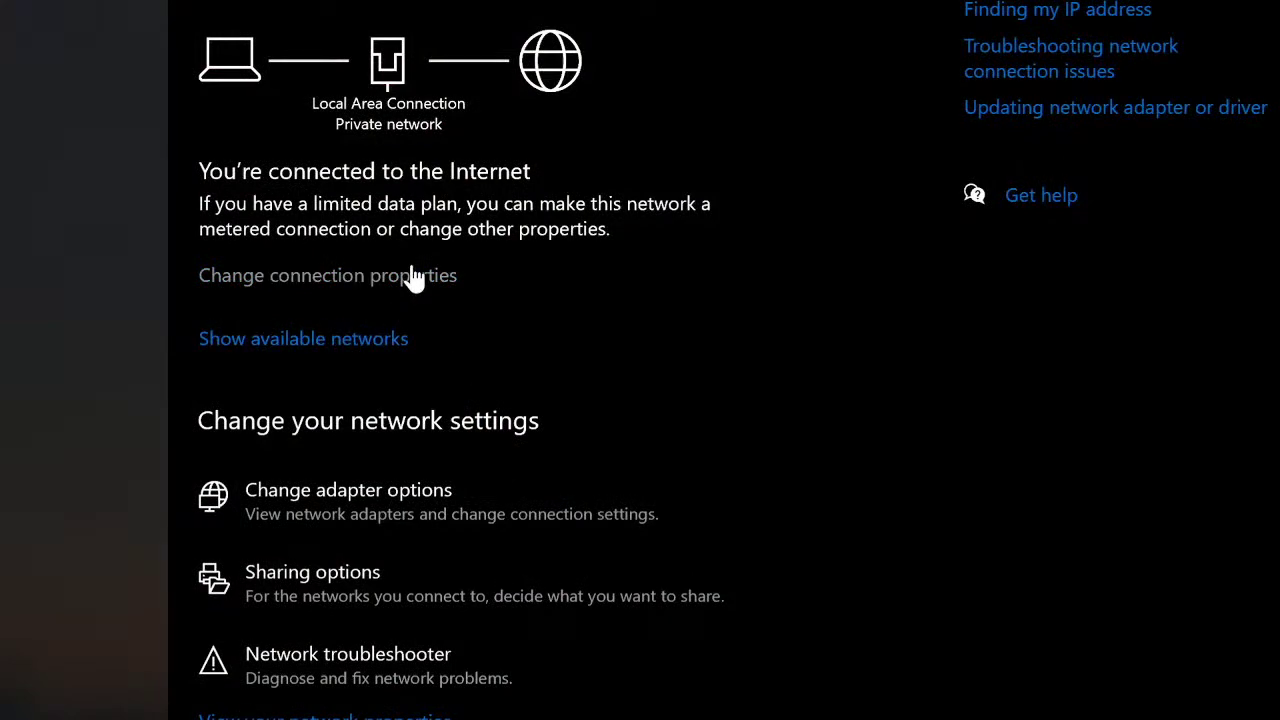
{"action": "left_click", "coordinate": [337, 276]}
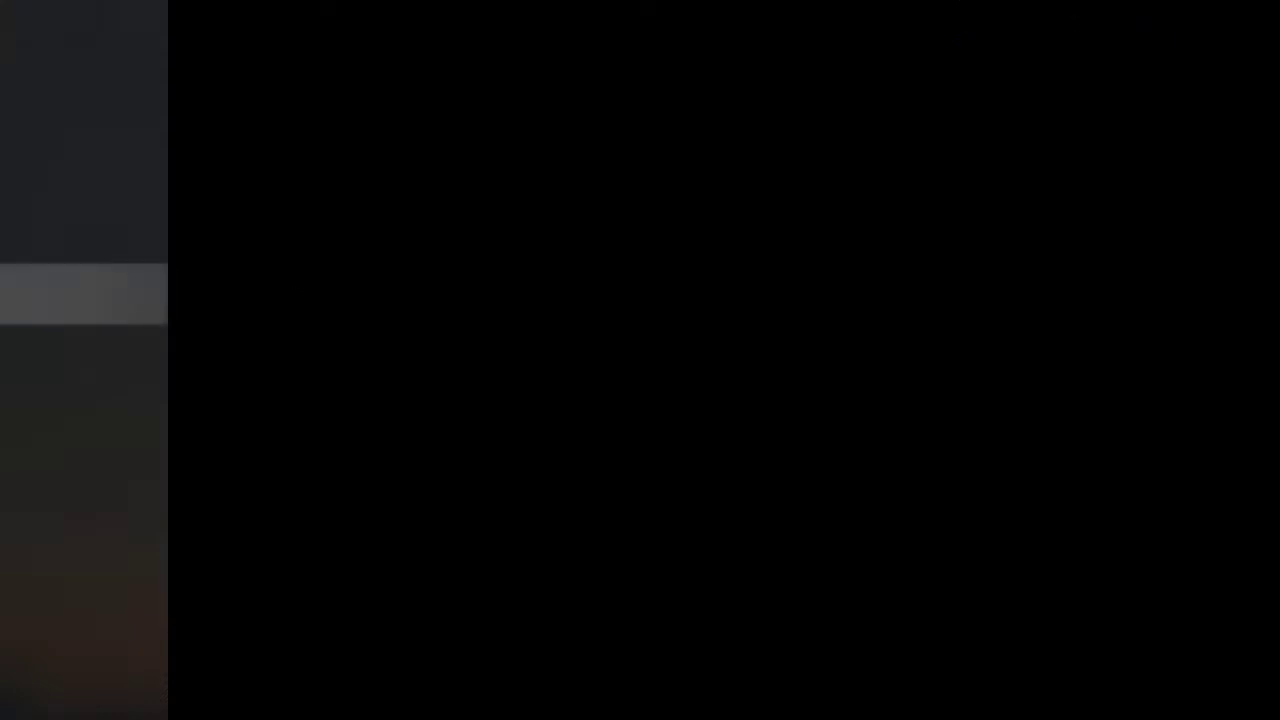
{"action": "scroll", "coordinate": [875, 427], "scroll_direction": "down", "scroll_amount": 6}
{"action": "scroll", "coordinate": [1204, 93], "scroll_direction": "down", "scroll_amount": 1}
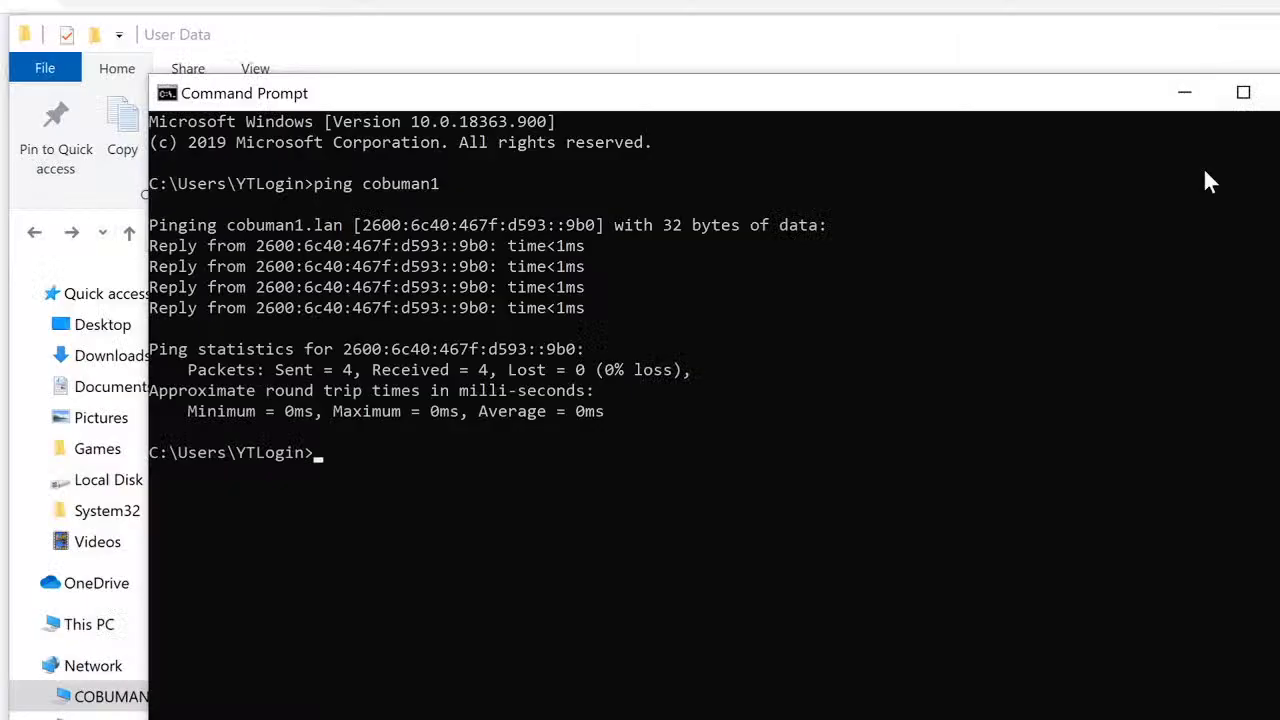
Bring File Explorer forward and replace its address bar path with \\192.168.1.102\c$.
{"action": "left_click", "coordinate": [1200, 95]}
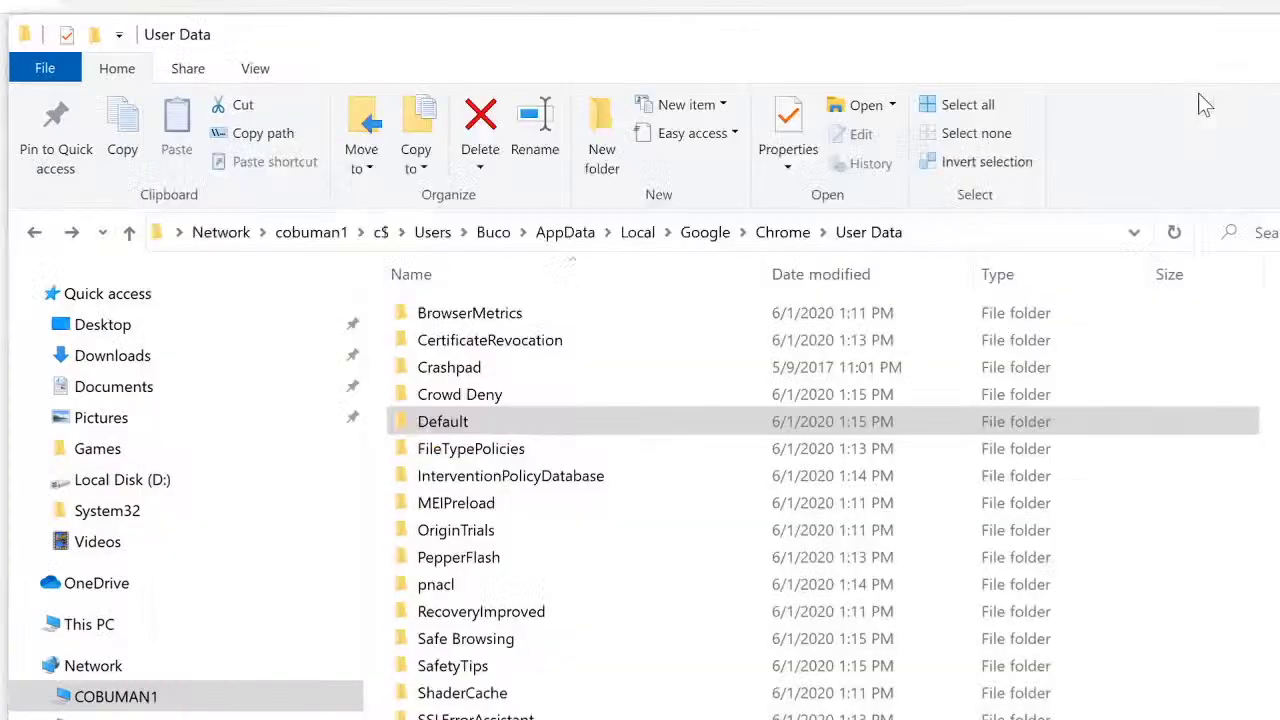
{"action": "left_click", "coordinate": [890, 235]}
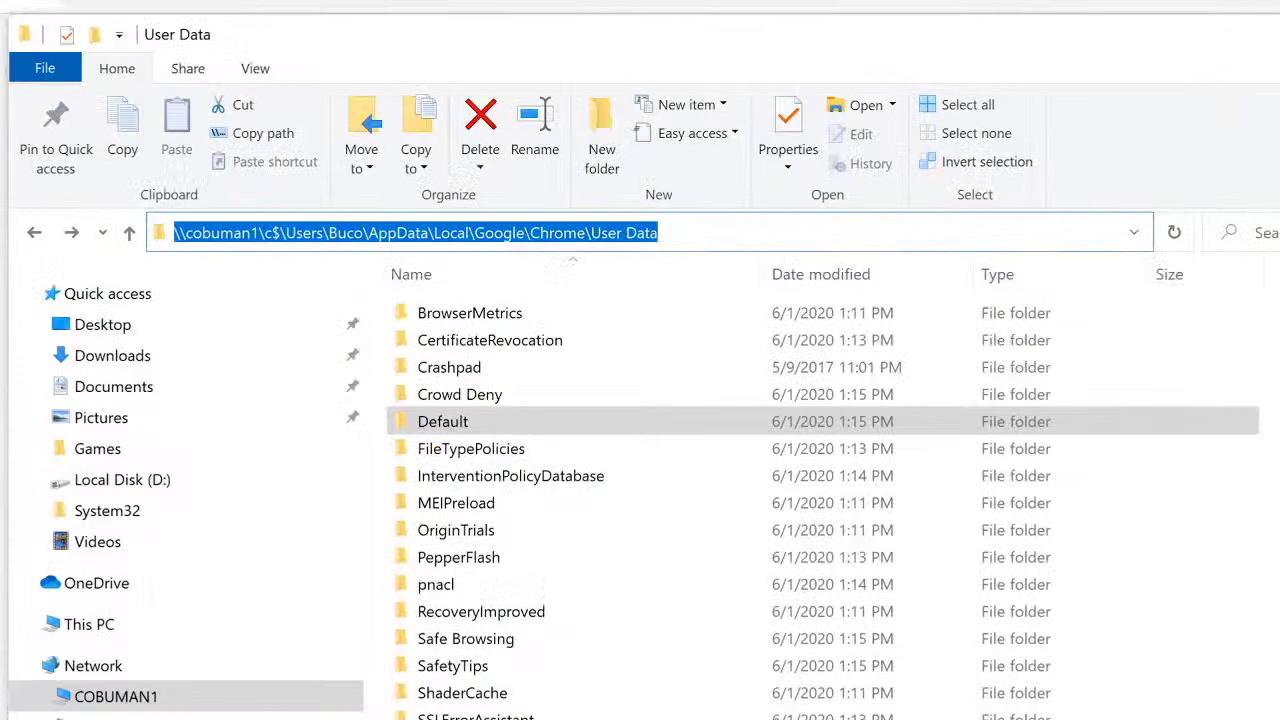
{"action": "type", "text": "\\\\192.168.1.102\\c$"}
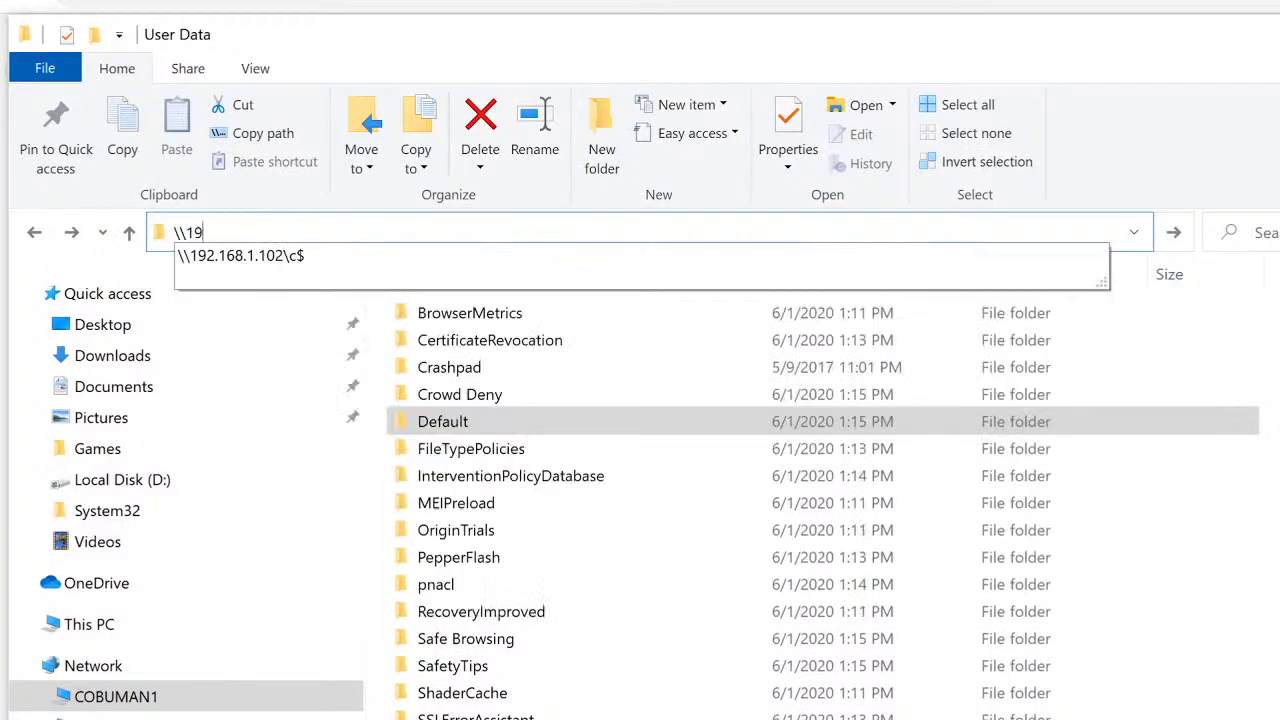
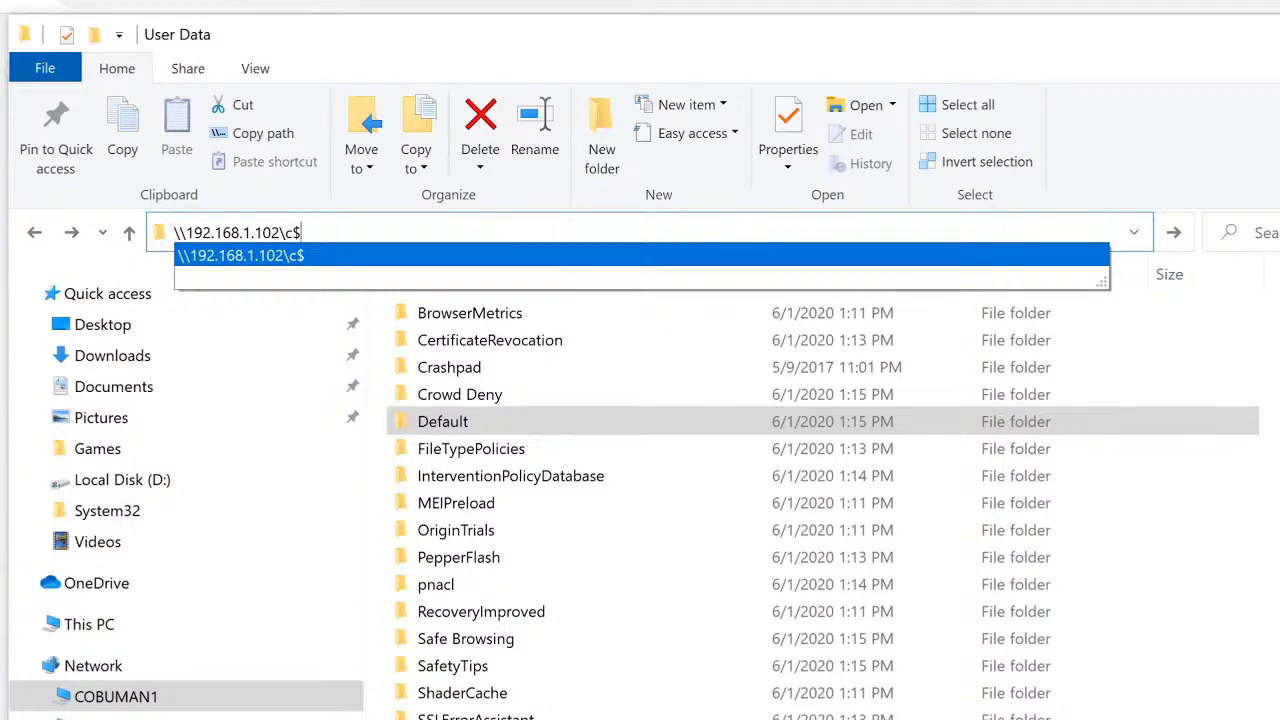
Browse \\192.168.1.102\c$ into the user profile's Desktop folder, then show the local desktop.
{"action": "key", "text": "Return"}
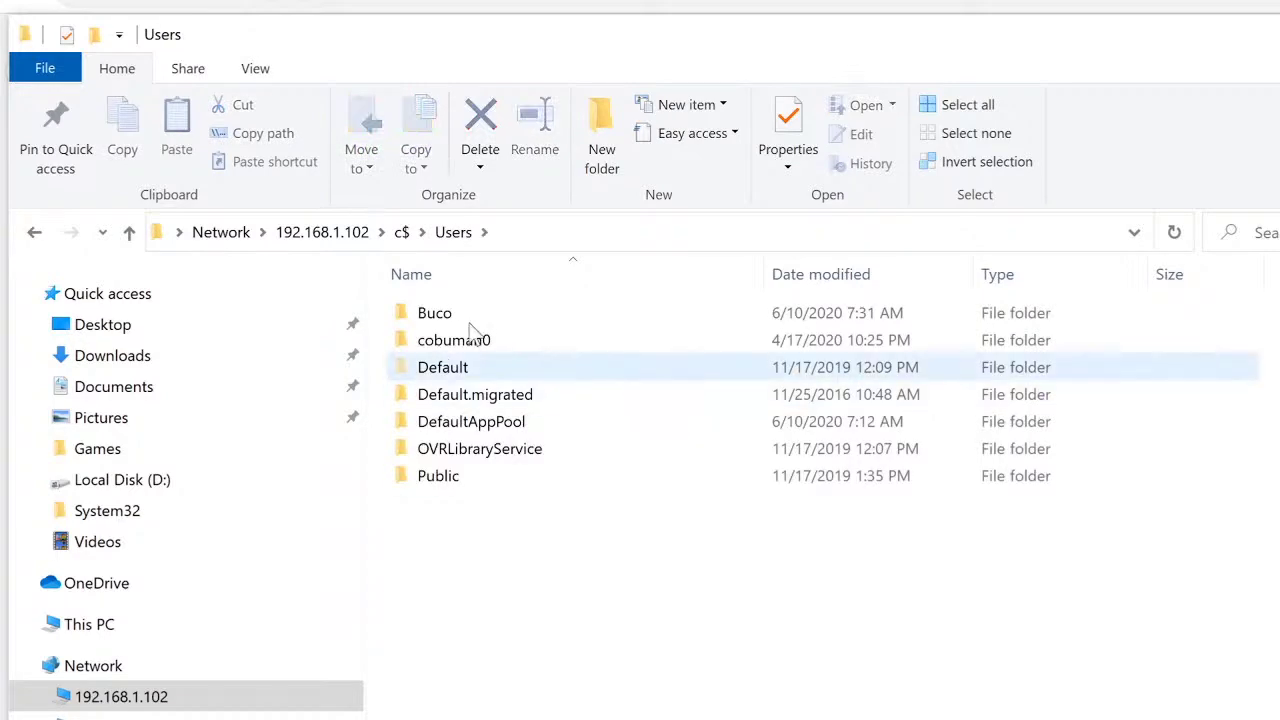
{"action": "left_click", "coordinate": [496, 313]}
{"action": "double_click", "coordinate": [496, 313]}
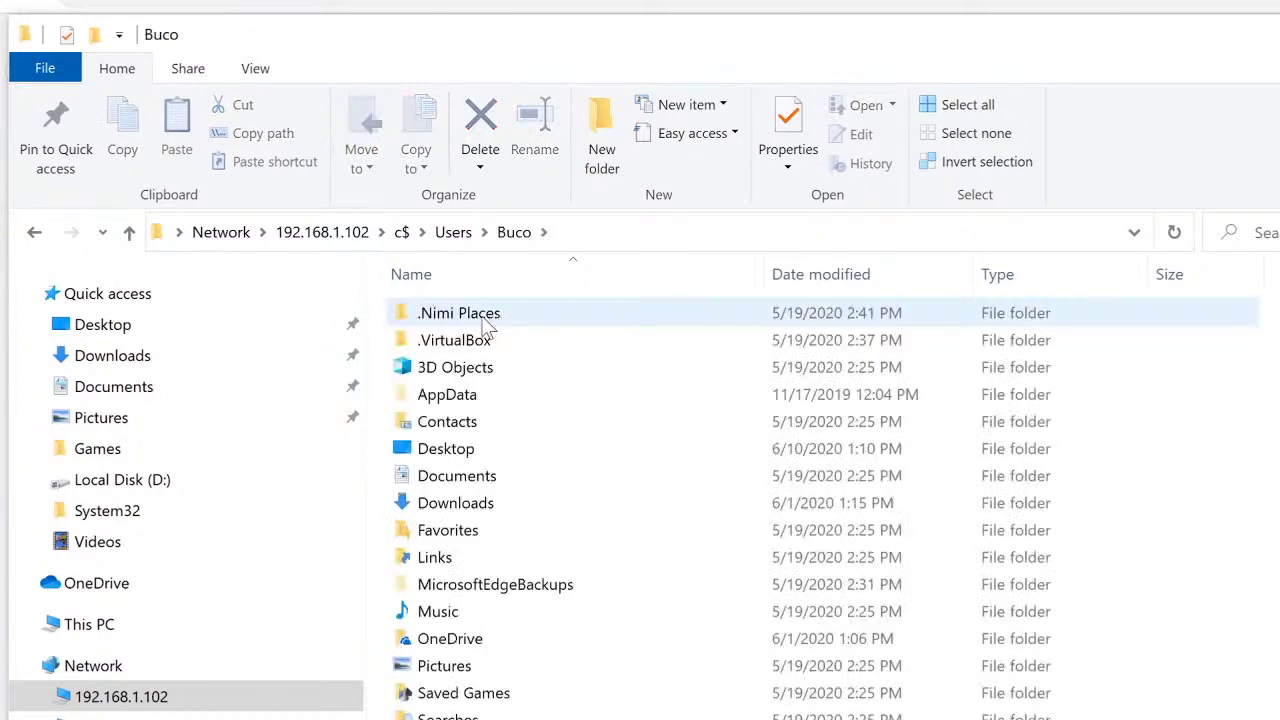
{"action": "left_click", "coordinate": [471, 453]}
{"action": "double_click", "coordinate": [471, 453]}
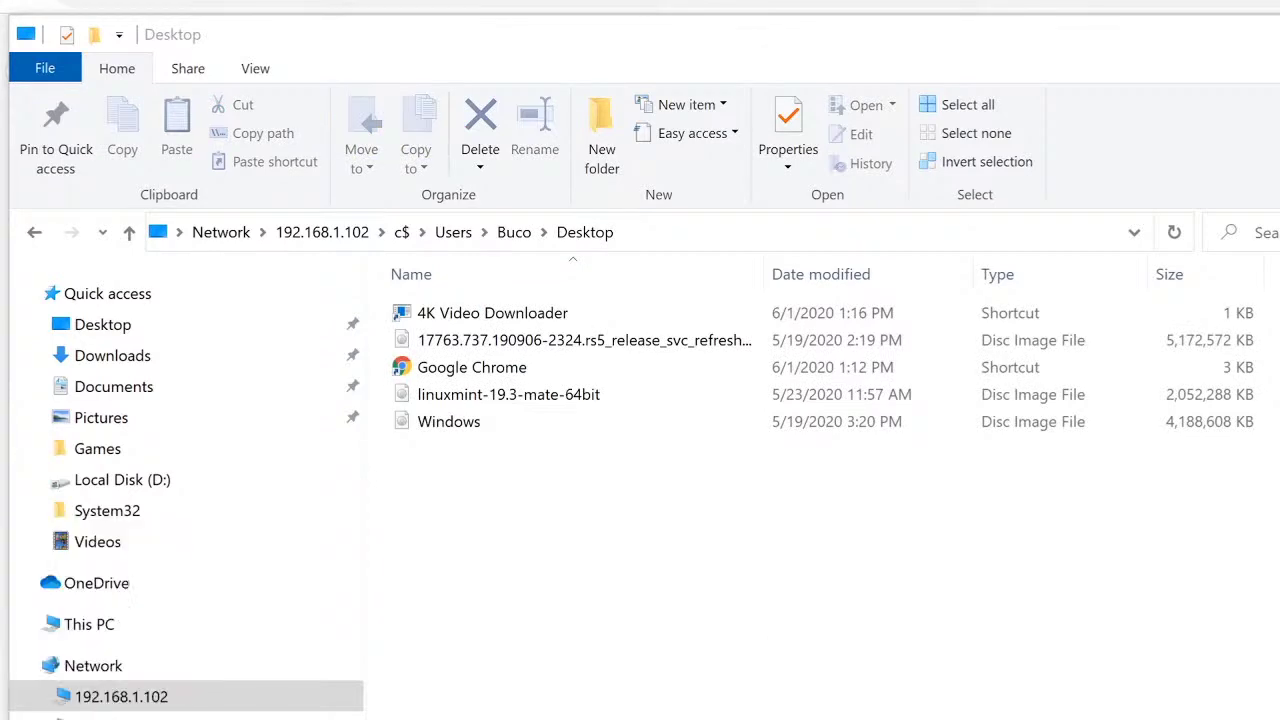
{"action": "right_click", "coordinate": [486, 696]}
{"action": "key", "text": "super+d"}
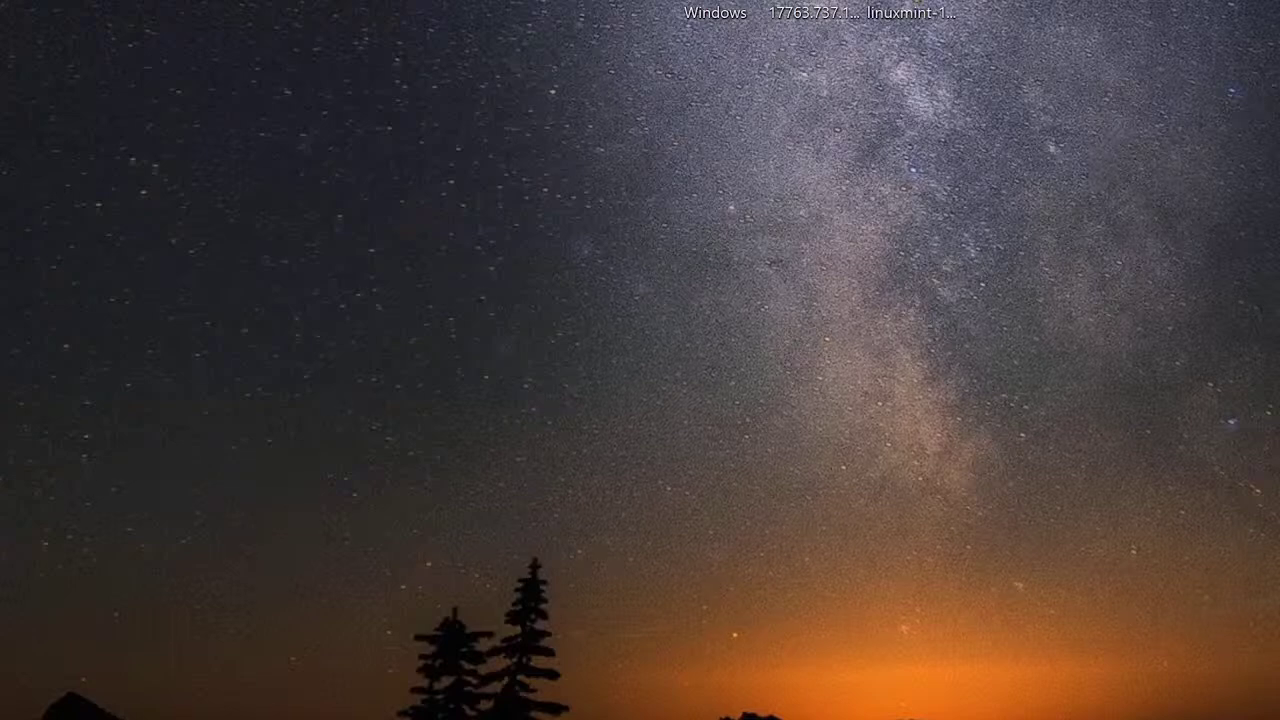
Paste the Internet Shortcuts folder onto the remote Desktop and bring up Windows search.
{"action": "left_click", "coordinate": [690, 340]}
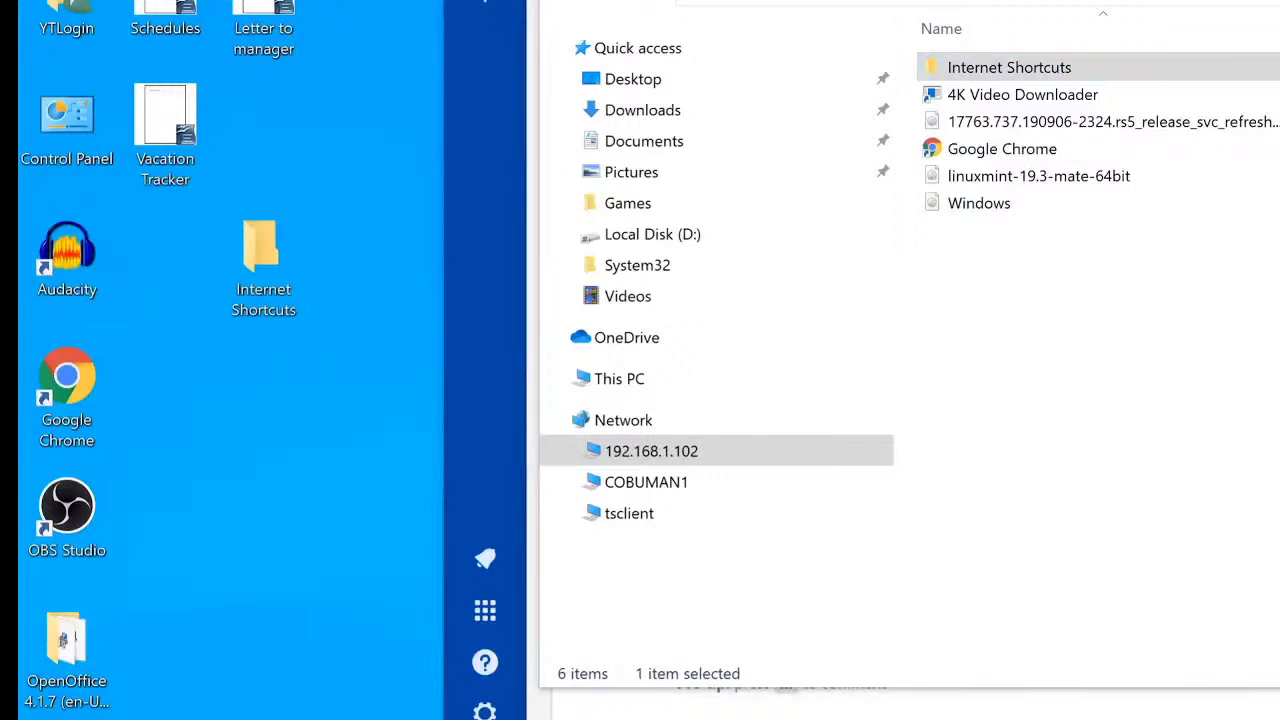
{"action": "key", "text": "super+s"}
Launch regedit with admin approval and connect the network registry to 192.168.1.102.
{"action": "type", "text": "regedit"}
{"action": "key", "text": "Return"}
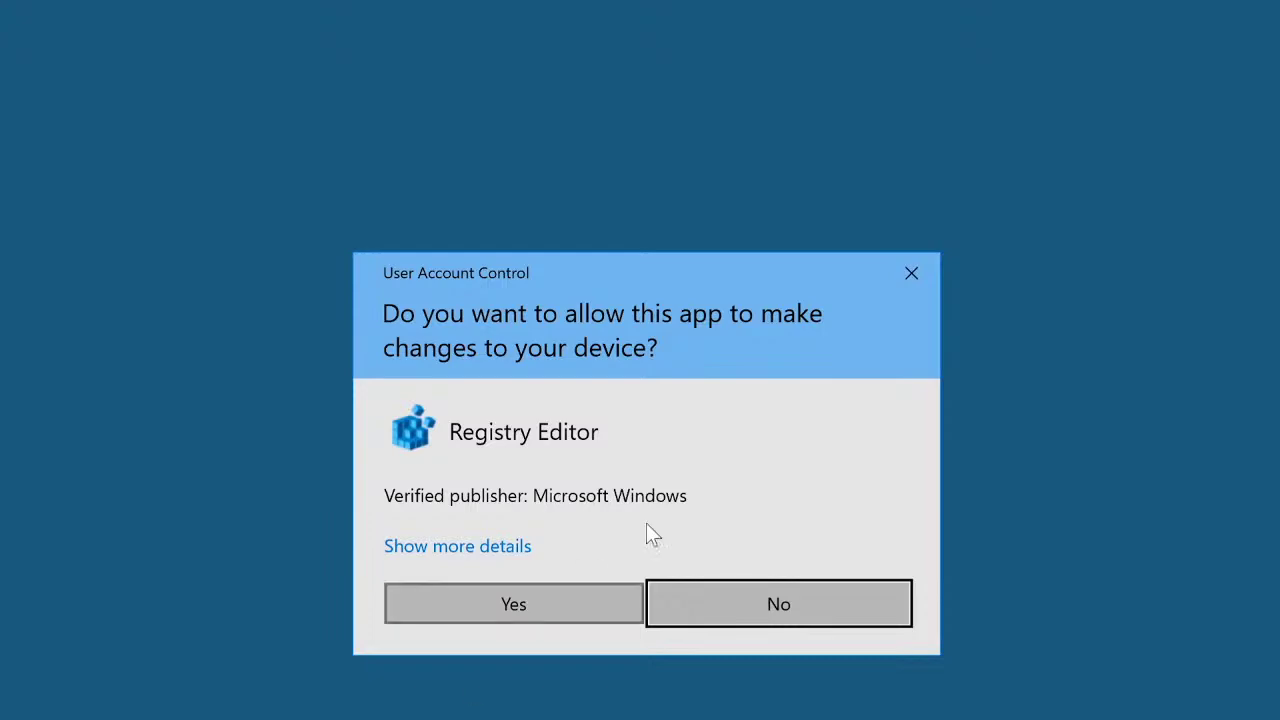
{"action": "left_click", "coordinate": [588, 600]}
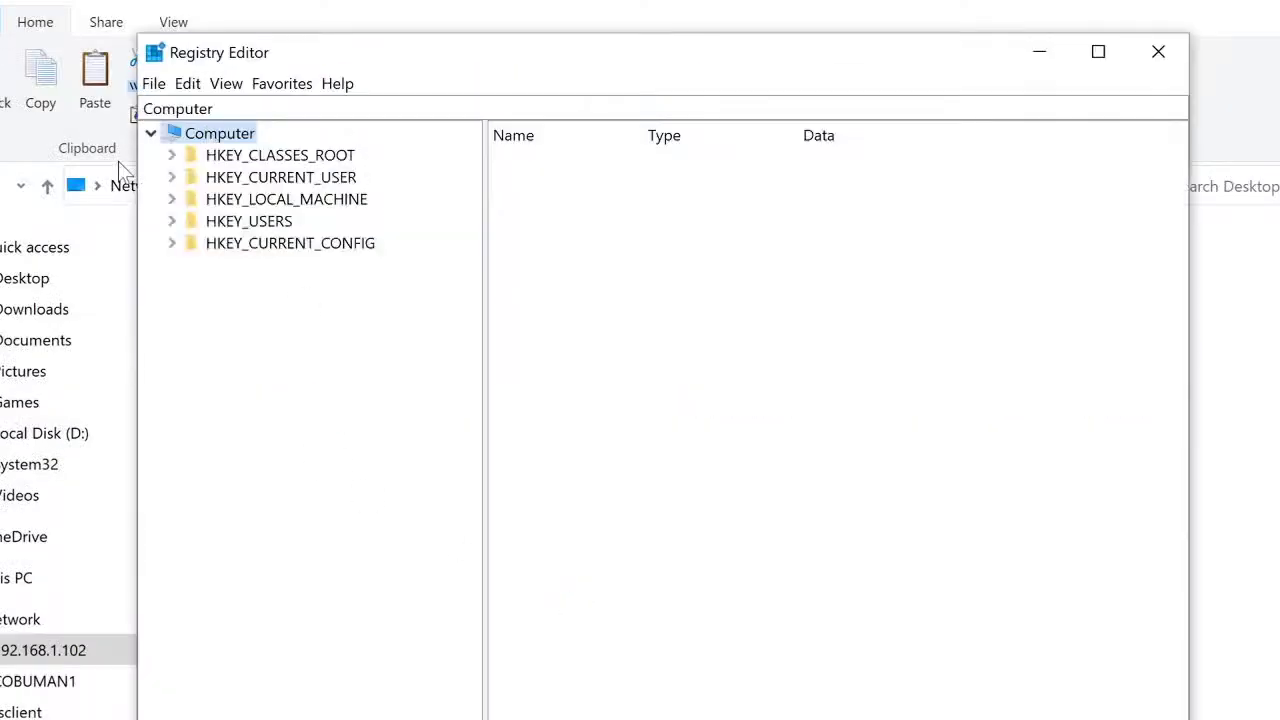
{"action": "left_click", "coordinate": [152, 84]}
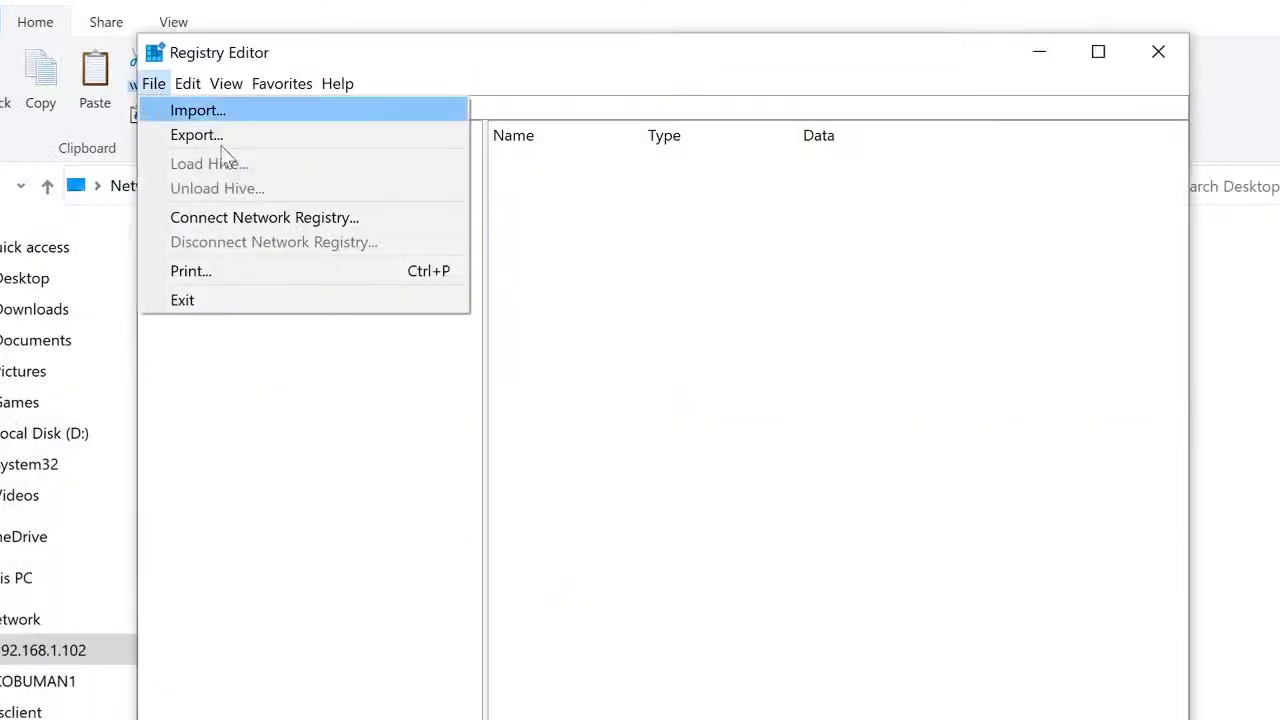
{"action": "left_click", "coordinate": [263, 218]}
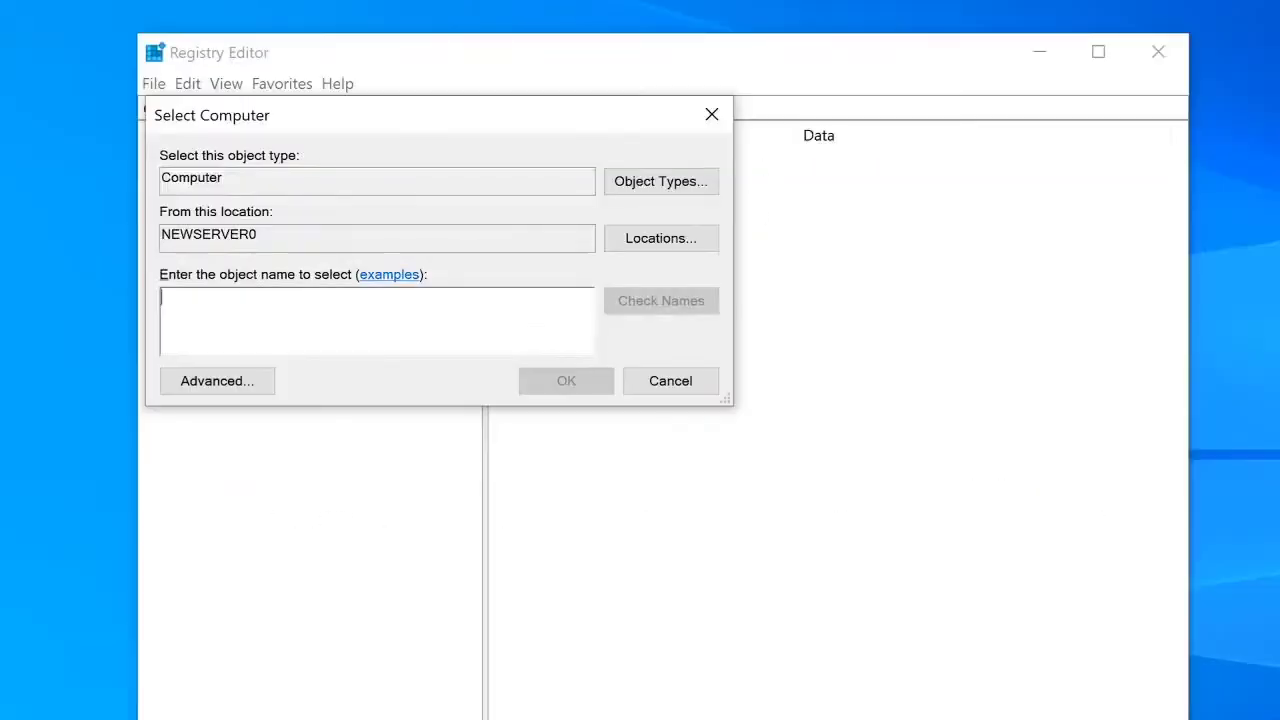
{"action": "type", "text": "192"}
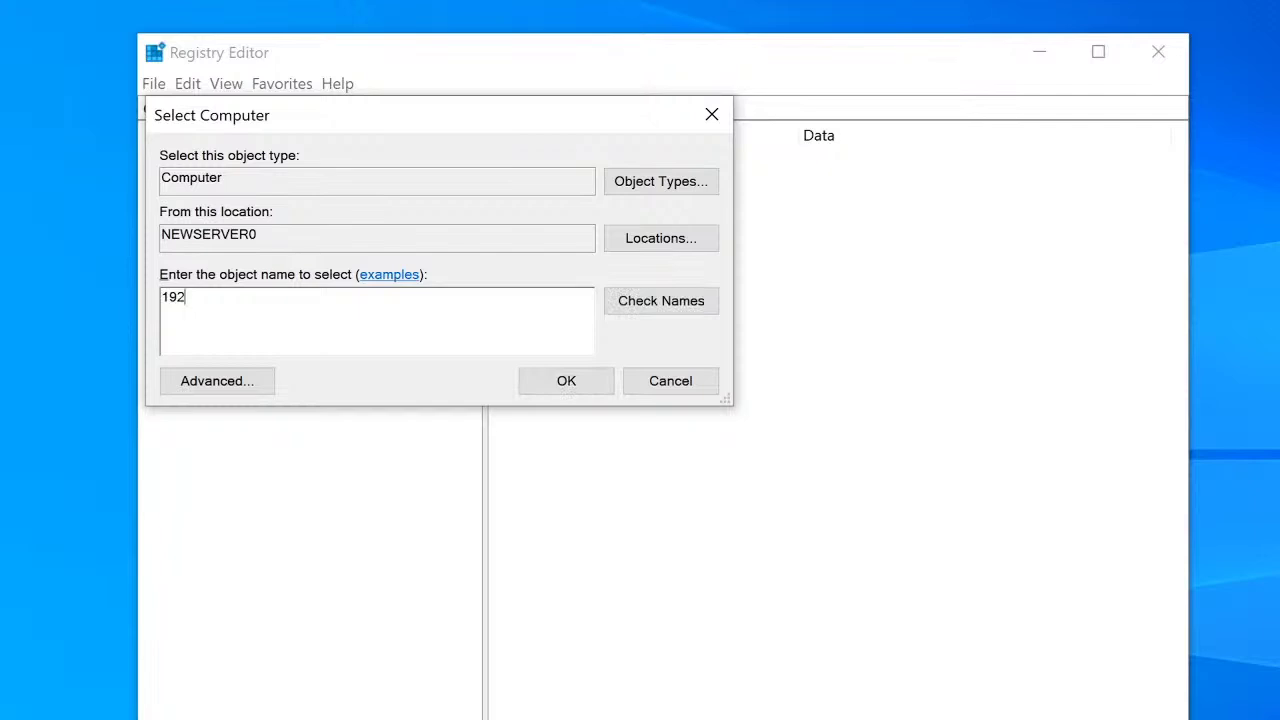
{"action": "type", "text": ".168.1.102"}
{"action": "key", "text": "Return"}
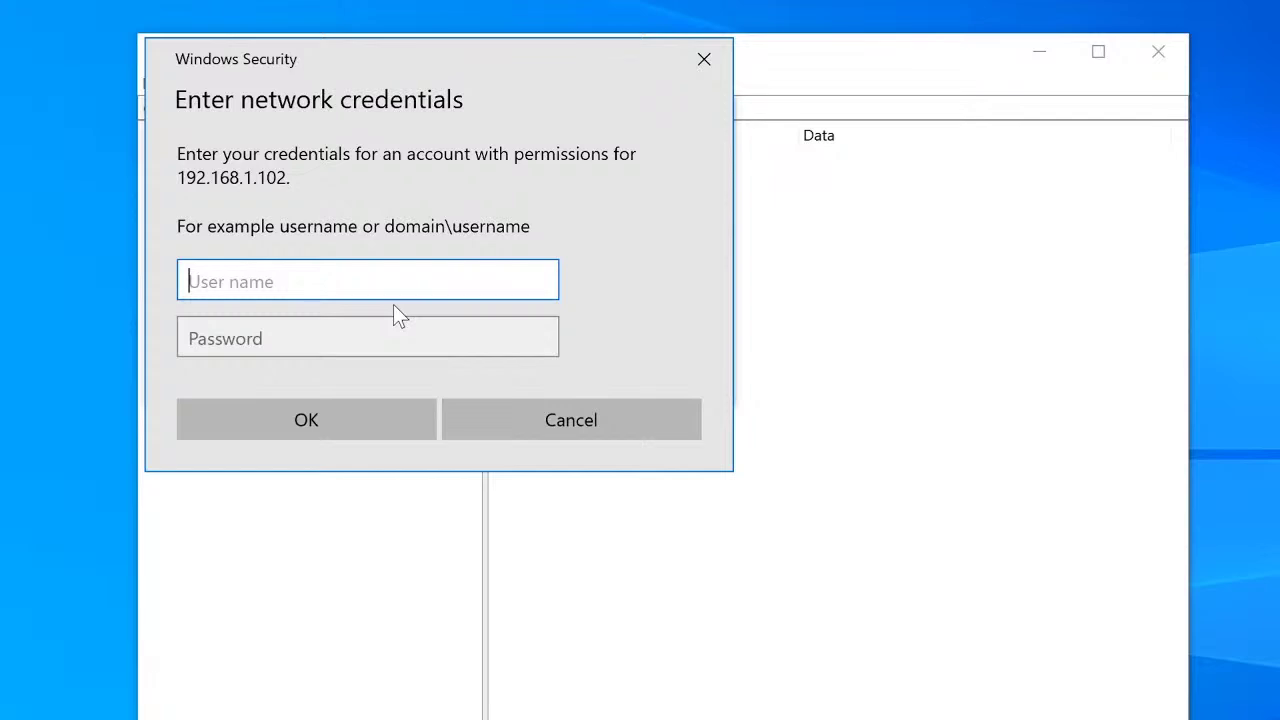
Enter the network account's username and password to load the remote registry hives.
{"action": "type", "text": "Buco"}
{"action": "key", "text": "Tab"}
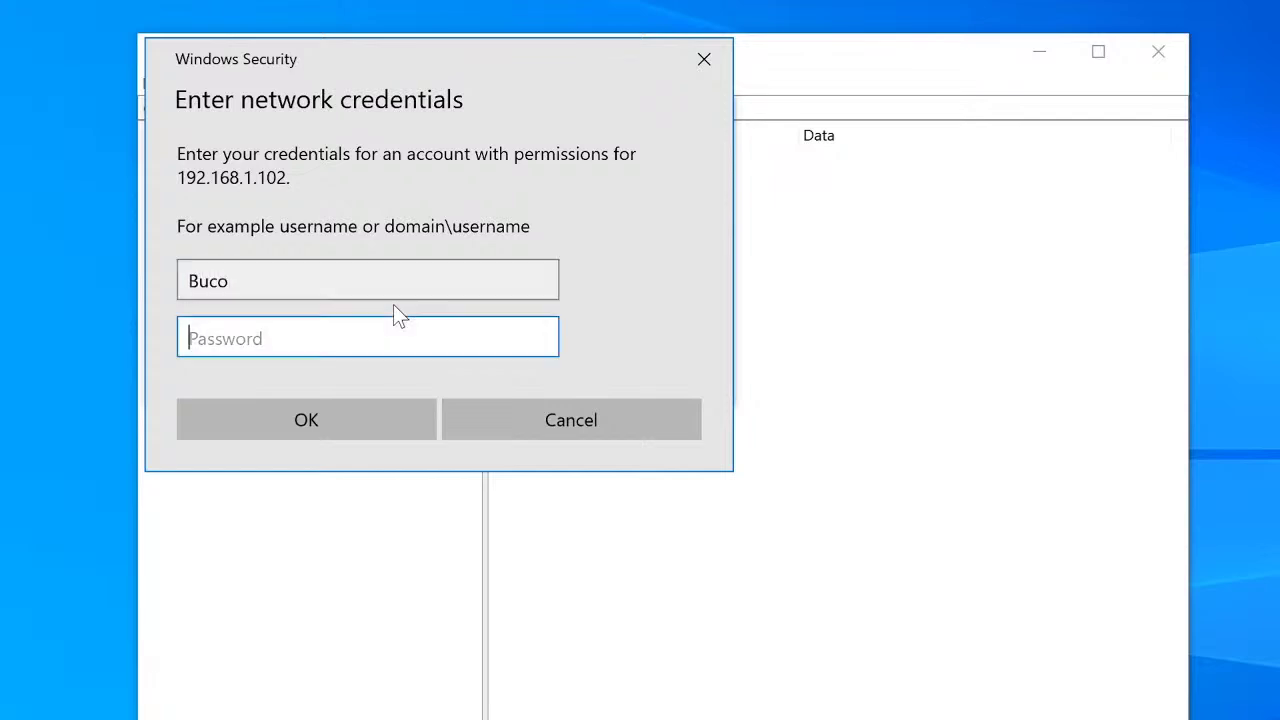
{"action": "type", "text": "•"}
{"action": "key", "text": "BackSpace"}
{"action": "type", "text": "••••••"}
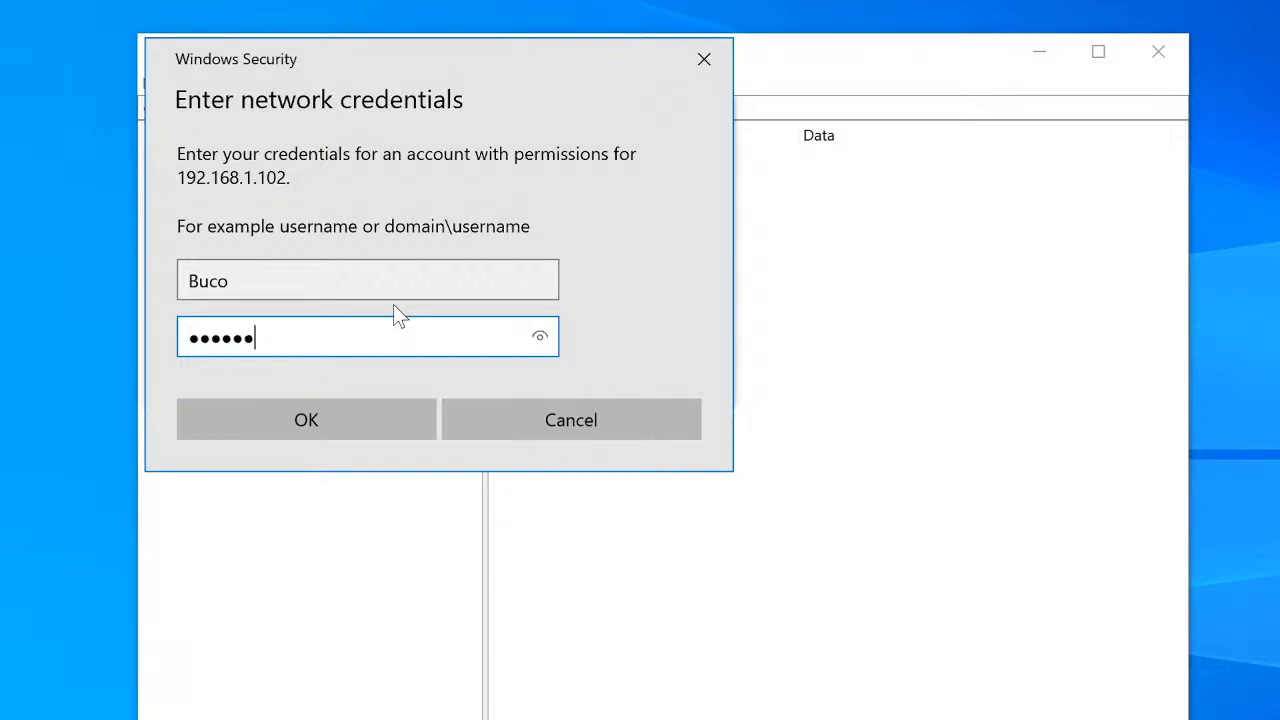
{"action": "key", "text": "Return"}
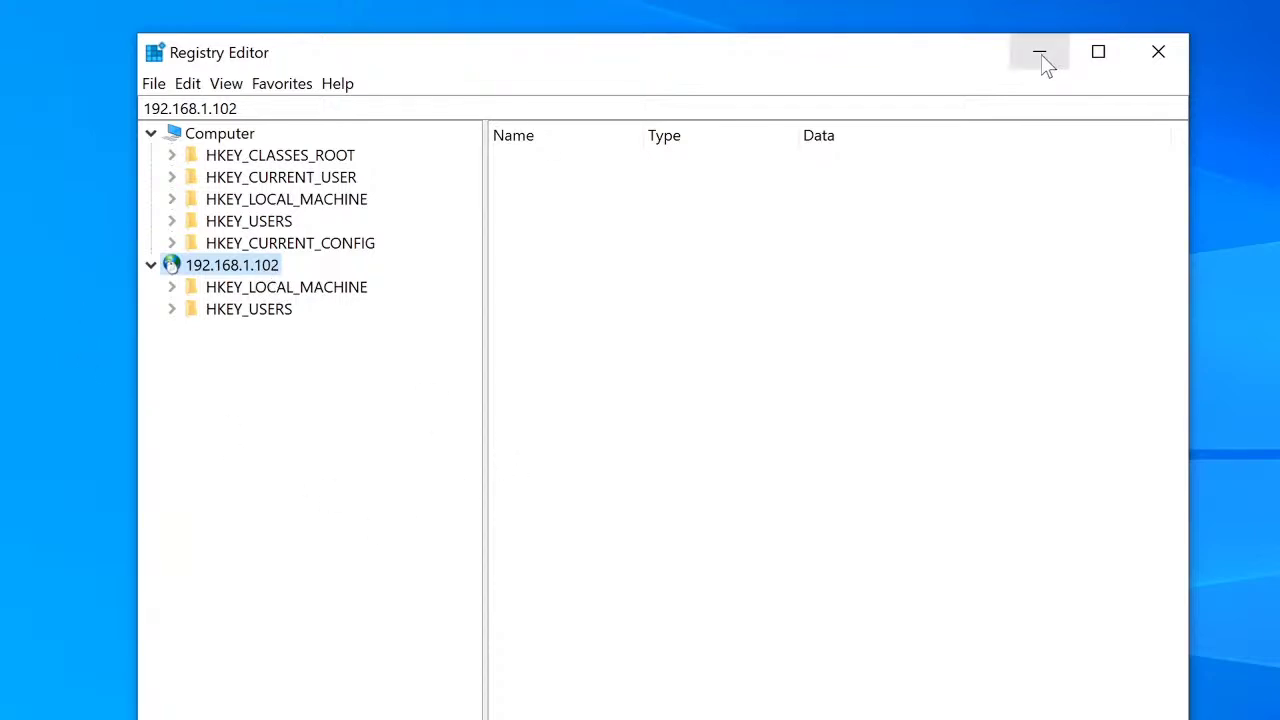
{"action": "left_click_drag", "start_coordinate": [891, 47], "coordinate": [895, 32]}
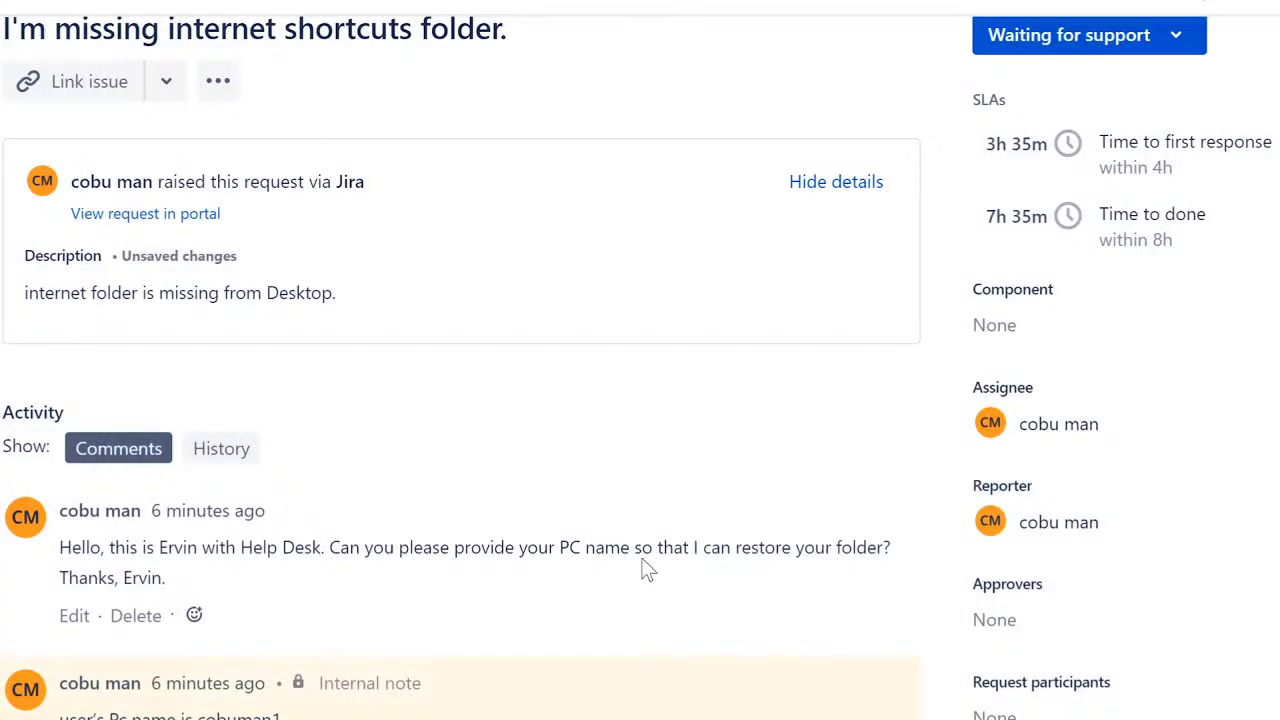
Save the customer reply 'made a copy of internet folder to desktop' with the technician's signature.
{"action": "scroll", "coordinate": [586, 360], "scroll_direction": "down", "scroll_amount": 3}
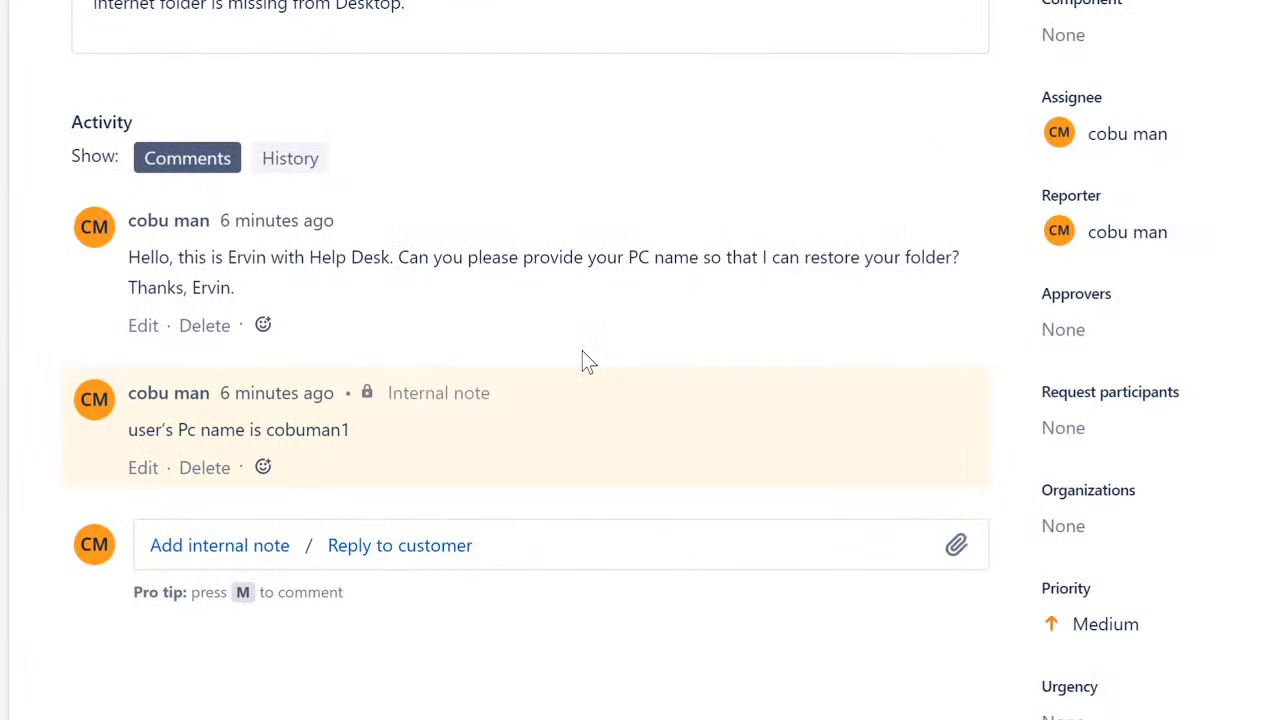
{"action": "scroll", "coordinate": [586, 360], "scroll_direction": "down", "scroll_amount": 1}
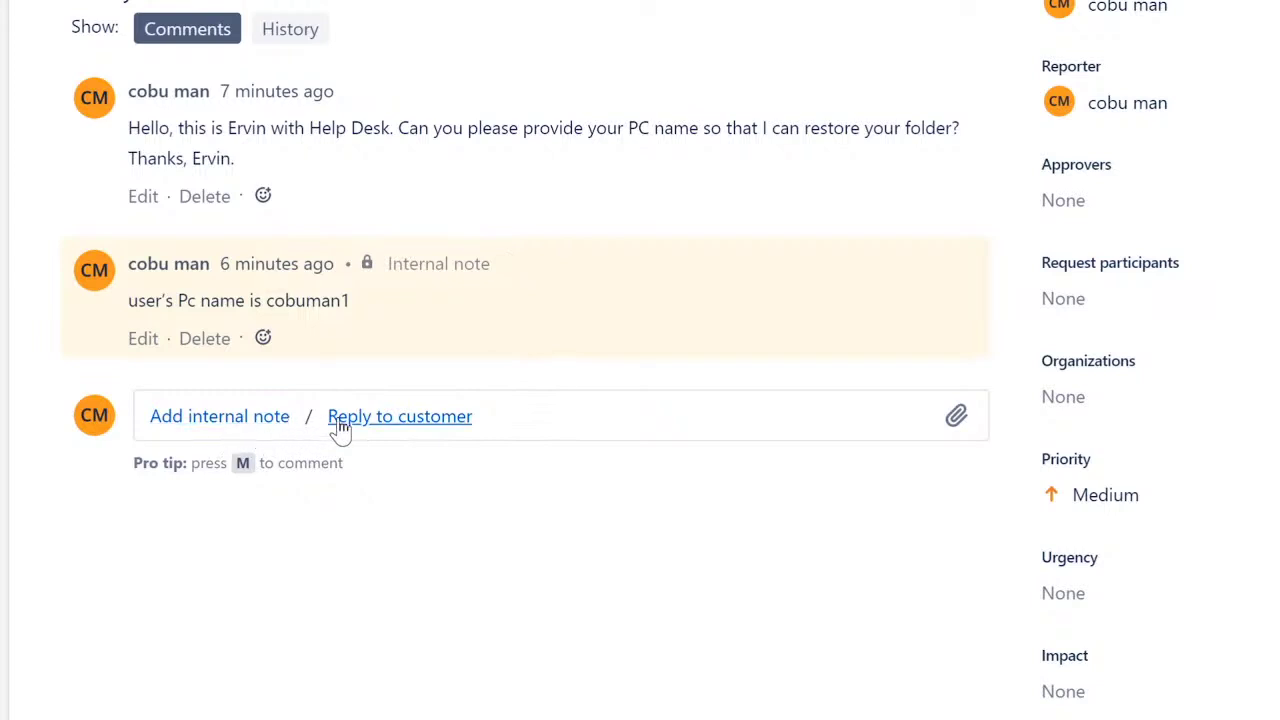
{"action": "left_click", "coordinate": [393, 418]}
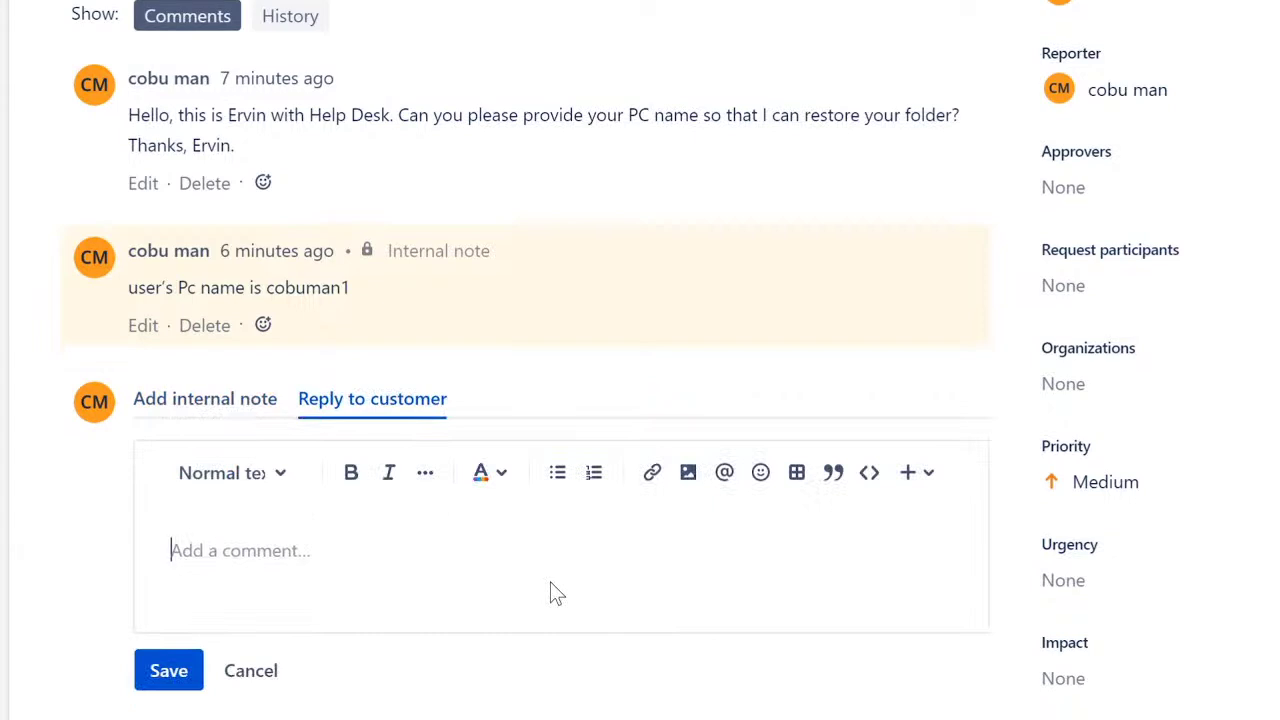
{"action": "type", "text": "made a "}
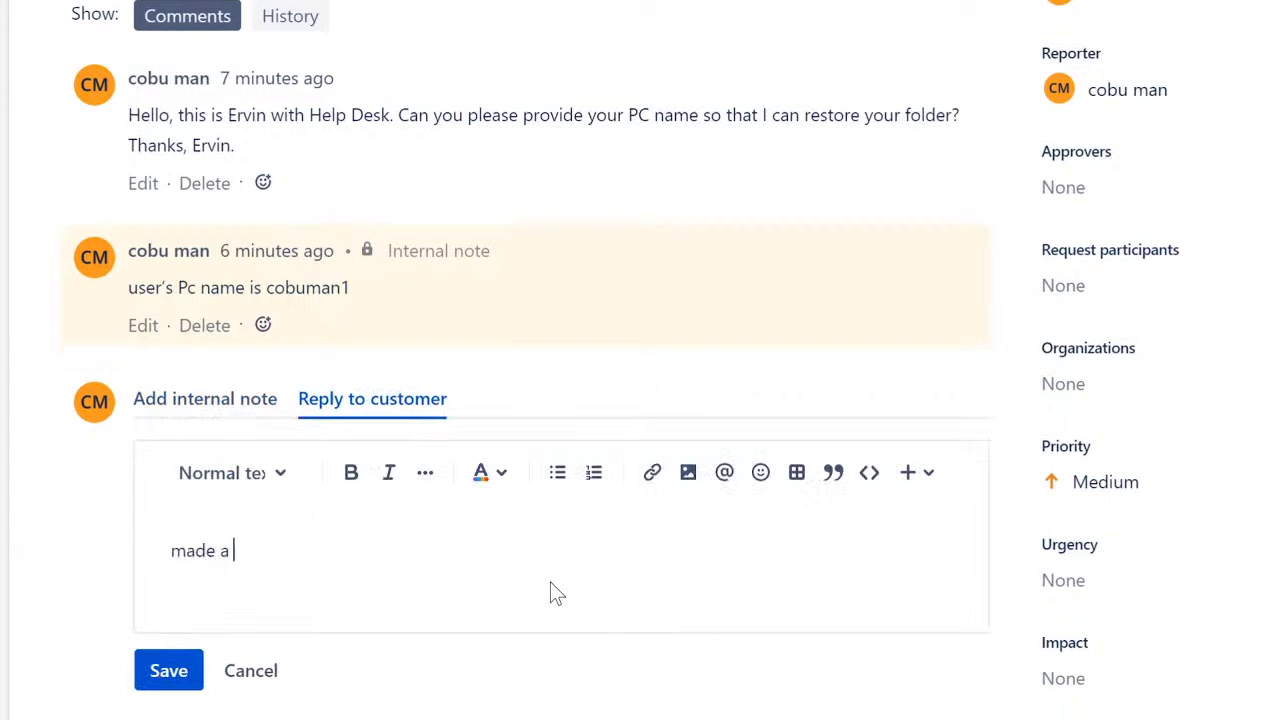
{"action": "type", "text": "copy of internet folder to desktop. Ervin"}
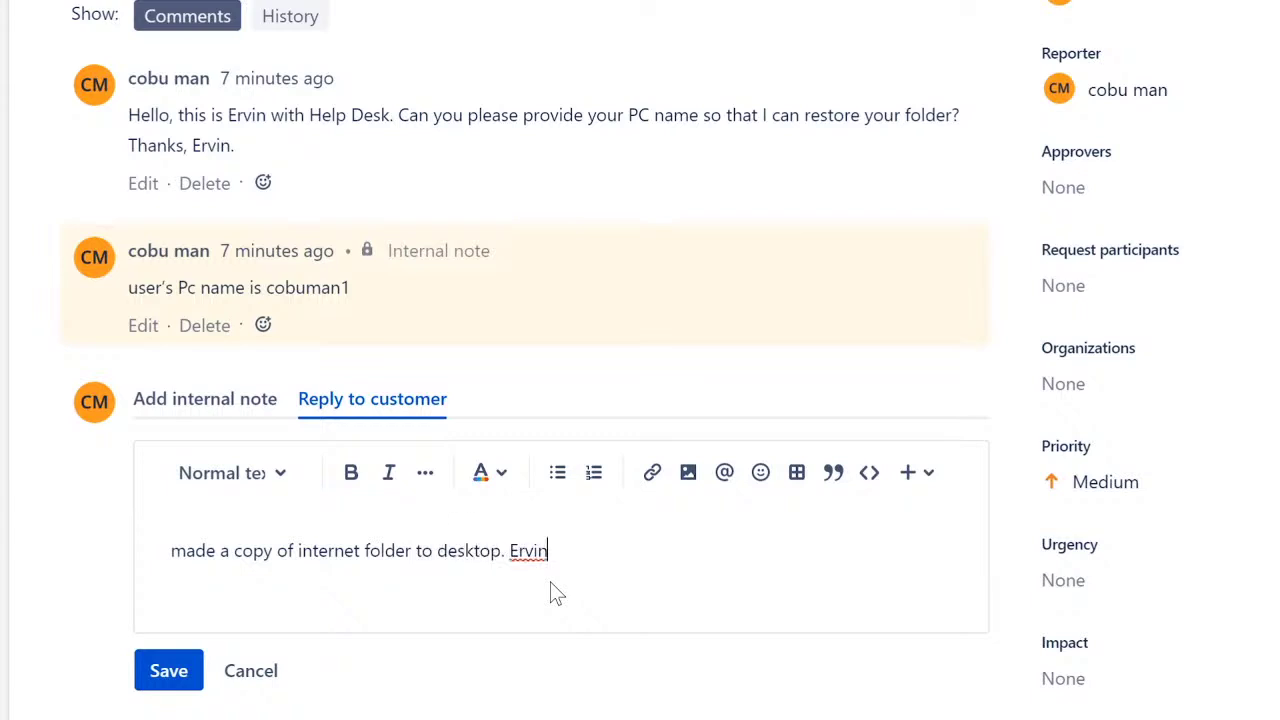
{"action": "left_click", "coordinate": [163, 666]}
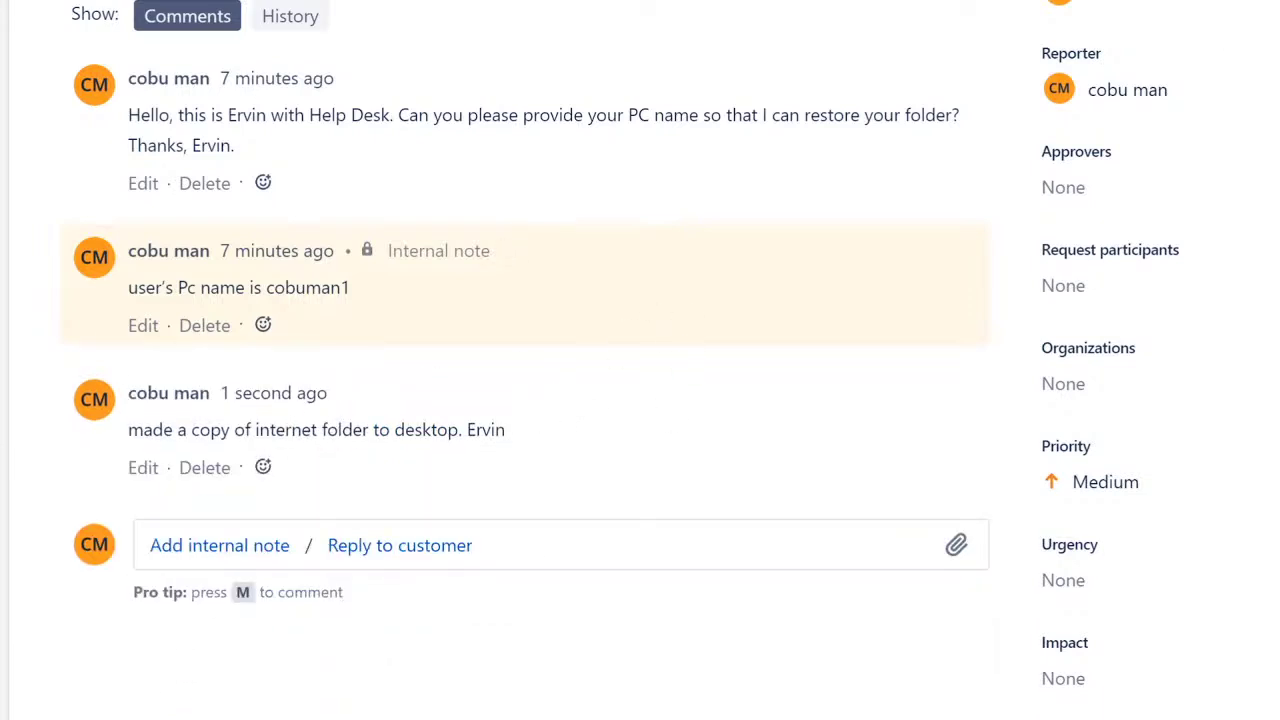
{"action": "scroll", "coordinate": [530, 360], "scroll_direction": "up", "scroll_amount": 2}
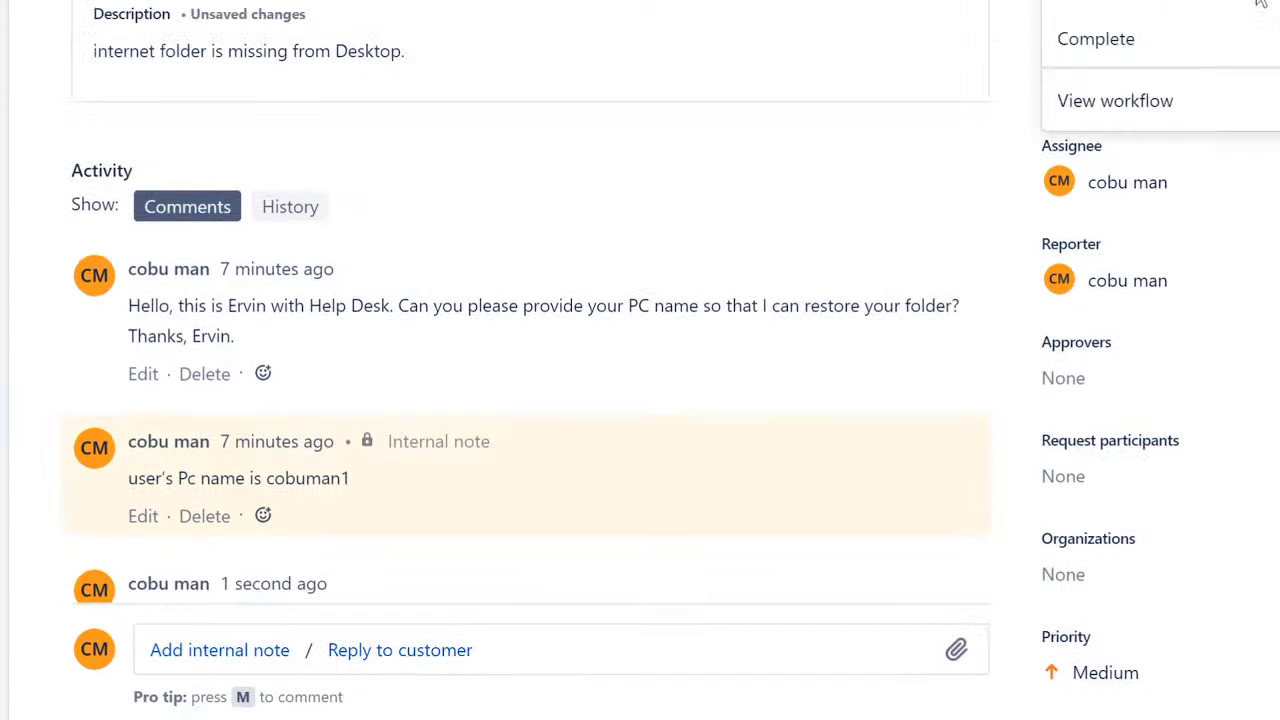
{"action": "left_click", "coordinate": [1237, 43]}
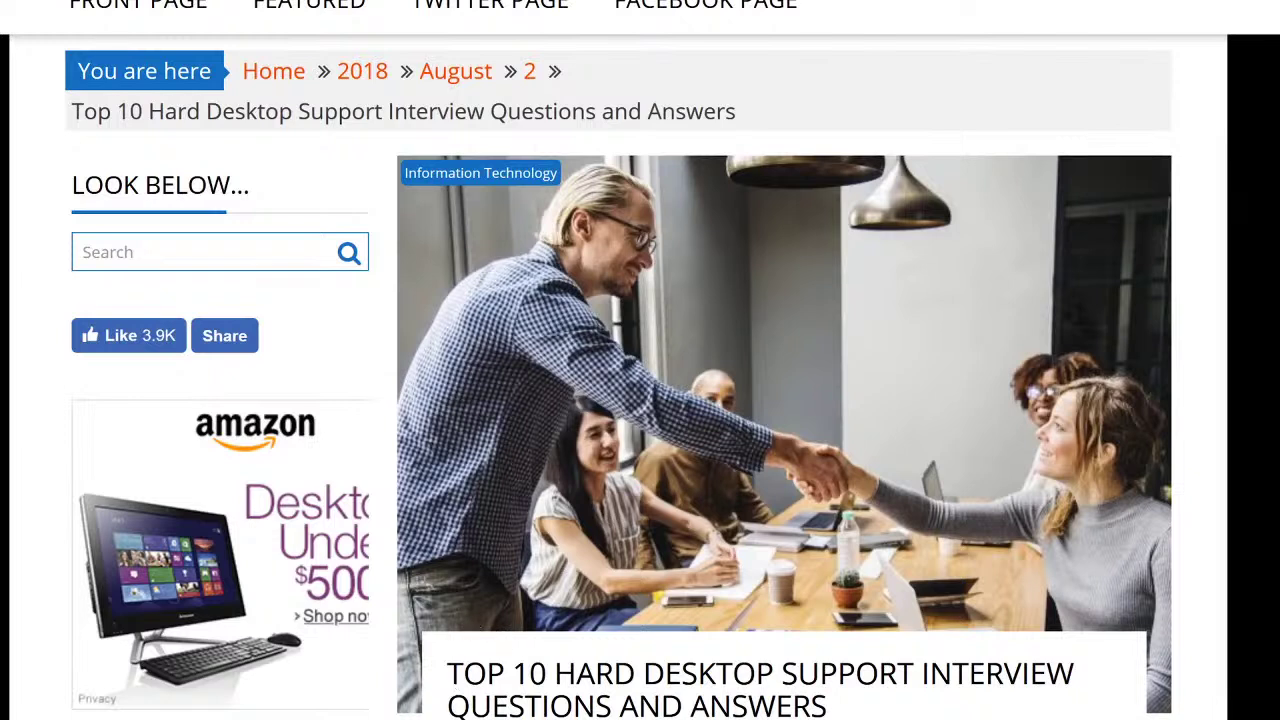
Highlight the title 'Top 10 Hard Desktop Support Interview Questions and Answers', then deselect it.
{"action": "left_click_drag", "start_coordinate": [447, 683], "coordinate": [860, 712]}
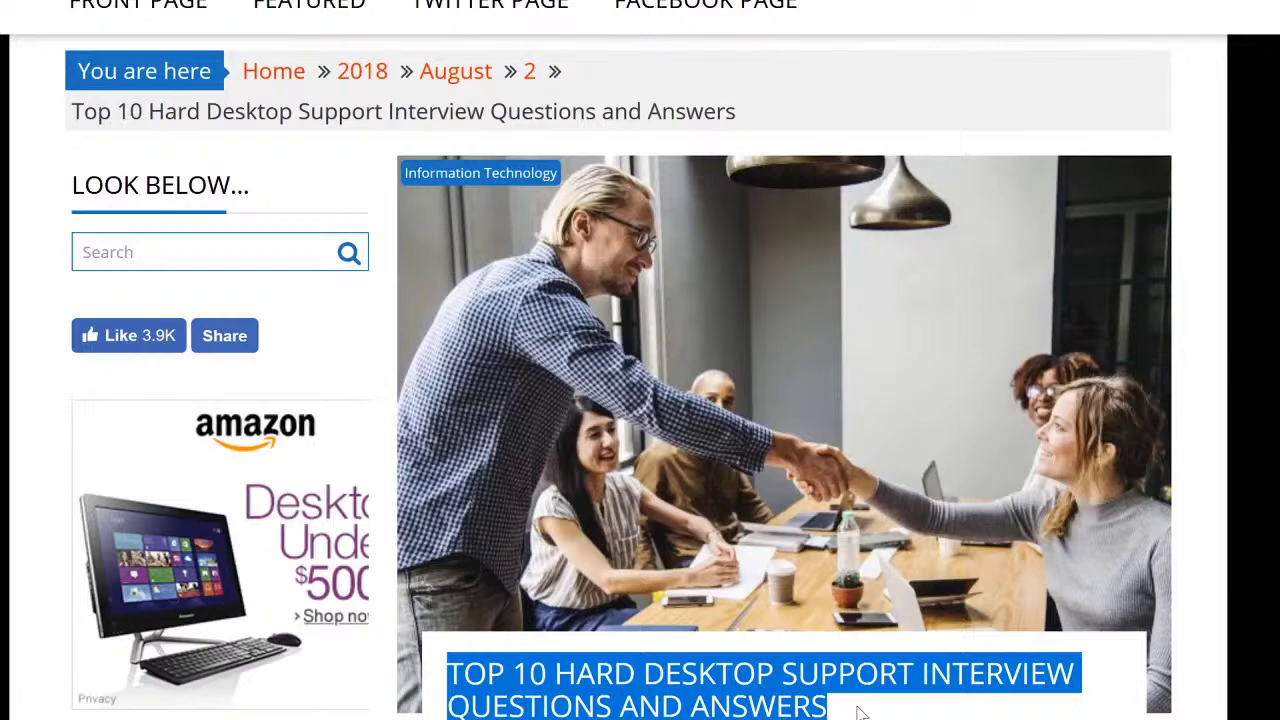
{"action": "left_click", "coordinate": [862, 713]}
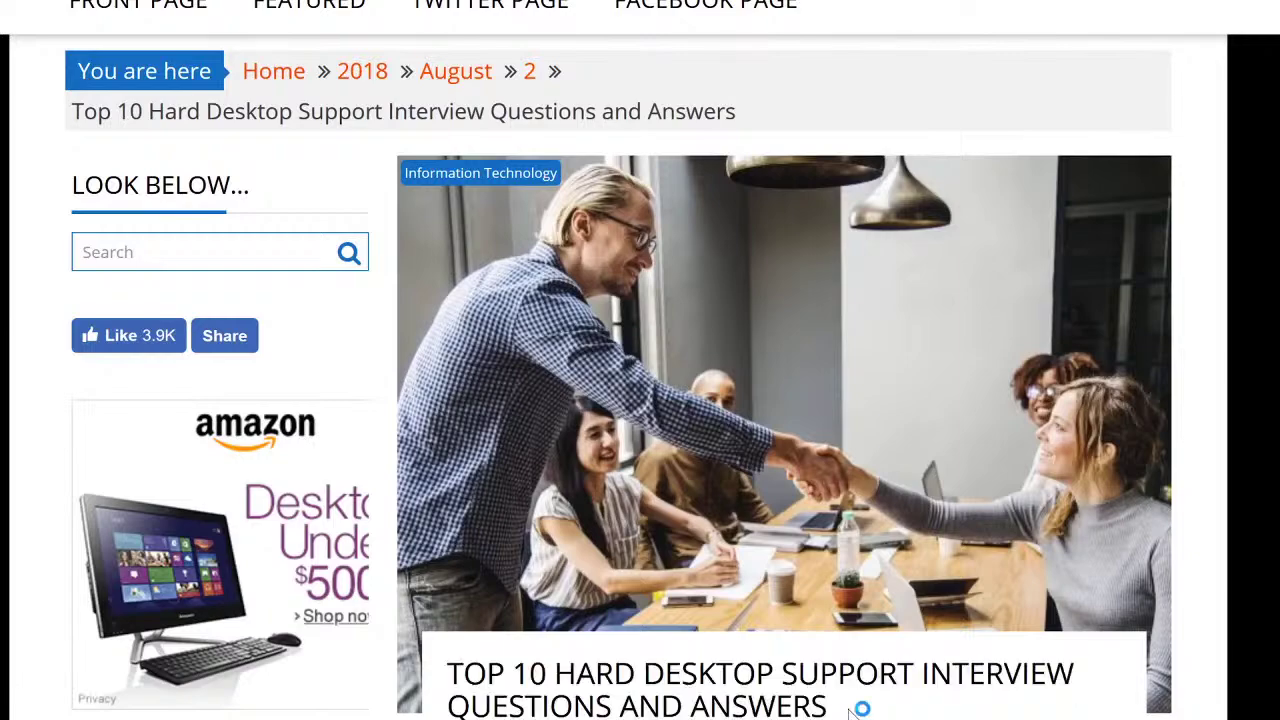
Scroll to question 4's answer and highlight its First, Second, Third and Lastly labels.
{"action": "scroll", "coordinate": [855, 713], "scroll_direction": "down", "scroll_amount": 2}
{"action": "scroll", "coordinate": [850, 712], "scroll_direction": "down", "scroll_amount": 10}
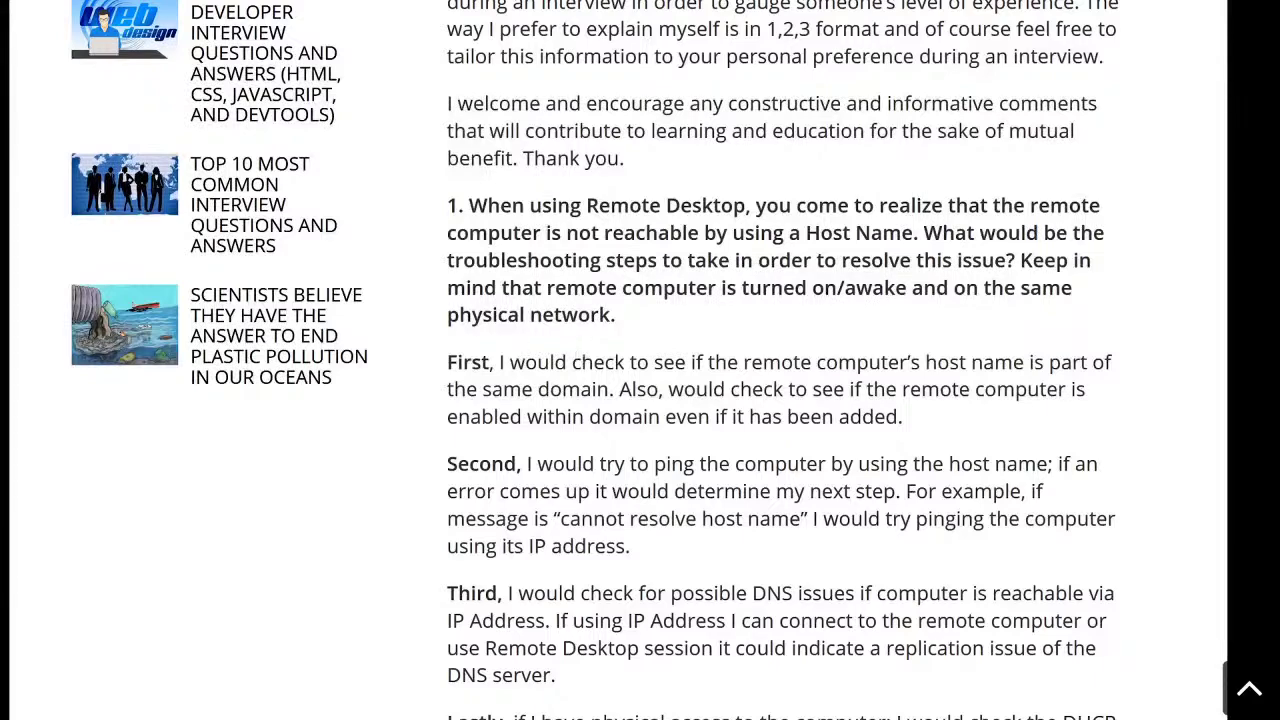
{"action": "scroll", "coordinate": [557, 316], "scroll_direction": "down", "scroll_amount": 4}
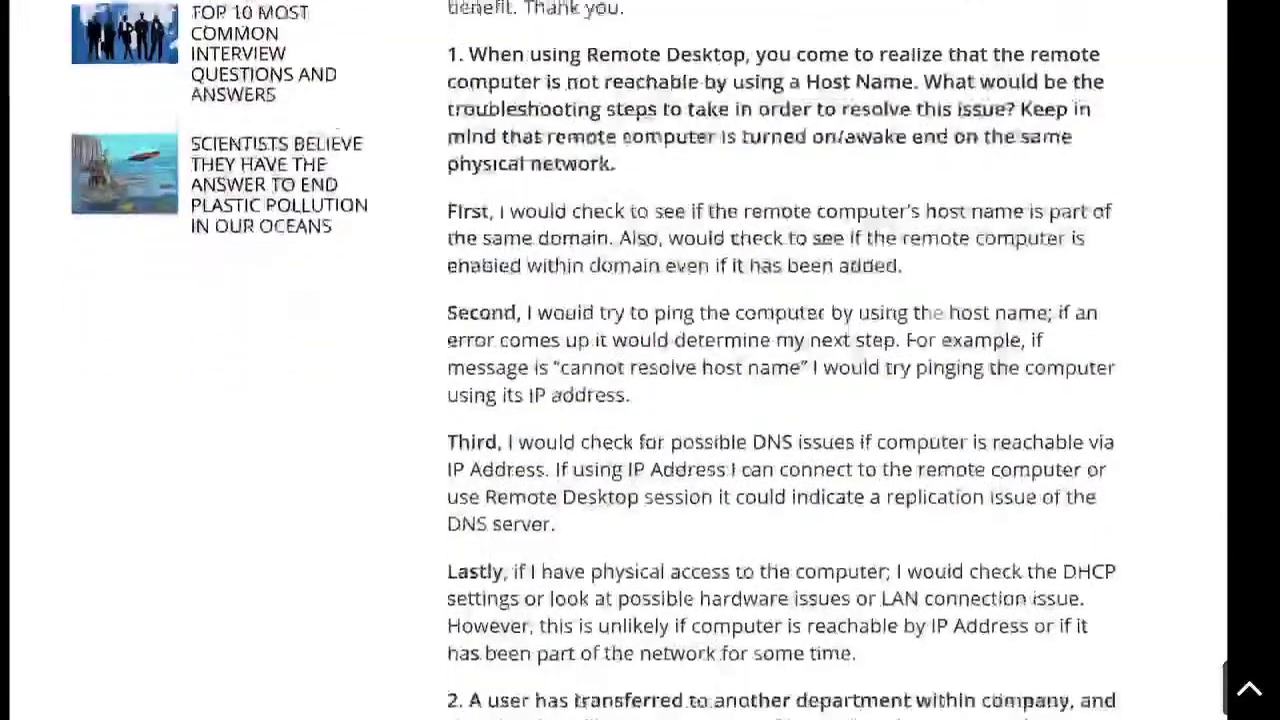
{"action": "scroll", "coordinate": [557, 316], "scroll_direction": "down", "scroll_amount": 3}
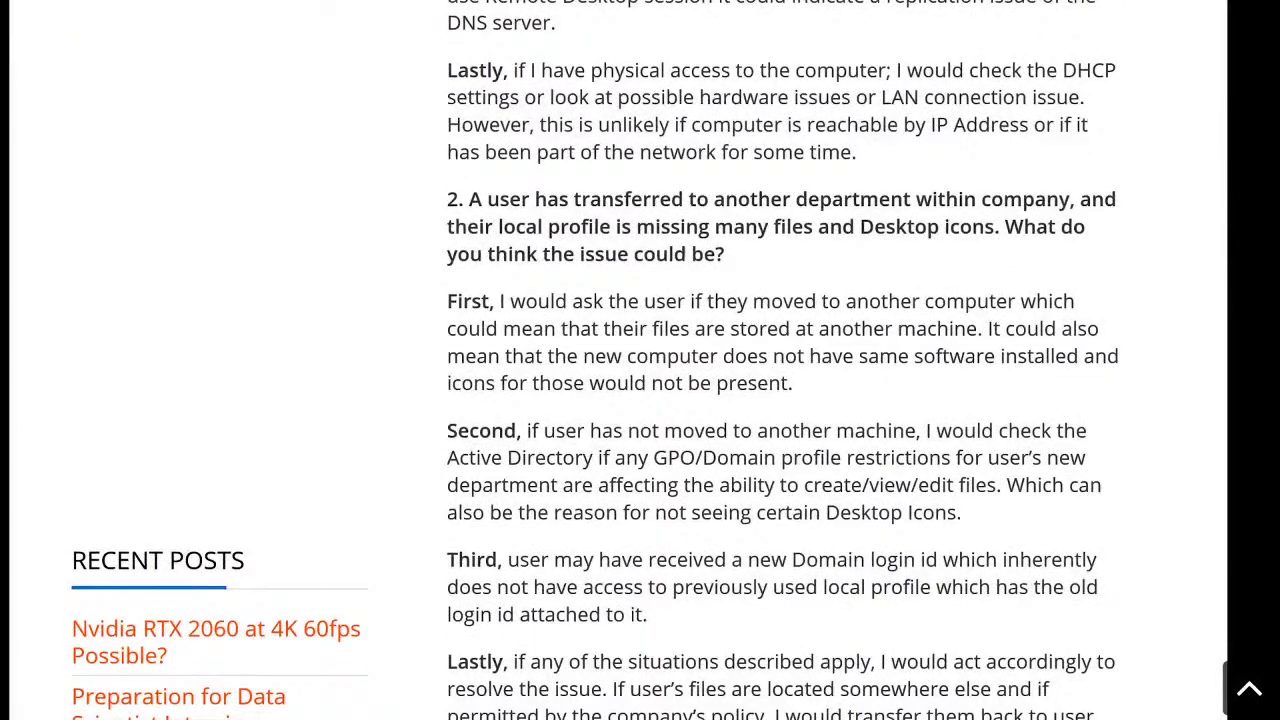
{"action": "scroll", "coordinate": [591, 420], "scroll_direction": "down", "scroll_amount": 4}
{"action": "scroll", "coordinate": [640, 360], "scroll_direction": "down", "scroll_amount": 8}
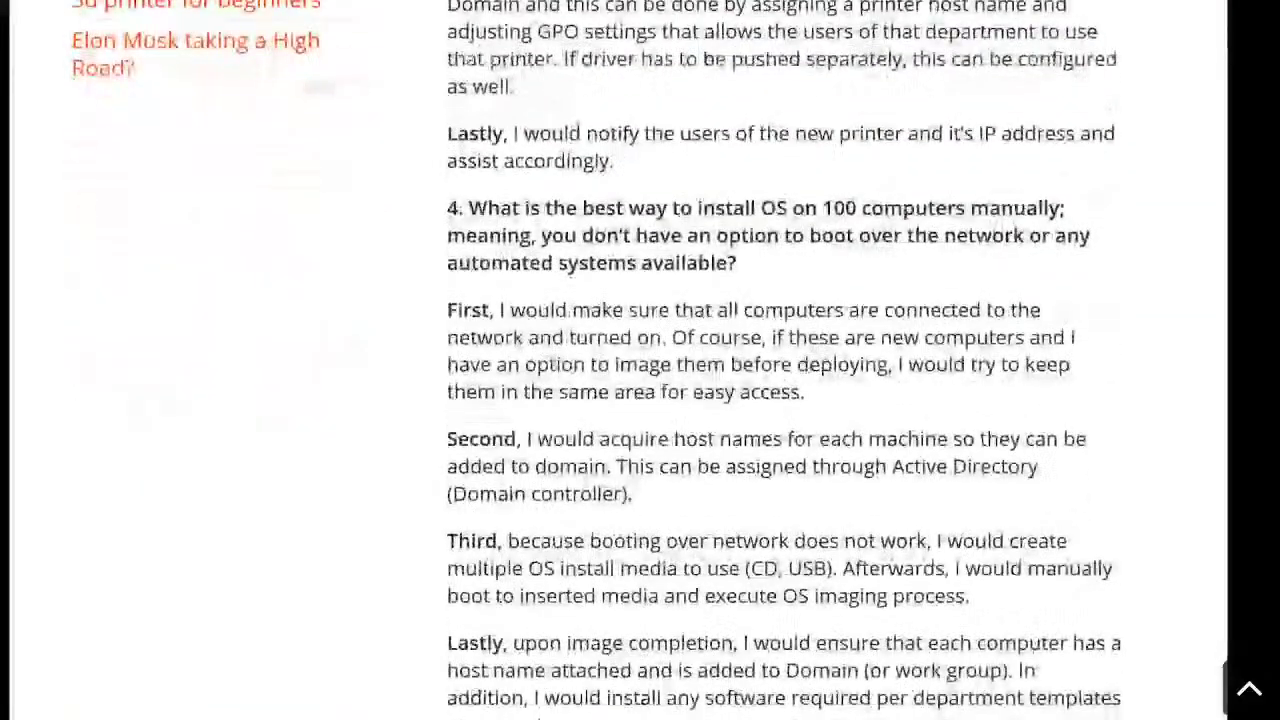
{"action": "scroll", "coordinate": [597, 400], "scroll_direction": "down", "scroll_amount": 2}
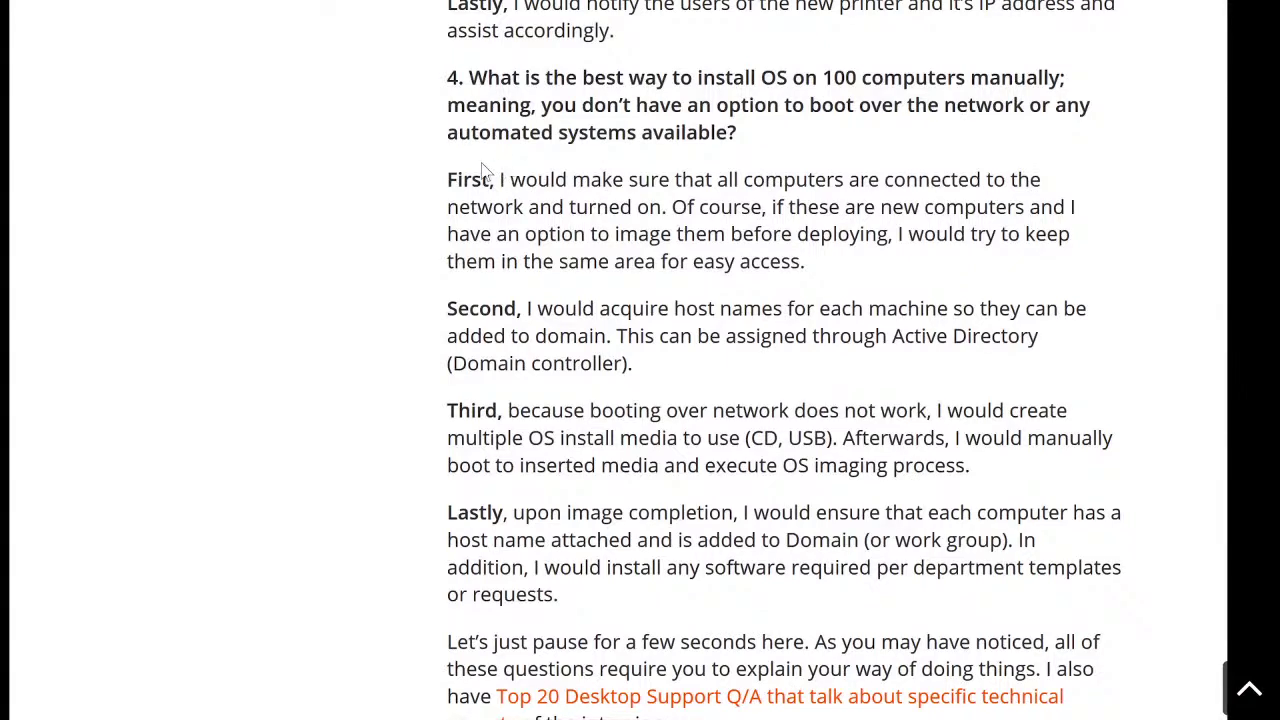
{"action": "left_click_drag", "start_coordinate": [500, 178], "coordinate": [444, 179]}
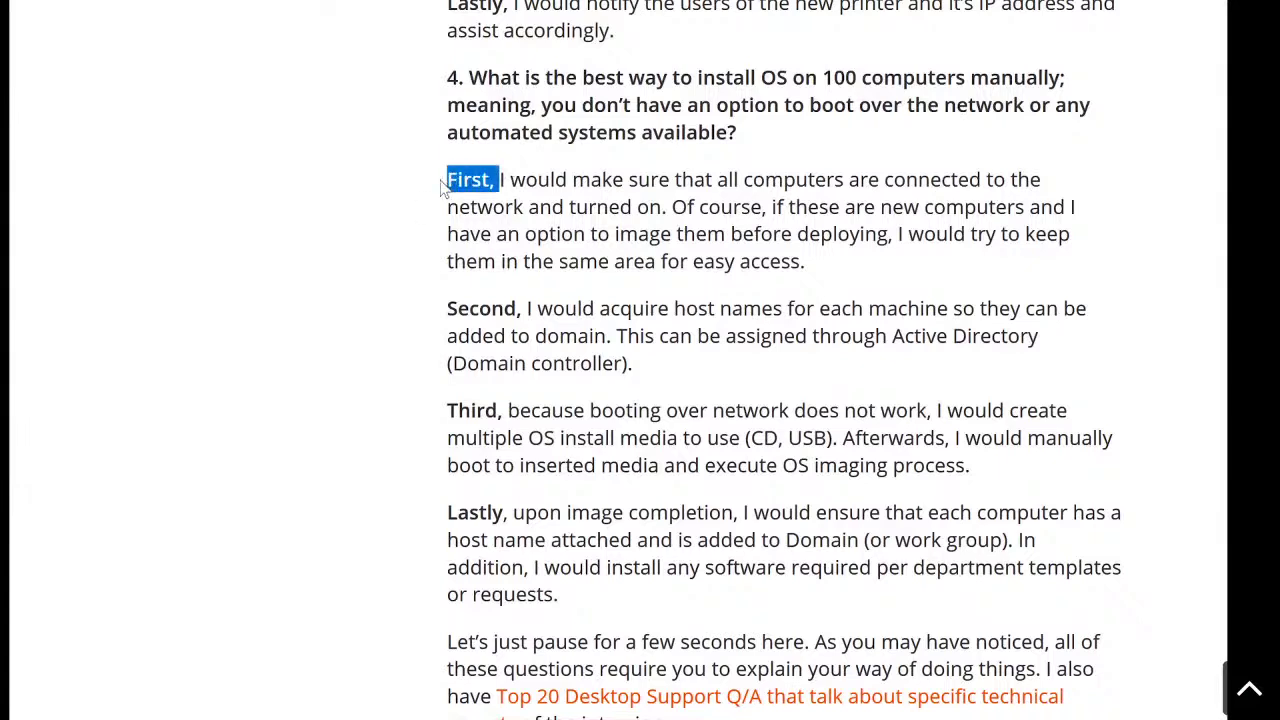
{"action": "left_click_drag", "start_coordinate": [524, 309], "coordinate": [444, 309]}
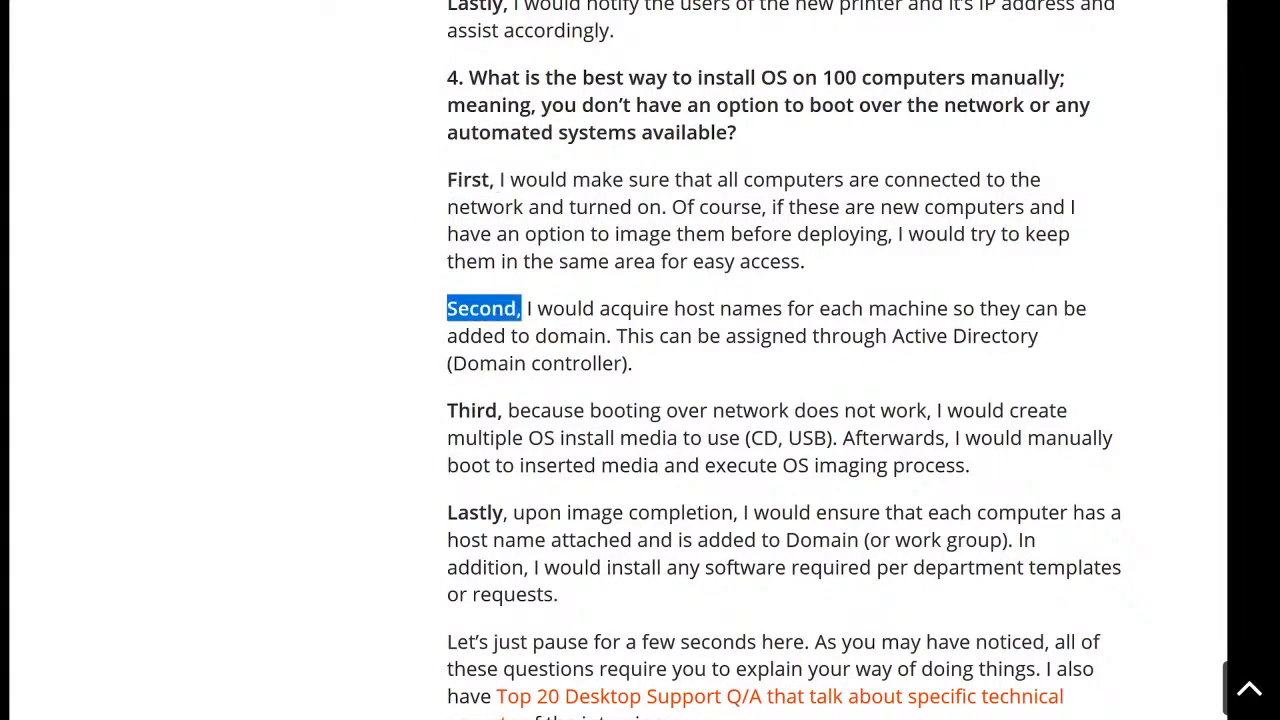
{"action": "left_click", "coordinate": [481, 402]}
{"action": "left_click_drag", "start_coordinate": [508, 410], "coordinate": [440, 415]}
{"action": "left_click_drag", "start_coordinate": [508, 512], "coordinate": [447, 522]}
{"action": "left_click", "coordinate": [450, 524]}
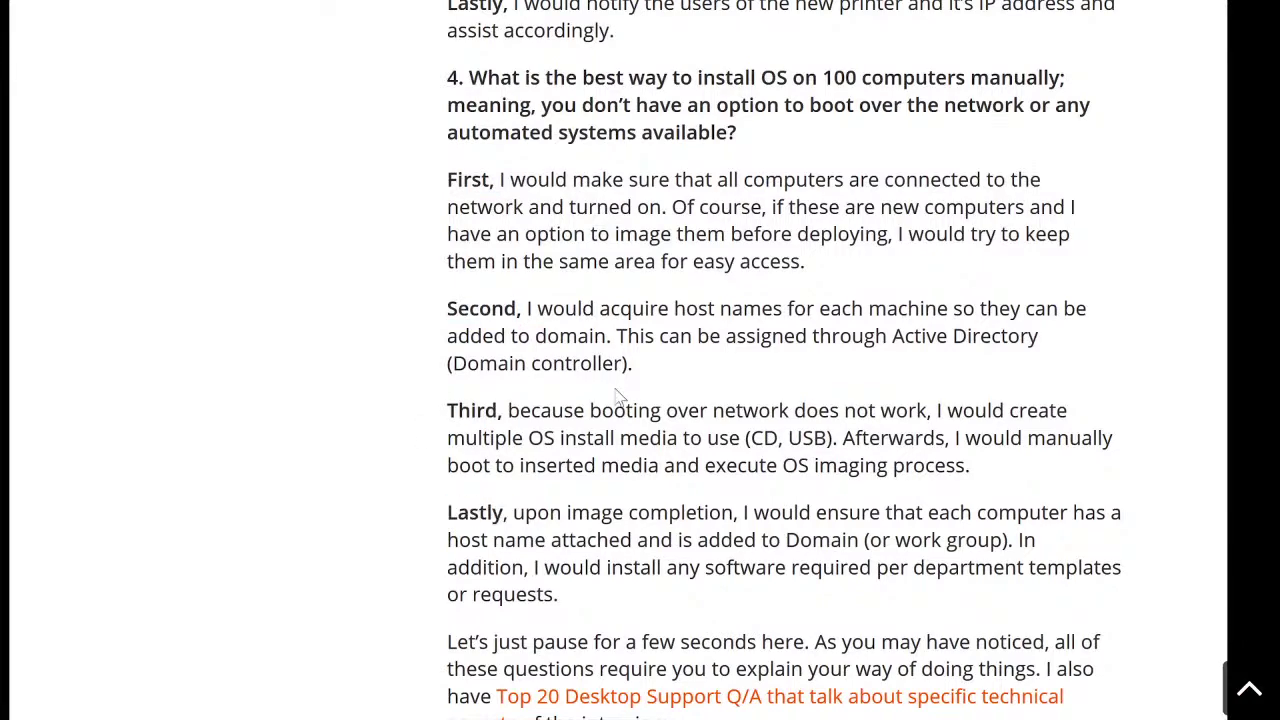
Highlight the question 4 heading about manually installing an OS on 100 computers.
{"action": "scroll", "coordinate": [617, 394], "scroll_direction": "up", "scroll_amount": 3}
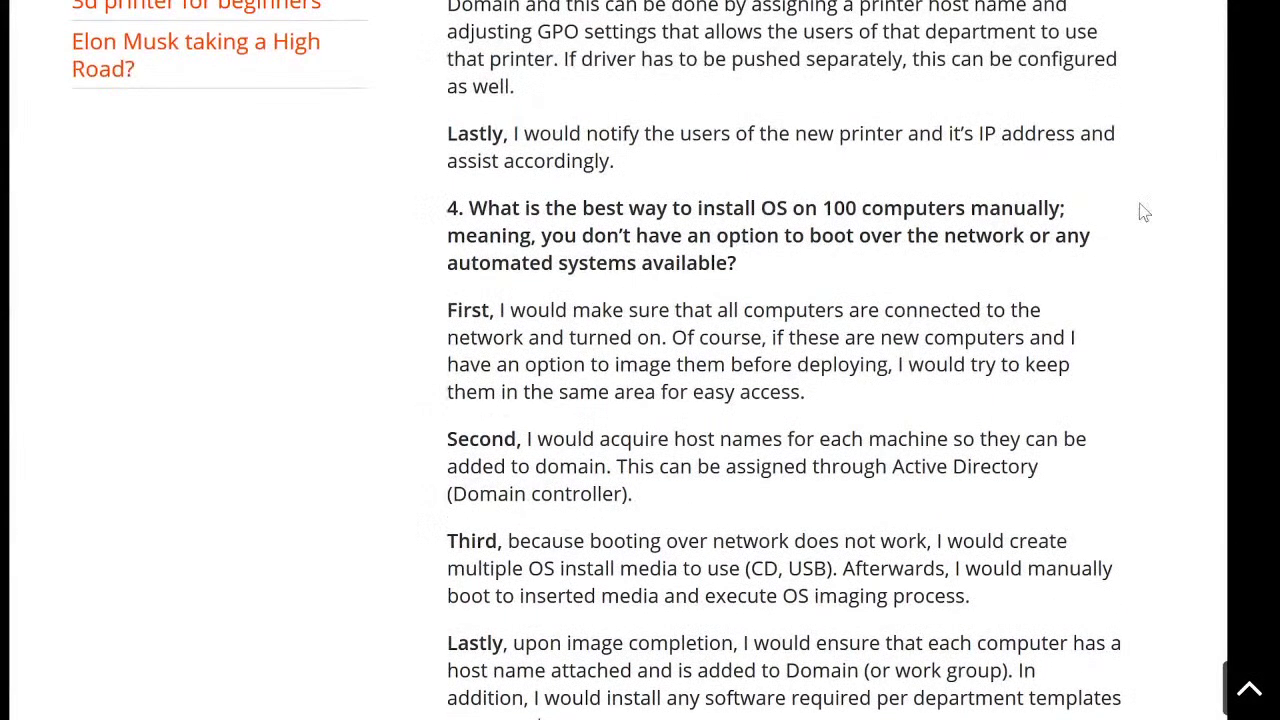
{"action": "scroll", "coordinate": [617, 394], "scroll_direction": "up", "scroll_amount": 1}
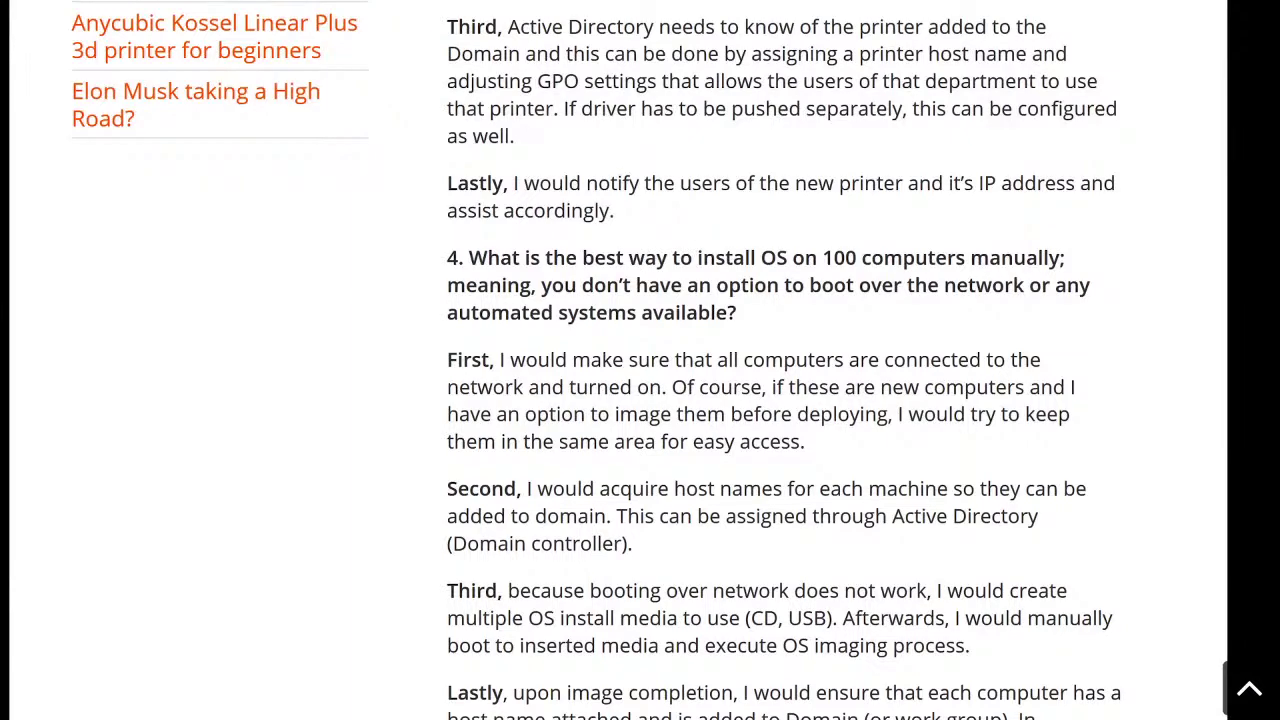
{"action": "scroll", "coordinate": [784, 360], "scroll_direction": "down", "scroll_amount": 1}
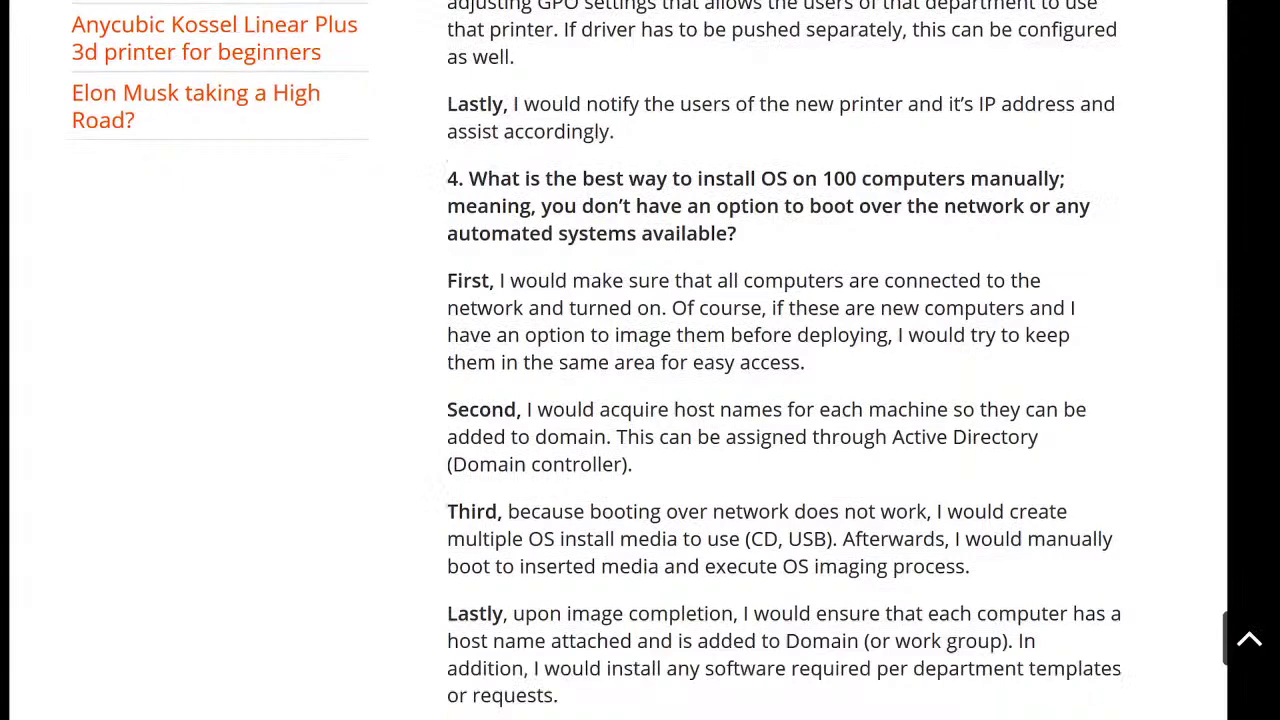
{"action": "left_click_drag", "start_coordinate": [447, 178], "coordinate": [738, 240]}
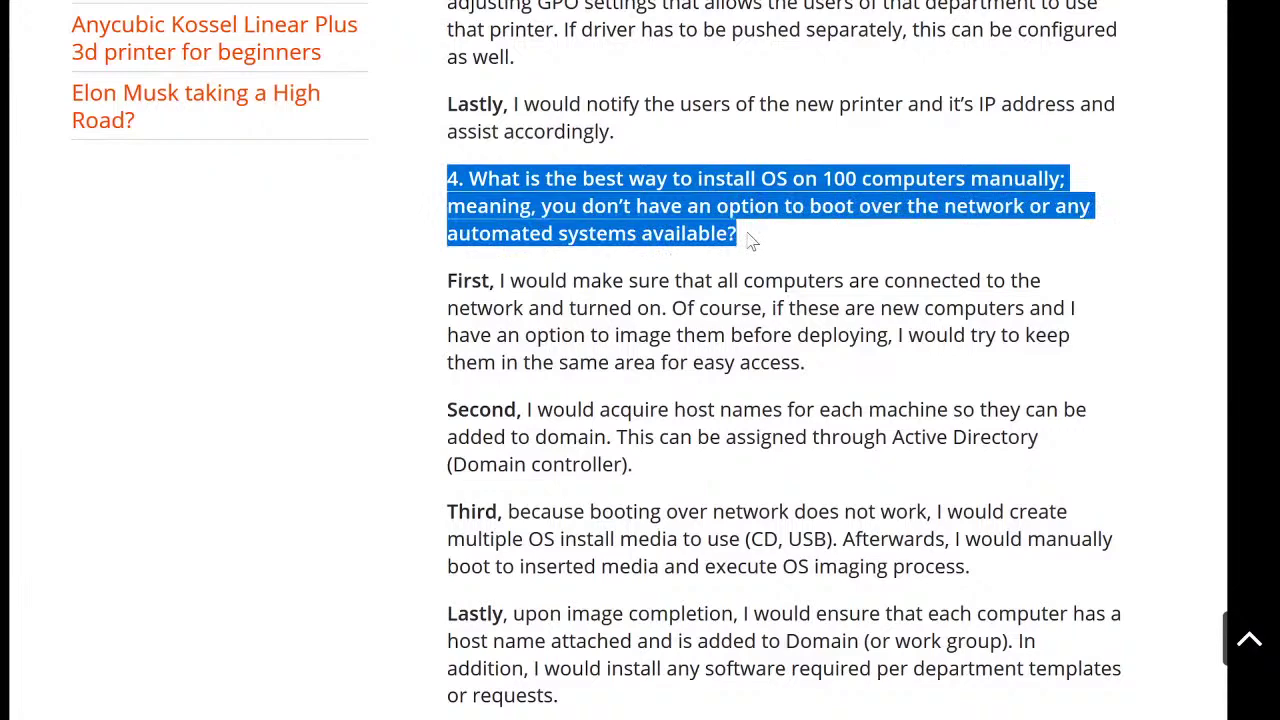
{"action": "left_click", "coordinate": [751, 241]}
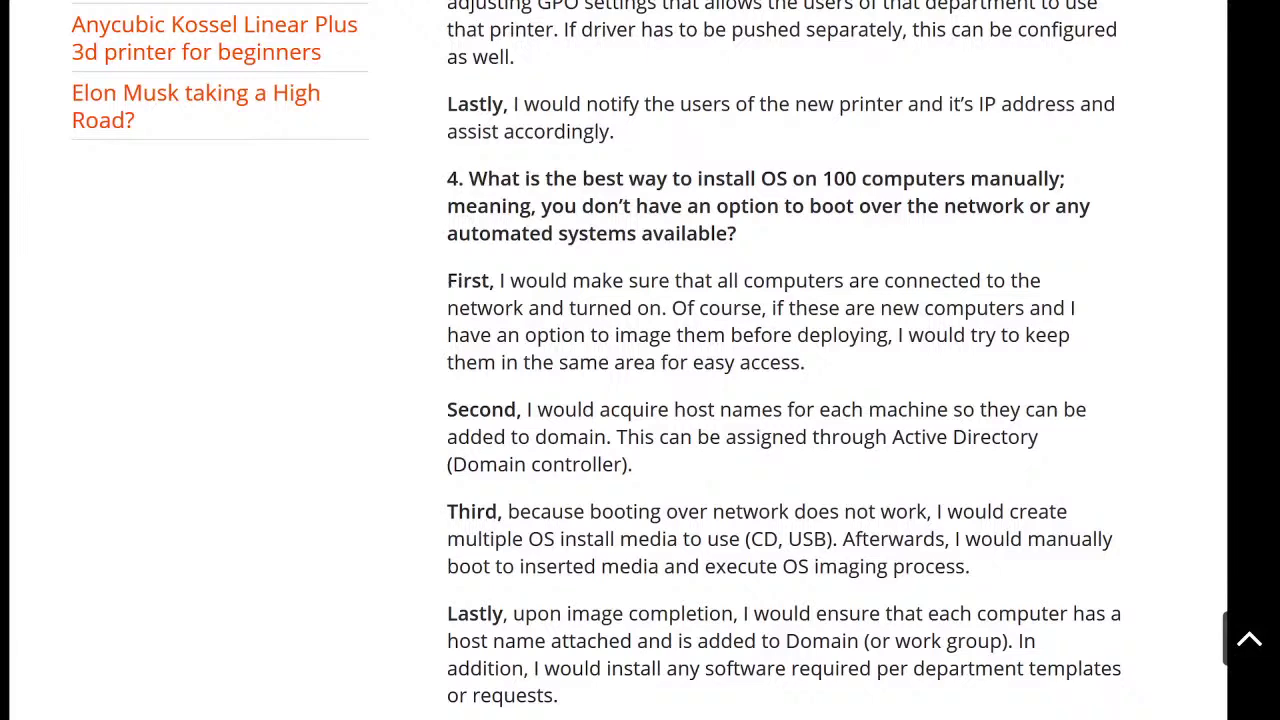
{"action": "left_click_drag", "start_coordinate": [447, 280], "coordinate": [667, 308]}
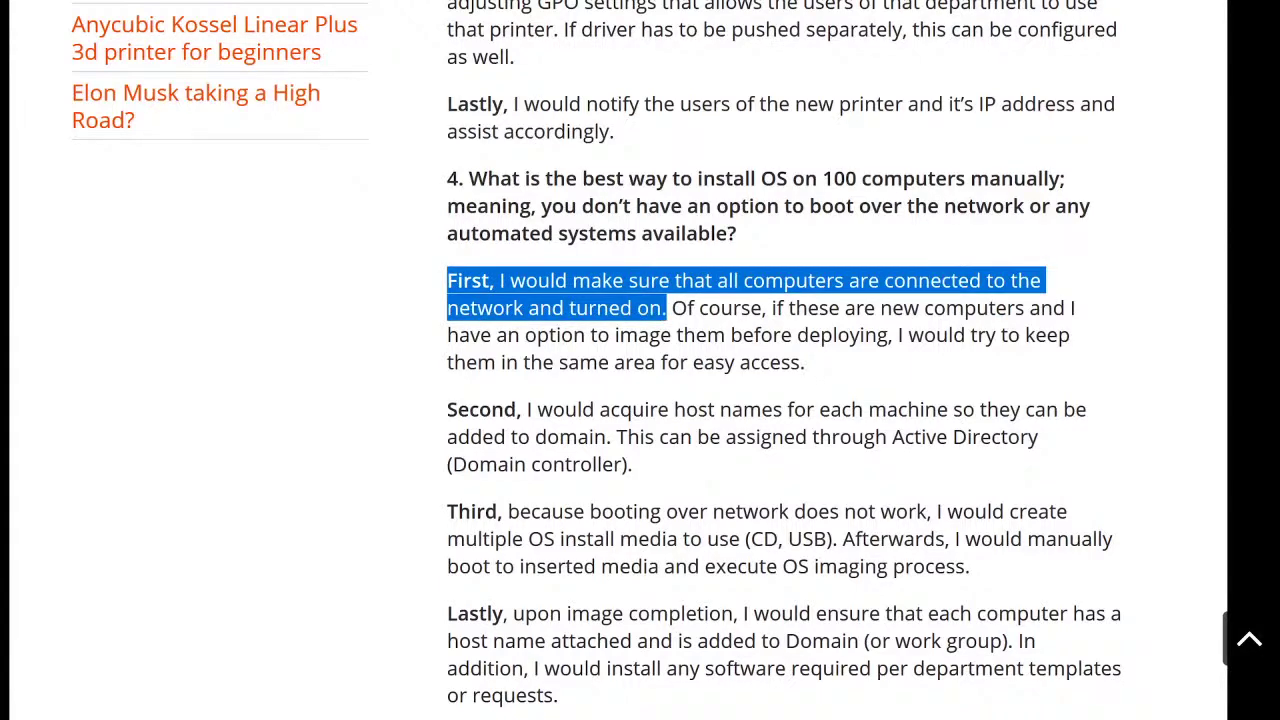
{"action": "left_click_drag", "start_coordinate": [672, 308], "coordinate": [860, 371]}
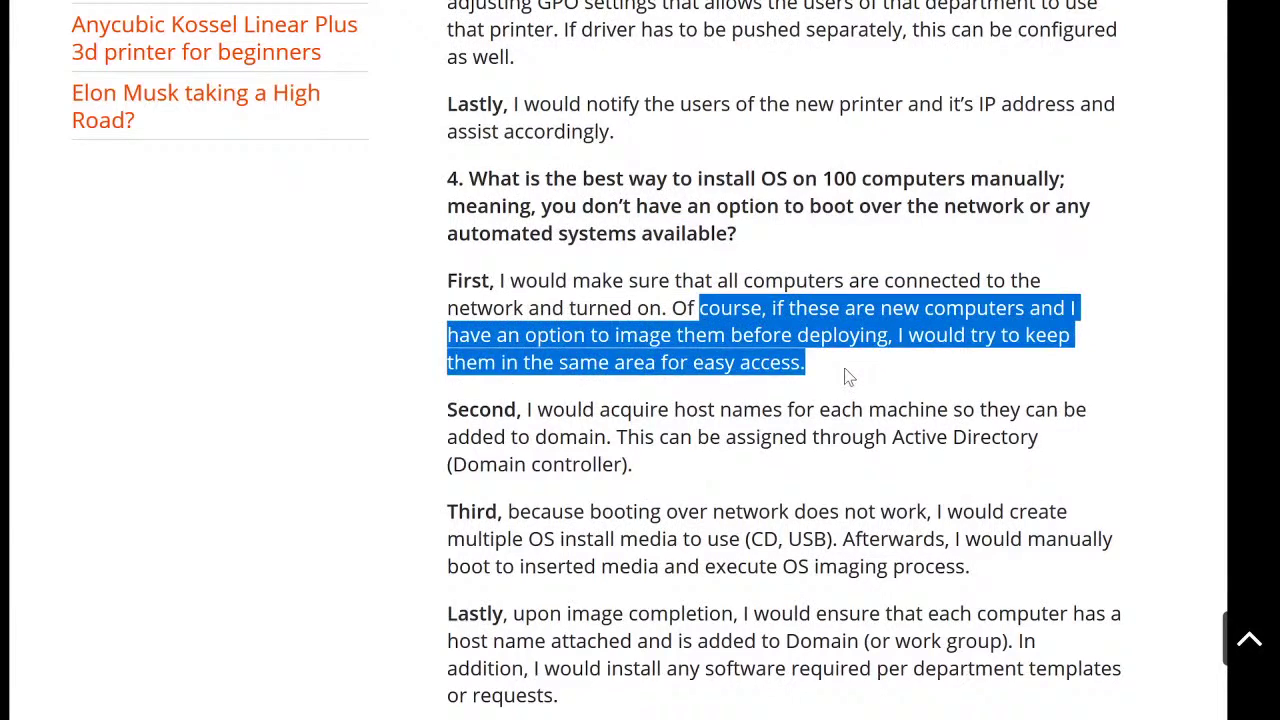
{"action": "left_click", "coordinate": [845, 376]}
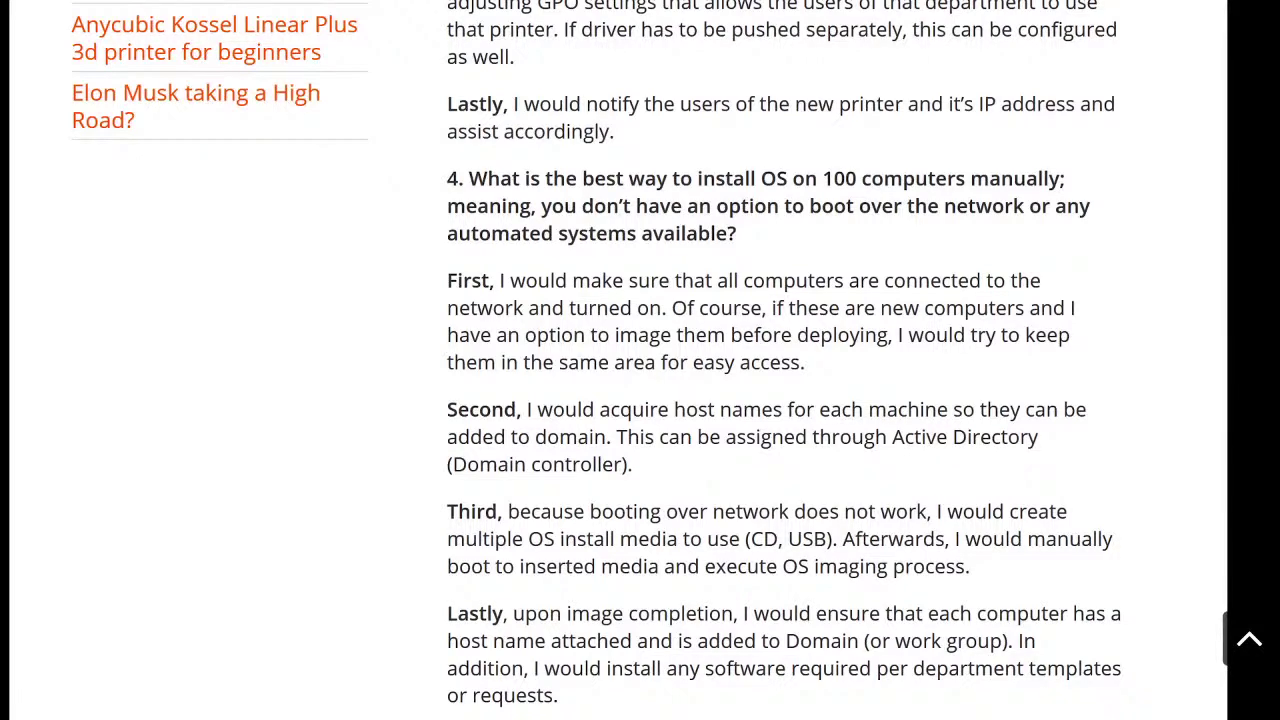
{"action": "left_click_drag", "start_coordinate": [693, 362], "coordinate": [818, 378]}
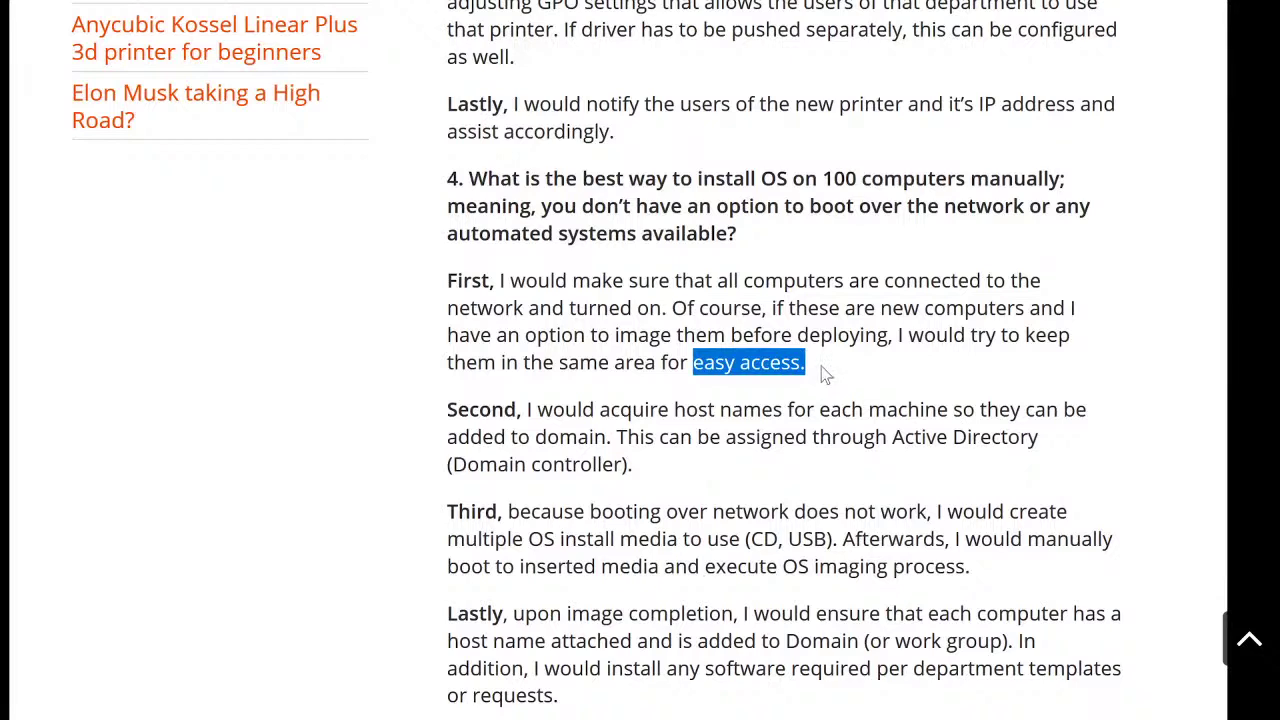
{"action": "left_click", "coordinate": [822, 376]}
{"action": "left_click_drag", "start_coordinate": [447, 409], "coordinate": [615, 437]}
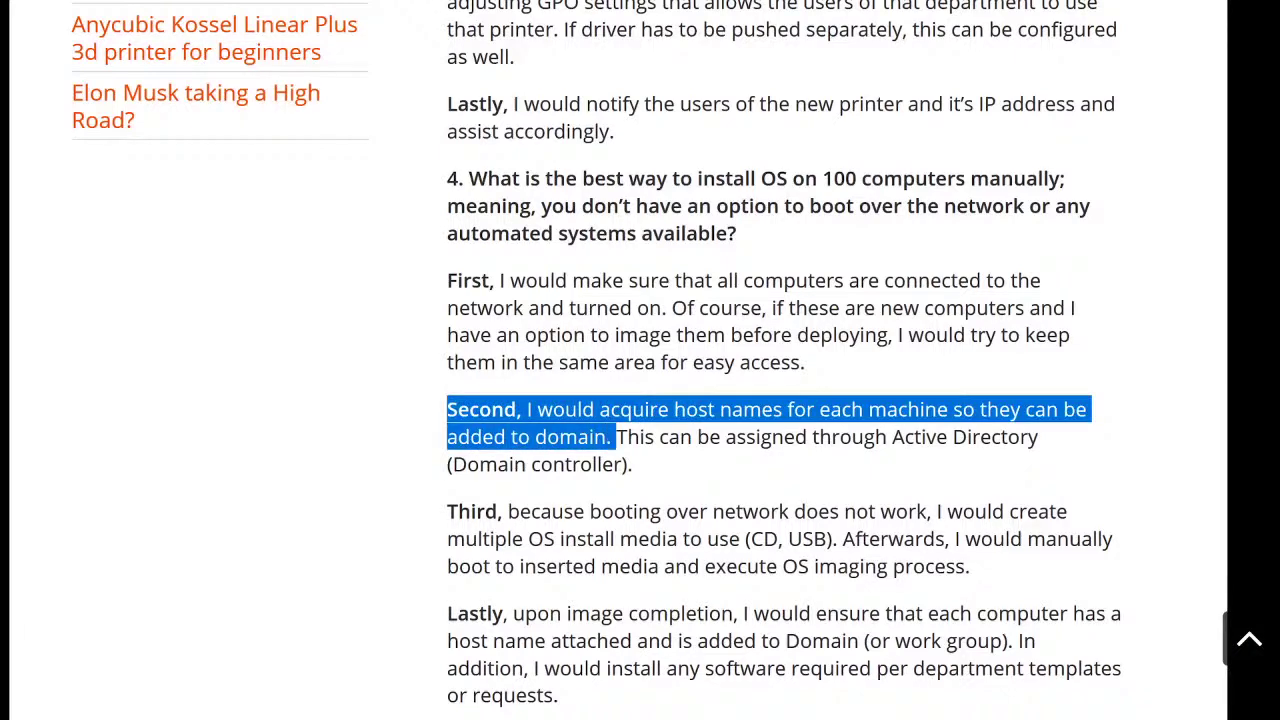
{"action": "left_click", "coordinate": [615, 437]}
{"action": "left_click_drag", "start_coordinate": [447, 281], "coordinate": [667, 308]}
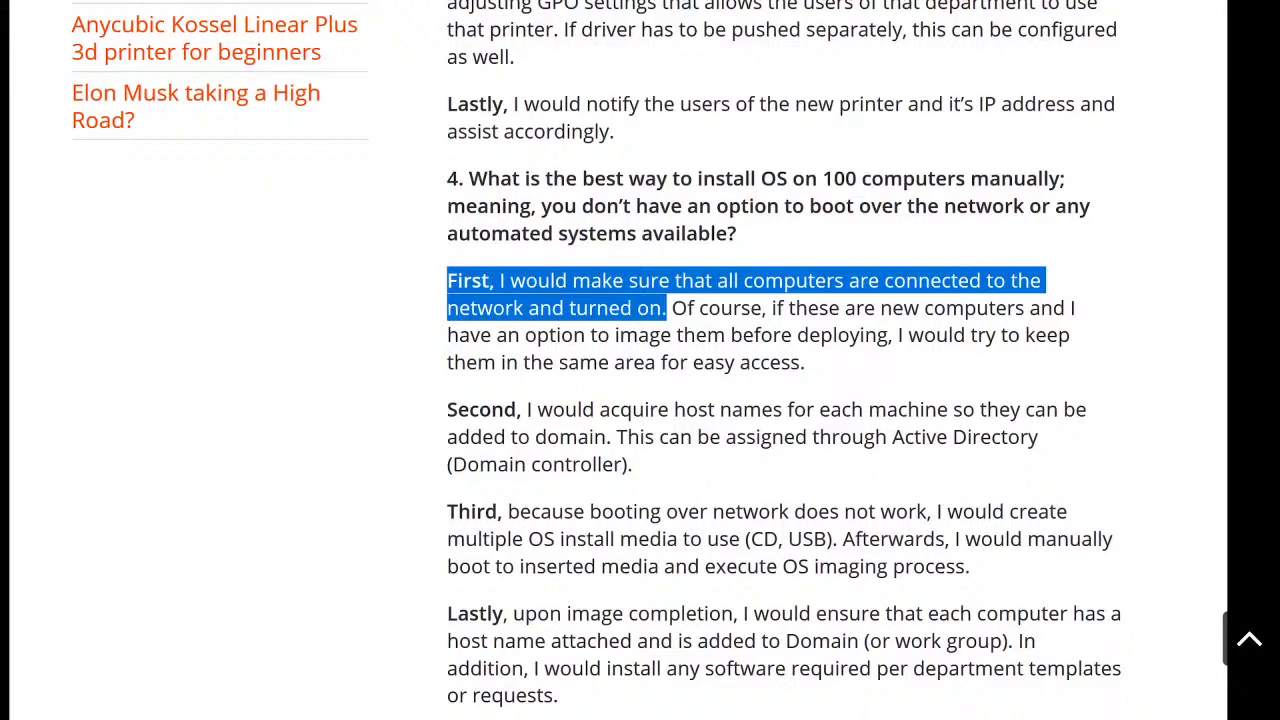
{"action": "left_click_drag", "start_coordinate": [527, 409], "coordinate": [612, 437]}
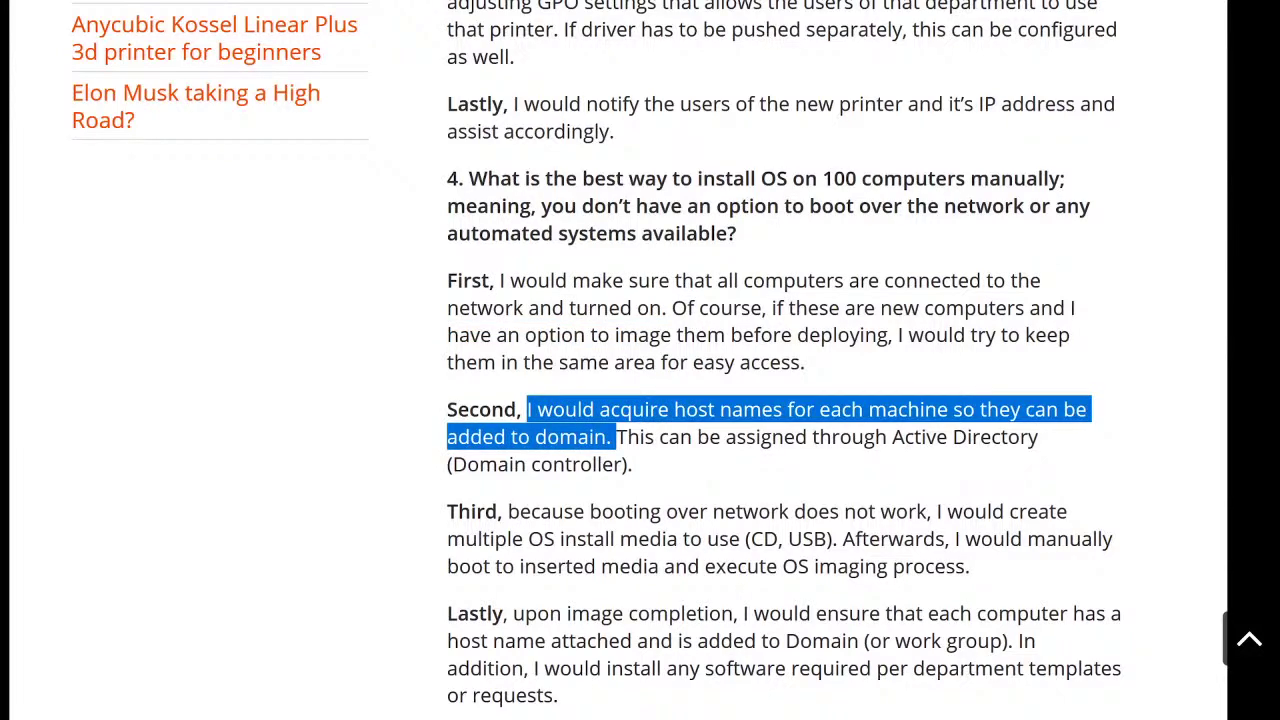
{"action": "left_click_drag", "start_coordinate": [667, 308], "coordinate": [436, 314]}
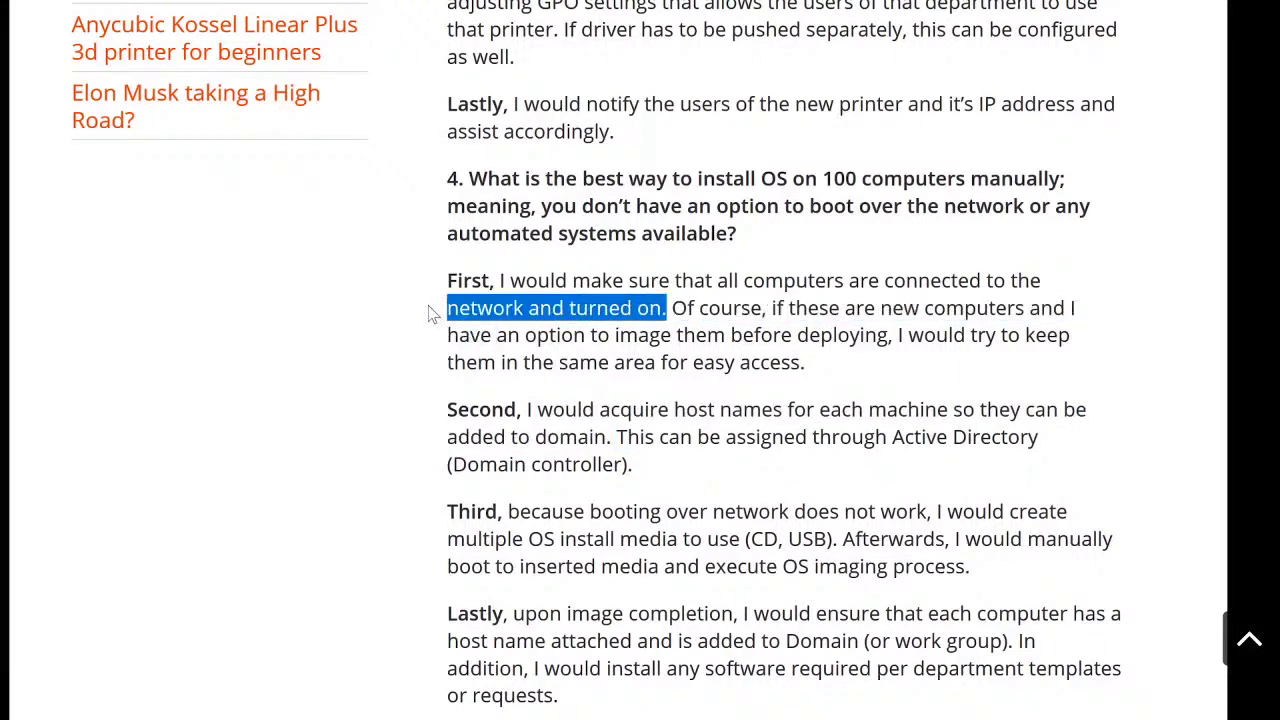
{"action": "left_click", "coordinate": [432, 313]}
{"action": "left_click_drag", "start_coordinate": [612, 437], "coordinate": [1050, 455]}
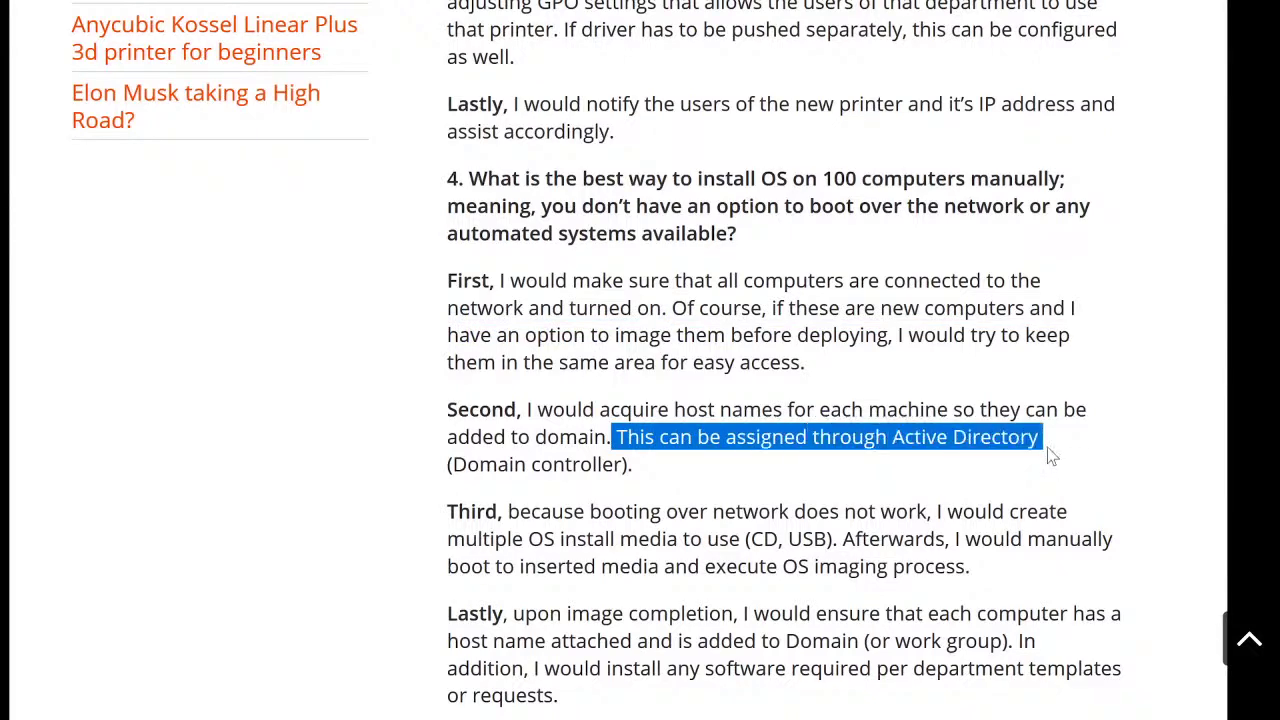
{"action": "left_click_drag", "start_coordinate": [623, 464], "coordinate": [447, 464]}
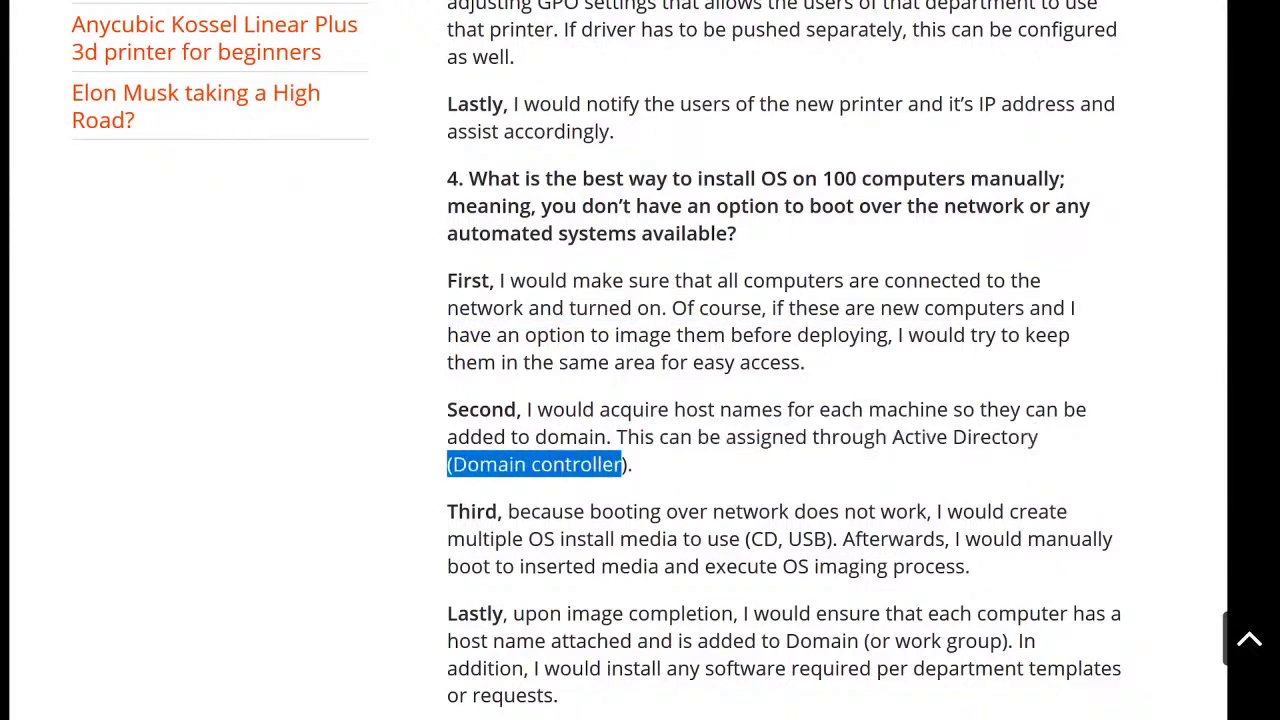
{"action": "left_click", "coordinate": [674, 463]}
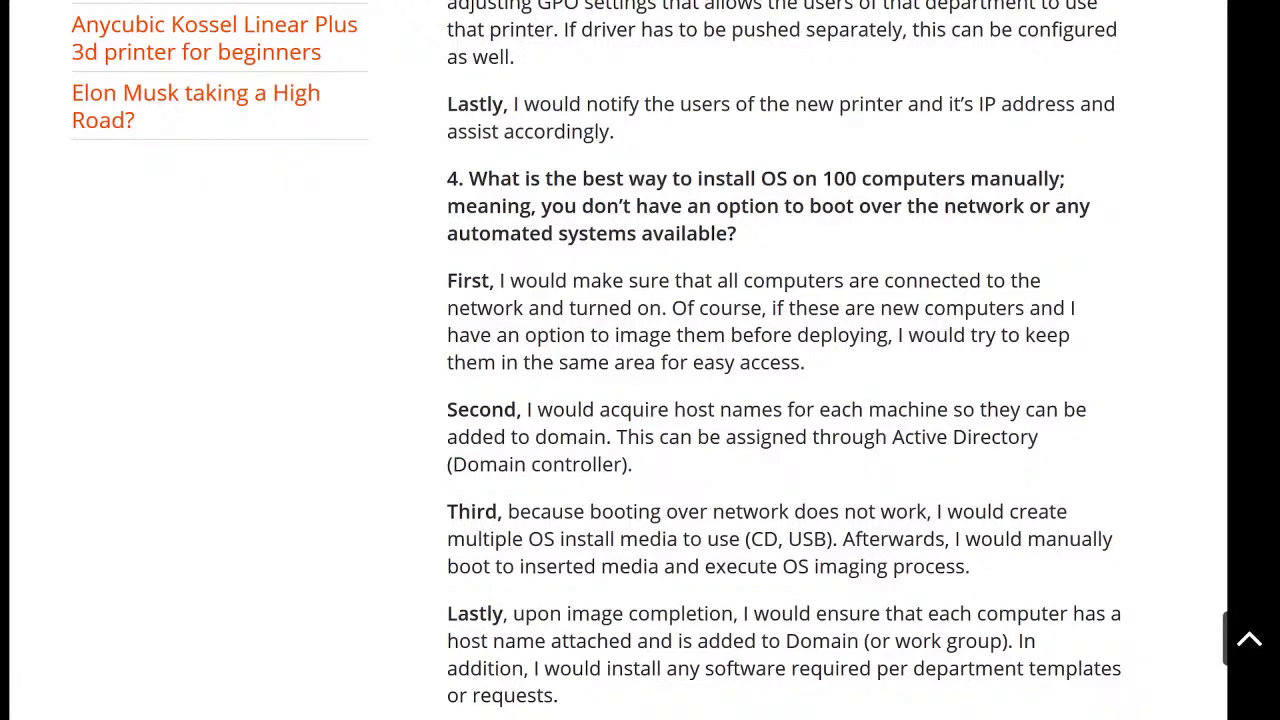
{"action": "left_click_drag", "start_coordinate": [892, 437], "coordinate": [1062, 438]}
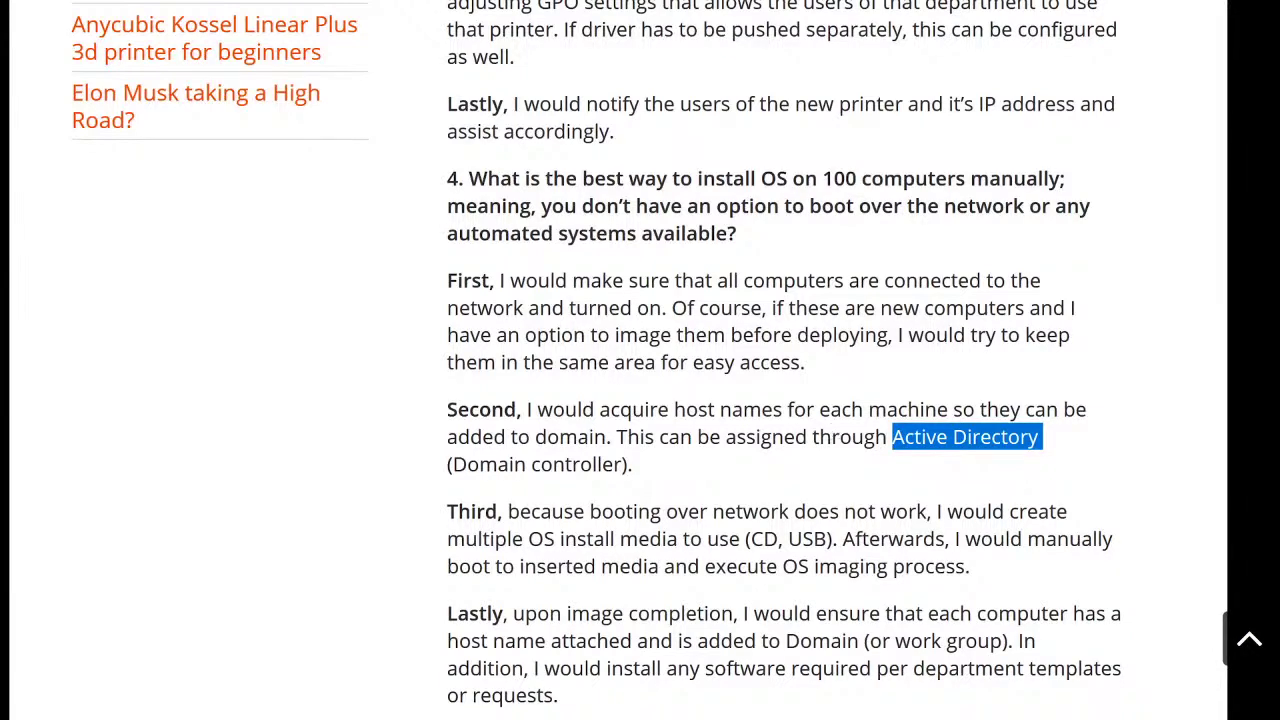
{"action": "left_click_drag", "start_coordinate": [884, 280], "coordinate": [524, 308]}
{"action": "left_click", "coordinate": [524, 308]}
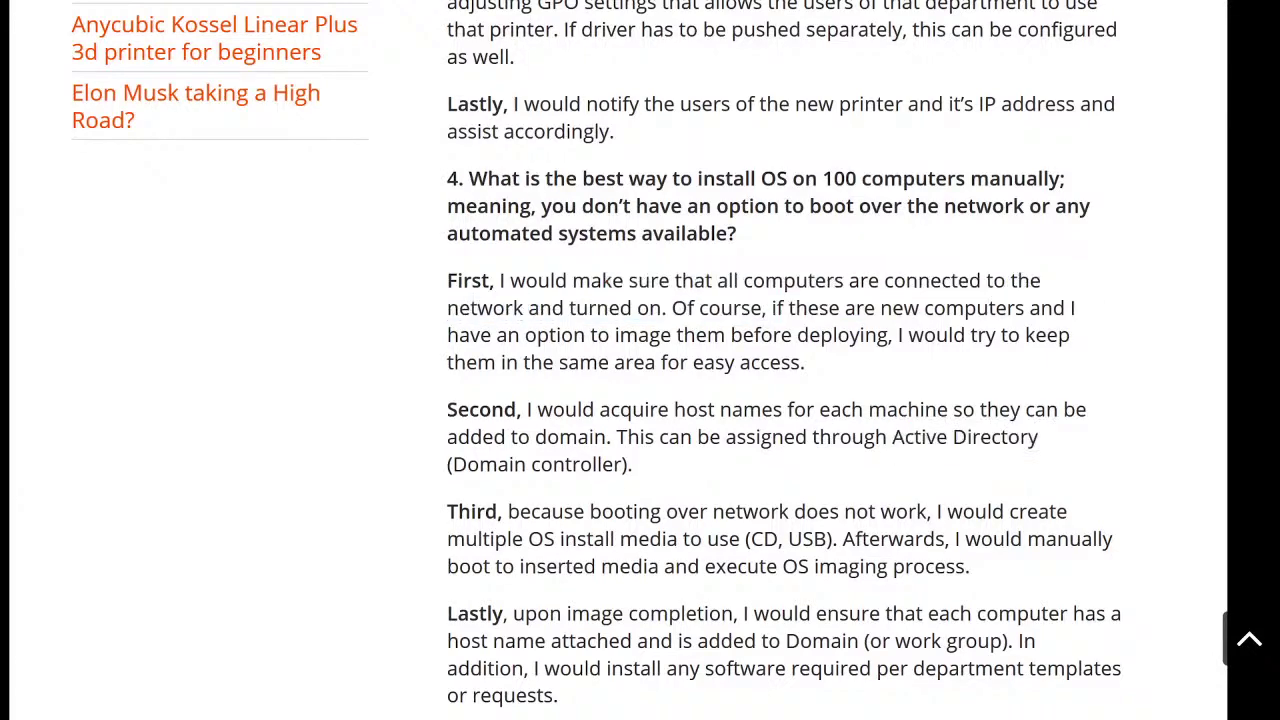
{"action": "scroll", "coordinate": [640, 360], "scroll_direction": "down", "scroll_amount": 2}
{"action": "left_click_drag", "start_coordinate": [447, 381], "coordinate": [838, 408]}
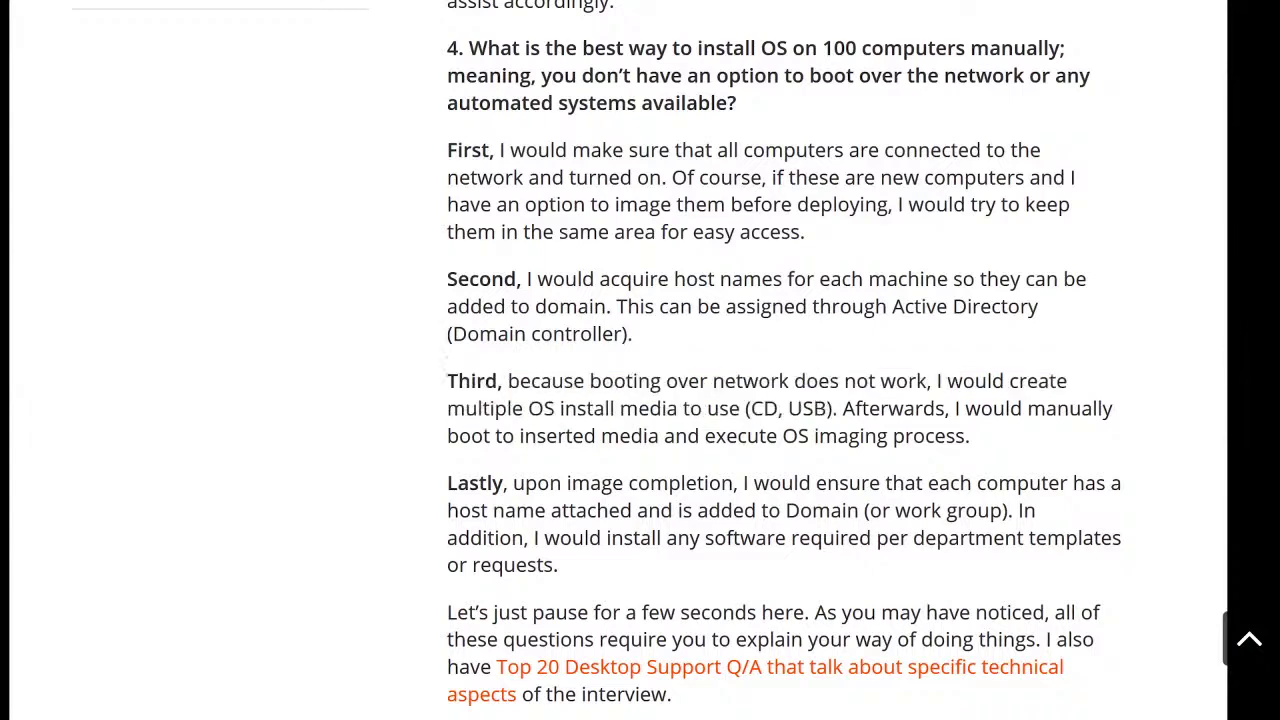
{"action": "left_click_drag", "start_coordinate": [897, 204], "coordinate": [990, 231]}
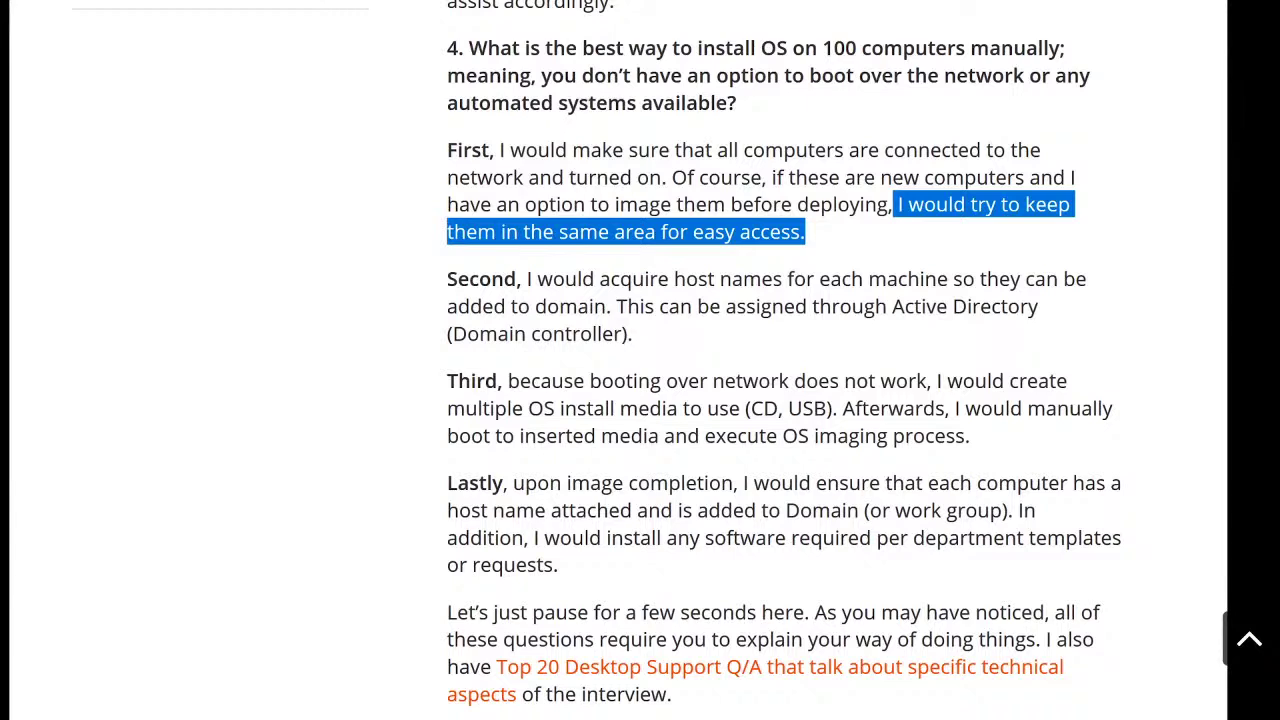
{"action": "left_click_drag", "start_coordinate": [565, 408], "coordinate": [1080, 443]}
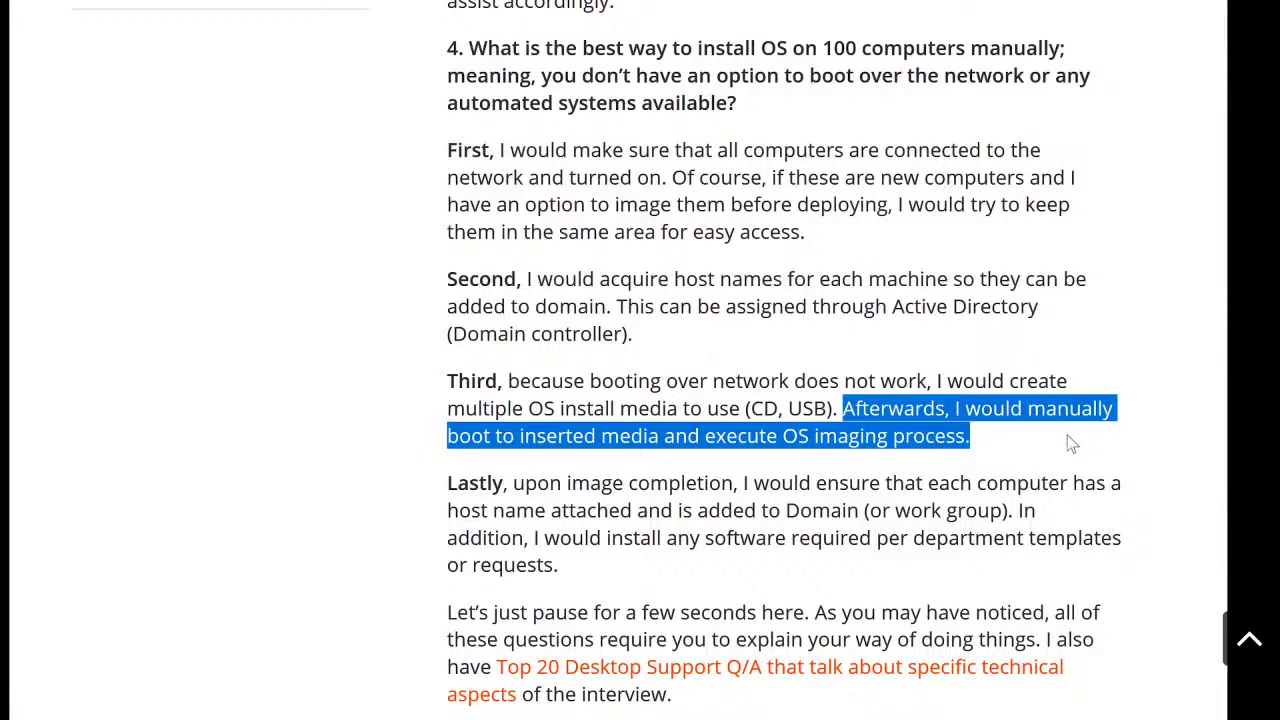
{"action": "left_click", "coordinate": [994, 435]}
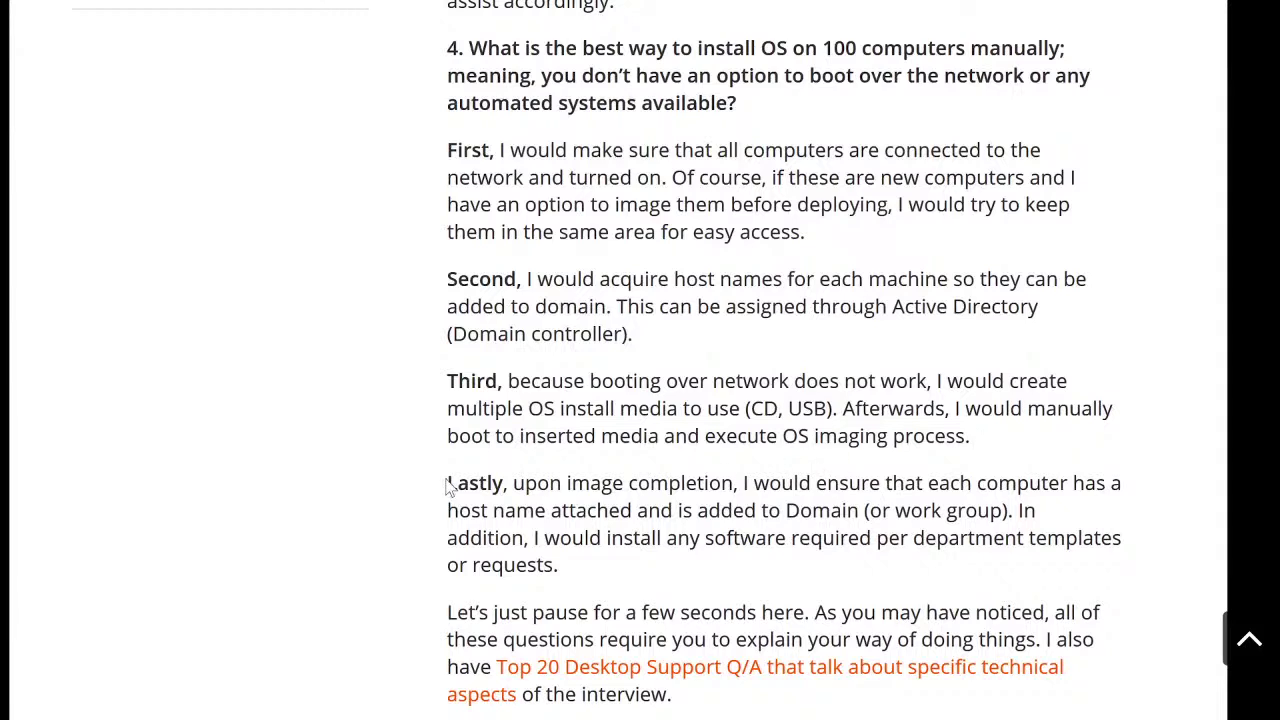
{"action": "left_click_drag", "start_coordinate": [447, 483], "coordinate": [1013, 510]}
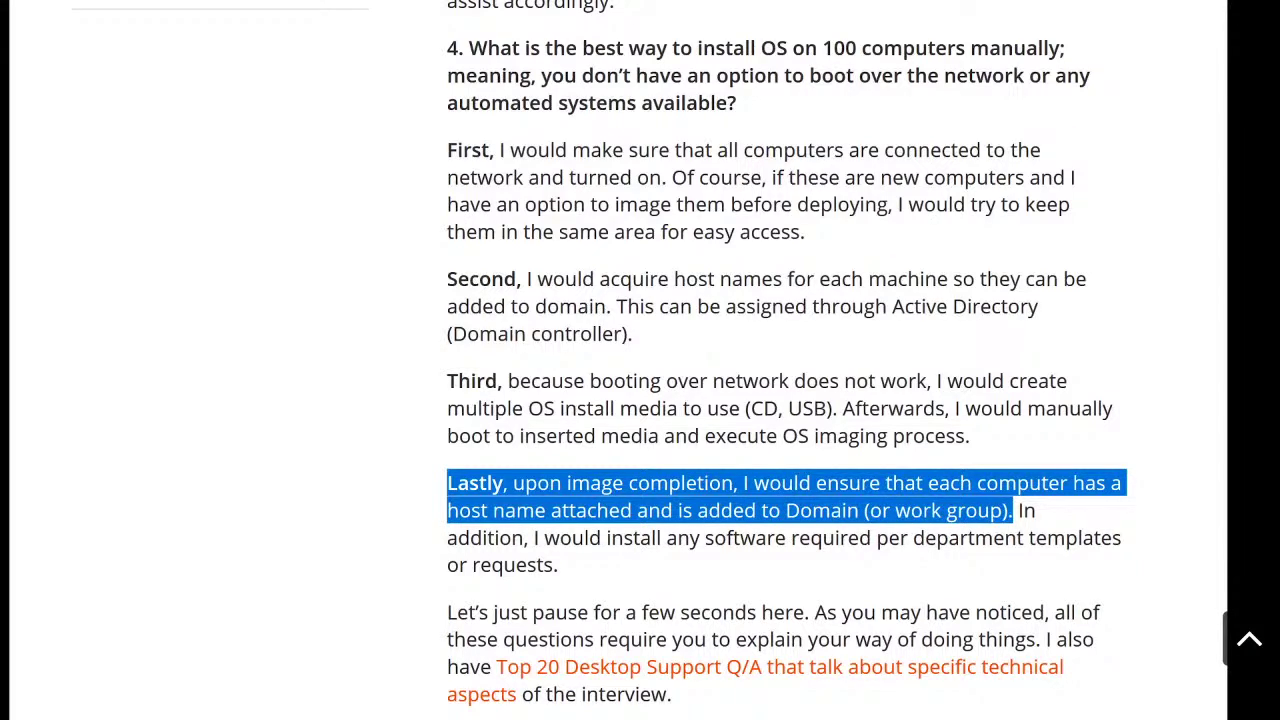
{"action": "left_click_drag", "start_coordinate": [1004, 510], "coordinate": [895, 510]}
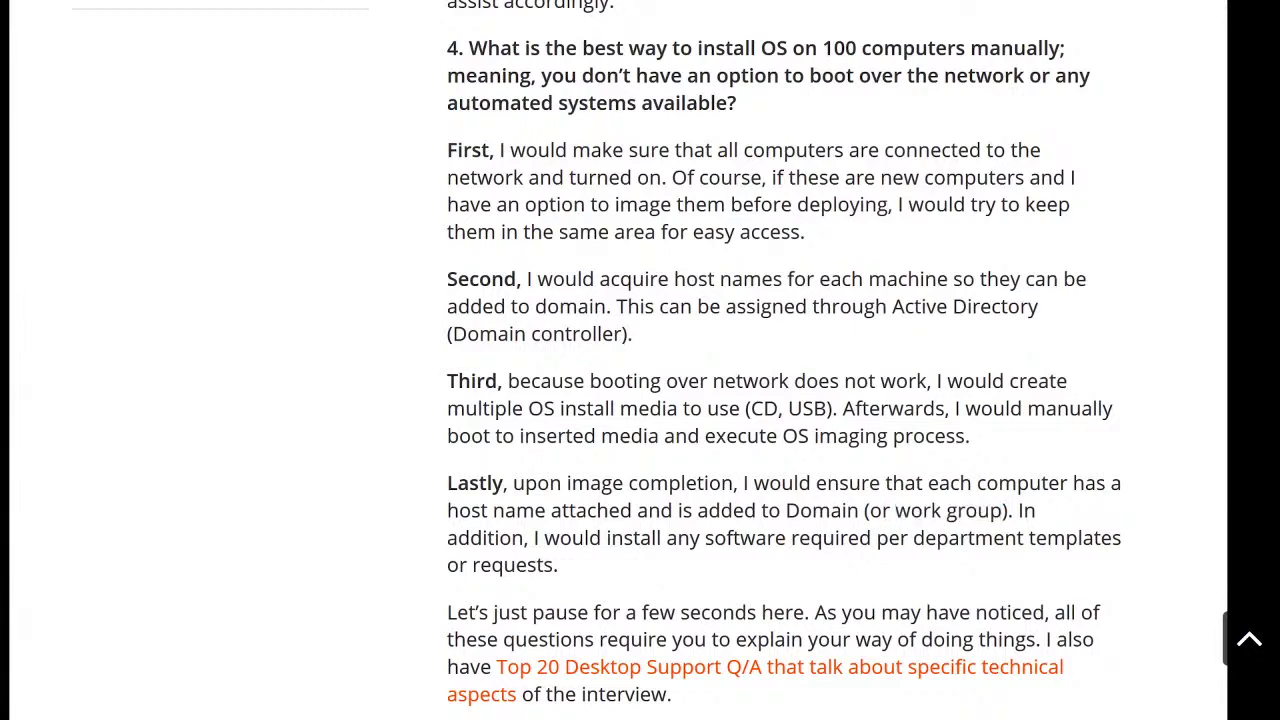
{"action": "left_click_drag", "start_coordinate": [697, 510], "coordinate": [858, 510]}
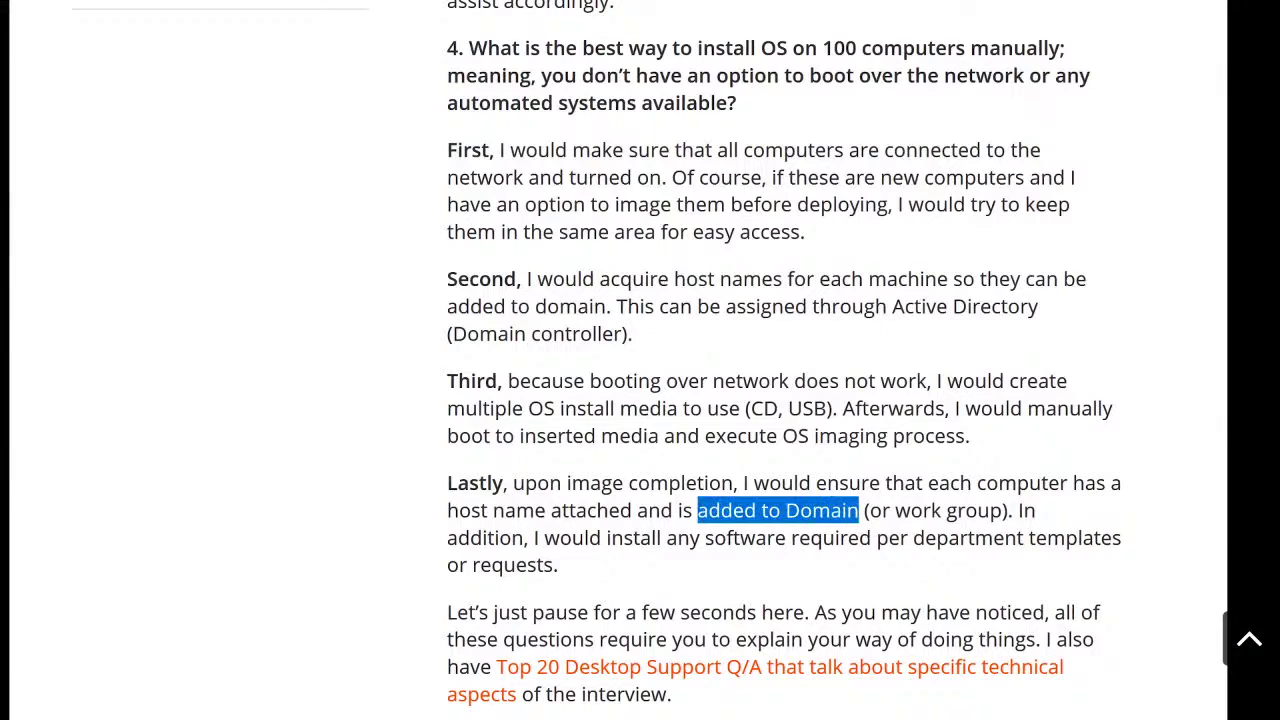
{"action": "left_click_drag", "start_coordinate": [447, 510], "coordinate": [632, 510]}
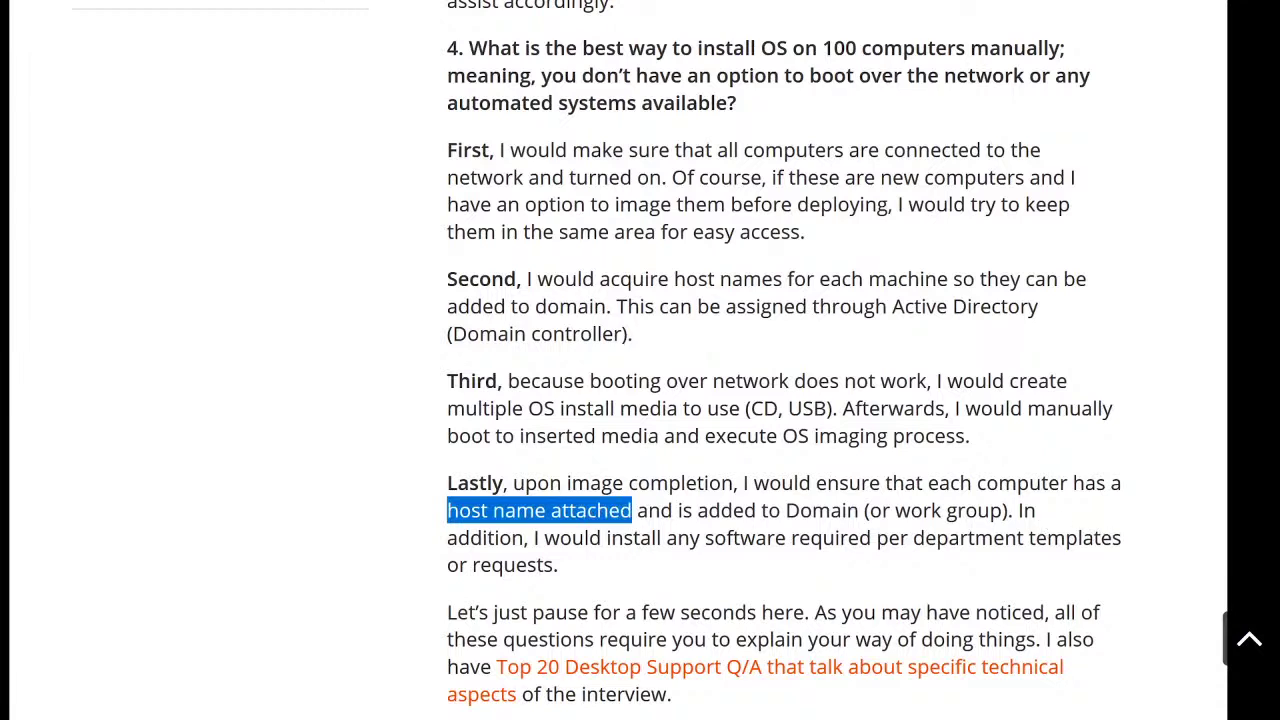
{"action": "left_click", "coordinate": [1015, 509]}
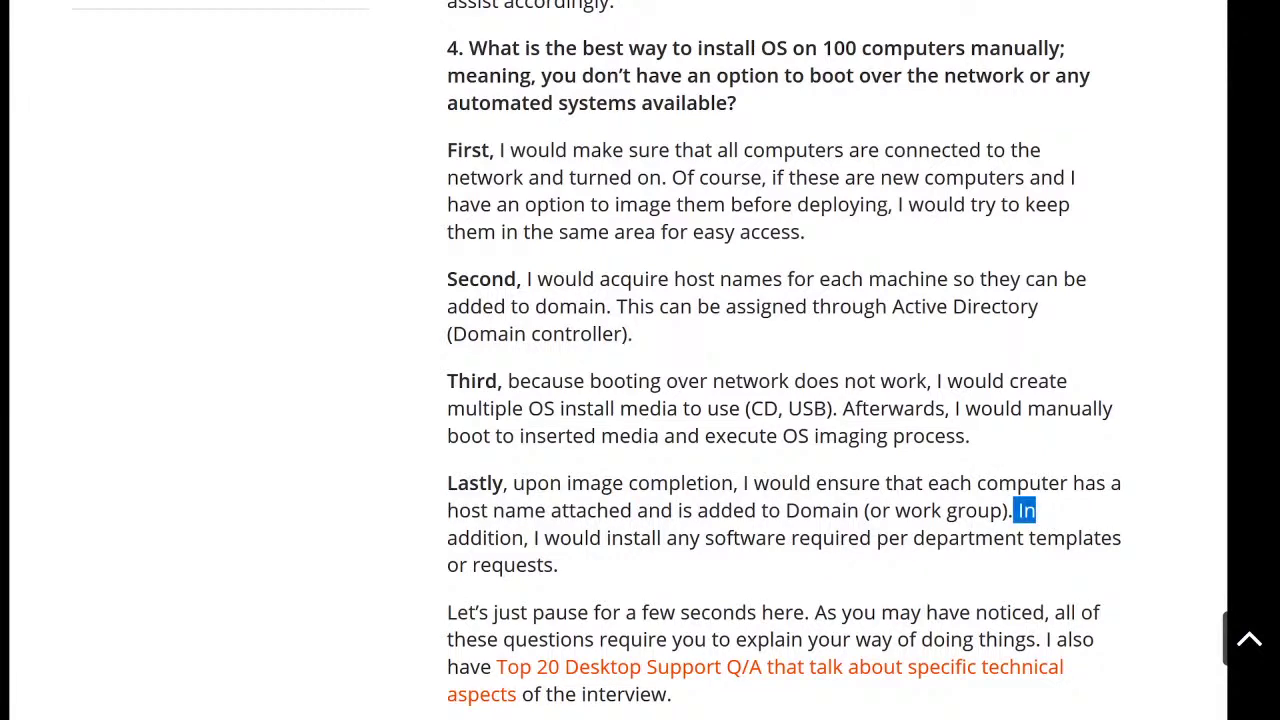
{"action": "left_click_drag", "start_coordinate": [1015, 510], "coordinate": [735, 565]}
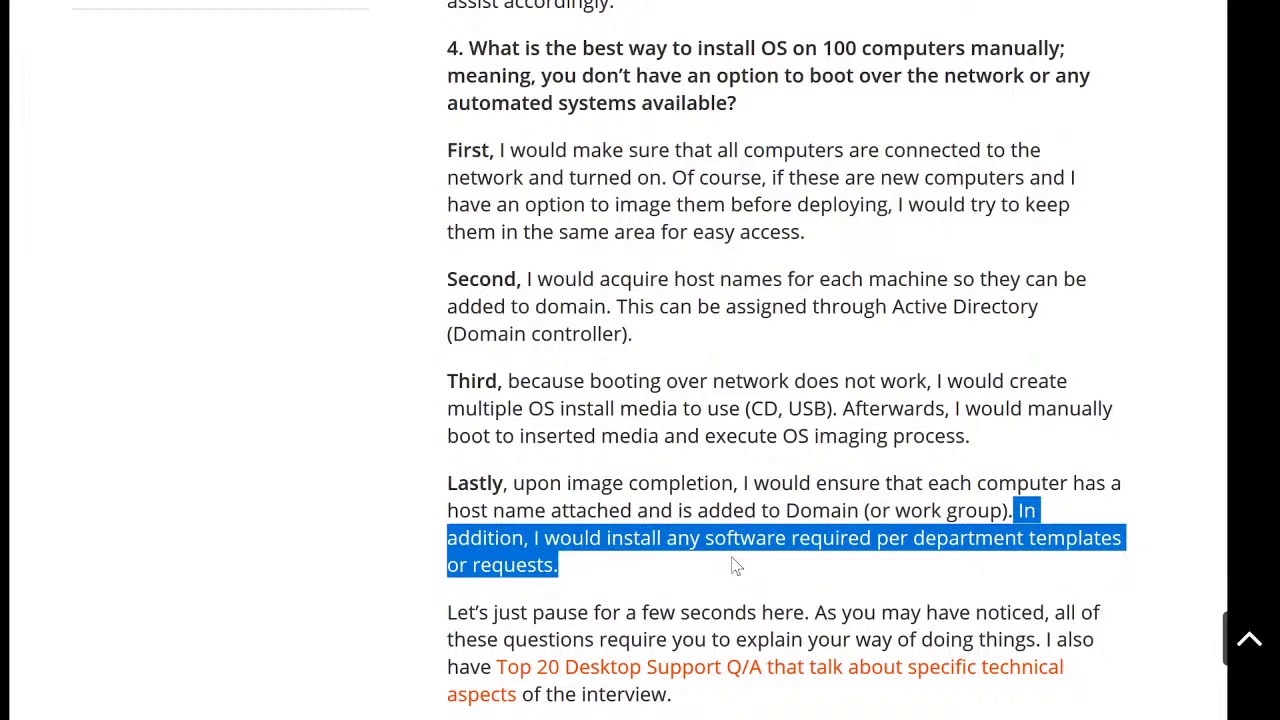
{"action": "left_click", "coordinate": [735, 565]}
{"action": "scroll", "coordinate": [936, 450], "scroll_direction": "up", "scroll_amount": 1}
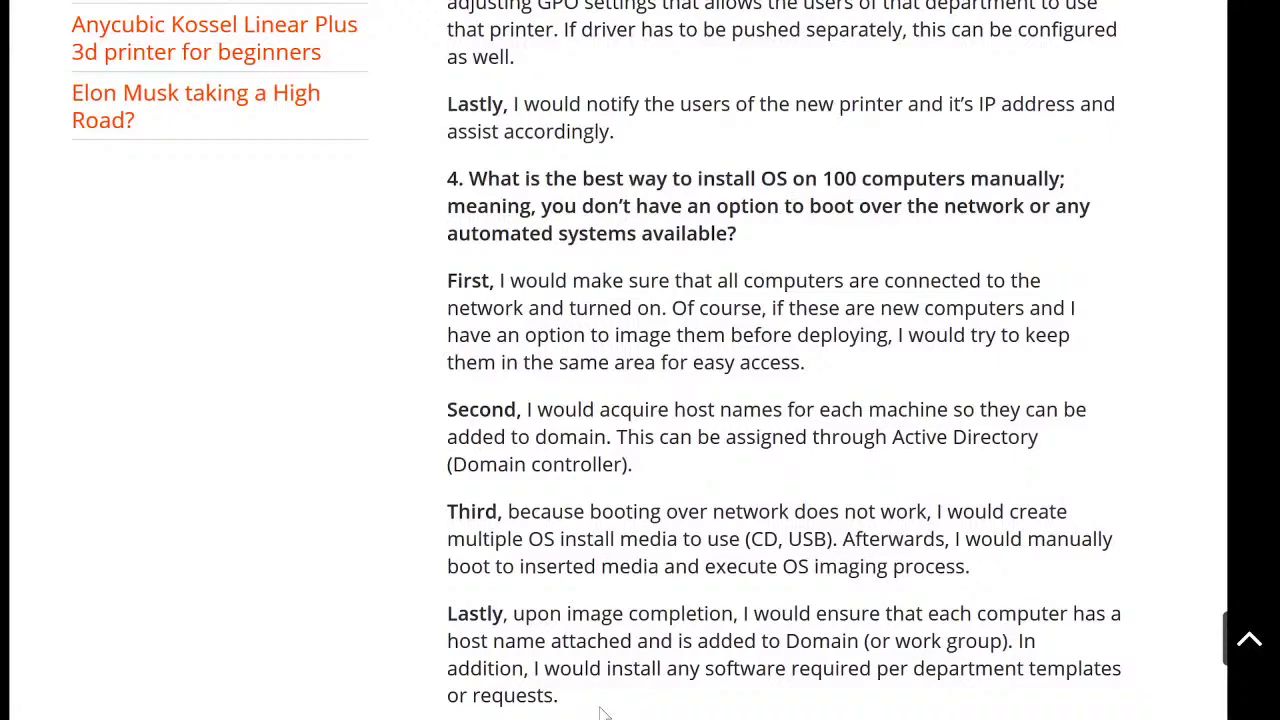
{"action": "left_click_drag", "start_coordinate": [534, 668], "coordinate": [858, 696]}
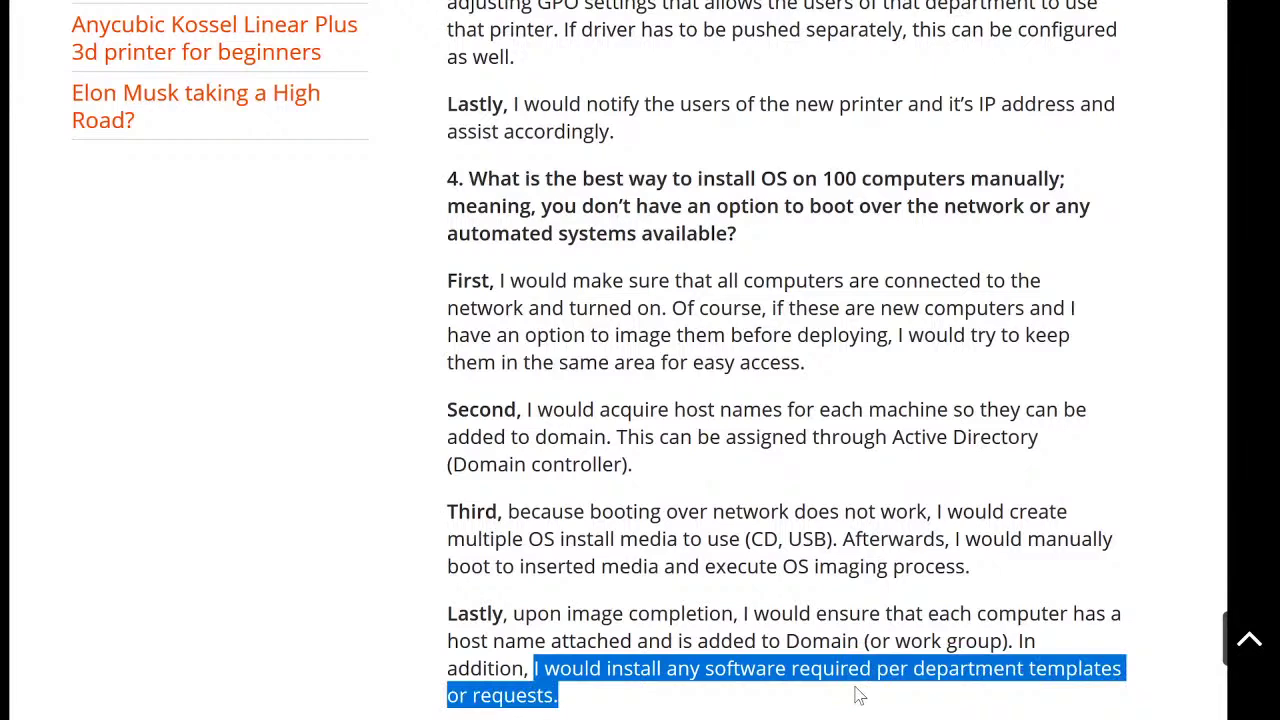
{"action": "left_click", "coordinate": [856, 695]}
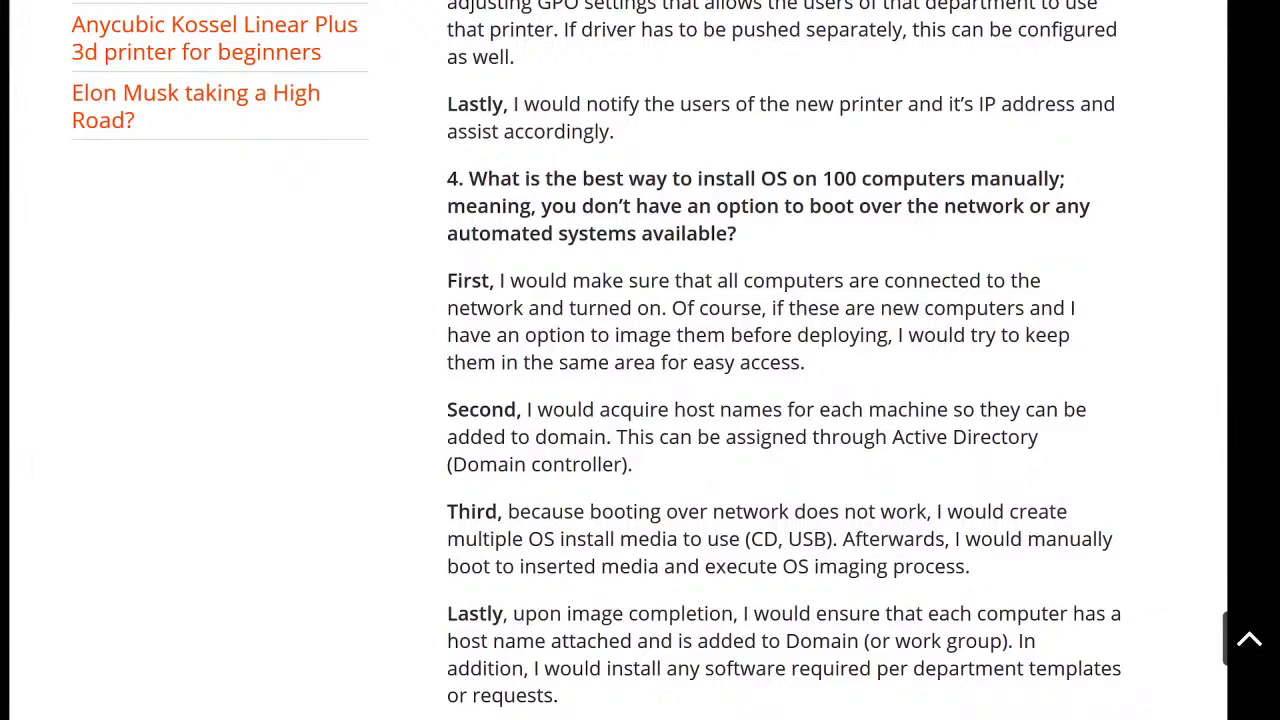
{"action": "scroll", "coordinate": [640, 360], "scroll_direction": "up", "scroll_amount": 1}
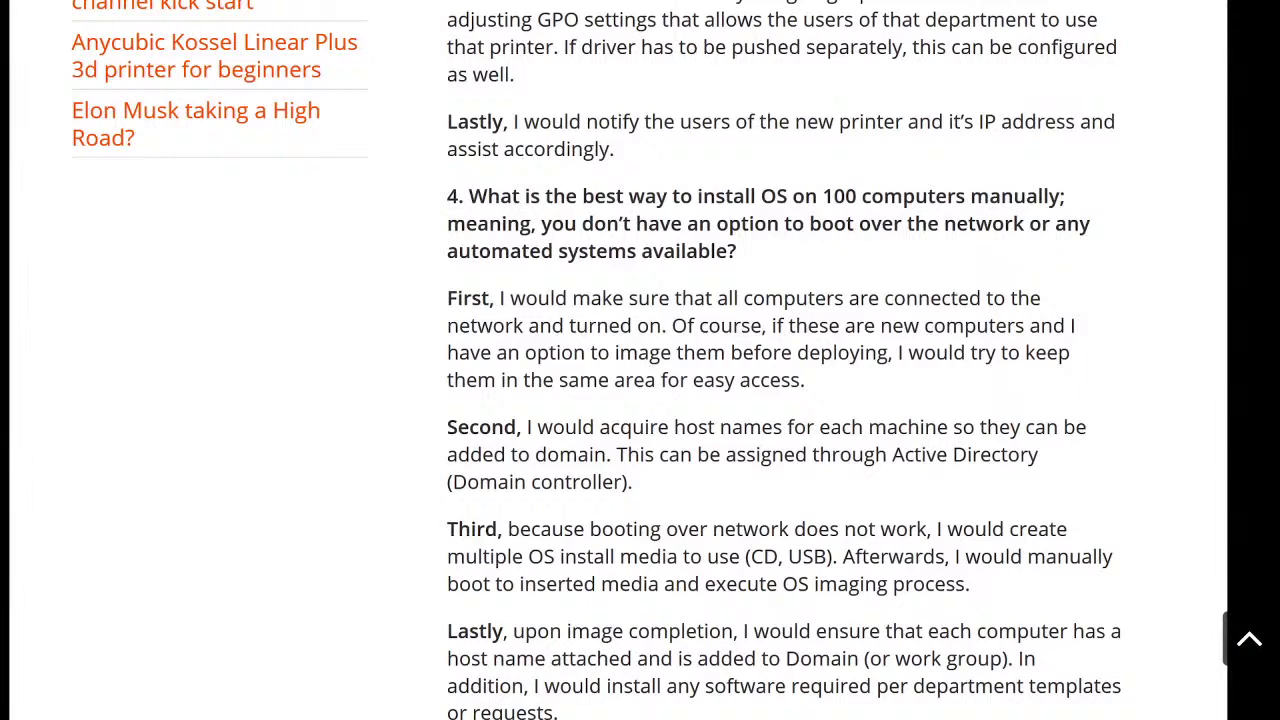
{"action": "left_click_drag", "start_coordinate": [822, 196], "coordinate": [1088, 212]}
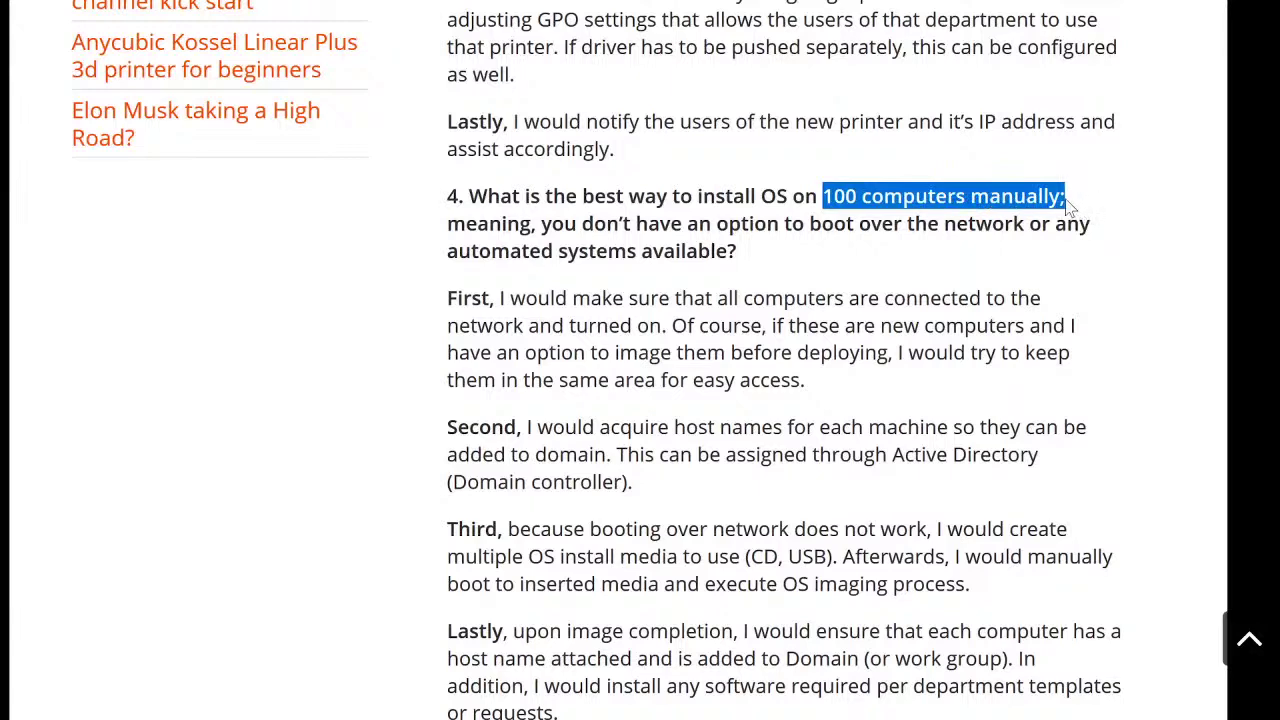
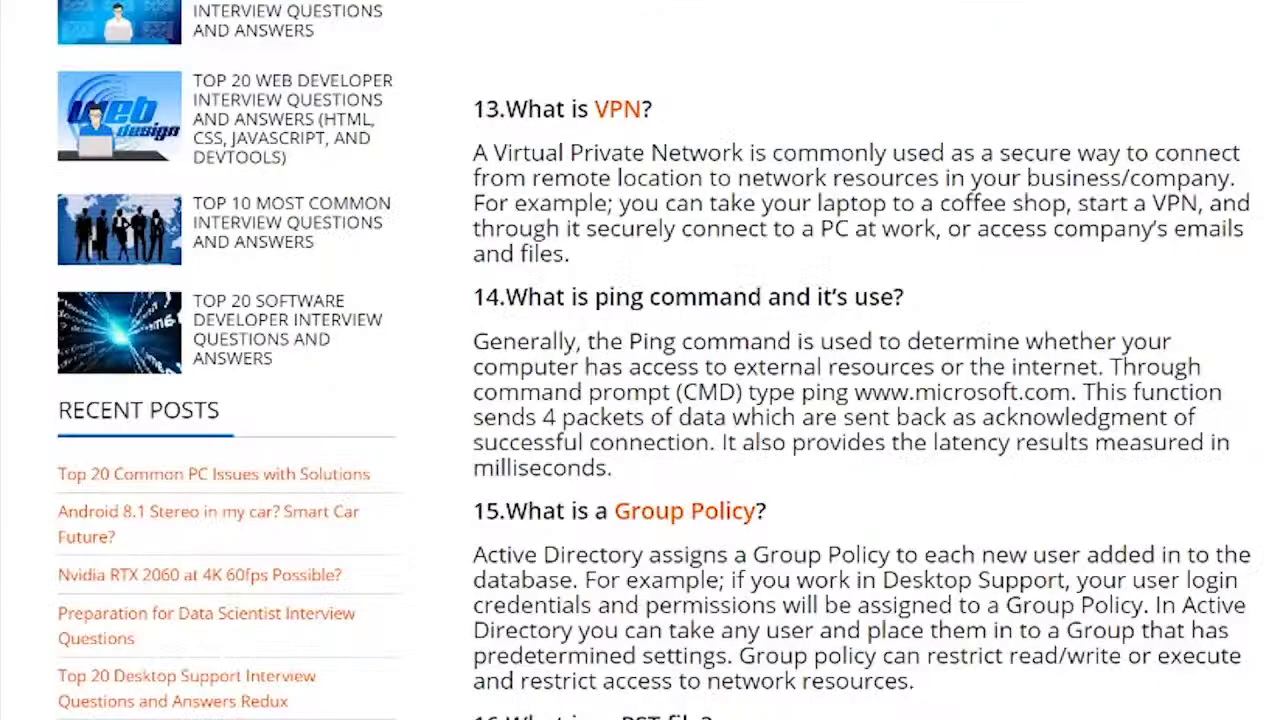
Highlight the first sentence of the ping answer, ending at 'internet.'.
{"action": "left_click_drag", "start_coordinate": [629, 341], "coordinate": [1076, 392]}
{"action": "left_click_drag", "start_coordinate": [629, 341], "coordinate": [1104, 366]}
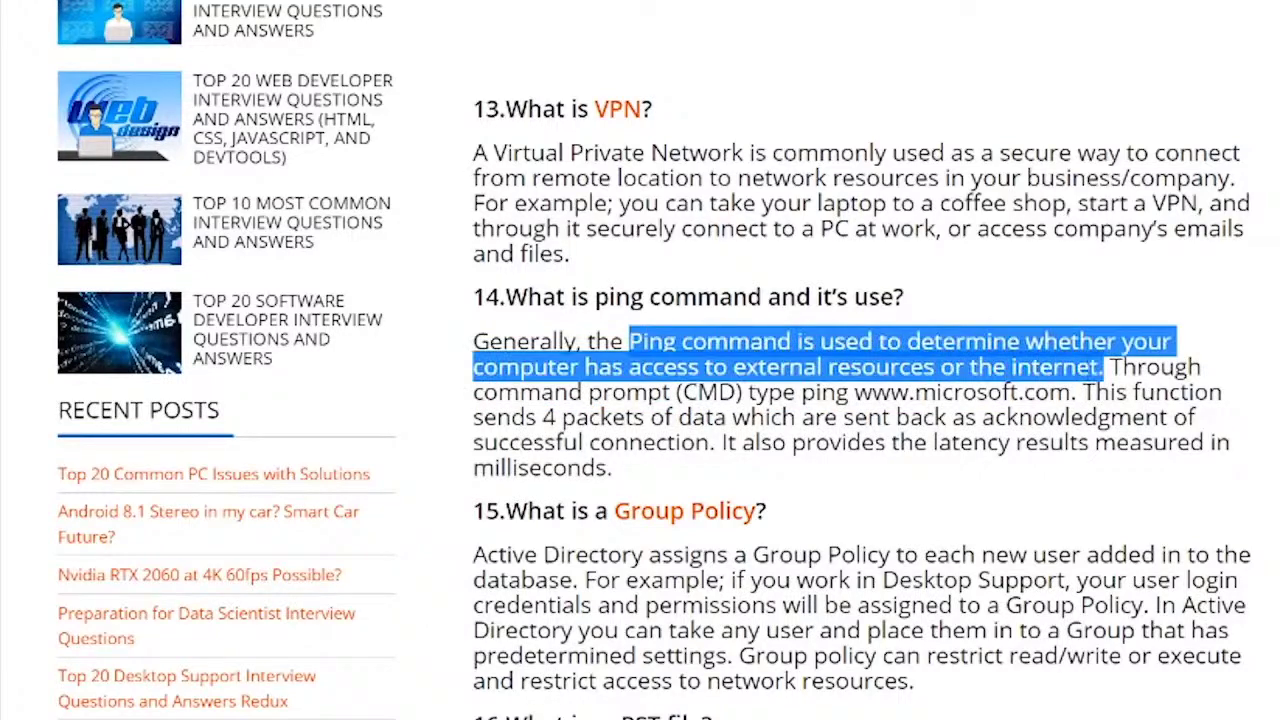
{"action": "left_click_drag", "start_coordinate": [1104, 366], "coordinate": [623, 322]}
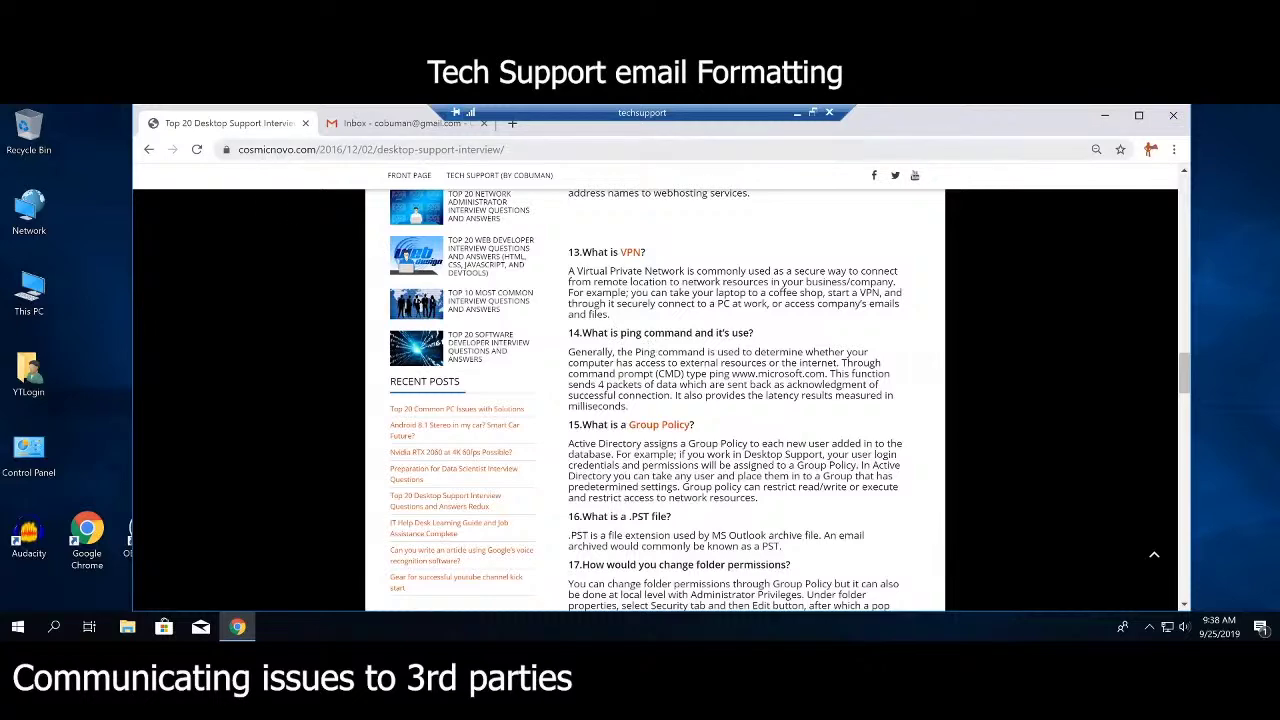
Select the site's domain in the address bar, scroll the article, then switch to the Gmail inbox.
{"action": "left_click_drag", "start_coordinate": [317, 149], "coordinate": [236, 149]}
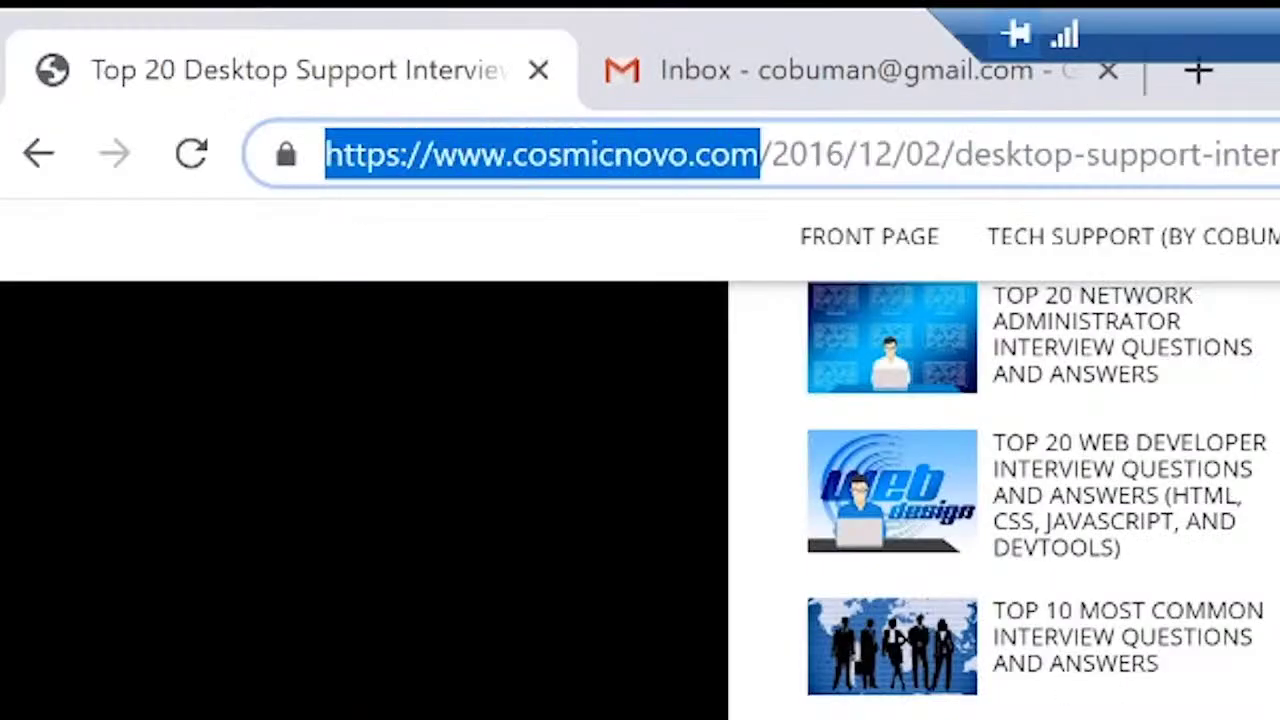
{"action": "left_click", "coordinate": [1130, 550]}
{"action": "scroll", "coordinate": [1130, 550], "scroll_direction": "up", "scroll_amount": 2}
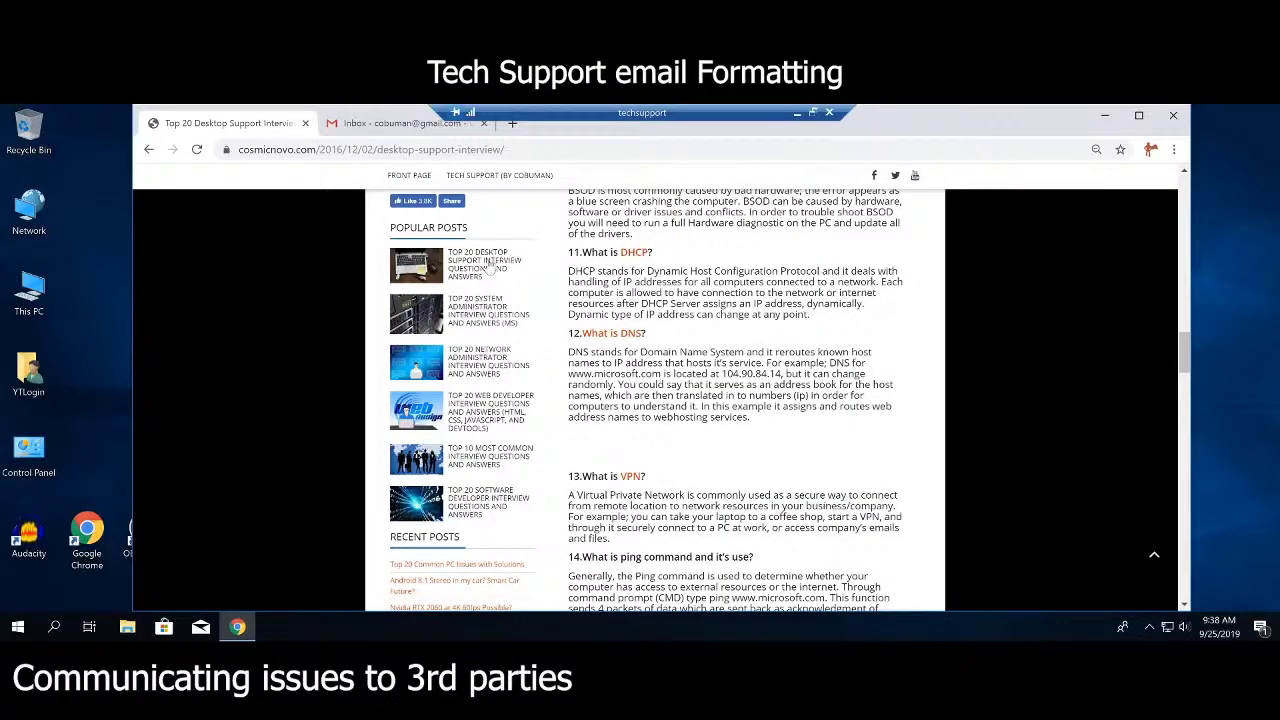
{"action": "scroll", "coordinate": [776, 492], "scroll_direction": "down", "scroll_amount": 2}
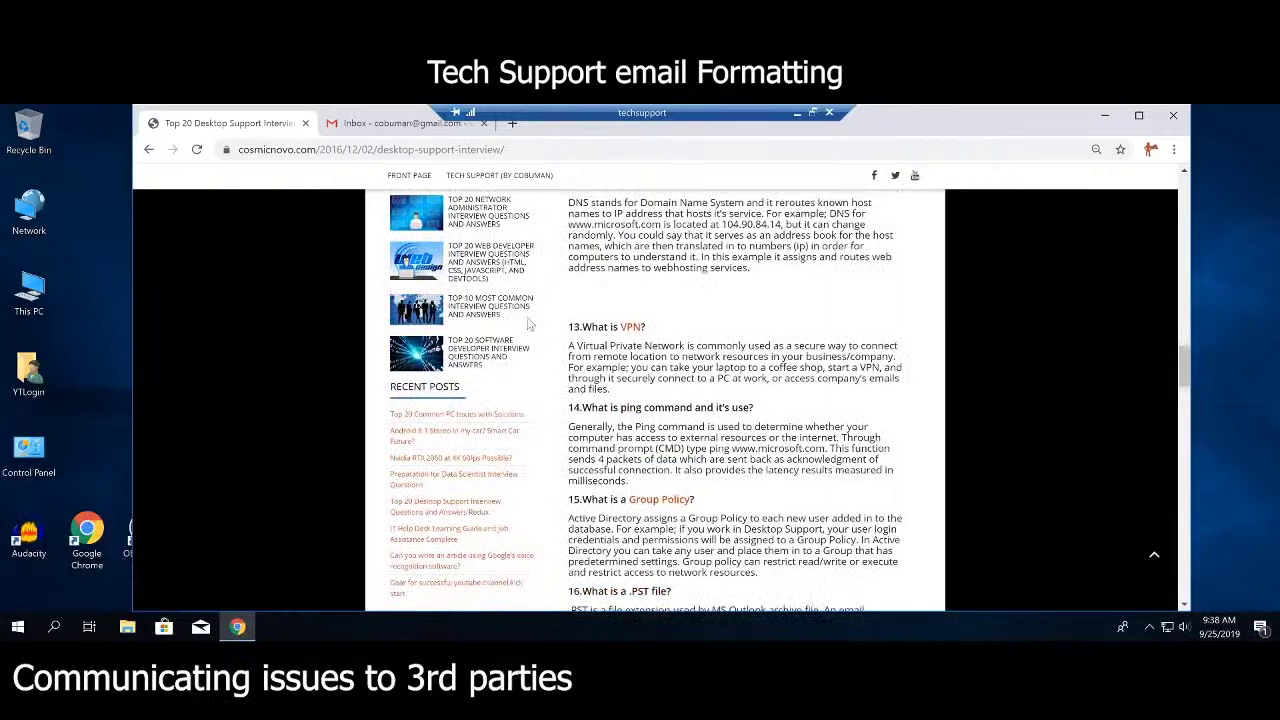
{"action": "left_click", "coordinate": [395, 123]}
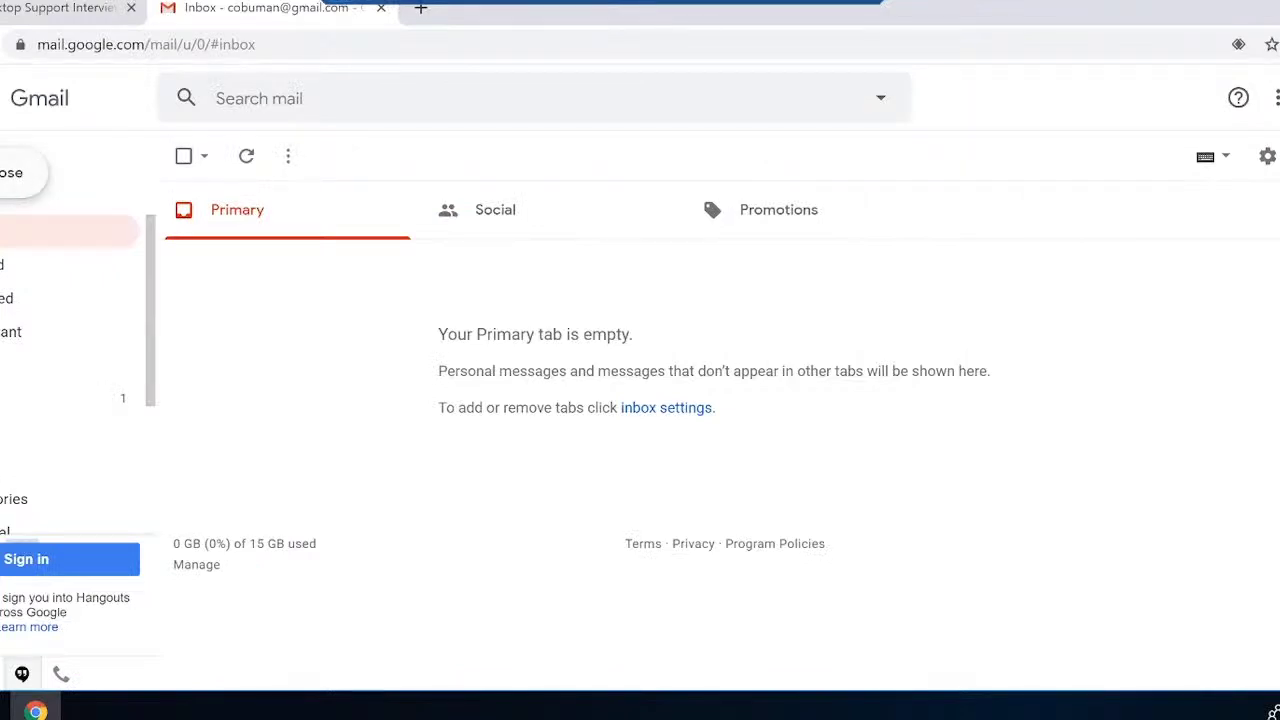
Open a full-screen blank new message, then select the article's cosmicnovo.com domain in the address bar.
{"action": "left_click", "coordinate": [20, 172]}
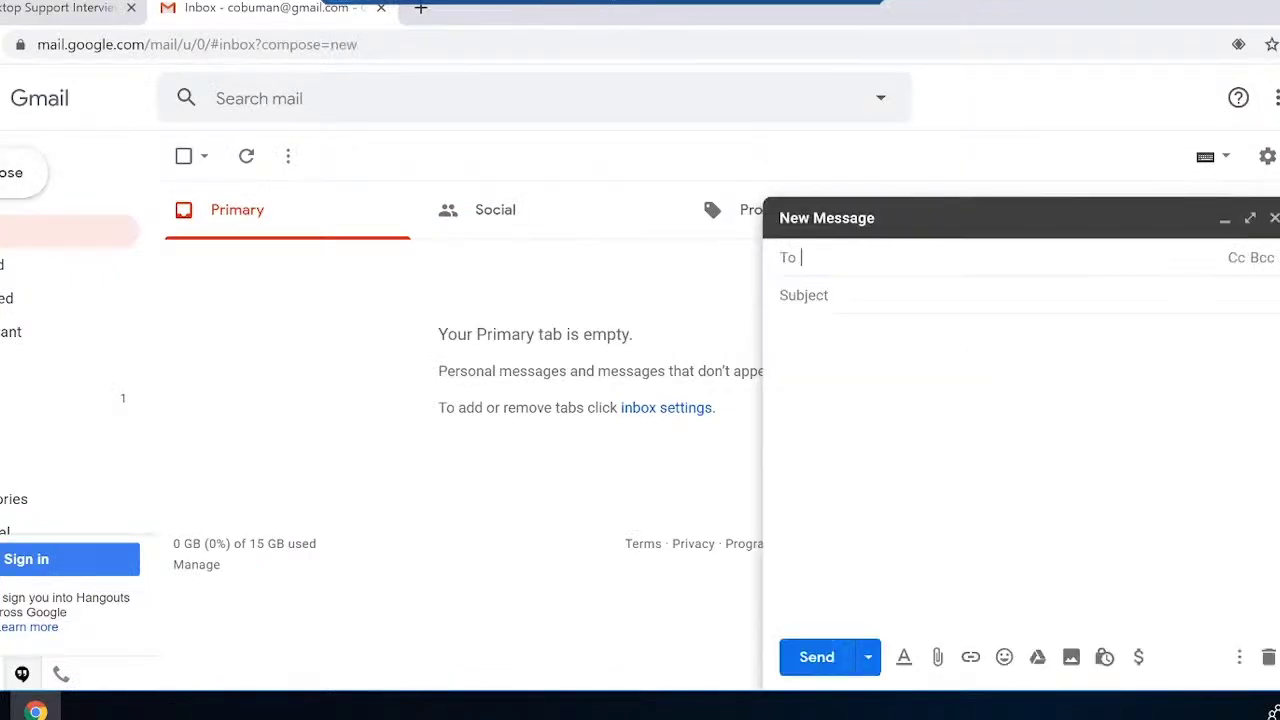
{"action": "left_click", "coordinate": [1250, 218]}
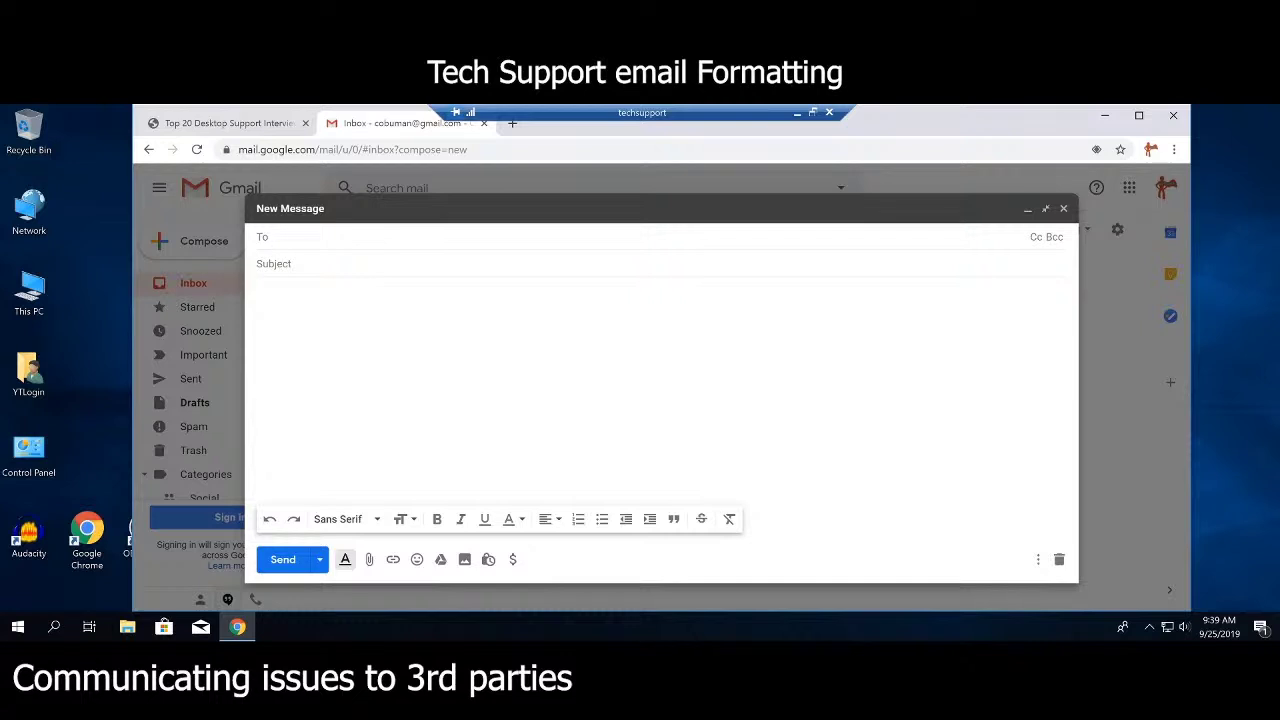
{"action": "left_click", "coordinate": [257, 128]}
{"action": "left_click_drag", "start_coordinate": [316, 149], "coordinate": [240, 149]}
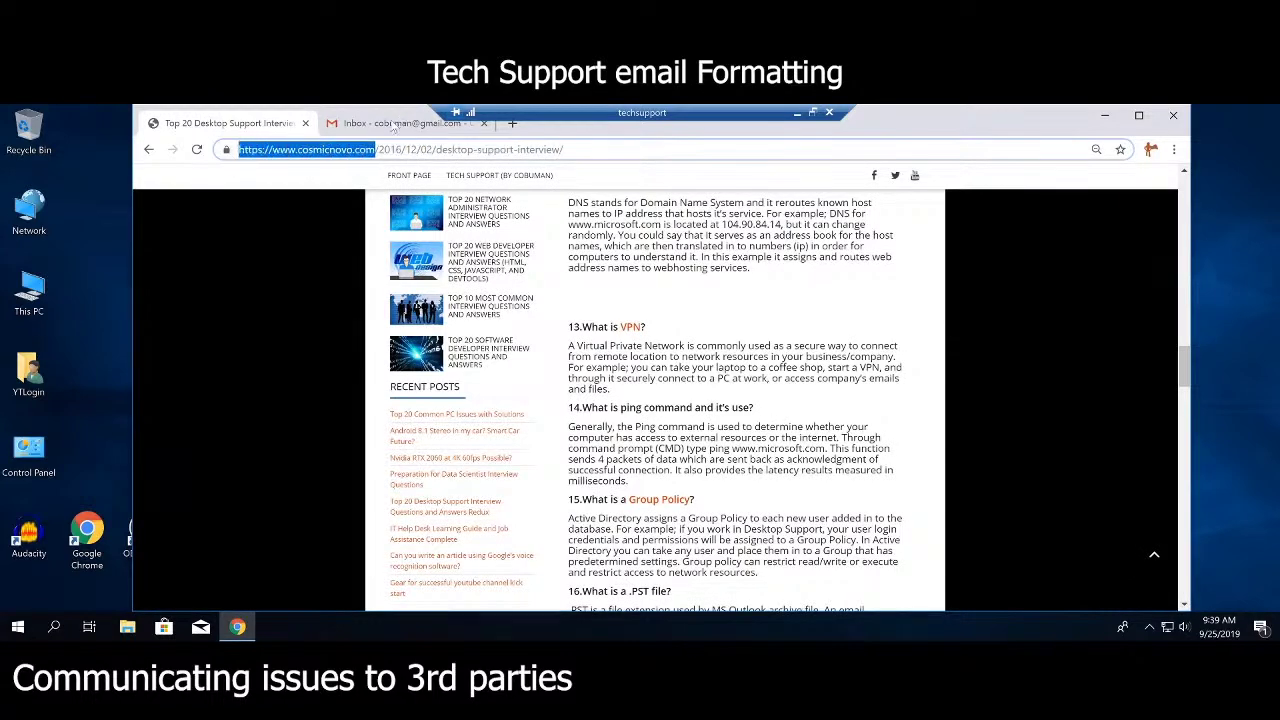
Switch back to the Gmail tab holding the blank new message.
{"action": "left_click", "coordinate": [400, 123]}
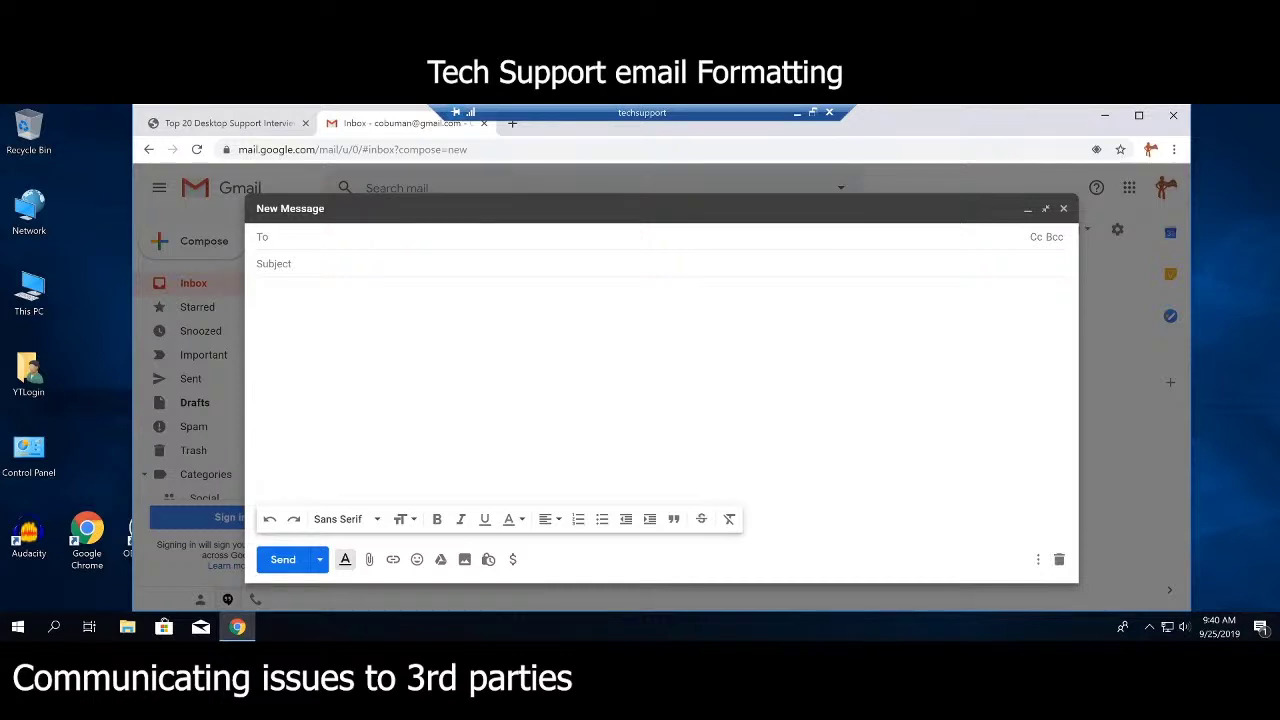
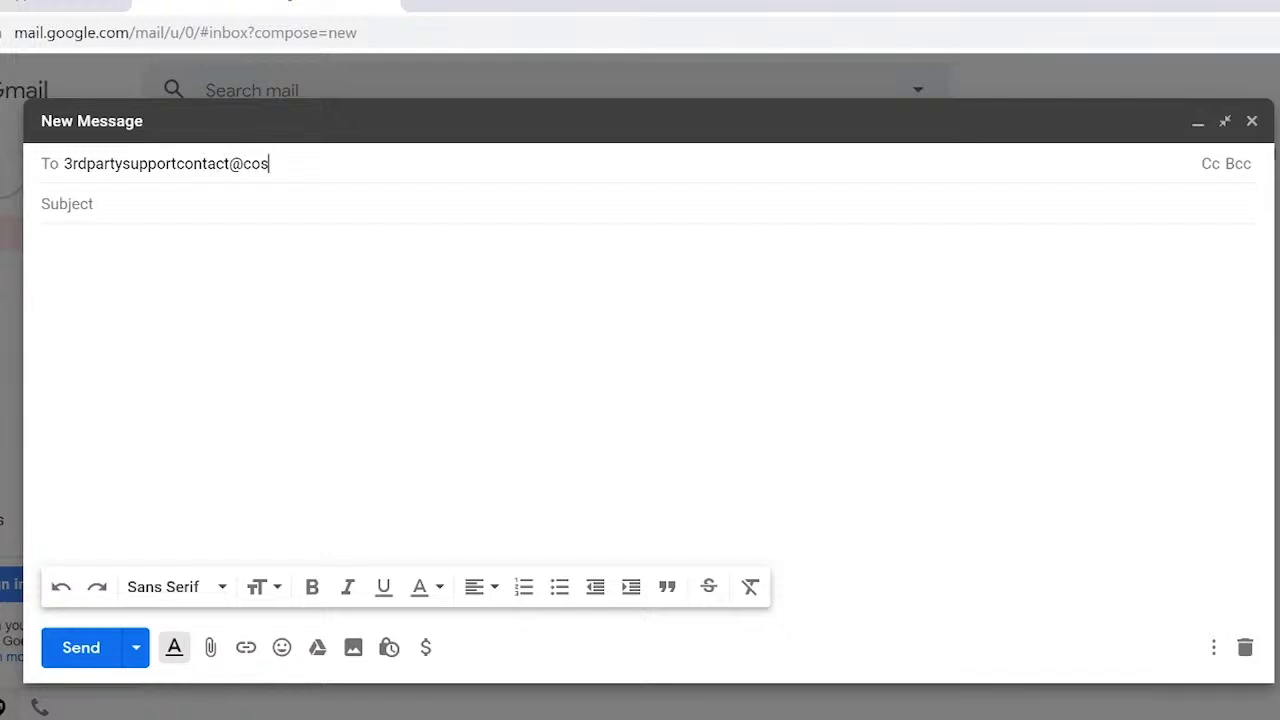
Address the message to CosmicNovo's third-party support contact, then return from Subject to the recipients.
{"action": "key", "text": "Return"}
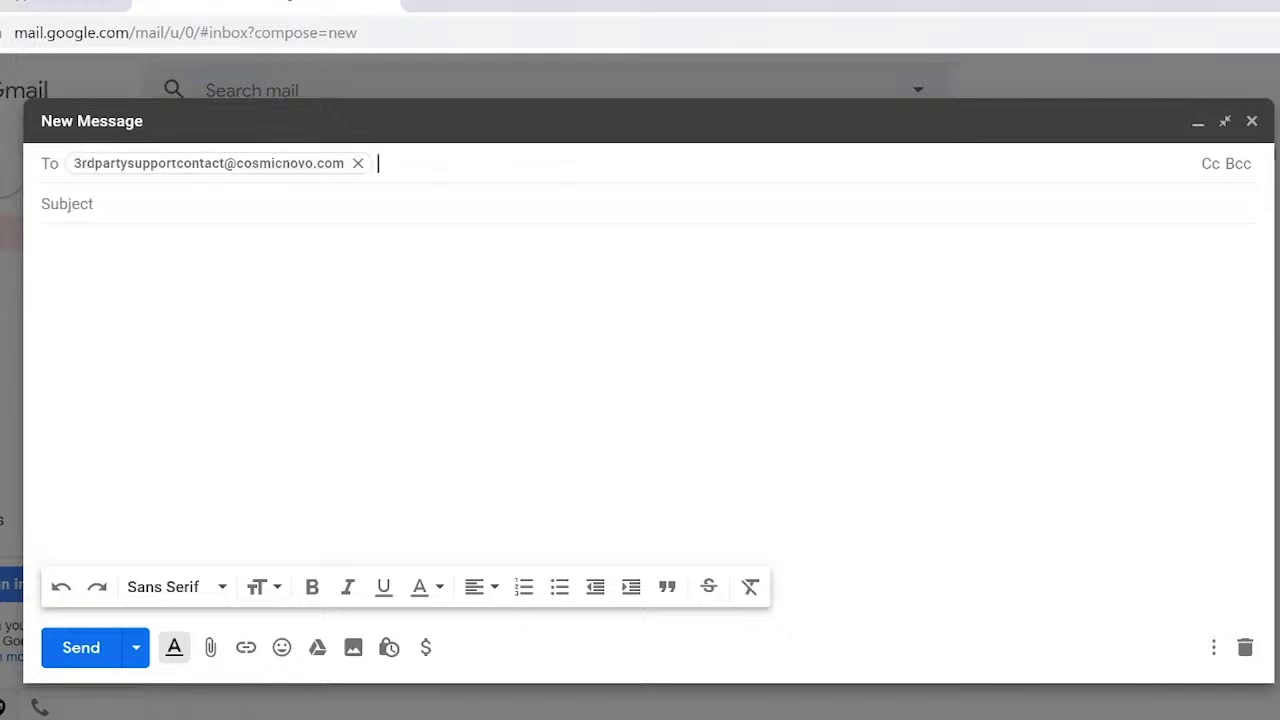
{"action": "left_click", "coordinate": [42, 203]}
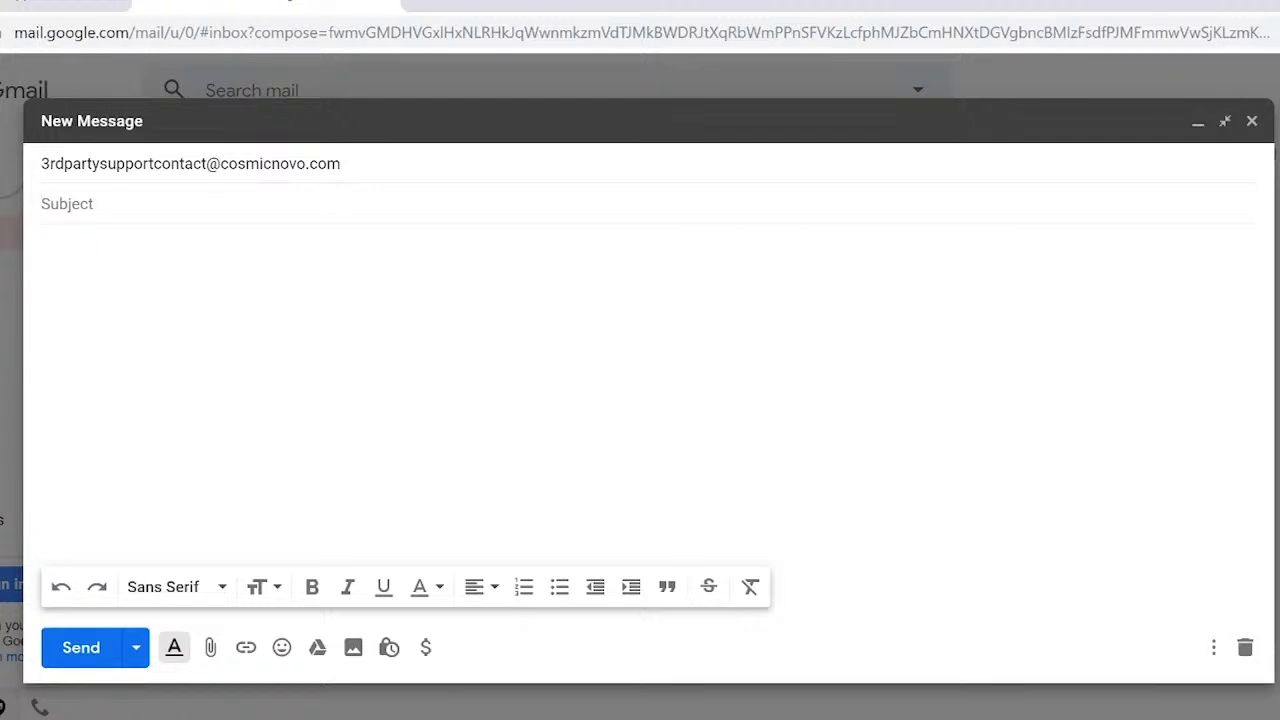
{"action": "key", "text": "shift+Tab"}
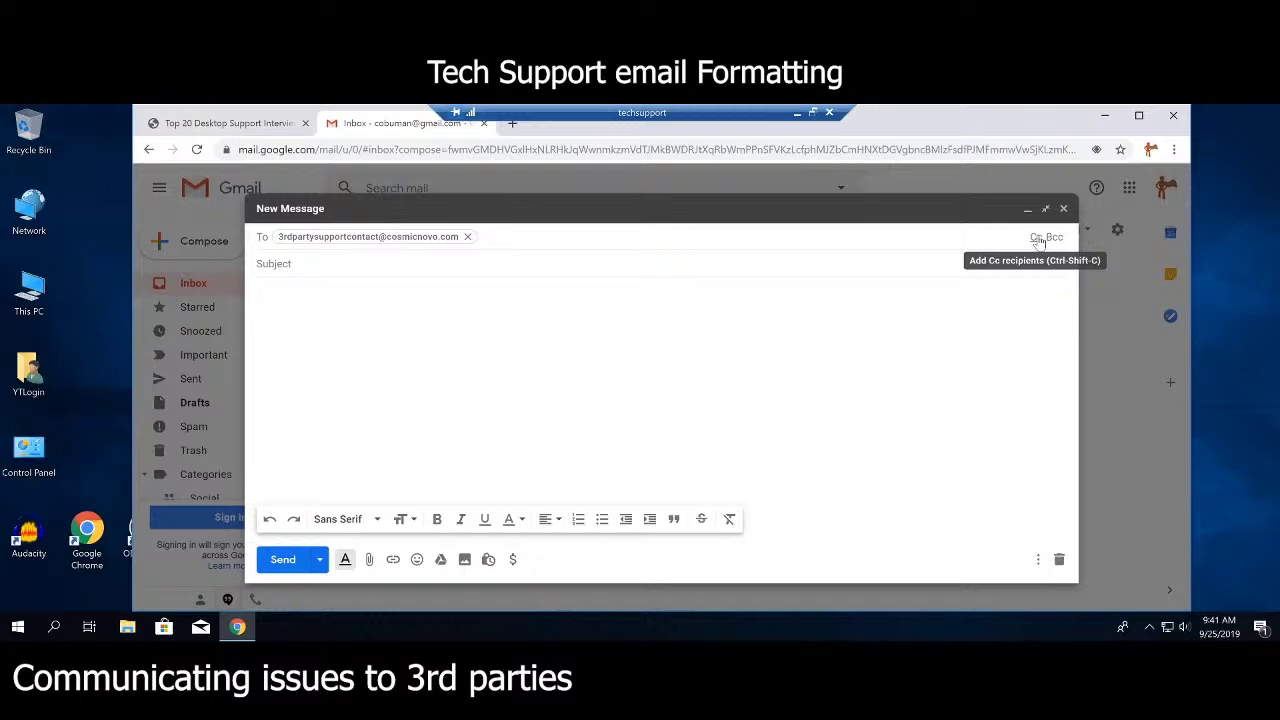
Add the manager's e-mail address on the Cc line, correcting typos in the domain.
{"action": "left_click", "coordinate": [1037, 238]}
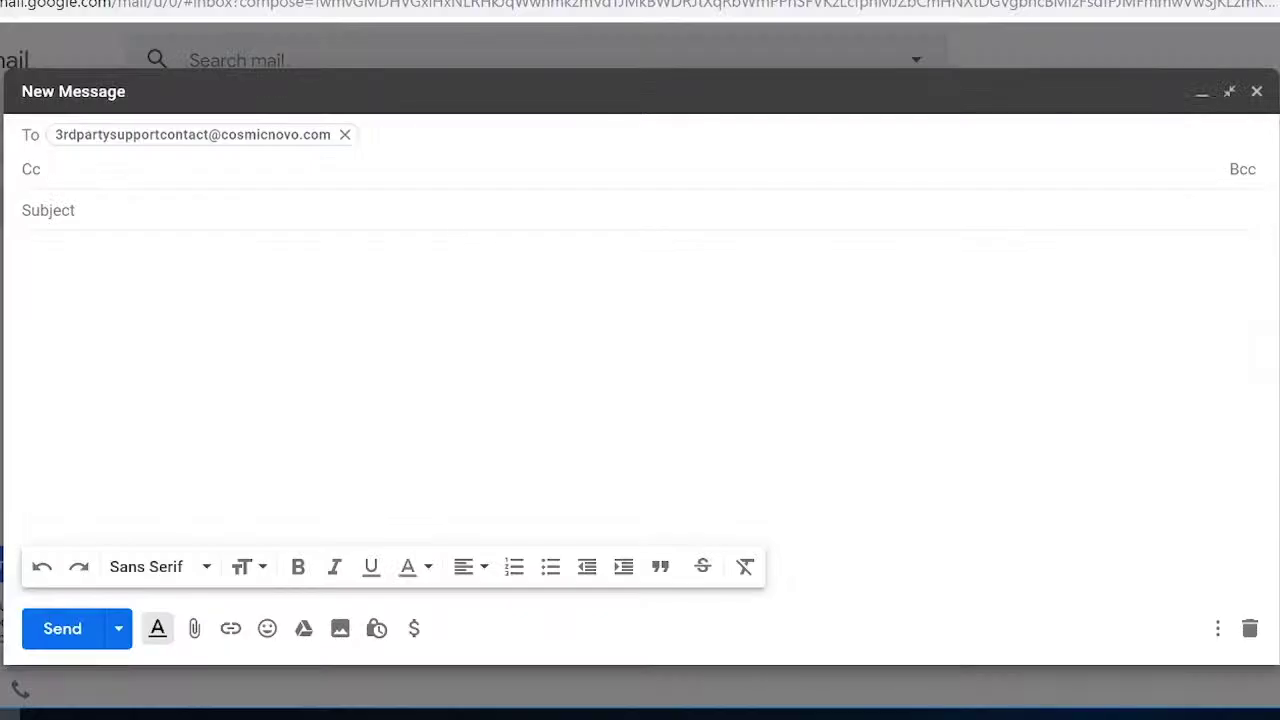
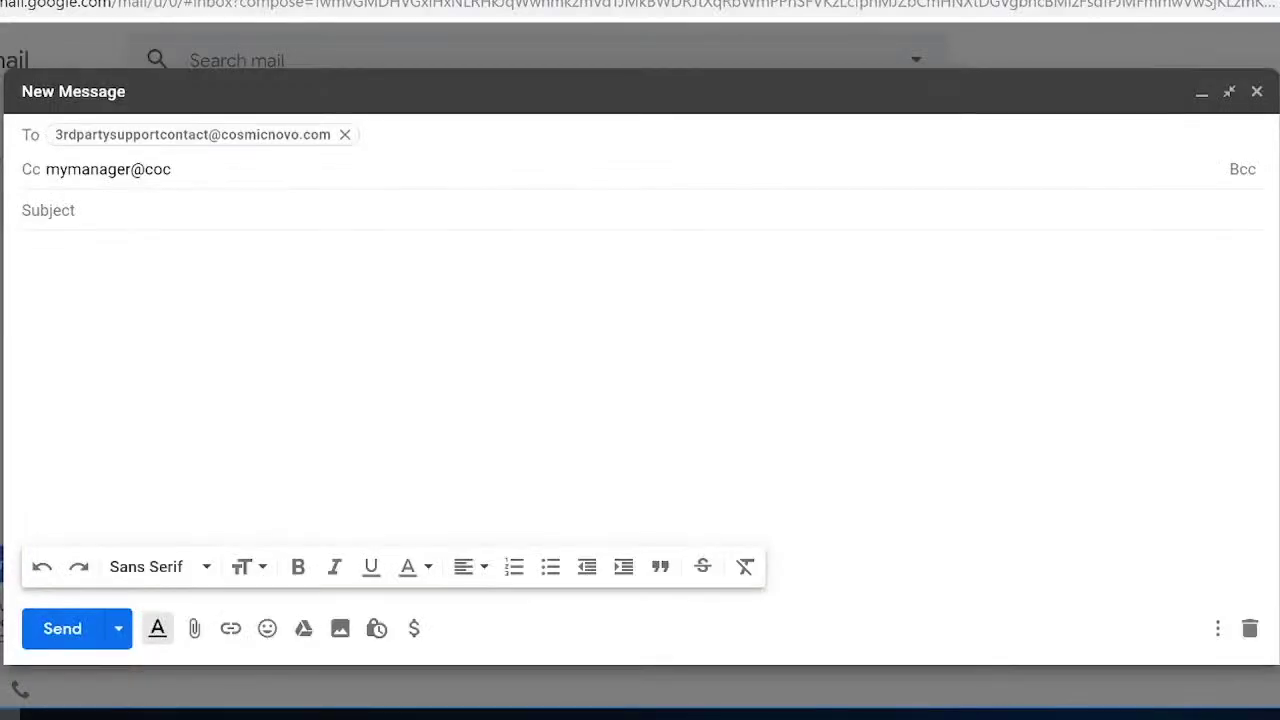
{"action": "key", "text": "Tab"}
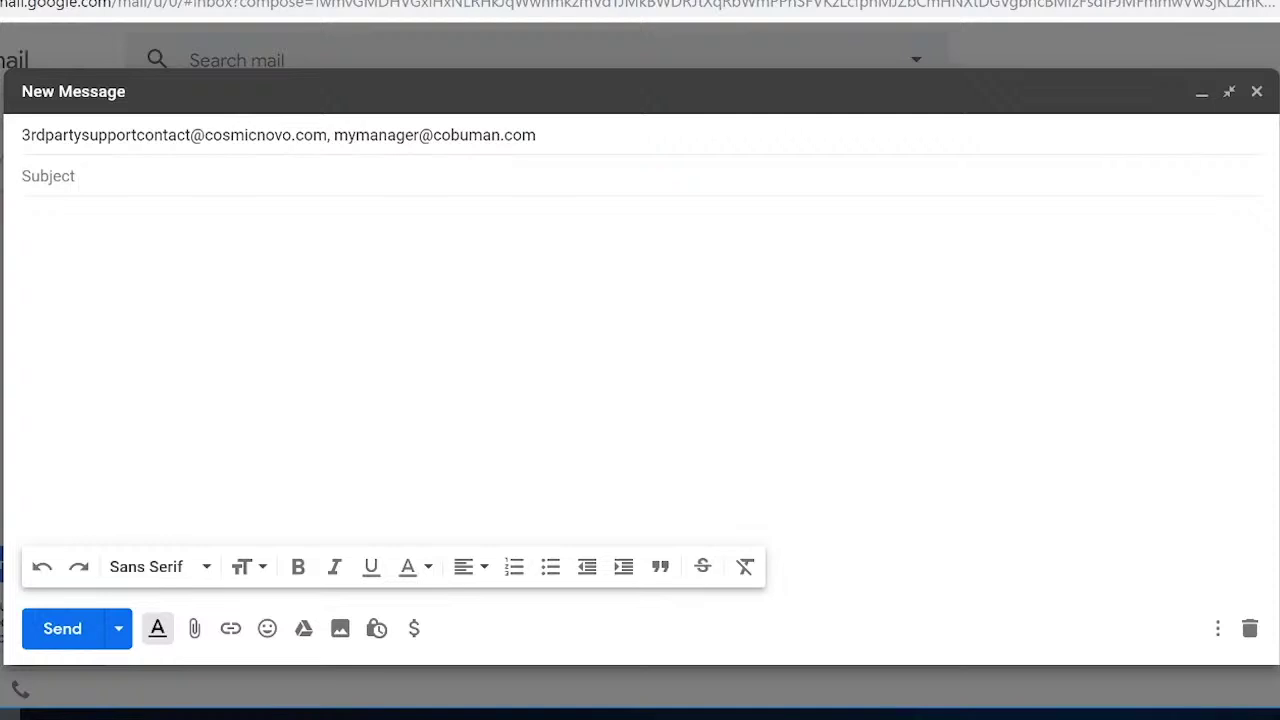
Enter the subject 'CosmicNovo.com is down.', check both recipients, and place the caret in the body.
{"action": "type", "text": "CosmicNovo.com is d"}
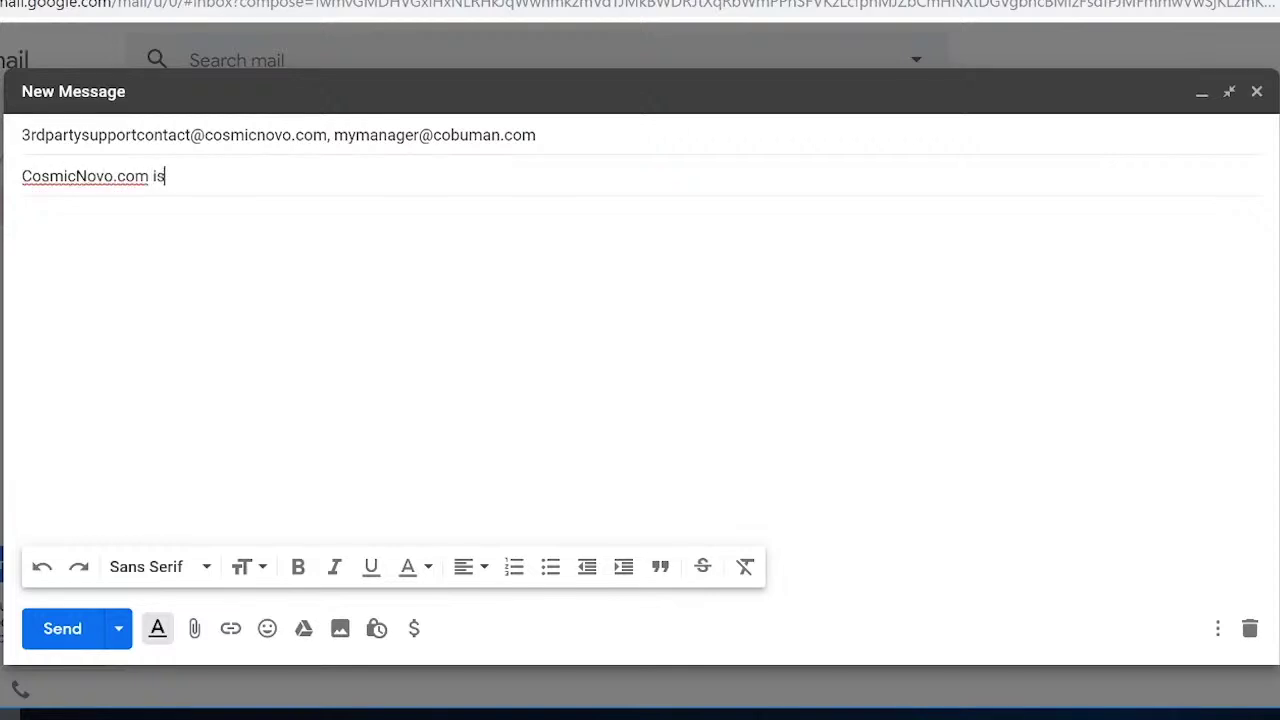
{"action": "type", "text": "own."}
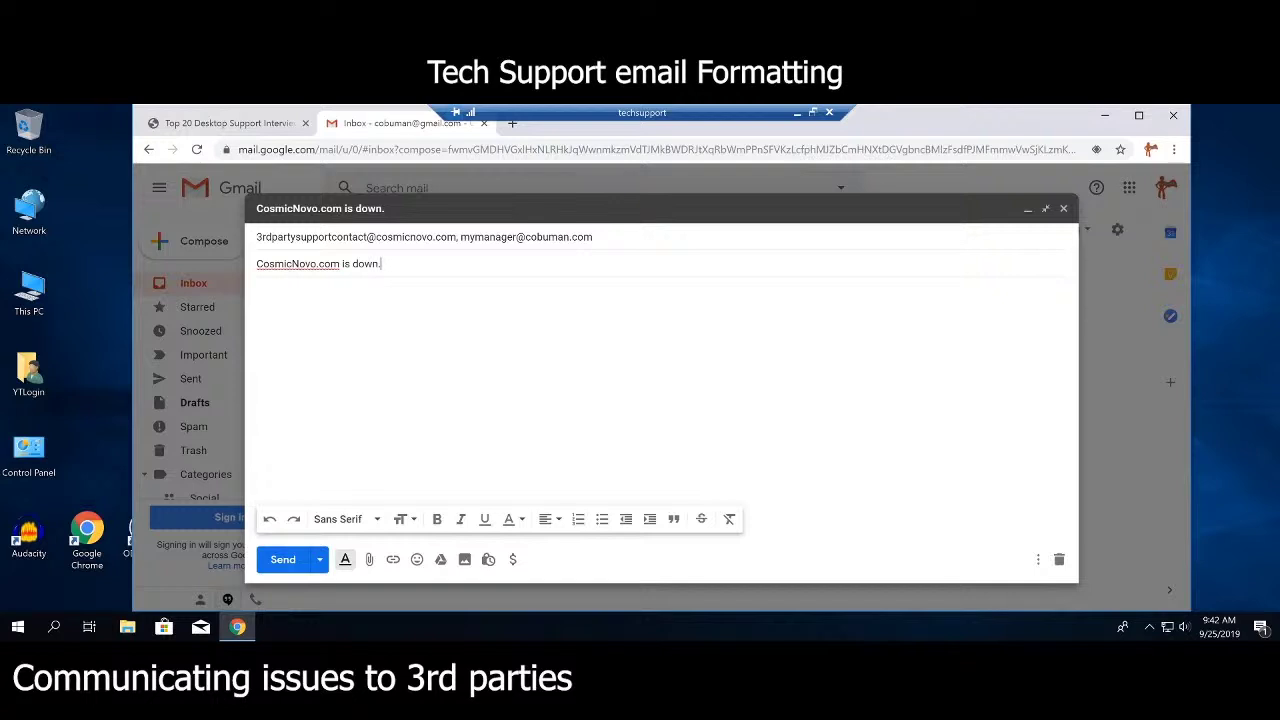
{"action": "key", "text": "Return"}
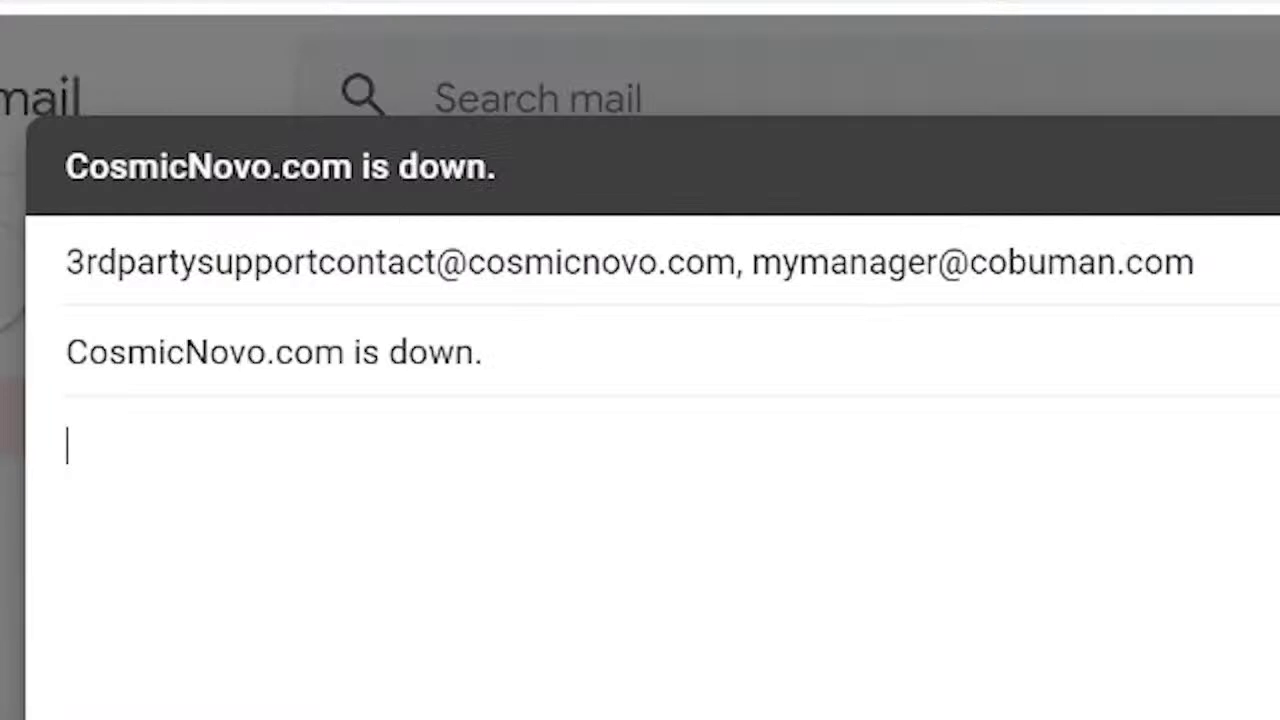
{"action": "left_click", "coordinate": [357, 236]}
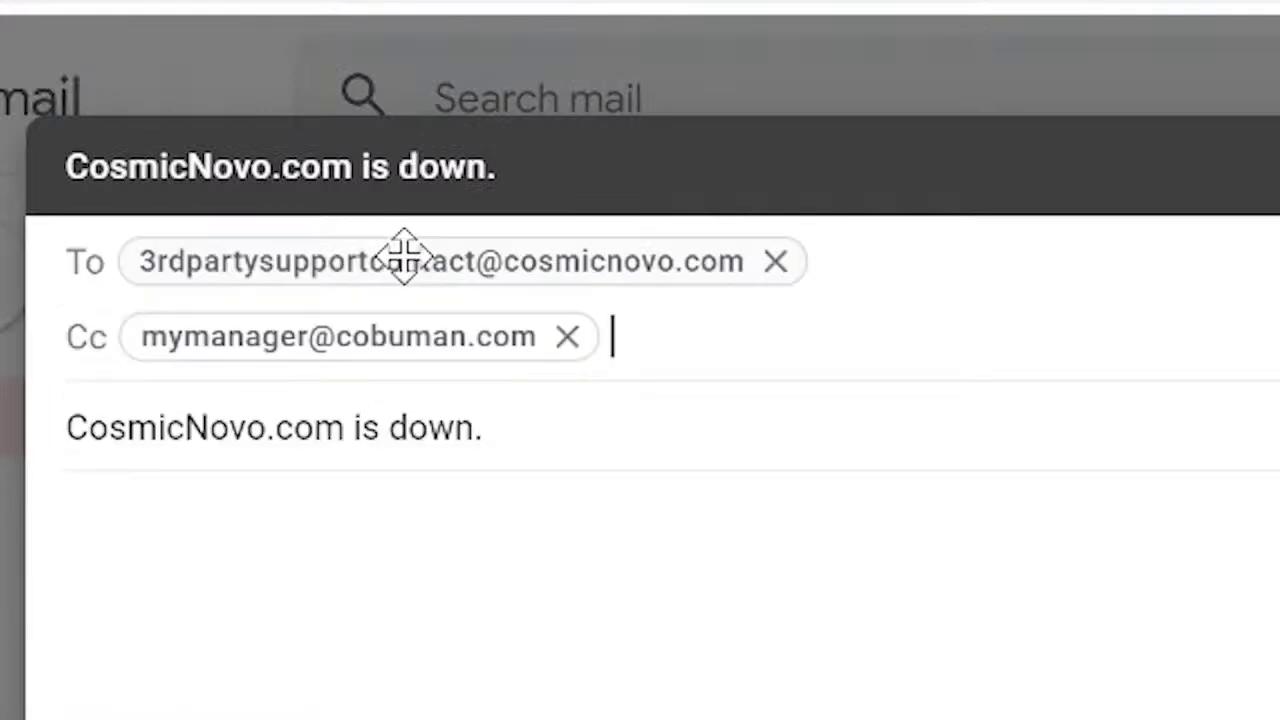
{"action": "mouse_move", "coordinate": [346, 283]}
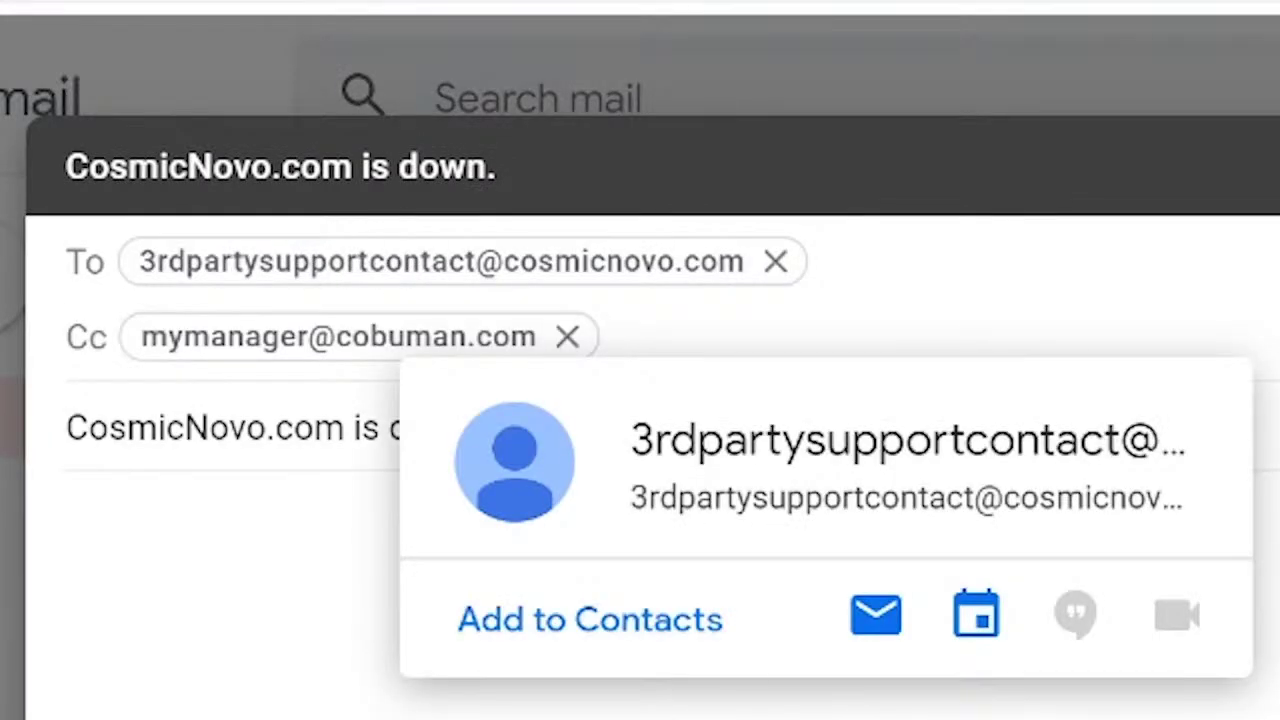
{"action": "left_click", "coordinate": [68, 447]}
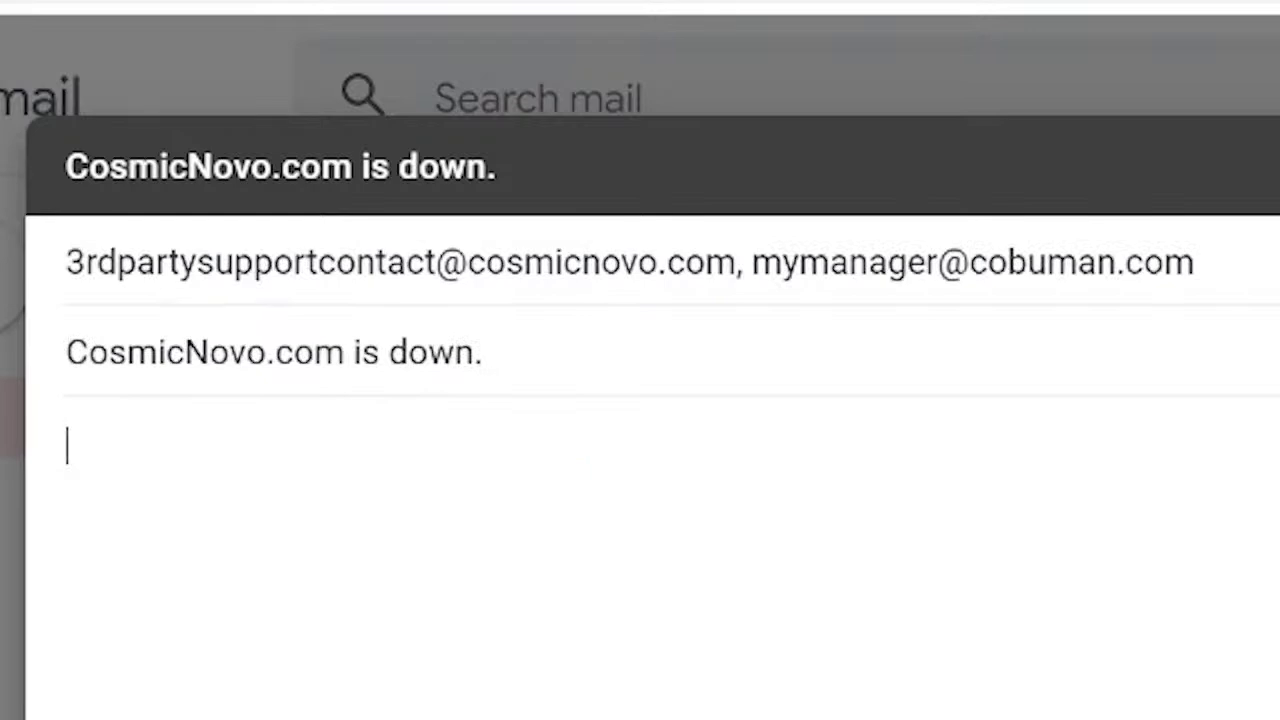
{"action": "mouse_move", "coordinate": [485, 265]}
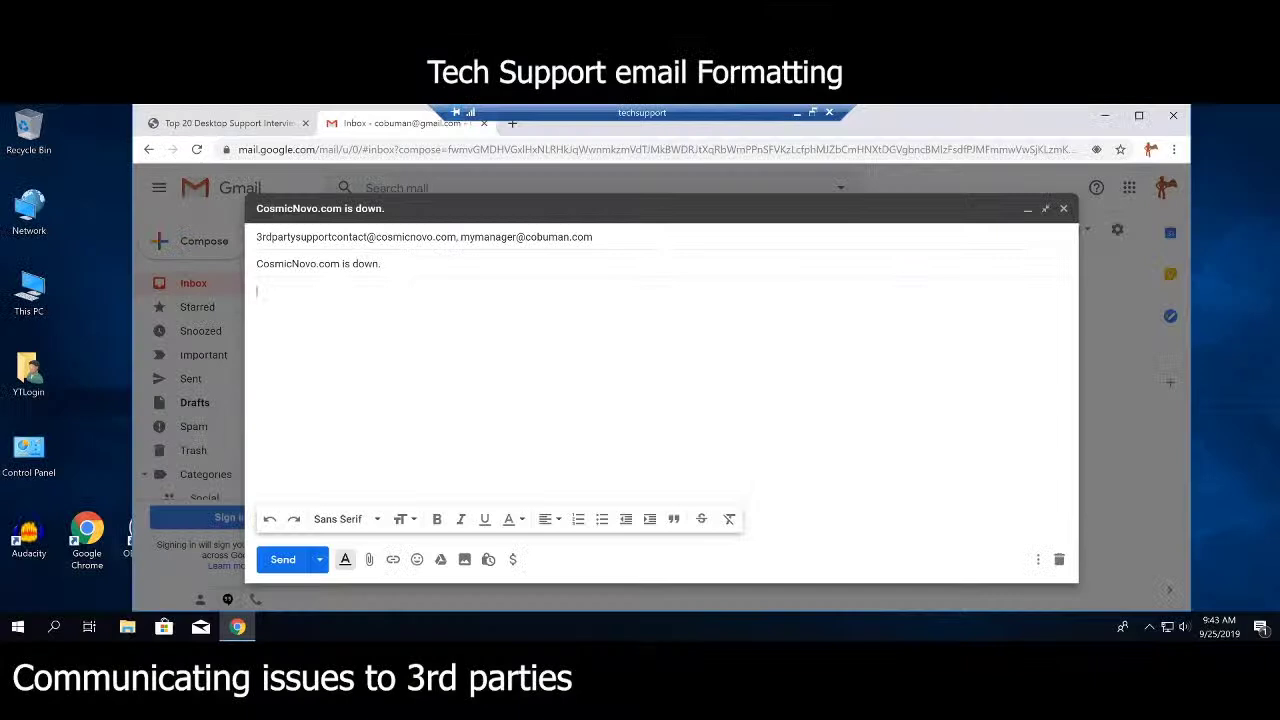
Write the 'Hello,' greeting and a PC-support introduction line ending with a period.
{"action": "type", "text": "Hello"}
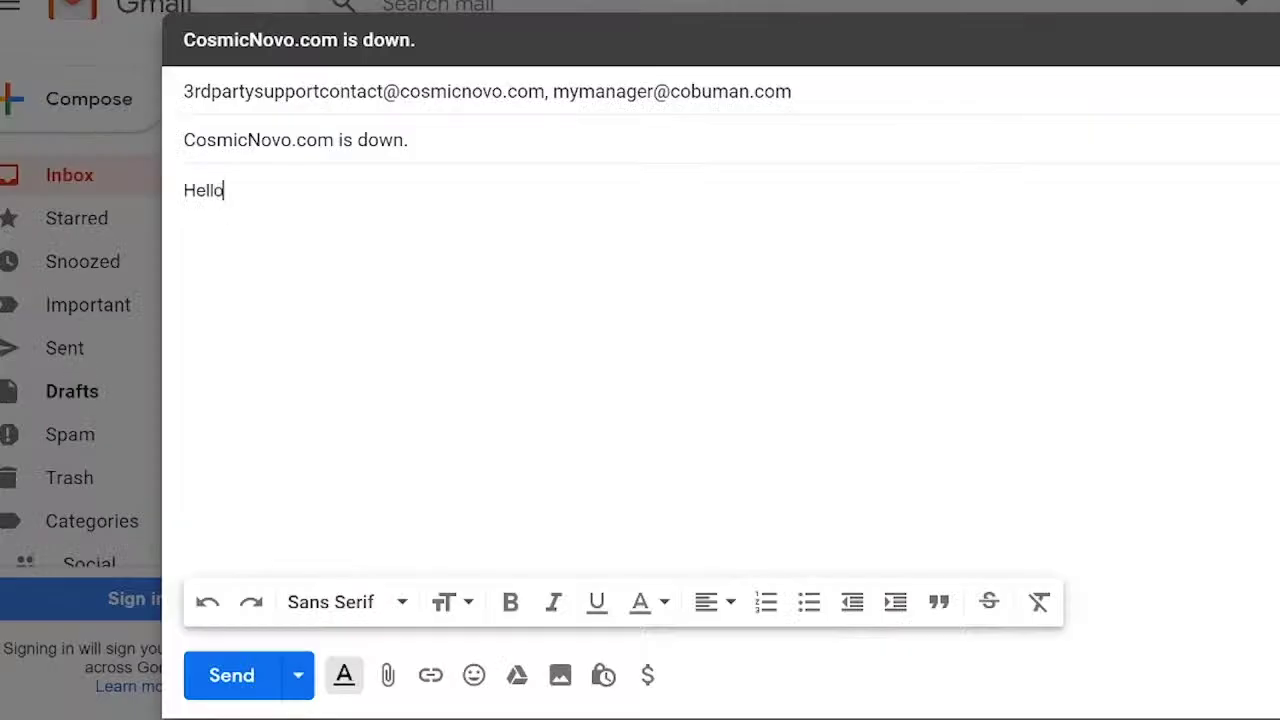
{"action": "type", "text": ","}
{"action": "key", "text": "Return"}
{"action": "key", "text": "Return"}
{"action": "type", "text": "My name is"}
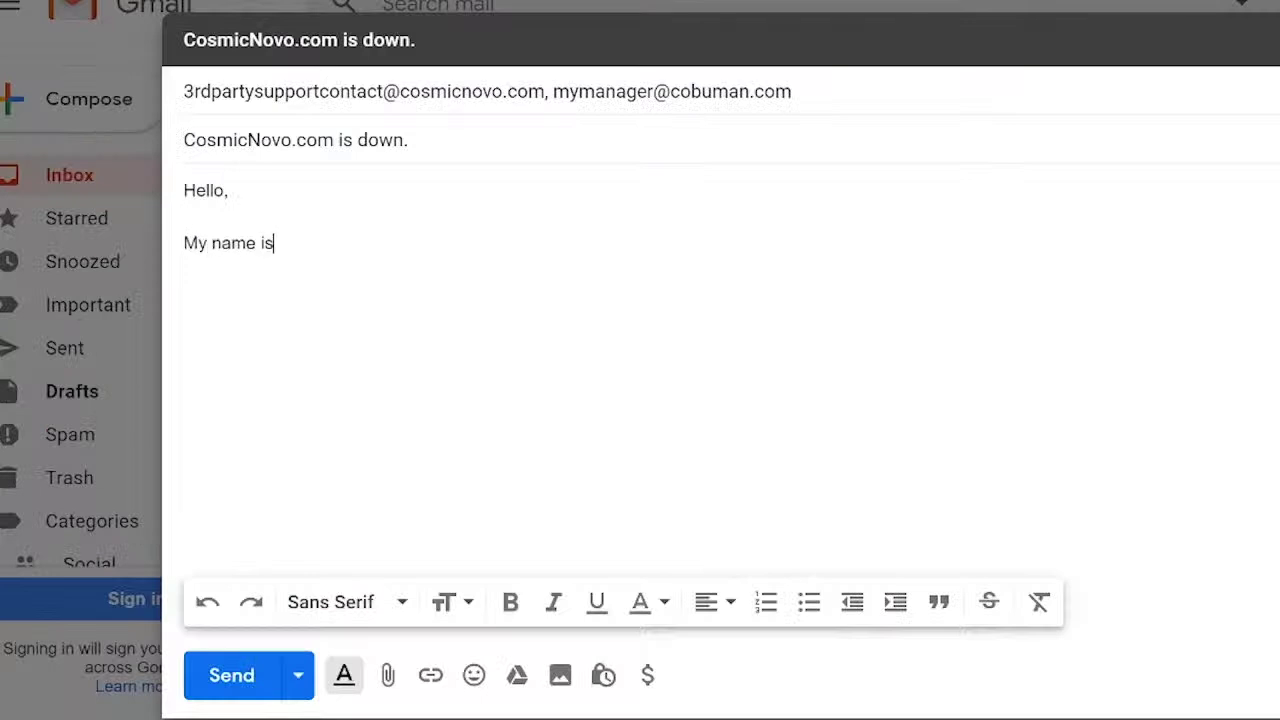
{"action": "type", "text": " Ervin with P"}
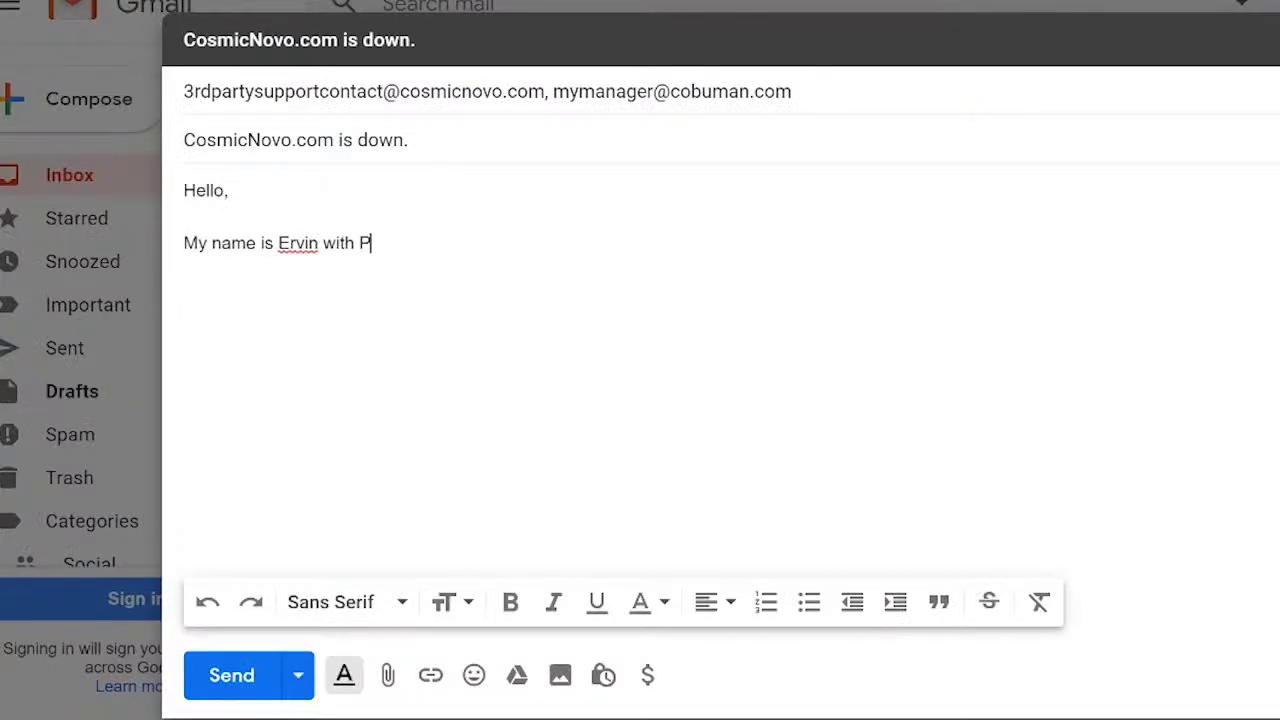
{"action": "type", "text": "C support a"}
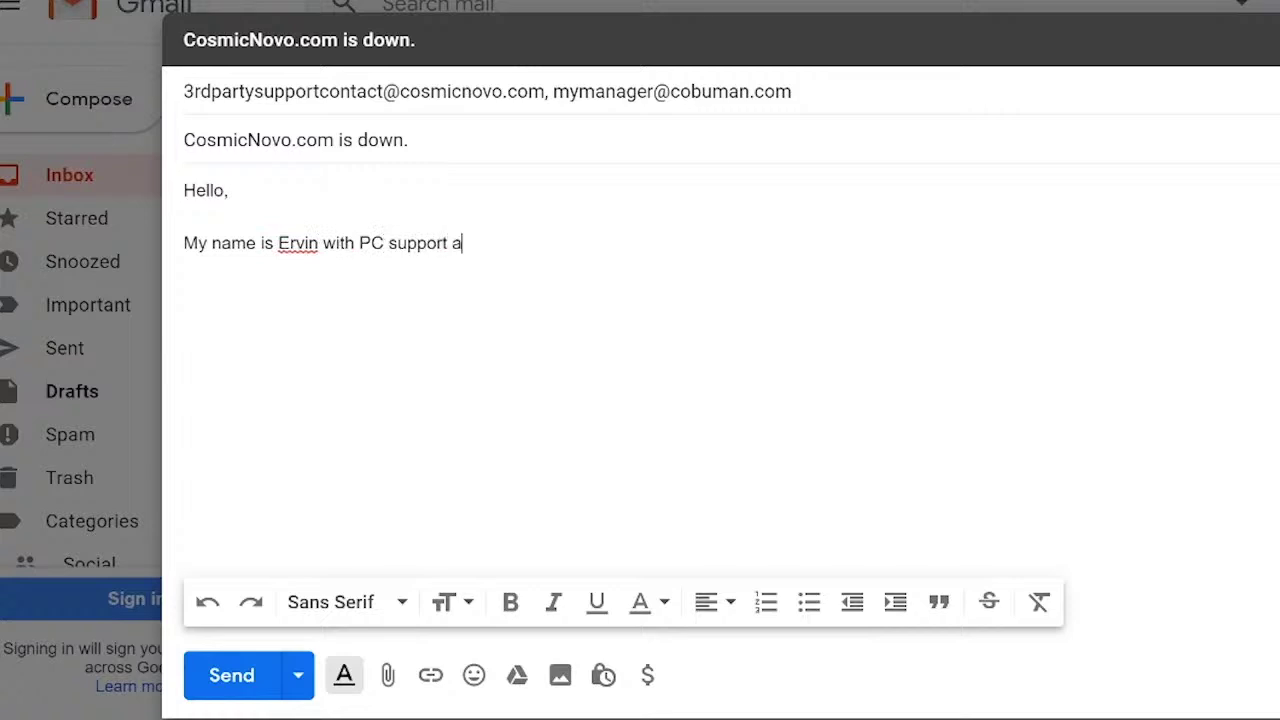
{"action": "type", "text": "t \"this location\""}
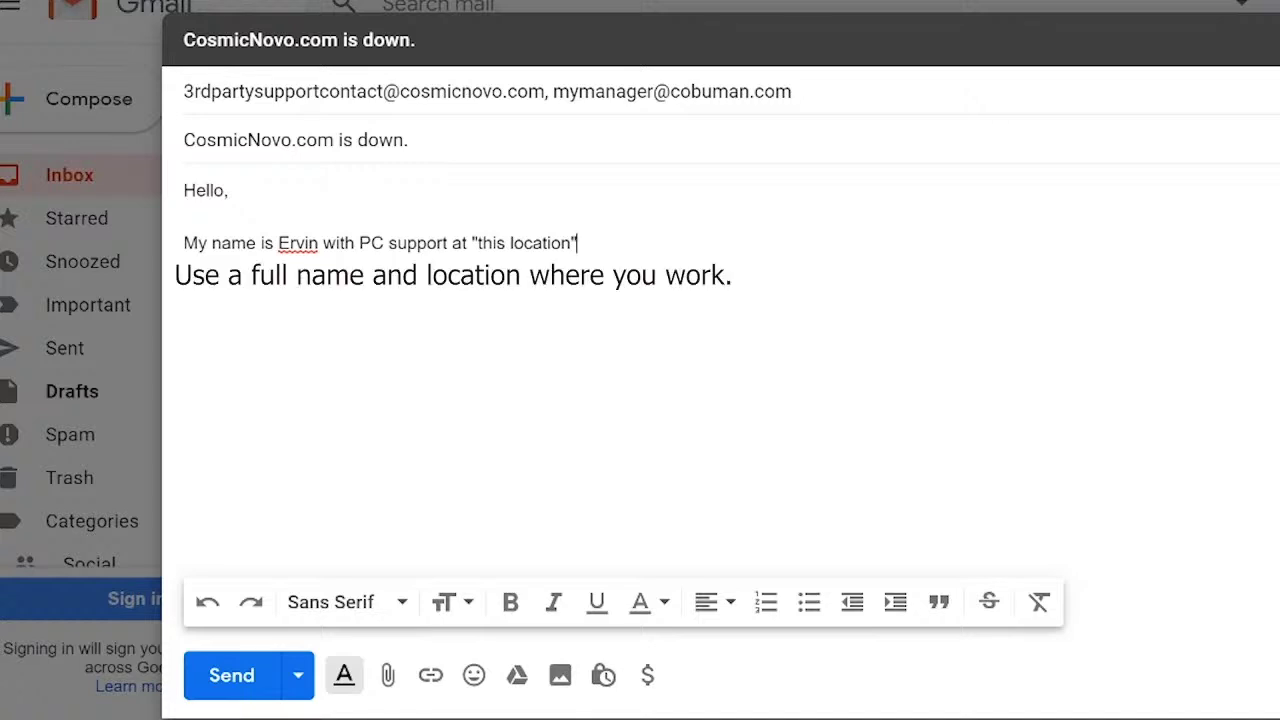
{"action": "type", "text": "."}
{"action": "key", "text": "Left"}
{"action": "key", "text": "Left"}
{"action": "key", "text": "shift+Left"}
{"action": "key", "text": "shift+Left"}
{"action": "key", "text": "shift+Left"}
{"action": "key", "text": "shift+Left"}
{"action": "key", "text": "shift+Left"}
{"action": "key", "text": "shift+Left"}
{"action": "key", "text": "shift+Left"}
{"action": "key", "text": "shift+Left"}
{"action": "key", "text": "shift+Left"}
{"action": "key", "text": "shift+Left"}
{"action": "key", "text": "shift+Left"}
{"action": "key", "text": "shift+Left"}
{"action": "key", "text": "shift+Left"}
{"action": "key", "text": "shift+Left"}
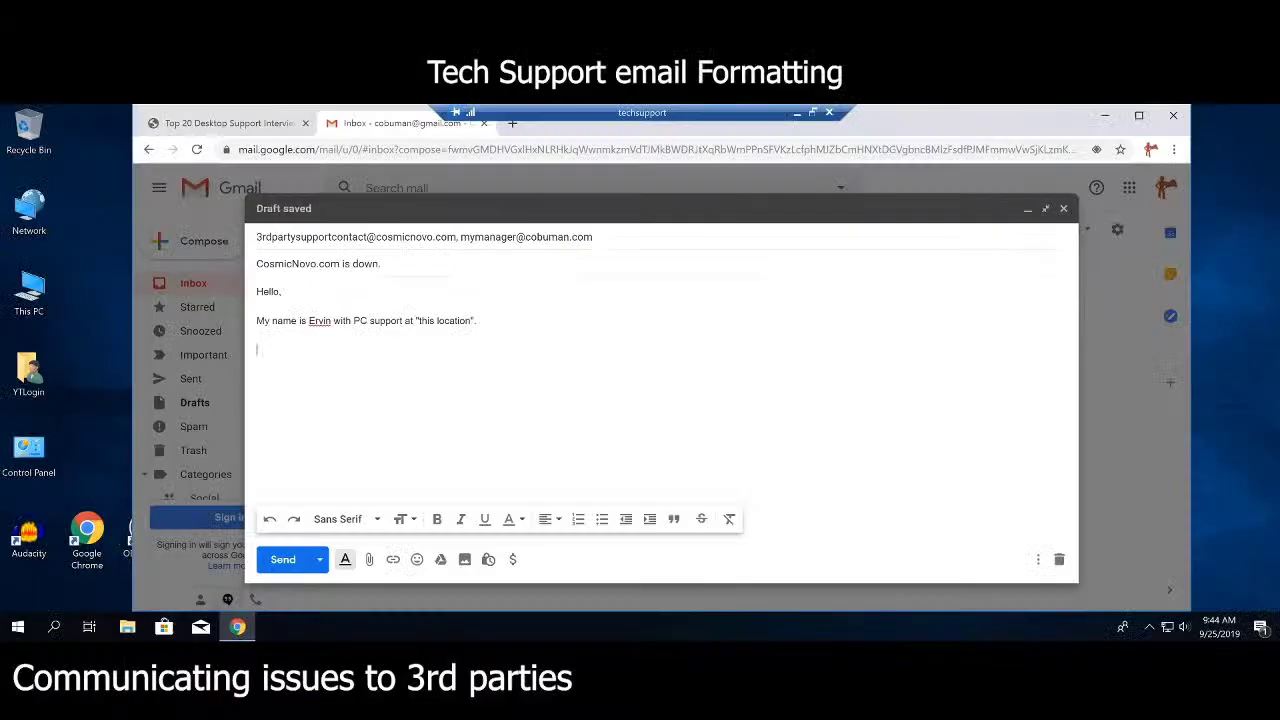
{"action": "key", "text": "Return"}
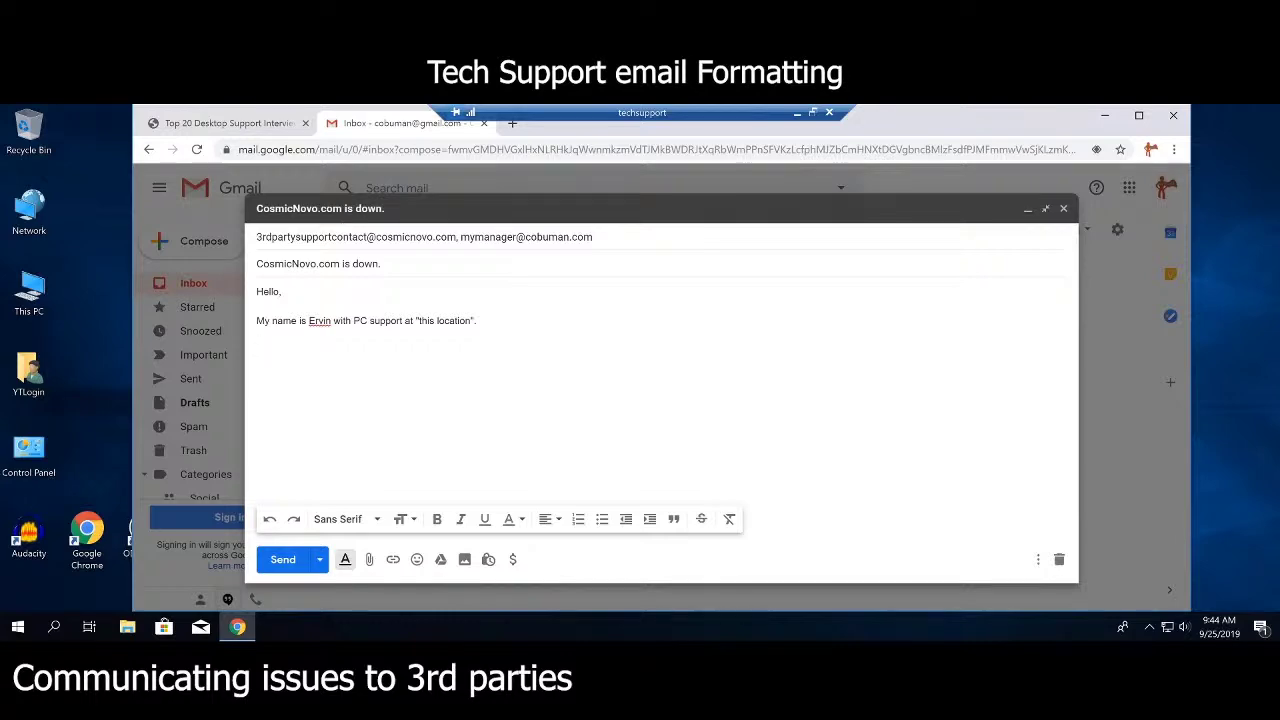
Add the sentence 'We have received a report that Cosmicnovo.com is down for all users.'.
{"action": "type", "text": "We have "}
{"action": "type", "text": "received a rp"}
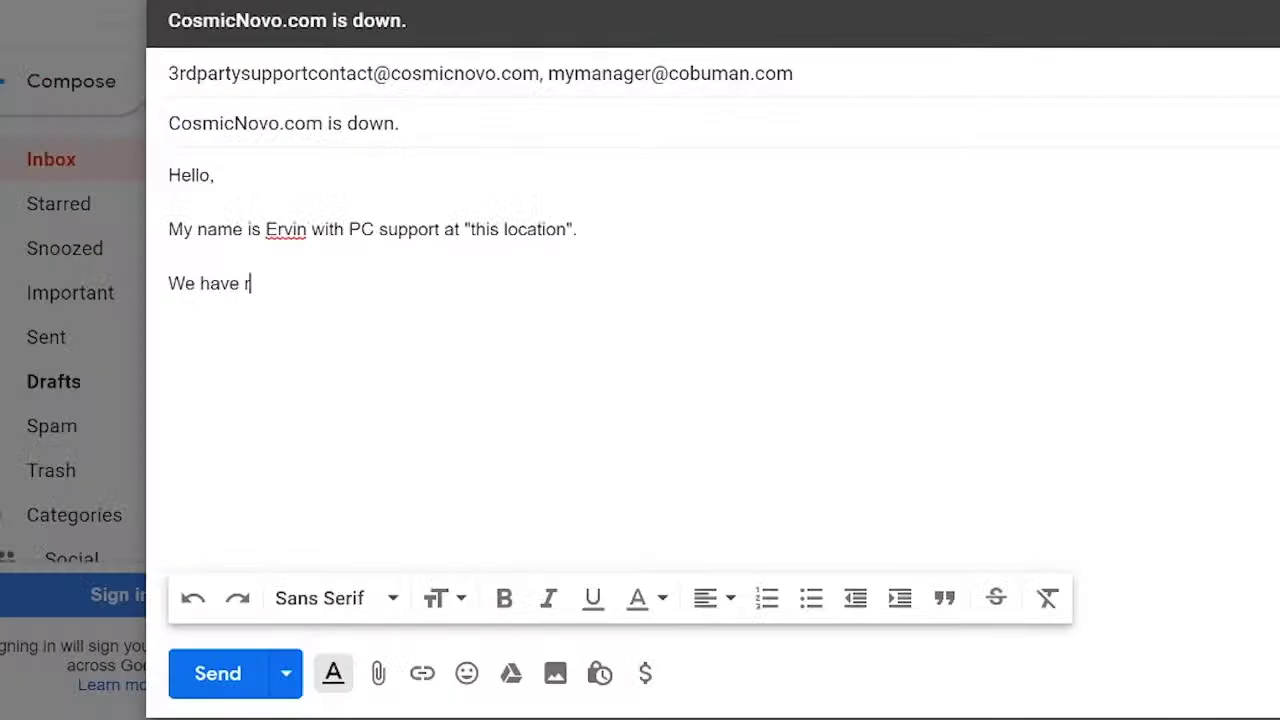
{"action": "key", "text": "BackSpace"}
{"action": "type", "text": "eport that "}
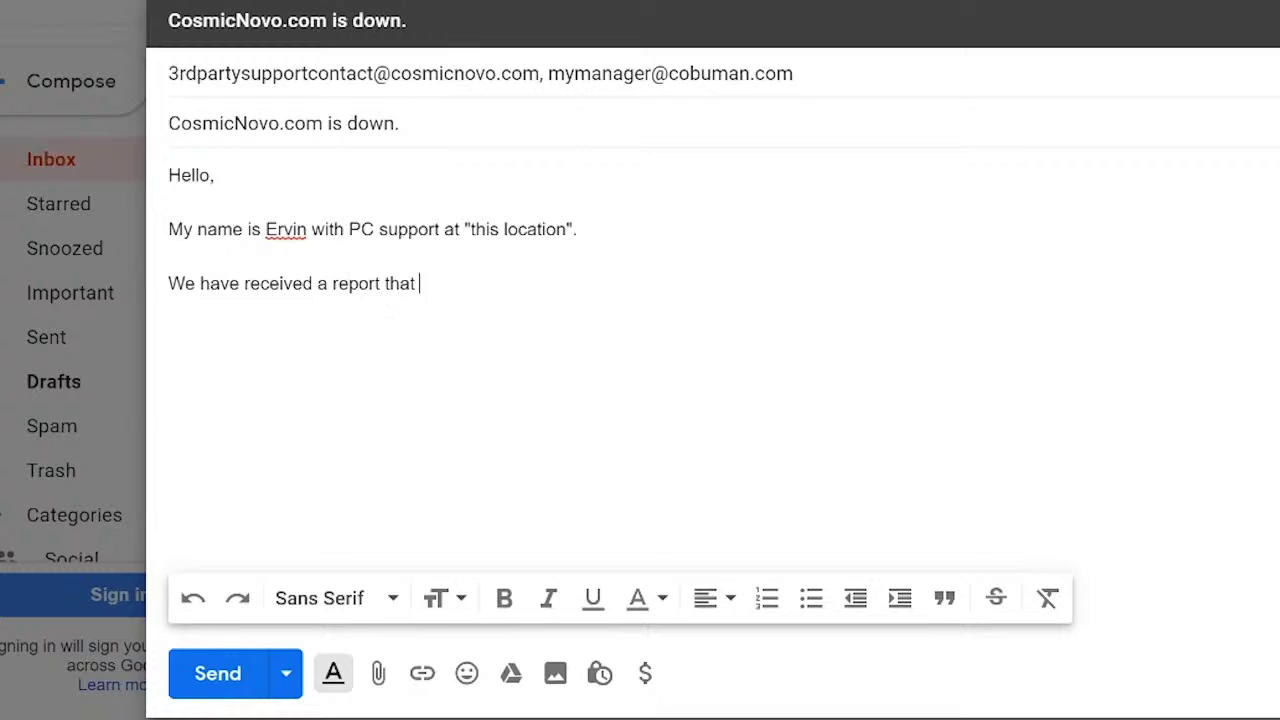
{"action": "type", "text": "Cosmicnovo.com is "}
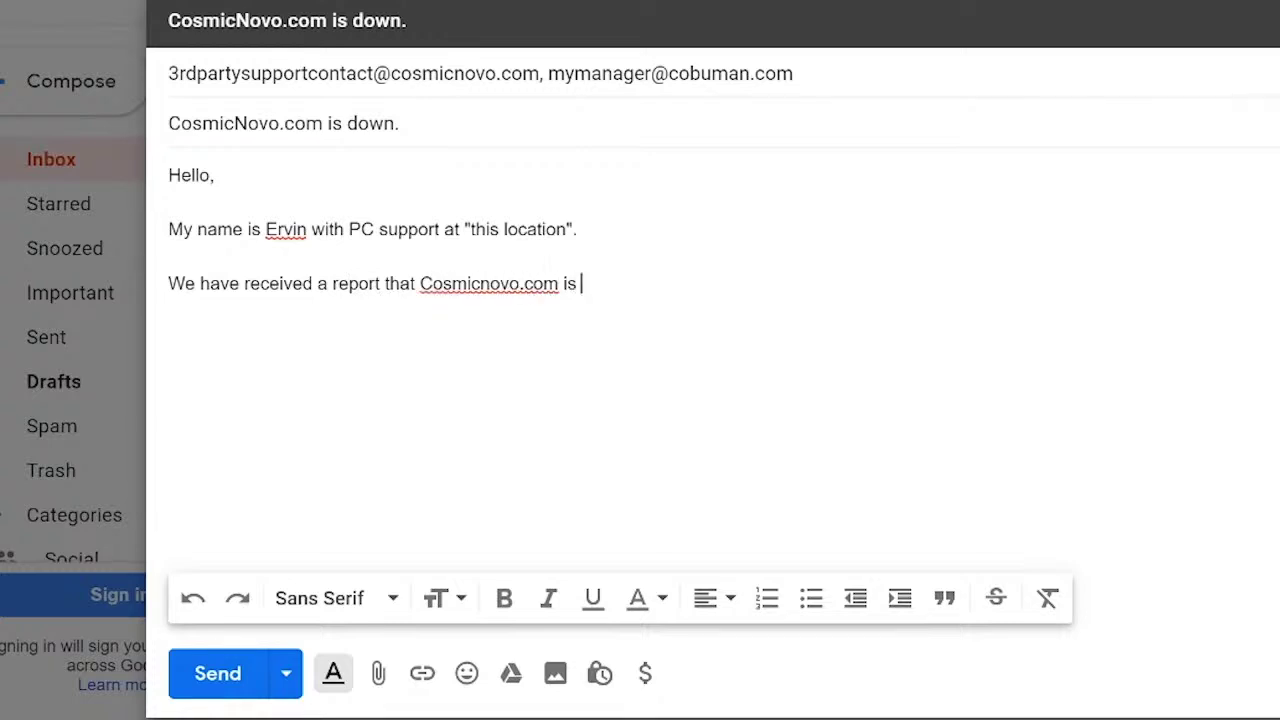
{"action": "type", "text": "not working"}
{"action": "key", "text": "BackSpace"}
{"action": "key", "text": "BackSpace"}
{"action": "key", "text": "BackSpace"}
{"action": "key", "text": "BackSpace"}
{"action": "key", "text": "BackSpace"}
{"action": "key", "text": "BackSpace"}
{"action": "key", "text": "BackSpace"}
{"action": "key", "text": "BackSpace"}
{"action": "key", "text": "BackSpace"}
{"action": "key", "text": "BackSpace"}
{"action": "key", "text": "BackSpace"}
{"action": "type", "text": "down"}
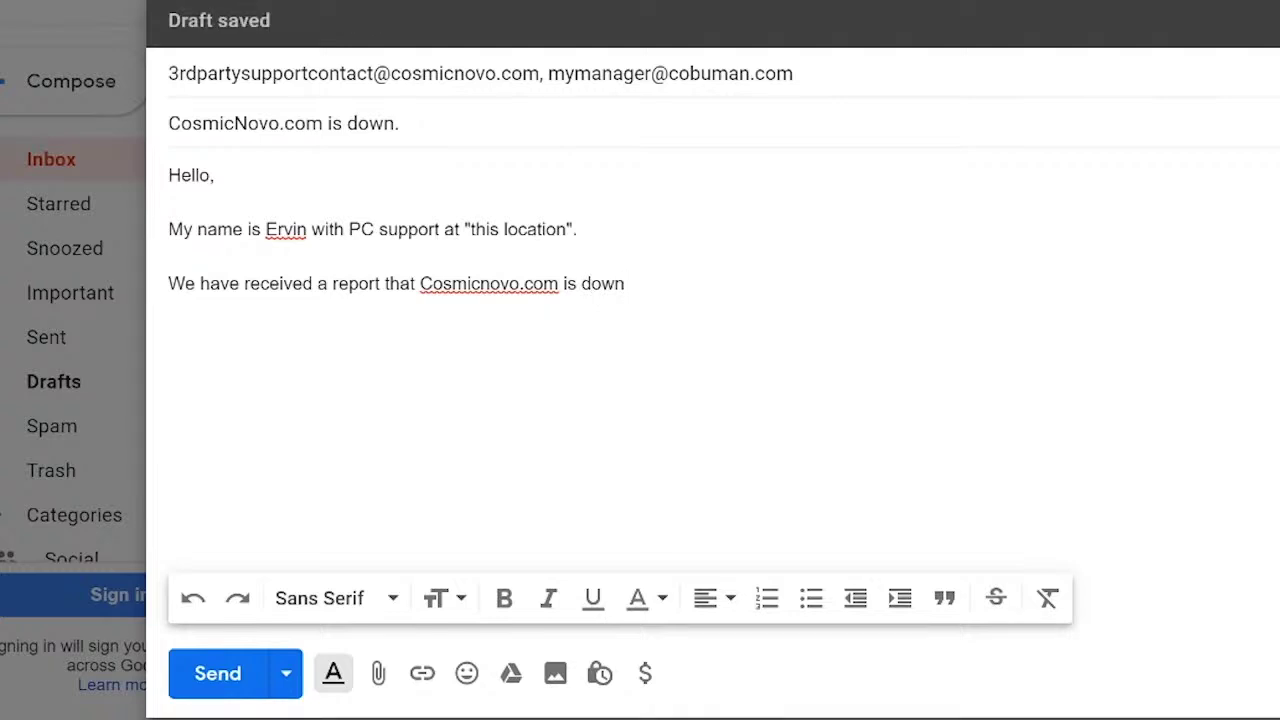
{"action": "type", "text": " for all users."}
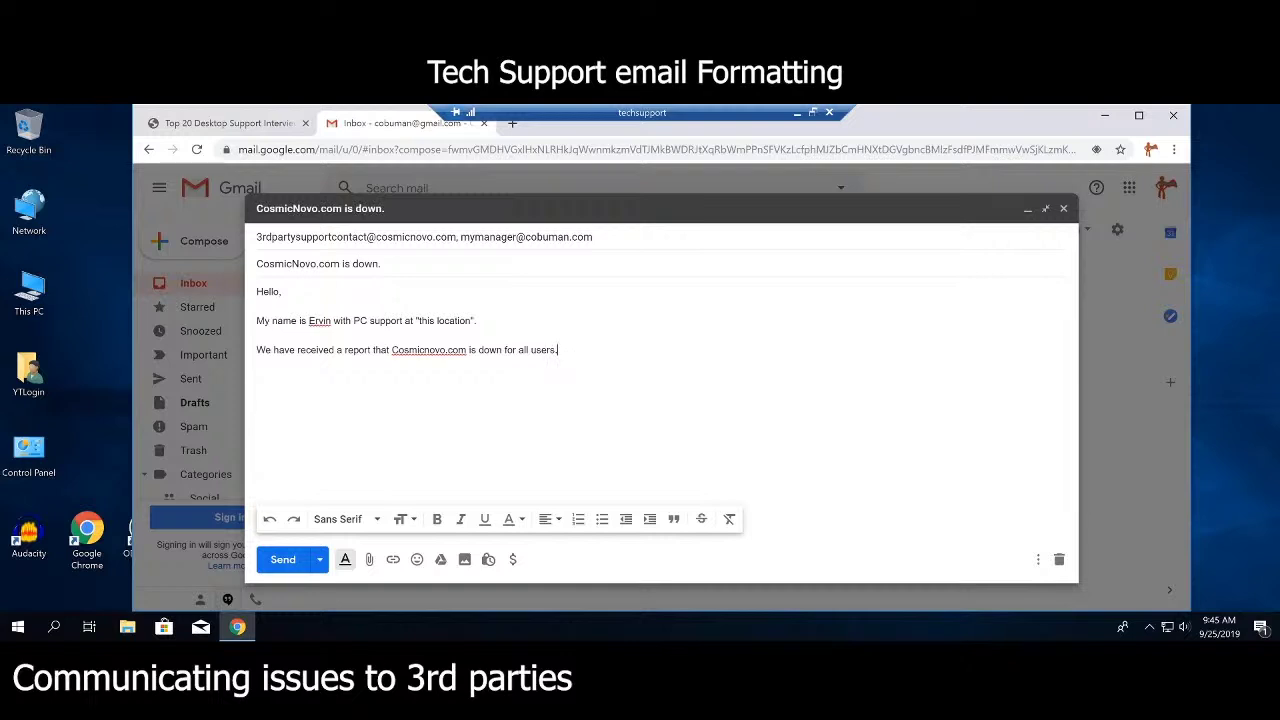
{"action": "left_click_drag", "start_coordinate": [256, 349], "coordinate": [271, 349]}
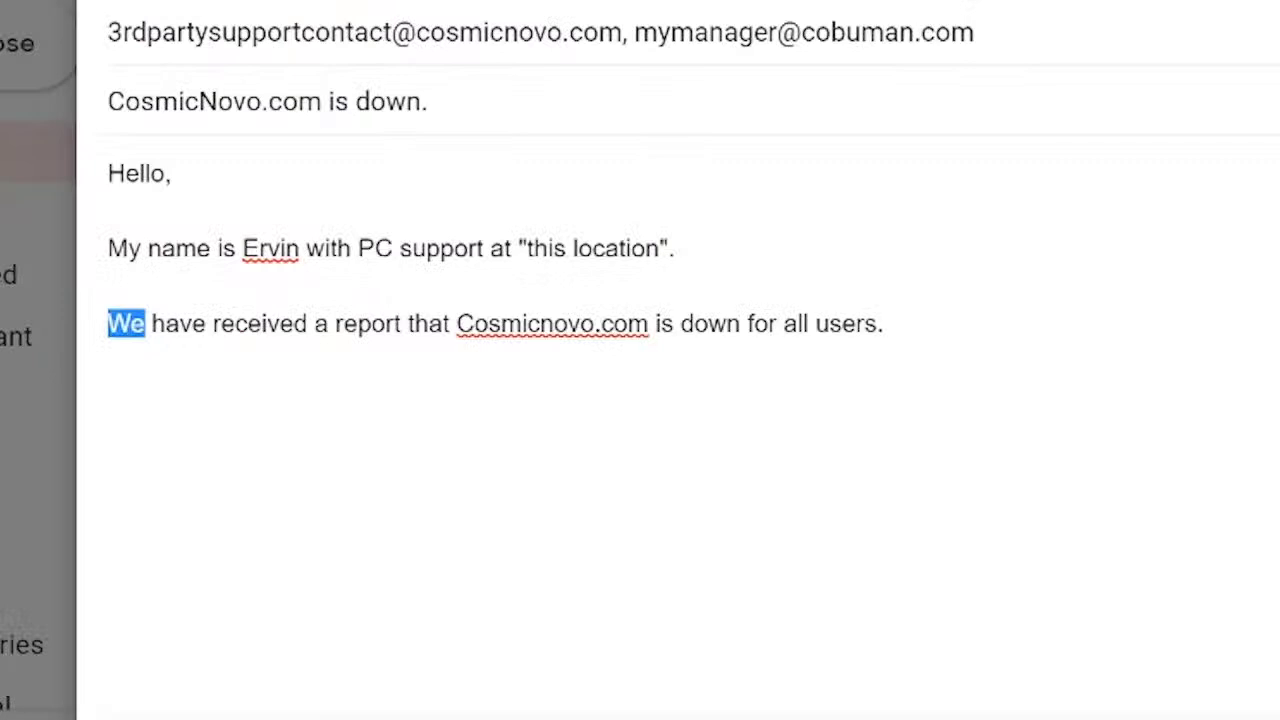
{"action": "left_click", "coordinate": [151, 323]}
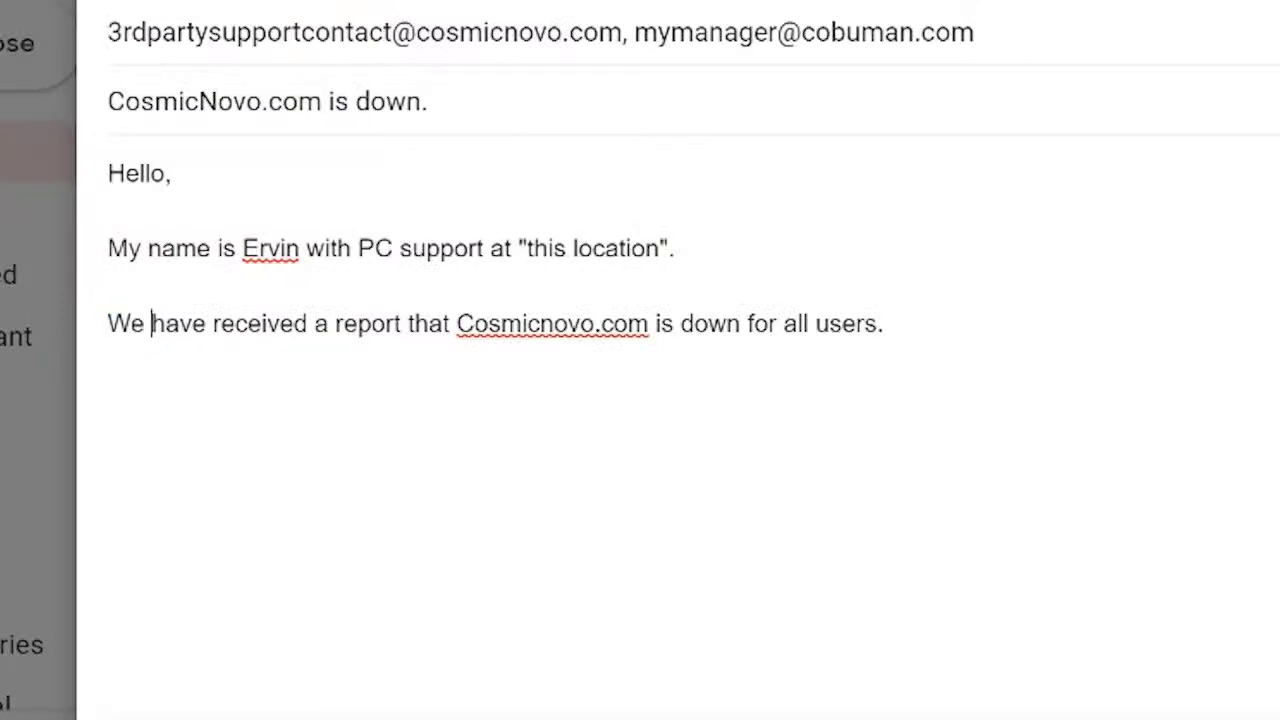
{"action": "left_click_drag", "start_coordinate": [152, 323], "coordinate": [107, 323]}
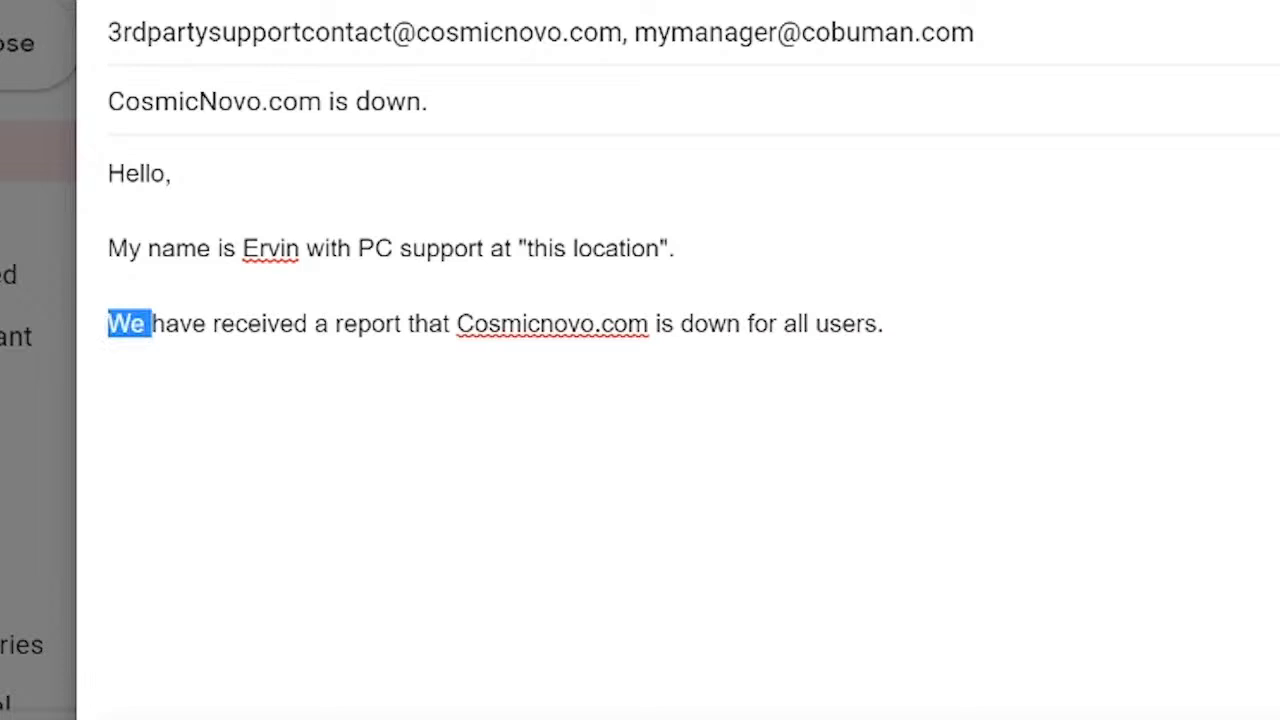
{"action": "left_click", "coordinate": [206, 323]}
{"action": "left_click", "coordinate": [151, 323]}
{"action": "left_click_drag", "start_coordinate": [151, 323], "coordinate": [107, 323]}
{"action": "left_click", "coordinate": [107, 287]}
{"action": "left_click_drag", "start_coordinate": [107, 248], "coordinate": [676, 248]}
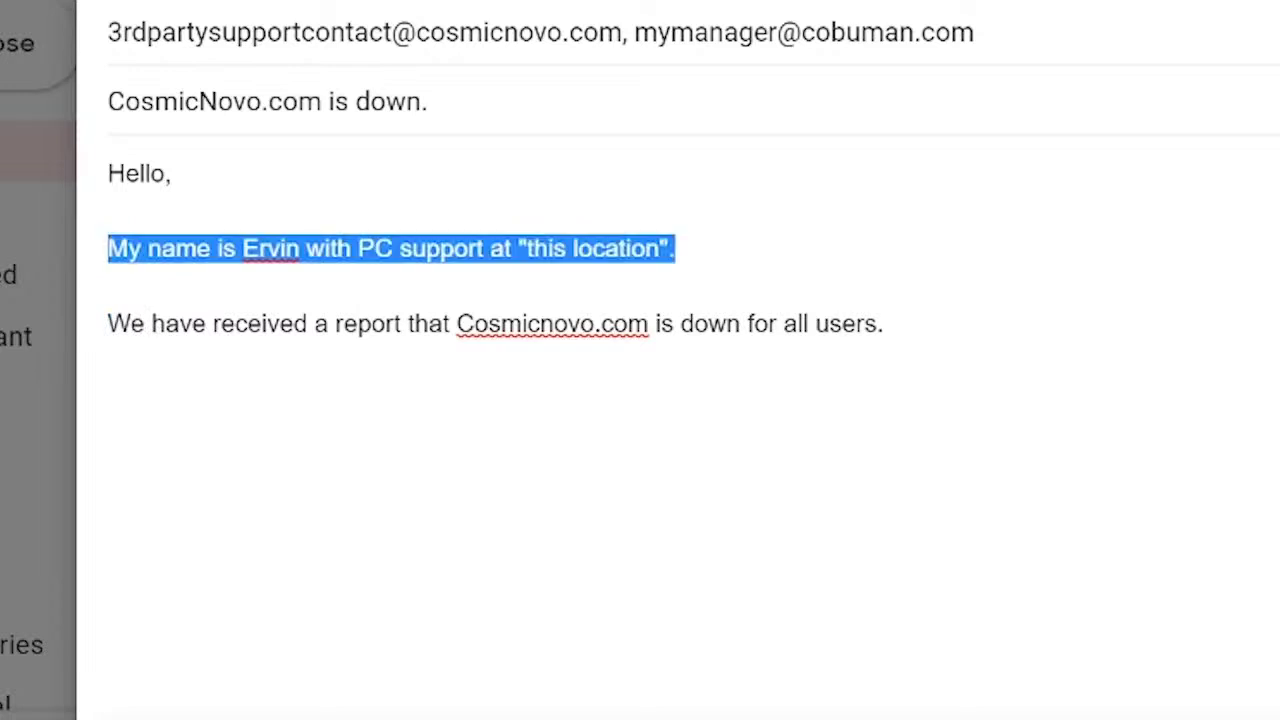
{"action": "left_click", "coordinate": [292, 323]}
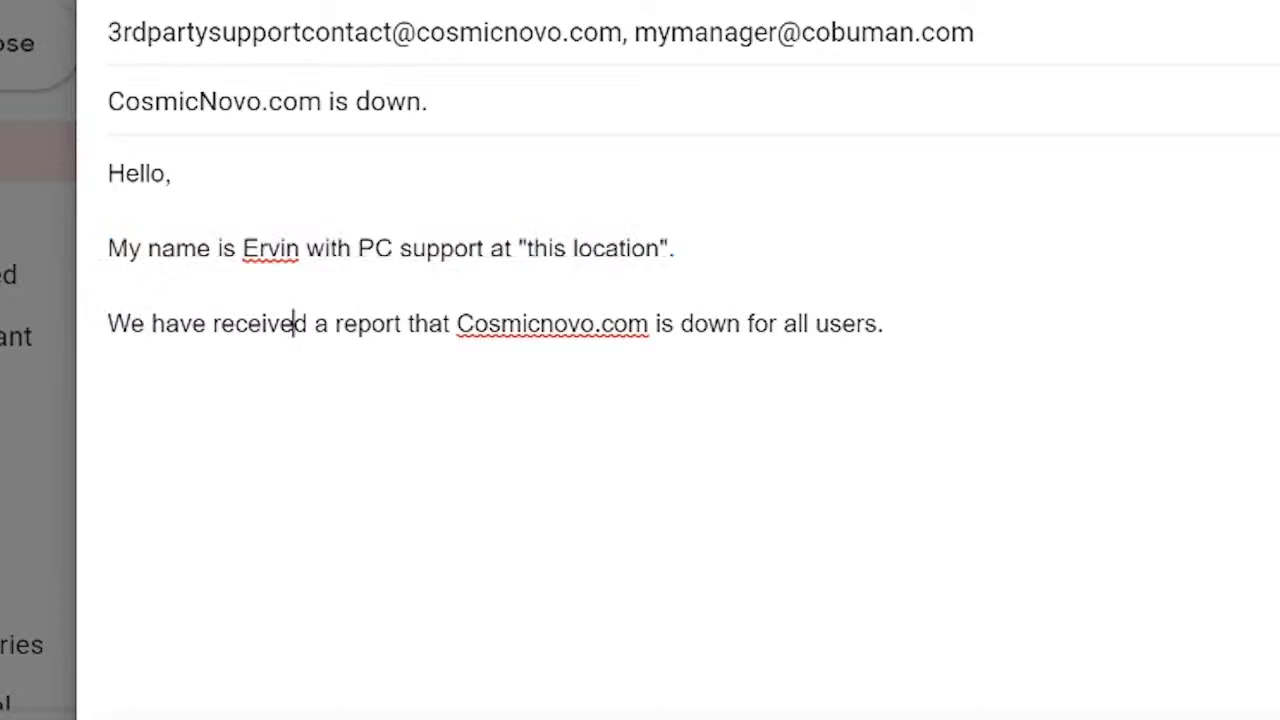
{"action": "left_click_drag", "start_coordinate": [107, 323], "coordinate": [401, 323]}
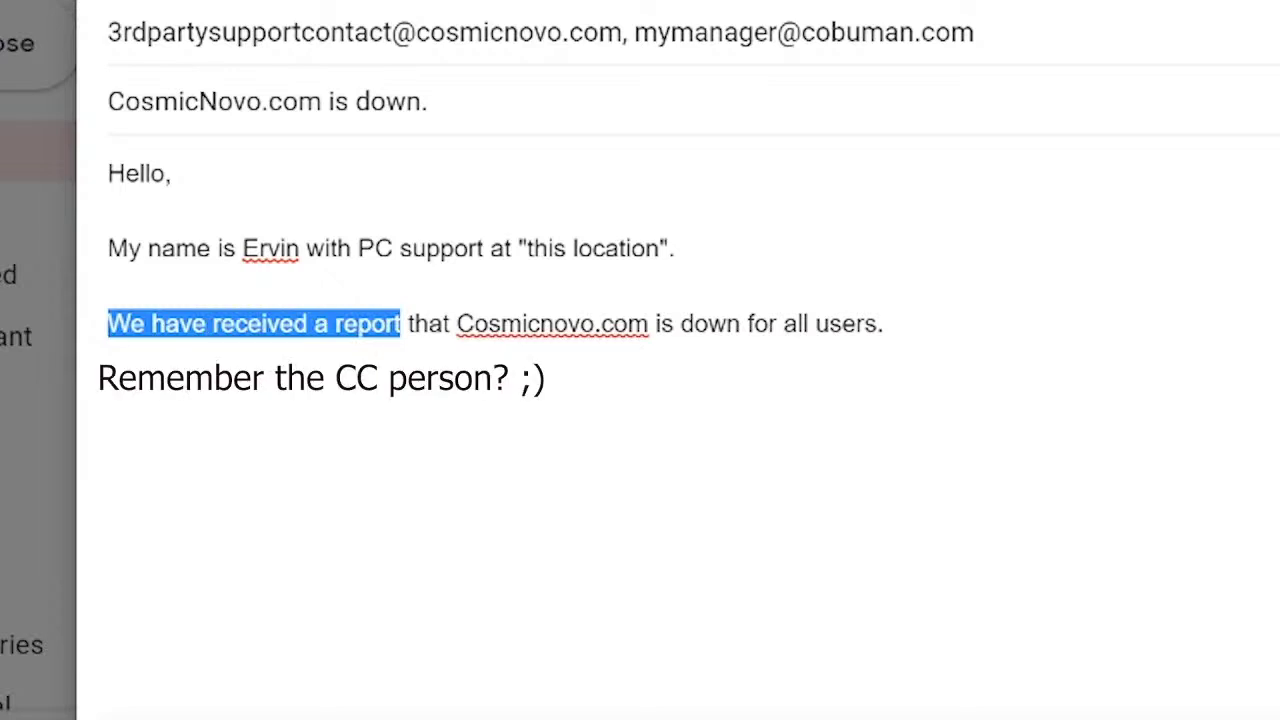
{"action": "left_click", "coordinate": [740, 323]}
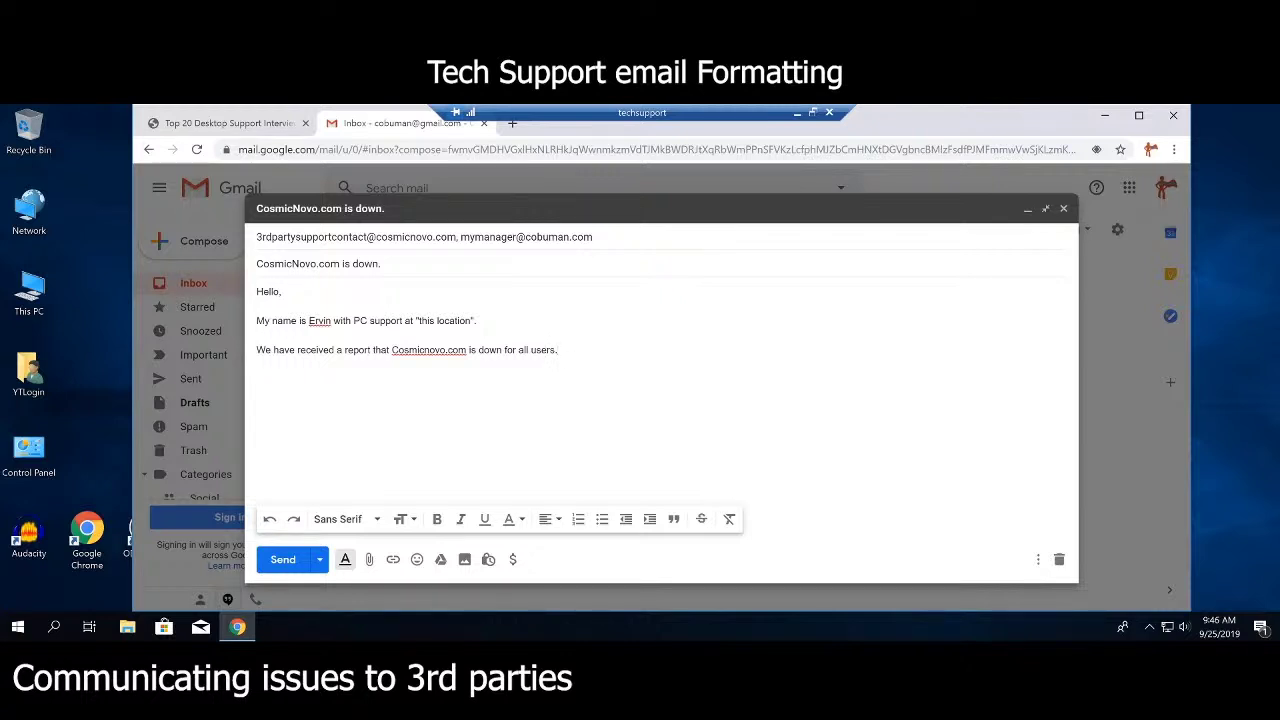
Highlight the subject text, then start a new line after 'users.' in the body.
{"action": "left_click", "coordinate": [381, 263]}
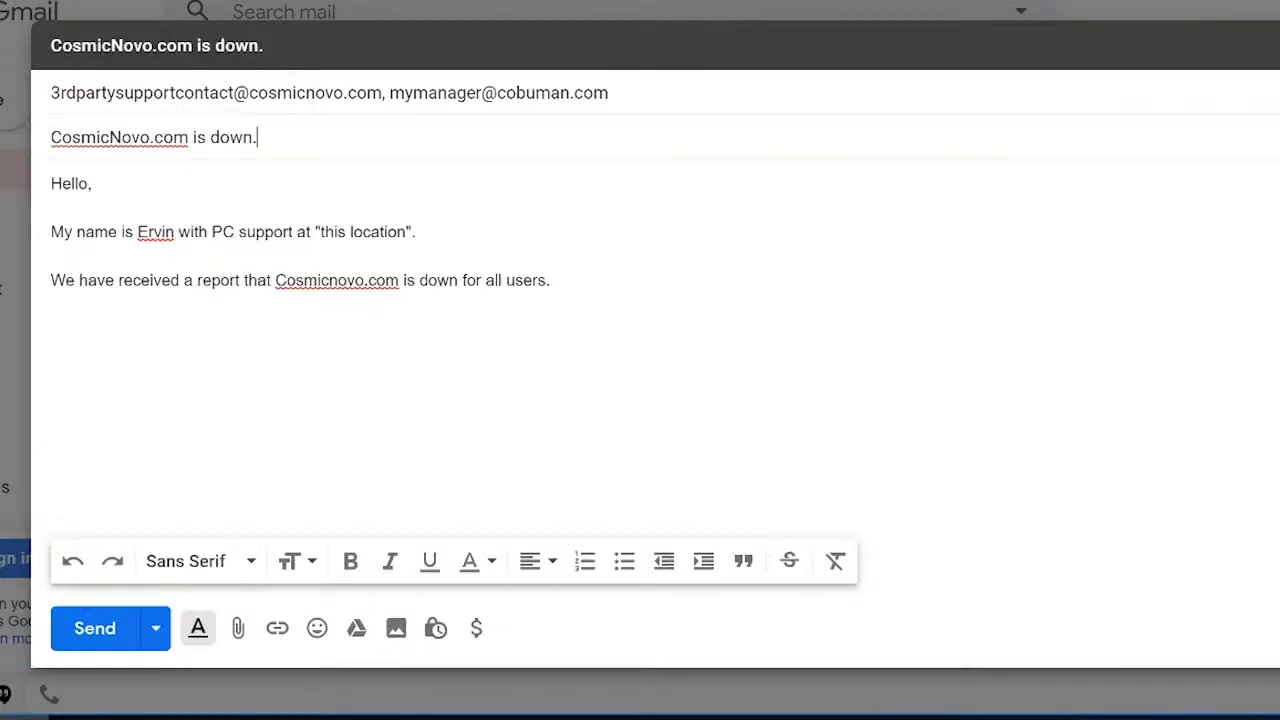
{"action": "left_click_drag", "start_coordinate": [381, 263], "coordinate": [286, 263]}
{"action": "left_click_drag", "start_coordinate": [100, 137], "coordinate": [51, 137]}
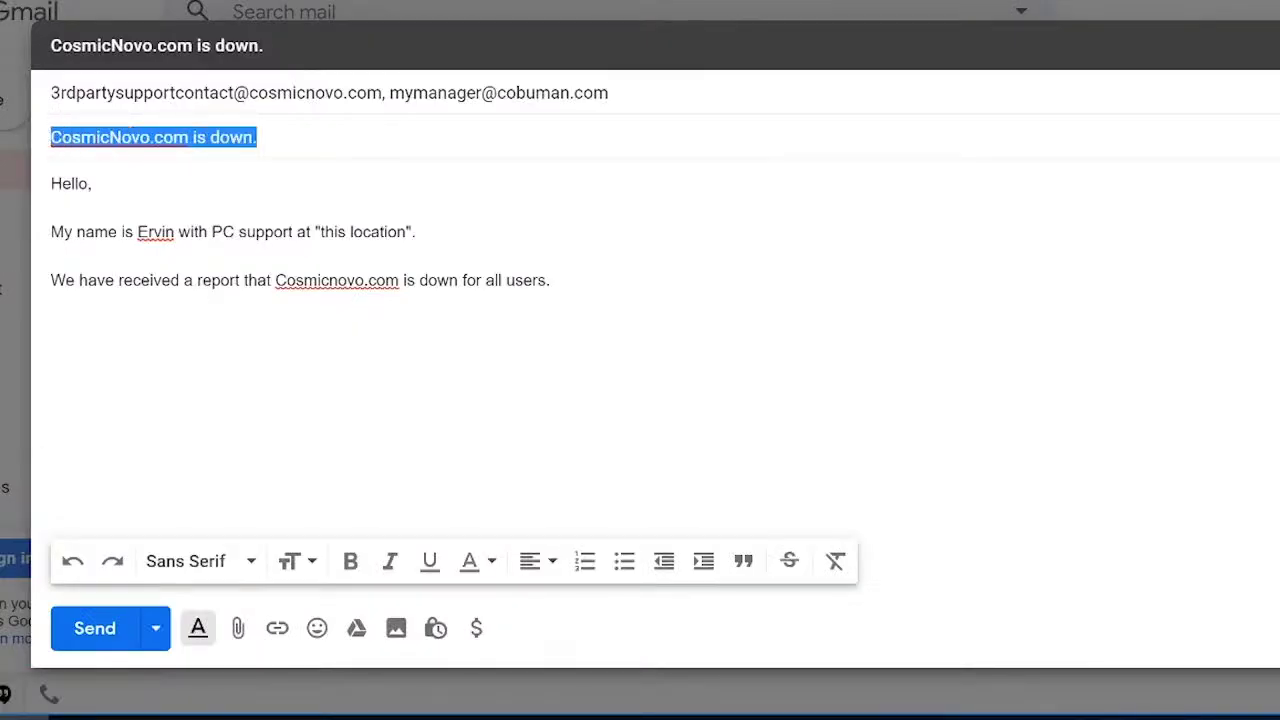
{"action": "left_click", "coordinate": [550, 280]}
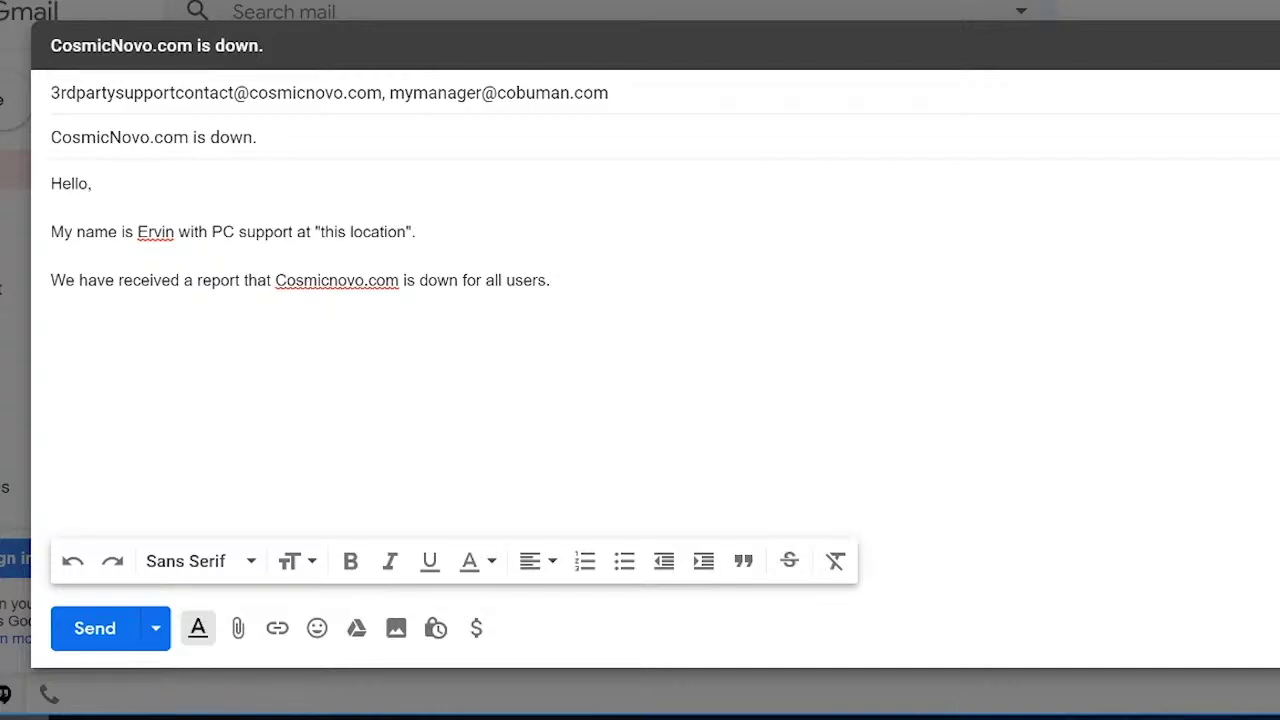
{"action": "key", "text": "Return"}
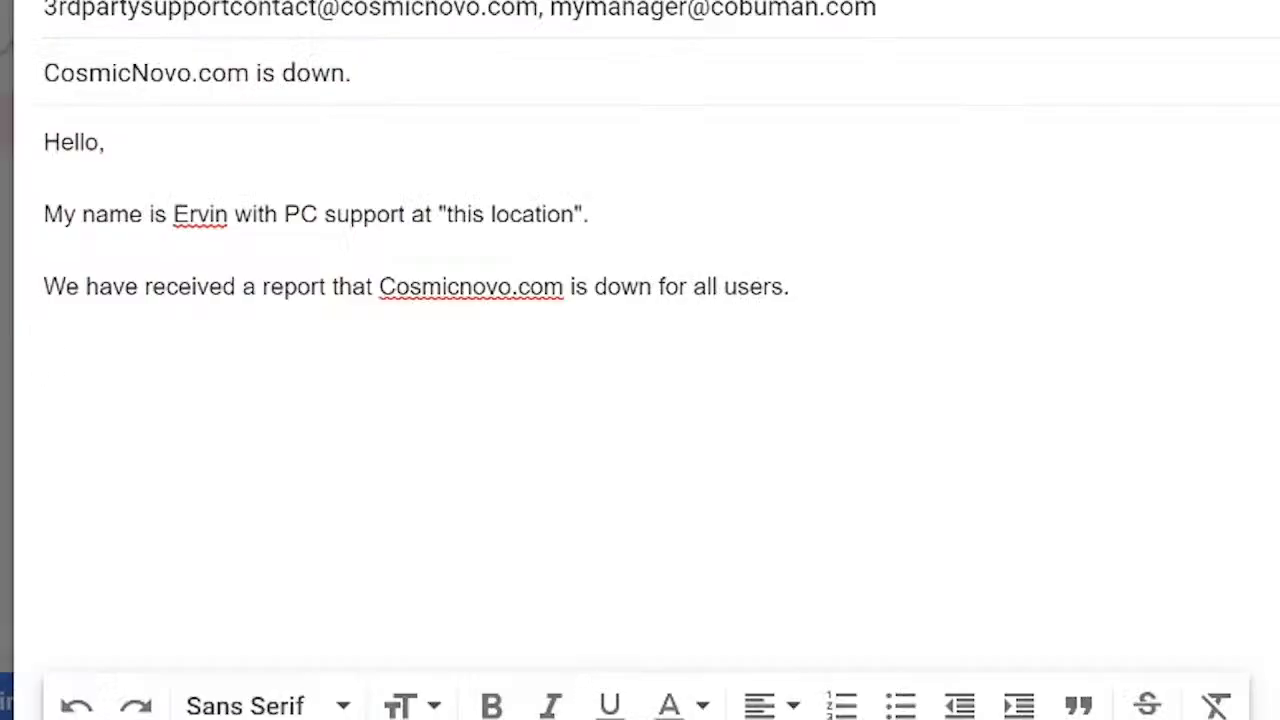
Type 'All users.' on the new line, deleting the drafted question 'How many users?'.
{"action": "type", "text": "How many users?"}
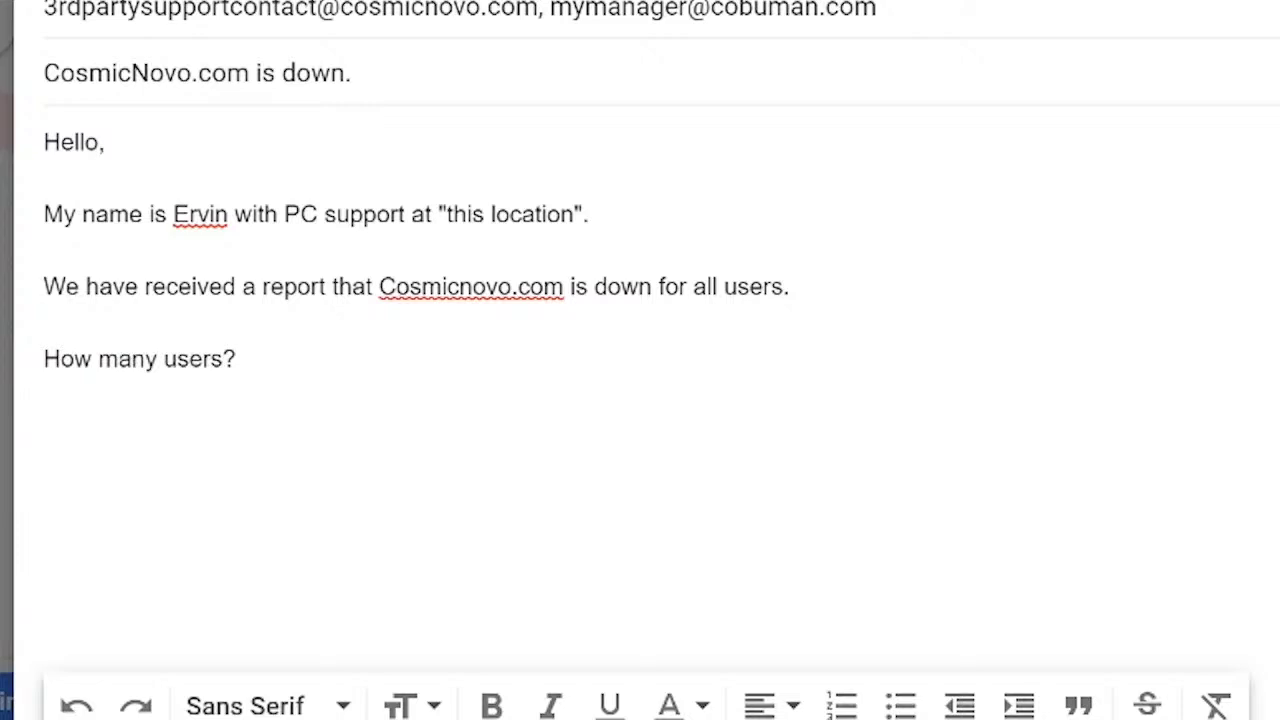
{"action": "left_click_drag", "start_coordinate": [243, 360], "coordinate": [45, 364]}
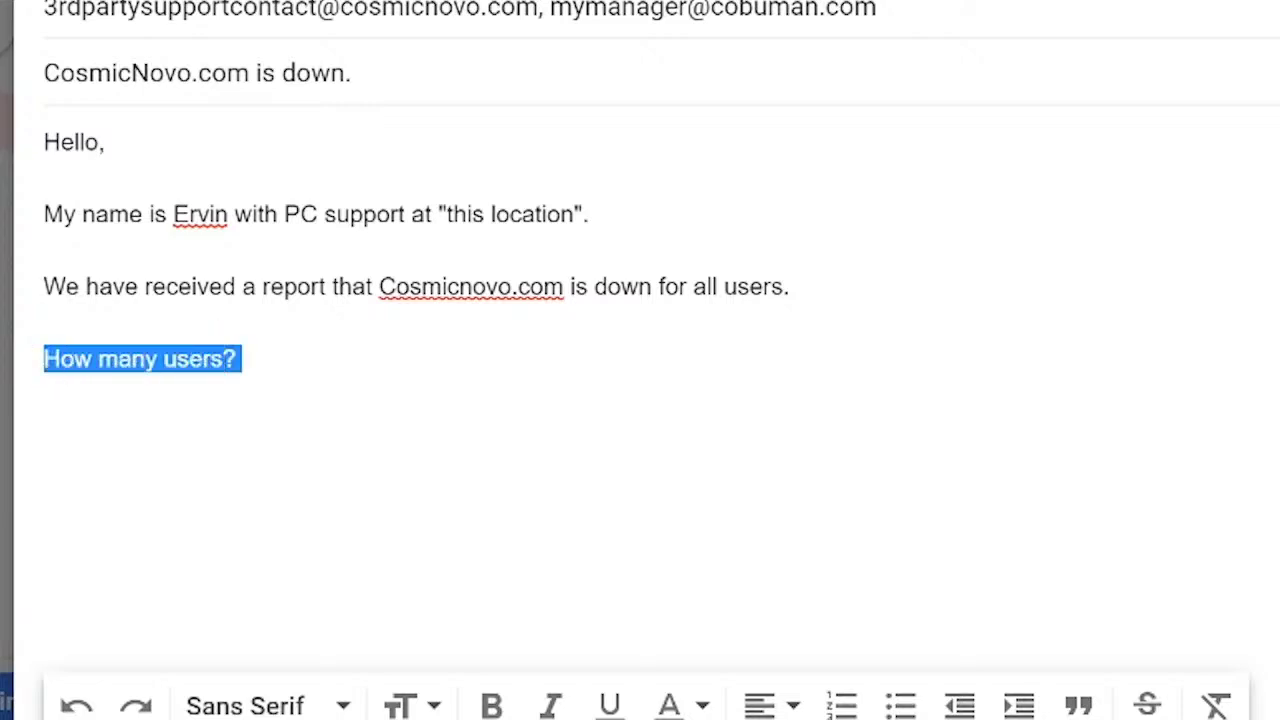
{"action": "key", "text": "shift+Right"}
{"action": "key", "text": "Right"}
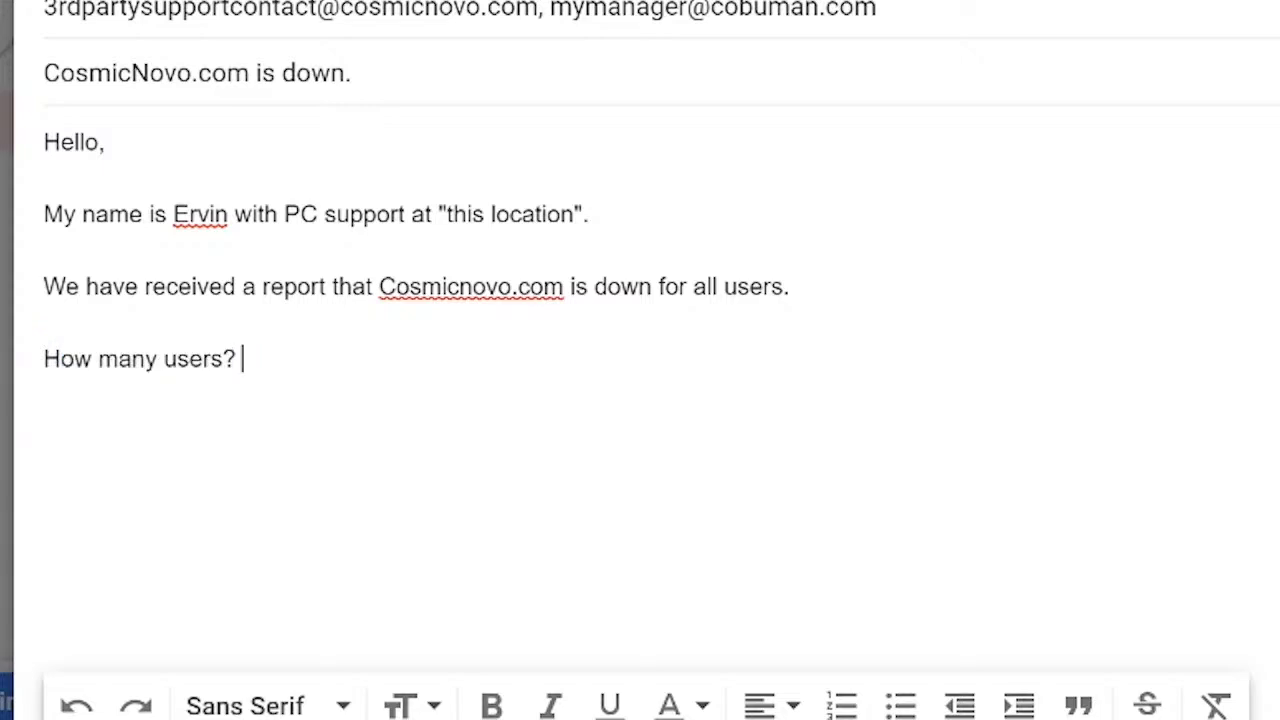
{"action": "type", "text": "All users."}
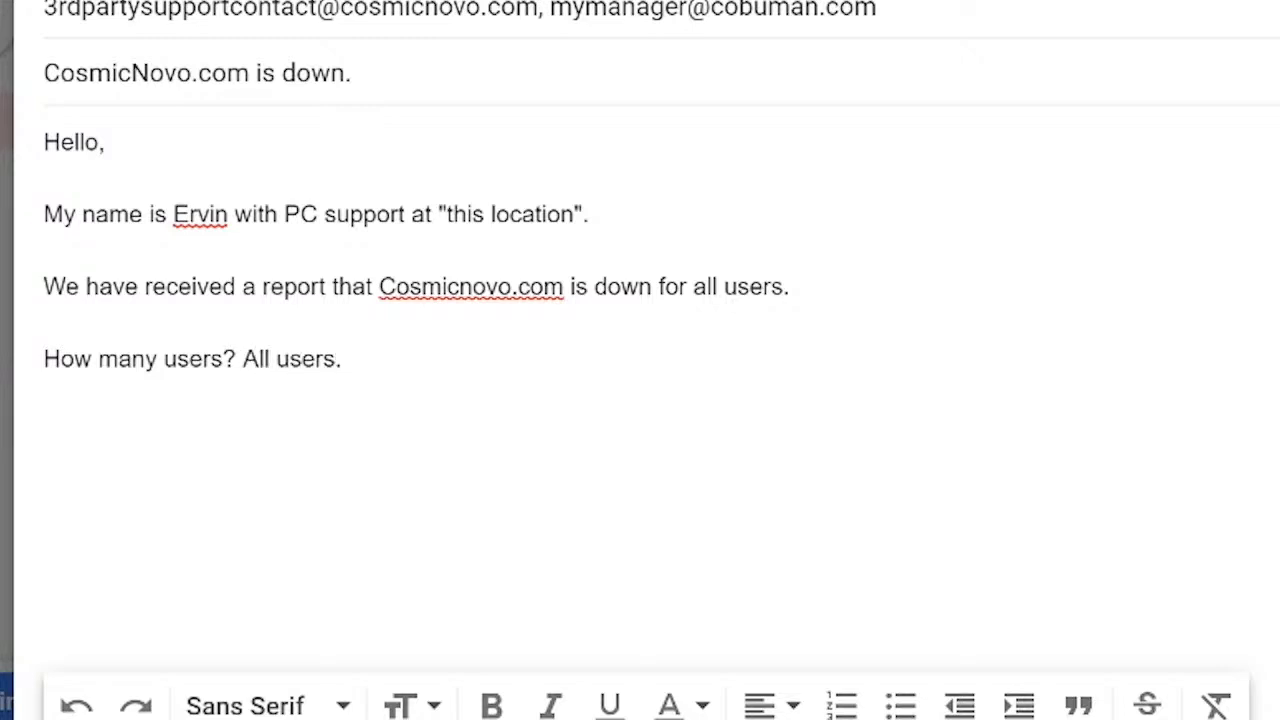
{"action": "left_click_drag", "start_coordinate": [242, 359], "coordinate": [44, 359]}
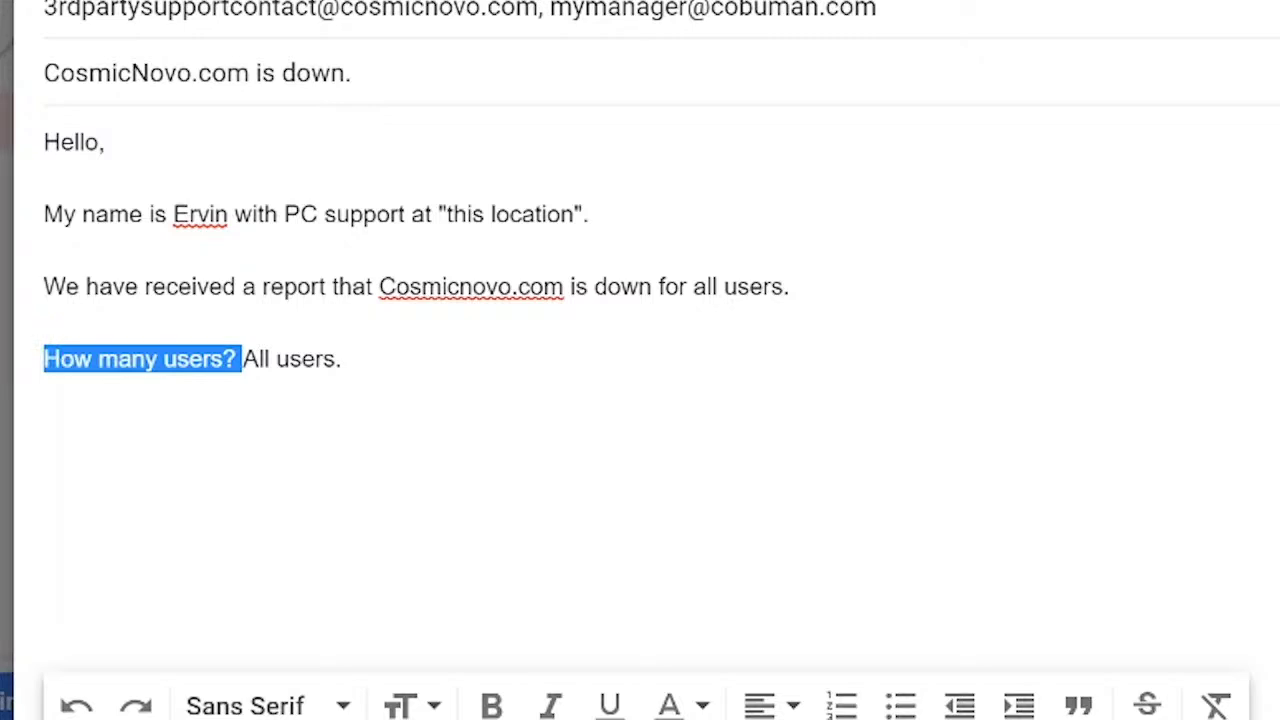
{"action": "key", "text": "BackSpace"}
Expand it to 'All users are affected by this issue.' and start a new line below.
{"action": "left_click", "coordinate": [136, 359]}
{"action": "type", "text": "are affec"}
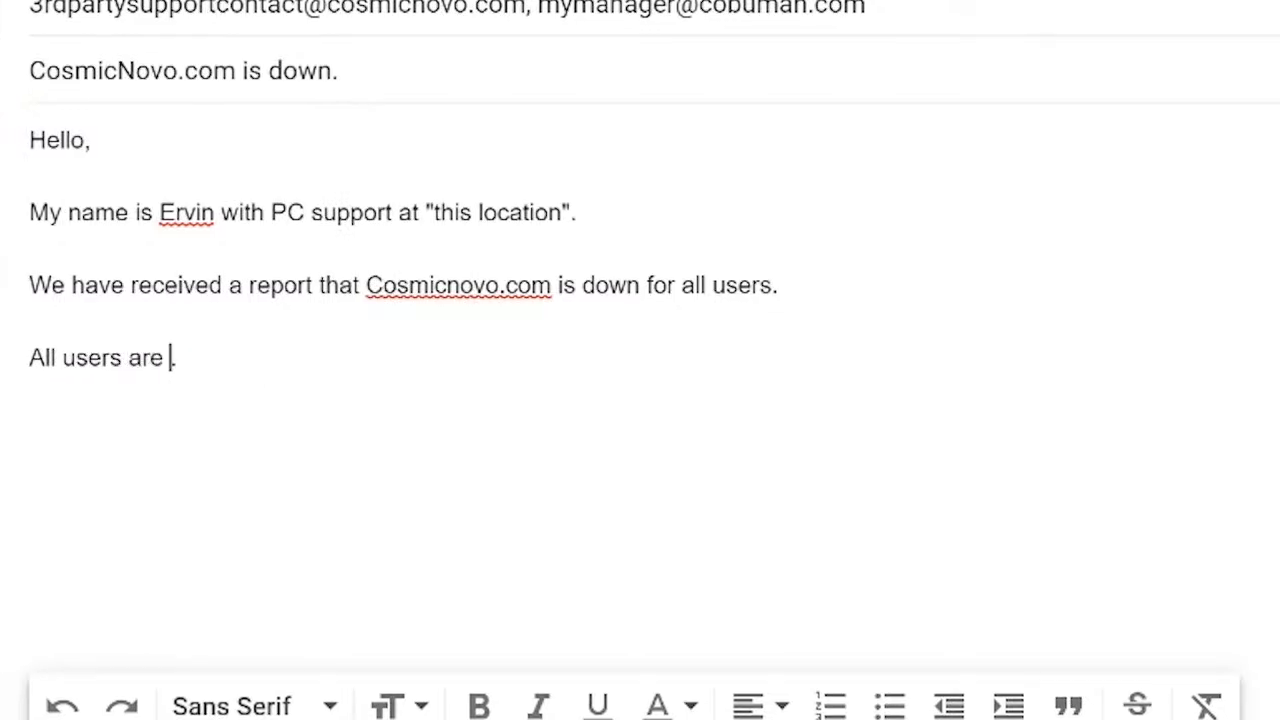
{"action": "type", "text": "ted by "}
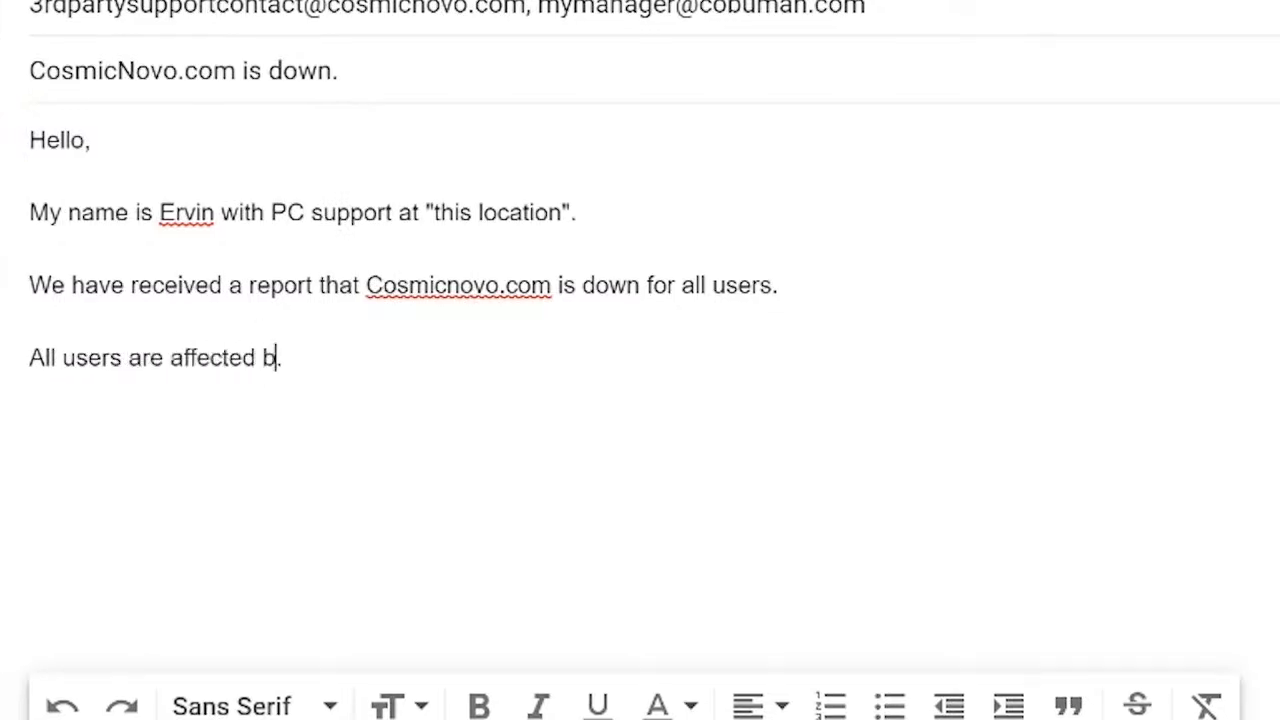
{"action": "type", "text": "this issue"}
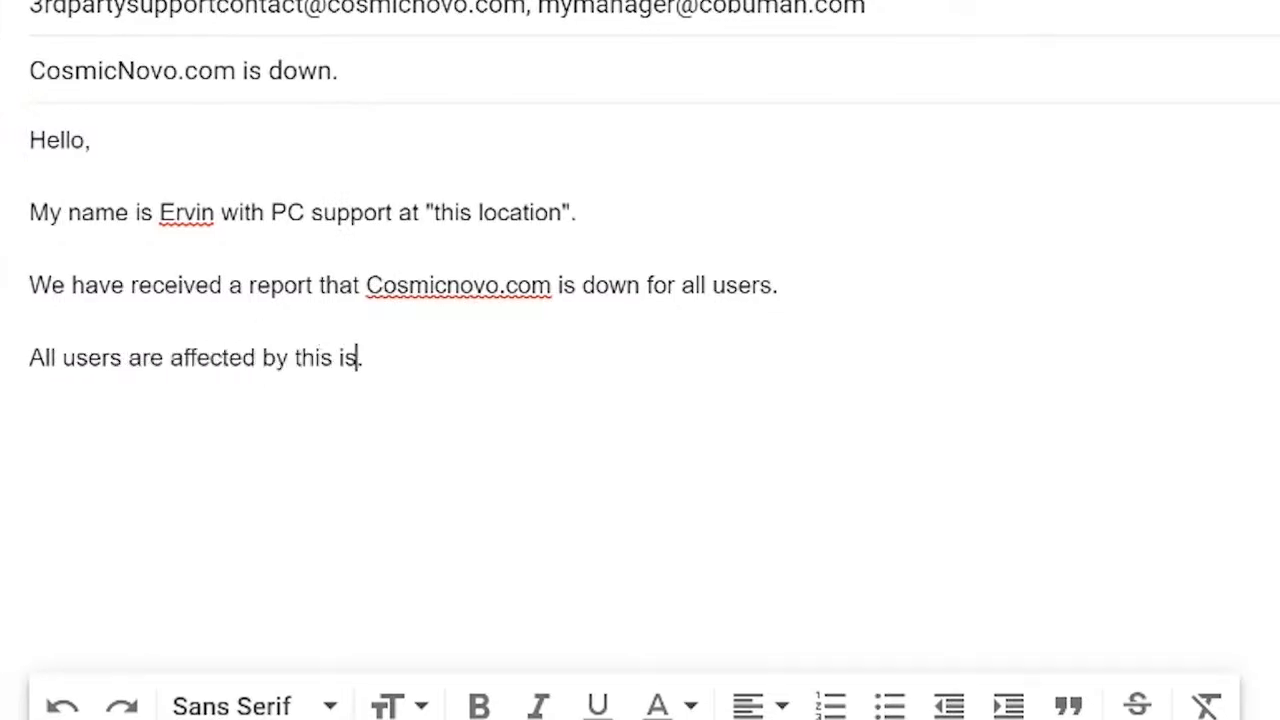
{"action": "key", "text": "End"}
{"action": "key", "text": "Return"}
{"action": "left_click_drag", "start_coordinate": [779, 286], "coordinate": [668, 286]}
{"action": "left_click", "coordinate": [30, 393]}
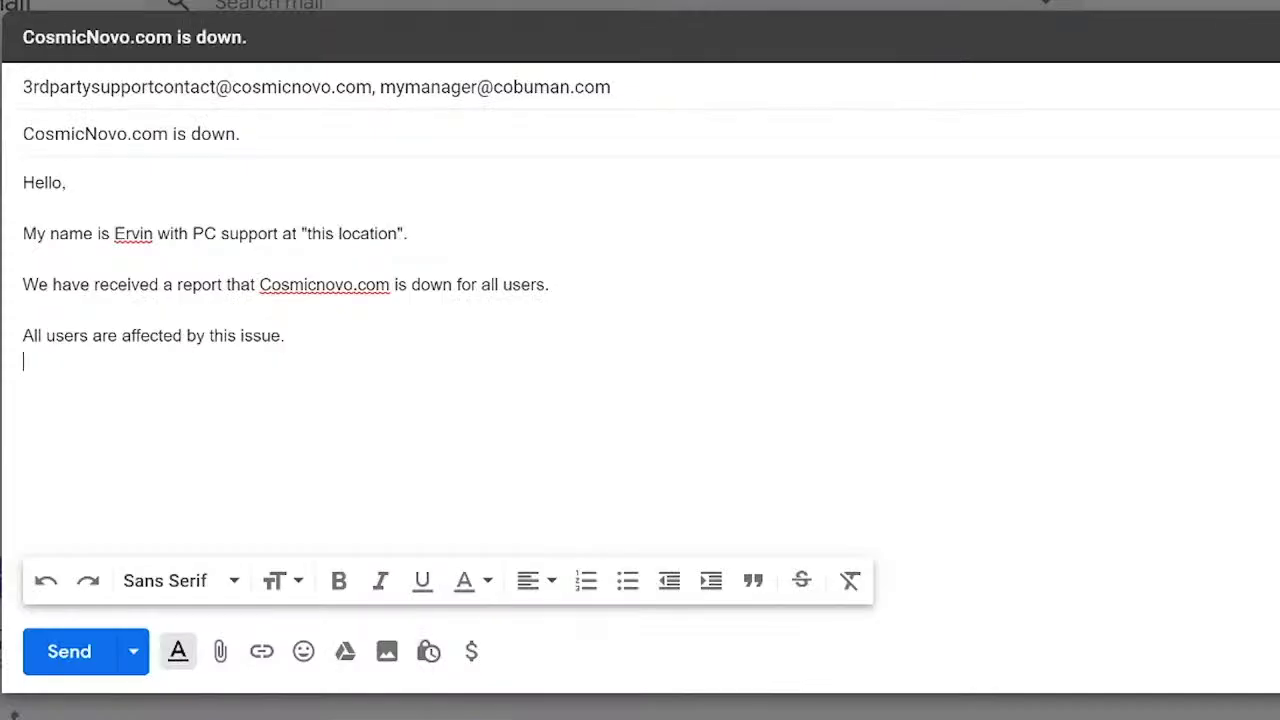
Type the question 'What is the link used?' with the cosmicnovo.com URL, then delete the question.
{"action": "type", "text": "What is the link used?"}
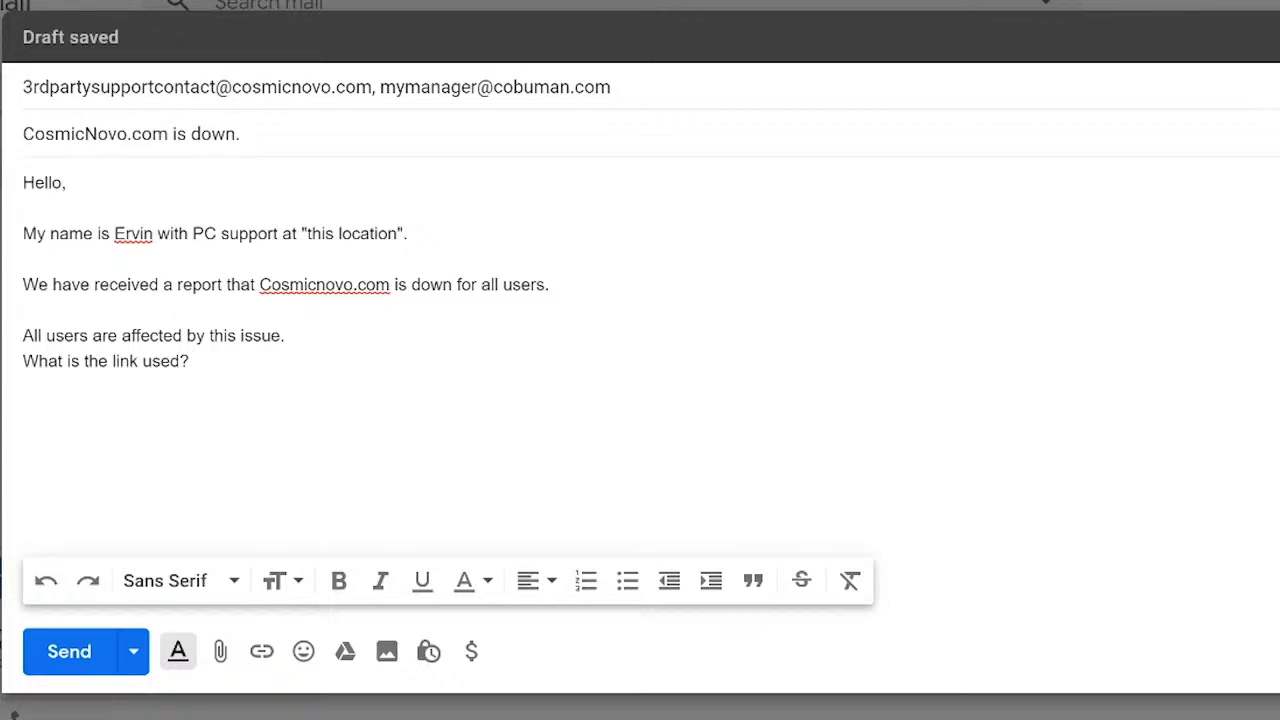
{"action": "type", "text": "cos"}
{"action": "type", "text": "m"}
{"action": "type", "text": "icnovo.com"}
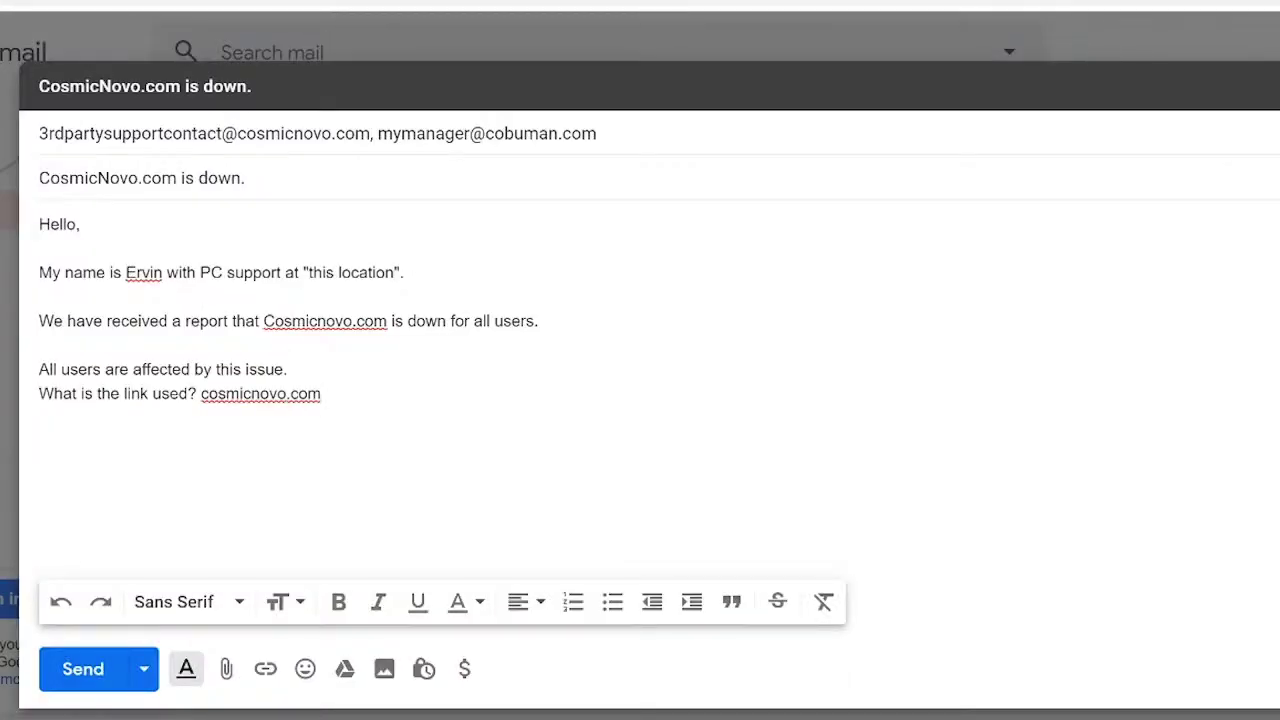
{"action": "type", "text": "http"}
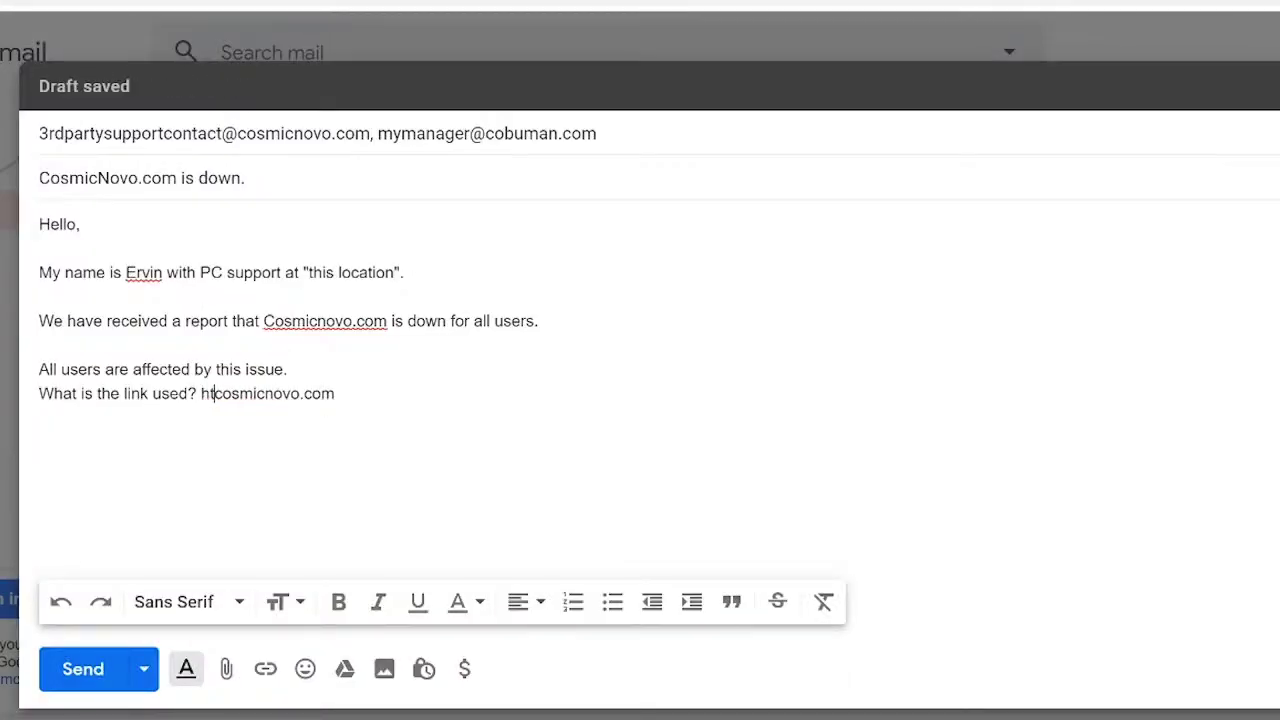
{"action": "type", "text": "://"}
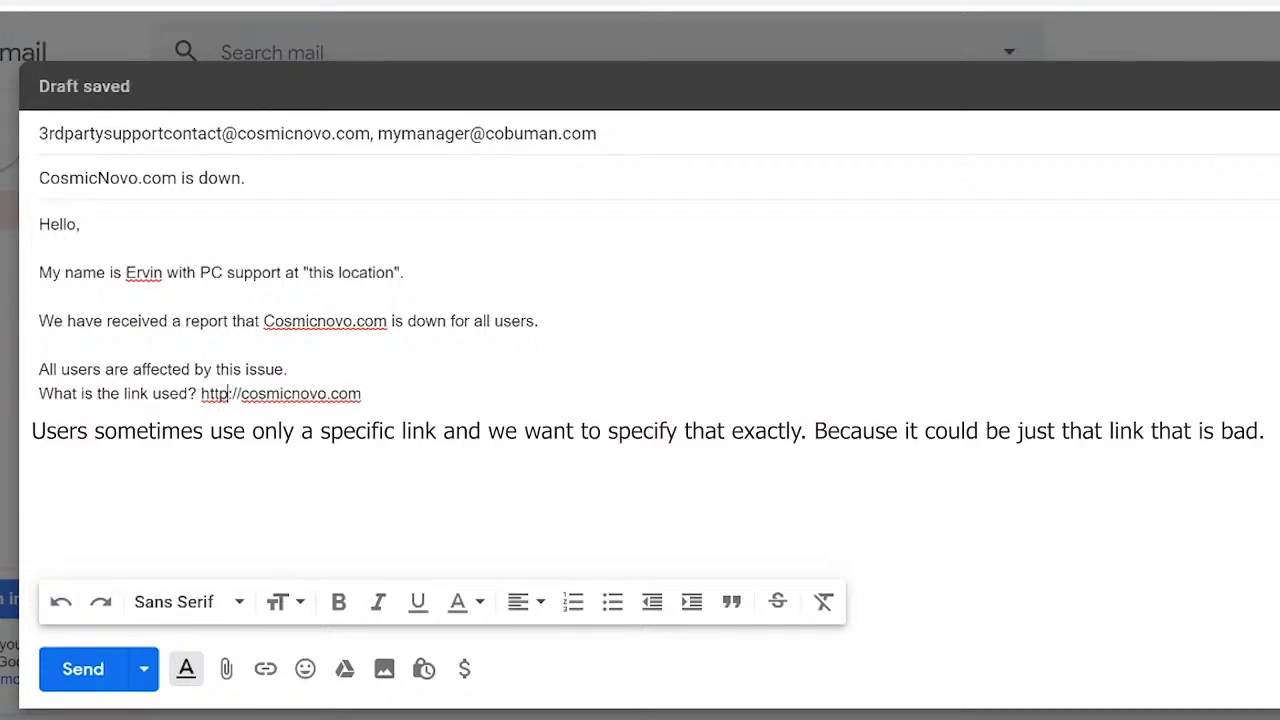
{"action": "type", "text": "s"}
{"action": "key", "text": "Right"}
{"action": "key", "text": "Right"}
{"action": "key", "text": "Right"}
{"action": "key", "text": "Right"}
{"action": "key", "text": "Right"}
{"action": "key", "text": "Right"}
{"action": "key", "text": "Right"}
{"action": "key", "text": "Right"}
{"action": "key", "text": "Right"}
{"action": "key", "text": "Right"}
{"action": "key", "text": "Right"}
{"action": "key", "text": "Right"}
{"action": "key", "text": "Right"}
{"action": "key", "text": "Right"}
{"action": "key", "text": "Right"}
{"action": "key", "text": "Right"}
{"action": "key", "text": "Right"}
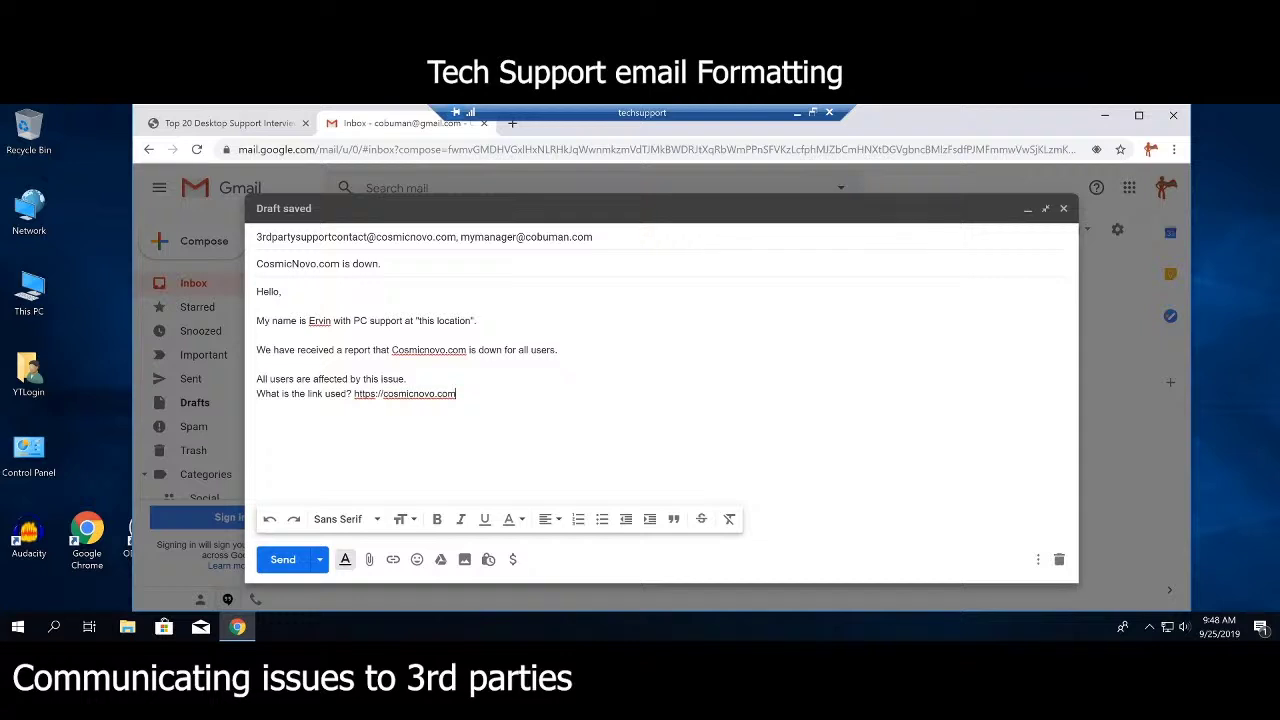
{"action": "left_click_drag", "start_coordinate": [353, 393], "coordinate": [254, 407]}
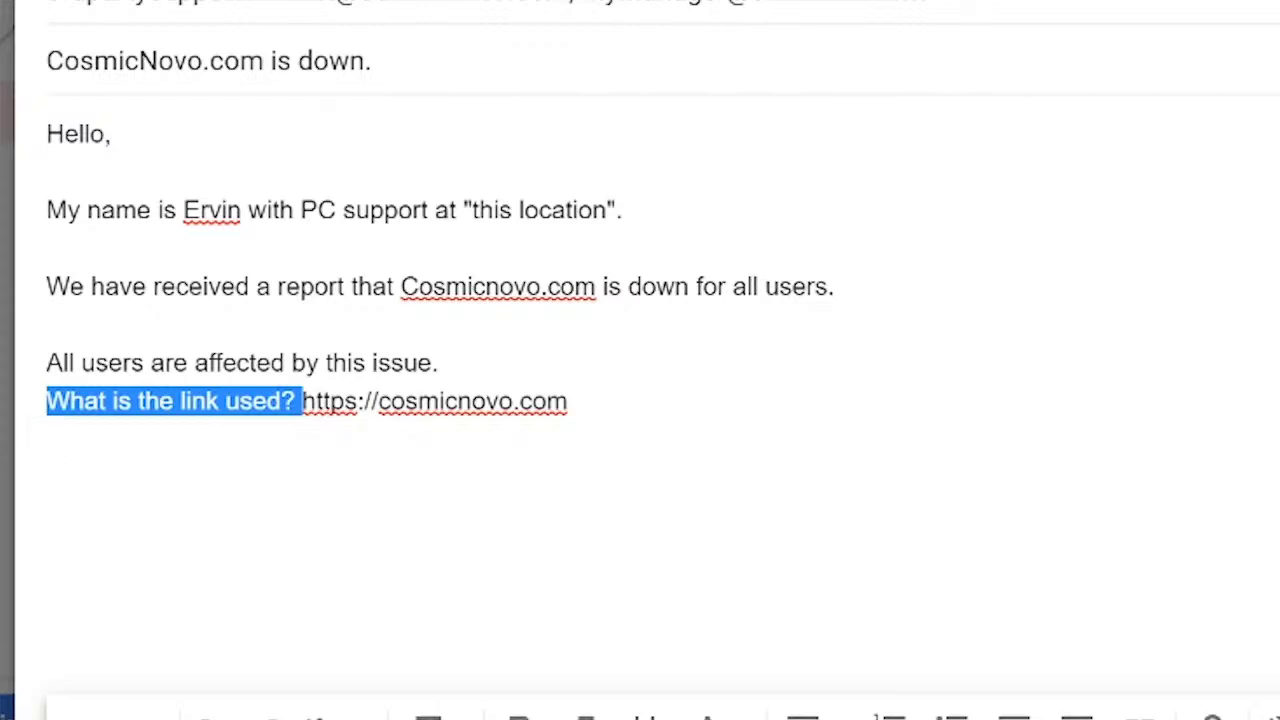
{"action": "key", "text": "BackSpace"}
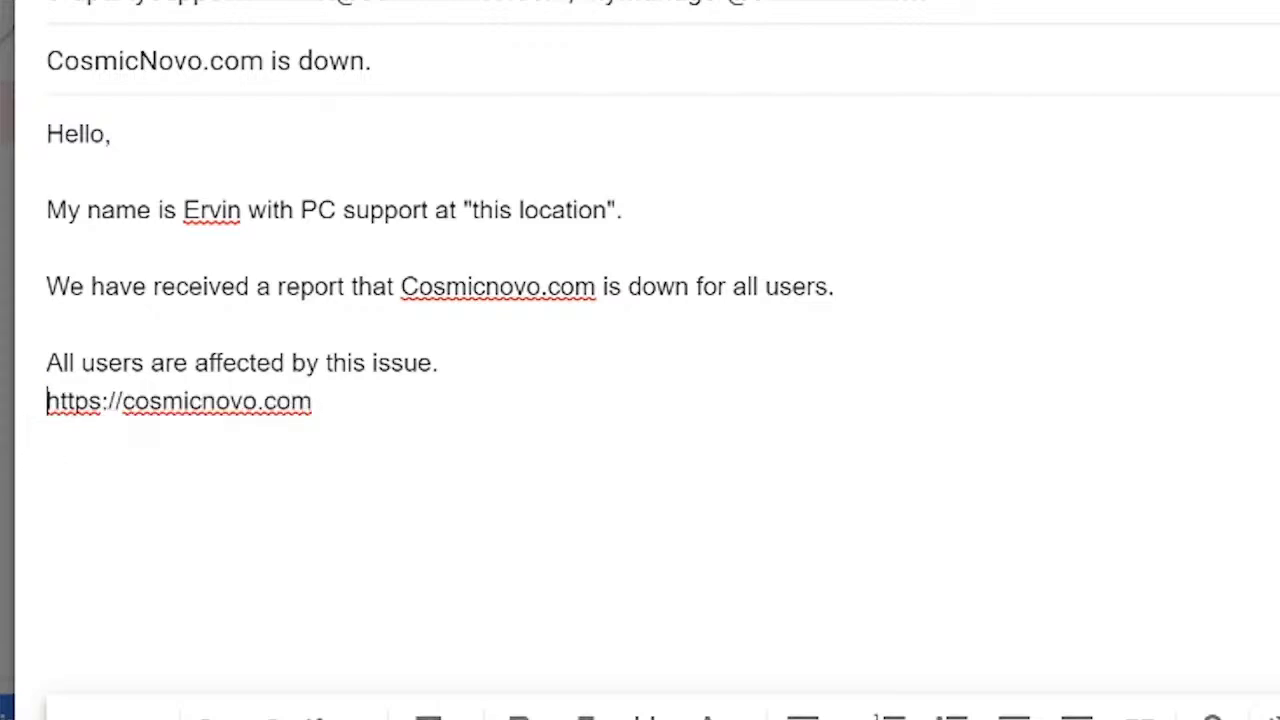
{"action": "type", "text": "is the link thye"}
{"action": "key", "text": "BackSpace"}
{"action": "key", "text": "BackSpace"}
{"action": "type", "text": "ey use."}
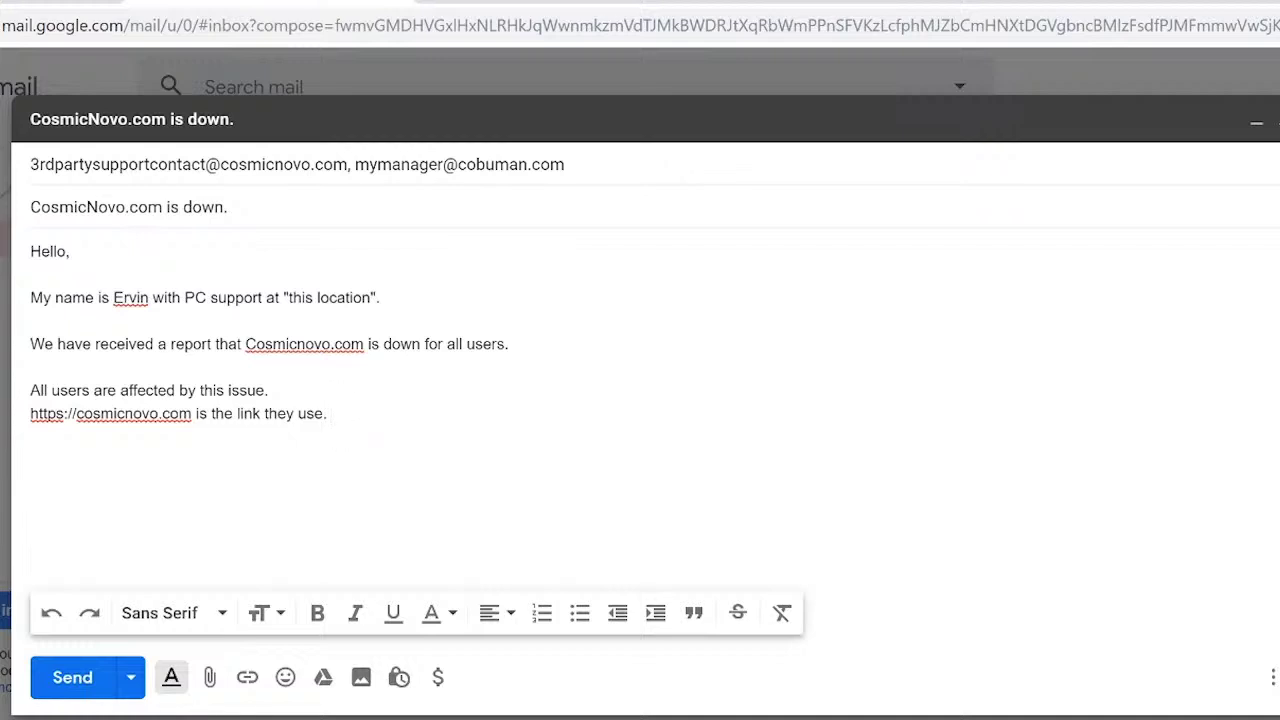
{"action": "left_click_drag", "start_coordinate": [191, 413], "coordinate": [30, 413]}
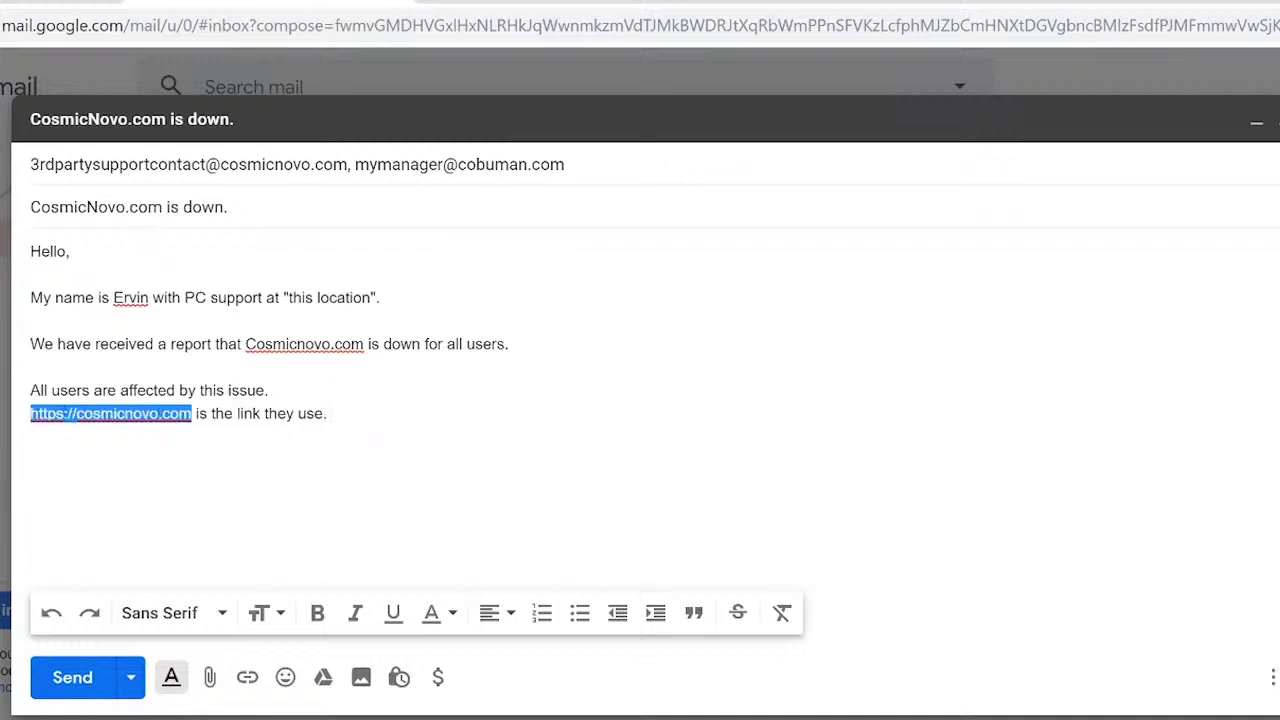
{"action": "left_click", "coordinate": [243, 413]}
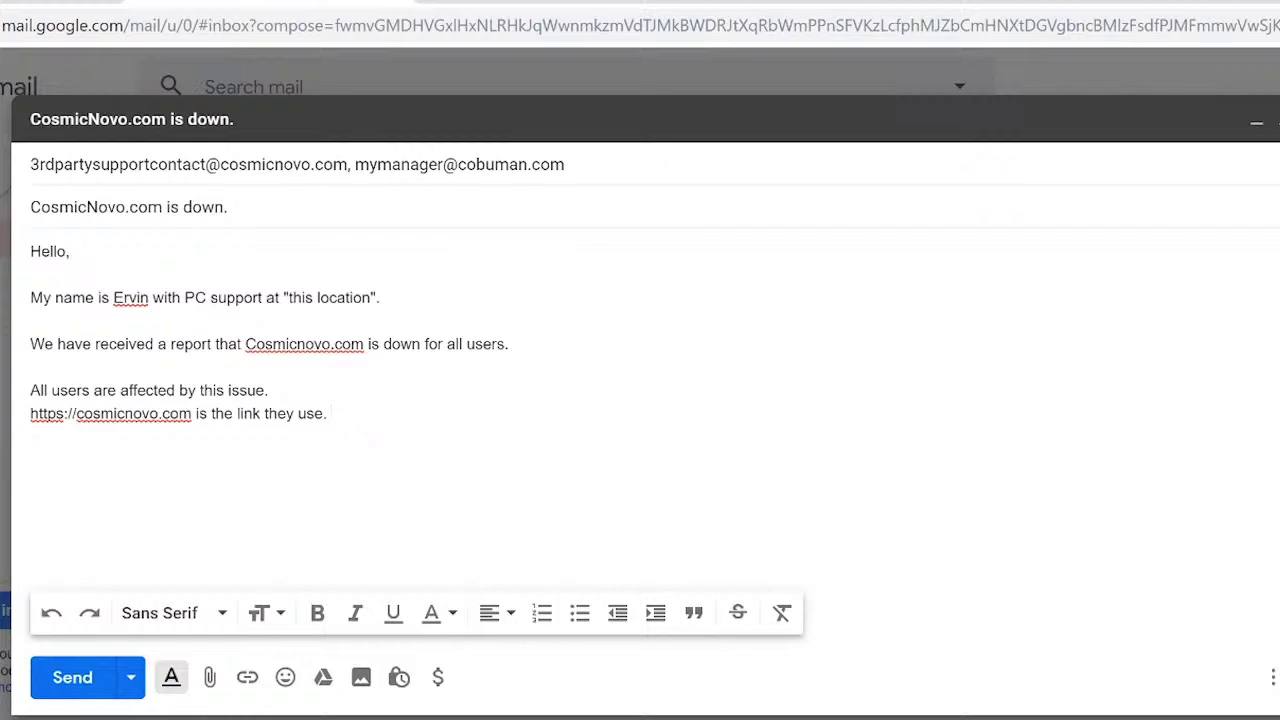
On a new line, ask which version of the software they use, accepting Smart Compose's ending.
{"action": "key", "text": "Return"}
{"action": "type", "text": "Which version o"}
{"action": "type", "text": "f t"}
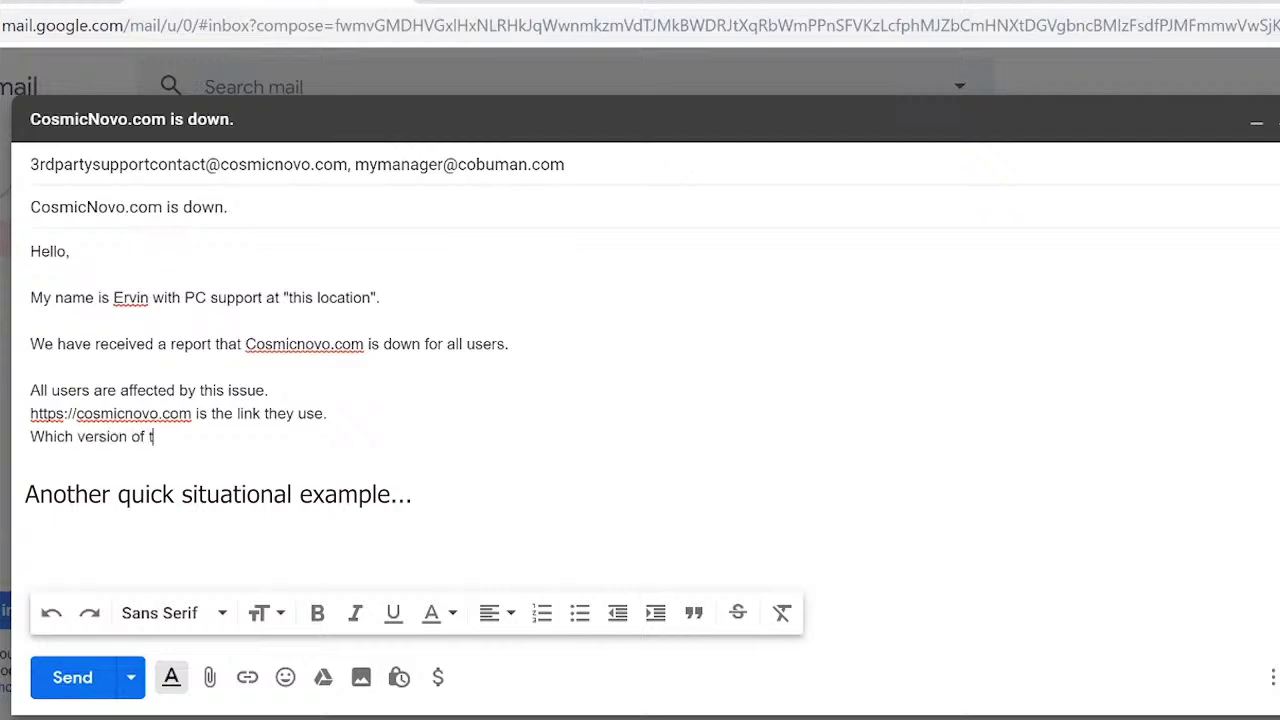
{"action": "type", "text": "he software are"}
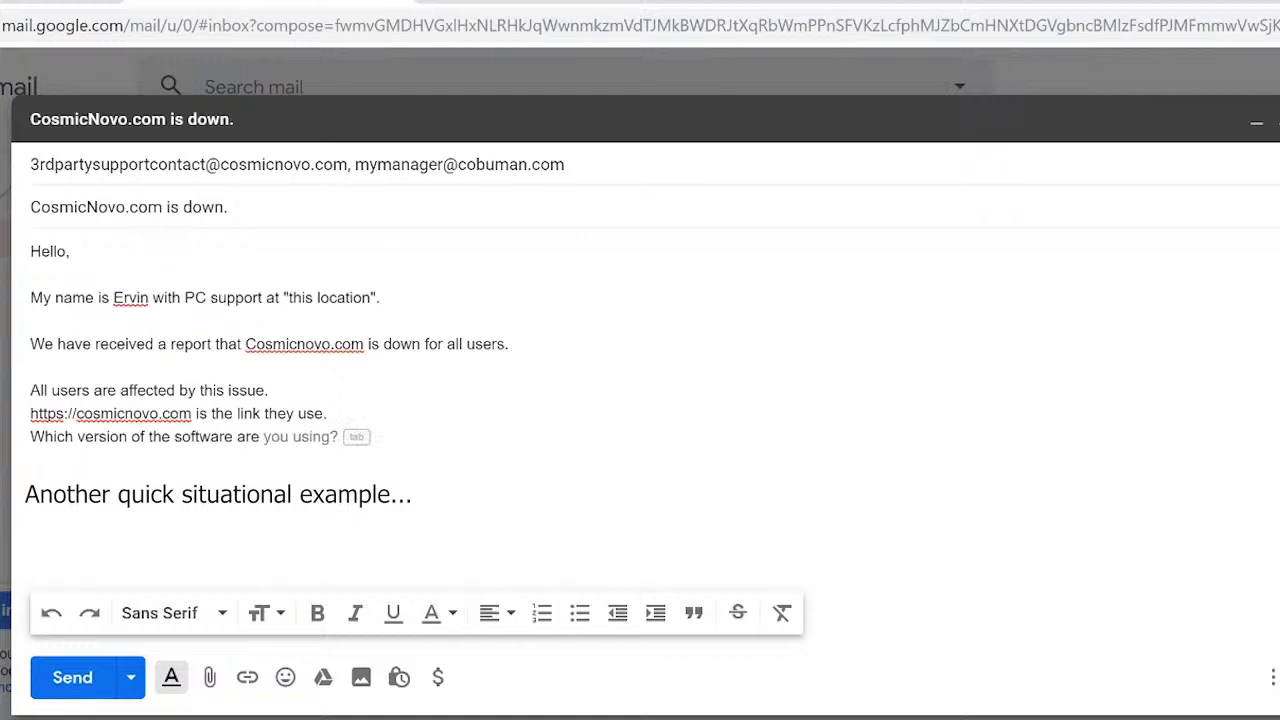
{"action": "key", "text": "Tab"}
Add 'We use version 7.5.9 of this software.' and select the version question.
{"action": "type", "text": "We u"}
{"action": "type", "text": "se ver"}
{"action": "key", "text": "BackSpace"}
{"action": "type", "text": "version "}
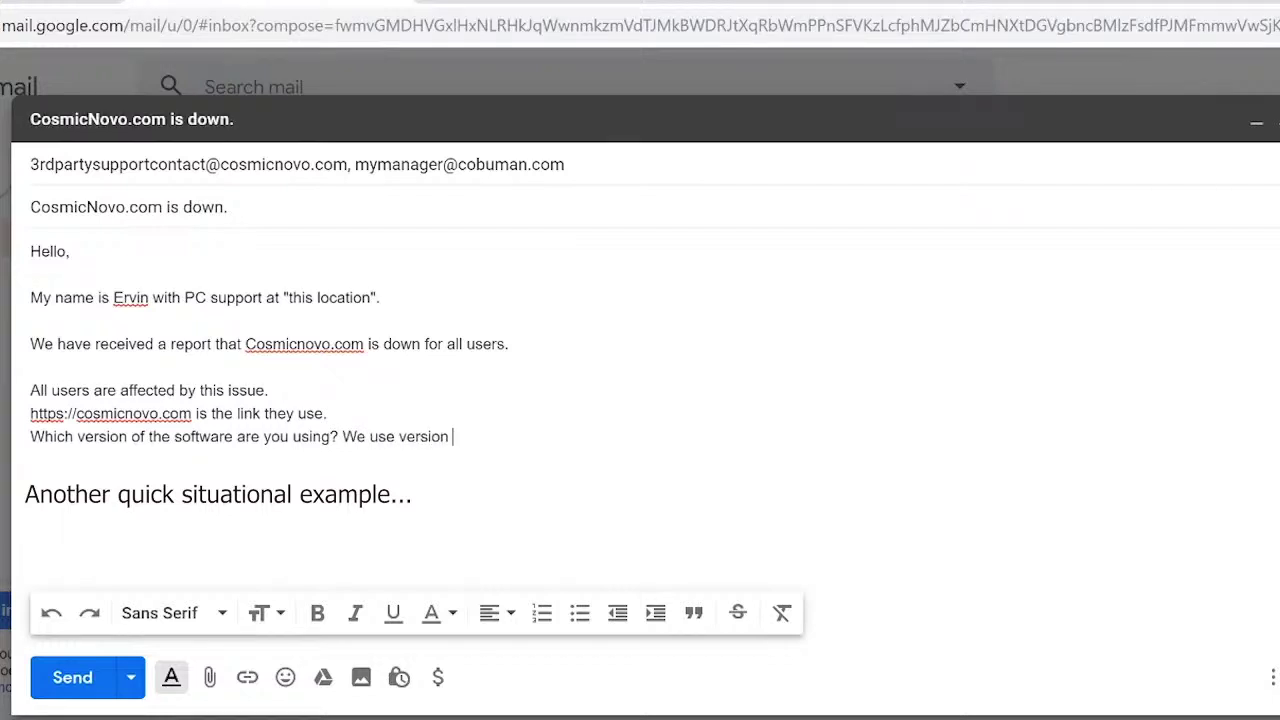
{"action": "type", "text": "7.5.9 of this software."}
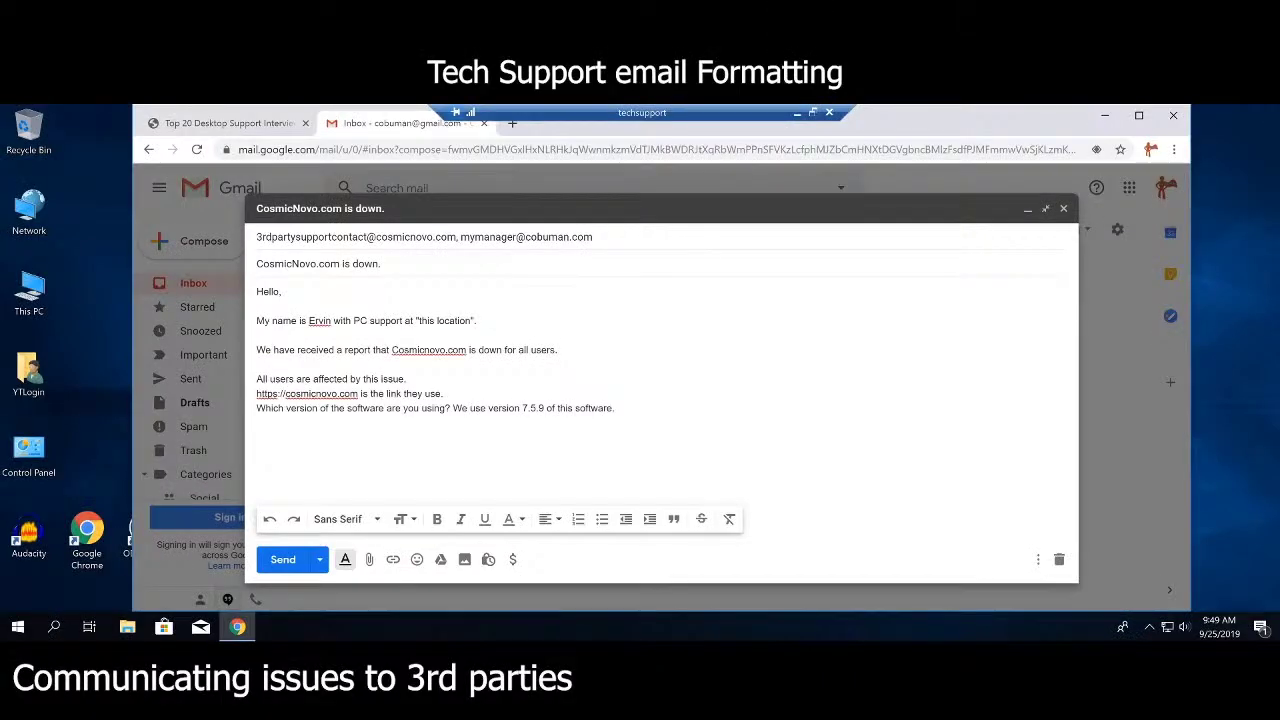
{"action": "key", "text": "shift+Left"}
{"action": "key", "text": "shift+Left"}
{"action": "key", "text": "shift+Left"}
{"action": "key", "text": "shift+Left"}
{"action": "key", "text": "shift+Left"}
{"action": "key", "text": "shift+Left"}
{"action": "key", "text": "shift+Left"}
{"action": "key", "text": "shift+Left"}
{"action": "key", "text": "shift+Left"}
{"action": "key", "text": "shift+Left"}
{"action": "key", "text": "shift+Left"}
{"action": "key", "text": "shift+Left"}
{"action": "key", "text": "shift+Left"}
{"action": "key", "text": "shift+Left"}
{"action": "key", "text": "shift+Left"}
{"action": "key", "text": "shift+Left"}
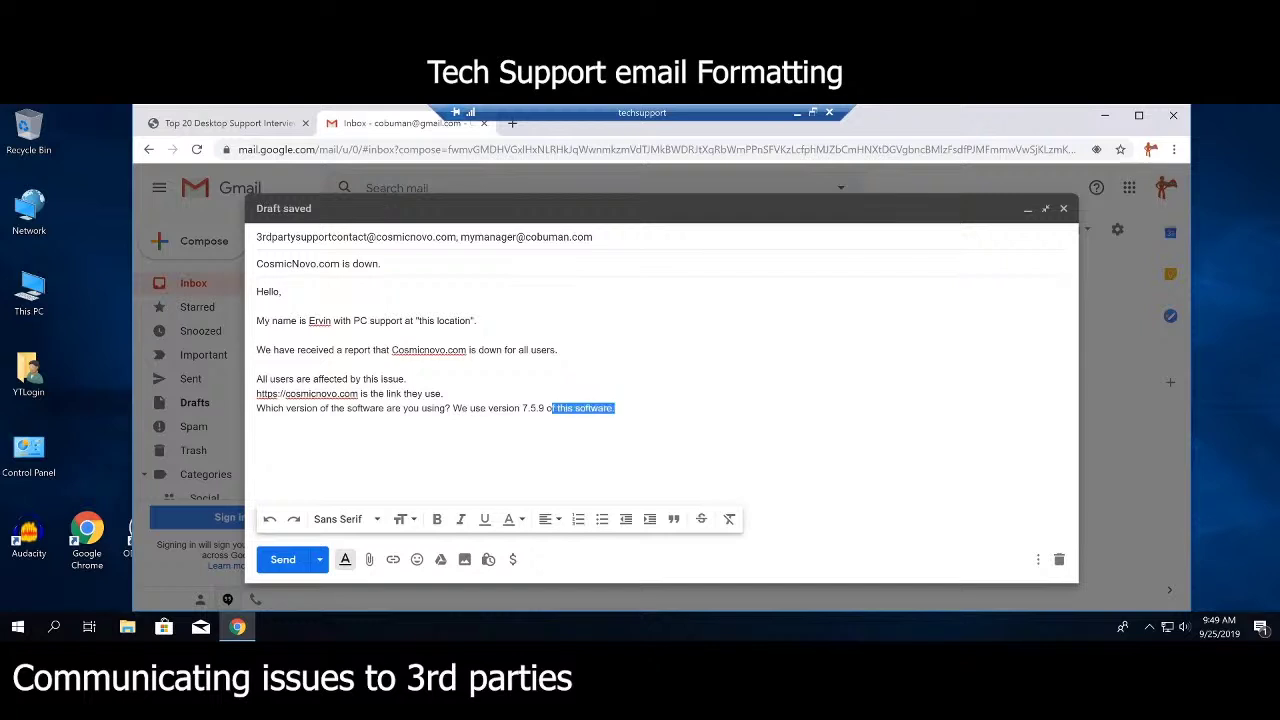
{"action": "left_click_drag", "start_coordinate": [453, 408], "coordinate": [242, 400]}
Delete the version question and the 'We use version 7.5.9 of this software.' sentence.
{"action": "key", "text": "BackSpace"}
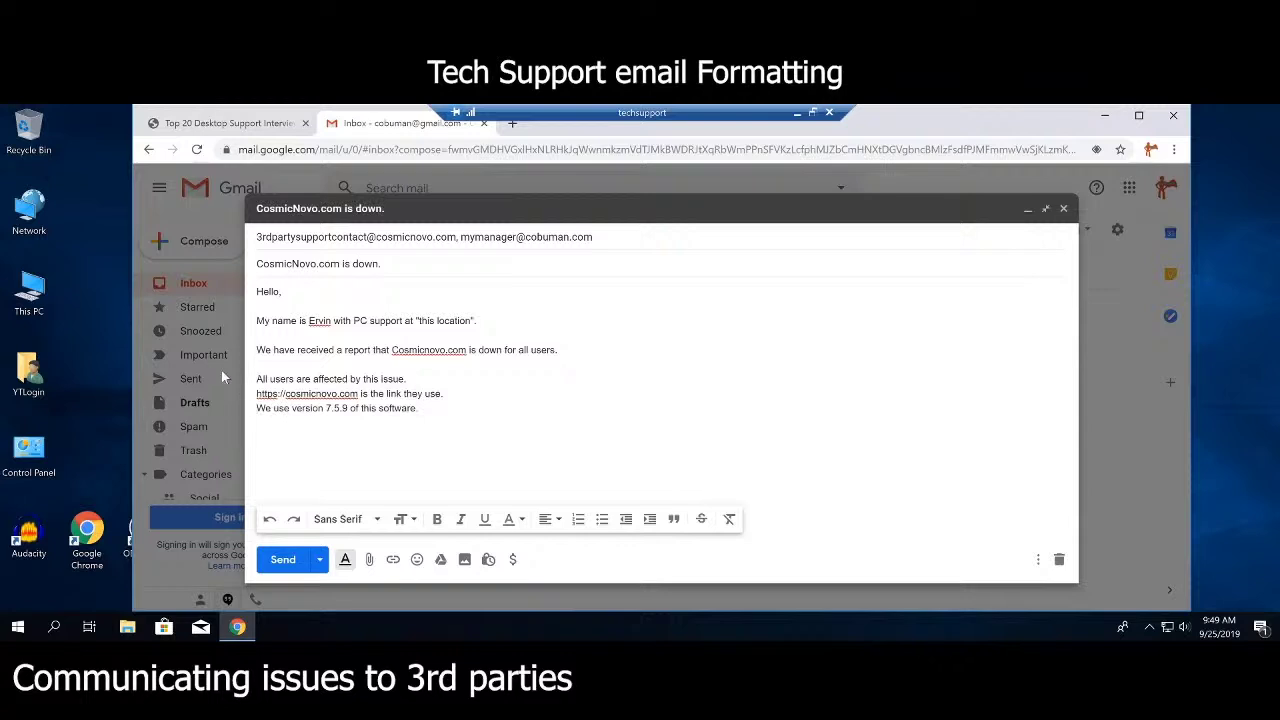
{"action": "left_click_drag", "start_coordinate": [418, 408], "coordinate": [256, 408]}
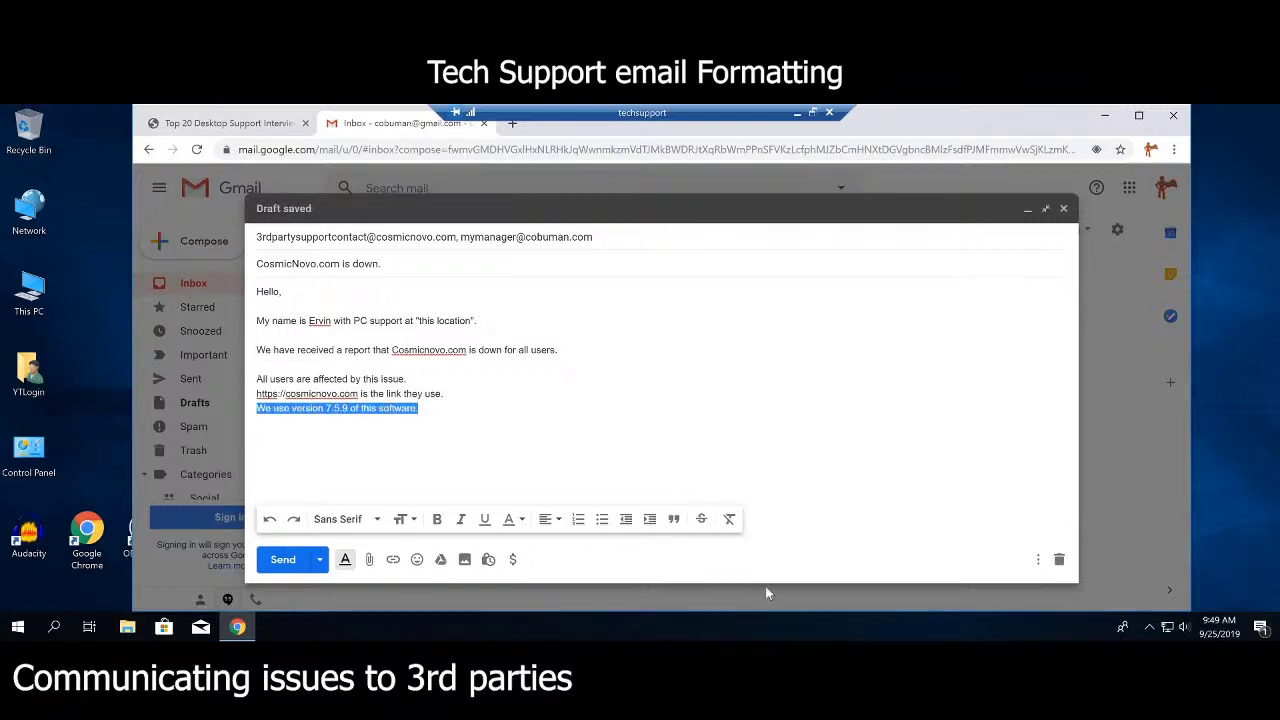
{"action": "key", "text": "BackSpace"}
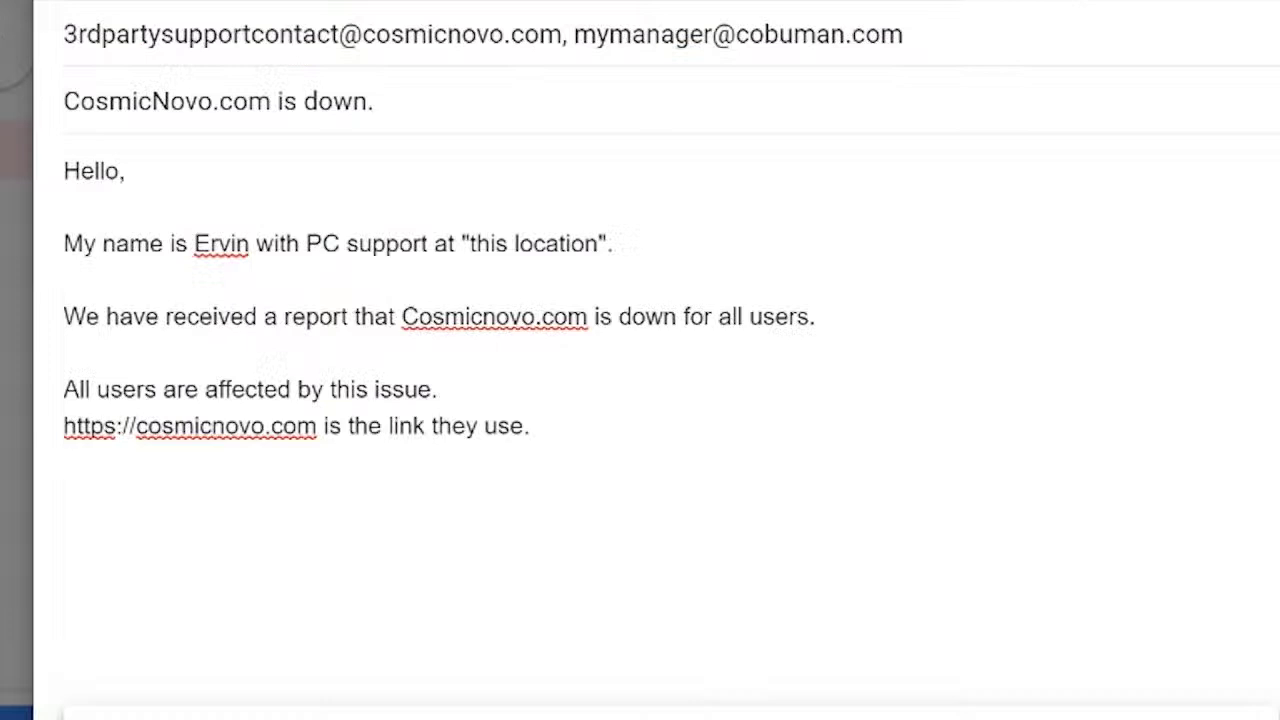
Type 'When did this issue start? The issue was reported at 8am EST.' on the empty line.
{"action": "type", "text": "When did "}
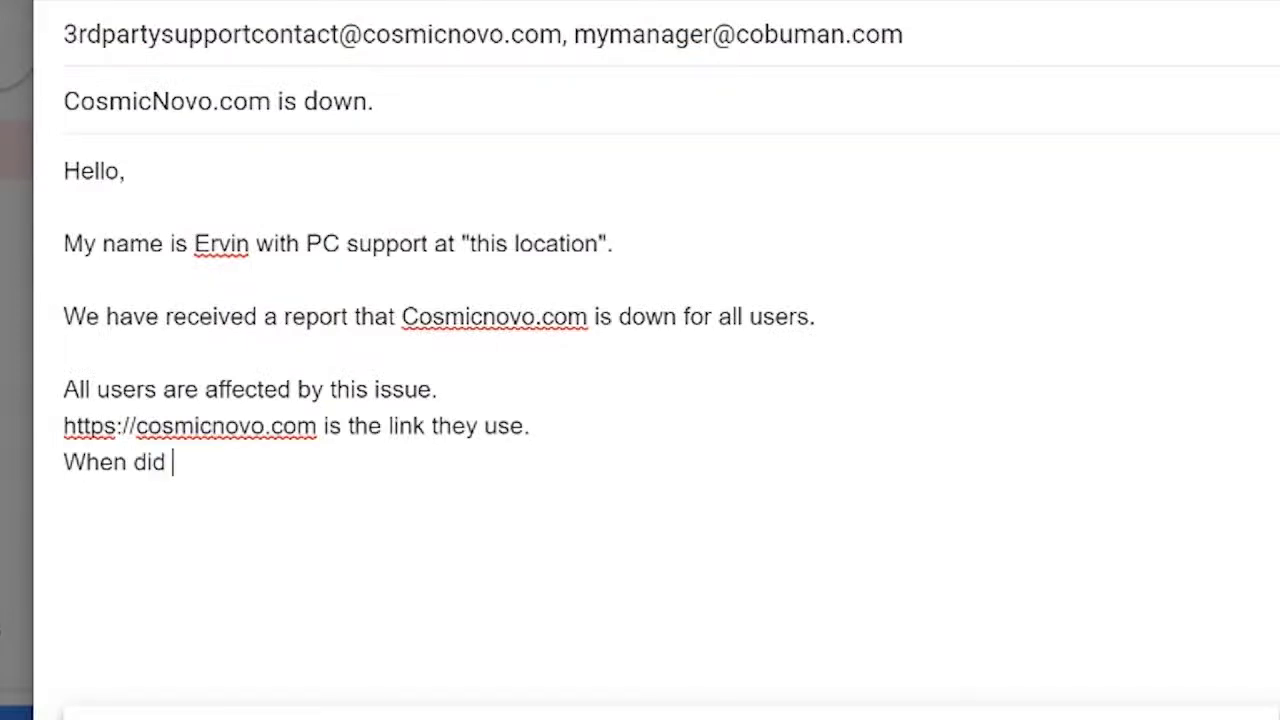
{"action": "type", "text": "this issue"}
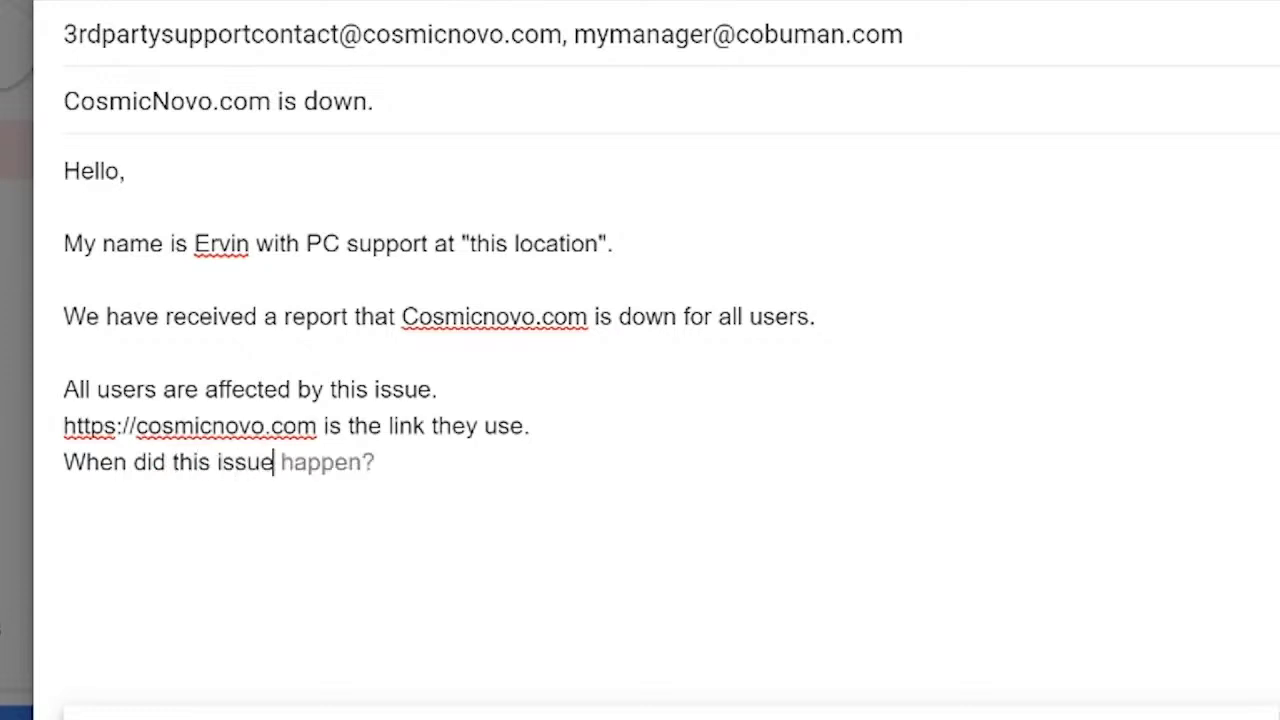
{"action": "type", "text": " statr"}
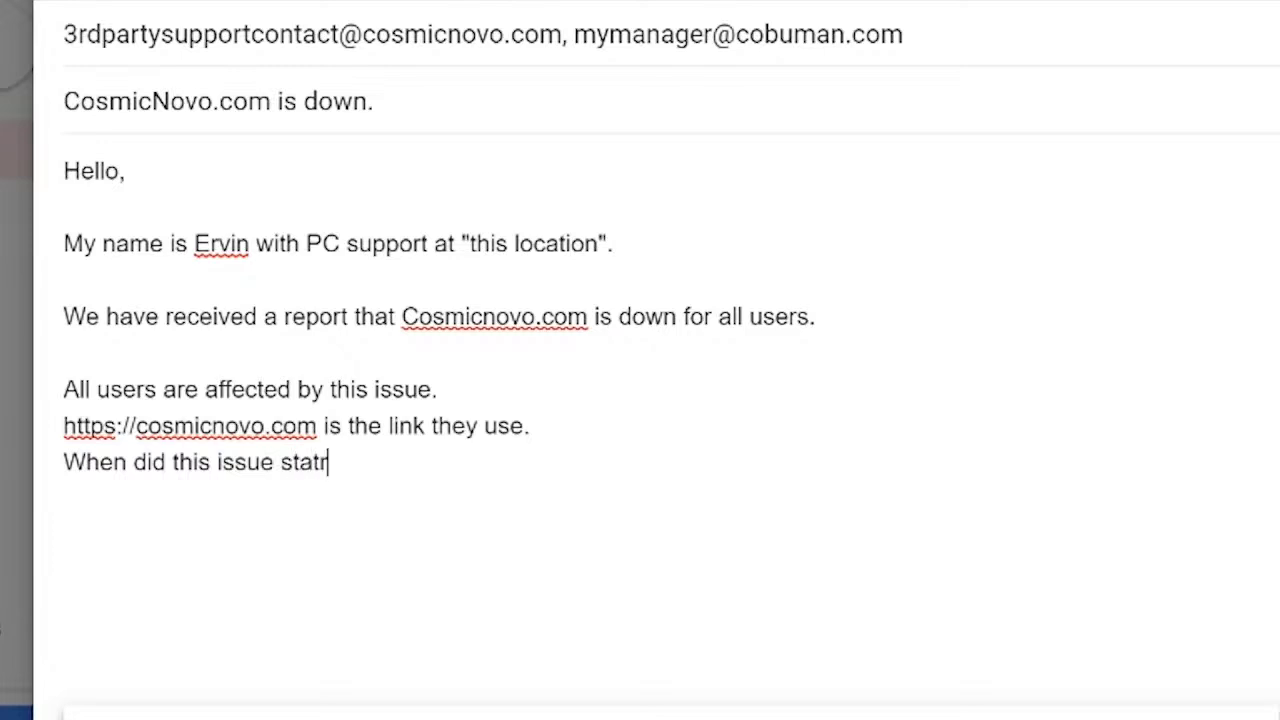
{"action": "key", "text": "BackSpace"}
{"action": "key", "text": "BackSpace"}
{"action": "type", "text": "rt?"}
{"action": "type", "text": "The issue was reported at 8am"}
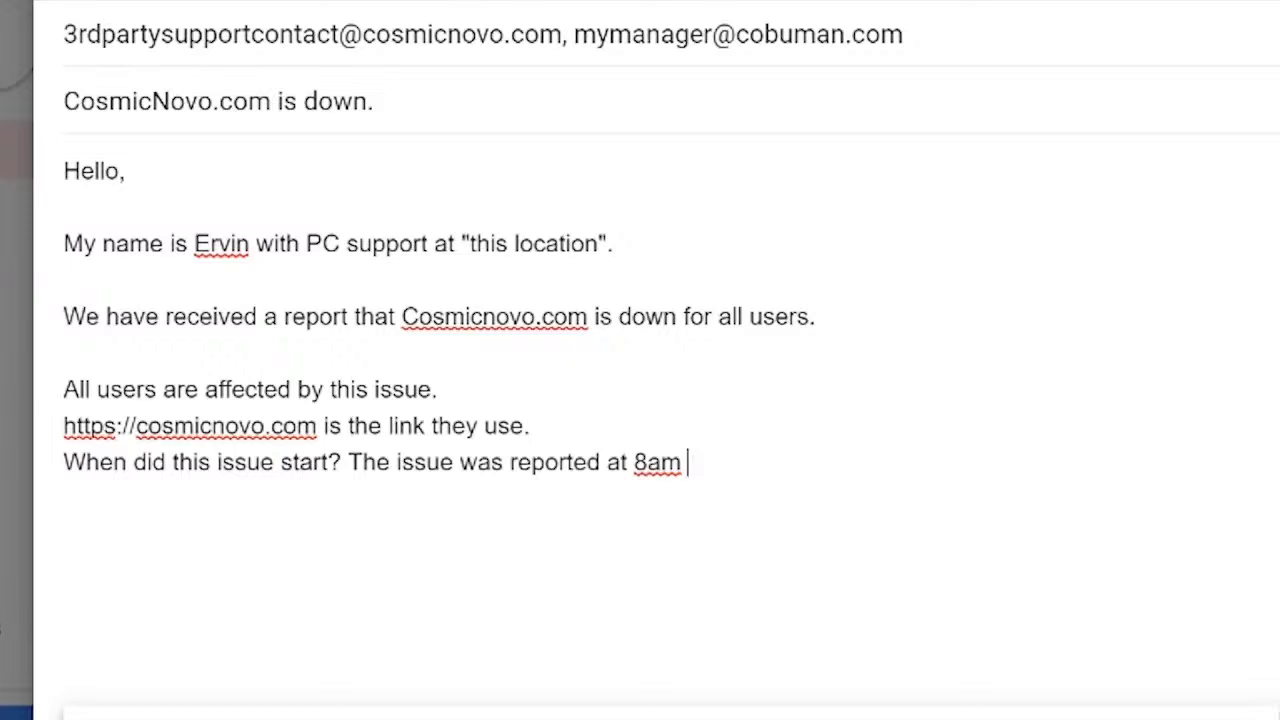
{"action": "type", "text": " EST"}
{"action": "type", "text": "."}
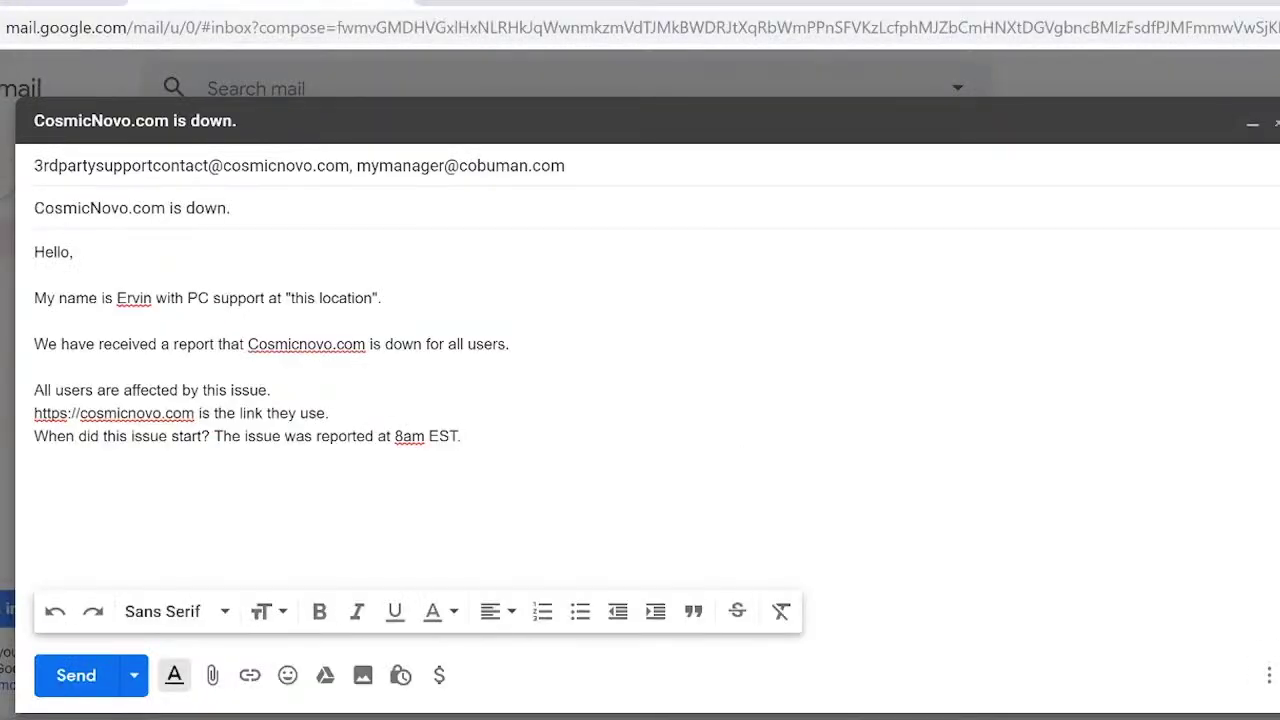
Delete 'When did this issue start?' so the line reads 'The issue was reported at 8am EST.'.
{"action": "left_click_drag", "start_coordinate": [214, 436], "coordinate": [22, 442]}
{"action": "key", "text": "BackSpace"}
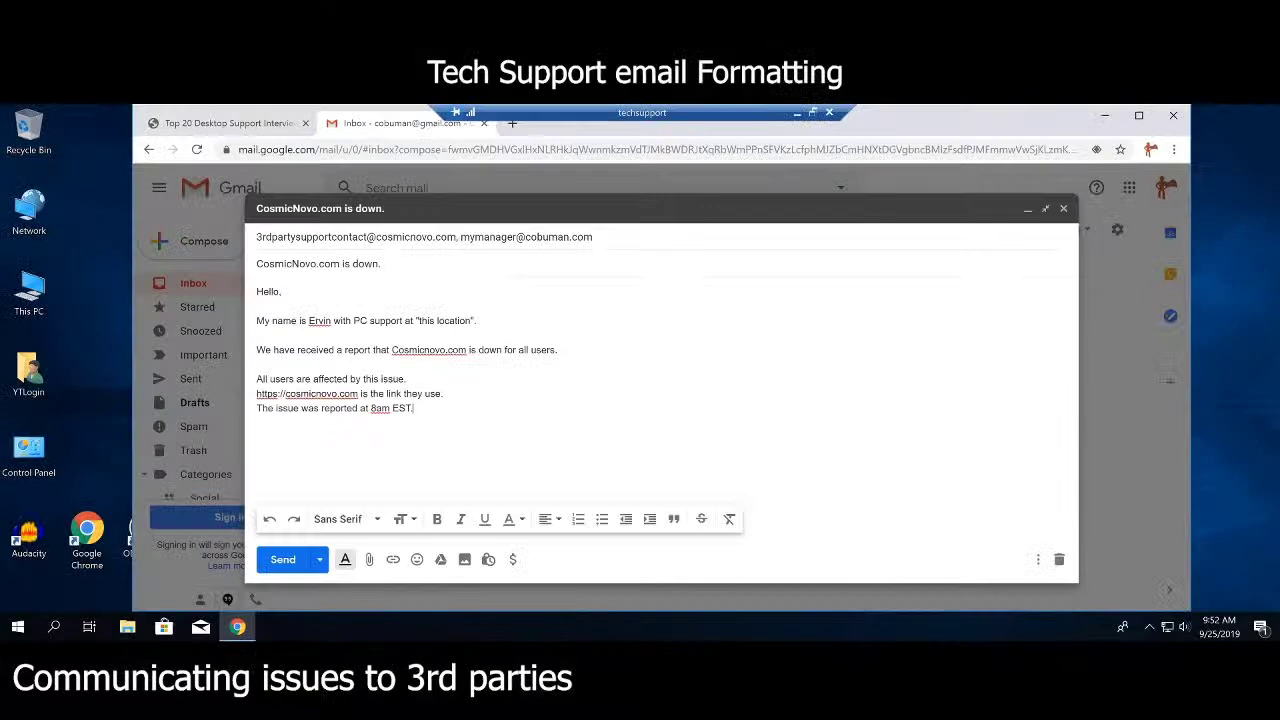
{"action": "left_click_drag", "start_coordinate": [414, 408], "coordinate": [256, 380]}
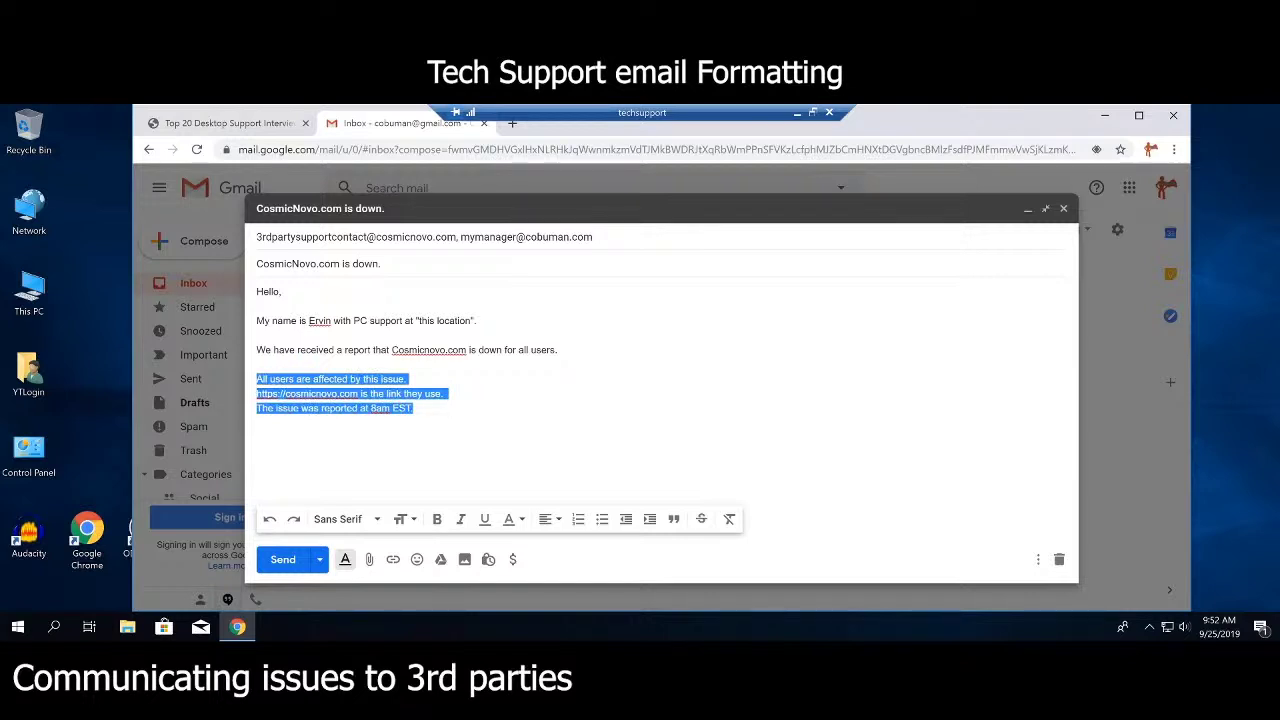
{"action": "left_click", "coordinate": [413, 408]}
{"action": "left_click_drag", "start_coordinate": [413, 408], "coordinate": [250, 386]}
{"action": "left_click", "coordinate": [258, 379]}
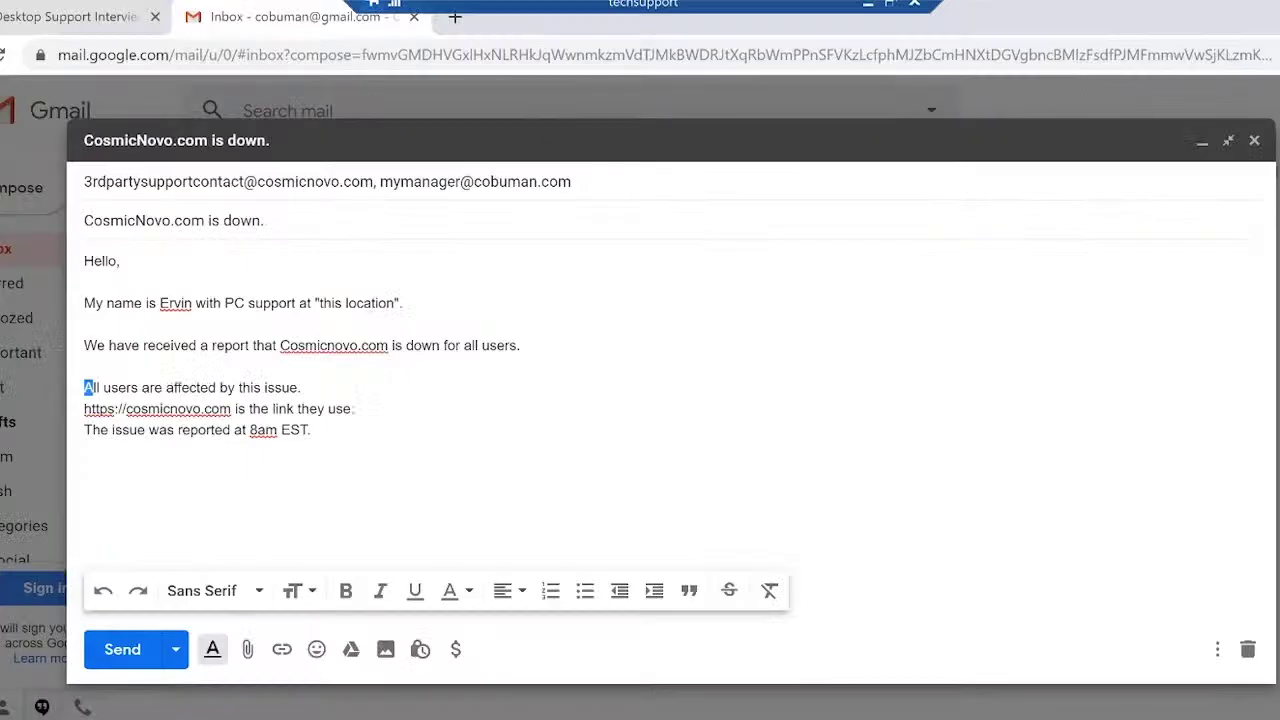
{"action": "left_click_drag", "start_coordinate": [256, 379], "coordinate": [84, 408]}
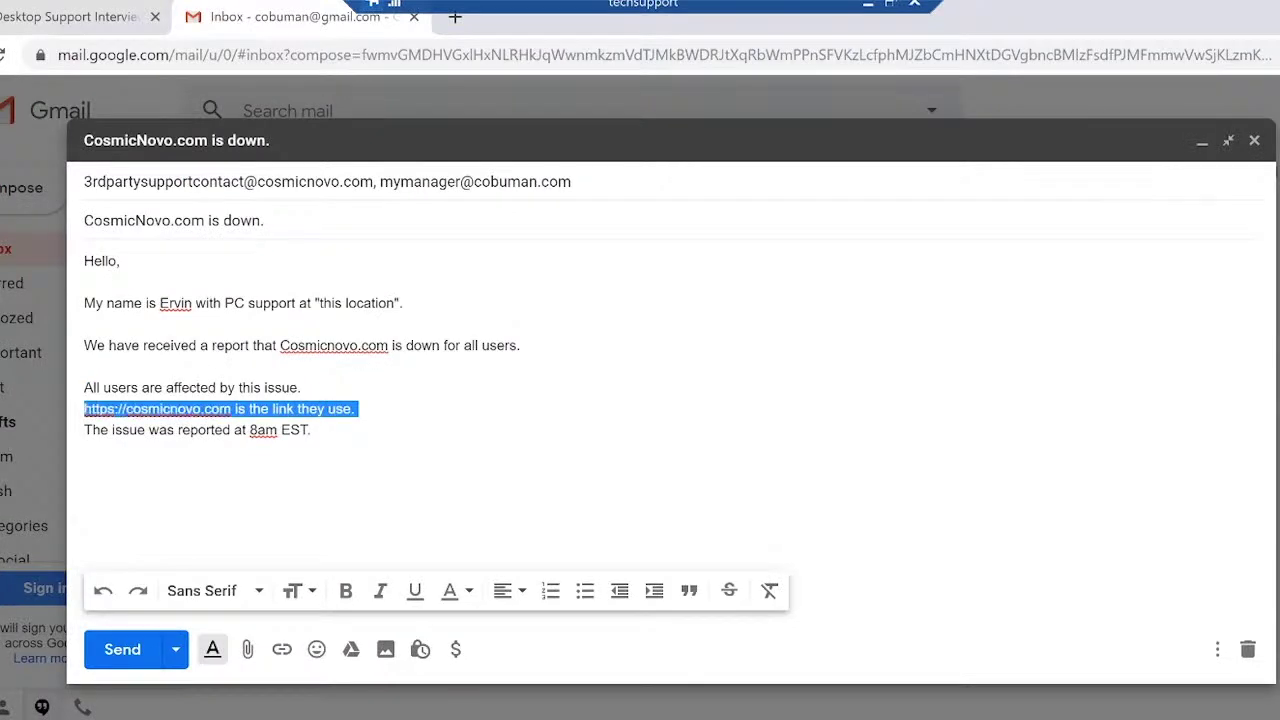
{"action": "left_click", "coordinate": [300, 408]}
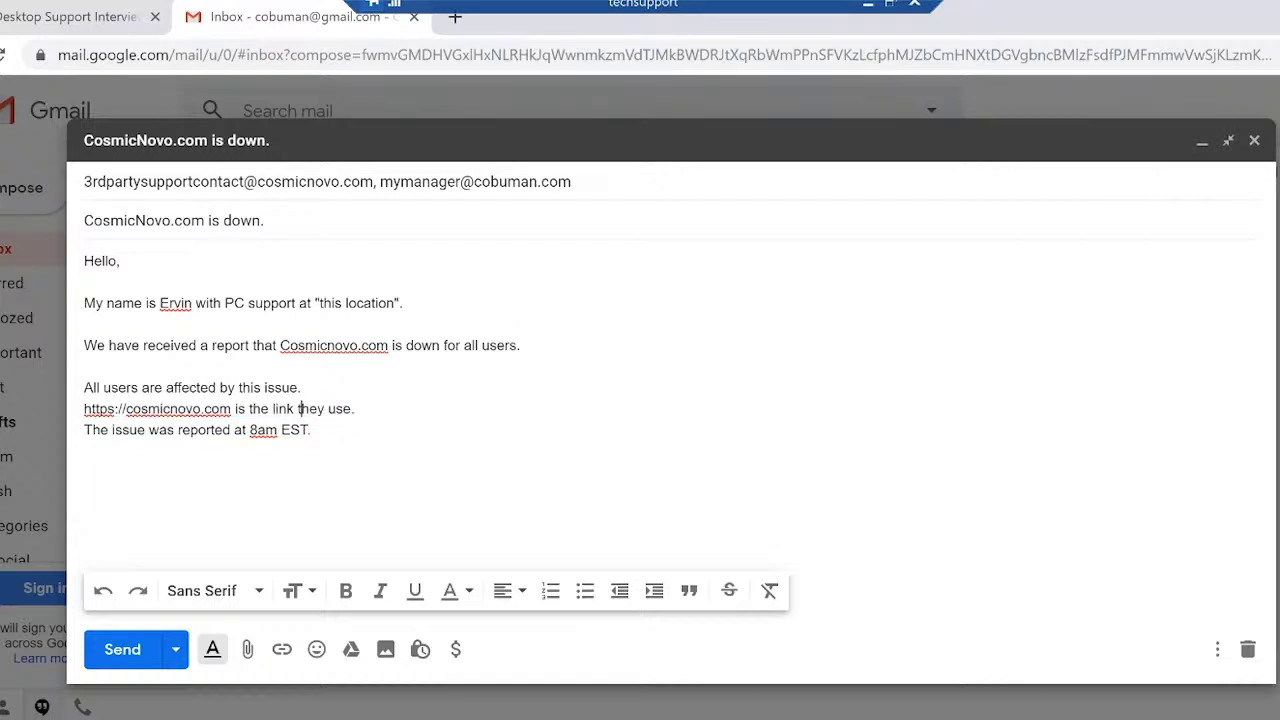
{"action": "left_click", "coordinate": [357, 408]}
{"action": "left_click_drag", "start_coordinate": [312, 432], "coordinate": [86, 445]}
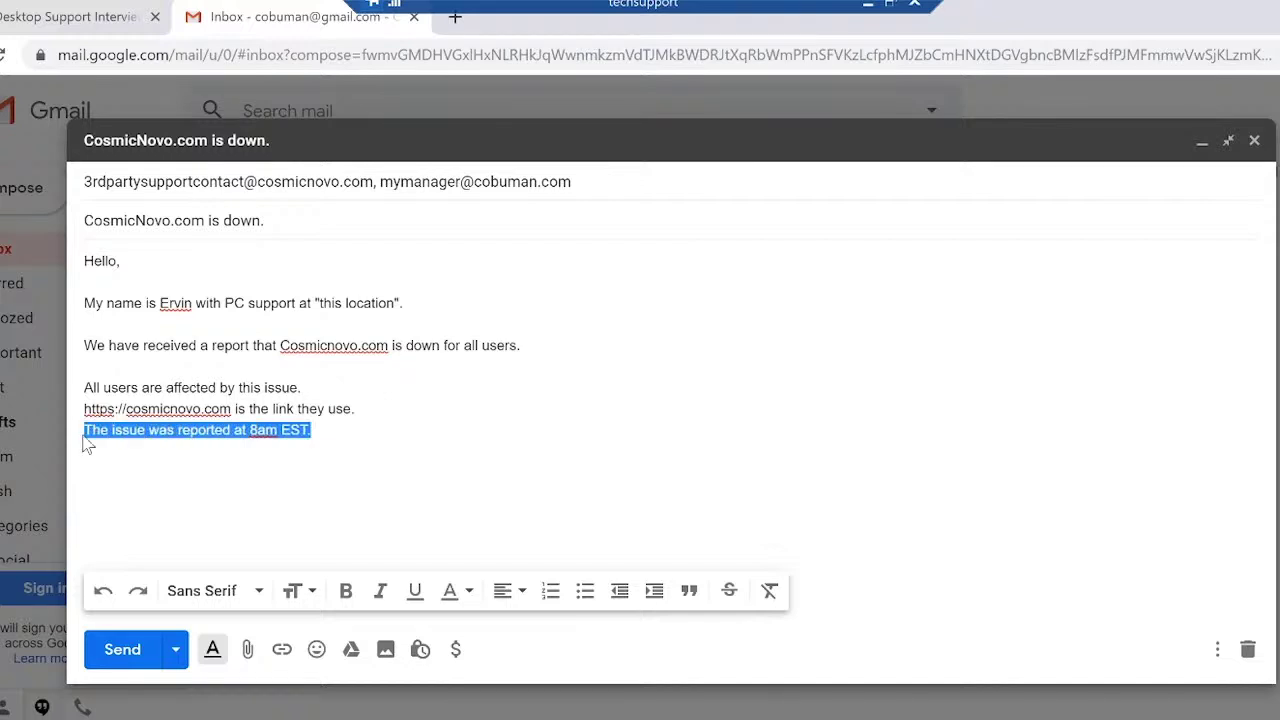
{"action": "left_click", "coordinate": [311, 430]}
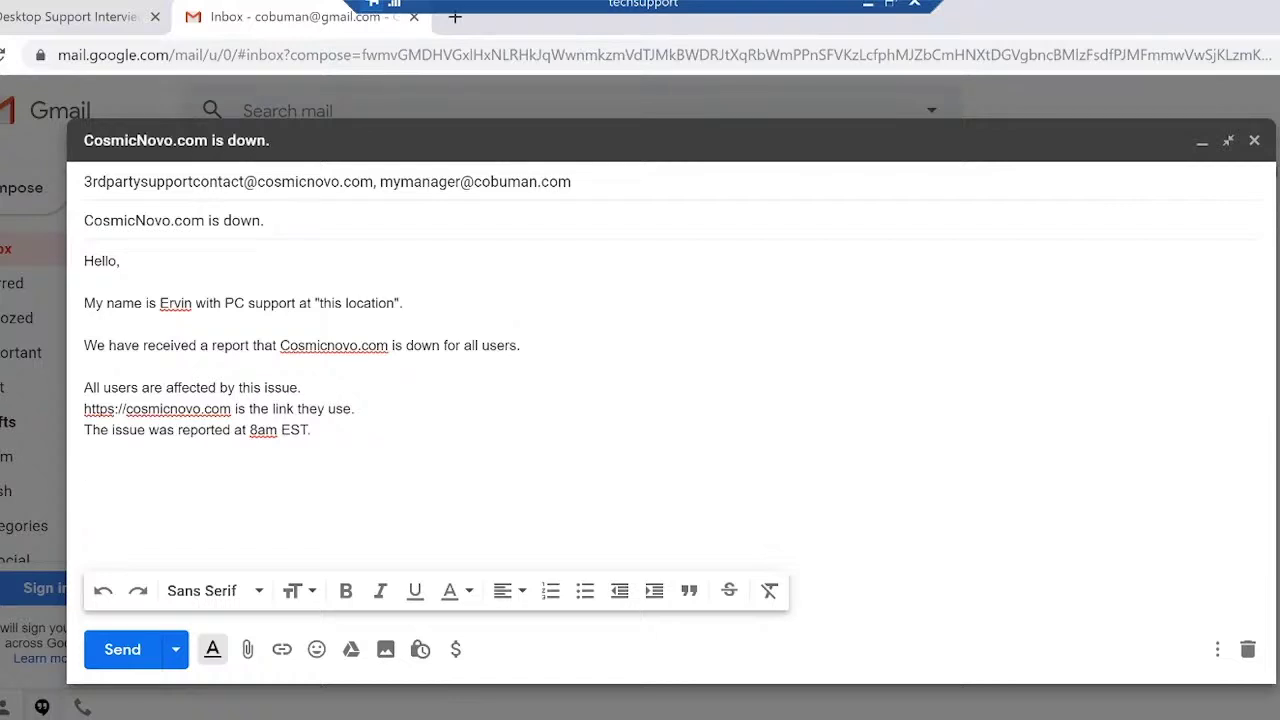
{"action": "type", "text": "Can you provide e"}
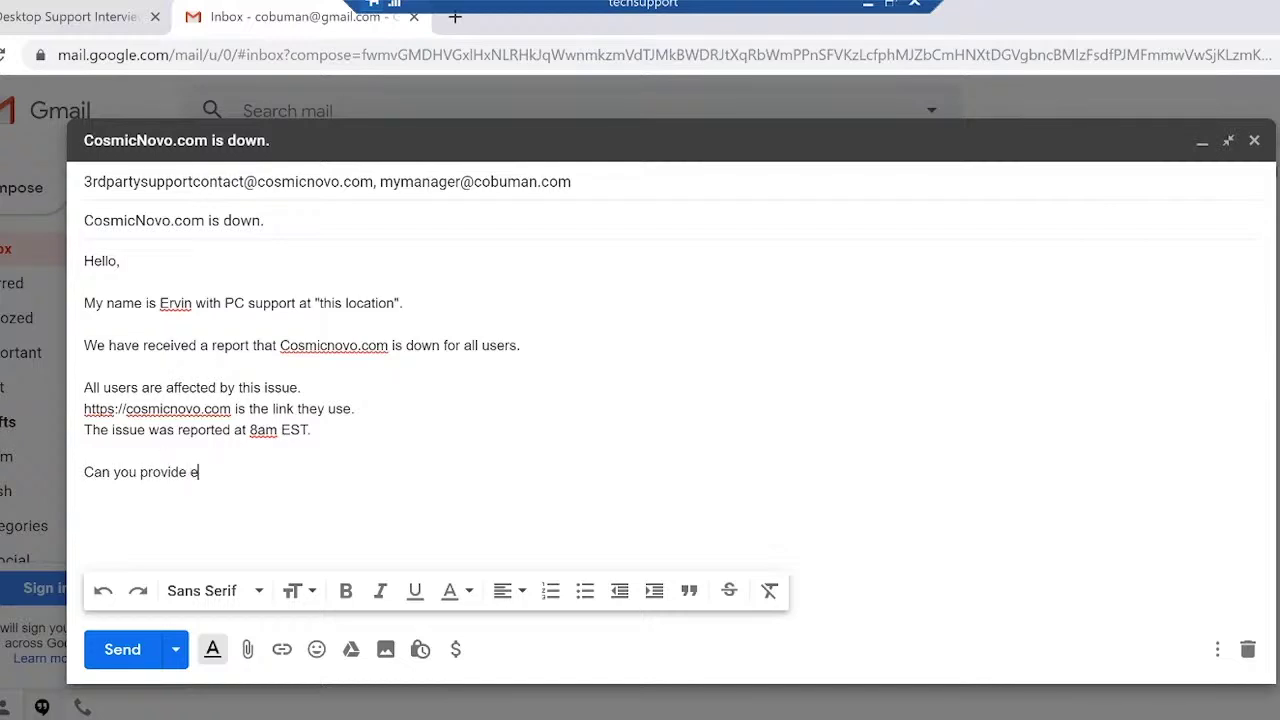
{"action": "type", "text": "xample IP Address"}
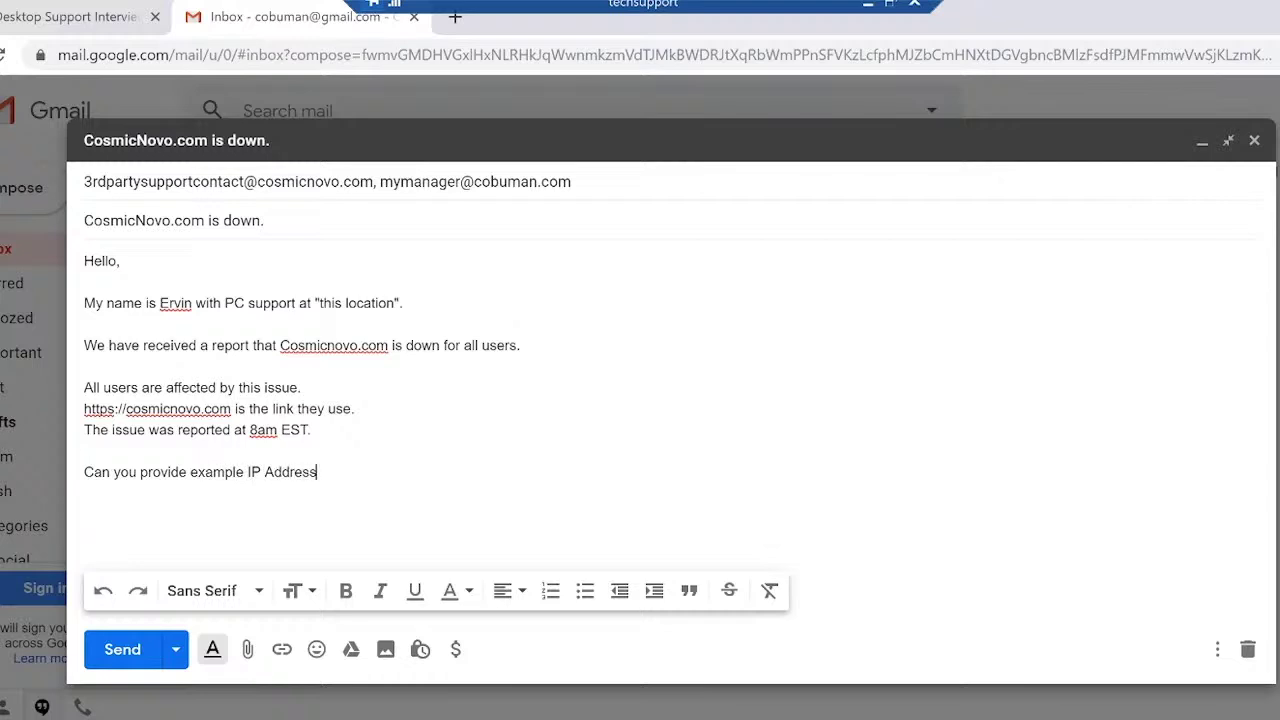
{"action": "type", "text": "es when"}
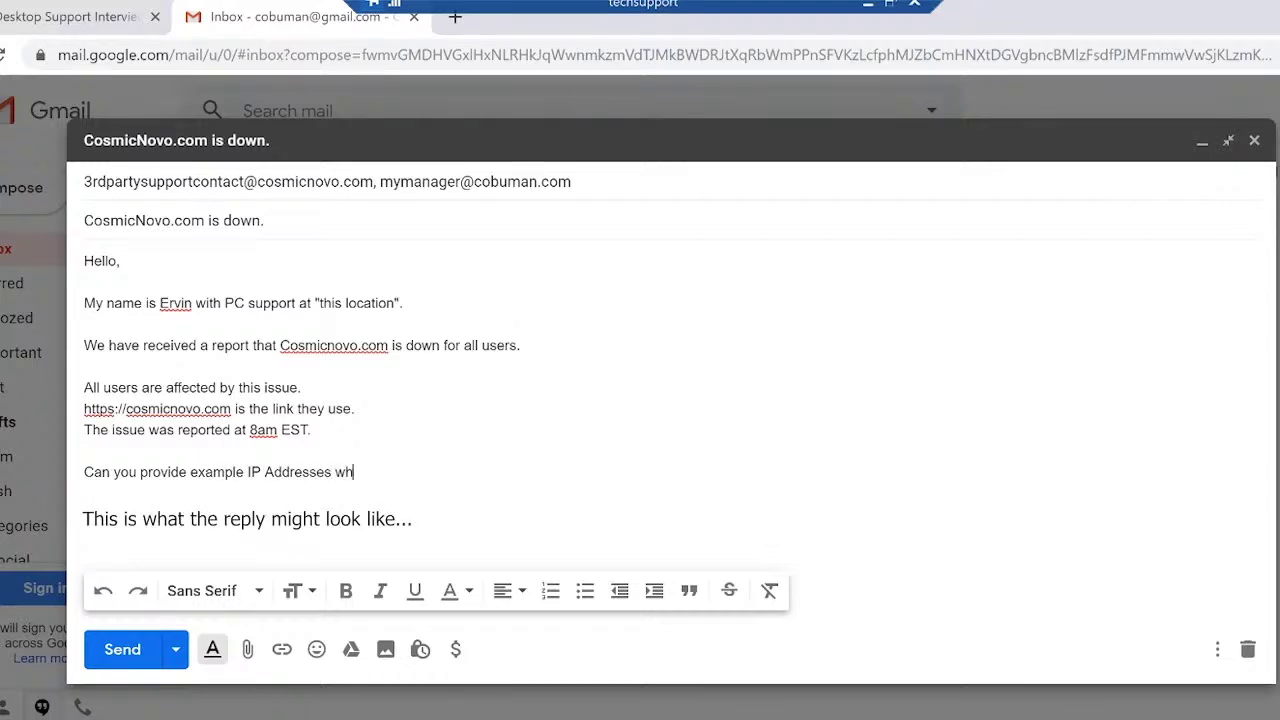
{"action": "key", "text": "BackSpace"}
{"action": "key", "text": "BackSpace"}
{"action": "key", "text": "BackSpace"}
{"action": "key", "text": "BackSpace"}
{"action": "type", "text": "of the Pc"}
{"action": "key", "text": "BackSpace"}
{"action": "type", "text": "C s that"}
{"action": "type", "text": " use this website?"}
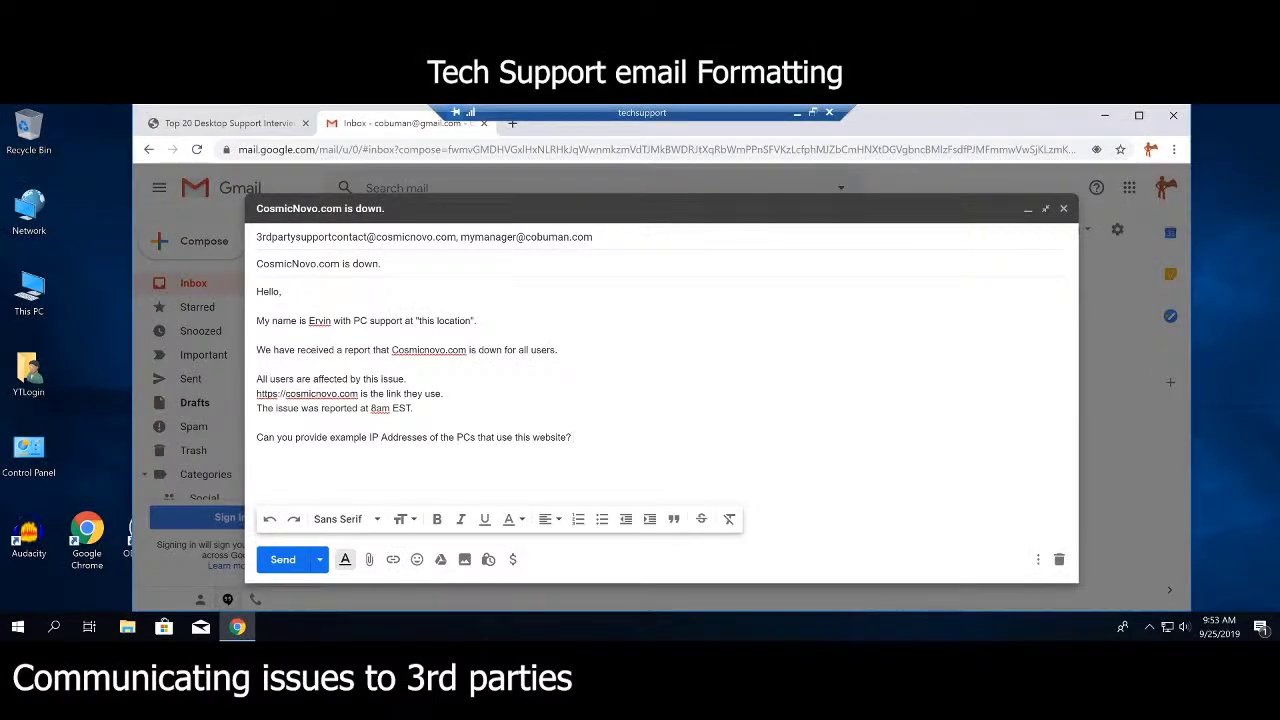
{"action": "left_click_drag", "start_coordinate": [575, 437], "coordinate": [256, 437]}
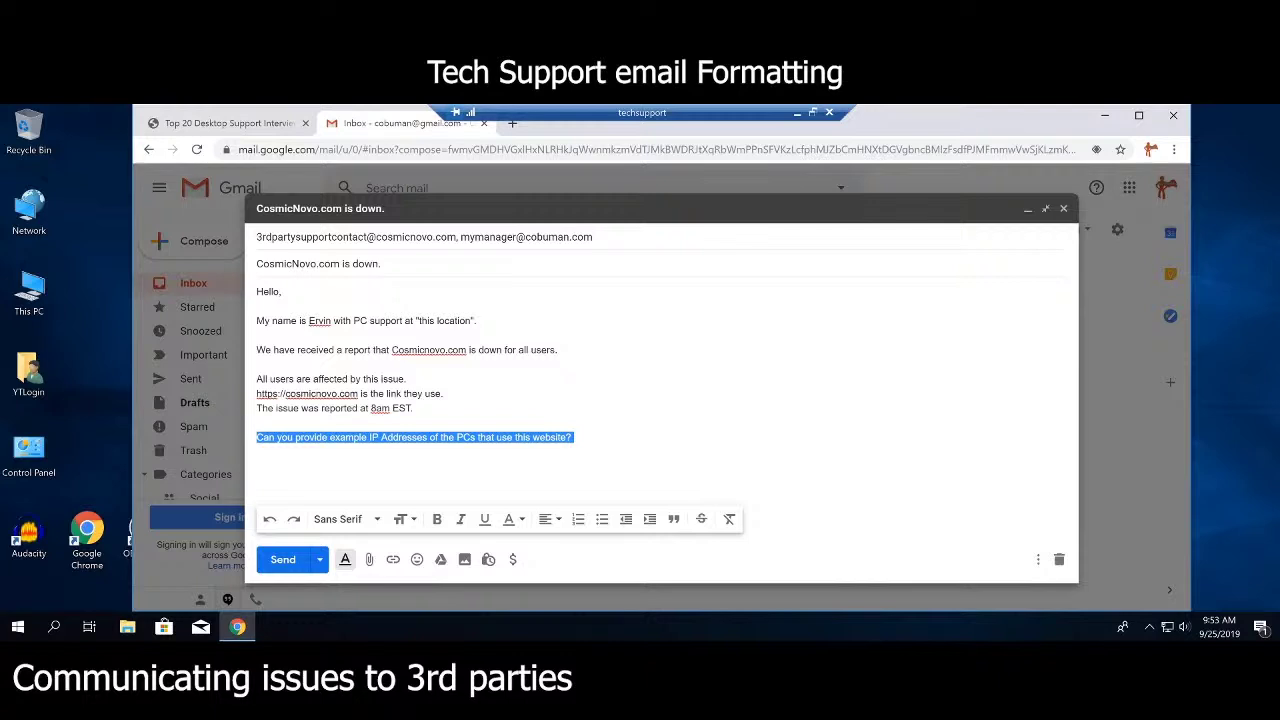
{"action": "left_click", "coordinate": [257, 437]}
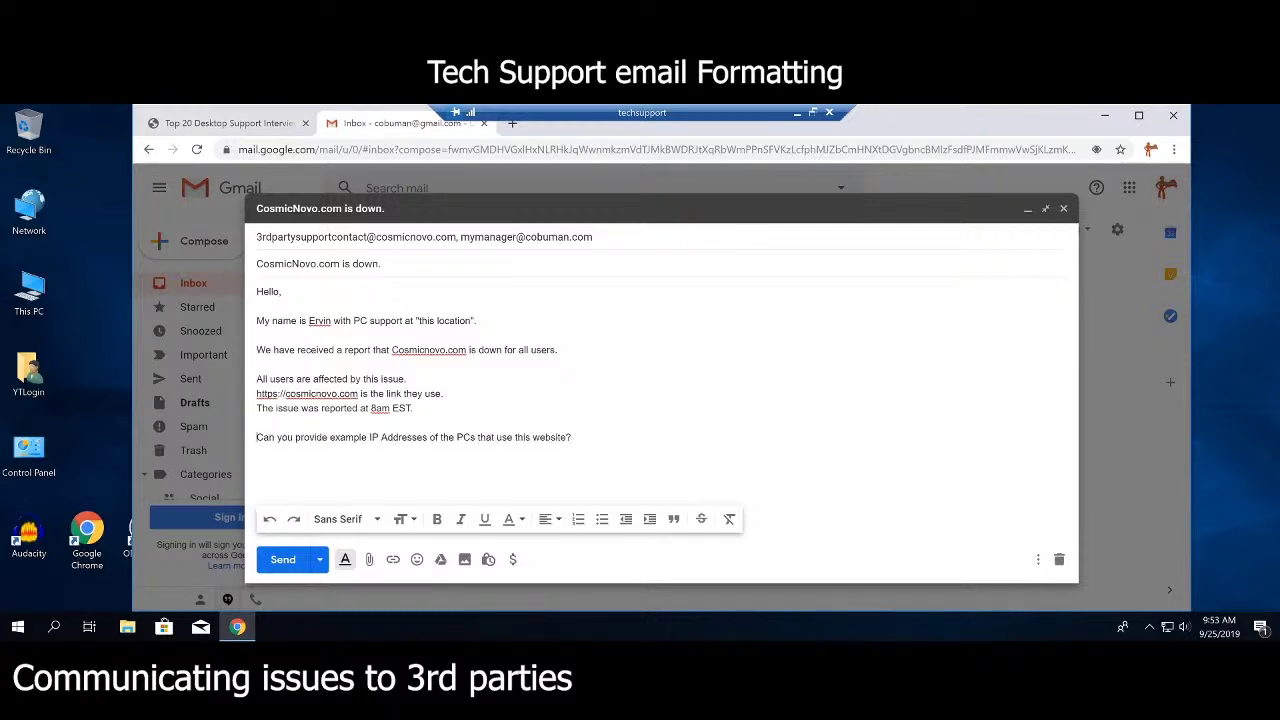
{"action": "left_click_drag", "start_coordinate": [257, 437], "coordinate": [573, 437]}
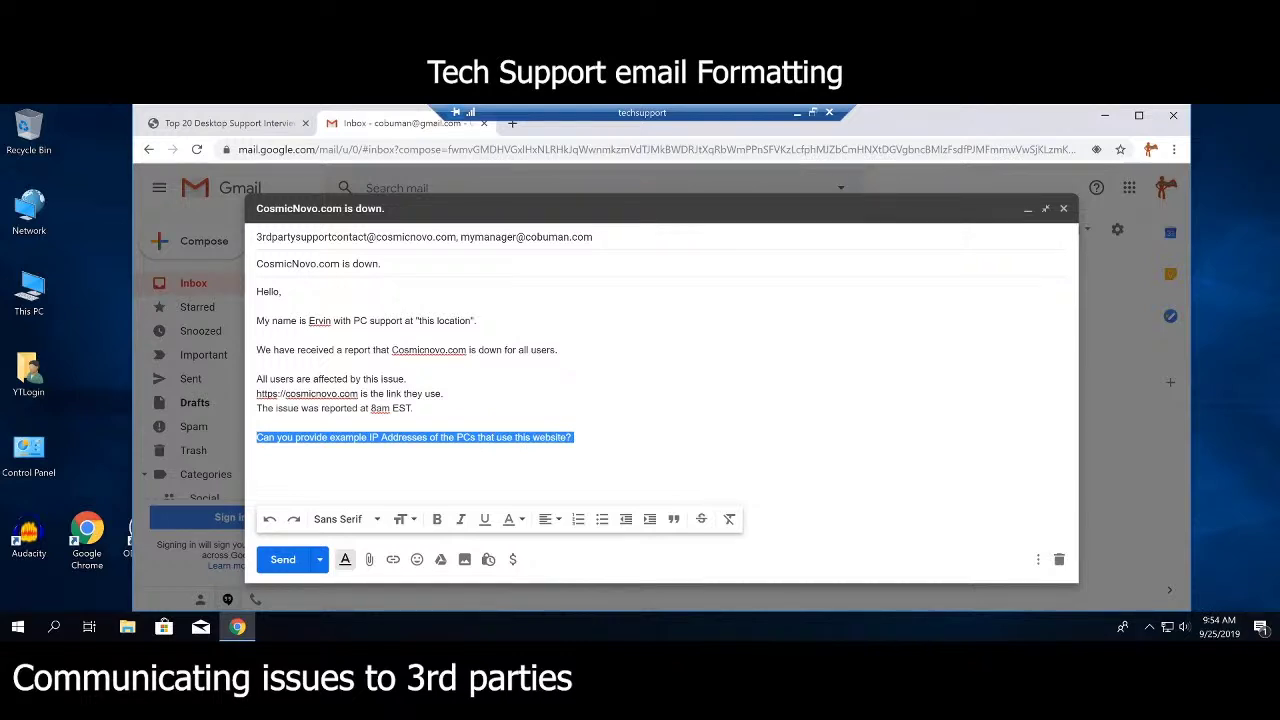
{"action": "left_click", "coordinate": [573, 437]}
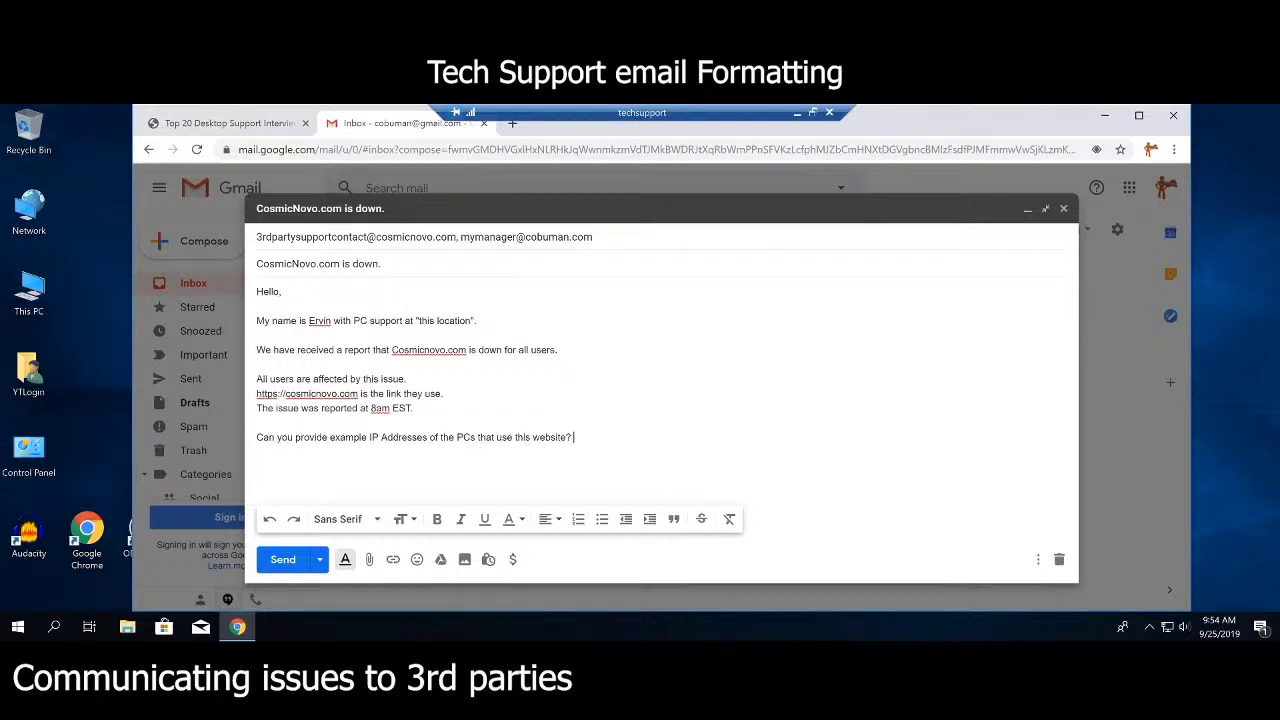
{"action": "left_click_drag", "start_coordinate": [573, 437], "coordinate": [256, 451]}
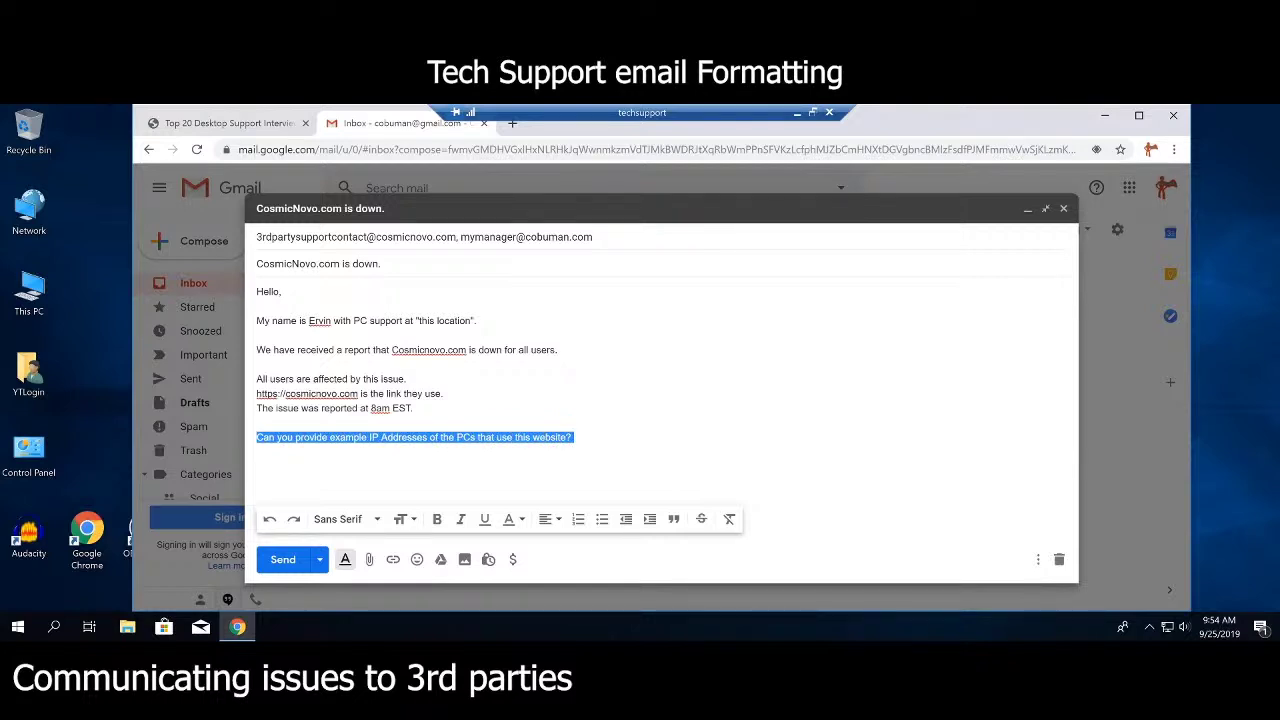
{"action": "left_click", "coordinate": [573, 437]}
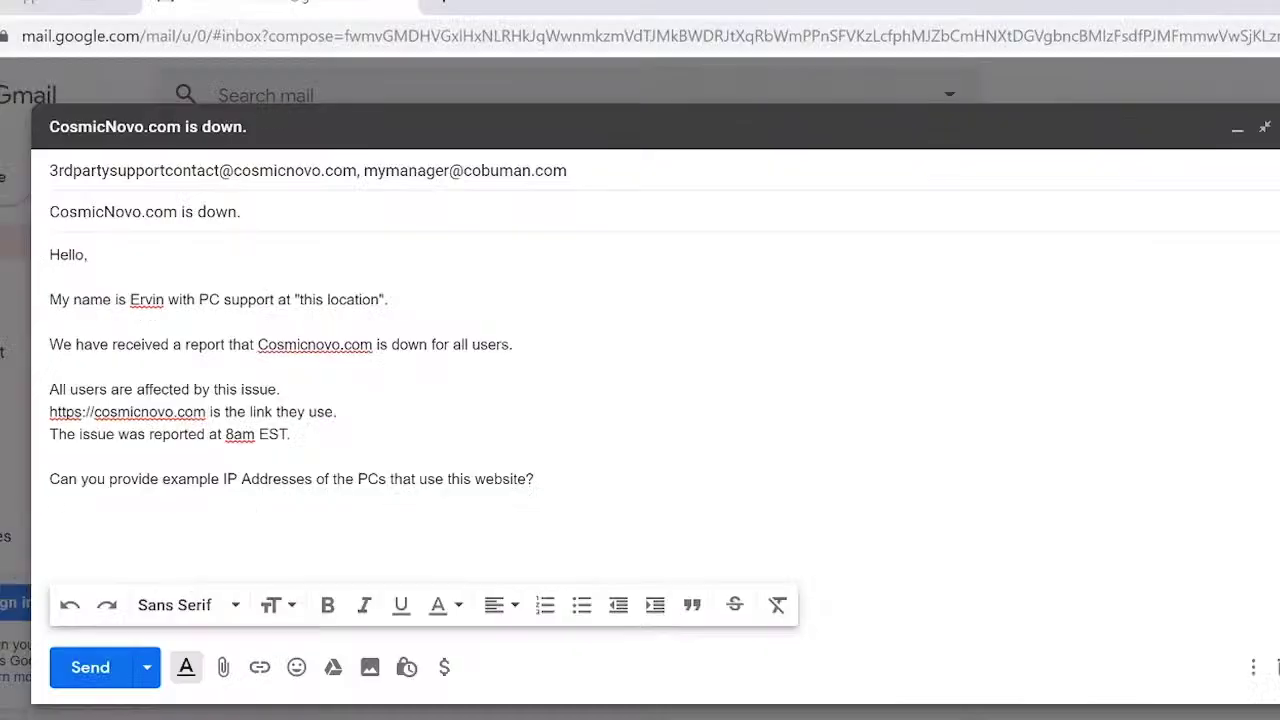
Add the question 'Can you provide user/s to test with via Remote Desktop?' on a new line.
{"action": "key", "text": "Return"}
{"action": "type", "text": "Can you provide user"}
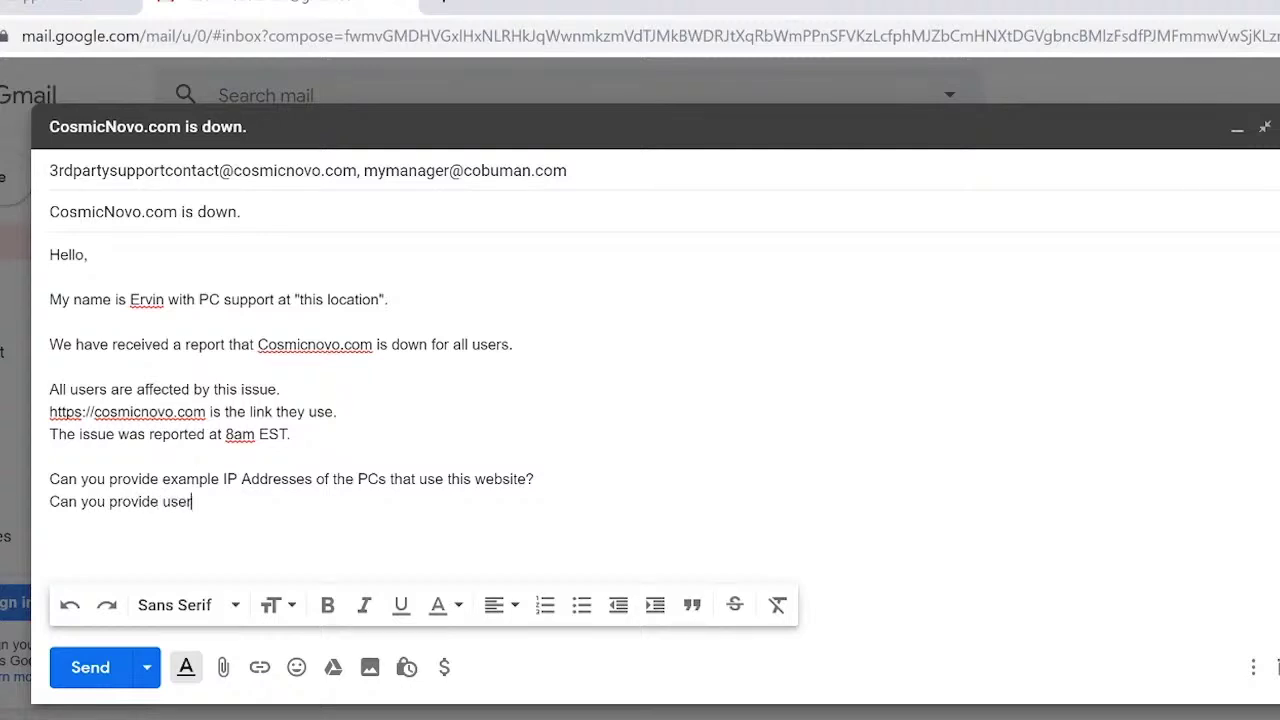
{"action": "type", "text": "/s to test with via Remote"}
{"action": "key", "text": "Tab"}
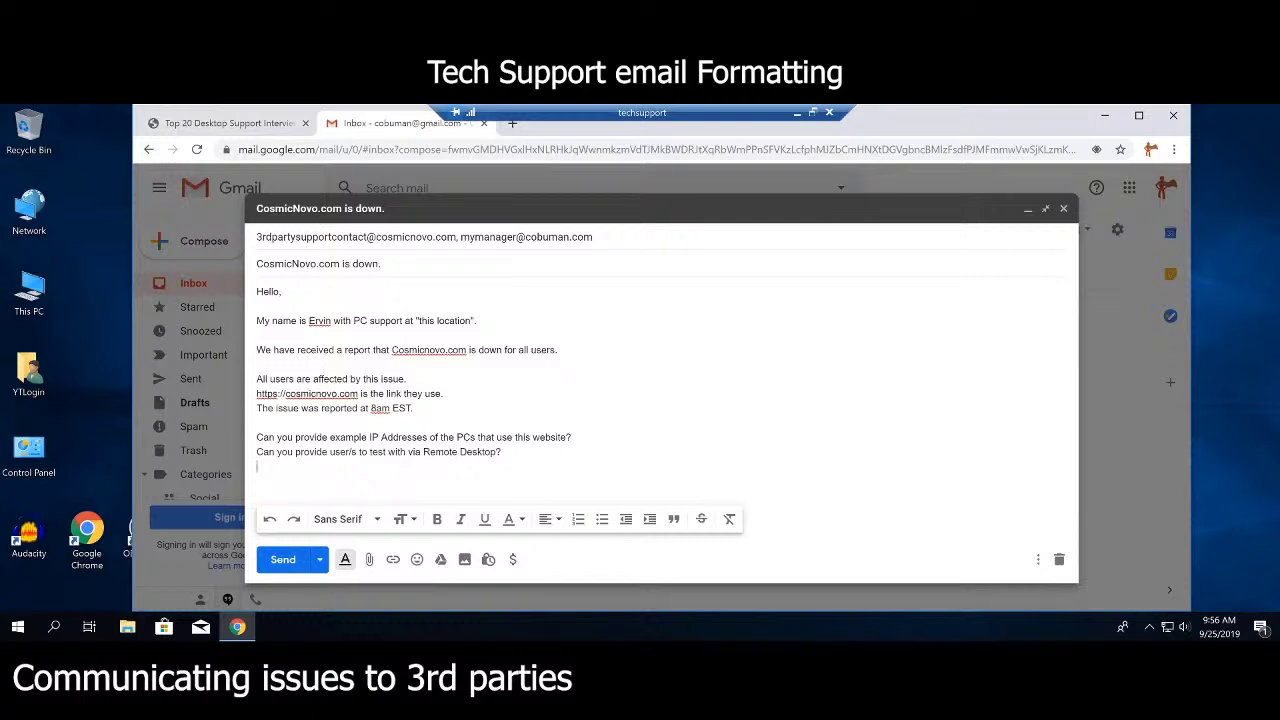
Delete both question lines and start the closing with 'Thank you,' followed by a new line.
{"action": "type", "text": "Tjam"}
{"action": "left_click_drag", "start_coordinate": [282, 481], "coordinate": [257, 437]}
{"action": "key", "text": "BackSpace"}
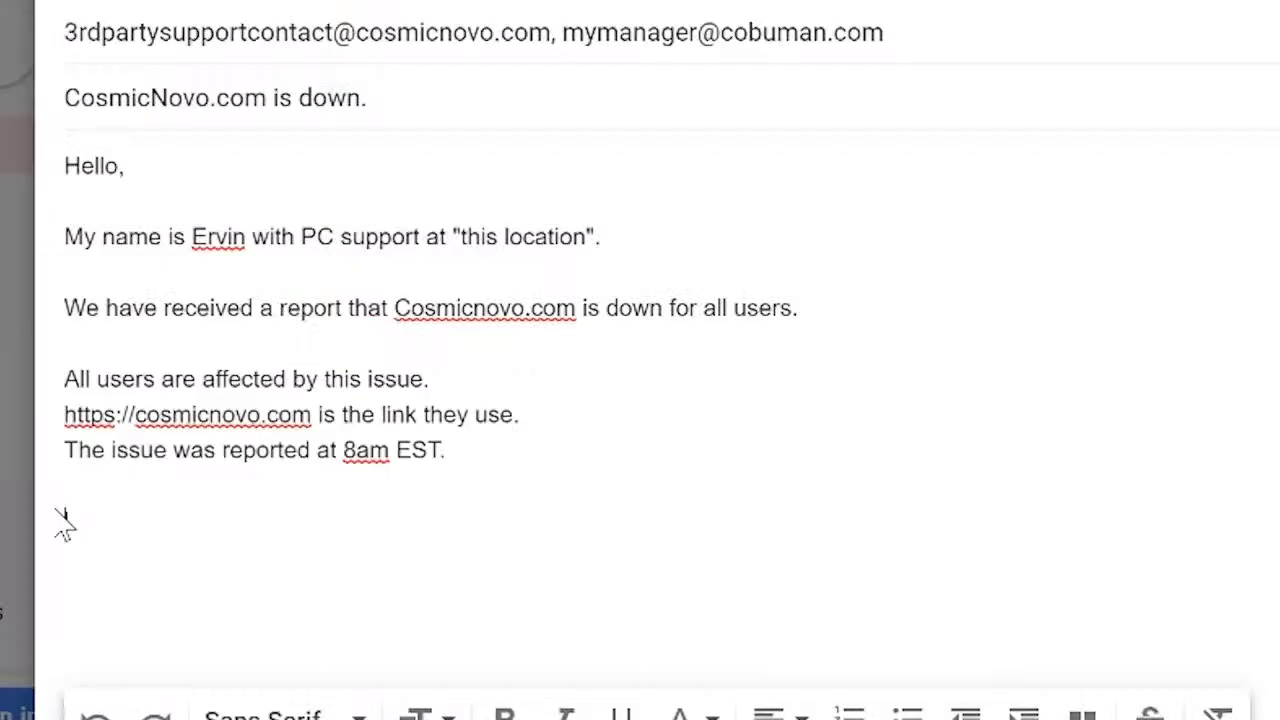
{"action": "type", "text": "Thank you"}
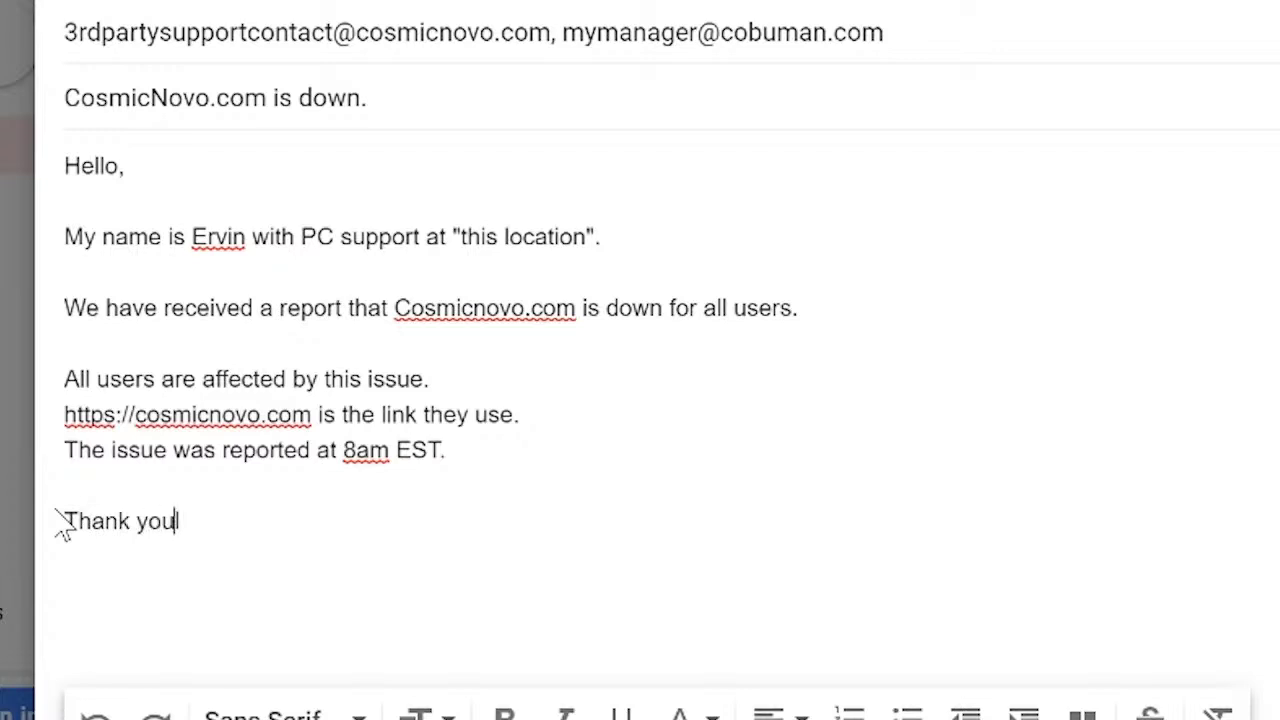
{"action": "type", "text": ","}
{"action": "key", "text": "Return"}
Type the sender's first name, a contact e-mail address and a placeholder phone number as signature lines.
{"action": "type", "text": "Ervin"}
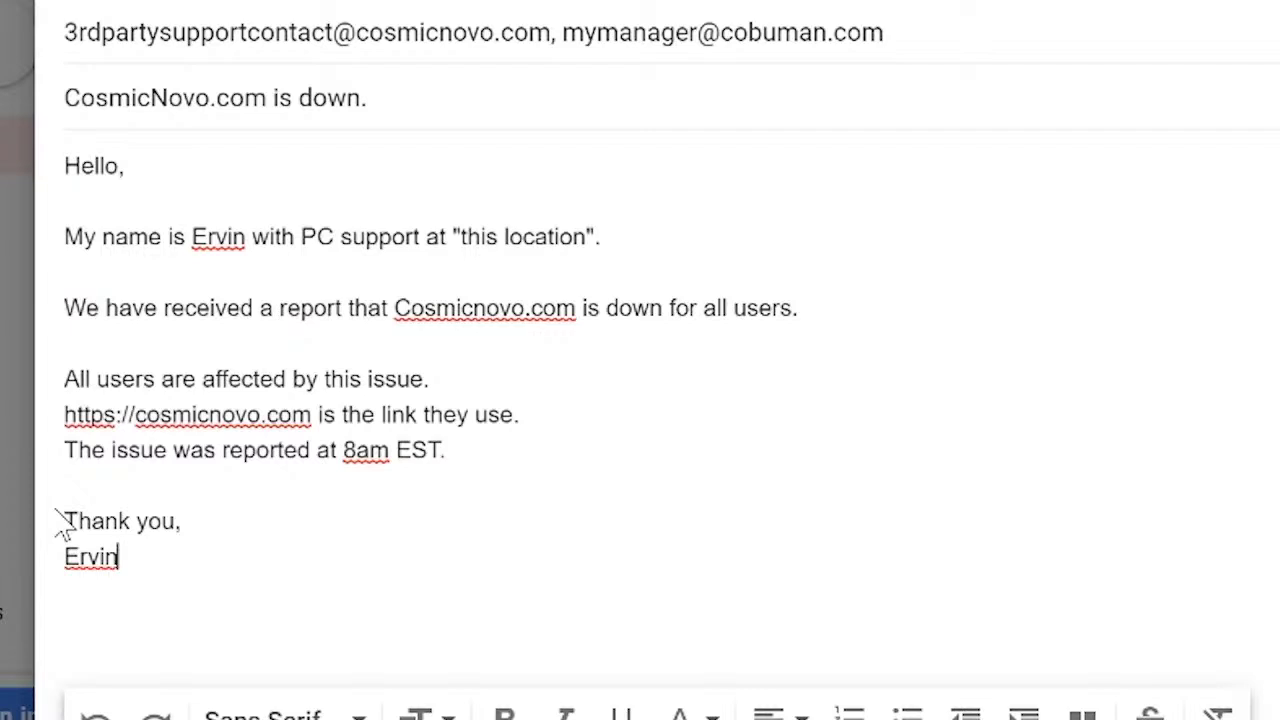
{"action": "key", "text": "Return"}
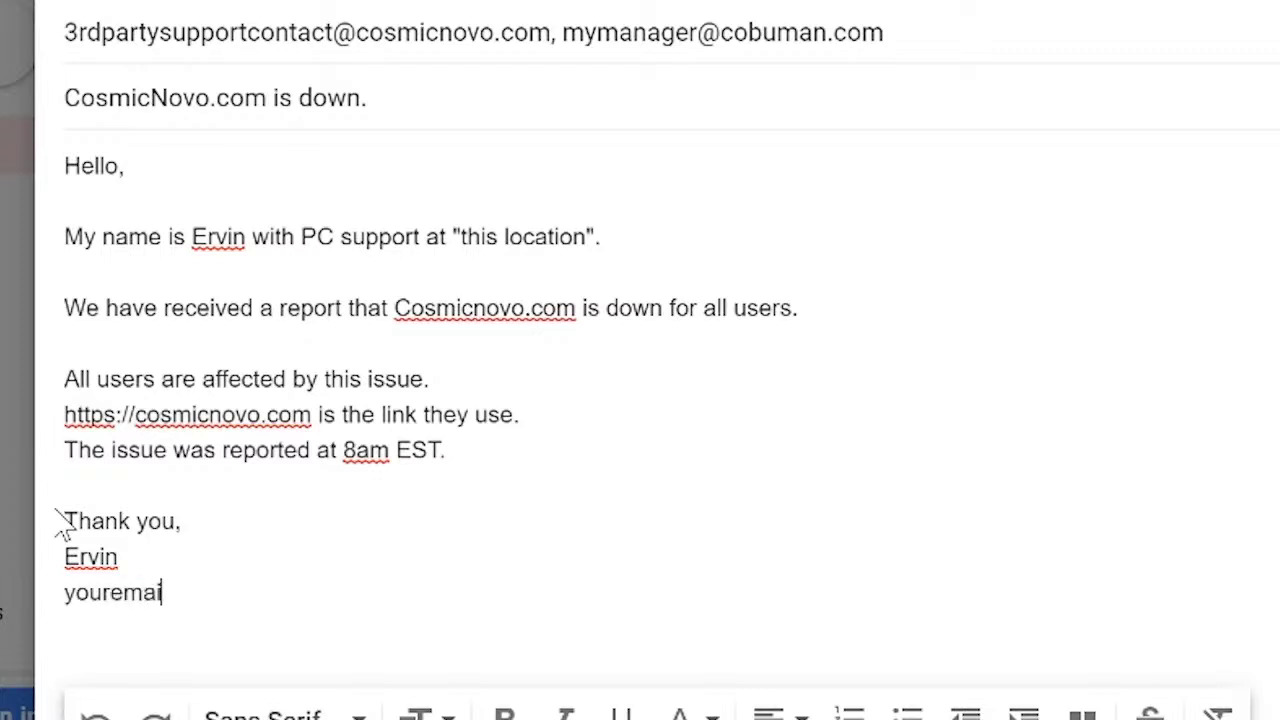
{"action": "key", "text": "Return"}
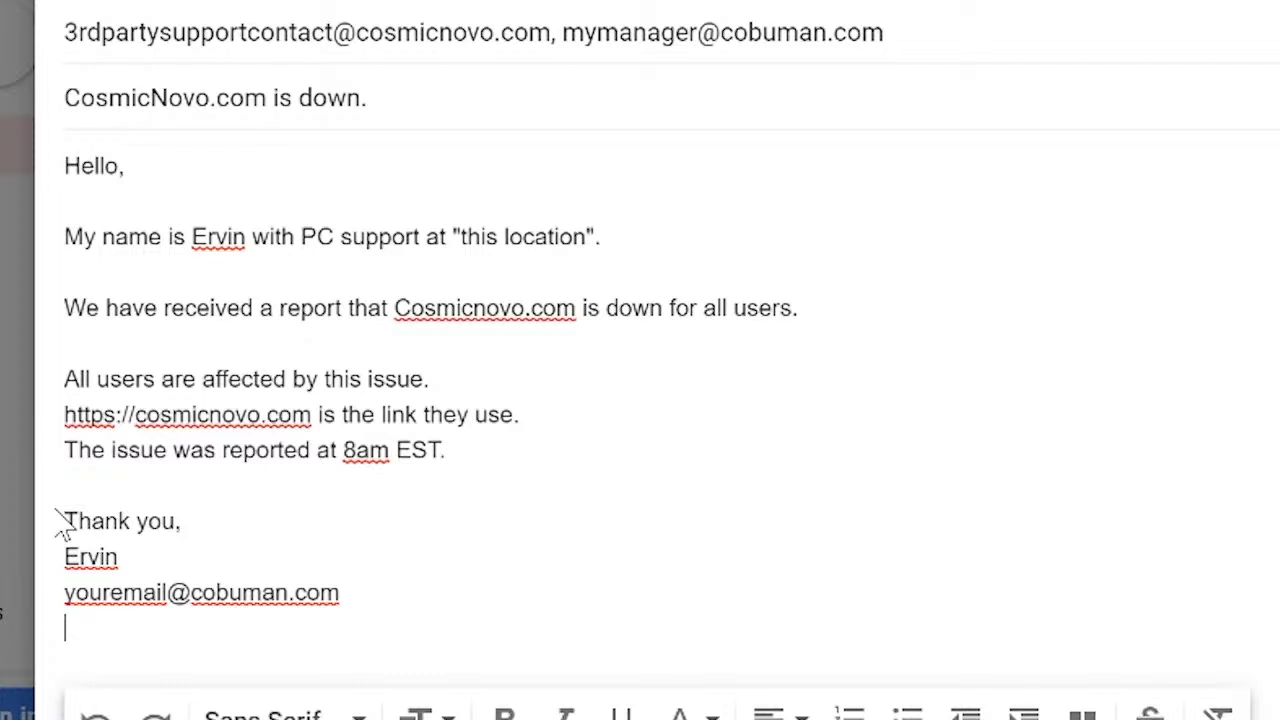
{"action": "type", "text": "000-000-0000"}
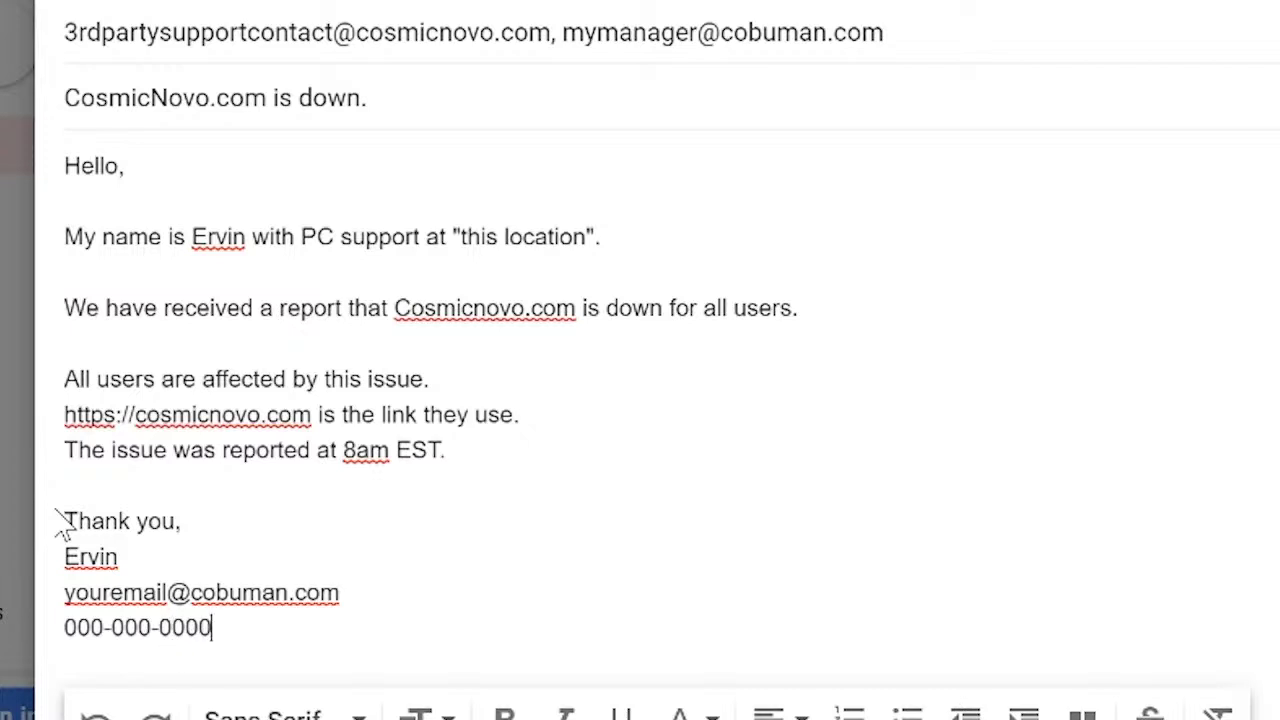
Insert the job title 'Business Systems Analyst' on a new line below the sender's name.
{"action": "left_click", "coordinate": [117, 556]}
{"action": "key", "text": "Up"}
{"action": "key", "text": "Right"}
{"action": "key", "text": "Right"}
{"action": "key", "text": "Right"}
{"action": "key", "text": "Right"}
{"action": "key", "text": "Down"}
{"action": "key", "text": "Down"}
{"action": "key", "text": "Up"}
{"action": "key", "text": "Return"}
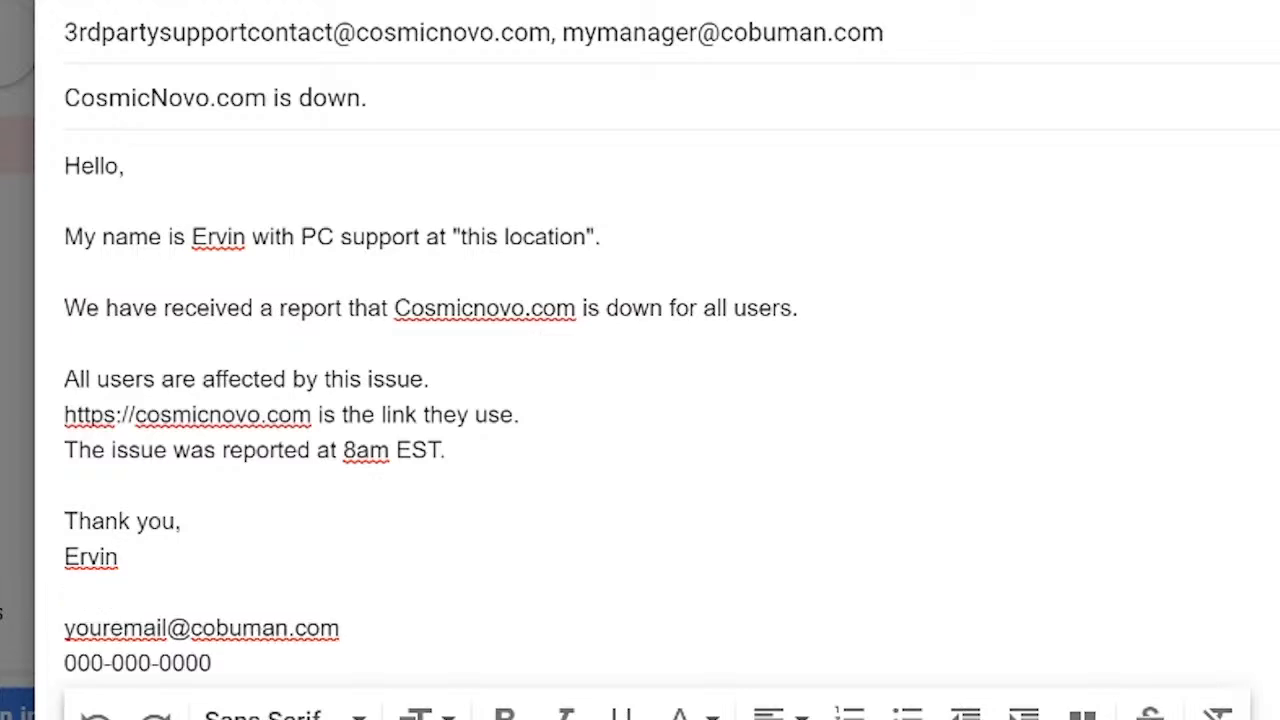
{"action": "type", "text": "Business"}
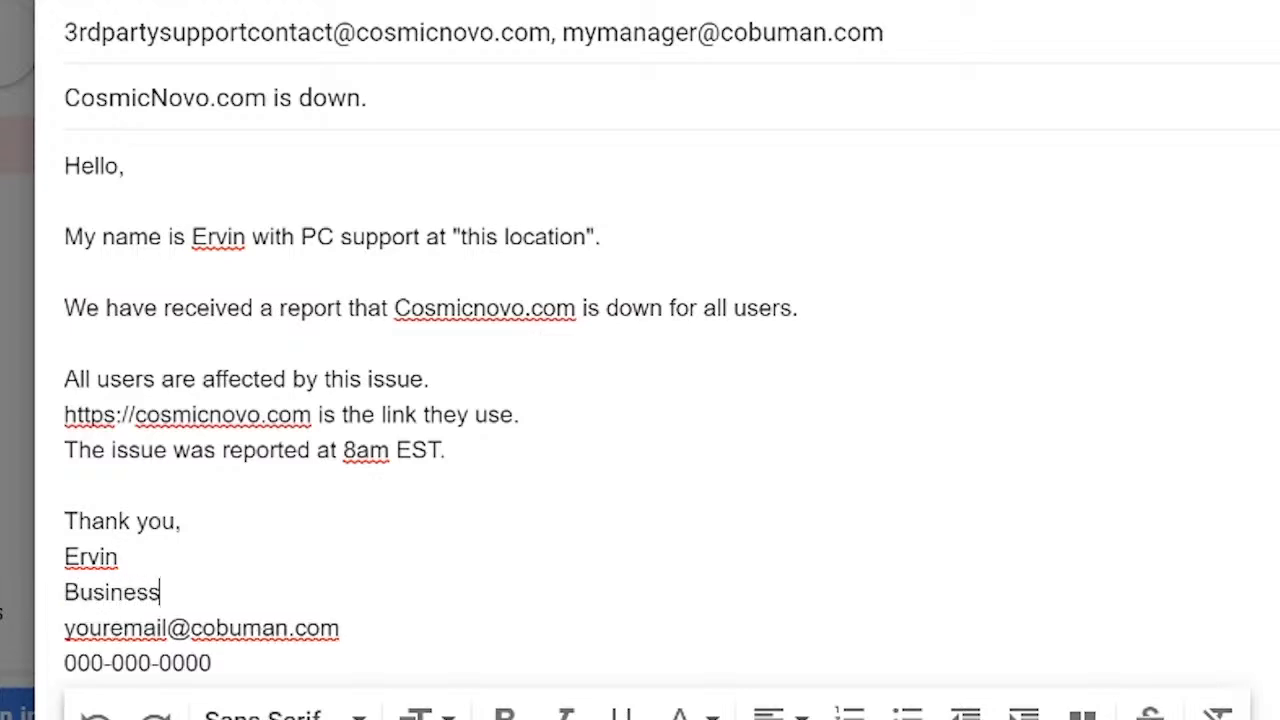
{"action": "type", "text": " System"}
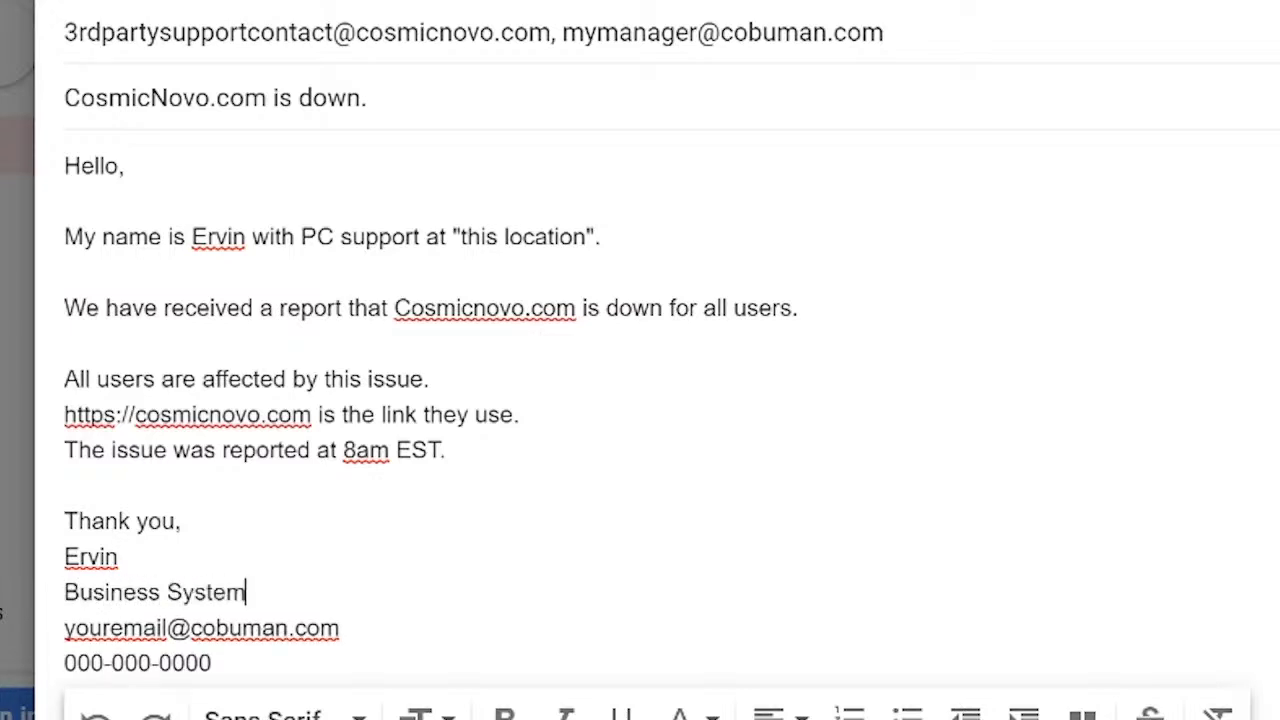
{"action": "type", "text": "s Analys"}
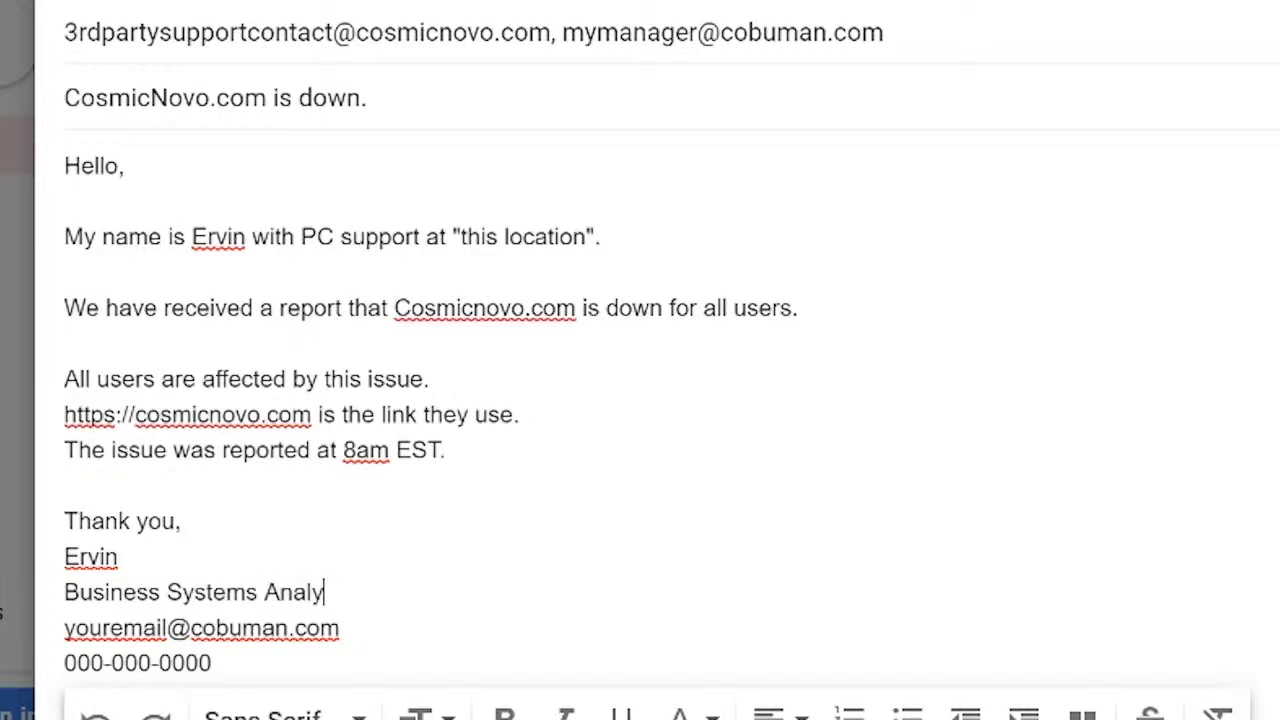
{"action": "type", "text": "t"}
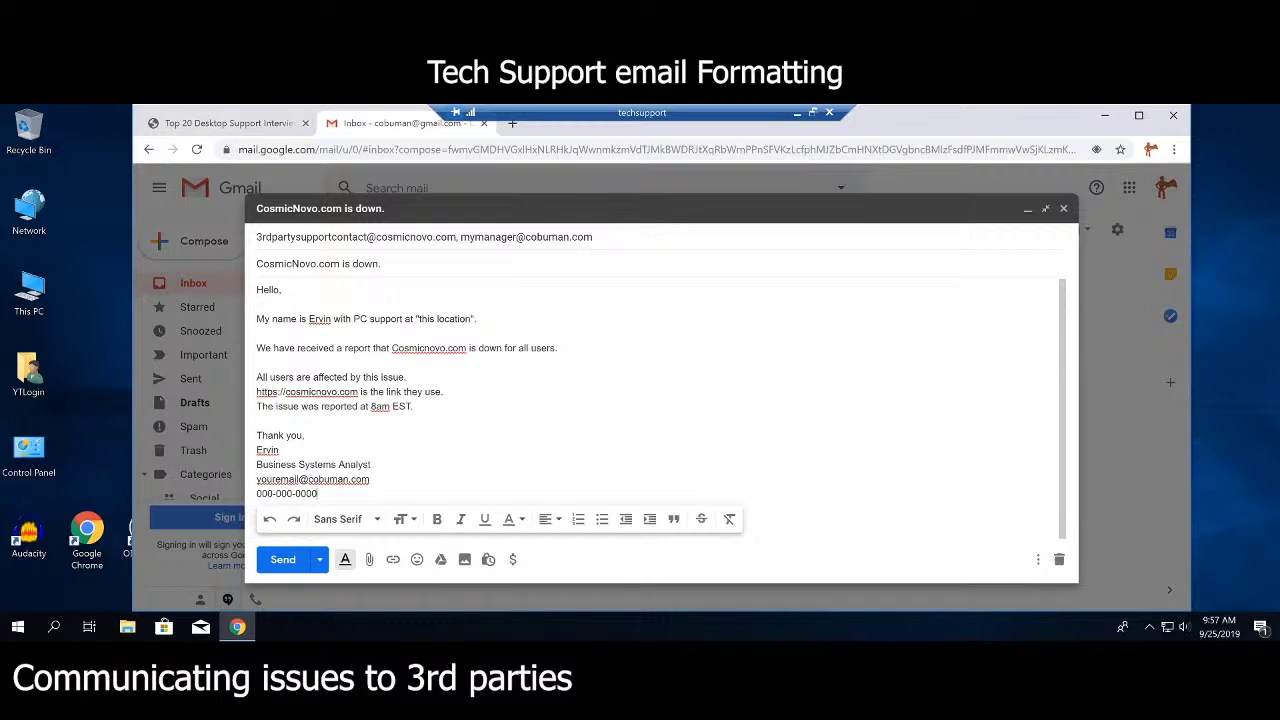
{"action": "key", "text": "shift+Up"}
{"action": "key", "text": "shift+Up"}
{"action": "key", "text": "shift+Up"}
{"action": "key", "text": "shift+Up"}
{"action": "key", "text": "shift+Up"}
{"action": "key", "text": "shift+Up"}
{"action": "key", "text": "shift+Up"}
{"action": "key", "text": "shift+Up"}
{"action": "key", "text": "shift+Down"}
{"action": "key", "text": "shift+Down"}
{"action": "key", "text": "shift+Down"}
{"action": "key", "text": "shift+Down"}
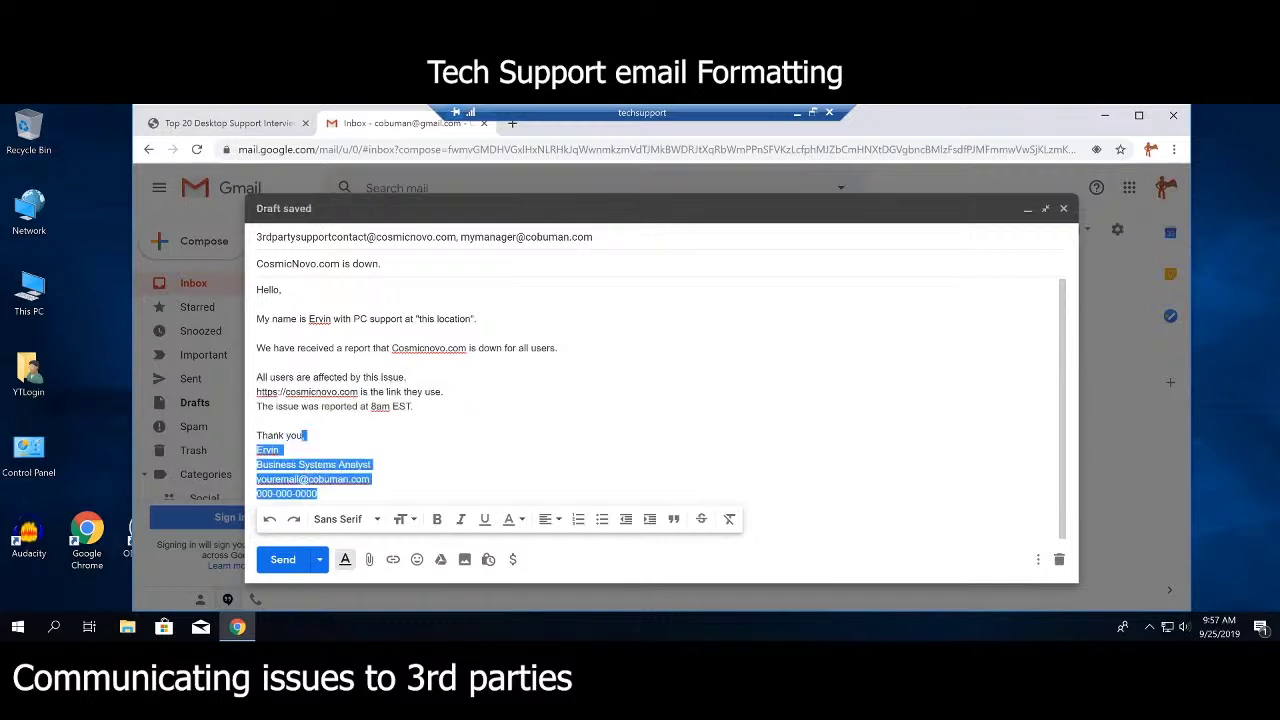
{"action": "key", "text": "Down"}
{"action": "left_click", "coordinate": [413, 406]}
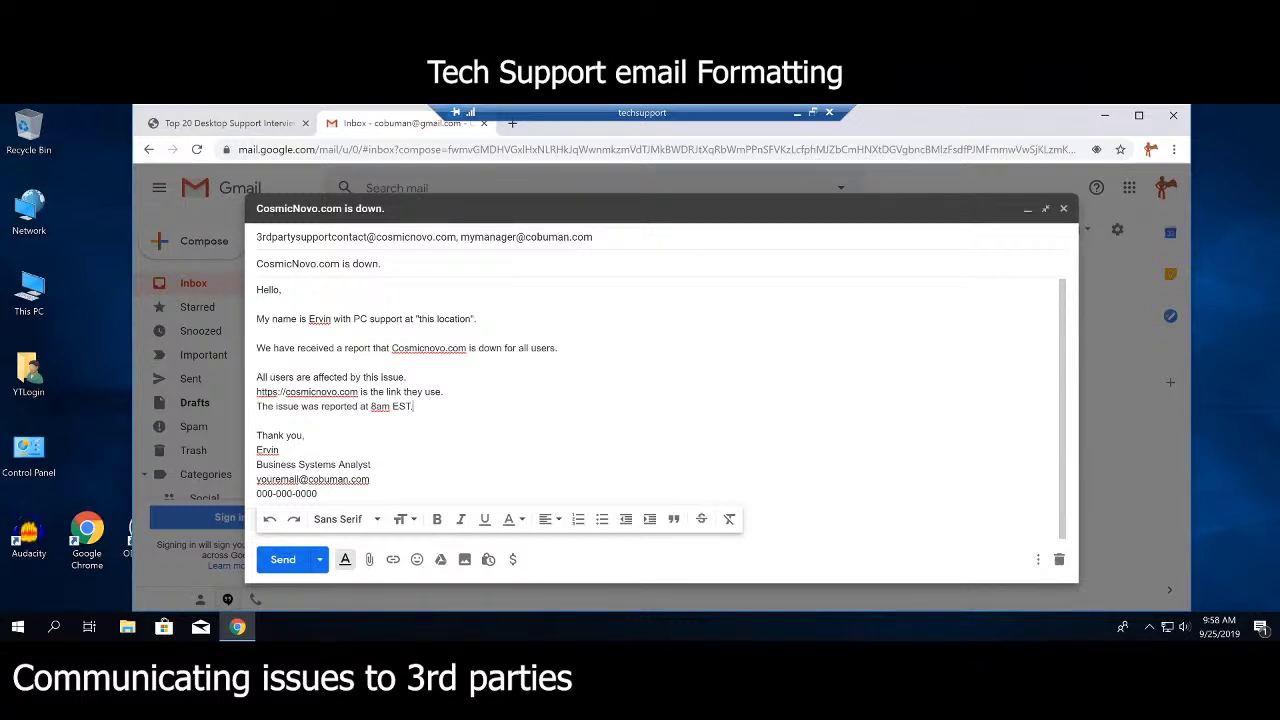
{"action": "key", "text": "ctrl+shift+Left"}
{"action": "key", "text": "ctrl+shift+Left"}
{"action": "key", "text": "ctrl+shift+Left"}
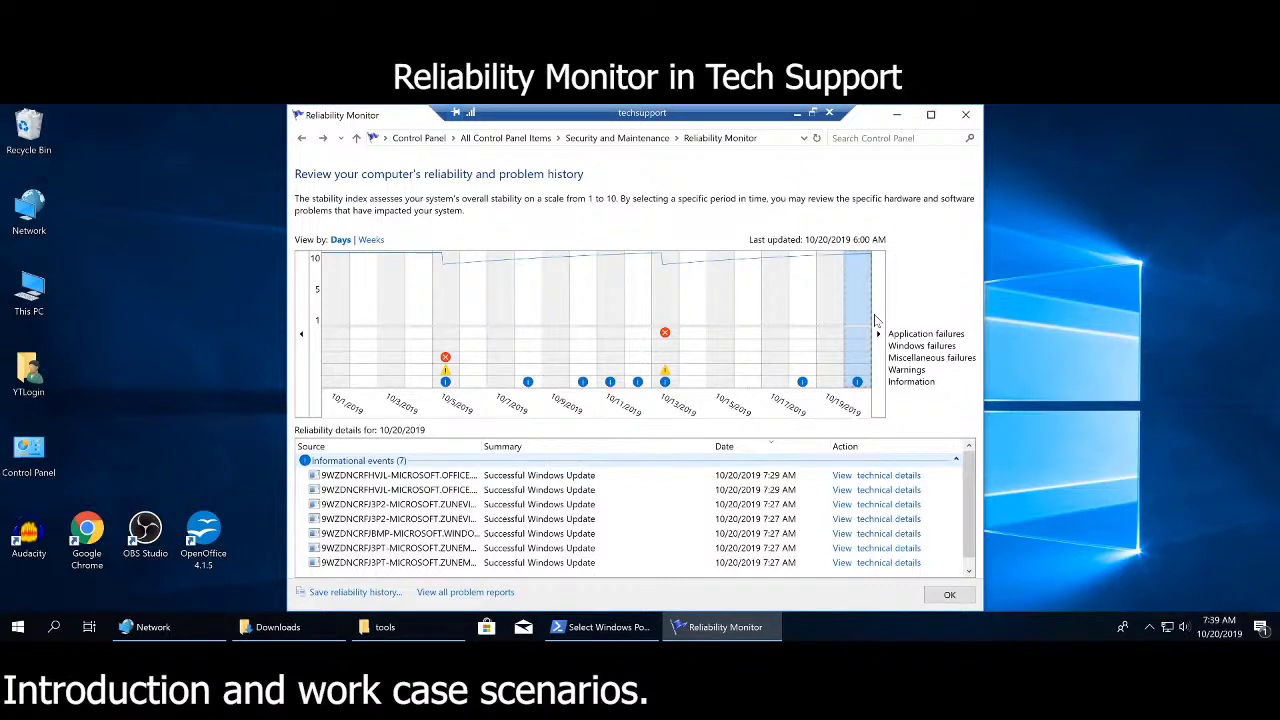
Close Reliability Monitor, reopen it by searching 'reliability monitor' in Windows, then close it again.
{"action": "left_click", "coordinate": [965, 114]}
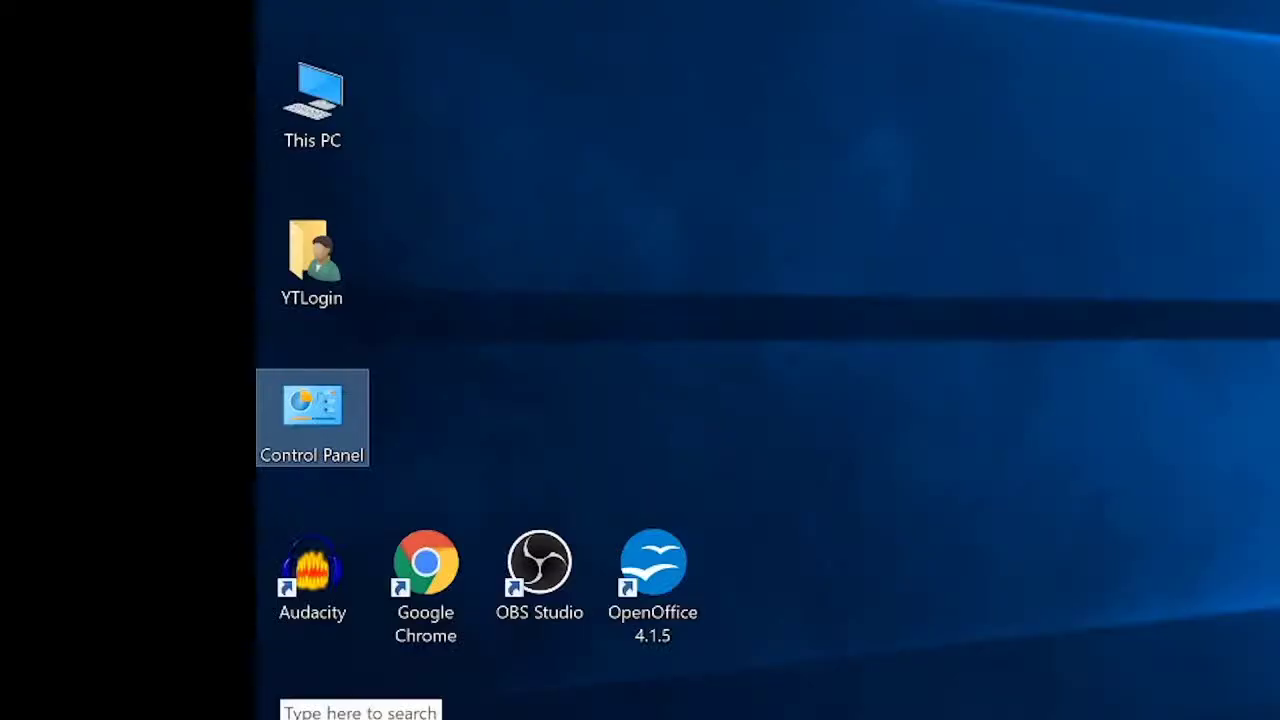
{"action": "left_click", "coordinate": [54, 627]}
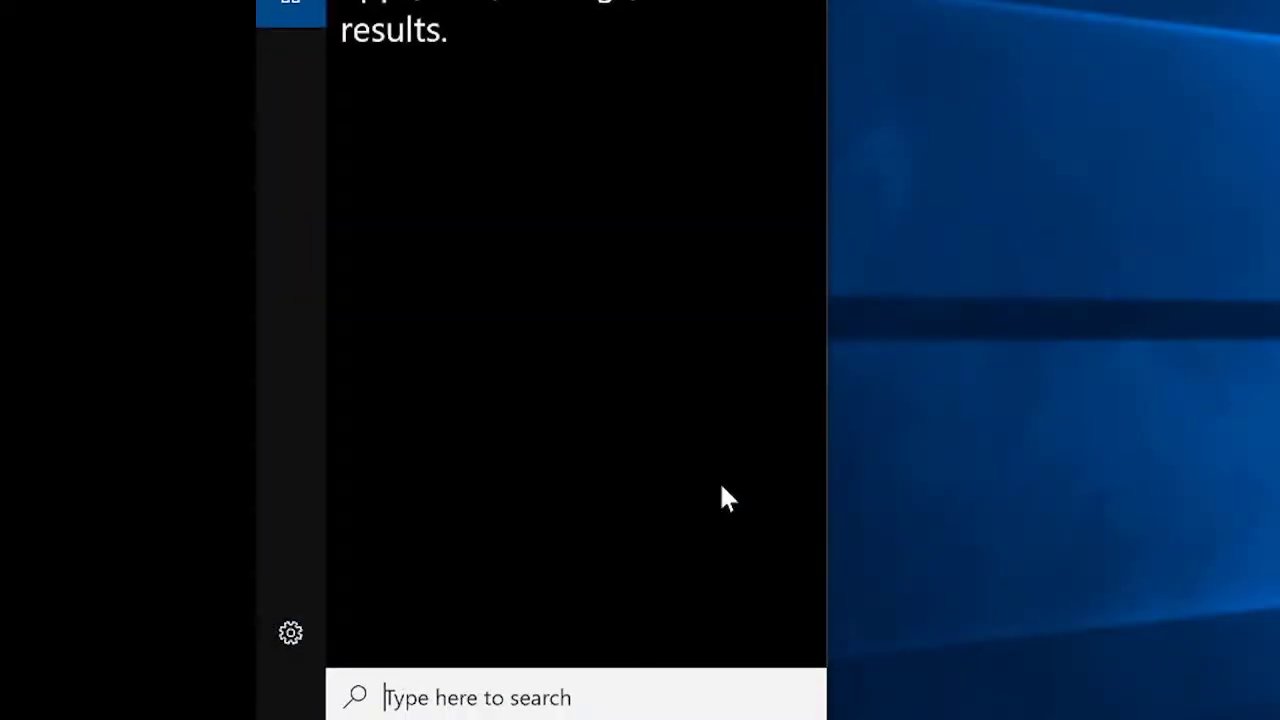
{"action": "type", "text": "reliability monitor"}
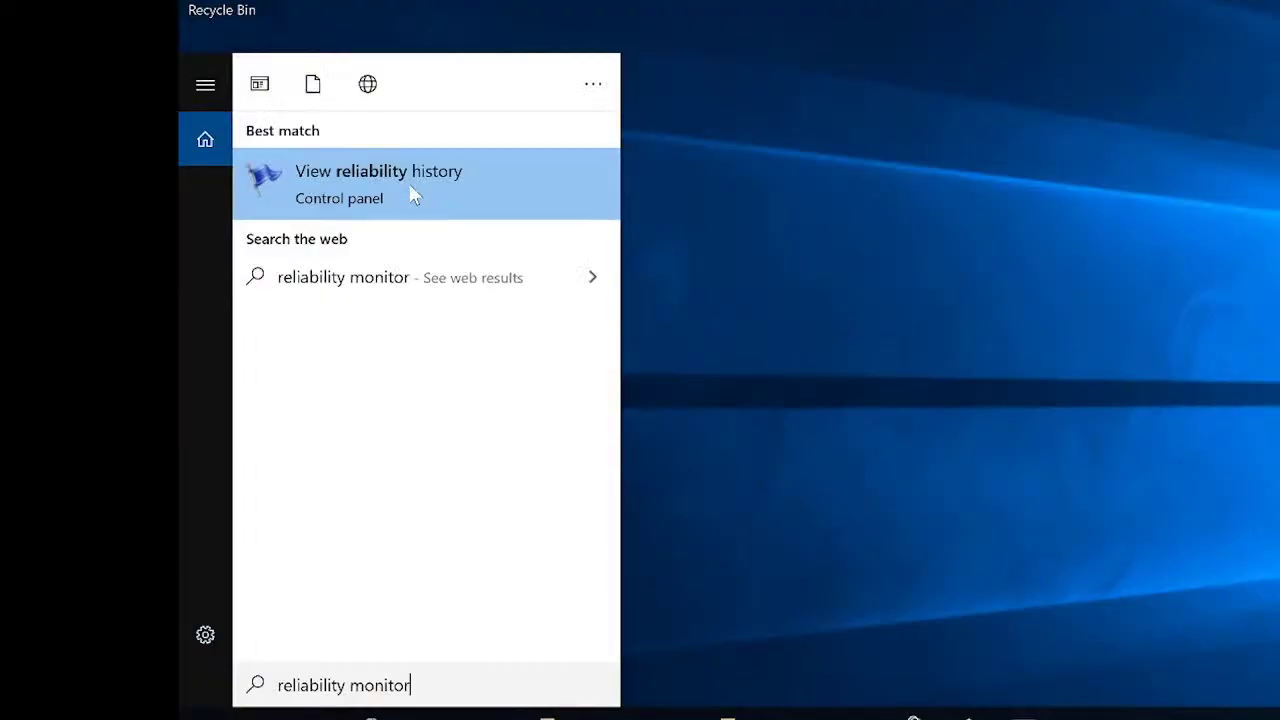
{"action": "left_click", "coordinate": [155, 273]}
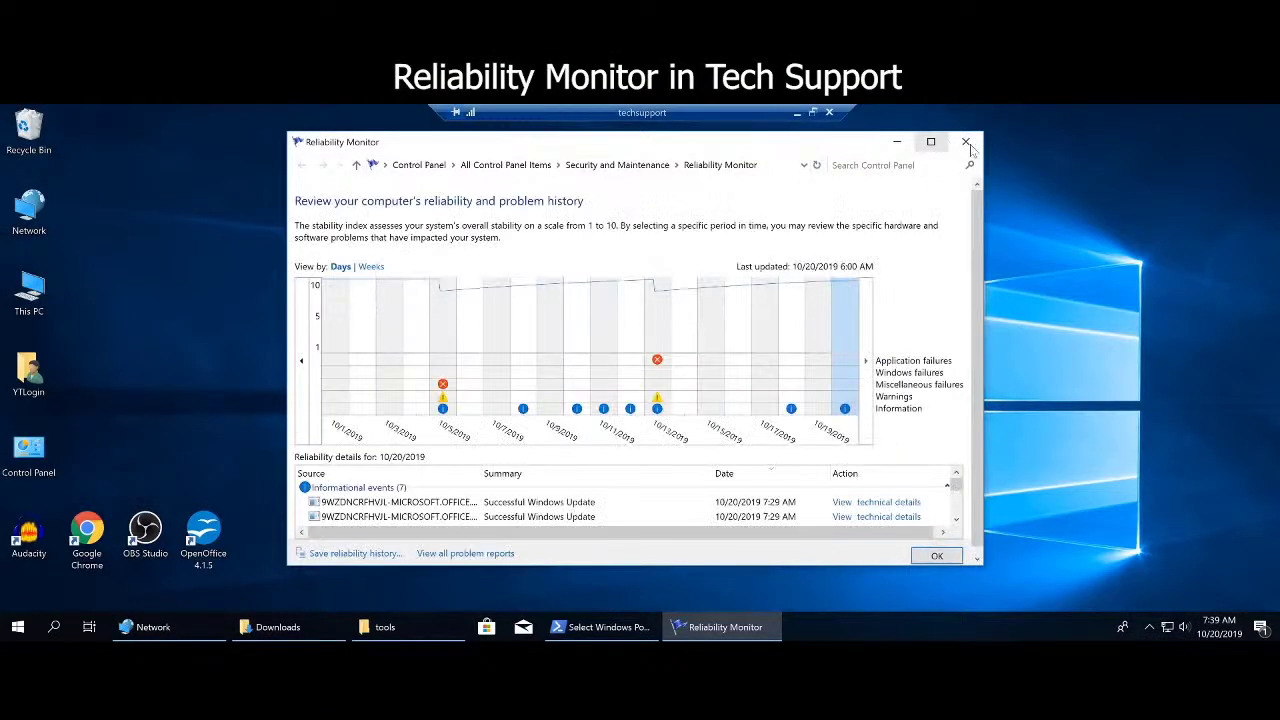
{"action": "left_click", "coordinate": [965, 141]}
Open the reliability history from Control Panel's Security and Maintenance page, under Maintenance.
{"action": "double_click", "coordinate": [27, 445]}
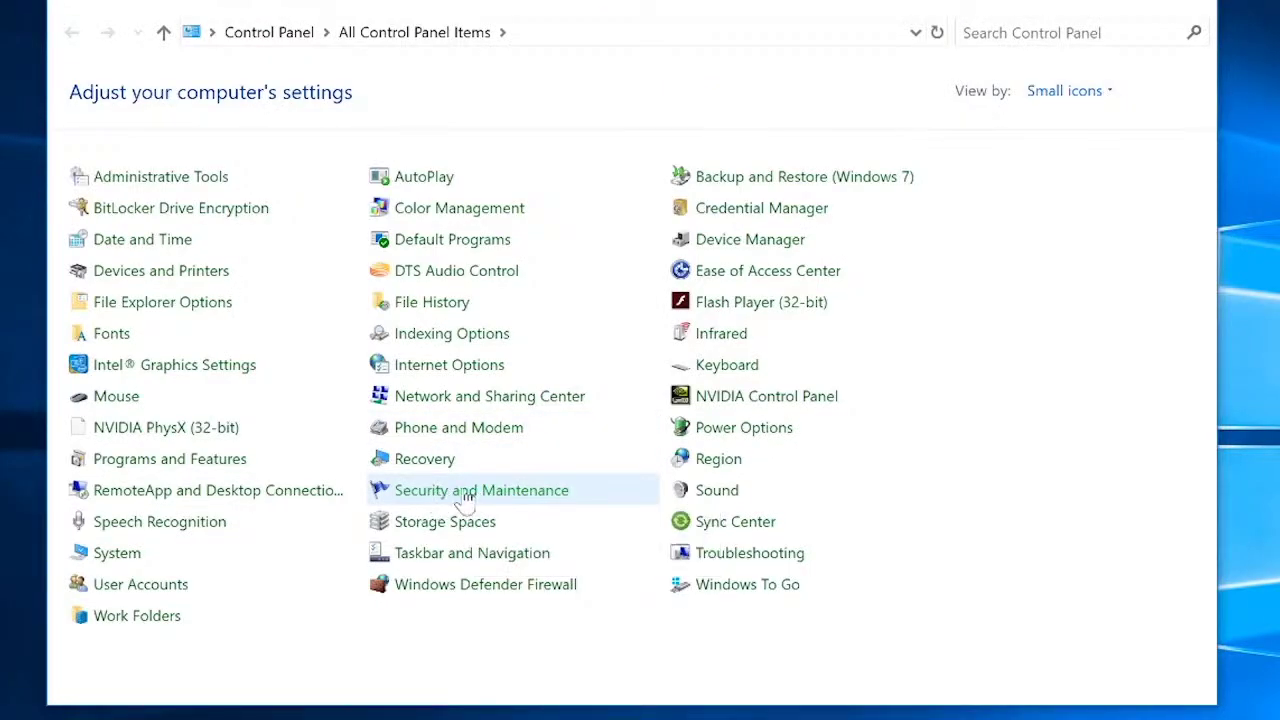
{"action": "left_click", "coordinate": [466, 490]}
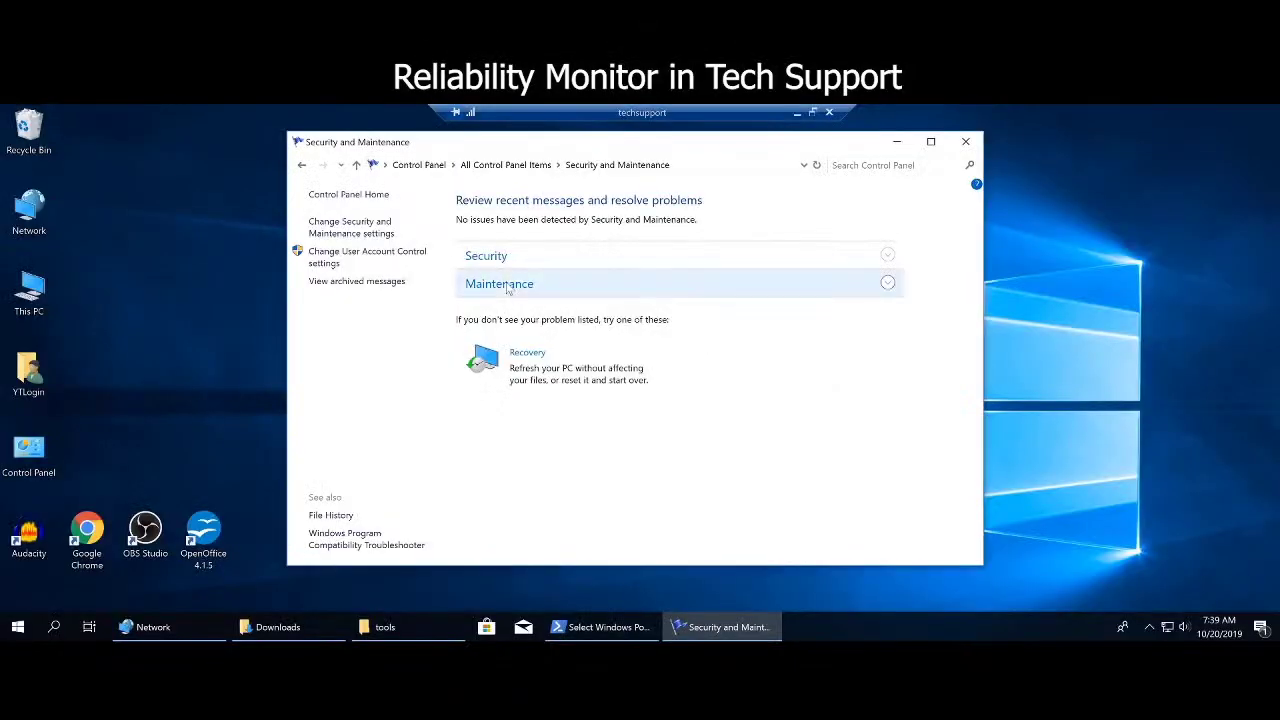
{"action": "left_click", "coordinate": [500, 283]}
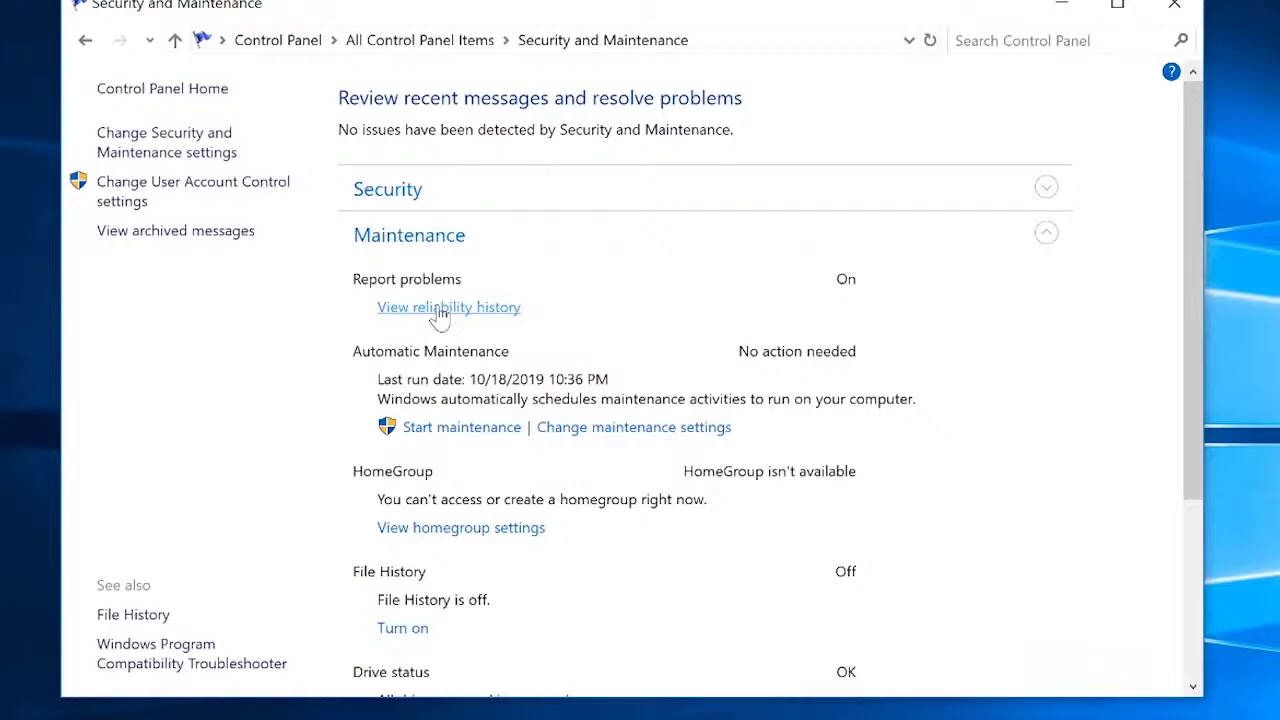
{"action": "left_click", "coordinate": [440, 310]}
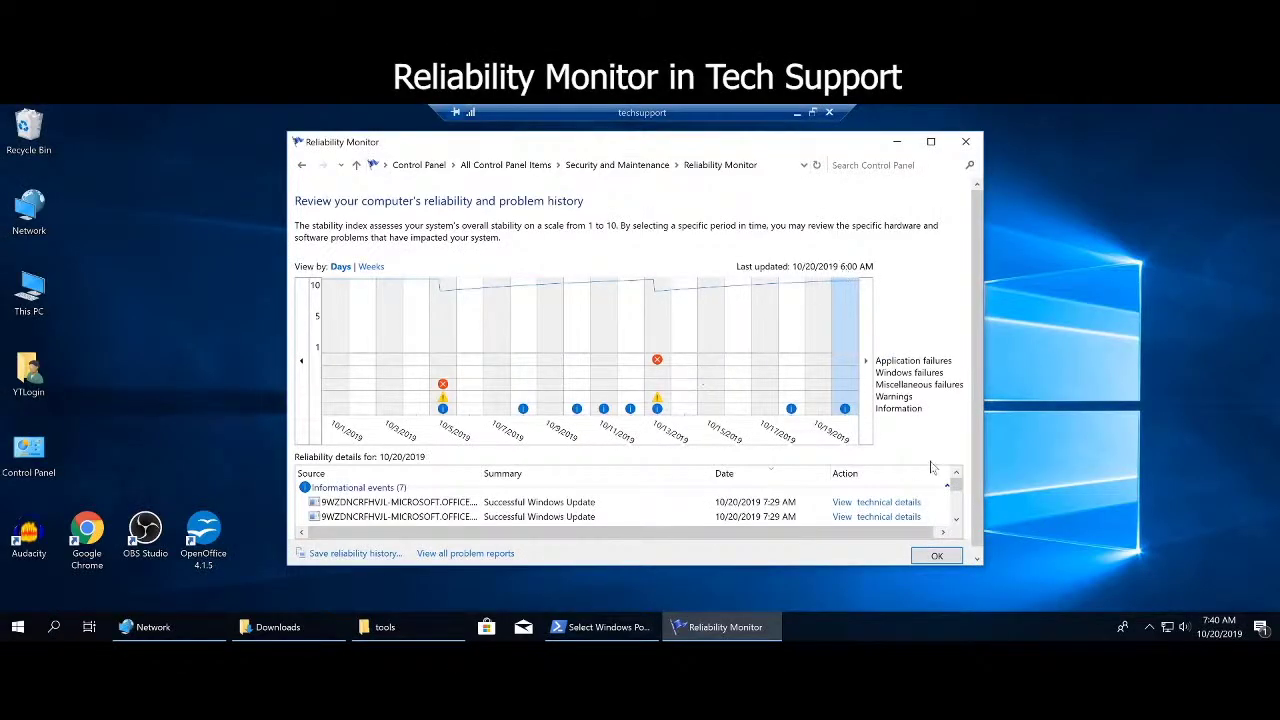
Enlarge the window and view the 10/19, 10/20 and 10/13 events in the stability chart.
{"action": "left_click_drag", "start_coordinate": [982, 565], "coordinate": [991, 598]}
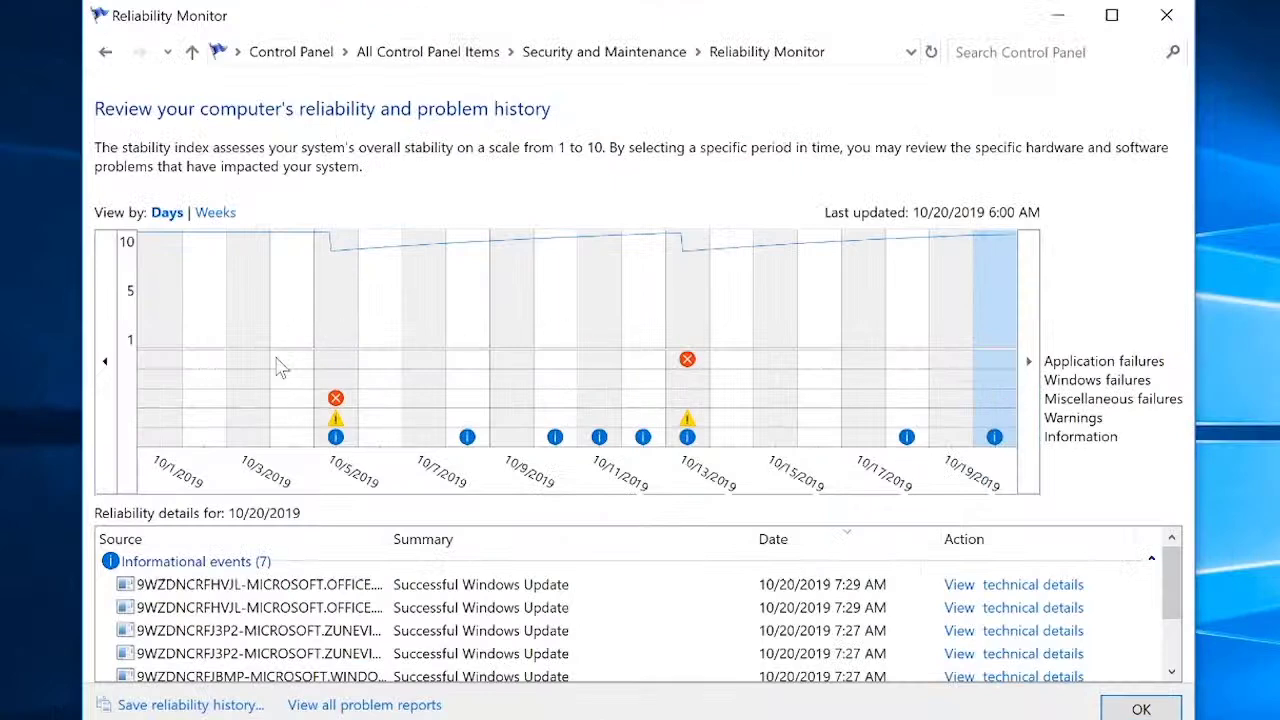
{"action": "left_click", "coordinate": [957, 323]}
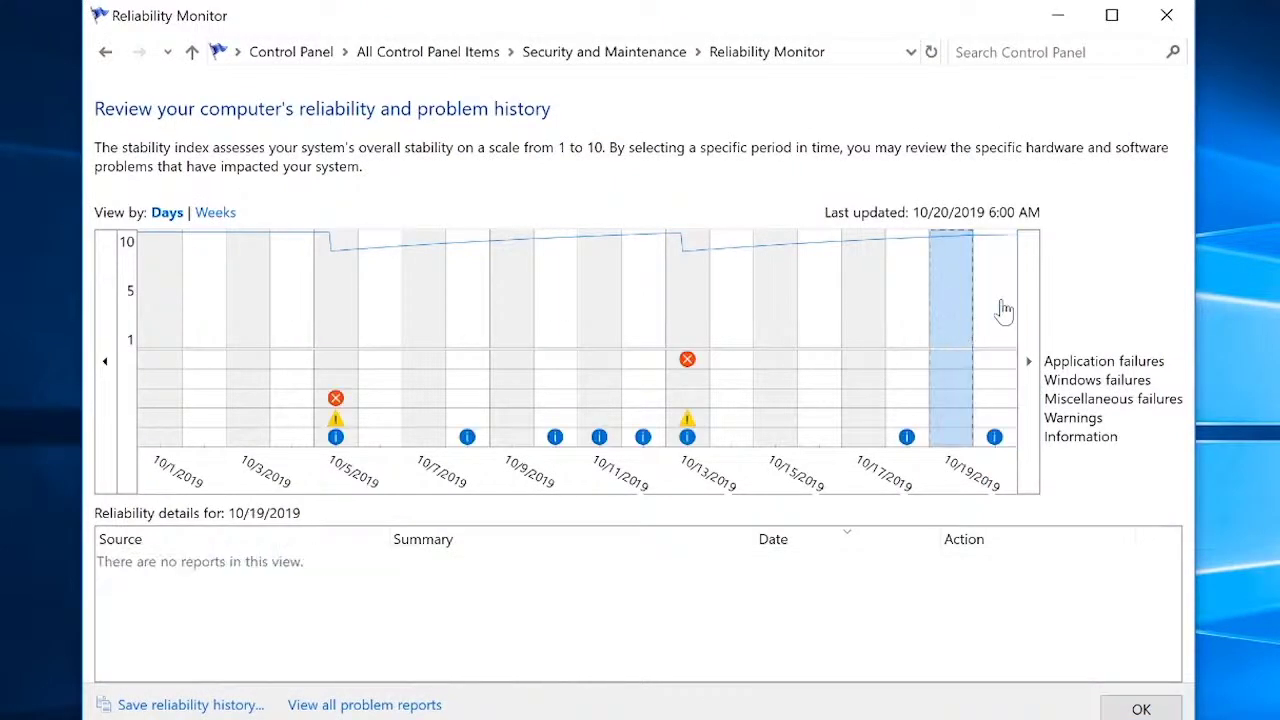
{"action": "left_click", "coordinate": [1004, 311]}
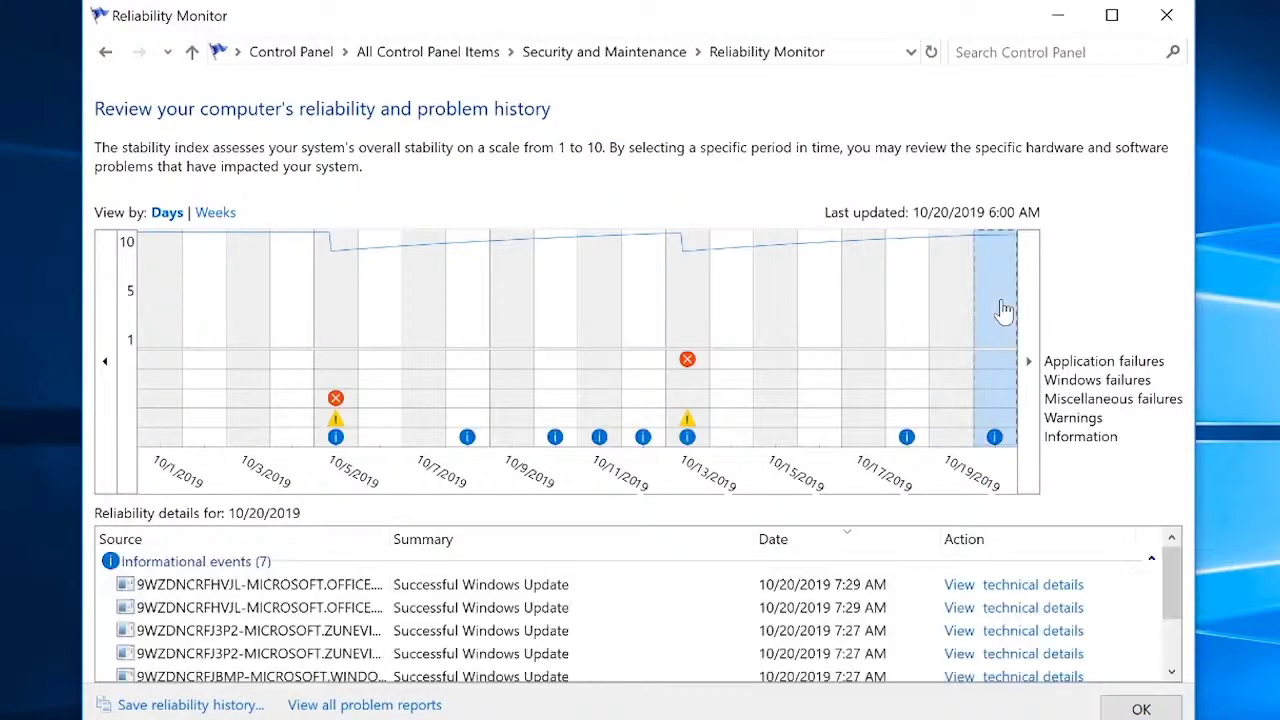
{"action": "left_click", "coordinate": [694, 318]}
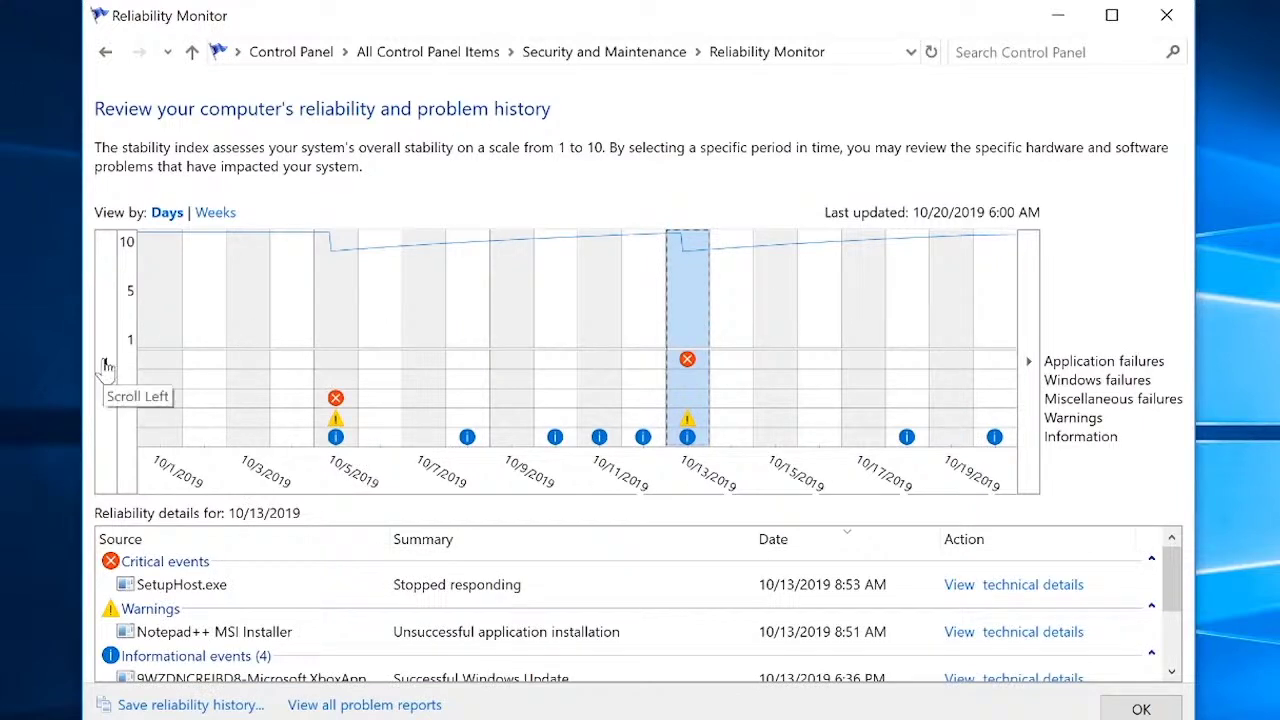
Scroll the stability chart back to show earlier dates.
{"action": "left_click", "coordinate": [105, 364]}
{"action": "left_click", "coordinate": [105, 364]}
{"action": "left_click", "coordinate": [105, 364]}
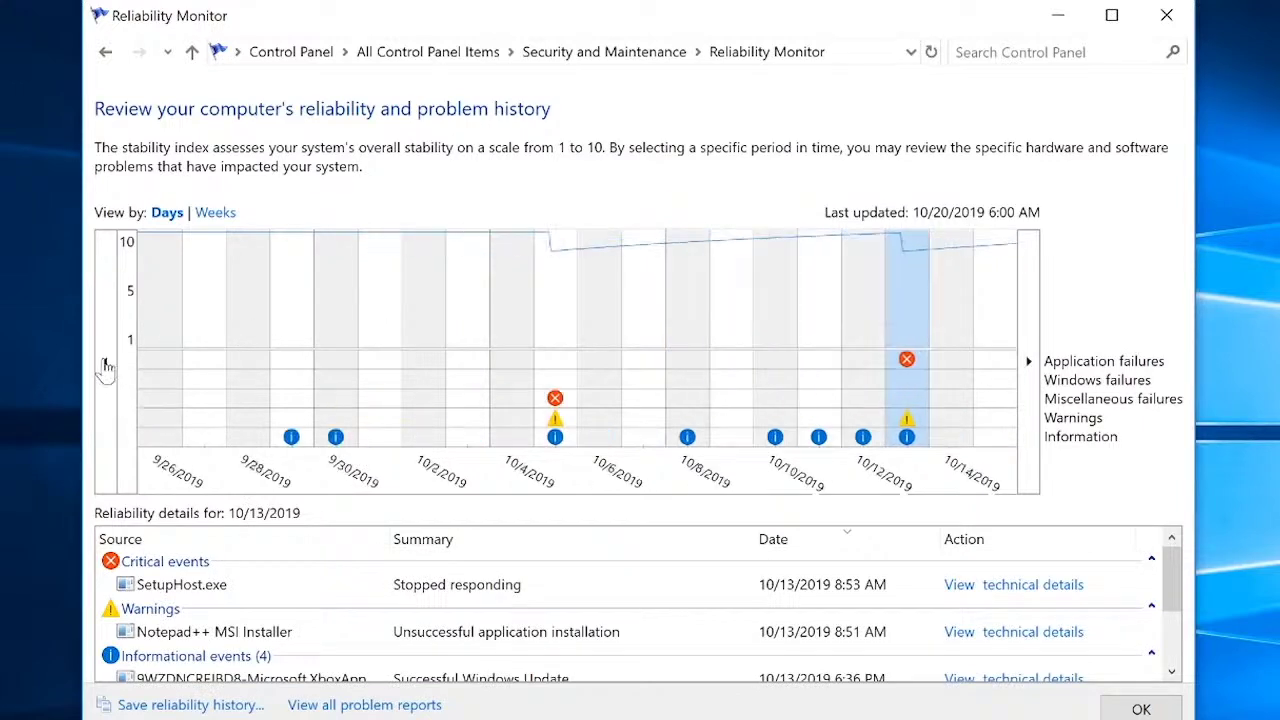
{"action": "left_click", "coordinate": [105, 364]}
{"action": "left_click", "coordinate": [105, 364]}
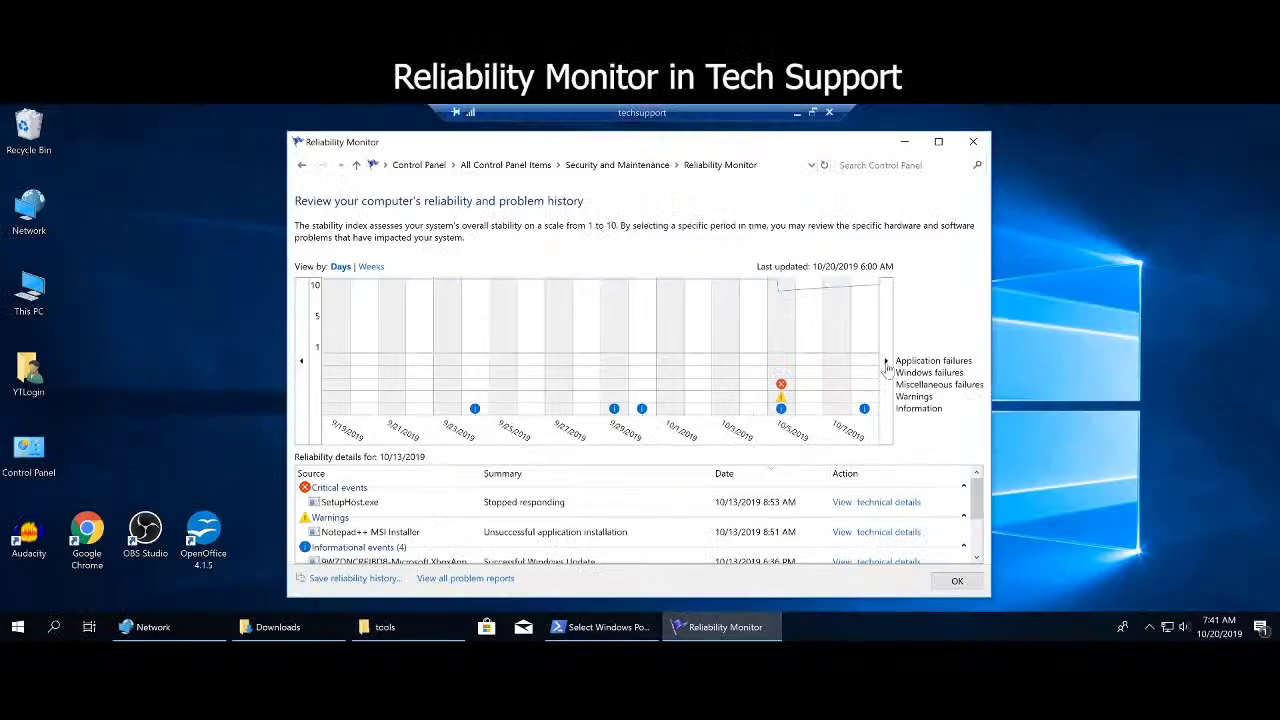
Scroll the chart to 10/5/2019, make the window taller, and show that day's unexpected shutdown and Google Update Helper events.
{"action": "left_click", "coordinate": [886, 362]}
{"action": "left_click", "coordinate": [886, 362]}
{"action": "left_click", "coordinate": [886, 362]}
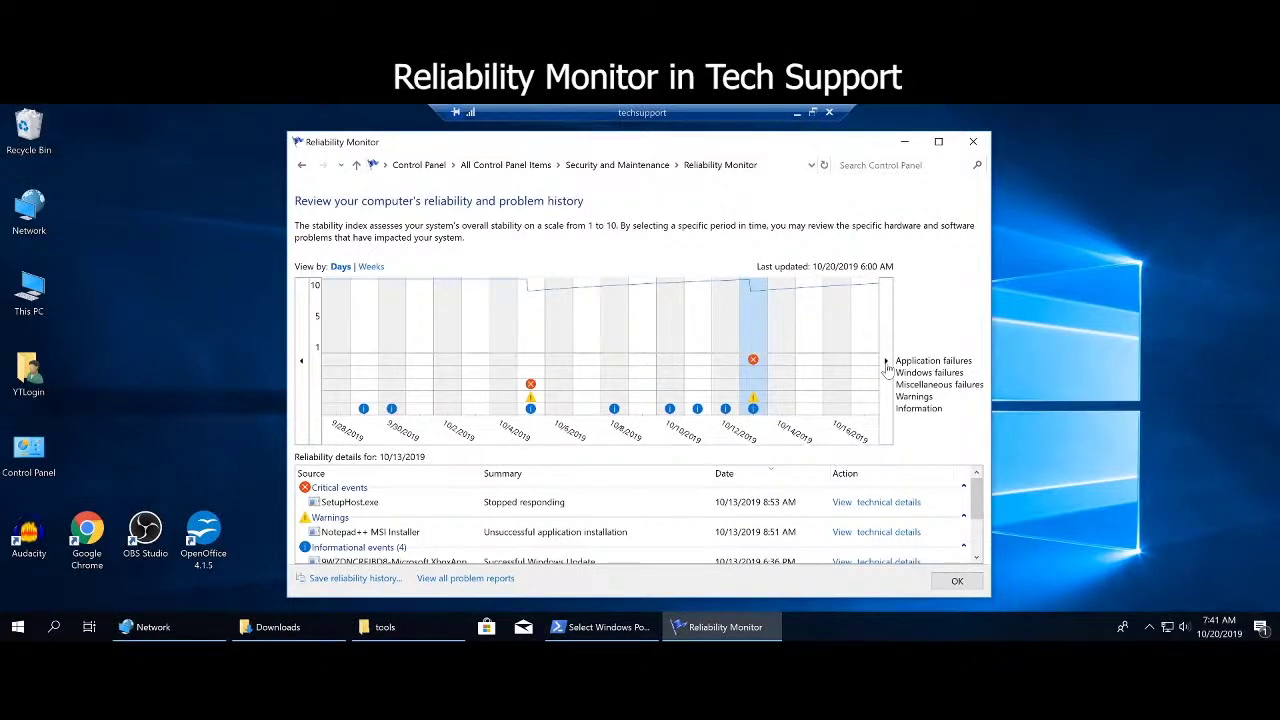
{"action": "left_click", "coordinate": [886, 362]}
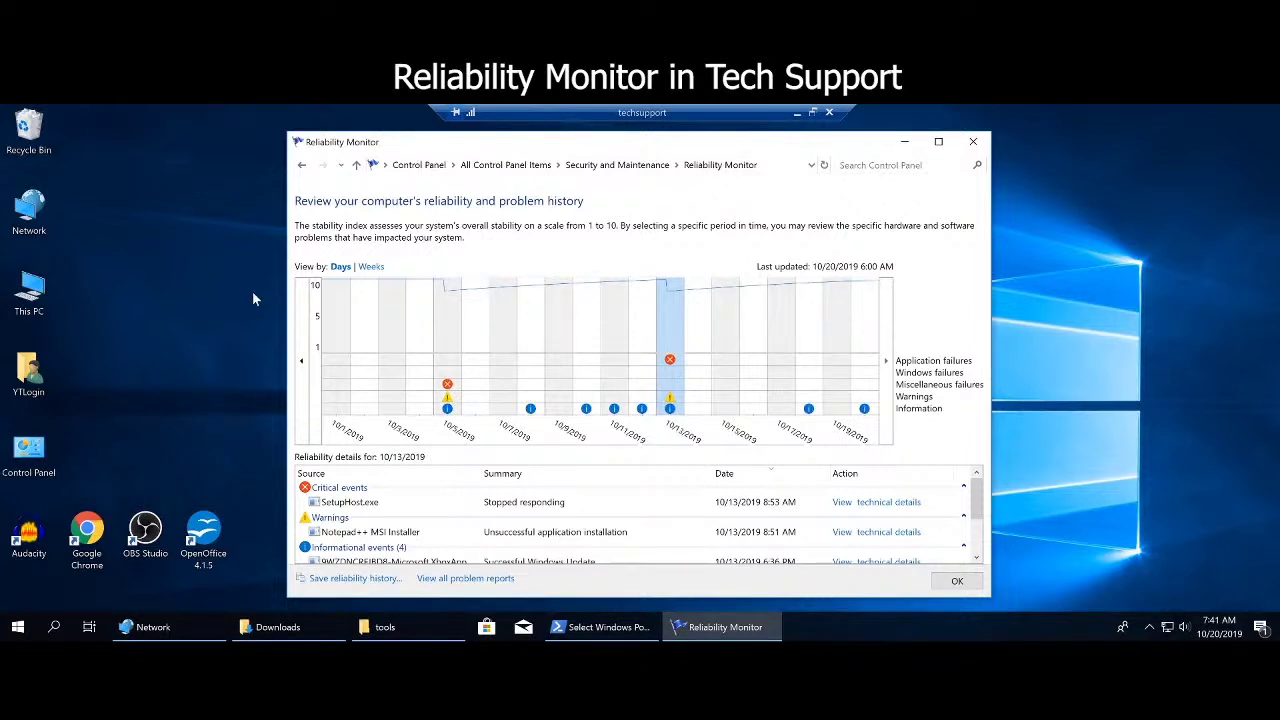
{"action": "left_click", "coordinate": [304, 364]}
{"action": "left_click", "coordinate": [304, 364]}
{"action": "left_click", "coordinate": [304, 364]}
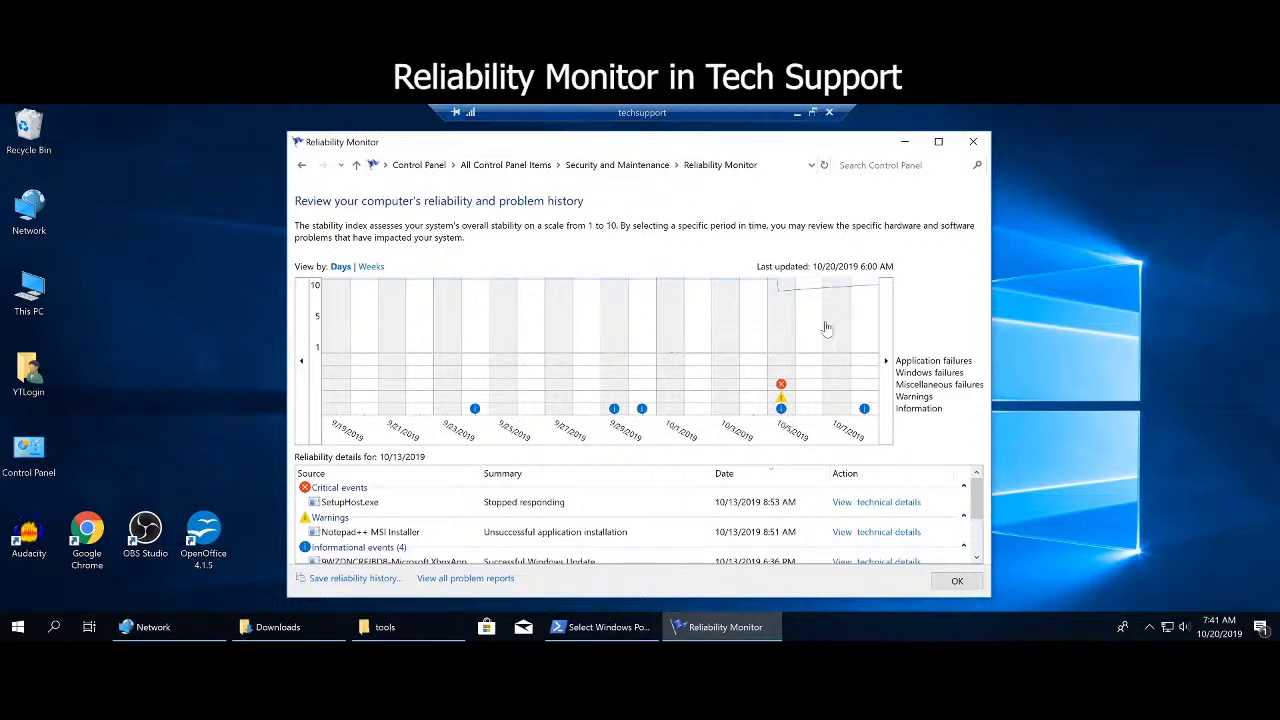
{"action": "left_click", "coordinate": [884, 364]}
{"action": "left_click", "coordinate": [884, 364]}
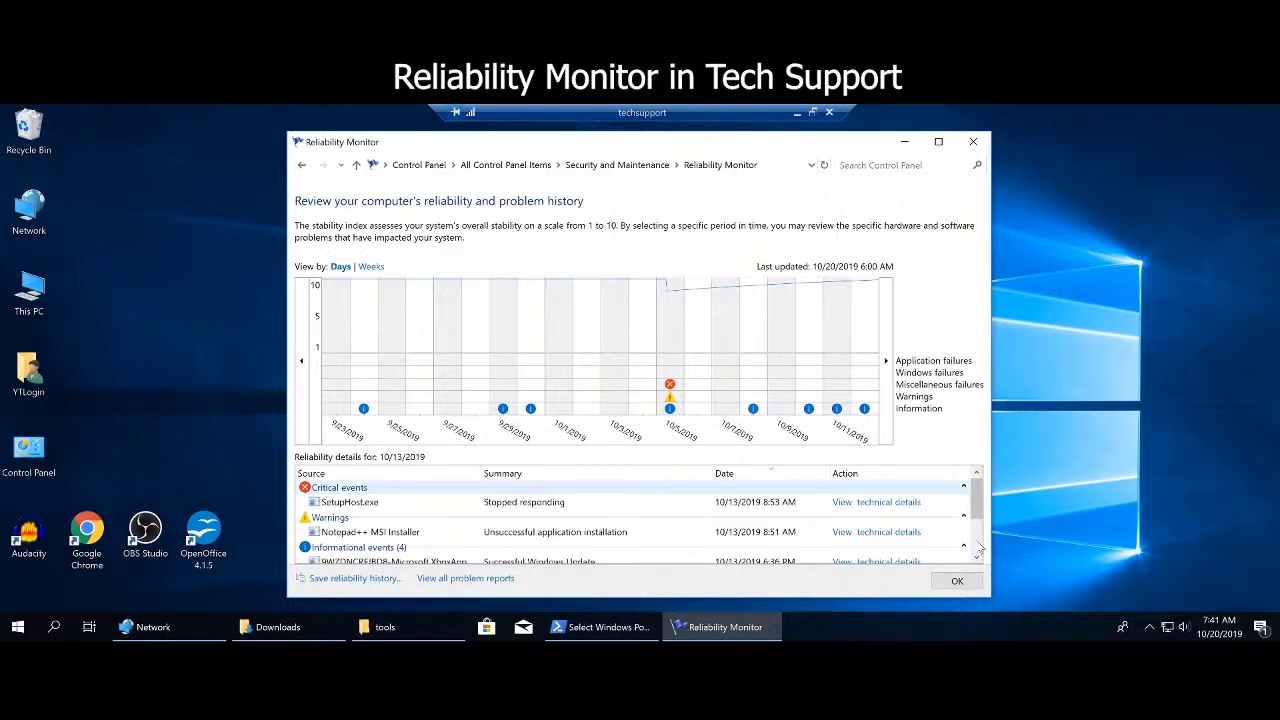
{"action": "left_click_drag", "start_coordinate": [991, 598], "coordinate": [991, 611]}
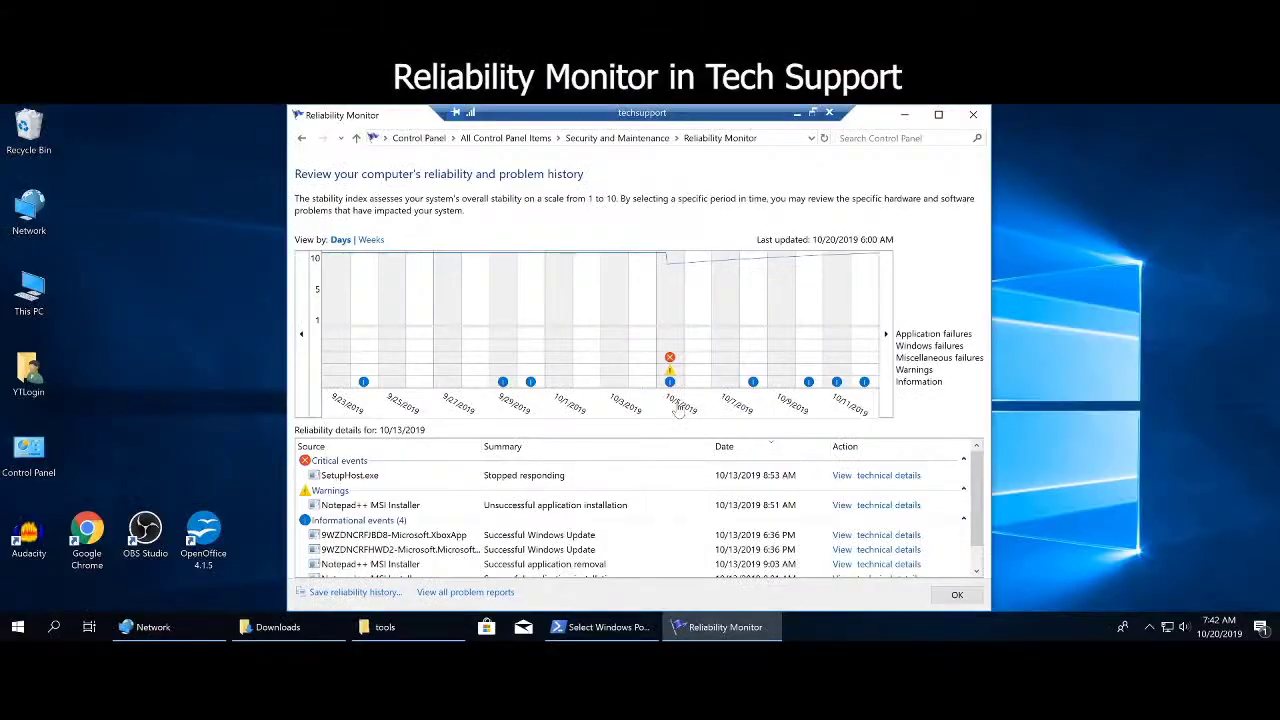
{"action": "left_click", "coordinate": [669, 298]}
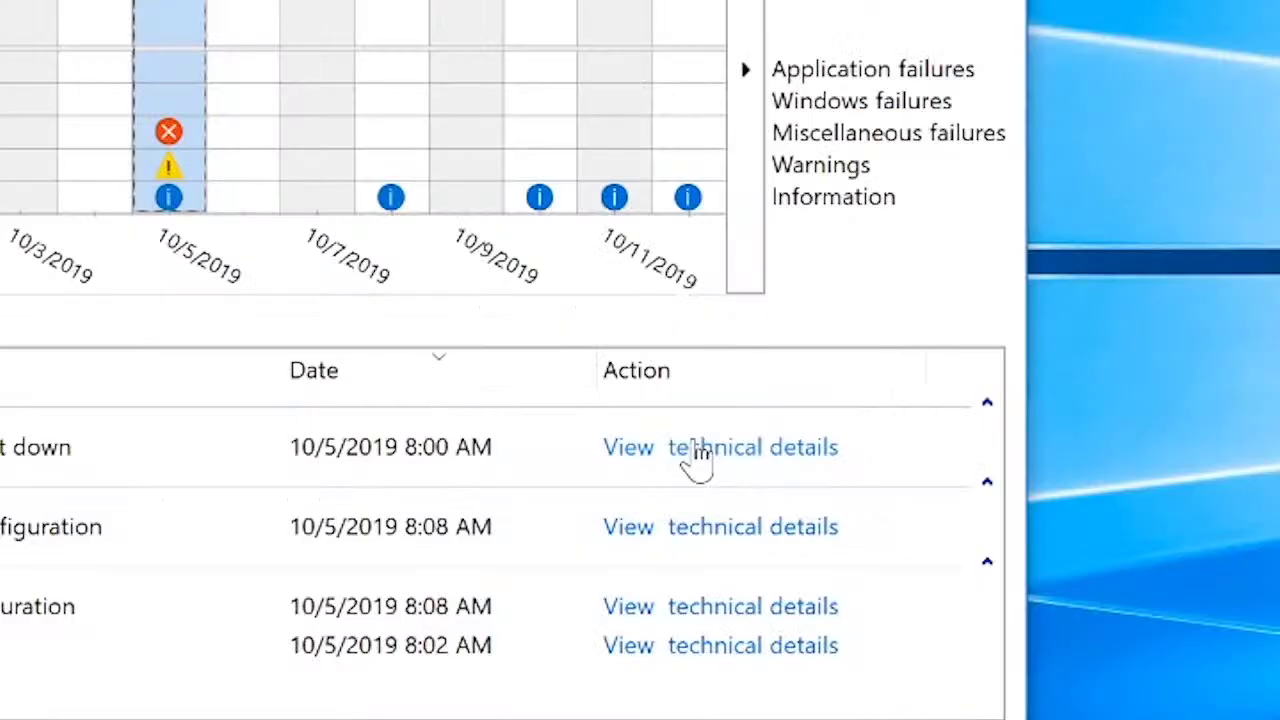
Open the 10/5/2019 'Windows was not properly shut down' technical details and highlight its description.
{"action": "left_click", "coordinate": [697, 455]}
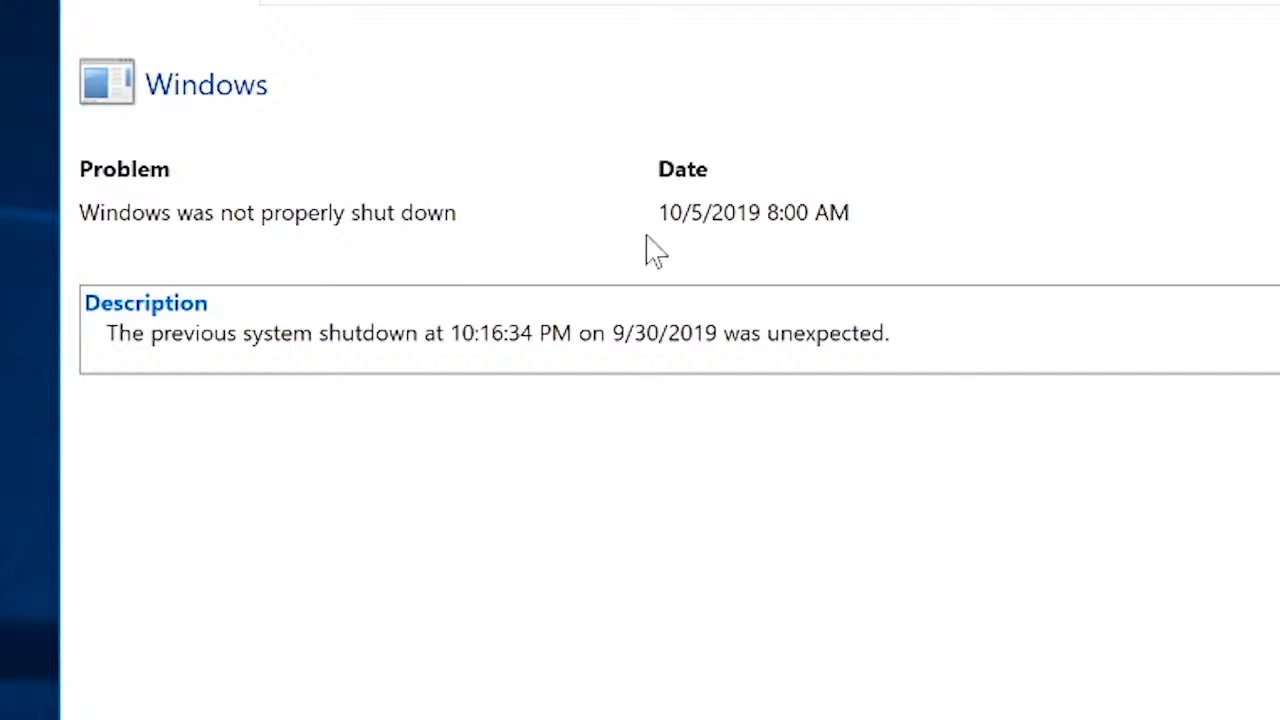
{"action": "left_click_drag", "start_coordinate": [196, 317], "coordinate": [898, 317]}
{"action": "left_click", "coordinate": [741, 317]}
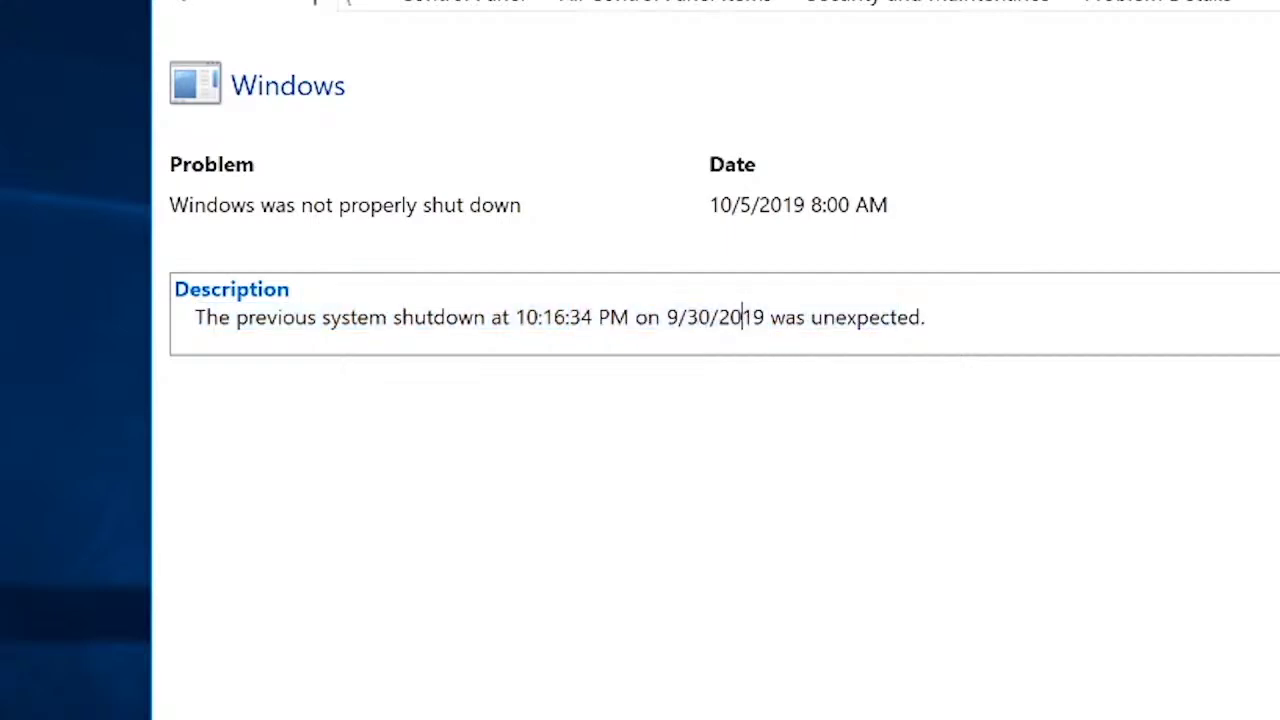
{"action": "left_click_drag", "start_coordinate": [770, 317], "coordinate": [926, 317]}
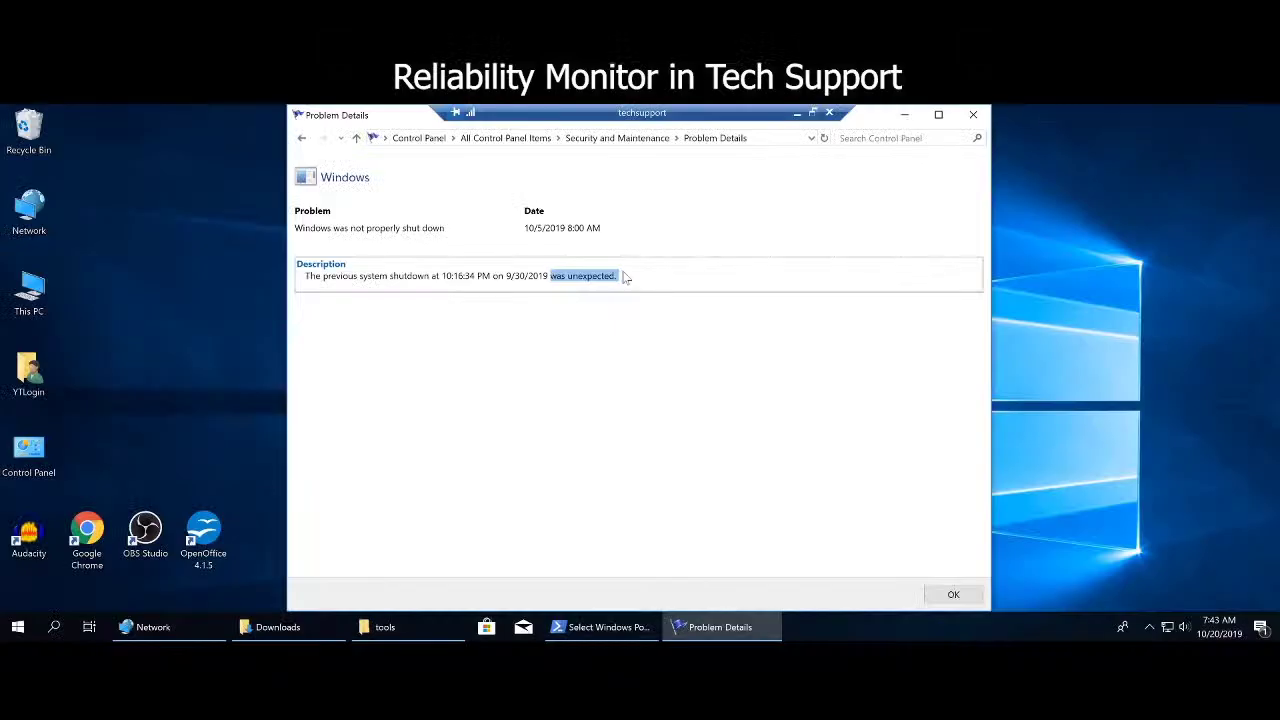
Reselect the shutdown description line, citing the unexpected 9/30/2019 shutdown, with keyboard selection.
{"action": "key", "text": "Right"}
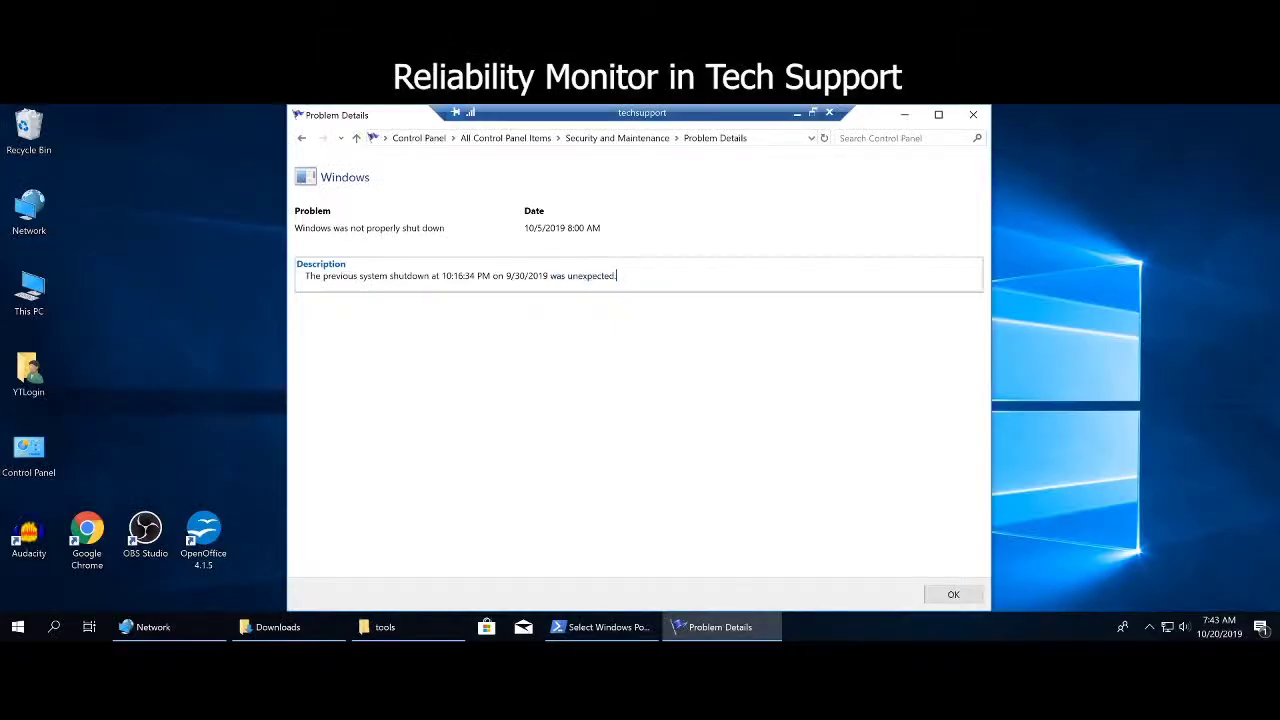
{"action": "key", "text": "shift+Home"}
{"action": "key", "text": "shift+Right"}
{"action": "key", "text": "shift+Right"}
{"action": "key", "text": "shift+Right"}
{"action": "key", "text": "shift+Right"}
{"action": "key", "text": "shift+Right"}
{"action": "key", "text": "shift+Right"}
{"action": "key", "text": "shift+Right"}
{"action": "key", "text": "shift+Right"}
{"action": "key", "text": "shift+Right"}
{"action": "key", "text": "shift+Right"}
{"action": "key", "text": "shift+Right"}
{"action": "key", "text": "shift+Right"}
{"action": "key", "text": "shift+Right"}
{"action": "key", "text": "shift+Left"}
{"action": "key", "text": "shift+Left"}
{"action": "key", "text": "shift+Left"}
{"action": "key", "text": "shift+Left"}
{"action": "key", "text": "shift+Left"}
{"action": "key", "text": "shift+Left"}
{"action": "key", "text": "shift+Left"}
{"action": "key", "text": "shift+Left"}
{"action": "key", "text": "shift+Left"}
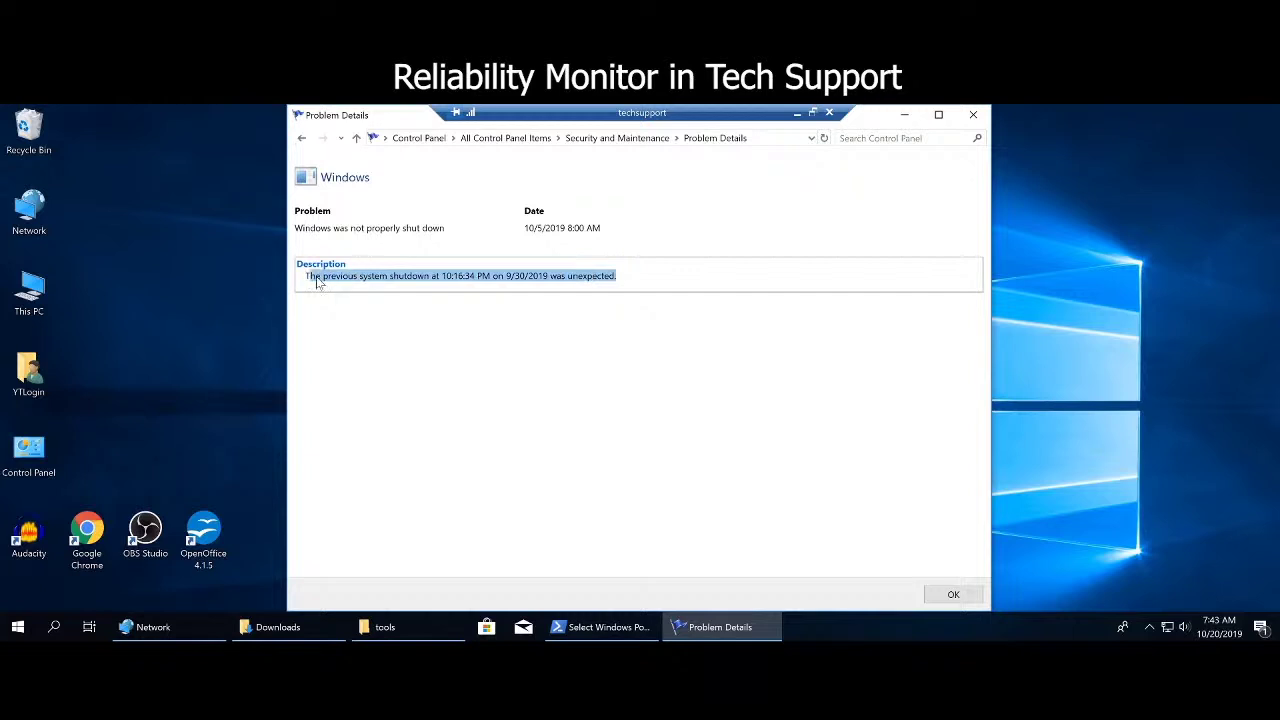
{"action": "key", "text": "Left"}
{"action": "key", "text": "End"}
{"action": "key", "text": "shift+Left"}
{"action": "key", "text": "shift+Left"}
{"action": "key", "text": "shift+Left"}
{"action": "key", "text": "shift+Left"}
{"action": "key", "text": "shift+Left"}
{"action": "key", "text": "shift+Left"}
{"action": "key", "text": "shift+Left"}
{"action": "key", "text": "shift+Left"}
{"action": "key", "text": "shift+Left"}
{"action": "key", "text": "shift+Left"}
{"action": "key", "text": "shift+Left"}
{"action": "key", "text": "shift+Left"}
{"action": "key", "text": "shift+Left"}
{"action": "key", "text": "shift+Left"}
{"action": "key", "text": "shift+Left"}
{"action": "key", "text": "shift+Left"}
{"action": "key", "text": "shift+Left"}
{"action": "key", "text": "shift+Left"}
{"action": "key", "text": "shift+Left"}
{"action": "key", "text": "shift+Left"}
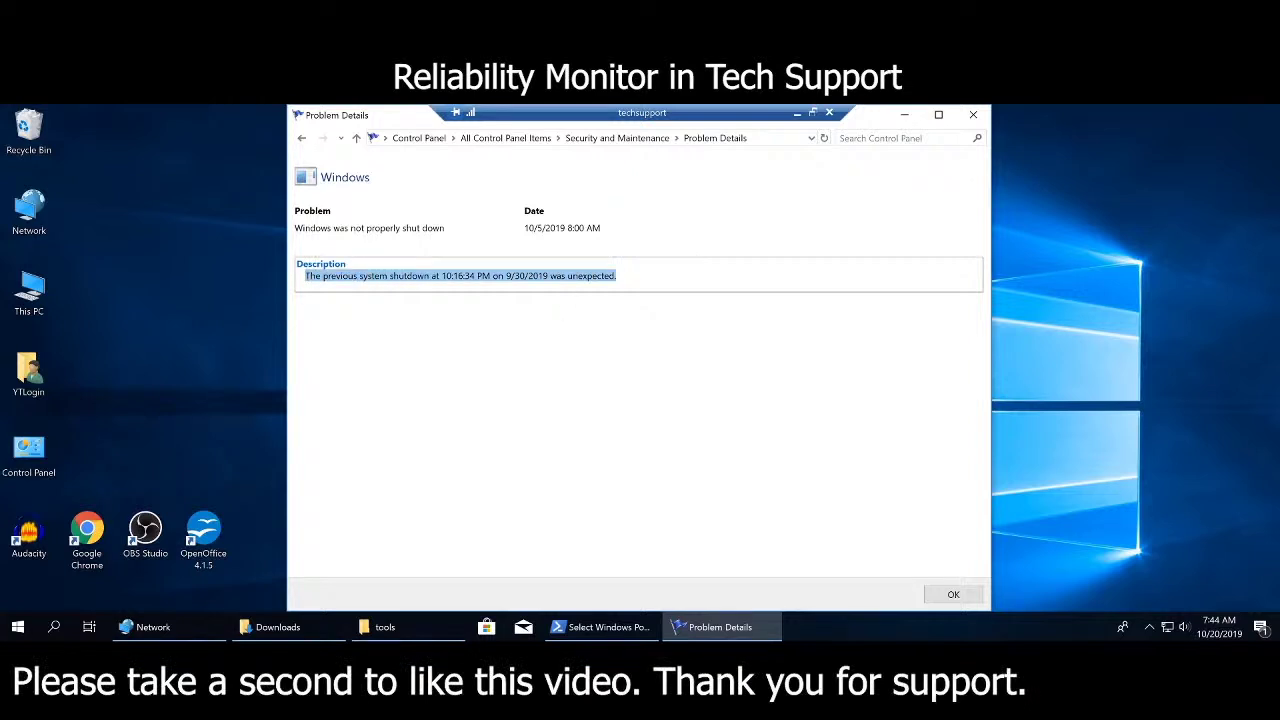
{"action": "key", "text": "Right"}
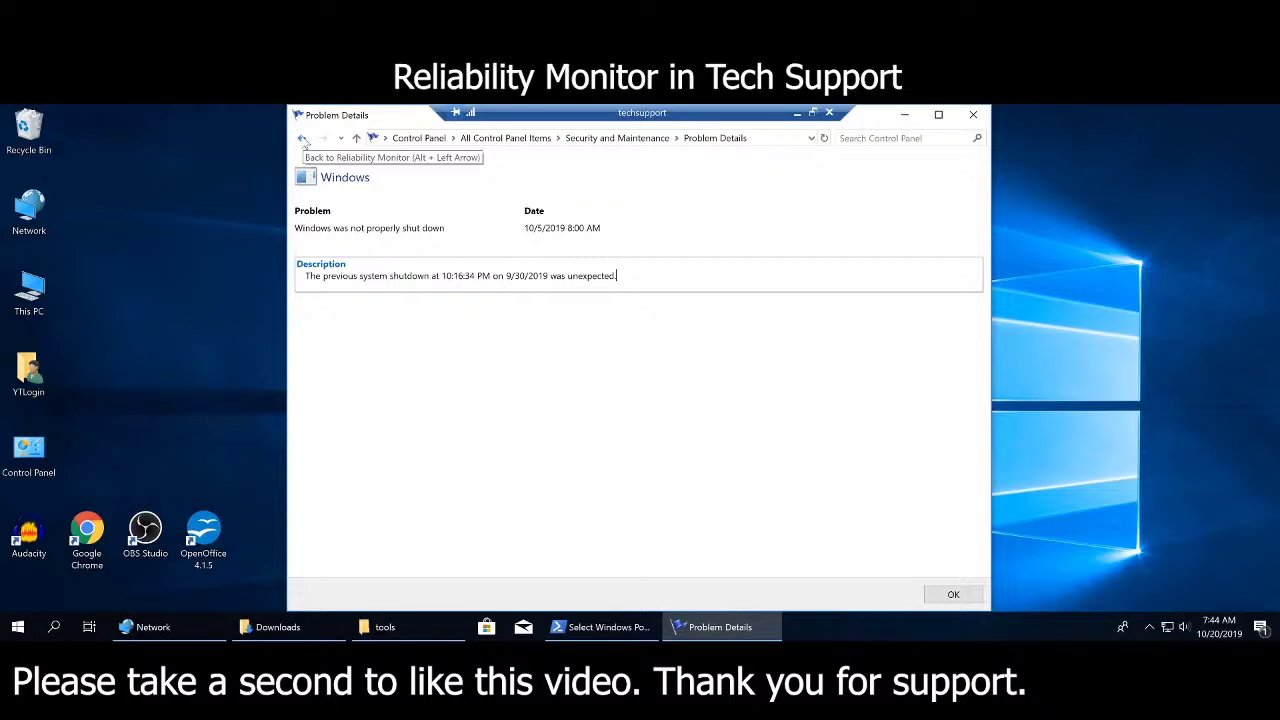
Go back to the 10/5/2019 reliability history and select the Google Update Helper warning.
{"action": "left_click", "coordinate": [303, 139]}
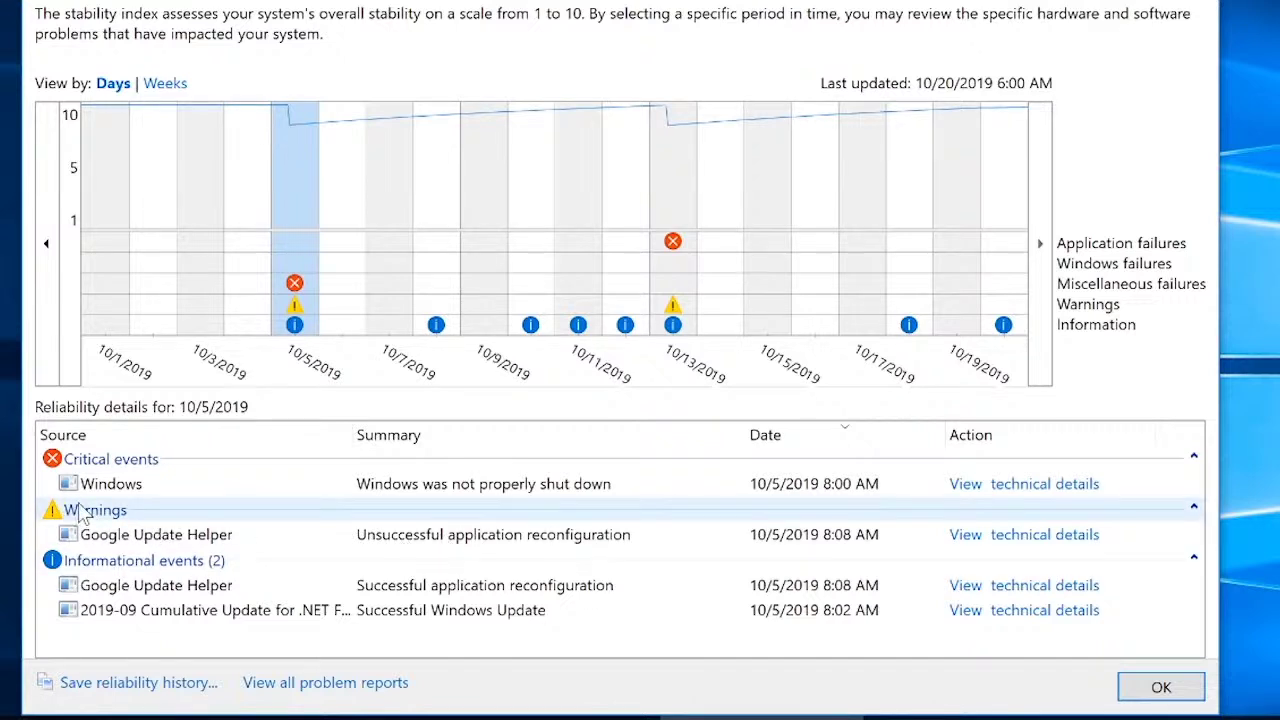
{"action": "left_click", "coordinate": [155, 538]}
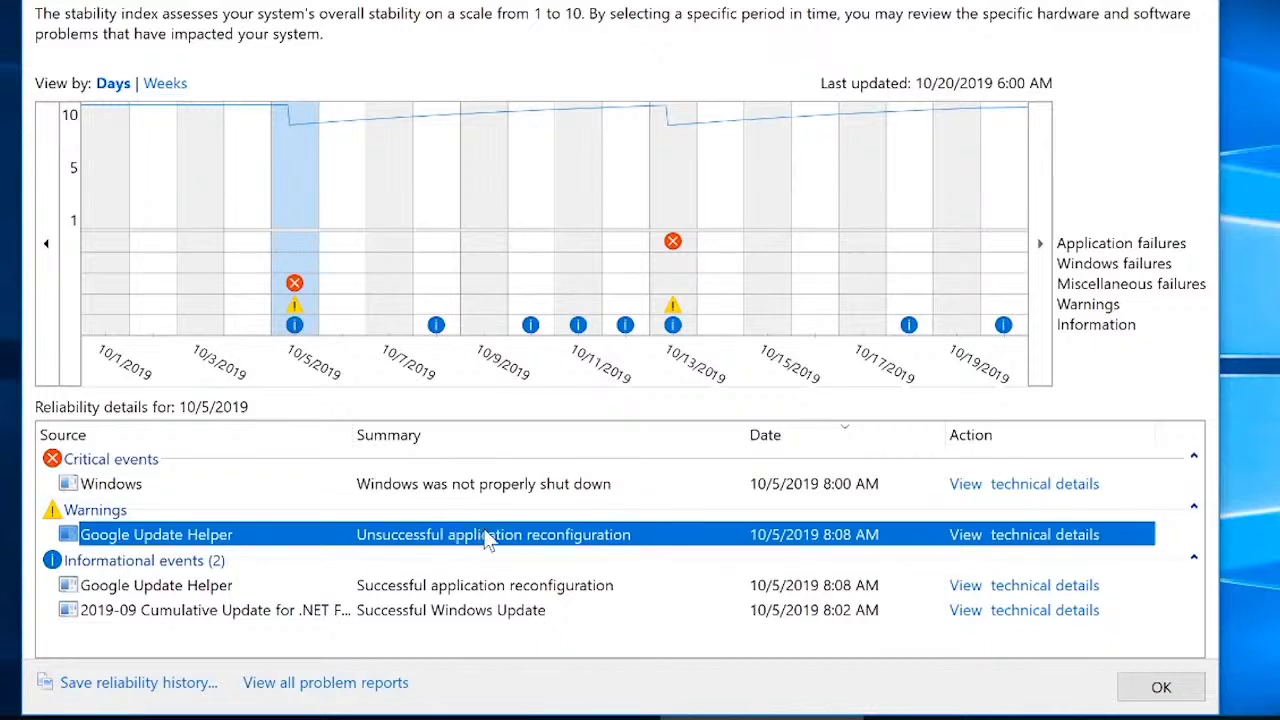
Open the Google Update Helper warning's technical details and highlight the product details in the description.
{"action": "left_click", "coordinate": [1043, 537]}
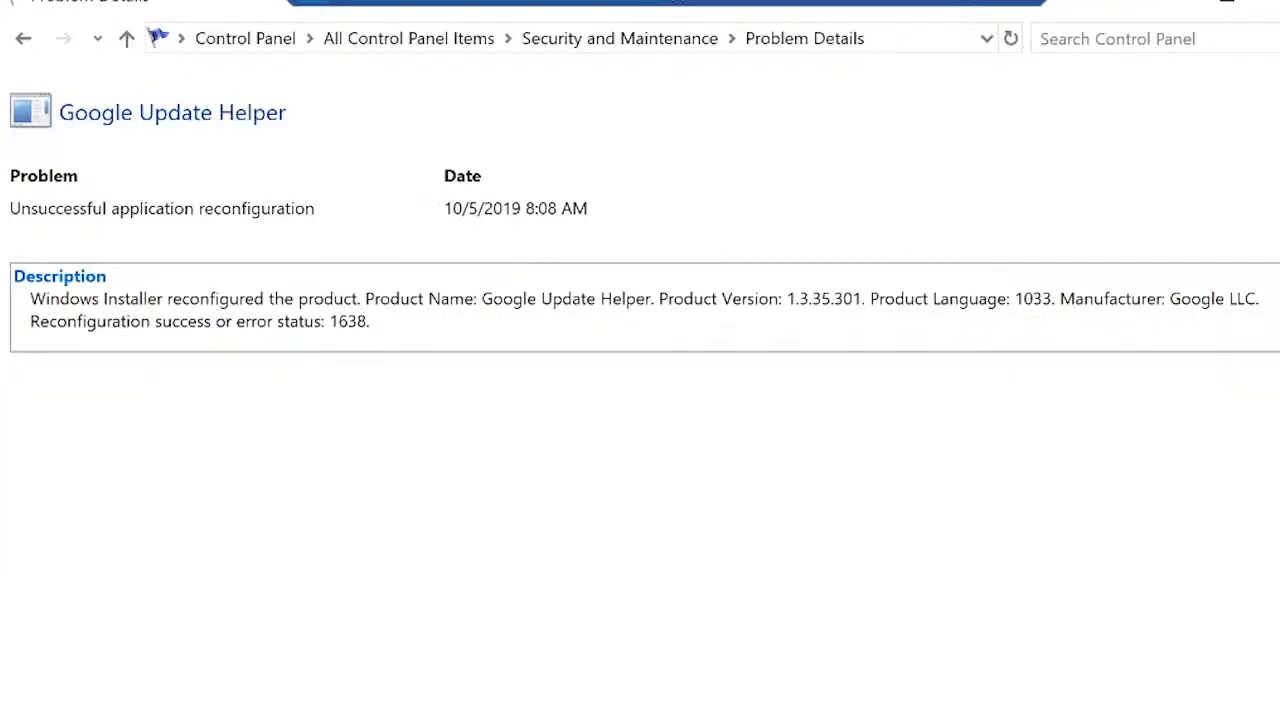
{"action": "left_click_drag", "start_coordinate": [30, 298], "coordinate": [868, 306]}
{"action": "left_click", "coordinate": [376, 298]}
{"action": "left_click", "coordinate": [482, 298]}
{"action": "left_click", "coordinate": [880, 298]}
Highlight the 'error status: 1638' reconfiguration text, then return to the reliability history.
{"action": "left_click_drag", "start_coordinate": [28, 321], "coordinate": [372, 321]}
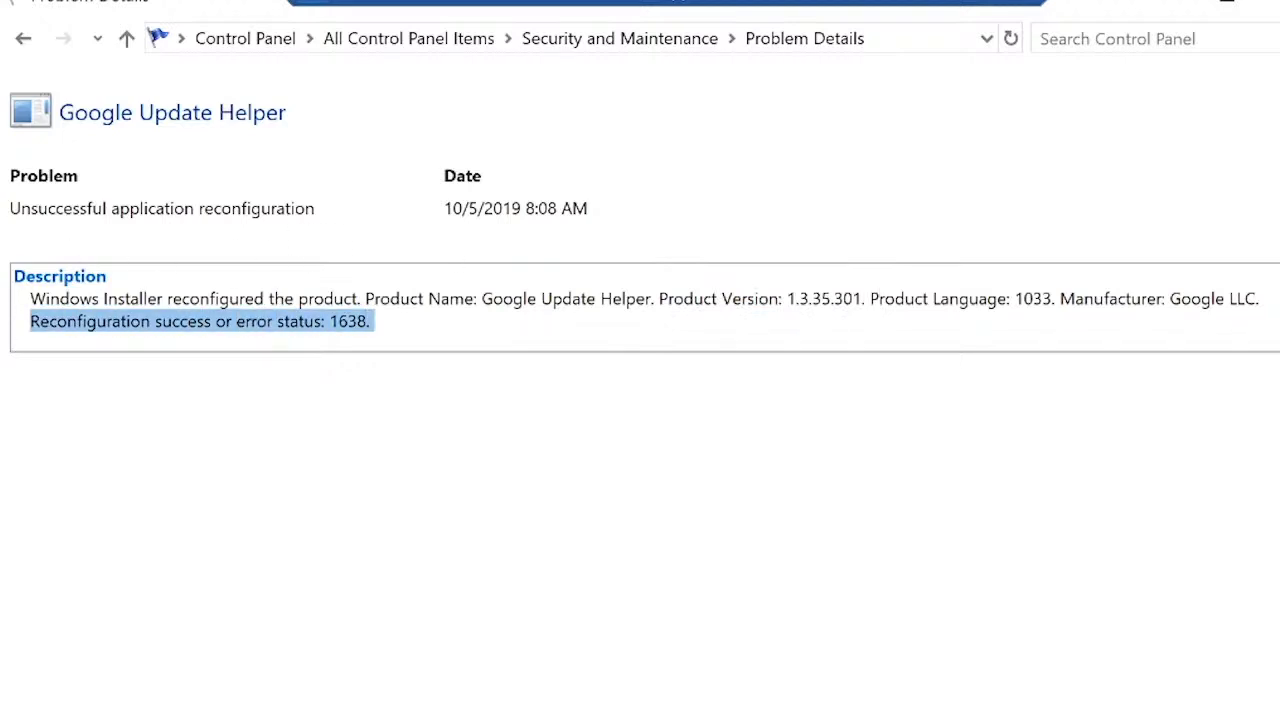
{"action": "left_click", "coordinate": [386, 326]}
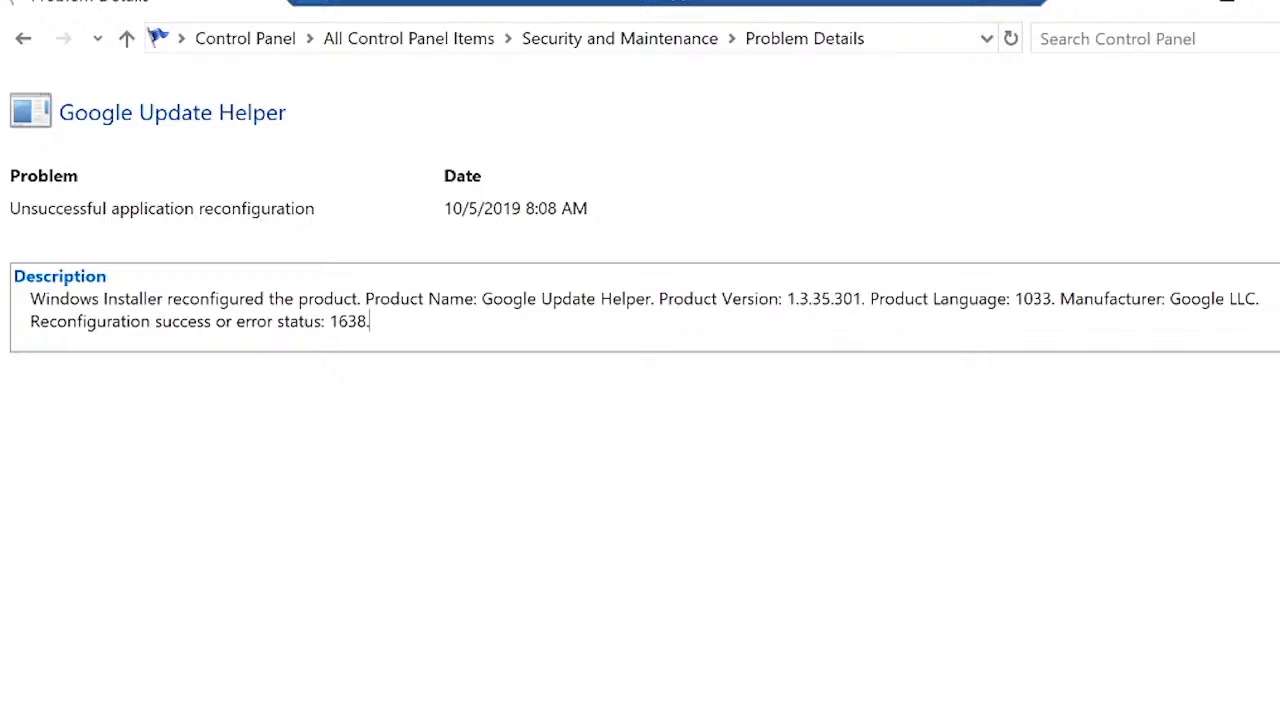
{"action": "left_click_drag", "start_coordinate": [370, 321], "coordinate": [216, 321]}
{"action": "left_click", "coordinate": [316, 321]}
{"action": "left_click_drag", "start_coordinate": [330, 321], "coordinate": [370, 321]}
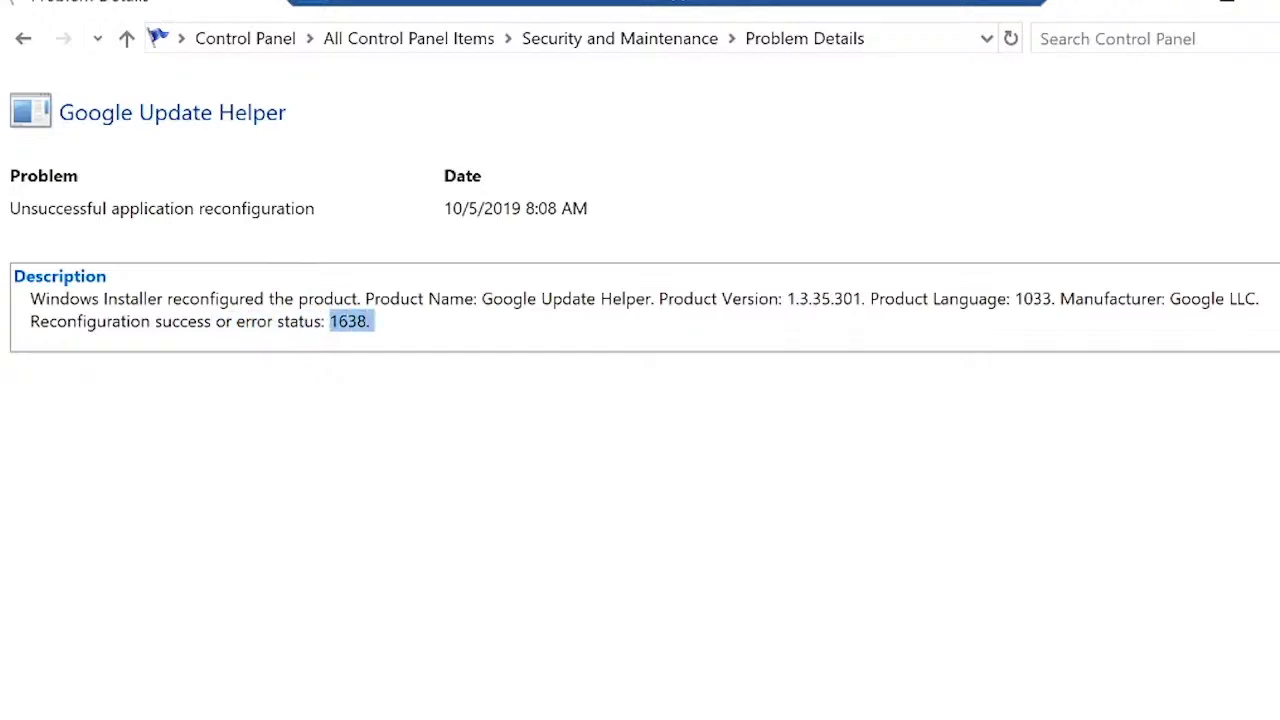
{"action": "left_click", "coordinate": [370, 321]}
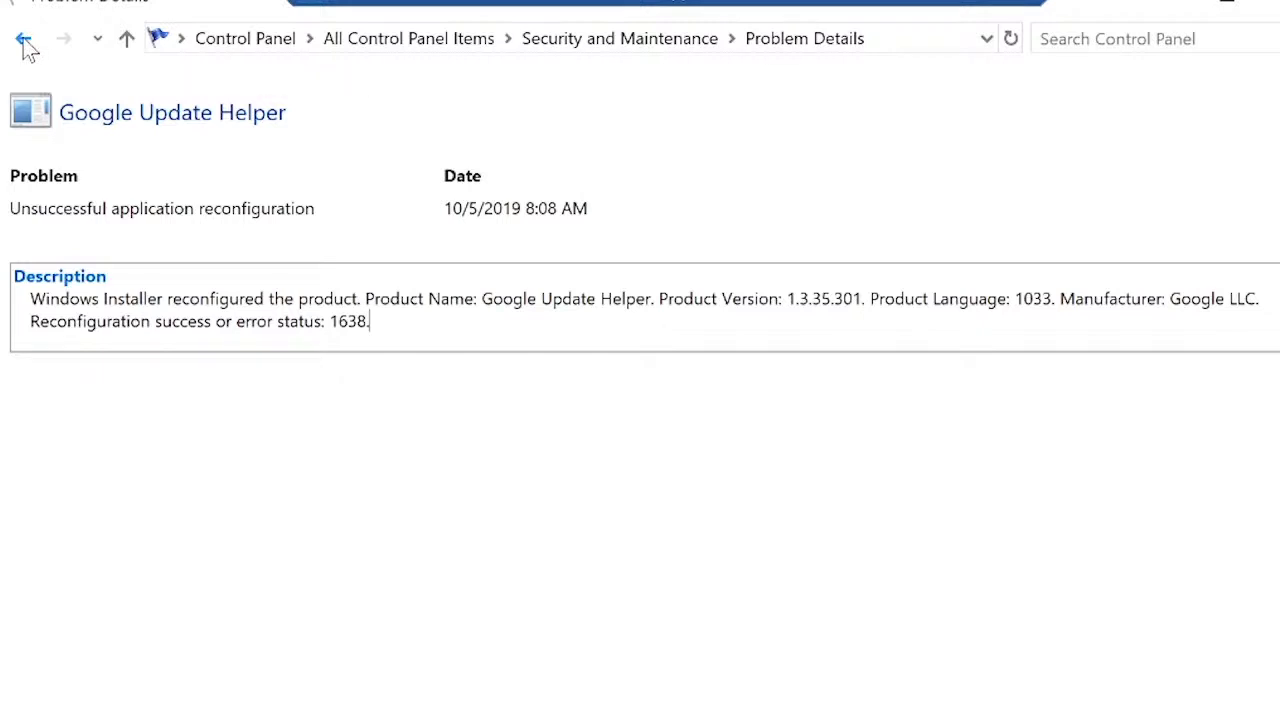
{"action": "left_click", "coordinate": [24, 40]}
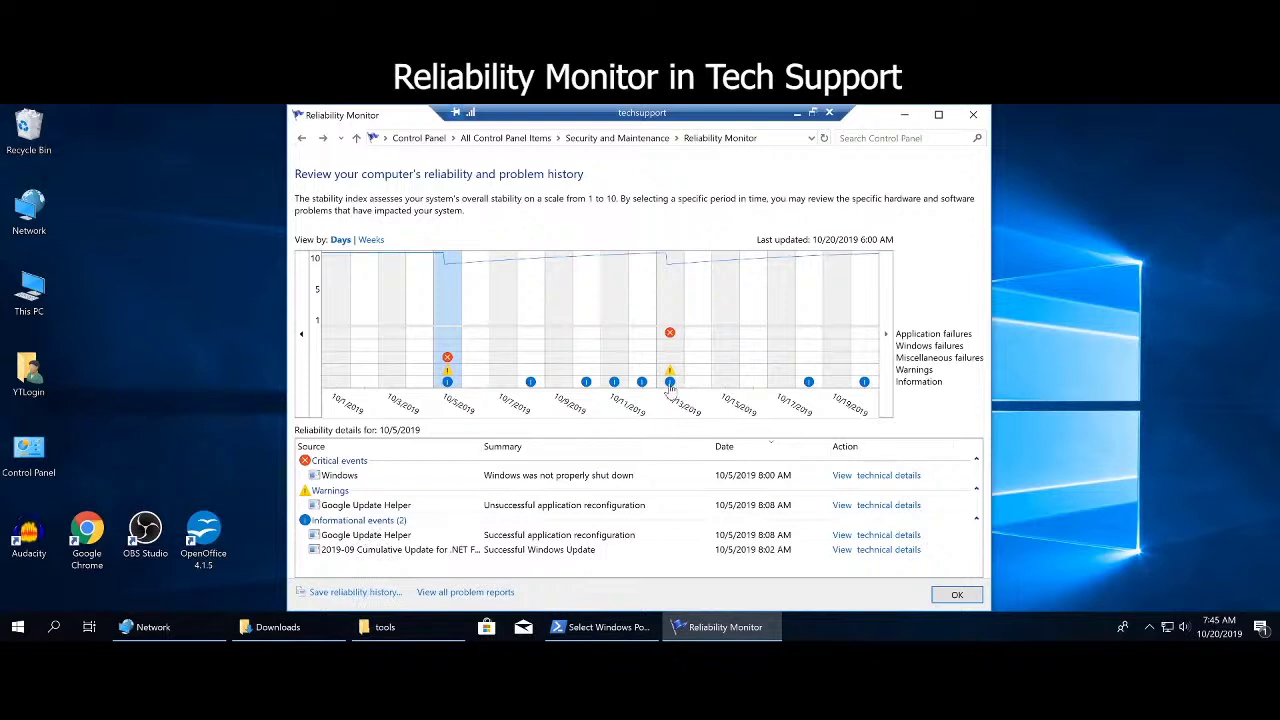
View the successful Google Update Helper reconfiguration details (error status 0), then return to the history.
{"action": "left_click", "coordinate": [366, 536]}
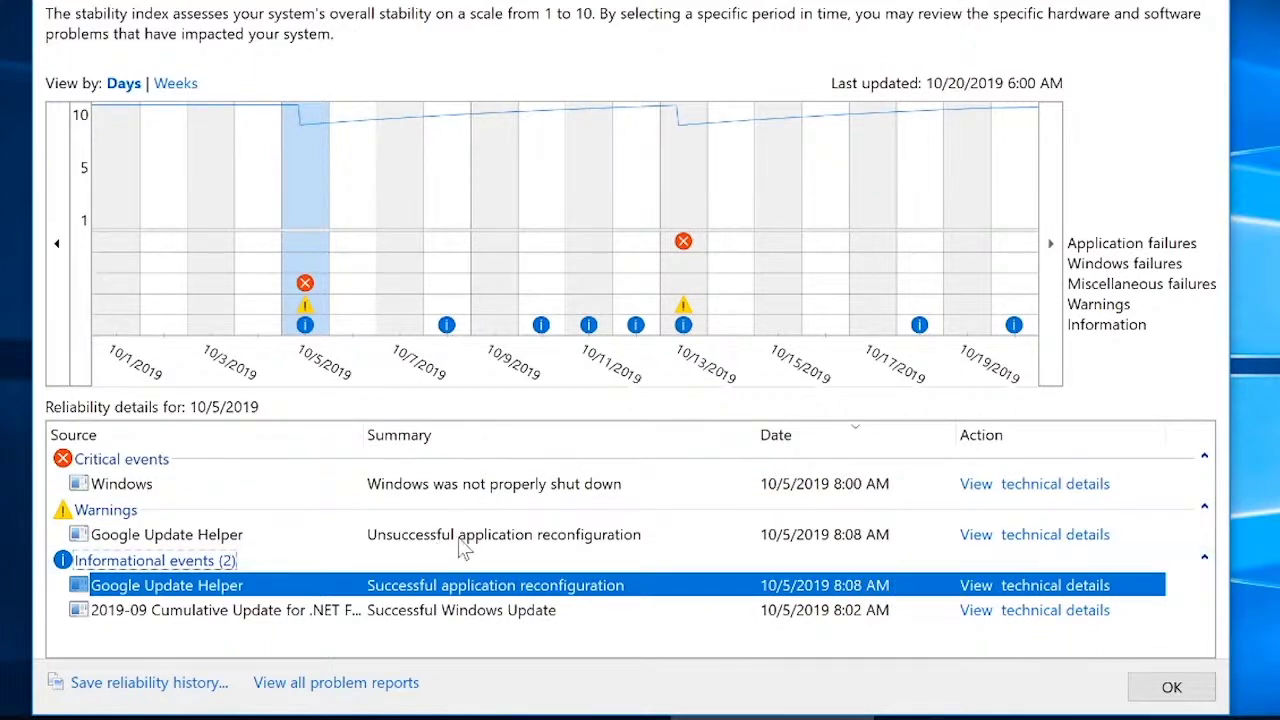
{"action": "left_click", "coordinate": [1070, 586]}
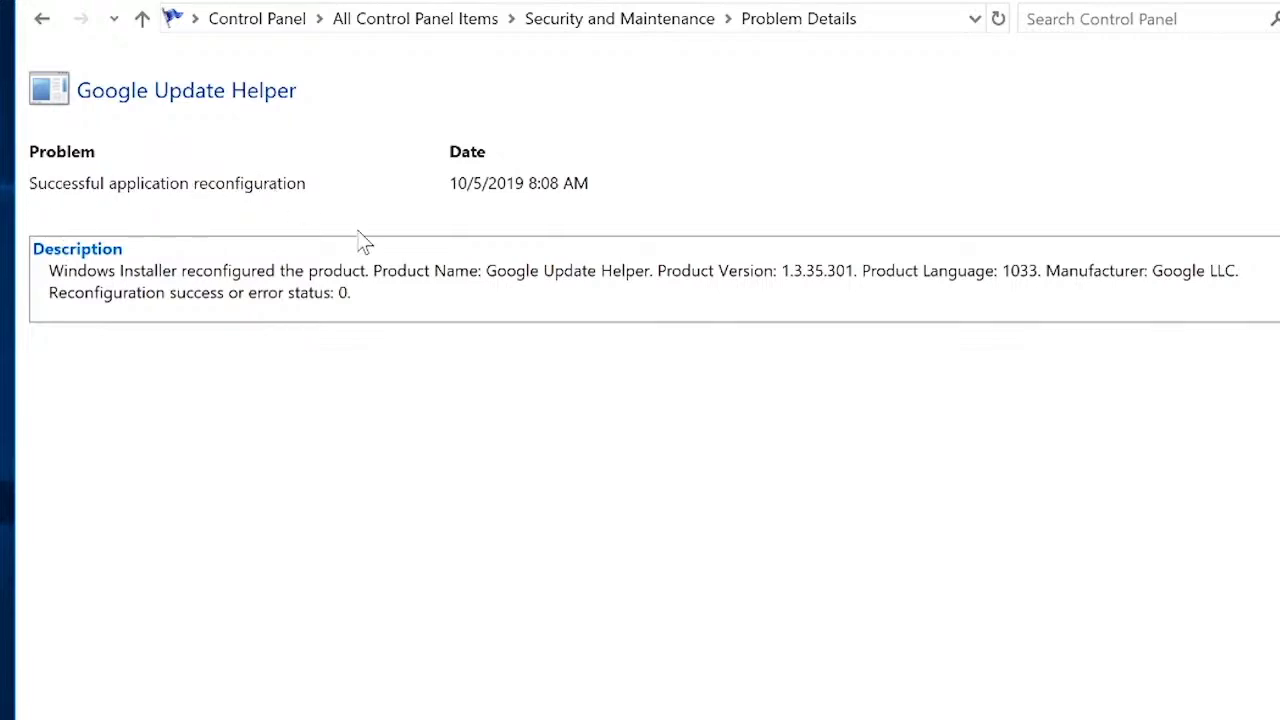
{"action": "left_click_drag", "start_coordinate": [351, 292], "coordinate": [238, 292]}
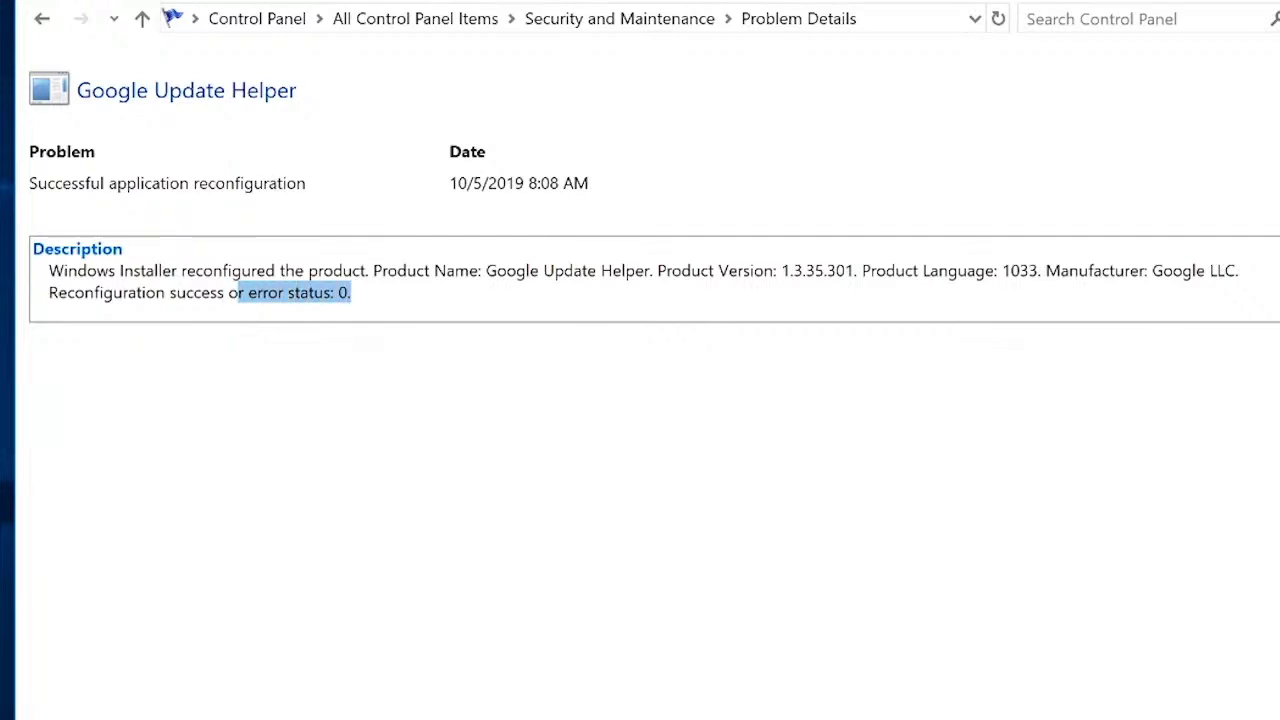
{"action": "left_click", "coordinate": [44, 20]}
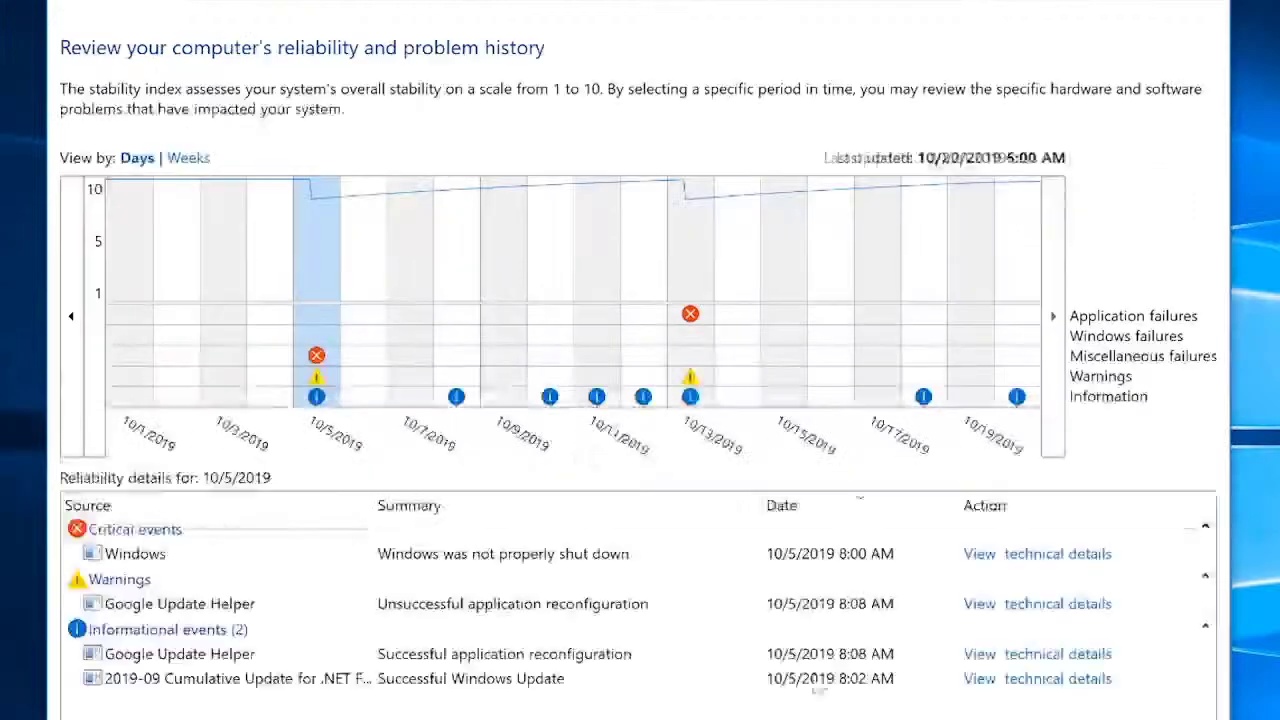
Select the 10/5 events and widen the Source column to show the full .NET update name.
{"action": "left_click", "coordinate": [507, 608]}
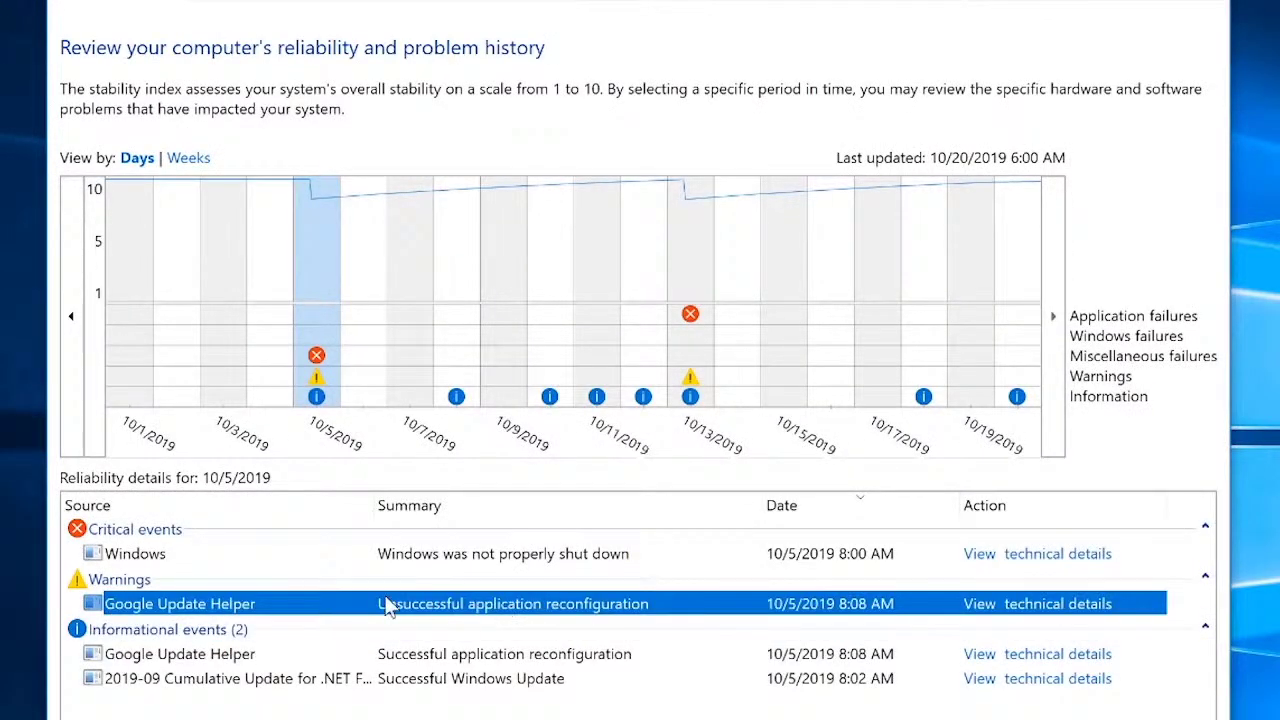
{"action": "left_click", "coordinate": [454, 658]}
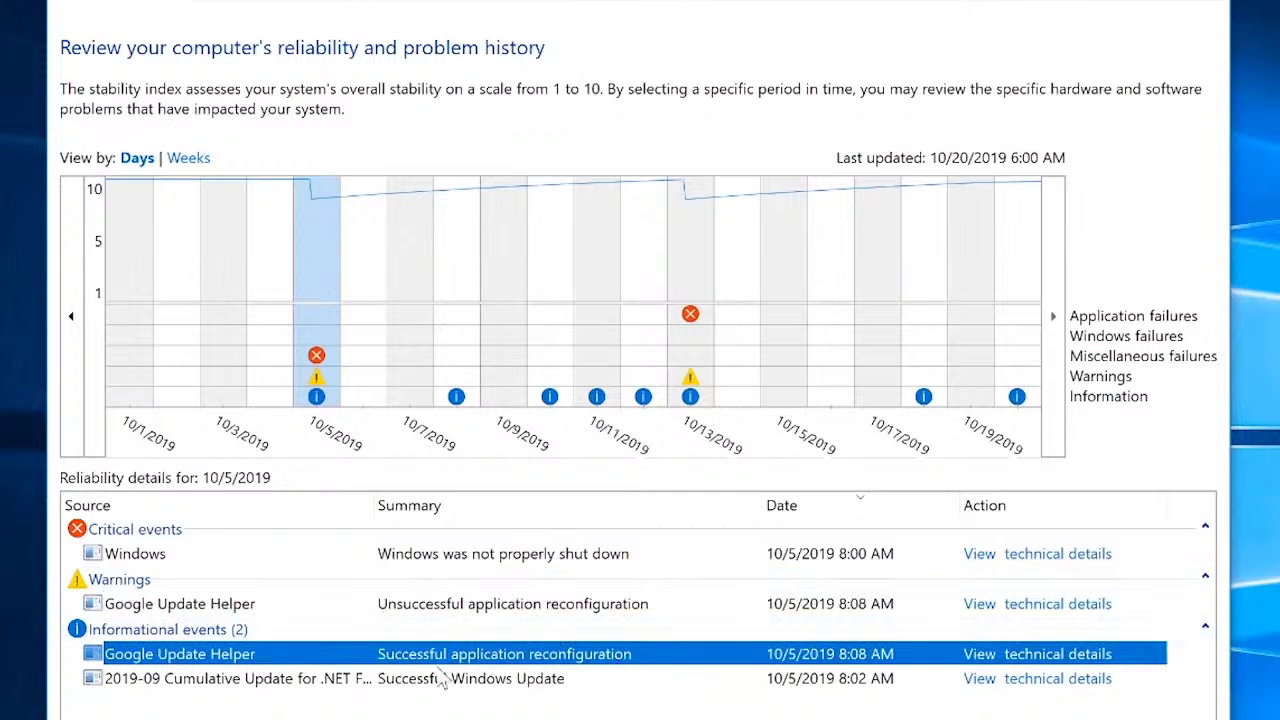
{"action": "left_click", "coordinate": [497, 685]}
{"action": "left_click_drag", "start_coordinate": [374, 505], "coordinate": [476, 506]}
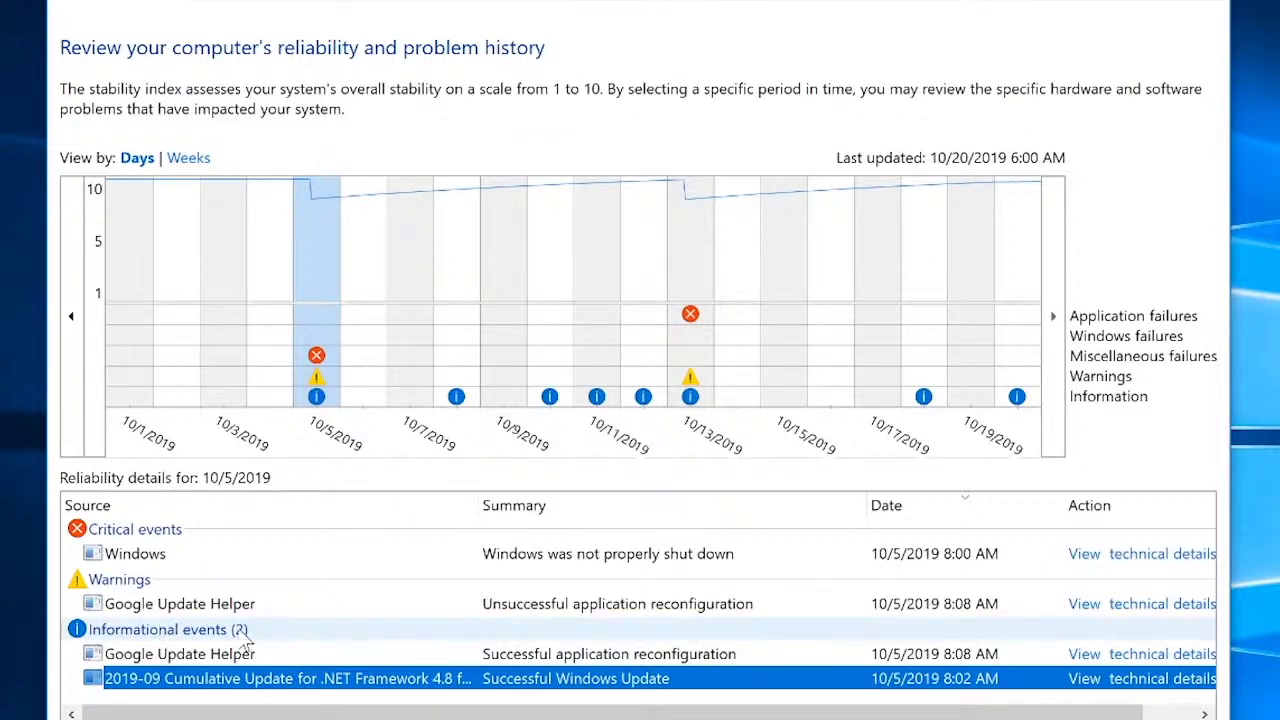
{"action": "left_click", "coordinate": [225, 663]}
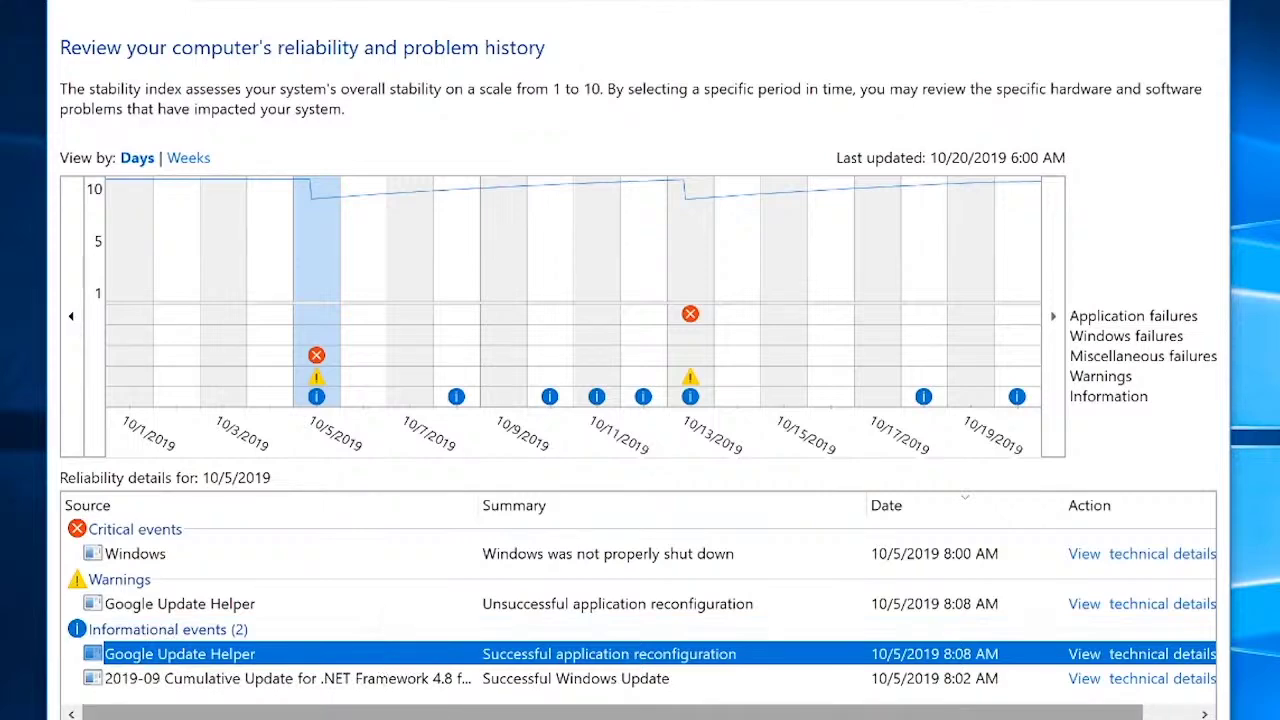
Page the reliability chart to earlier days and then toward later days.
{"action": "left_click_drag", "start_coordinate": [1113, 714], "coordinate": [1017, 716]}
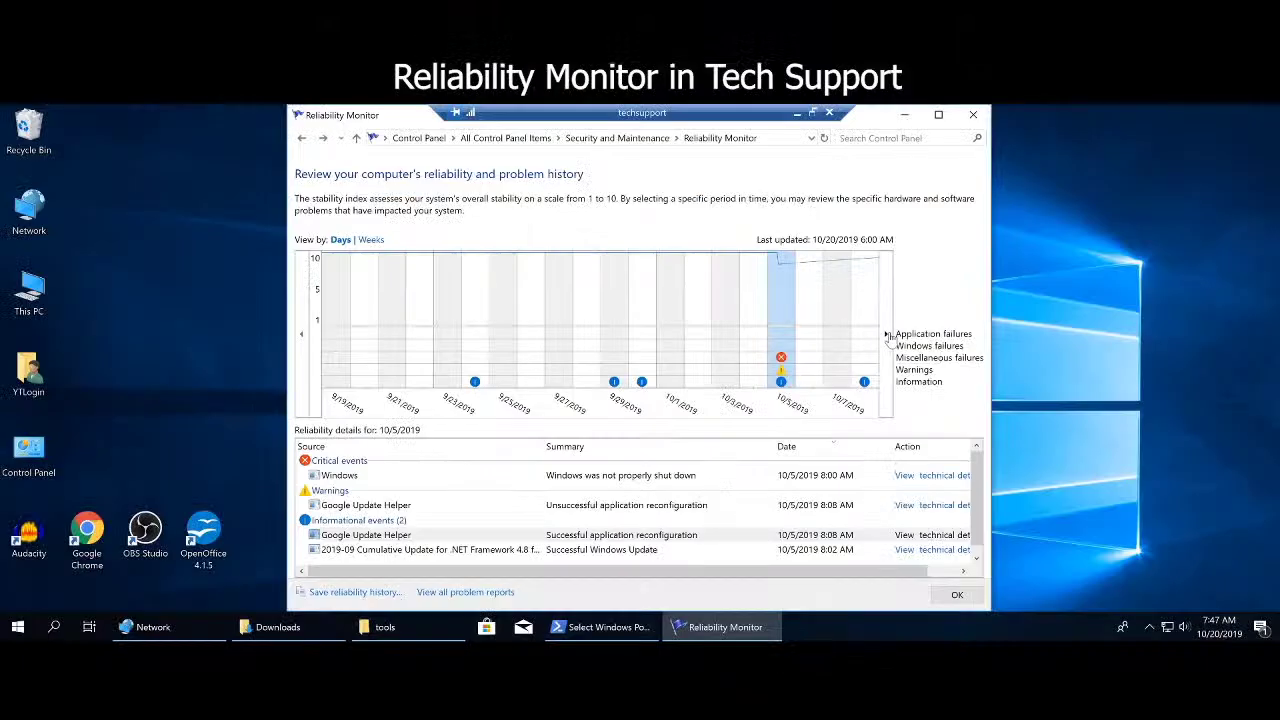
{"action": "left_click", "coordinate": [1055, 316]}
{"action": "left_click", "coordinate": [886, 334]}
{"action": "left_click", "coordinate": [886, 334]}
{"action": "left_click", "coordinate": [886, 334]}
{"action": "left_click", "coordinate": [886, 334]}
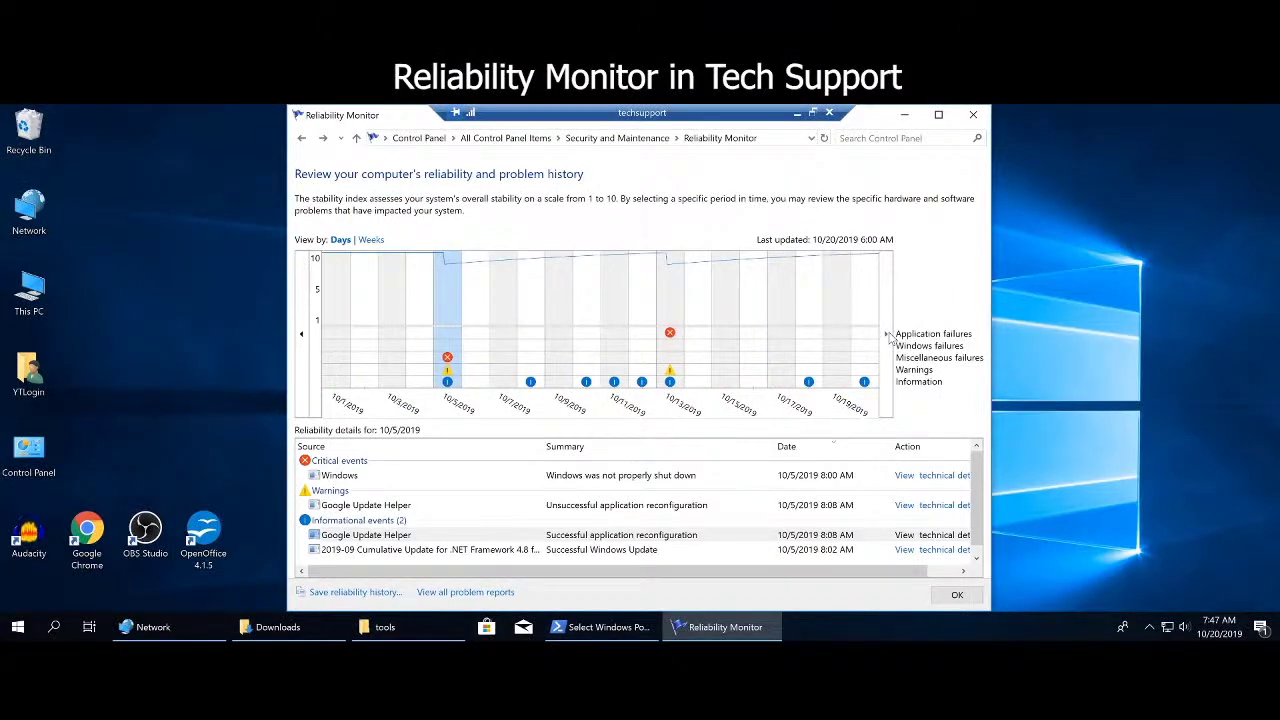
Browse the 10/14, 10/15, 10/17 and 10/18 columns, then select 10/13/2019 with its SetupHost.exe error.
{"action": "left_click", "coordinate": [706, 324]}
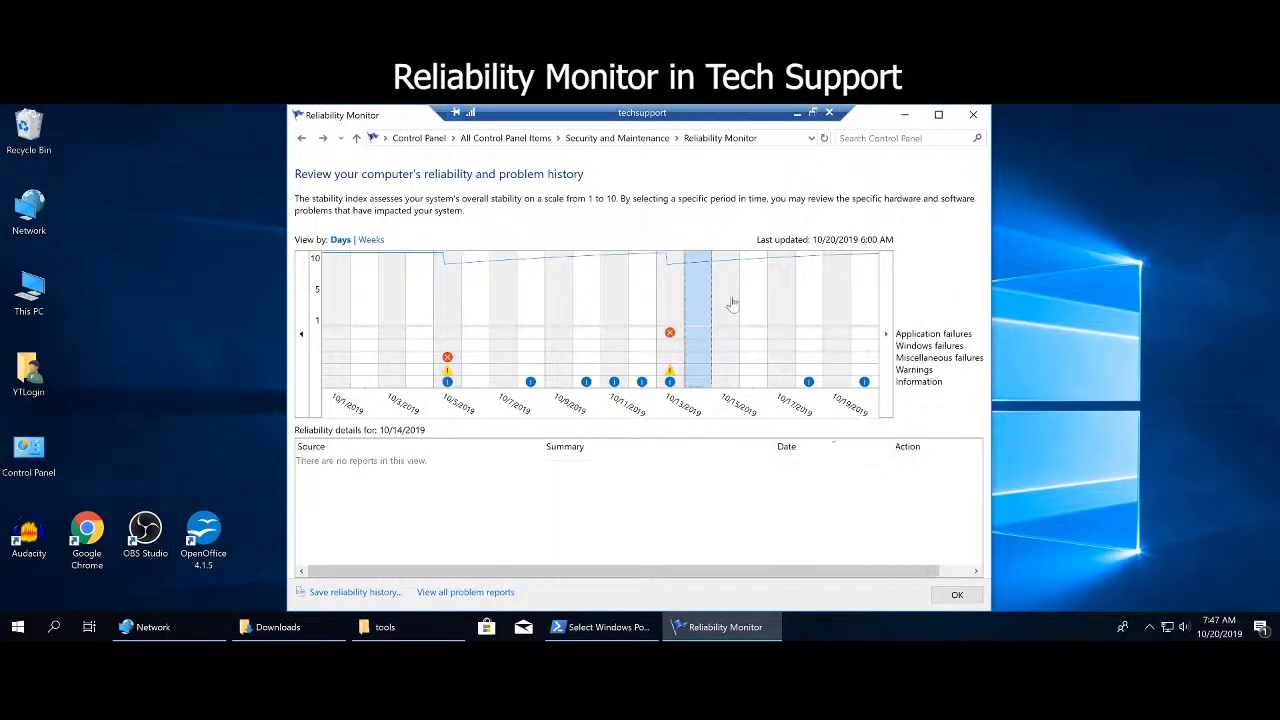
{"action": "left_click", "coordinate": [729, 306]}
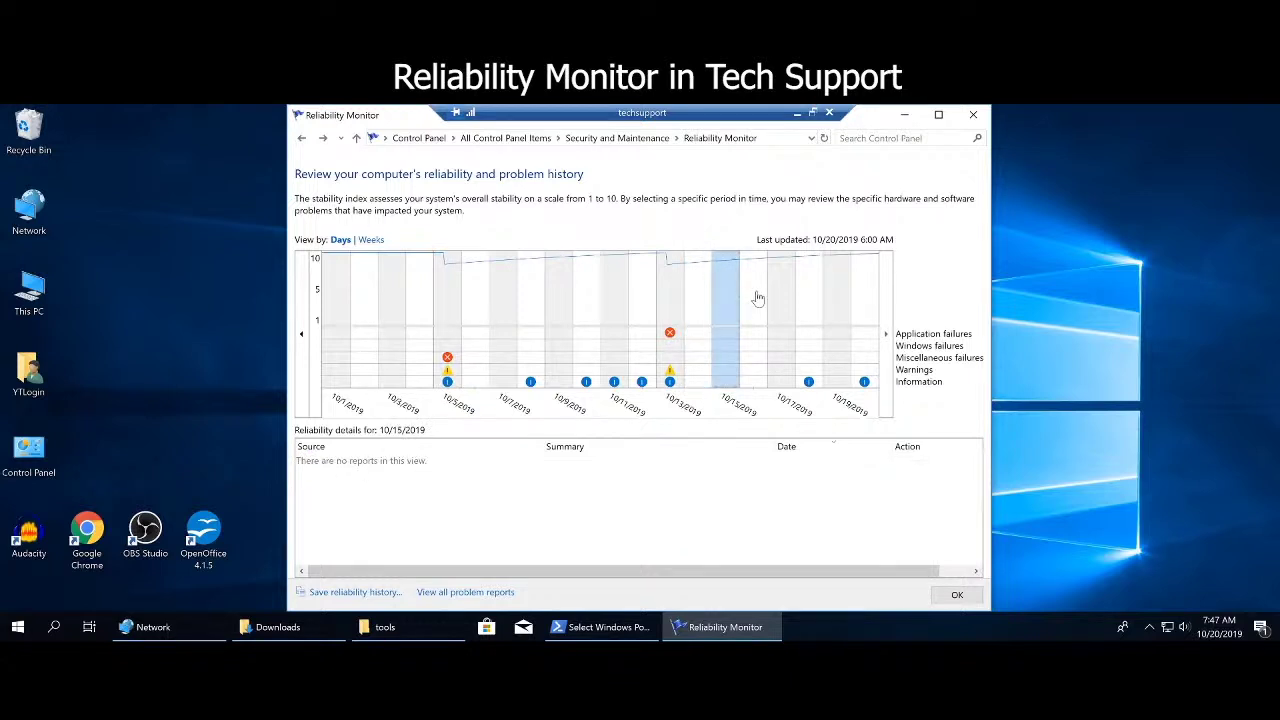
{"action": "left_click", "coordinate": [786, 298]}
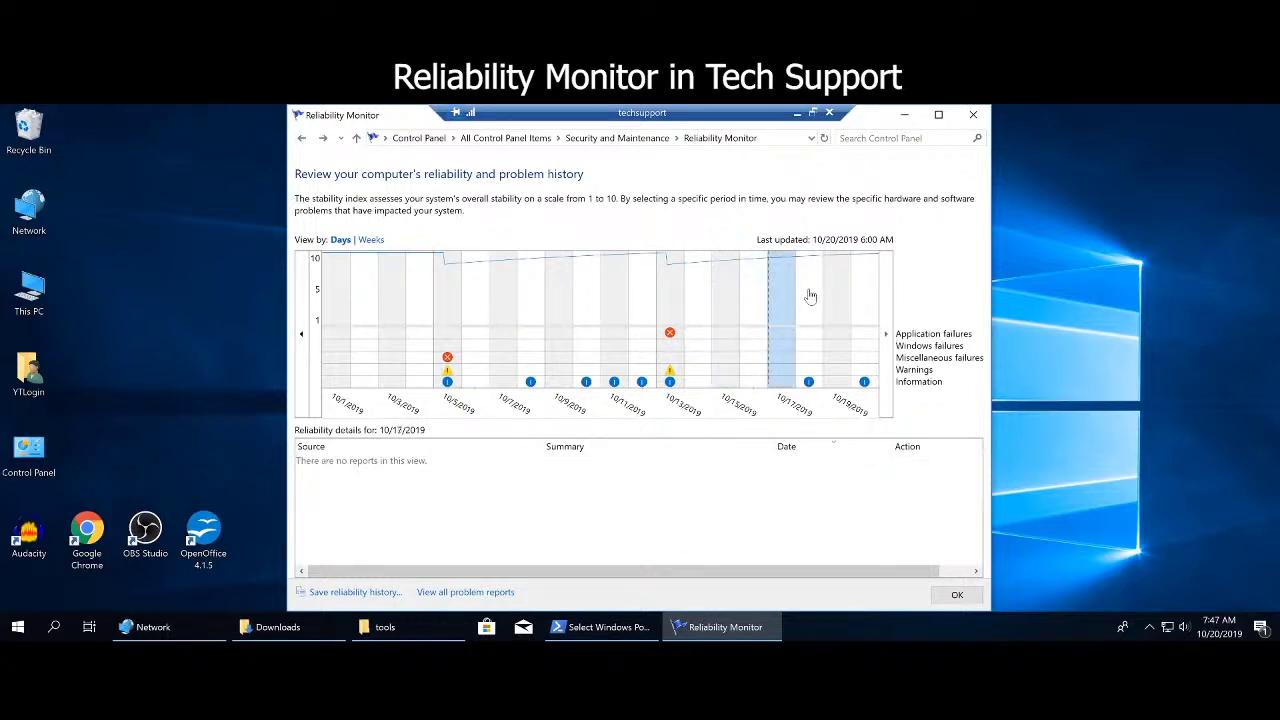
{"action": "left_click", "coordinate": [810, 296]}
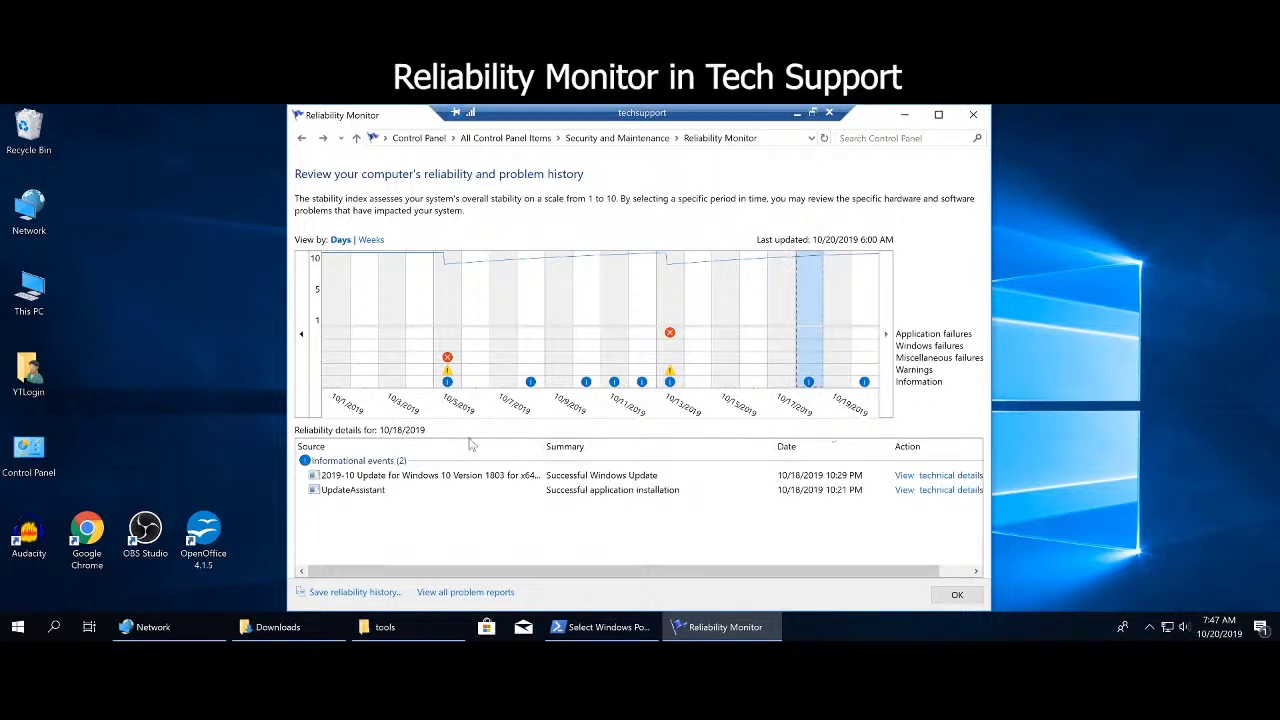
{"action": "left_click", "coordinate": [671, 290]}
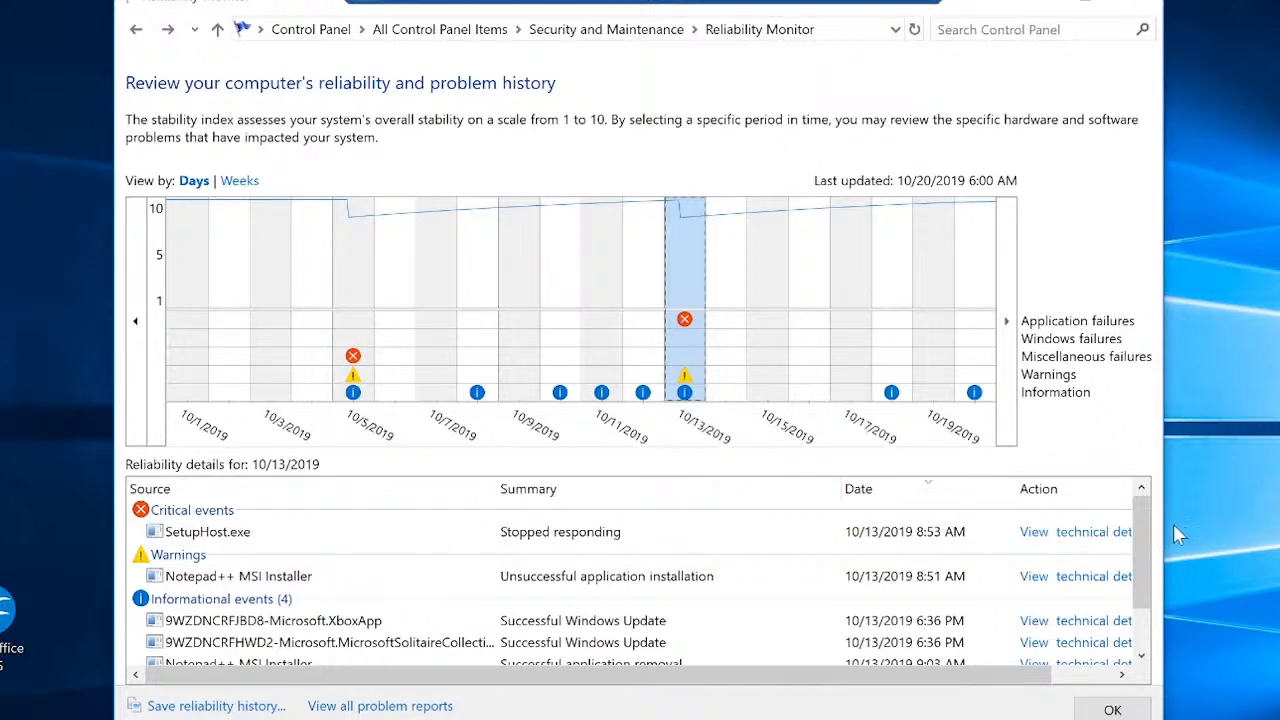
Widen the window, open the SetupHost.exe stopped-responding report and highlight its first paragraph.
{"action": "left_click_drag", "start_coordinate": [1165, 529], "coordinate": [1268, 508]}
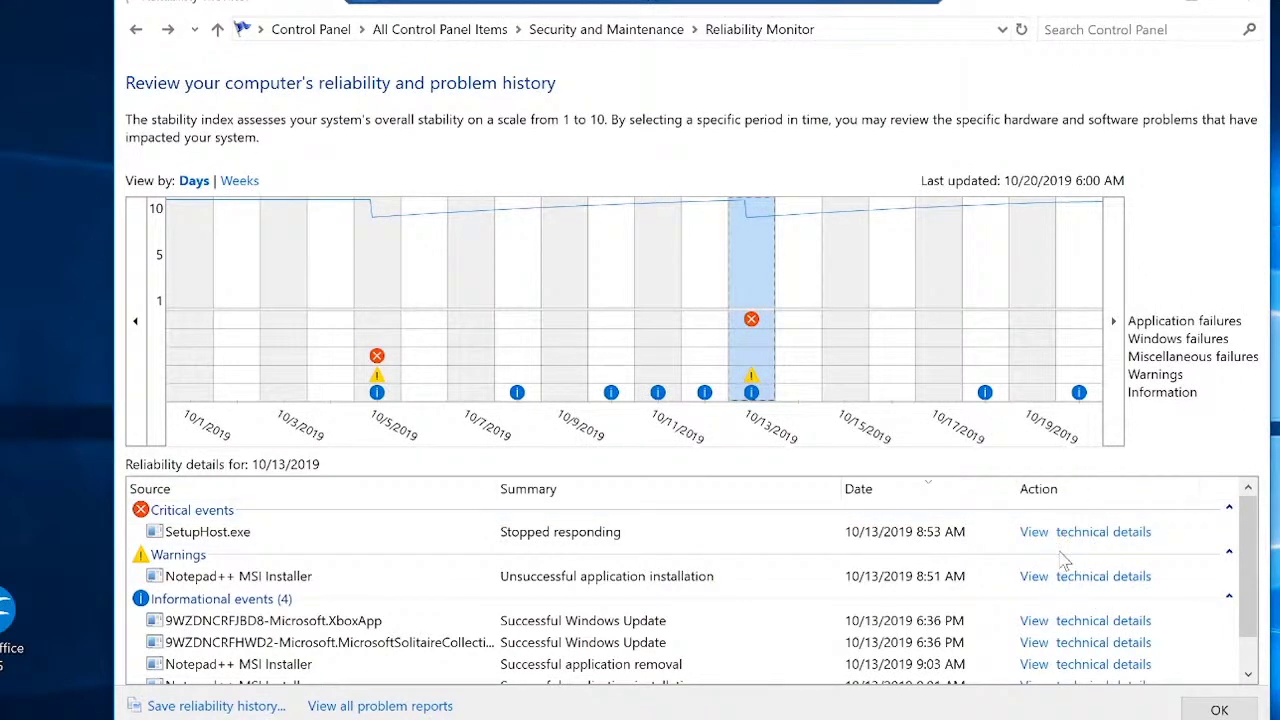
{"action": "left_click", "coordinate": [1100, 532]}
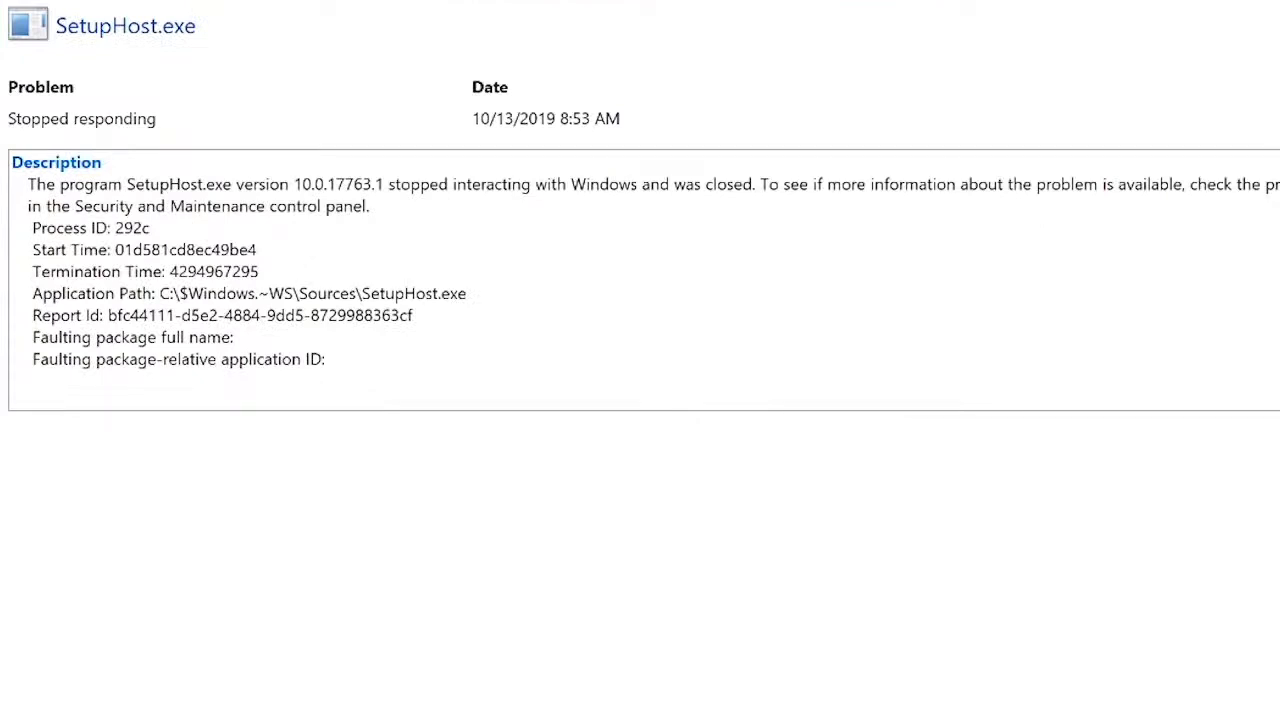
{"action": "left_click_drag", "start_coordinate": [28, 184], "coordinate": [372, 206]}
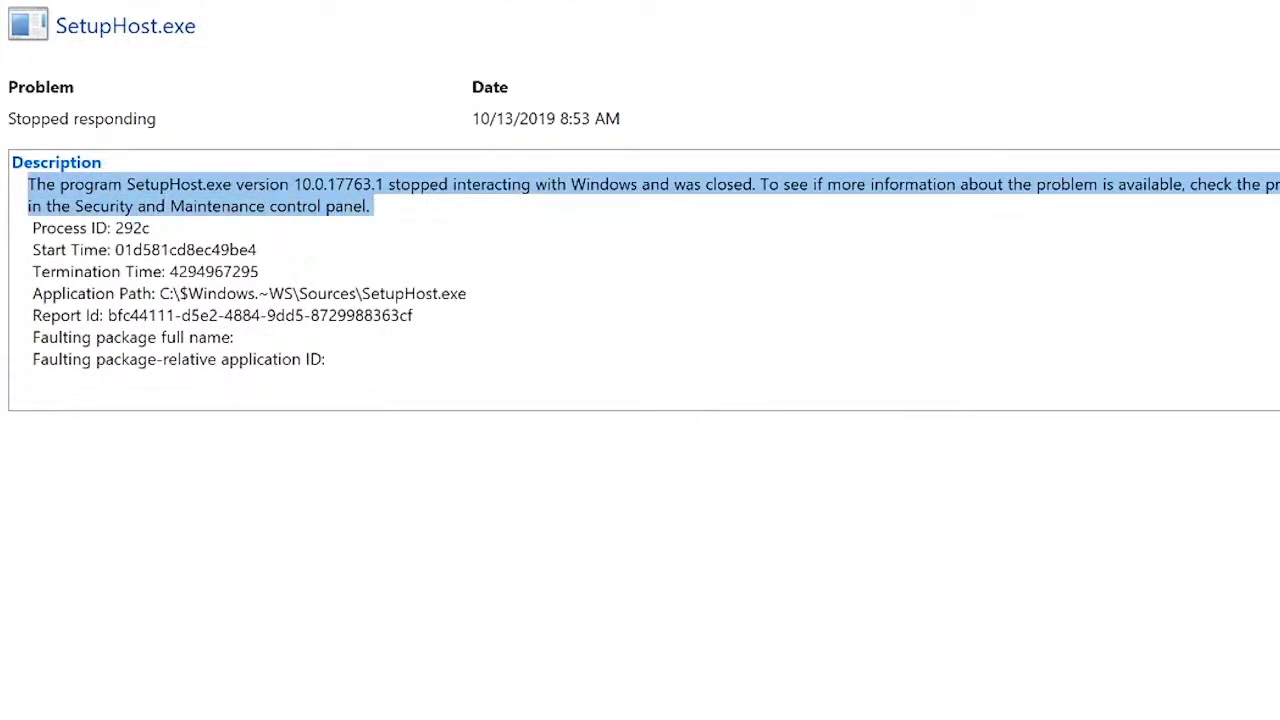
{"action": "left_click", "coordinate": [383, 212]}
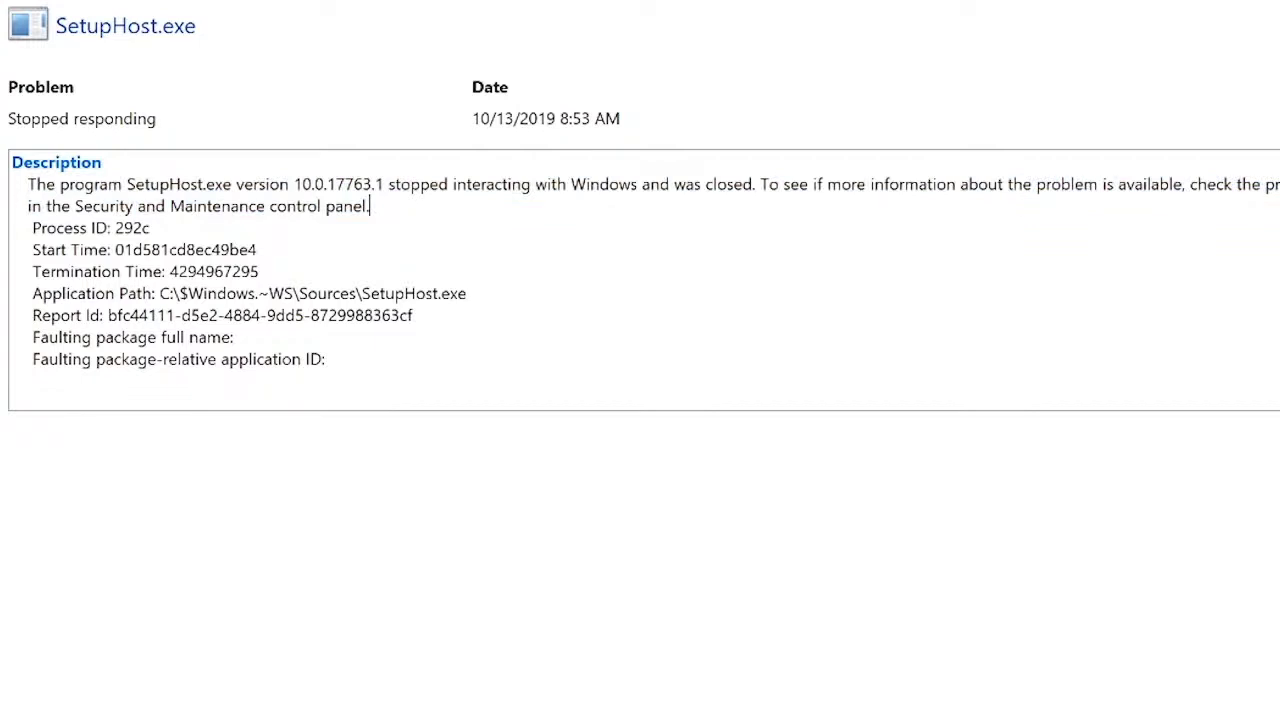
{"action": "left_click", "coordinate": [386, 186], "text": "shift"}
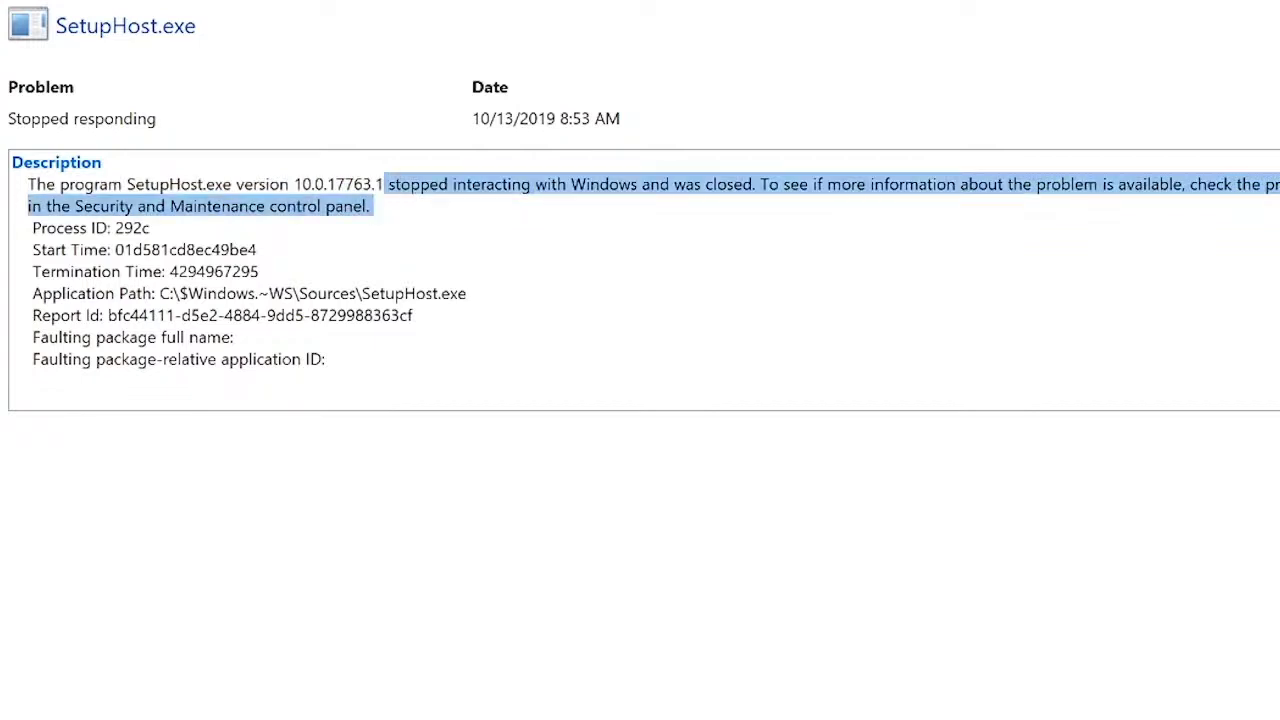
Highlight the 'stopped interacting with Windows and was closed' text and the SetupHost.exe application path.
{"action": "left_click_drag", "start_coordinate": [386, 184], "coordinate": [779, 184]}
{"action": "left_click", "coordinate": [905, 184]}
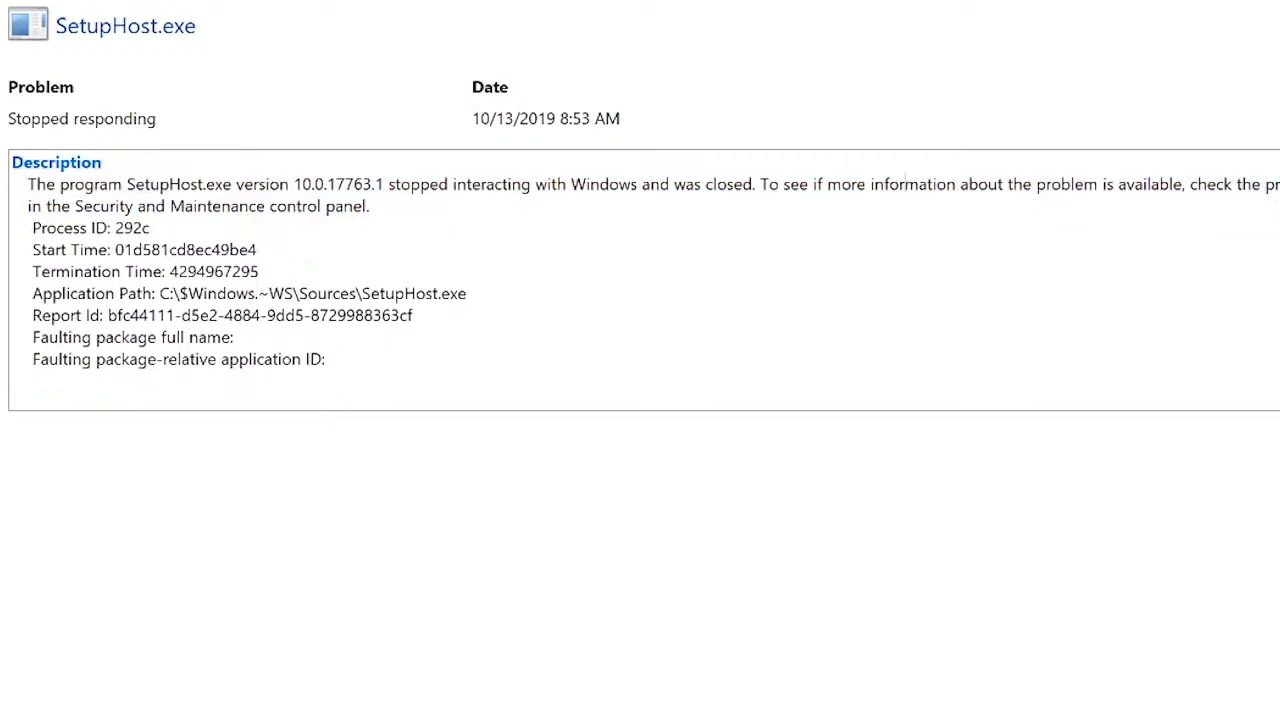
{"action": "left_click_drag", "start_coordinate": [1190, 184], "coordinate": [372, 206]}
{"action": "left_click", "coordinate": [371, 206]}
{"action": "left_click_drag", "start_coordinate": [33, 293], "coordinate": [468, 296]}
{"action": "left_click", "coordinate": [505, 298]}
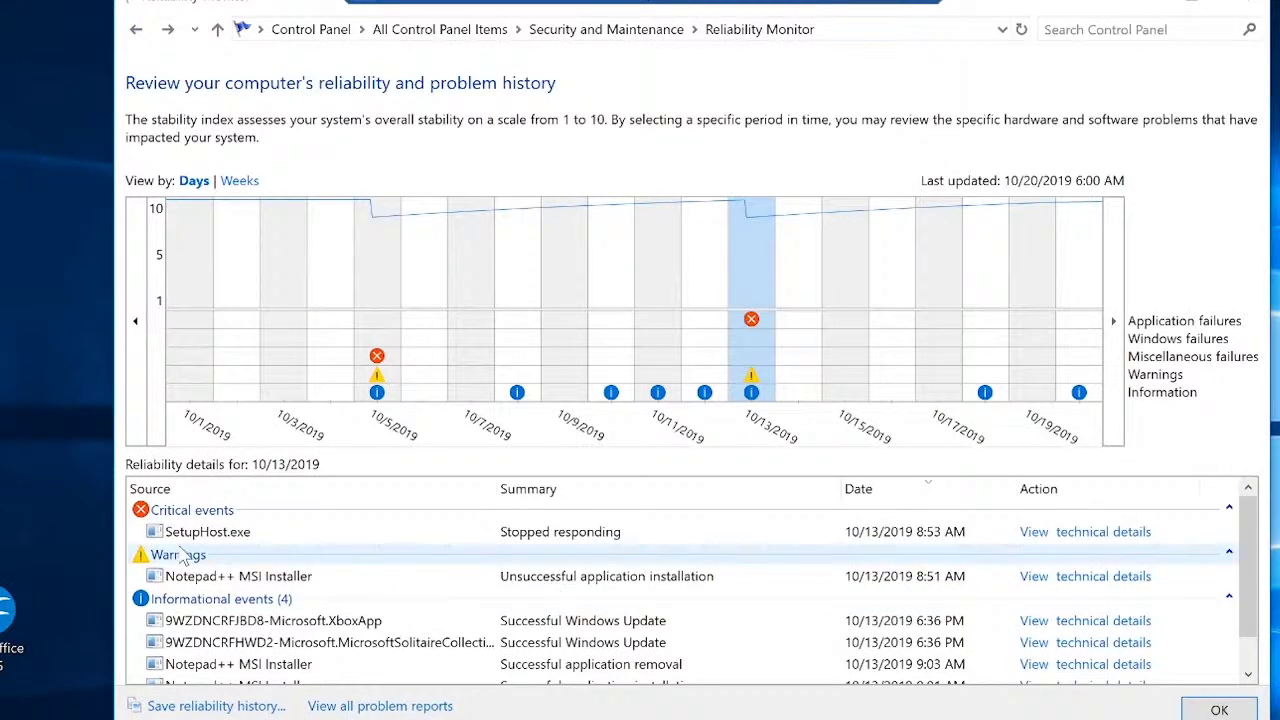
{"action": "left_click", "coordinate": [256, 578]}
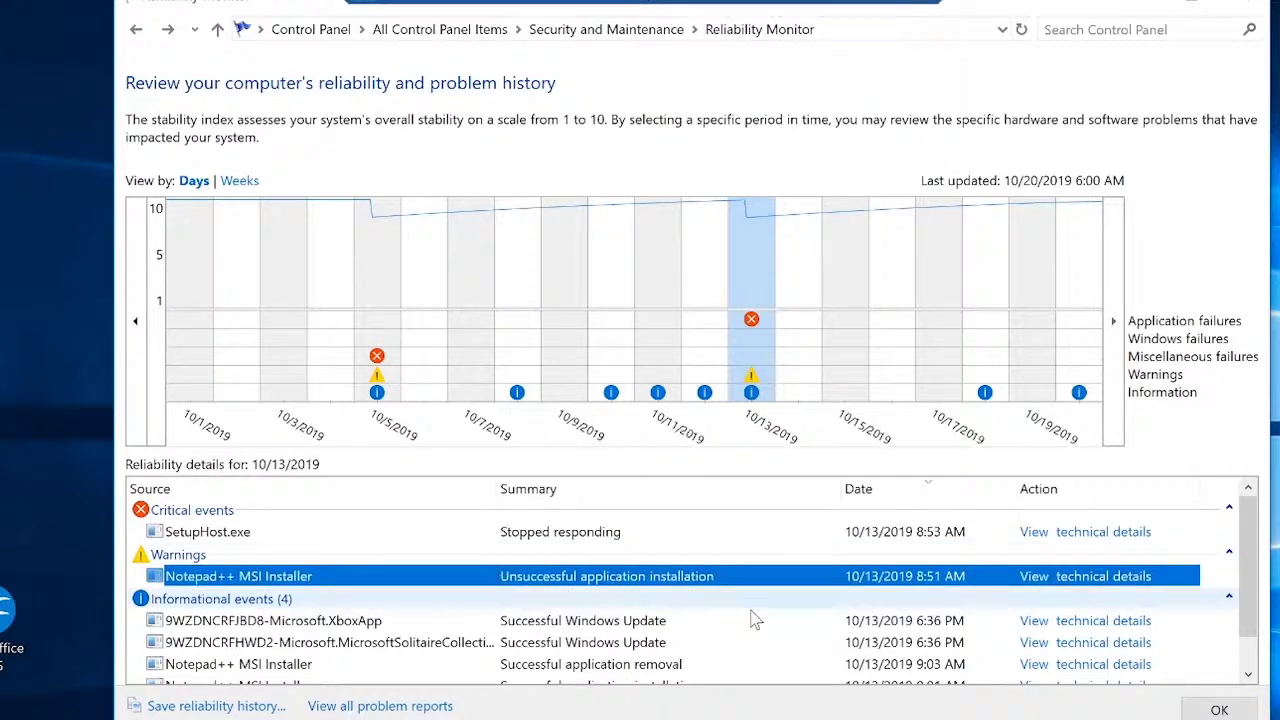
{"action": "left_click", "coordinate": [1090, 578]}
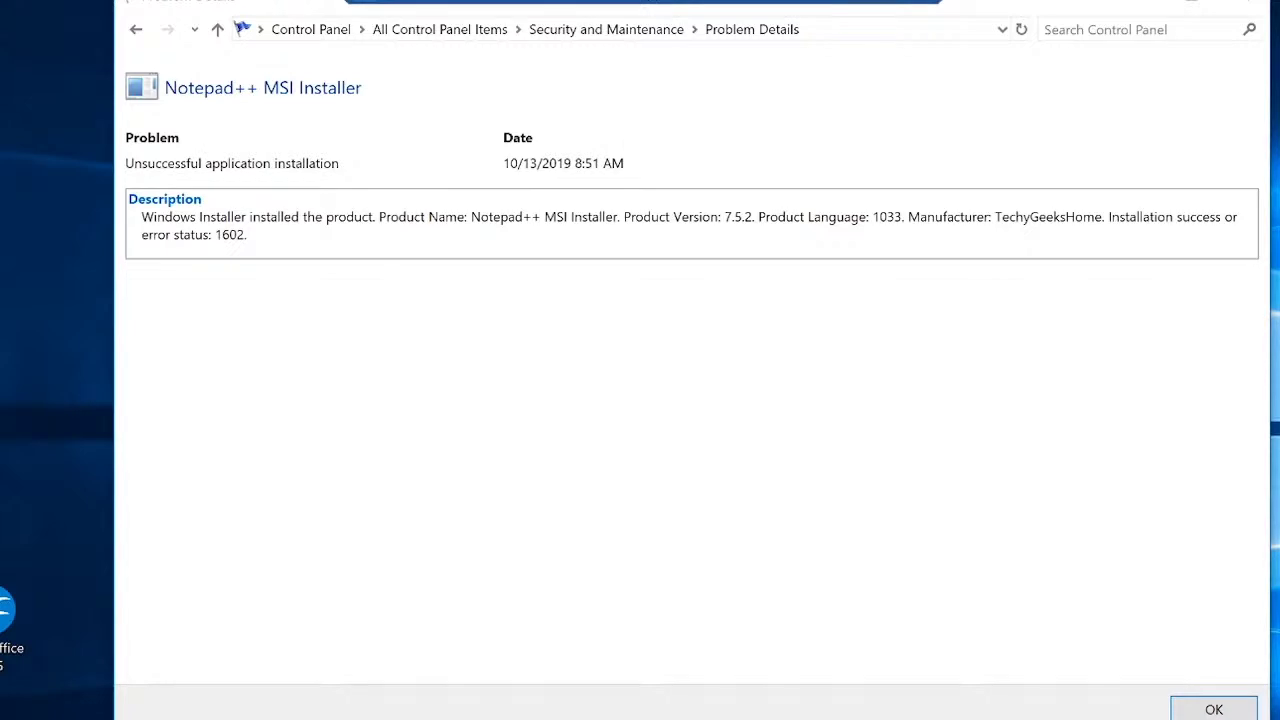
{"action": "left_click_drag", "start_coordinate": [140, 216], "coordinate": [1010, 216]}
{"action": "left_click", "coordinate": [1010, 216]}
{"action": "left_click_drag", "start_coordinate": [248, 236], "coordinate": [141, 236]}
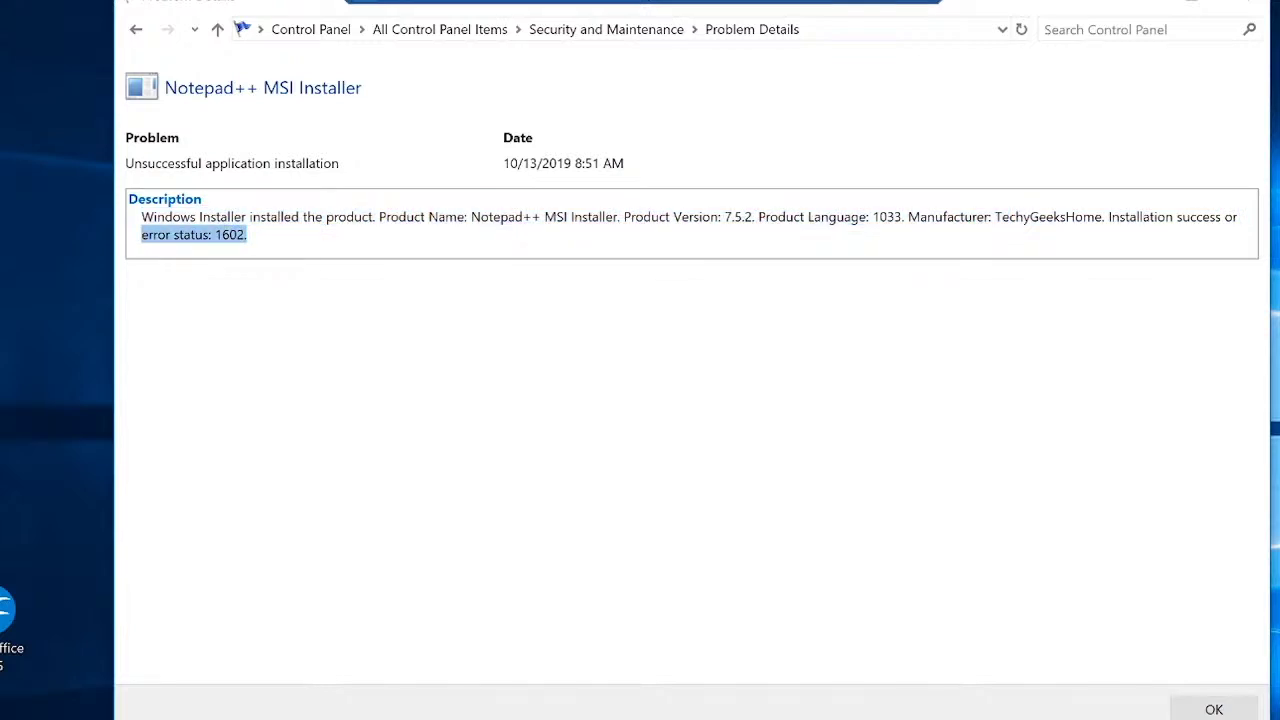
{"action": "left_click", "coordinate": [141, 236]}
{"action": "mouse_move", "coordinate": [248, 236]}
{"action": "left_mouse_down"}
{"action": "mouse_move", "coordinate": [141, 236]}
{"action": "mouse_move", "coordinate": [252, 235]}
{"action": "left_mouse_up"}
{"action": "left_click", "coordinate": [218, 235]}
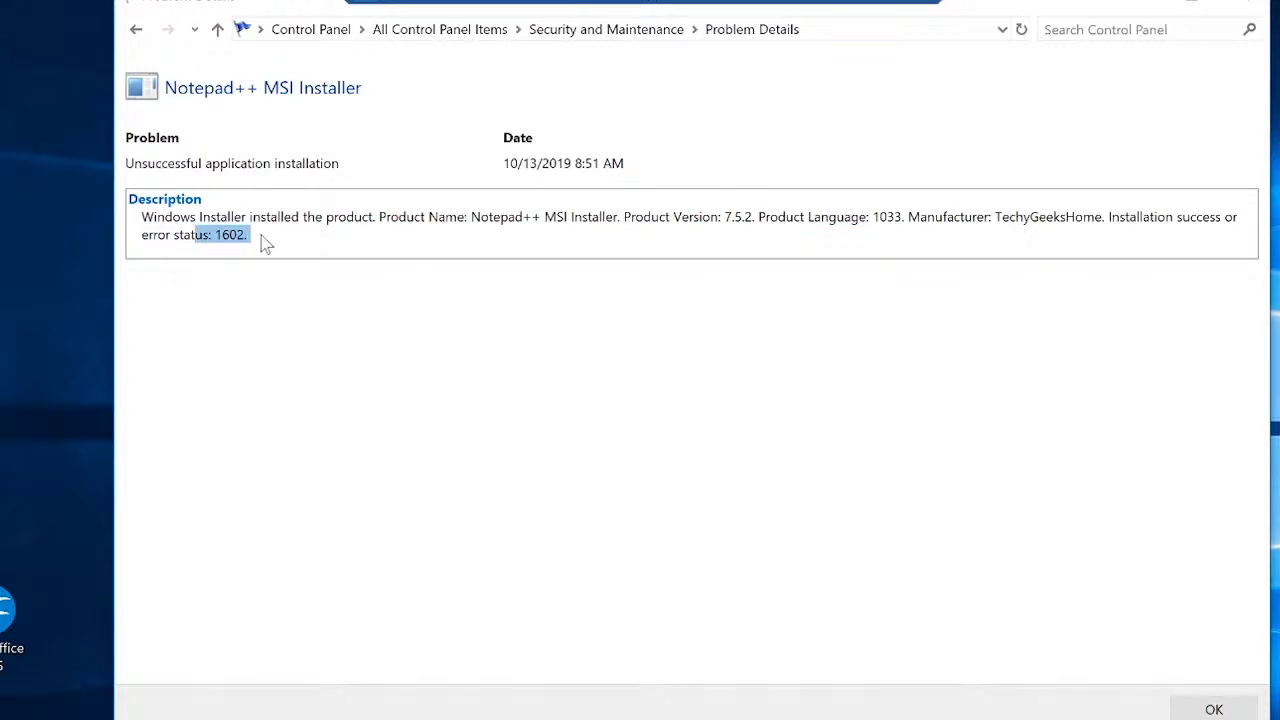
{"action": "left_click", "coordinate": [136, 31]}
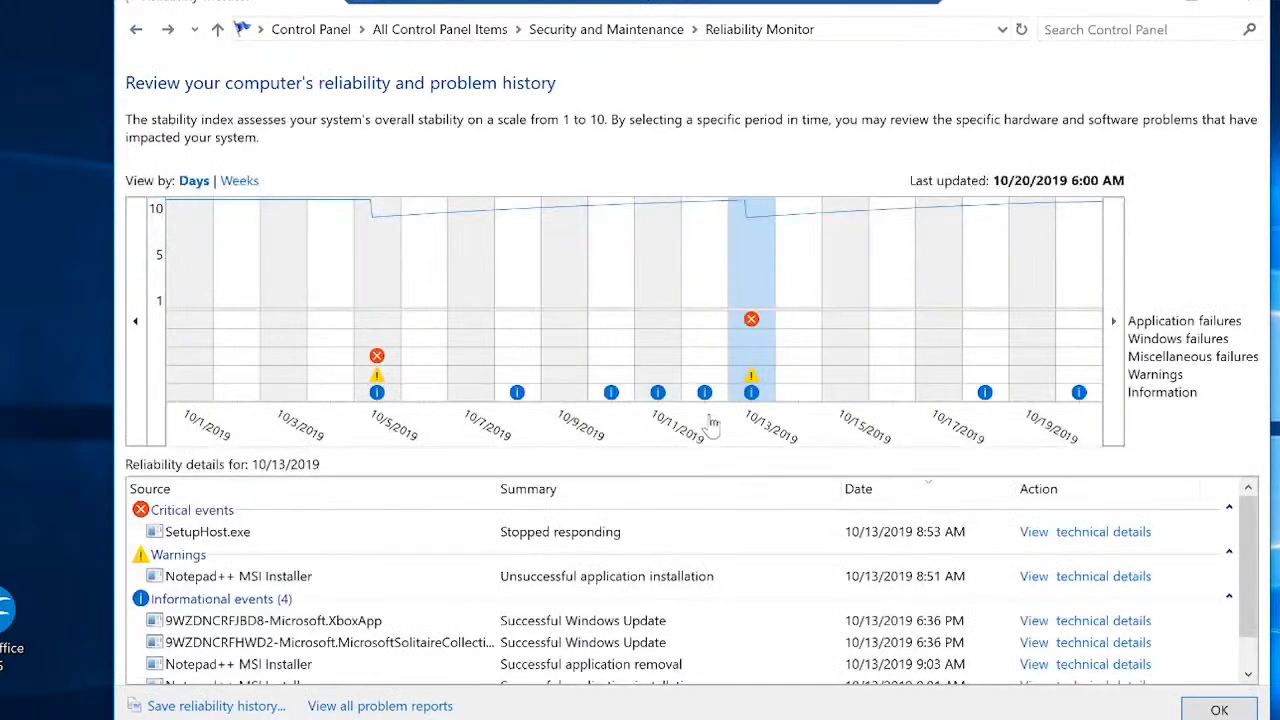
{"action": "scroll", "coordinate": [763, 623], "scroll_direction": "down", "scroll_amount": 1}
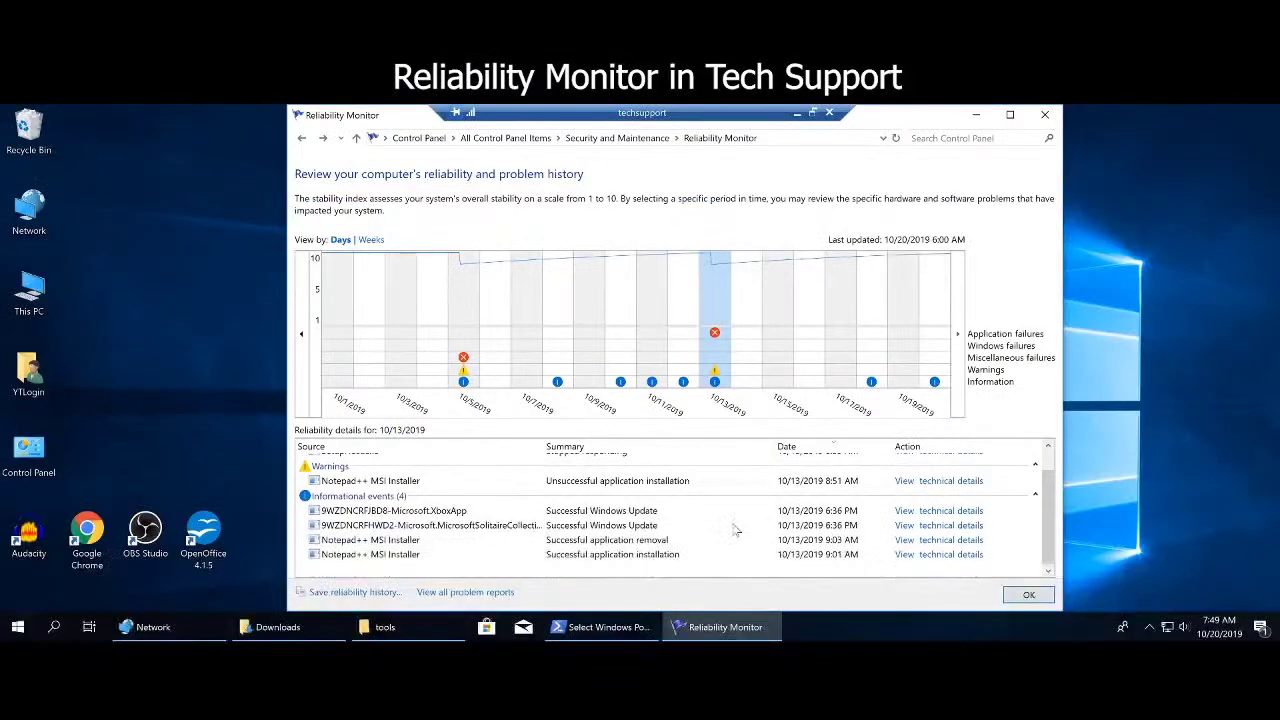
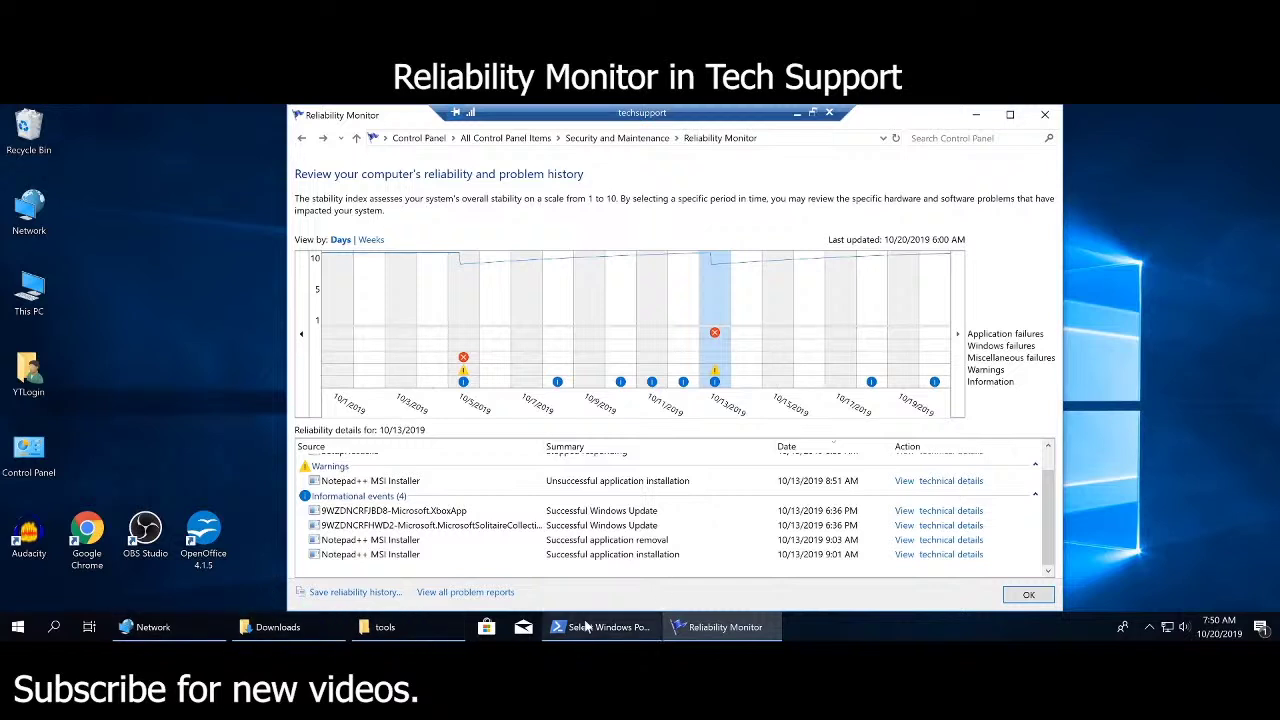
Switch from Reliability Monitor to the 'Top 10 Hard Desktop Support Interview Questions and Answers' article in Chrome.
{"action": "mouse_move", "coordinate": [379, 630]}
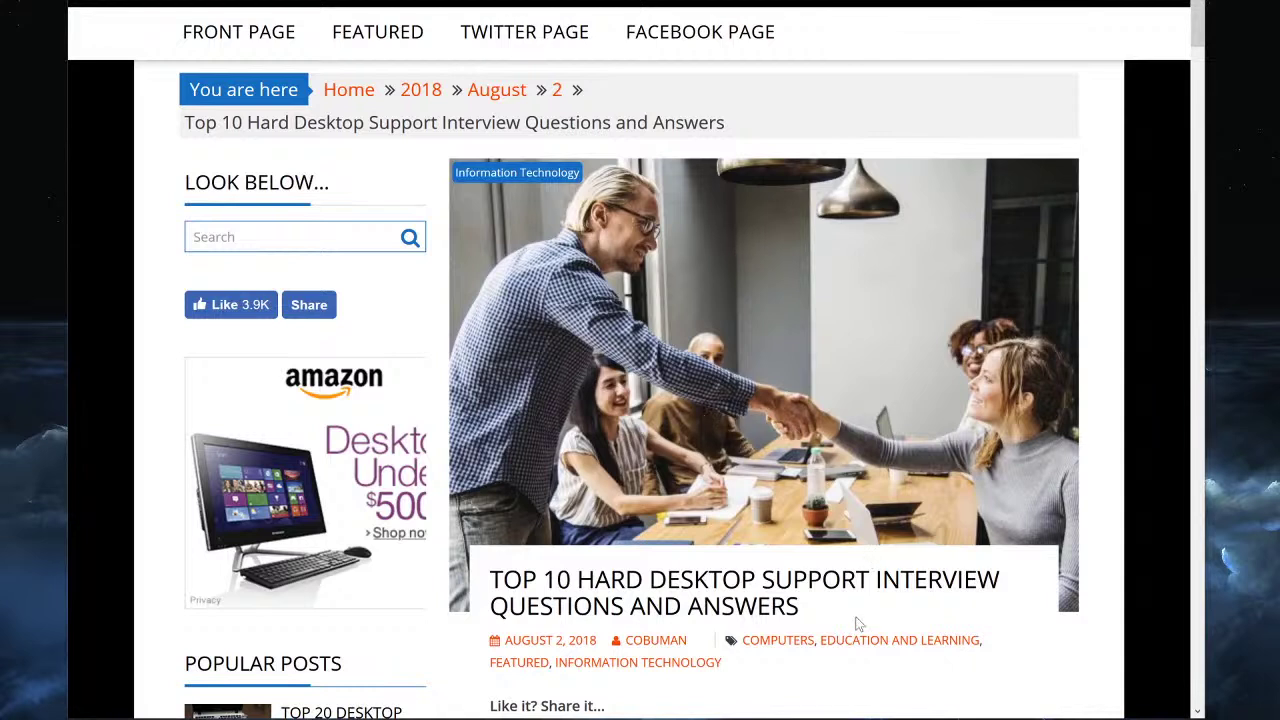
Highlight the article title and scroll down to question 3 on Direct IP printer setup.
{"action": "left_click_drag", "start_coordinate": [489, 580], "coordinate": [828, 614]}
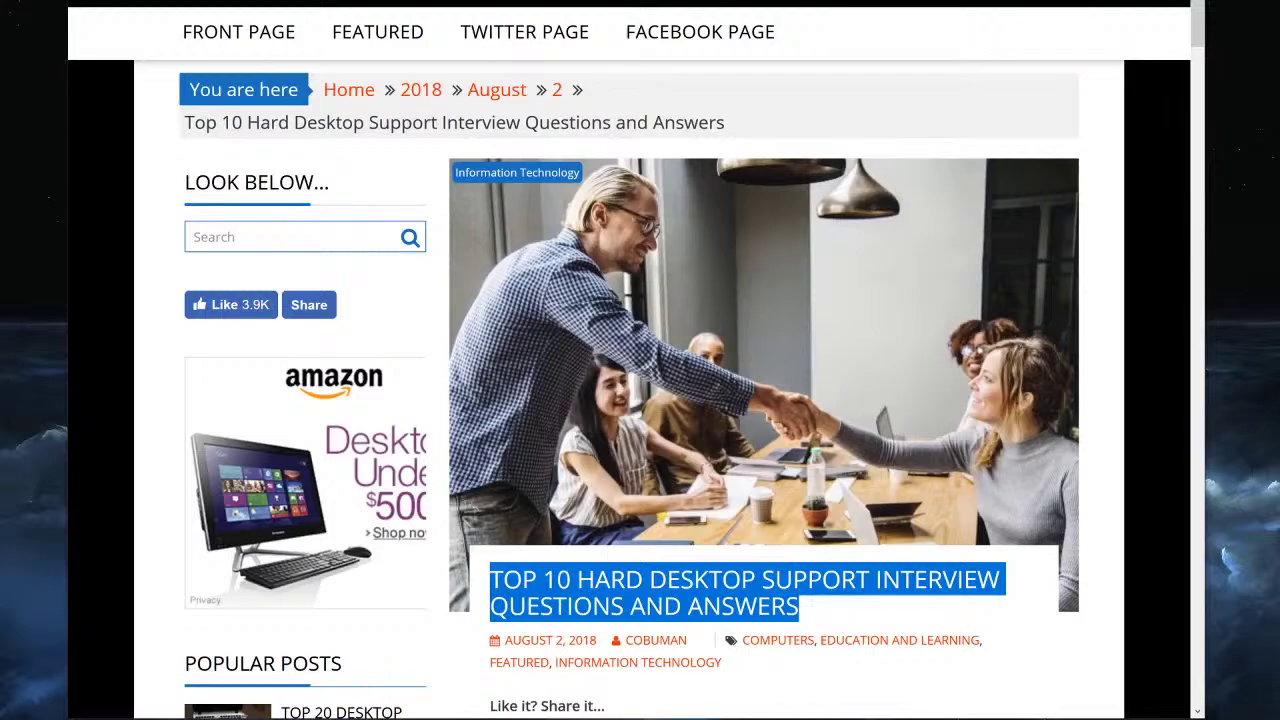
{"action": "scroll", "coordinate": [740, 540], "scroll_direction": "down", "scroll_amount": 5}
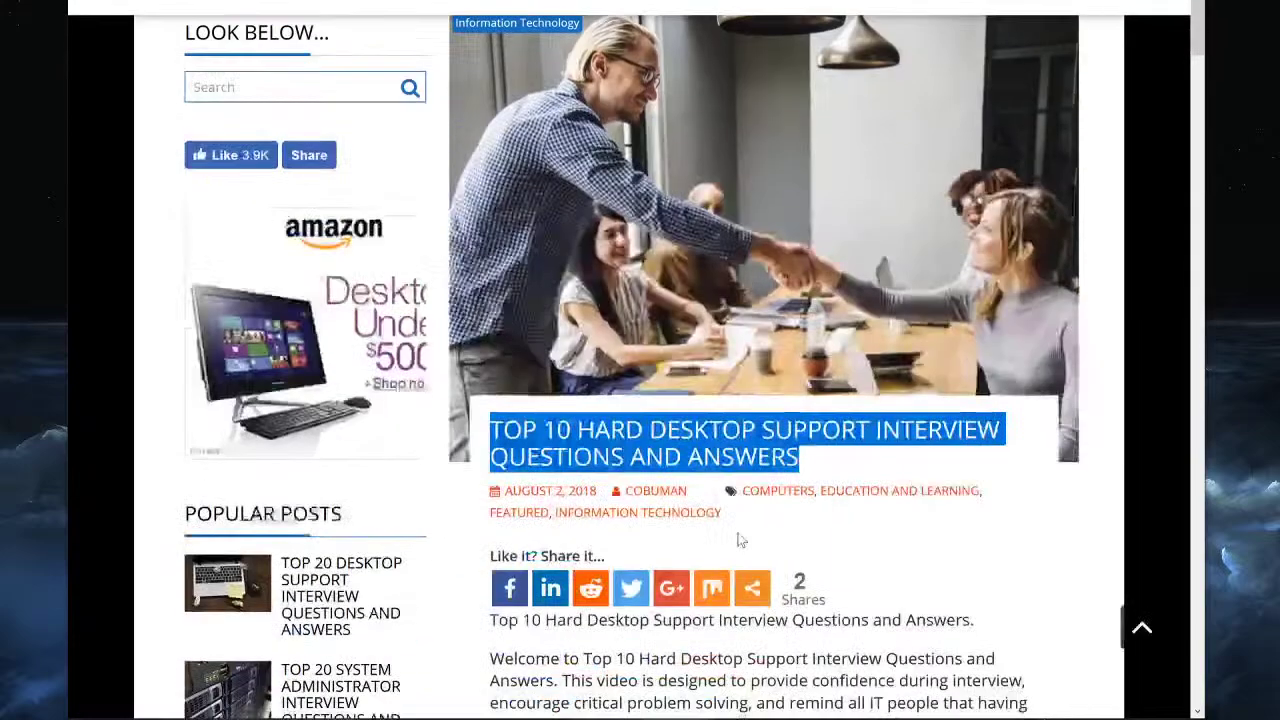
{"action": "scroll", "coordinate": [738, 524], "scroll_direction": "down", "scroll_amount": 2}
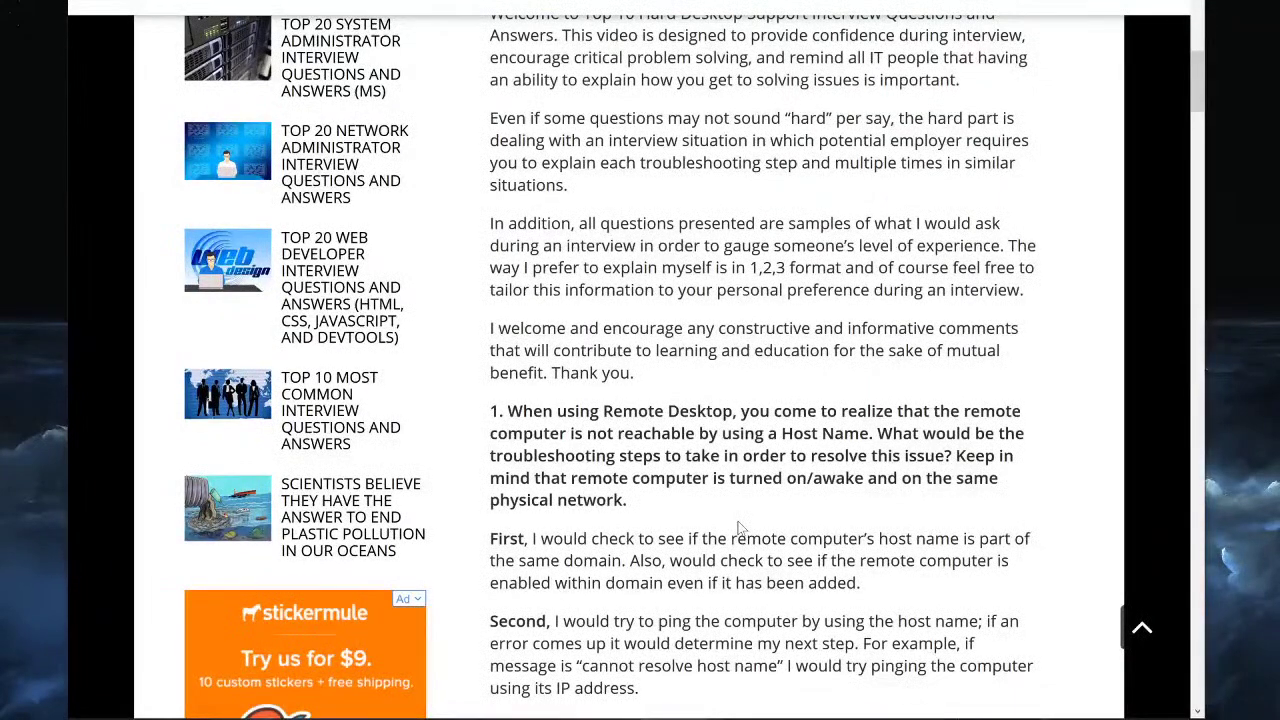
{"action": "scroll", "coordinate": [738, 527], "scroll_direction": "down", "scroll_amount": 1}
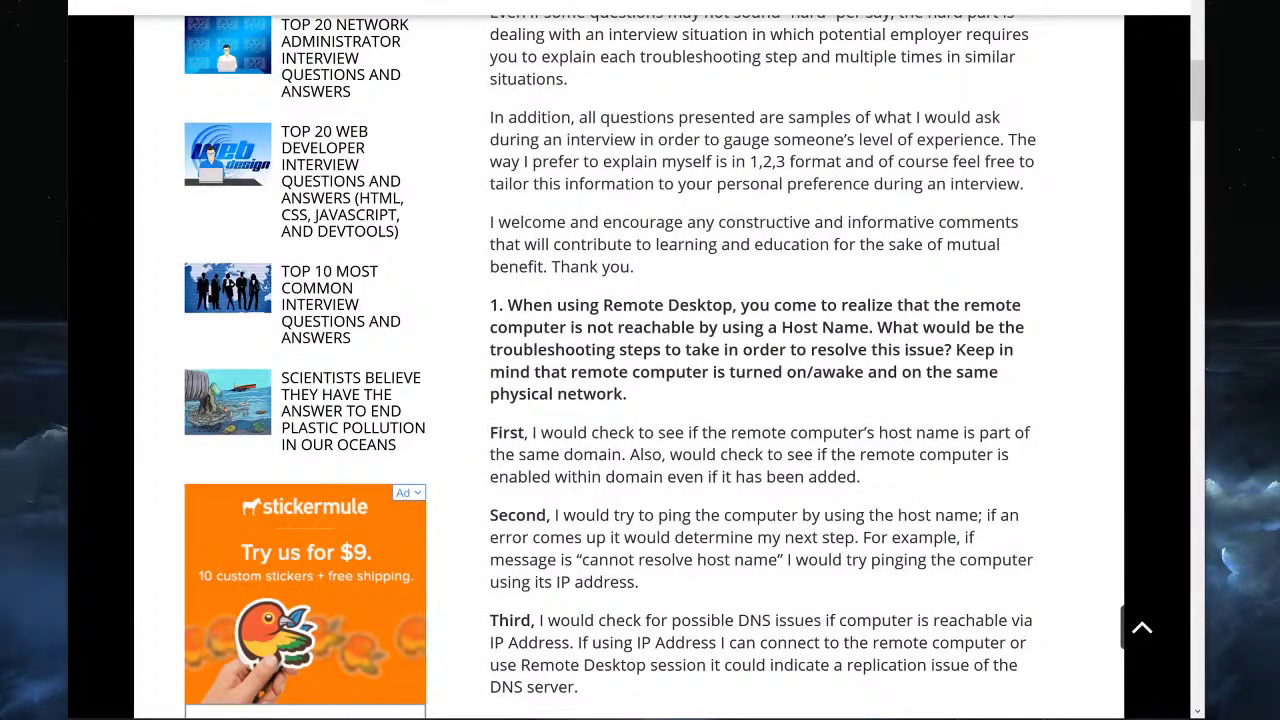
{"action": "scroll", "coordinate": [640, 367], "scroll_direction": "down", "scroll_amount": 5}
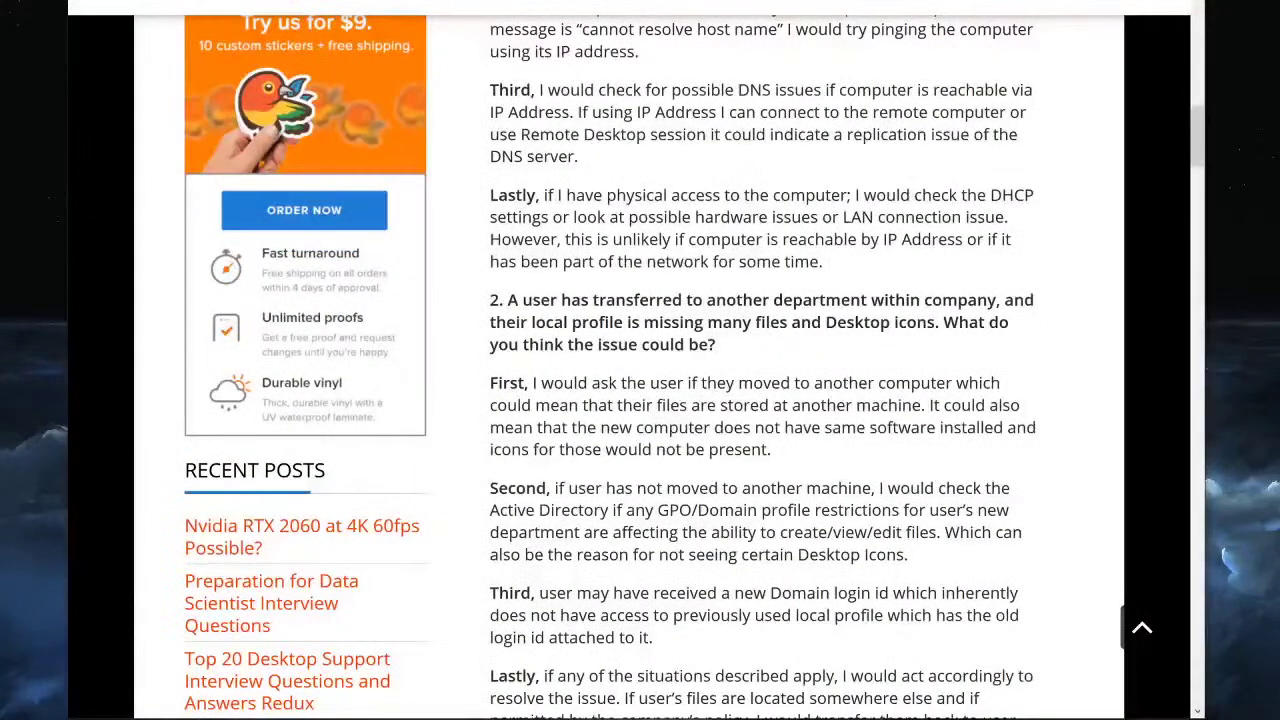
{"action": "scroll", "coordinate": [640, 367], "scroll_direction": "down", "scroll_amount": 2}
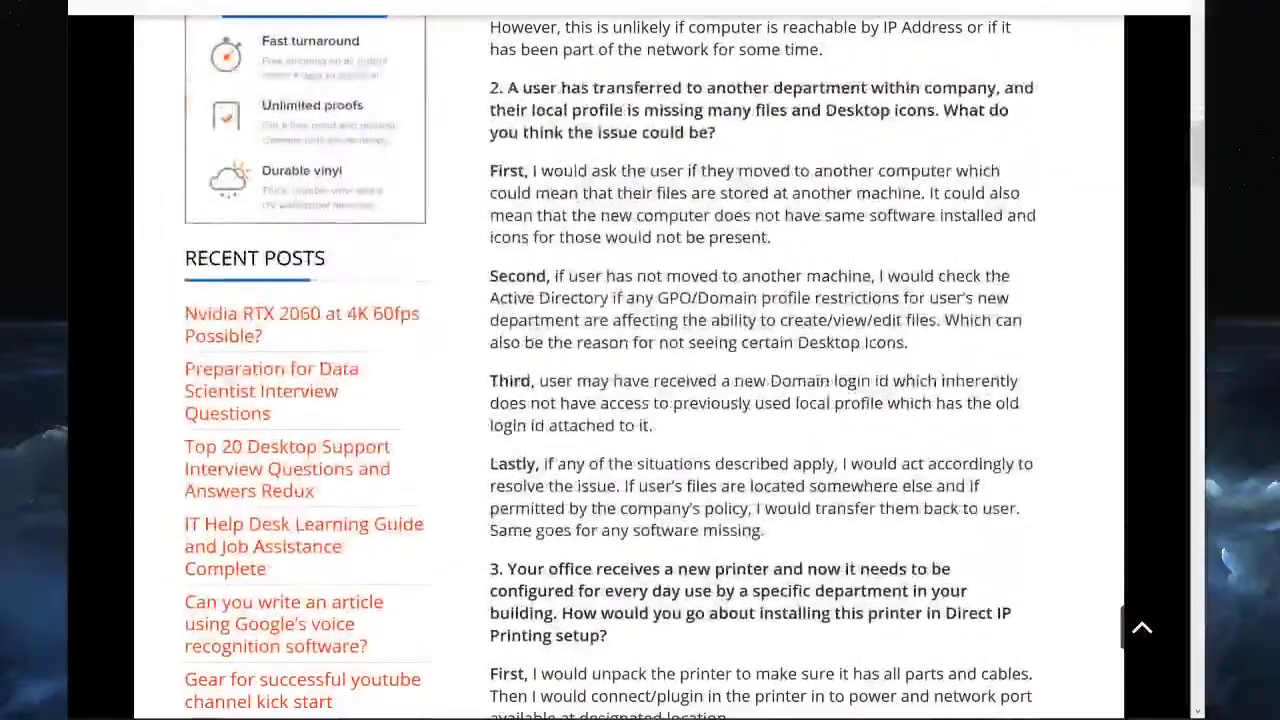
{"action": "scroll", "coordinate": [789, 333], "scroll_direction": "down", "scroll_amount": 1}
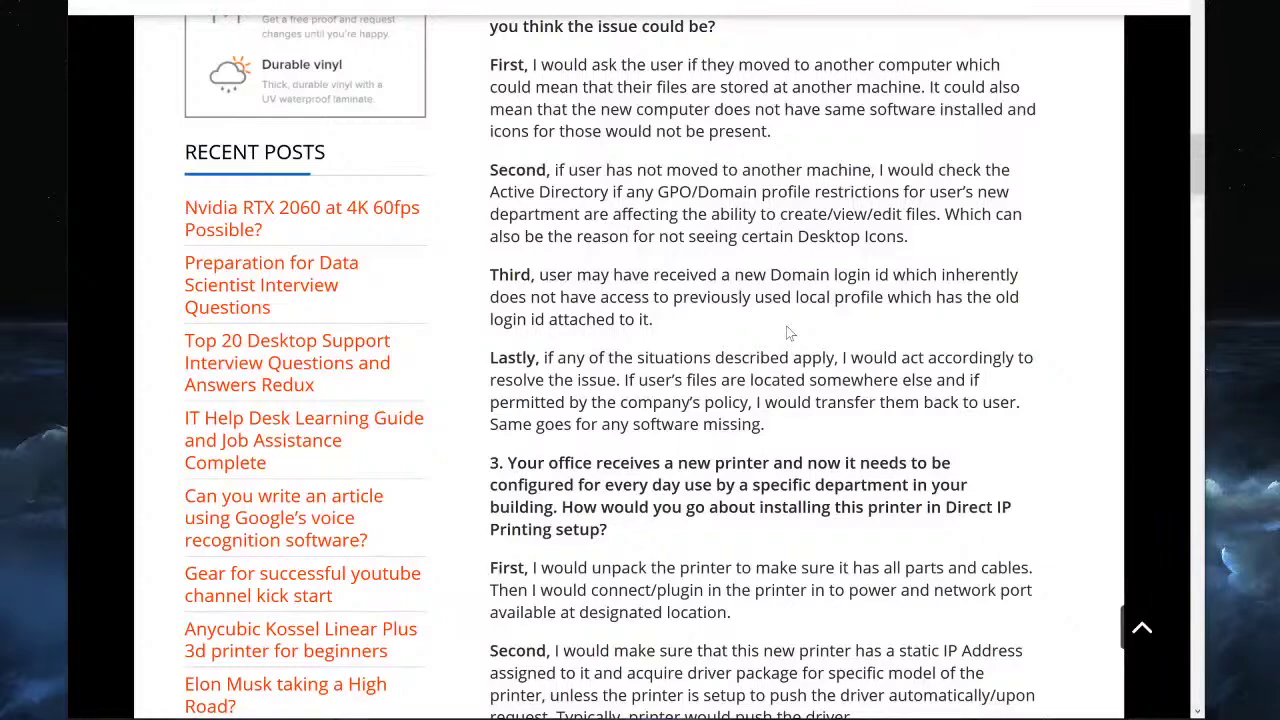
{"action": "scroll", "coordinate": [796, 342], "scroll_direction": "down", "scroll_amount": 1}
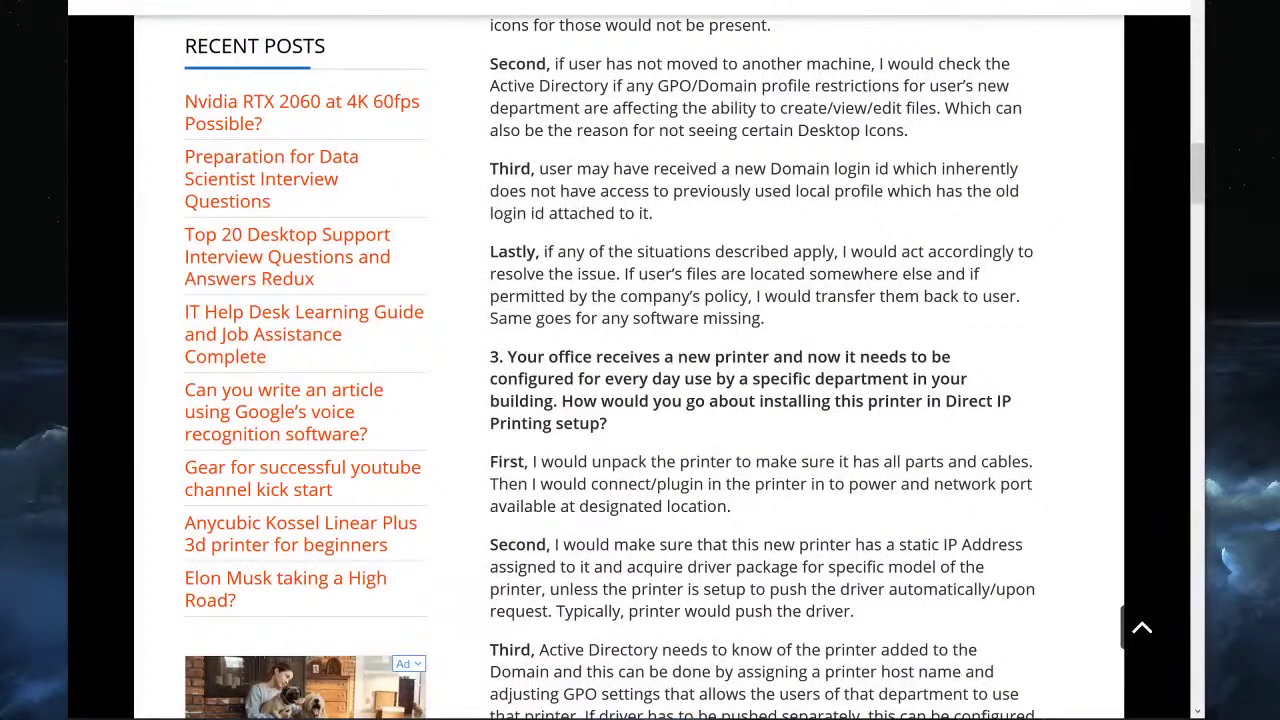
{"action": "scroll", "coordinate": [694, 367], "scroll_direction": "down", "scroll_amount": 1}
{"action": "scroll", "coordinate": [694, 367], "scroll_direction": "down", "scroll_amount": 1}
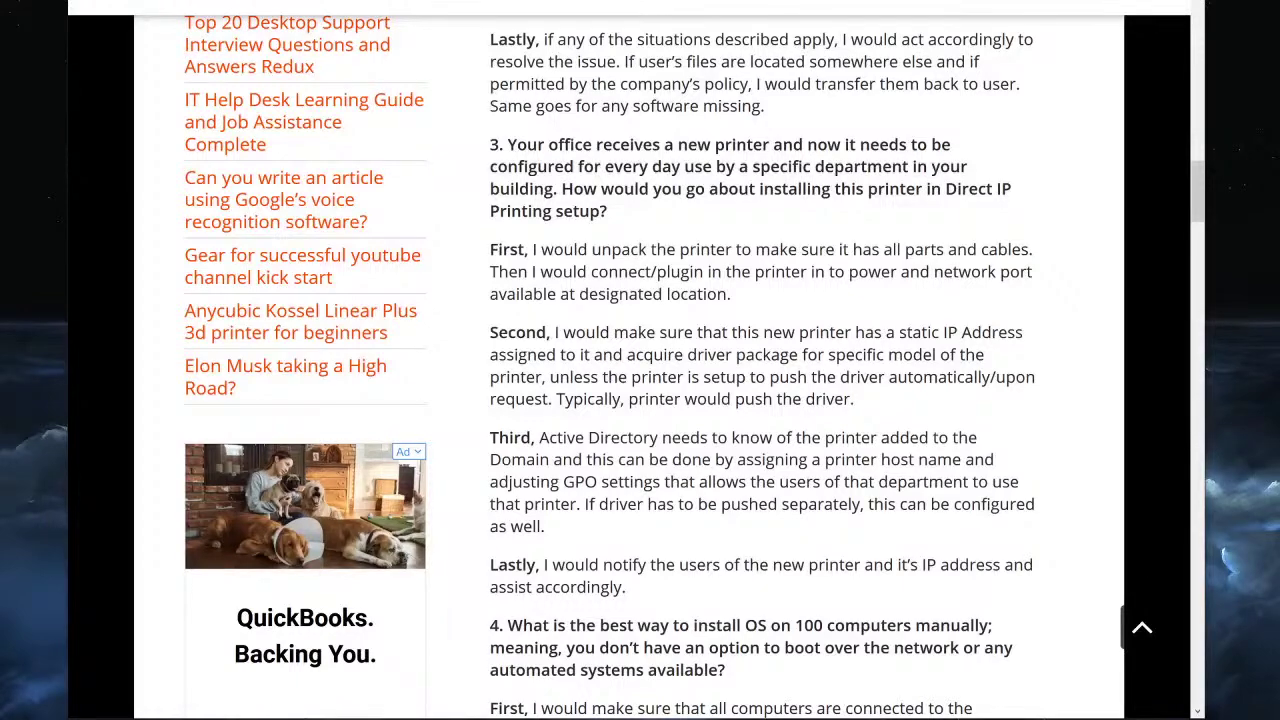
{"action": "left_click_drag", "start_coordinate": [489, 249], "coordinate": [534, 249]}
{"action": "left_click", "coordinate": [534, 249]}
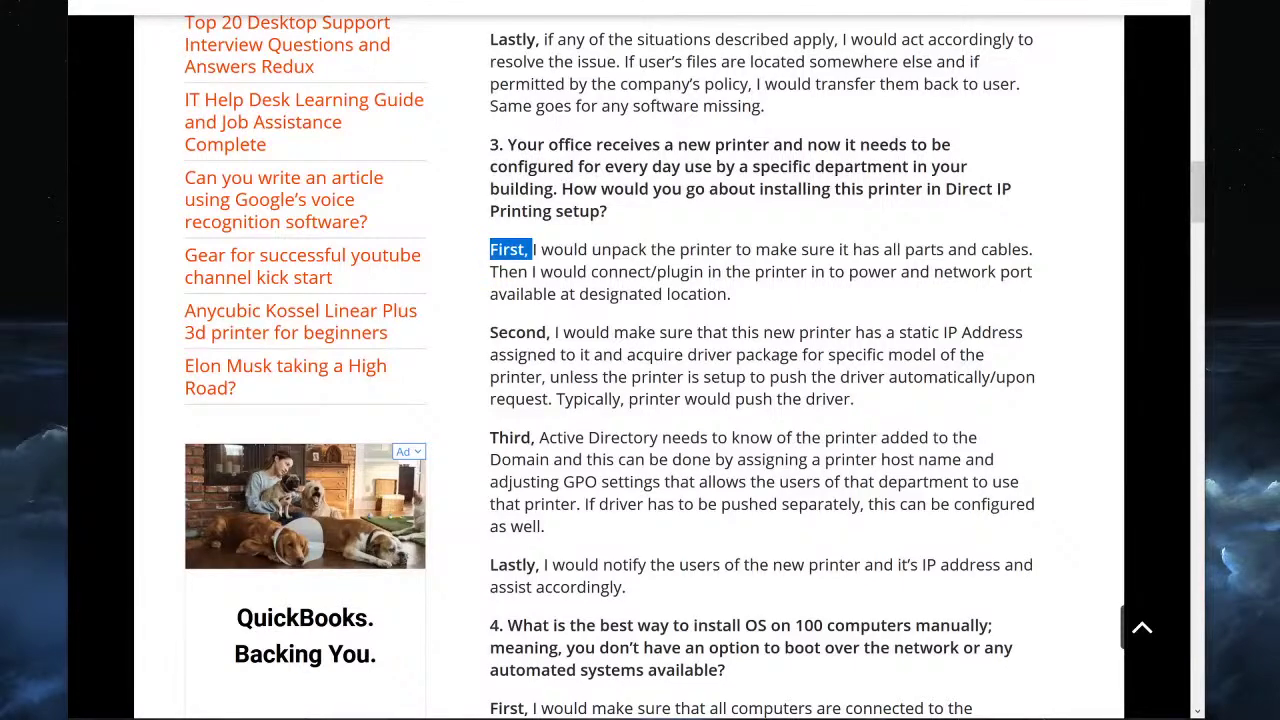
{"action": "left_click_drag", "start_coordinate": [489, 332], "coordinate": [558, 332]}
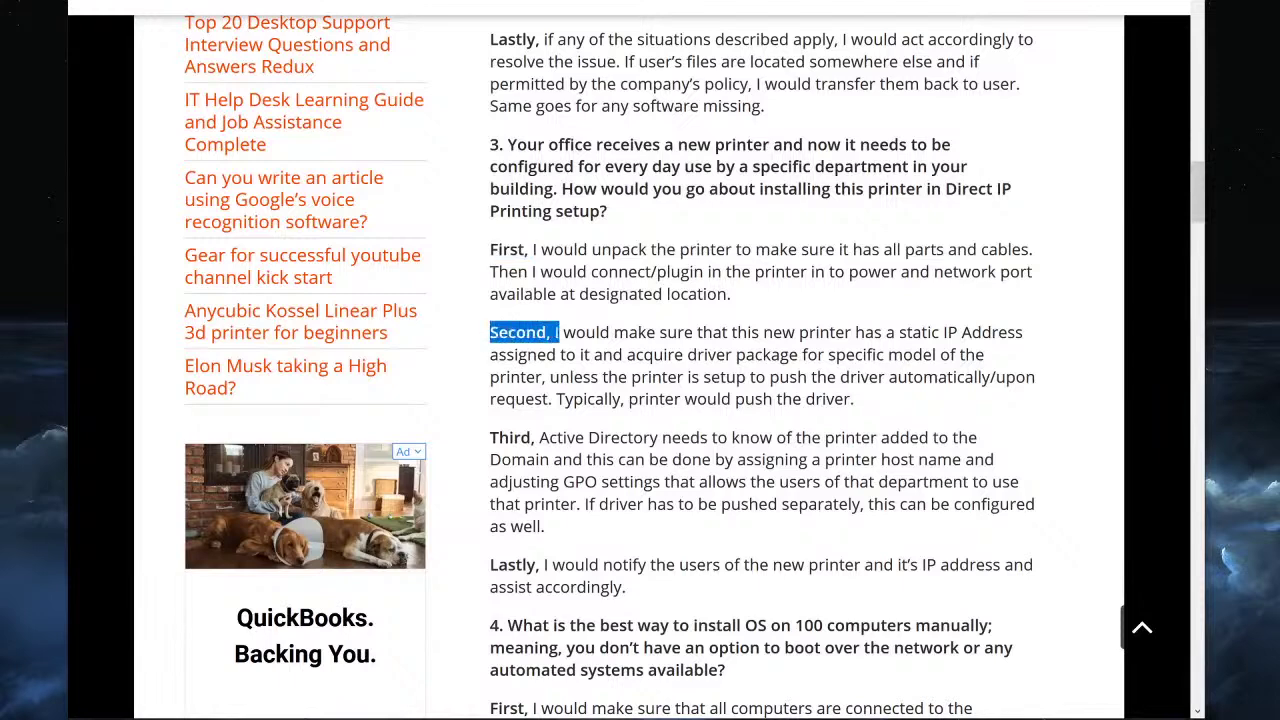
{"action": "left_click_drag", "start_coordinate": [489, 437], "coordinate": [535, 437]}
{"action": "left_click_drag", "start_coordinate": [497, 565], "coordinate": [544, 565]}
{"action": "left_click", "coordinate": [565, 536]}
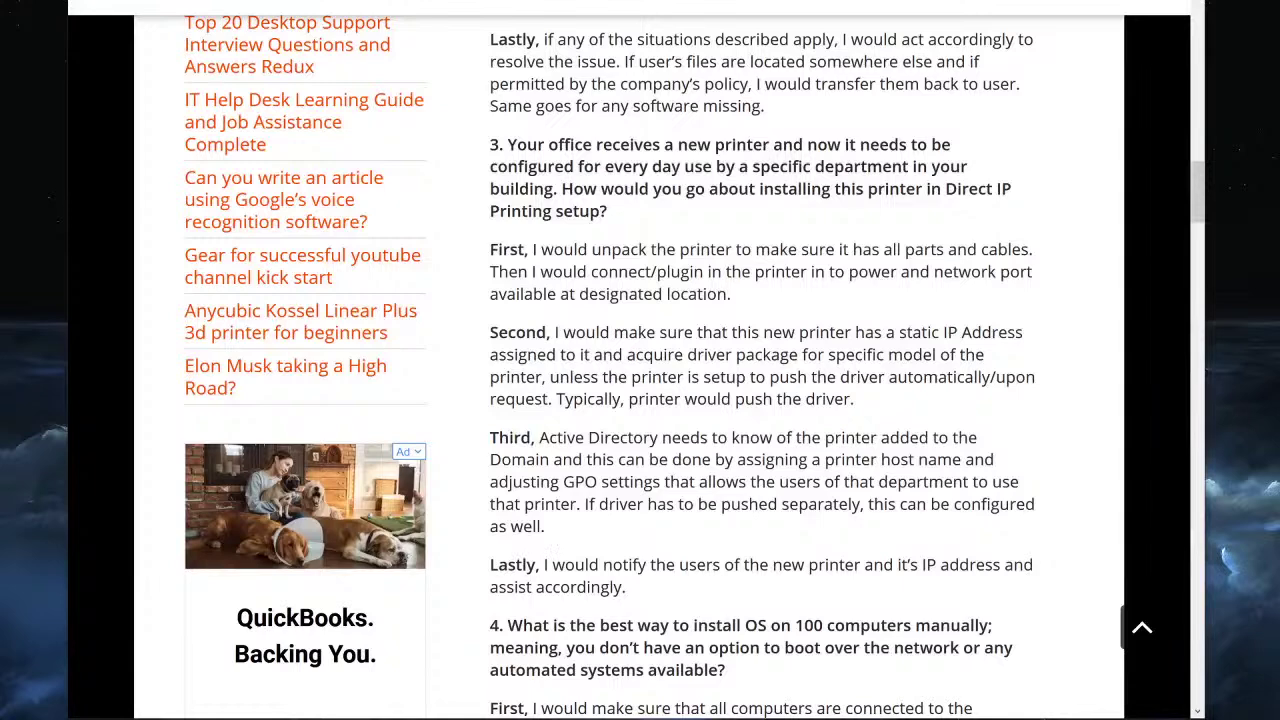
{"action": "scroll", "coordinate": [610, 400], "scroll_direction": "up", "scroll_amount": 1}
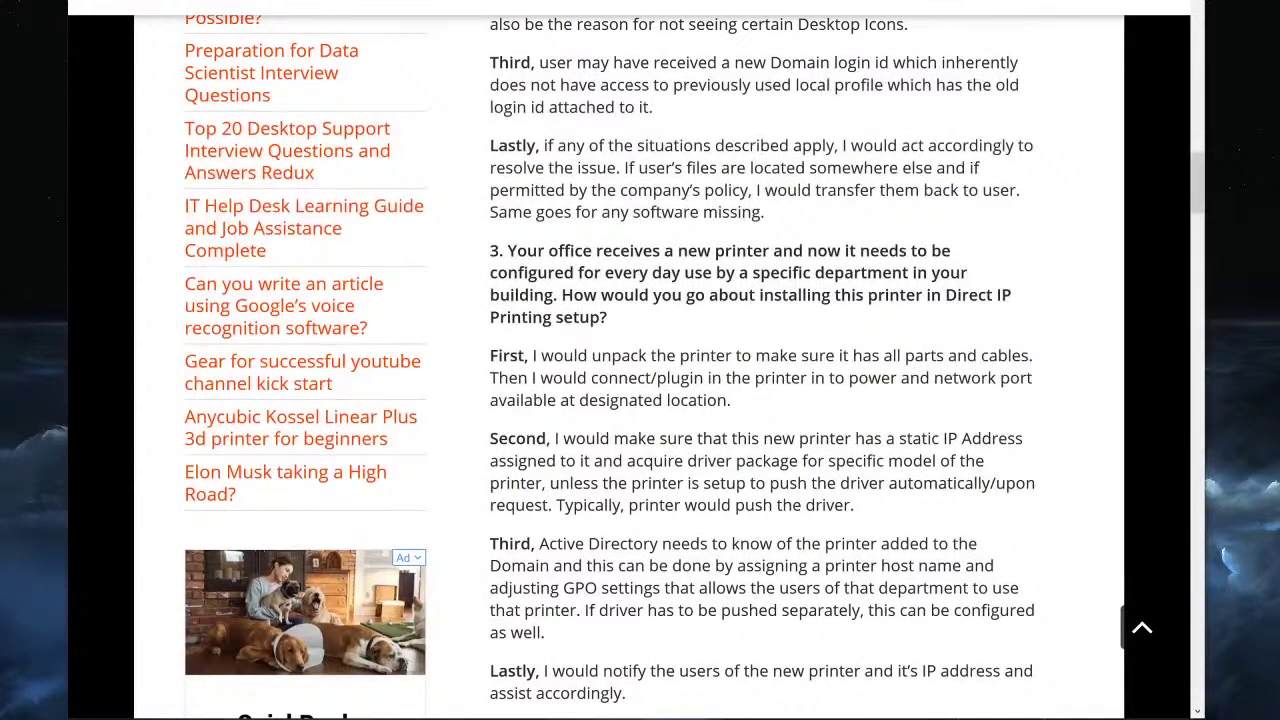
{"action": "scroll", "coordinate": [640, 400], "scroll_direction": "down", "scroll_amount": 1}
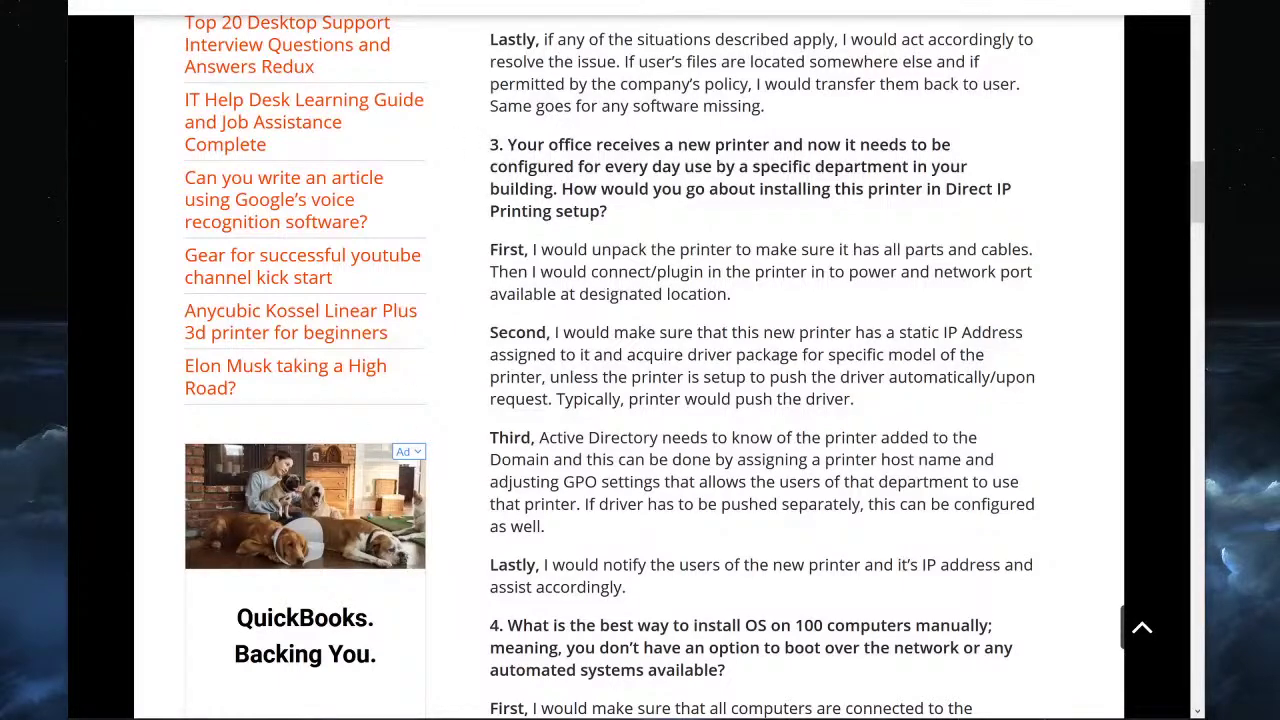
{"action": "left_click_drag", "start_coordinate": [490, 144], "coordinate": [557, 188]}
{"action": "left_click_drag", "start_coordinate": [561, 188], "coordinate": [995, 215]}
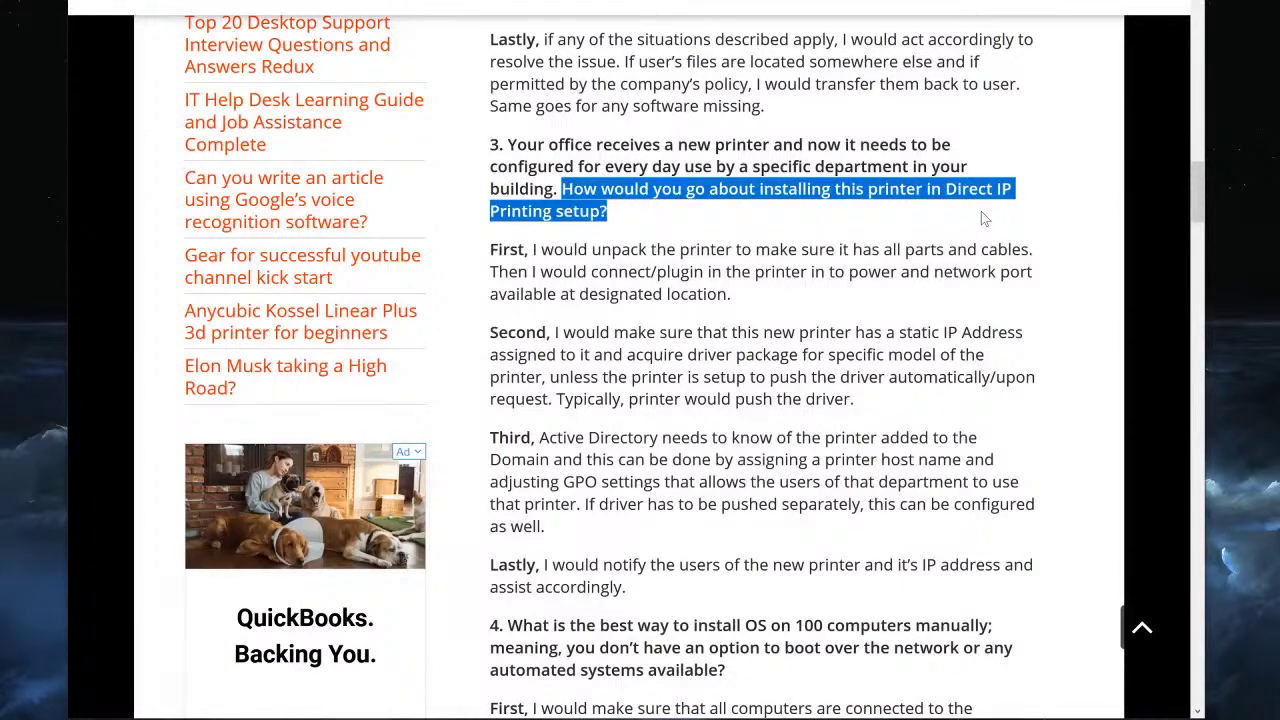
{"action": "left_click", "coordinate": [981, 218]}
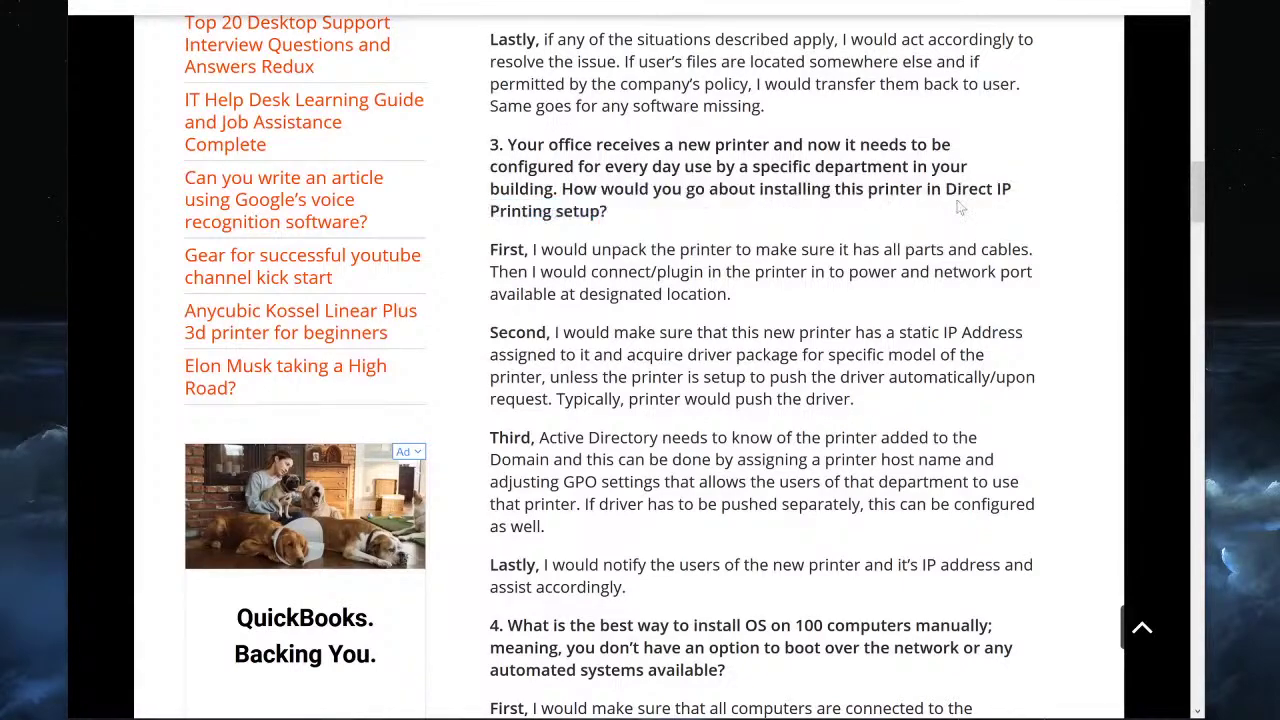
{"action": "double_click", "coordinate": [968, 189]}
{"action": "left_click_drag", "start_coordinate": [968, 189], "coordinate": [713, 227]}
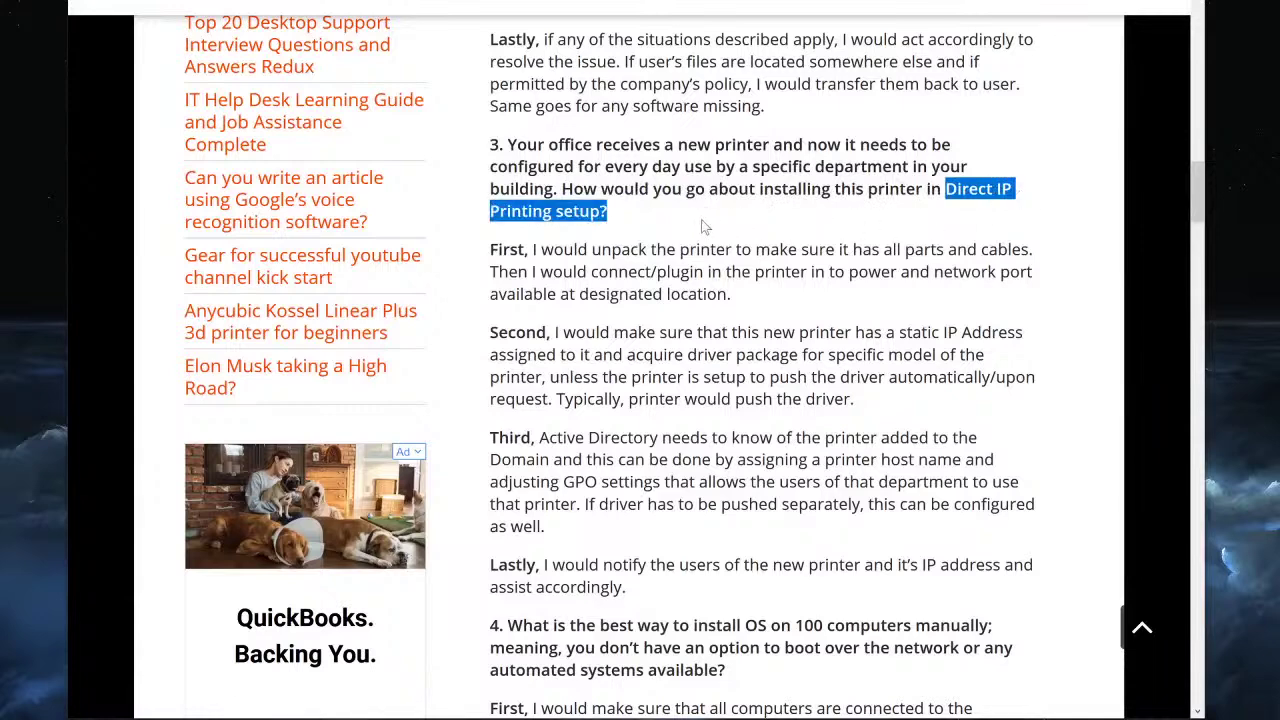
{"action": "left_click", "coordinate": [683, 220]}
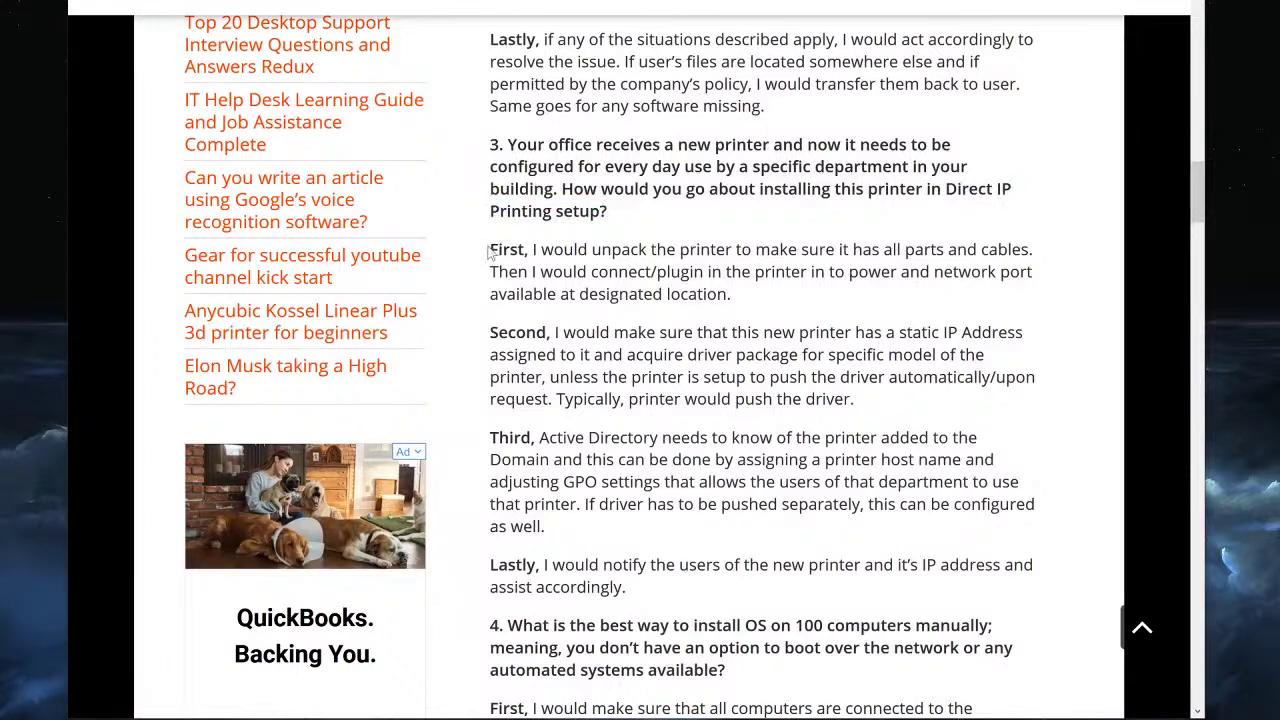
Highlight the First answer's sentences on unpacking the printer, its designated location and connecting it.
{"action": "left_click_drag", "start_coordinate": [489, 249], "coordinate": [780, 303]}
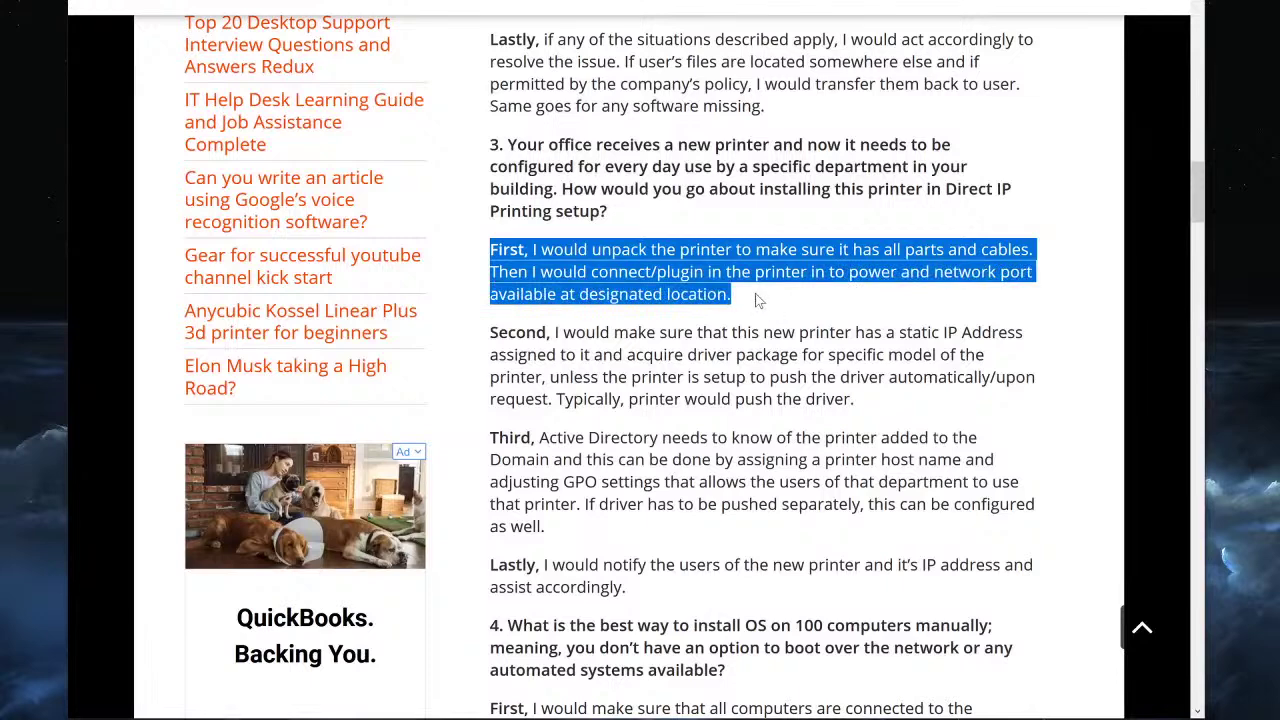
{"action": "left_click", "coordinate": [757, 301]}
{"action": "left_click_drag", "start_coordinate": [579, 294], "coordinate": [752, 302]}
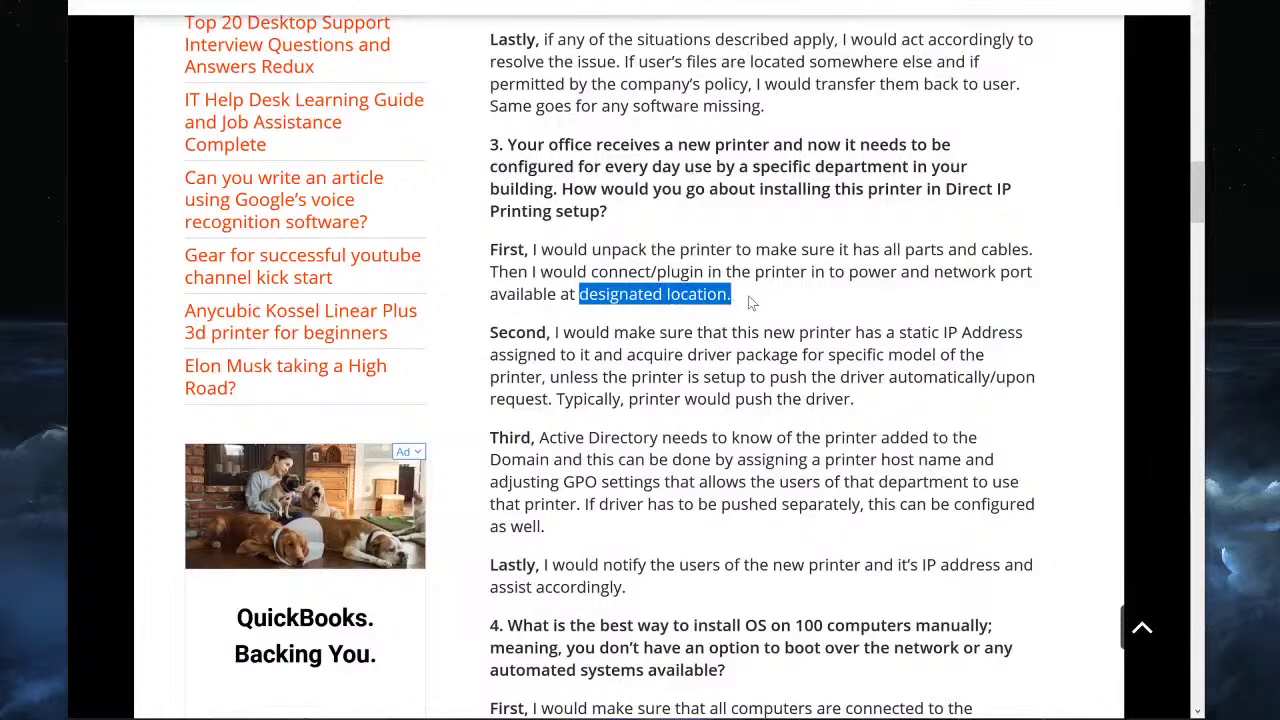
{"action": "left_click", "coordinate": [731, 293]}
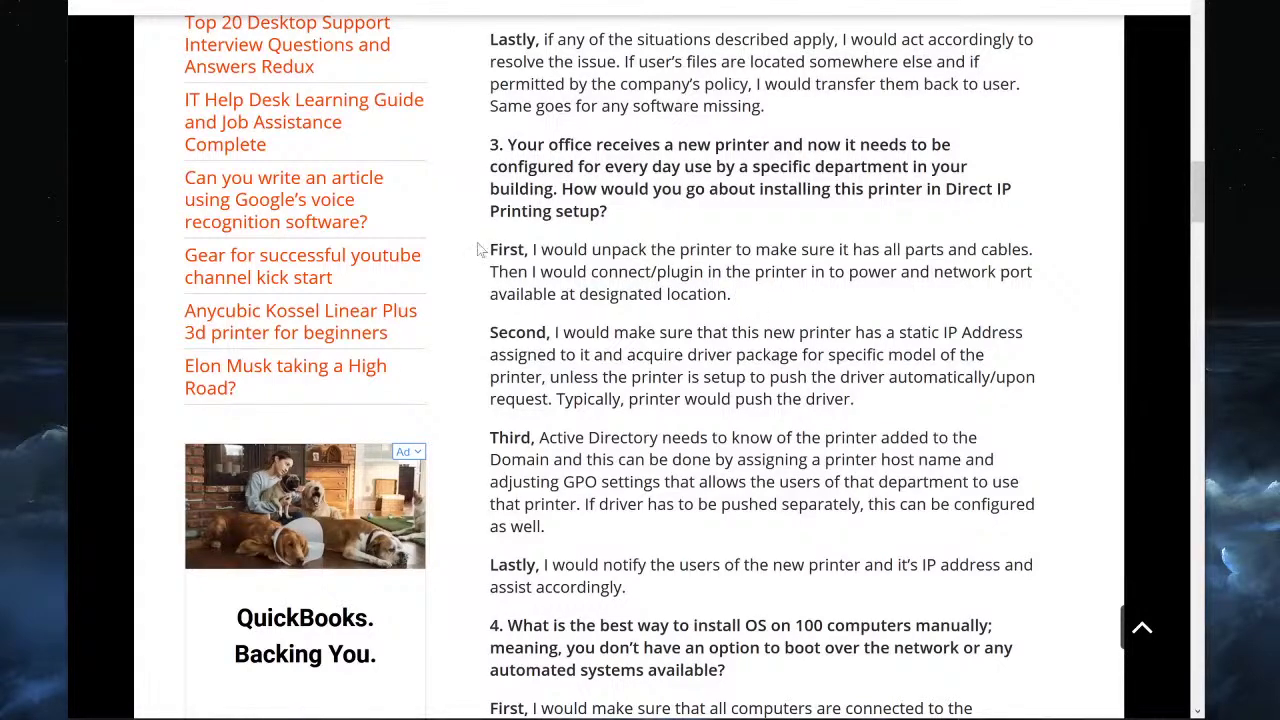
{"action": "left_click_drag", "start_coordinate": [497, 250], "coordinate": [1050, 260]}
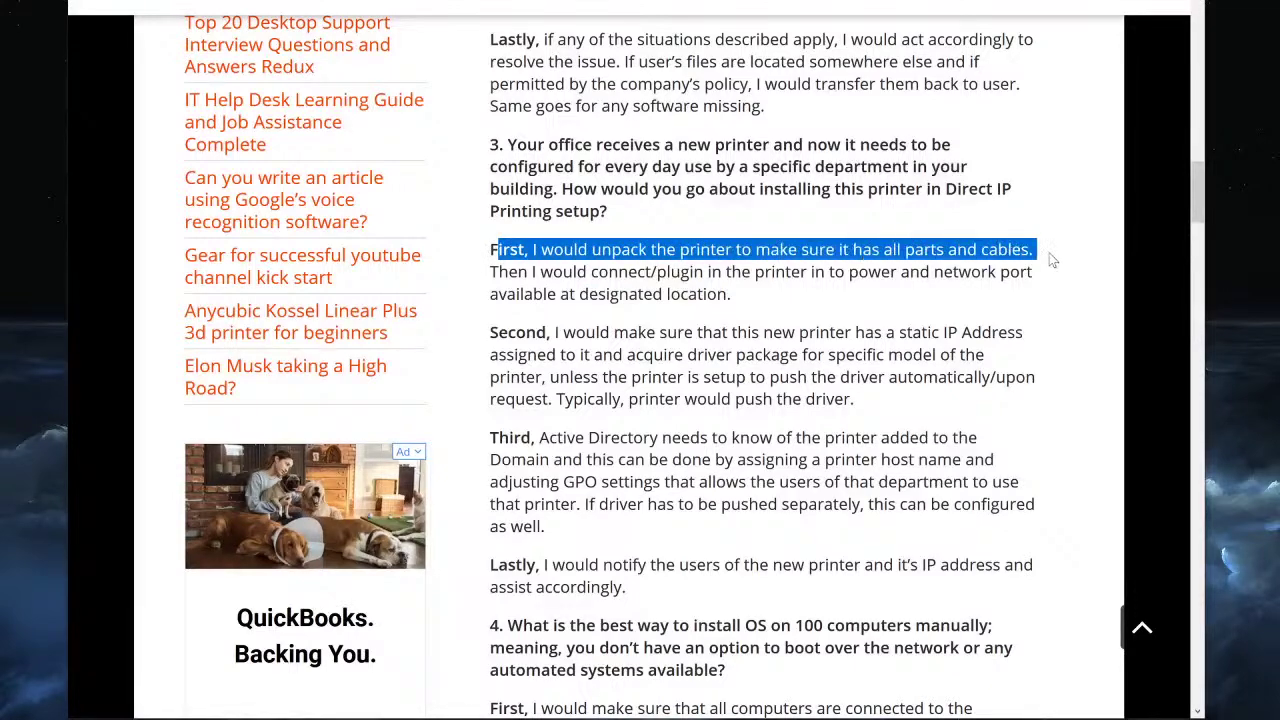
{"action": "left_click", "coordinate": [1050, 261]}
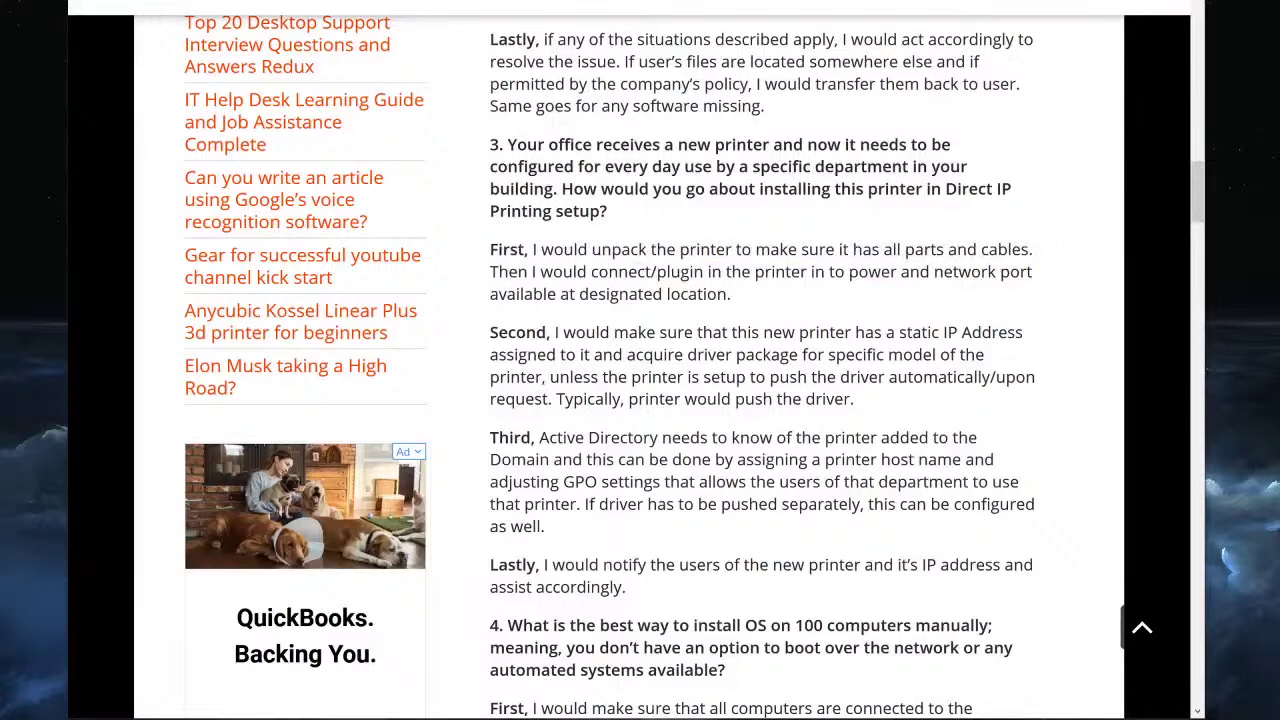
{"action": "left_click_drag", "start_coordinate": [533, 250], "coordinate": [1036, 252]}
{"action": "left_click", "coordinate": [1036, 252]}
{"action": "left_click_drag", "start_coordinate": [490, 272], "coordinate": [757, 311]}
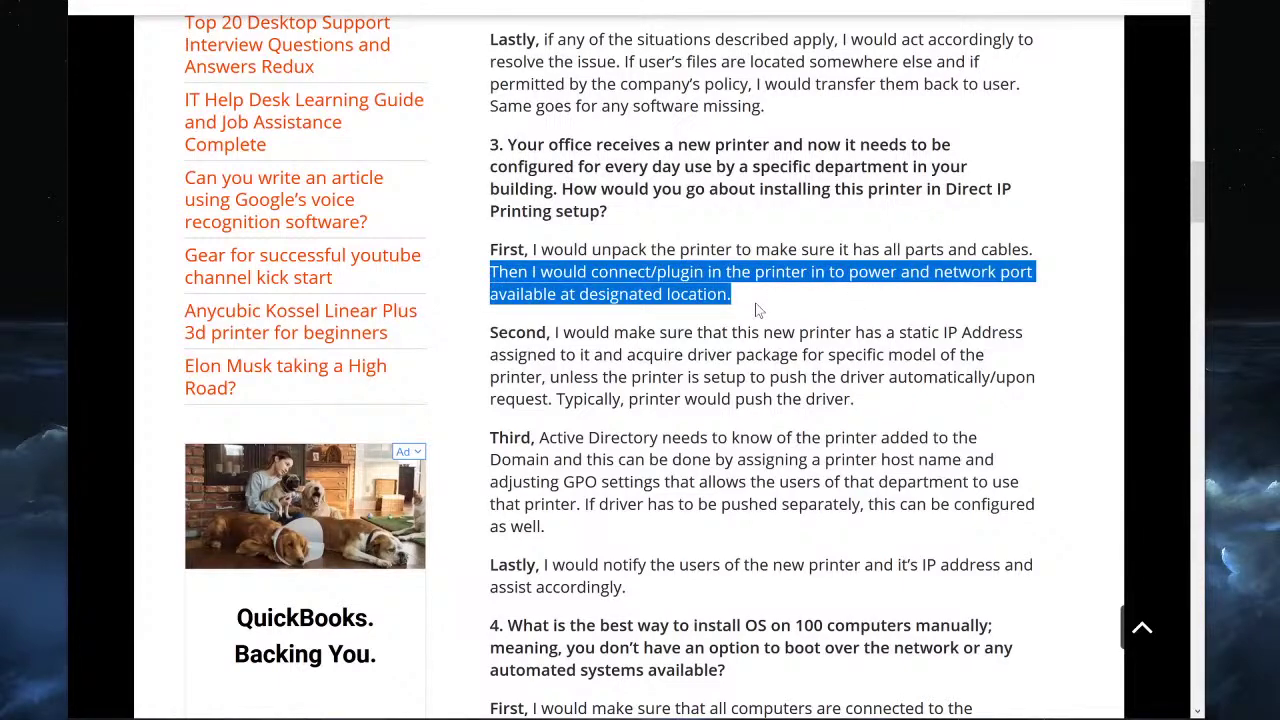
{"action": "left_click", "coordinate": [757, 311]}
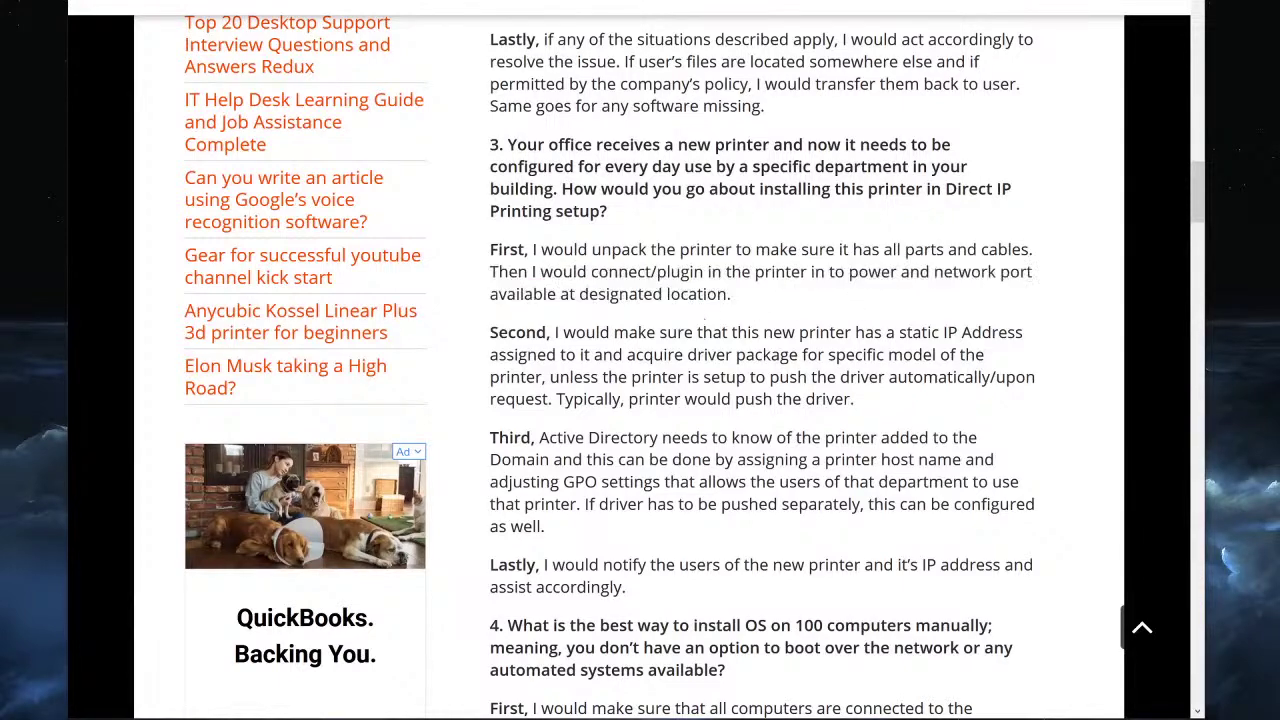
Highlight the Second answer's static IP requirement and re-mark 'designated location'.
{"action": "left_click_drag", "start_coordinate": [490, 332], "coordinate": [591, 354]}
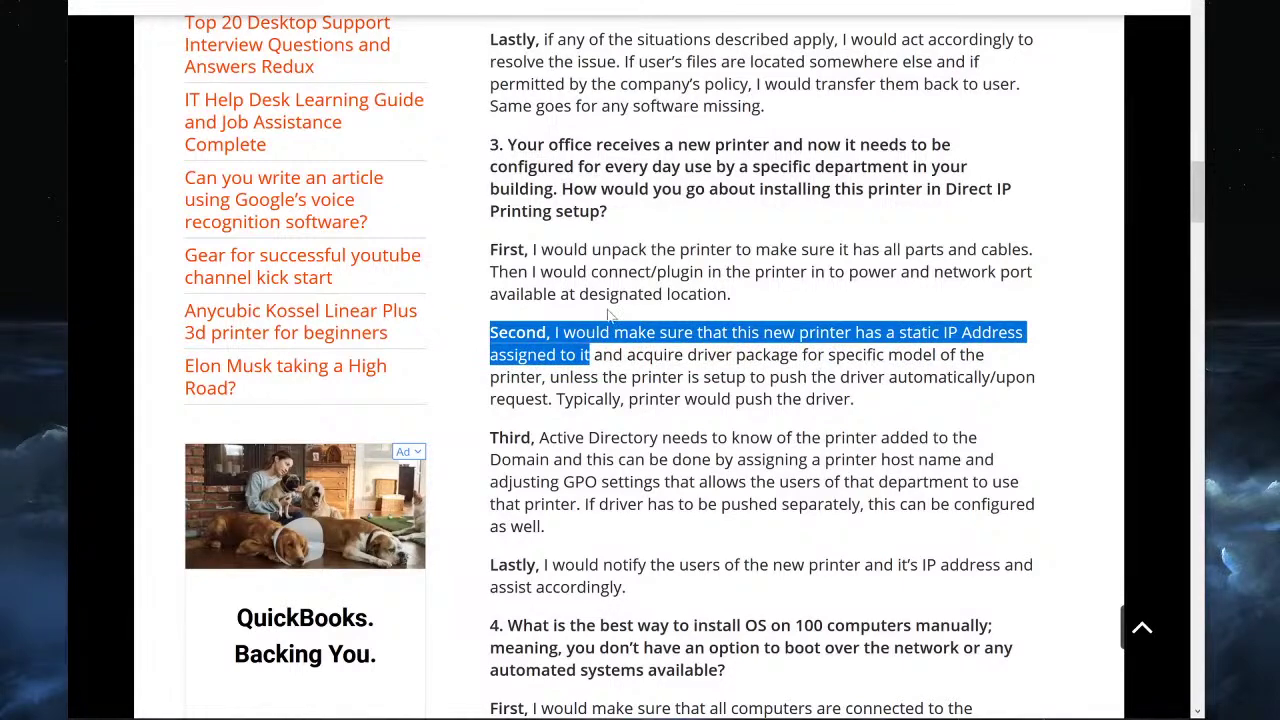
{"action": "left_click_drag", "start_coordinate": [577, 294], "coordinate": [731, 294]}
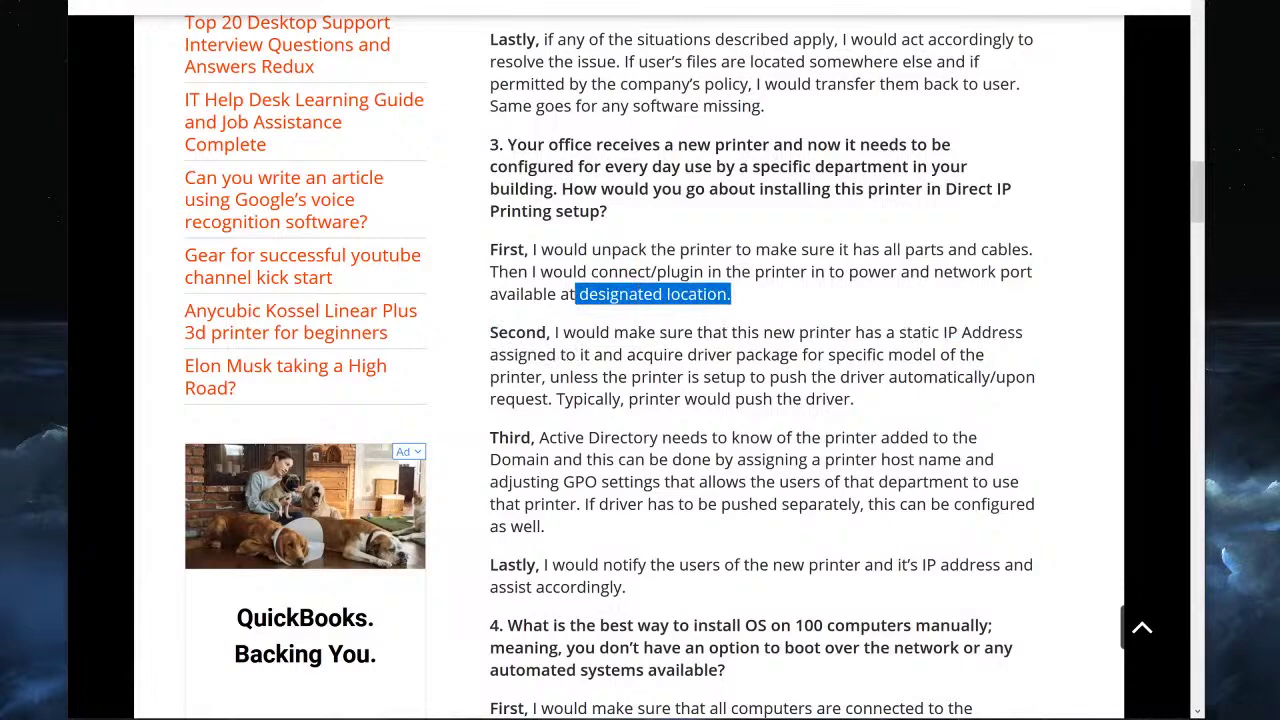
{"action": "left_click_drag", "start_coordinate": [731, 294], "coordinate": [733, 300]}
{"action": "left_click", "coordinate": [736, 296]}
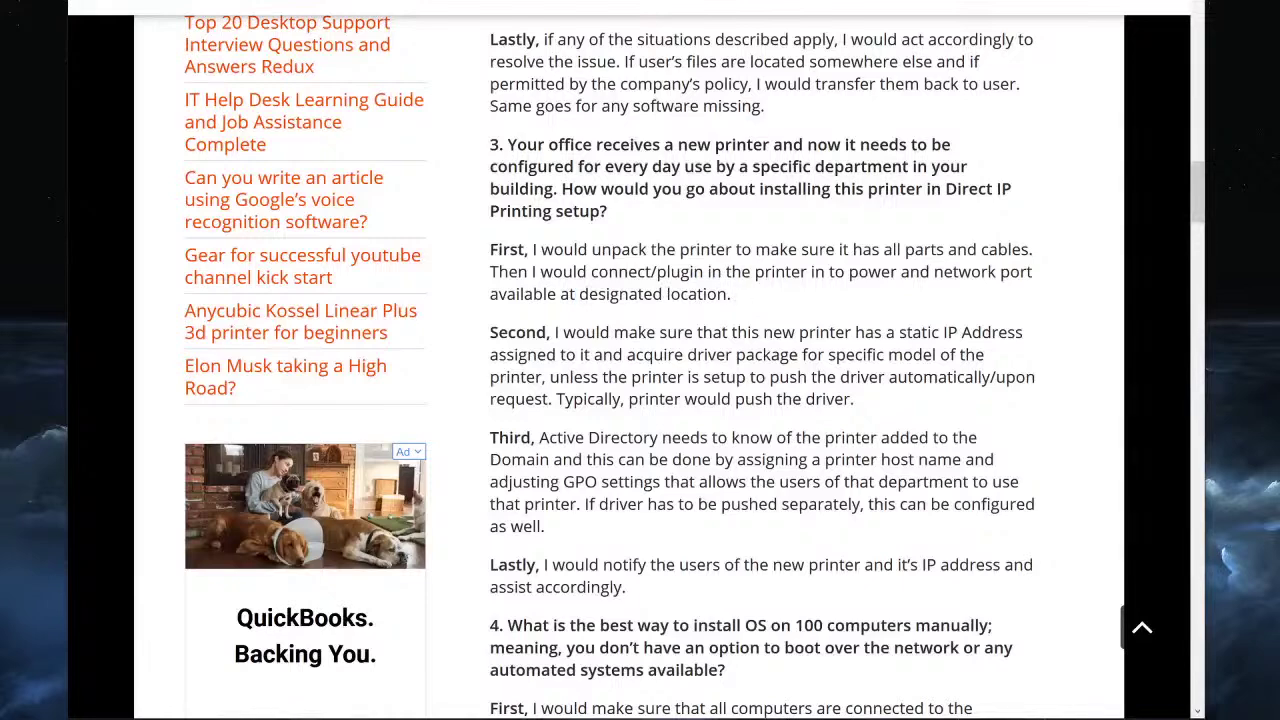
{"action": "left_click_drag", "start_coordinate": [741, 295], "coordinate": [579, 295]}
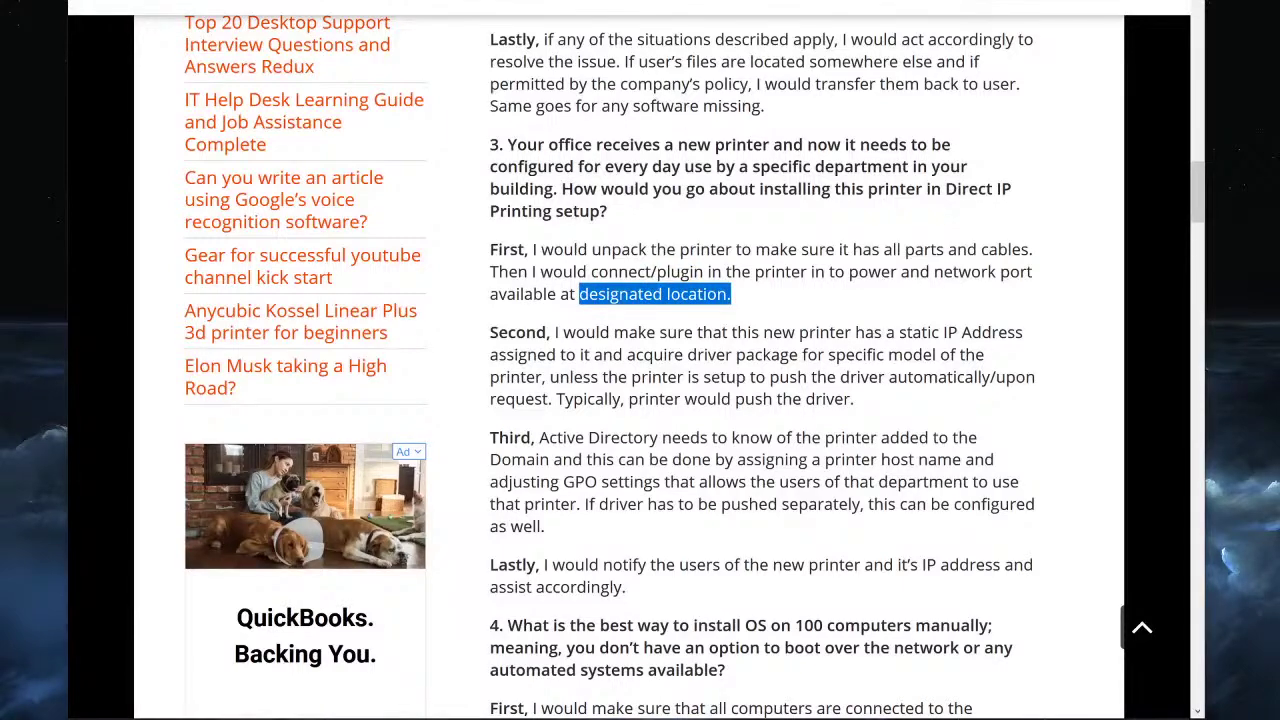
{"action": "left_click", "coordinate": [589, 318]}
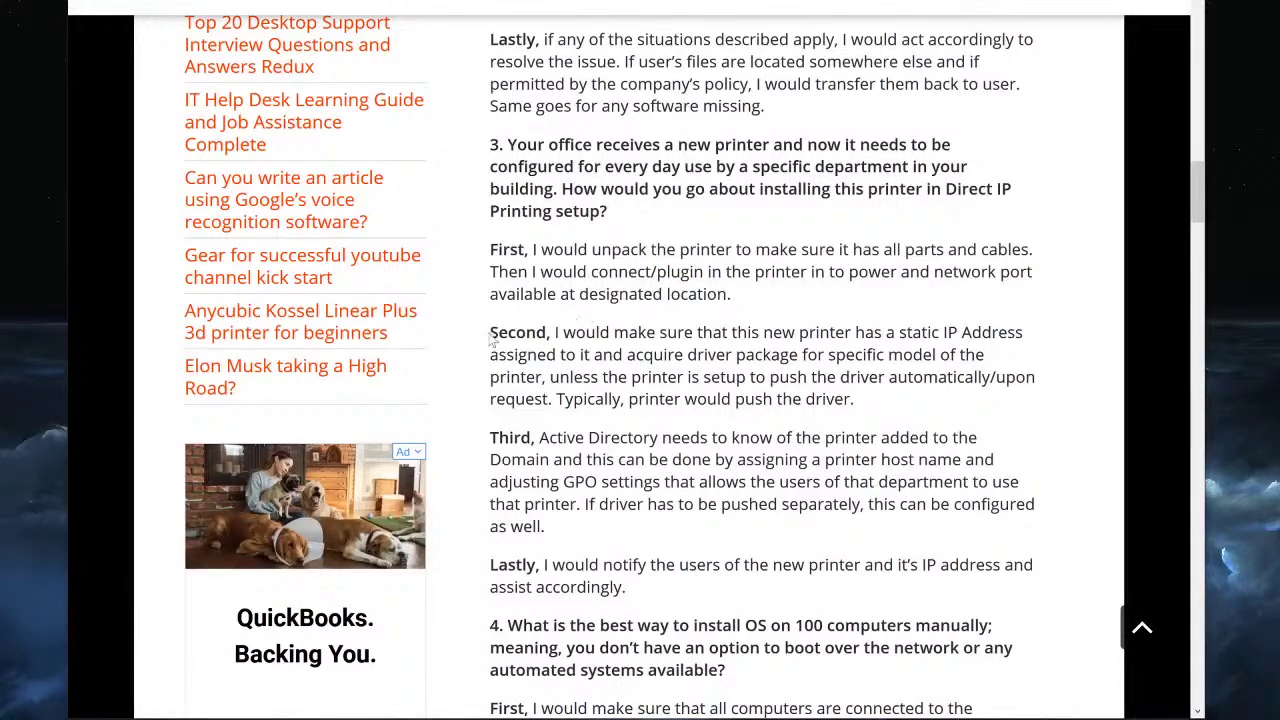
{"action": "left_click_drag", "start_coordinate": [490, 335], "coordinate": [593, 357]}
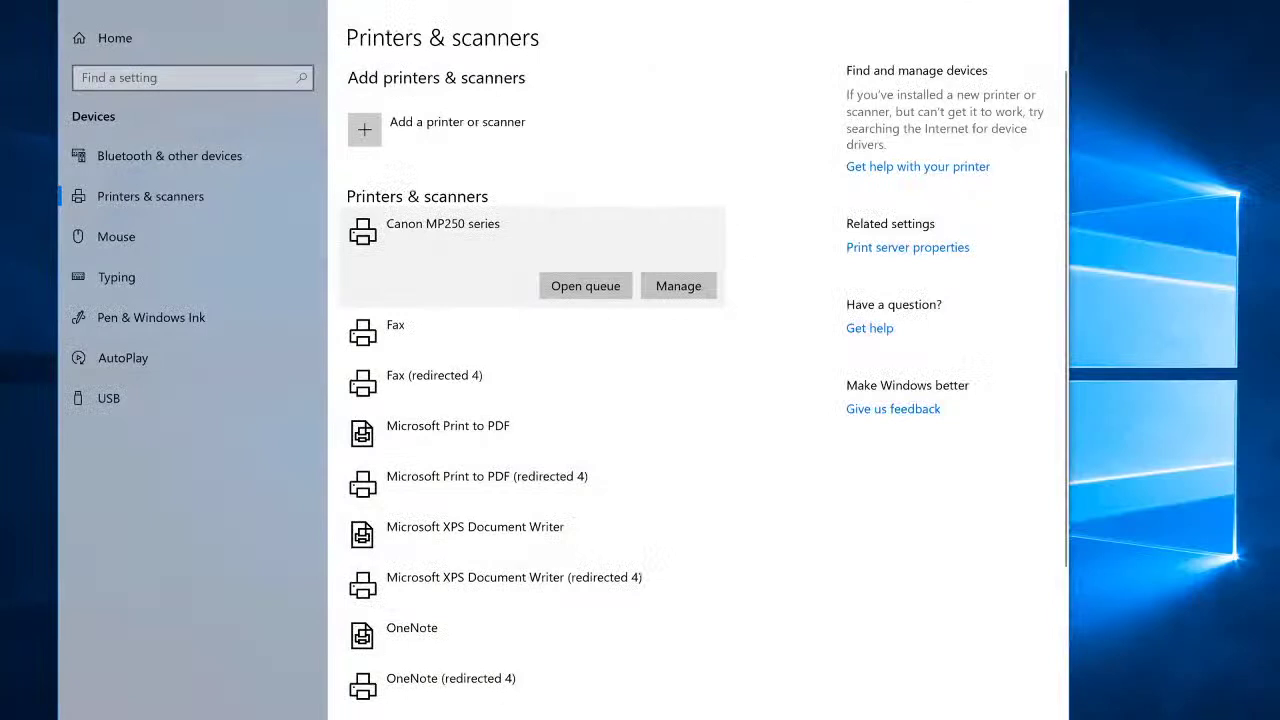
Close Printers & scanners and open Network Connections through Change adapter options.
{"action": "left_click", "coordinate": [1050, 2]}
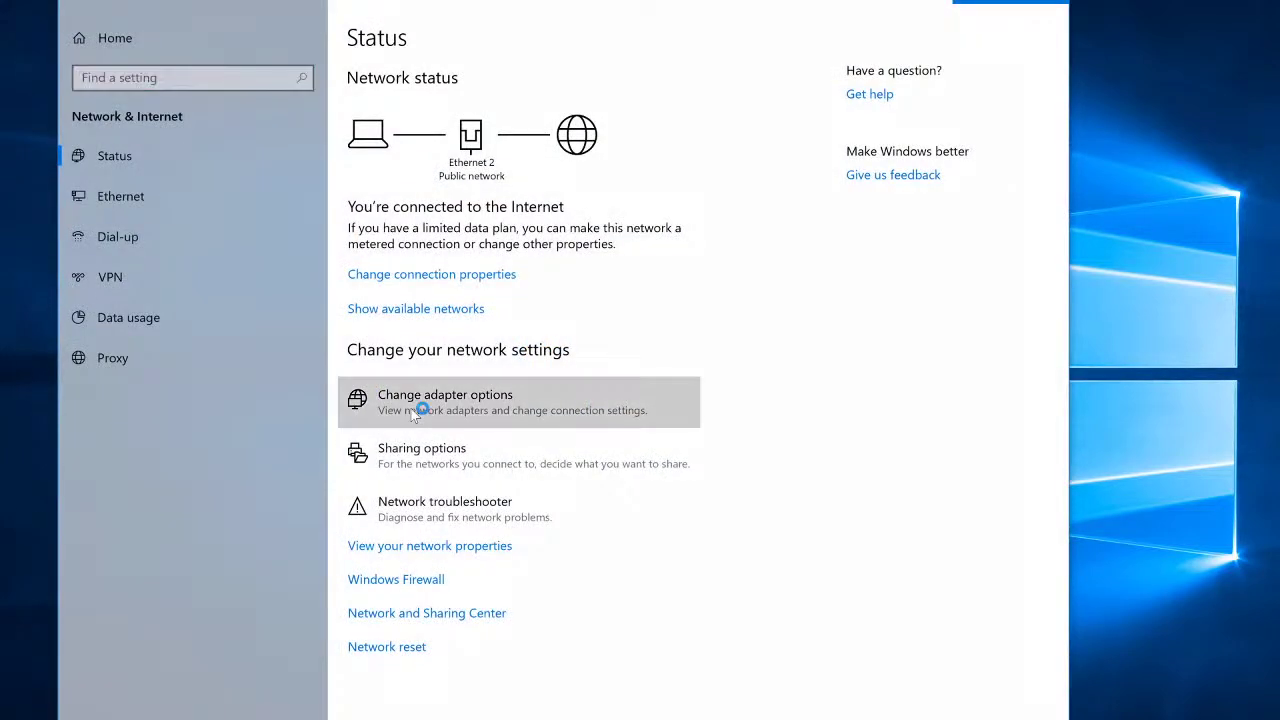
{"action": "left_click", "coordinate": [397, 414]}
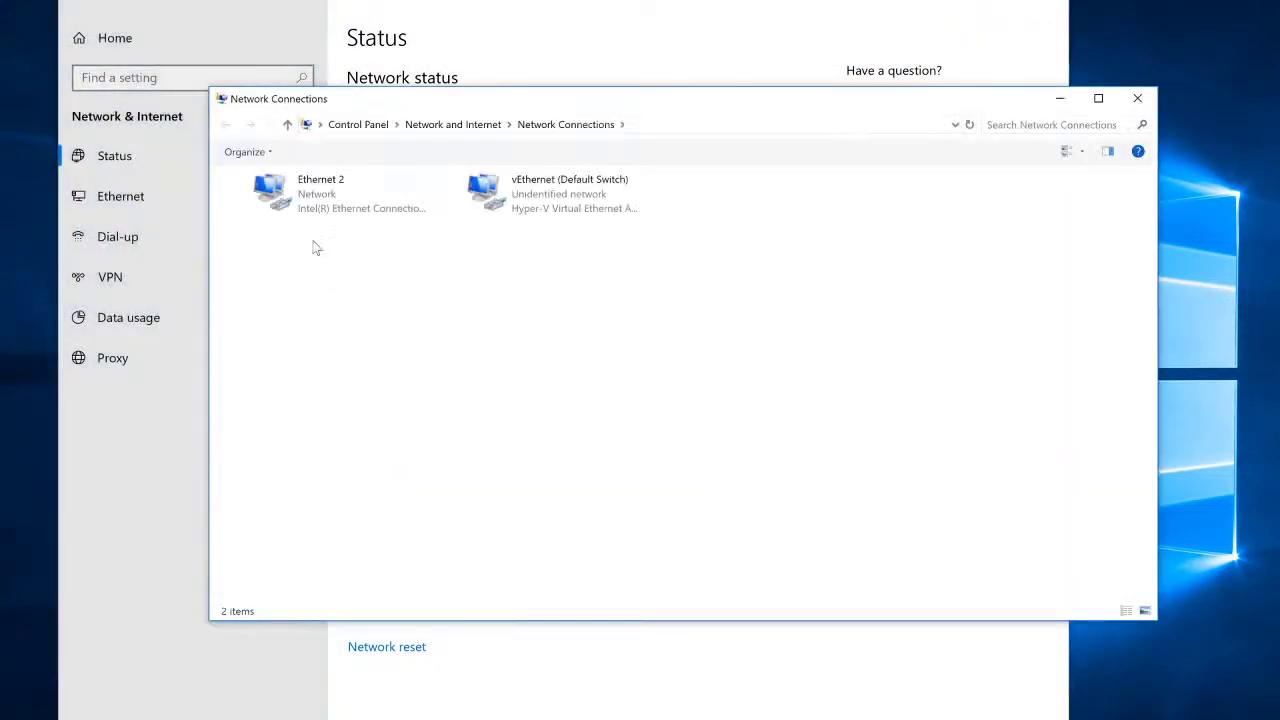
Open Ethernet 2 Properties, approve with another administrator's password, and select Internet Protocol Version 4 (TCP/IPv4).
{"action": "left_click", "coordinate": [300, 183]}
{"action": "right_click", "coordinate": [300, 183]}
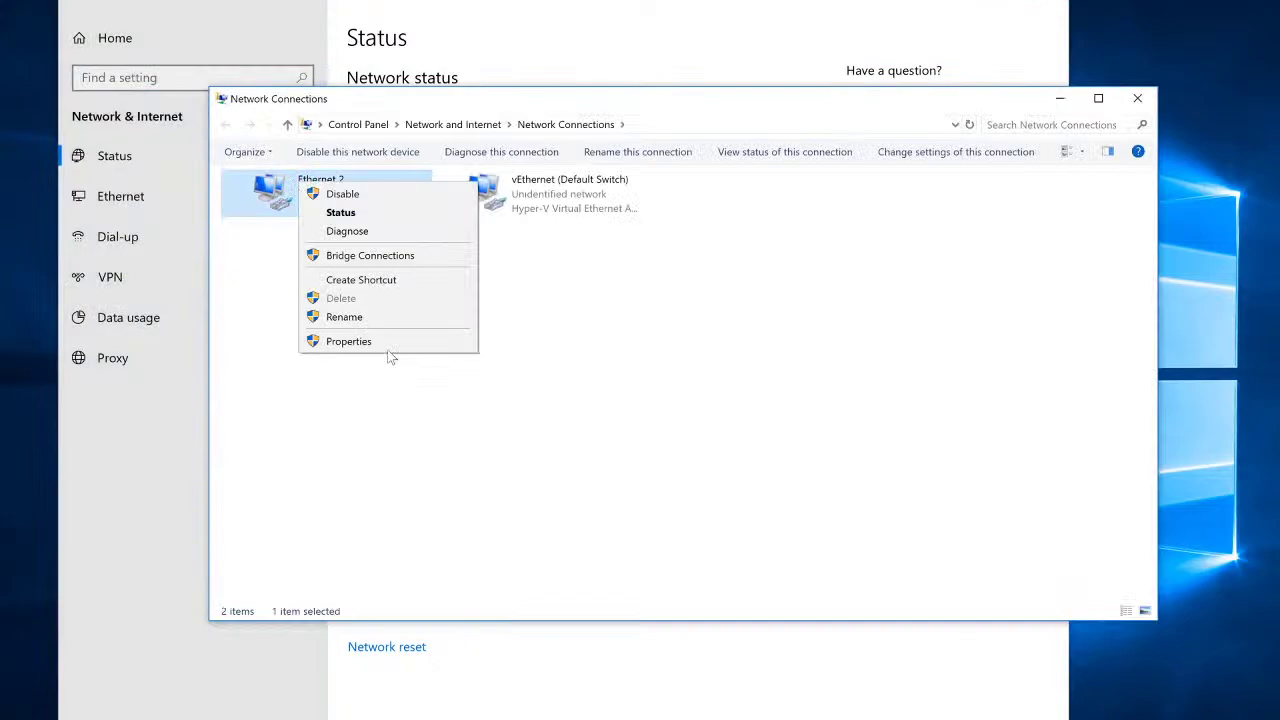
{"action": "left_click", "coordinate": [388, 340]}
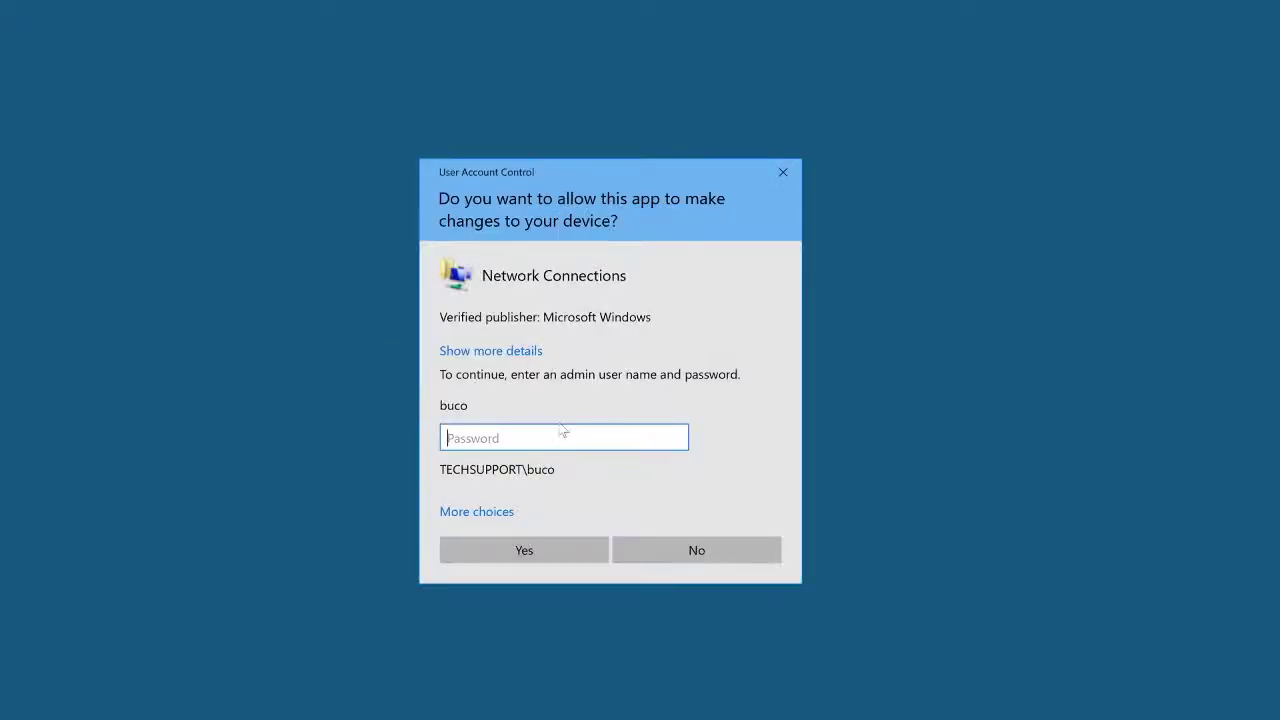
{"action": "left_click", "coordinate": [472, 513]}
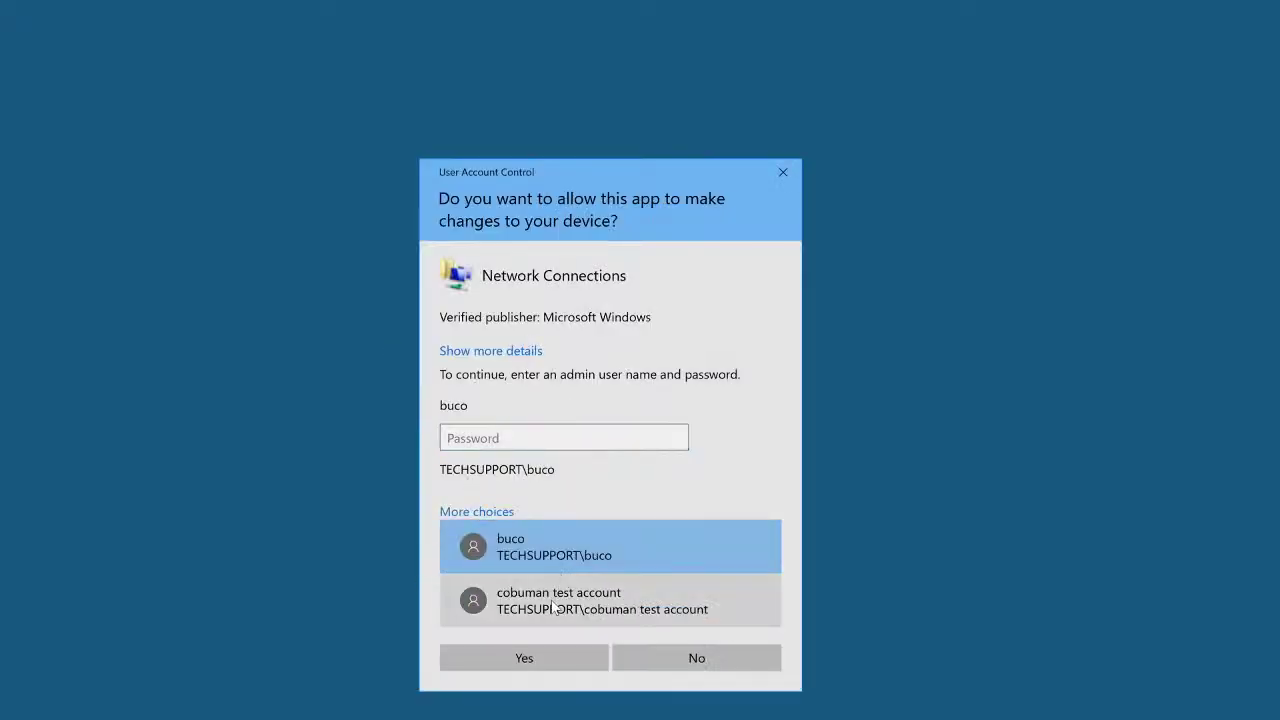
{"action": "left_click", "coordinate": [556, 600]}
{"action": "type", "text": "•"}
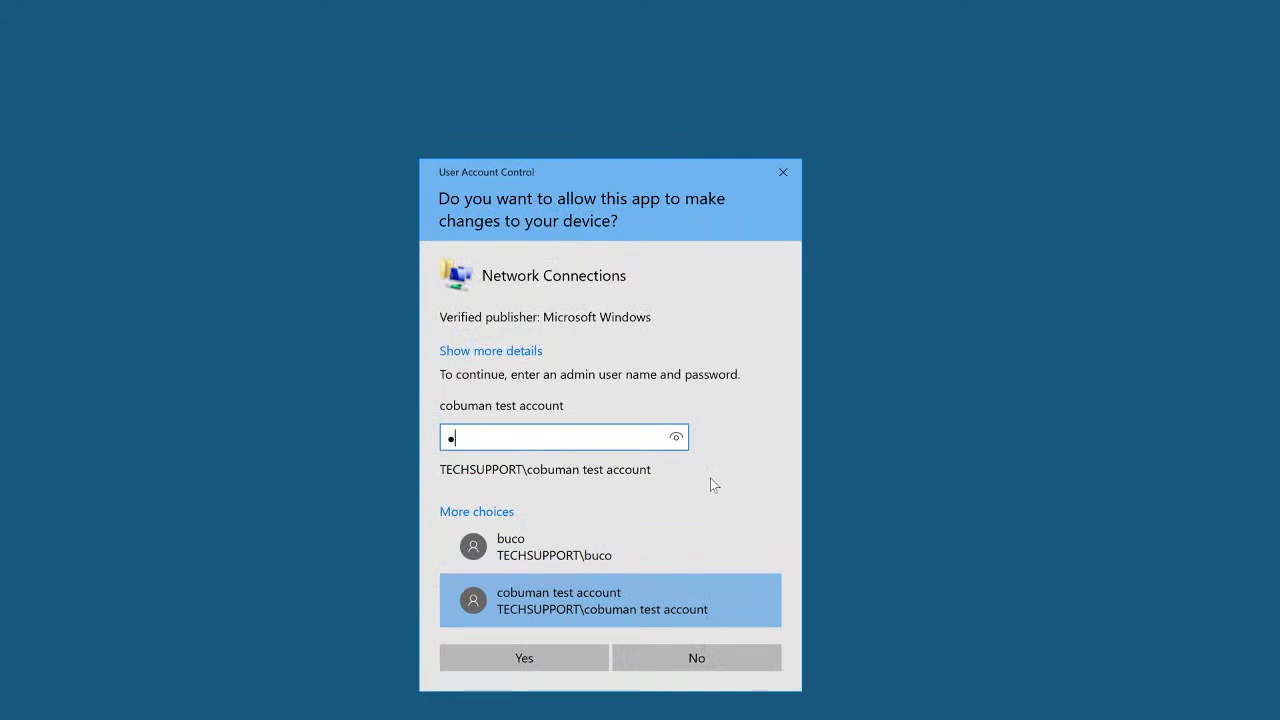
{"action": "type", "text": "•••••••"}
{"action": "key", "text": "Return"}
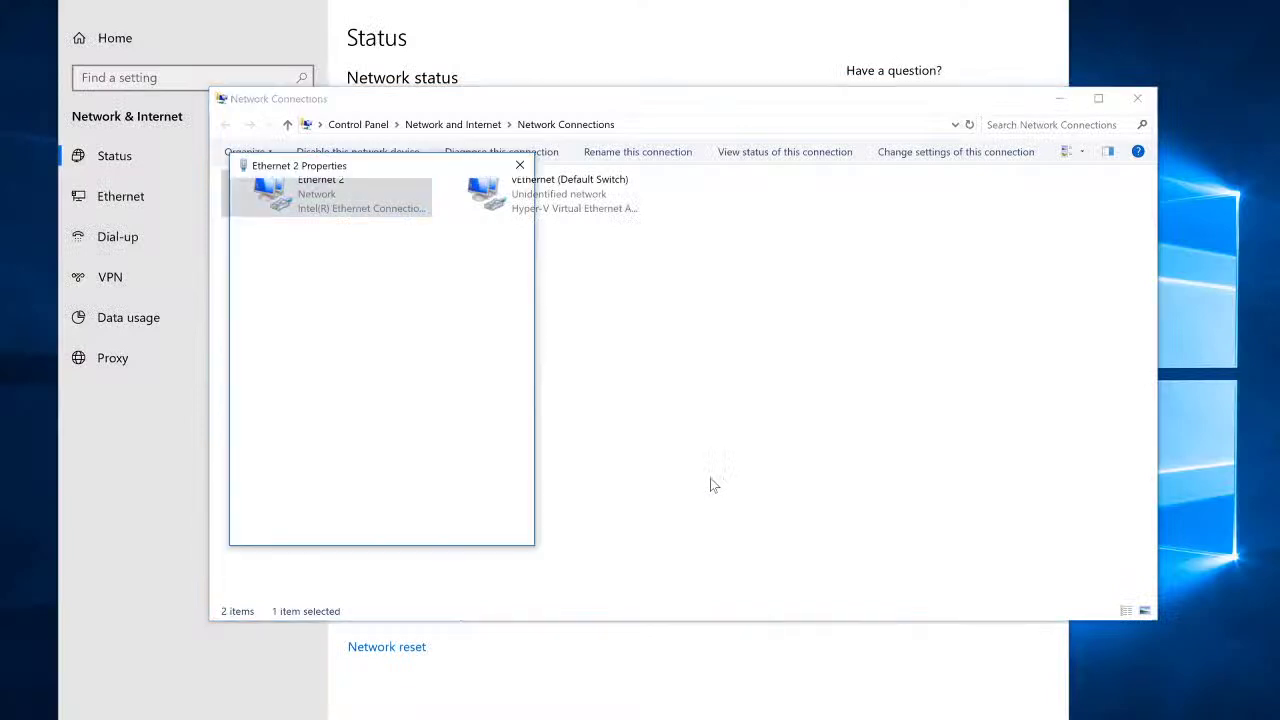
{"action": "left_click_drag", "start_coordinate": [429, 166], "coordinate": [657, 211]}
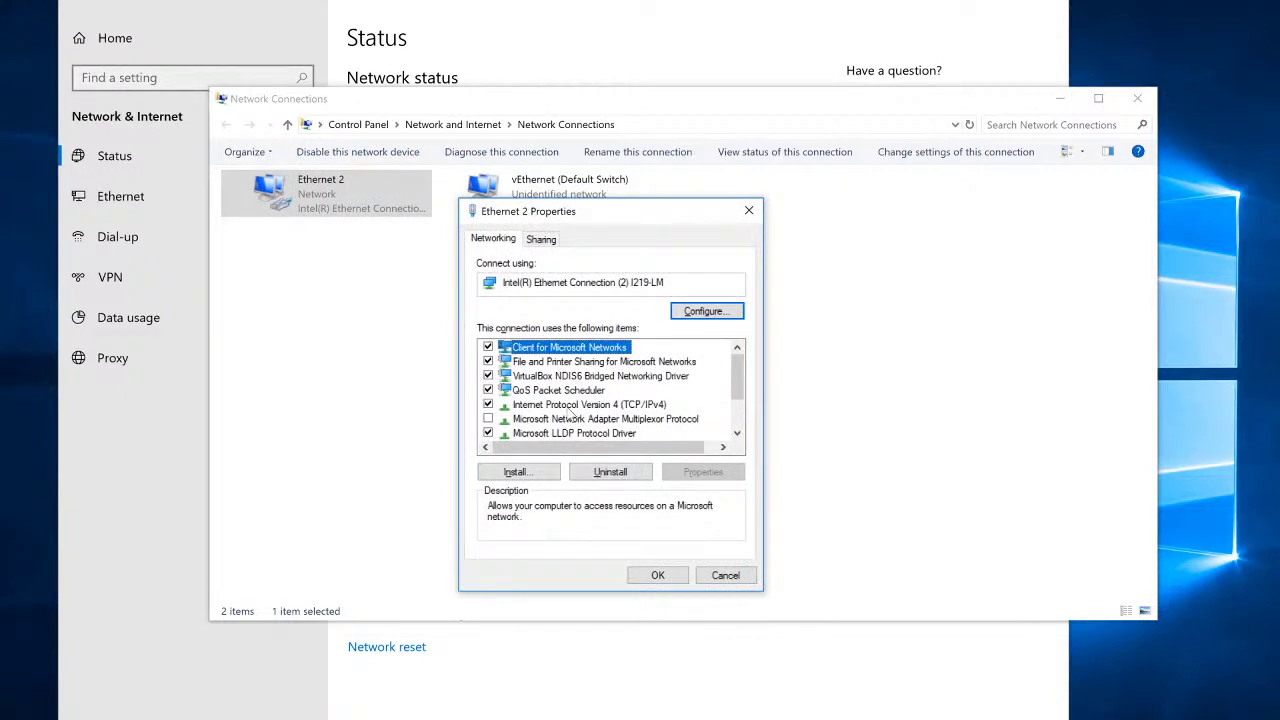
{"action": "left_click", "coordinate": [570, 405]}
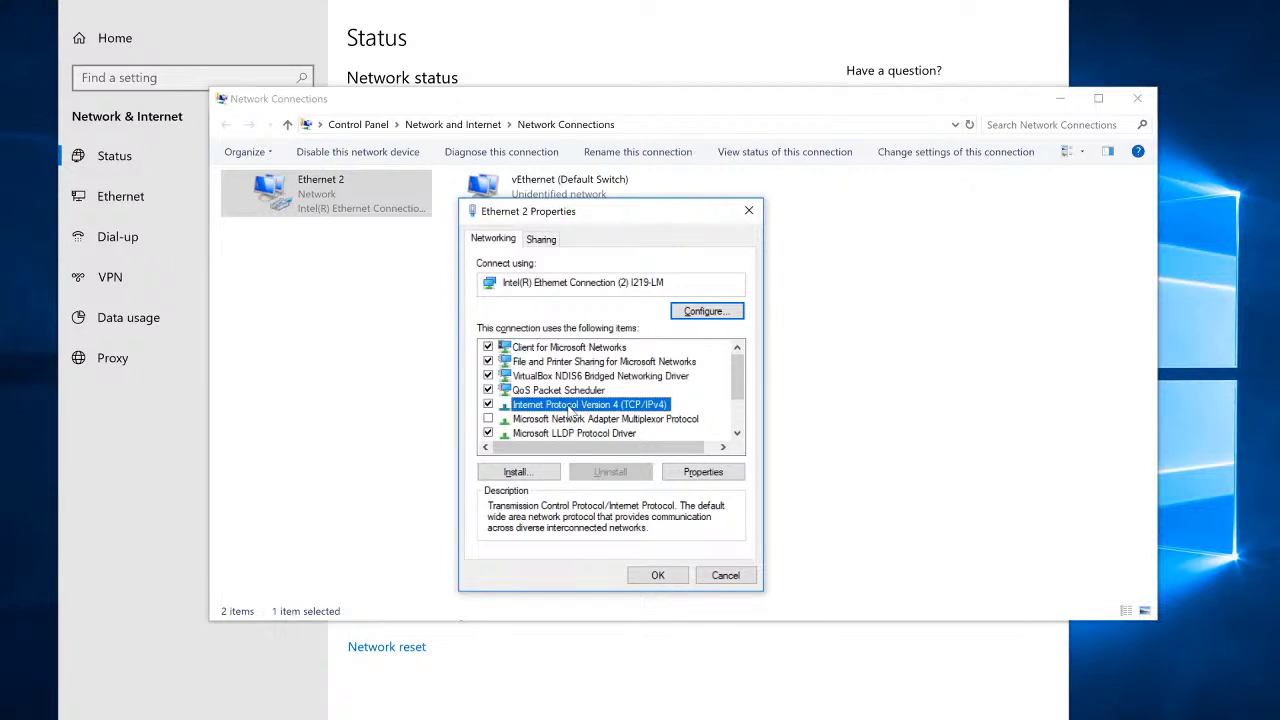
{"action": "double_click", "coordinate": [569, 406]}
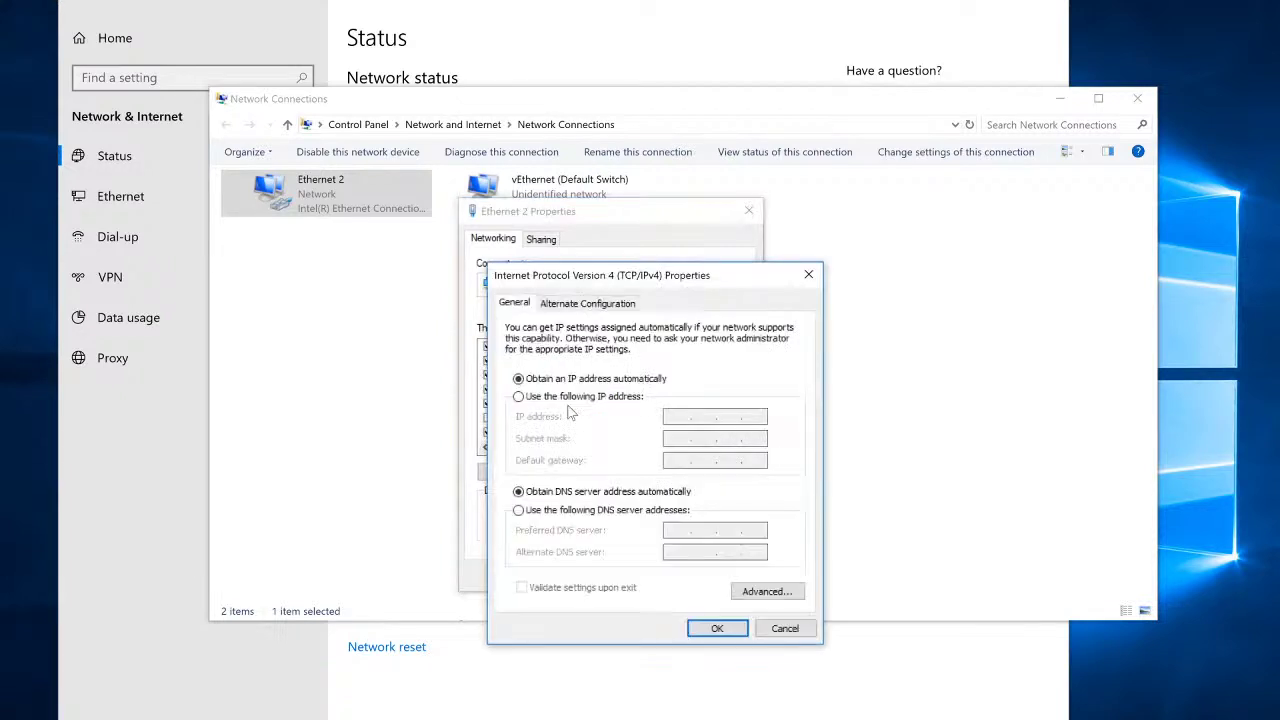
{"action": "left_click_drag", "start_coordinate": [618, 276], "coordinate": [795, 235]}
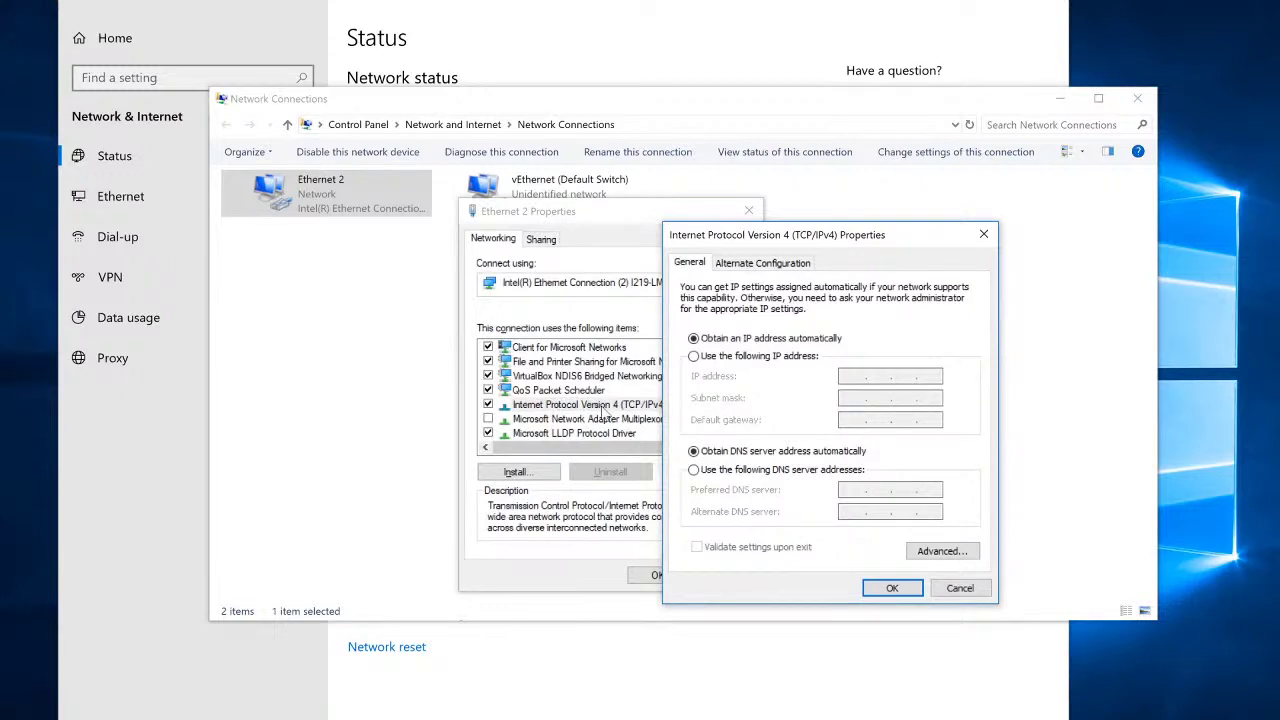
{"action": "left_click_drag", "start_coordinate": [788, 243], "coordinate": [818, 225]}
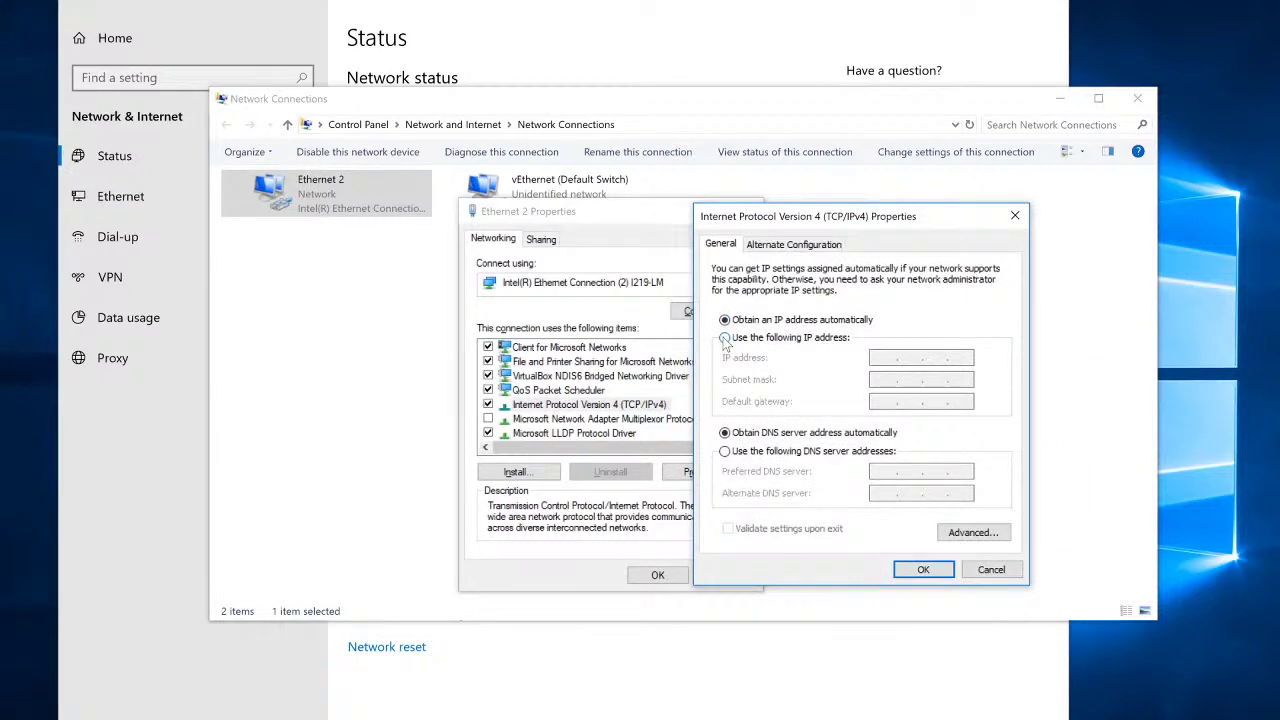
{"action": "left_click", "coordinate": [725, 338]}
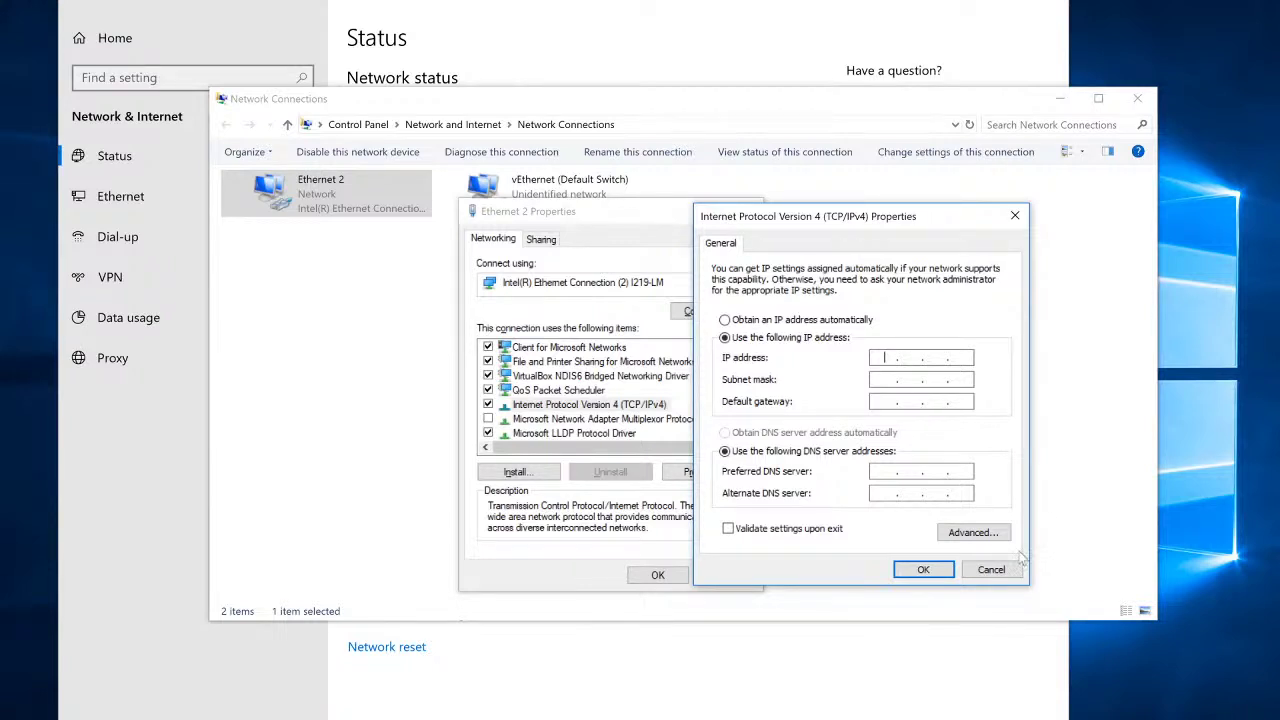
{"action": "left_click", "coordinate": [988, 570]}
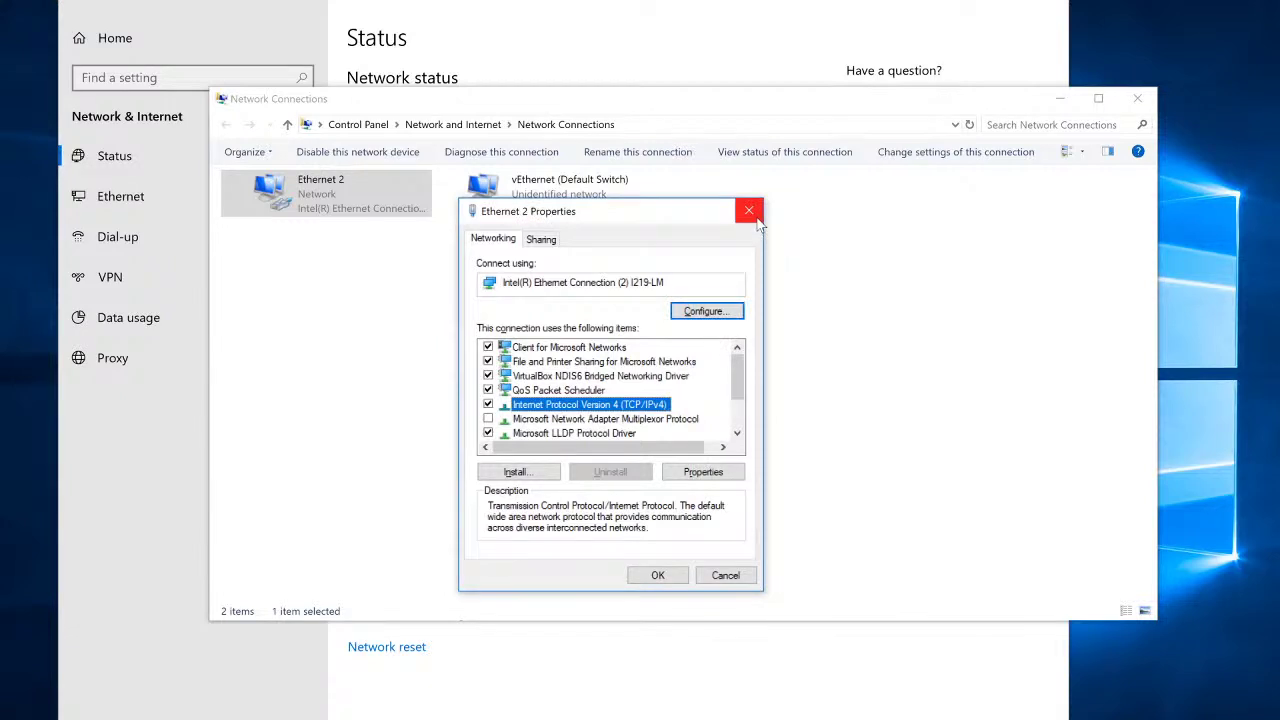
Close Ethernet 2 Properties and highlight the static IP, driver package and 'printer would push the driver' phrases.
{"action": "left_click", "coordinate": [757, 224]}
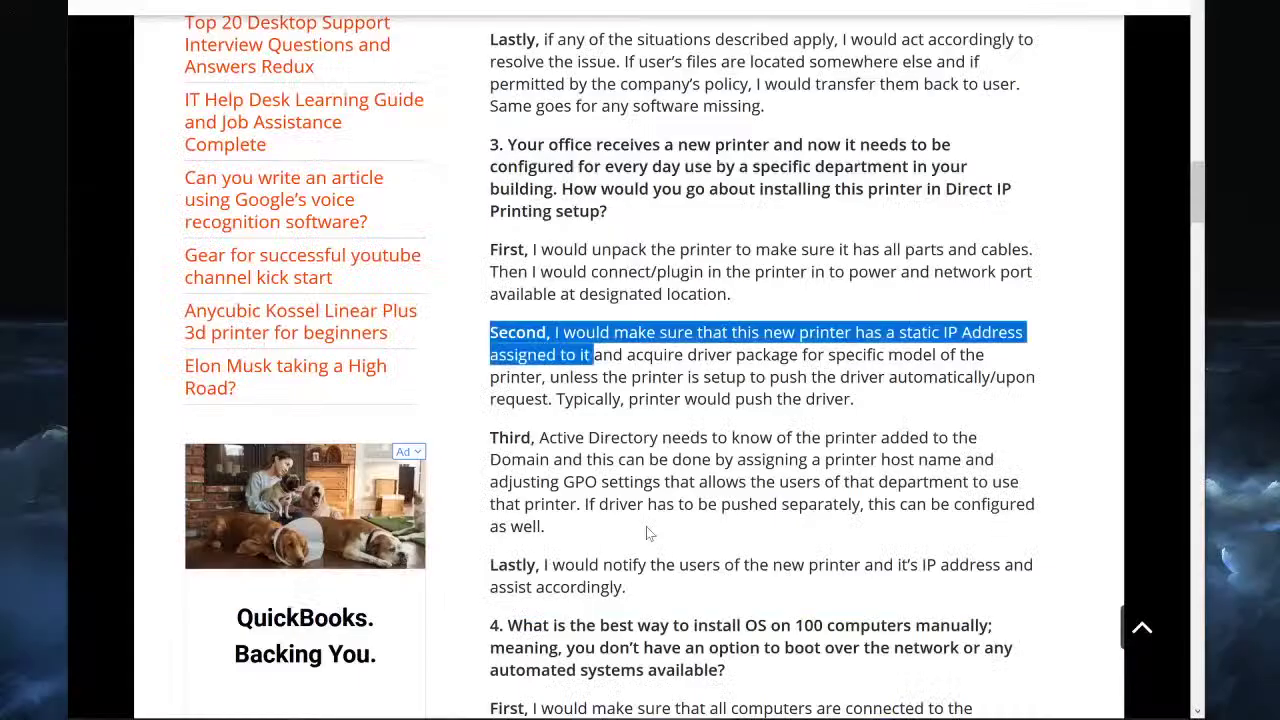
{"action": "left_click_drag", "start_coordinate": [594, 354], "coordinate": [552, 398]}
{"action": "left_click", "coordinate": [552, 398]}
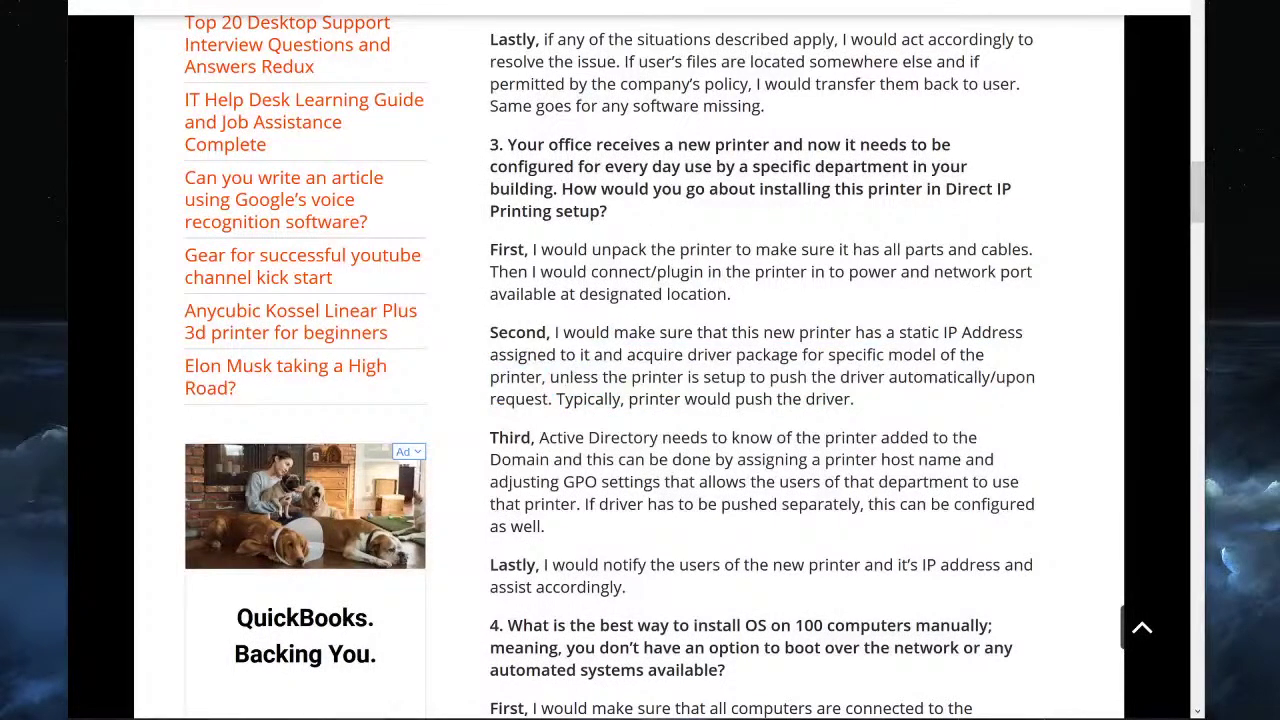
{"action": "left_click_drag", "start_coordinate": [626, 354], "coordinate": [958, 354]}
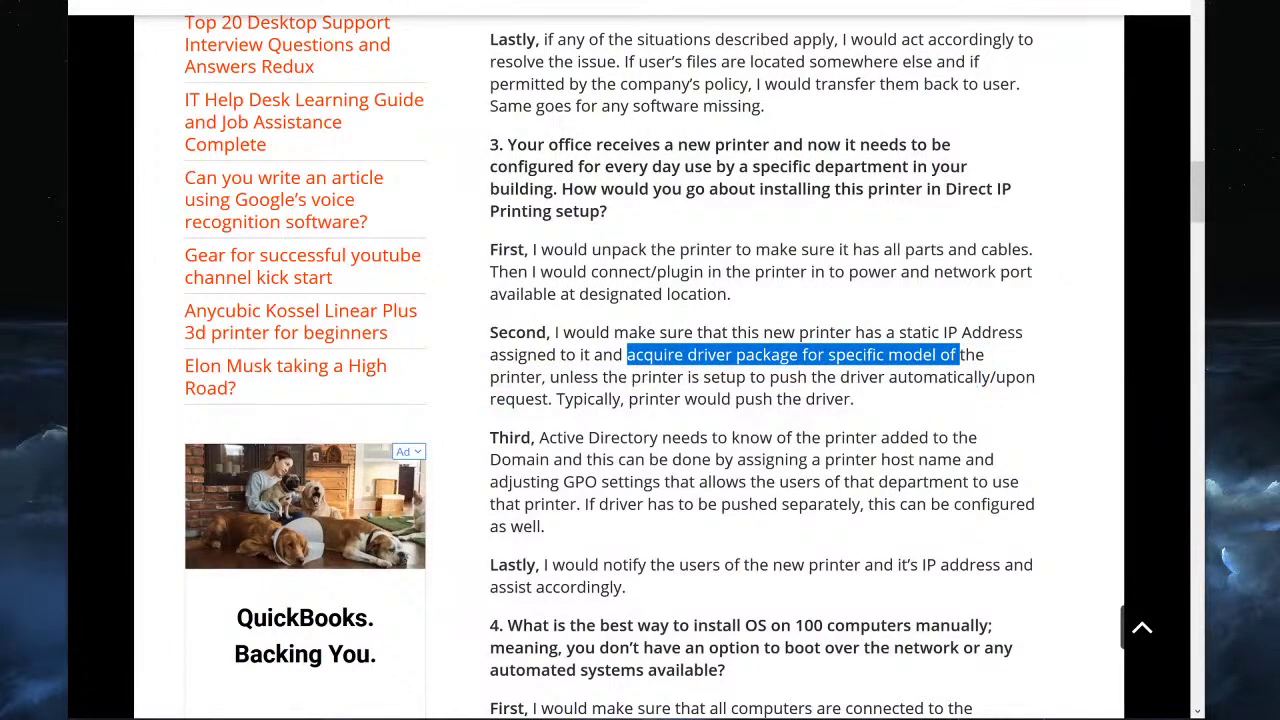
{"action": "left_click_drag", "start_coordinate": [958, 354], "coordinate": [955, 354]}
{"action": "left_click_drag", "start_coordinate": [627, 355], "coordinate": [956, 355]}
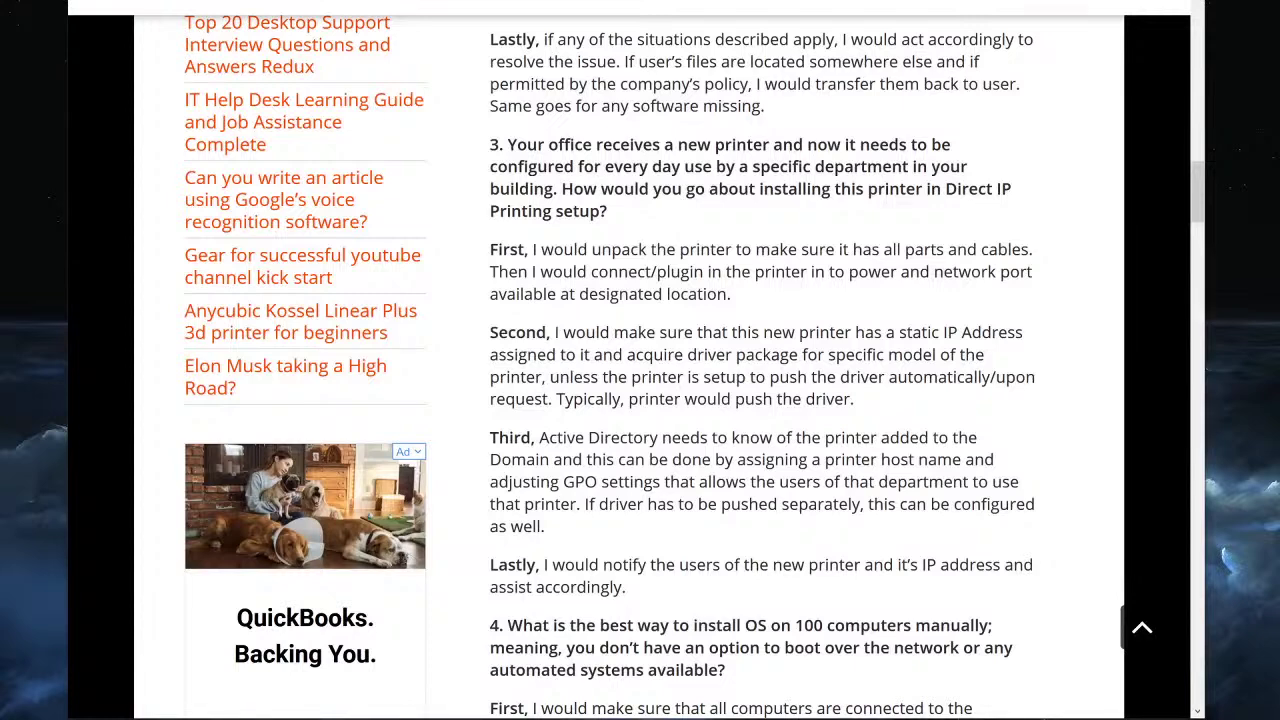
{"action": "left_click_drag", "start_coordinate": [553, 399], "coordinate": [887, 404]}
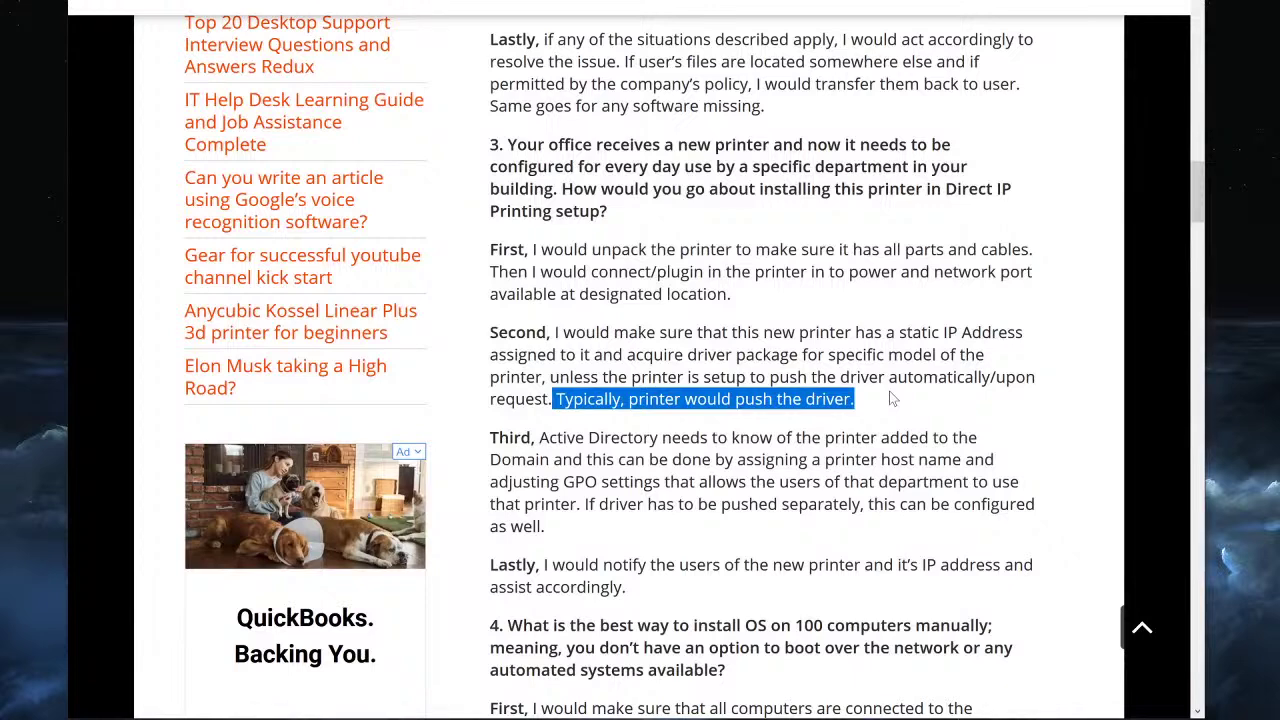
{"action": "left_click", "coordinate": [892, 398]}
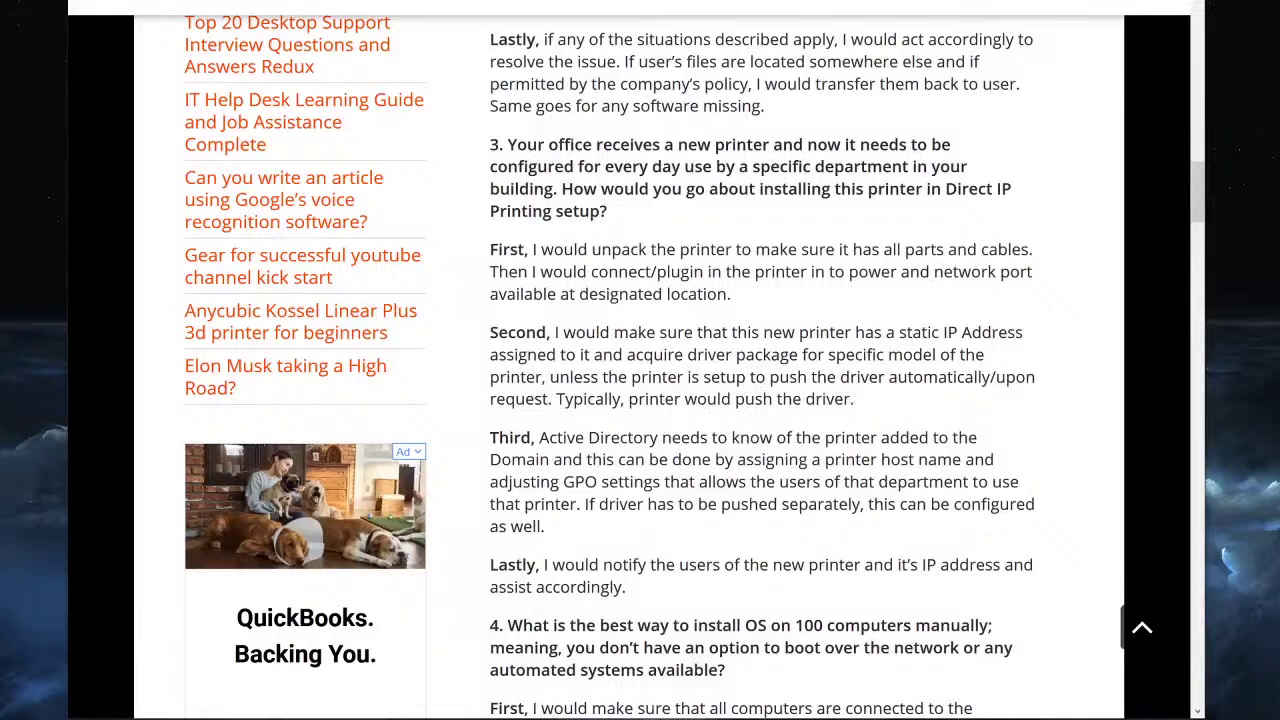
Scroll to question 3's Third answer and highlight 'Active Directory' and the GPO settings clause.
{"action": "scroll", "coordinate": [633, 413], "scroll_direction": "down", "scroll_amount": 1}
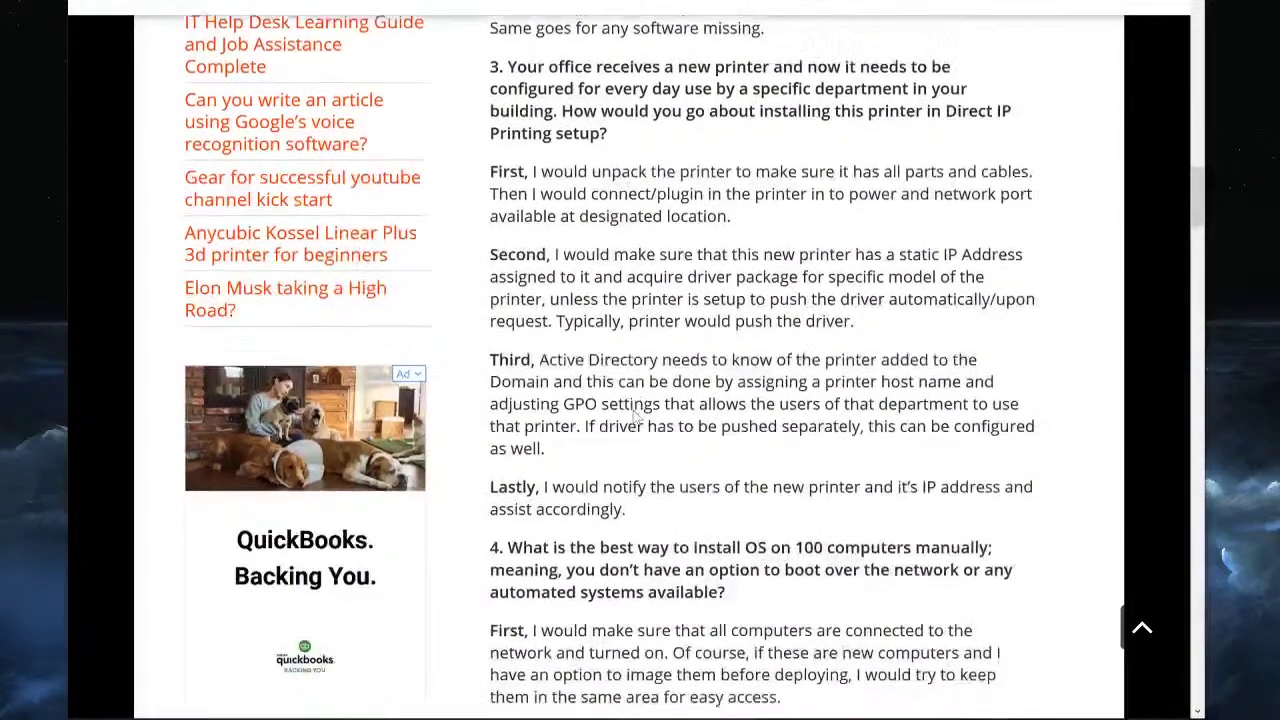
{"action": "left_click_drag", "start_coordinate": [489, 331], "coordinate": [553, 353]}
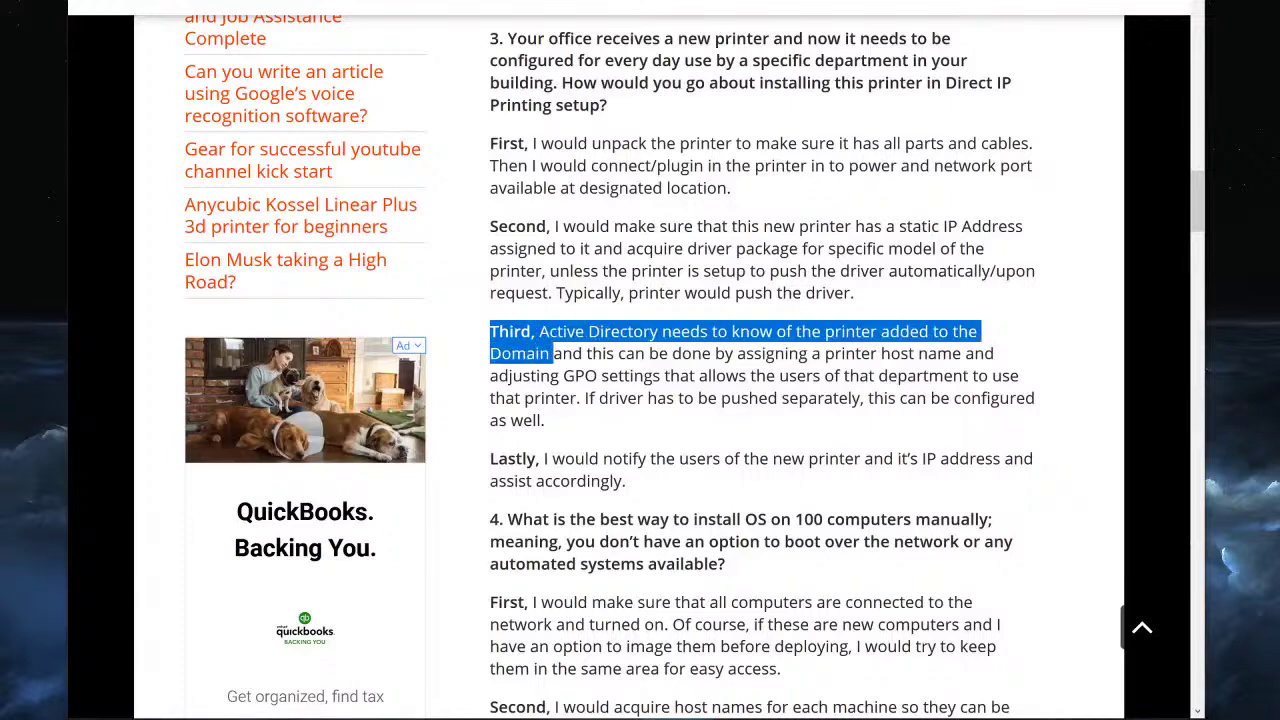
{"action": "left_click", "coordinate": [553, 353]}
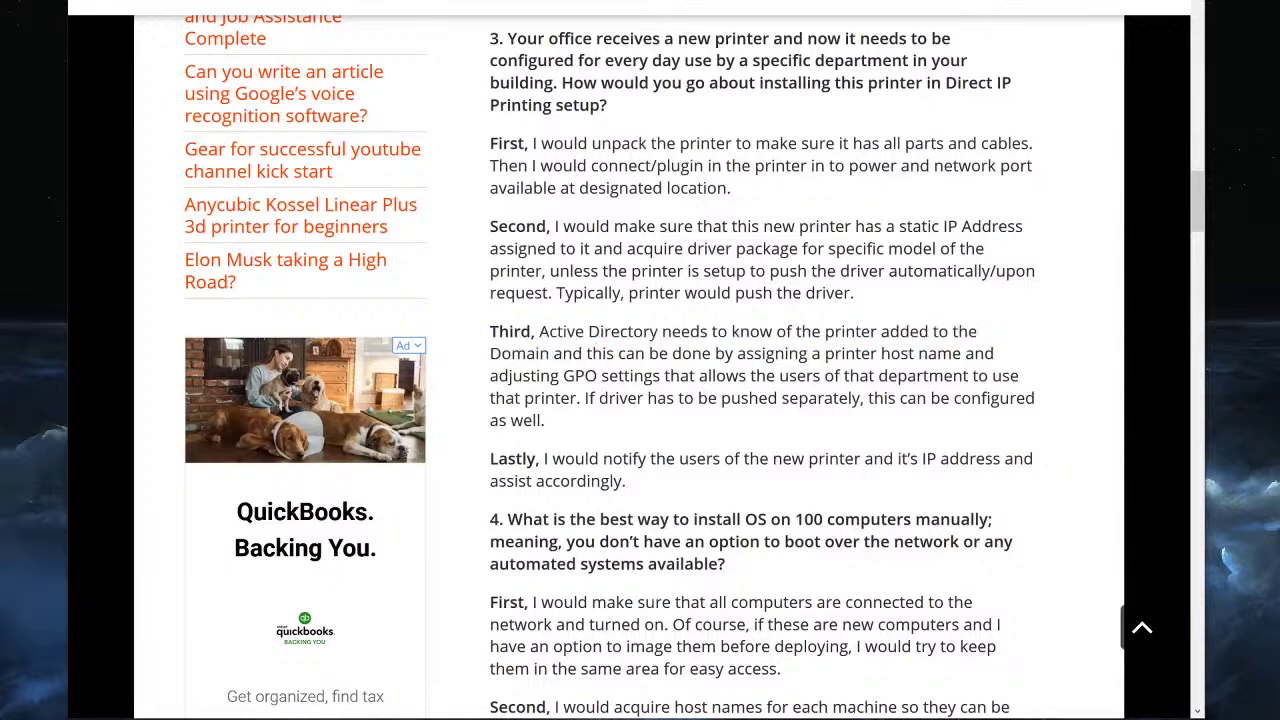
{"action": "mouse_move", "coordinate": [539, 331]}
{"action": "left_mouse_down"}
{"action": "mouse_move", "coordinate": [656, 331]}
{"action": "mouse_move", "coordinate": [549, 353]}
{"action": "left_mouse_up"}
{"action": "left_click_drag", "start_coordinate": [539, 331], "coordinate": [658, 331]}
{"action": "left_click_drag", "start_coordinate": [563, 375], "coordinate": [597, 375]}
{"action": "left_click_drag", "start_coordinate": [563, 375], "coordinate": [580, 397]}
{"action": "left_click", "coordinate": [580, 397]}
{"action": "left_click_drag", "start_coordinate": [539, 331], "coordinate": [630, 375]}
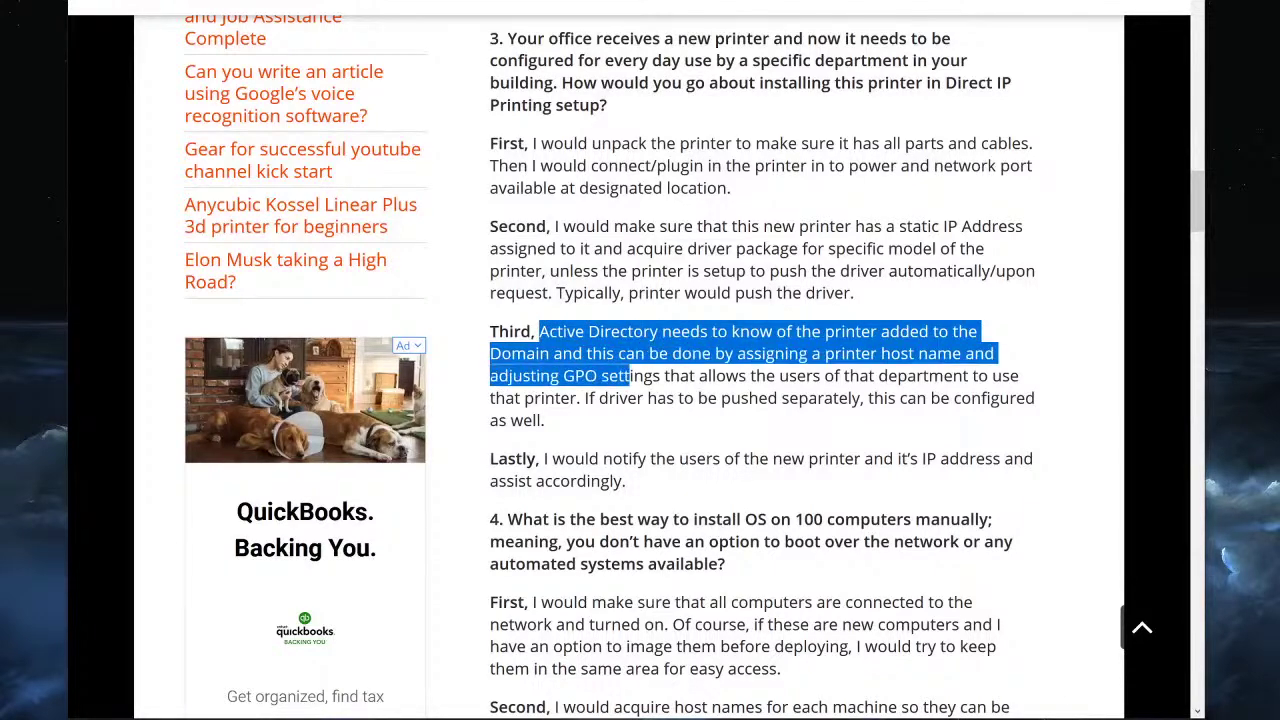
{"action": "scroll", "coordinate": [760, 360], "scroll_direction": "up", "scroll_amount": 4}
{"action": "scroll", "coordinate": [760, 360], "scroll_direction": "down", "scroll_amount": 3}
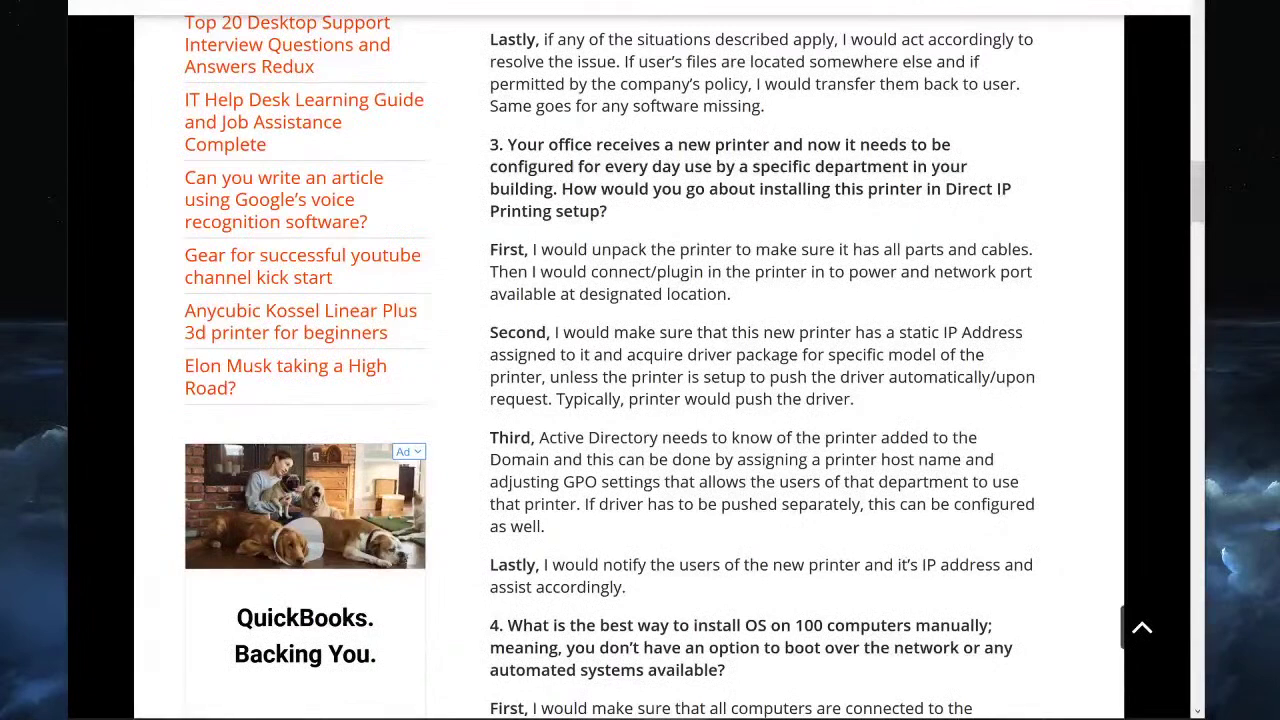
{"action": "left_click_drag", "start_coordinate": [626, 355], "coordinate": [940, 355]}
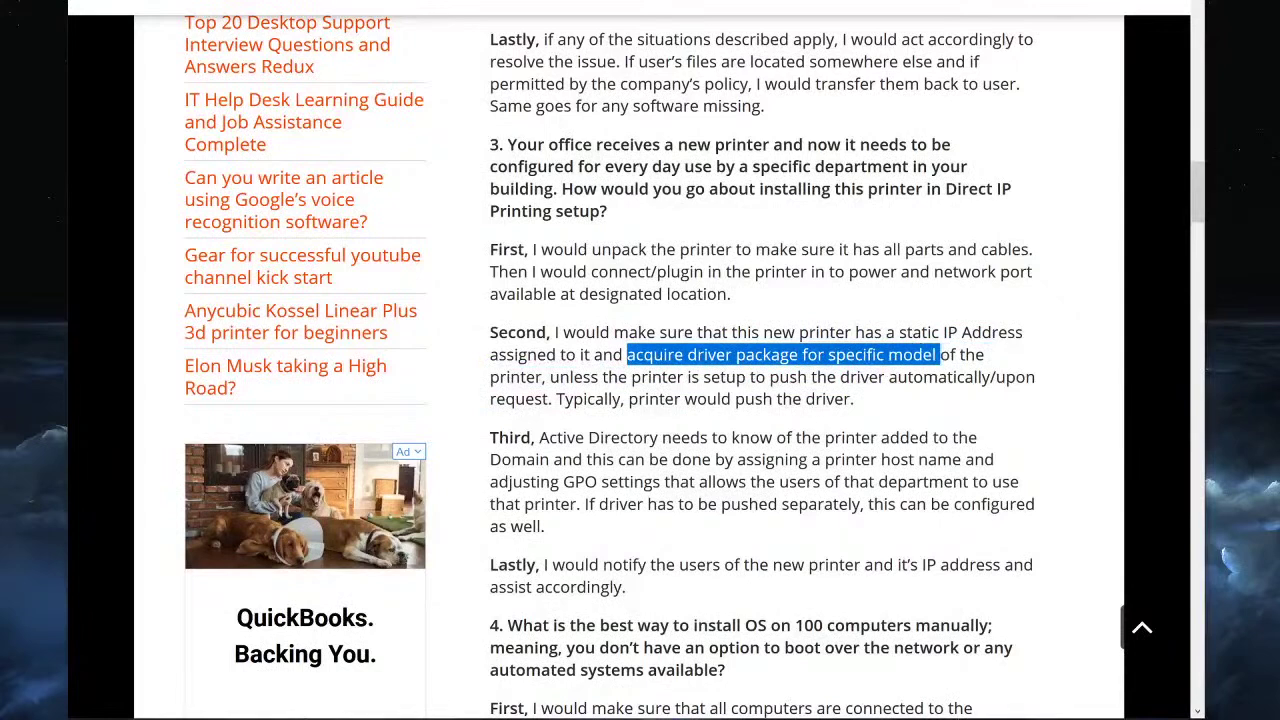
{"action": "left_click", "coordinate": [940, 355]}
{"action": "left_click_drag", "start_coordinate": [539, 437], "coordinate": [658, 437]}
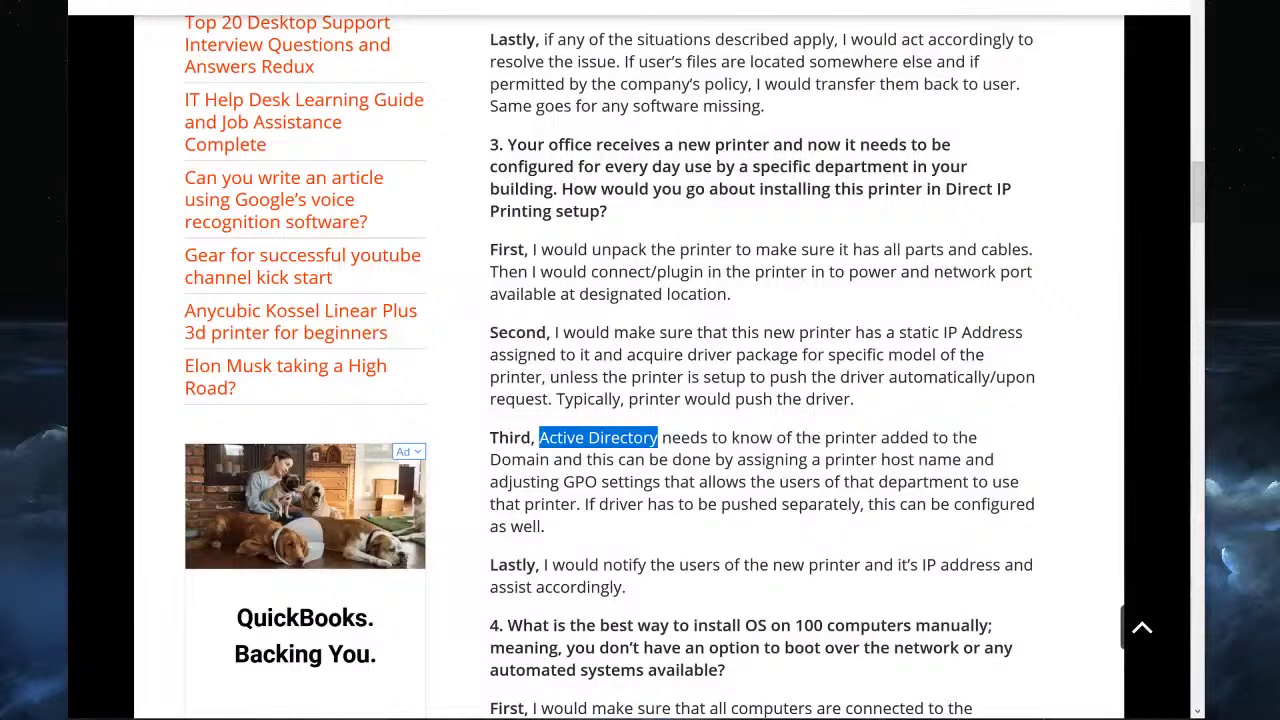
{"action": "left_click", "coordinate": [658, 437]}
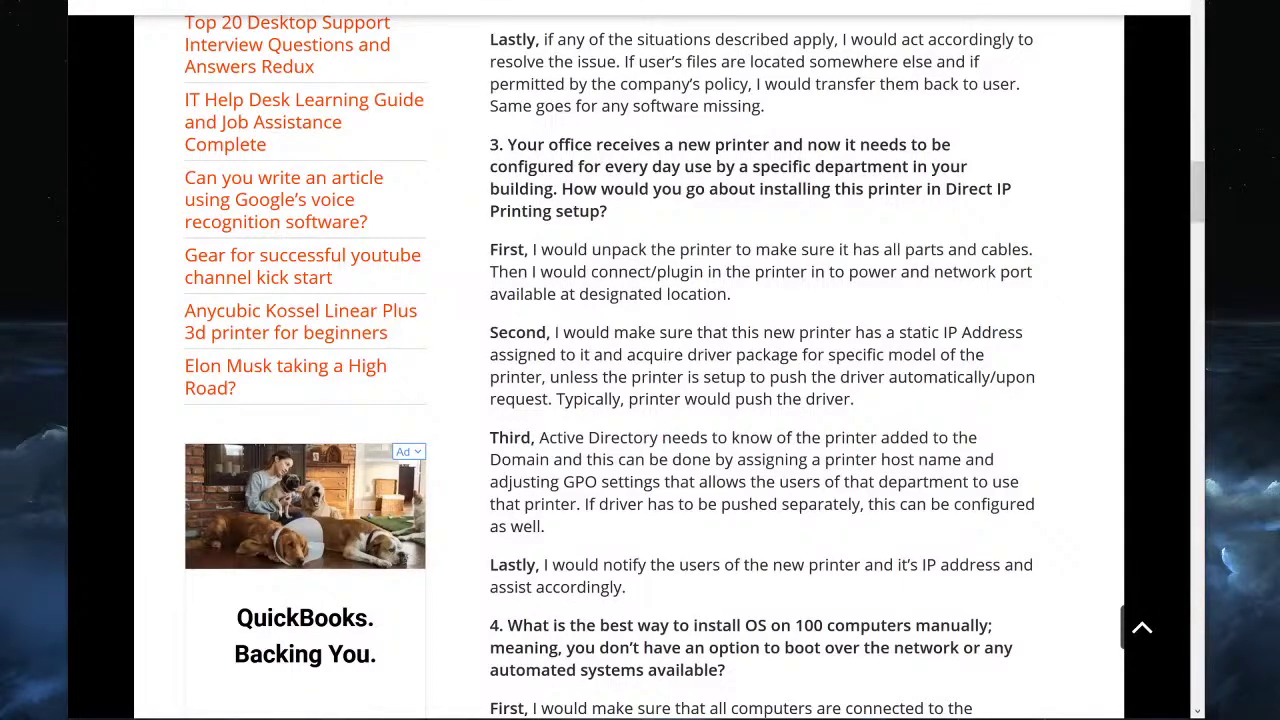
{"action": "left_click_drag", "start_coordinate": [556, 399], "coordinate": [862, 406]}
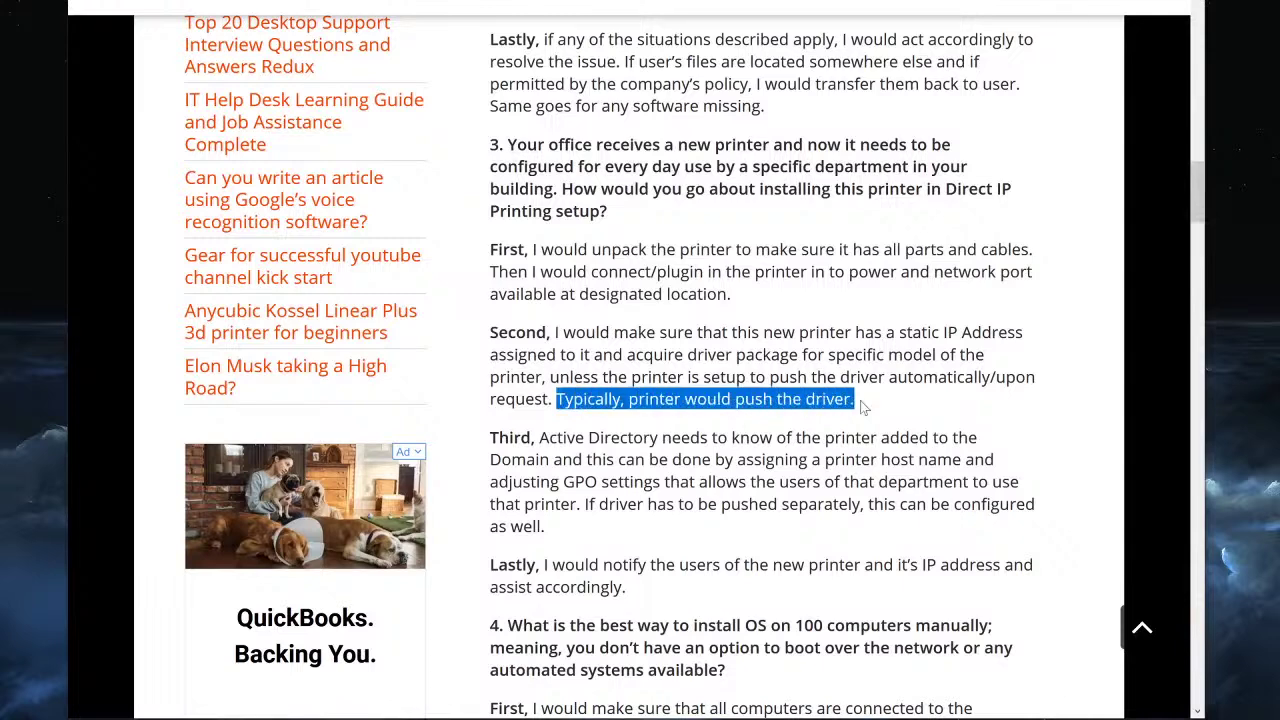
{"action": "left_click", "coordinate": [862, 408]}
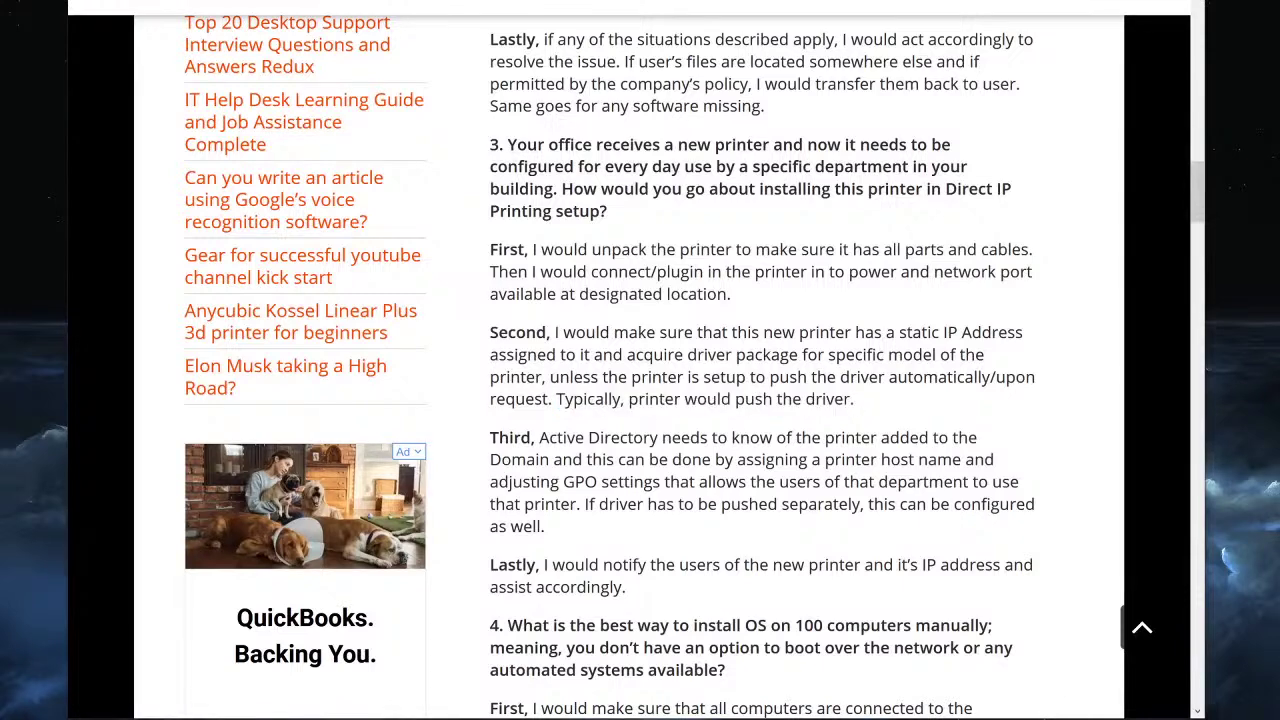
{"action": "scroll", "coordinate": [786, 443], "scroll_direction": "down", "scroll_amount": 1}
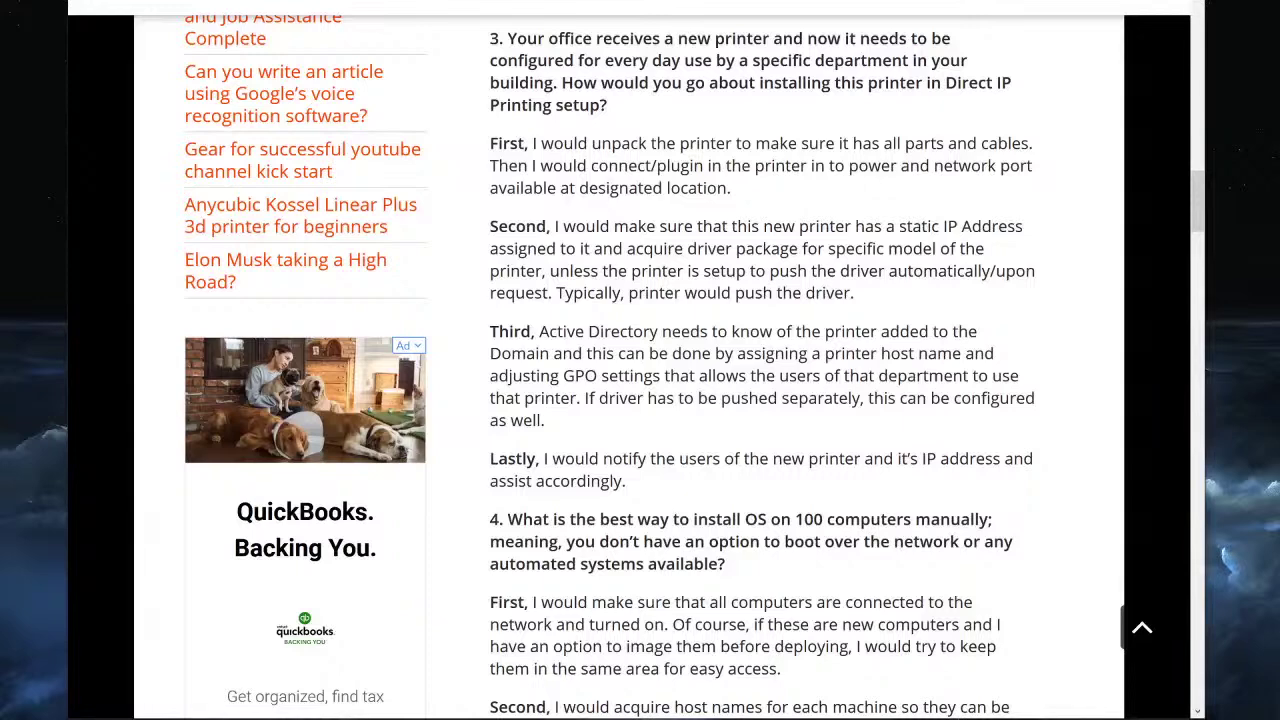
{"action": "left_click_drag", "start_coordinate": [580, 398], "coordinate": [815, 420]}
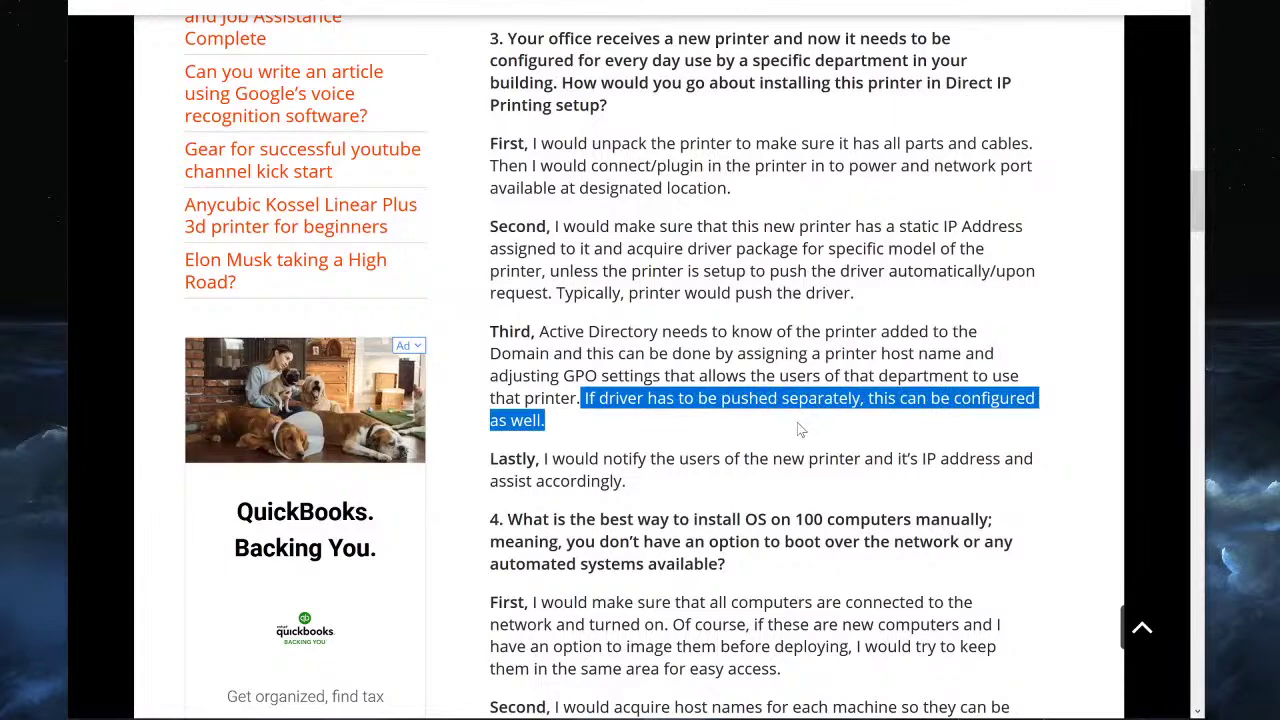
{"action": "left_click_drag", "start_coordinate": [490, 458], "coordinate": [645, 481]}
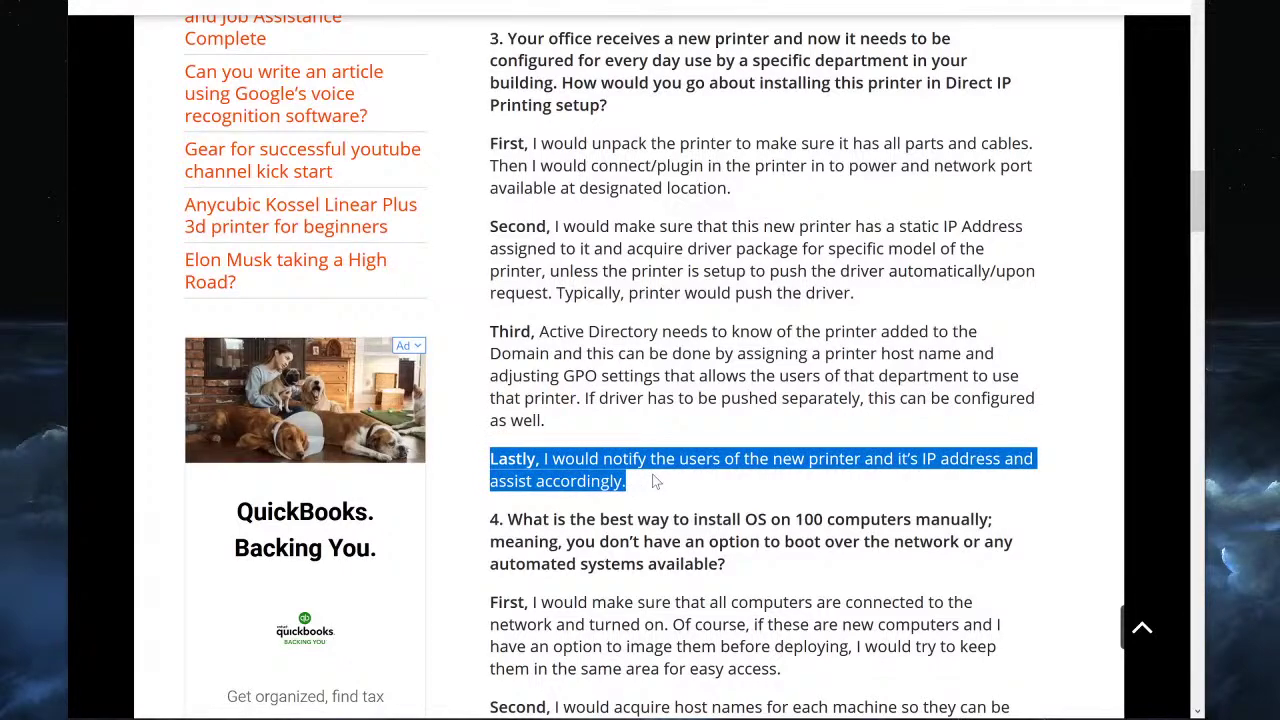
{"action": "left_click", "coordinate": [655, 482]}
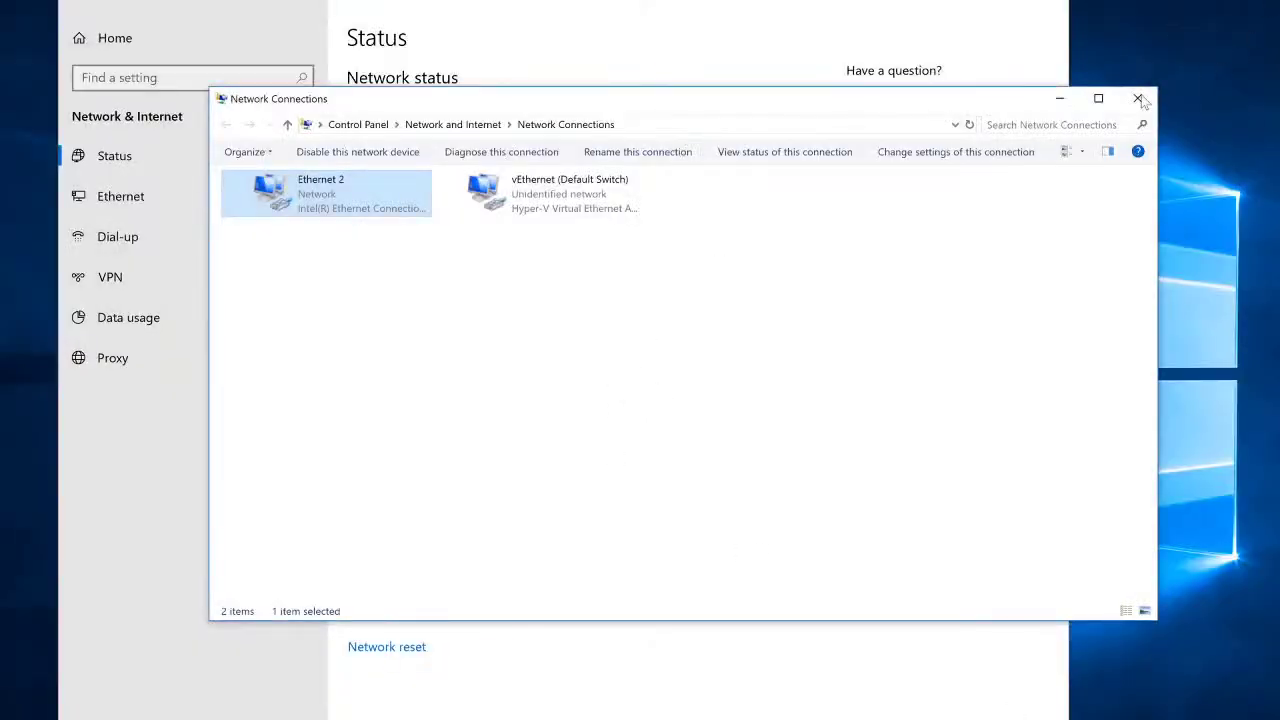
Close the Network Connections and Network & Internet Settings windows, then start a Windows search.
{"action": "left_click_drag", "start_coordinate": [705, 111], "coordinate": [1021, 127]}
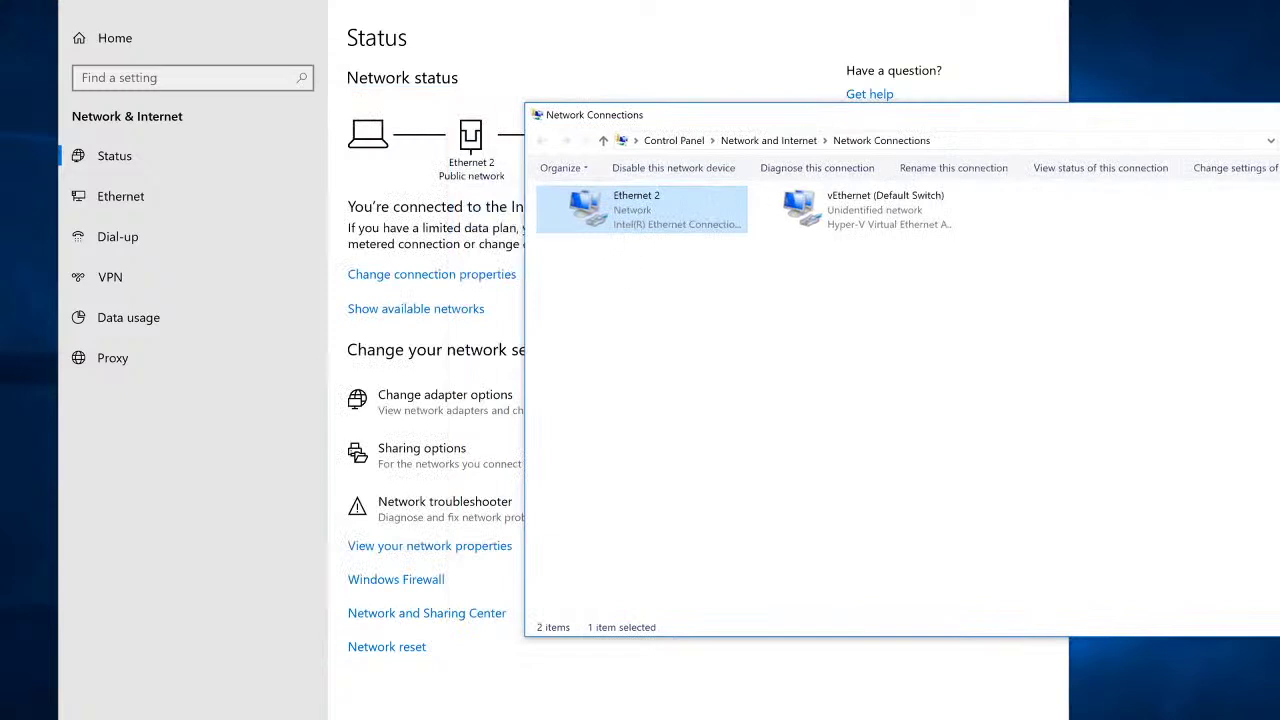
{"action": "left_click_drag", "start_coordinate": [1260, 119], "coordinate": [977, 157]}
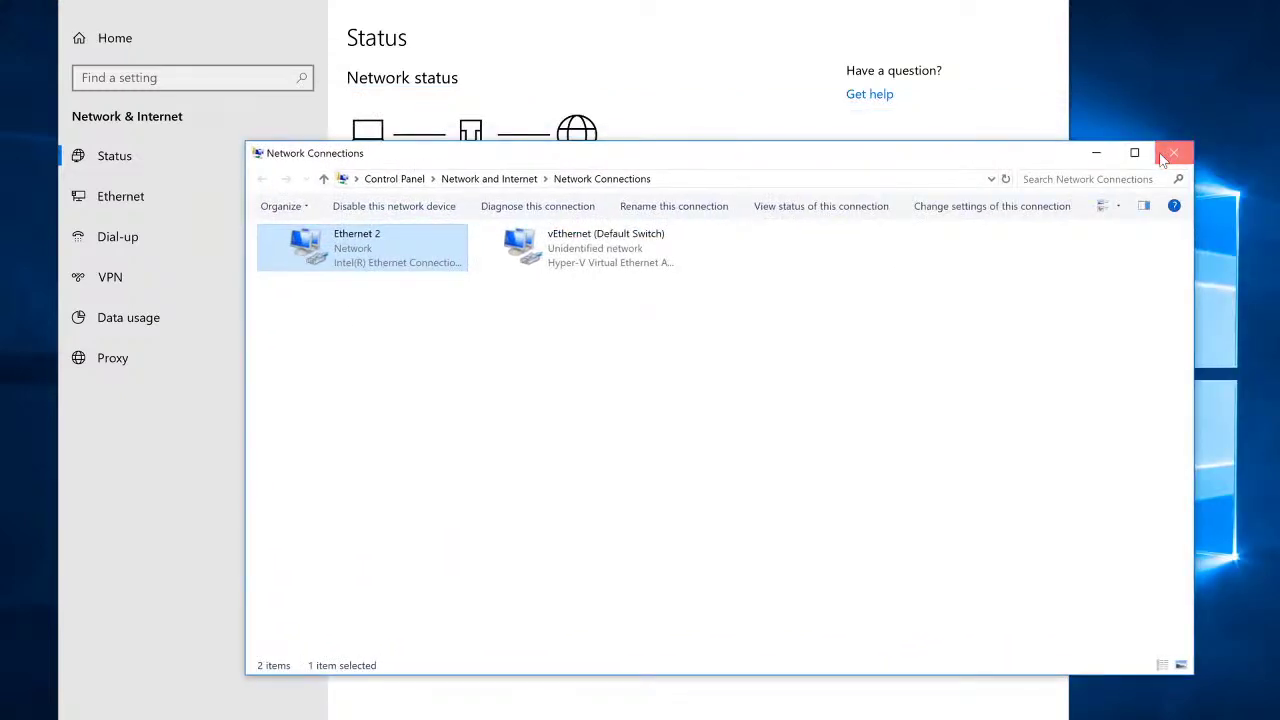
{"action": "left_click", "coordinate": [1172, 153]}
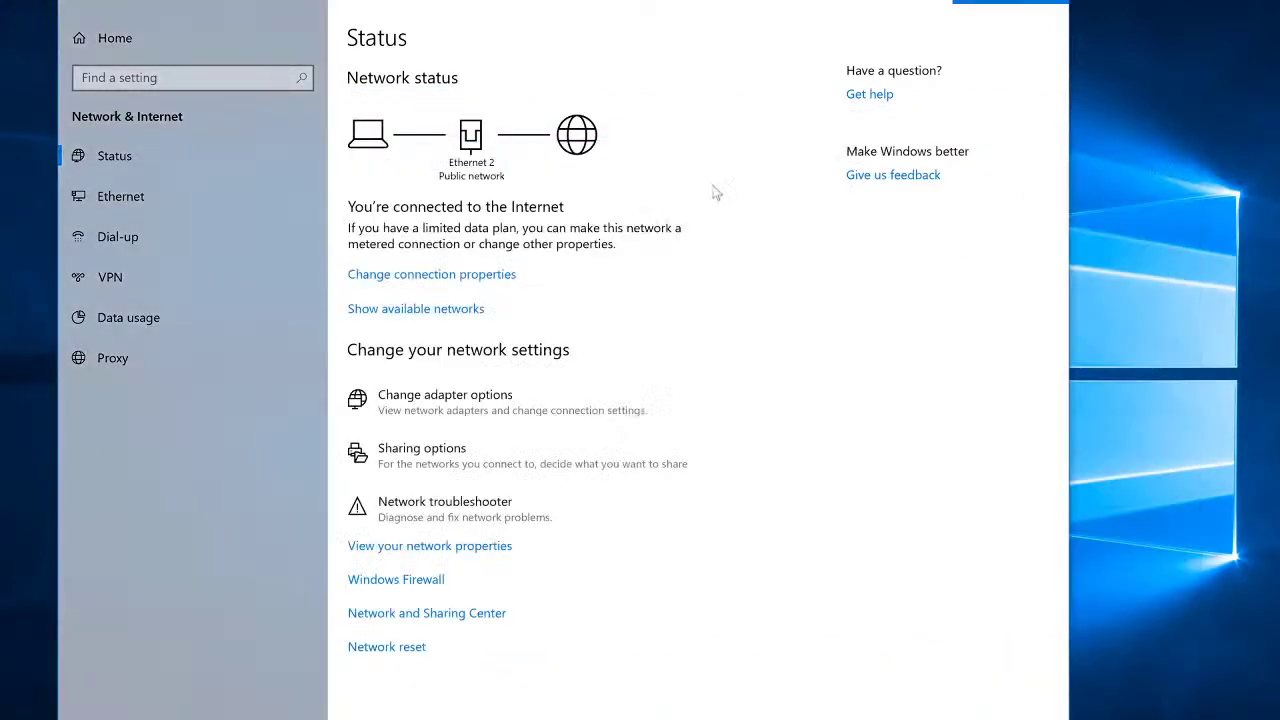
{"action": "left_click", "coordinate": [1046, 8]}
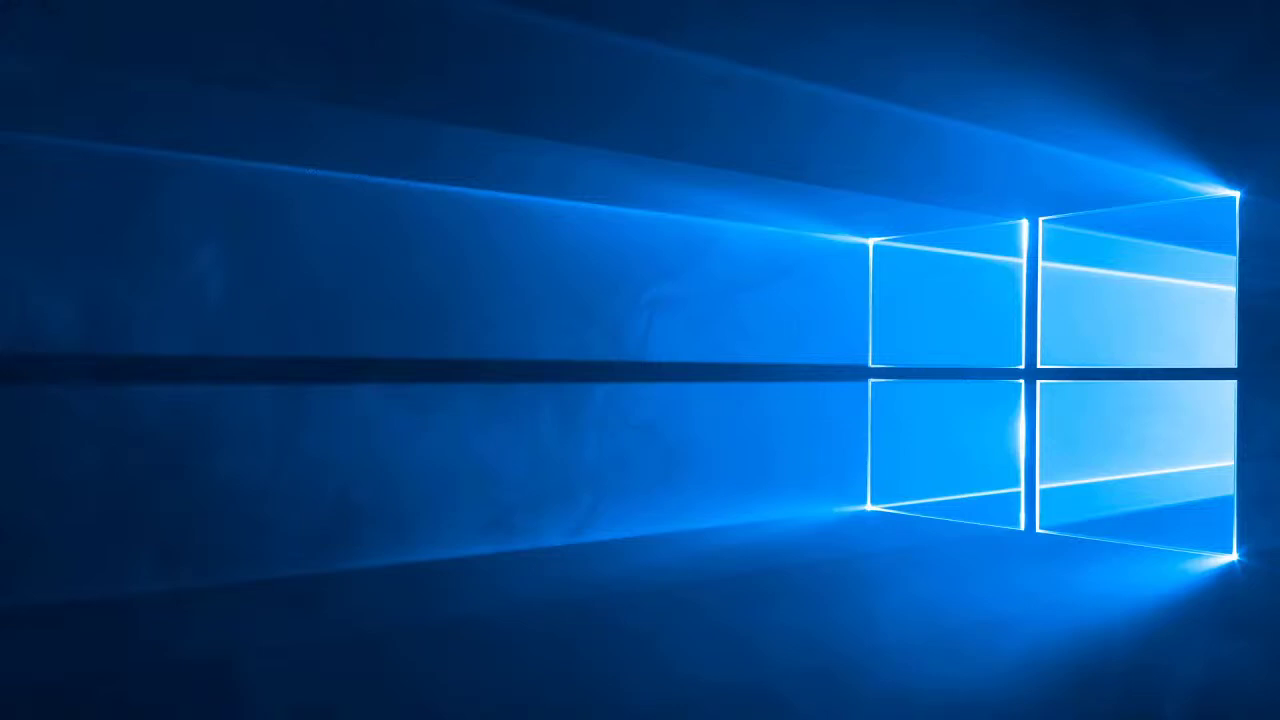
{"action": "key", "text": "super"}
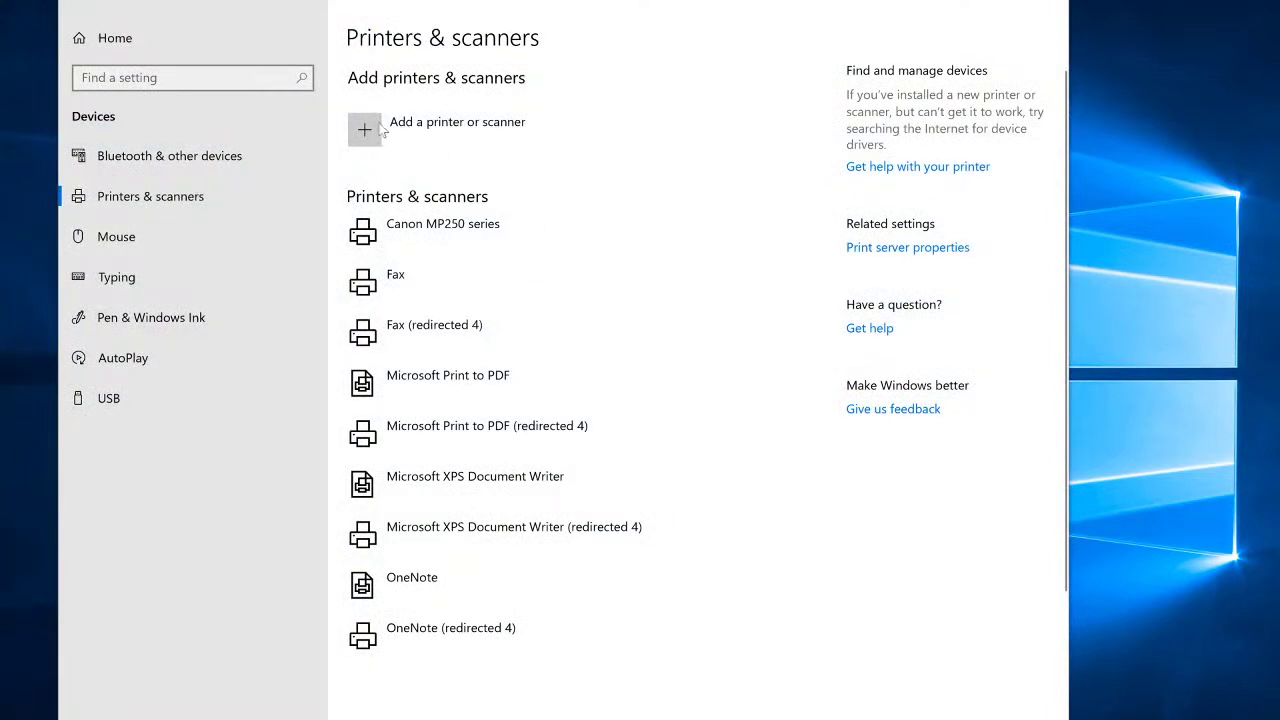
Start Add a printer or scanner and choose 'The printer that I want isn't listed'.
{"action": "left_click", "coordinate": [457, 125]}
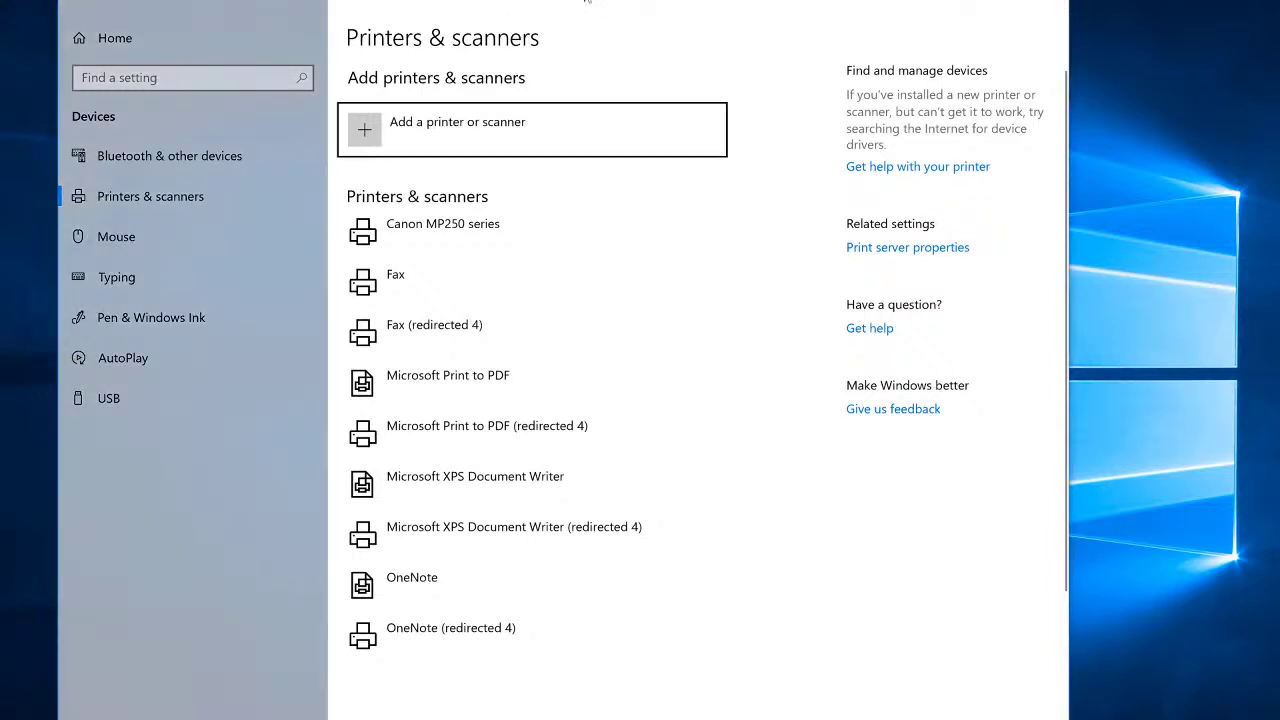
{"action": "left_click", "coordinate": [446, 123]}
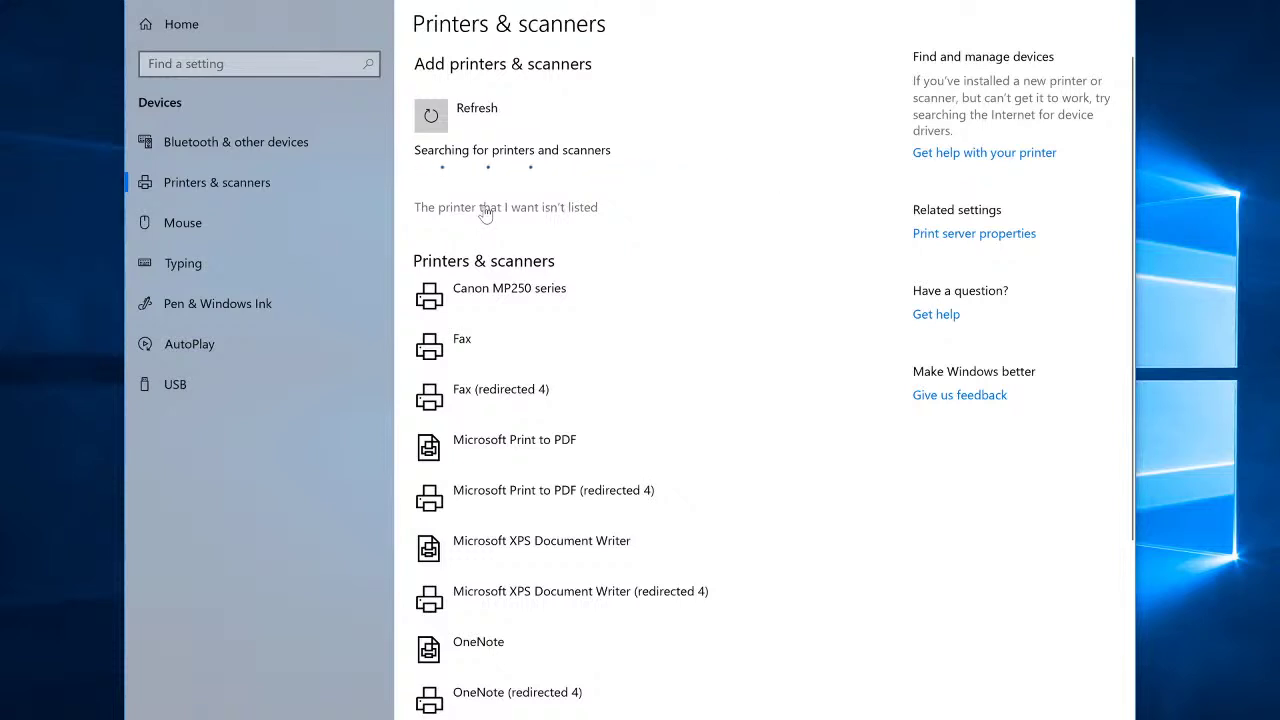
{"action": "left_click", "coordinate": [484, 212]}
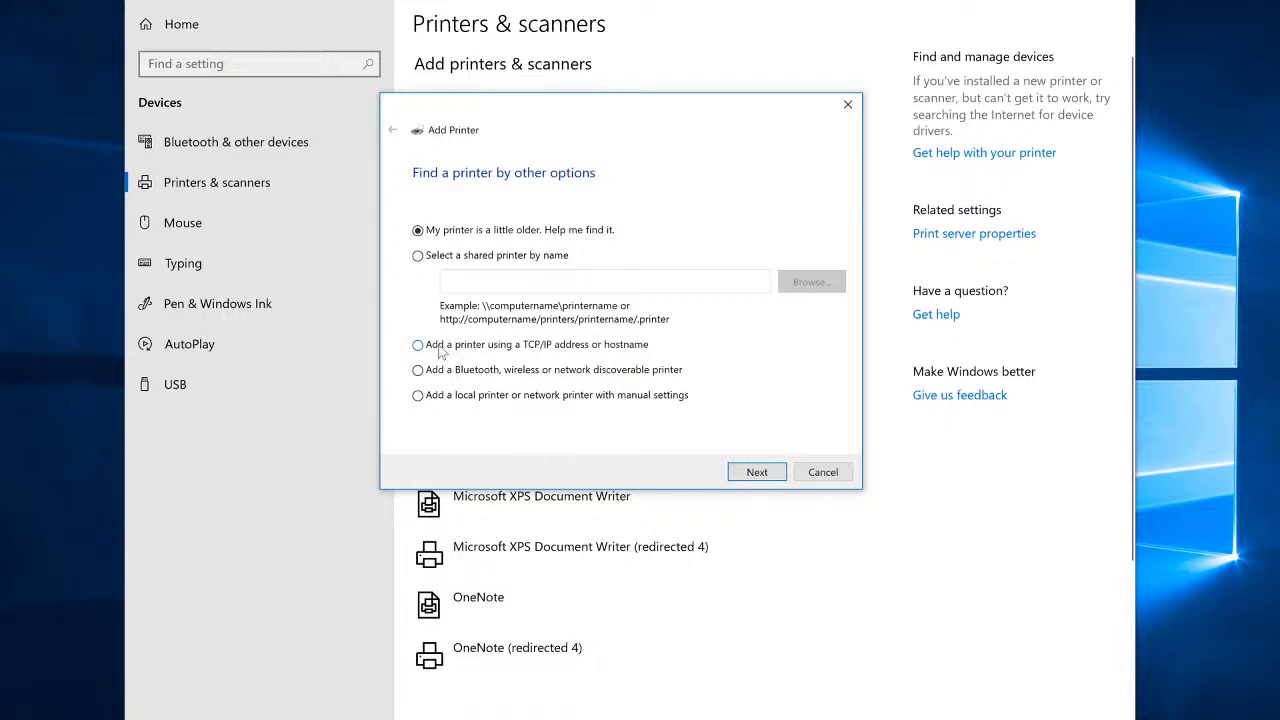
Choose adding by TCP/IP address, enter 192.168.100.1 as the hostname, and untick Query the printer.
{"action": "left_click", "coordinate": [418, 345]}
{"action": "left_click", "coordinate": [770, 471]}
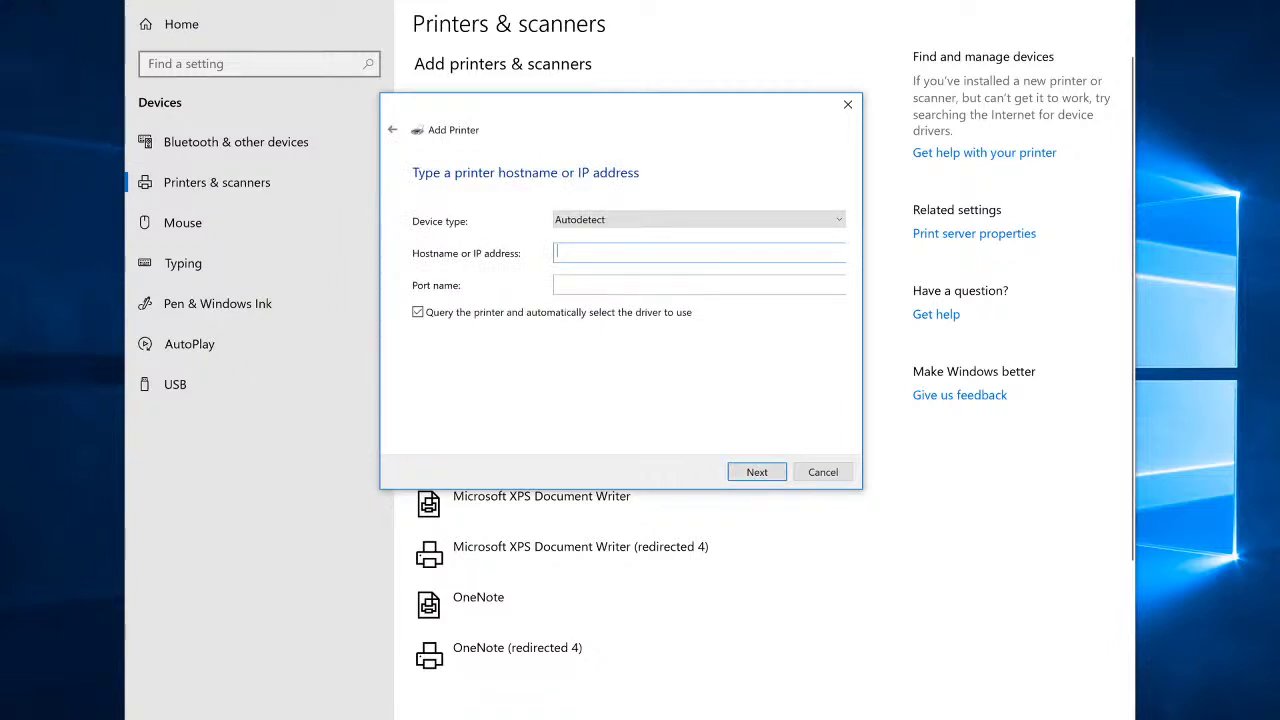
{"action": "type", "text": "192.168.100.1"}
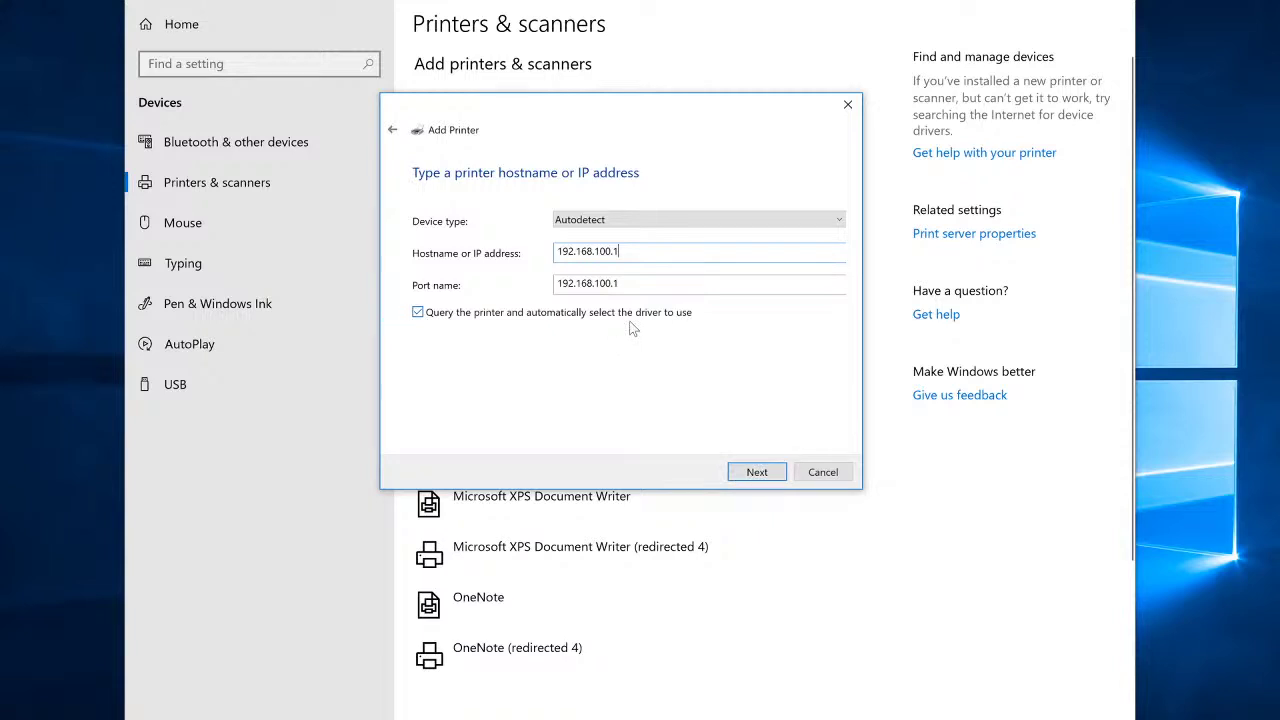
{"action": "left_click", "coordinate": [418, 313]}
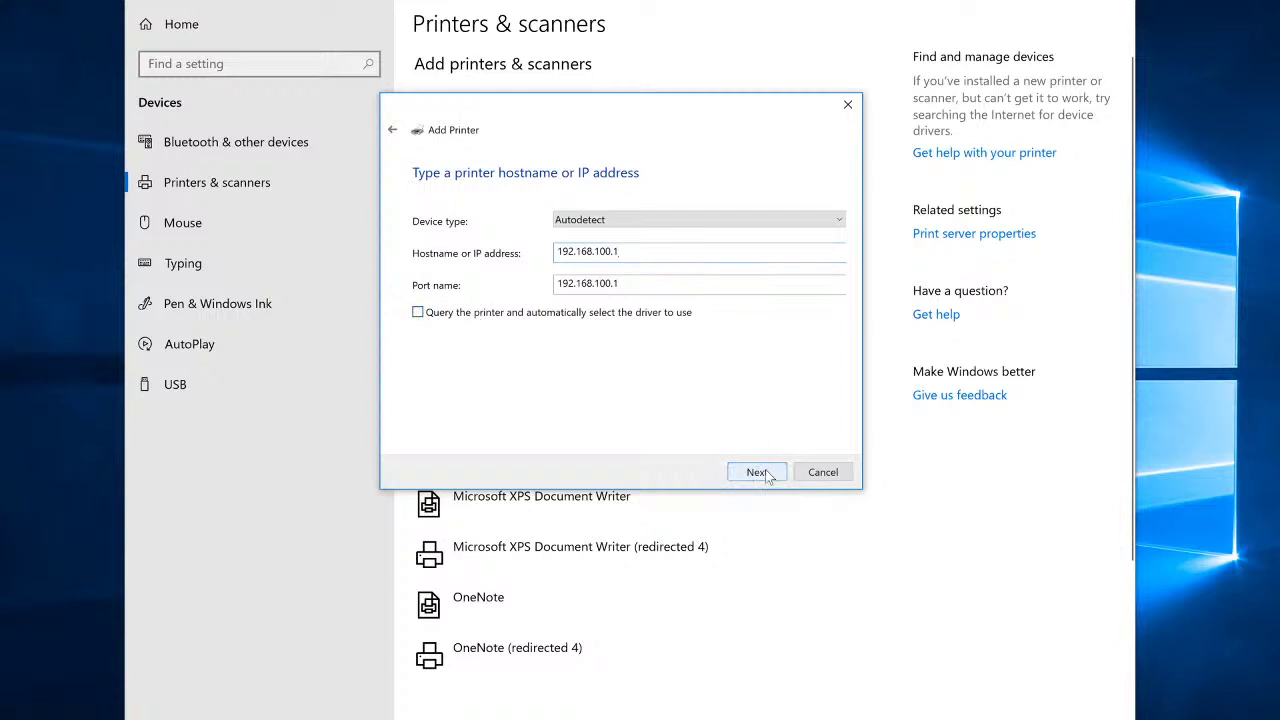
Re-enable the automatic driver query, start TCP/IP port detection, then cancel the Add Printer wizard.
{"action": "left_click", "coordinate": [418, 313]}
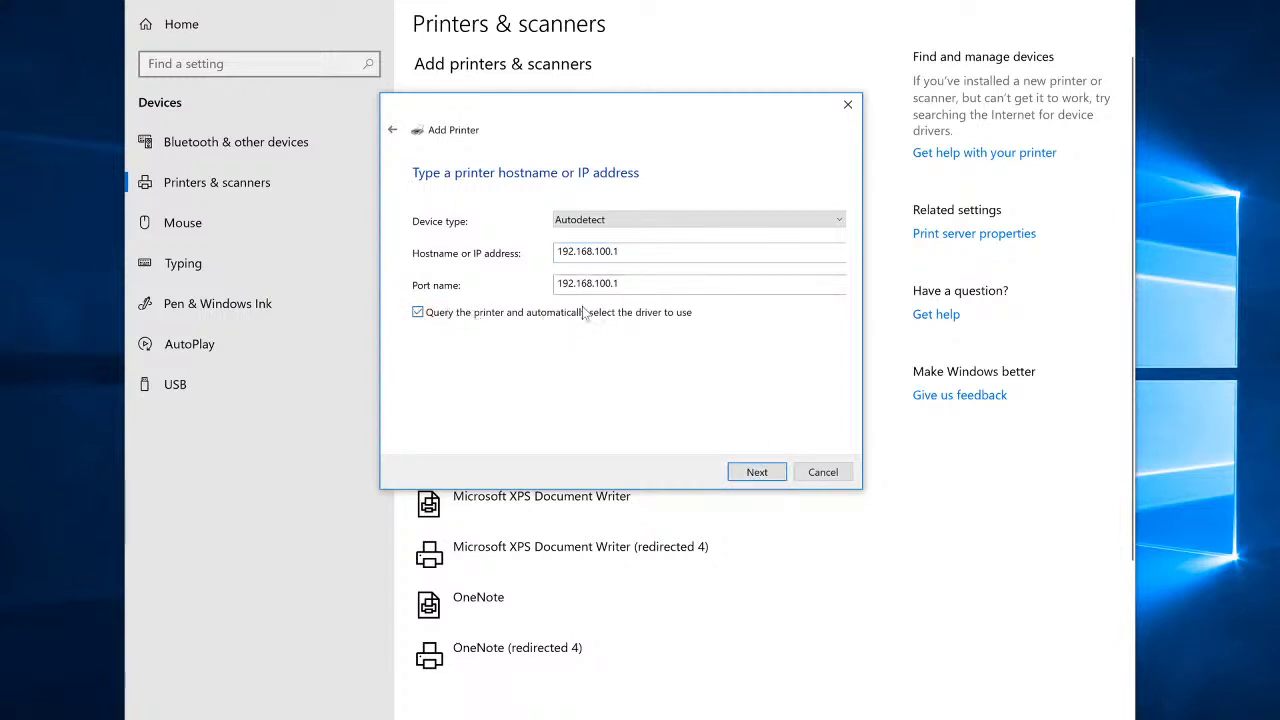
{"action": "left_click", "coordinate": [762, 474]}
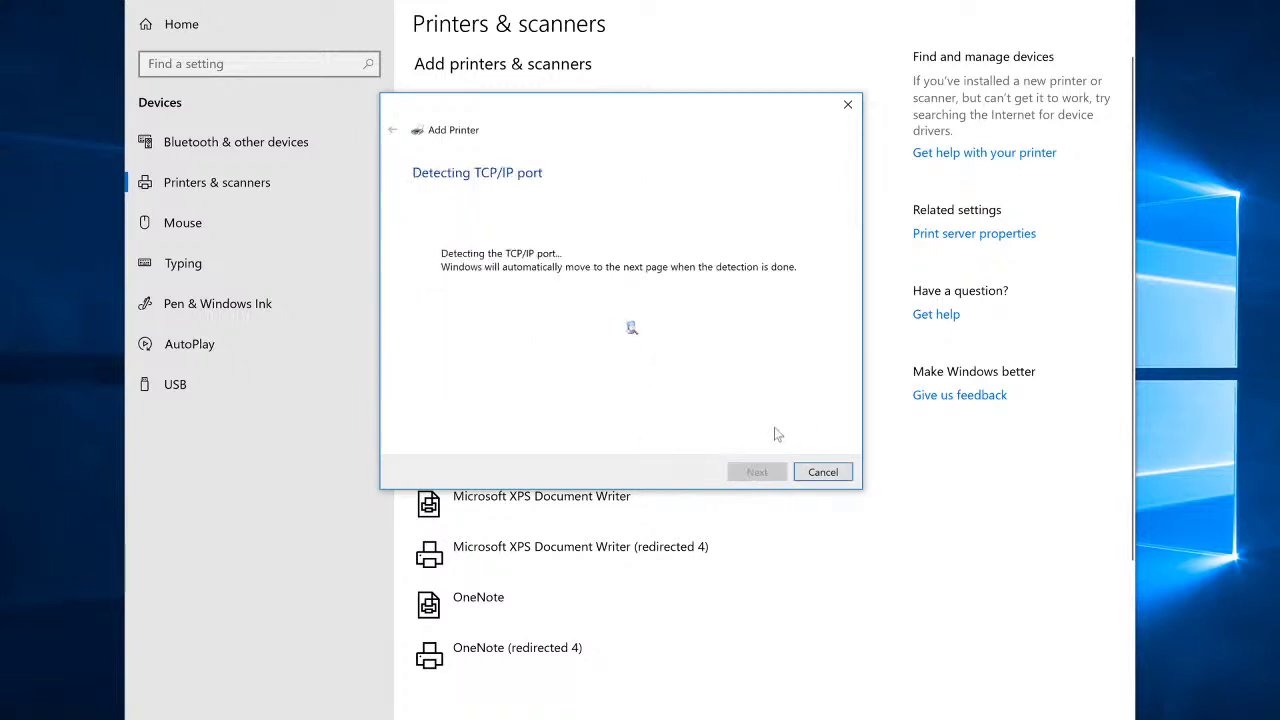
{"action": "left_click", "coordinate": [816, 471]}
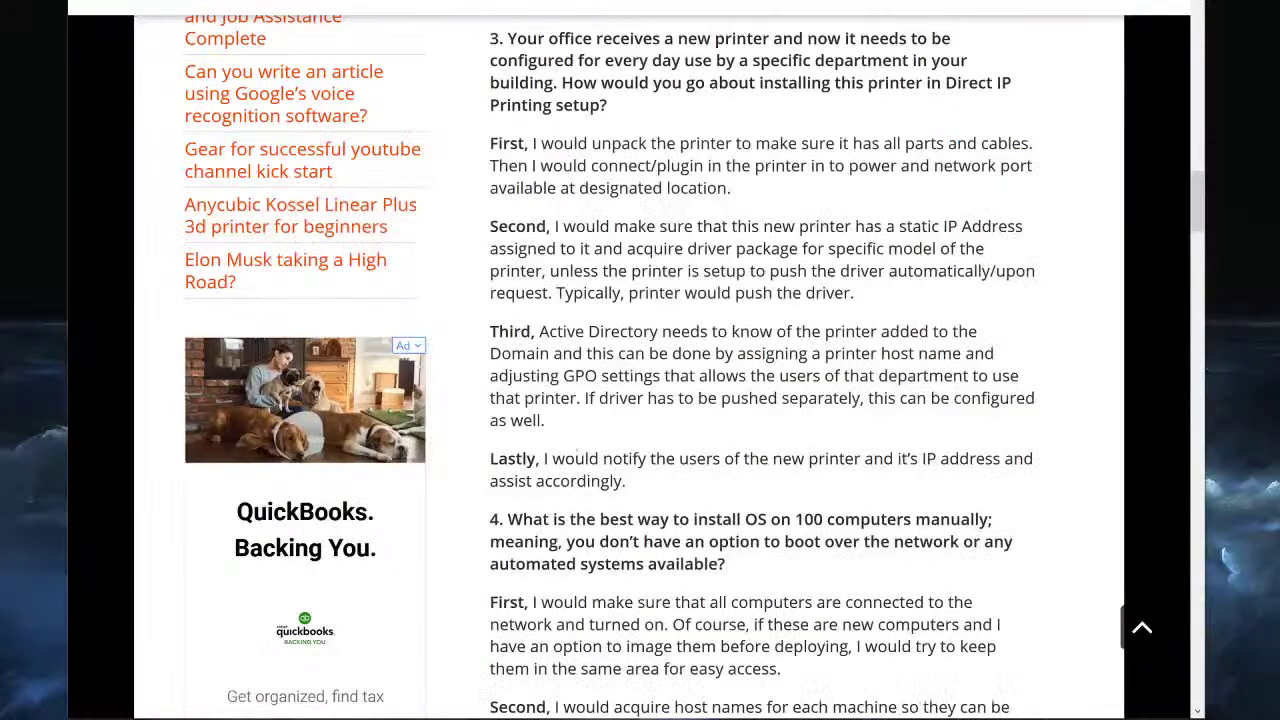
Highlight the article's 'Lastly' paragraph about notifying users of the new printer IP, twice.
{"action": "left_click_drag", "start_coordinate": [490, 466], "coordinate": [655, 489]}
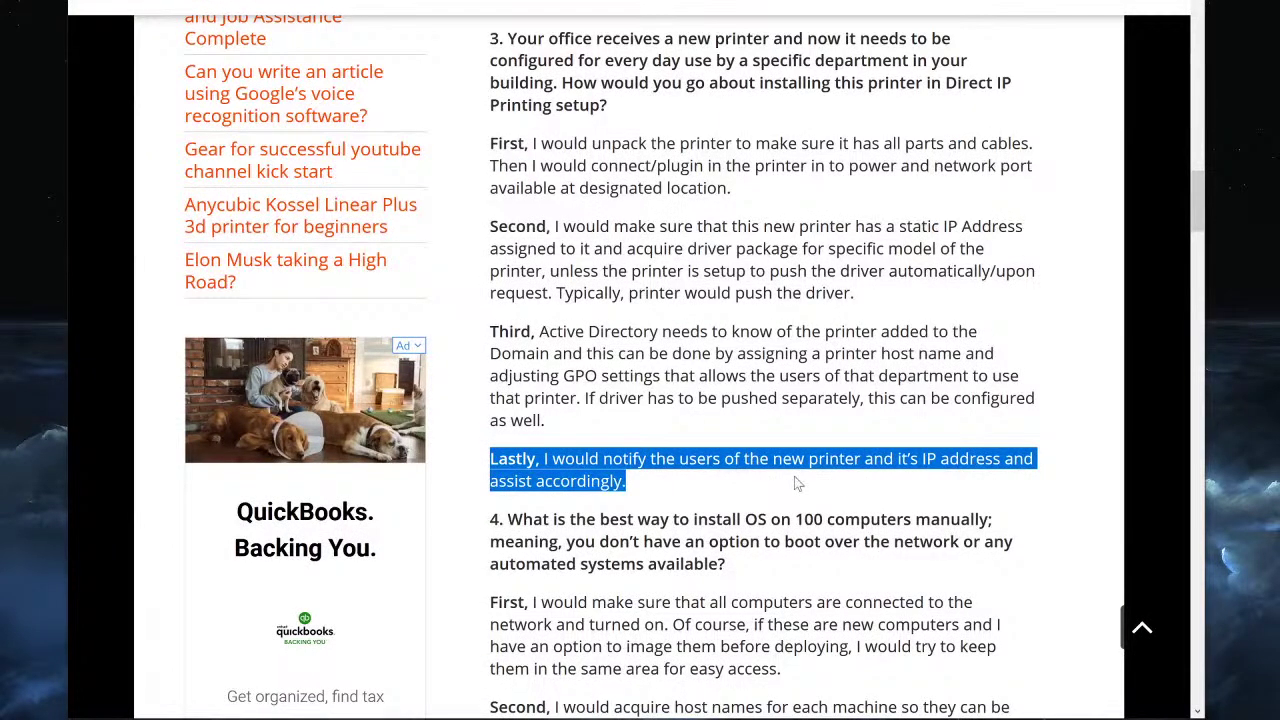
{"action": "left_click", "coordinate": [735, 479]}
{"action": "left_click_drag", "start_coordinate": [641, 485], "coordinate": [490, 465]}
{"action": "left_click", "coordinate": [495, 465]}
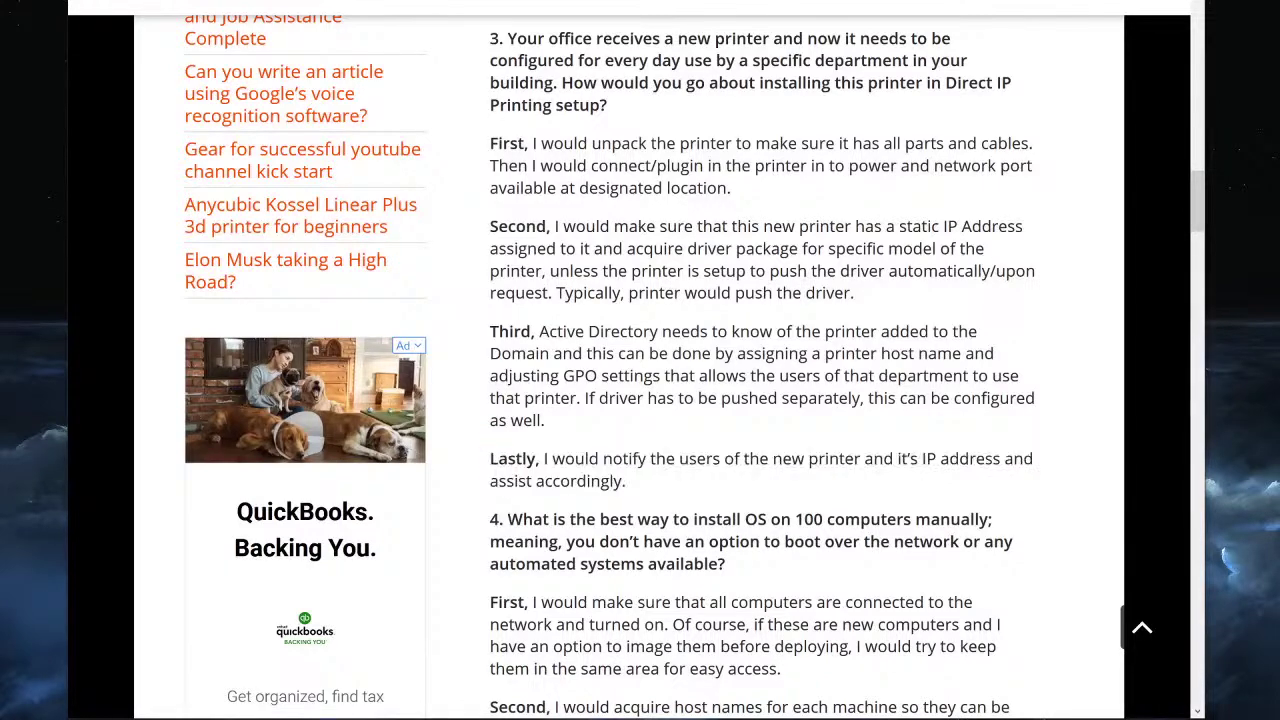
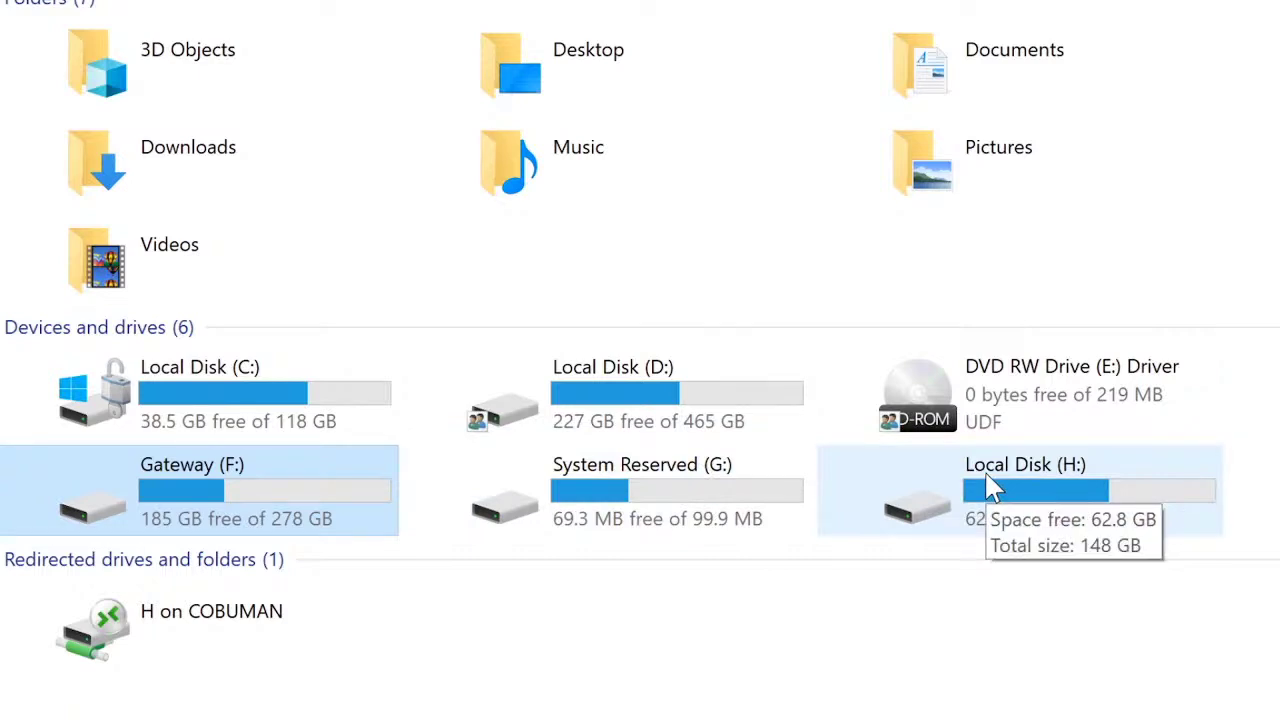
Look inside the Gateway (F:) drive, then go back to the This PC overview.
{"action": "left_click", "coordinate": [990, 410]}
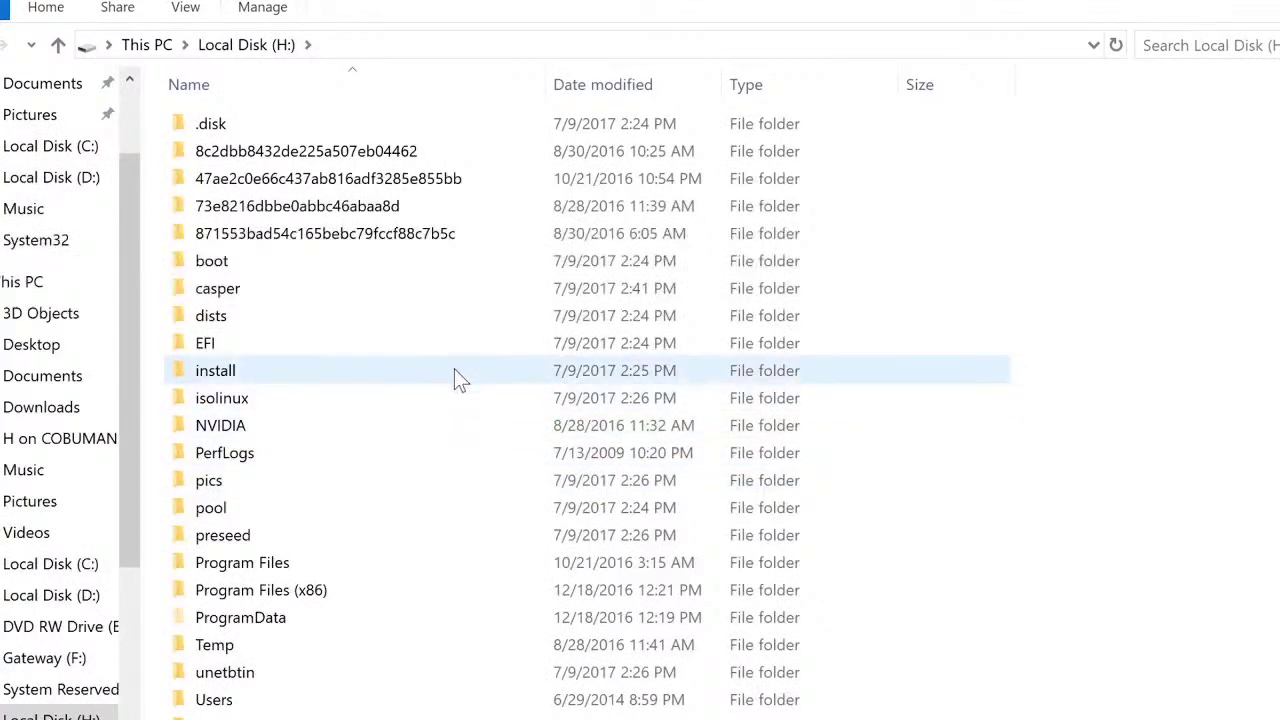
{"action": "scroll", "coordinate": [455, 372], "scroll_direction": "down", "scroll_amount": 2}
{"action": "scroll", "coordinate": [456, 380], "scroll_direction": "up", "scroll_amount": 2}
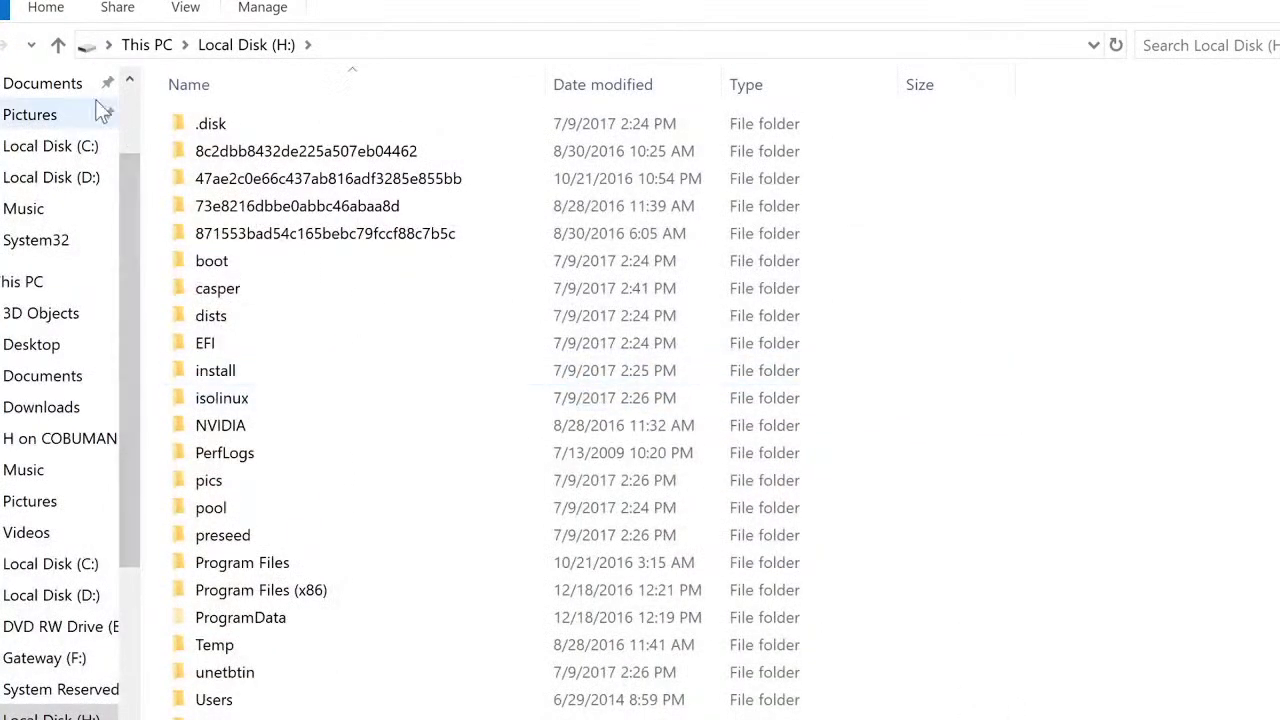
{"action": "left_click", "coordinate": [3, 44]}
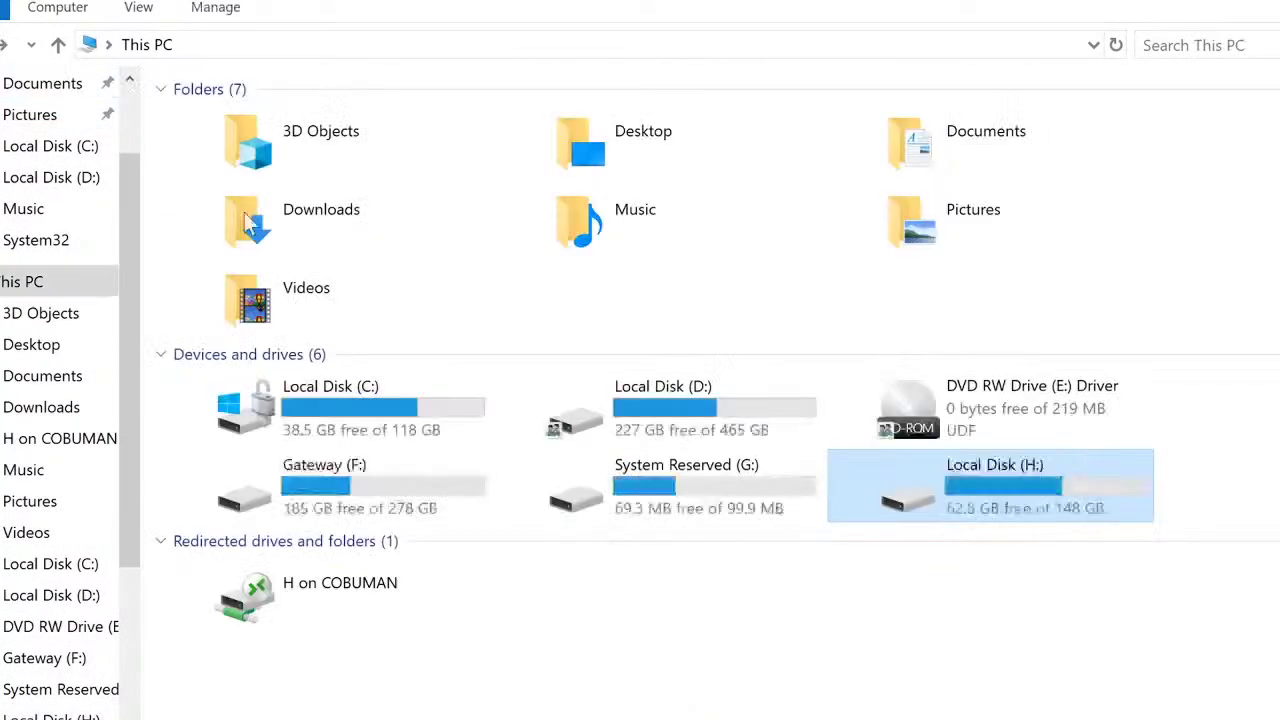
{"action": "double_click", "coordinate": [420, 500]}
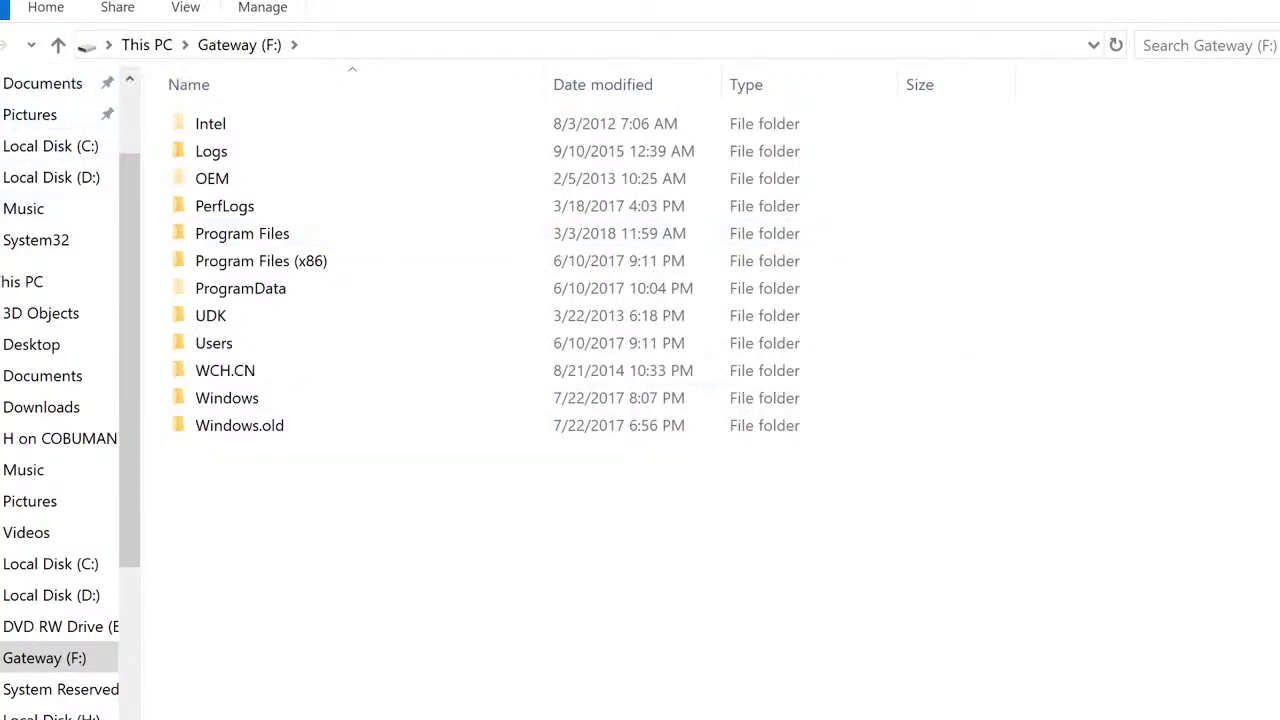
{"action": "key", "text": "BackSpace"}
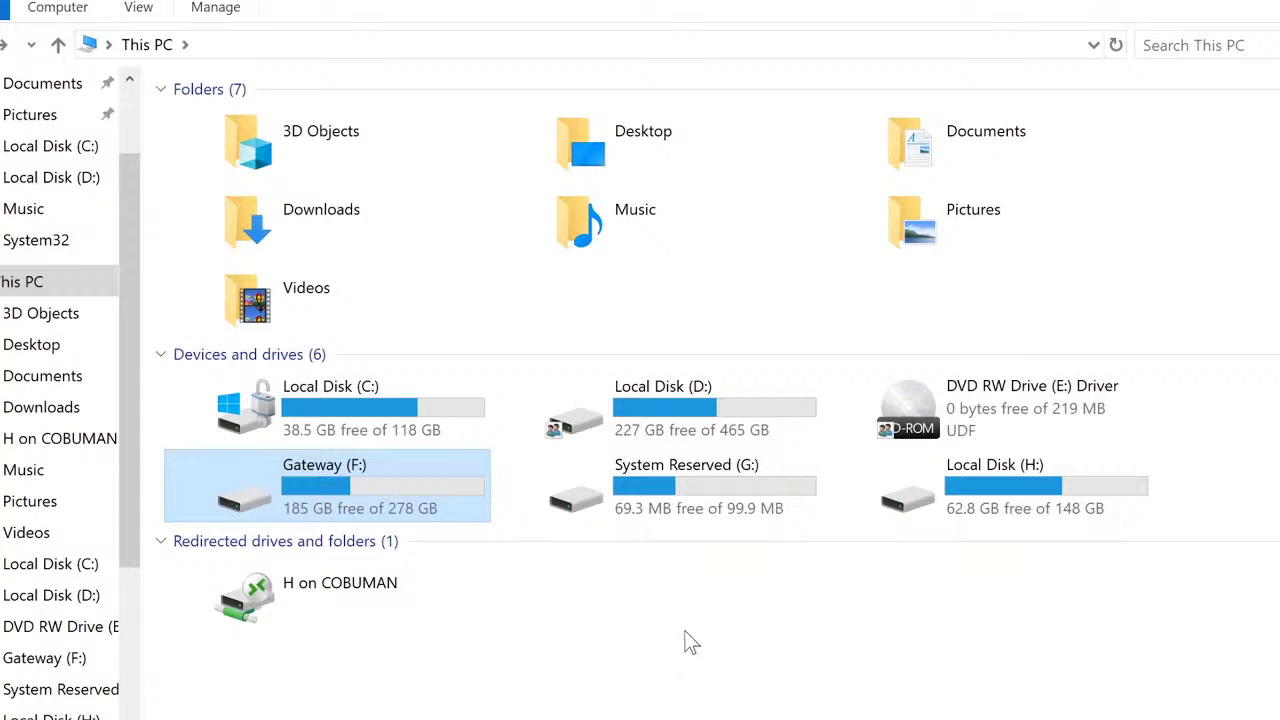
Select Local Disk (C:) and Gateway (F:) on This PC to compare their space.
{"action": "left_click", "coordinate": [345, 401]}
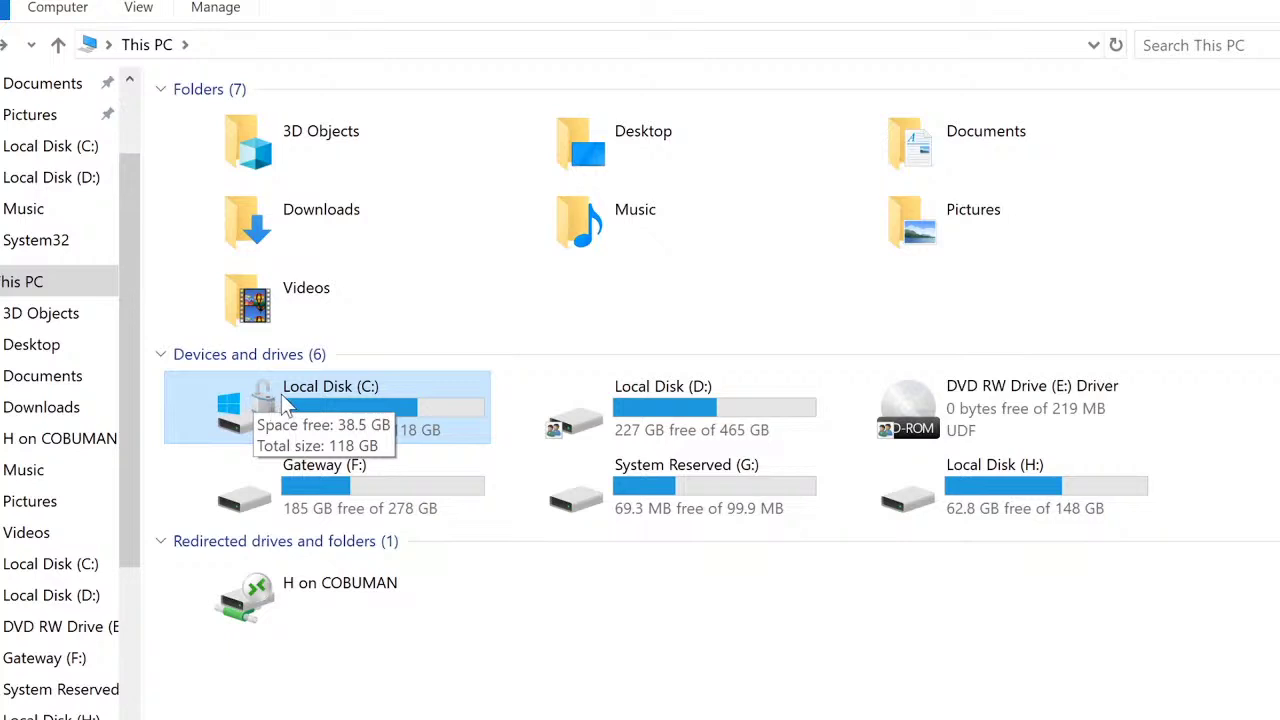
{"action": "left_click", "coordinate": [343, 476]}
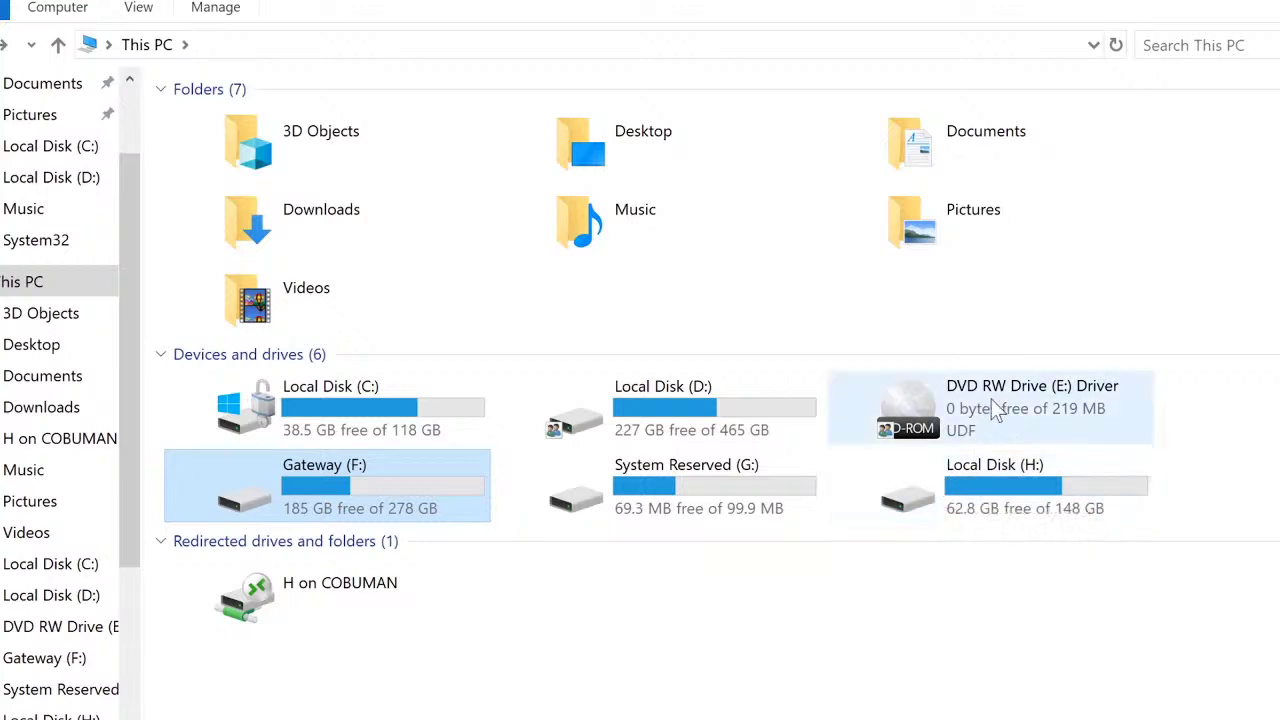
{"action": "mouse_move", "coordinate": [985, 410]}
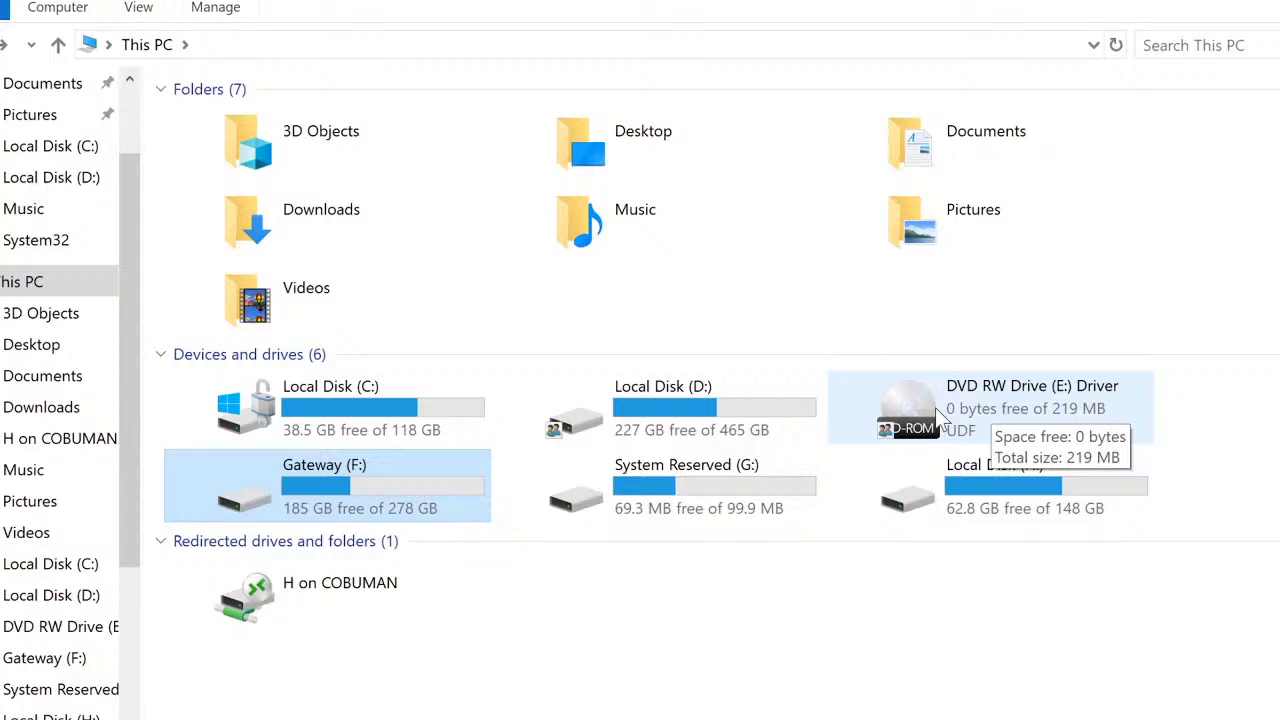
Run the AI-OTB v1.3.0.5 installer from the DVD RW Drive (E:) Driver disc as administrator.
{"action": "double_click", "coordinate": [980, 410]}
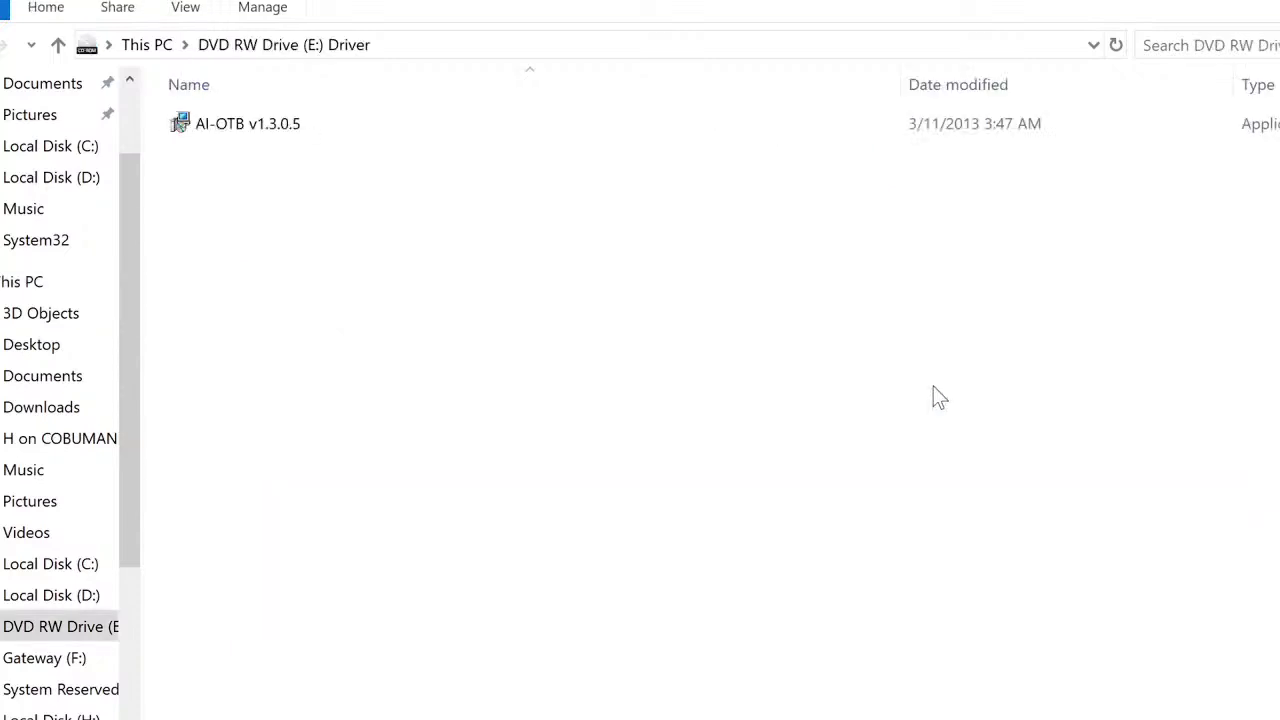
{"action": "left_click", "coordinate": [316, 130]}
{"action": "double_click", "coordinate": [316, 130]}
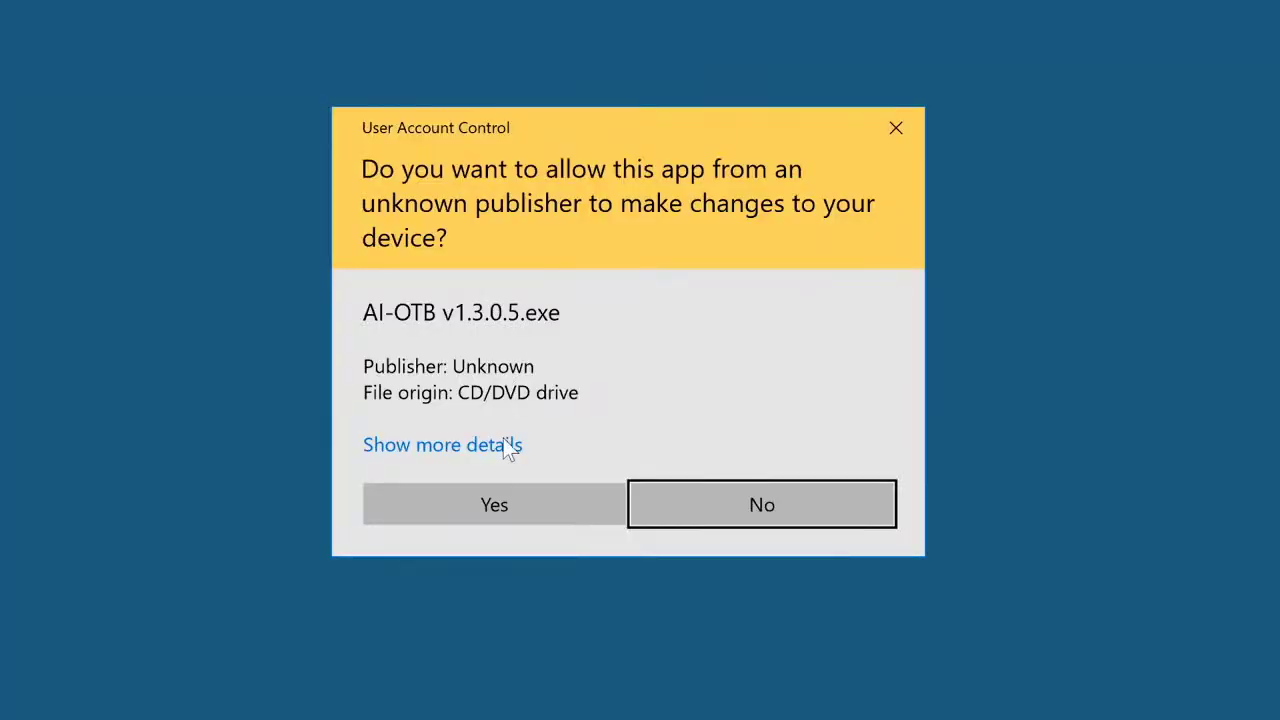
{"action": "left_click", "coordinate": [503, 503]}
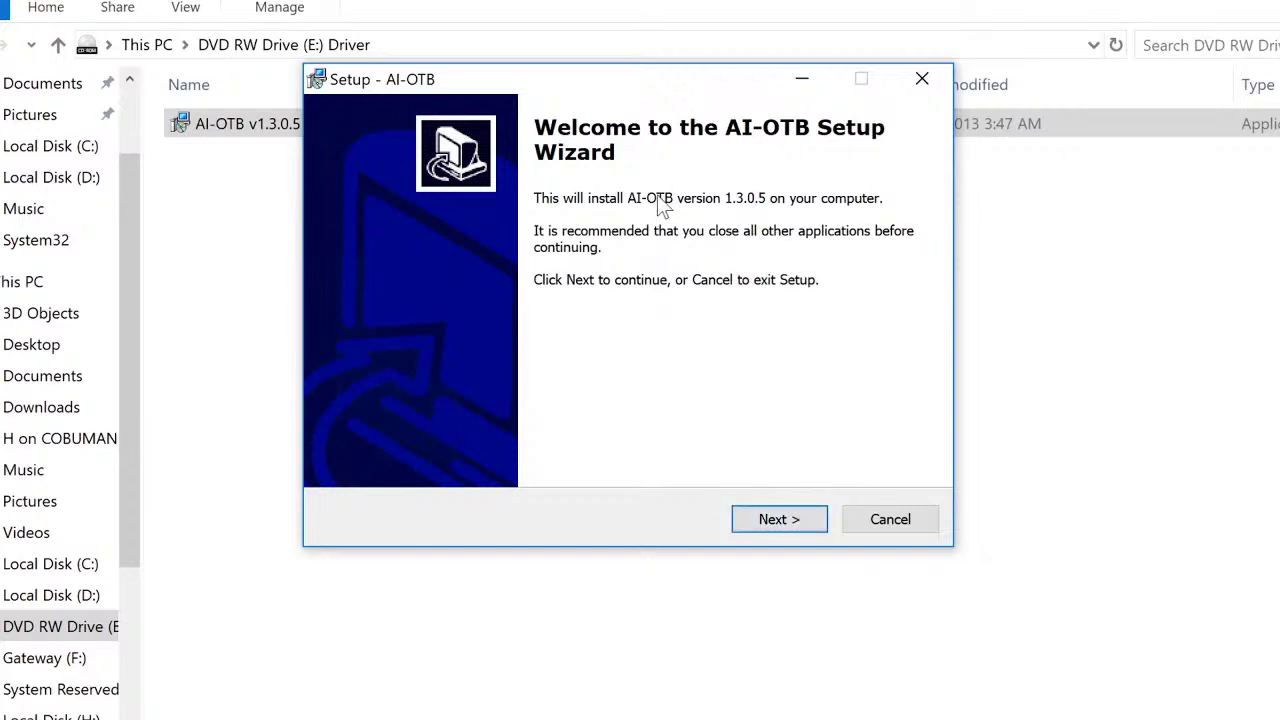
Install AI-OTB to C:\Program Files\AI-OTB with a desktop icon, launch it, and dismiss the permission error.
{"action": "left_click", "coordinate": [776, 528]}
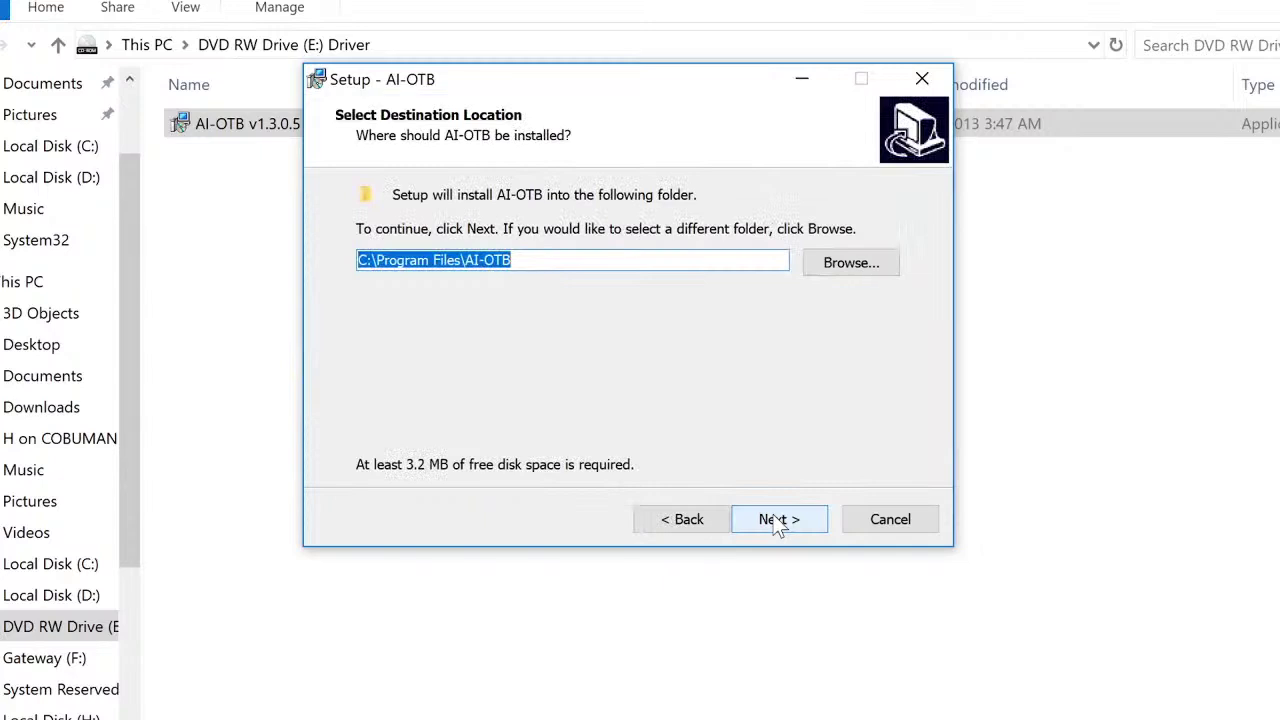
{"action": "left_click", "coordinate": [776, 528]}
{"action": "left_click", "coordinate": [776, 528]}
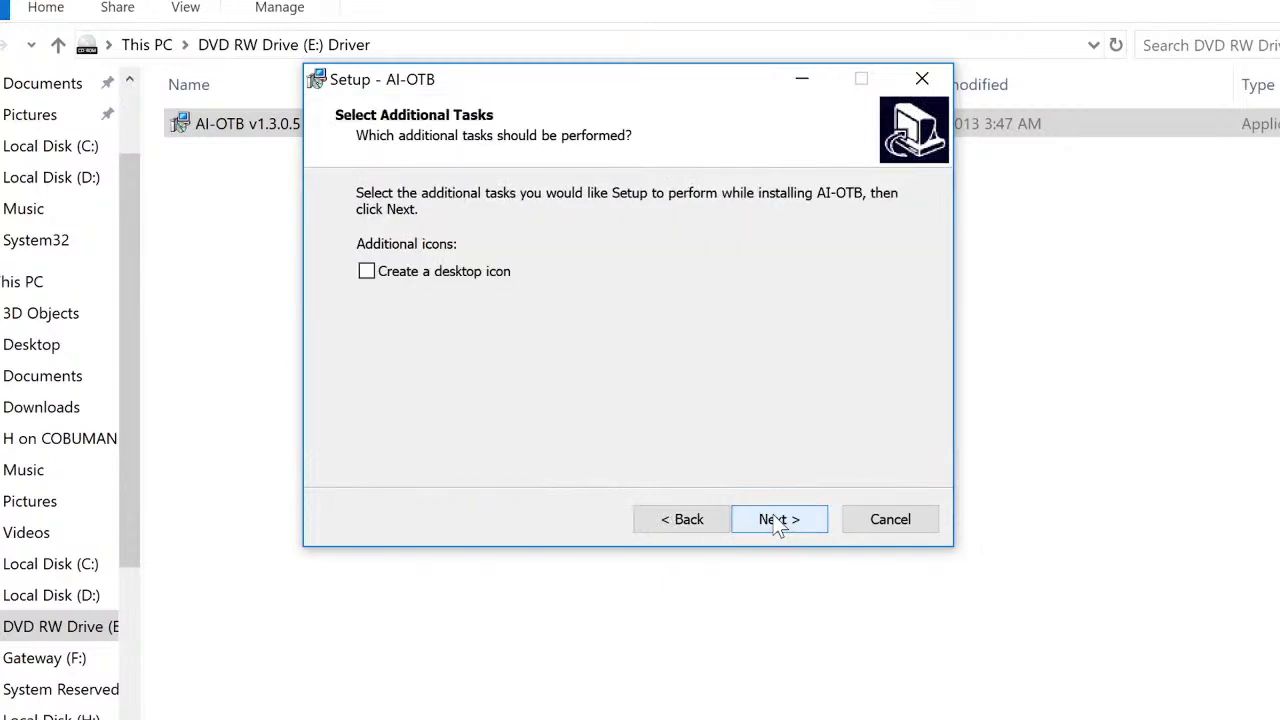
{"action": "left_click", "coordinate": [444, 273]}
{"action": "left_click", "coordinate": [822, 524]}
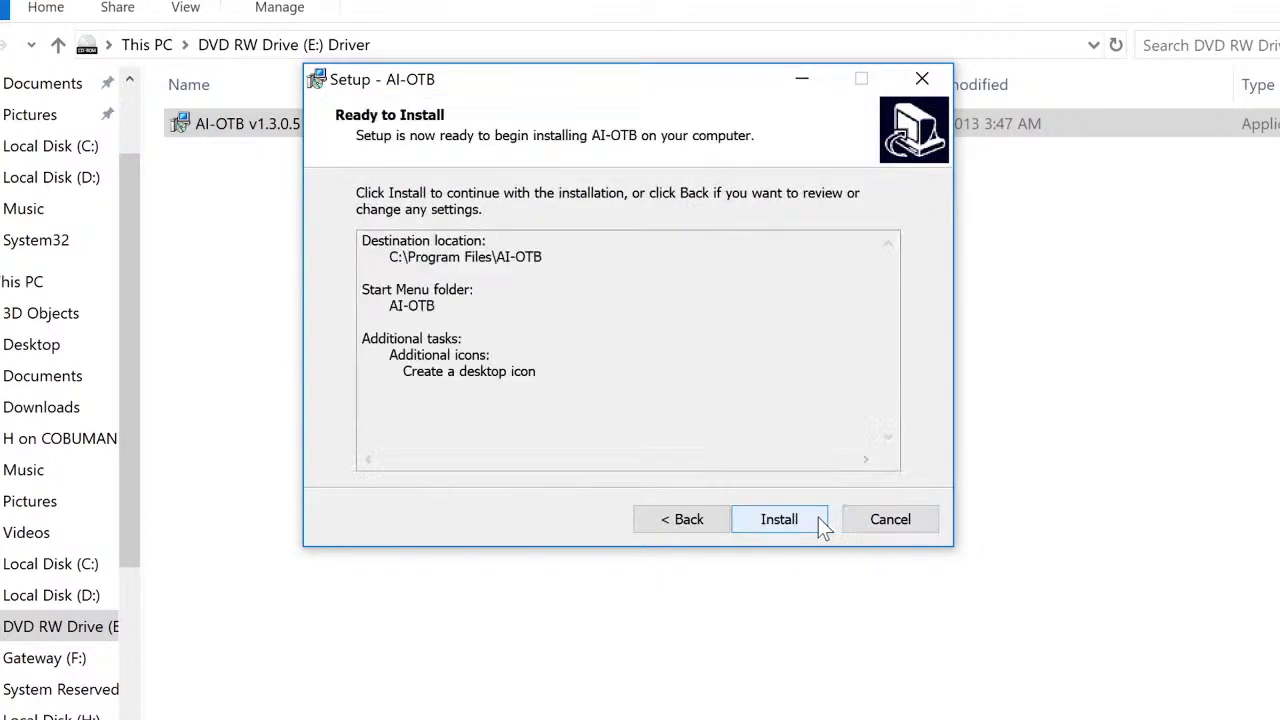
{"action": "left_click", "coordinate": [820, 526]}
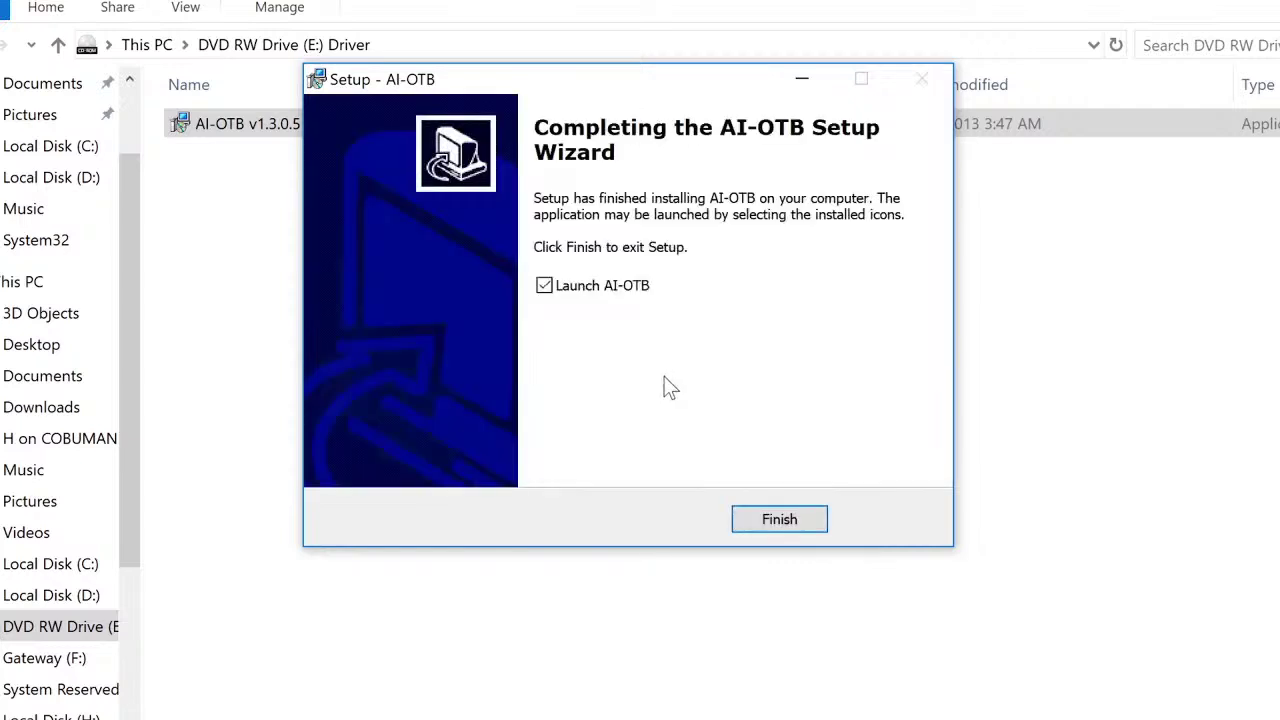
{"action": "left_click", "coordinate": [795, 520]}
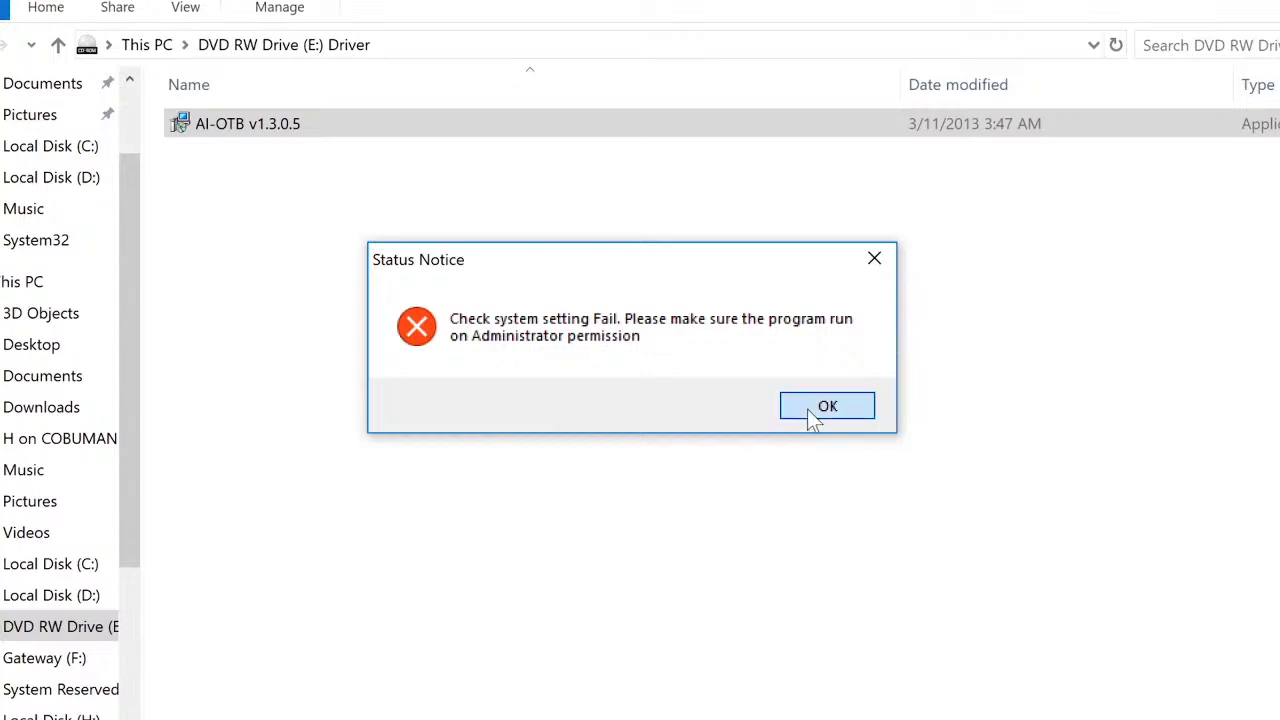
{"action": "left_click", "coordinate": [876, 260]}
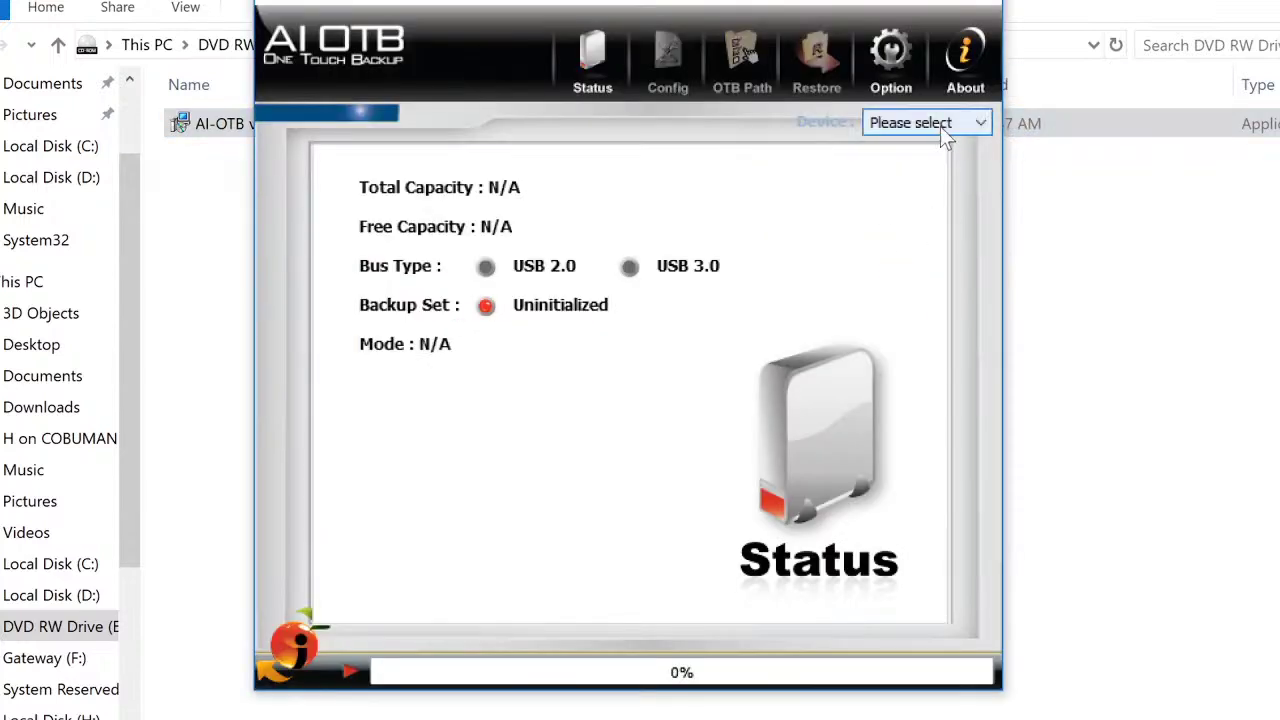
Close AI OTB and relaunch it from its desktop shortcut with administrator approval.
{"action": "left_click_drag", "start_coordinate": [740, 3], "coordinate": [765, 162]}
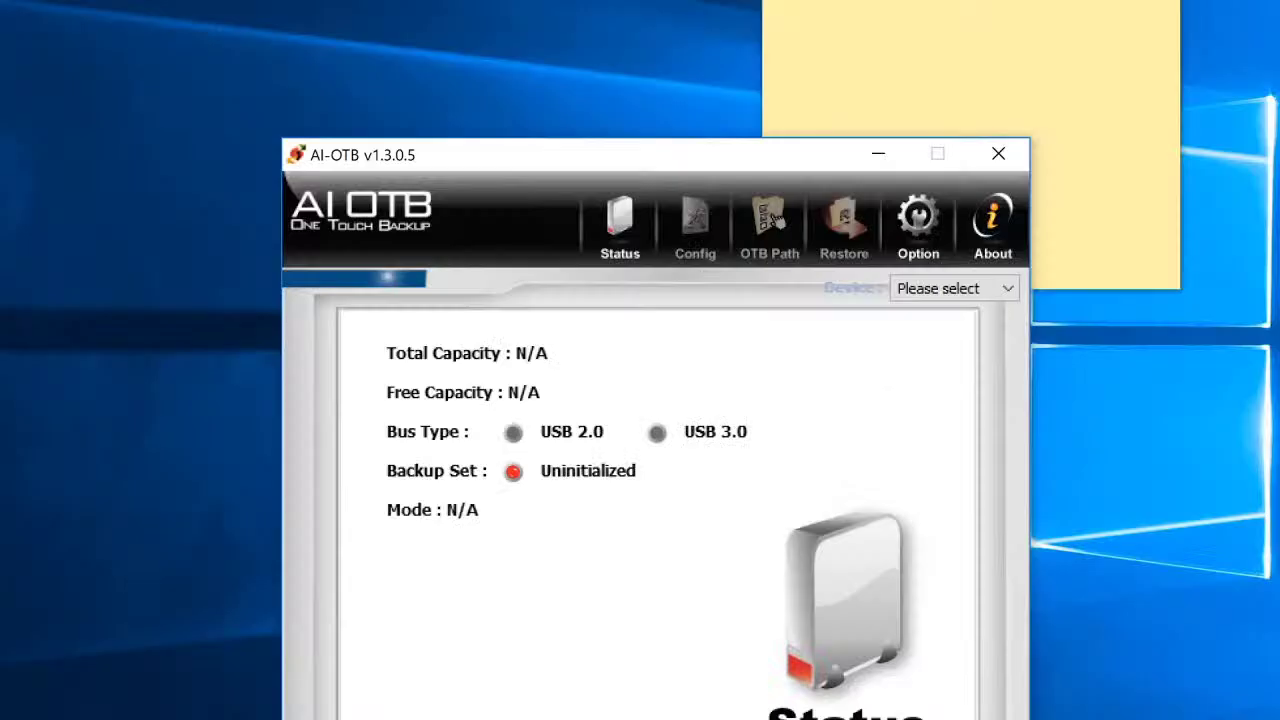
{"action": "left_click", "coordinate": [998, 153]}
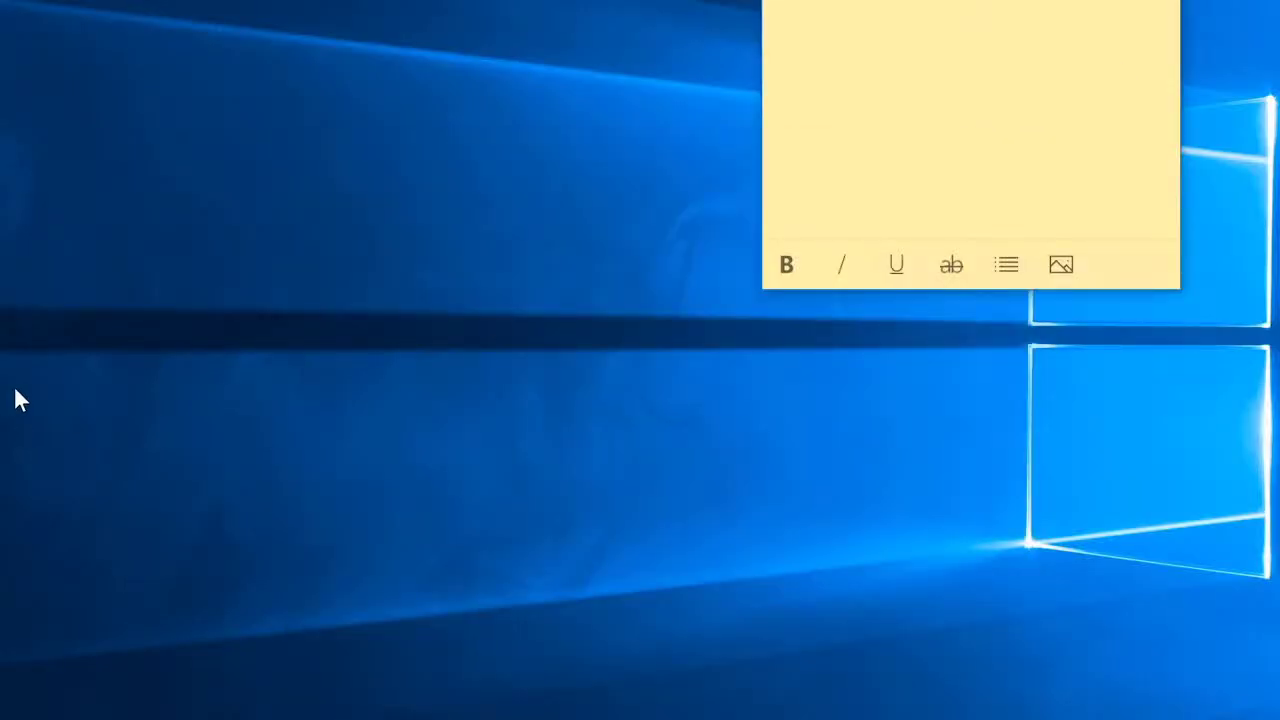
{"action": "left_click_drag", "start_coordinate": [30, 490], "coordinate": [428, 200]}
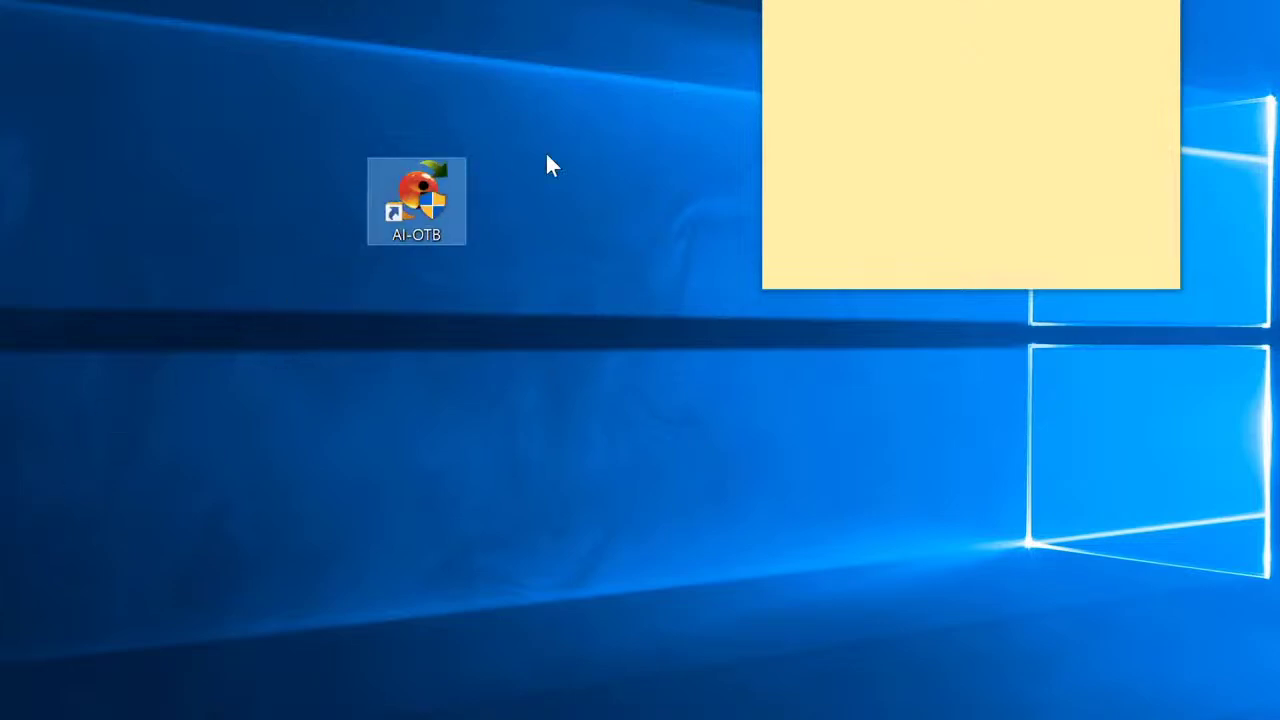
{"action": "double_click", "coordinate": [422, 199]}
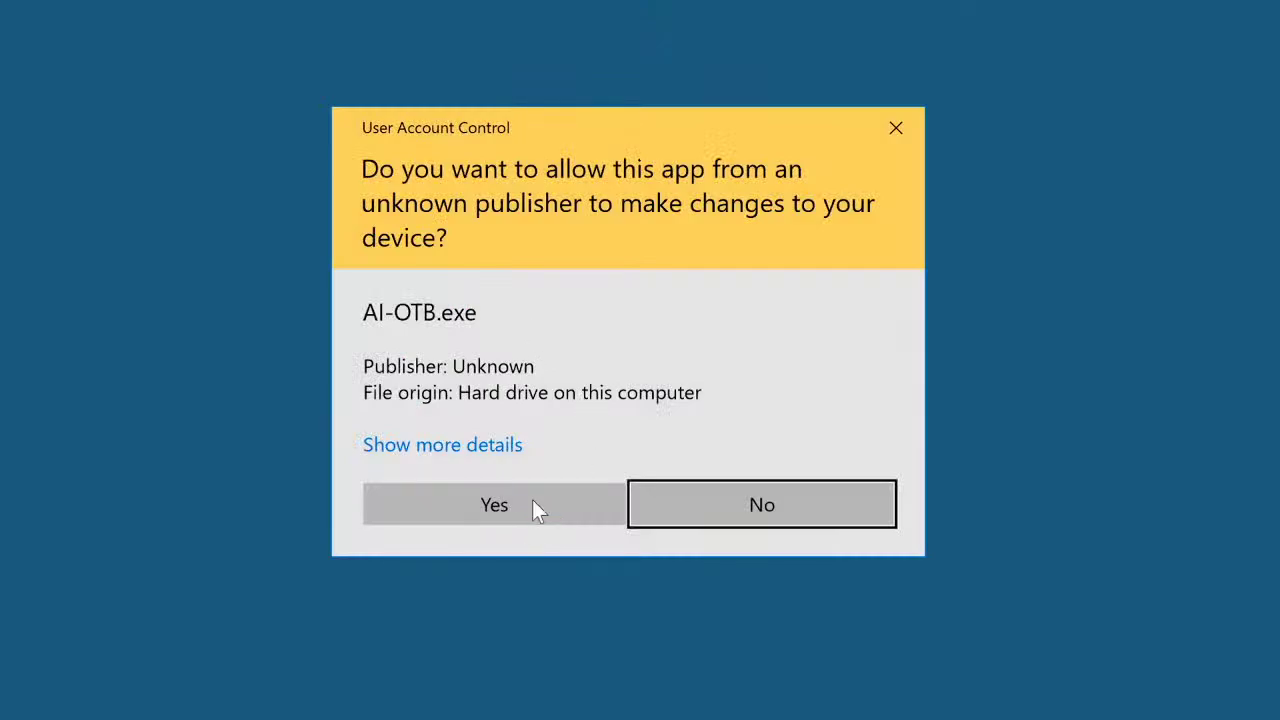
{"action": "left_click", "coordinate": [532, 502]}
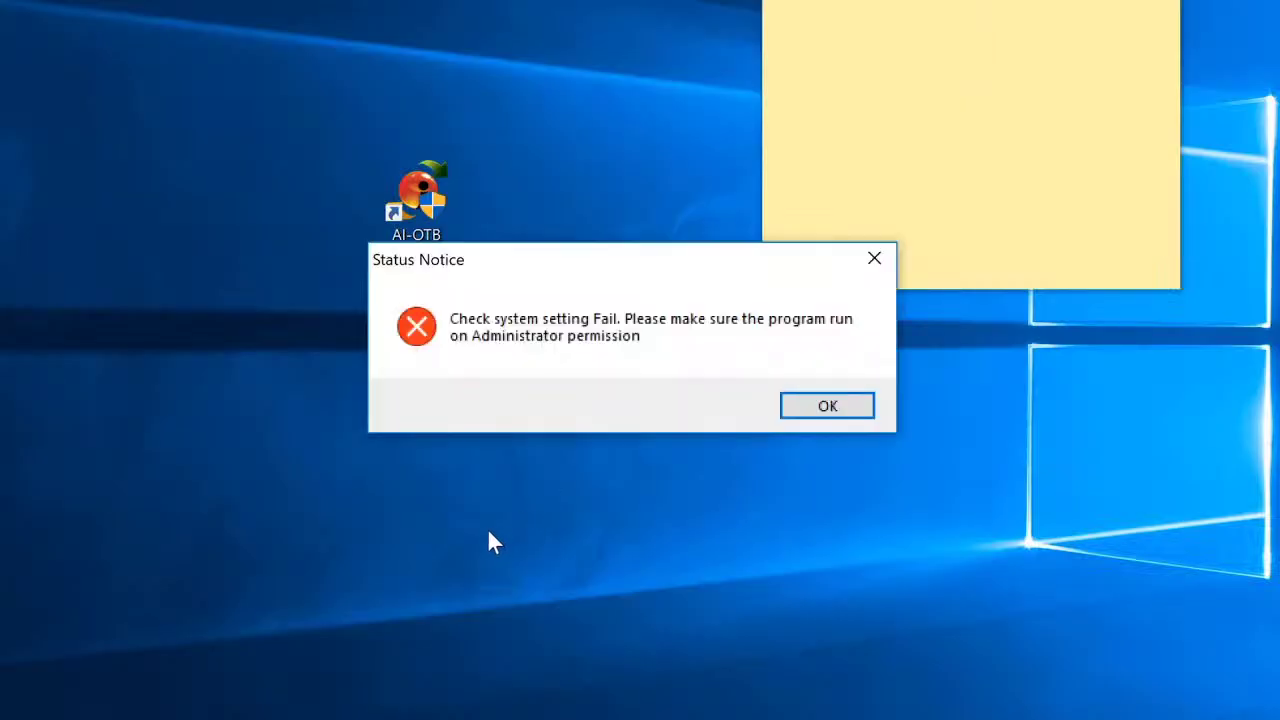
Dismiss the Status Notice and check the offered backup drives F:, G:, H: without choosing one.
{"action": "left_click", "coordinate": [836, 410]}
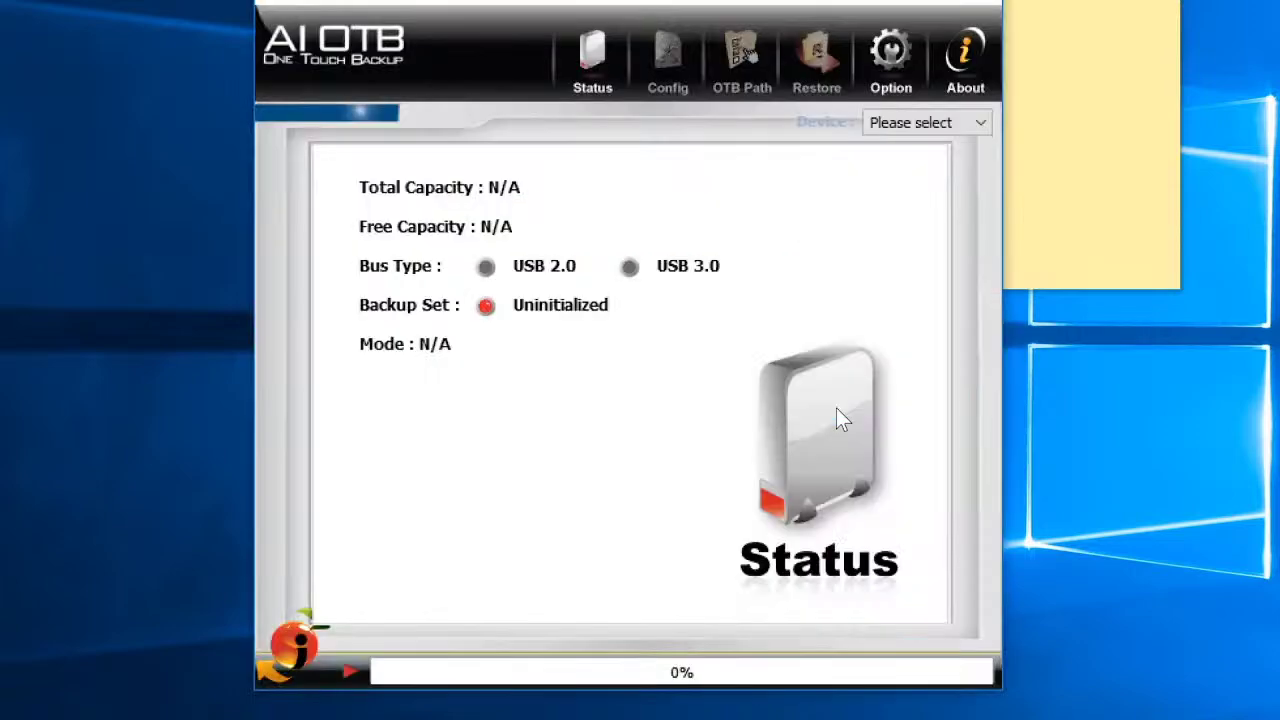
{"action": "left_click", "coordinate": [901, 124]}
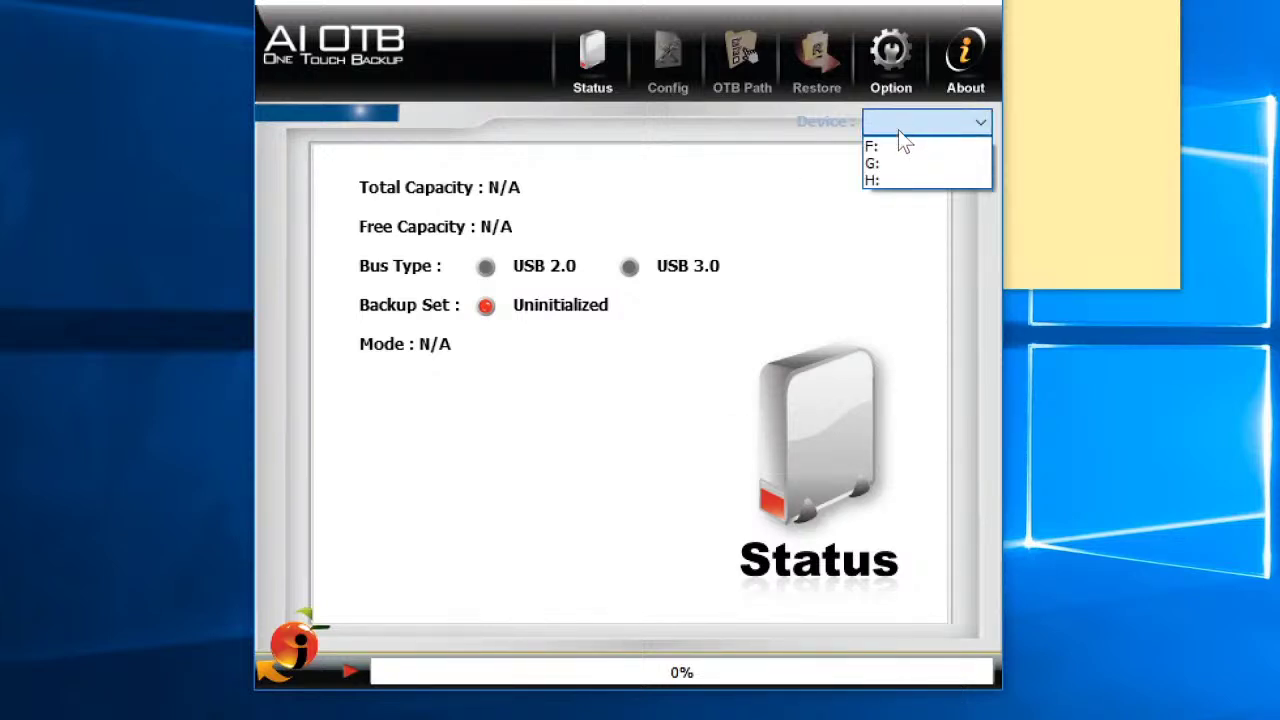
{"action": "left_click", "coordinate": [804, 117]}
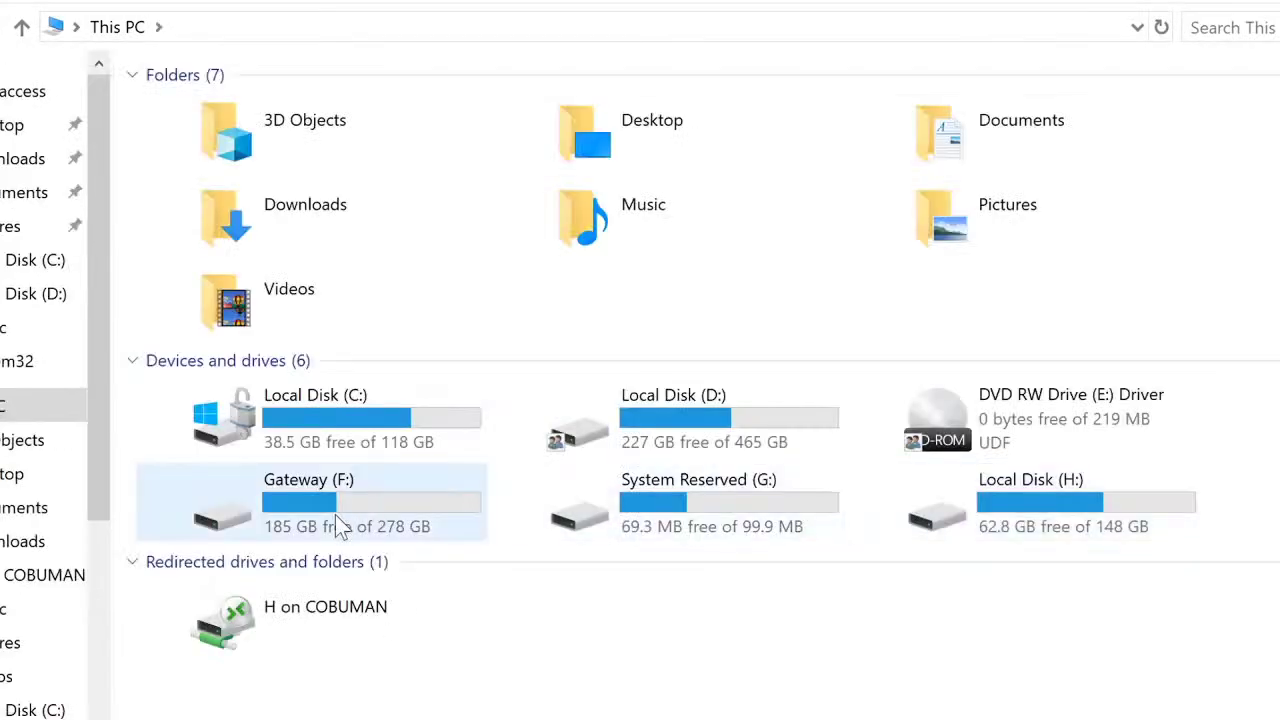
Check Gateway (F:) free space, then choose drive F: as the AI OTB backup device.
{"action": "left_click", "coordinate": [344, 507]}
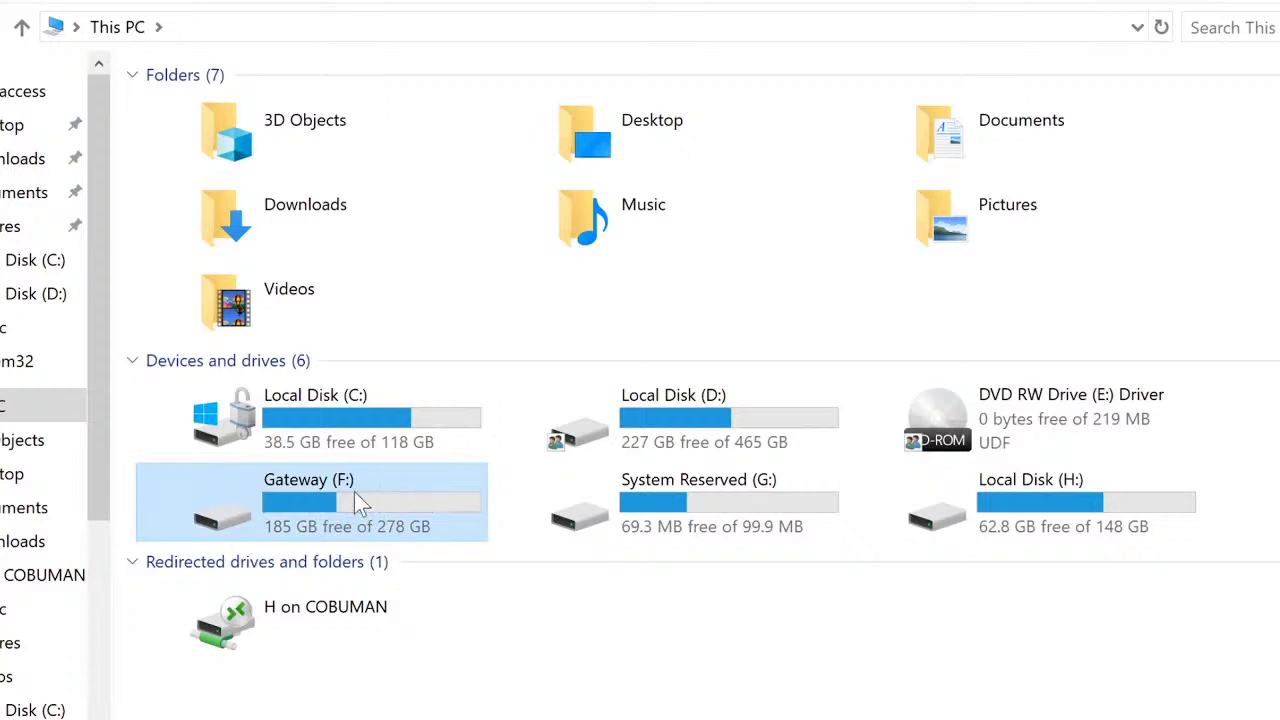
{"action": "mouse_move", "coordinate": [397, 503]}
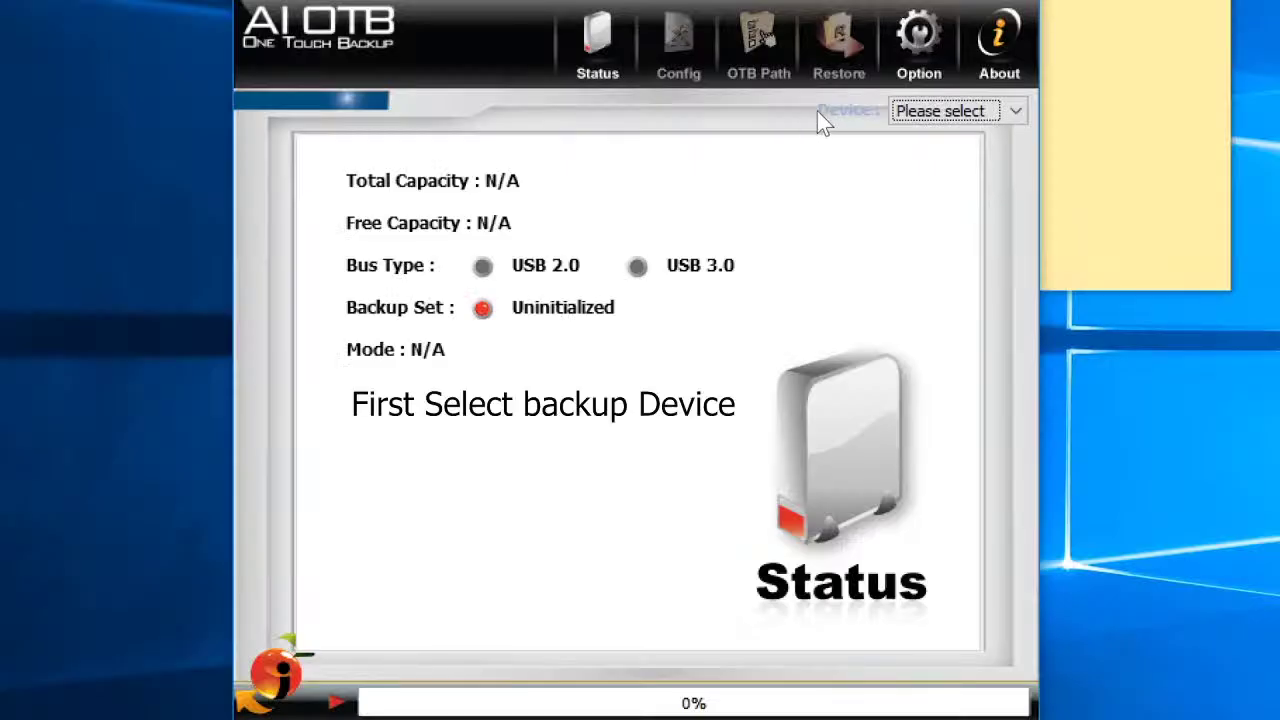
{"action": "left_click", "coordinate": [934, 106]}
{"action": "left_click", "coordinate": [940, 148]}
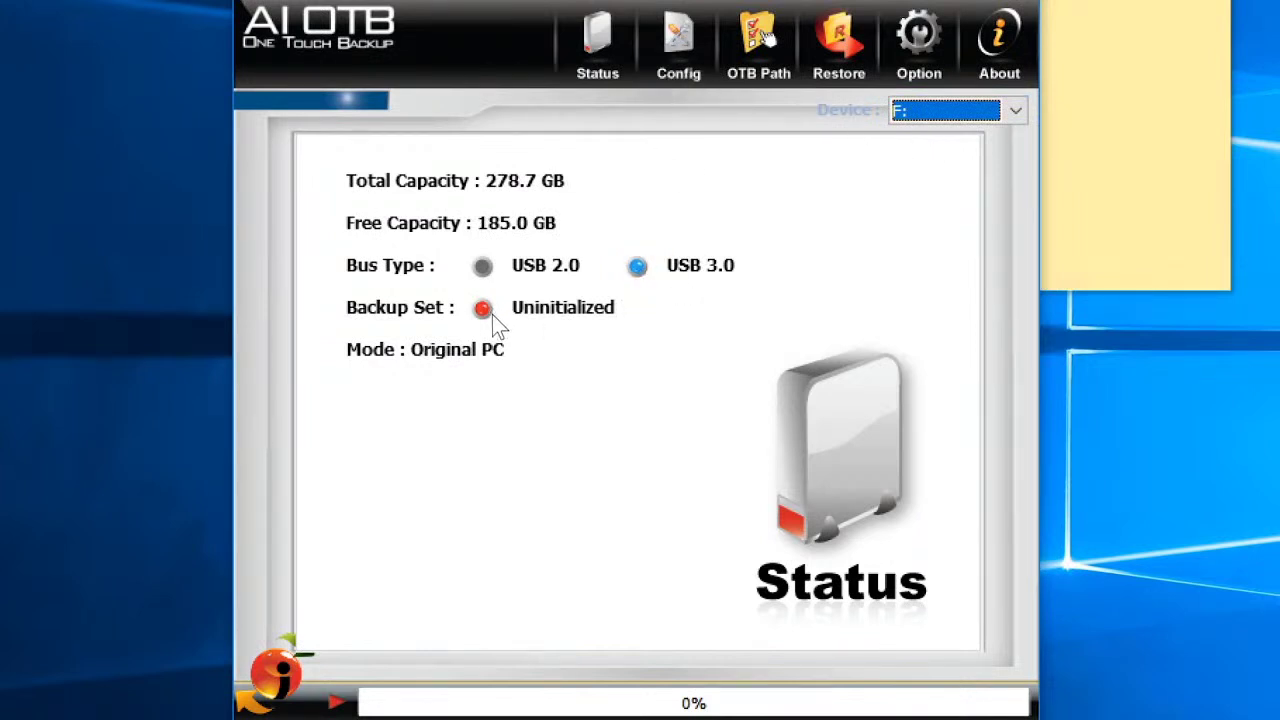
{"action": "left_click", "coordinate": [678, 38]}
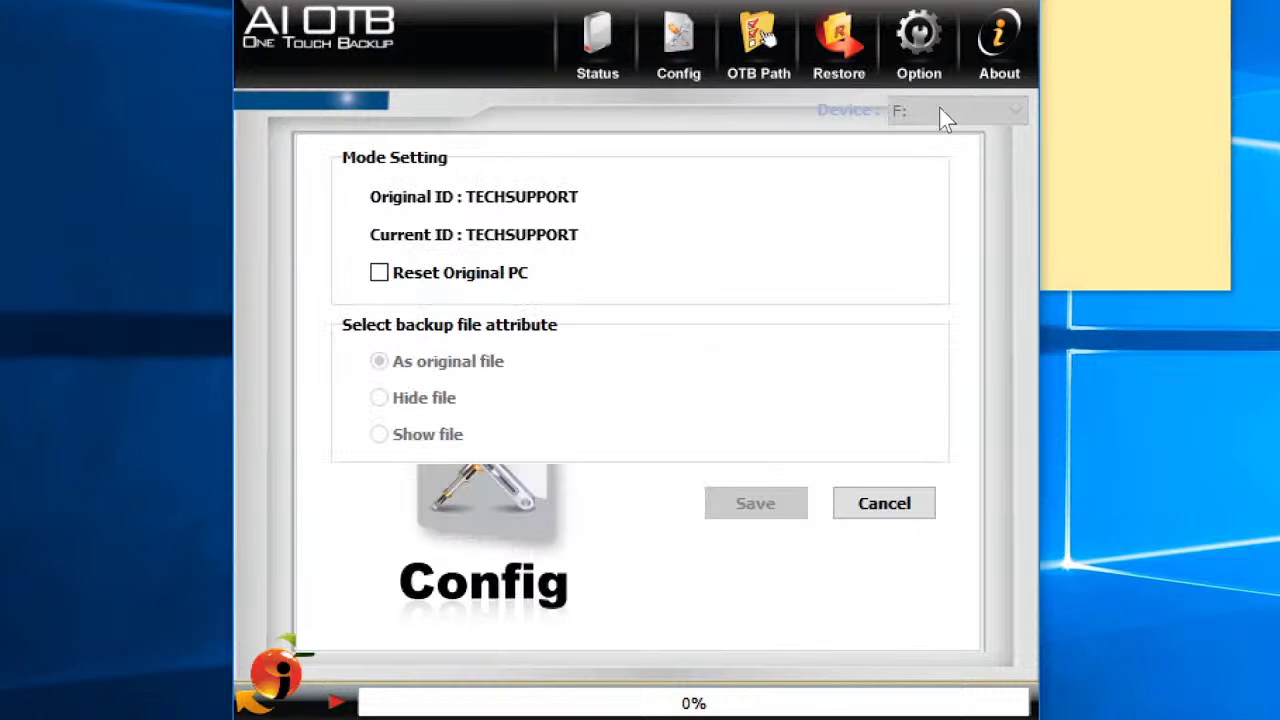
Save this computer as the Original PC in Config, then review the drive Status page.
{"action": "left_click", "coordinate": [378, 272]}
{"action": "left_click", "coordinate": [757, 505]}
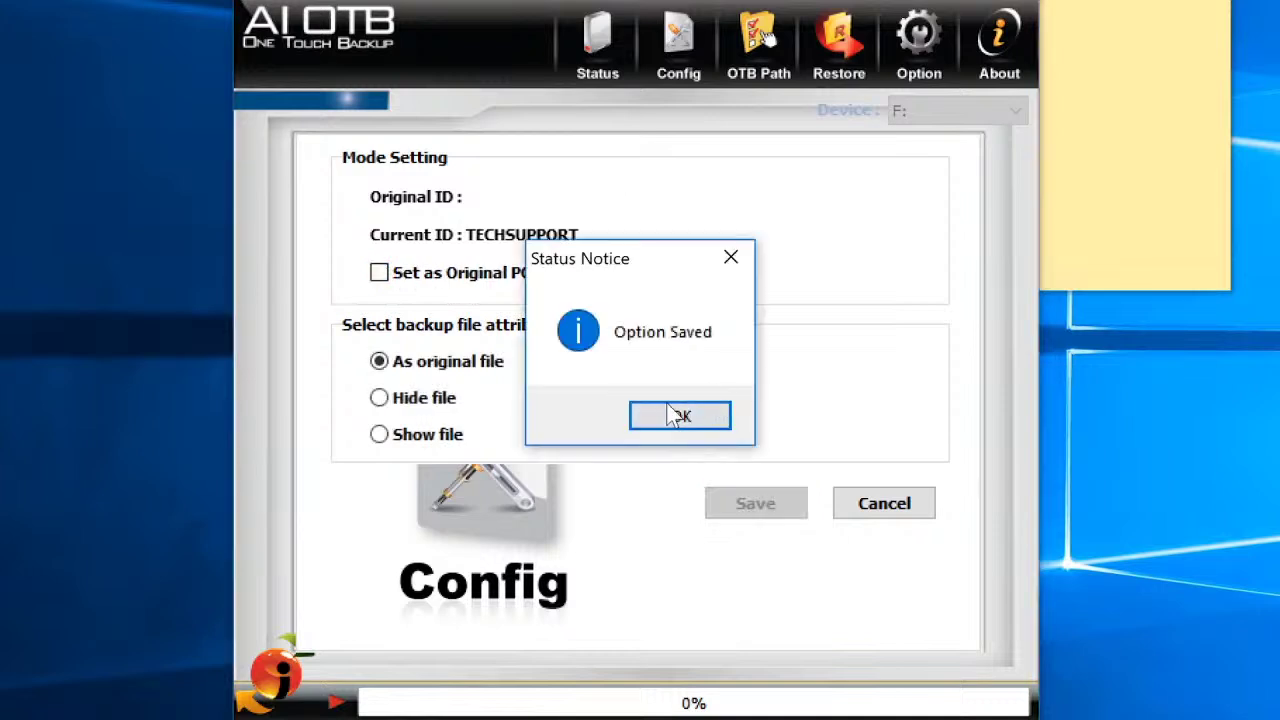
{"action": "left_click", "coordinate": [680, 414]}
{"action": "left_click", "coordinate": [393, 272]}
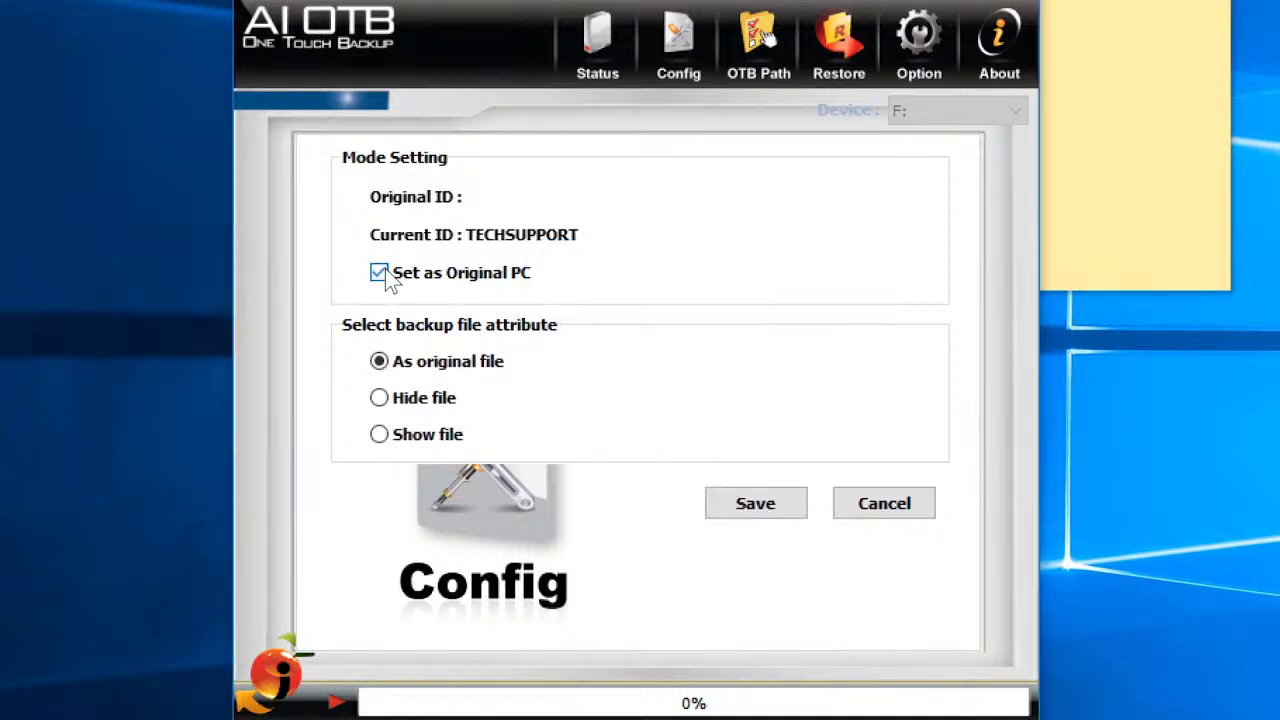
{"action": "left_click", "coordinate": [766, 508]}
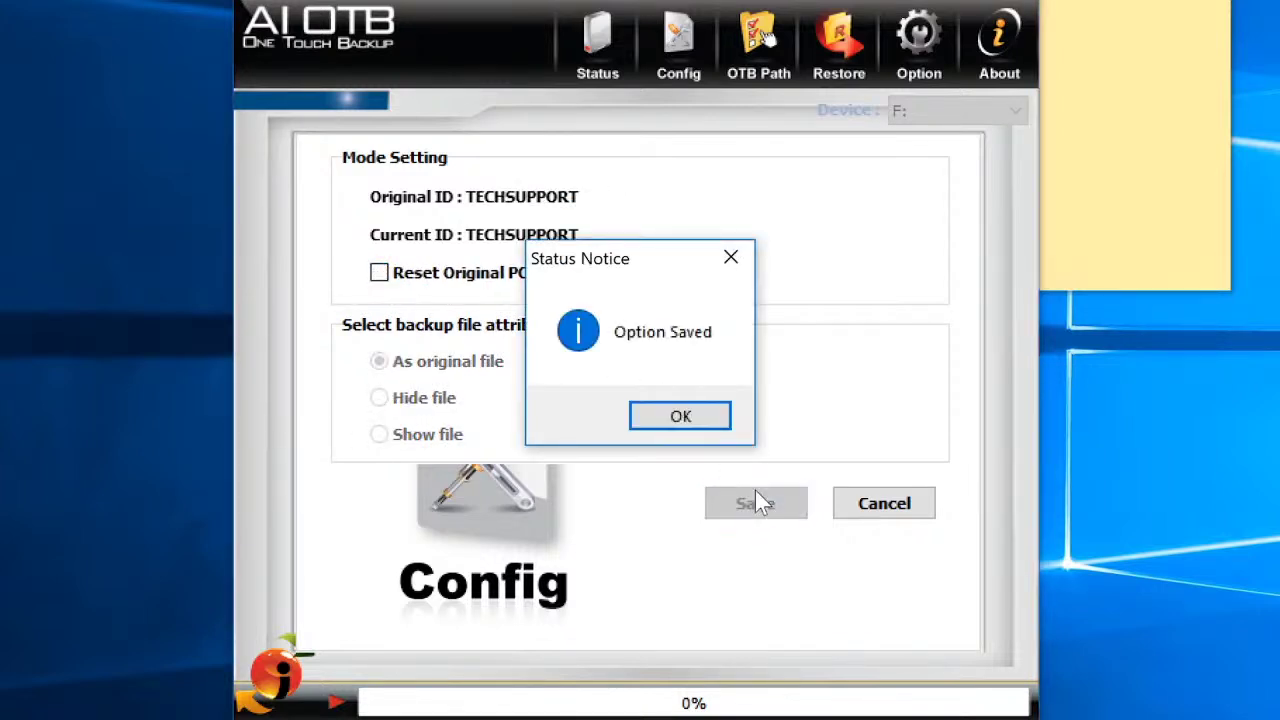
{"action": "left_click", "coordinate": [668, 416]}
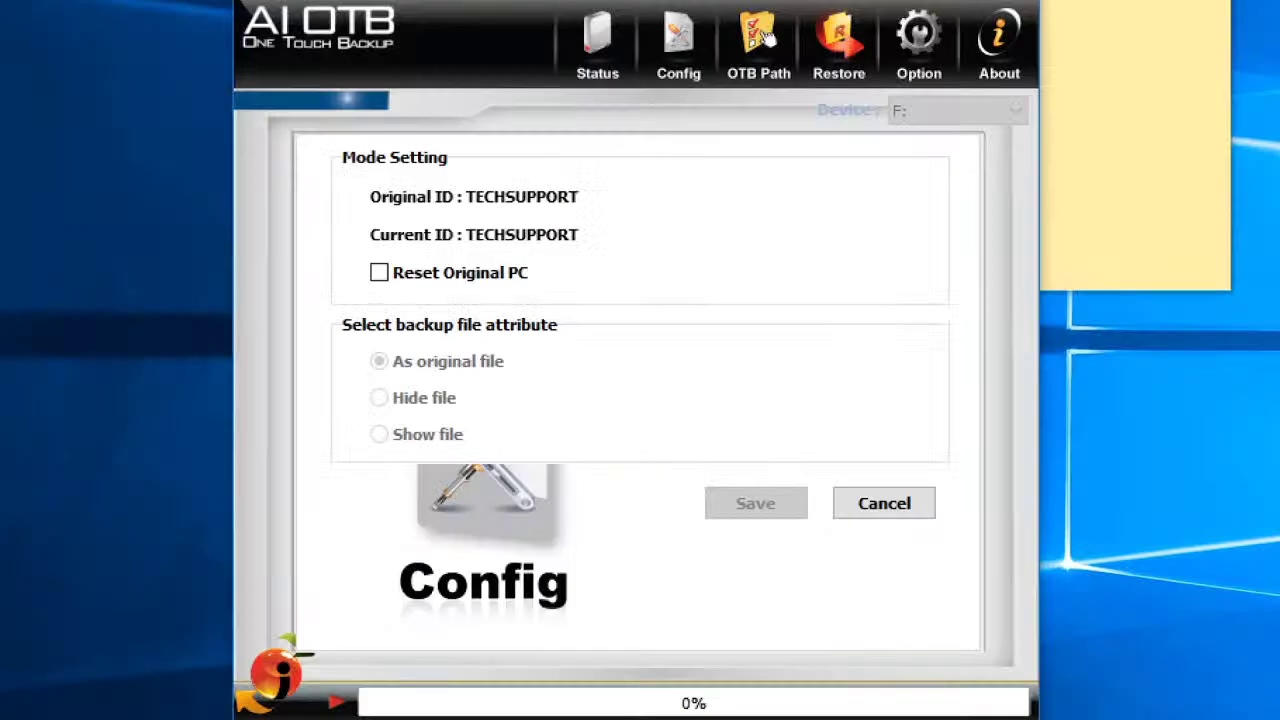
{"action": "left_click", "coordinate": [590, 40]}
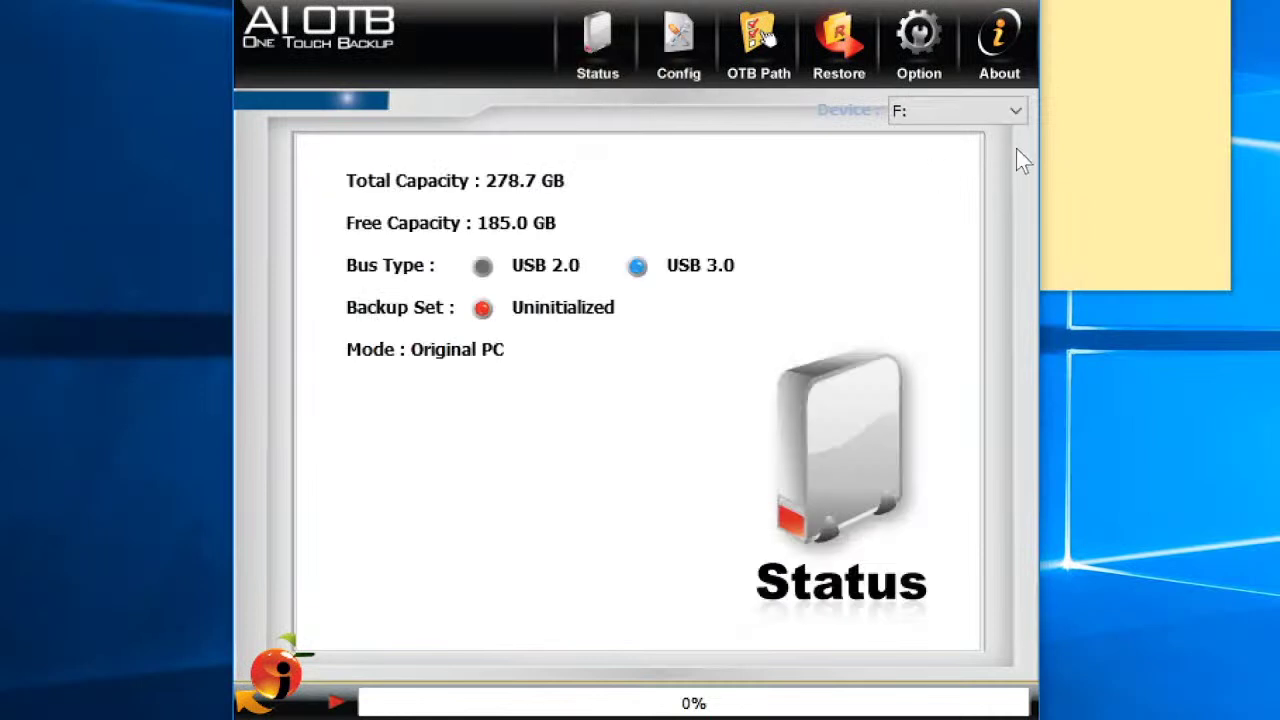
{"action": "left_click", "coordinate": [688, 50]}
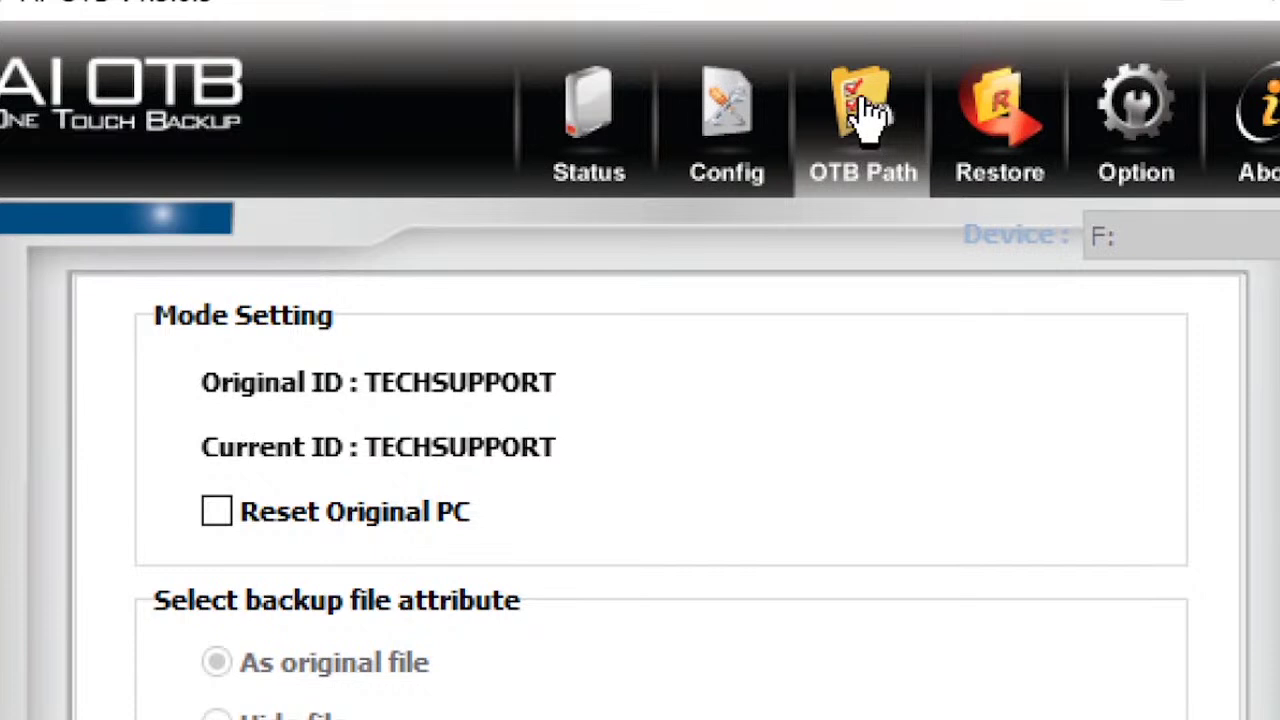
Tick My Desktop, My Documents and IE Favorites as backup sources.
{"action": "left_click", "coordinate": [862, 110]}
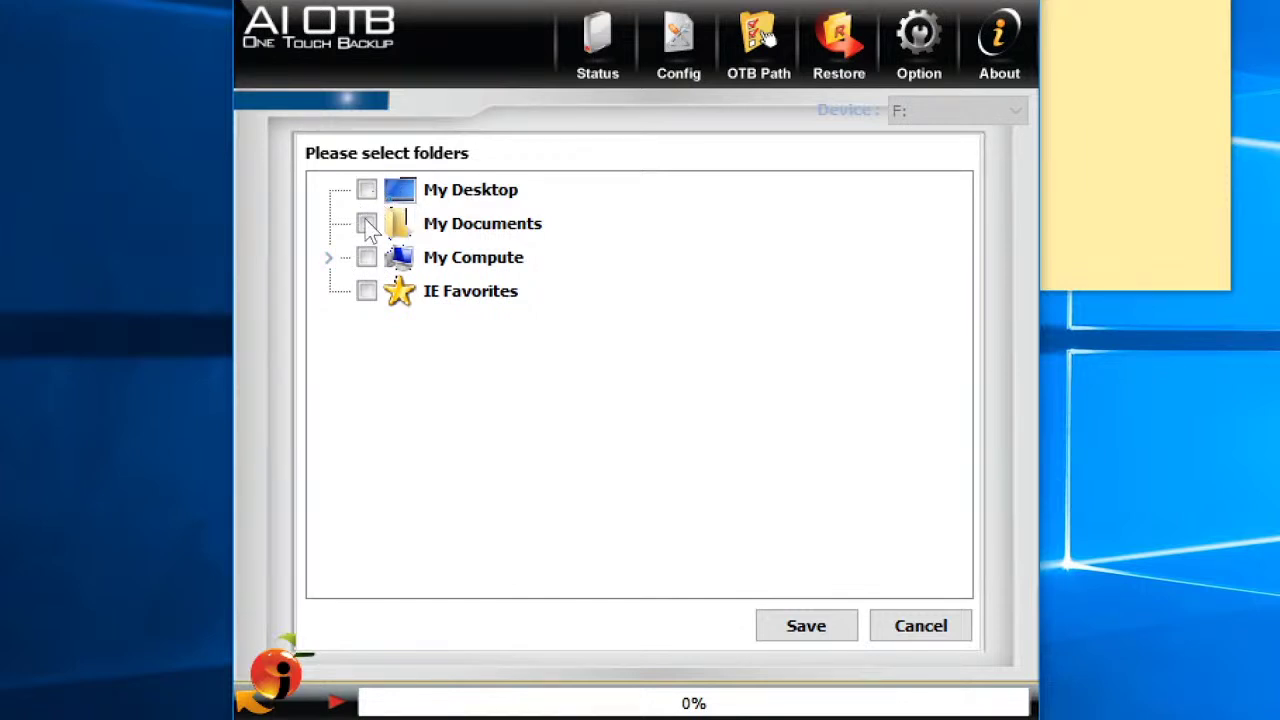
{"action": "left_click", "coordinate": [366, 291]}
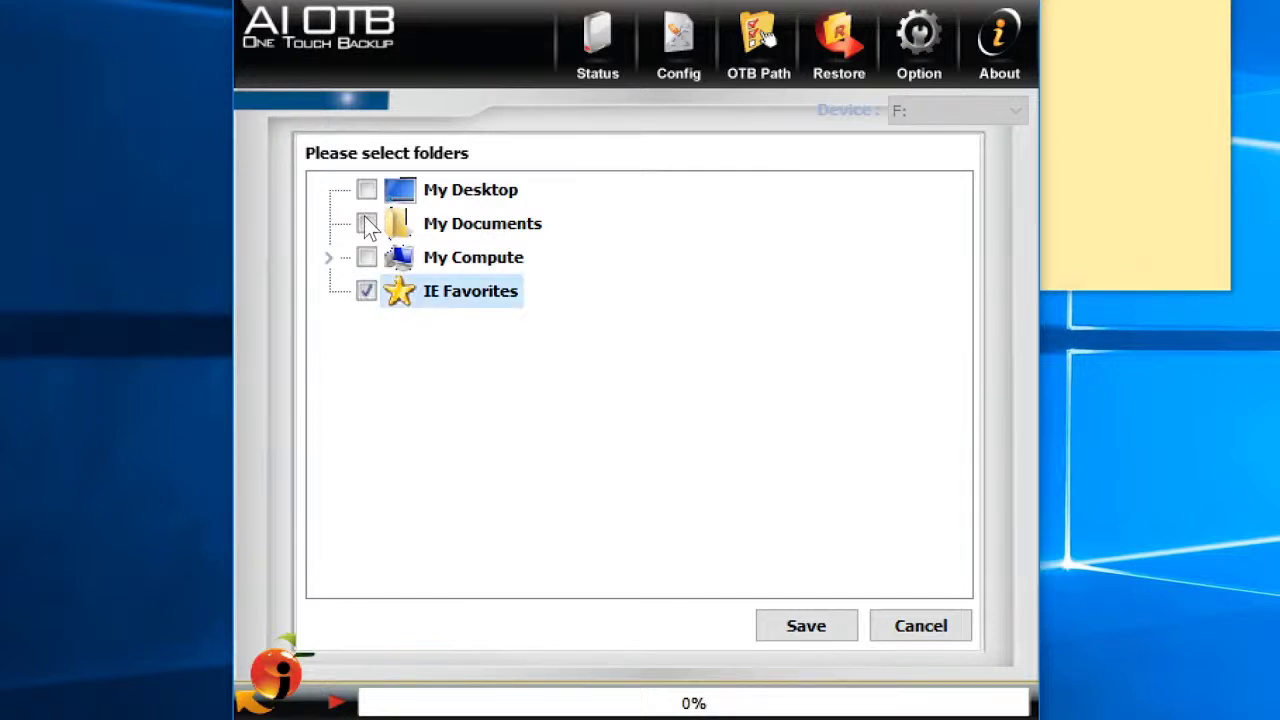
{"action": "left_click", "coordinate": [365, 222]}
{"action": "left_click", "coordinate": [367, 189]}
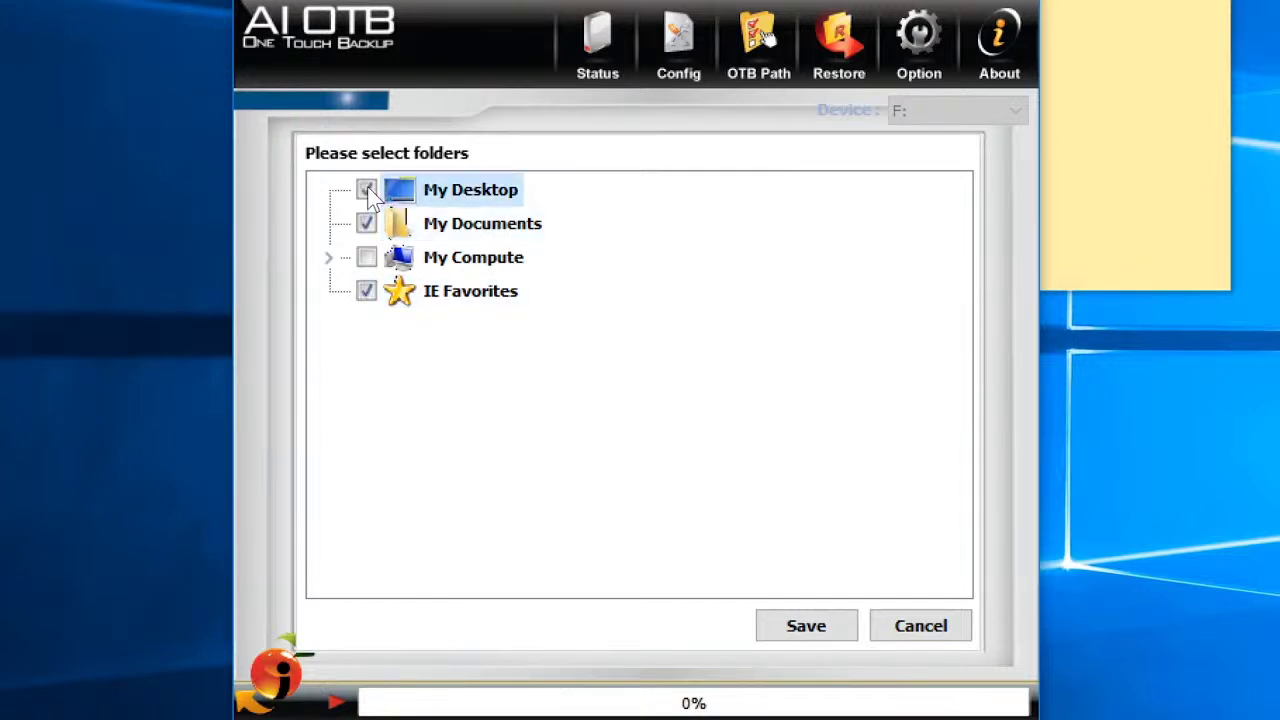
Also tick the last user folder under C:\Users and save the selection.
{"action": "left_click", "coordinate": [329, 258]}
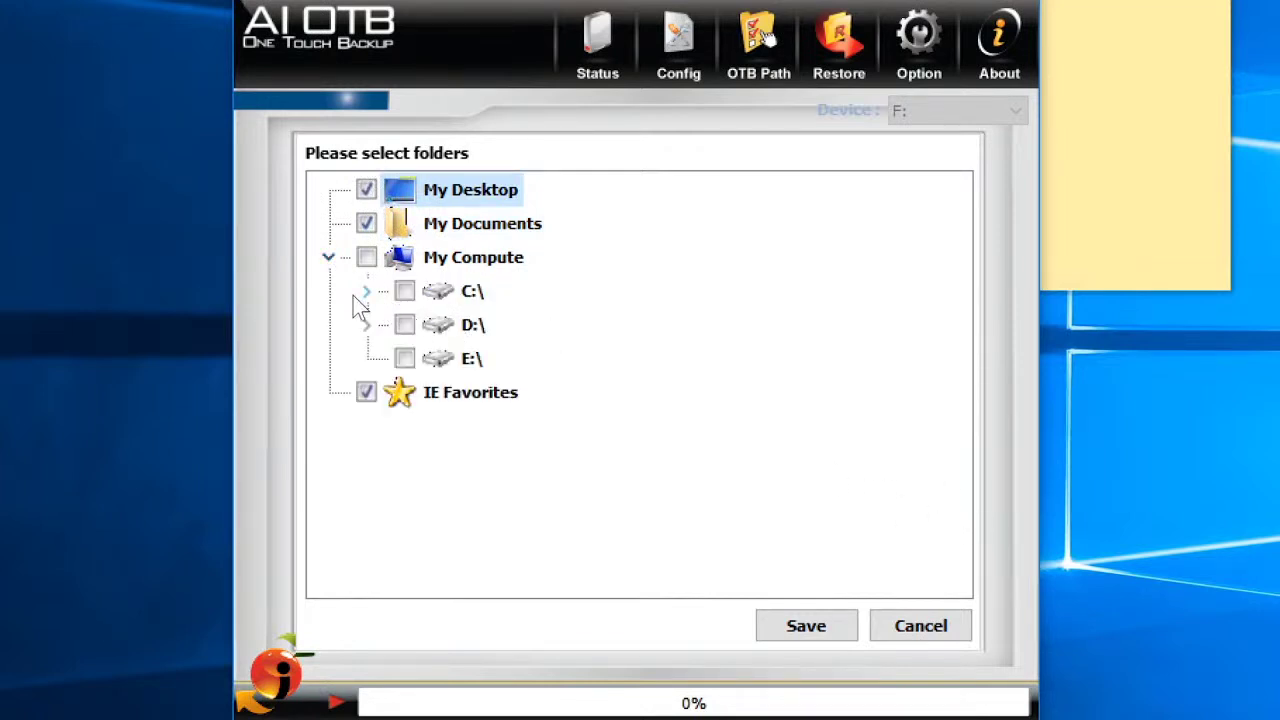
{"action": "left_click", "coordinate": [367, 291]}
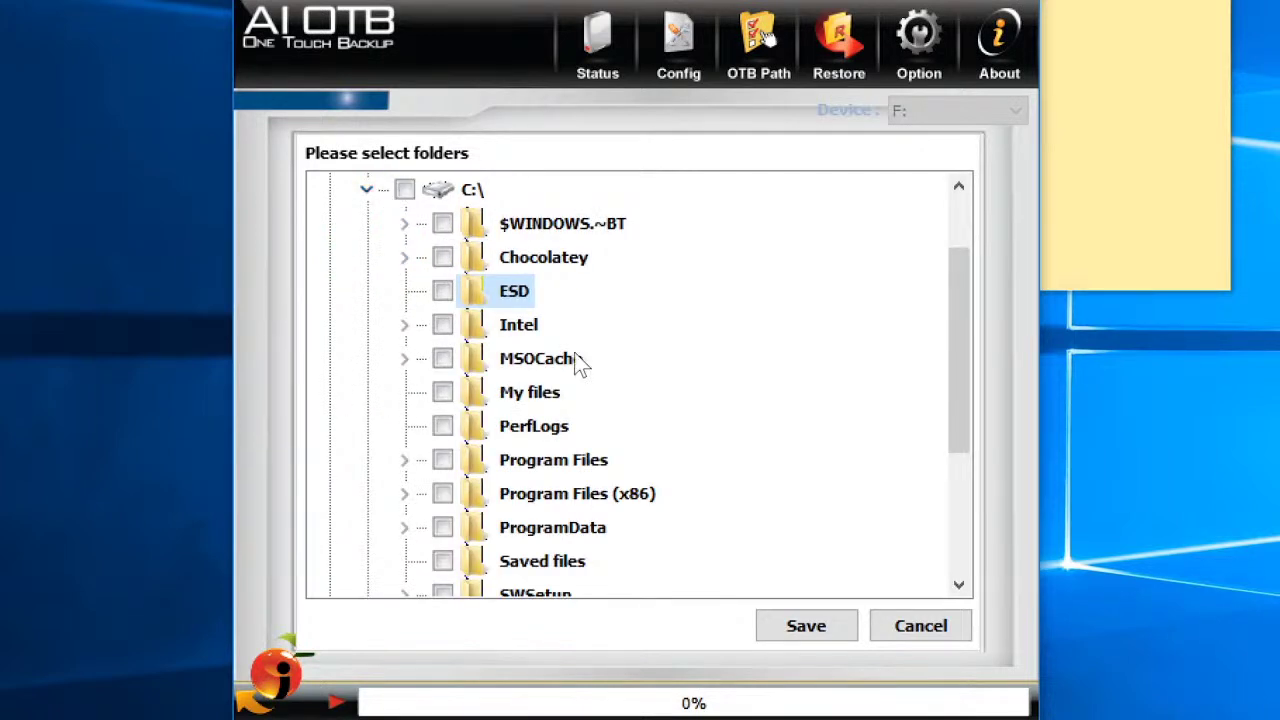
{"action": "scroll", "coordinate": [577, 363], "scroll_direction": "down", "scroll_amount": 2}
{"action": "left_click", "coordinate": [405, 427]}
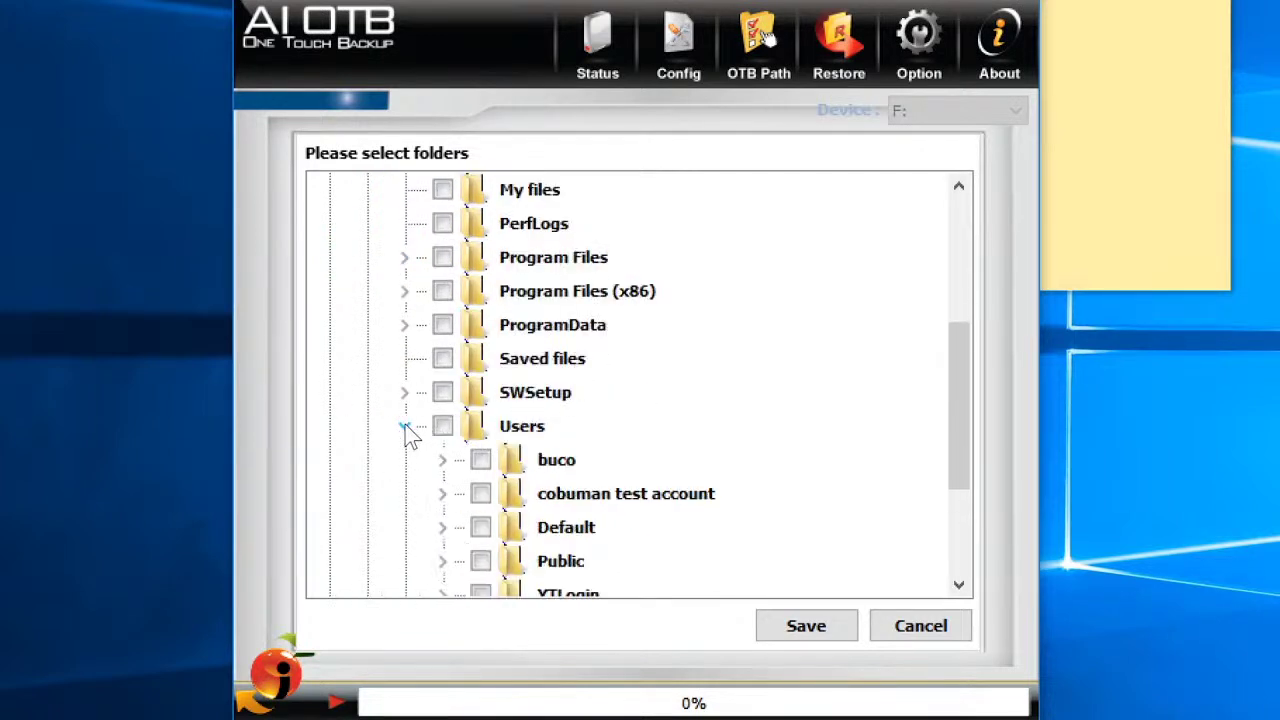
{"action": "scroll", "coordinate": [669, 443], "scroll_direction": "down", "scroll_amount": 1}
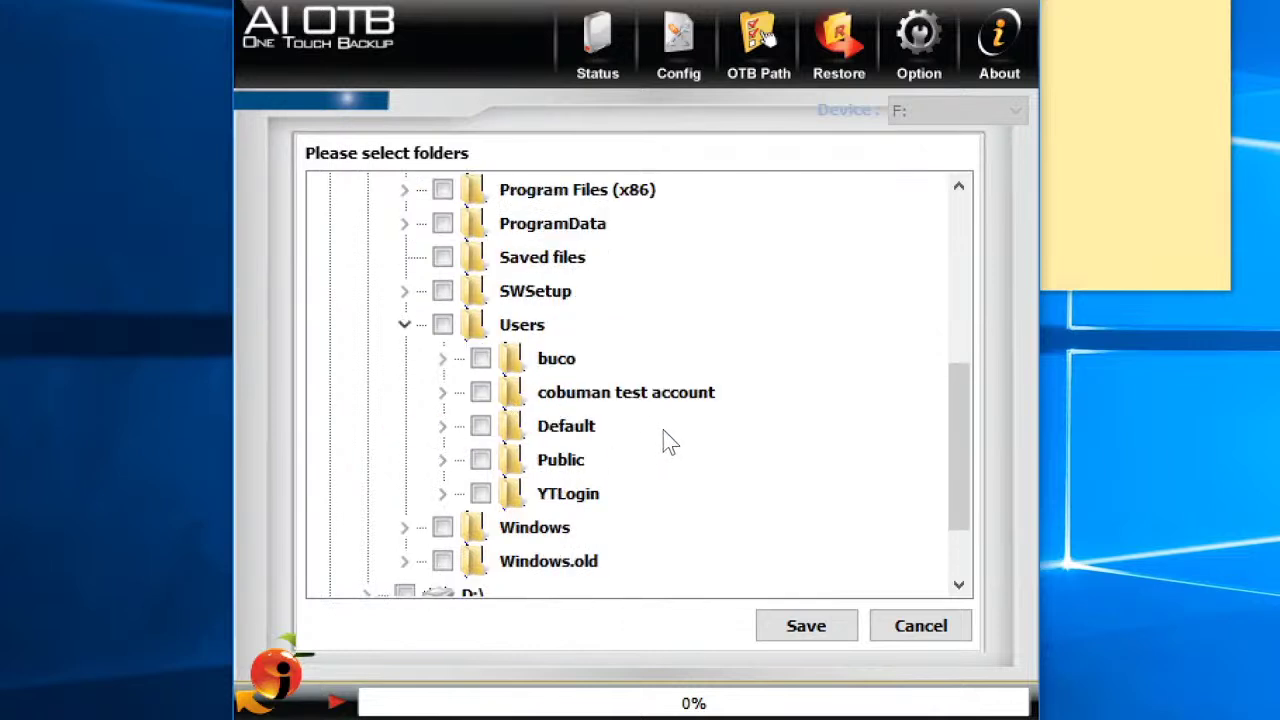
{"action": "left_click", "coordinate": [482, 494]}
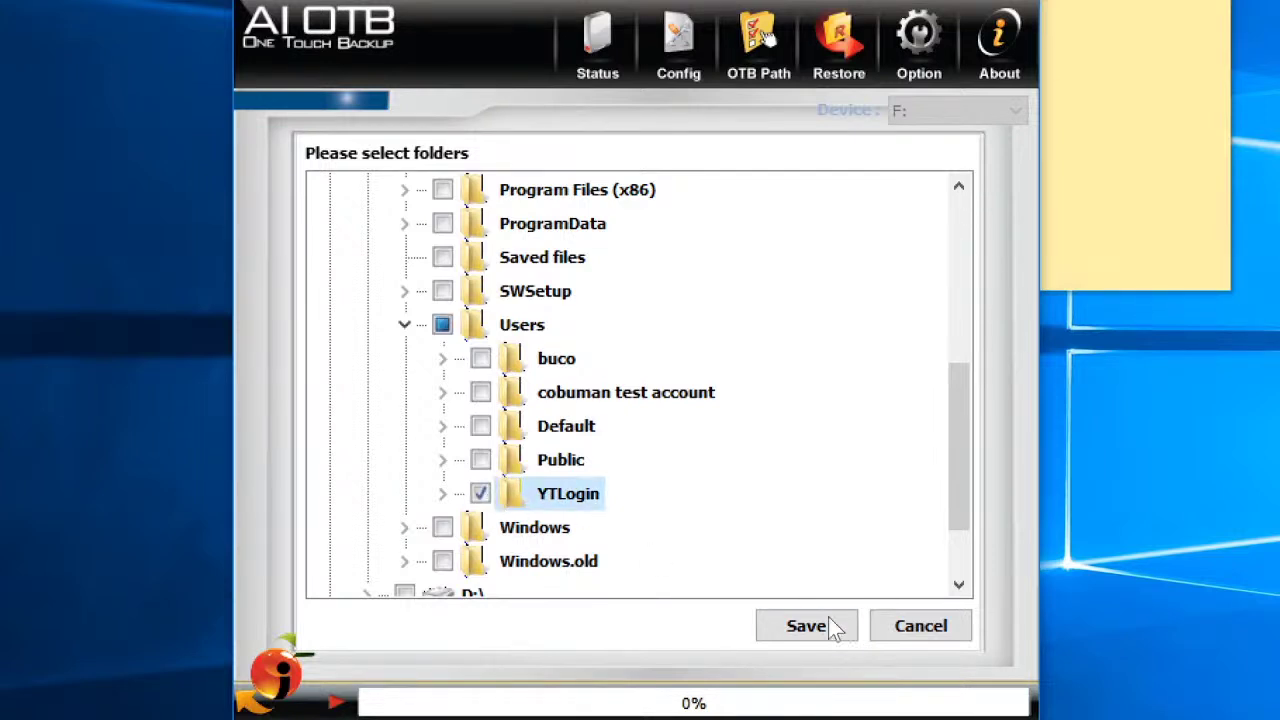
{"action": "scroll", "coordinate": [737, 409], "scroll_direction": "up", "scroll_amount": 3}
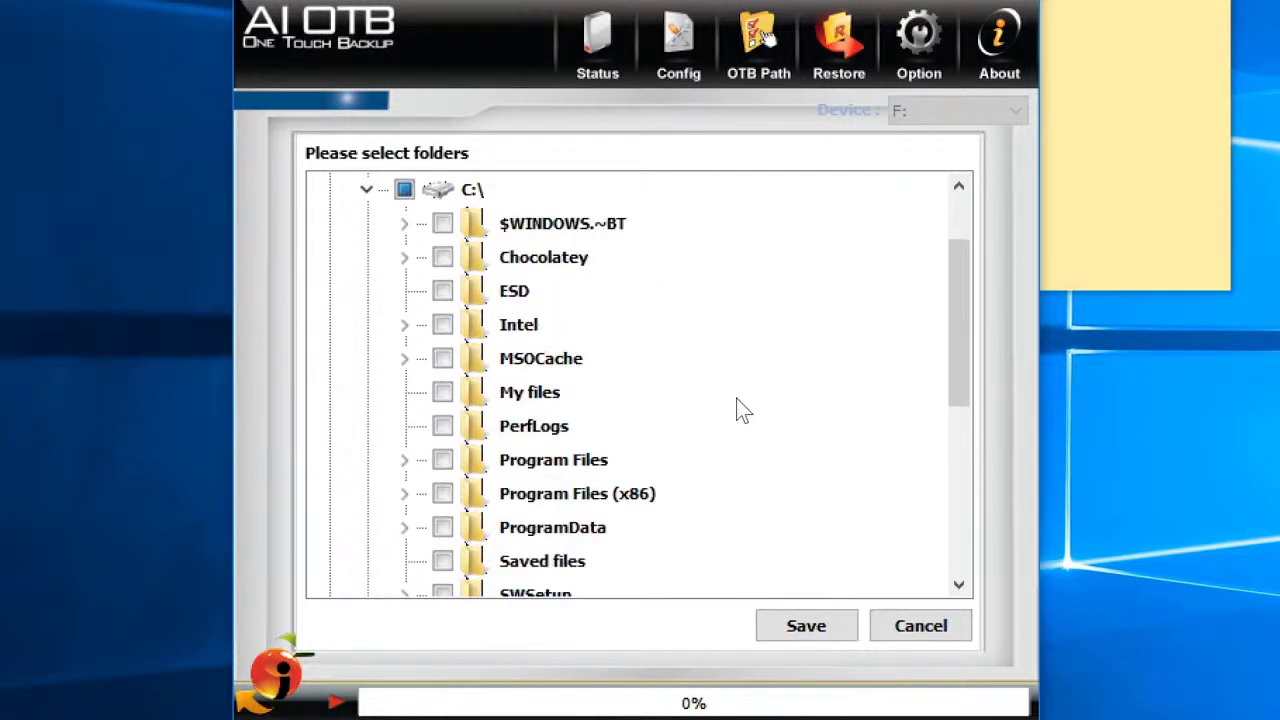
{"action": "scroll", "coordinate": [737, 409], "scroll_direction": "up", "scroll_amount": 1}
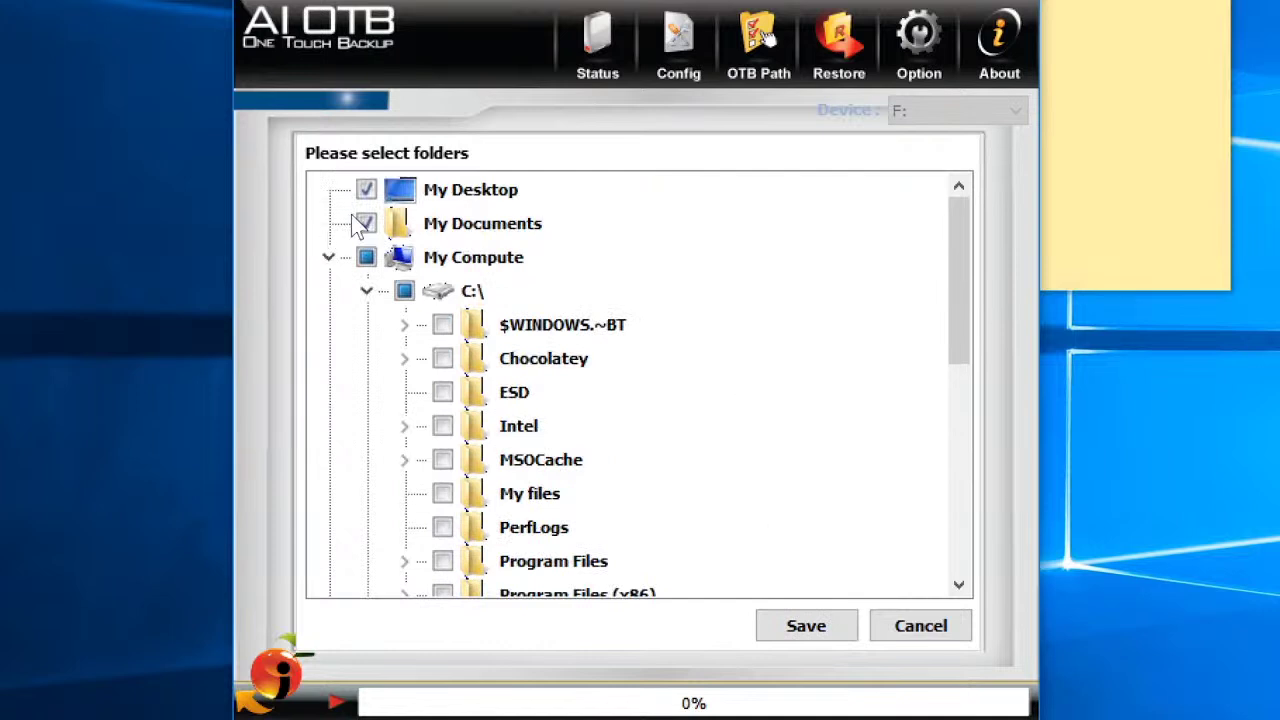
{"action": "left_click", "coordinate": [815, 630]}
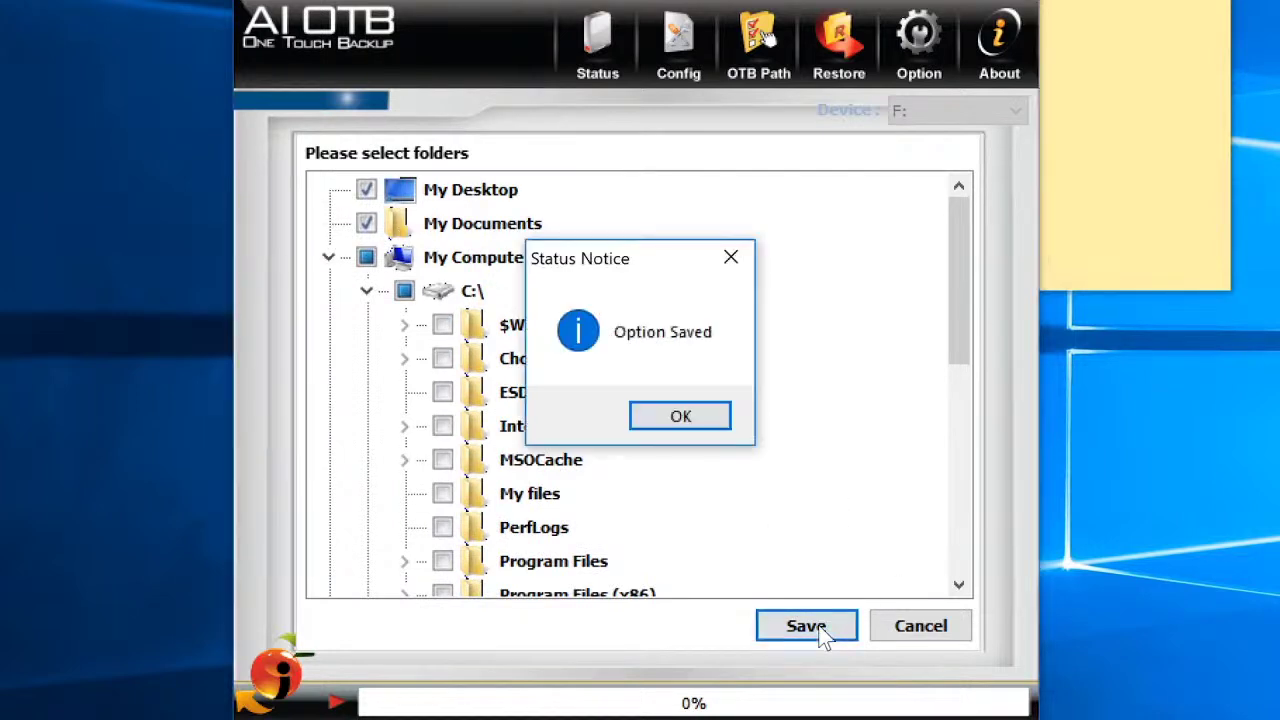
{"action": "left_click", "coordinate": [680, 416]}
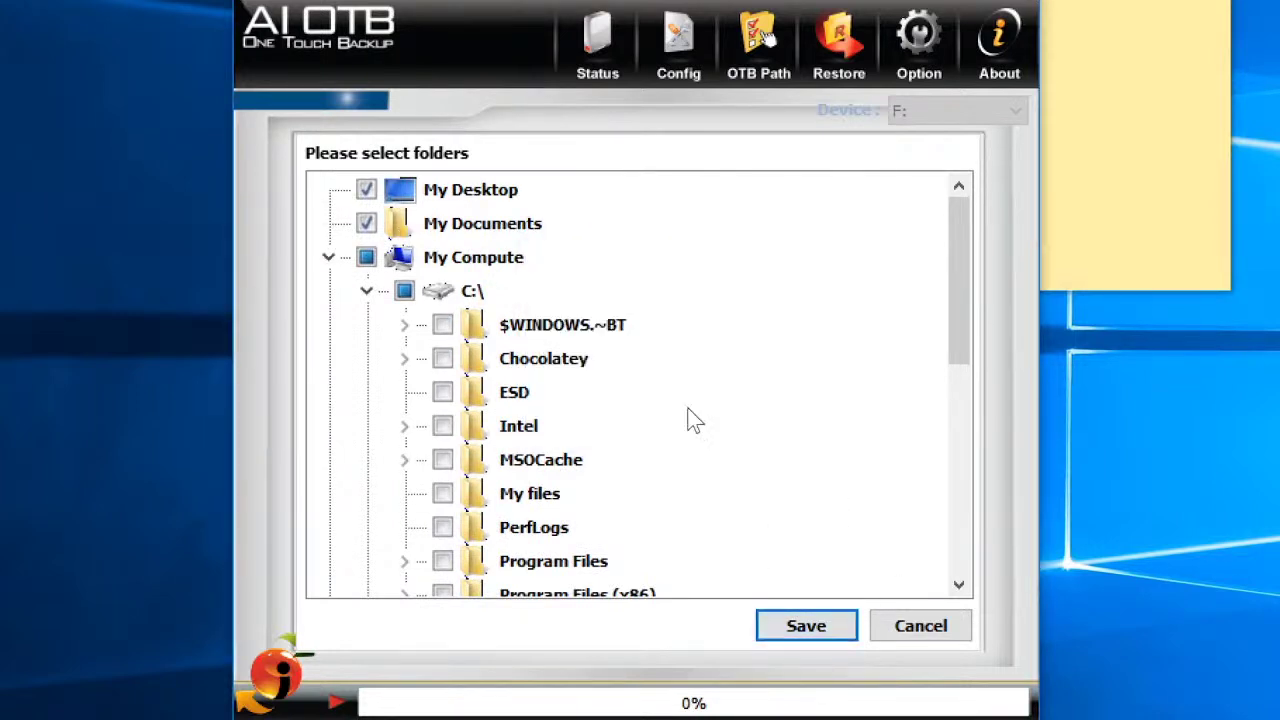
Collapse My Compute, make sure IE Favorites is ticked, and save again.
{"action": "left_click", "coordinate": [329, 257]}
{"action": "left_click", "coordinate": [364, 289]}
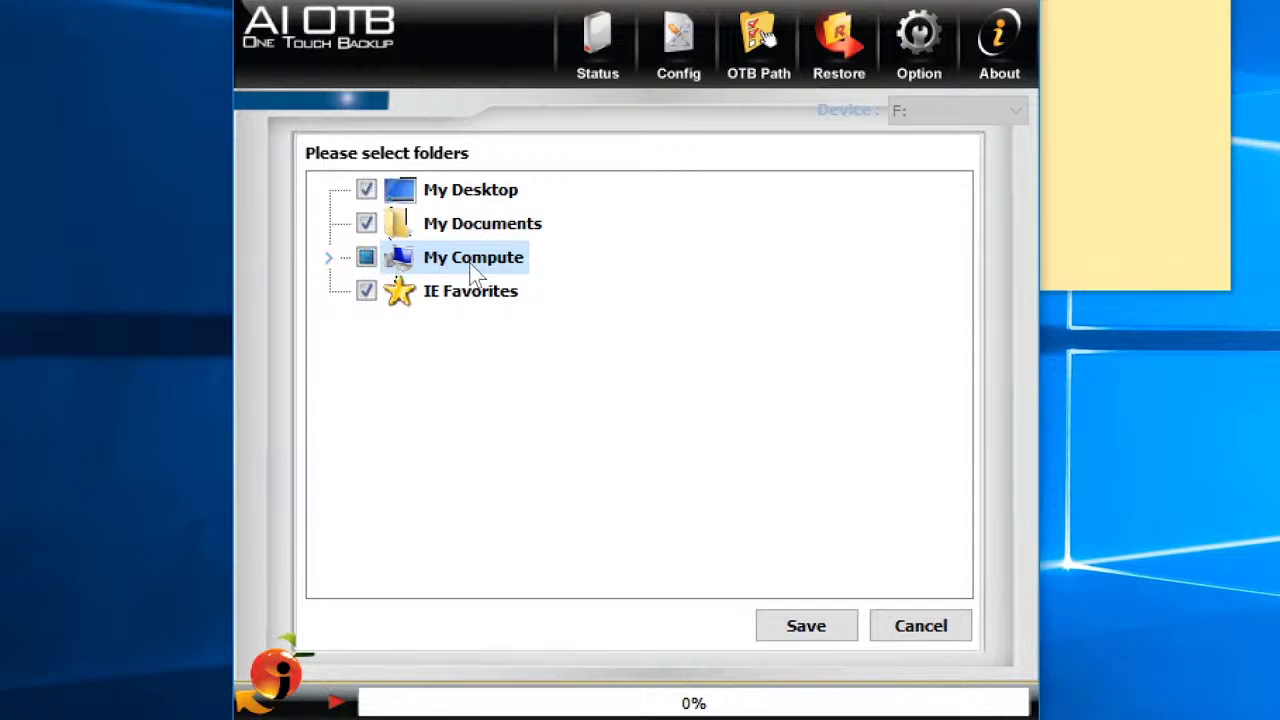
{"action": "left_click", "coordinate": [833, 636]}
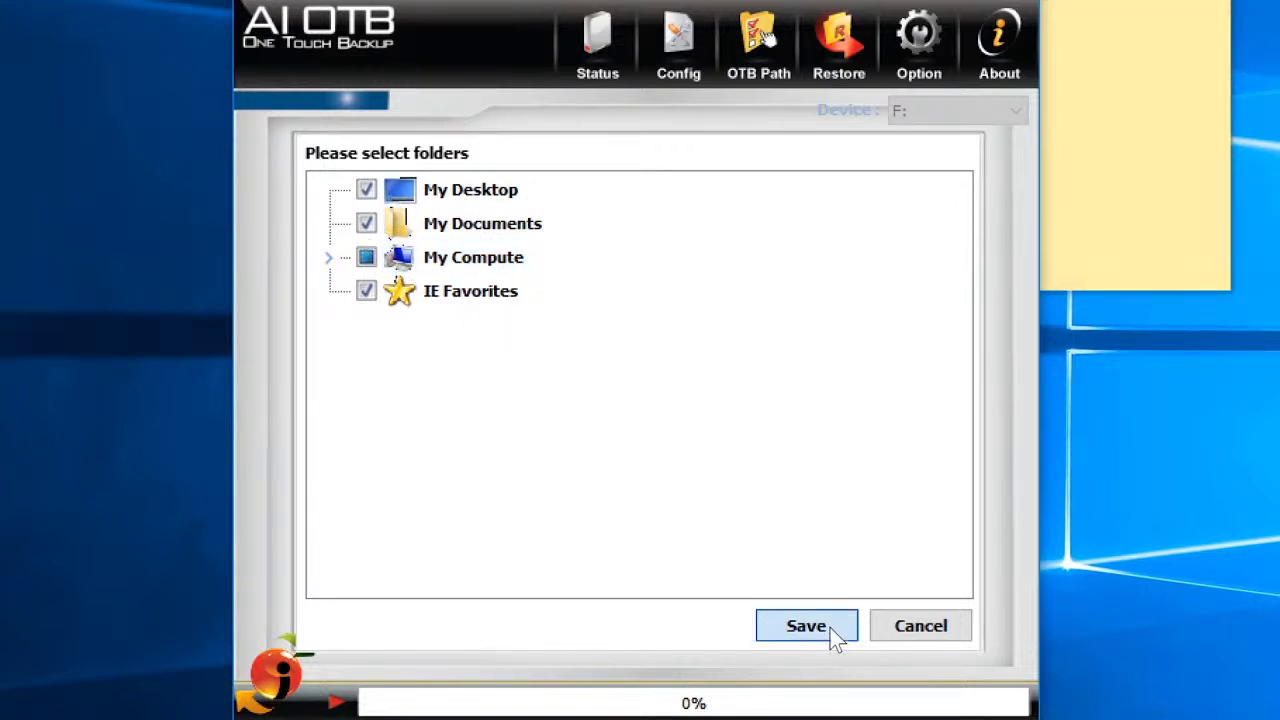
Run the backup to drive F: and dismiss the resulting file-search error.
{"action": "left_click", "coordinate": [662, 421]}
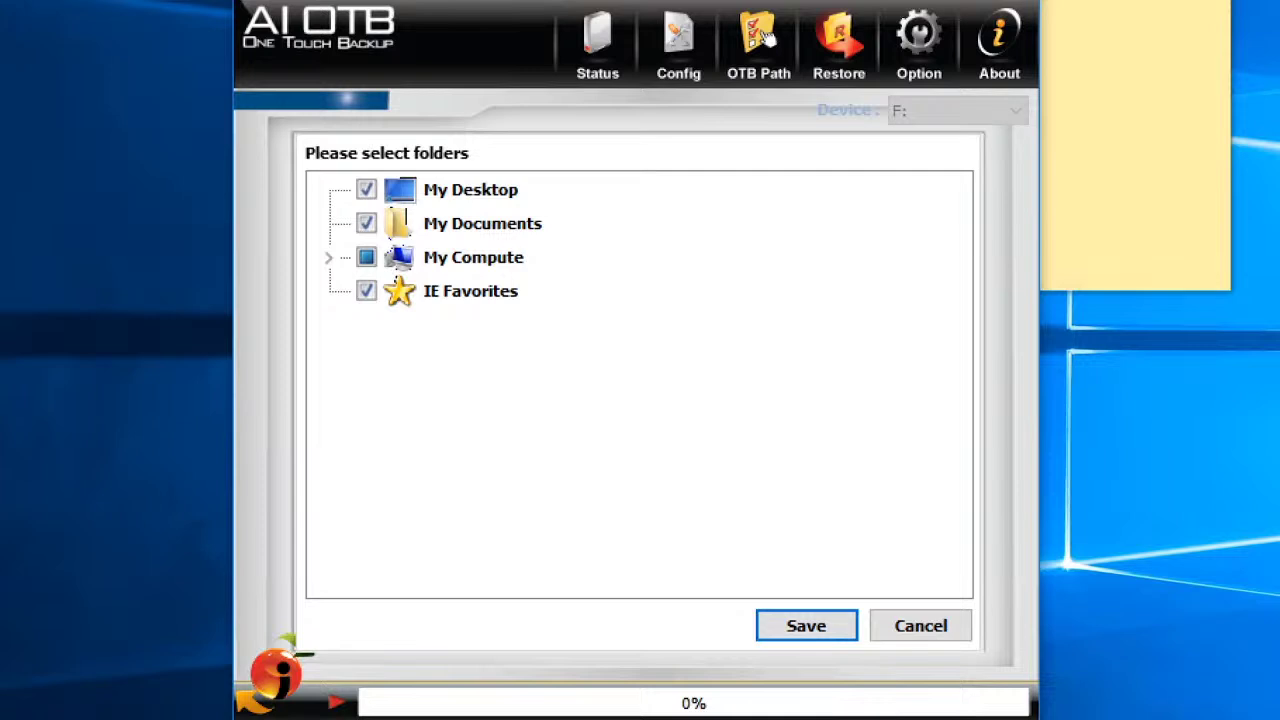
{"action": "left_click", "coordinate": [602, 386]}
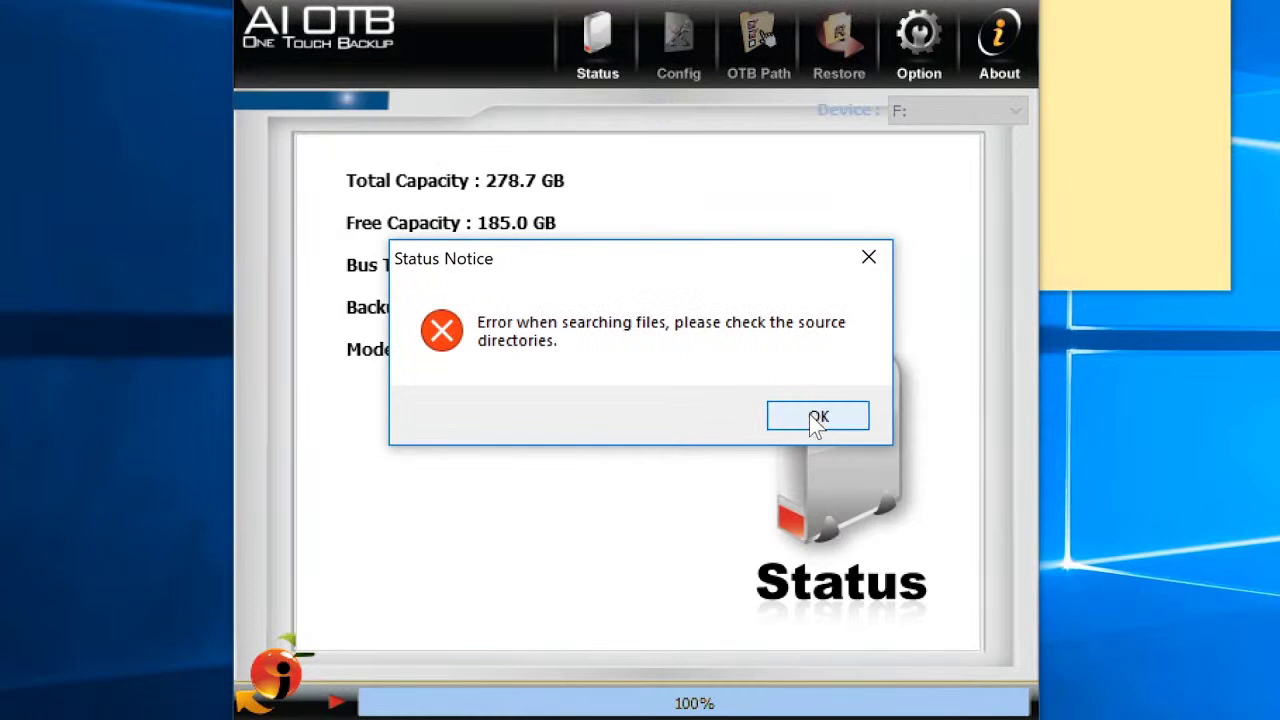
{"action": "left_click", "coordinate": [816, 420]}
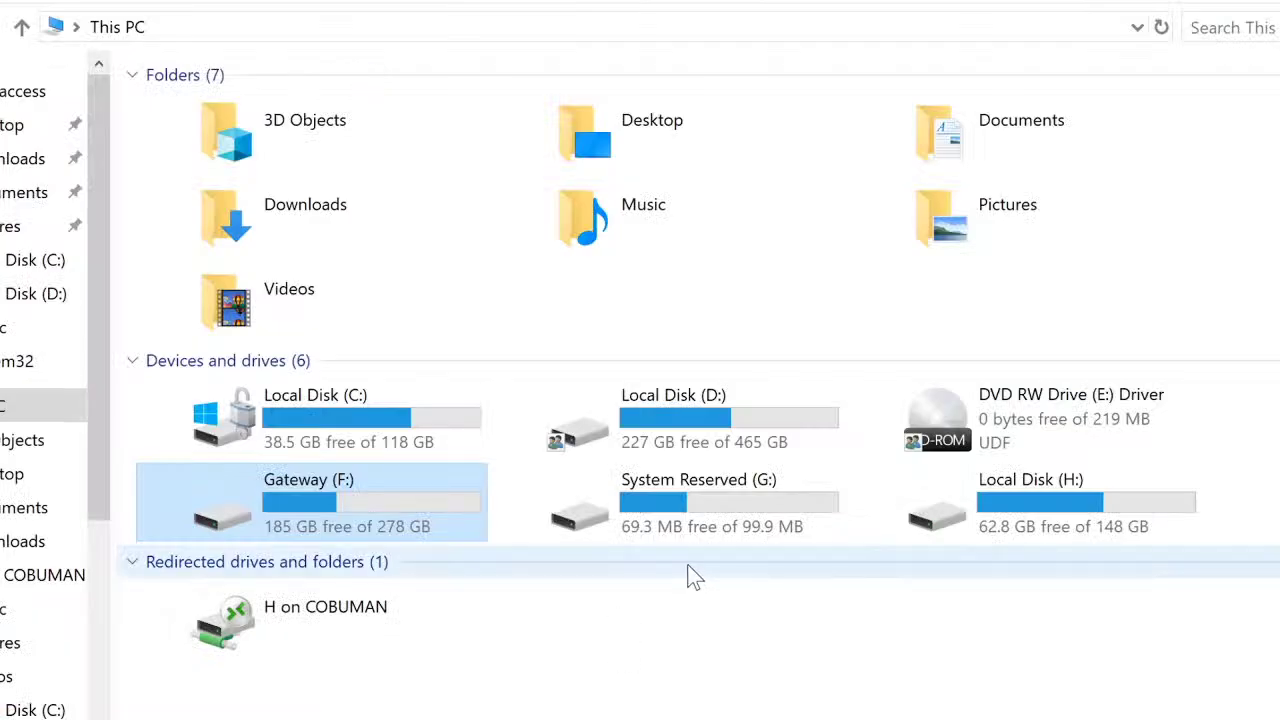
Open F:\AI-OTB\Backup and inspect its My Desktop and D backup folders.
{"action": "double_click", "coordinate": [415, 505]}
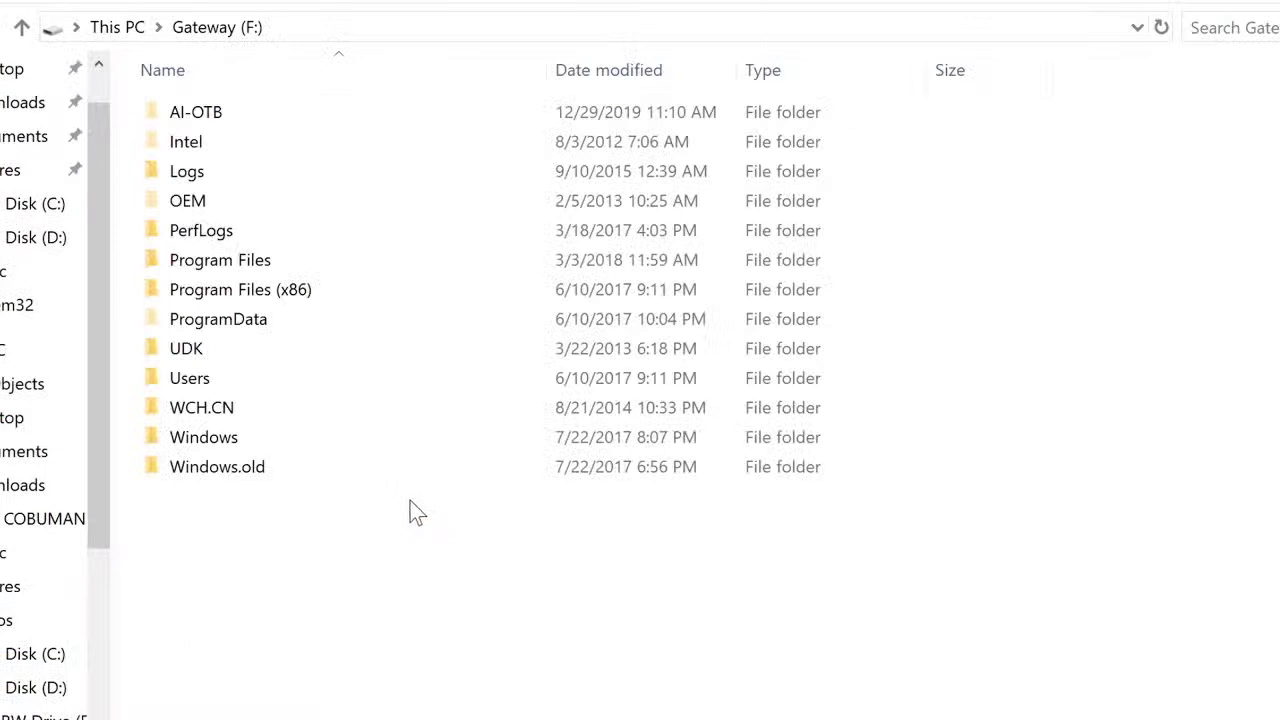
{"action": "left_click", "coordinate": [229, 123]}
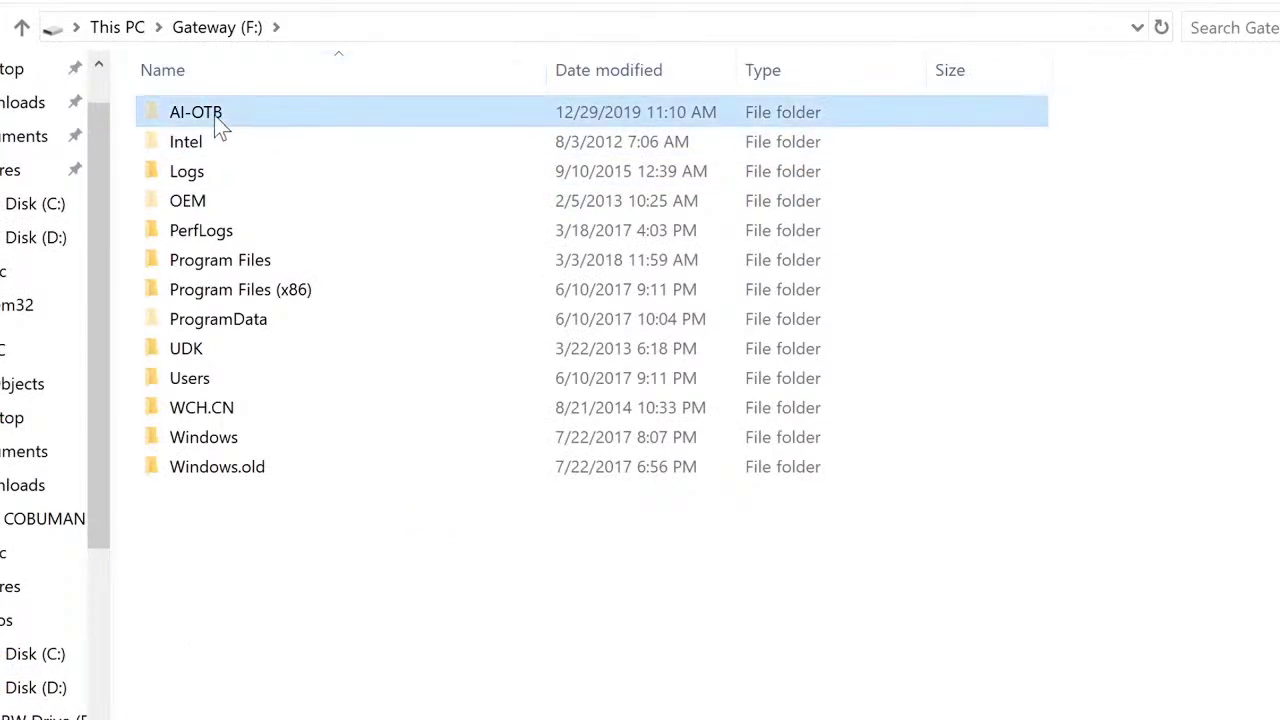
{"action": "double_click", "coordinate": [216, 118]}
{"action": "double_click", "coordinate": [214, 115]}
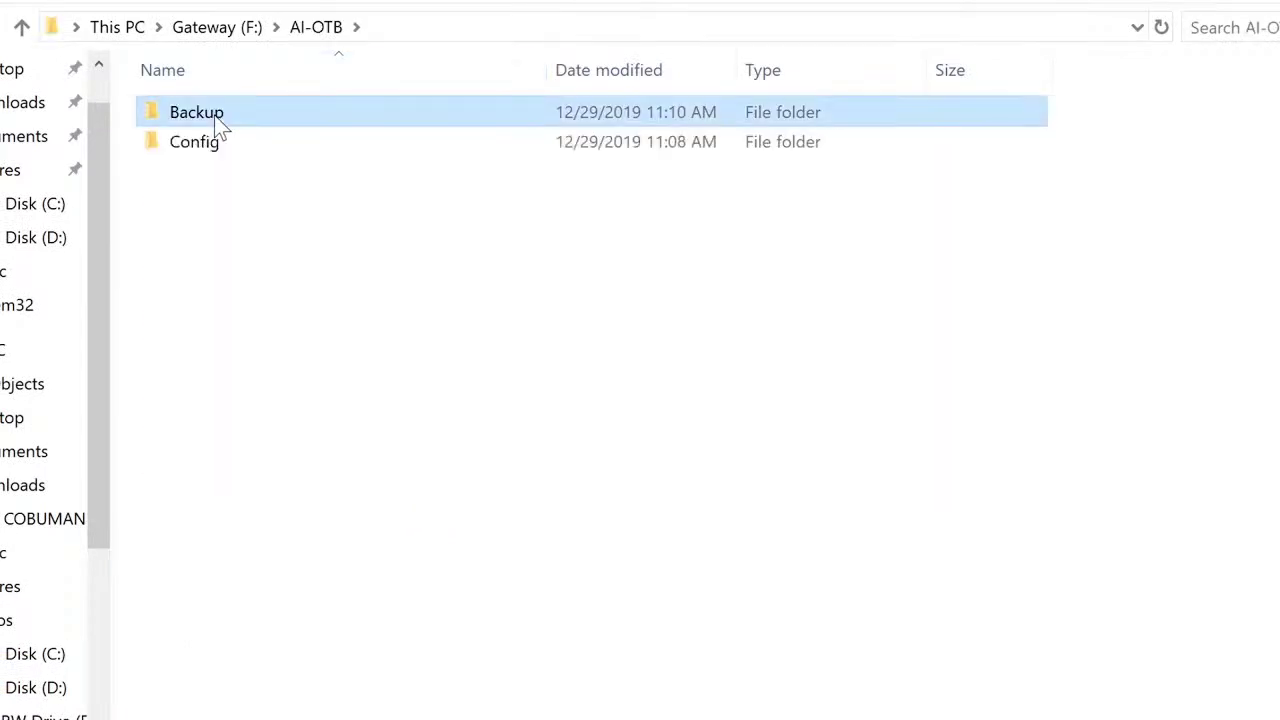
{"action": "double_click", "coordinate": [225, 150]}
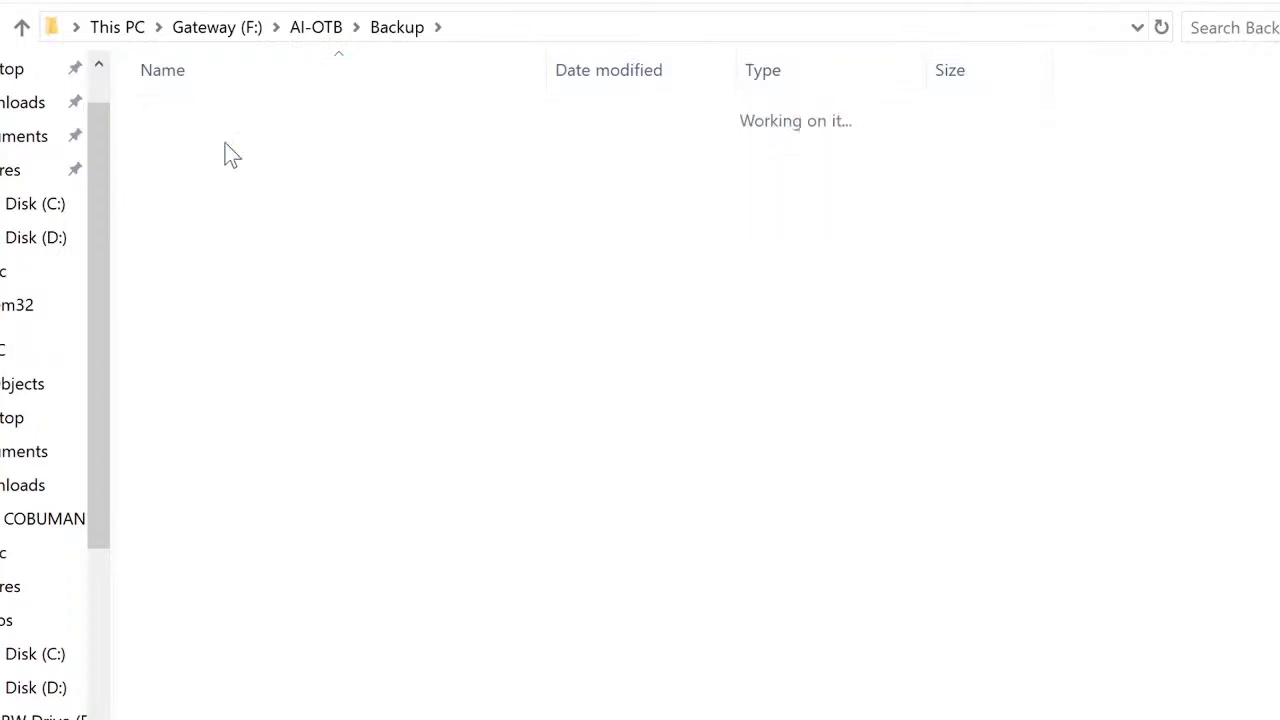
{"action": "key", "text": "alt+Up"}
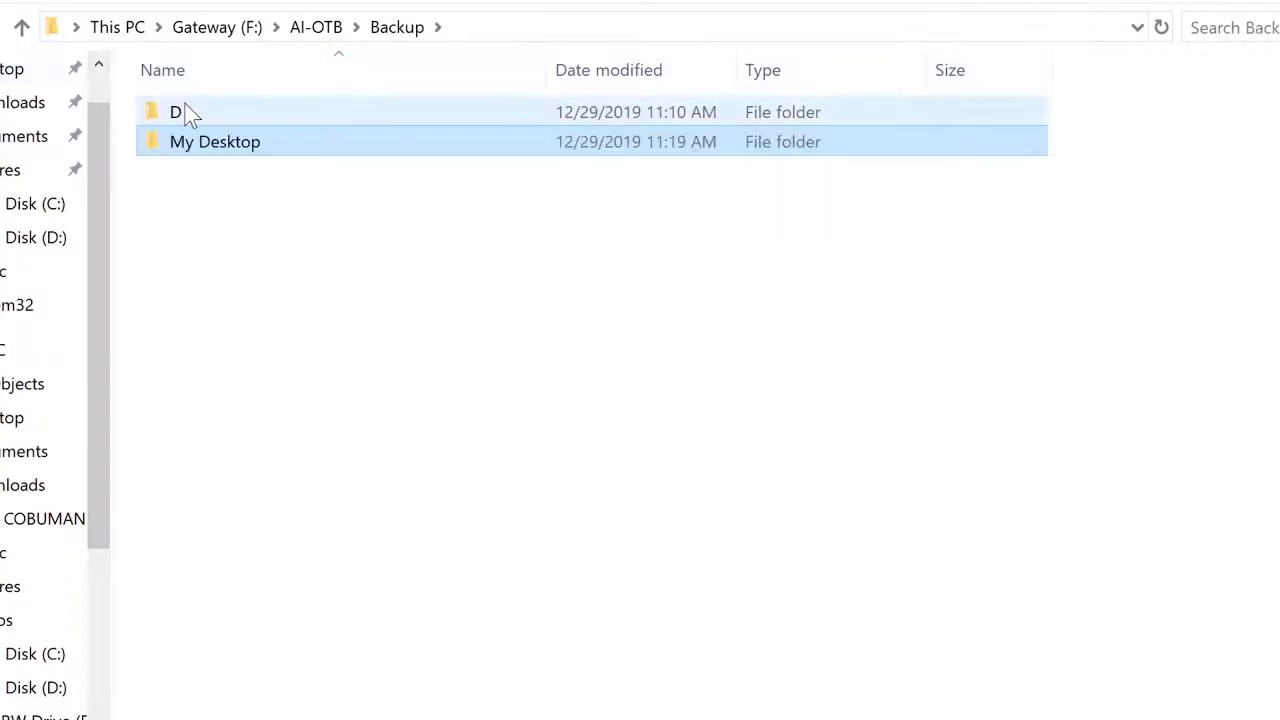
{"action": "double_click", "coordinate": [186, 114]}
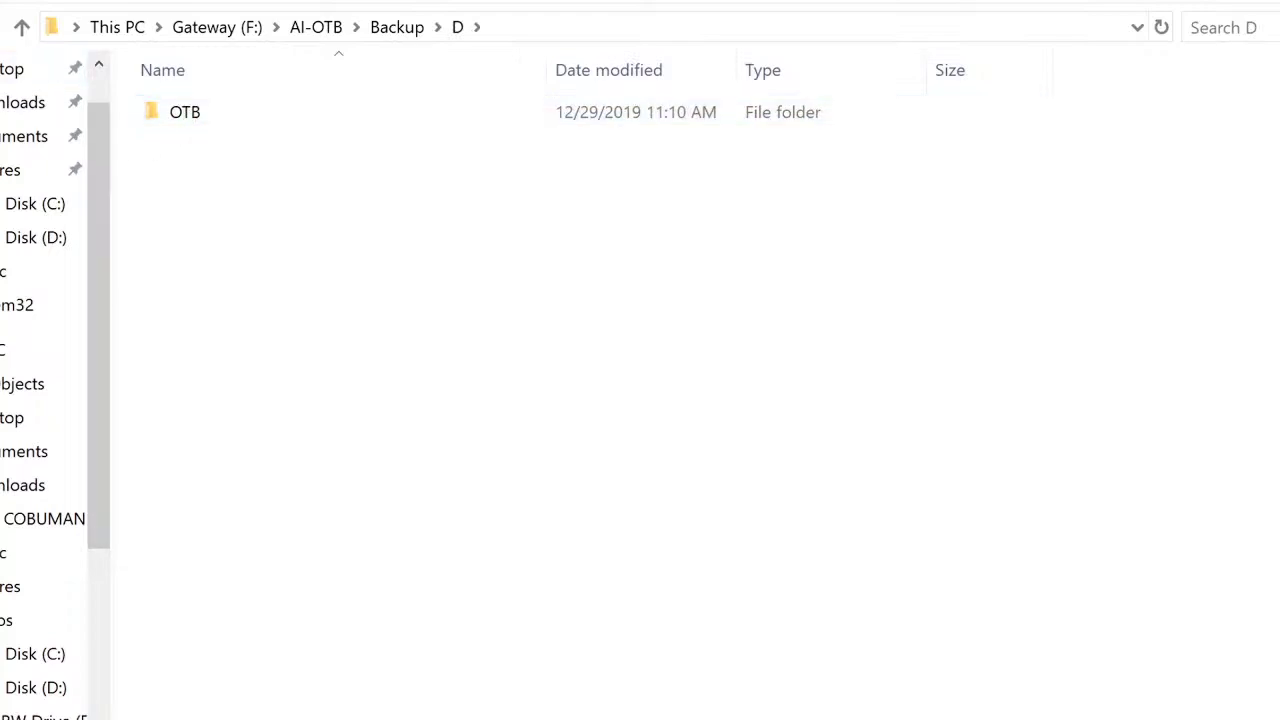
{"action": "key", "text": "alt+Up"}
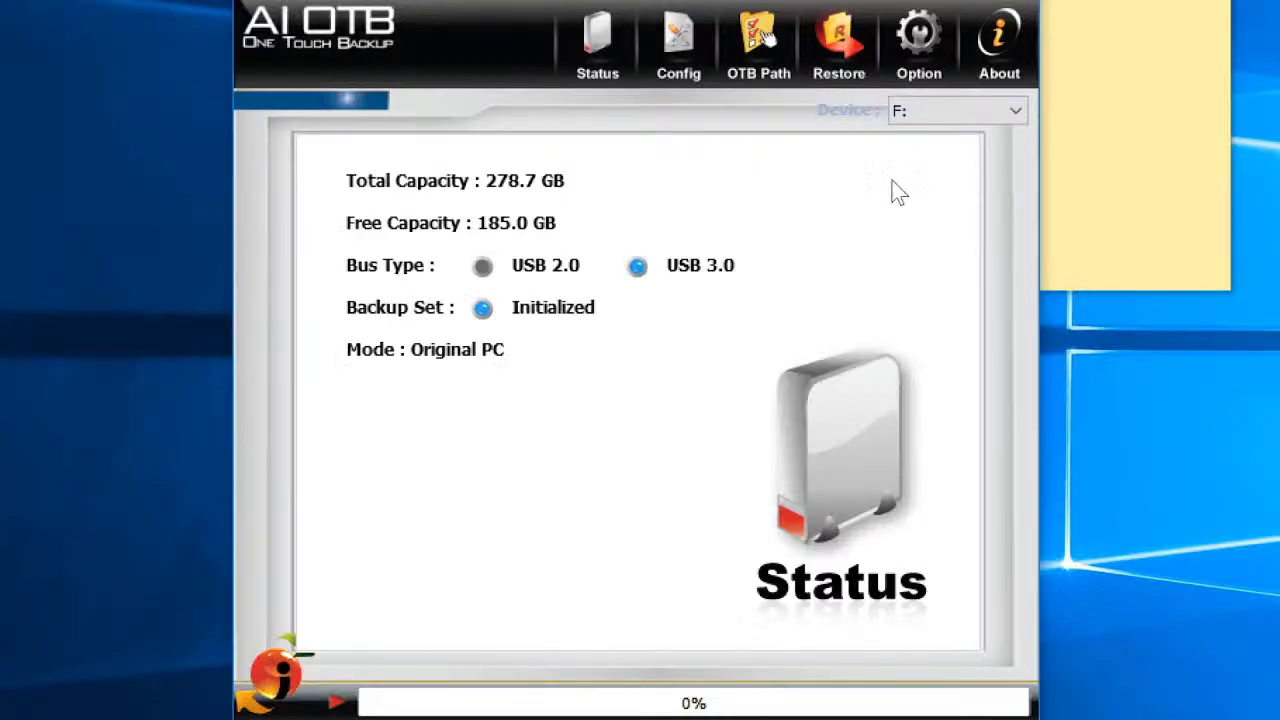
Untick My Documents, My Desktop and IE Favorites on the OTB Path page.
{"action": "left_click", "coordinate": [758, 42]}
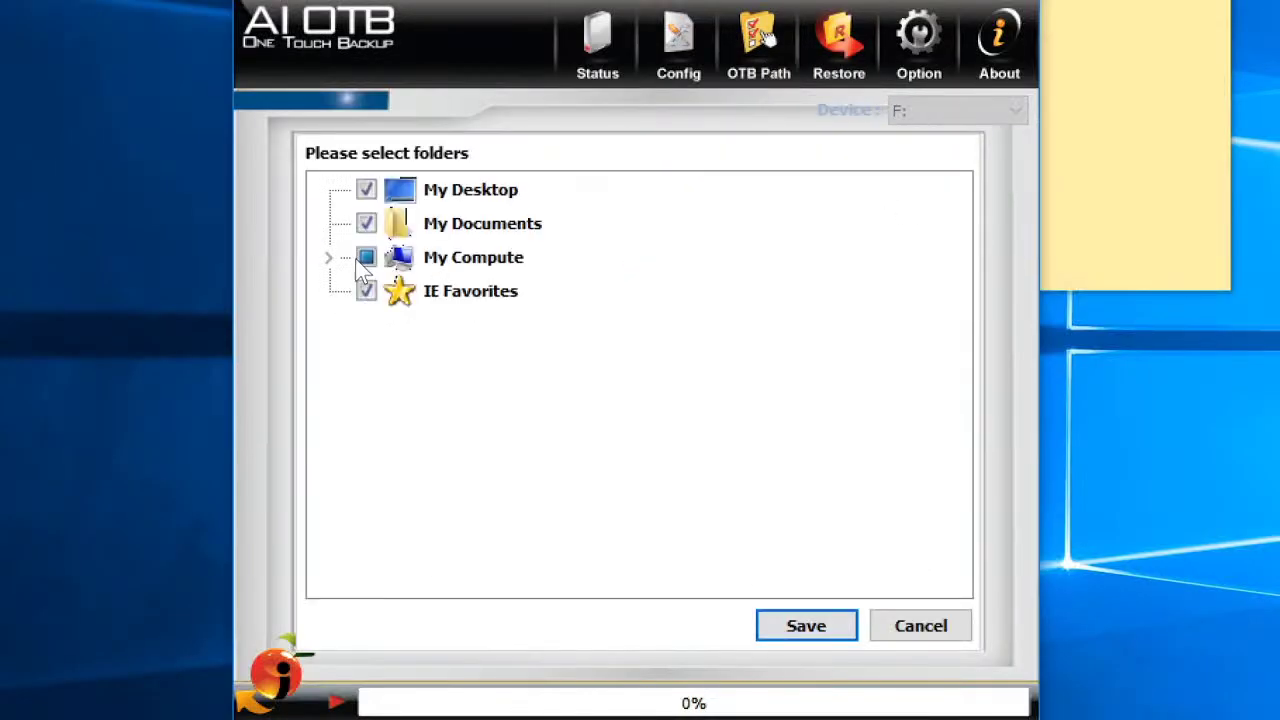
{"action": "left_click", "coordinate": [367, 224]}
{"action": "left_click", "coordinate": [372, 190]}
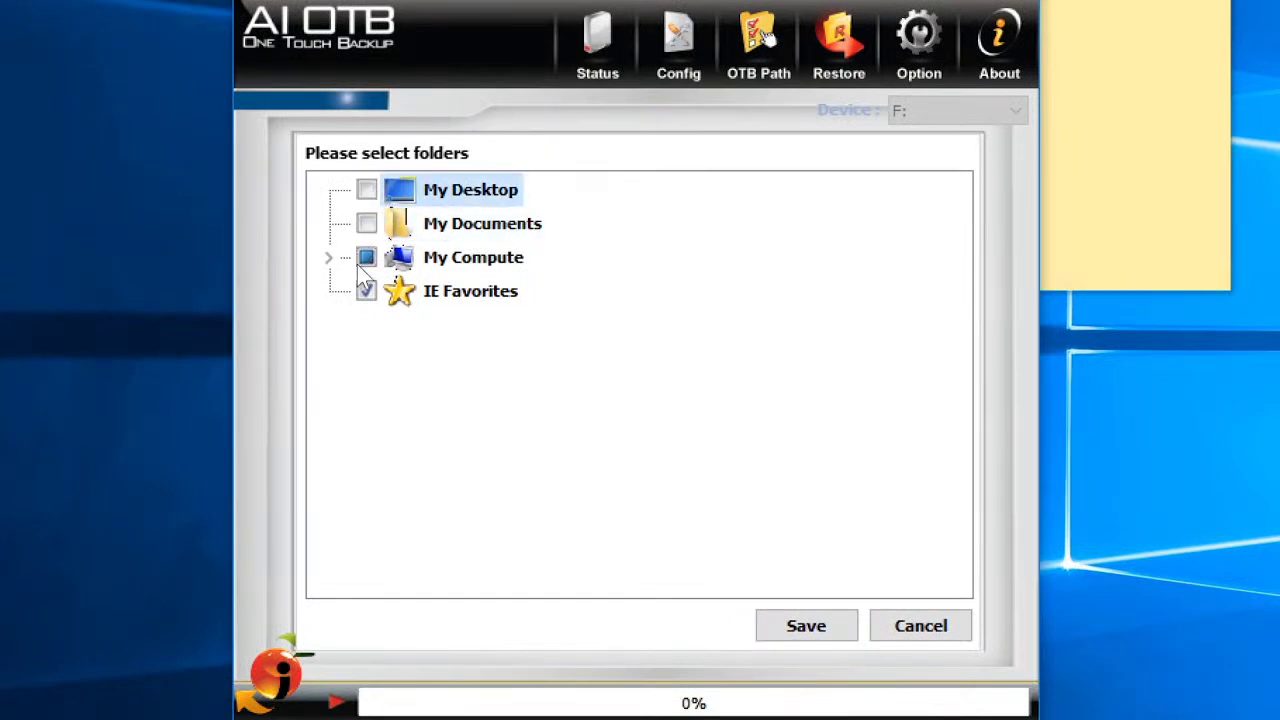
{"action": "left_click", "coordinate": [367, 291]}
Under C:\Users, tick only the profile's Documents folder and save the selection.
{"action": "left_click", "coordinate": [330, 258]}
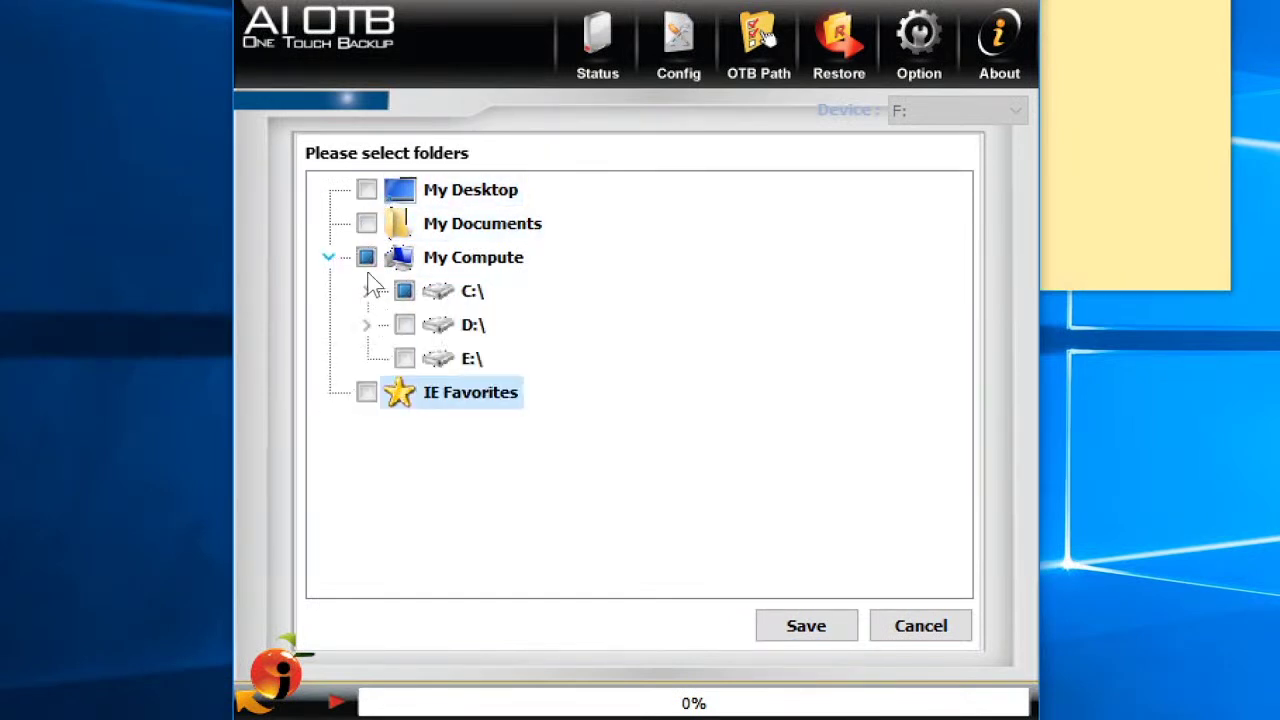
{"action": "left_click", "coordinate": [366, 289]}
{"action": "scroll", "coordinate": [835, 457], "scroll_direction": "down", "scroll_amount": 2}
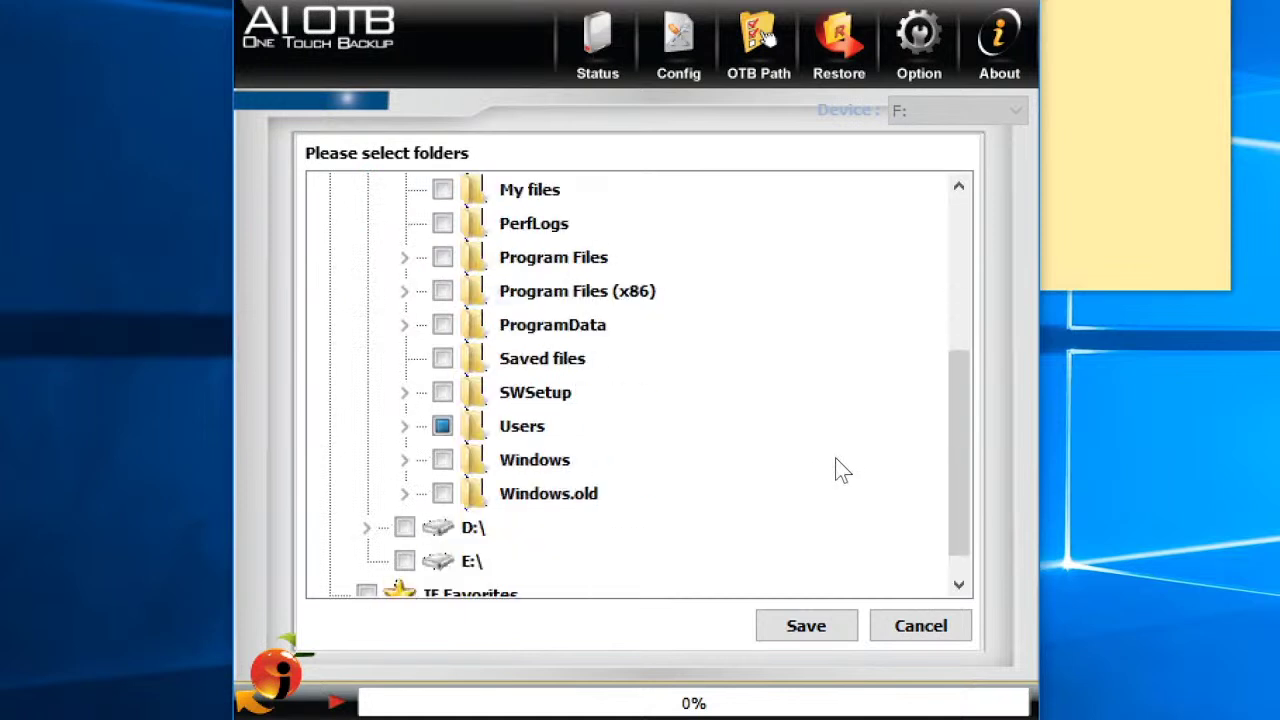
{"action": "left_click", "coordinate": [406, 426]}
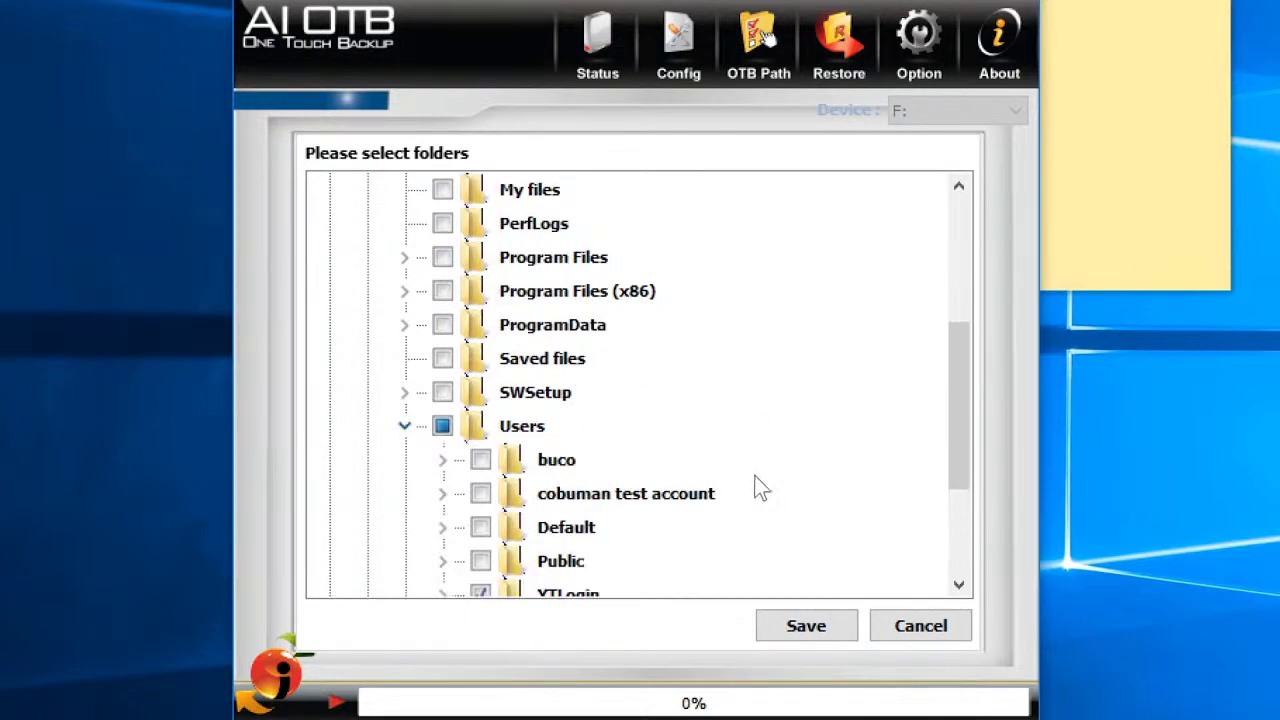
{"action": "scroll", "coordinate": [775, 465], "scroll_direction": "down", "scroll_amount": 1}
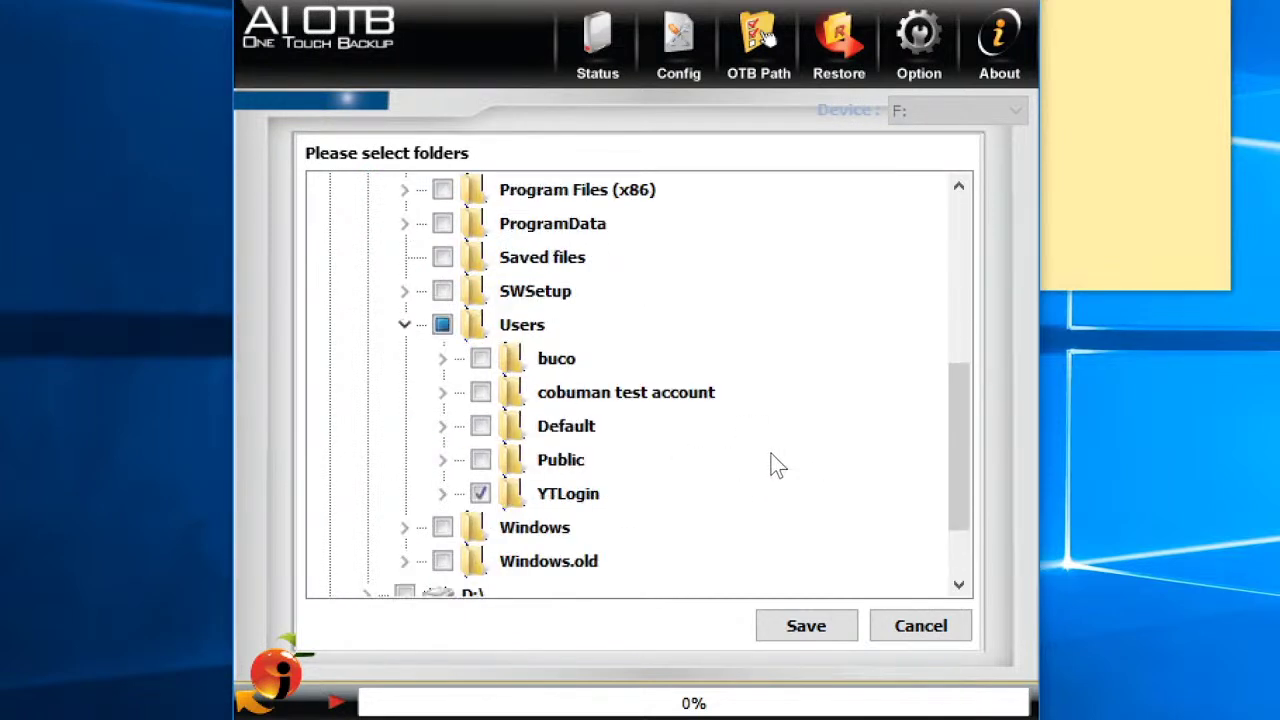
{"action": "left_click", "coordinate": [443, 494]}
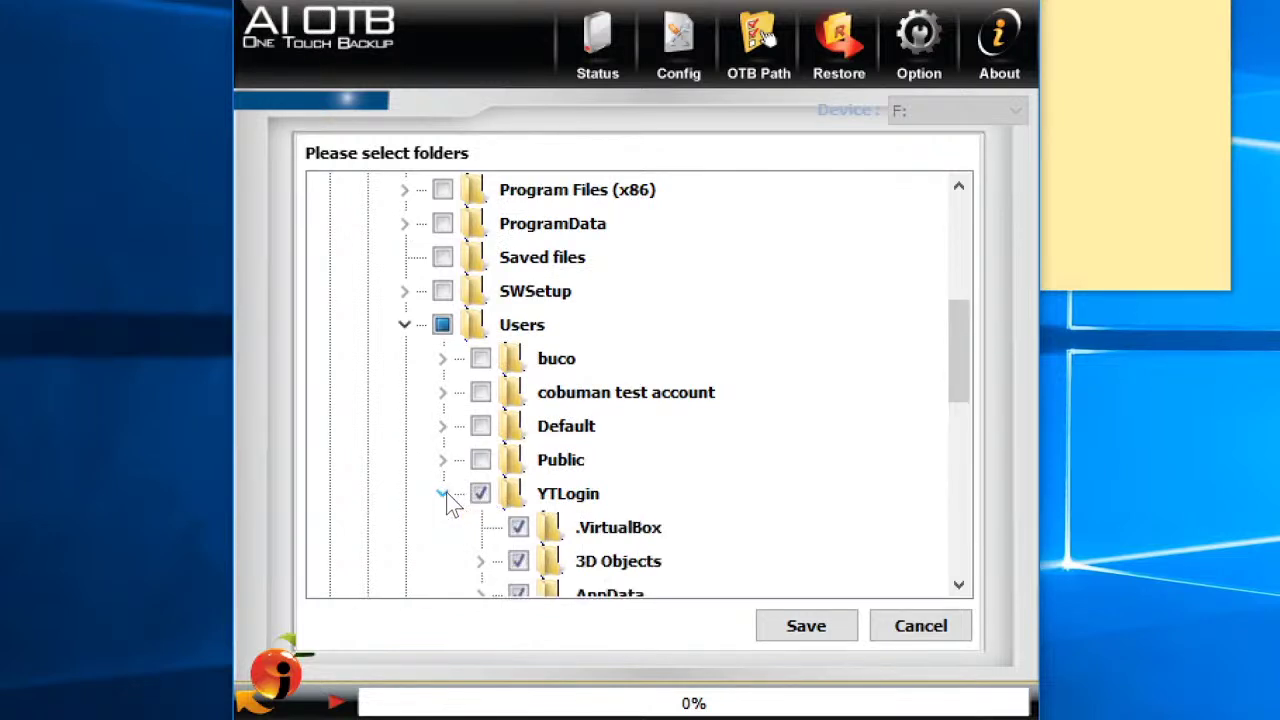
{"action": "scroll", "coordinate": [723, 394], "scroll_direction": "down", "scroll_amount": 3}
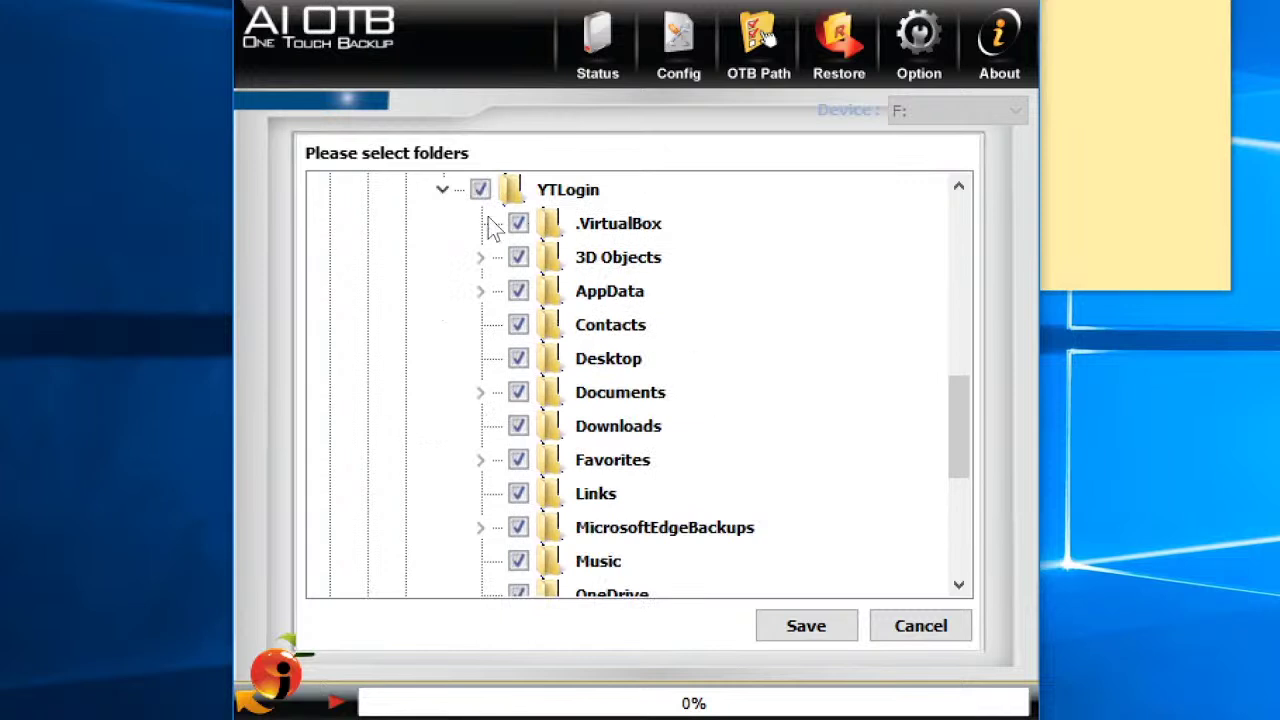
{"action": "left_click", "coordinate": [484, 196]}
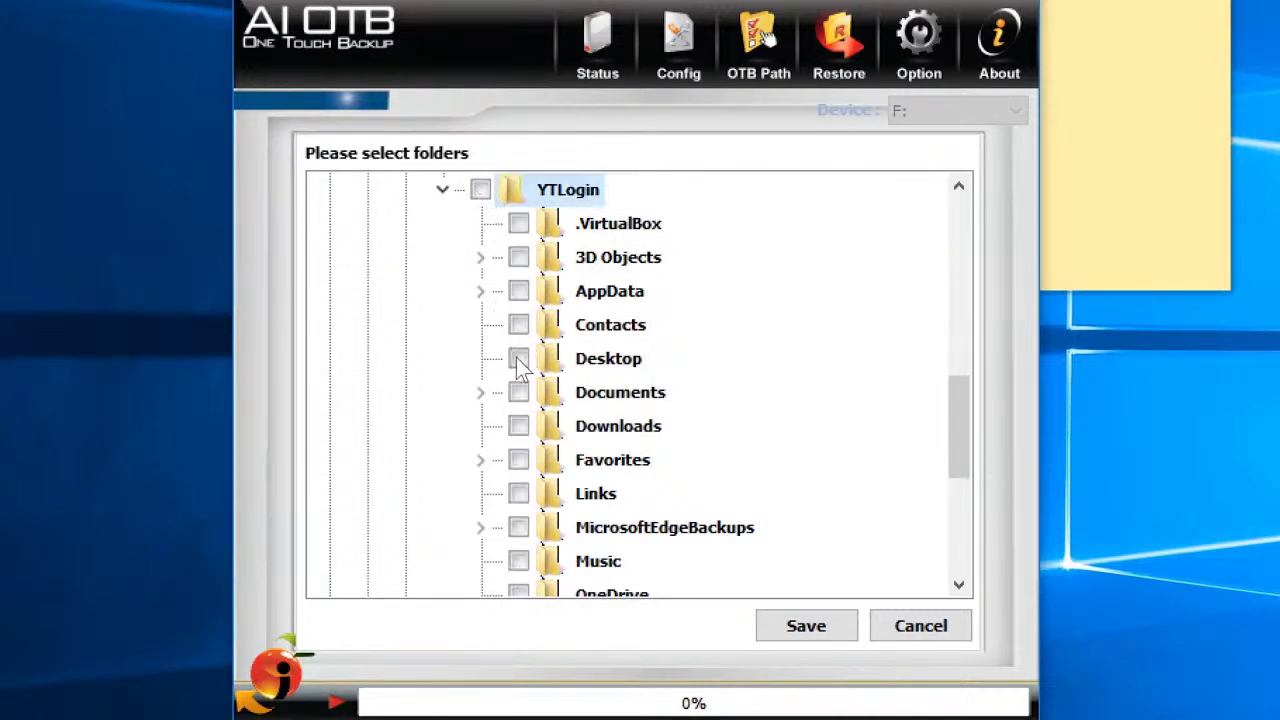
{"action": "left_click", "coordinate": [518, 393]}
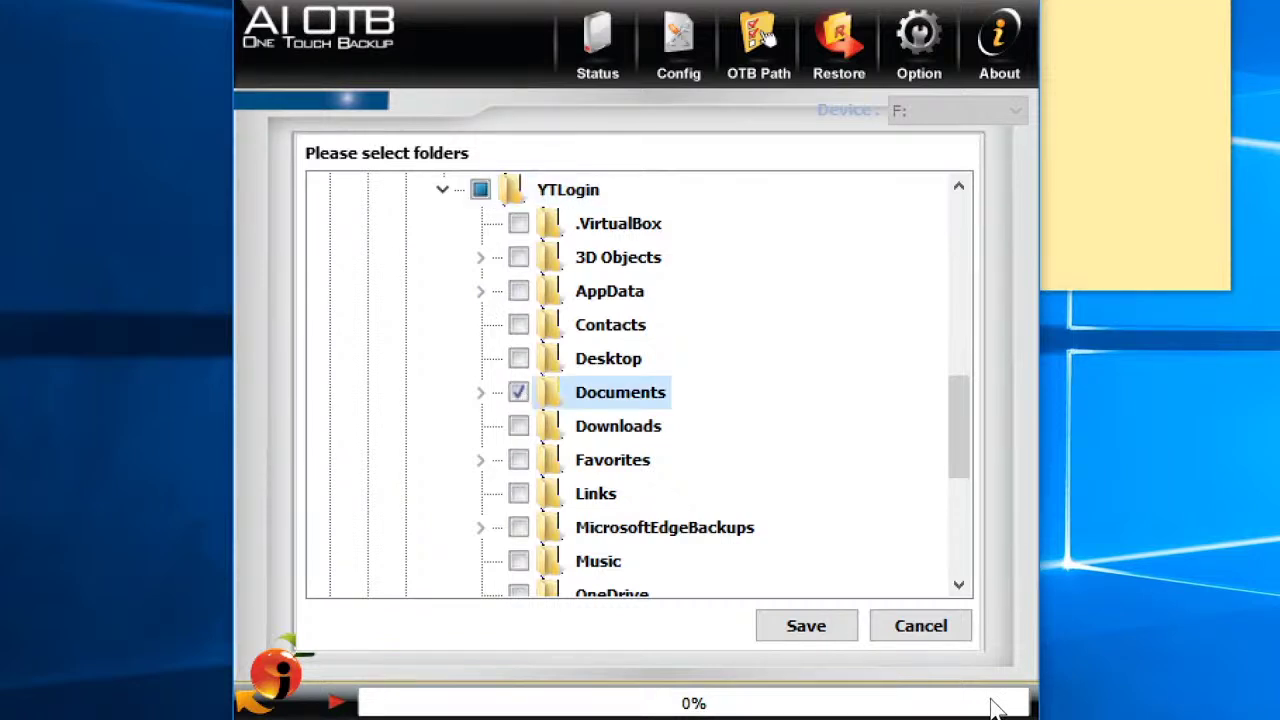
{"action": "left_click", "coordinate": [815, 638]}
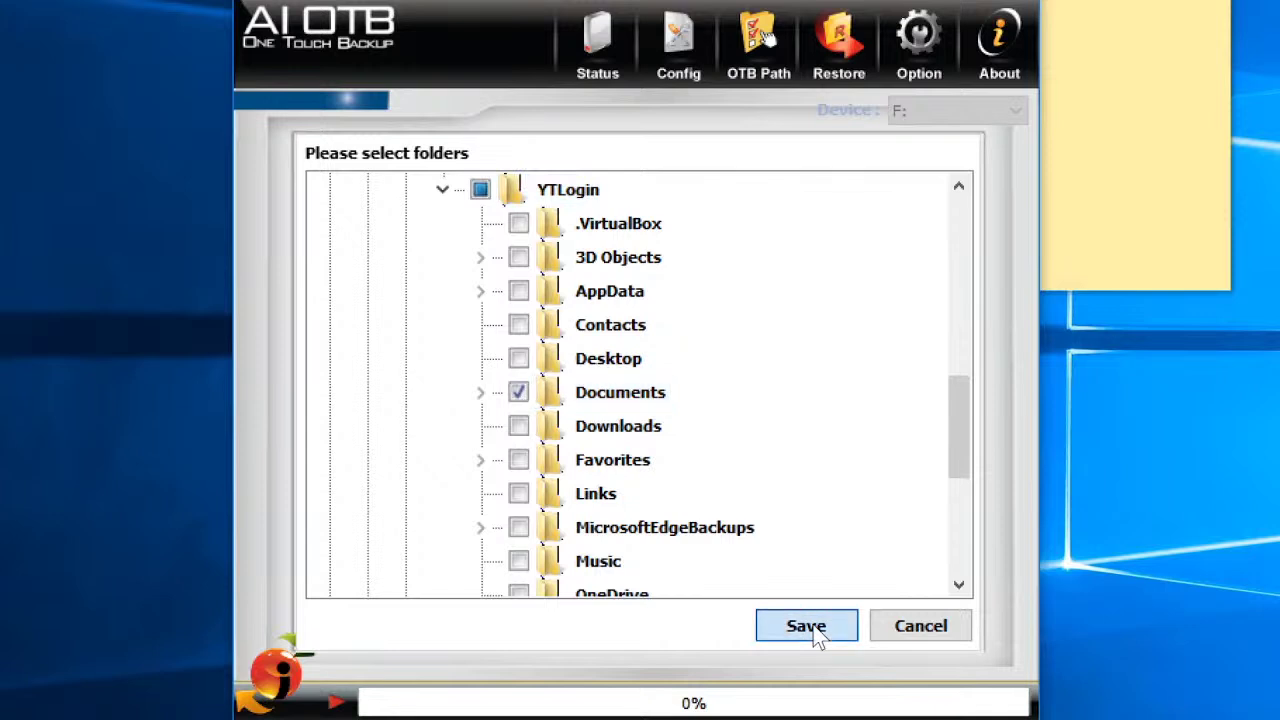
{"action": "left_click", "coordinate": [686, 424]}
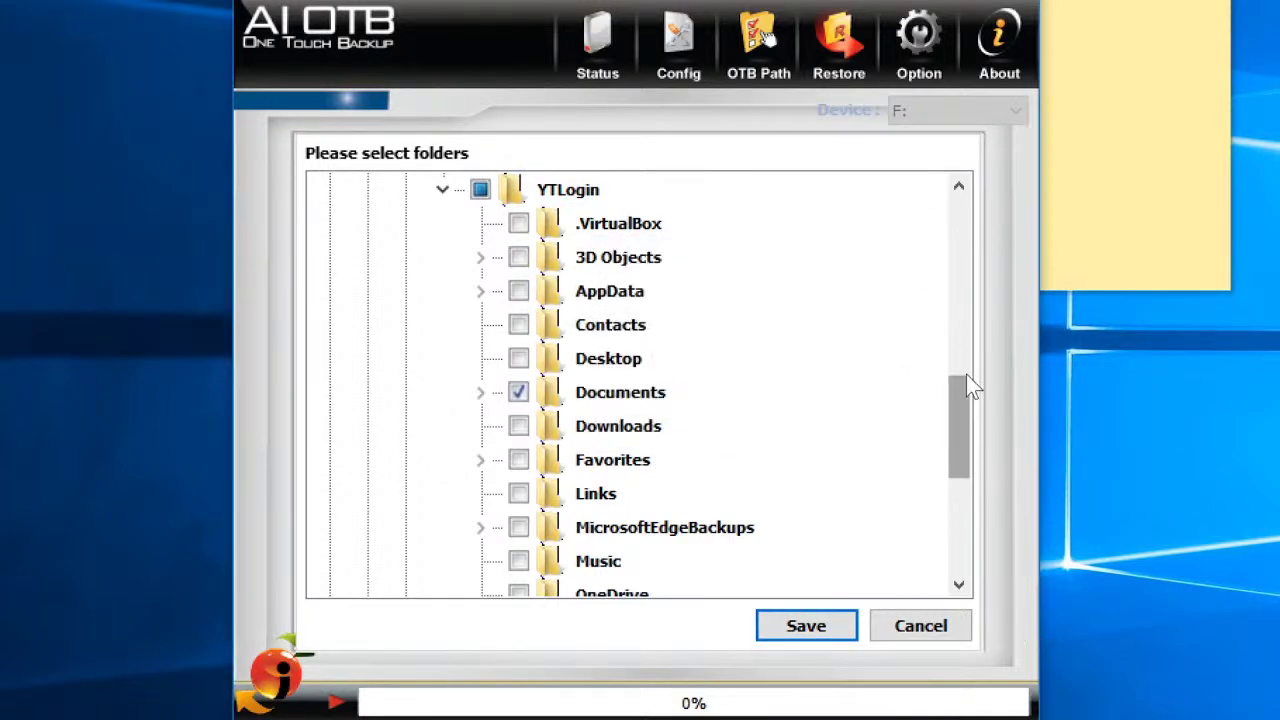
Start and confirm the backup, then dismiss the completion notice.
{"action": "left_click_drag", "start_coordinate": [959, 384], "coordinate": [975, 360]}
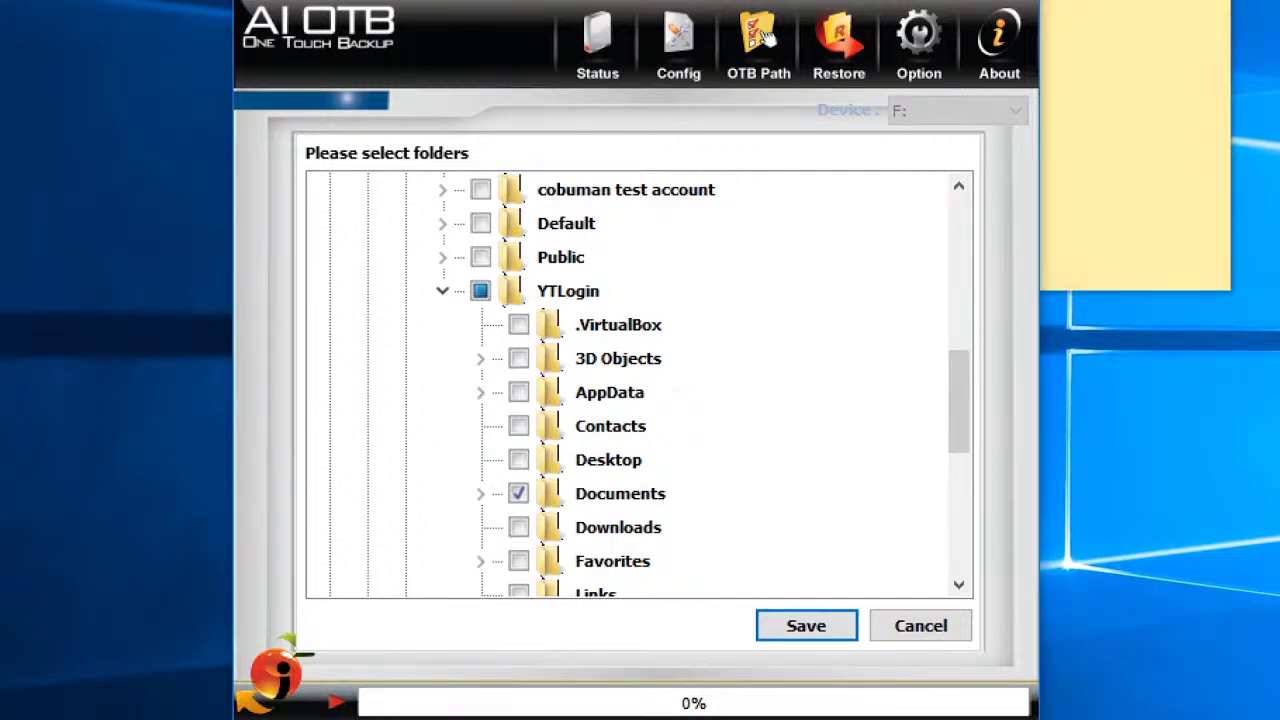
{"action": "key", "text": "Return"}
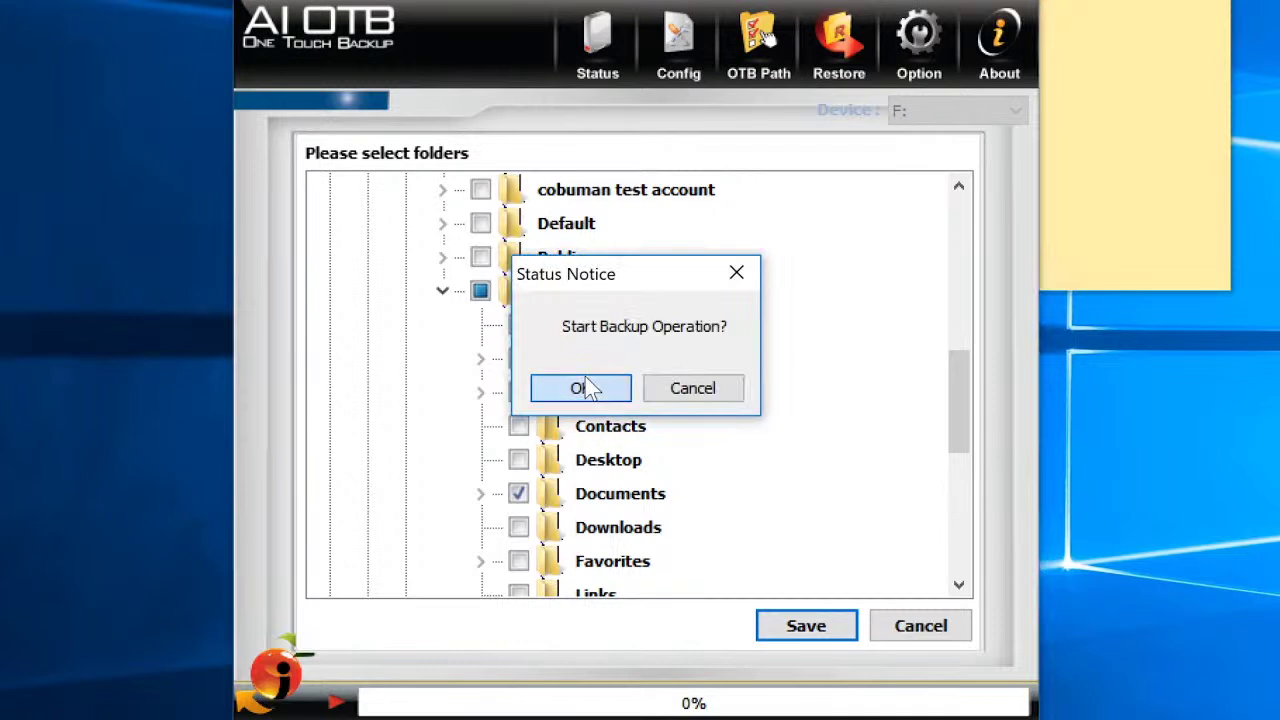
{"action": "left_click", "coordinate": [586, 389]}
{"action": "left_click", "coordinate": [706, 414]}
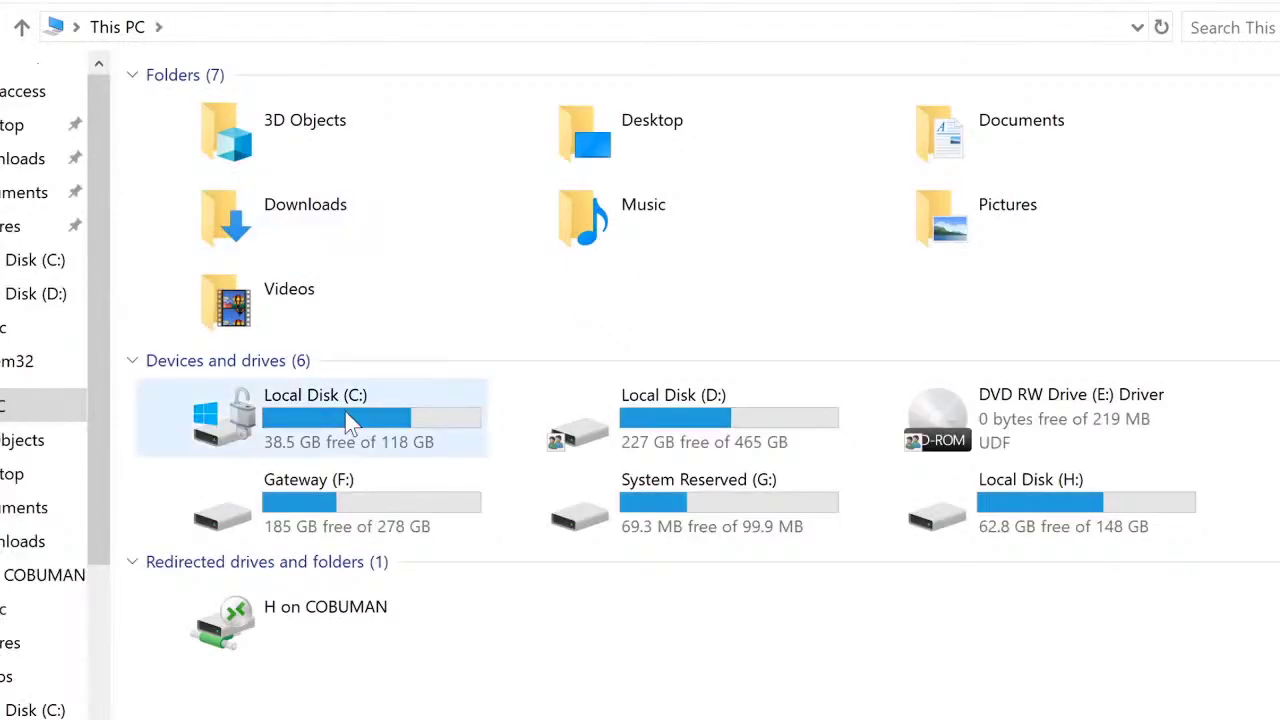
Open the backed-up Documents folder at F:\AI-OTB\Backup\C\Users\profile folder.
{"action": "double_click", "coordinate": [314, 503]}
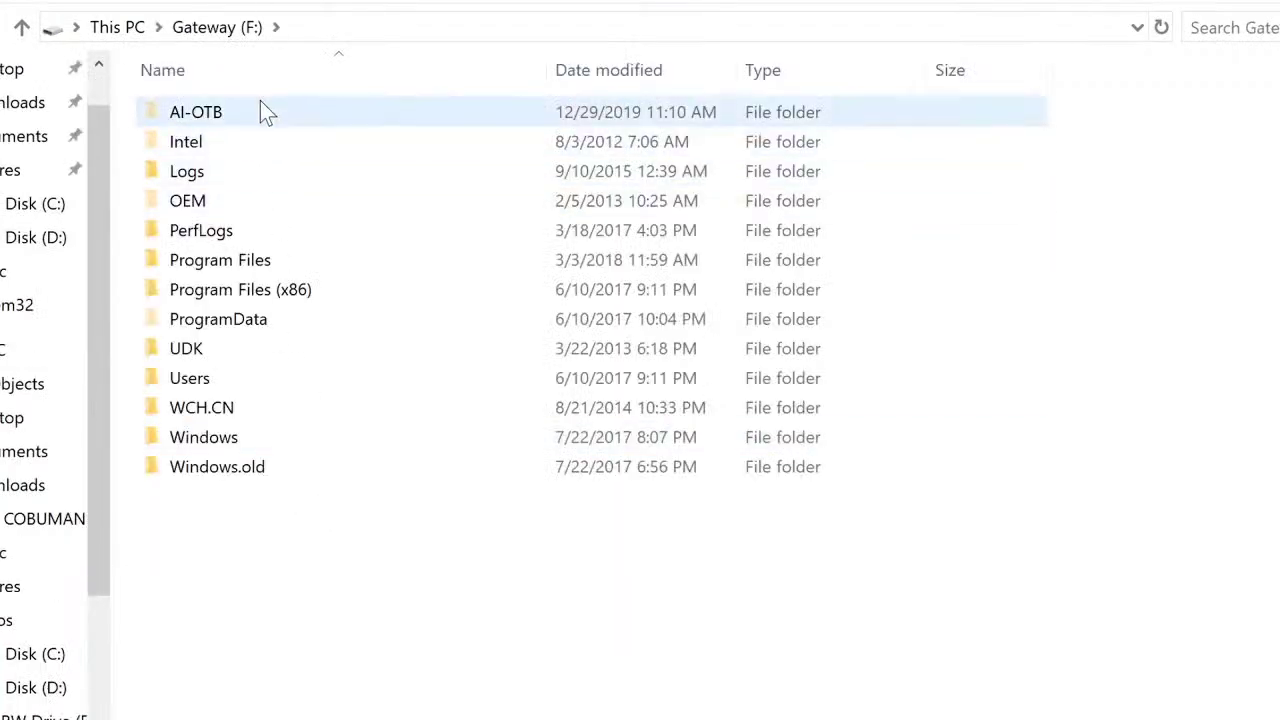
{"action": "double_click", "coordinate": [229, 115]}
{"action": "left_click", "coordinate": [230, 116]}
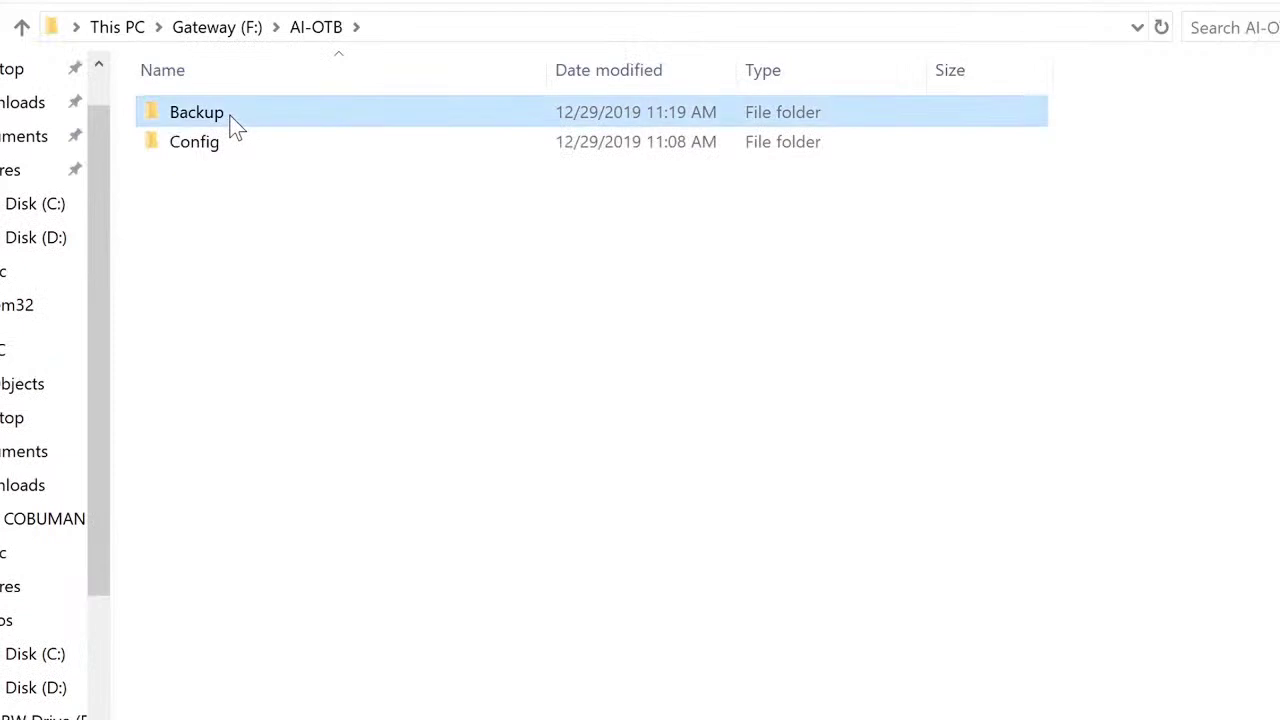
{"action": "double_click", "coordinate": [235, 125]}
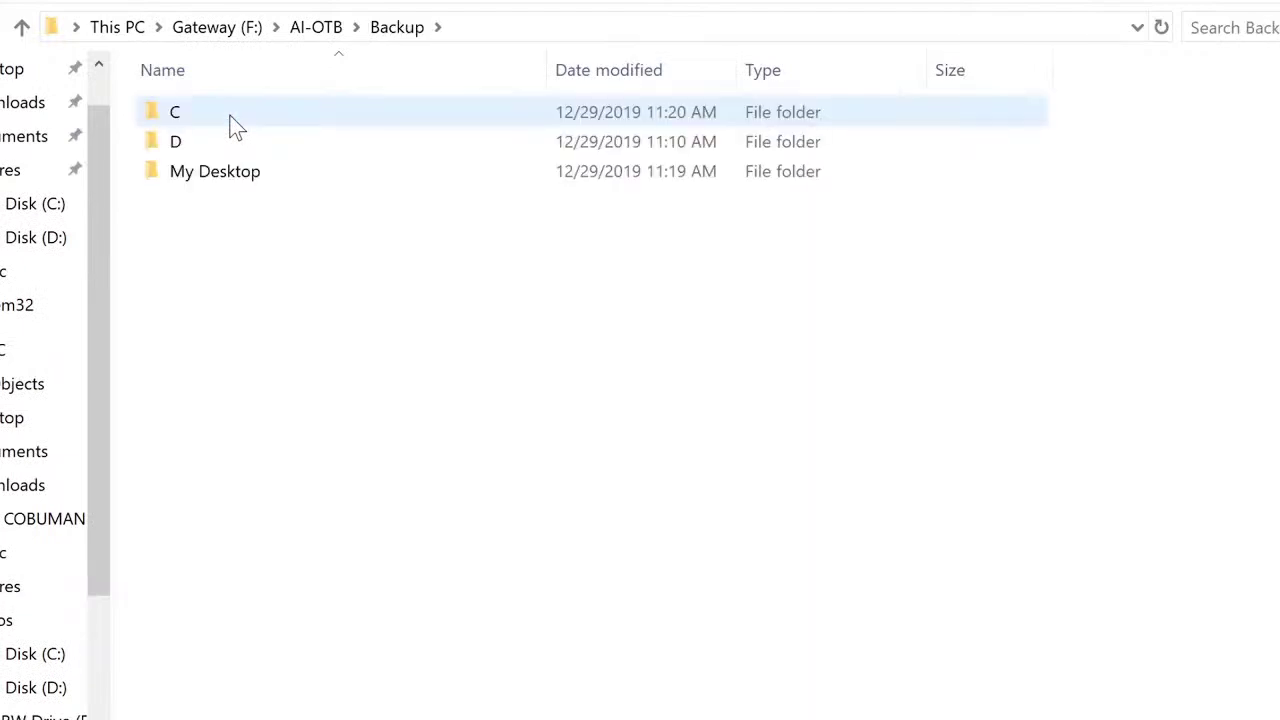
{"action": "double_click", "coordinate": [233, 125]}
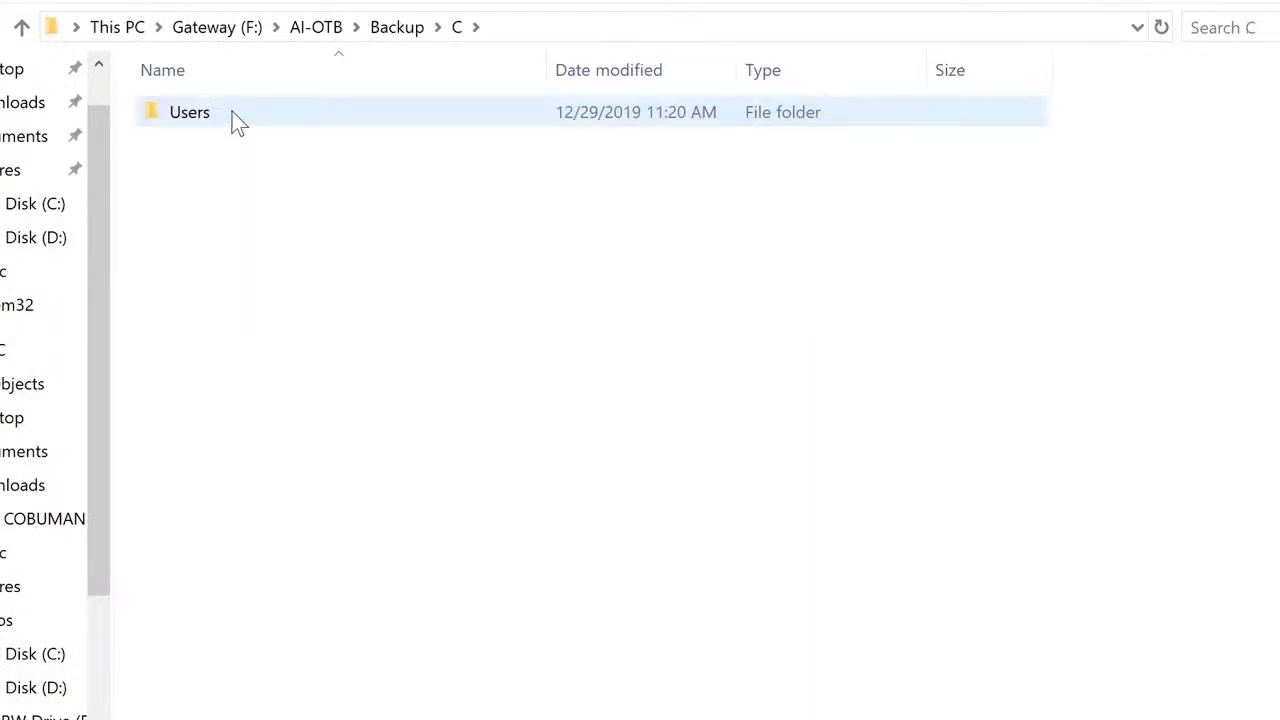
{"action": "left_click", "coordinate": [236, 120]}
{"action": "double_click", "coordinate": [236, 120]}
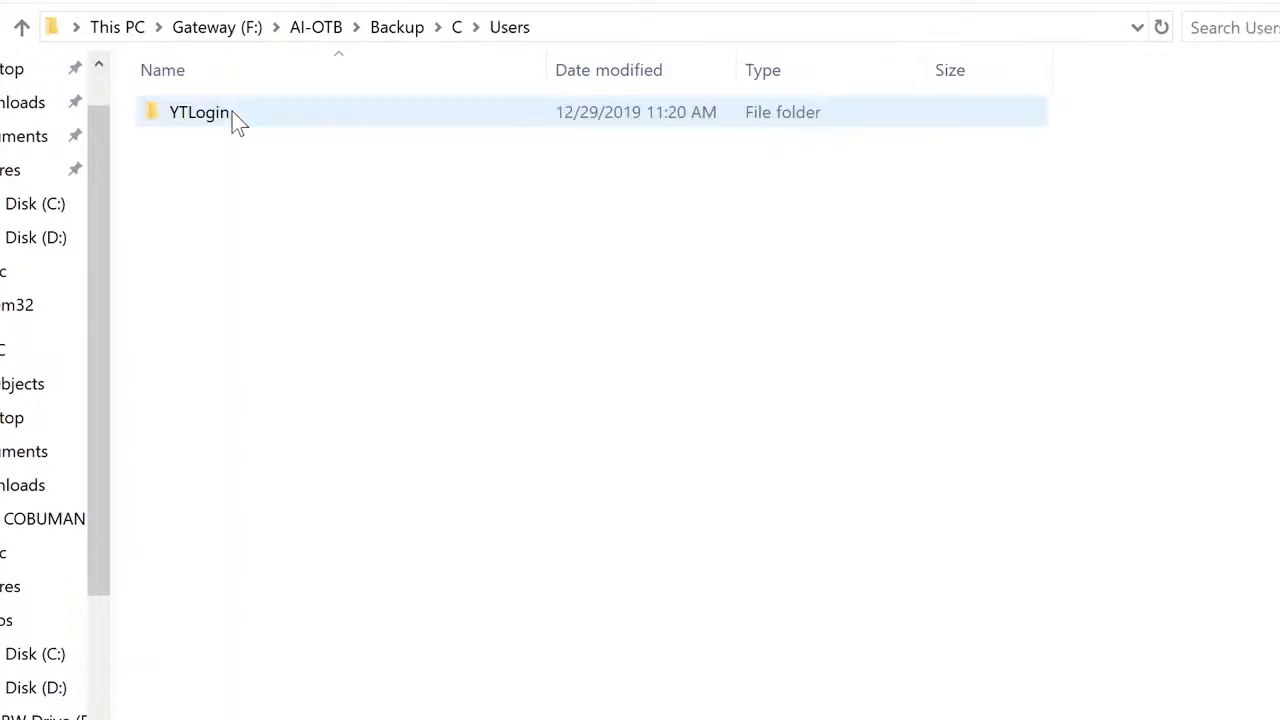
{"action": "left_click", "coordinate": [237, 122]}
{"action": "double_click", "coordinate": [214, 131]}
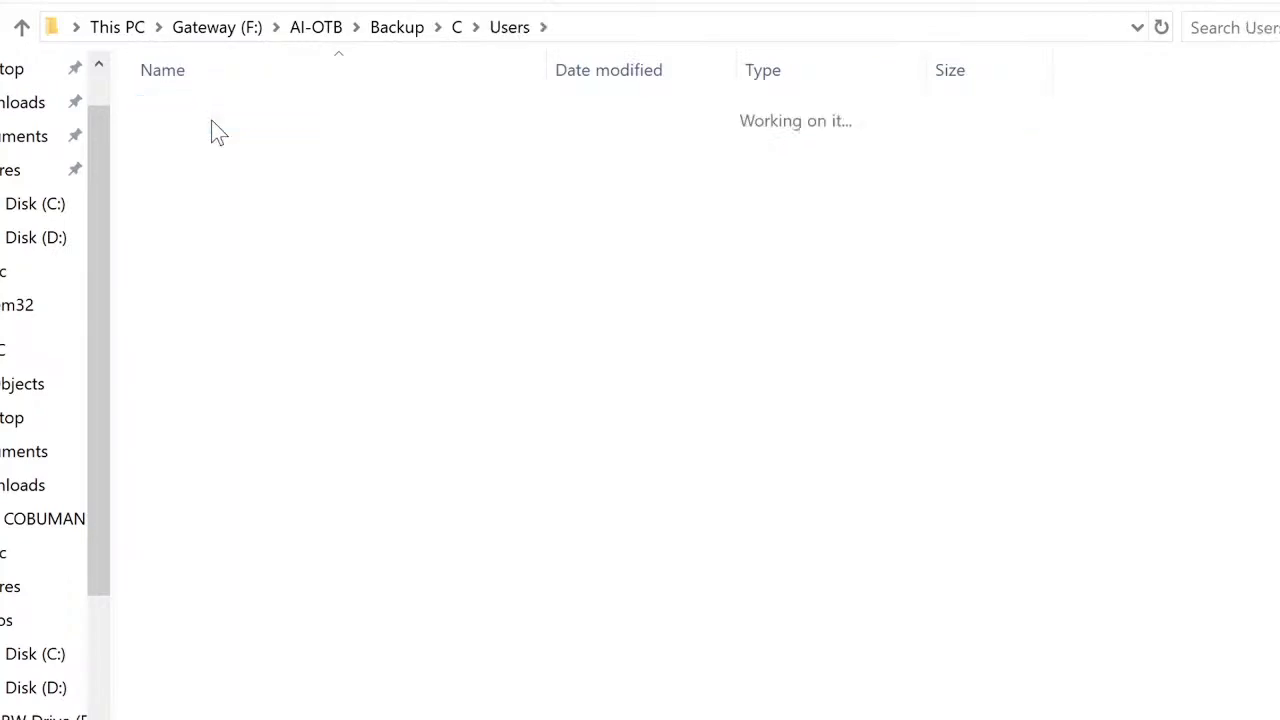
{"action": "double_click", "coordinate": [228, 122]}
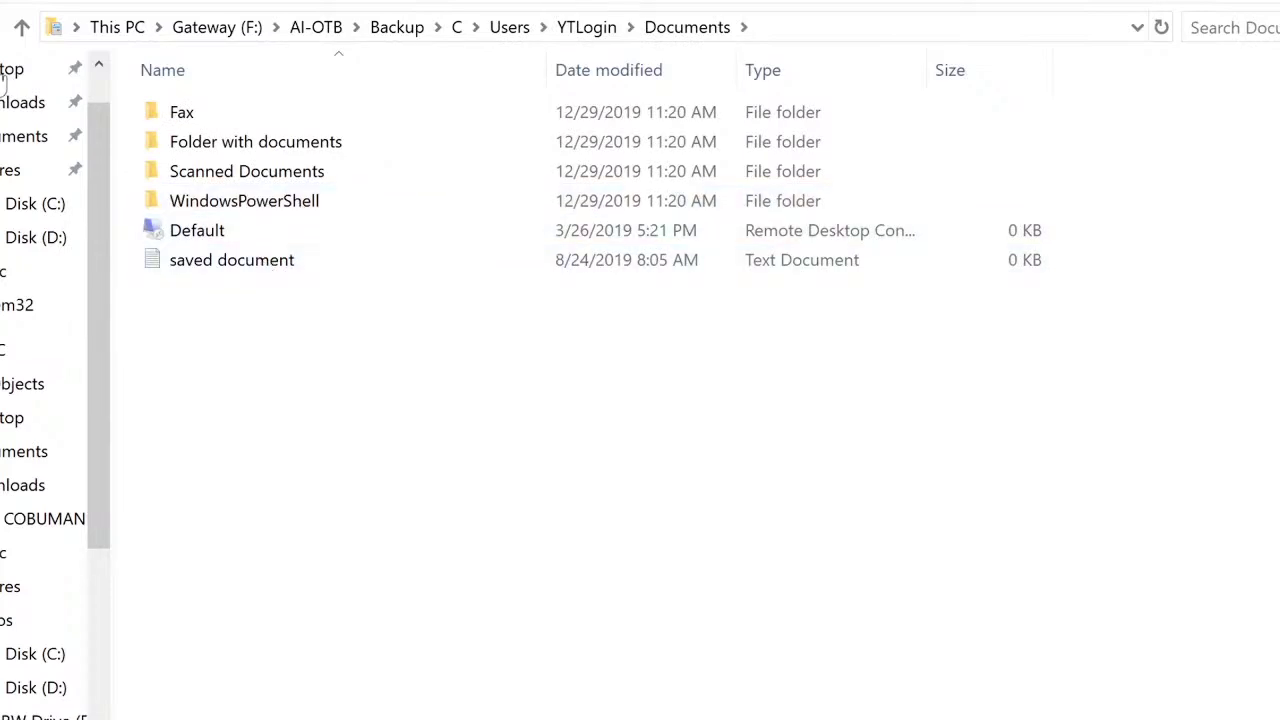
Go back up from Documents through the folder levels toward Gateway (F:).
{"action": "key", "text": "alt+Up"}
{"action": "key", "text": "alt+Up"}
{"action": "key", "text": "alt+Up"}
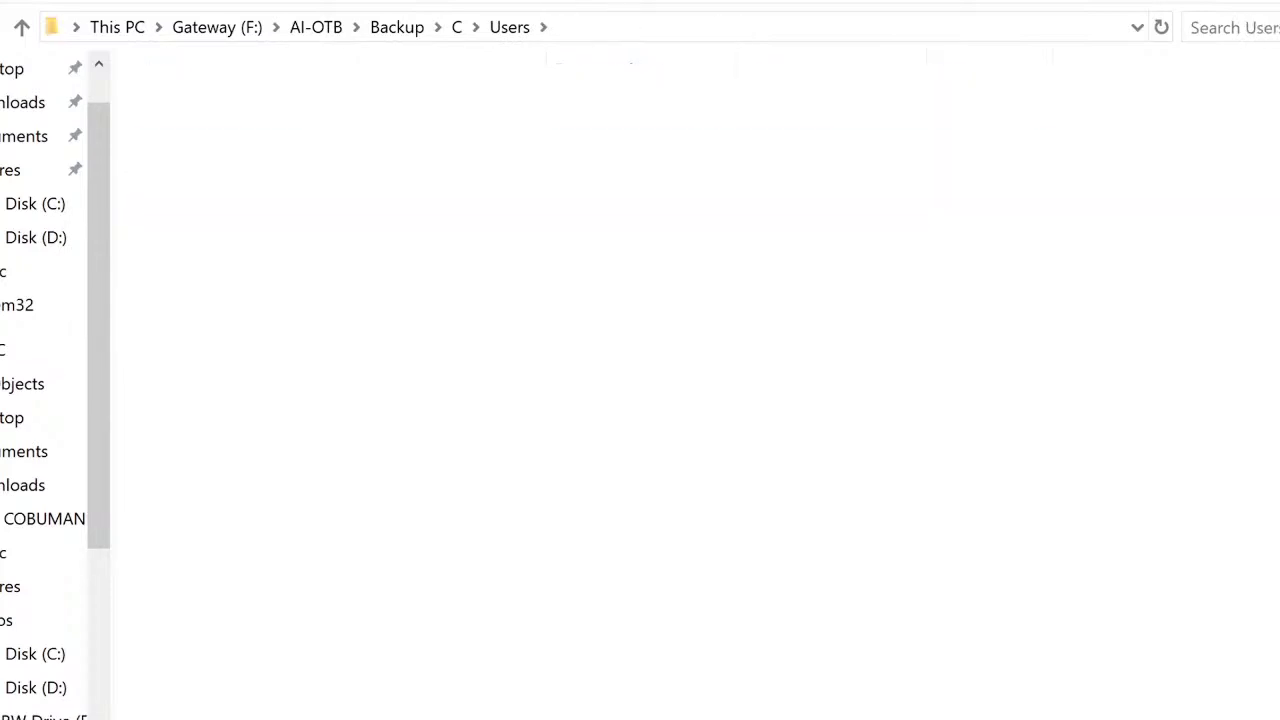
{"action": "key", "text": "alt+Up"}
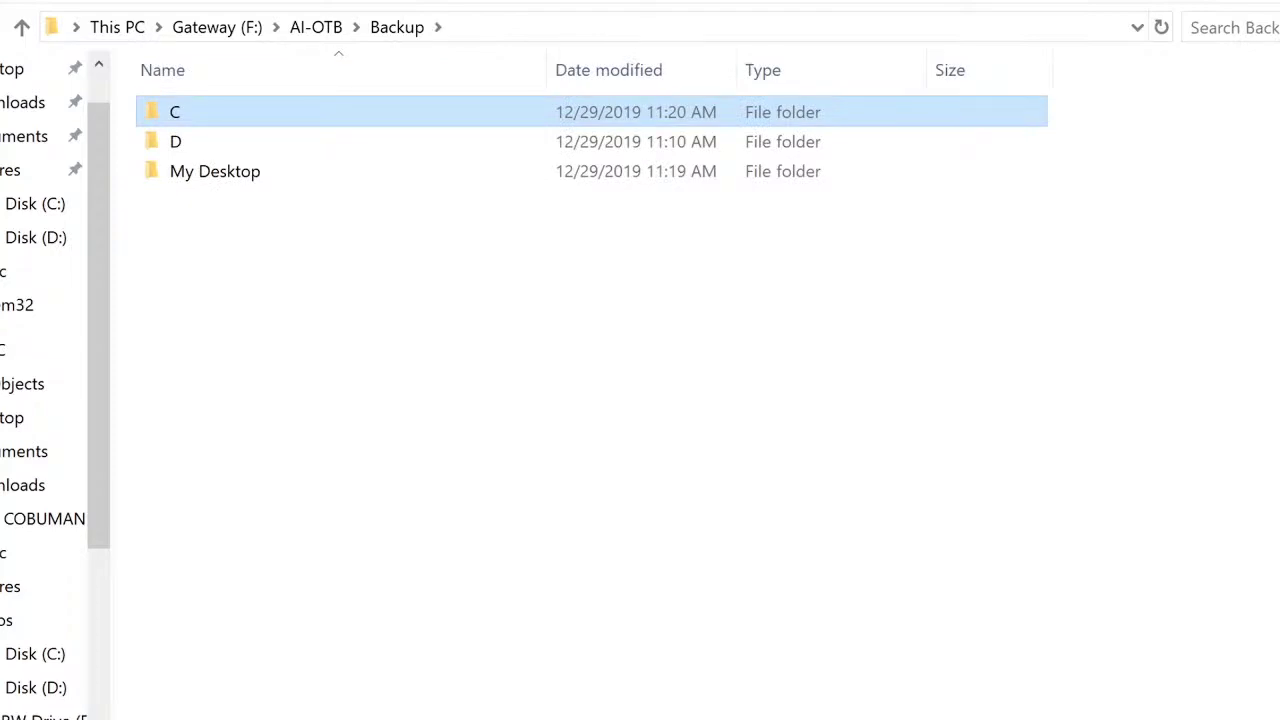
{"action": "key", "text": "alt+Up"}
{"action": "key", "text": "alt+Up"}
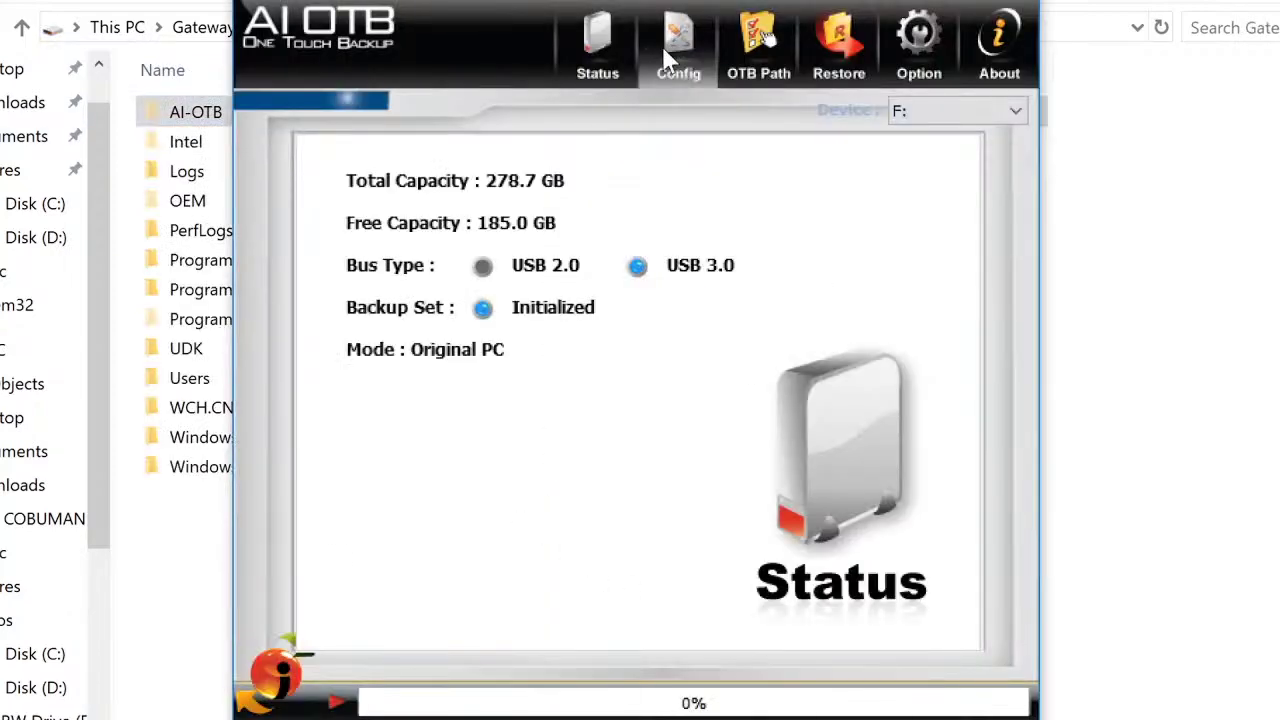
Include My Documents, My Desktop and IE Favorites, save, and try a backup, which ends in an error.
{"action": "left_click", "coordinate": [678, 45]}
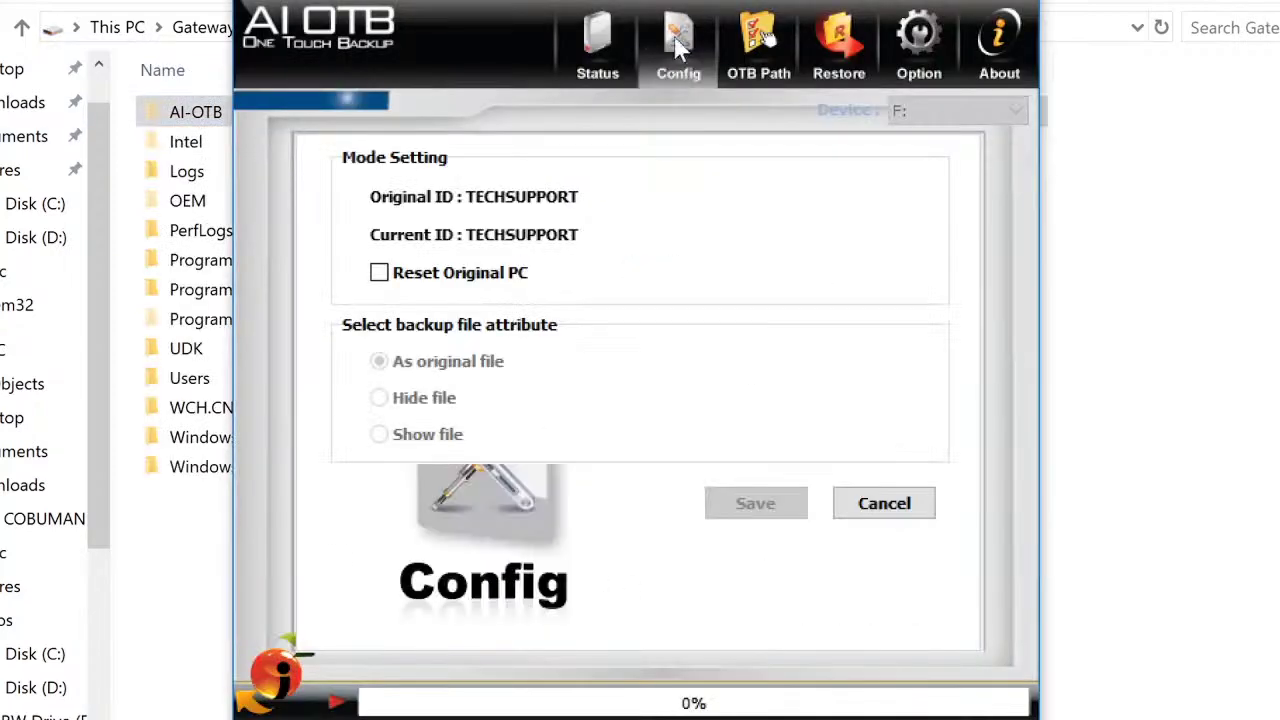
{"action": "left_click", "coordinate": [758, 45]}
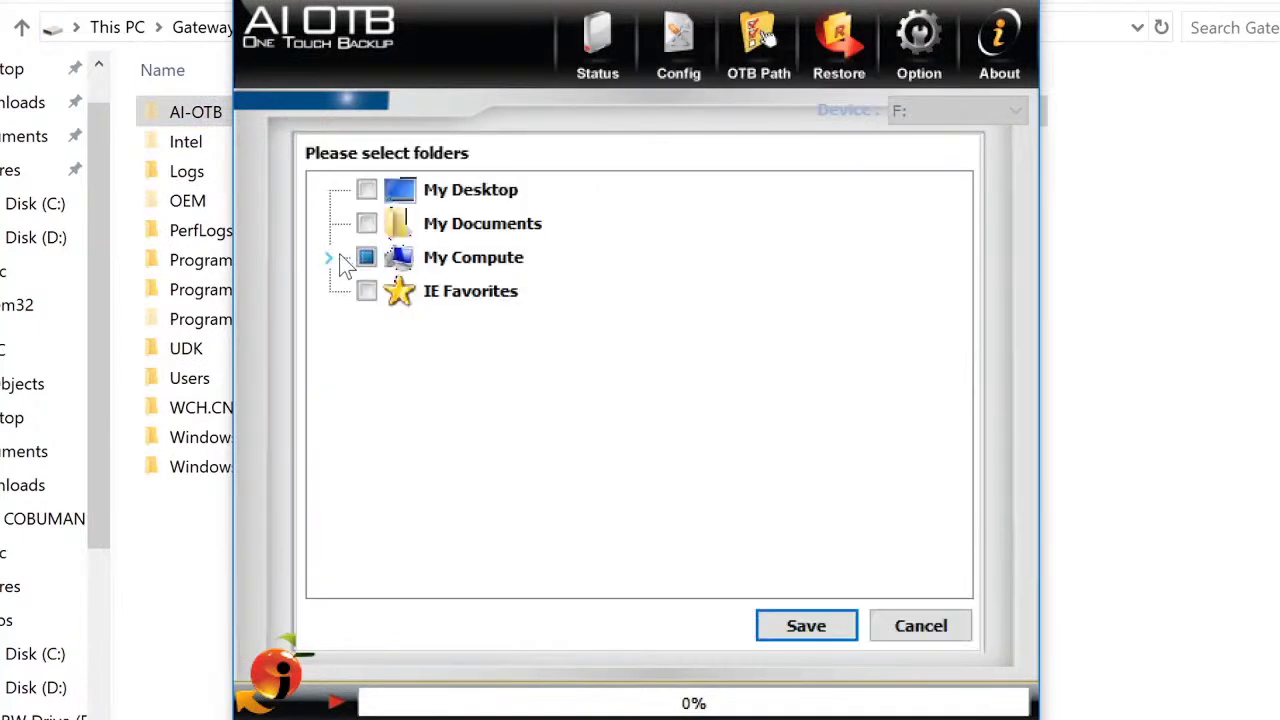
{"action": "left_click", "coordinate": [366, 223]}
{"action": "left_click", "coordinate": [366, 189]}
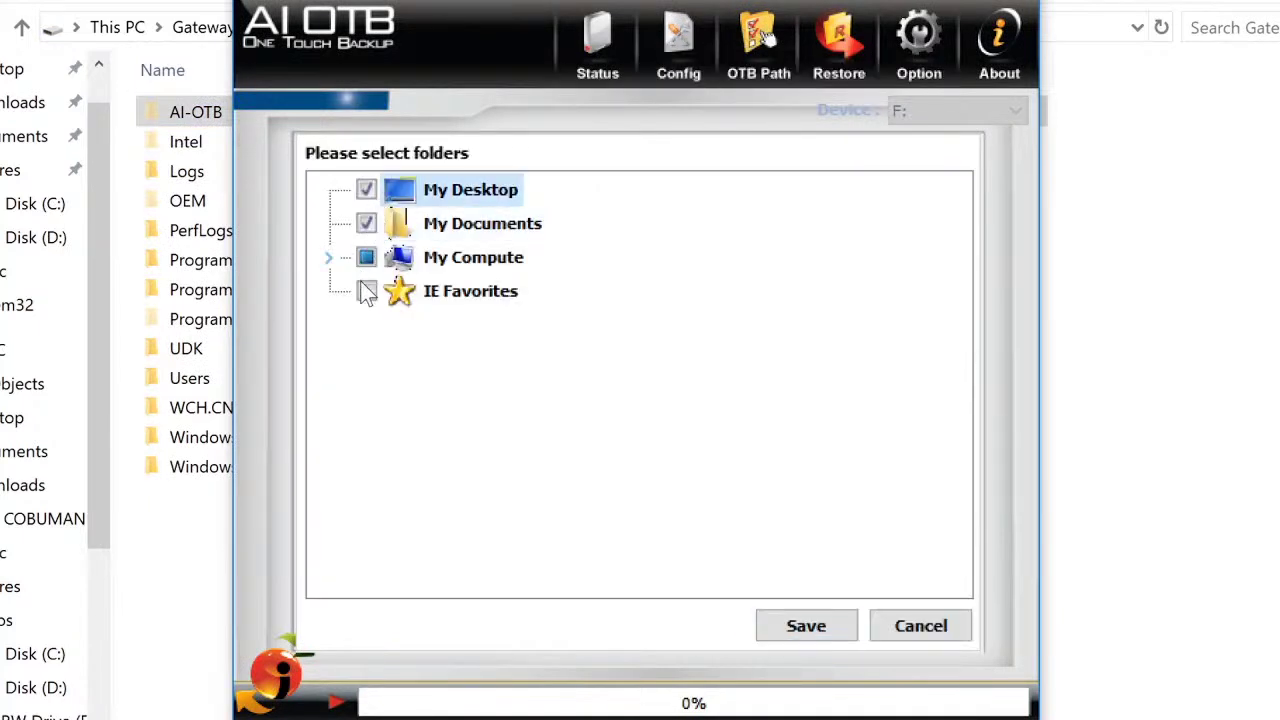
{"action": "left_click", "coordinate": [366, 290]}
{"action": "left_click", "coordinate": [837, 635]}
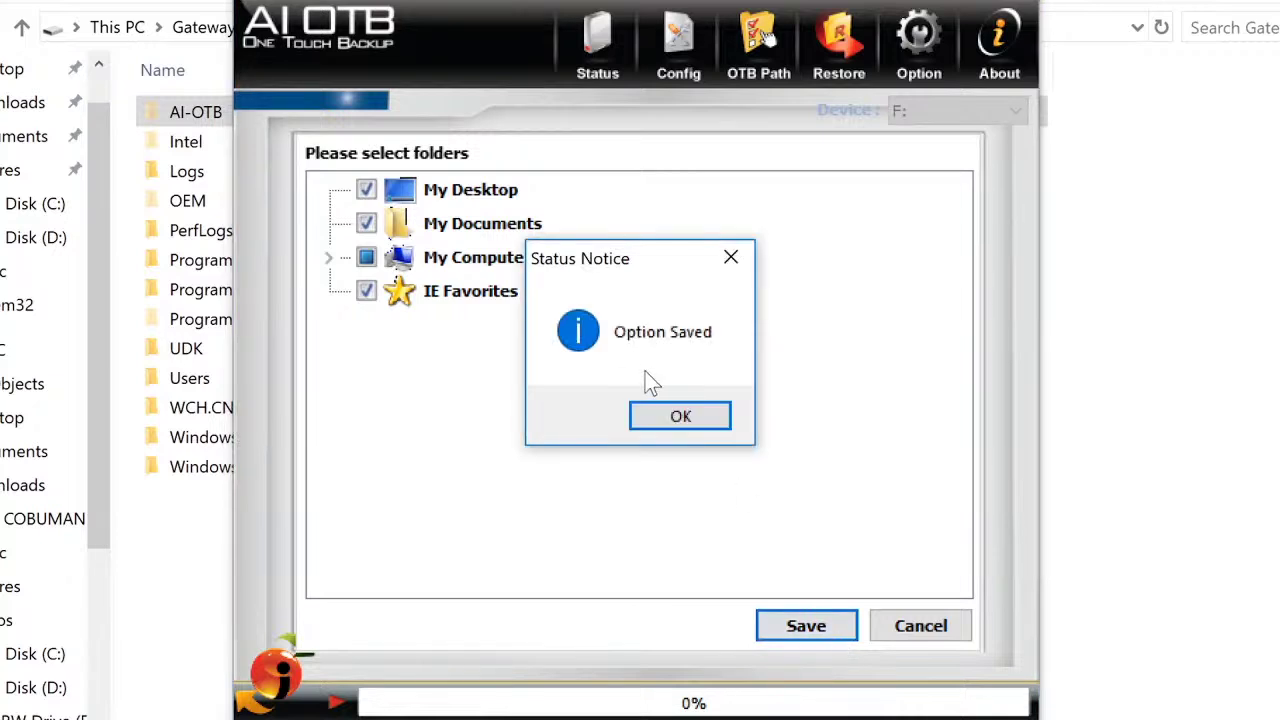
{"action": "left_click", "coordinate": [677, 425]}
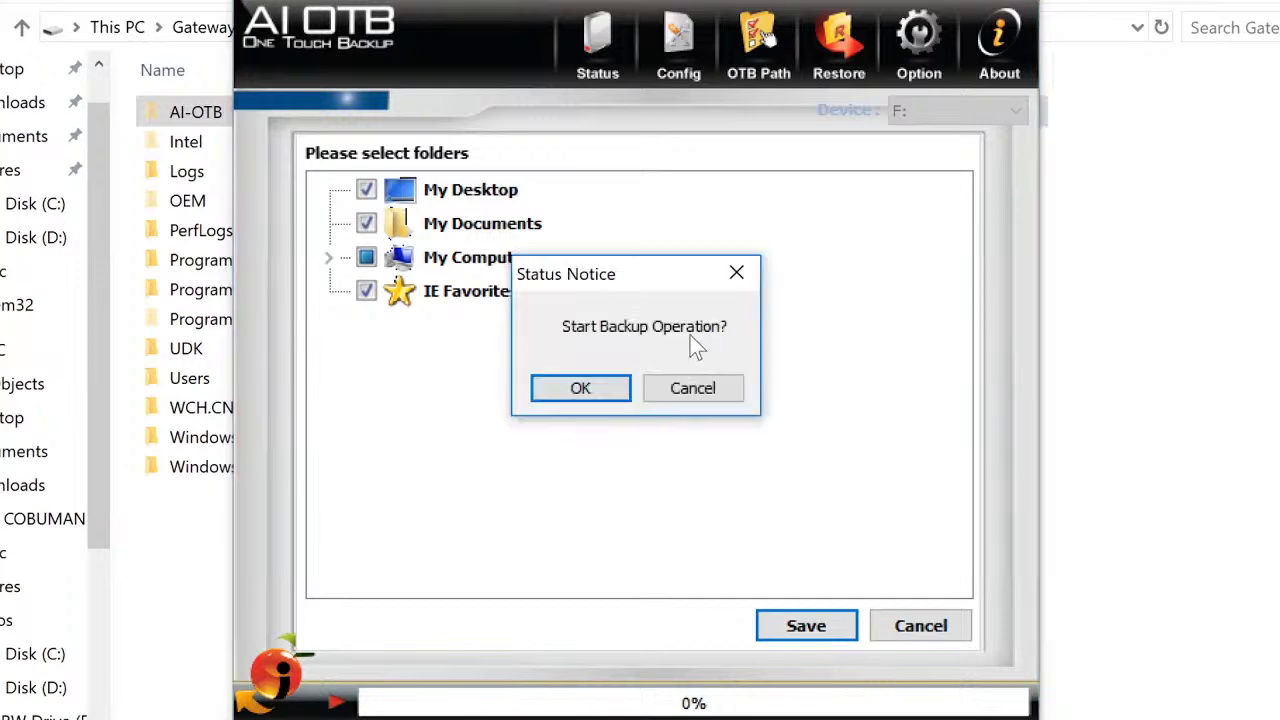
{"action": "left_click", "coordinate": [586, 388]}
{"action": "left_click", "coordinate": [818, 416]}
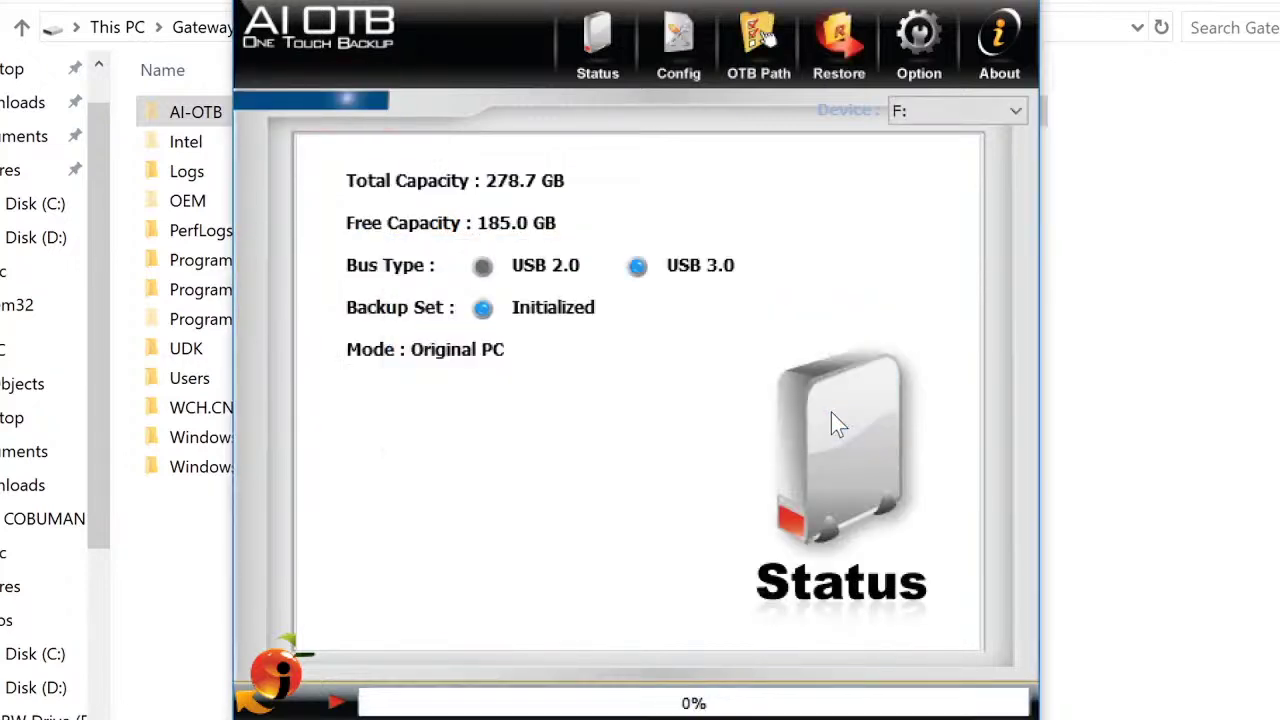
Clear My Desktop, My Documents and IE Favorites from the backup folder list.
{"action": "left_click", "coordinate": [780, 64]}
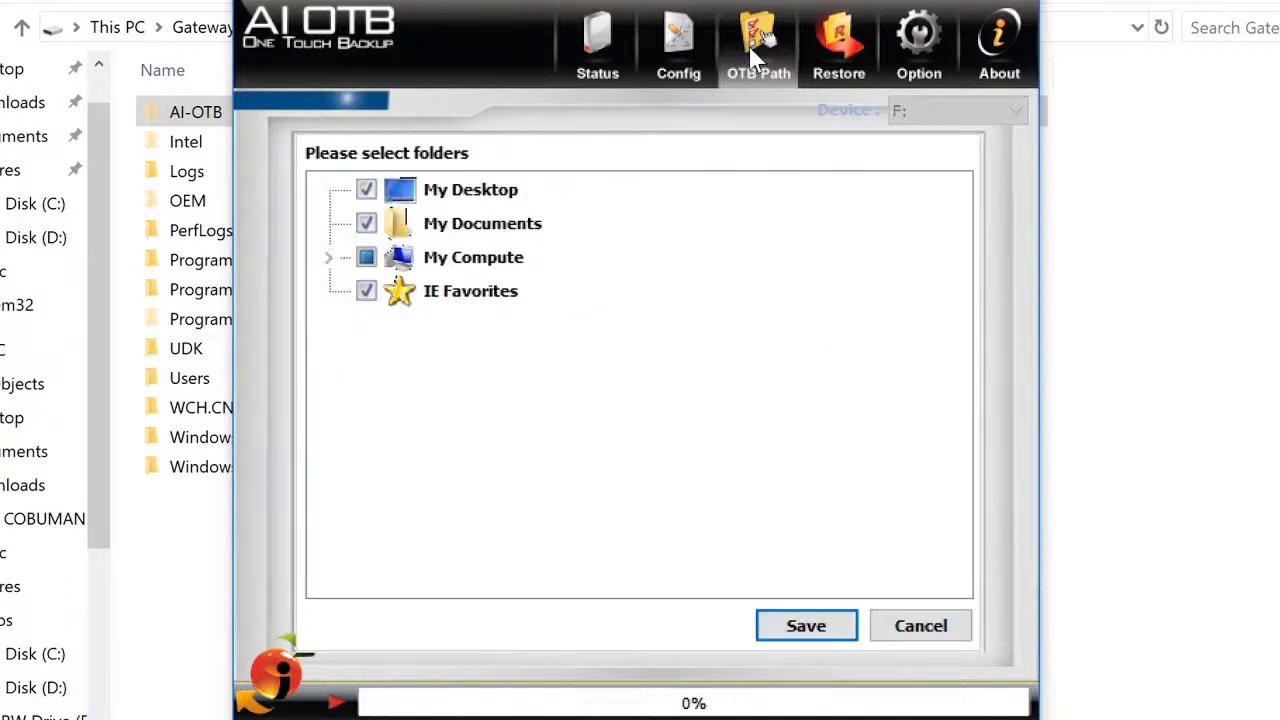
{"action": "left_click", "coordinate": [366, 190]}
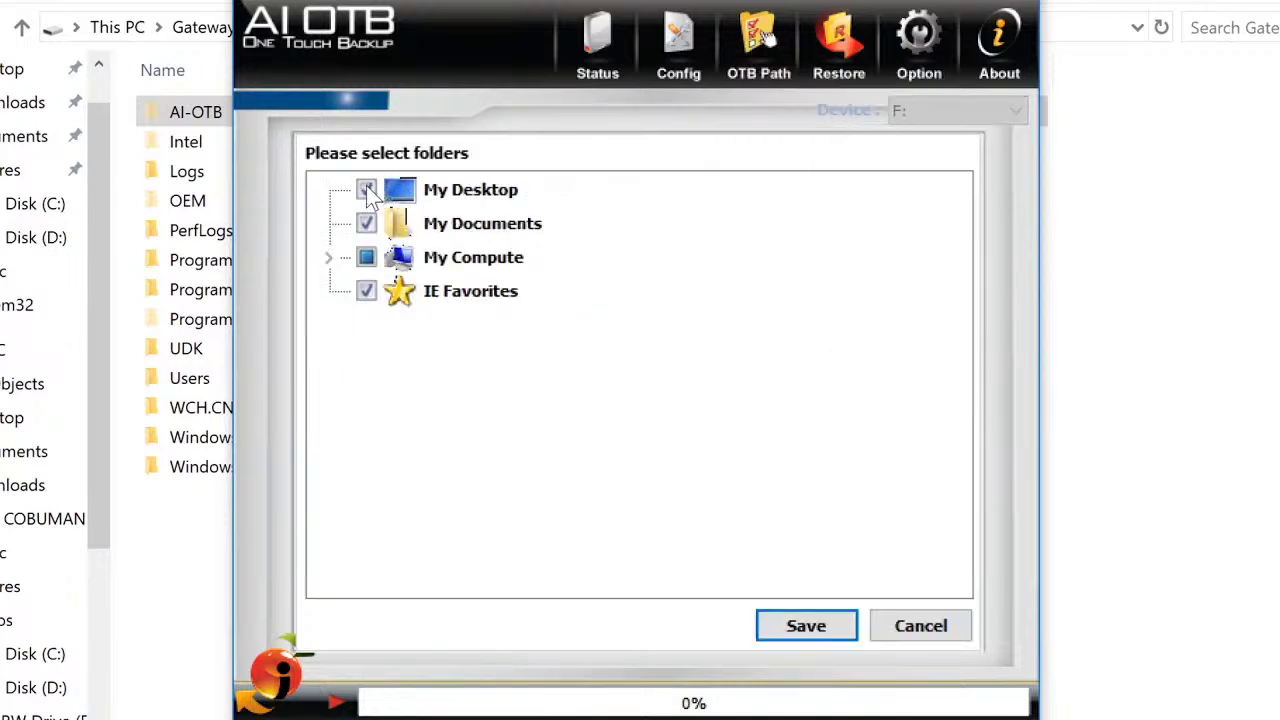
{"action": "left_click", "coordinate": [366, 190]}
{"action": "left_click", "coordinate": [366, 223]}
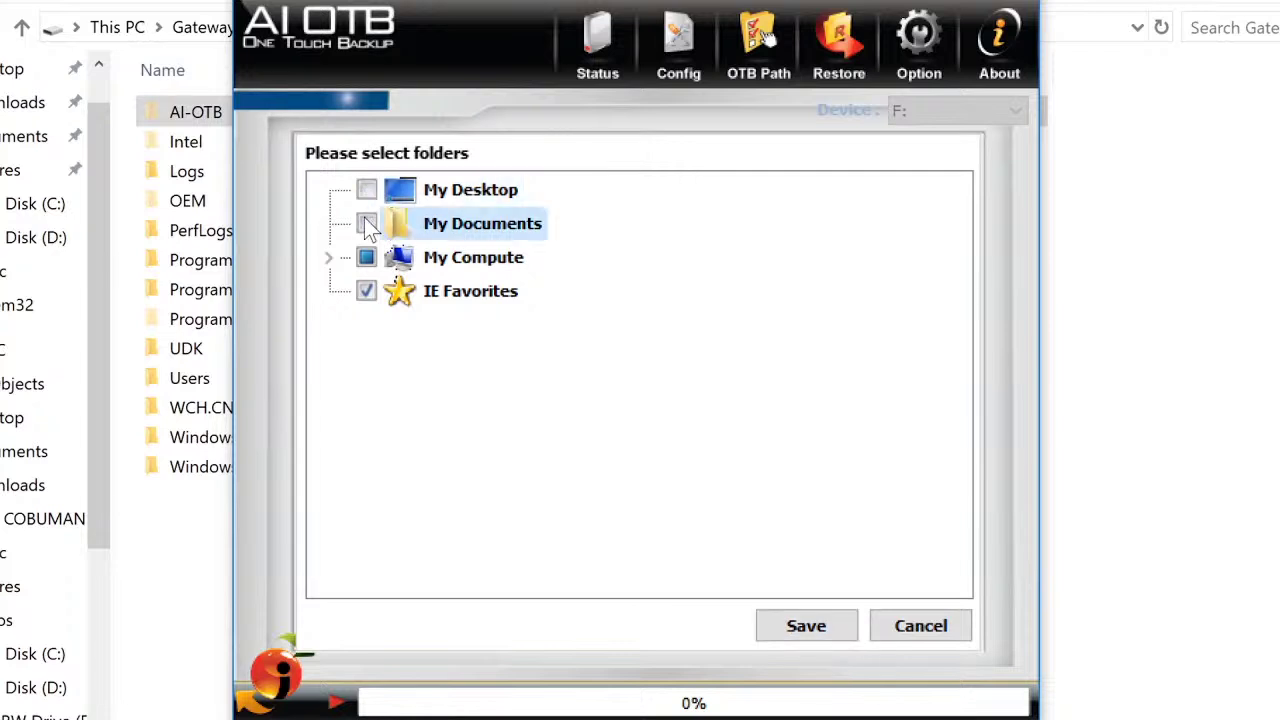
{"action": "left_click", "coordinate": [366, 291]}
Under C:\Users\<profile>, check the Desktop and Favorites folders for backup.
{"action": "left_click", "coordinate": [329, 258]}
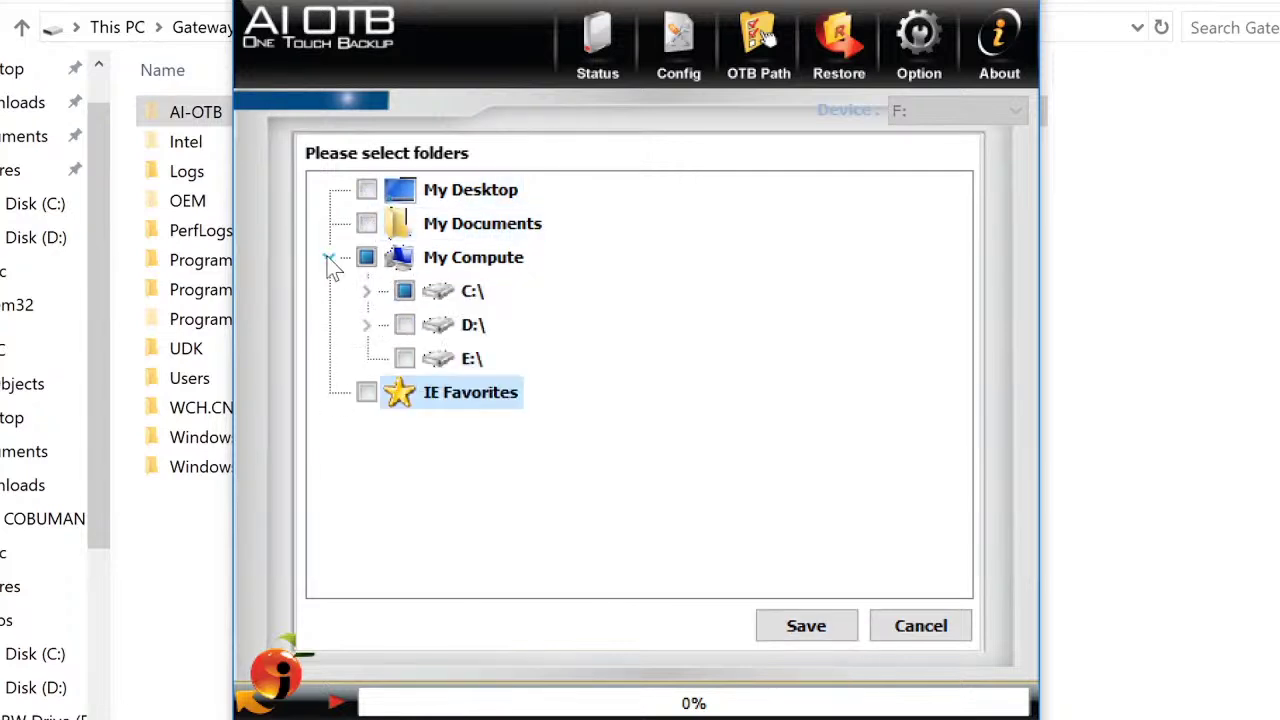
{"action": "left_click", "coordinate": [368, 292]}
{"action": "scroll", "coordinate": [514, 330], "scroll_direction": "down", "scroll_amount": 3}
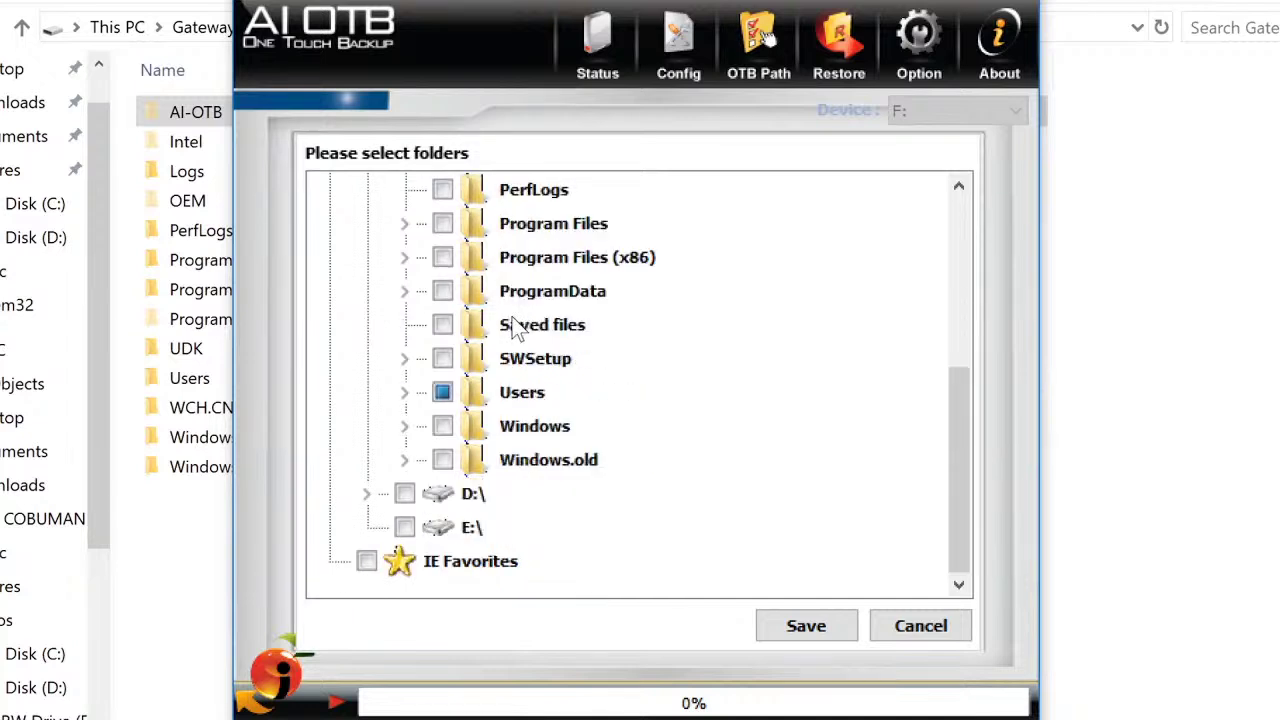
{"action": "left_click", "coordinate": [404, 392]}
{"action": "scroll", "coordinate": [645, 398], "scroll_direction": "down", "scroll_amount": 1}
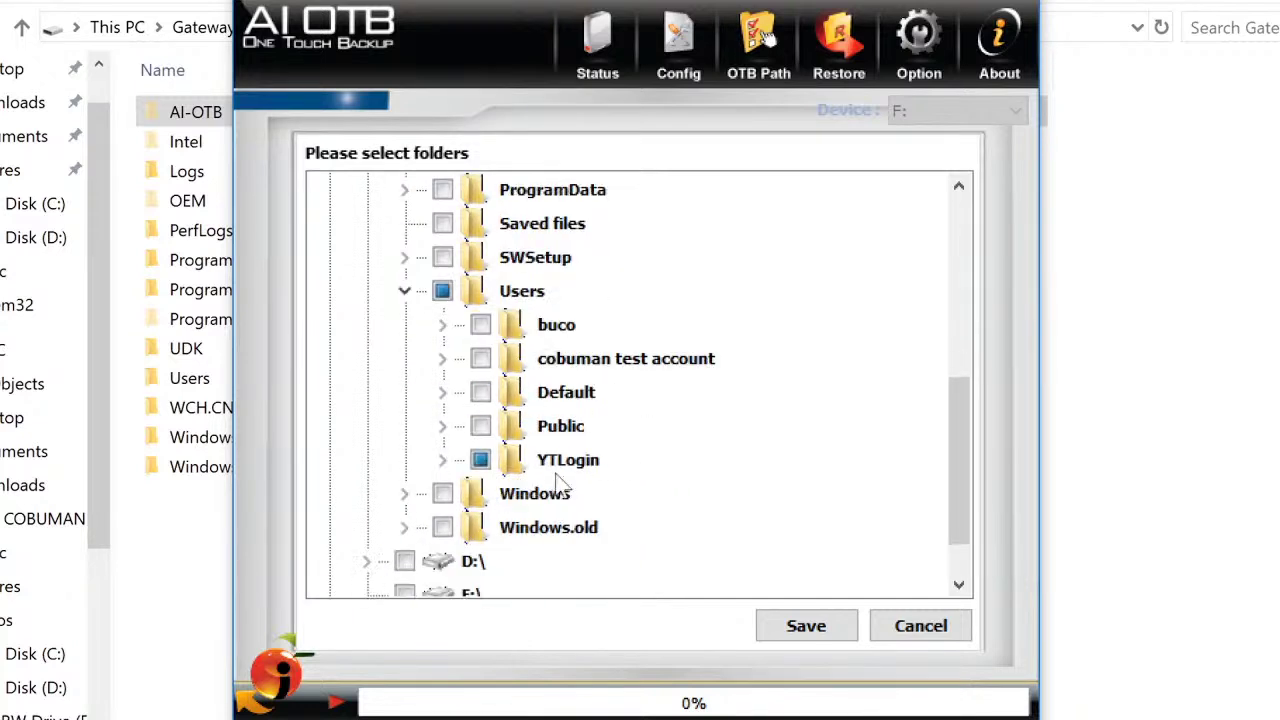
{"action": "left_click", "coordinate": [442, 459]}
{"action": "scroll", "coordinate": [481, 459], "scroll_direction": "down", "scroll_amount": 3}
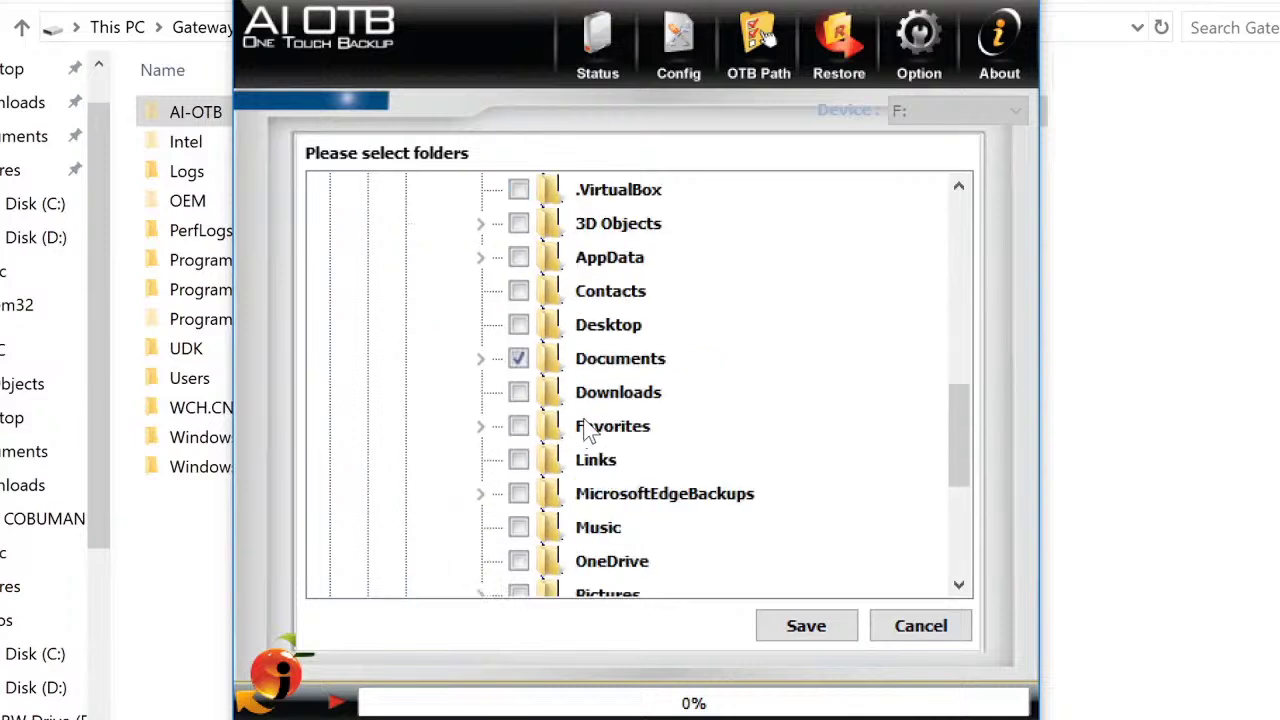
{"action": "left_click", "coordinate": [518, 324]}
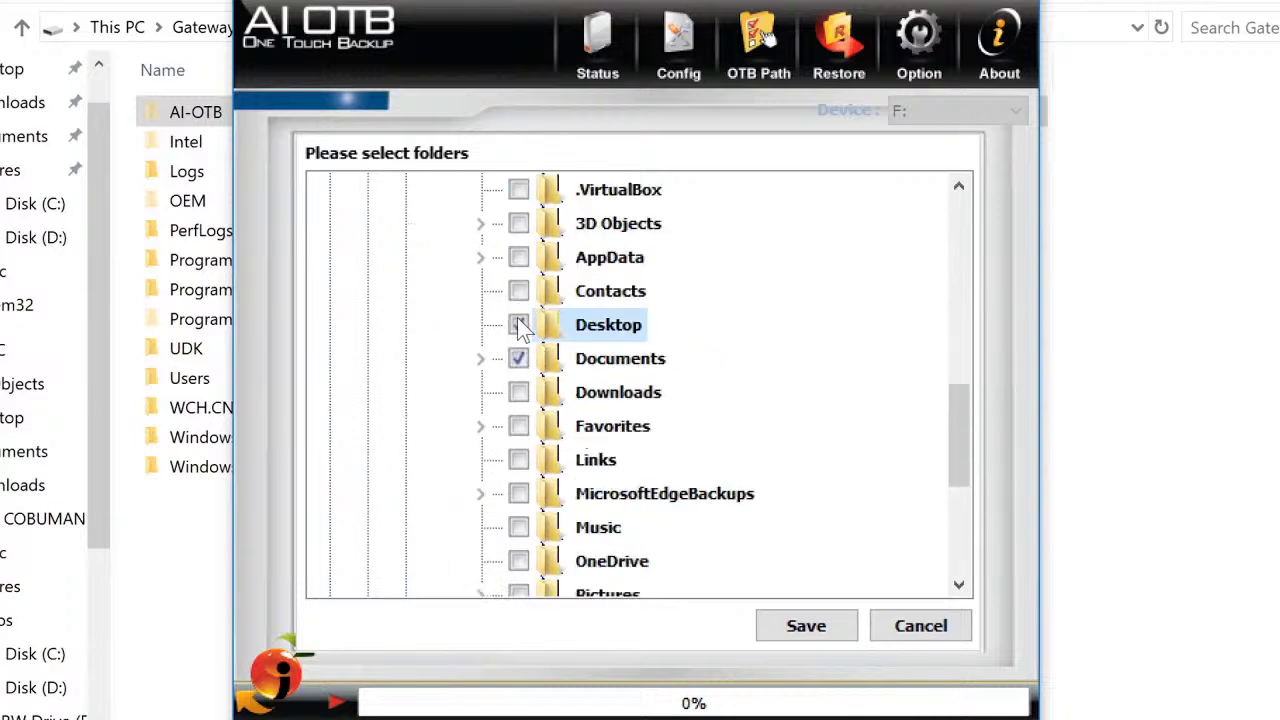
{"action": "scroll", "coordinate": [530, 308], "scroll_direction": "down", "scroll_amount": 1}
{"action": "left_click", "coordinate": [518, 324]}
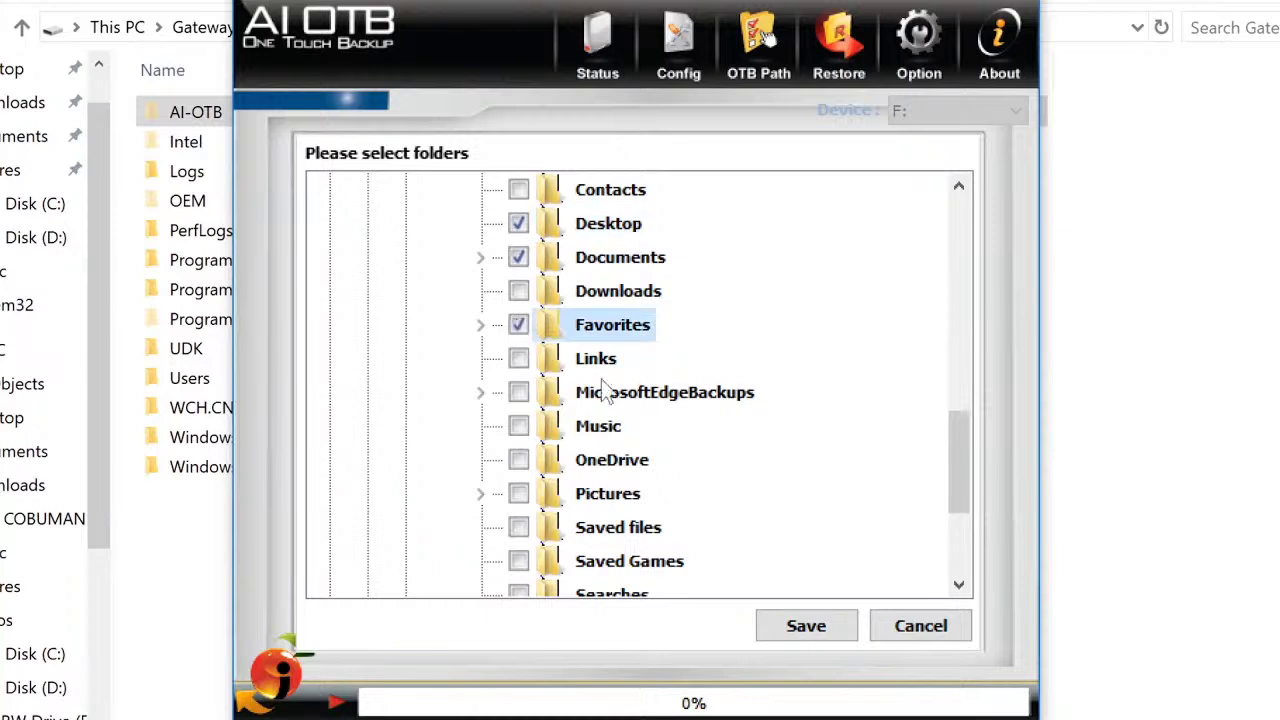
Save the folder selection and run a backup to F: through to completion.
{"action": "left_click", "coordinate": [818, 624]}
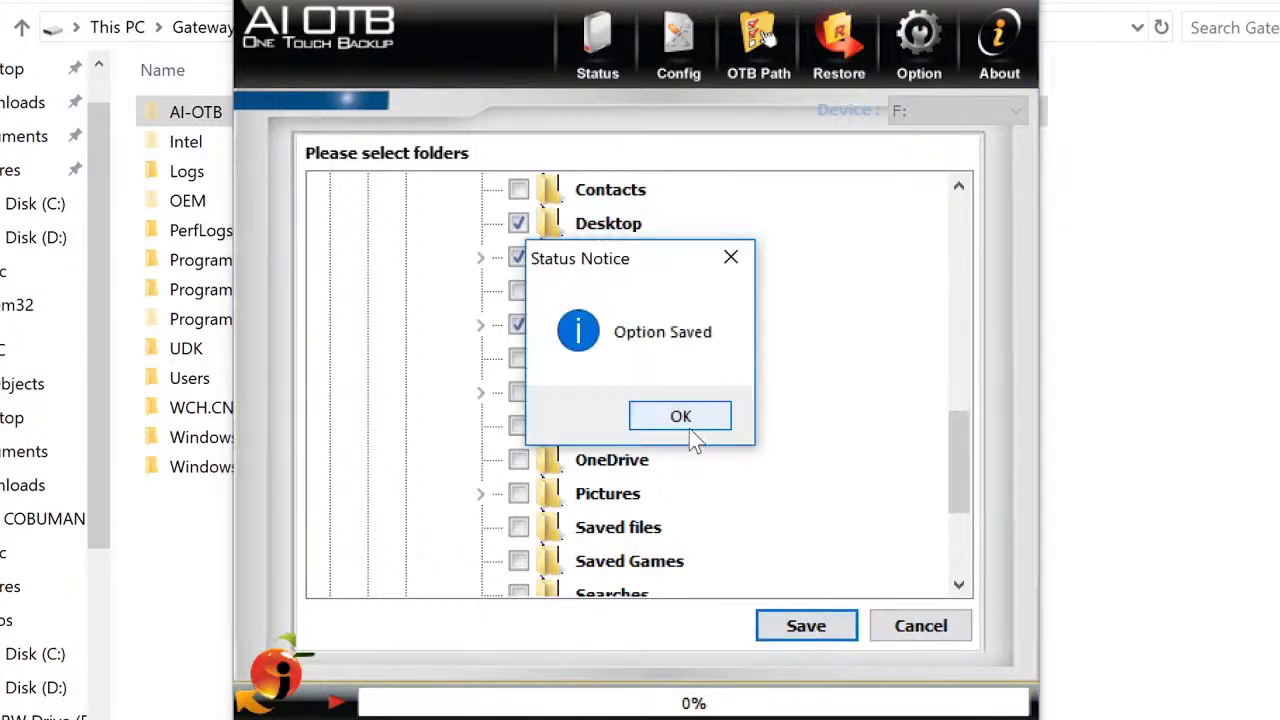
{"action": "left_click", "coordinate": [689, 425]}
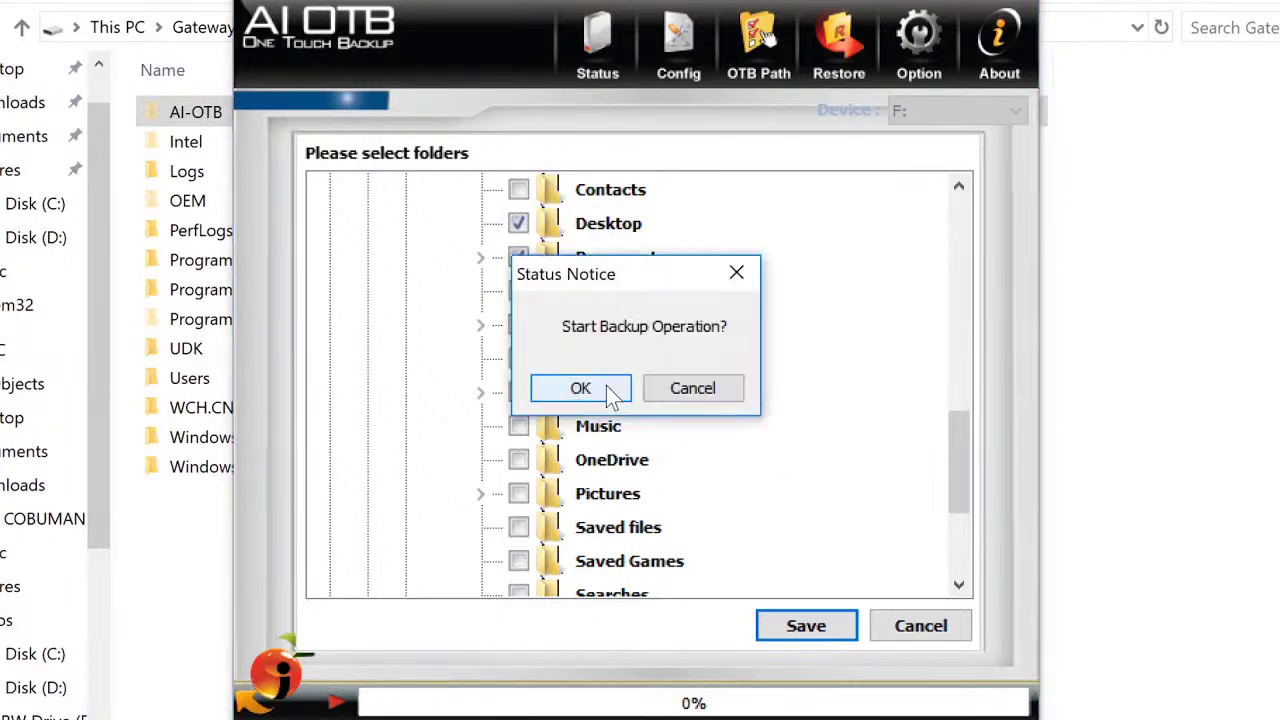
{"action": "left_click", "coordinate": [606, 385]}
{"action": "left_click", "coordinate": [697, 418]}
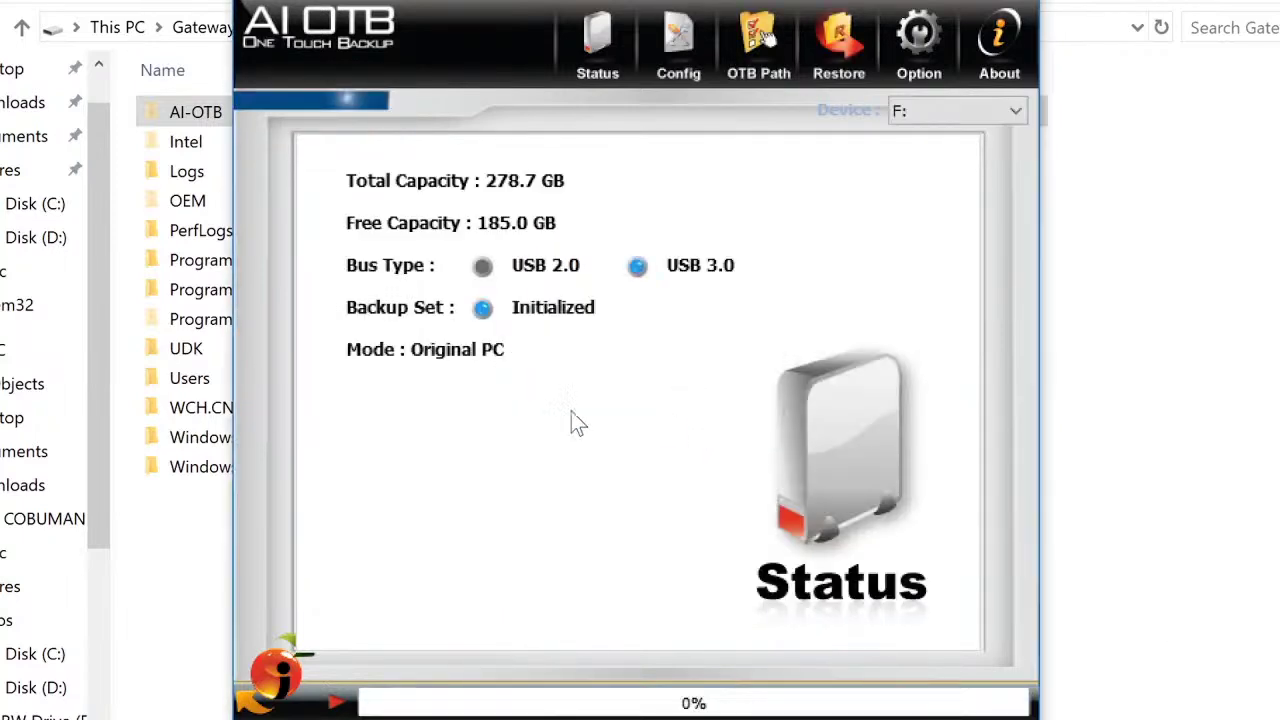
{"action": "left_click", "coordinate": [155, 590]}
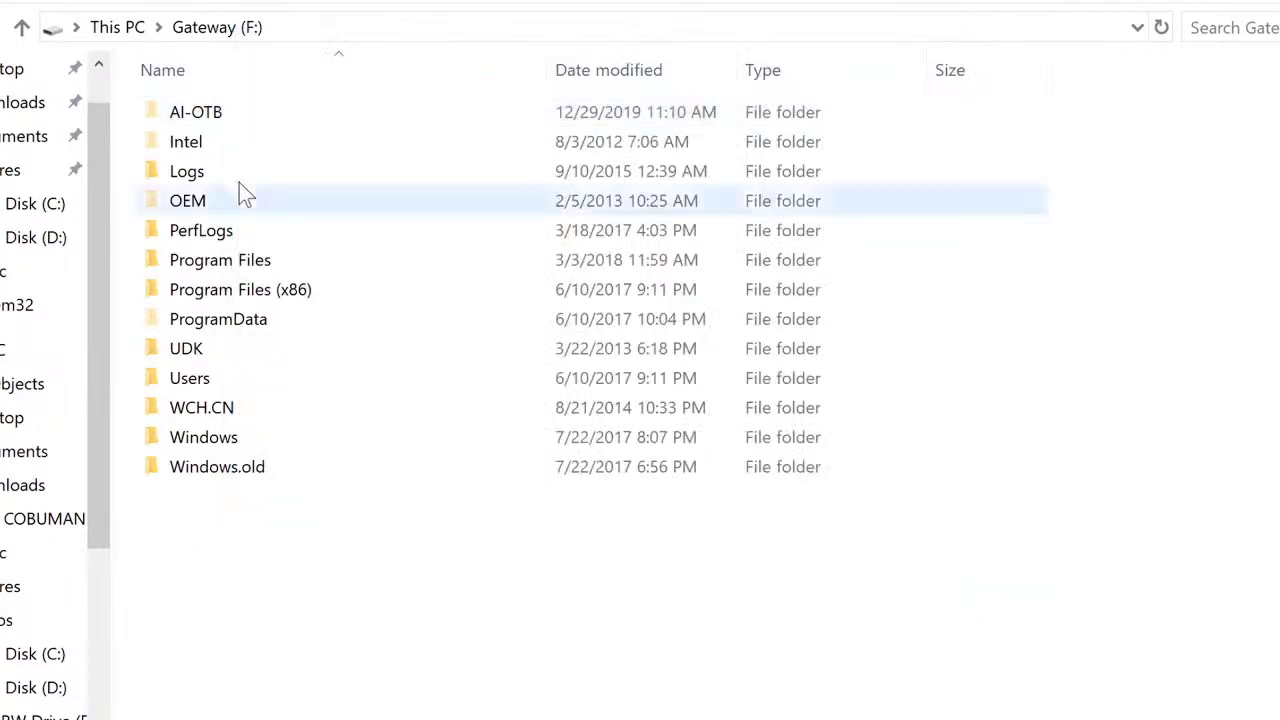
Open AI-OTB\Backup\C\Users\<profile> on F: and inspect the backed-up Desktop folder.
{"action": "double_click", "coordinate": [306, 110]}
{"action": "double_click", "coordinate": [306, 110]}
{"action": "double_click", "coordinate": [306, 112]}
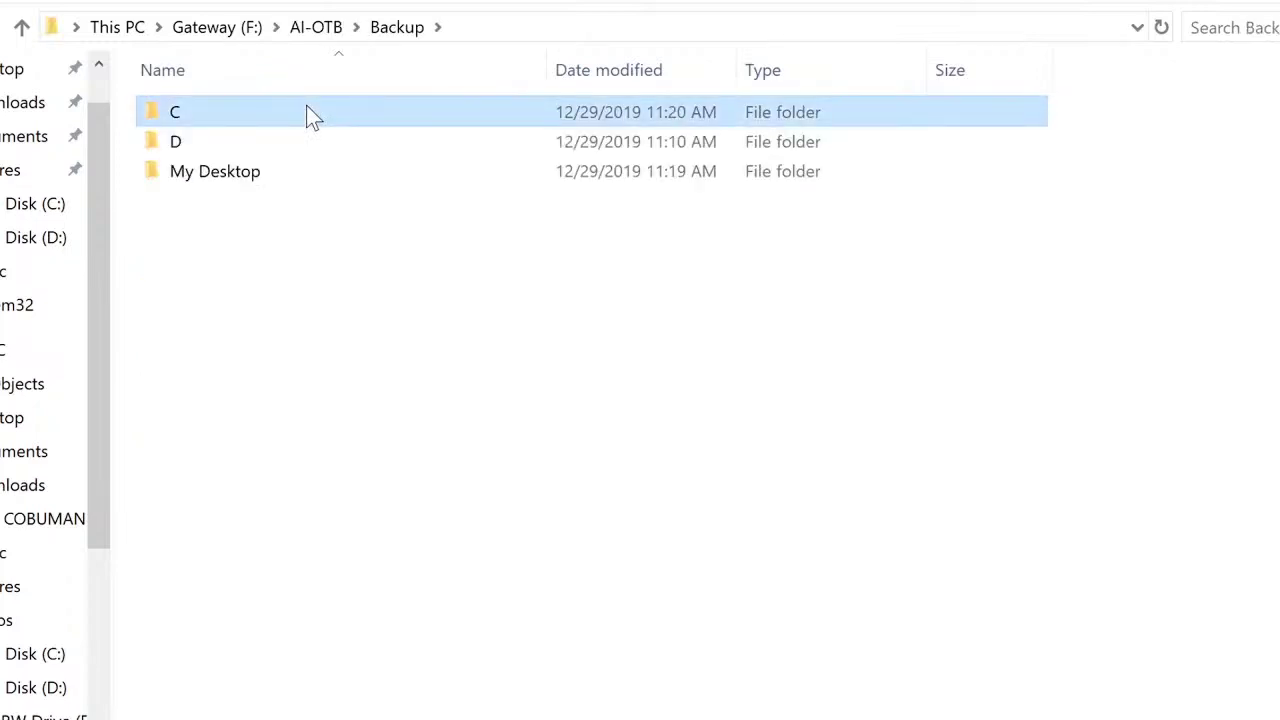
{"action": "double_click", "coordinate": [306, 110]}
{"action": "double_click", "coordinate": [306, 110]}
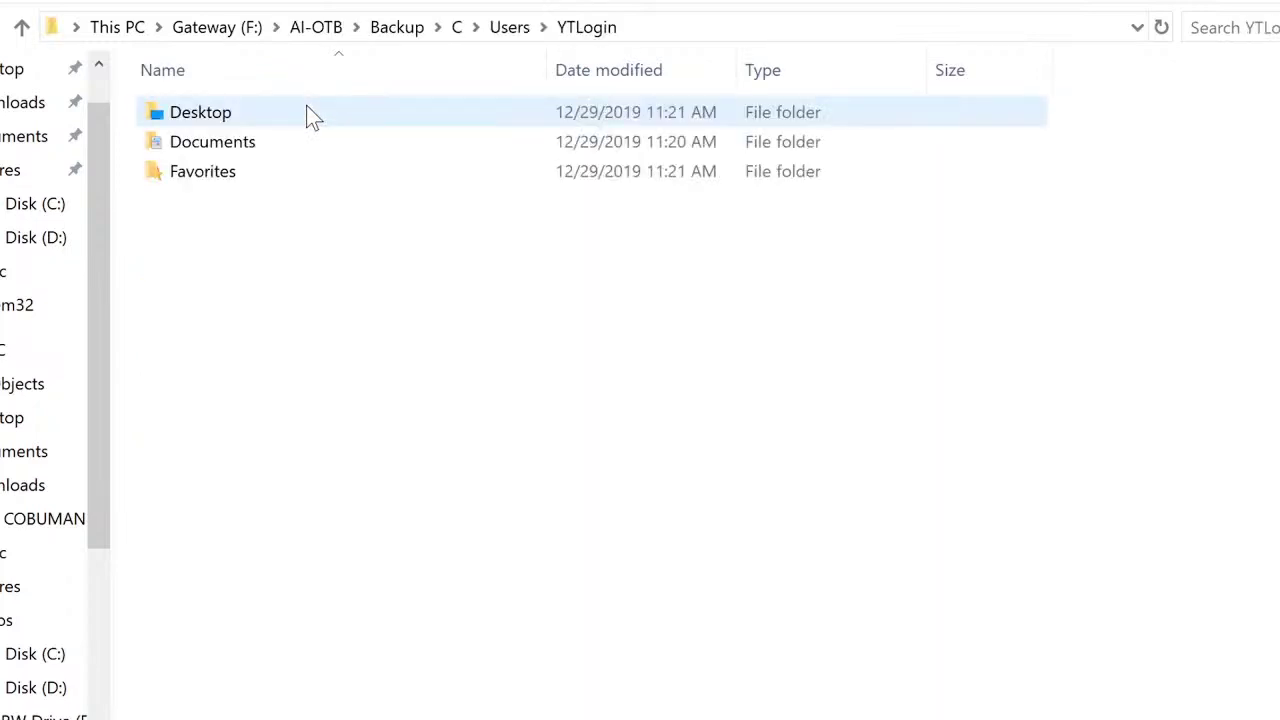
{"action": "double_click", "coordinate": [308, 112]}
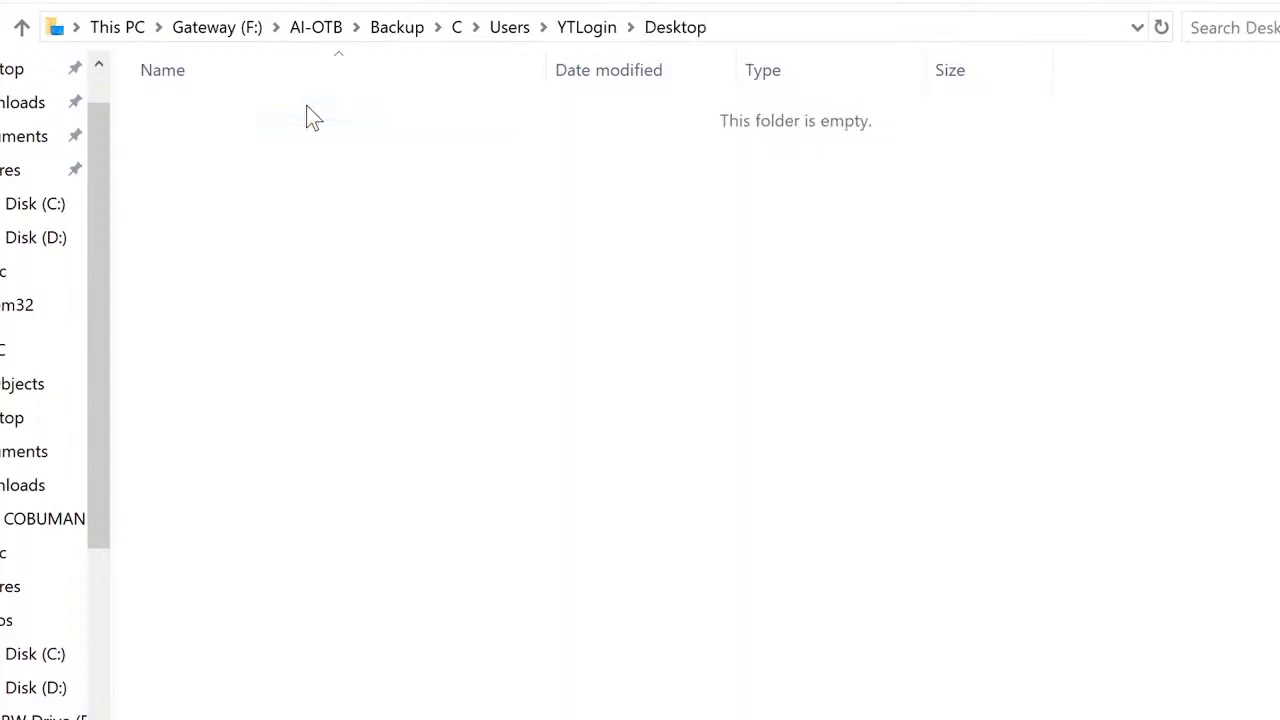
{"action": "key", "text": "alt+Left"}
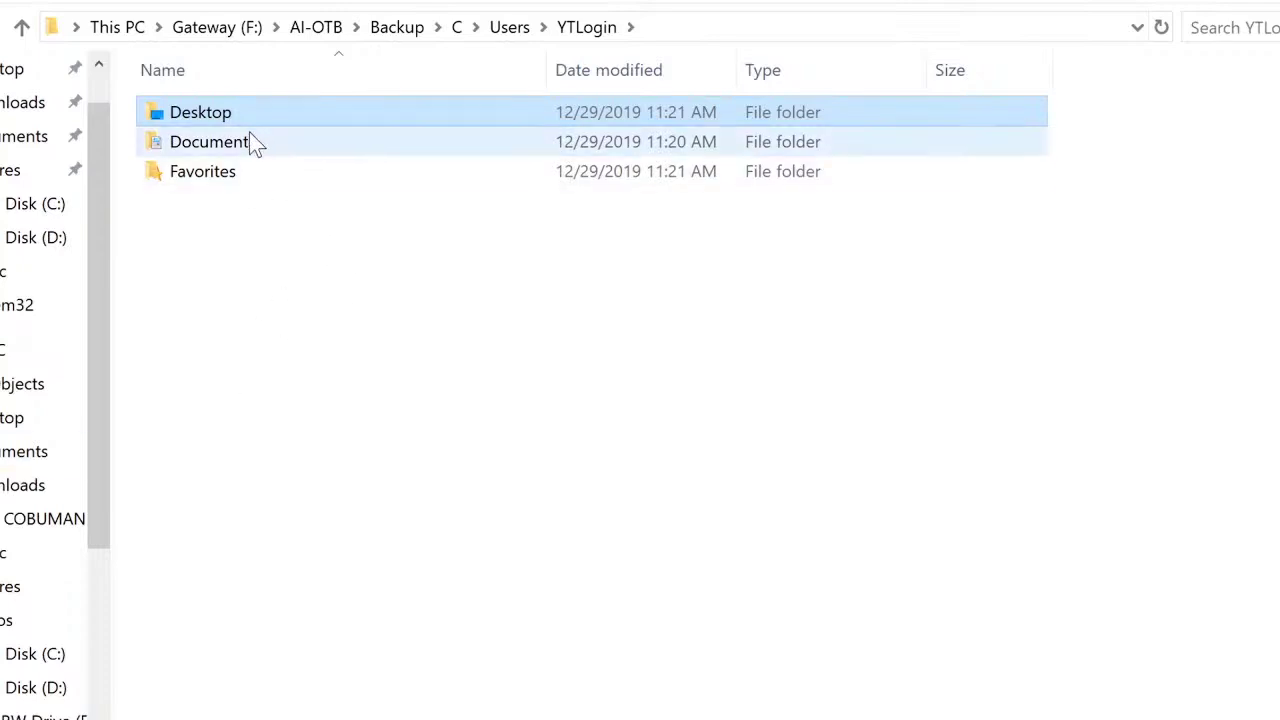
Inspect the backed-up Favorites folder, then go back up to the C folder.
{"action": "double_click", "coordinate": [210, 176]}
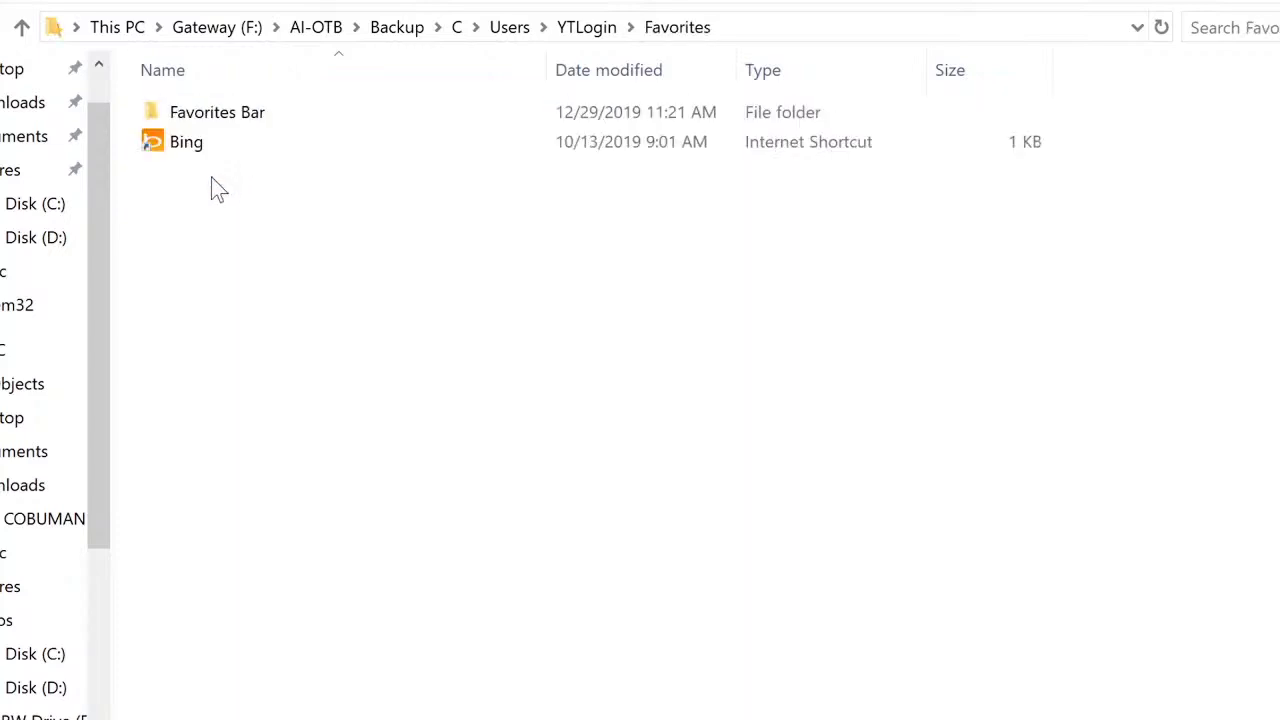
{"action": "key", "text": "alt+Up"}
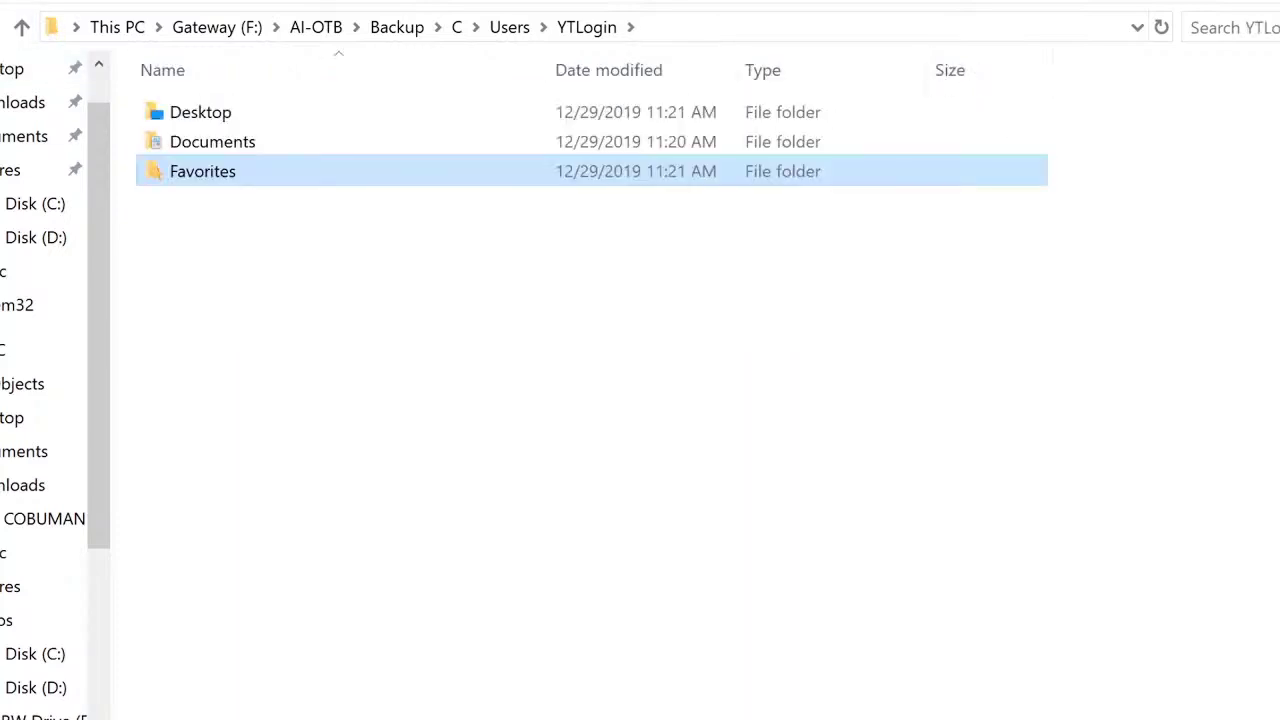
{"action": "key", "text": "alt+Up"}
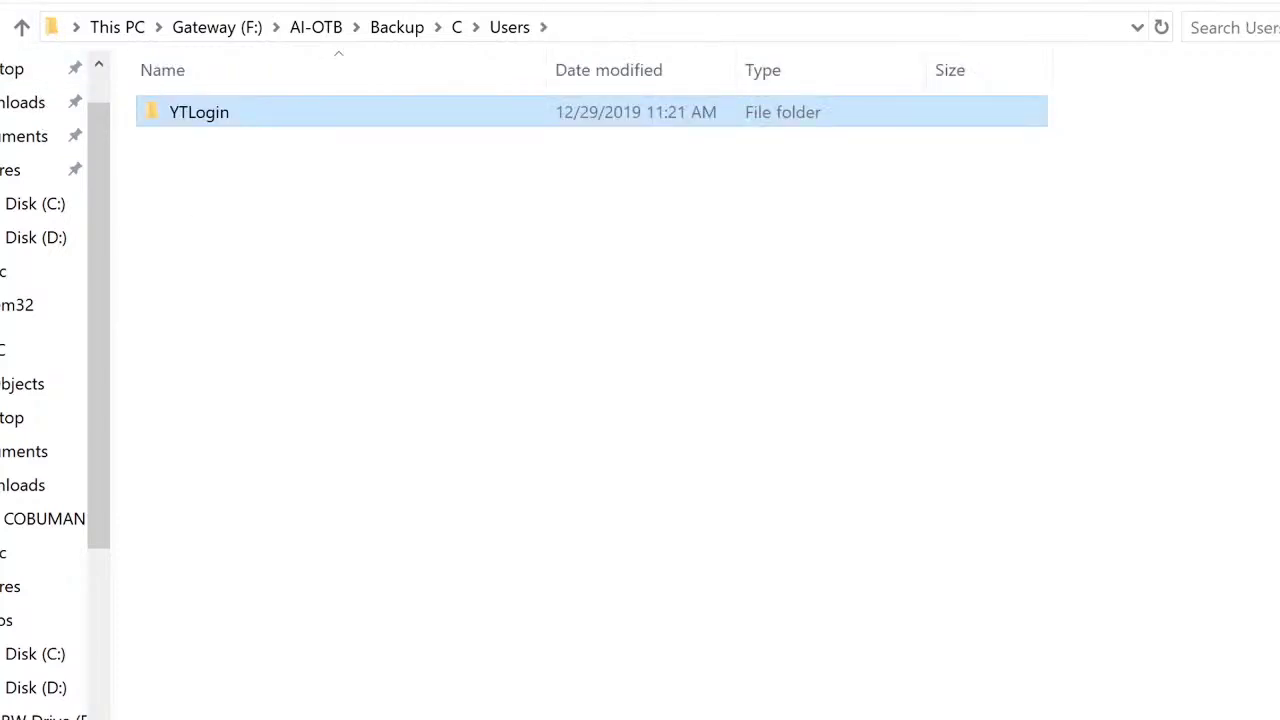
{"action": "key", "text": "alt+Up"}
{"action": "key", "text": "alt+Tab"}
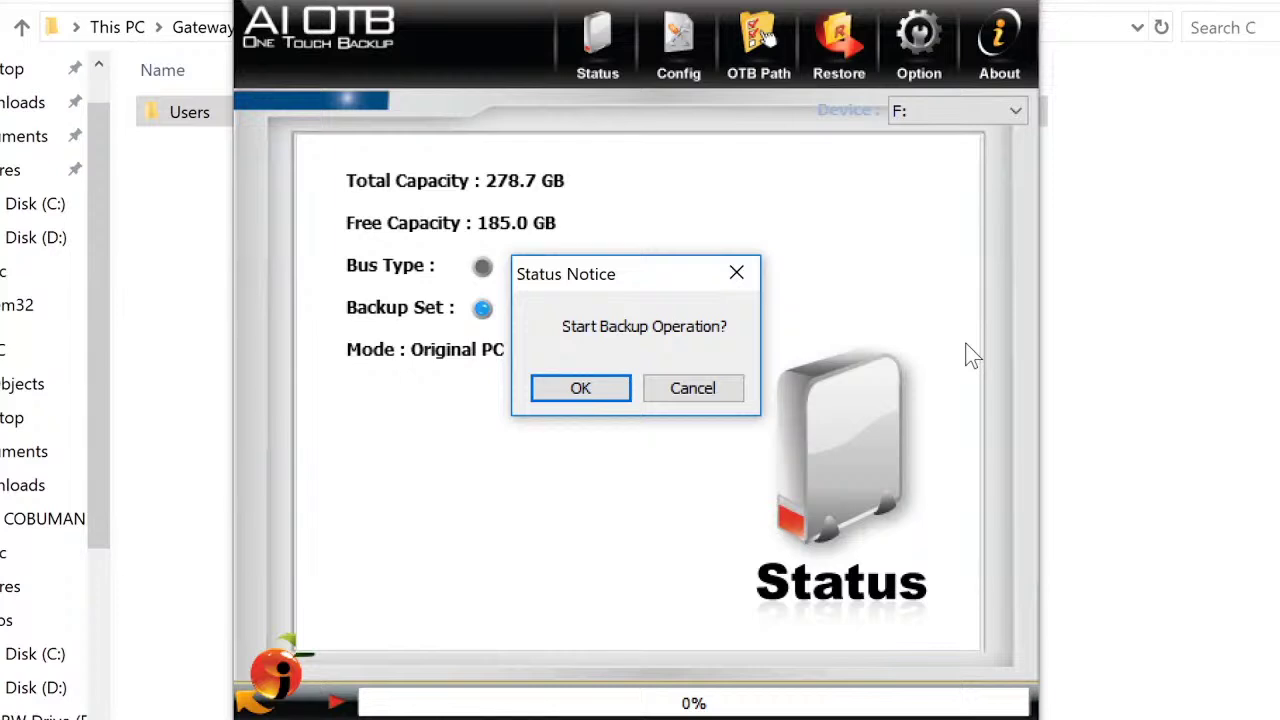
Run another backup to F:, then save the Option preferences with only Check OTB Status enabled.
{"action": "left_click", "coordinate": [609, 388]}
{"action": "left_click", "coordinate": [697, 414]}
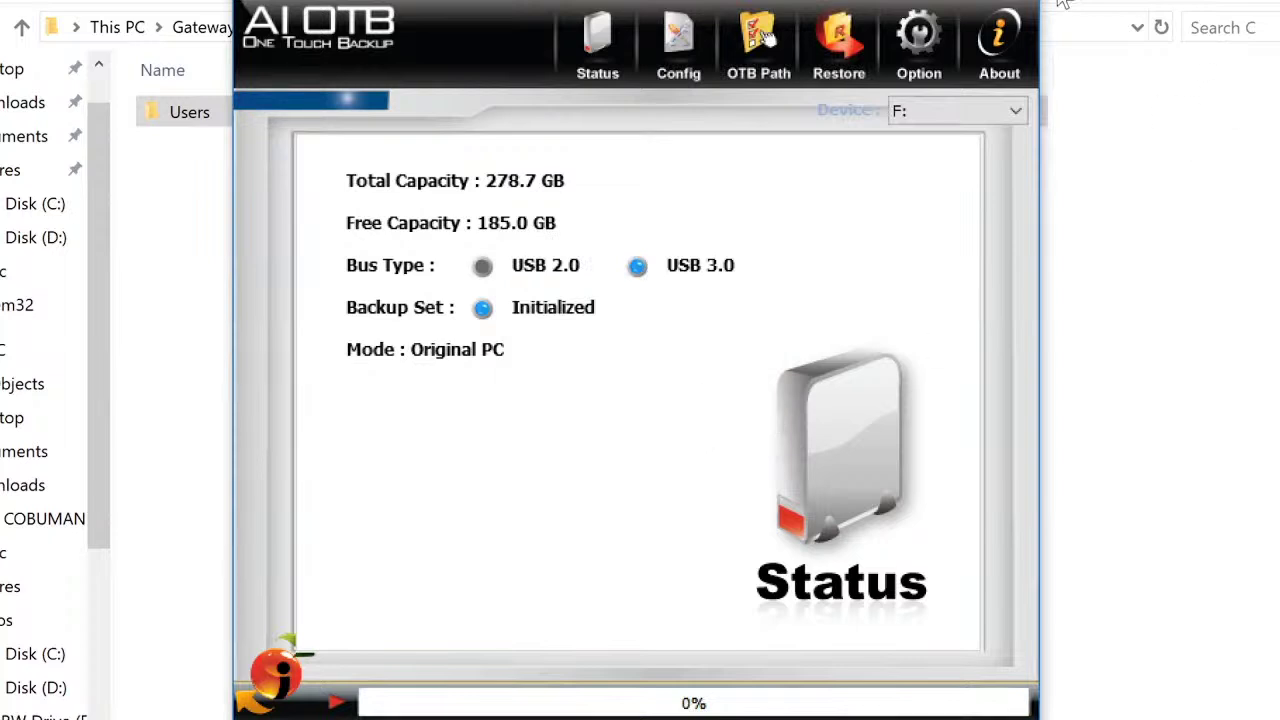
{"action": "left_click", "coordinate": [916, 40]}
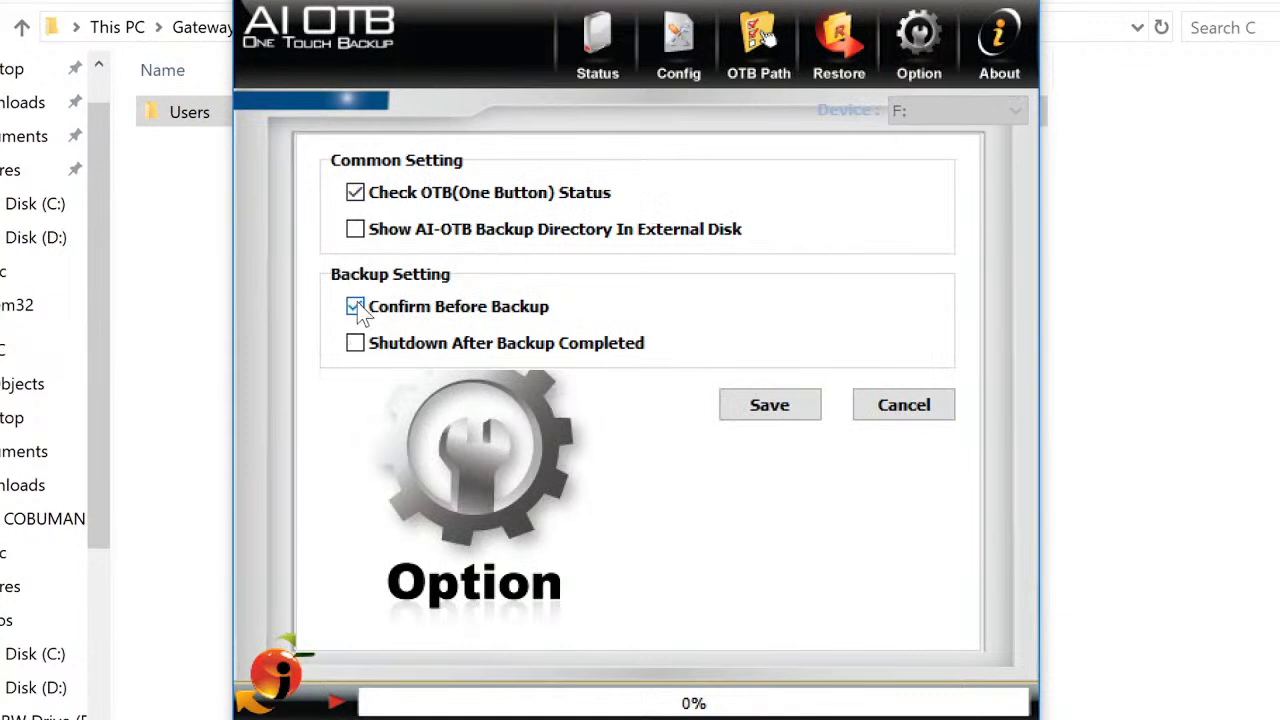
{"action": "left_click", "coordinate": [765, 412]}
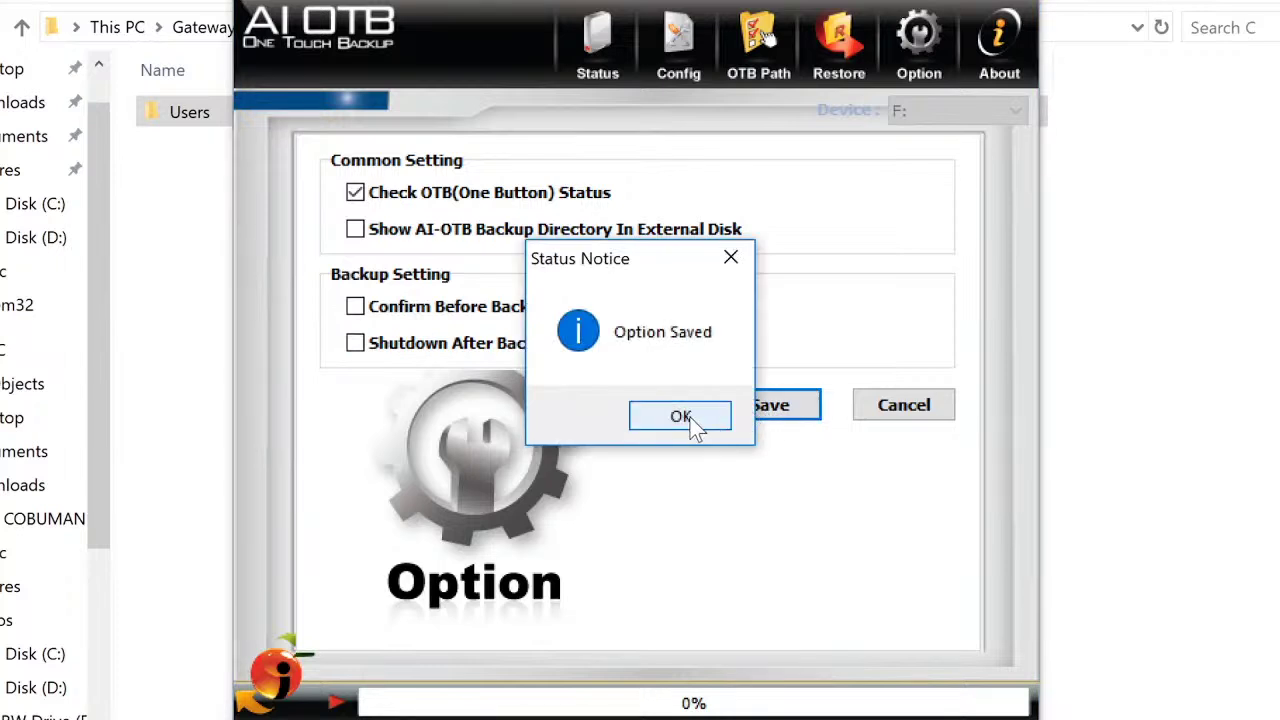
{"action": "left_click", "coordinate": [686, 418]}
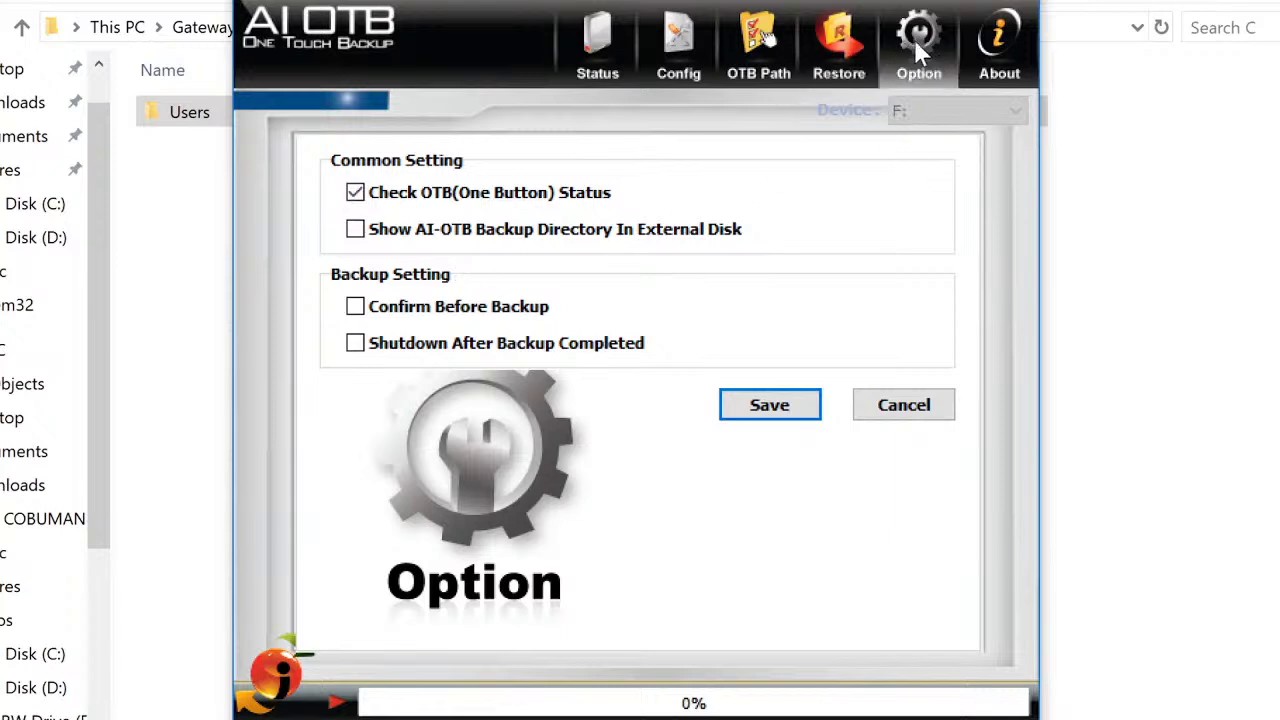
Select My Compute, view Config, then return to Status showing F: with 185.0 GB free of 278.7 GB.
{"action": "left_click", "coordinate": [756, 40]}
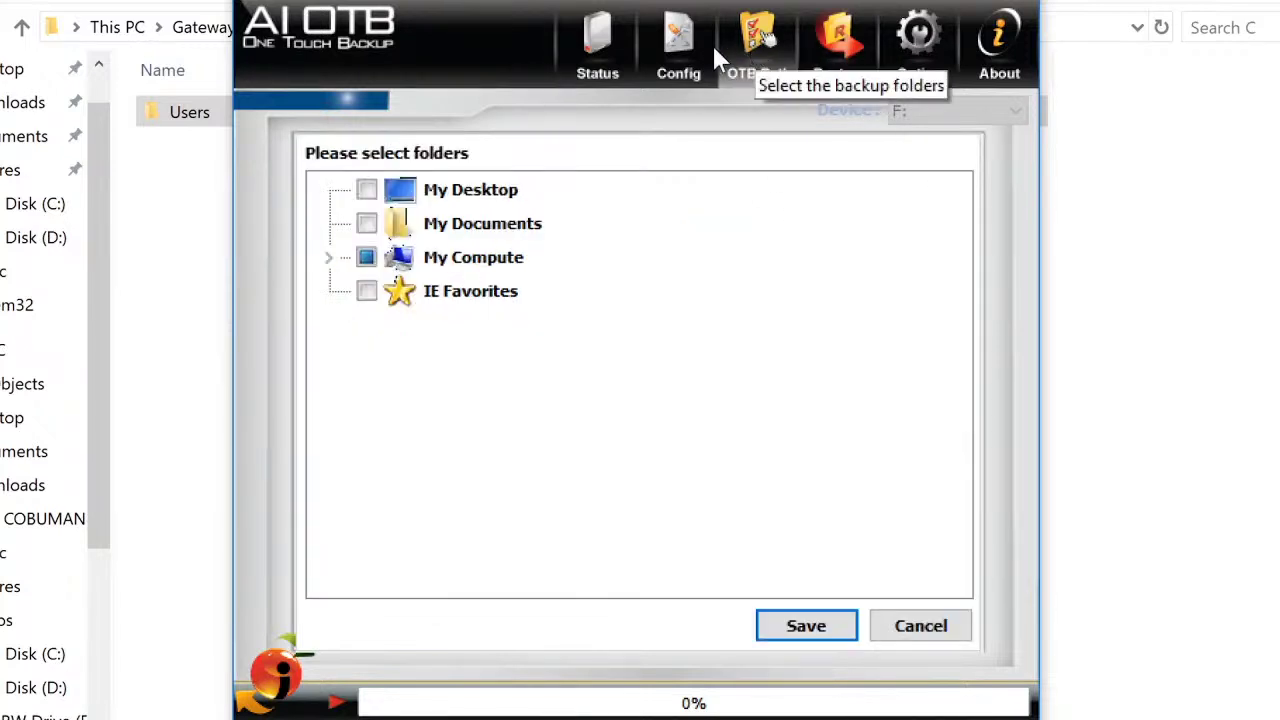
{"action": "left_click", "coordinate": [500, 262]}
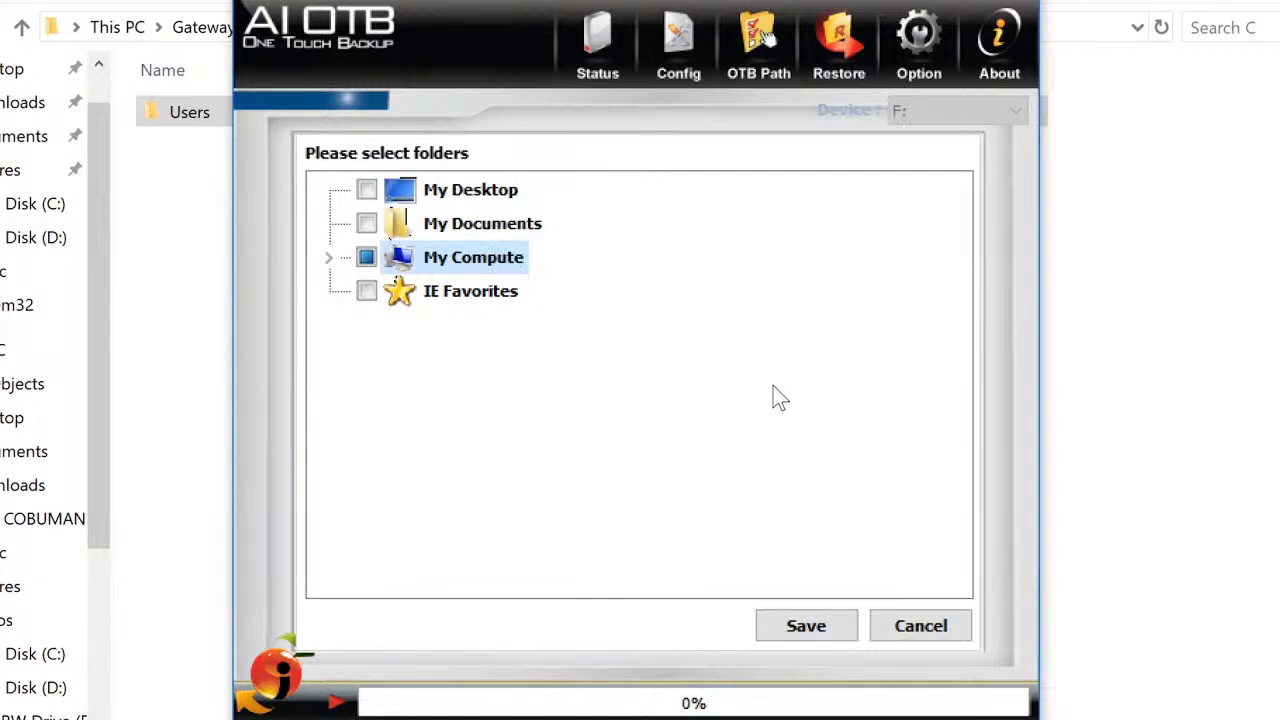
{"action": "left_click", "coordinate": [692, 62]}
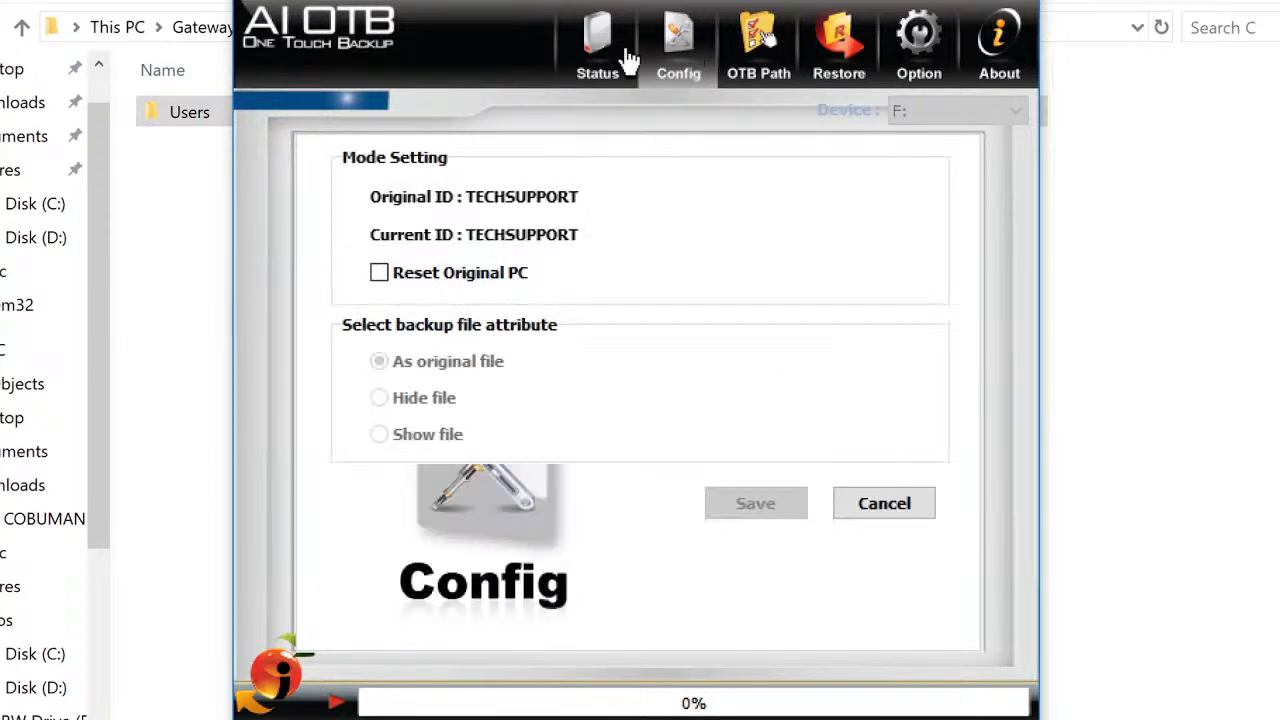
{"action": "left_click", "coordinate": [590, 52]}
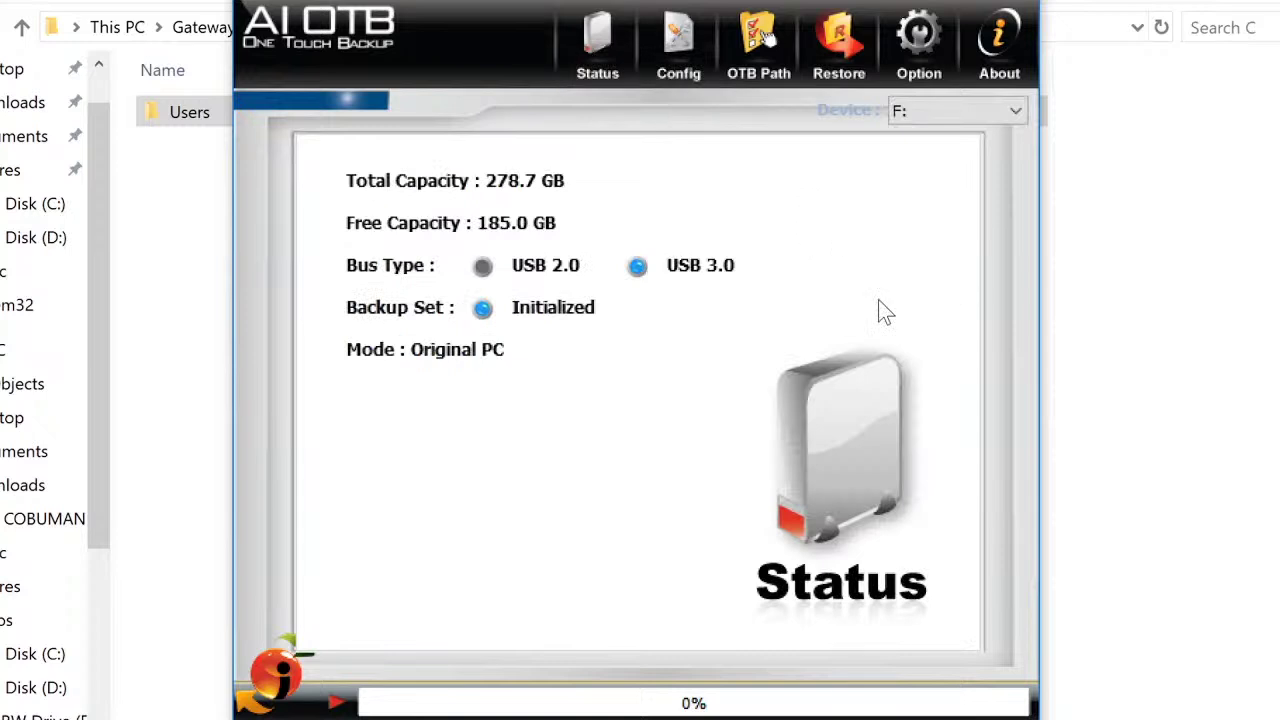
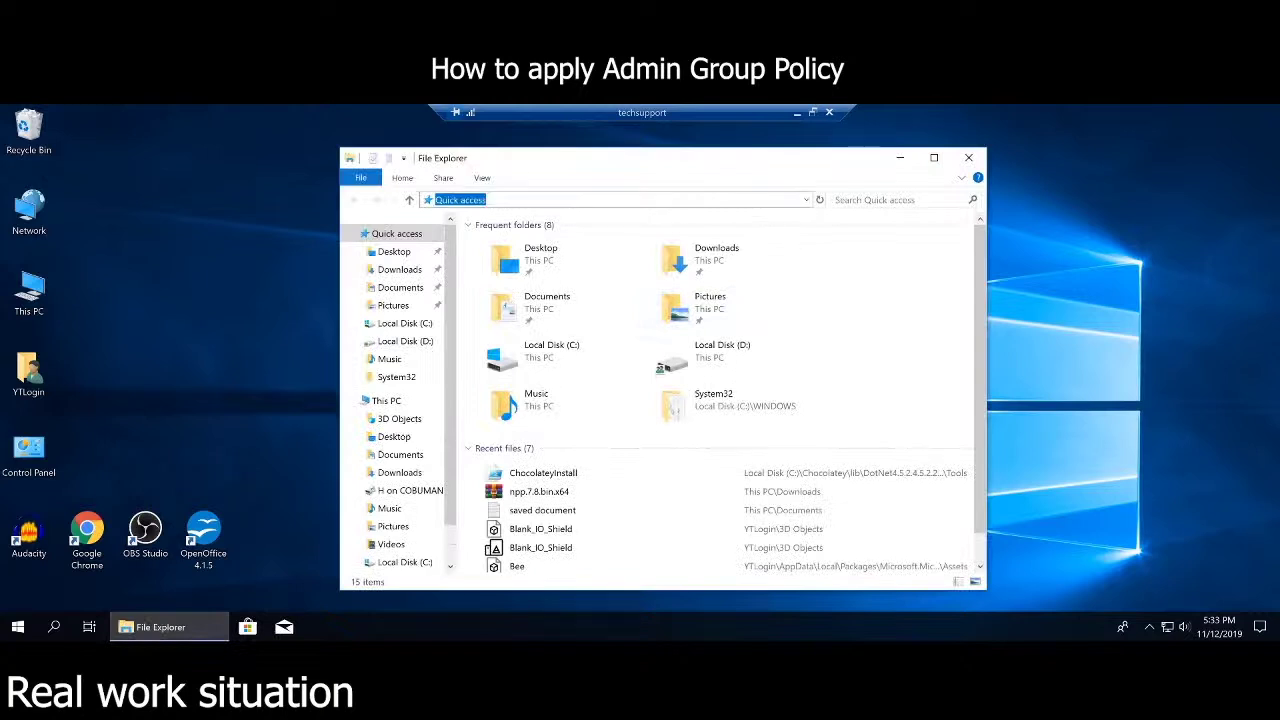
Try opening \\nameofthecomputer\c$ in File Explorer, dismiss the network error, and close the window.
{"action": "type", "text": "\\\\"}
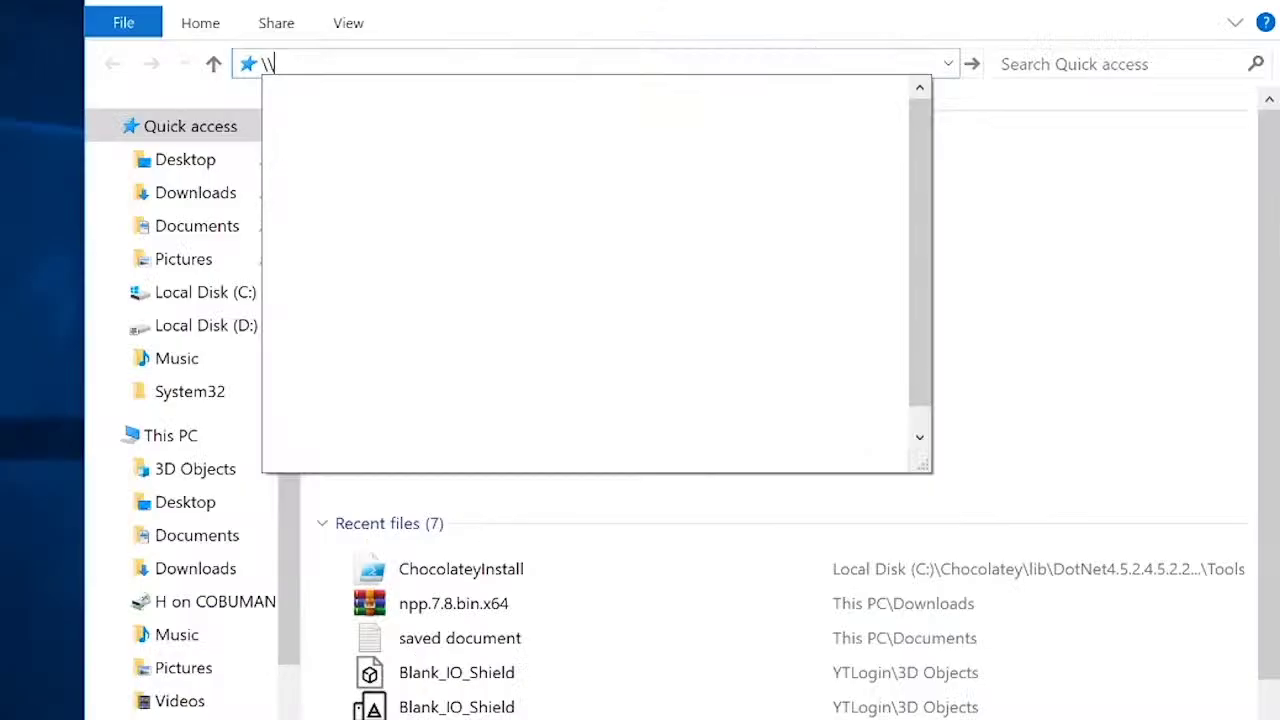
{"action": "type", "text": "nameof"}
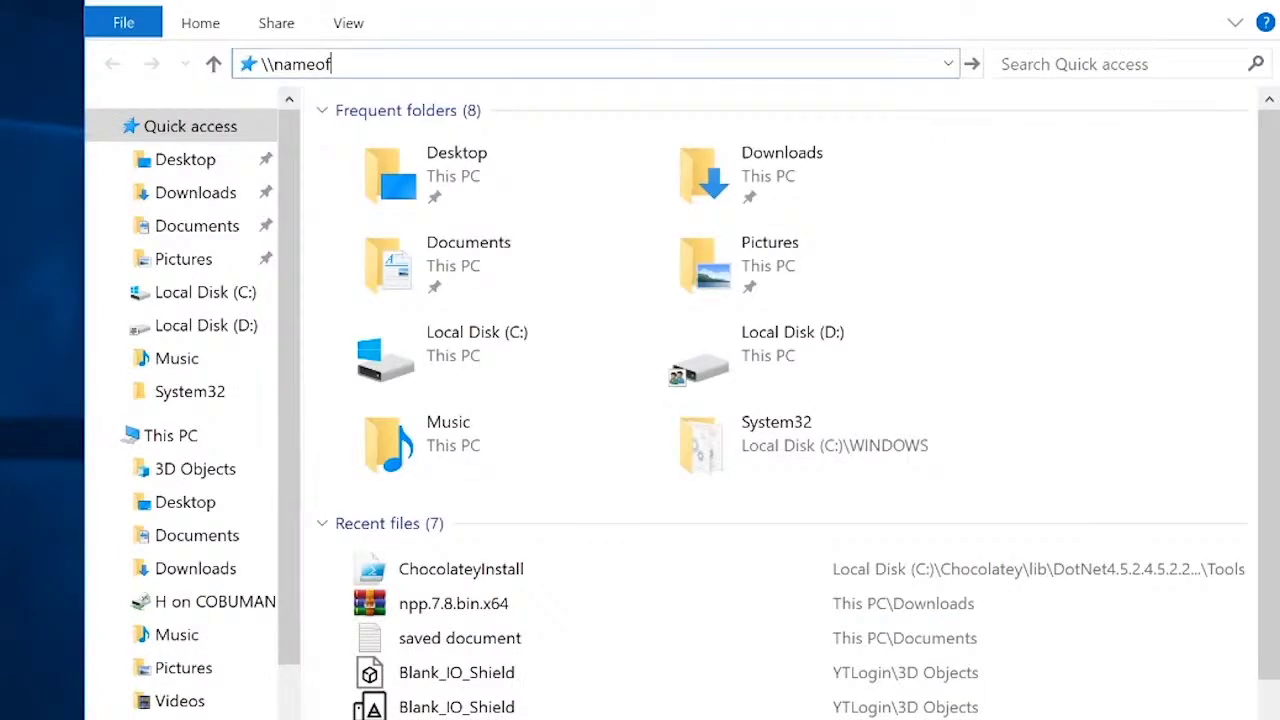
{"action": "type", "text": "thecomputer"}
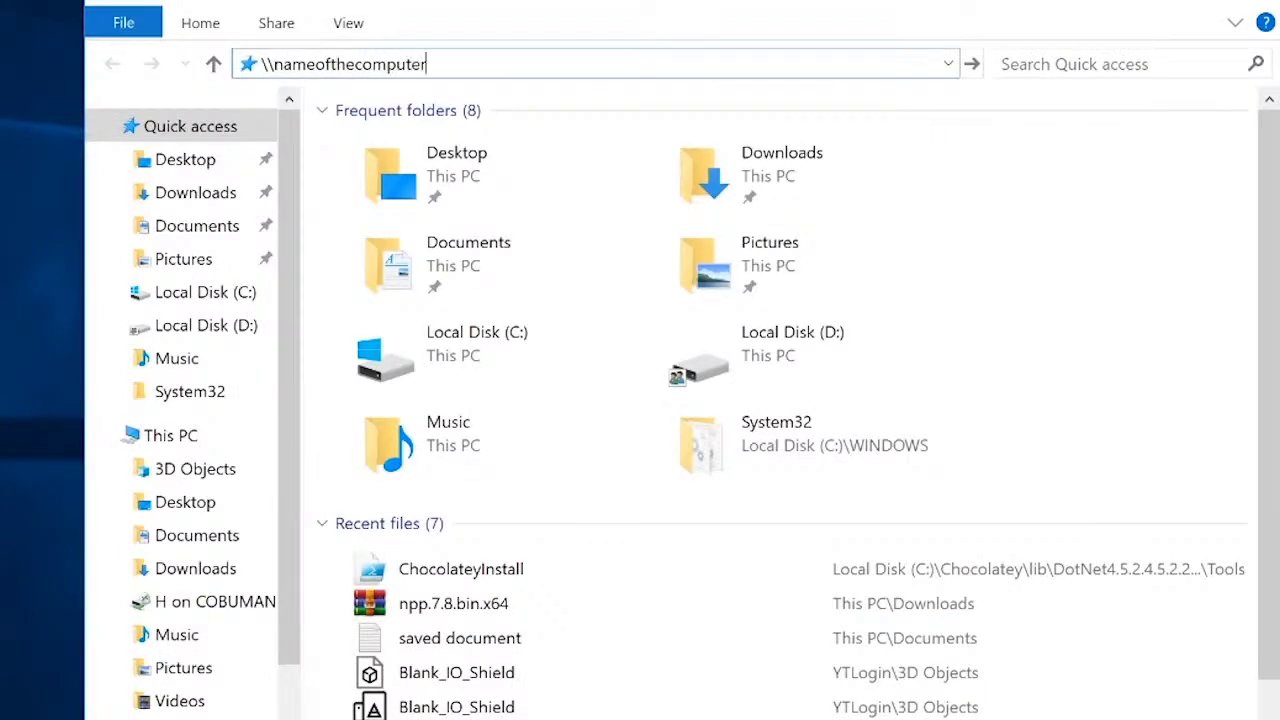
{"action": "type", "text": "\\c$"}
{"action": "key", "text": "Return"}
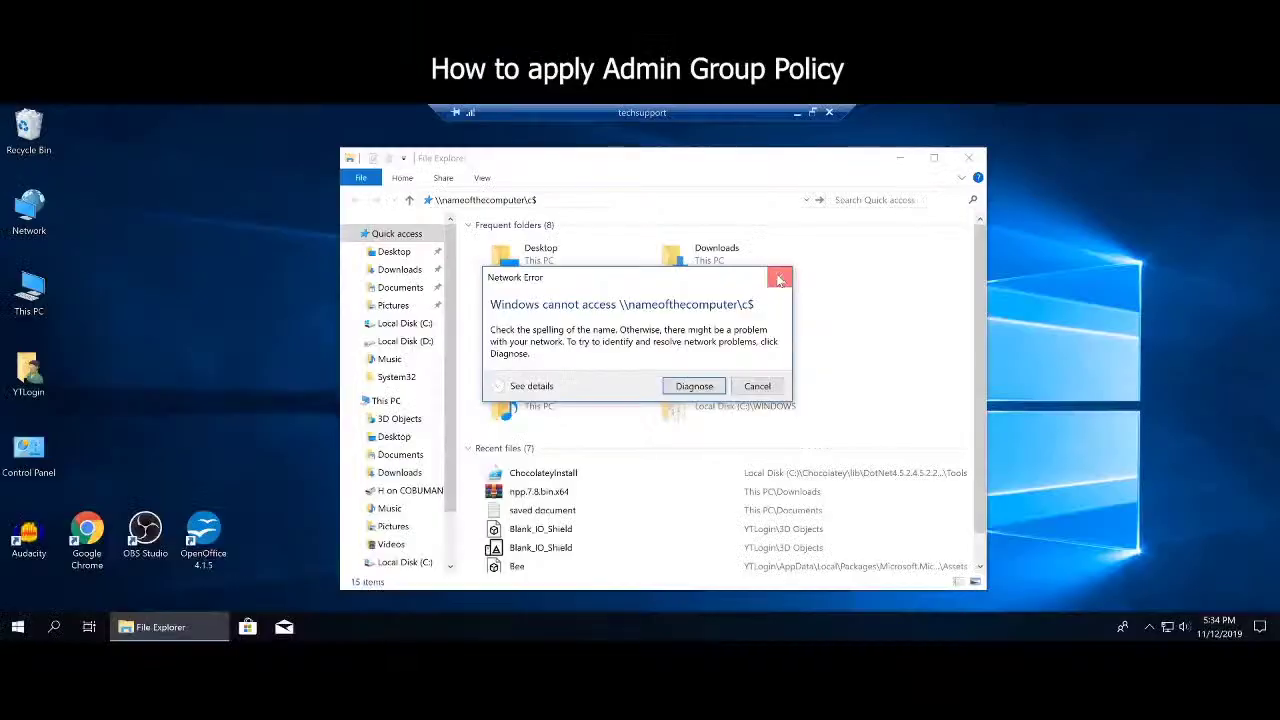
{"action": "left_click", "coordinate": [780, 279]}
{"action": "left_click", "coordinate": [968, 157]}
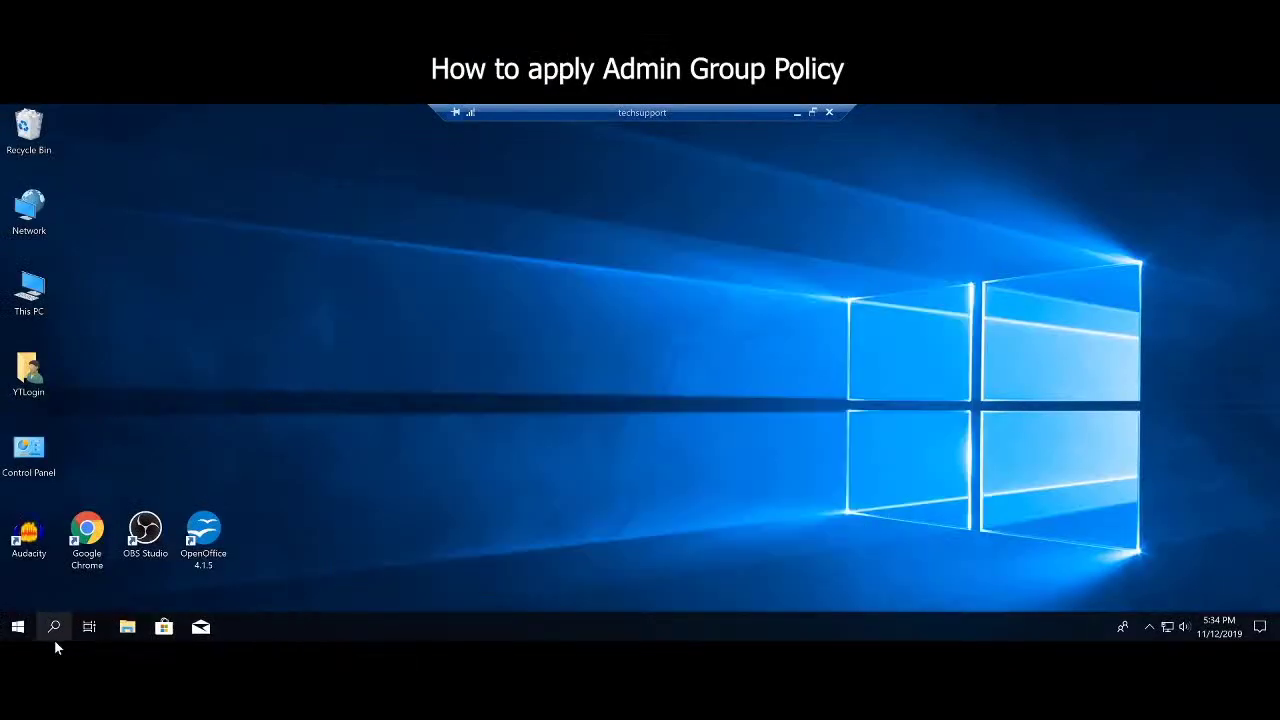
{"action": "left_click", "coordinate": [51, 618]}
{"action": "type", "text": "remot"}
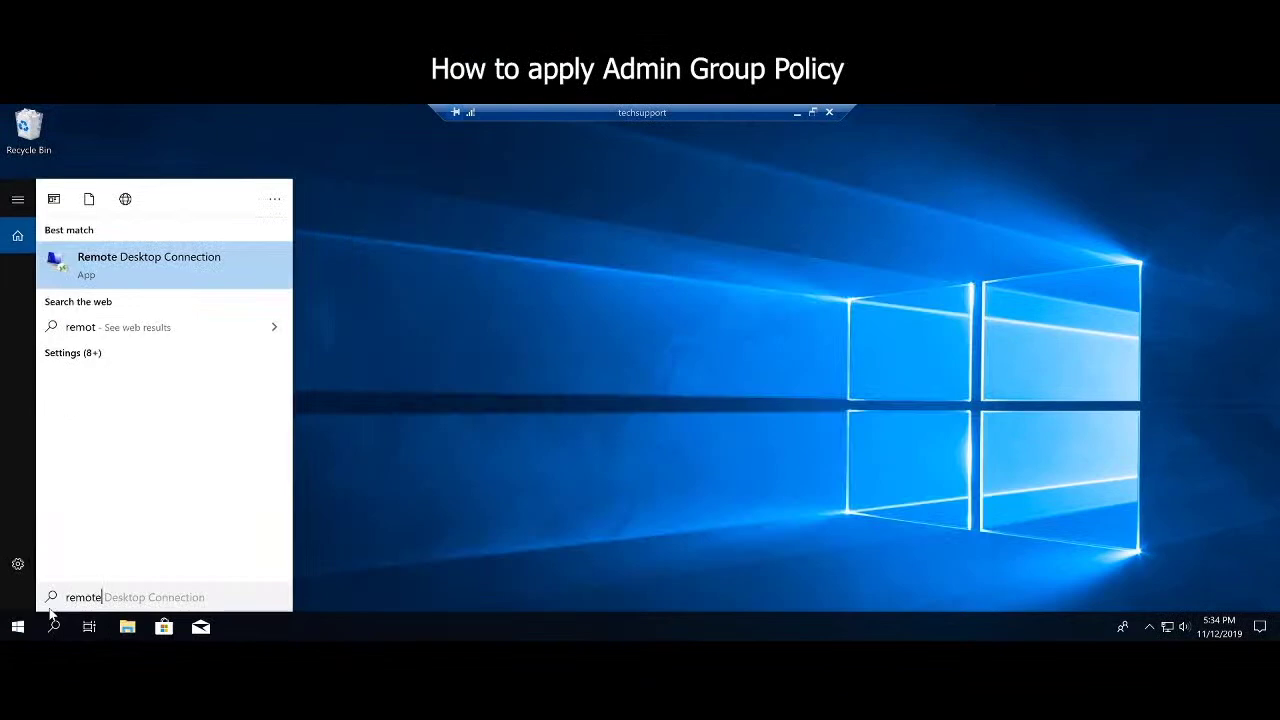
{"action": "type", "text": "e"}
{"action": "key", "text": "Return"}
{"action": "type", "text": "thenameofthecomputer"}
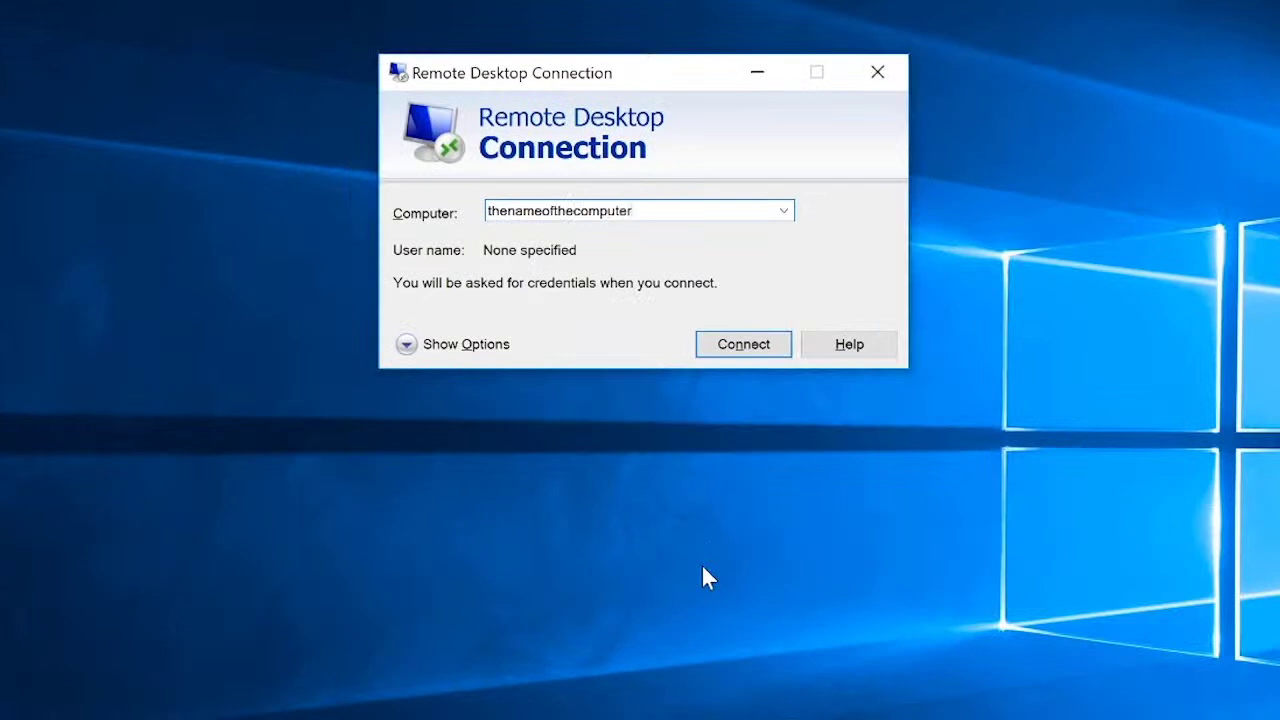
{"action": "key", "text": "Return"}
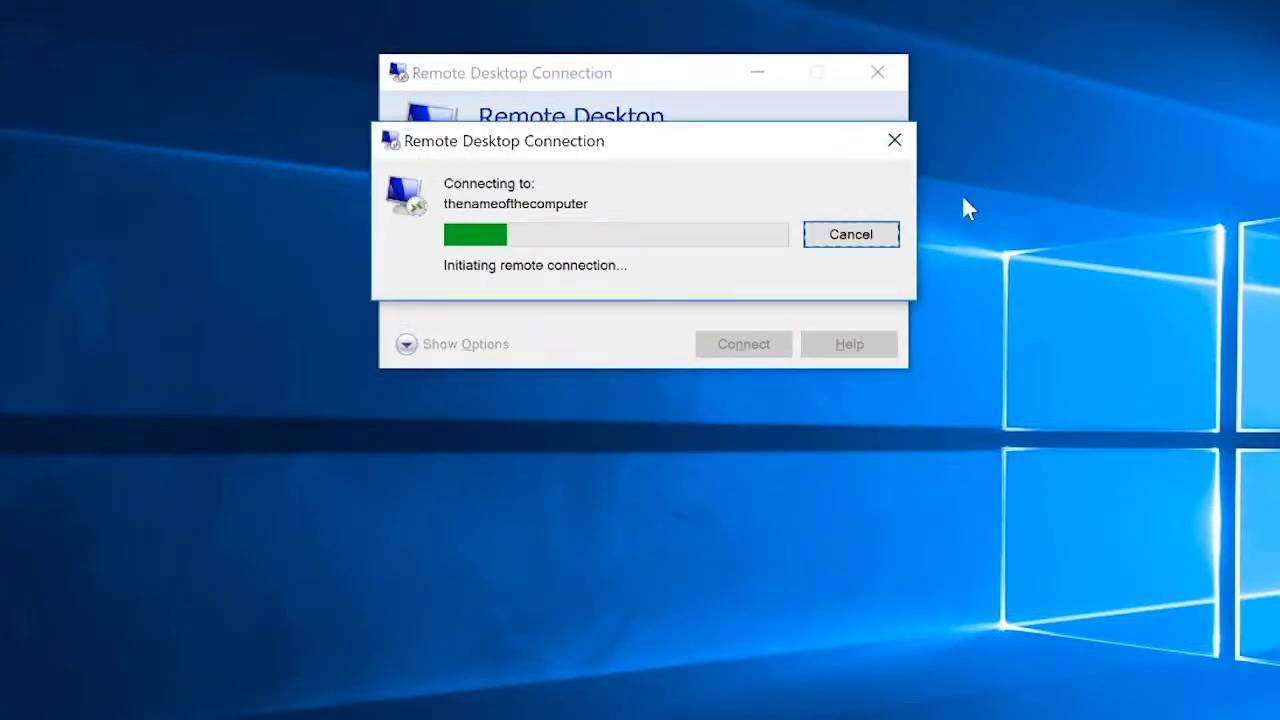
{"action": "left_click", "coordinate": [844, 385]}
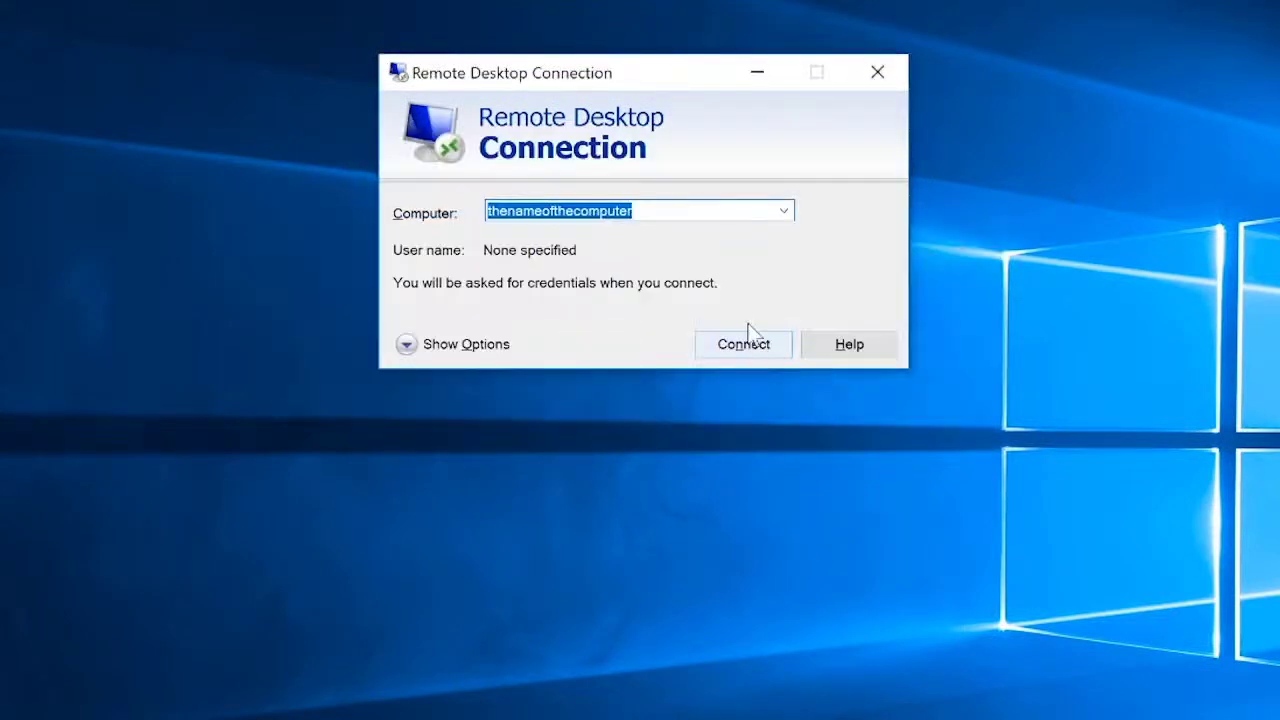
{"action": "left_click", "coordinate": [873, 68]}
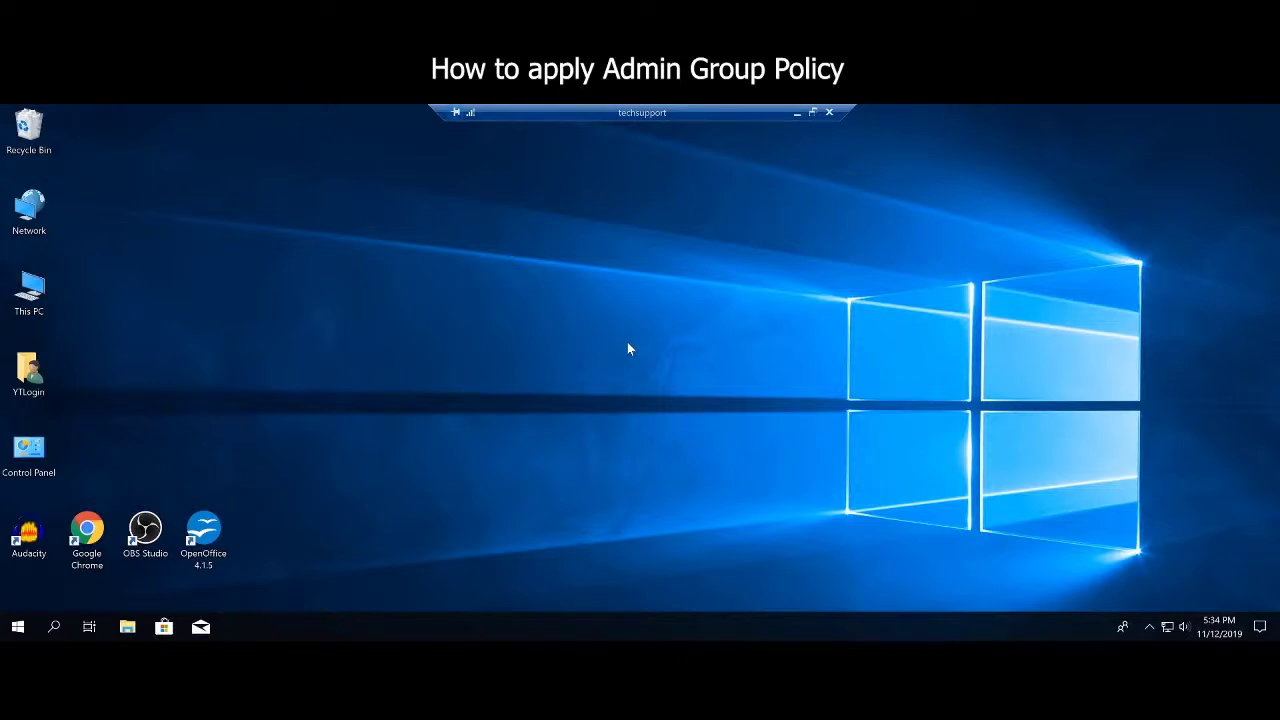
Launch Sticky Notes from search, dismissing the sign-in prompt and the notes list.
{"action": "left_click", "coordinate": [54, 627]}
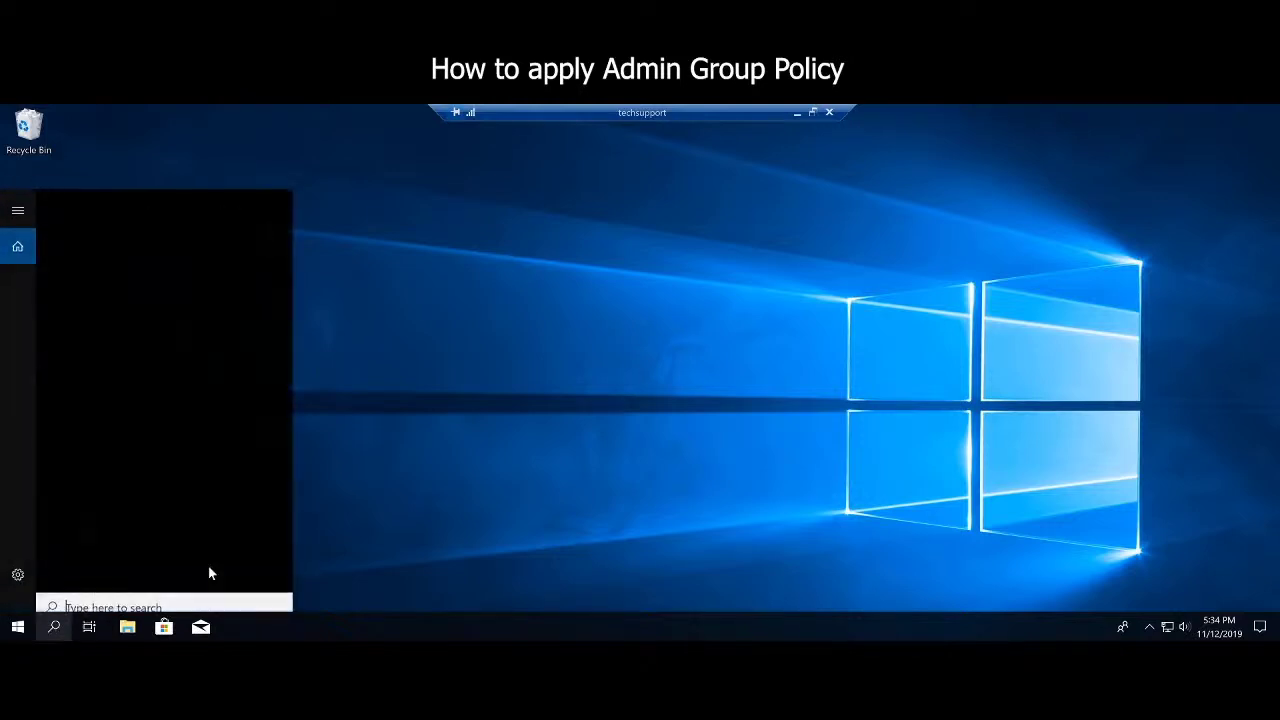
{"action": "type", "text": "stick"}
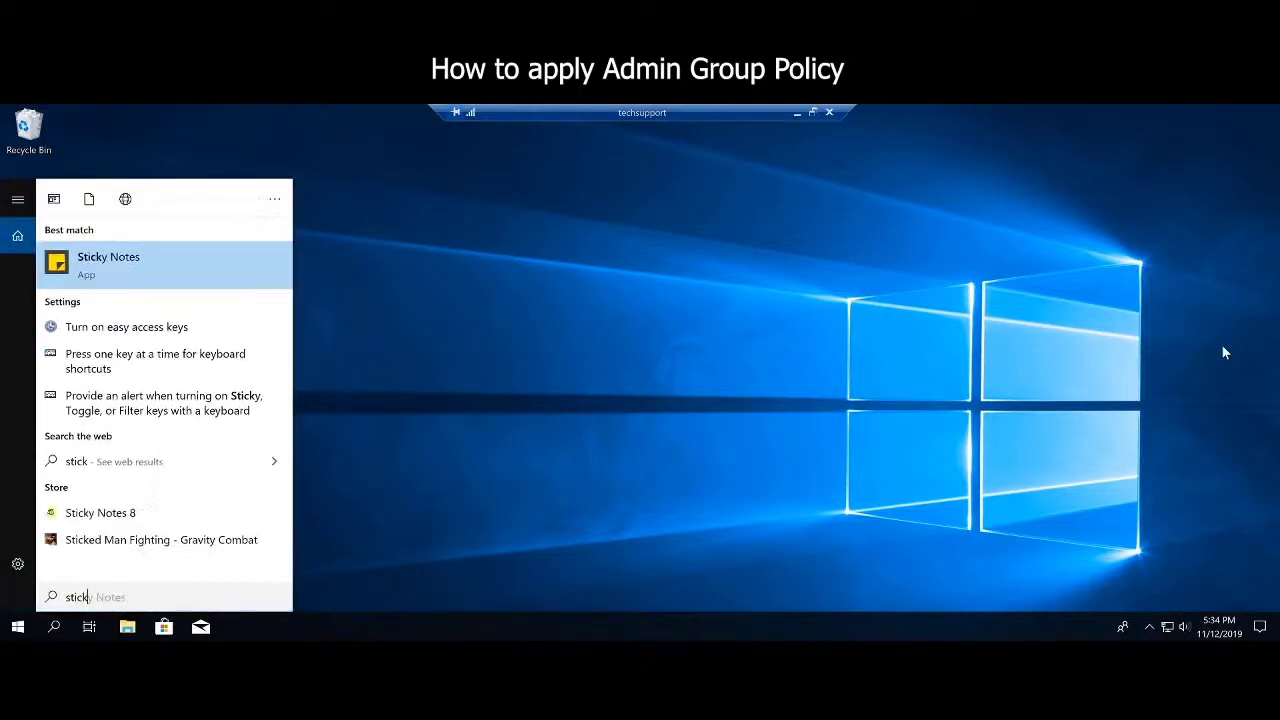
{"action": "key", "text": "Return"}
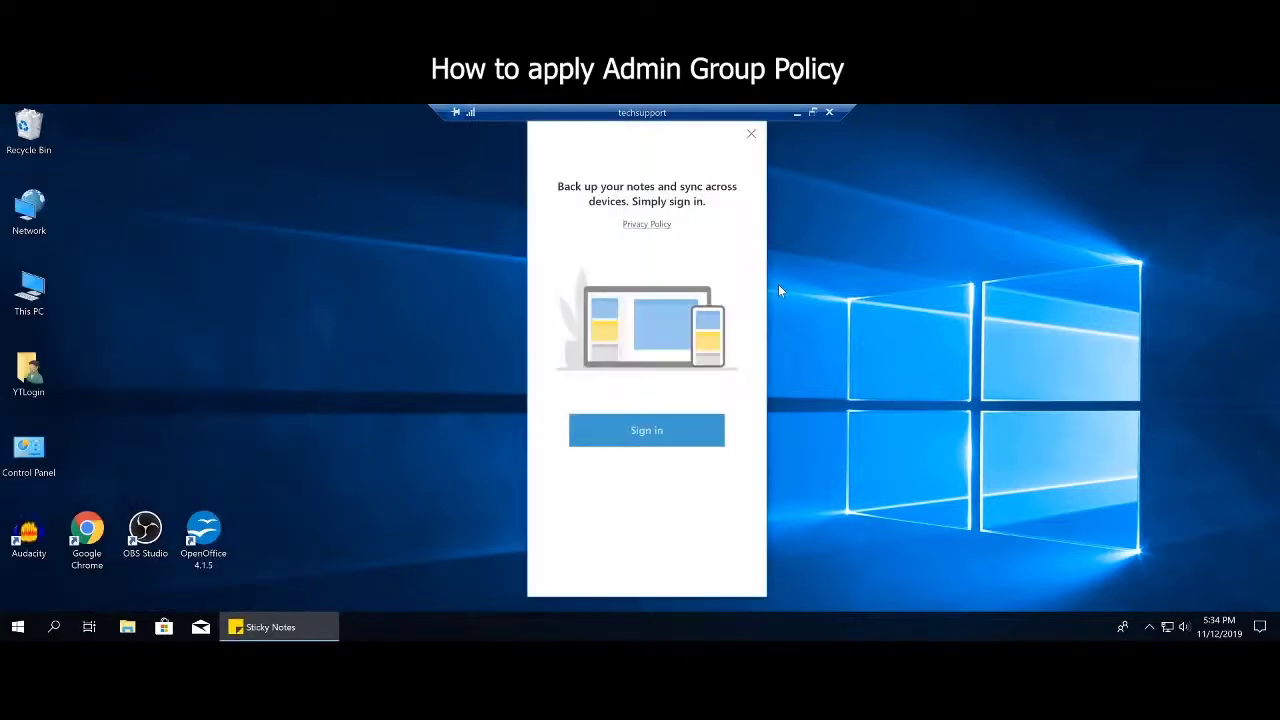
{"action": "left_click", "coordinate": [648, 440]}
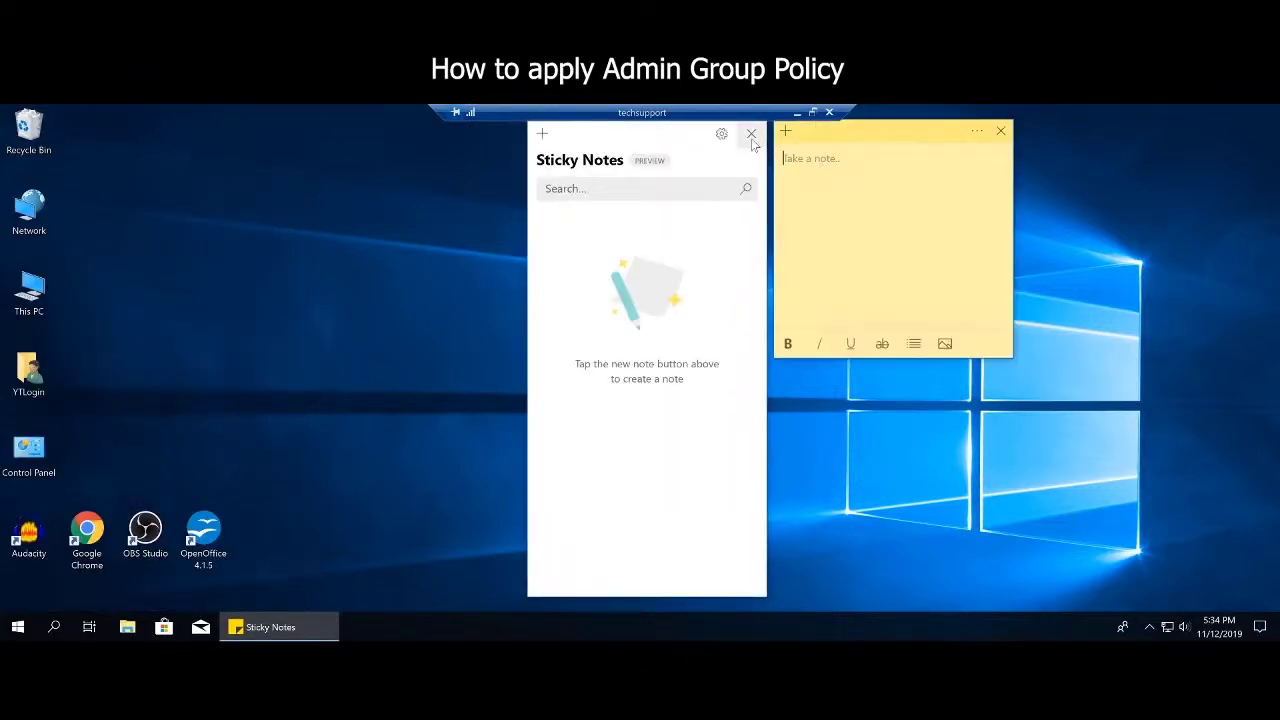
{"action": "left_click", "coordinate": [751, 133]}
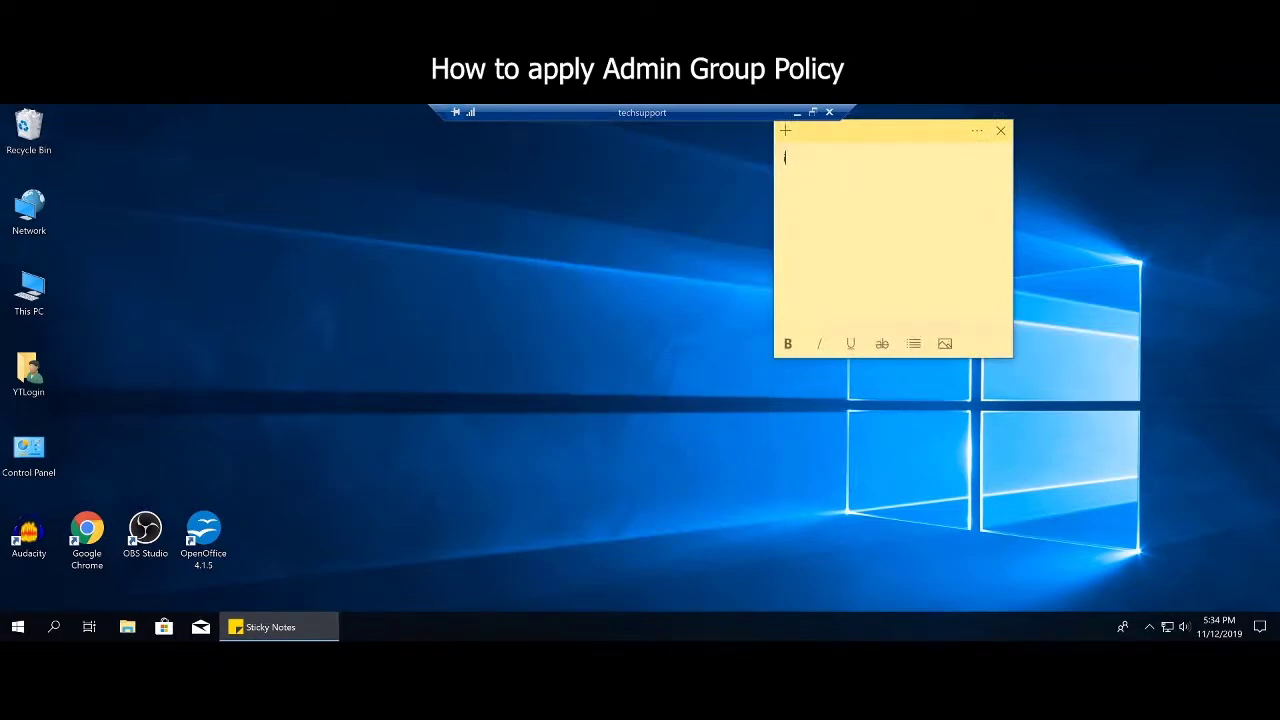
Write the note 'itsupport" group has admin access'.
{"action": "type", "text": "itsupport\""}
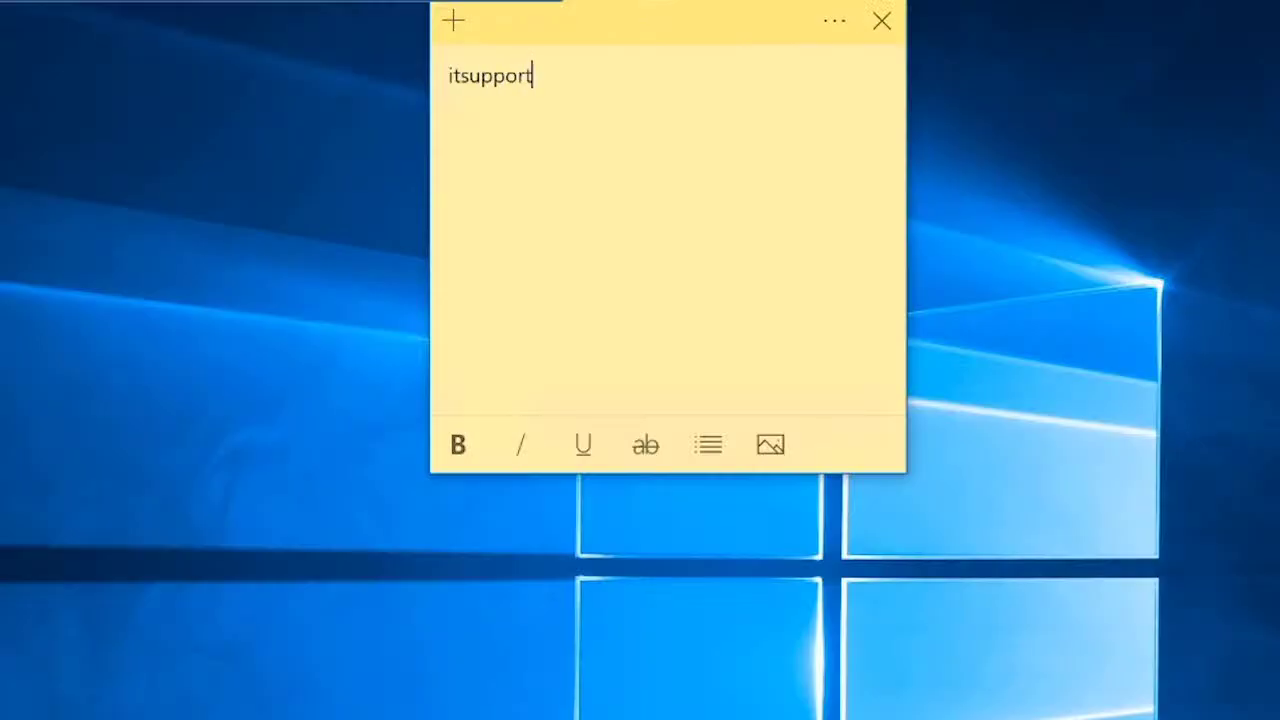
{"action": "type", "text": " group"}
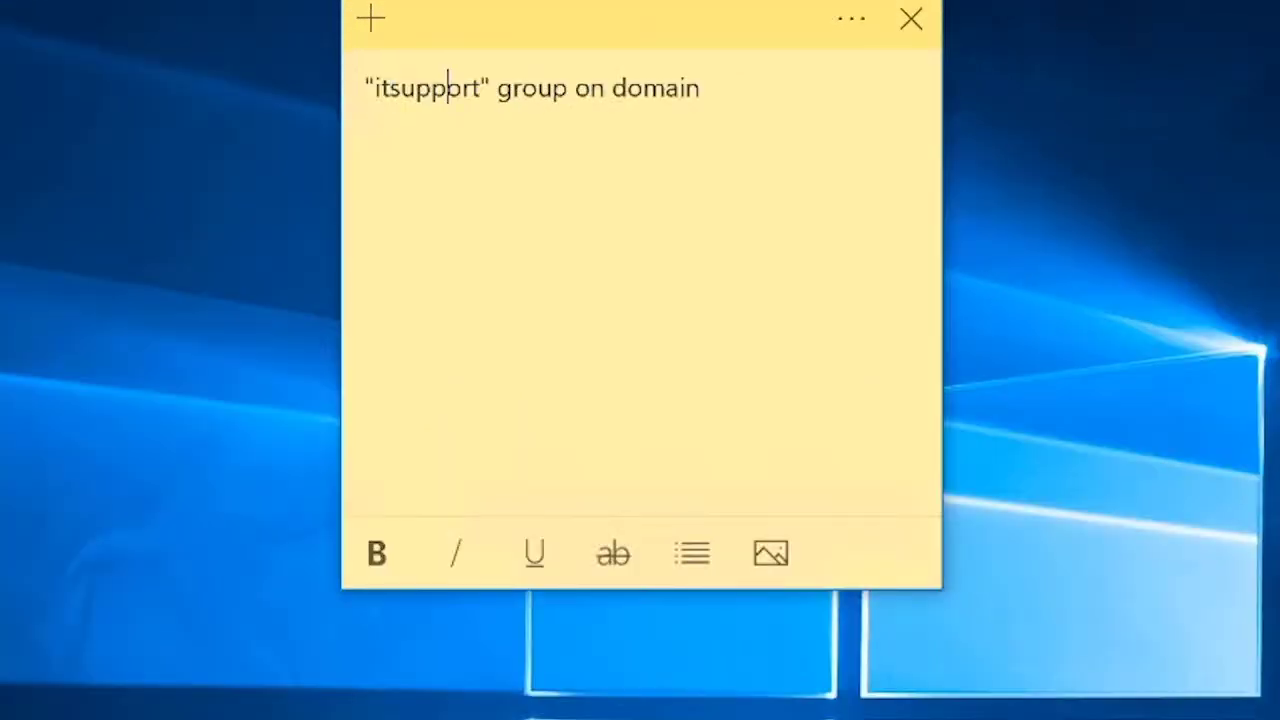
{"action": "left_click", "coordinate": [463, 88]}
{"action": "key", "text": "Right"}
{"action": "key", "text": "Right"}
{"action": "key", "text": "Right"}
{"action": "left_click", "coordinate": [701, 88]}
{"action": "type", "text": "has admin"}
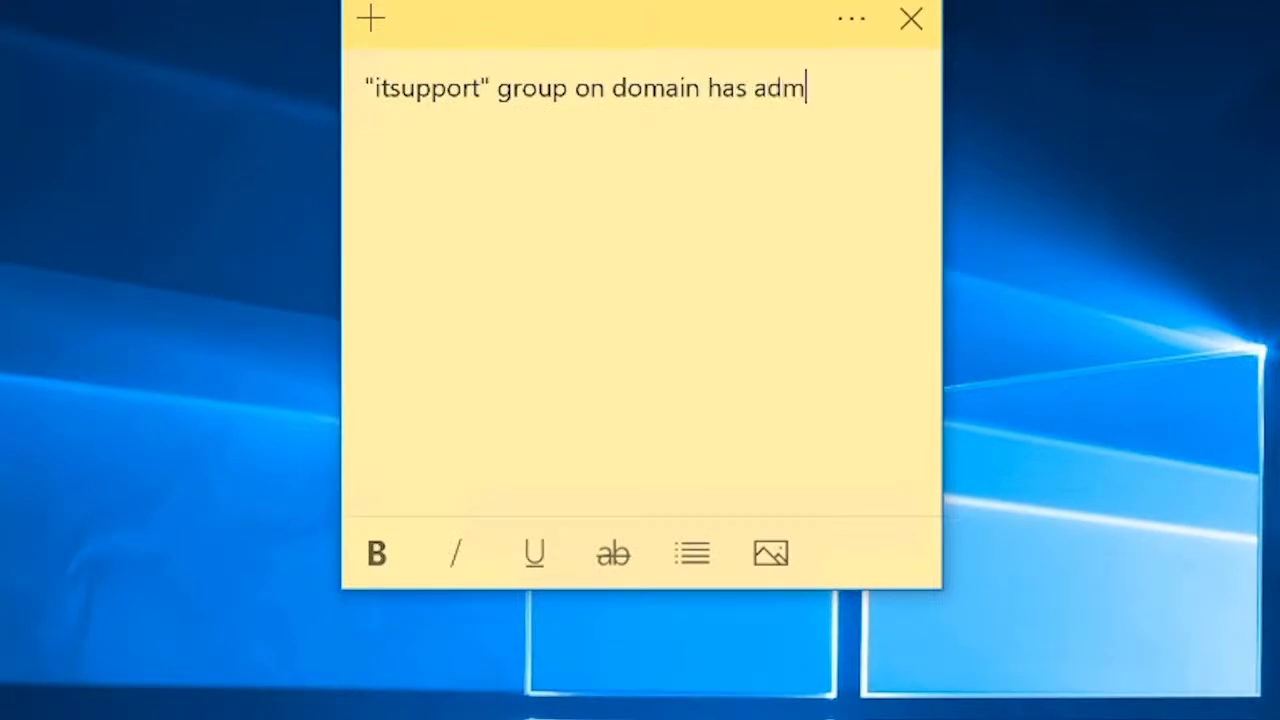
{"action": "type", "text": " p"}
{"action": "key", "text": "BackSpace"}
{"action": "type", "text": "access"}
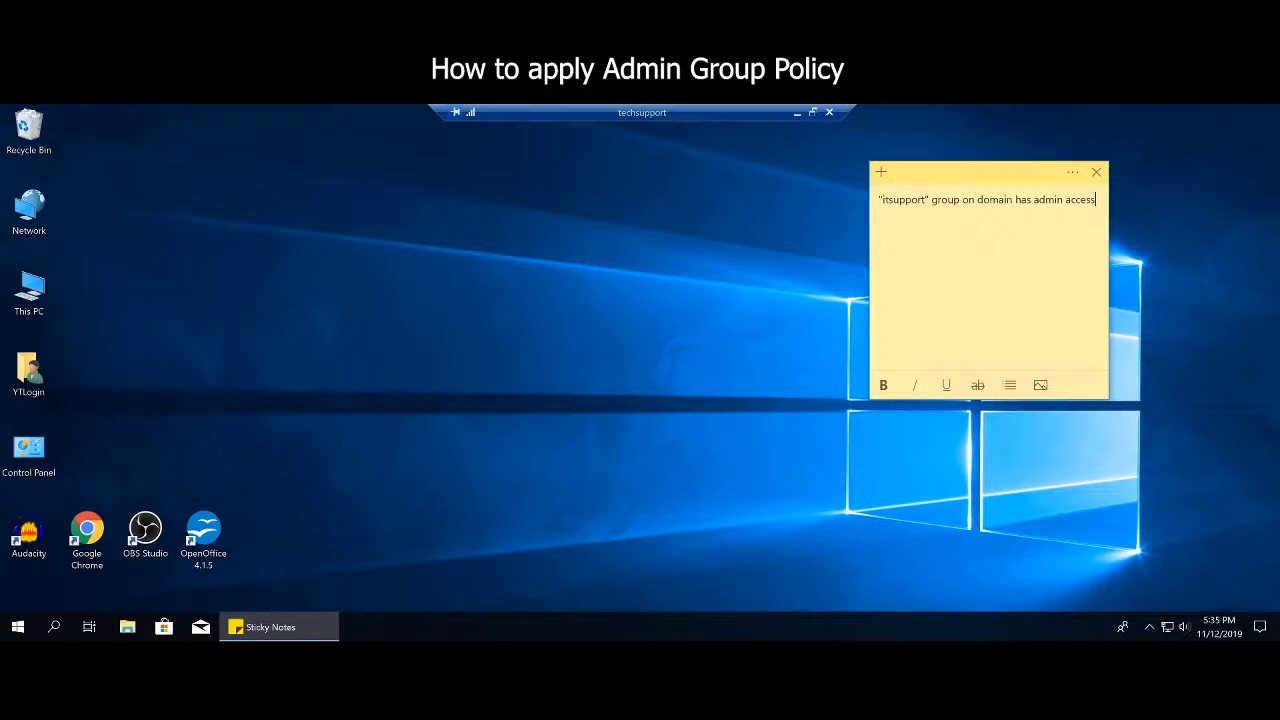
Select the word itsupport in the note, then select the This PC desktop icon.
{"action": "left_click_drag", "start_coordinate": [926, 199], "coordinate": [881, 199]}
{"action": "left_click", "coordinate": [541, 367]}
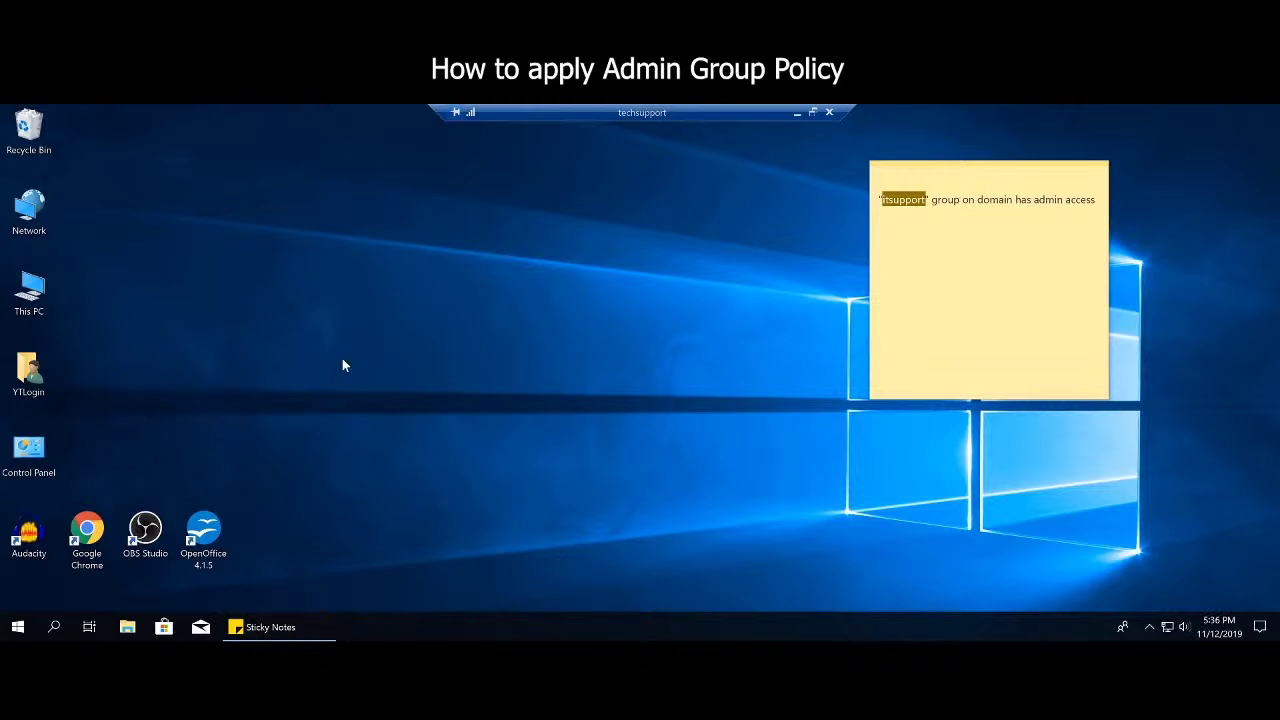
{"action": "left_click", "coordinate": [23, 310]}
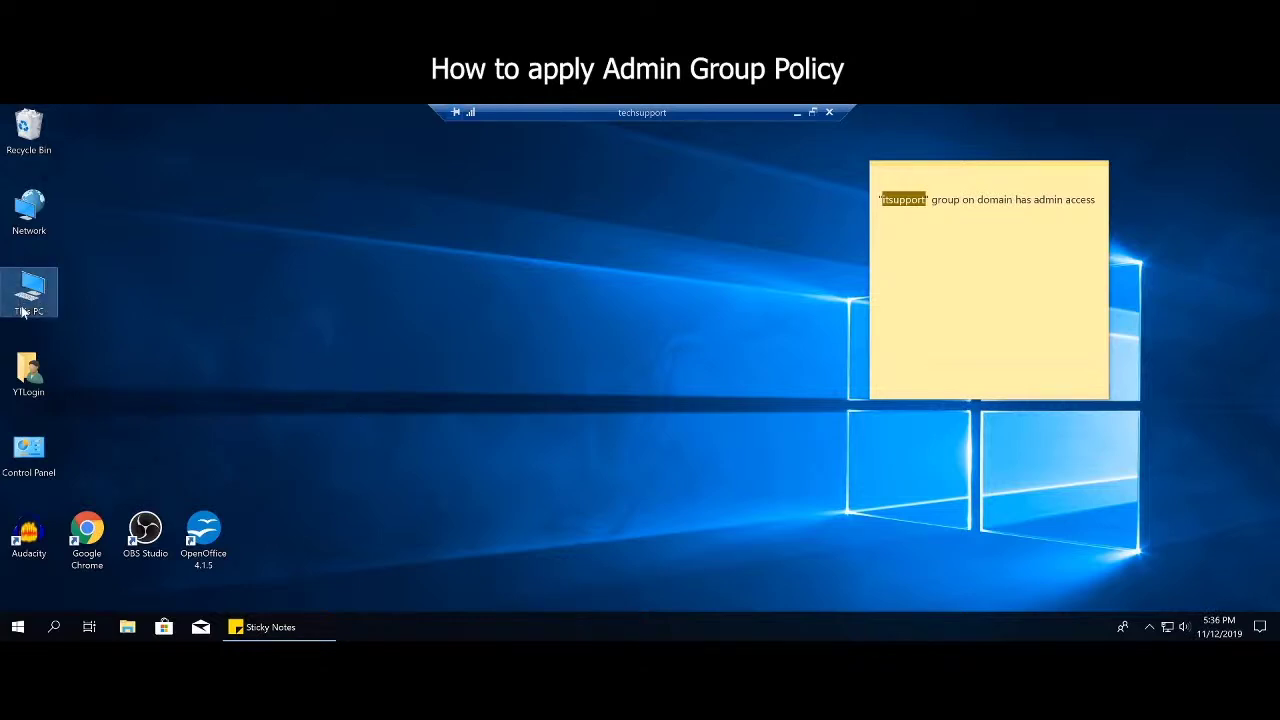
Open User Profiles through This PC's properties and Advanced system settings.
{"action": "right_click", "coordinate": [23, 310]}
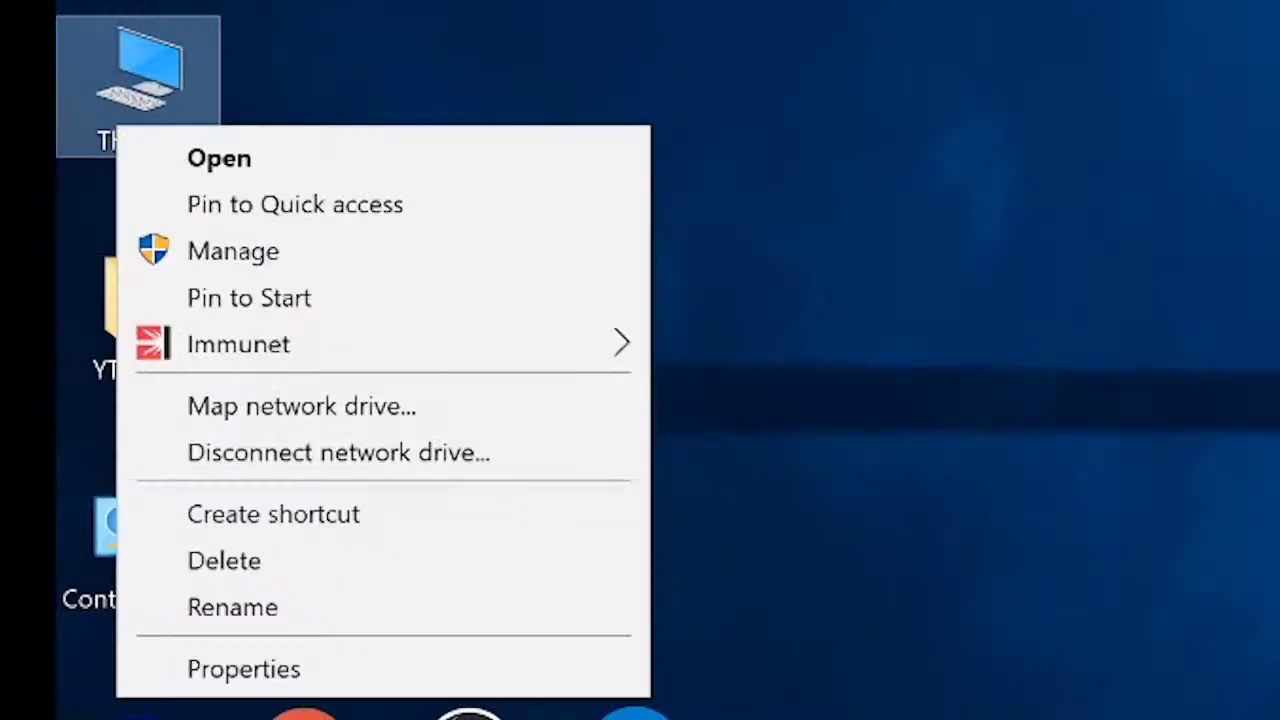
{"action": "left_click", "coordinate": [160, 503]}
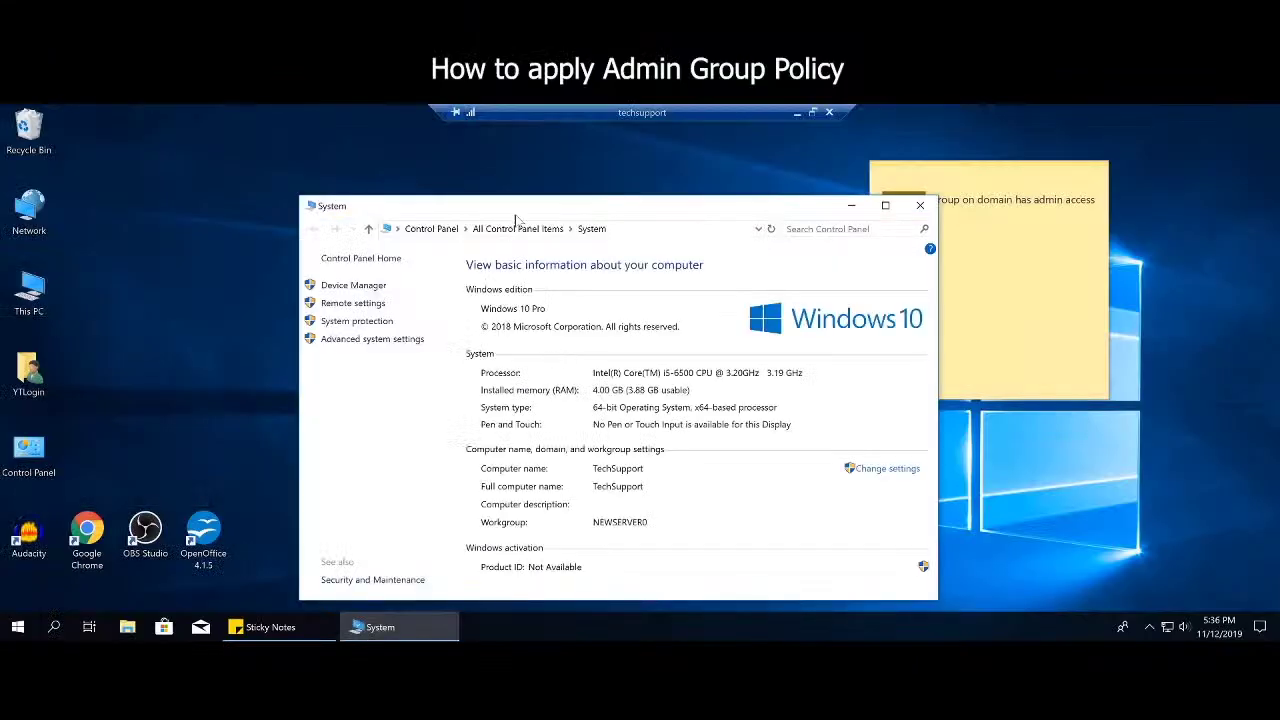
{"action": "left_click_drag", "start_coordinate": [563, 206], "coordinate": [541, 181]}
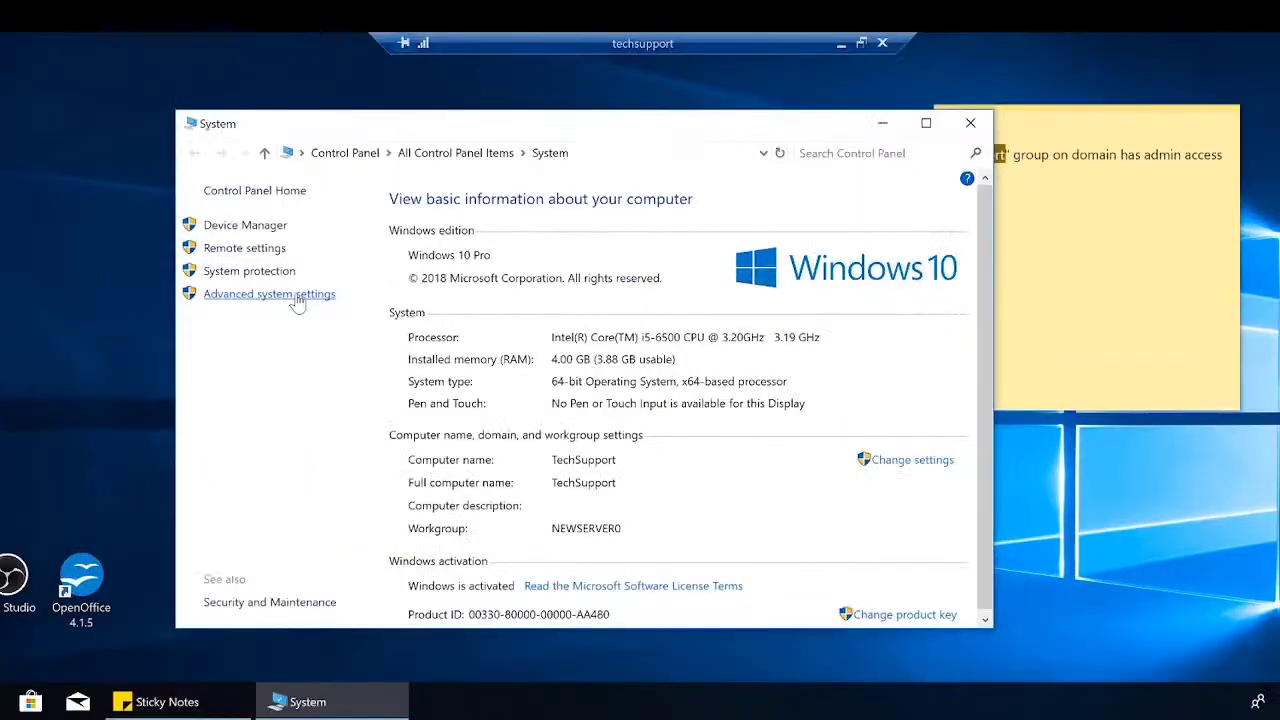
{"action": "left_click", "coordinate": [380, 316]}
{"action": "left_click", "coordinate": [252, 380]}
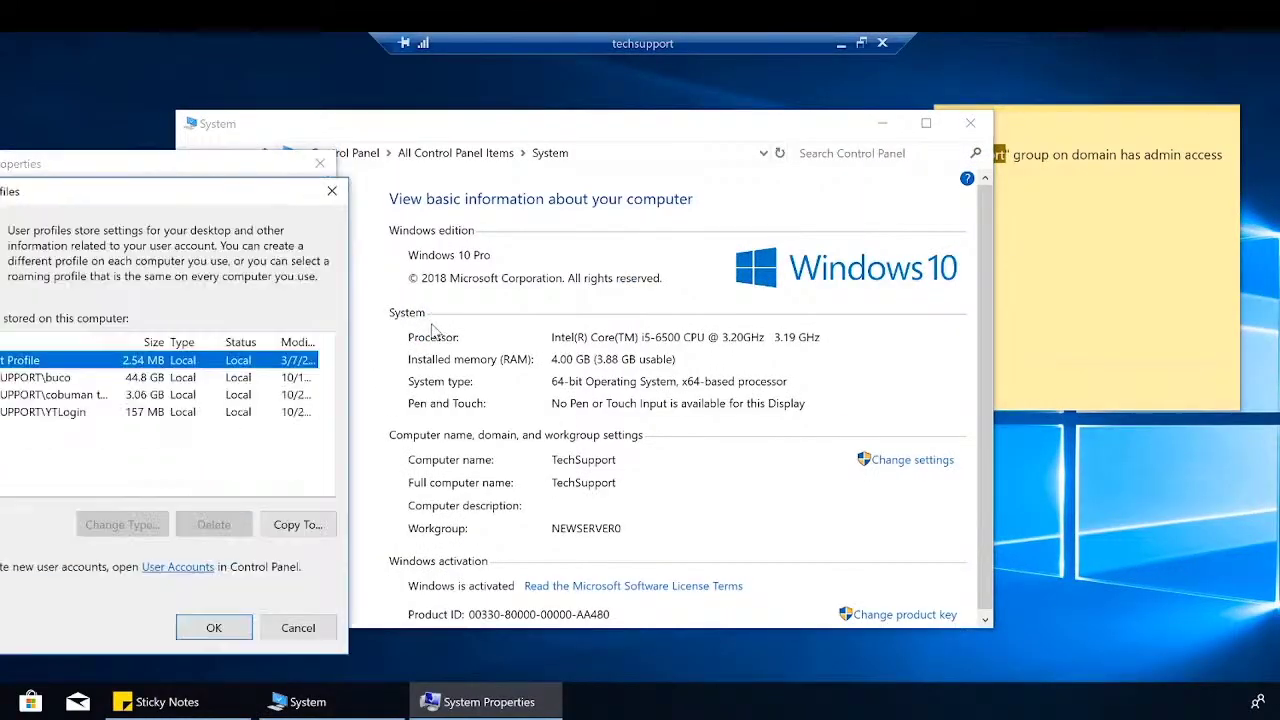
Select the fourth user profile, then close User Profiles, System Properties and the System window.
{"action": "left_click_drag", "start_coordinate": [223, 197], "coordinate": [465, 150]}
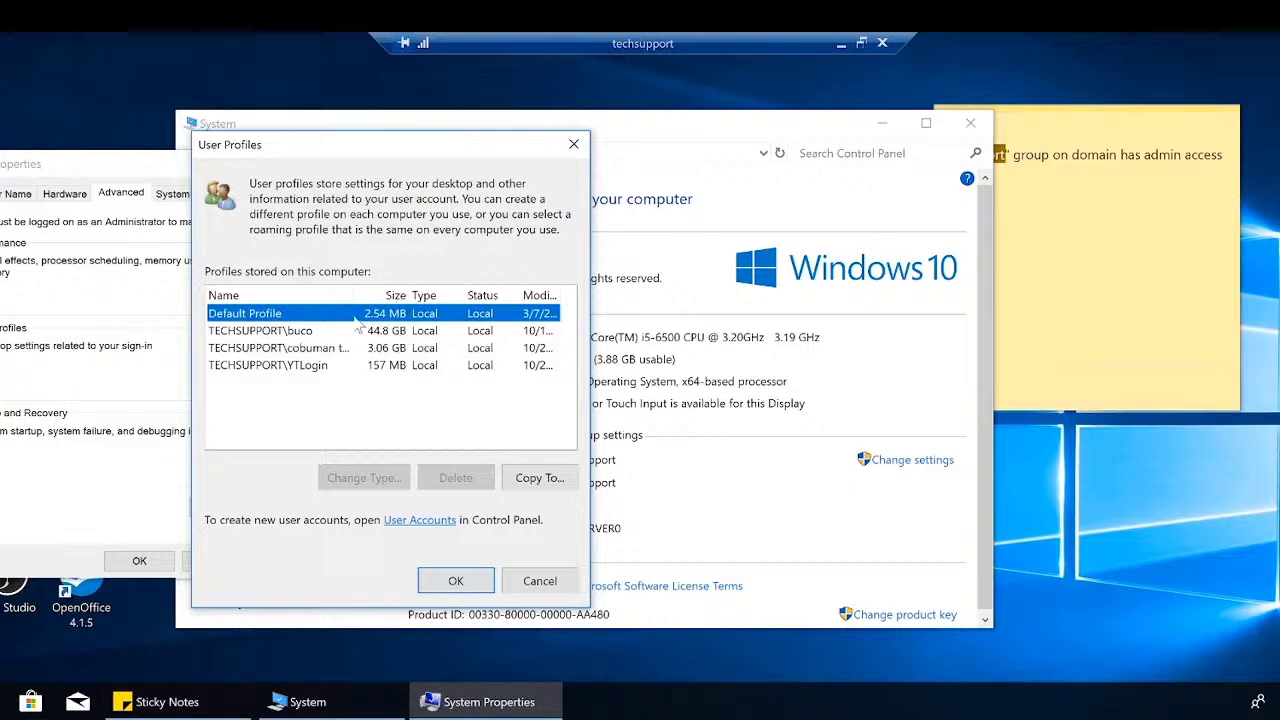
{"action": "left_click_drag", "start_coordinate": [392, 284], "coordinate": [406, 284]}
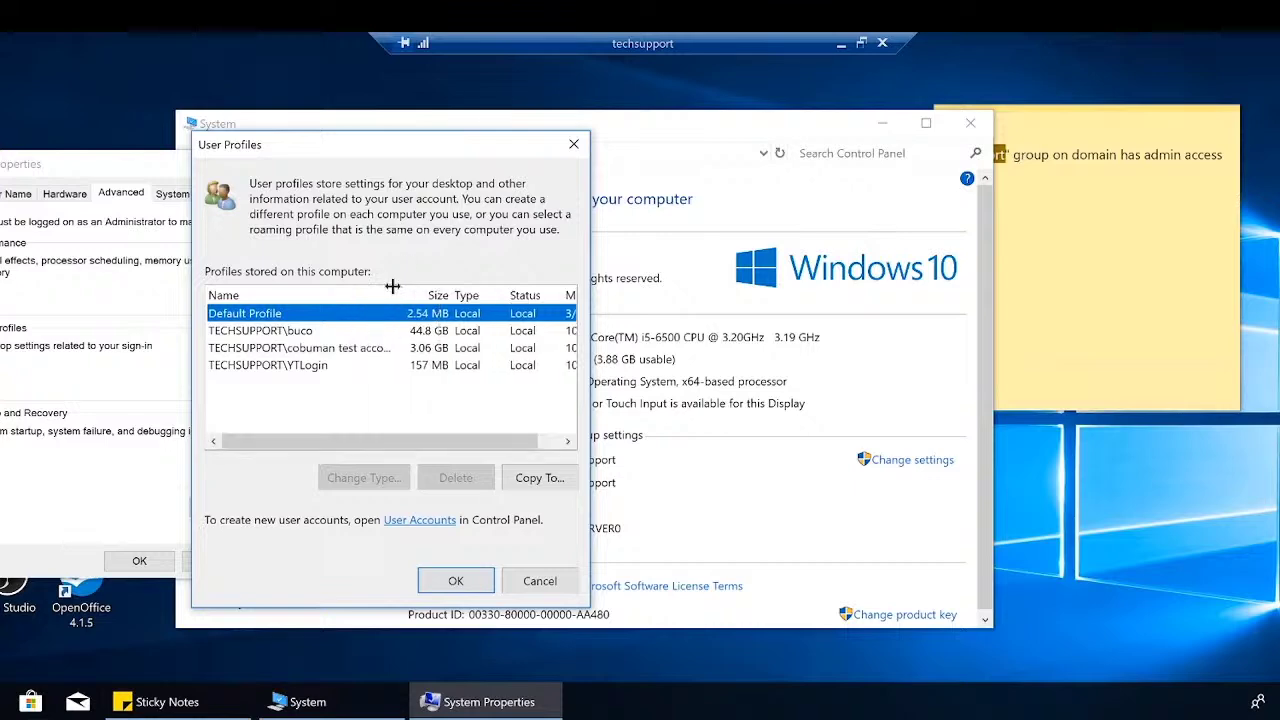
{"action": "left_click_drag", "start_coordinate": [490, 138], "coordinate": [264, 125]}
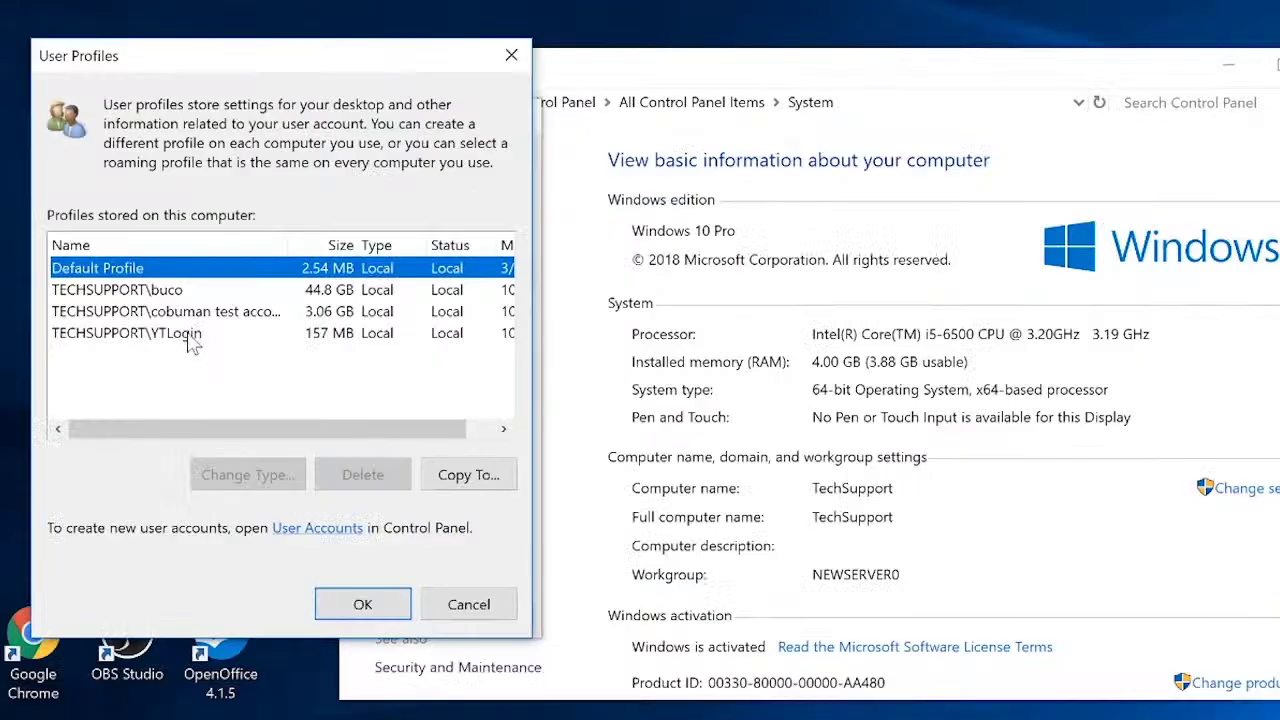
{"action": "left_click", "coordinate": [193, 338]}
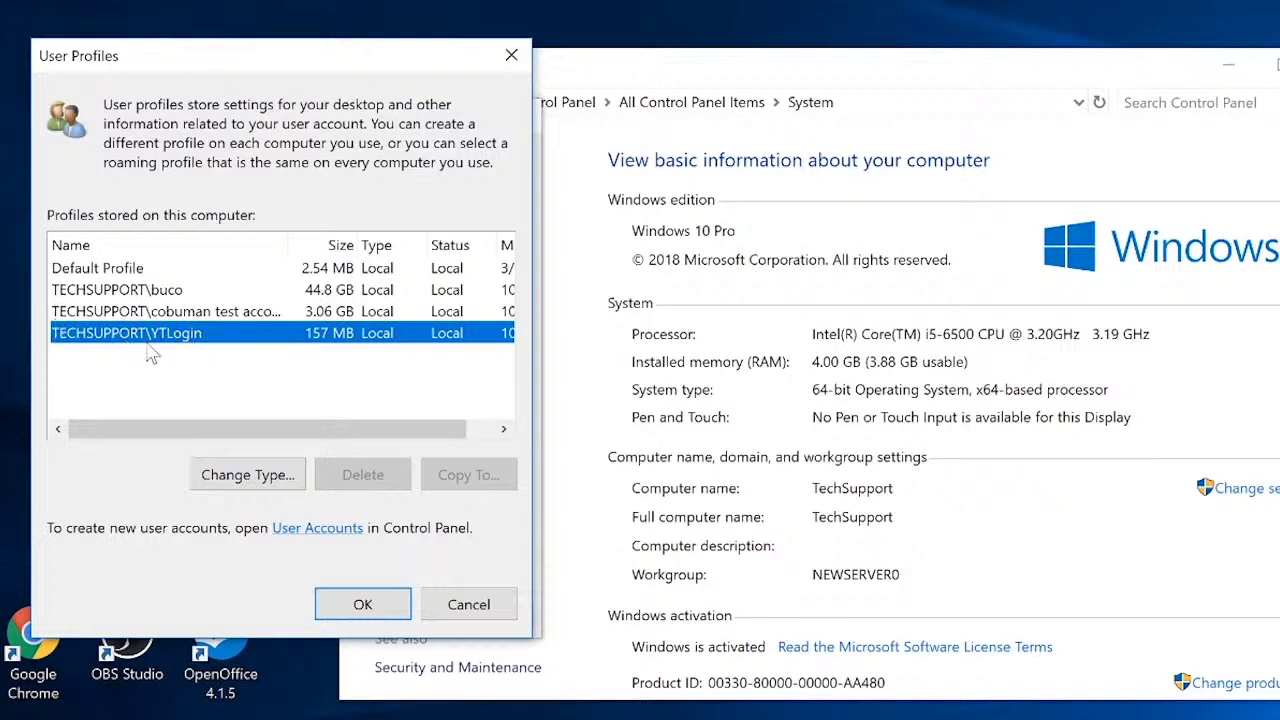
{"action": "left_click", "coordinate": [386, 610]}
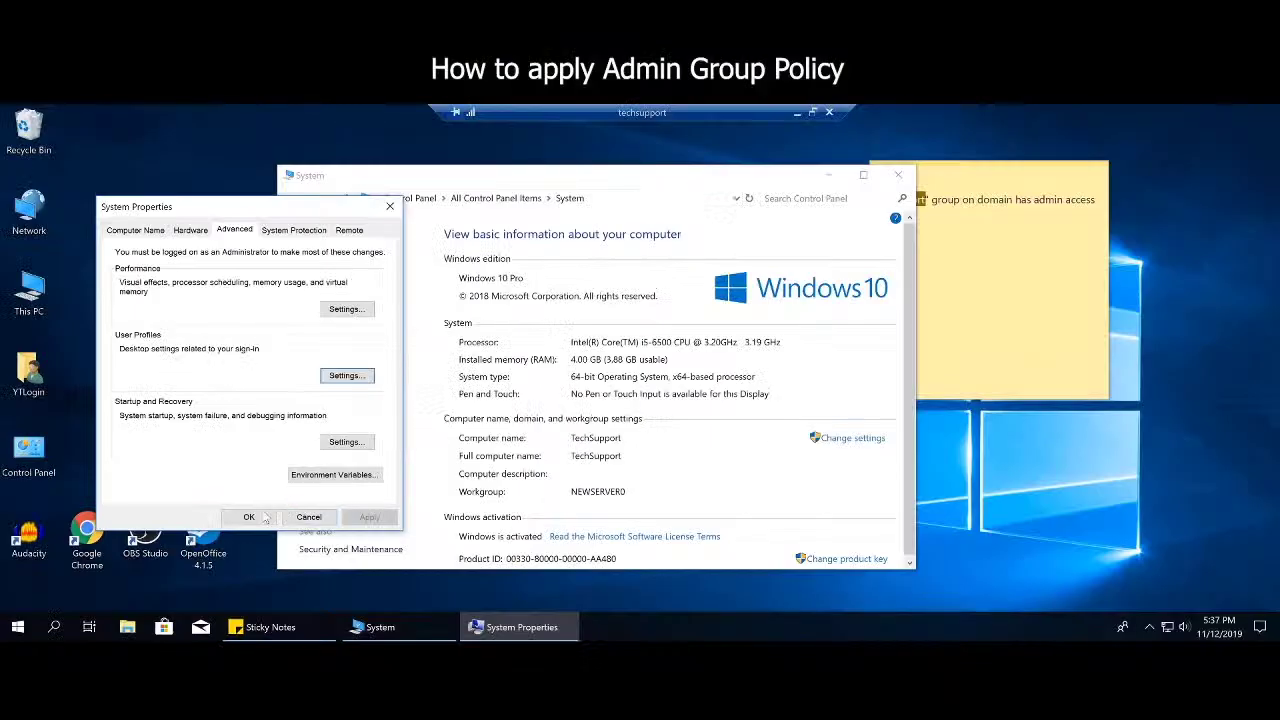
{"action": "left_click", "coordinate": [249, 517]}
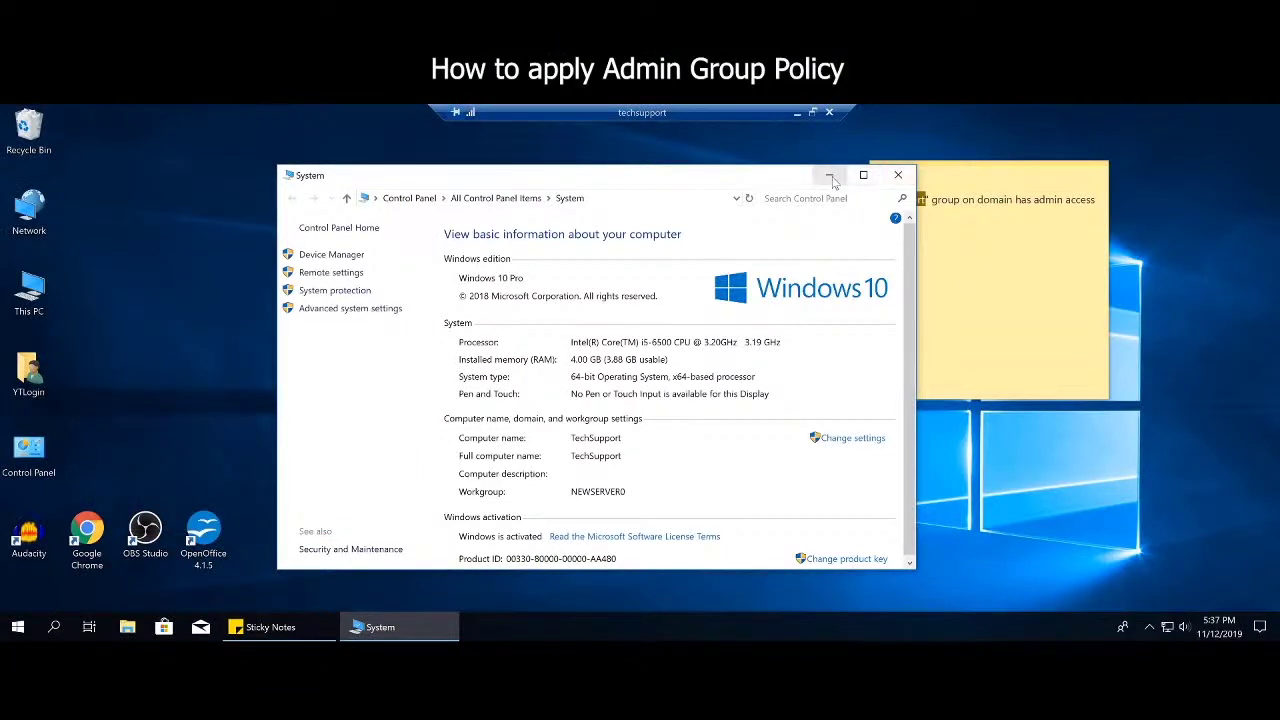
{"action": "left_click", "coordinate": [898, 175]}
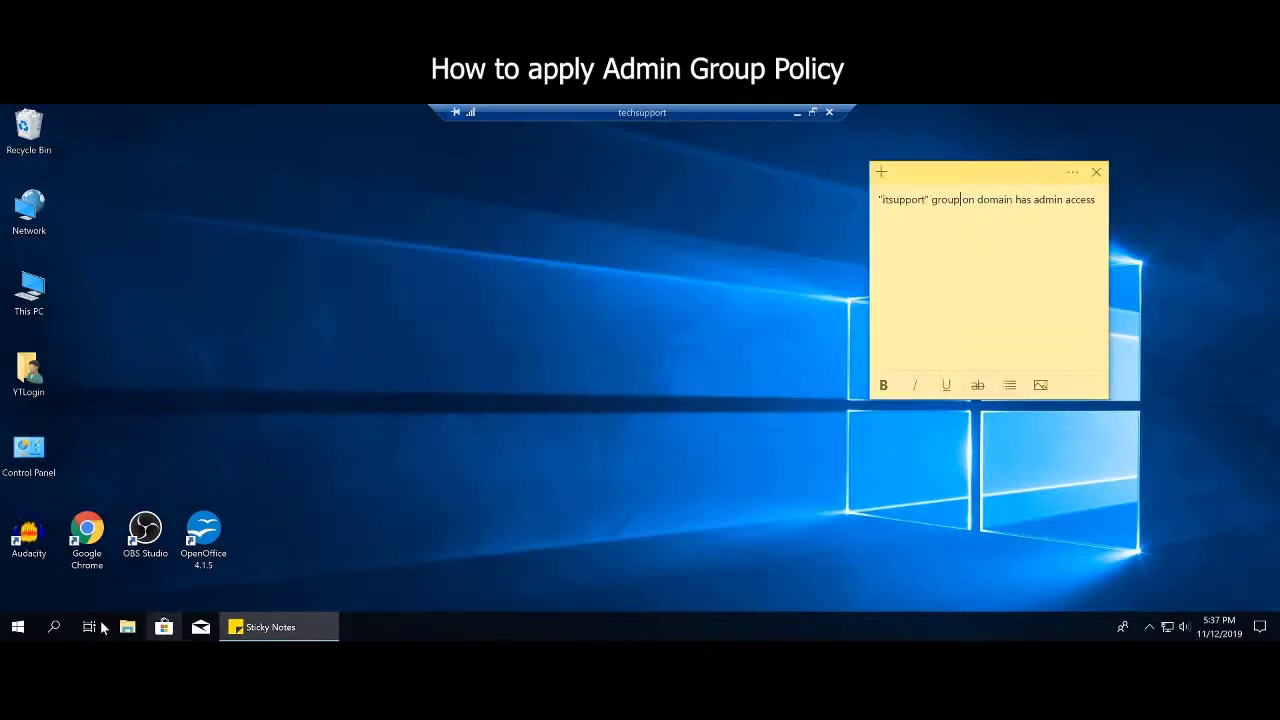
{"action": "left_click", "coordinate": [57, 627]}
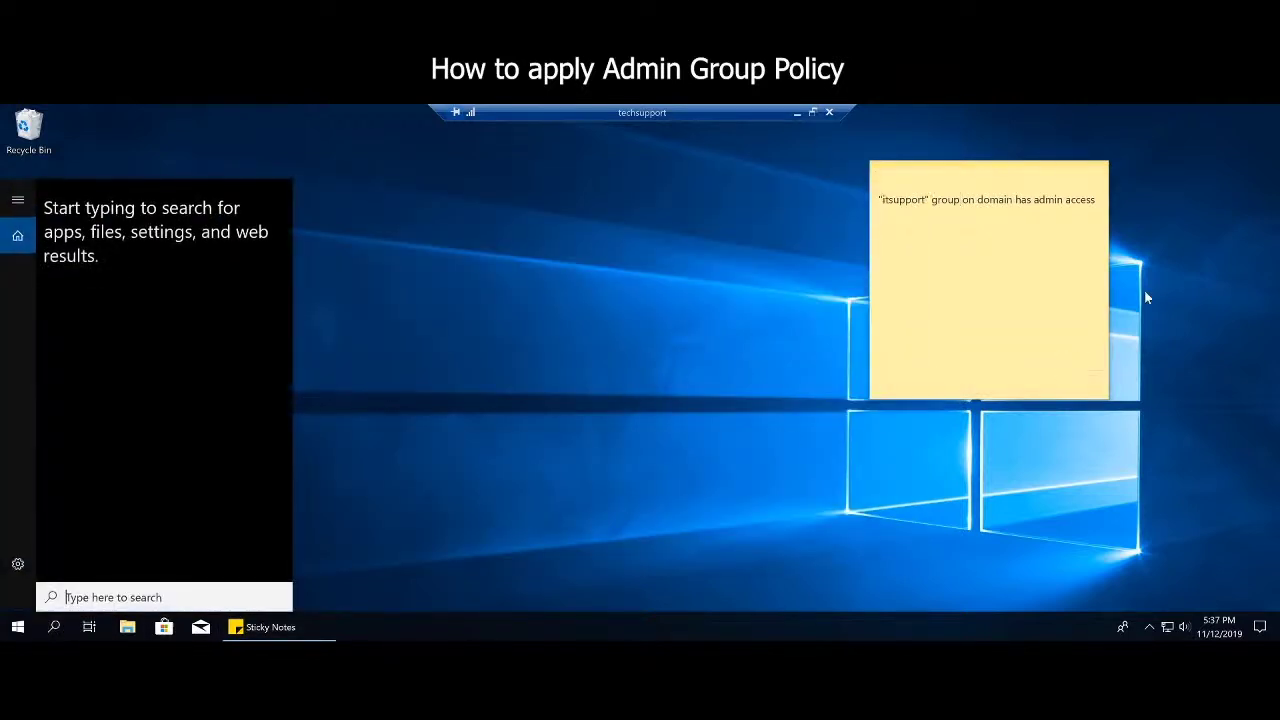
{"action": "type", "text": "group"}
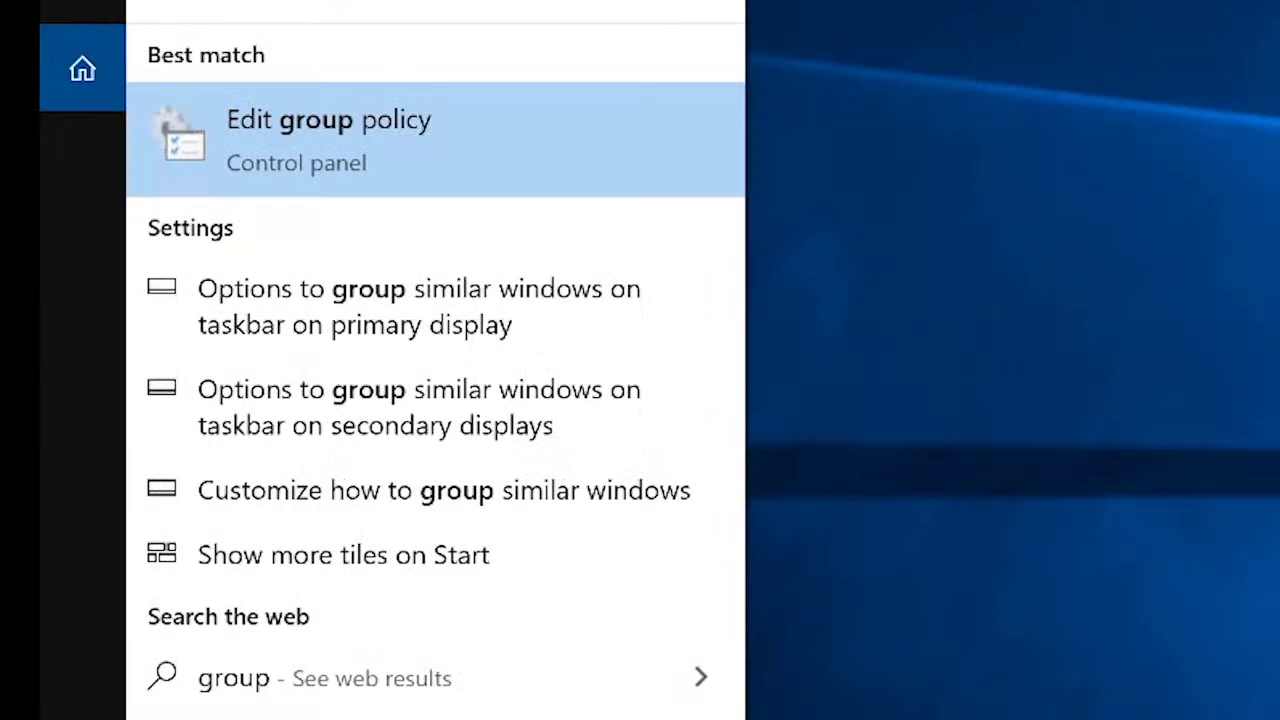
{"action": "key", "text": "Return"}
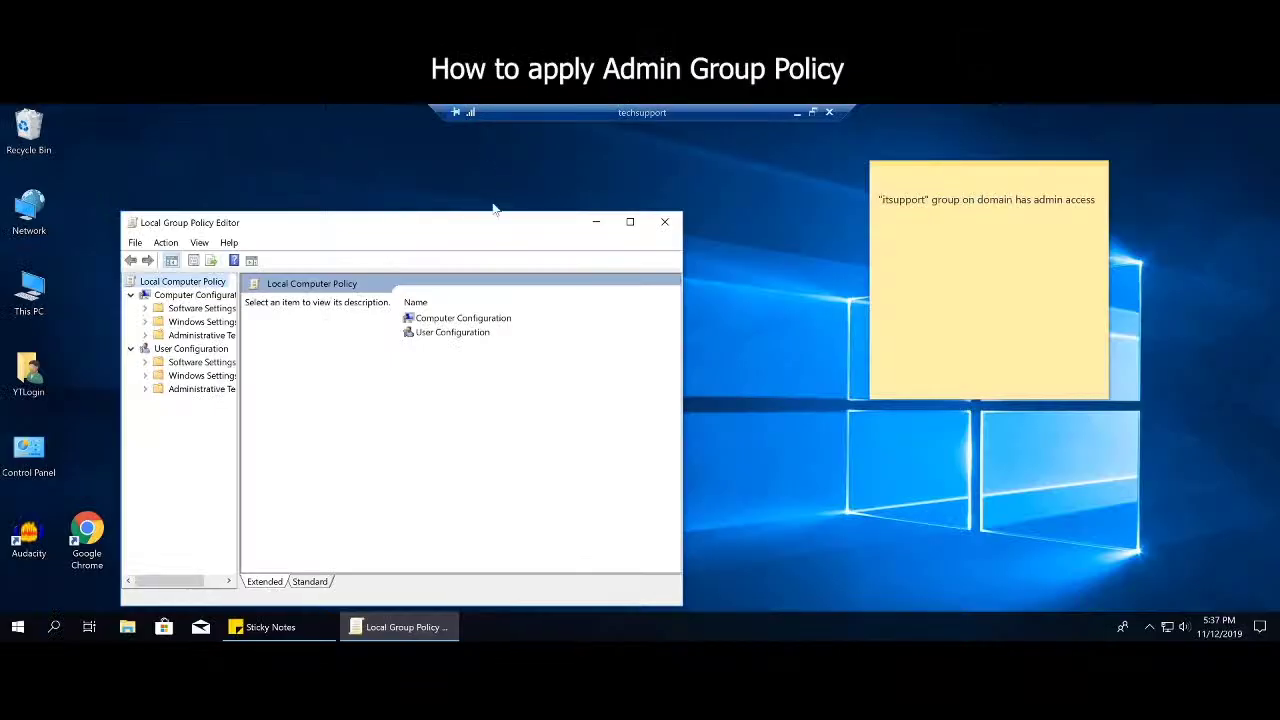
{"action": "left_click_drag", "start_coordinate": [560, 212], "coordinate": [636, 178]}
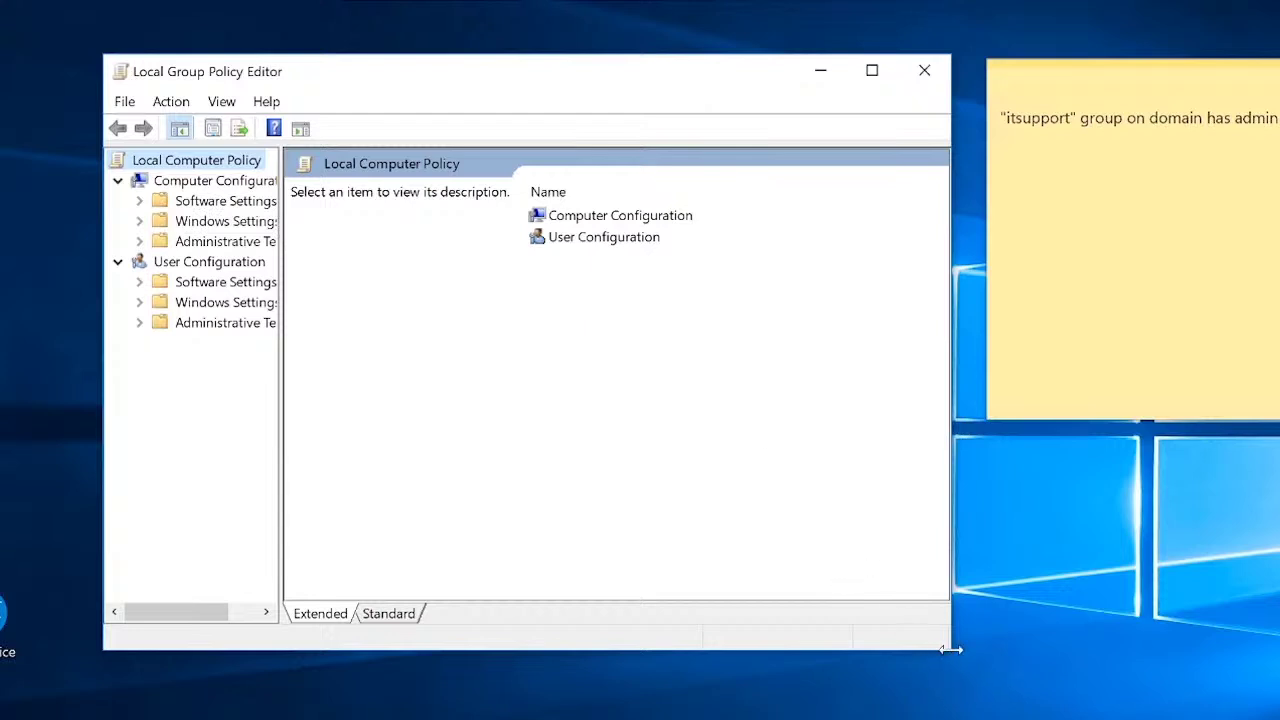
{"action": "left_click_drag", "start_coordinate": [950, 652], "coordinate": [1033, 670]}
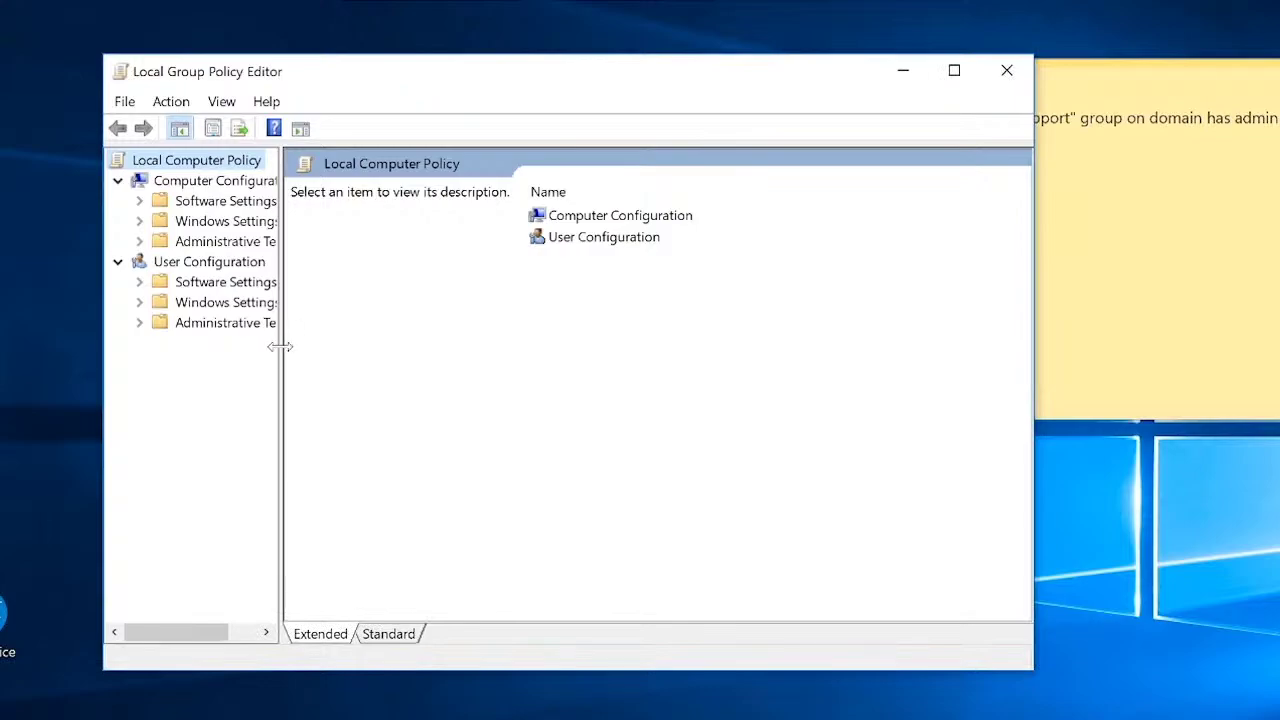
{"action": "left_click_drag", "start_coordinate": [283, 346], "coordinate": [322, 346]}
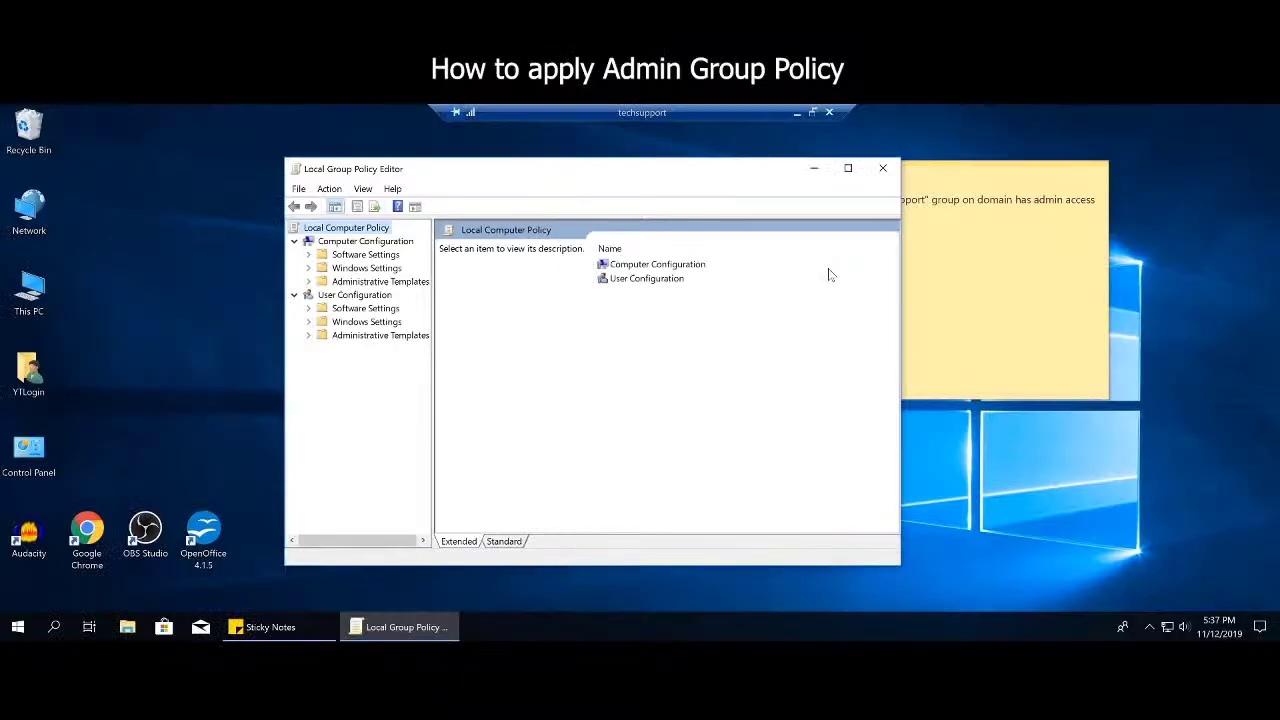
{"action": "left_click", "coordinate": [888, 166]}
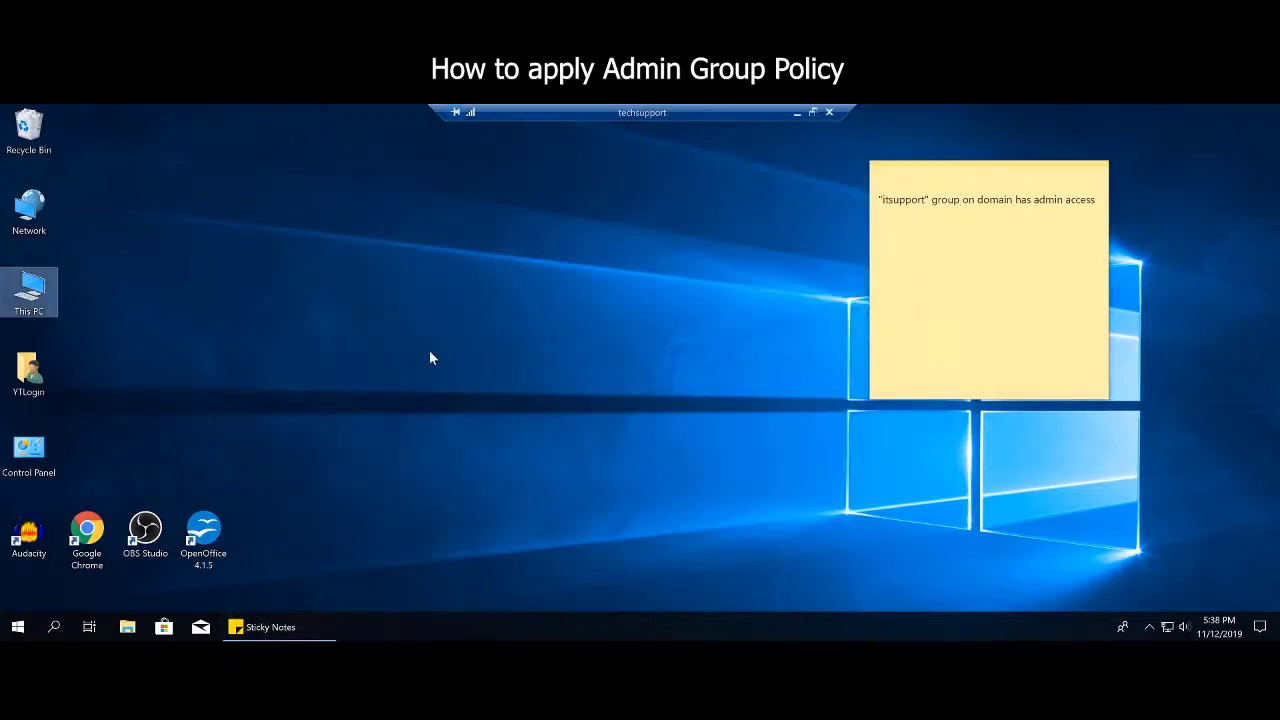
Bring up the Run box with lusrmgr.msc entered in the Open field.
{"action": "left_click", "coordinate": [54, 627]}
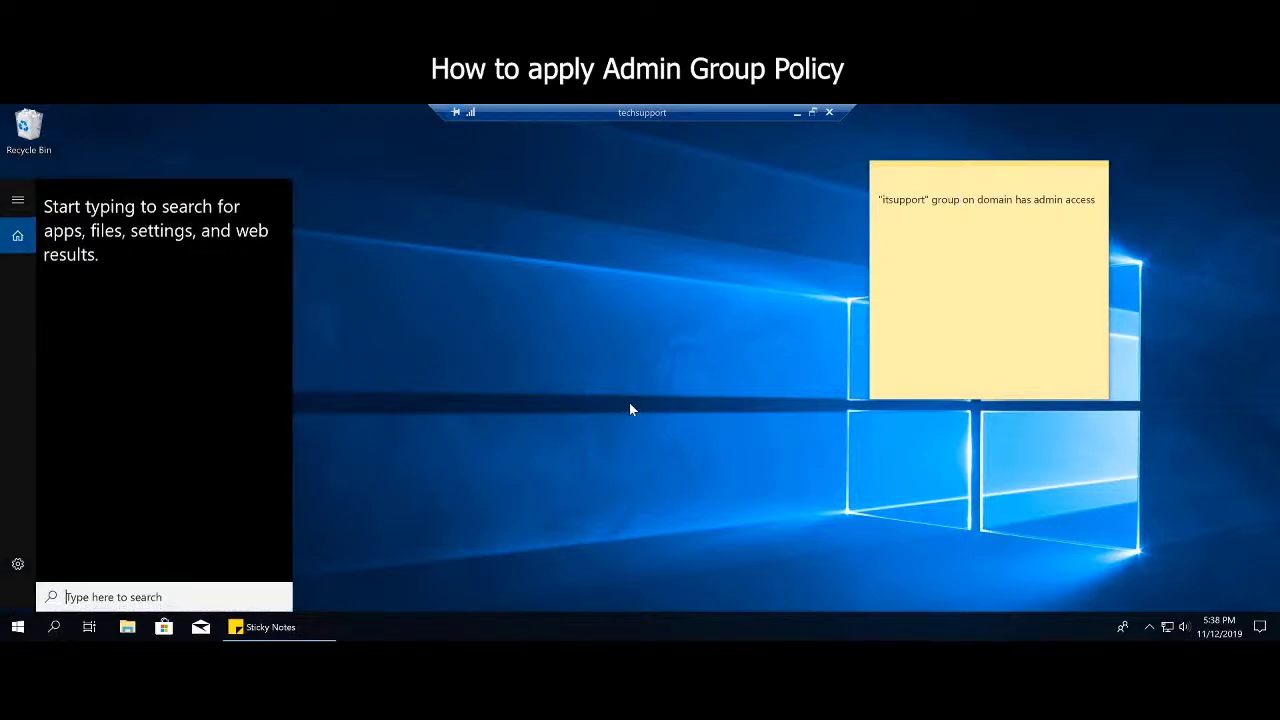
{"action": "key", "text": "super+r"}
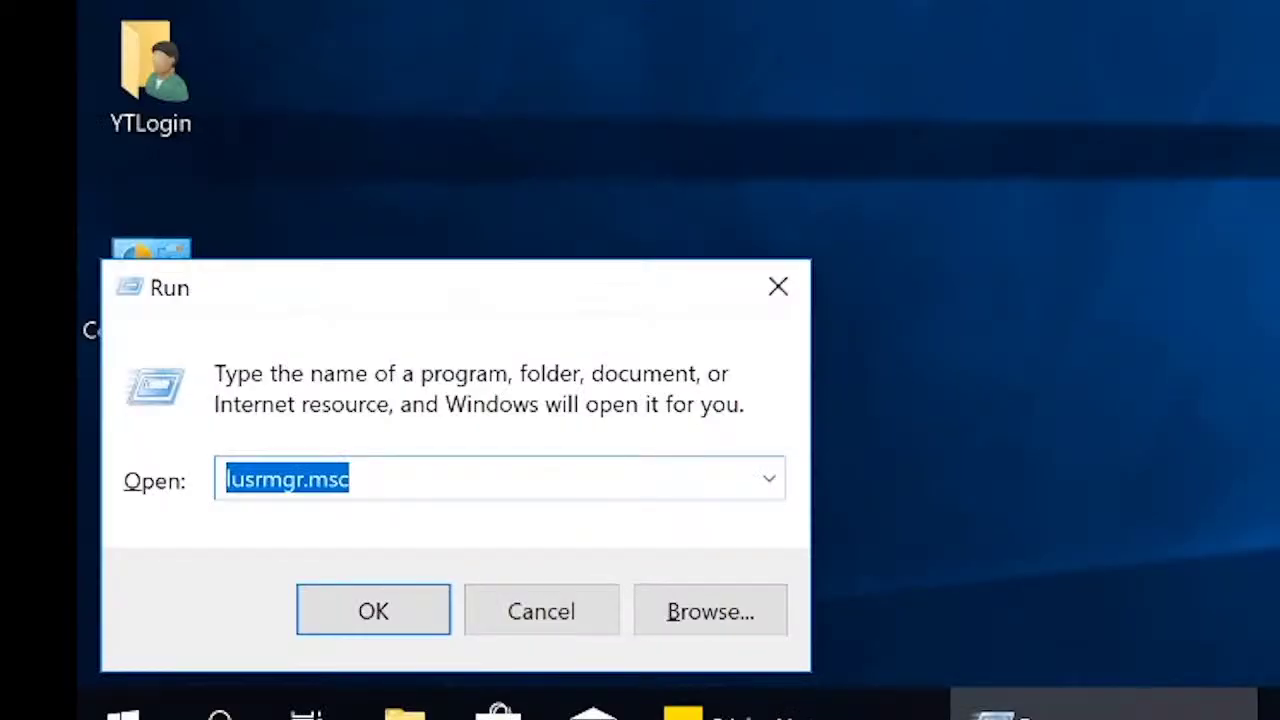
{"action": "left_click", "coordinate": [350, 479]}
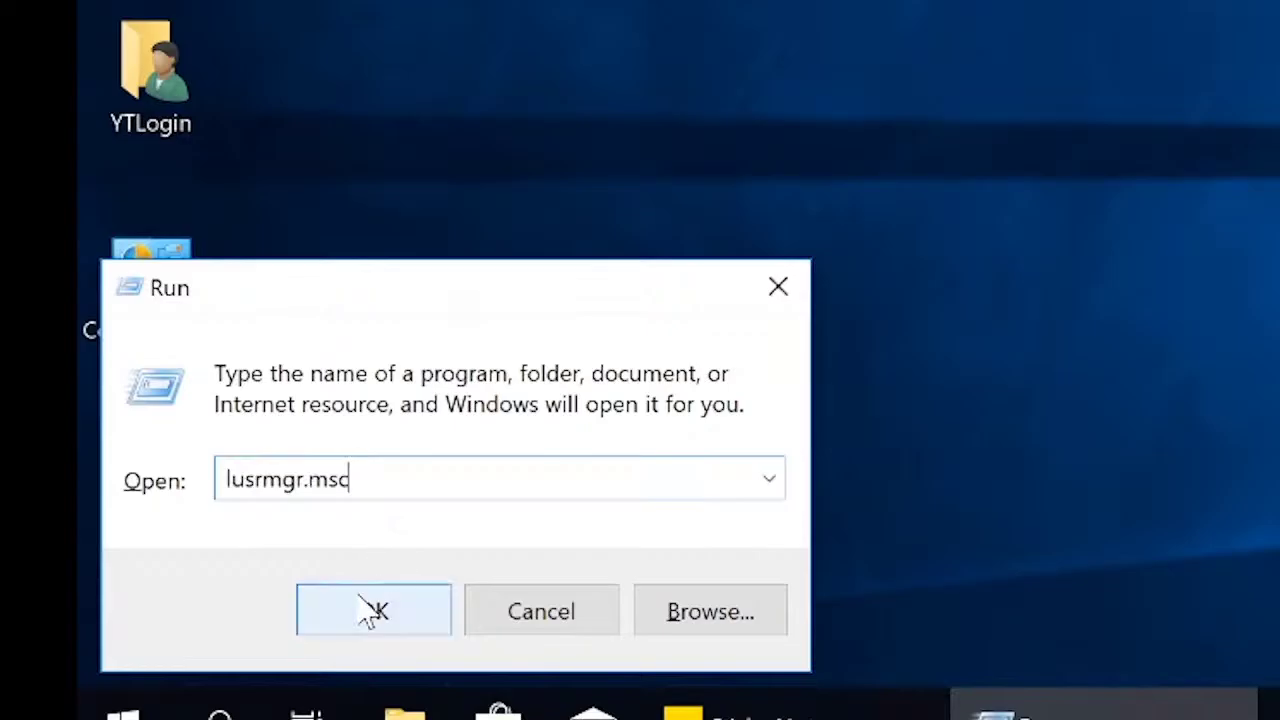
Launch lusrmgr.msc and reposition and enlarge the Local Users and Groups window.
{"action": "left_click", "coordinate": [366, 609]}
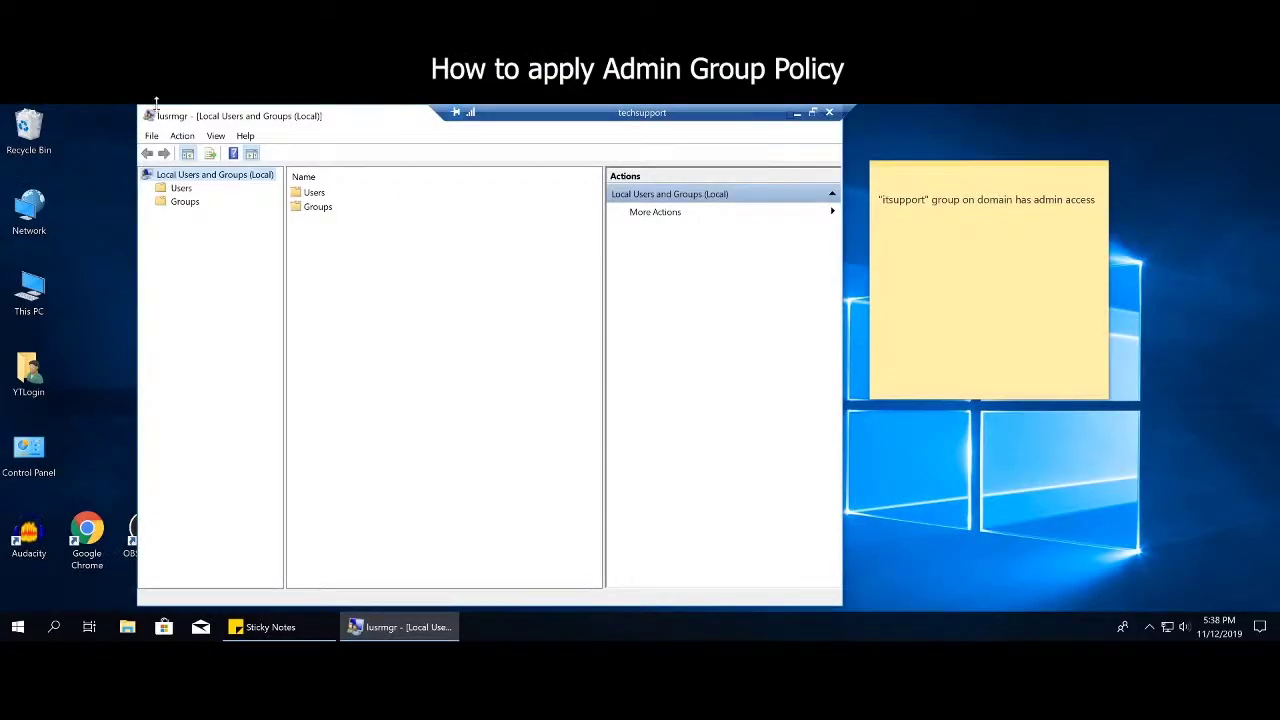
{"action": "left_click_drag", "start_coordinate": [138, 105], "coordinate": [370, 247]}
{"action": "left_click_drag", "start_coordinate": [640, 259], "coordinate": [628, 215]}
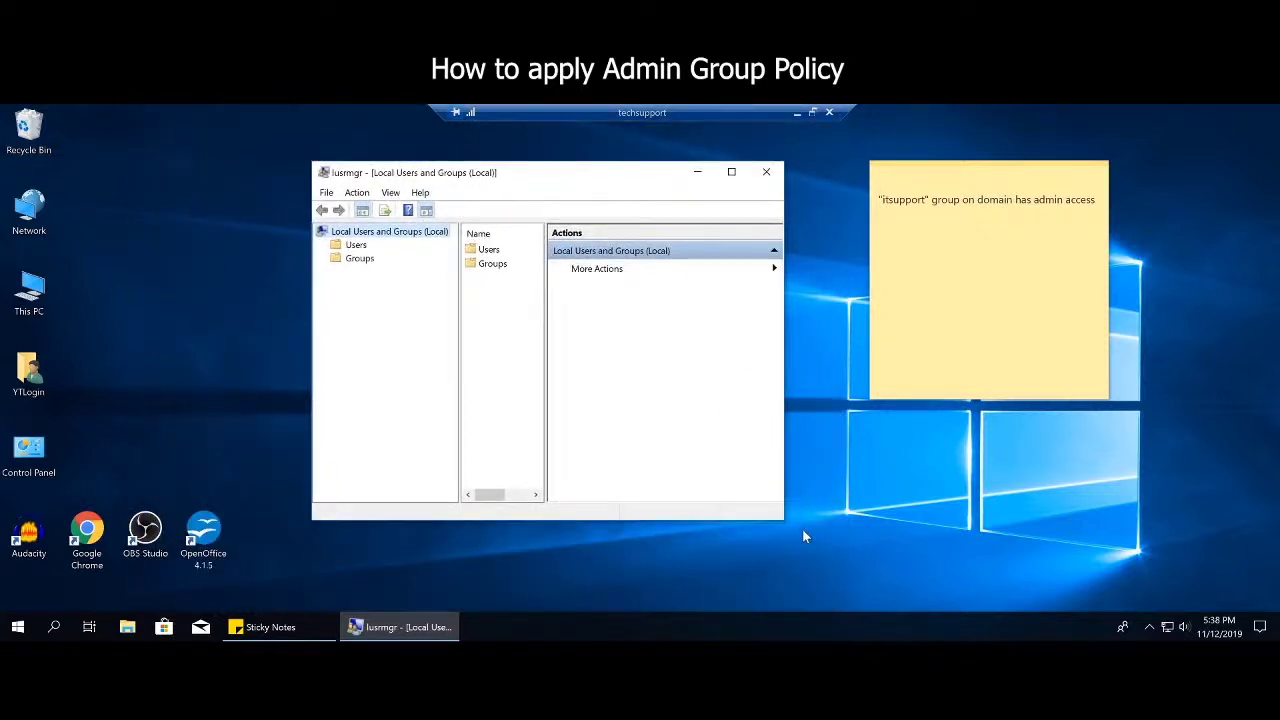
{"action": "left_click_drag", "start_coordinate": [781, 516], "coordinate": [981, 592]}
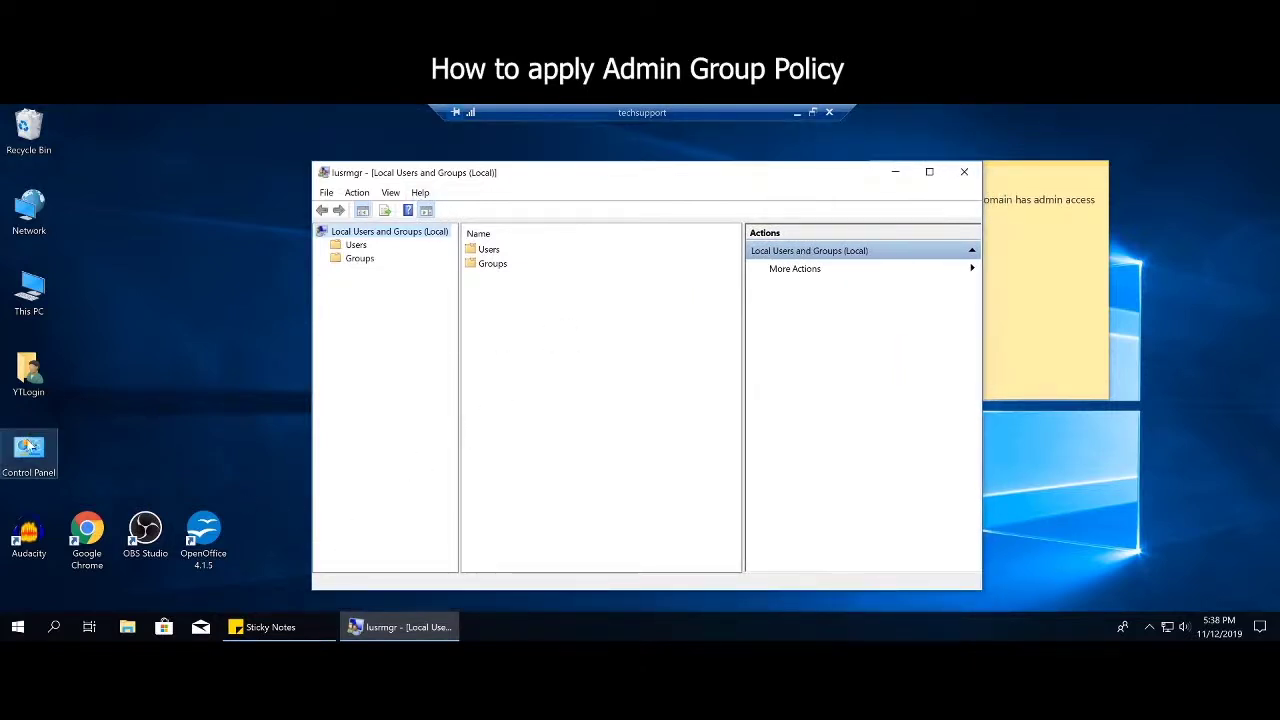
{"action": "left_click", "coordinate": [28, 445]}
{"action": "double_click", "coordinate": [28, 445]}
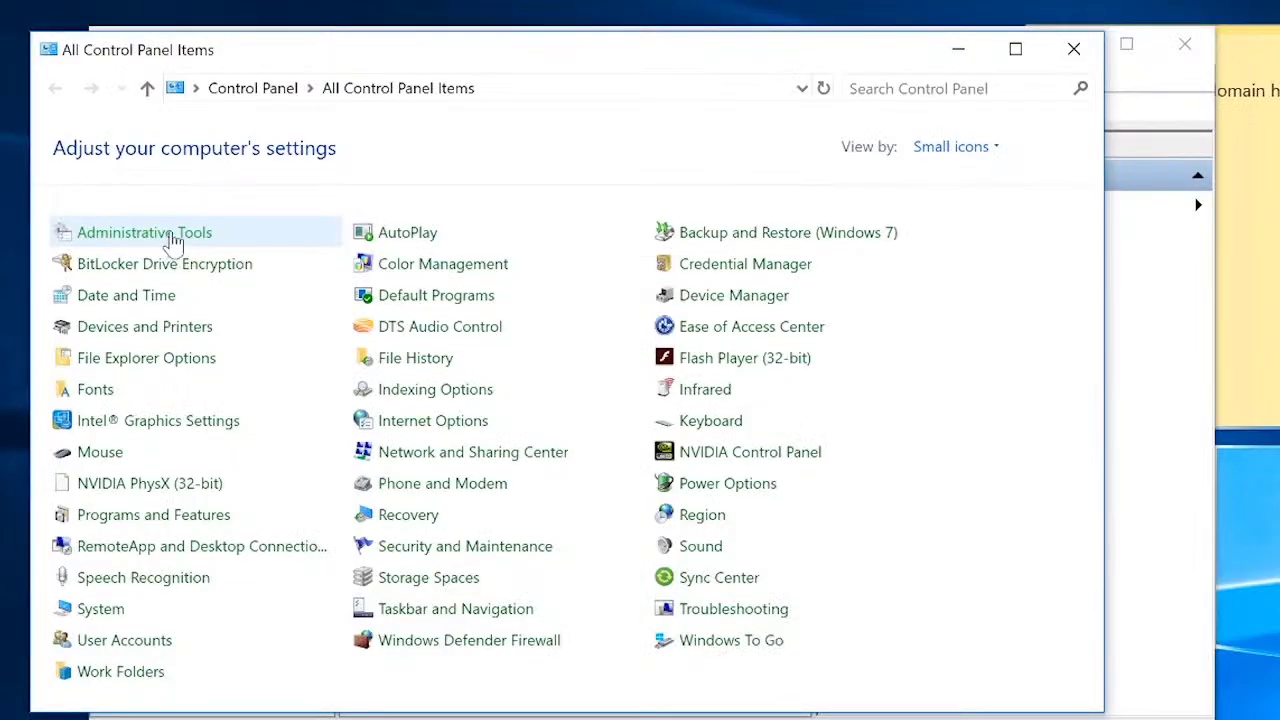
{"action": "left_click", "coordinate": [358, 286]}
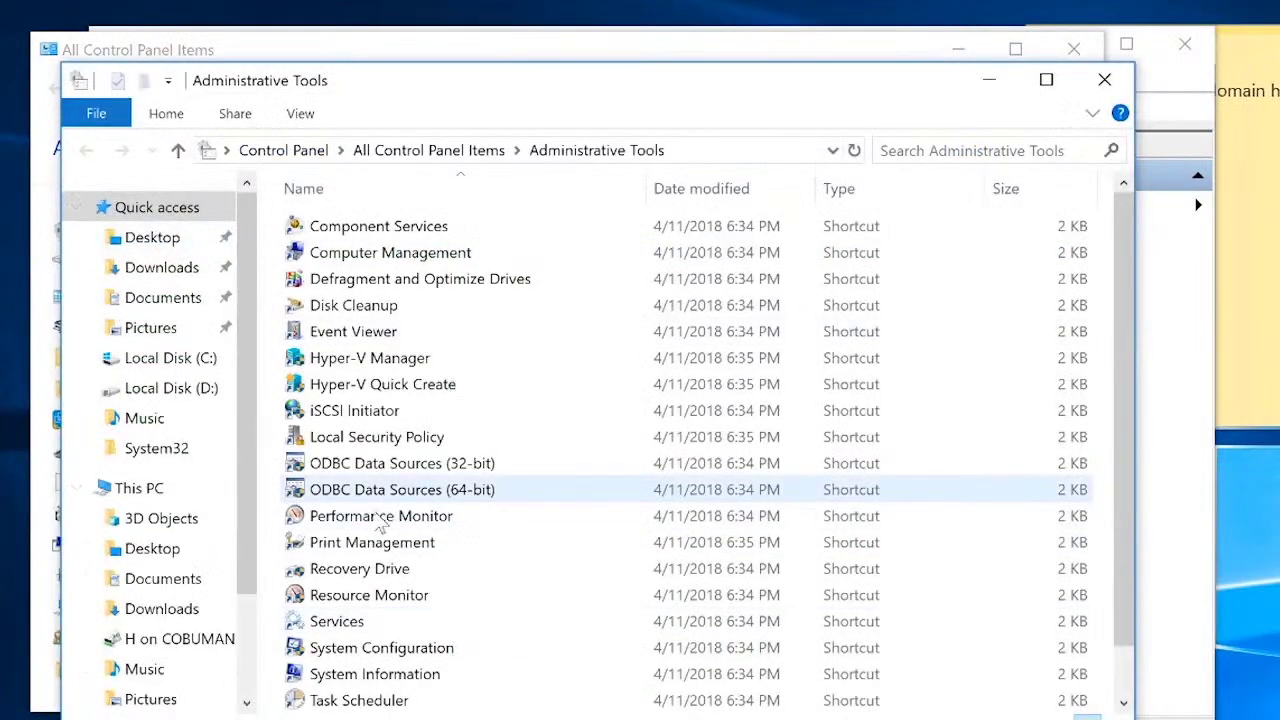
{"action": "double_click", "coordinate": [360, 253]}
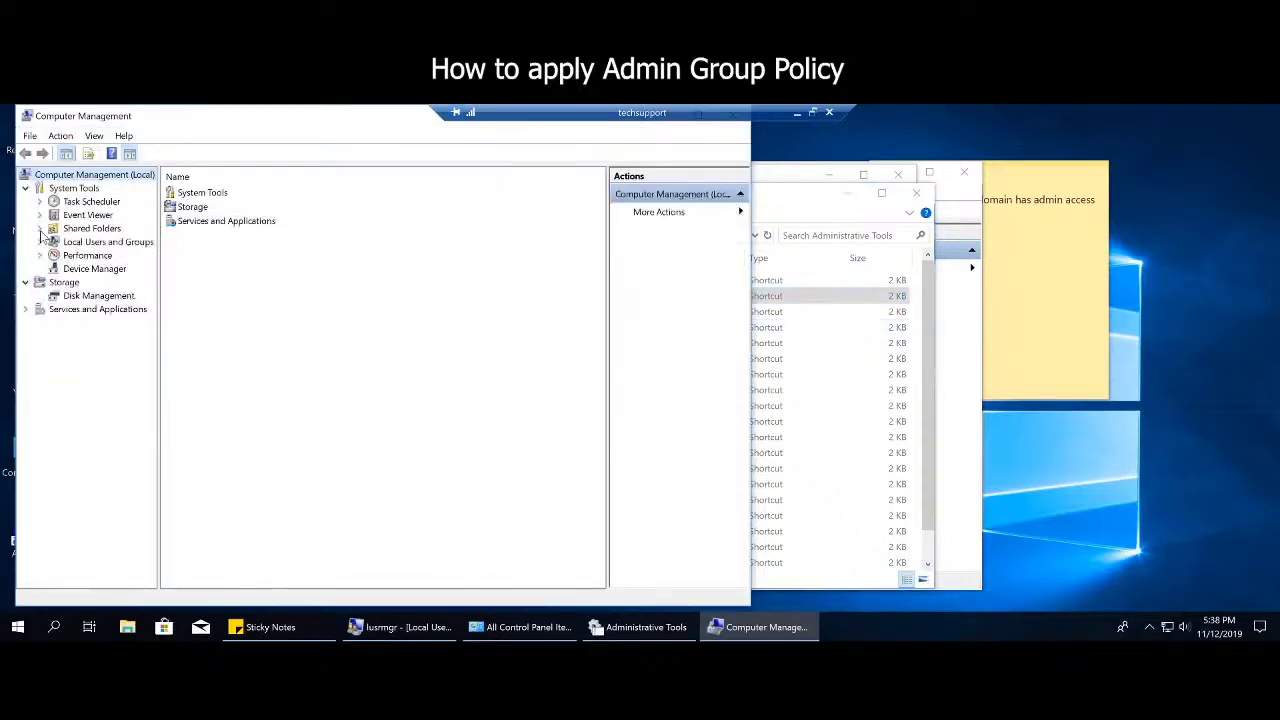
{"action": "left_click", "coordinate": [39, 242]}
{"action": "left_click", "coordinate": [114, 243]}
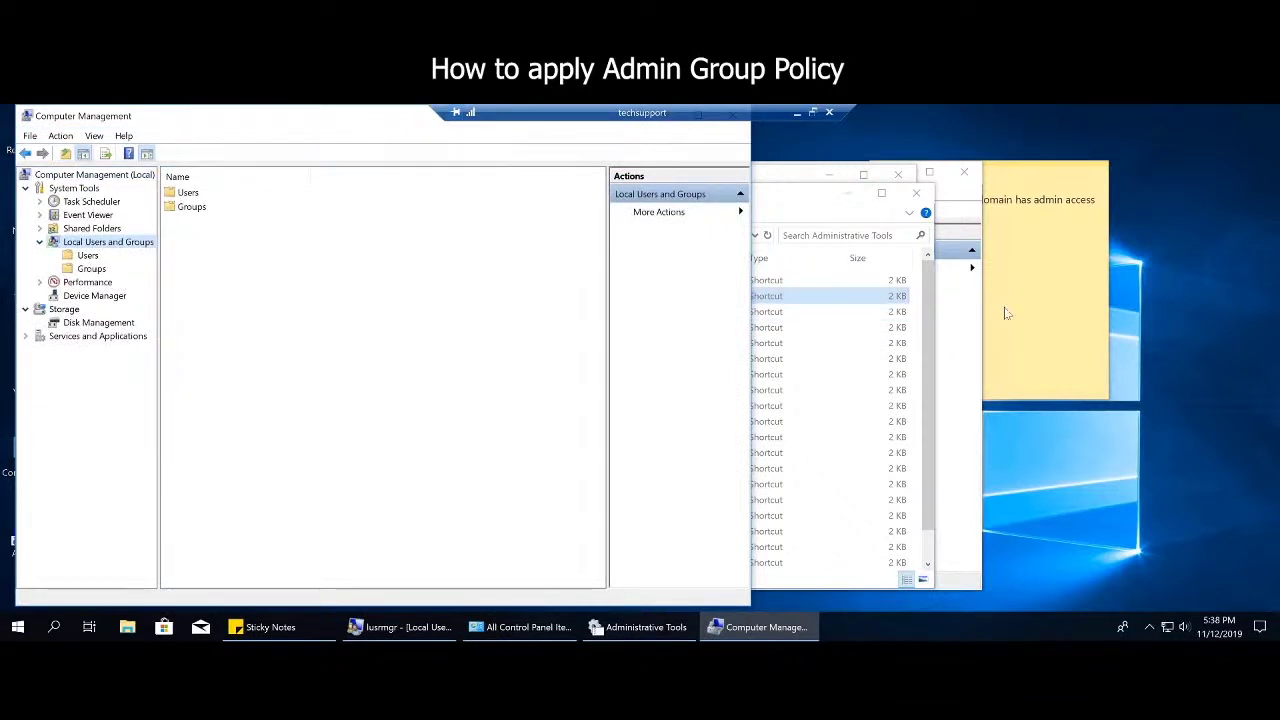
{"action": "left_click", "coordinate": [915, 193]}
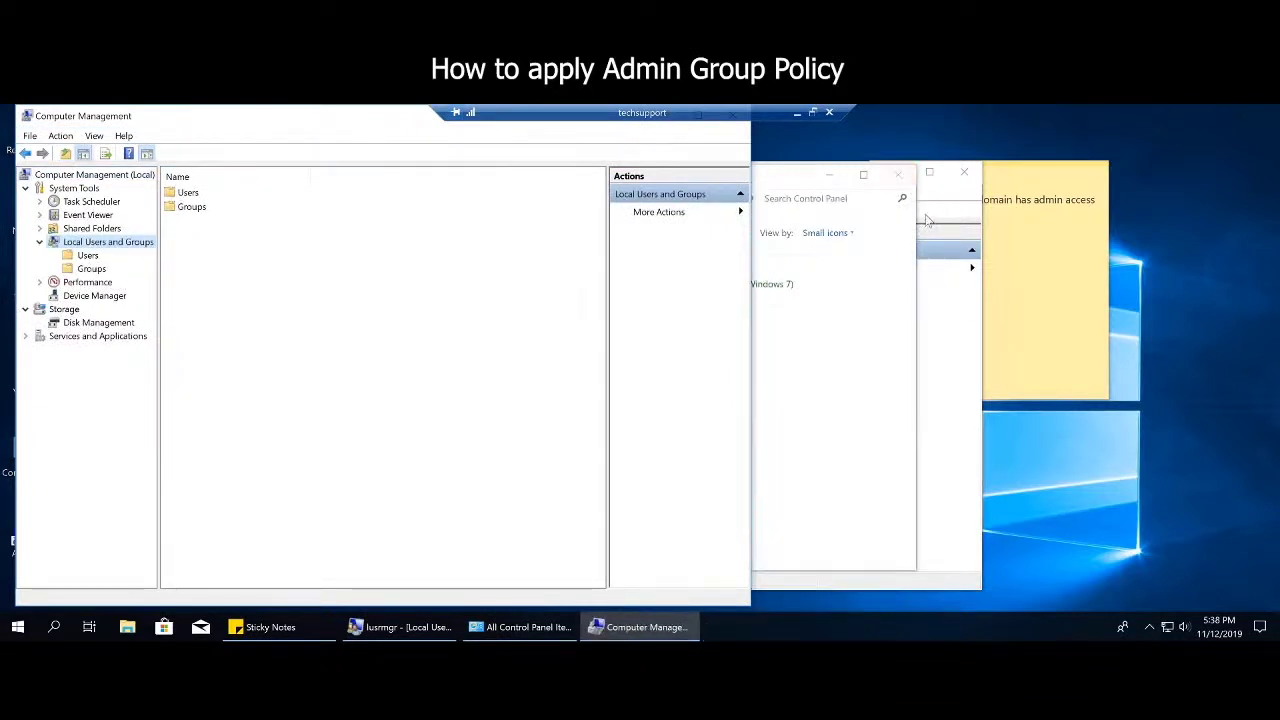
{"action": "left_click", "coordinate": [903, 175]}
{"action": "left_click", "coordinate": [809, 178]}
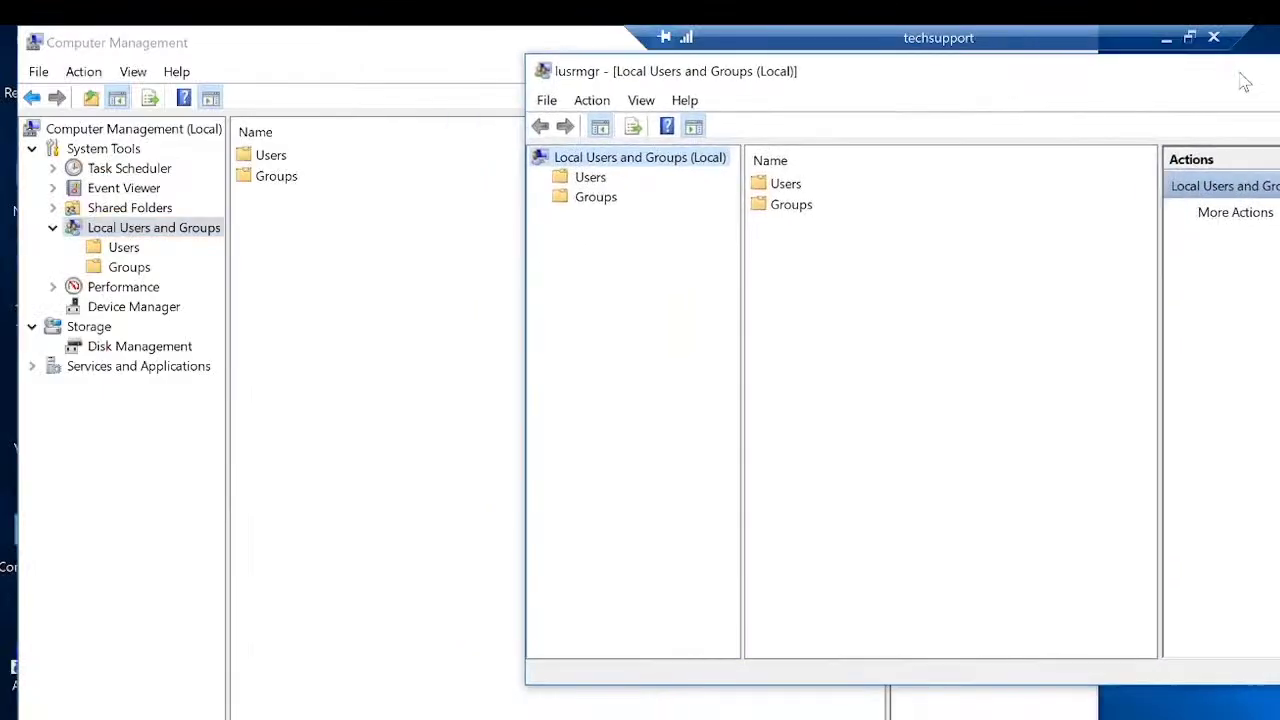
{"action": "left_click", "coordinate": [126, 262]}
{"action": "left_click", "coordinate": [124, 248]}
{"action": "left_click", "coordinate": [129, 267]}
{"action": "left_click", "coordinate": [140, 248]}
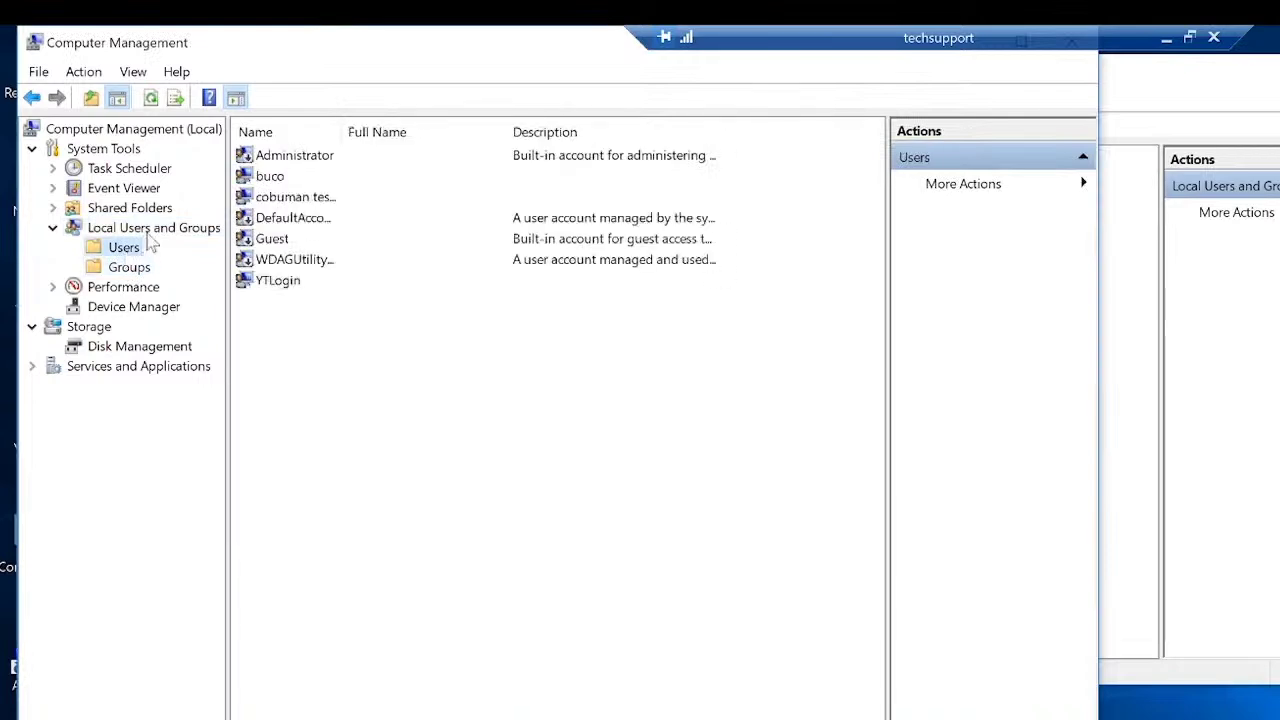
{"action": "left_click", "coordinate": [1243, 430]}
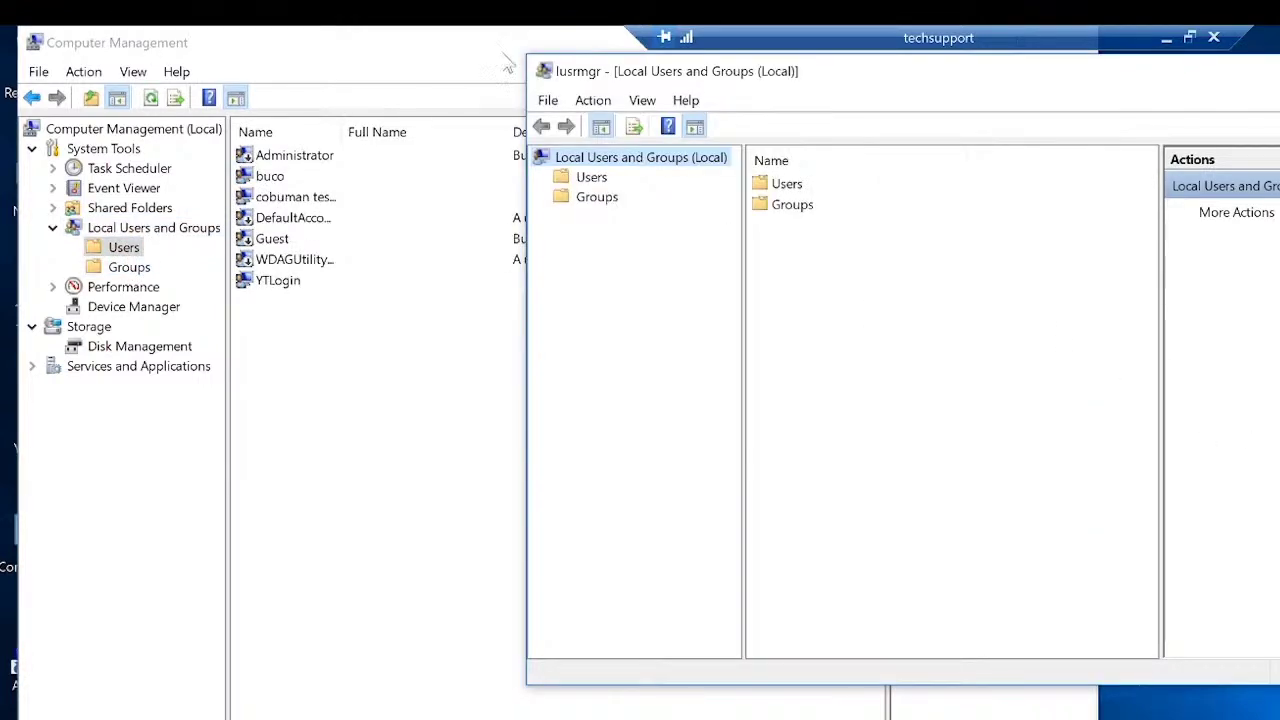
{"action": "left_click_drag", "start_coordinate": [462, 55], "coordinate": [314, 220]}
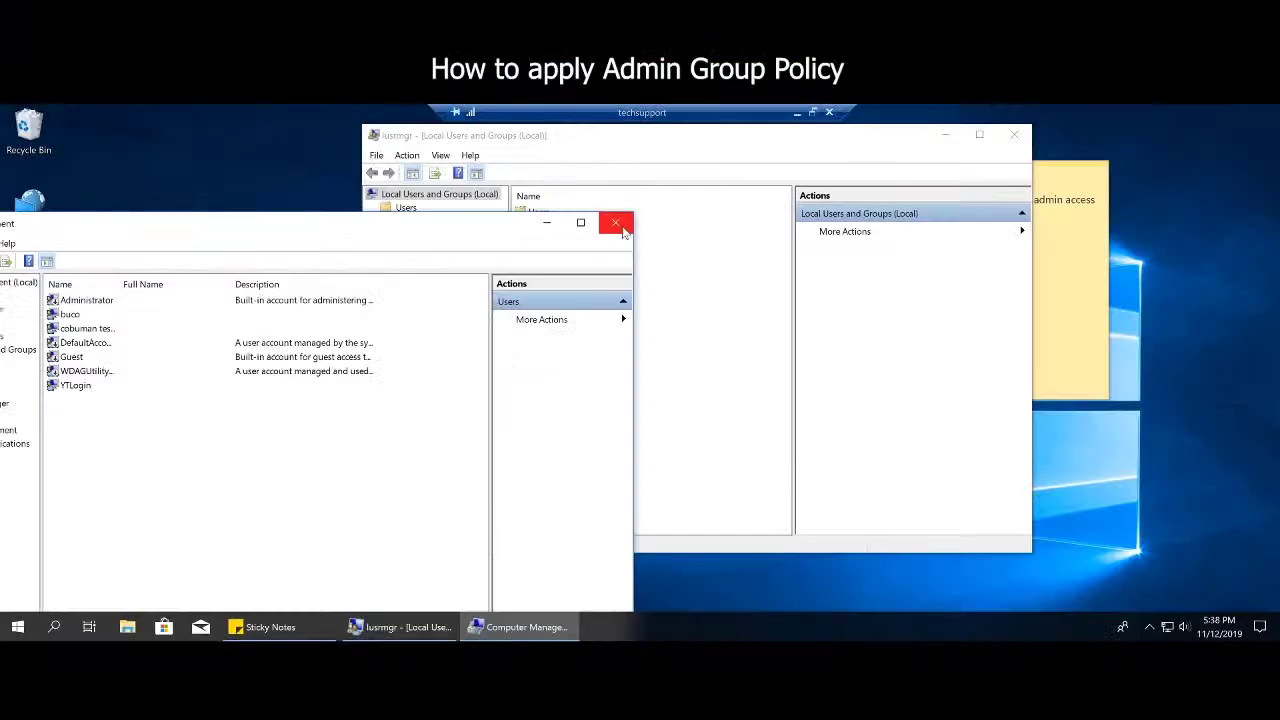
{"action": "left_click", "coordinate": [893, 196]}
{"action": "left_click_drag", "start_coordinate": [600, 148], "coordinate": [536, 182]}
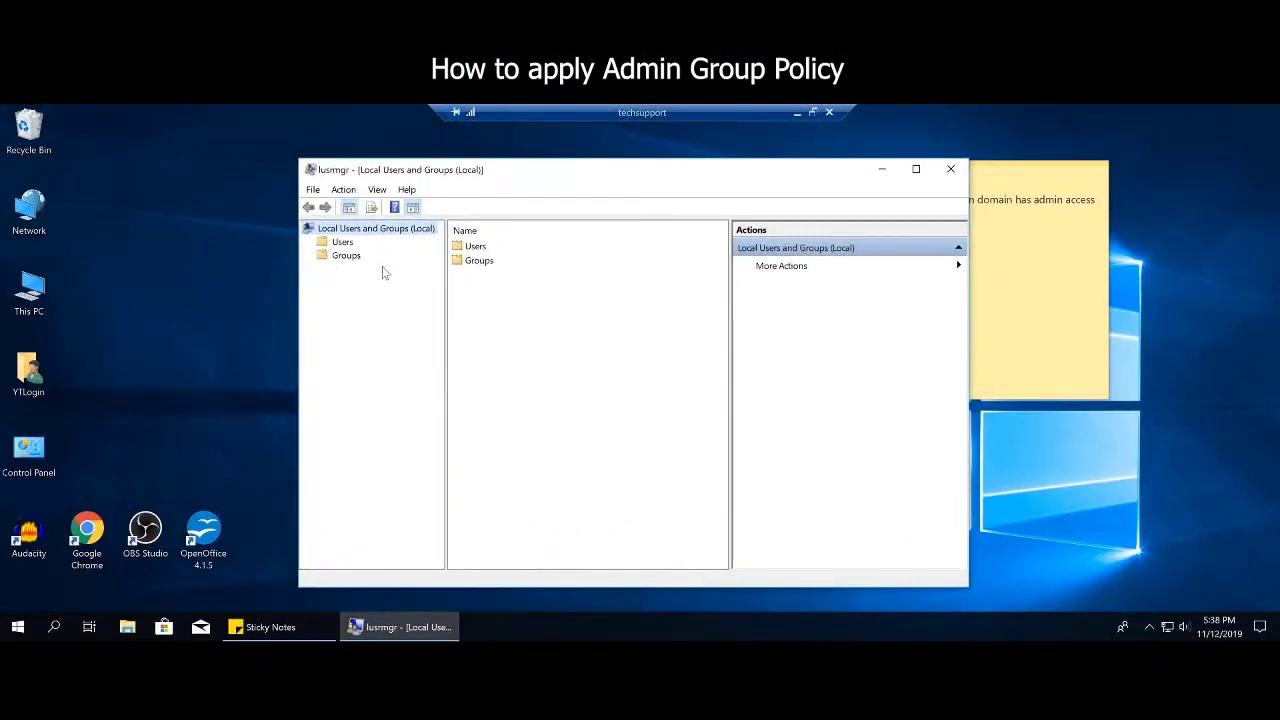
Move the sticky note aside and show the Groups folder in Local Users and Groups.
{"action": "left_click", "coordinate": [1050, 180]}
{"action": "left_click_drag", "start_coordinate": [925, 169], "coordinate": [1040, 168]}
{"action": "left_click", "coordinate": [348, 257]}
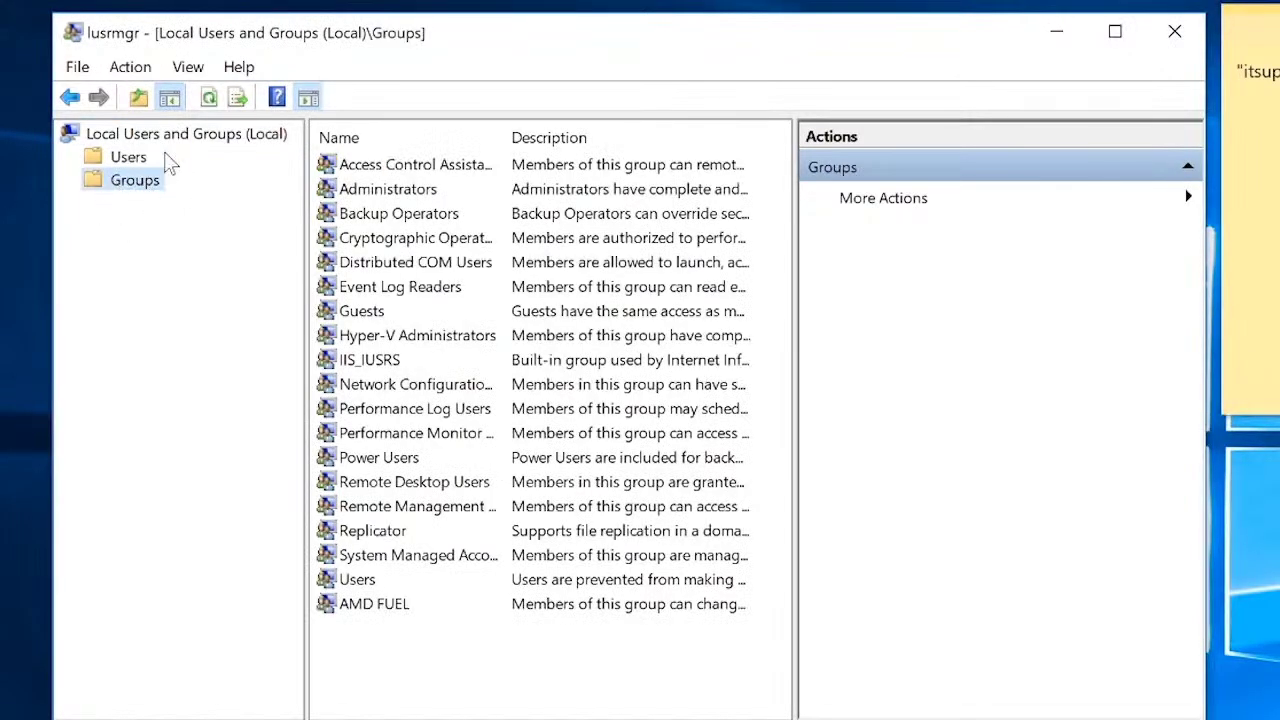
{"action": "left_click", "coordinate": [130, 158]}
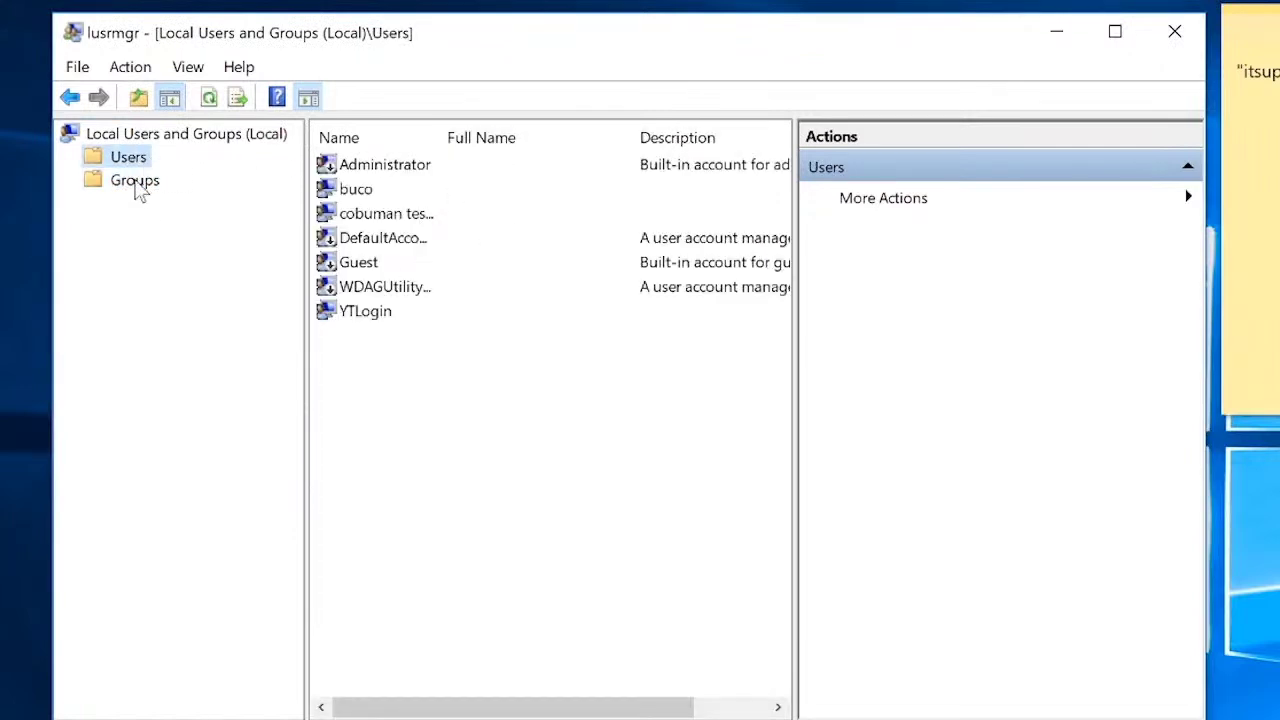
{"action": "left_click", "coordinate": [136, 186]}
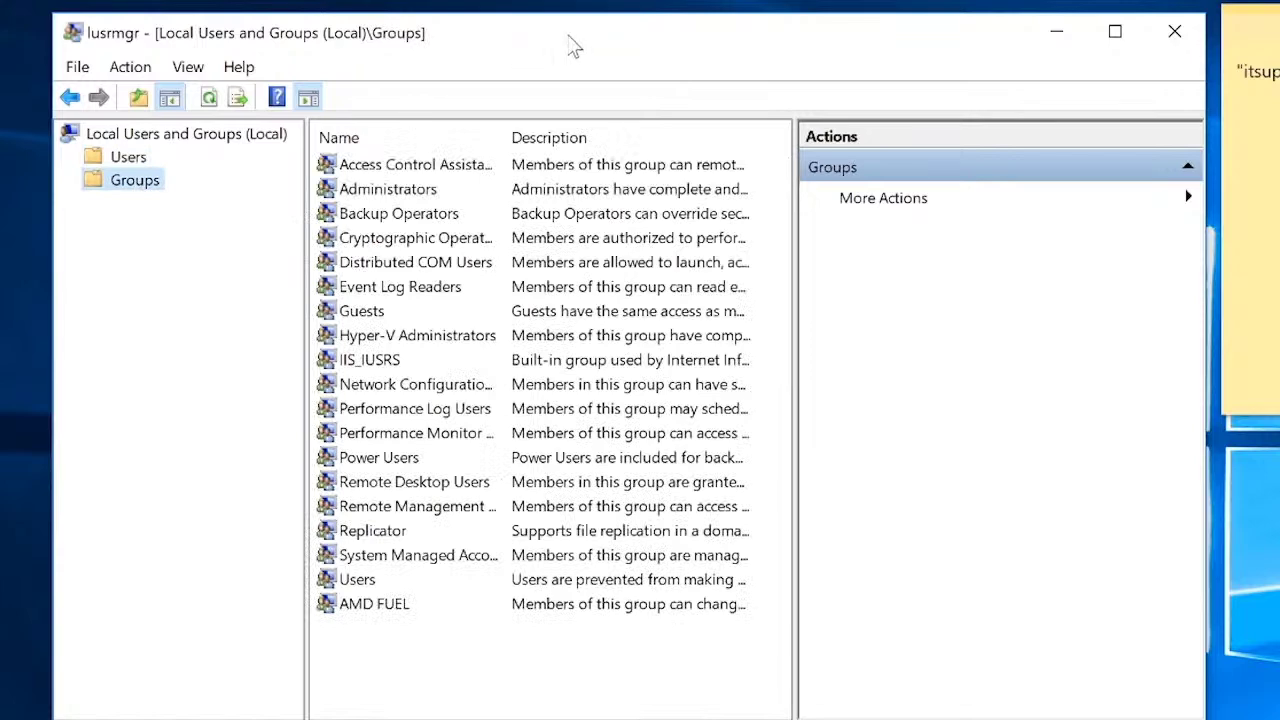
{"action": "left_click_drag", "start_coordinate": [569, 46], "coordinate": [529, 29]}
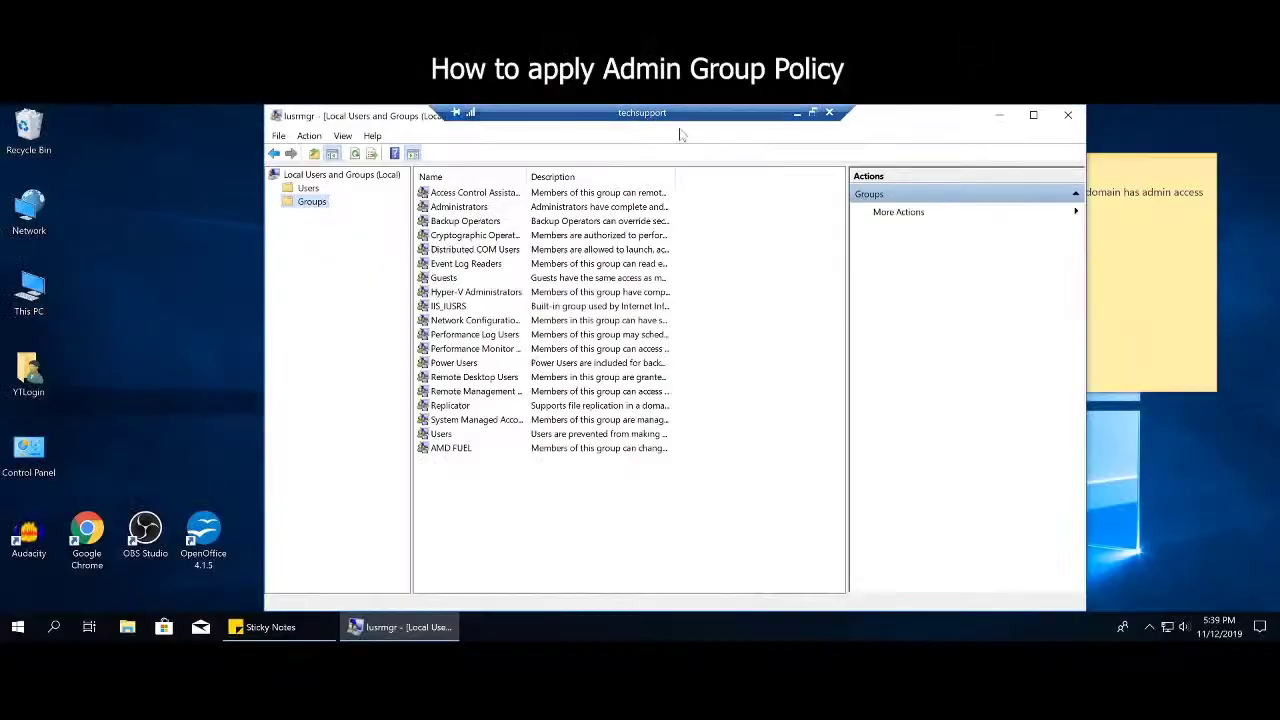
Widen the Description and Name columns and the window, then select Administrators.
{"action": "left_click_drag", "start_coordinate": [676, 176], "coordinate": [828, 176]}
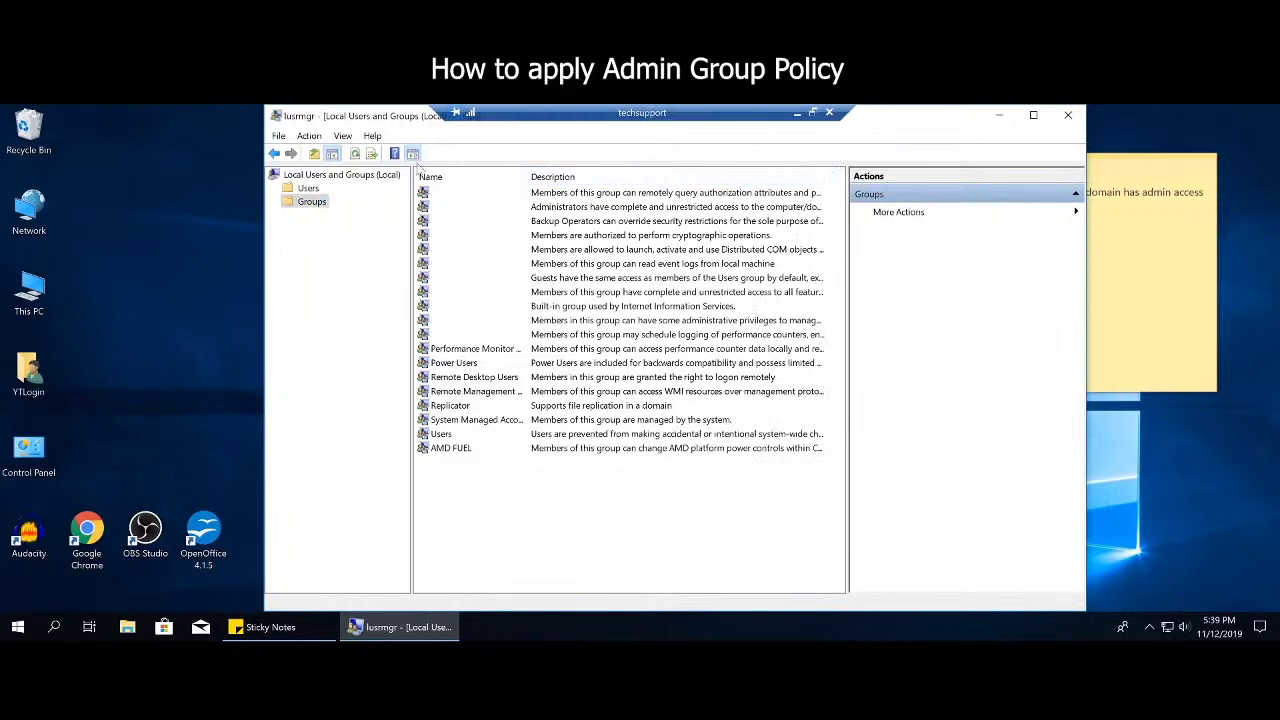
{"action": "left_click_drag", "start_coordinate": [262, 237], "coordinate": [115, 238]}
{"action": "left_click_drag", "start_coordinate": [683, 172], "coordinate": [738, 176]}
{"action": "left_click_drag", "start_coordinate": [379, 176], "coordinate": [440, 178]}
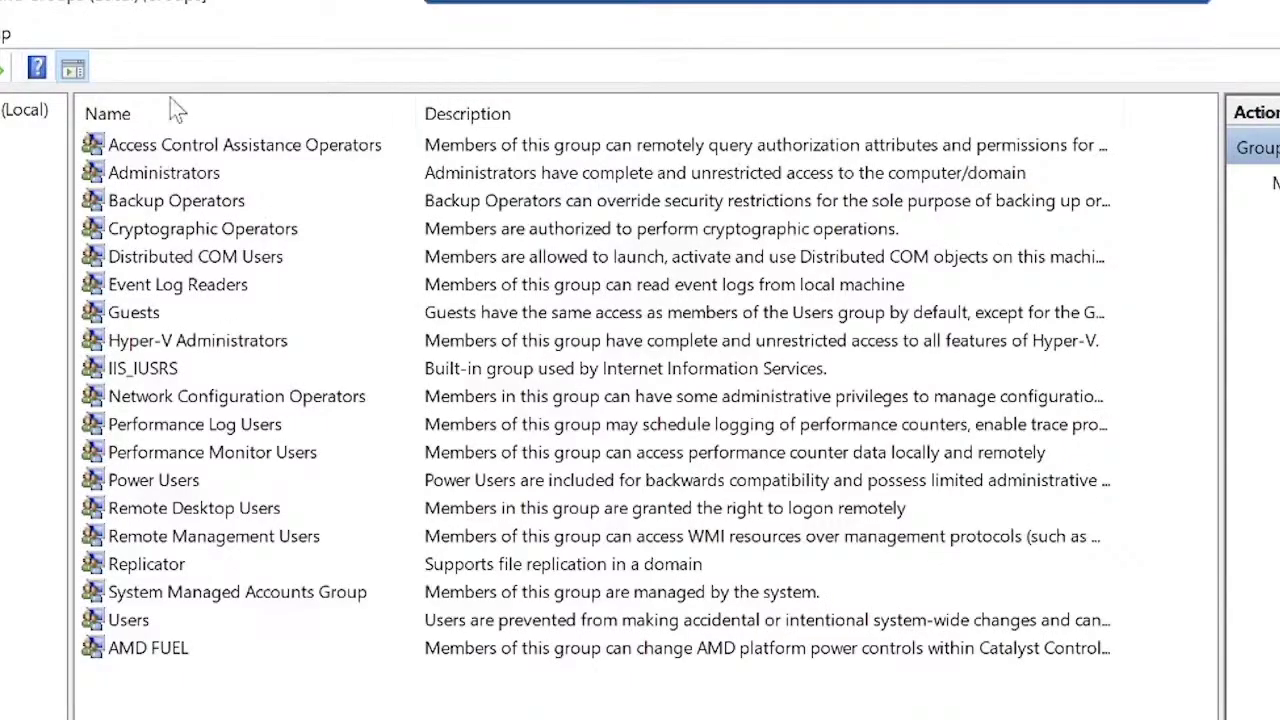
{"action": "left_click", "coordinate": [326, 208]}
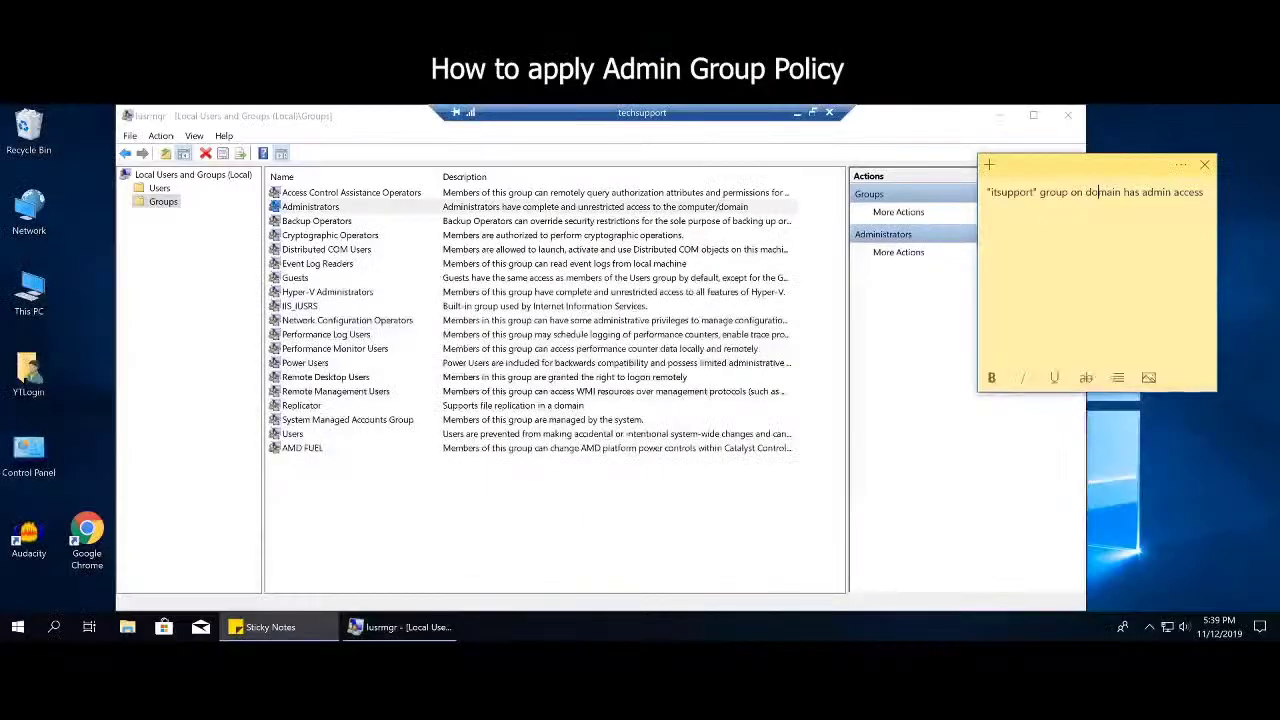
{"action": "key", "text": "shift+Right"}
{"action": "key", "text": "shift+Right"}
{"action": "key", "text": "shift+Right"}
{"action": "key", "text": "shift+Right"}
{"action": "key", "text": "shift+Right"}
{"action": "key", "text": "shift+Right"}
{"action": "key", "text": "shift+Right"}
{"action": "key", "text": "shift+Right"}
{"action": "key", "text": "shift+Right"}
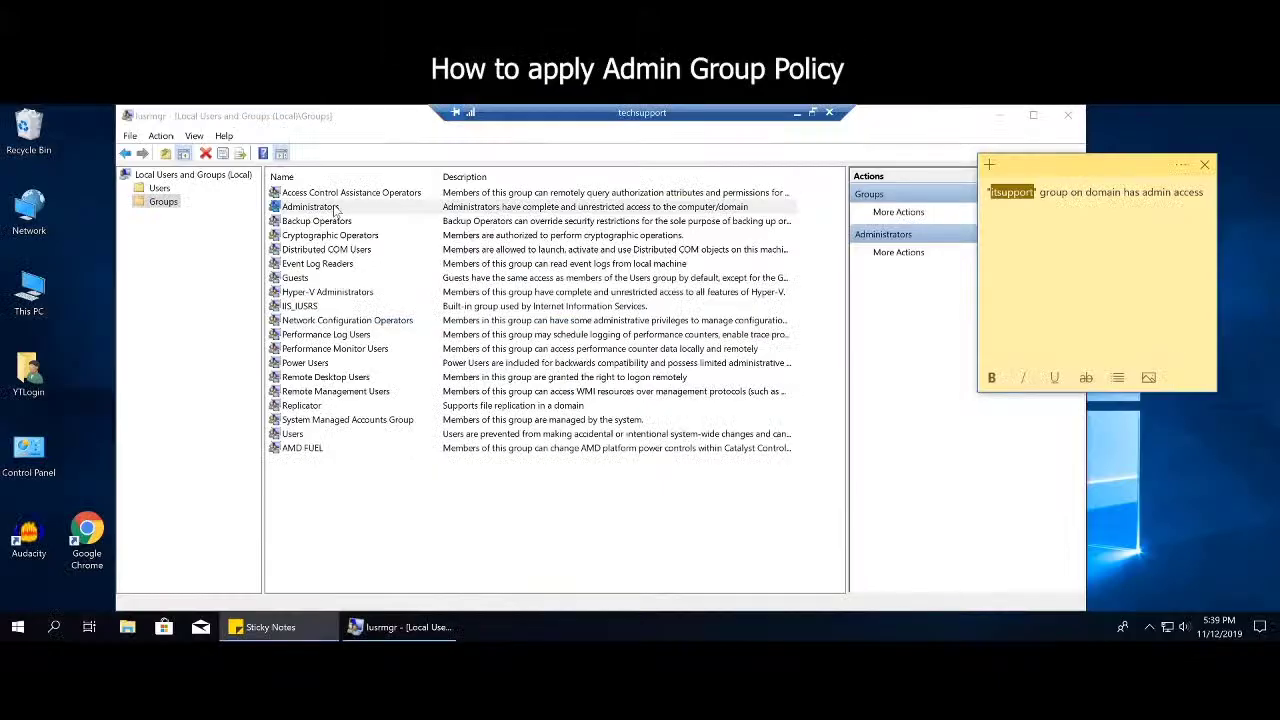
{"action": "left_click", "coordinate": [336, 207]}
{"action": "left_click", "coordinate": [336, 207]}
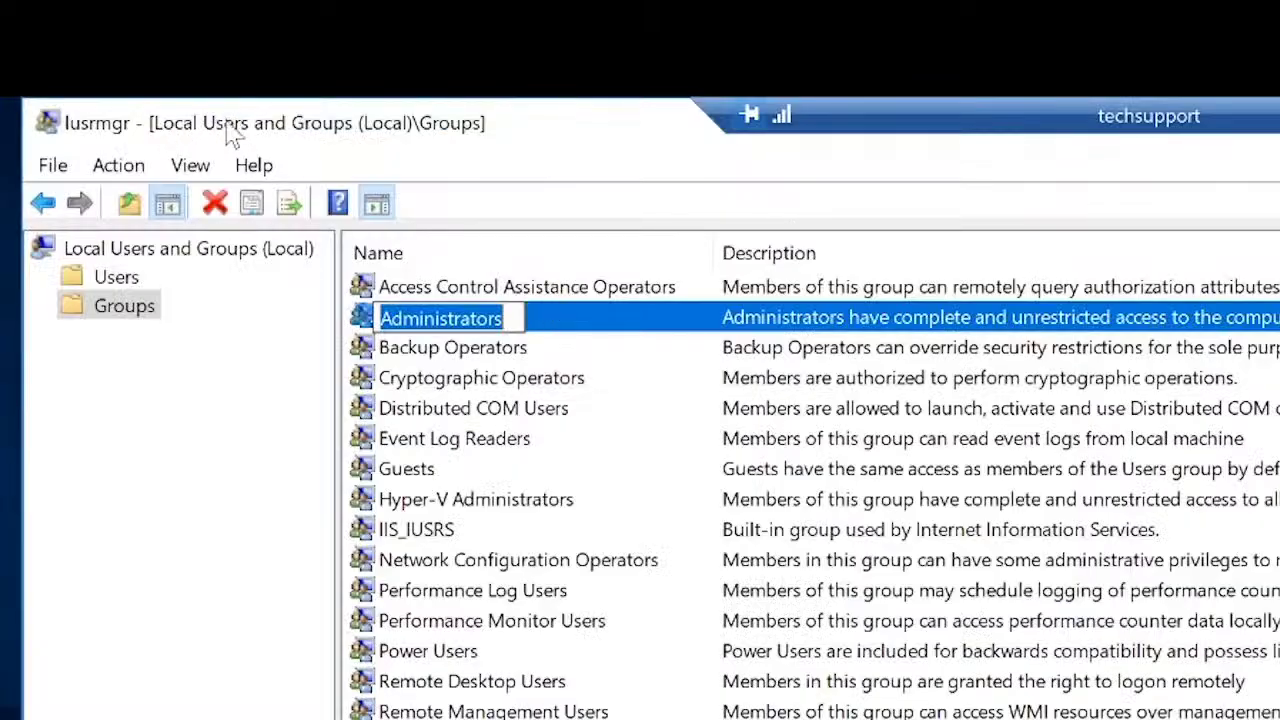
Open the Administrators group's properties and highlight itsupport in the sticky note.
{"action": "left_click", "coordinate": [728, 320]}
{"action": "double_click", "coordinate": [728, 320]}
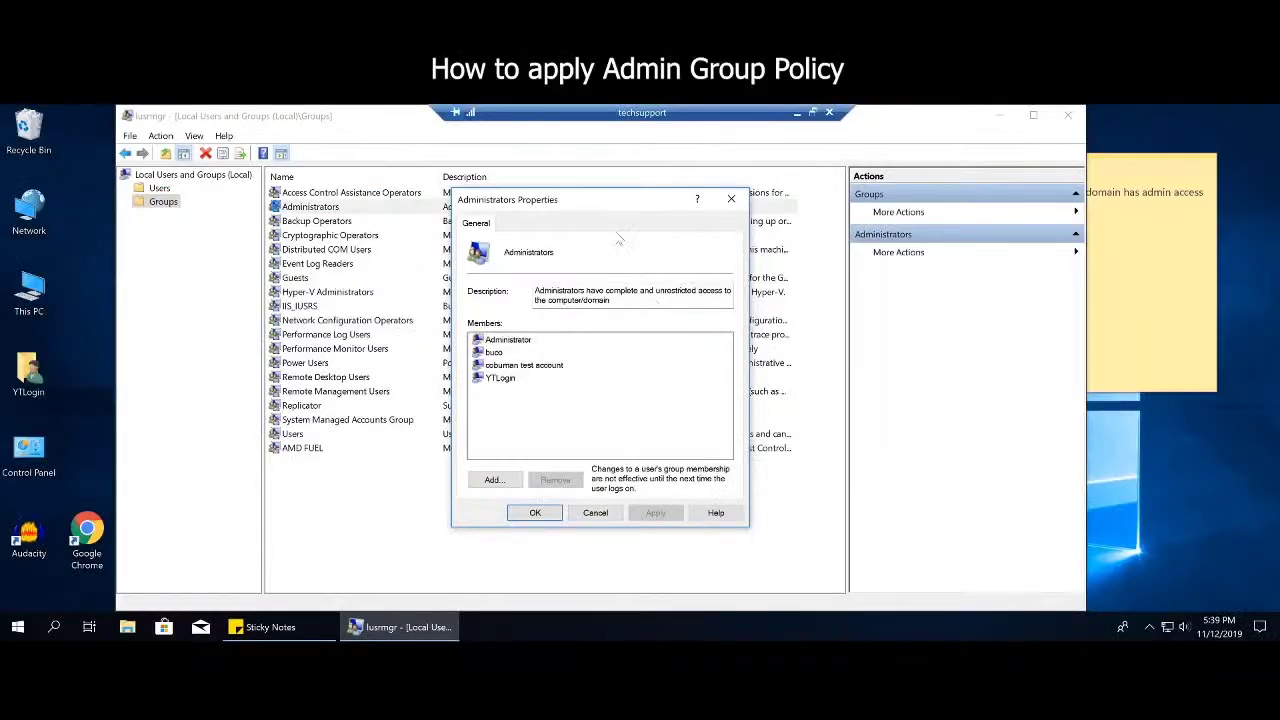
{"action": "left_click_drag", "start_coordinate": [615, 210], "coordinate": [594, 204]}
{"action": "left_click", "coordinate": [1175, 192]}
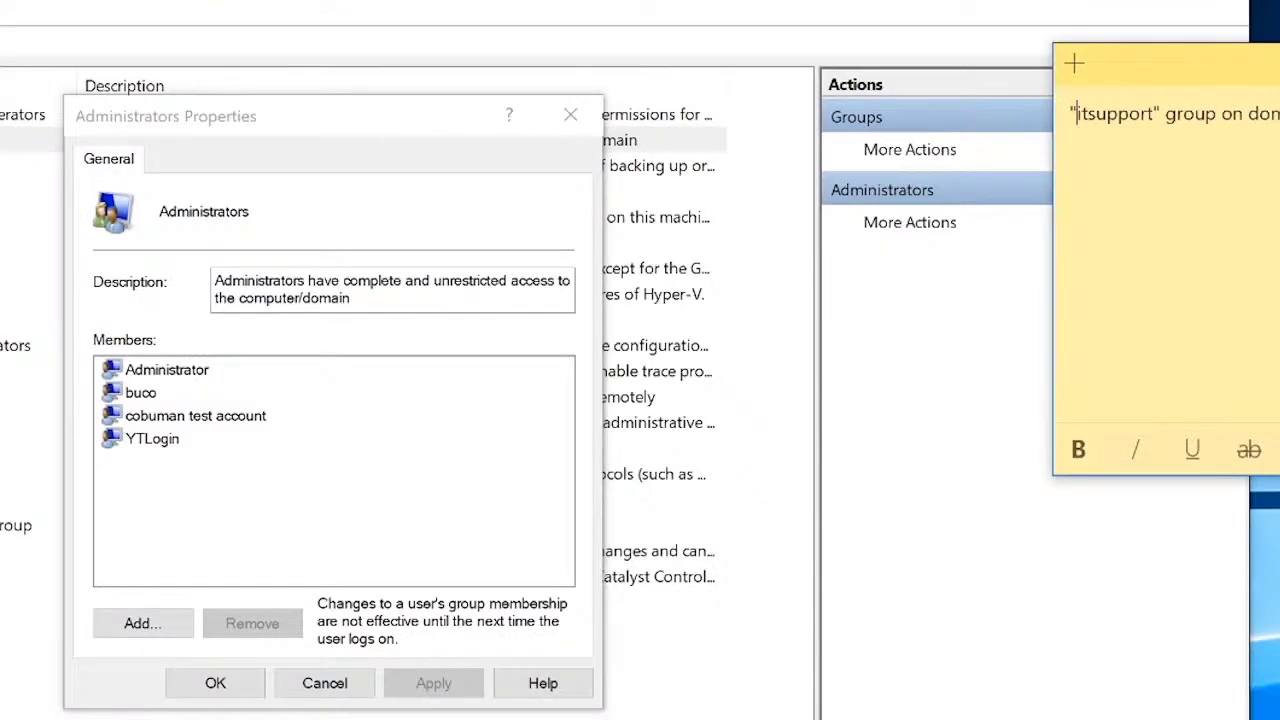
{"action": "left_click_drag", "start_coordinate": [1076, 113], "coordinate": [1156, 113]}
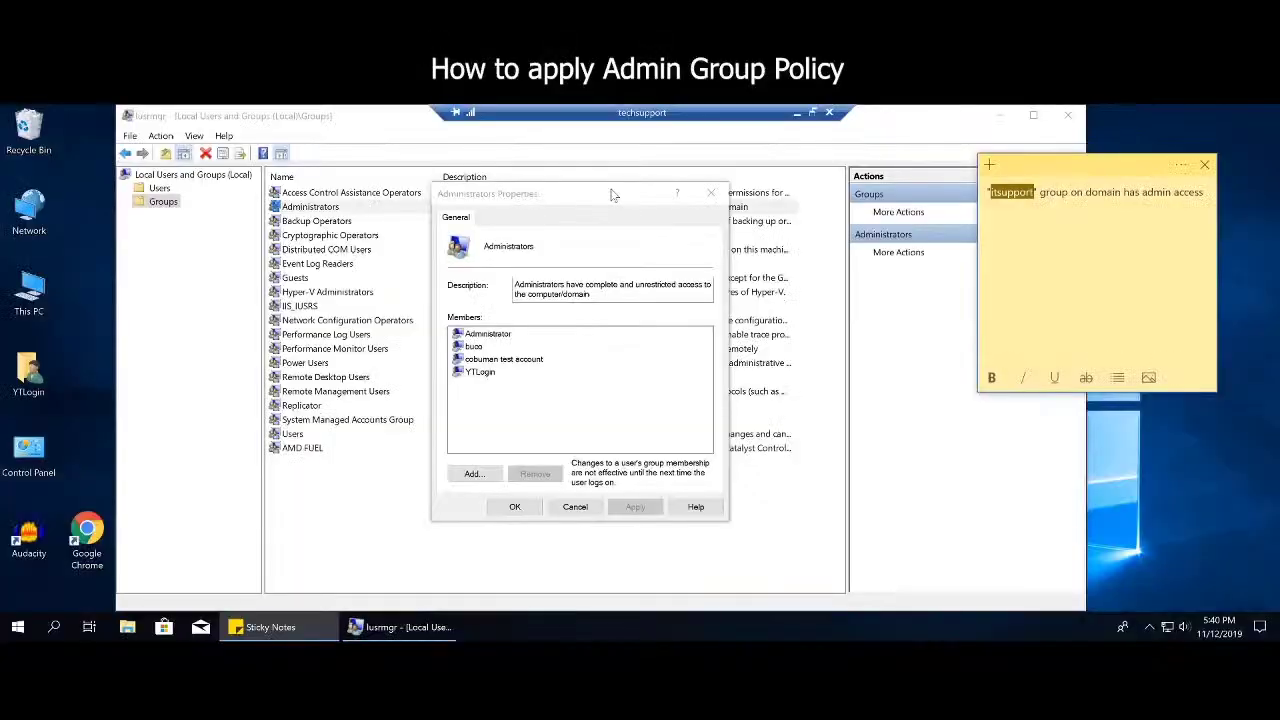
{"action": "left_click", "coordinate": [325, 200]}
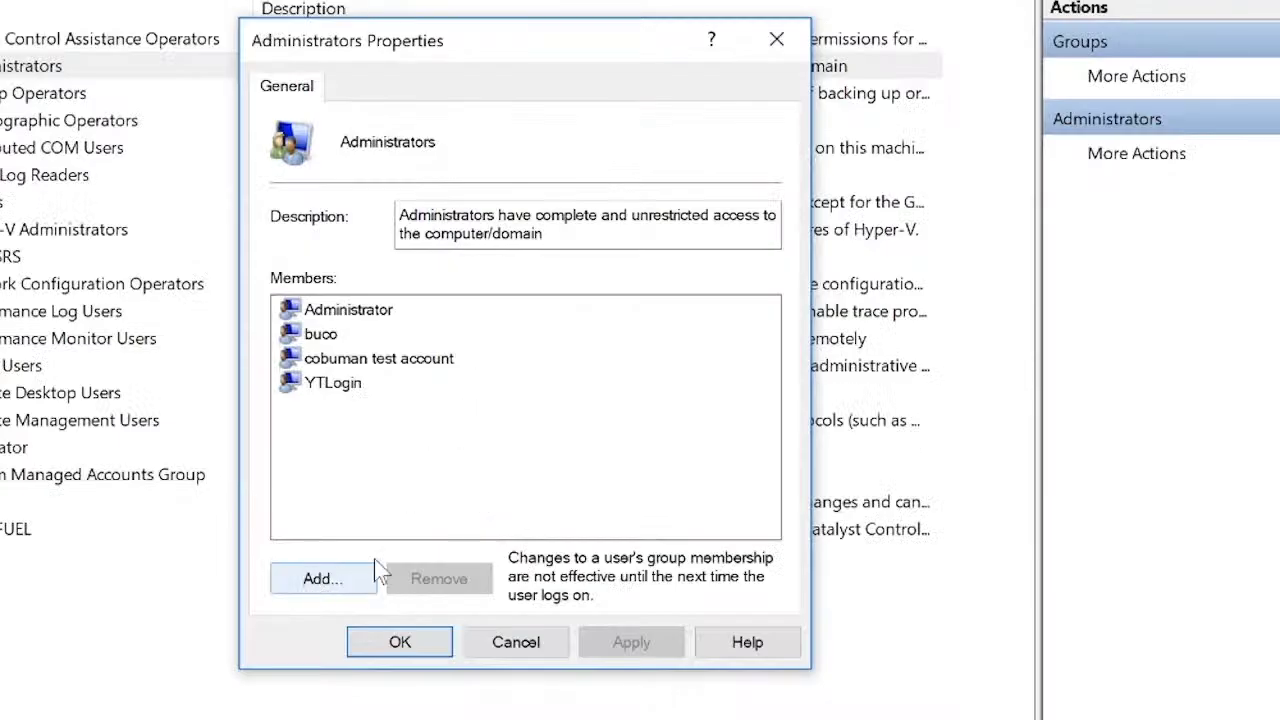
Add 'itsuppo' as a new Administrators member and confirm.
{"action": "left_click", "coordinate": [334, 585]}
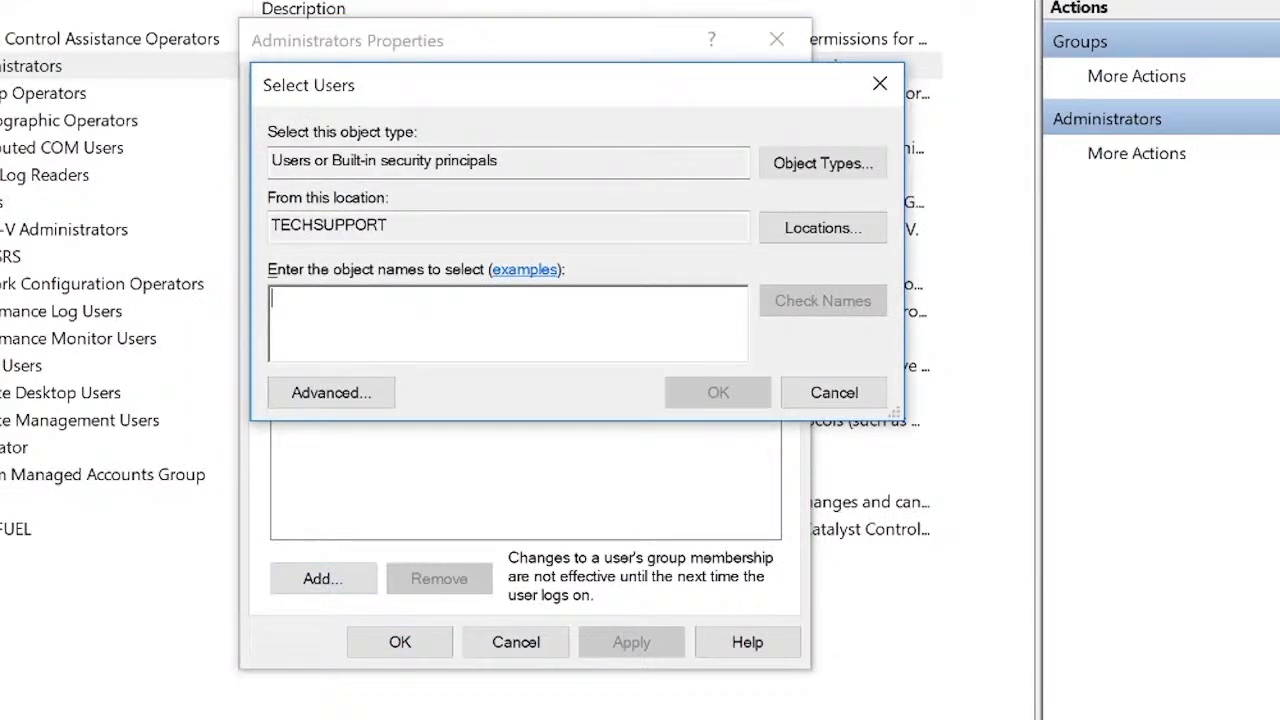
{"action": "type", "text": "itsupport"}
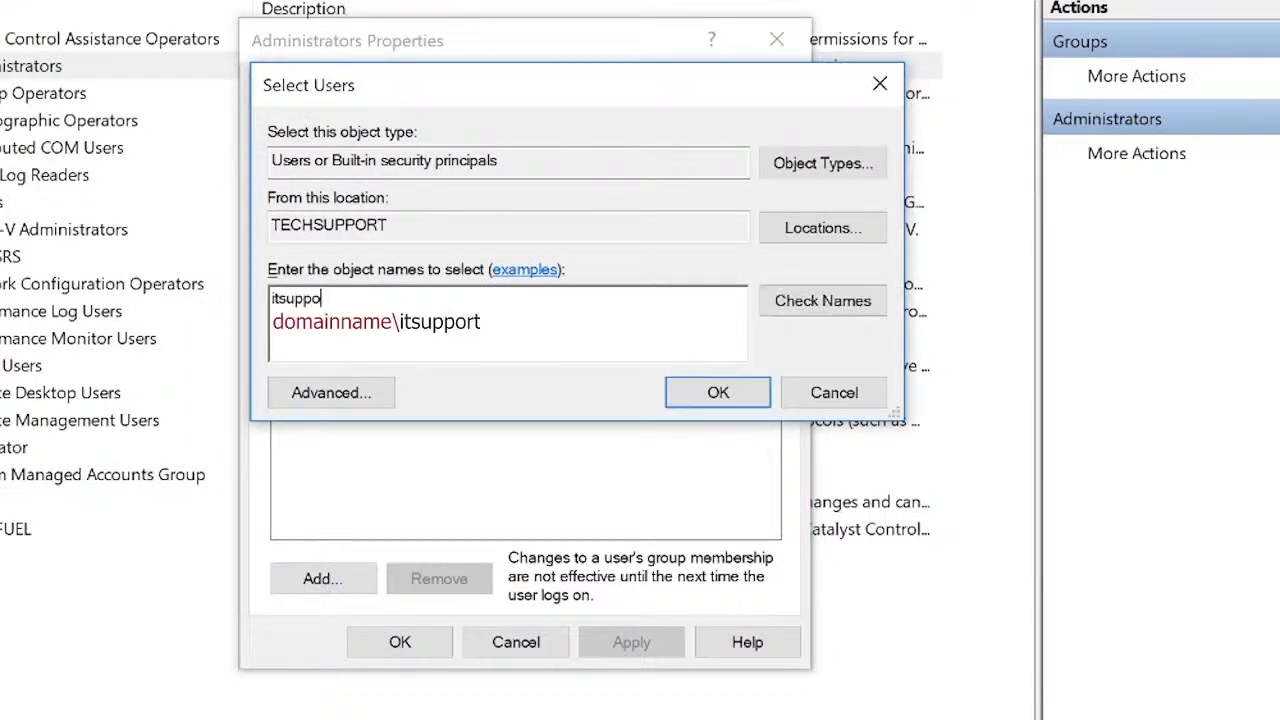
{"action": "left_click", "coordinate": [720, 398]}
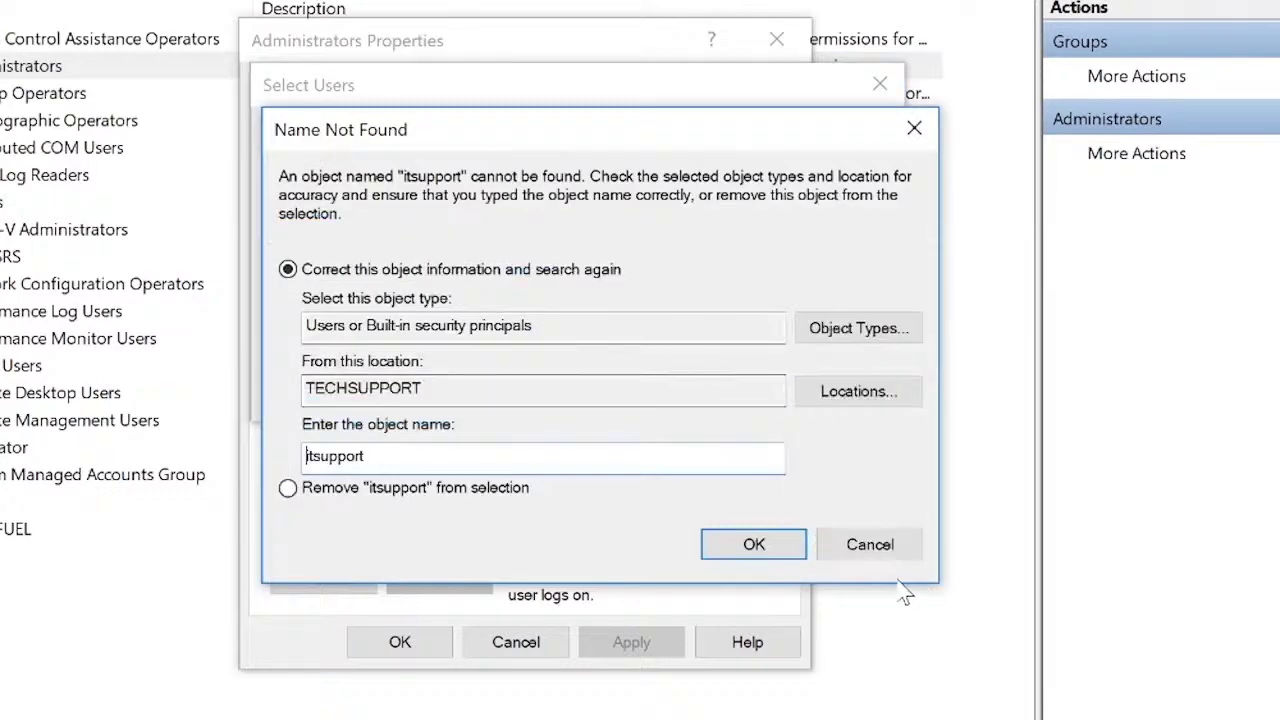
Cancel the Name Not Found warning and close Select Users without adding anyone.
{"action": "left_click_drag", "start_coordinate": [667, 135], "coordinate": [927, 76]}
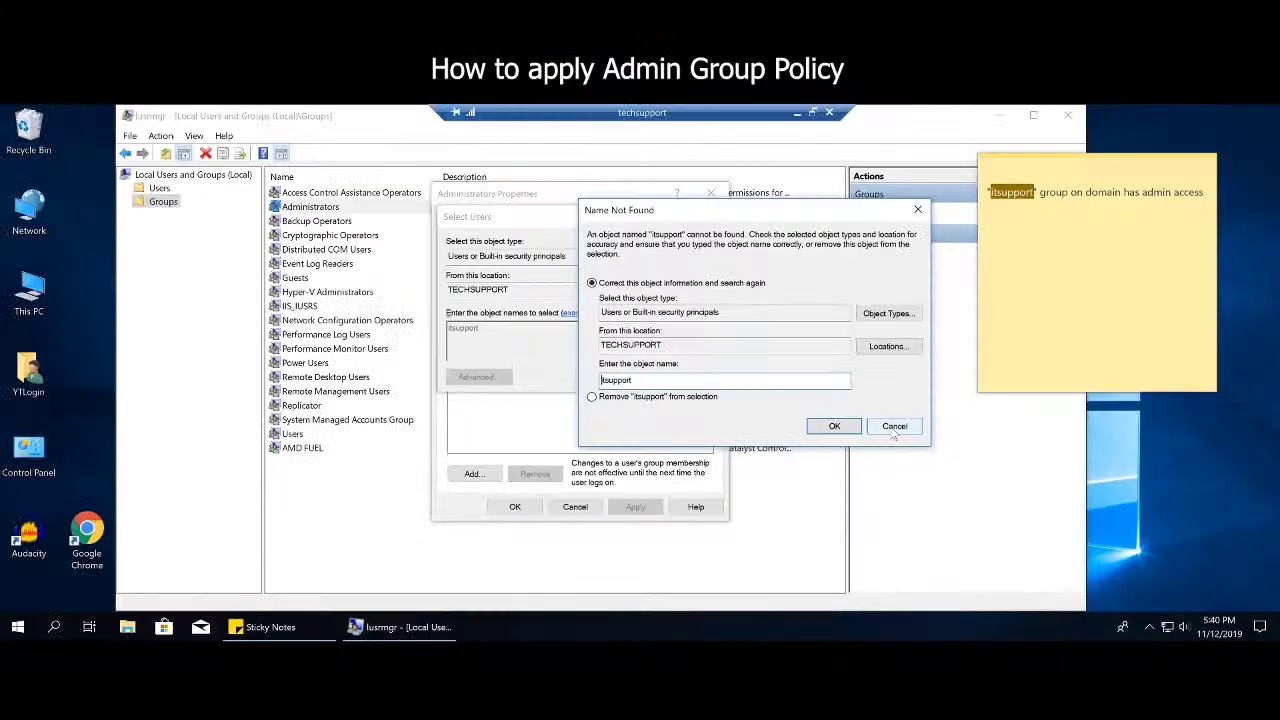
{"action": "left_click", "coordinate": [893, 427]}
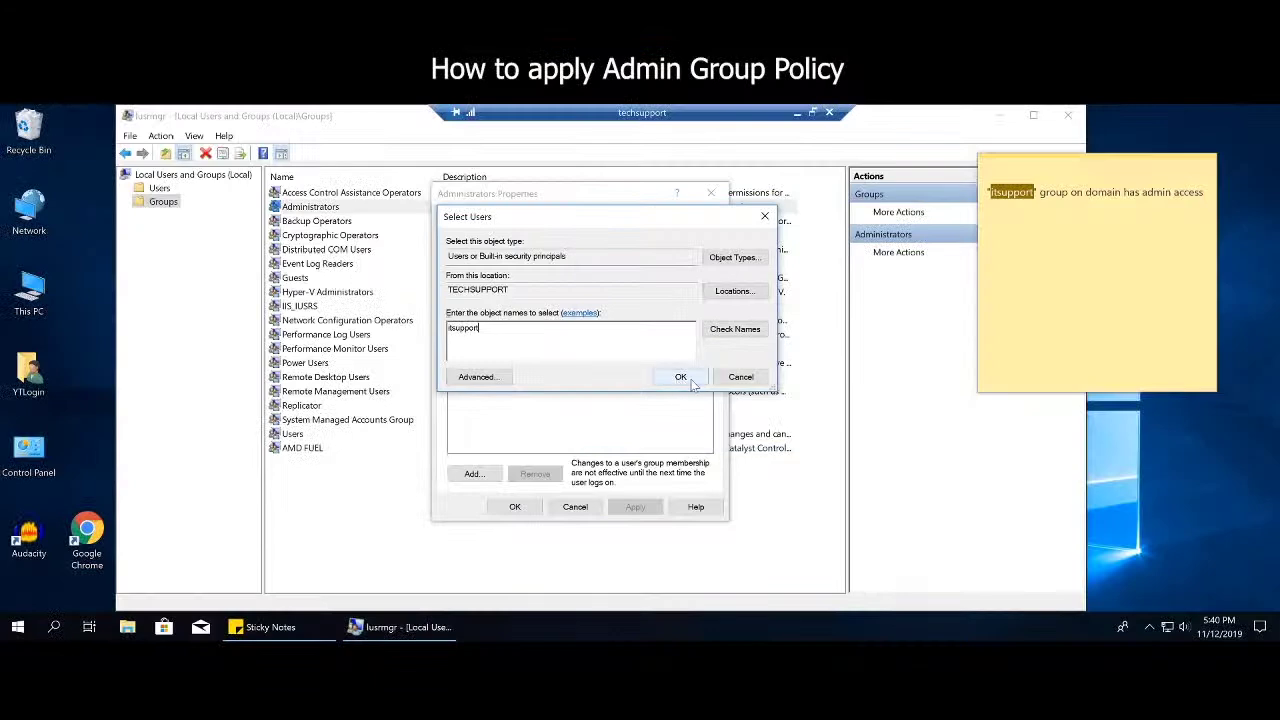
{"action": "left_click", "coordinate": [765, 380]}
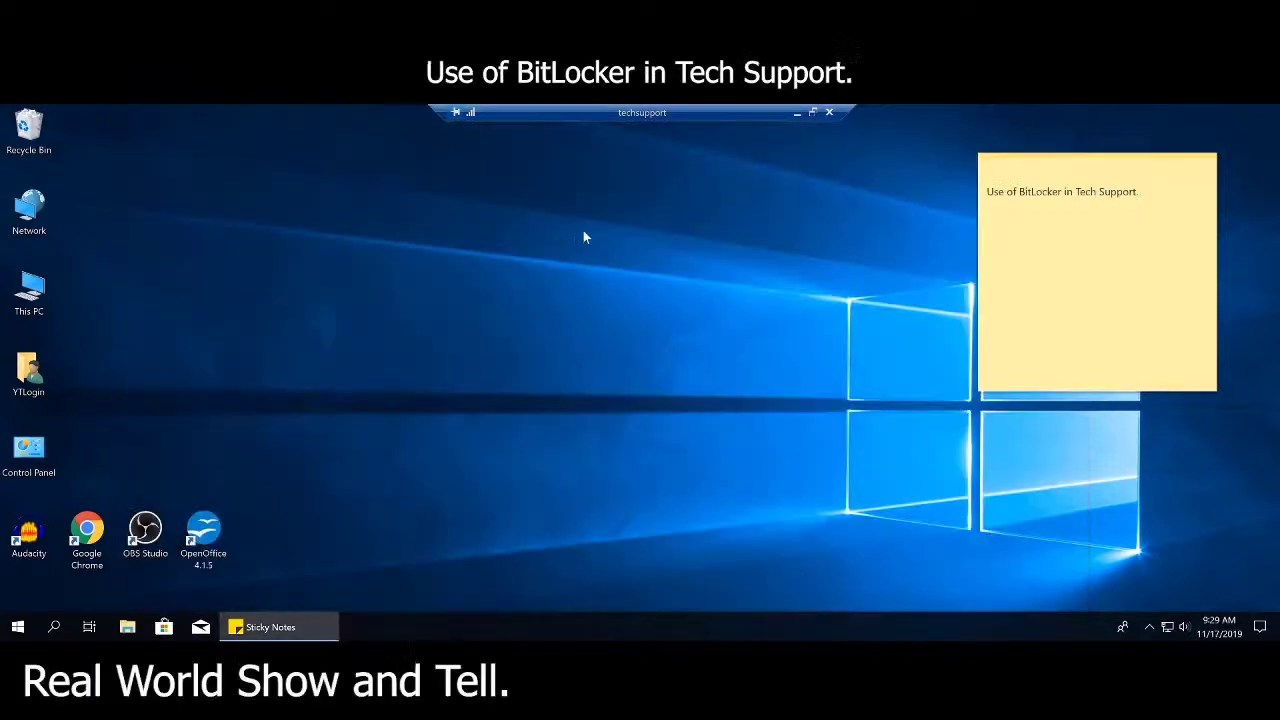
Move the BitLocker note to the centre and highlight 'BitLocker in Tech Support.'.
{"action": "left_click", "coordinate": [1099, 167]}
{"action": "left_click_drag", "start_coordinate": [1067, 164], "coordinate": [567, 204]}
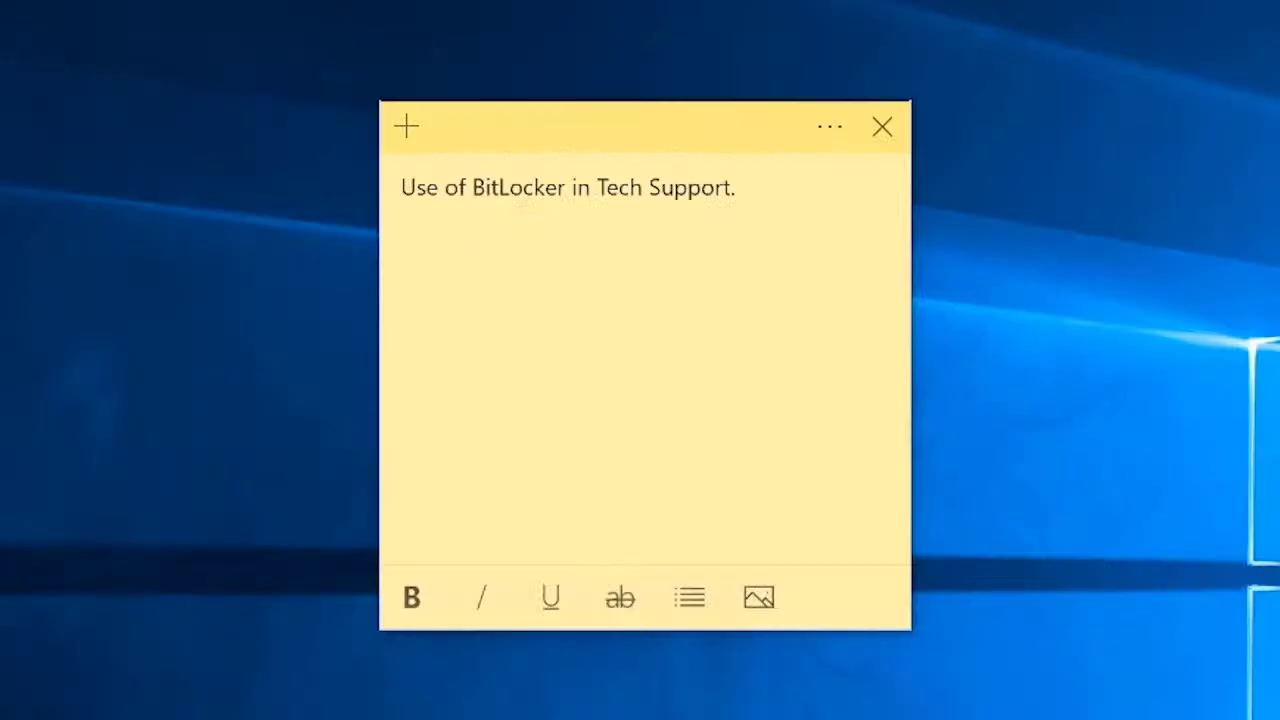
{"action": "left_click_drag", "start_coordinate": [472, 187], "coordinate": [744, 187]}
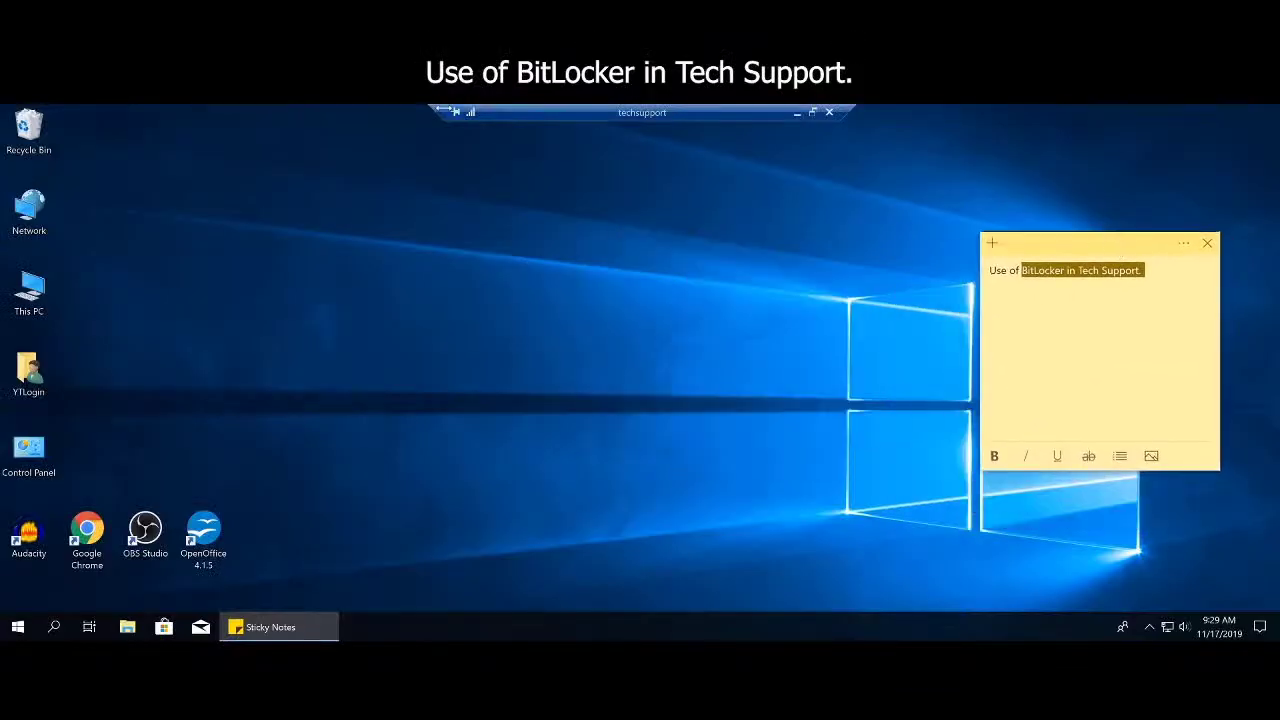
Open This PC from the desktop and select Local Disk (C:).
{"action": "left_click", "coordinate": [24, 288]}
{"action": "double_click", "coordinate": [24, 288]}
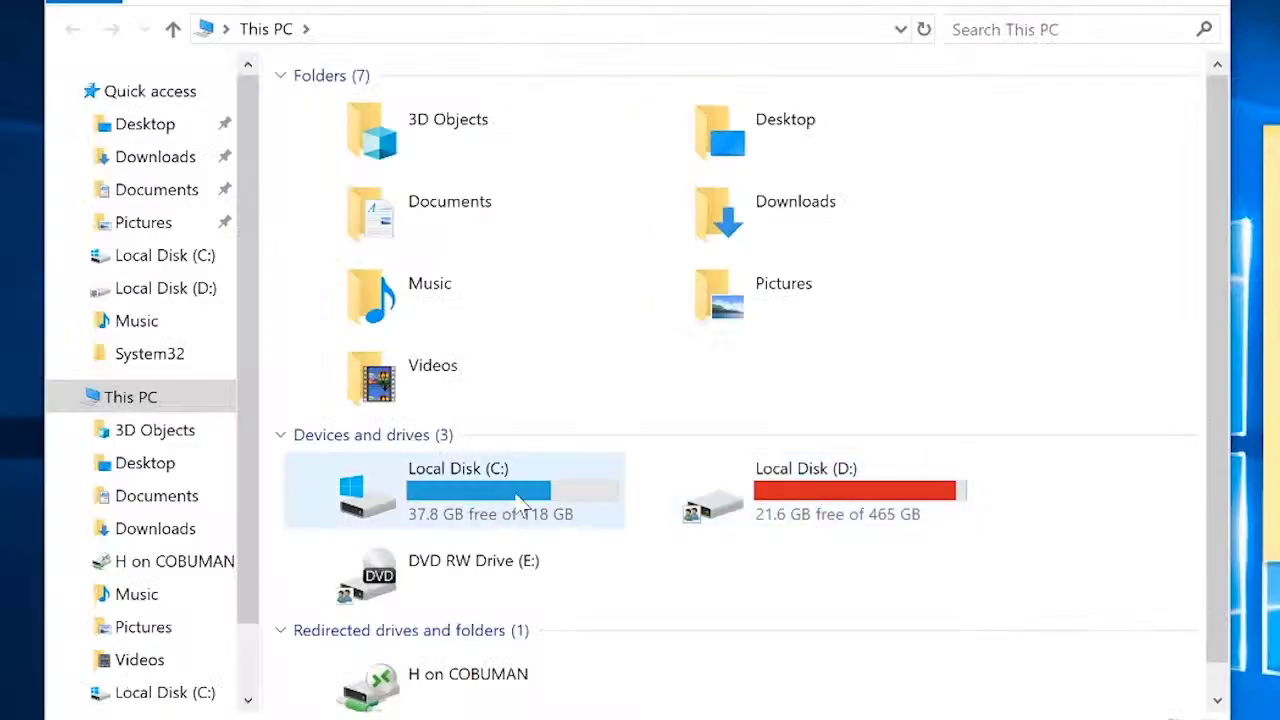
{"action": "left_click", "coordinate": [516, 496]}
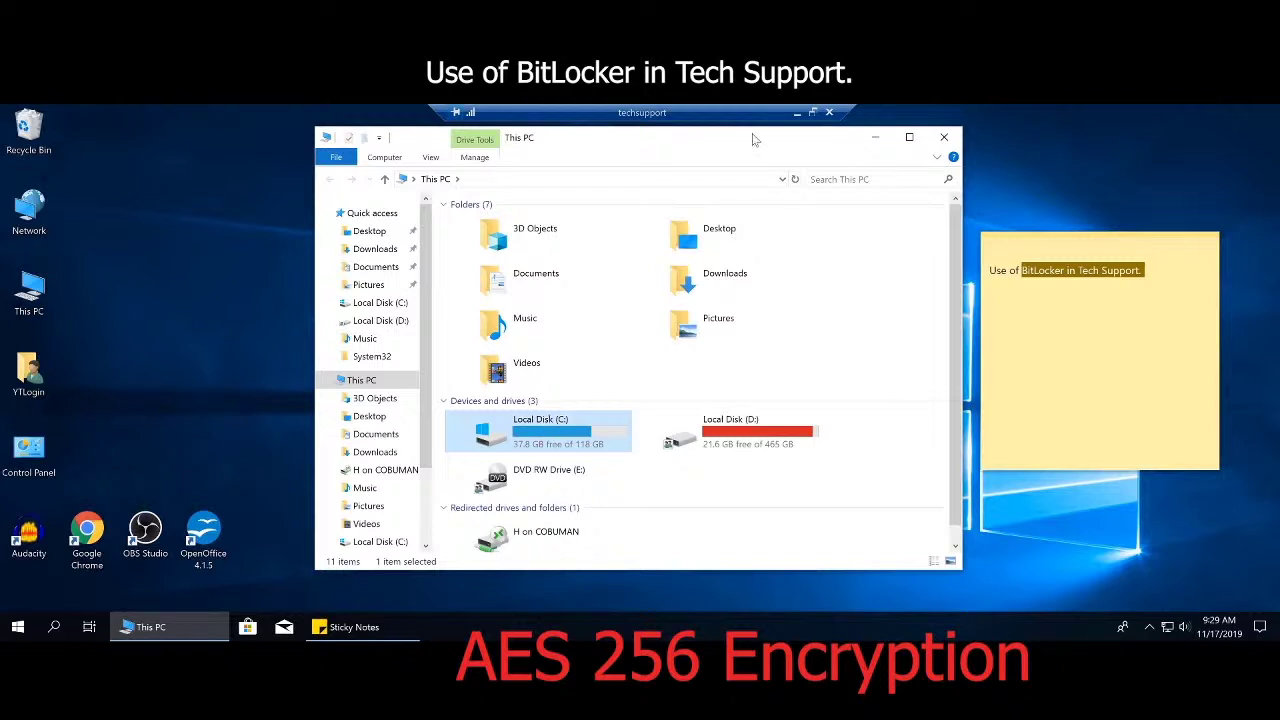
{"action": "left_click_drag", "start_coordinate": [749, 142], "coordinate": [744, 146]}
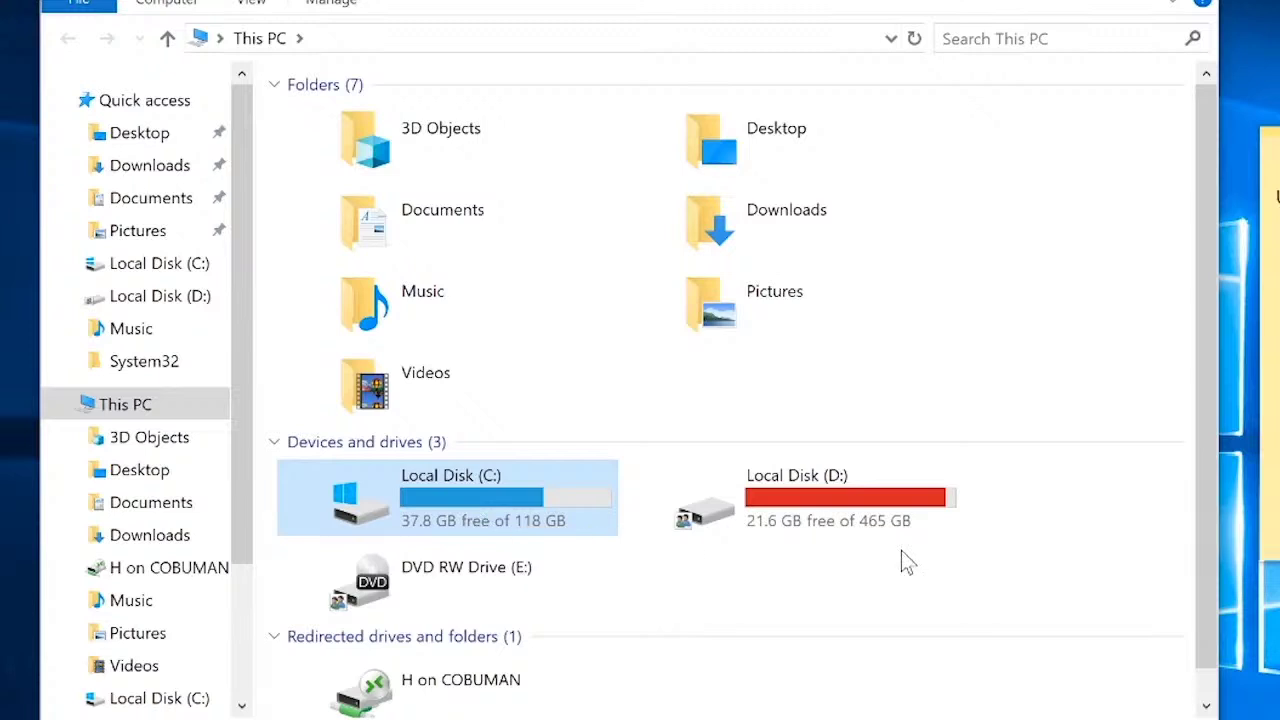
{"action": "left_click", "coordinate": [845, 503]}
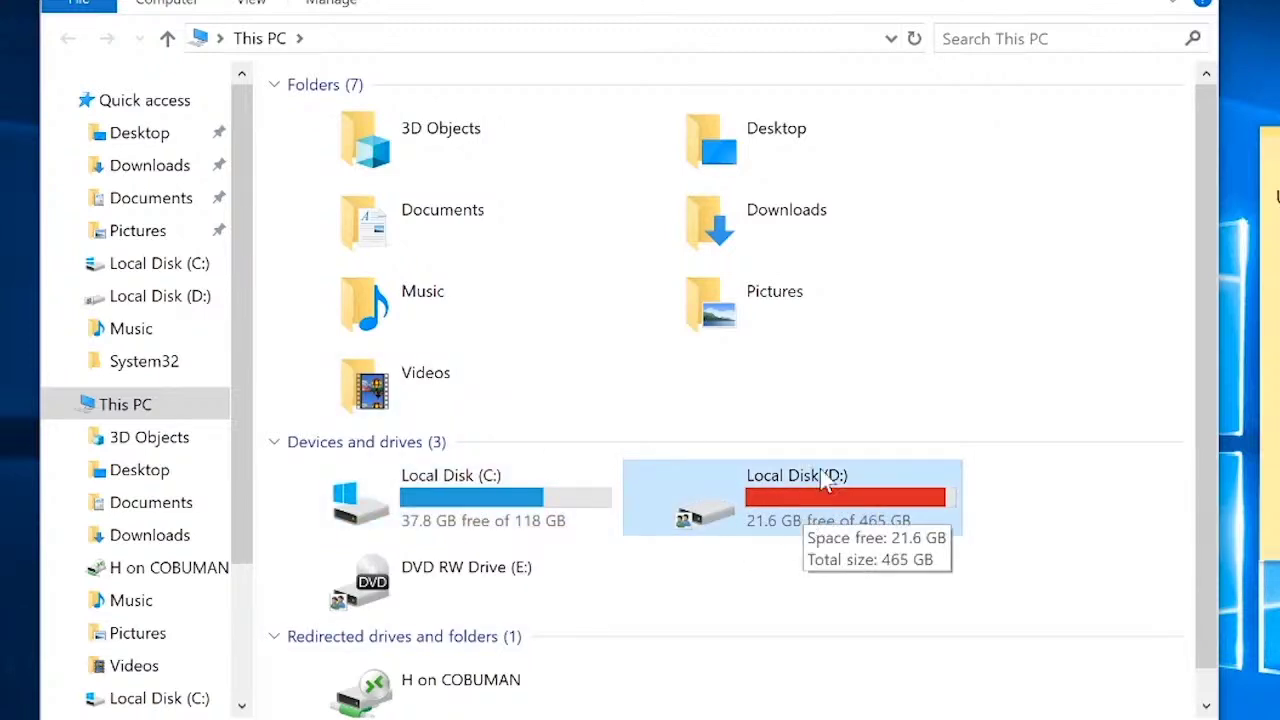
{"action": "left_click", "coordinate": [522, 500]}
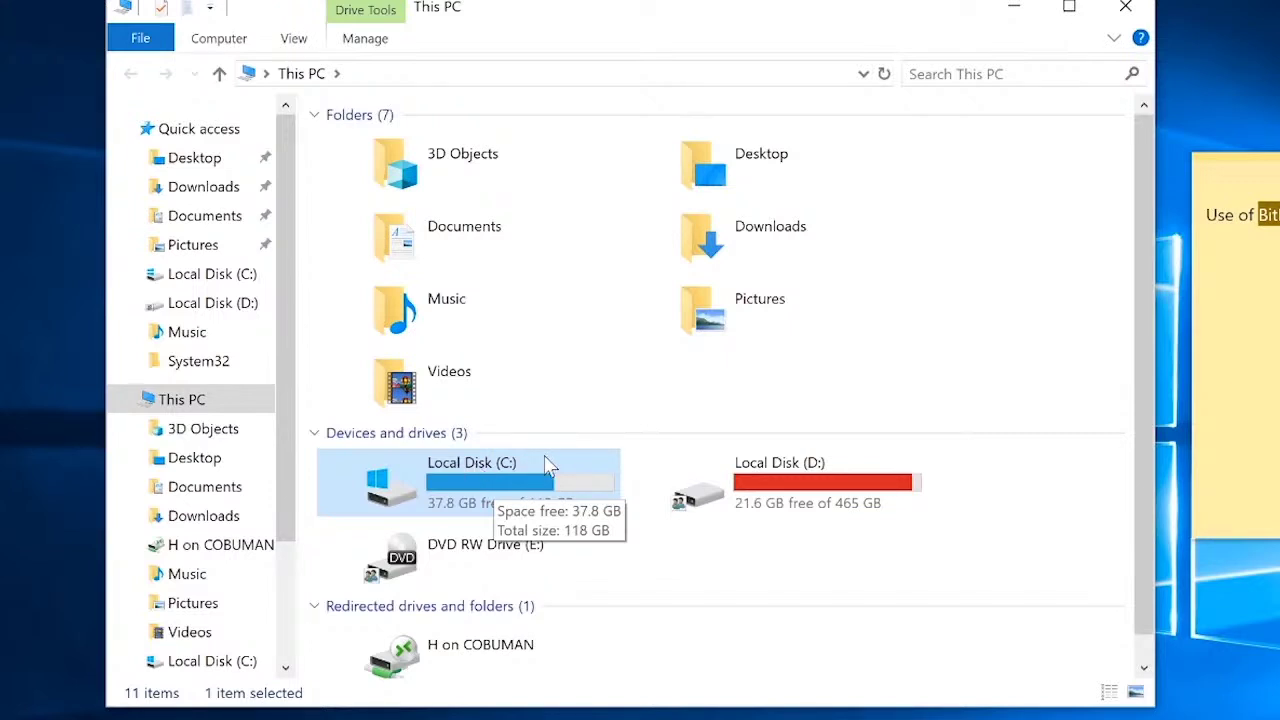
Browse C:\Users into the user profile, open Documents, then return to the profile folder.
{"action": "double_click", "coordinate": [470, 475]}
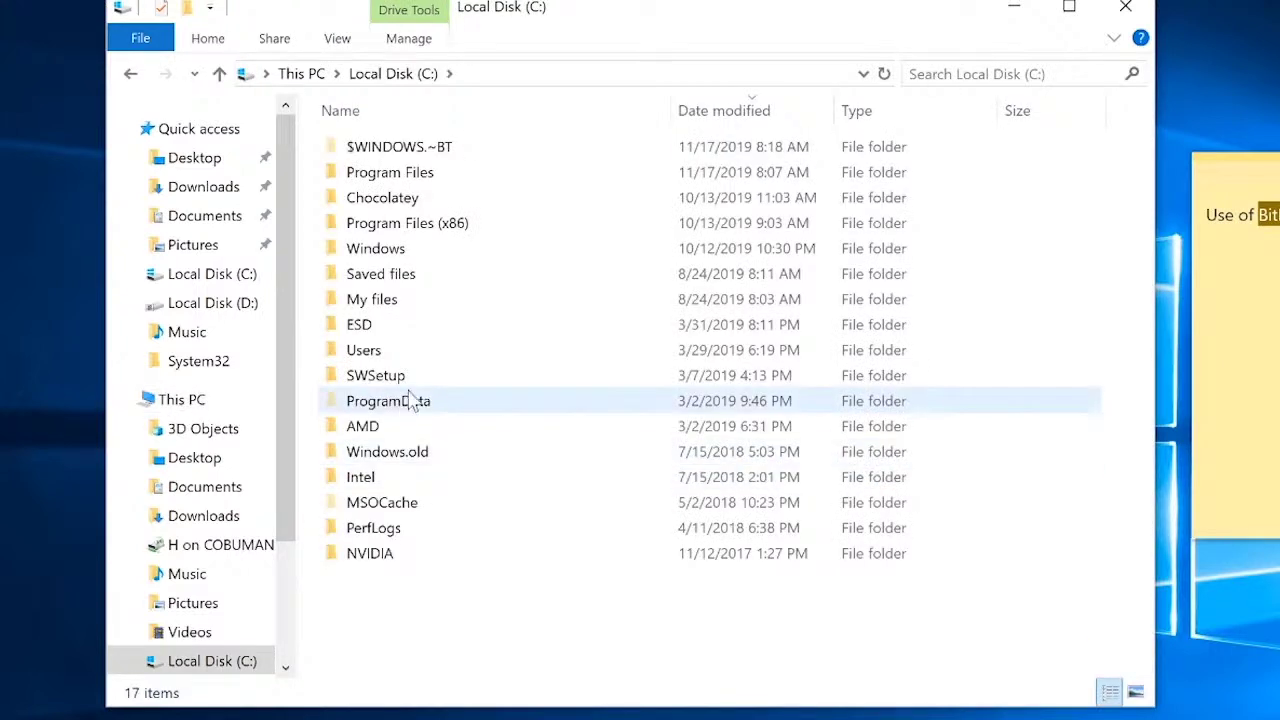
{"action": "double_click", "coordinate": [362, 352]}
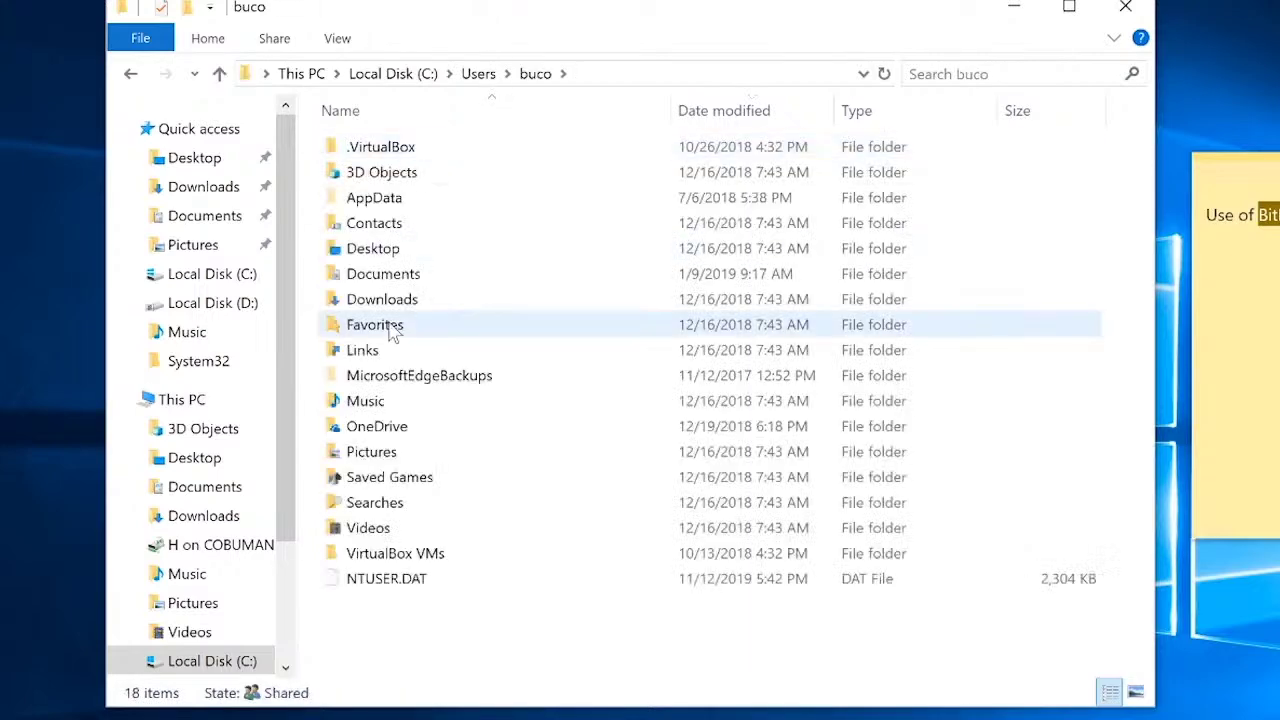
{"action": "double_click", "coordinate": [398, 275]}
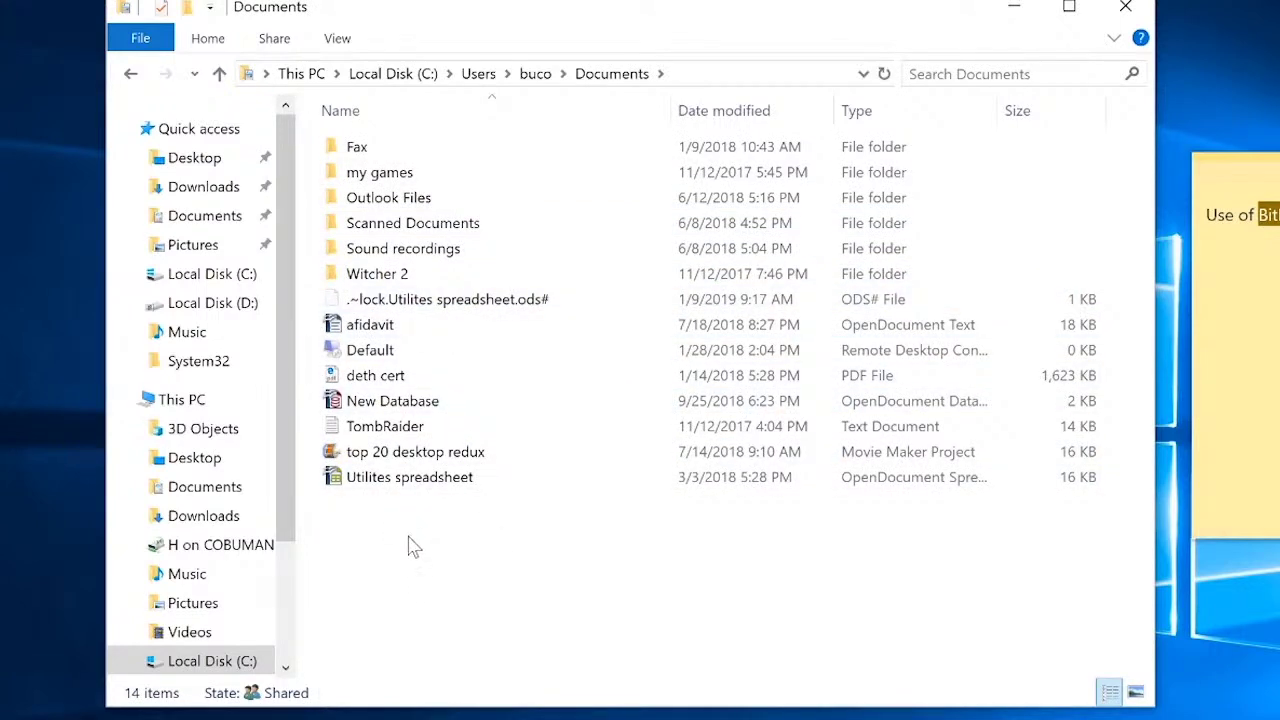
{"action": "left_click", "coordinate": [131, 76]}
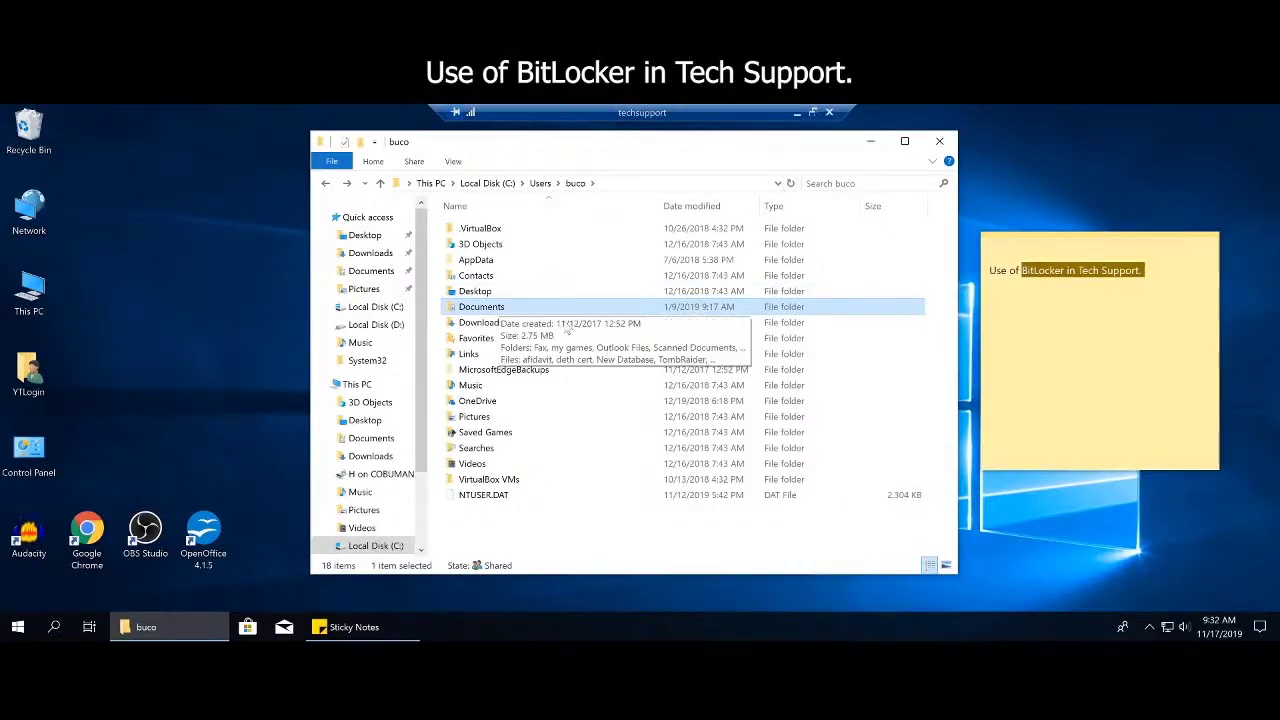
Launch Notepad from Windows search and shrink its window to reveal Explorer.
{"action": "left_click", "coordinate": [62, 628]}
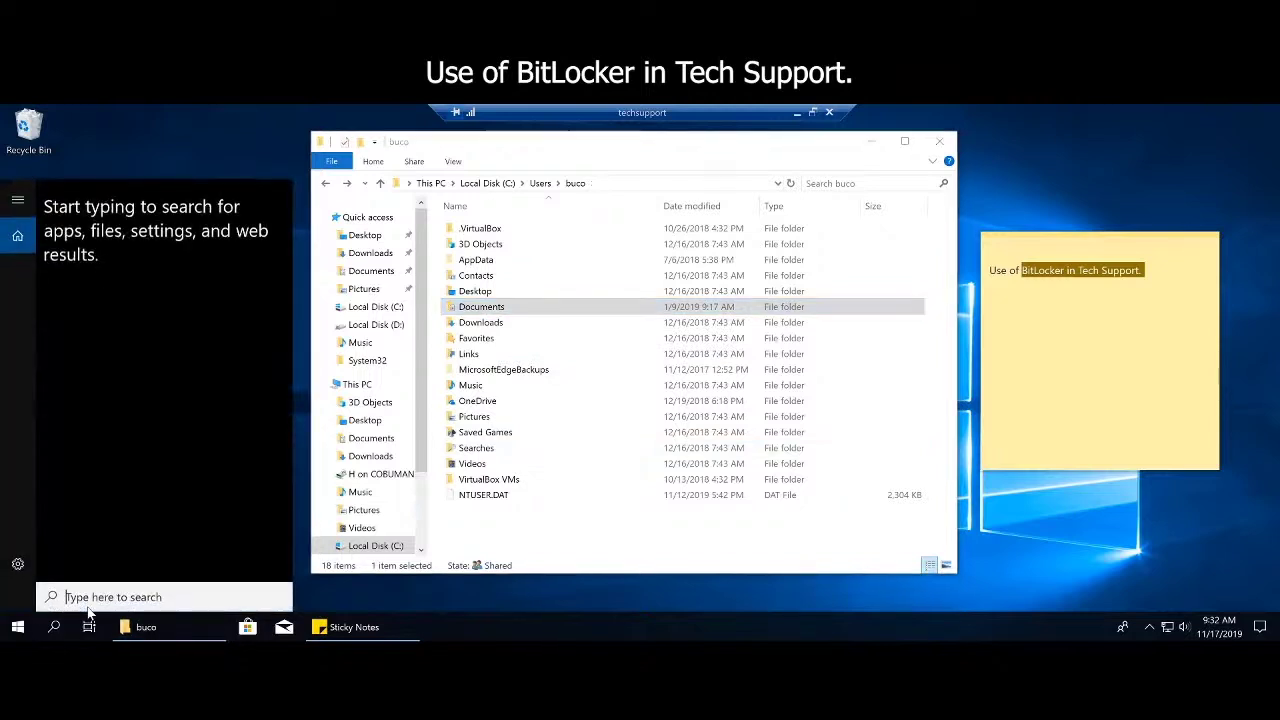
{"action": "type", "text": "notepad"}
{"action": "key", "text": "Return"}
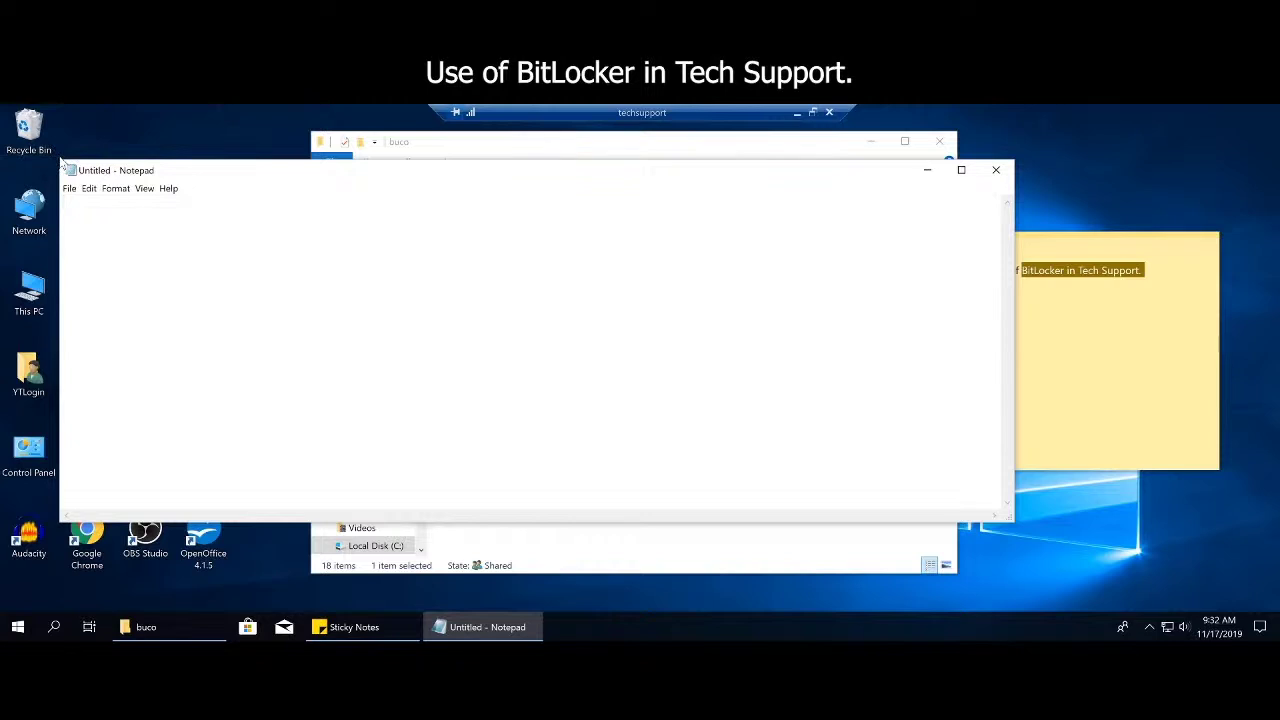
{"action": "left_click_drag", "start_coordinate": [60, 157], "coordinate": [469, 242]}
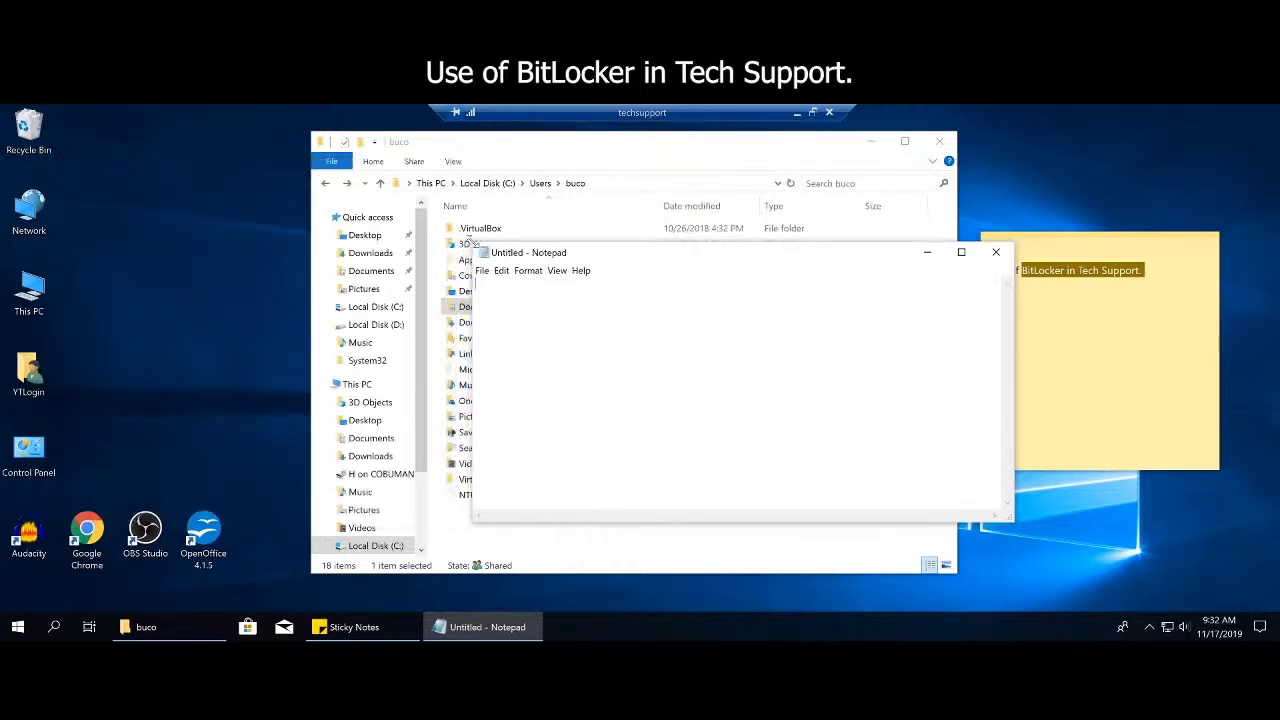
Type the lines 'gmail password' and 'gmail login', then nudge the window slightly left.
{"action": "type", "text": "gmail"}
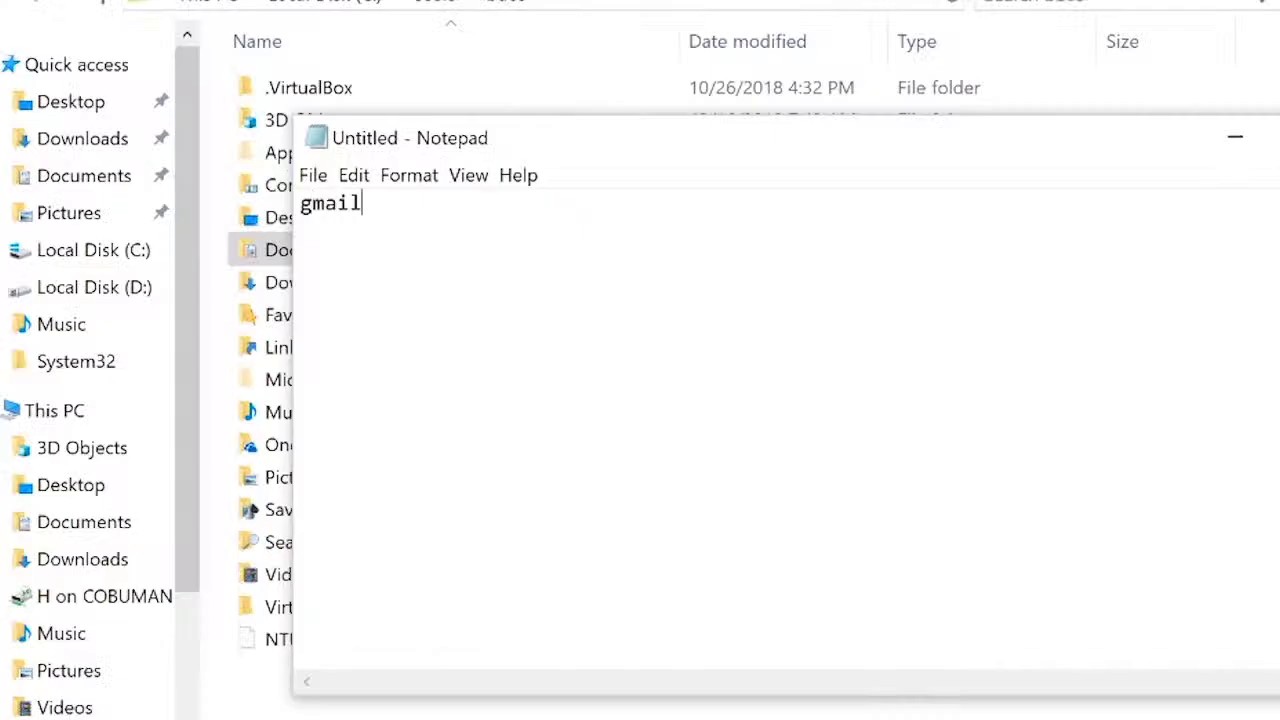
{"action": "type", "text": " password"}
{"action": "key", "text": "Return"}
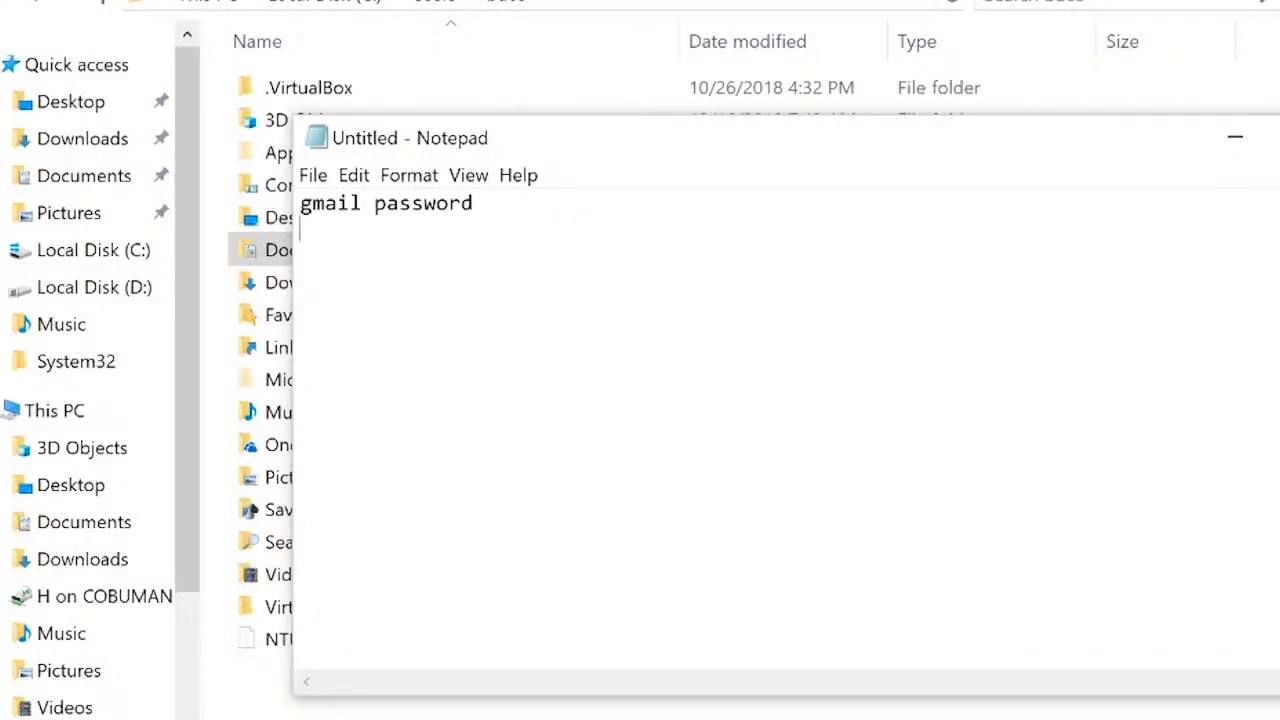
{"action": "type", "text": "gmail login"}
{"action": "key", "text": "Return"}
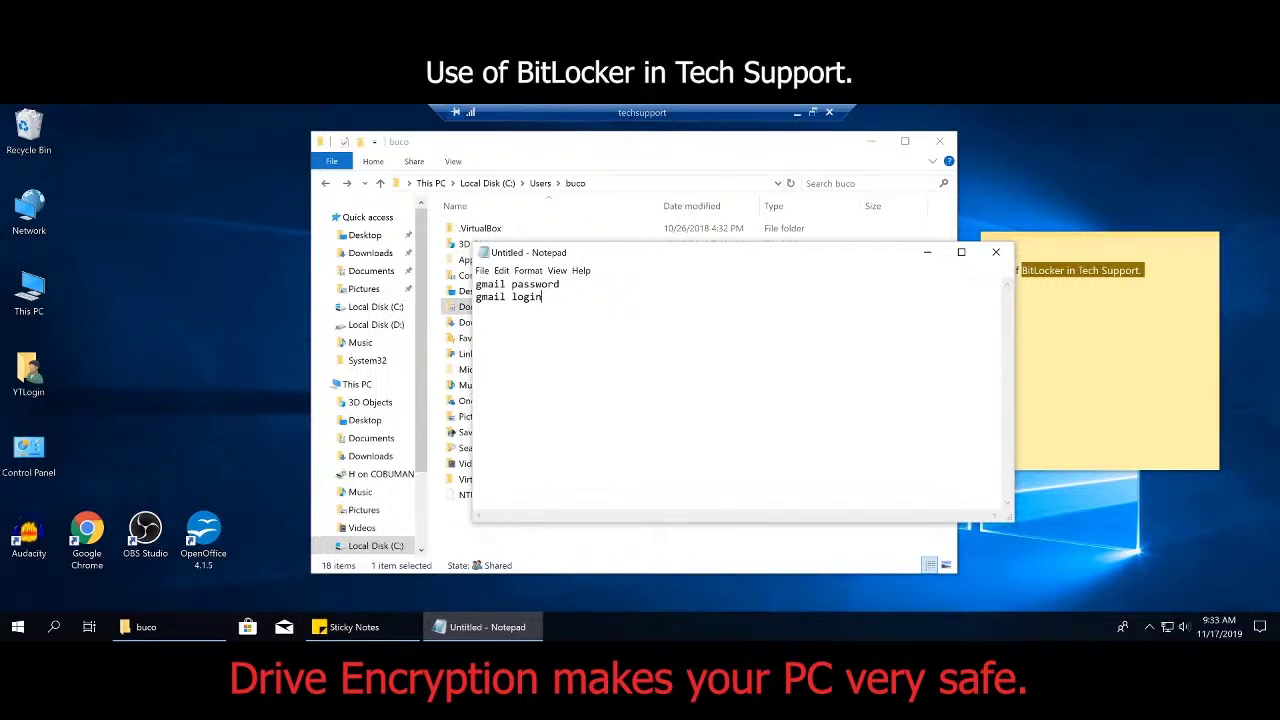
{"action": "left_click_drag", "start_coordinate": [829, 251], "coordinate": [770, 248]}
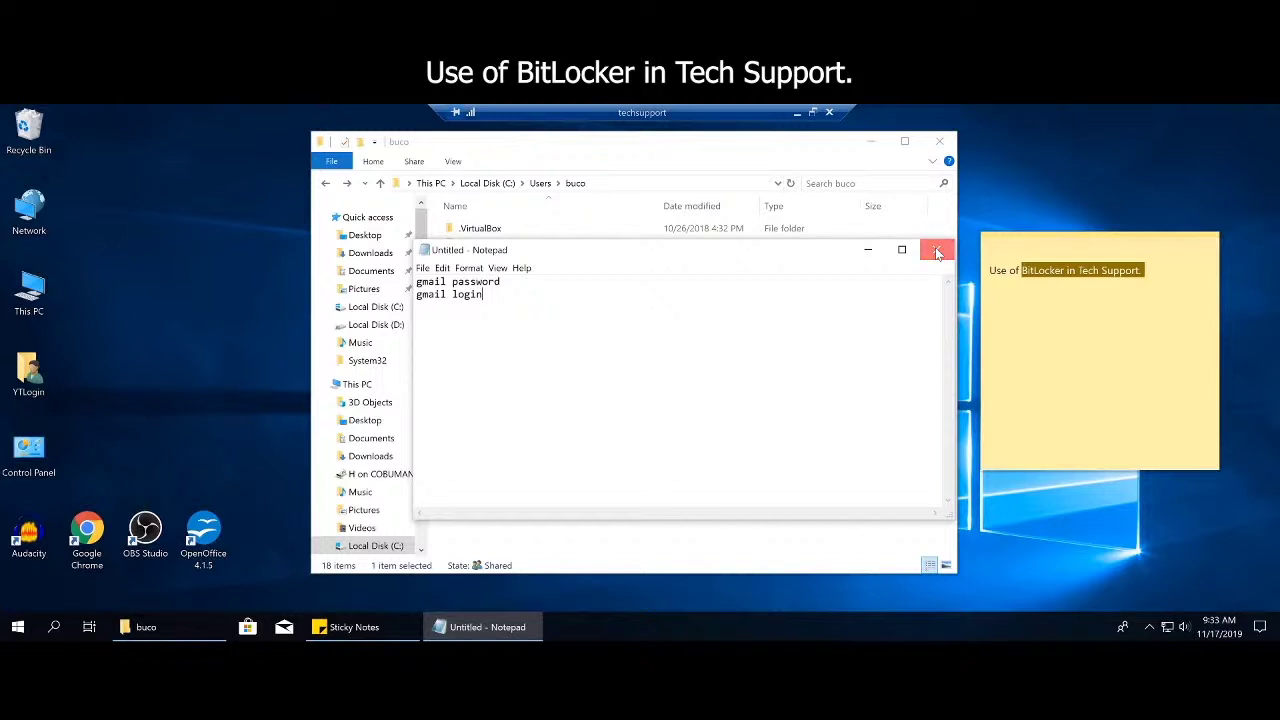
Close the note without saving, go back up to This PC, and right-click Local Disk (C:).
{"action": "left_click", "coordinate": [936, 251]}
{"action": "left_click", "coordinate": [671, 368]}
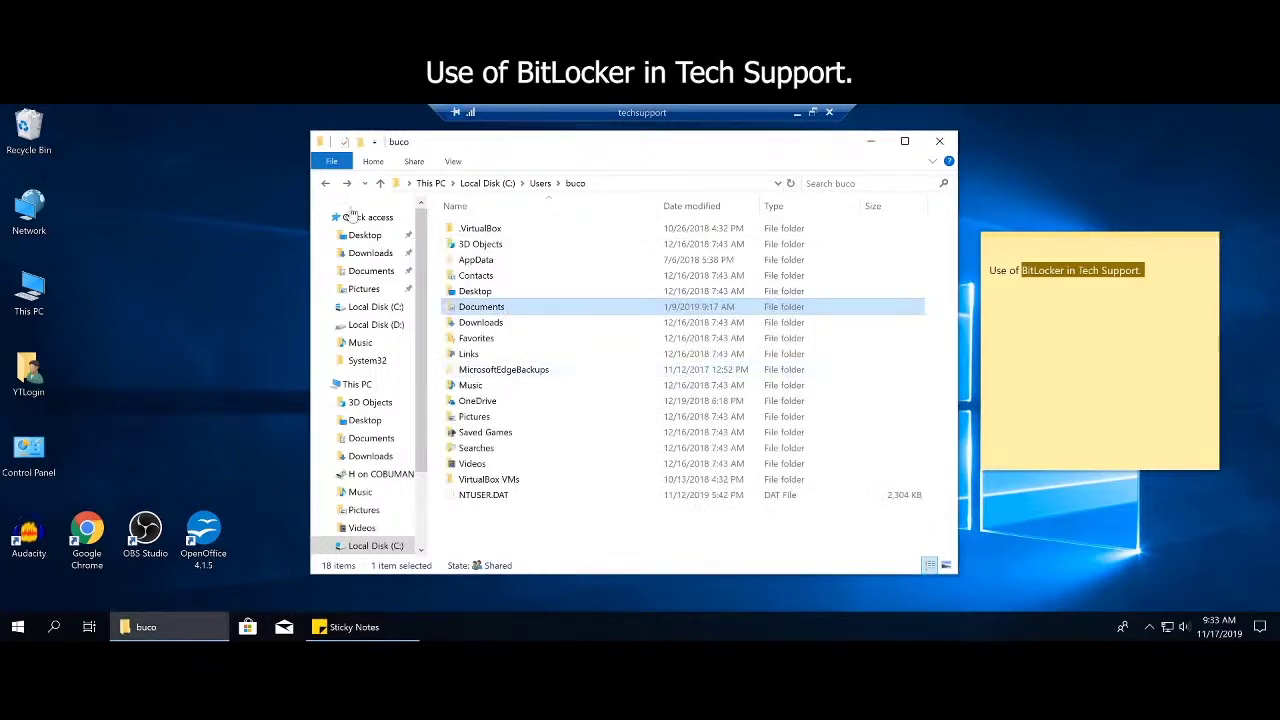
{"action": "left_click", "coordinate": [325, 183]}
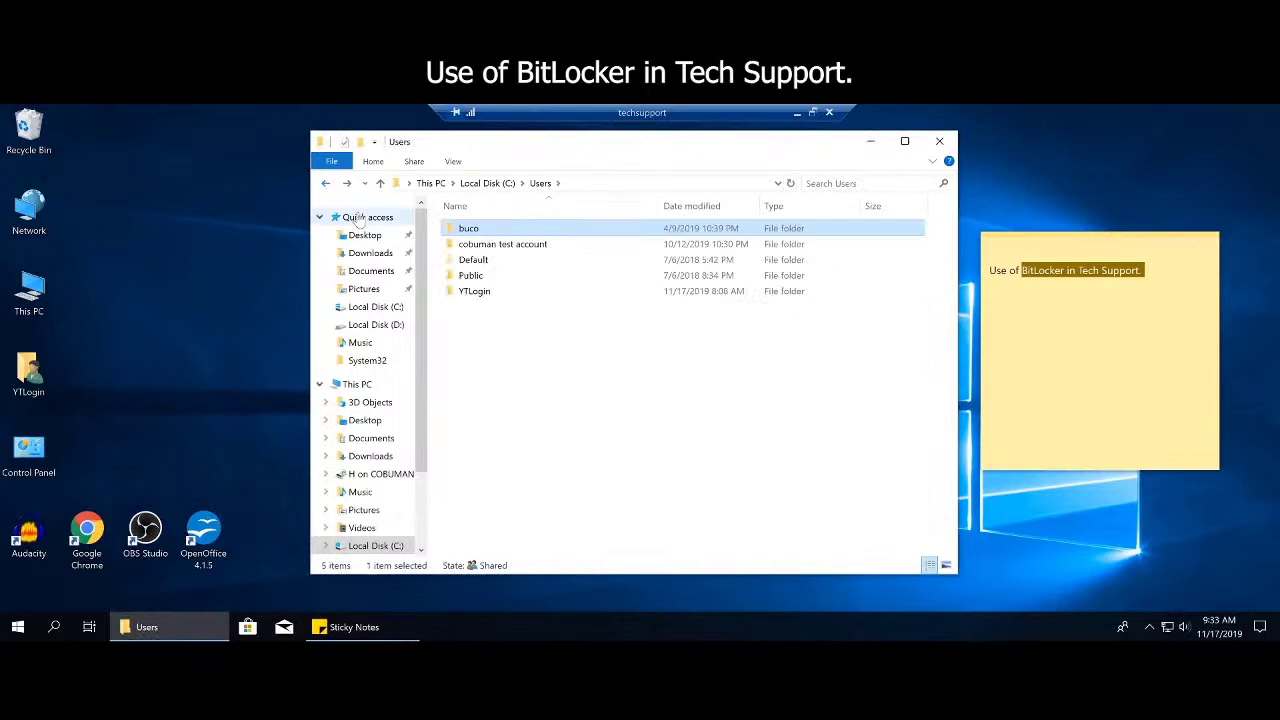
{"action": "left_click", "coordinate": [325, 183]}
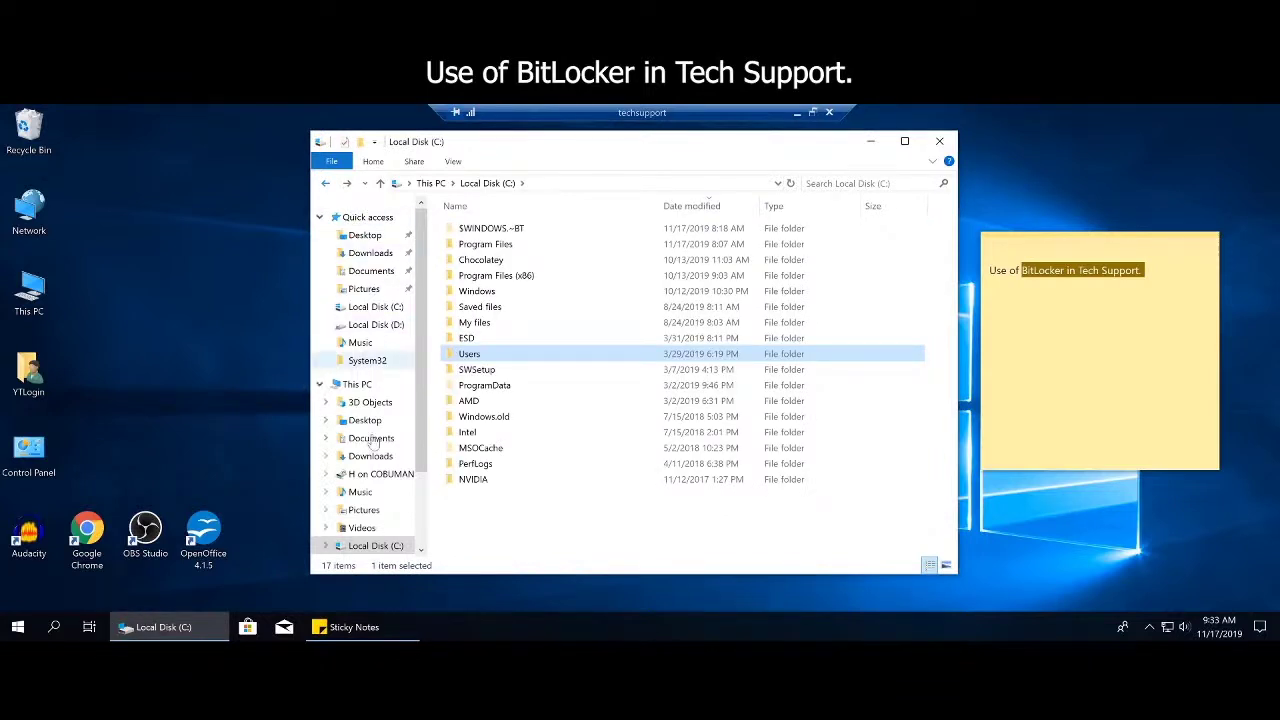
{"action": "left_click", "coordinate": [352, 384]}
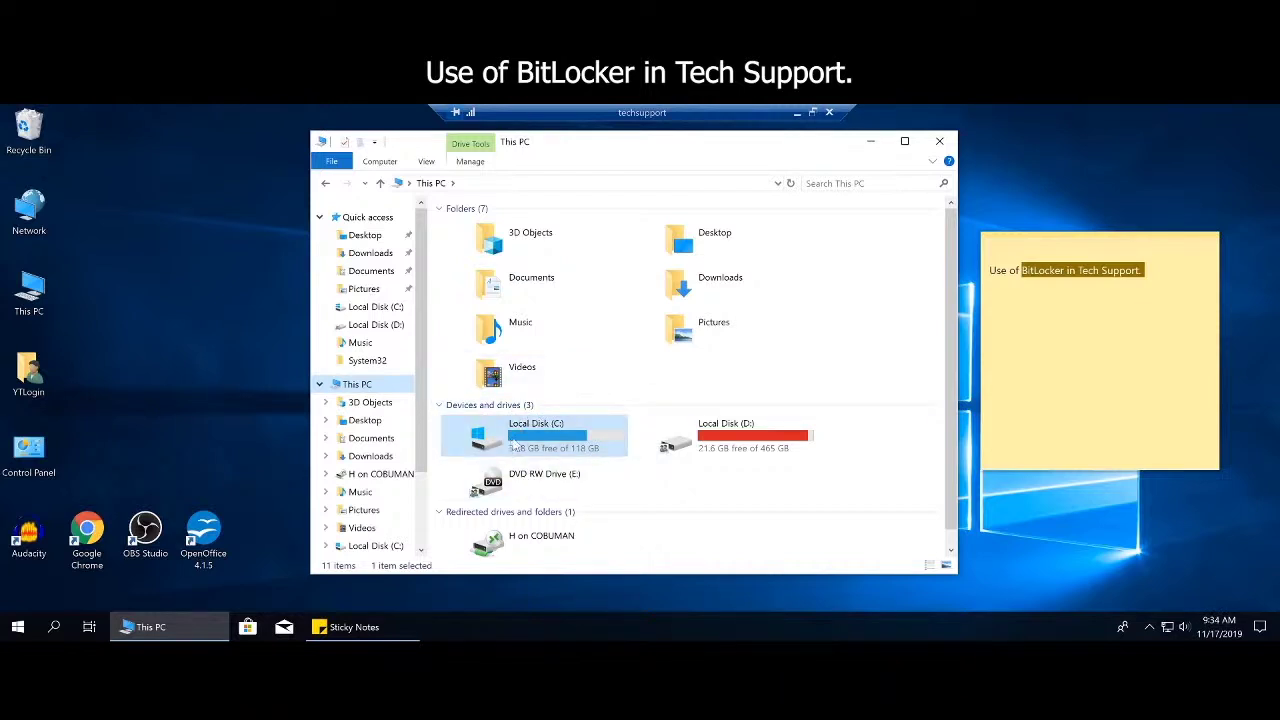
{"action": "mouse_move", "coordinate": [546, 430]}
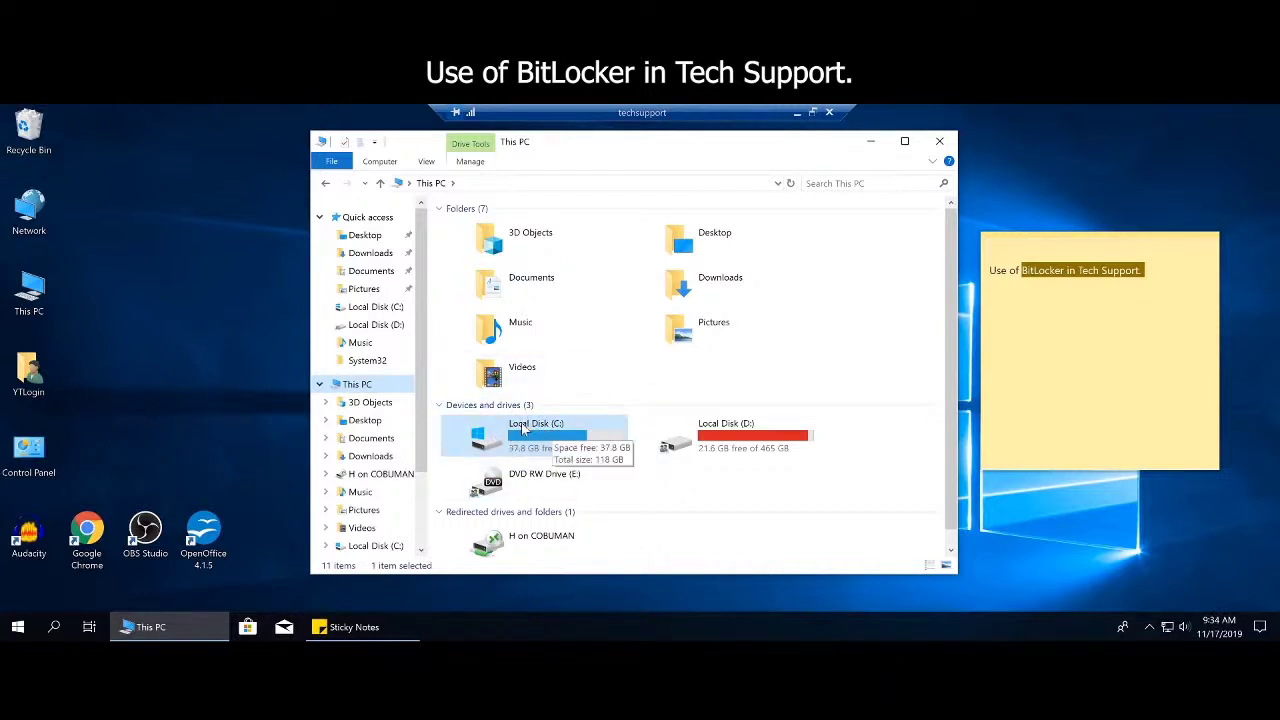
{"action": "right_click", "coordinate": [523, 428]}
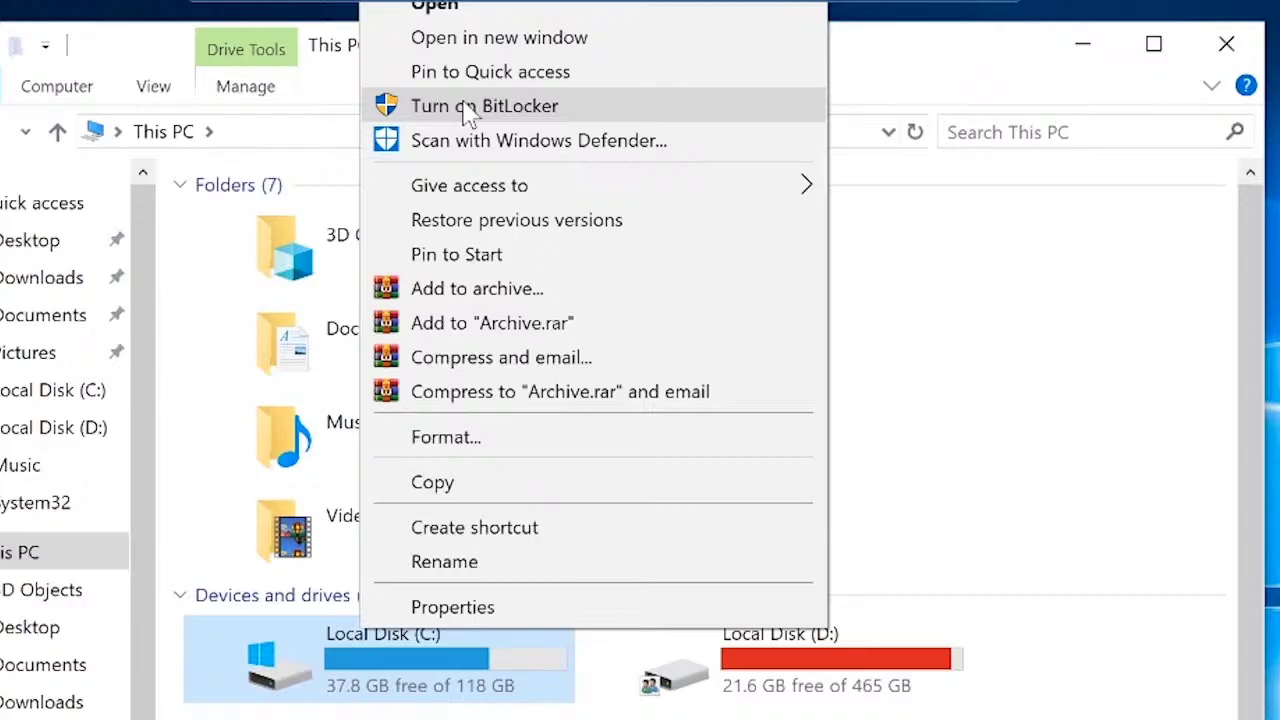
Choose Turn on BitLocker for drive C: and move the wizard window up and left.
{"action": "left_click", "coordinate": [466, 106]}
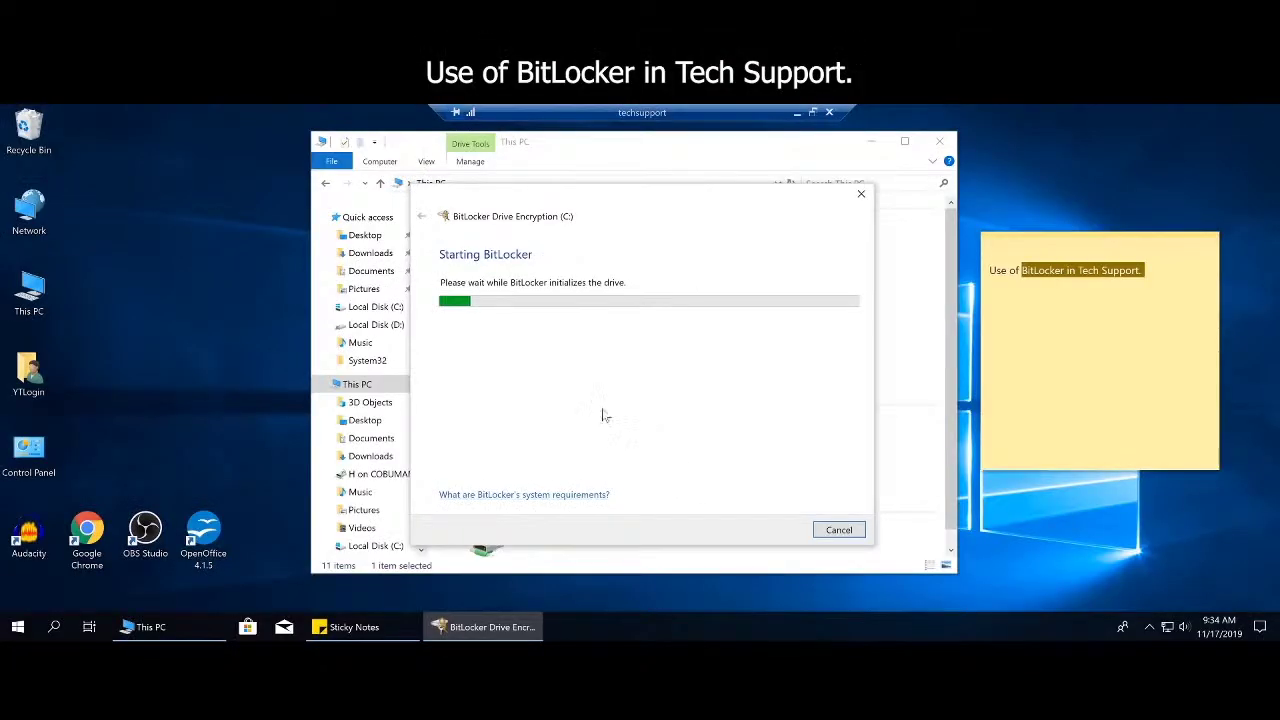
{"action": "left_click_drag", "start_coordinate": [660, 197], "coordinate": [625, 186]}
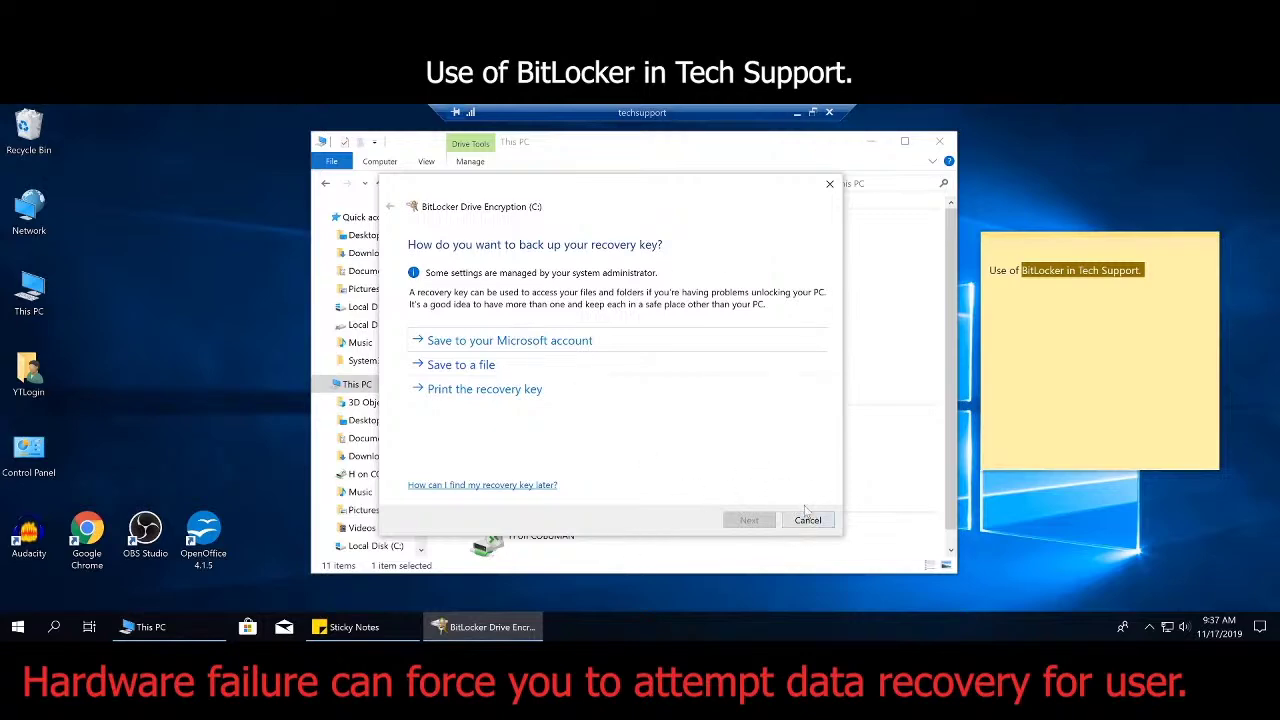
{"action": "left_click_drag", "start_coordinate": [704, 189], "coordinate": [104, 183]}
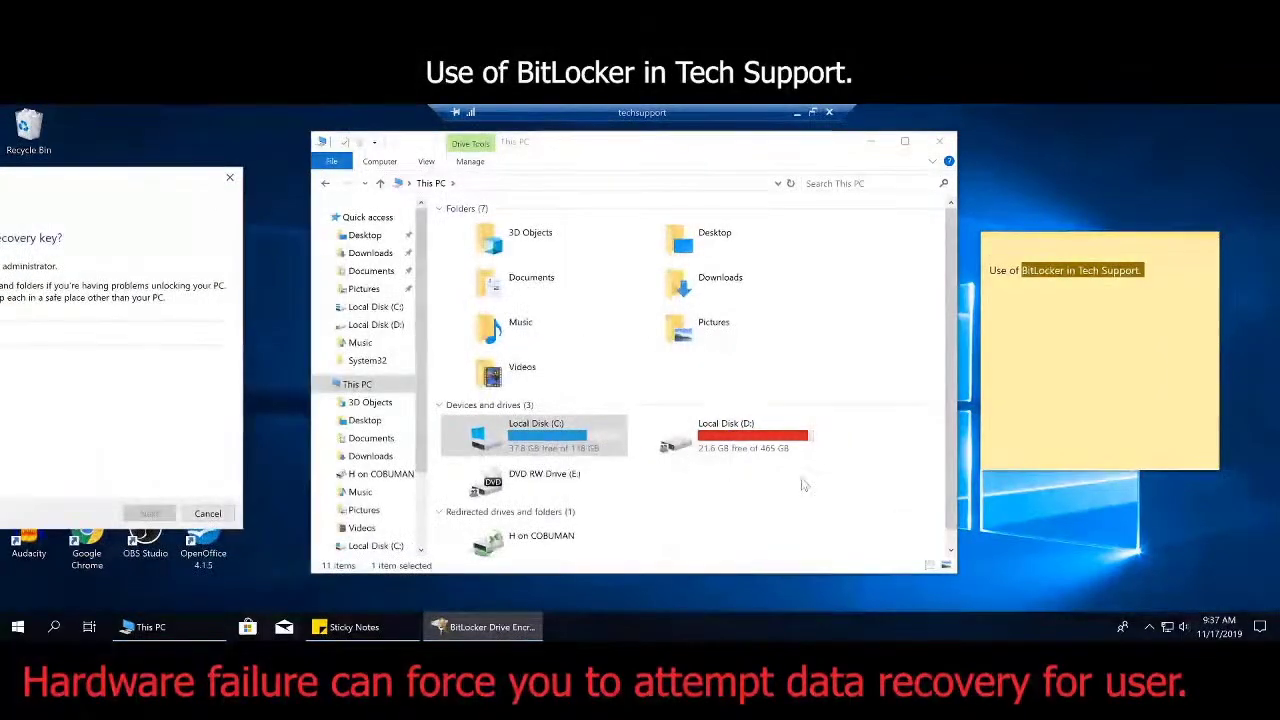
{"action": "left_click", "coordinate": [745, 449]}
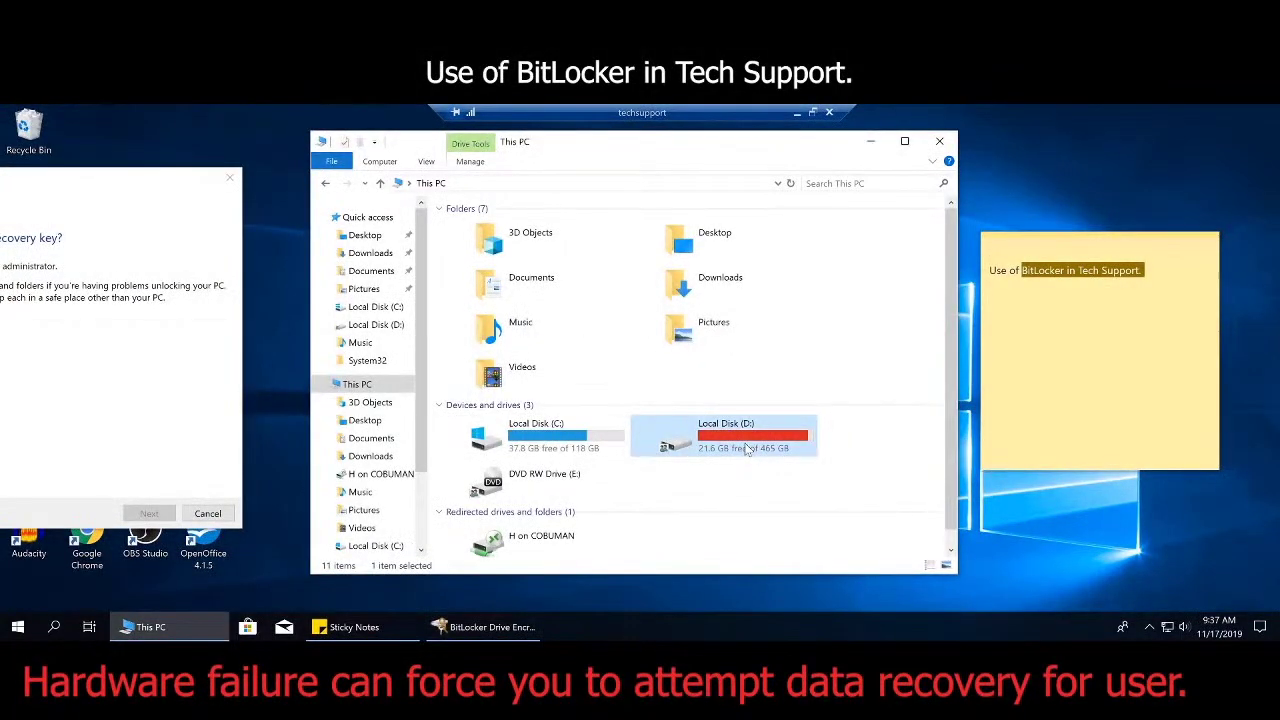
{"action": "left_click", "coordinate": [556, 443]}
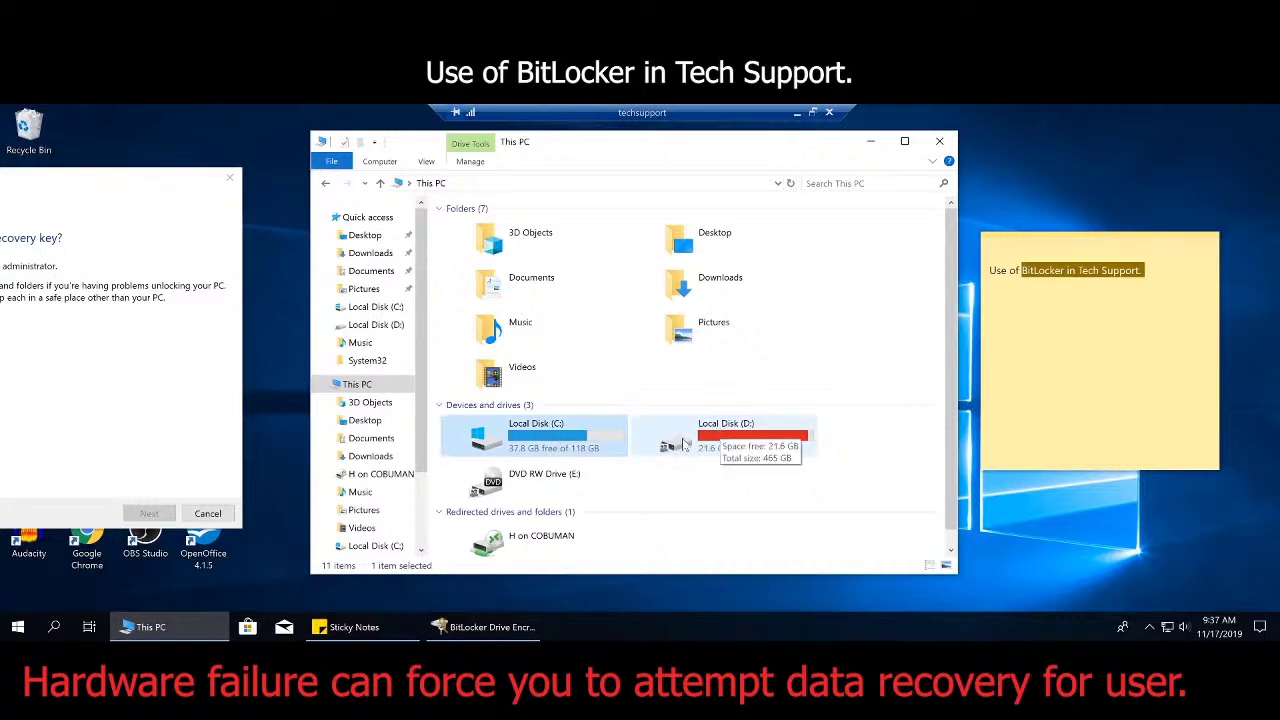
{"action": "left_click_drag", "start_coordinate": [145, 190], "coordinate": [733, 210]}
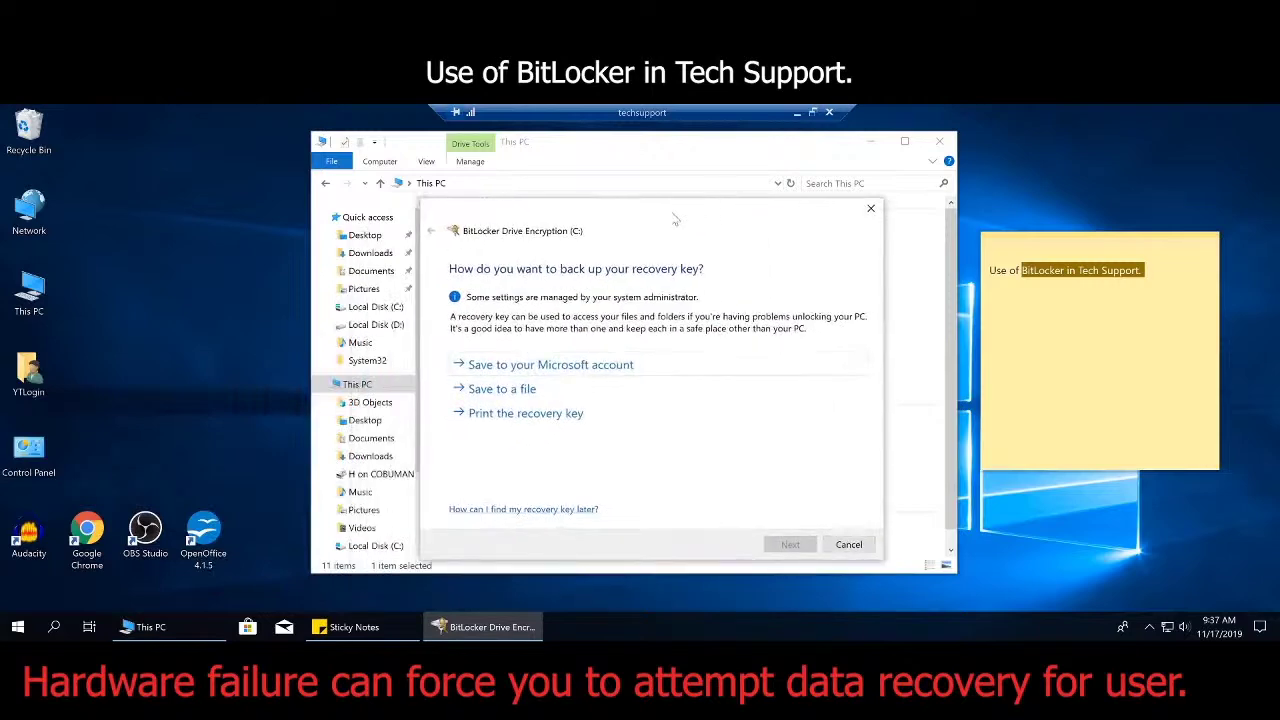
{"action": "left_click_drag", "start_coordinate": [664, 208], "coordinate": [669, 191]}
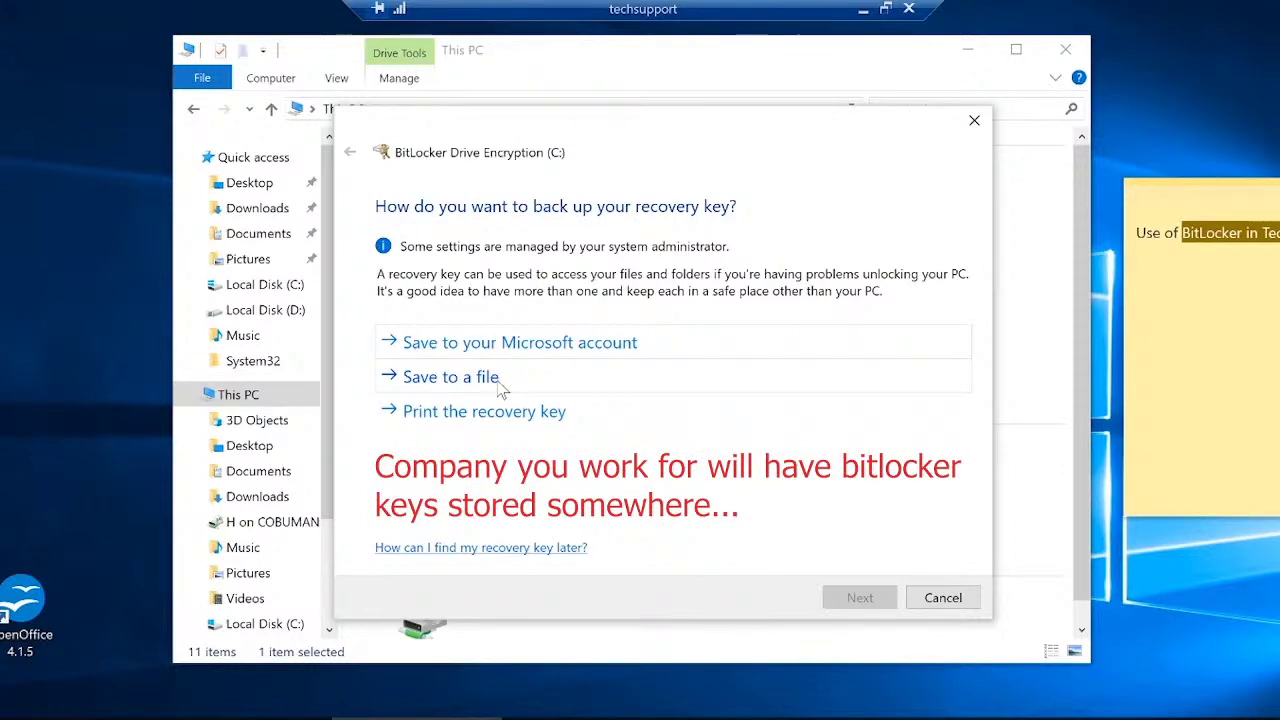
Choose to save the recovery key to a file and review the suggested file name.
{"action": "left_click", "coordinate": [528, 390]}
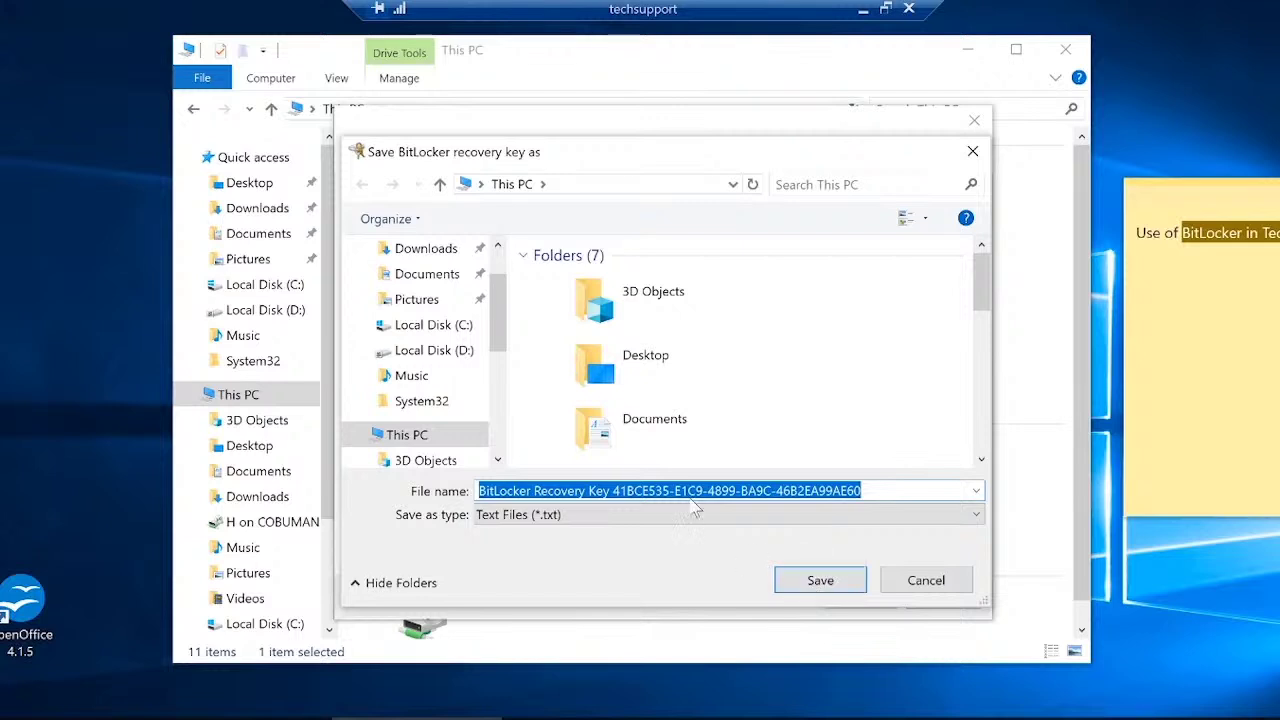
{"action": "key", "text": "End"}
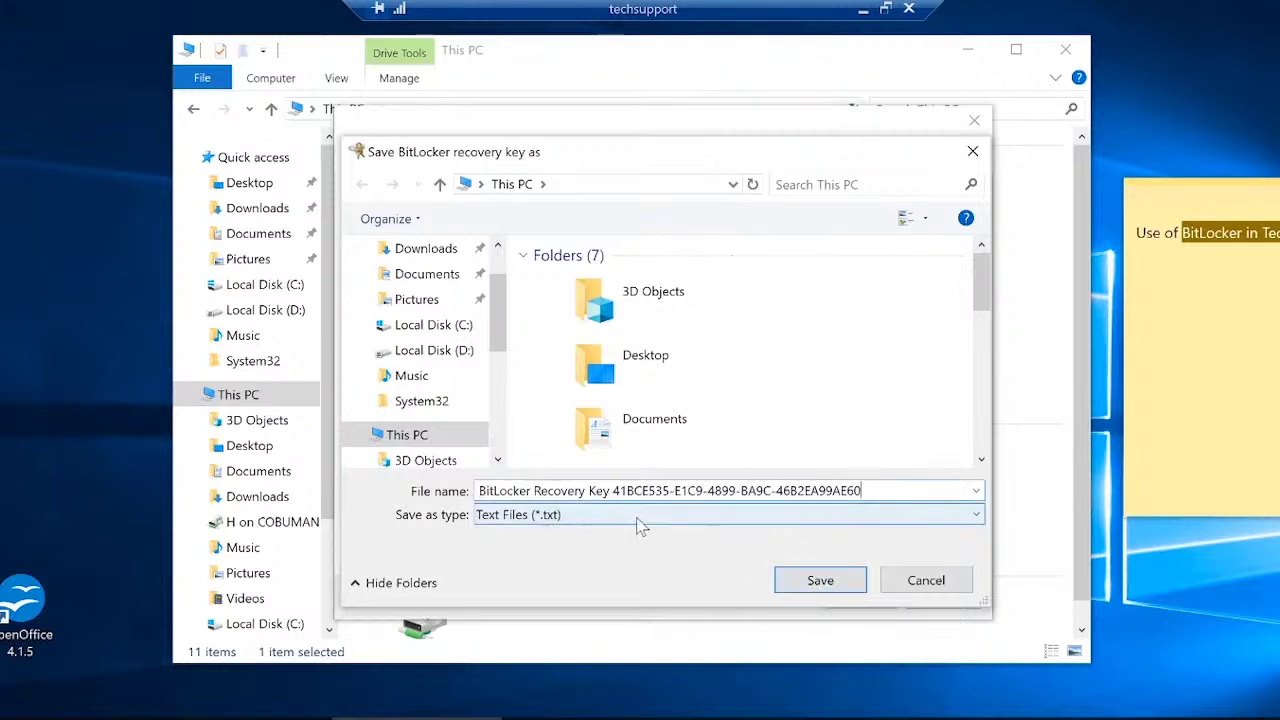
{"action": "left_click_drag", "start_coordinate": [478, 490], "coordinate": [862, 490]}
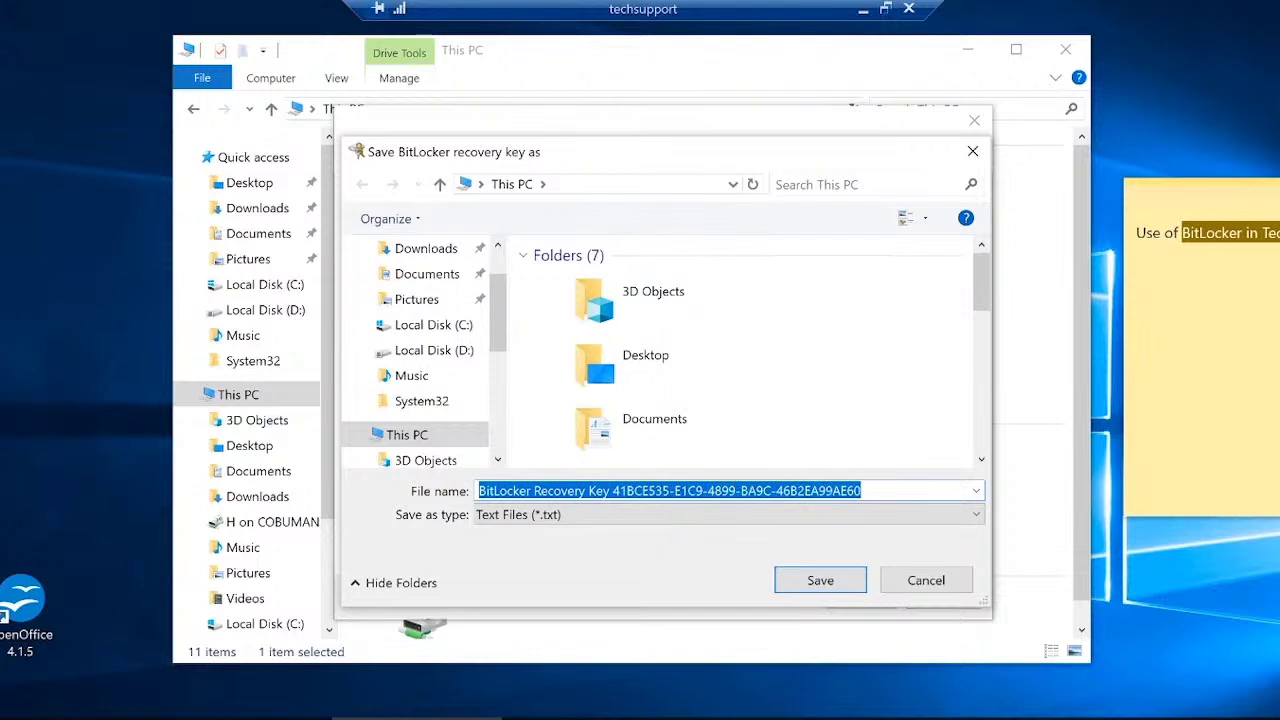
{"action": "key", "text": "End"}
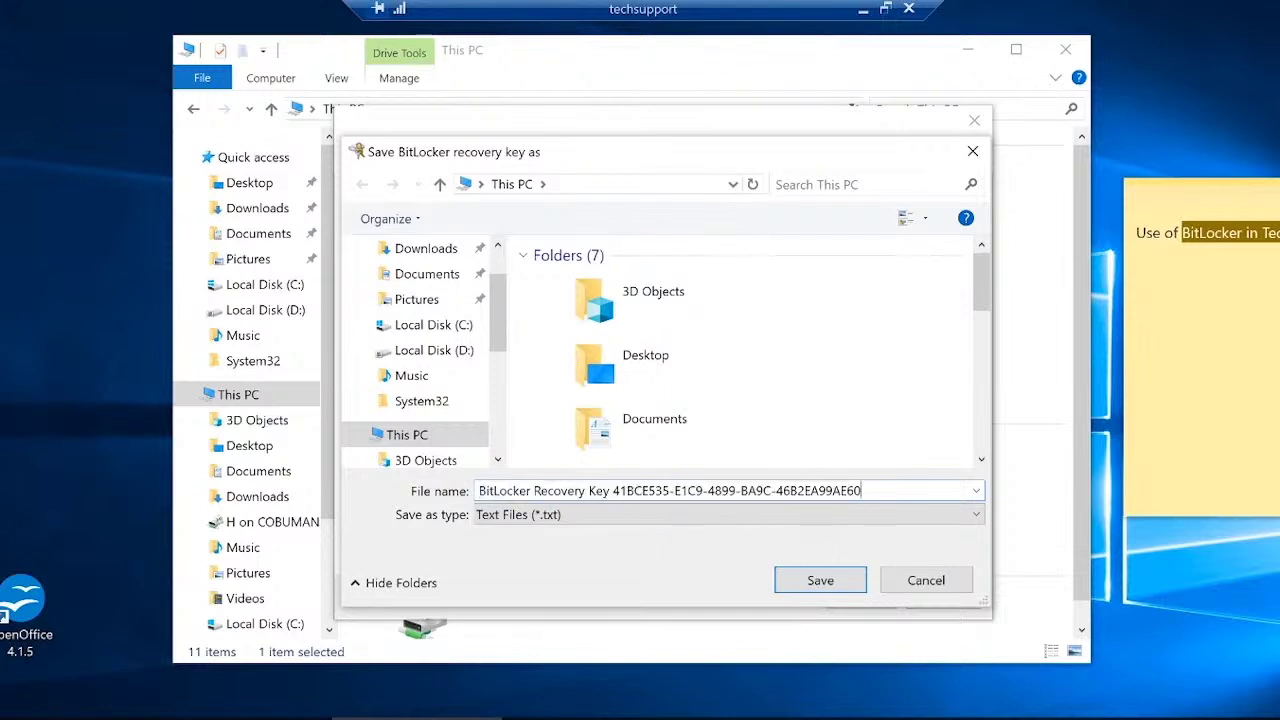
Try saving the key file in This PC, then on the Desktop after dismissing the warning.
{"action": "left_click", "coordinate": [820, 590]}
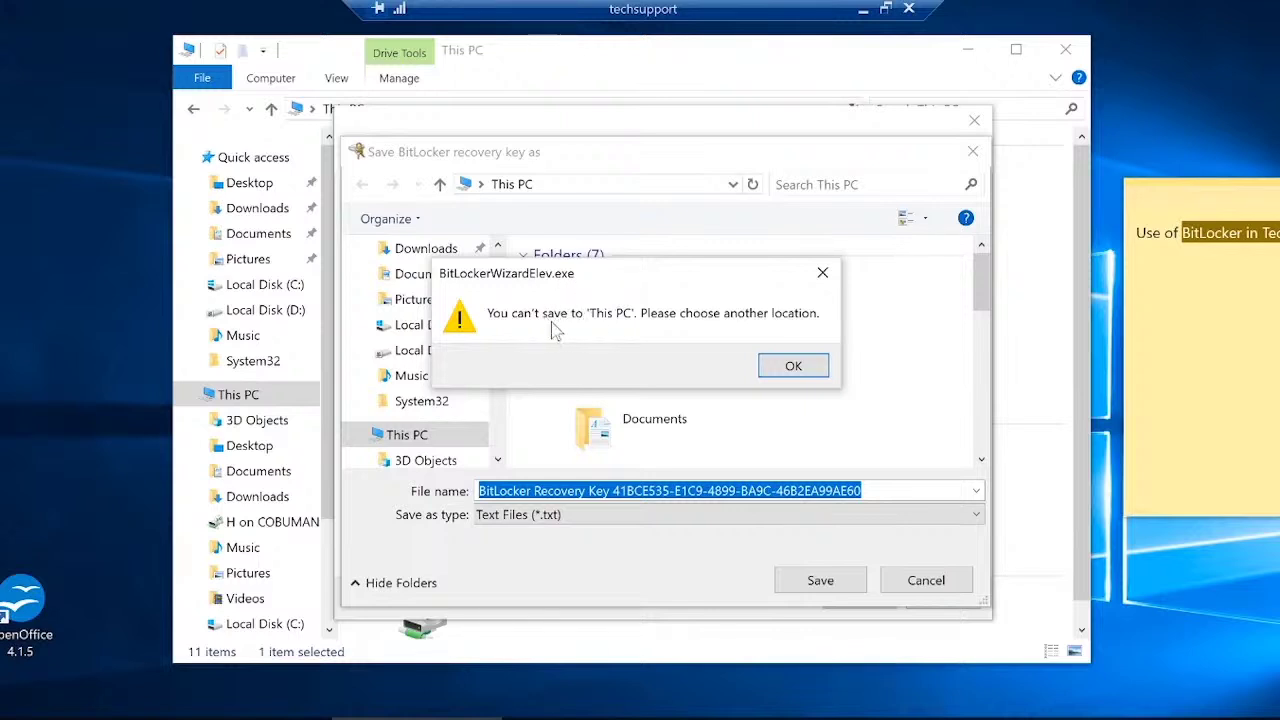
{"action": "left_click", "coordinate": [793, 367]}
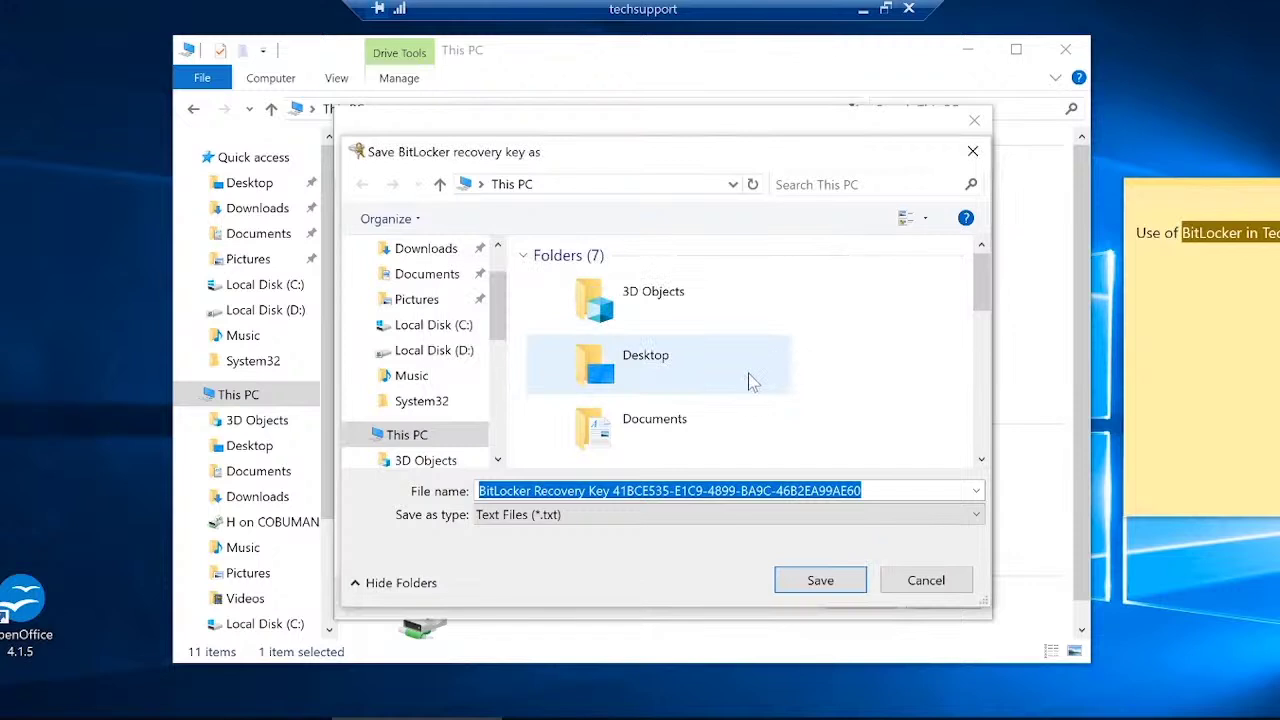
{"action": "double_click", "coordinate": [669, 375]}
{"action": "left_click", "coordinate": [820, 580]}
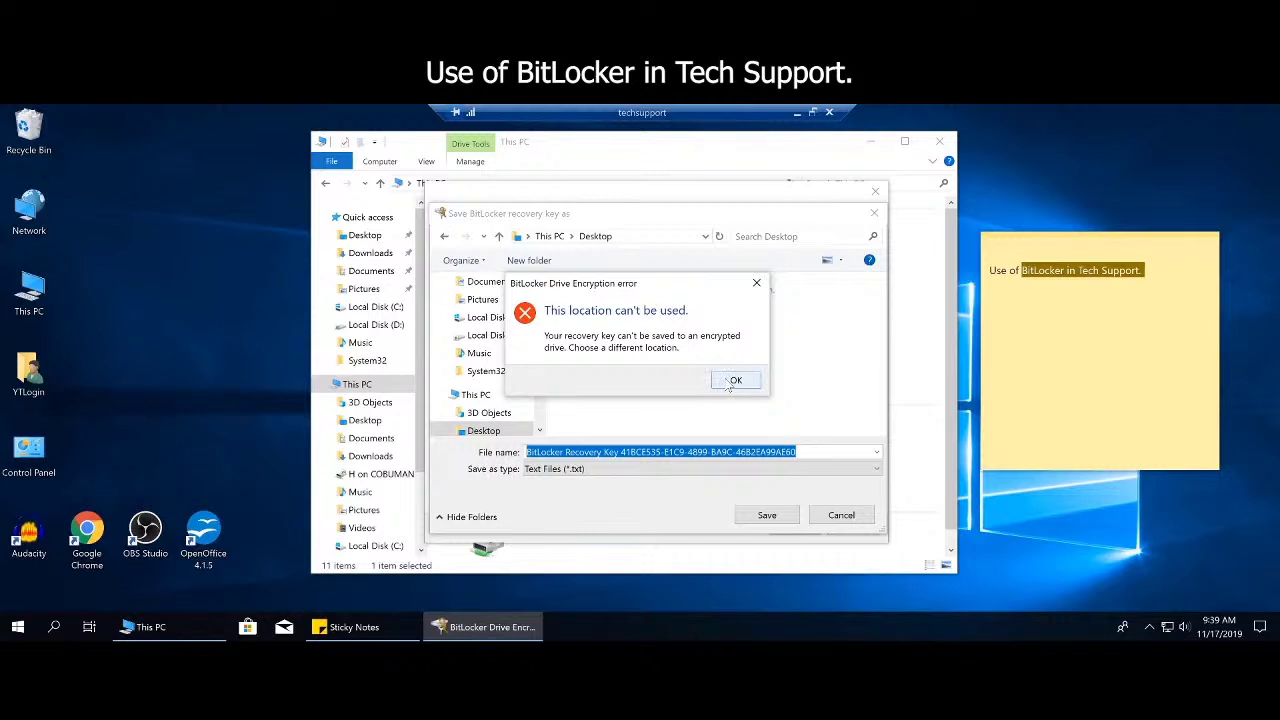
Dismiss the error, browse to Local Disk (D:), and create a folder named 'bitlocker keys'.
{"action": "left_click", "coordinate": [736, 384]}
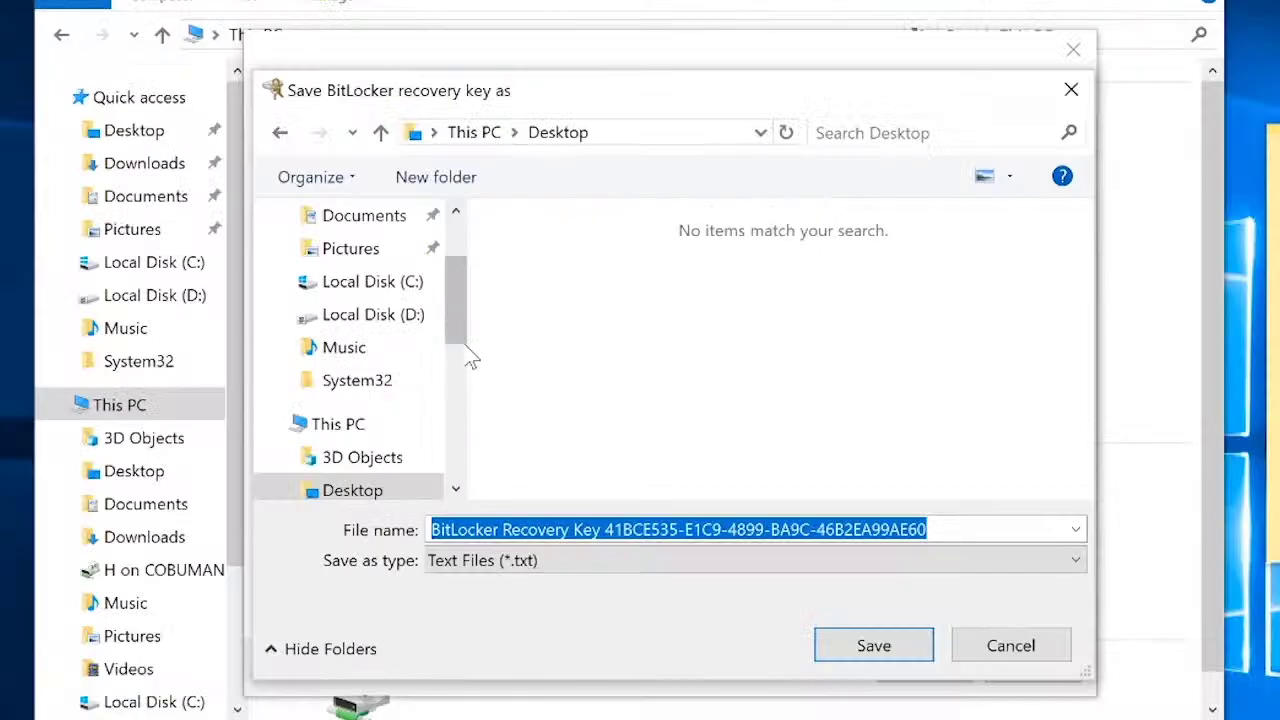
{"action": "left_click", "coordinate": [378, 316]}
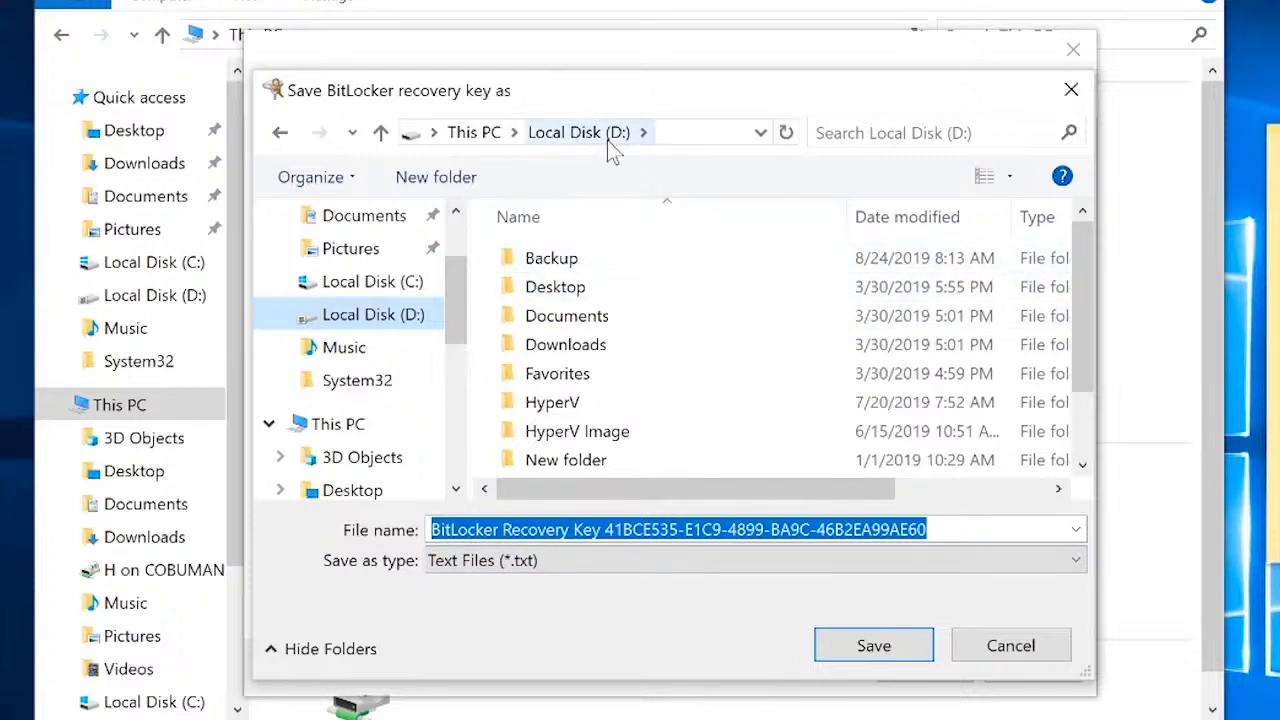
{"action": "right_click", "coordinate": [693, 296]}
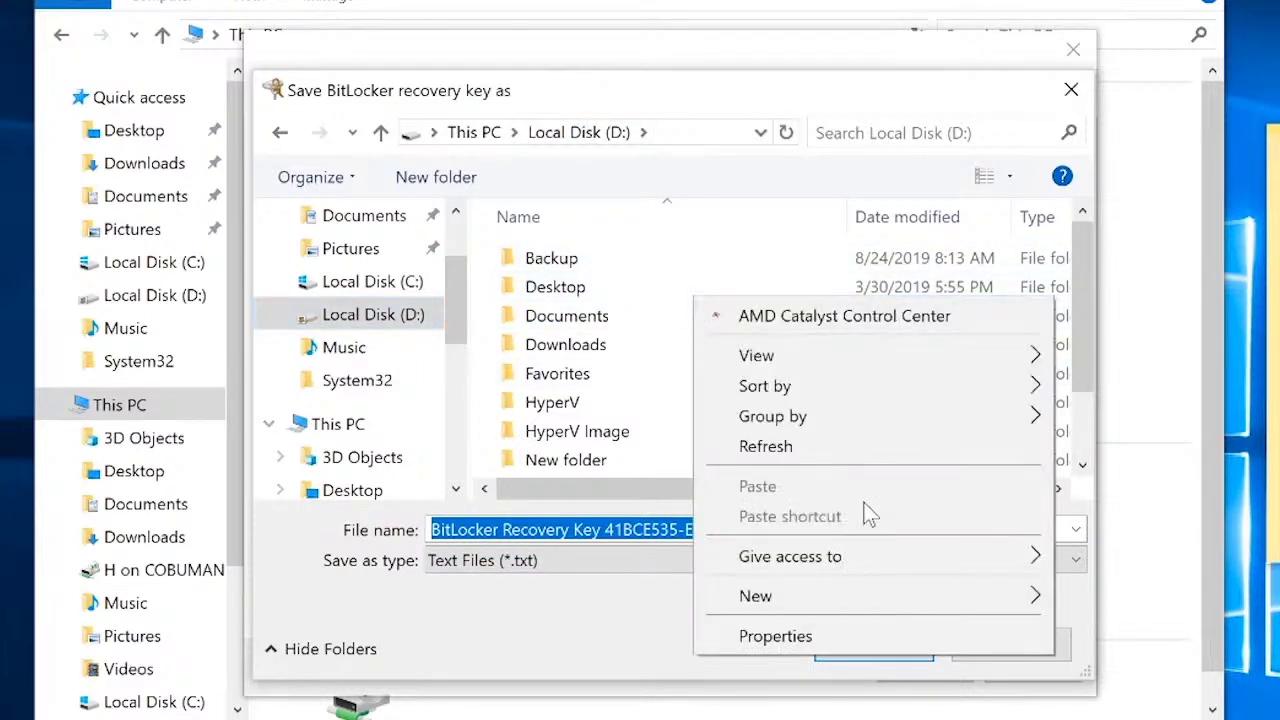
{"action": "mouse_move", "coordinate": [996, 600]}
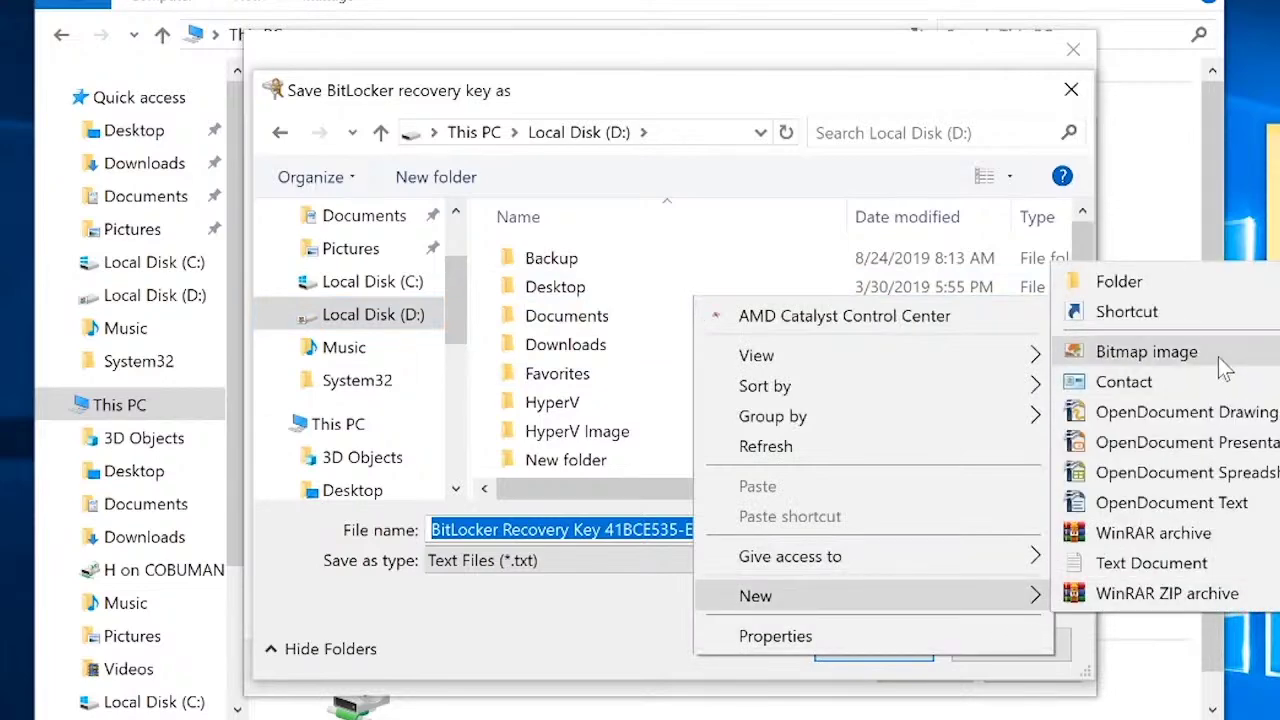
{"action": "left_click", "coordinate": [1225, 292]}
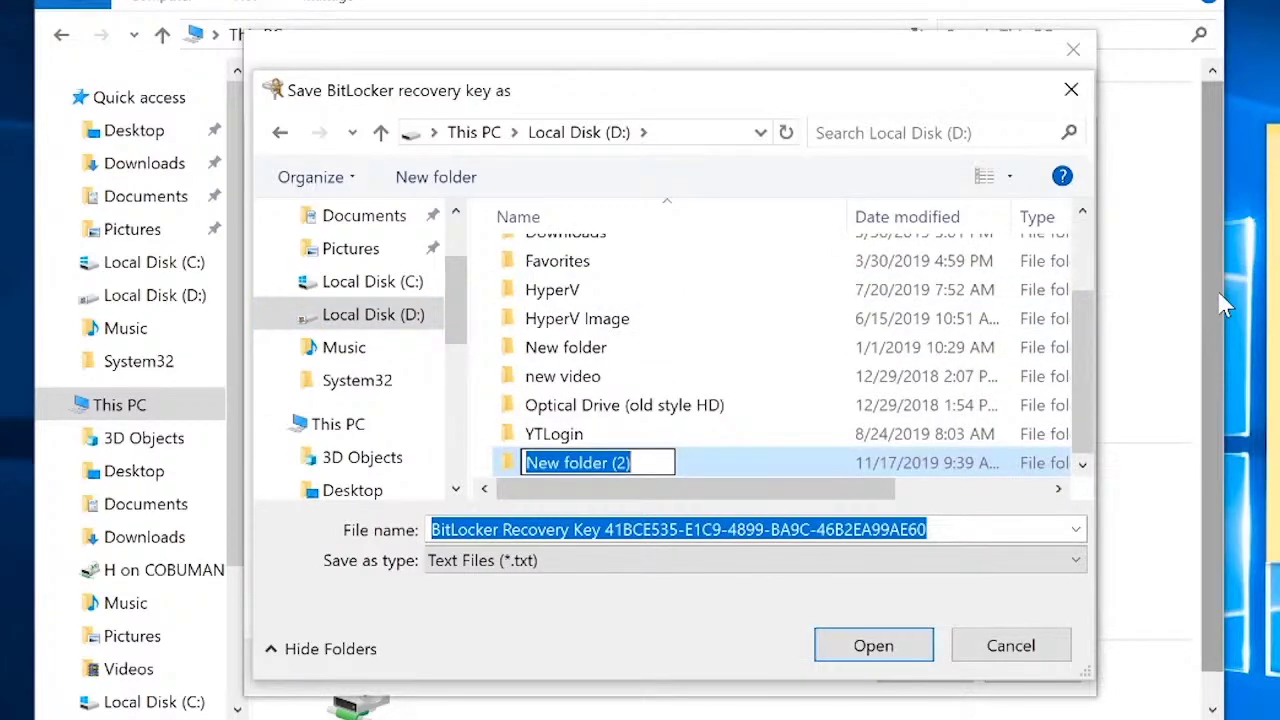
{"action": "type", "text": "bitl"}
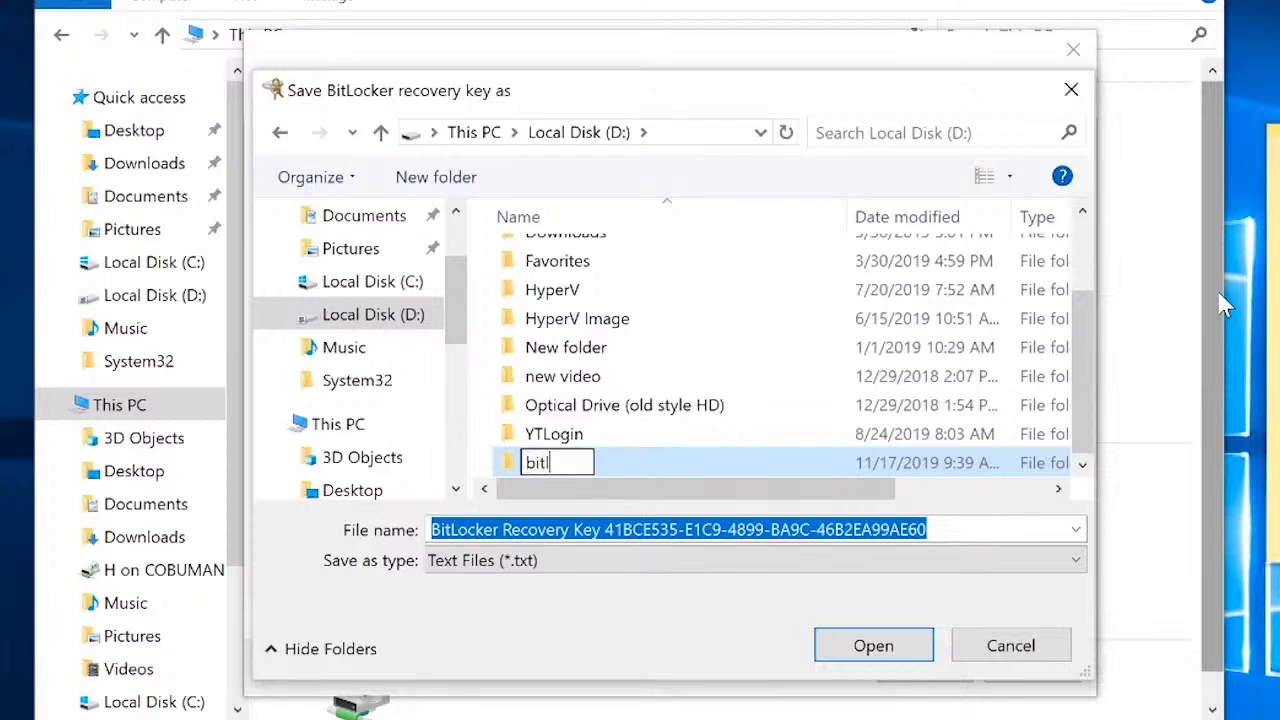
{"action": "type", "text": "ocker"}
{"action": "type", "text": "ys"}
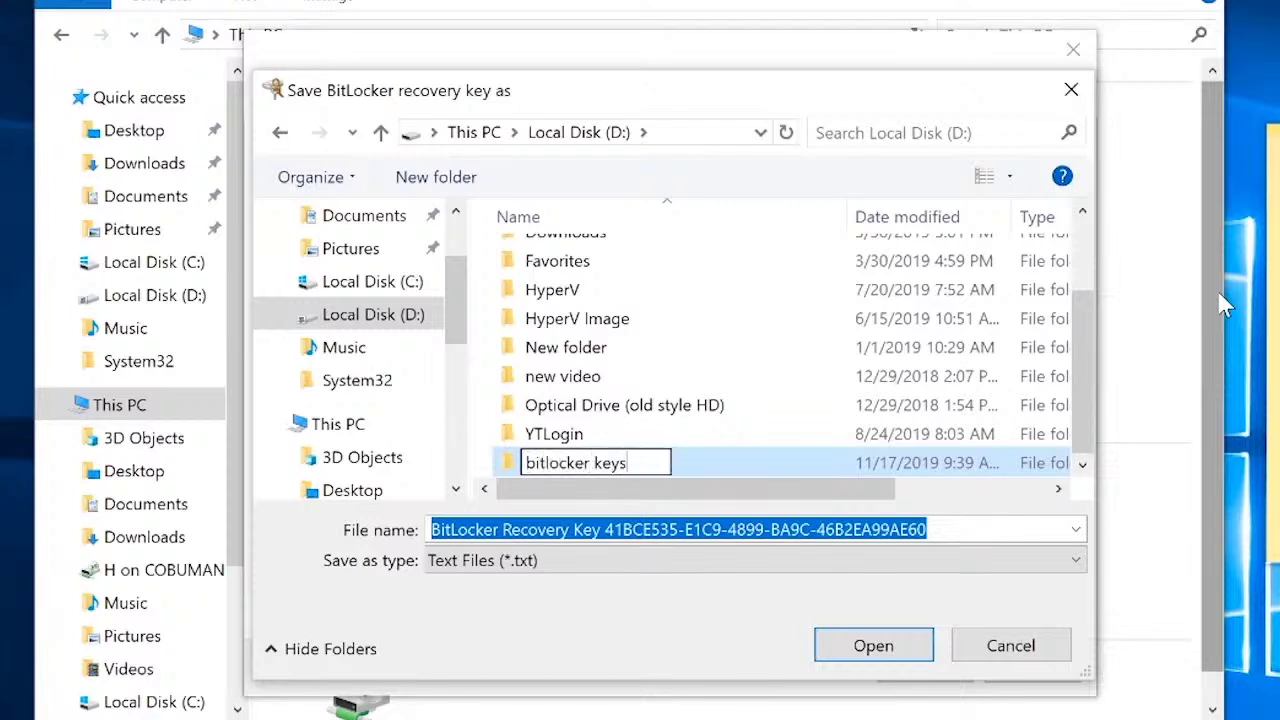
{"action": "key", "text": "Return"}
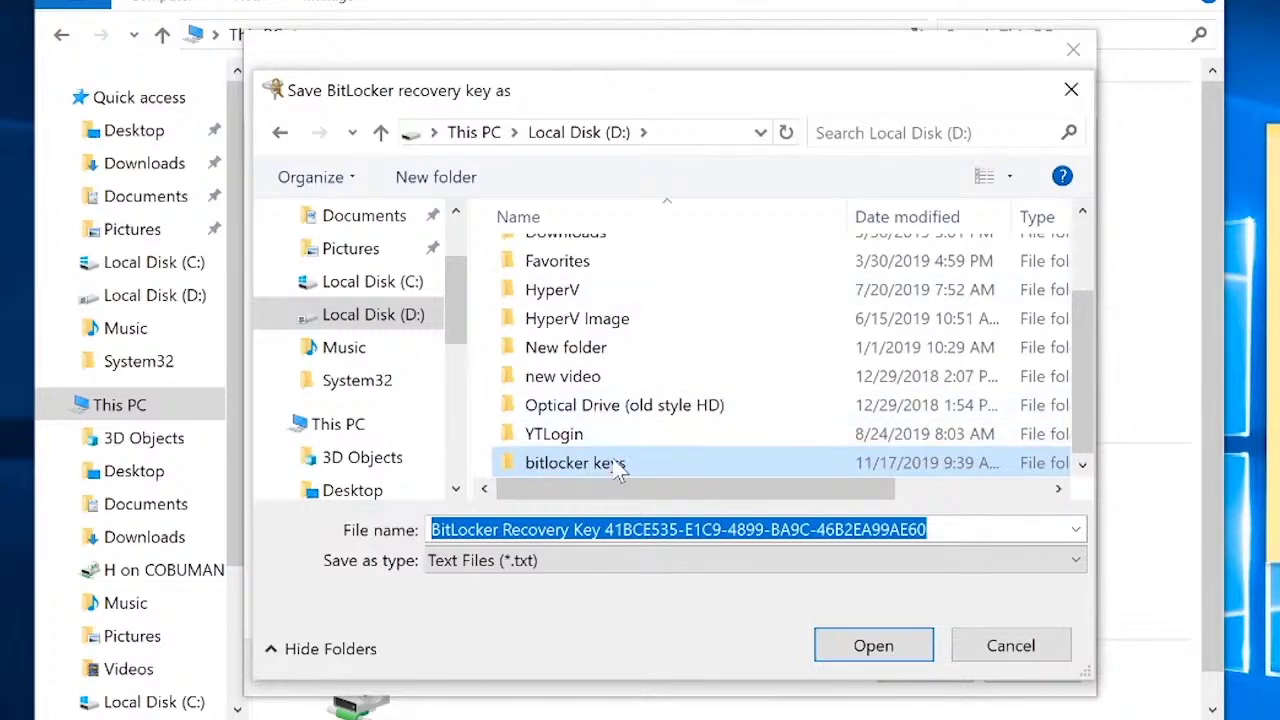
Save the recovery key inside 'bitlocker keys', then open D:\bitlocker keys in File Explorer.
{"action": "double_click", "coordinate": [615, 466]}
{"action": "left_click", "coordinate": [868, 645]}
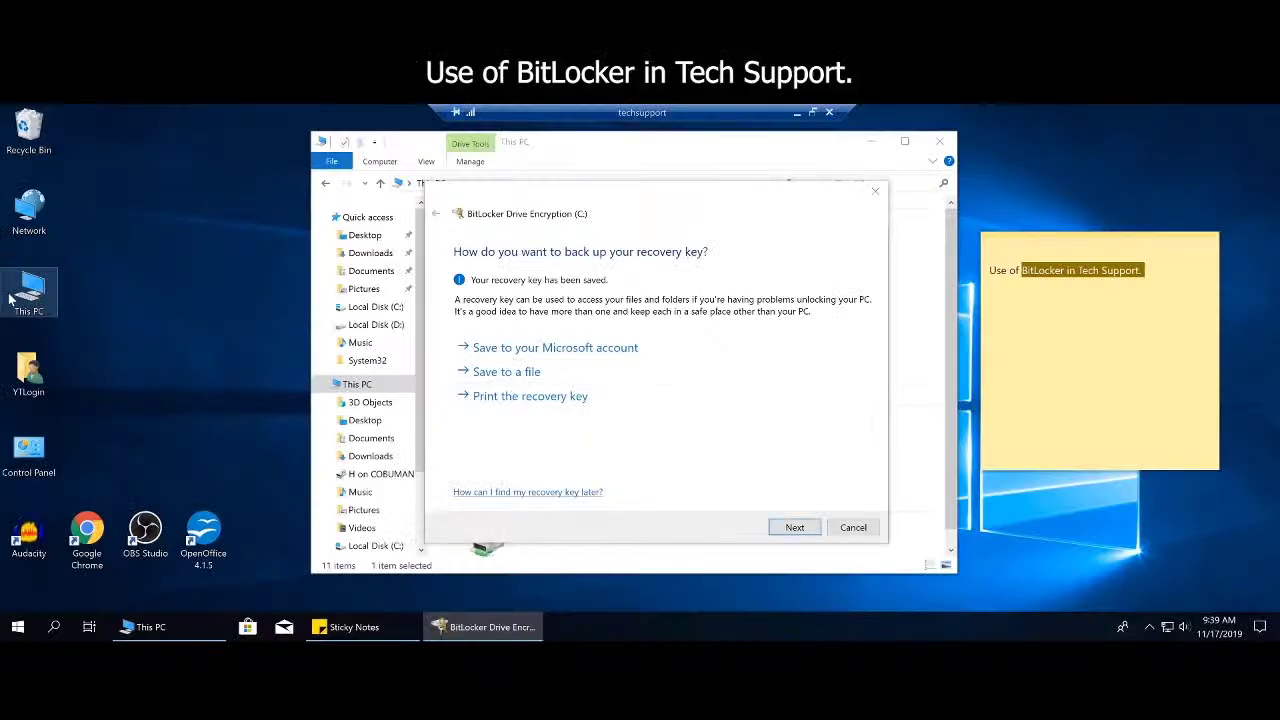
{"action": "key", "text": "alt+Tab"}
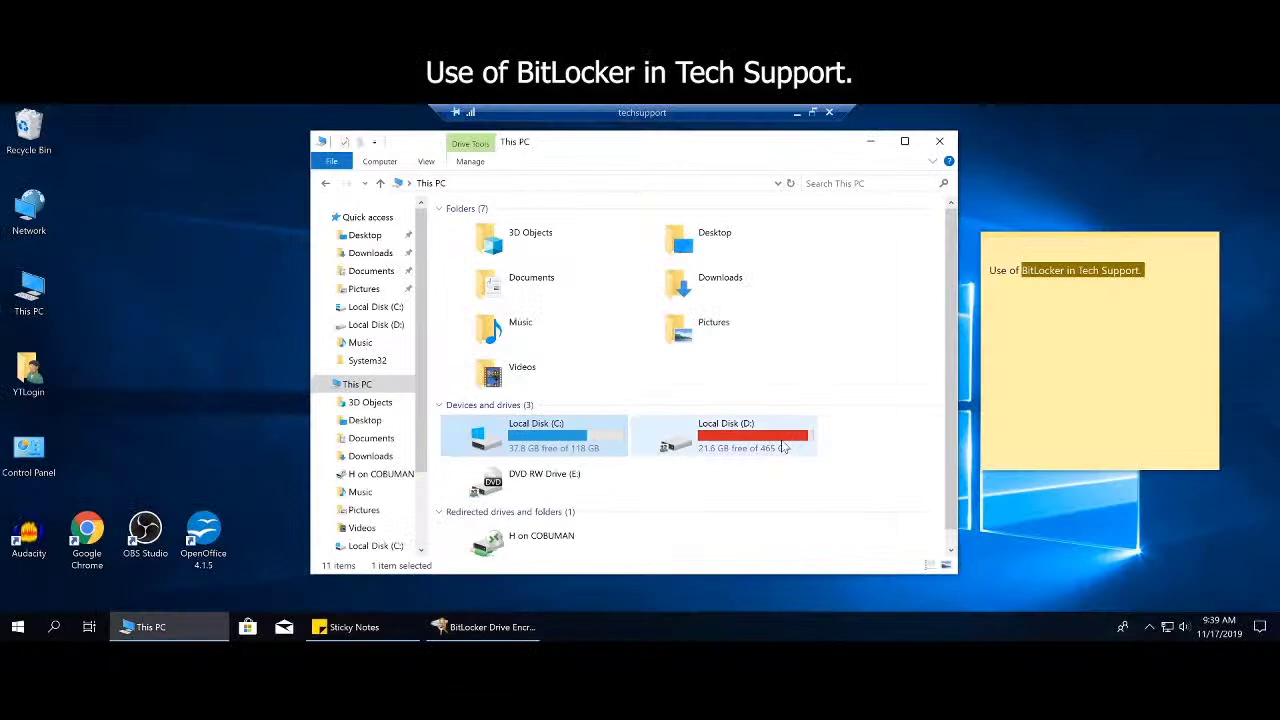
{"action": "double_click", "coordinate": [760, 435]}
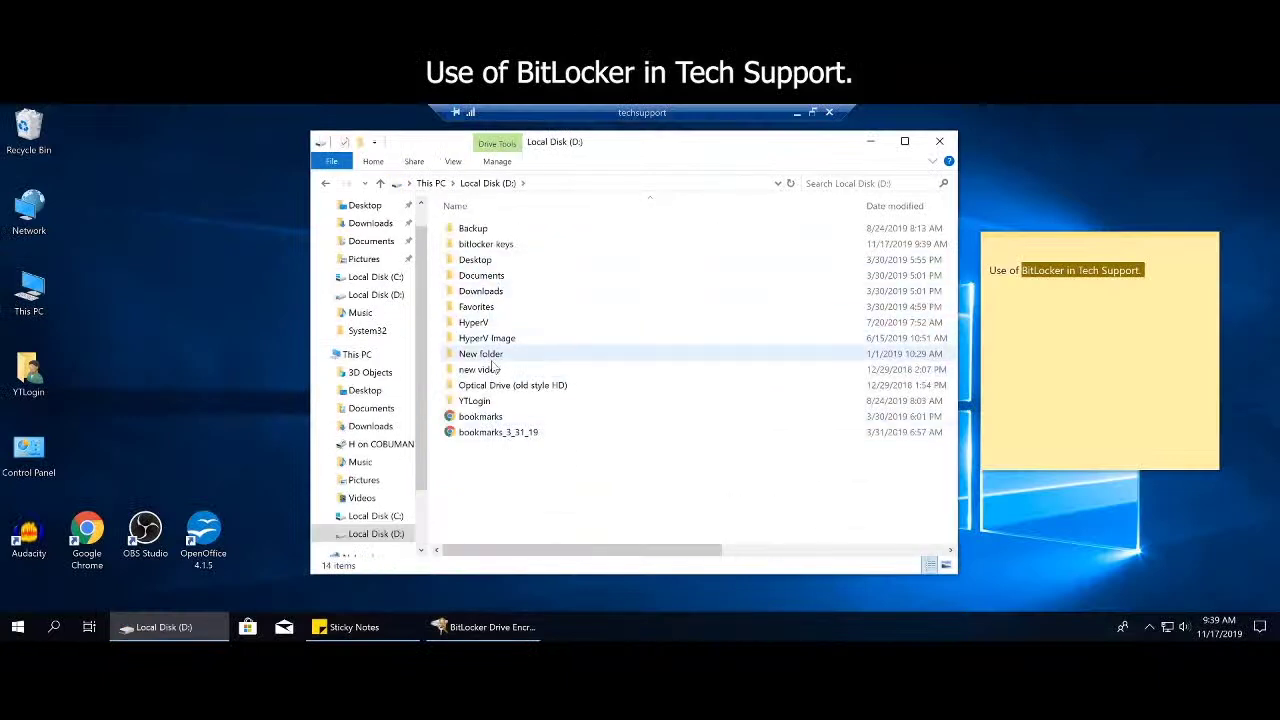
{"action": "left_click", "coordinate": [503, 246]}
{"action": "double_click", "coordinate": [505, 250]}
Open the saved recovery key file in Notepad, enlarge it, and highlight the identifier.
{"action": "double_click", "coordinate": [520, 228]}
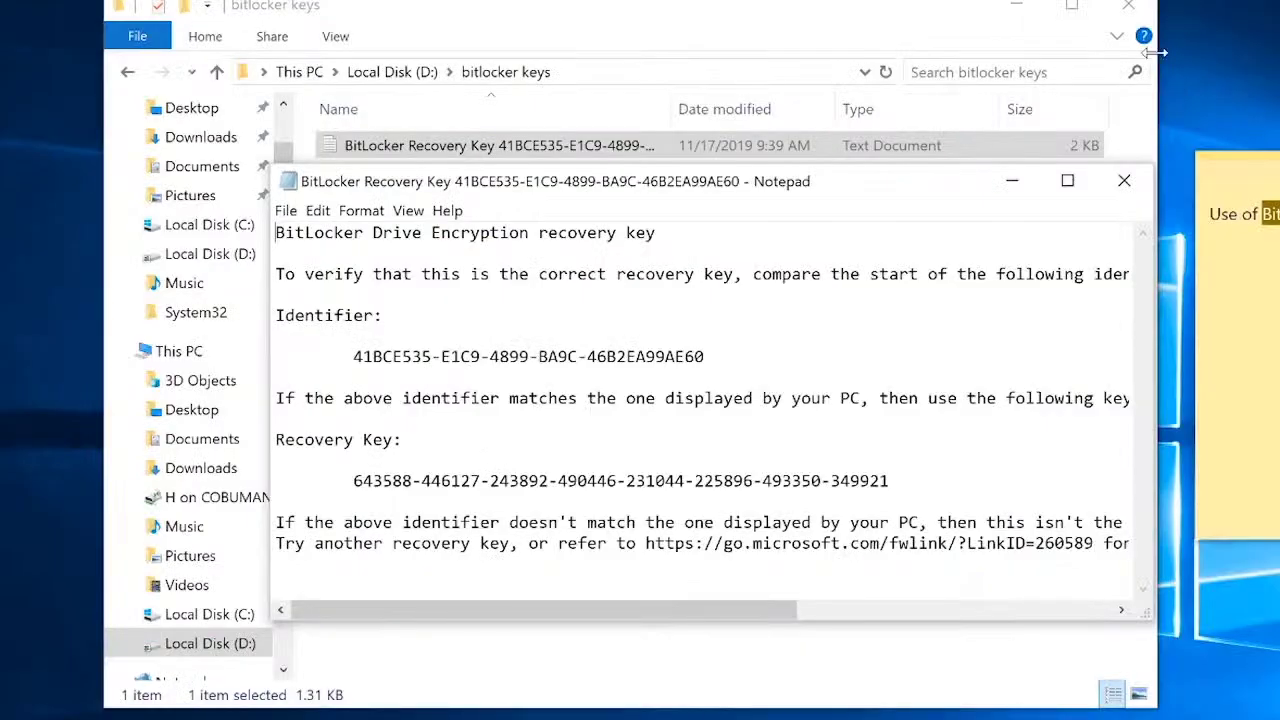
{"action": "left_click_drag", "start_coordinate": [1158, 640], "coordinate": [1275, 719]}
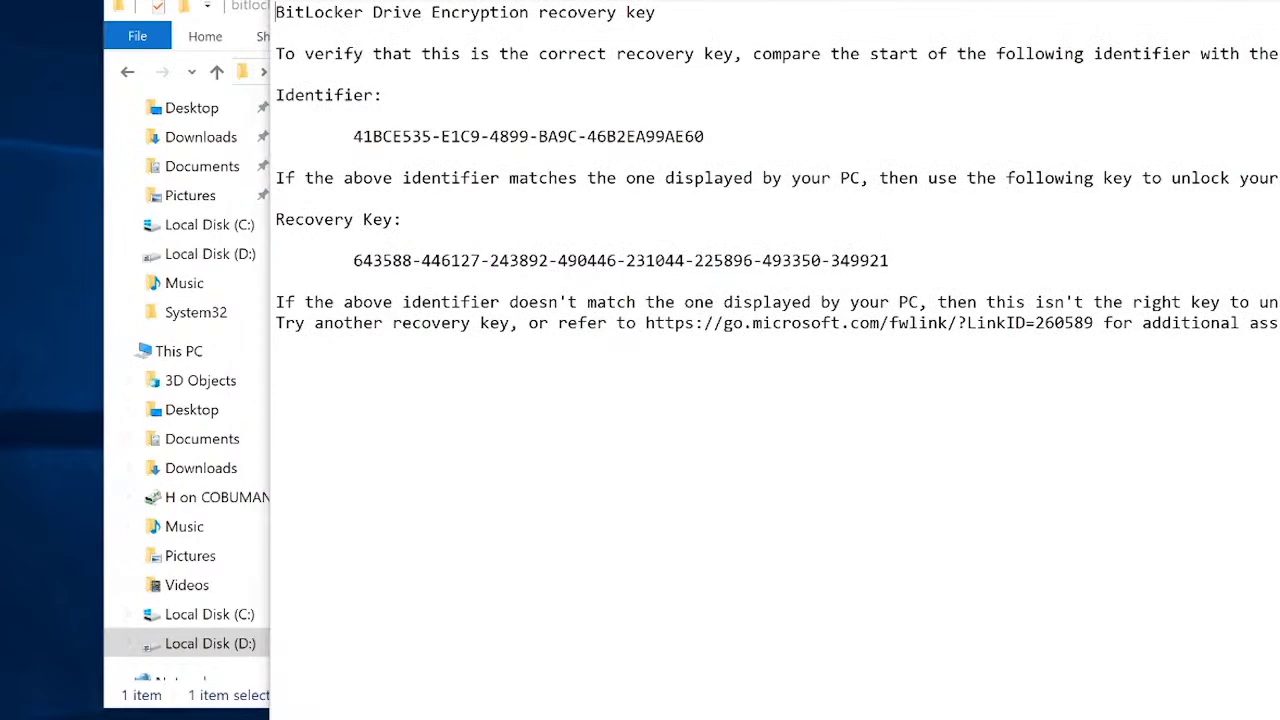
{"action": "left_click_drag", "start_coordinate": [352, 136], "coordinate": [704, 136]}
{"action": "left_click_drag", "start_coordinate": [720, 2], "coordinate": [888, 163]}
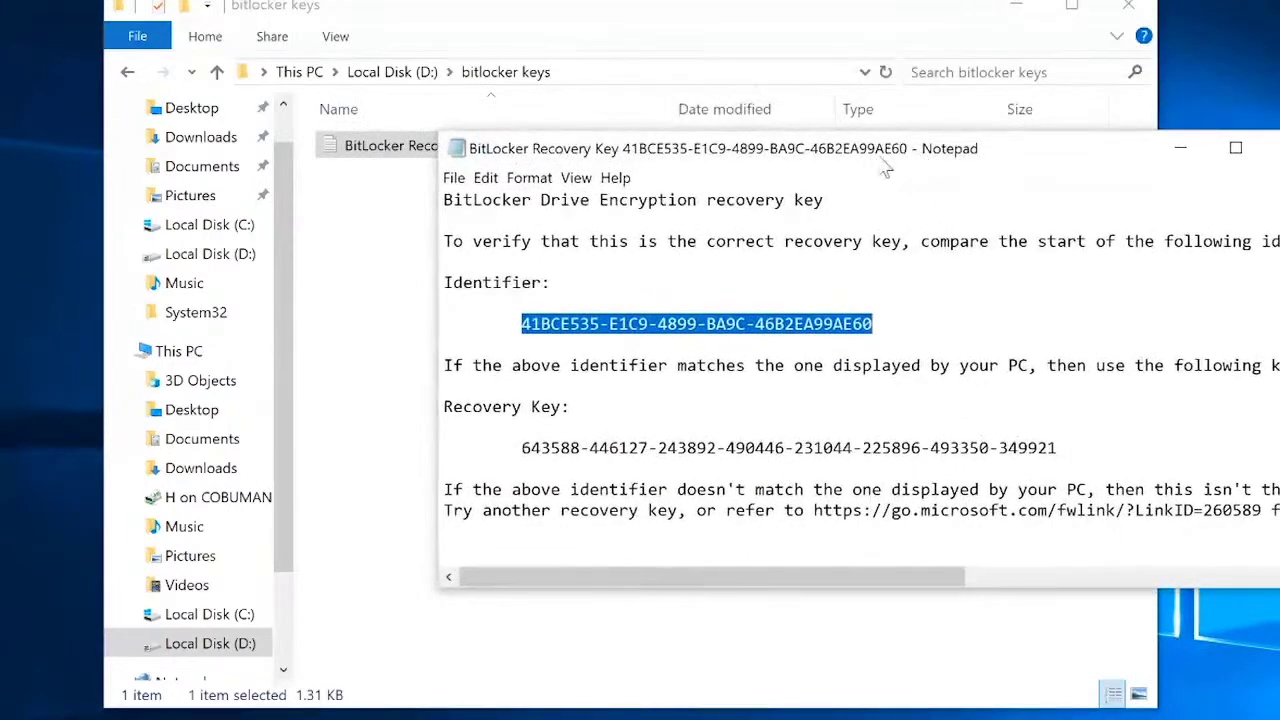
{"action": "left_click", "coordinate": [880, 400]}
Highlight the recovery key line, then close Notepad and the File Explorer window.
{"action": "scroll", "coordinate": [860, 390], "scroll_direction": "right", "scroll_amount": 1}
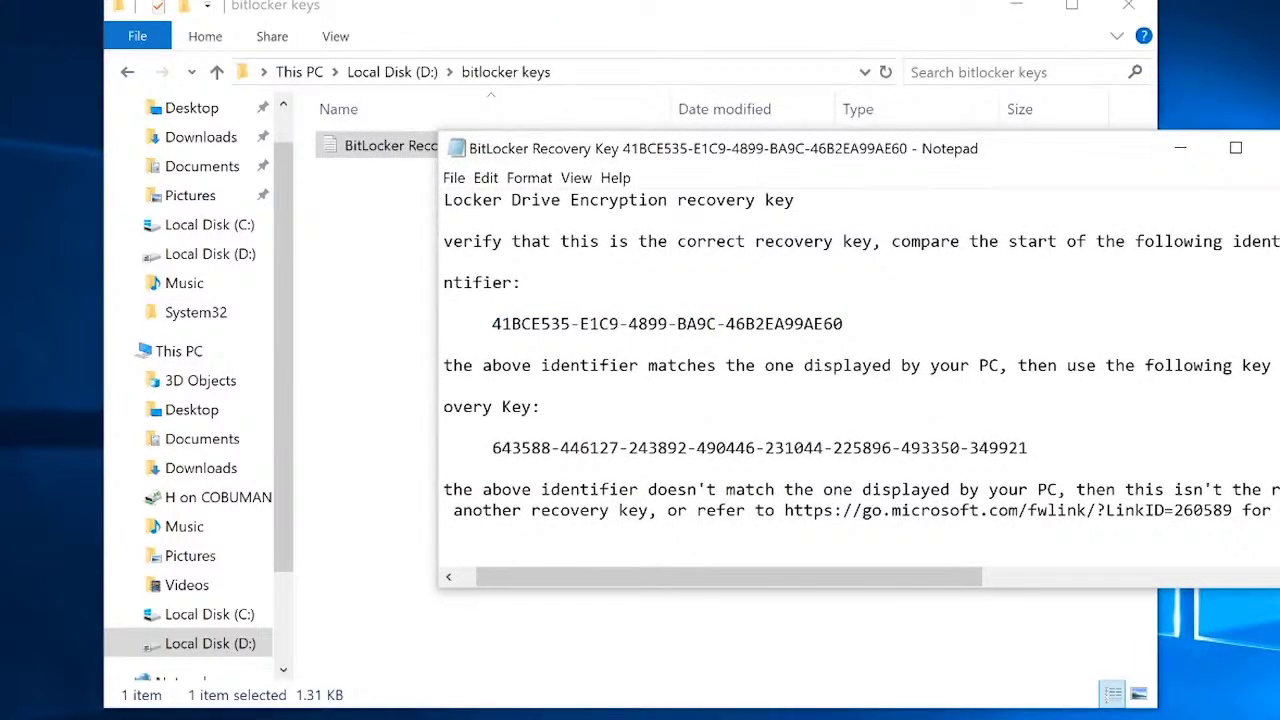
{"action": "left_click_drag", "start_coordinate": [492, 448], "coordinate": [1058, 448]}
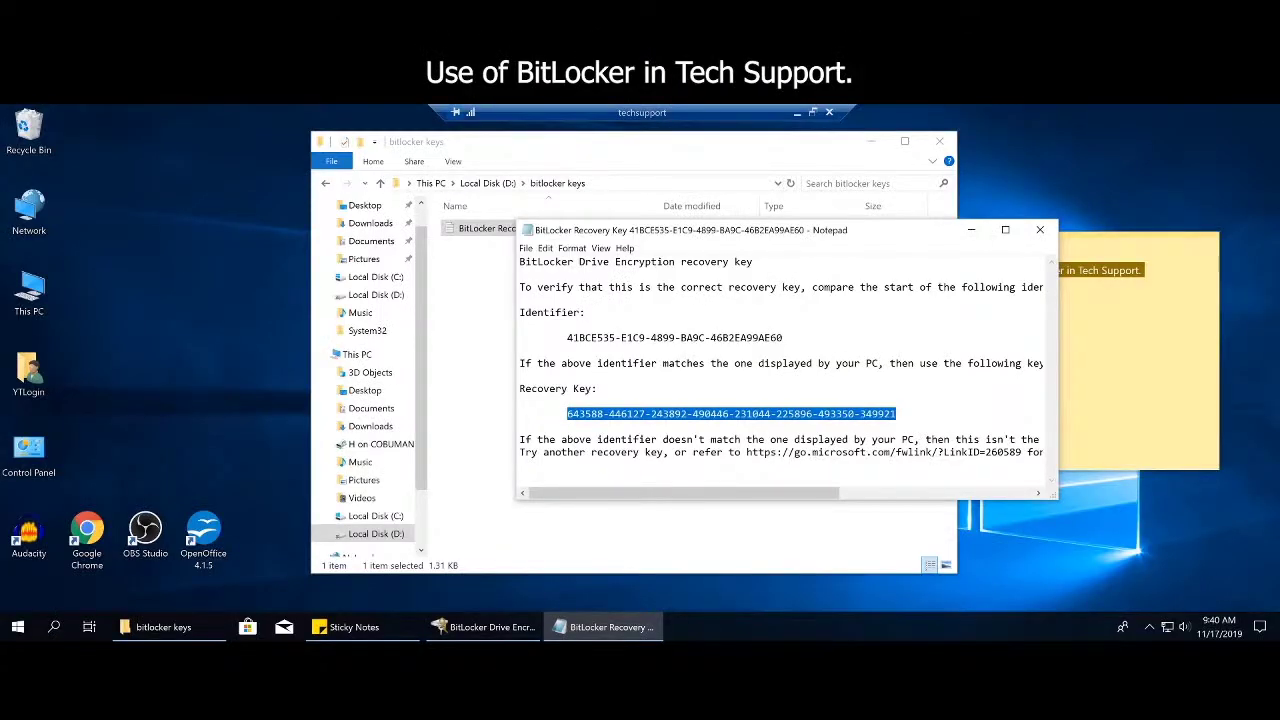
{"action": "key", "text": "Right"}
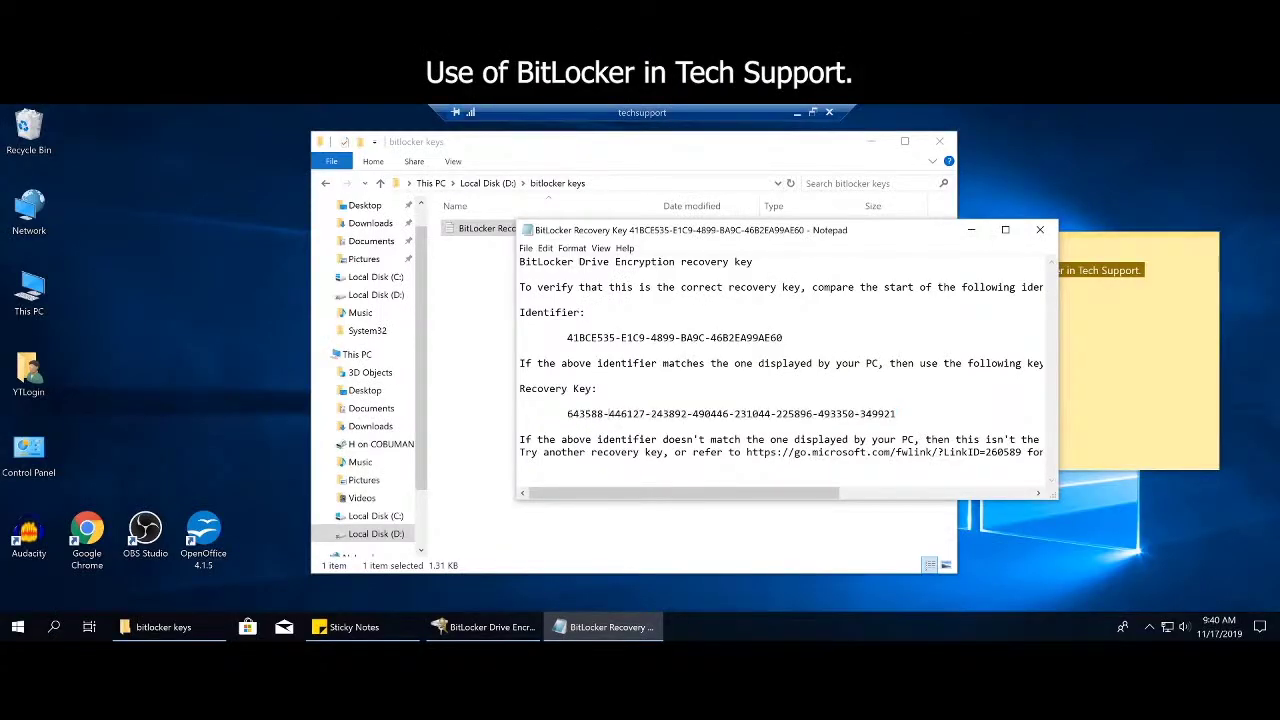
{"action": "mouse_move", "coordinate": [746, 490]}
{"action": "left_mouse_down"}
{"action": "mouse_move", "coordinate": [940, 490]}
{"action": "mouse_move", "coordinate": [746, 486]}
{"action": "left_mouse_up"}
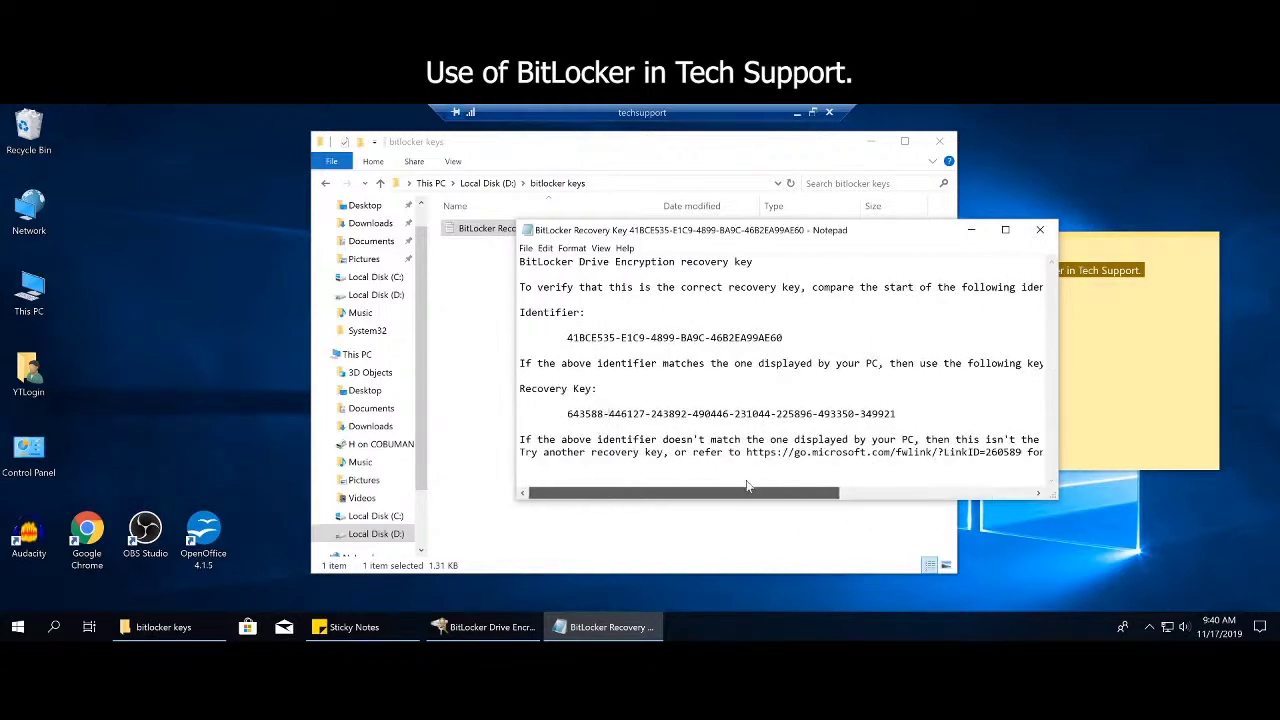
{"action": "left_click", "coordinate": [1040, 230]}
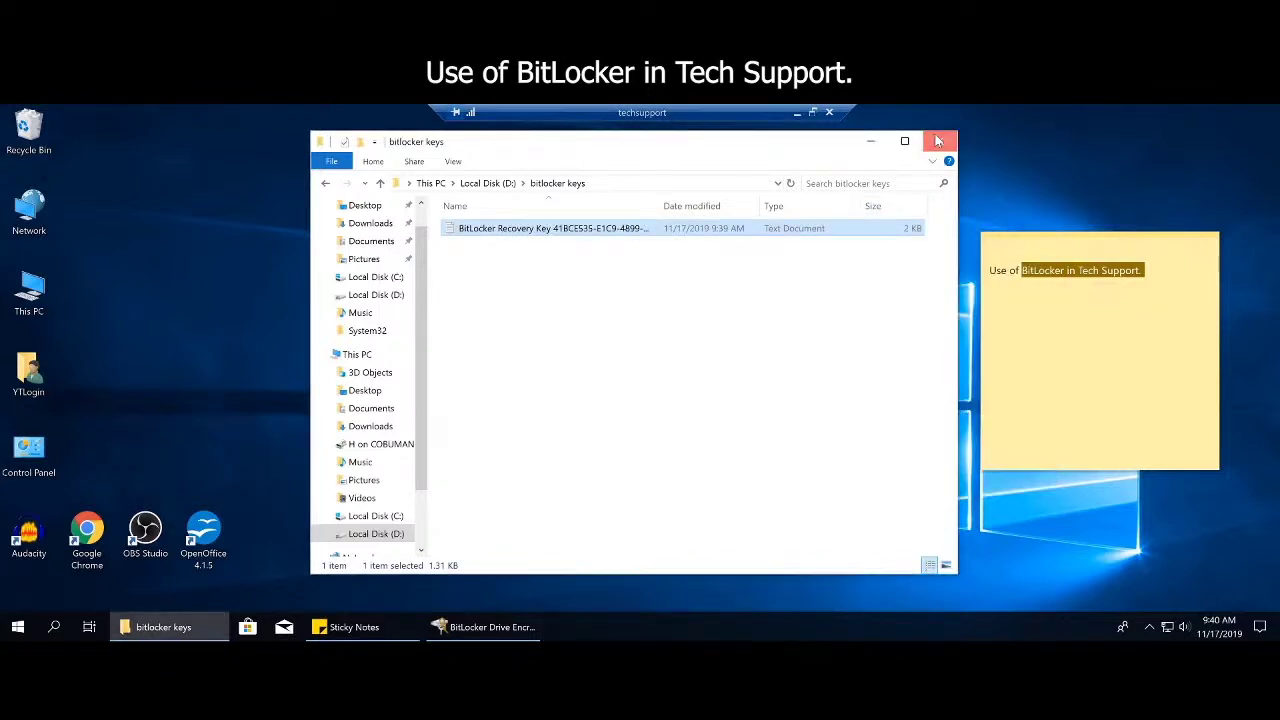
{"action": "left_click", "coordinate": [938, 141]}
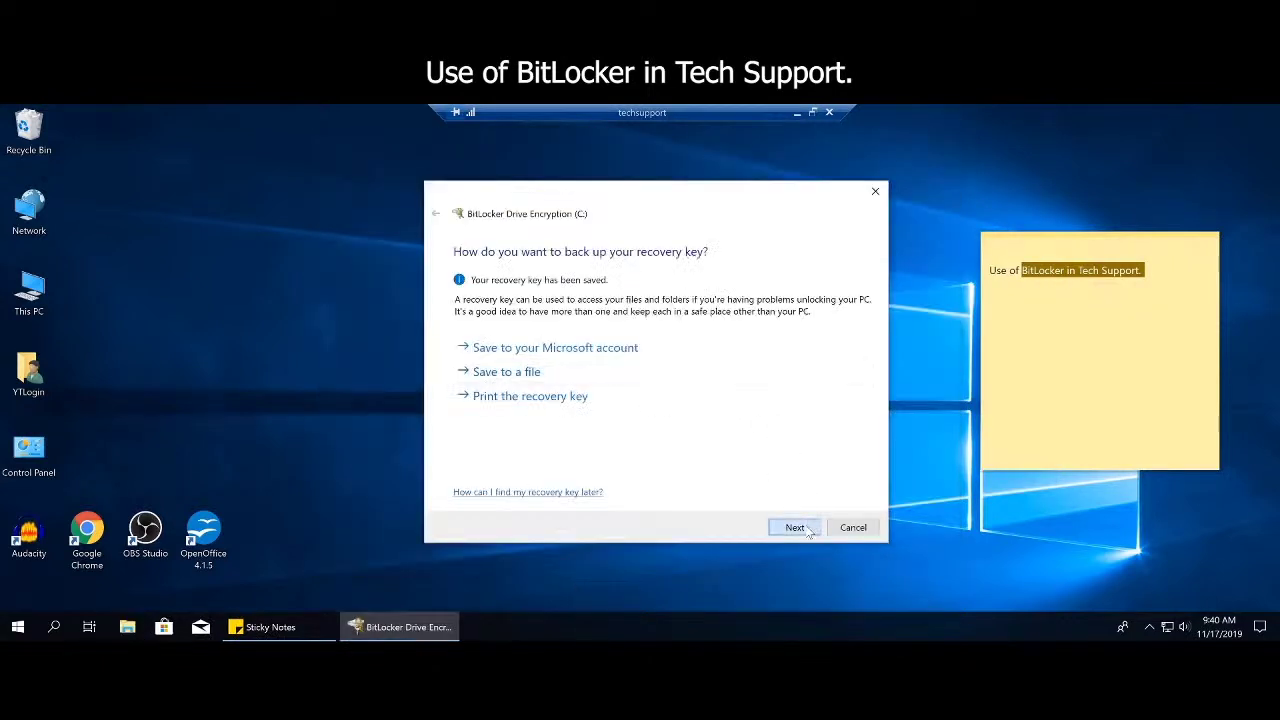
Select 'Encrypt entire drive' for C: and continue to the encryption mode page.
{"action": "left_click", "coordinate": [795, 527]}
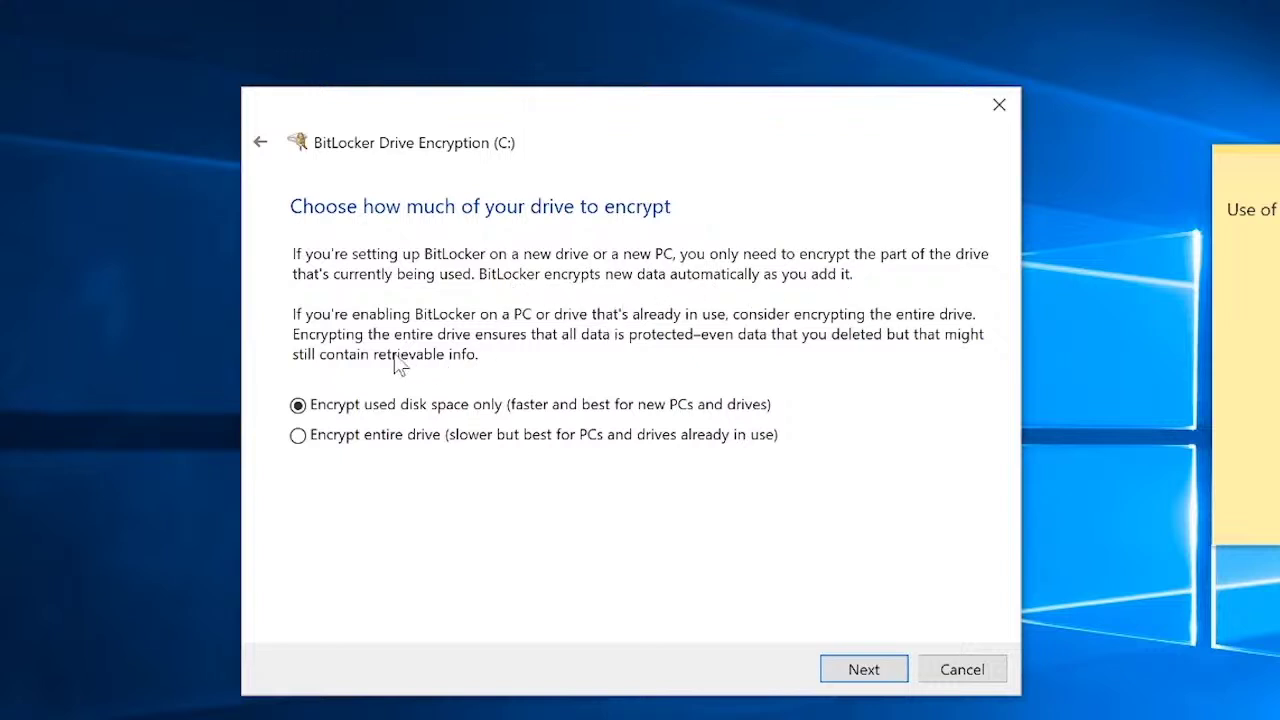
{"action": "left_click", "coordinate": [334, 442]}
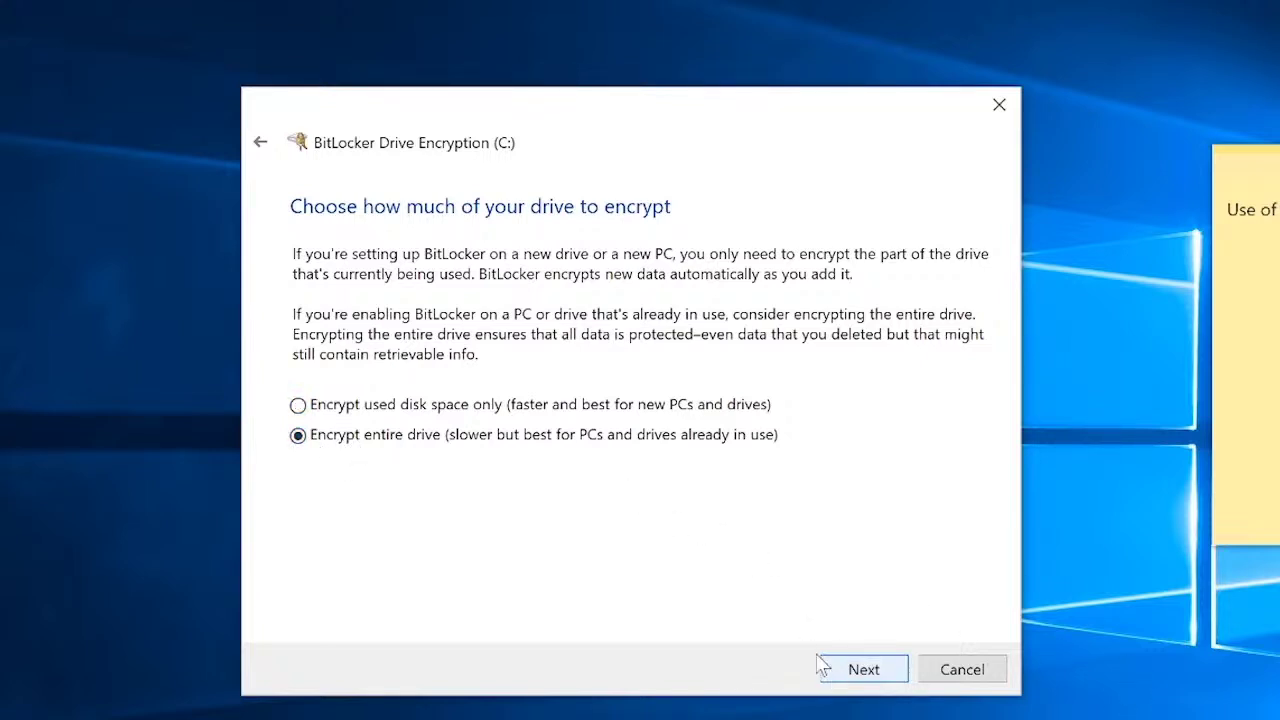
{"action": "left_click", "coordinate": [518, 410]}
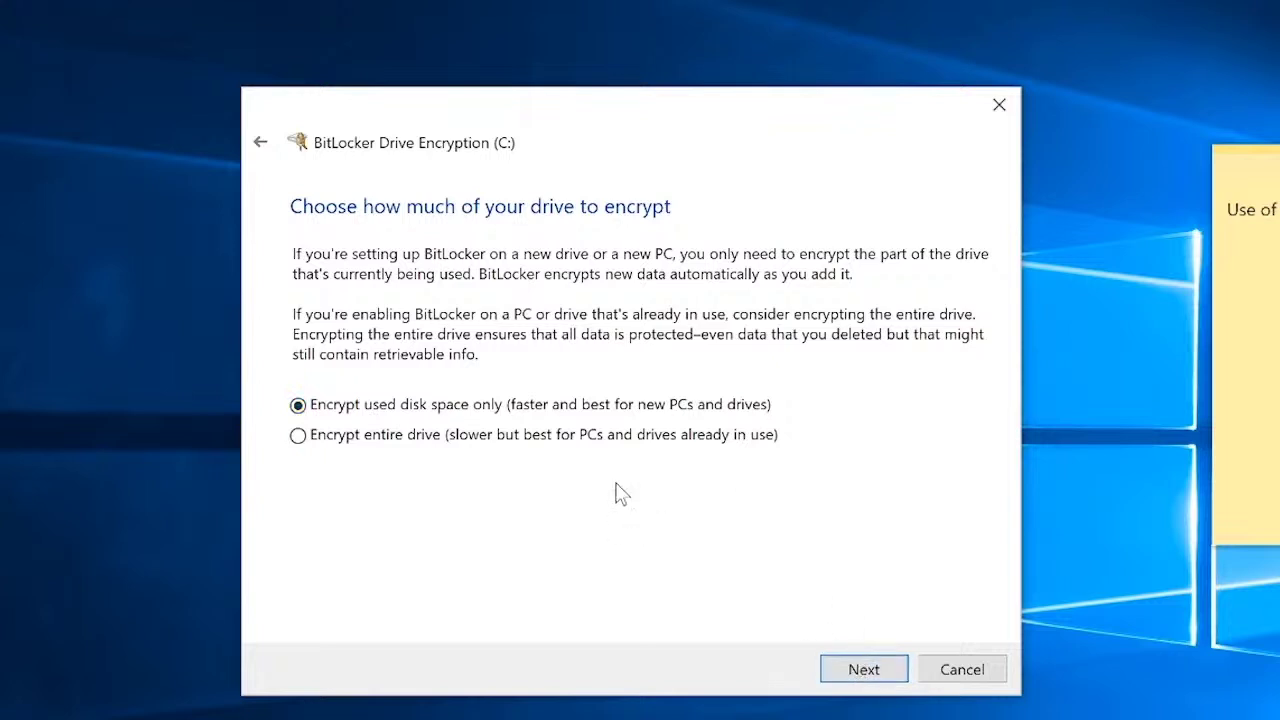
{"action": "left_click", "coordinate": [522, 438]}
{"action": "left_click", "coordinate": [850, 676]}
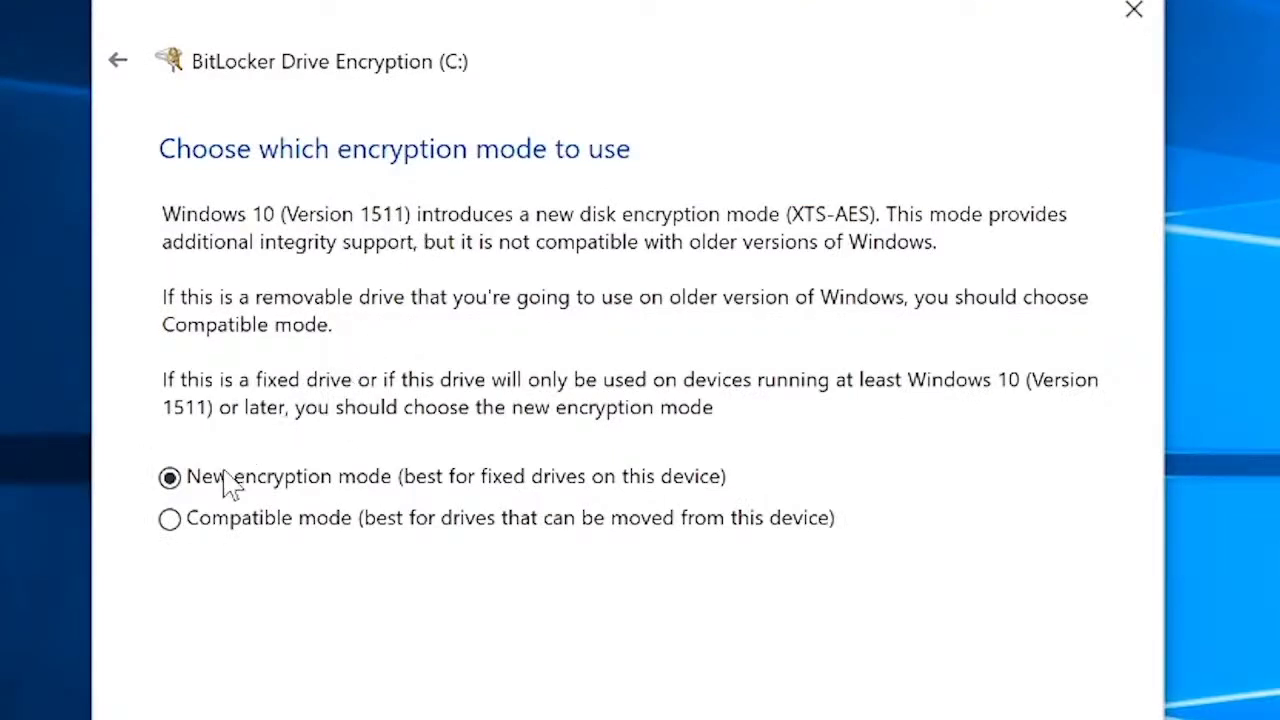
Select Compatible mode encryption and advance to the ready-to-encrypt page.
{"action": "left_click", "coordinate": [169, 524]}
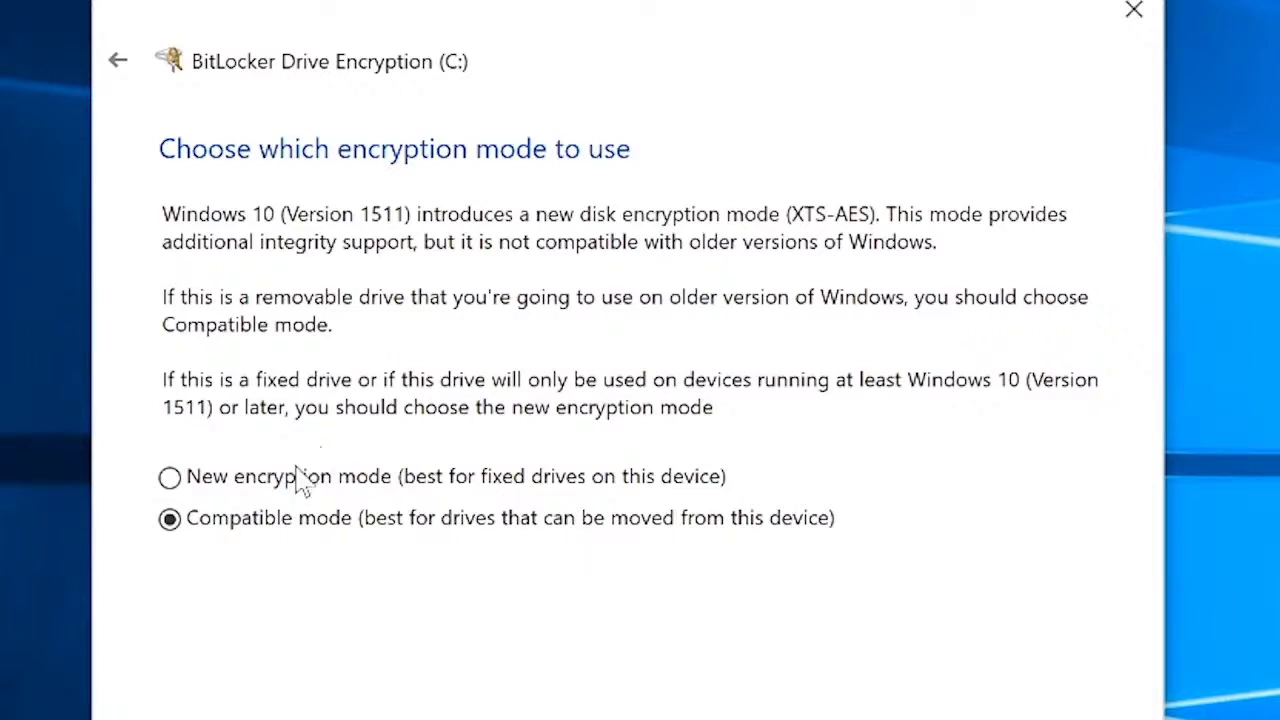
{"action": "left_click", "coordinate": [292, 482]}
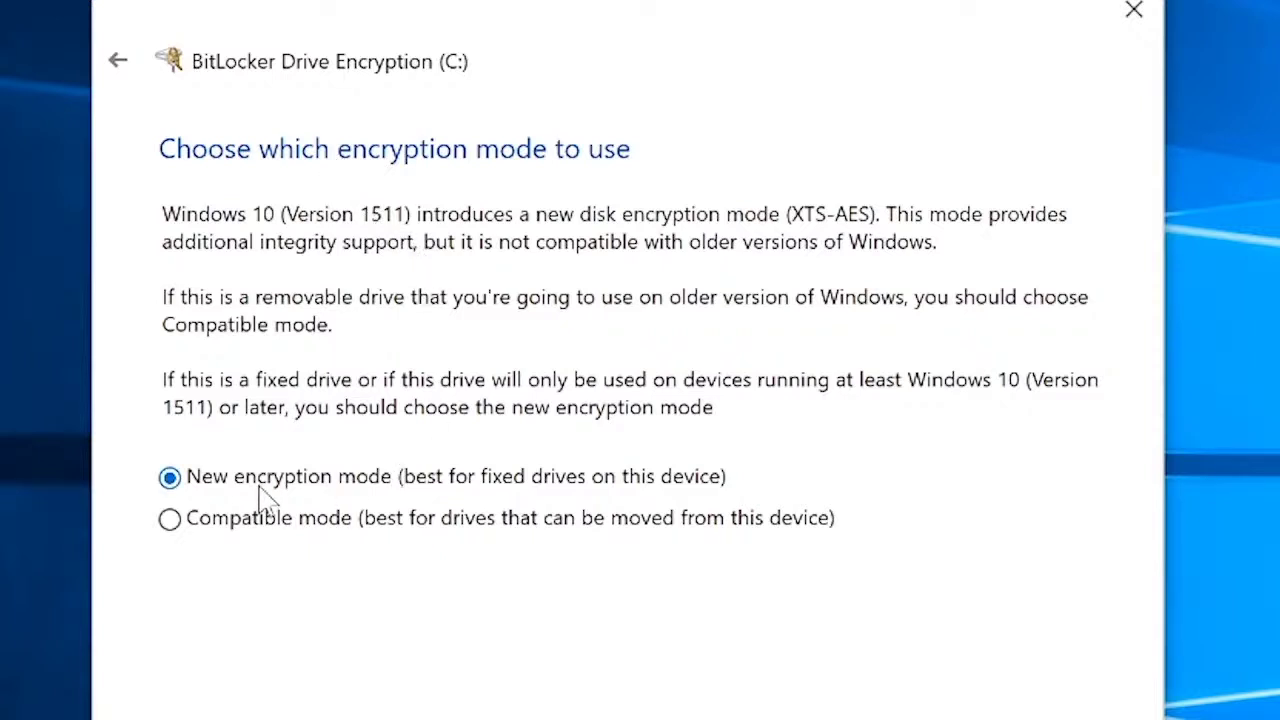
{"action": "left_click", "coordinate": [263, 527]}
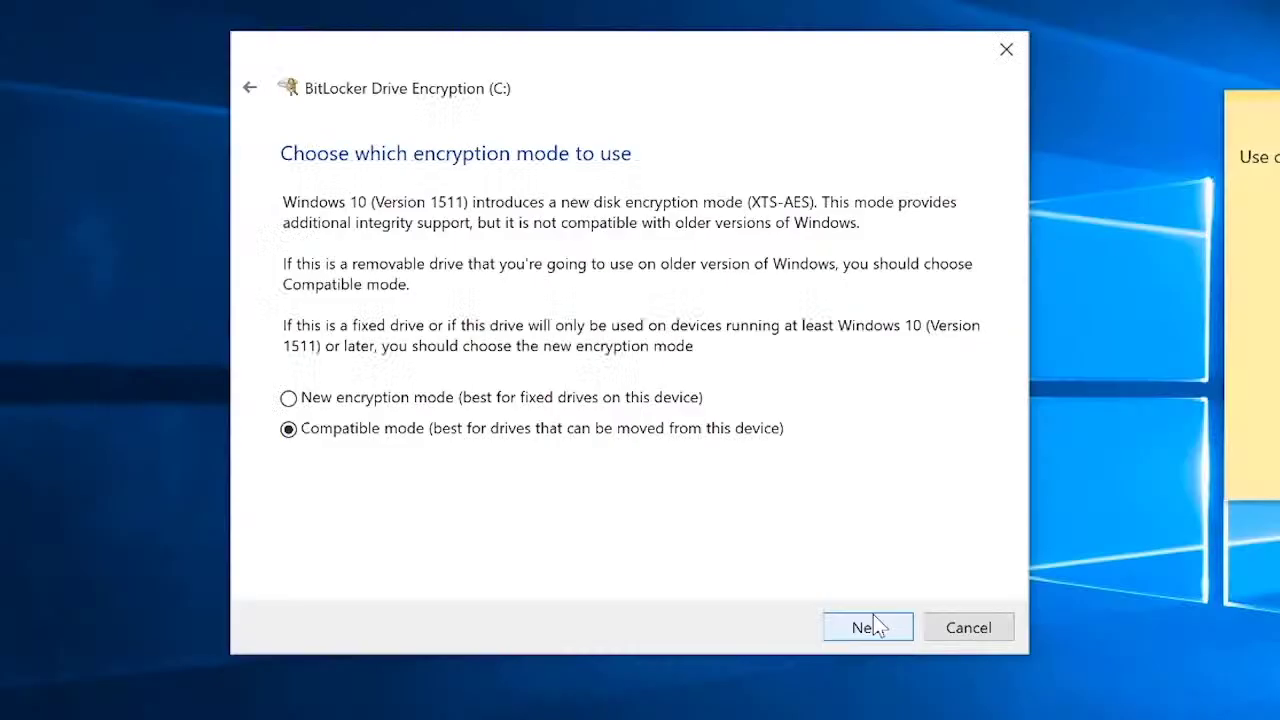
{"action": "left_click", "coordinate": [870, 623]}
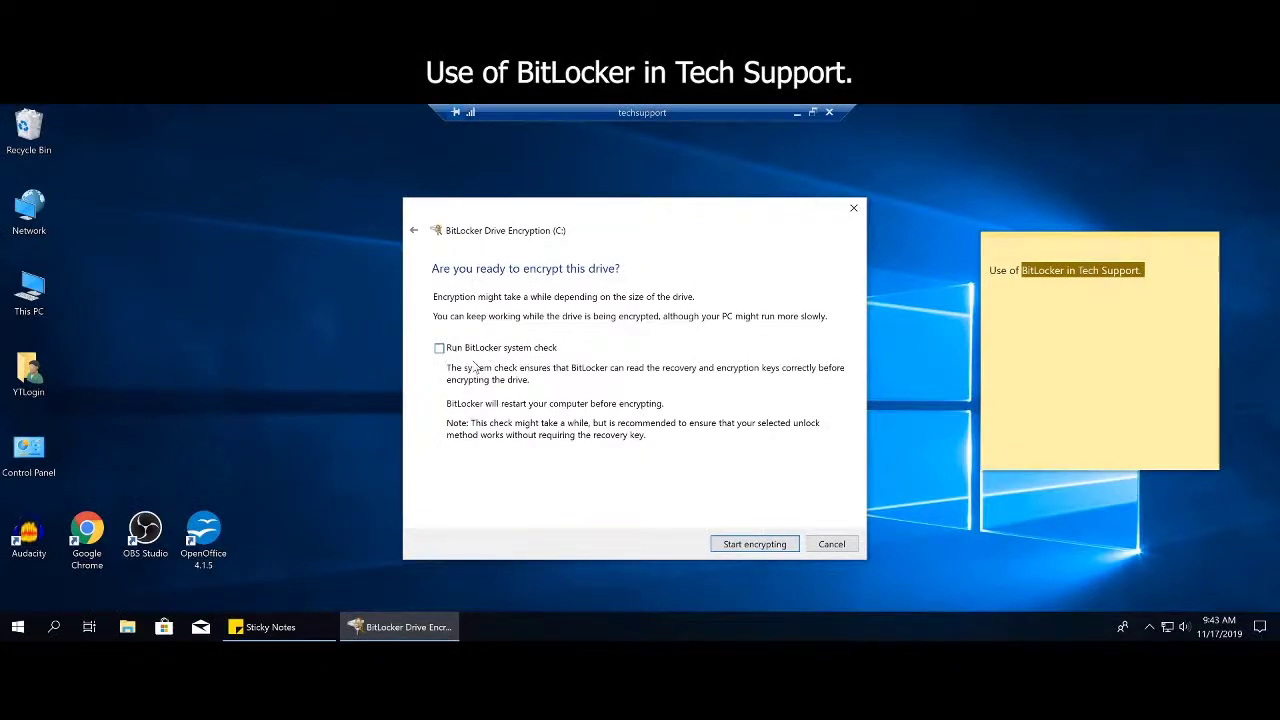
Tick 'Run BitLocker system check' on the ready-to-encrypt page.
{"action": "left_click", "coordinate": [441, 350]}
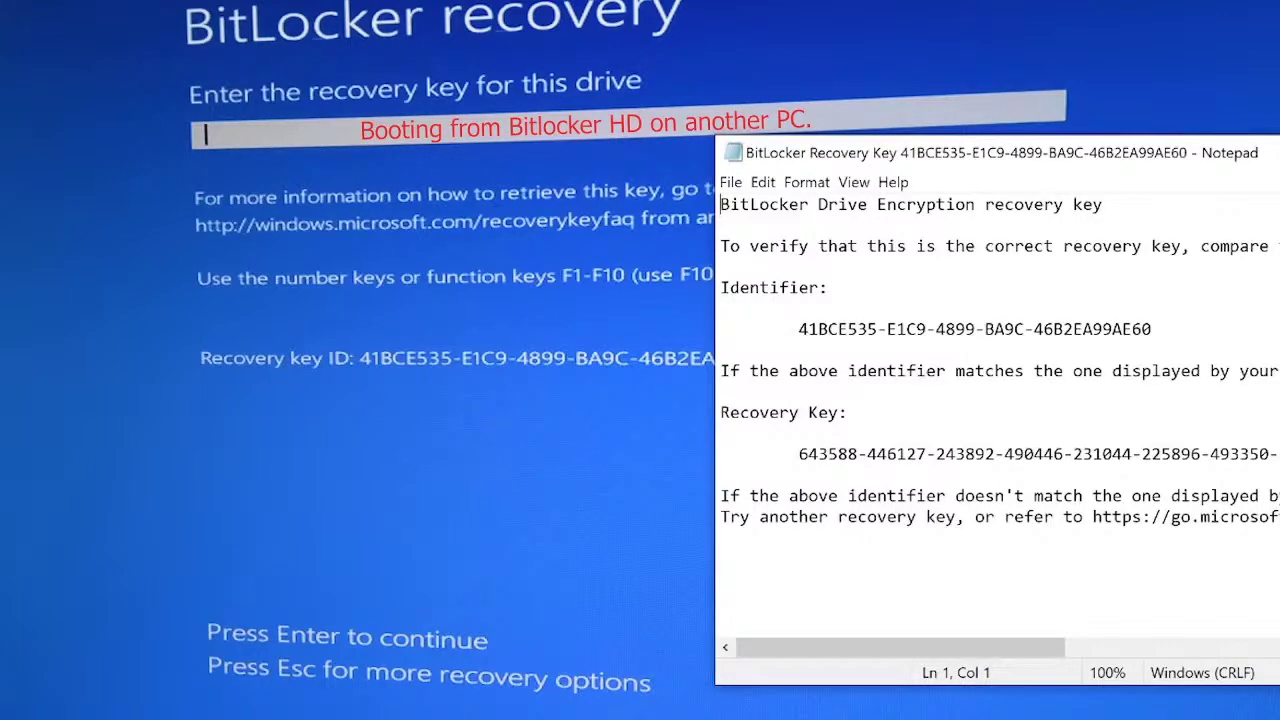
Compare the key file's identifier and recovery key, then start unlocking Local Disk (H:).
{"action": "left_click_drag", "start_coordinate": [891, 160], "coordinate": [966, 156]}
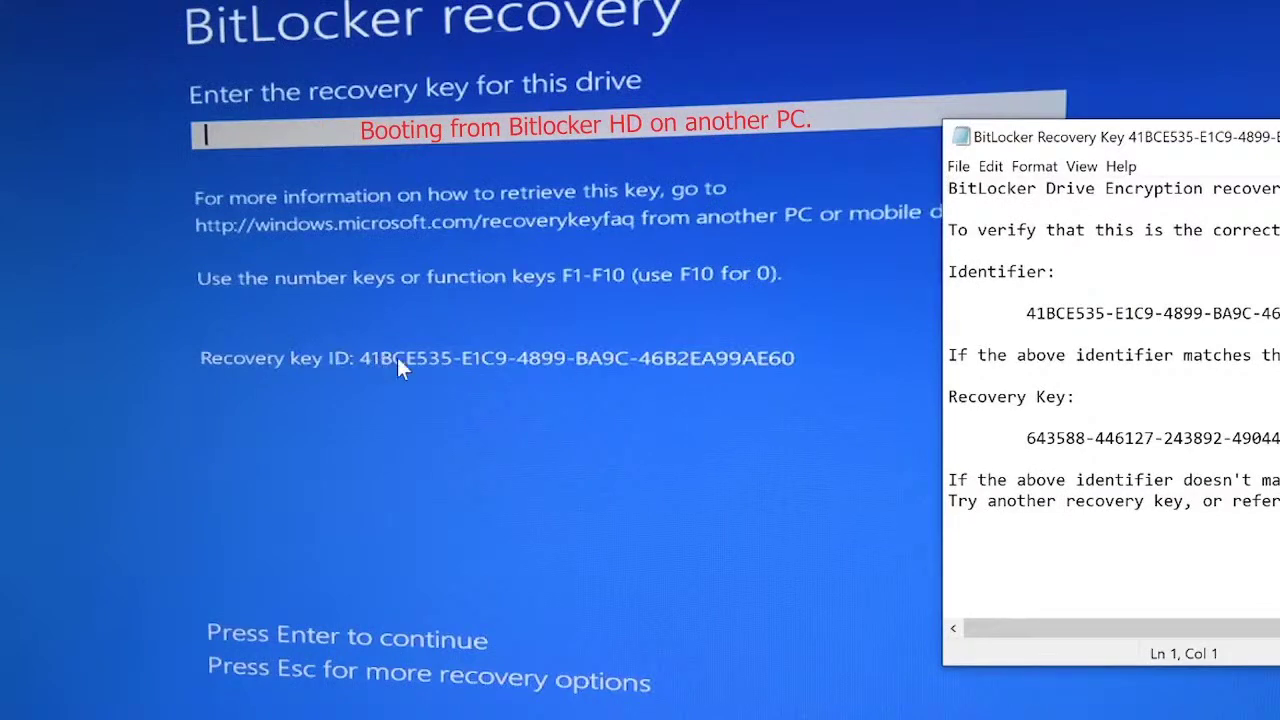
{"action": "left_click_drag", "start_coordinate": [1045, 313], "coordinate": [1278, 313]}
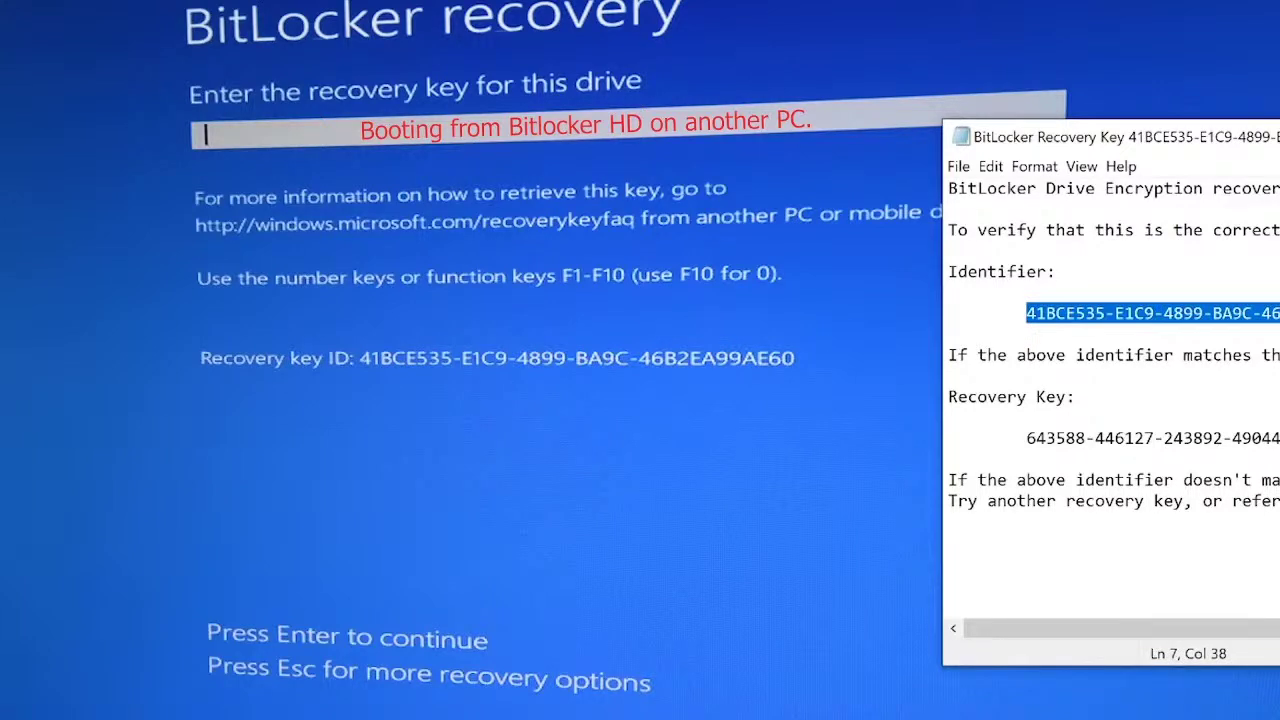
{"action": "left_click_drag", "start_coordinate": [1026, 438], "coordinate": [1278, 438]}
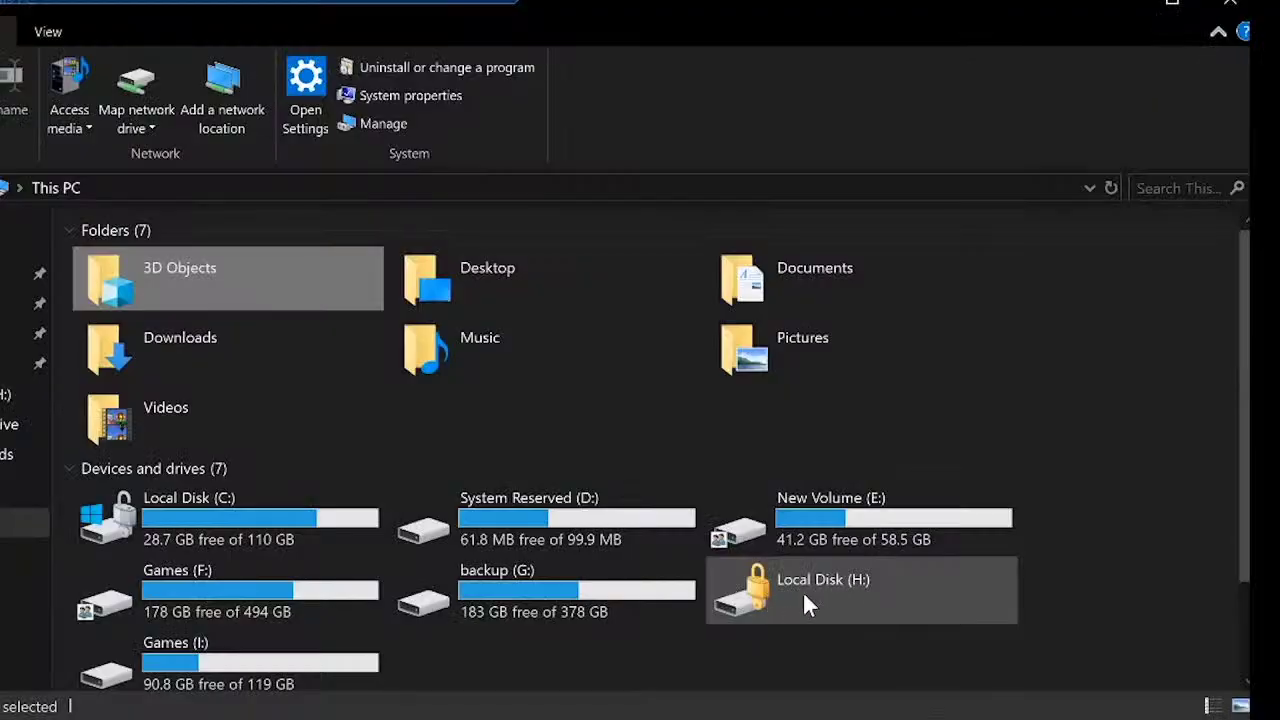
{"action": "left_click", "coordinate": [756, 593]}
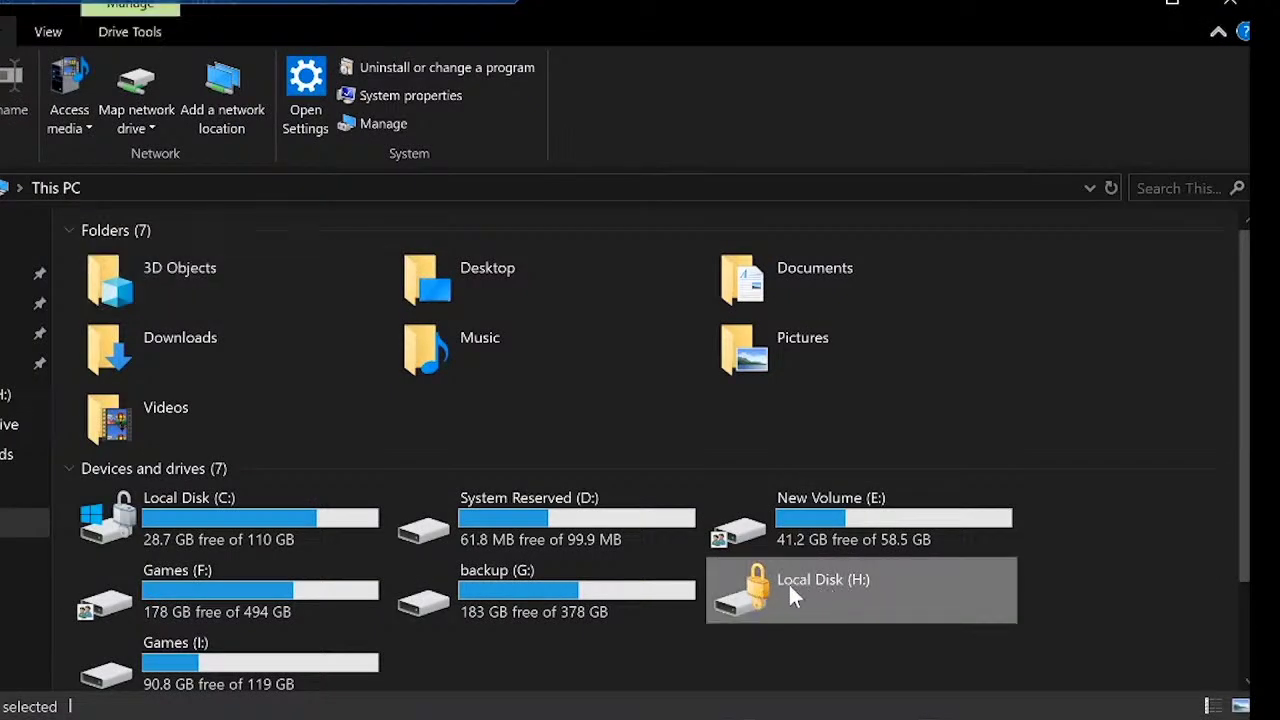
{"action": "double_click", "coordinate": [790, 590]}
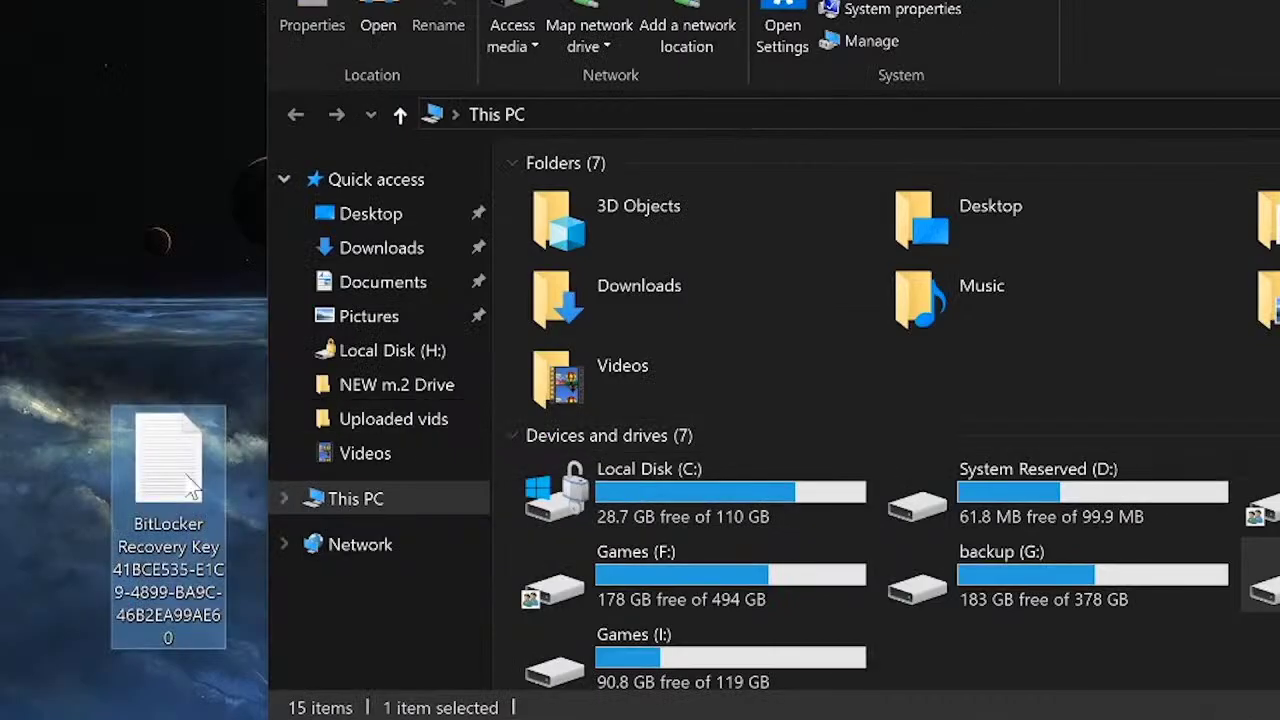
Open the saved recovery key file and copy the recovery key digits.
{"action": "double_click", "coordinate": [180, 470]}
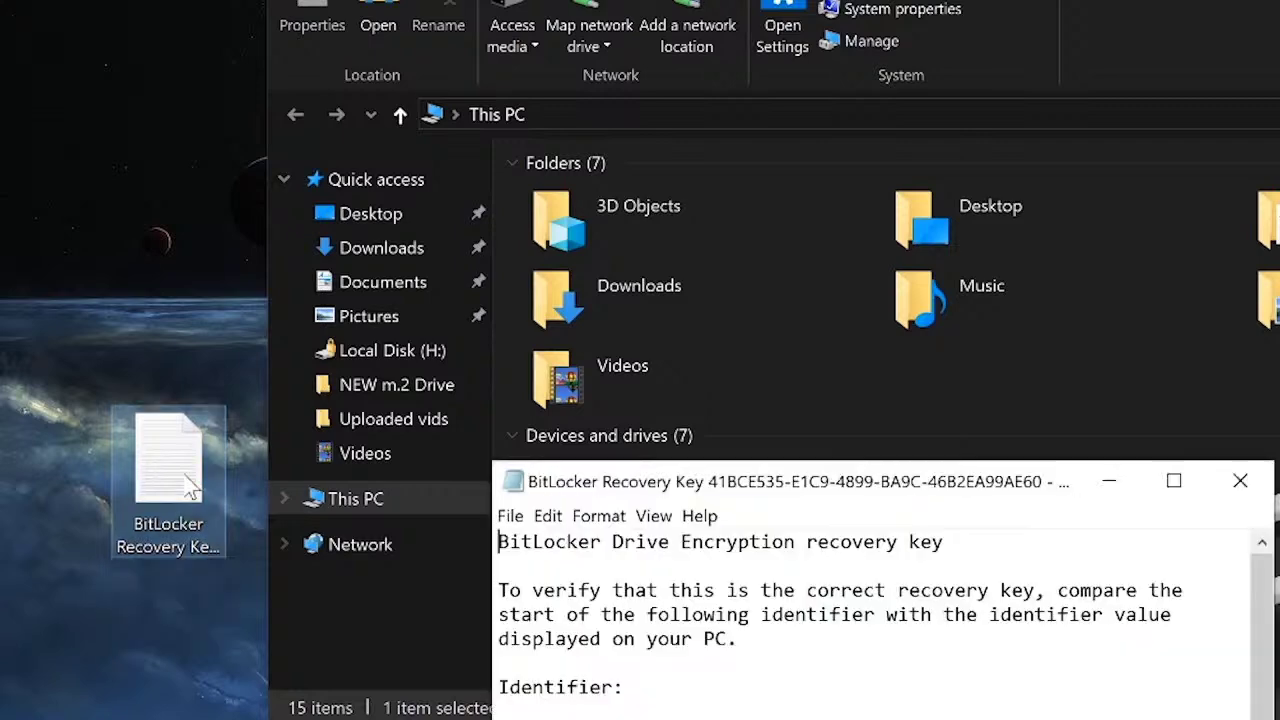
{"action": "left_click_drag", "start_coordinate": [1010, 492], "coordinate": [940, 88]}
{"action": "left_click_drag", "start_coordinate": [512, 501], "coordinate": [1140, 501]}
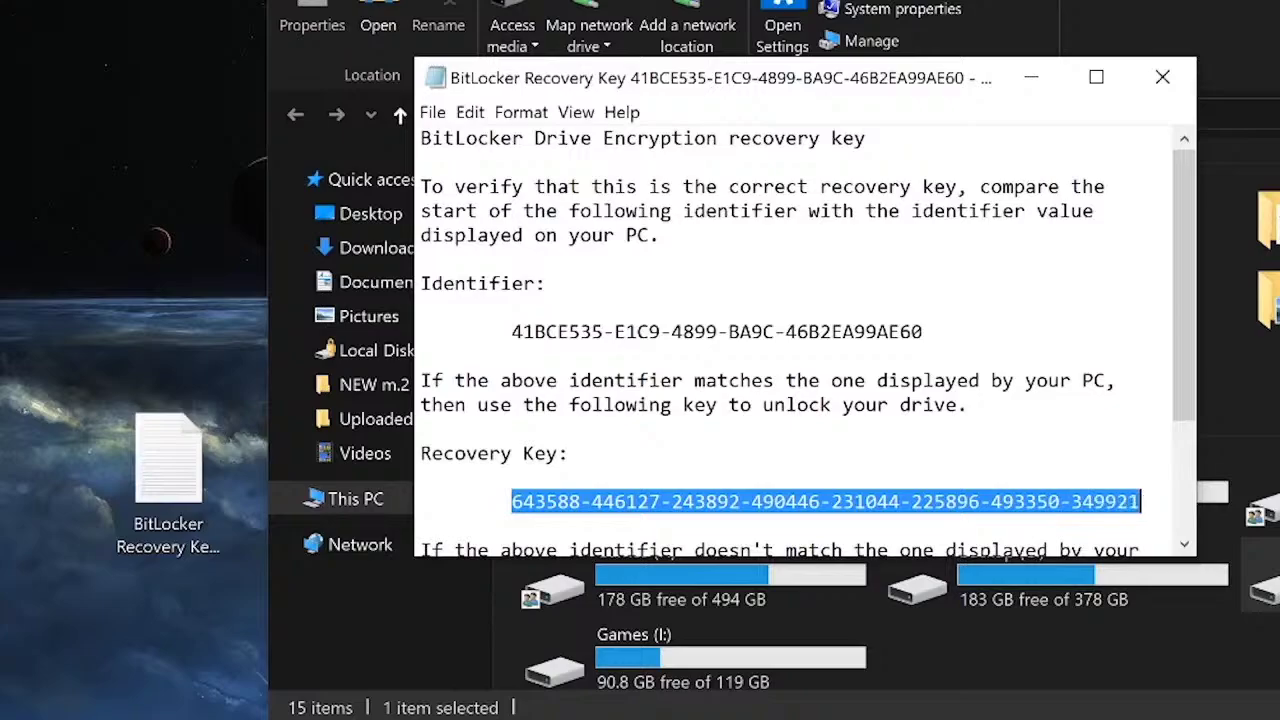
{"action": "right_click", "coordinate": [1108, 508]}
{"action": "left_click", "coordinate": [1244, 231]}
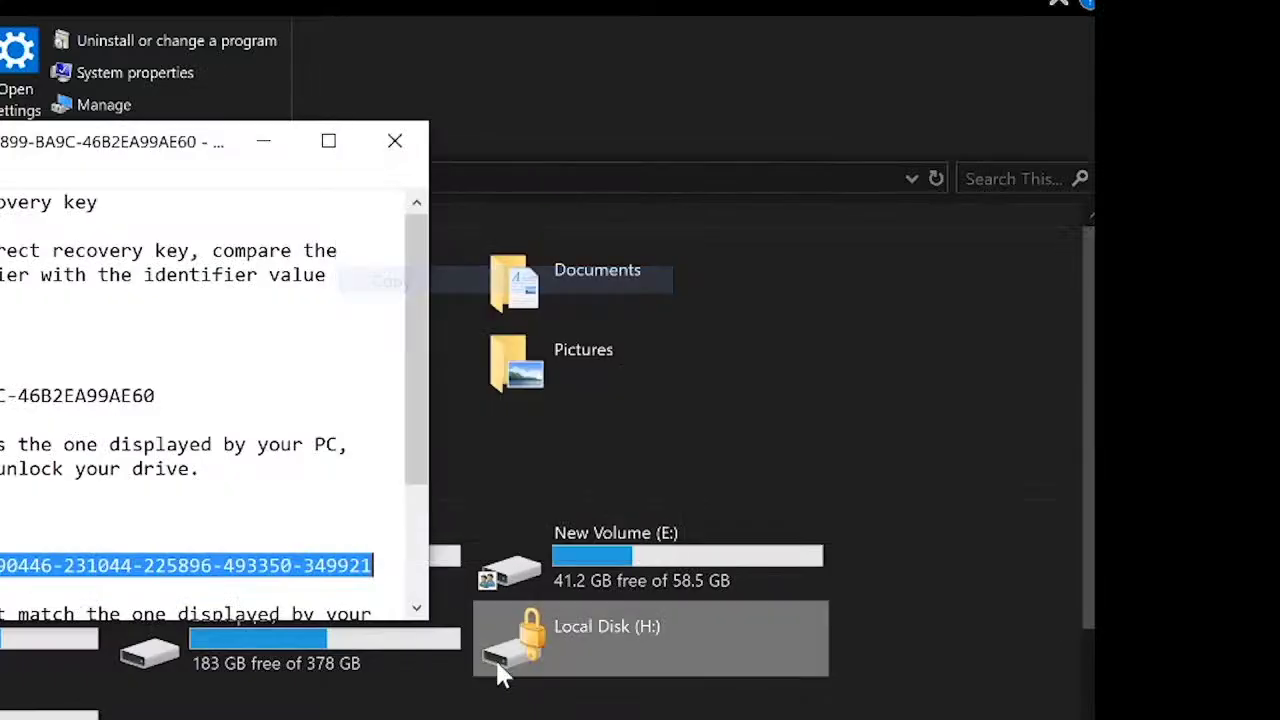
Paste the recovery key to unlock Local Disk (H:), then open its Users folder.
{"action": "double_click", "coordinate": [596, 627]}
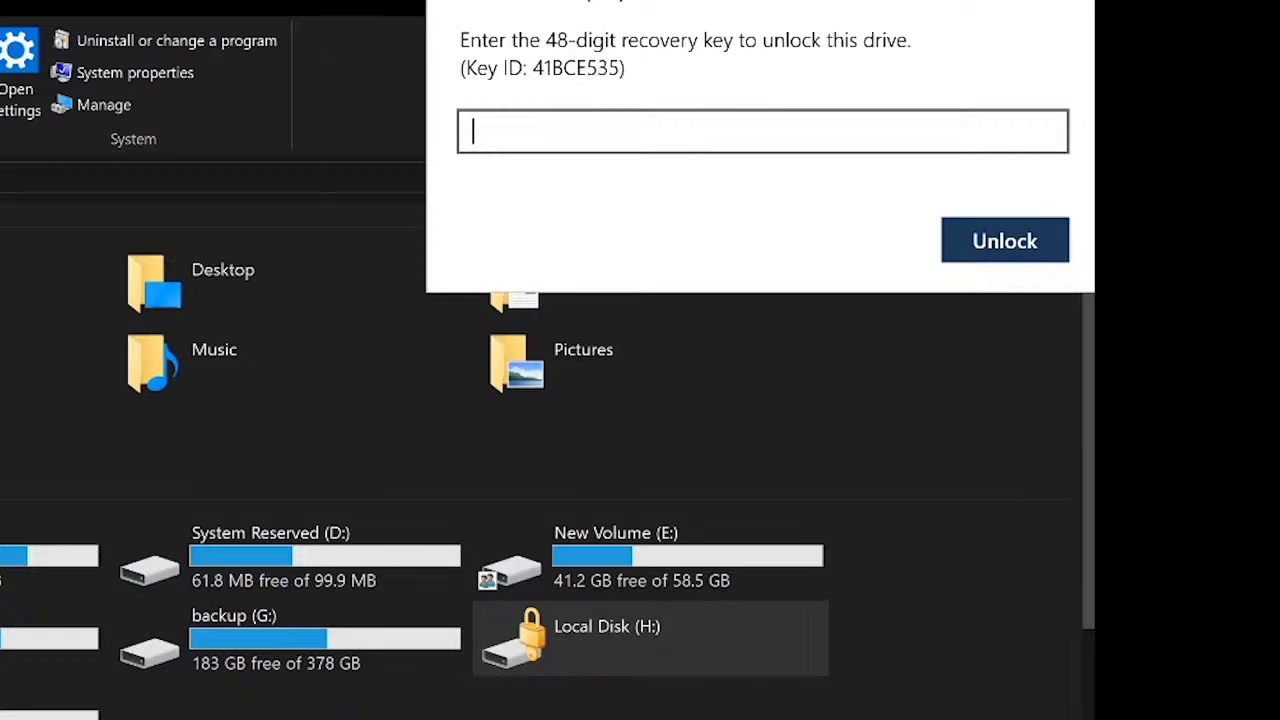
{"action": "key", "text": "ctrl+v"}
{"action": "left_click", "coordinate": [1012, 256]}
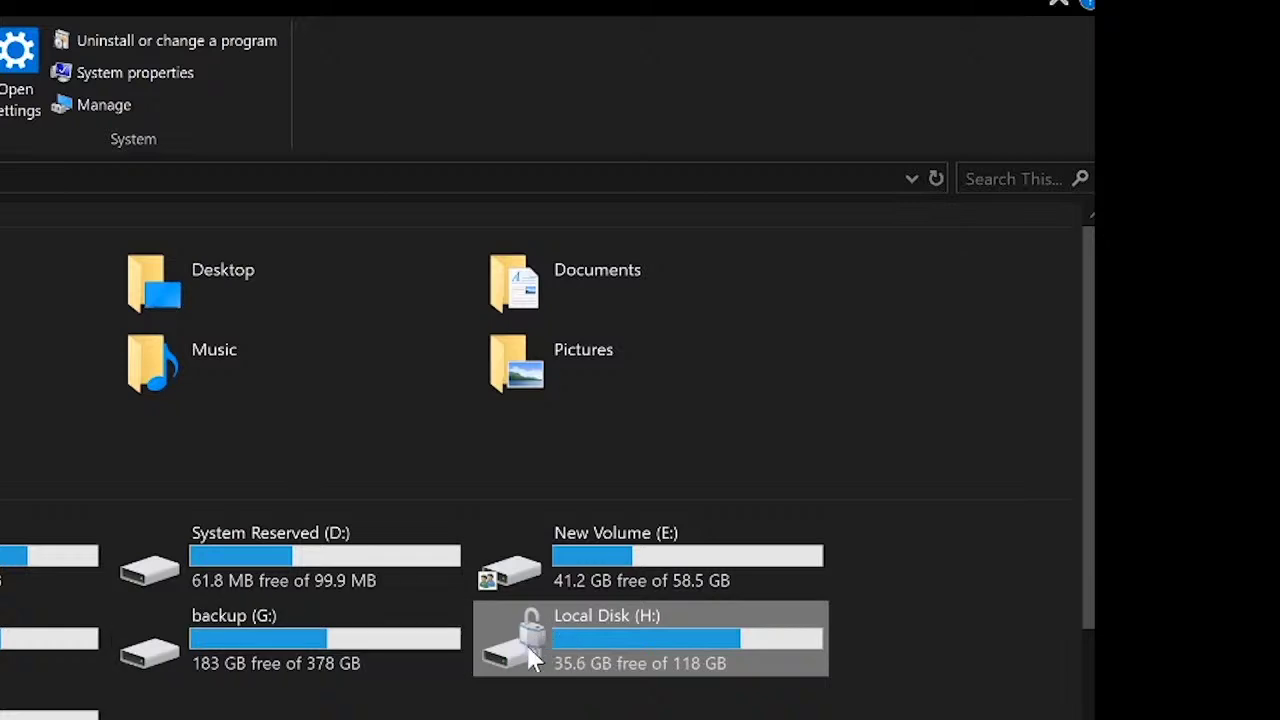
{"action": "double_click", "coordinate": [606, 632]}
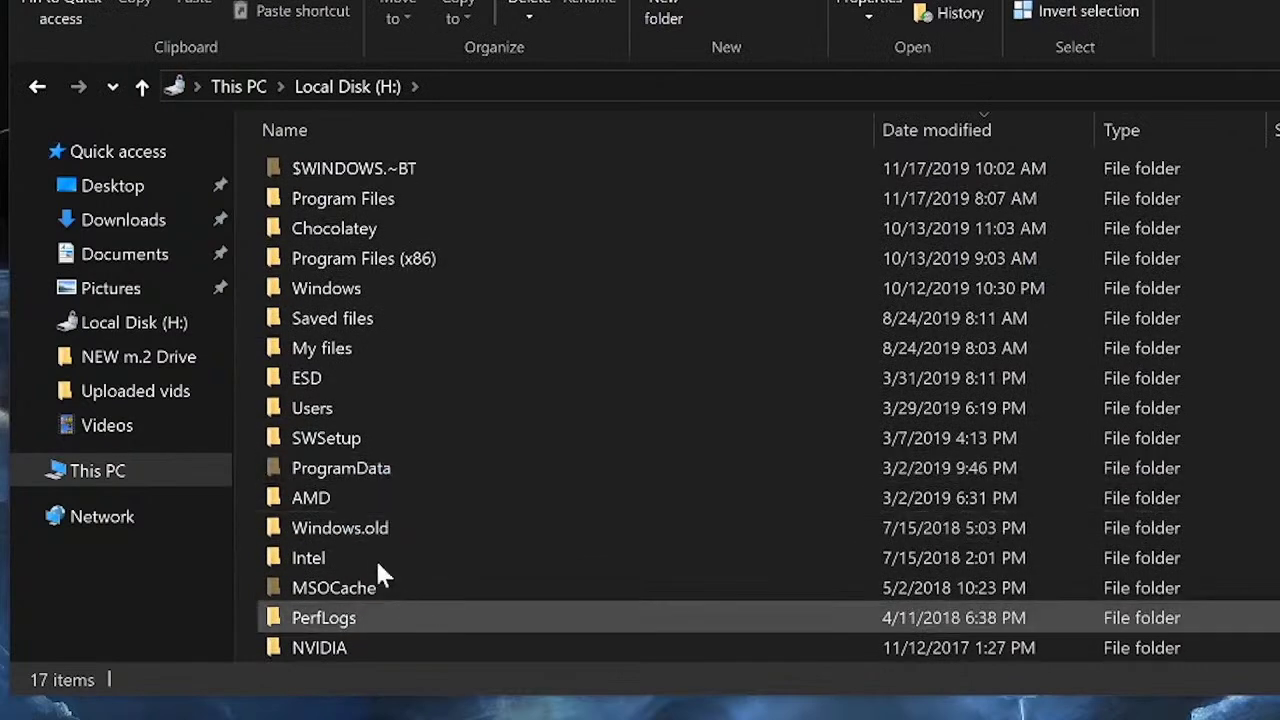
{"action": "double_click", "coordinate": [312, 408]}
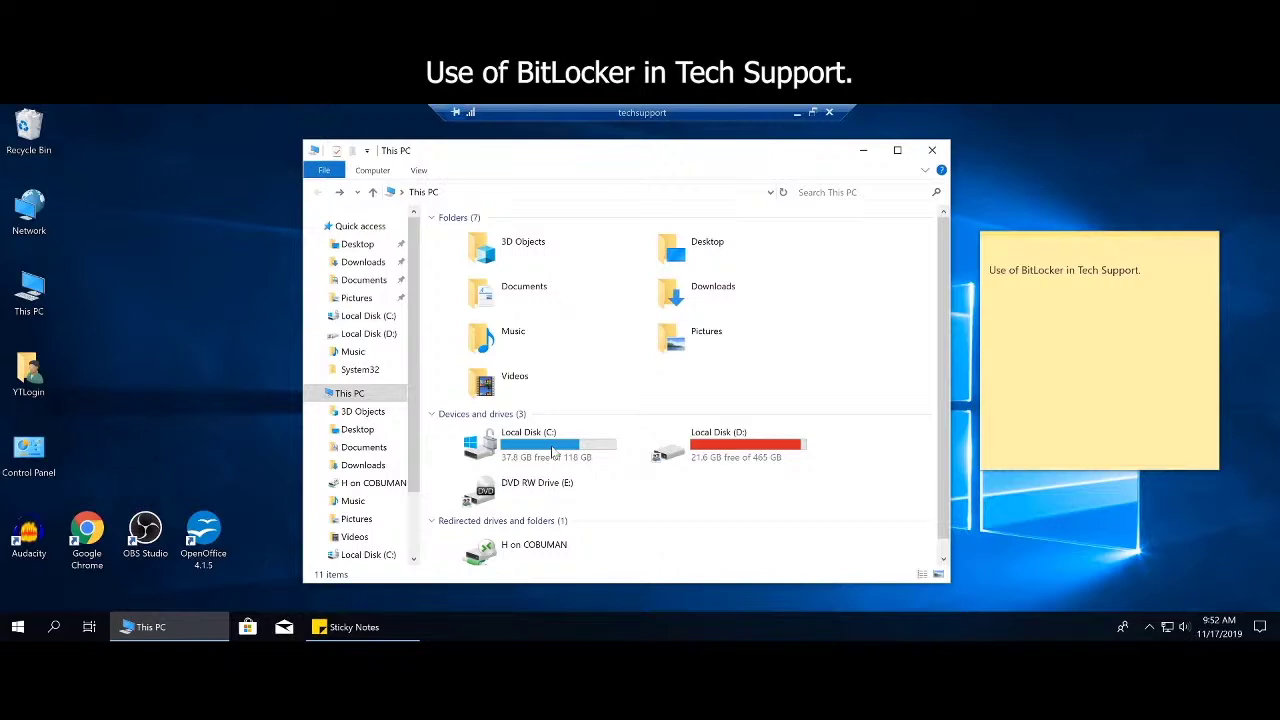
Choose Manage BitLocker from the right-click menu of Local Disk (C:) in This PC.
{"action": "left_click", "coordinate": [553, 452]}
{"action": "right_click", "coordinate": [555, 452]}
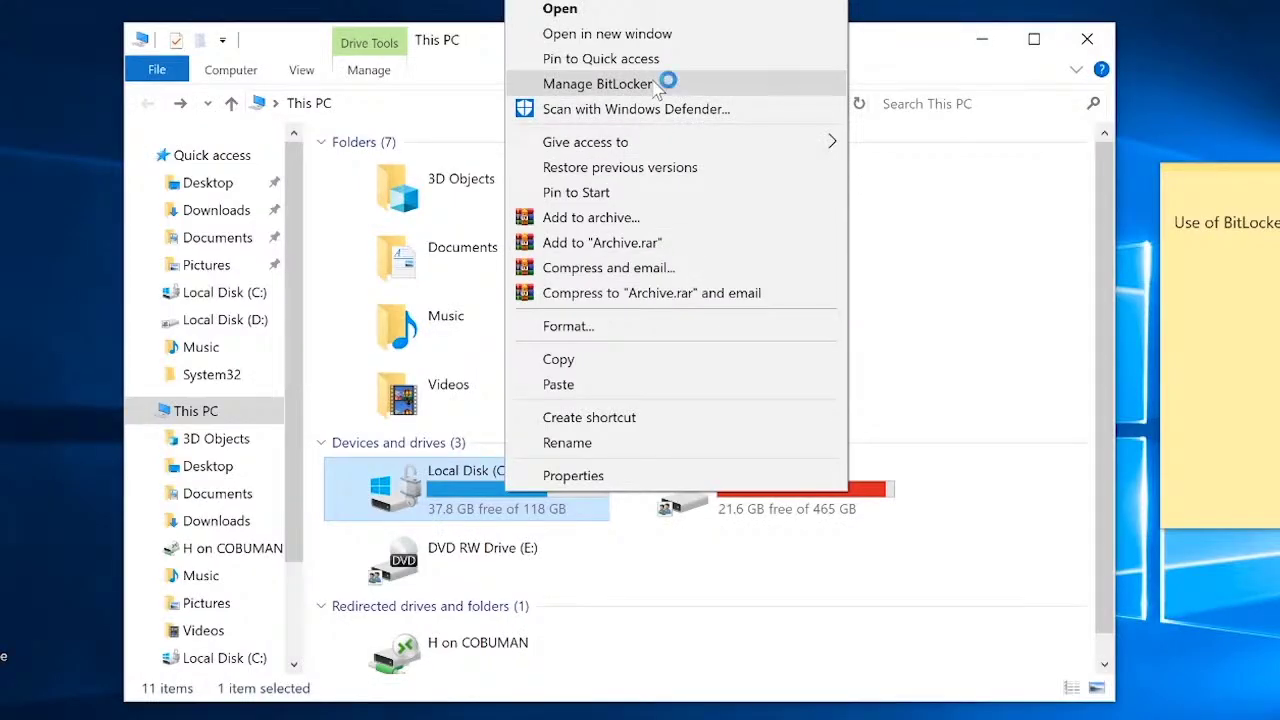
{"action": "left_click", "coordinate": [655, 85]}
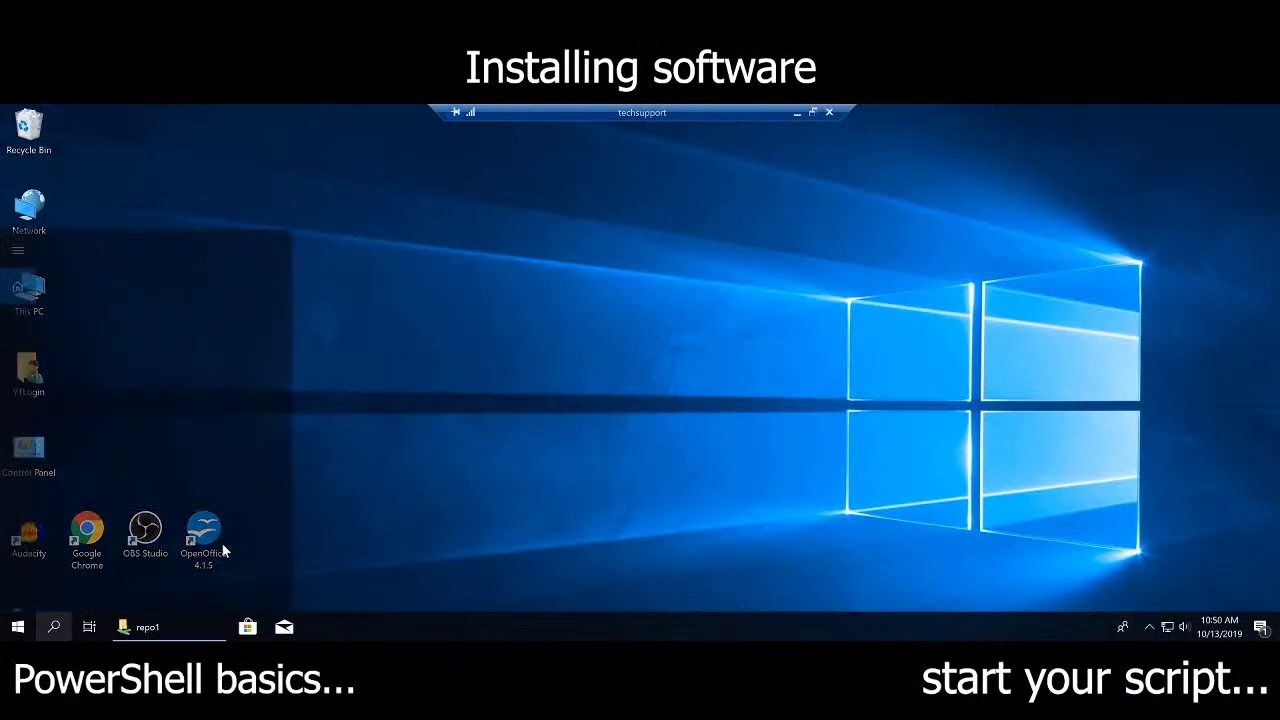
Launch Windows PowerShell by searching 'power' and centre its window on screen.
{"action": "key", "text": "super+s"}
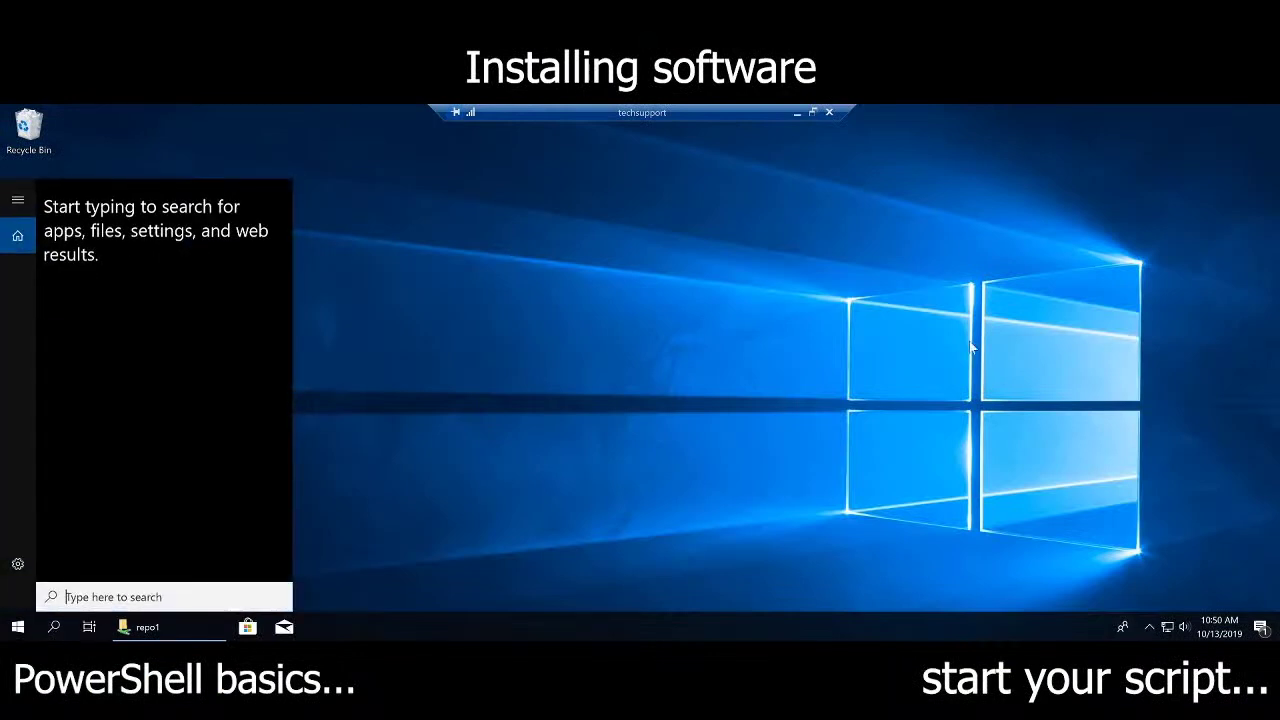
{"action": "type", "text": "power"}
{"action": "key", "text": "Return"}
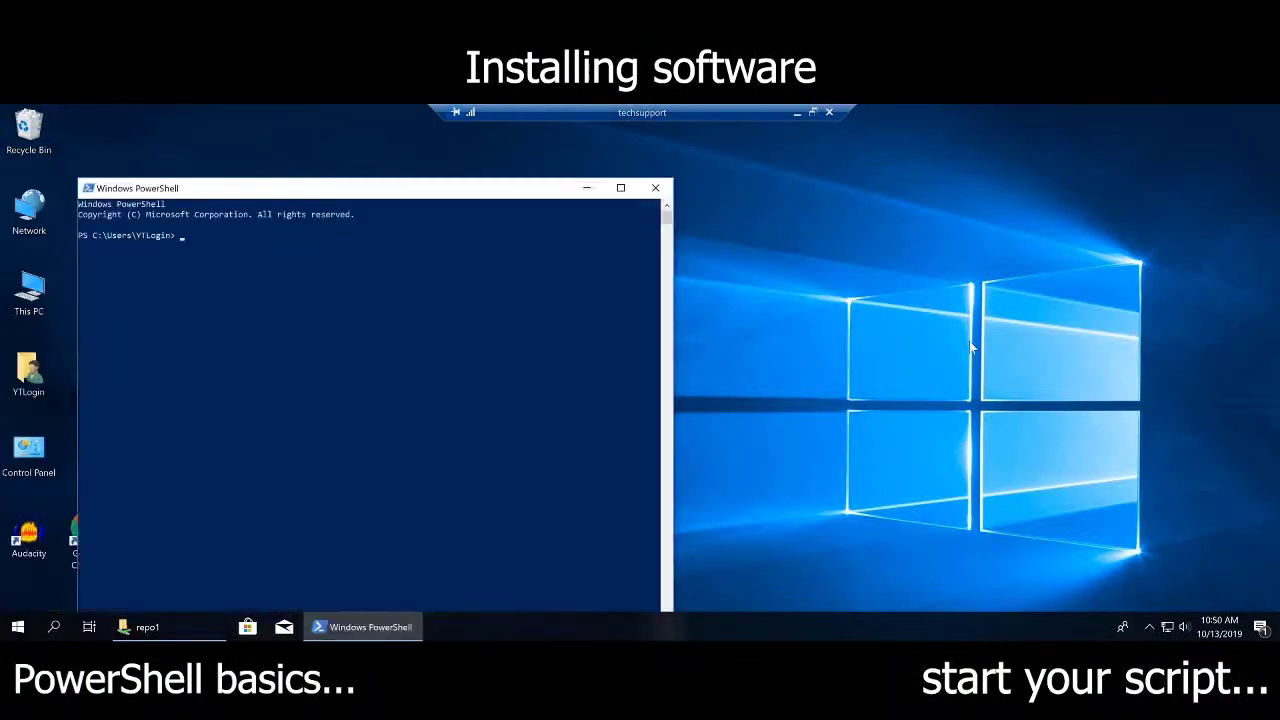
{"action": "left_click_drag", "start_coordinate": [408, 196], "coordinate": [672, 135]}
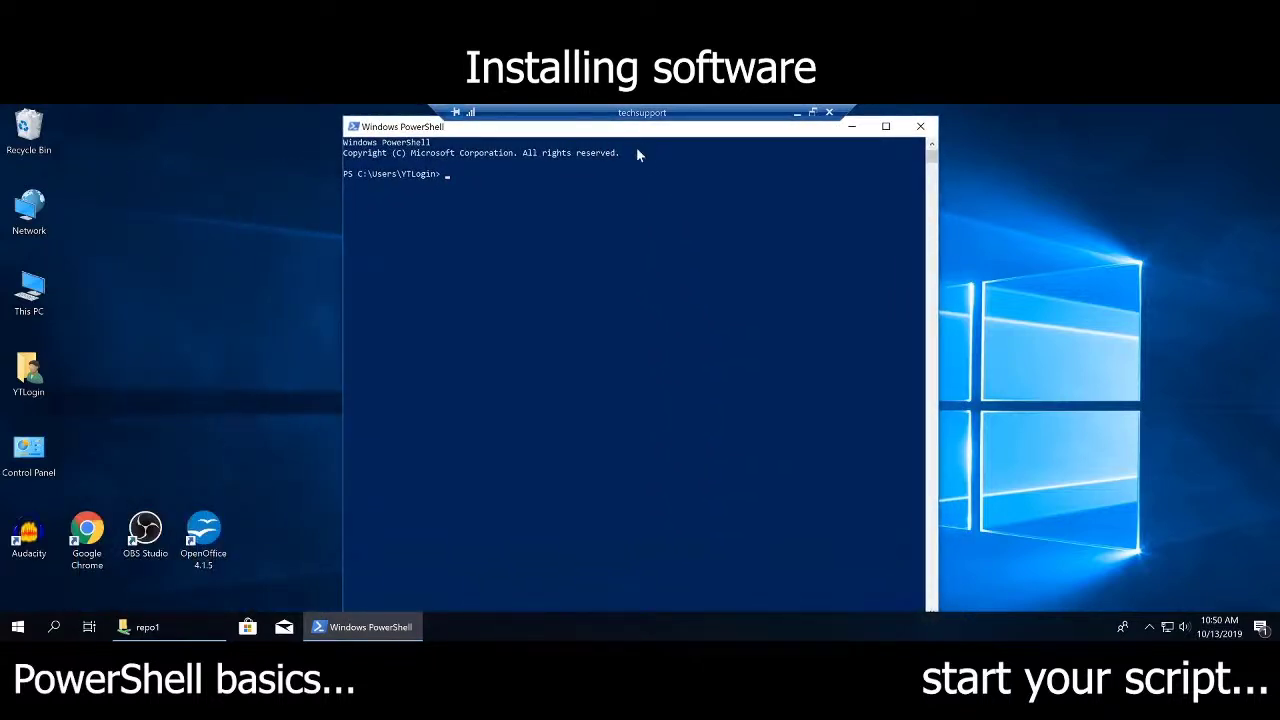
{"action": "left_click_drag", "start_coordinate": [663, 136], "coordinate": [660, 136]}
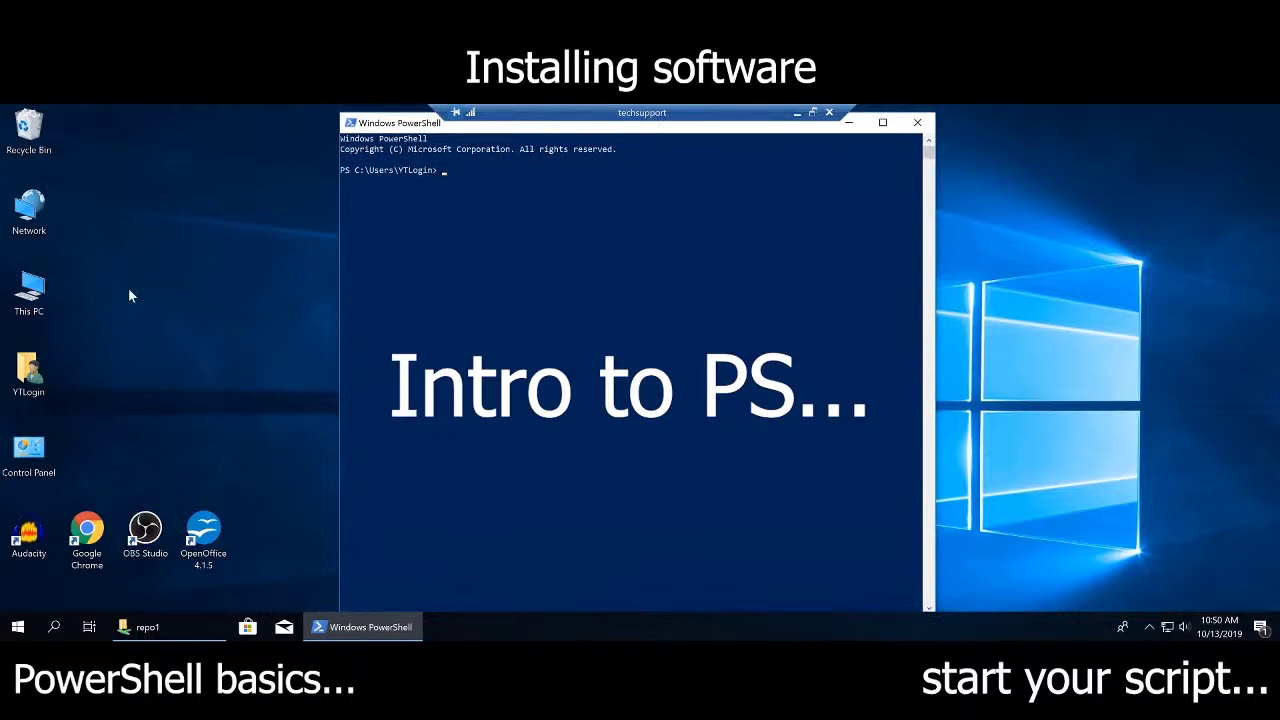
Open Downloads in File Explorer, decline running MediaCreationTool1809, and copy its file name.
{"action": "double_click", "coordinate": [29, 292]}
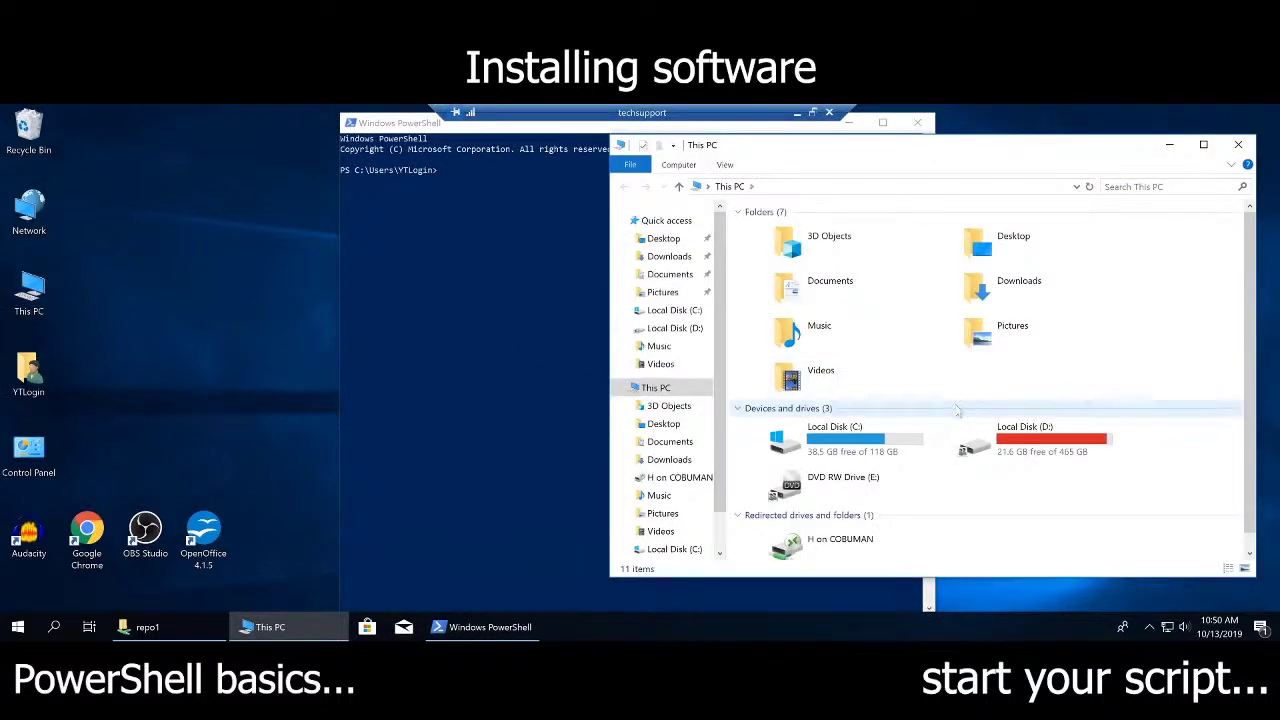
{"action": "double_click", "coordinate": [1021, 291]}
{"action": "left_click_drag", "start_coordinate": [846, 364], "coordinate": [880, 228]}
{"action": "left_click", "coordinate": [884, 228]}
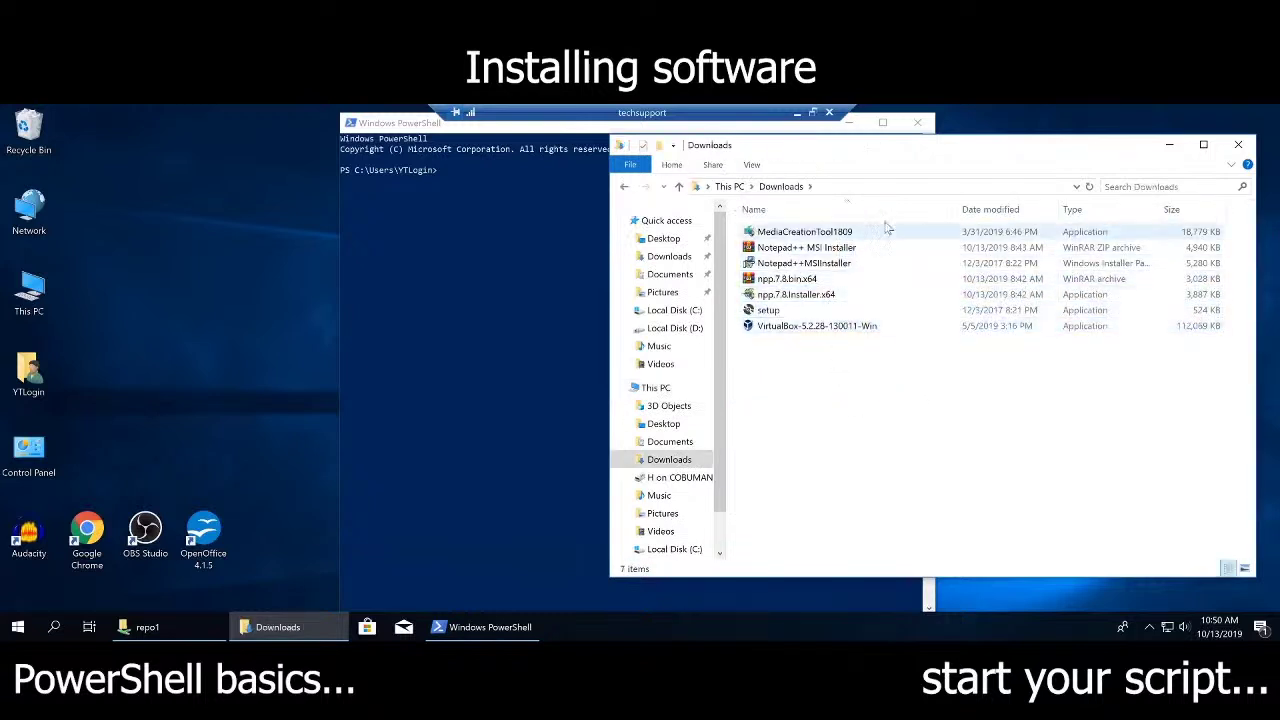
{"action": "left_click", "coordinate": [870, 234]}
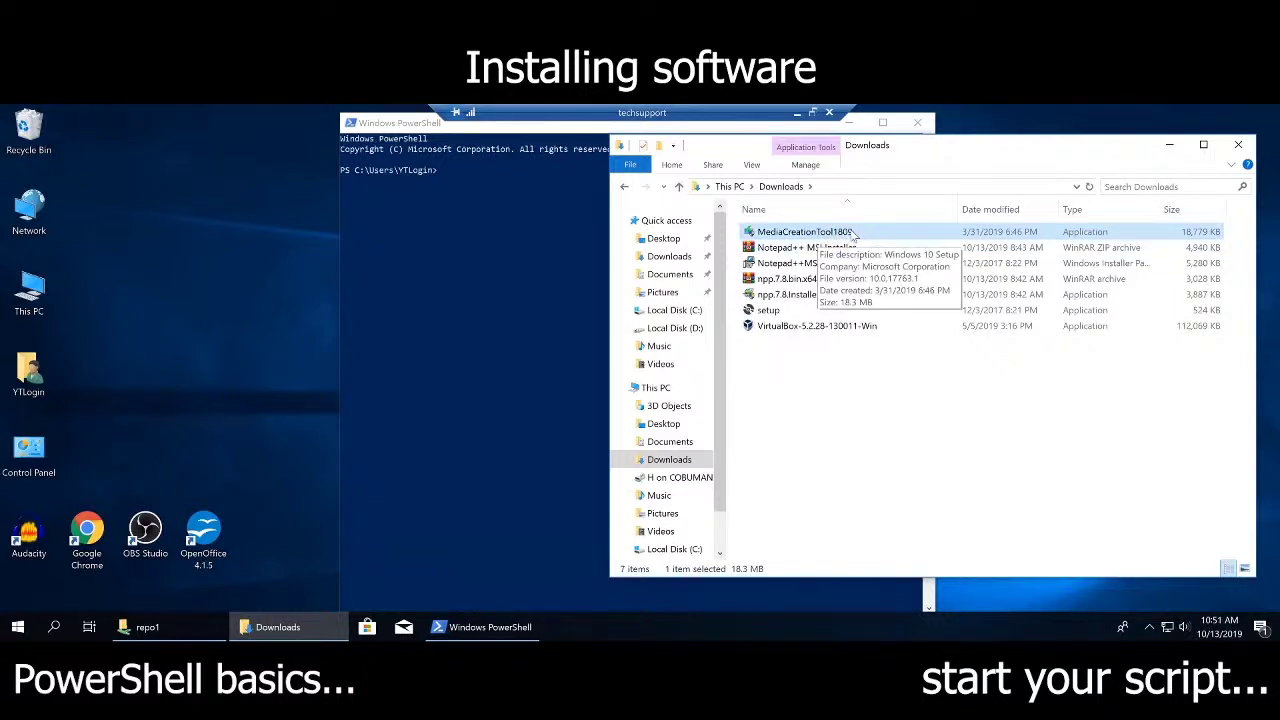
{"action": "double_click", "coordinate": [855, 234]}
{"action": "left_click", "coordinate": [721, 470]}
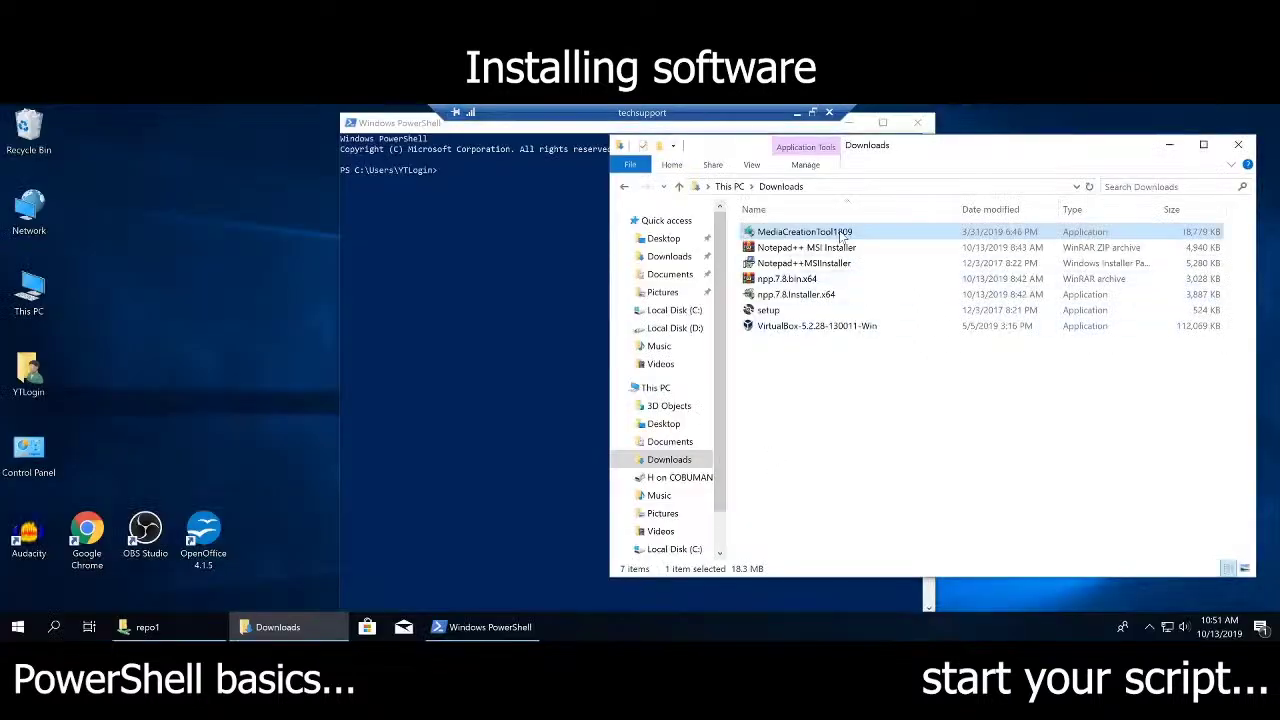
{"action": "left_click", "coordinate": [843, 234]}
{"action": "right_click", "coordinate": [843, 234]}
{"action": "left_click", "coordinate": [900, 272]}
Back in PowerShell with Downloads minimized, try 'cd downloads'.
{"action": "left_click", "coordinate": [475, 317]}
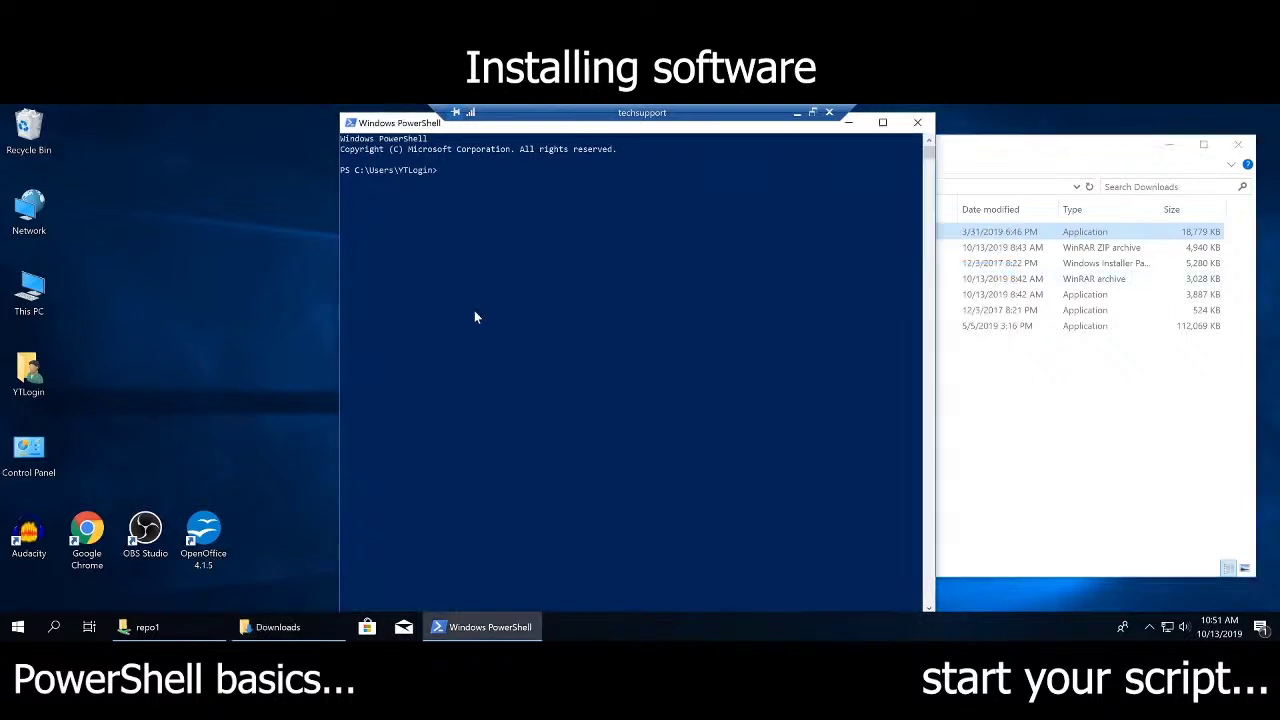
{"action": "left_click_drag", "start_coordinate": [534, 129], "coordinate": [543, 172]}
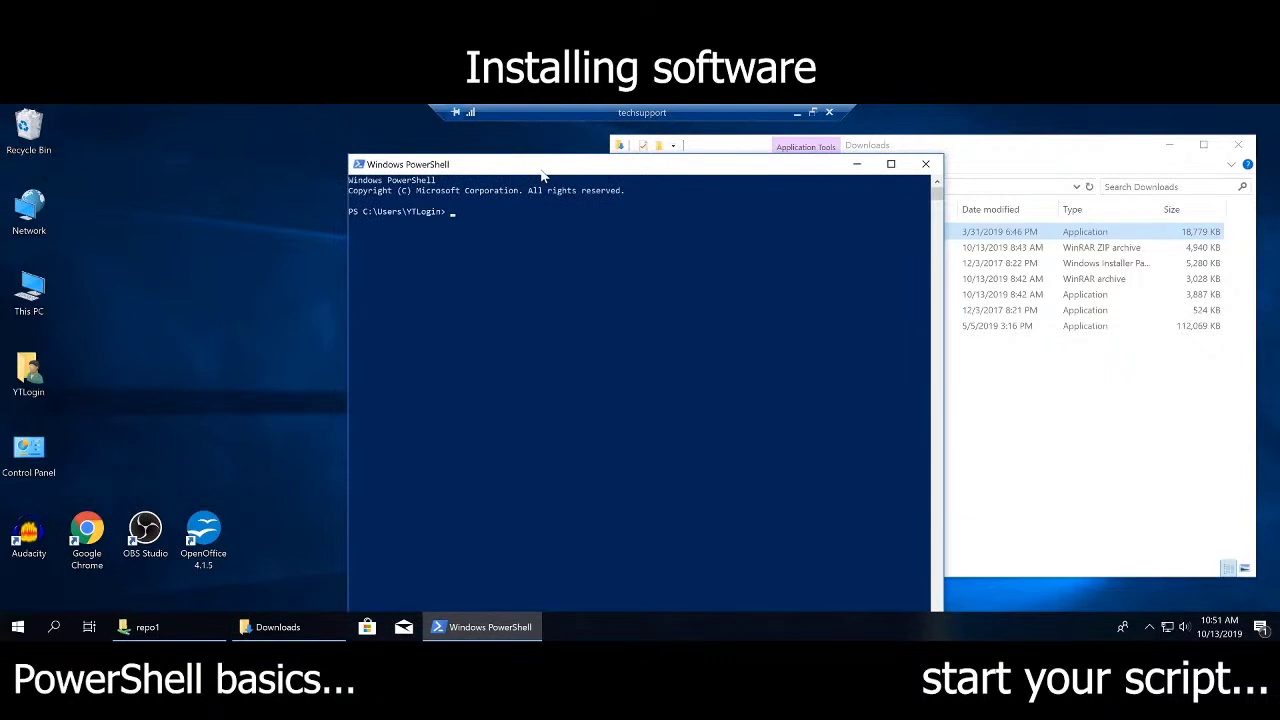
{"action": "left_click", "coordinate": [1172, 148]}
{"action": "left_click_drag", "start_coordinate": [786, 163], "coordinate": [776, 131]}
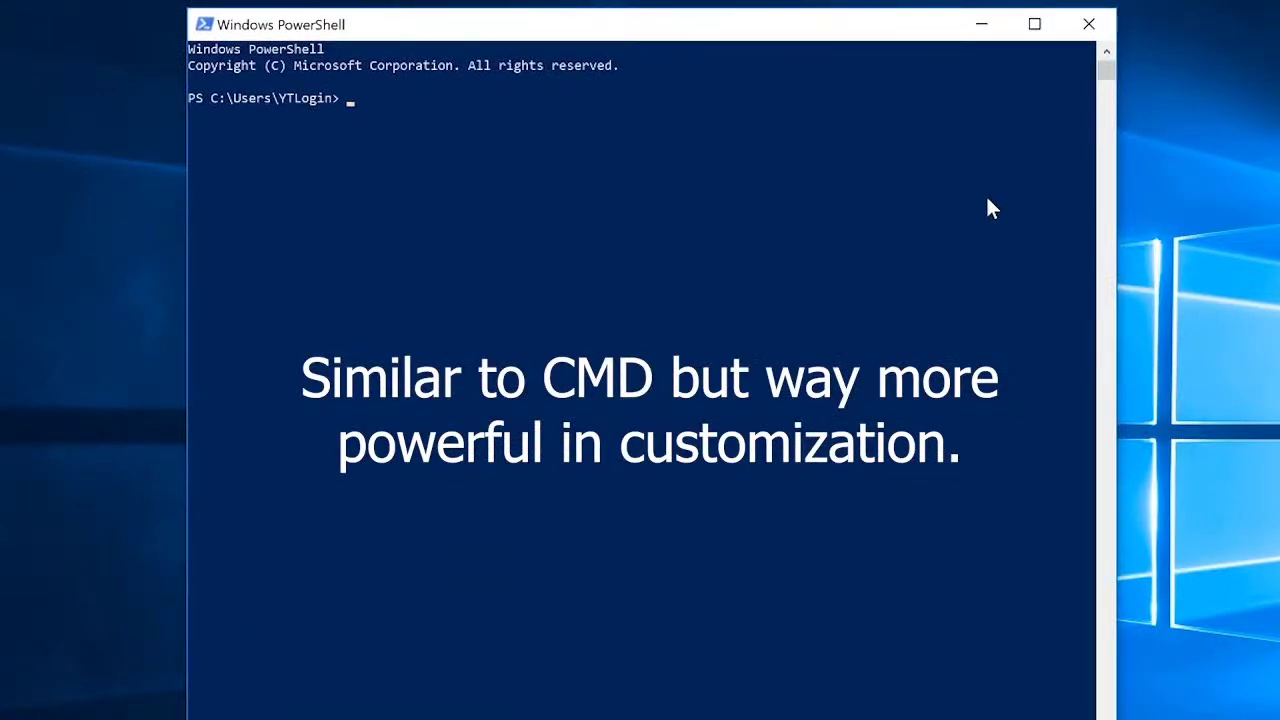
{"action": "type", "text": "cd dwo"}
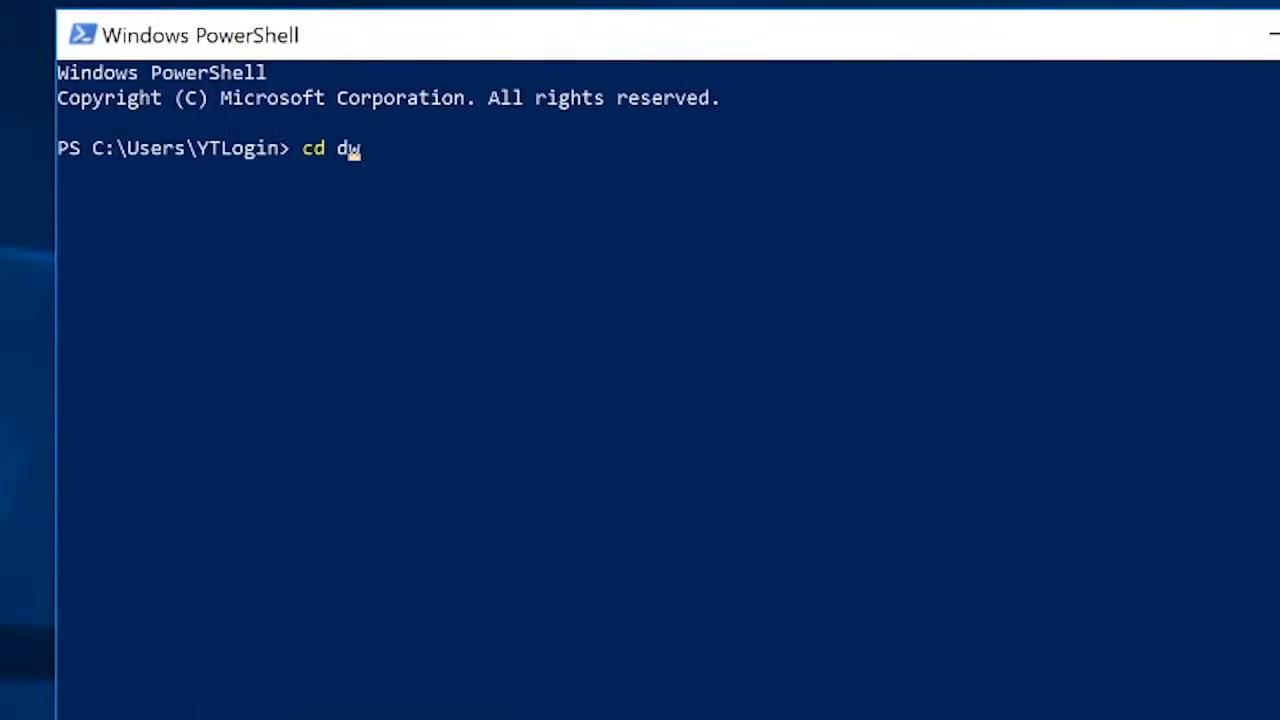
{"action": "key", "text": "BackSpace"}
{"action": "key", "text": "BackSpace"}
{"action": "type", "text": "w"}
{"action": "key", "text": "BackSpace"}
{"action": "type", "text": "ownloads"}
{"action": "key", "text": "Return"}
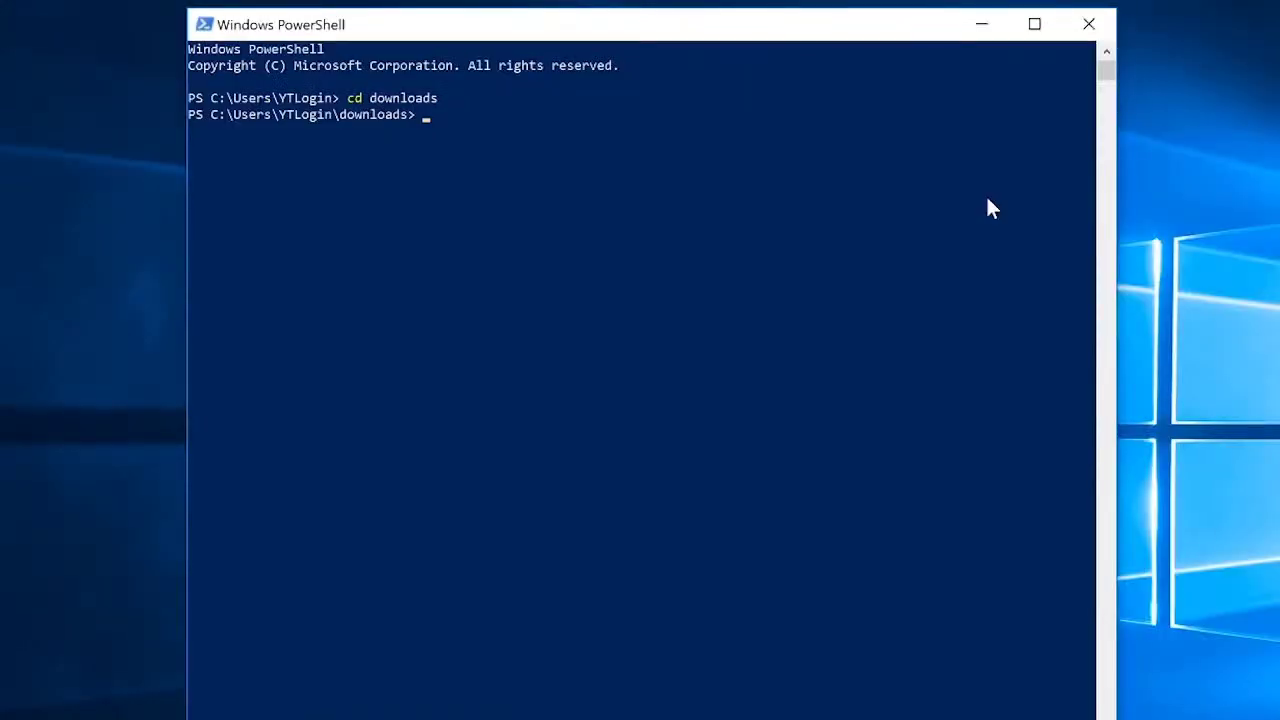
Change to c:\users\ytlogin\downloads and run dir to list its seven files.
{"action": "type", "text": "cd"}
{"action": "type", "text": "c:"}
{"action": "type", "text": "\\users"}
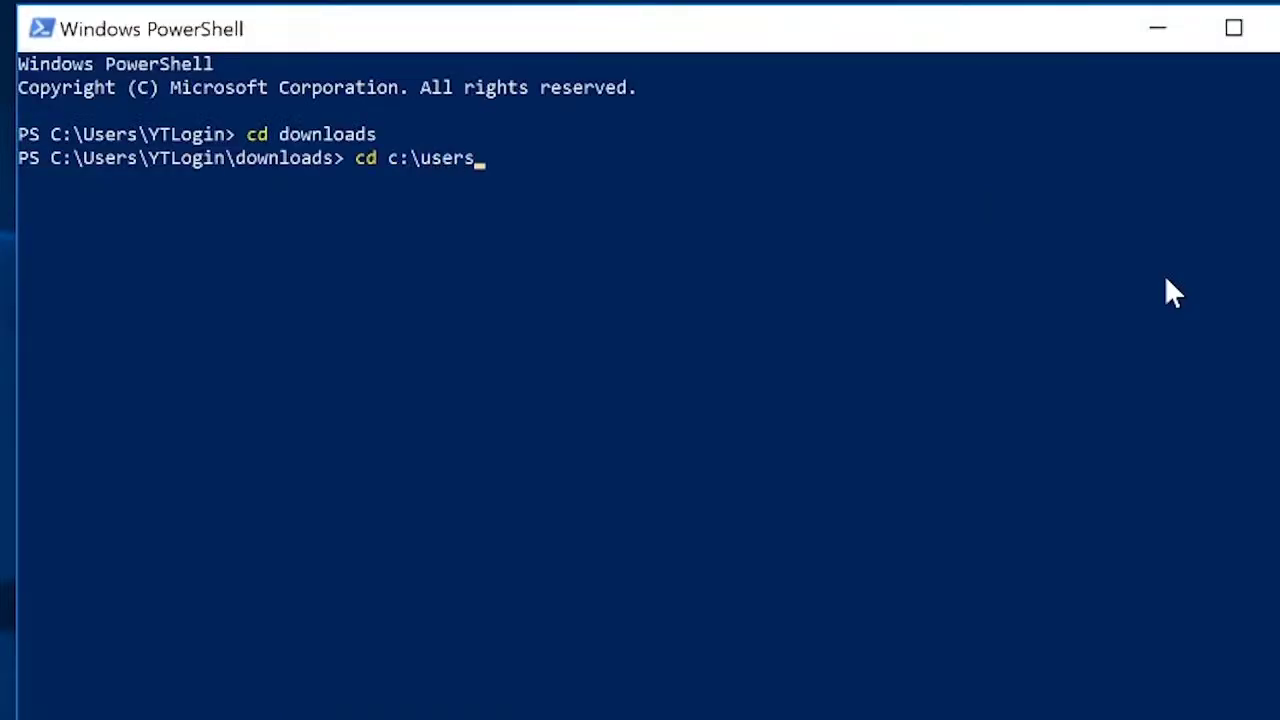
{"action": "type", "text": "\\l"}
{"action": "key", "text": "BackSpace"}
{"action": "type", "text": "ytlogin"}
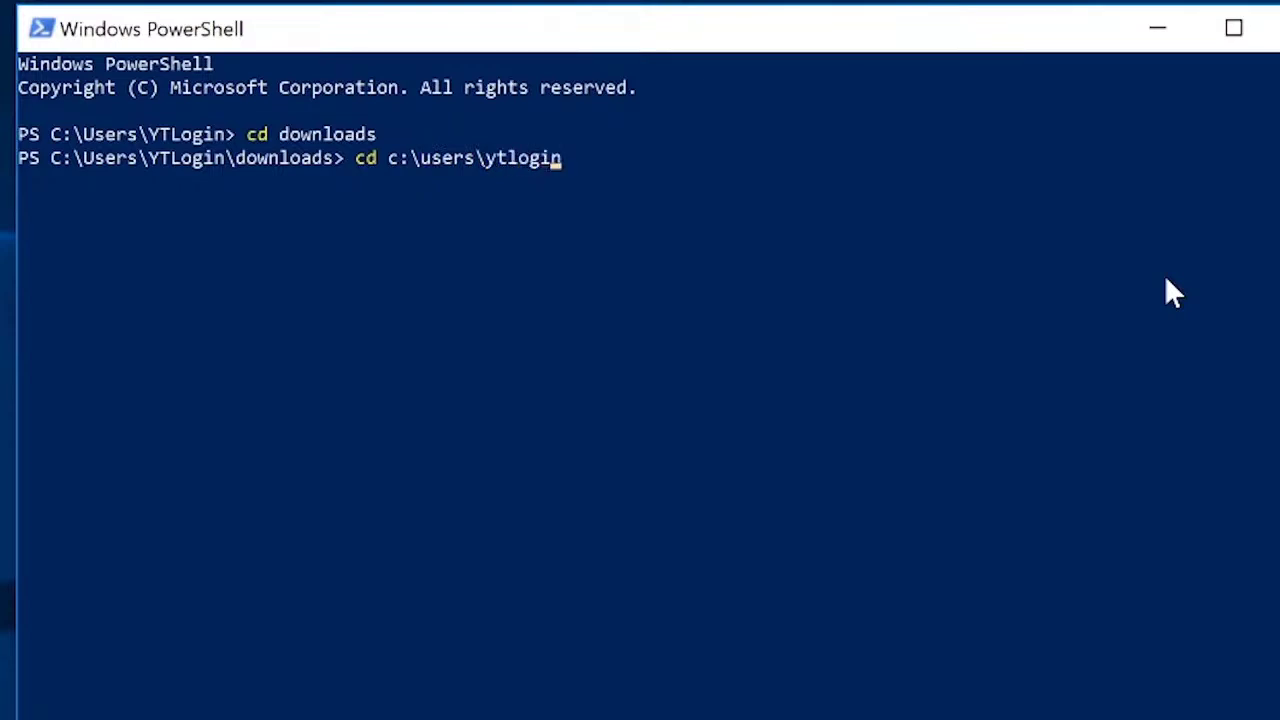
{"action": "type", "text": "\\downloads"}
{"action": "key", "text": "Return"}
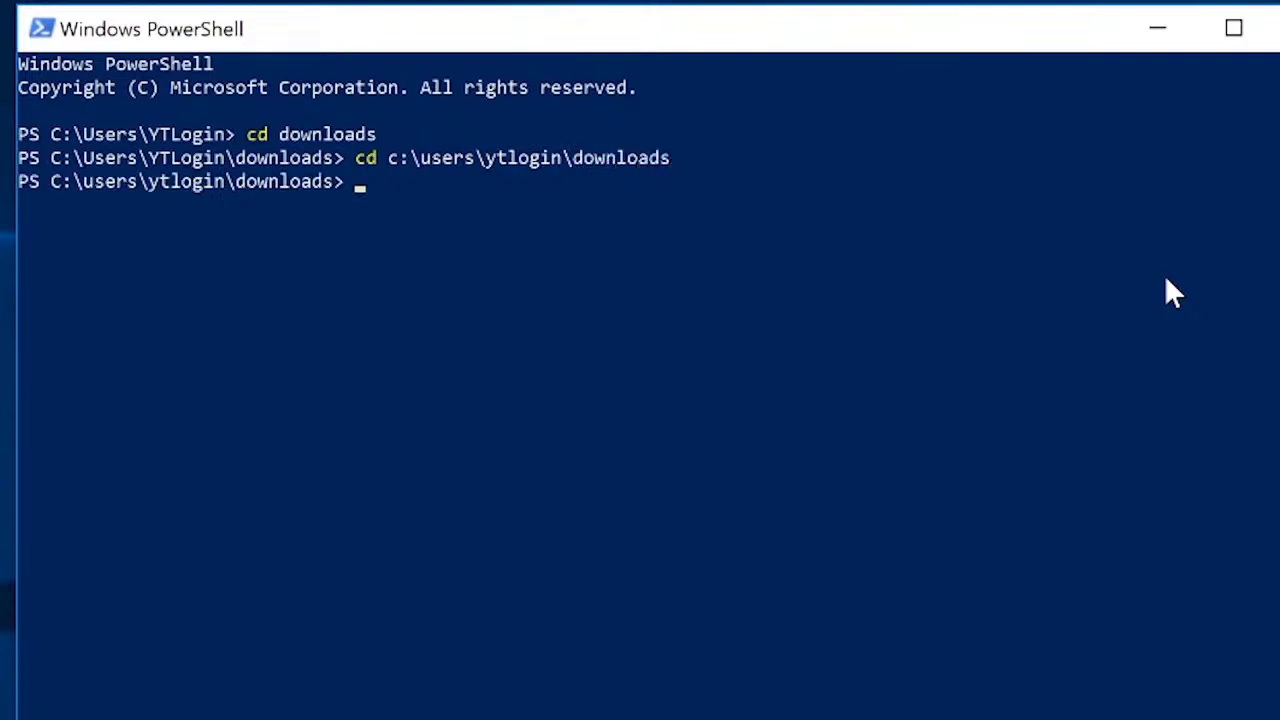
{"action": "type", "text": "dir"}
{"action": "key", "text": "Return"}
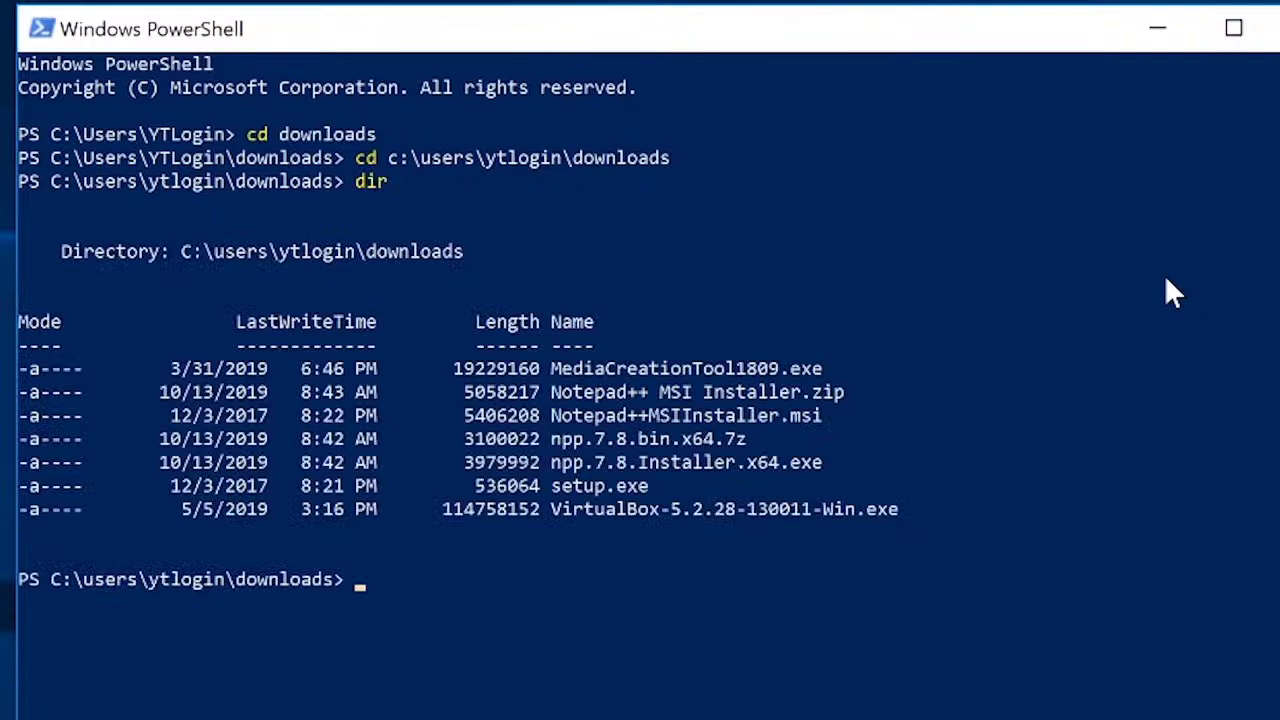
Run start-process MediaCreationTool1809.exe in Downloads, pasting the copied file name.
{"action": "left_click_drag", "start_coordinate": [823, 366], "coordinate": [628, 368]}
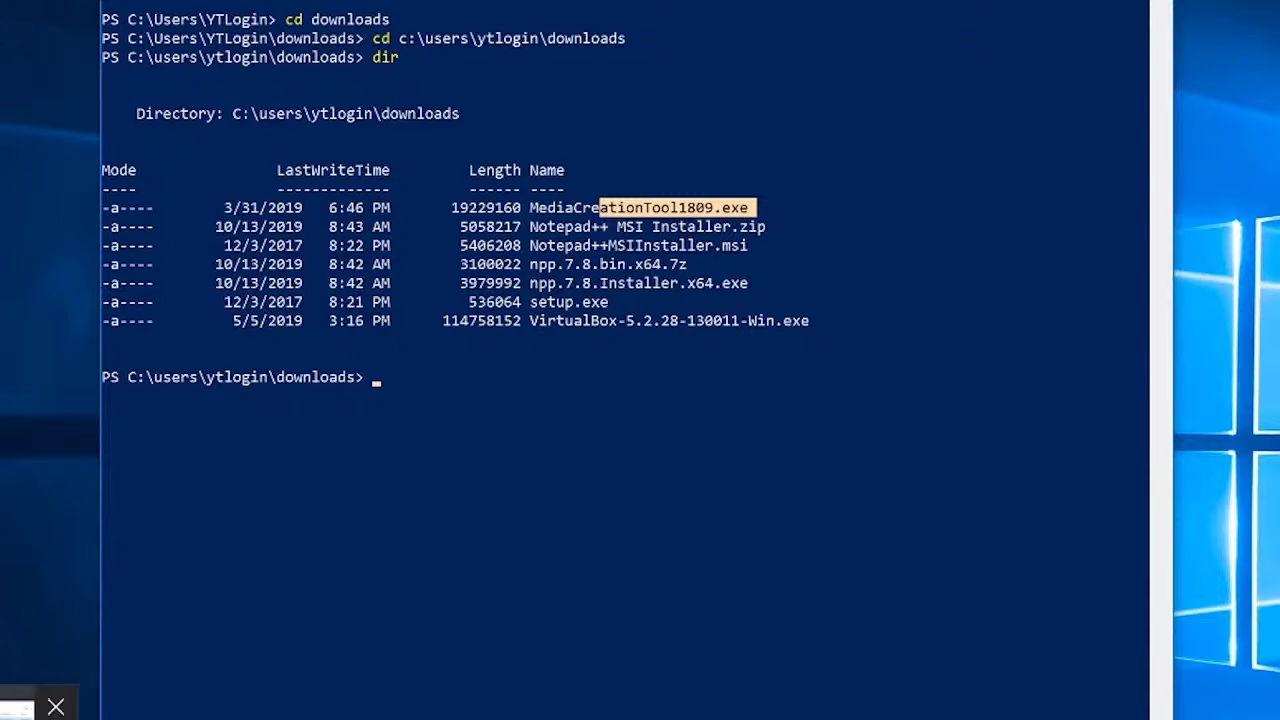
{"action": "key", "text": "alt+Tab"}
{"action": "left_click_drag", "start_coordinate": [1201, 1], "coordinate": [1279, 21]}
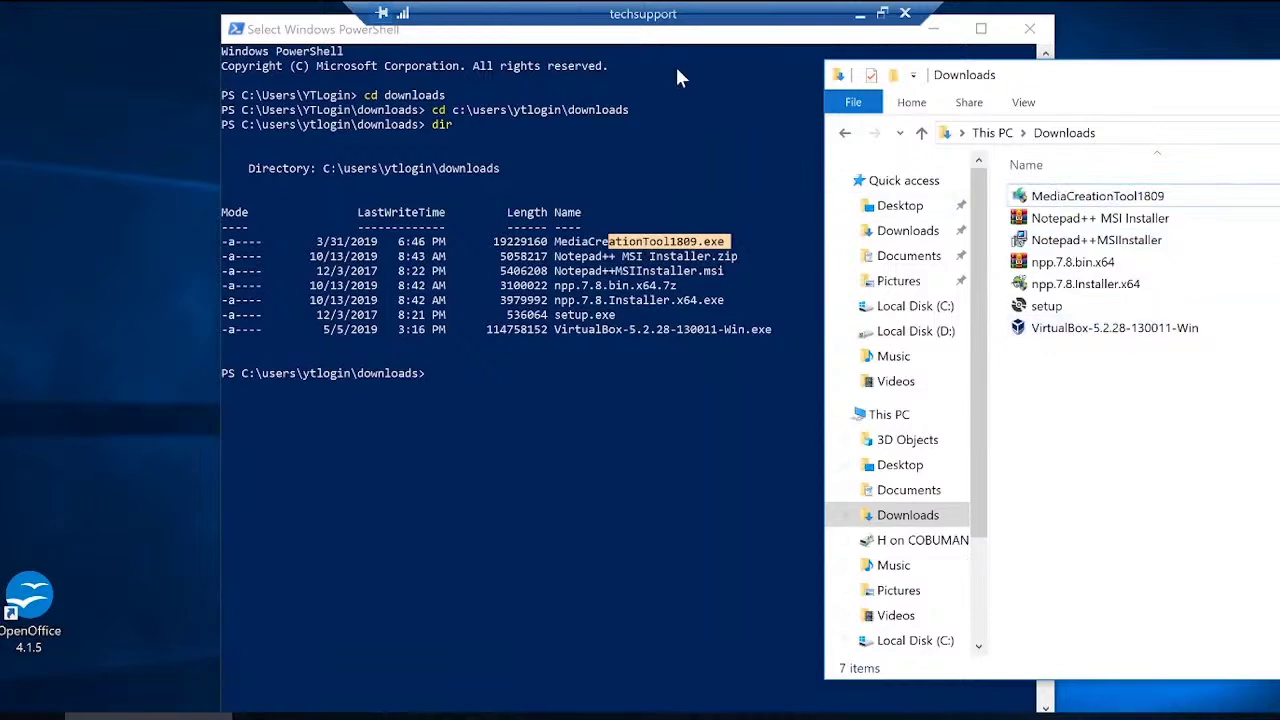
{"action": "left_click", "coordinate": [420, 113]}
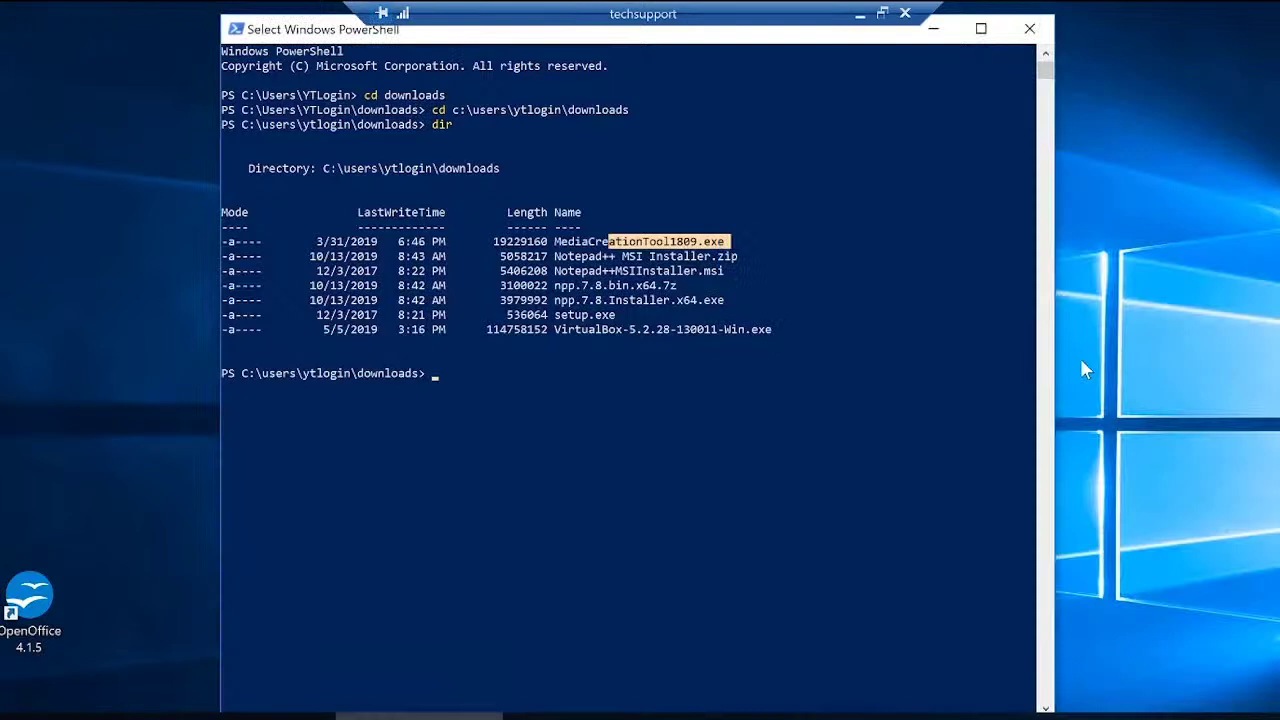
{"action": "type", "text": "tart"}
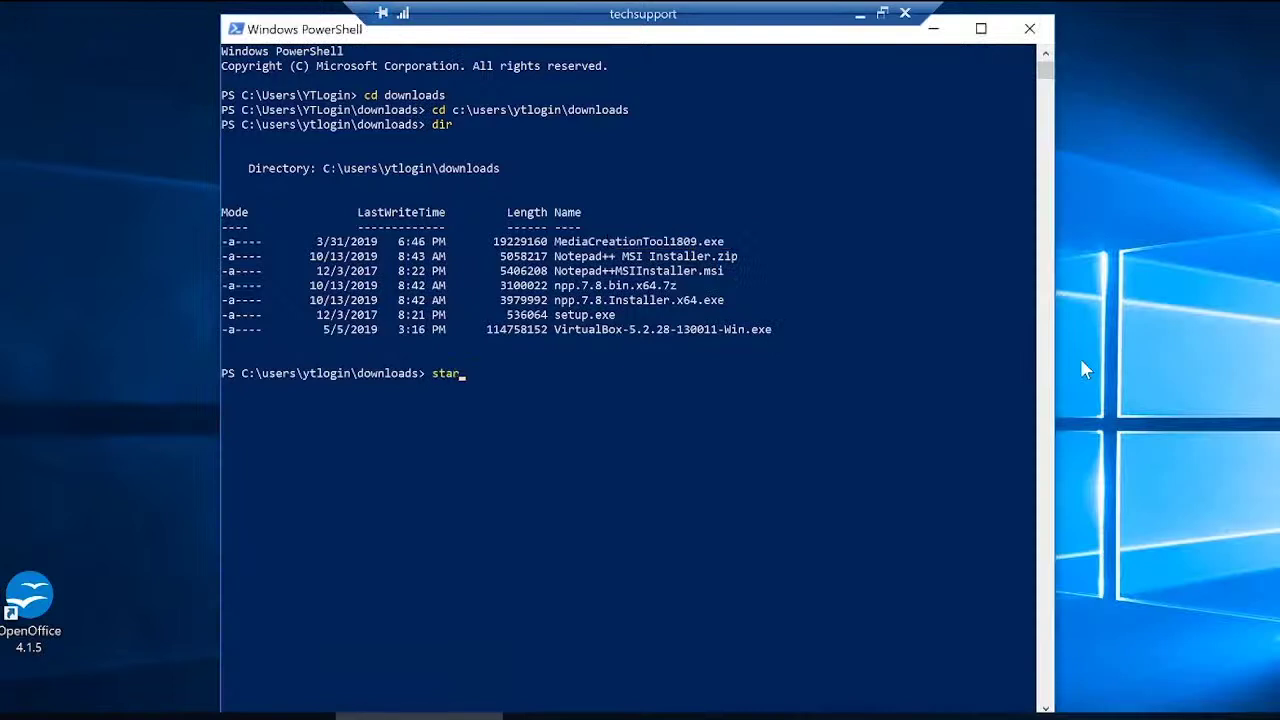
{"action": "type", "text": "-process"}
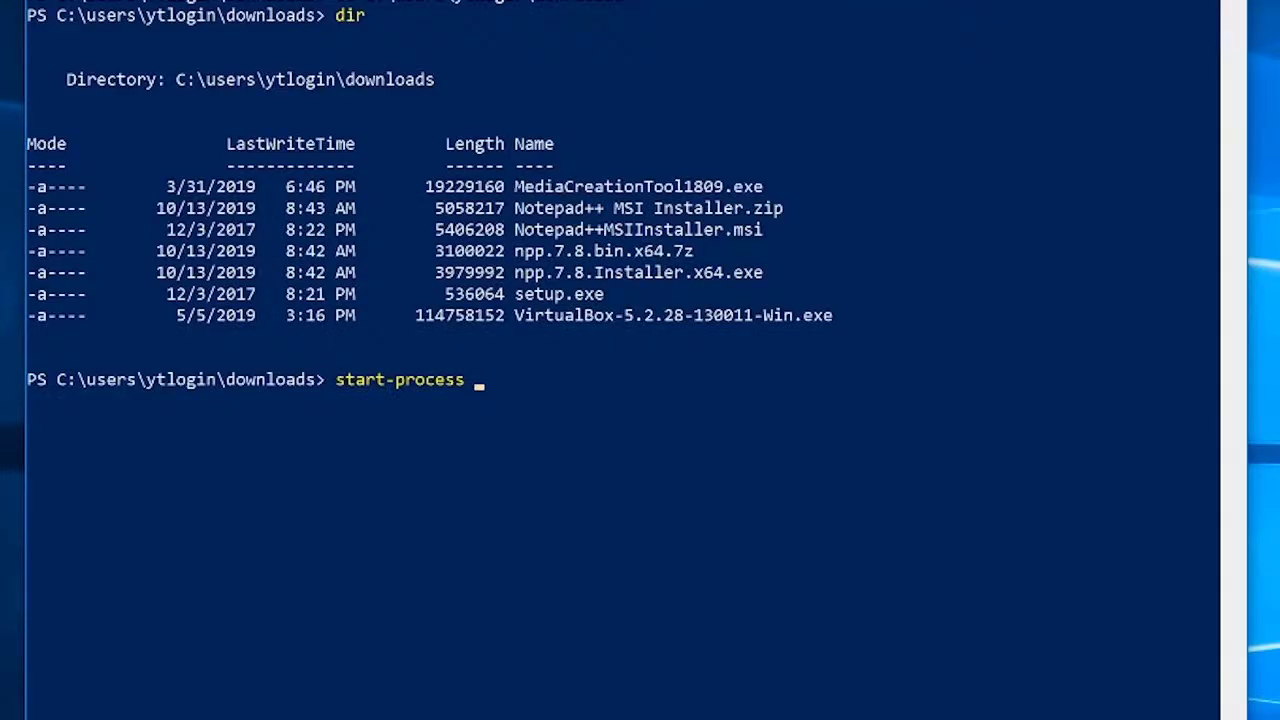
{"action": "key", "text": "ctrl+v"}
{"action": "type", "text": ".exe"}
{"action": "key", "text": "Return"}
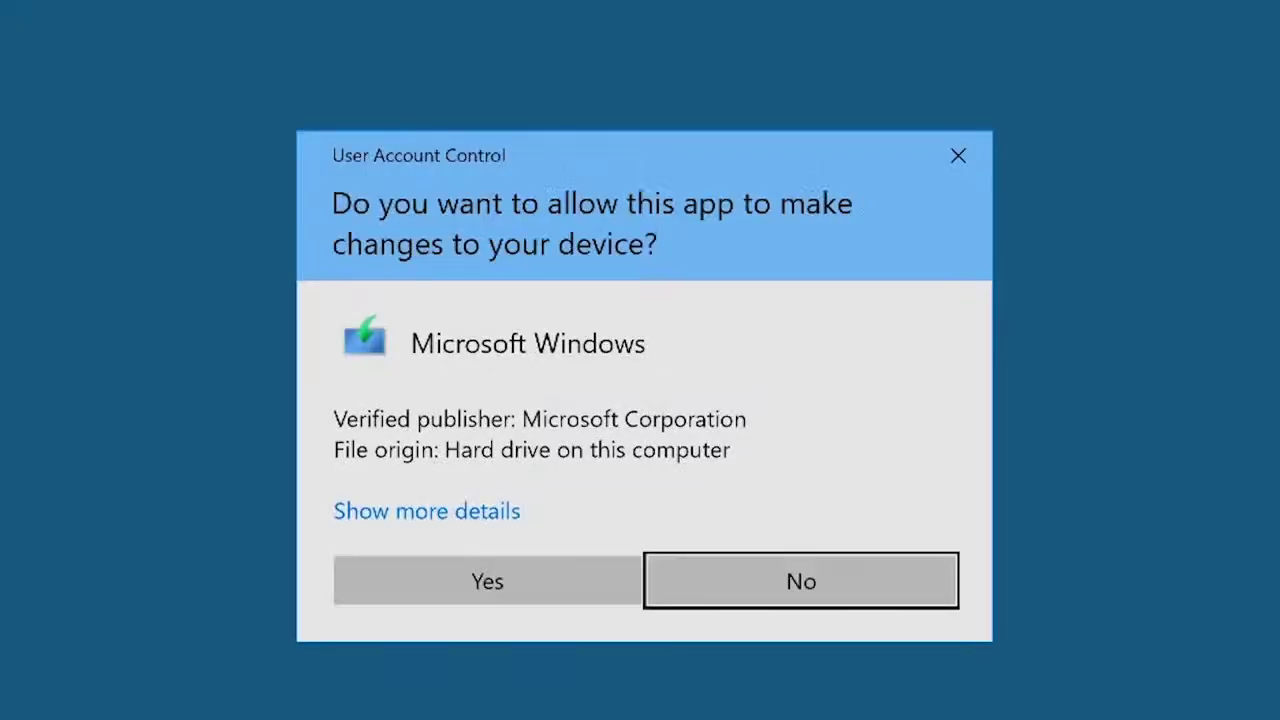
Decline the UAC prompt, rerun start-process MediaCreationTool1809.exe with /s, and decline again.
{"action": "left_click", "coordinate": [768, 592]}
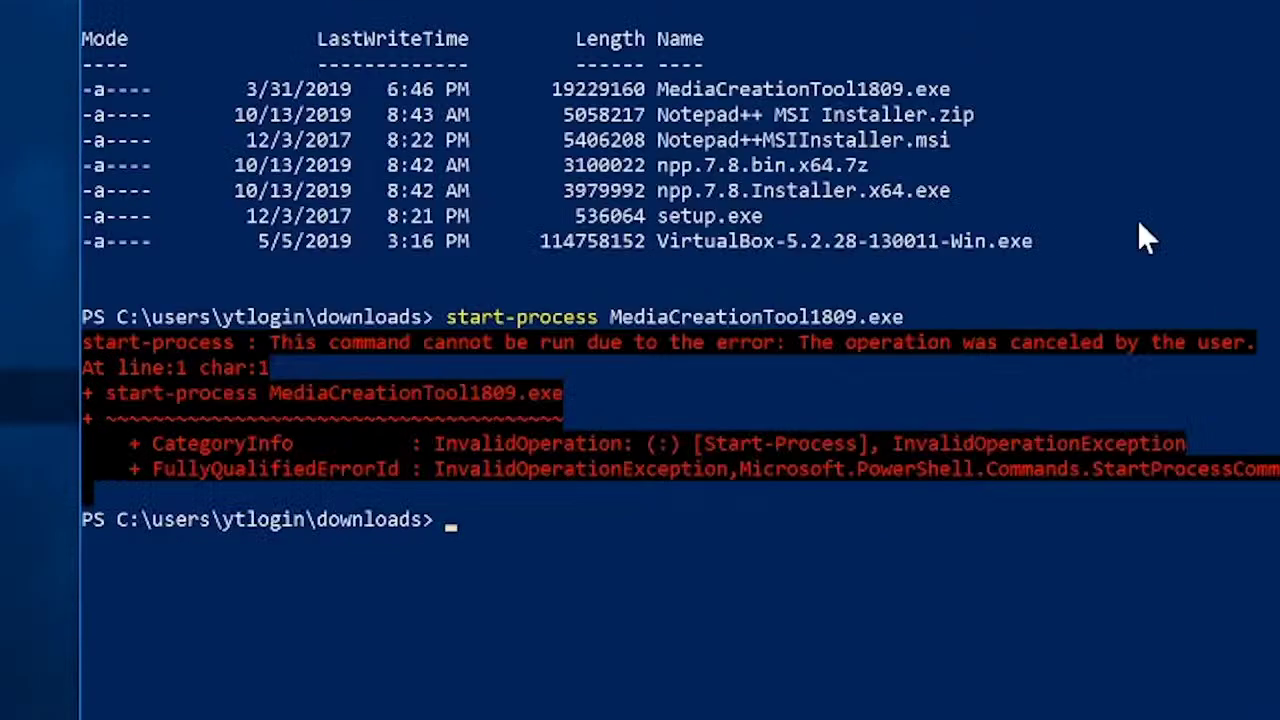
{"action": "key", "text": "Up"}
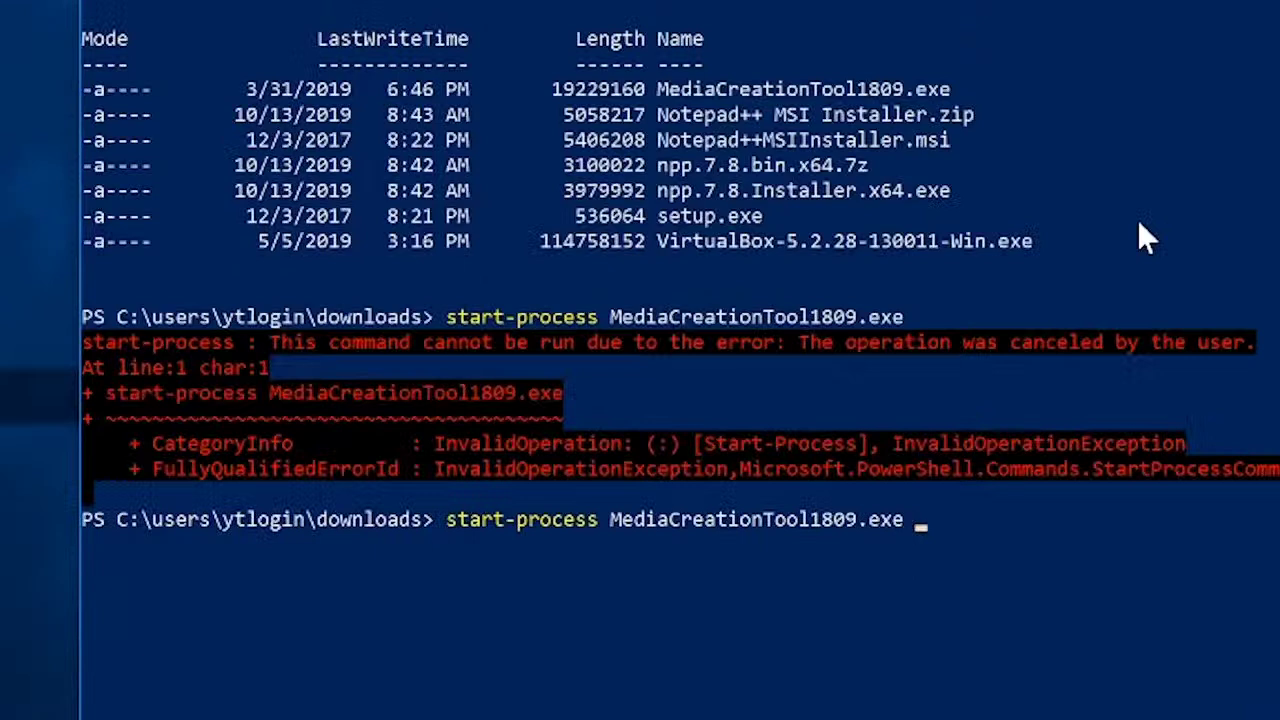
{"action": "type", "text": "/s"}
{"action": "key", "text": "Return"}
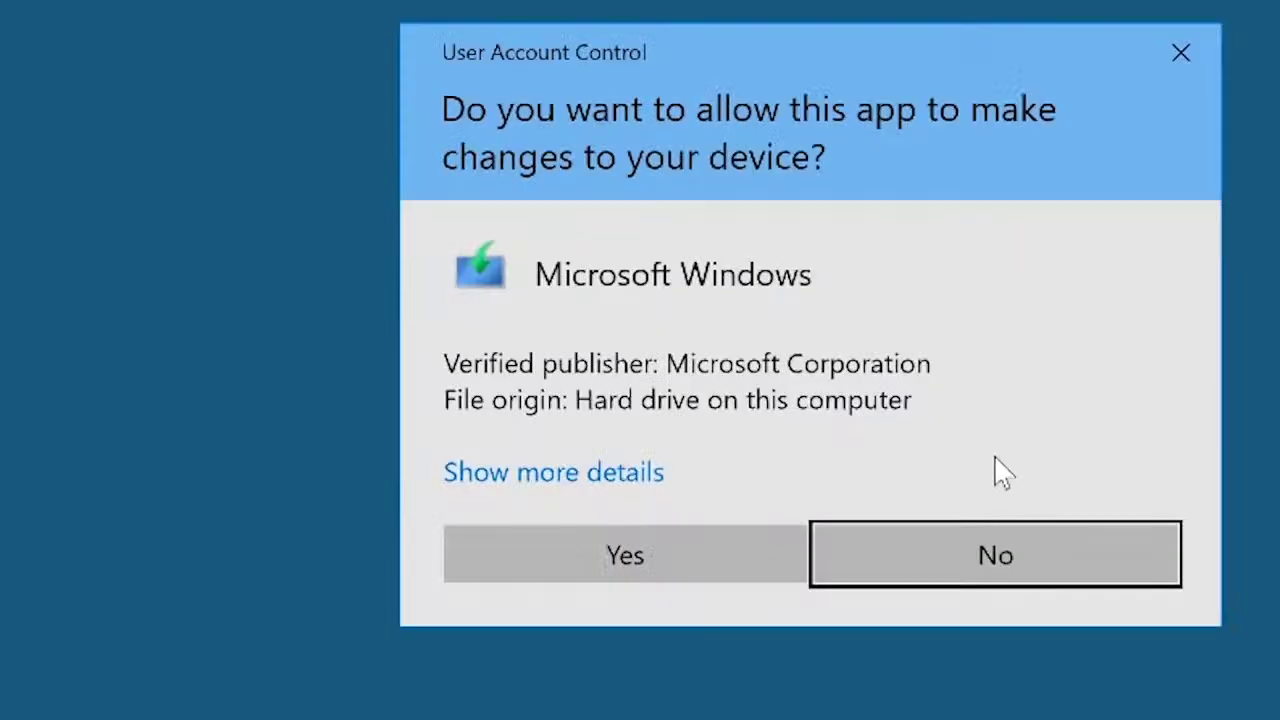
{"action": "left_click", "coordinate": [971, 553]}
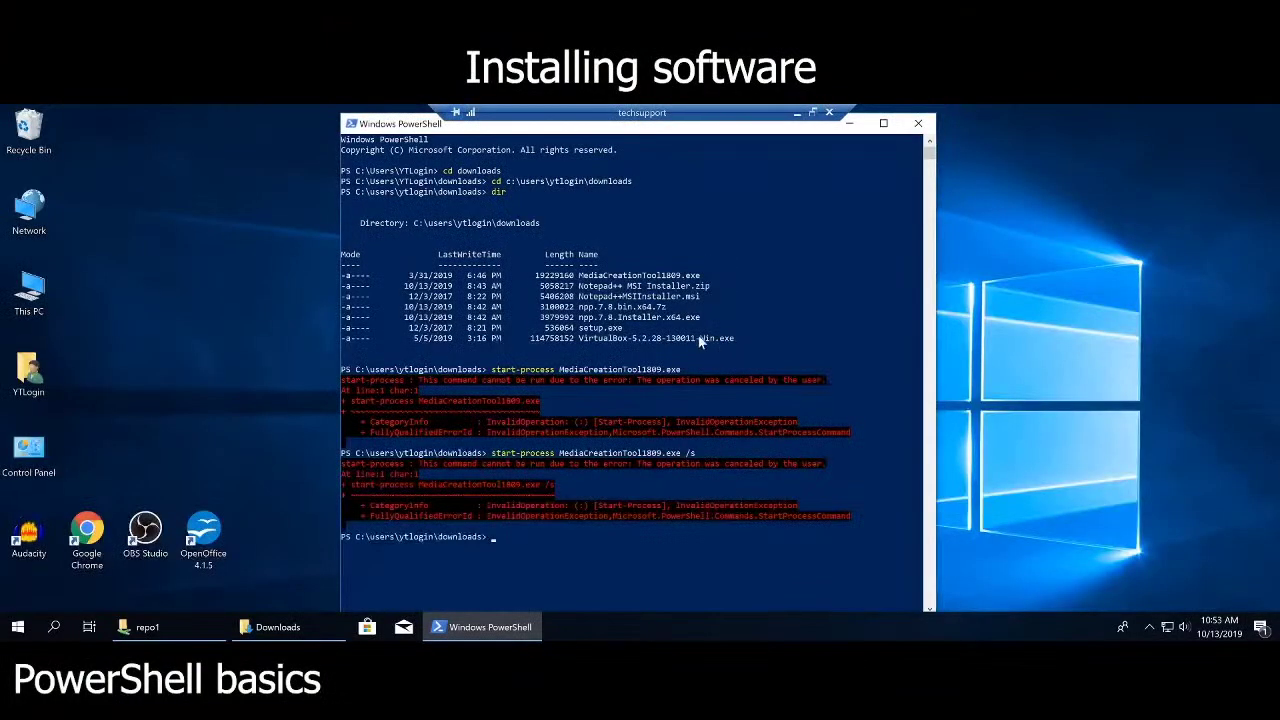
{"action": "scroll", "coordinate": [684, 322], "scroll_direction": "down", "scroll_amount": 2}
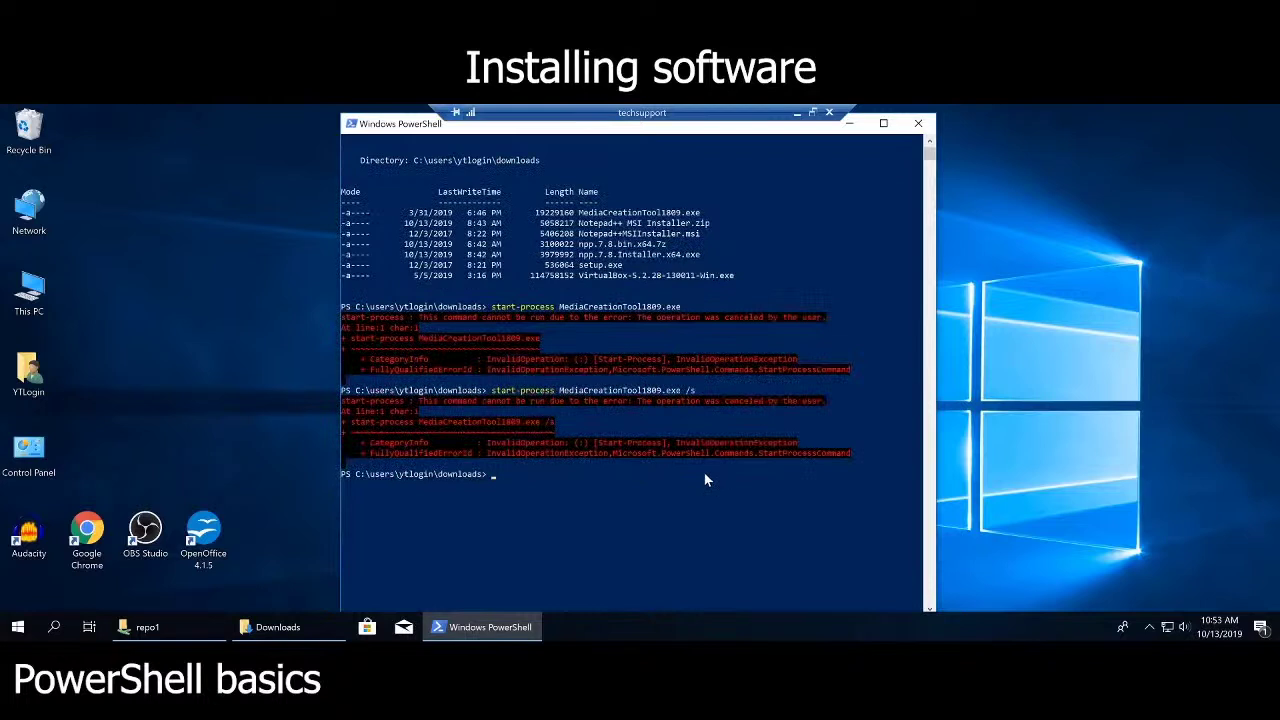
{"action": "scroll", "coordinate": [703, 471], "scroll_direction": "down", "scroll_amount": 1}
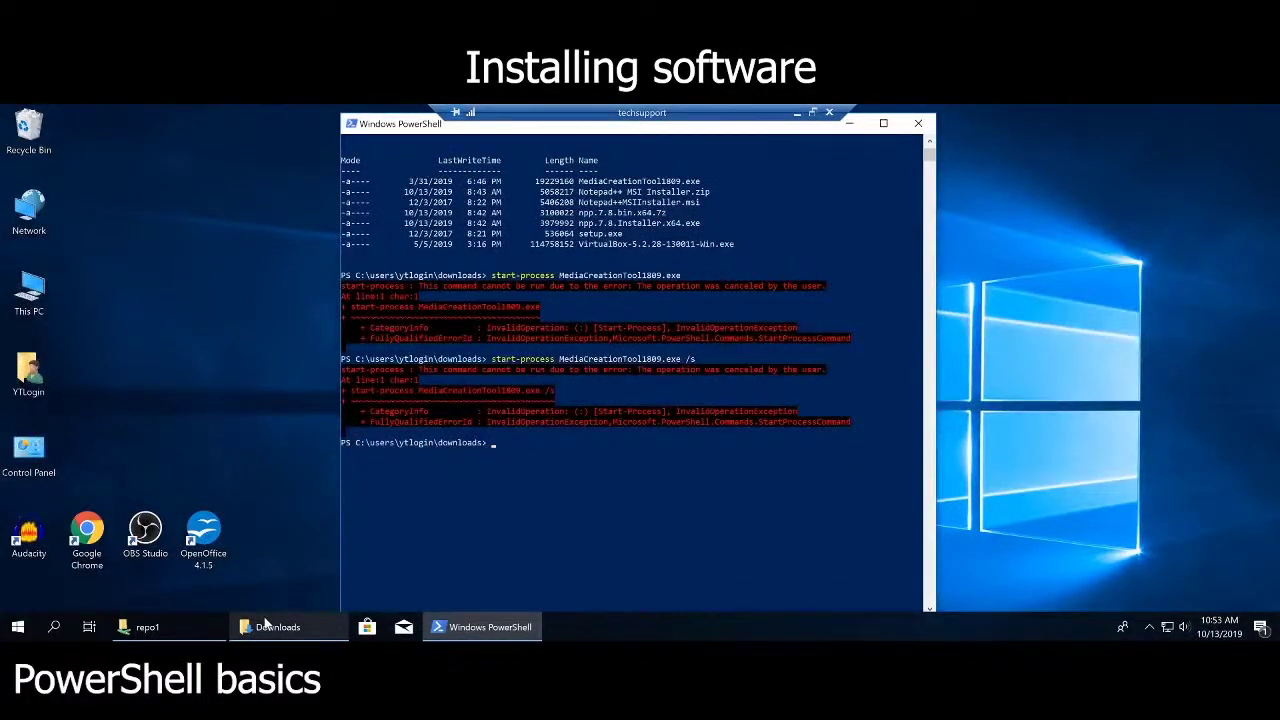
{"action": "left_click", "coordinate": [265, 624]}
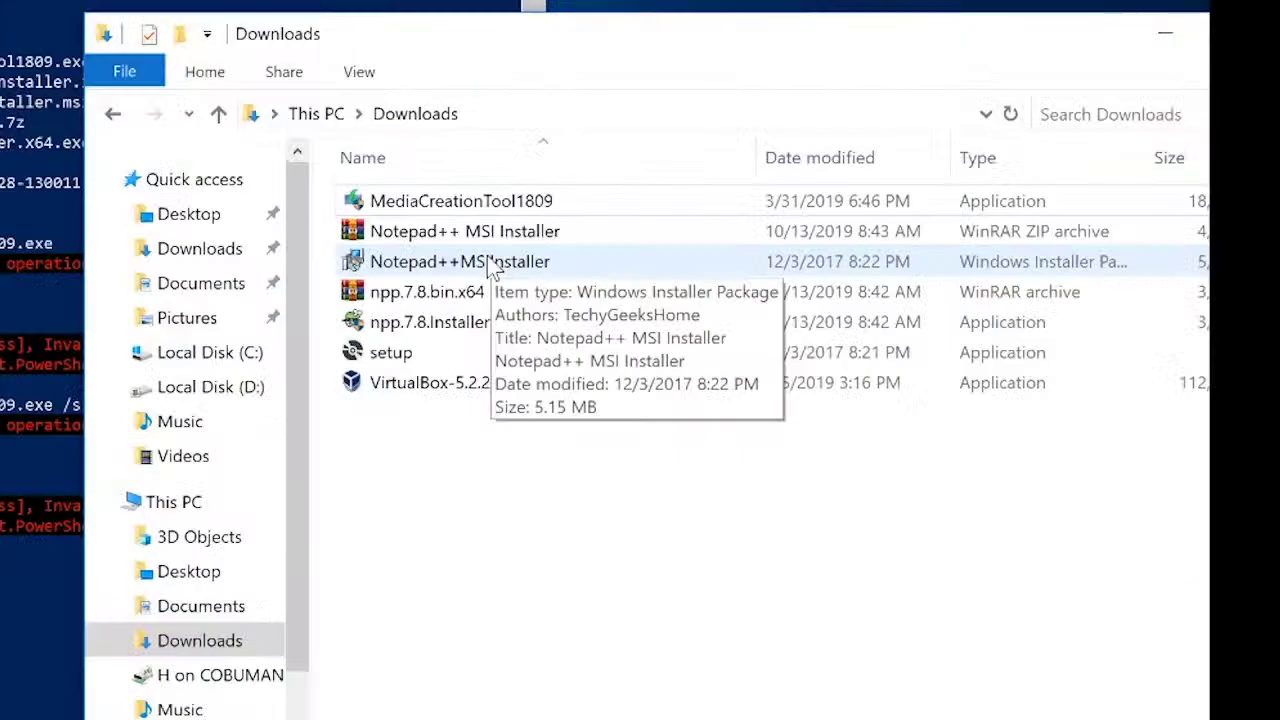
{"action": "left_click", "coordinate": [890, 285]}
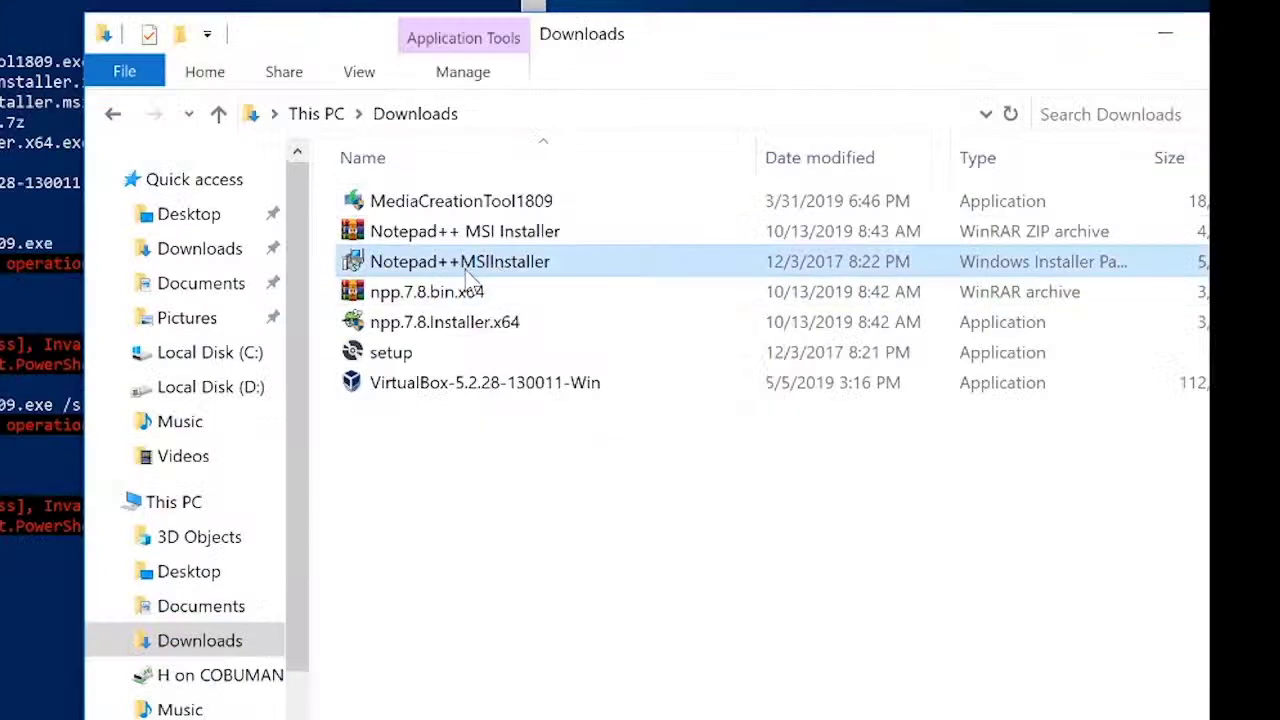
{"action": "mouse_move", "coordinate": [493, 280]}
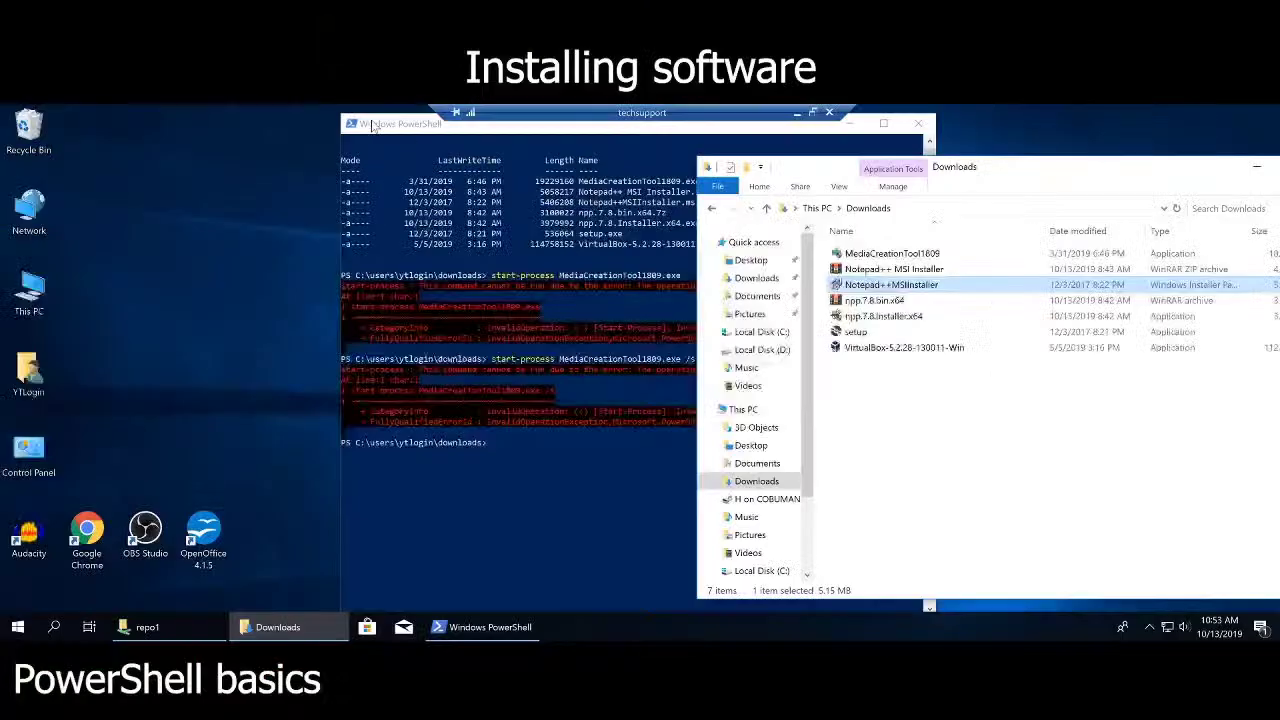
{"action": "left_click", "coordinate": [372, 126]}
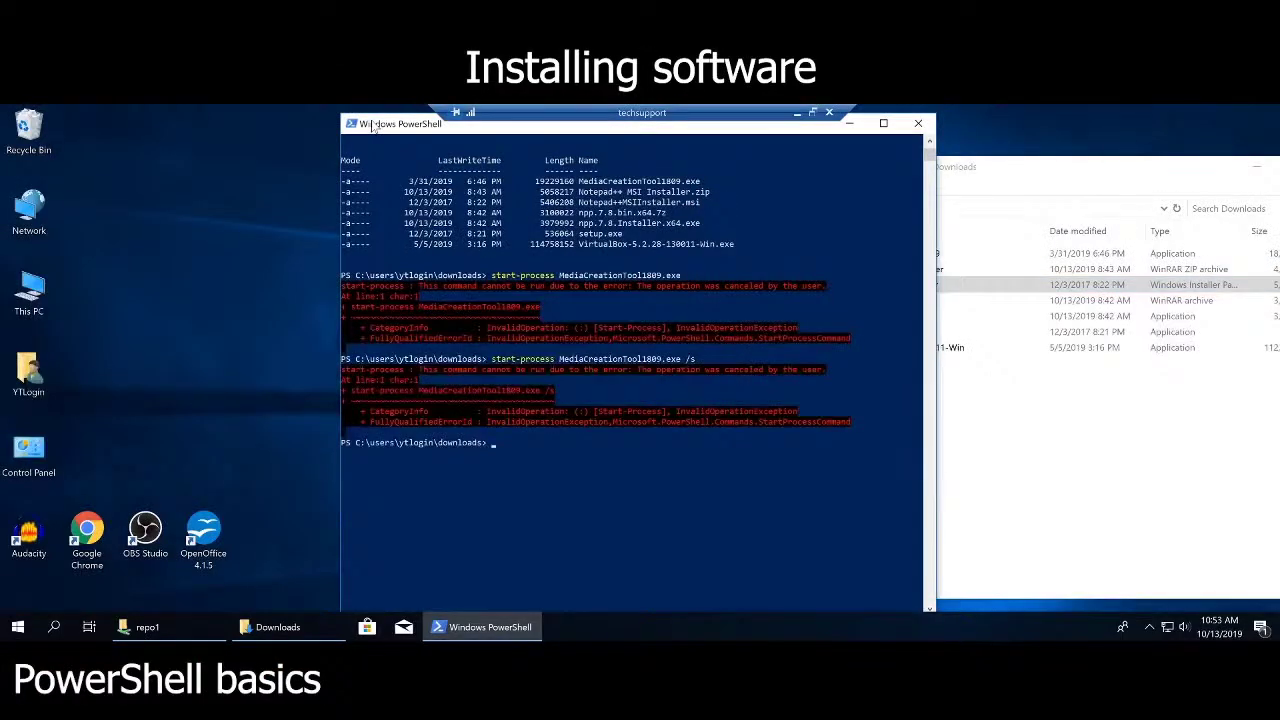
{"action": "left_click", "coordinate": [1254, 166]}
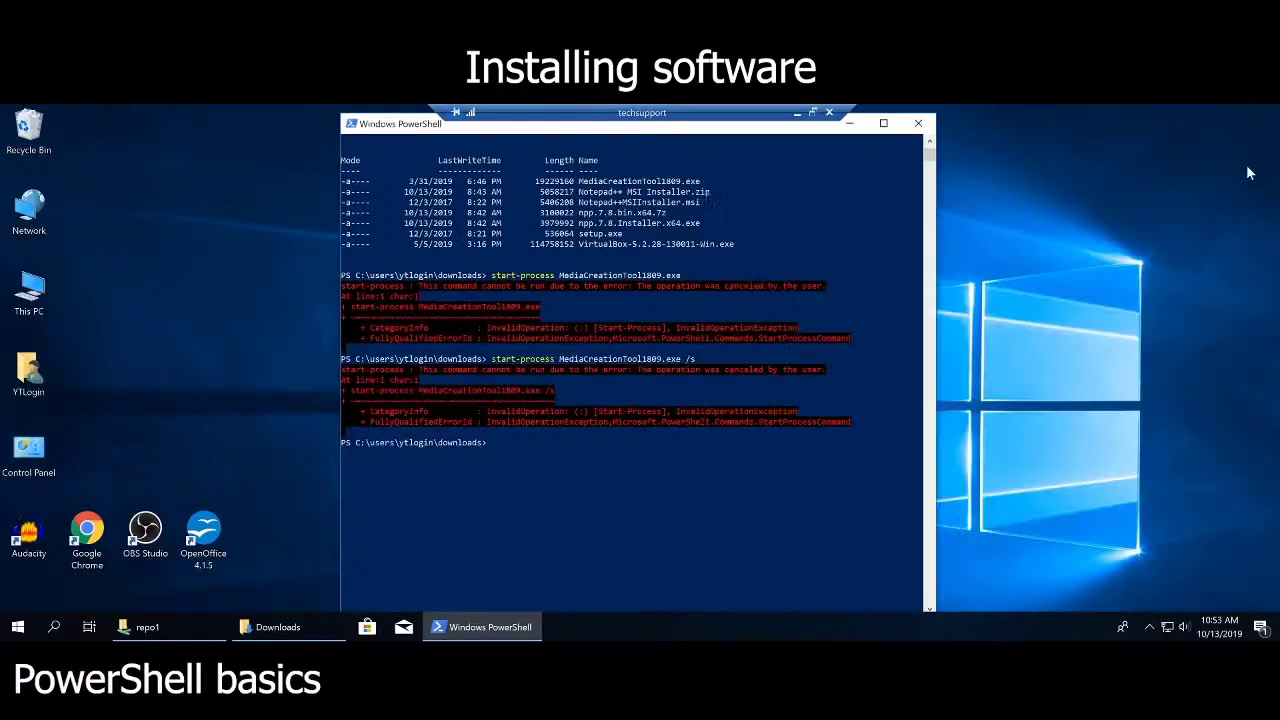
{"action": "left_click_drag", "start_coordinate": [661, 135], "coordinate": [655, 132]}
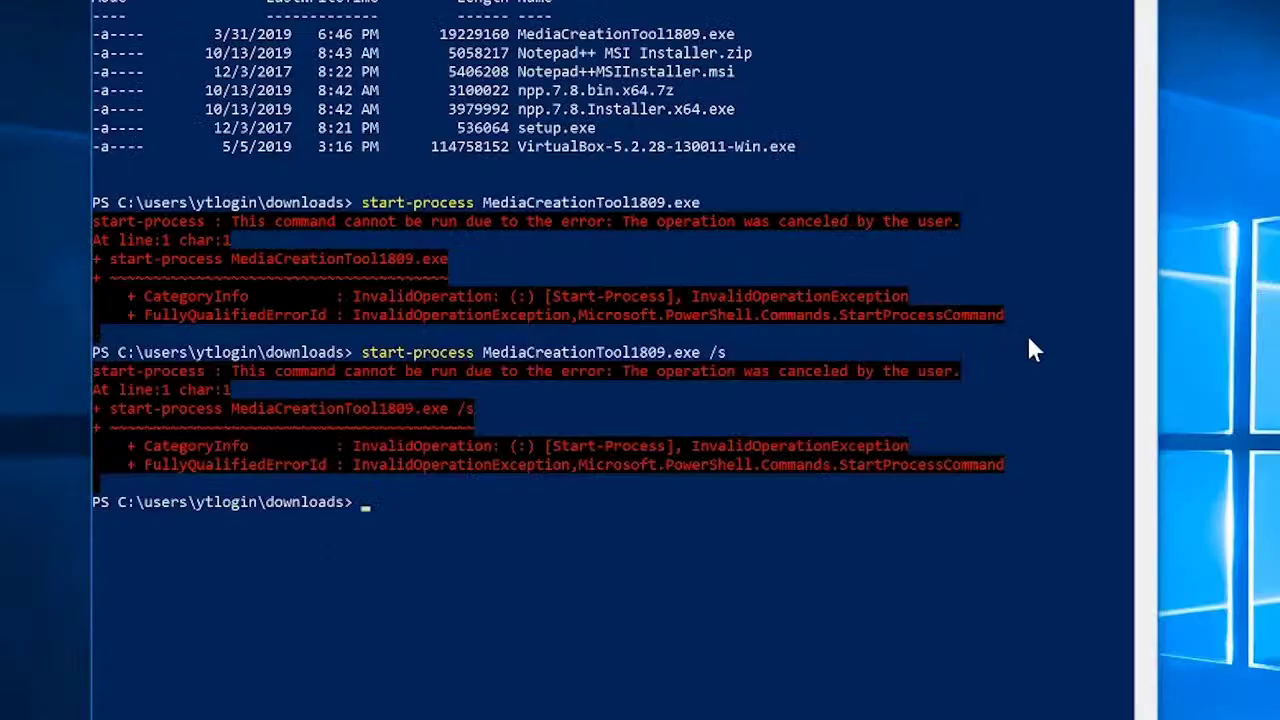
Change into \\cobuman1\repo1 and list its contents with dir.
{"action": "type", "text": "\\\\"}
{"action": "key", "text": "BackSpace"}
{"action": "key", "text": "BackSpace"}
{"action": "type", "text": "cd \\\\cobuman"}
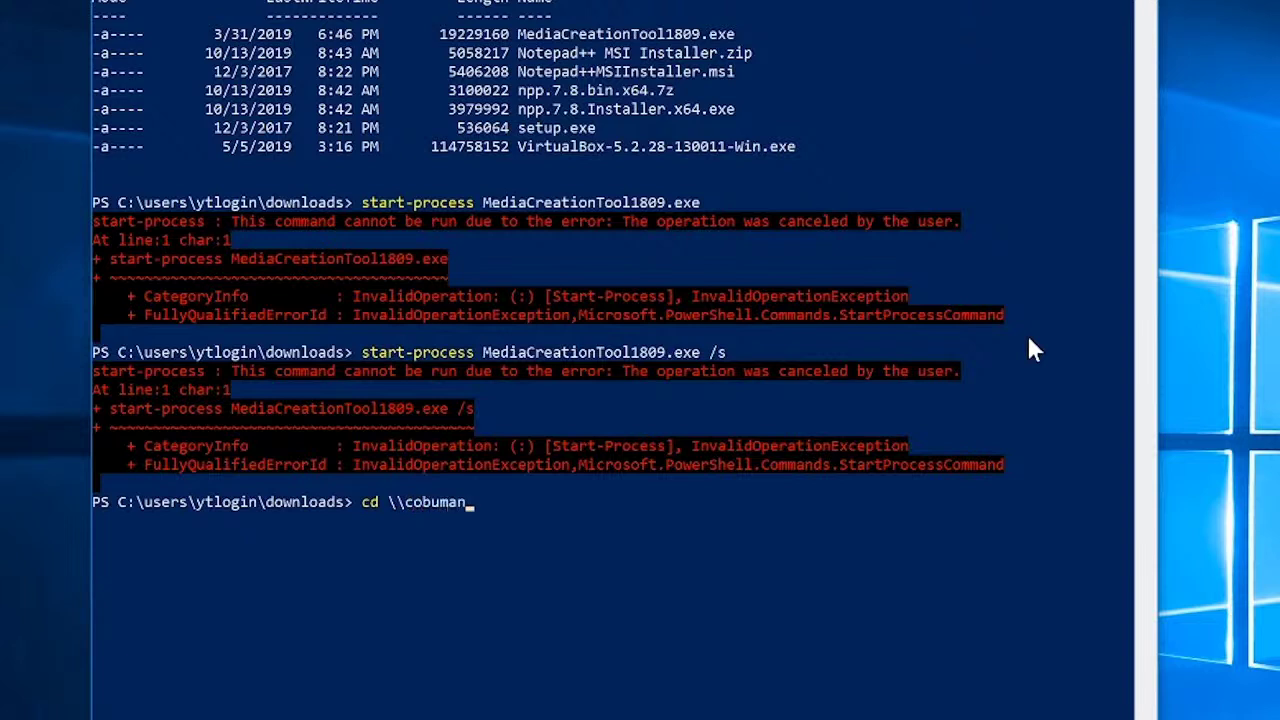
{"action": "type", "text": "1\\"}
{"action": "type", "text": "repo1"}
{"action": "key", "text": "Return"}
{"action": "type", "text": "dir"}
{"action": "key", "text": "Return"}
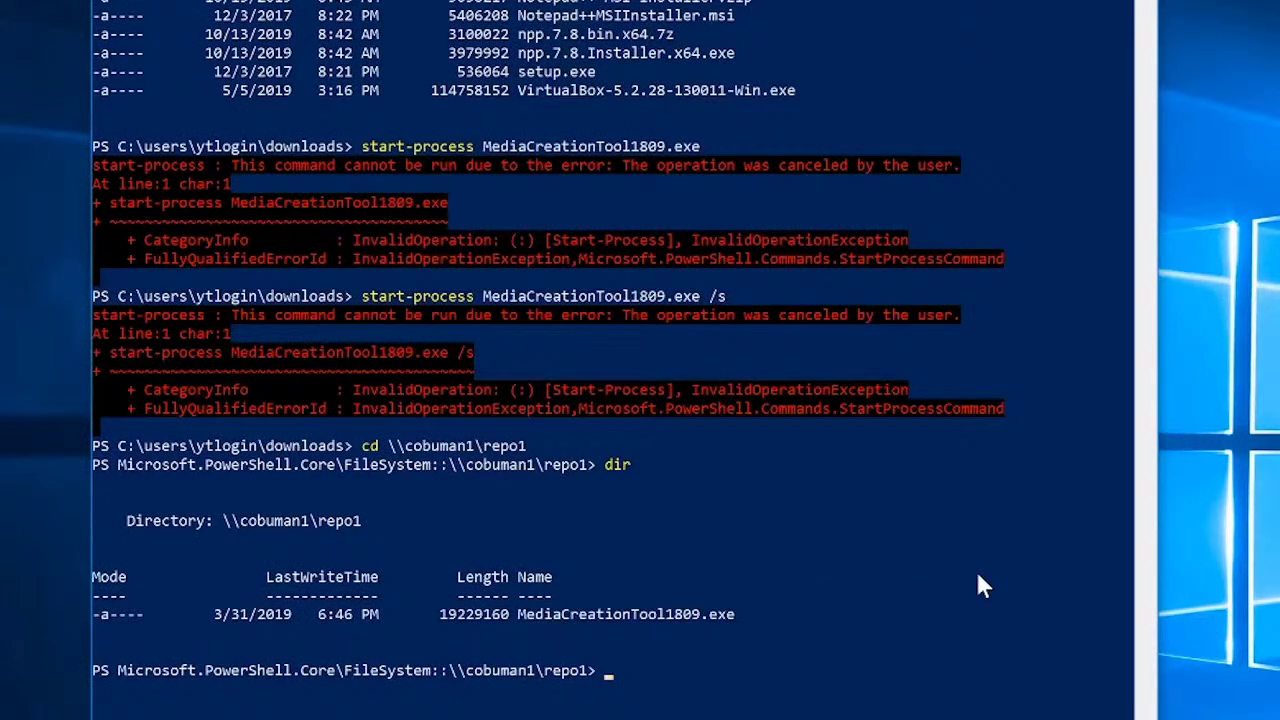
Rerun start-process MediaCreationTool1809.exe without /s from the share and decline elevation.
{"action": "key", "text": "Up"}
{"action": "key", "text": "Up"}
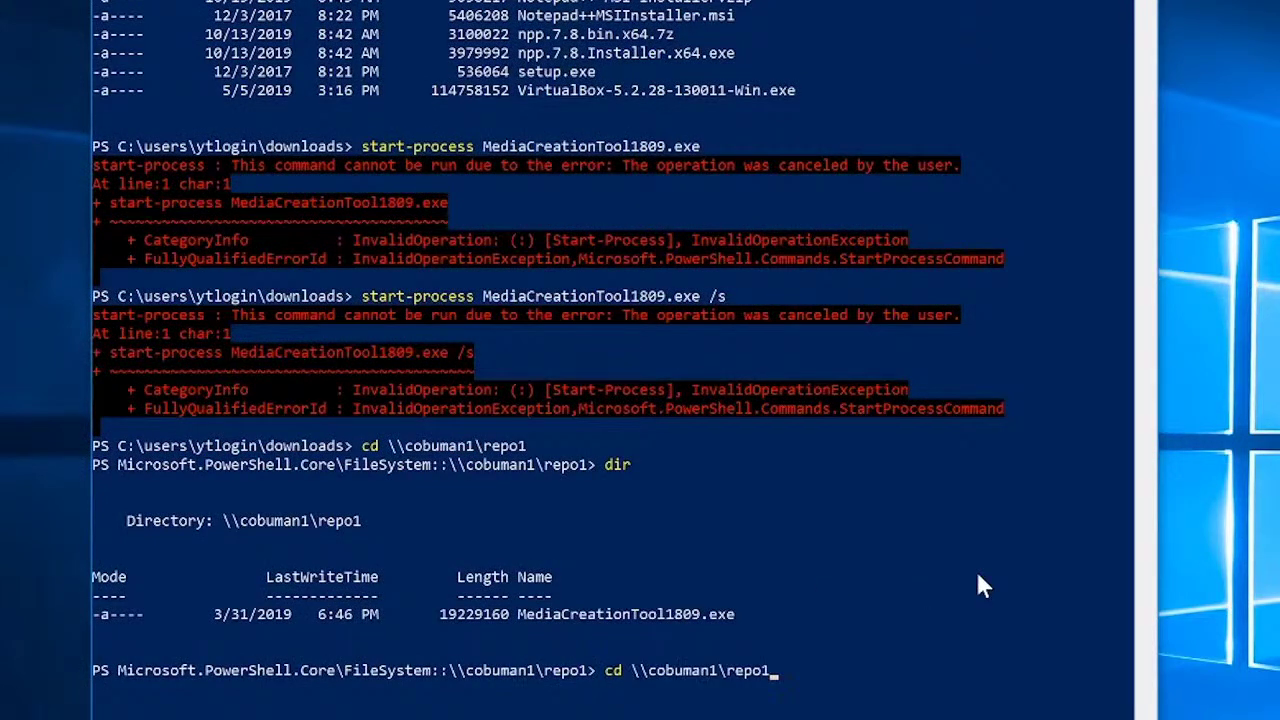
{"action": "key", "text": "Up"}
{"action": "key", "text": "BackSpace"}
{"action": "key", "text": "BackSpace"}
{"action": "key", "text": "BackSpace"}
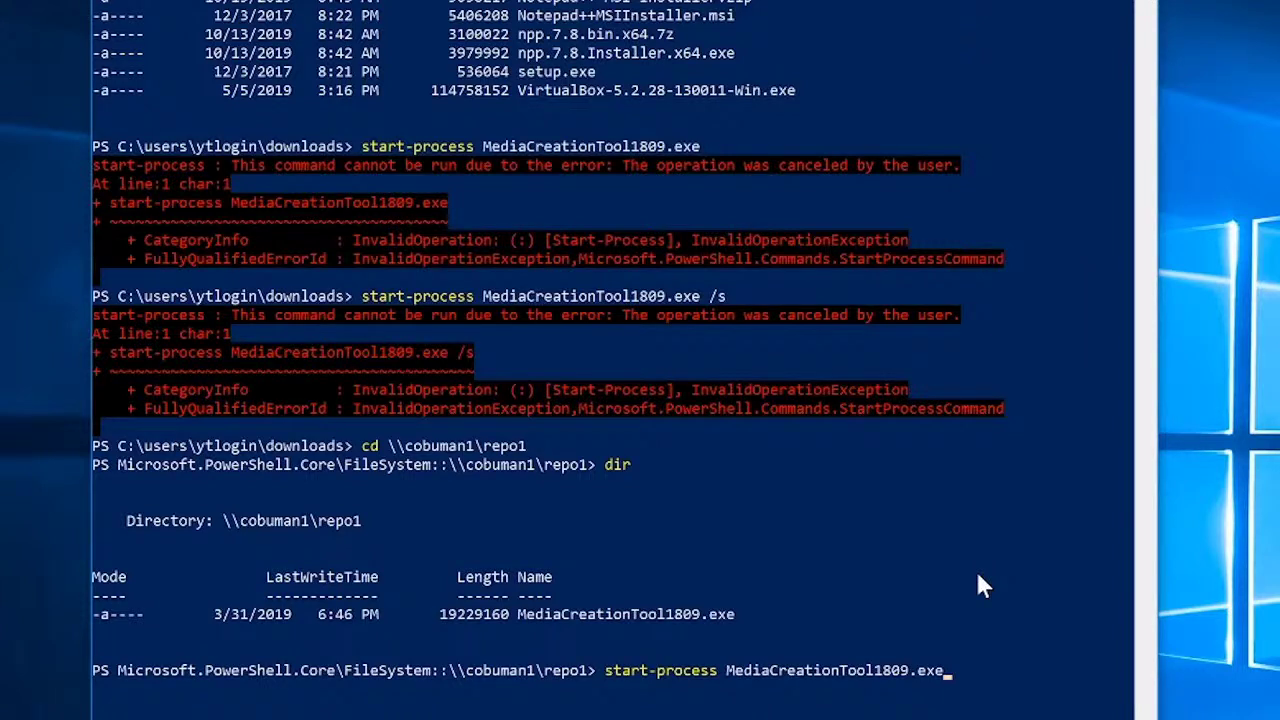
{"action": "key", "text": "Return"}
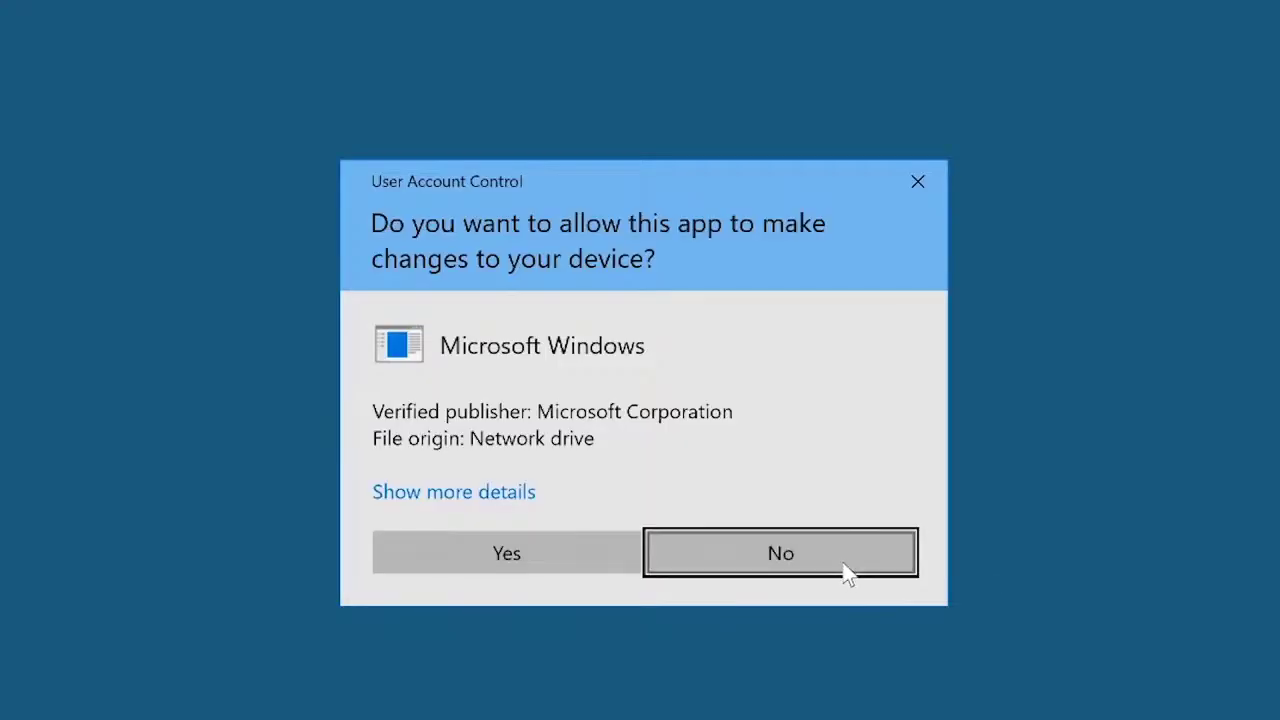
{"action": "left_click", "coordinate": [845, 572]}
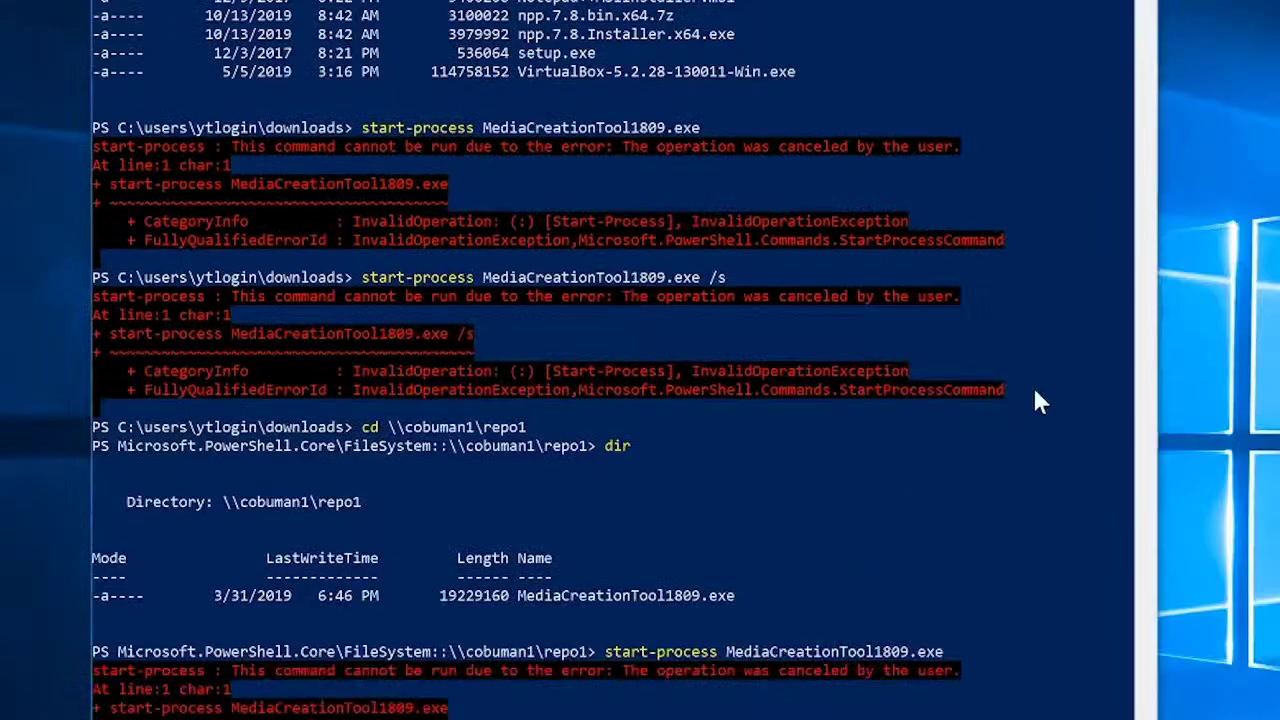
Run start-process \\cobuman1\repo1\MediaCreationTool1809.exe by full path and decline the UAC prompt.
{"action": "scroll", "coordinate": [877, 371], "scroll_direction": "up", "scroll_amount": 2}
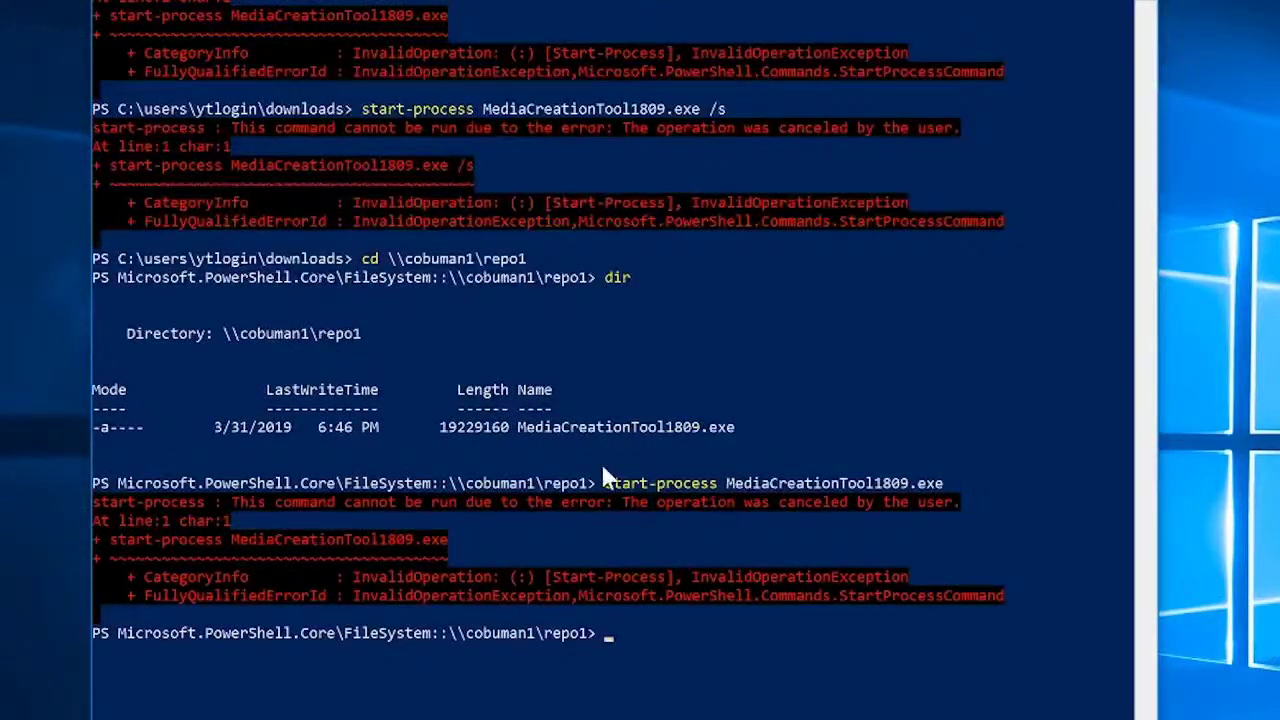
{"action": "scroll", "coordinate": [600, 463], "scroll_direction": "down", "scroll_amount": 3}
{"action": "scroll", "coordinate": [675, 470], "scroll_direction": "down", "scroll_amount": 1}
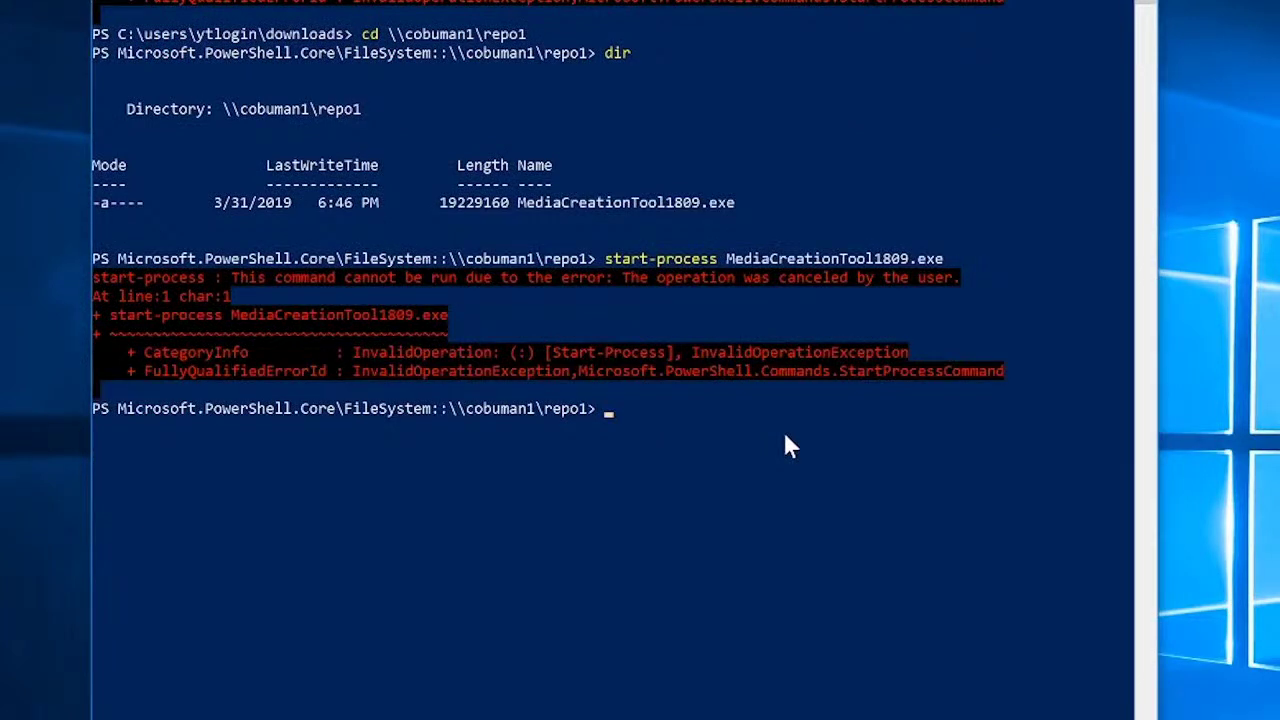
{"action": "type", "text": "cd"}
{"action": "key", "text": "BackSpace"}
{"action": "key", "text": "BackSpace"}
{"action": "type", "text": "start-process"}
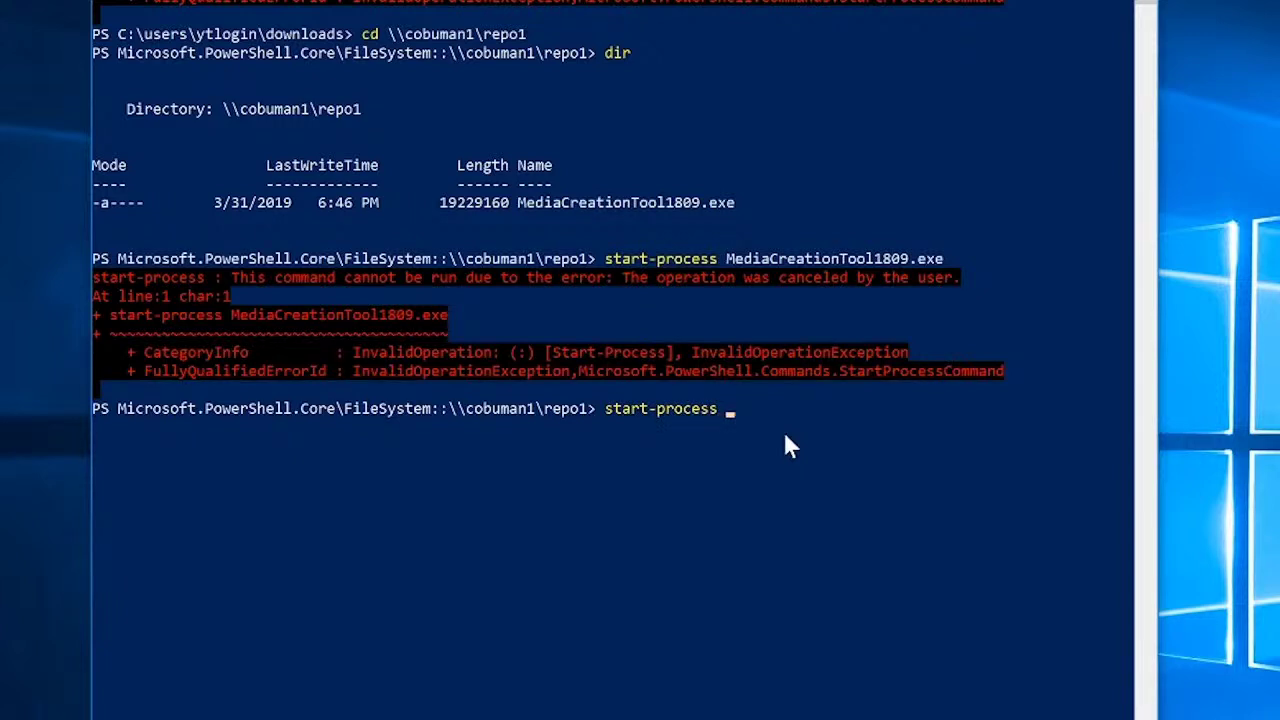
{"action": "type", "text": " \\\\"}
{"action": "type", "text": "cobuman1\\reo"}
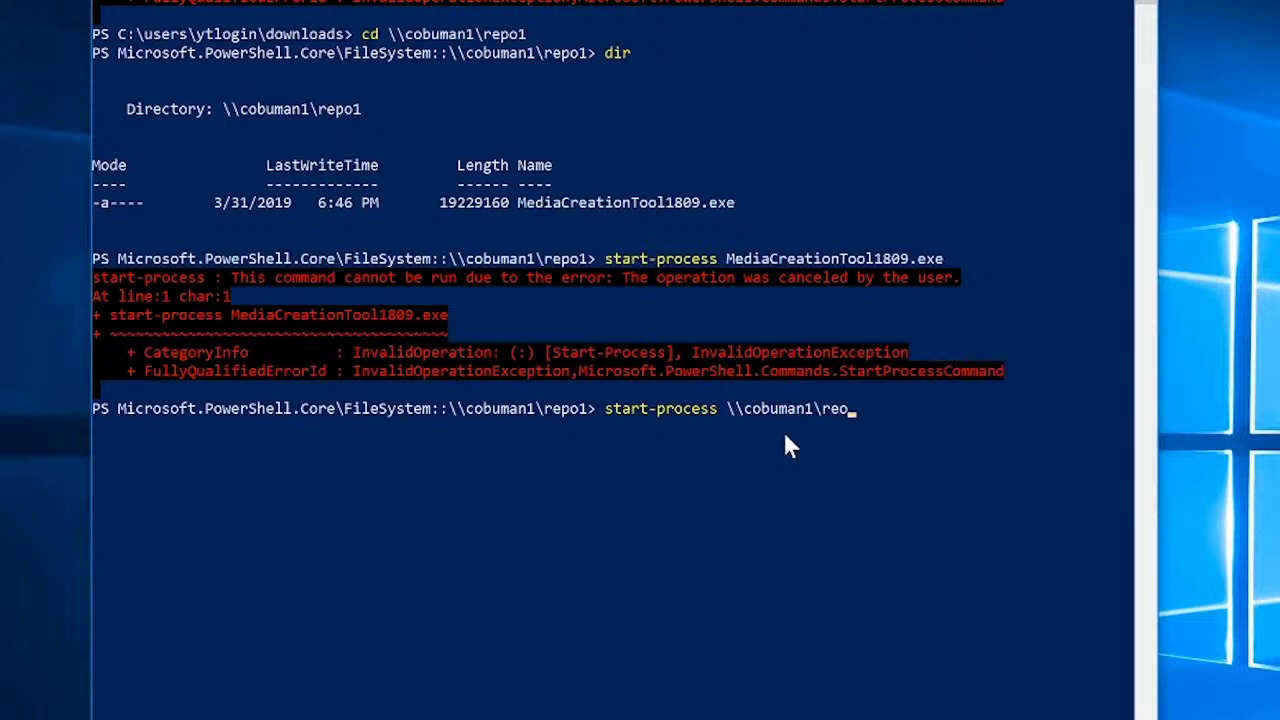
{"action": "key", "text": "BackSpace"}
{"action": "type", "text": "po1\\MediaCreationTool1809"}
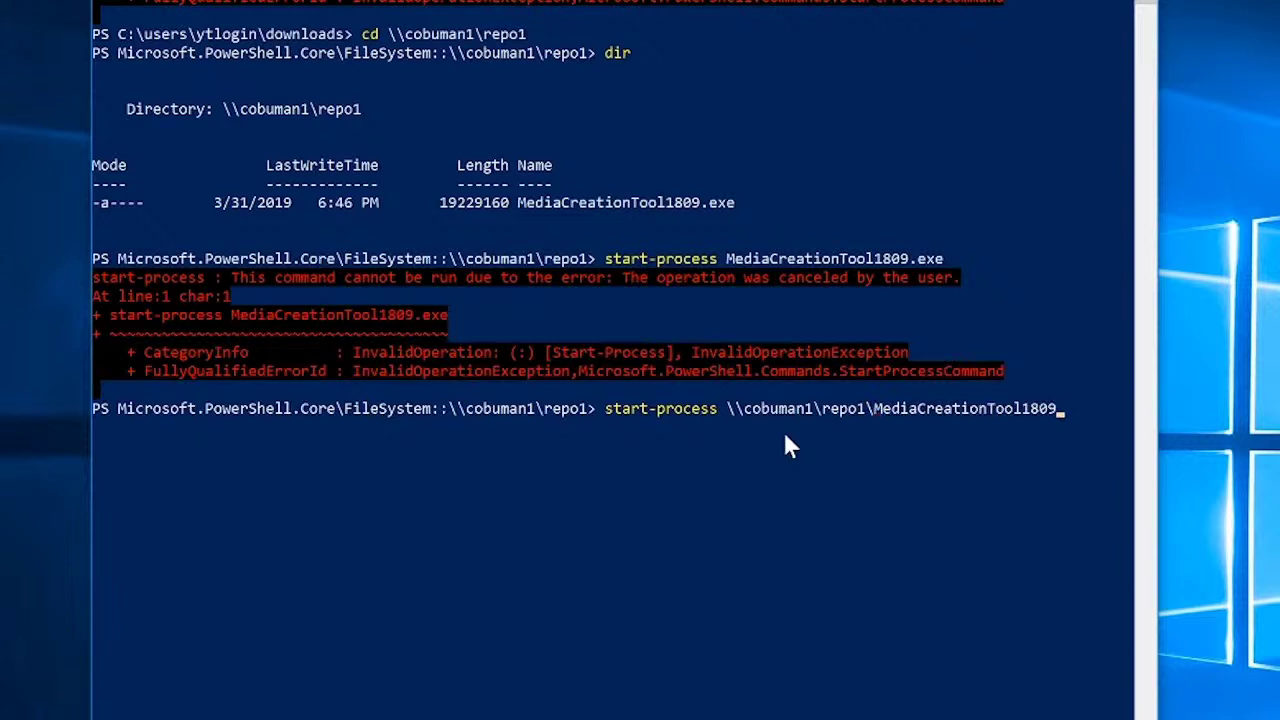
{"action": "type", "text": ".exe"}
{"action": "key", "text": "Return"}
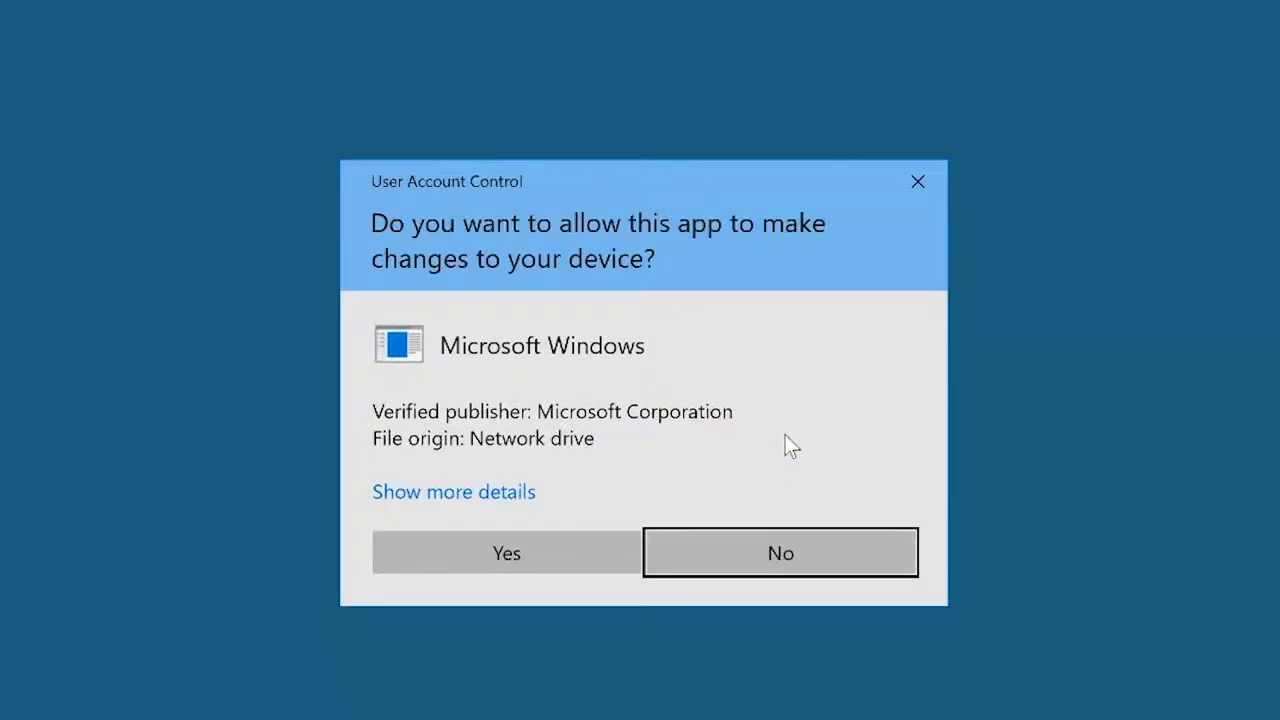
{"action": "left_click", "coordinate": [762, 546]}
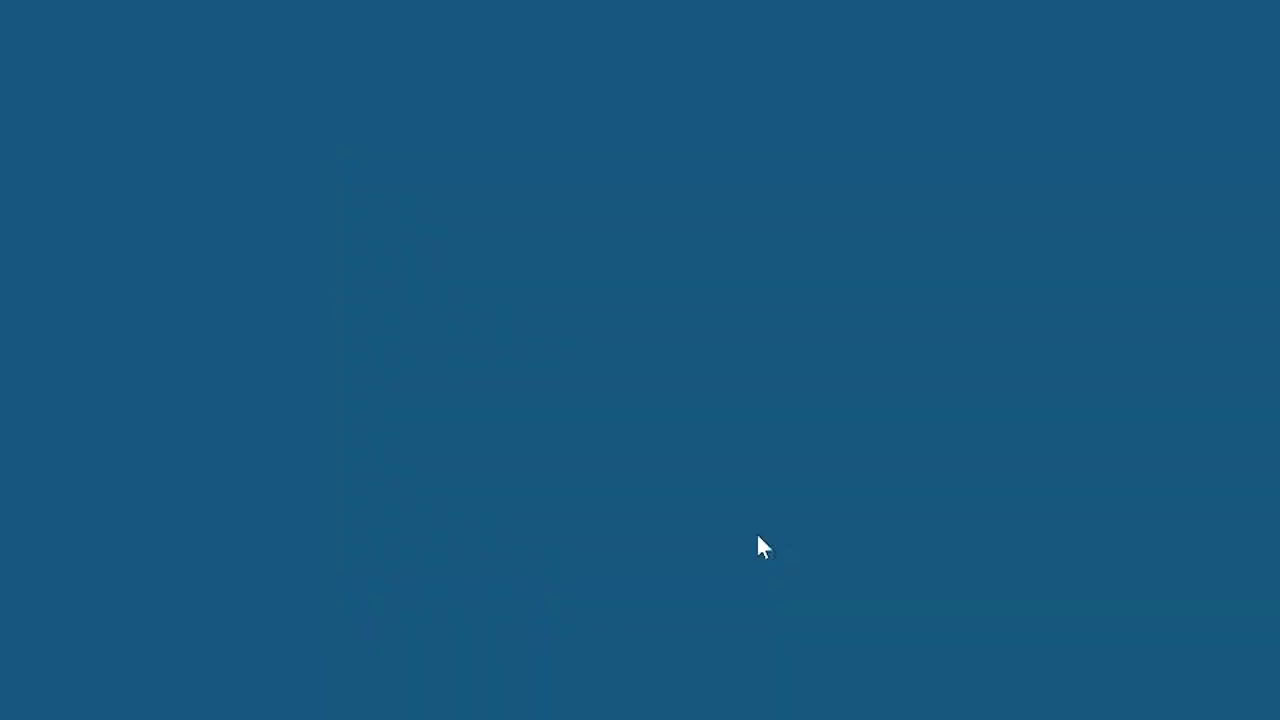
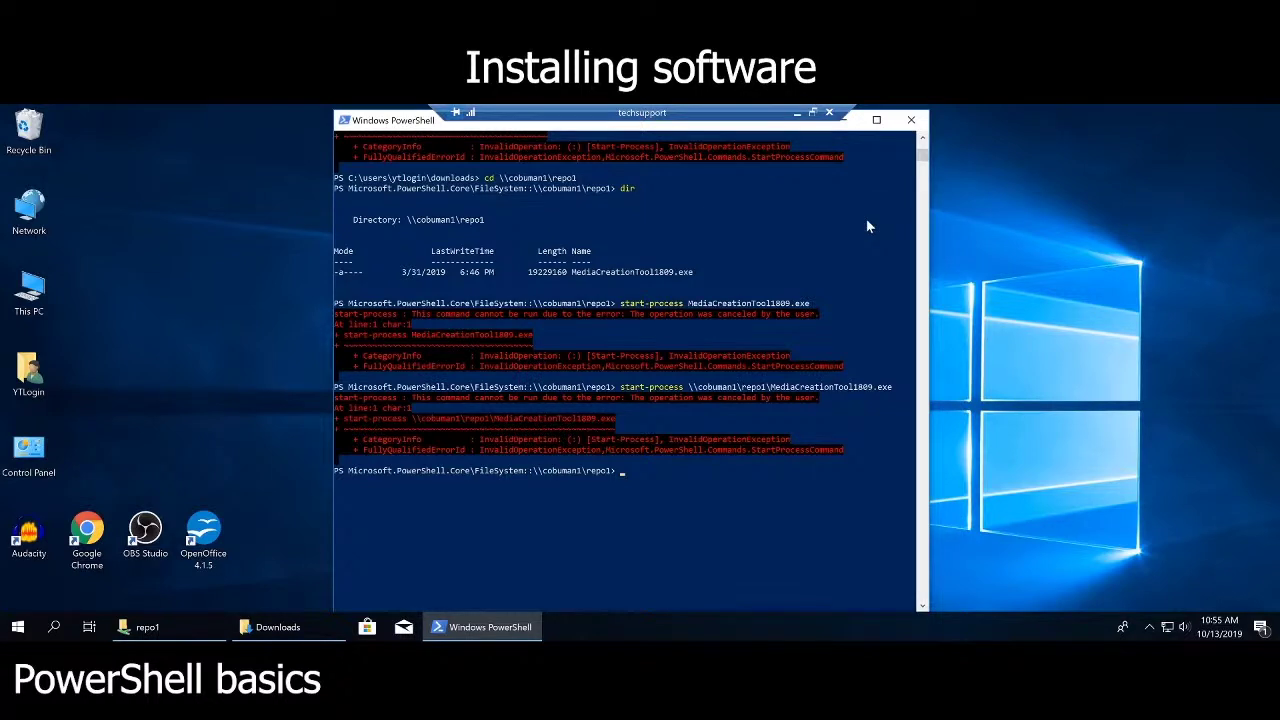
Wipe the PowerShell console with the clear command.
{"action": "left_click", "coordinate": [840, 275]}
{"action": "type", "text": "clear"}
{"action": "key", "text": "Return"}
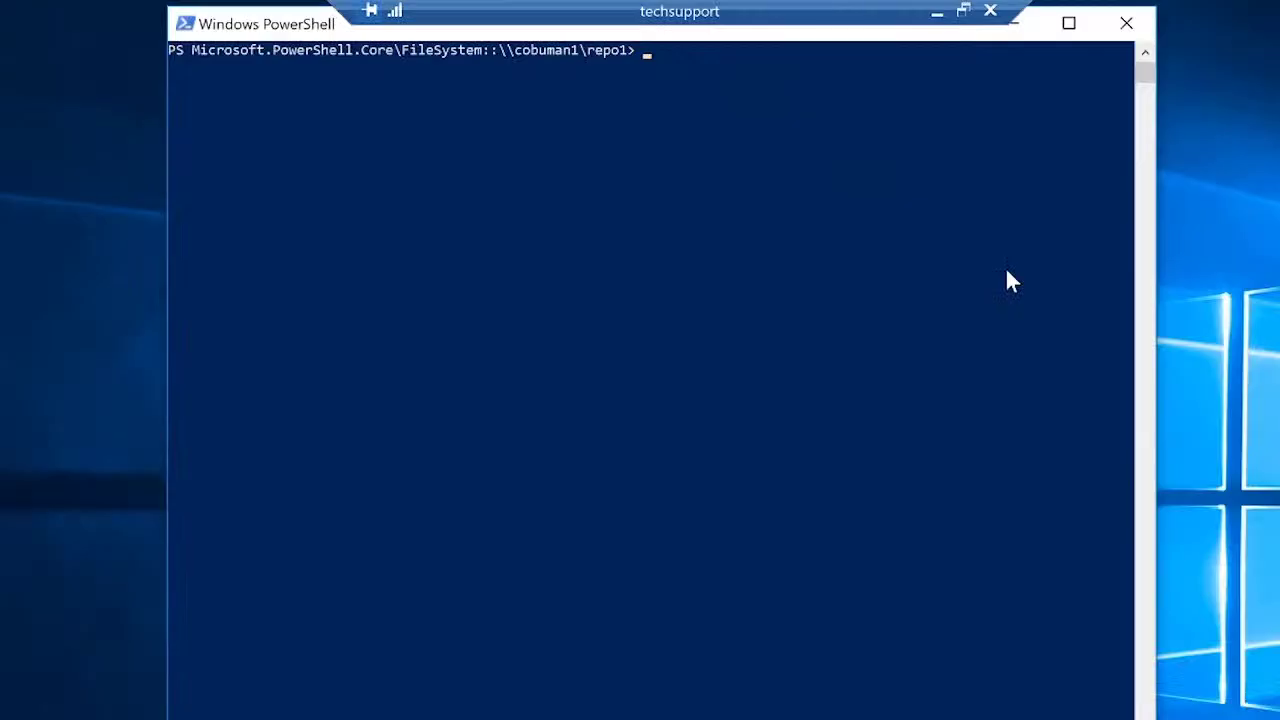
Run find-package -provider chocolatey, then pause and scroll through the listed packages.
{"action": "type", "text": "find-pcakge"}
{"action": "key", "text": "BackSpace"}
{"action": "key", "text": "BackSpace"}
{"action": "key", "text": "BackSpace"}
{"action": "key", "text": "BackSpace"}
{"action": "type", "text": "ckage"}
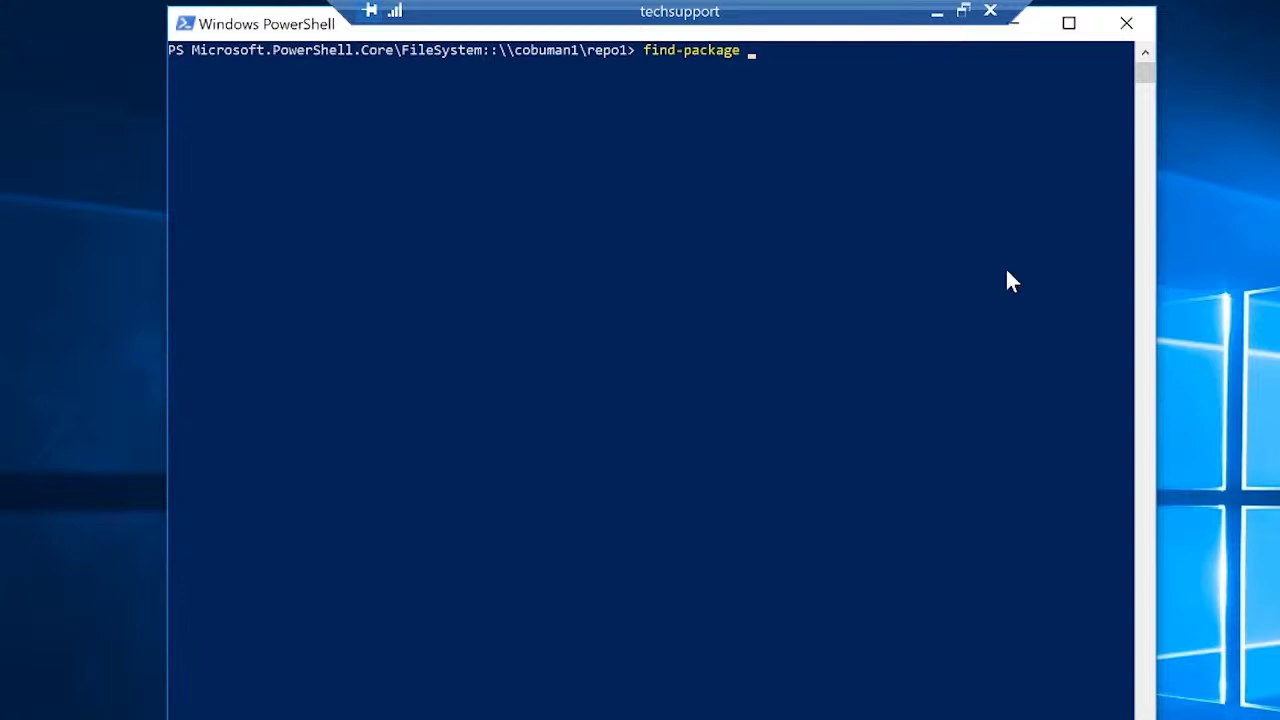
{"action": "type", "text": " -provider"}
{"action": "type", "text": "chocolatey"}
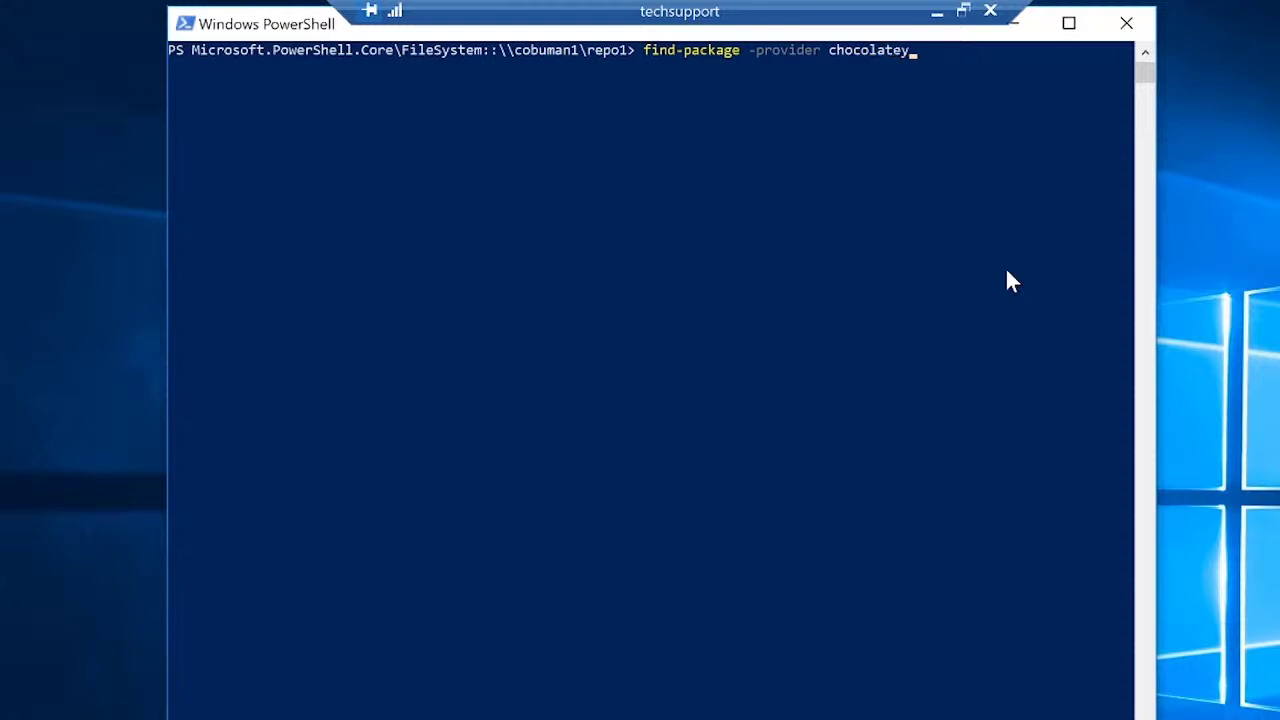
{"action": "key", "text": "Return"}
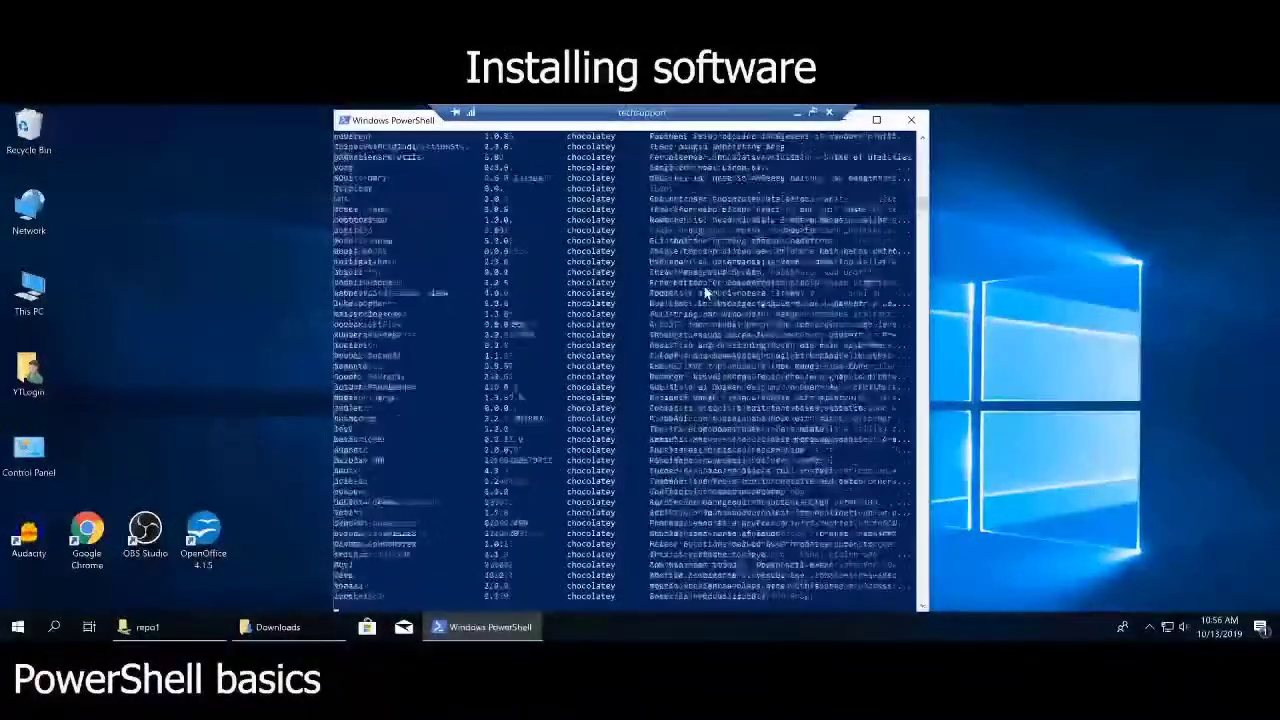
{"action": "left_click", "coordinate": [704, 287]}
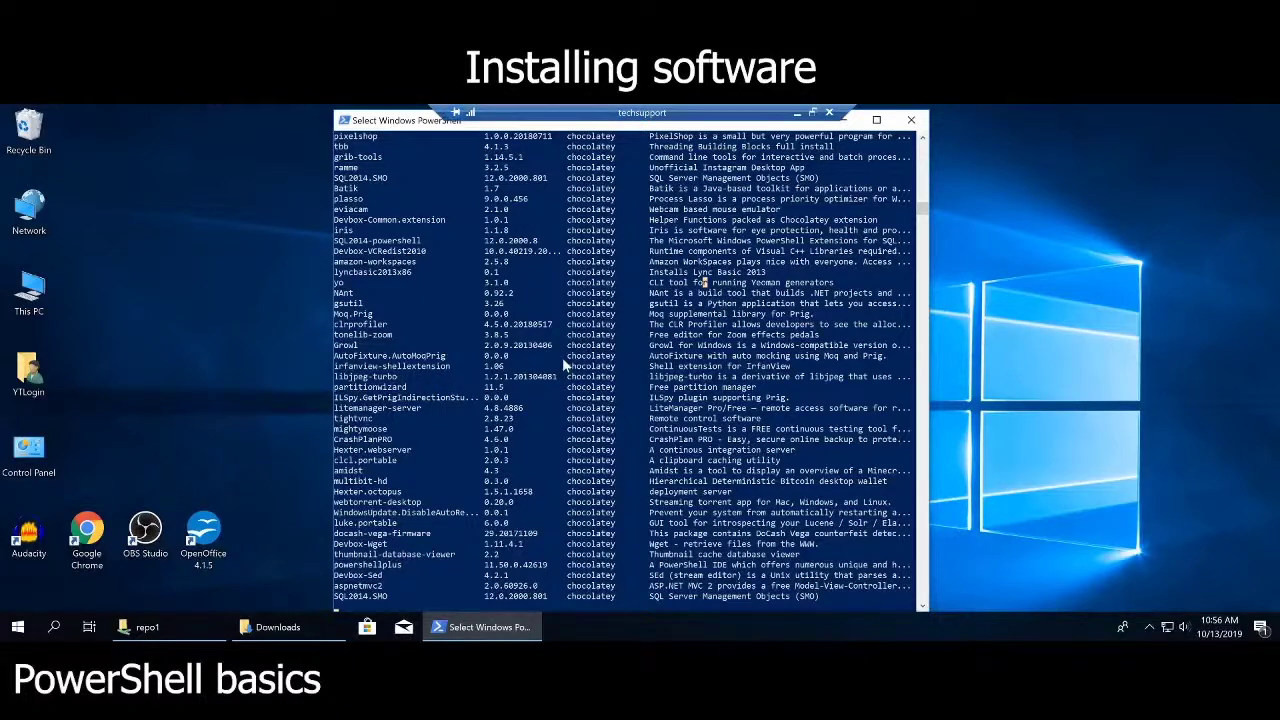
{"action": "scroll", "coordinate": [562, 357], "scroll_direction": "down", "scroll_amount": 1}
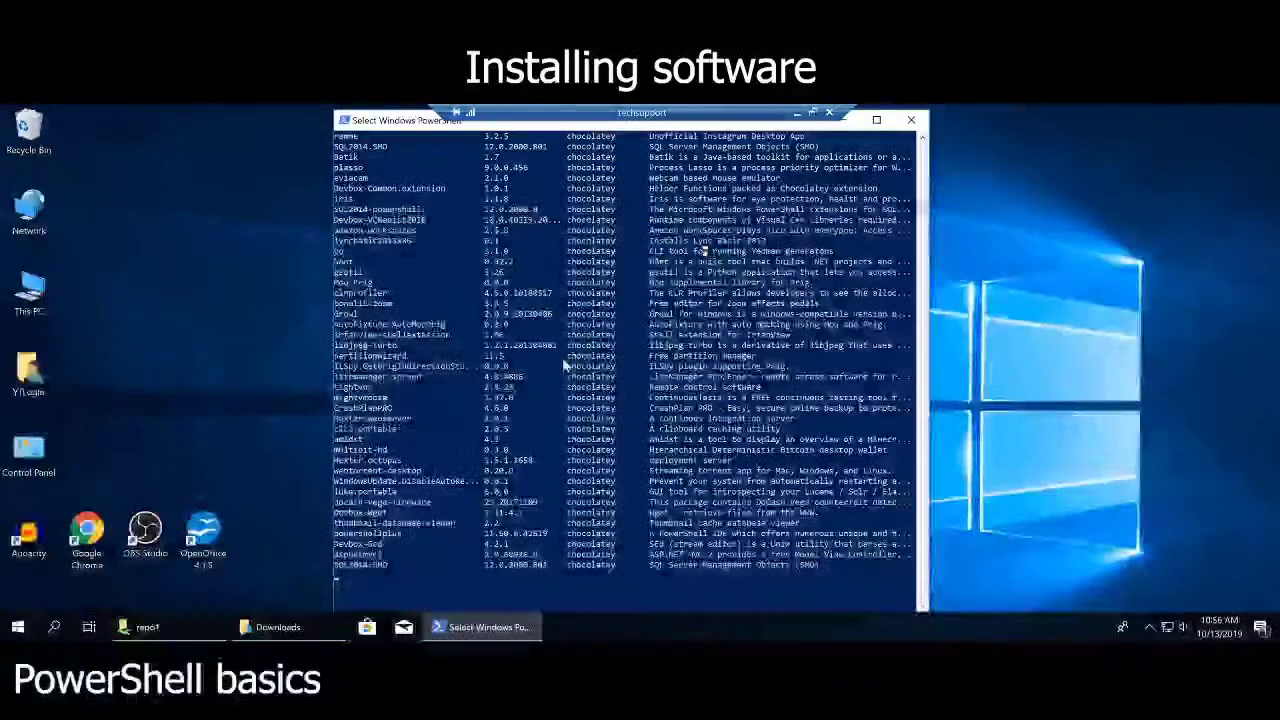
{"action": "scroll", "coordinate": [562, 357], "scroll_direction": "up", "scroll_amount": 2}
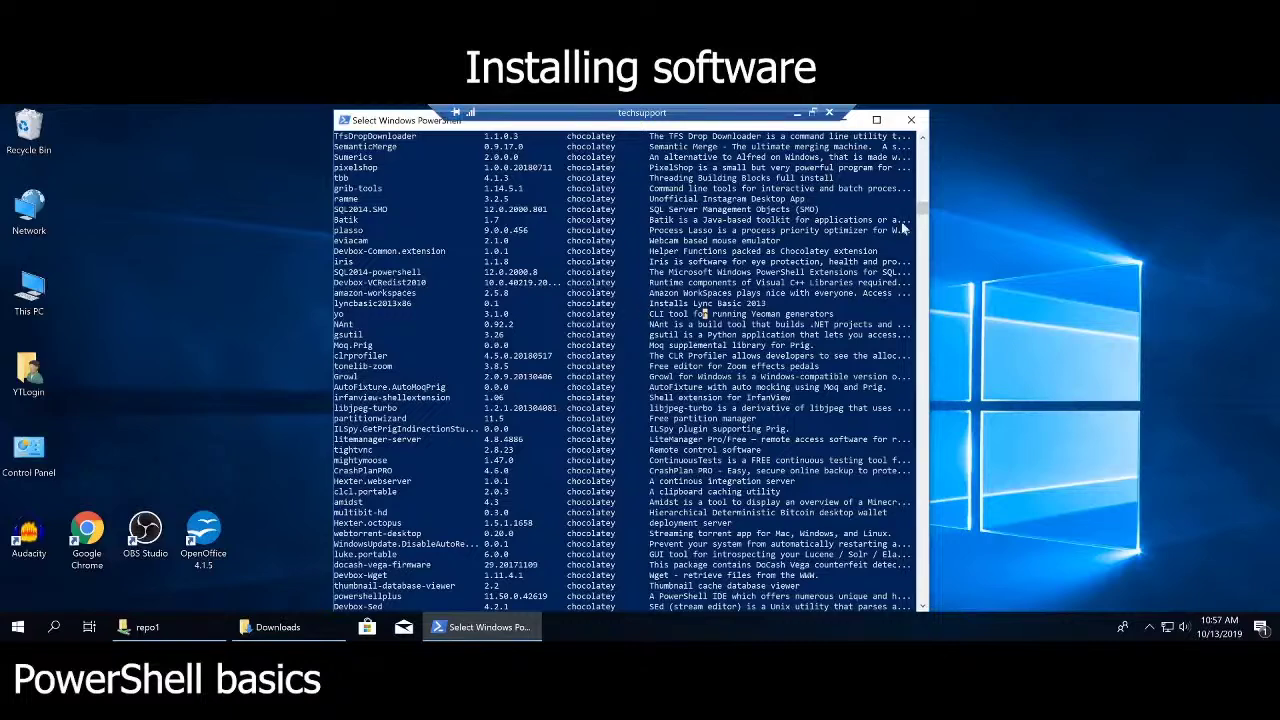
{"action": "scroll", "coordinate": [920, 205], "scroll_direction": "up", "scroll_amount": 10}
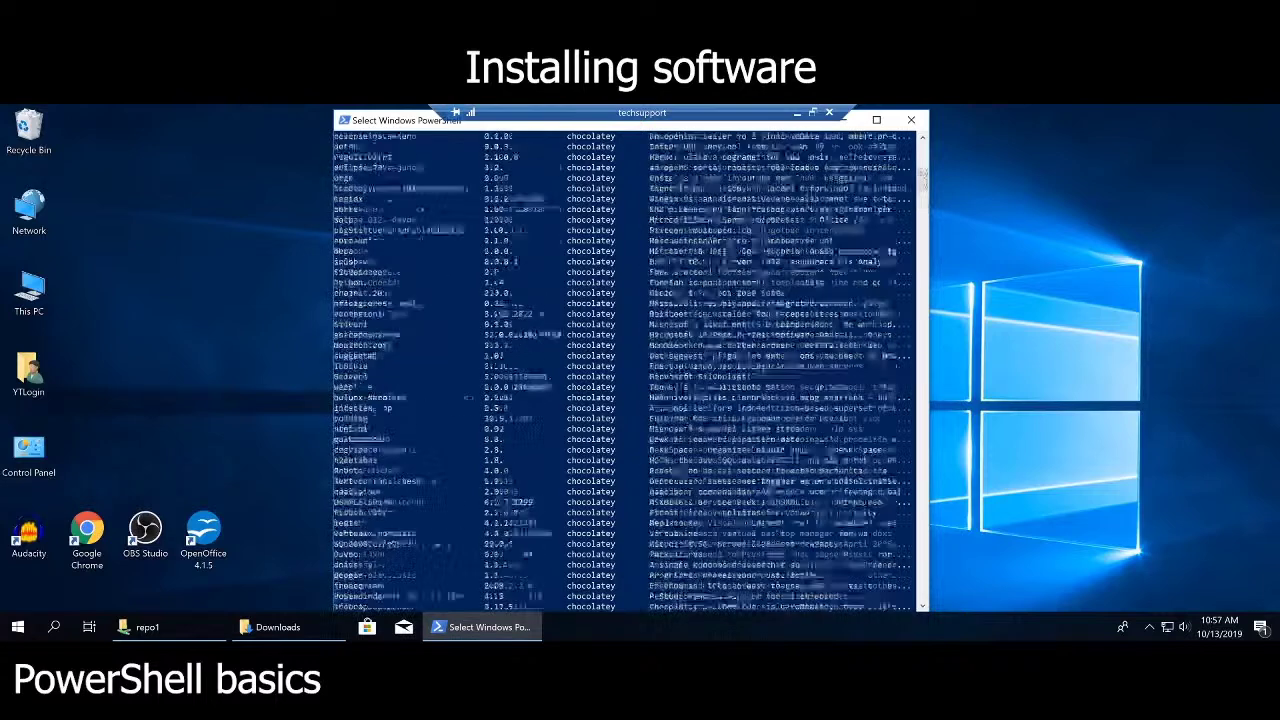
Minimize the old console, then launch a new Windows PowerShell window centred on screen.
{"action": "left_click", "coordinate": [845, 119]}
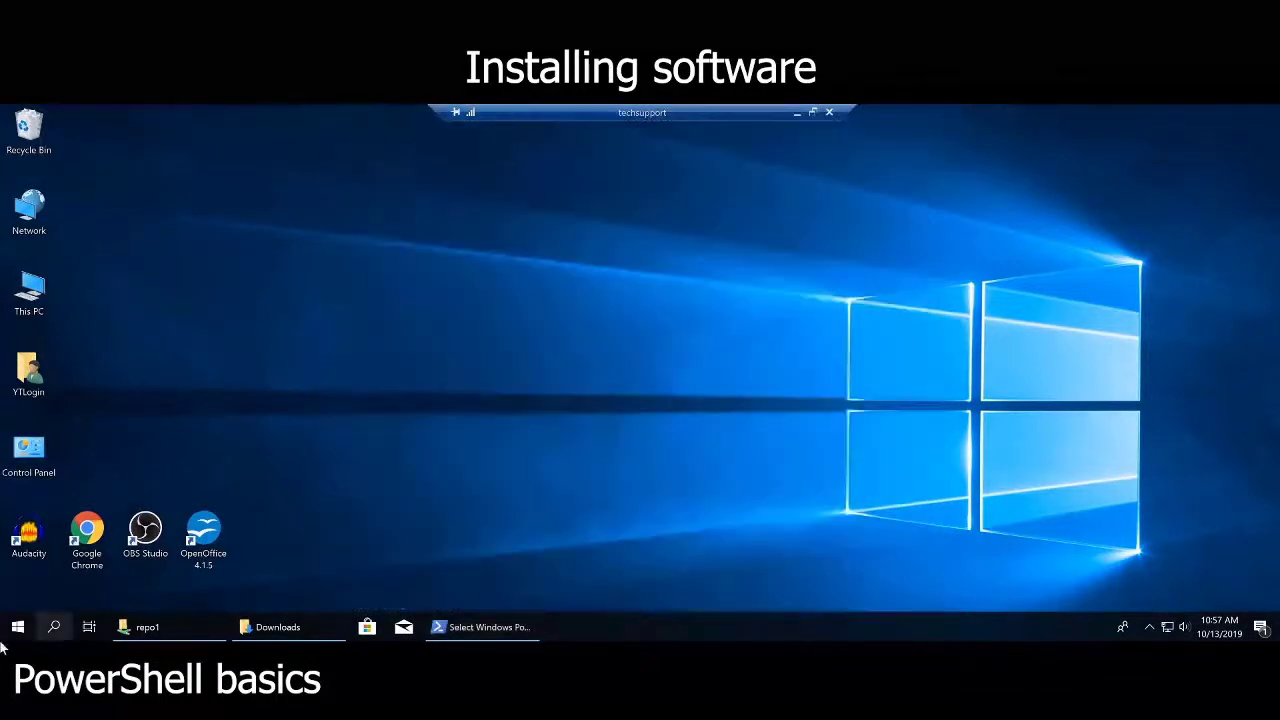
{"action": "left_click", "coordinate": [55, 627]}
{"action": "type", "text": "power"}
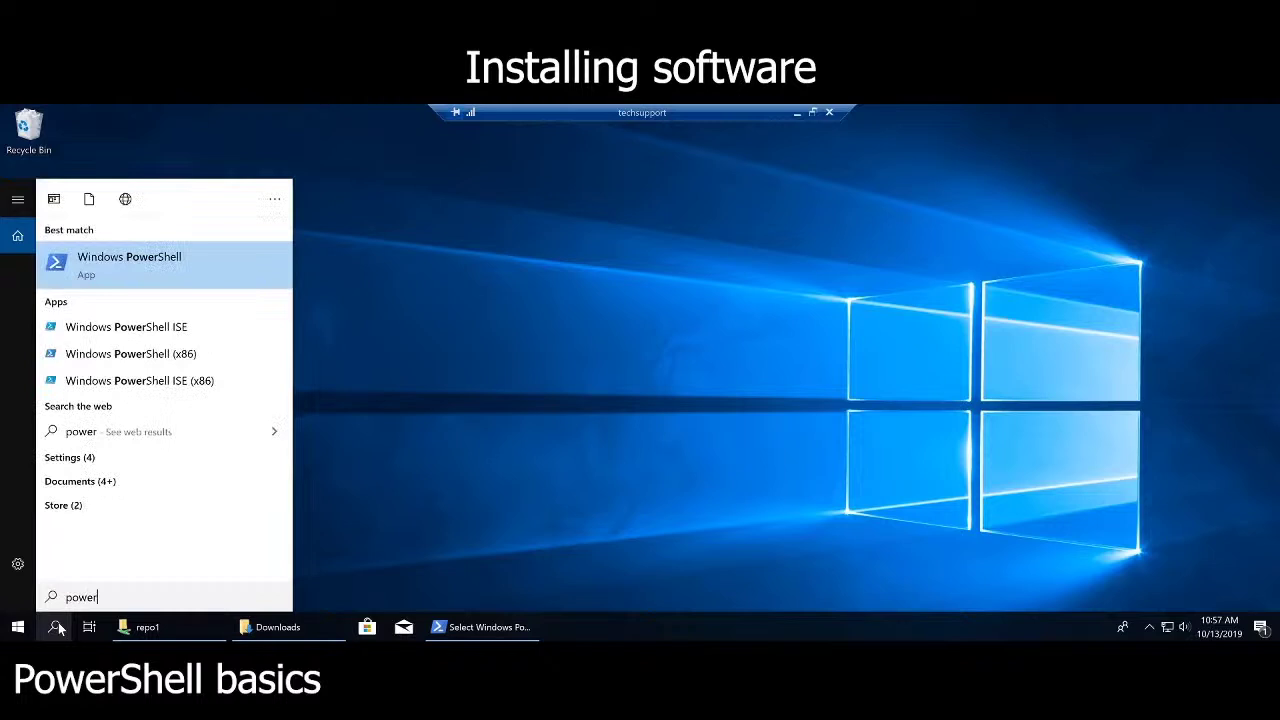
{"action": "key", "text": "Return"}
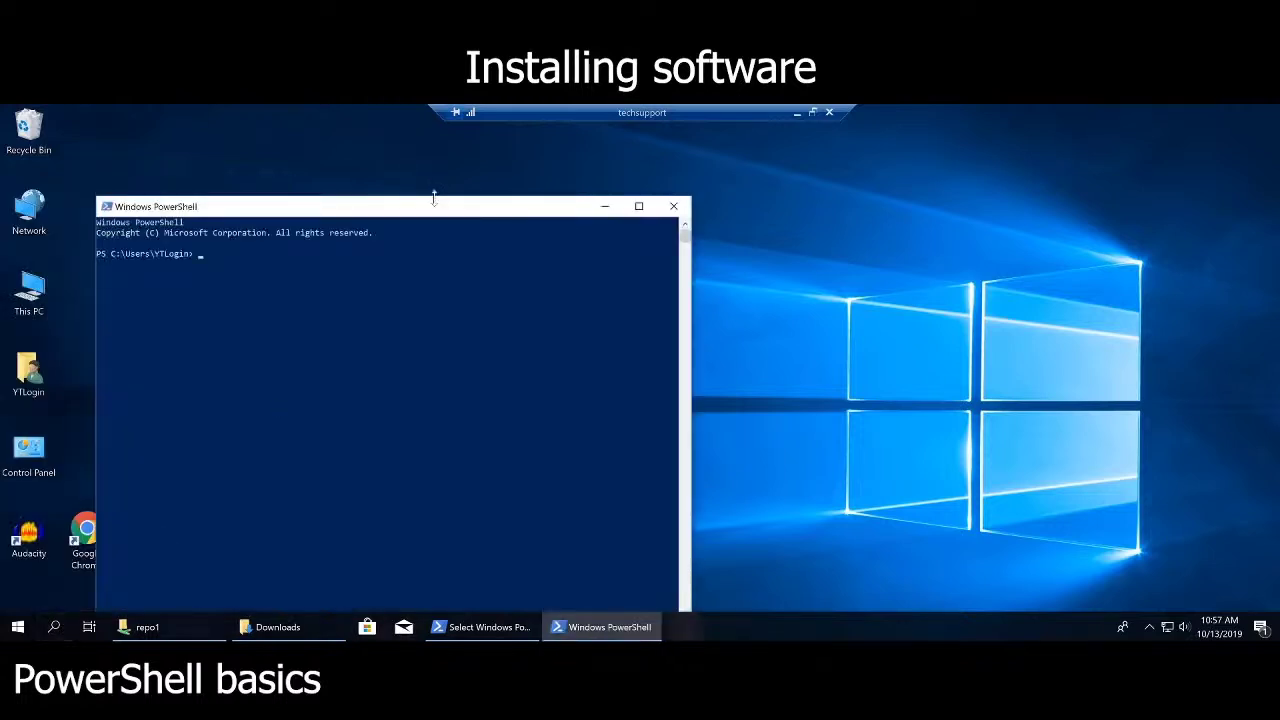
{"action": "left_click_drag", "start_coordinate": [432, 206], "coordinate": [688, 130]}
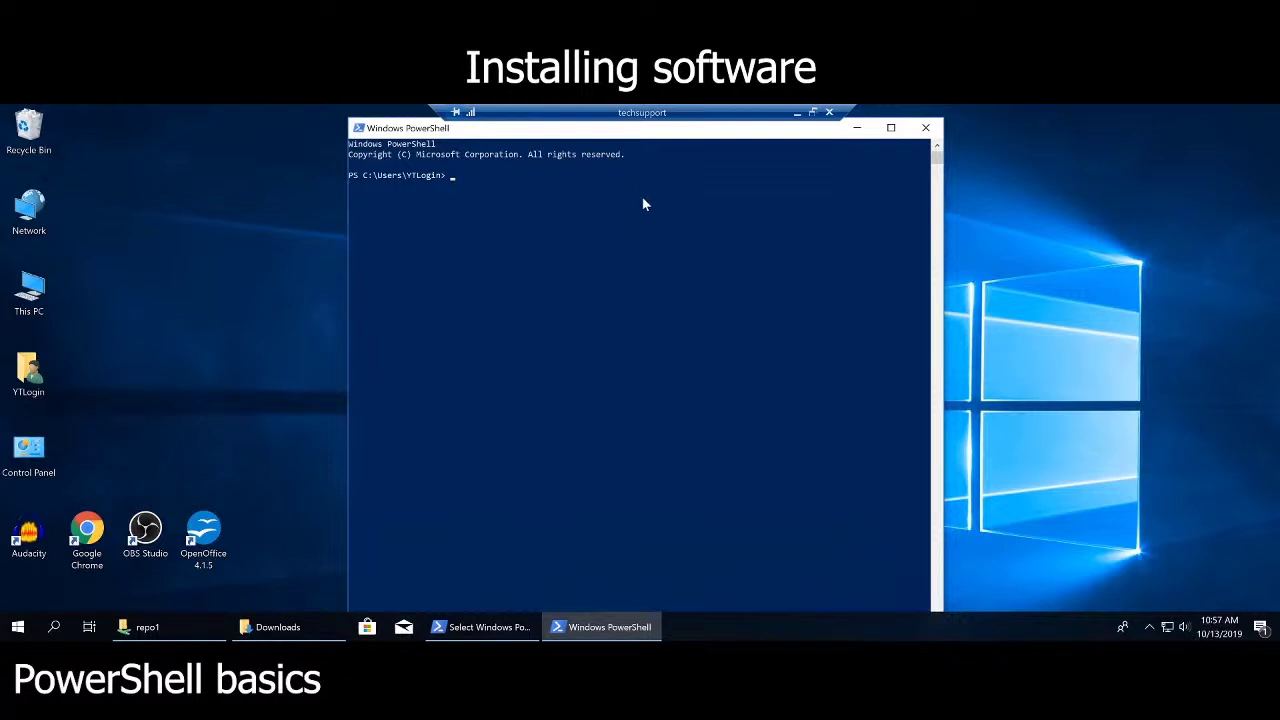
Search chocolatey with find-package -provider chocolatey -name notepad*.
{"action": "type", "text": "find"}
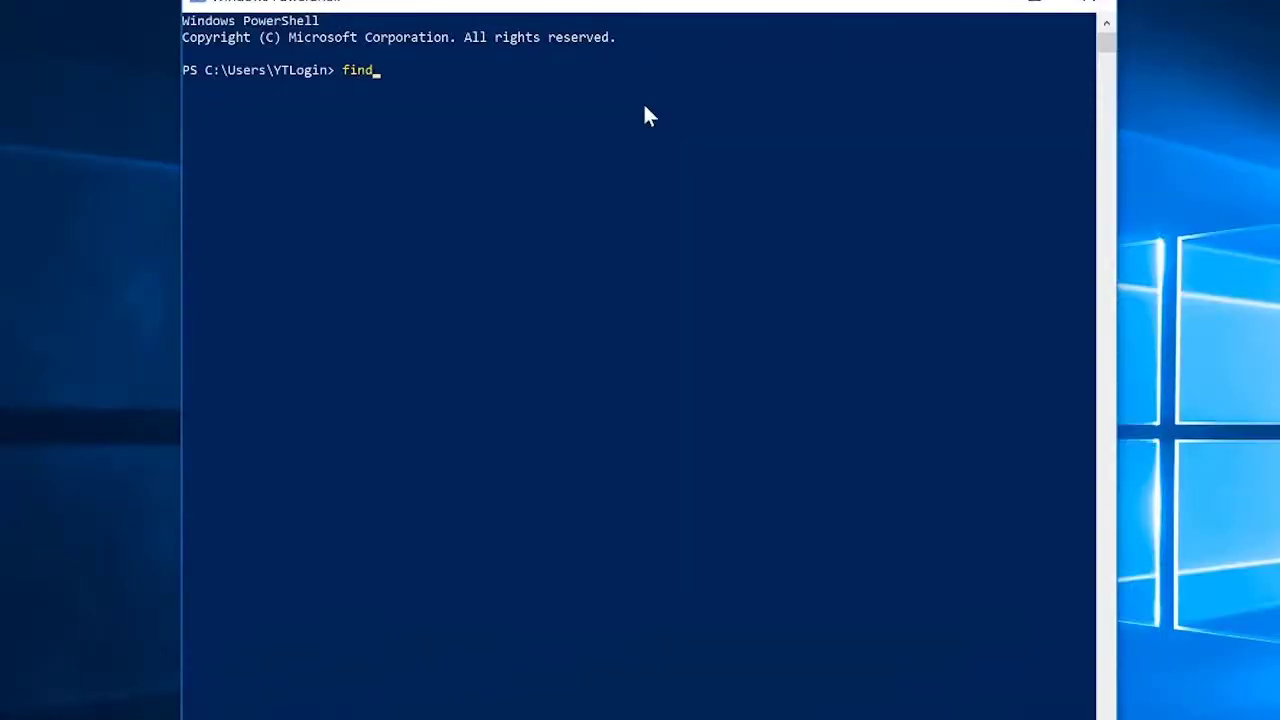
{"action": "type", "text": "-package -provider "}
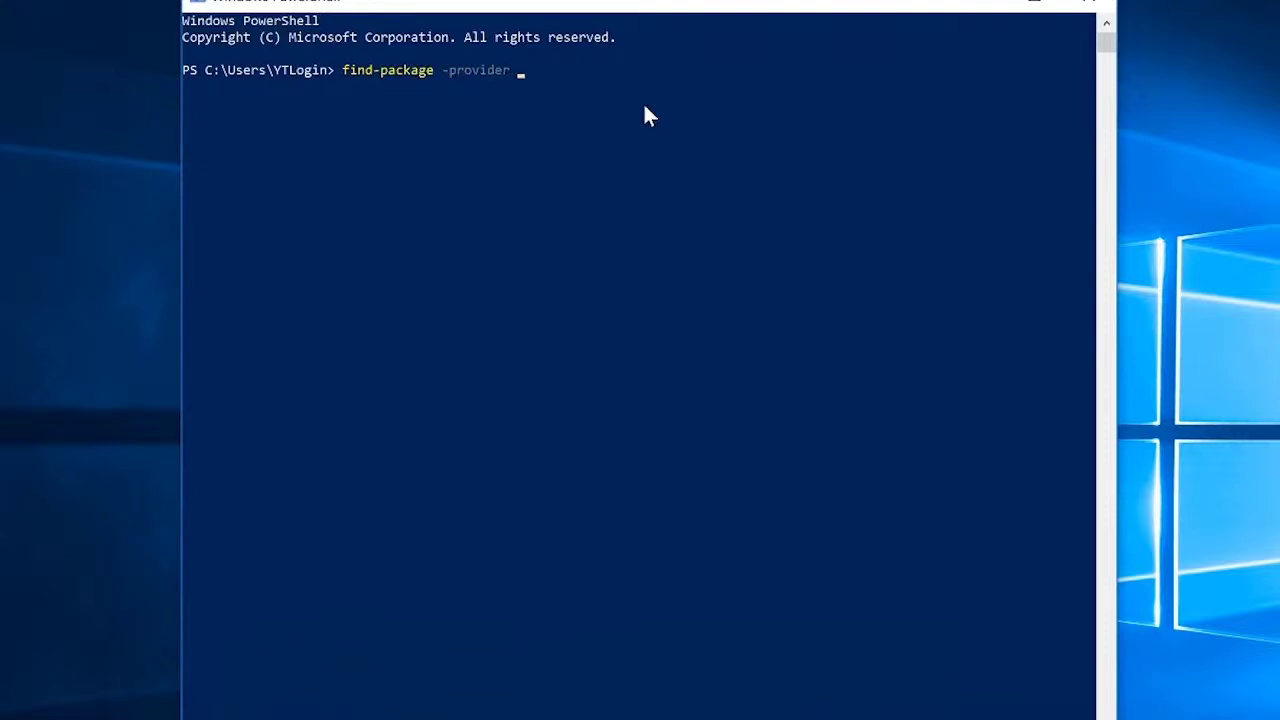
{"action": "type", "text": "chocolatey -name note"}
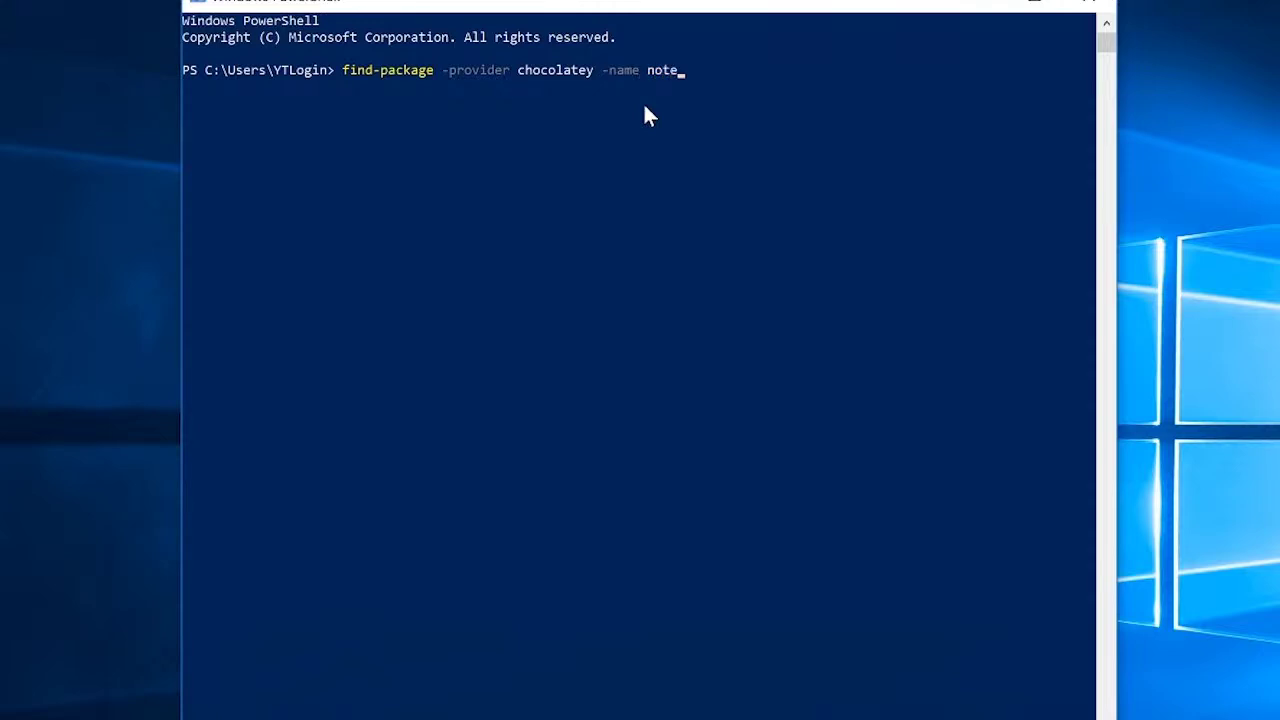
{"action": "type", "text": "pad*"}
{"action": "key", "text": "Return"}
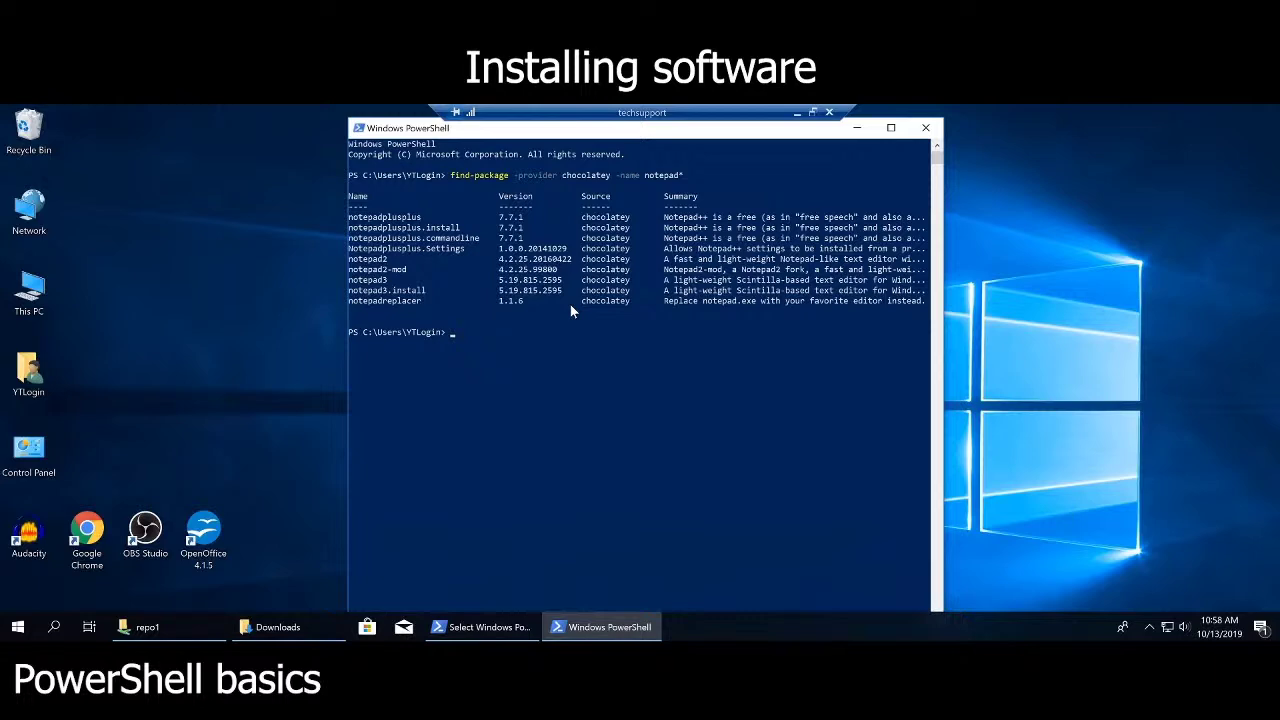
Copy the notepadplusplus package name from the search results.
{"action": "left_click_drag", "start_coordinate": [696, 130], "coordinate": [690, 131]}
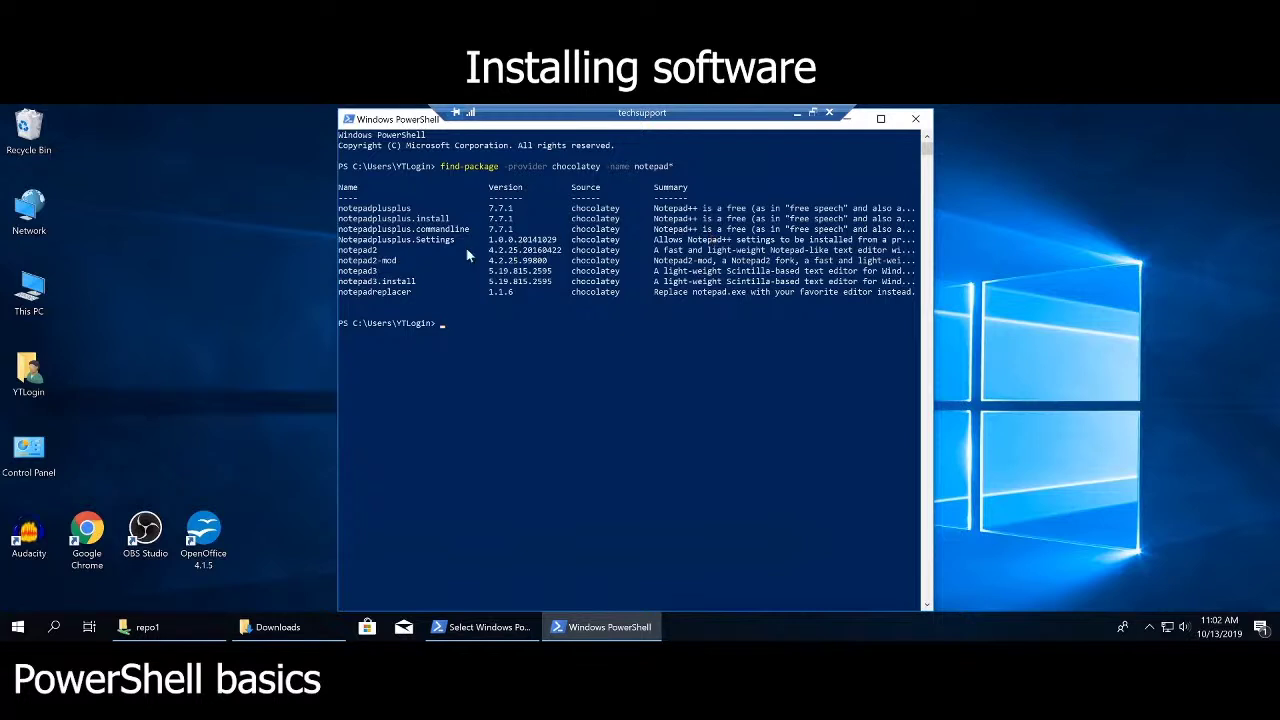
{"action": "left_click_drag", "start_coordinate": [412, 208], "coordinate": [338, 210]}
{"action": "right_click", "coordinate": [375, 213]}
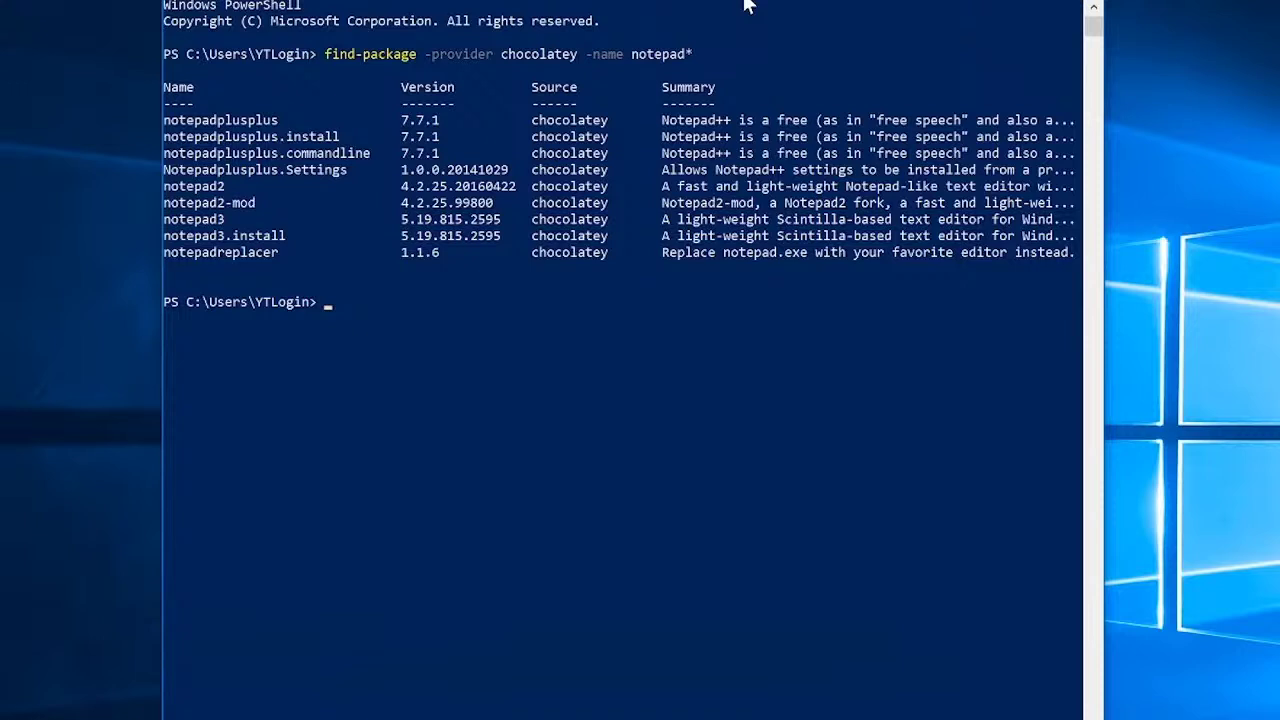
Run install-package -provider chocolatey -name notepadplusplus.
{"action": "type", "text": "install-packag"}
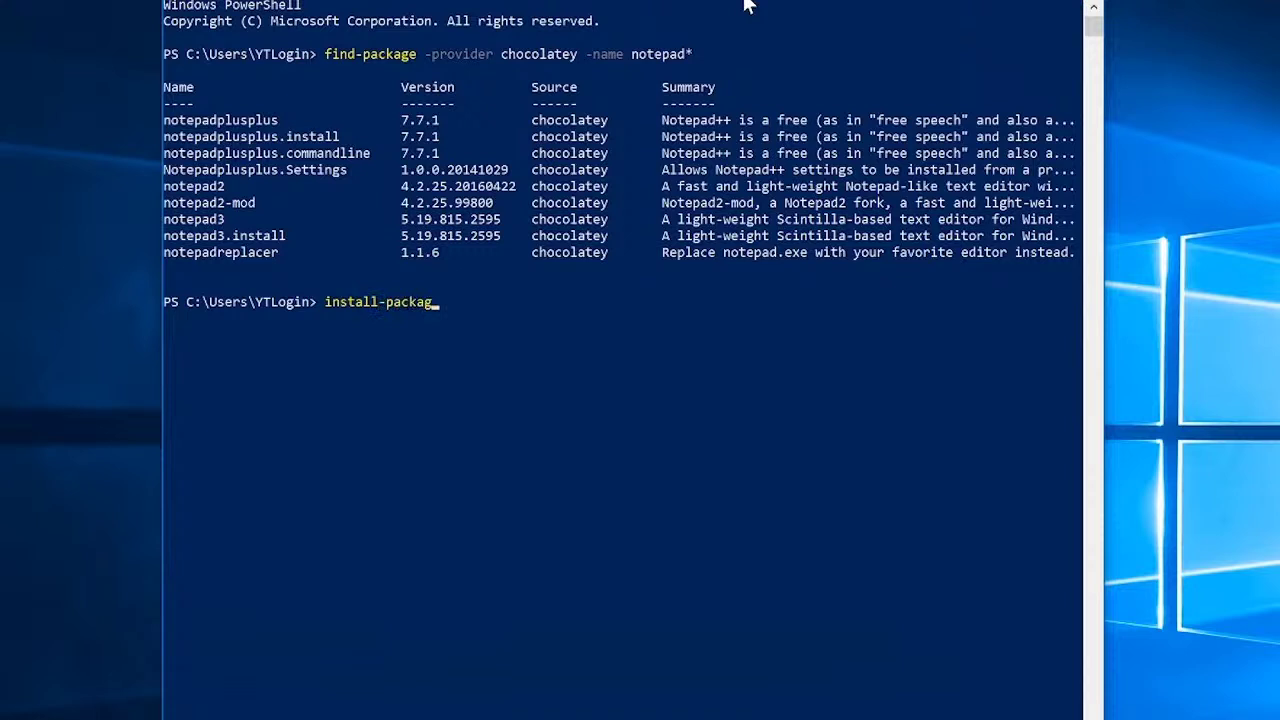
{"action": "type", "text": "e -provider chocol"}
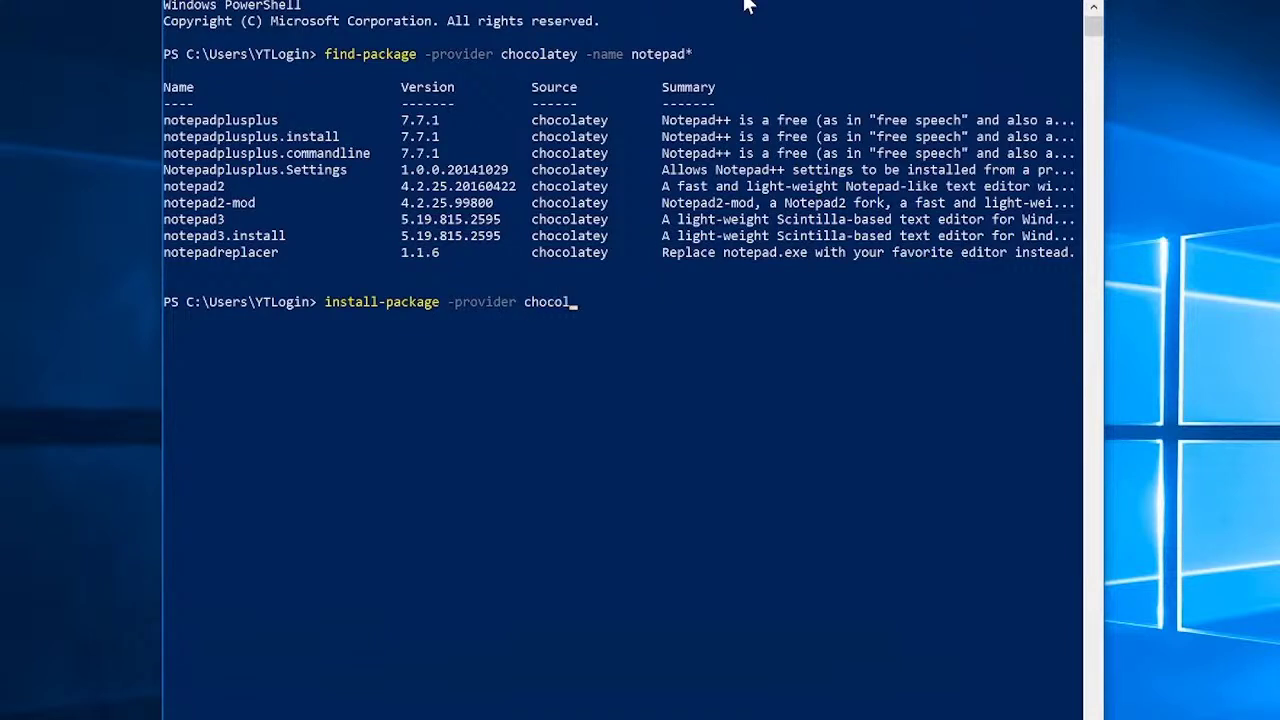
{"action": "type", "text": "atey -name"}
{"action": "type", "text": "notepadplusplus"}
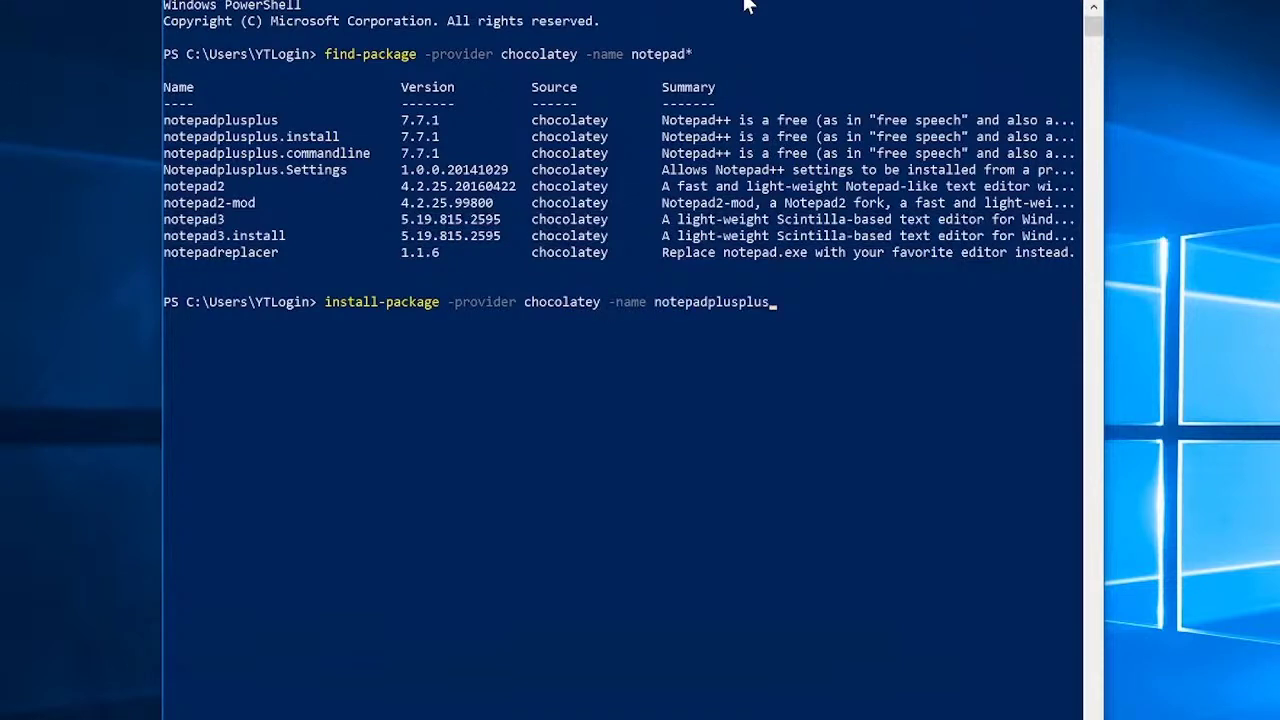
{"action": "key", "text": "Return"}
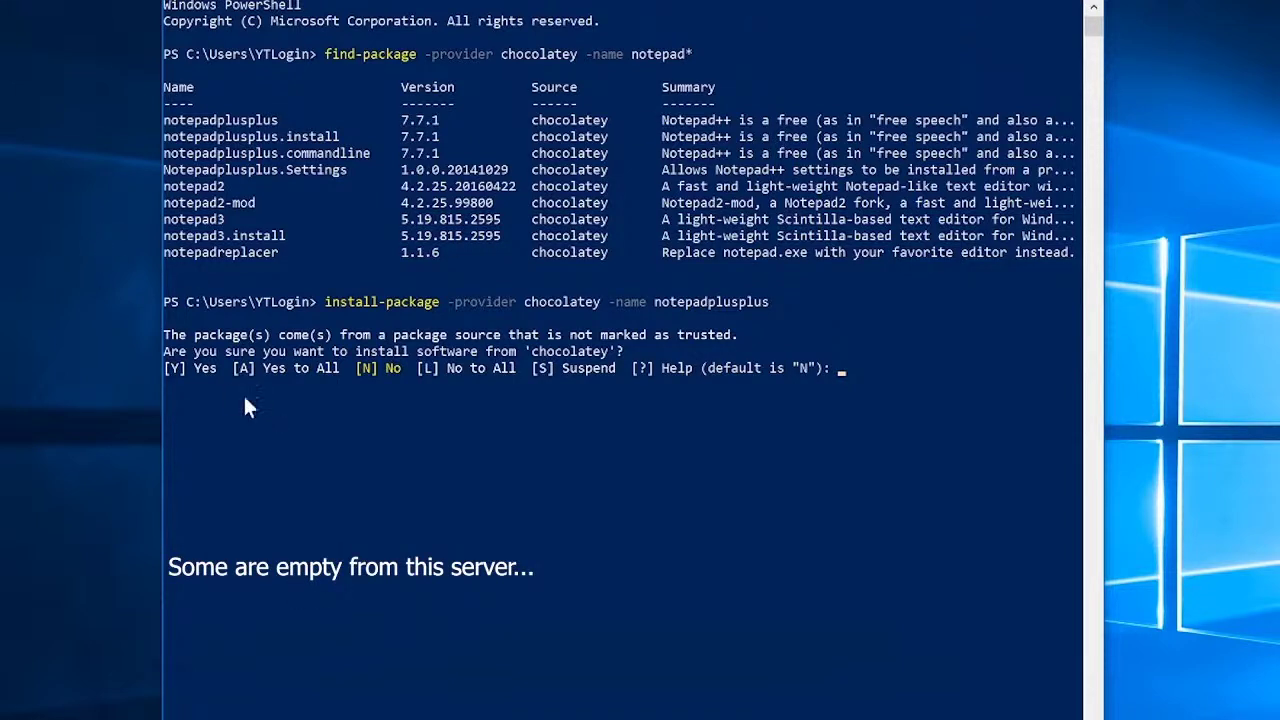
Answer y to trust the untrusted chocolatey source and proceed with installation.
{"action": "left_click_drag", "start_coordinate": [197, 368], "coordinate": [346, 378]}
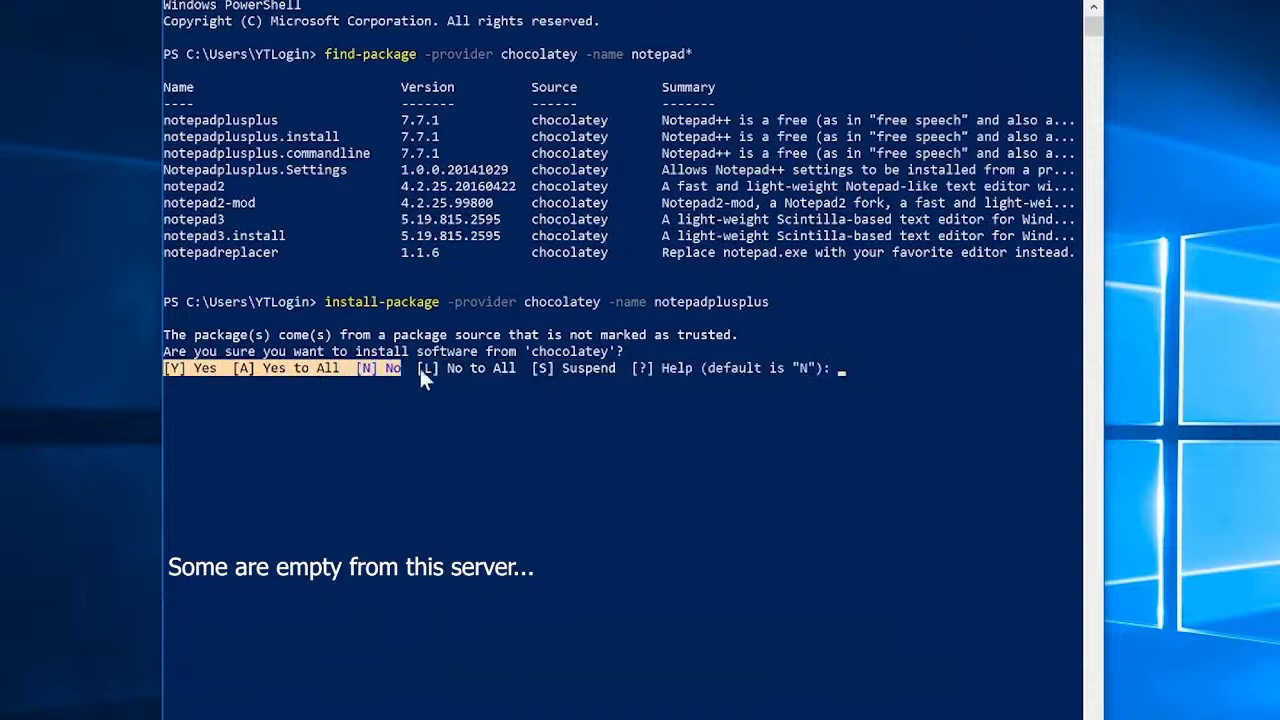
{"action": "left_click_drag", "start_coordinate": [550, 390], "coordinate": [785, 370]}
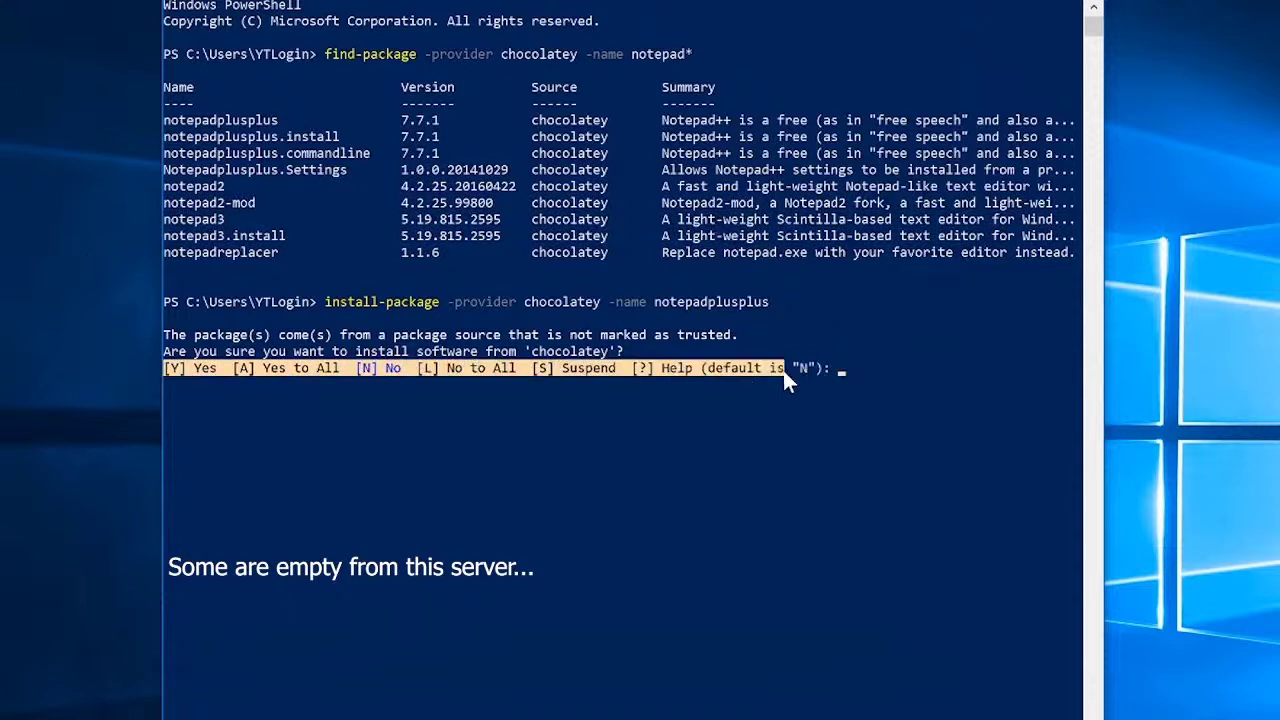
{"action": "left_click", "coordinate": [843, 367]}
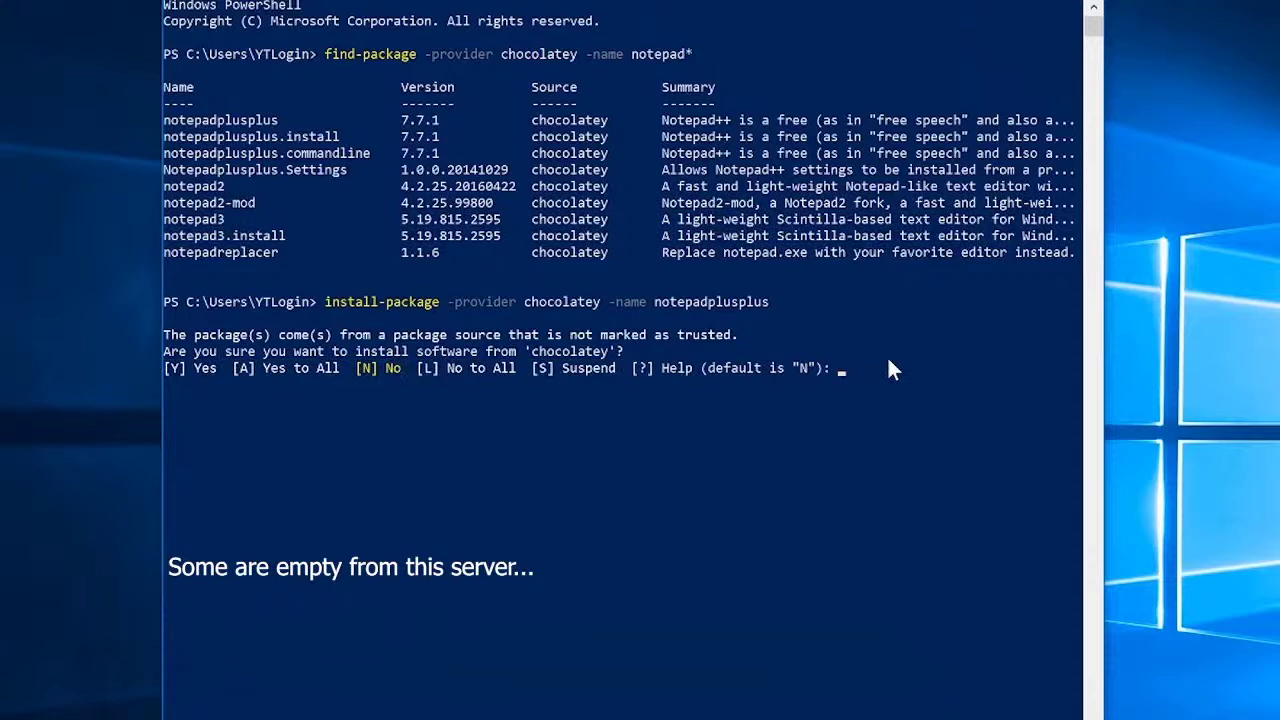
{"action": "type", "text": "y"}
{"action": "key", "text": "Return"}
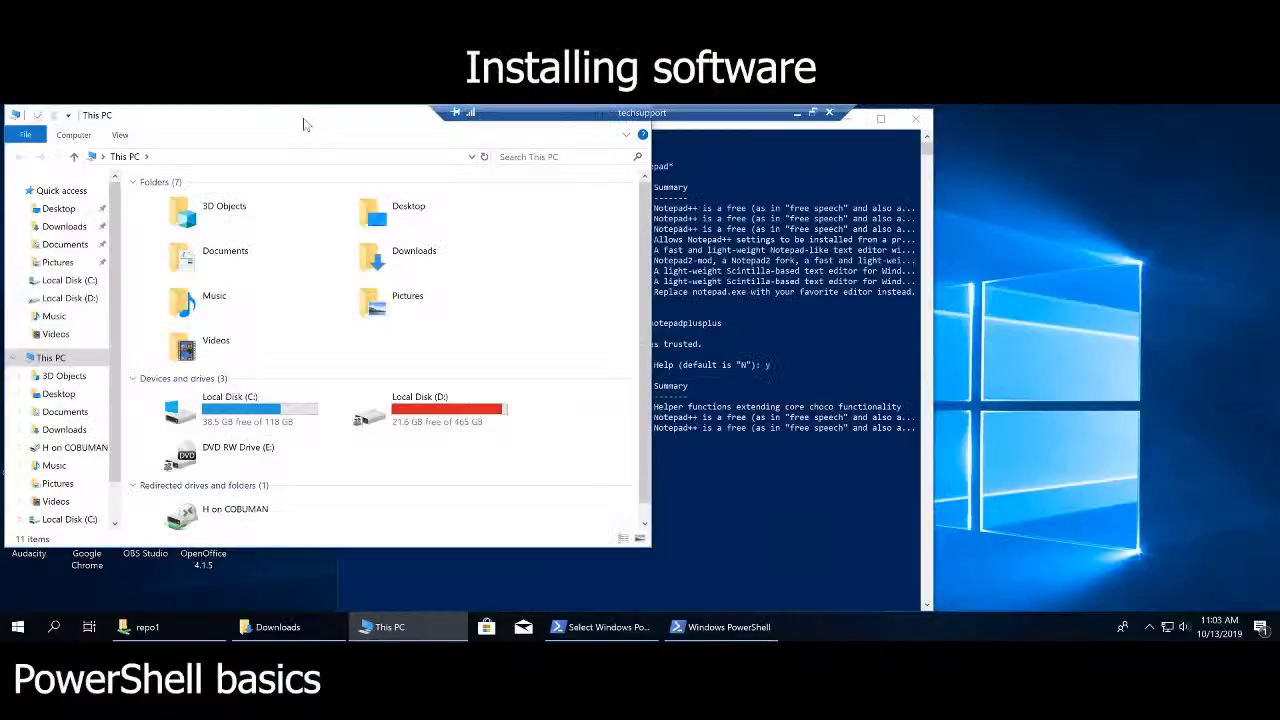
Browse C:\Chocolatey\lib into the notepadplusplus.install.7.7.1 tools folder.
{"action": "left_click_drag", "start_coordinate": [306, 123], "coordinate": [628, 165]}
{"action": "double_click", "coordinate": [568, 450]}
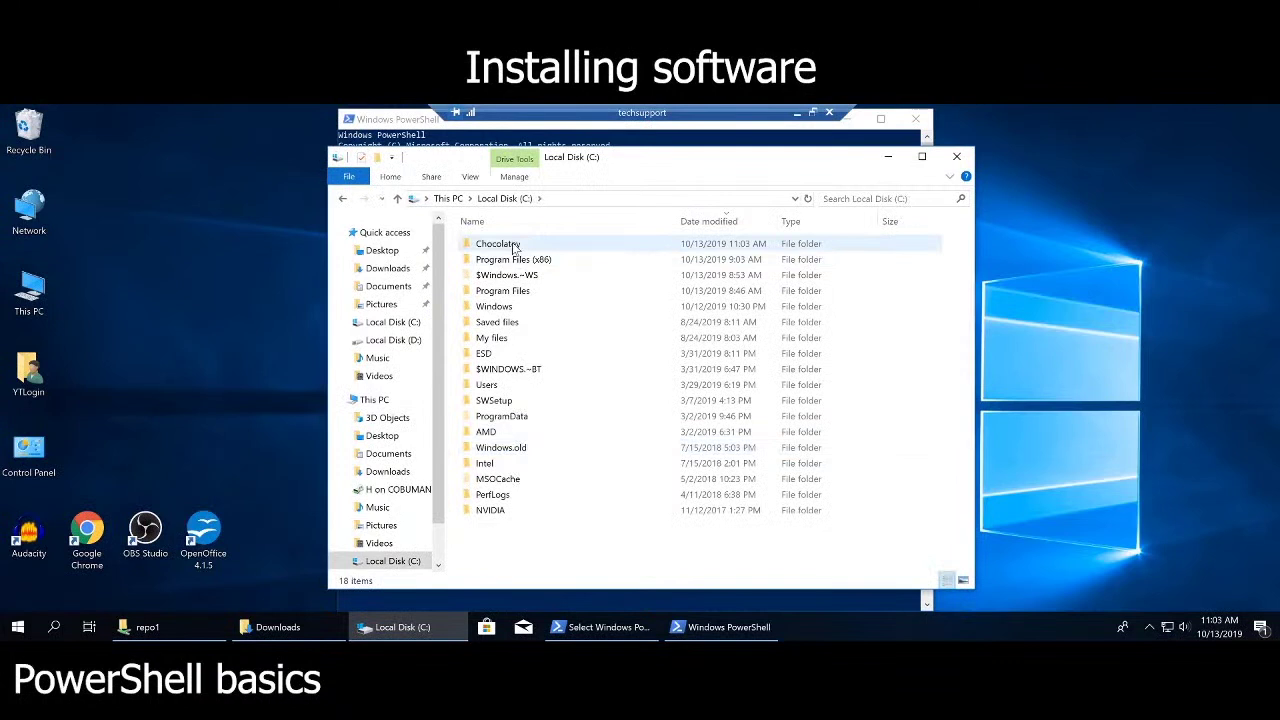
{"action": "double_click", "coordinate": [513, 246]}
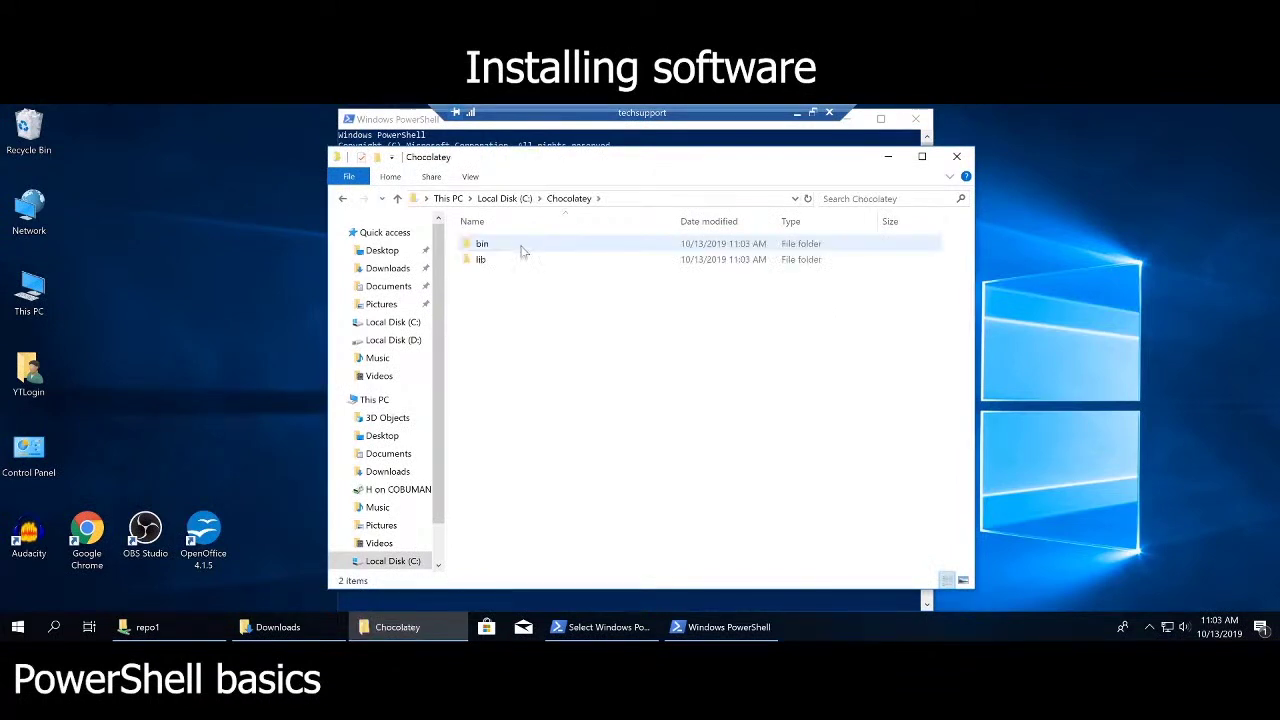
{"action": "double_click", "coordinate": [494, 260]}
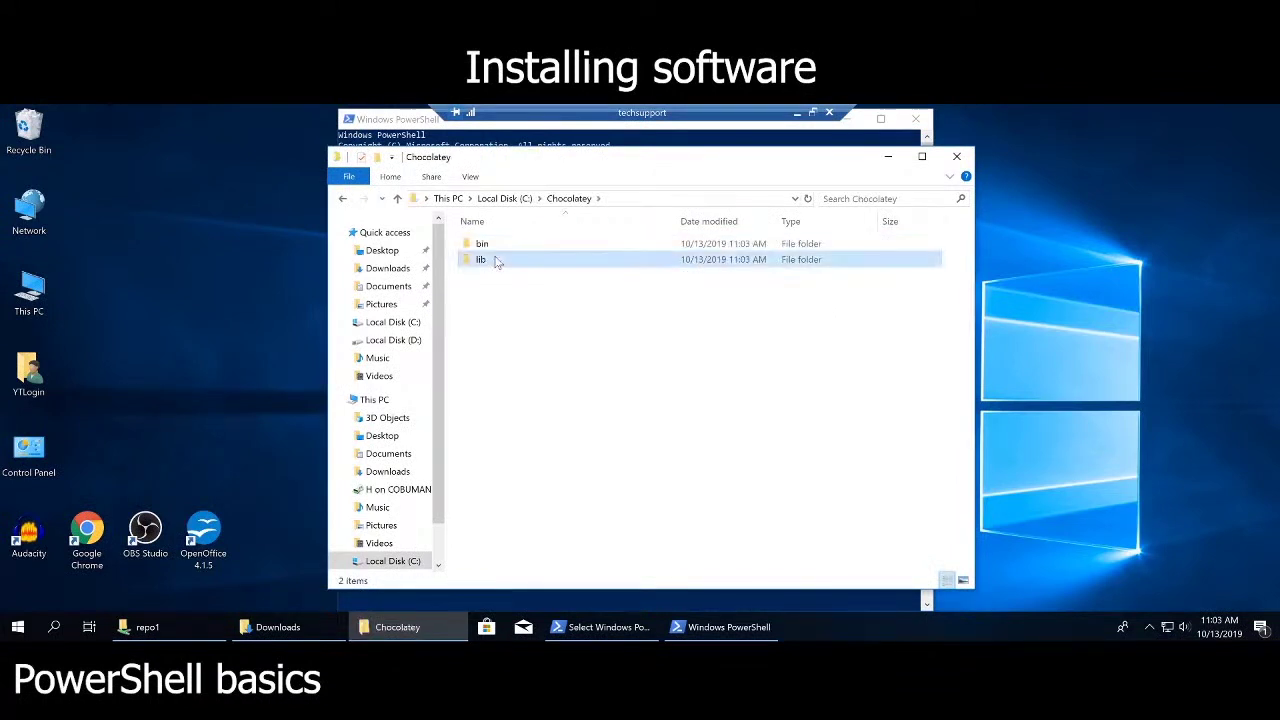
{"action": "left_click", "coordinate": [541, 245]}
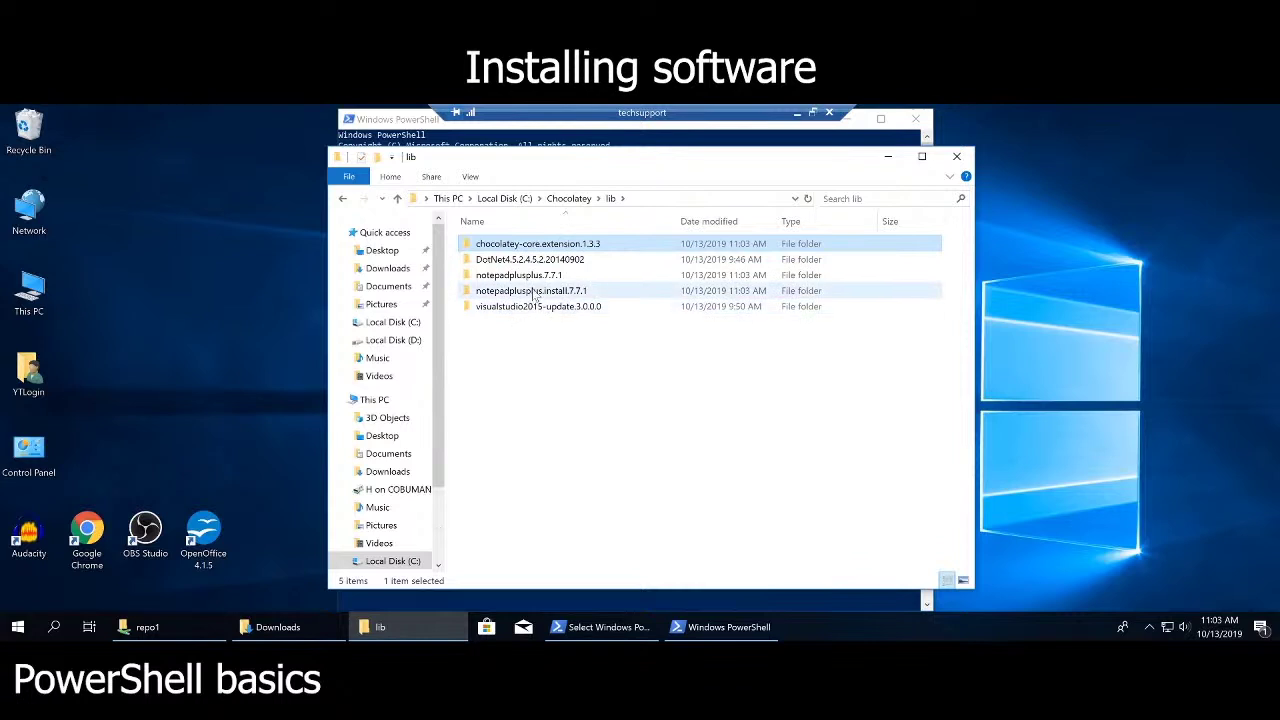
{"action": "left_click", "coordinate": [534, 291]}
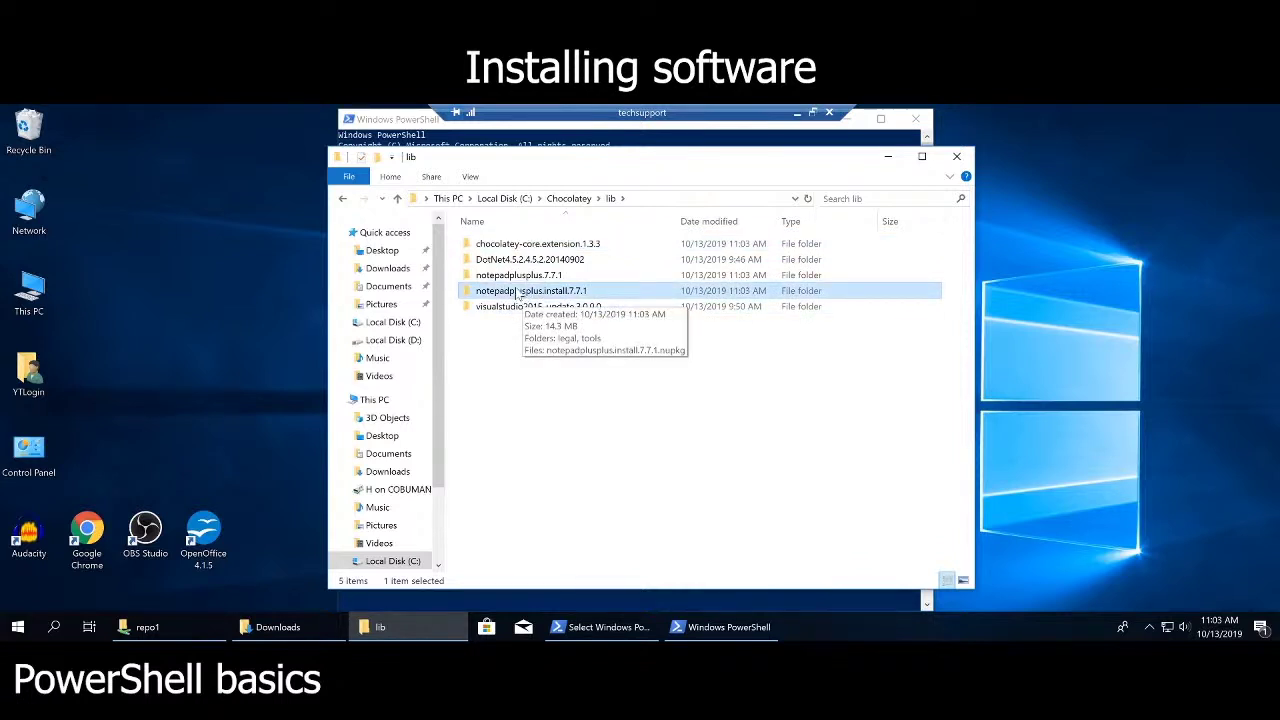
{"action": "left_click", "coordinate": [522, 279]}
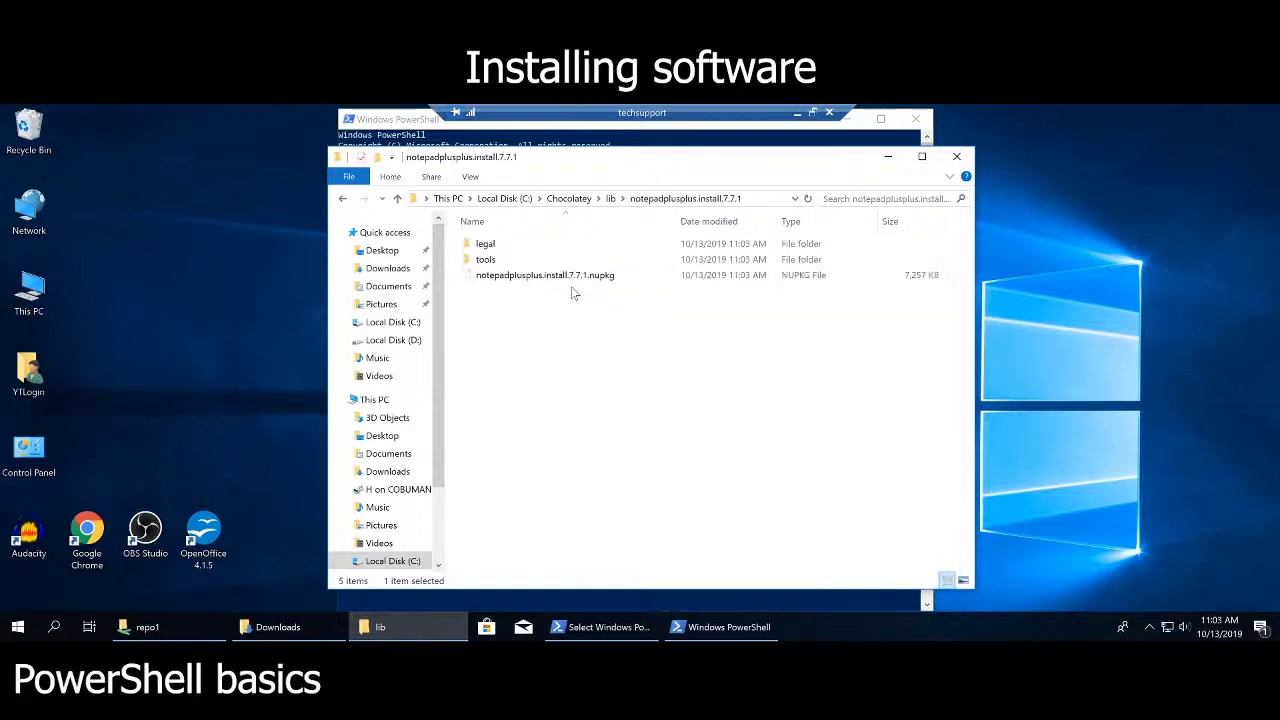
{"action": "double_click", "coordinate": [560, 260]}
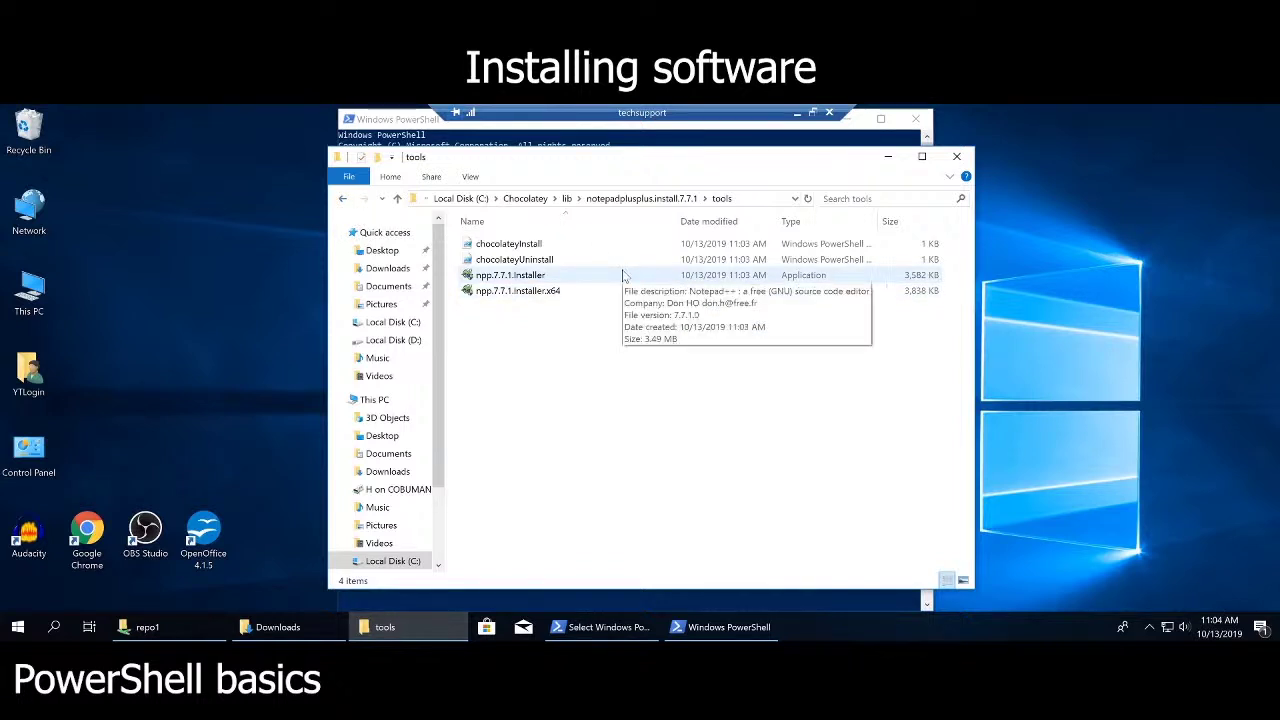
Look through the visualstudio2015-update.3.0.0.0 and DotNet4.5.2 package folders in lib.
{"action": "left_click", "coordinate": [342, 199]}
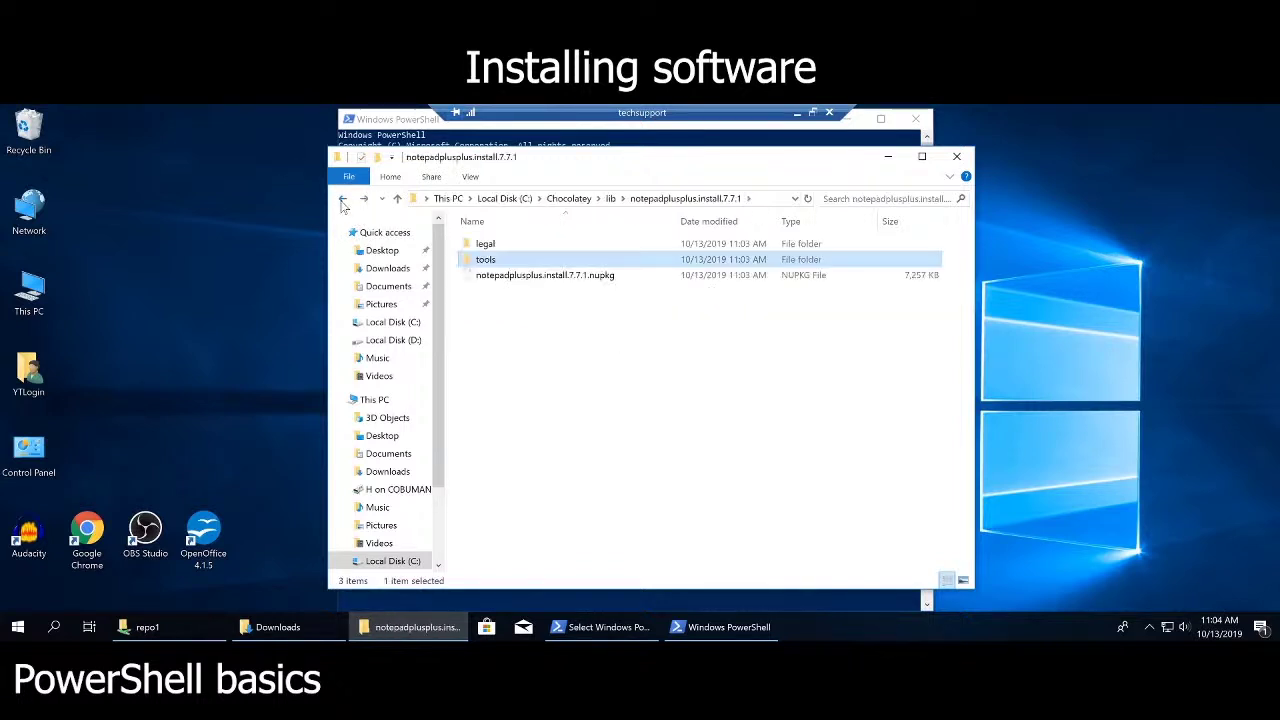
{"action": "left_click", "coordinate": [342, 199]}
{"action": "left_click", "coordinate": [342, 199]}
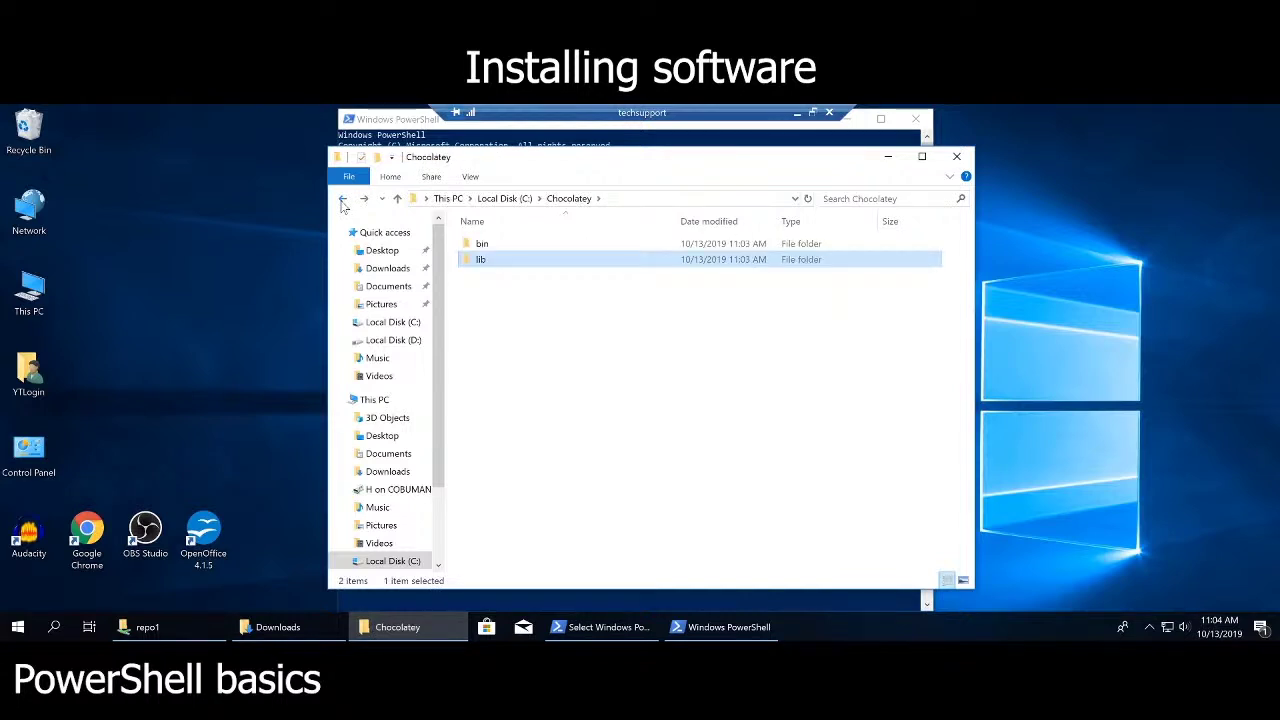
{"action": "left_click", "coordinate": [342, 199]}
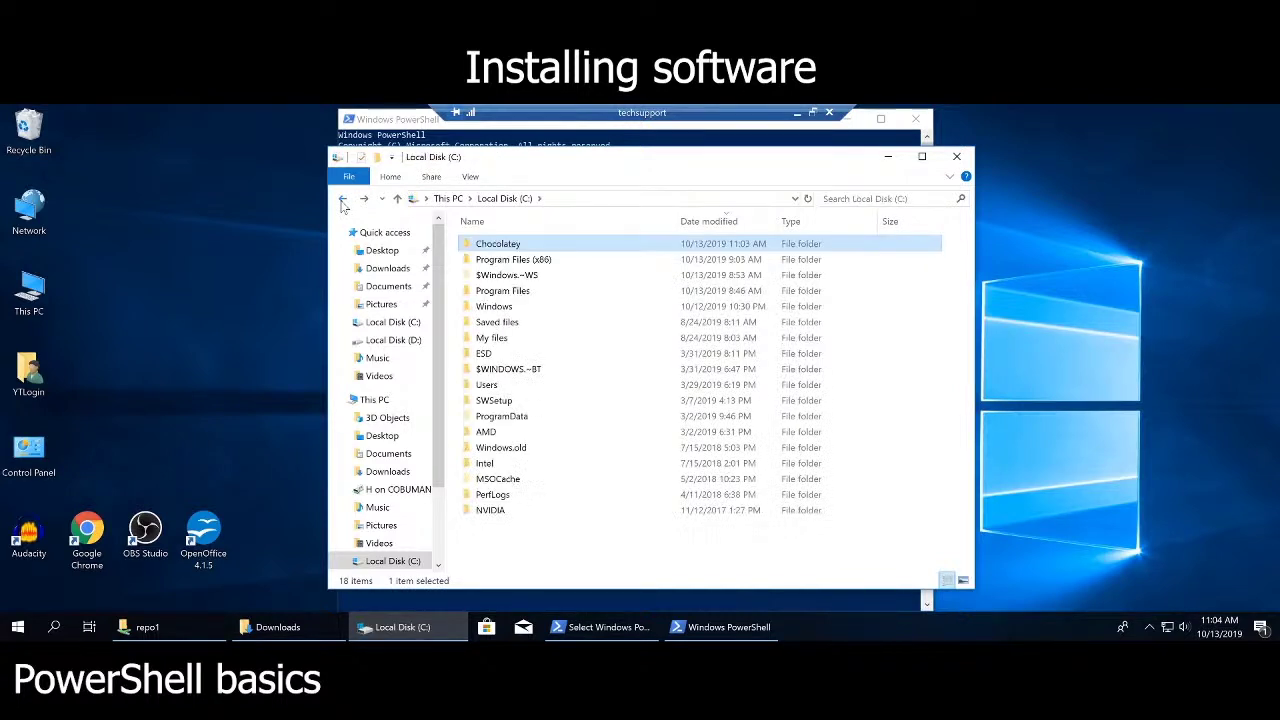
{"action": "double_click", "coordinate": [512, 244]}
{"action": "double_click", "coordinate": [515, 260]}
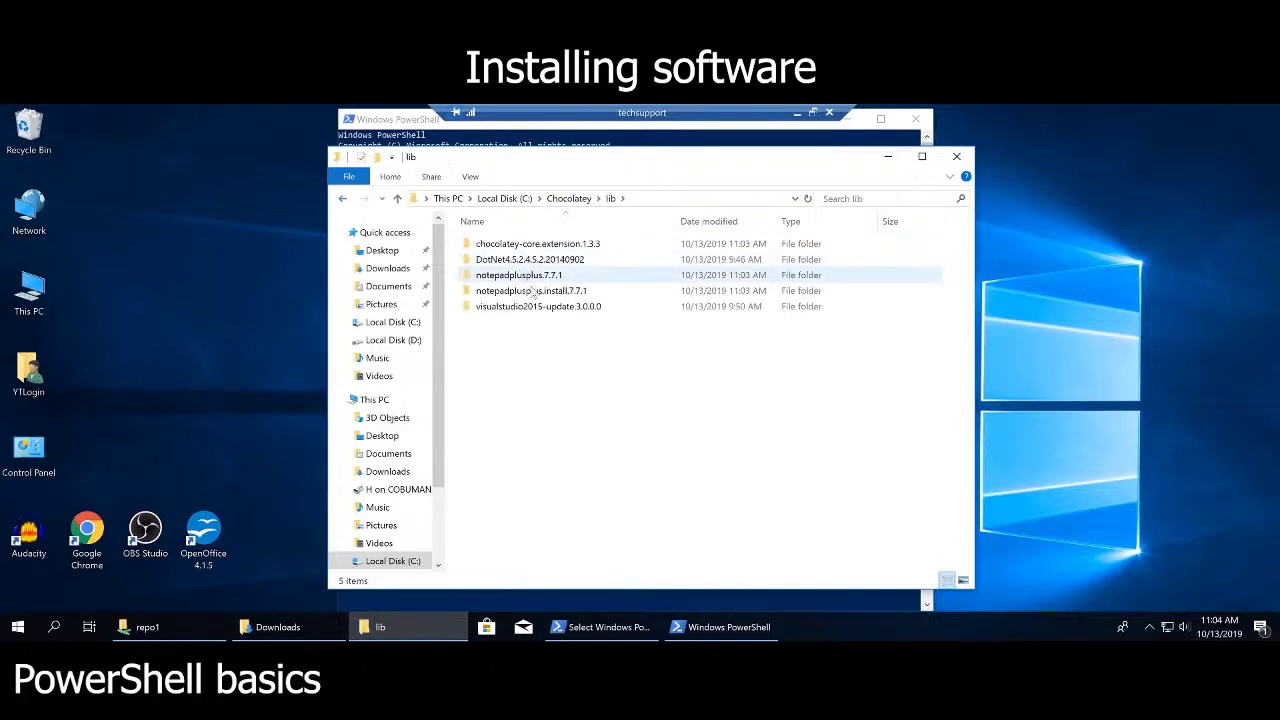
{"action": "double_click", "coordinate": [565, 310]}
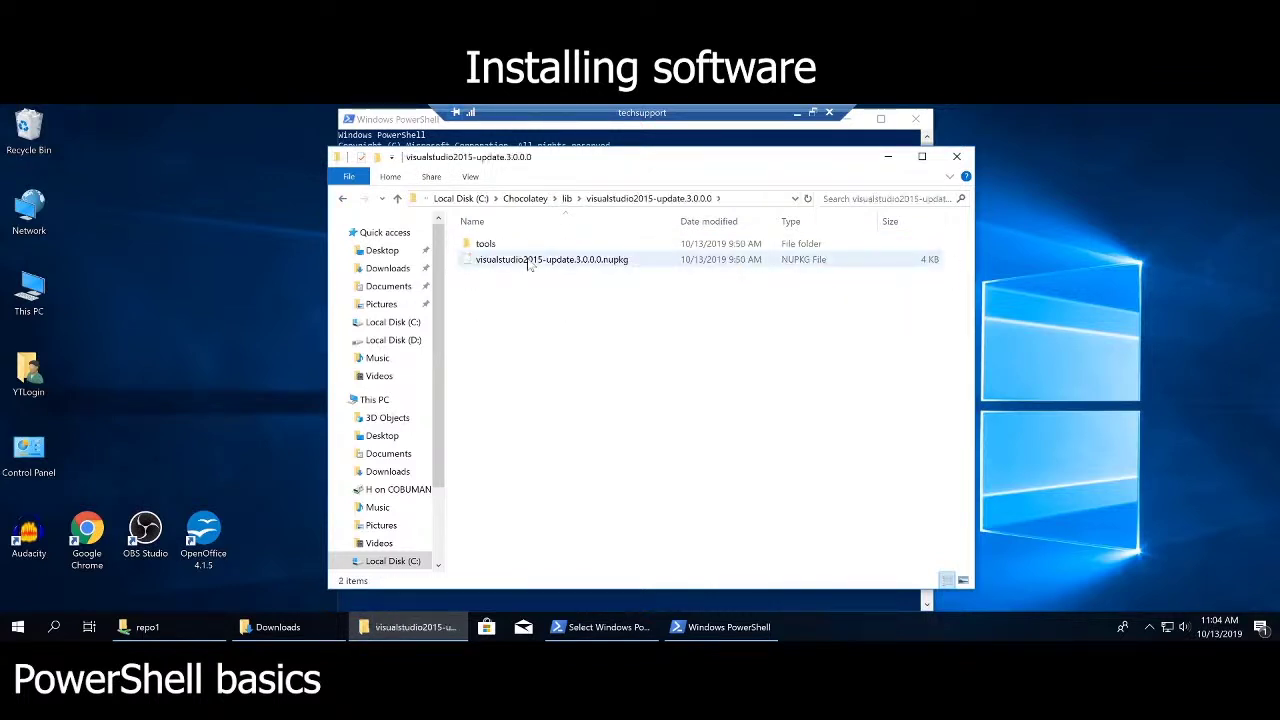
{"action": "double_click", "coordinate": [487, 244]}
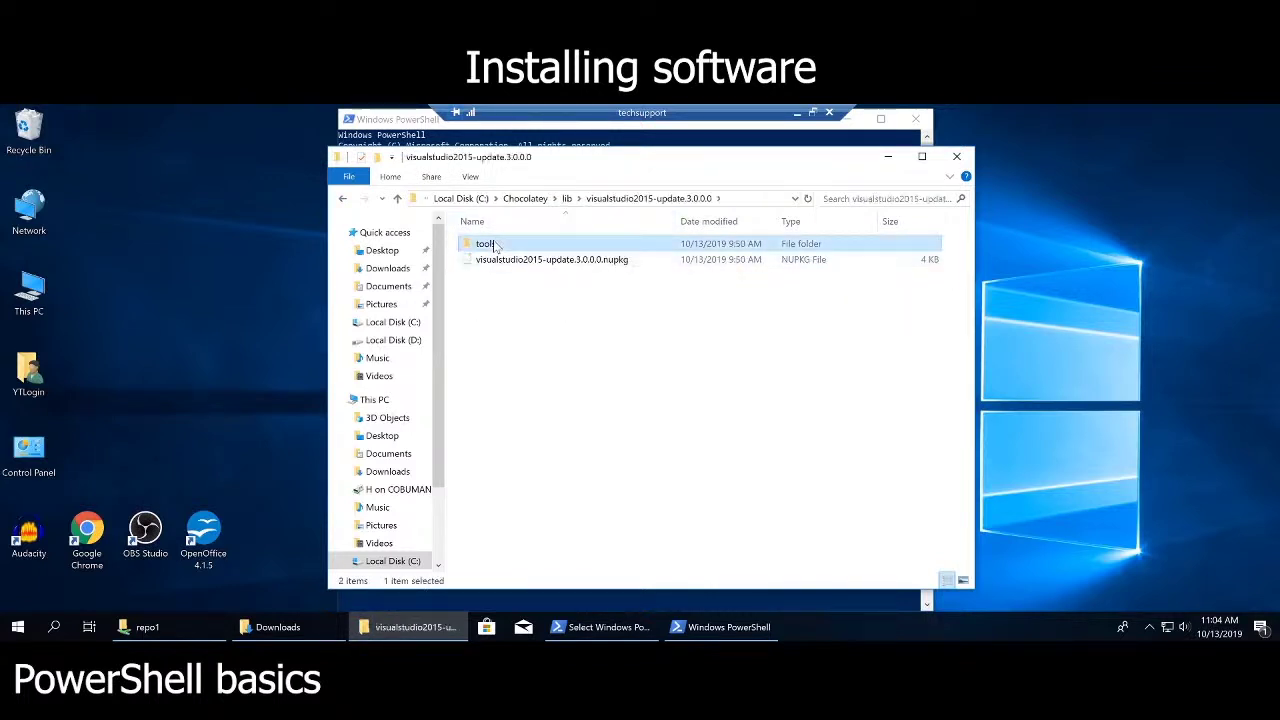
{"action": "left_click", "coordinate": [342, 199]}
{"action": "left_click", "coordinate": [343, 199]}
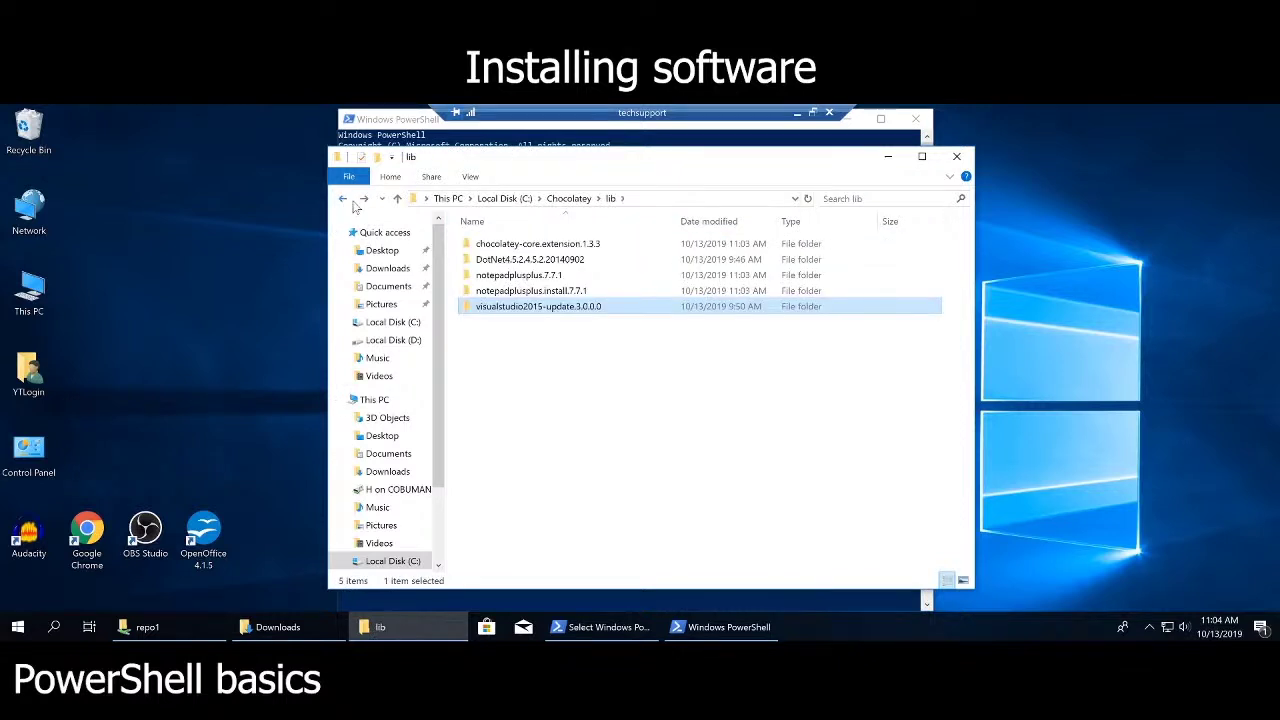
{"action": "double_click", "coordinate": [553, 261]}
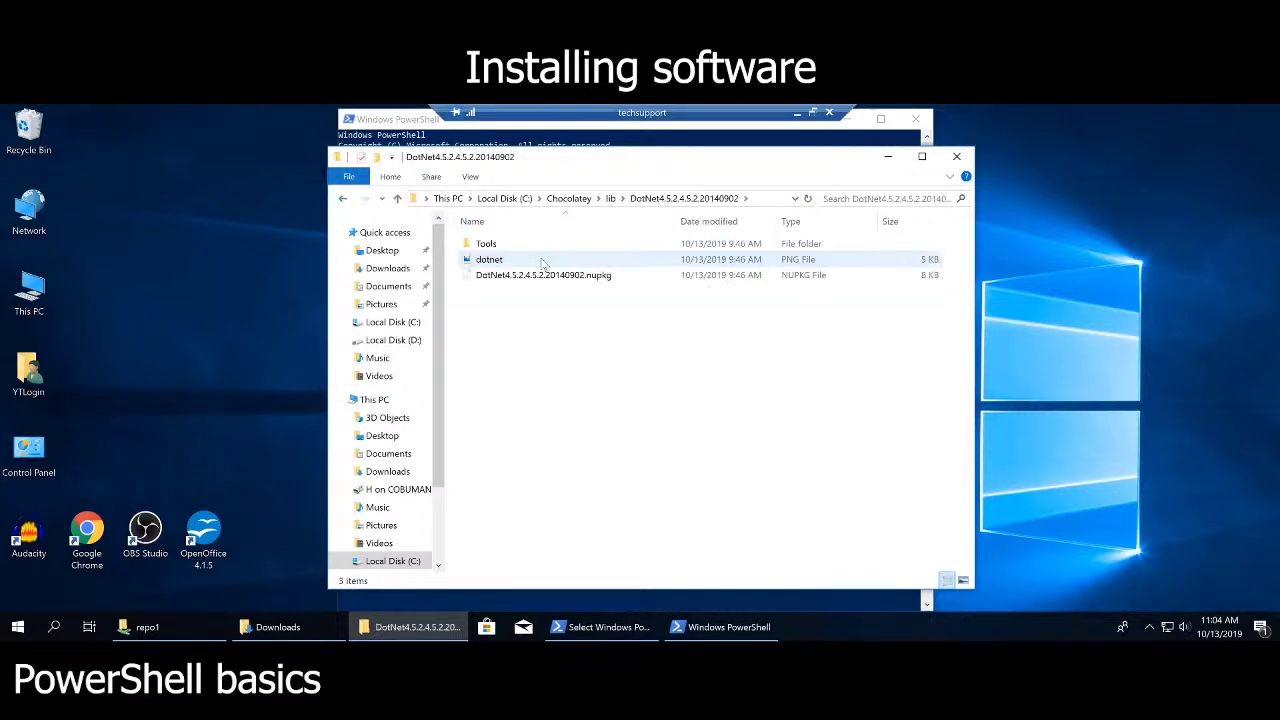
{"action": "double_click", "coordinate": [517, 246]}
{"action": "left_click", "coordinate": [344, 200]}
{"action": "left_click", "coordinate": [350, 201]}
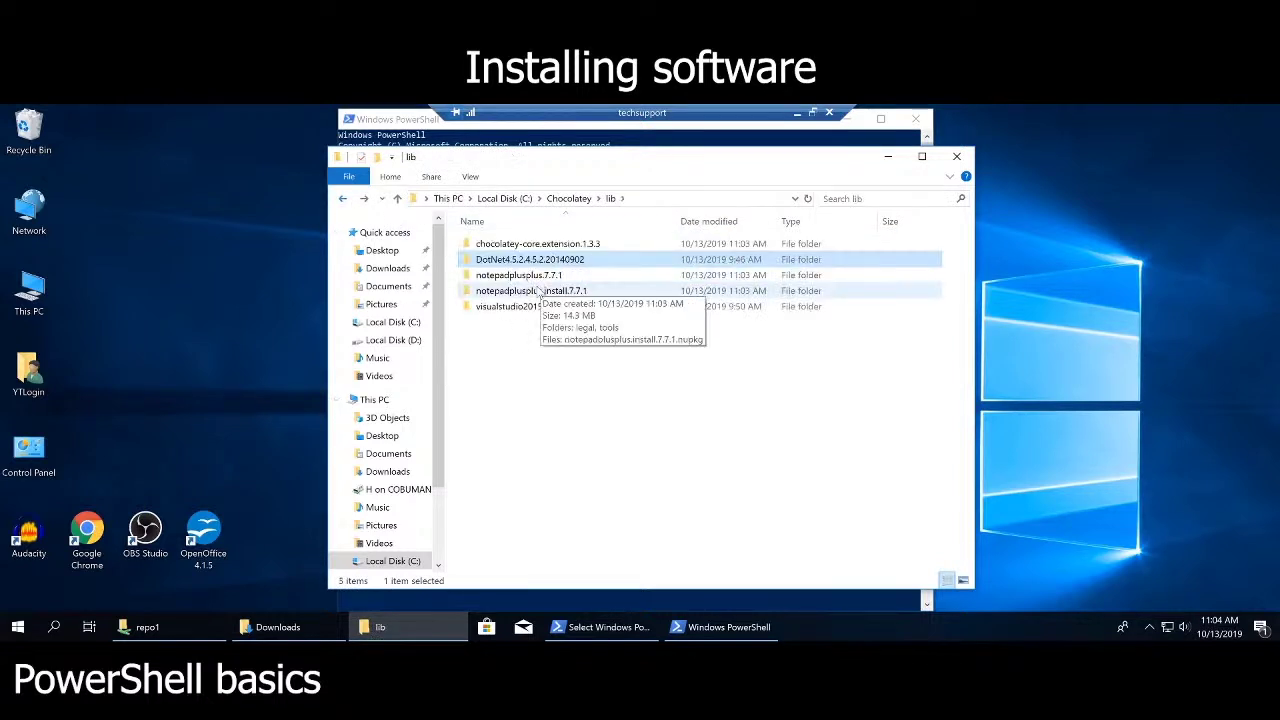
Copy the notepadplusplus.install.7.7.1\tools folder path and minimize File Explorer.
{"action": "double_click", "coordinate": [541, 291]}
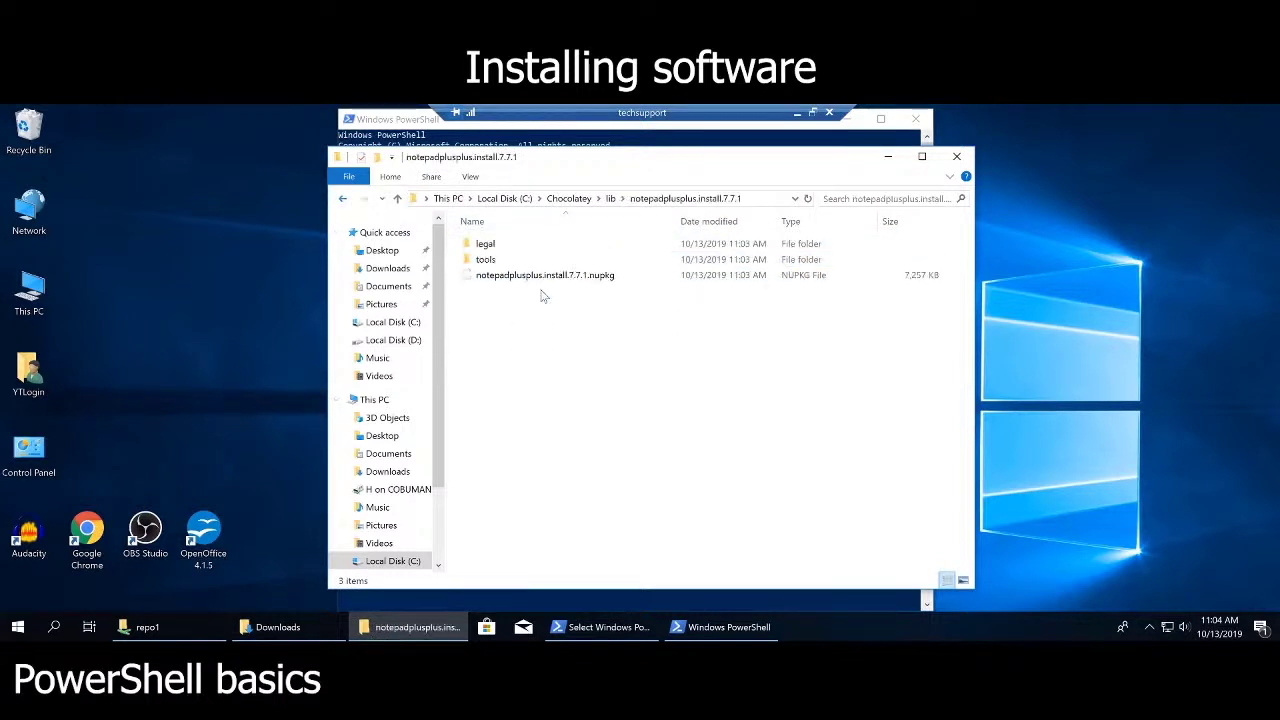
{"action": "double_click", "coordinate": [524, 260]}
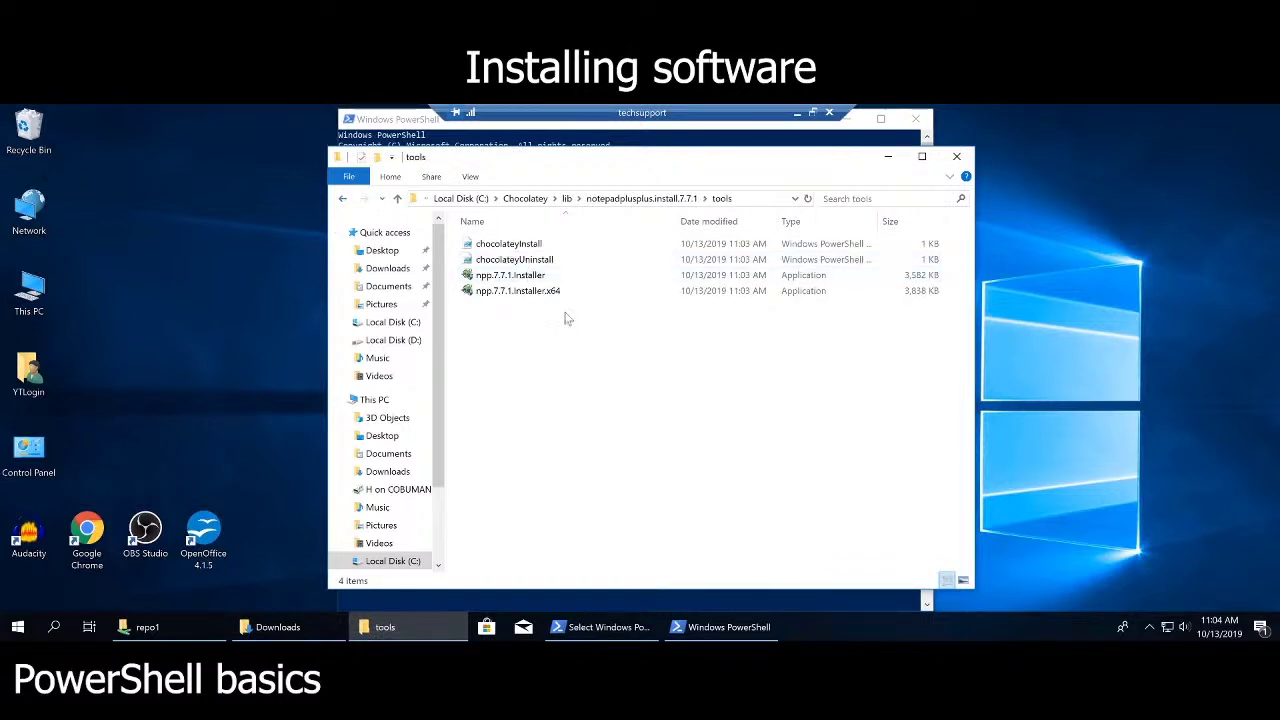
{"action": "left_click", "coordinate": [570, 277]}
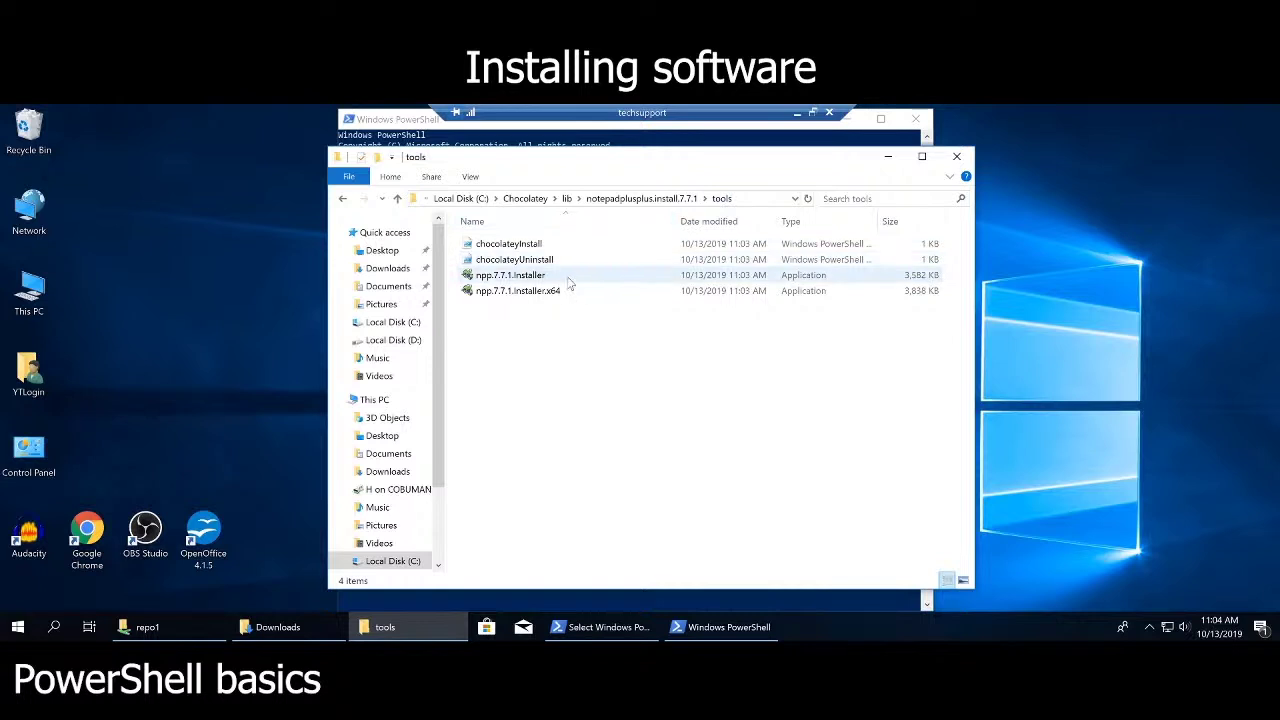
{"action": "left_click", "coordinate": [754, 199]}
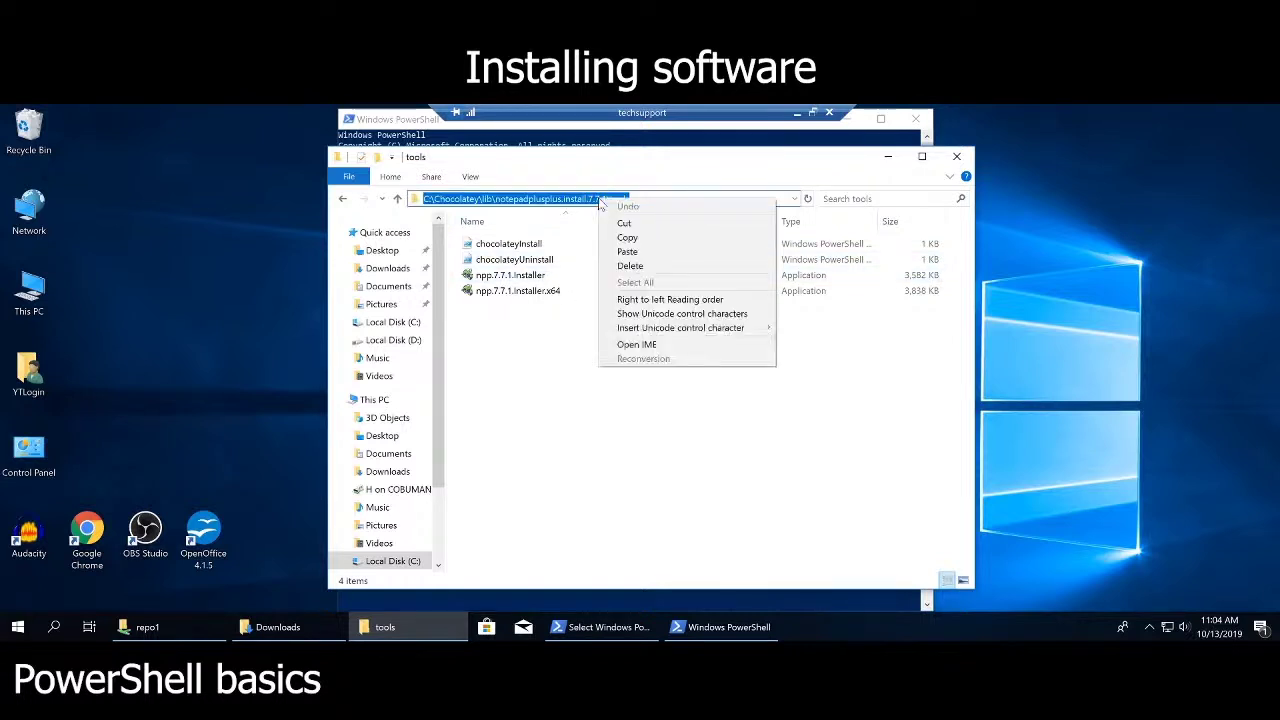
{"action": "left_click", "coordinate": [615, 237]}
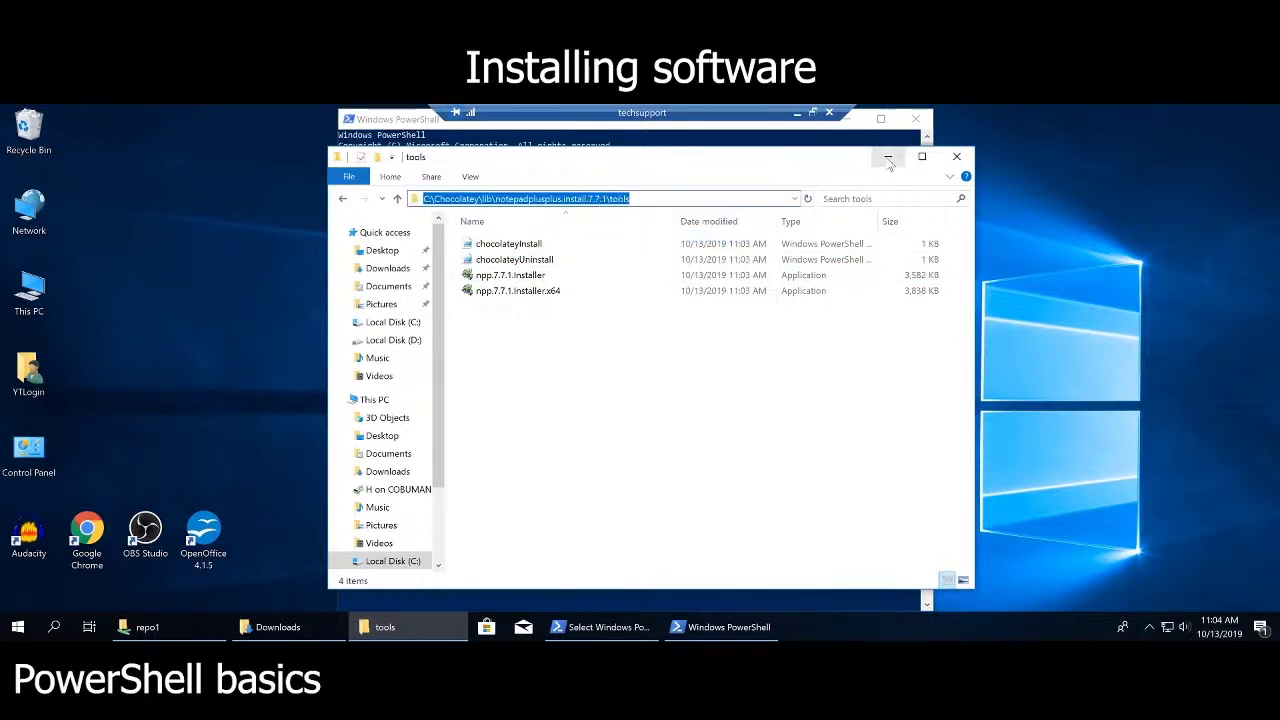
{"action": "left_click", "coordinate": [888, 158]}
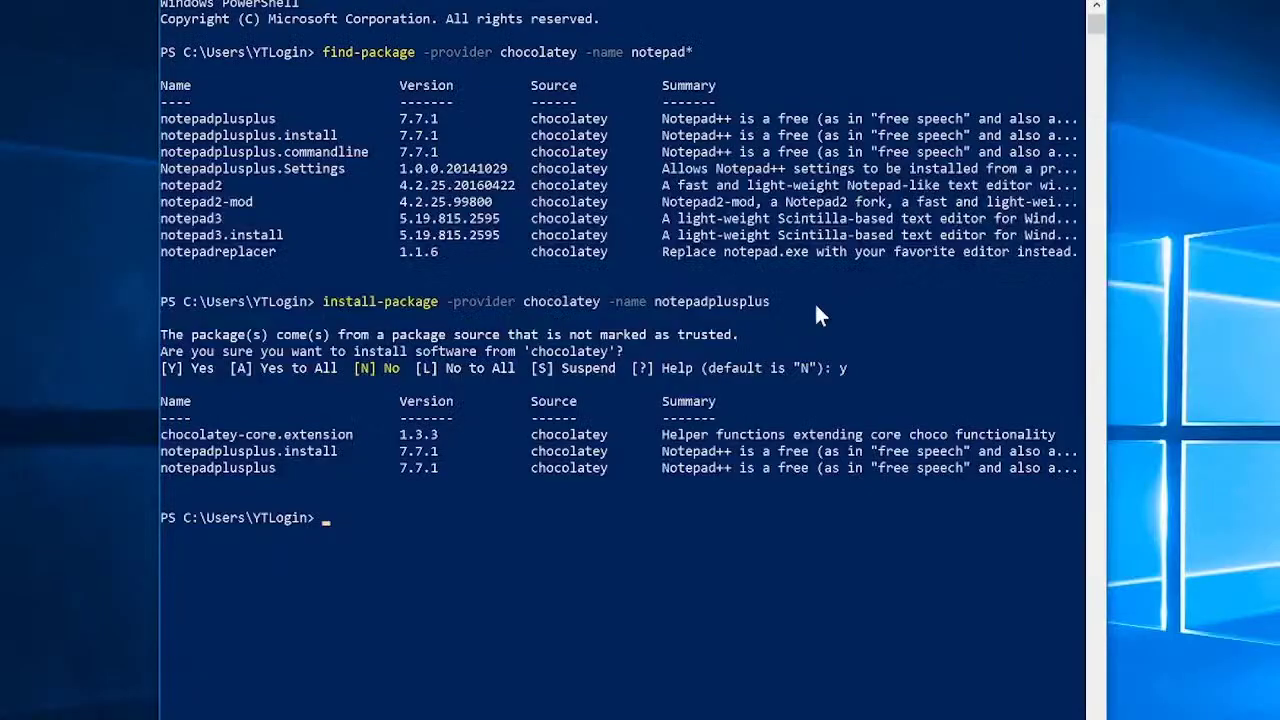
Open the tools folder from PowerShell with start-process and the pasted path.
{"action": "type", "text": "start-process"}
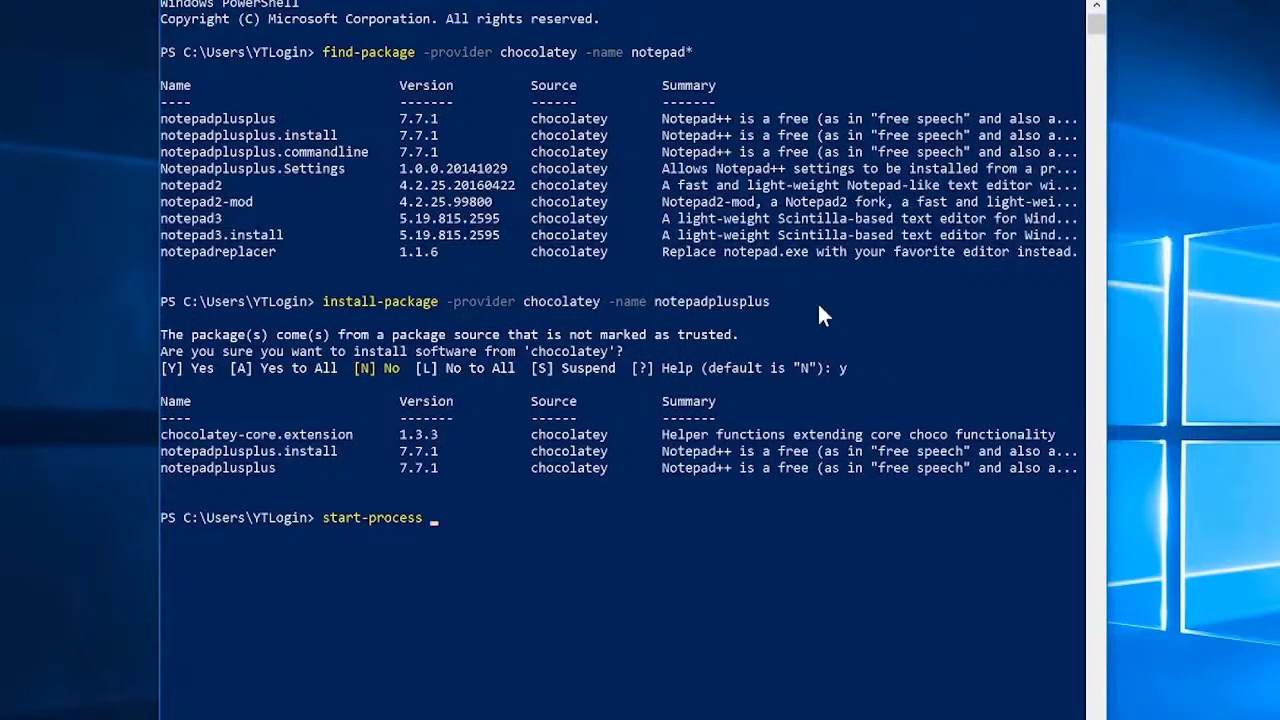
{"action": "key", "text": "ctrl+v"}
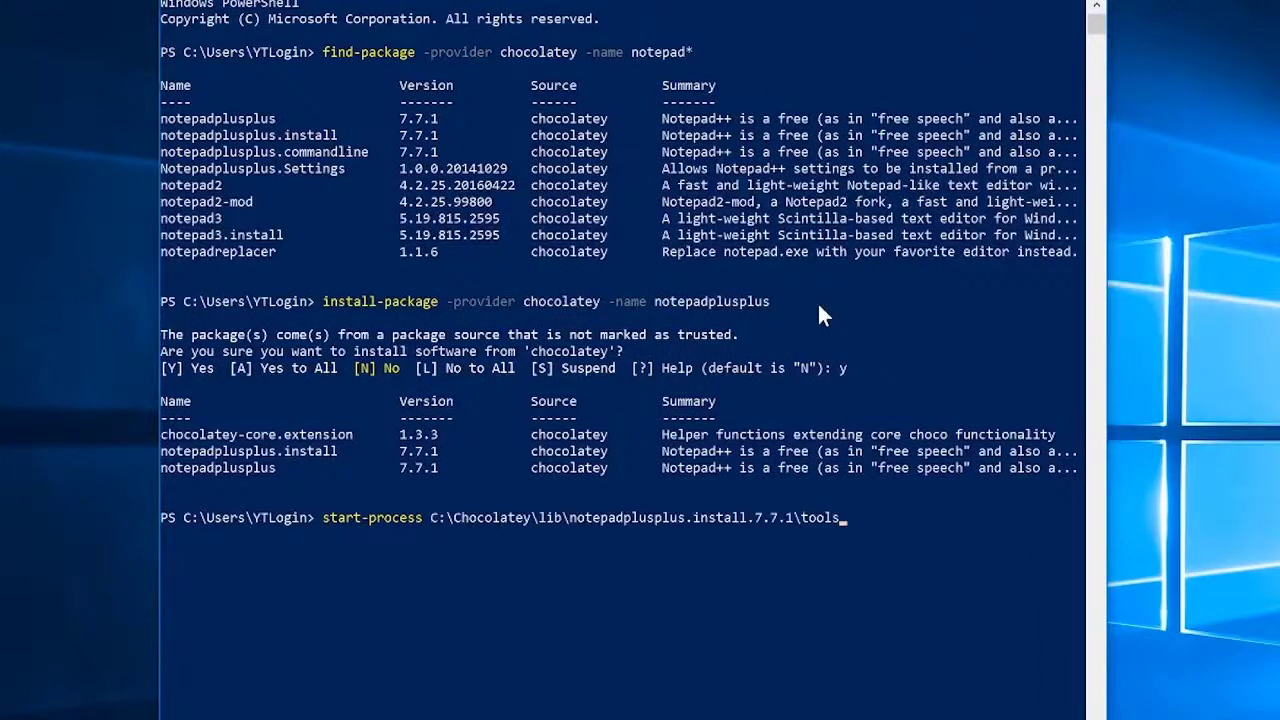
{"action": "type", "text": "\\"}
{"action": "key", "text": "Return"}
Run npp.7.7.1.Installer.x64 with start-process, declining its permission prompt.
{"action": "left_click", "coordinate": [484, 232]}
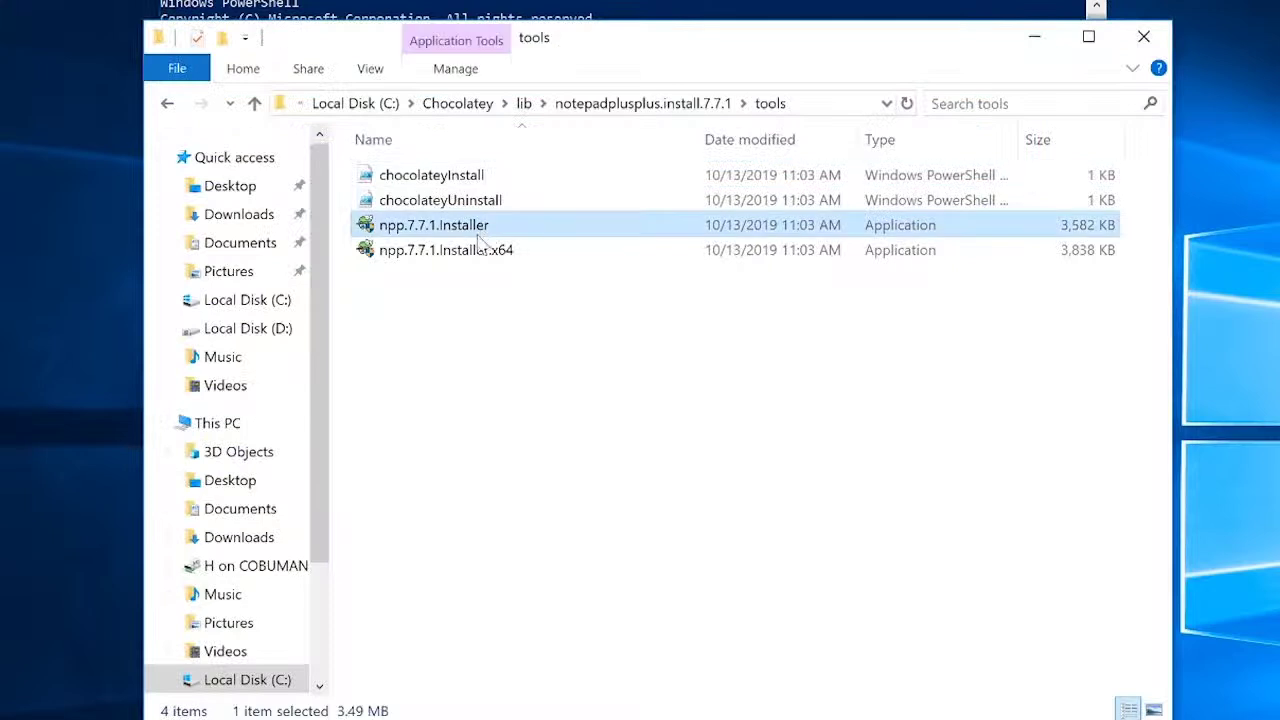
{"action": "left_click", "coordinate": [476, 256]}
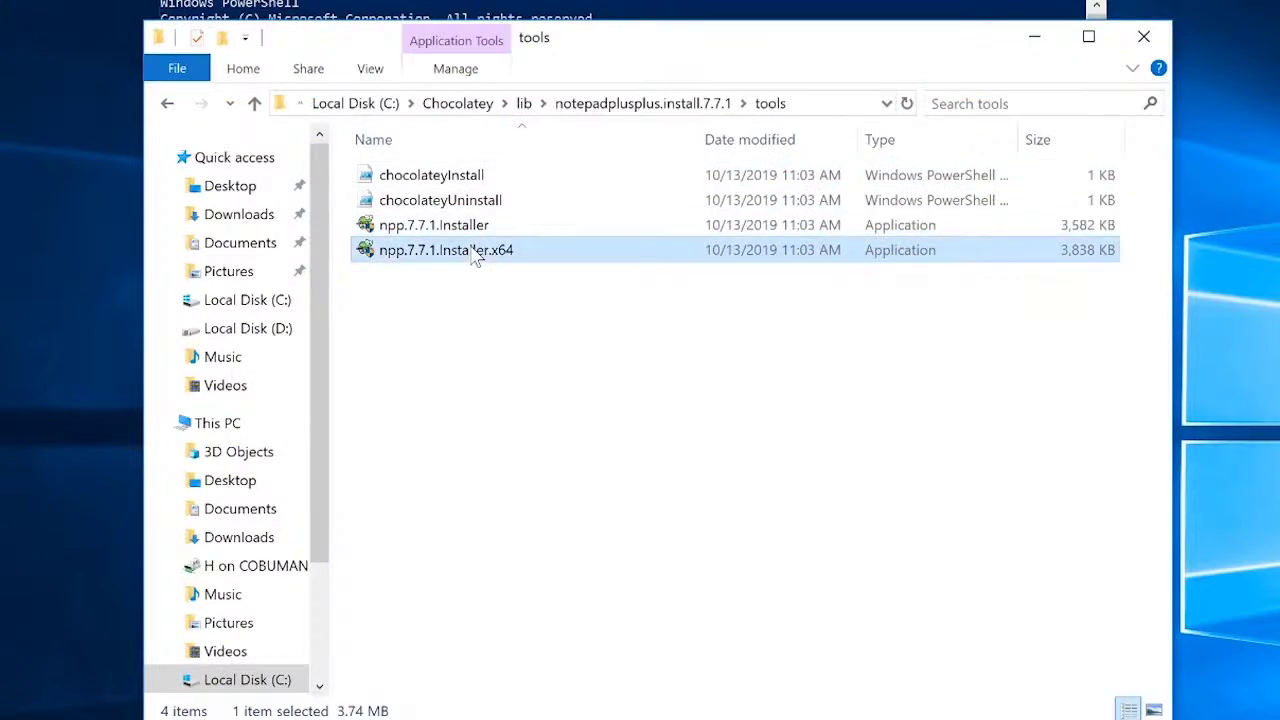
{"action": "left_click", "coordinate": [476, 252]}
{"action": "right_click", "coordinate": [470, 248]}
{"action": "left_click", "coordinate": [545, 310]}
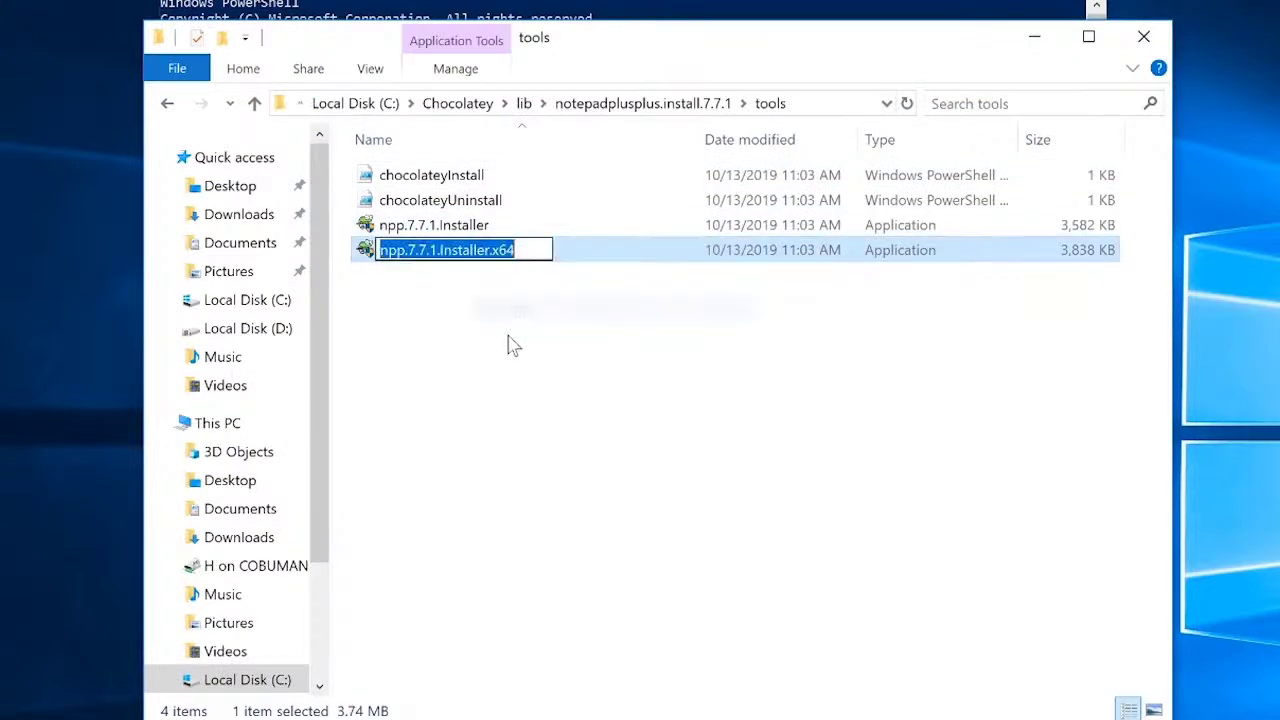
{"action": "key", "text": "Escape"}
{"action": "left_click", "coordinate": [1034, 36]}
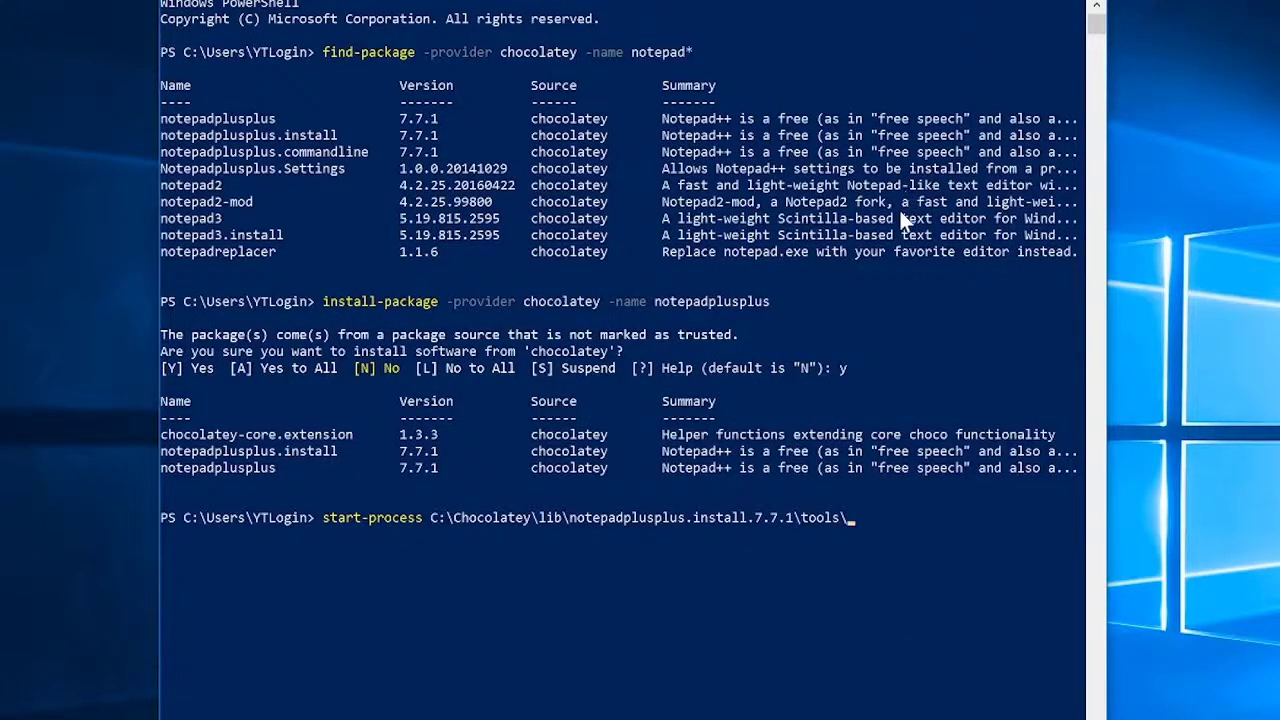
{"action": "key", "text": "ctrl+v"}
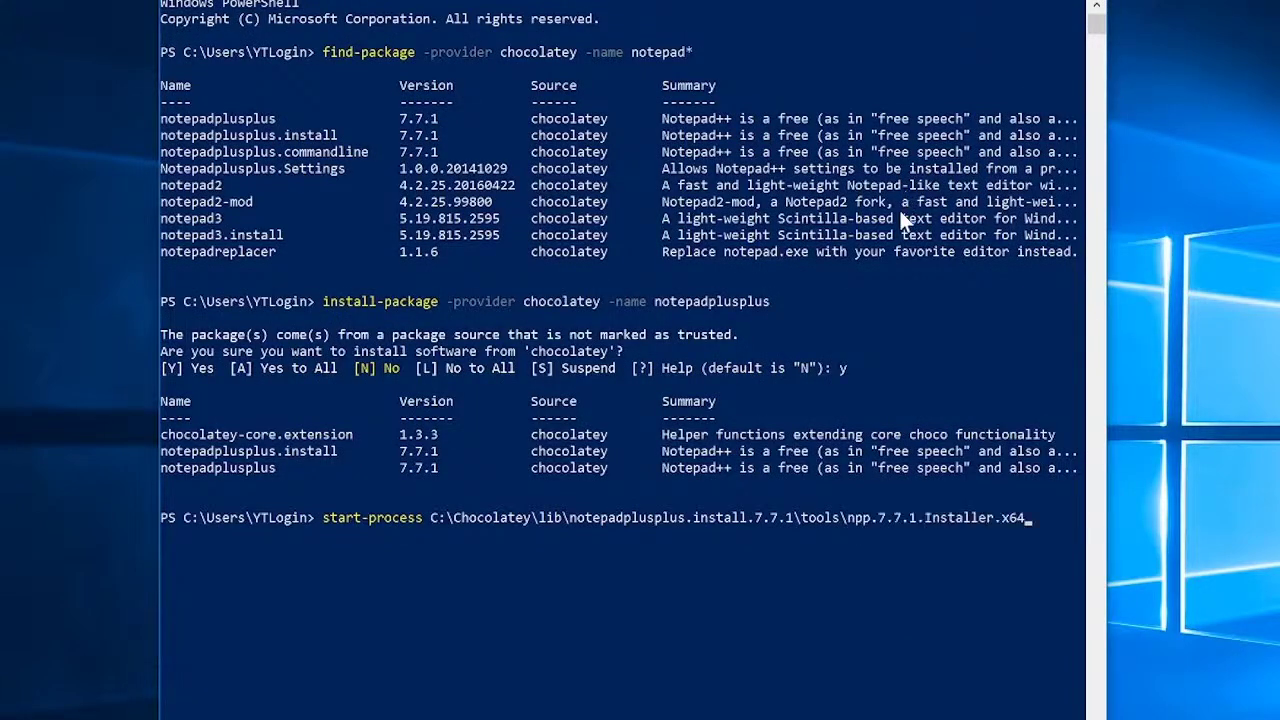
{"action": "key", "text": "Return"}
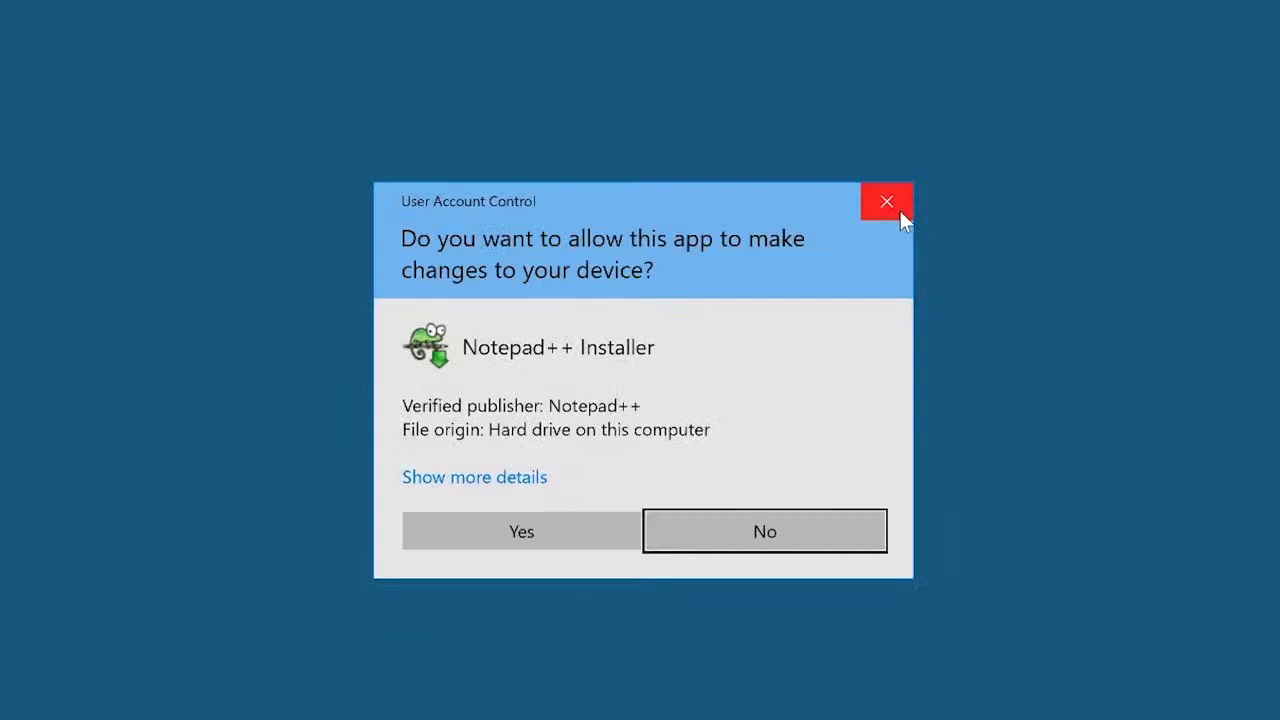
{"action": "left_click", "coordinate": [725, 530]}
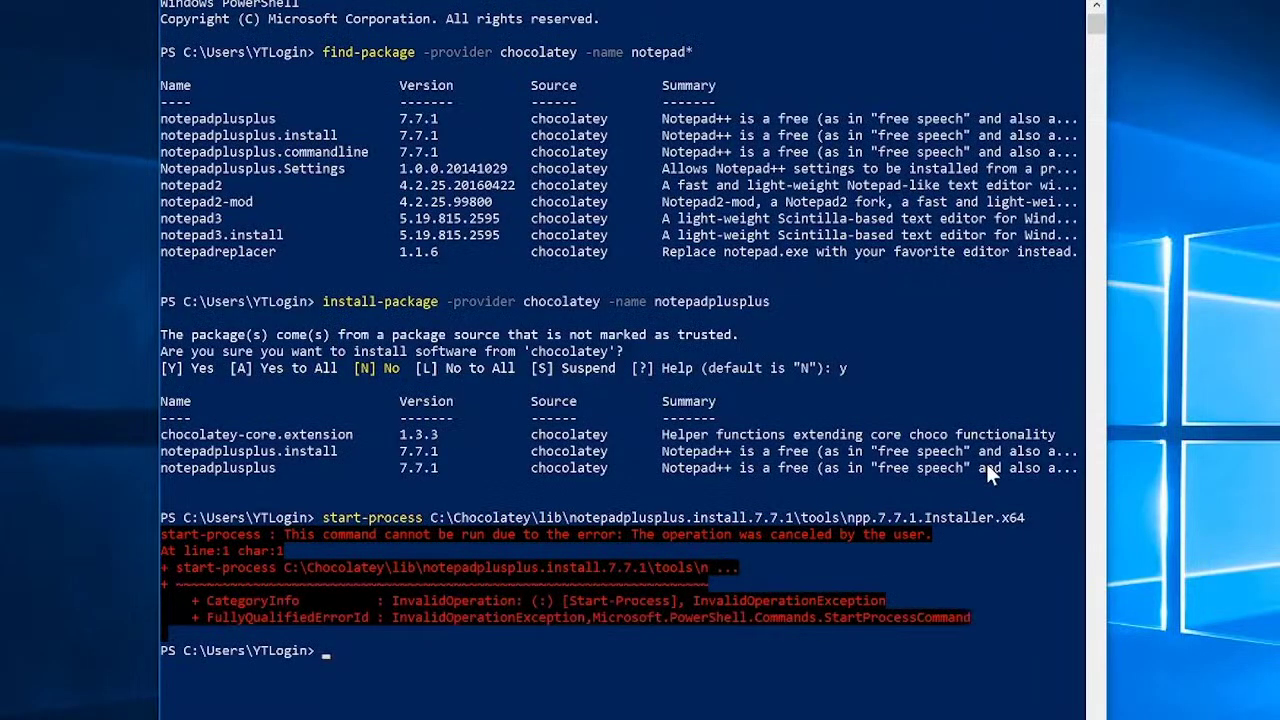
Rerun the installer with /s, decline again, and minimize the tools folder.
{"action": "key", "text": "Up"}
{"action": "type", "text": "/"}
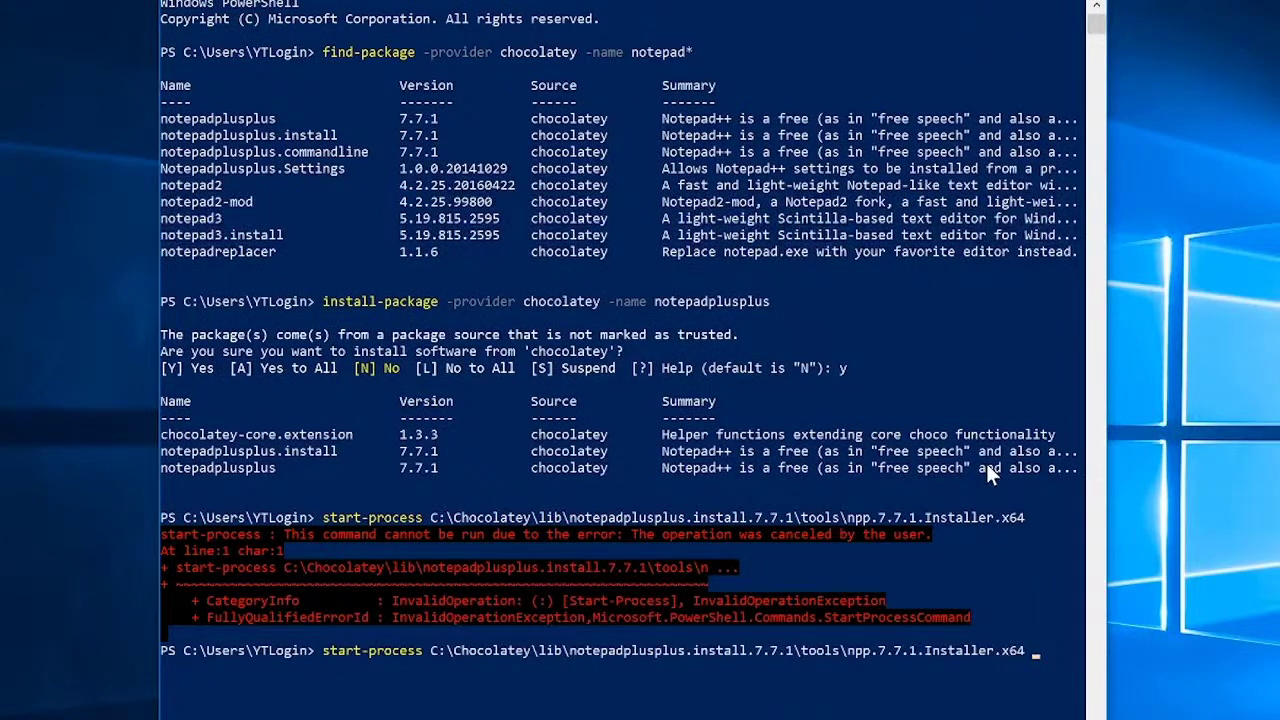
{"action": "type", "text": "s"}
{"action": "key", "text": "Return"}
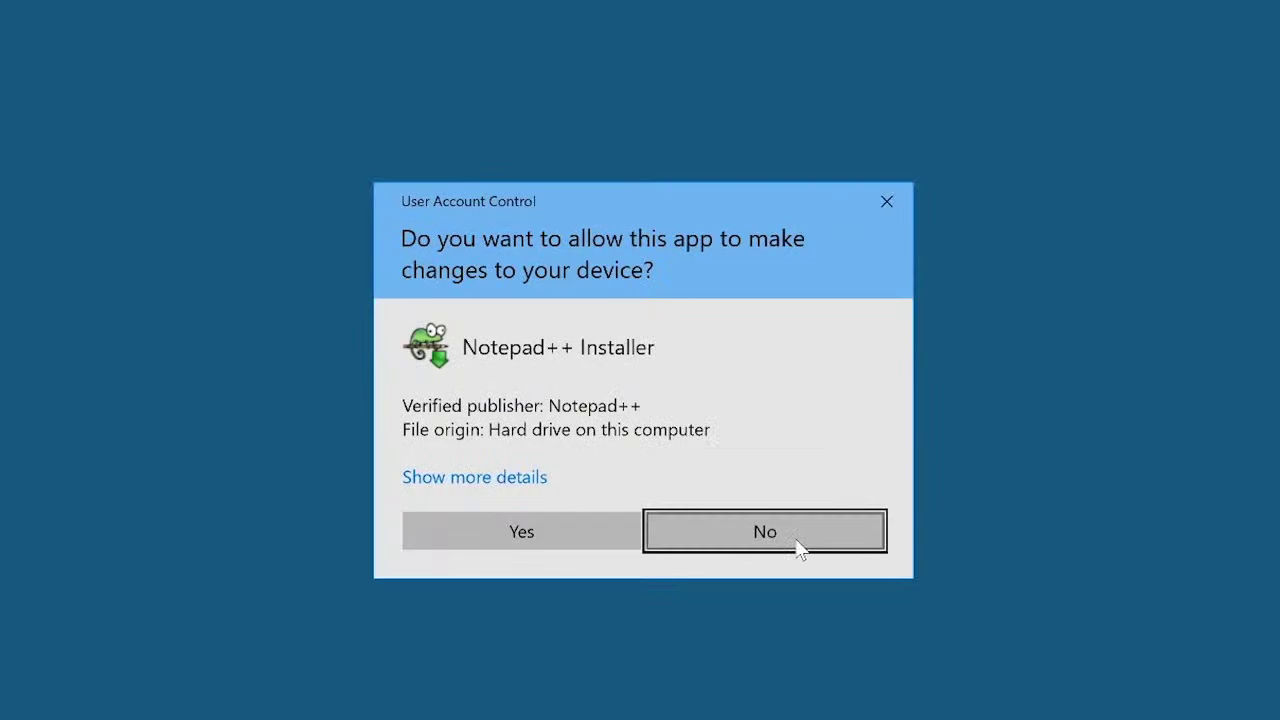
{"action": "left_click", "coordinate": [797, 540]}
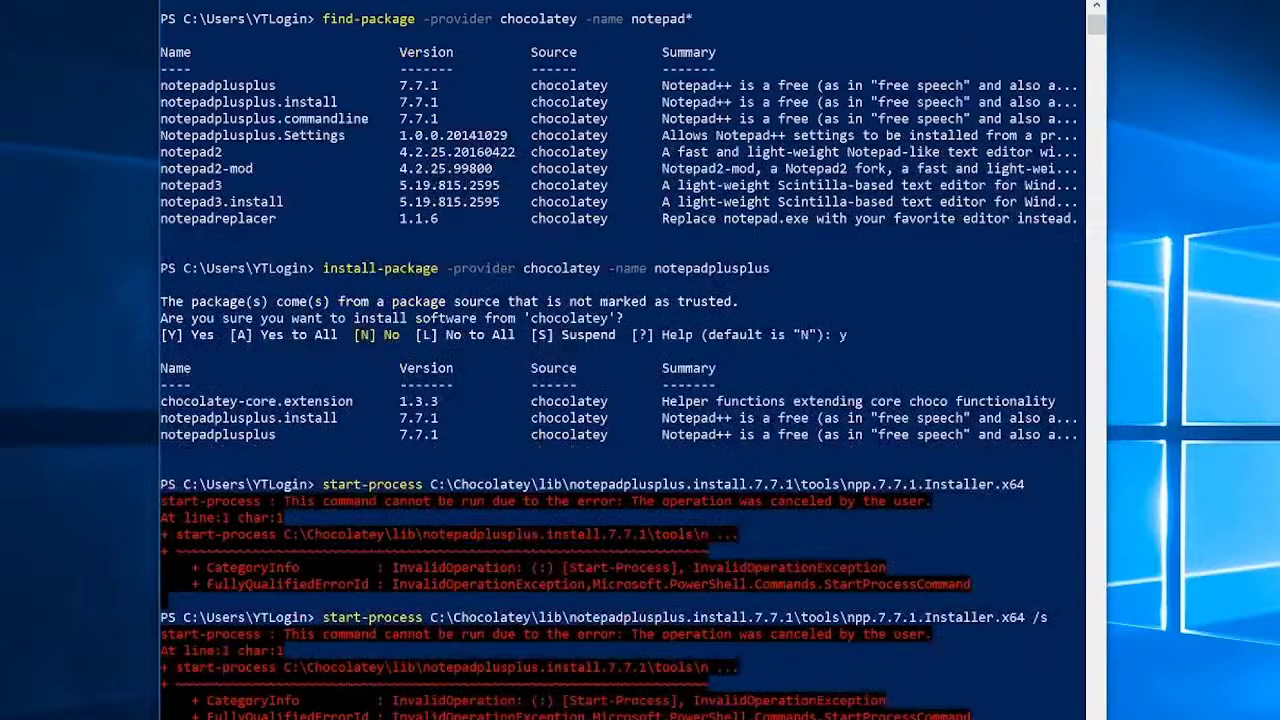
{"action": "key", "text": "alt+Tab"}
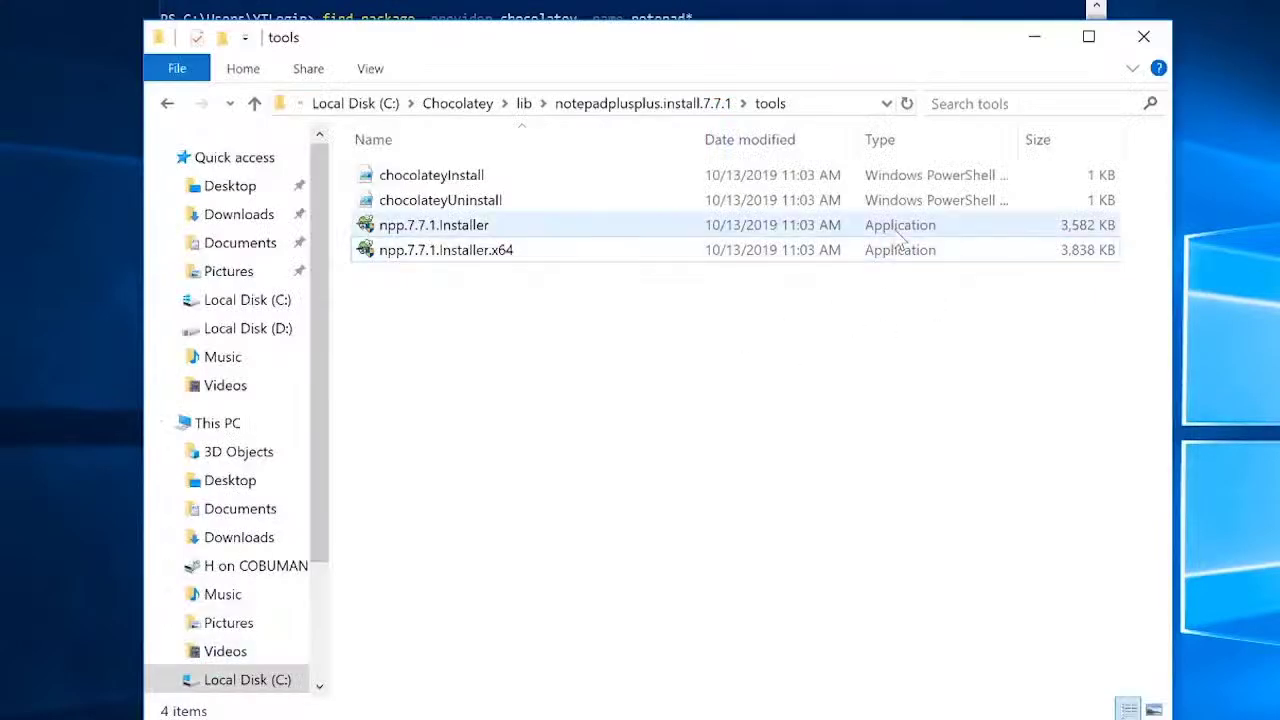
{"action": "left_click", "coordinate": [1032, 37]}
Select and then deselect the 'File Association' line on the sticky note.
{"action": "scroll", "coordinate": [861, 257], "scroll_direction": "down", "scroll_amount": 1}
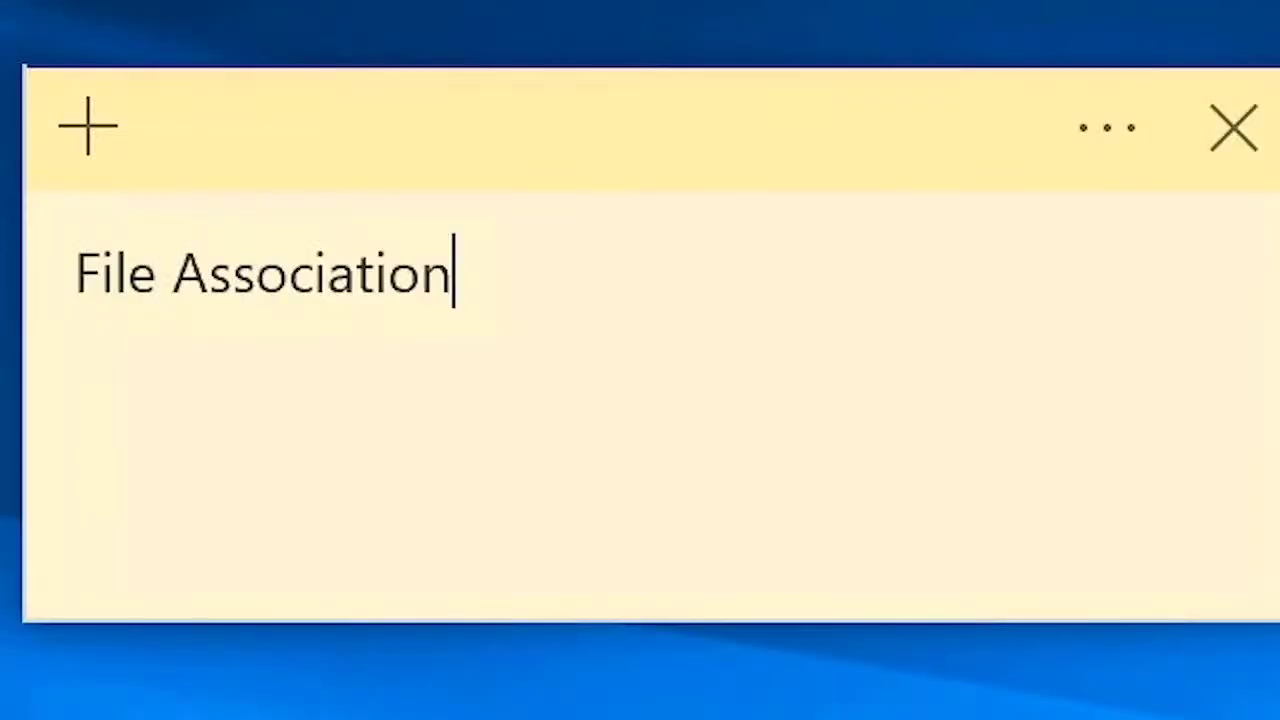
{"action": "left_click_drag", "start_coordinate": [456, 270], "coordinate": [24, 290]}
{"action": "left_click", "coordinate": [422, 272]}
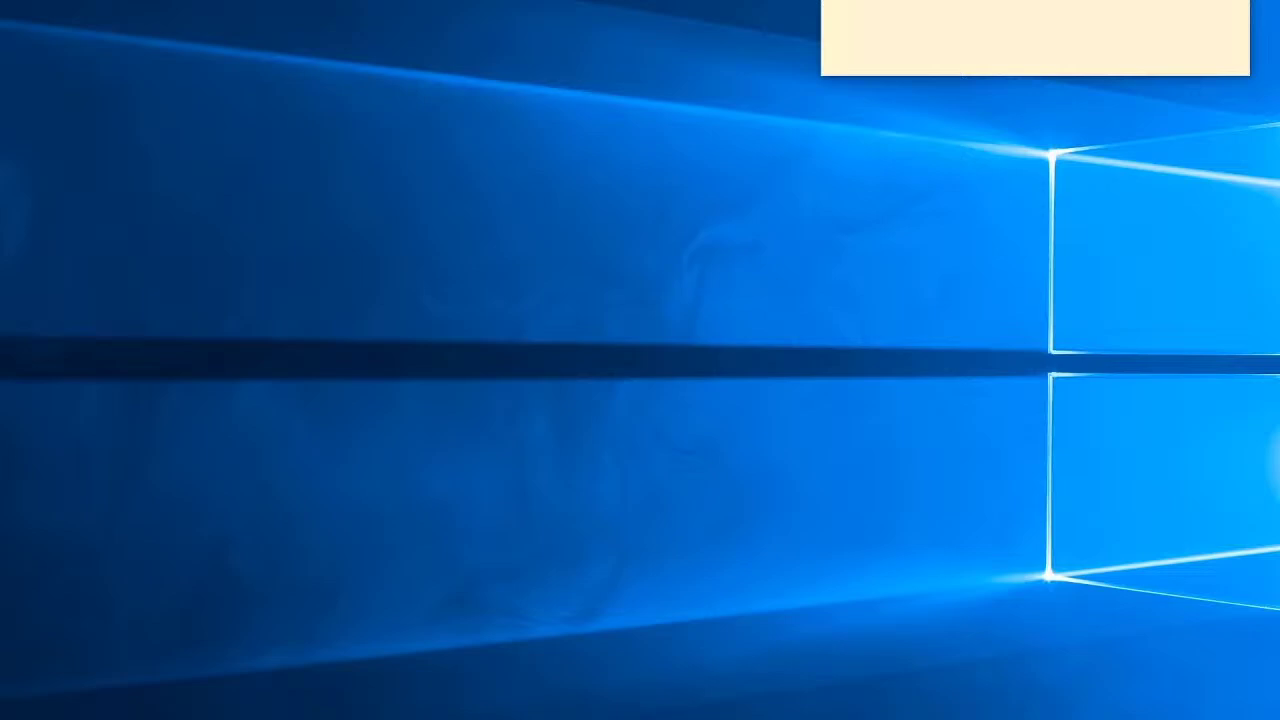
Play the video background clip, then check its Properties showing Movies & TV for .mp4.
{"action": "left_click_drag", "start_coordinate": [522, 175], "coordinate": [535, 215]}
{"action": "double_click", "coordinate": [537, 259]}
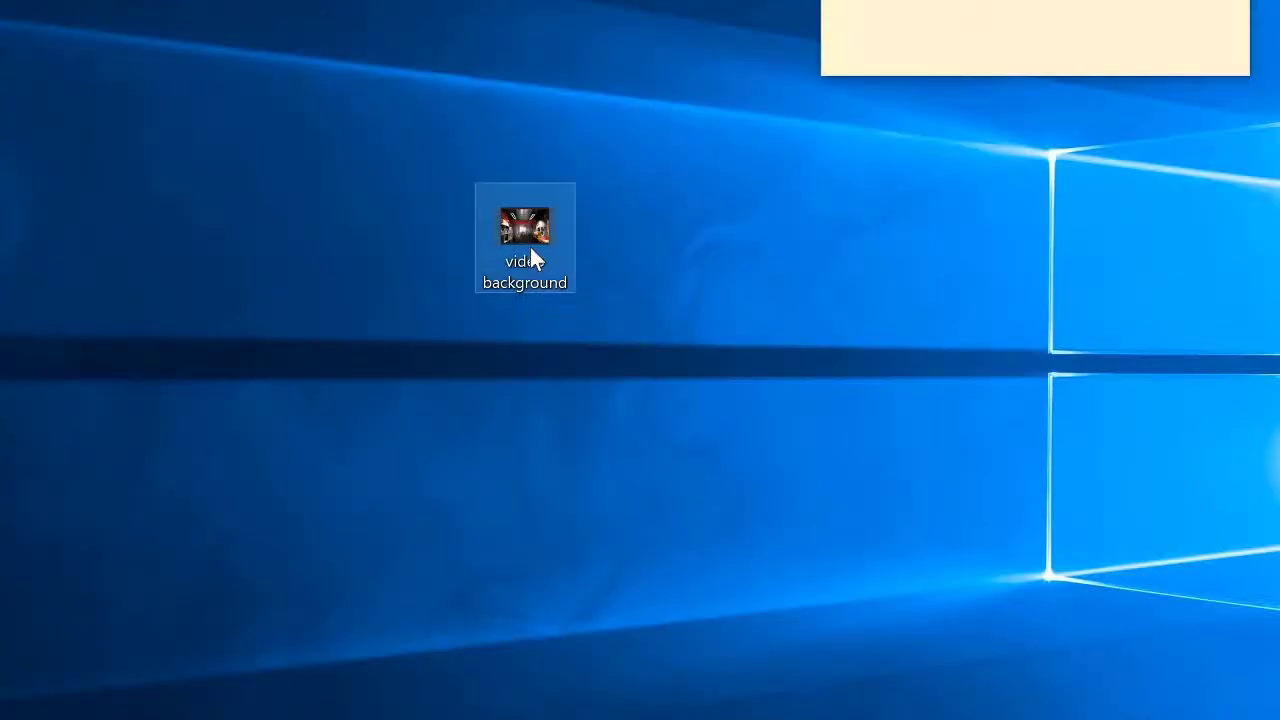
{"action": "right_click", "coordinate": [528, 247]}
{"action": "left_click", "coordinate": [610, 719]}
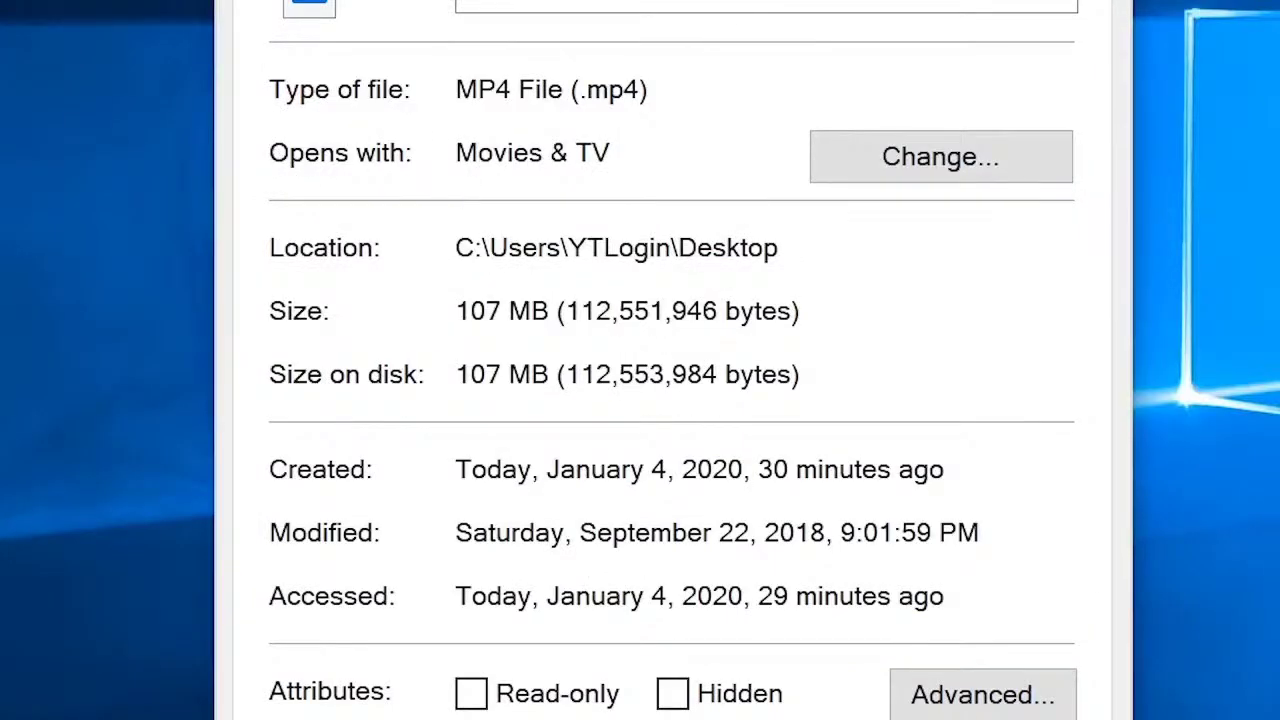
{"action": "left_click_drag", "start_coordinate": [612, 152], "coordinate": [455, 152]}
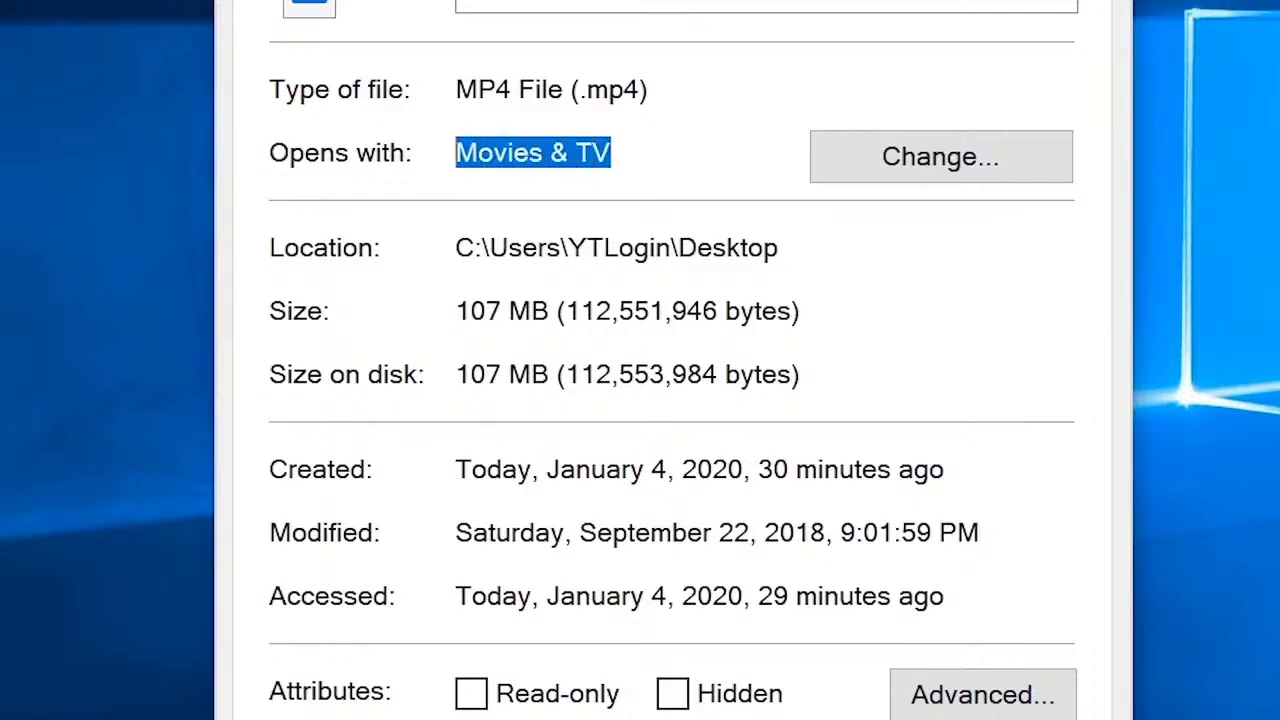
{"action": "left_click", "coordinate": [611, 152]}
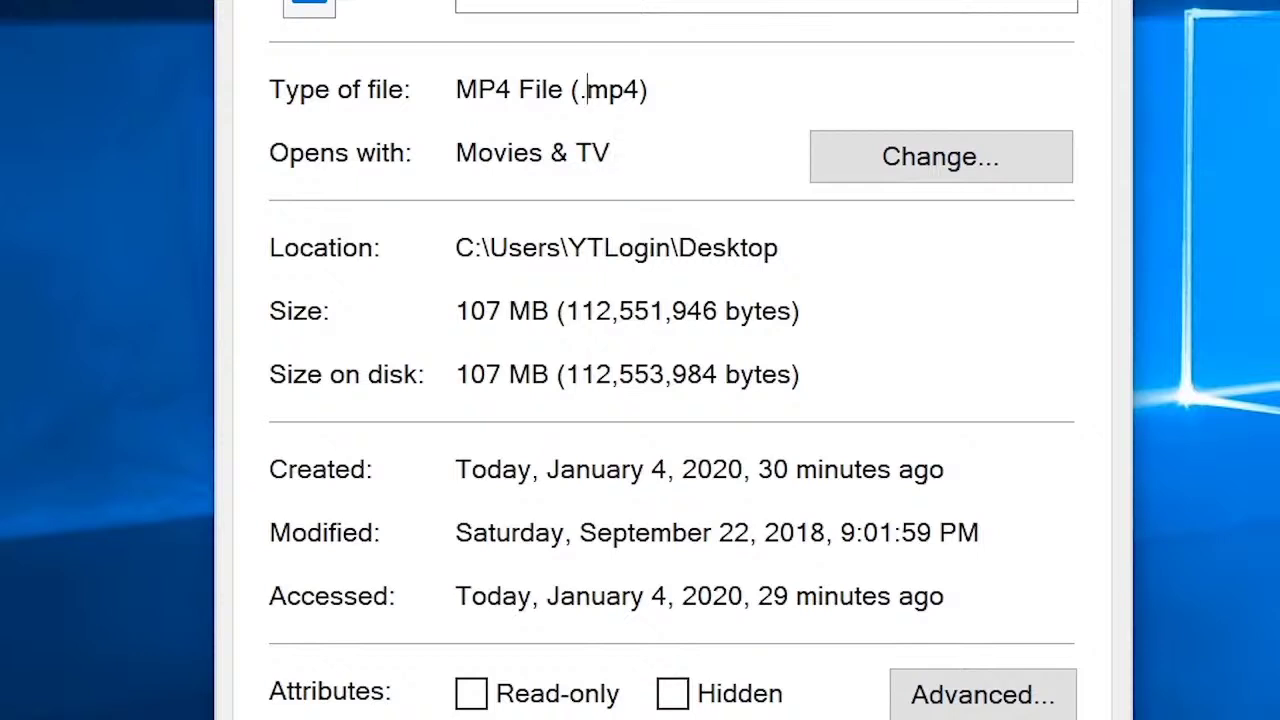
{"action": "left_click_drag", "start_coordinate": [586, 89], "coordinate": [648, 89]}
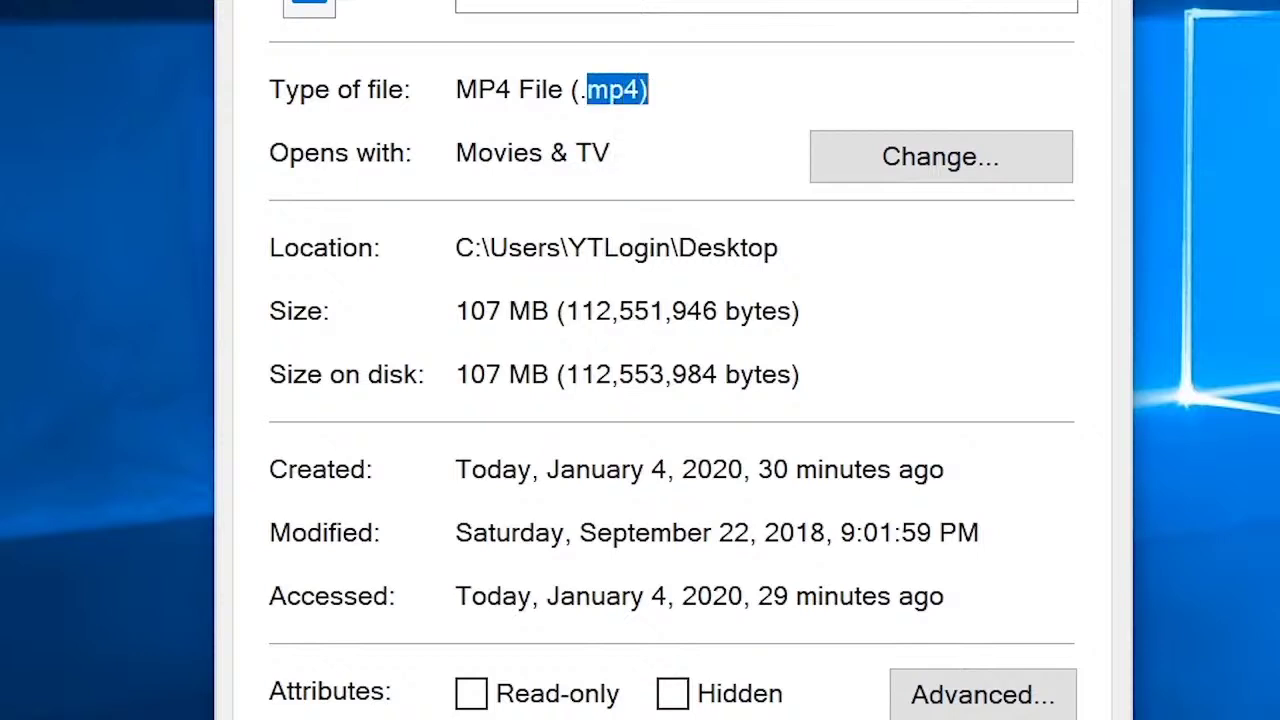
Change the .mp4 default app to VLC media player and confirm.
{"action": "left_click", "coordinate": [925, 168]}
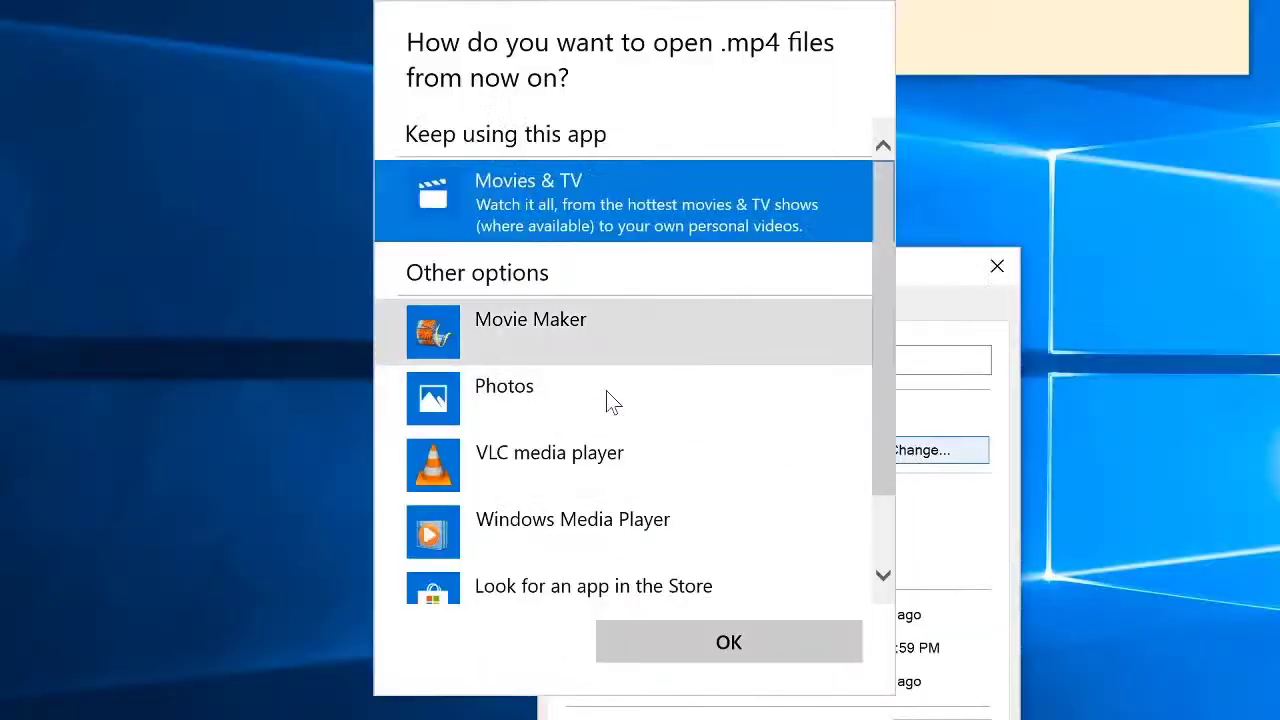
{"action": "left_click", "coordinate": [576, 455]}
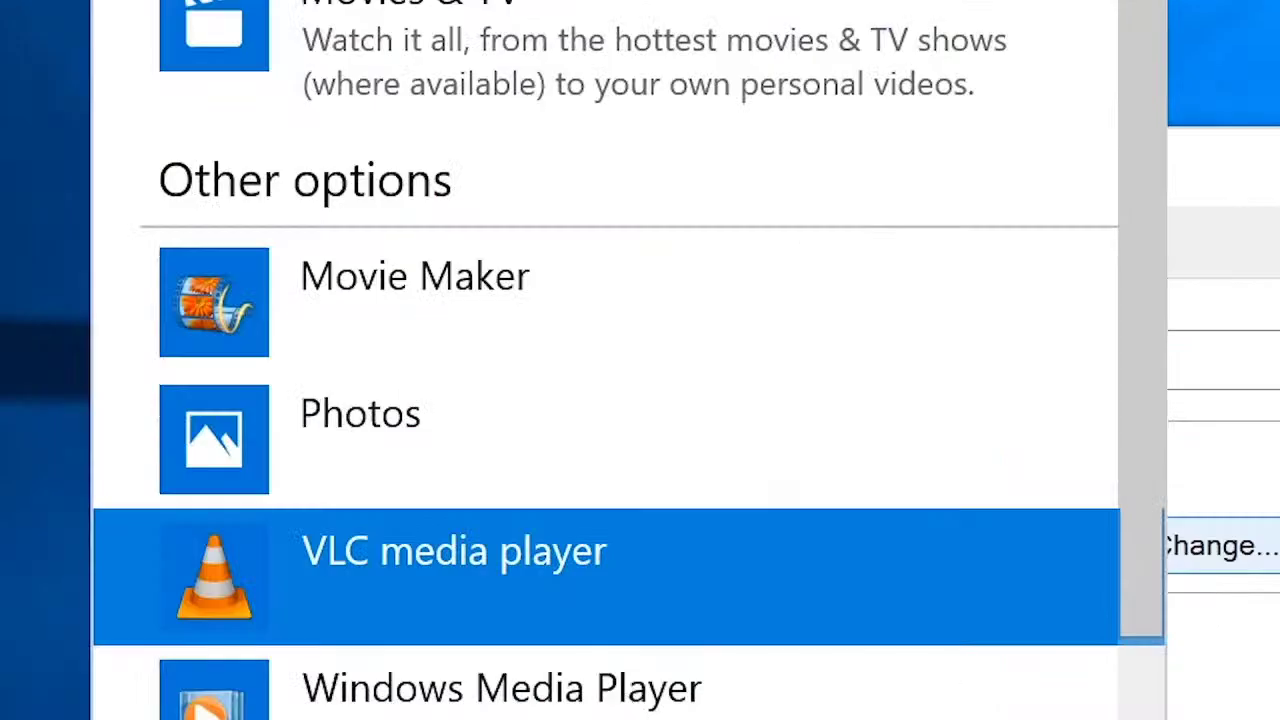
{"action": "key", "text": "Return"}
{"action": "key", "text": "Return"}
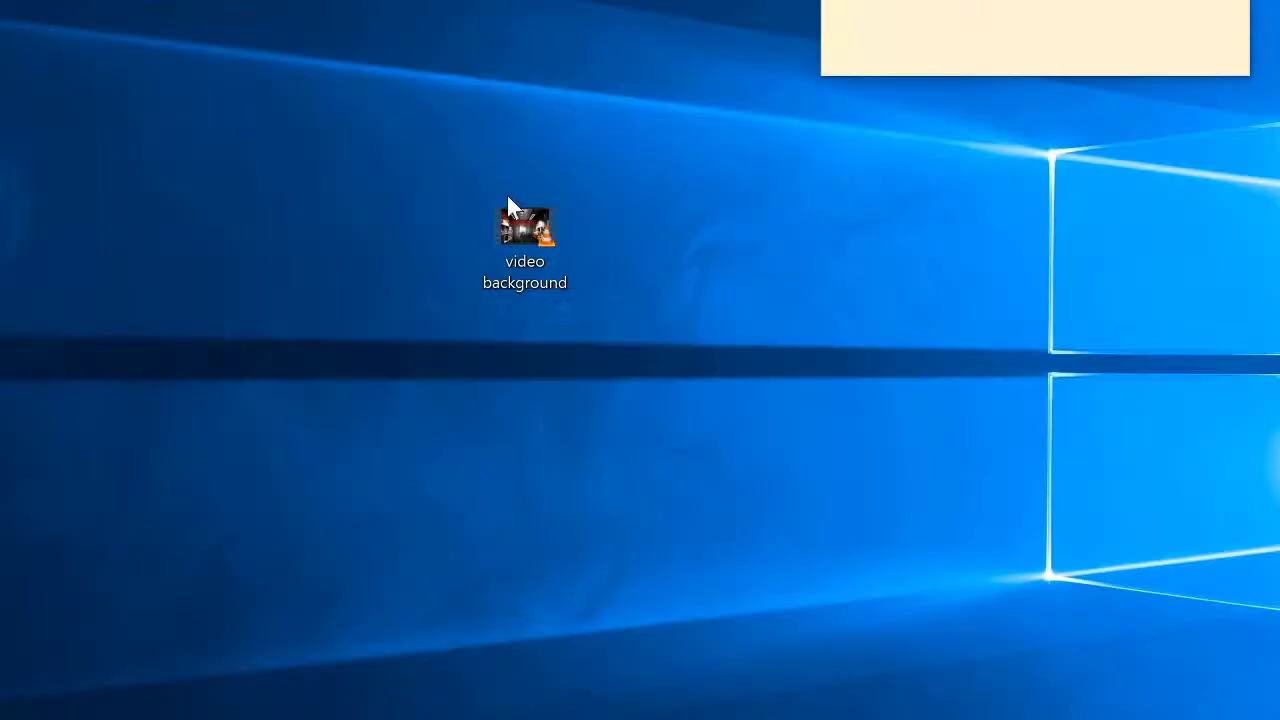
Play the video background clip to confirm it opens in VLC, then close VLC.
{"action": "double_click", "coordinate": [520, 222]}
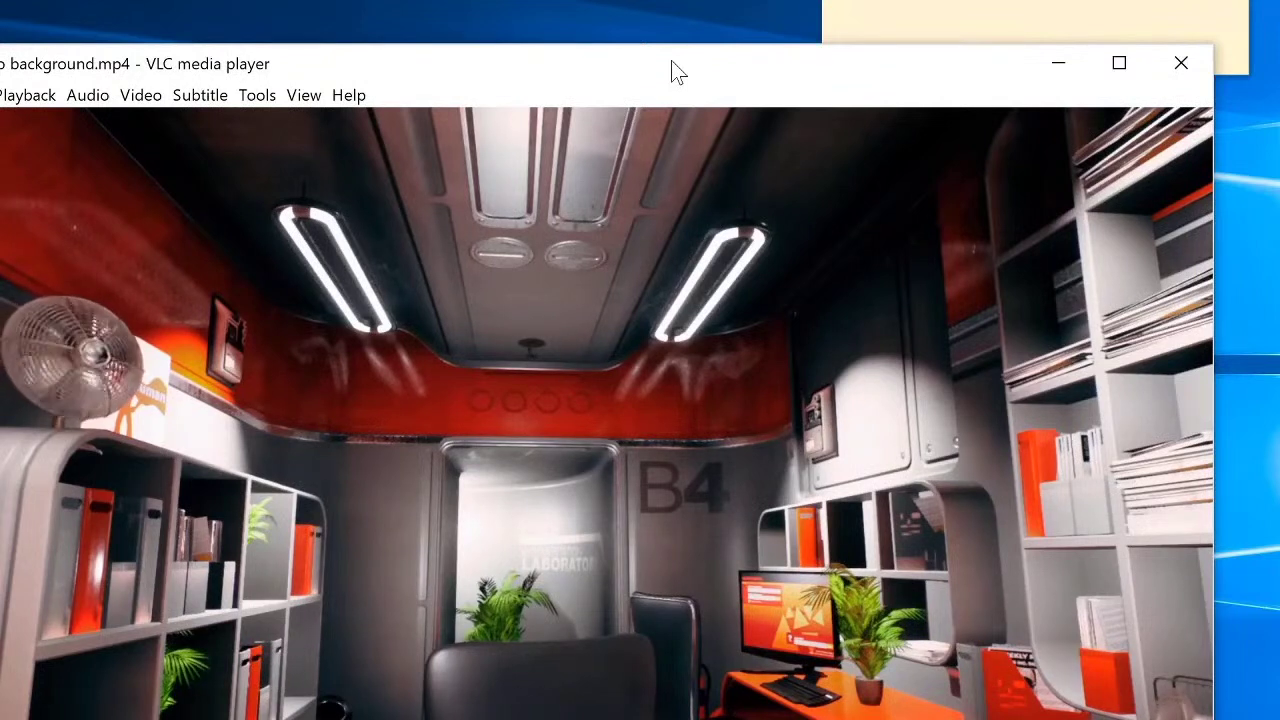
{"action": "left_click", "coordinate": [1176, 57]}
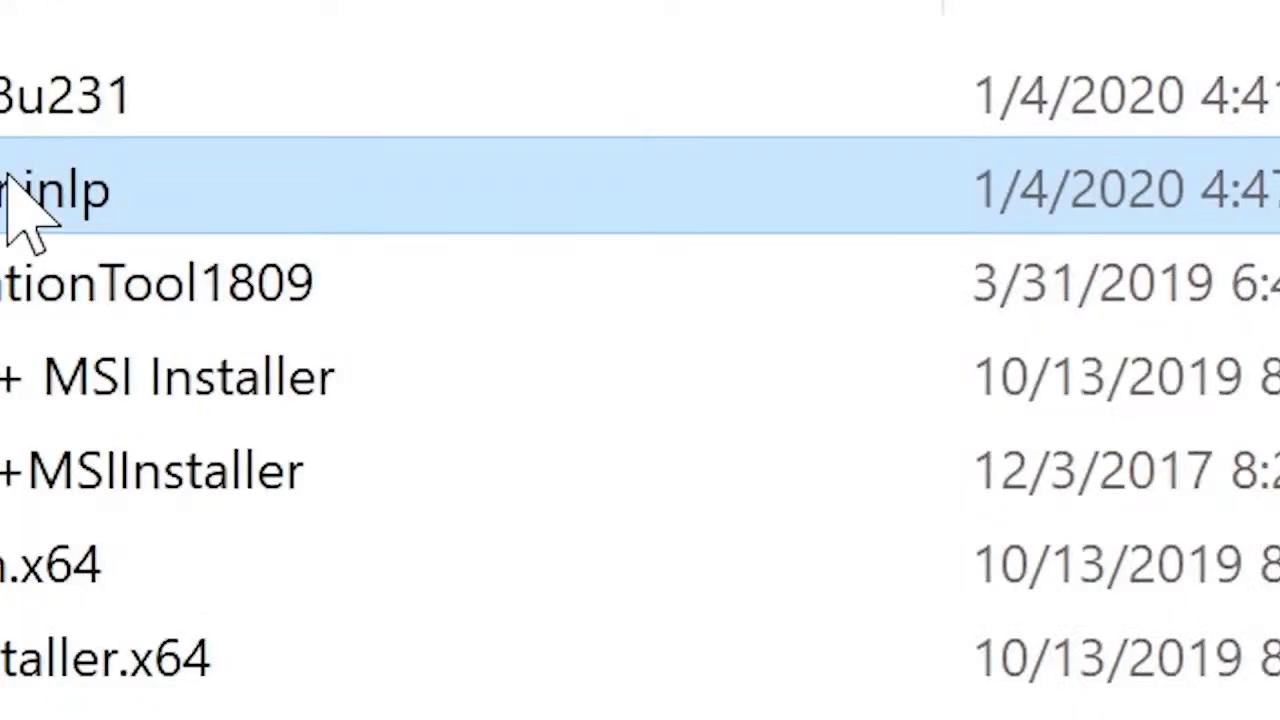
{"action": "double_click", "coordinate": [6, 180]}
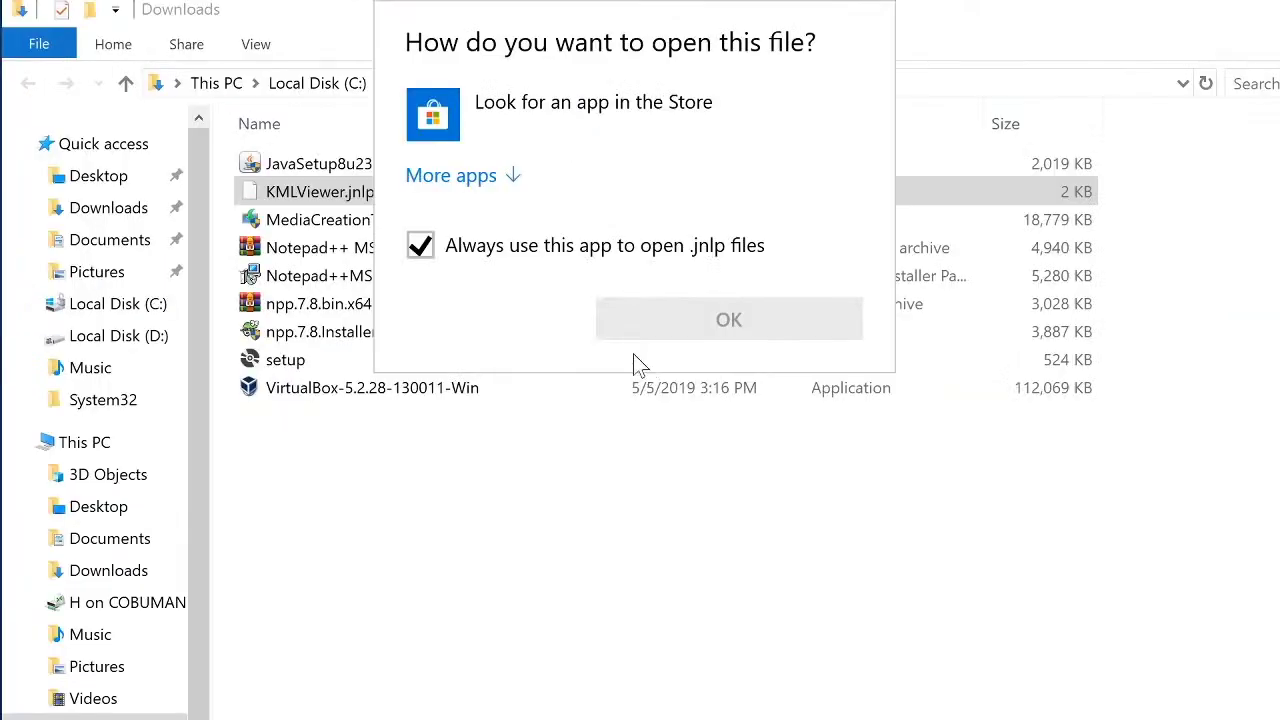
{"action": "left_click", "coordinate": [455, 122]}
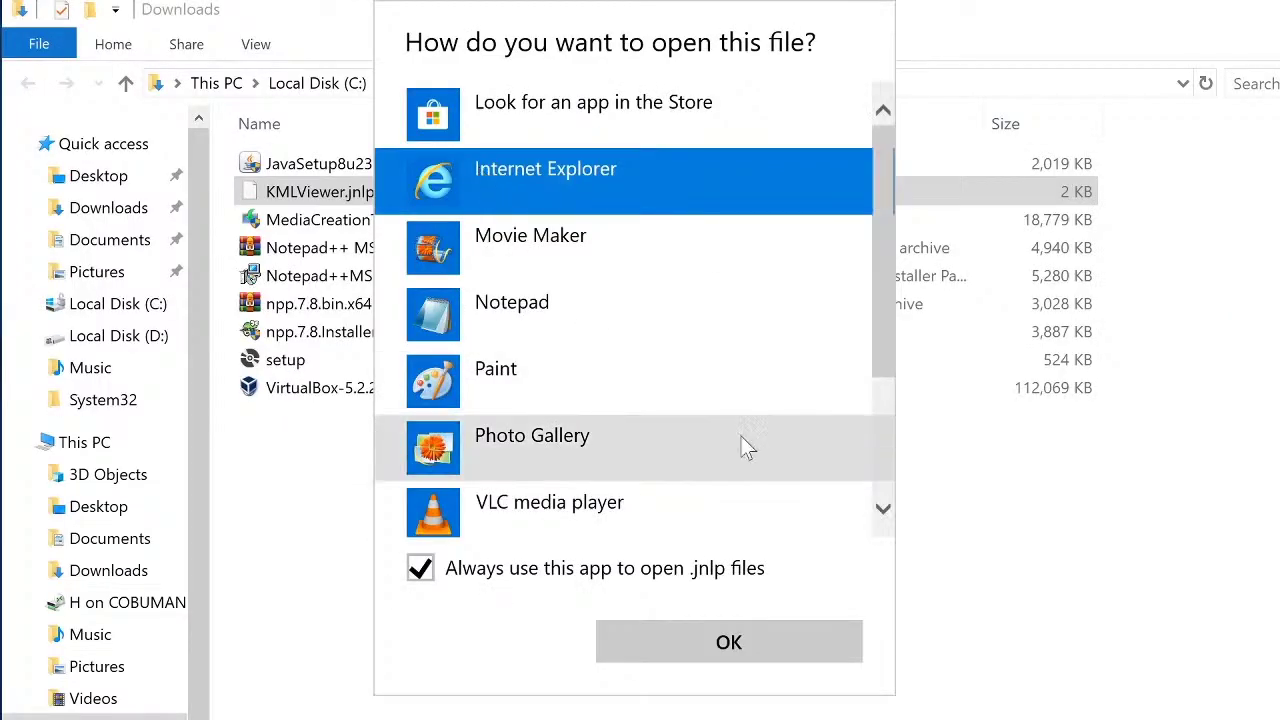
{"action": "scroll", "coordinate": [645, 368], "scroll_direction": "down", "scroll_amount": 3}
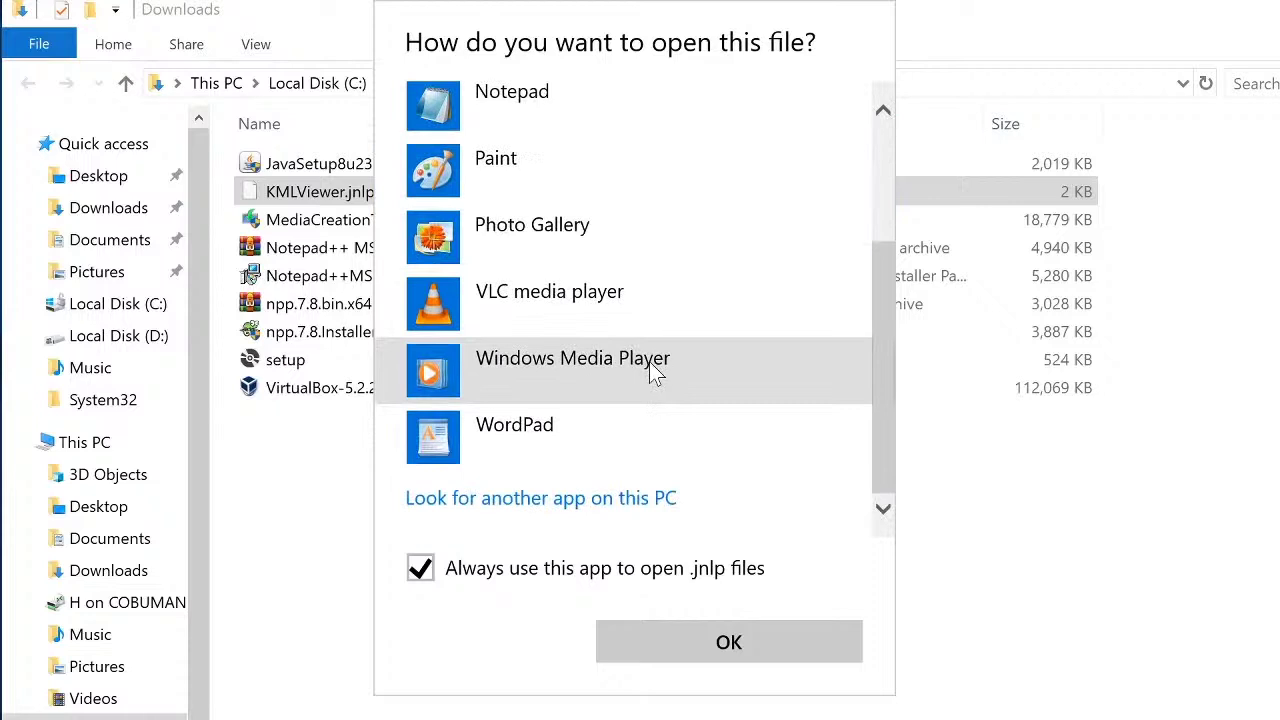
{"action": "scroll", "coordinate": [649, 366], "scroll_direction": "up", "scroll_amount": 3}
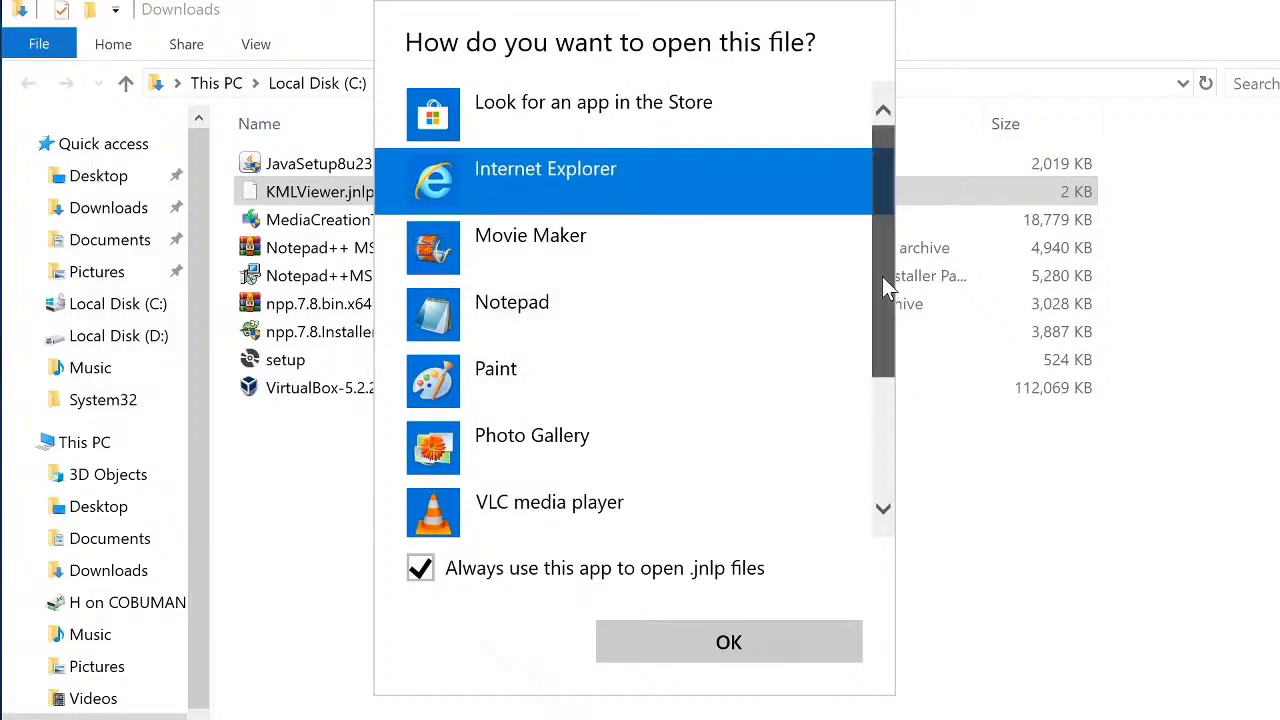
{"action": "left_click_drag", "start_coordinate": [882, 276], "coordinate": [879, 290]}
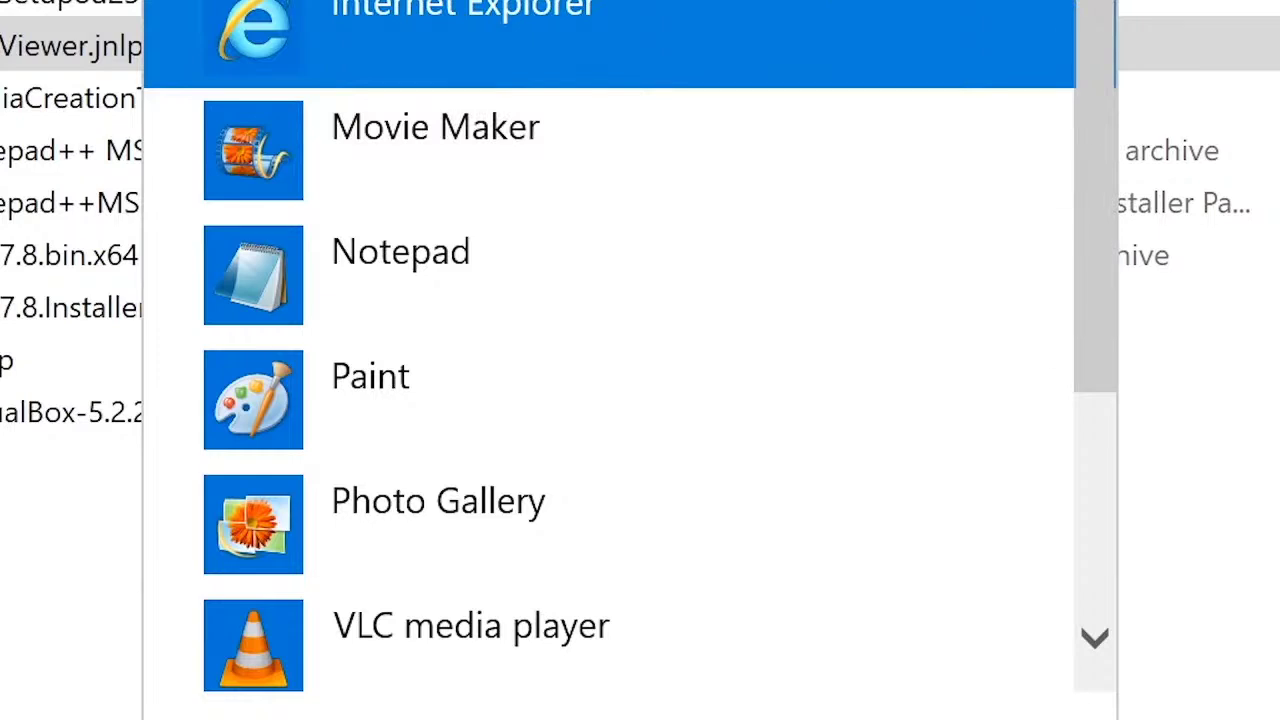
{"action": "scroll", "coordinate": [1100, 160], "scroll_direction": "down", "scroll_amount": 5}
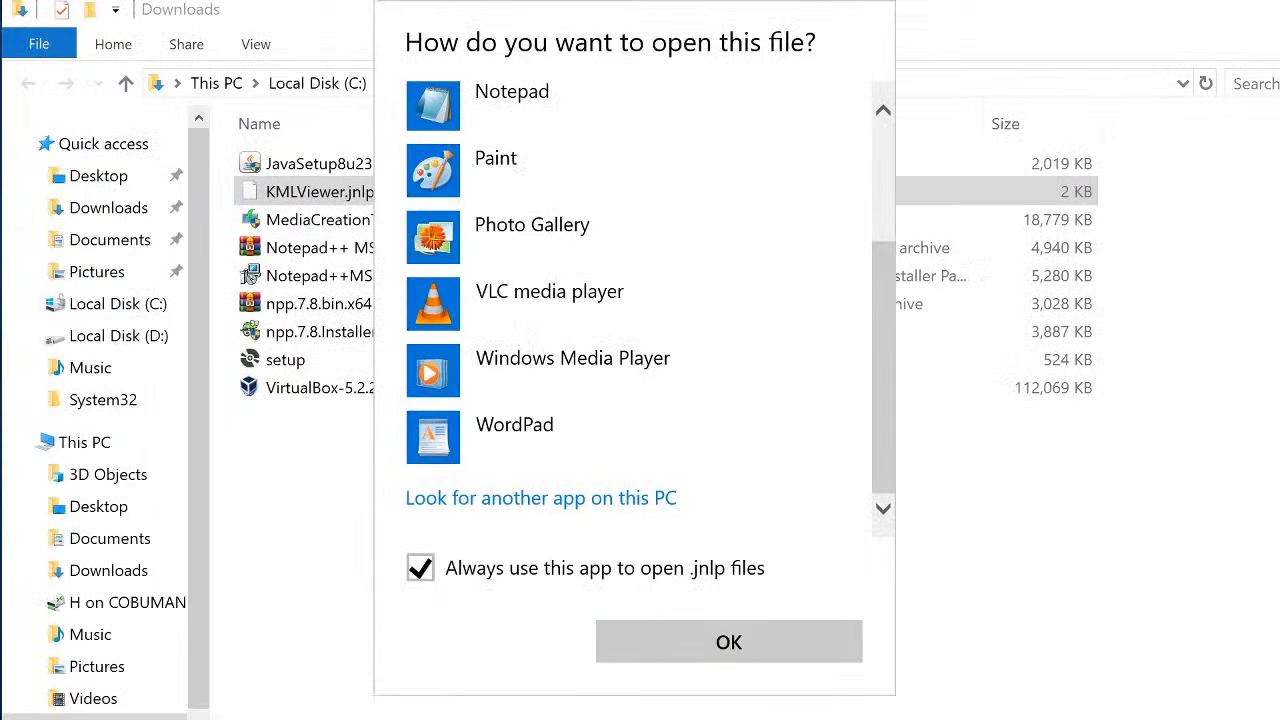
{"action": "key", "text": "Escape"}
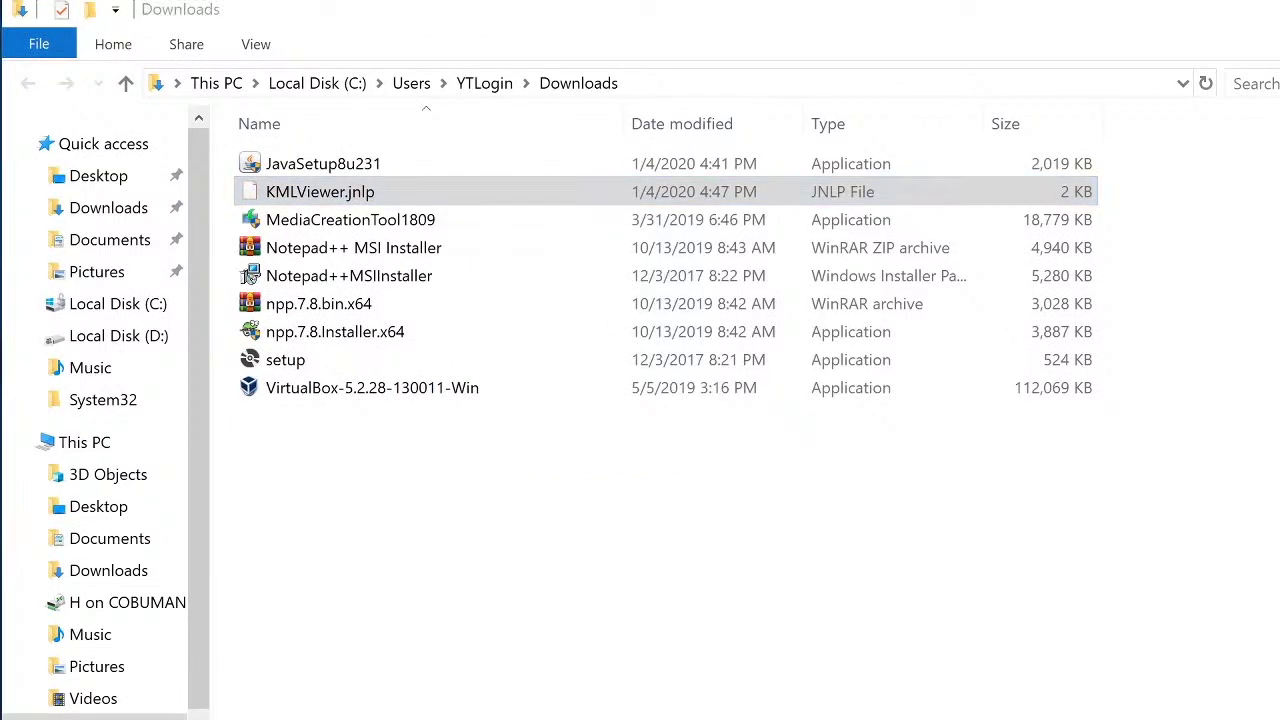
{"action": "left_click", "coordinate": [795, 30]}
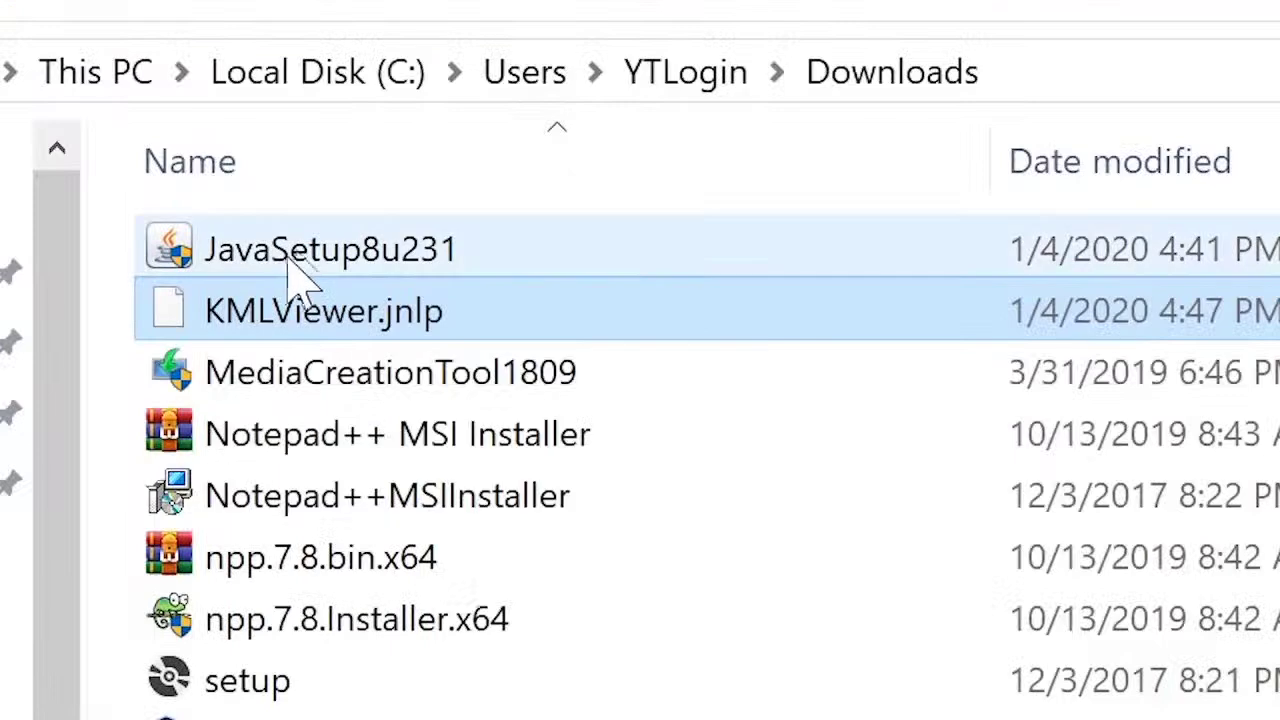
{"action": "left_click", "coordinate": [330, 252]}
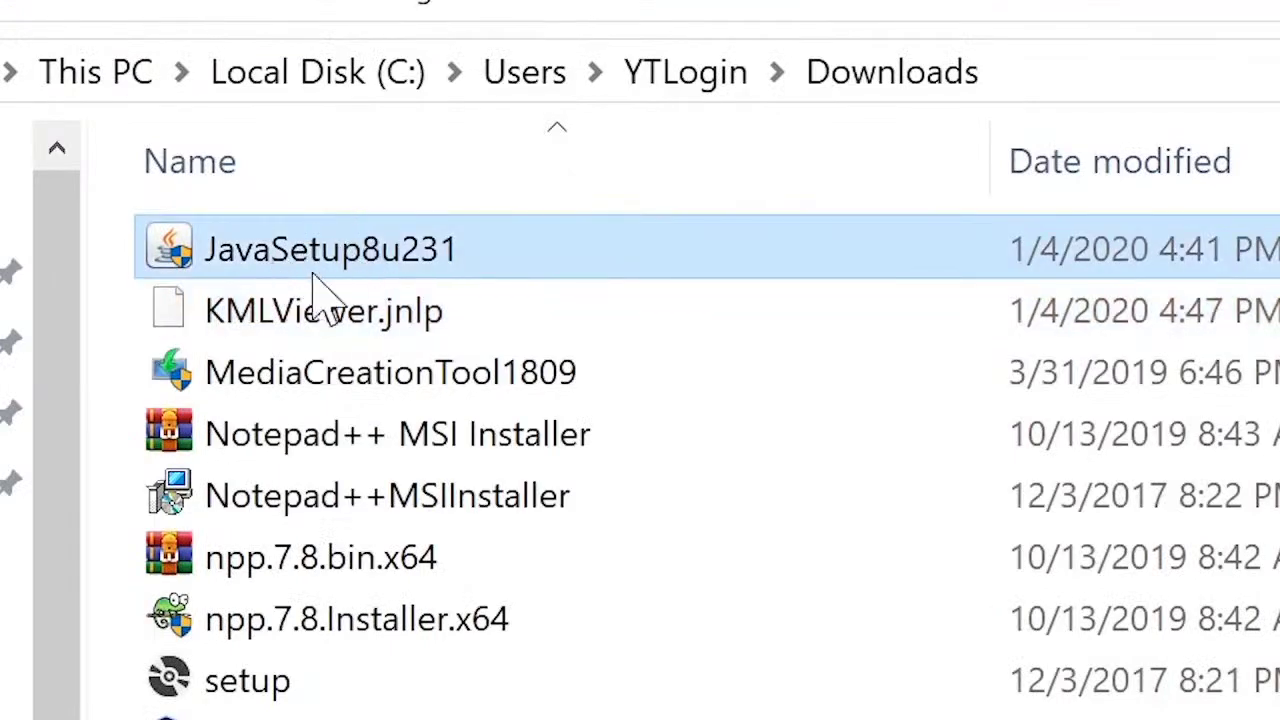
{"action": "mouse_move", "coordinate": [346, 251]}
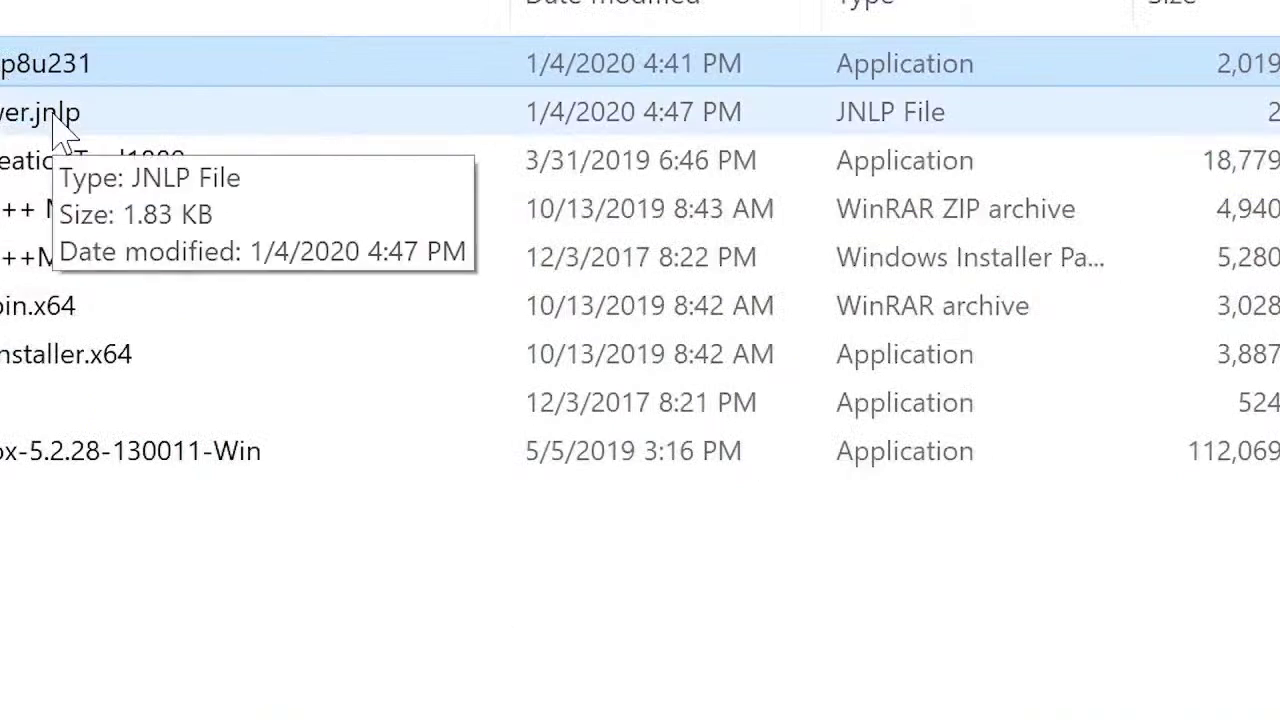
{"action": "left_click", "coordinate": [55, 115]}
{"action": "left_click", "coordinate": [60, 75]}
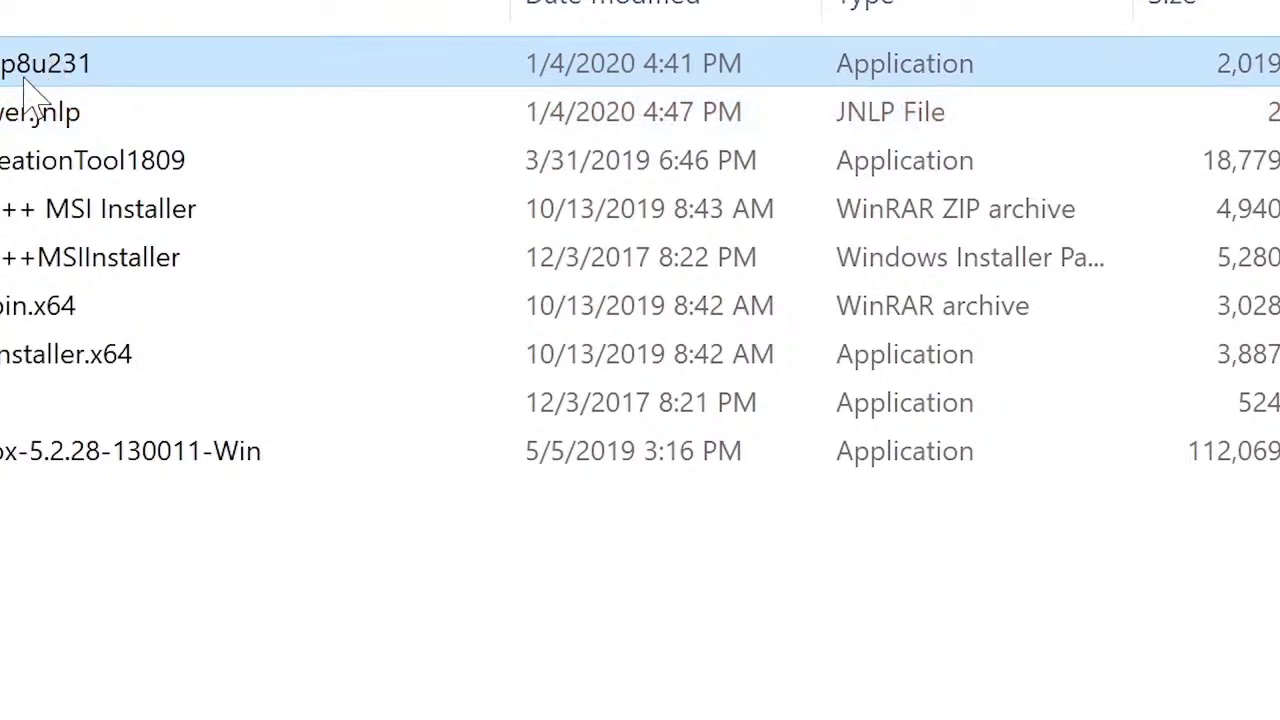
{"action": "left_click", "coordinate": [40, 113]}
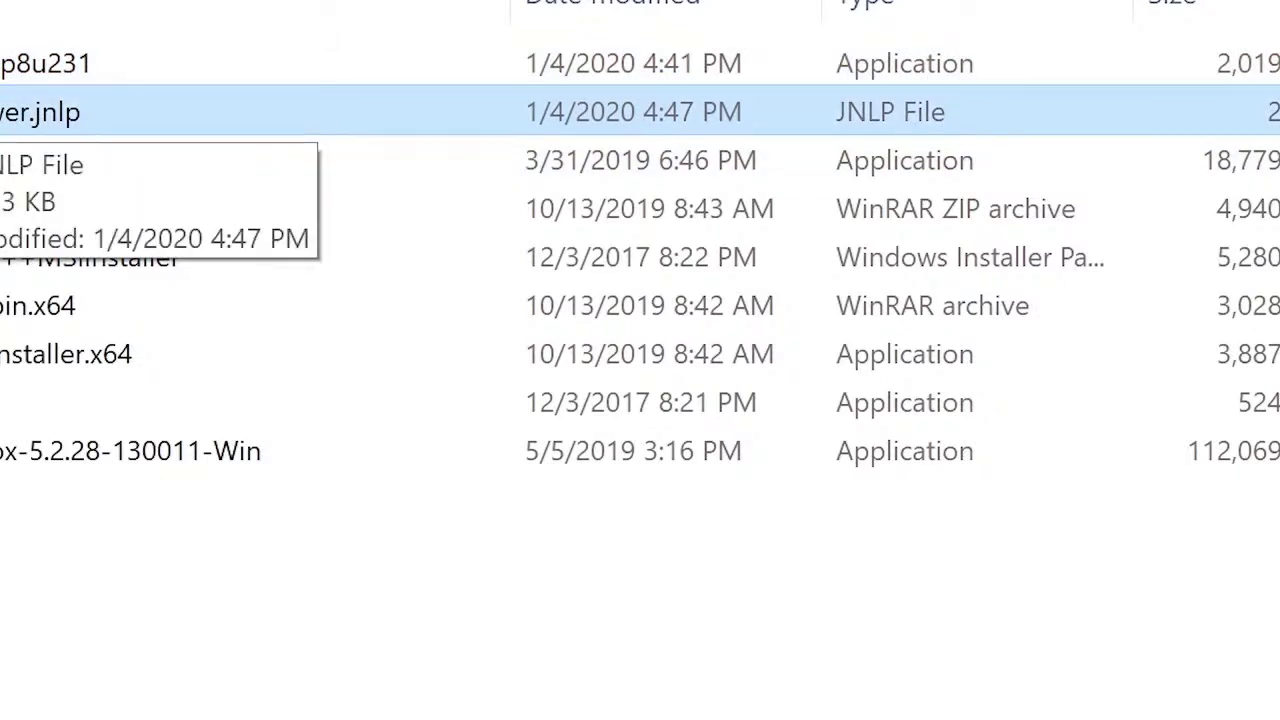
{"action": "left_click", "coordinate": [2, 63]}
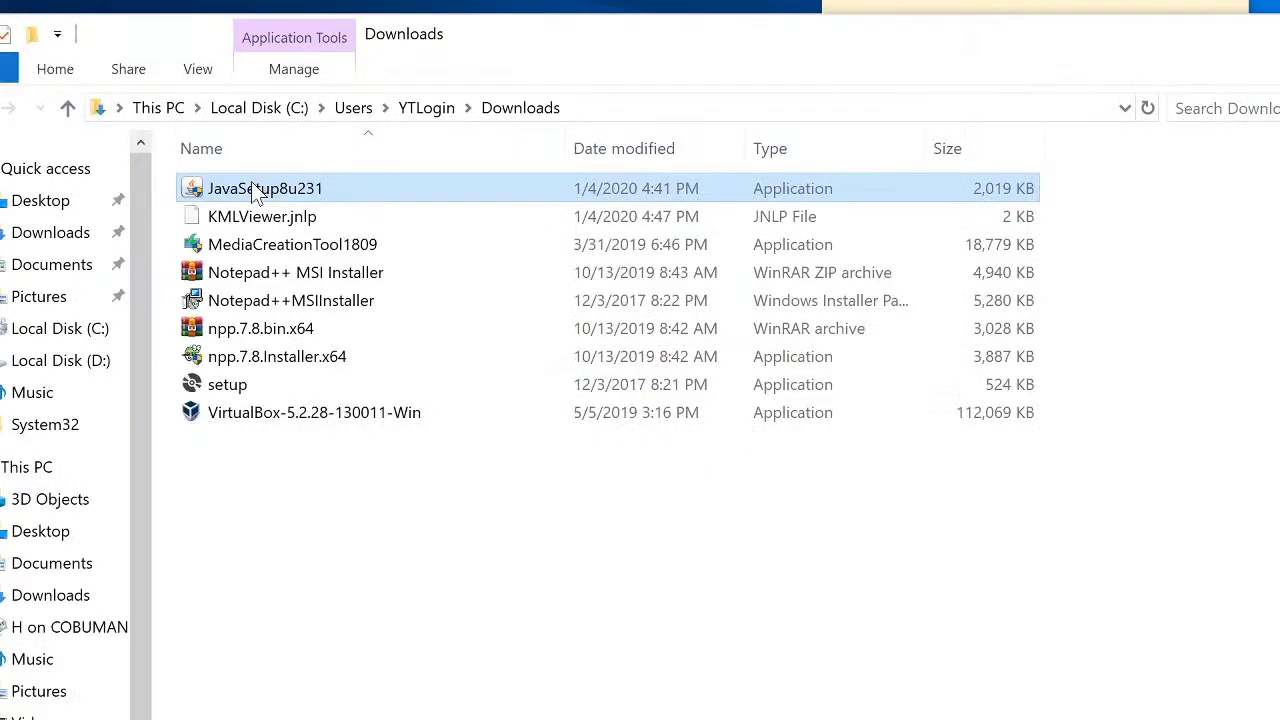
Install Java 8 Update 231 from JavaSetup8u231 and close the installer once it reports success.
{"action": "double_click", "coordinate": [251, 183]}
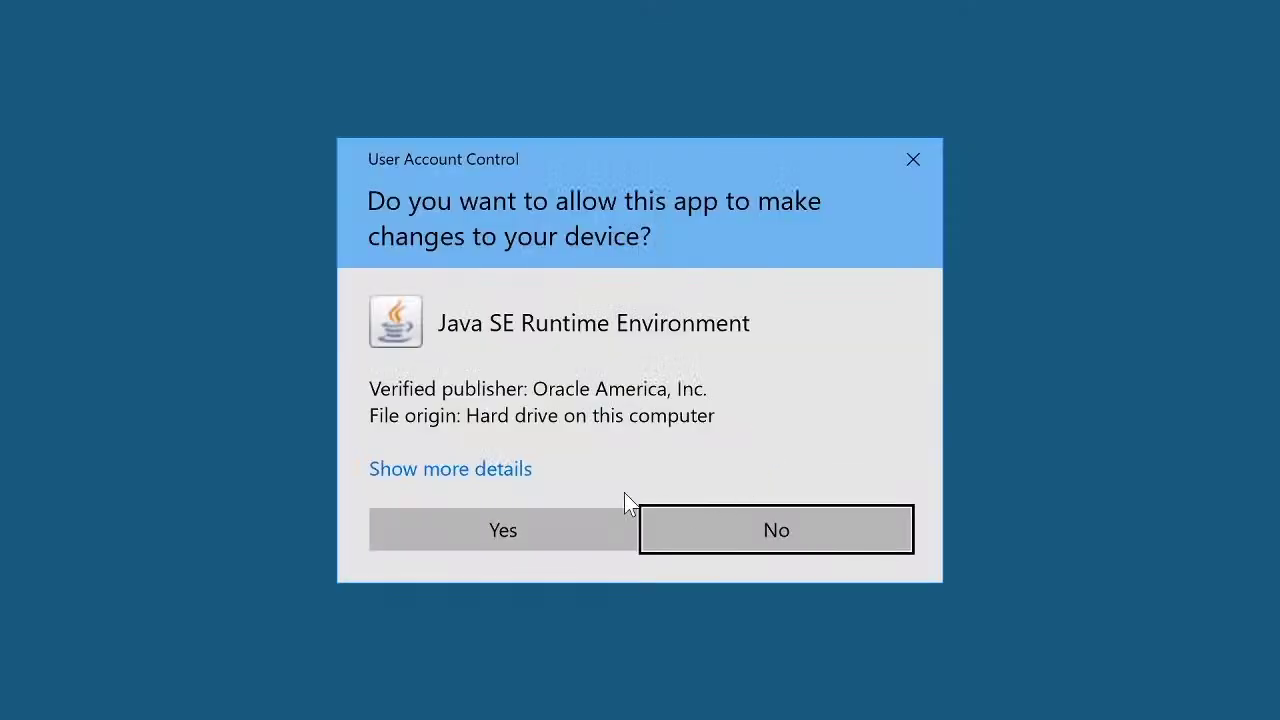
{"action": "left_click", "coordinate": [540, 525]}
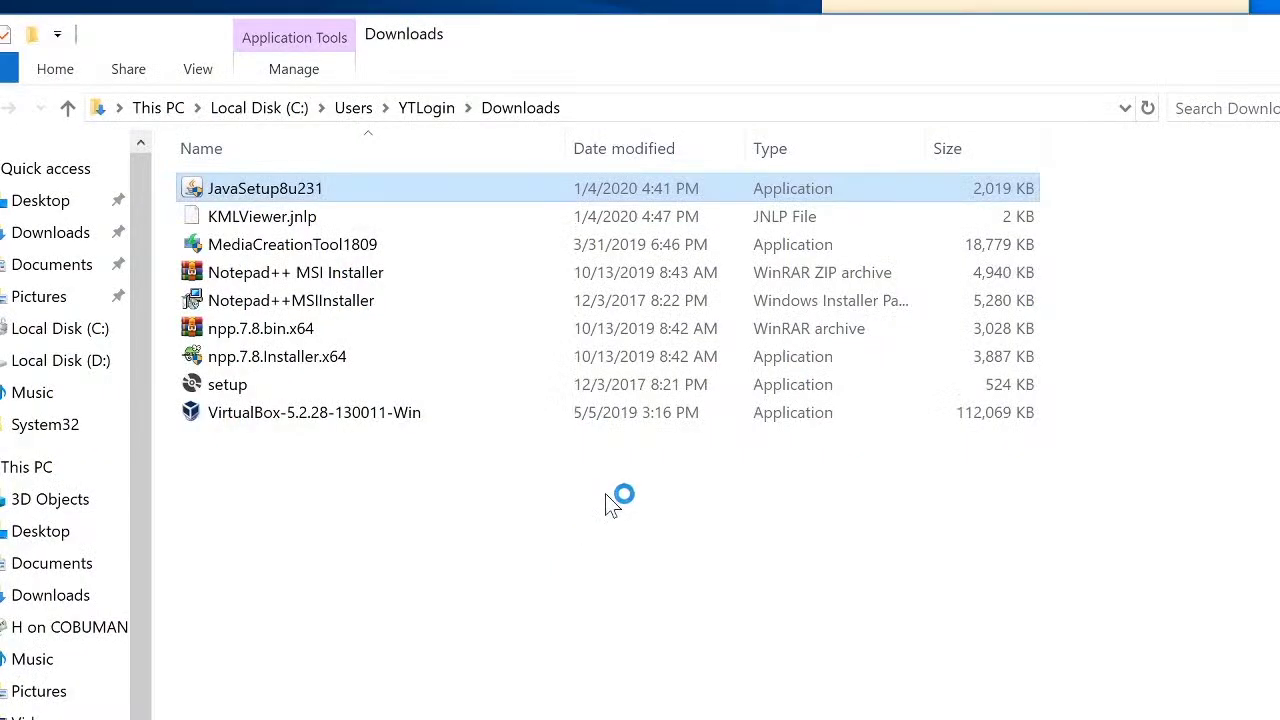
{"action": "left_click", "coordinate": [240, 588]}
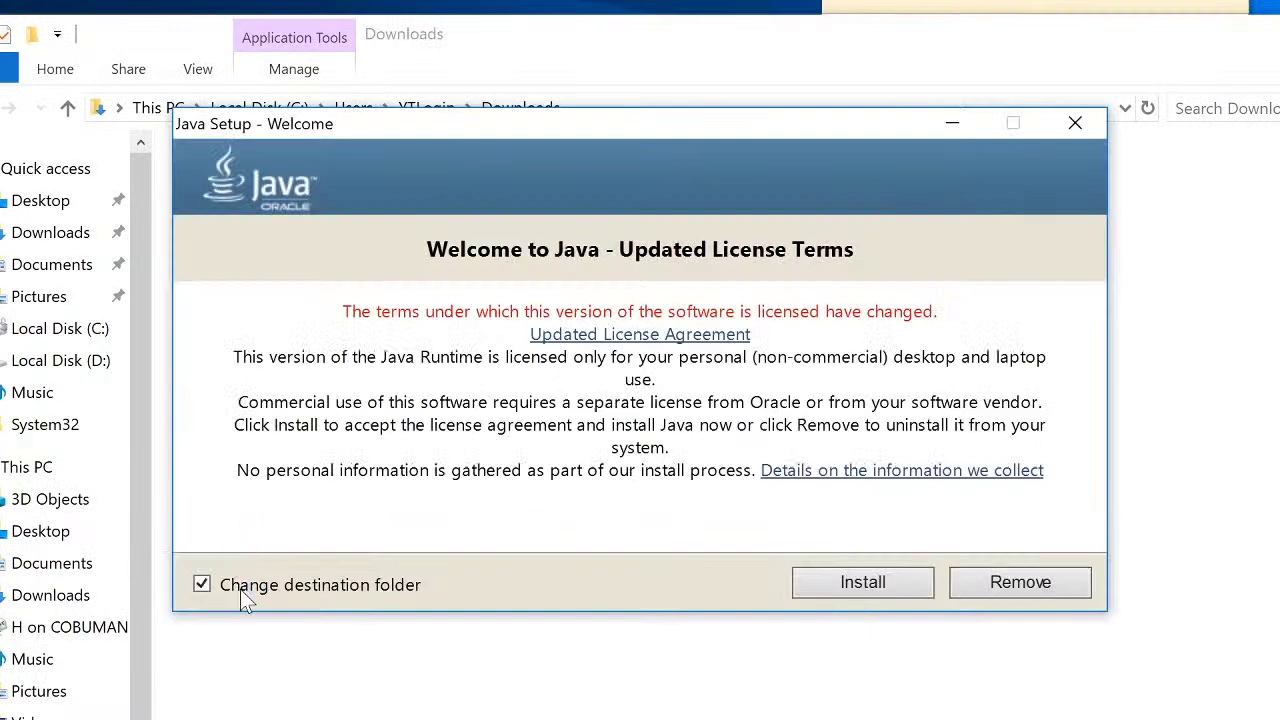
{"action": "left_click", "coordinate": [915, 584]}
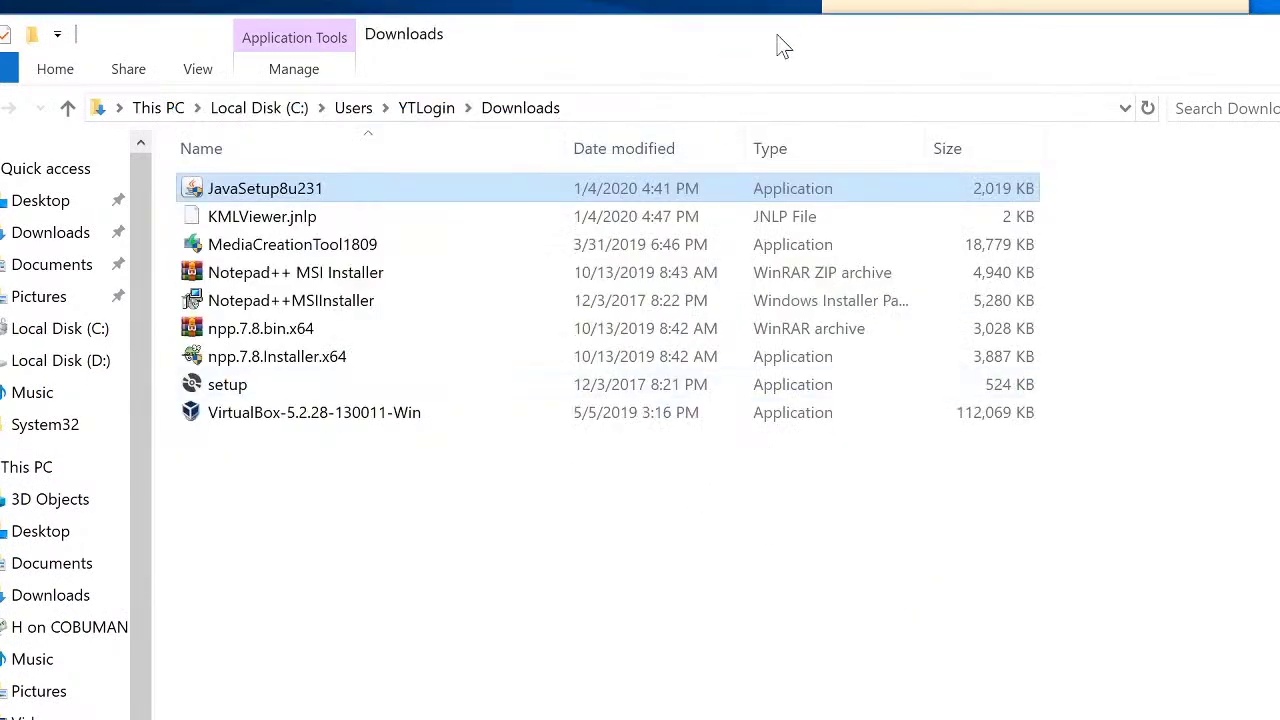
{"action": "left_click", "coordinate": [277, 216]}
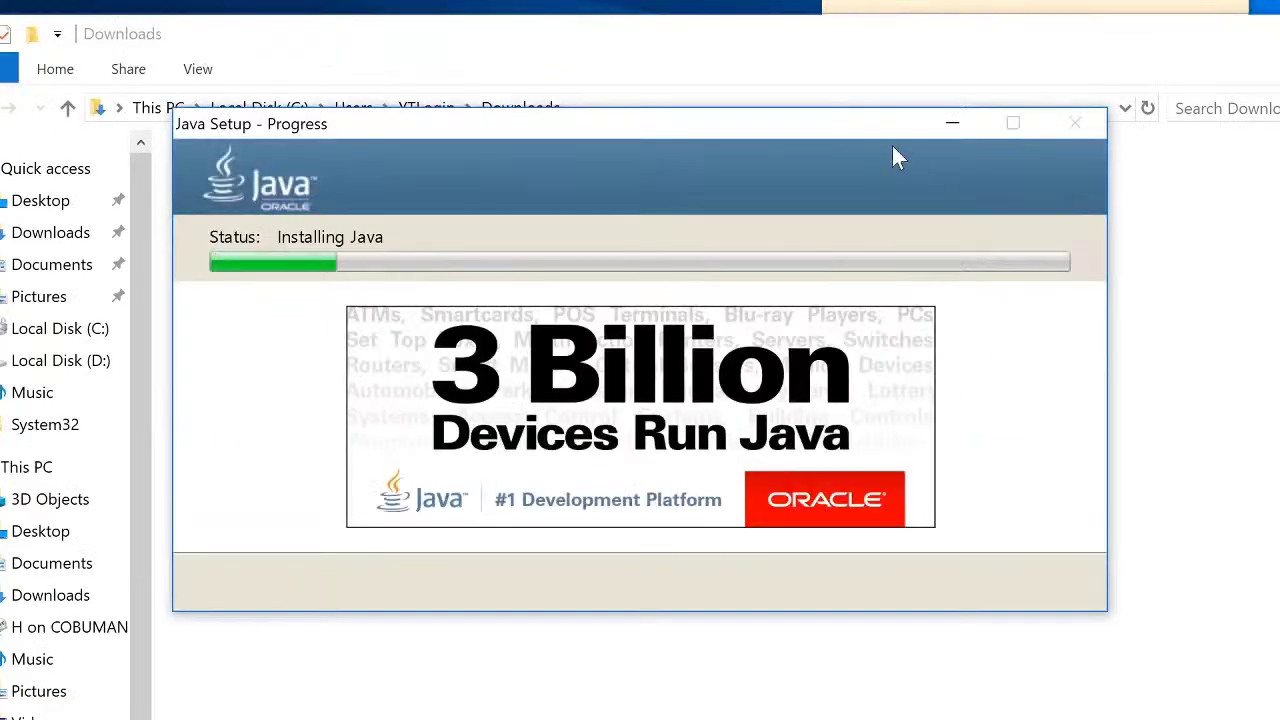
{"action": "left_click_drag", "start_coordinate": [802, 119], "coordinate": [788, 268]}
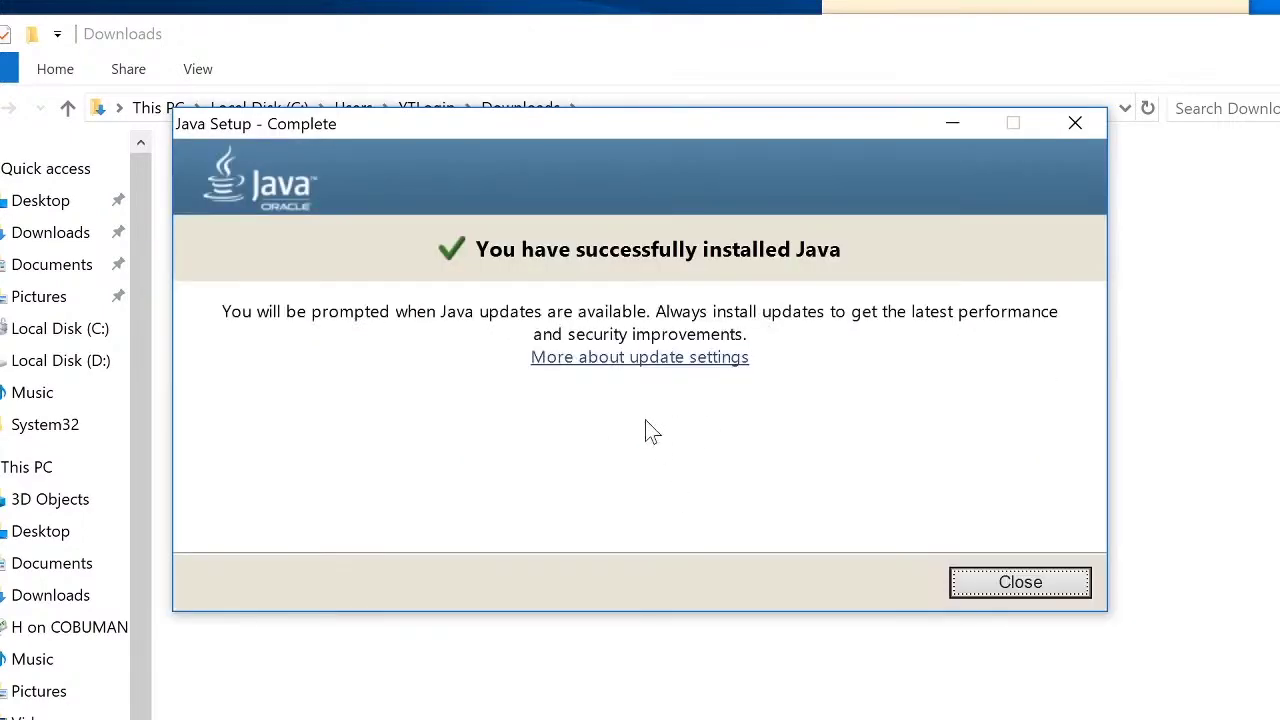
{"action": "left_click", "coordinate": [1000, 590]}
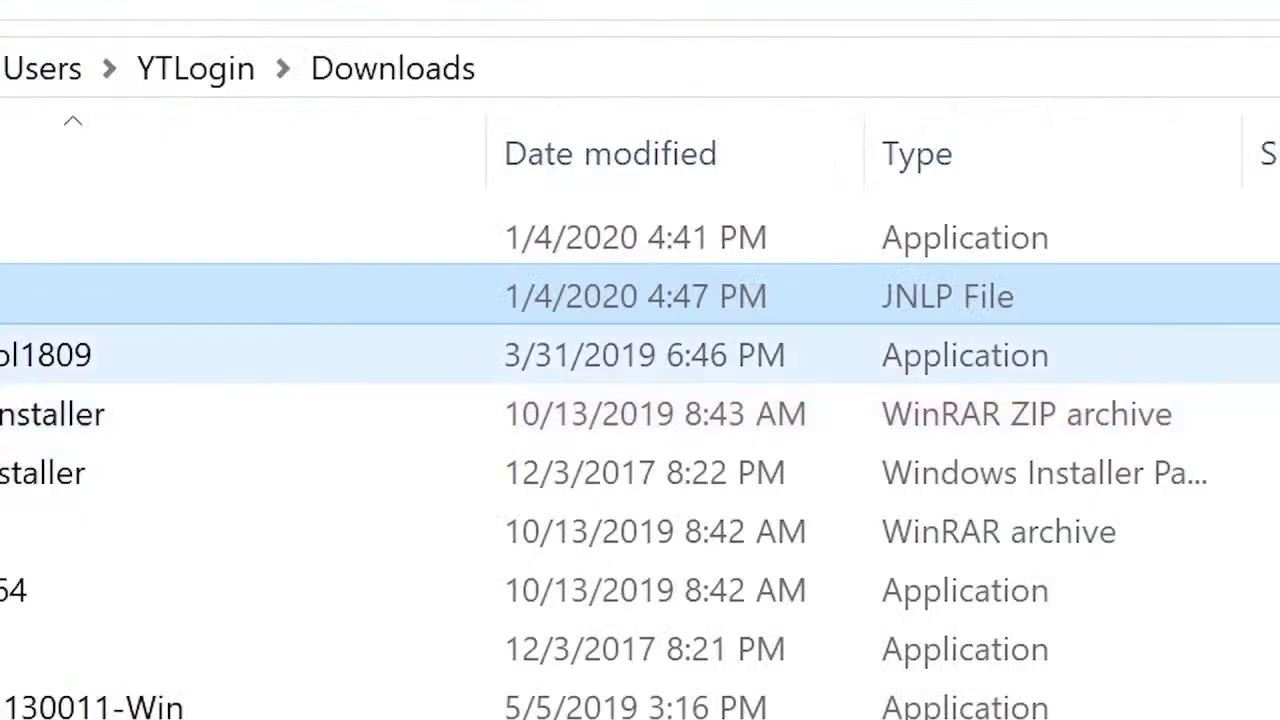
Run KMLViewer.jnlp with 'Do not show this again' ticked, then dismiss the OpenGL ES error.
{"action": "left_click", "coordinate": [335, 244]}
{"action": "left_click", "coordinate": [6, 310]}
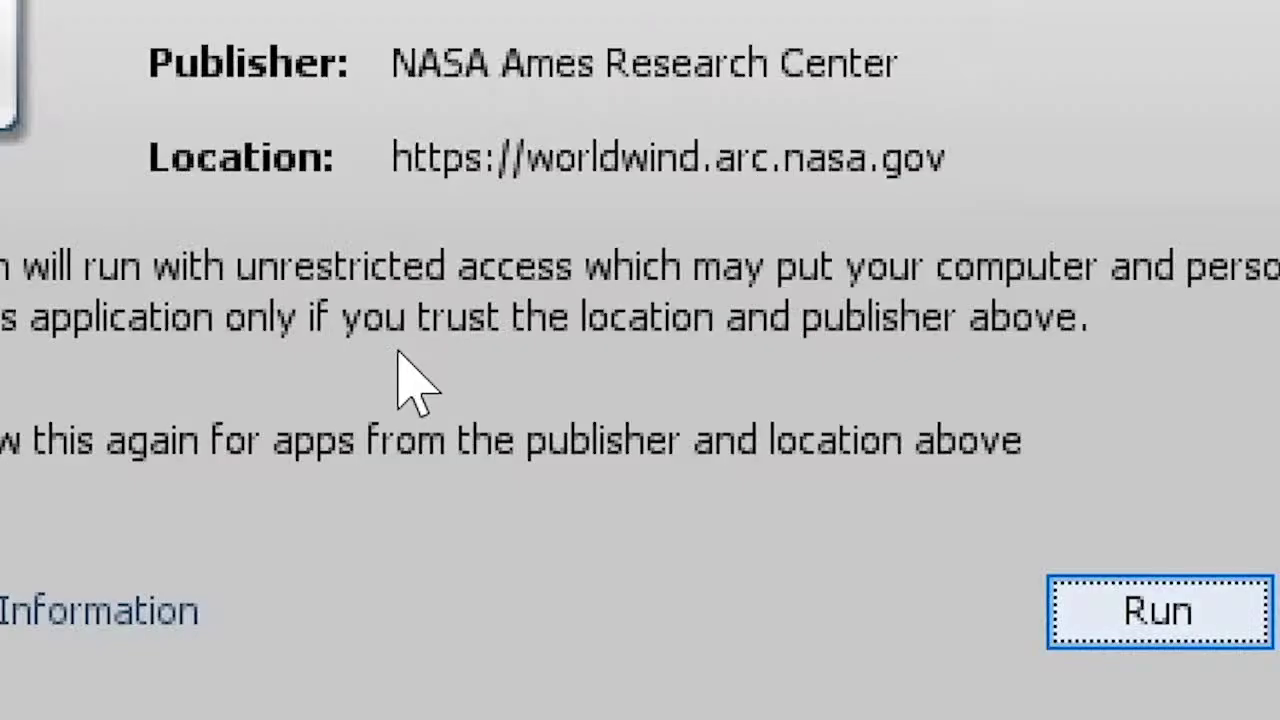
{"action": "left_click", "coordinate": [300, 455]}
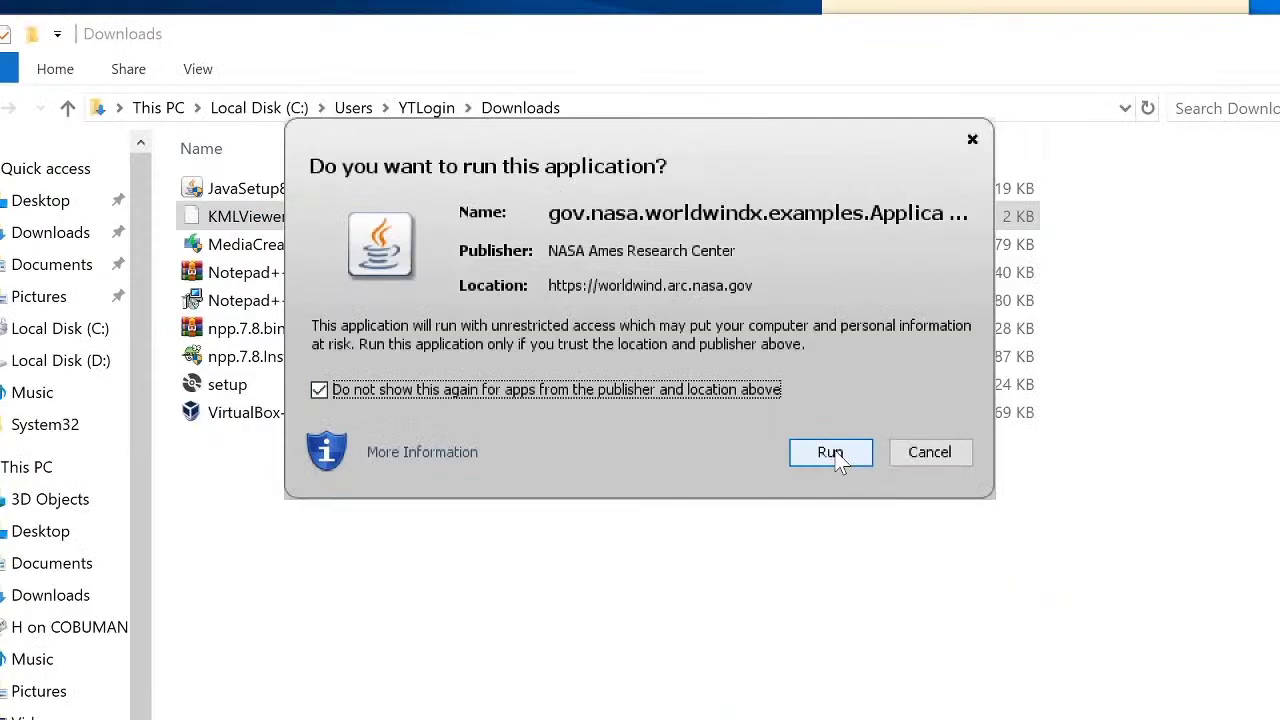
{"action": "left_click", "coordinate": [832, 455]}
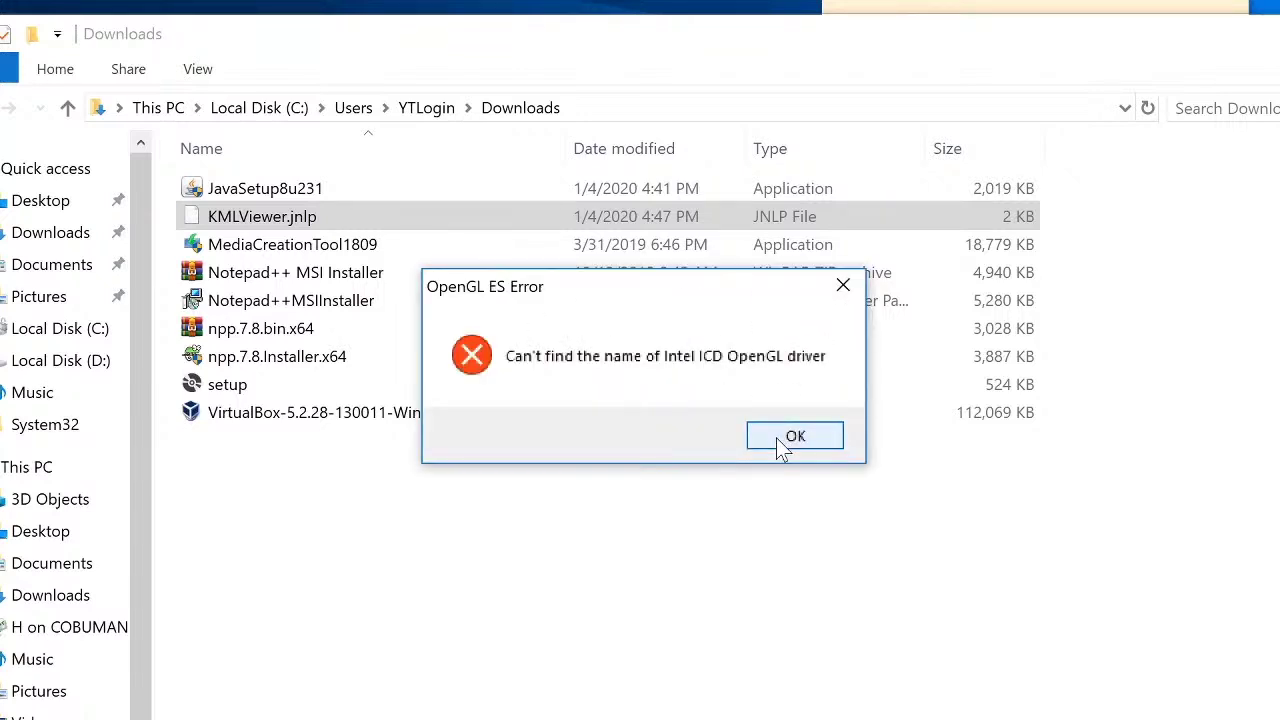
{"action": "left_click", "coordinate": [843, 284]}
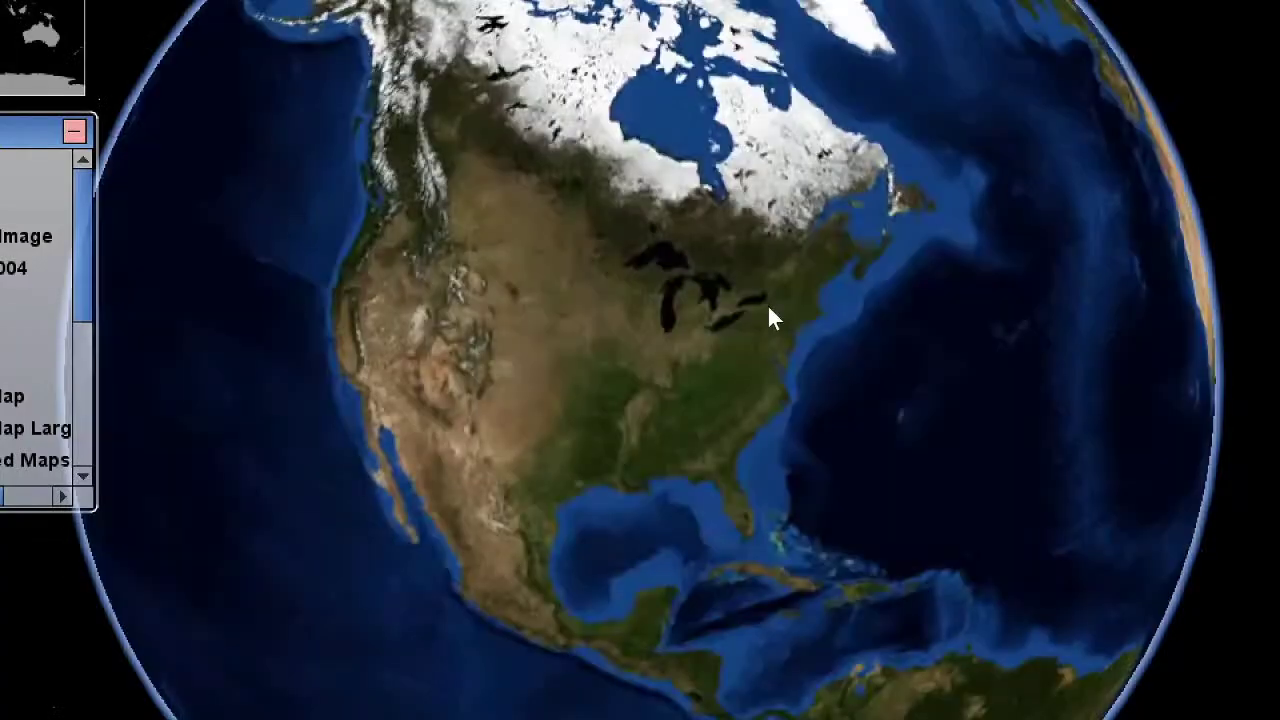
{"action": "left_click_drag", "start_coordinate": [711, 334], "coordinate": [811, 289]}
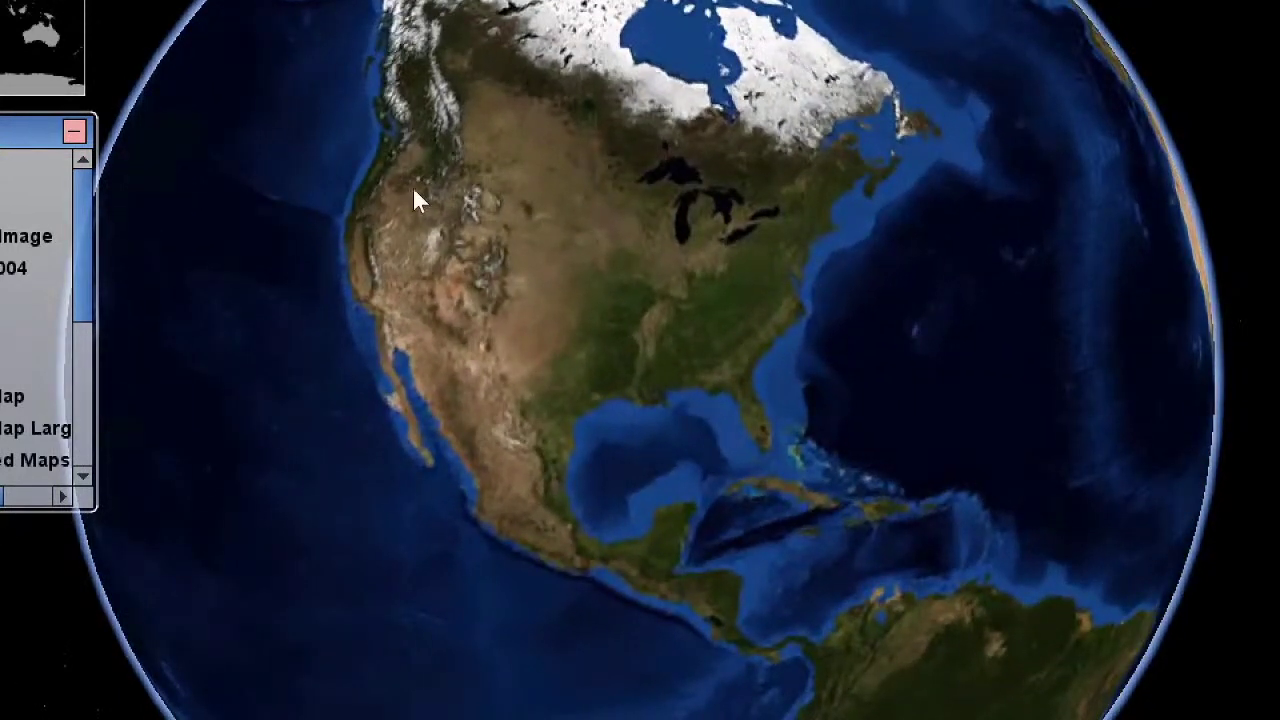
{"action": "left_click_drag", "start_coordinate": [622, 227], "coordinate": [608, 63]}
{"action": "scroll", "coordinate": [705, 155], "scroll_direction": "down", "scroll_amount": 5}
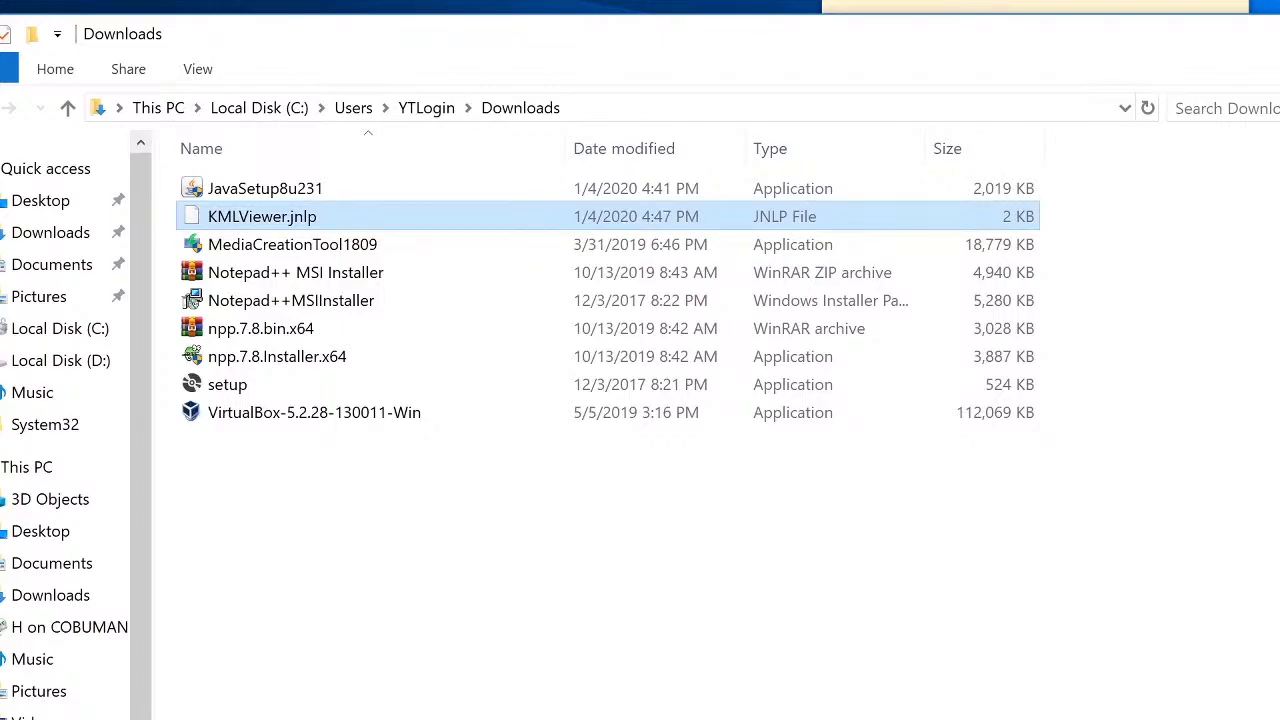
Open the Default apps settings and show the 'Choose default apps by file type' list.
{"action": "key", "text": "super+x"}
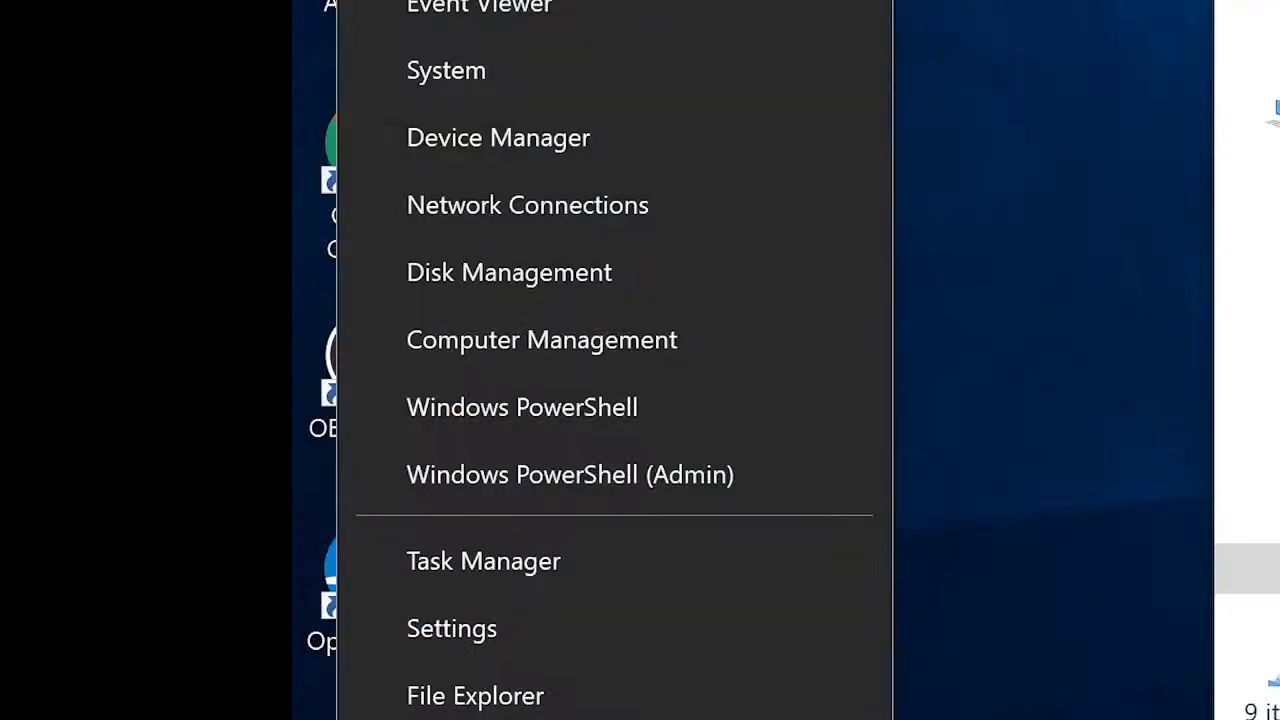
{"action": "key", "text": "f"}
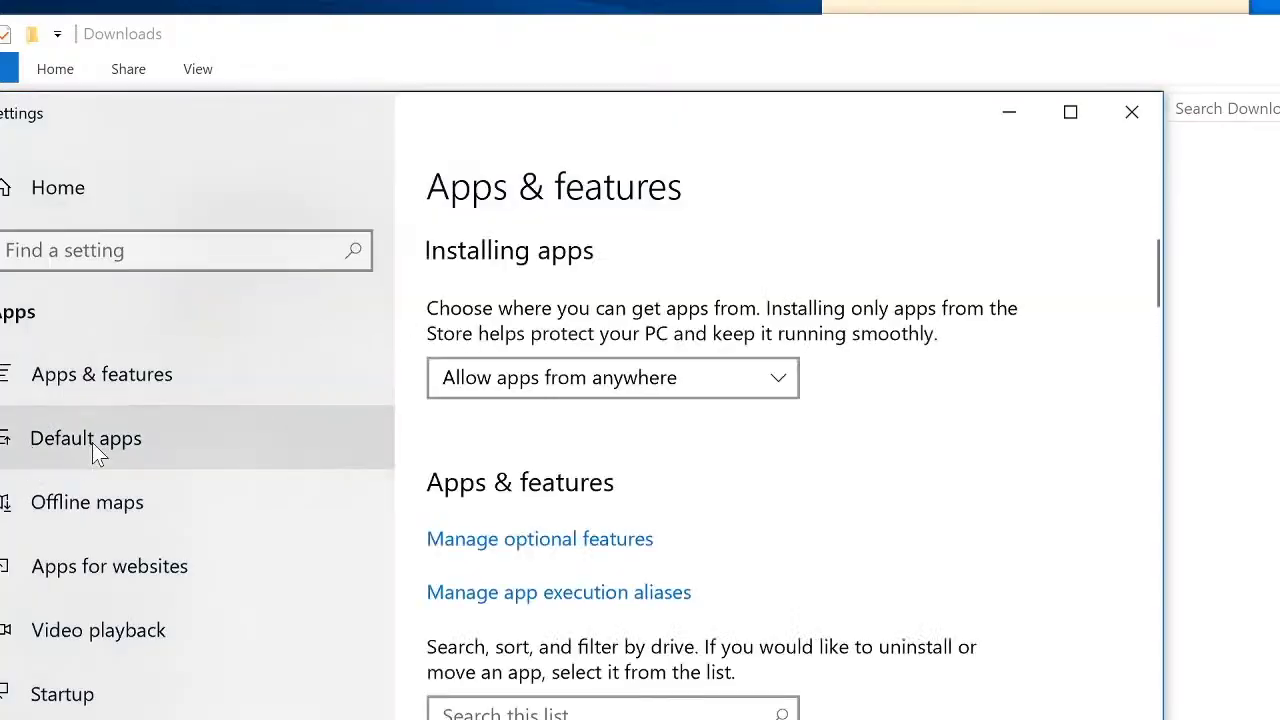
{"action": "left_click", "coordinate": [92, 442]}
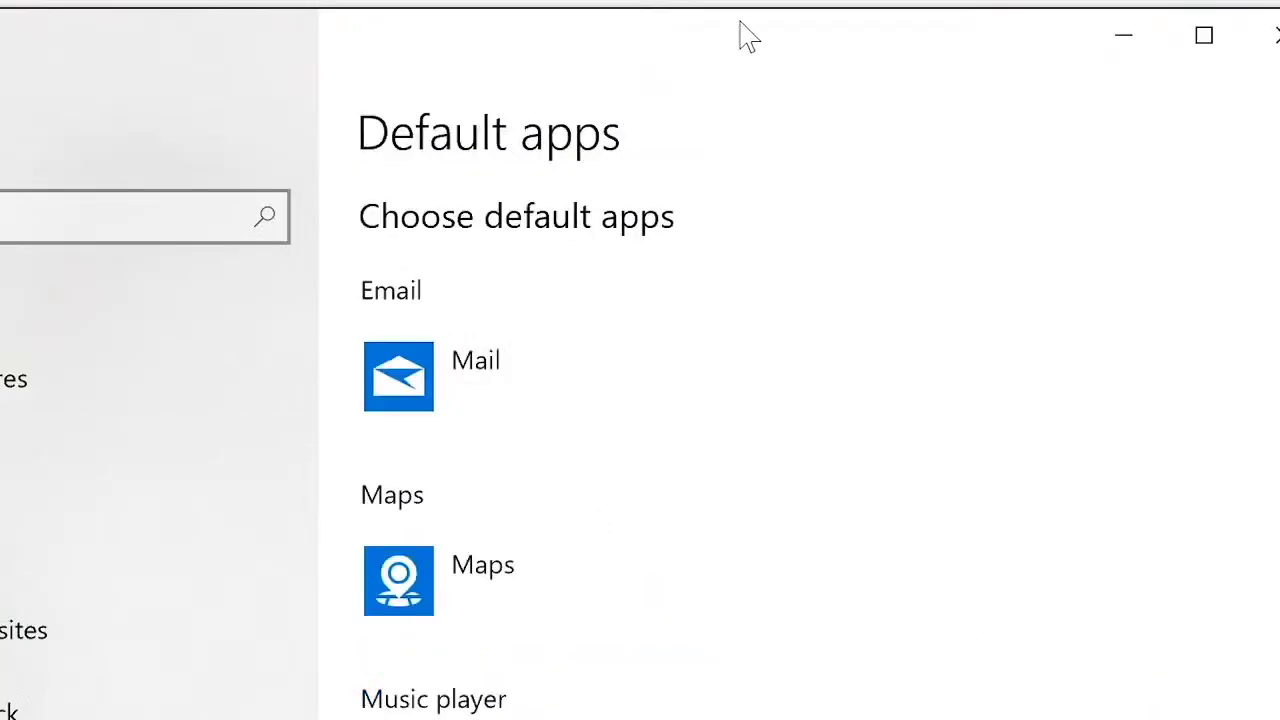
{"action": "scroll", "coordinate": [804, 543], "scroll_direction": "down", "scroll_amount": 1}
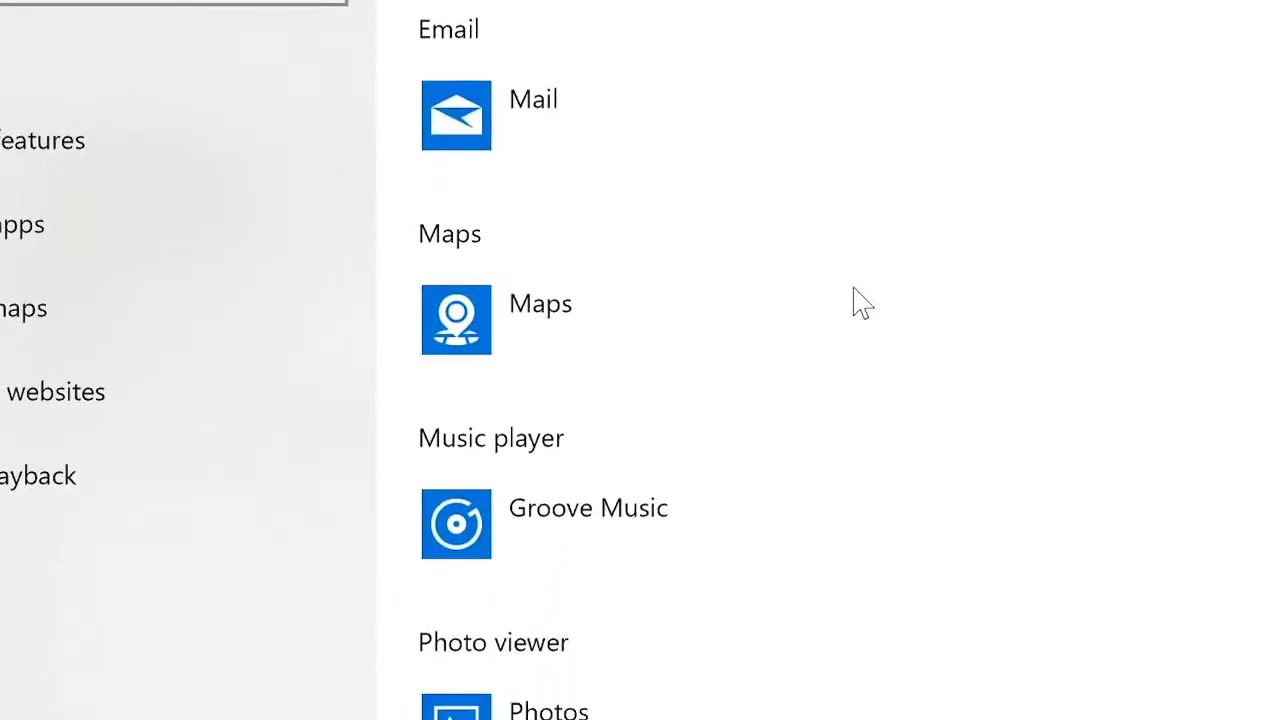
{"action": "scroll", "coordinate": [858, 300], "scroll_direction": "down", "scroll_amount": 10}
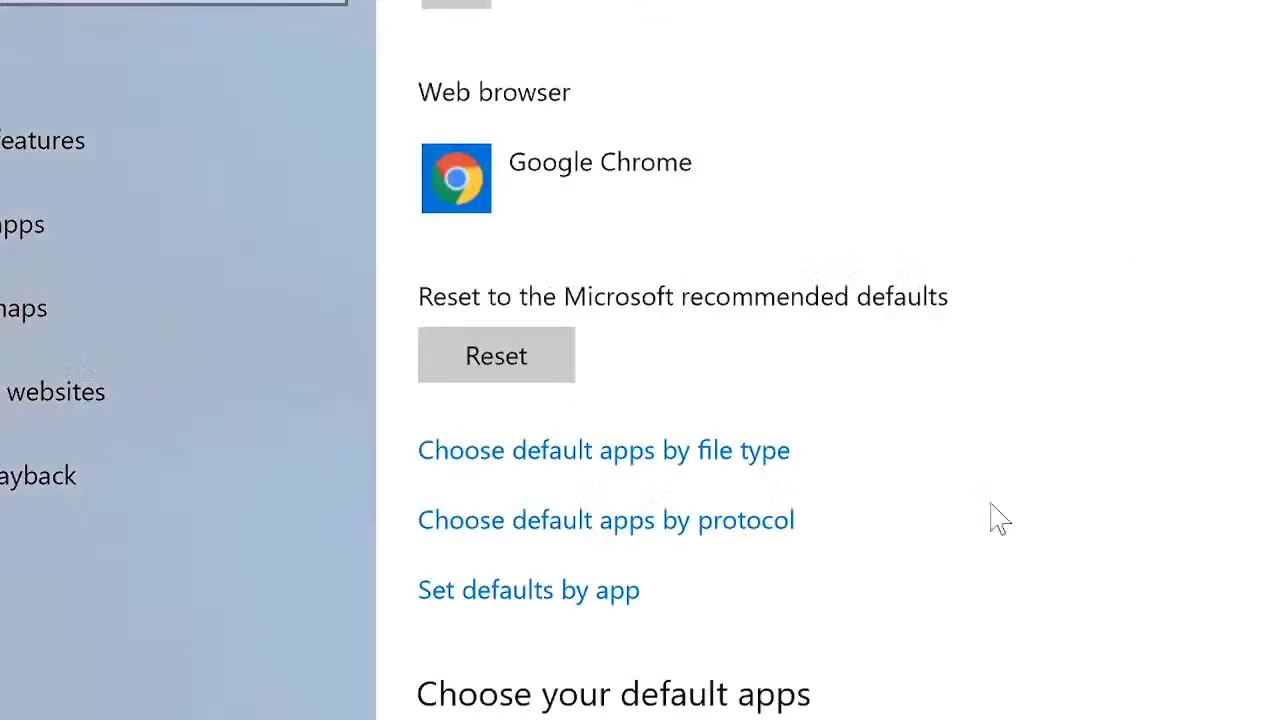
{"action": "scroll", "coordinate": [663, 517], "scroll_direction": "down", "scroll_amount": 3}
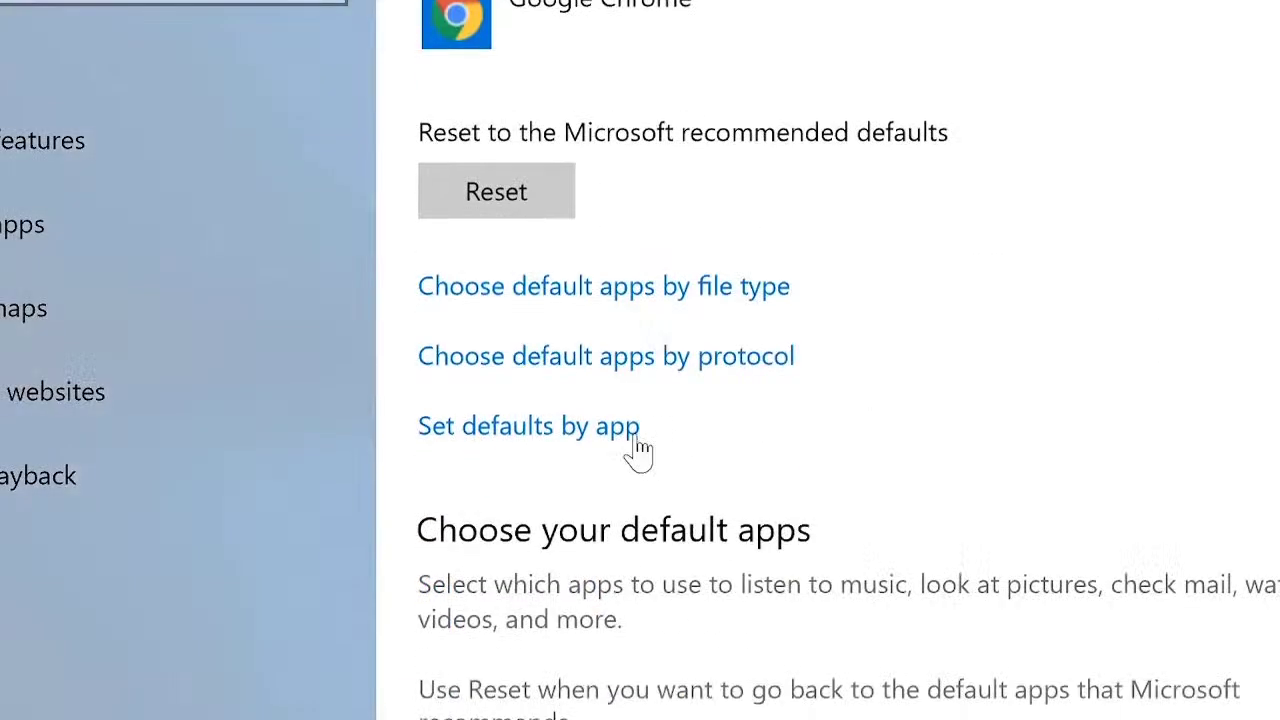
{"action": "left_click", "coordinate": [591, 304]}
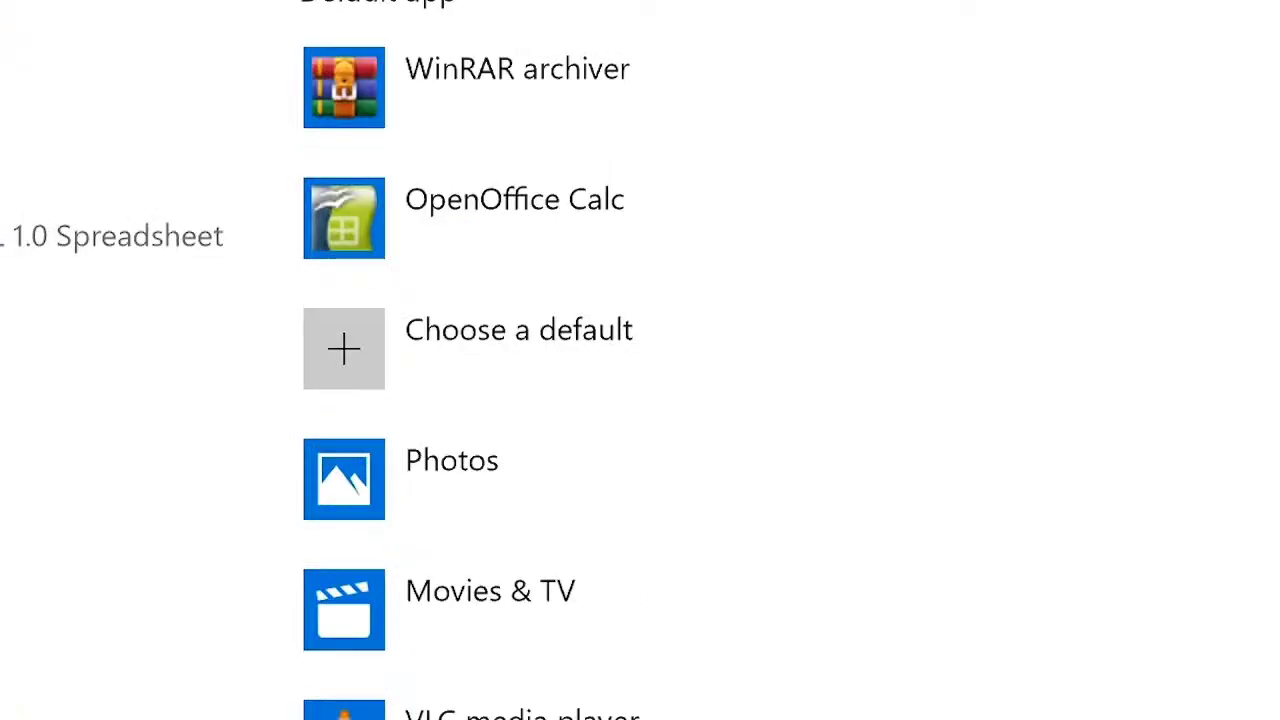
{"action": "scroll", "coordinate": [470, 360], "scroll_direction": "down", "scroll_amount": 5}
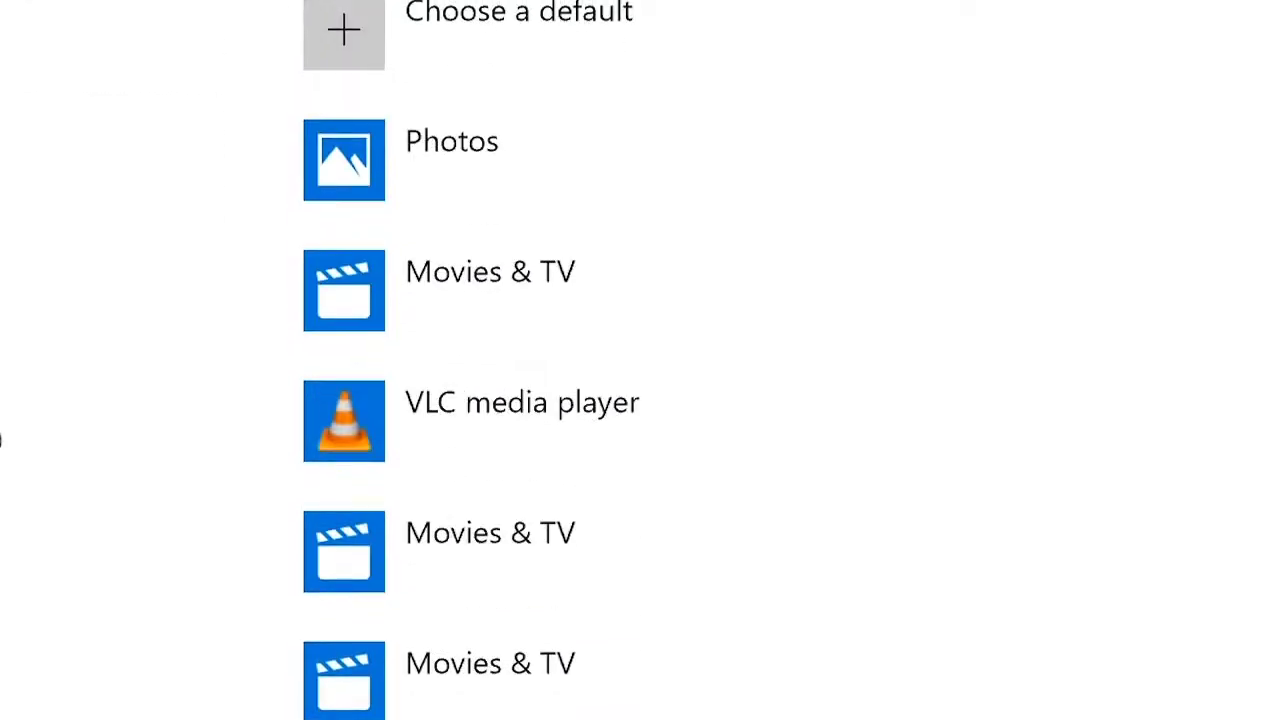
{"action": "scroll", "coordinate": [470, 360], "scroll_direction": "down", "scroll_amount": 3}
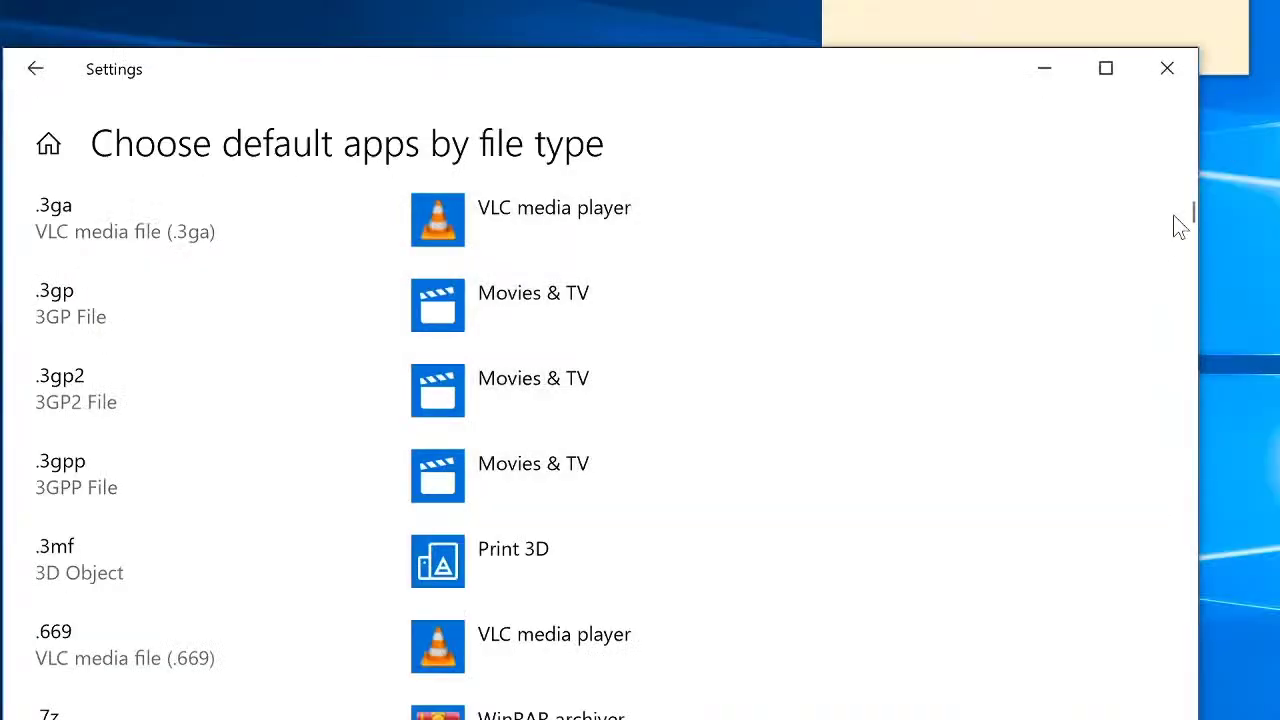
Keep Java(TM) Web Launcher as the default app for .jnlp files.
{"action": "left_click_drag", "start_coordinate": [1188, 213], "coordinate": [1150, 392]}
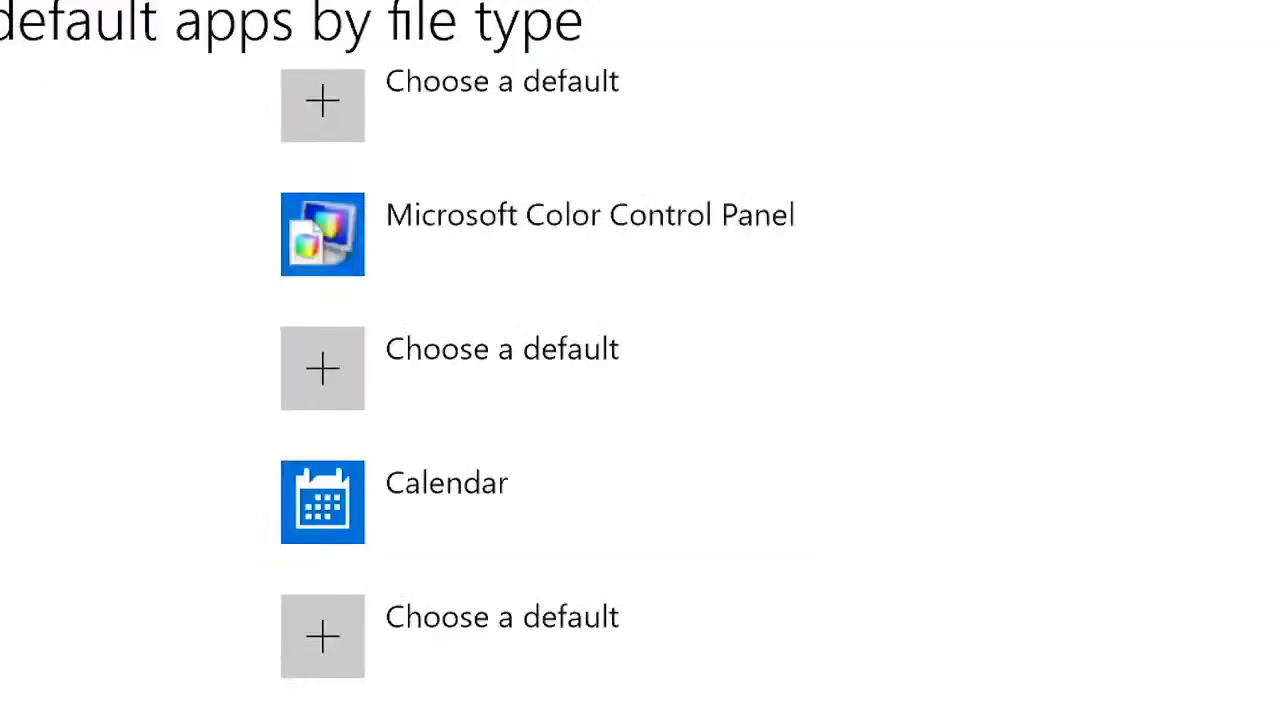
{"action": "scroll", "coordinate": [640, 400], "scroll_direction": "down", "scroll_amount": 10}
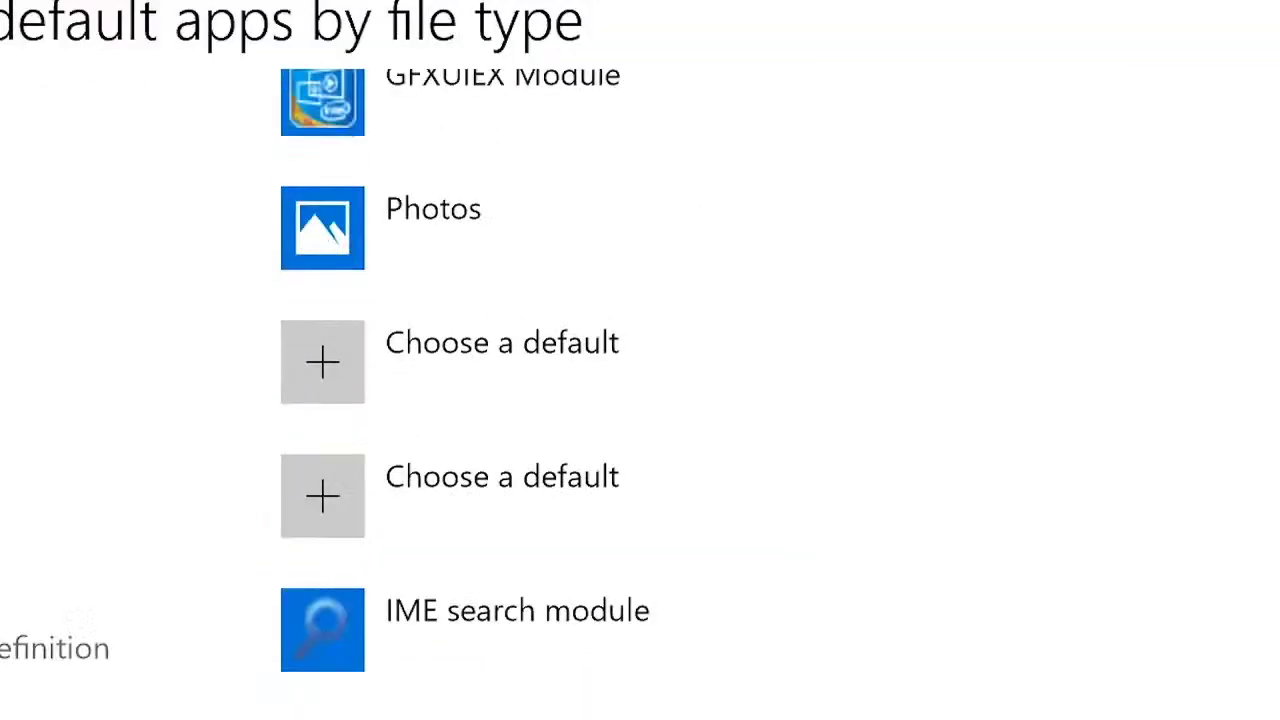
{"action": "scroll", "coordinate": [222, 592], "scroll_direction": "down", "scroll_amount": 6}
{"action": "scroll", "coordinate": [238, 600], "scroll_direction": "down", "scroll_amount": 5}
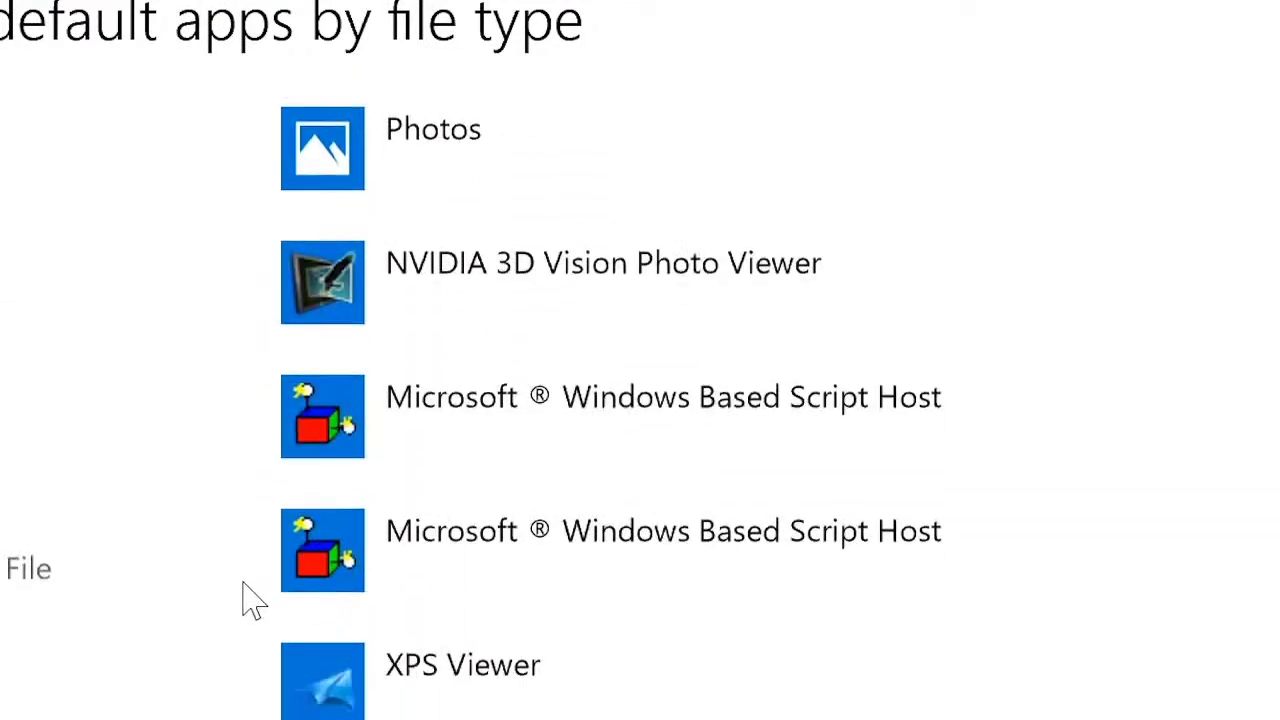
{"action": "scroll", "coordinate": [236, 600], "scroll_direction": "up", "scroll_amount": 3}
{"action": "scroll", "coordinate": [226, 594], "scroll_direction": "up", "scroll_amount": 4}
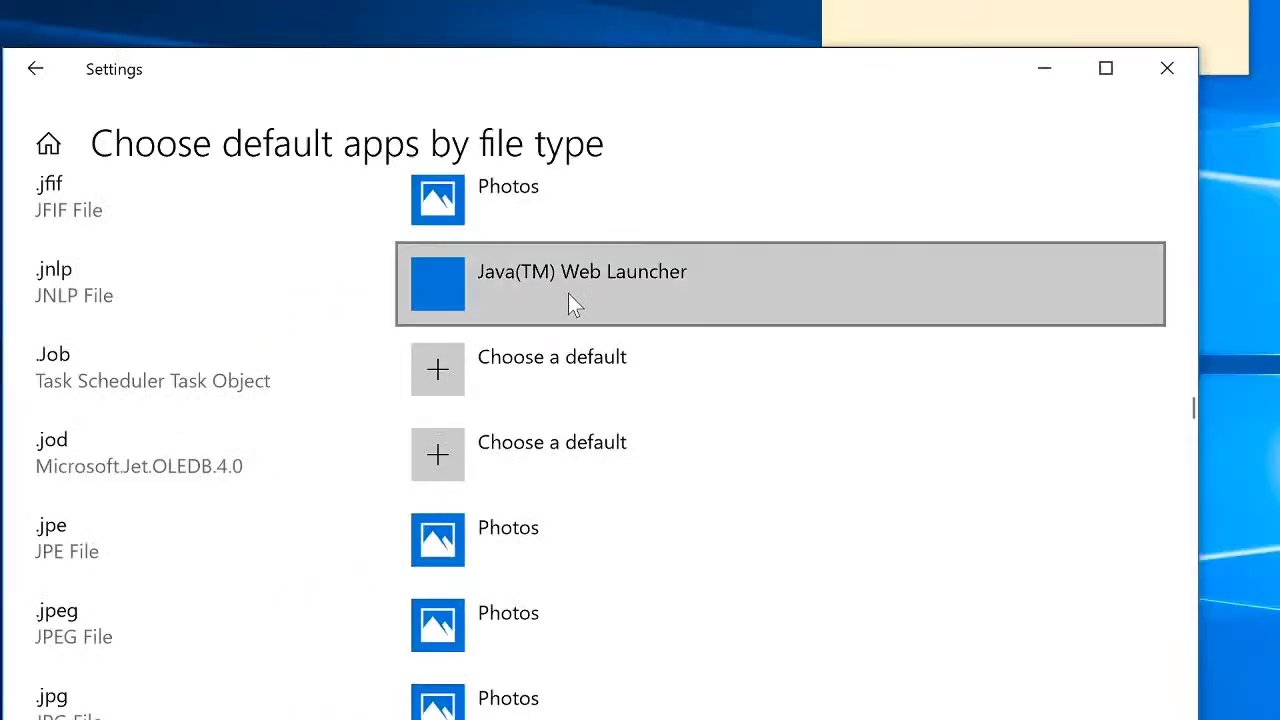
{"action": "left_click", "coordinate": [614, 308]}
{"action": "left_click", "coordinate": [574, 288]}
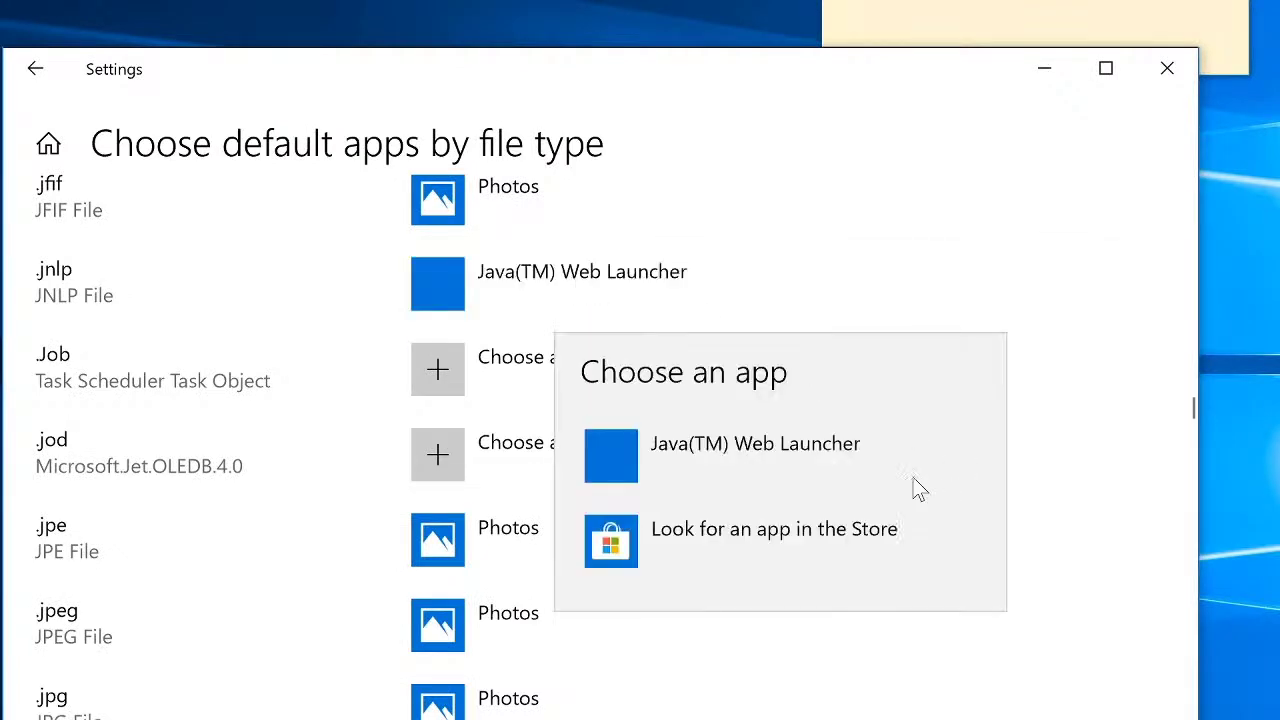
{"action": "left_click", "coordinate": [736, 456]}
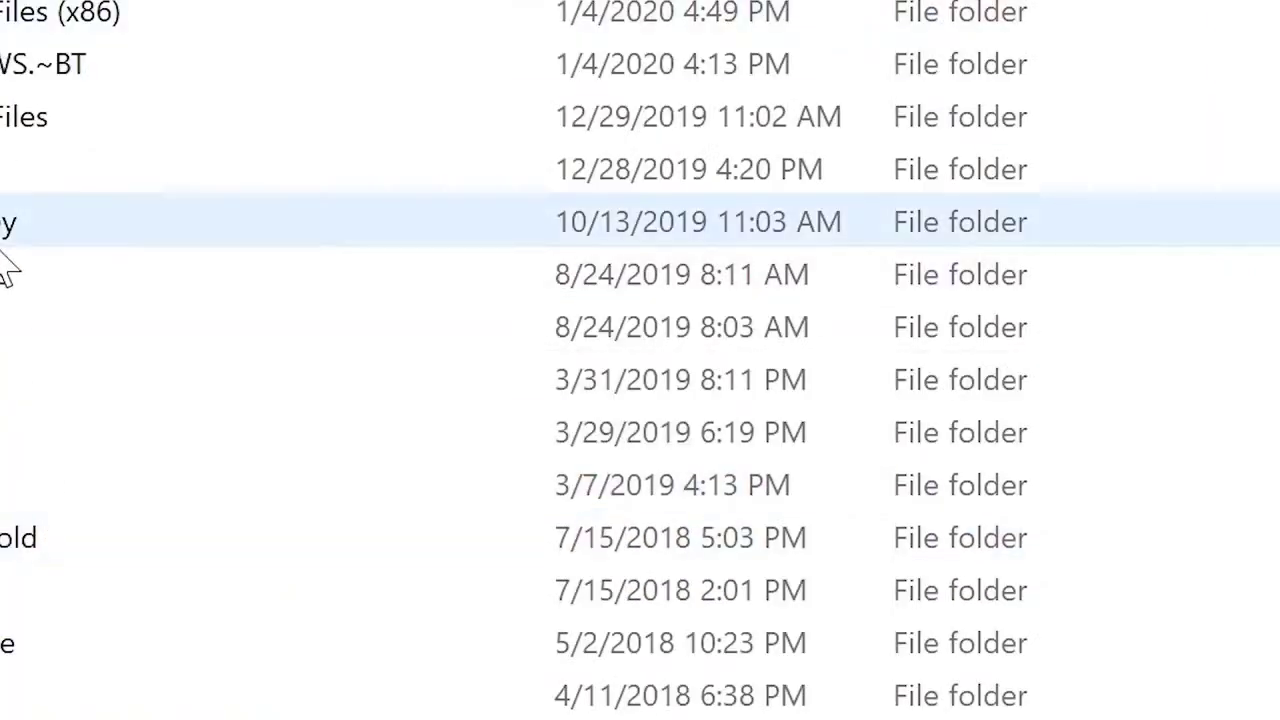
Open Program Files (x86) and browse through the Java jre1.8.0_231 bin folder files.
{"action": "double_click", "coordinate": [85, 20]}
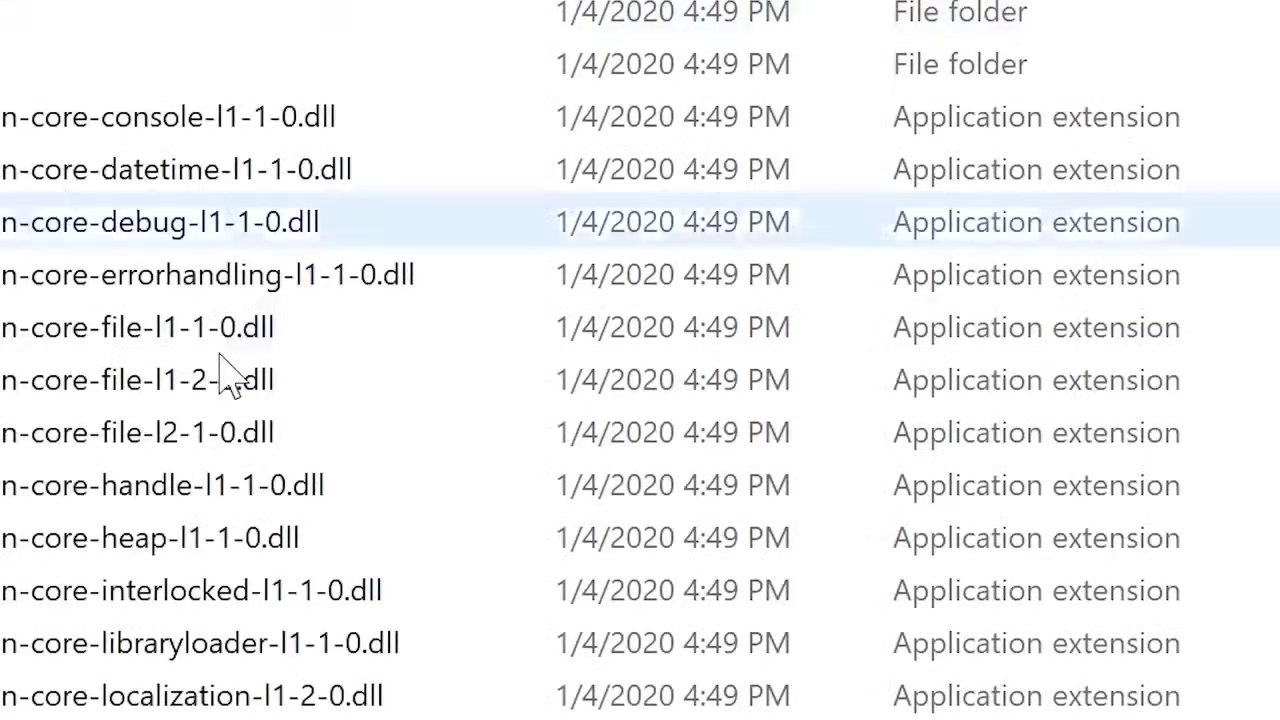
{"action": "scroll", "coordinate": [225, 380], "scroll_direction": "down", "scroll_amount": 20}
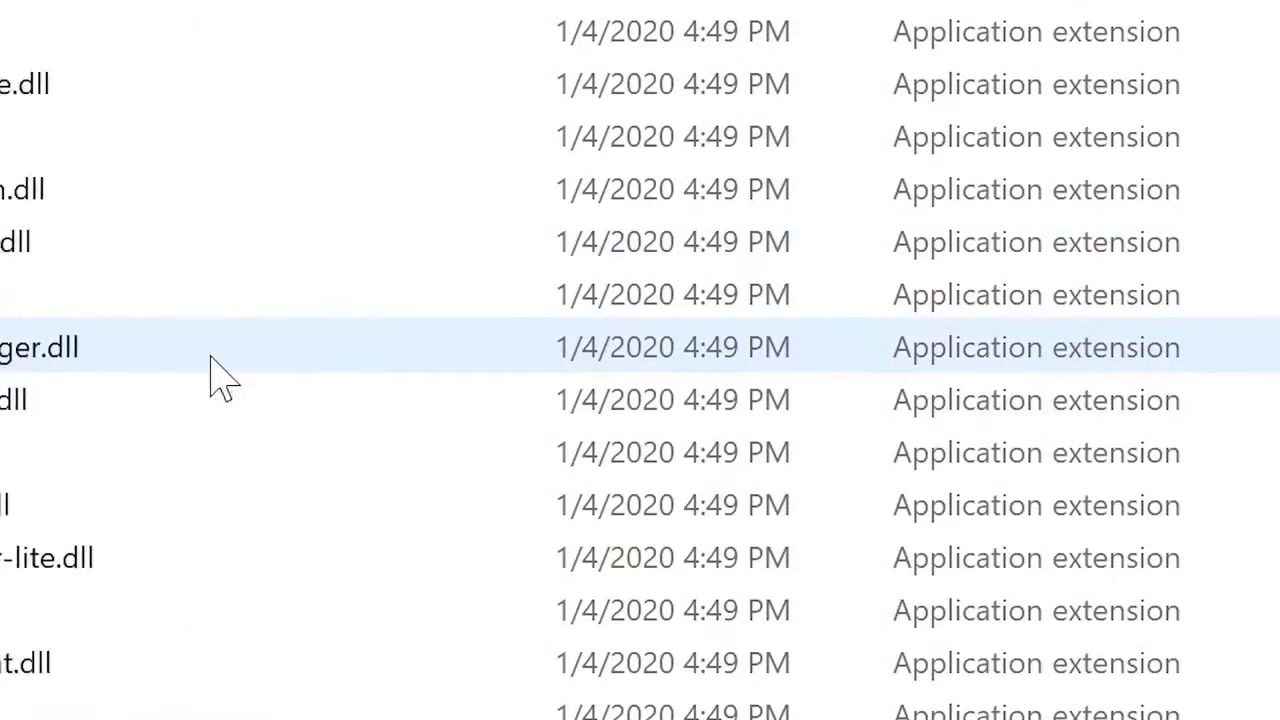
{"action": "scroll", "coordinate": [265, 410], "scroll_direction": "down", "scroll_amount": 3}
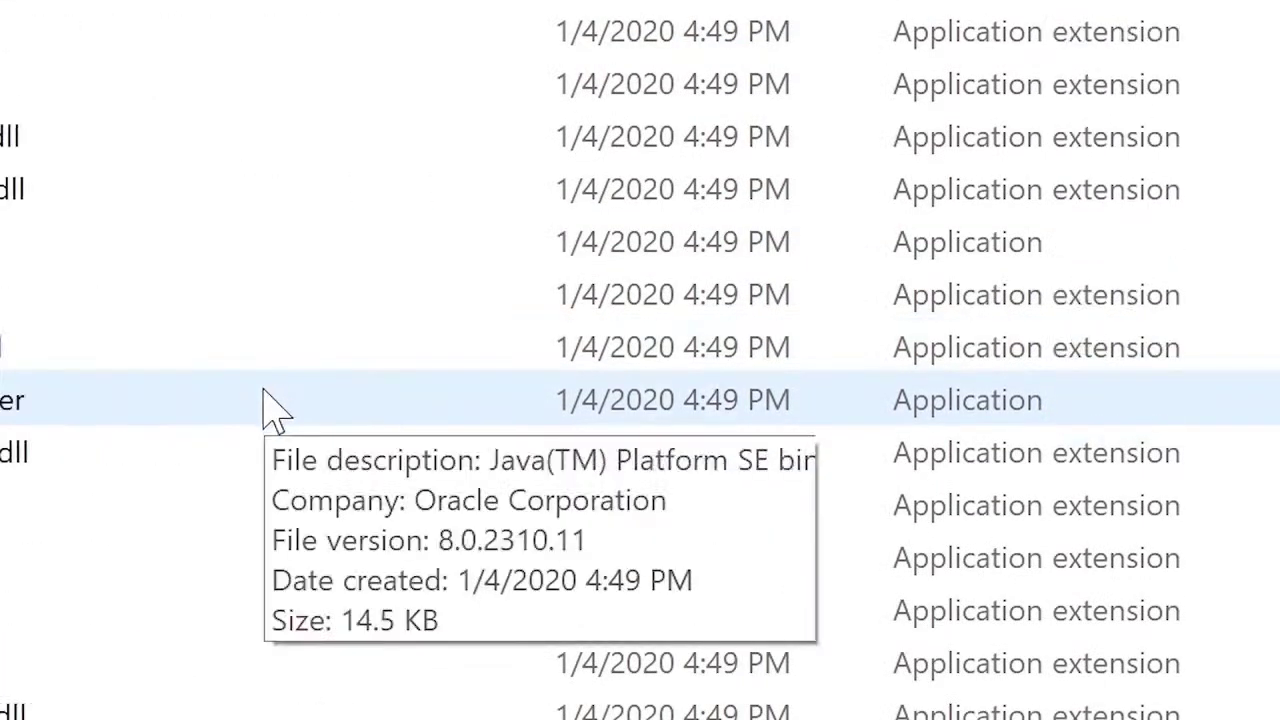
{"action": "scroll", "coordinate": [255, 405], "scroll_direction": "down", "scroll_amount": 3}
{"action": "scroll", "coordinate": [234, 408], "scroll_direction": "down", "scroll_amount": 4}
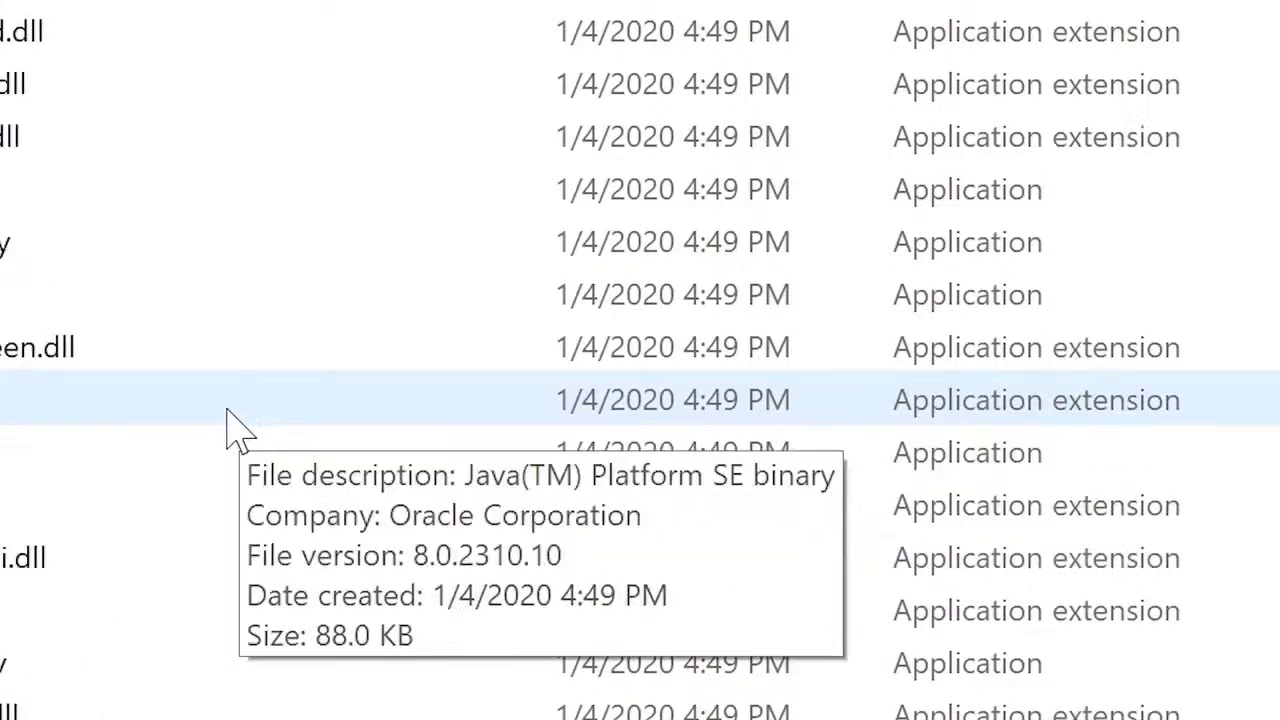
{"action": "scroll", "coordinate": [238, 430], "scroll_direction": "up", "scroll_amount": 7}
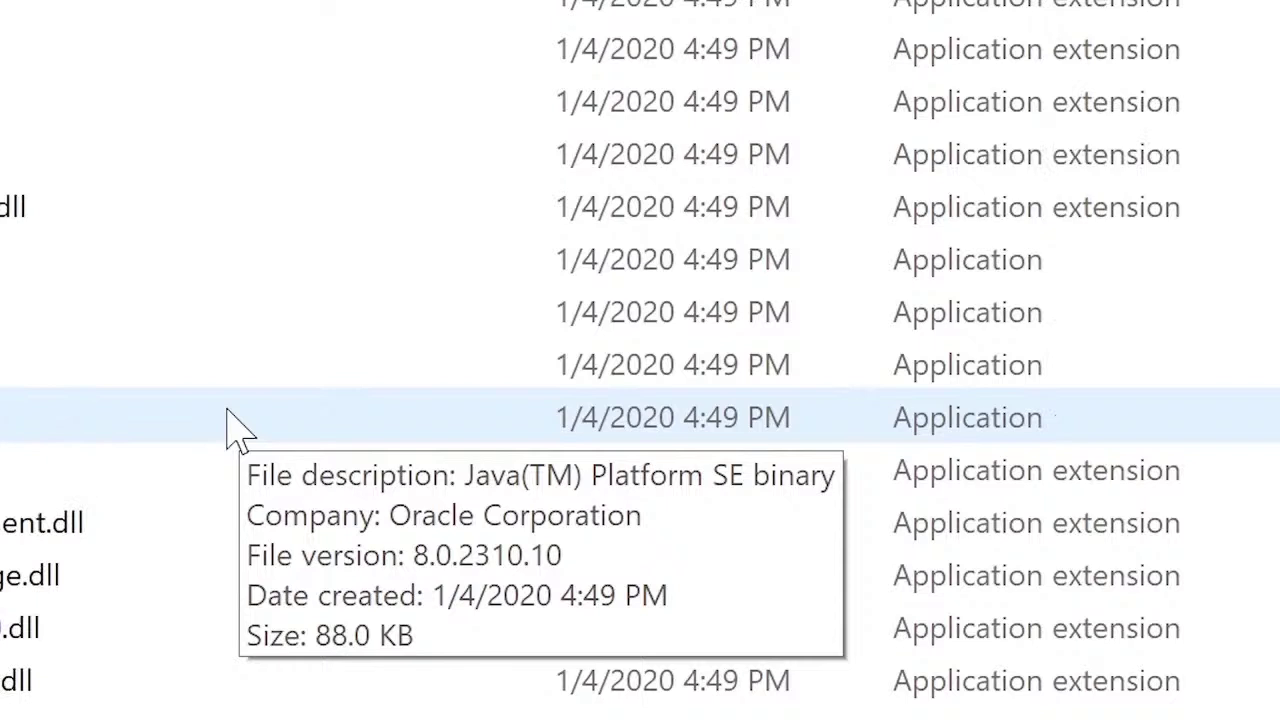
{"action": "scroll", "coordinate": [238, 430], "scroll_direction": "up", "scroll_amount": 4}
{"action": "scroll", "coordinate": [238, 430], "scroll_direction": "up", "scroll_amount": 2}
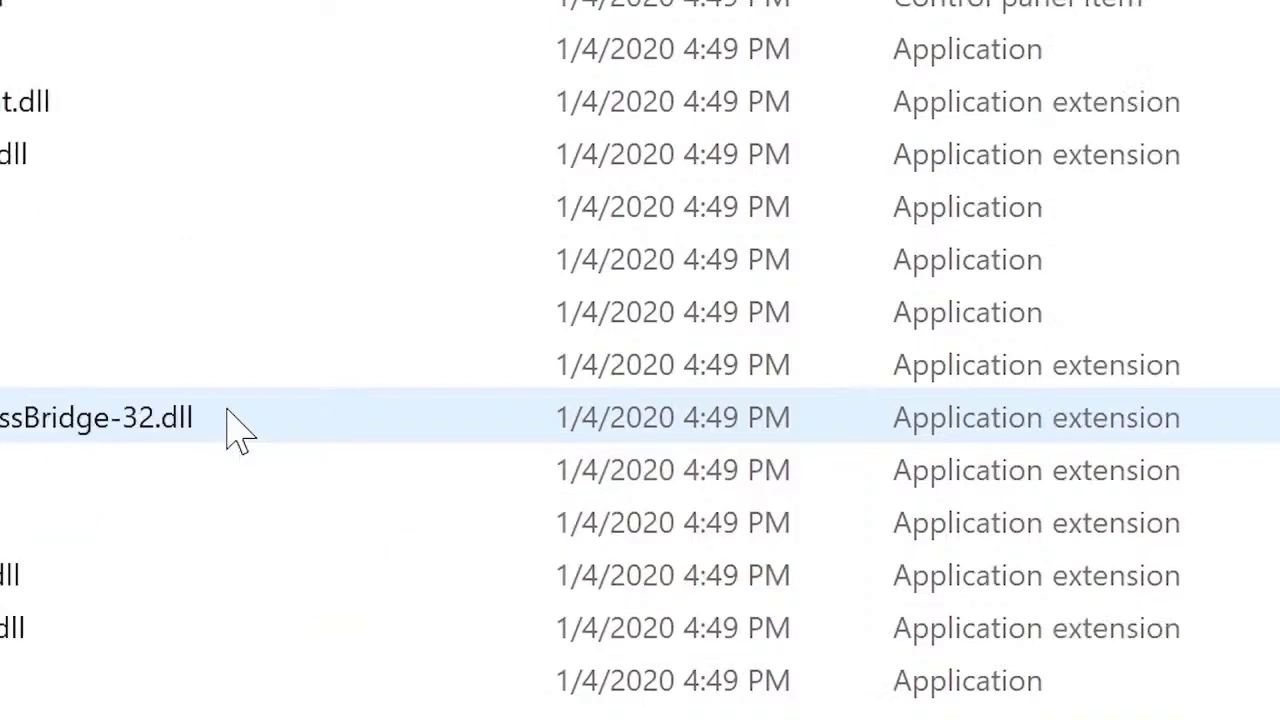
{"action": "scroll", "coordinate": [238, 430], "scroll_direction": "up", "scroll_amount": 2}
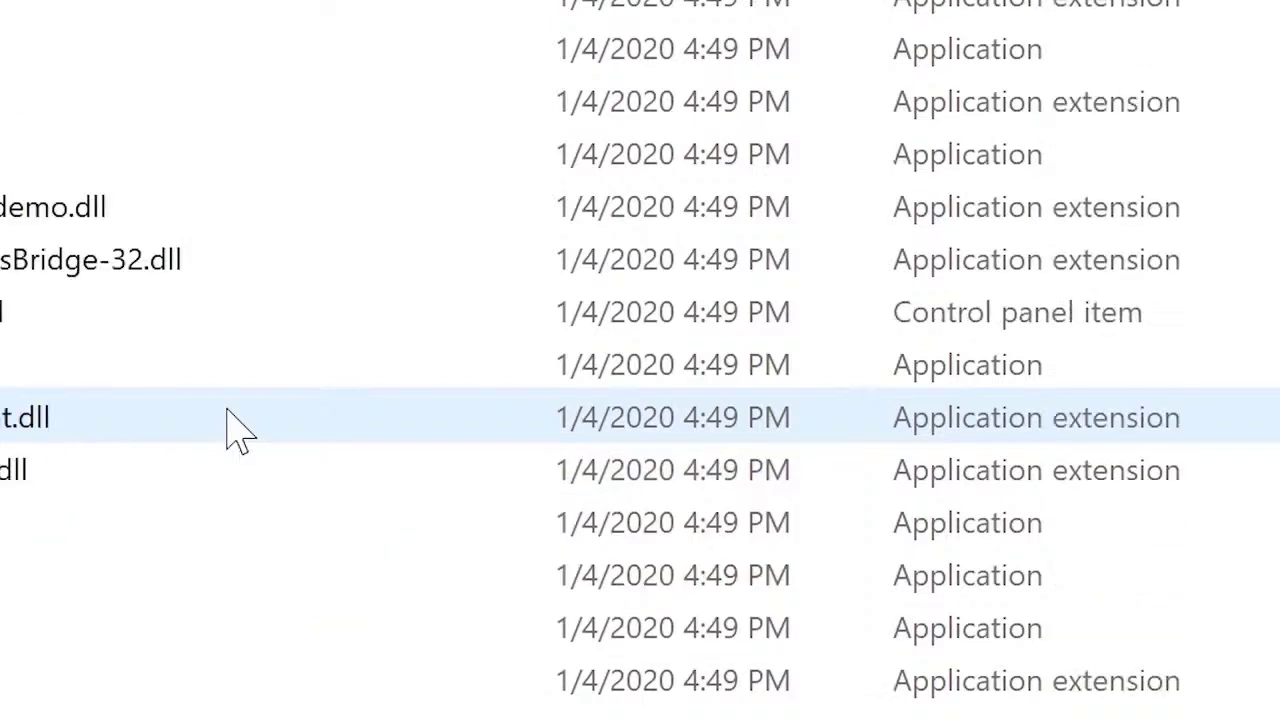
{"action": "scroll", "coordinate": [14, 571], "scroll_direction": "up", "scroll_amount": 1}
{"action": "scroll", "coordinate": [4, 530], "scroll_direction": "up", "scroll_amount": 10}
{"action": "scroll", "coordinate": [12, 545], "scroll_direction": "up", "scroll_amount": 7}
{"action": "scroll", "coordinate": [185, 510], "scroll_direction": "down", "scroll_amount": 7}
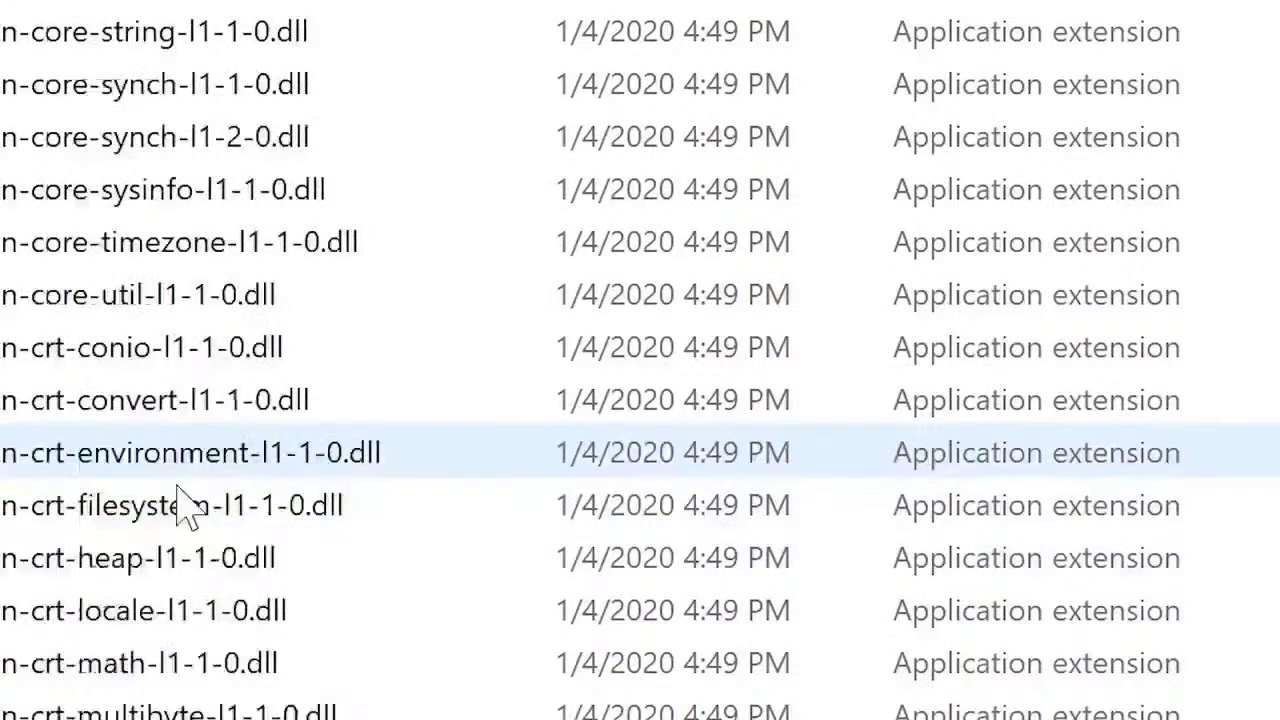
{"action": "scroll", "coordinate": [150, 525], "scroll_direction": "down", "scroll_amount": 8}
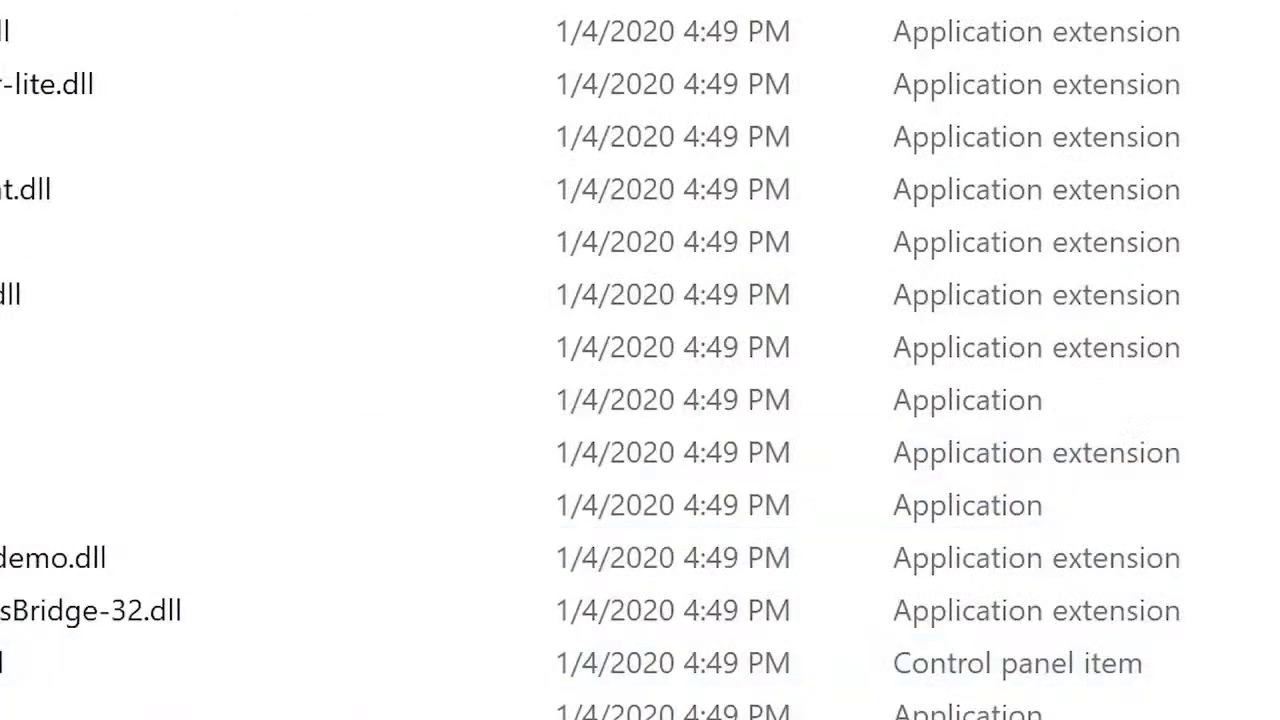
{"action": "scroll", "coordinate": [640, 360], "scroll_direction": "down", "scroll_amount": 3}
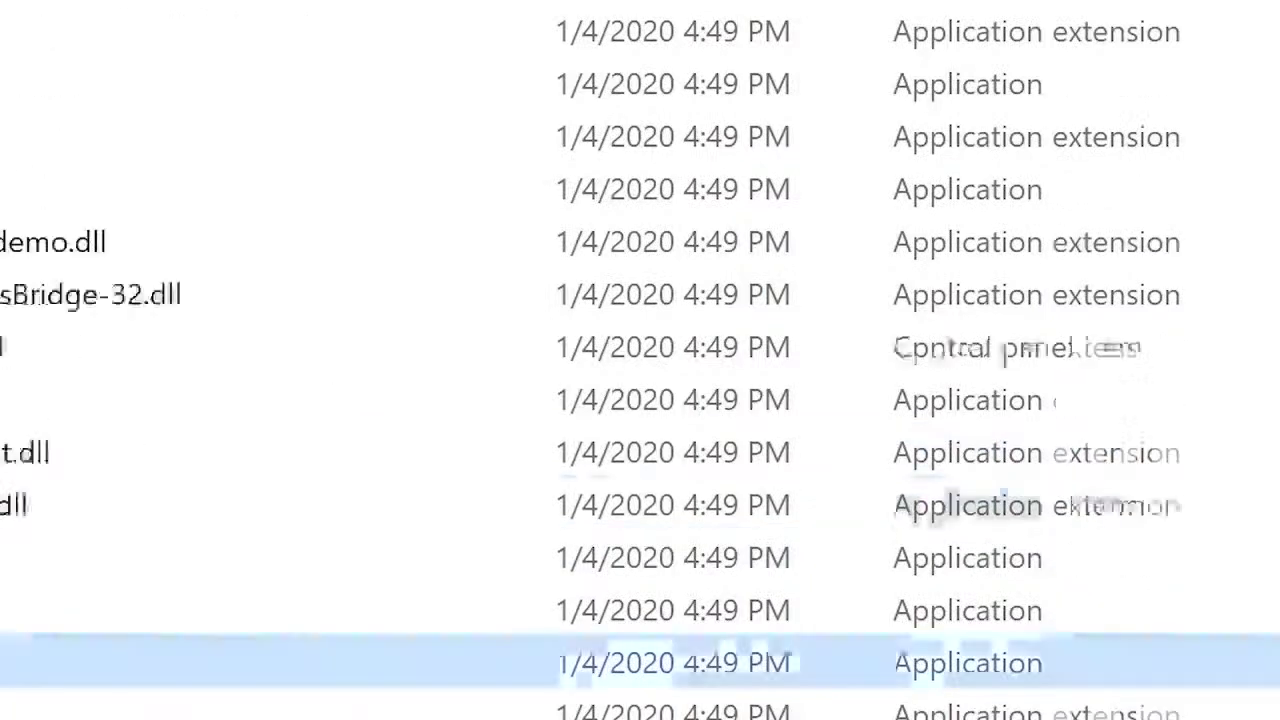
Select javaws to view its details, then select the javacpl launcher.
{"action": "left_click", "coordinate": [30, 505]}
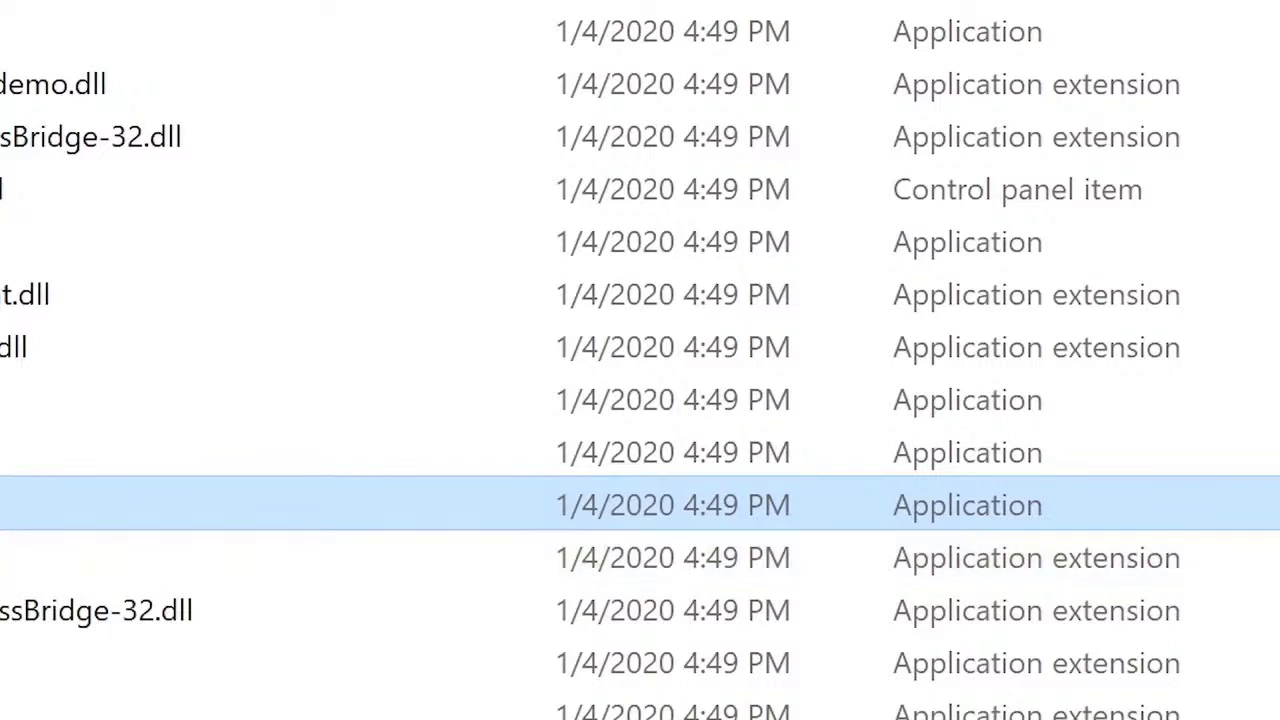
{"action": "mouse_move", "coordinate": [30, 505]}
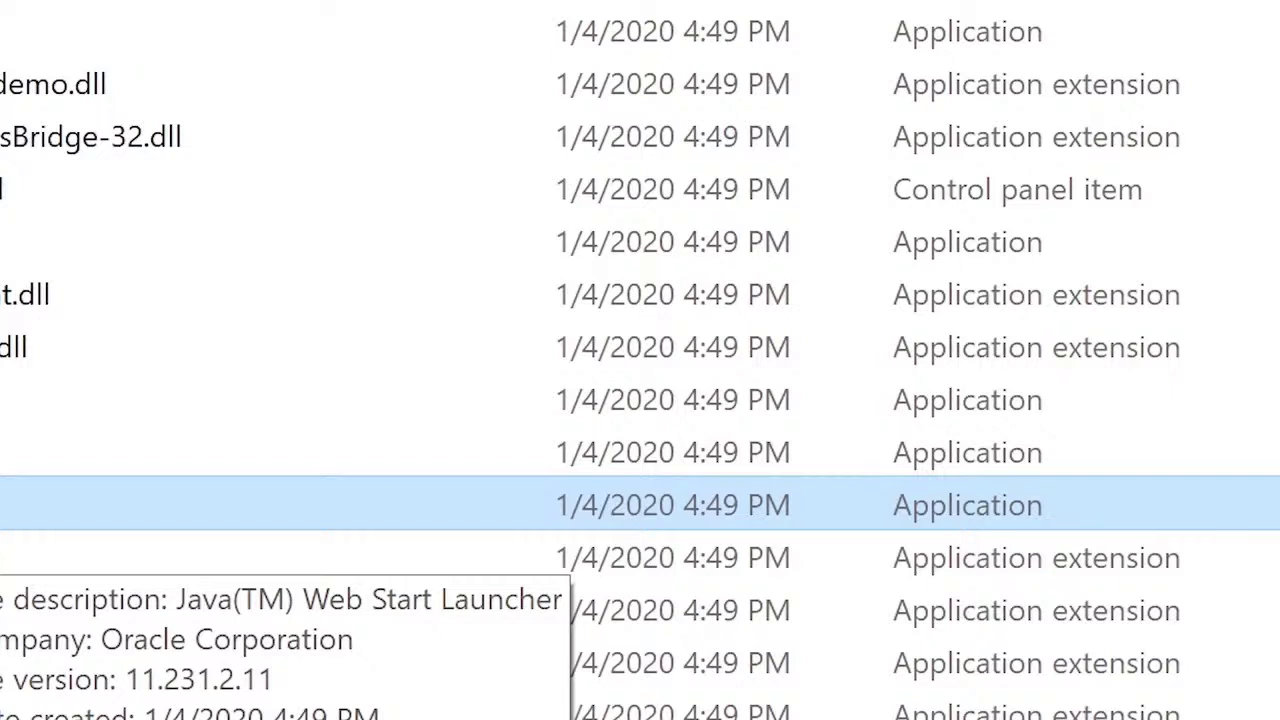
{"action": "left_click", "coordinate": [640, 241]}
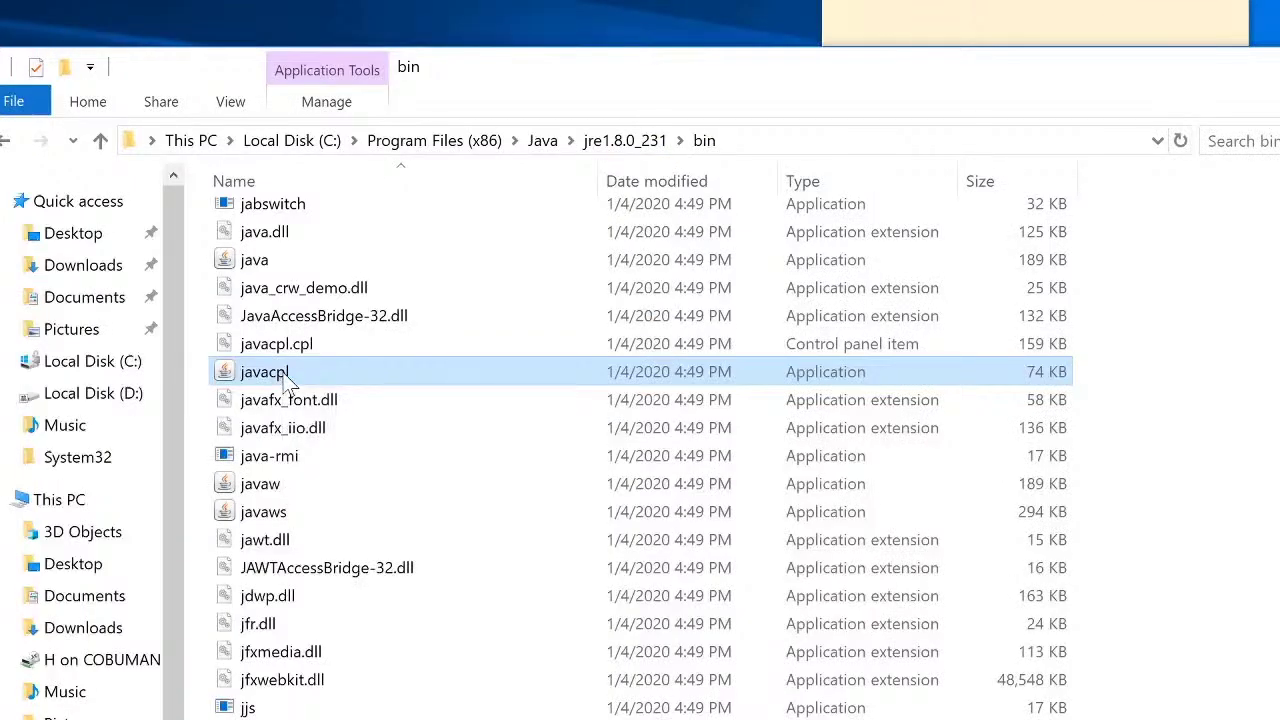
Launch javacpl and open the Java Cache Viewer, widening columns to show World Wind KML Viewer (22507 KB).
{"action": "double_click", "coordinate": [282, 376]}
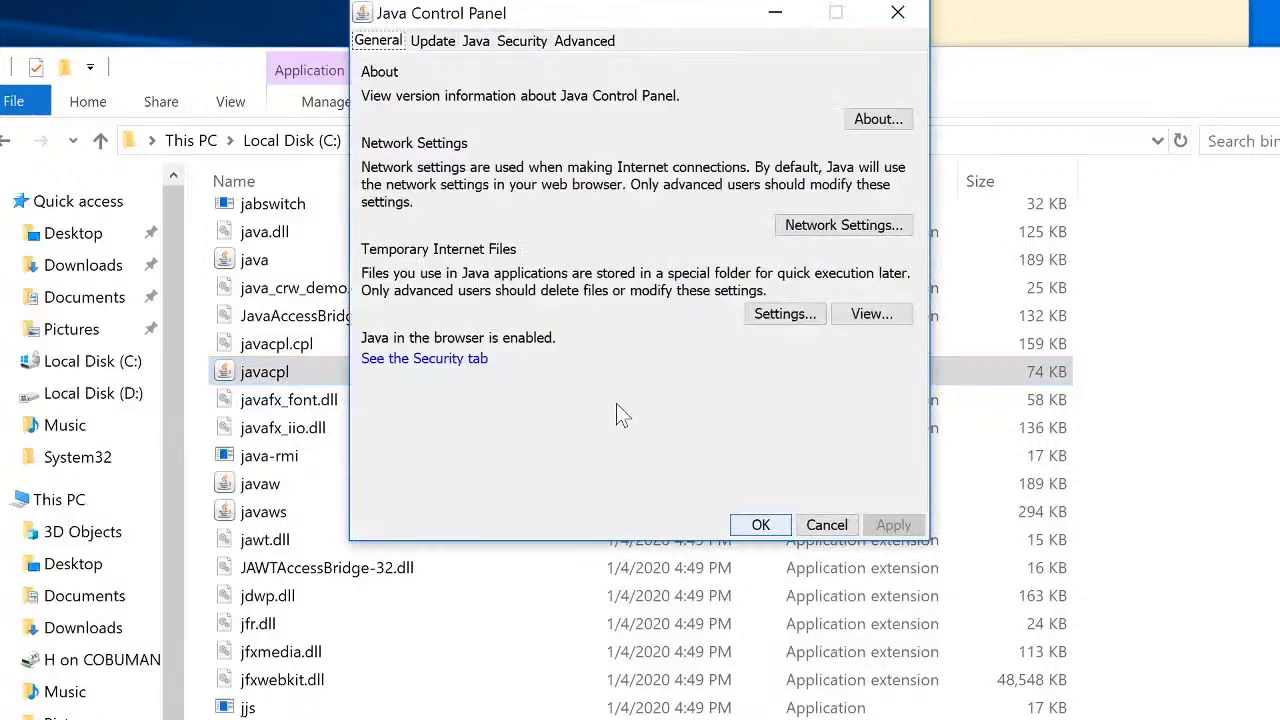
{"action": "left_click_drag", "start_coordinate": [657, 16], "coordinate": [647, 40]}
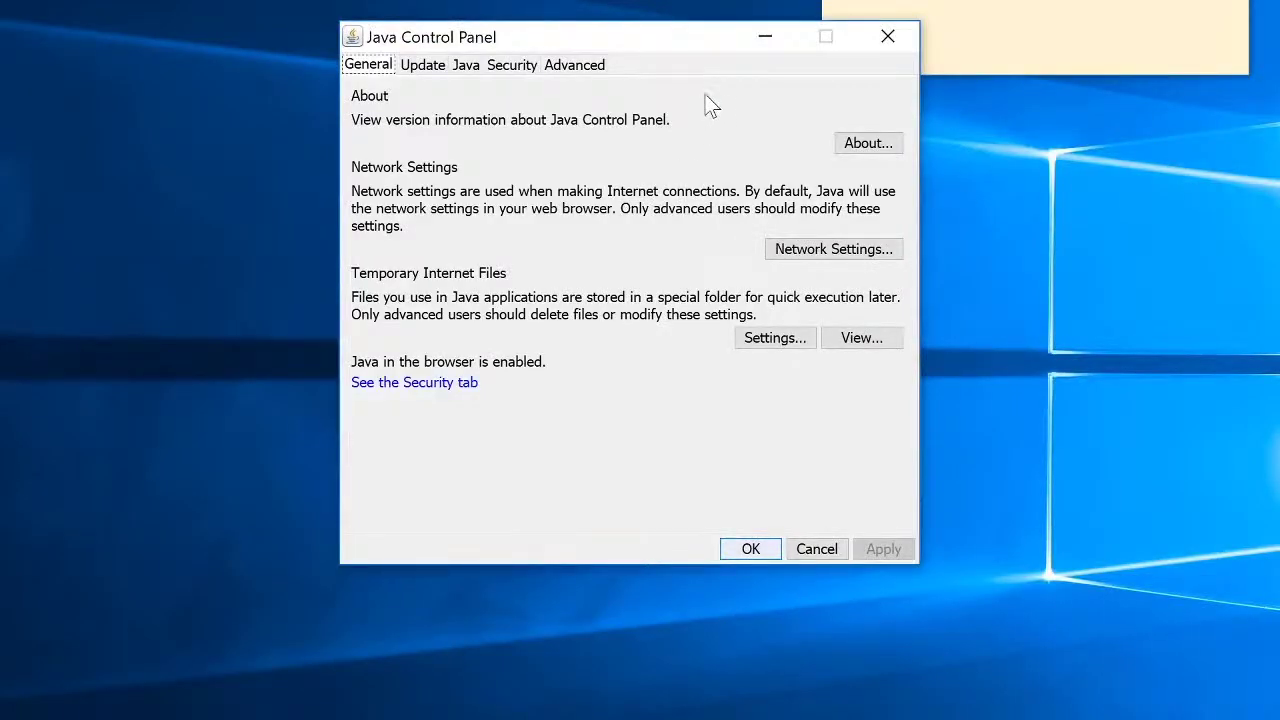
{"action": "left_click_drag", "start_coordinate": [691, 33], "coordinate": [605, 130]}
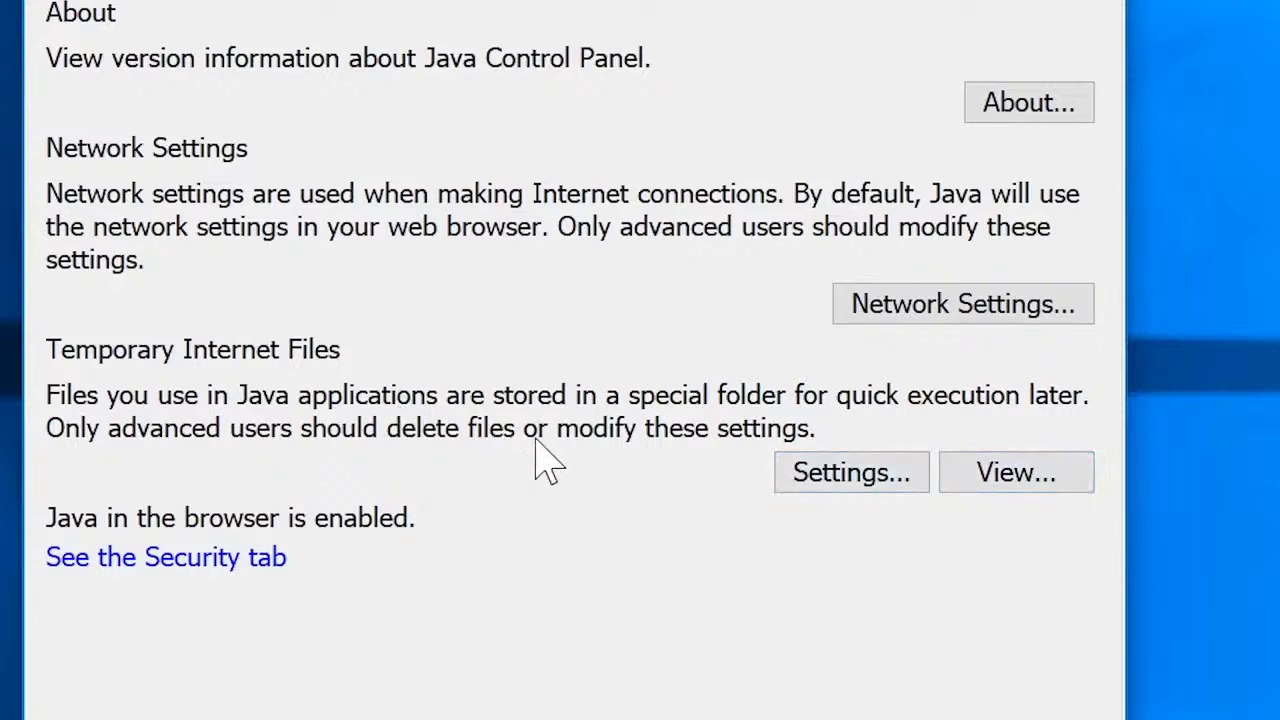
{"action": "left_click", "coordinate": [988, 497]}
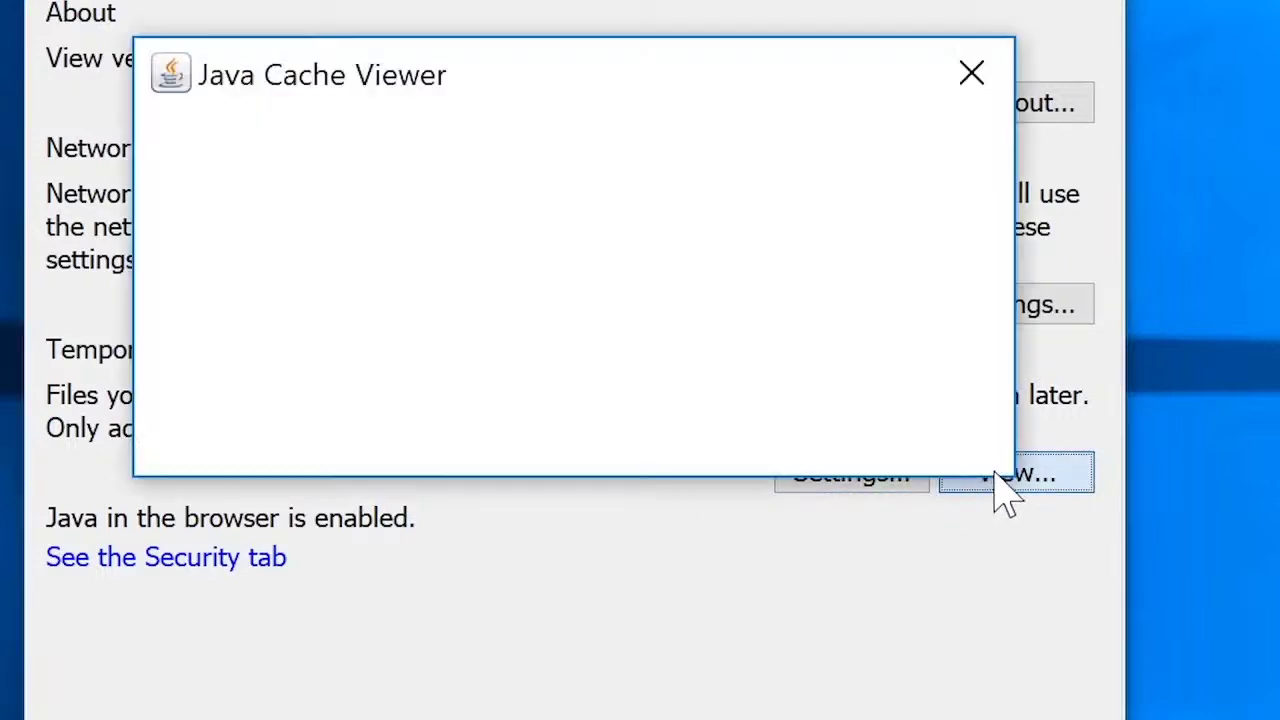
{"action": "left_click", "coordinate": [297, 245]}
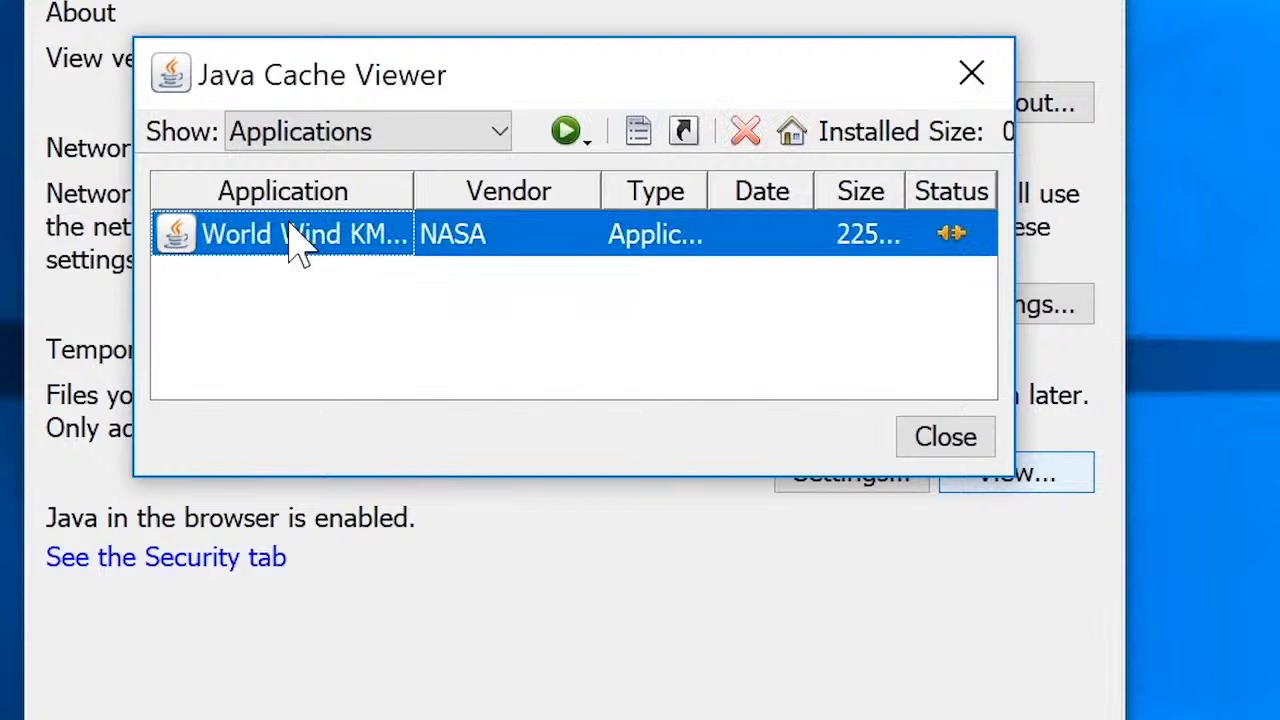
{"action": "left_click_drag", "start_coordinate": [414, 187], "coordinate": [464, 188]}
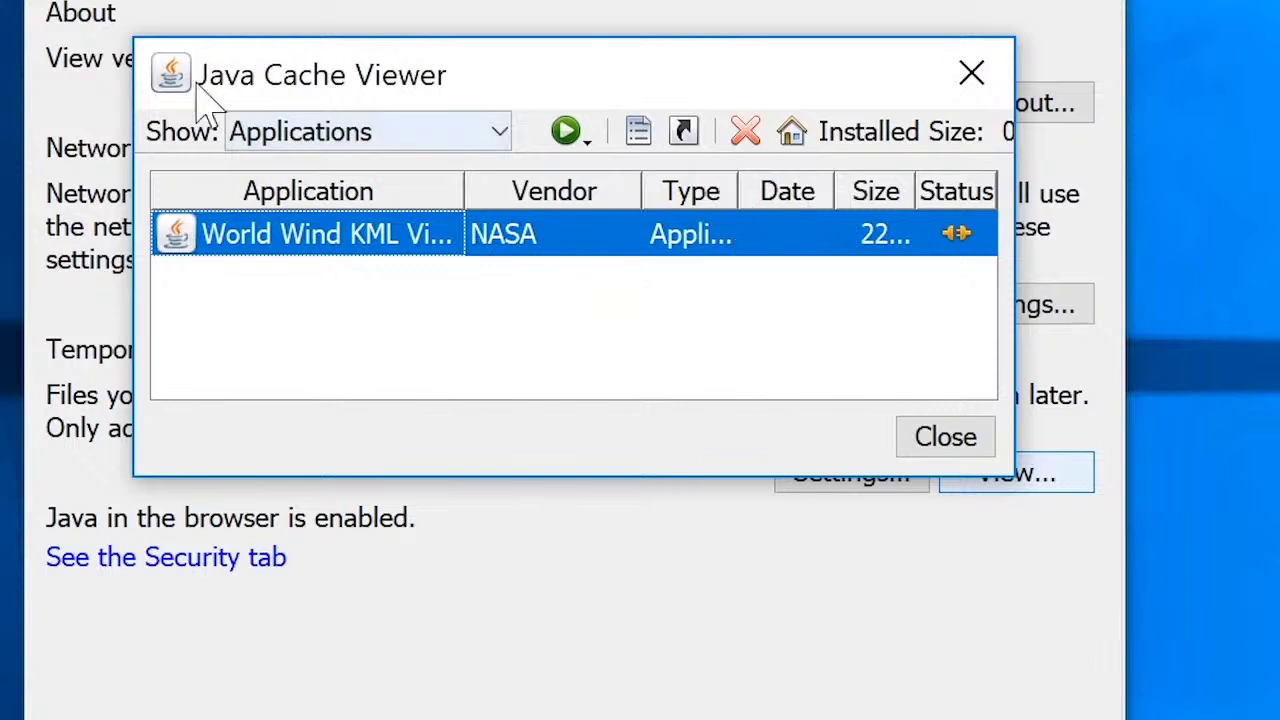
{"action": "left_click_drag", "start_coordinate": [134, 38], "coordinate": [0, 6]}
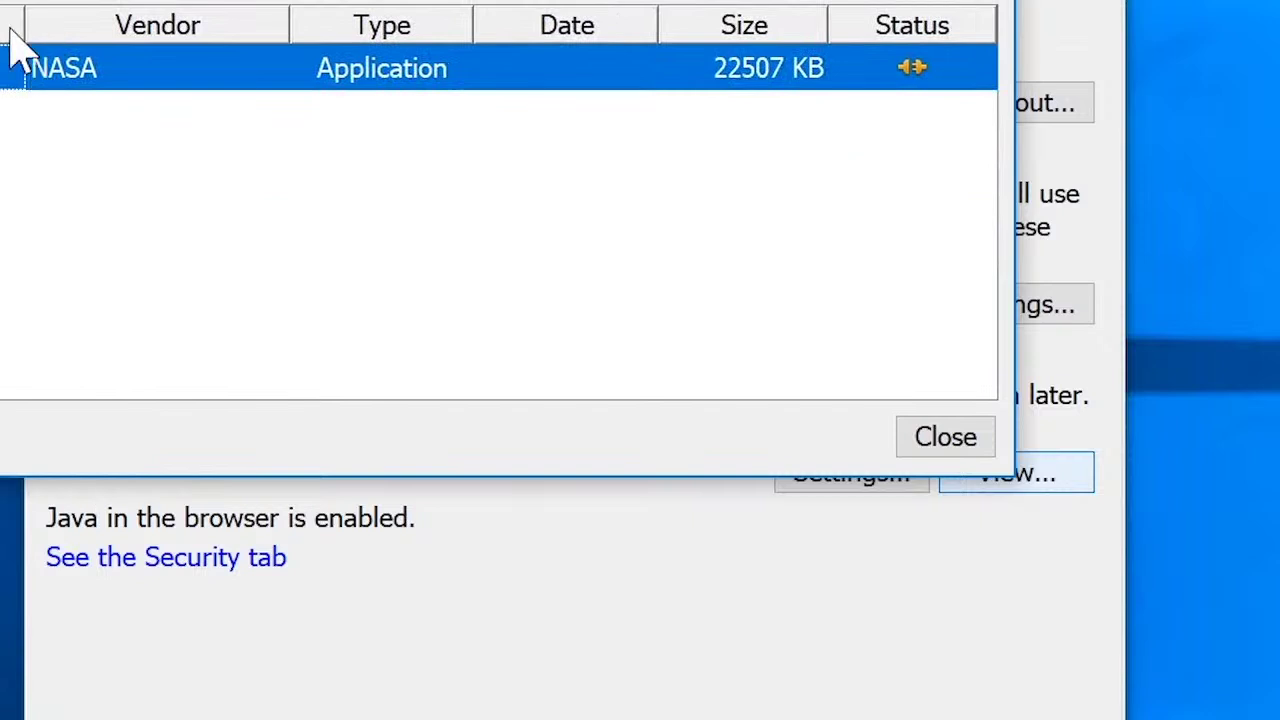
{"action": "left_click_drag", "start_coordinate": [24, 27], "coordinate": [163, 28]}
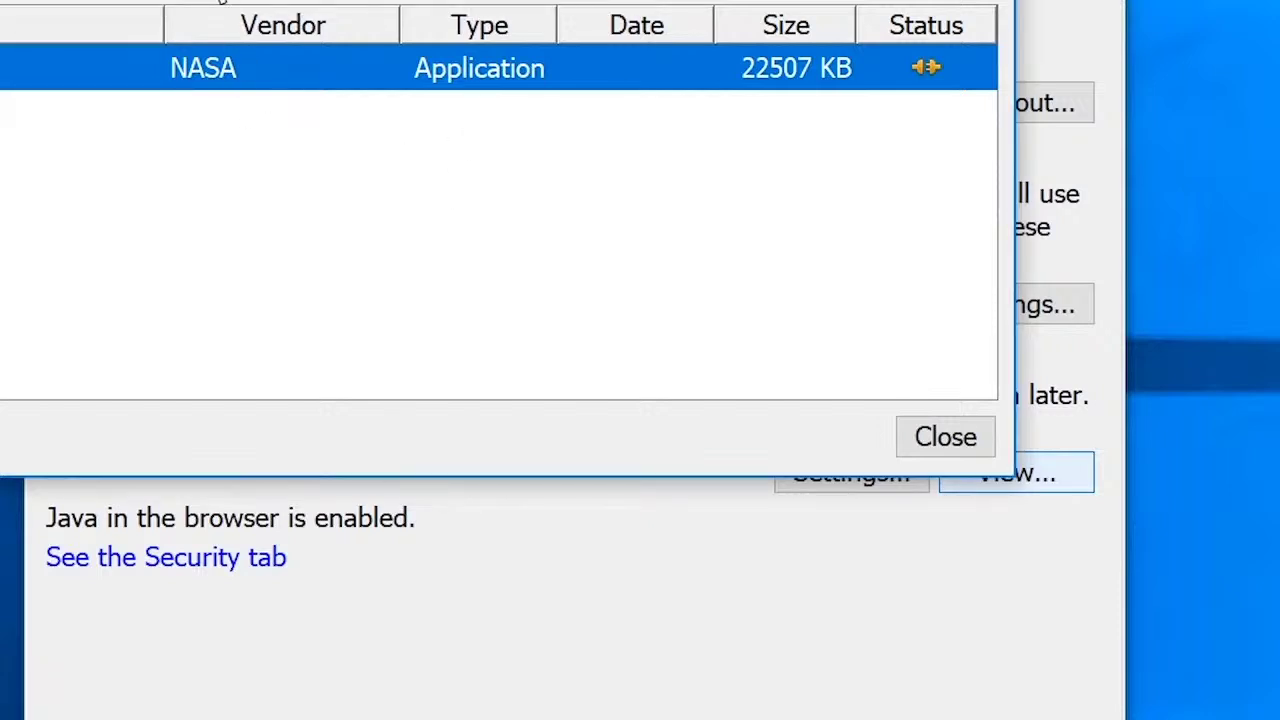
{"action": "key", "text": "Delete"}
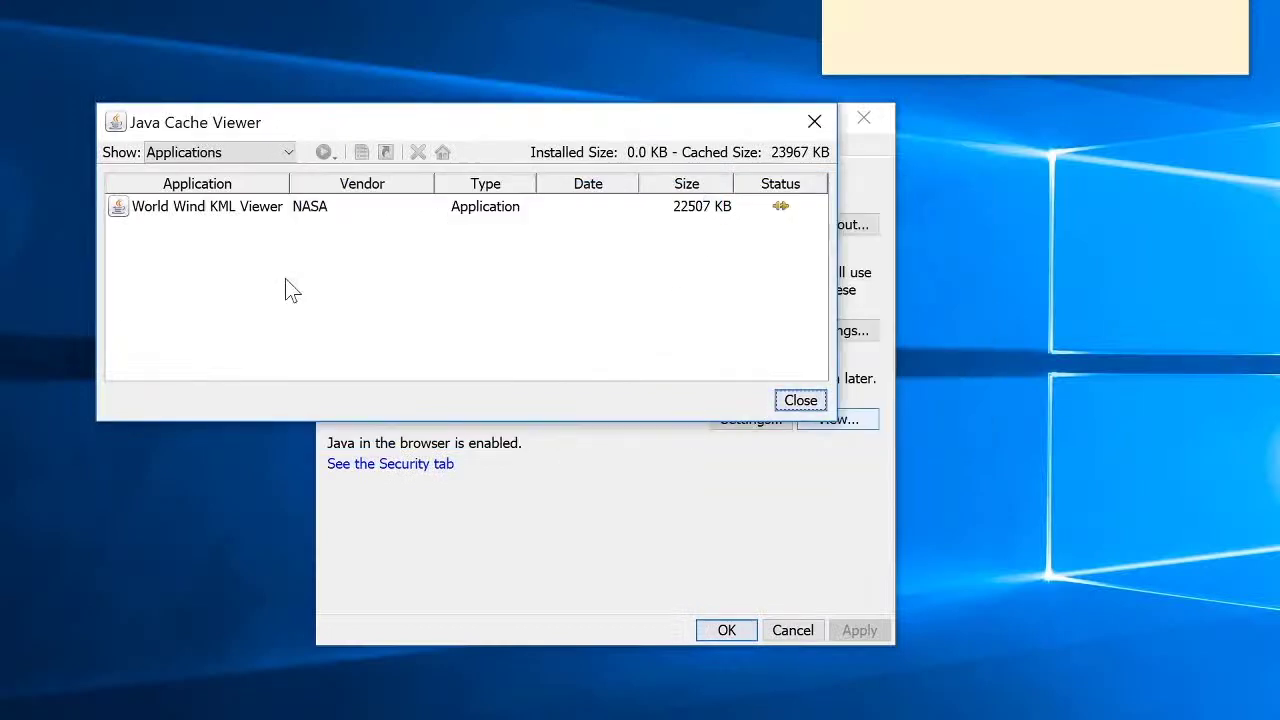
Dismiss both OpenGL ES error dialogs and close the Java Cache Viewer.
{"action": "left_click", "coordinate": [351, 205]}
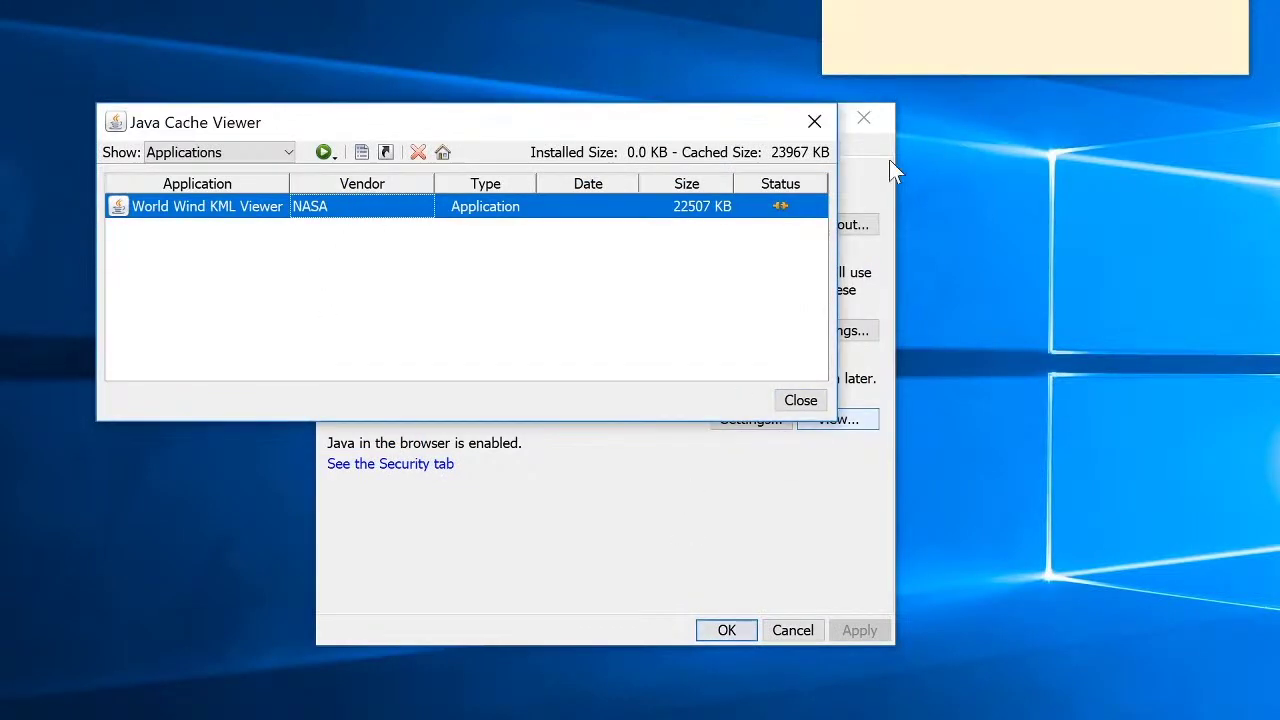
{"action": "left_click_drag", "start_coordinate": [768, 124], "coordinate": [637, 23]}
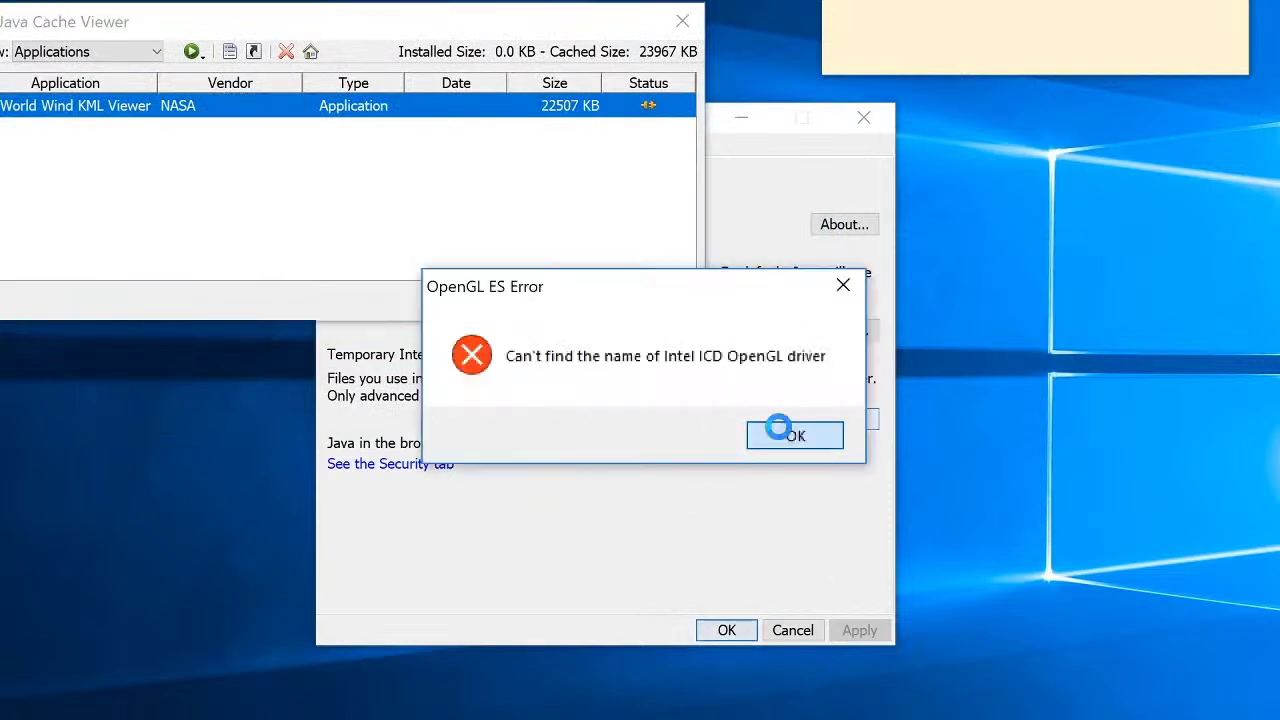
{"action": "left_click", "coordinate": [792, 436]}
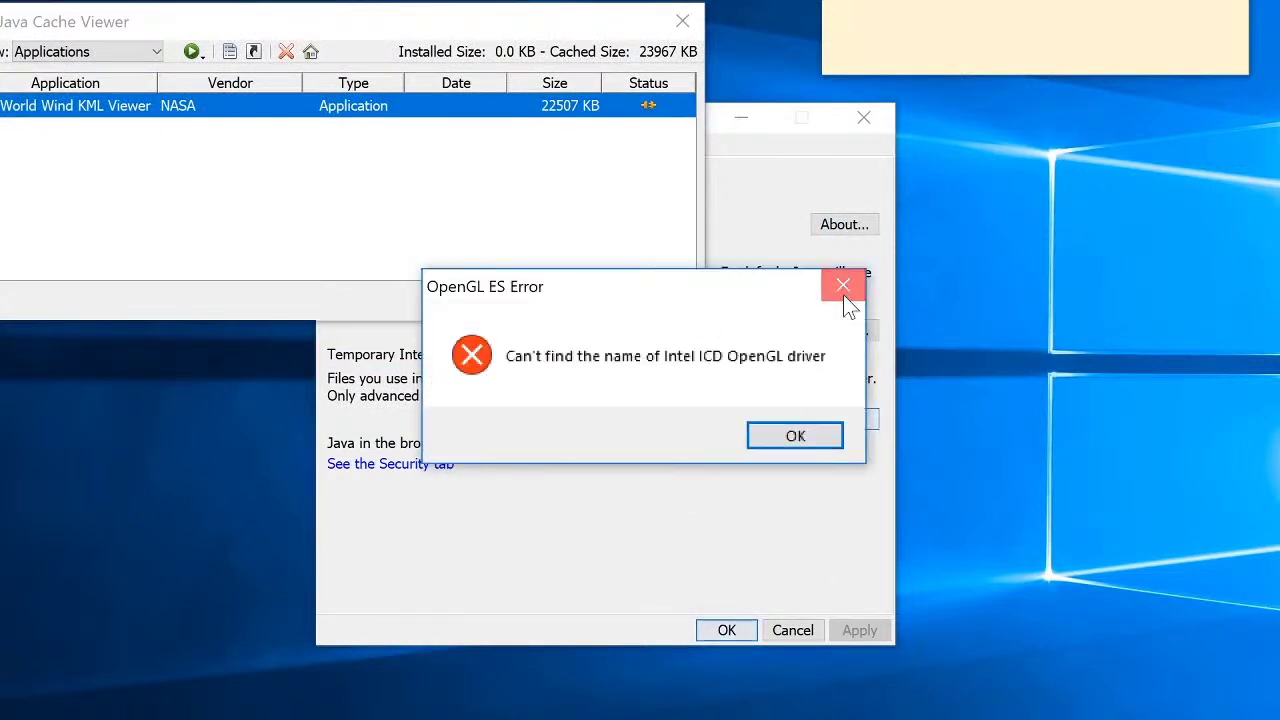
{"action": "left_click", "coordinate": [843, 290]}
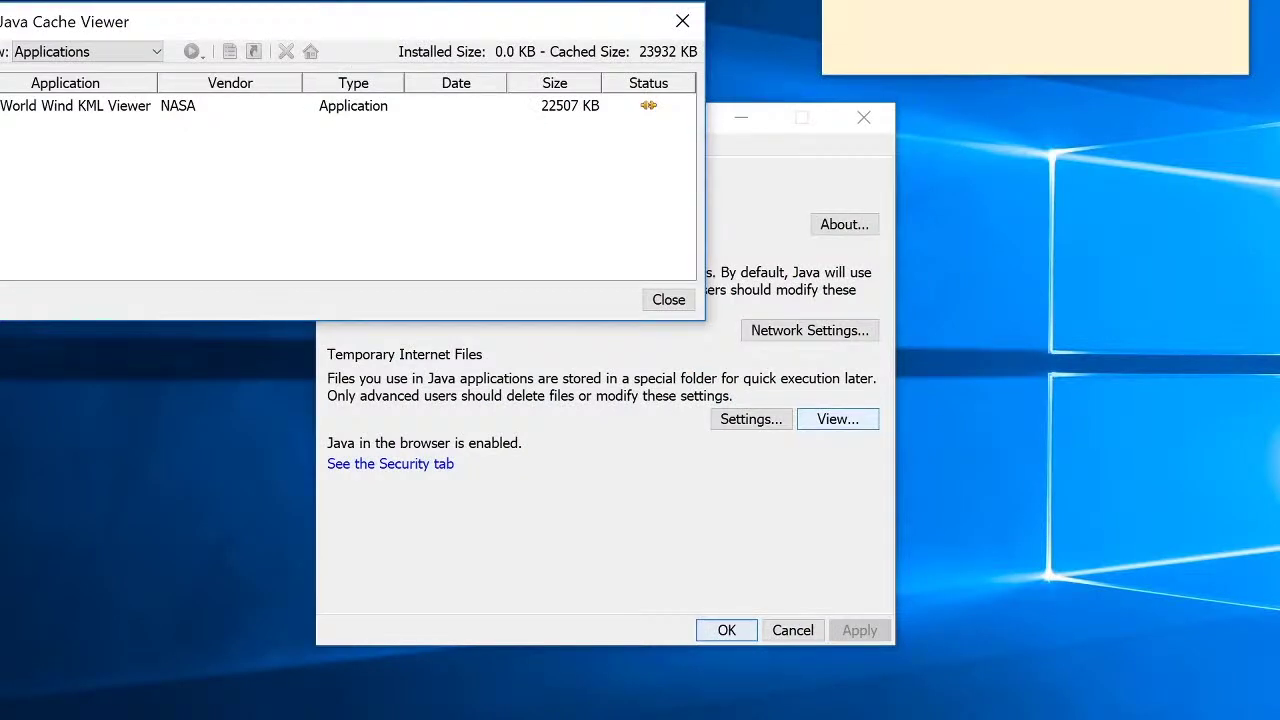
{"action": "left_click", "coordinate": [682, 21]}
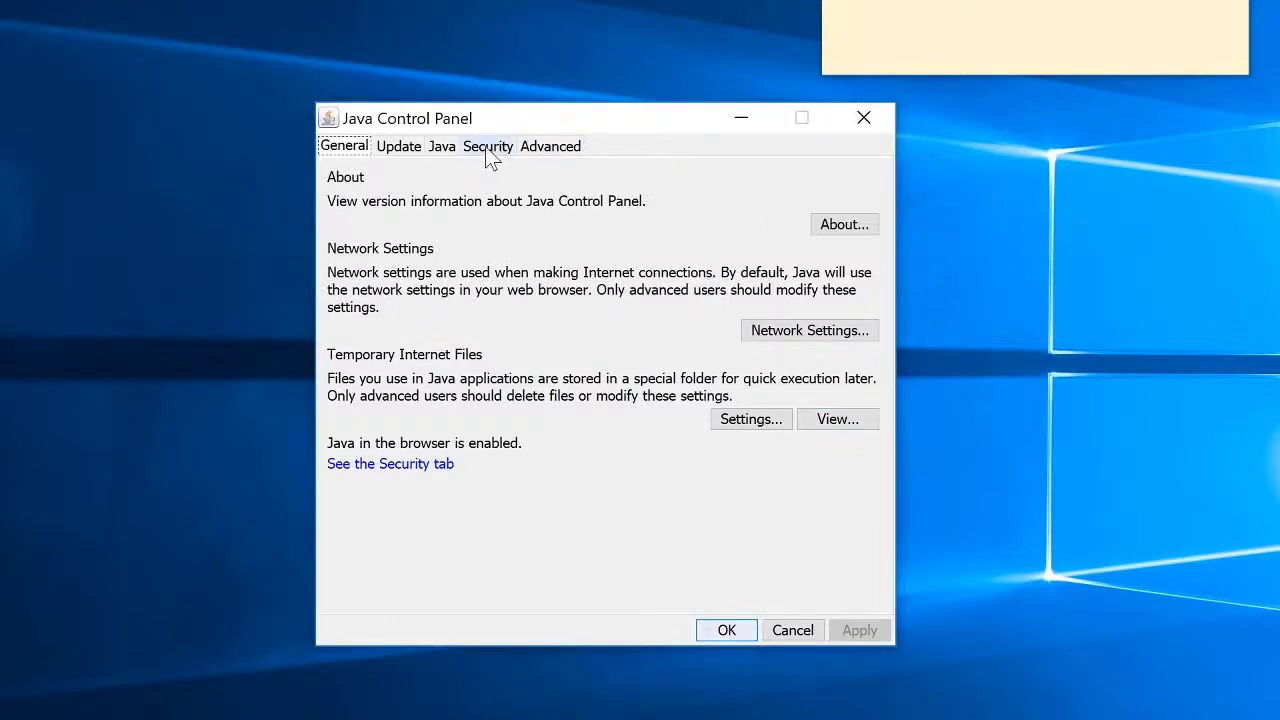
Add a new blank entry to the Security tab's exception site list.
{"action": "left_click", "coordinate": [488, 150]}
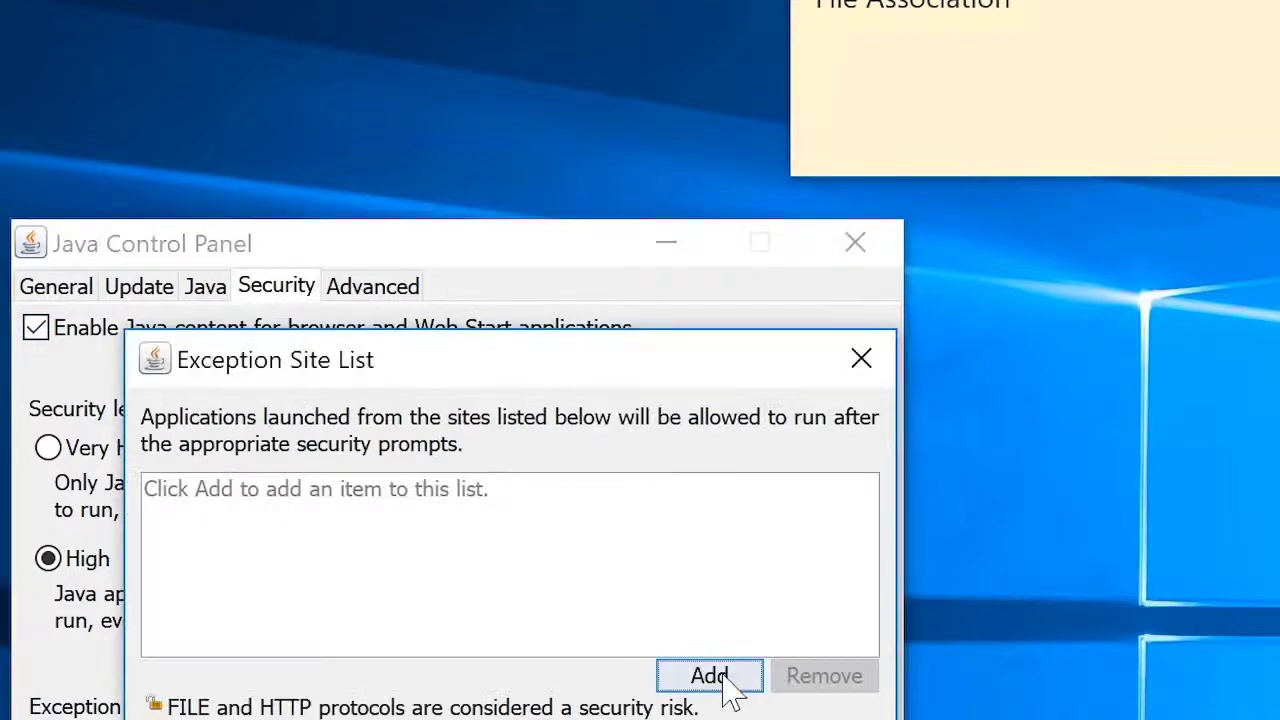
{"action": "left_click", "coordinate": [710, 676]}
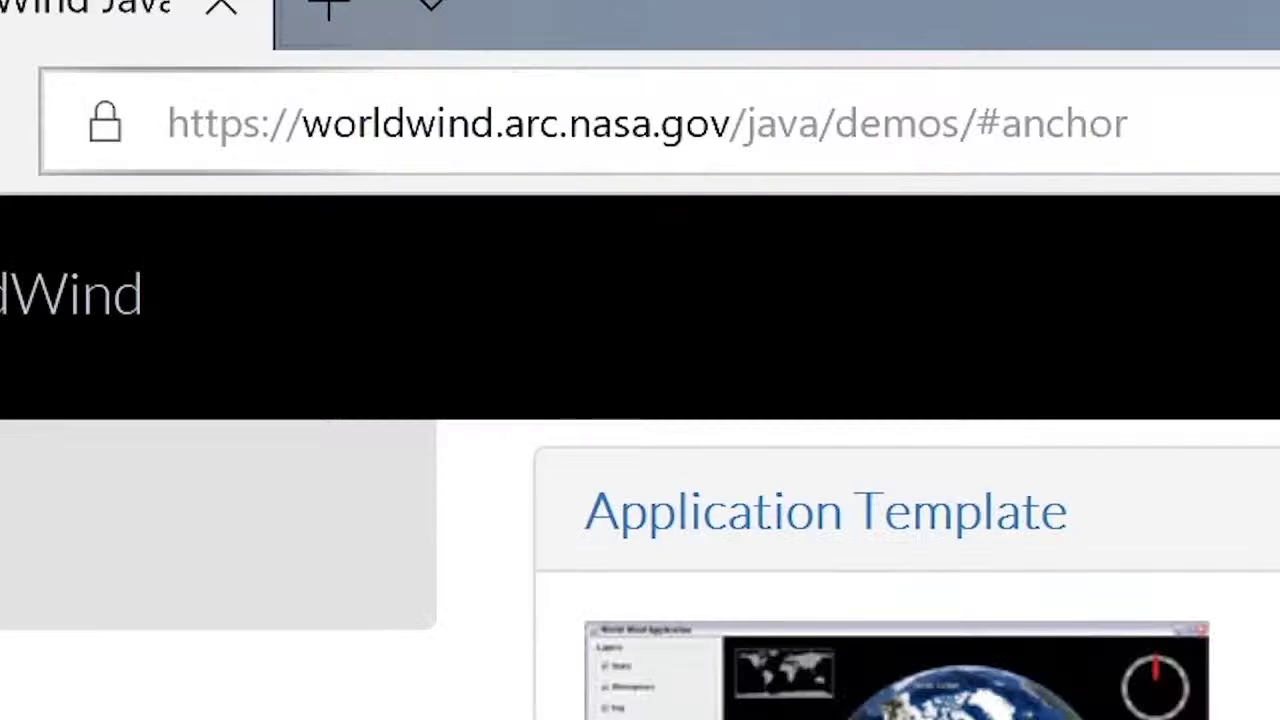
{"action": "left_click_drag", "start_coordinate": [168, 123], "coordinate": [733, 123]}
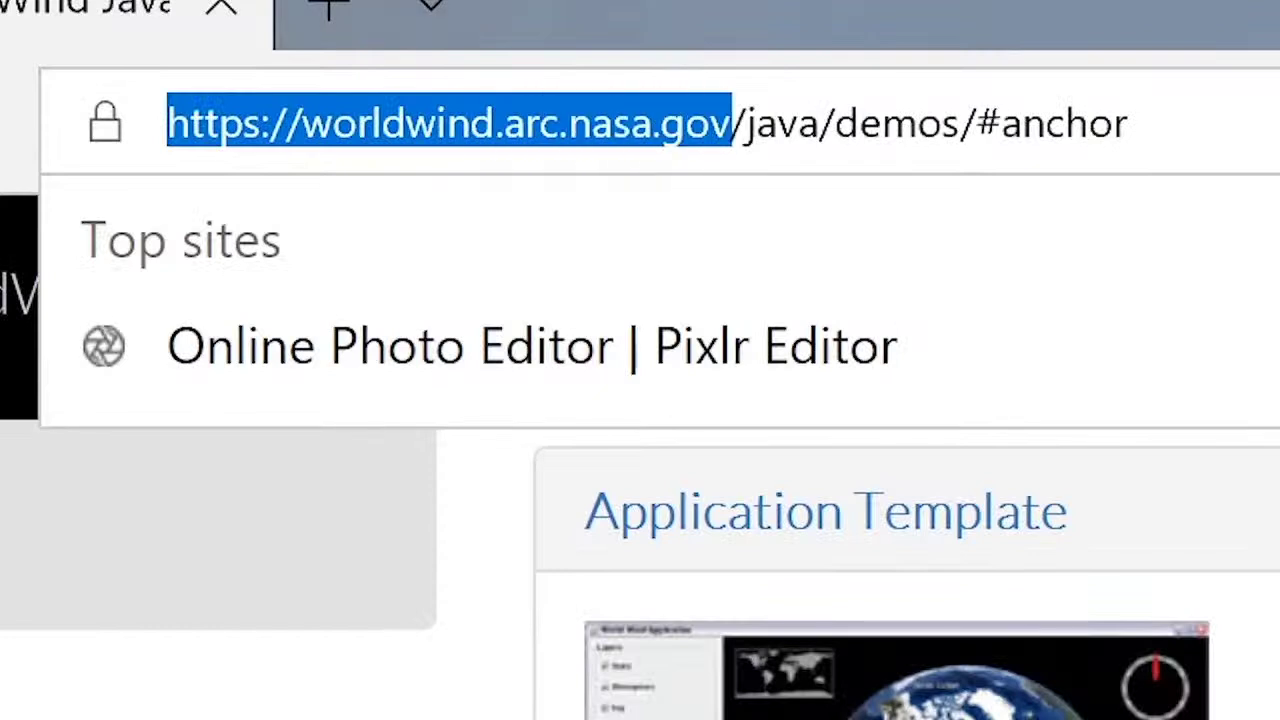
{"action": "right_click", "coordinate": [531, 125]}
{"action": "left_click", "coordinate": [780, 303]}
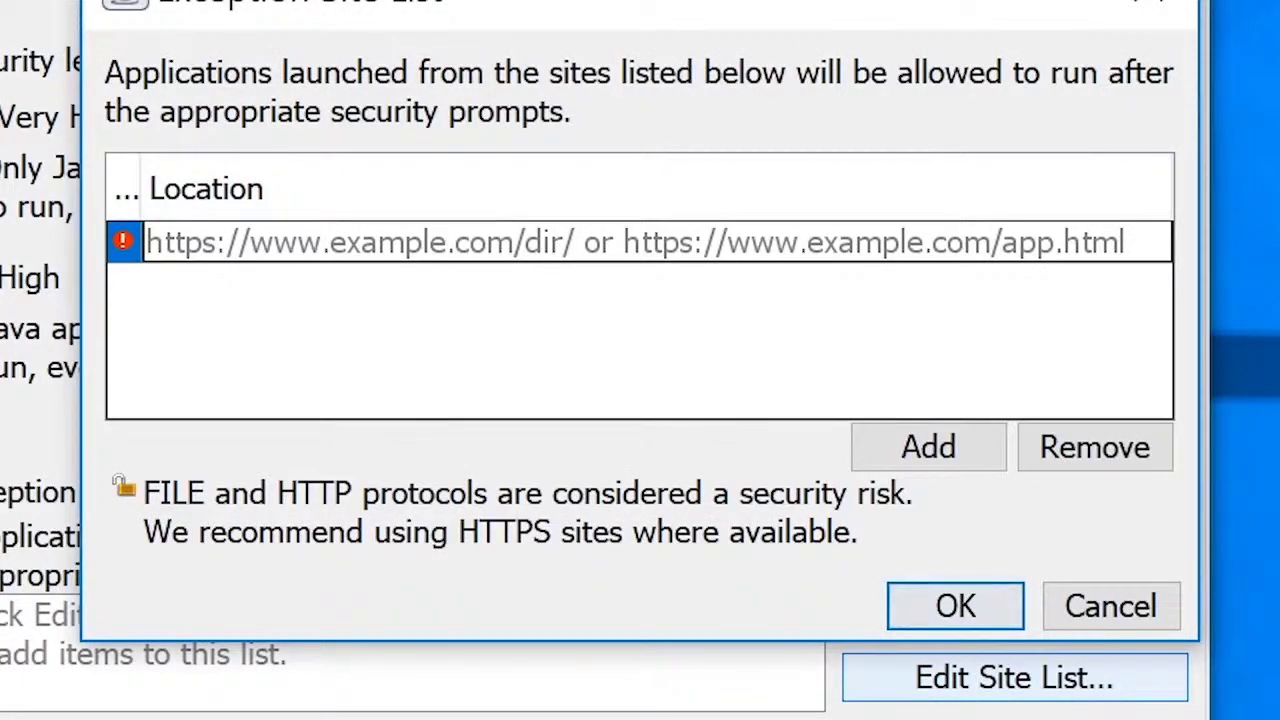
{"action": "key", "text": "ctrl+v"}
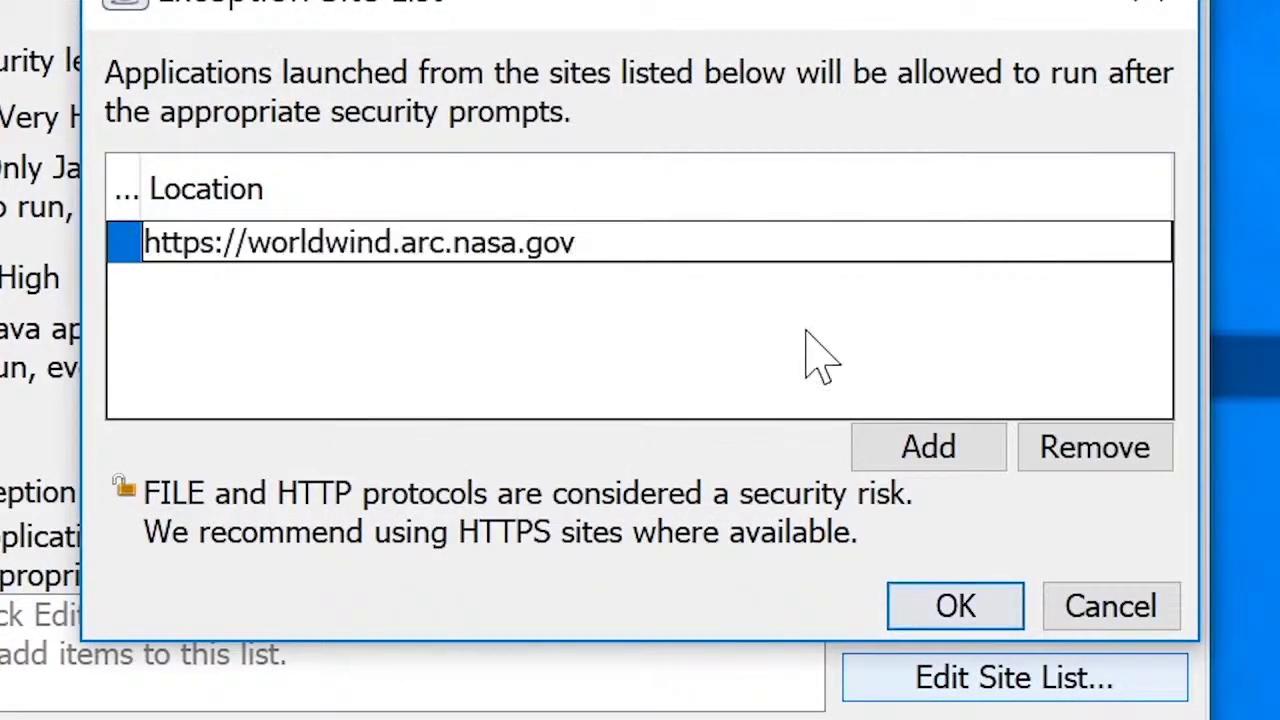
{"action": "left_click", "coordinate": [952, 446]}
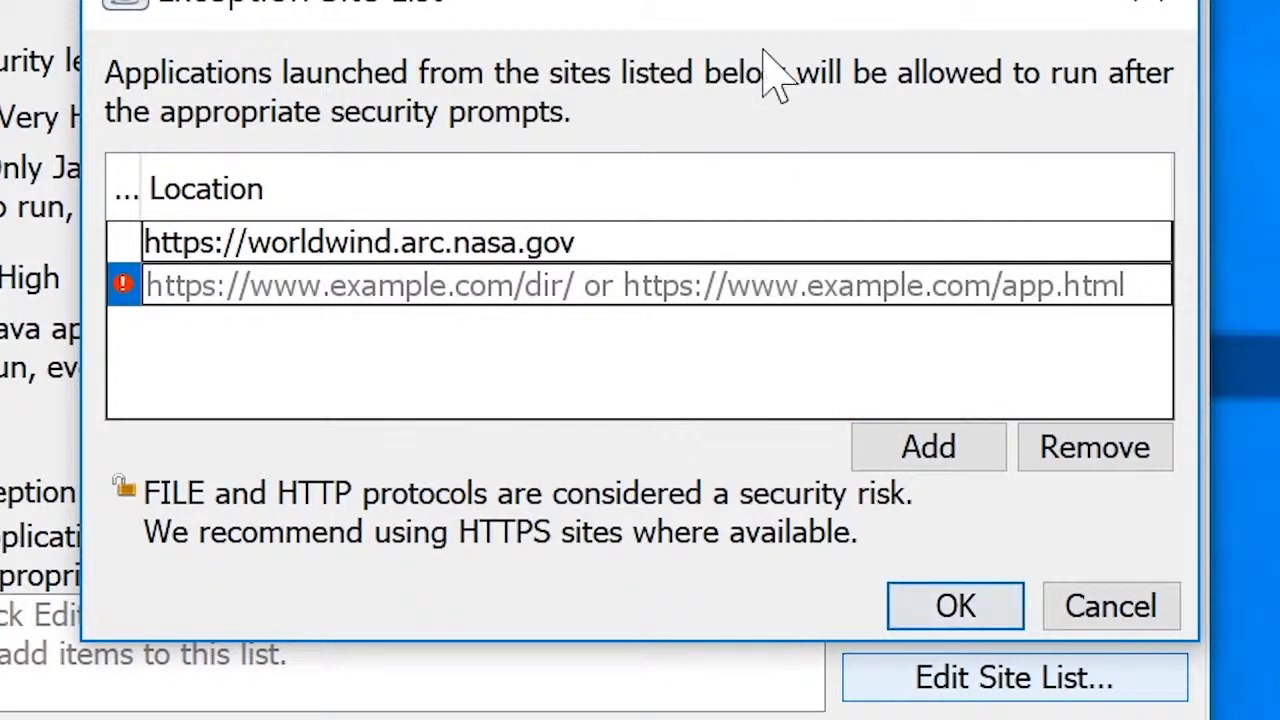
{"action": "left_click_drag", "start_coordinate": [786, 9], "coordinate": [740, 15]}
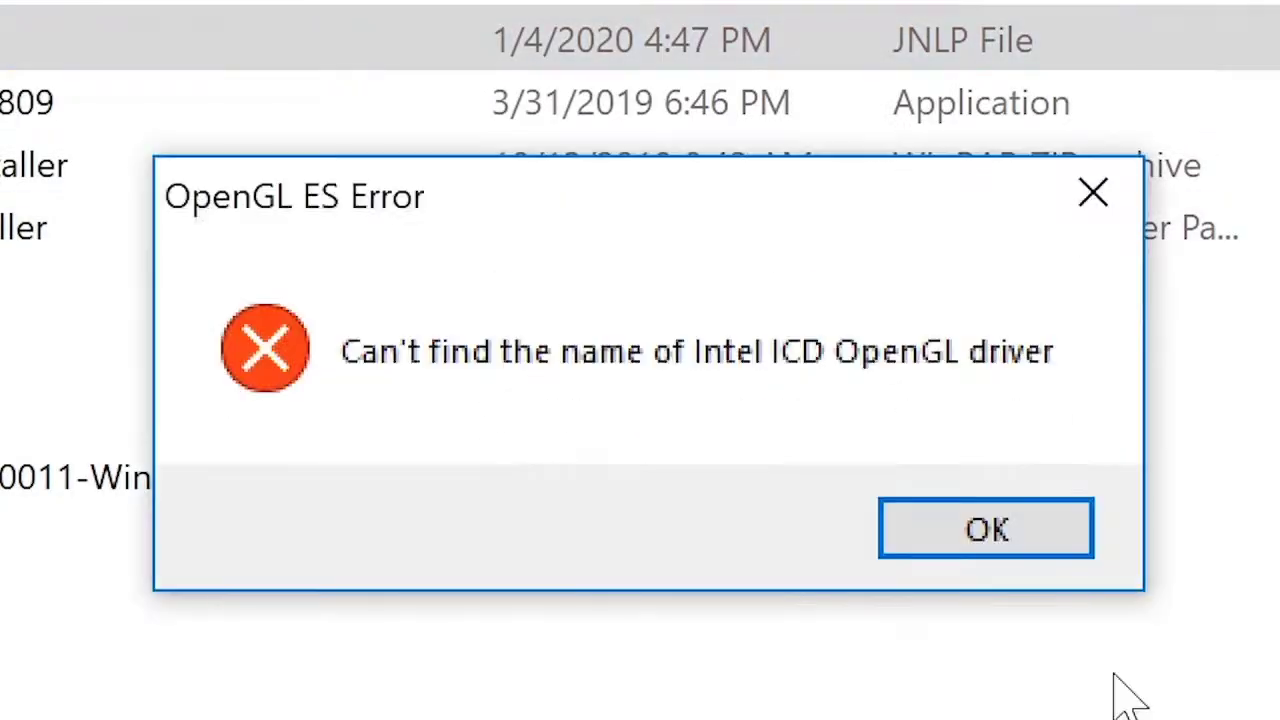
{"action": "left_click", "coordinate": [903, 471]}
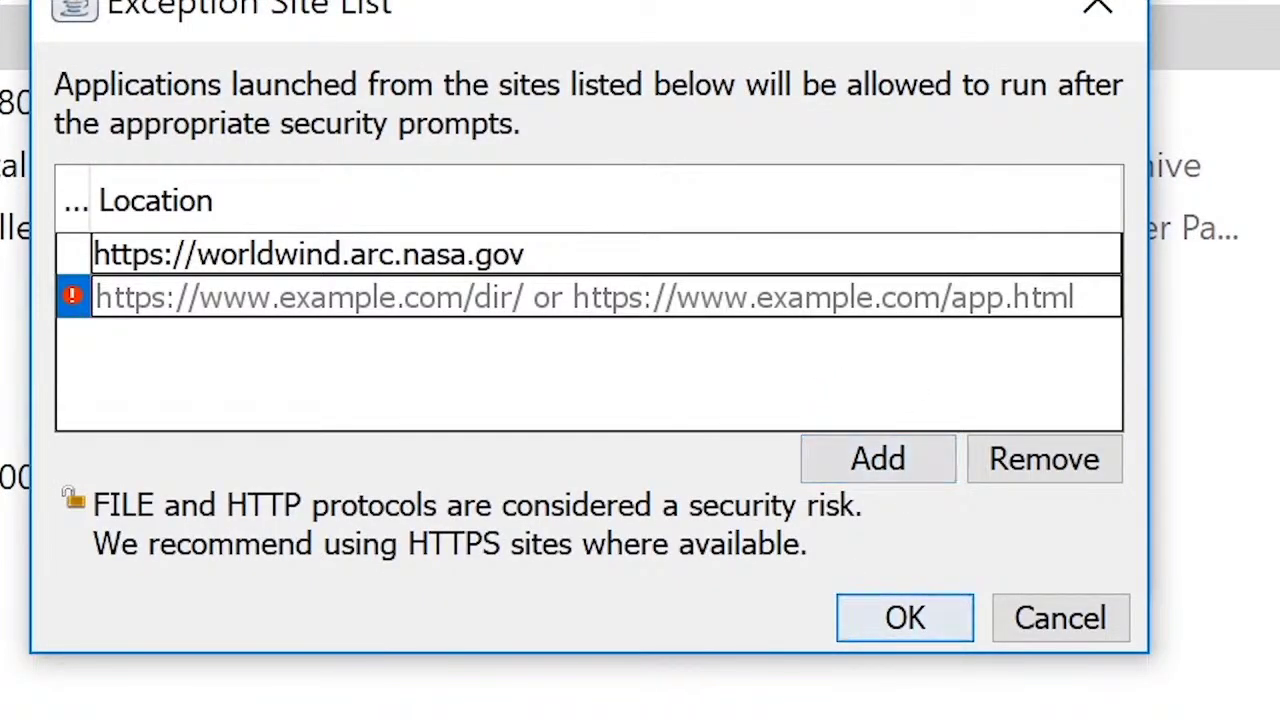
{"action": "type", "text": "https://w"}
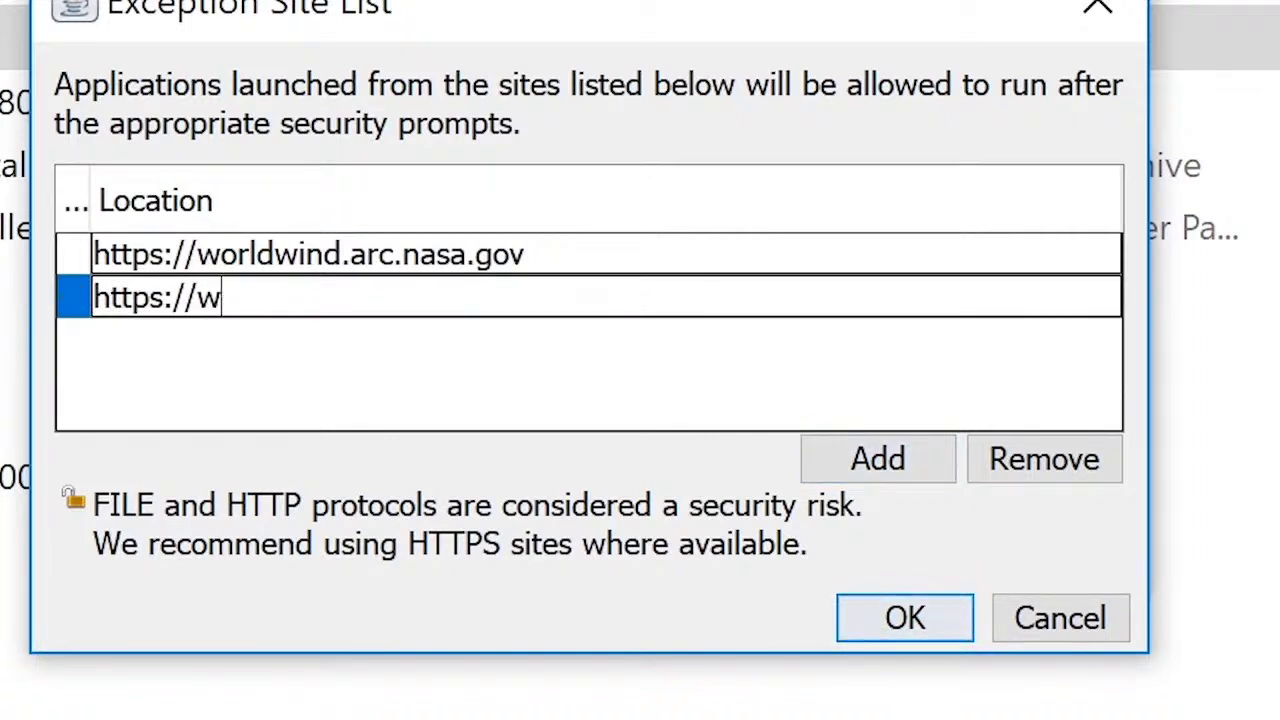
{"action": "type", "text": "orldwin.ca"}
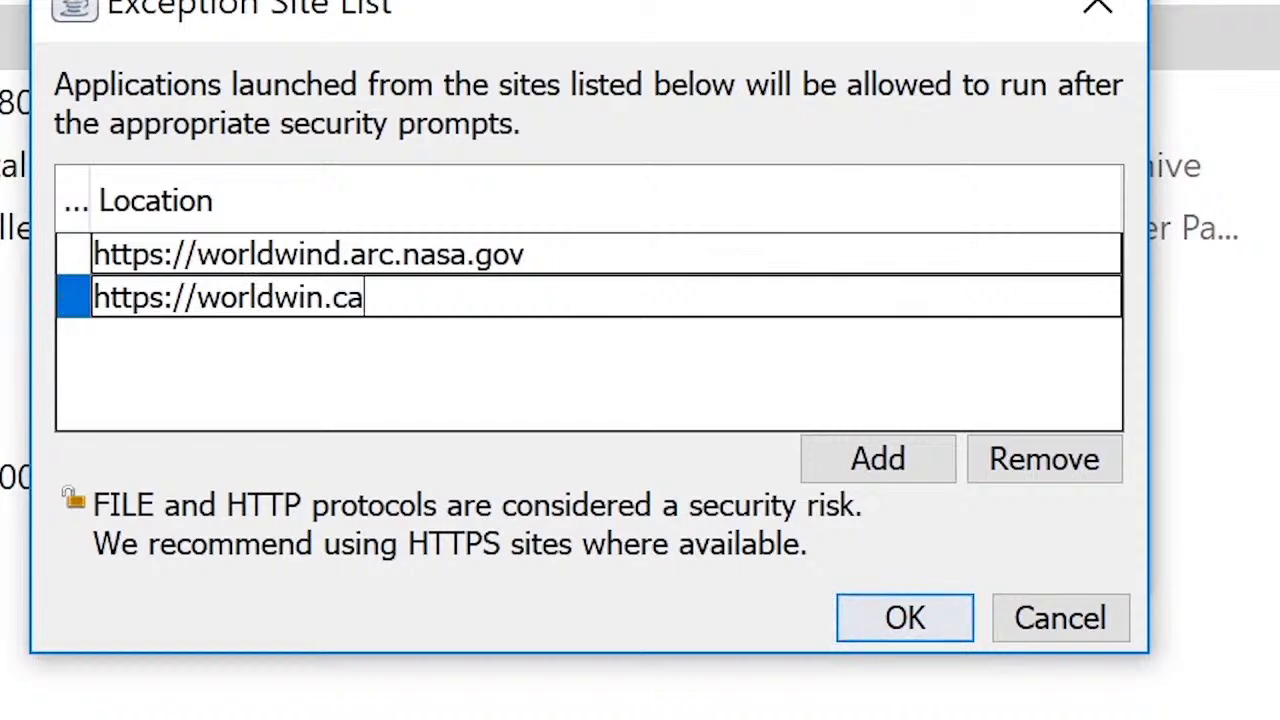
{"action": "left_click", "coordinate": [308, 297]}
{"action": "left_click", "coordinate": [328, 297]}
{"action": "type", "text": "d"}
{"action": "key", "text": "Return"}
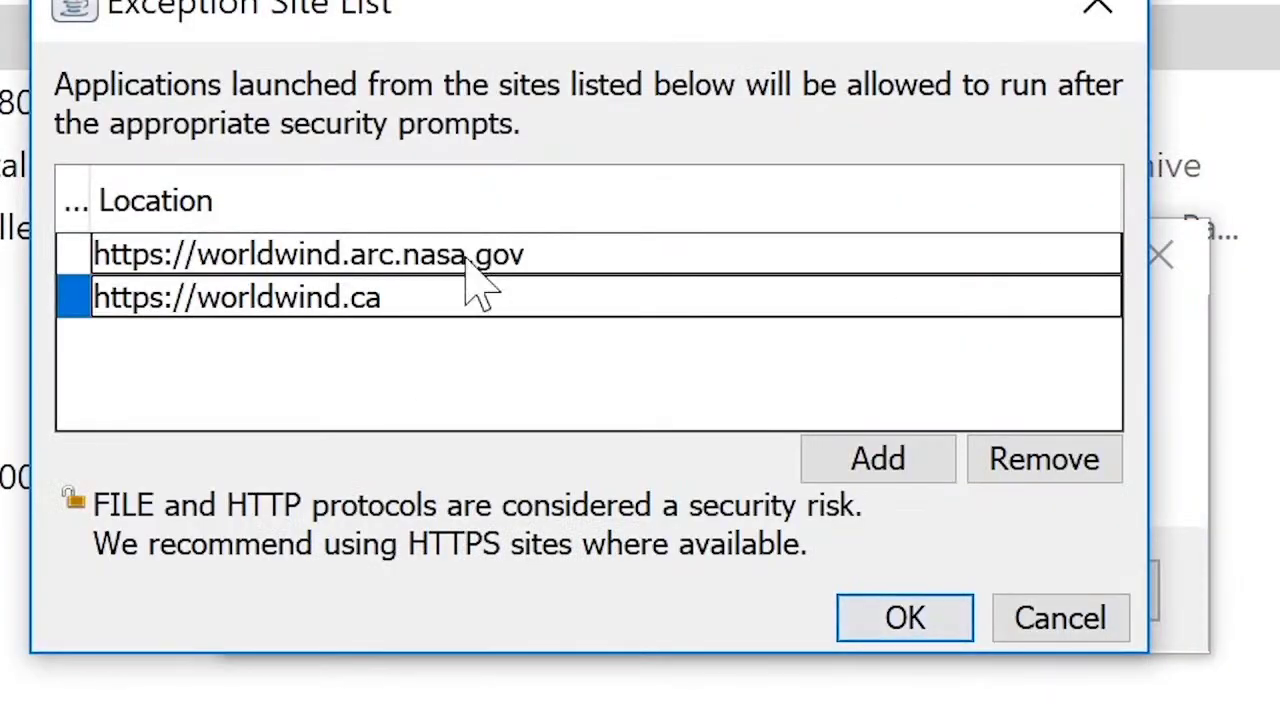
{"action": "left_click", "coordinate": [383, 297]}
{"action": "key", "text": "ctrl+a"}
{"action": "key", "text": "BackSpace"}
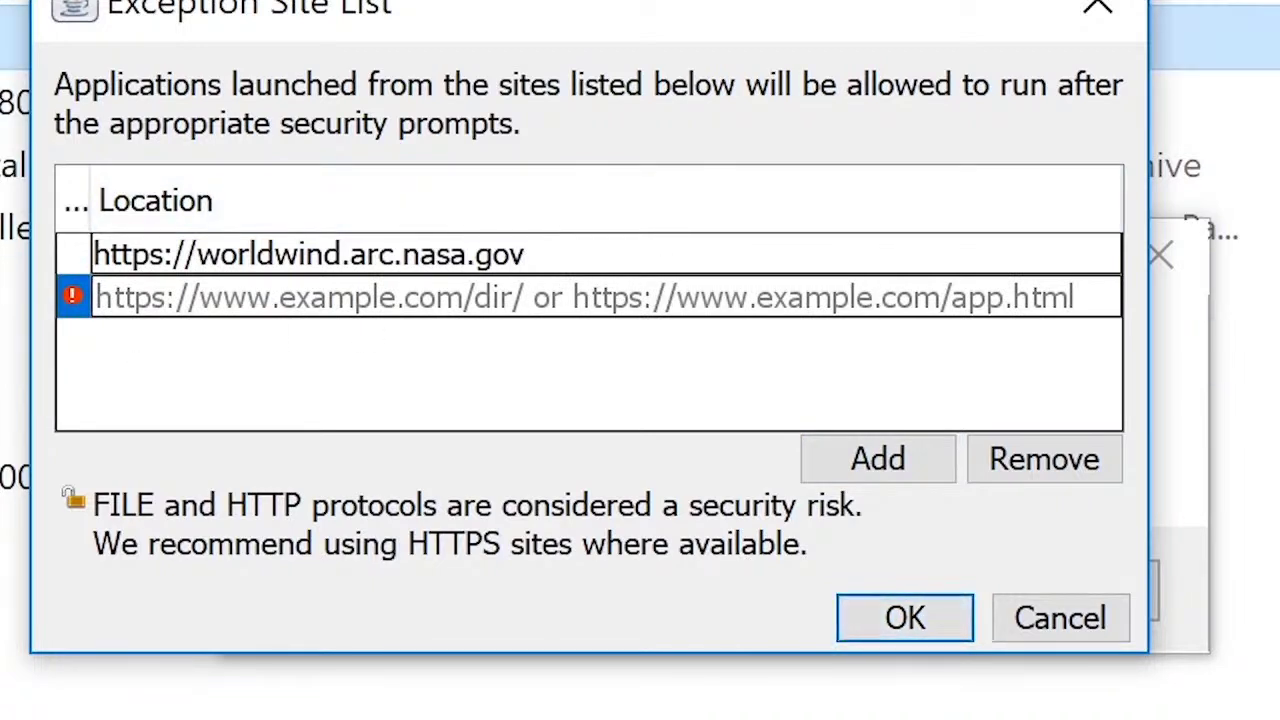
Dismiss both OpenGL ES errors and close the Exception Site List.
{"action": "left_click_drag", "start_coordinate": [586, 23], "coordinate": [521, 310]}
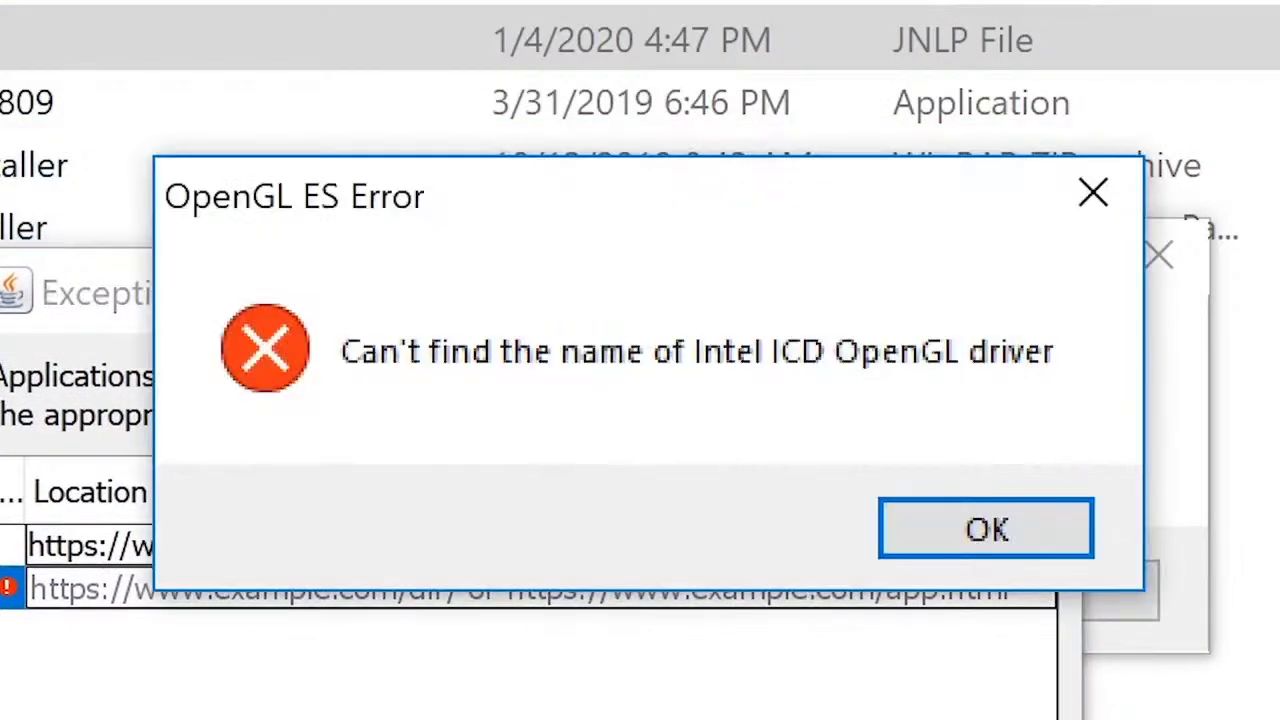
{"action": "left_click", "coordinate": [982, 505]}
{"action": "left_click", "coordinate": [1052, 598]}
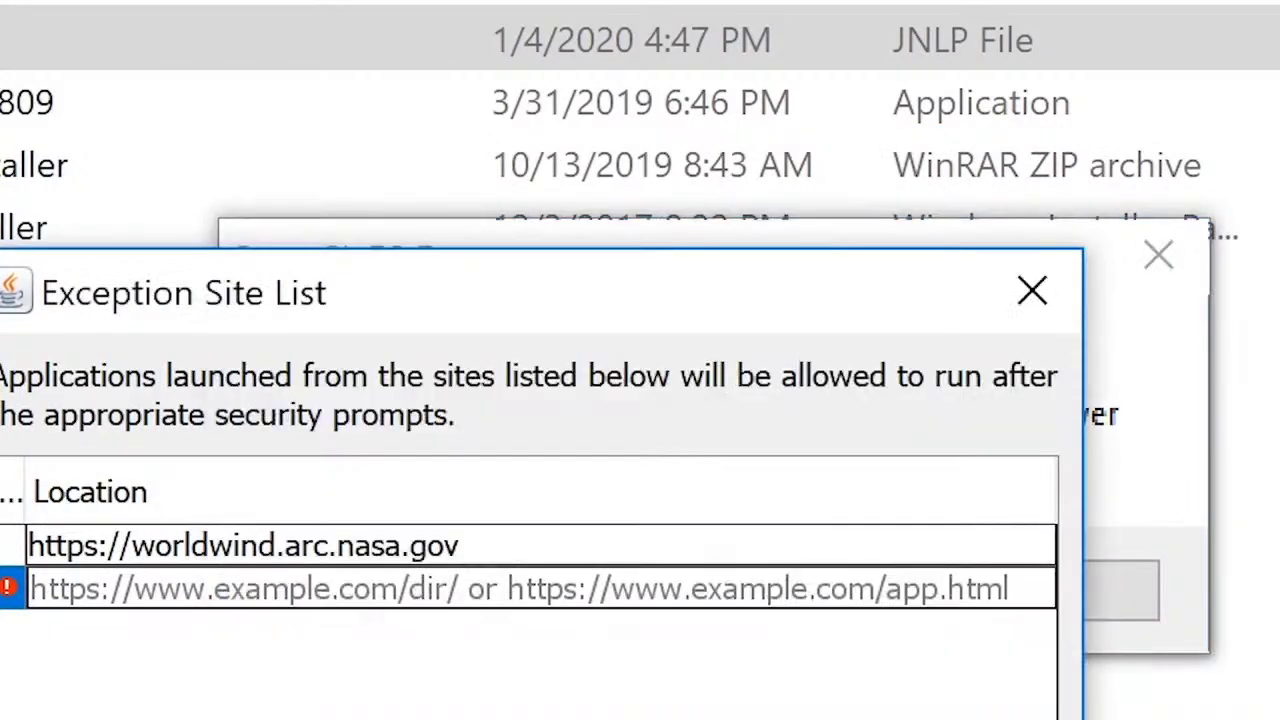
{"action": "left_click", "coordinate": [1079, 305]}
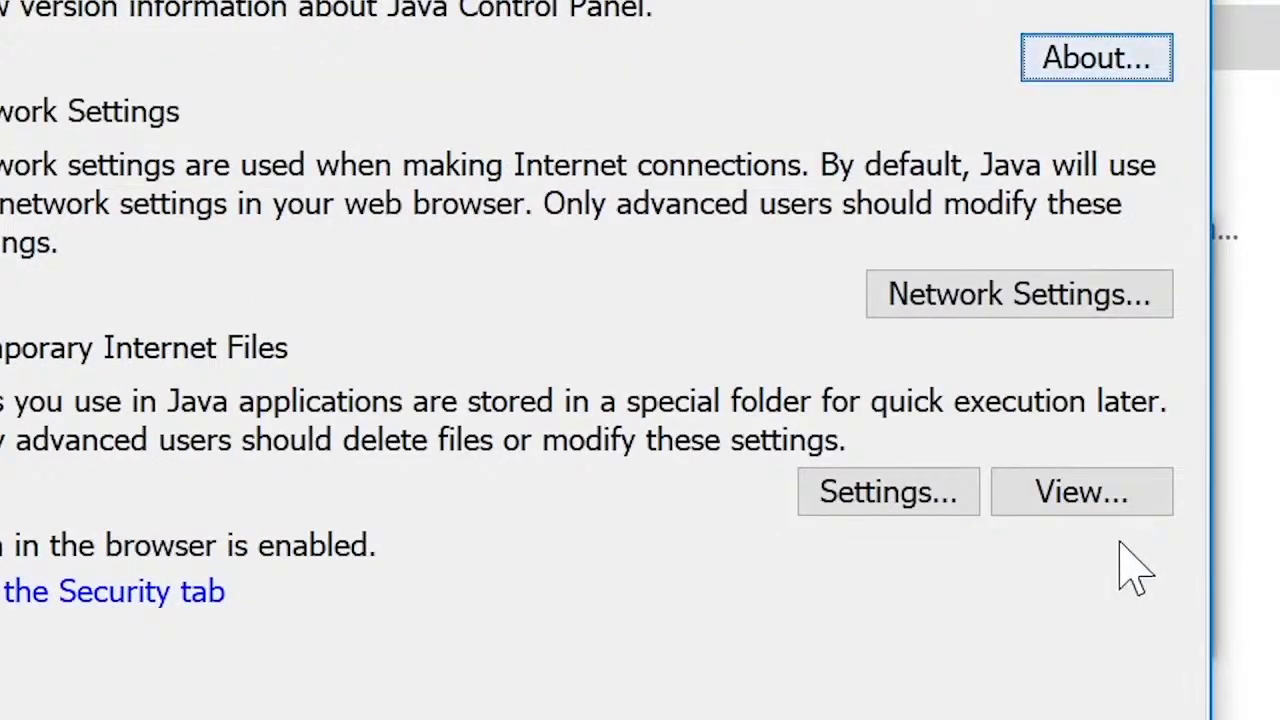
Open the Java Cache Viewer and select the World Wind KML Viewer application.
{"action": "left_click", "coordinate": [1110, 495]}
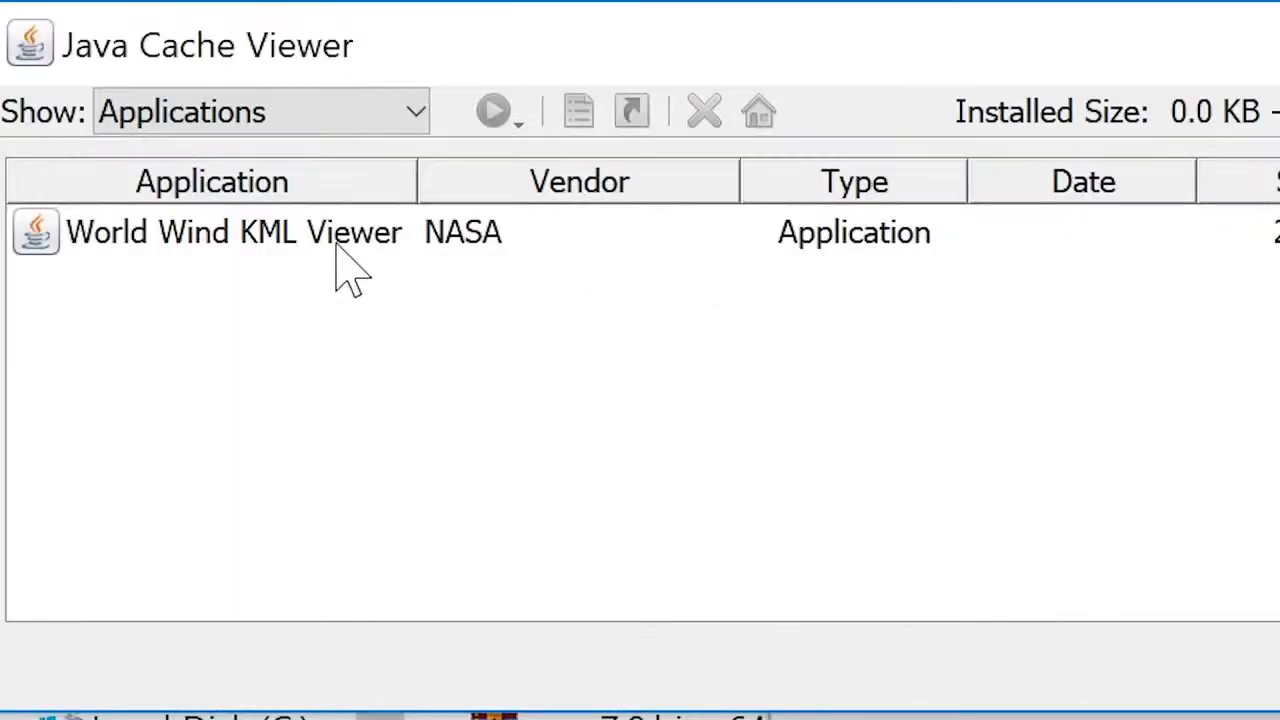
{"action": "left_click", "coordinate": [334, 230]}
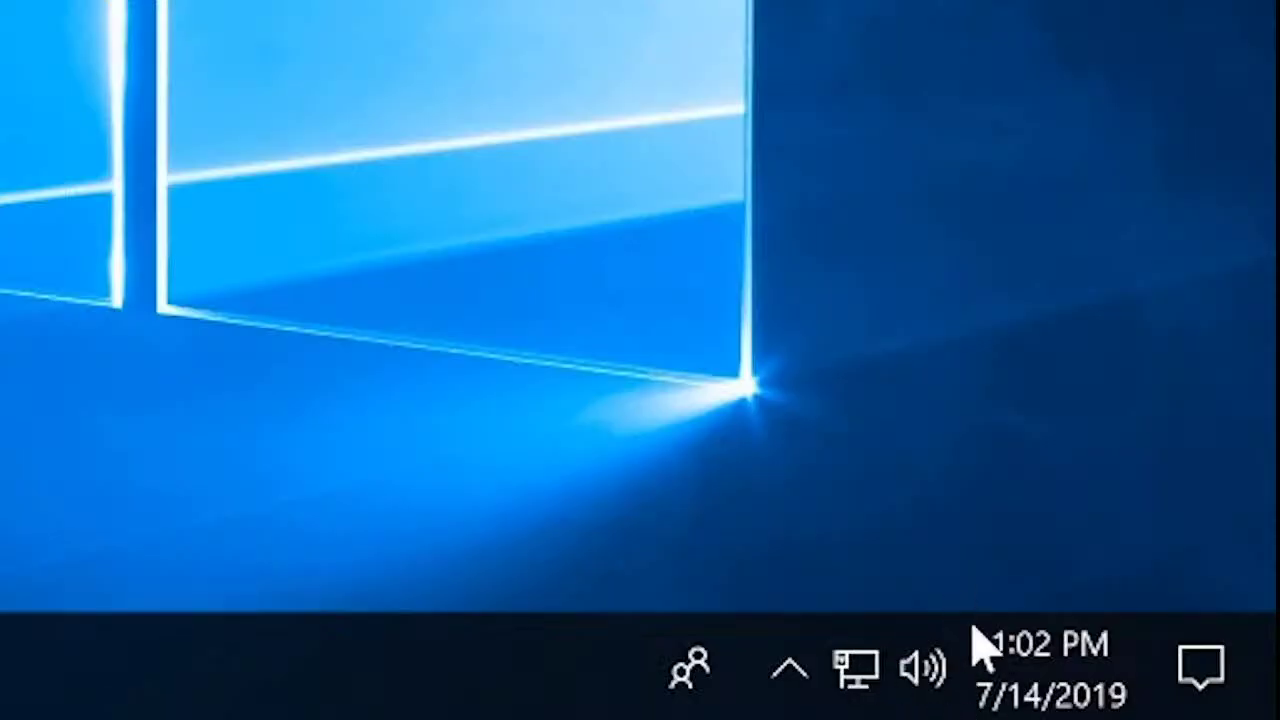
Drop the Realtek speaker volume to 0, raise it to 45, then bring up the speaker's sound options menu.
{"action": "left_click", "coordinate": [923, 671]}
{"action": "left_click", "coordinate": [914, 535]}
{"action": "left_click_drag", "start_coordinate": [898, 548], "coordinate": [460, 546]}
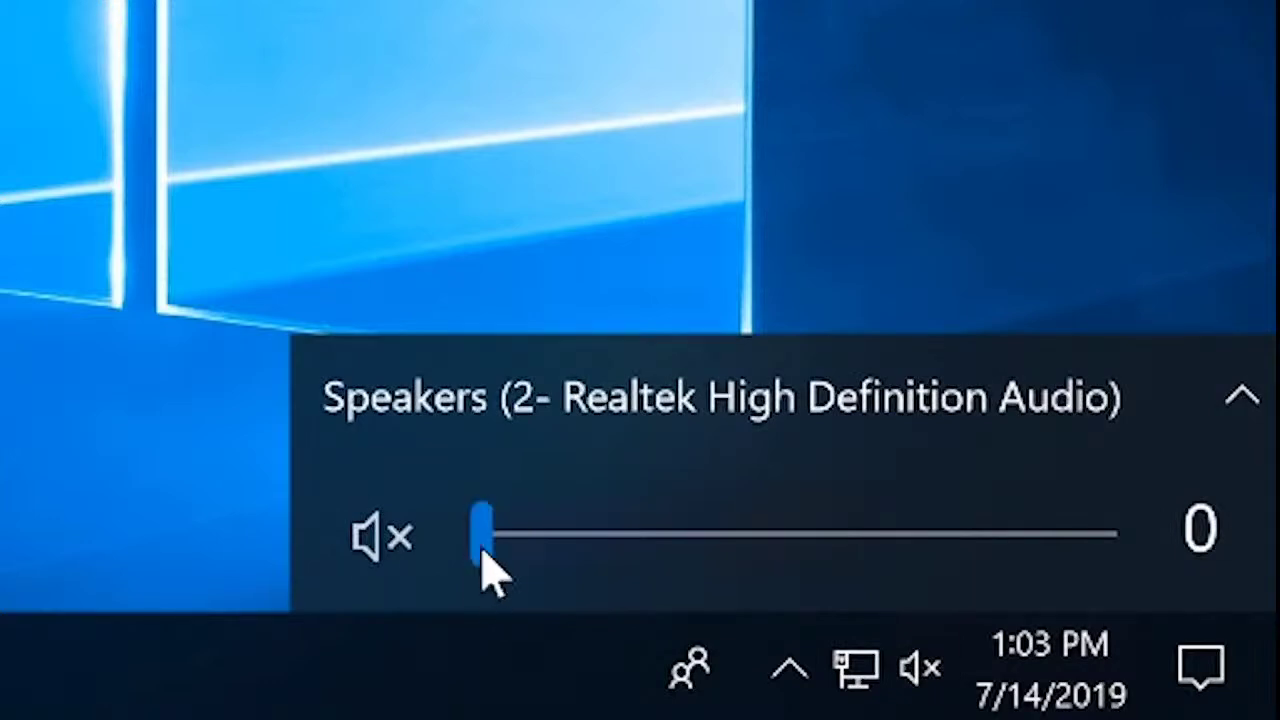
{"action": "left_click_drag", "start_coordinate": [485, 555], "coordinate": [775, 540]}
{"action": "left_click", "coordinate": [909, 6]}
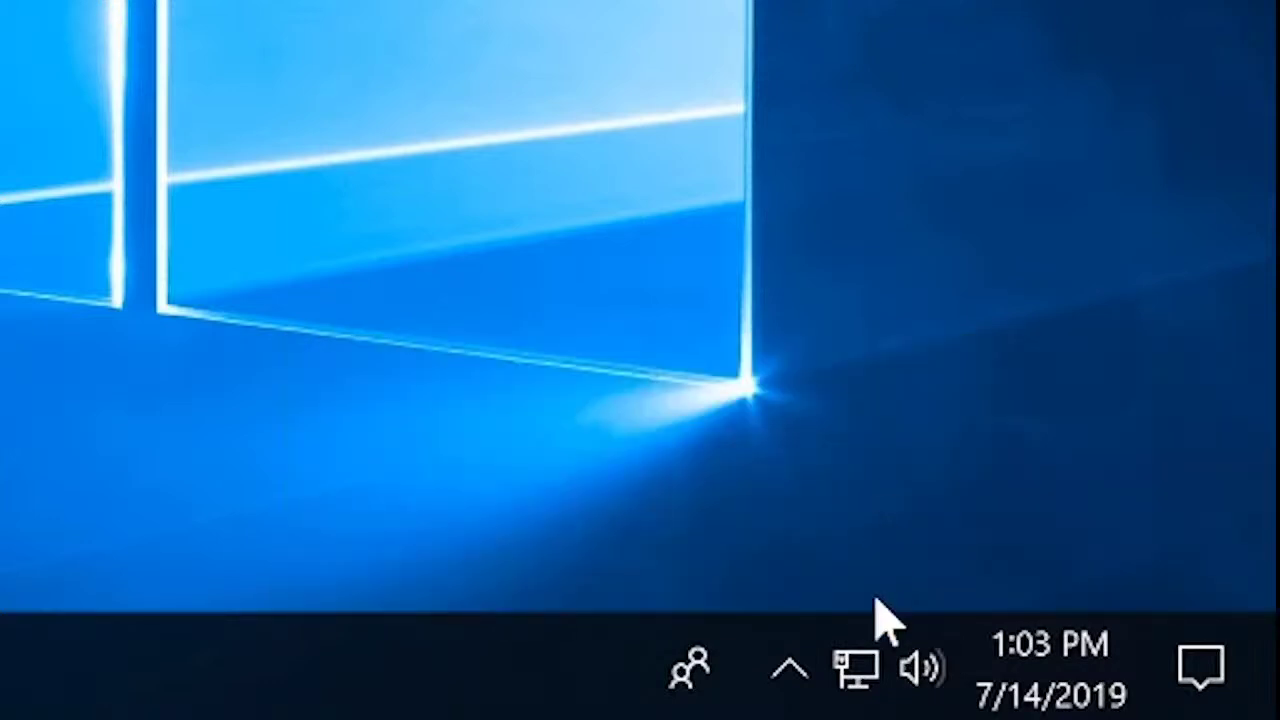
{"action": "right_click", "coordinate": [925, 662]}
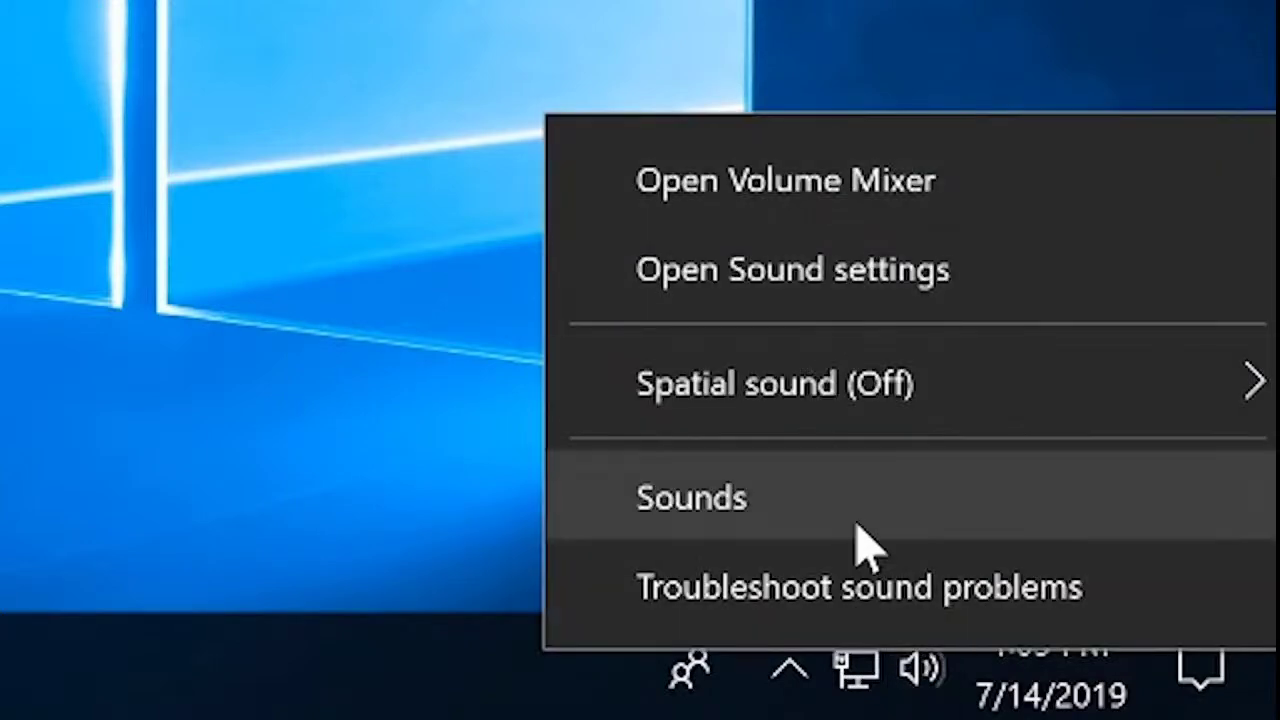
{"action": "right_click", "coordinate": [925, 680]}
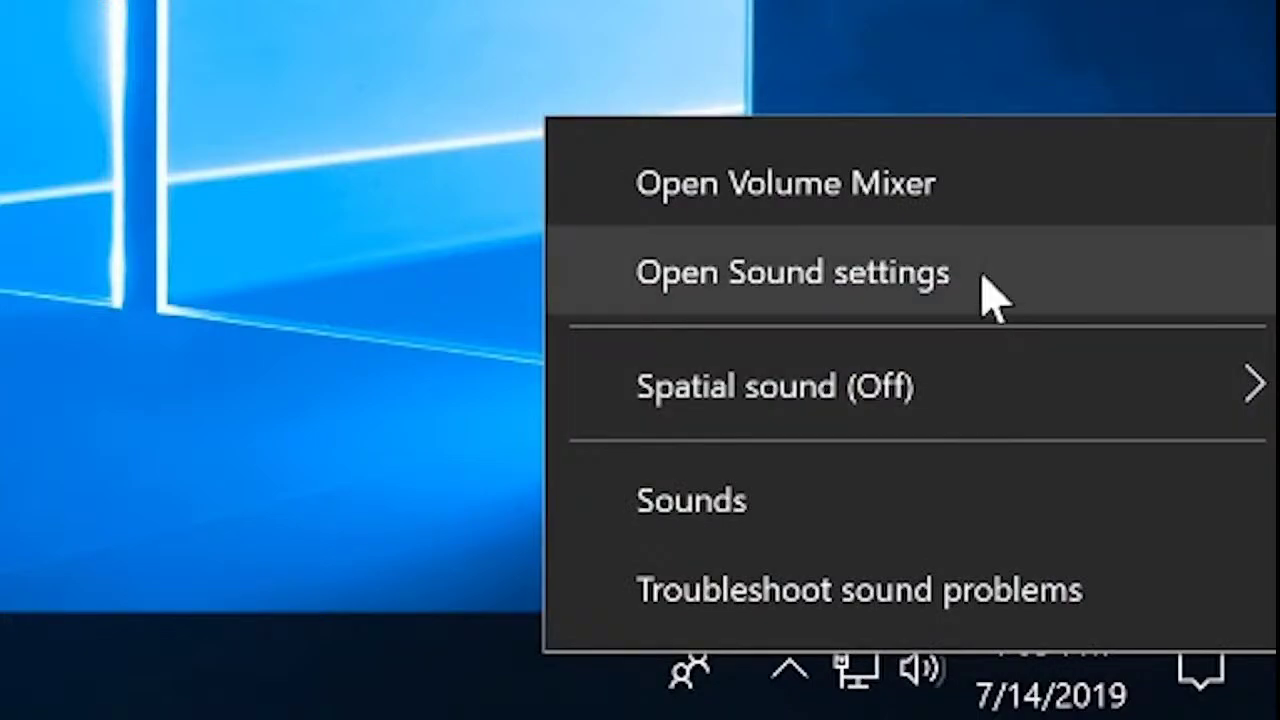
In Sound settings, switch output to Speakers (USB Audio Device), then back to the Realtek speakers.
{"action": "left_click", "coordinate": [945, 275]}
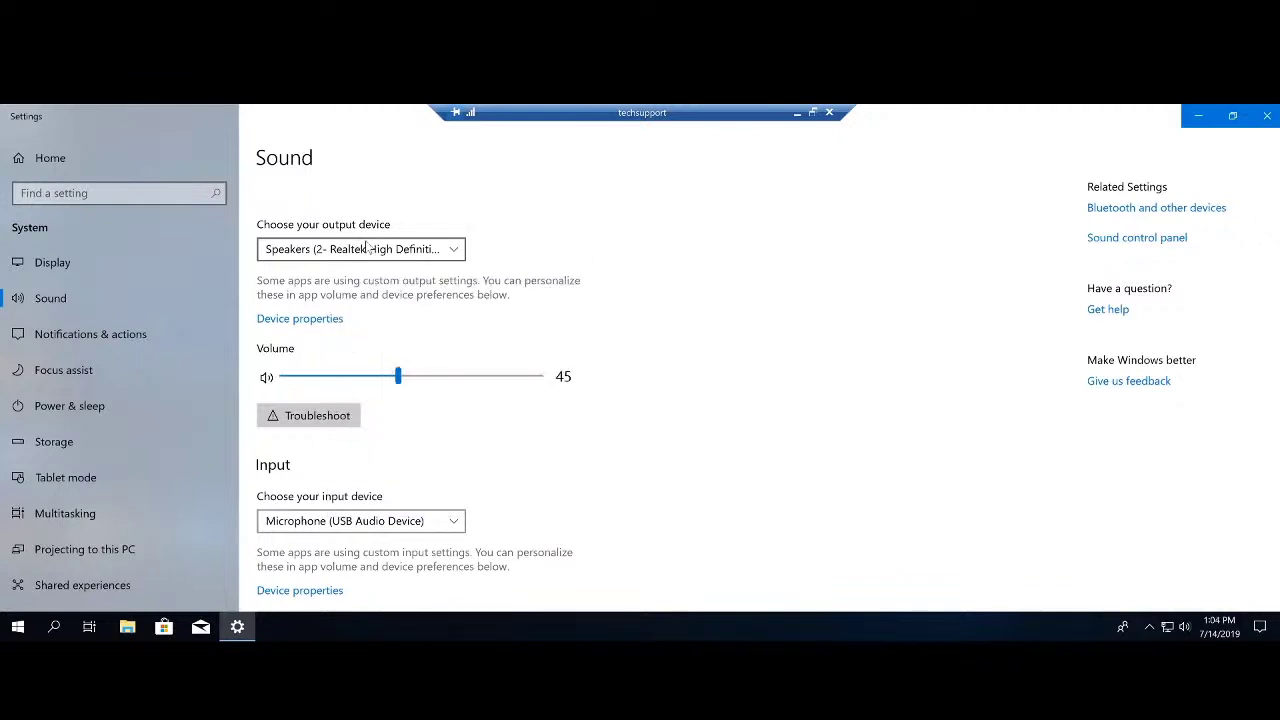
{"action": "left_click", "coordinate": [367, 248]}
{"action": "left_click", "coordinate": [415, 250]}
{"action": "left_click", "coordinate": [453, 254]}
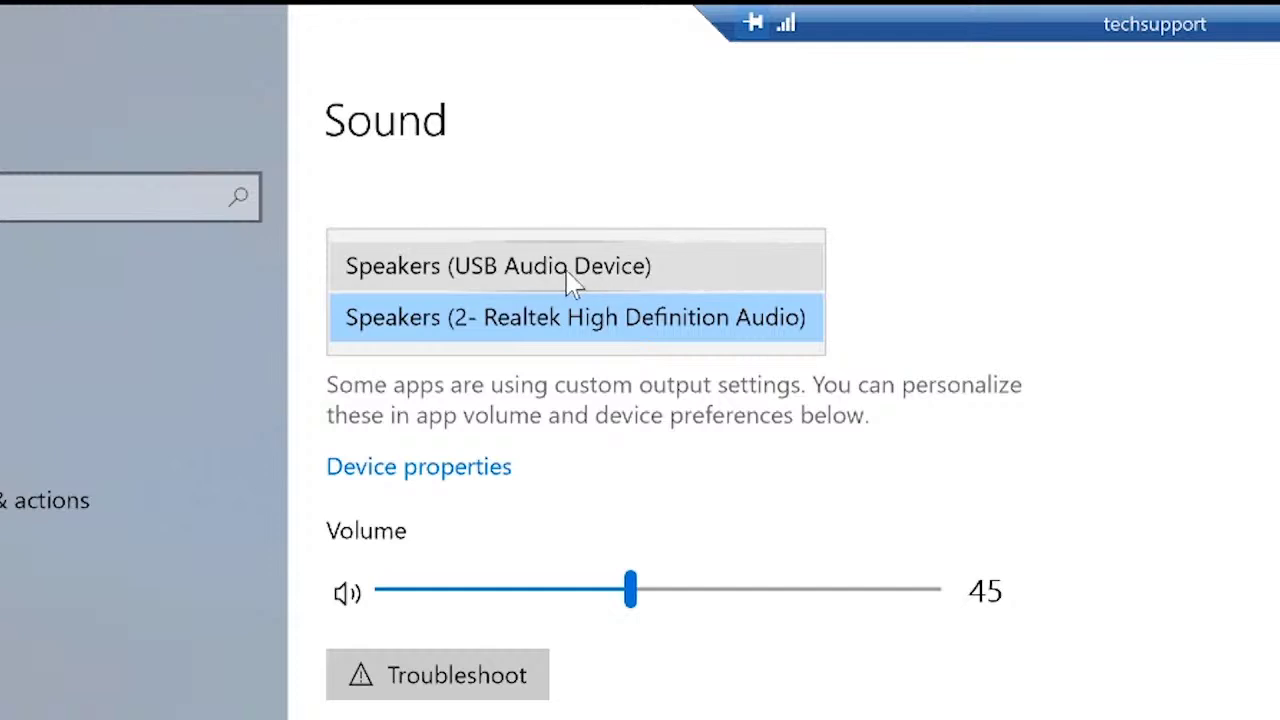
{"action": "left_click", "coordinate": [614, 277]}
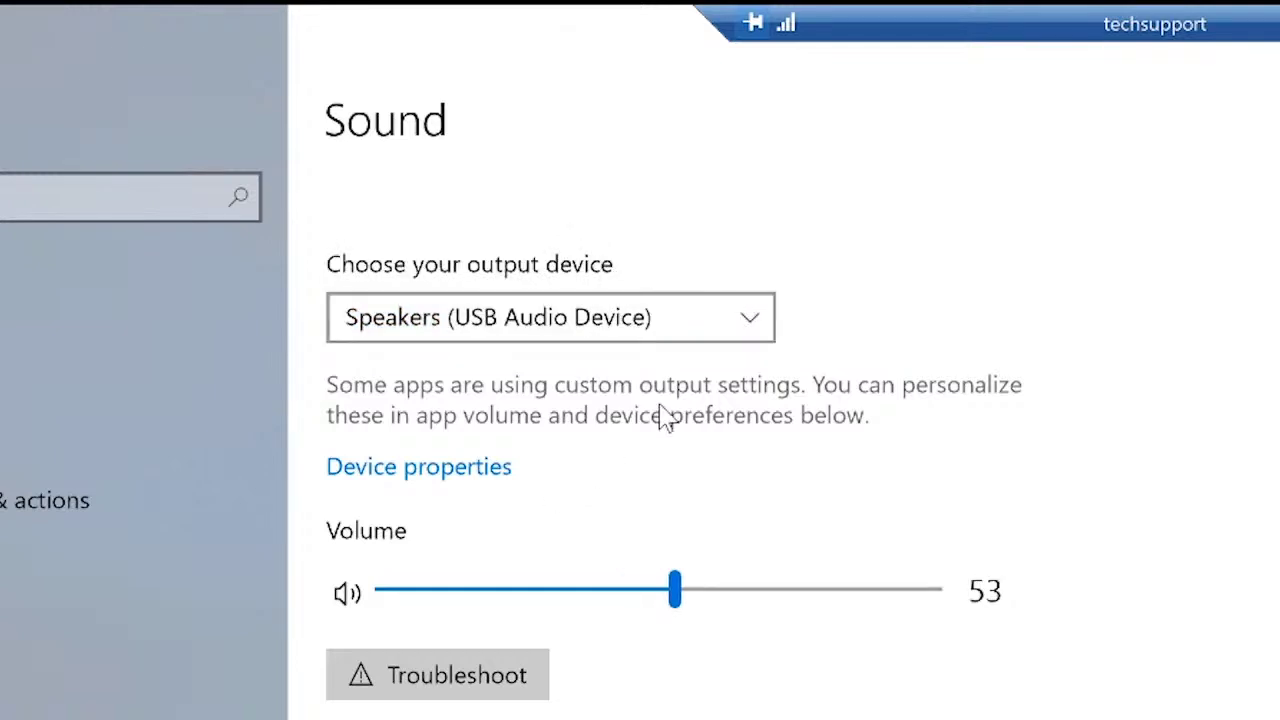
{"action": "left_click", "coordinate": [700, 320]}
{"action": "left_click", "coordinate": [620, 375]}
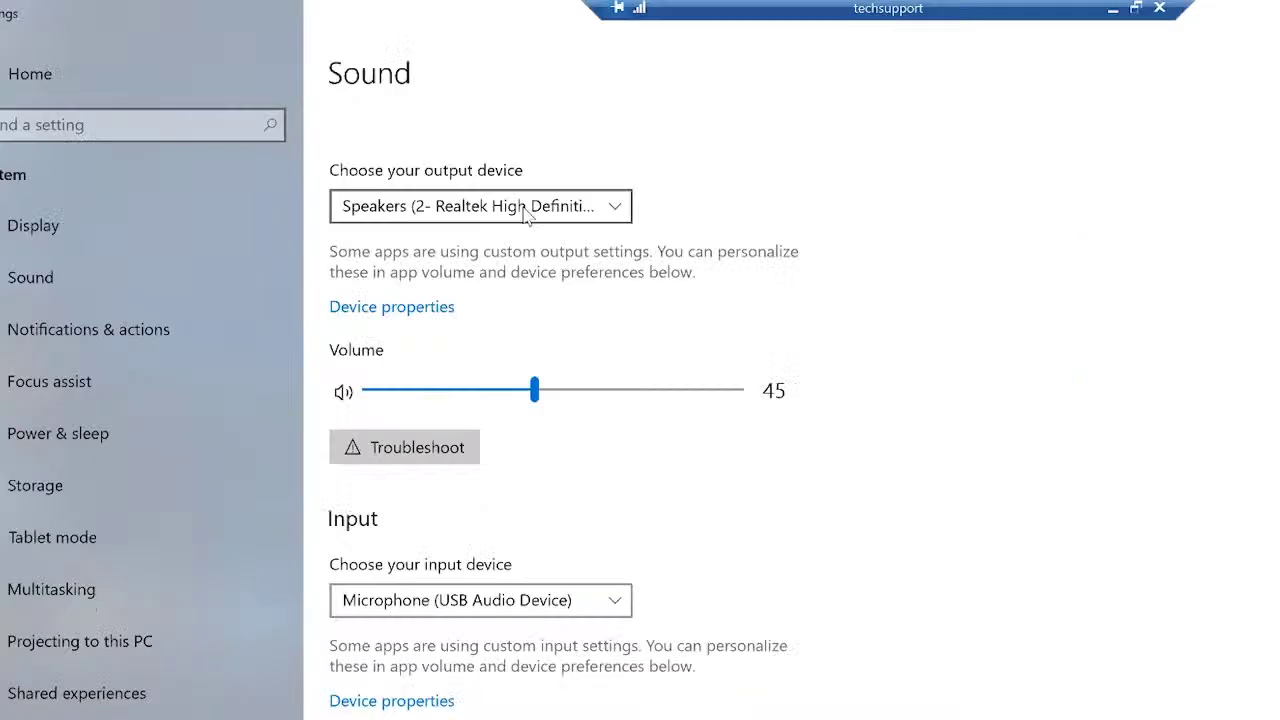
Choose Speakers (USB Audio Device) as output at volume 70, then go to Bluetooth & other devices.
{"action": "left_click", "coordinate": [527, 213]}
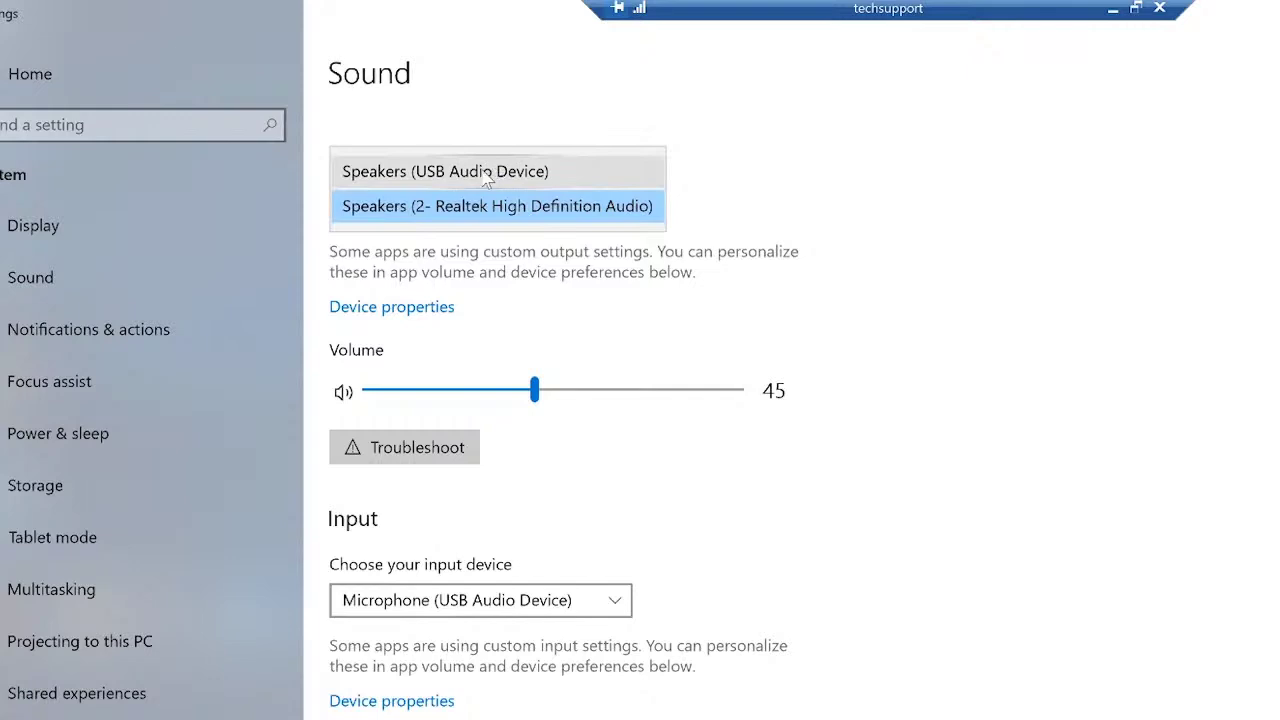
{"action": "left_click", "coordinate": [488, 172]}
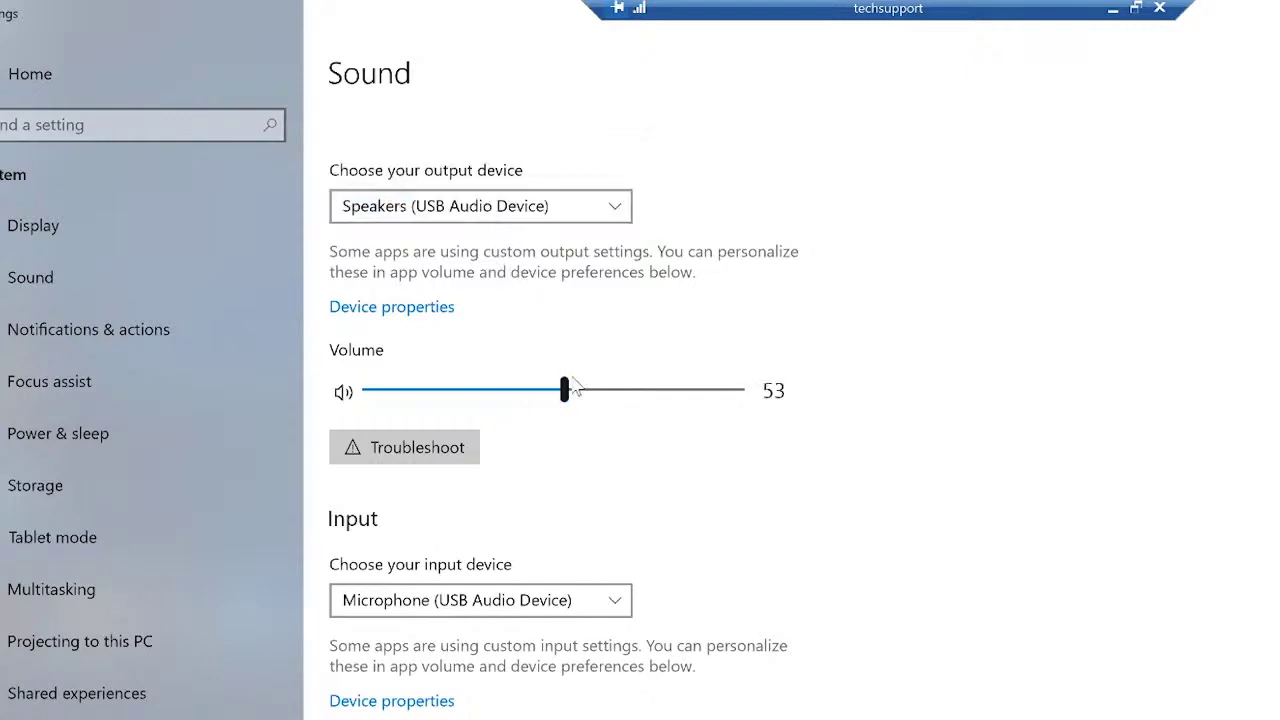
{"action": "left_click_drag", "start_coordinate": [566, 391], "coordinate": [607, 396]}
{"action": "left_click_drag", "start_coordinate": [450, 381], "coordinate": [460, 380]}
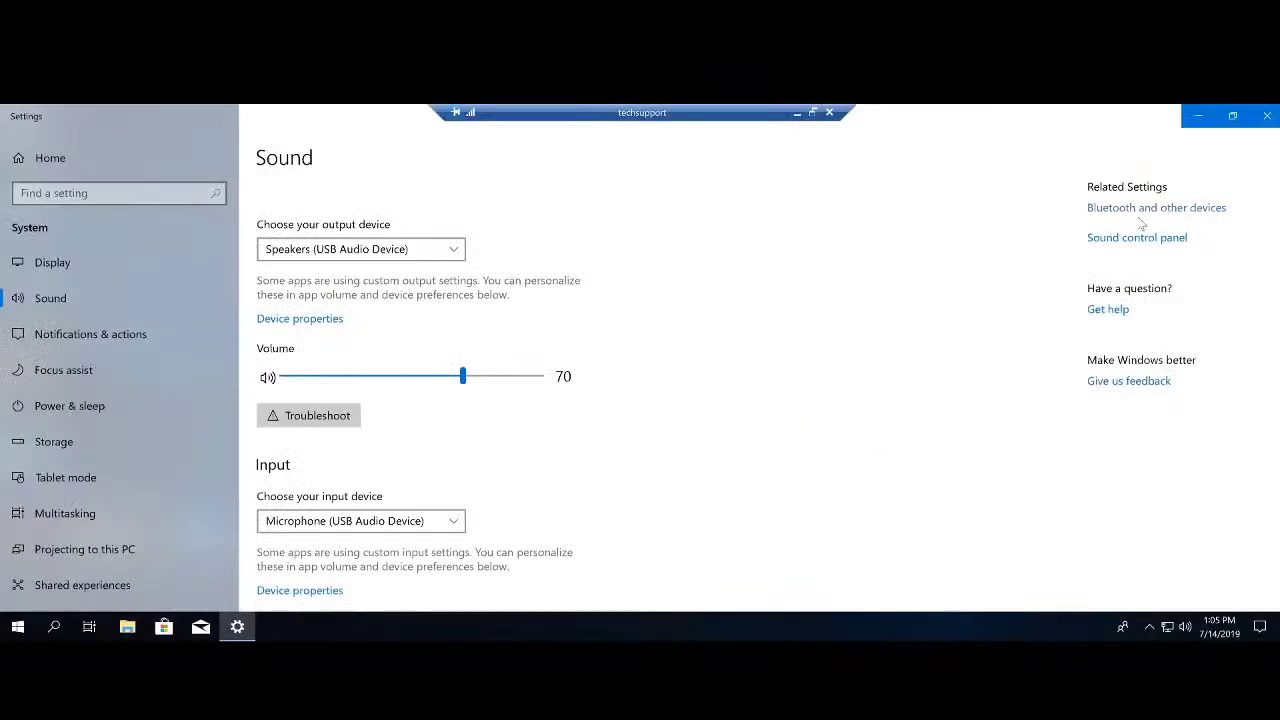
{"action": "left_click", "coordinate": [1145, 209]}
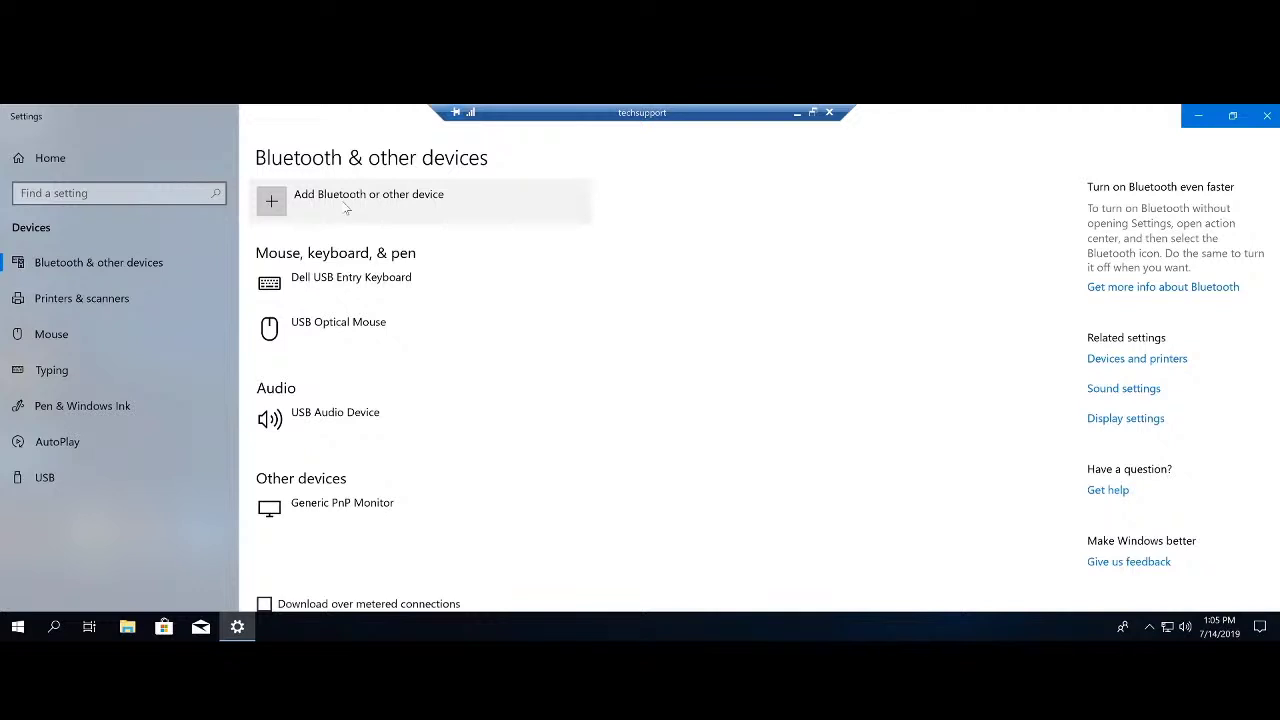
Attempt to add a Bluetooth device, cancel the 'Couldn't connect' result, and close Settings.
{"action": "left_click", "coordinate": [347, 208]}
{"action": "left_click", "coordinate": [593, 238]}
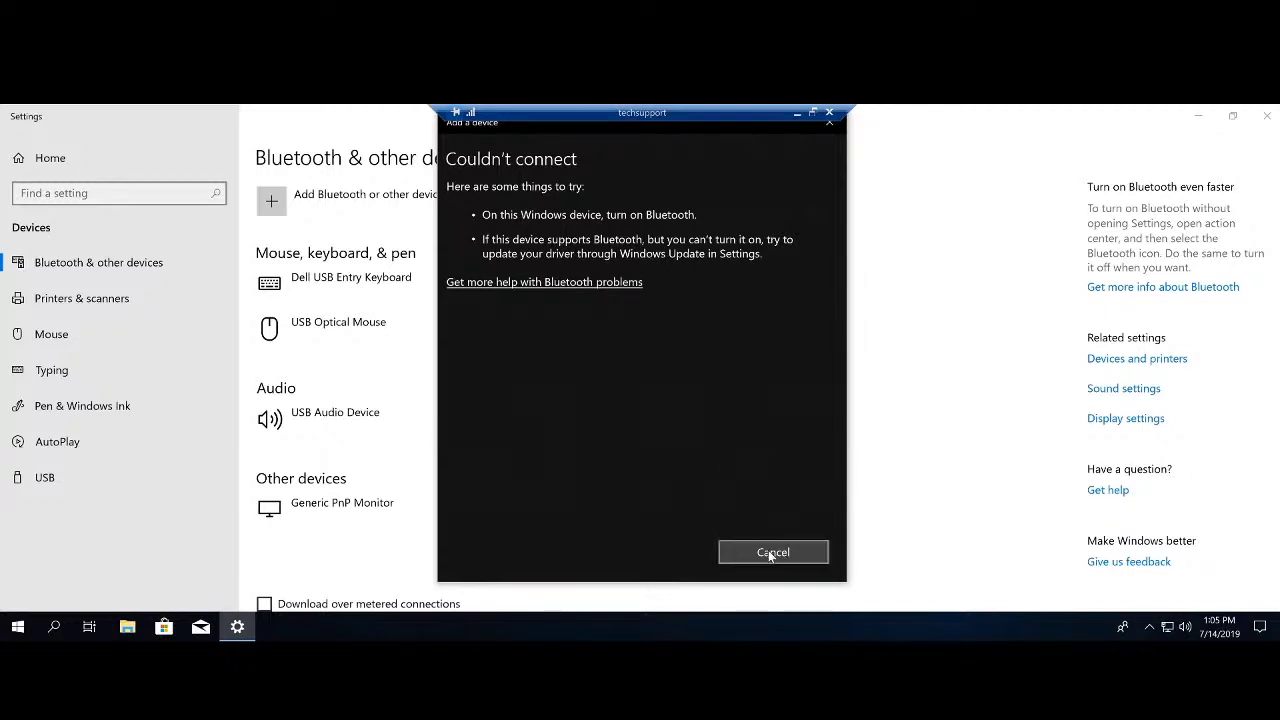
{"action": "left_click", "coordinate": [770, 552]}
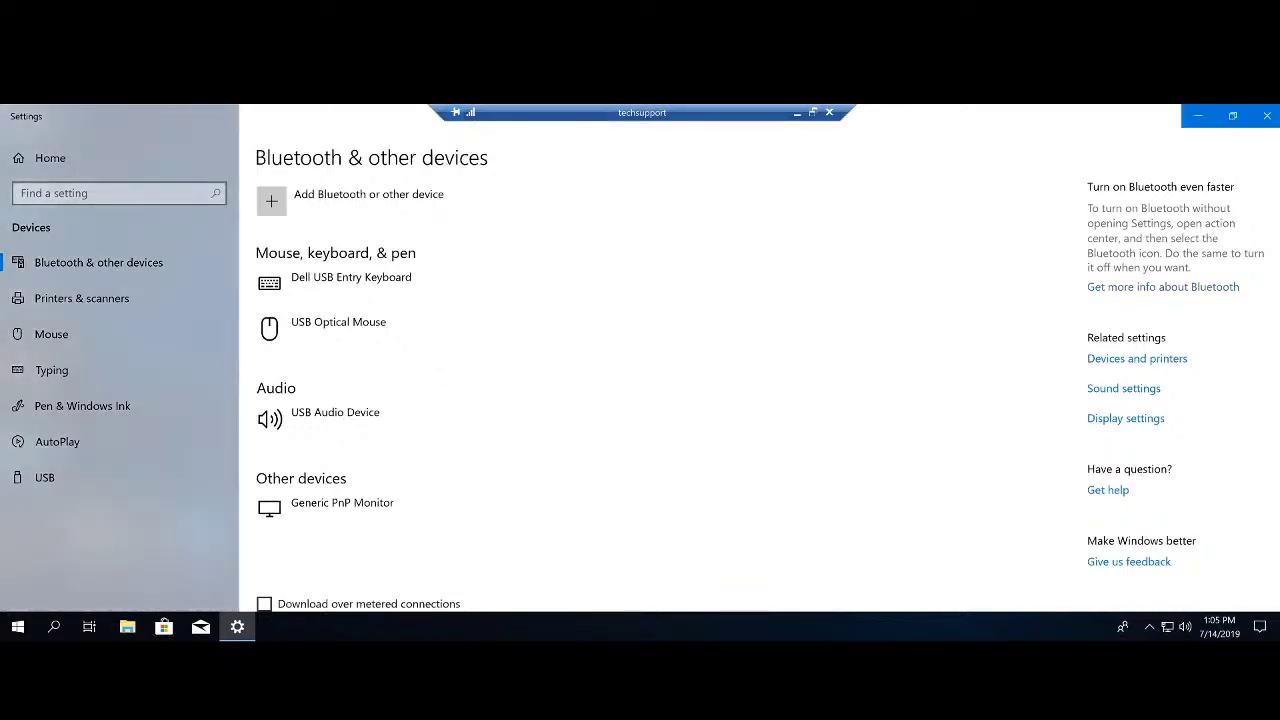
{"action": "left_click", "coordinate": [1266, 116]}
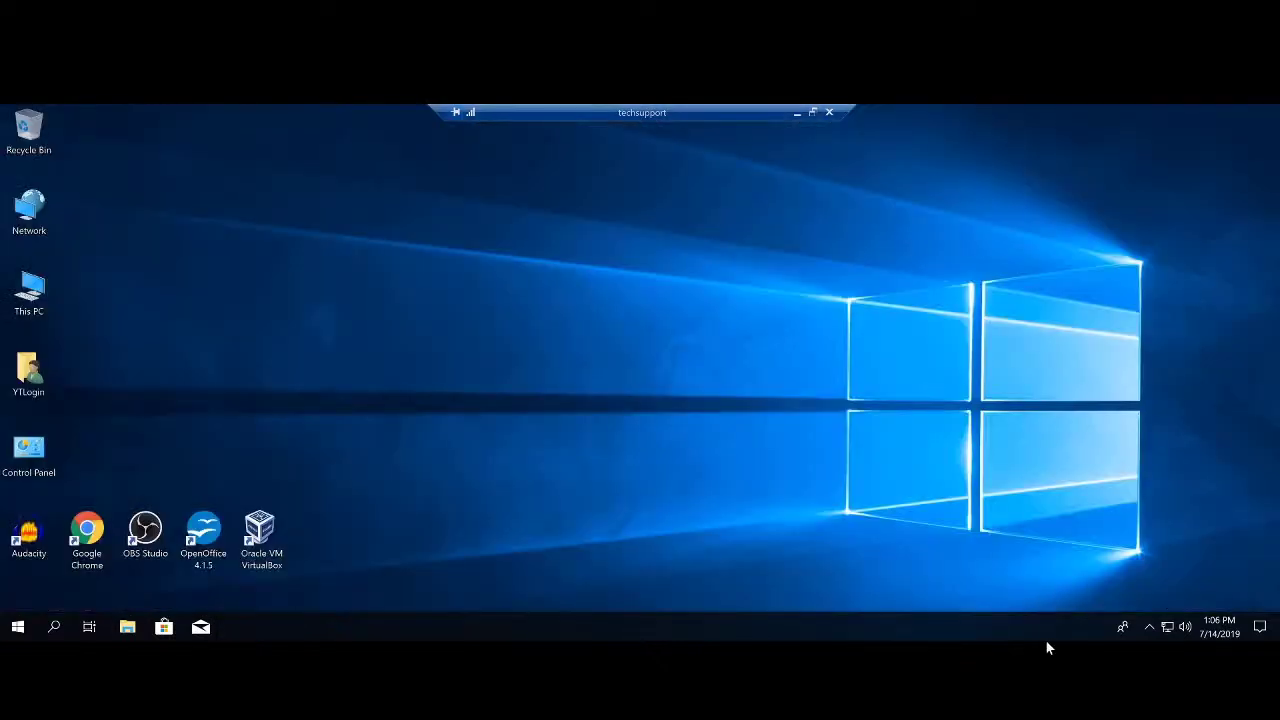
From the tray speaker menu, open Sound settings and then the classic Sound control panel.
{"action": "right_click", "coordinate": [1185, 627]}
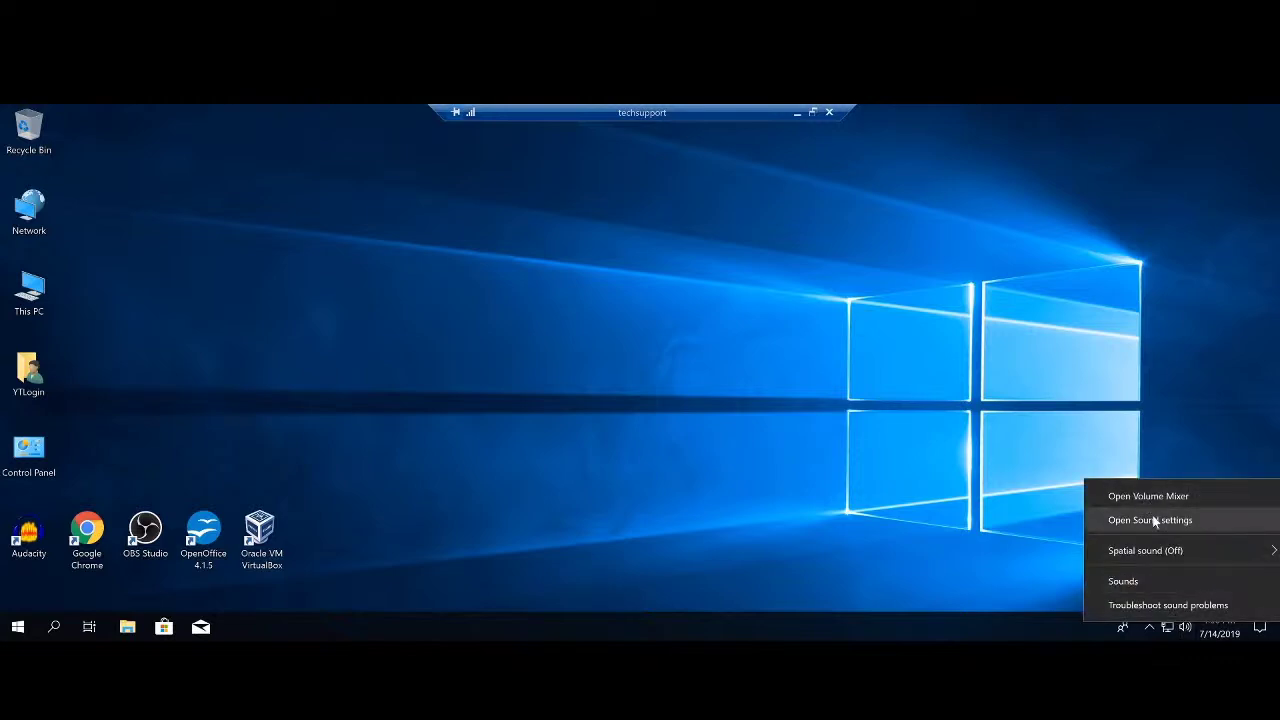
{"action": "left_click", "coordinate": [1150, 520]}
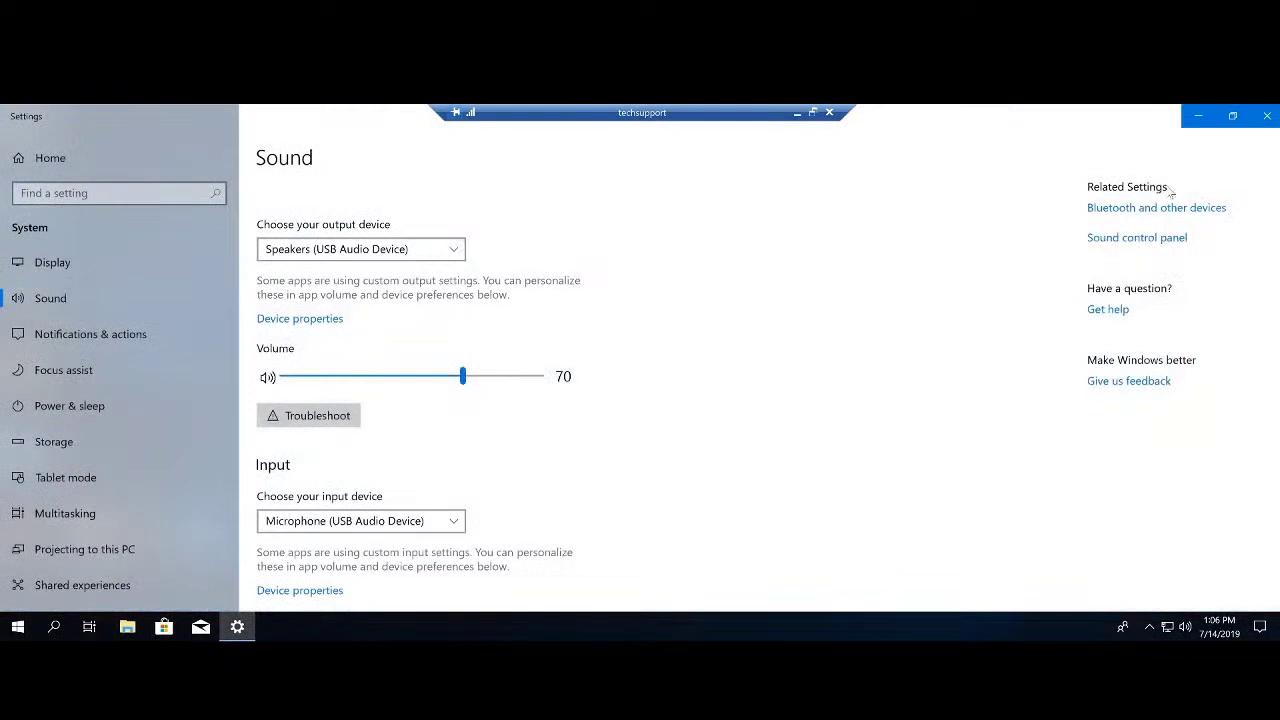
{"action": "left_click", "coordinate": [1136, 245]}
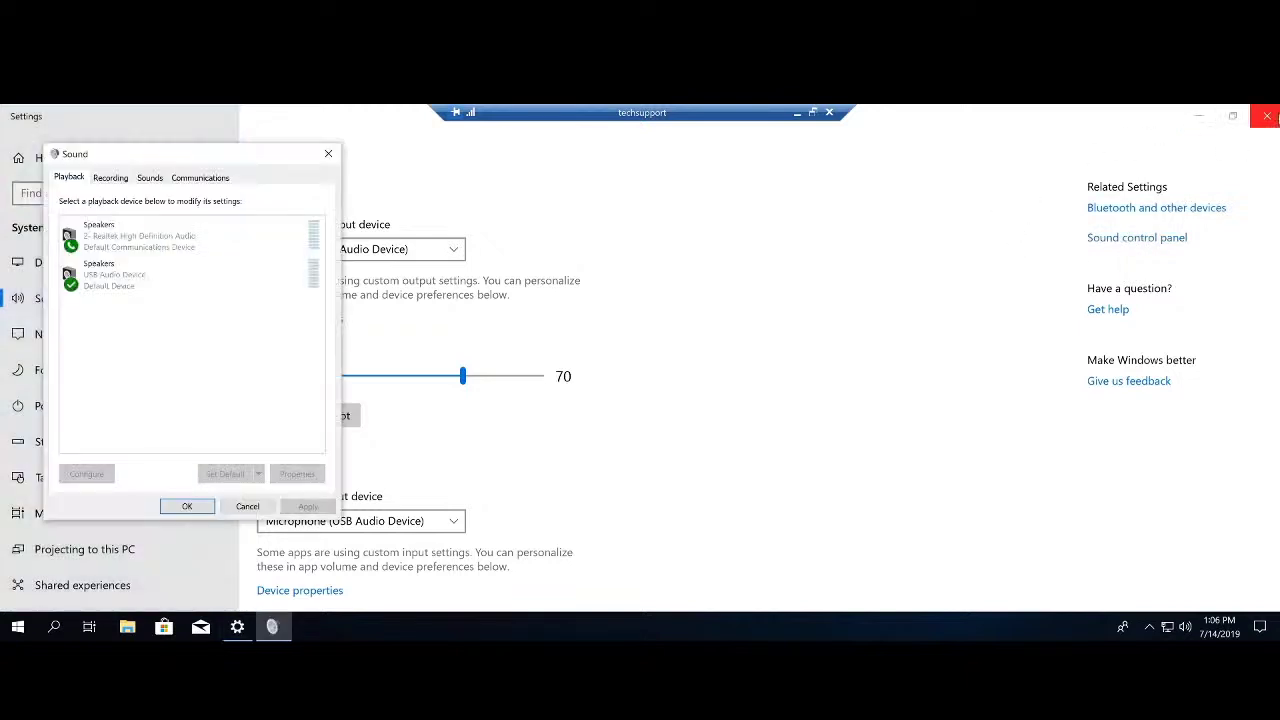
Close Settings, centre the Sound dialog, and make the Realtek speakers the default playback device.
{"action": "left_click", "coordinate": [1267, 116]}
{"action": "left_click_drag", "start_coordinate": [230, 155], "coordinate": [732, 198]}
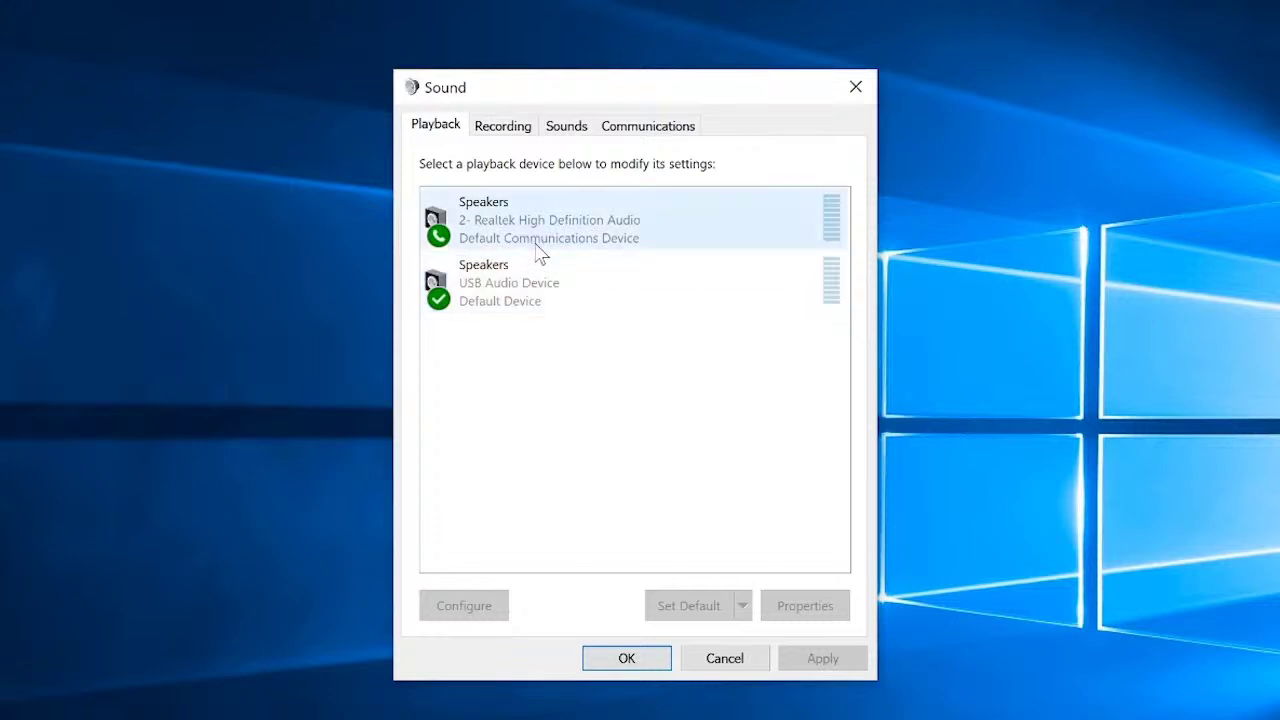
{"action": "left_click", "coordinate": [537, 245]}
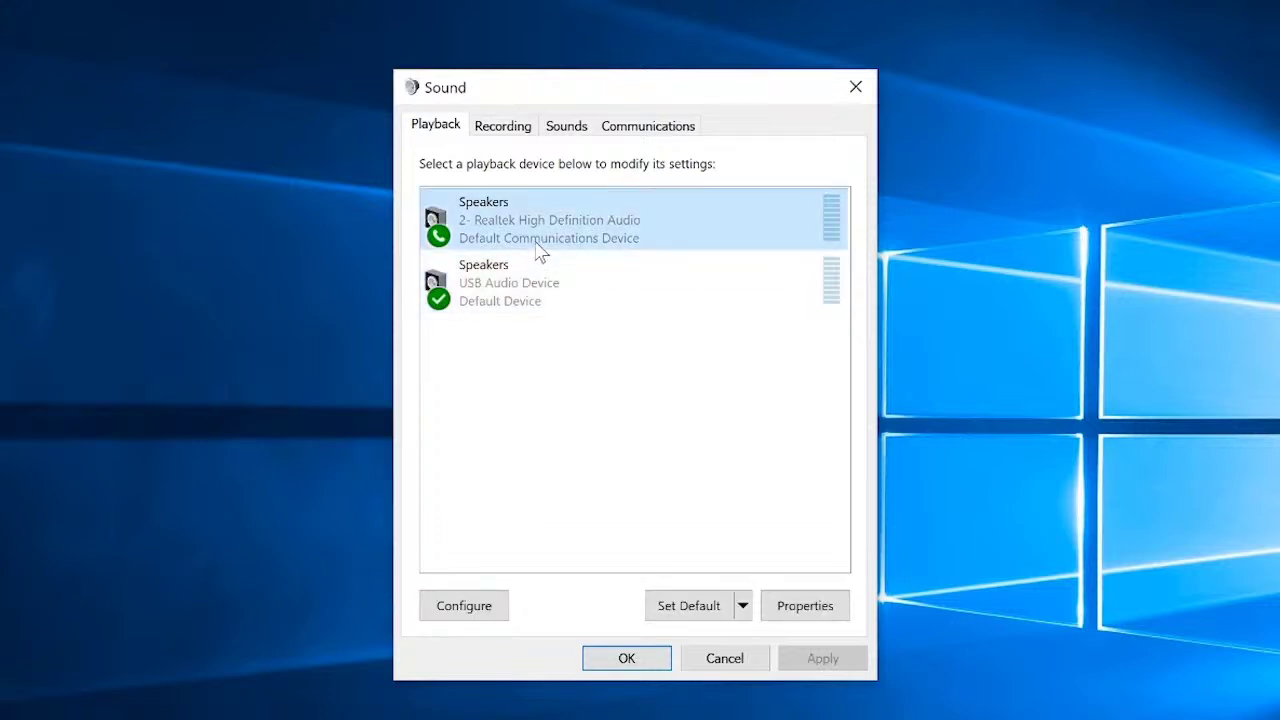
{"action": "left_click", "coordinate": [687, 606]}
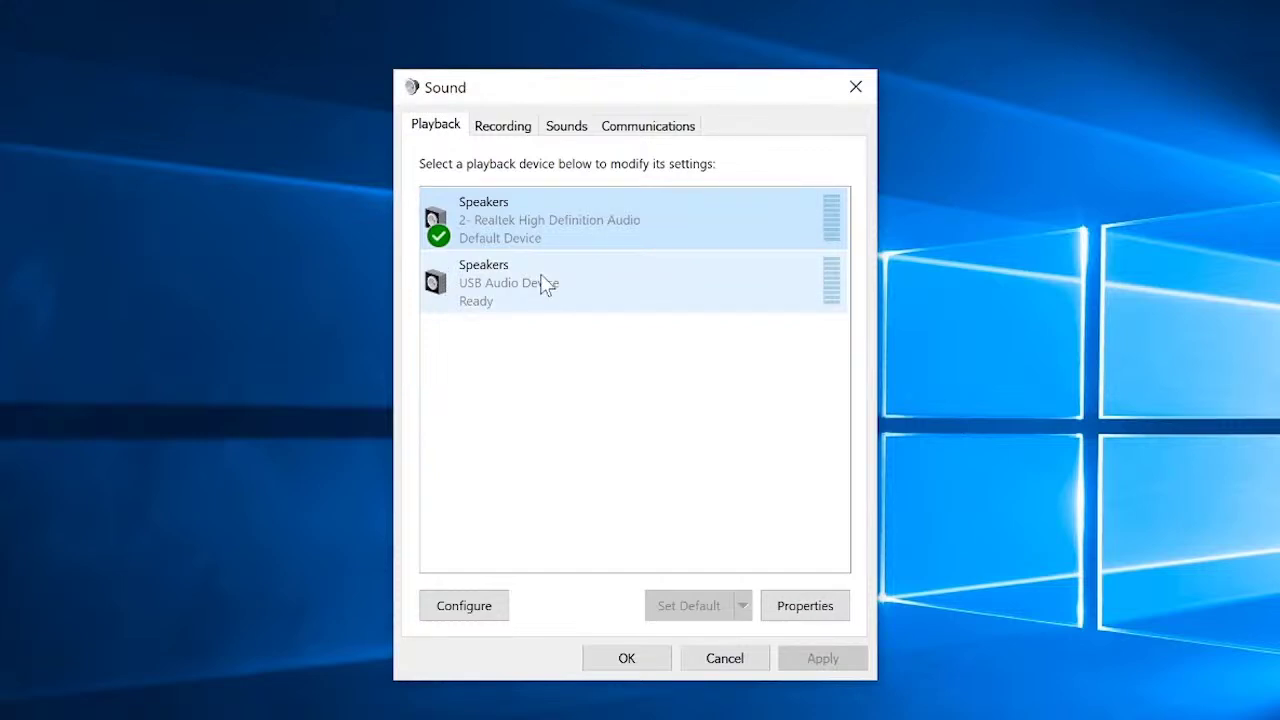
Make the USB speakers default, then disable them and hide disabled devices from the list.
{"action": "left_click", "coordinate": [548, 302]}
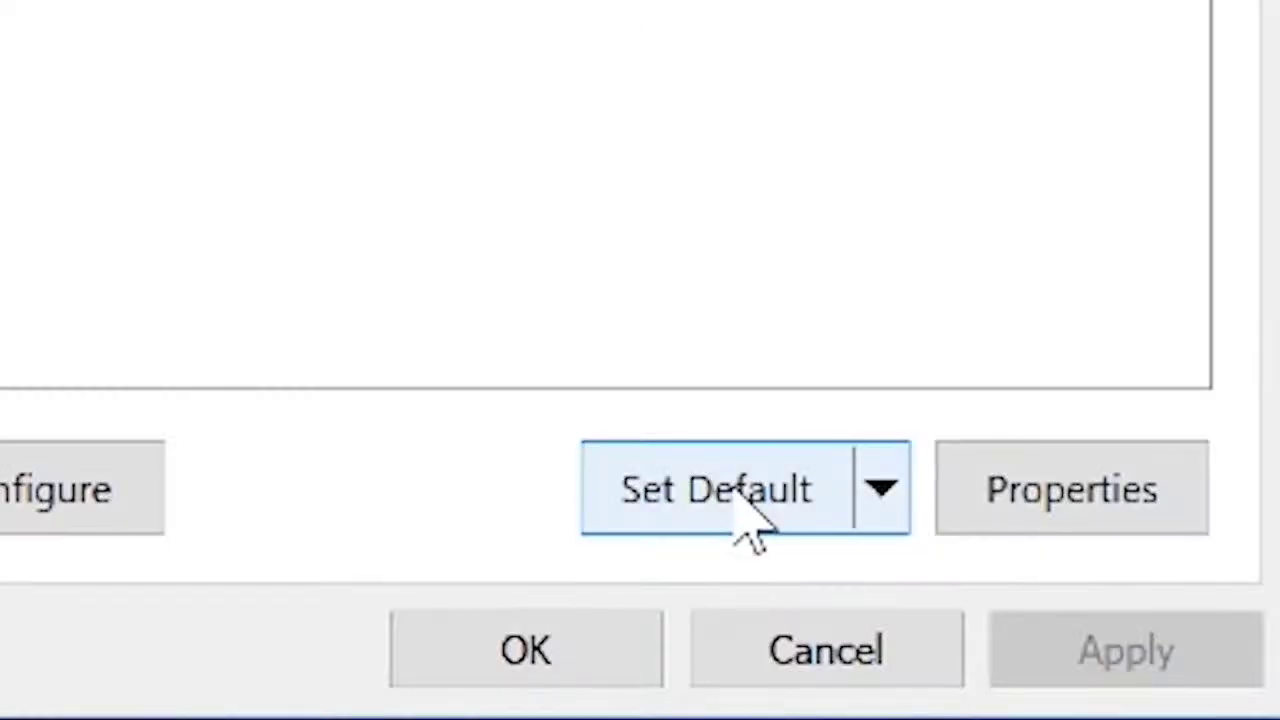
{"action": "left_click", "coordinate": [750, 522]}
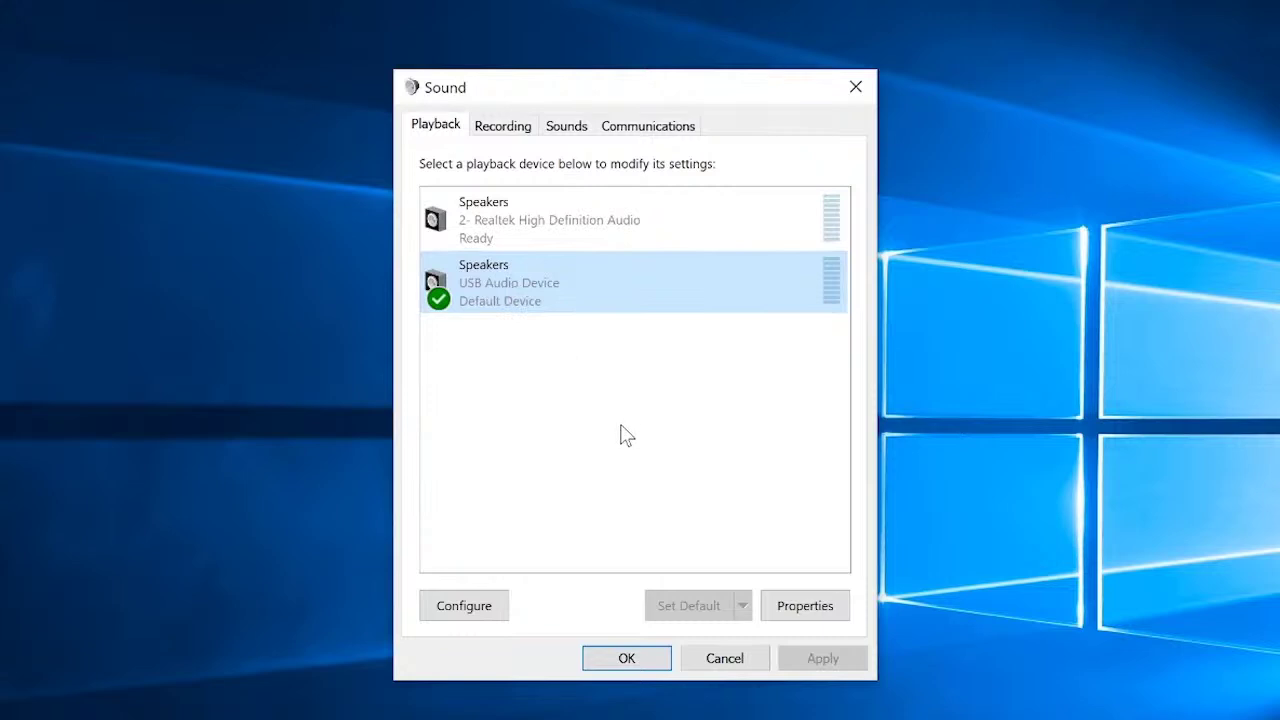
{"action": "right_click", "coordinate": [517, 283]}
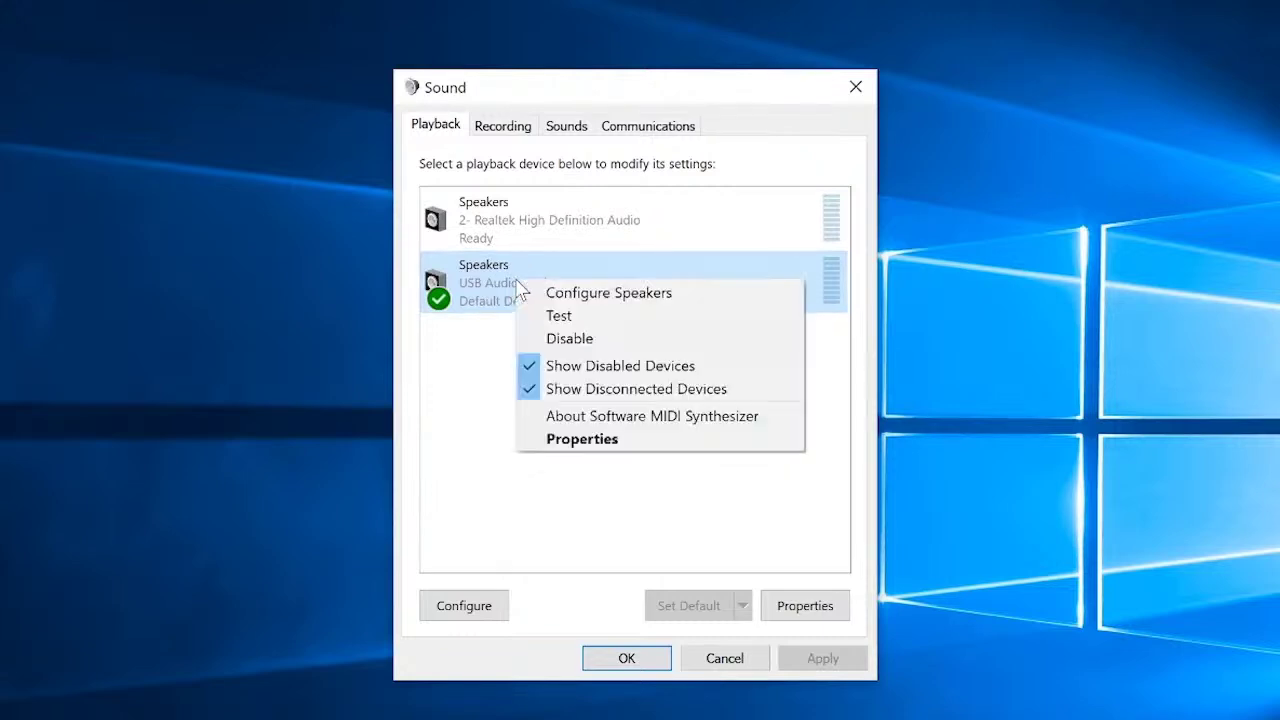
{"action": "left_click", "coordinate": [618, 342]}
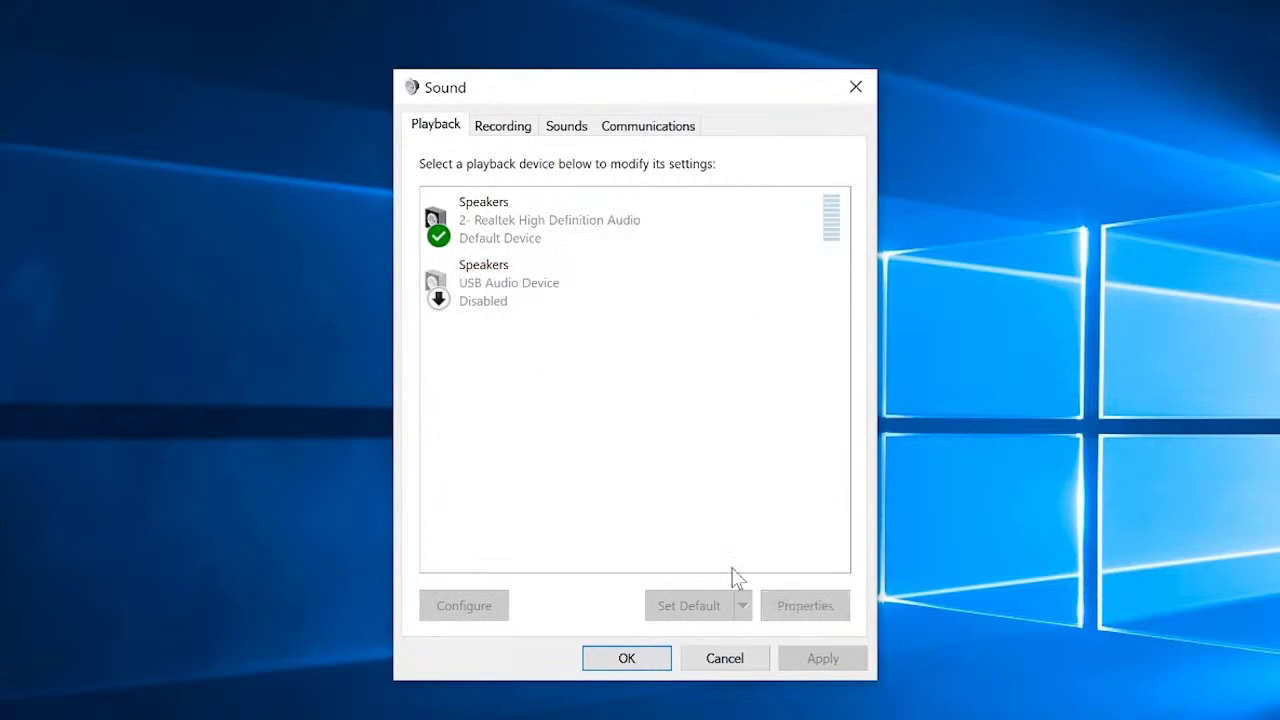
{"action": "right_click", "coordinate": [532, 342]}
{"action": "left_click", "coordinate": [602, 356]}
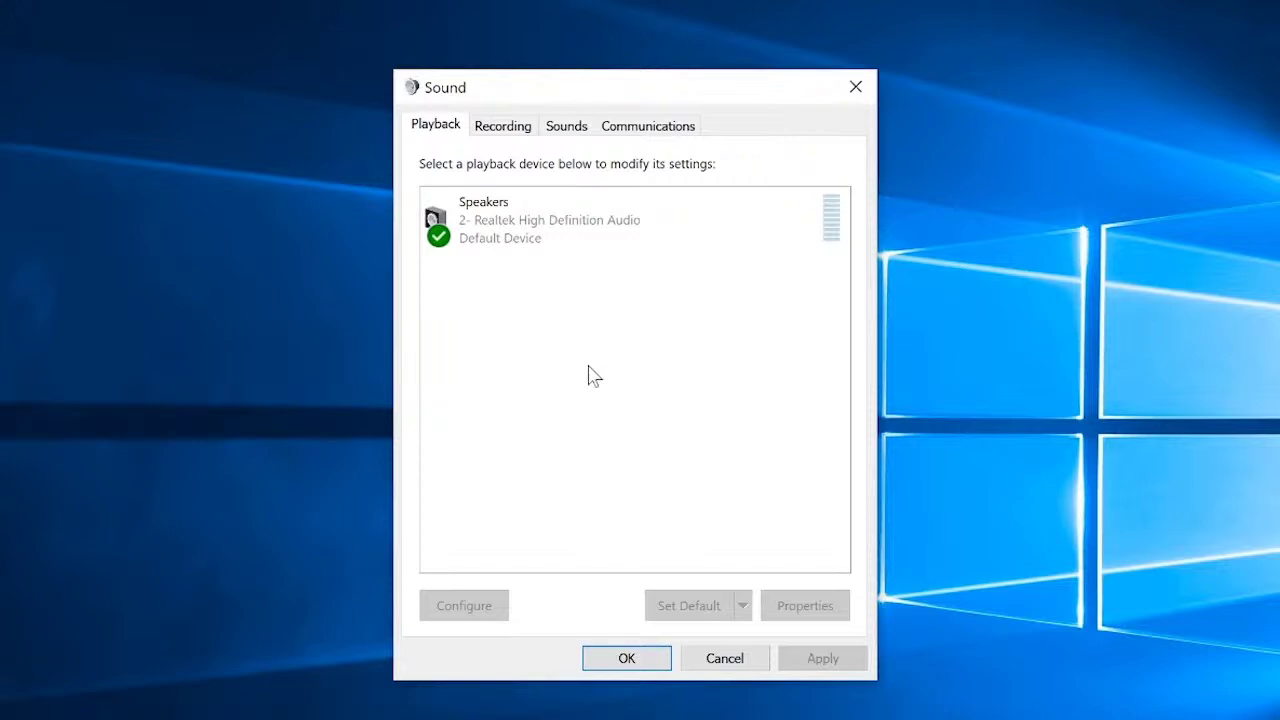
Show disabled devices and re-enable the USB Audio Device speakers.
{"action": "right_click", "coordinate": [605, 413]}
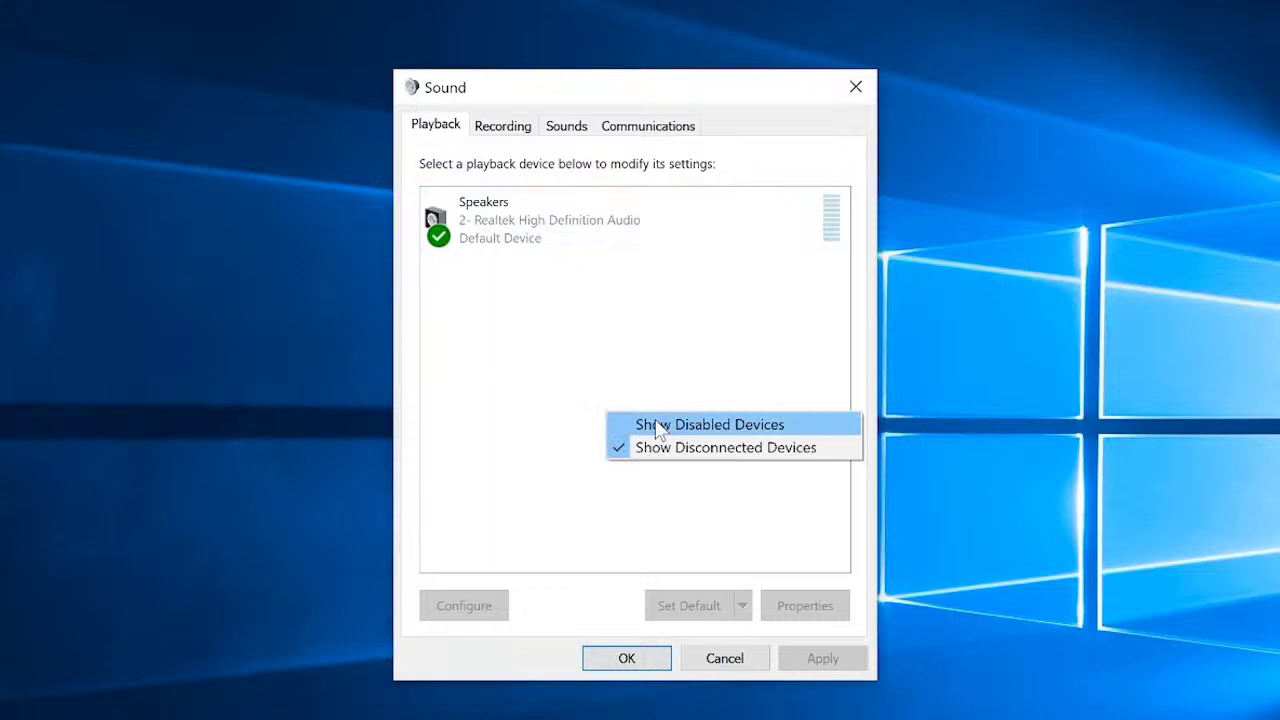
{"action": "left_click", "coordinate": [657, 428]}
{"action": "left_click", "coordinate": [512, 279]}
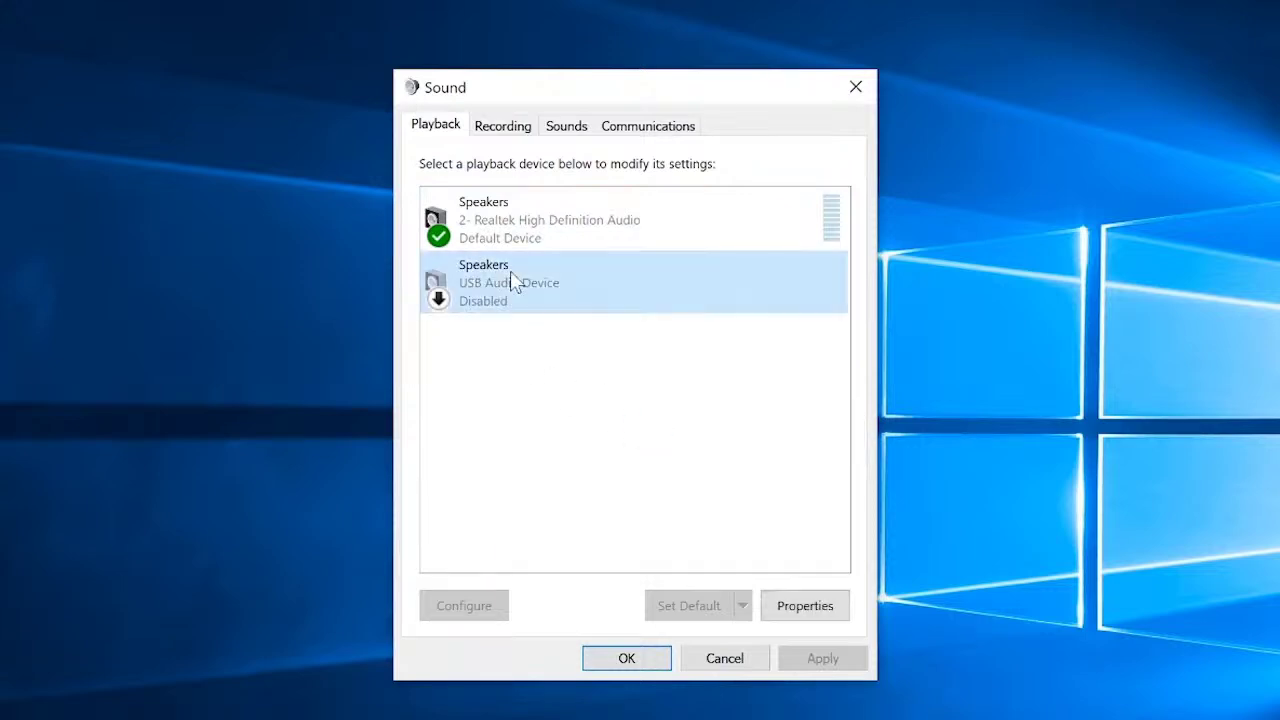
{"action": "right_click", "coordinate": [532, 287]}
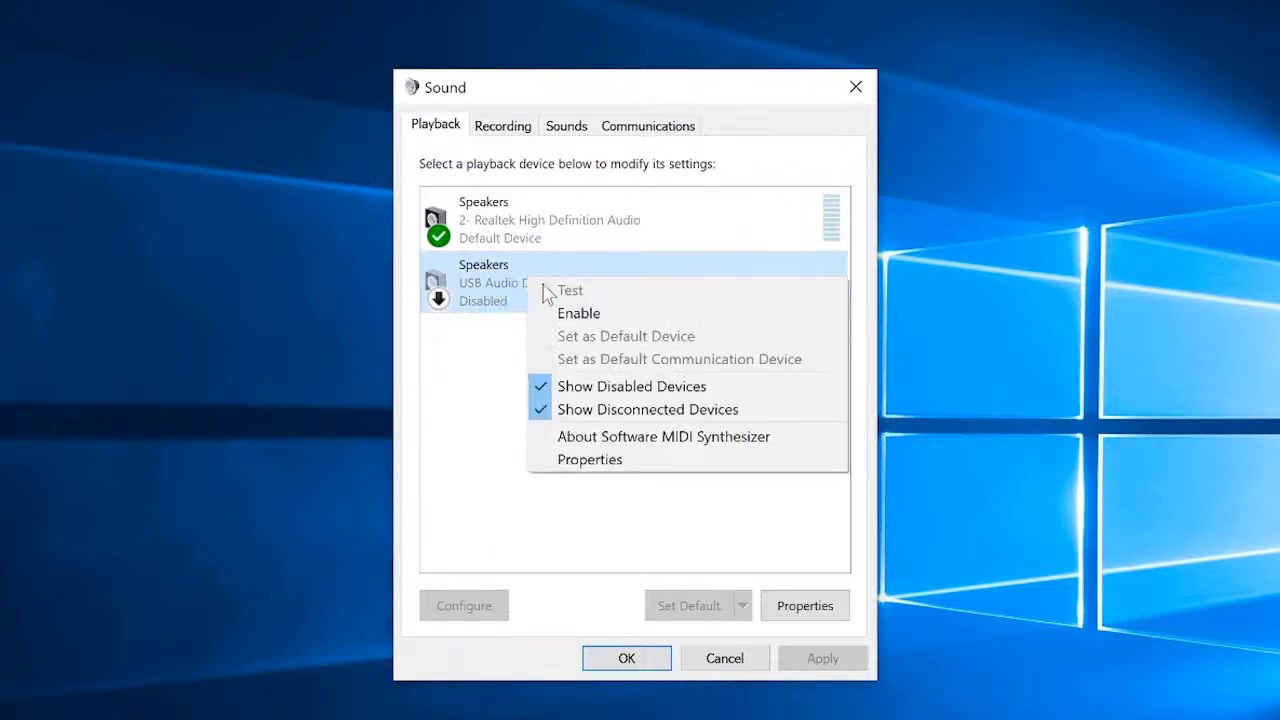
{"action": "left_click", "coordinate": [630, 315]}
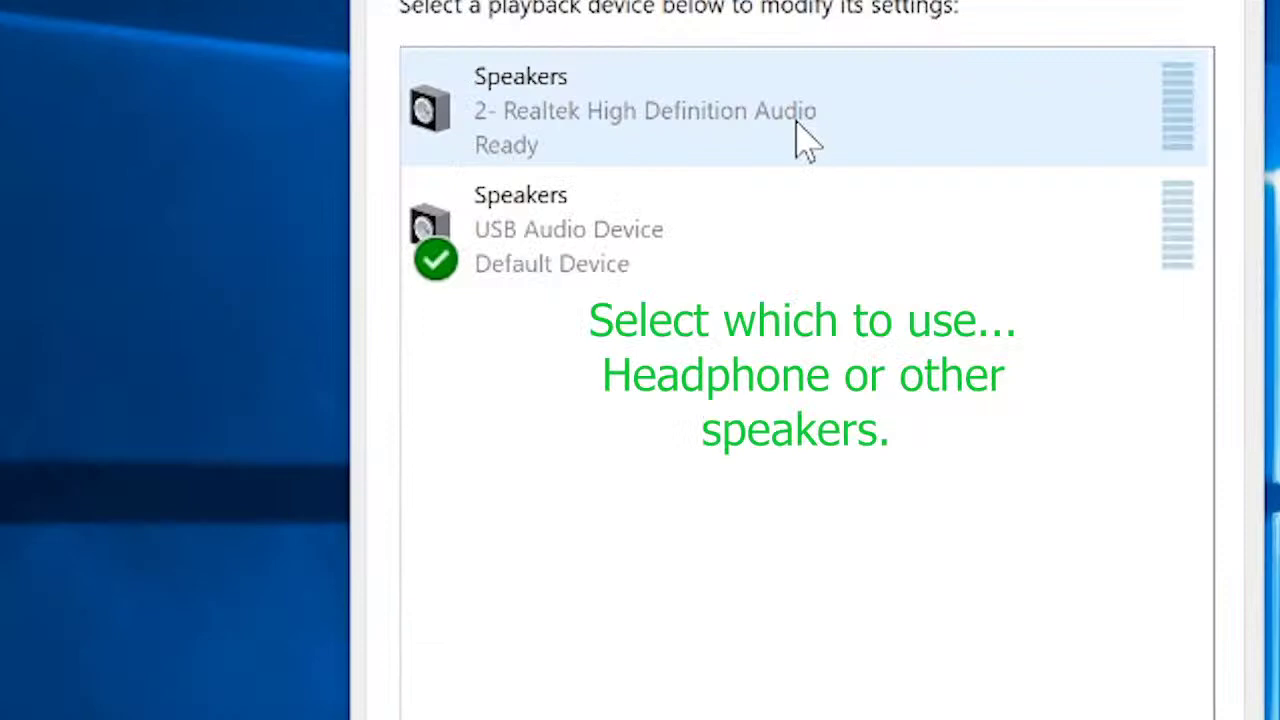
Check the Realtek speakers' Levels in their properties, then cancel without changes.
{"action": "double_click", "coordinate": [691, 137]}
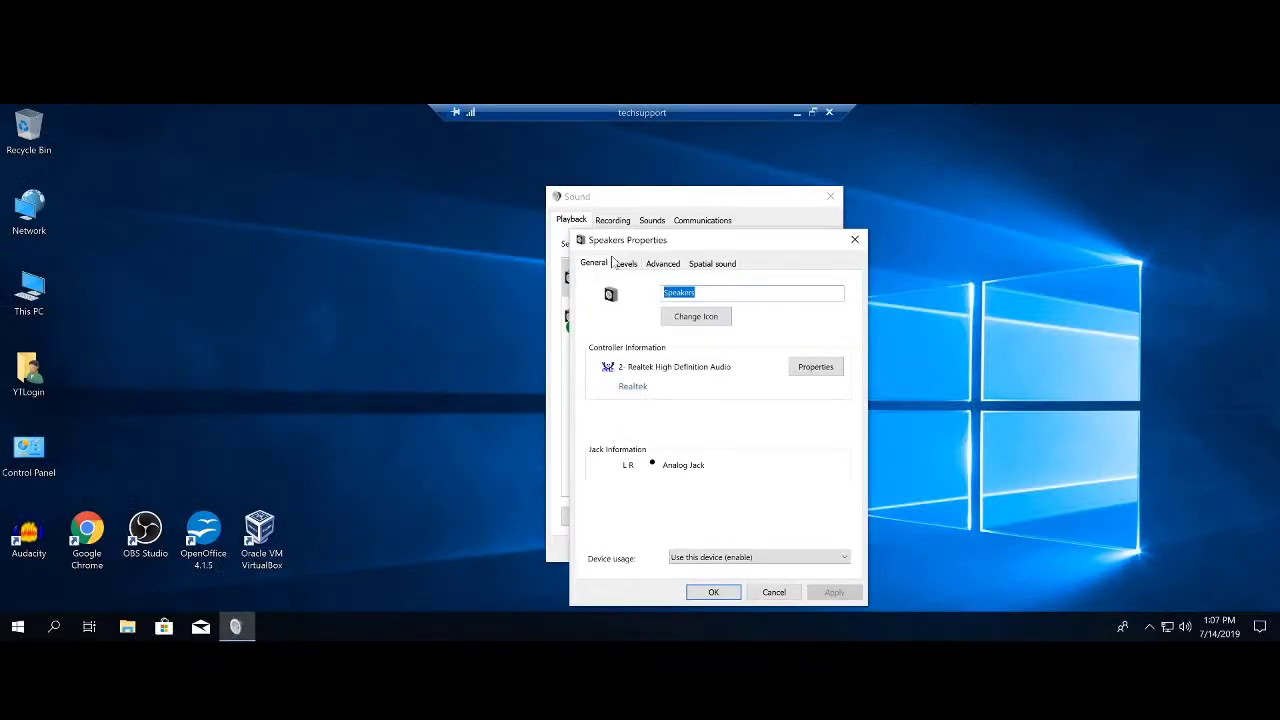
{"action": "left_click", "coordinate": [626, 264]}
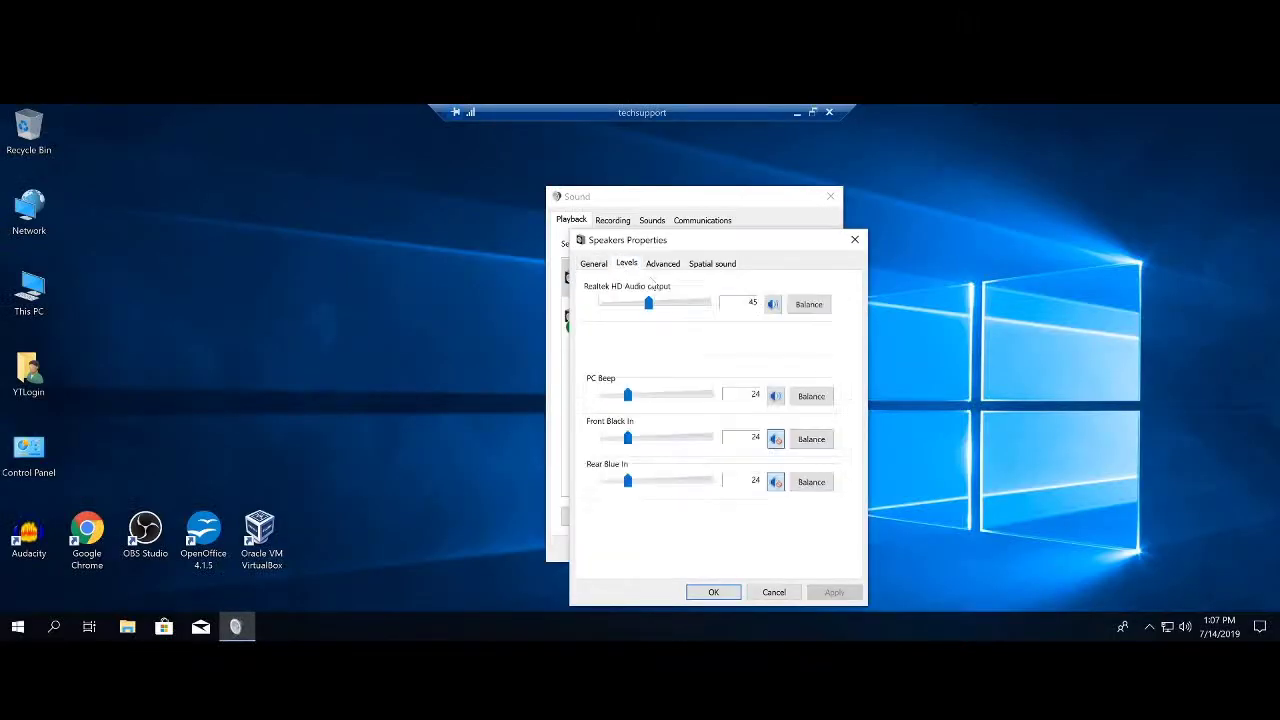
{"action": "left_click", "coordinate": [796, 596]}
Set the USB speakers' tray volume to 65 and check the USB Audio Device row.
{"action": "left_click", "coordinate": [1185, 627]}
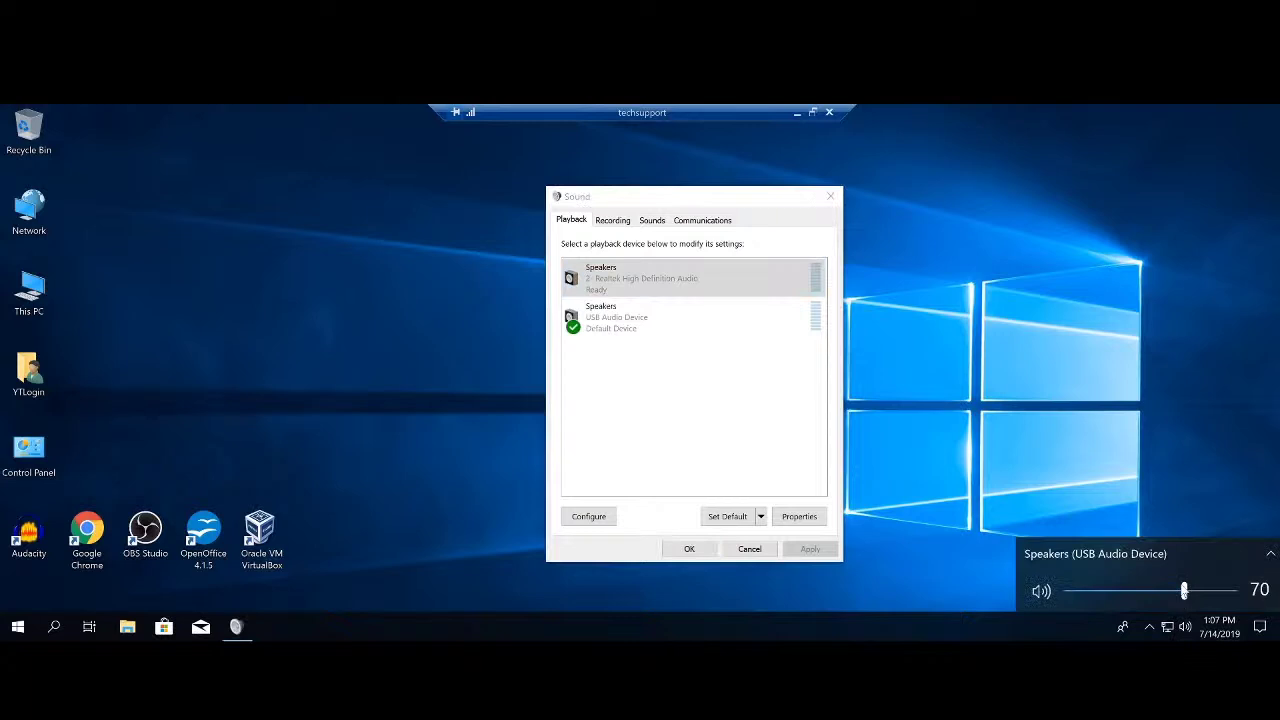
{"action": "mouse_move", "coordinate": [1184, 591]}
{"action": "left_mouse_down"}
{"action": "mouse_move", "coordinate": [1165, 591]}
{"action": "mouse_move", "coordinate": [1177, 591]}
{"action": "left_mouse_up"}
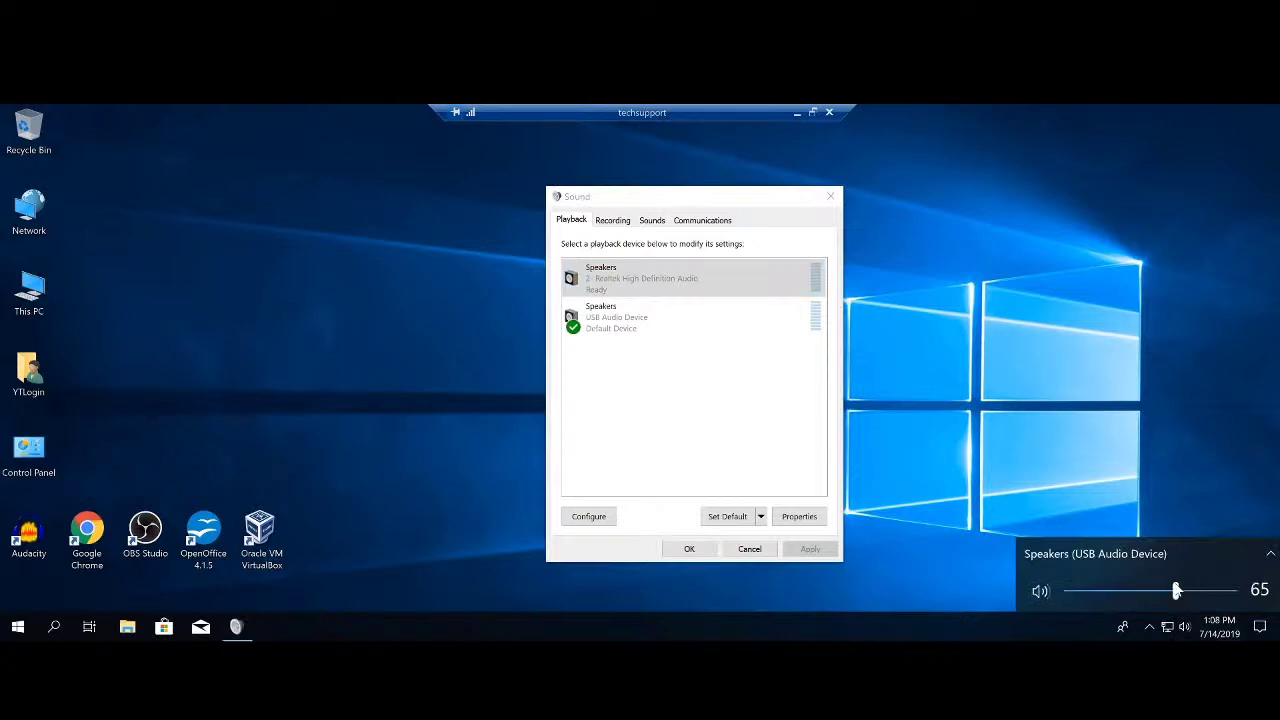
{"action": "left_click", "coordinate": [936, 268]}
{"action": "left_click", "coordinate": [670, 332]}
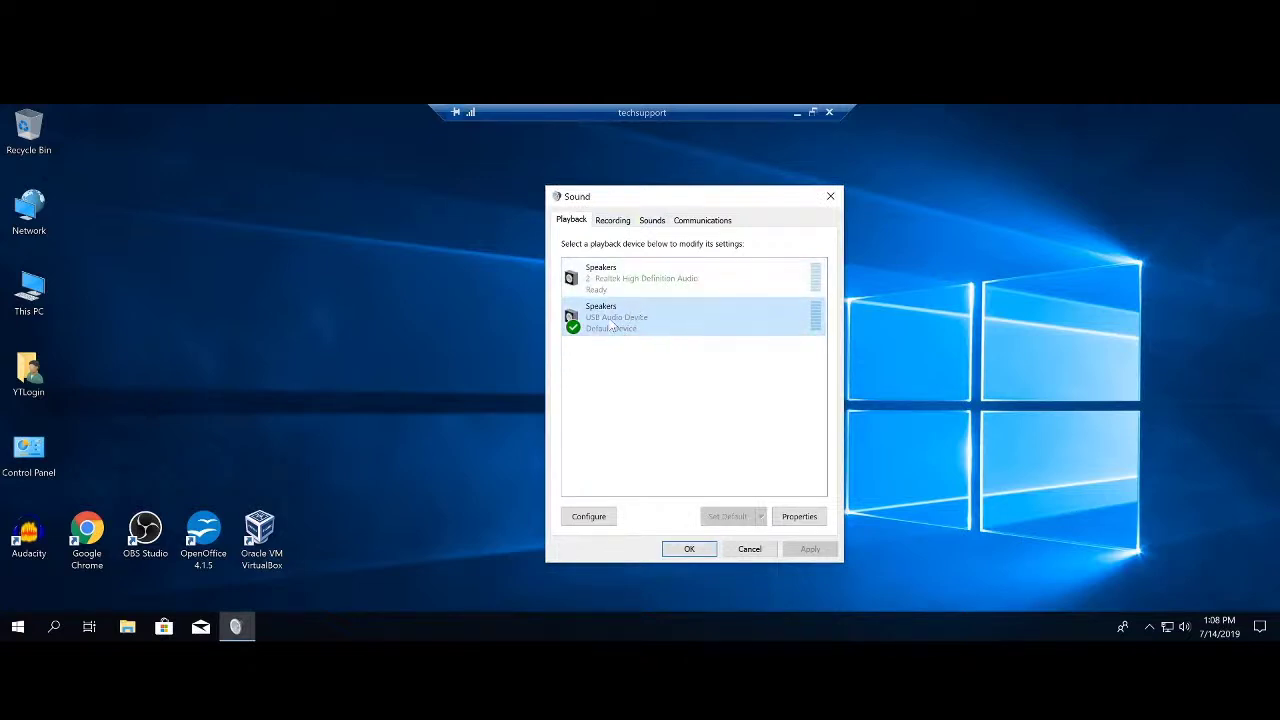
{"action": "left_click", "coordinate": [613, 360]}
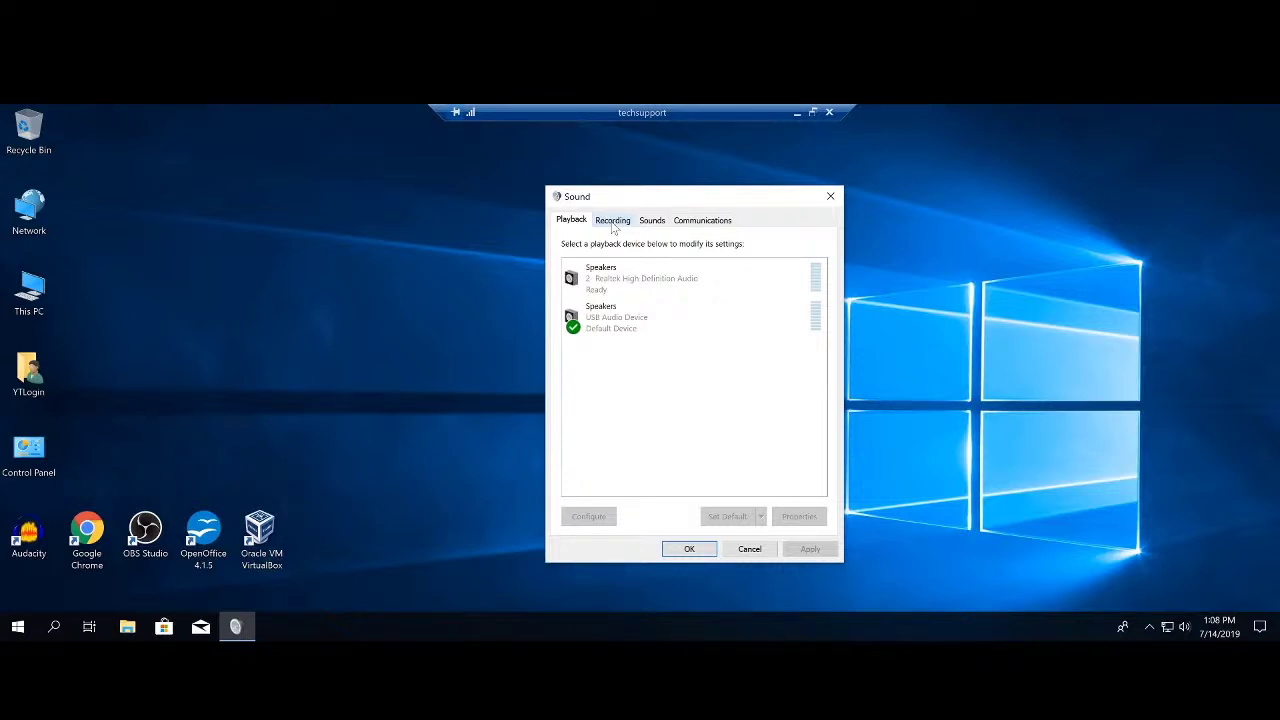
Switch to the Recording tab and hide disabled devices such as Stereo Mix.
{"action": "left_click", "coordinate": [613, 222]}
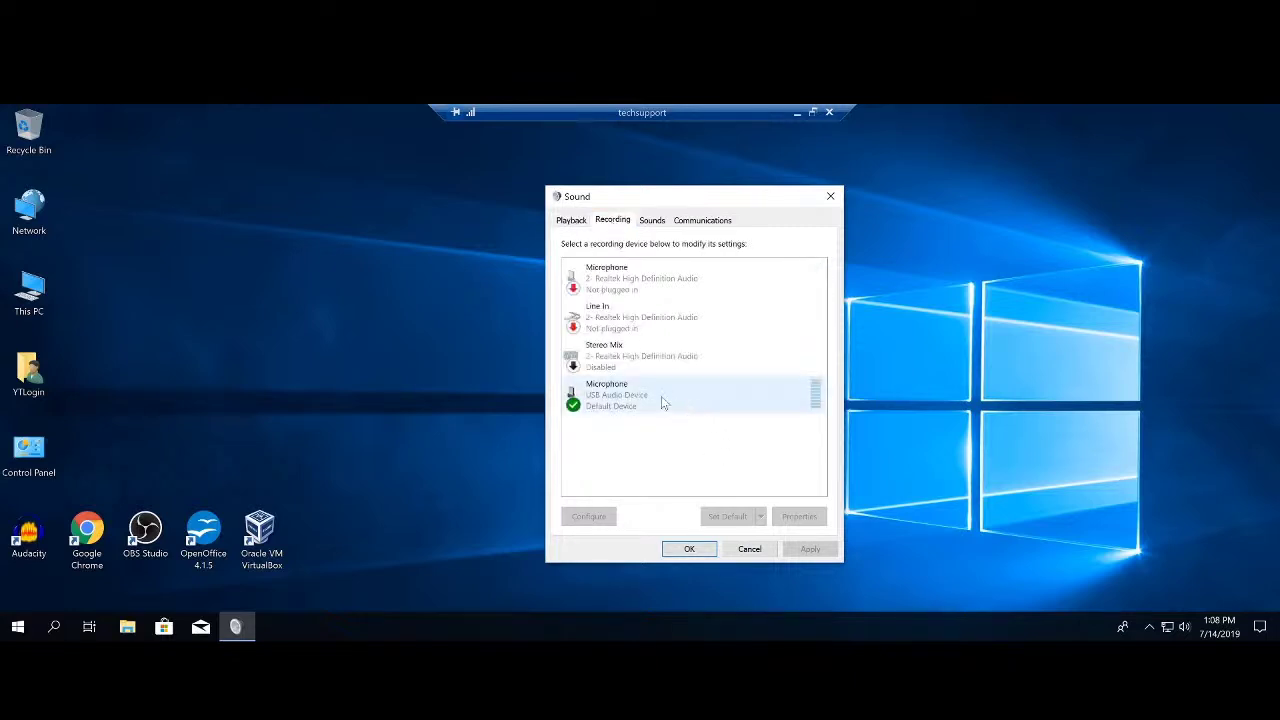
{"action": "right_click", "coordinate": [655, 452]}
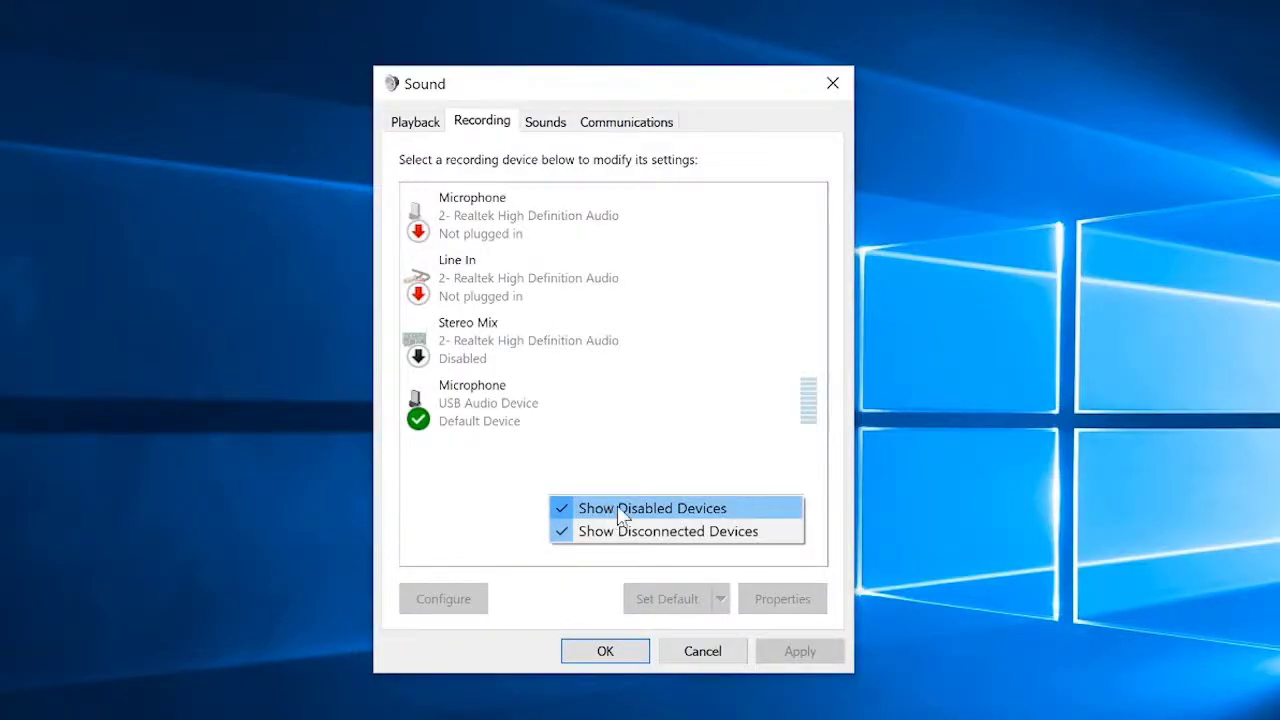
{"action": "left_click", "coordinate": [618, 508]}
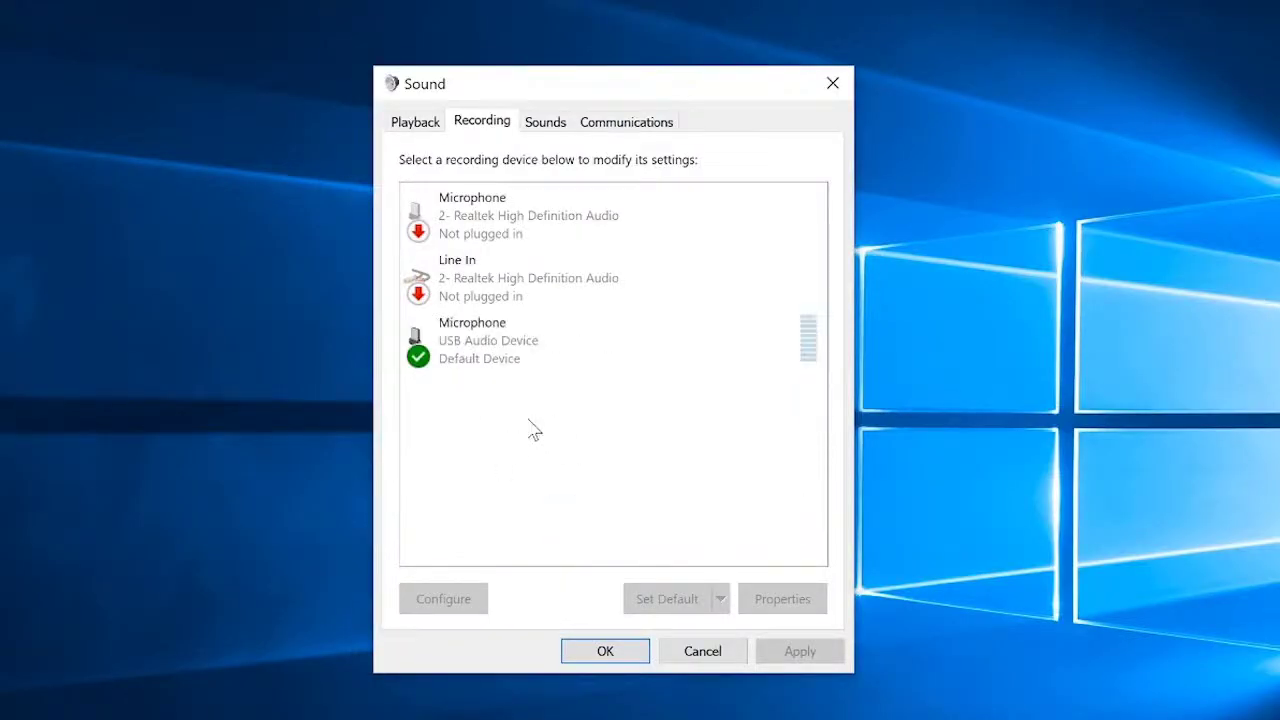
Click through the Line In, Realtek microphone, and USB microphone rows, ending on the USB microphone.
{"action": "left_click", "coordinate": [553, 270]}
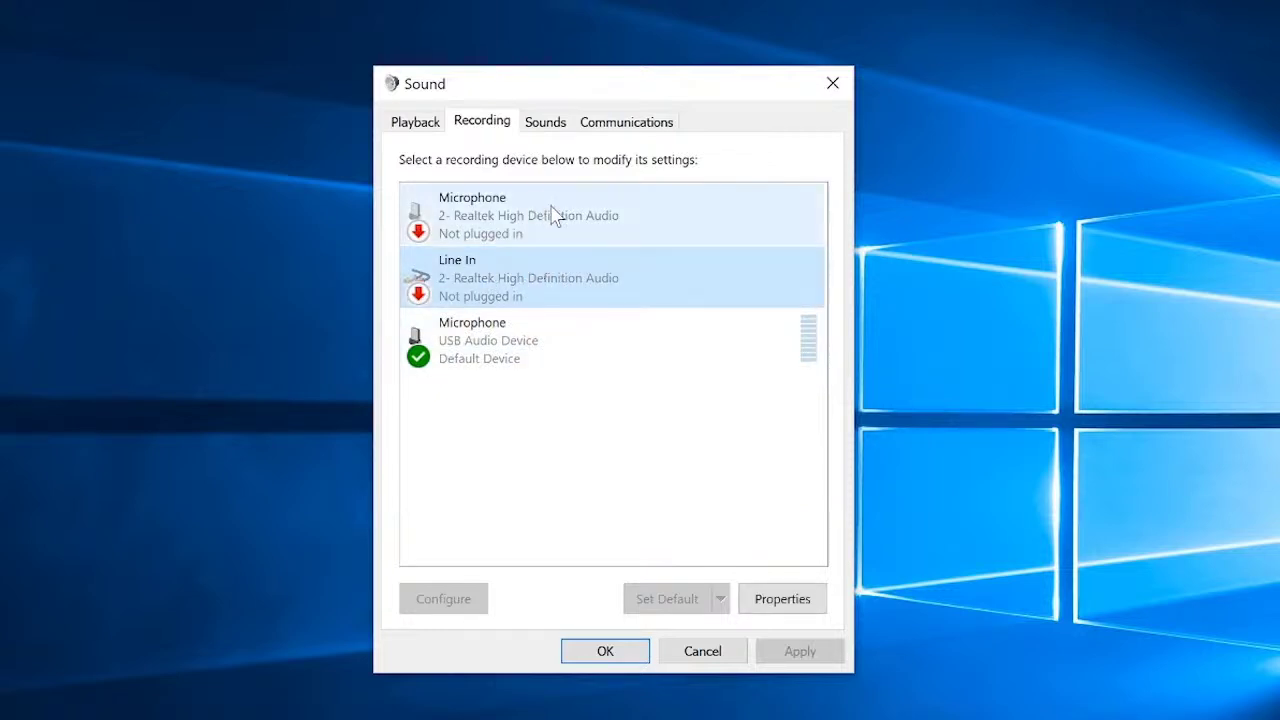
{"action": "left_click", "coordinate": [526, 230]}
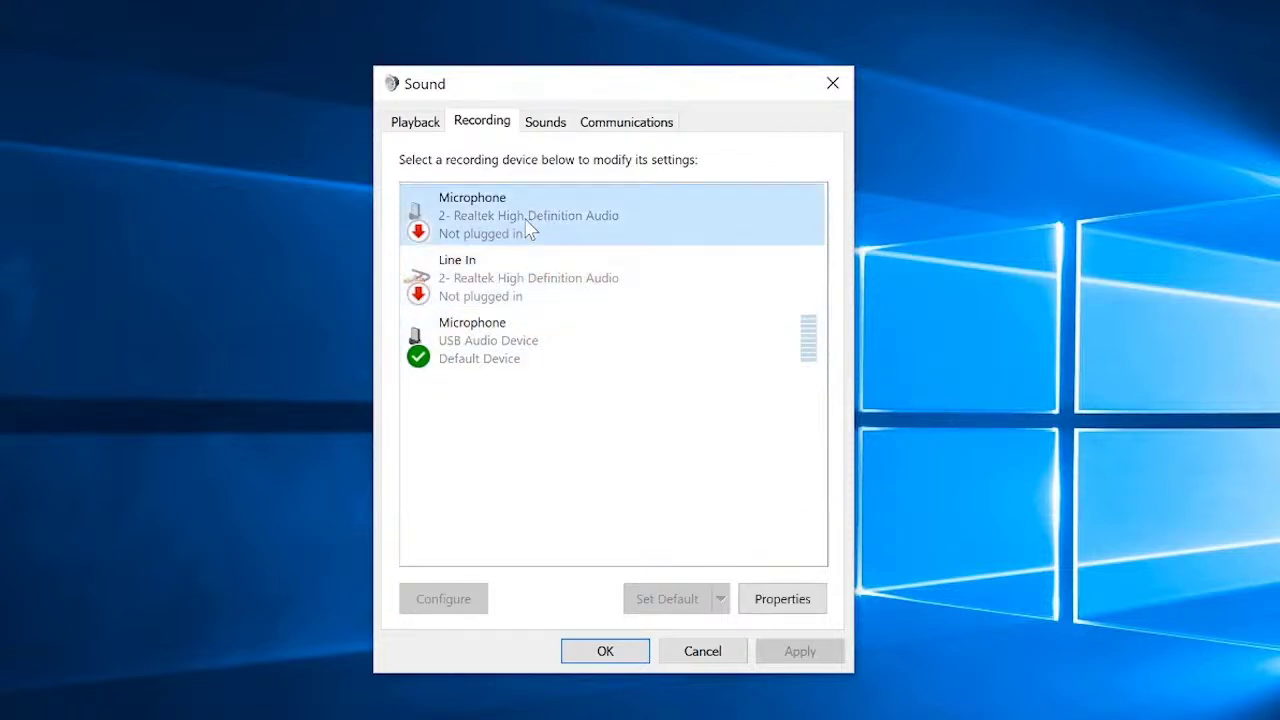
{"action": "left_click", "coordinate": [496, 291]}
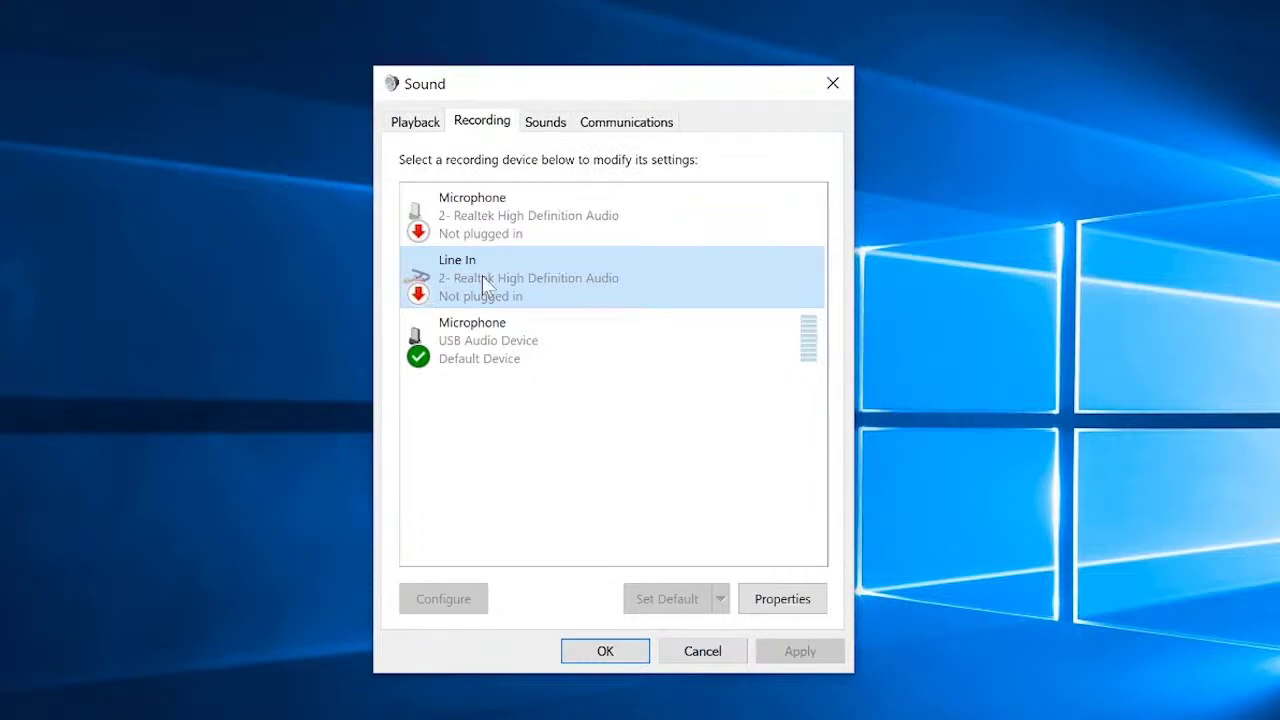
{"action": "left_click", "coordinate": [527, 235]}
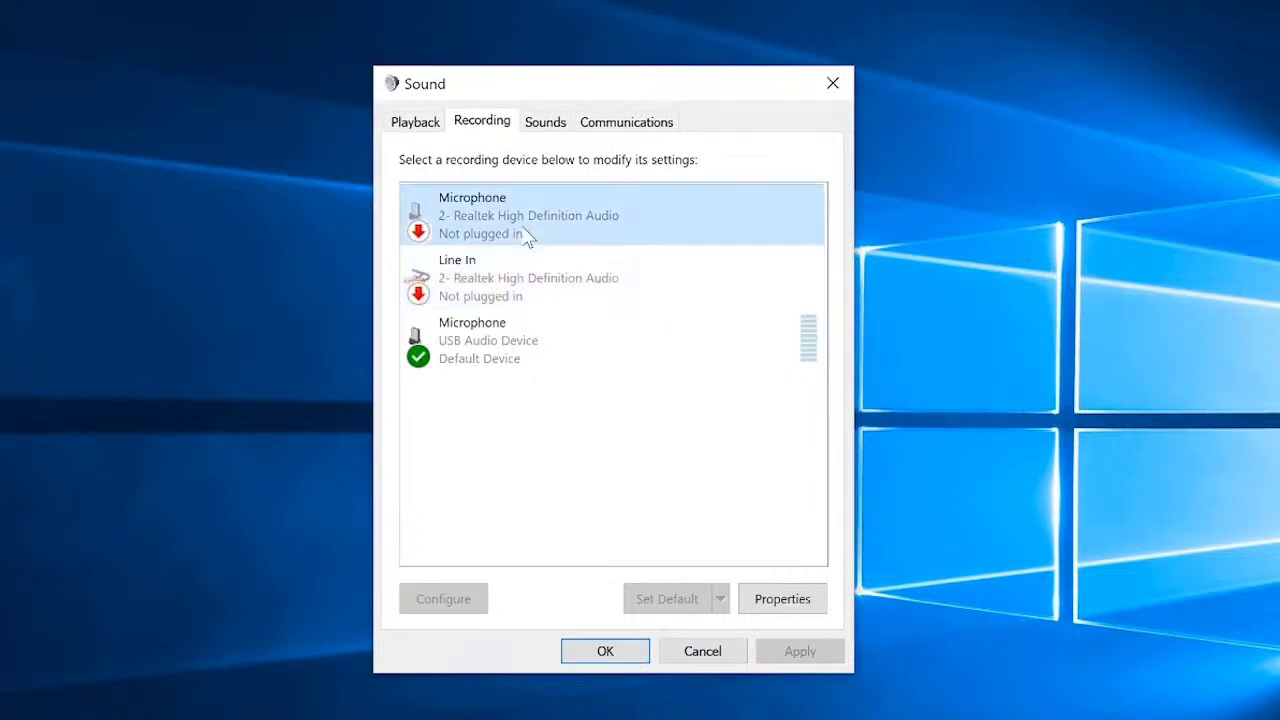
{"action": "left_click", "coordinate": [502, 292]}
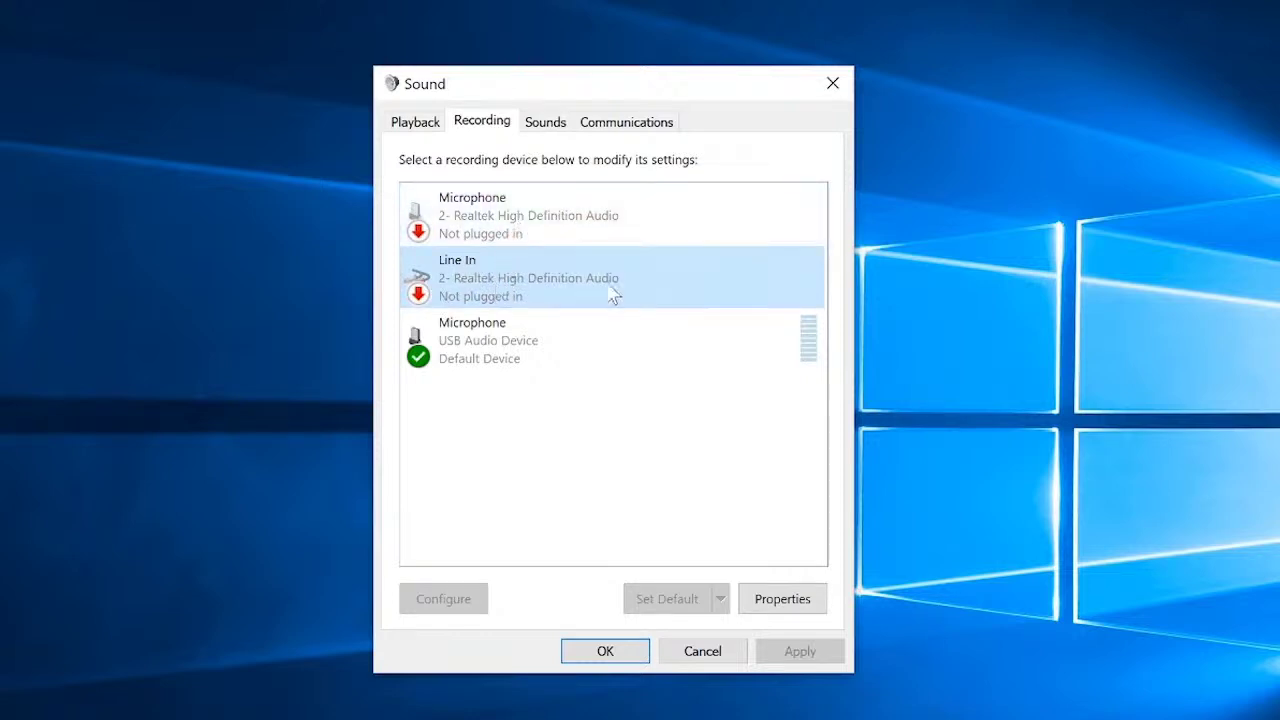
{"action": "left_click", "coordinate": [532, 212]}
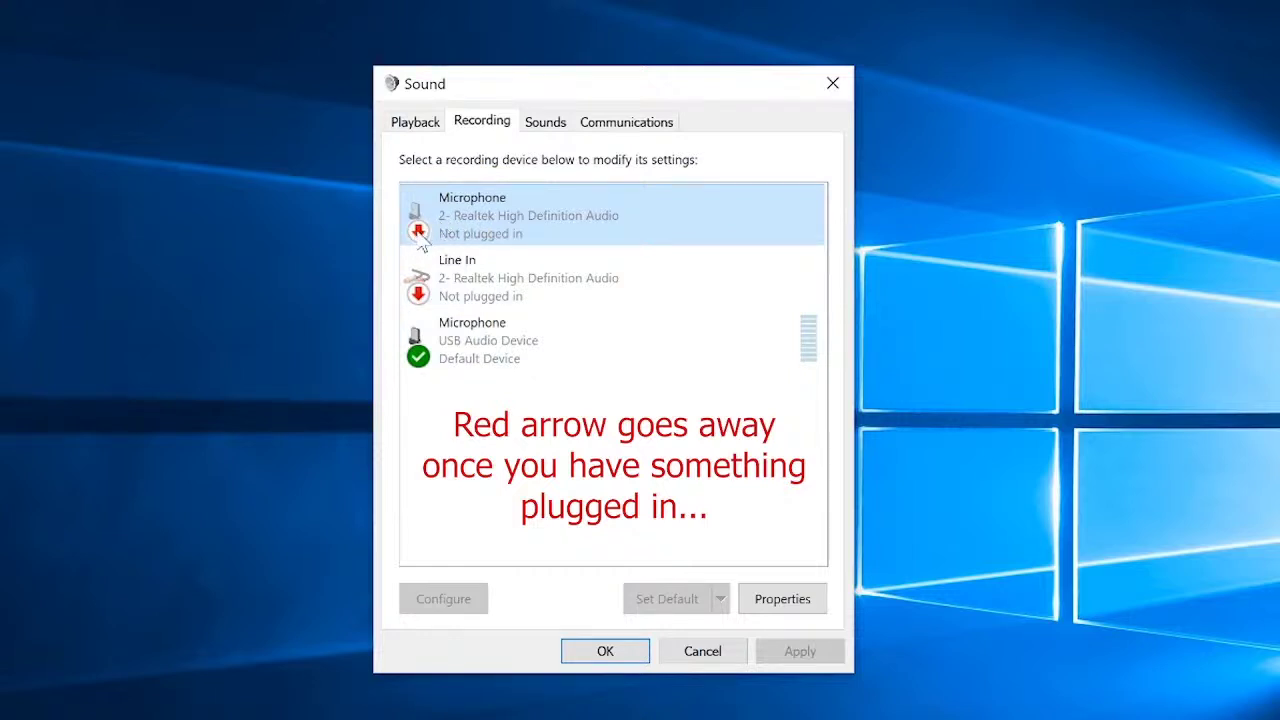
{"action": "left_click", "coordinate": [524, 358]}
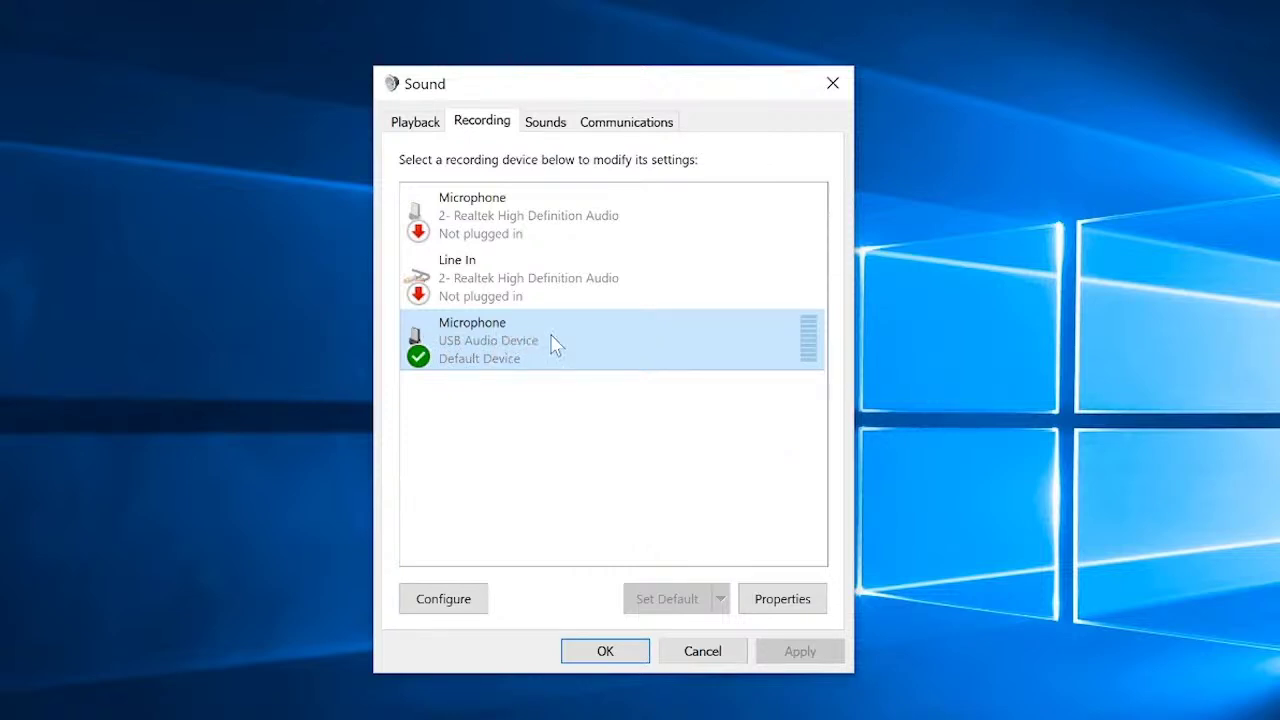
{"action": "left_click", "coordinate": [643, 212]}
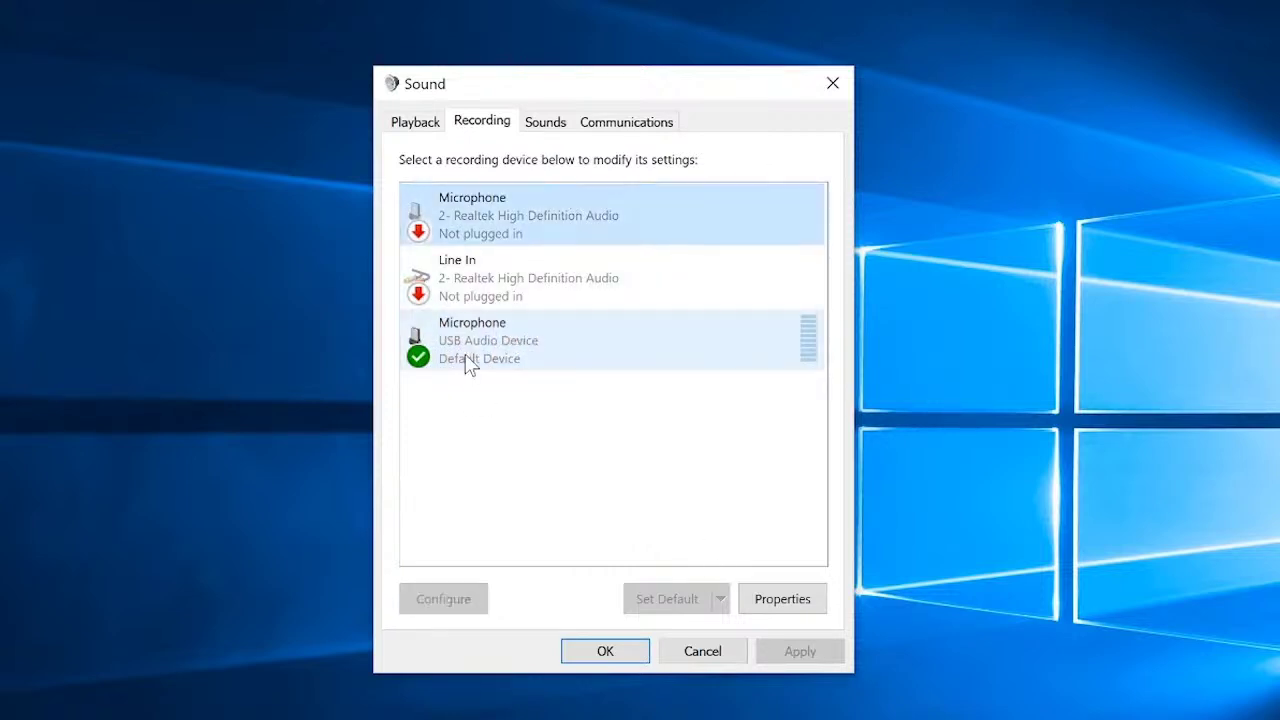
{"action": "left_click", "coordinate": [510, 358]}
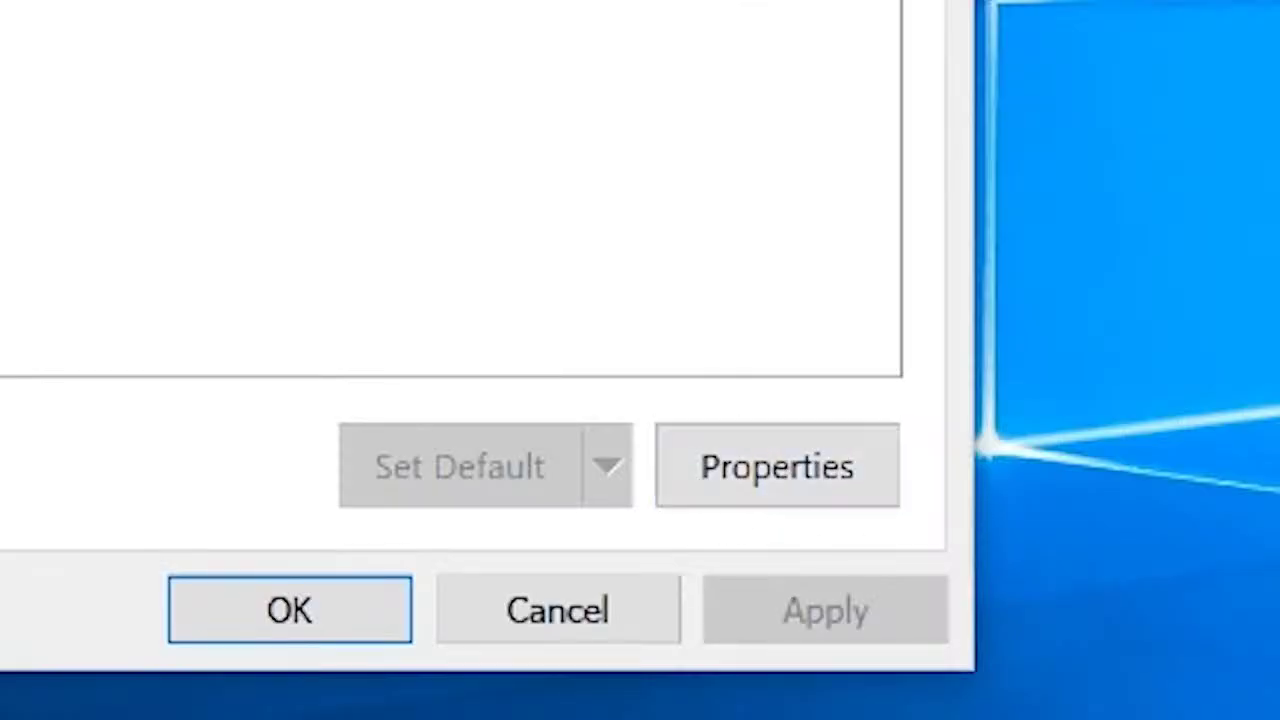
On the USB microphone's Listen tab, apply 'Listen to this device', then apply it turned off.
{"action": "left_click", "coordinate": [777, 466]}
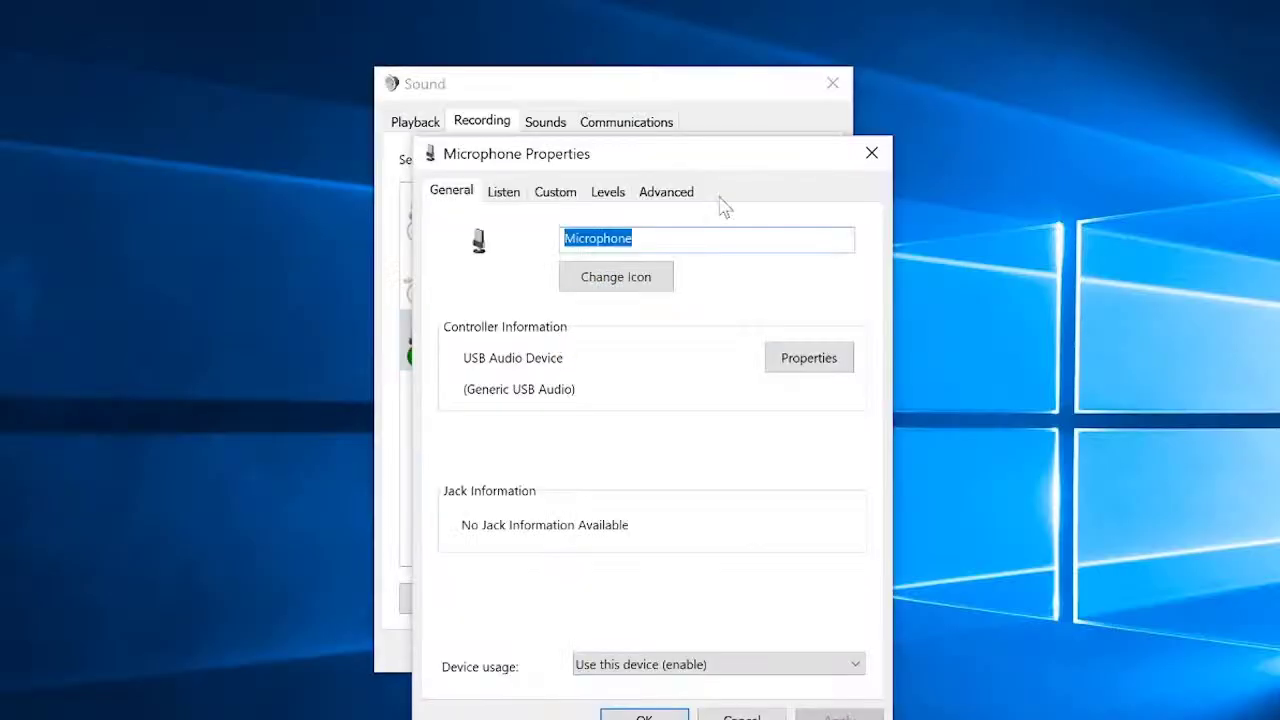
{"action": "left_click_drag", "start_coordinate": [782, 145], "coordinate": [752, 76]}
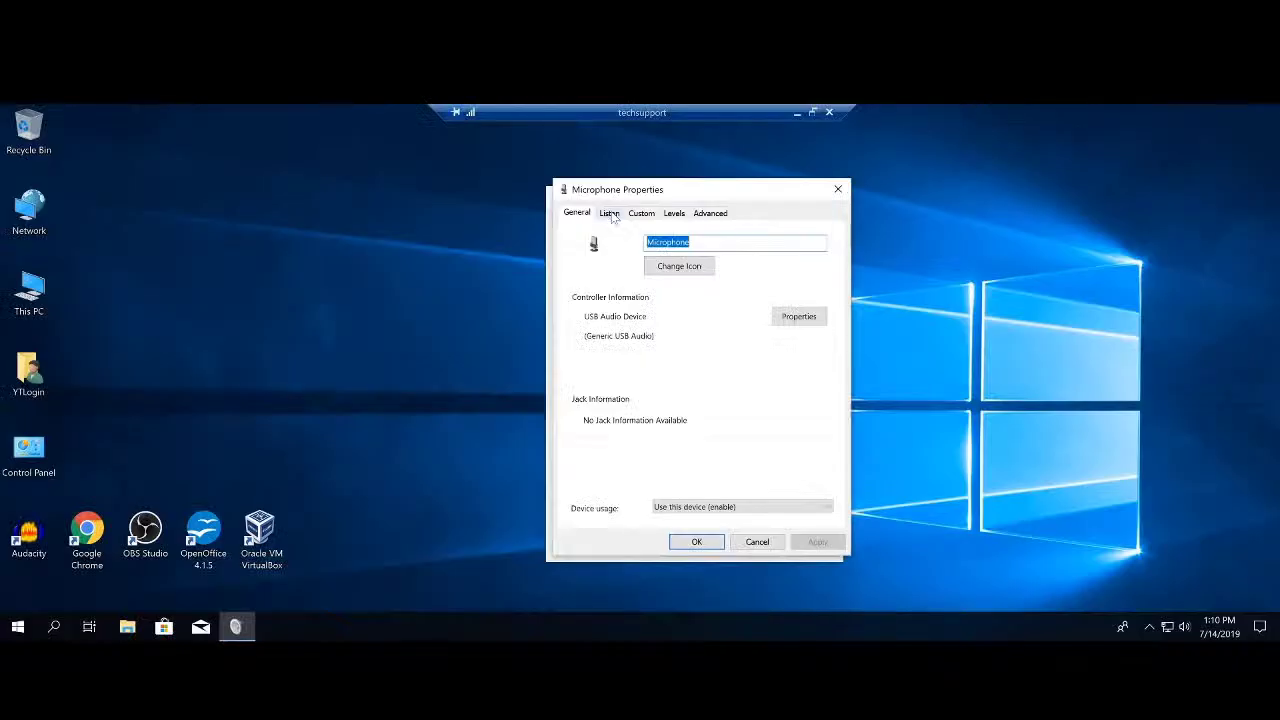
{"action": "left_click", "coordinate": [608, 215]}
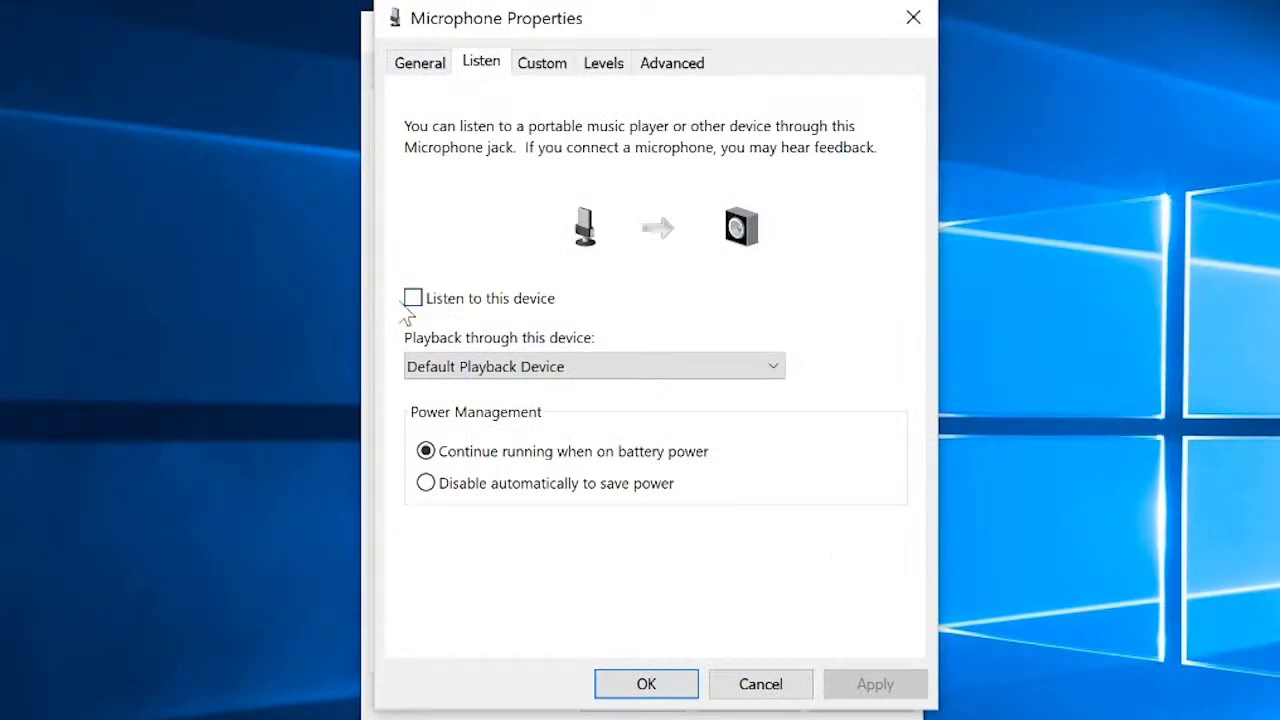
{"action": "left_click", "coordinate": [413, 298]}
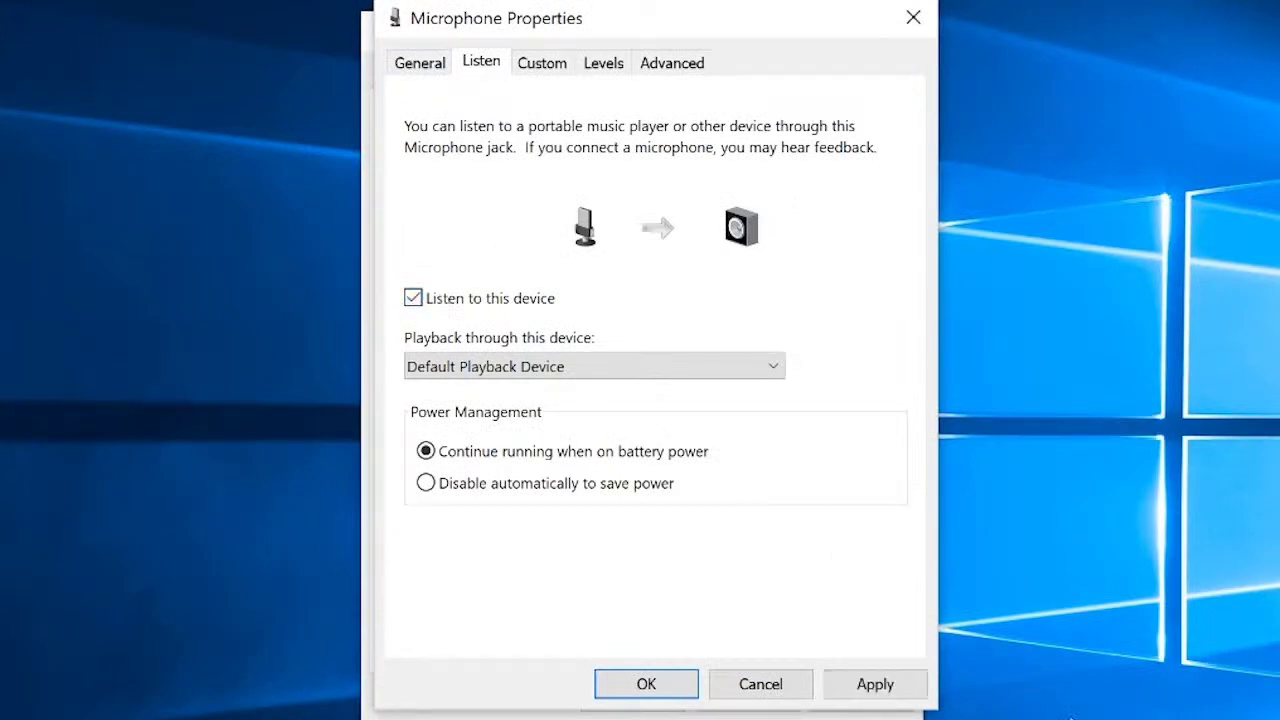
{"action": "left_click", "coordinate": [896, 690]}
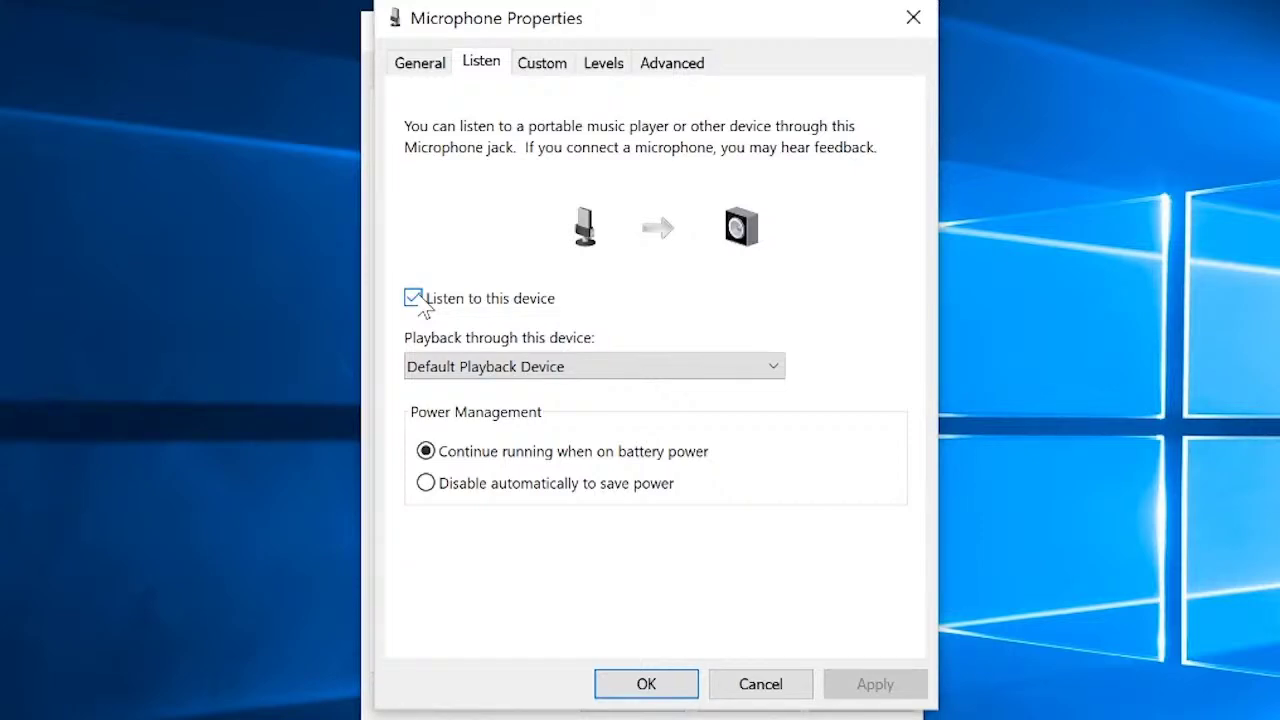
{"action": "left_click", "coordinate": [423, 303]}
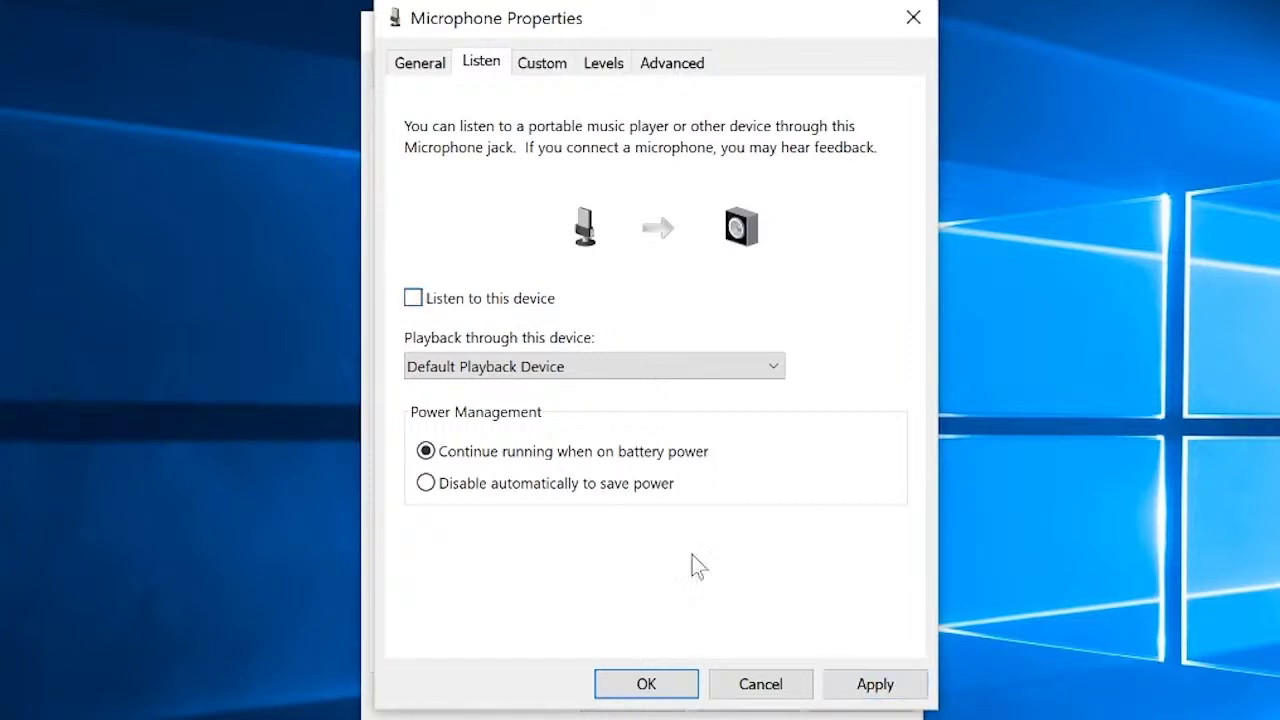
{"action": "left_click", "coordinate": [865, 686]}
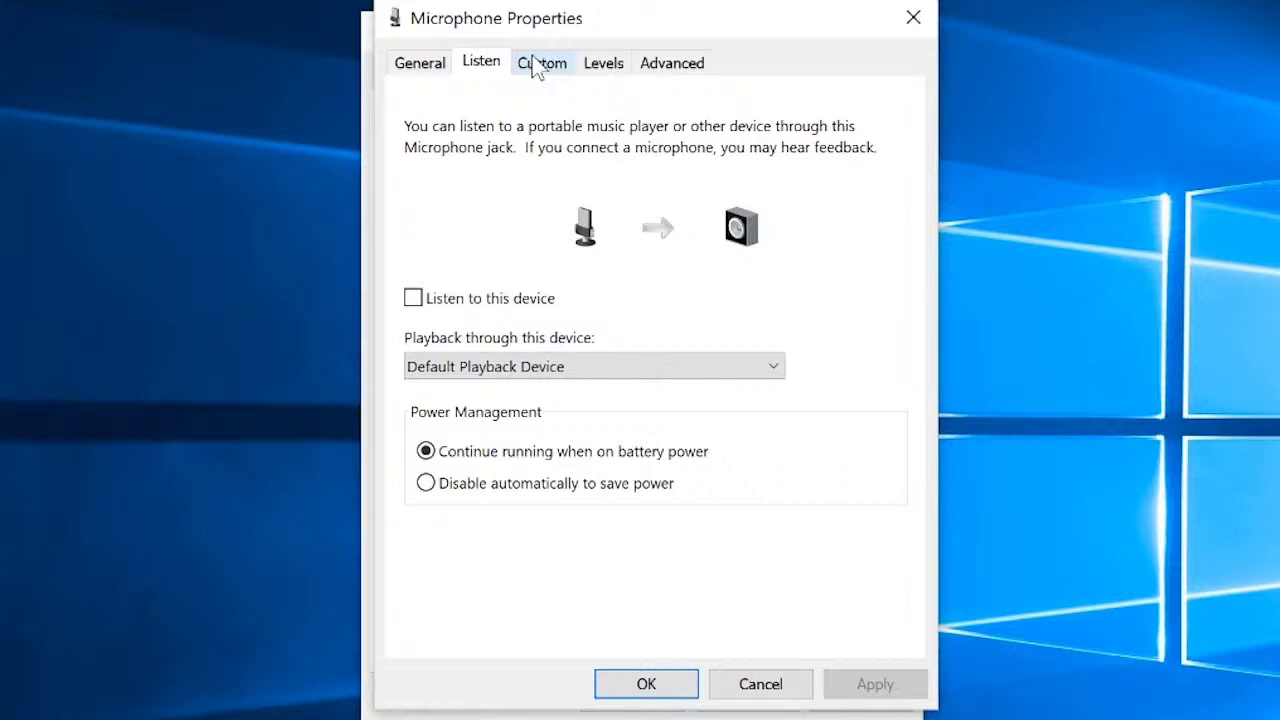
Lower the microphone input level to 52 and return to its custom settings.
{"action": "left_click", "coordinate": [552, 60]}
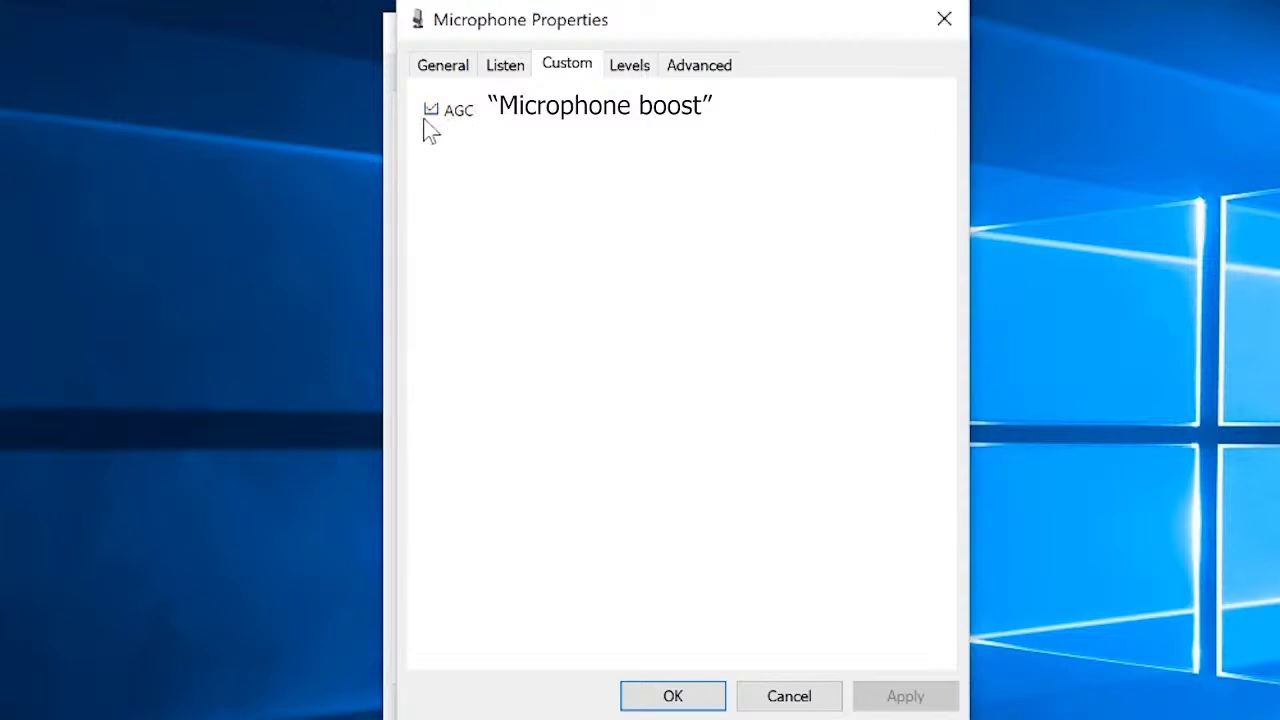
{"action": "left_click", "coordinate": [637, 75]}
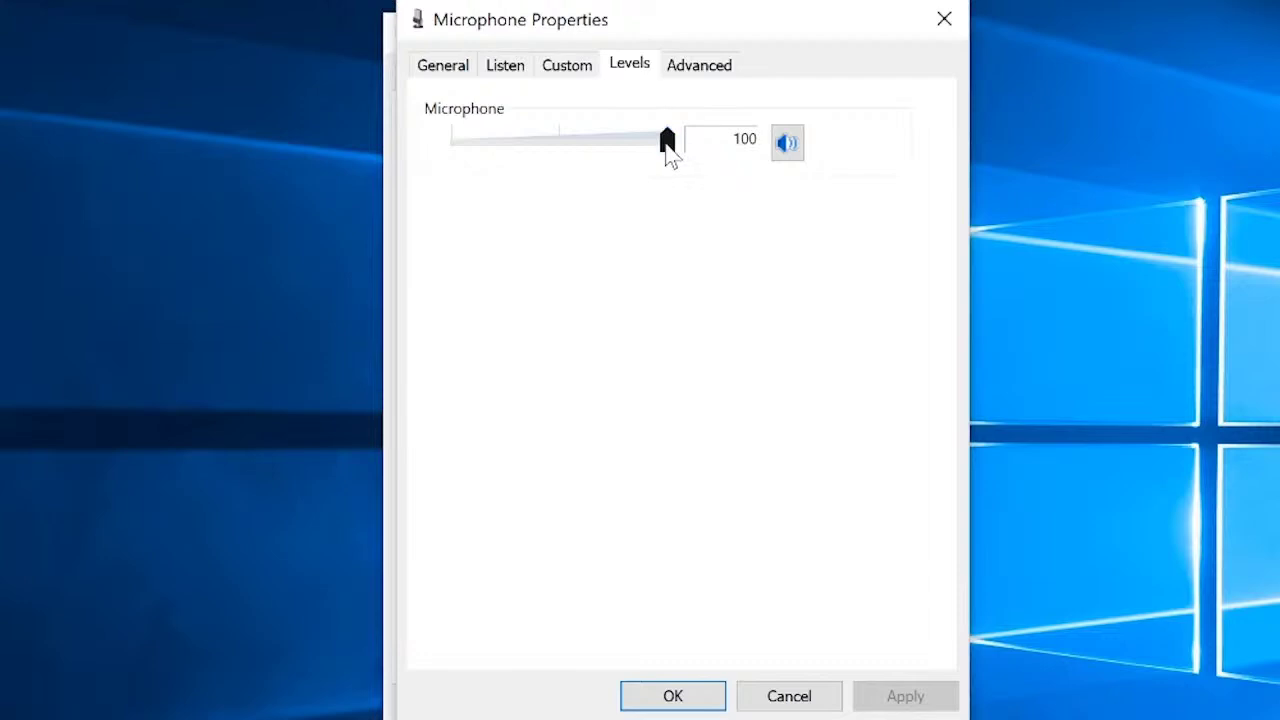
{"action": "mouse_move", "coordinate": [670, 160]}
{"action": "left_mouse_down"}
{"action": "mouse_move", "coordinate": [609, 137]}
{"action": "mouse_move", "coordinate": [563, 140]}
{"action": "mouse_move", "coordinate": [677, 149]}
{"action": "left_mouse_up"}
{"action": "left_click", "coordinate": [565, 66]}
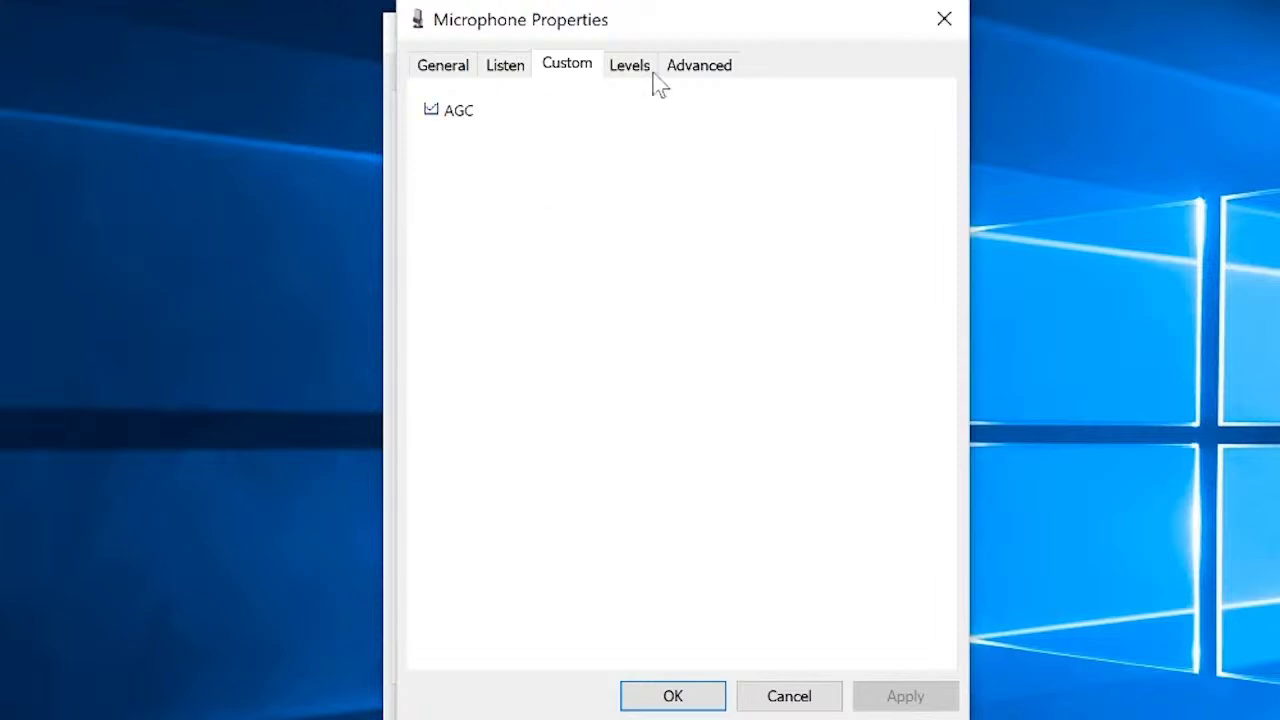
Check the microphone's Listen and General settings, move the Audacity shortcut beside Chrome, and close Microphone Properties for the playback list.
{"action": "left_click", "coordinate": [510, 68]}
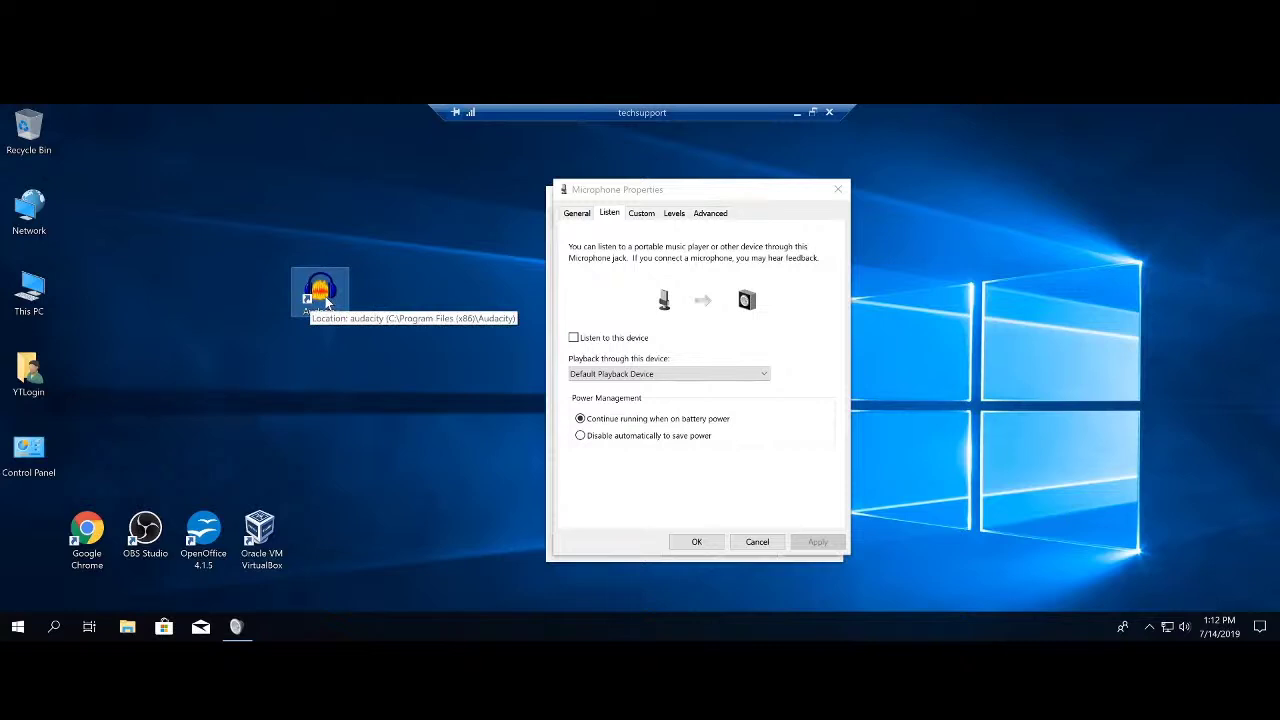
{"action": "left_click_drag", "start_coordinate": [320, 292], "coordinate": [24, 543]}
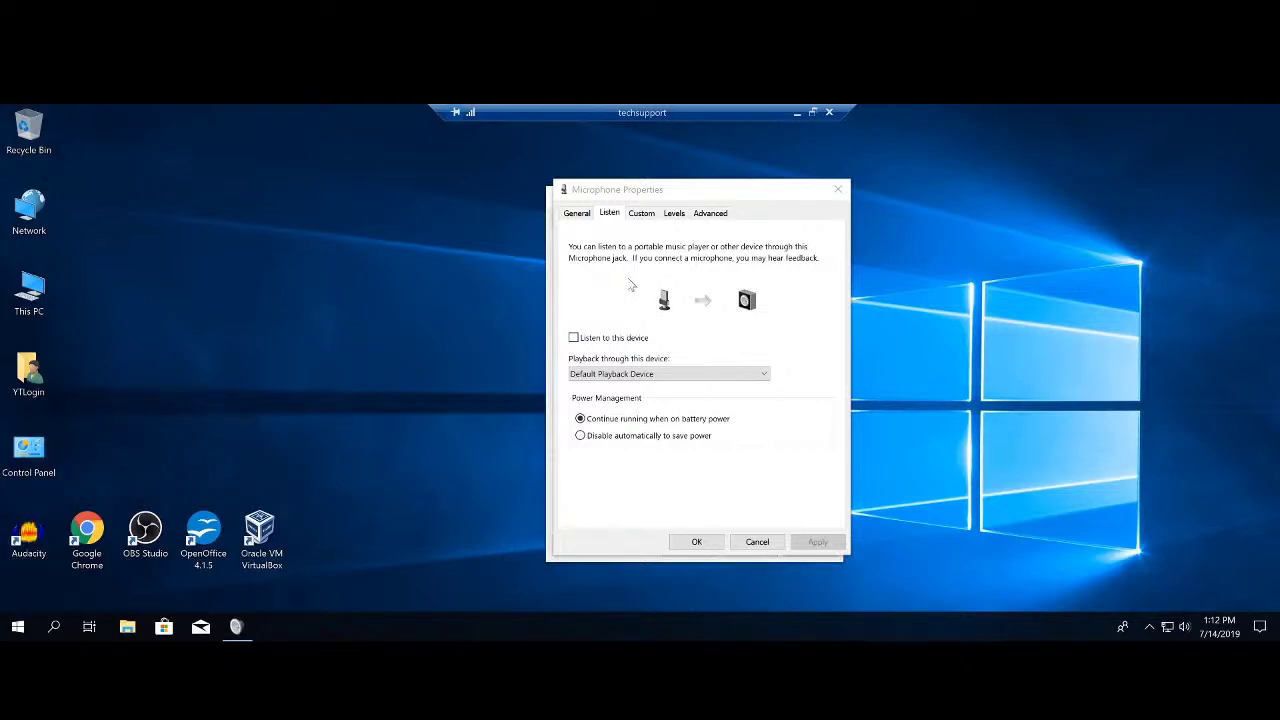
{"action": "left_click", "coordinate": [580, 214]}
{"action": "key", "text": "Escape"}
{"action": "left_click", "coordinate": [574, 226]}
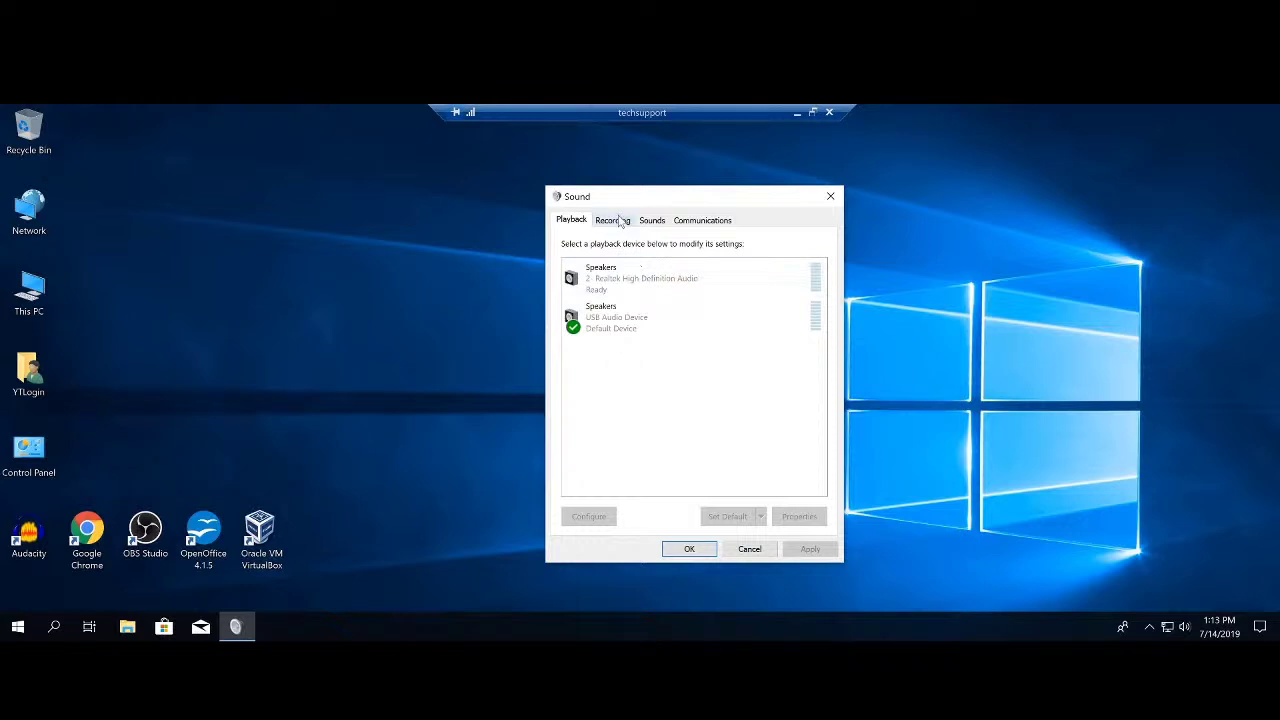
Glance at the recording and playback device lists, then close the Sound window.
{"action": "left_click", "coordinate": [620, 222]}
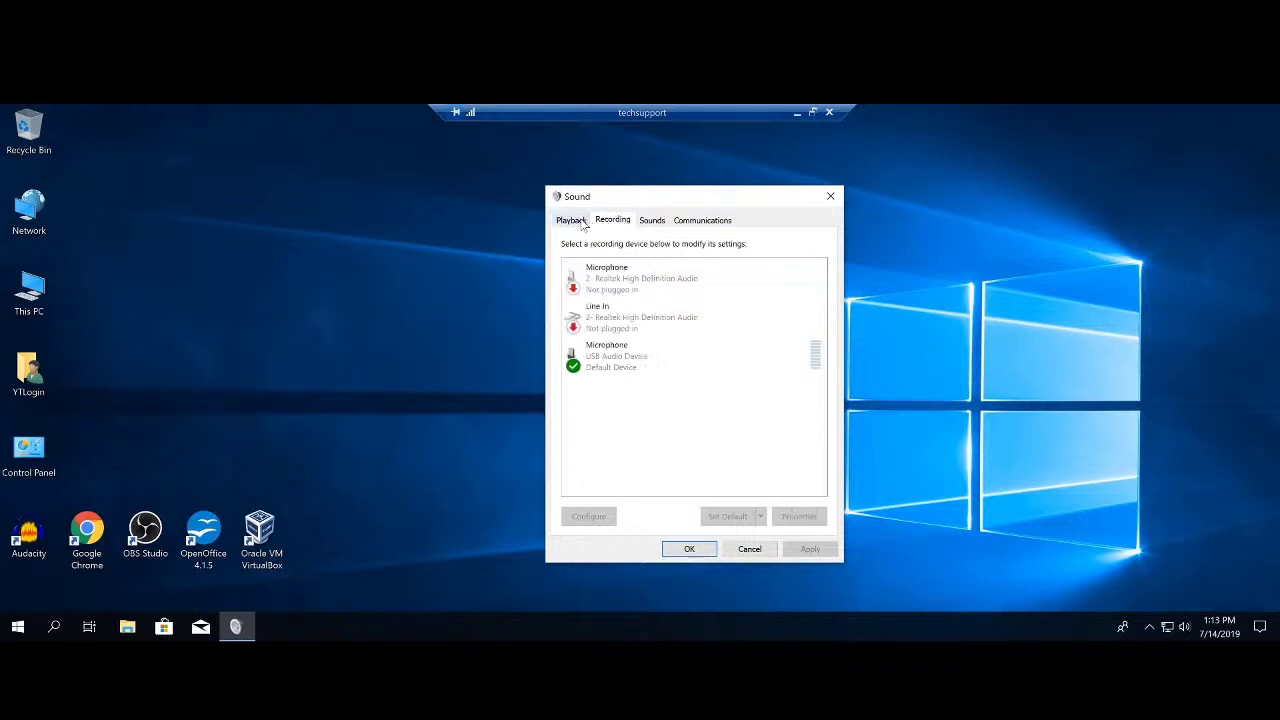
{"action": "left_click", "coordinate": [572, 222]}
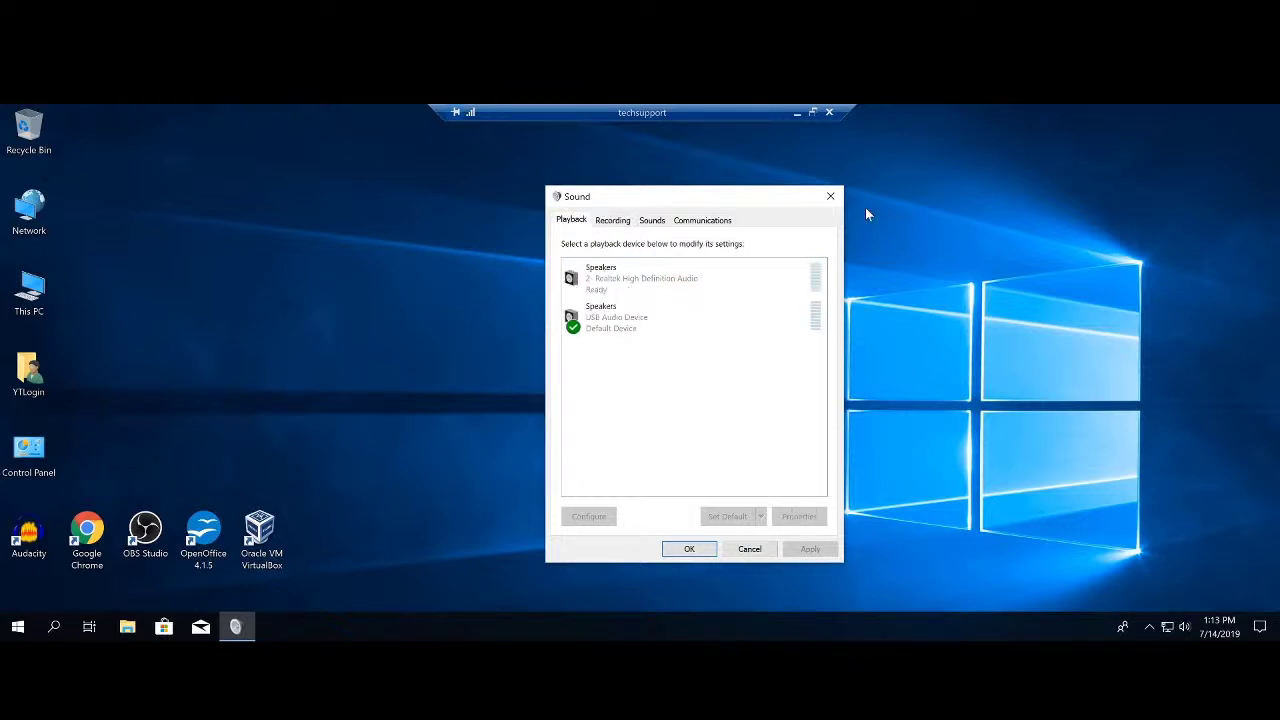
{"action": "left_click", "coordinate": [831, 197]}
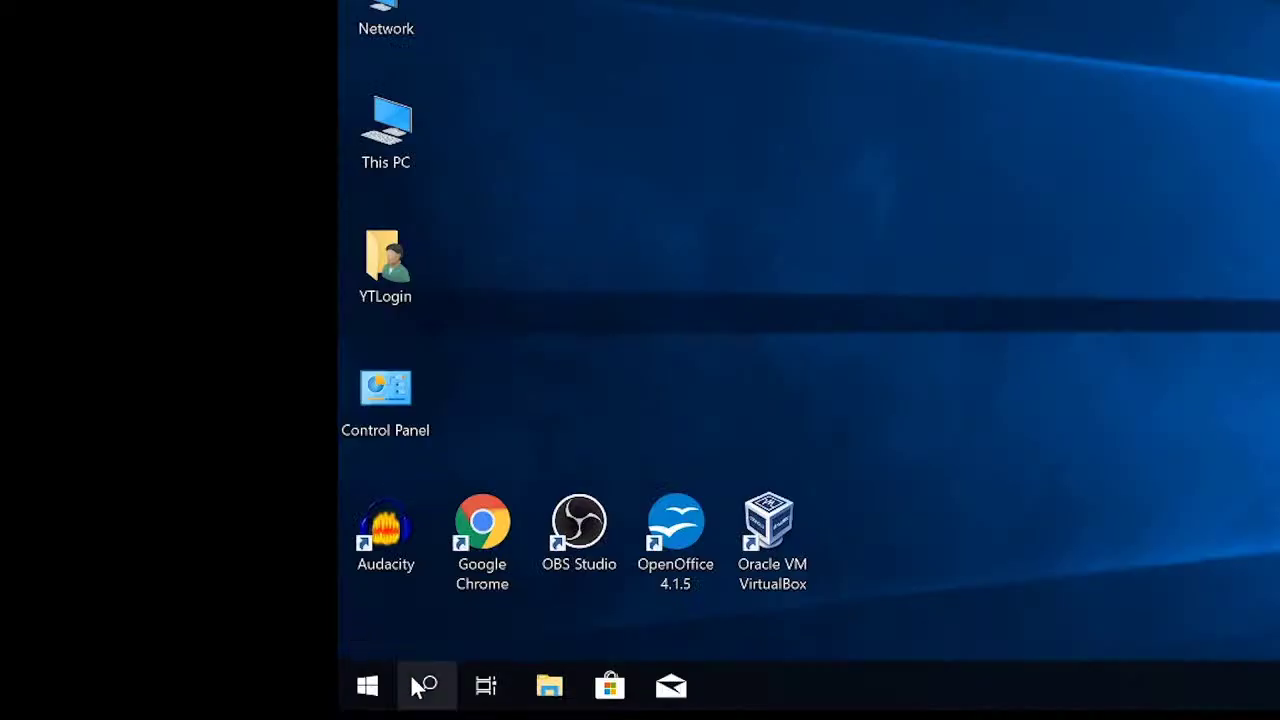
Search for 'device manager', then launch Device Manager from the Start button's system tools list.
{"action": "left_click", "coordinate": [420, 686]}
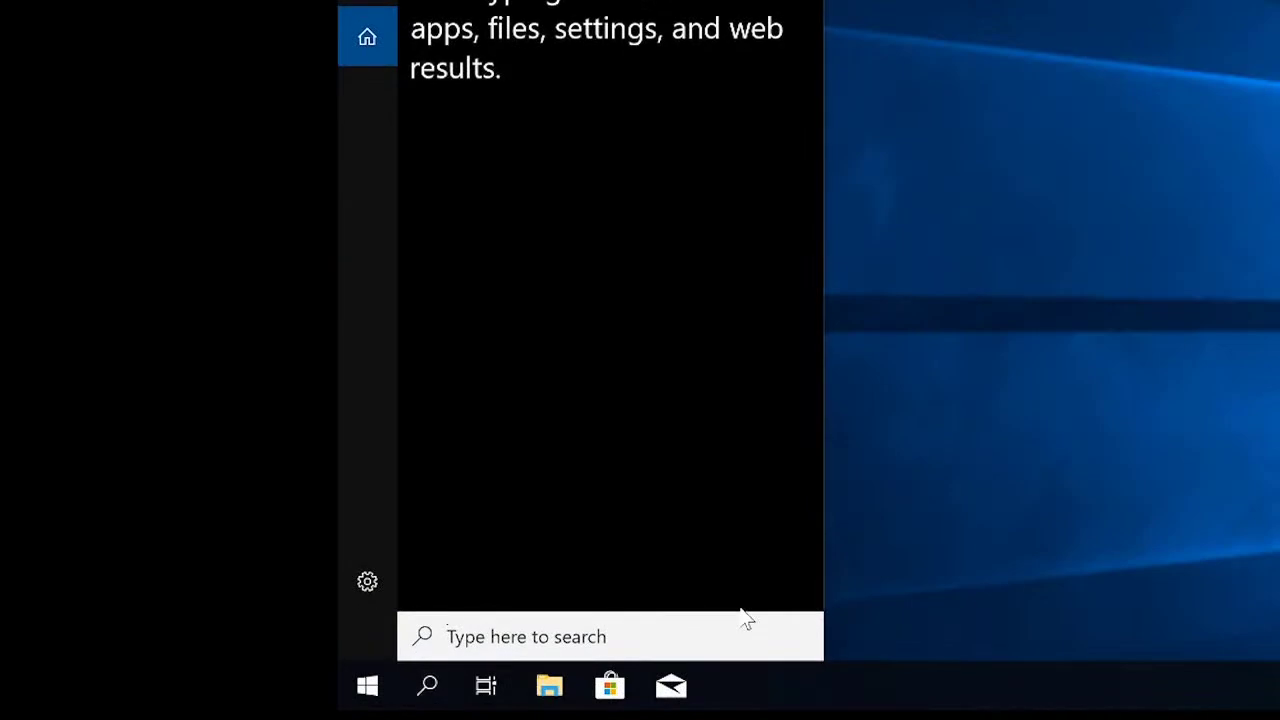
{"action": "type", "text": "devic"}
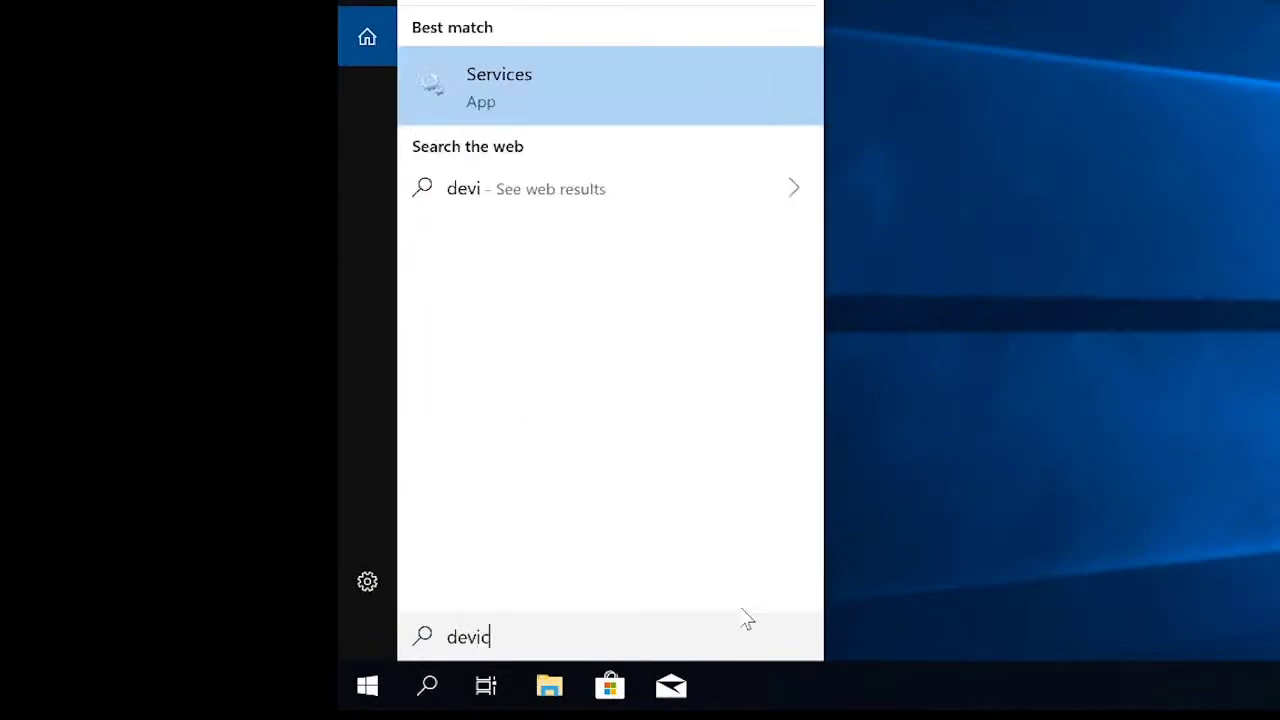
{"action": "type", "text": "e manager"}
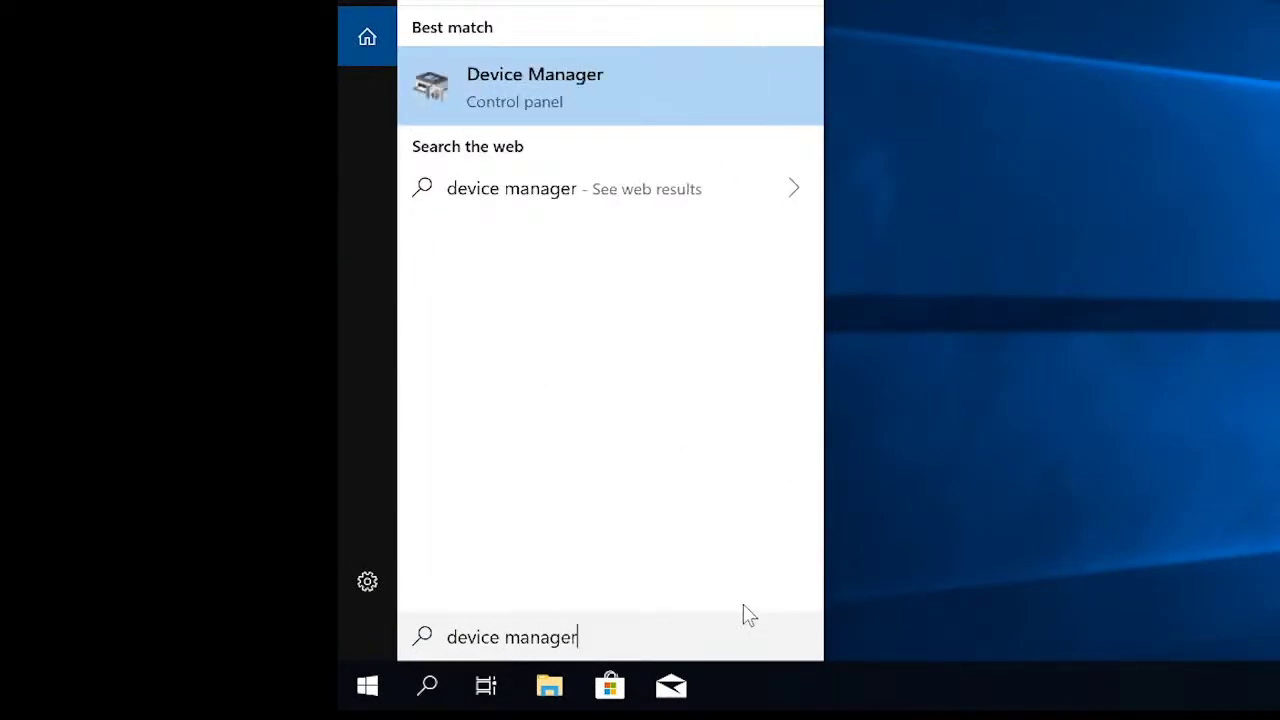
{"action": "right_click", "coordinate": [366, 688]}
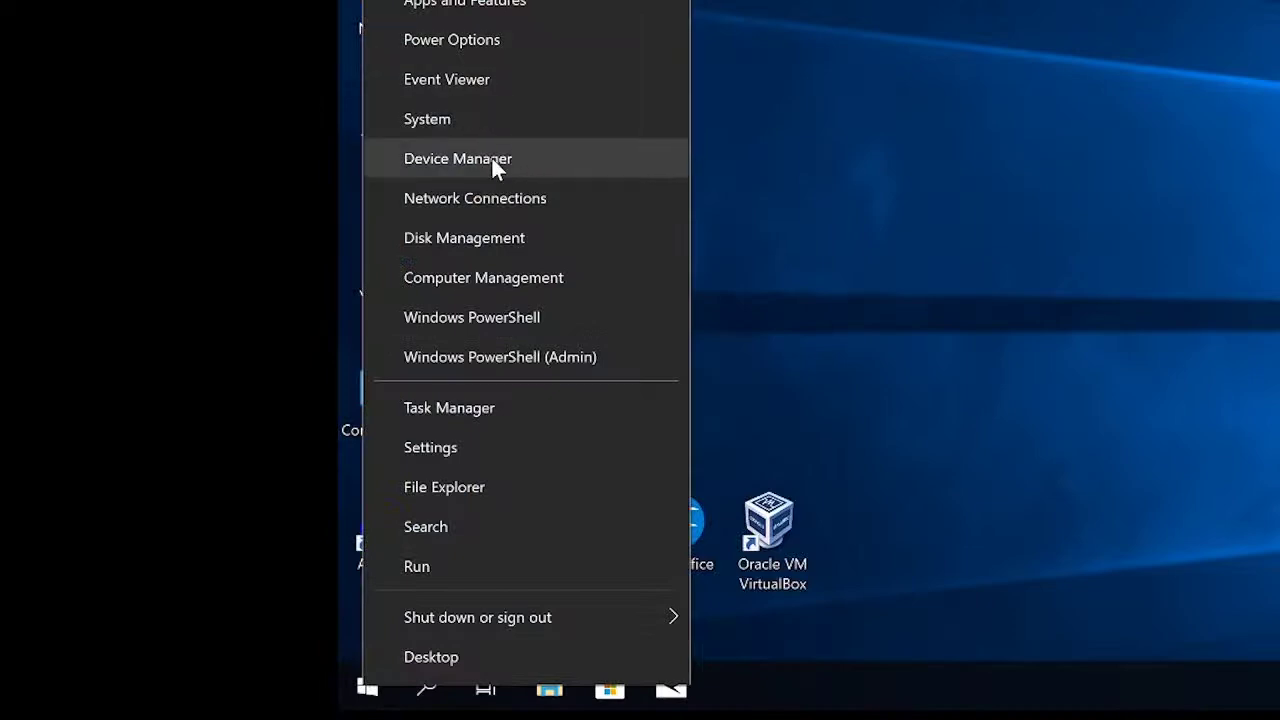
{"action": "left_click", "coordinate": [491, 158]}
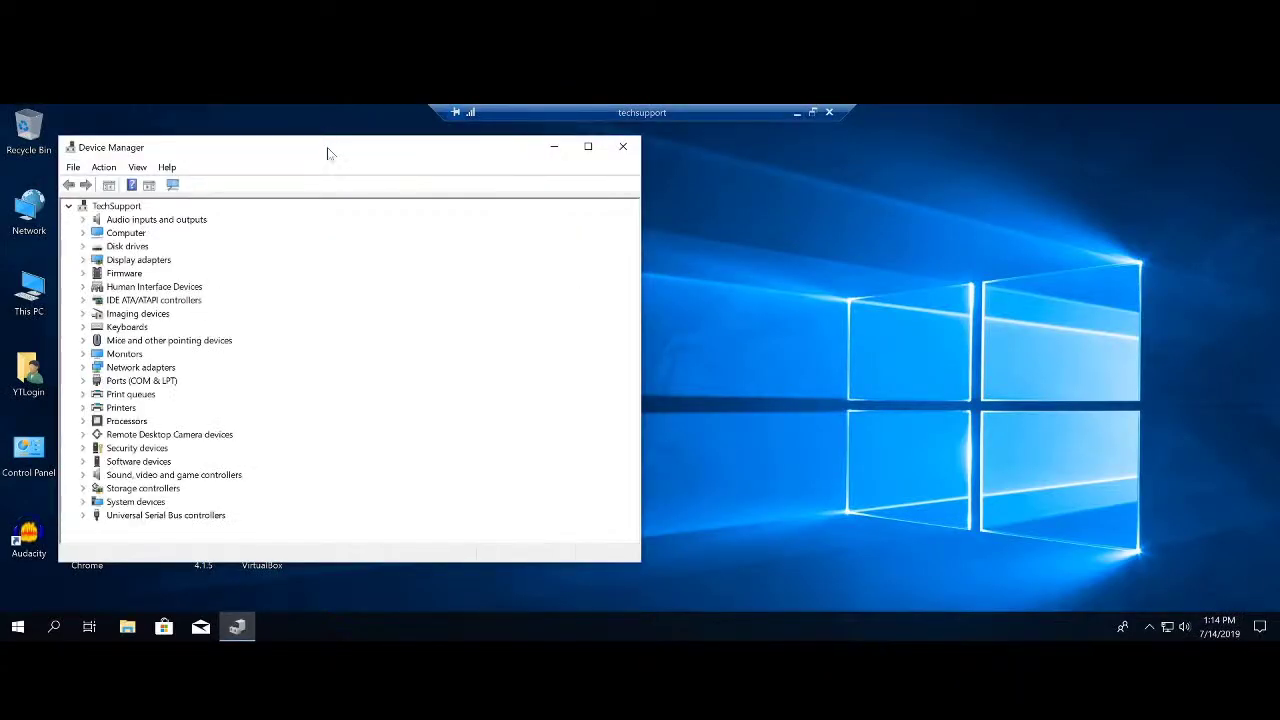
Reposition Device Manager, expand Audio inputs and outputs, and select the USB speakers, Realtek speakers and USB microphone.
{"action": "left_click_drag", "start_coordinate": [326, 151], "coordinate": [637, 177]}
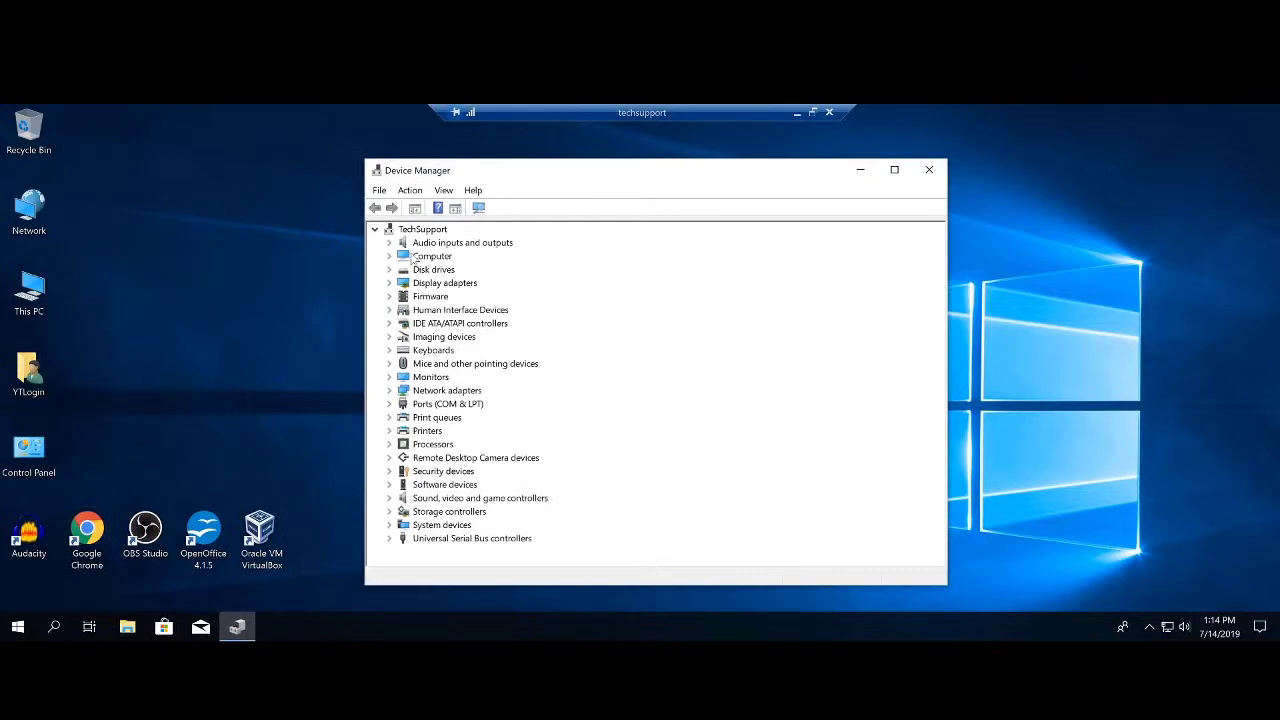
{"action": "left_click", "coordinate": [389, 243]}
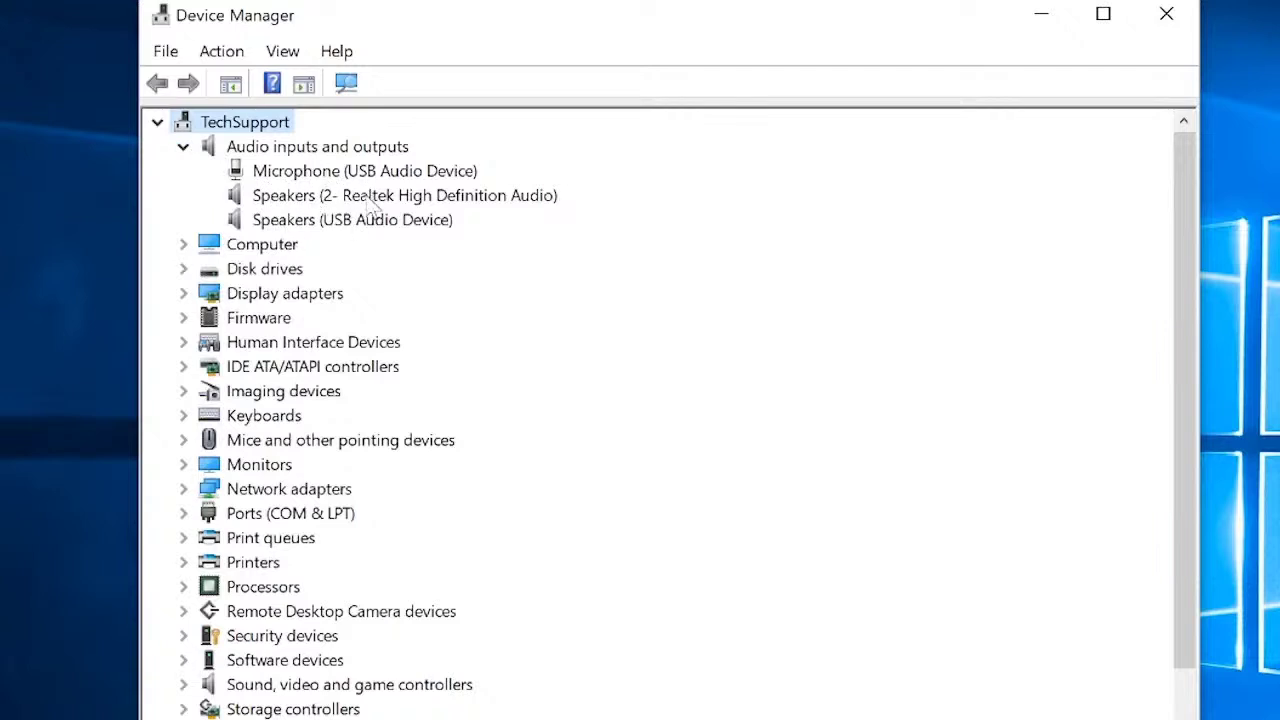
{"action": "left_click", "coordinate": [318, 222]}
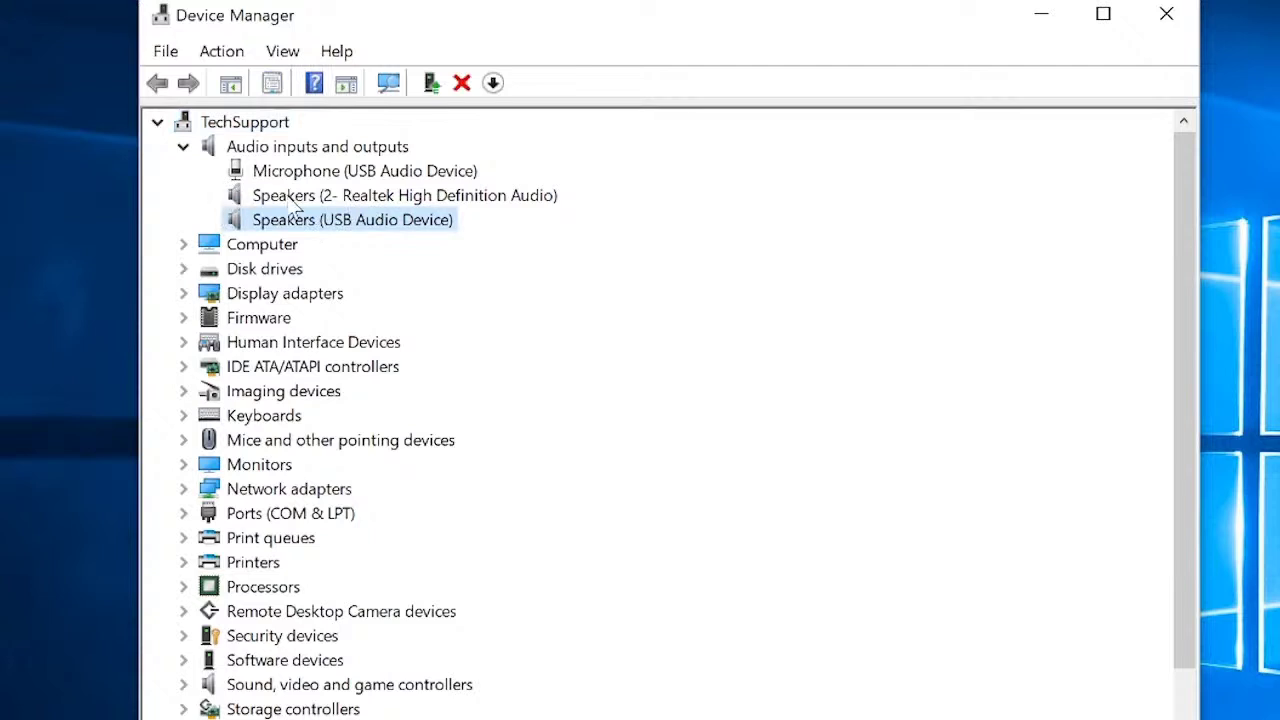
{"action": "left_click", "coordinate": [318, 196]}
{"action": "left_click", "coordinate": [277, 222]}
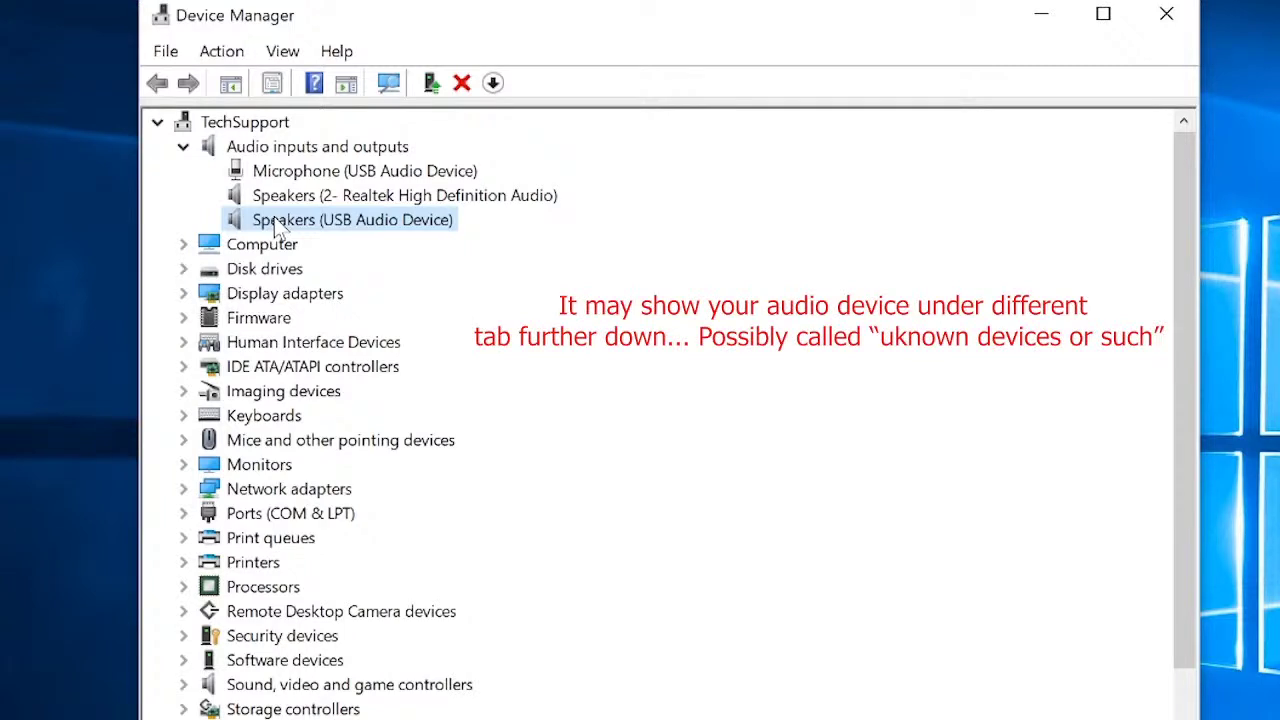
{"action": "left_click", "coordinate": [298, 196]}
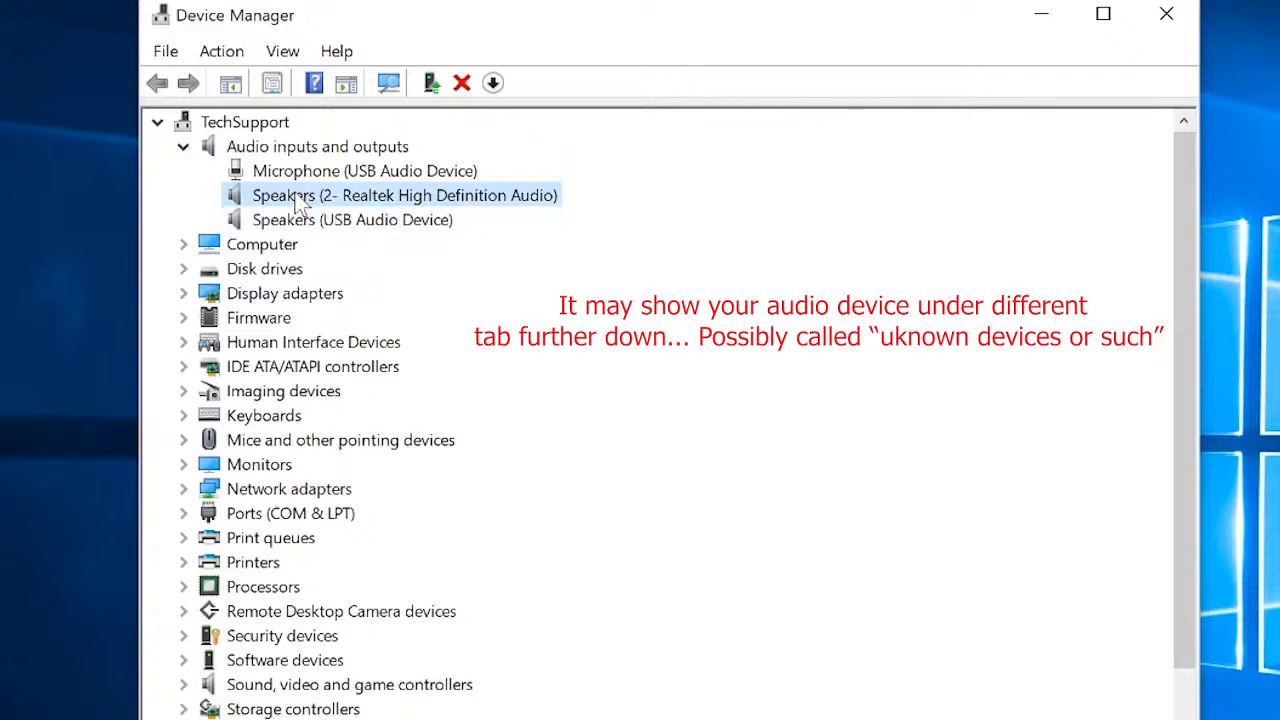
{"action": "left_click", "coordinate": [330, 176]}
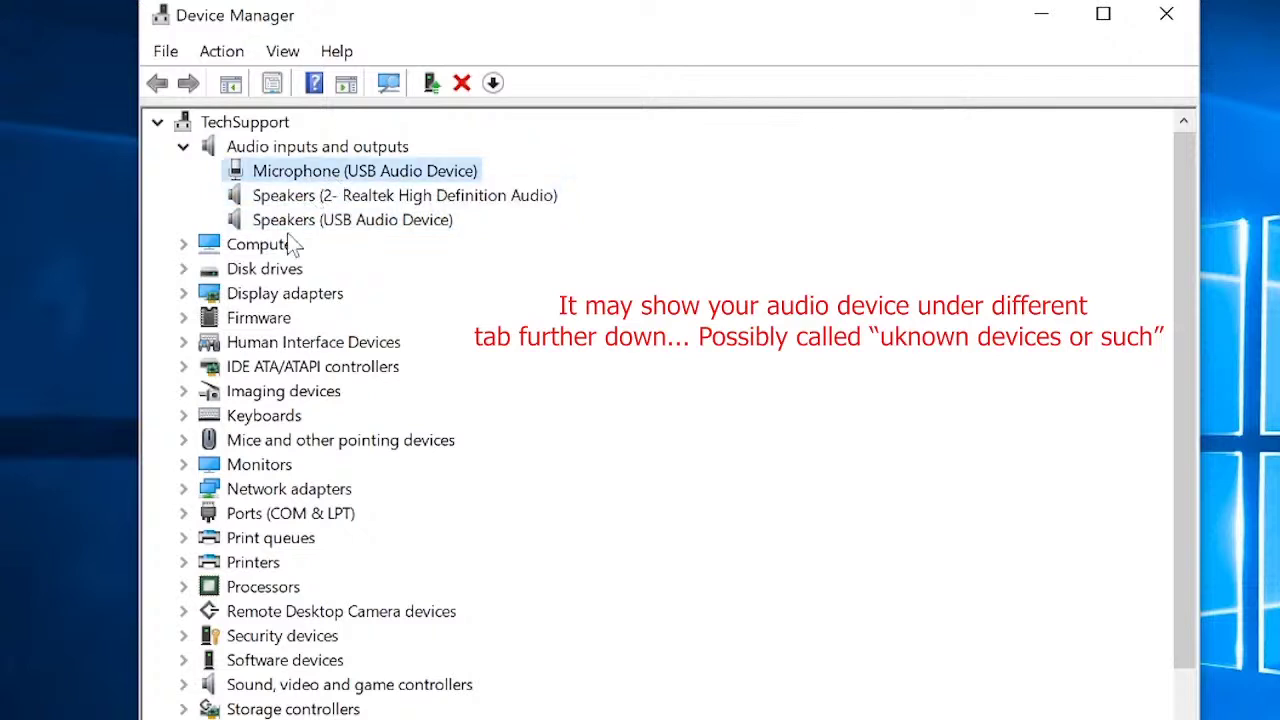
Review the USB speakers, Realtek speakers and Microphone (USB Audio Device) entries again, ending on USB speakers.
{"action": "left_click", "coordinate": [330, 222]}
{"action": "left_click", "coordinate": [330, 197]}
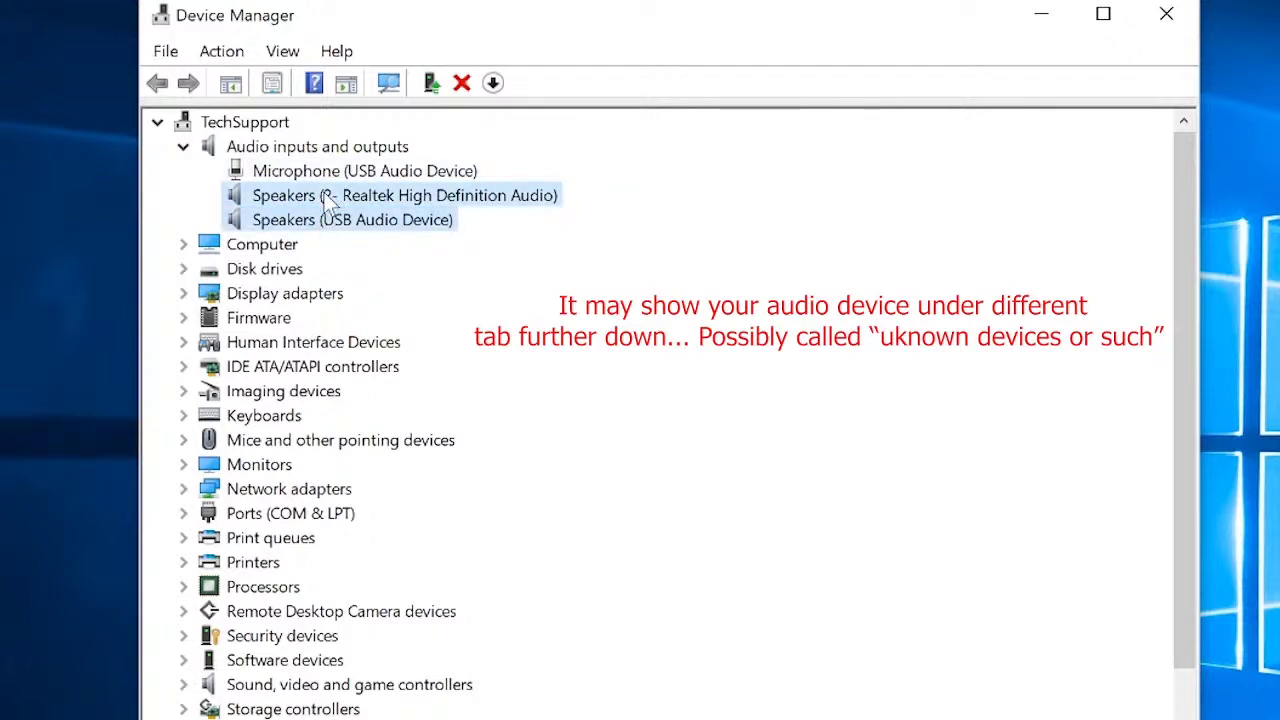
{"action": "left_click", "coordinate": [280, 220]}
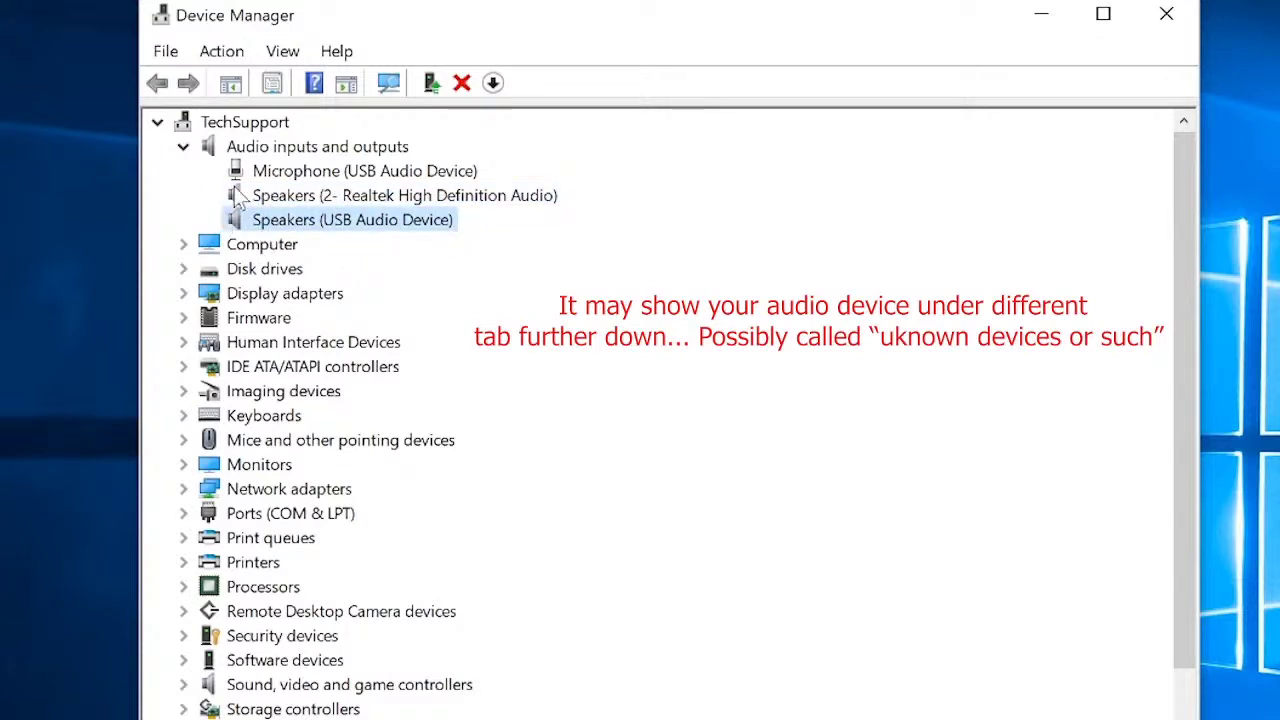
{"action": "left_click", "coordinate": [265, 198]}
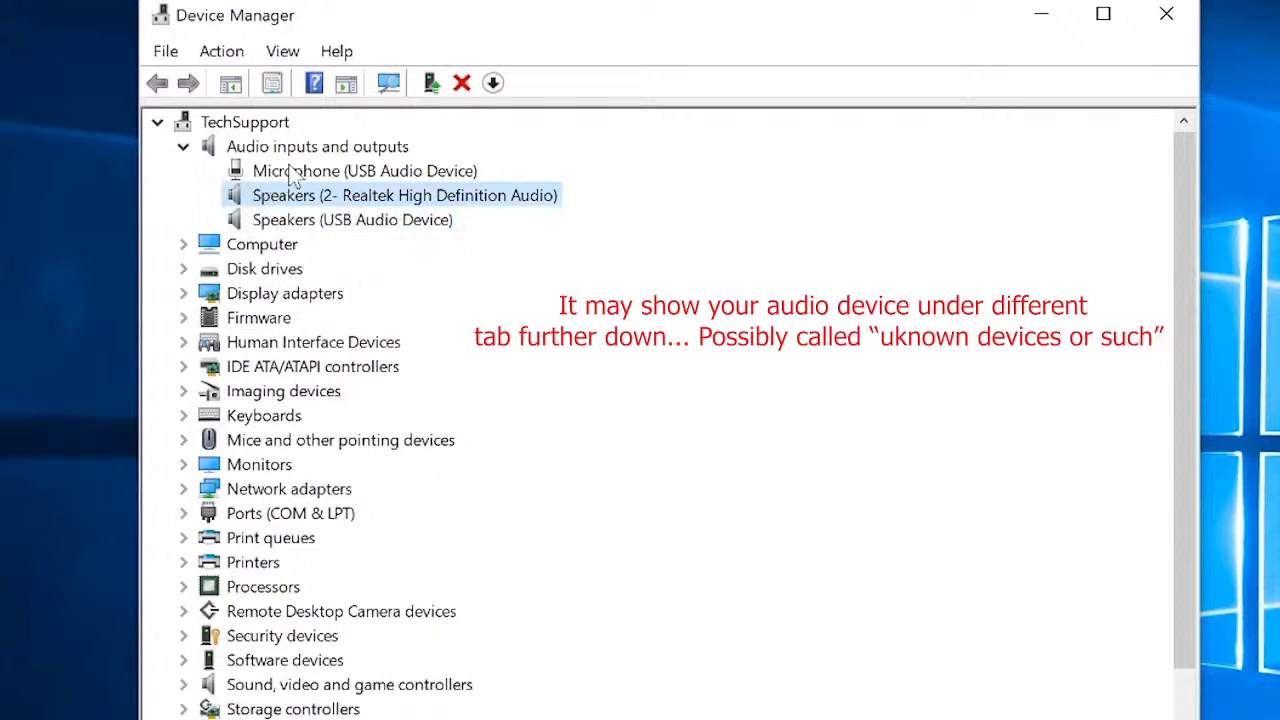
{"action": "left_click", "coordinate": [292, 172]}
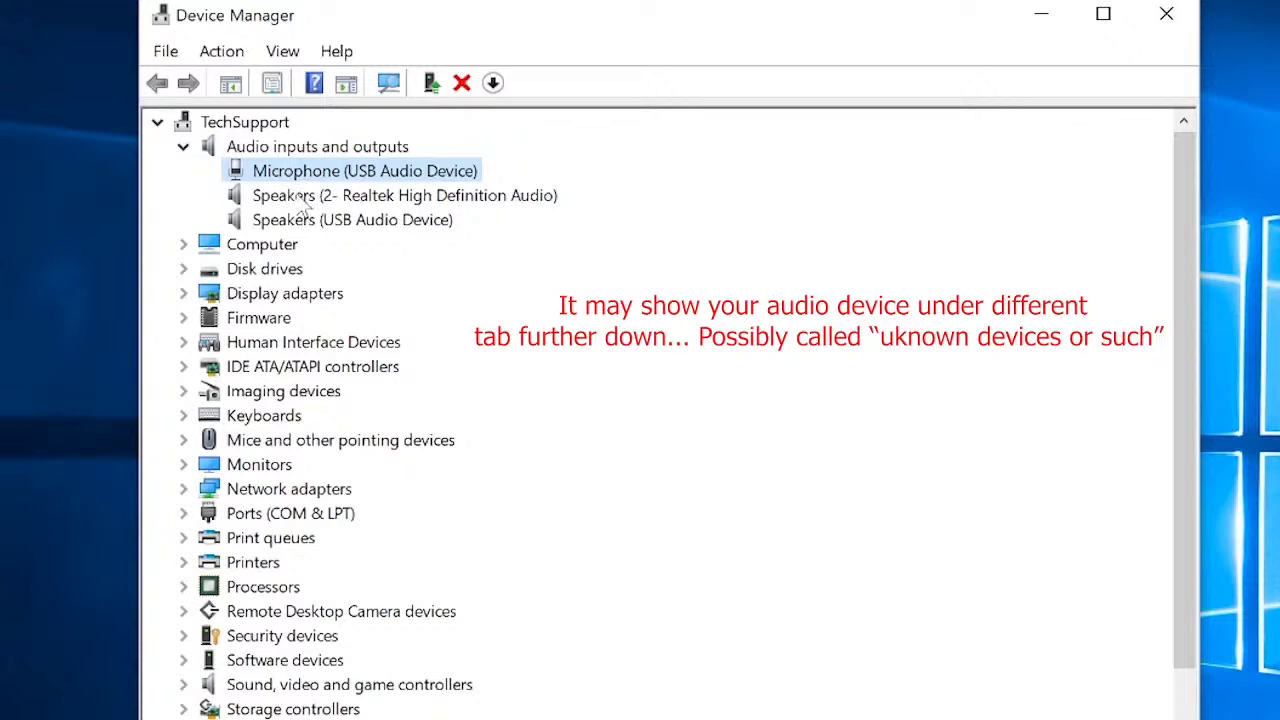
{"action": "left_click", "coordinate": [363, 203]}
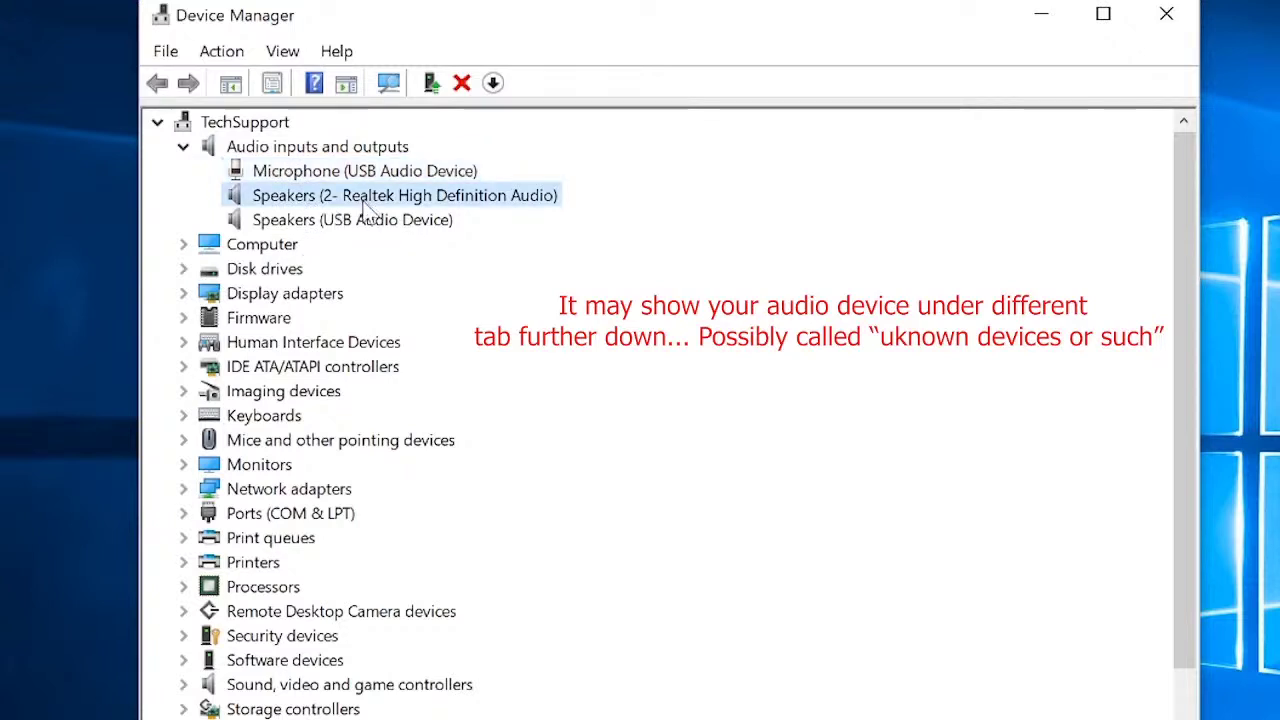
{"action": "left_click", "coordinate": [348, 222]}
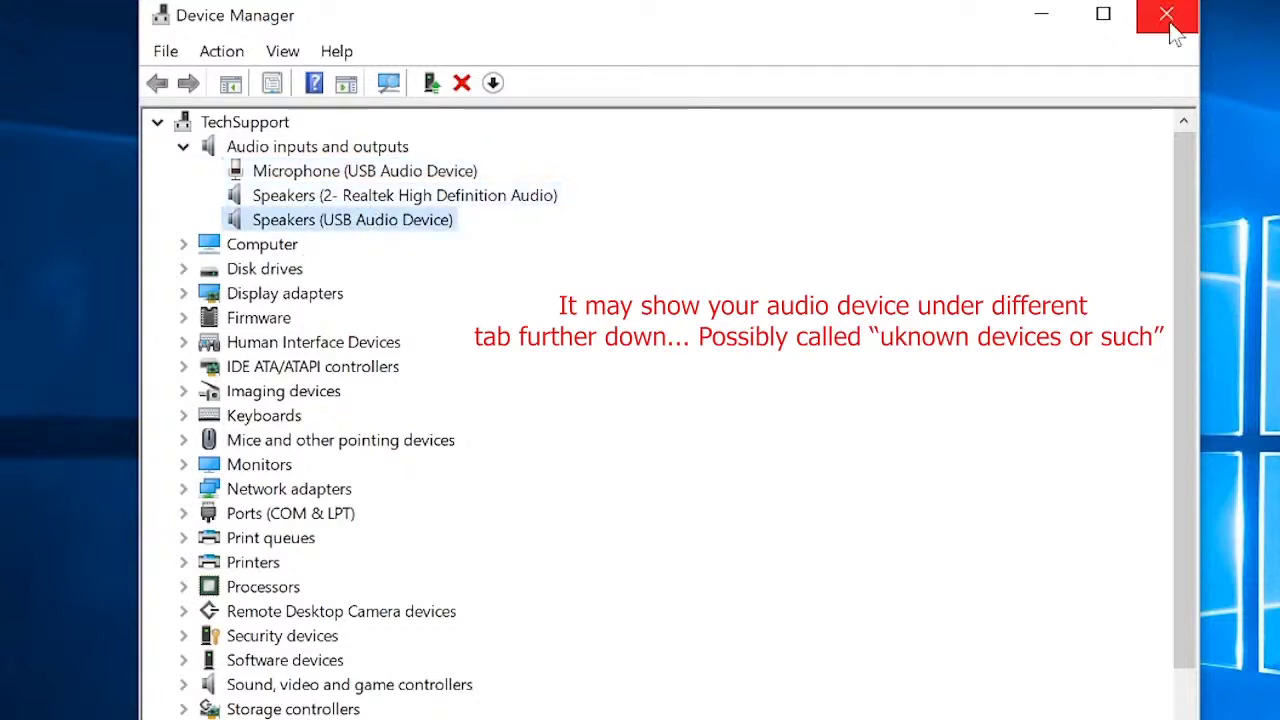
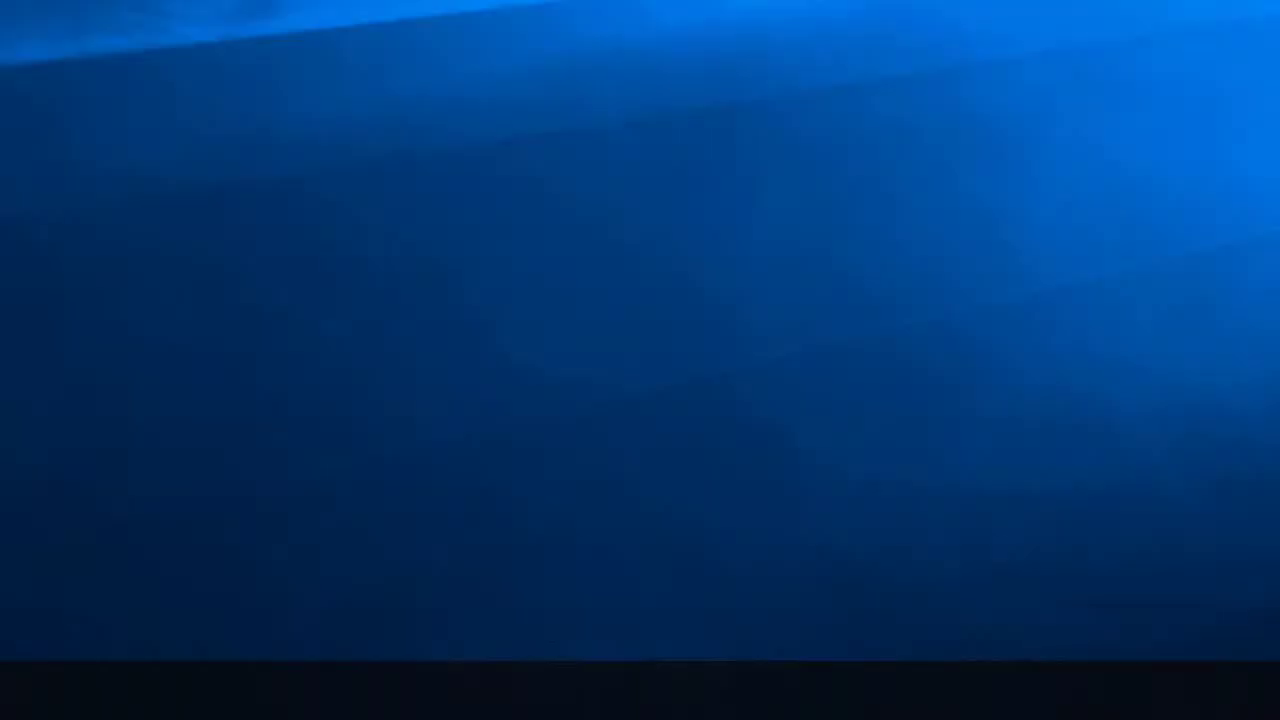
Launch Task Manager from the taskbar's right-click menu to view running processes.
{"action": "right_click", "coordinate": [520, 705]}
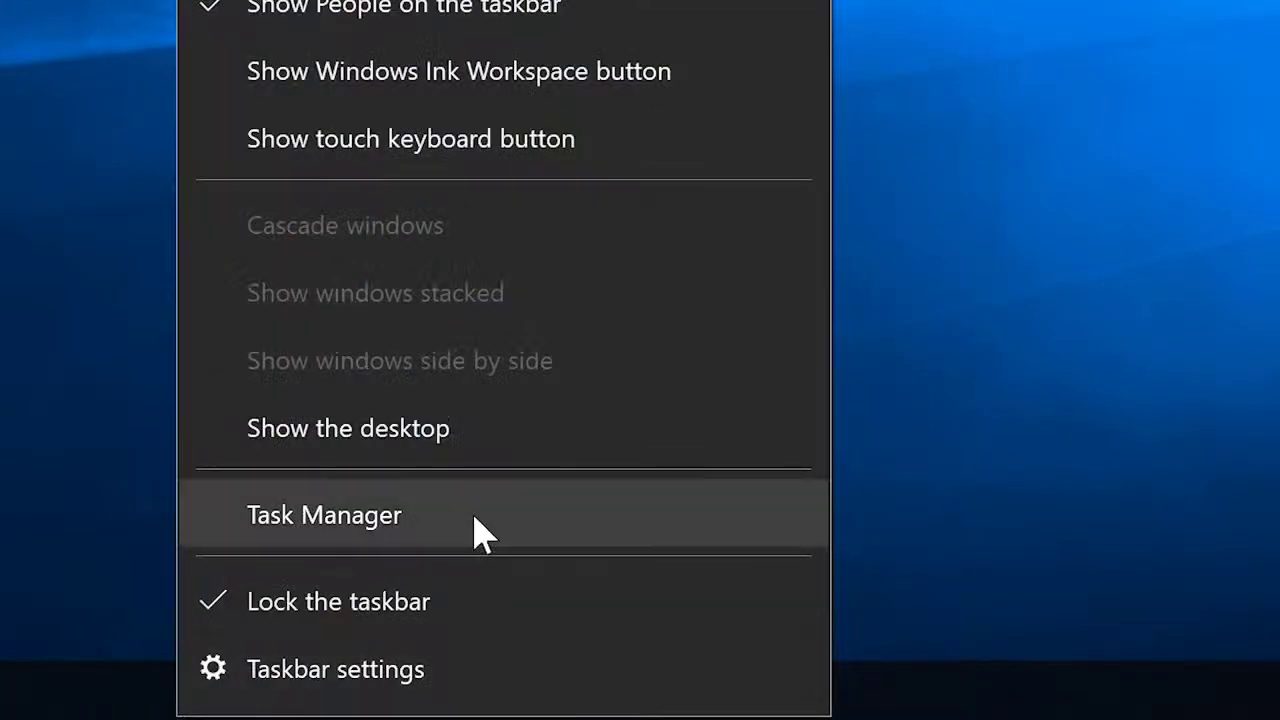
{"action": "left_click", "coordinate": [476, 518]}
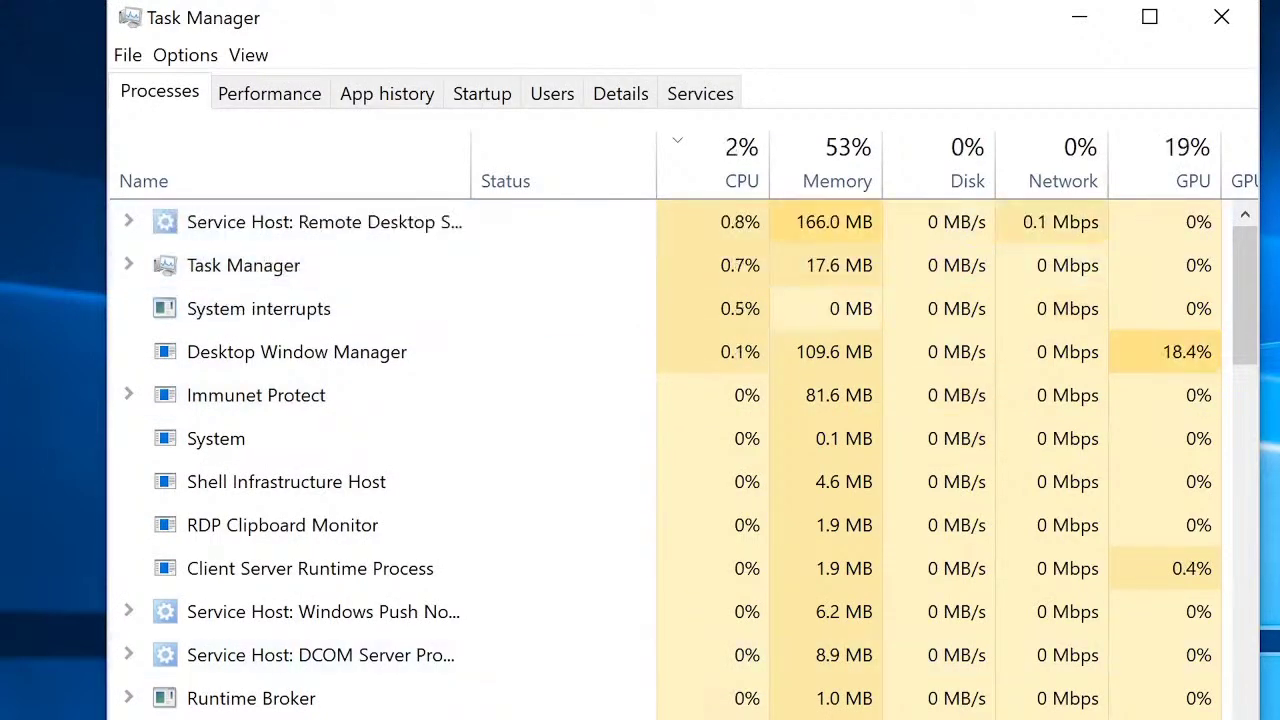
Reposition Task Manager and expand it to the detailed process list.
{"action": "key", "text": "alt+d"}
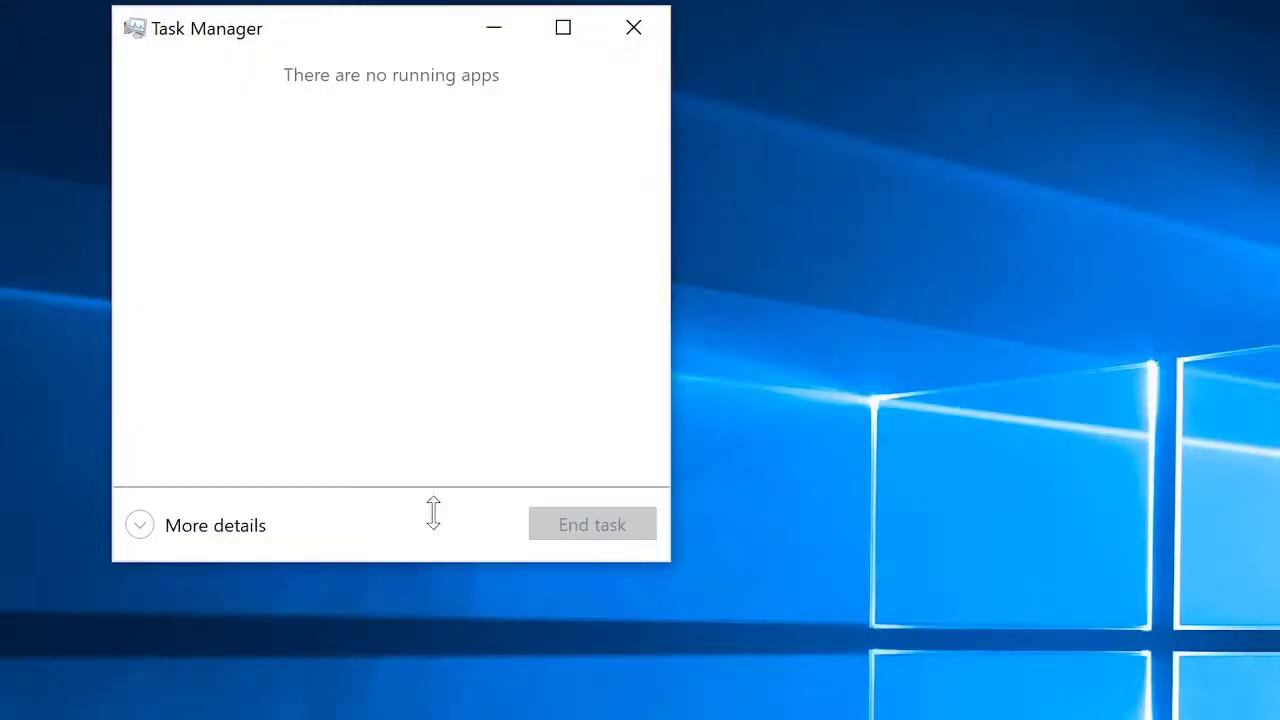
{"action": "left_click_drag", "start_coordinate": [355, 30], "coordinate": [425, 178]}
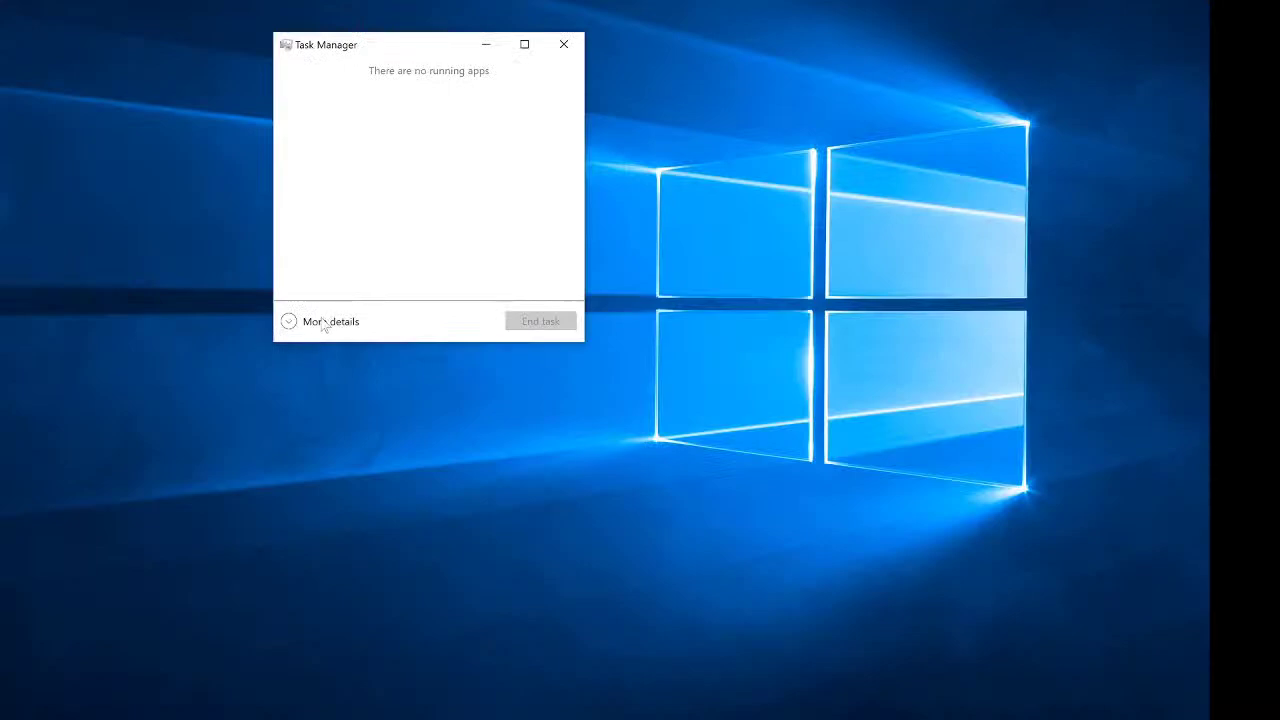
{"action": "left_click", "coordinate": [262, 672]}
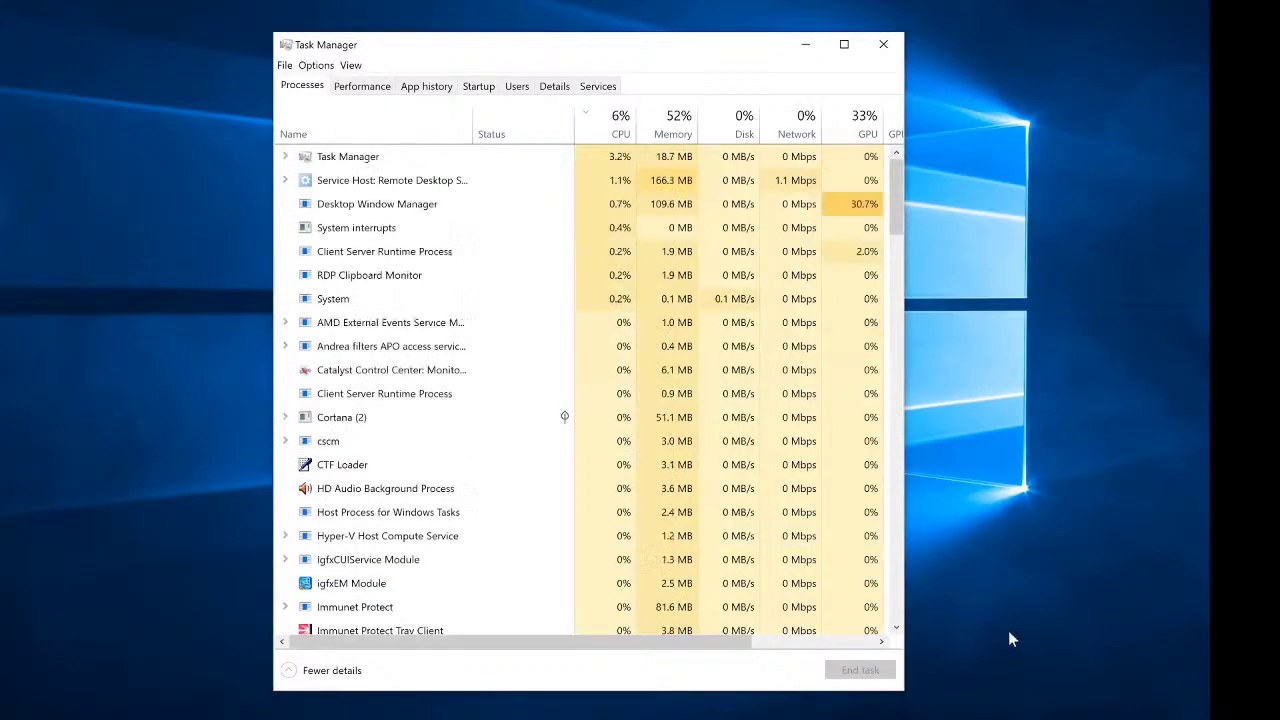
Start an Immunet Protect Full Scan from its hidden tray icon.
{"action": "left_click", "coordinate": [1056, 719]}
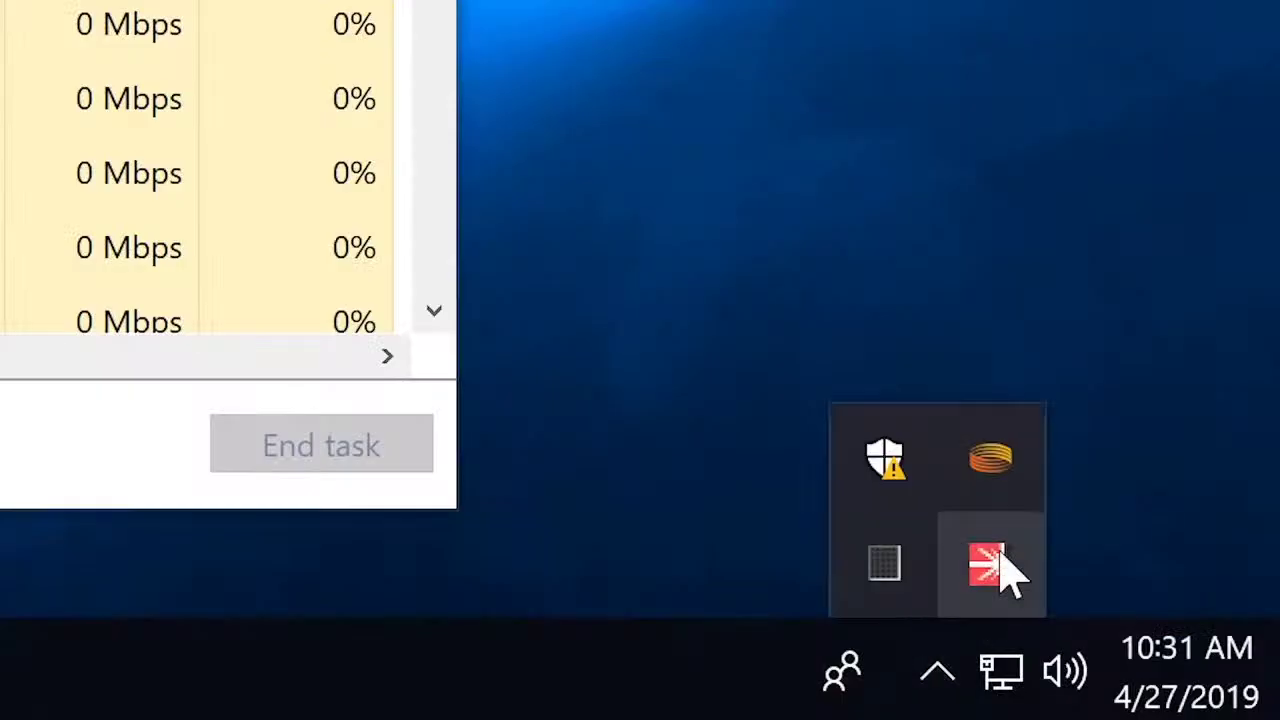
{"action": "left_click", "coordinate": [988, 566]}
{"action": "left_click_drag", "start_coordinate": [420, 55], "coordinate": [530, 285]}
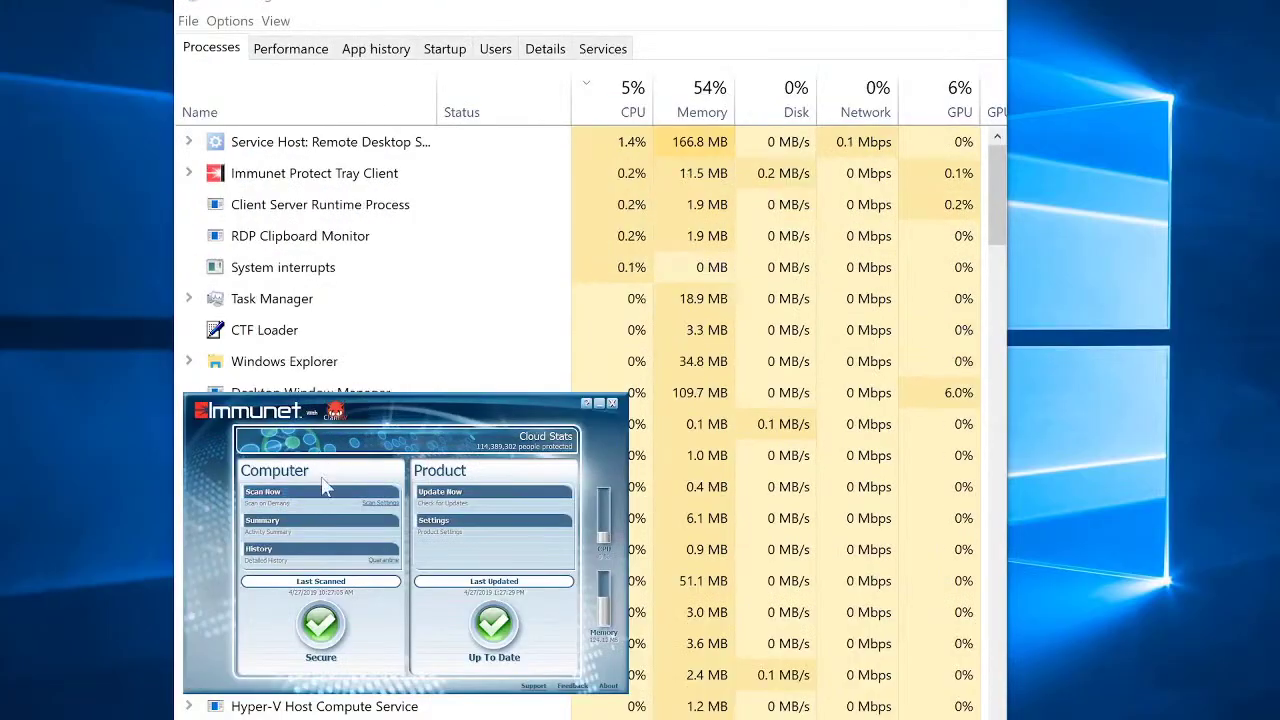
{"action": "left_click", "coordinate": [290, 493]}
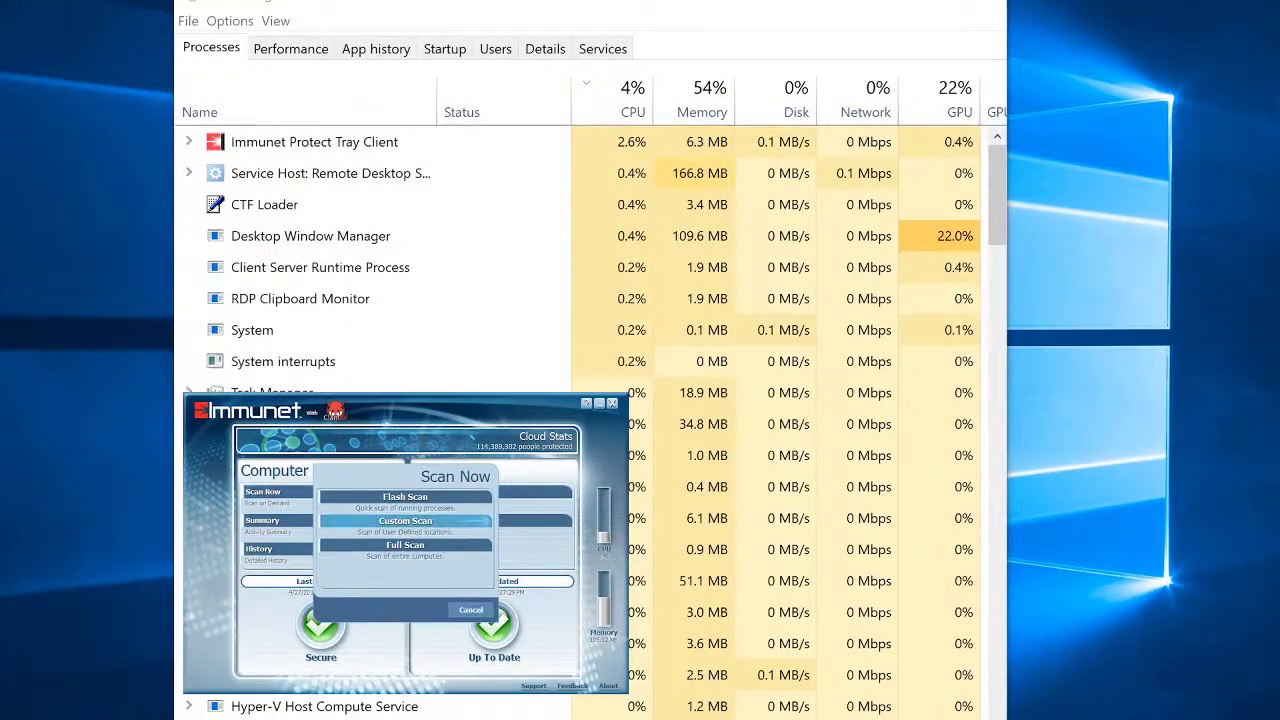
{"action": "left_click", "coordinate": [402, 556]}
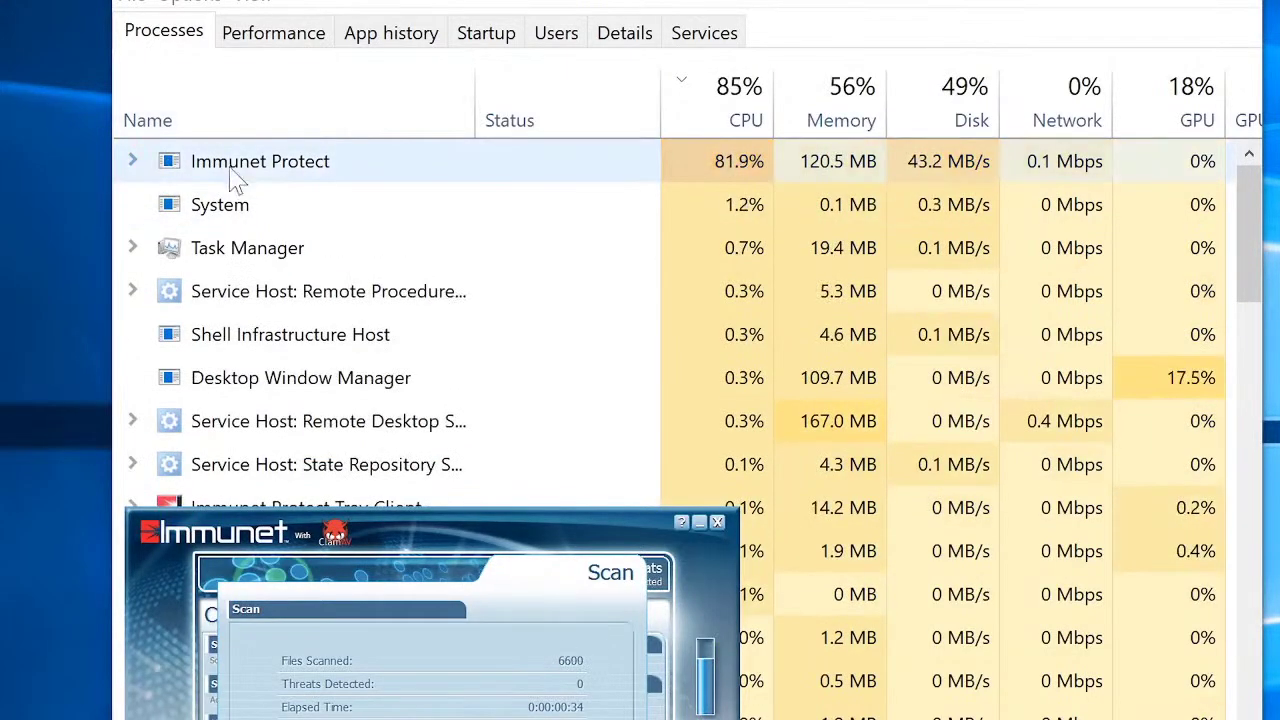
Leave the Immunet Protect process running, then stop the full scan and close its summary.
{"action": "right_click", "coordinate": [325, 175]}
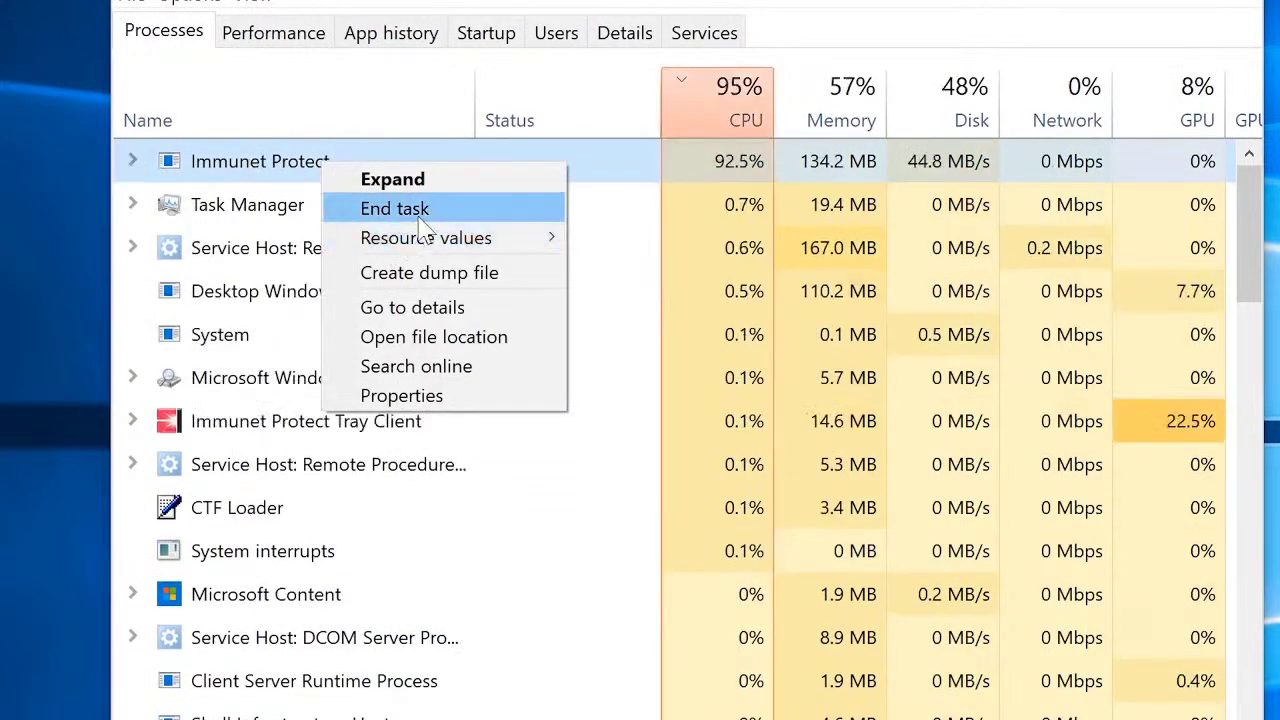
{"action": "left_click", "coordinate": [910, 8]}
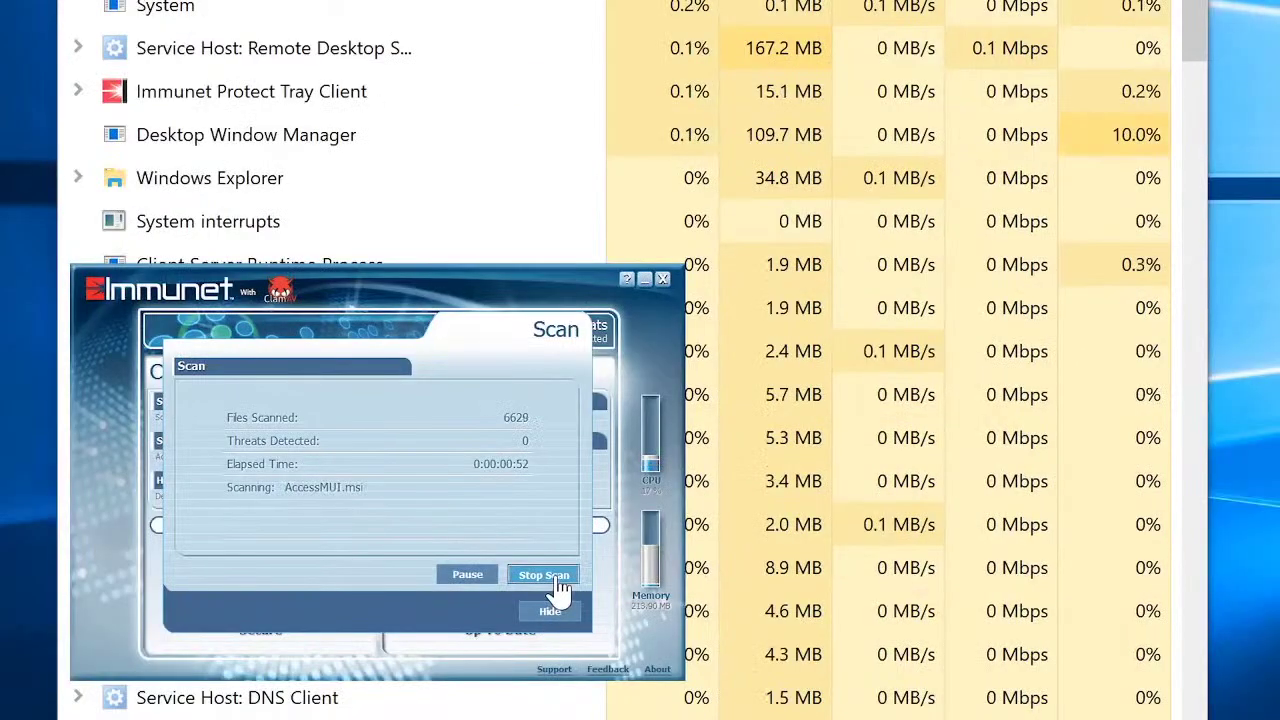
{"action": "left_click", "coordinate": [557, 580]}
{"action": "left_click", "coordinate": [558, 614]}
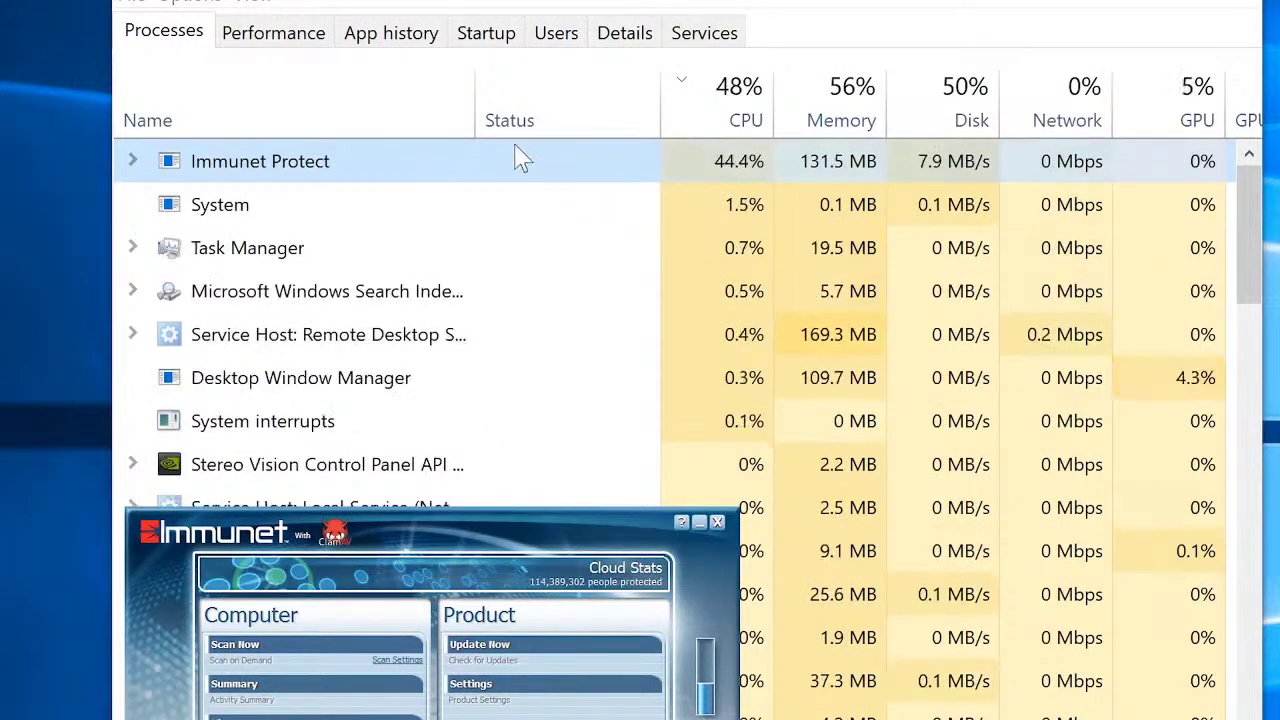
Sort processes by Memory, then CPU, checking Immunet Protect's usage.
{"action": "left_click", "coordinate": [838, 92]}
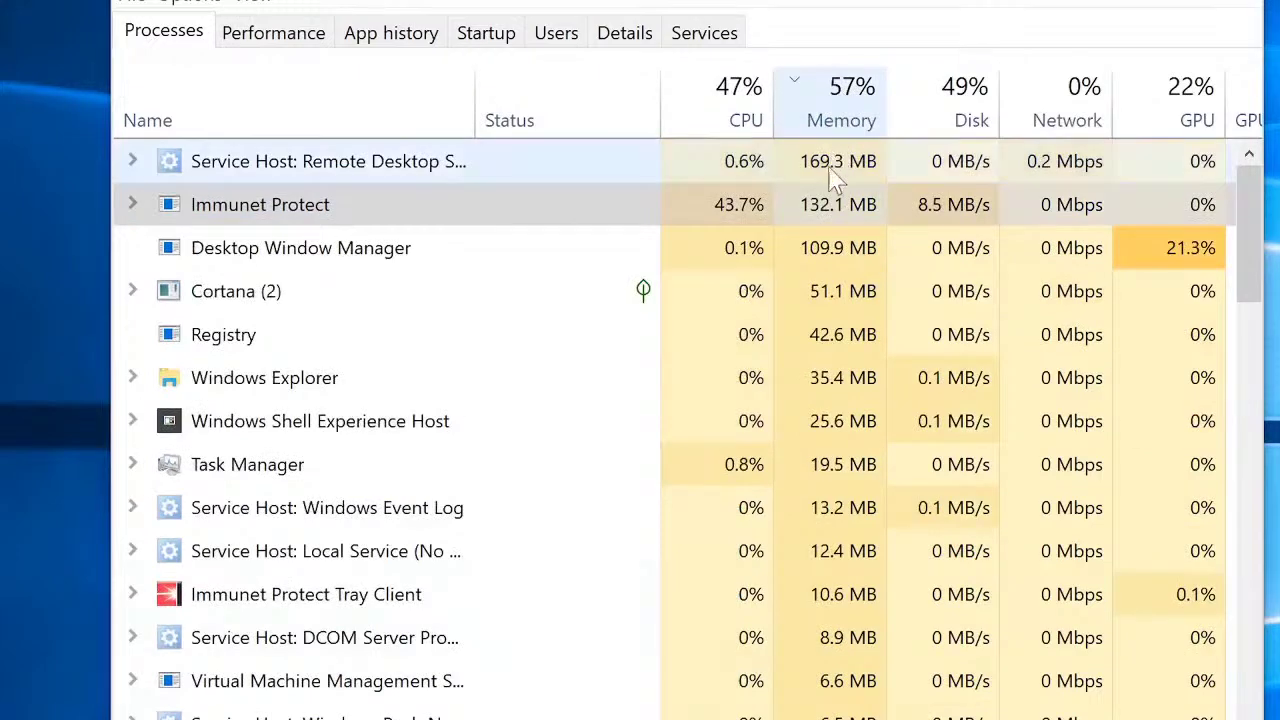
{"action": "left_click", "coordinate": [840, 204]}
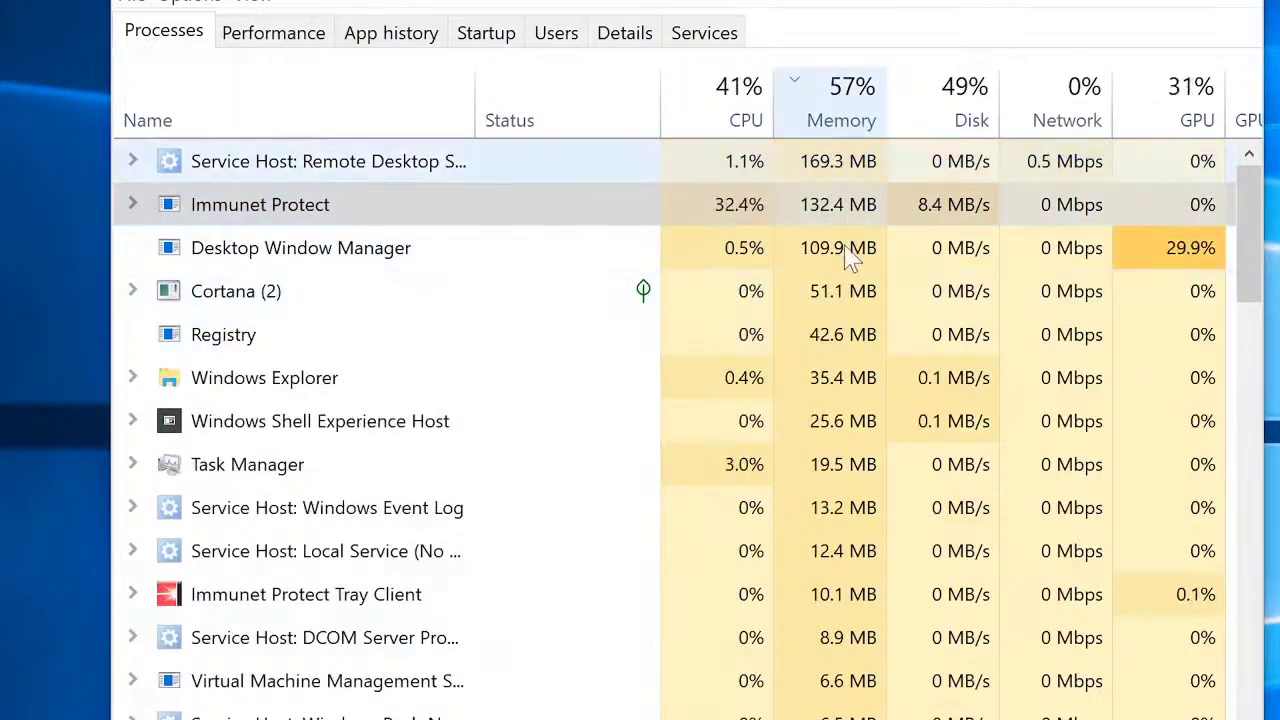
{"action": "left_click", "coordinate": [728, 110]}
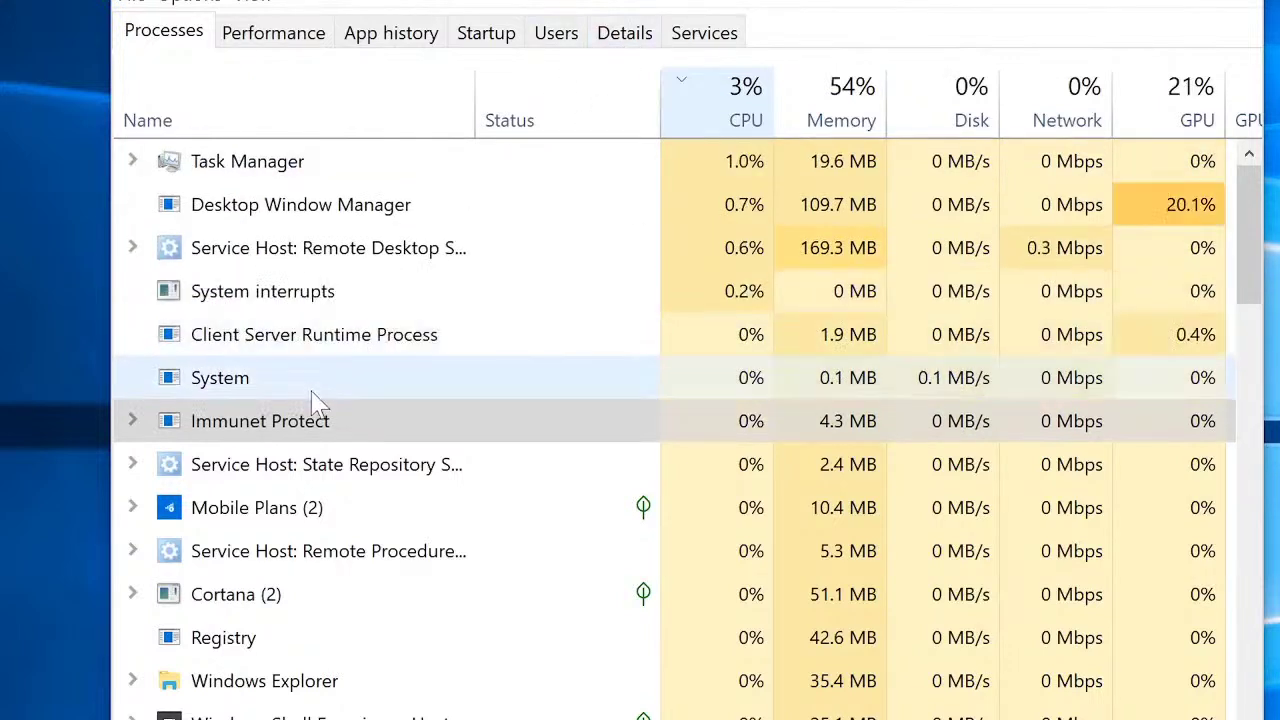
{"action": "left_click", "coordinate": [326, 418]}
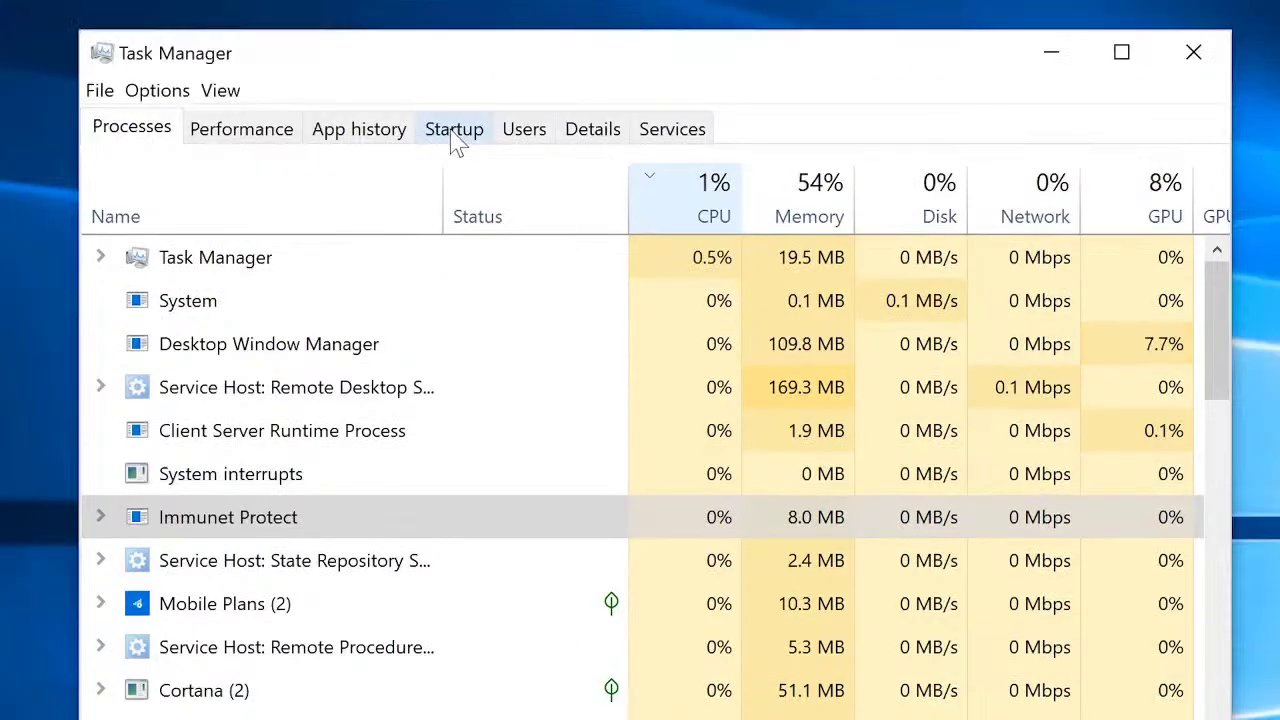
On the Startup tab, disable and then re-enable Realtek HD Audio Manager.
{"action": "left_click", "coordinate": [486, 33]}
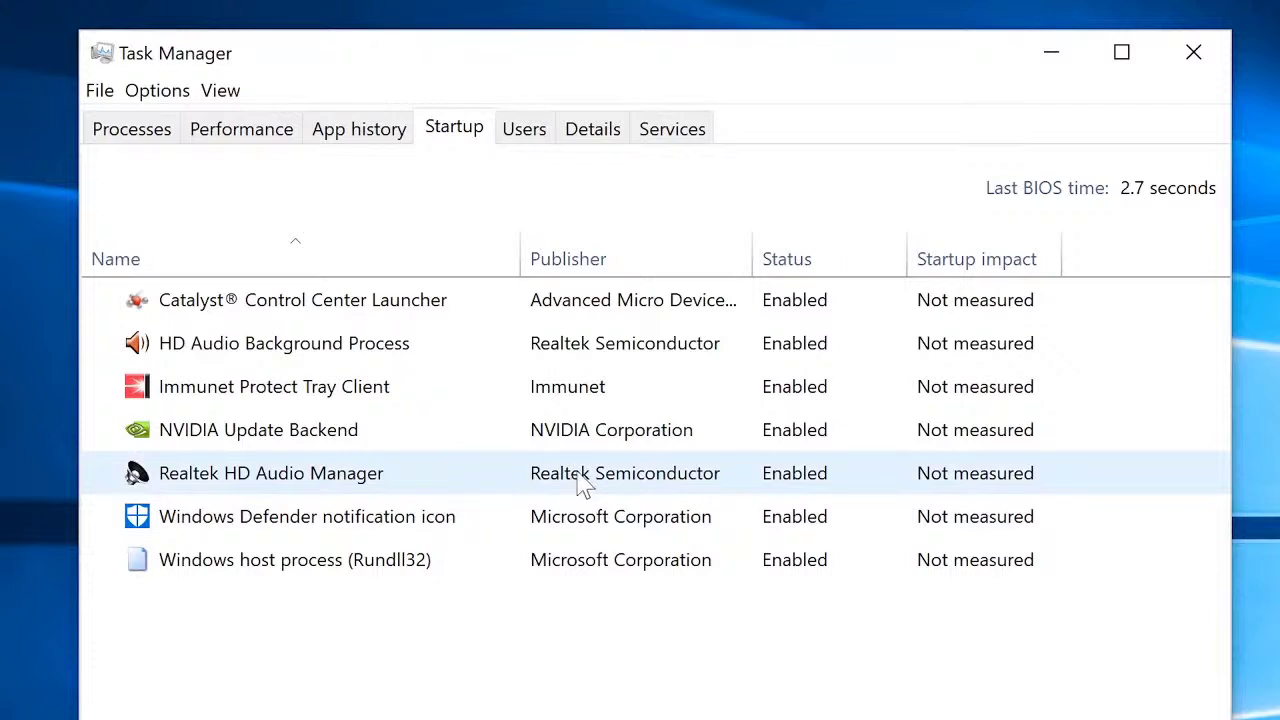
{"action": "left_click", "coordinate": [571, 487]}
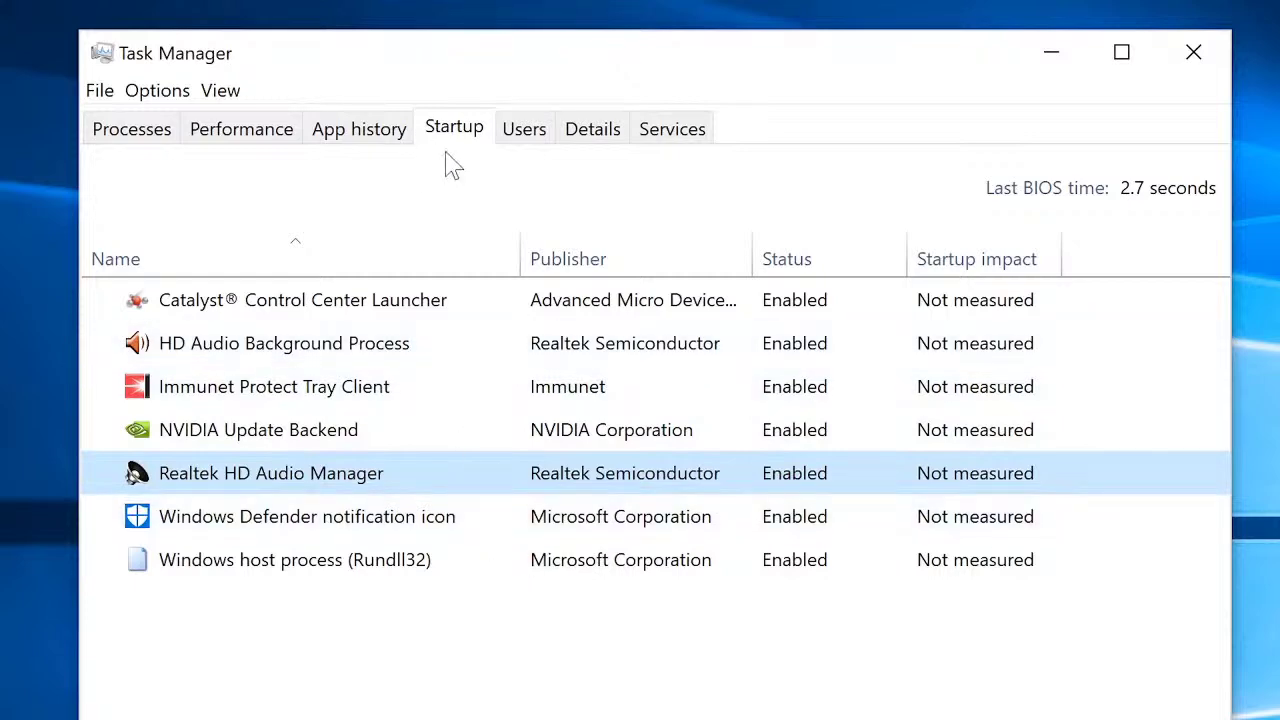
{"action": "left_click", "coordinate": [400, 390]}
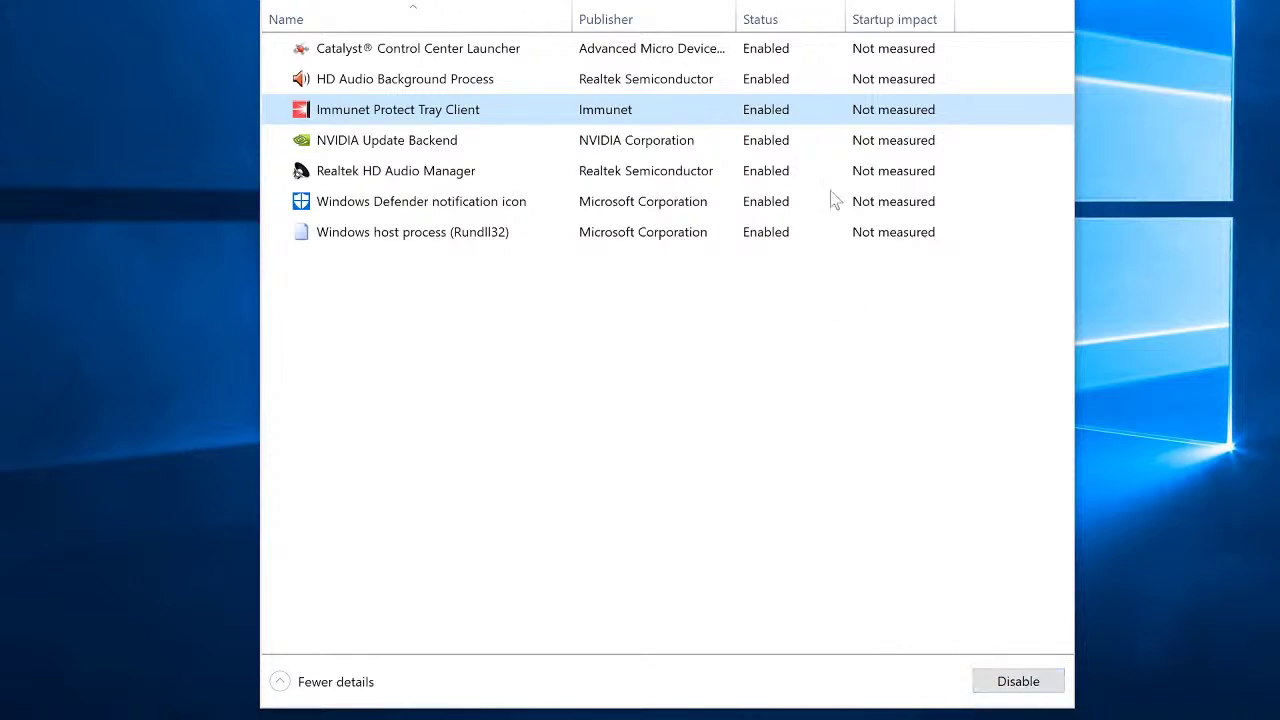
{"action": "left_click", "coordinate": [413, 170]}
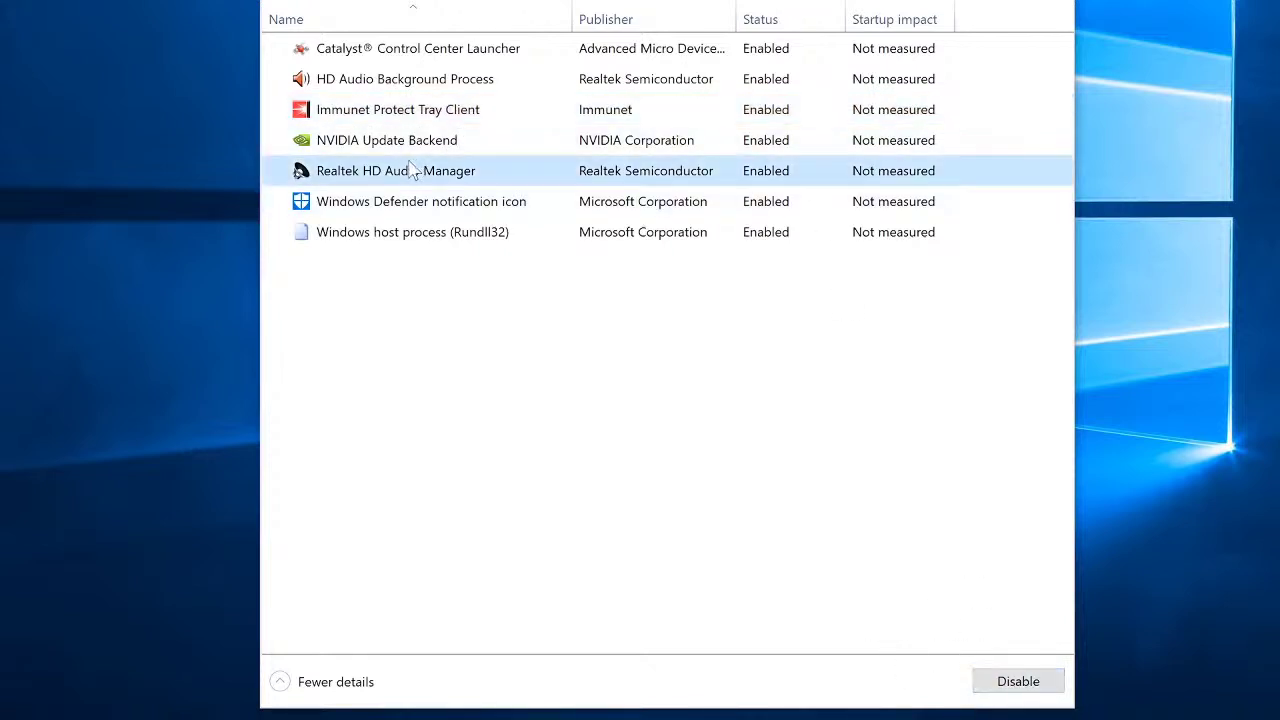
{"action": "left_click", "coordinate": [1016, 682]}
{"action": "left_click", "coordinate": [1018, 681]}
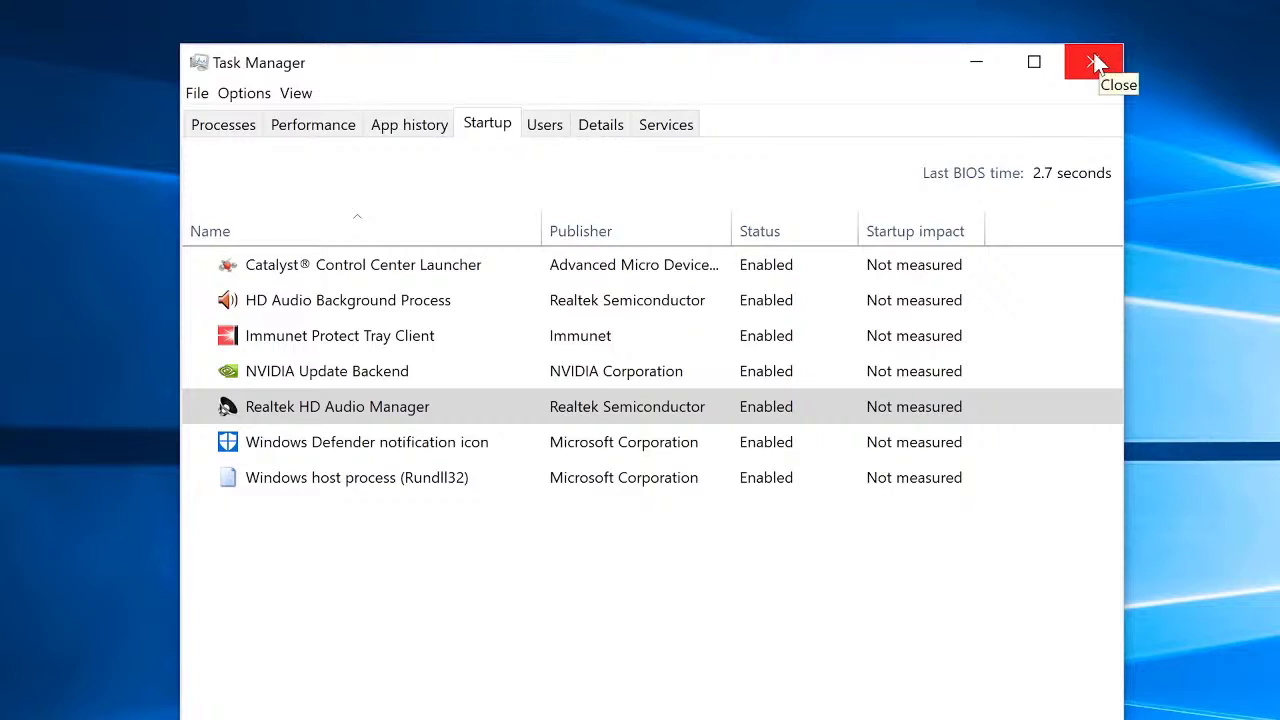
Close Task Manager and Immunet, and open the Startup folder in File Explorer.
{"action": "left_click", "coordinate": [1093, 66]}
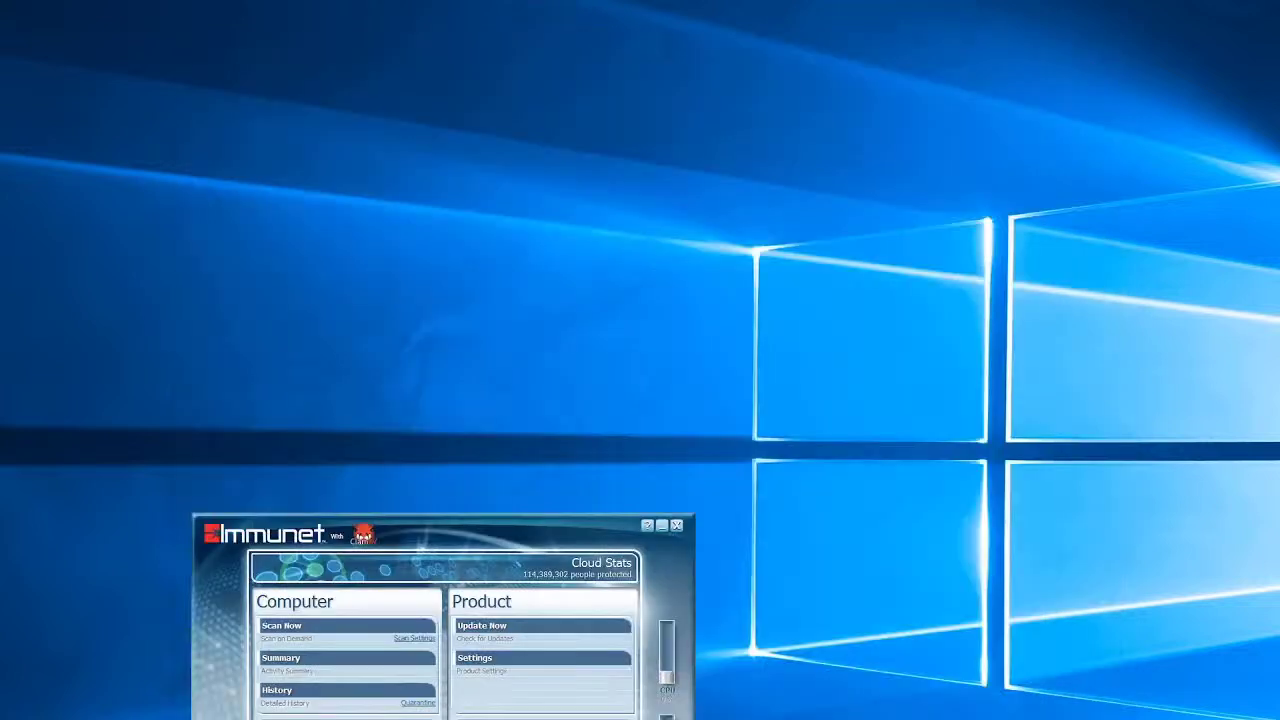
{"action": "left_click", "coordinate": [677, 526]}
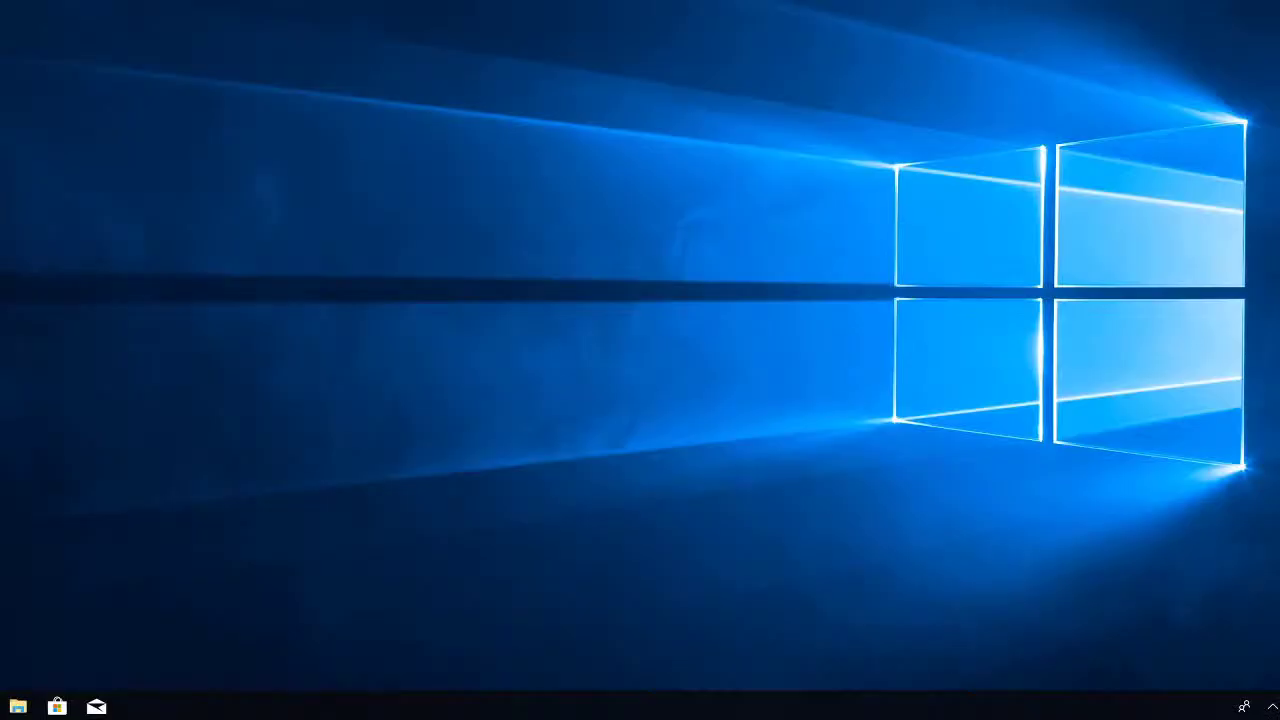
{"action": "left_click", "coordinate": [18, 707]}
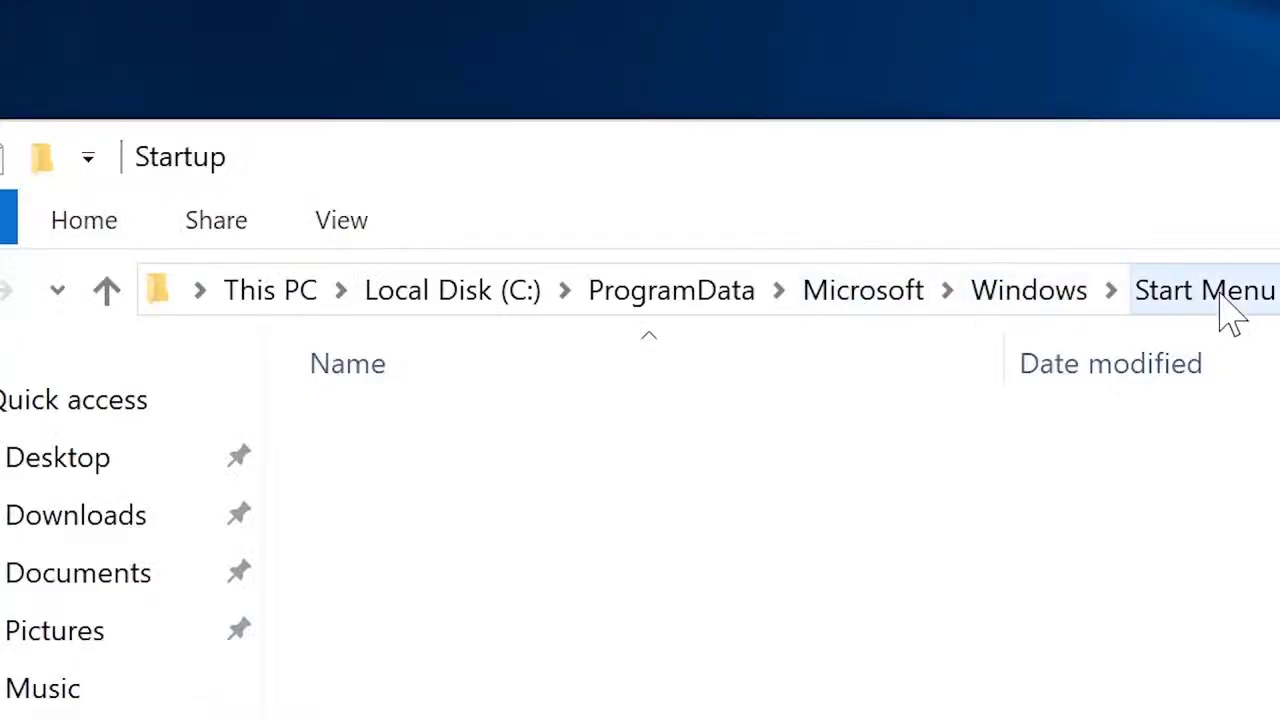
{"action": "key", "text": "alt+d"}
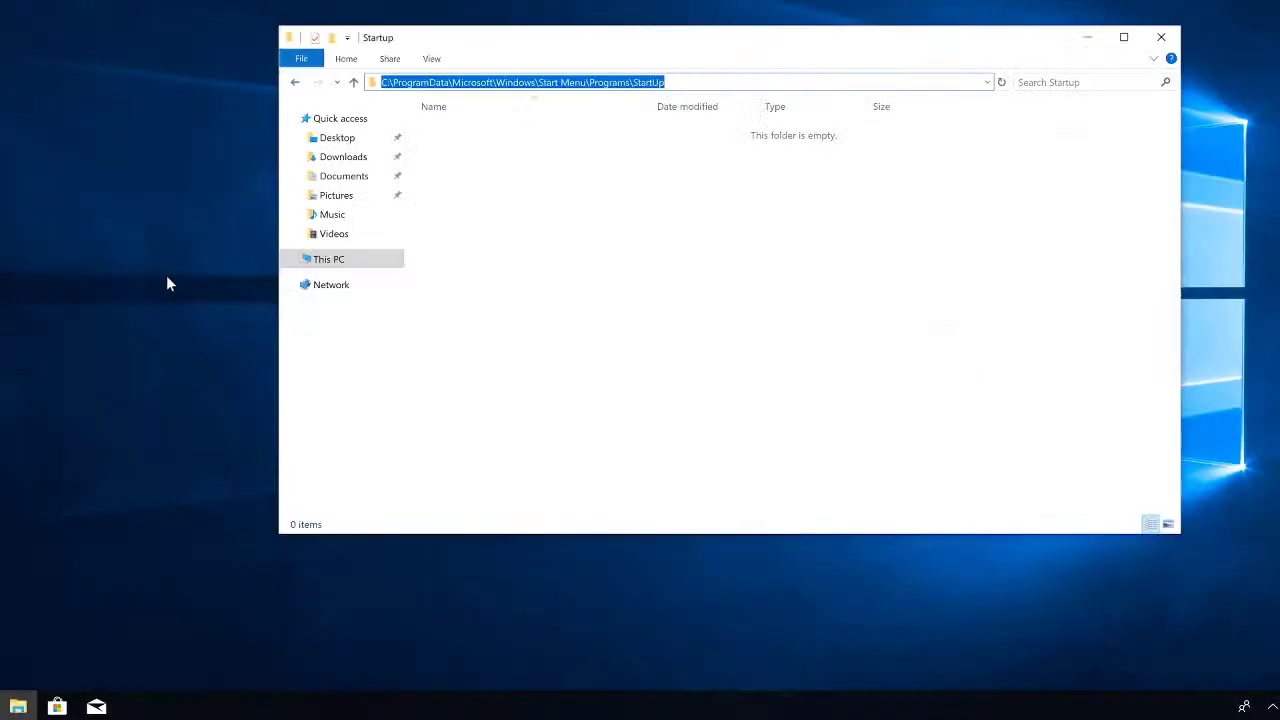
Move the Microsoft Edge shortcut into the all-users Startup folder with administrator approval, then reopen Task Manager.
{"action": "left_click_drag", "start_coordinate": [729, 280], "coordinate": [623, 349]}
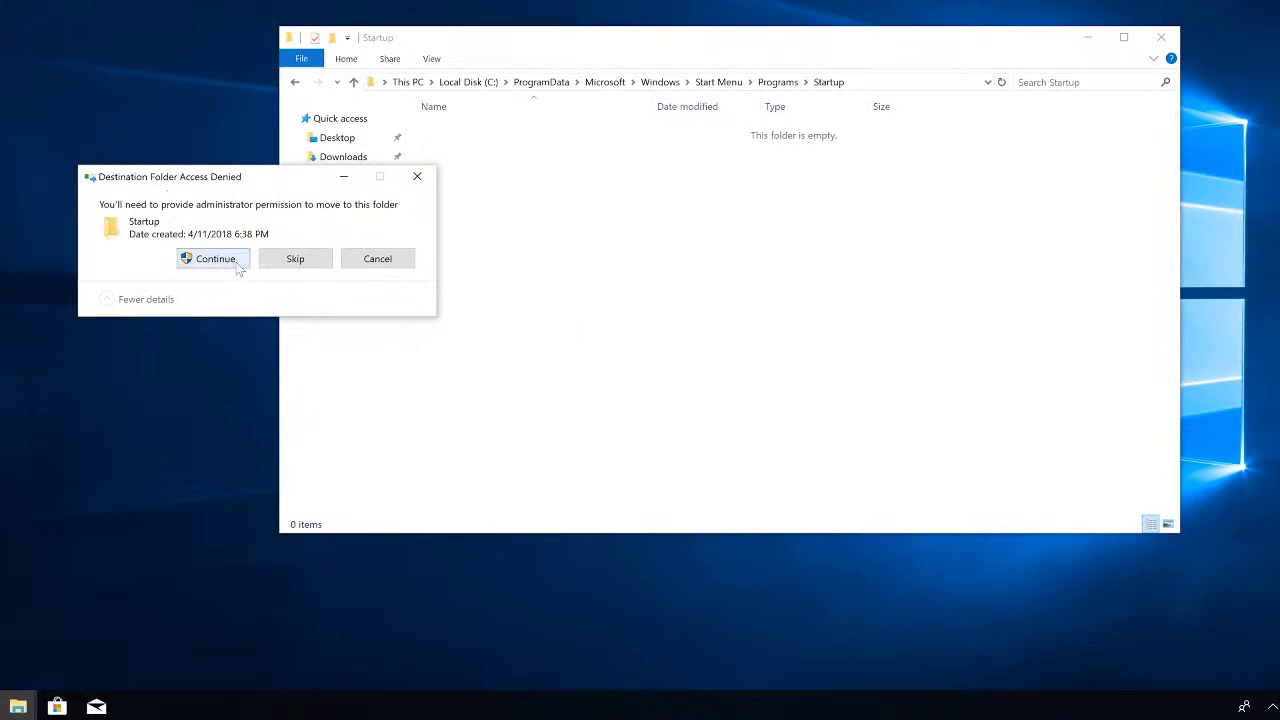
{"action": "left_click", "coordinate": [236, 262]}
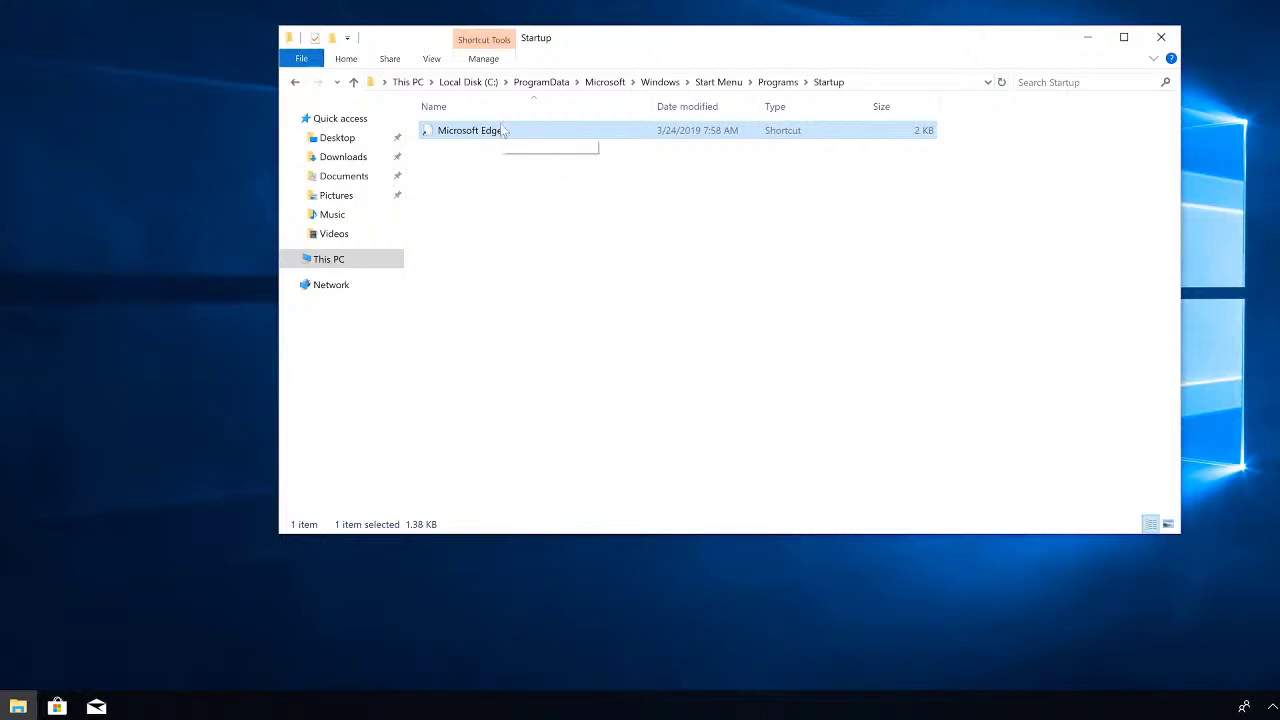
{"action": "right_click", "coordinate": [1030, 712]}
{"action": "left_click", "coordinate": [1117, 630]}
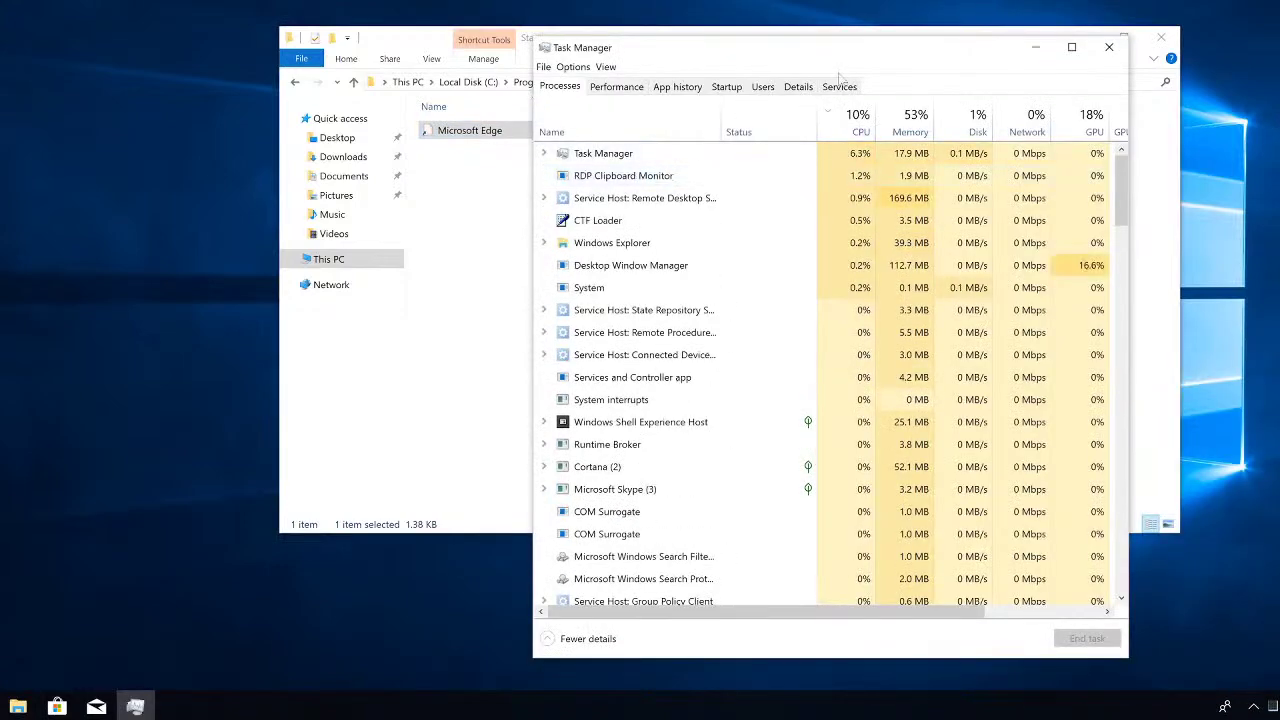
Close Task Manager and select the Microsoft Edge shortcut in the Startup folder.
{"action": "left_click_drag", "start_coordinate": [883, 58], "coordinate": [1091, 53]}
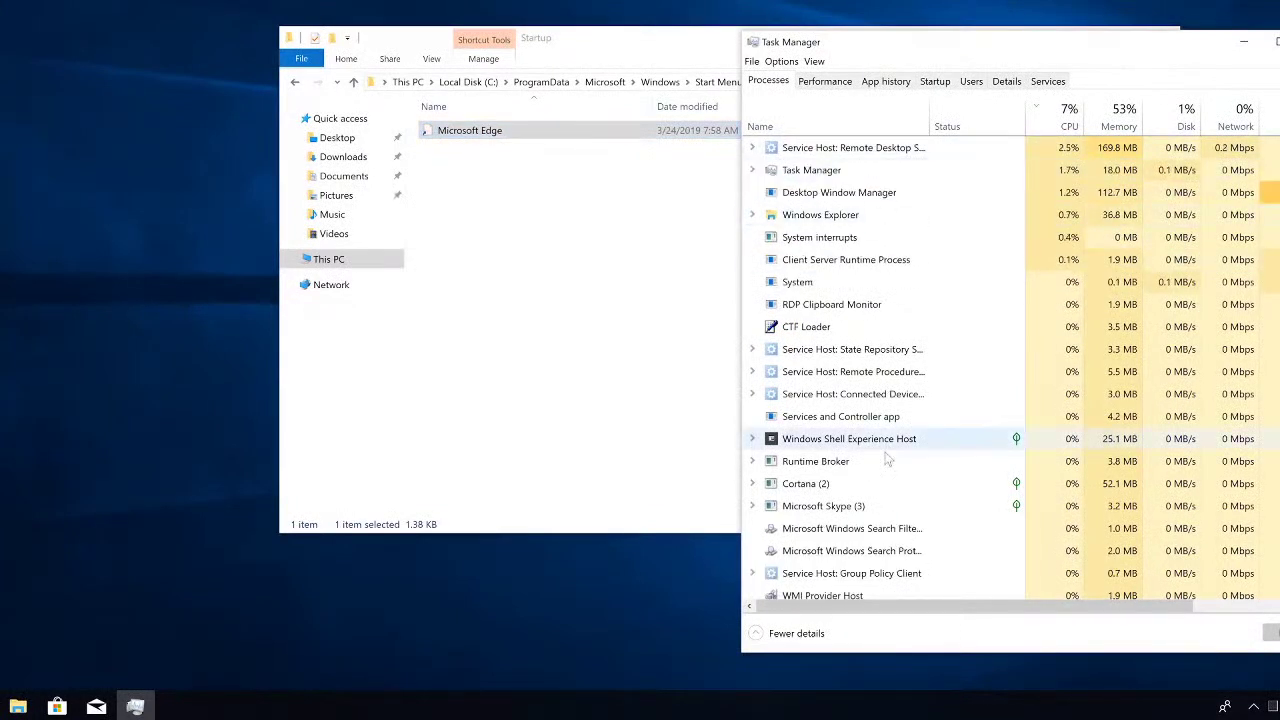
{"action": "scroll", "coordinate": [907, 471], "scroll_direction": "down", "scroll_amount": 1}
{"action": "scroll", "coordinate": [907, 471], "scroll_direction": "down", "scroll_amount": 1}
{"action": "scroll", "coordinate": [907, 471], "scroll_direction": "up", "scroll_amount": 2}
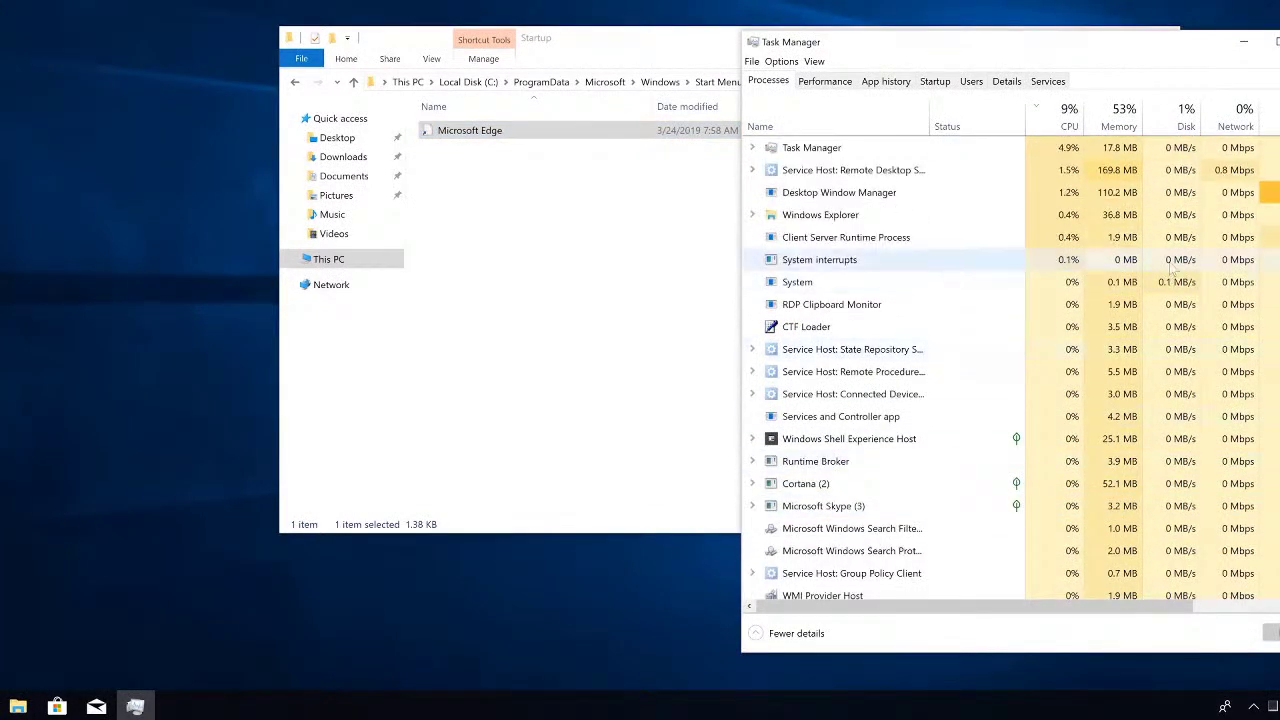
{"action": "key", "text": "alt+F4"}
{"action": "left_click", "coordinate": [469, 172]}
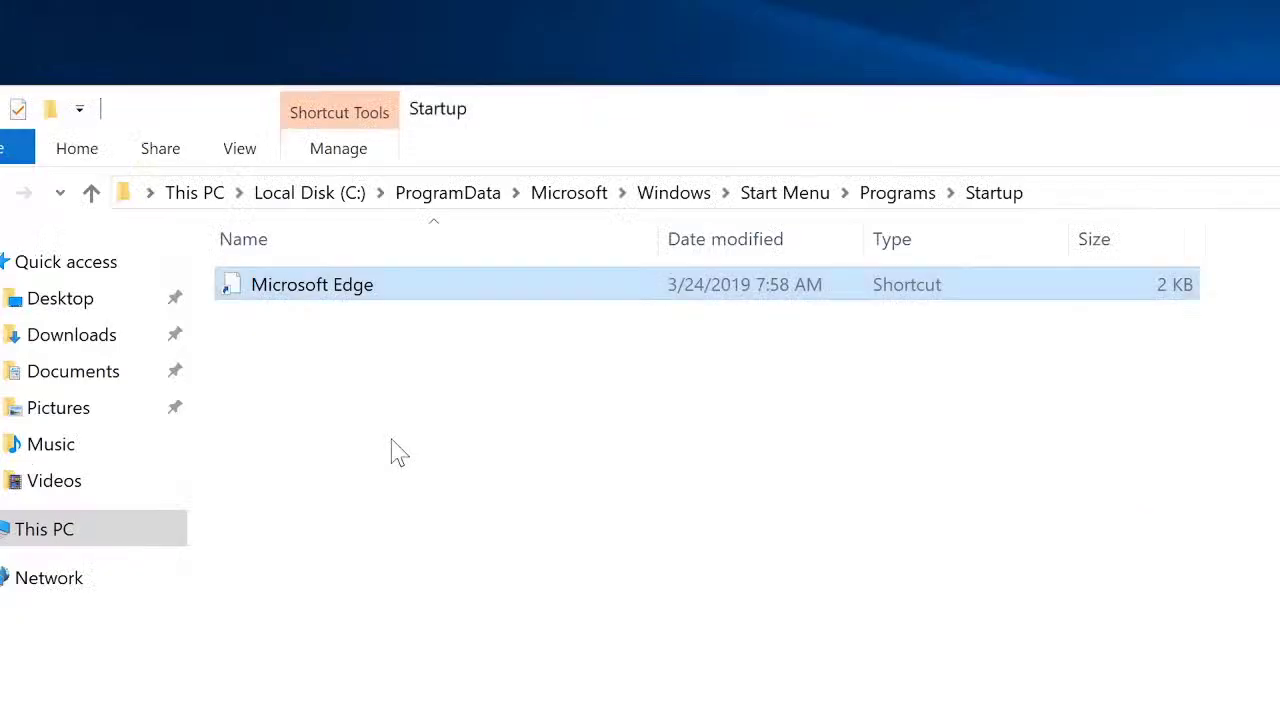
{"action": "left_click", "coordinate": [415, 292]}
Go to the C: drive and turn on Hidden items in the View options.
{"action": "left_click", "coordinate": [1125, 200]}
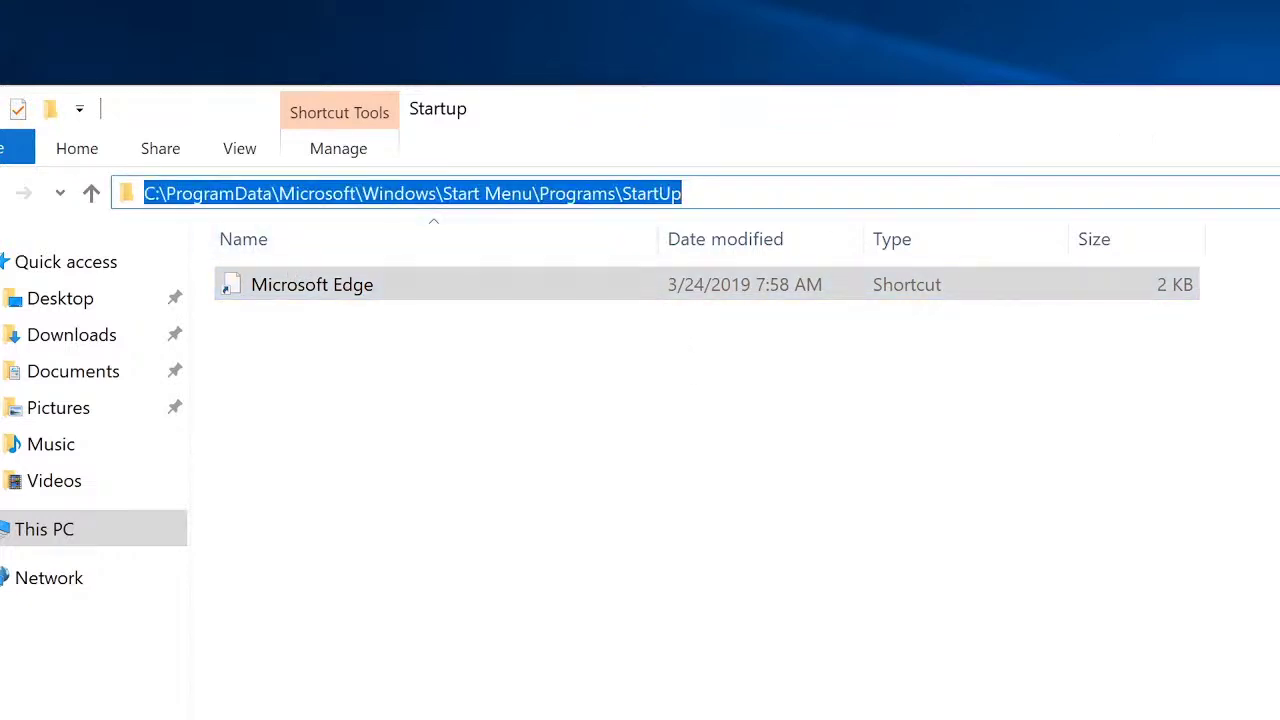
{"action": "type", "text": "c"}
{"action": "left_click", "coordinate": [871, 218]}
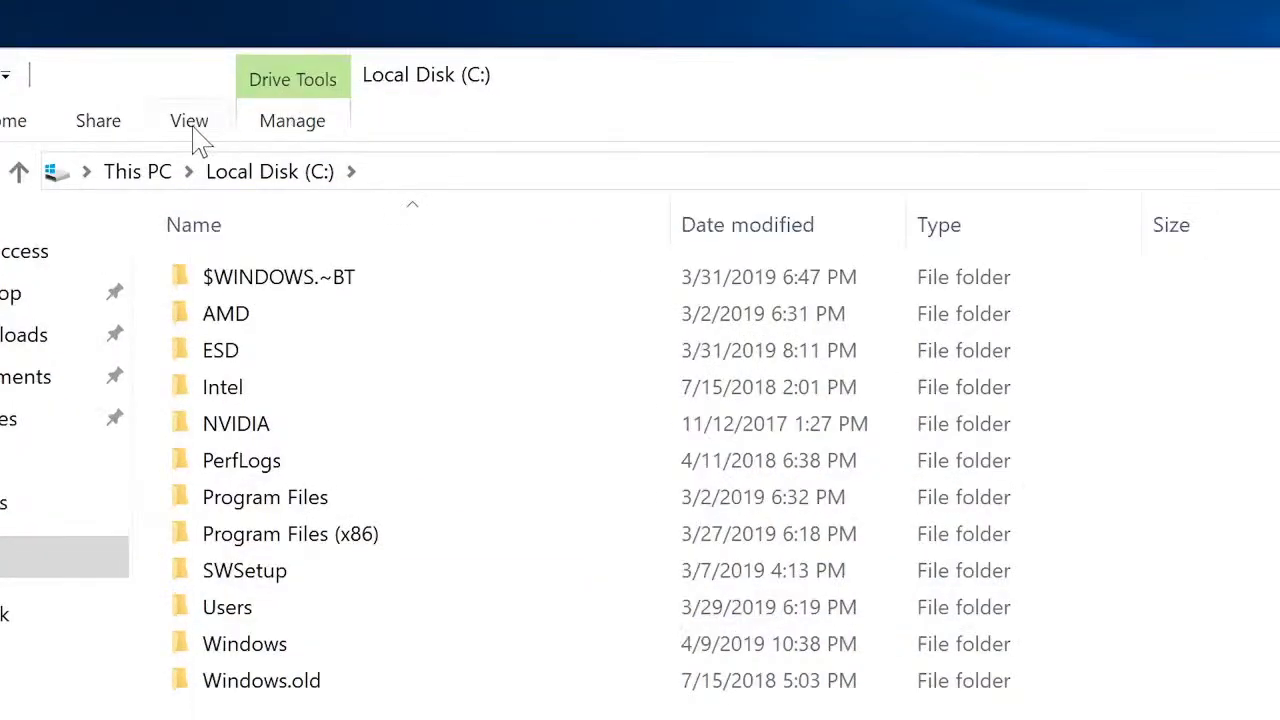
{"action": "left_click", "coordinate": [195, 128]}
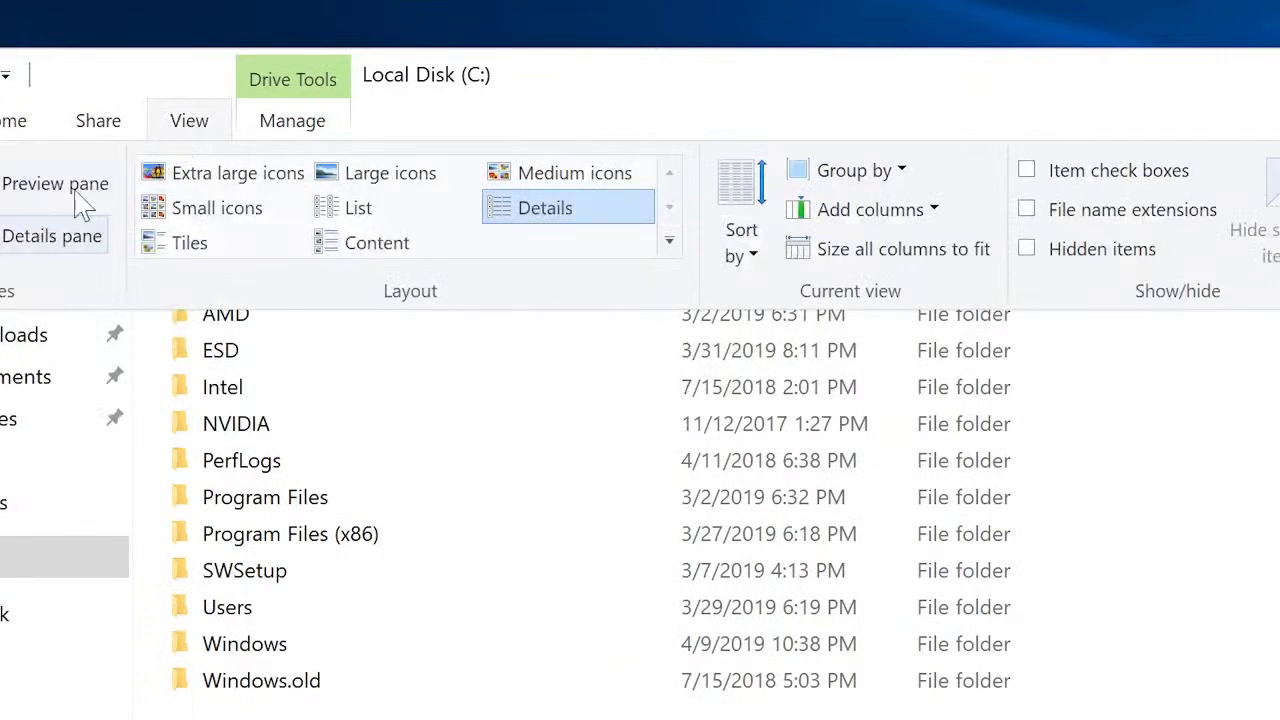
{"action": "left_click", "coordinate": [1030, 252]}
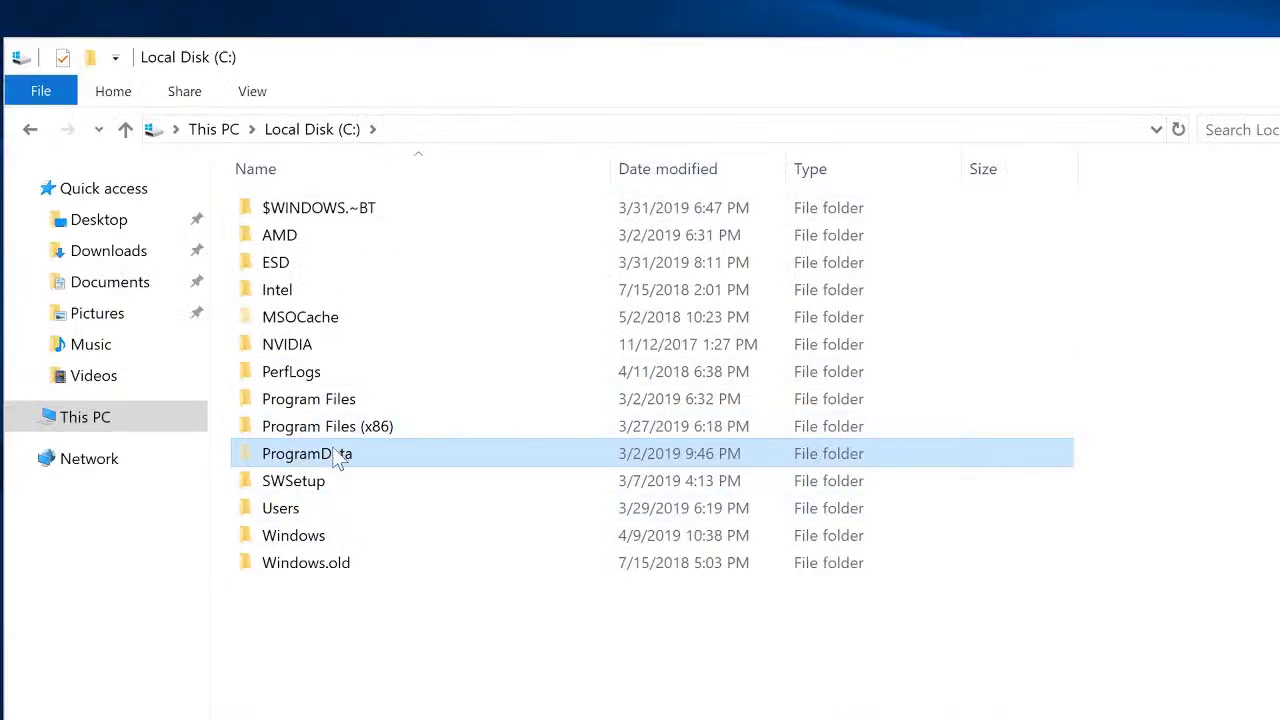
Delete the Microsoft Edge shortcut from ProgramData\Microsoft\Windows\Start Menu\Programs\Startup.
{"action": "double_click", "coordinate": [335, 453]}
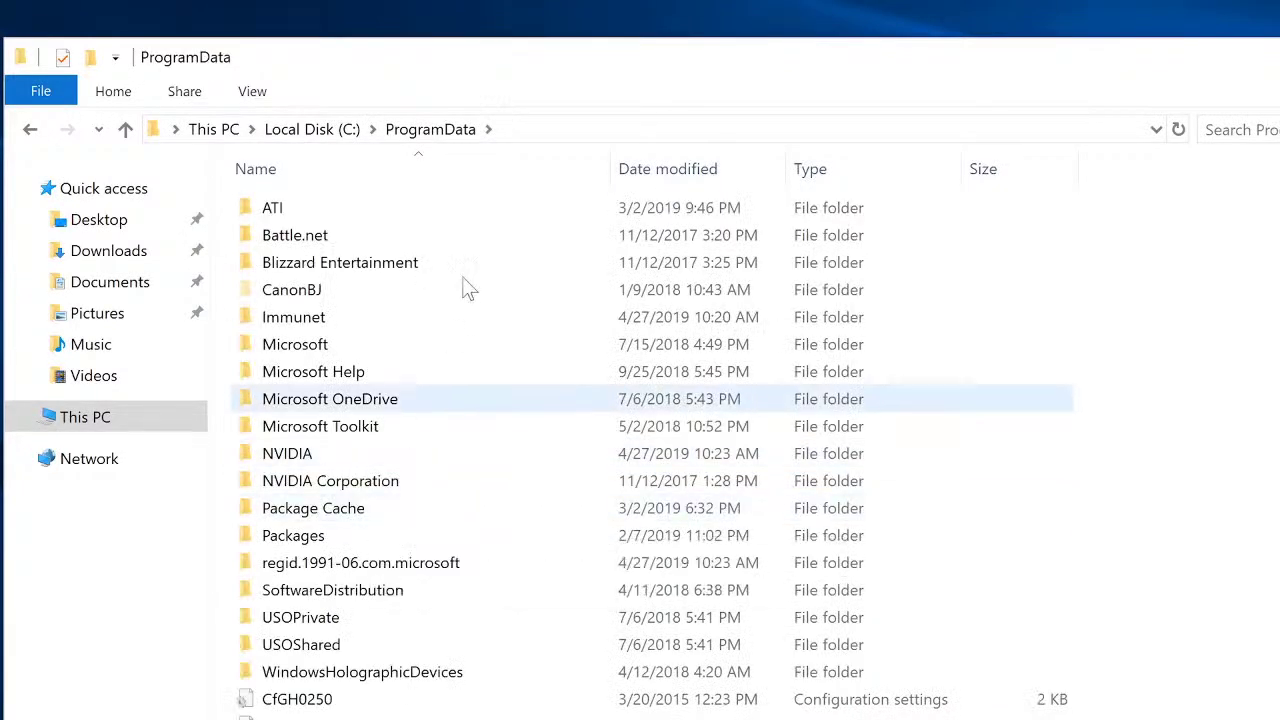
{"action": "double_click", "coordinate": [318, 344]}
{"action": "scroll", "coordinate": [418, 520], "scroll_direction": "down", "scroll_amount": 2}
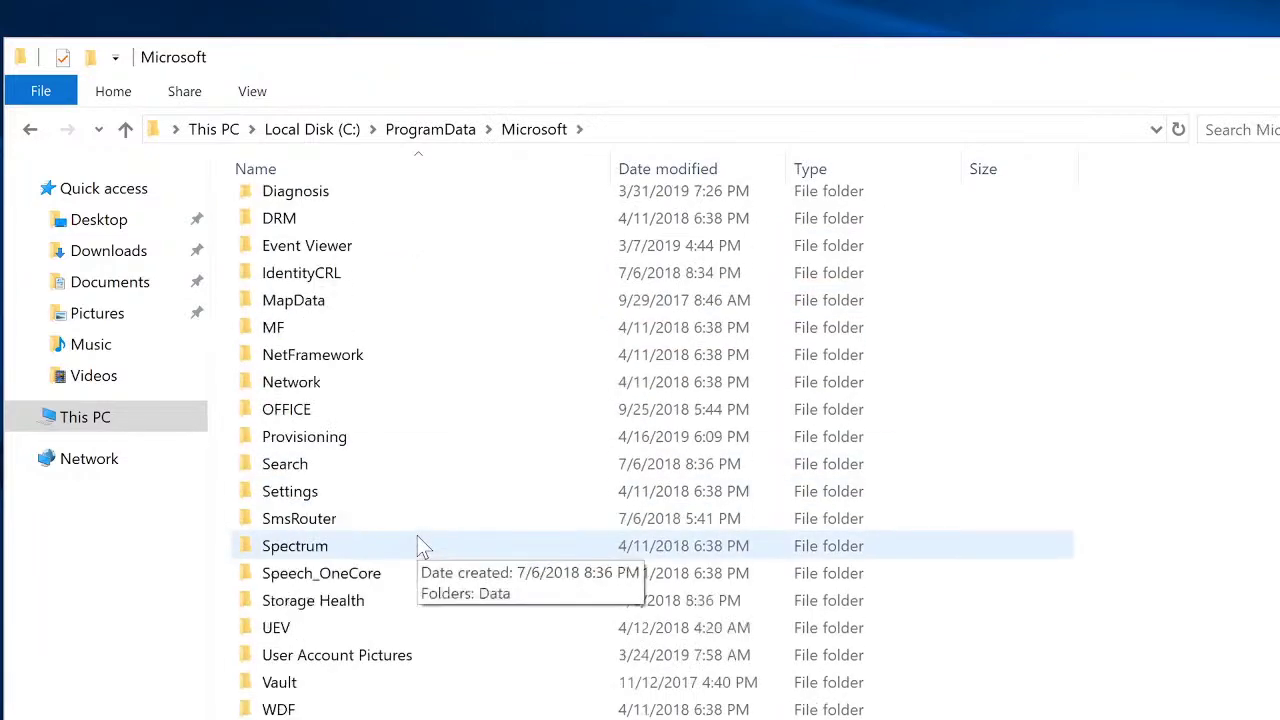
{"action": "scroll", "coordinate": [372, 705], "scroll_direction": "down", "scroll_amount": 1}
{"action": "double_click", "coordinate": [357, 680]}
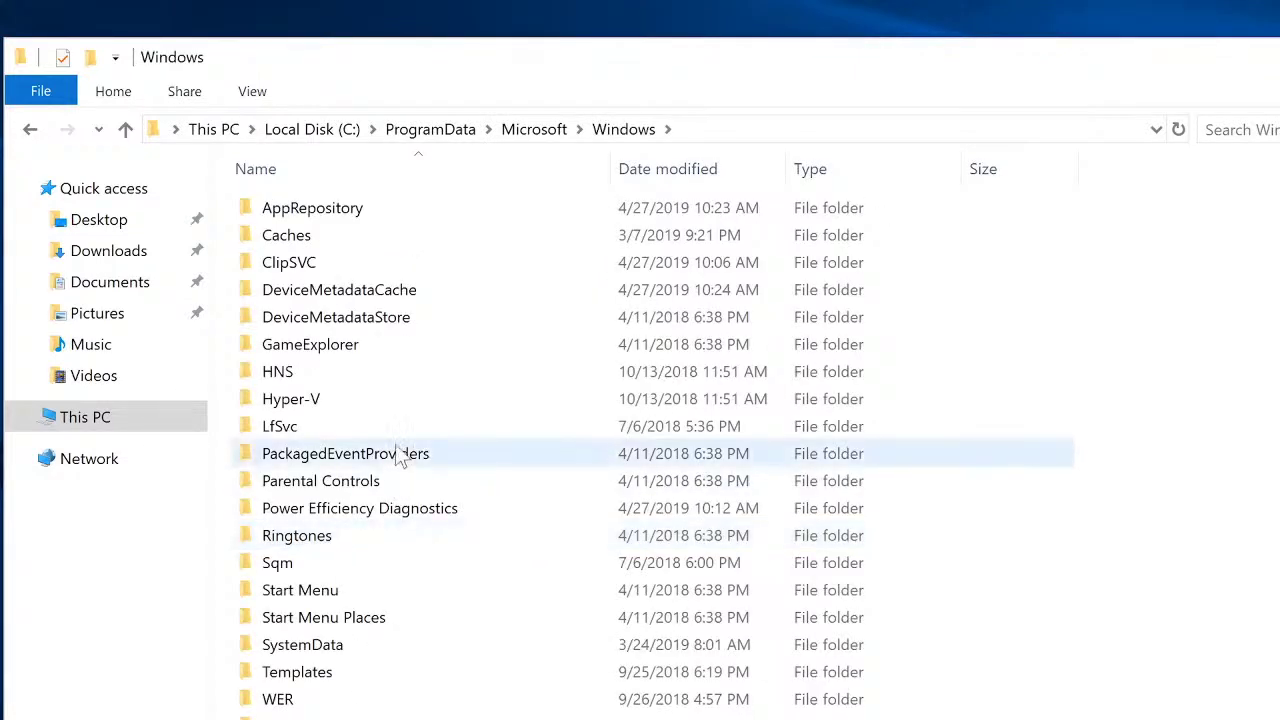
{"action": "double_click", "coordinate": [333, 598]}
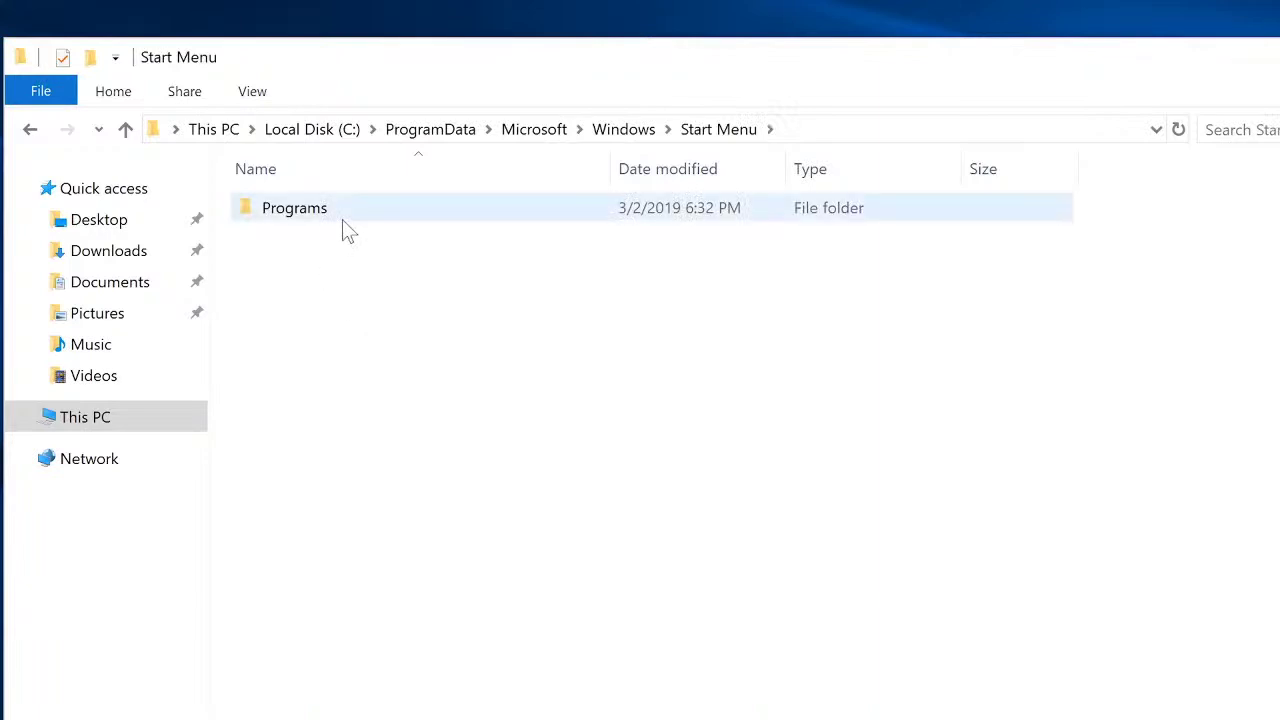
{"action": "double_click", "coordinate": [342, 215]}
{"action": "double_click", "coordinate": [316, 478]}
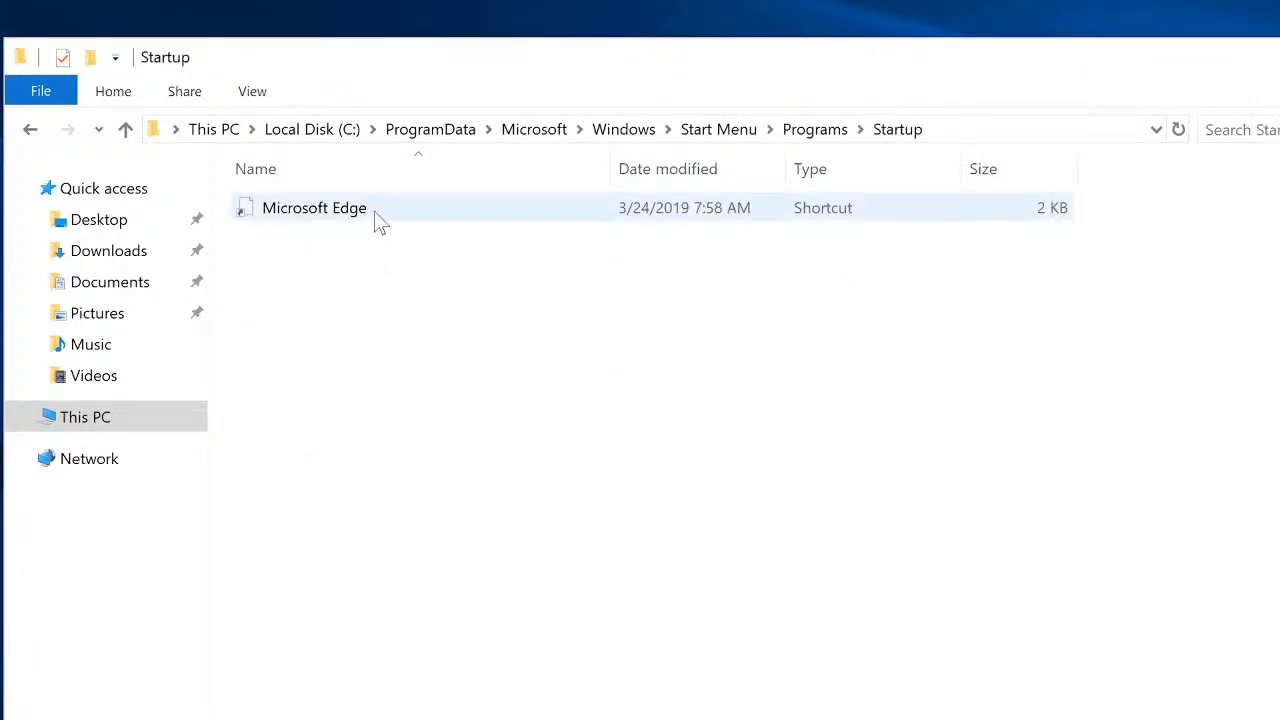
{"action": "right_click", "coordinate": [375, 211]}
{"action": "left_click", "coordinate": [524, 496]}
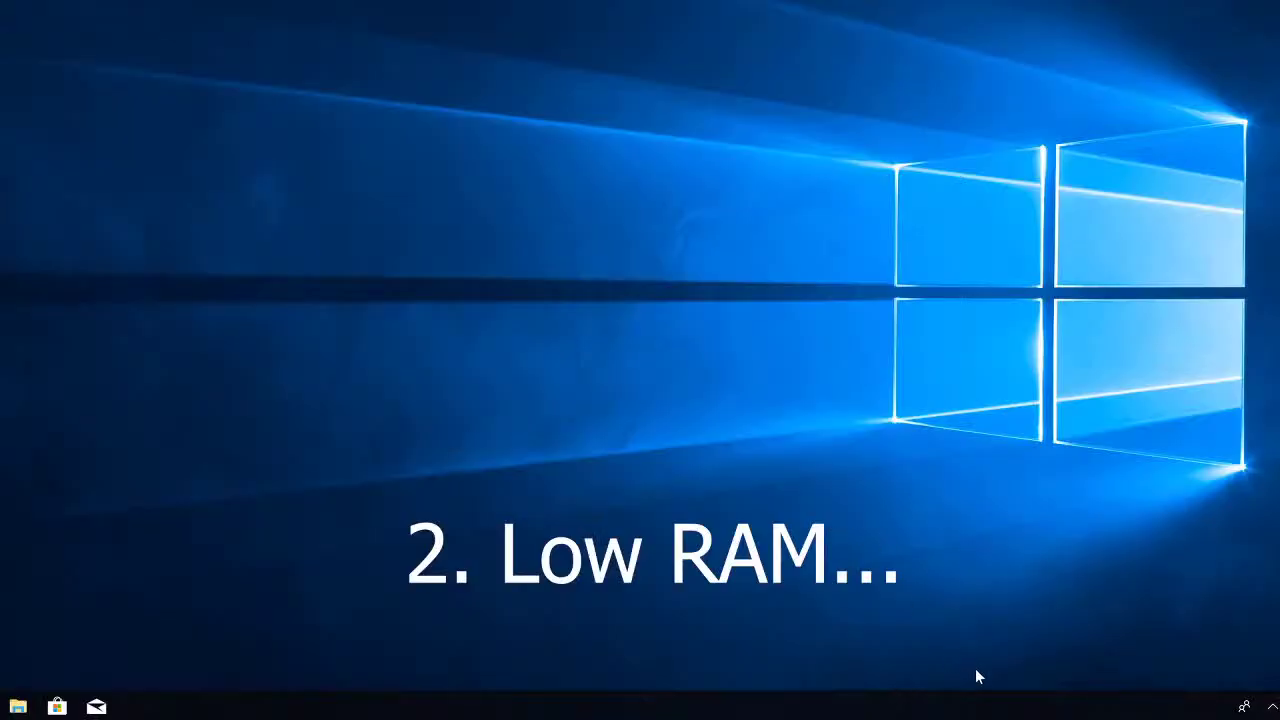
Reopen Task Manager and check memory on the Performance tab: 2.1 of 3.9 GB used.
{"action": "right_click", "coordinate": [892, 711]}
{"action": "left_click", "coordinate": [905, 630]}
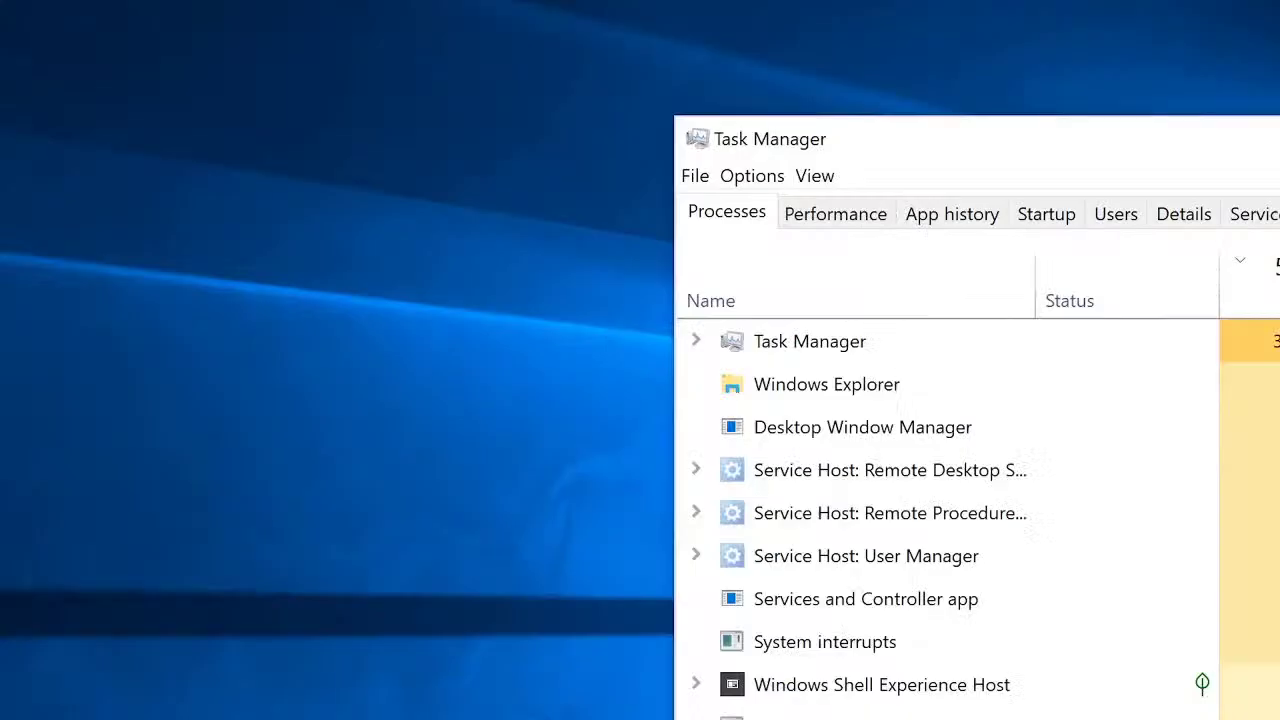
{"action": "left_click_drag", "start_coordinate": [1070, 48], "coordinate": [751, 22]}
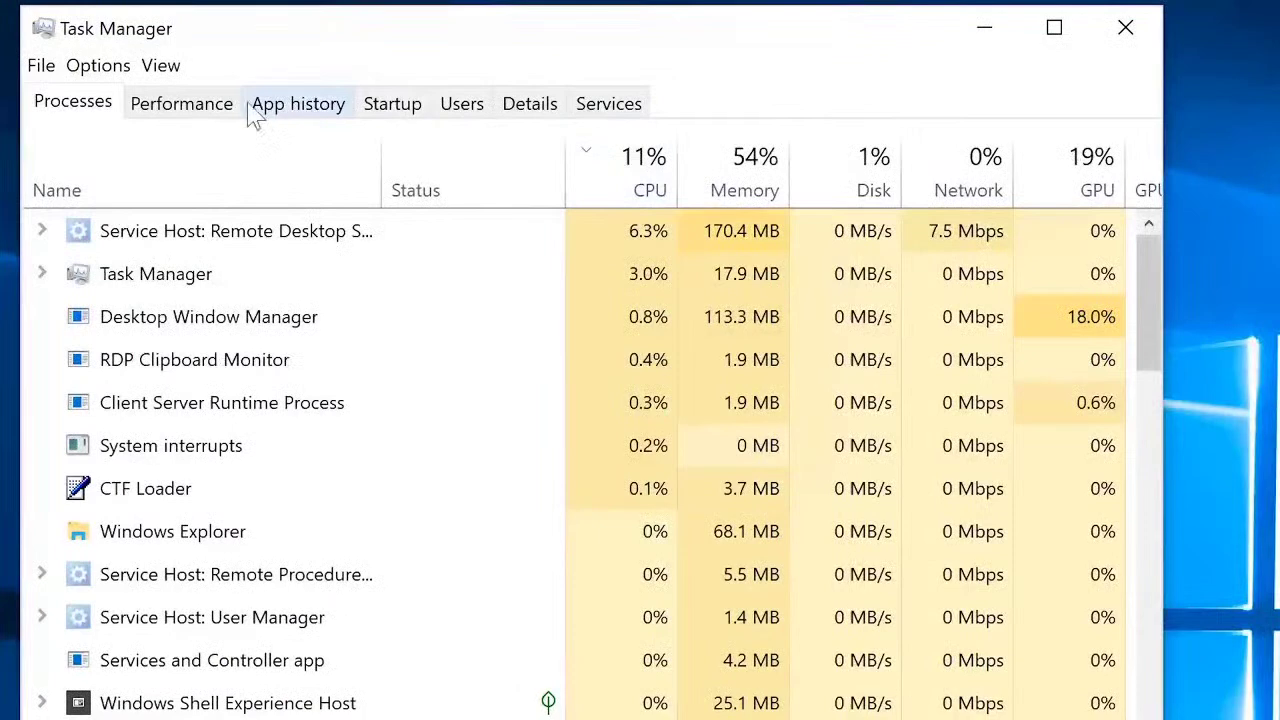
{"action": "left_click", "coordinate": [180, 108]}
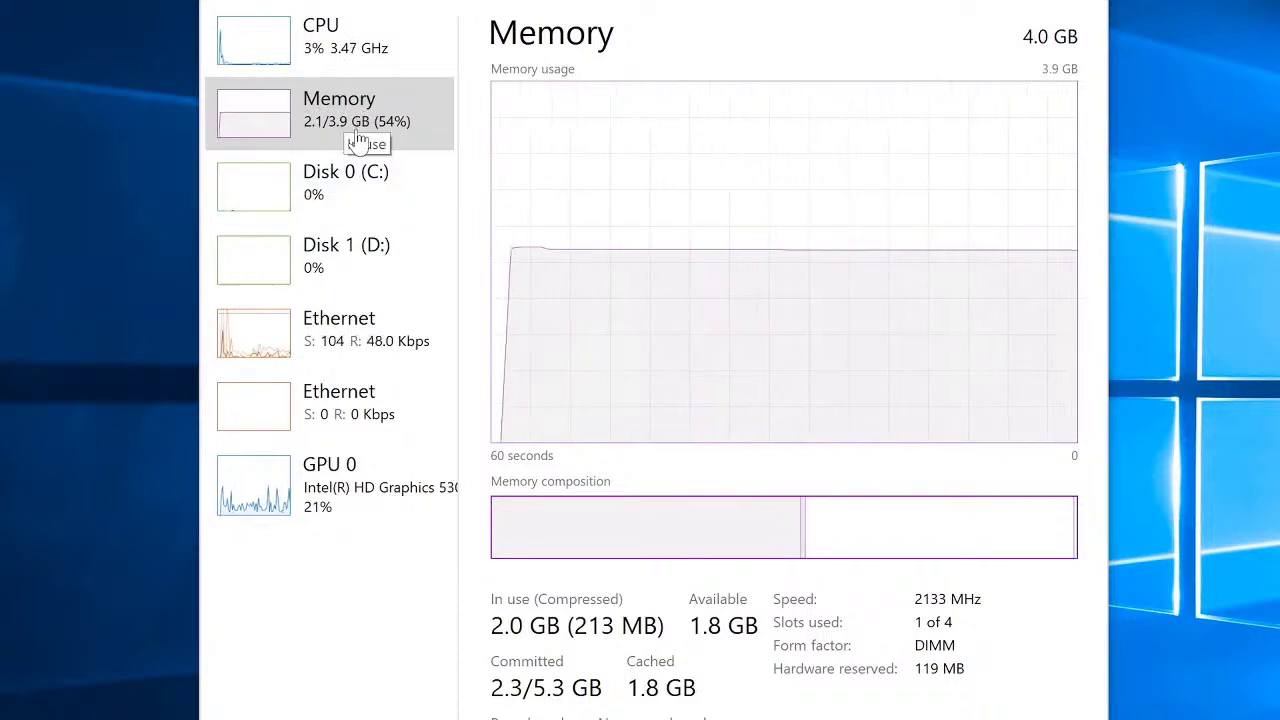
Show the Disk 0 (C:) activity details, then bring up Start search.
{"action": "left_click", "coordinate": [322, 199]}
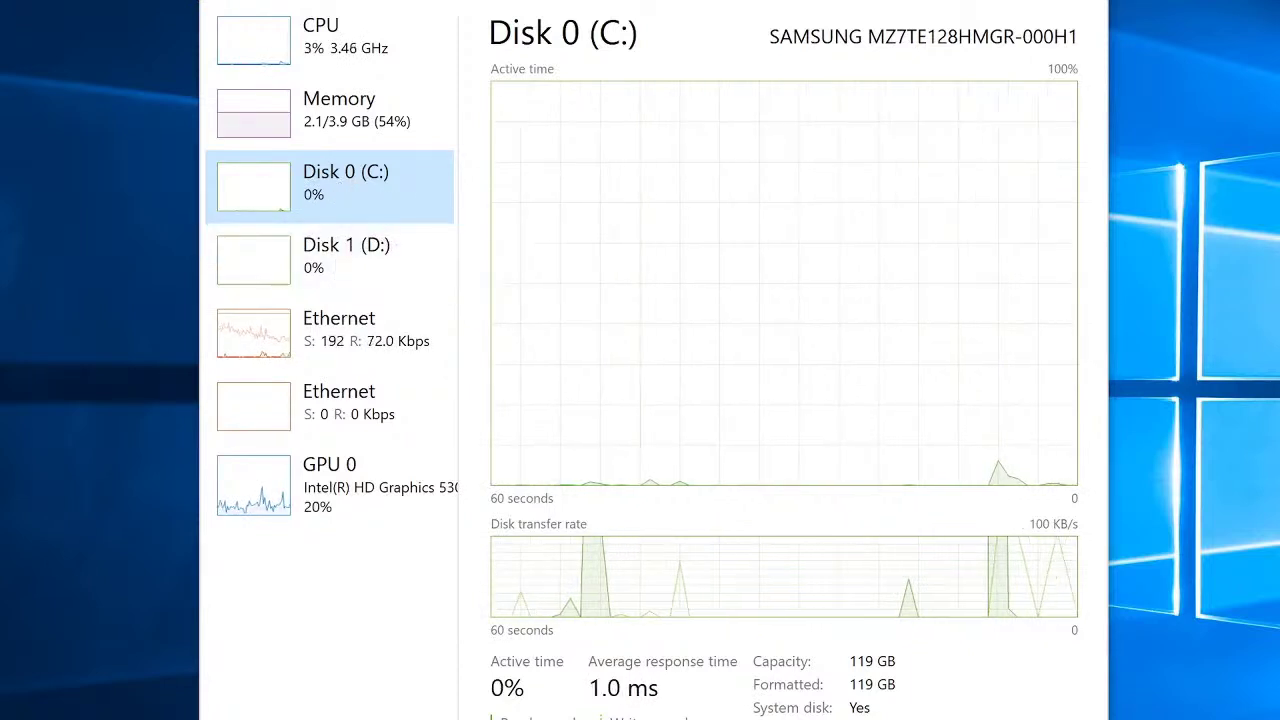
{"action": "left_click", "coordinate": [136, 621]}
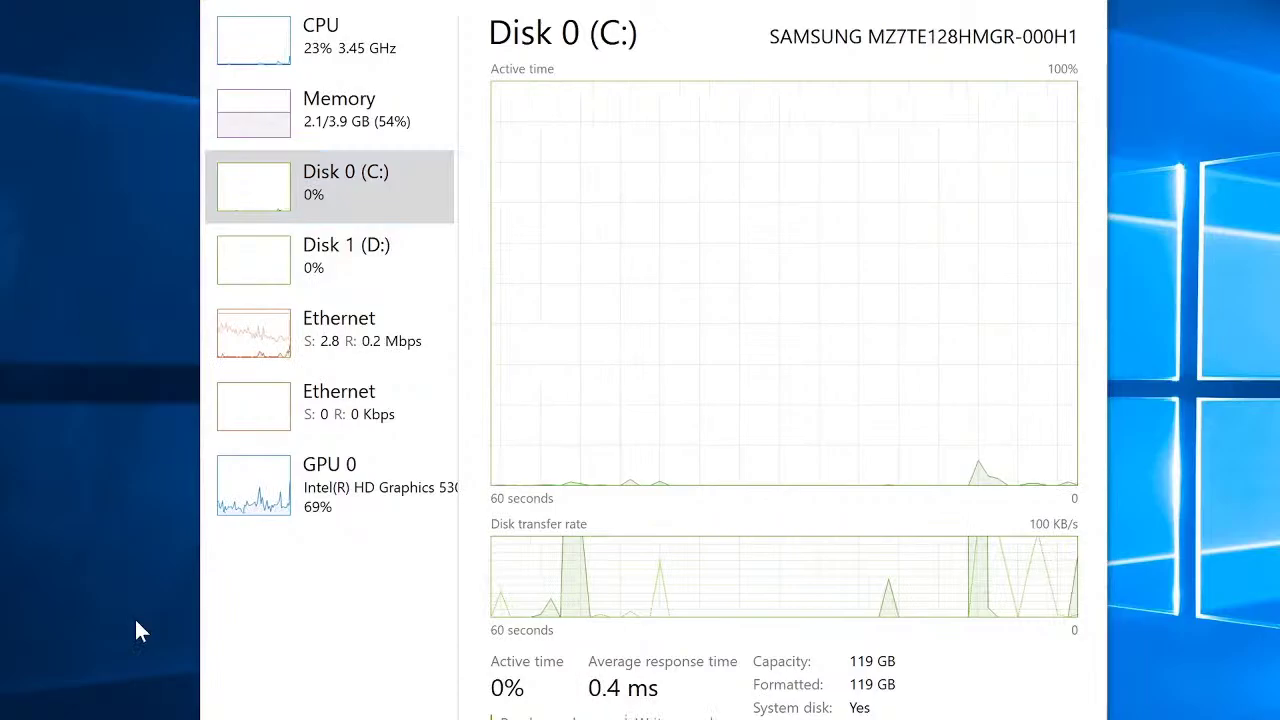
{"action": "key", "text": "super"}
Search 'adva' to open advanced system settings, then its Performance settings.
{"action": "type", "text": "adva"}
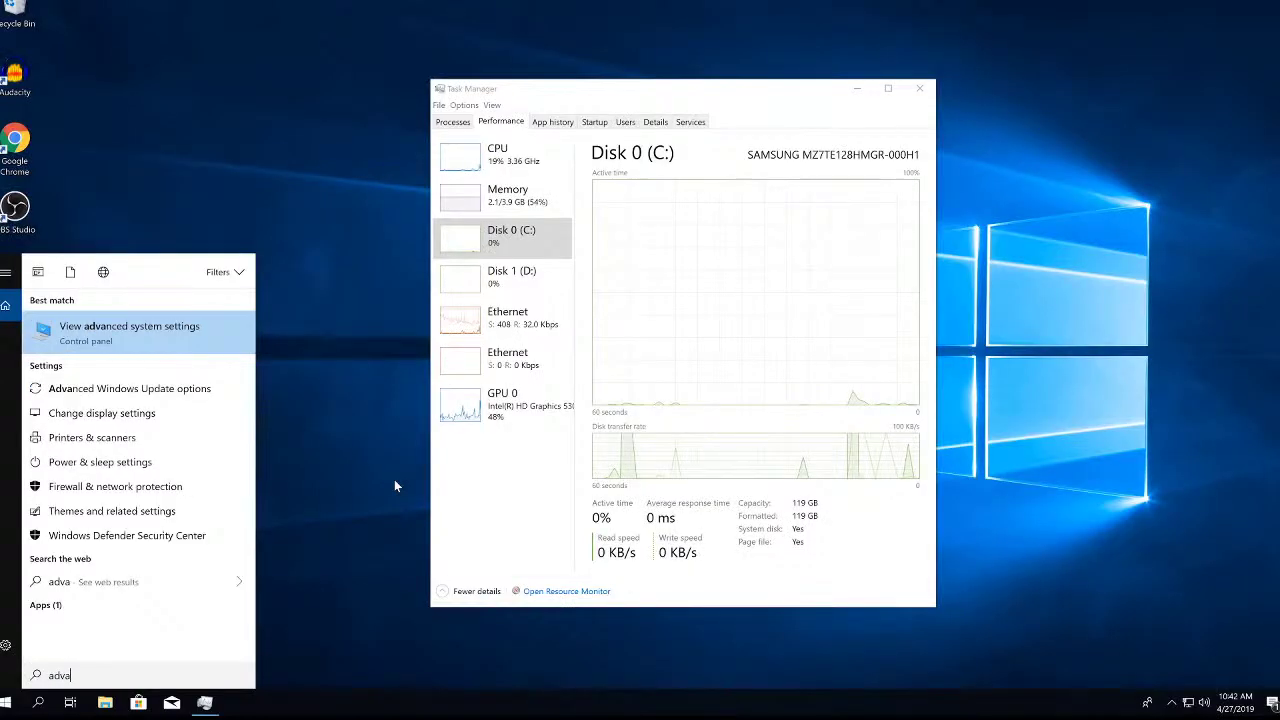
{"action": "key", "text": "Return"}
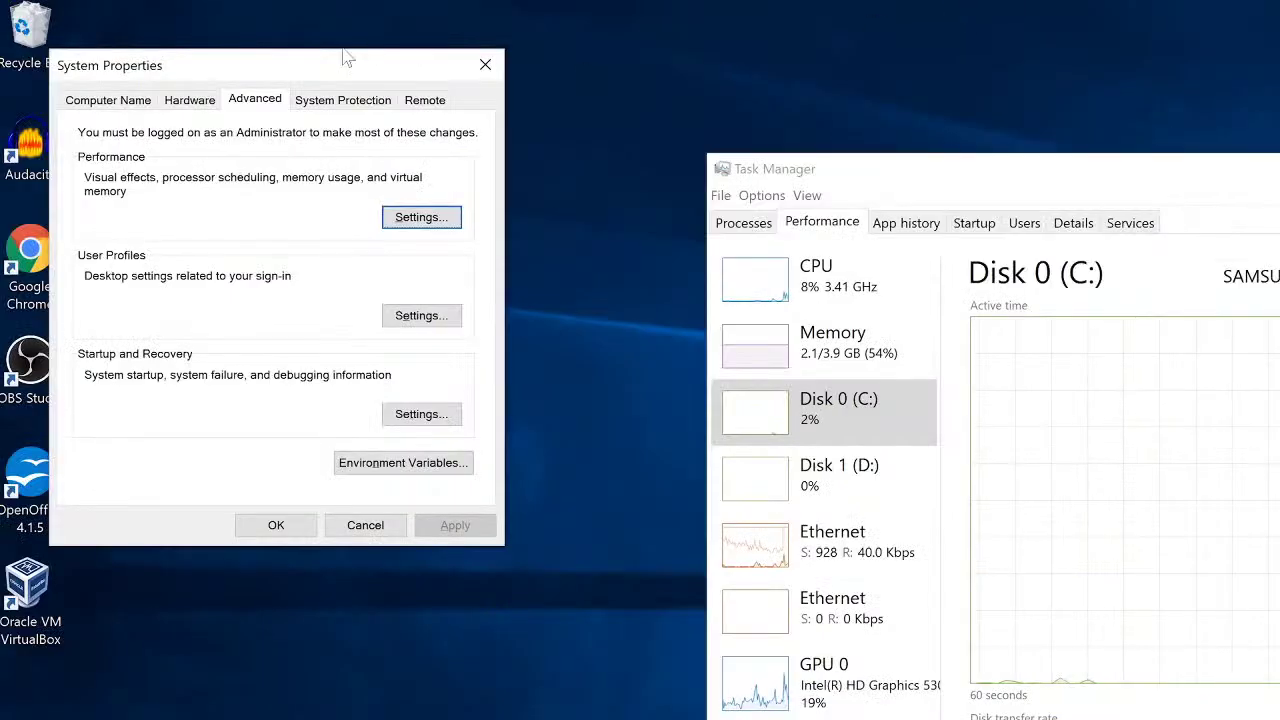
{"action": "left_click_drag", "start_coordinate": [334, 74], "coordinate": [1127, 364]}
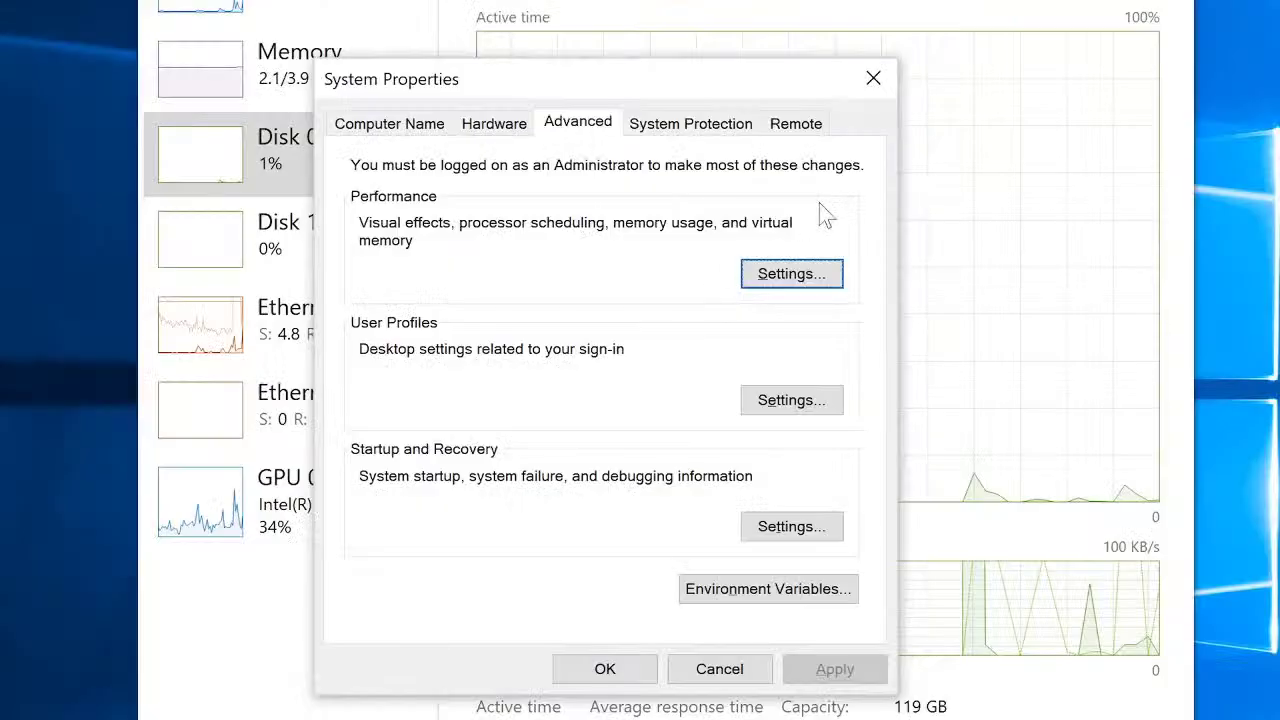
{"action": "left_click", "coordinate": [815, 276]}
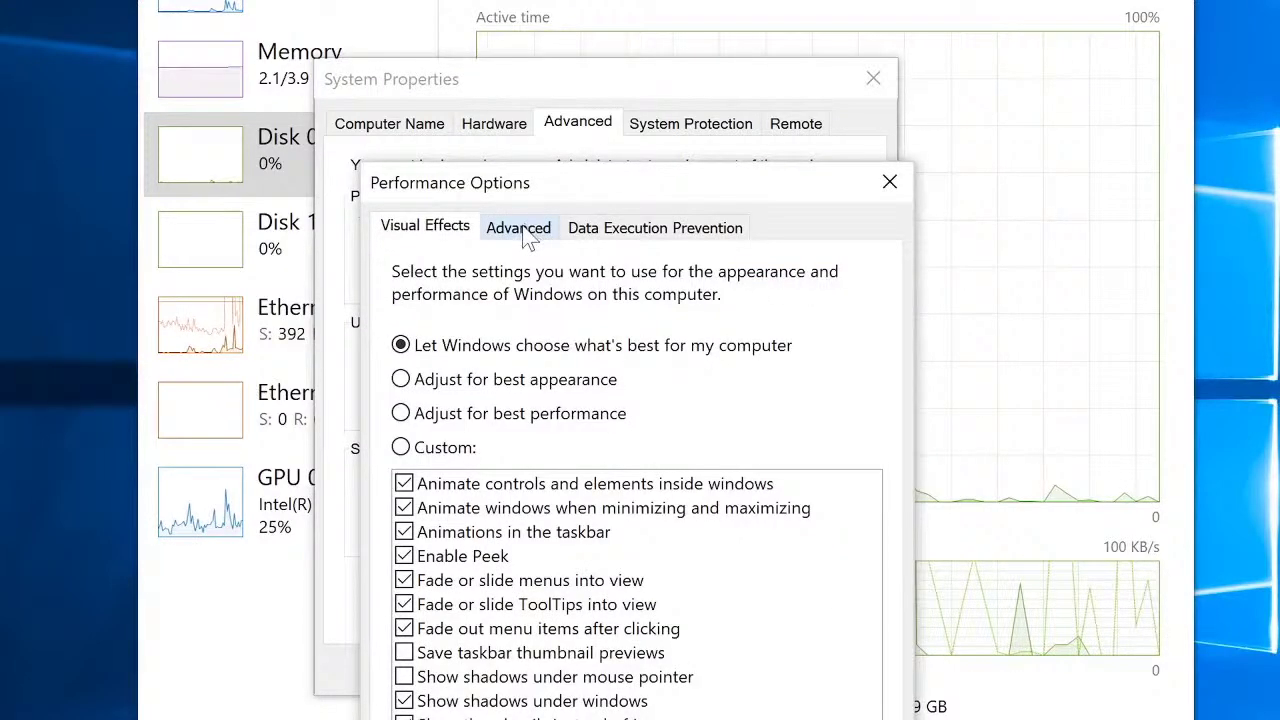
Review virtual memory (1408 MB total paging file), then close Performance Options and System Properties.
{"action": "left_click", "coordinate": [531, 229]}
{"action": "left_click_drag", "start_coordinate": [667, 189], "coordinate": [510, 30]}
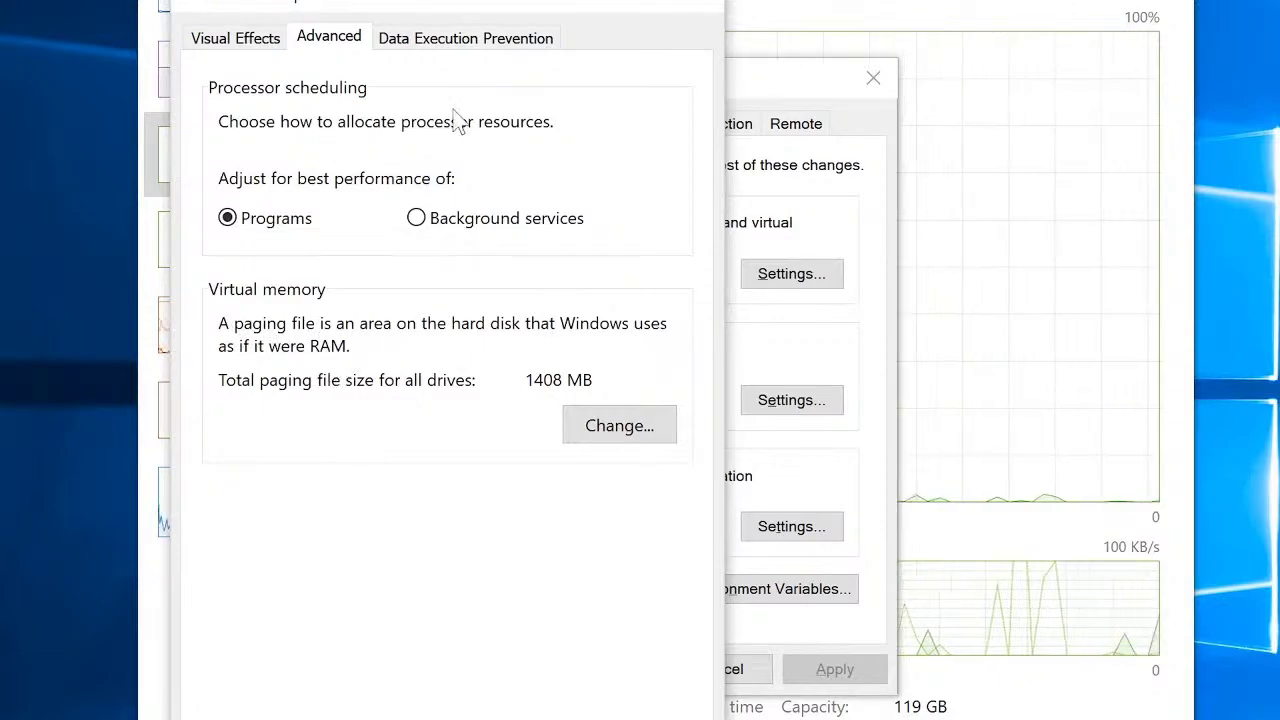
{"action": "left_click_drag", "start_coordinate": [503, 6], "coordinate": [1010, 0]}
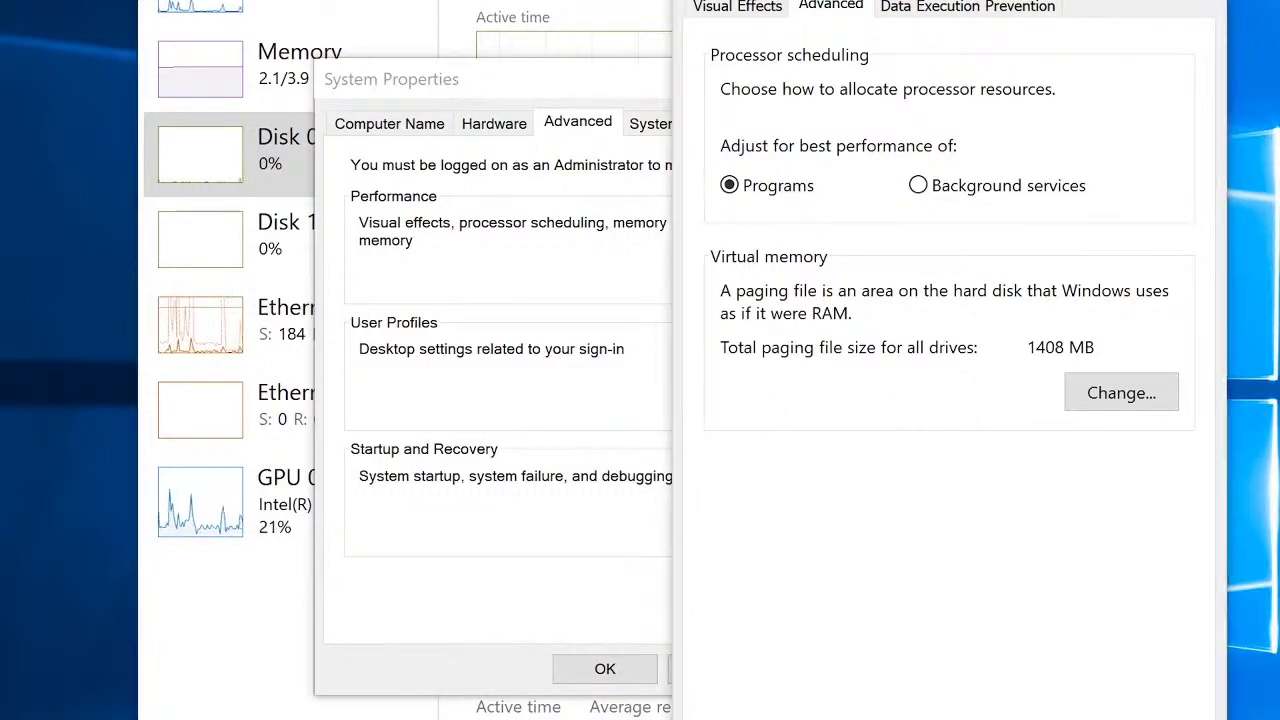
{"action": "key", "text": "Escape"}
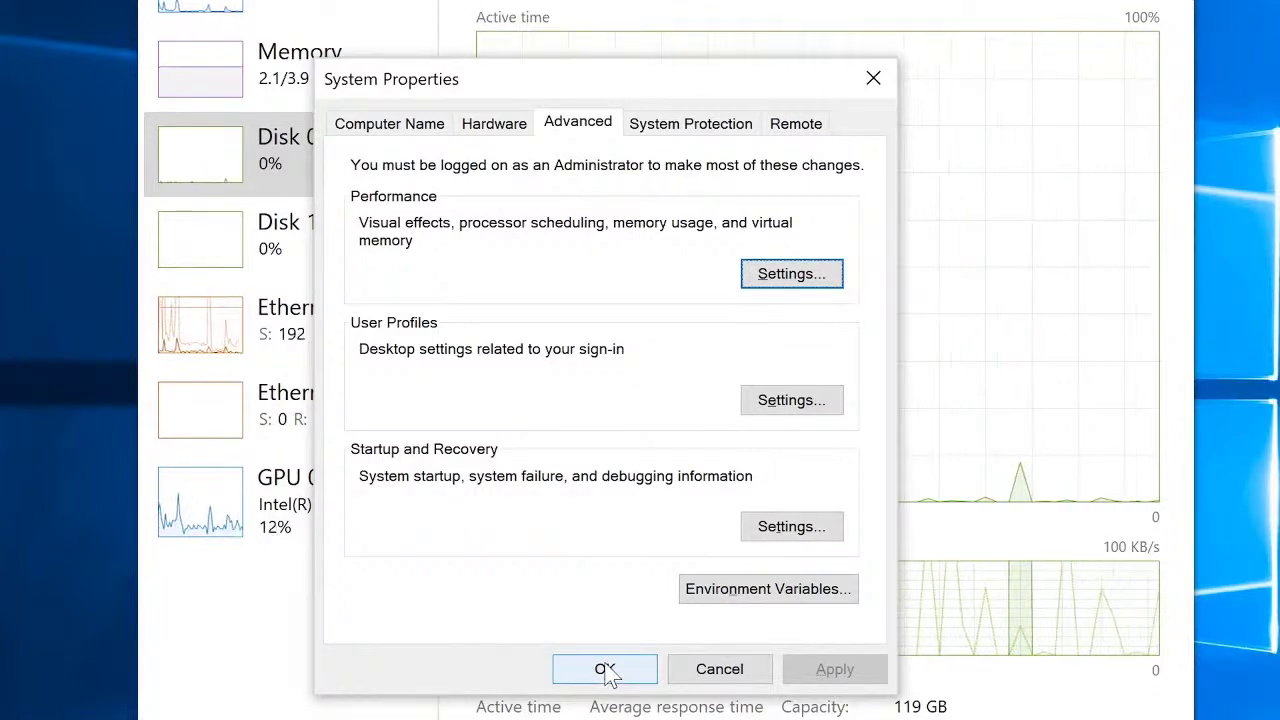
{"action": "left_click", "coordinate": [605, 669]}
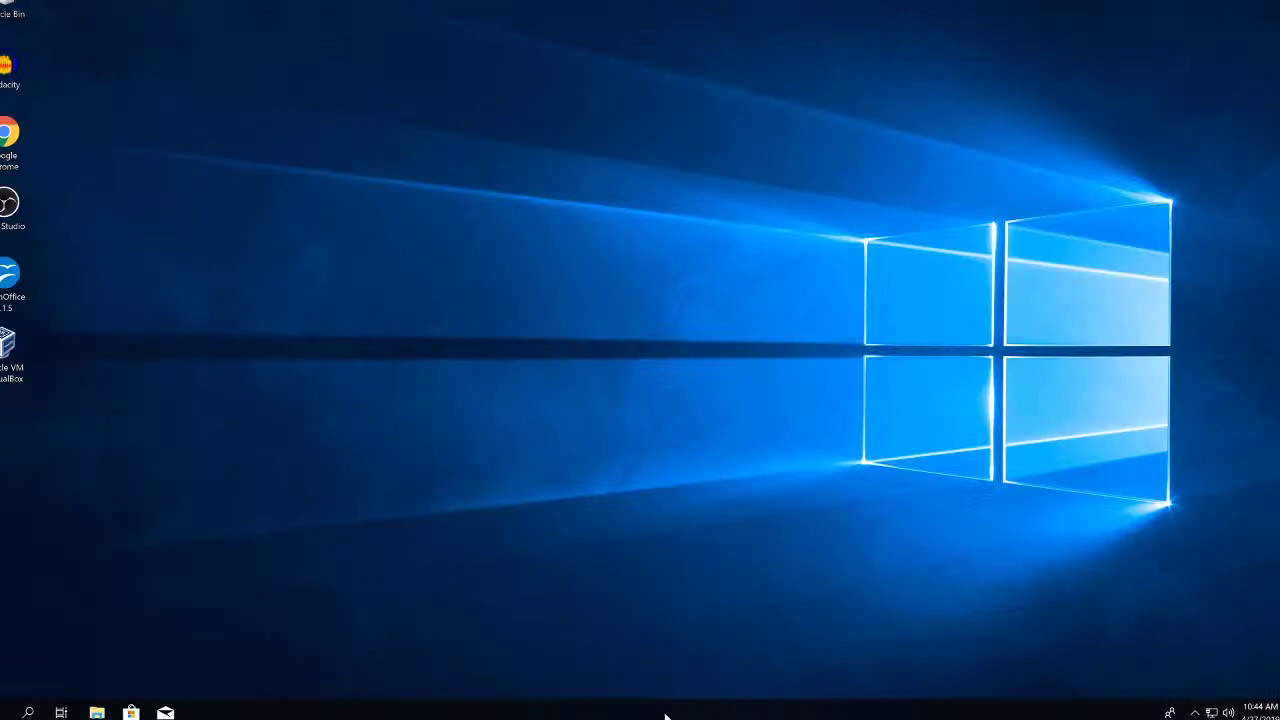
{"action": "right_click", "coordinate": [666, 716]}
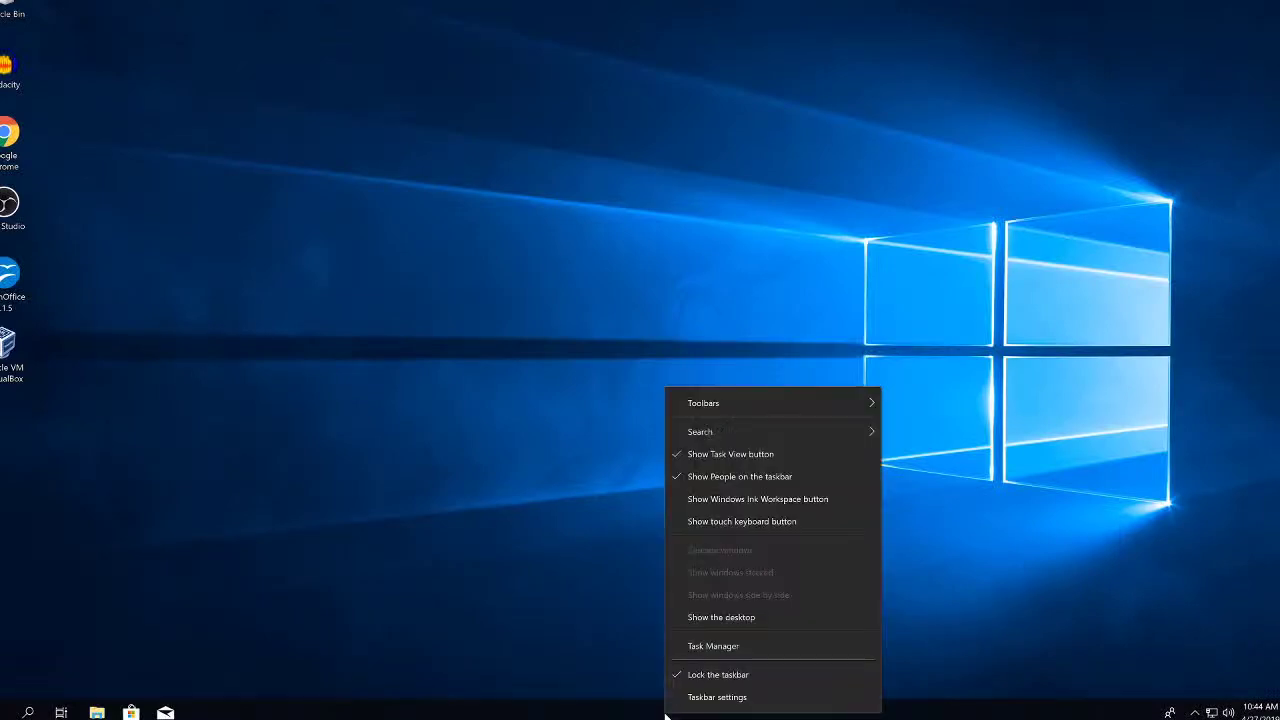
{"action": "left_click", "coordinate": [731, 648]}
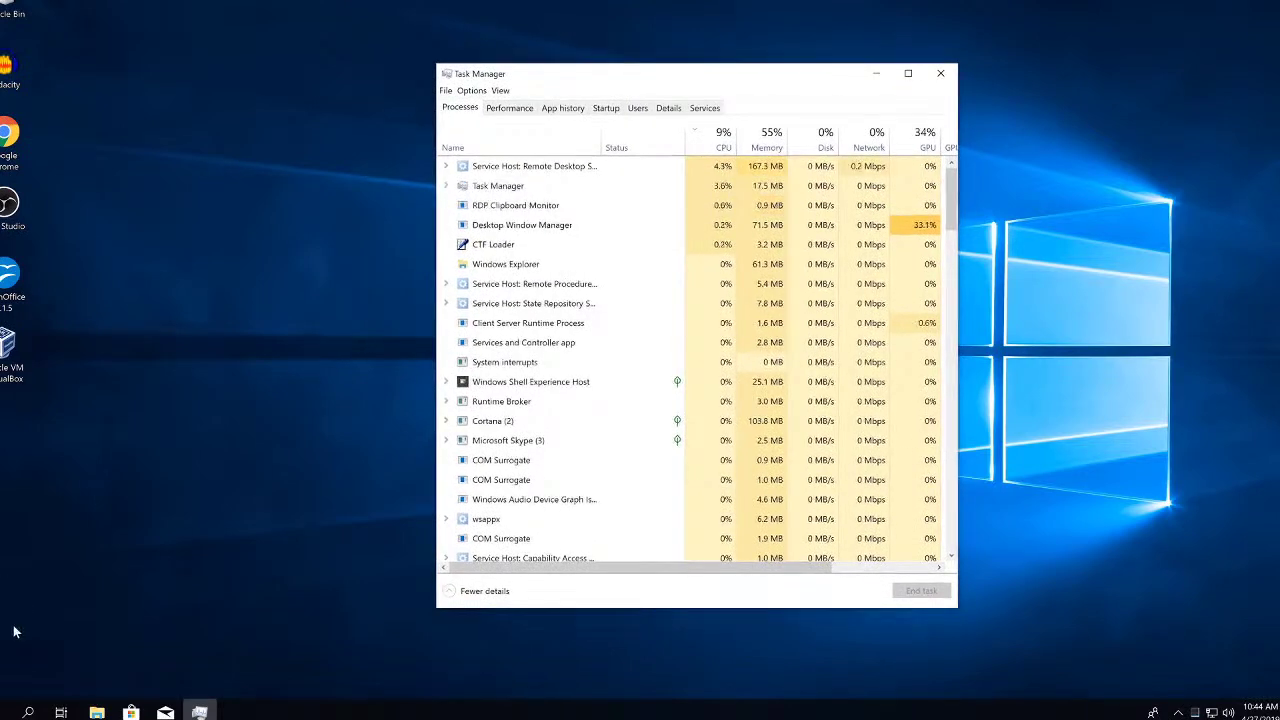
{"action": "left_click", "coordinate": [27, 711]}
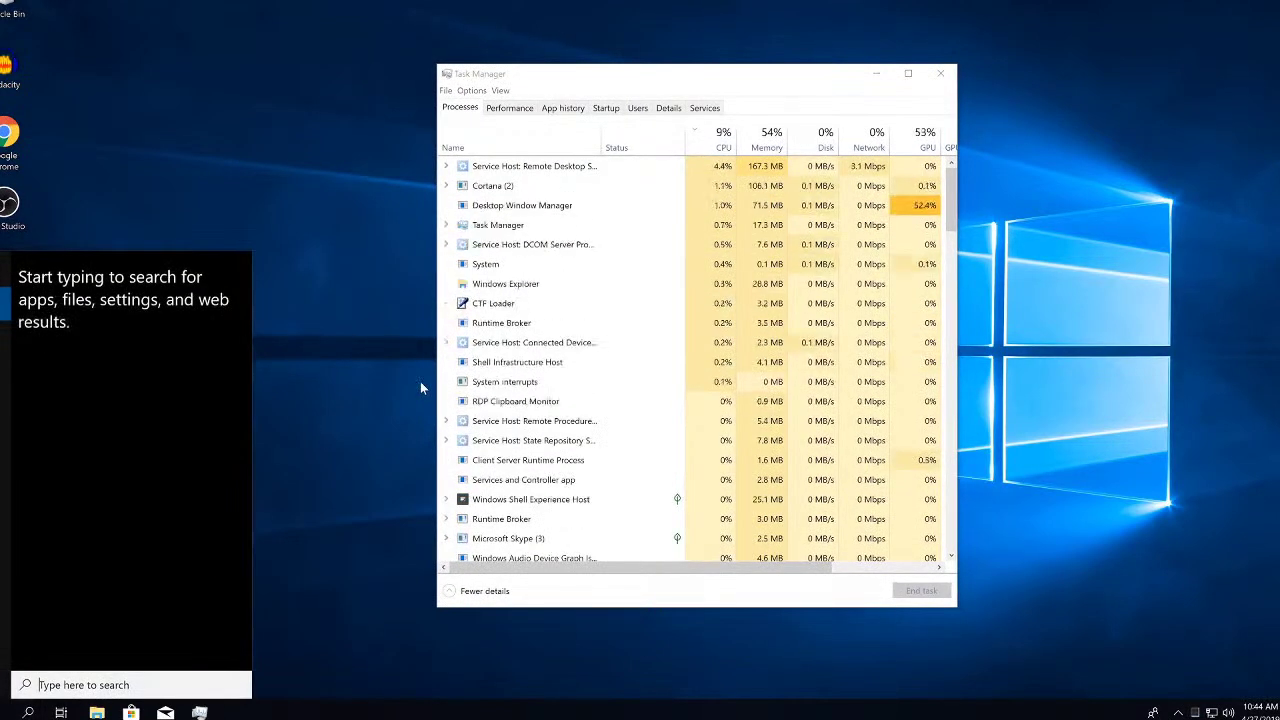
{"action": "type", "text": "upd"}
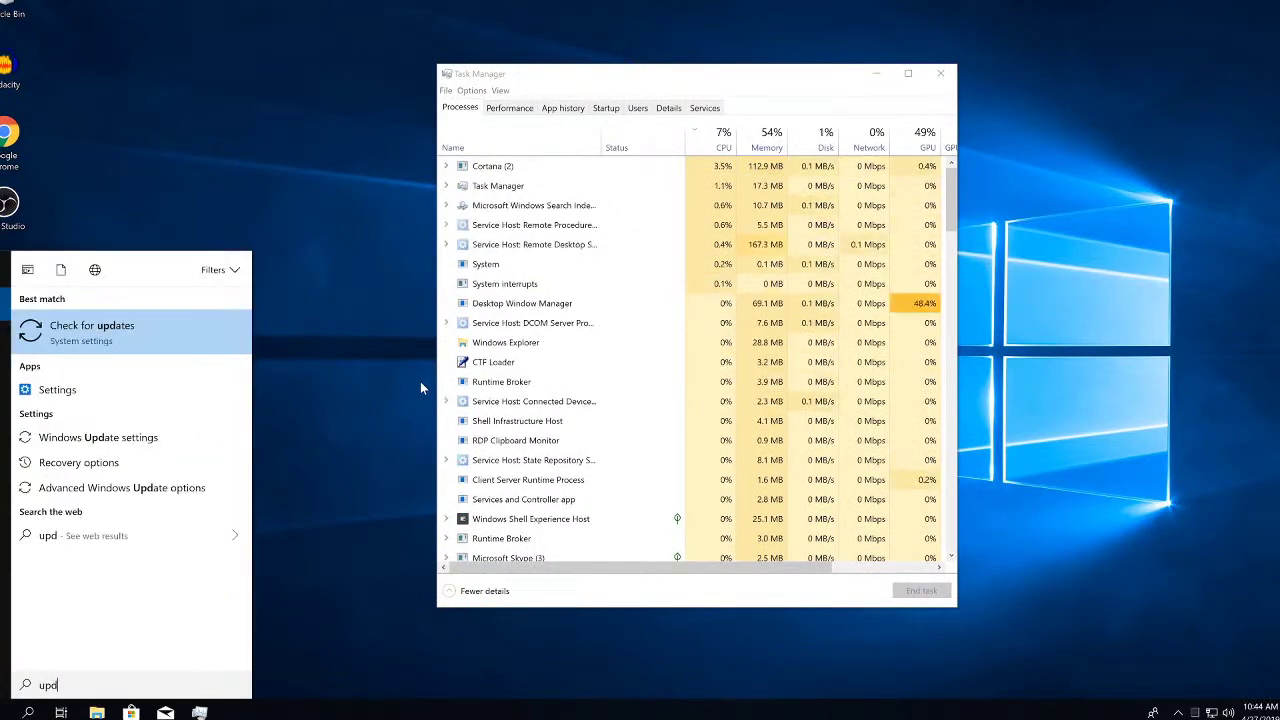
{"action": "key", "text": "Return"}
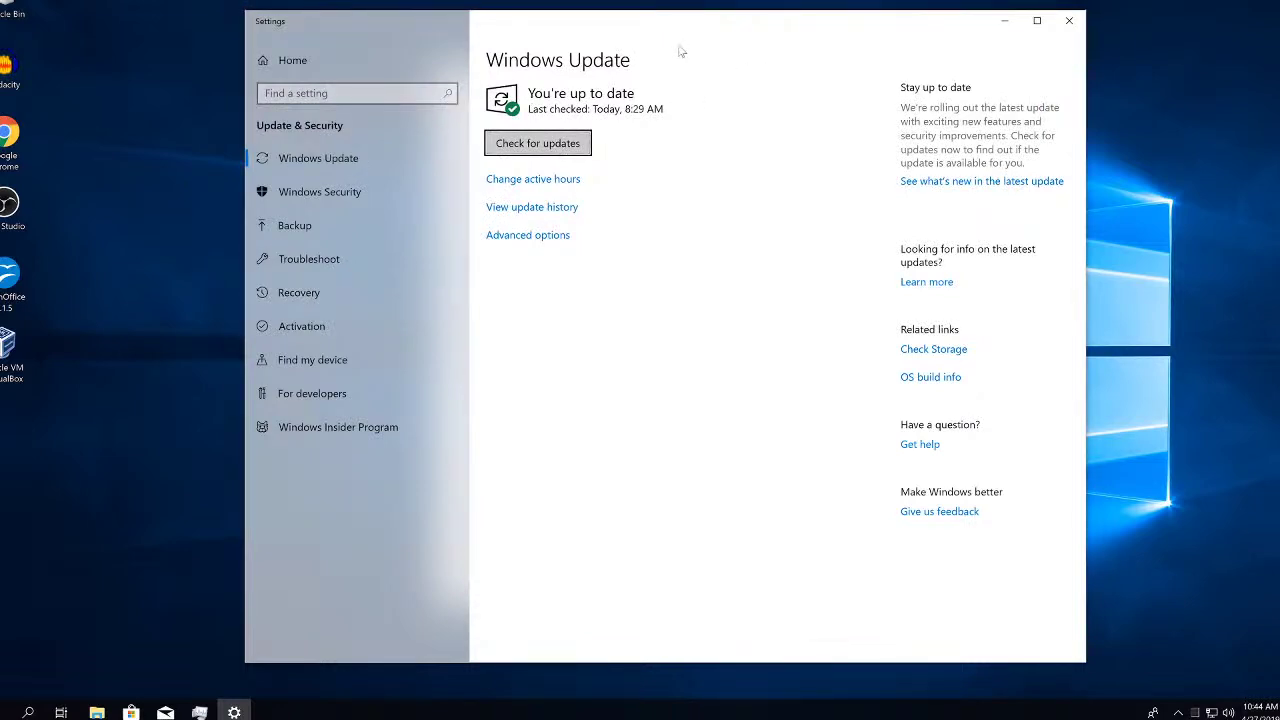
{"action": "left_click_drag", "start_coordinate": [723, 15], "coordinate": [704, 222]}
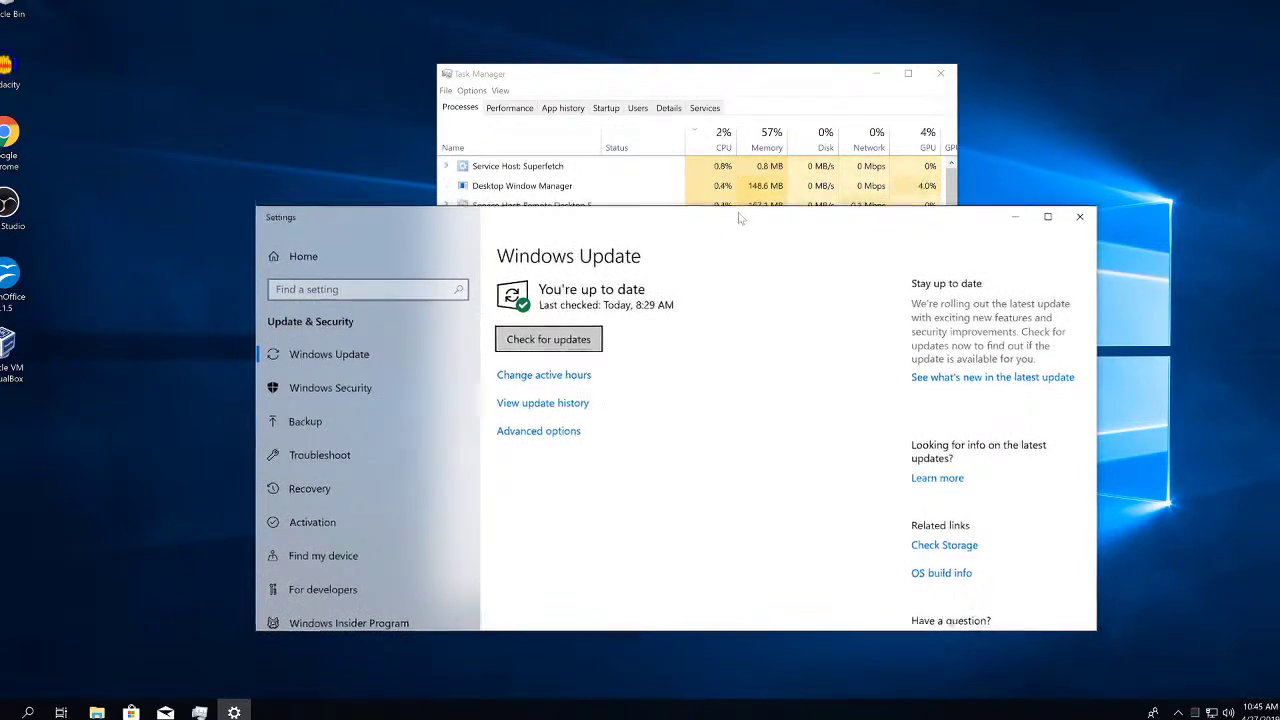
{"action": "left_click_drag", "start_coordinate": [737, 222], "coordinate": [717, 245]}
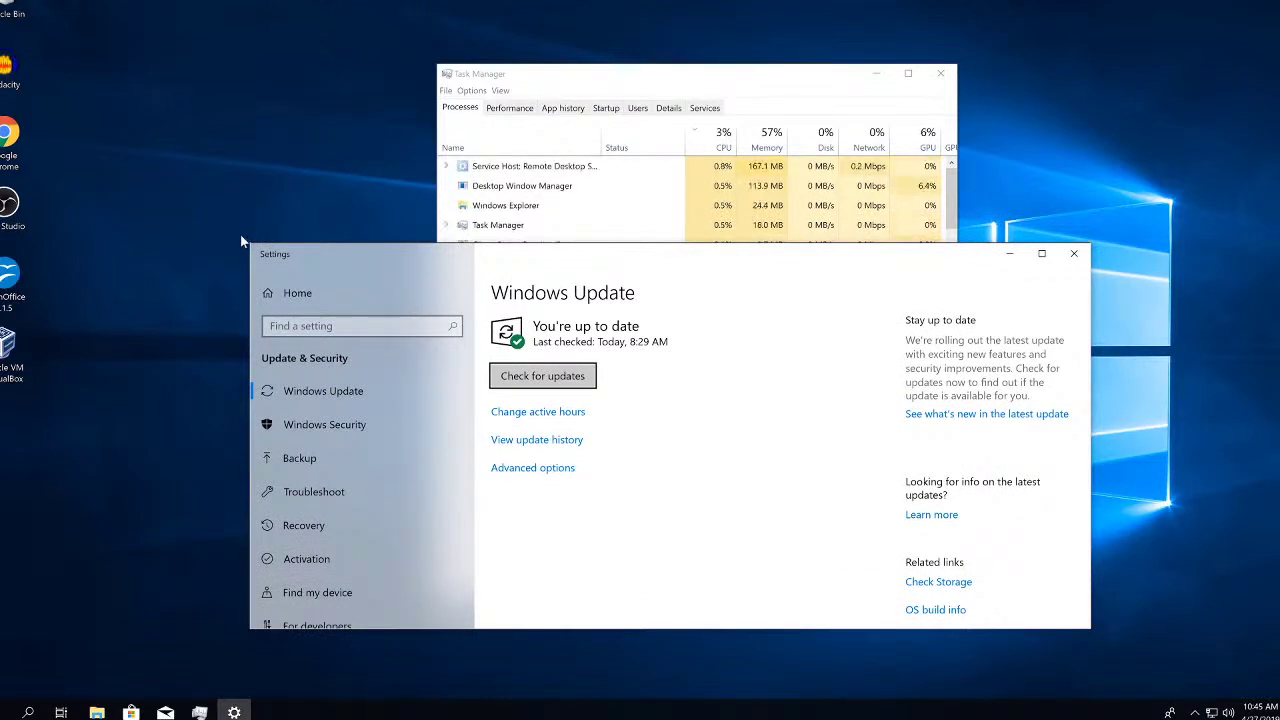
{"action": "left_click_drag", "start_coordinate": [247, 259], "coordinate": [376, 262]}
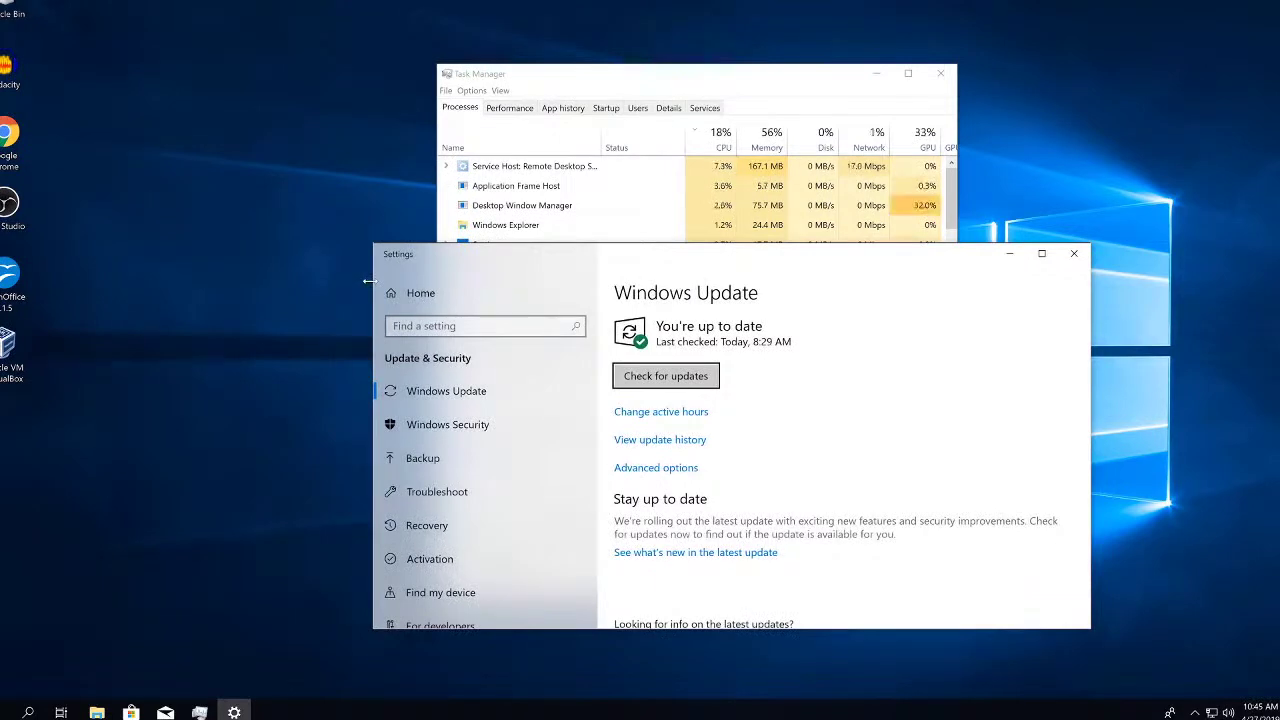
{"action": "left_click_drag", "start_coordinate": [826, 254], "coordinate": [782, 241]}
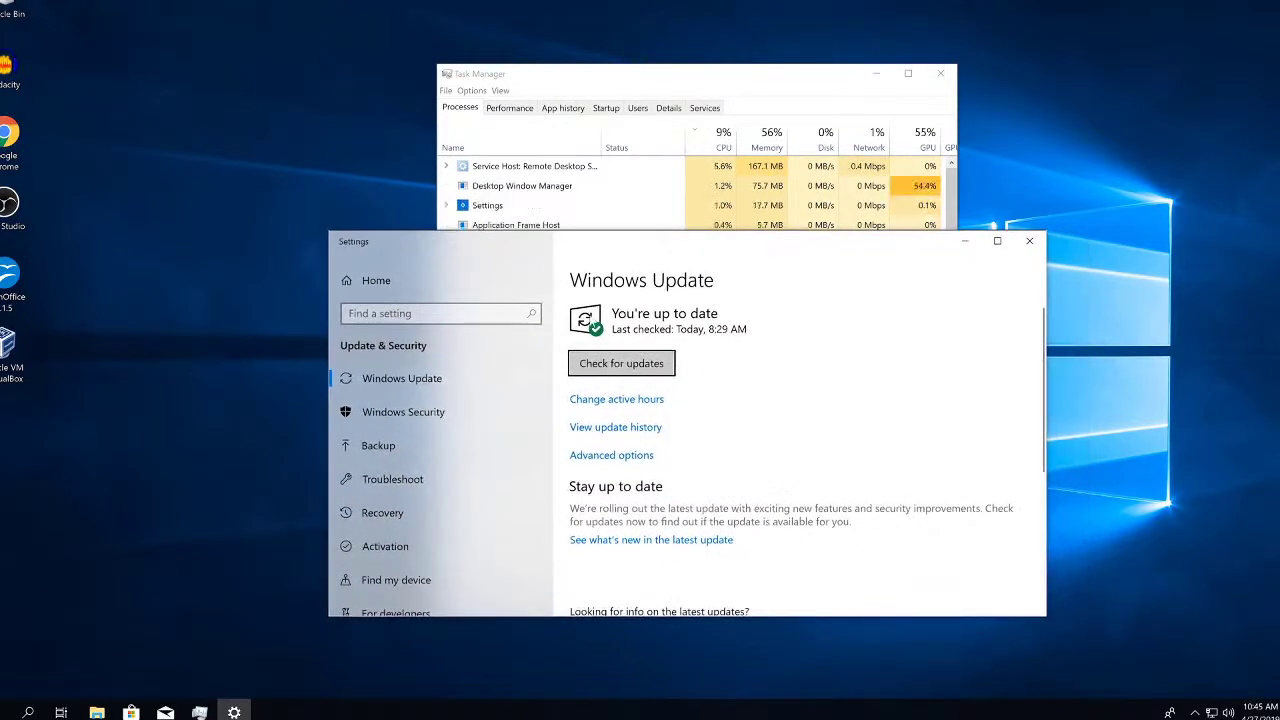
{"action": "left_click", "coordinate": [663, 364]}
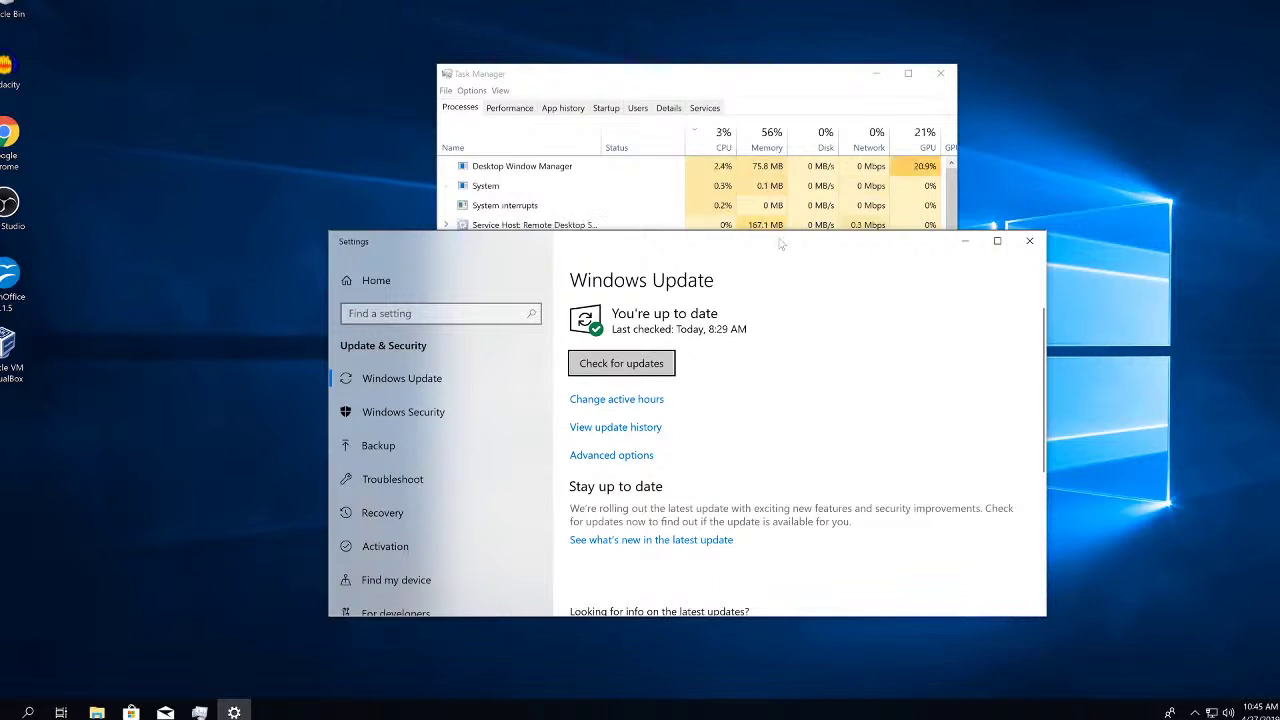
{"action": "mouse_move", "coordinate": [779, 244]}
{"action": "left_mouse_down"}
{"action": "mouse_move", "coordinate": [769, 247]}
{"action": "mouse_move", "coordinate": [787, 241]}
{"action": "left_mouse_up"}
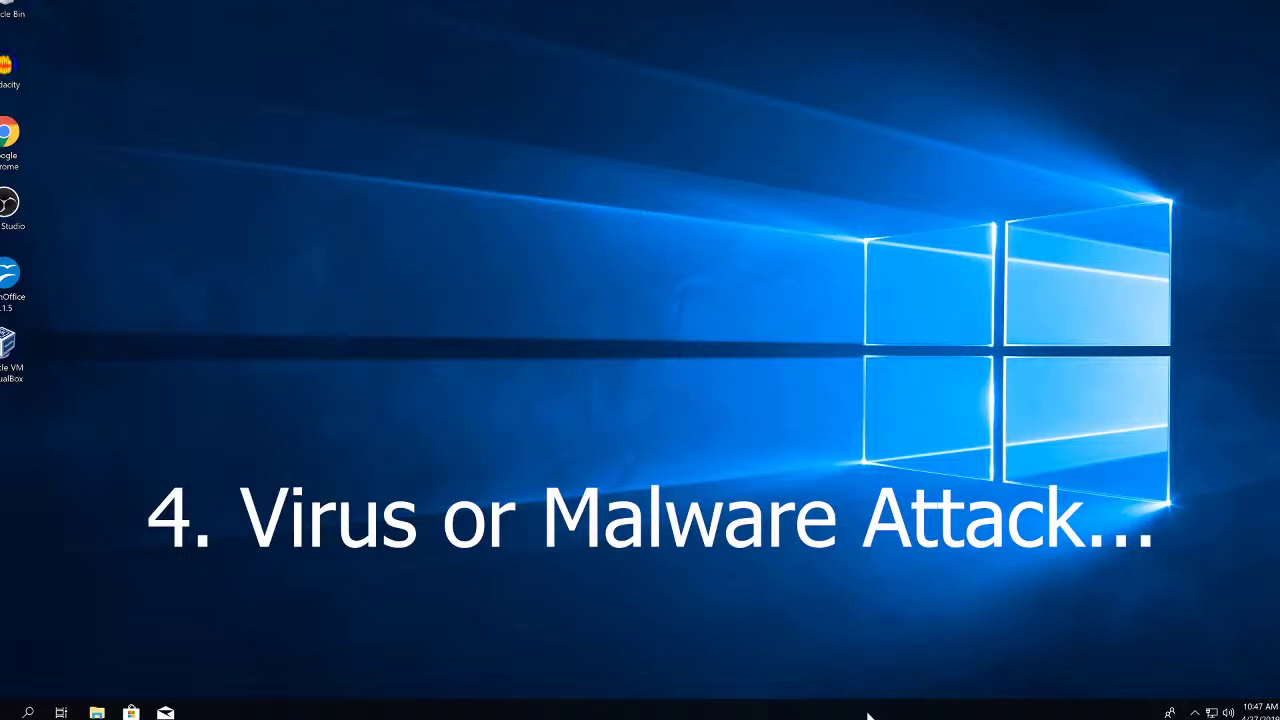
{"action": "right_click", "coordinate": [816, 715]}
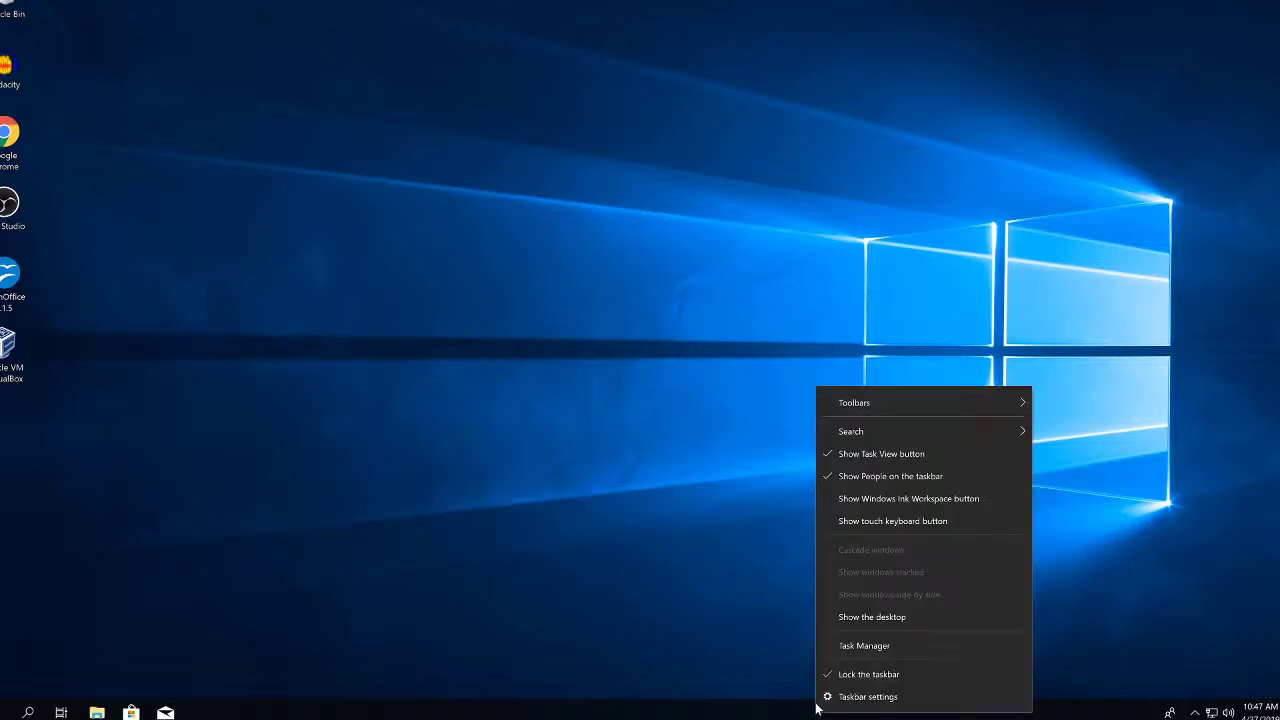
{"action": "left_click", "coordinate": [881, 648]}
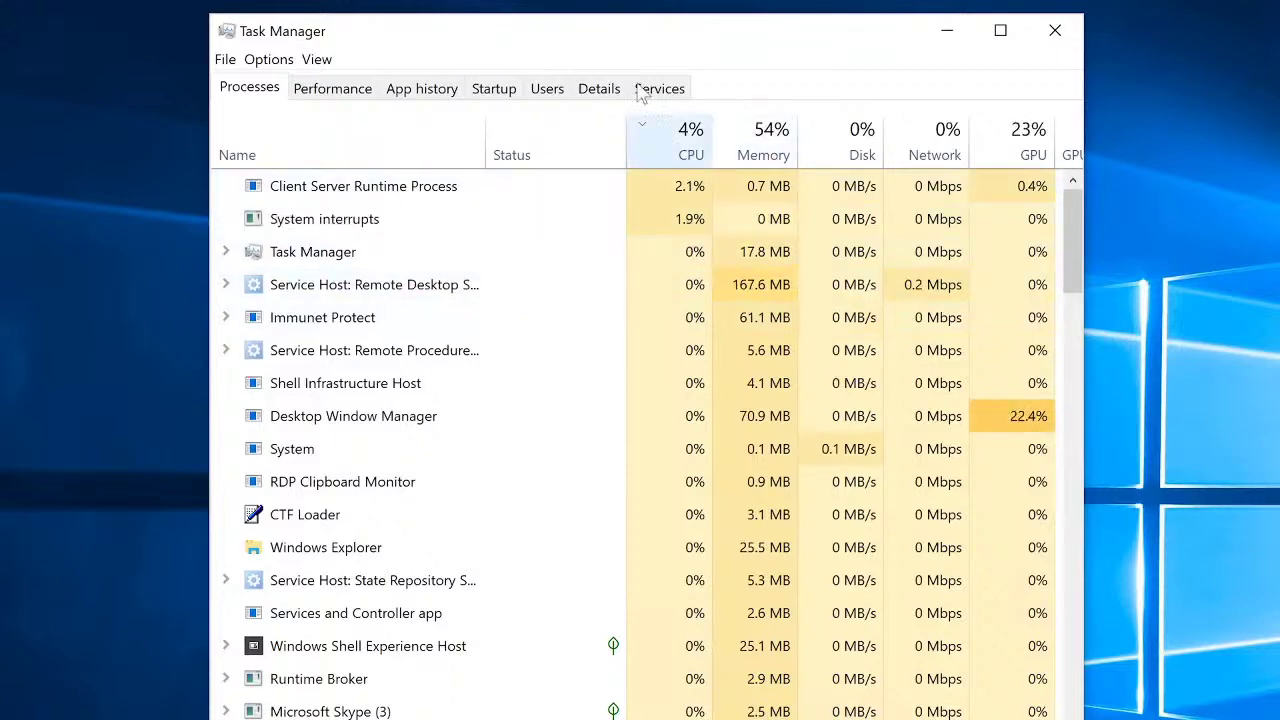
{"action": "left_click_drag", "start_coordinate": [688, 14], "coordinate": [657, 212]}
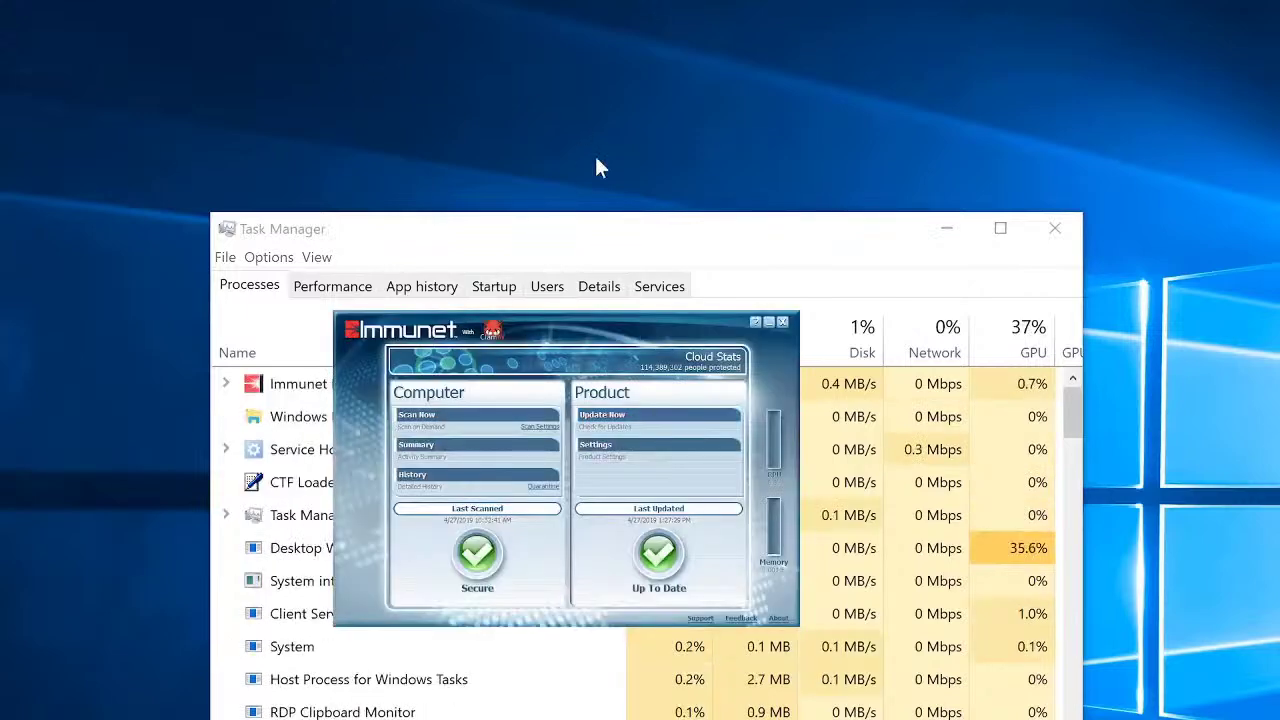
{"action": "left_click_drag", "start_coordinate": [637, 325], "coordinate": [701, 5]}
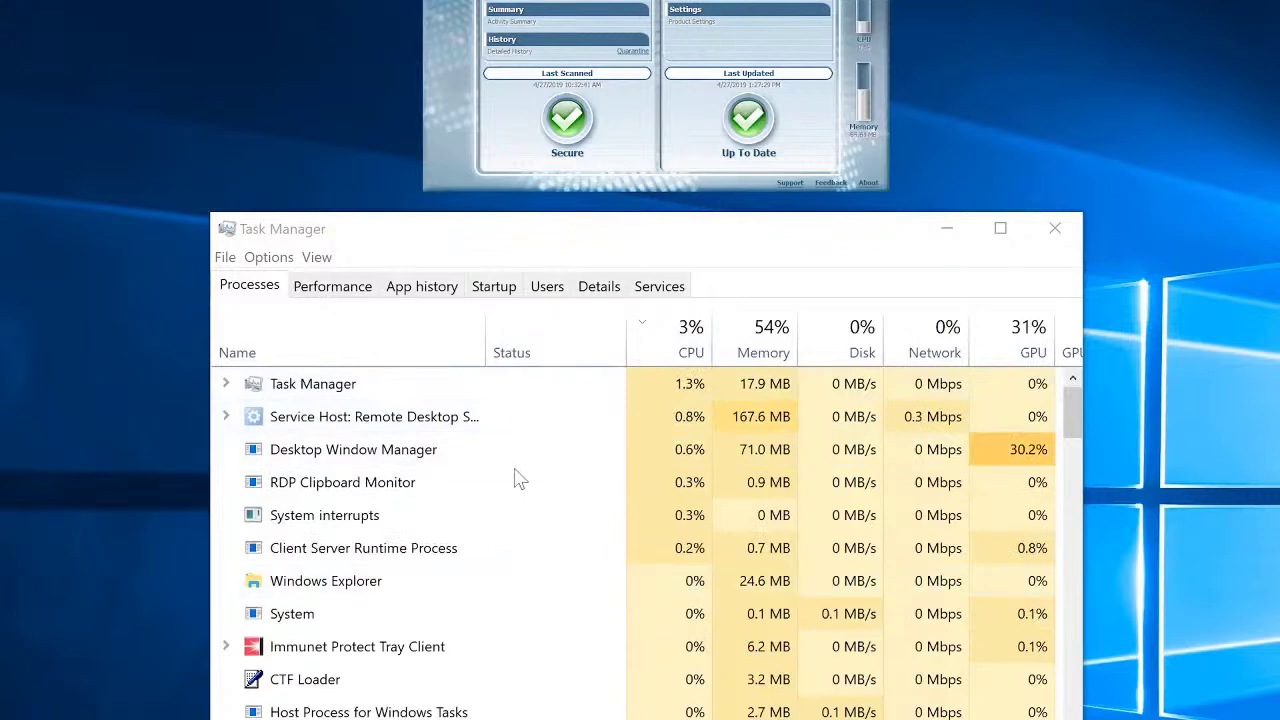
{"action": "left_click", "coordinate": [425, 428]}
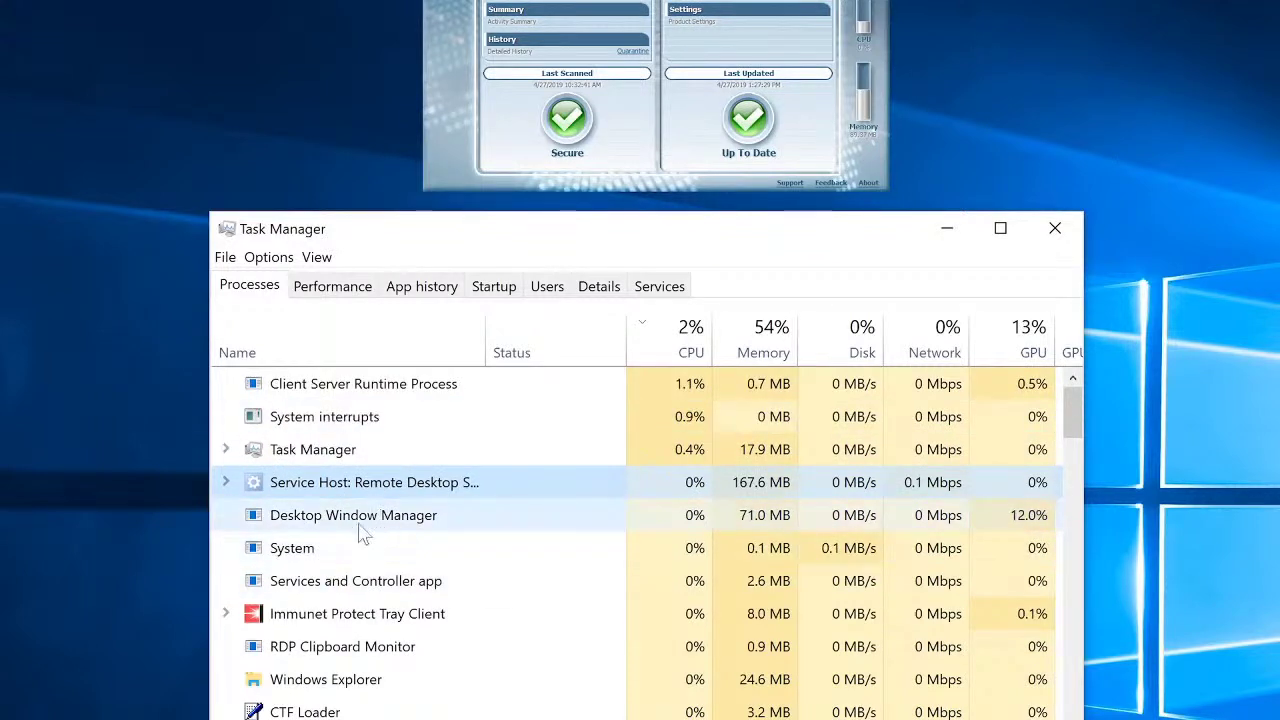
{"action": "left_click", "coordinate": [326, 553]}
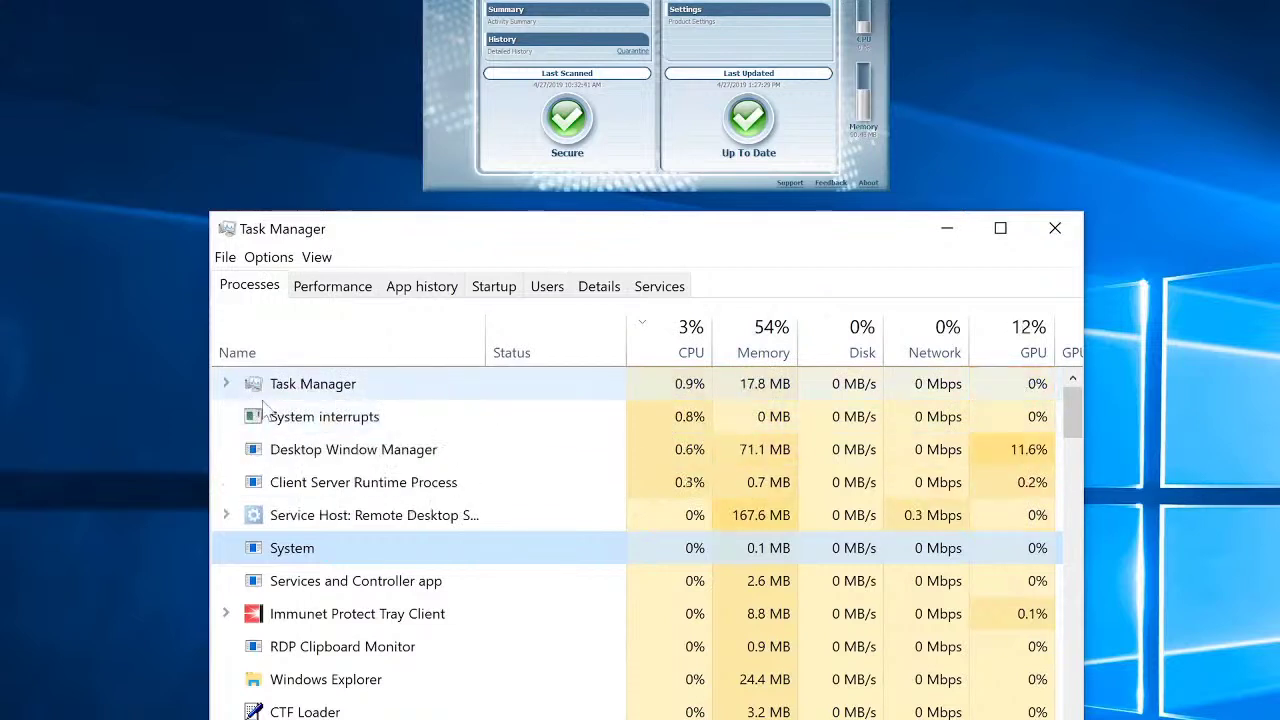
{"action": "left_click", "coordinate": [1062, 228]}
{"action": "left_click_drag", "start_coordinate": [660, 60], "coordinate": [713, 367]}
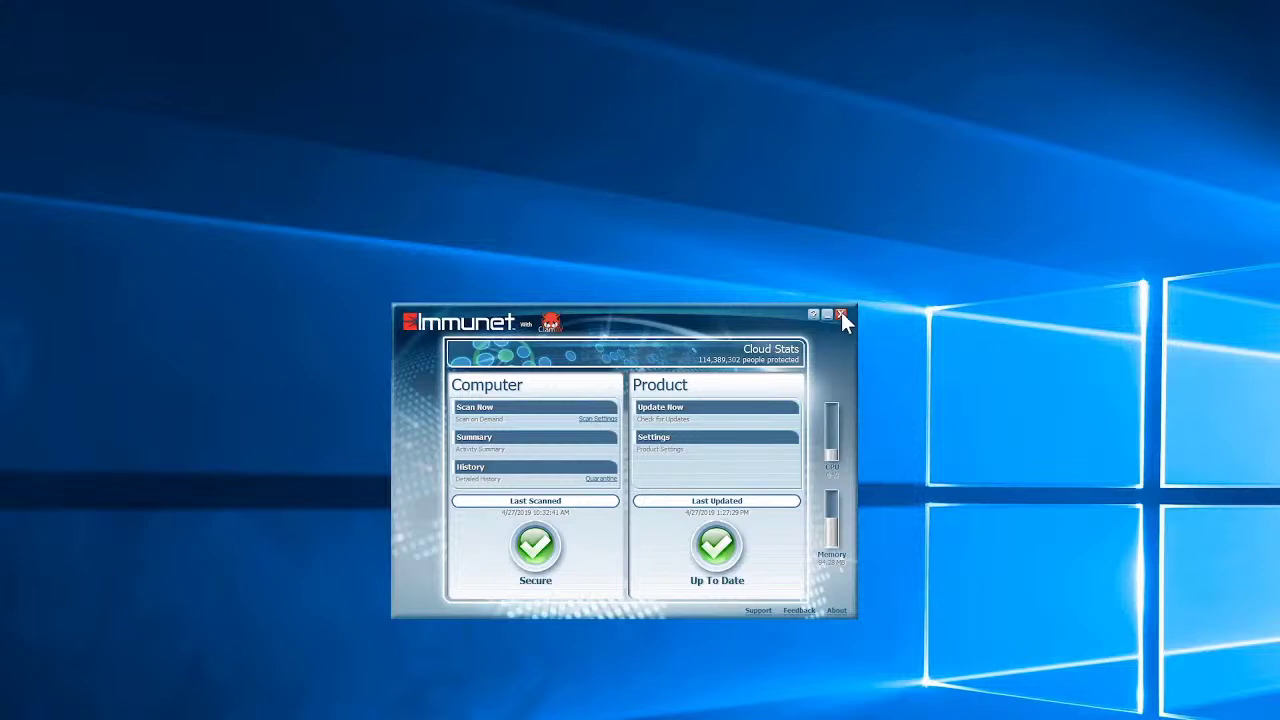
{"action": "left_click", "coordinate": [841, 315]}
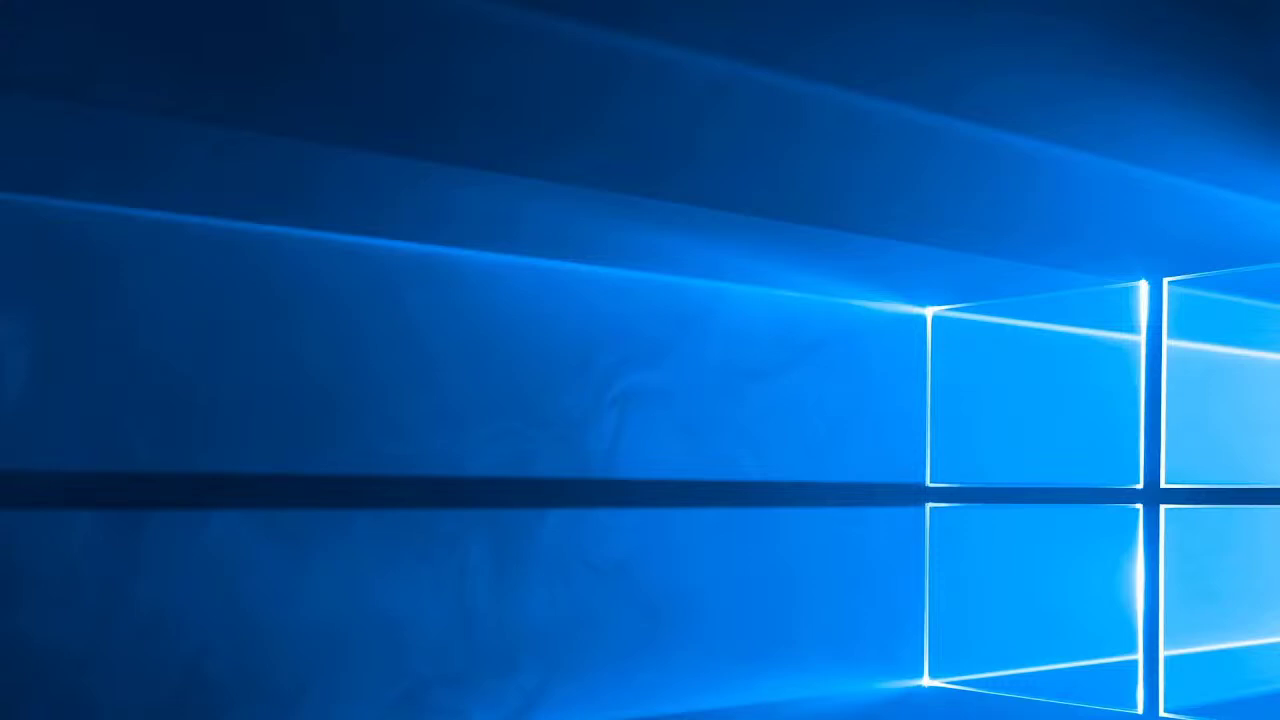
Open the About page with Win+Pause: Intel Core i5-6500 at 3.20GHz, 4.00 GB RAM.
{"action": "key", "text": "super+Pause"}
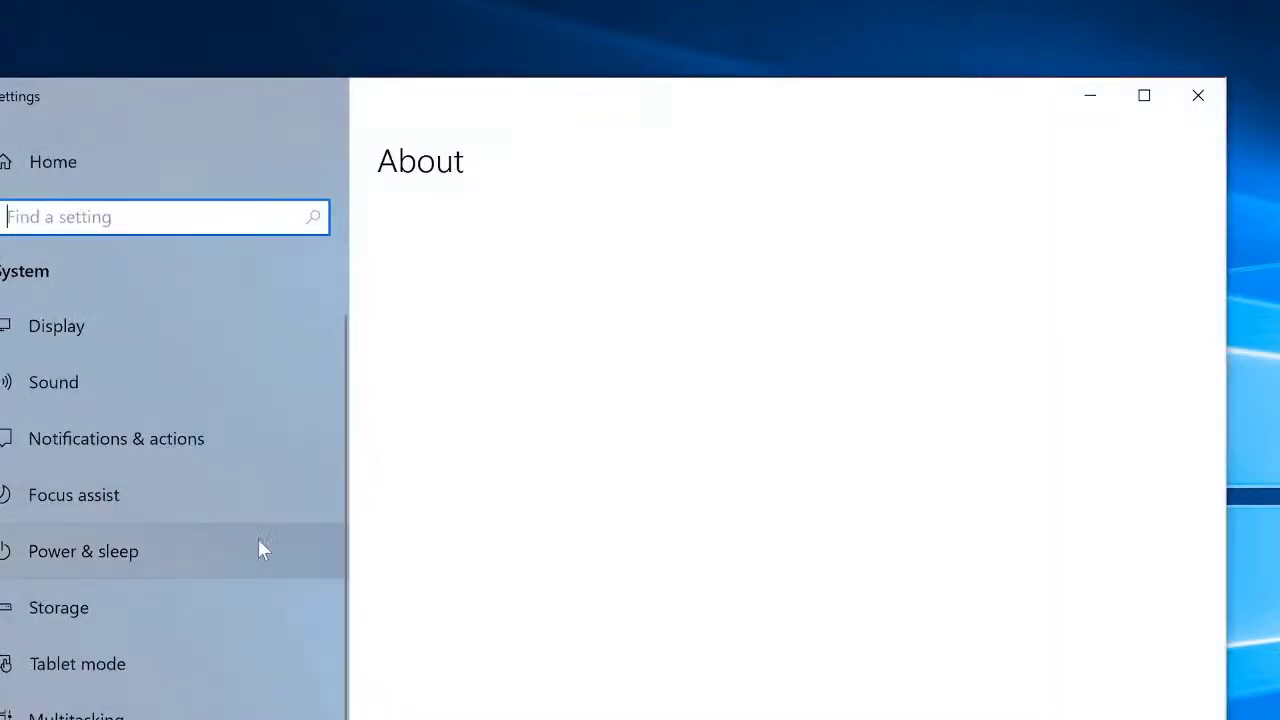
{"action": "scroll", "coordinate": [920, 606], "scroll_direction": "down", "scroll_amount": 5}
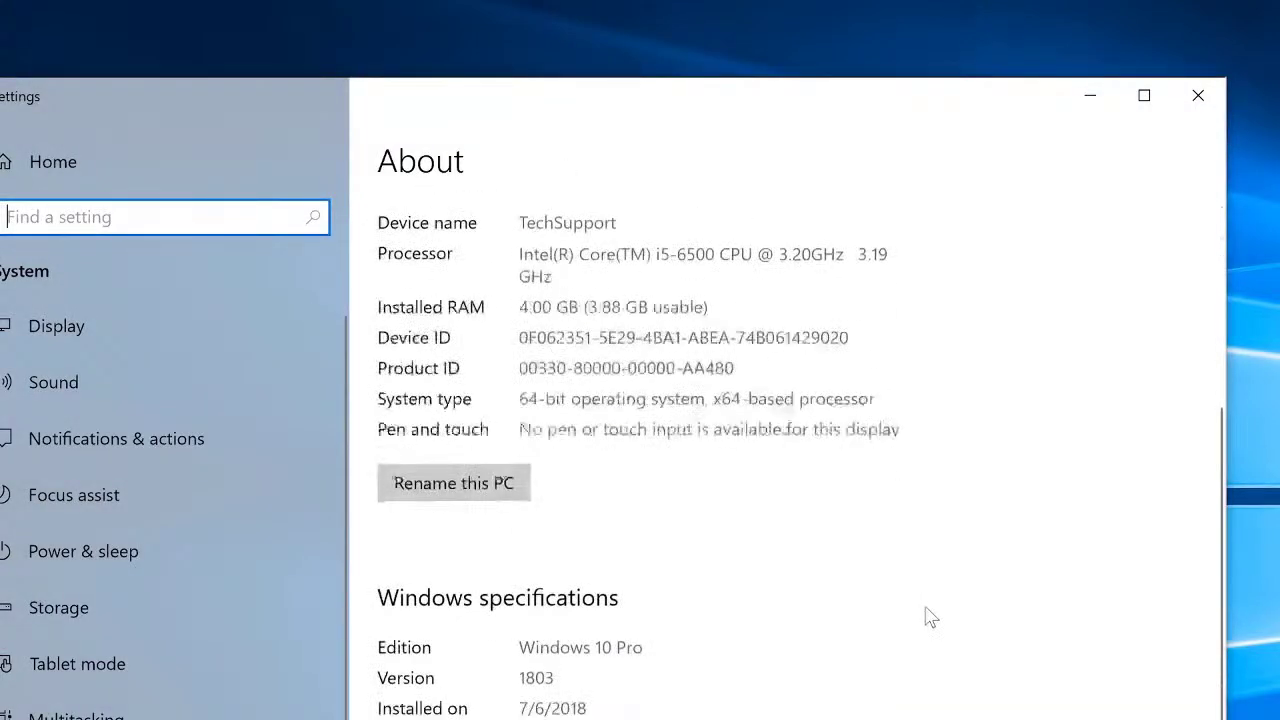
{"action": "scroll", "coordinate": [930, 616], "scroll_direction": "up", "scroll_amount": 3}
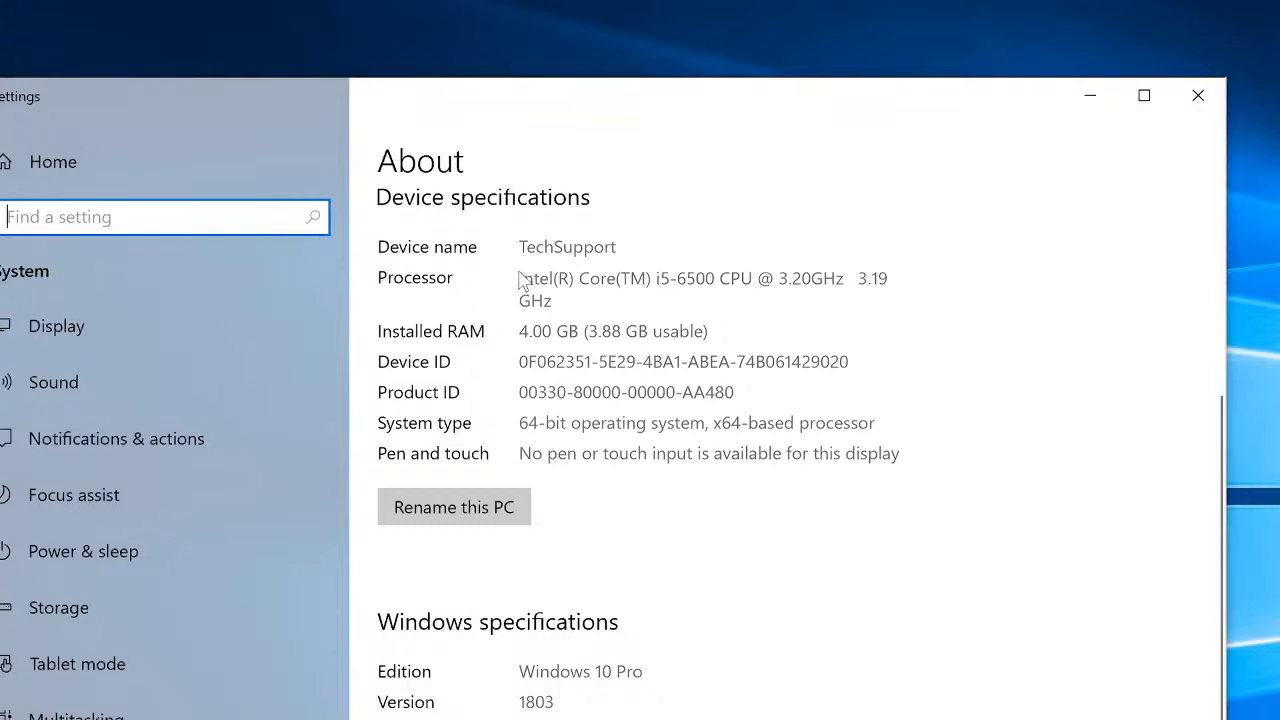
{"action": "left_click", "coordinate": [714, 283]}
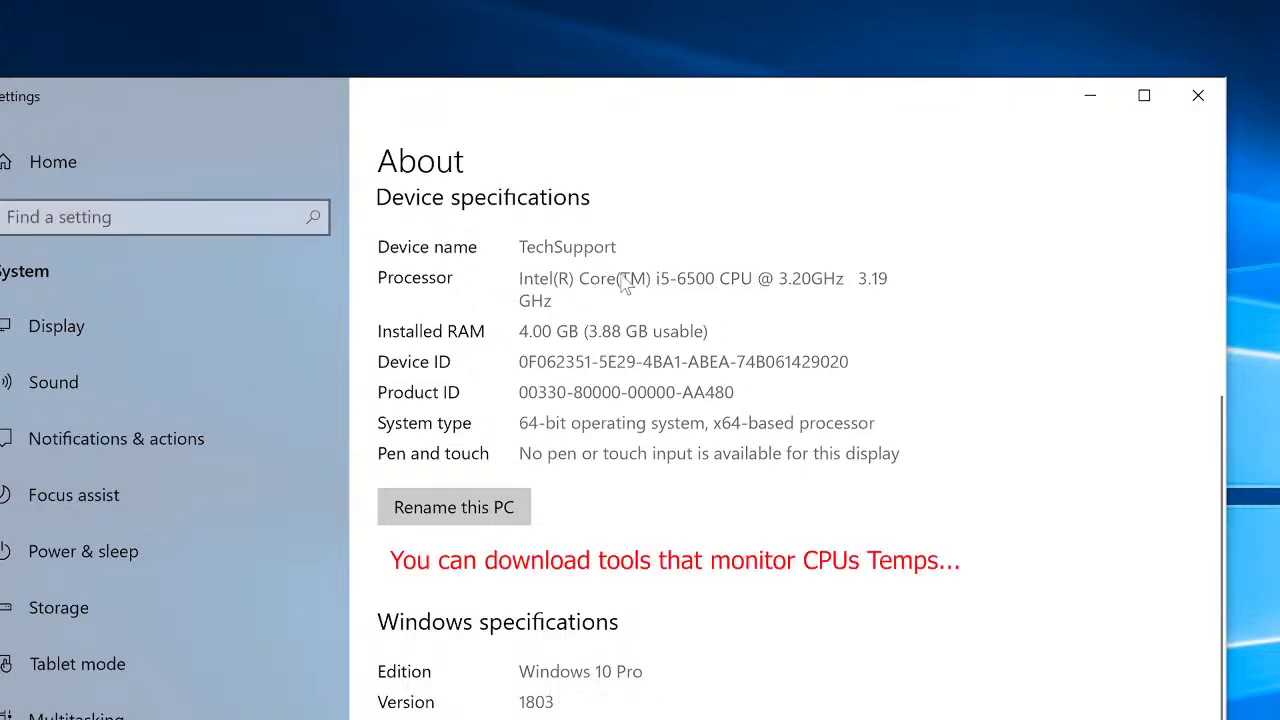